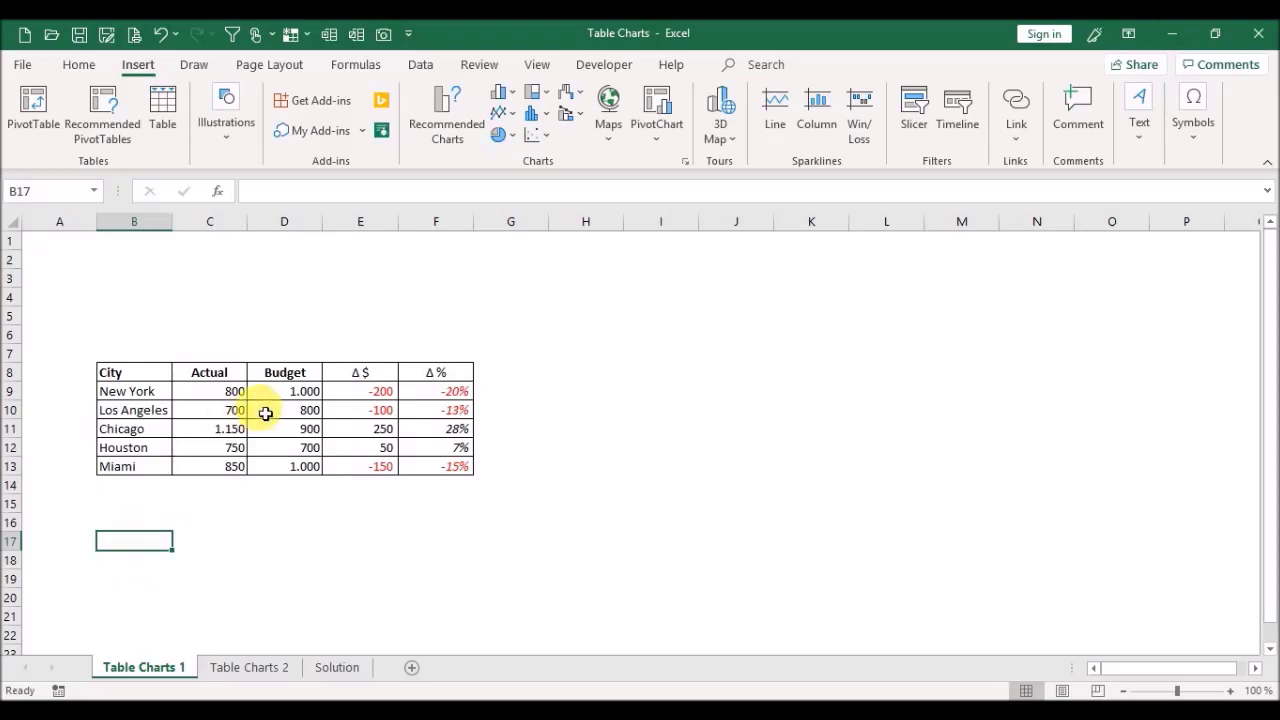
Step: Examine the Δ $ variances on the Table Charts 1 sheet and the finished in-cell charts on the Solution sheet
{"action": "left_click", "coordinate": [375, 390]}
{"action": "left_click", "coordinate": [376, 431]}
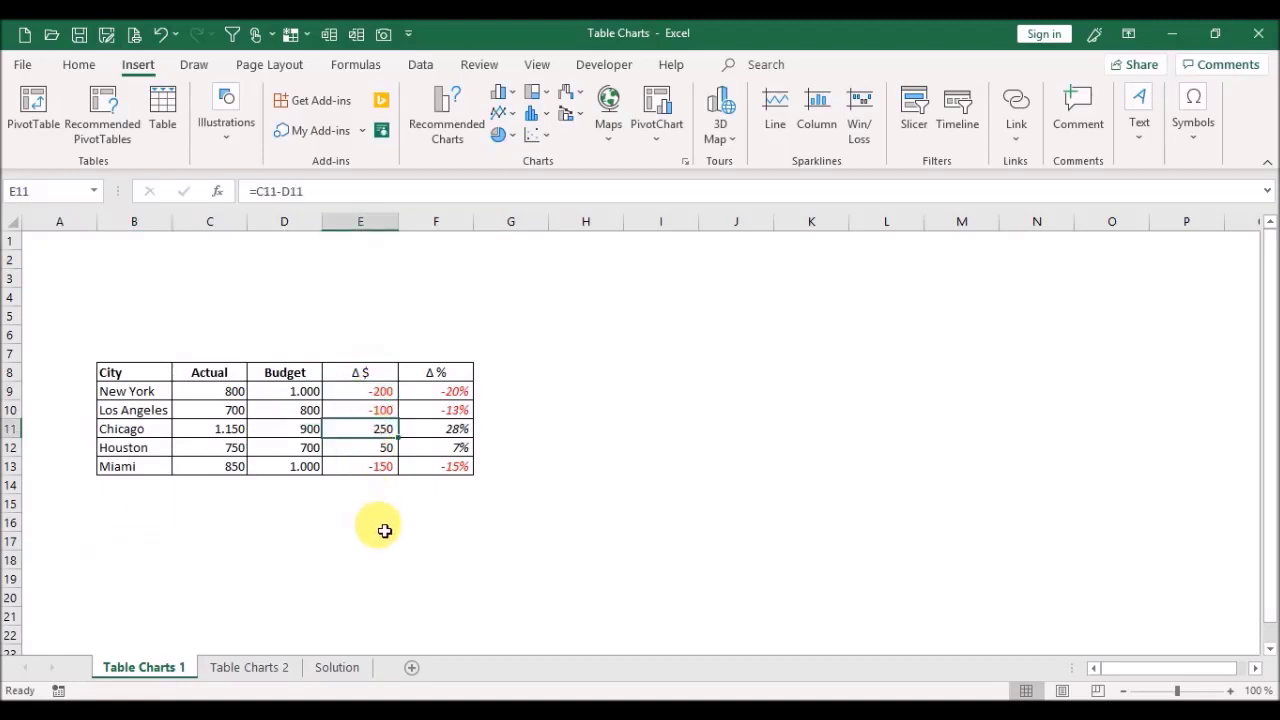
{"action": "left_click", "coordinate": [384, 530]}
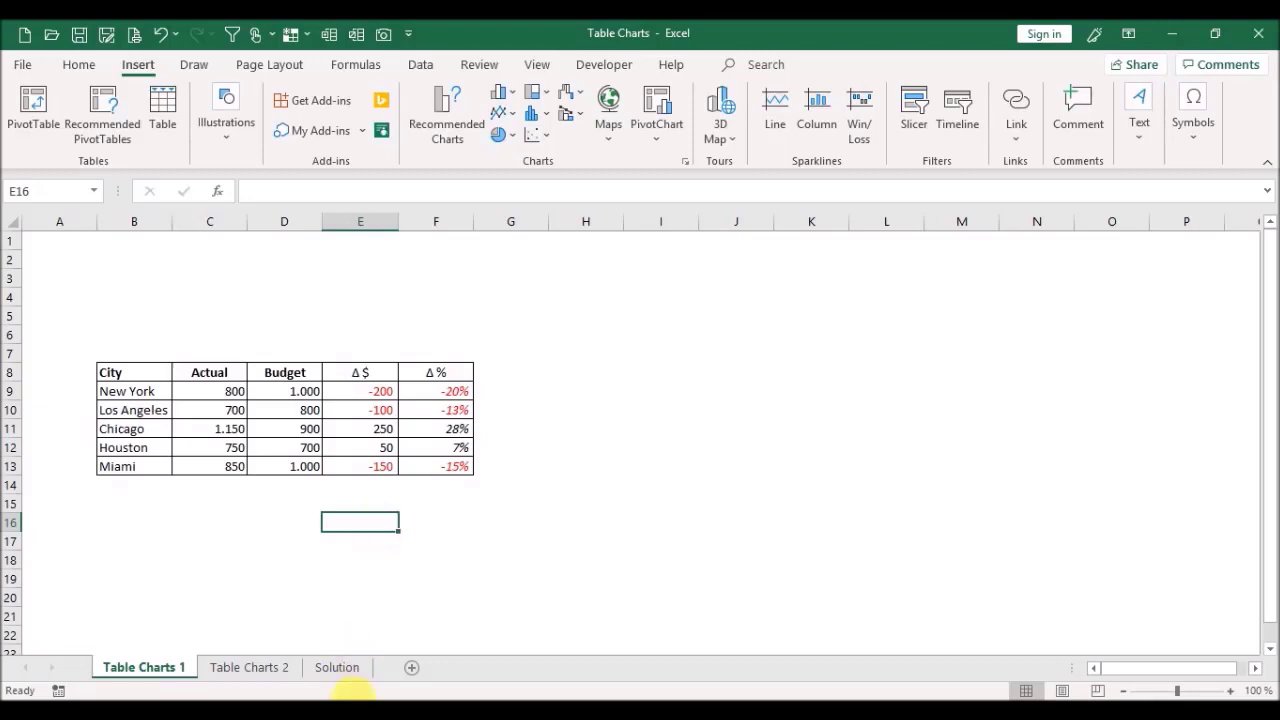
{"action": "left_click", "coordinate": [338, 670]}
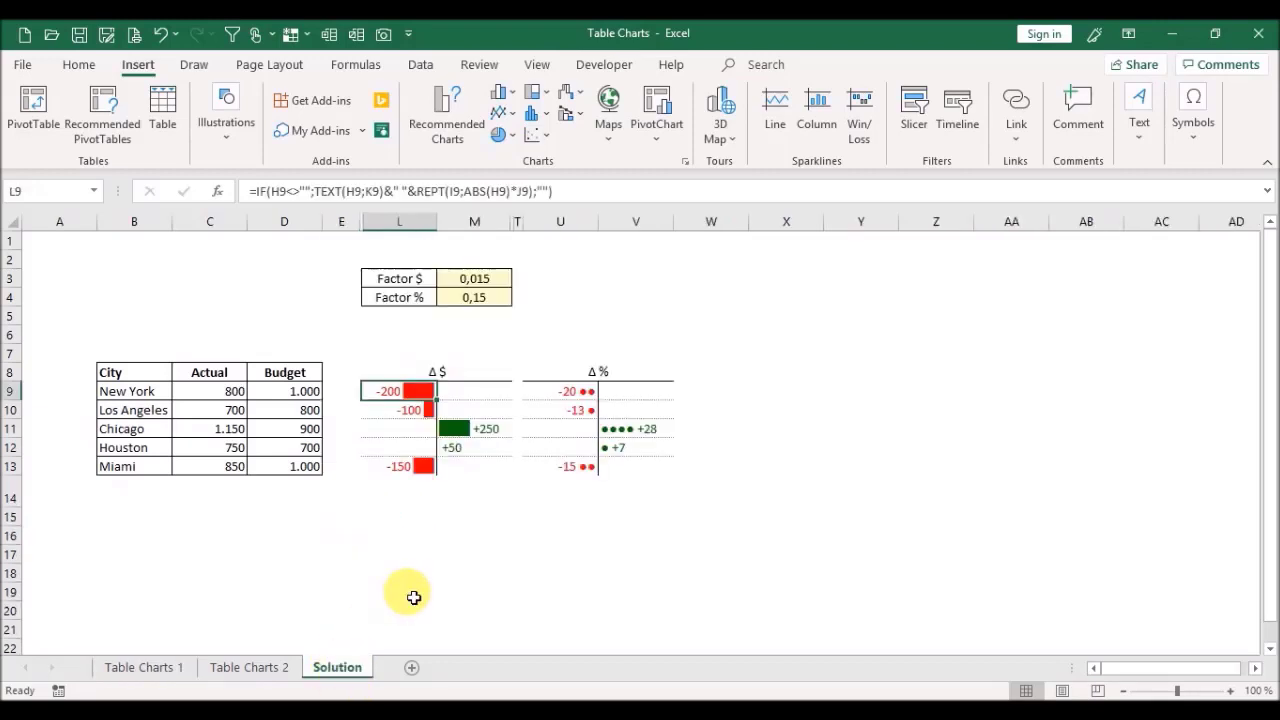
{"action": "left_click", "coordinate": [414, 597]}
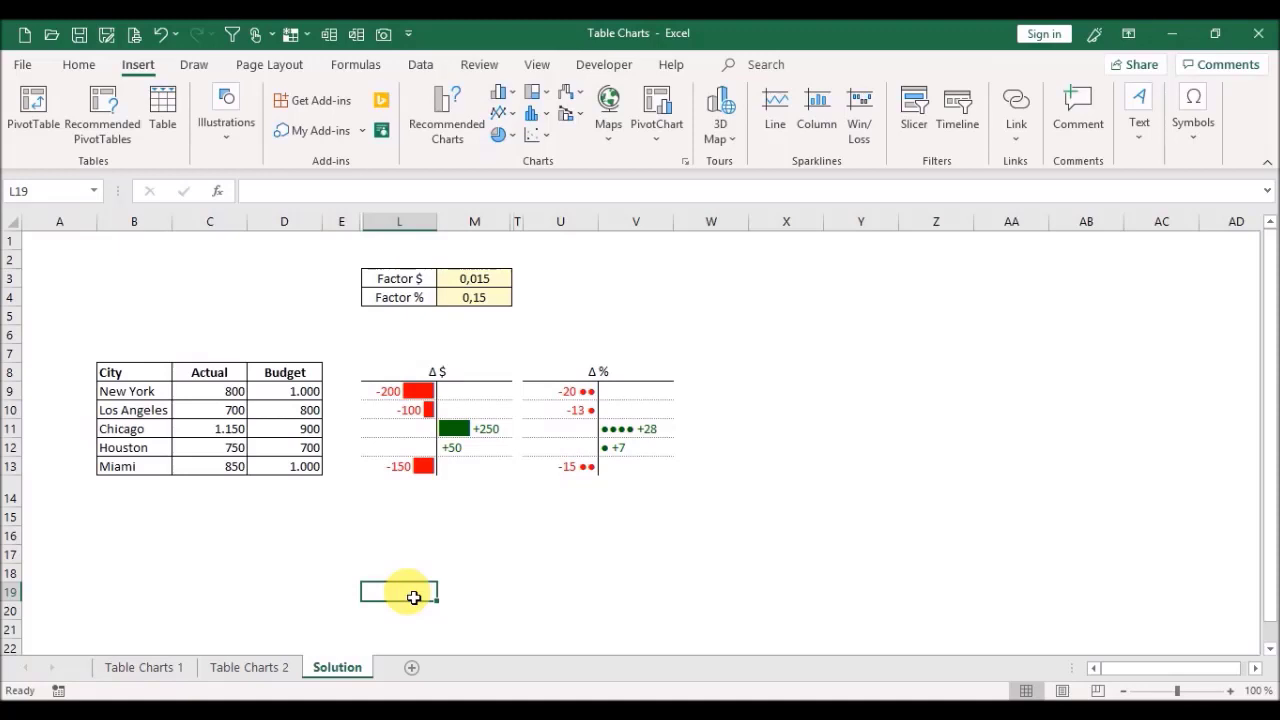
{"action": "left_click", "coordinate": [466, 505]}
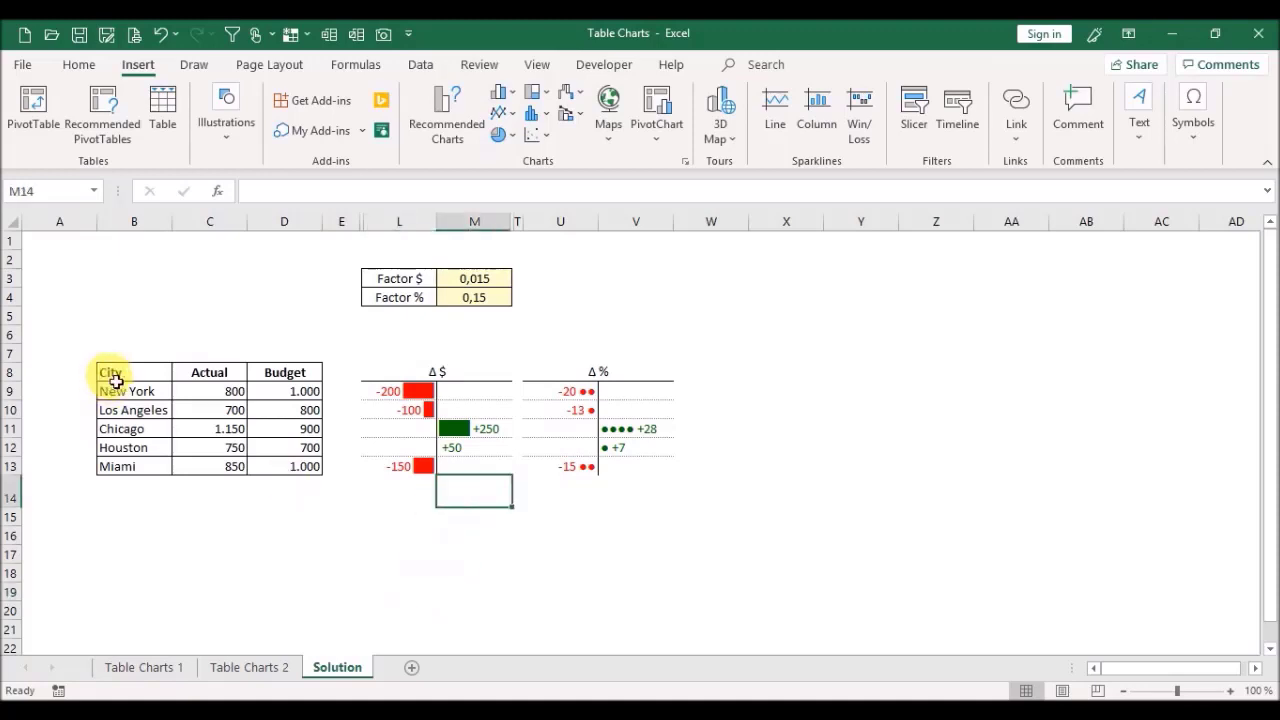
Step: Set New York's Actual value to 1.300 on the Solution sheet and check its Δ $ bar
{"action": "left_click", "coordinate": [232, 395]}
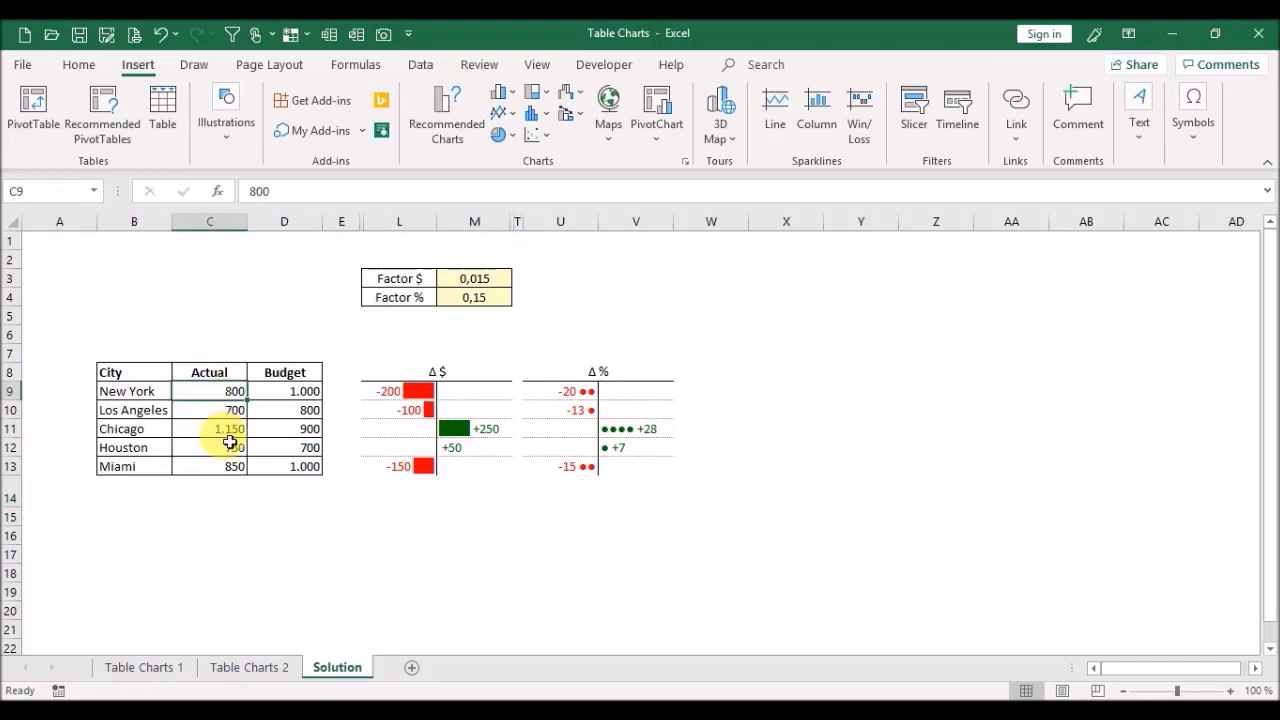
{"action": "type", "text": "1"}
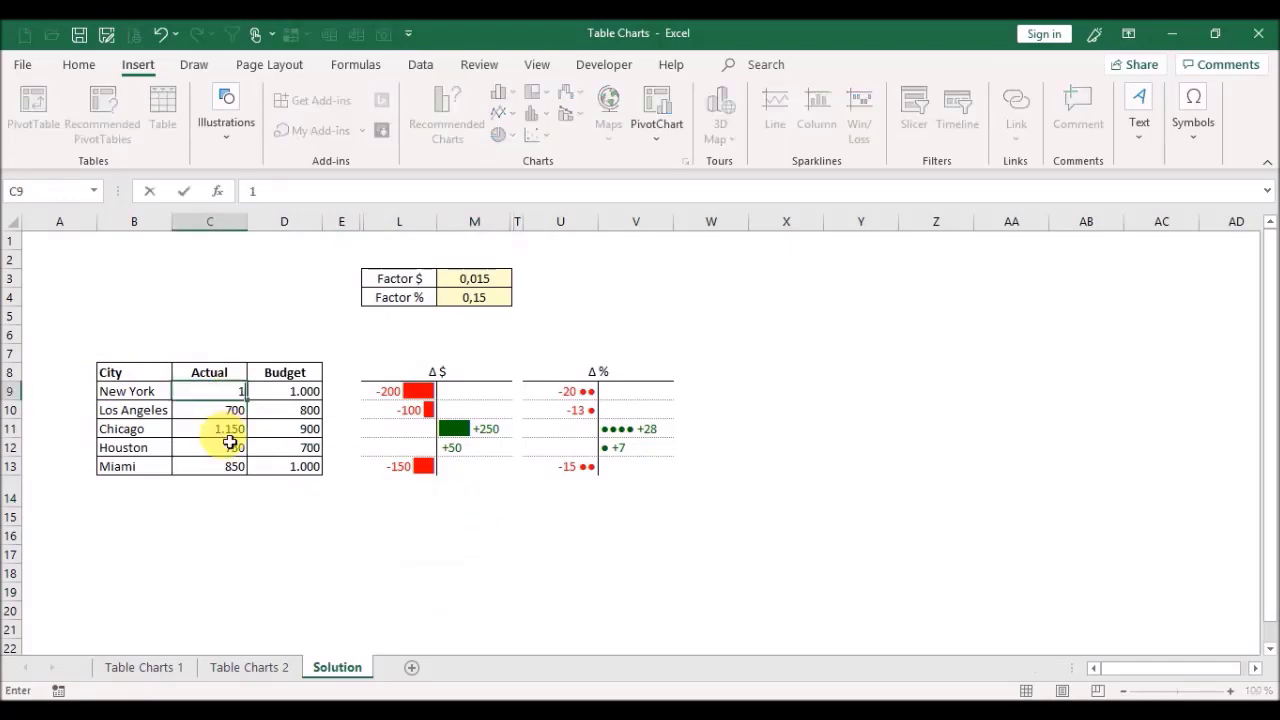
{"action": "type", "text": ".3000"}
{"action": "key", "text": "Return"}
{"action": "left_click", "coordinate": [461, 393]}
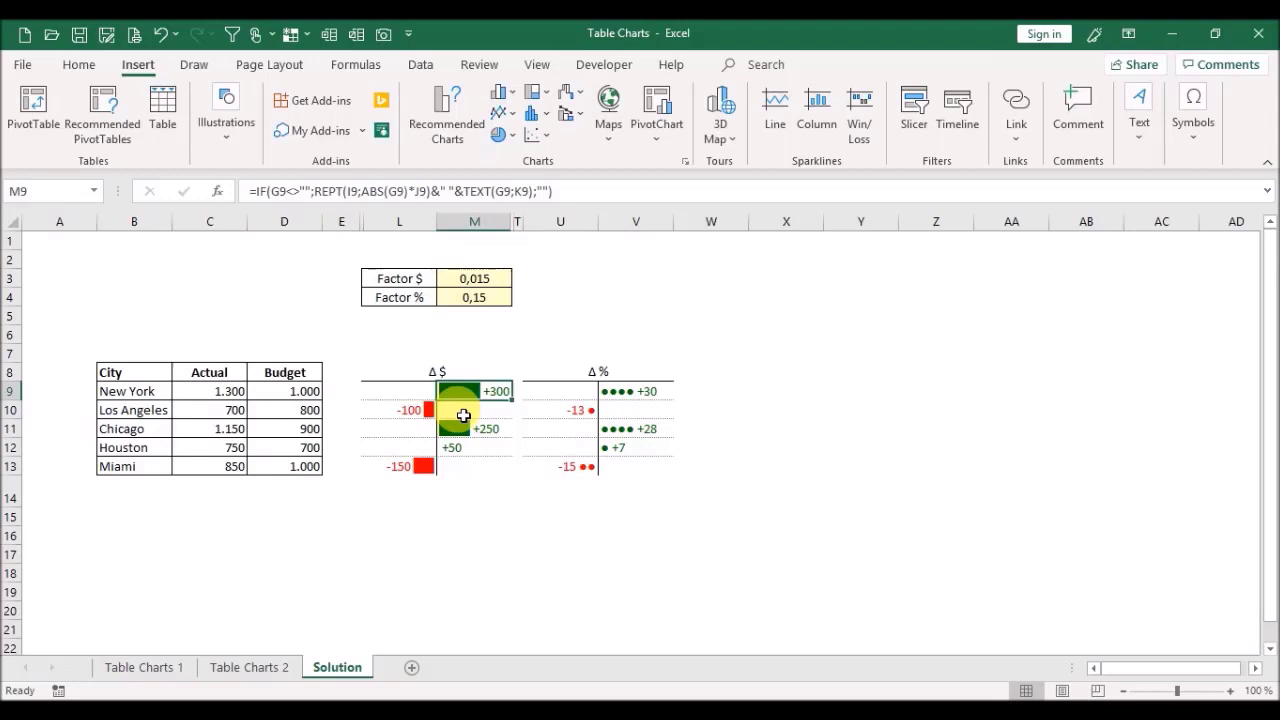
{"action": "left_click", "coordinate": [266, 609]}
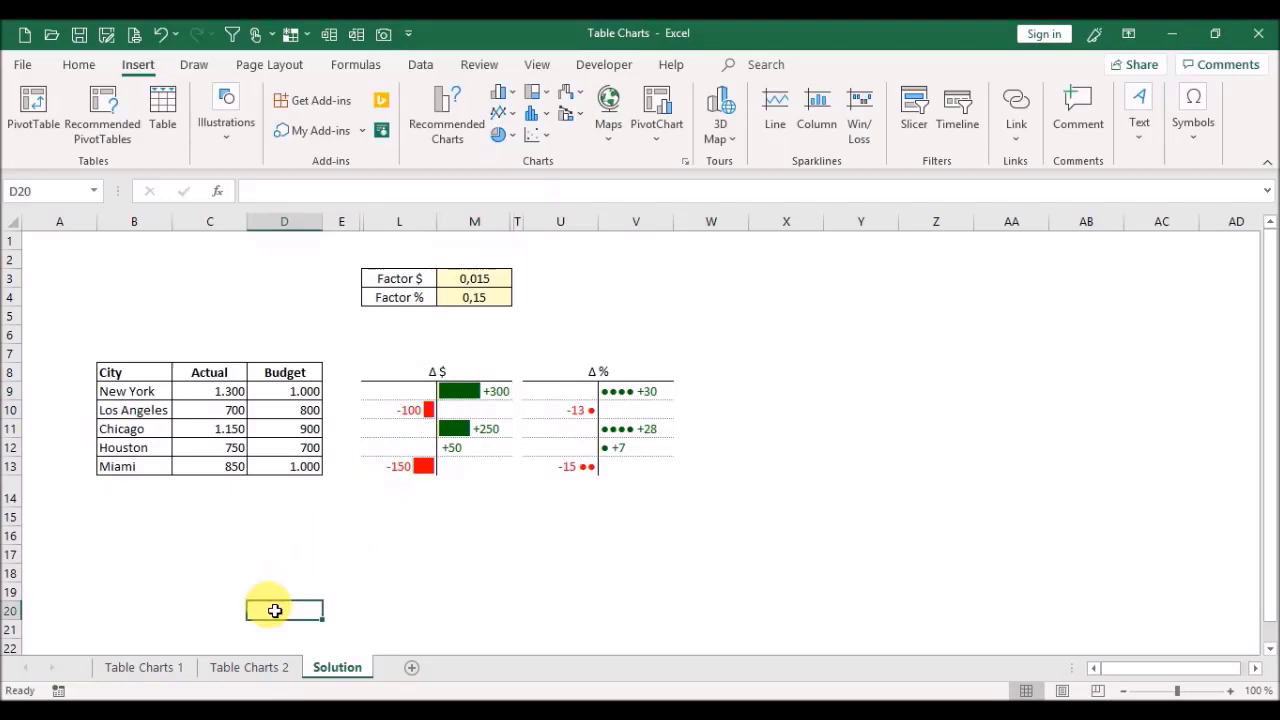
Step: On the Table Charts 2 sheet, enter =IF(F9>0;F9;"") in New York's POS cell G9
{"action": "left_click", "coordinate": [250, 668]}
{"action": "left_click", "coordinate": [484, 556]}
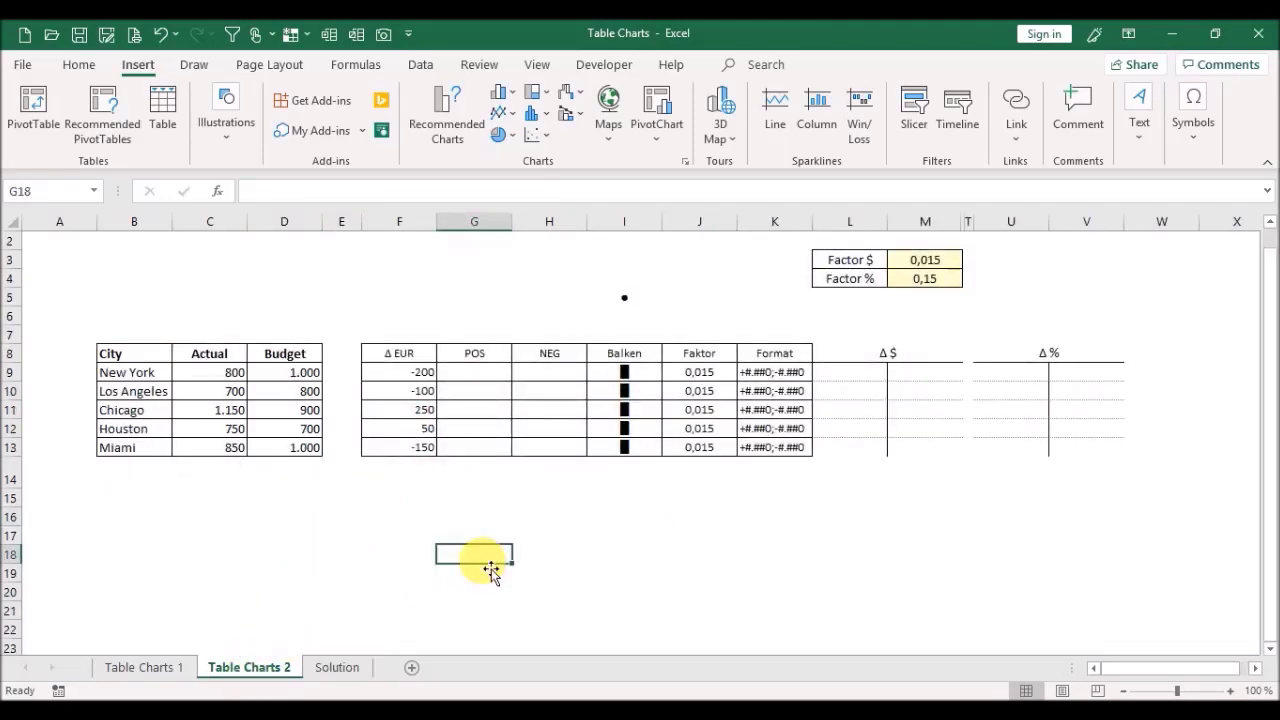
{"action": "left_click", "coordinate": [490, 375]}
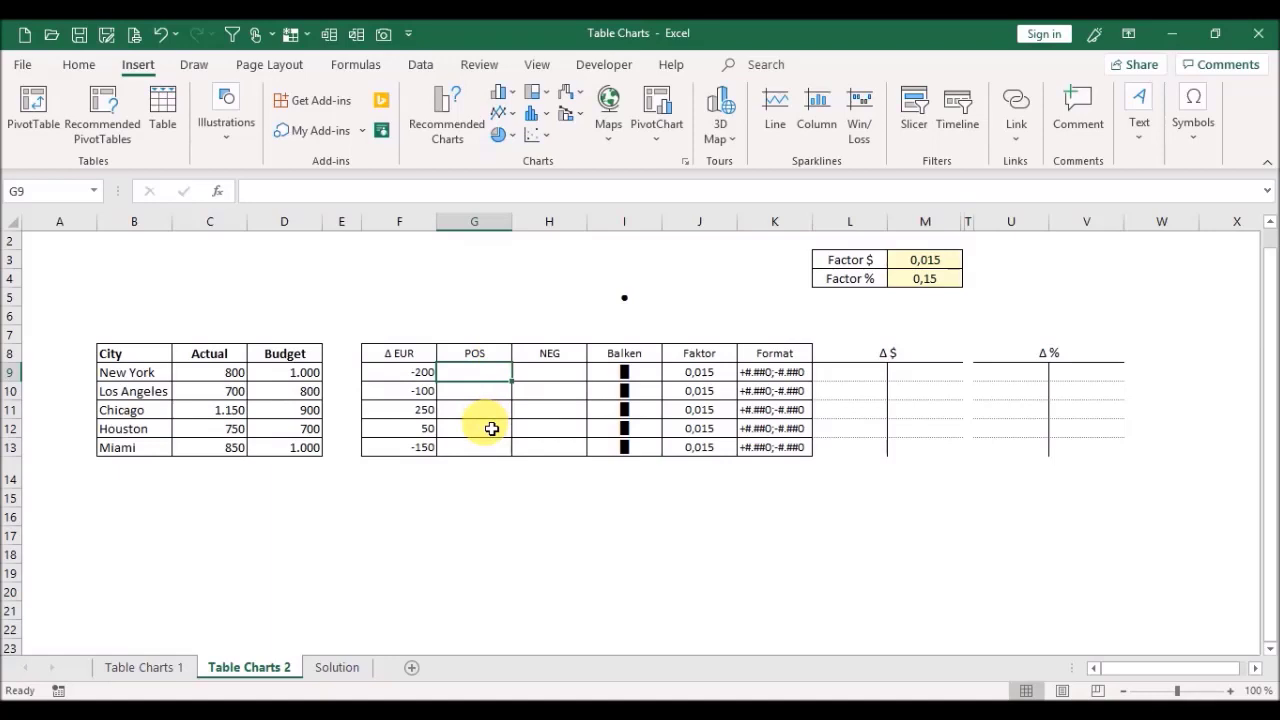
{"action": "type", "text": "="}
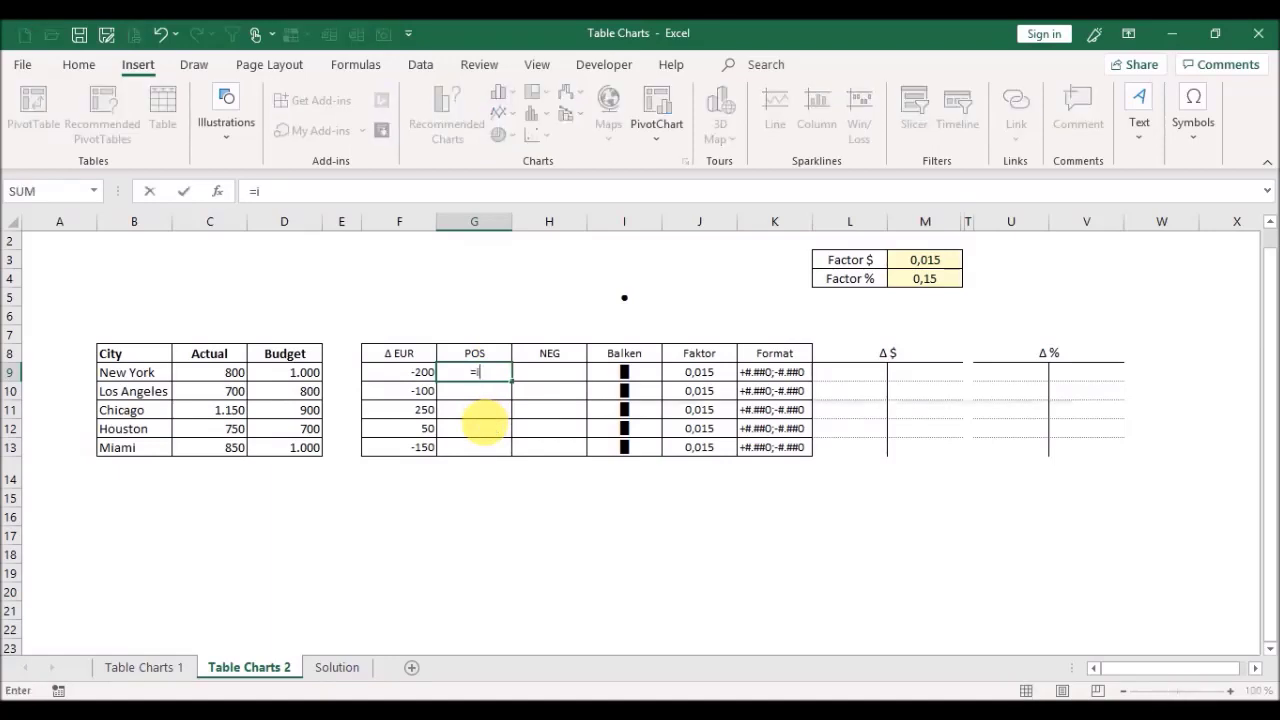
{"action": "type", "text": "if("}
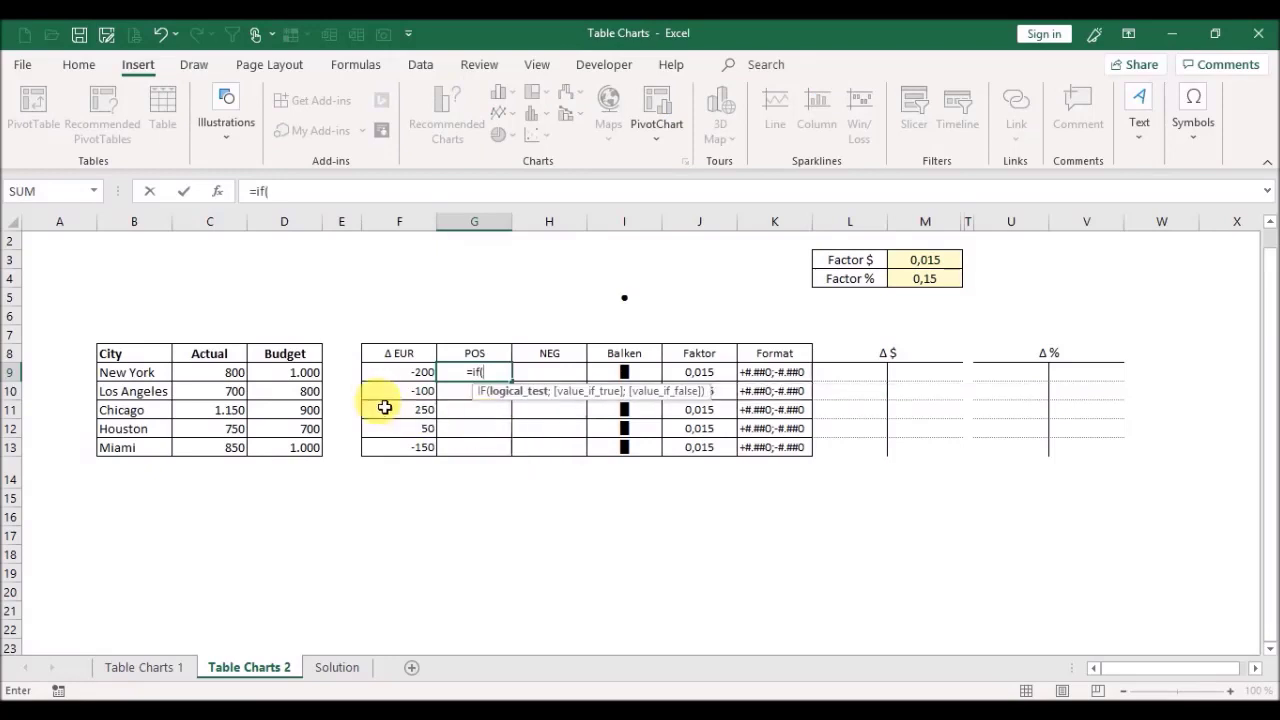
{"action": "left_click", "coordinate": [392, 377]}
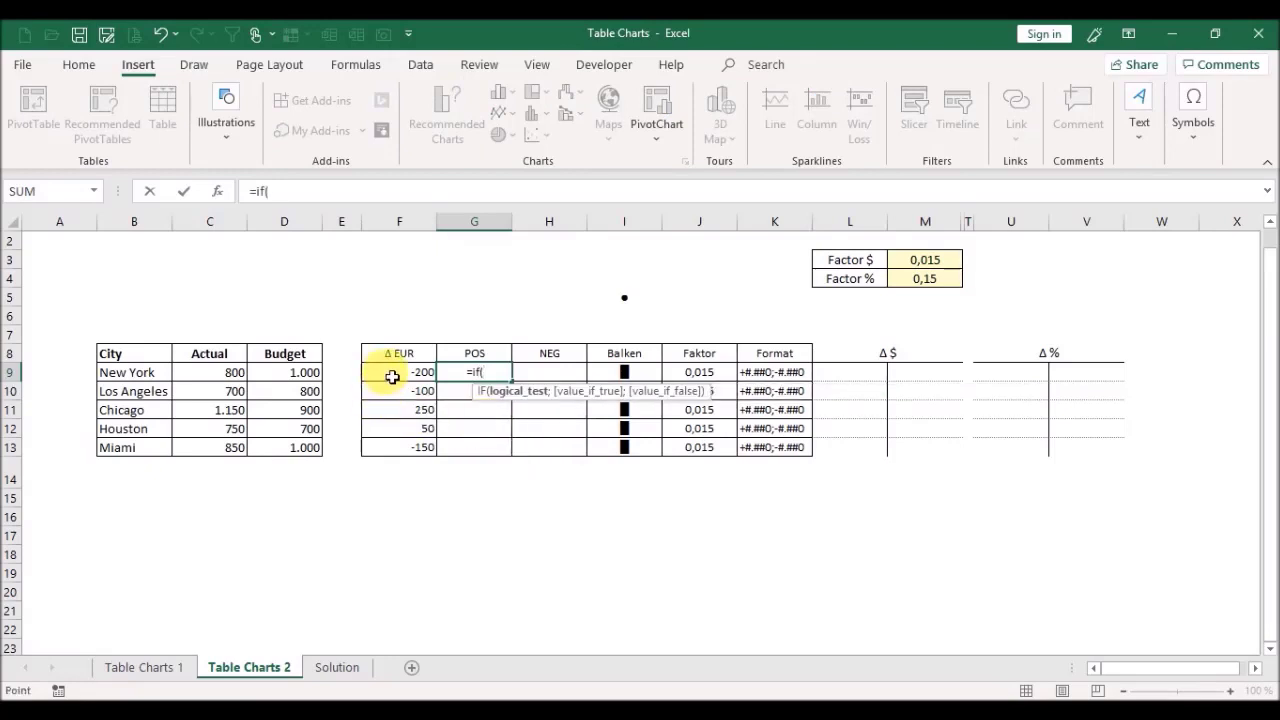
{"action": "left_click", "coordinate": [392, 377]}
{"action": "type", "text": ">"}
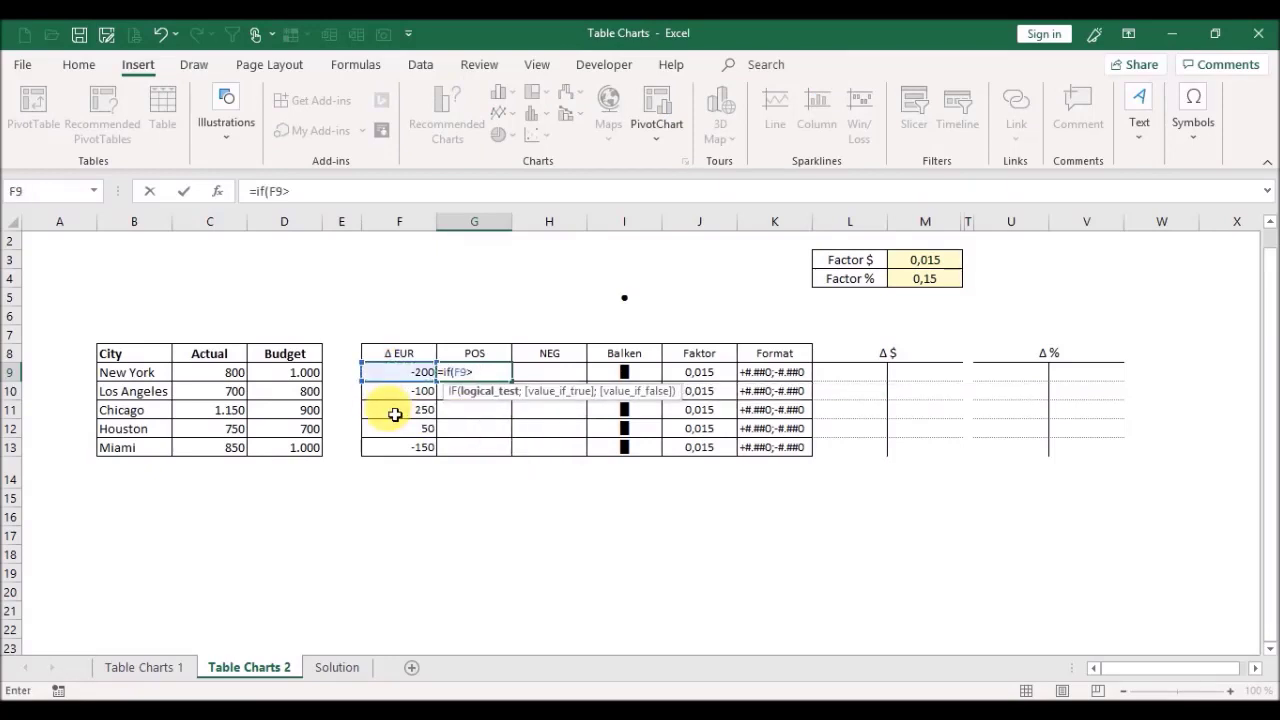
{"action": "type", "text": "0M"}
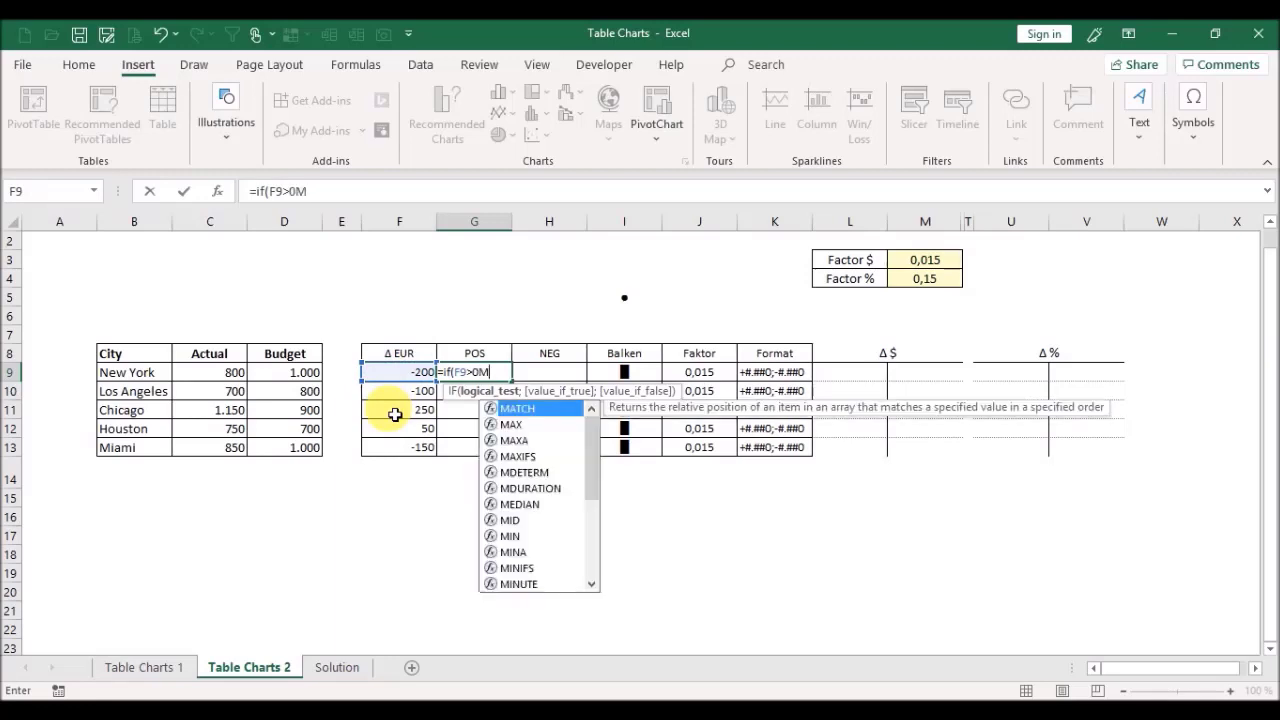
{"action": "key", "text": "BackSpace"}
{"action": "type", "text": ";"}
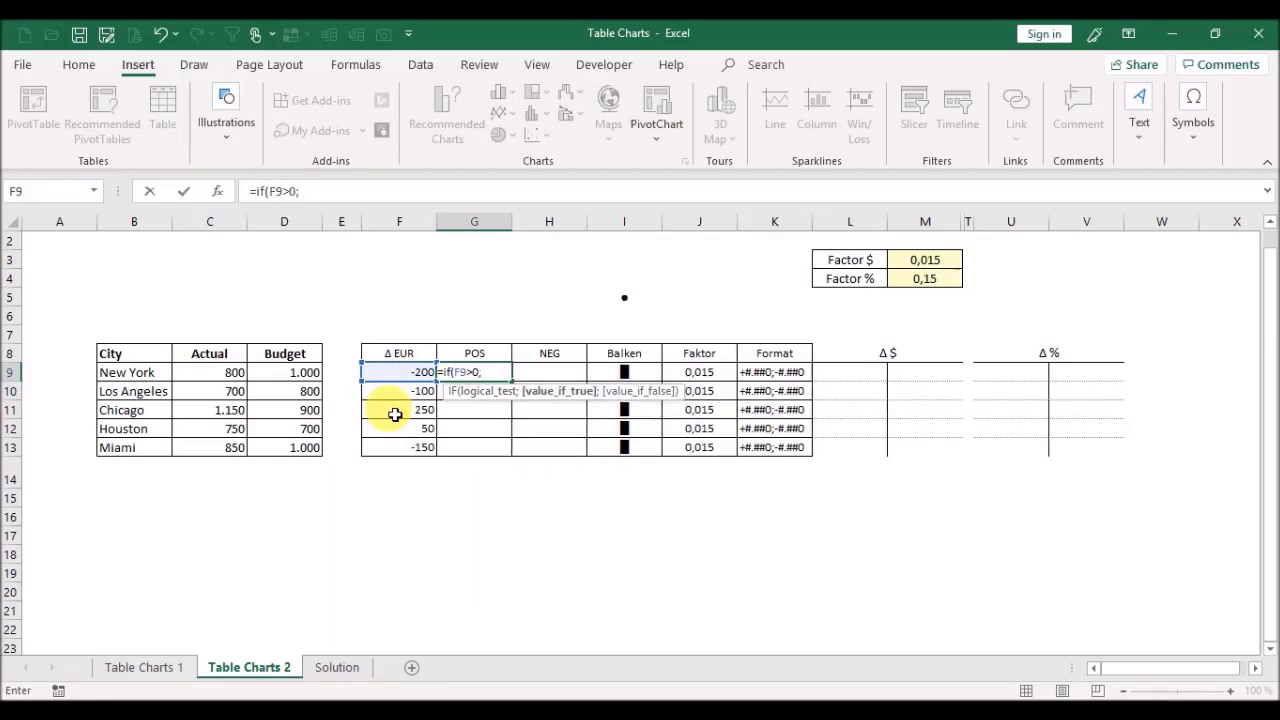
{"action": "left_click", "coordinate": [389, 376]}
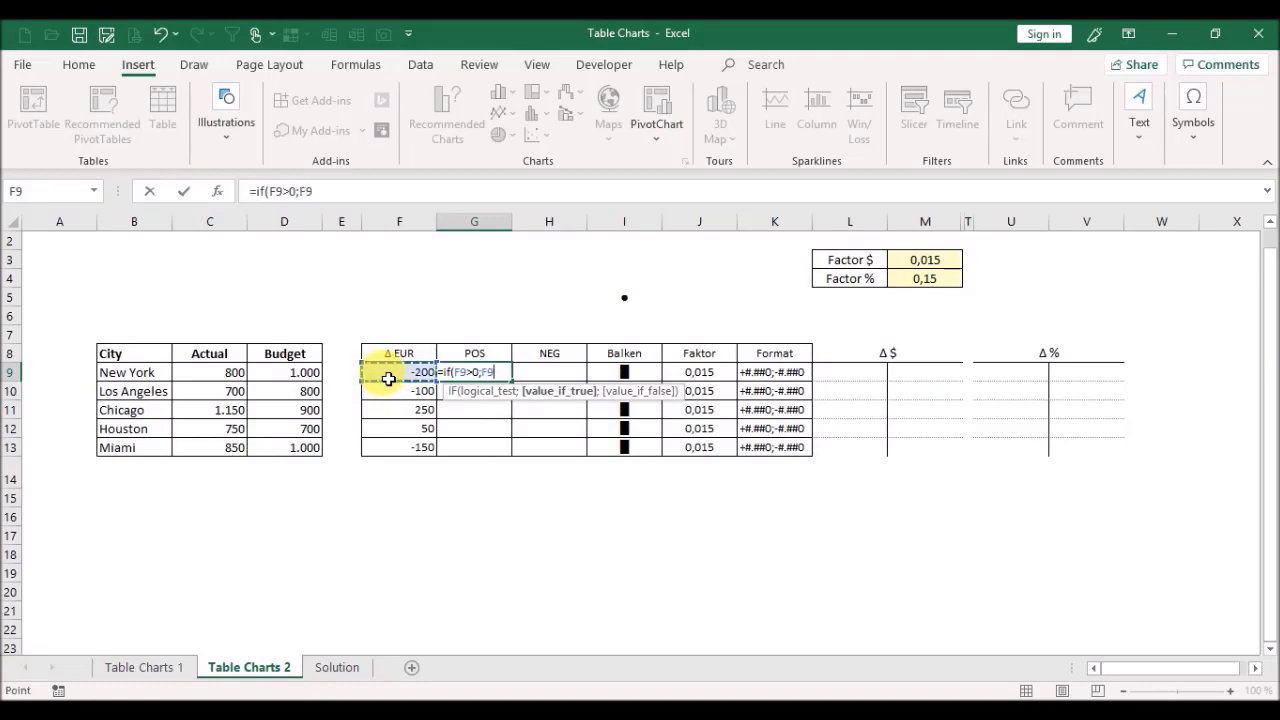
{"action": "type", "text": ";"}
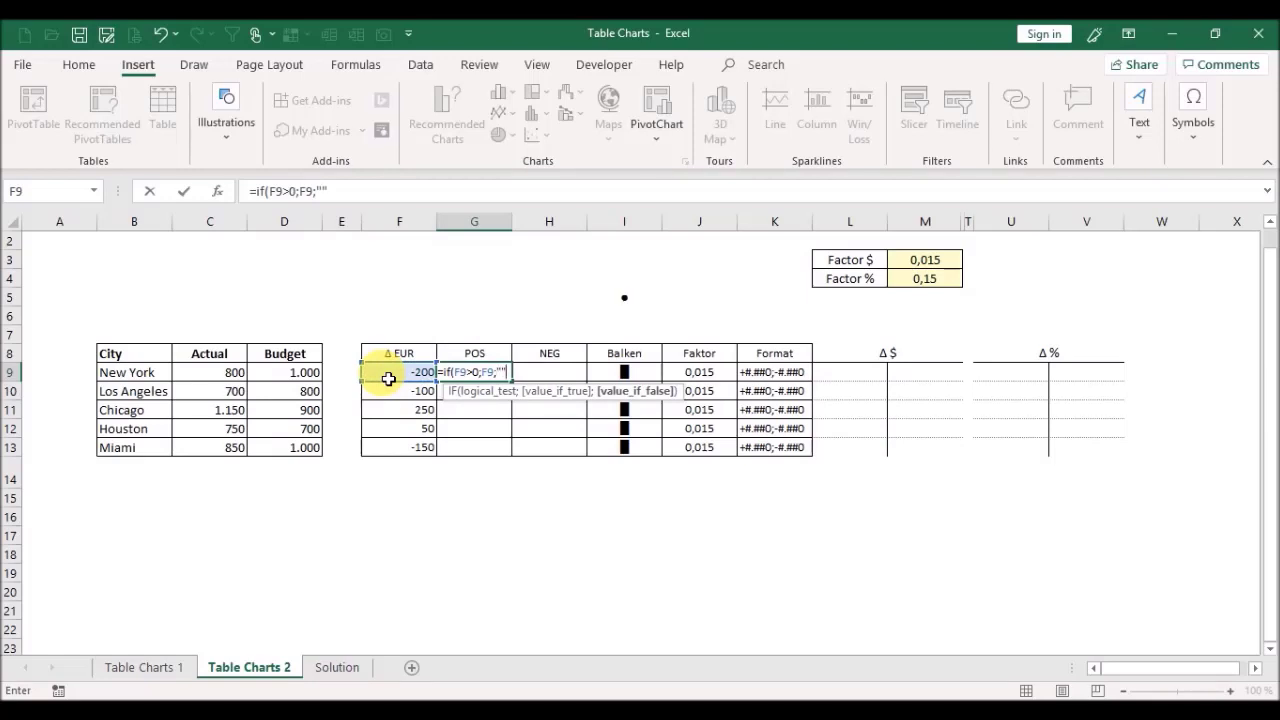
{"action": "type", "text": "\"\")"}
{"action": "key", "text": "Return"}
Step: Fill the POS formula from G9 down through G13 and check the copied formula in Chicago's row
{"action": "key", "text": "Up"}
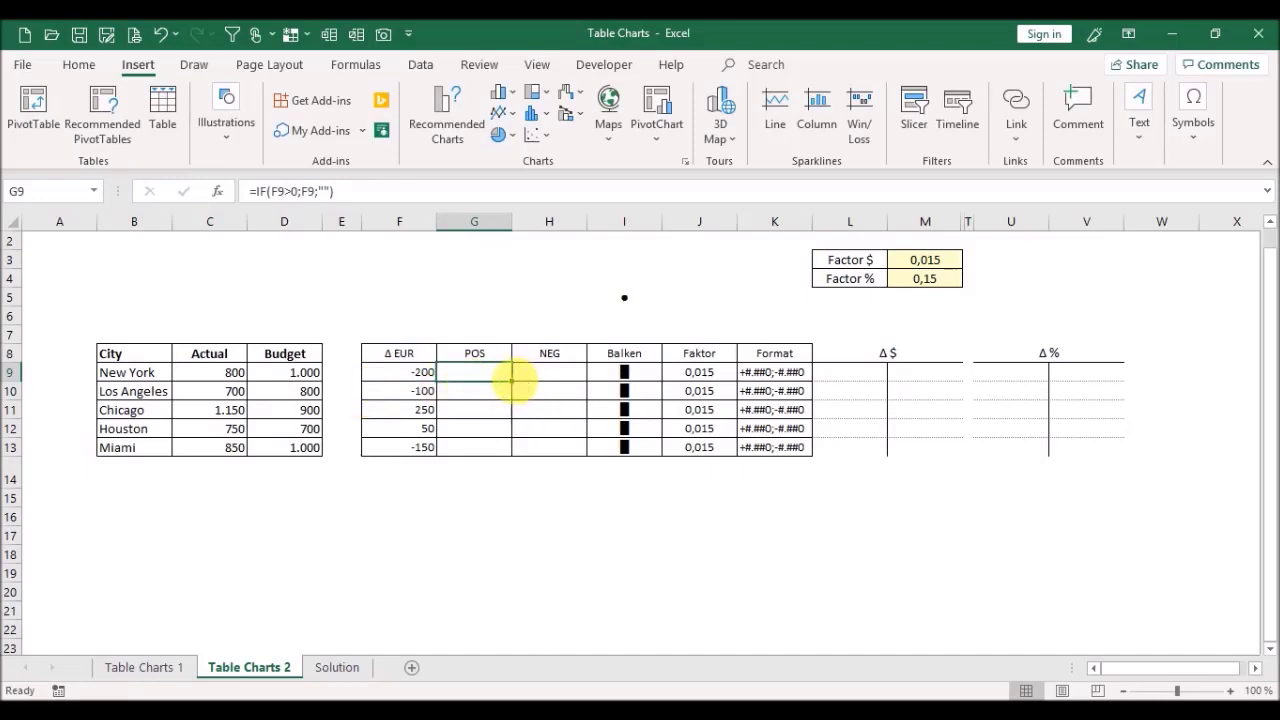
{"action": "left_click_drag", "start_coordinate": [517, 387], "coordinate": [503, 477]}
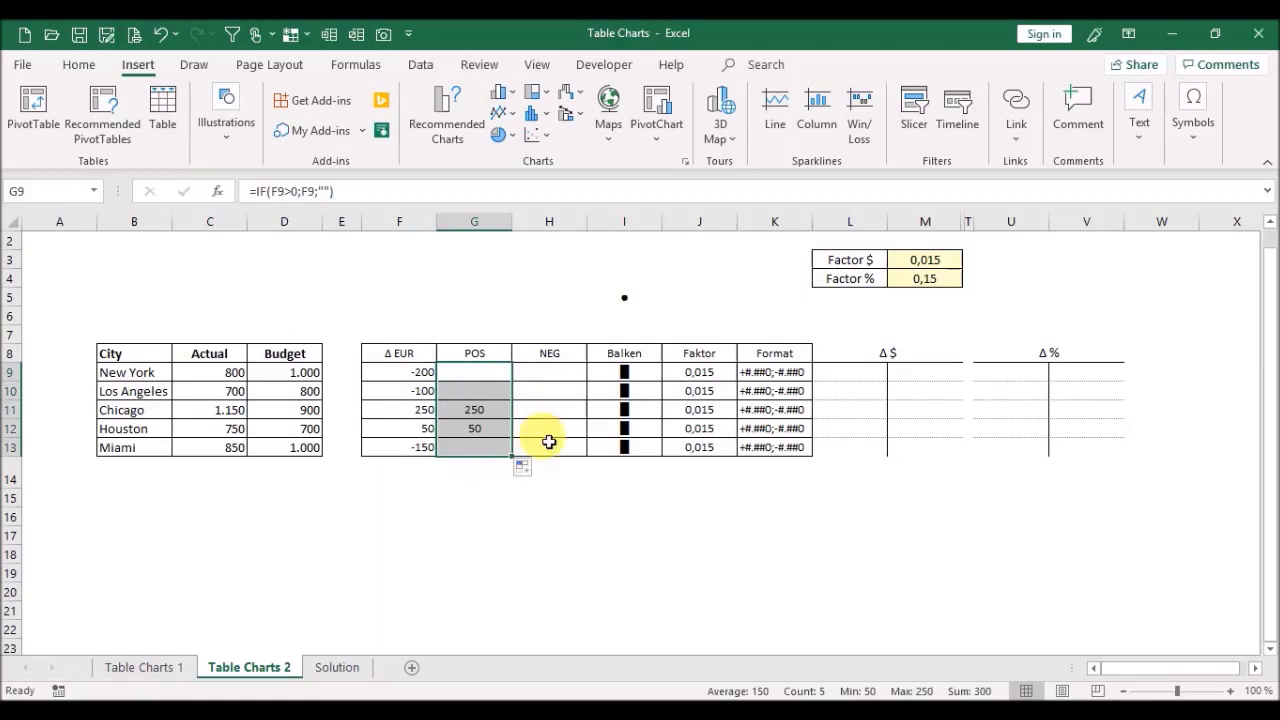
{"action": "left_click", "coordinate": [490, 415]}
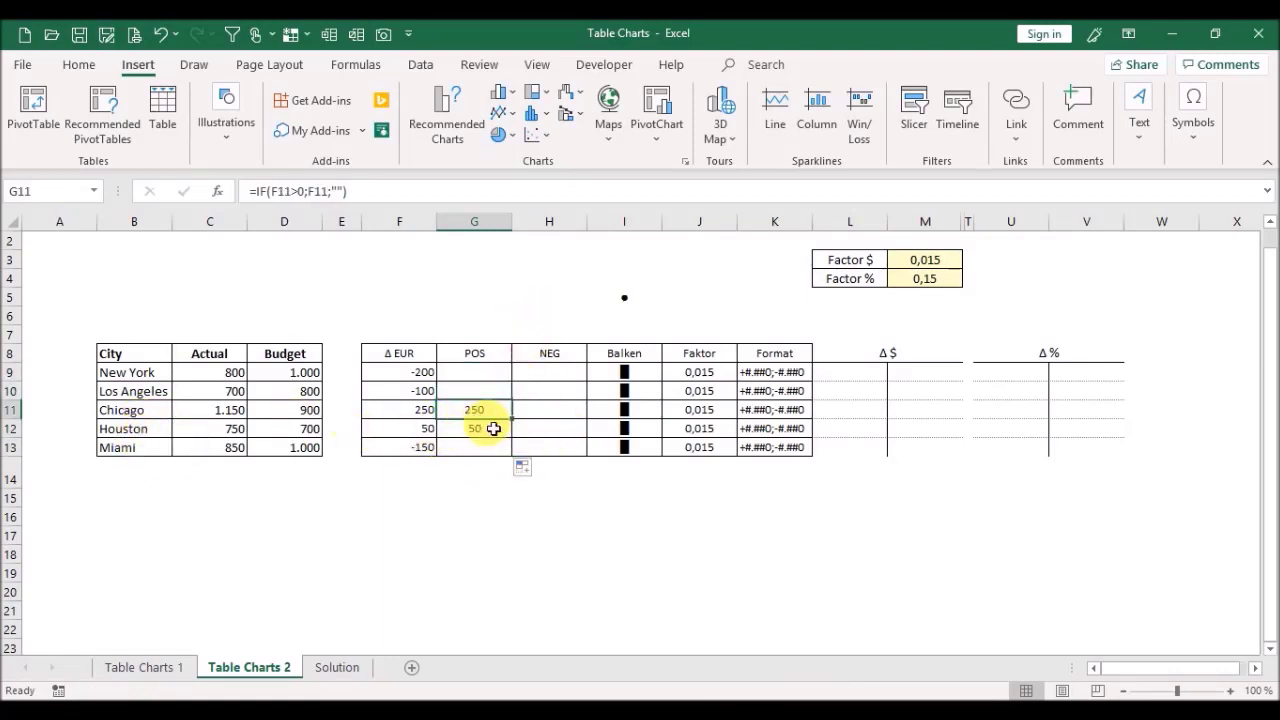
Step: Enter =IF(F9<0;F9;"") in New York's NEG cell H9
{"action": "left_click", "coordinate": [556, 374]}
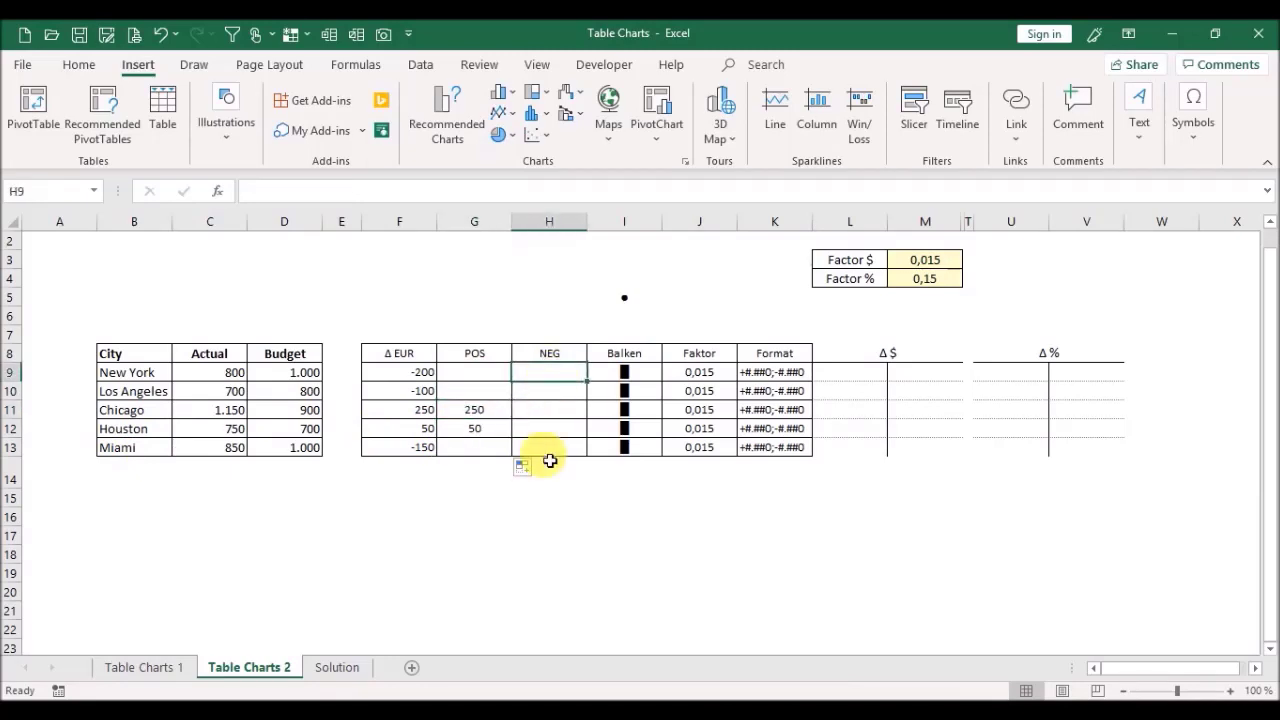
{"action": "type", "text": "="}
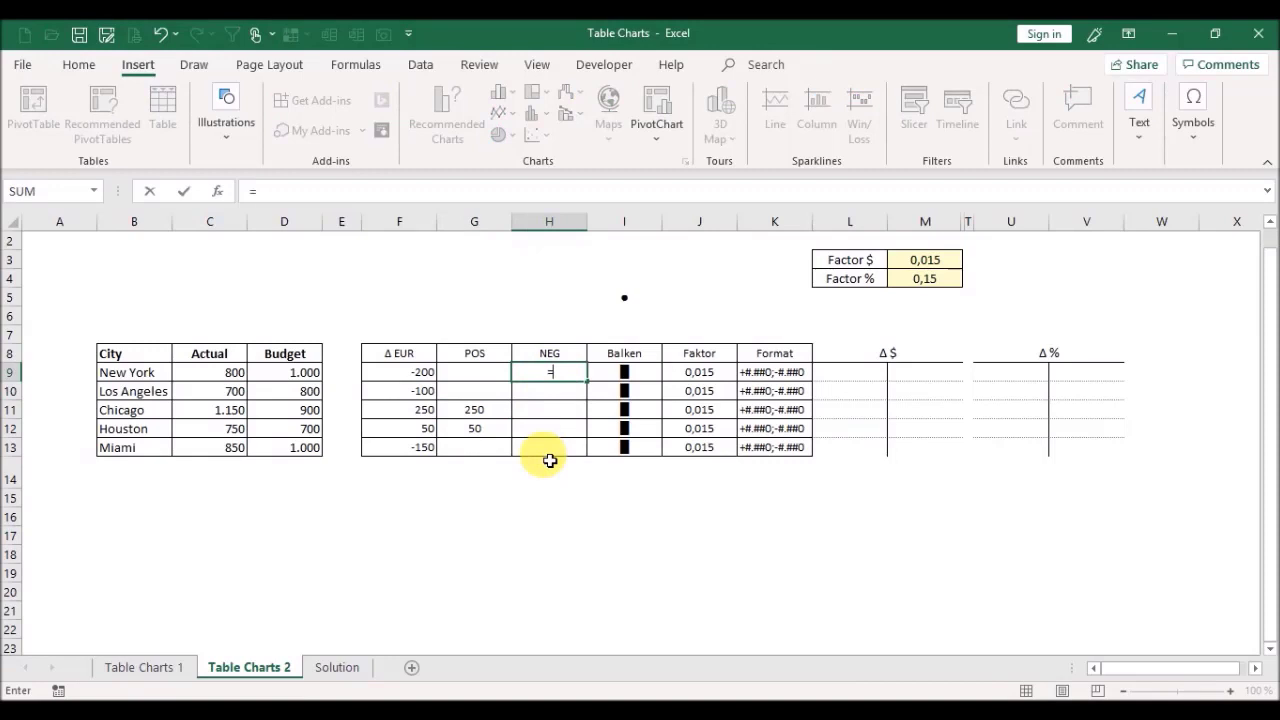
{"action": "type", "text": "If("}
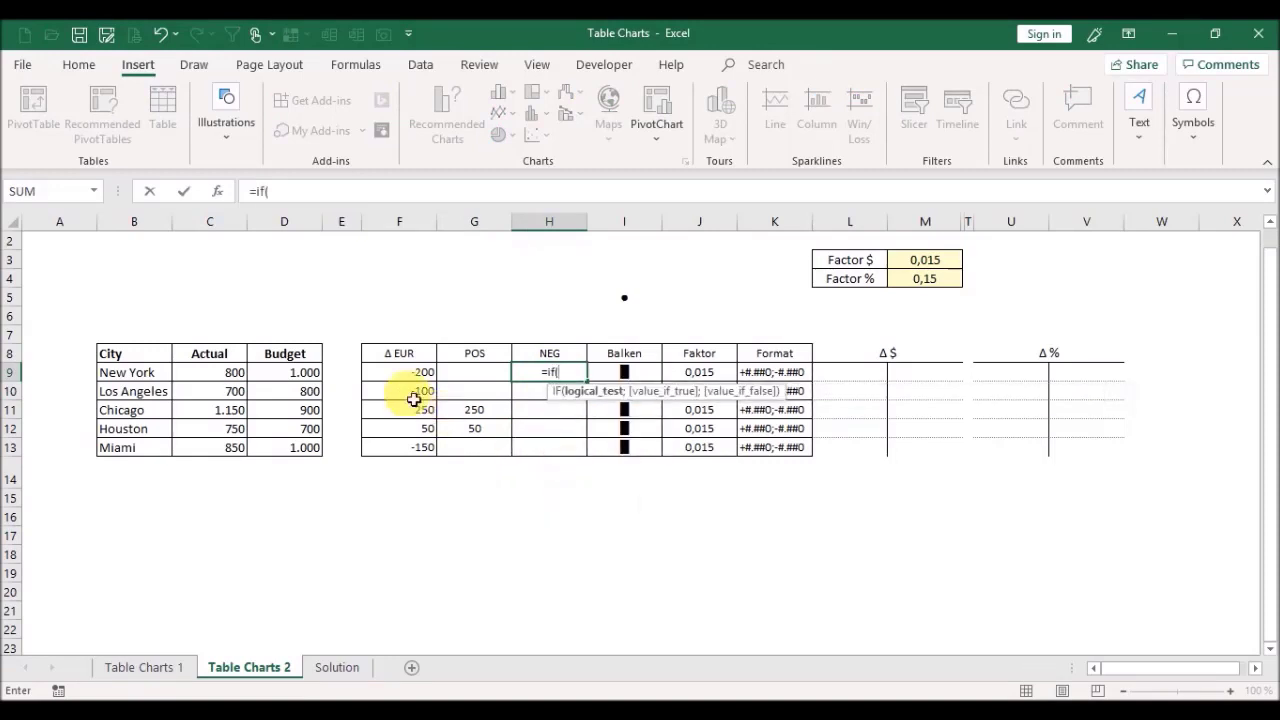
{"action": "left_click", "coordinate": [383, 381]}
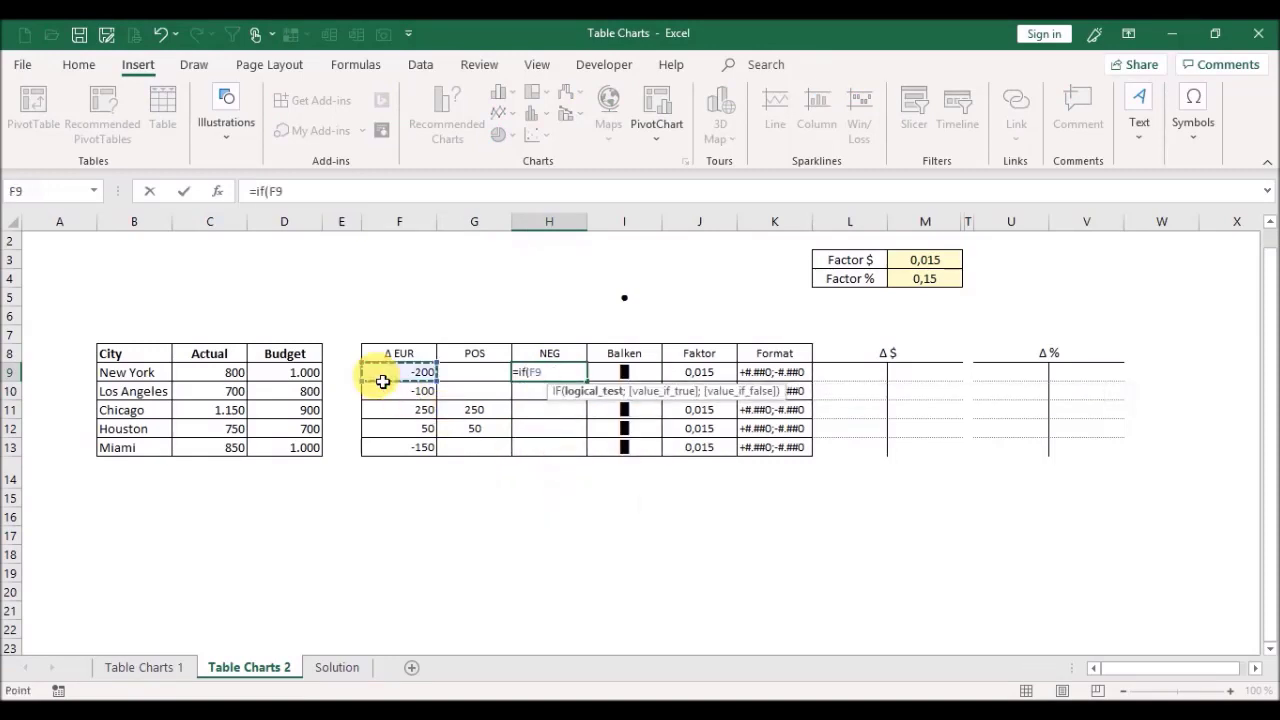
{"action": "type", "text": "<"}
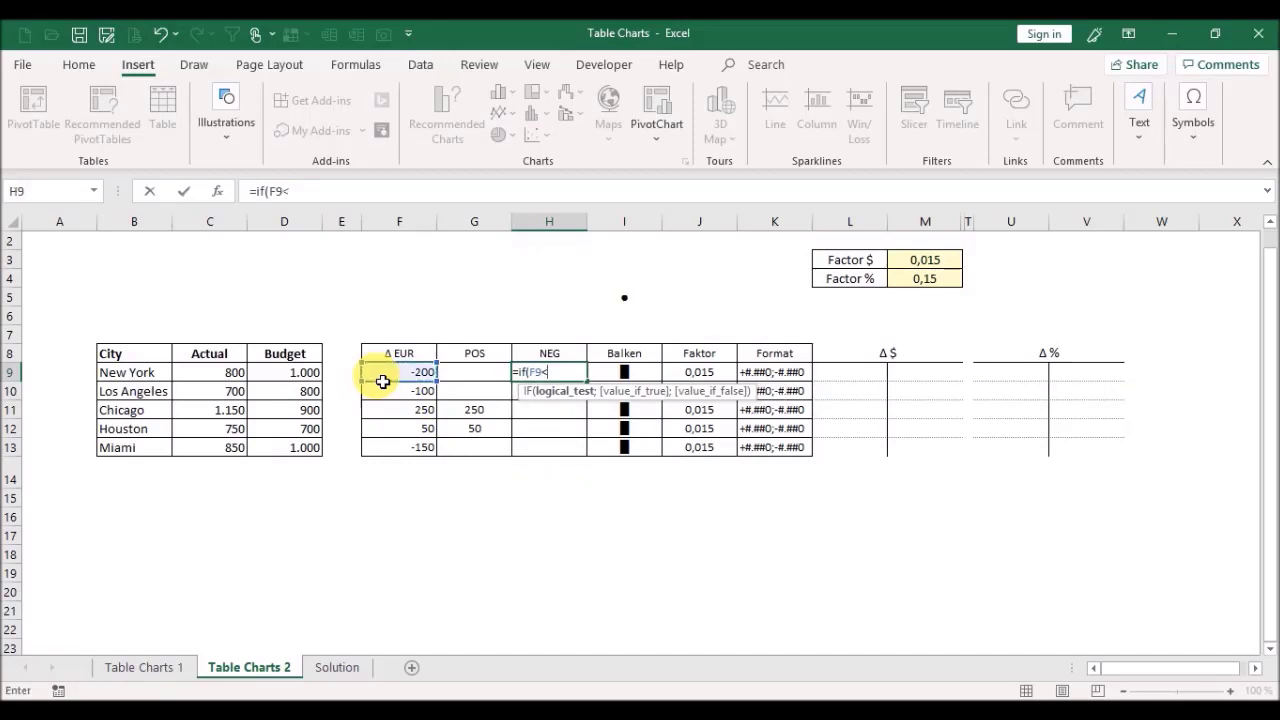
{"action": "type", "text": "0;"}
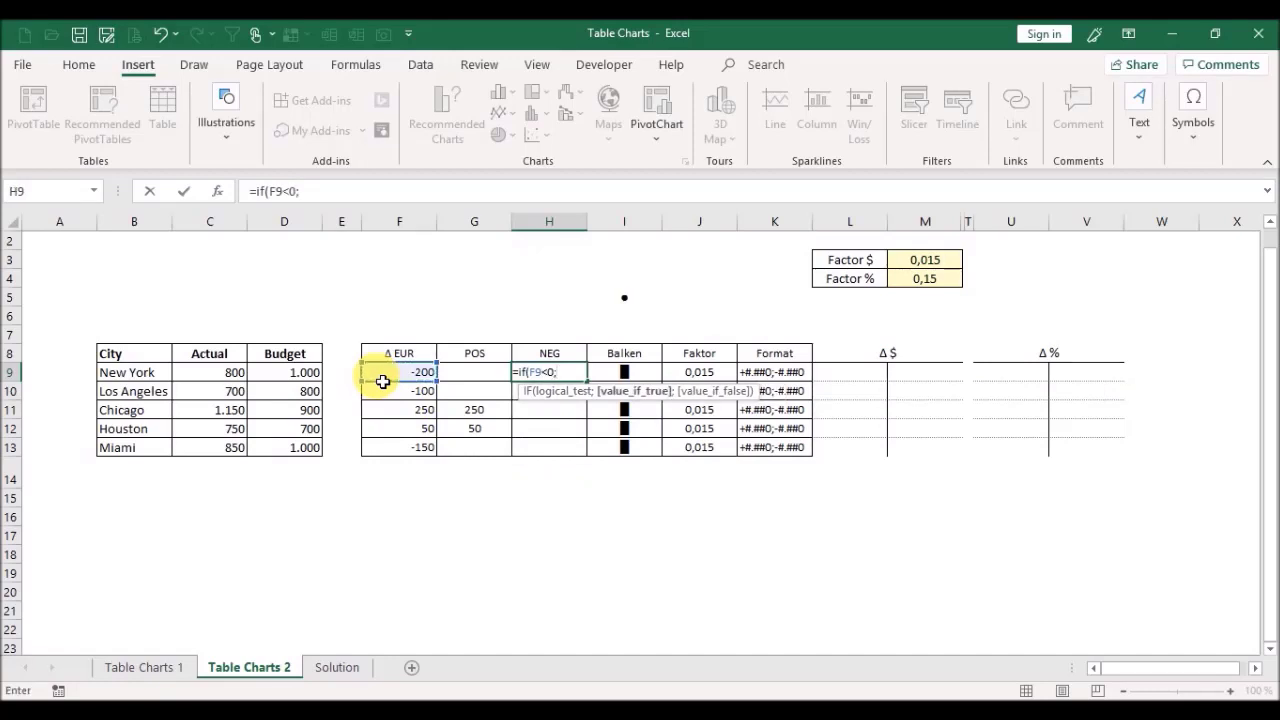
{"action": "left_click", "coordinate": [383, 381]}
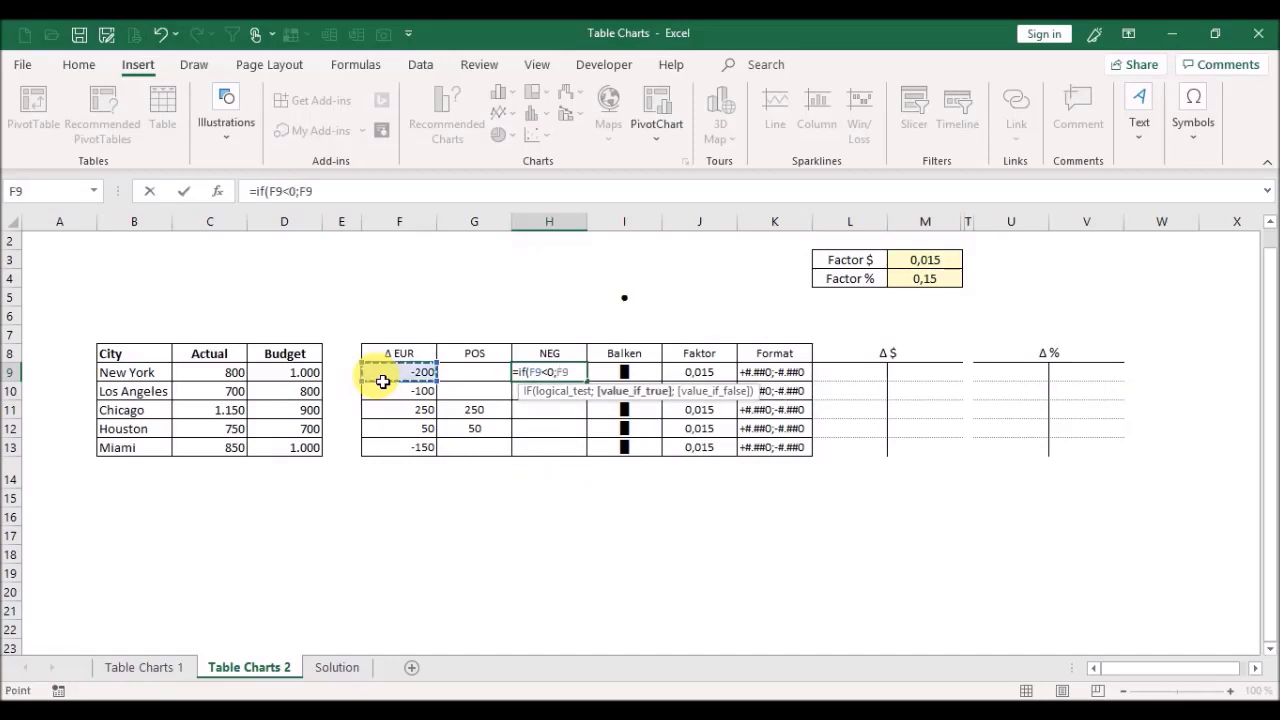
{"action": "type", "text": ";"}
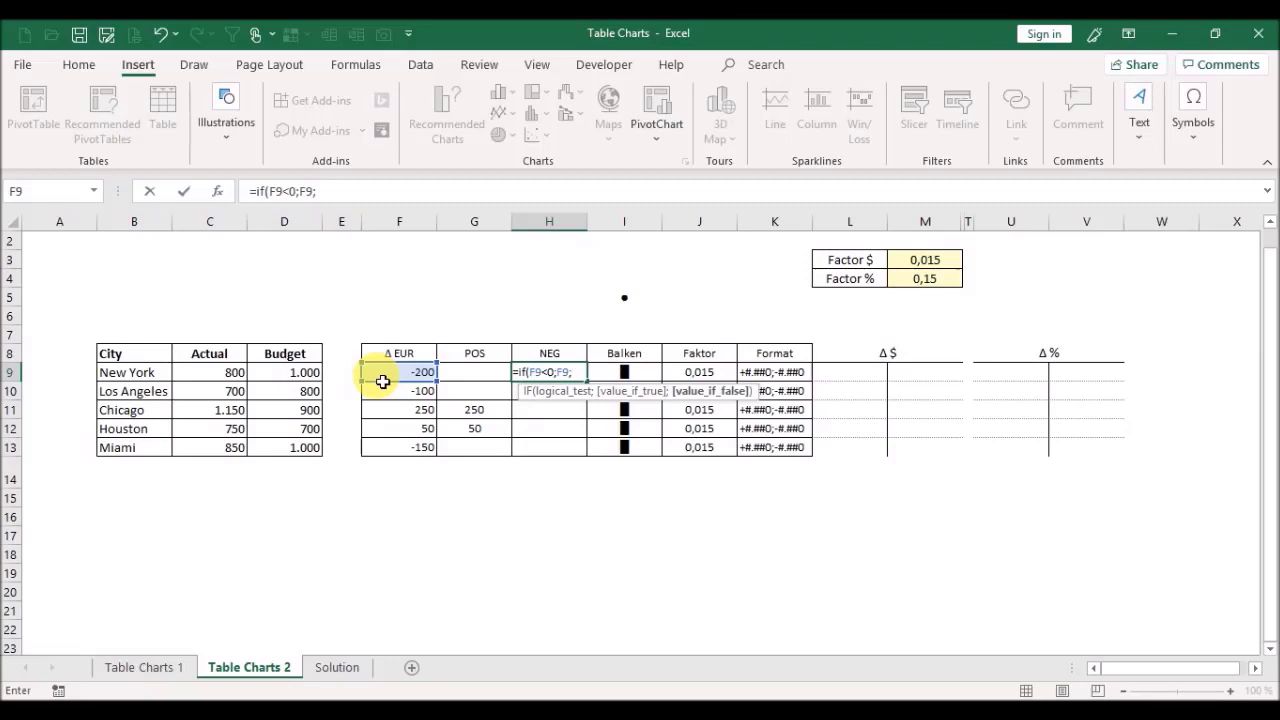
{"action": "type", "text": "\"\")"}
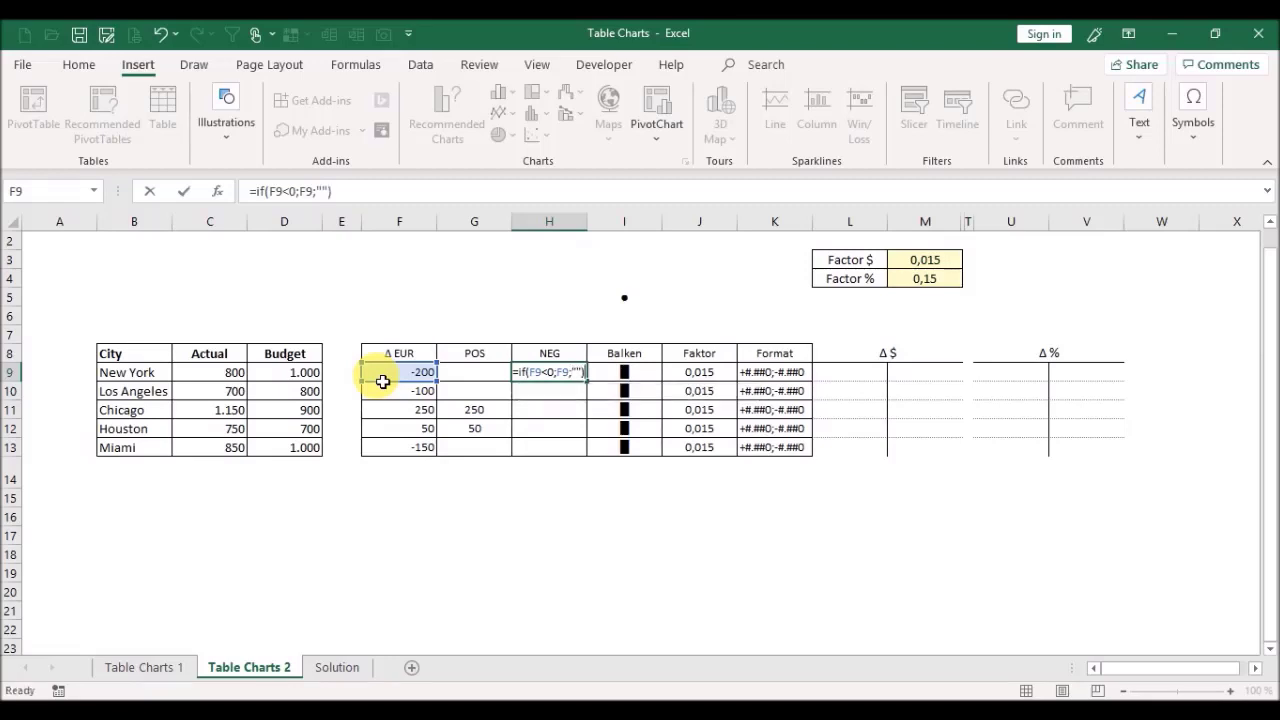
{"action": "key", "text": "Return"}
Step: Fill the NEG formula from H9 down through H13 for all the cities
{"action": "key", "text": "Up"}
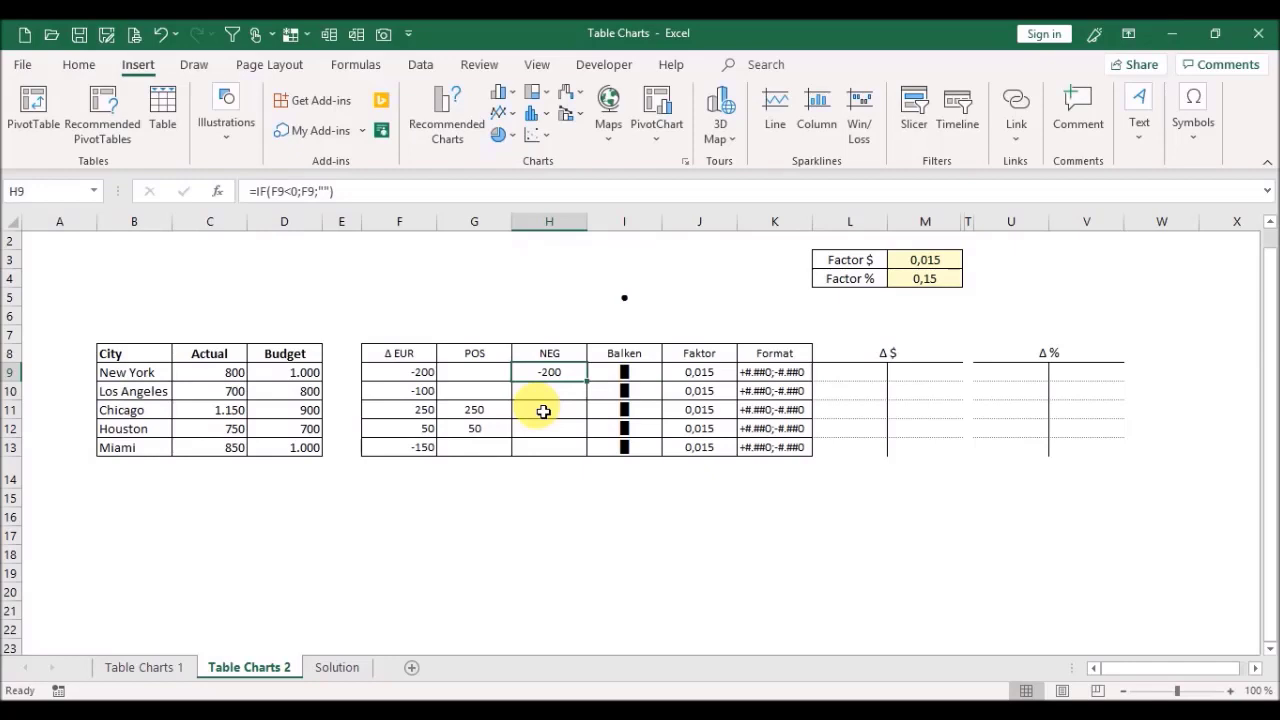
{"action": "left_click", "coordinate": [390, 374]}
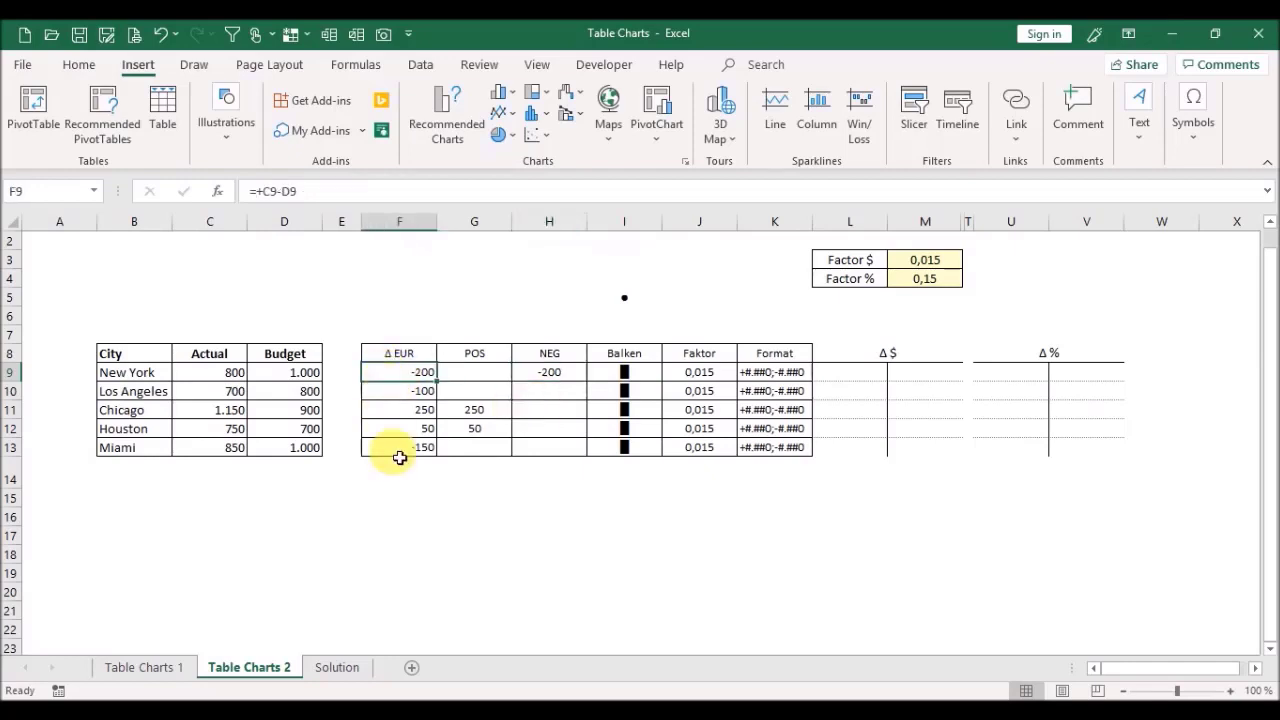
{"action": "left_click", "coordinate": [558, 375]}
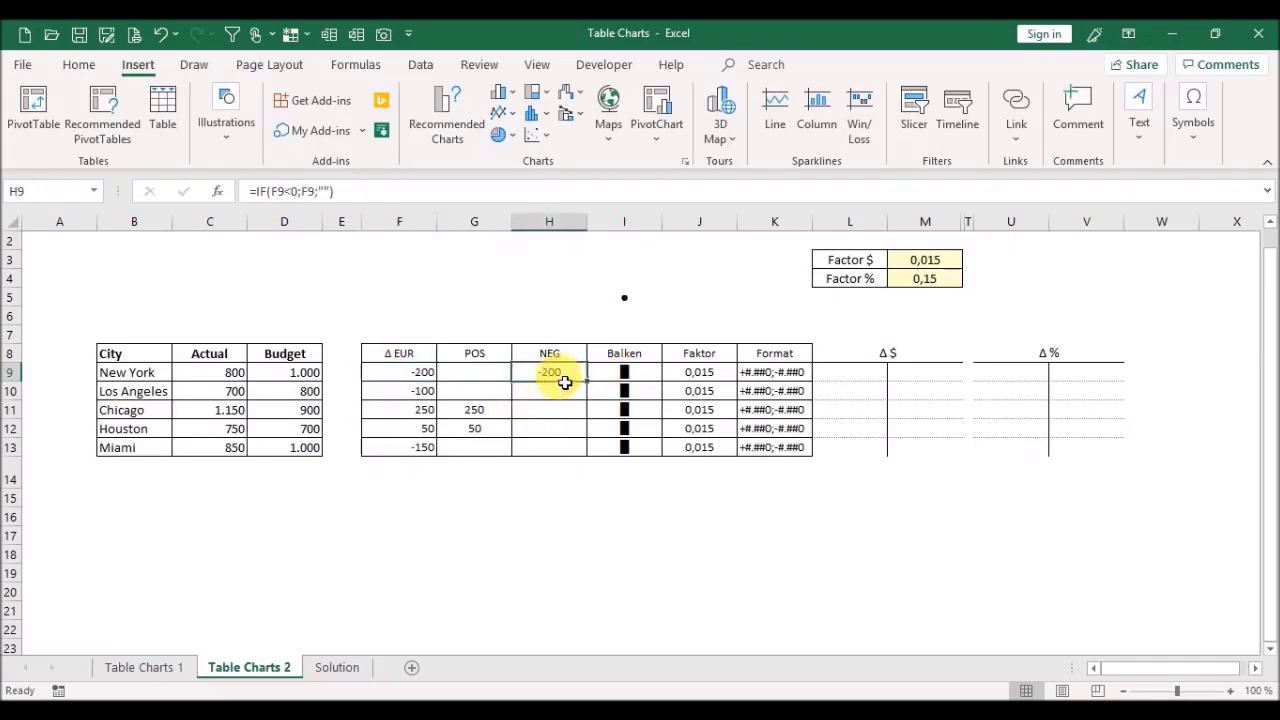
{"action": "left_click_drag", "start_coordinate": [595, 389], "coordinate": [594, 458]}
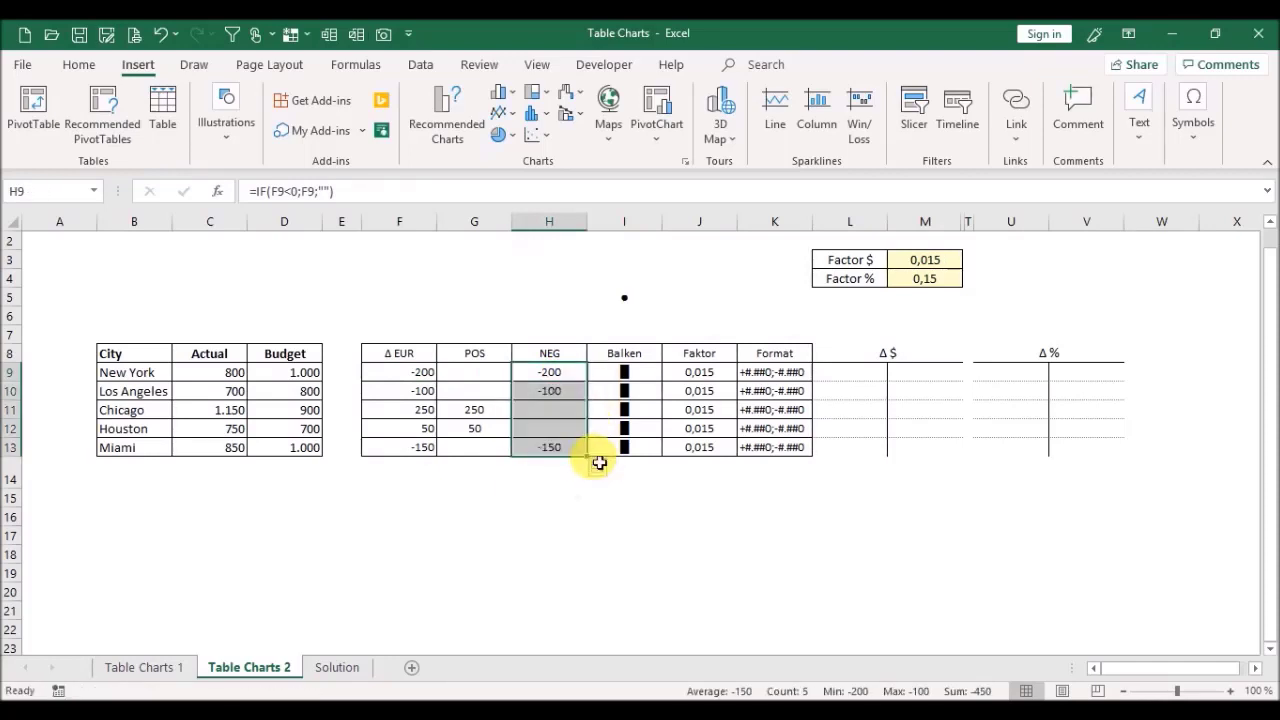
Step: Replace the Balken column header in cell I8 with Bar
{"action": "left_click", "coordinate": [638, 455]}
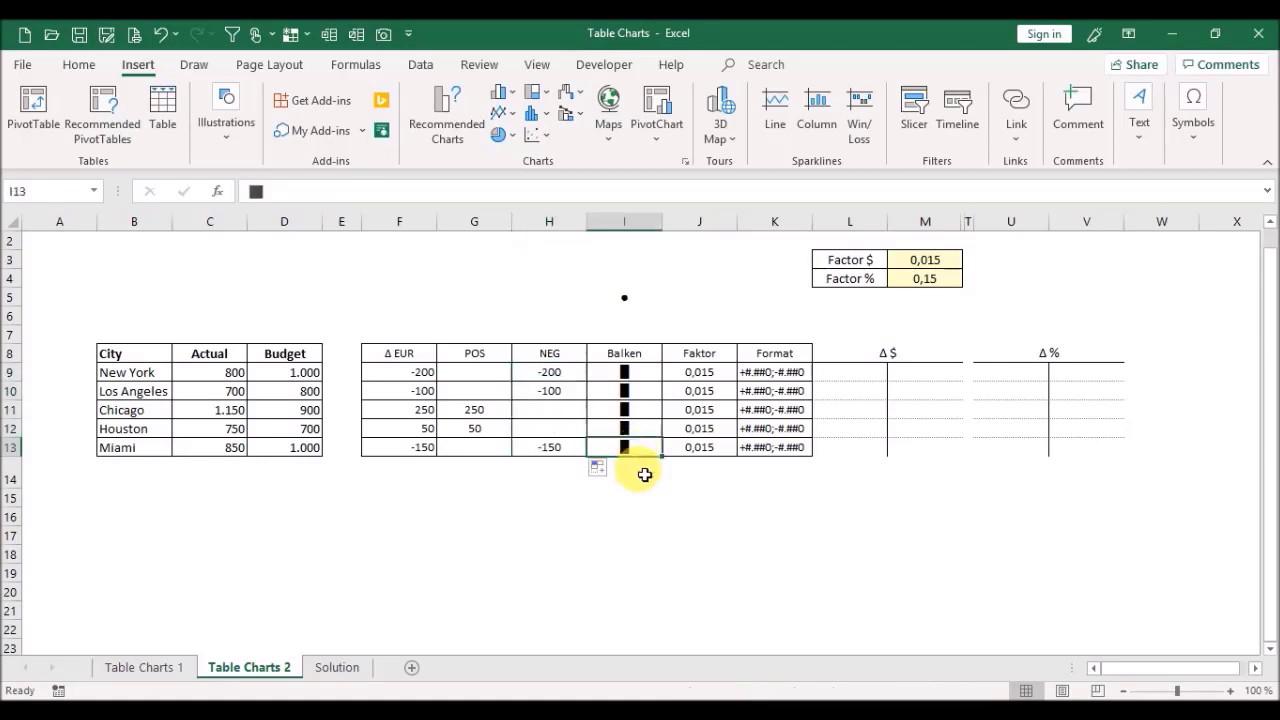
{"action": "left_click", "coordinate": [646, 356]}
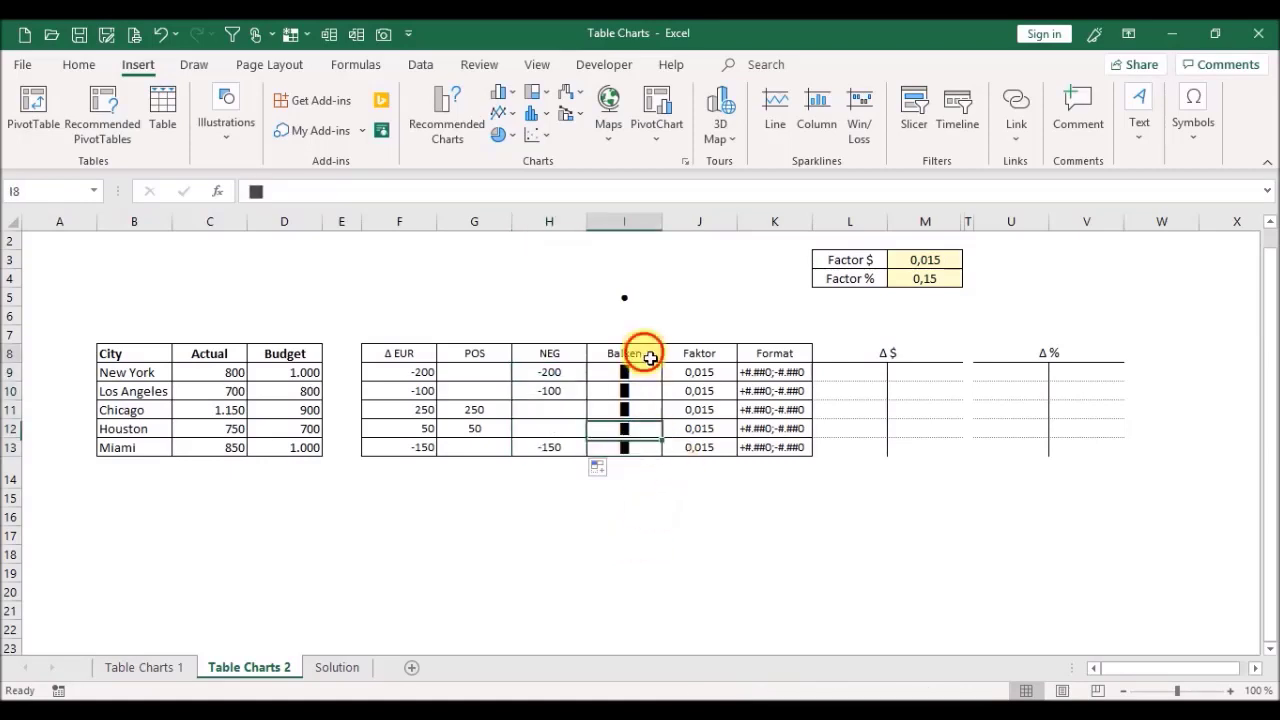
{"action": "type", "text": "Bar"}
{"action": "key", "text": "Return"}
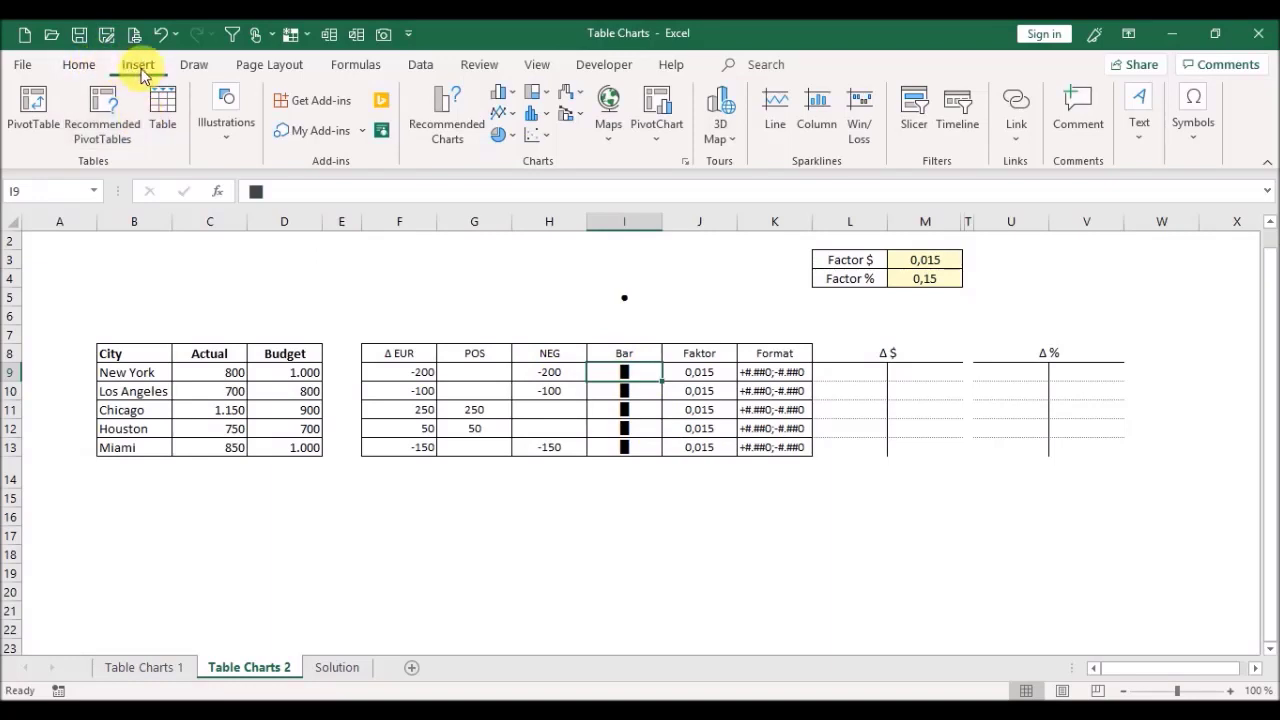
Step: Open the symbol picker for New York's Bar cell I9 and switch its font to Arial
{"action": "left_click", "coordinate": [1201, 108]}
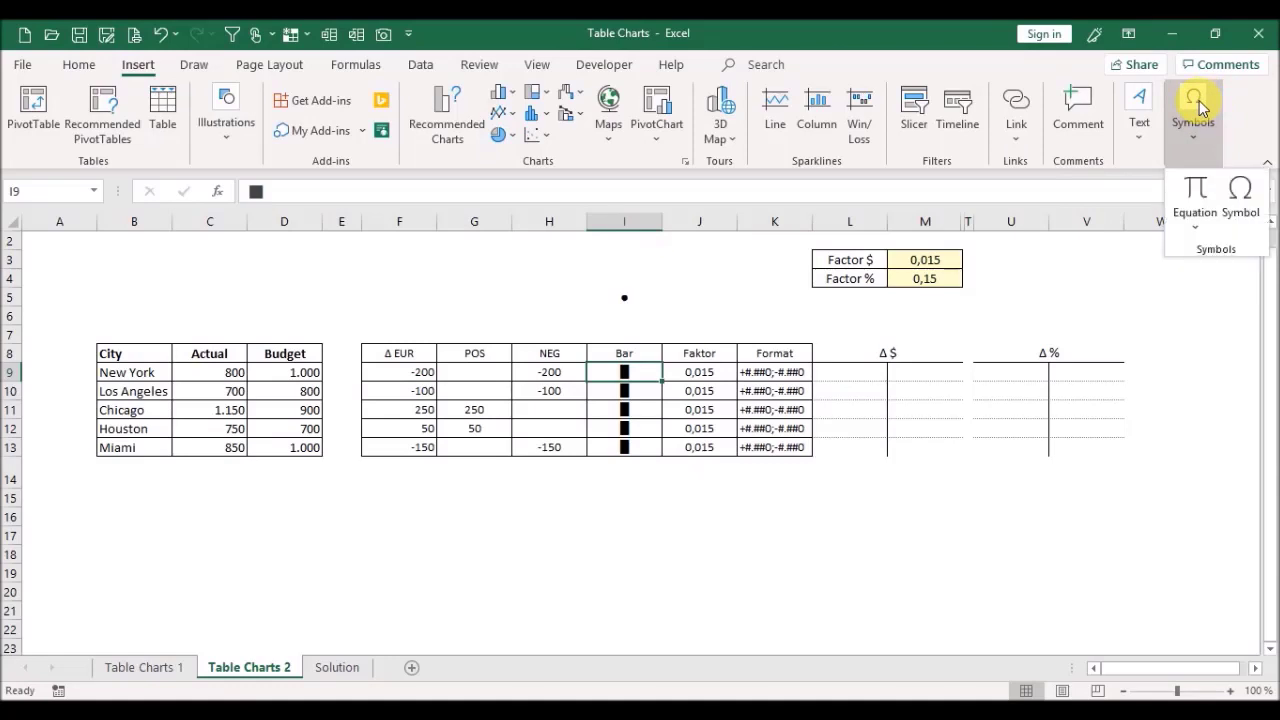
{"action": "left_click", "coordinate": [1240, 190]}
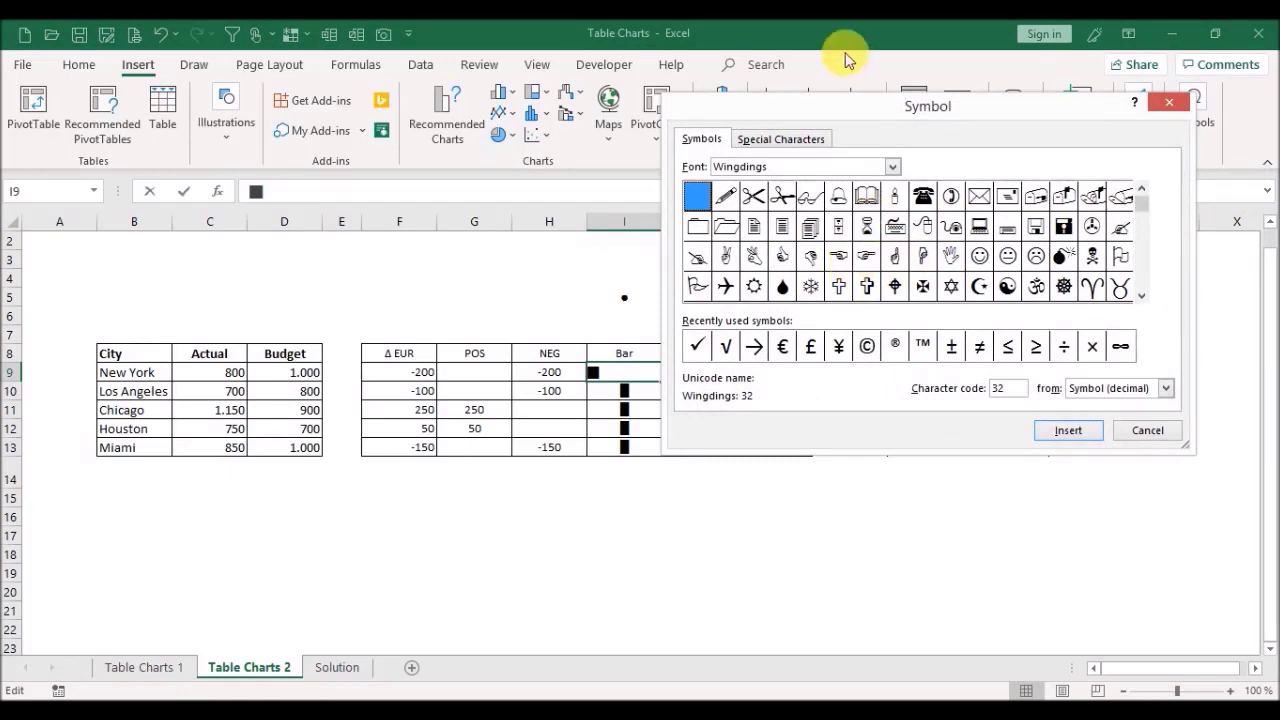
{"action": "left_click", "coordinate": [893, 168]}
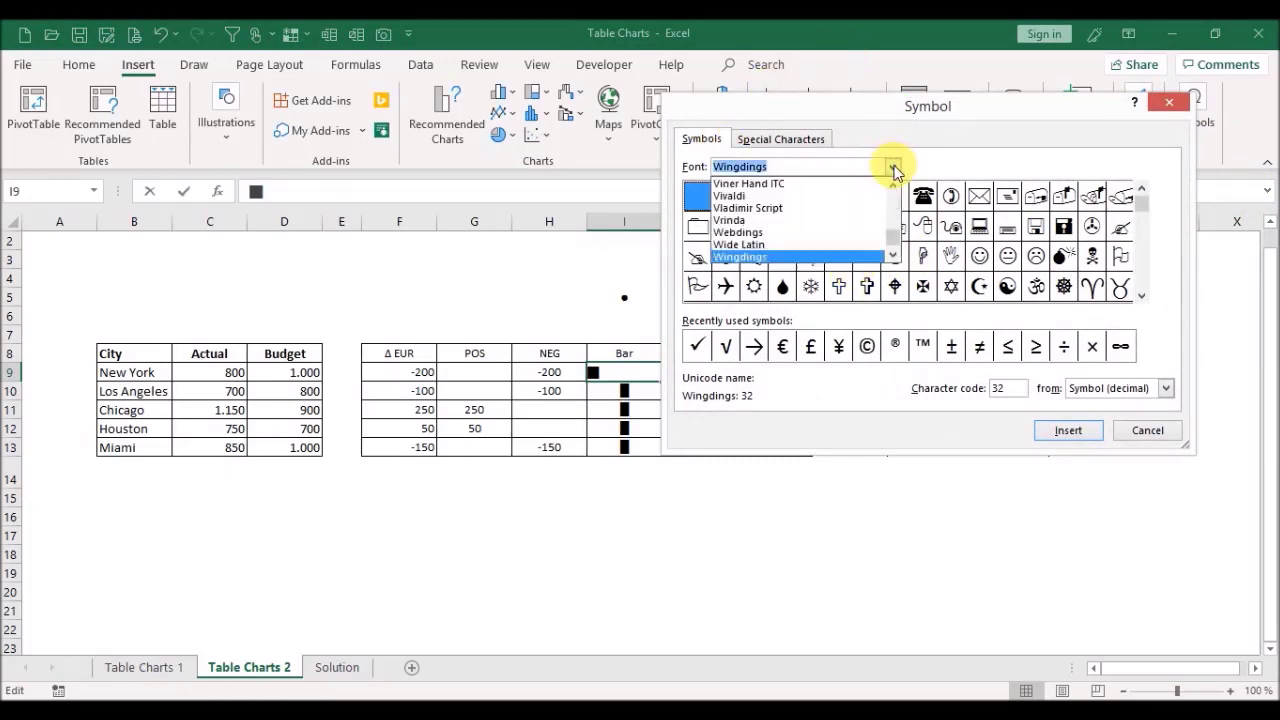
{"action": "type", "text": "a"}
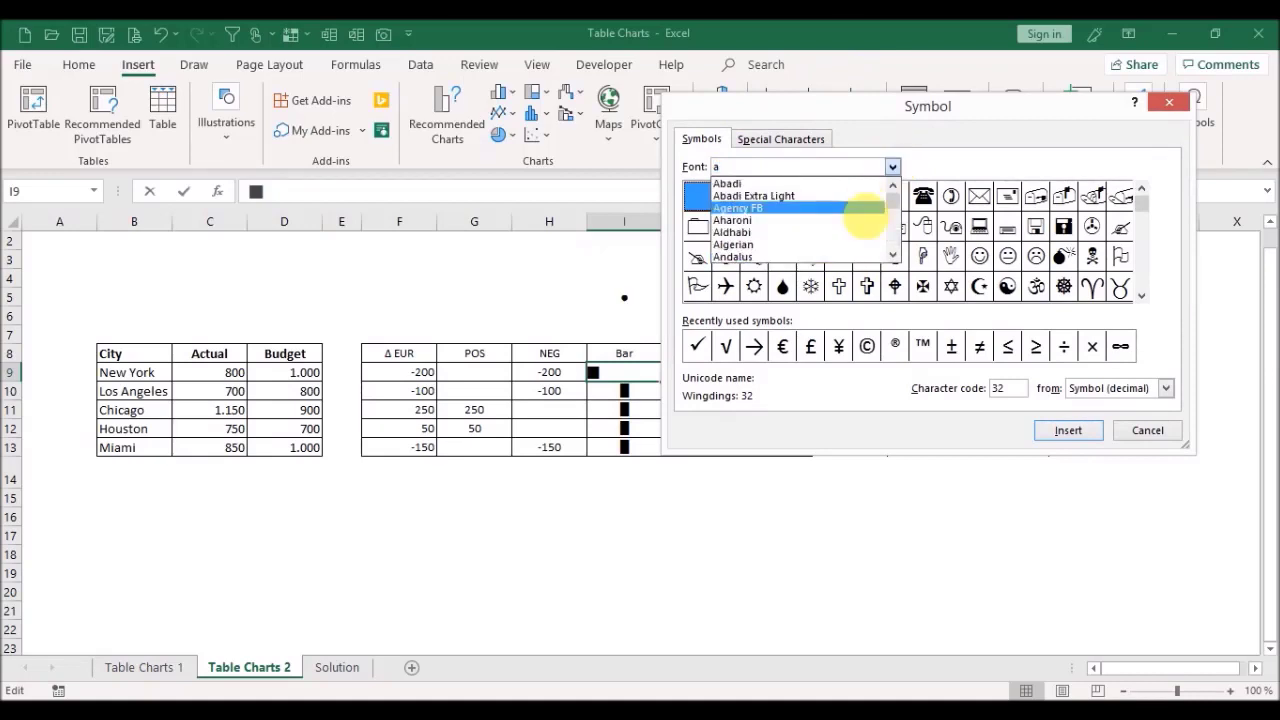
{"action": "left_click", "coordinate": [893, 255]}
{"action": "left_click", "coordinate": [893, 255]}
{"action": "left_click", "coordinate": [893, 255]}
{"action": "left_click", "coordinate": [893, 255]}
{"action": "left_click", "coordinate": [893, 255]}
{"action": "left_click", "coordinate": [893, 255]}
{"action": "left_click", "coordinate": [840, 250]}
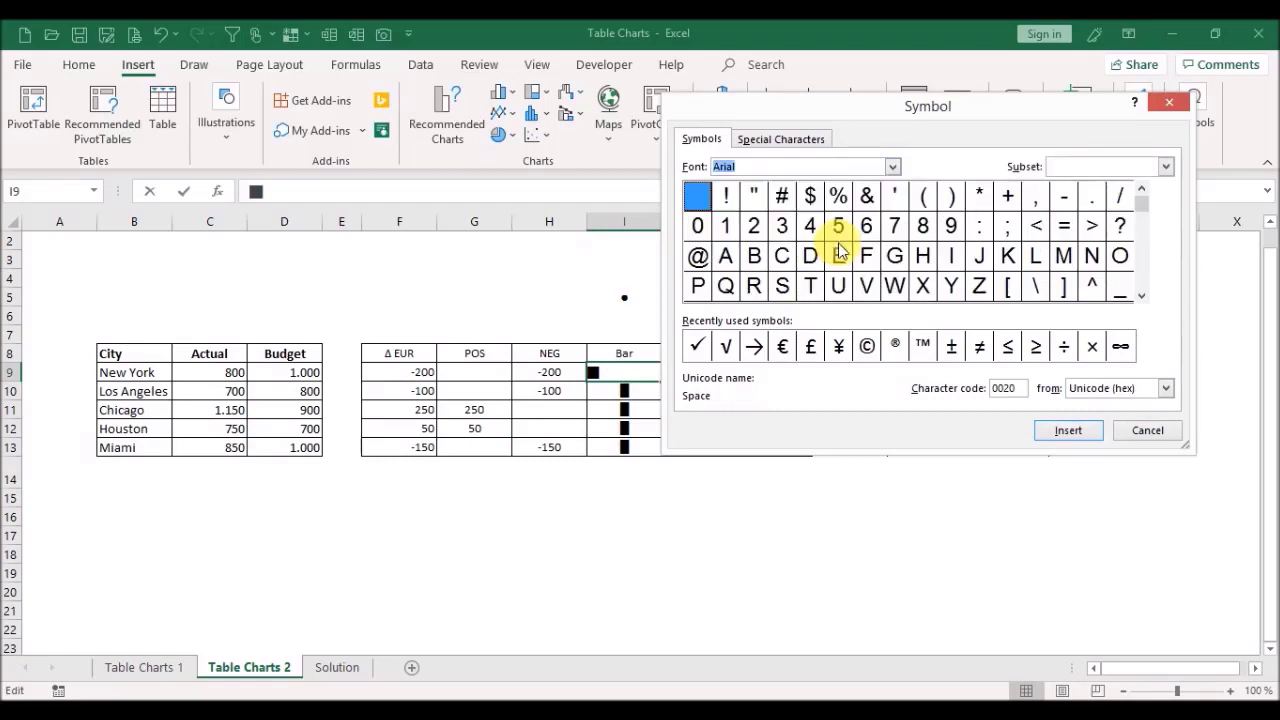
Step: Look up the symbol with Unicode hex character code 2588 and close the picker without inserting it
{"action": "left_click_drag", "start_coordinate": [1020, 390], "coordinate": [978, 394]}
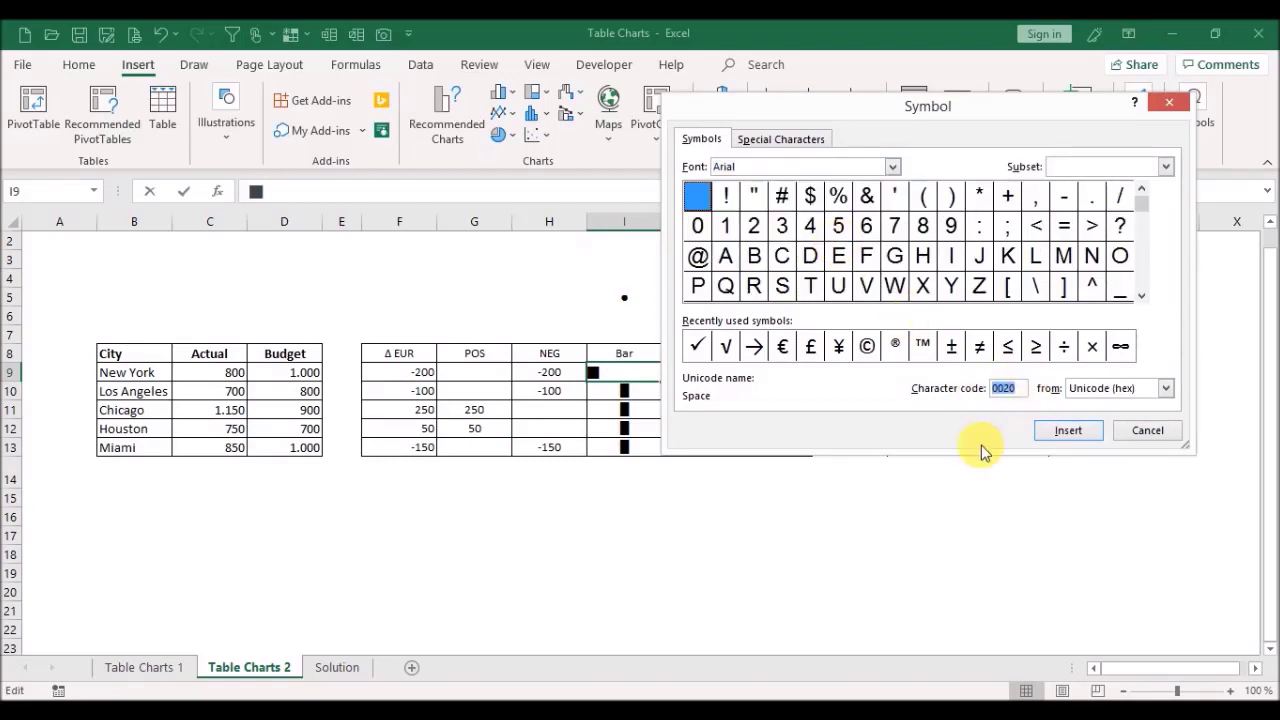
{"action": "type", "text": "2588"}
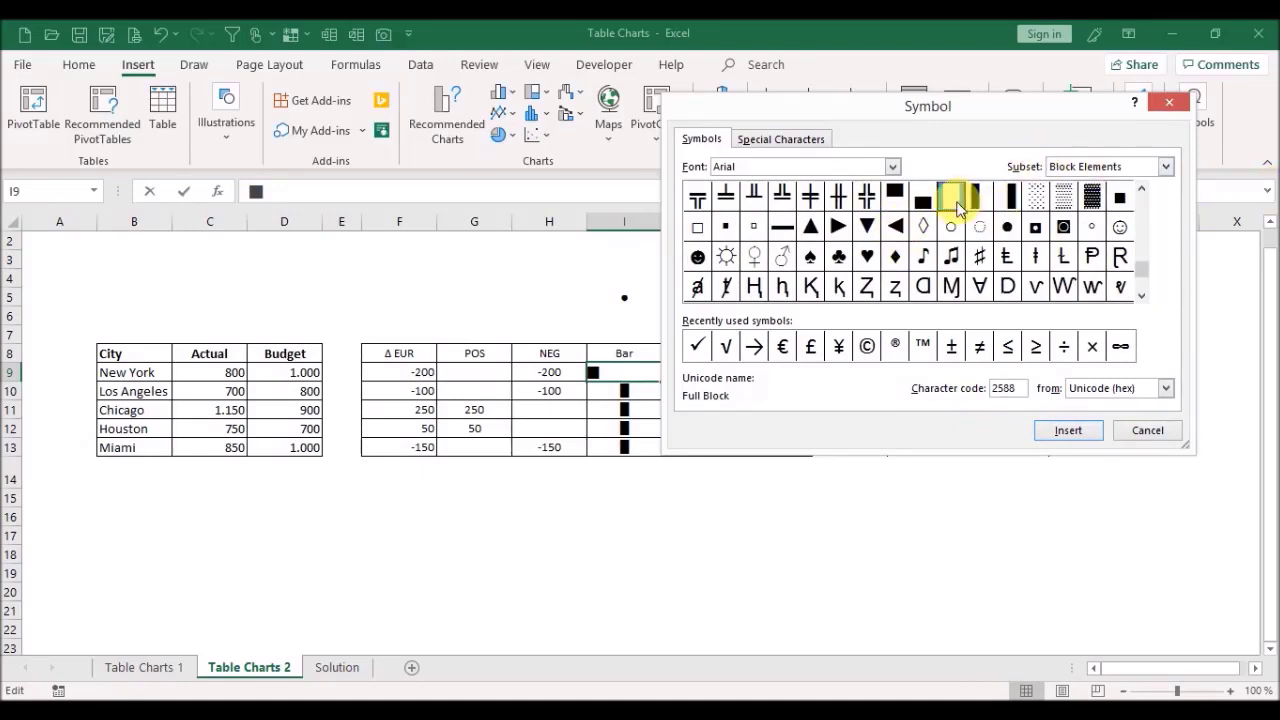
{"action": "left_click", "coordinate": [1141, 428]}
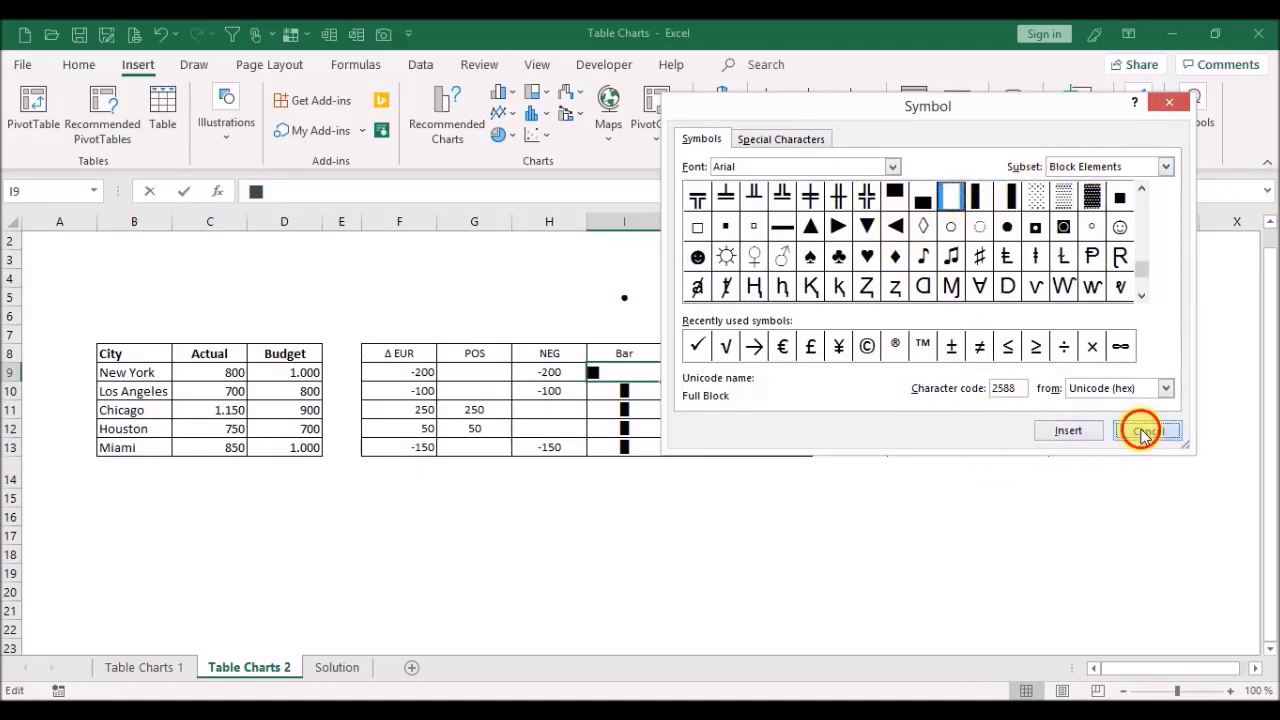
{"action": "key", "text": "Return"}
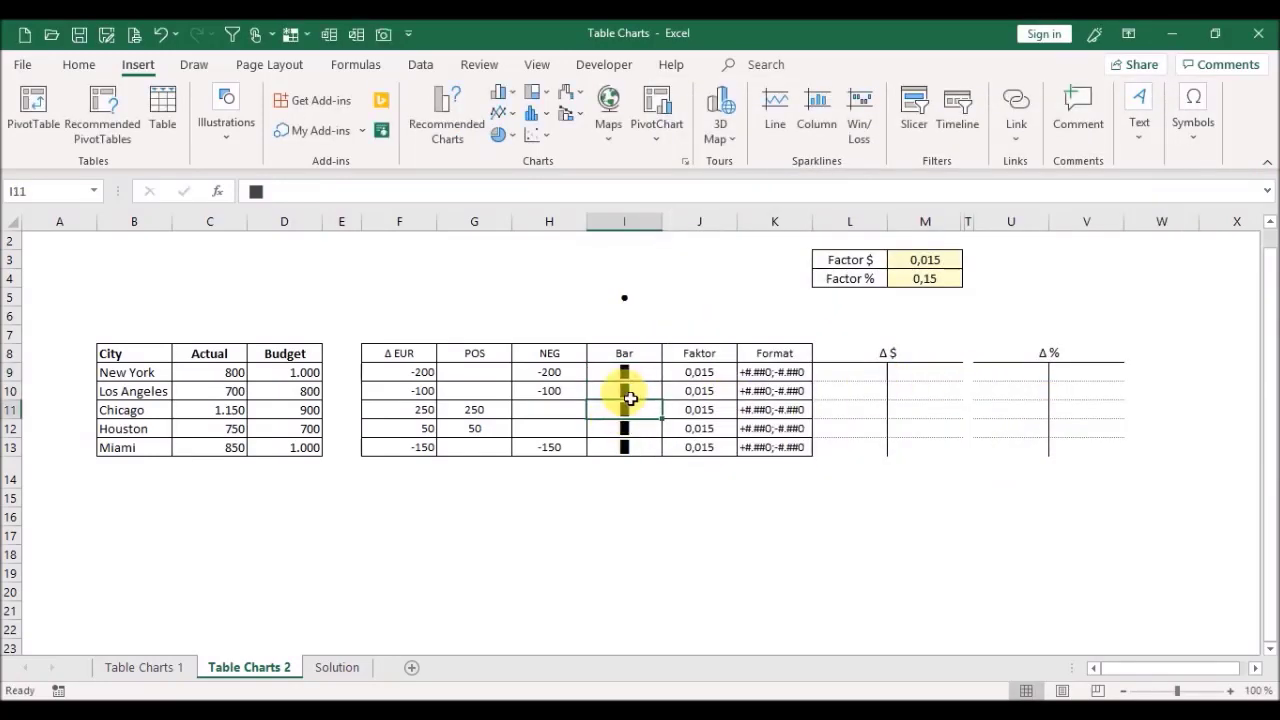
Step: Check the block characters in the Bar column and rename the Faktor header in J8 to Factor
{"action": "key", "text": "Down"}
{"action": "key", "text": "Down"}
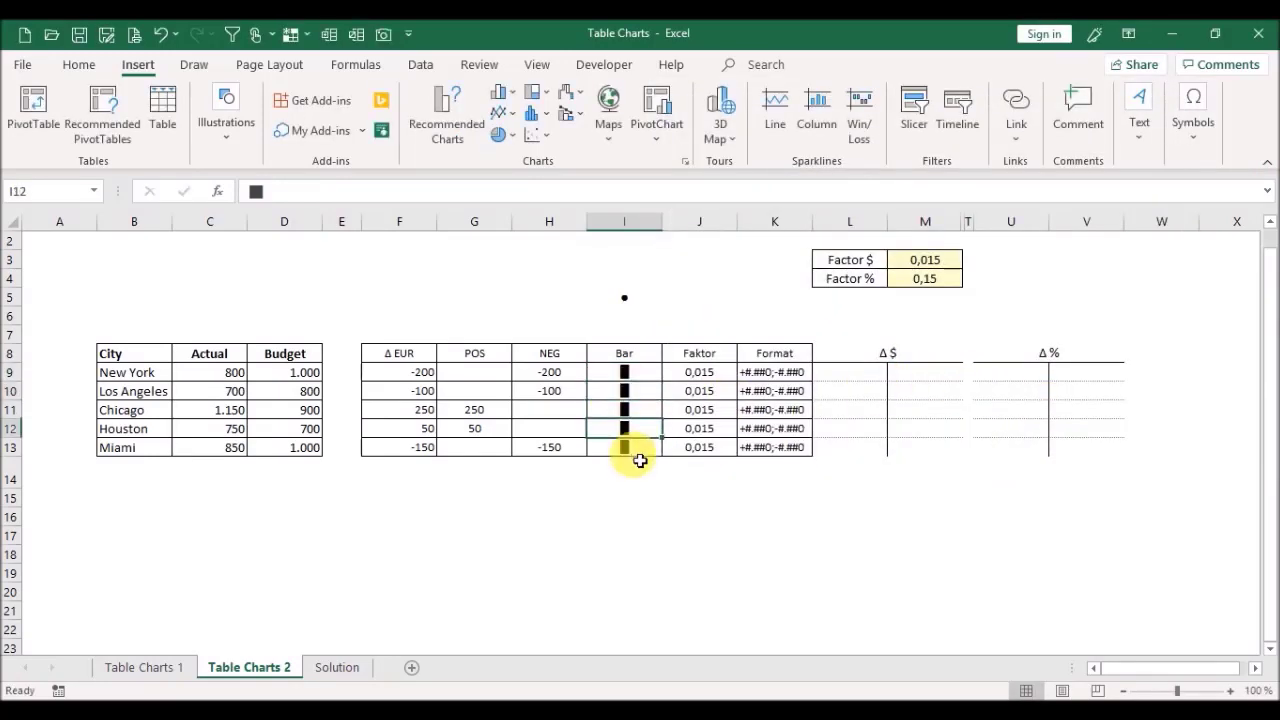
{"action": "key", "text": "Up"}
{"action": "key", "text": "Up"}
{"action": "key", "text": "Up"}
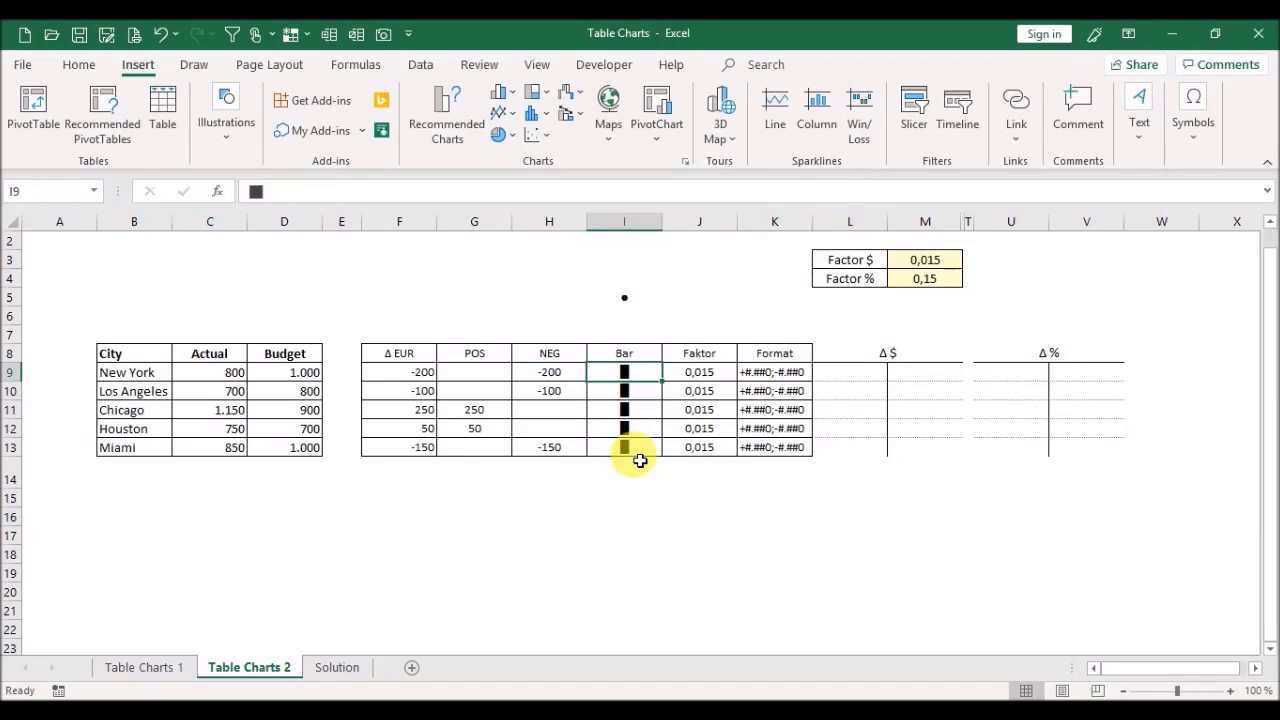
{"action": "key", "text": "Right"}
{"action": "key", "text": "Up"}
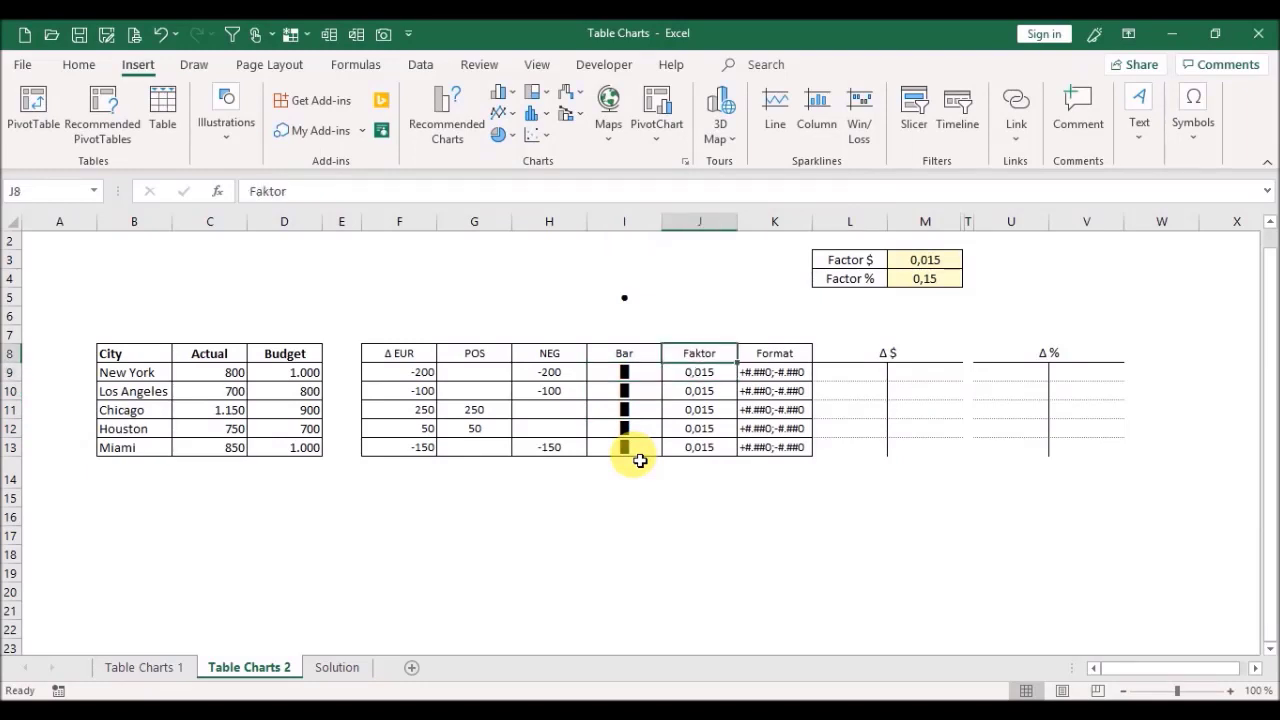
{"action": "type", "text": "Factor"}
{"action": "key", "text": "Return"}
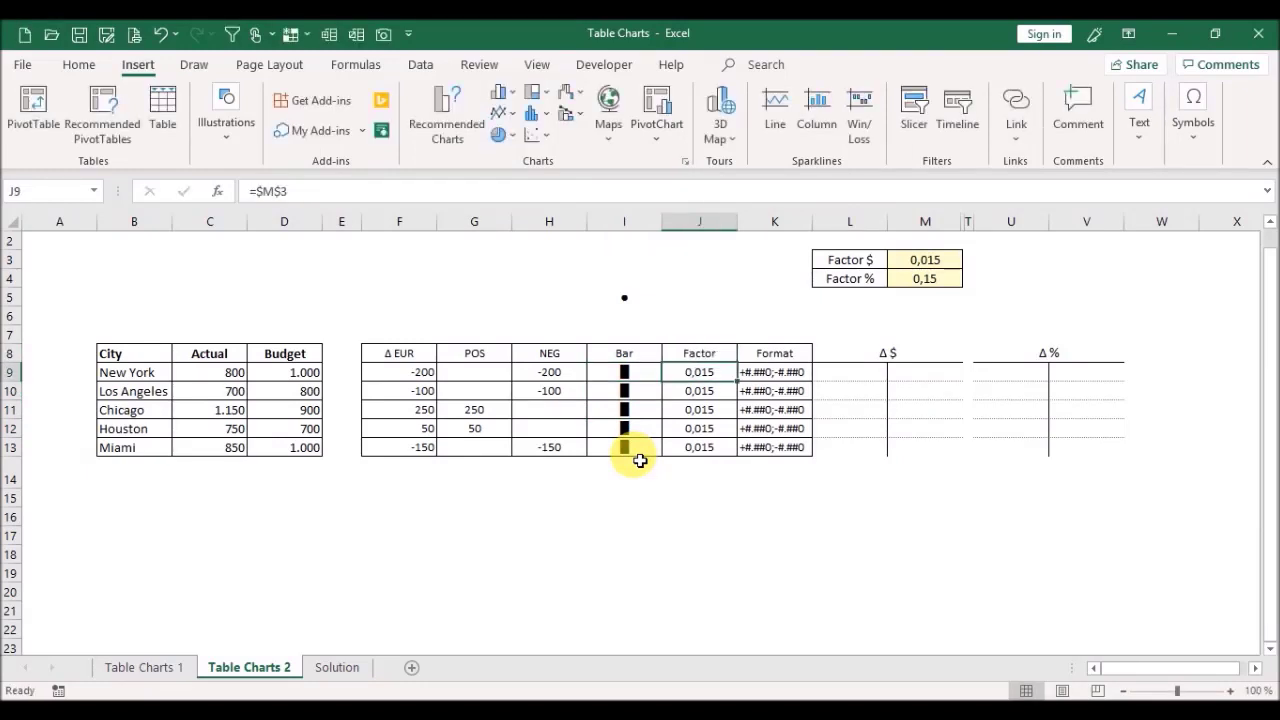
Step: Check the Factor $ and Format cells, and begin New York's Δ $ formula in L9 with =IF(H9<>"";
{"action": "left_click", "coordinate": [900, 262]}
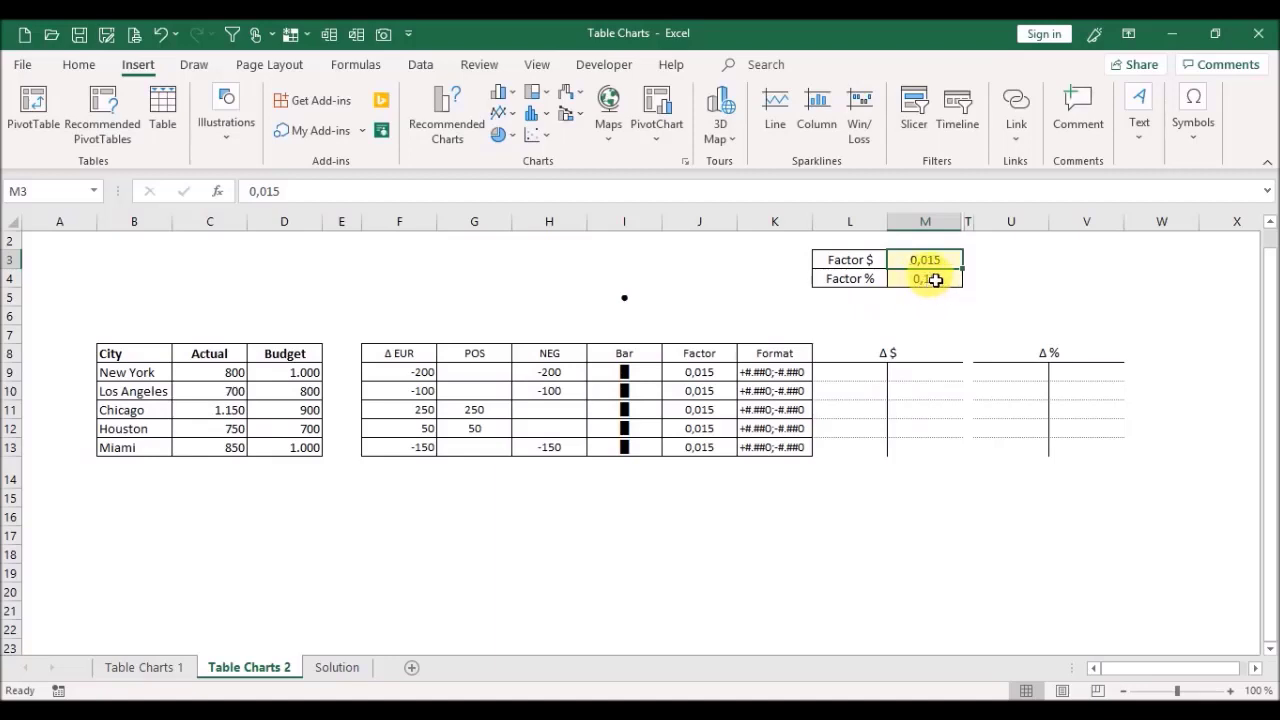
{"action": "left_click", "coordinate": [776, 376]}
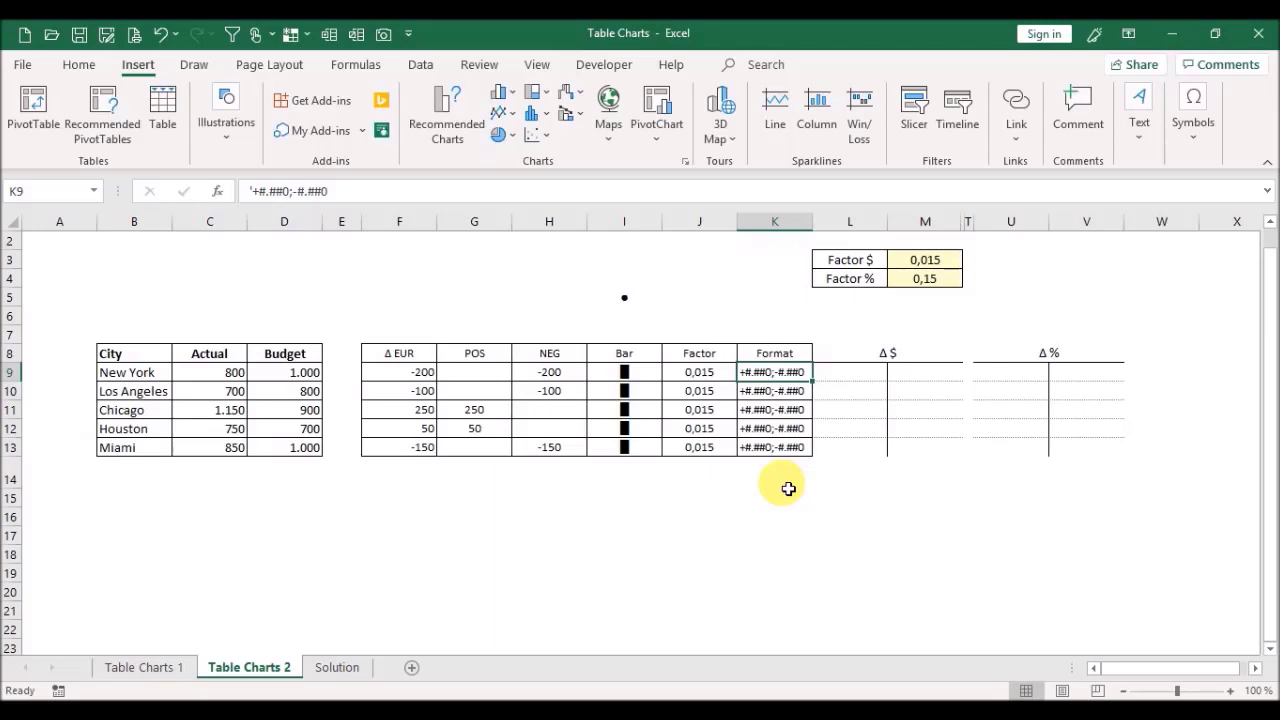
{"action": "key", "text": "Right"}
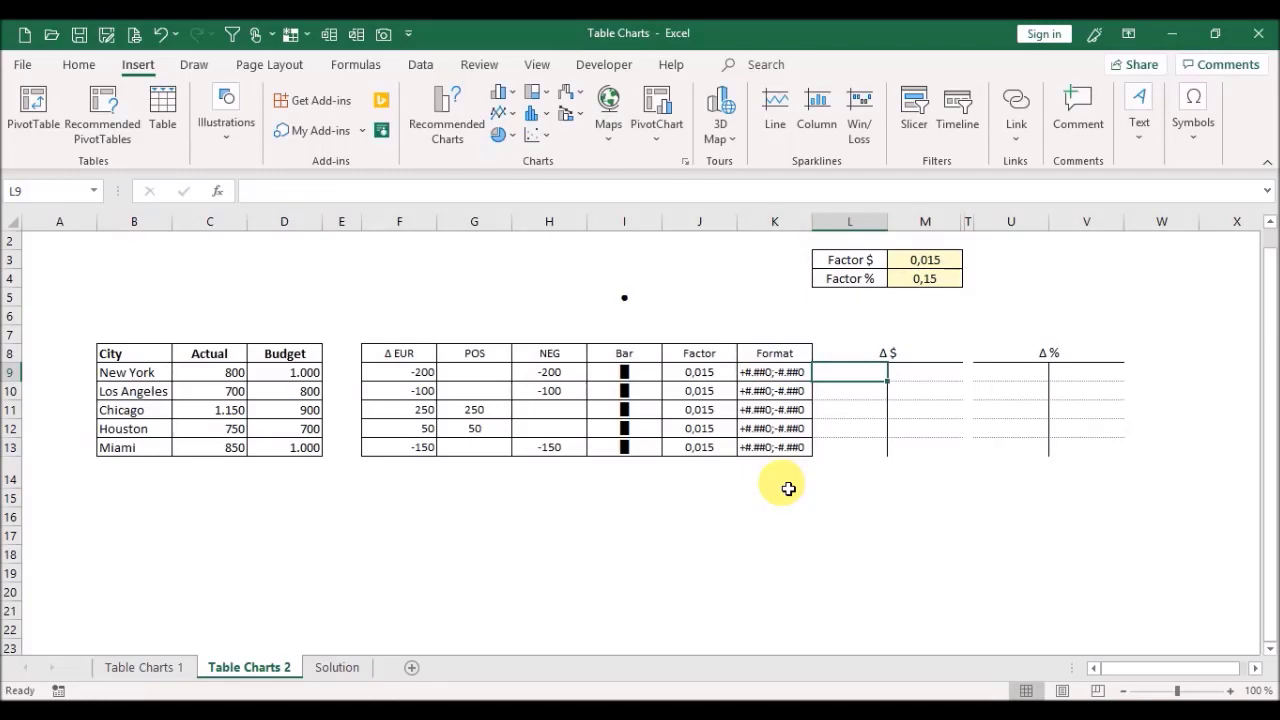
{"action": "type", "text": "=if"}
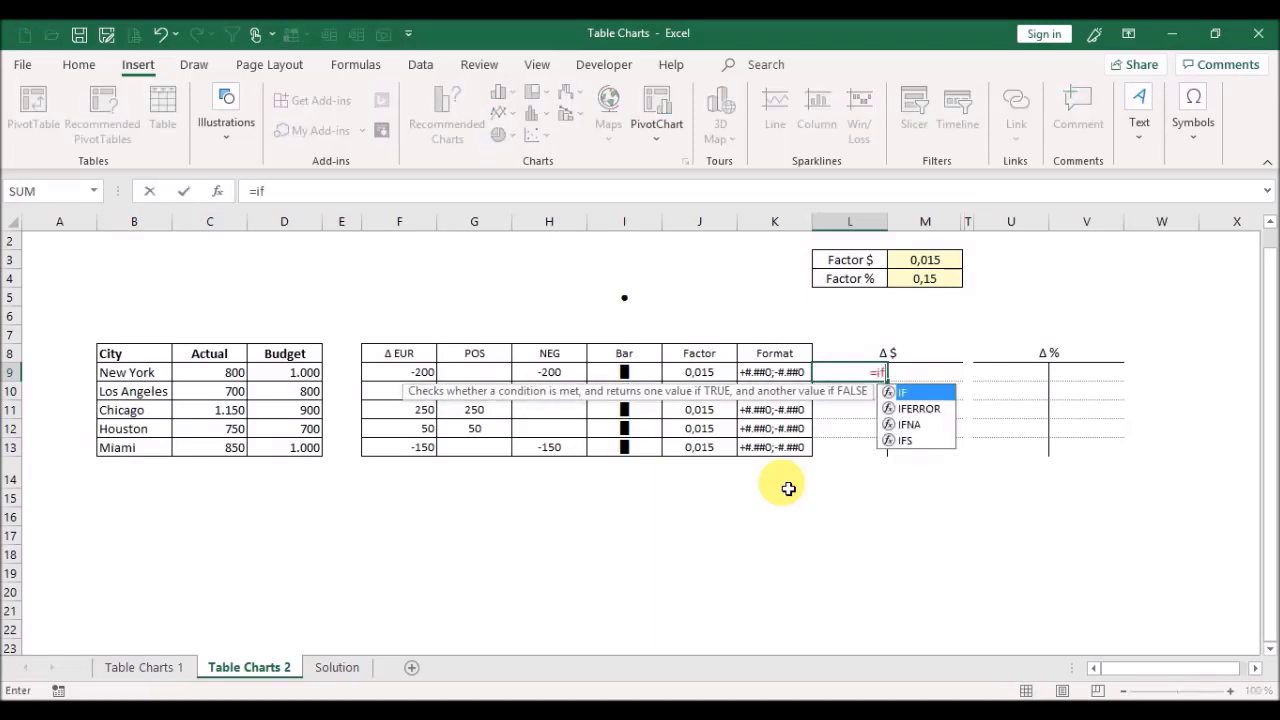
{"action": "type", "text": "("}
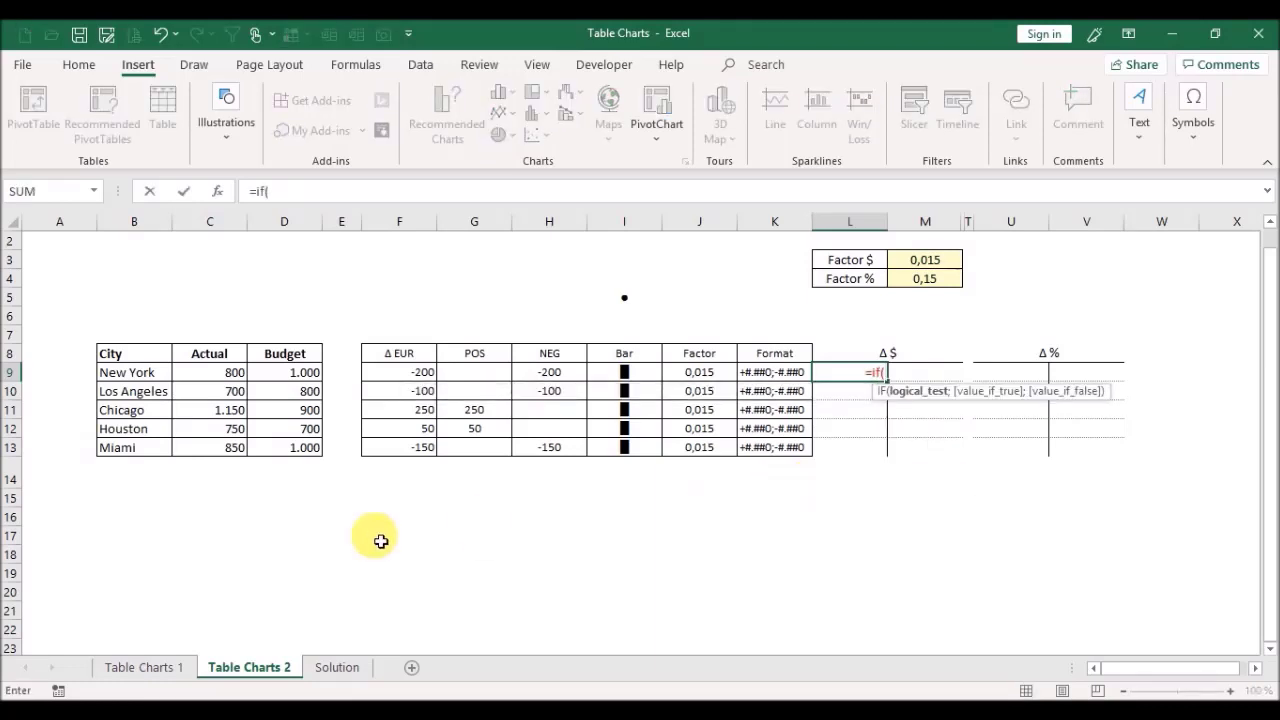
{"action": "left_click", "coordinate": [580, 376]}
{"action": "type", "text": "<"}
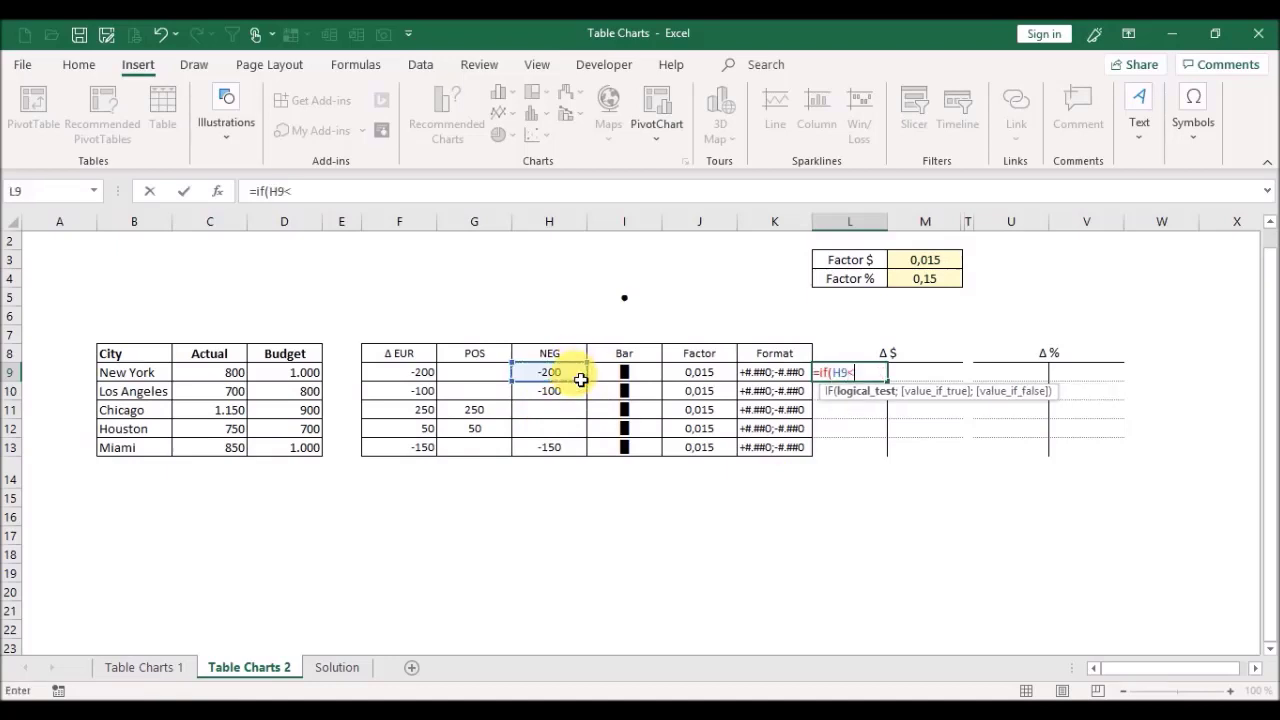
{"action": "type", "text": ">\"\";"}
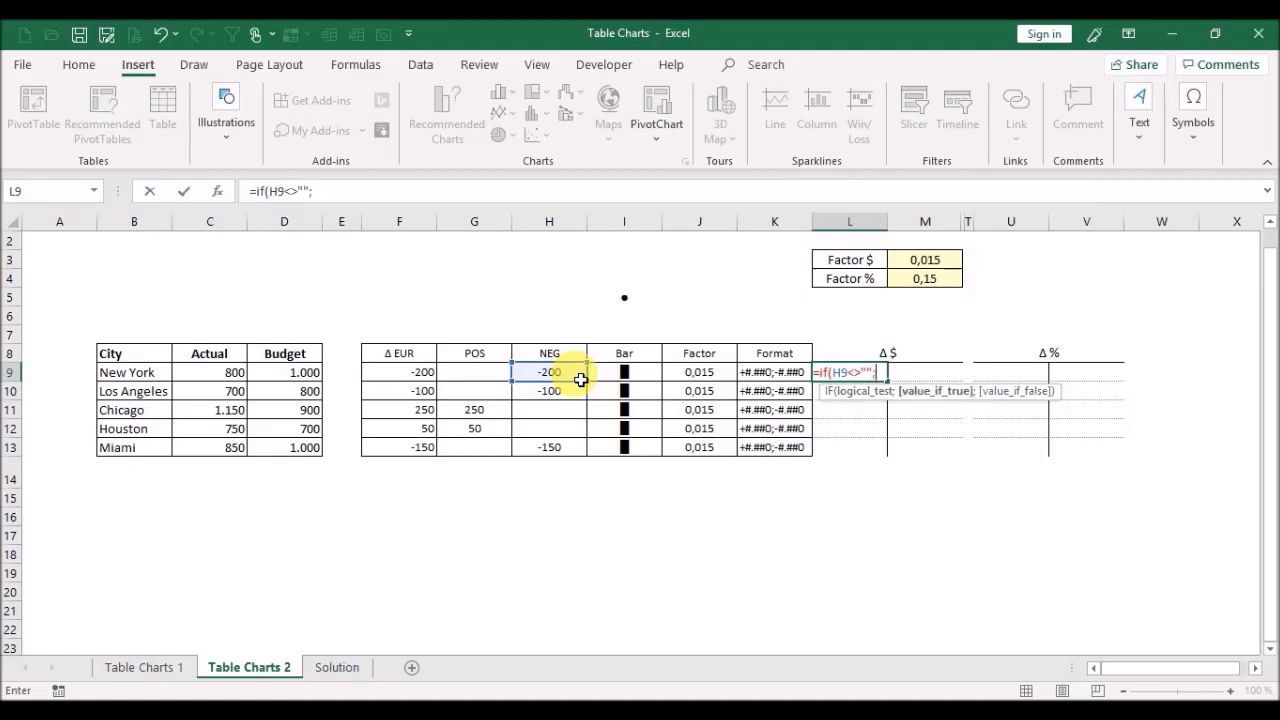
Step: Add TEXT(H9;K9)&" " as the start of the value-if-true part of the L9 formula
{"action": "type", "text": "text"}
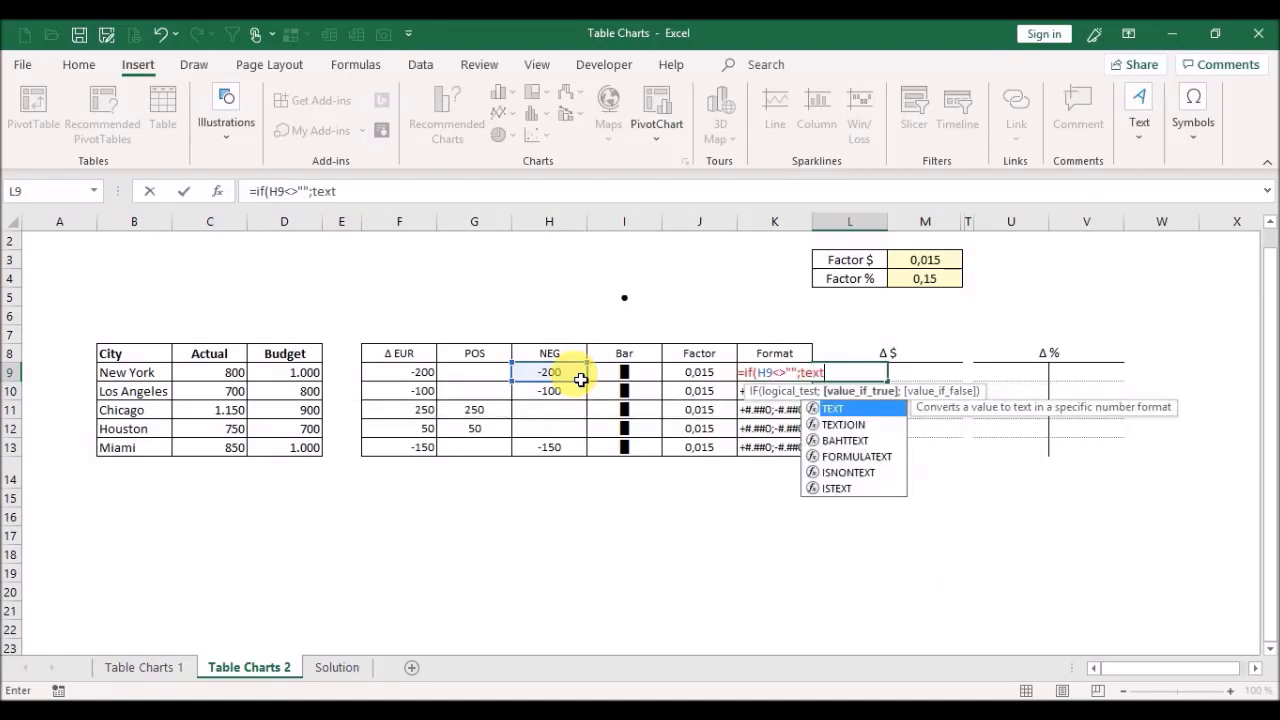
{"action": "type", "text": "("}
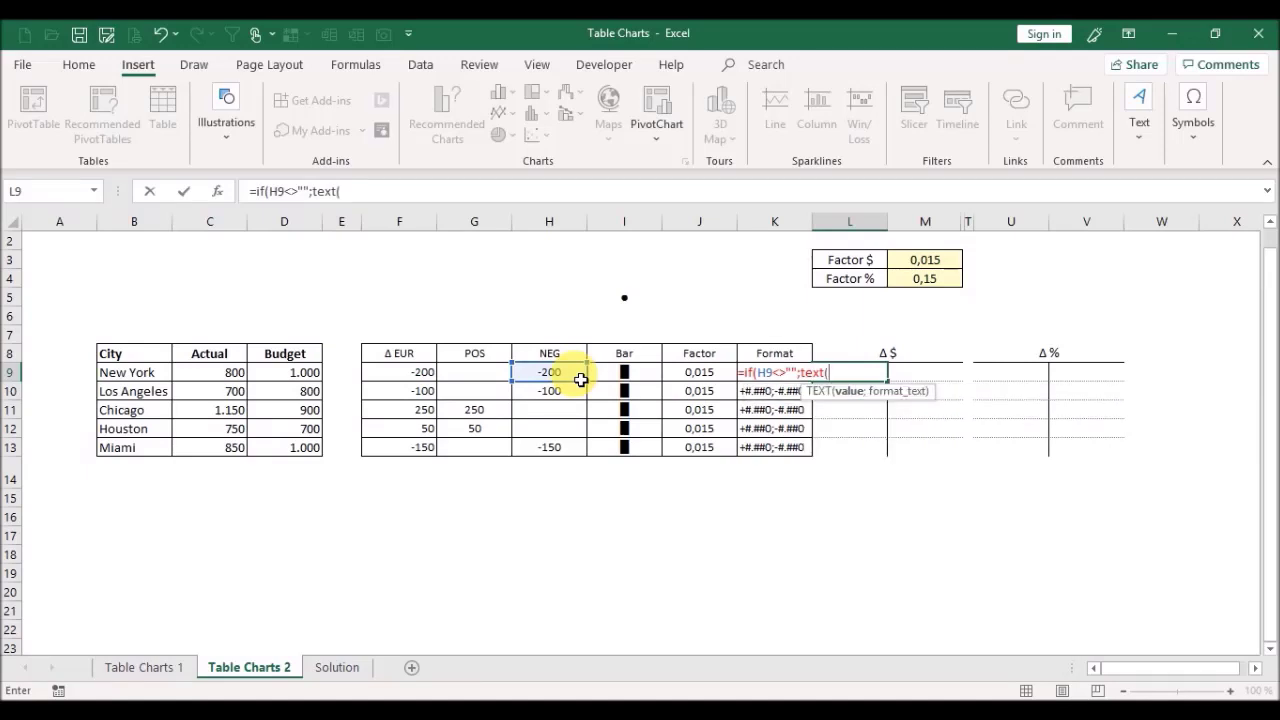
{"action": "left_click", "coordinate": [580, 378]}
{"action": "type", "text": ";"}
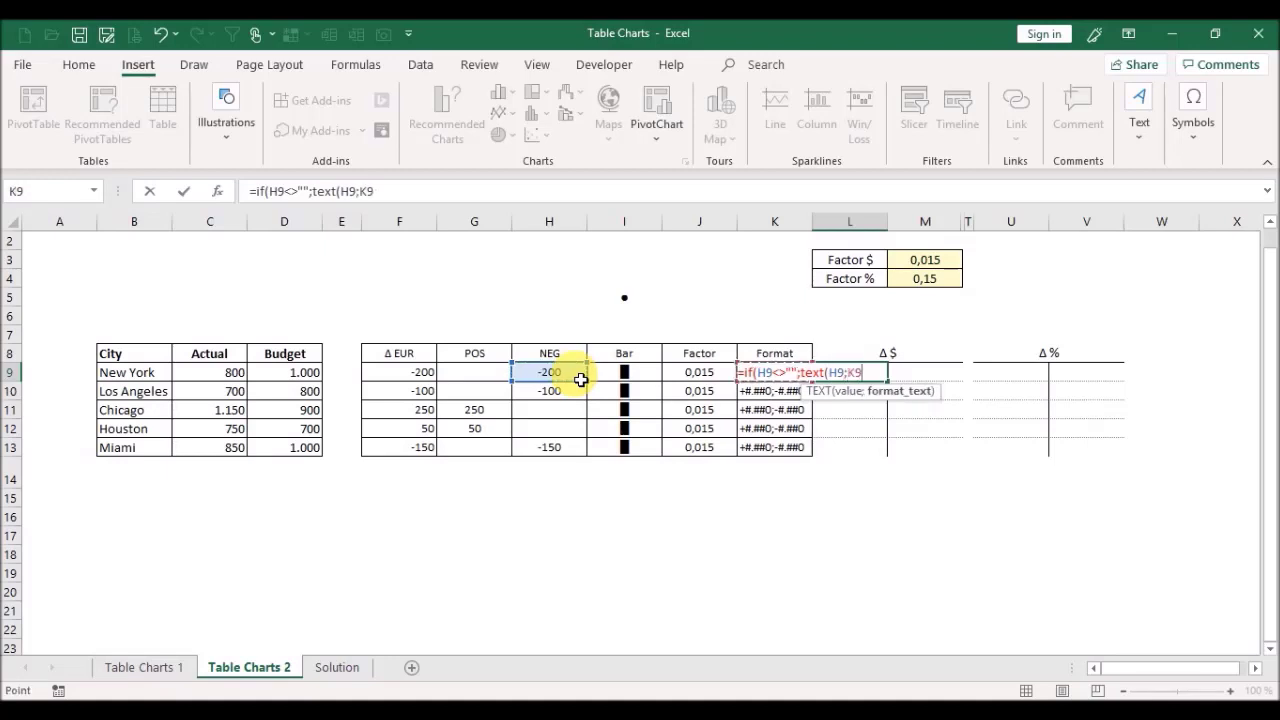
{"action": "key", "text": "Left"}
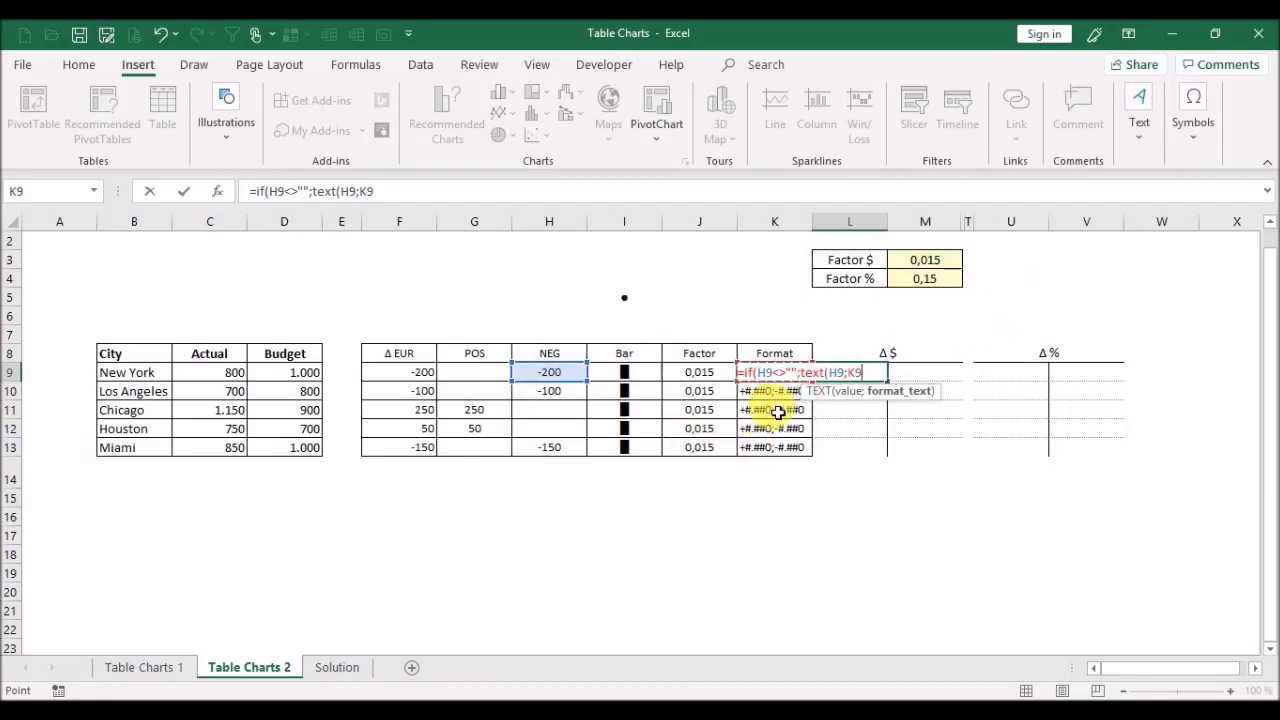
{"action": "type", "text": ")"}
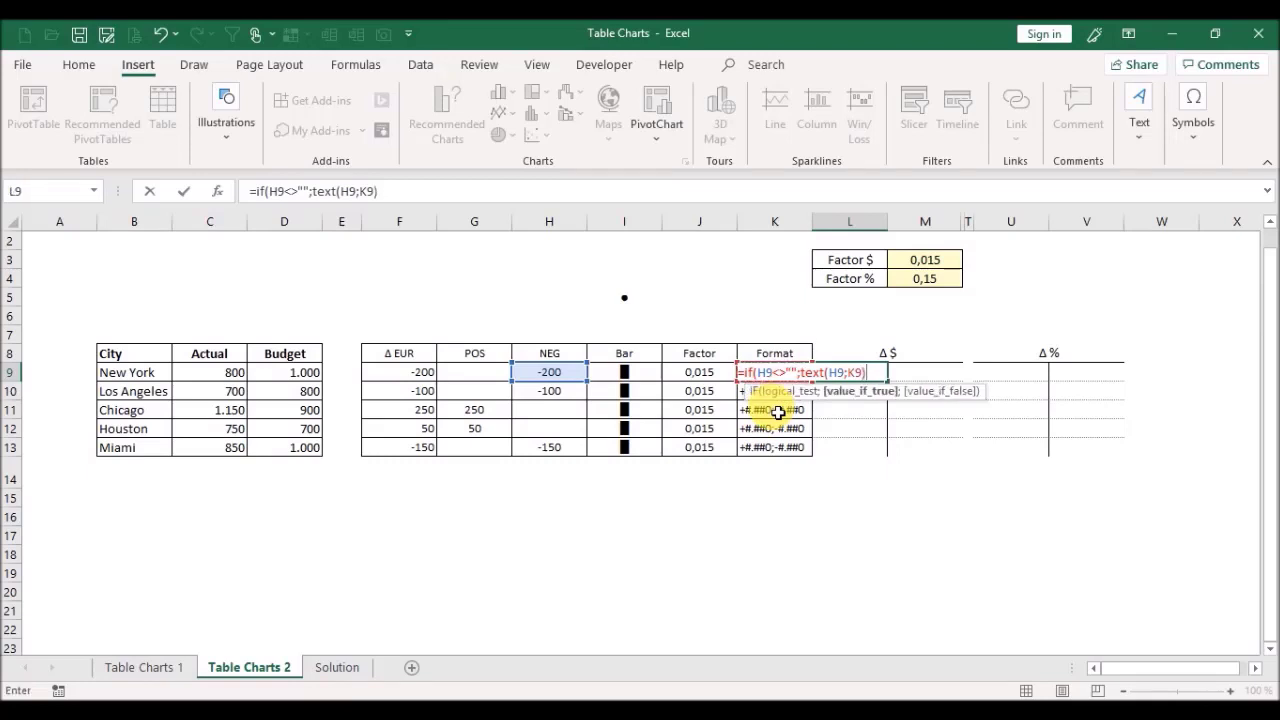
{"action": "type", "text": "&\" \""}
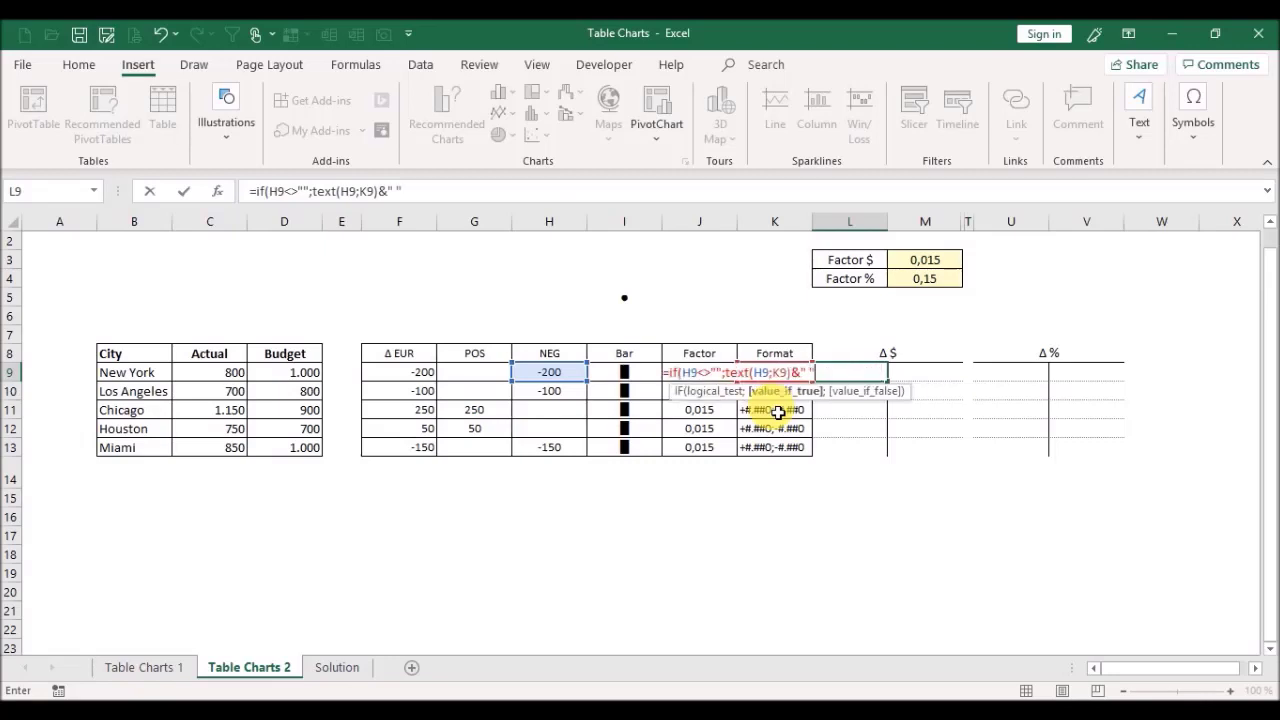
Step: Append &REPT(I9;ABS(H9)*J9) to the value-if-true part of New York's Δ $ formula in L9
{"action": "type", "text": "&rept"}
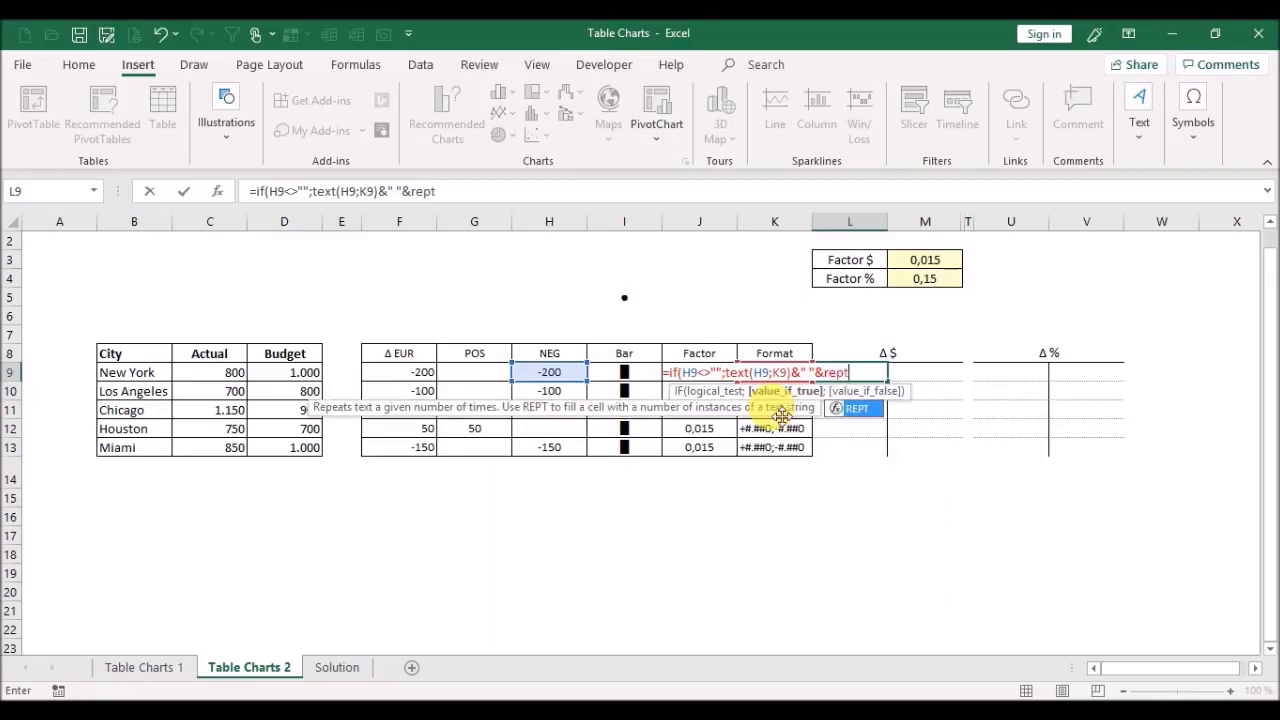
{"action": "type", "text": "("}
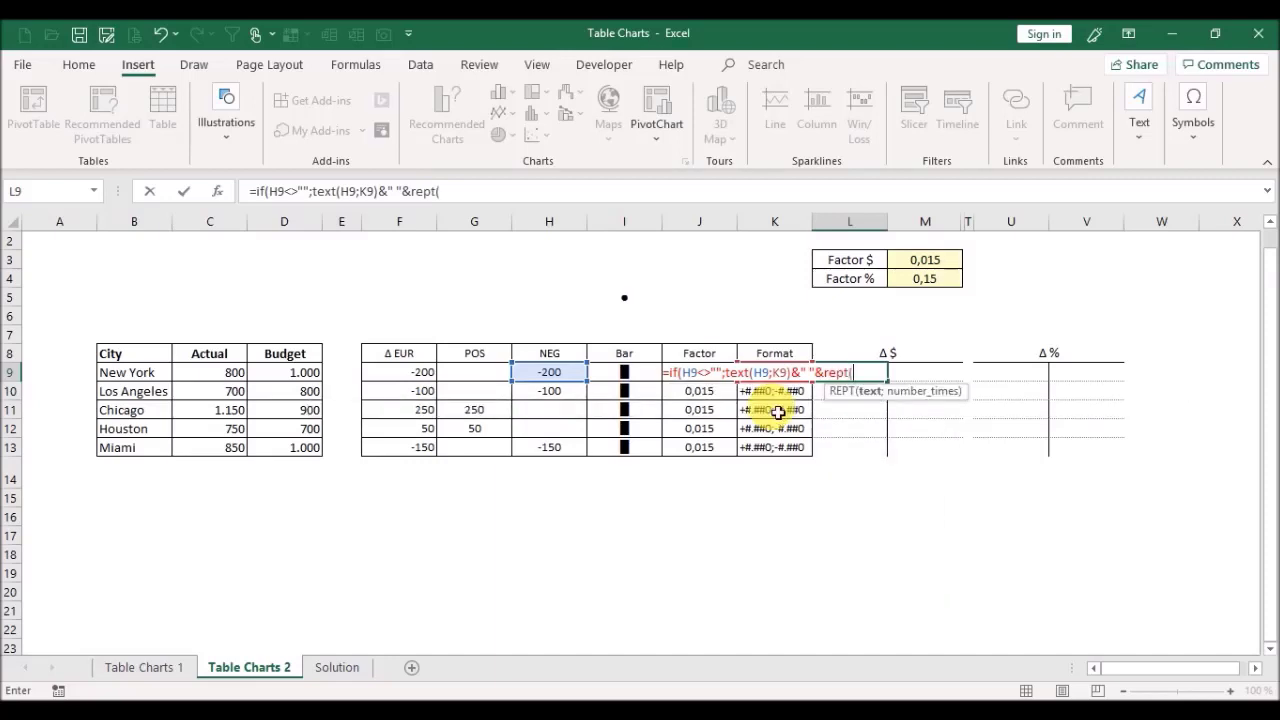
{"action": "left_click", "coordinate": [624, 372]}
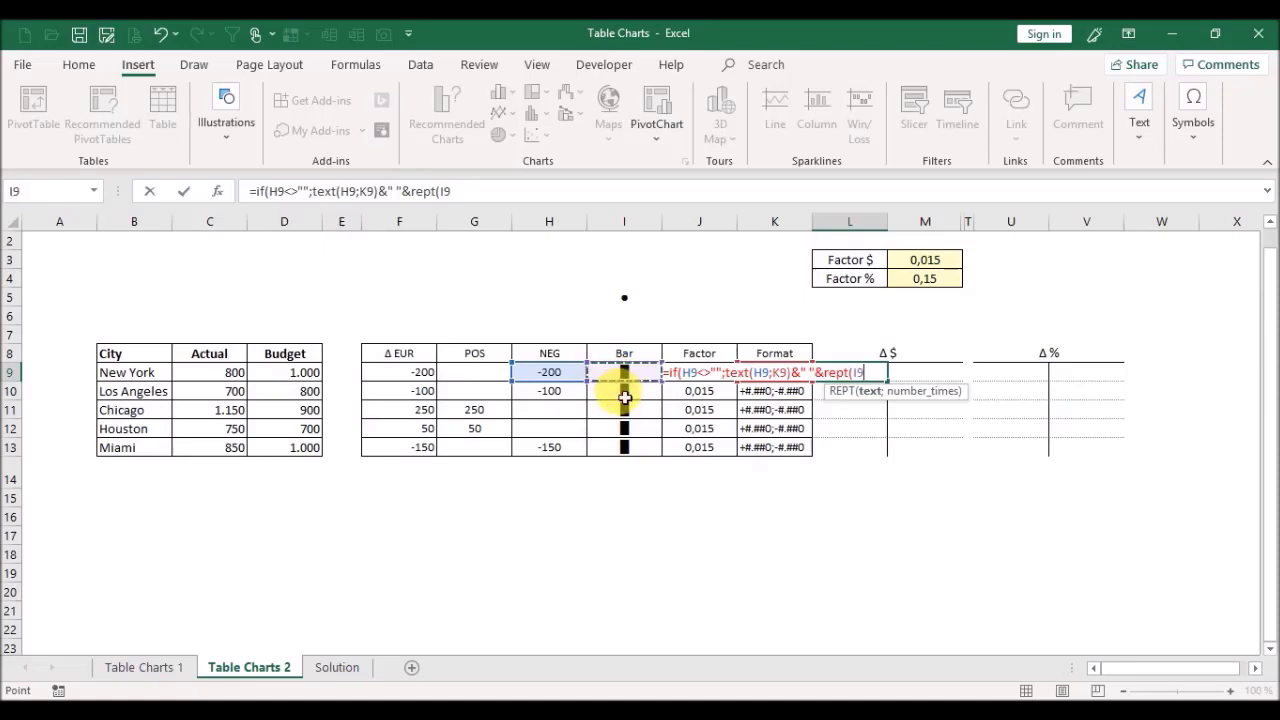
{"action": "type", "text": ";abs"}
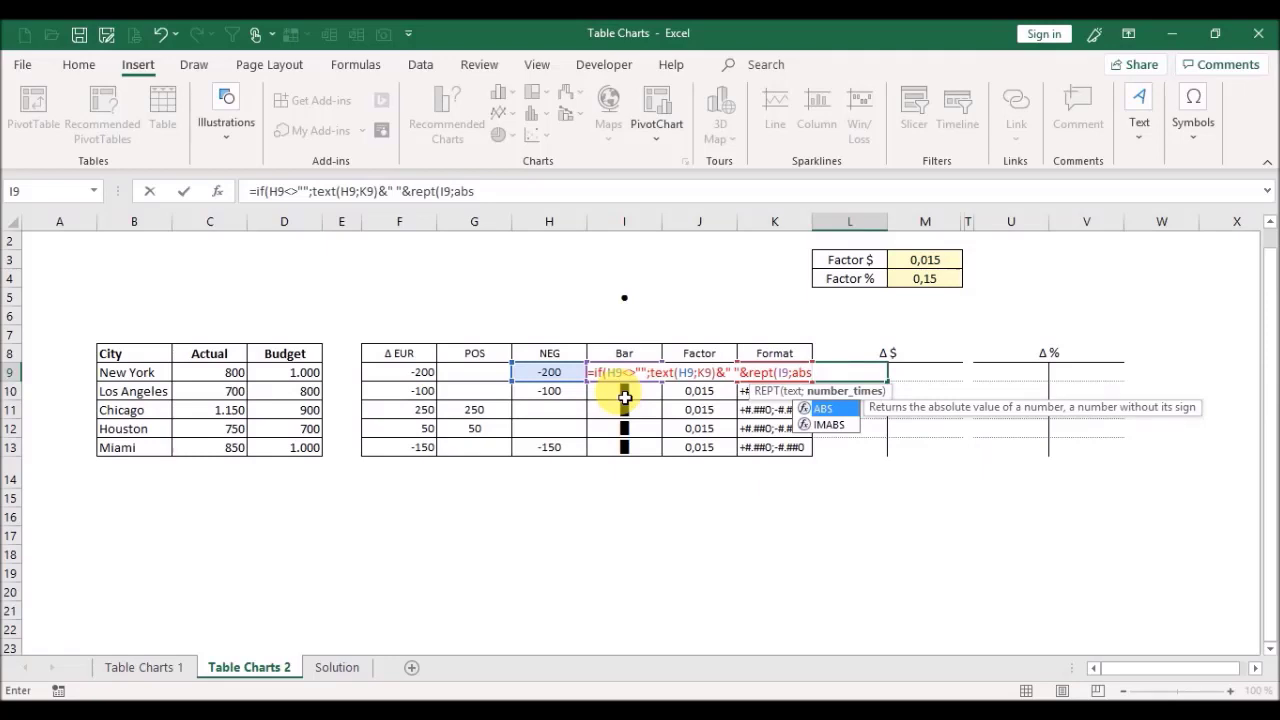
{"action": "type", "text": "("}
{"action": "left_click", "coordinate": [548, 378]}
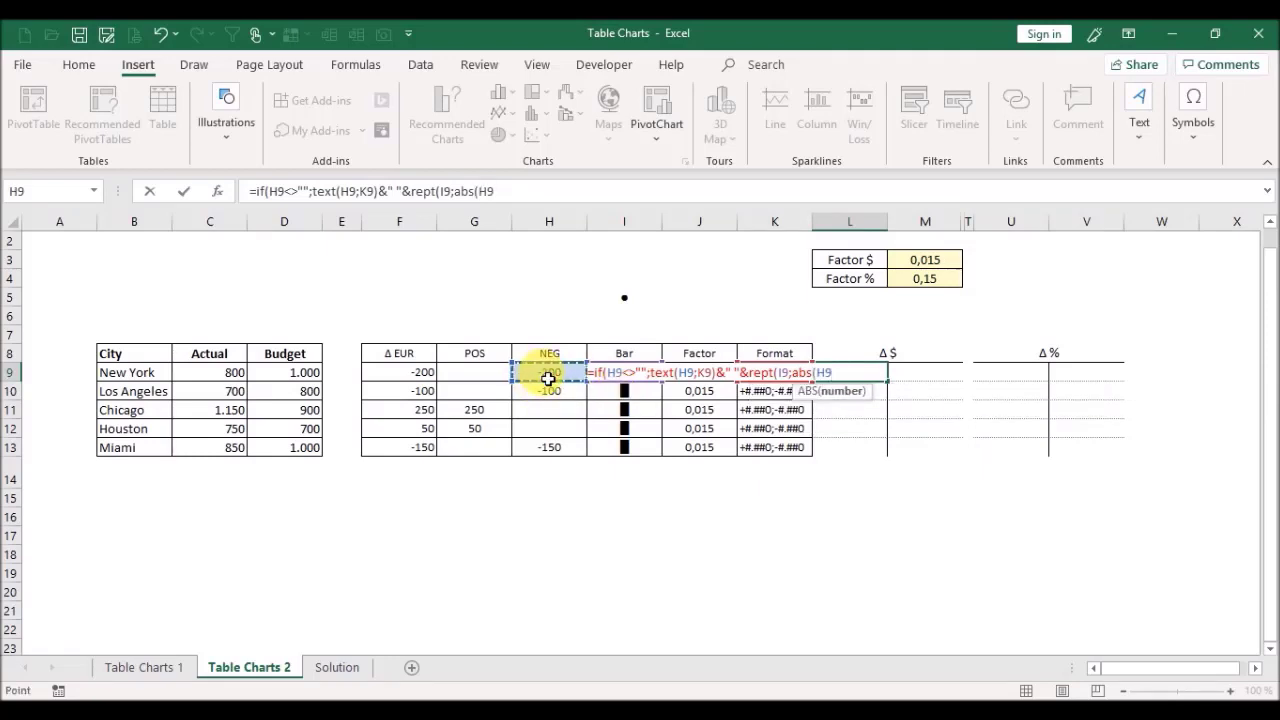
{"action": "type", "text": ")"}
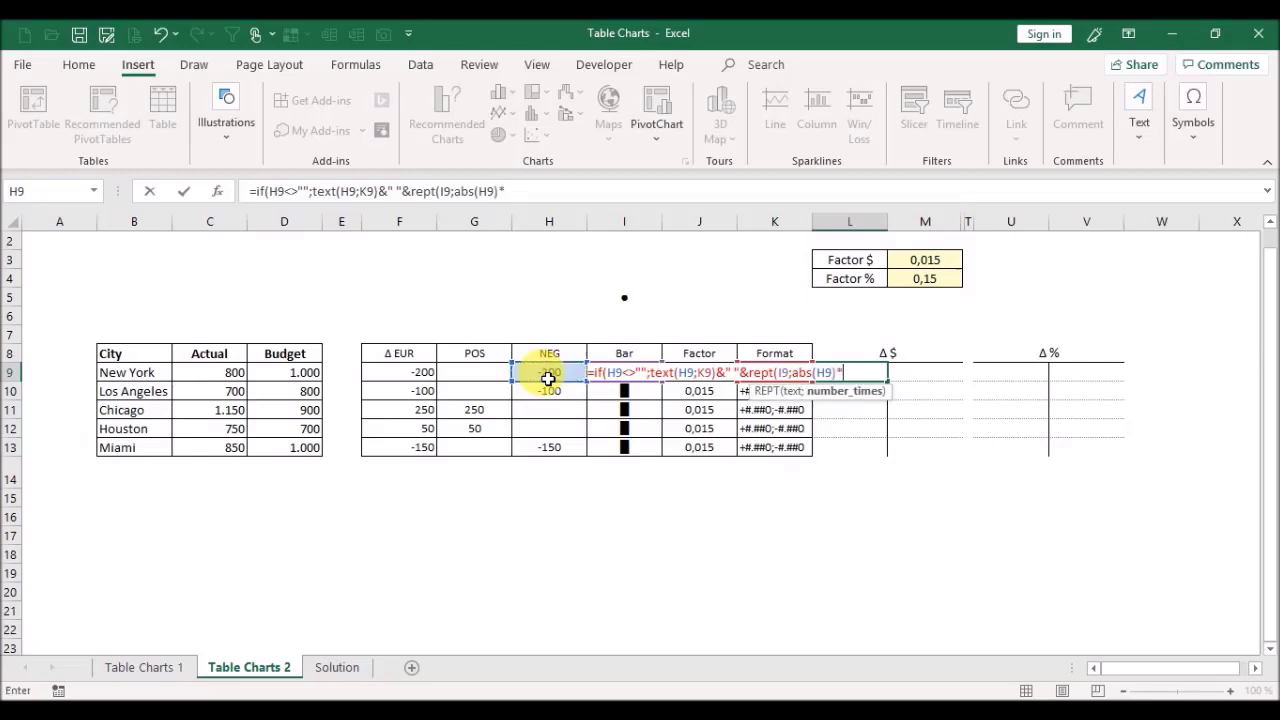
{"action": "type", "text": "*"}
{"action": "key", "text": "Left"}
{"action": "key", "text": "Left"}
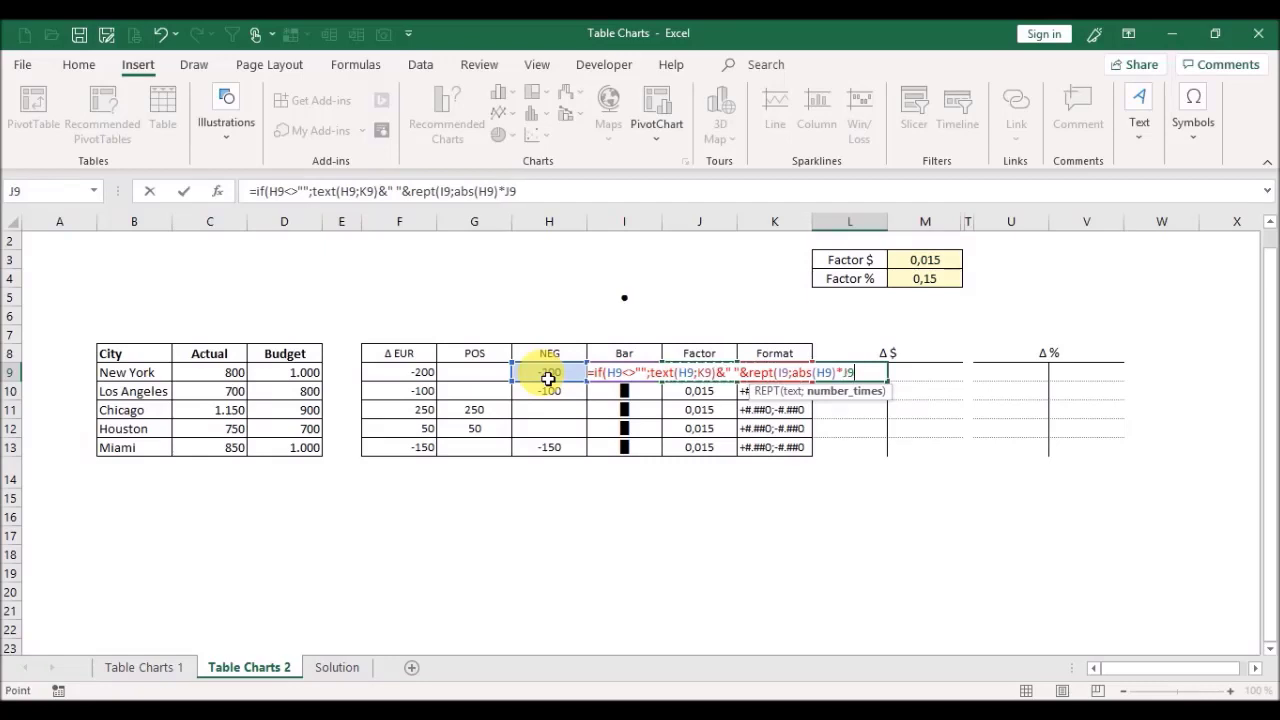
{"action": "type", "text": ")"}
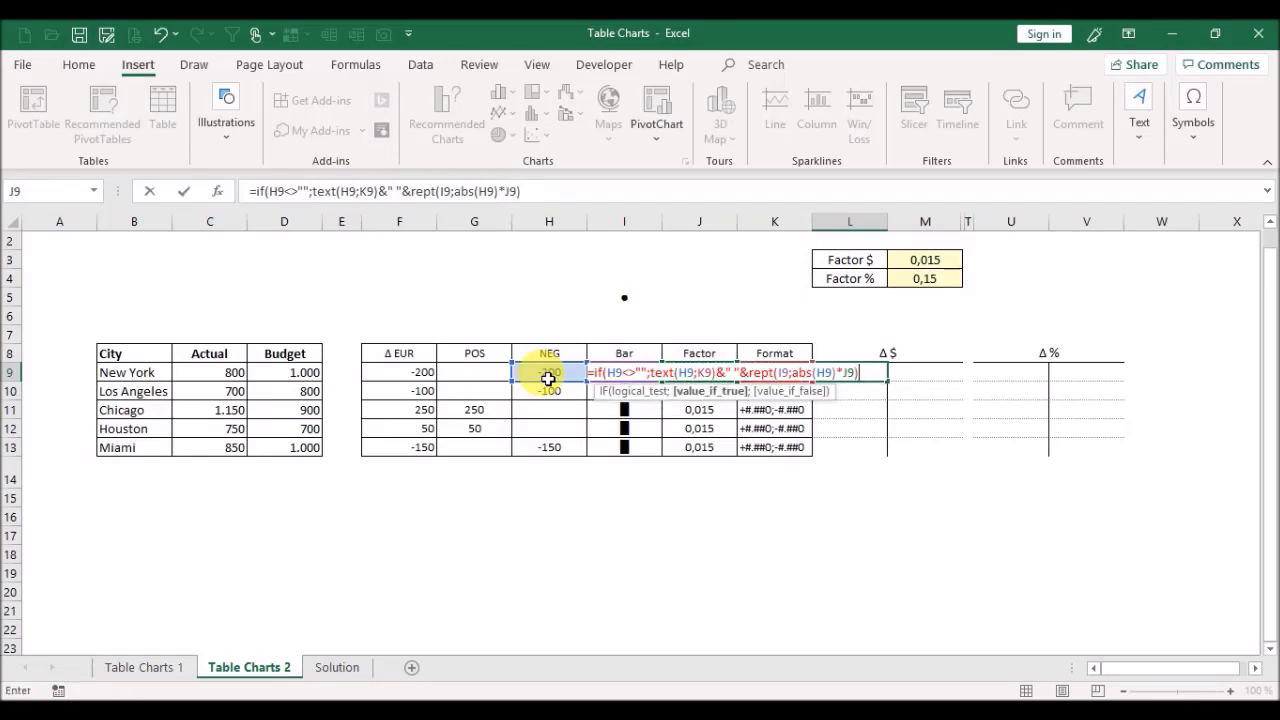
Step: Finish the L9 formula with an empty string "" as the value if false
{"action": "type", "text": ";"}
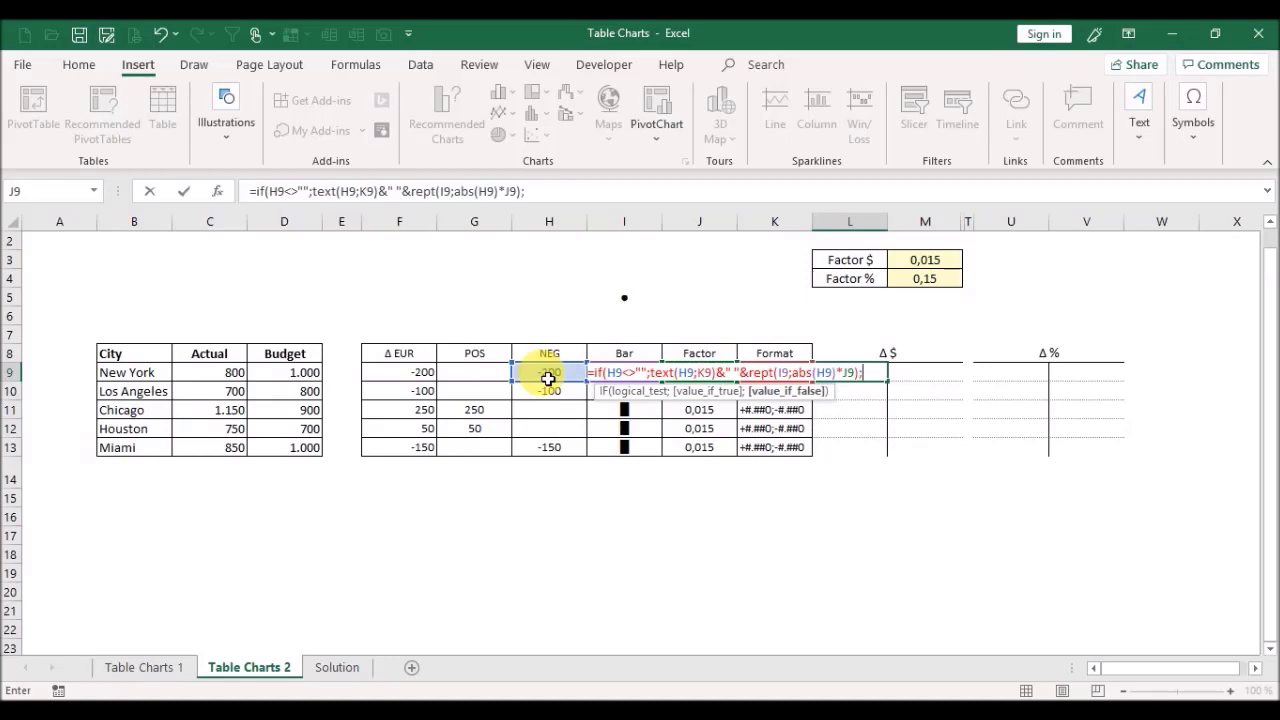
{"action": "type", "text": "\"\")"}
{"action": "key", "text": "Return"}
{"action": "key", "text": "Up"}
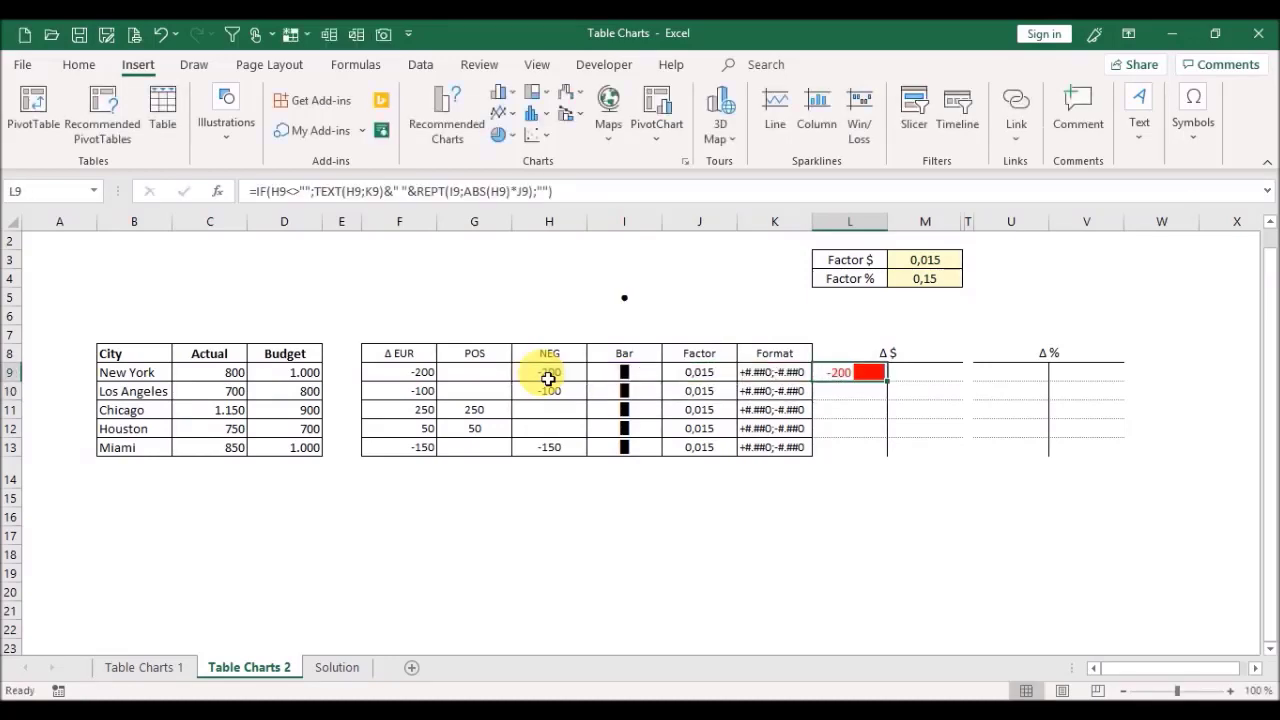
Step: Copy the negative variance bar formula from L9 to L10:L13 for the remaining cities
{"action": "left_click", "coordinate": [84, 68]}
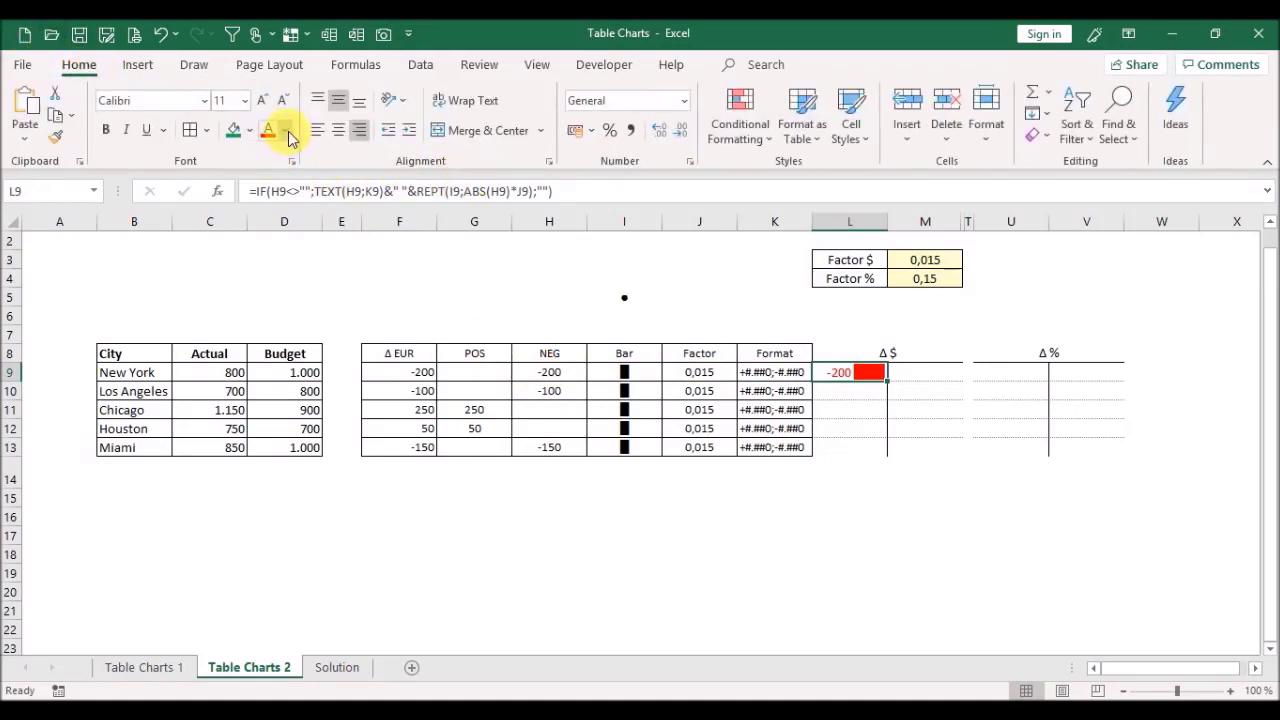
{"action": "key", "text": "ctrl+c"}
{"action": "key", "text": "Down"}
{"action": "key", "text": "shift+Down"}
{"action": "key", "text": "shift+Down"}
{"action": "key", "text": "shift+Down"}
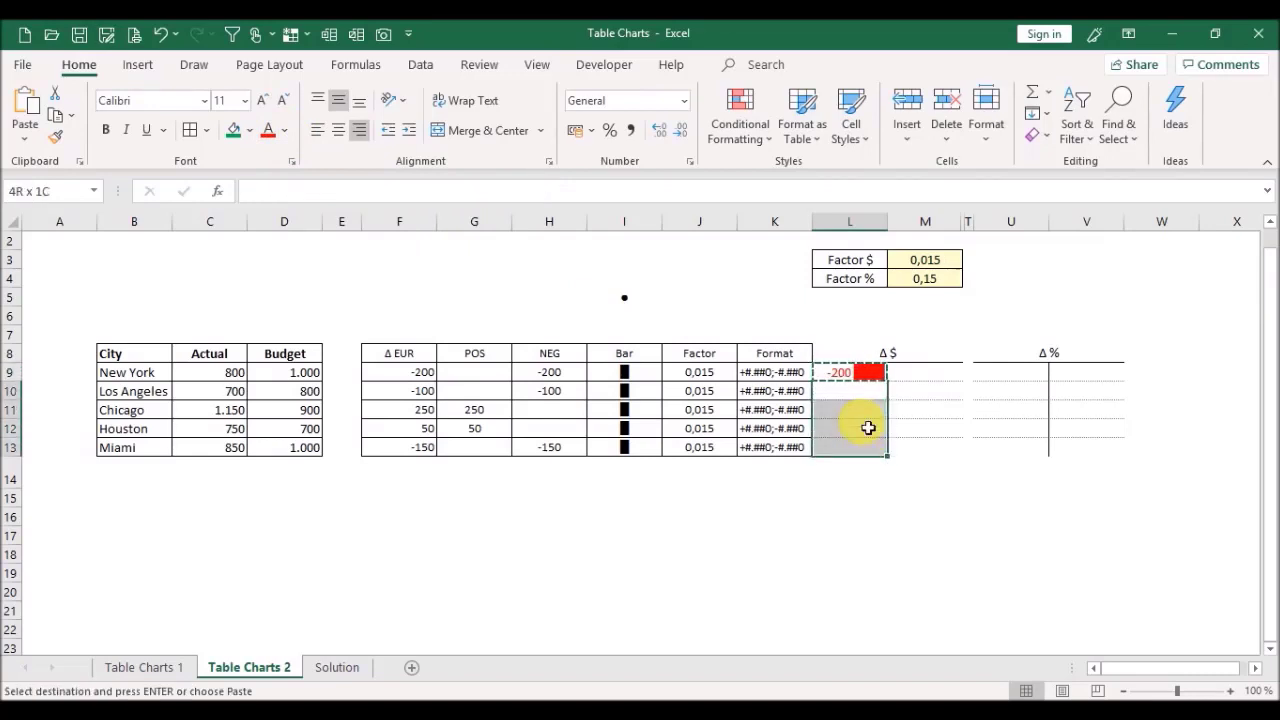
{"action": "key", "text": "ctrl+v"}
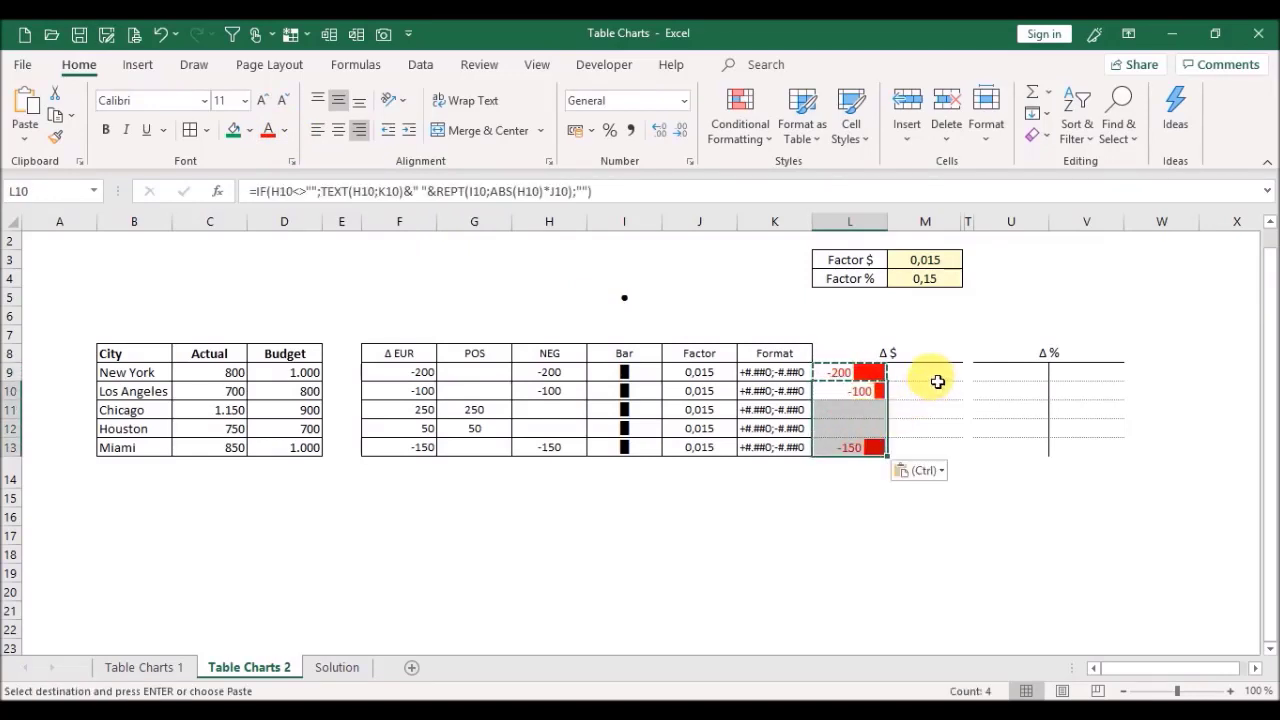
Step: Begin New York's positive variance formula in M9 with =IF(G9<>"";
{"action": "left_click", "coordinate": [935, 378]}
{"action": "key", "text": "Escape"}
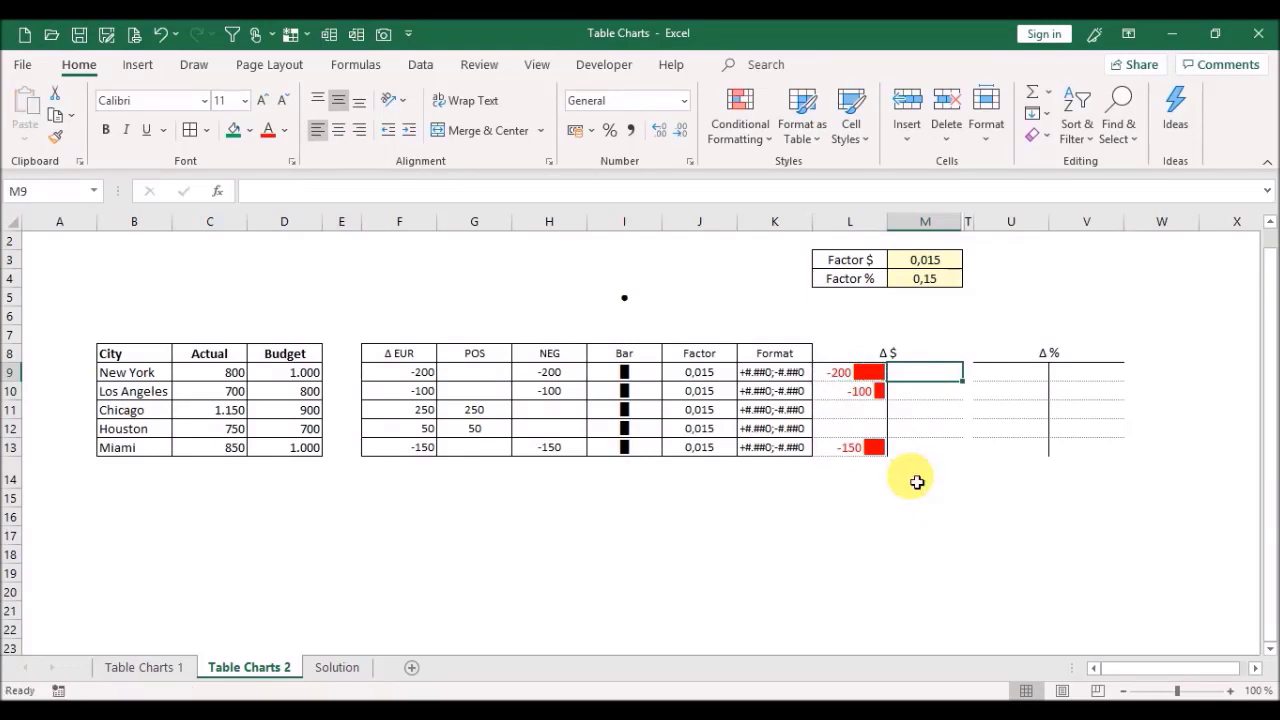
{"action": "type", "text": "=if"}
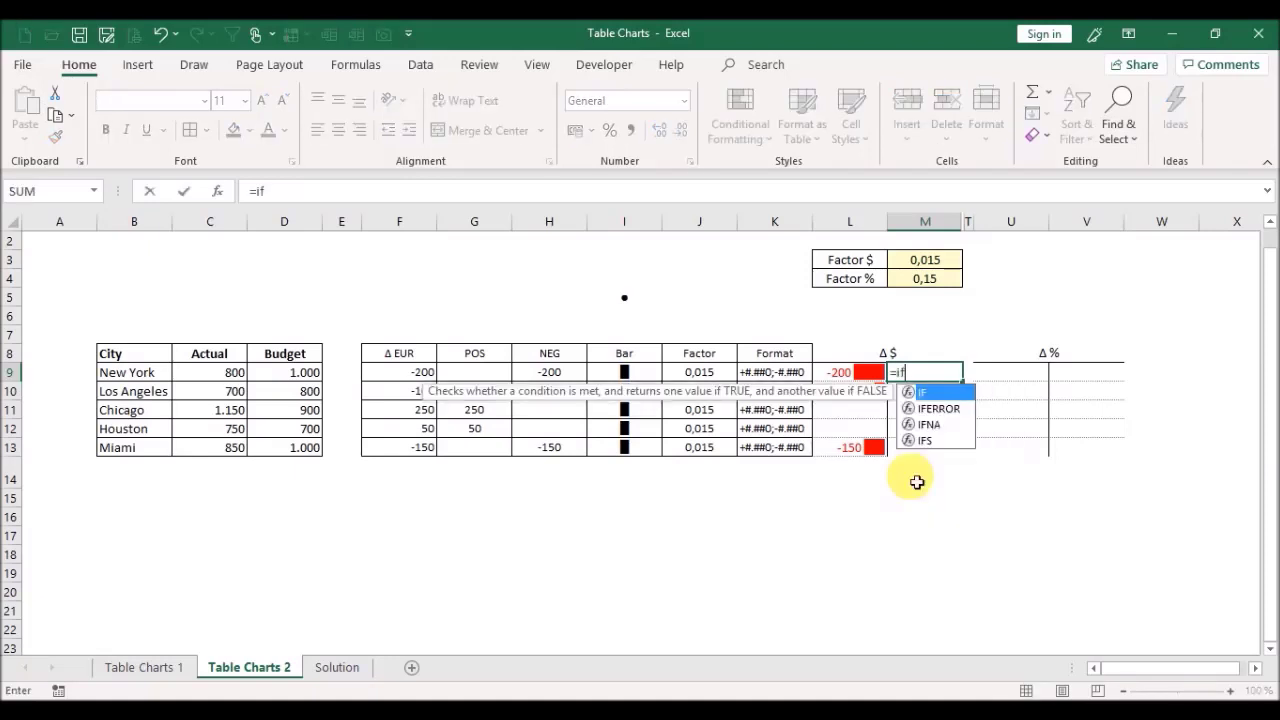
{"action": "type", "text": "("}
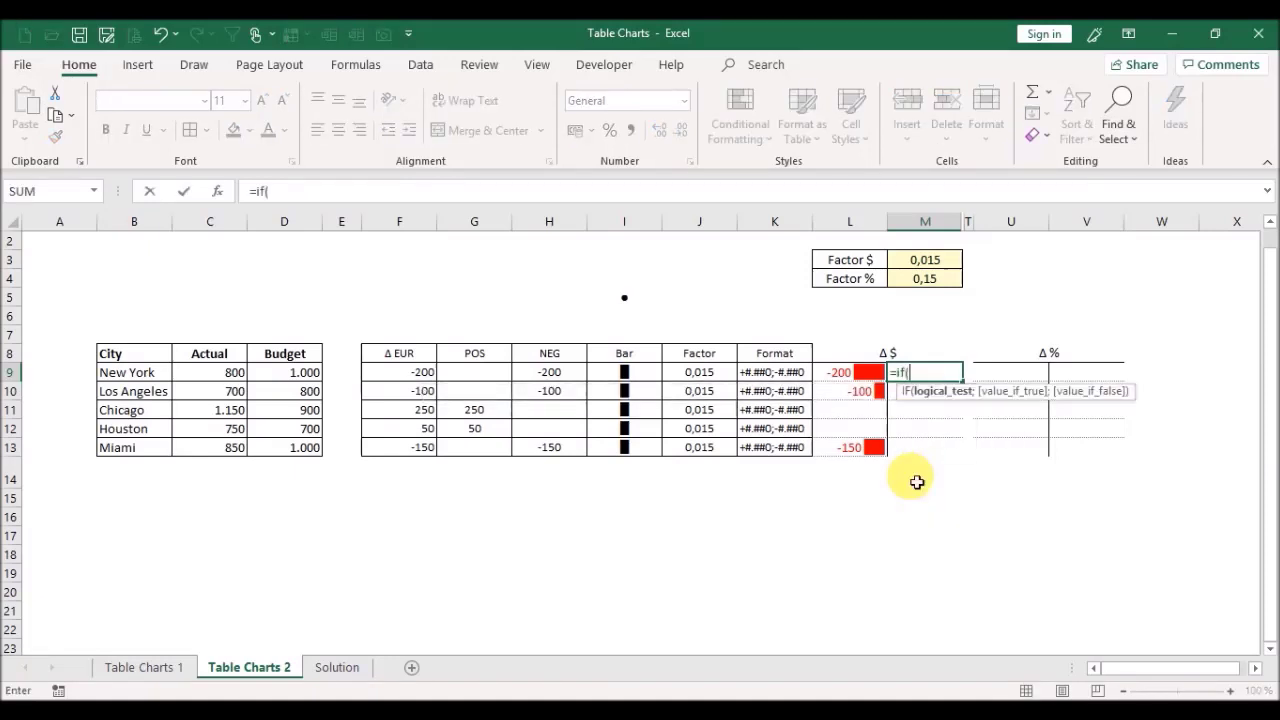
{"action": "left_click", "coordinate": [477, 381]}
{"action": "type", "text": "<>"}
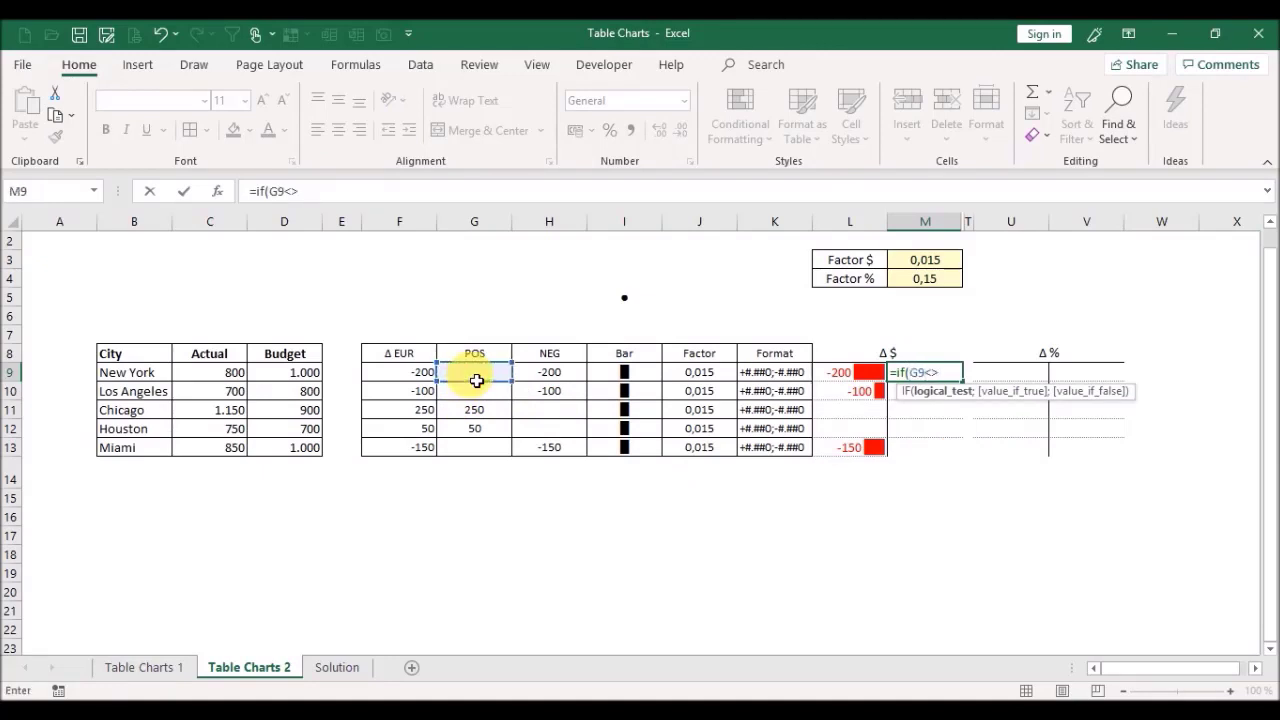
{"action": "type", "text": "\"\";"}
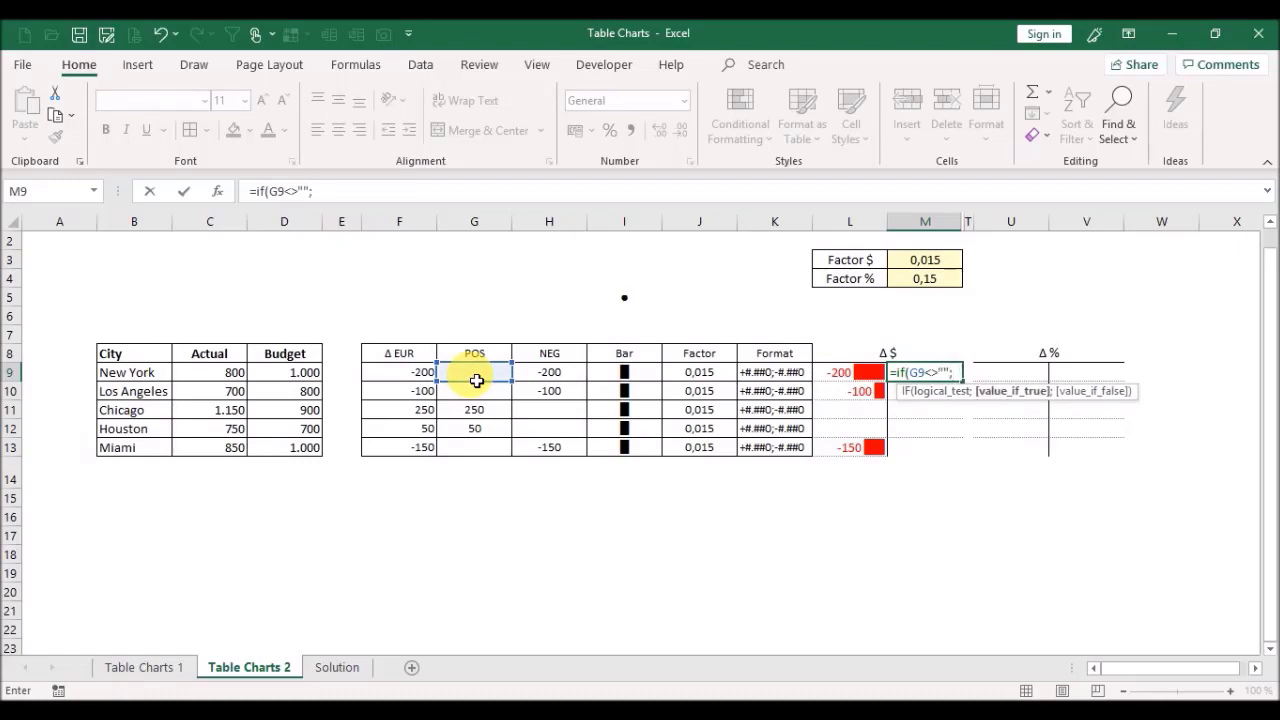
Step: Add REPT(I9;ABS(G9)*J9) as the start of the value-if-true part of the M9 formula
{"action": "type", "text": "rept"}
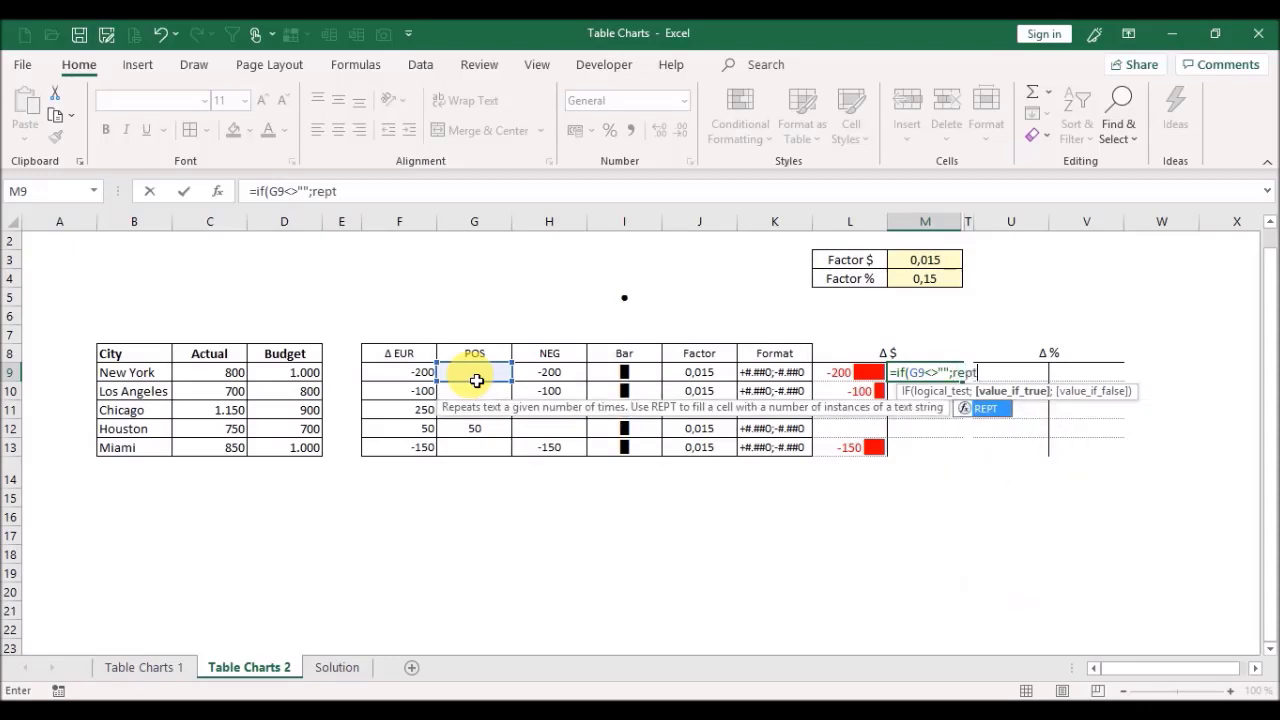
{"action": "type", "text": "("}
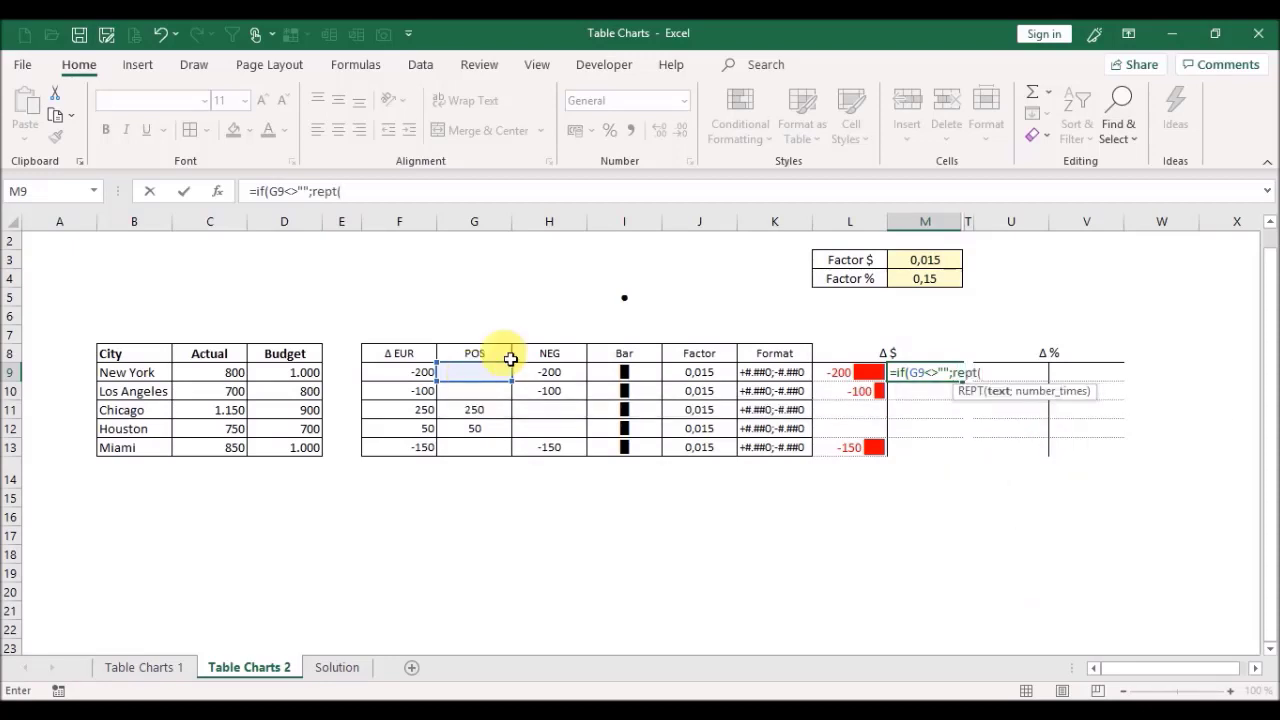
{"action": "left_click", "coordinate": [619, 375]}
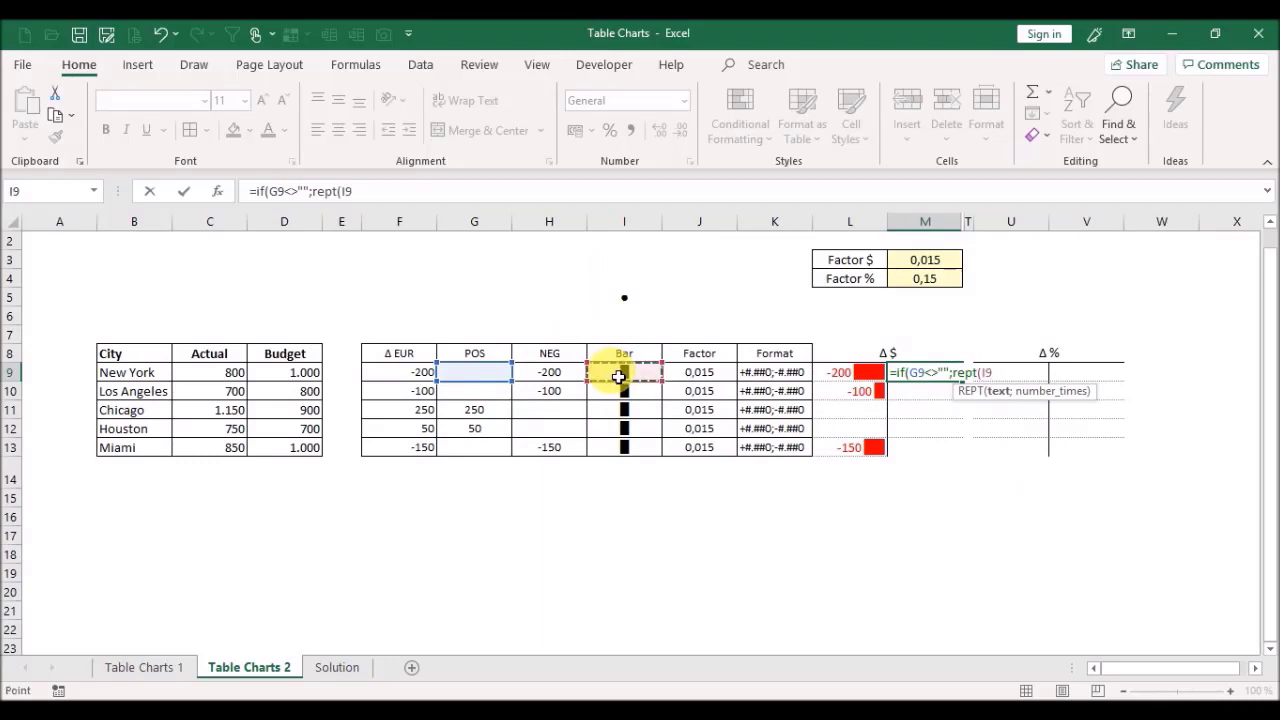
{"action": "type", "text": ";abs("}
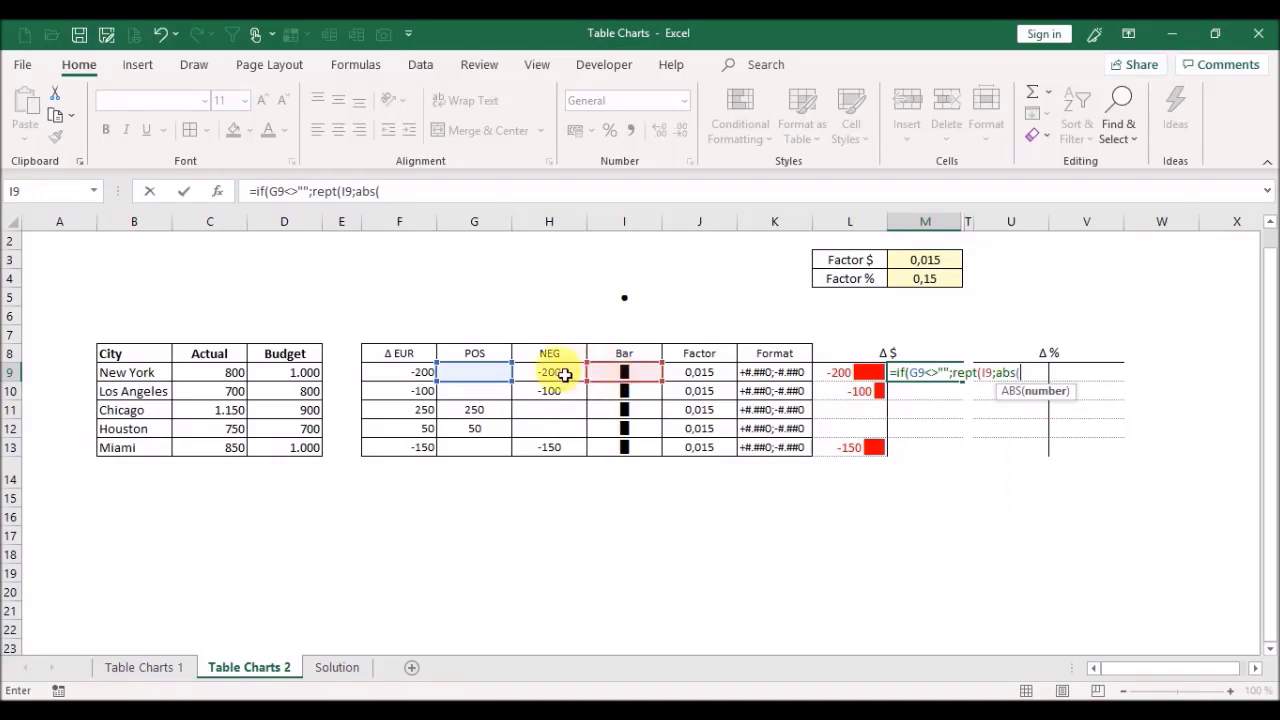
{"action": "left_click", "coordinate": [487, 378]}
{"action": "type", "text": ")*"}
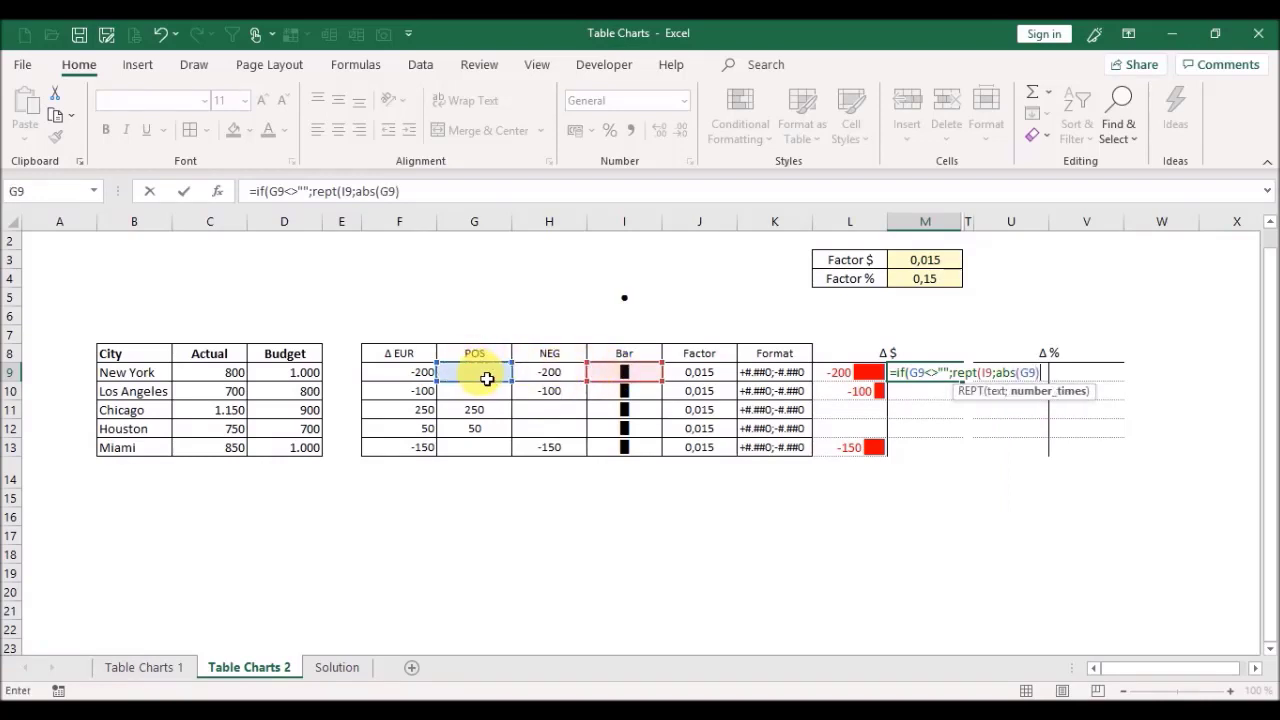
{"action": "left_click", "coordinate": [726, 373]}
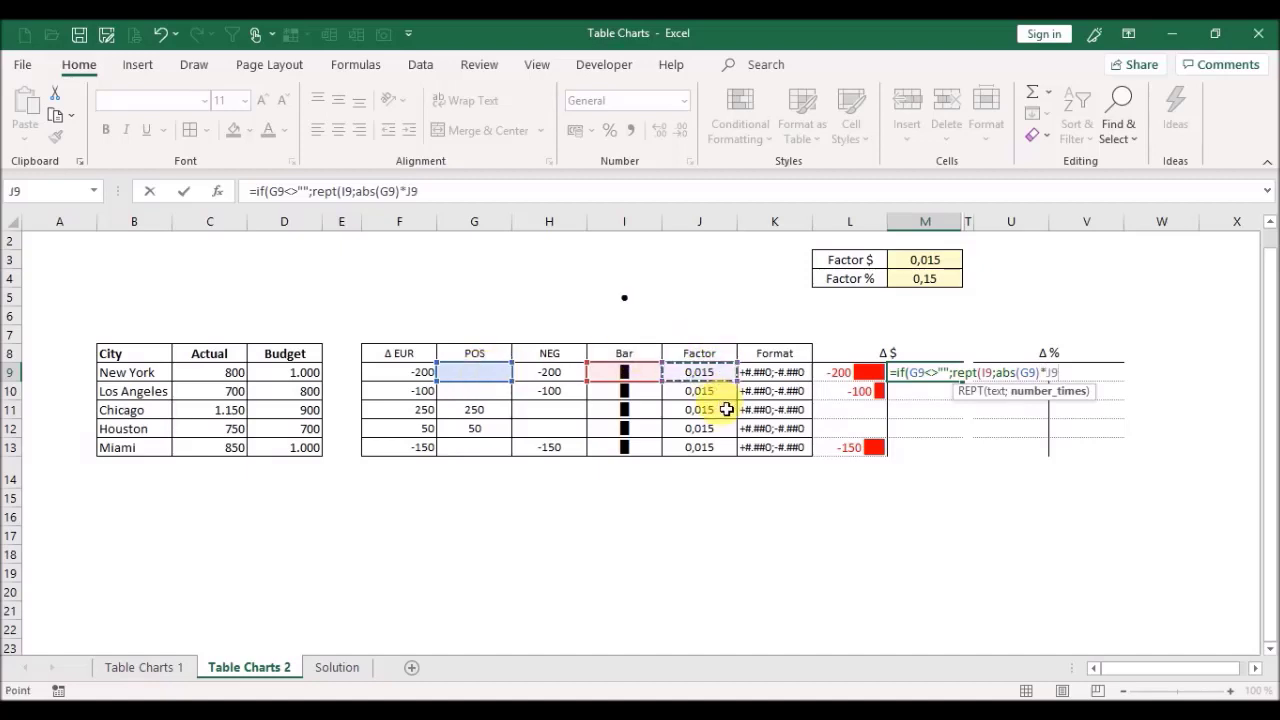
{"action": "type", "text": ")"}
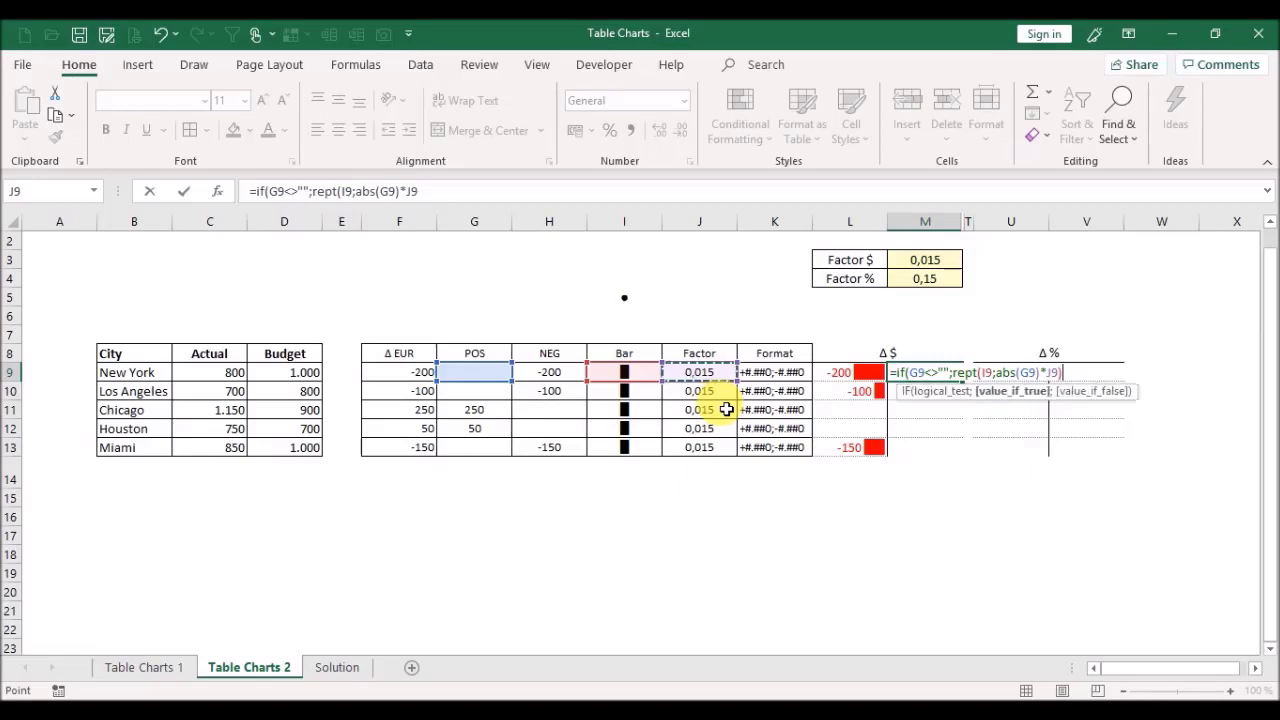
Step: Append &" "&TEXT(G9;K9) to the M9 formula and finish it with "" as the value if false
{"action": "type", "text": "&\" \"&text"}
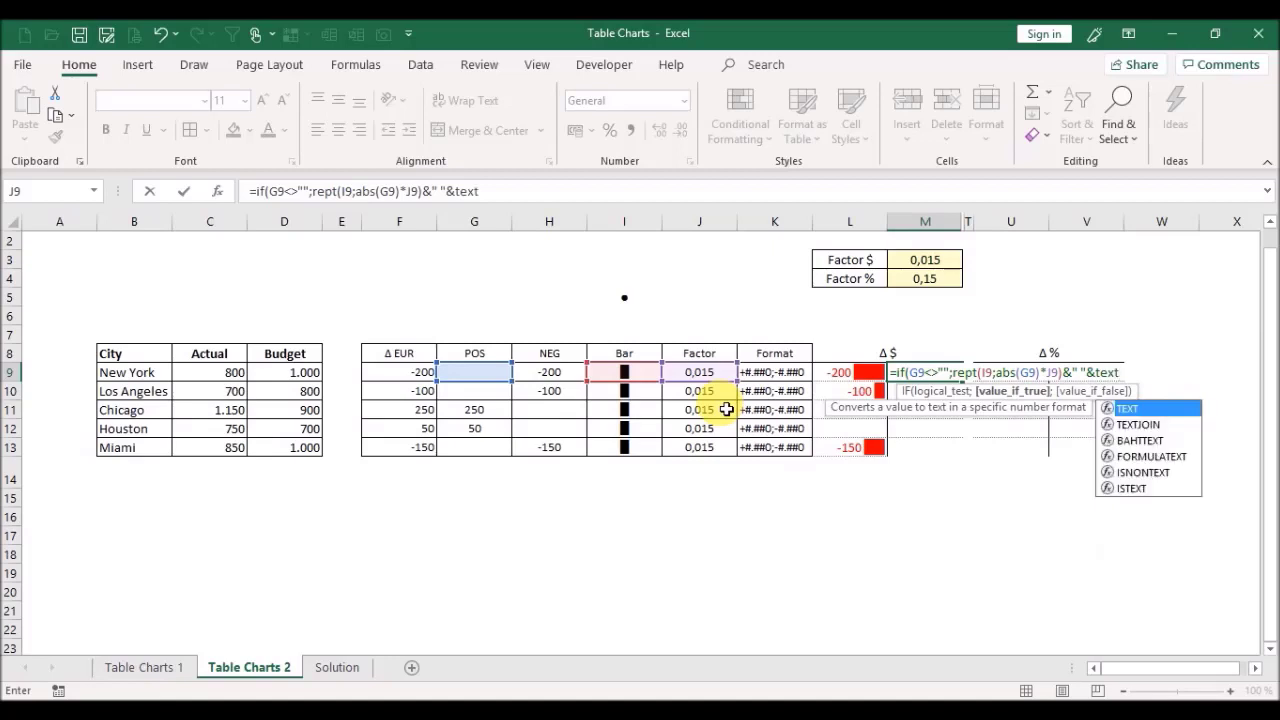
{"action": "type", "text": "("}
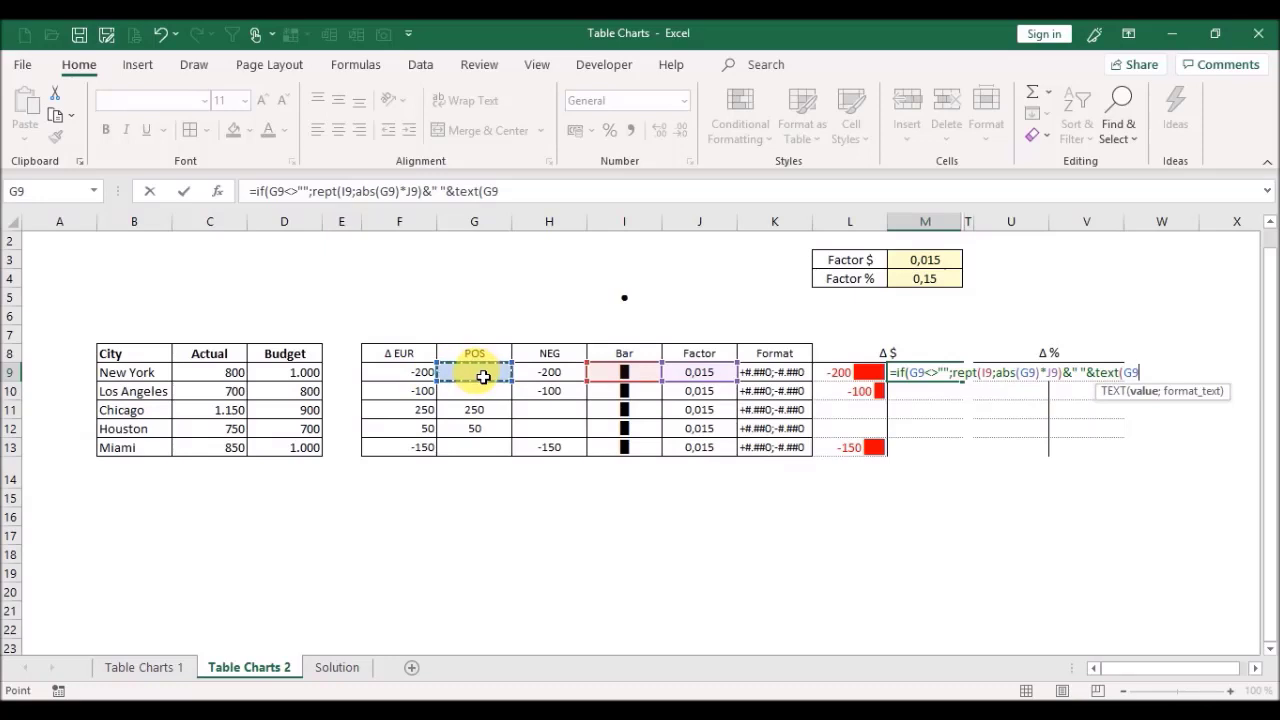
{"action": "type", "text": ";"}
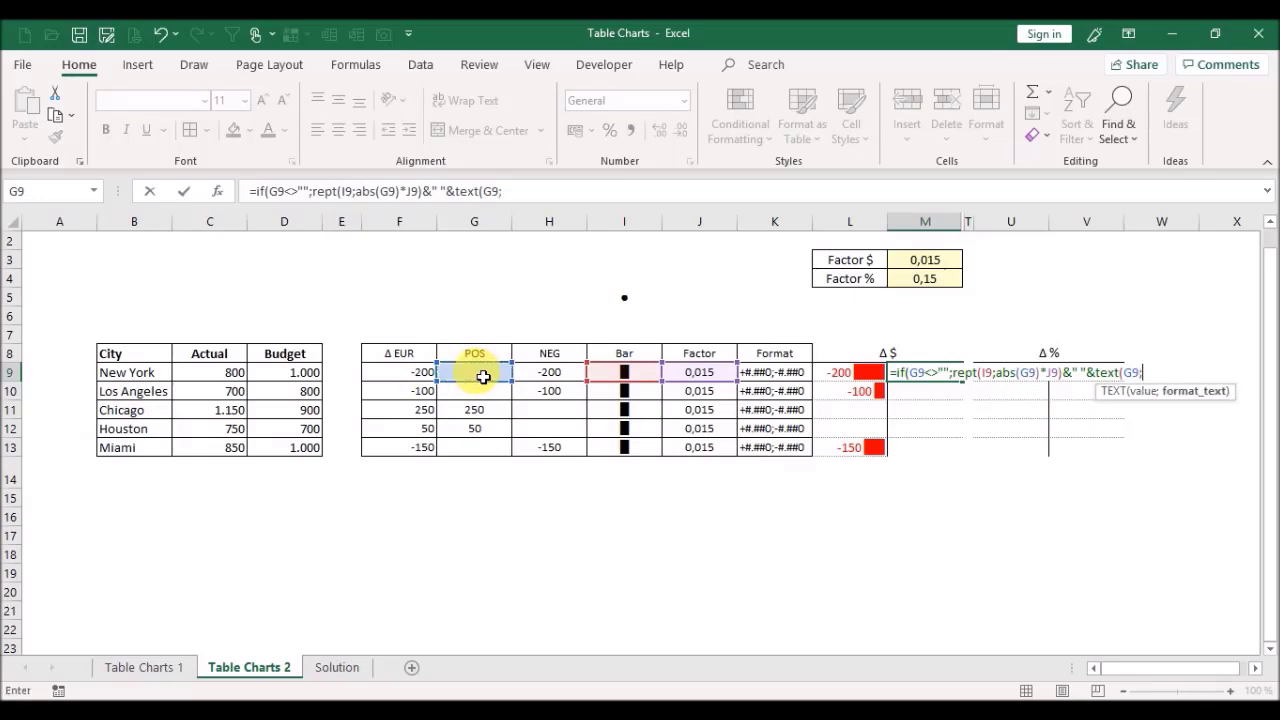
{"action": "left_click", "coordinate": [802, 376]}
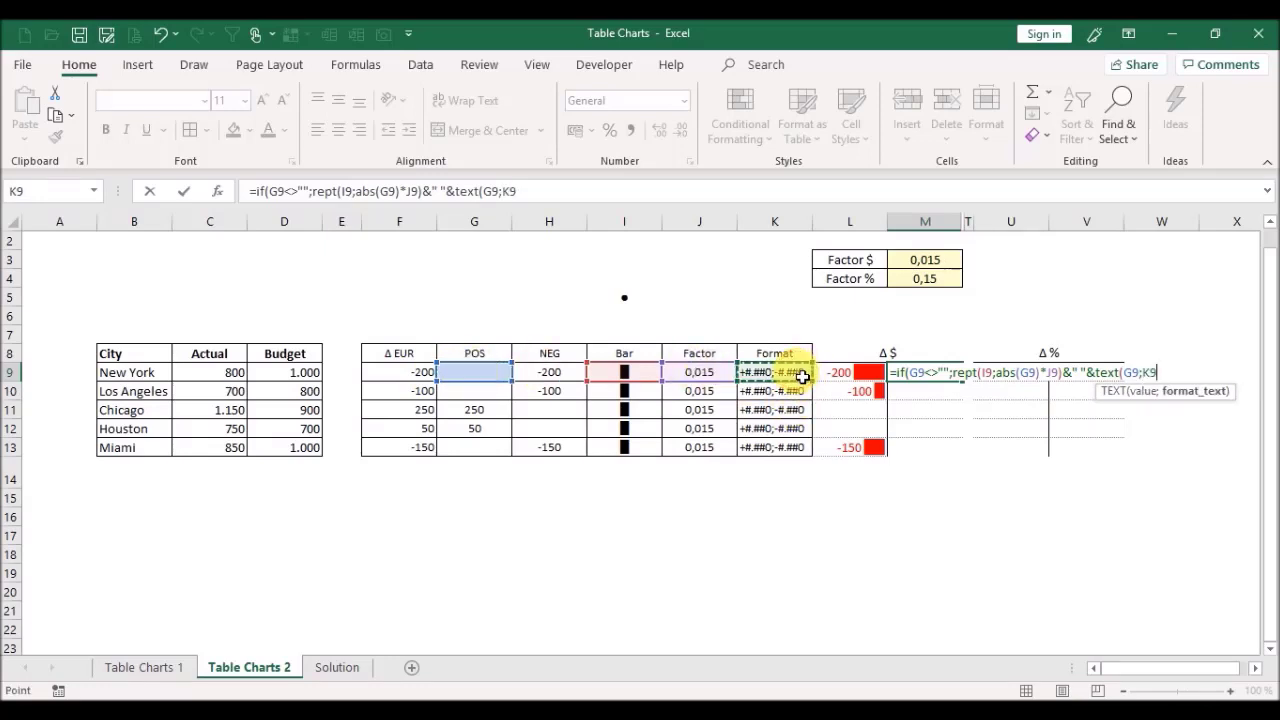
{"action": "type", "text": ");"}
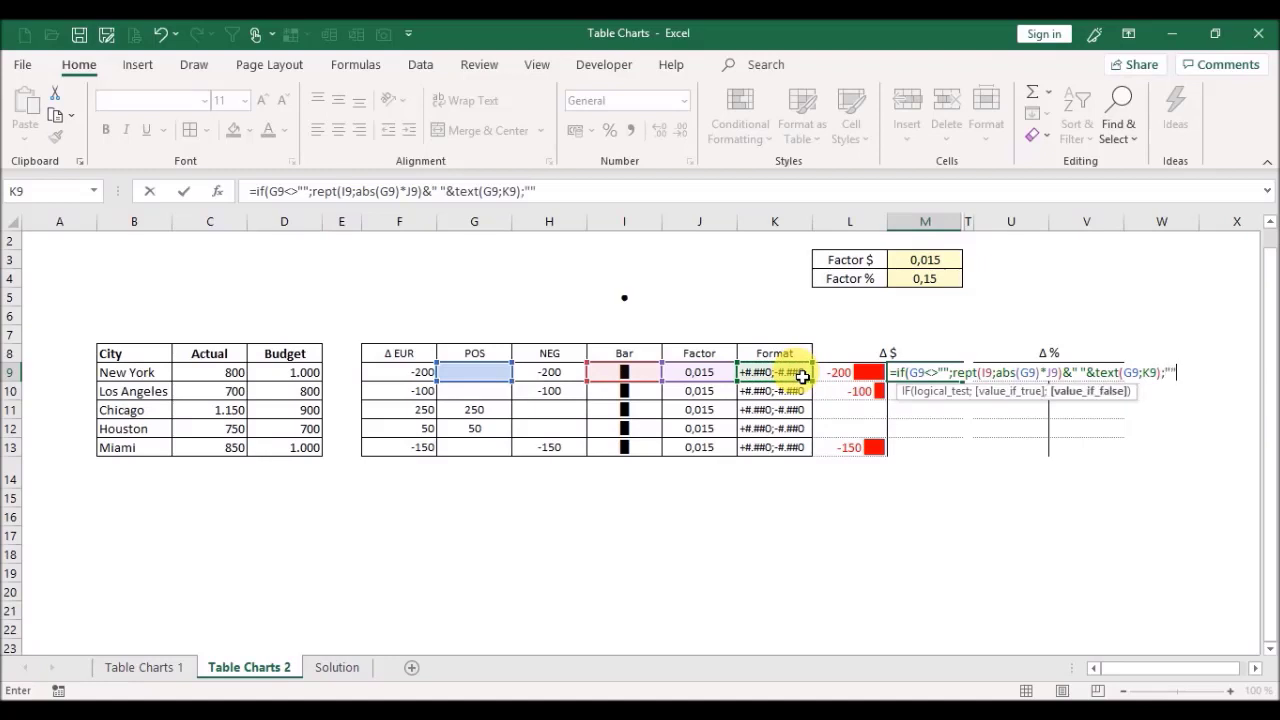
{"action": "type", "text": "\"\")"}
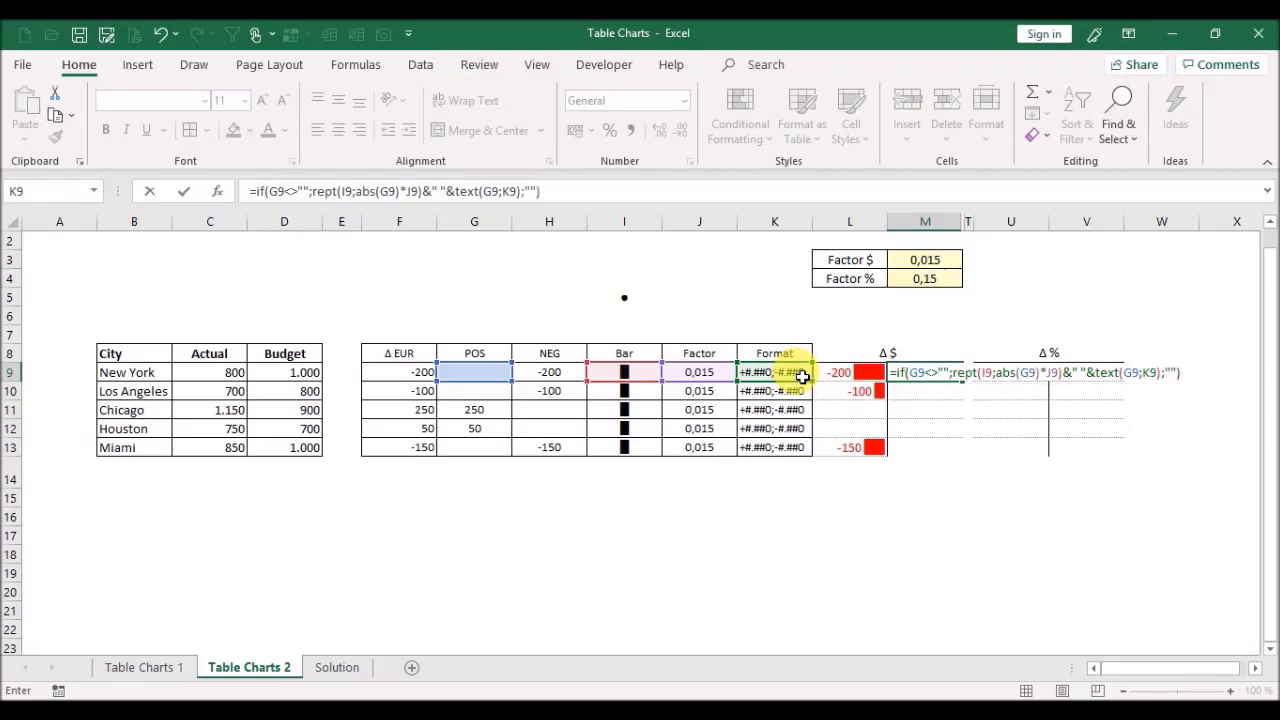
{"action": "key", "text": "Return"}
{"action": "key", "text": "Up"}
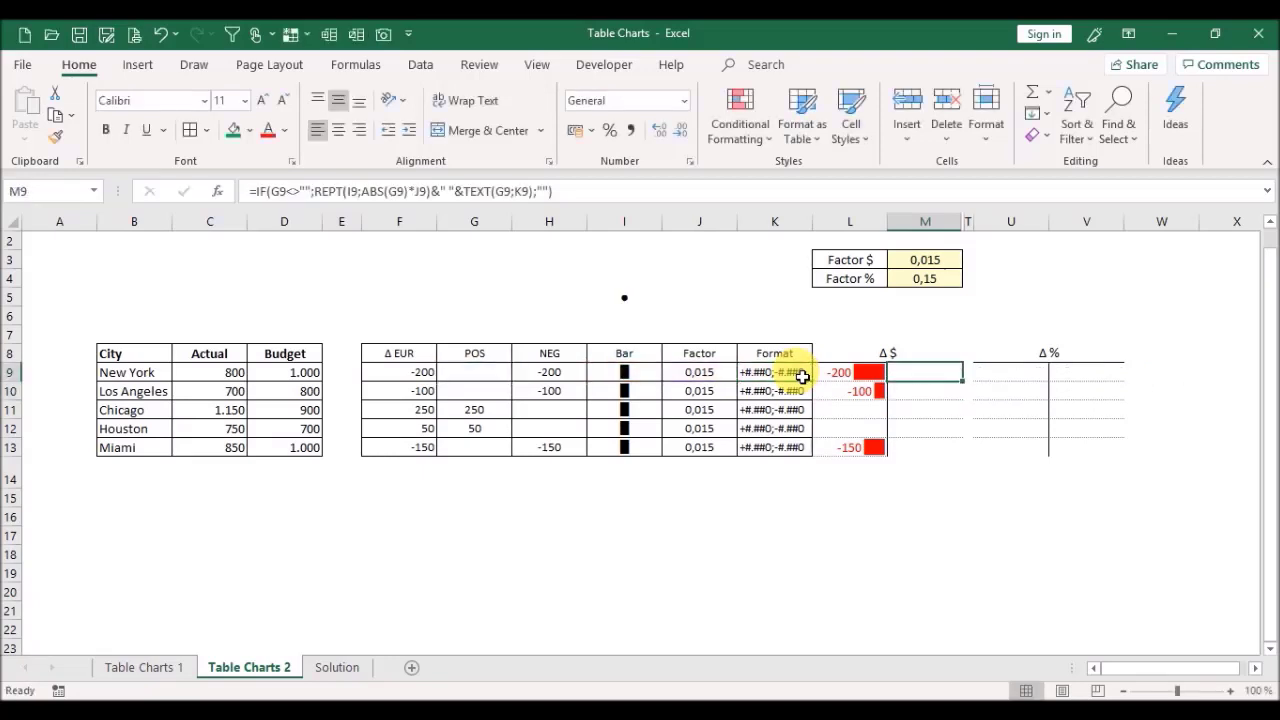
Step: Copy the positive variance bar formula from M9 to M10:M13 for the remaining cities
{"action": "key", "text": "ctrl+c"}
{"action": "key", "text": "Down"}
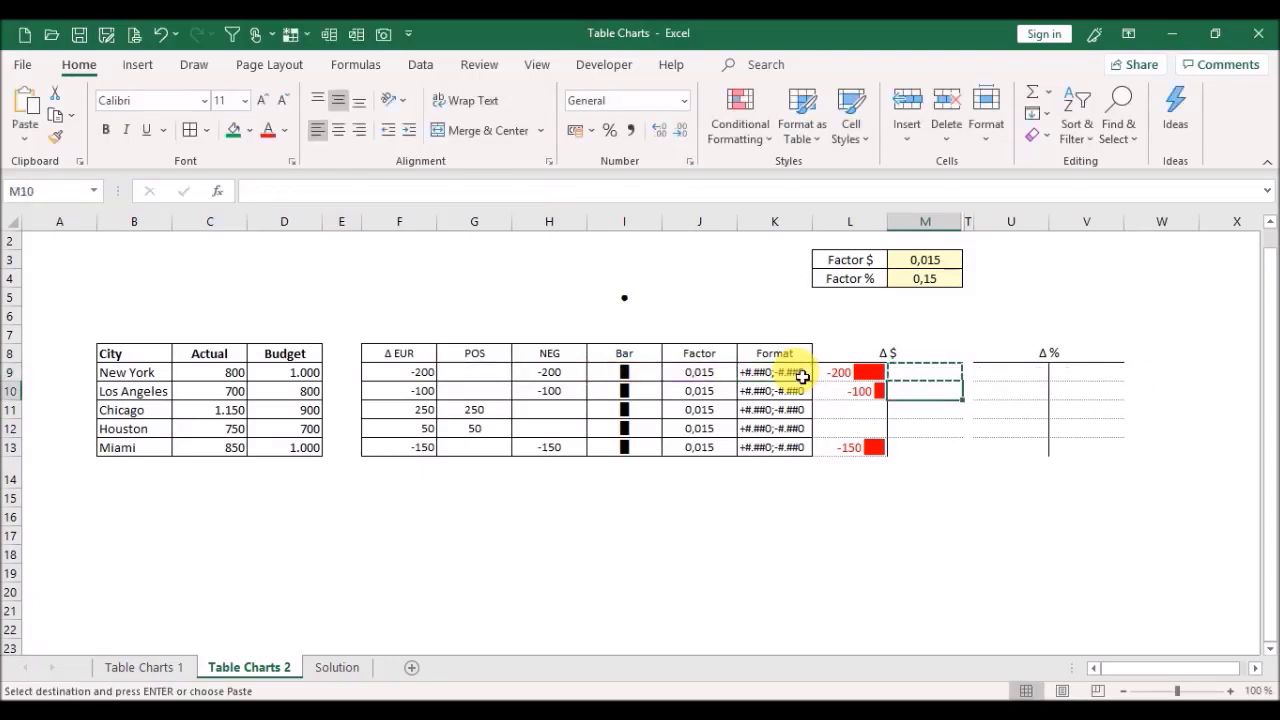
{"action": "key", "text": "shift+Down"}
{"action": "key", "text": "shift+Down"}
{"action": "key", "text": "shift+Down"}
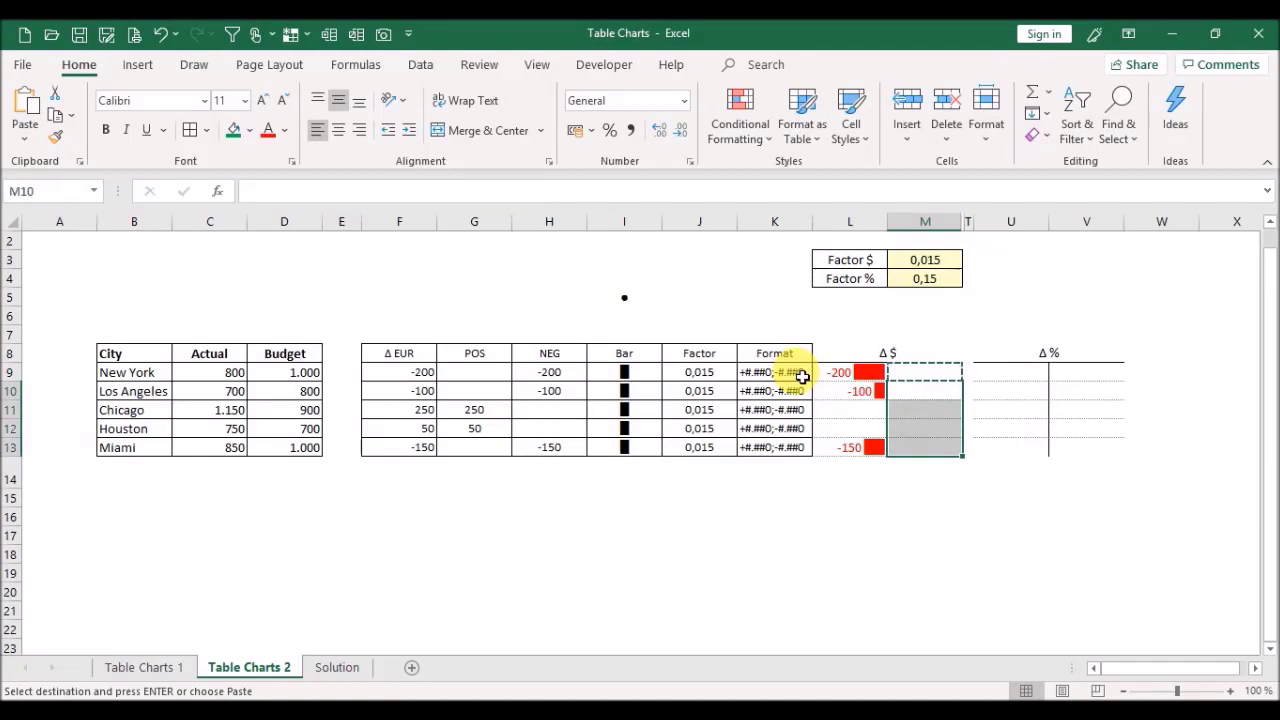
{"action": "key", "text": "ctrl+v"}
{"action": "key", "text": "Escape"}
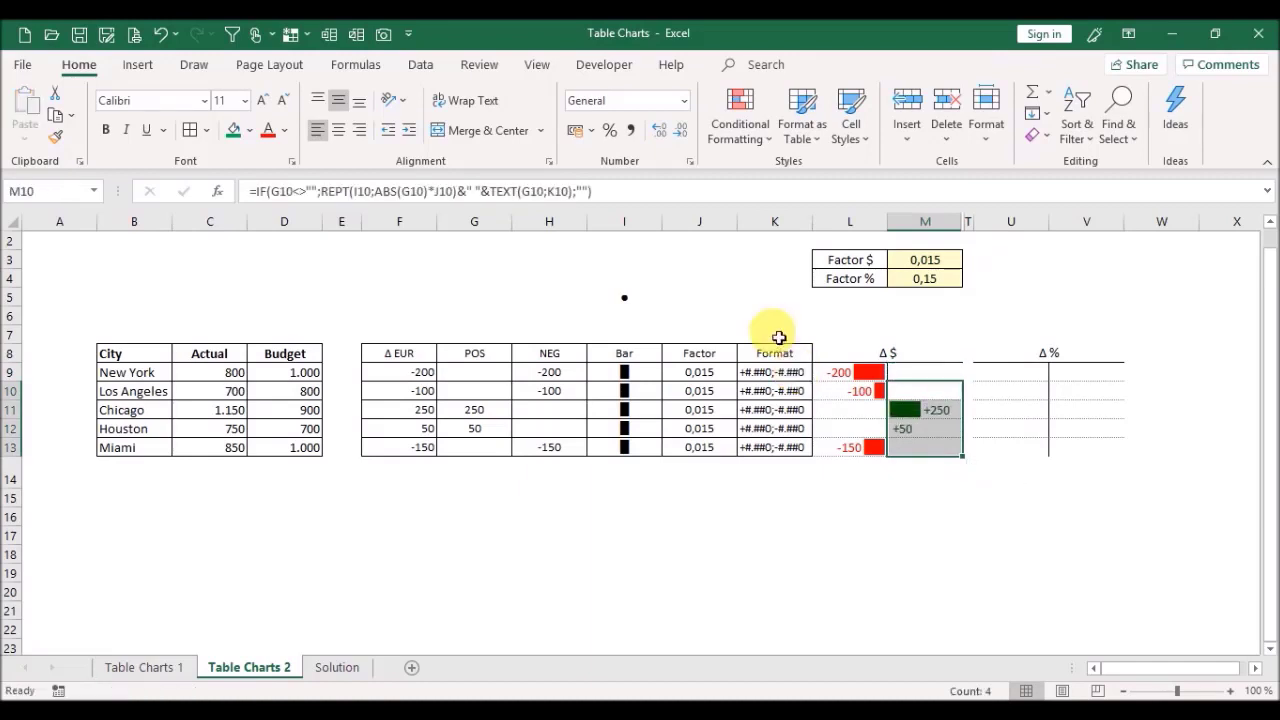
{"action": "left_click", "coordinate": [284, 130]}
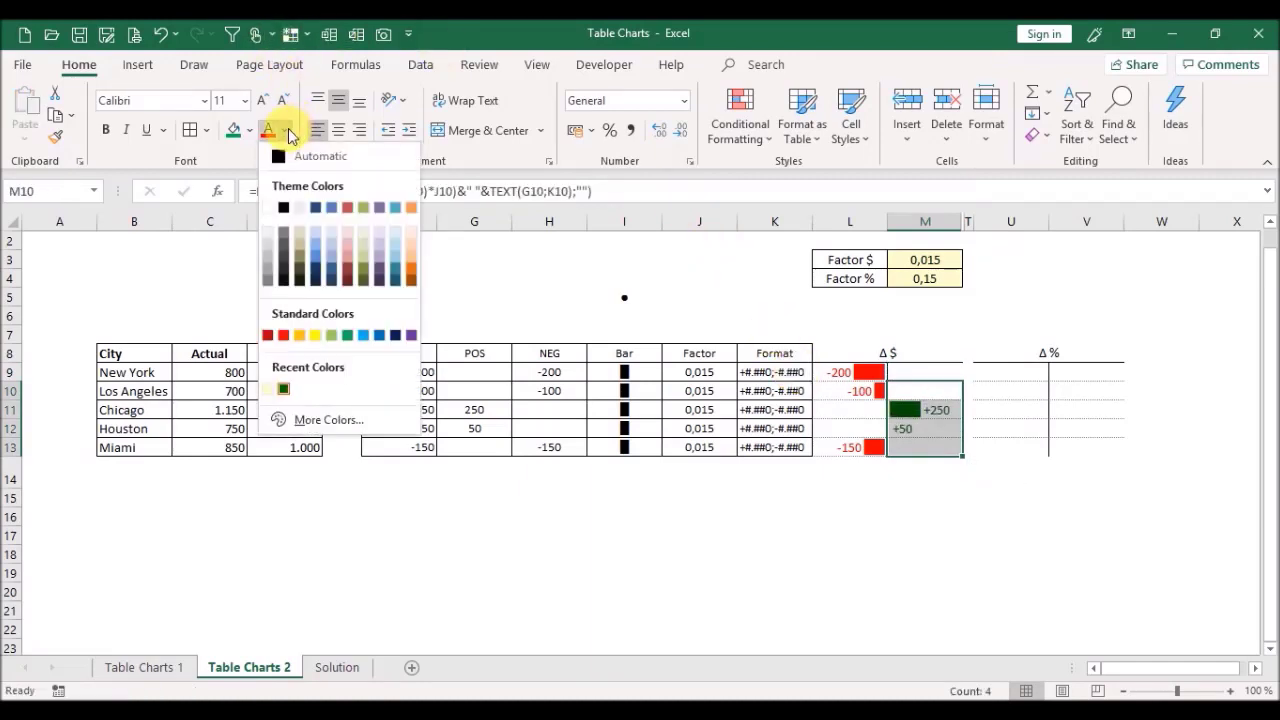
{"action": "left_click", "coordinate": [283, 389]}
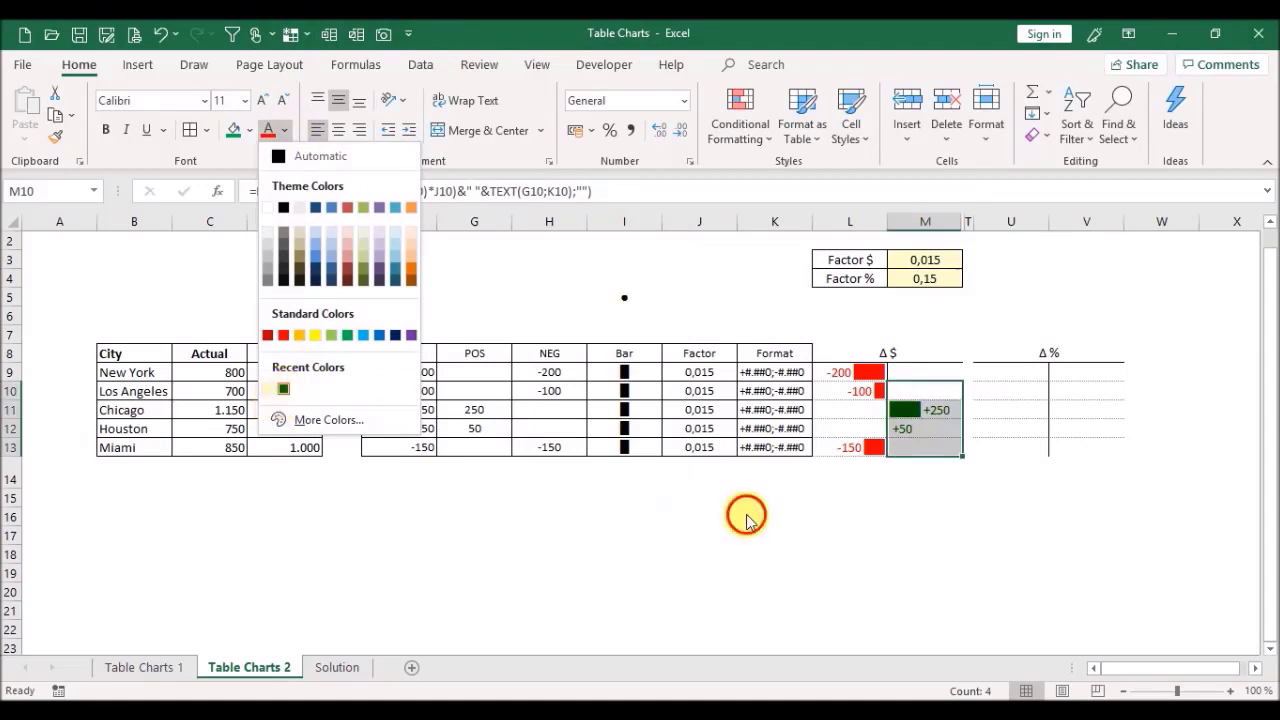
{"action": "left_click", "coordinate": [140, 355]}
Step: Set New York's Actual value in C9 to 1.500 to test the variance bars with a large positive deviation
{"action": "left_click", "coordinate": [208, 372]}
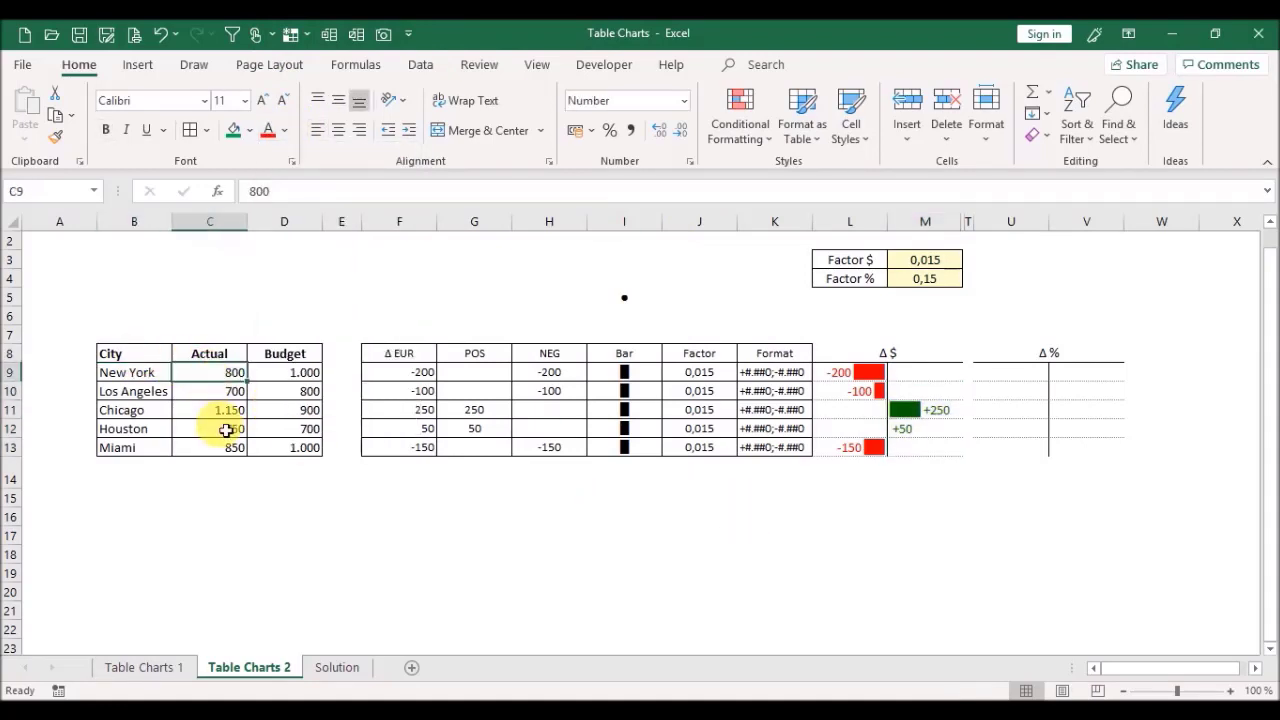
{"action": "type", "text": "1"}
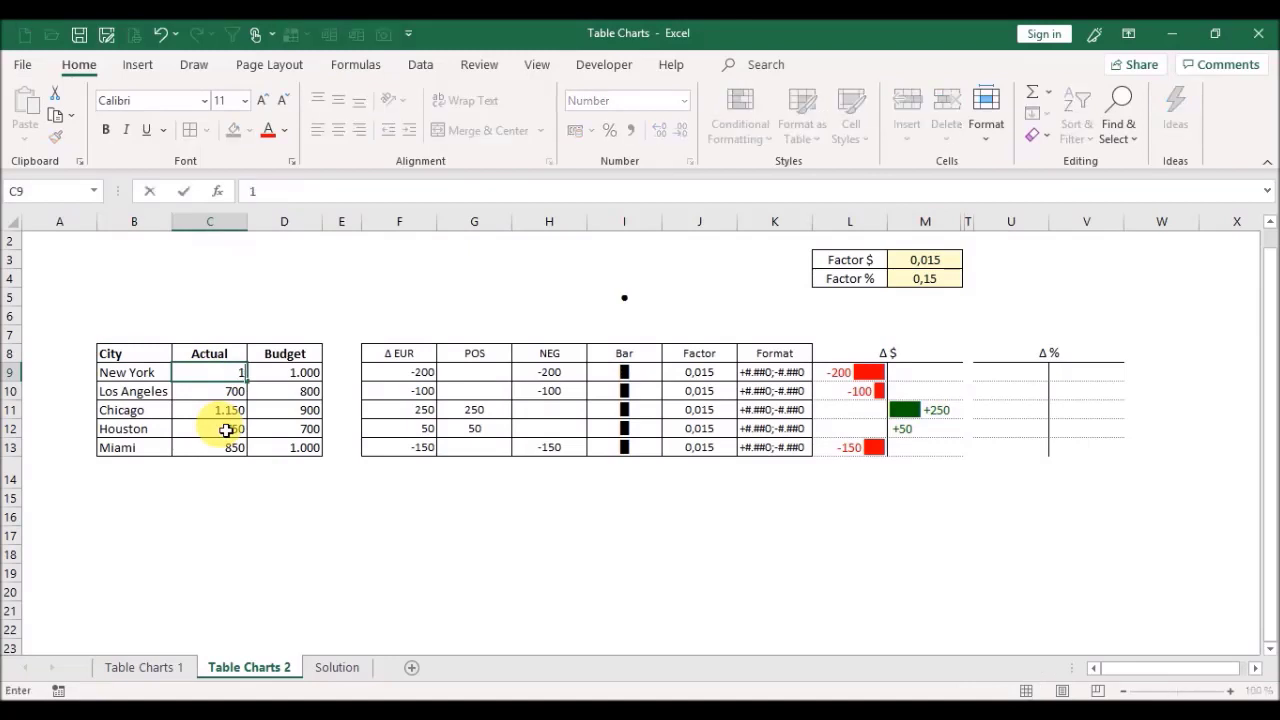
{"action": "type", "text": ".500"}
{"action": "key", "text": "Return"}
Step: Lower the Factor $ scaling value in M3 to shorten the dollar variance bars
{"action": "key", "text": "Up"}
{"action": "key", "text": "Right"}
{"action": "key", "text": "Right"}
{"action": "key", "text": "Right"}
{"action": "key", "text": "Right"}
{"action": "key", "text": "Right"}
{"action": "key", "text": "Right"}
{"action": "key", "text": "Right"}
{"action": "key", "text": "Right"}
{"action": "key", "text": "Right"}
{"action": "key", "text": "Right"}
{"action": "key", "text": "Right"}
{"action": "key", "text": "Right"}
{"action": "key", "text": "Left"}
{"action": "key", "text": "Up"}
{"action": "key", "text": "Up"}
{"action": "key", "text": "Up"}
{"action": "key", "text": "Up"}
{"action": "key", "text": "Up"}
{"action": "key", "text": "Up"}
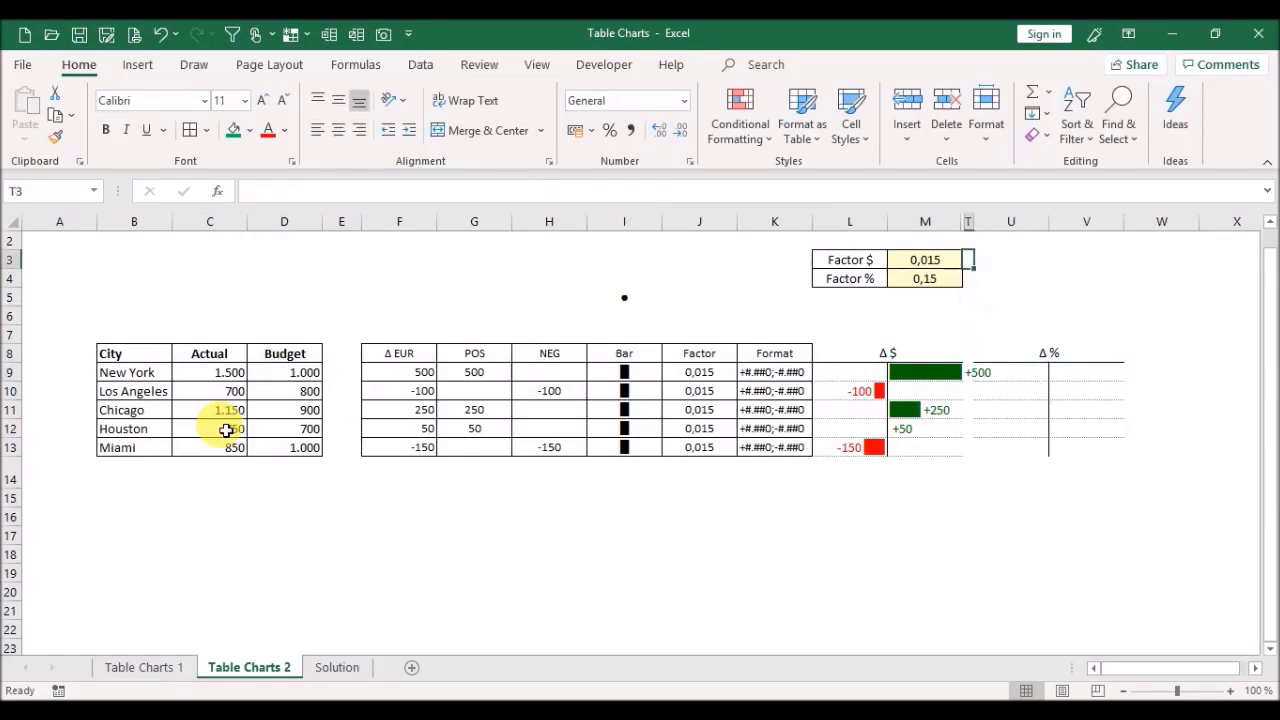
{"action": "key", "text": "Left"}
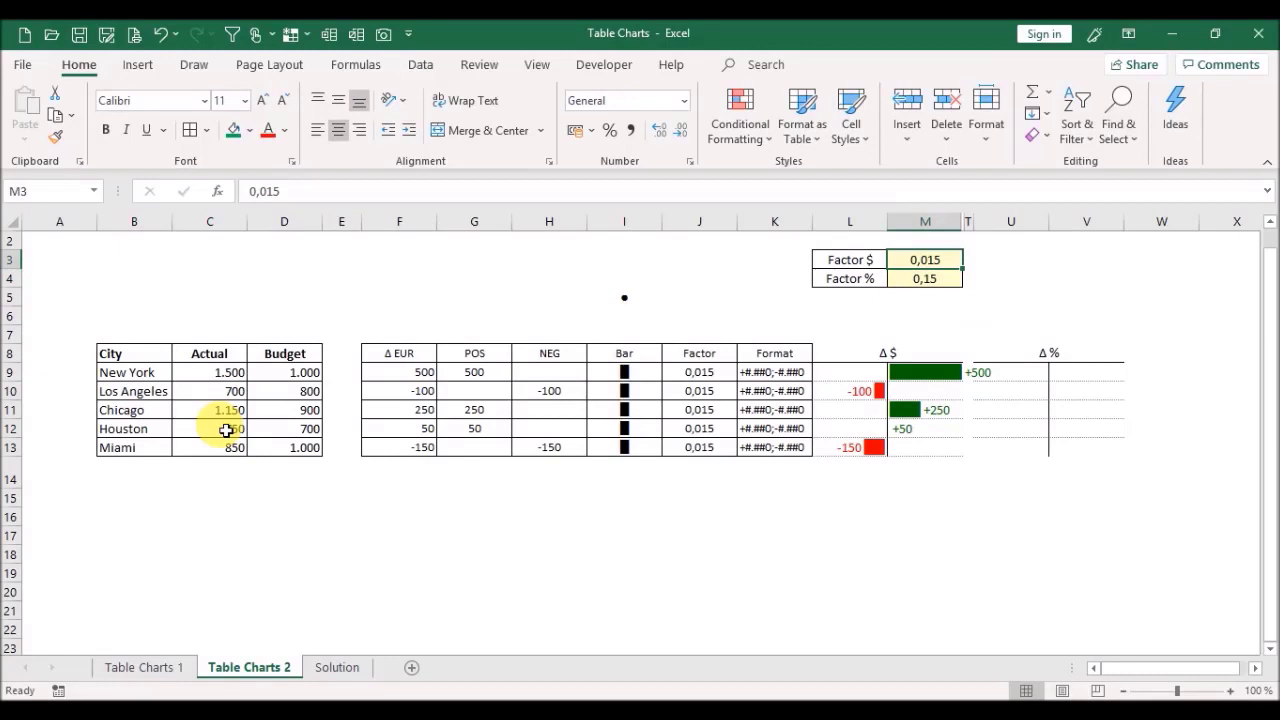
{"action": "key", "text": "F2"}
{"action": "key", "text": "BackSpace"}
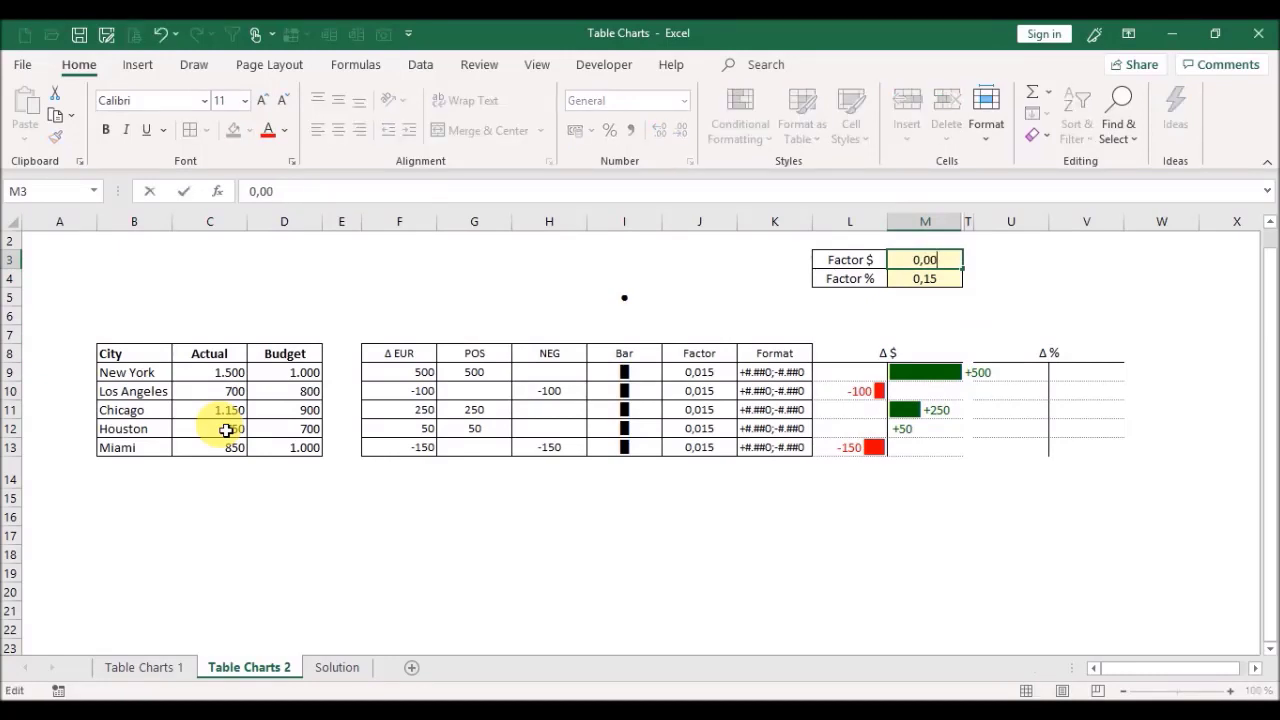
{"action": "key", "text": "Return"}
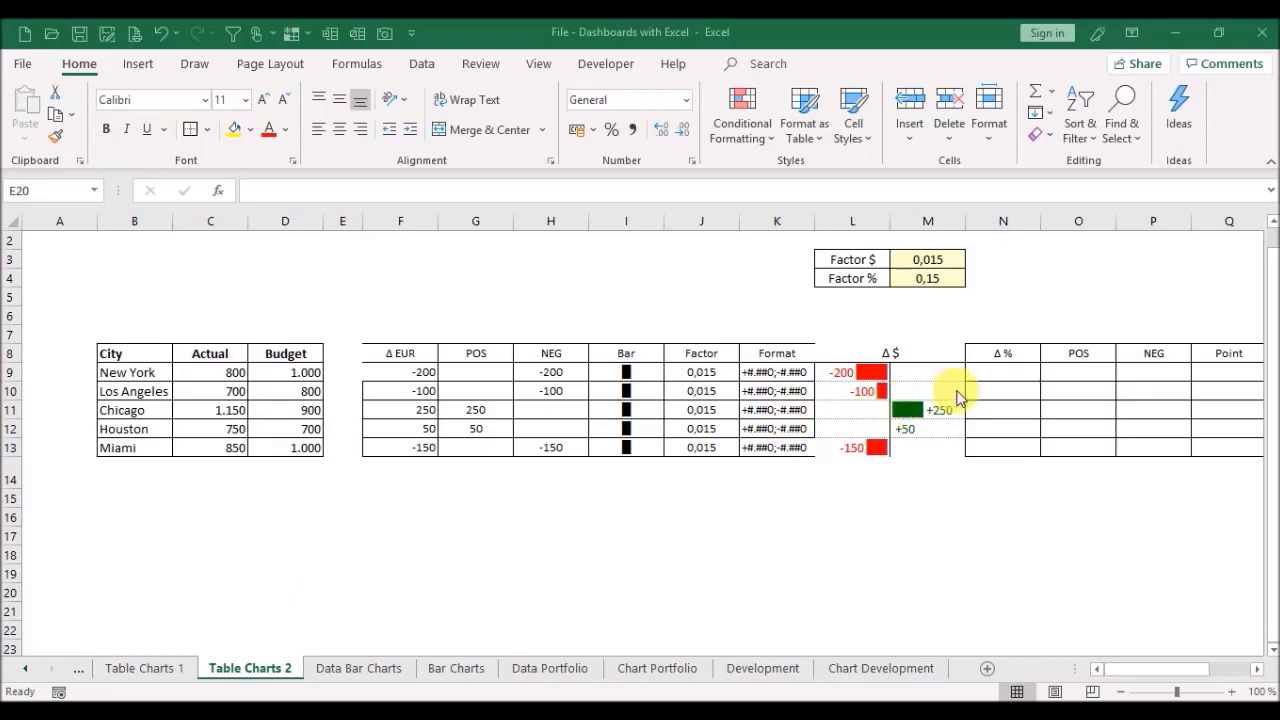
Step: Enter New York's percentage variance in N9 as =SUM(C9/D9-1)*100
{"action": "left_click", "coordinate": [1005, 374]}
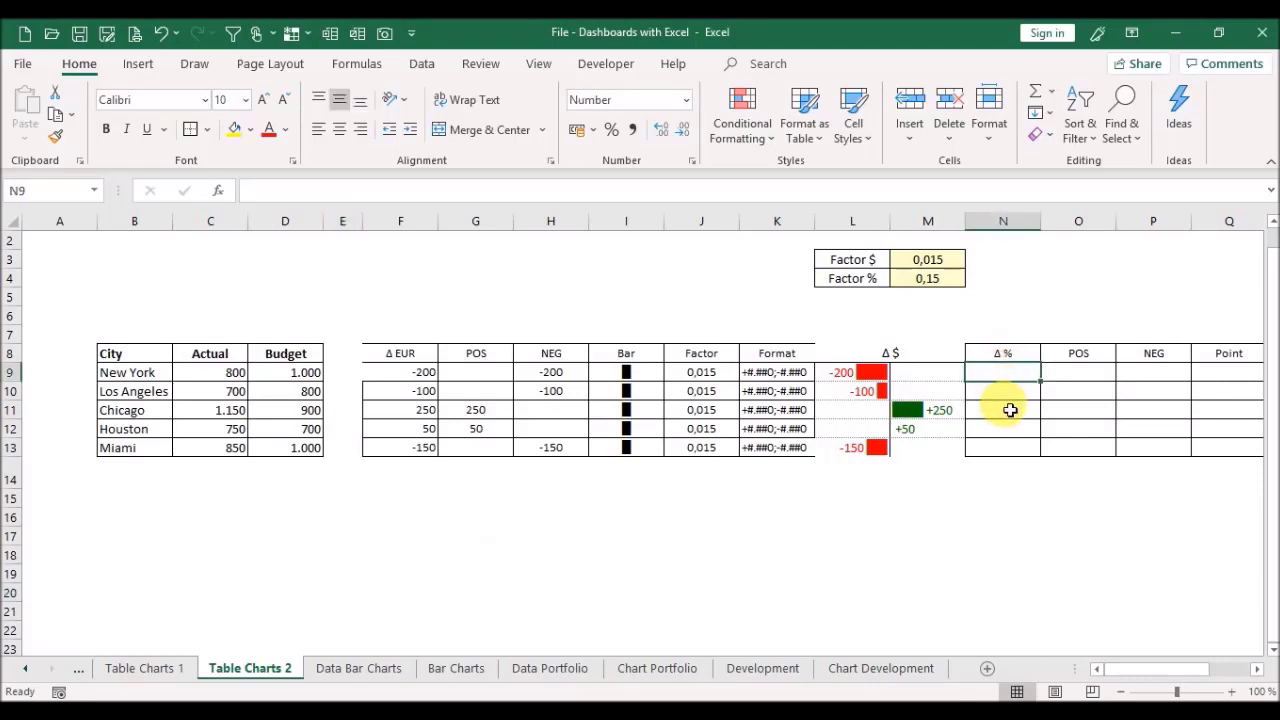
{"action": "type", "text": "=sum("}
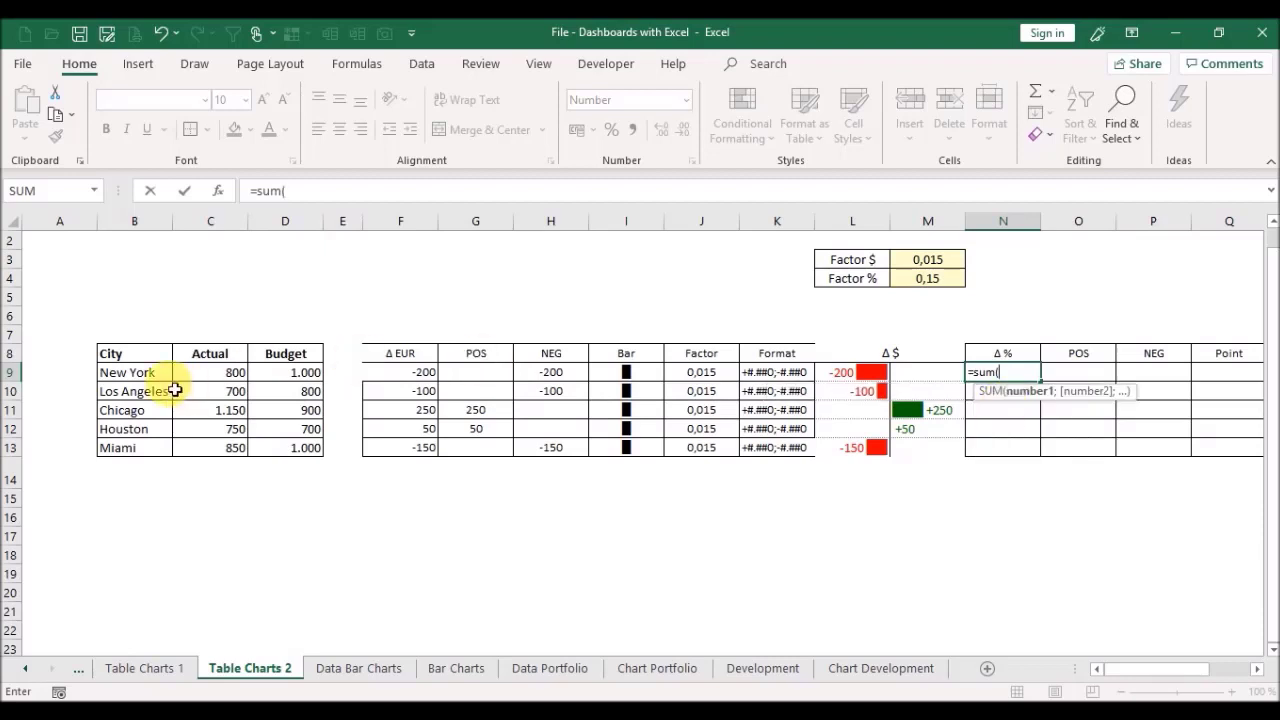
{"action": "left_click", "coordinate": [210, 378]}
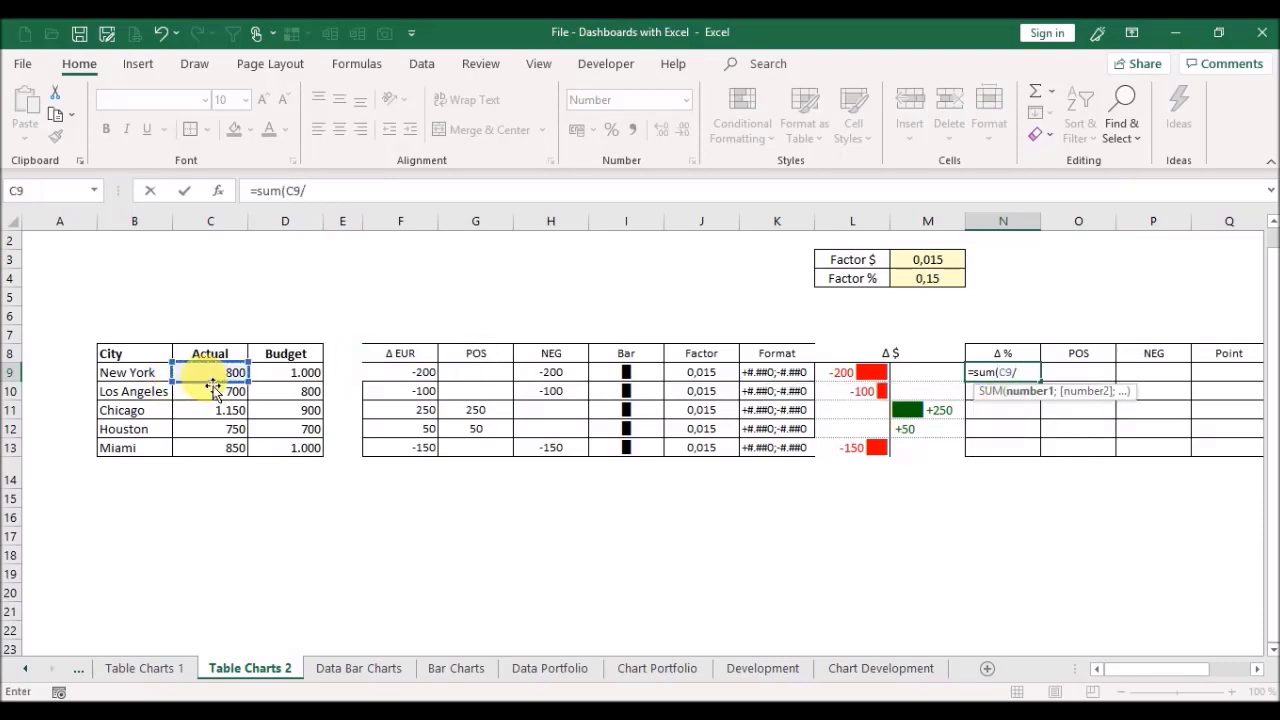
{"action": "left_click", "coordinate": [296, 376]}
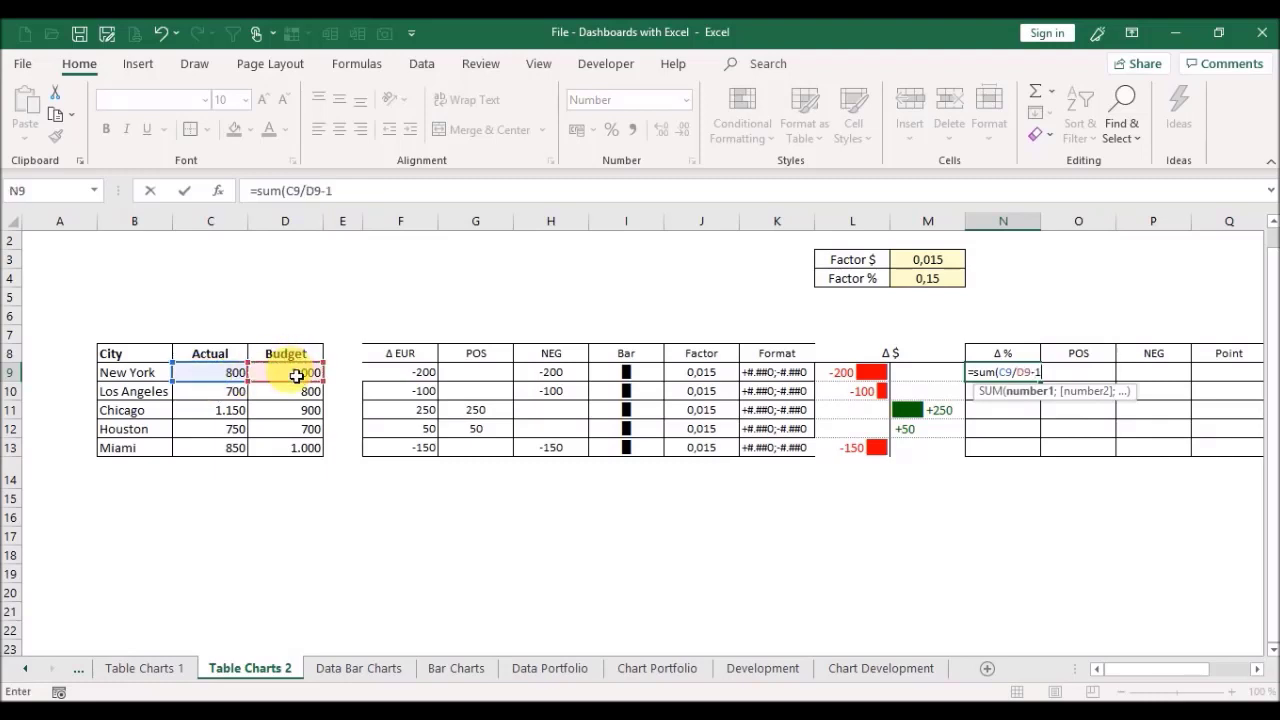
{"action": "type", "text": "-1)*100"}
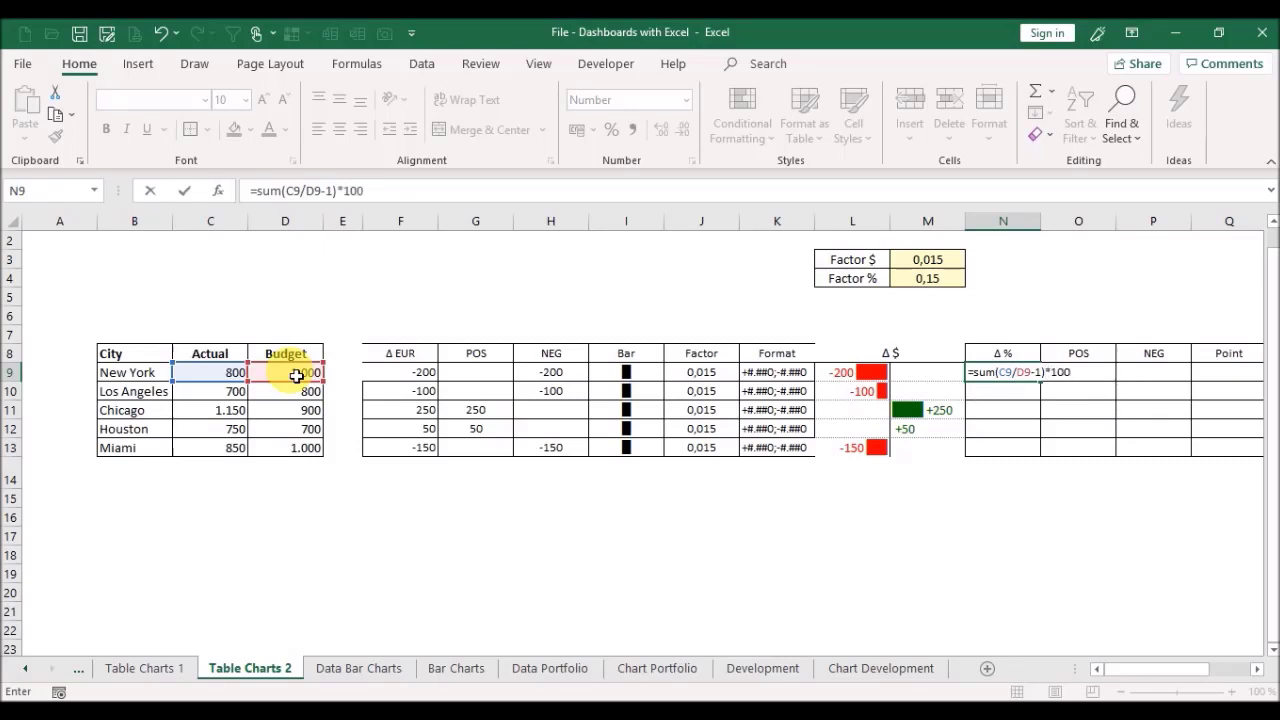
{"action": "key", "text": "Return"}
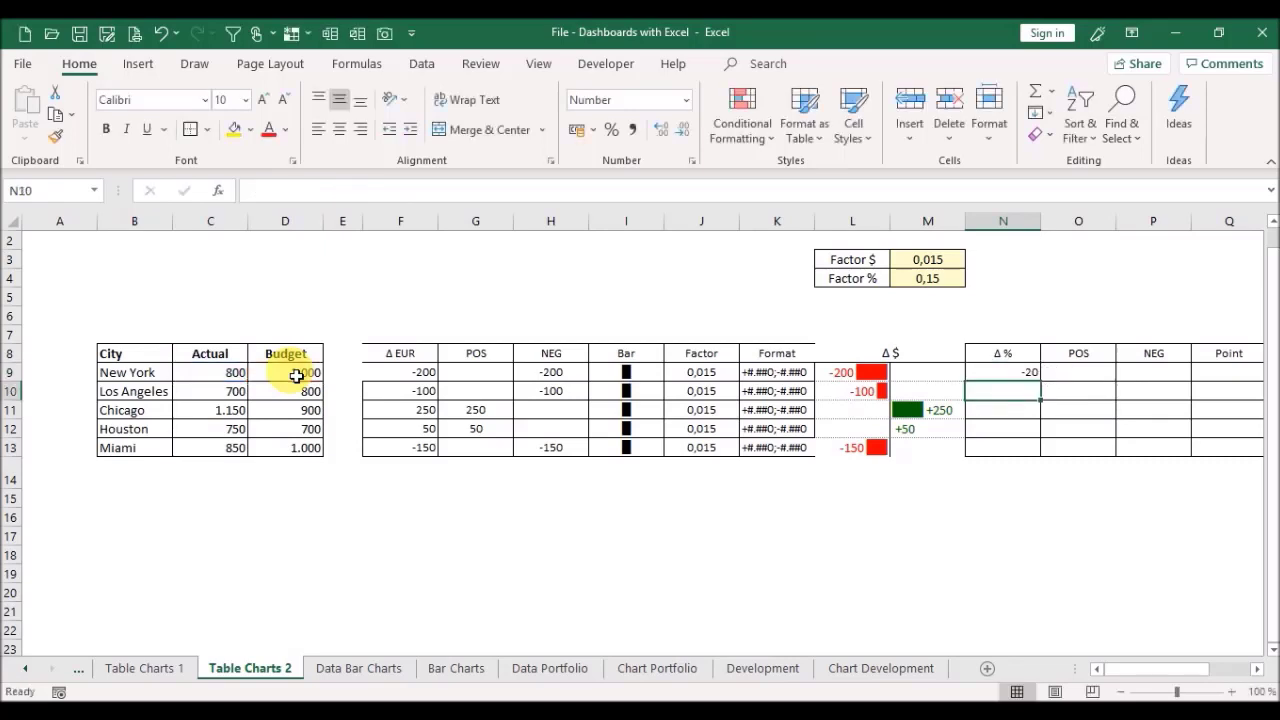
Step: Copy the percentage variance formula from N9 to N10:N13, pasting formulas only
{"action": "key", "text": "Up"}
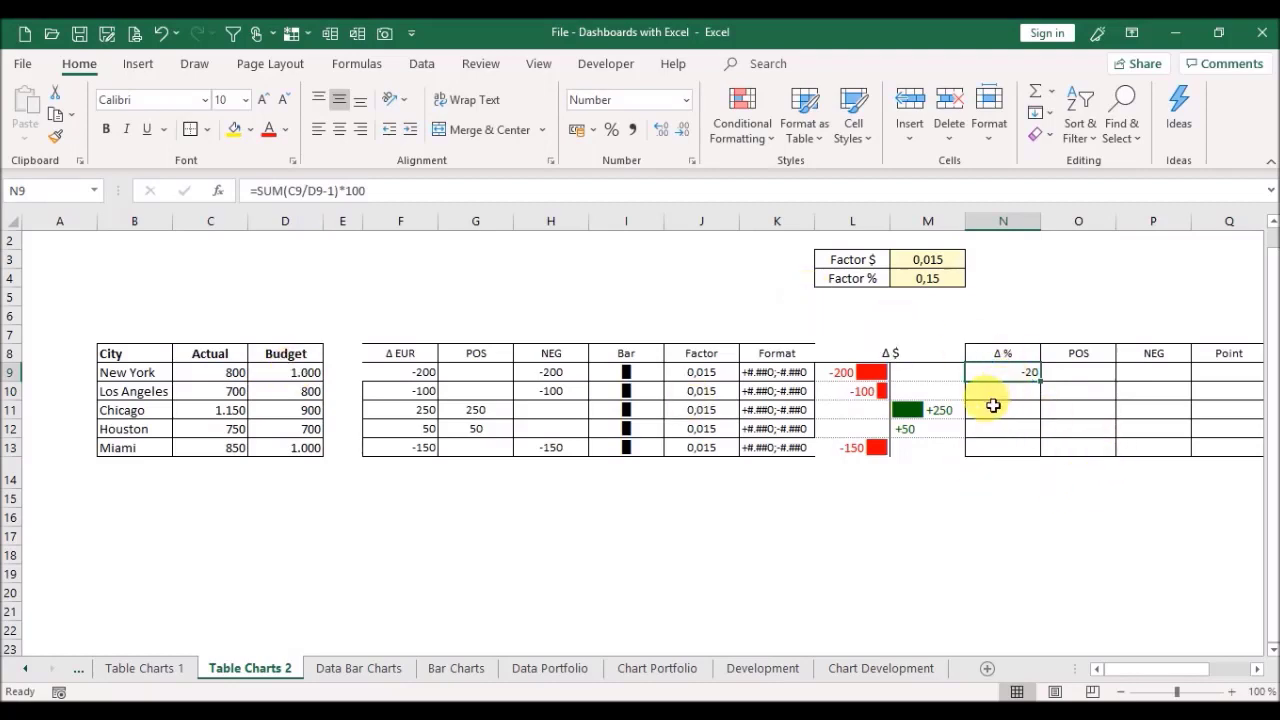
{"action": "key", "text": "ctrl+c"}
{"action": "left_click_drag", "start_coordinate": [994, 389], "coordinate": [1005, 453]}
{"action": "right_click", "coordinate": [1005, 453]}
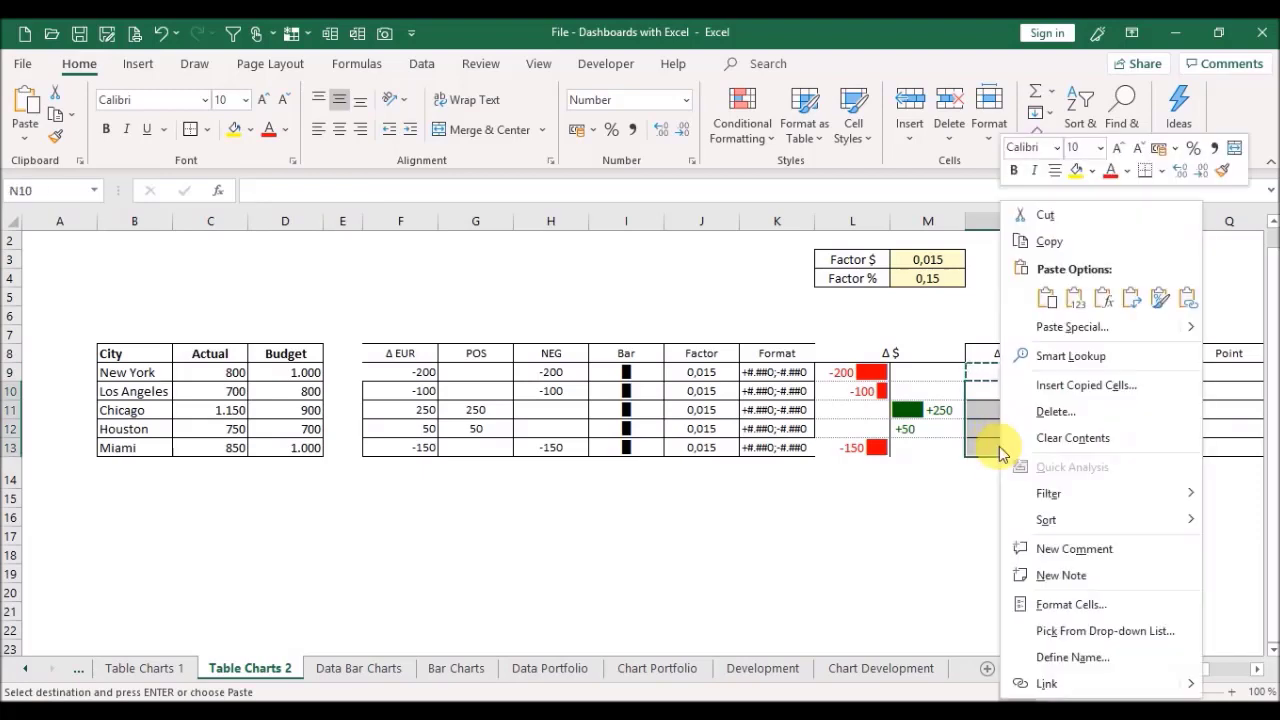
{"action": "left_click", "coordinate": [1103, 300]}
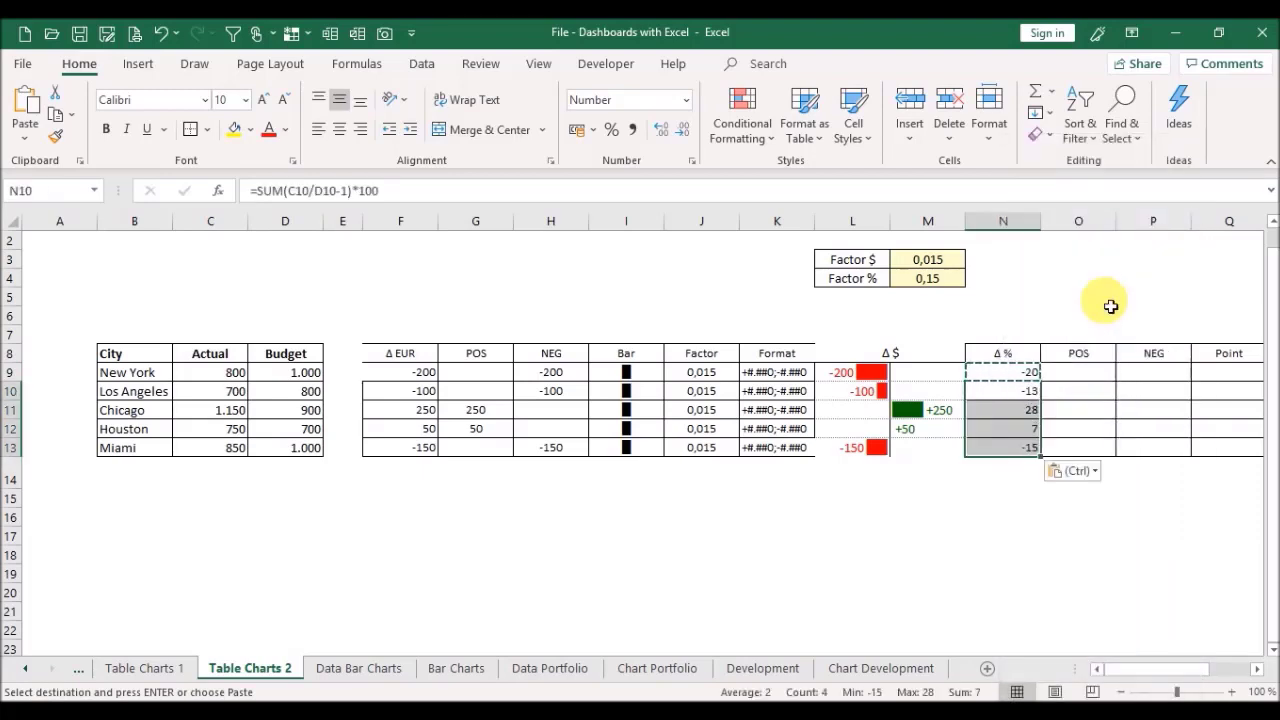
{"action": "key", "text": "Escape"}
Step: Copy the POS and NEG formulas from G9:H13 into O9:P13 beside the percentage variances
{"action": "key", "text": "Right"}
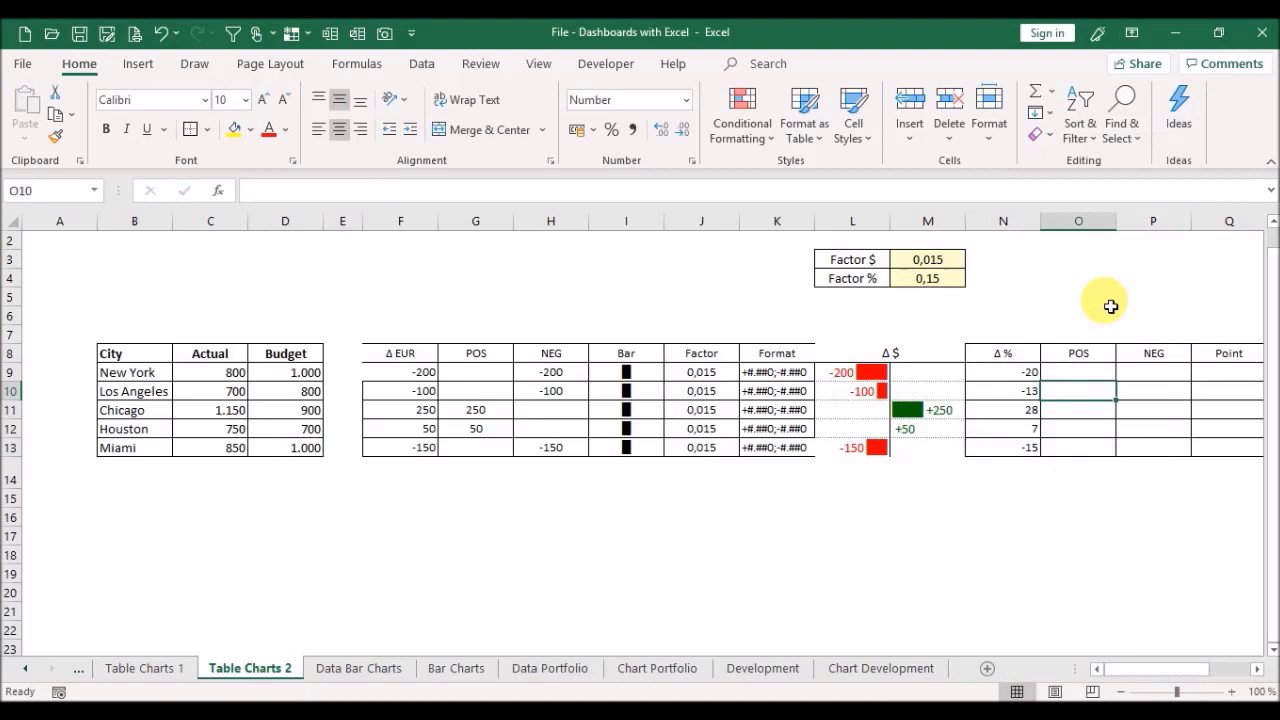
{"action": "key", "text": "Up"}
{"action": "key", "text": "Left"}
{"action": "key", "text": "Left"}
{"action": "key", "text": "Left"}
{"action": "key", "text": "Left"}
{"action": "key", "text": "Left"}
{"action": "key", "text": "Left"}
{"action": "key", "text": "Left"}
{"action": "key", "text": "Left"}
{"action": "key", "text": "Left"}
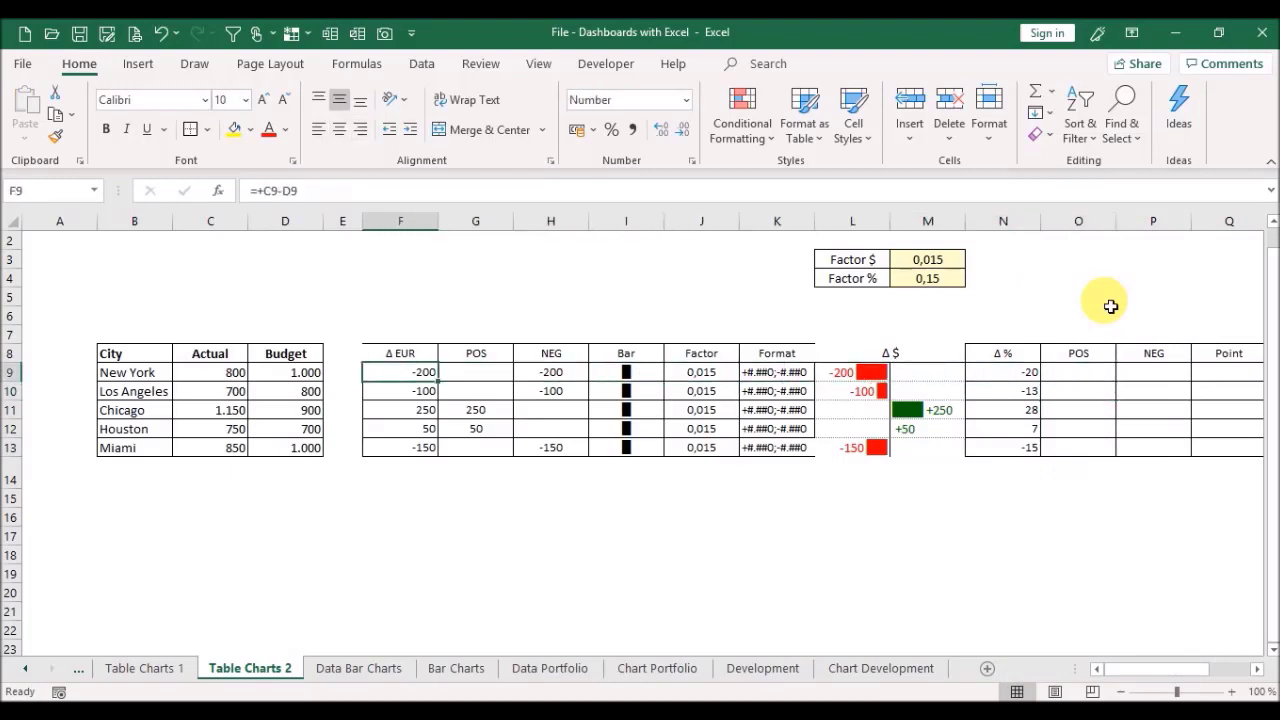
{"action": "key", "text": "Right"}
{"action": "key", "text": "shift+Right"}
{"action": "key", "text": "shift+Down"}
{"action": "key", "text": "shift+Down"}
{"action": "key", "text": "shift+Down"}
{"action": "key", "text": "shift+Down"}
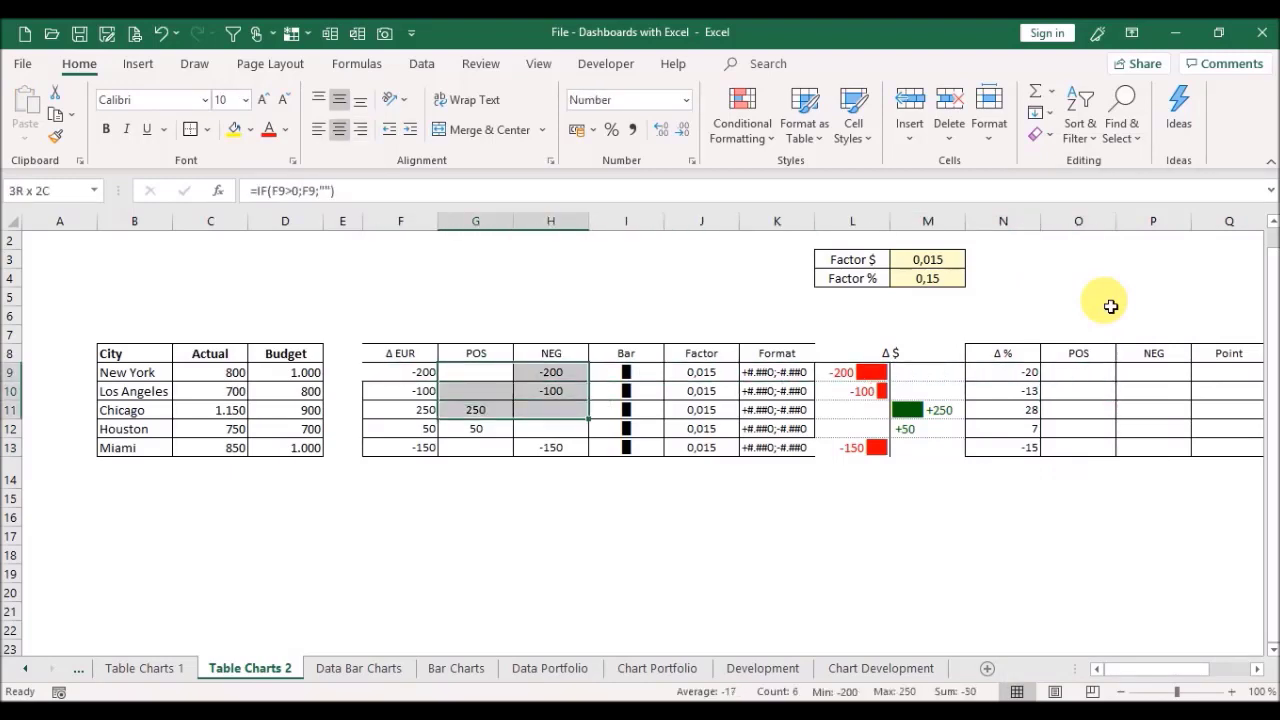
{"action": "key", "text": "ctrl+c"}
{"action": "key", "text": "Right"}
{"action": "key", "text": "Right"}
{"action": "key", "text": "Right"}
{"action": "key", "text": "Right"}
{"action": "key", "text": "Right"}
{"action": "key", "text": "Right"}
{"action": "key", "text": "Right"}
{"action": "key", "text": "Right"}
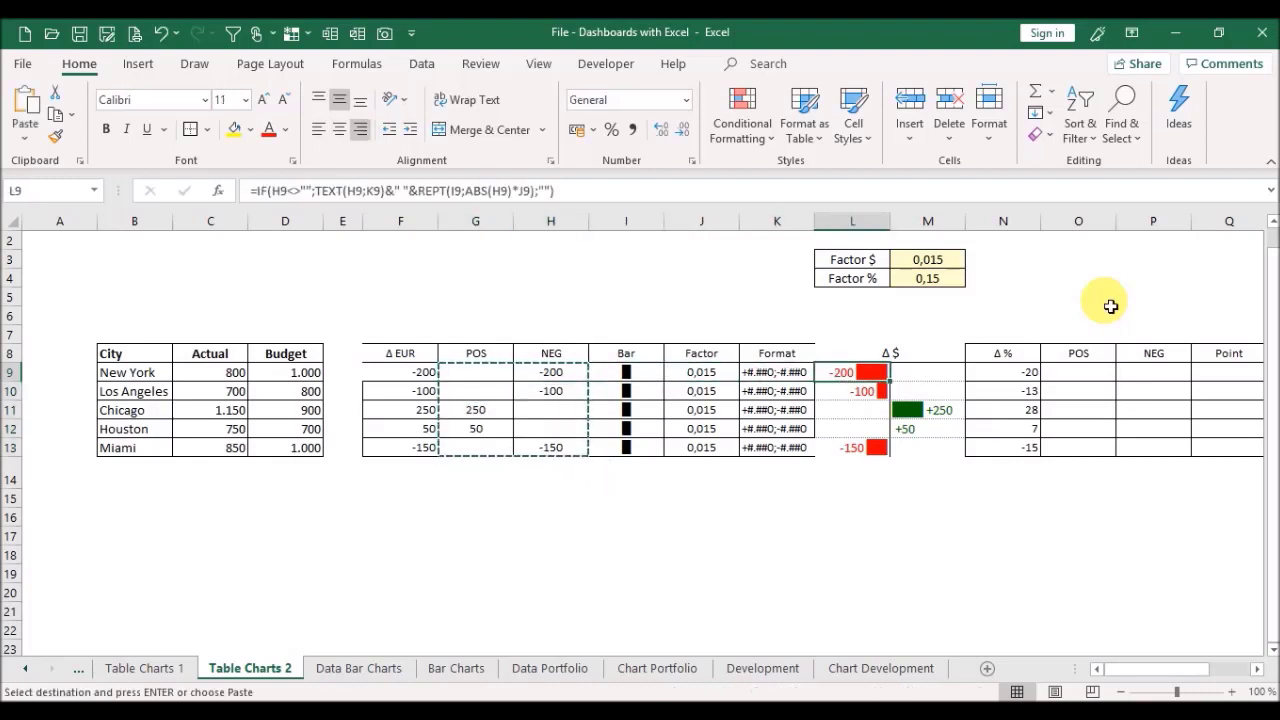
{"action": "key", "text": "ctrl+v"}
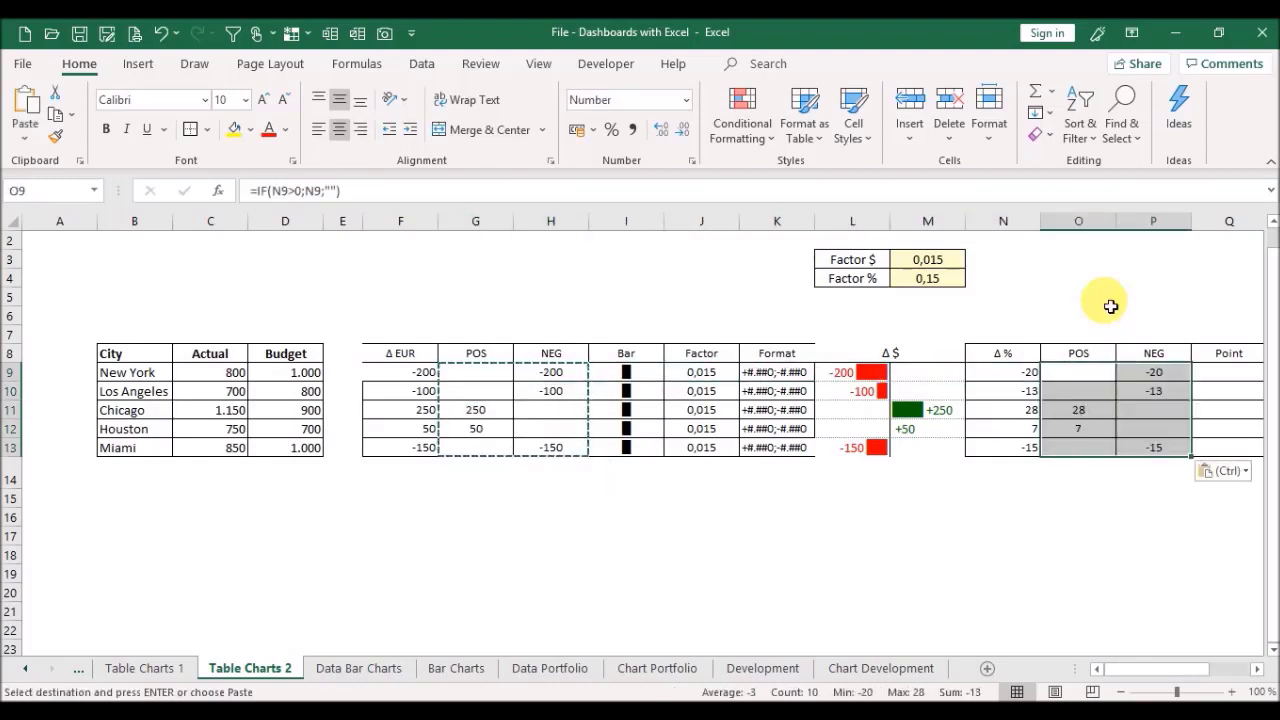
{"action": "key", "text": "Escape"}
Step: Insert the Black Circle symbol, Unicode character code 25CF, in the Point column for New York, cell Q9
{"action": "key", "text": "Right"}
{"action": "key", "text": "Right"}
{"action": "key", "text": "Right"}
{"action": "key", "text": "Right"}
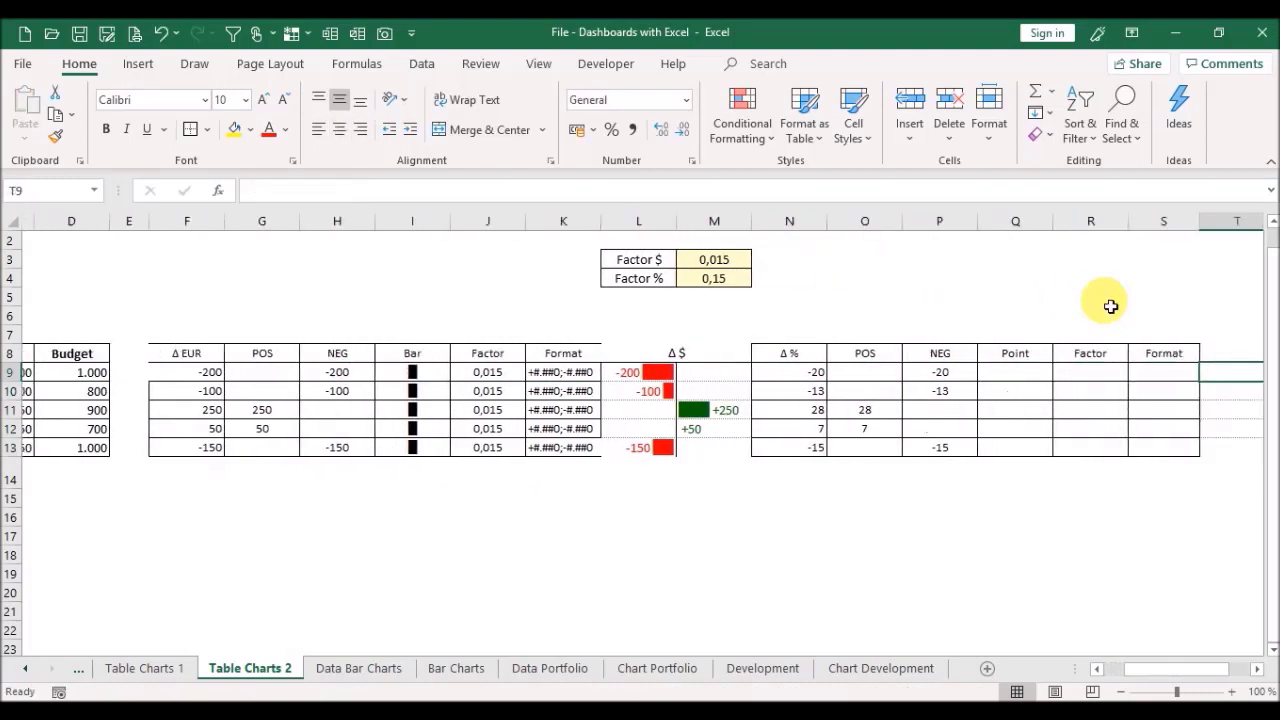
{"action": "key", "text": "Left"}
{"action": "key", "text": "Left"}
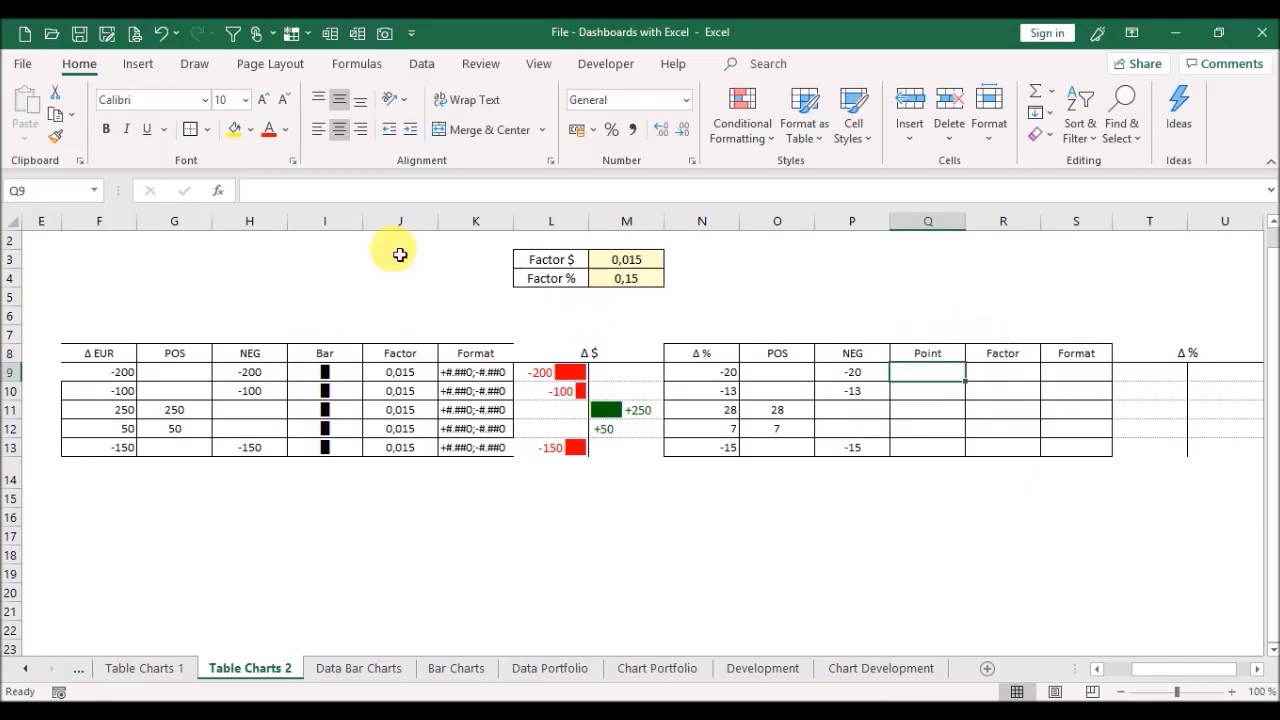
{"action": "left_click", "coordinate": [138, 66]}
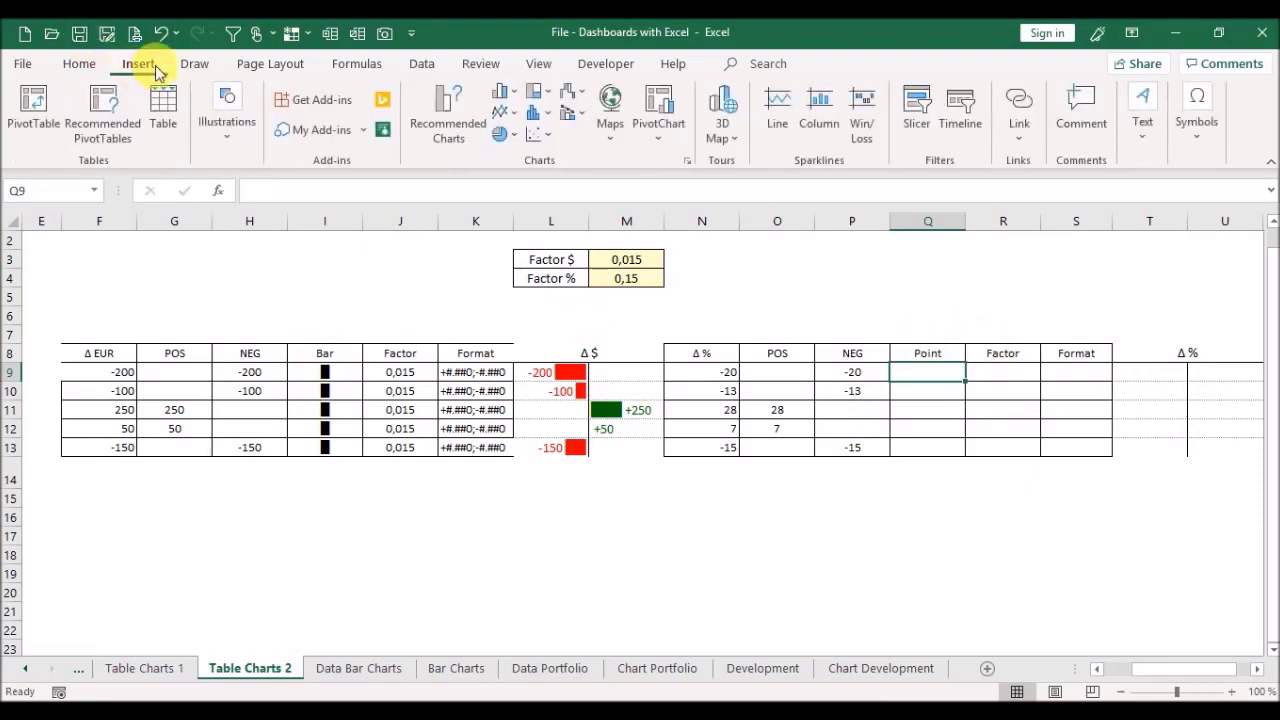
{"action": "left_click", "coordinate": [1197, 115]}
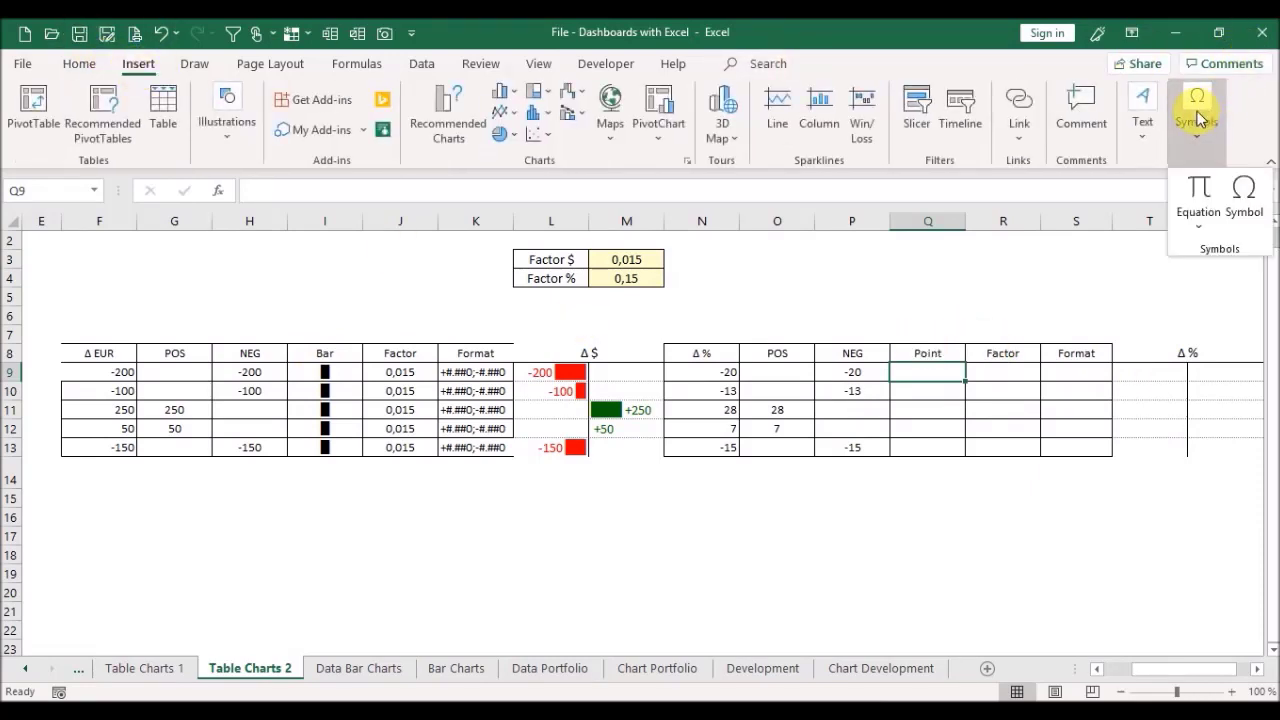
{"action": "left_click", "coordinate": [1240, 197]}
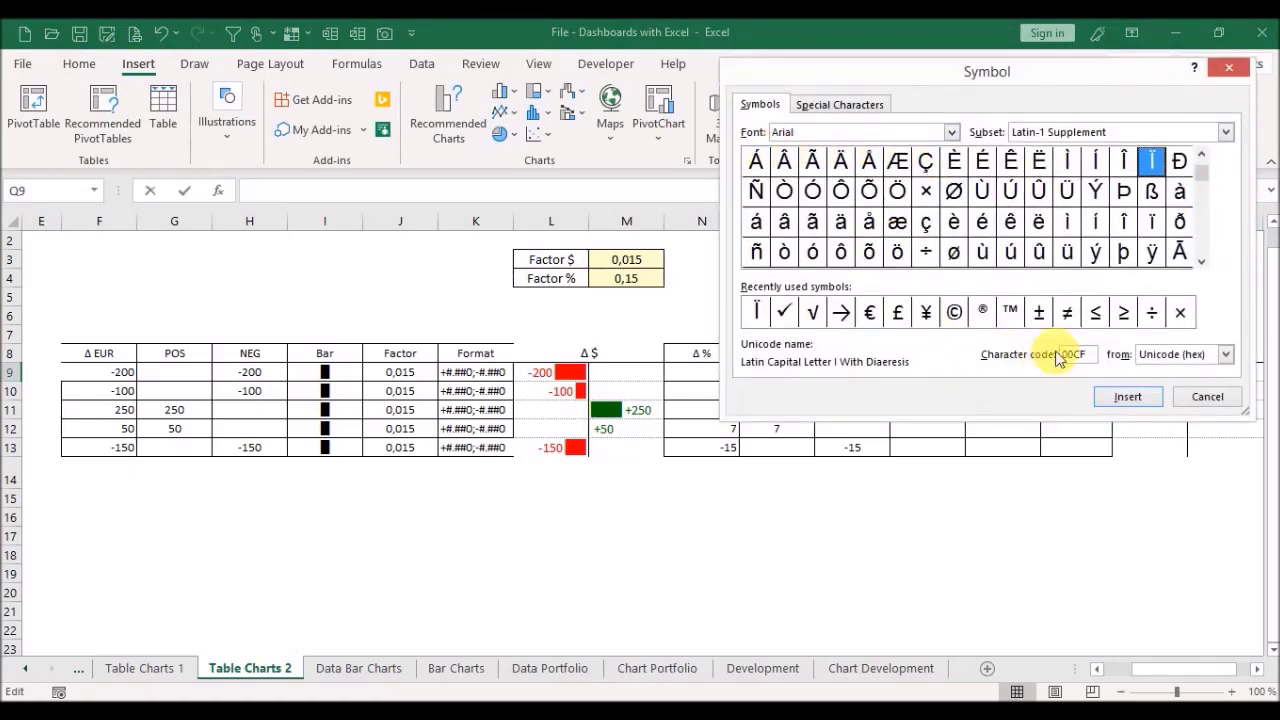
{"action": "left_click_drag", "start_coordinate": [1088, 362], "coordinate": [1037, 366]}
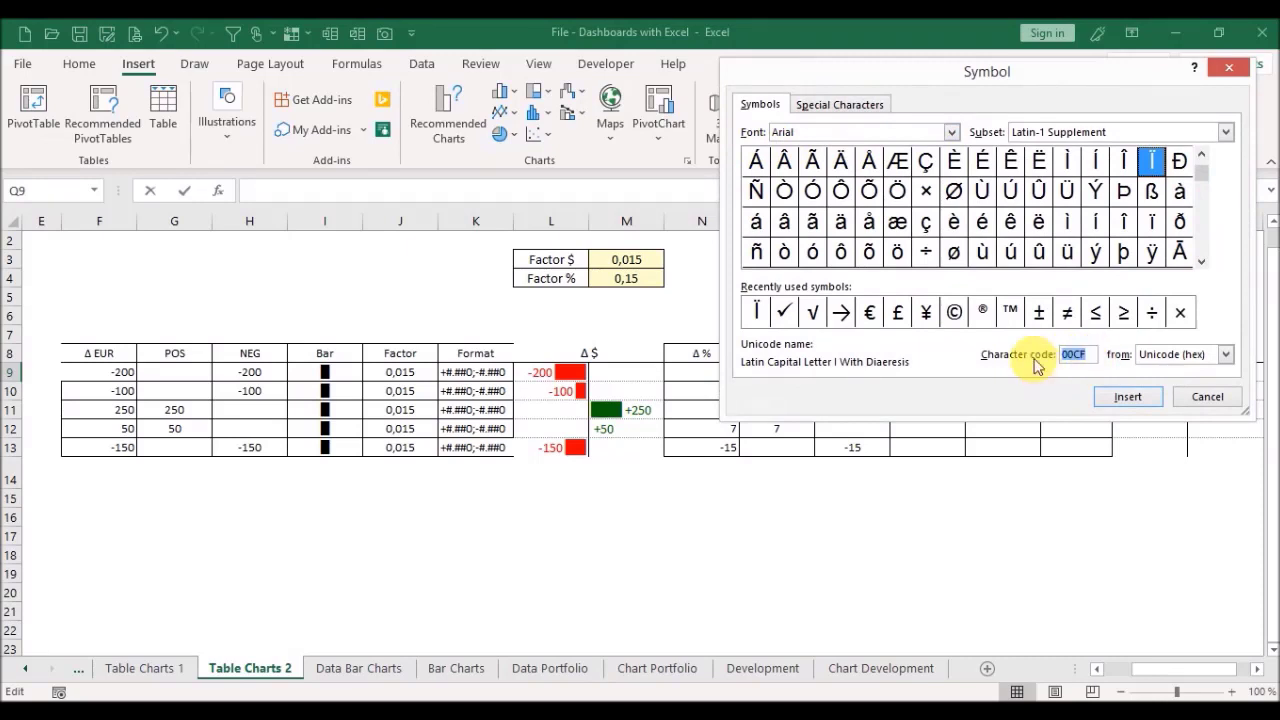
{"action": "type", "text": "25cf"}
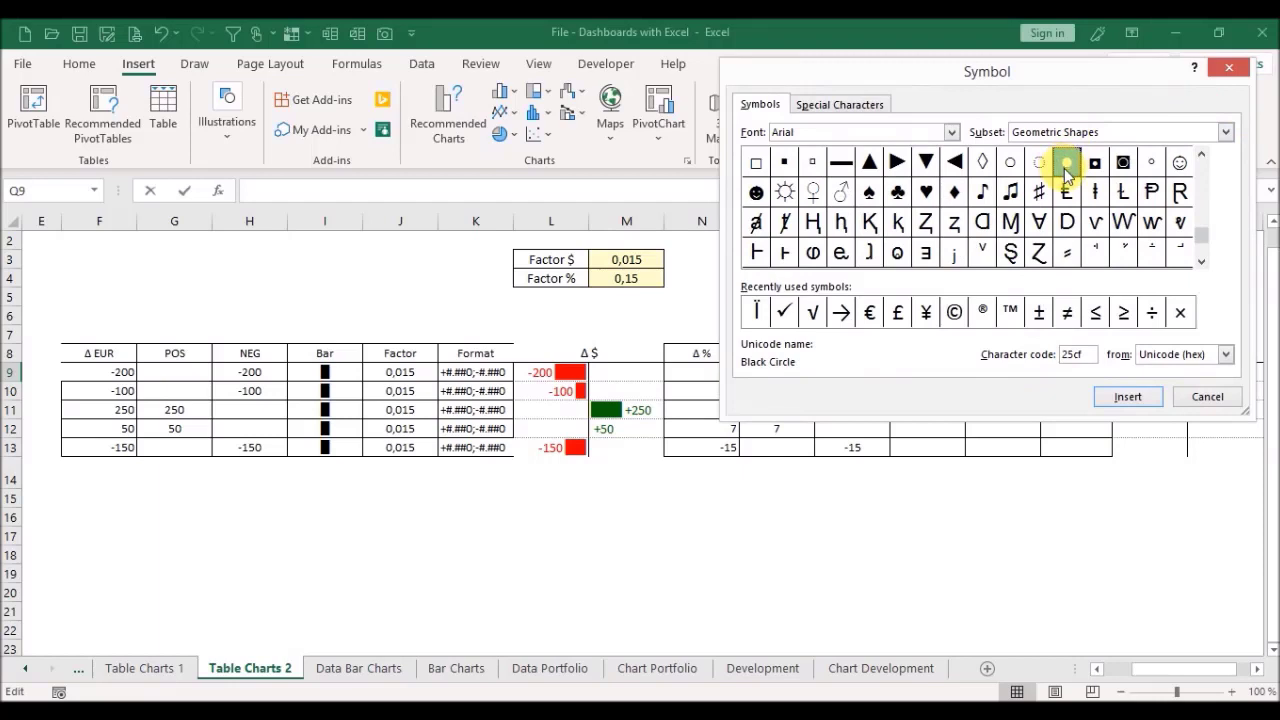
{"action": "left_click", "coordinate": [1123, 398]}
{"action": "left_click", "coordinate": [1207, 397]}
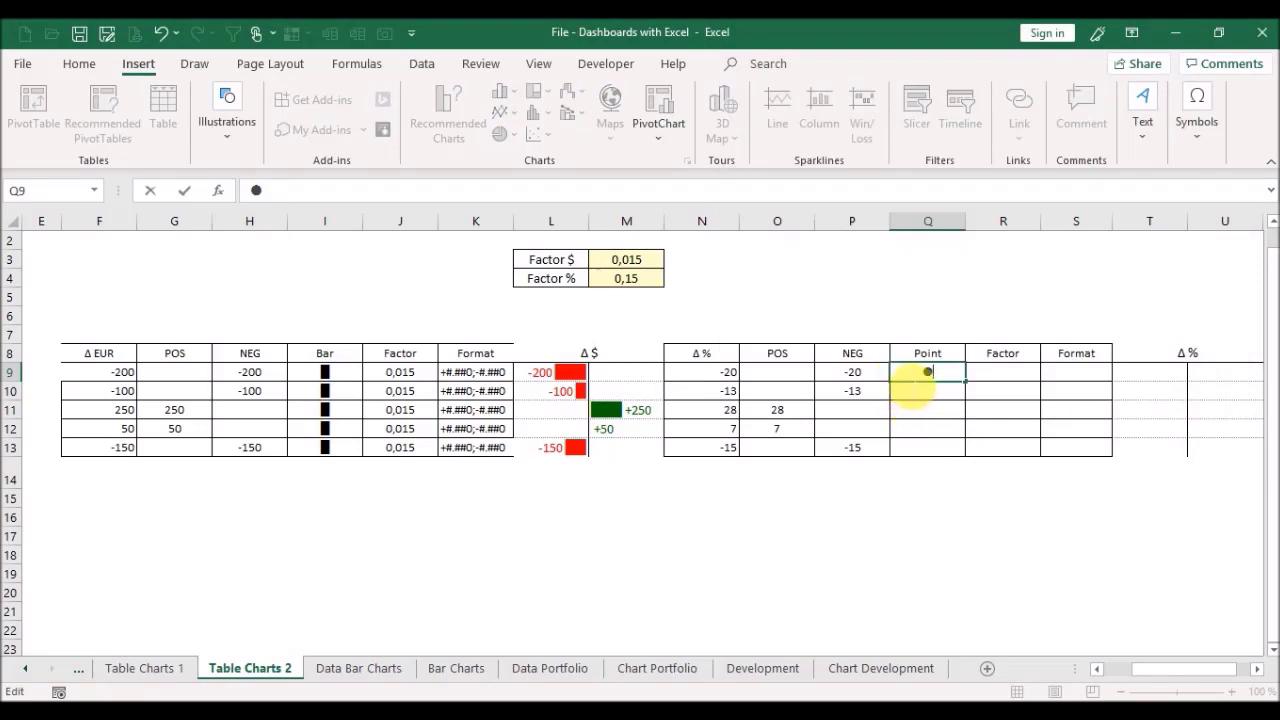
{"action": "left_click", "coordinate": [924, 411]}
Step: Copy the circle symbol from Q9 to Q10:Q13 for the remaining cities
{"action": "left_click", "coordinate": [954, 378]}
{"action": "key", "text": "ctrl+c"}
{"action": "key", "text": "Down"}
{"action": "key", "text": "shift+Down"}
{"action": "key", "text": "shift+Down"}
{"action": "key", "text": "shift+Down"}
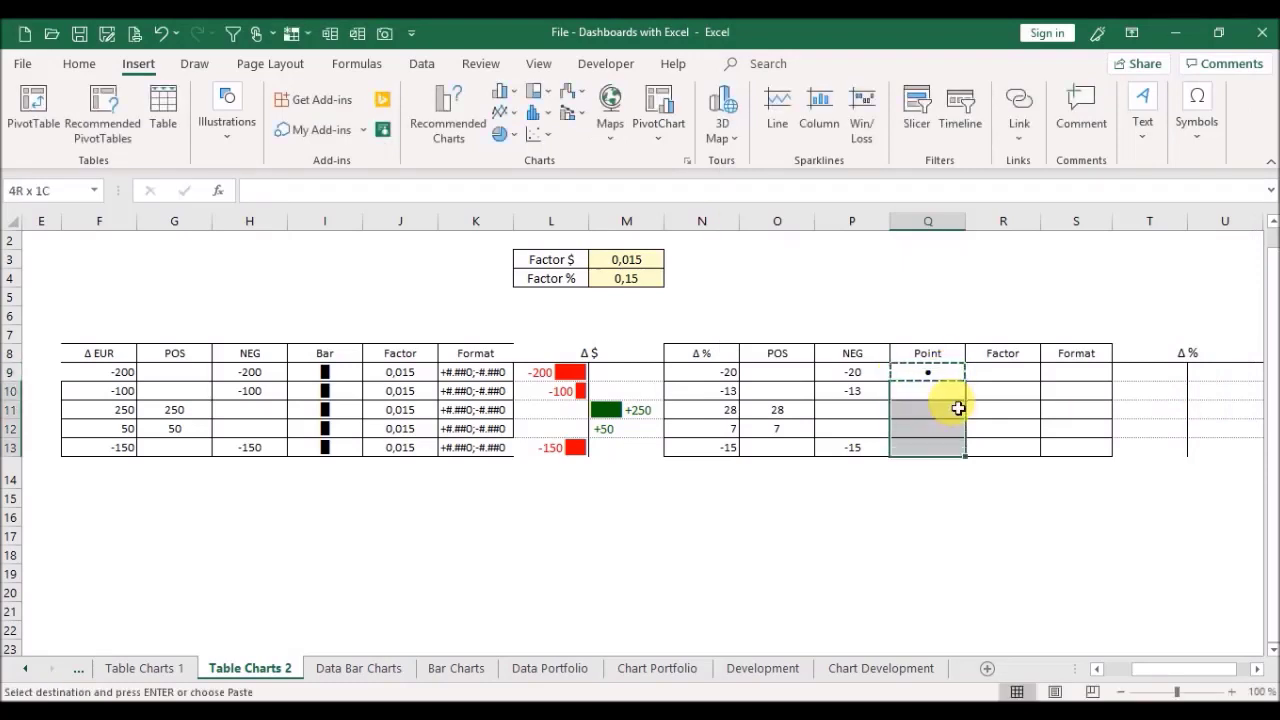
{"action": "key", "text": "ctrl+v"}
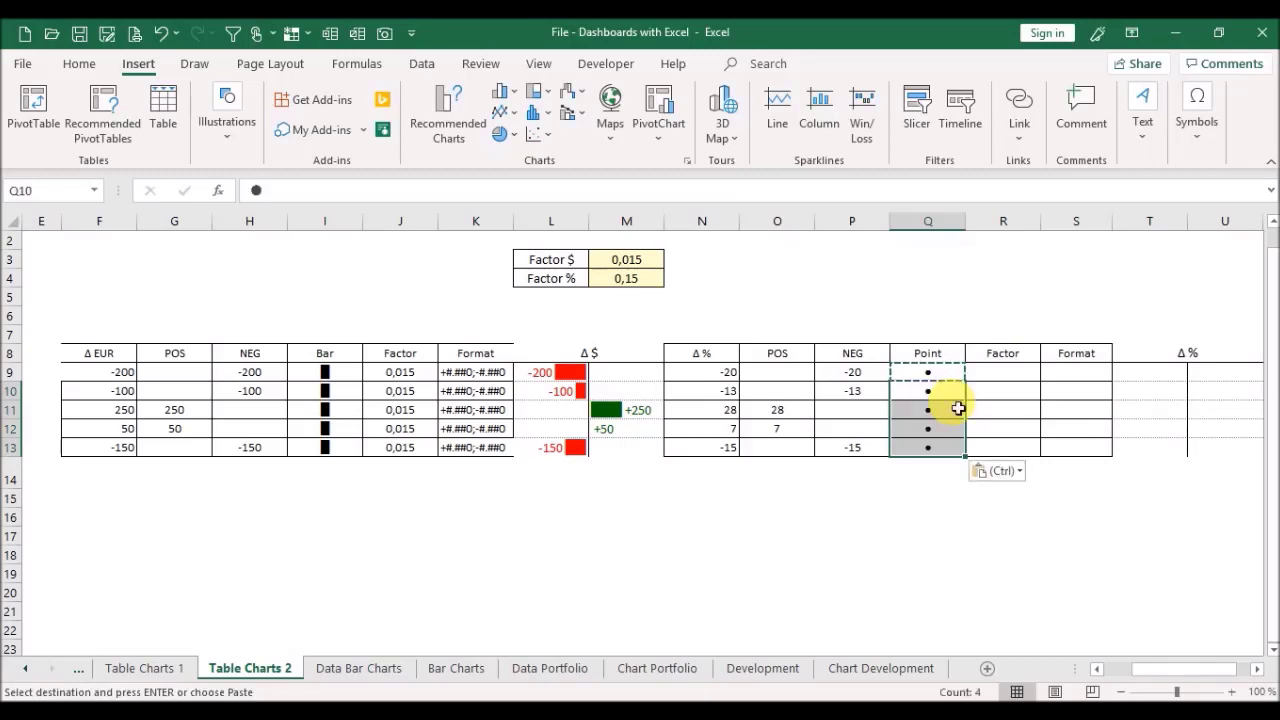
{"action": "key", "text": "Escape"}
Step: Link New York's Factor cell R9 to the Factor % value with =M4
{"action": "key", "text": "Up"}
{"action": "key", "text": "Up"}
{"action": "key", "text": "Right"}
{"action": "key", "text": "Down"}
{"action": "type", "text": "="}
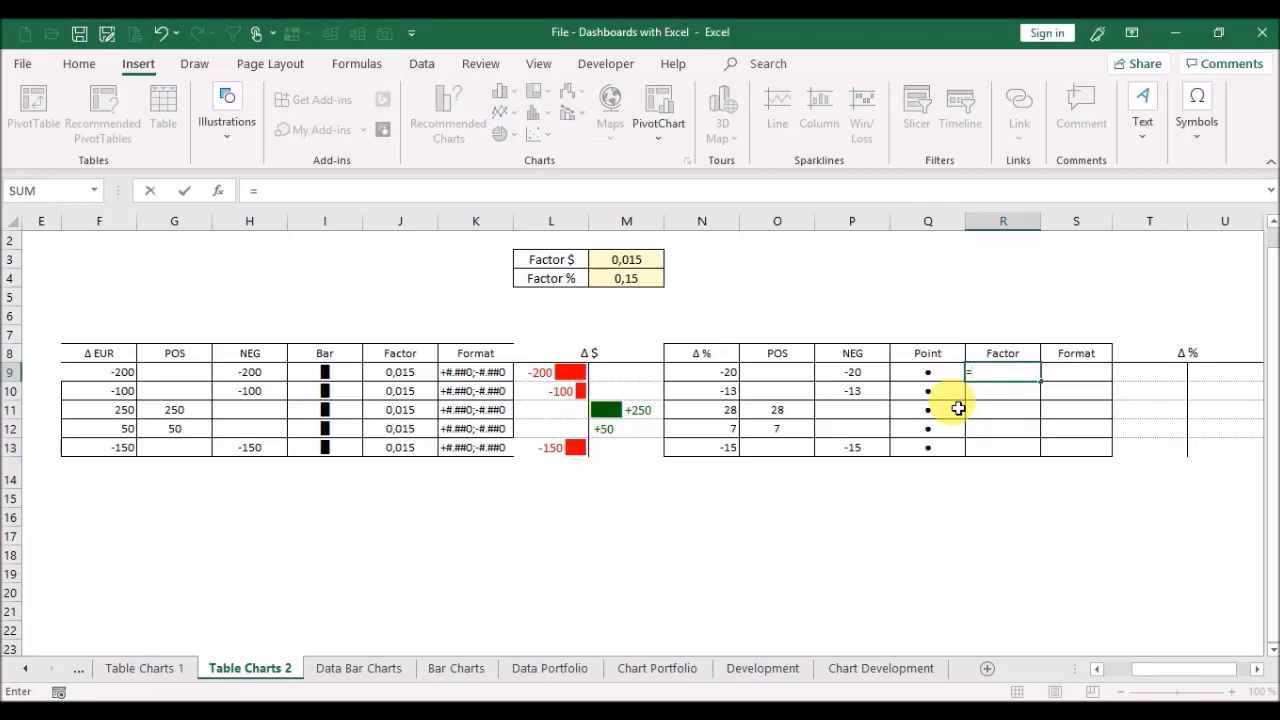
{"action": "left_click", "coordinate": [618, 285]}
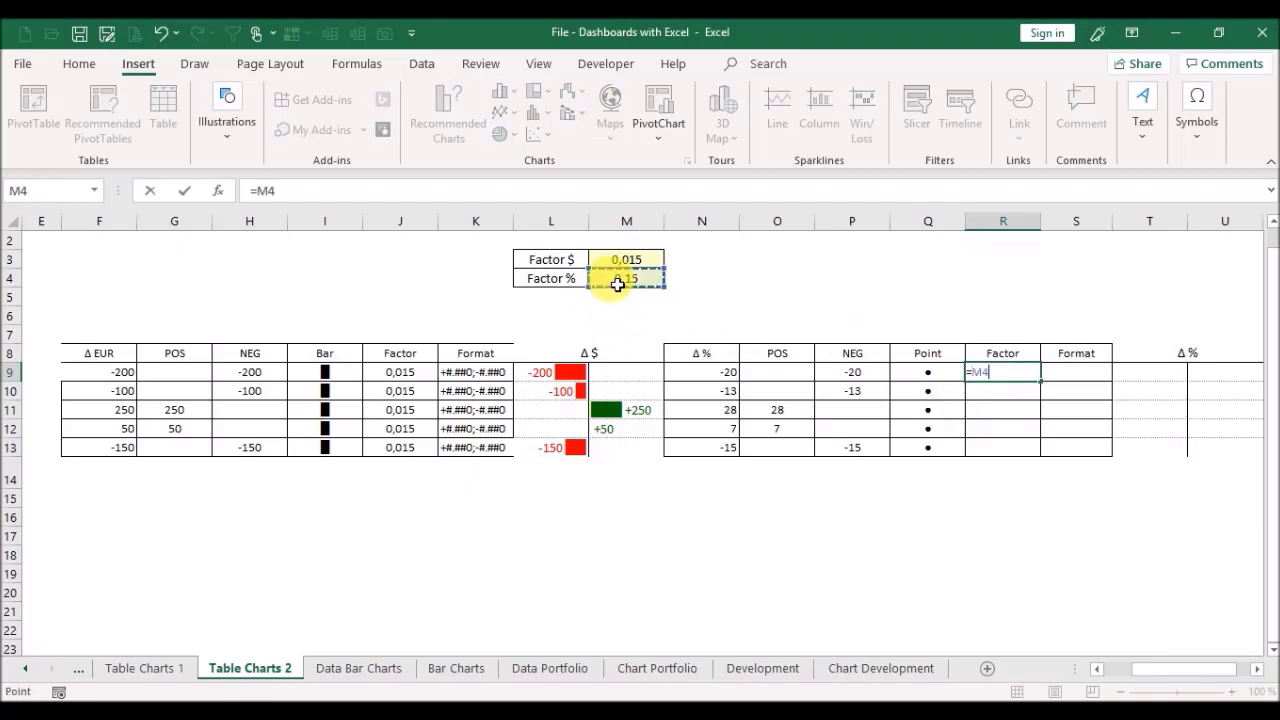
{"action": "key", "text": "ctrl+Return"}
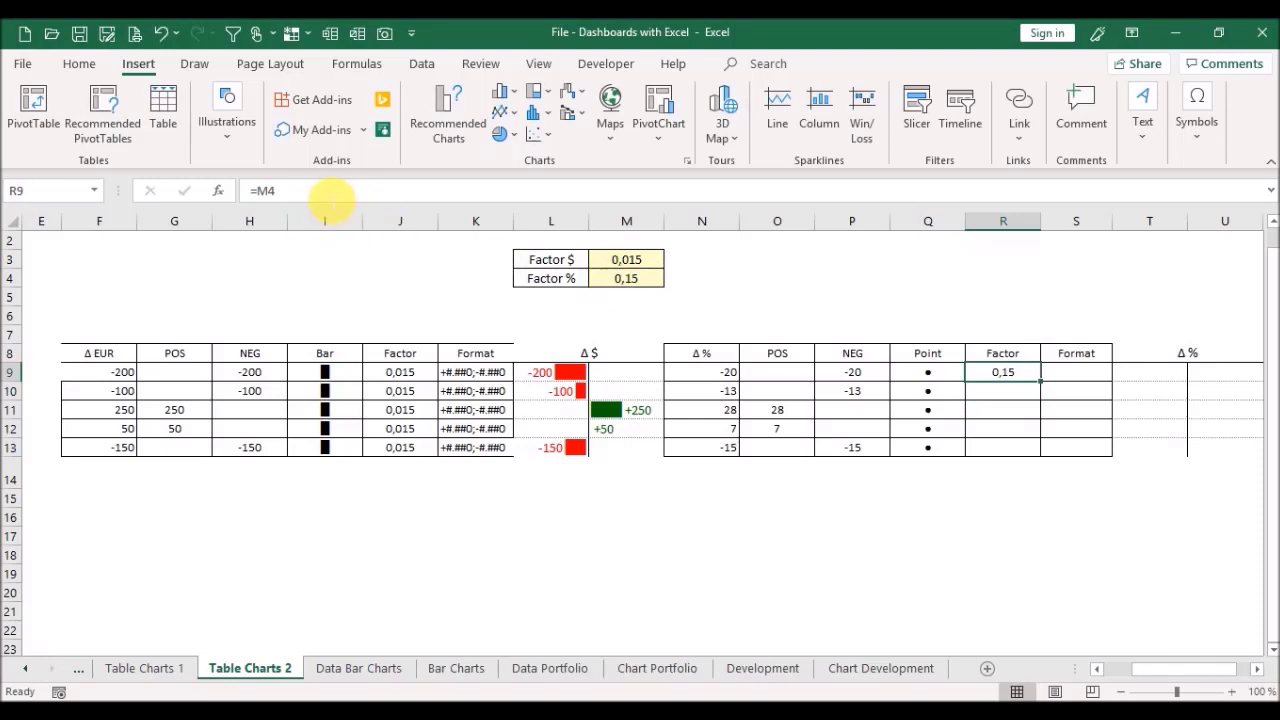
Step: Make New York's Factor reference in R9 absolute as =$M$4 and copy it to R10:R13 for the other cities
{"action": "key", "text": "F2"}
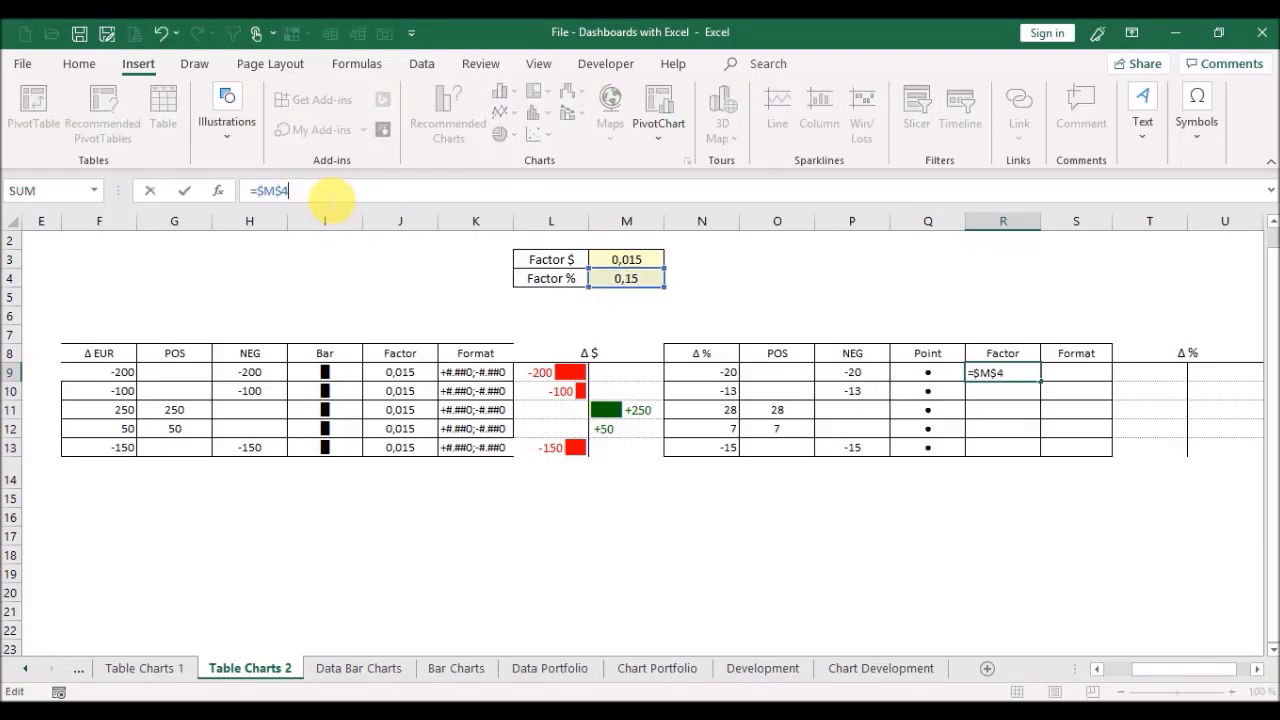
{"action": "key", "text": "ctrl+Return"}
{"action": "key", "text": "ctrl+c"}
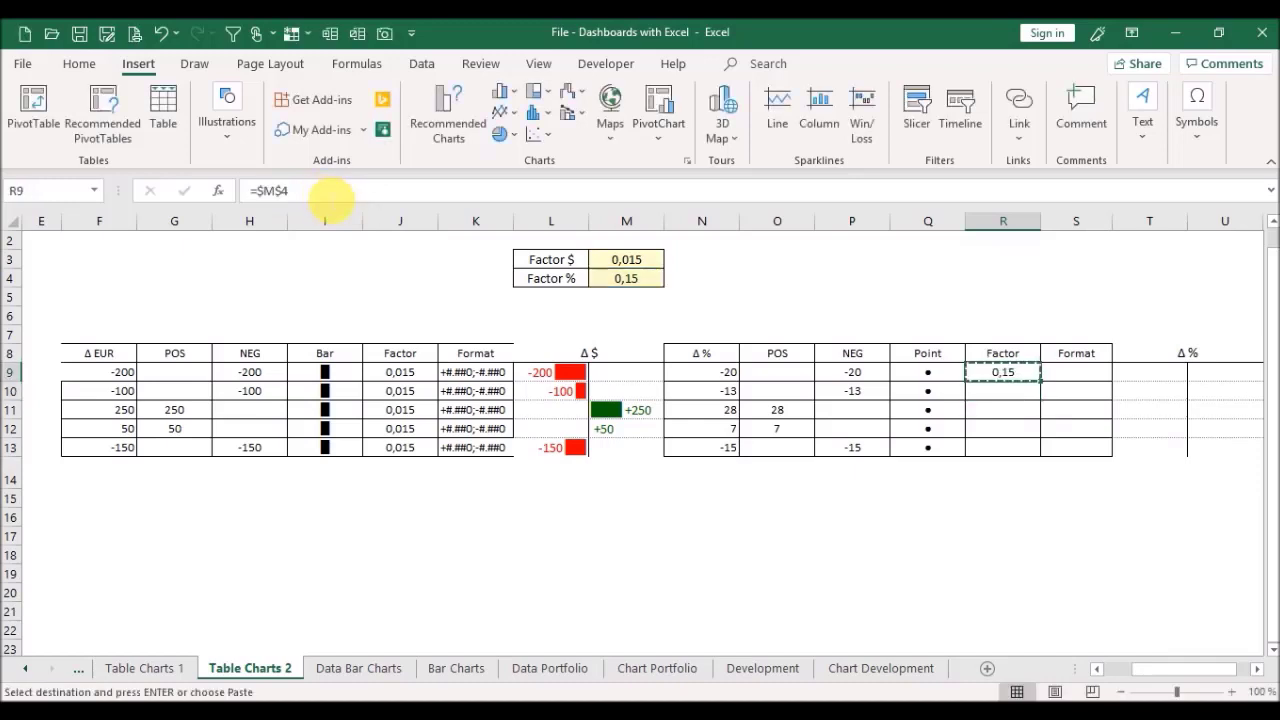
{"action": "left_click", "coordinate": [1004, 398]}
{"action": "left_click_drag", "start_coordinate": [1004, 404], "coordinate": [1015, 470]}
{"action": "key", "text": "ctrl+v"}
{"action": "key", "text": "Escape"}
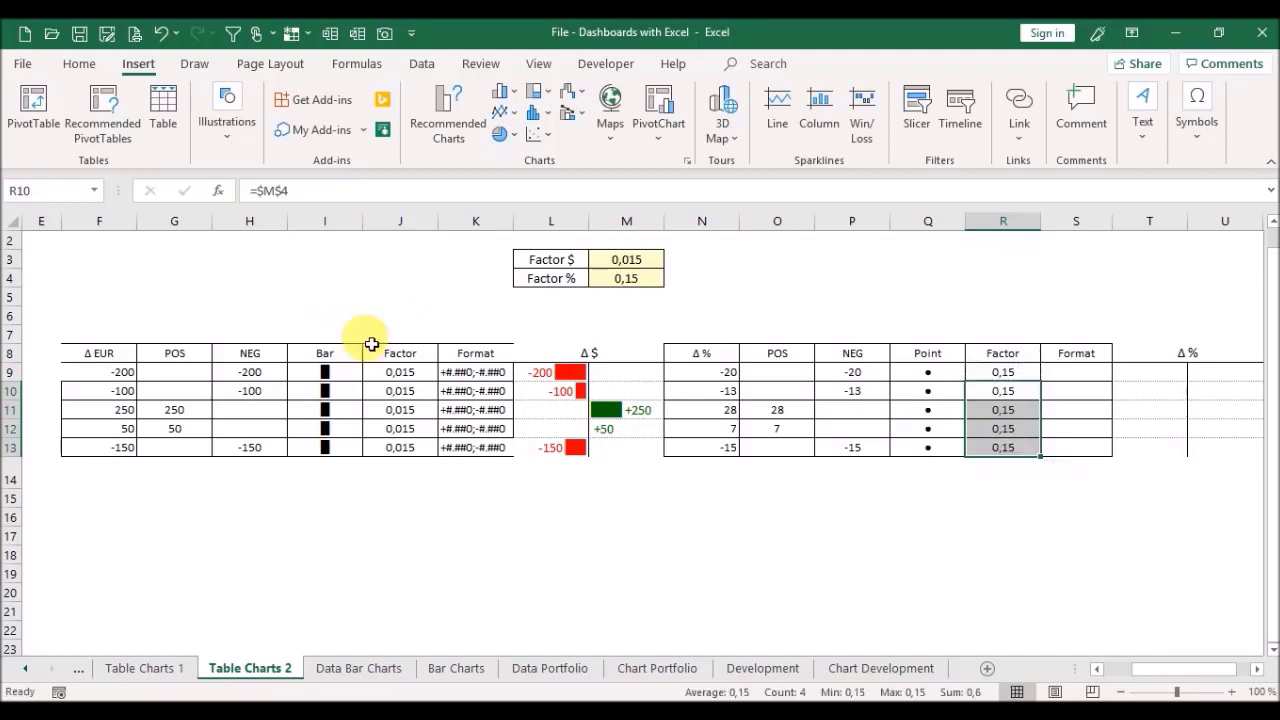
Step: Copy the number format text +#.##0;-#.##0 from K9 into the percentage Format column, S9:S13
{"action": "left_click", "coordinate": [462, 374]}
{"action": "key", "text": "ctrl+c"}
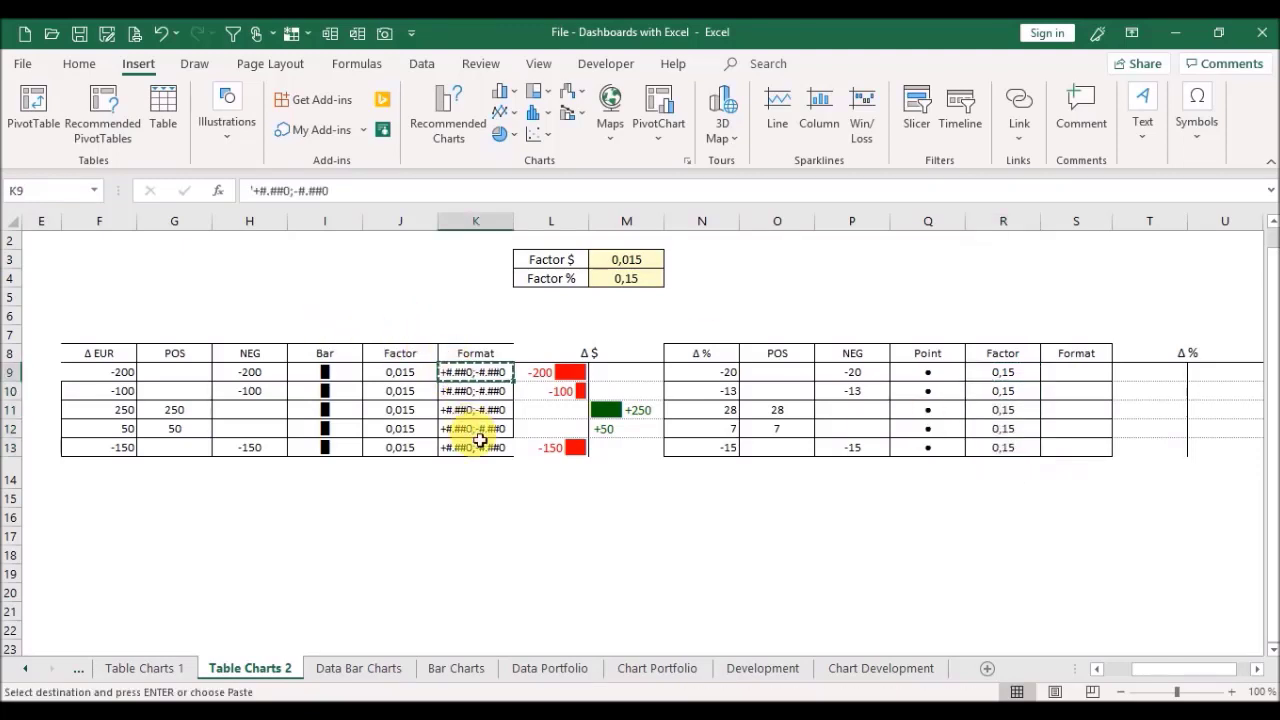
{"action": "key", "text": "Right"}
{"action": "key", "text": "Right"}
{"action": "key", "text": "Right"}
{"action": "key", "text": "Right"}
{"action": "key", "text": "Right"}
{"action": "key", "text": "Right"}
{"action": "key", "text": "Right"}
{"action": "key", "text": "Right"}
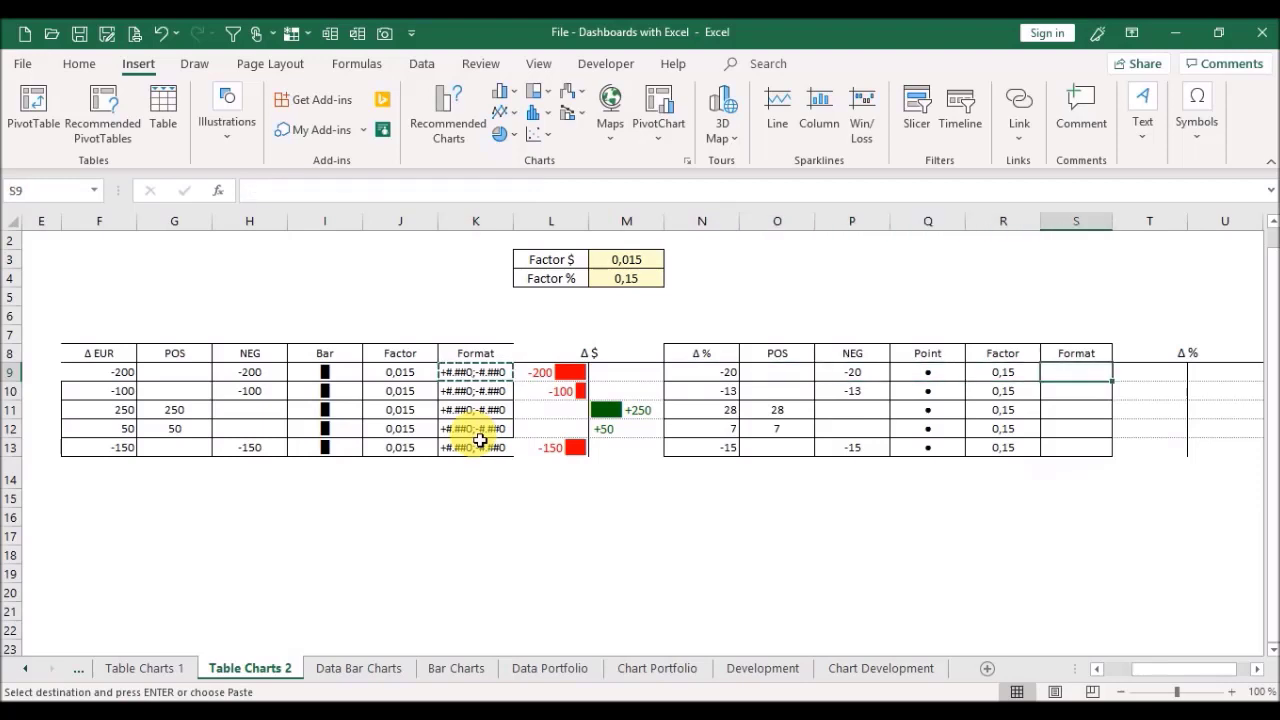
{"action": "key", "text": "shift+Down"}
{"action": "key", "text": "shift+Down"}
{"action": "key", "text": "shift+Down"}
{"action": "key", "text": "shift+Down"}
{"action": "key", "text": "ctrl+v"}
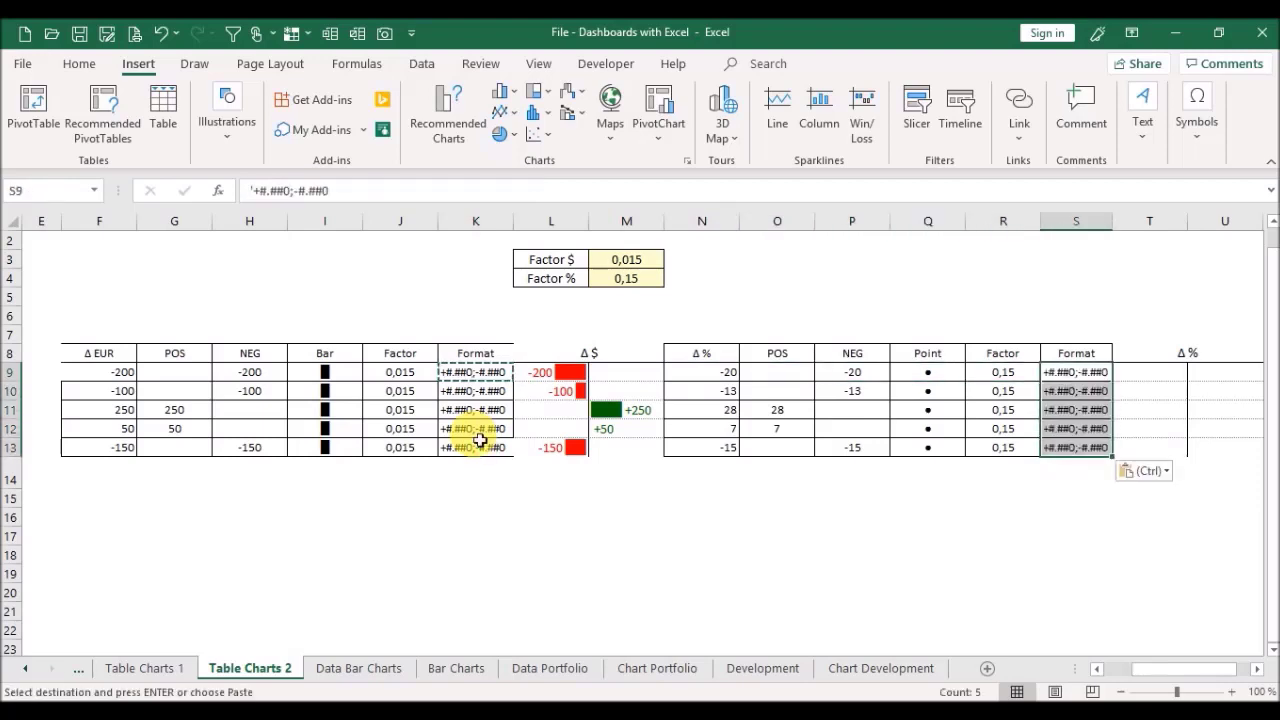
{"action": "key", "text": "Escape"}
Step: Copy New York's negative and positive Δ $ chart formulas from L9:M9 into the Δ % chart cells T9:U9
{"action": "key", "text": "Left"}
{"action": "key", "text": "Left"}
{"action": "key", "text": "Left"}
{"action": "key", "text": "Left"}
{"action": "key", "text": "Left"}
{"action": "key", "text": "Left"}
{"action": "key", "text": "Left"}
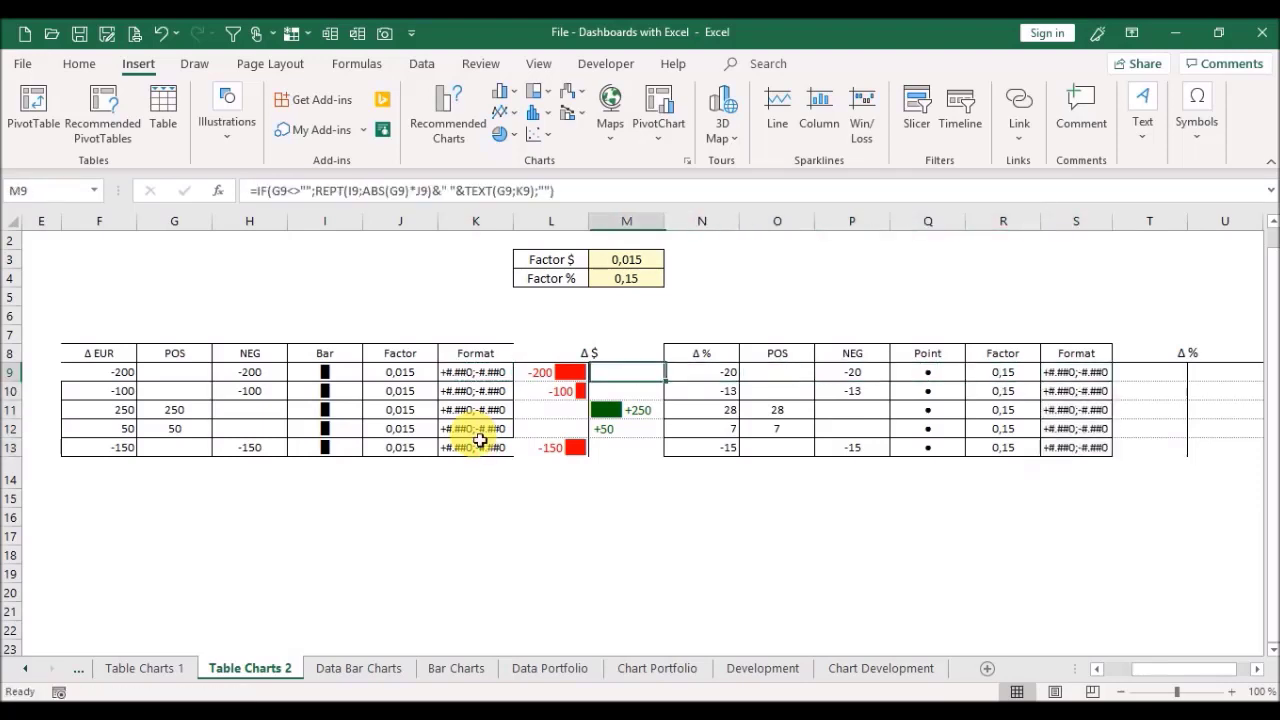
{"action": "key", "text": "shift+Right"}
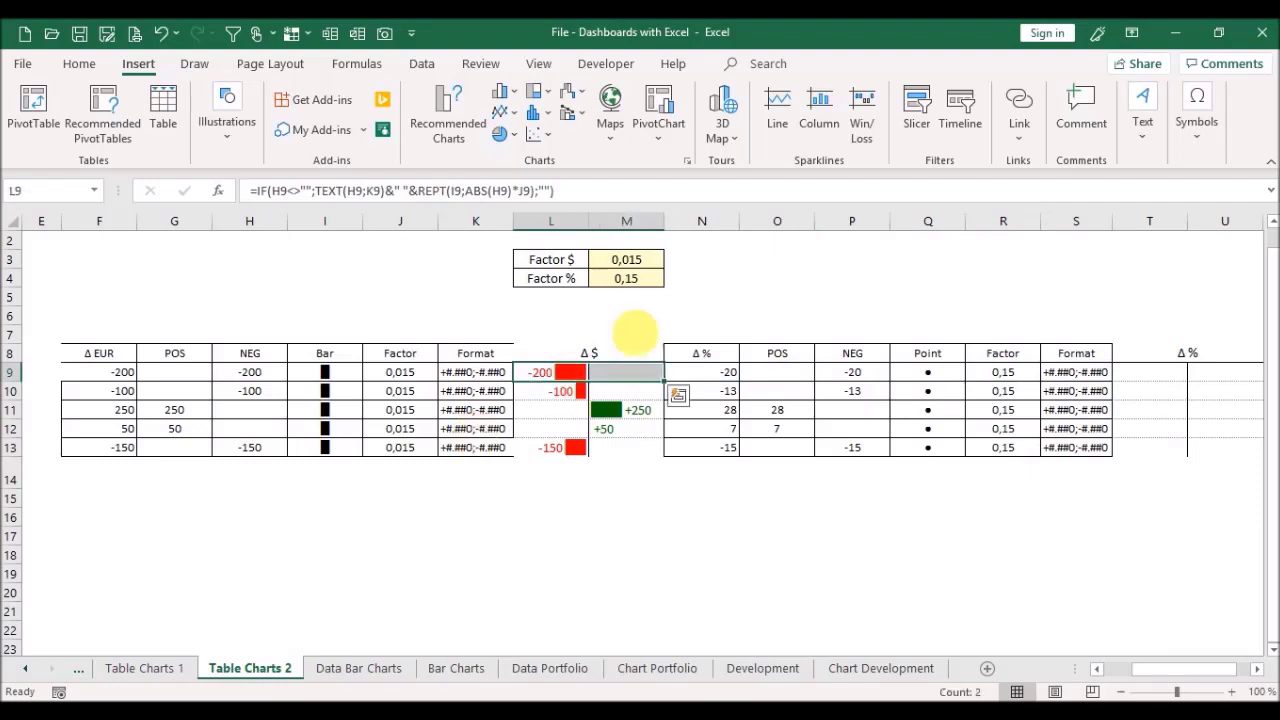
{"action": "key", "text": "ctrl+c"}
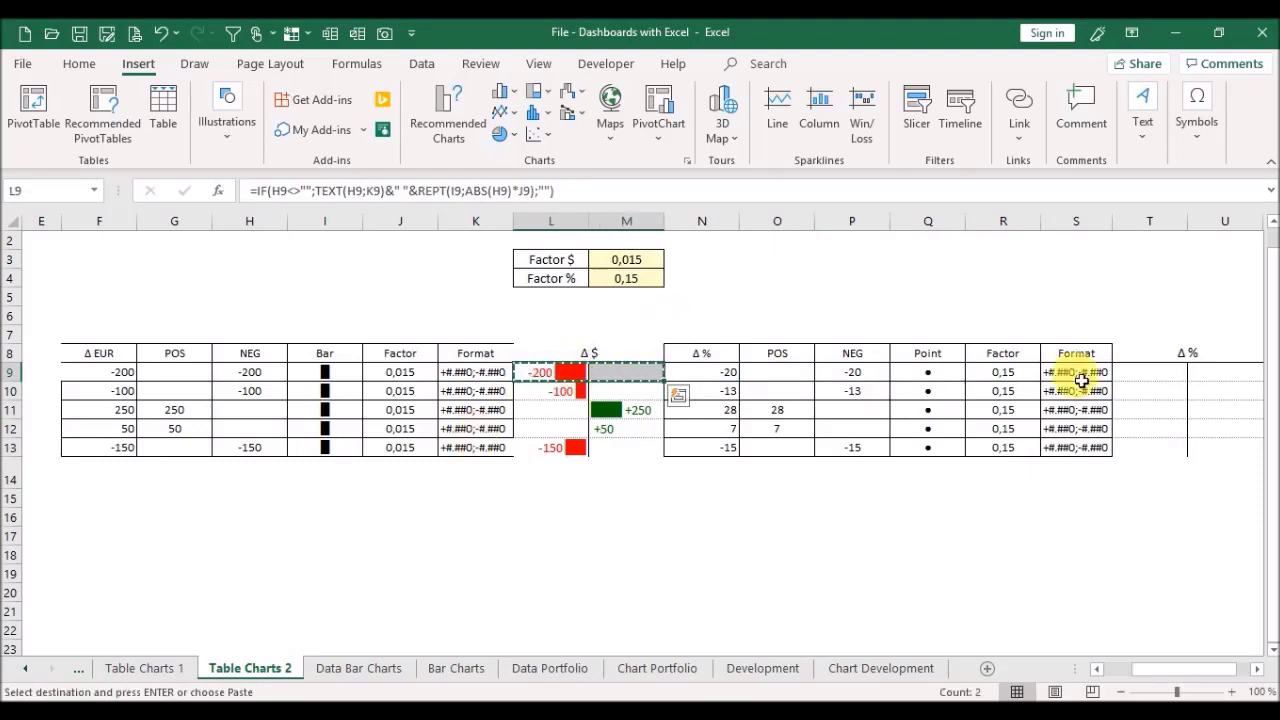
{"action": "left_click", "coordinate": [1141, 379]}
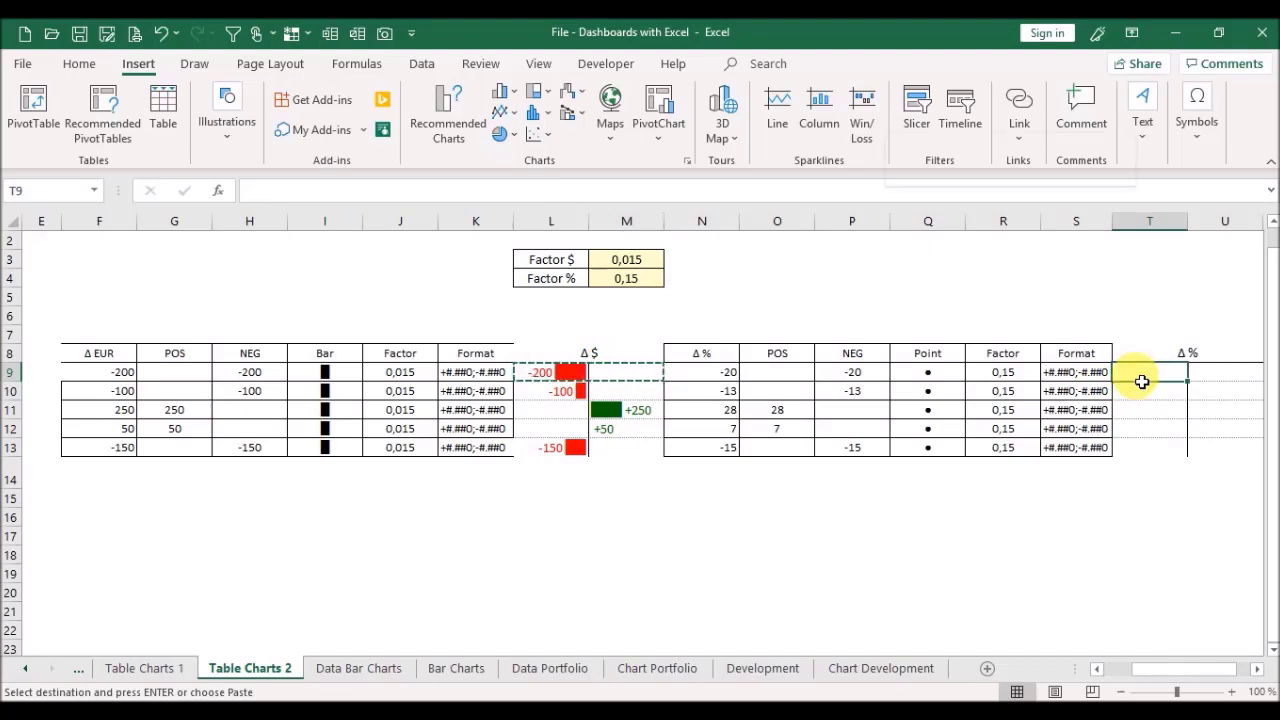
{"action": "right_click", "coordinate": [1141, 381]}
{"action": "left_click", "coordinate": [1035, 299]}
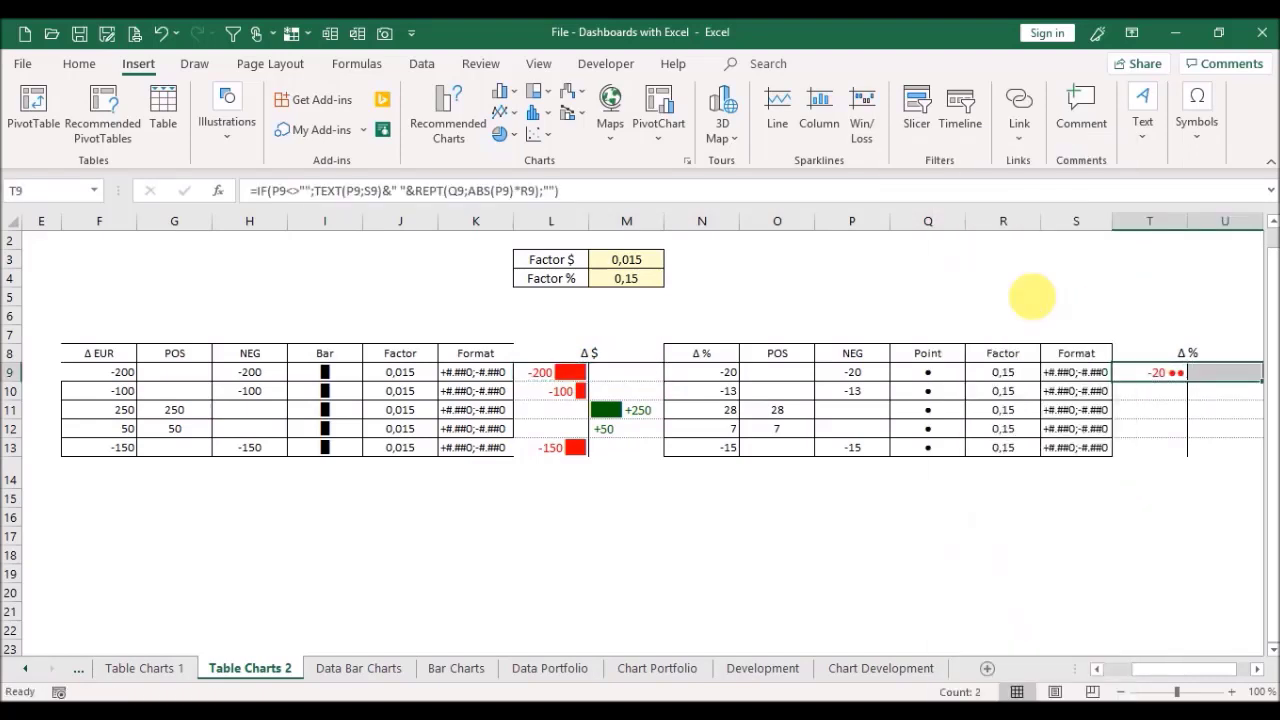
Step: Copy New York's Δ % chart formulas from T9:U9 to T10:U13 for the remaining cities
{"action": "key", "text": "ctrl+c"}
{"action": "key", "text": "Down"}
{"action": "key", "text": "shift+Down"}
{"action": "key", "text": "shift+Down"}
{"action": "key", "text": "shift+Down"}
{"action": "key", "text": "shift+Down"}
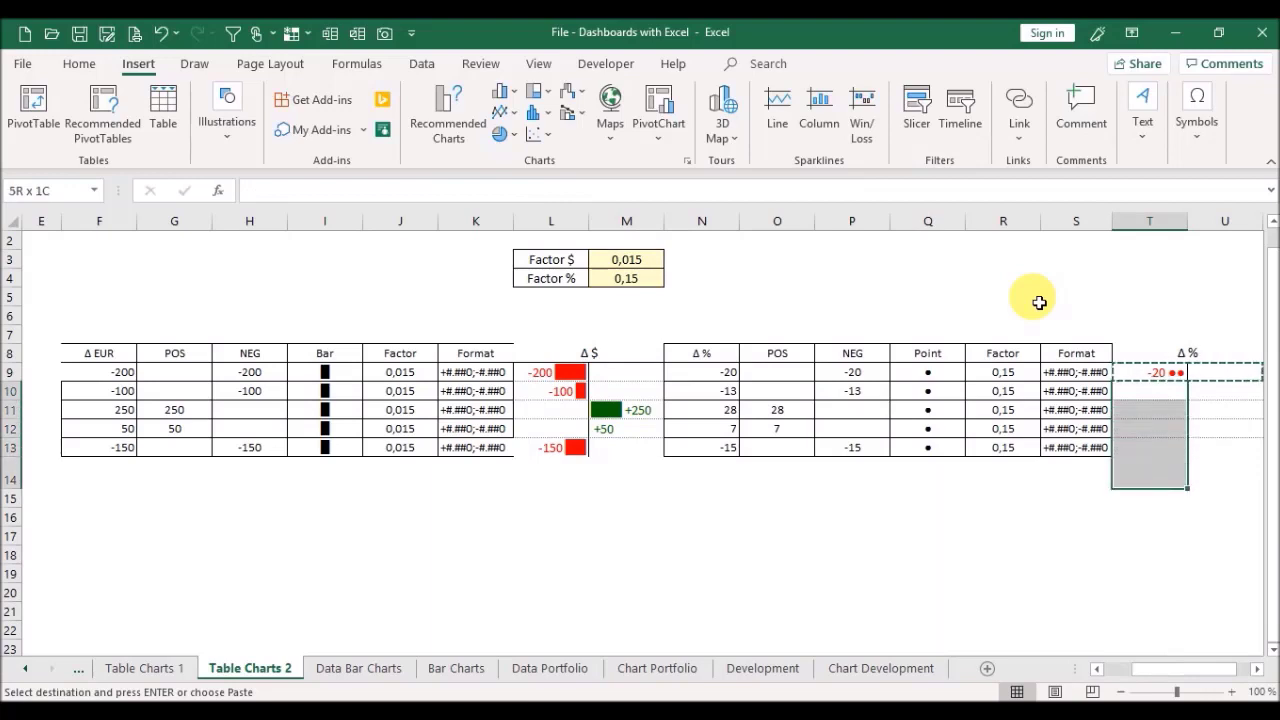
{"action": "key", "text": "shift+Up"}
{"action": "key", "text": "shift+Right"}
{"action": "key", "text": "ctrl+v"}
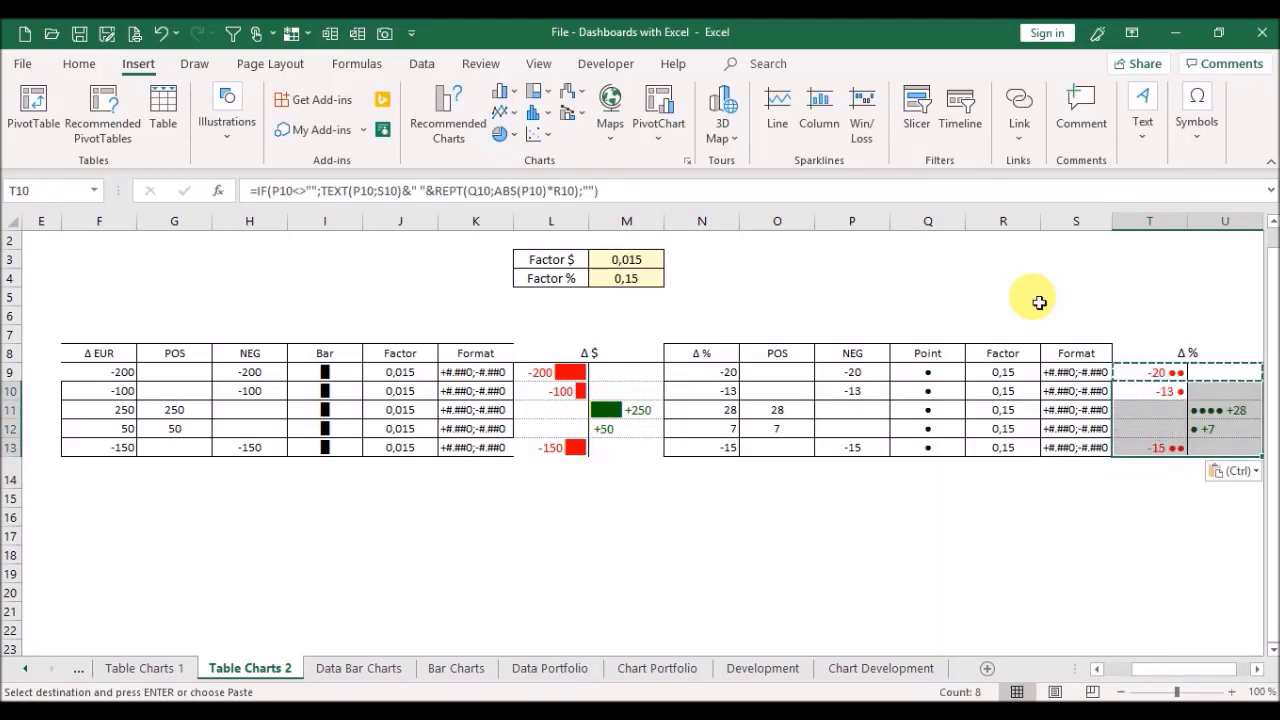
Step: Hide the percentage helper columns N through S
{"action": "left_click", "coordinate": [1057, 221]}
{"action": "left_click_drag", "start_coordinate": [995, 228], "coordinate": [714, 214]}
{"action": "right_click", "coordinate": [712, 222]}
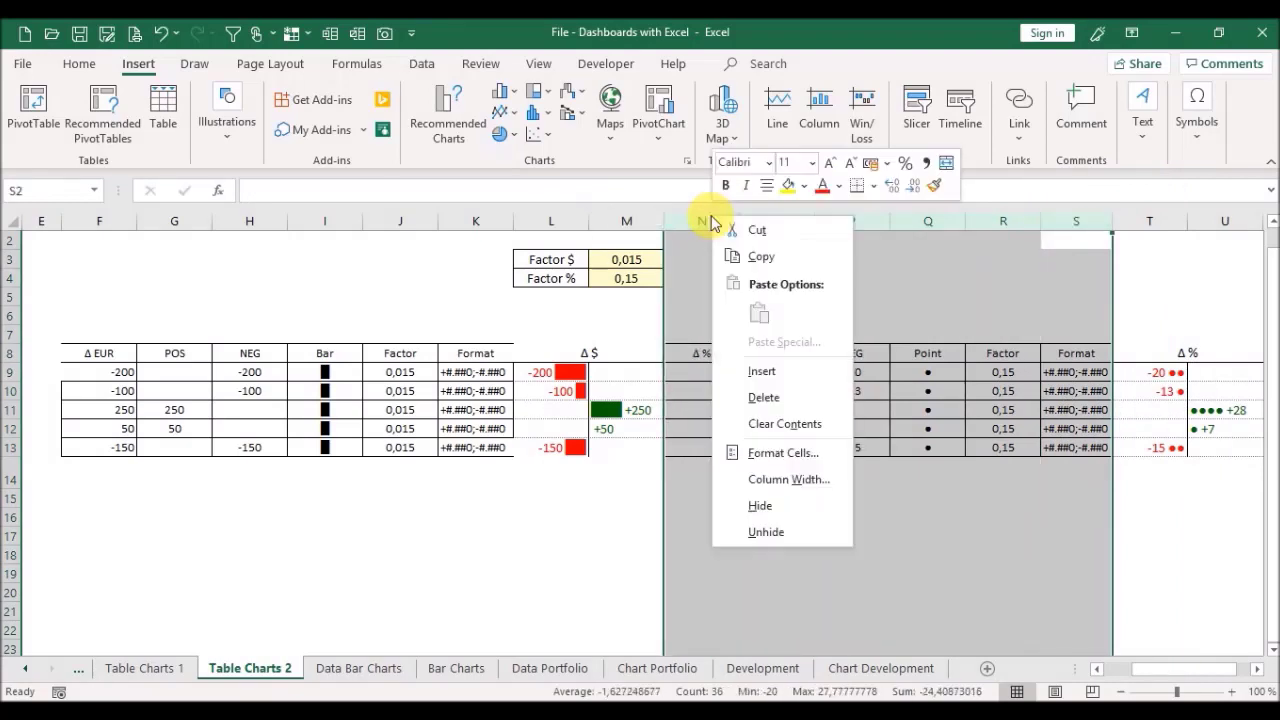
{"action": "left_click", "coordinate": [770, 510]}
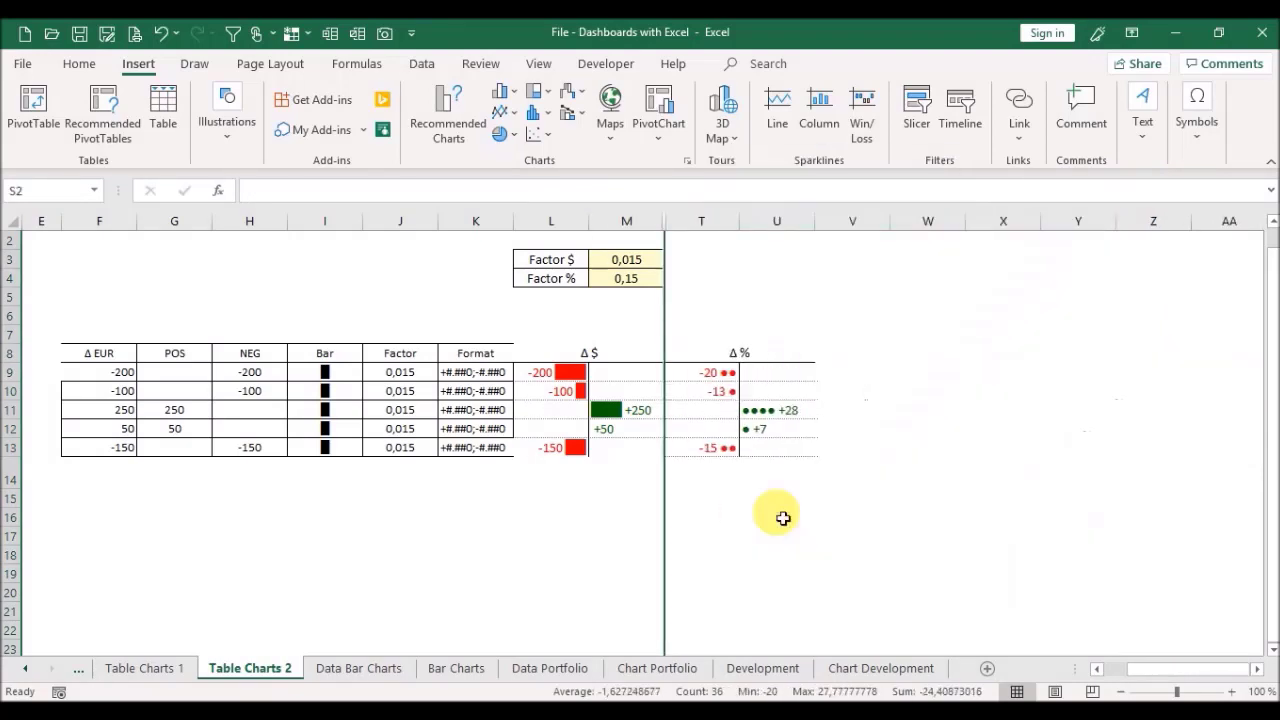
Step: Hide the dollar variance helper columns F through K
{"action": "left_click_drag", "start_coordinate": [475, 222], "coordinate": [135, 223]}
{"action": "right_click", "coordinate": [133, 222]}
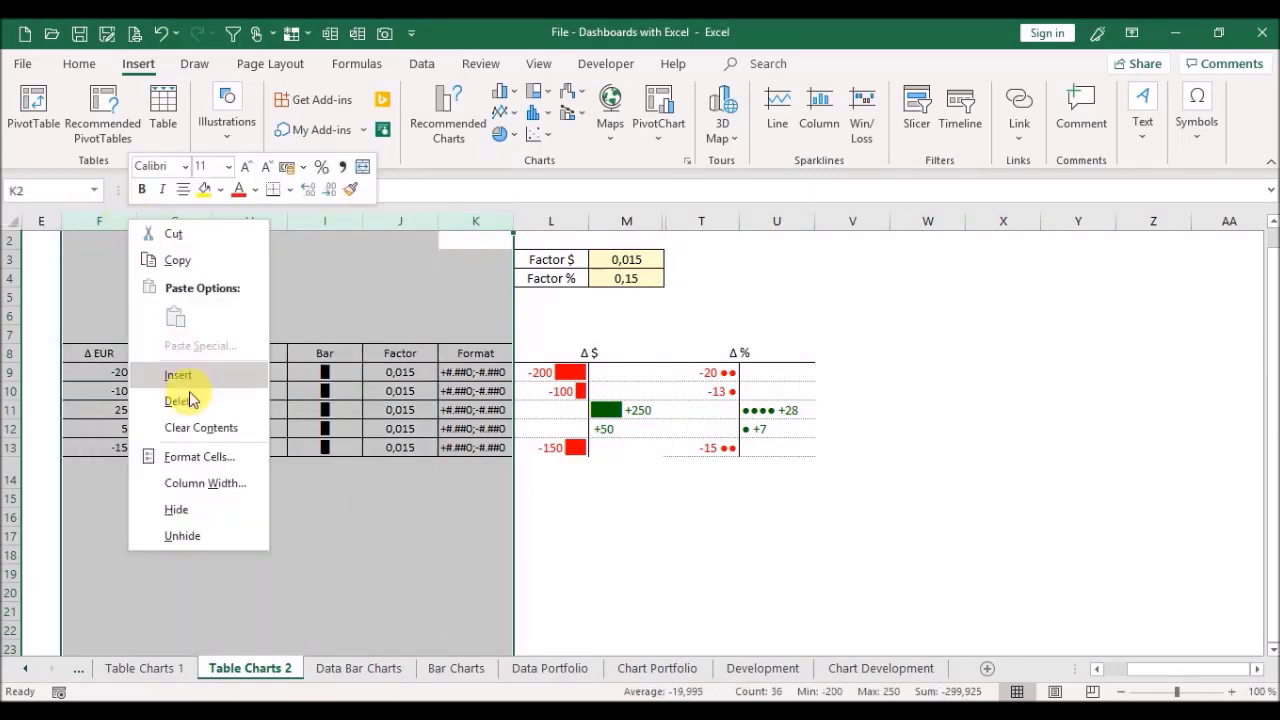
{"action": "left_click", "coordinate": [182, 537]}
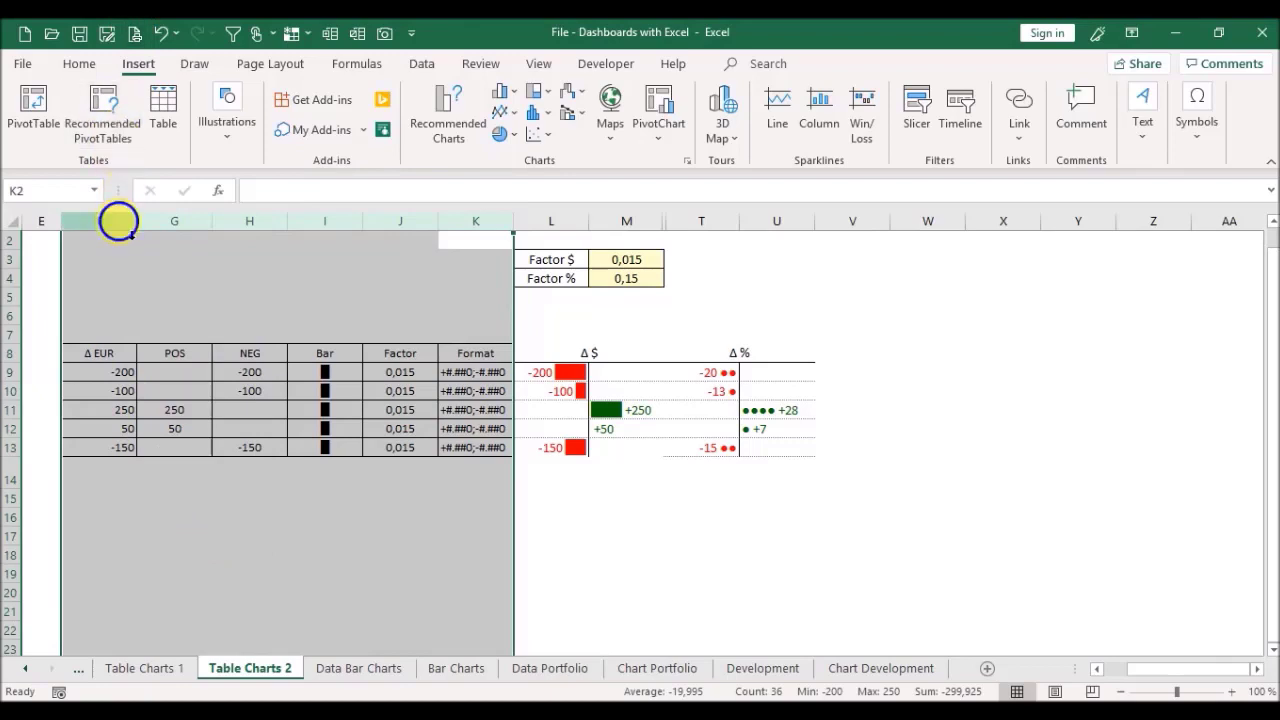
{"action": "right_click", "coordinate": [120, 223]}
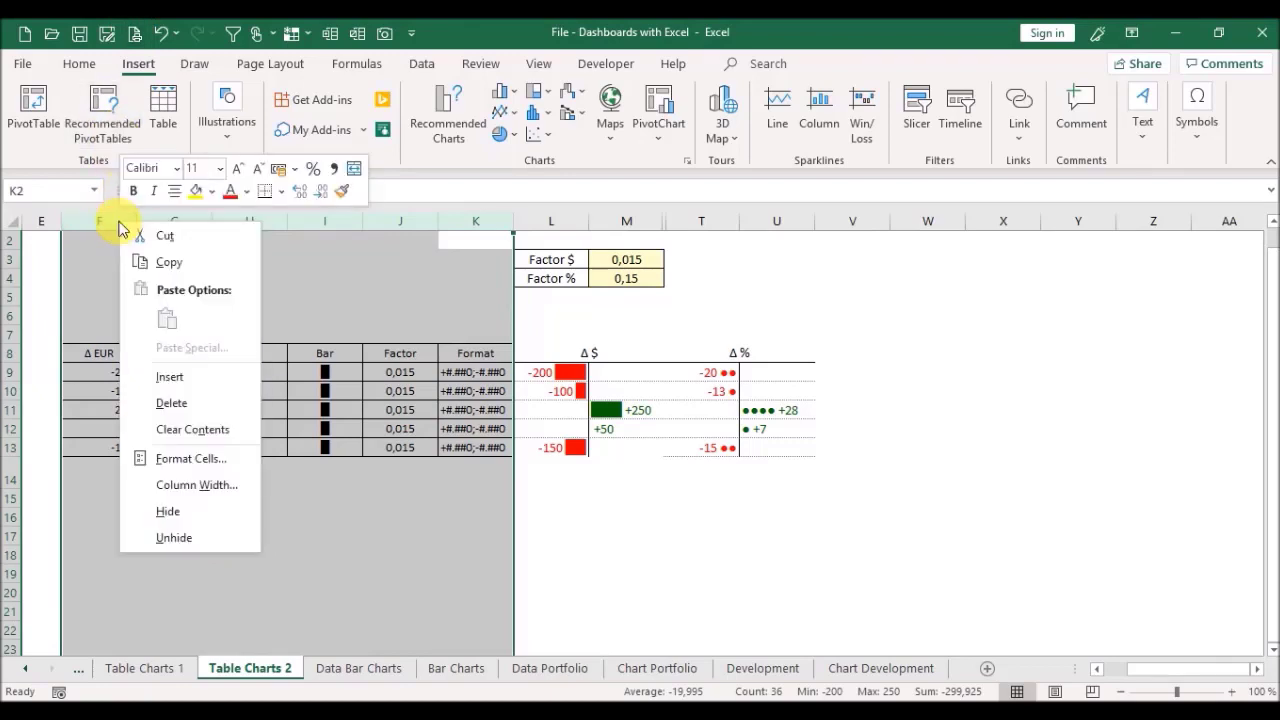
{"action": "left_click", "coordinate": [188, 514]}
{"action": "left_click", "coordinate": [195, 520]}
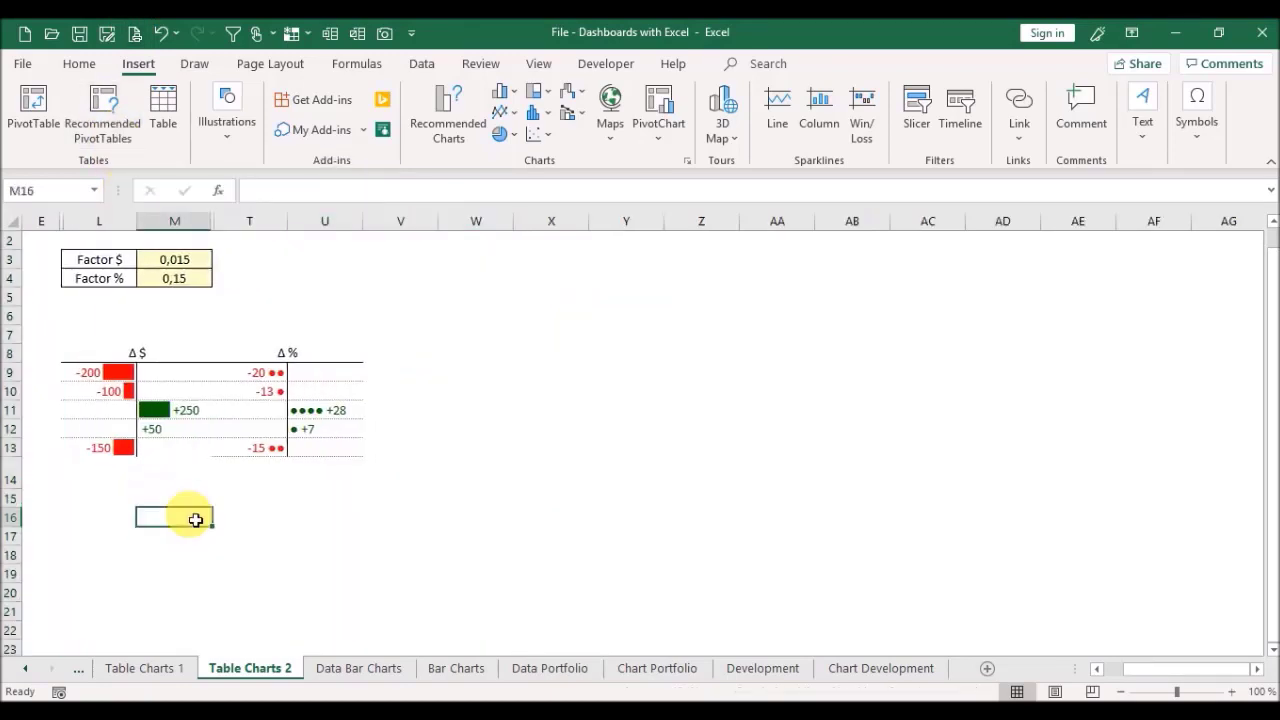
Step: Set Chicago's Actual value in C11 to 750 and check its Δ $ and Δ % charts in row 11
{"action": "key", "text": "Left"}
{"action": "key", "text": "Left"}
{"action": "key", "text": "Left"}
{"action": "key", "text": "Left"}
{"action": "key", "text": "Left"}
{"action": "key", "text": "Left"}
{"action": "key", "text": "Up"}
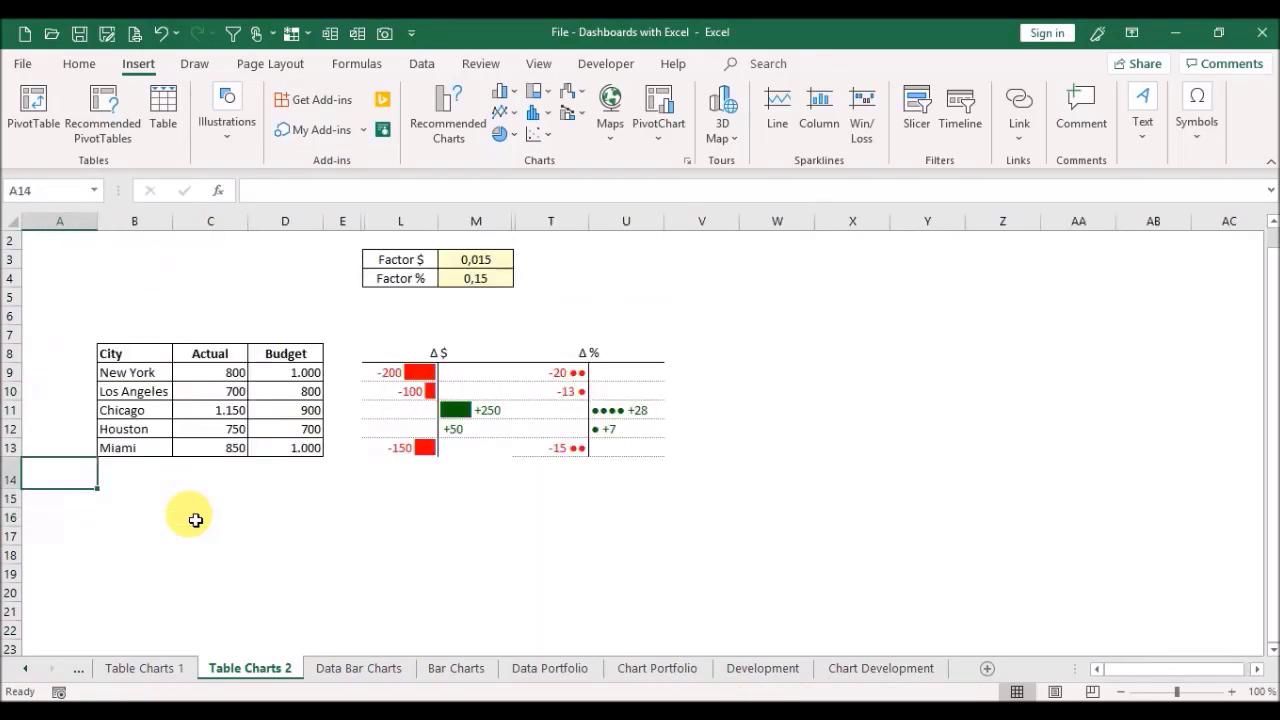
{"action": "key", "text": "Up"}
{"action": "key", "text": "Up"}
{"action": "key", "text": "Up"}
{"action": "key", "text": "Right"}
{"action": "key", "text": "Right"}
{"action": "key", "text": "Up"}
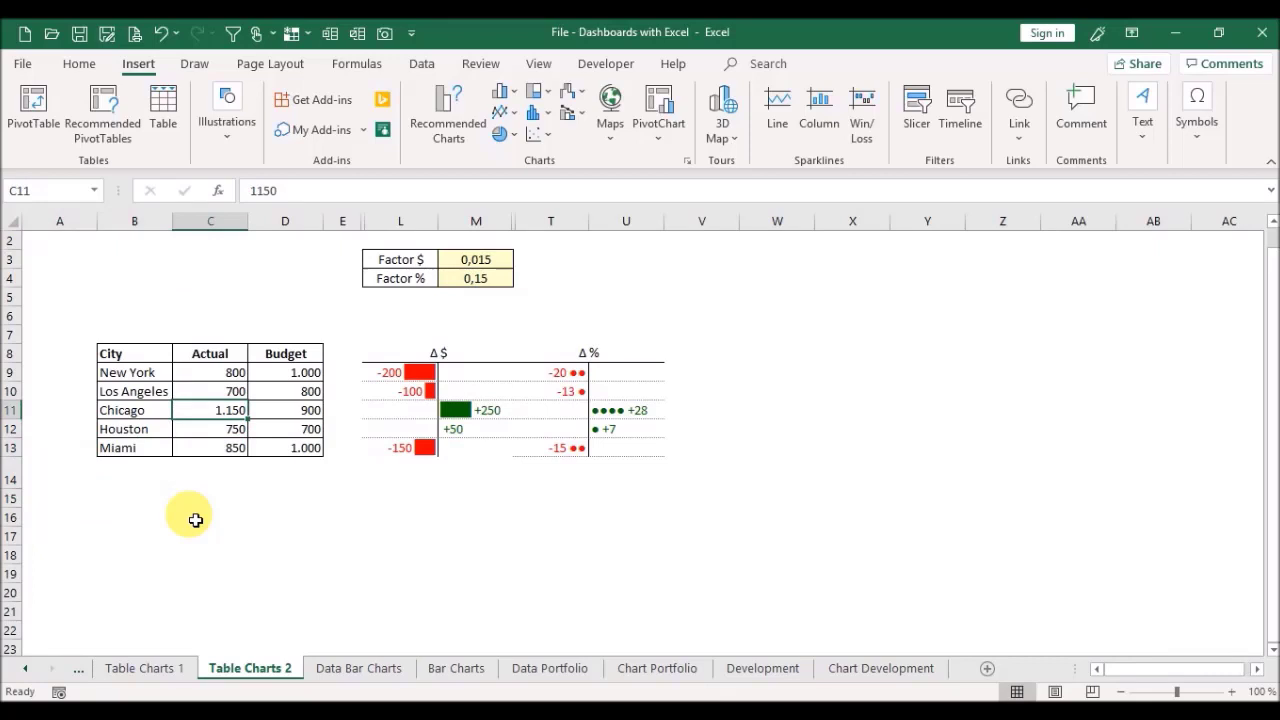
{"action": "type", "text": "750"}
{"action": "key", "text": "Return"}
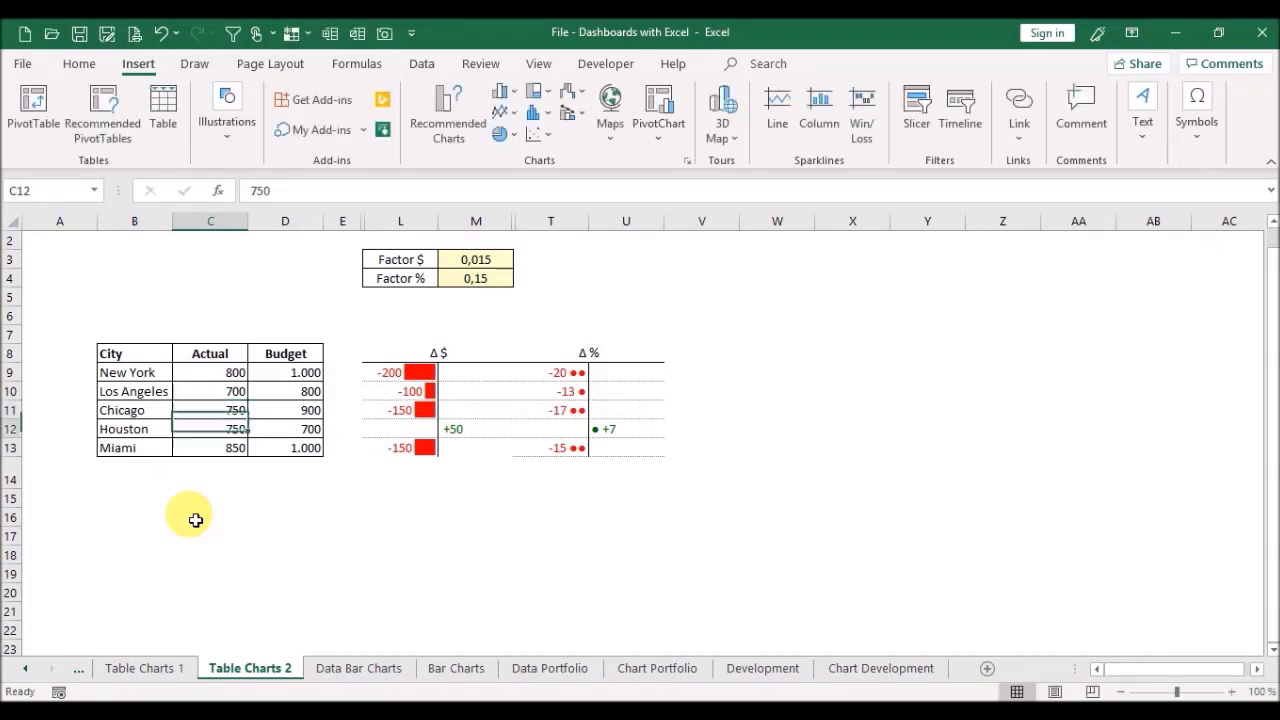
{"action": "left_click", "coordinate": [360, 412]}
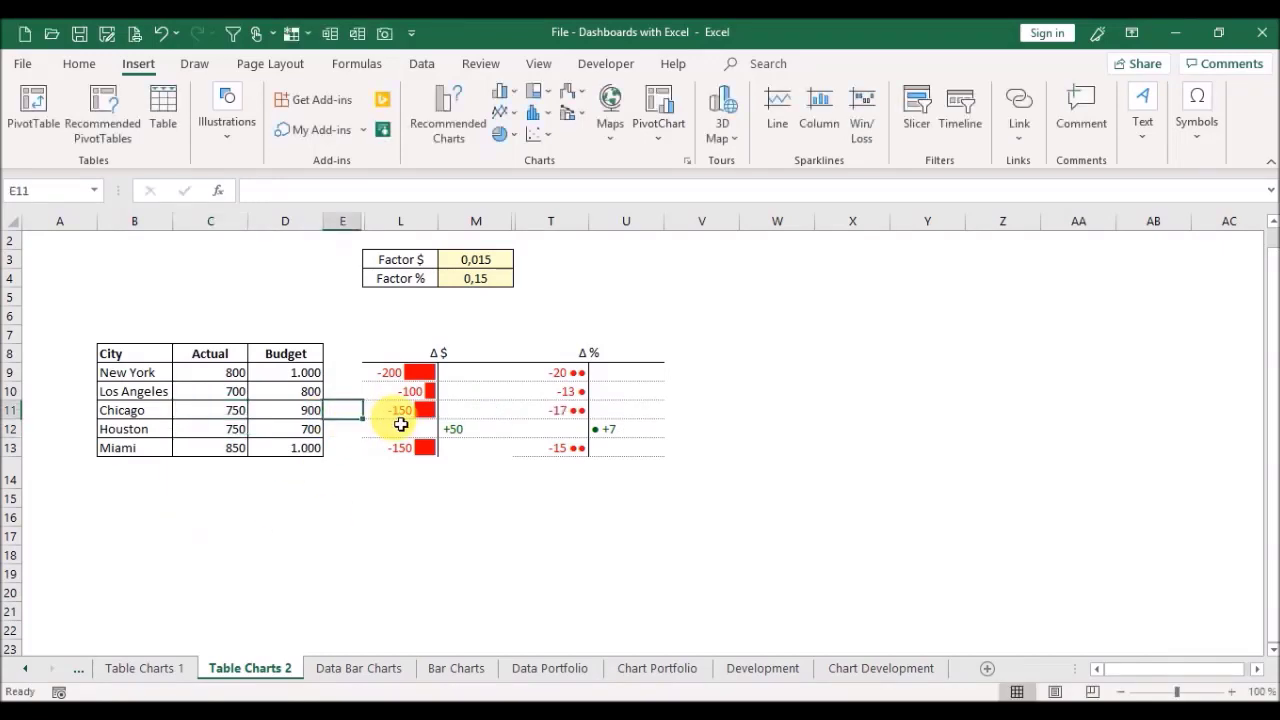
{"action": "left_click", "coordinate": [400, 412]}
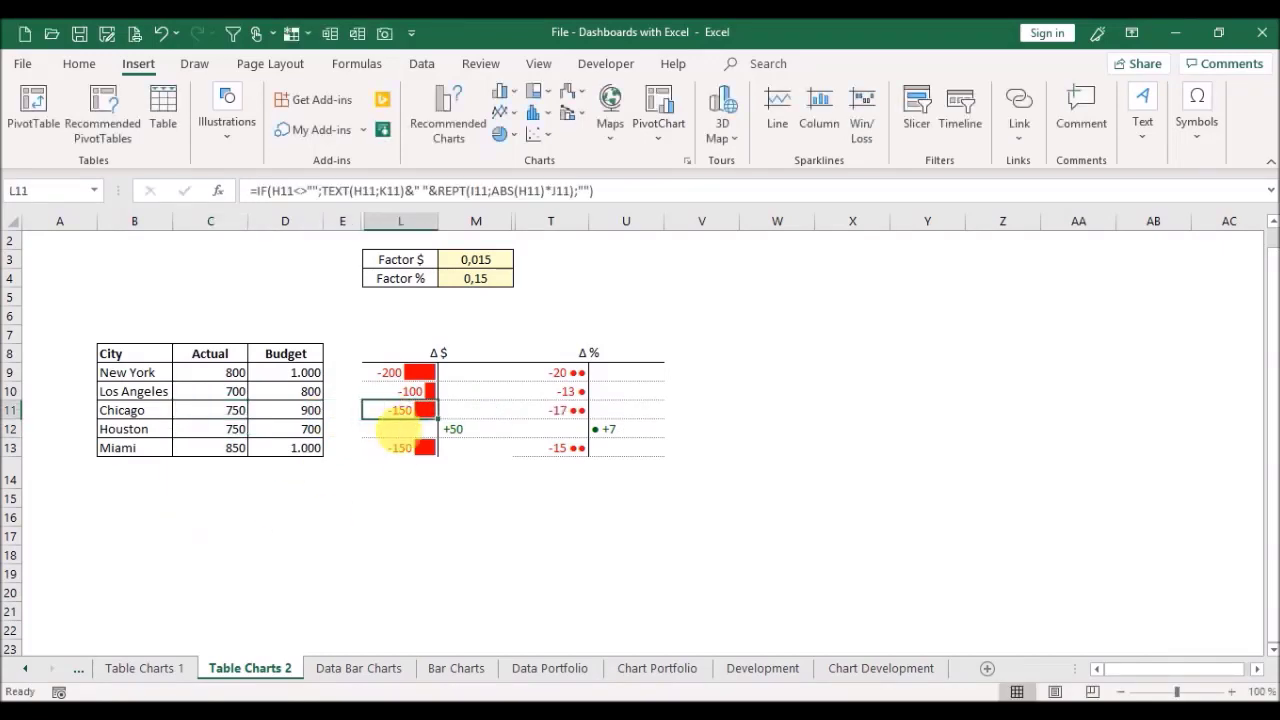
{"action": "left_click", "coordinate": [568, 412]}
{"action": "left_click", "coordinate": [776, 411]}
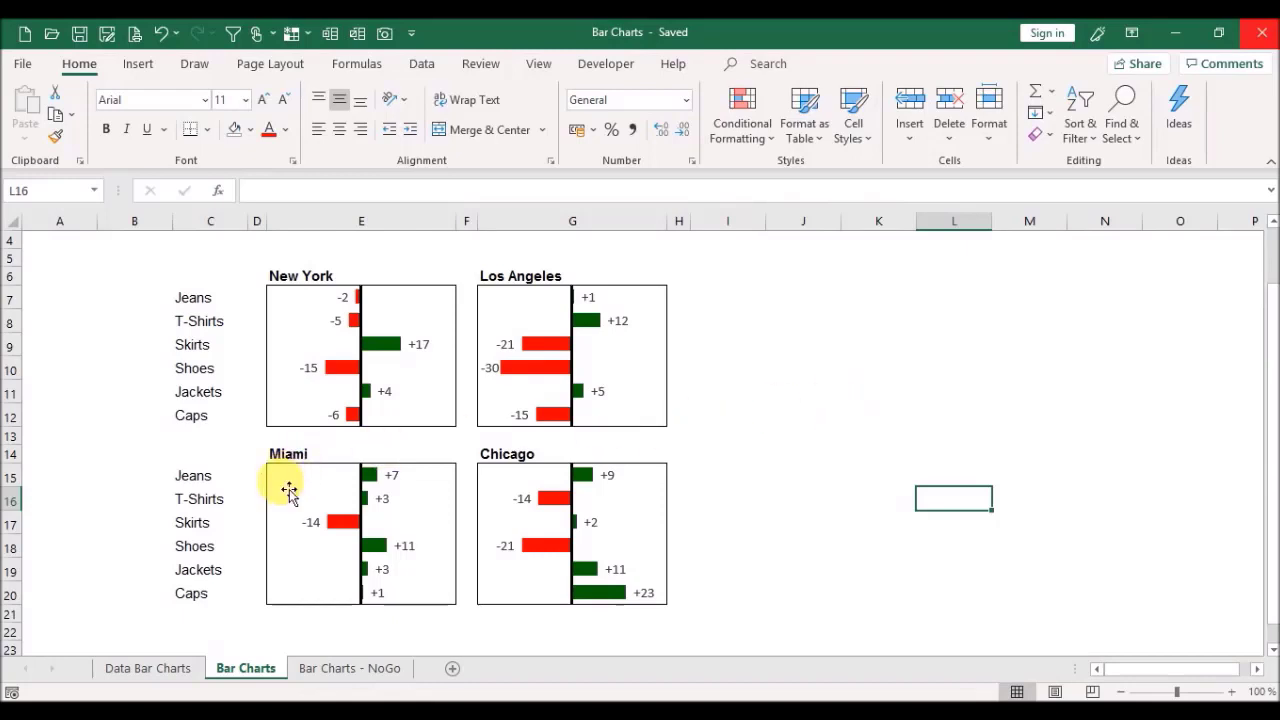
Step: Compare the bar scaling across the city charts on the Bar Charts - NoGo sheet with the Bar Charts sheet
{"action": "left_click", "coordinate": [351, 676]}
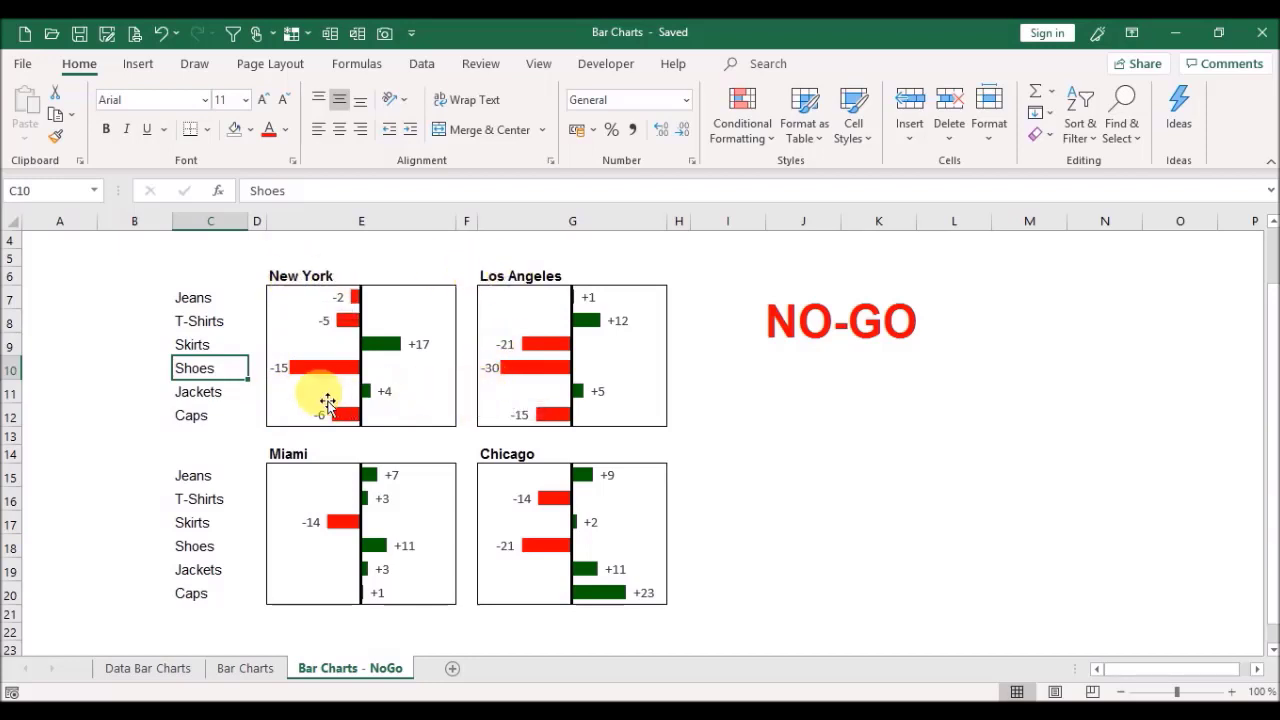
{"action": "mouse_move", "coordinate": [337, 371]}
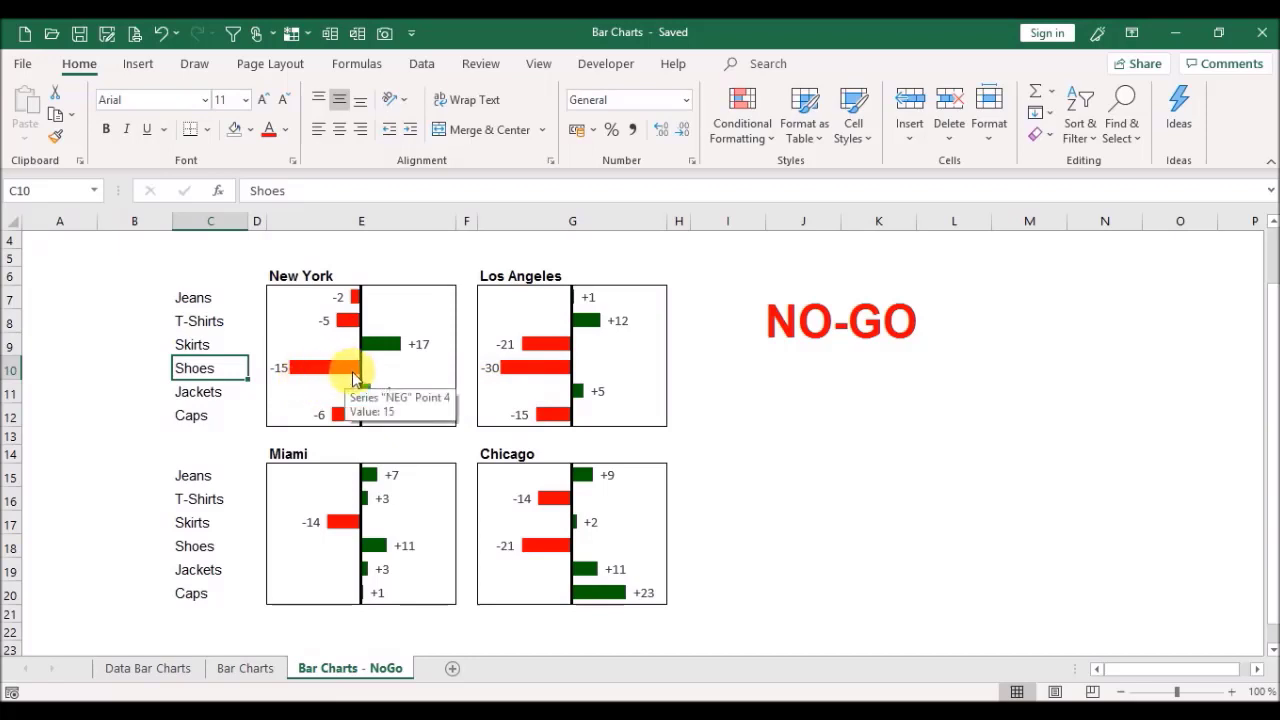
{"action": "mouse_move", "coordinate": [529, 369]}
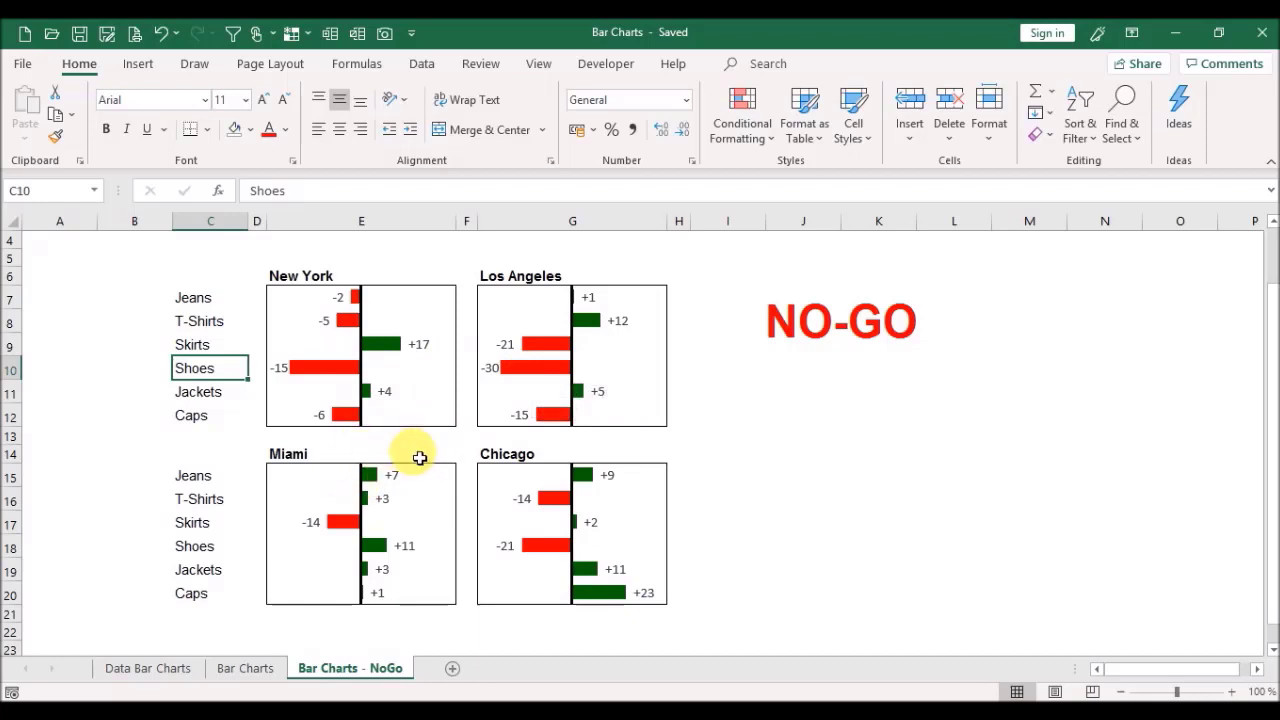
{"action": "left_click", "coordinate": [231, 672]}
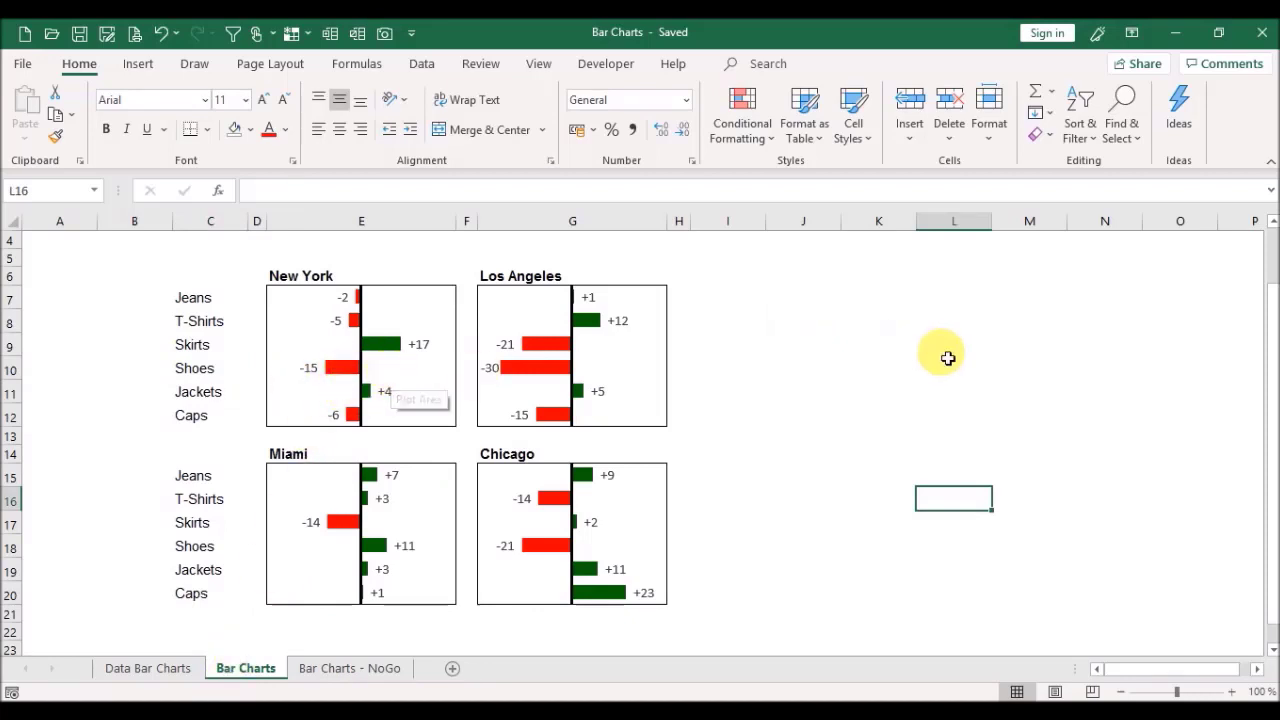
{"action": "left_click", "coordinate": [849, 390]}
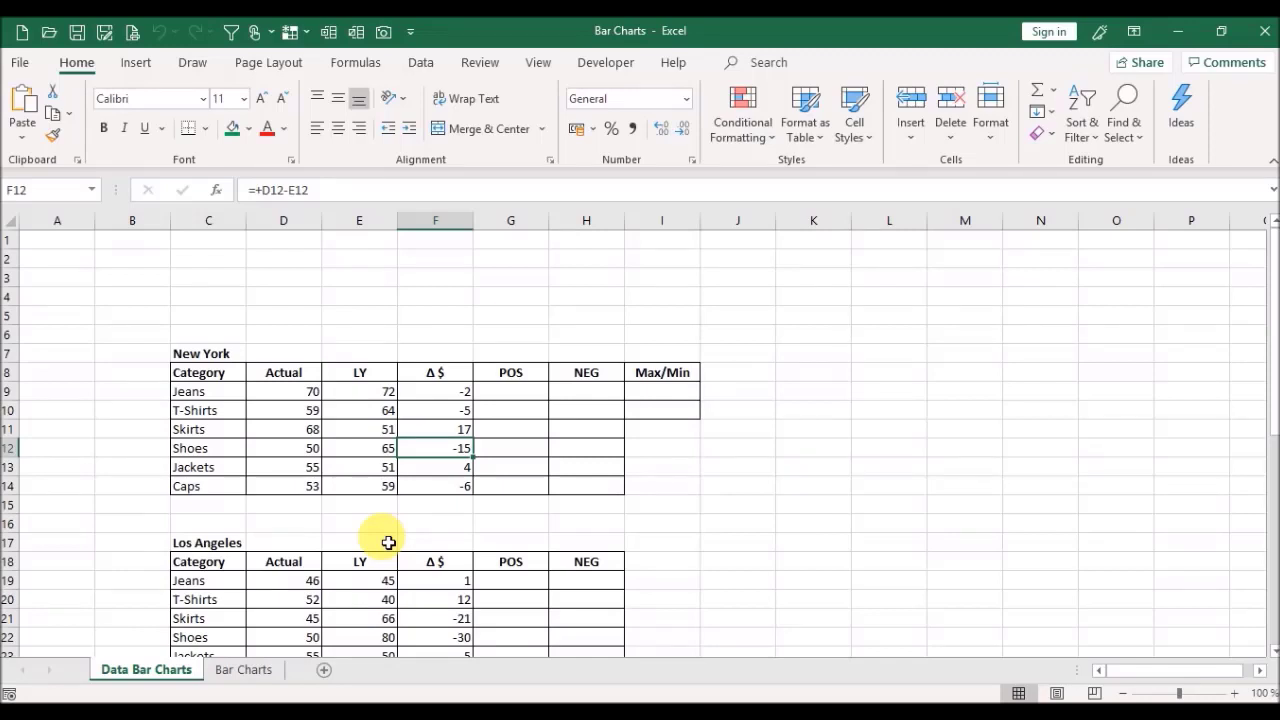
Step: Review the New York, Los Angeles, Miami and Chicago category tables on the Data Bar Charts sheet
{"action": "left_click", "coordinate": [166, 338]}
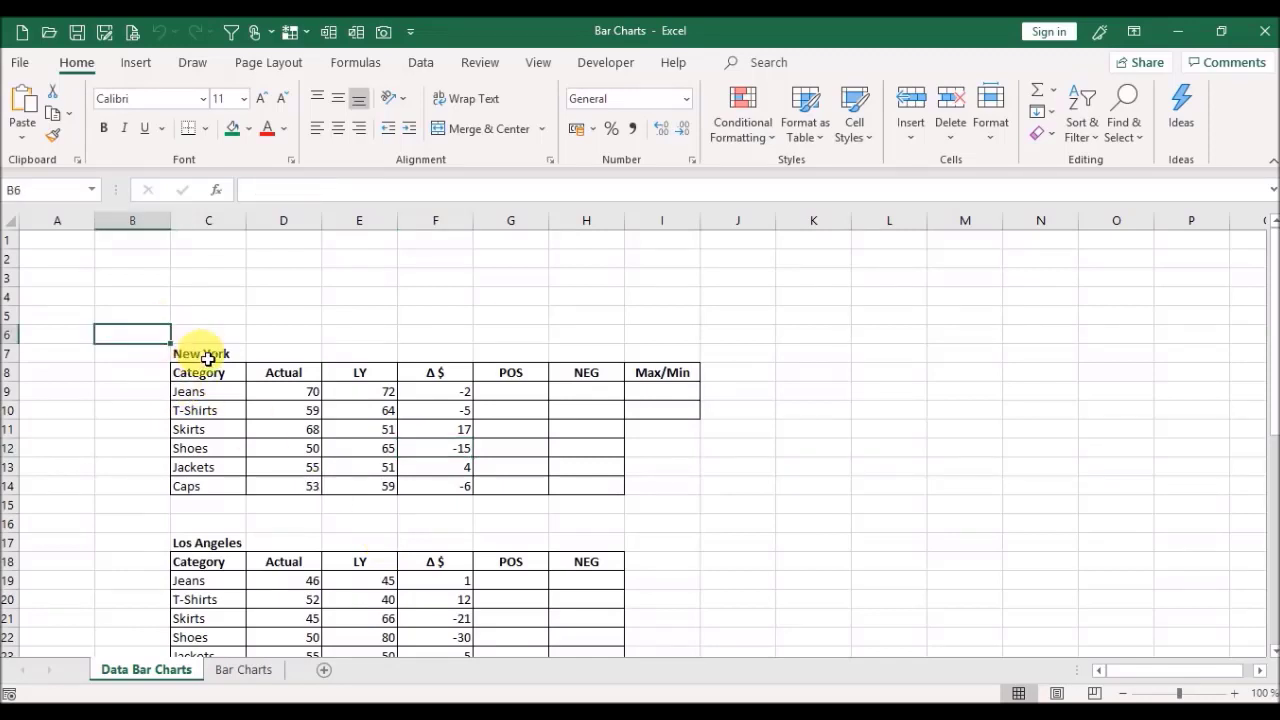
{"action": "left_click", "coordinate": [210, 355]}
{"action": "left_click_drag", "start_coordinate": [1272, 270], "coordinate": [1273, 278]}
{"action": "left_click", "coordinate": [180, 436]}
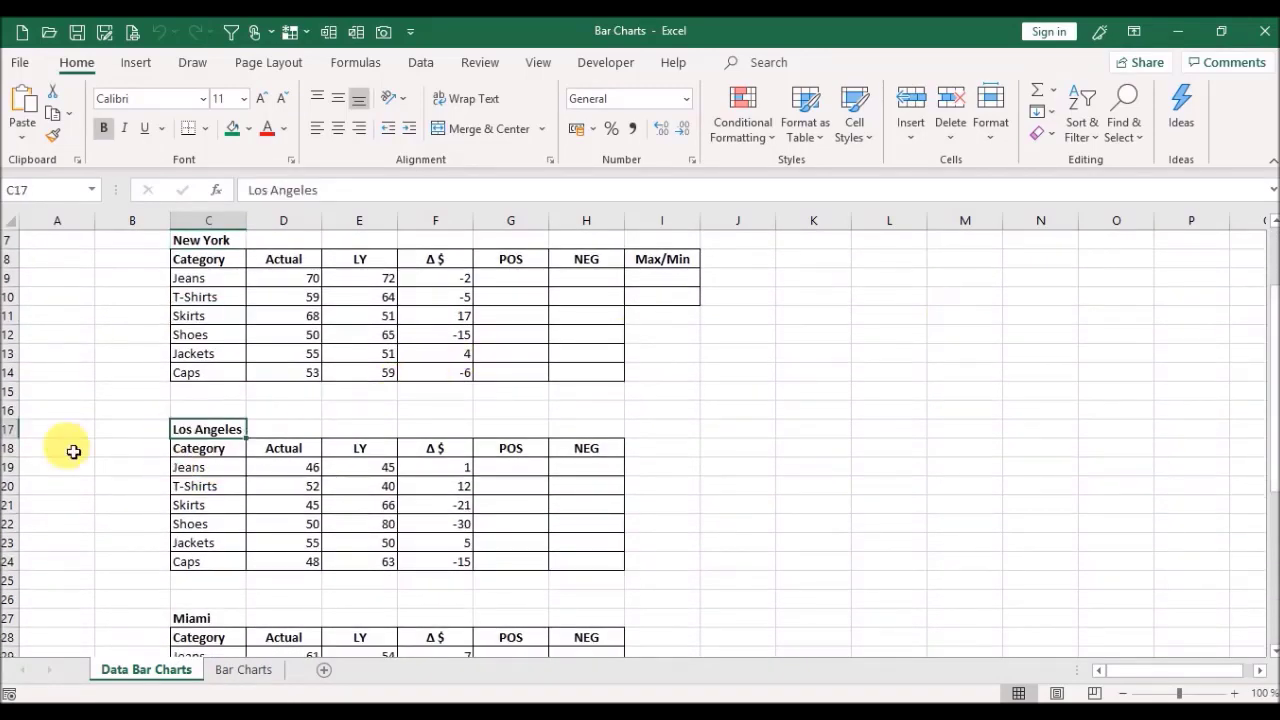
{"action": "left_click", "coordinate": [213, 620]}
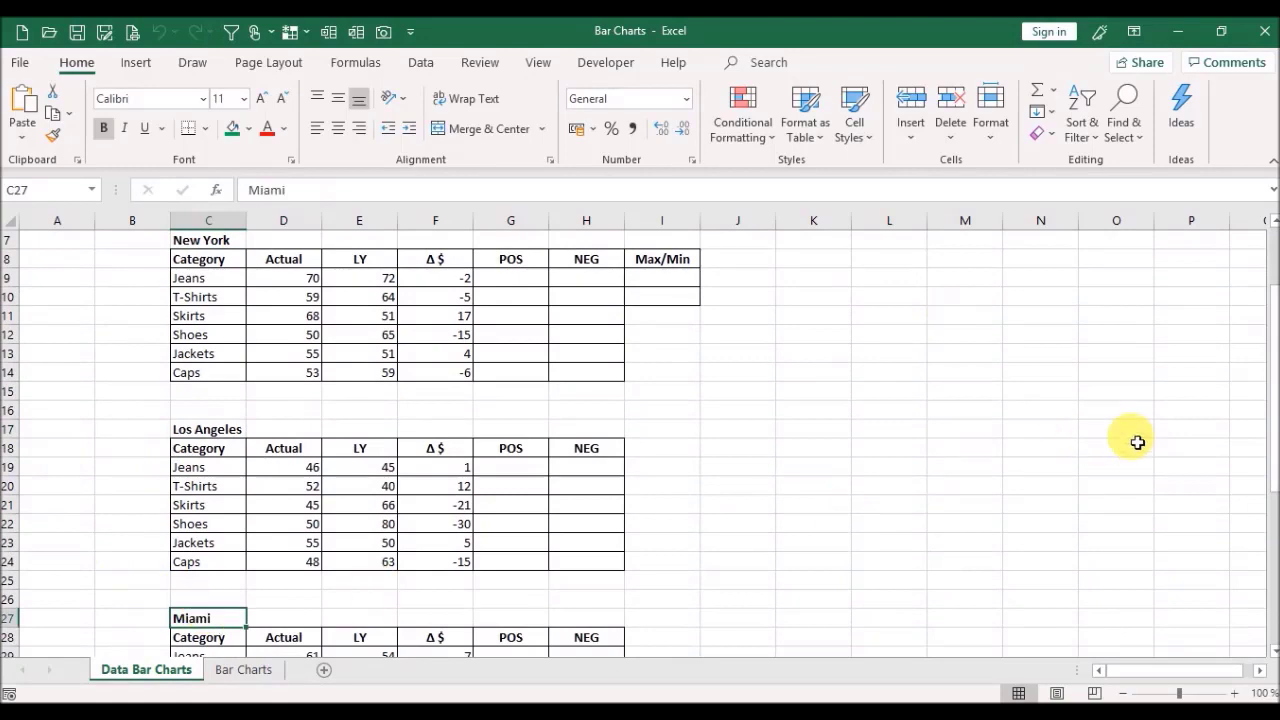
{"action": "left_click_drag", "start_coordinate": [1274, 335], "coordinate": [1275, 465]}
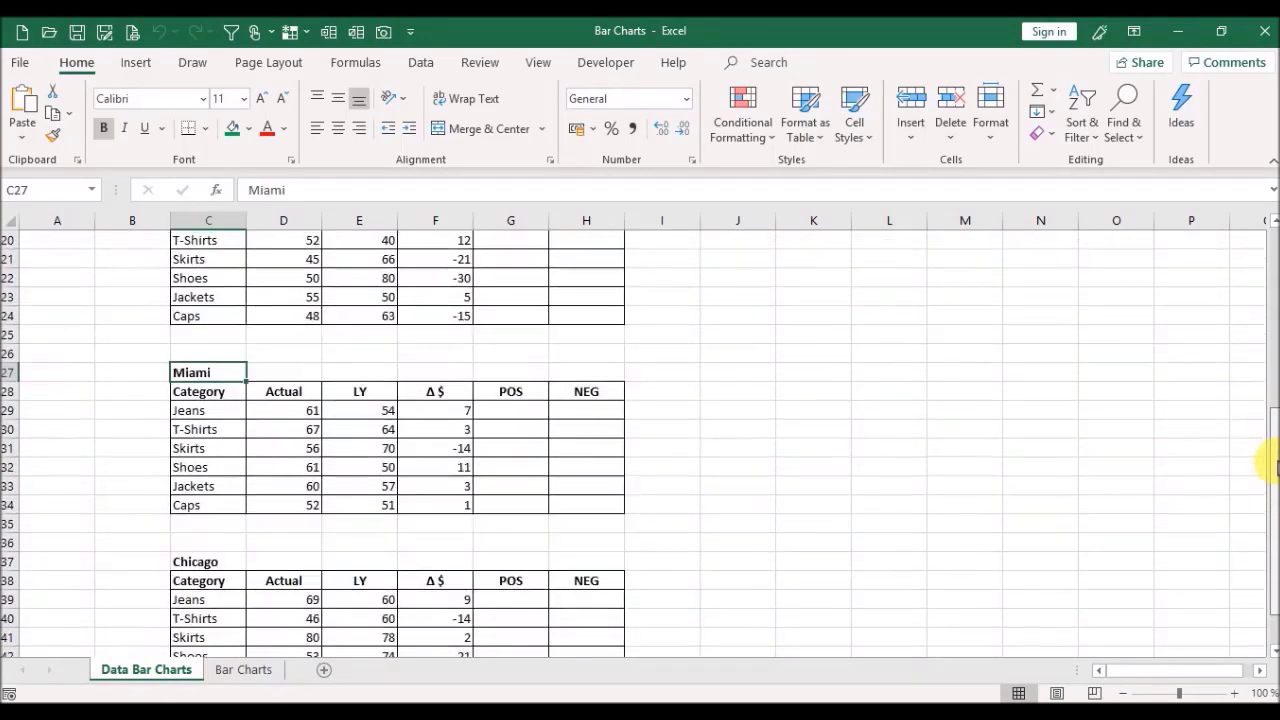
{"action": "left_click", "coordinate": [190, 561]}
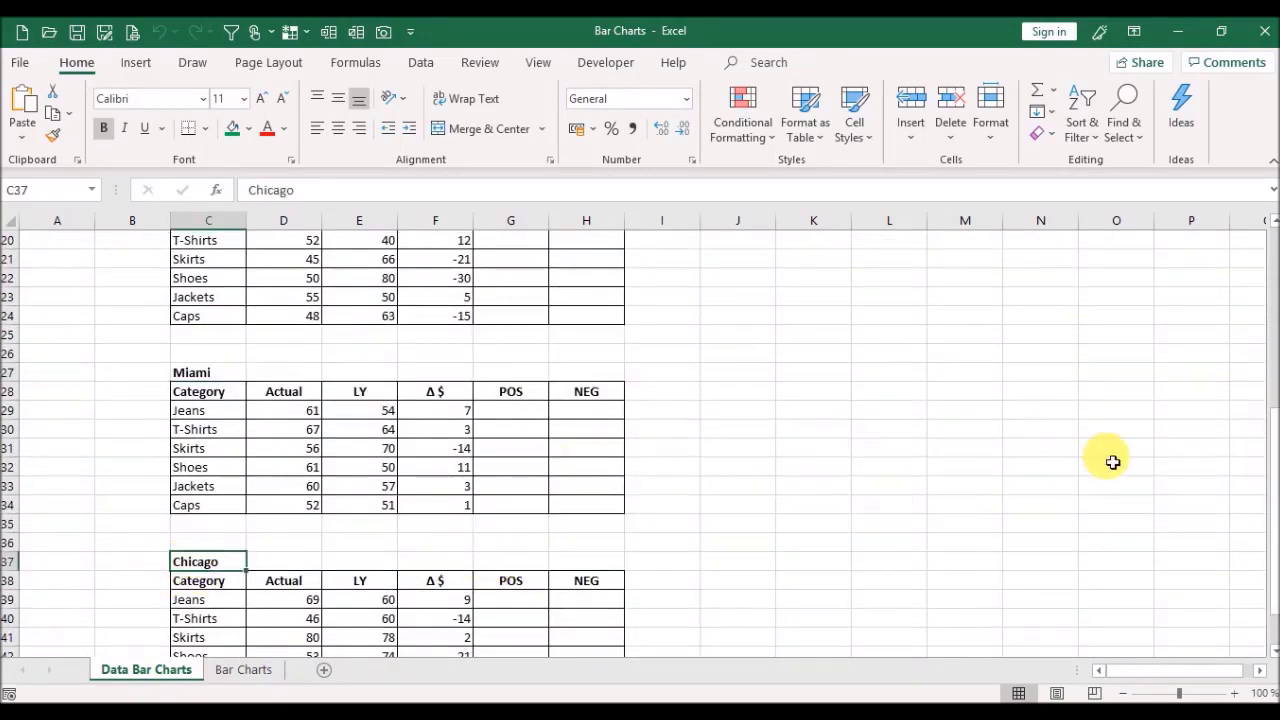
Step: Review the New York table's category names, Actual and LY columns, and the Δ $ formula in F9
{"action": "left_click_drag", "start_coordinate": [1272, 530], "coordinate": [1274, 250]}
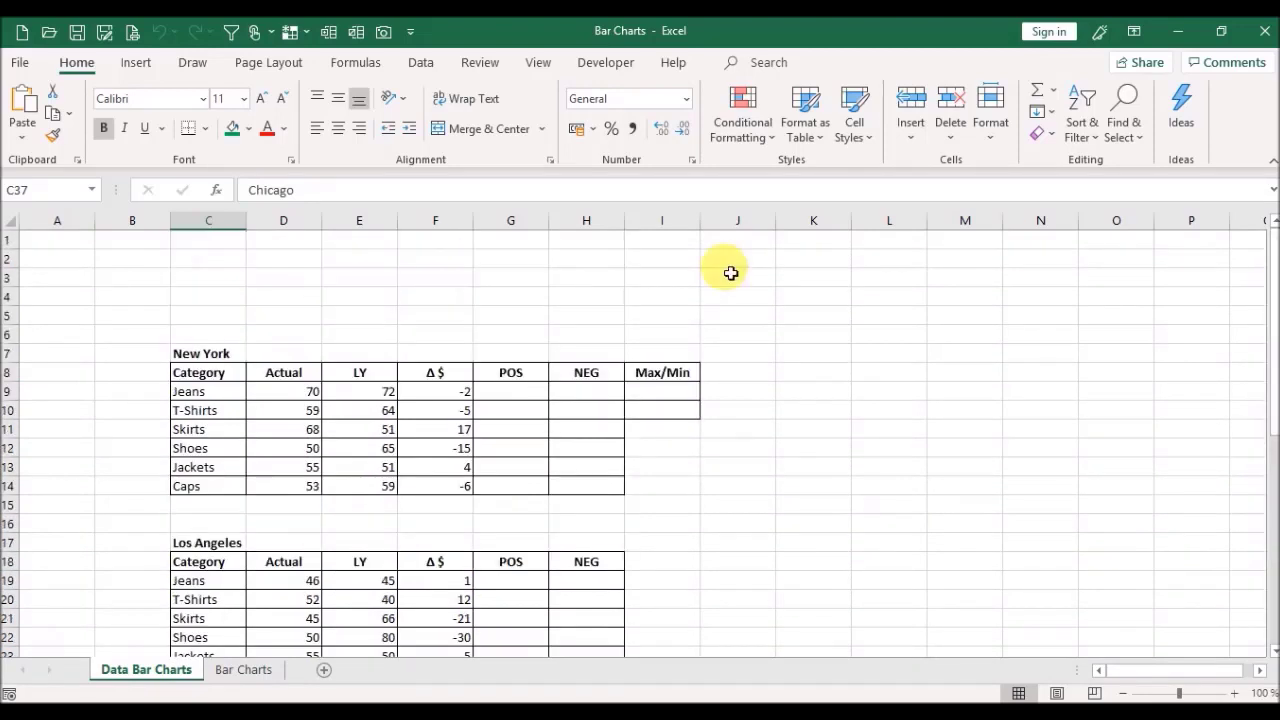
{"action": "left_click_drag", "start_coordinate": [188, 393], "coordinate": [246, 488]}
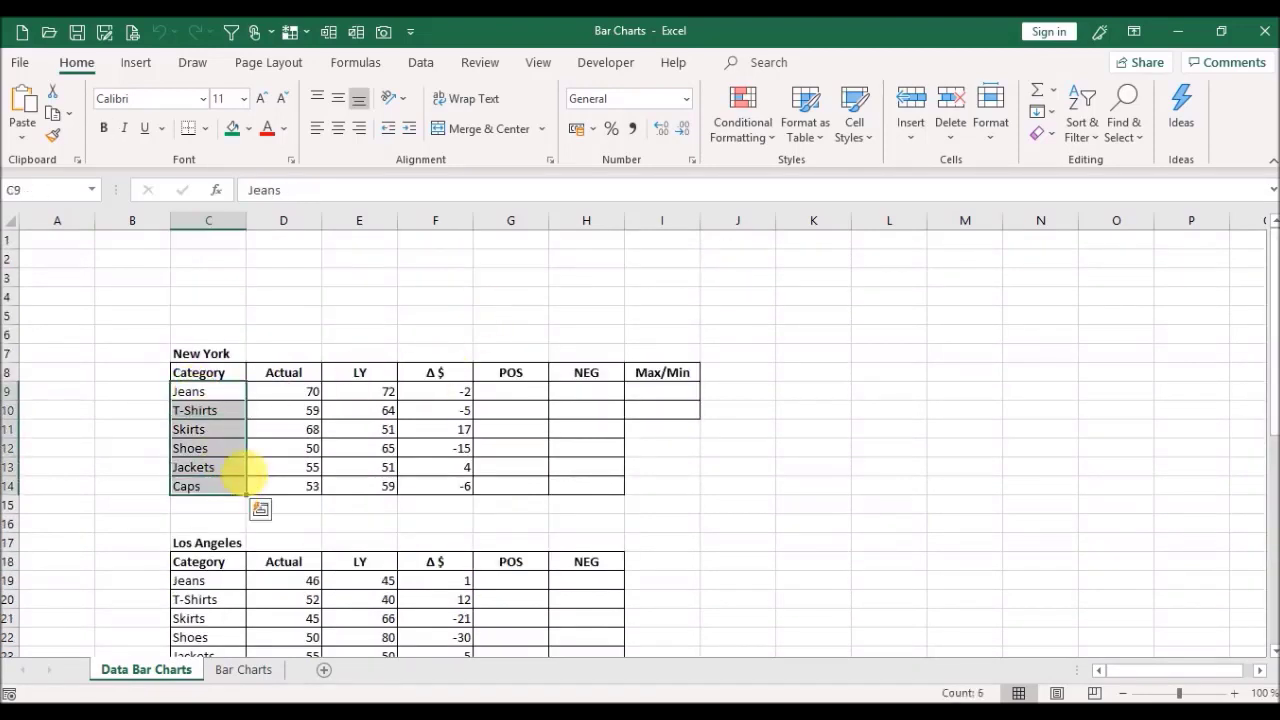
{"action": "left_click", "coordinate": [287, 398]}
{"action": "key", "text": "Up"}
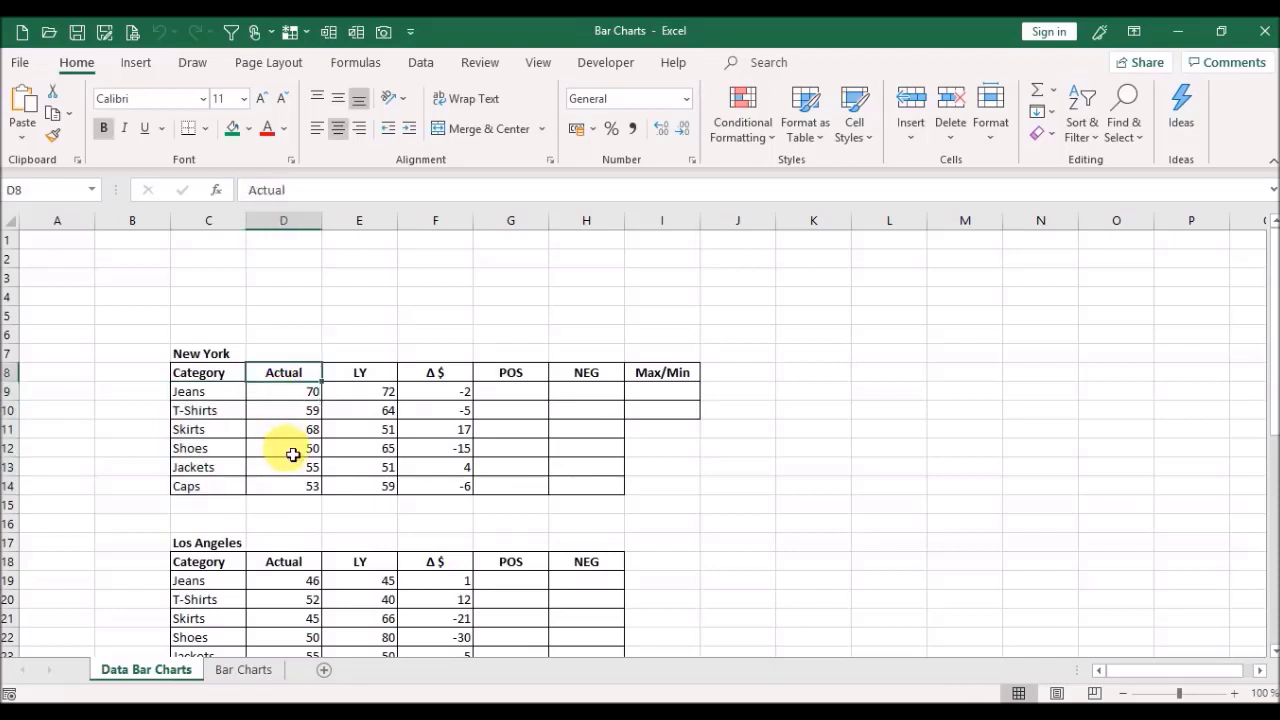
{"action": "key", "text": "Right"}
{"action": "key", "text": "Down"}
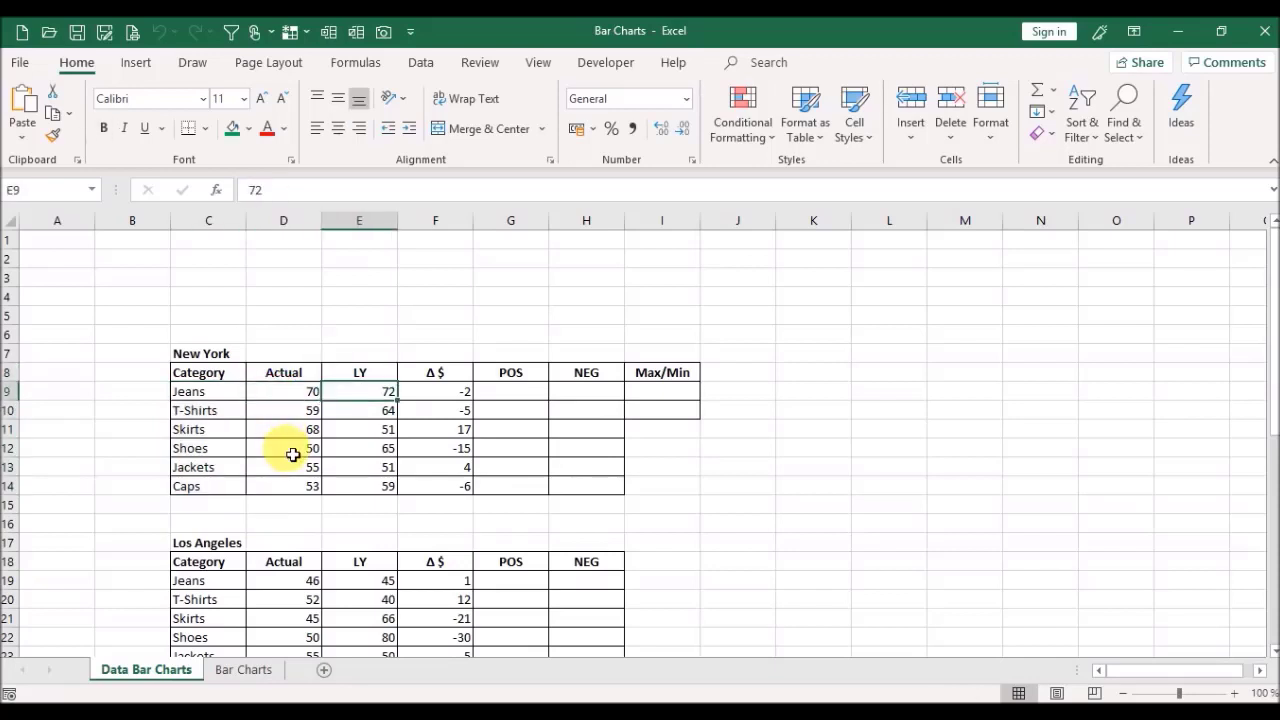
{"action": "key", "text": "Up"}
{"action": "key", "text": "Right"}
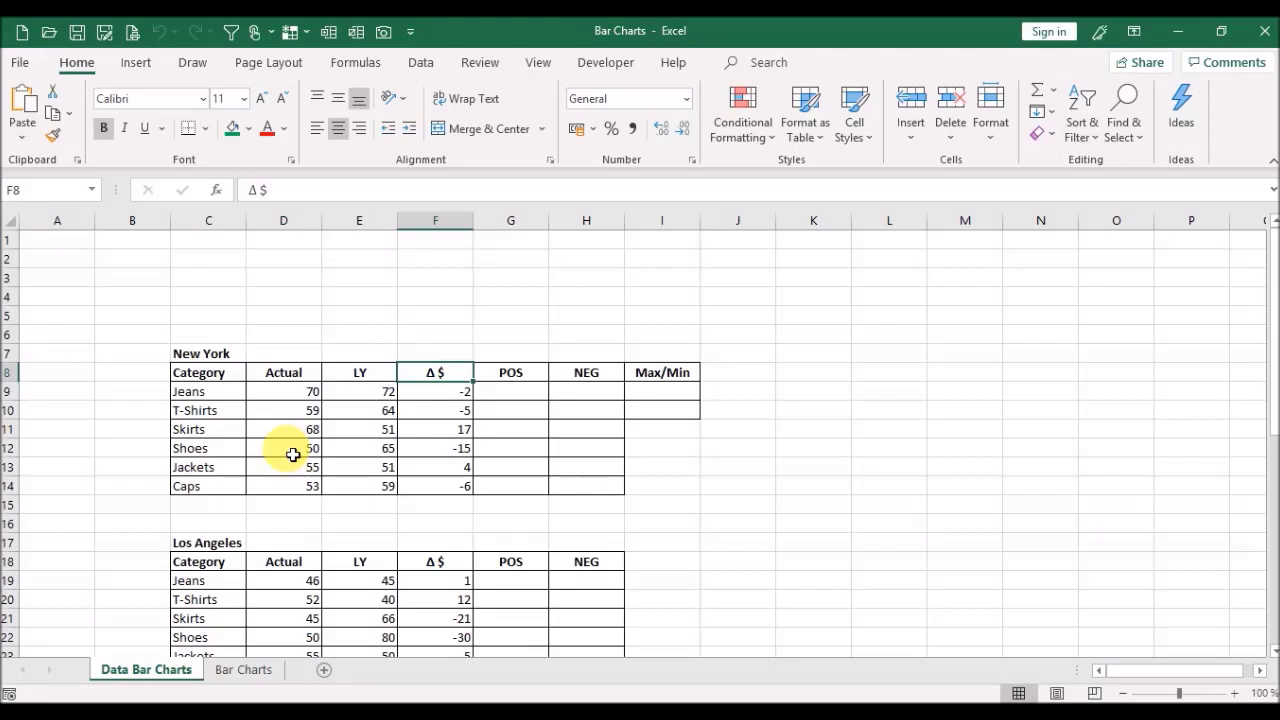
{"action": "key", "text": "Down"}
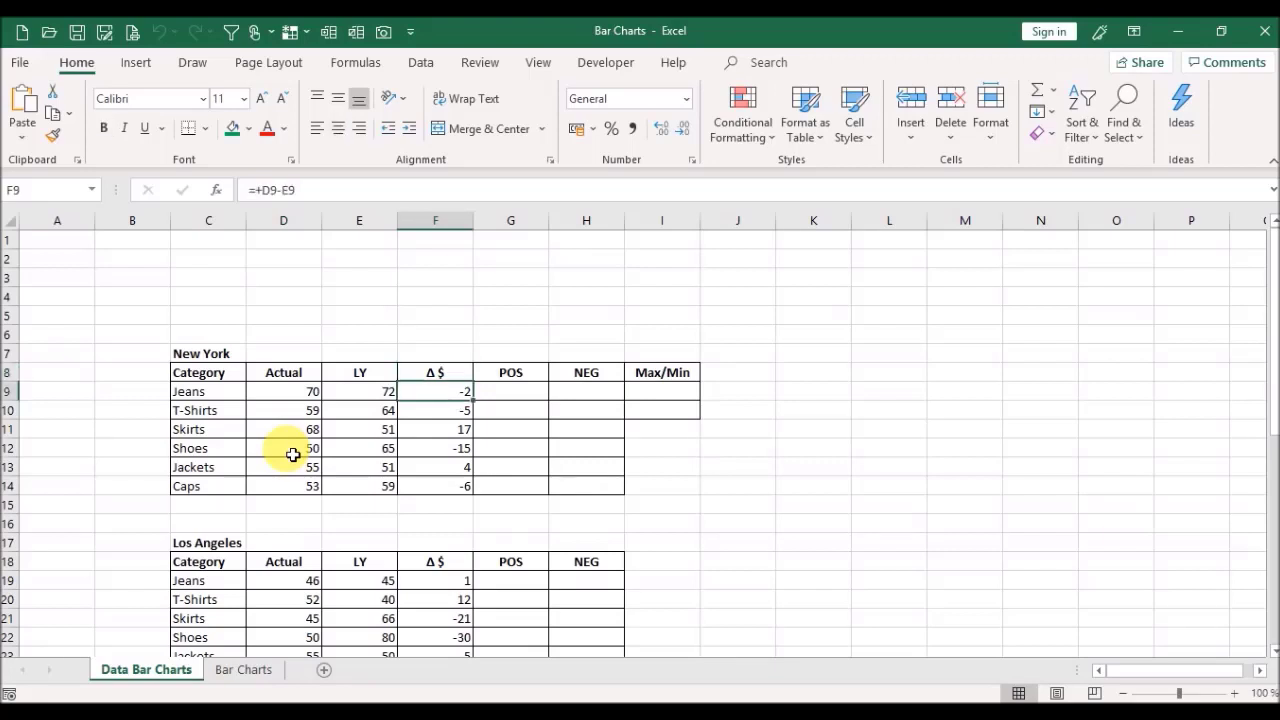
Step: Enter the formula =IF(F9>0;F9;0) in New York's first POS cell, G9
{"action": "key", "text": "Right"}
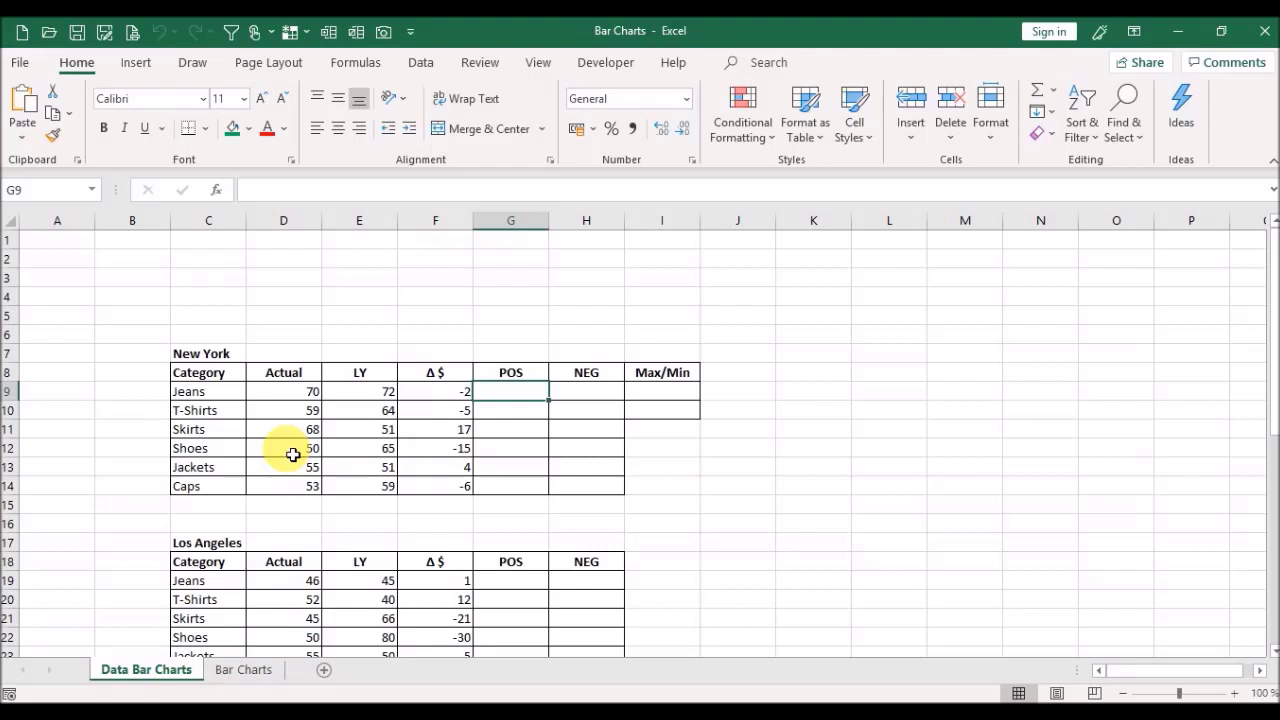
{"action": "type", "text": "=if("}
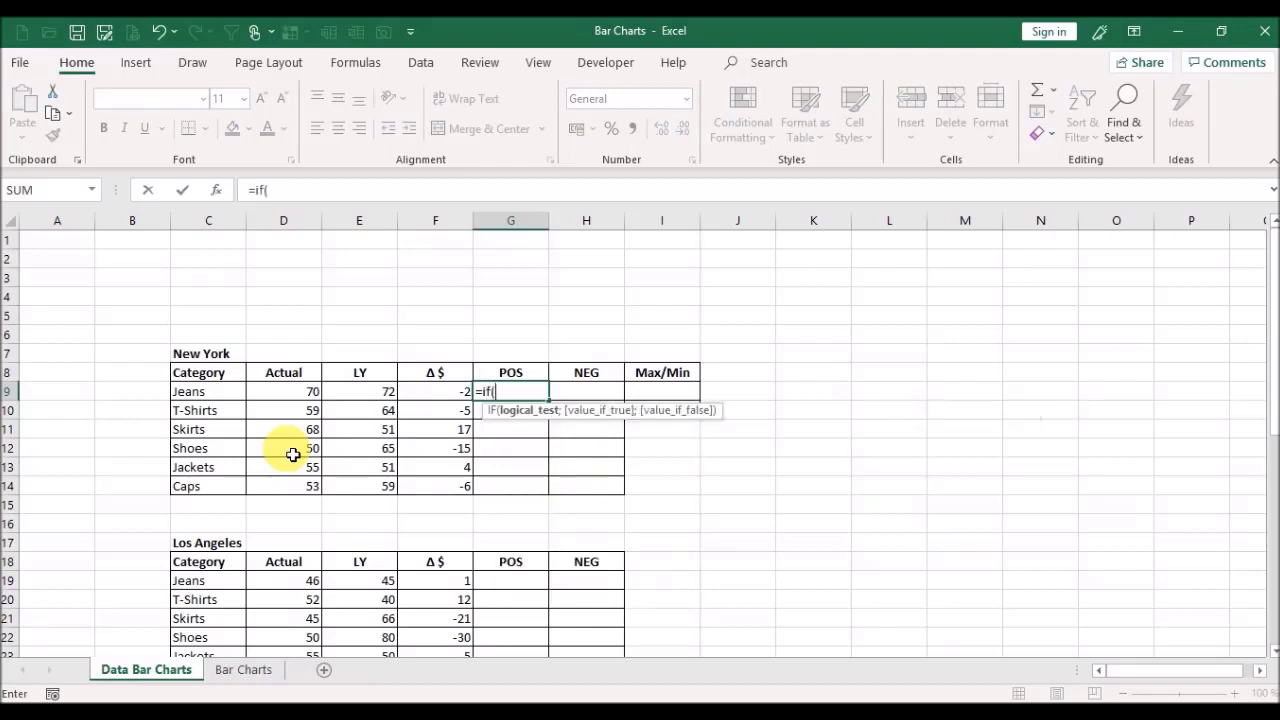
{"action": "key", "text": "Left"}
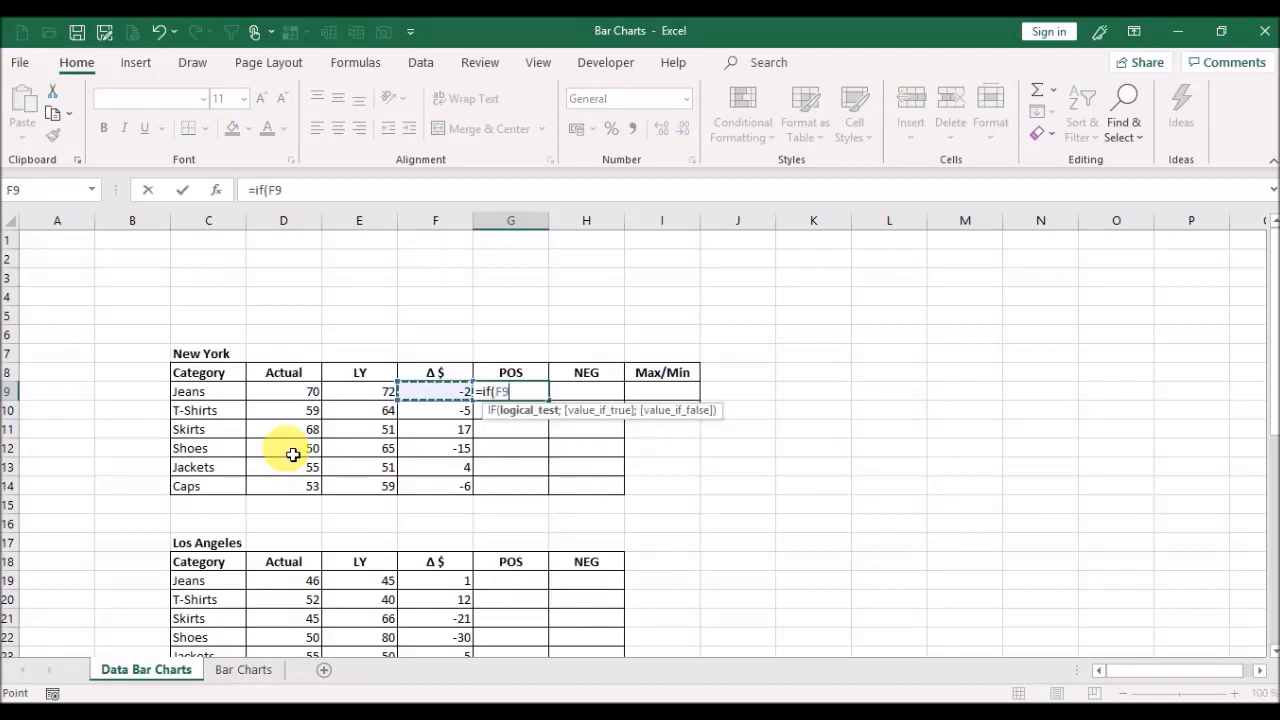
{"action": "type", "text": ">0;"}
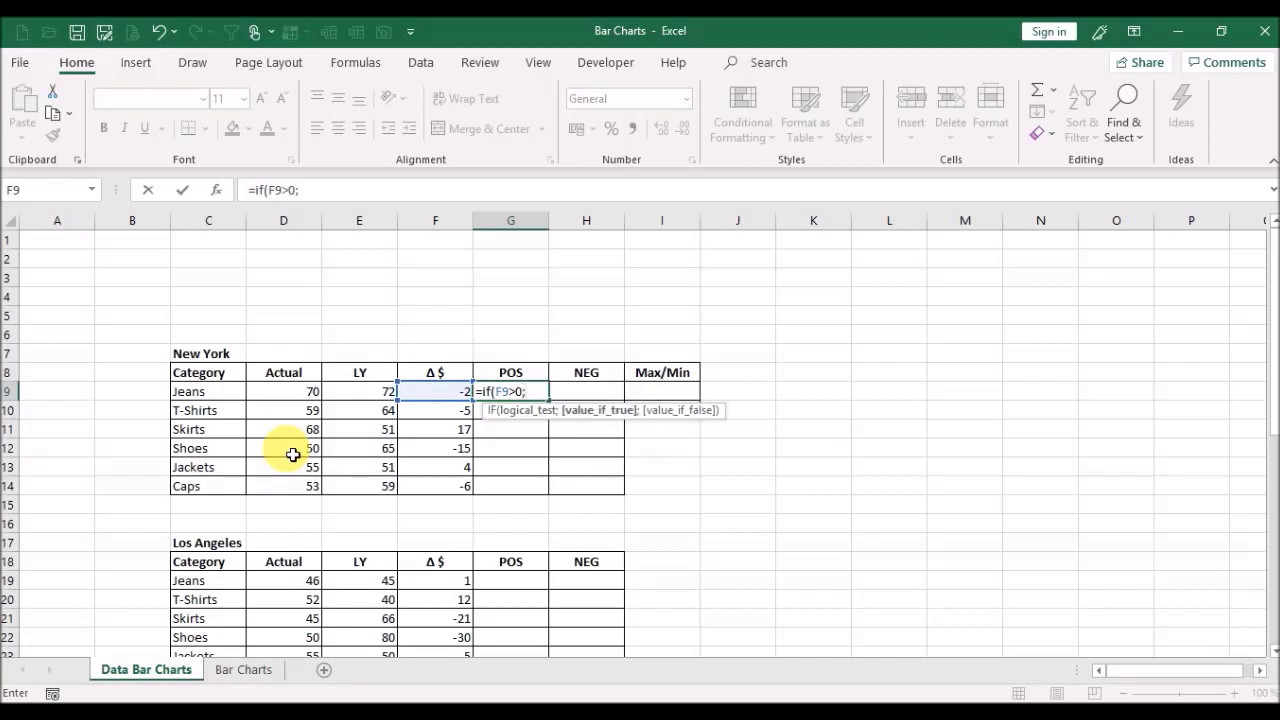
{"action": "key", "text": "Left"}
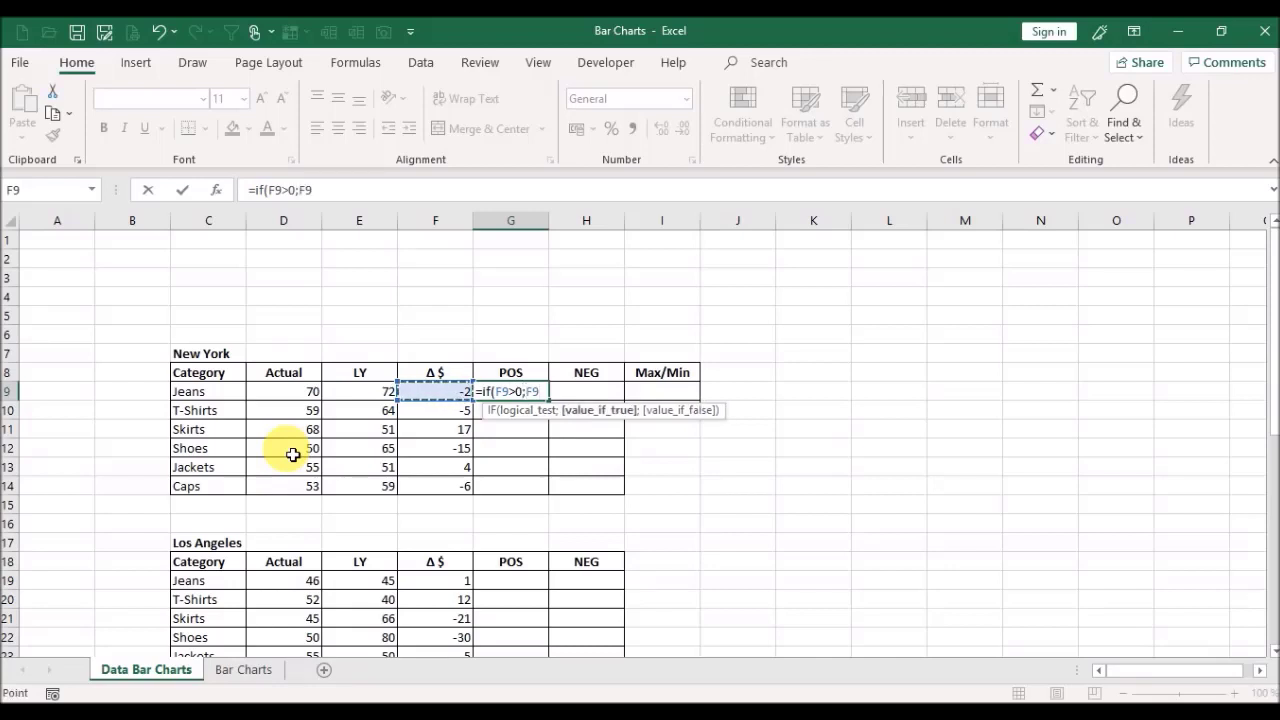
{"action": "type", "text": ";"}
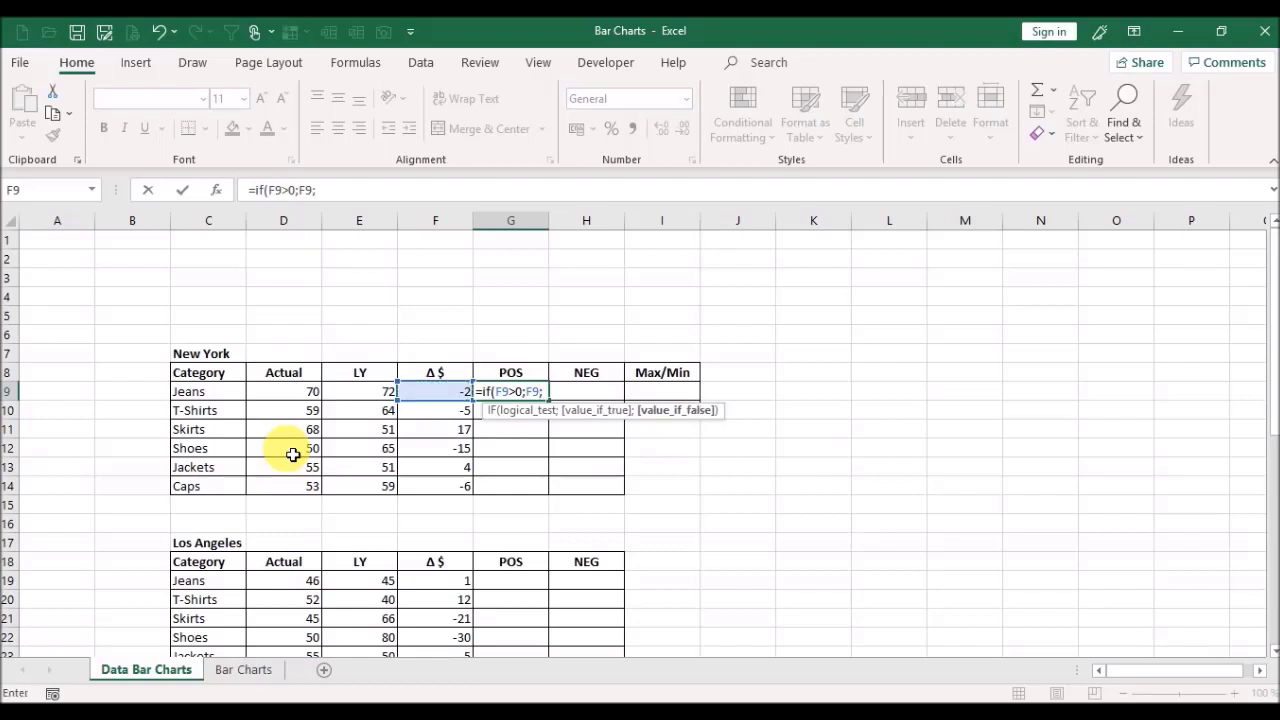
{"action": "type", "text": "0)"}
{"action": "key", "text": "ctrl+Return"}
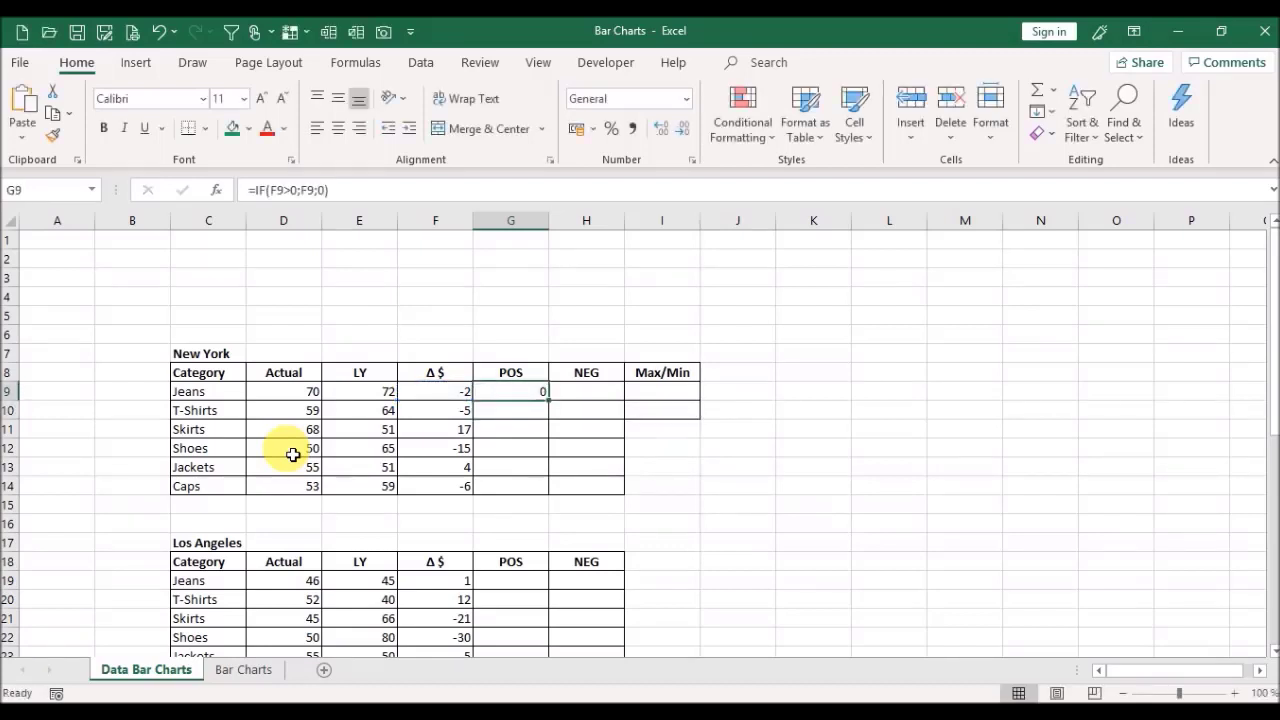
Step: Copy the POS formula from G9 into G10:G14 for the remaining New York categories
{"action": "key", "text": "ctrl+c"}
{"action": "key", "text": "Down"}
{"action": "key", "text": "shift+Down"}
{"action": "key", "text": "shift+Down"}
{"action": "key", "text": "shift+Down"}
{"action": "key", "text": "shift+Down"}
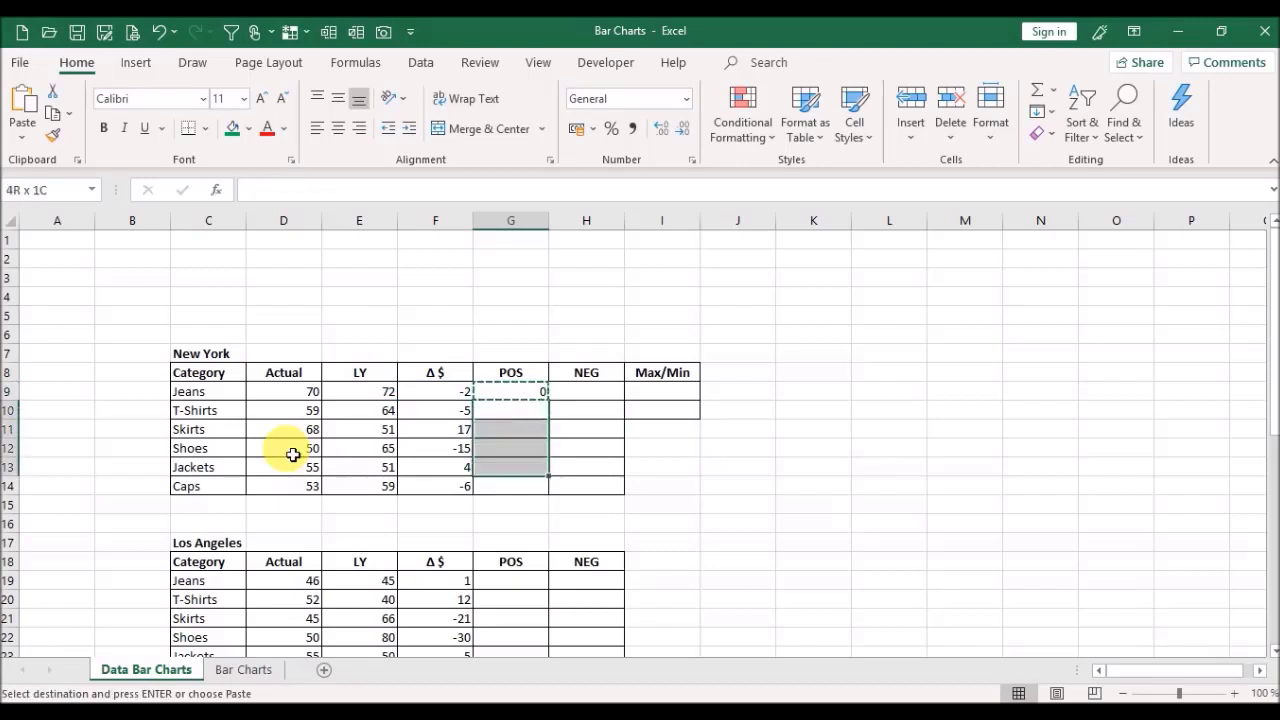
{"action": "key", "text": "ctrl+v"}
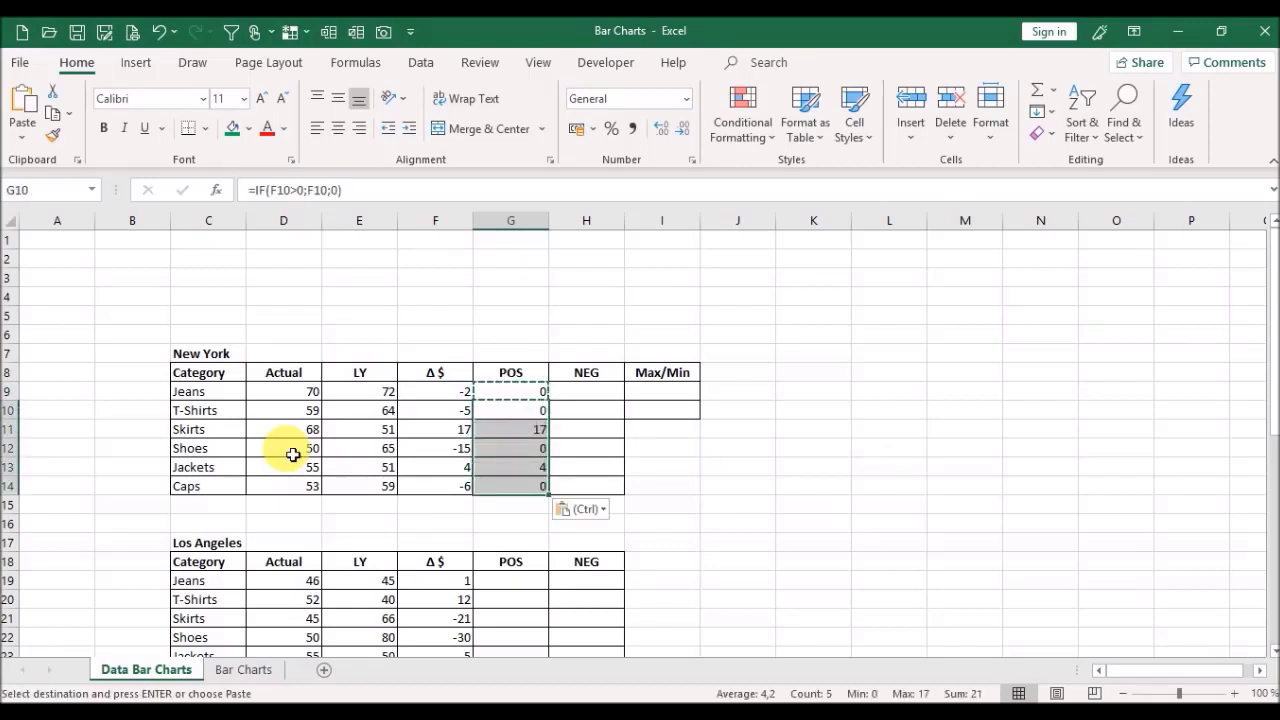
{"action": "key", "text": "Escape"}
Step: Enter the formula =IF(F9<0;ABS(F9);0) in New York's first NEG cell, H9
{"action": "key", "text": "Up"}
{"action": "key", "text": "Right"}
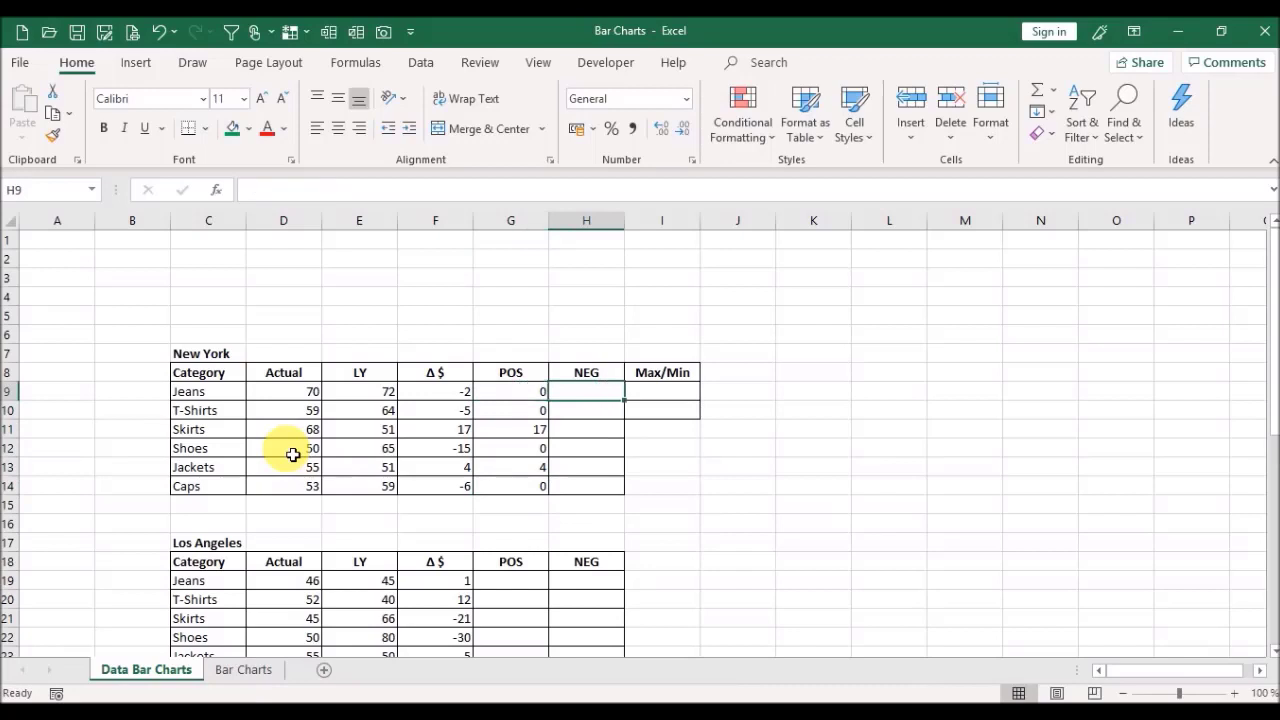
{"action": "key", "text": "Left"}
{"action": "key", "text": "Left"}
{"action": "key", "text": "Left"}
{"action": "key", "text": "Right"}
{"action": "key", "text": "Right"}
{"action": "key", "text": "Right"}
{"action": "type", "text": "="}
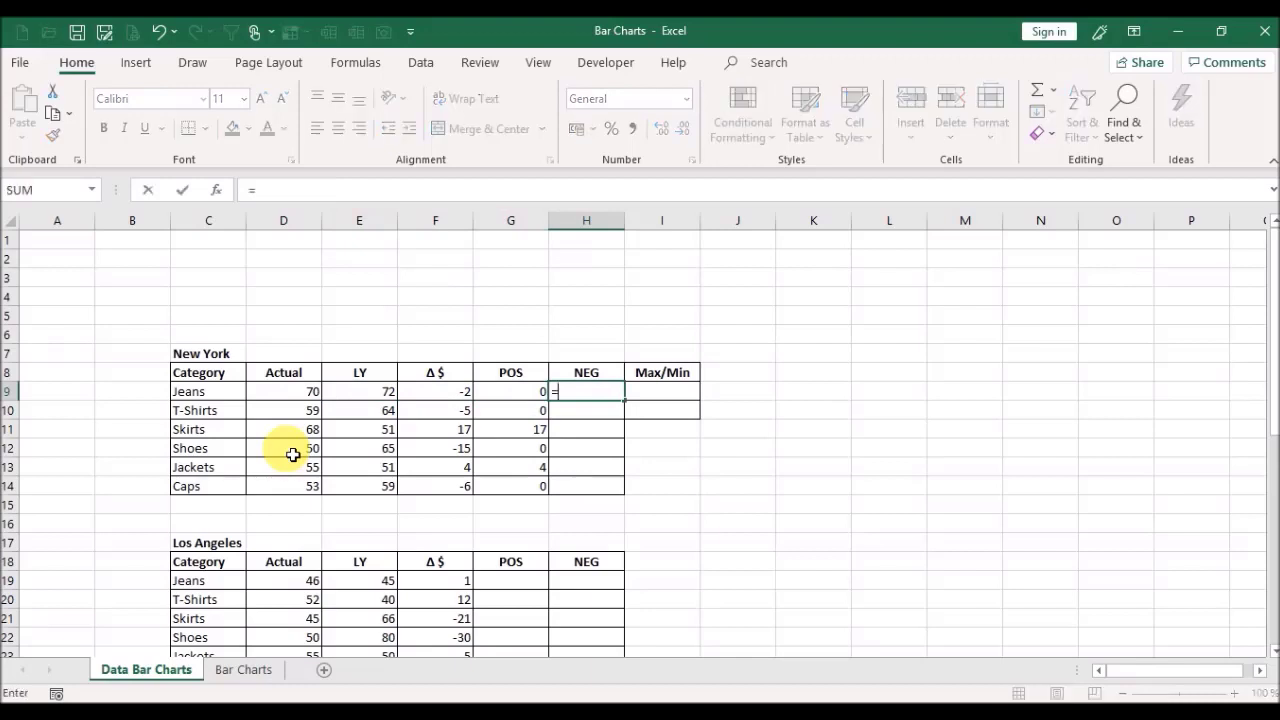
{"action": "type", "text": "if("}
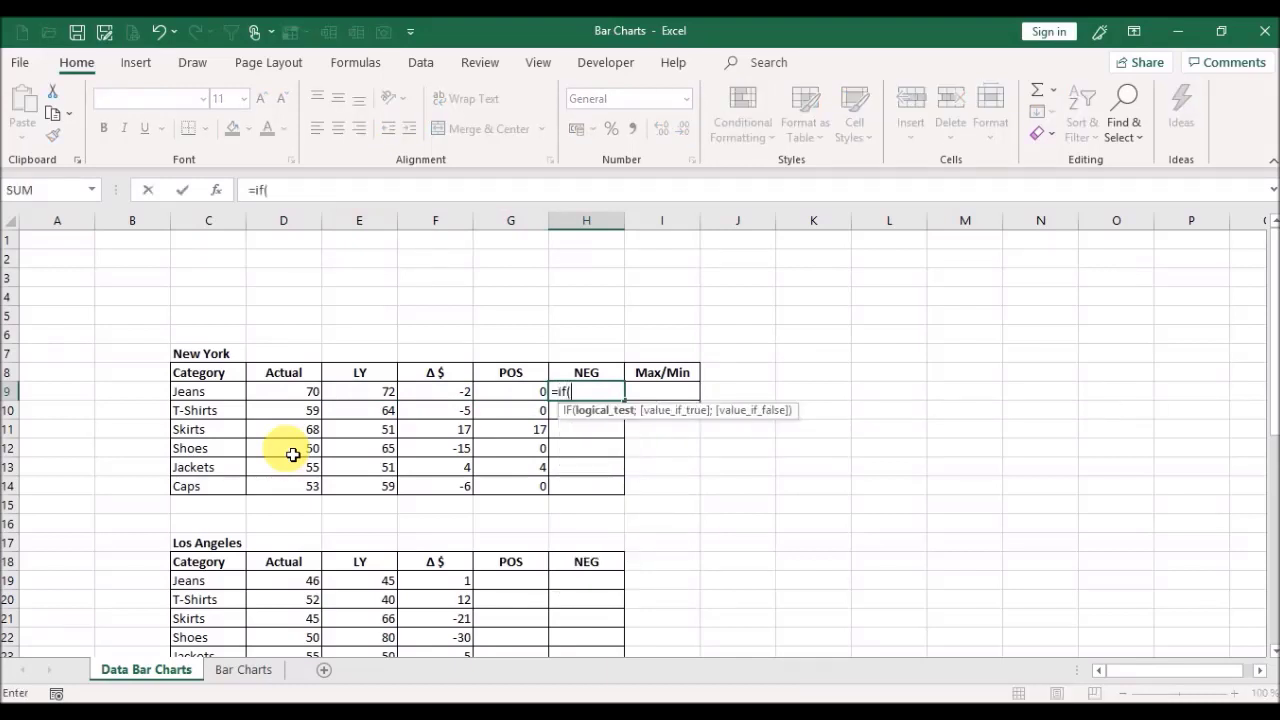
{"action": "key", "text": "Left"}
{"action": "key", "text": "Left"}
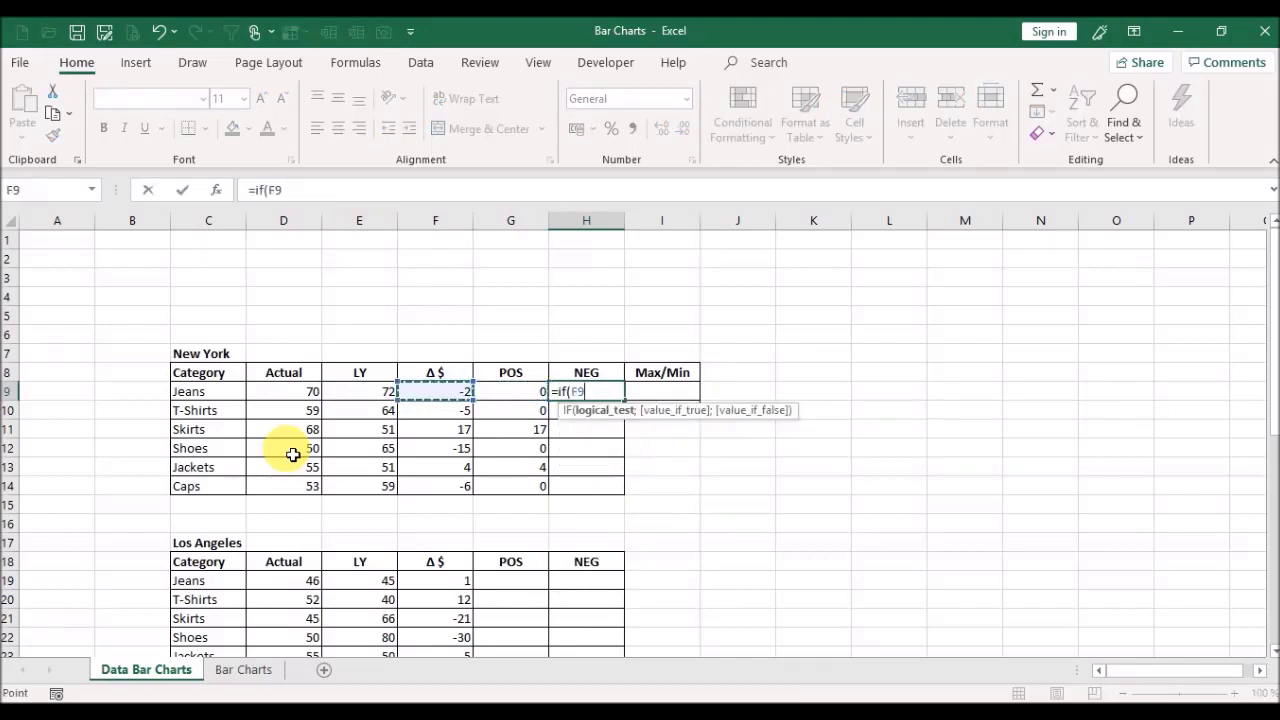
{"action": "type", "text": "<"}
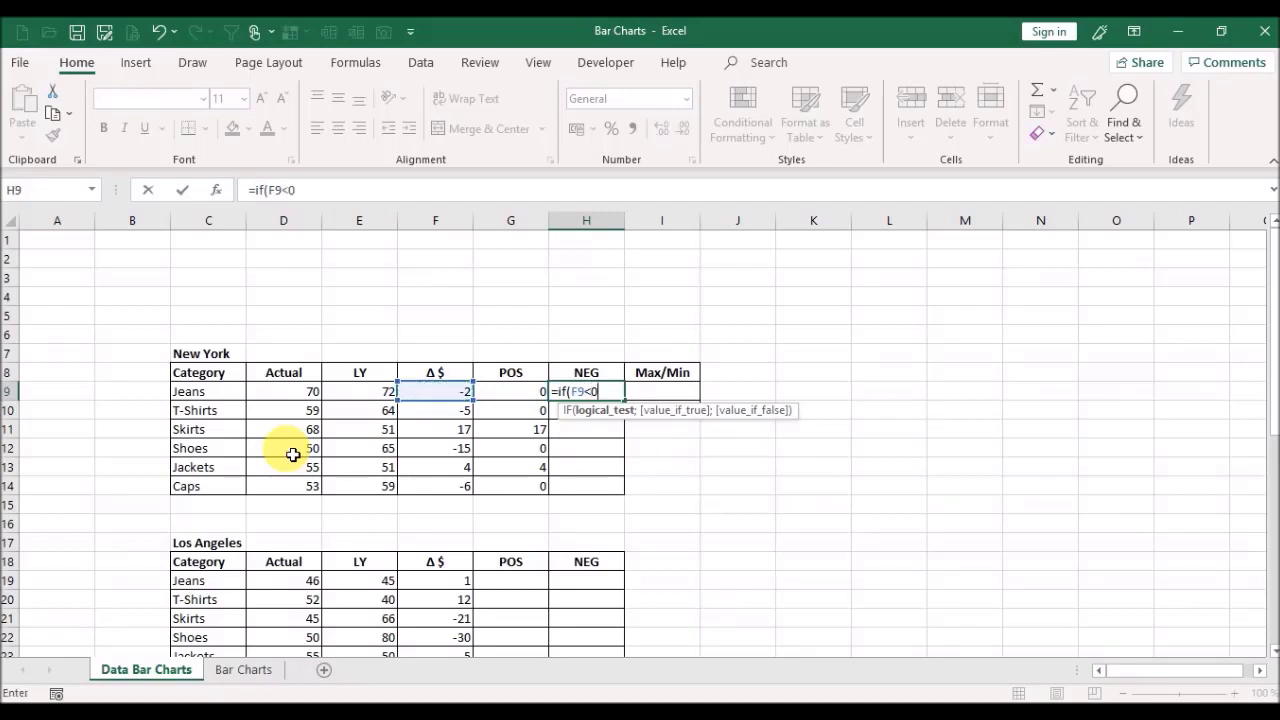
{"action": "type", "text": "0;"}
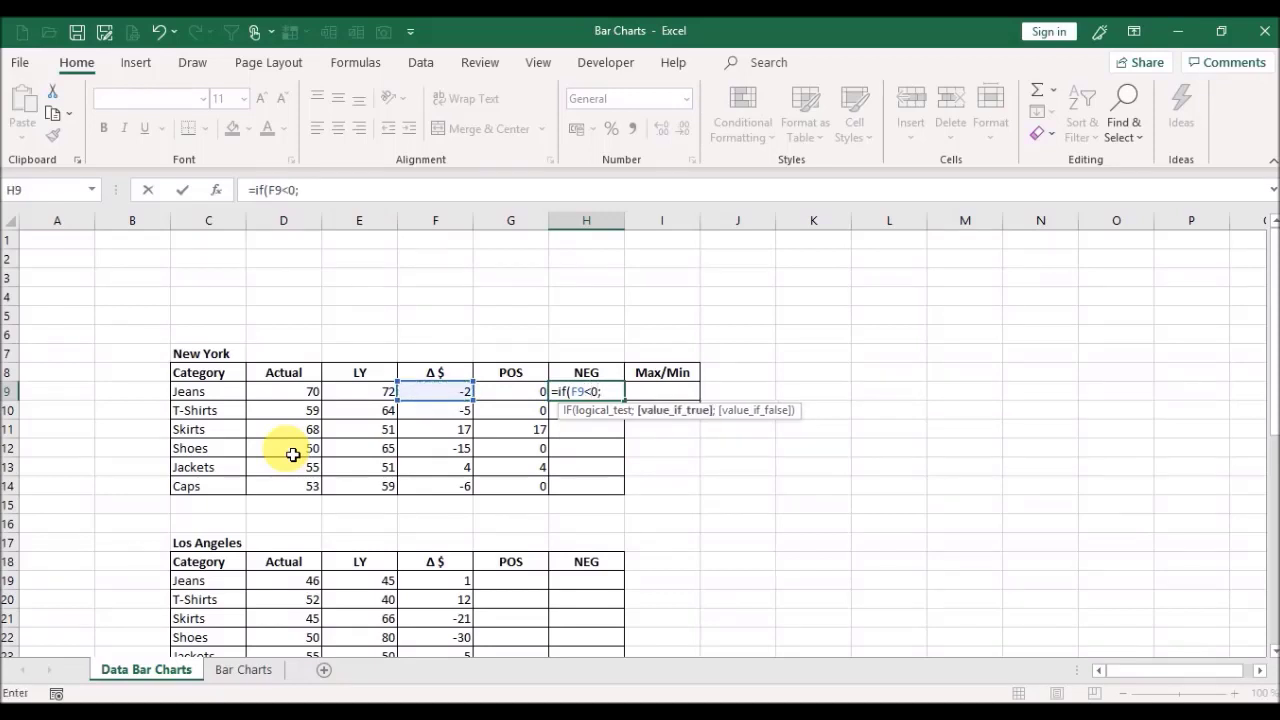
{"action": "type", "text": "ab"}
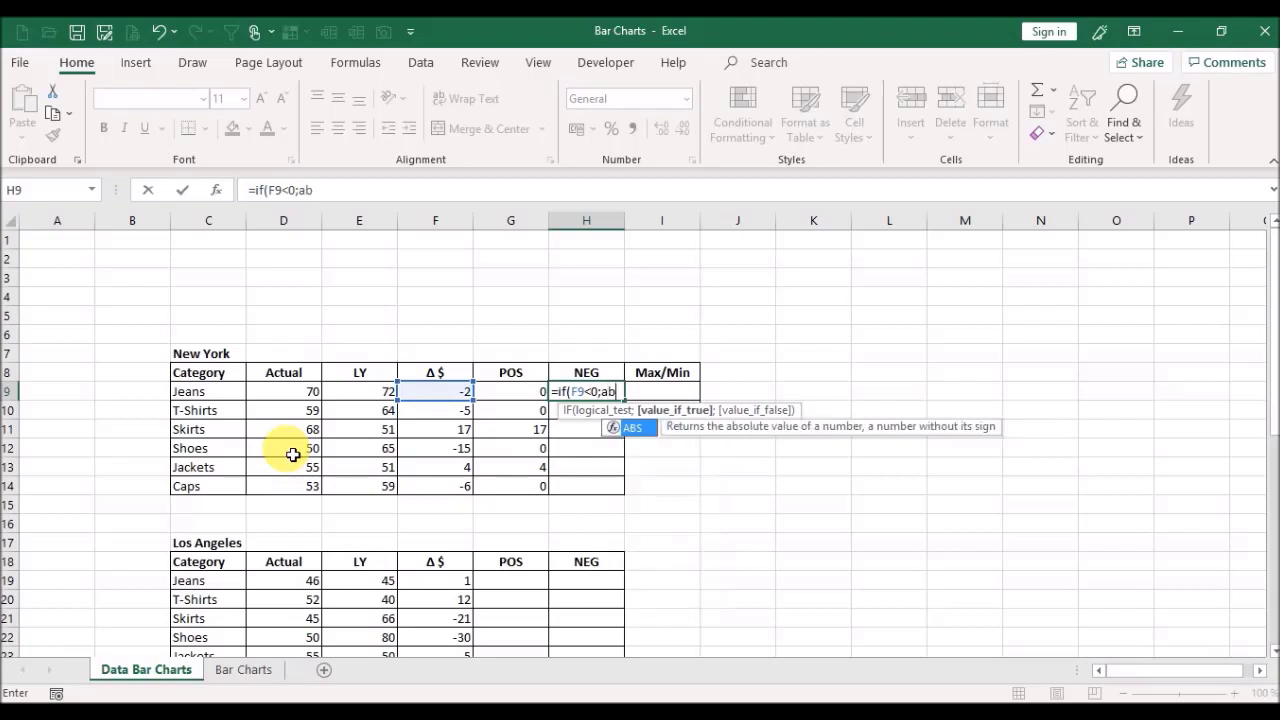
{"action": "type", "text": "s"}
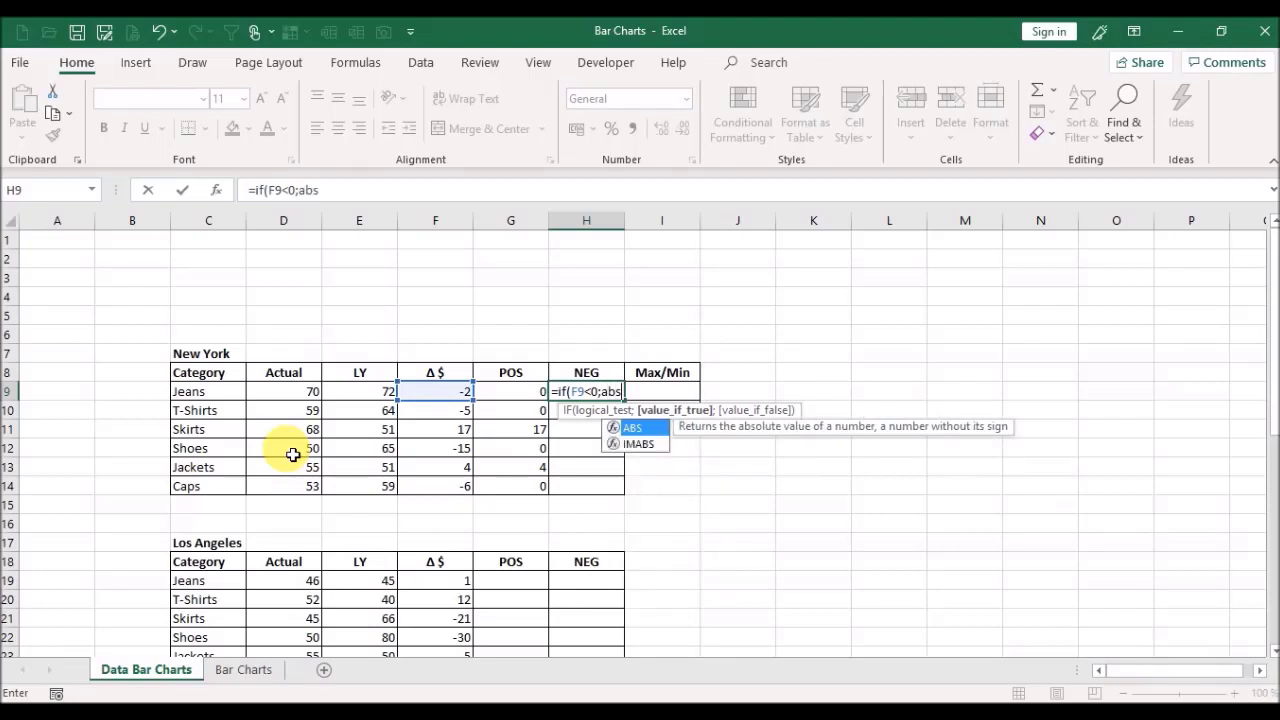
{"action": "type", "text": "("}
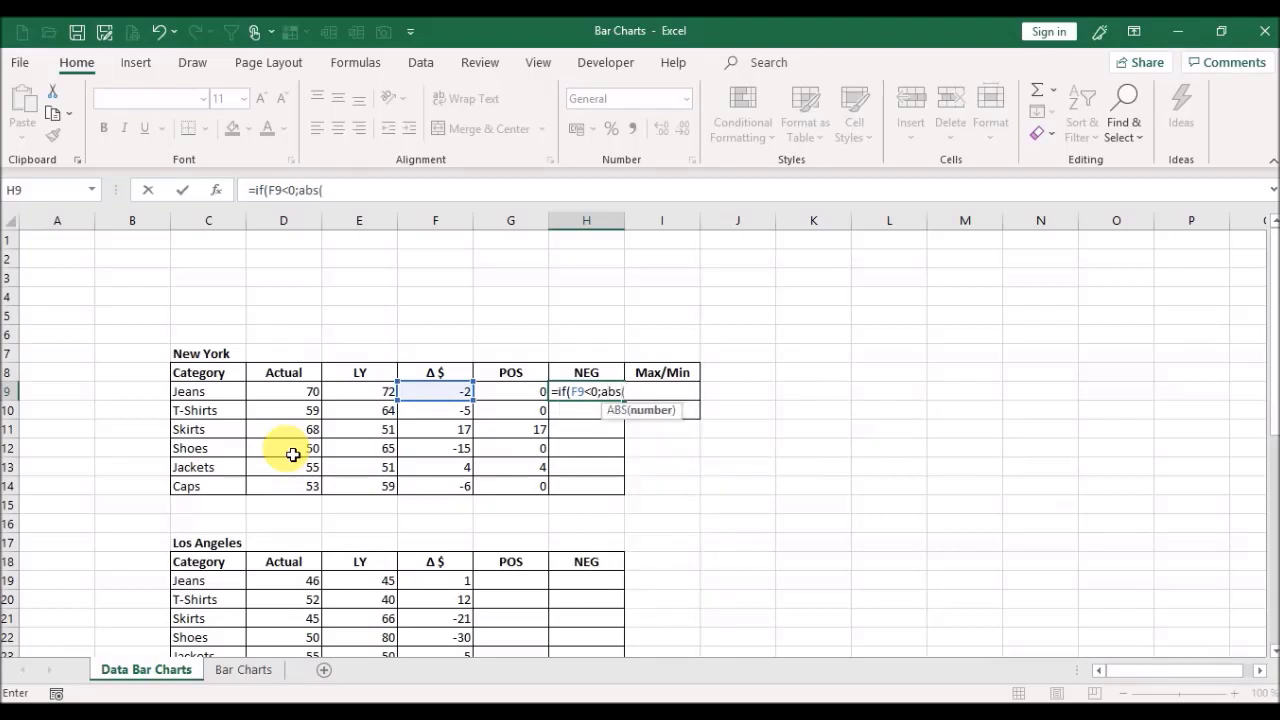
{"action": "key", "text": "Left"}
{"action": "key", "text": "Left"}
{"action": "type", "text": ");"}
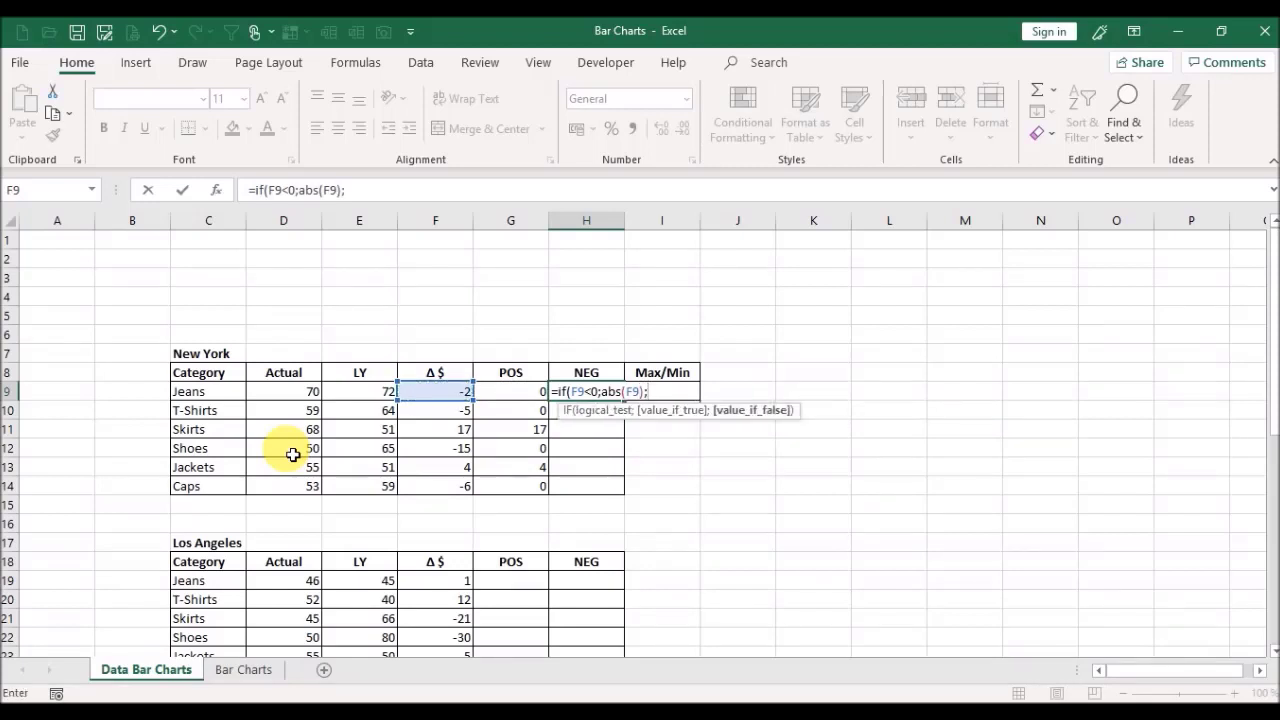
{"action": "type", "text": "0"}
{"action": "key", "text": "Return"}
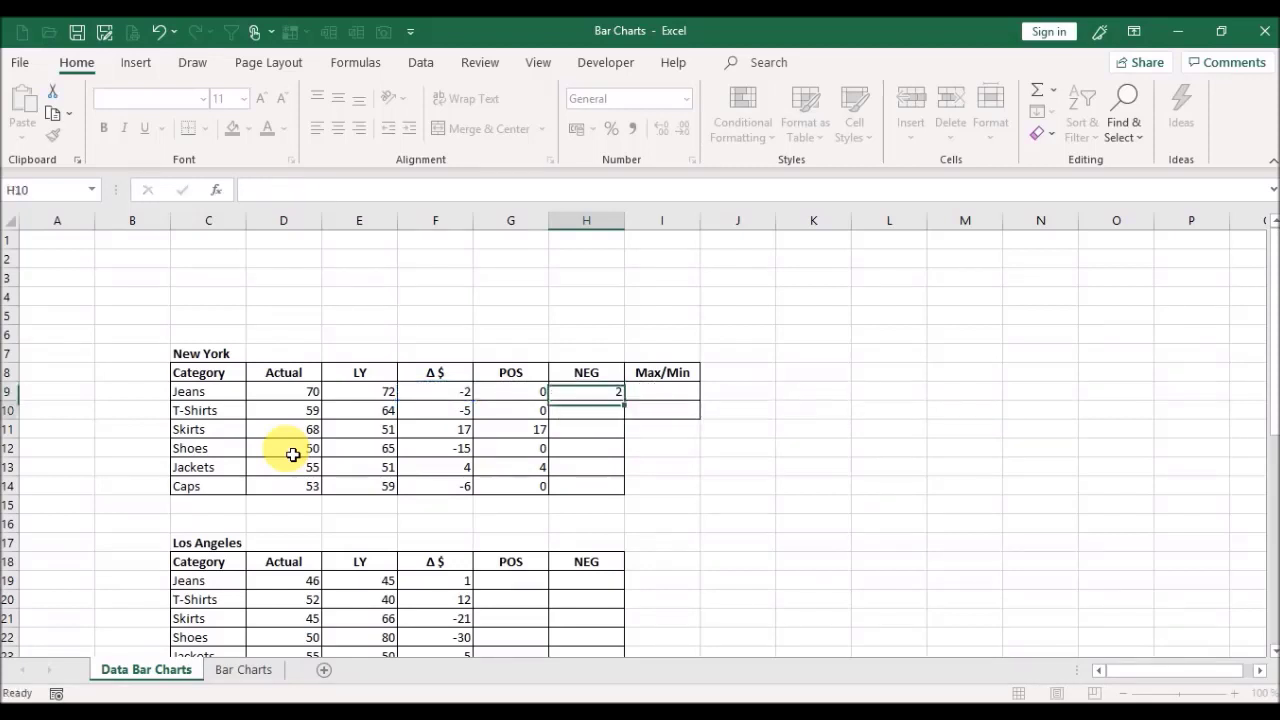
Step: Copy the NEG formula from H9 into H10:H14 and check the Shoes row against its Δ $ value
{"action": "key", "text": "Up"}
{"action": "key", "text": "ctrl+c"}
{"action": "key", "text": "Down"}
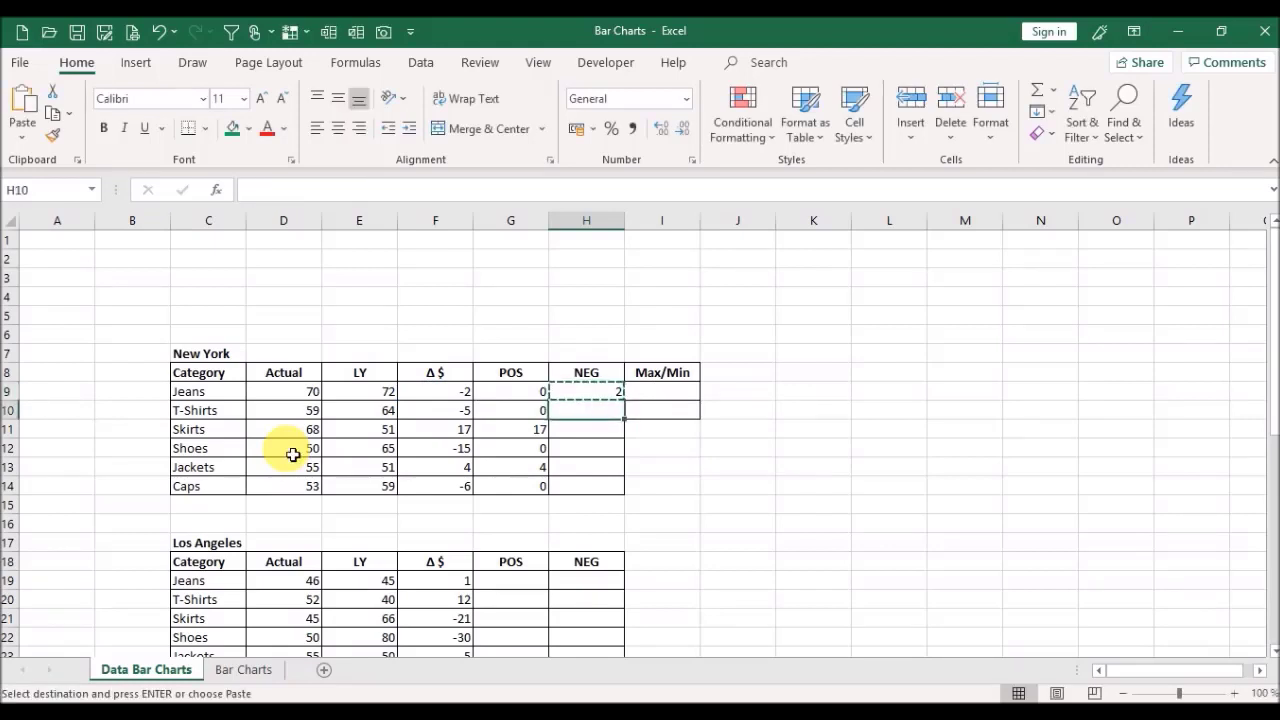
{"action": "key", "text": "shift+Down"}
{"action": "key", "text": "shift+Down"}
{"action": "key", "text": "shift+Down"}
{"action": "key", "text": "shift+Down"}
{"action": "key", "text": "ctrl+v"}
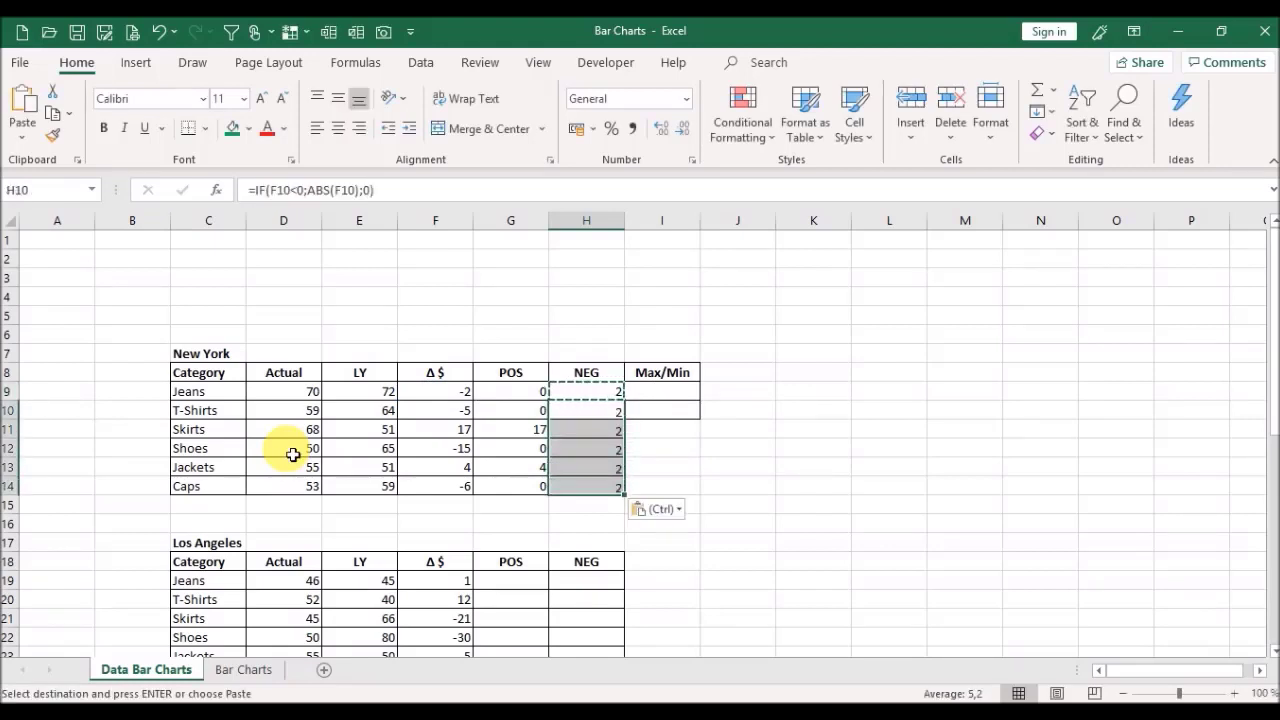
{"action": "key", "text": "Escape"}
{"action": "key", "text": "Down"}
{"action": "key", "text": "Down"}
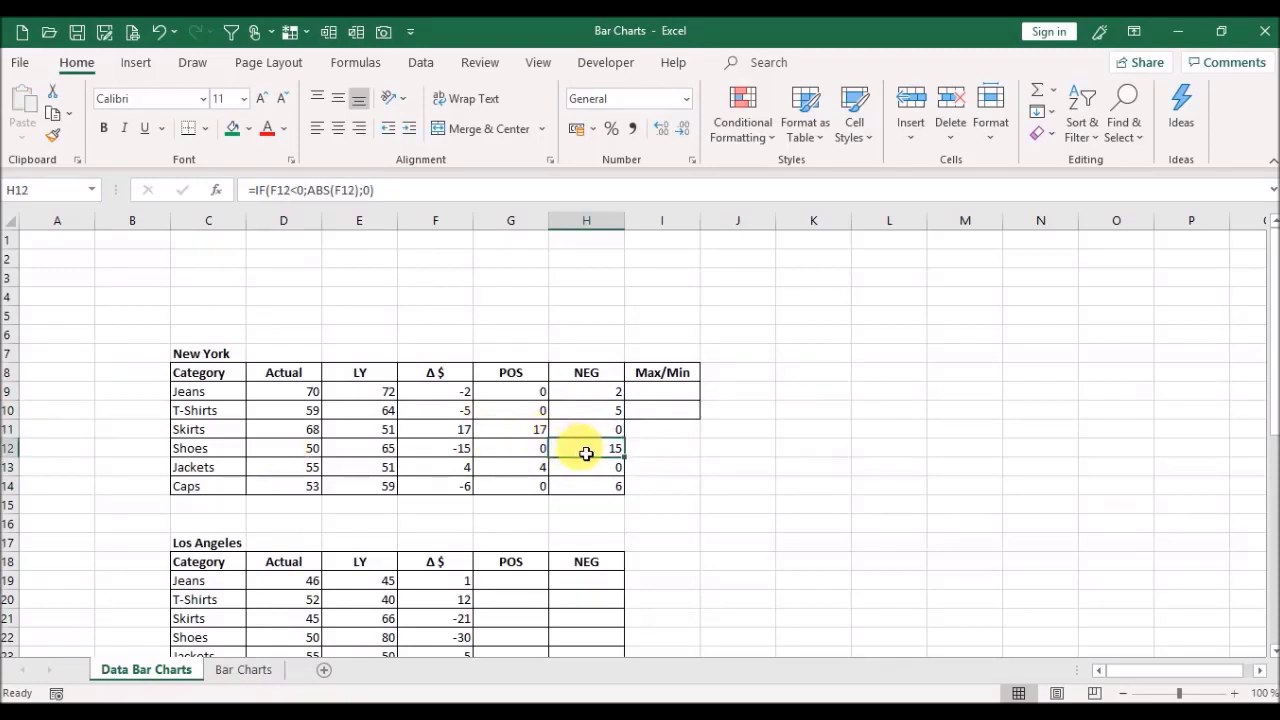
{"action": "left_click", "coordinate": [432, 449]}
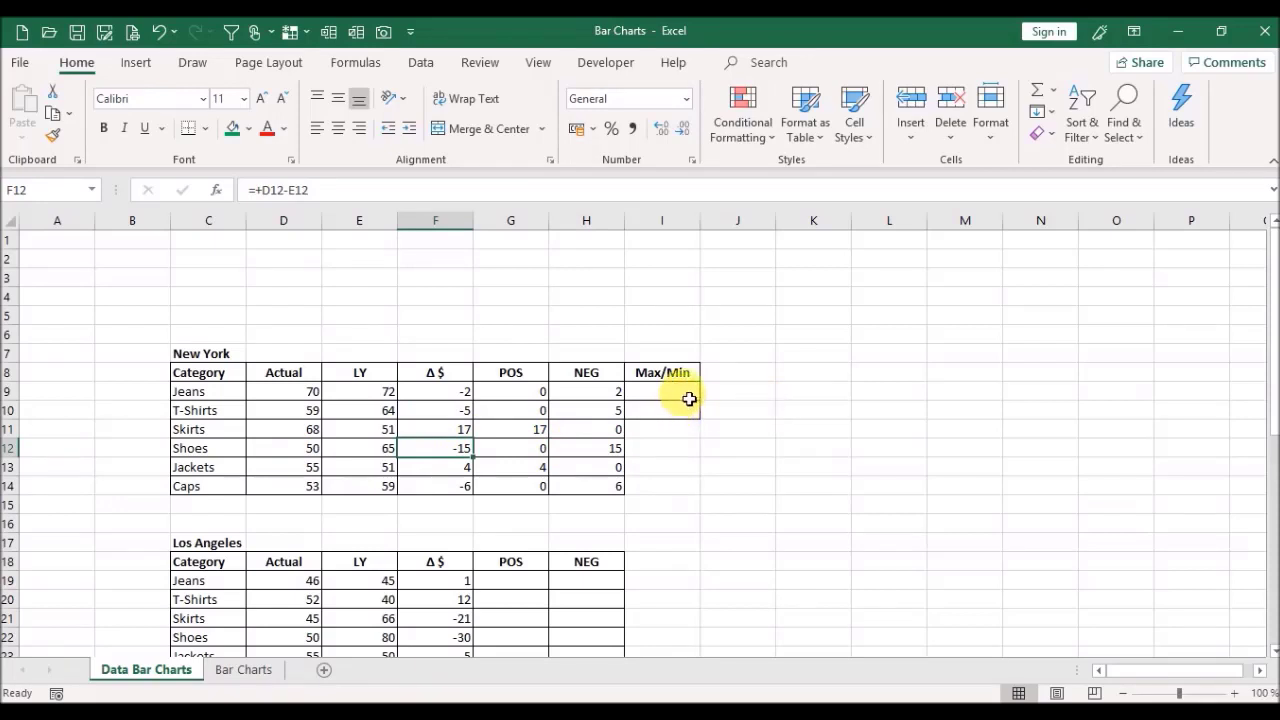
Step: Enter the formula =MAX(G9:H14;G19:H24;G29:H34;G39:H44) in the first Max/Min cell, I9, covering all four cities' POS and NEG ranges
{"action": "left_click", "coordinate": [688, 399]}
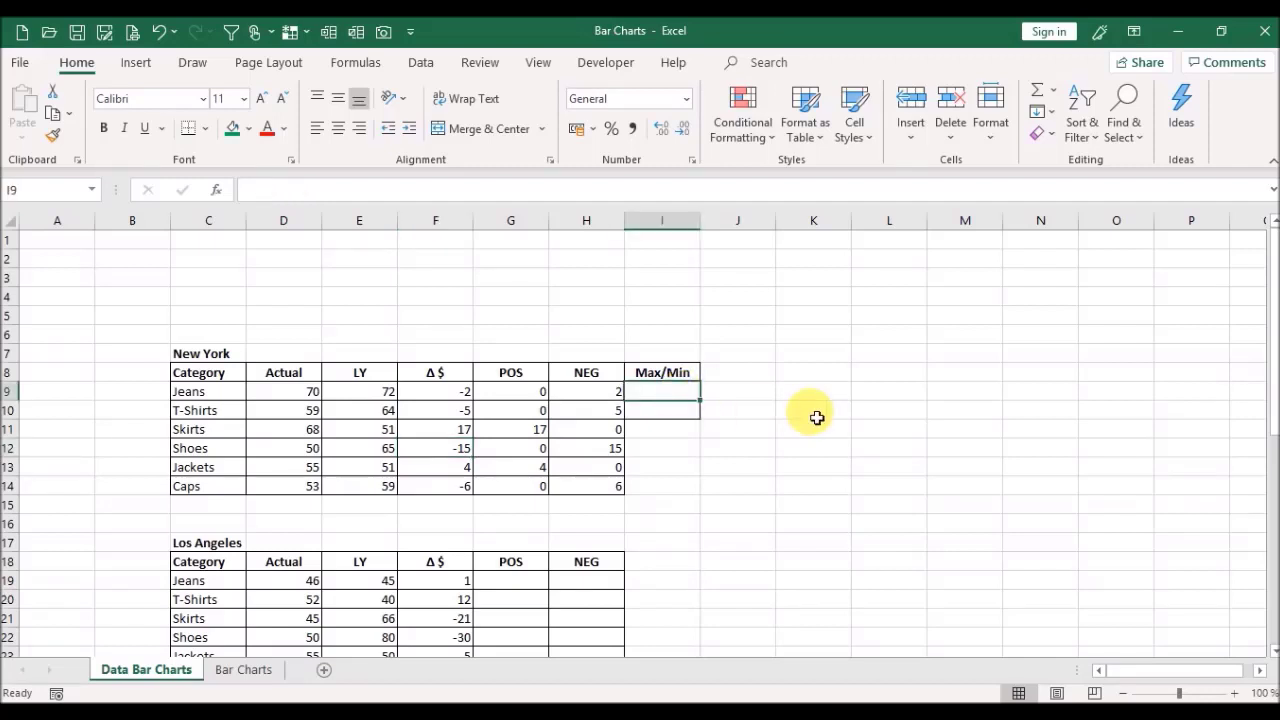
{"action": "type", "text": "="}
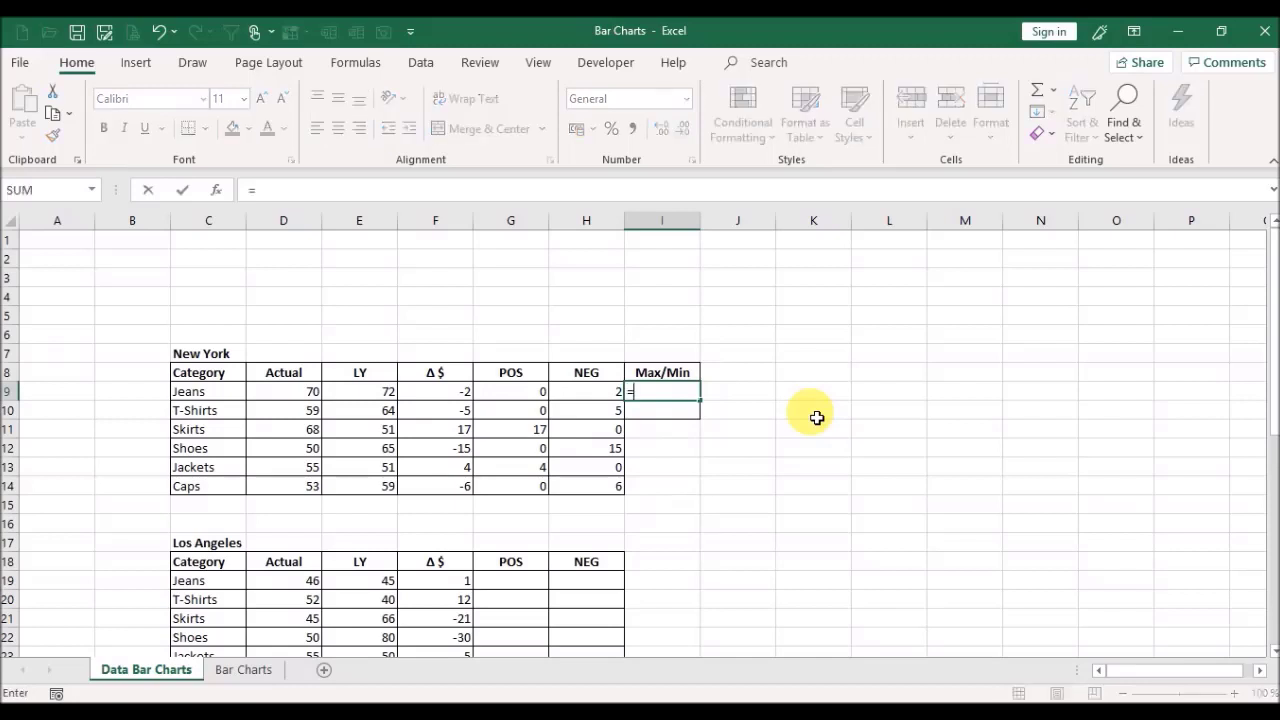
{"action": "type", "text": "ma"}
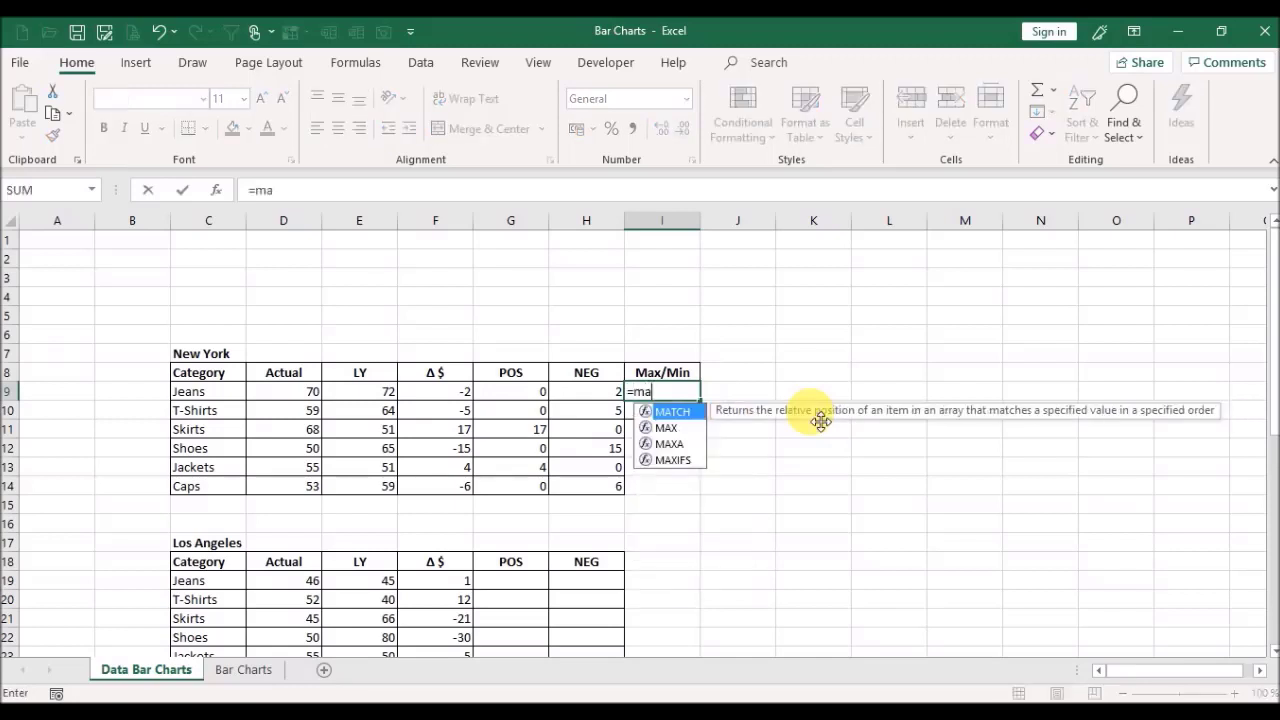
{"action": "type", "text": "x("}
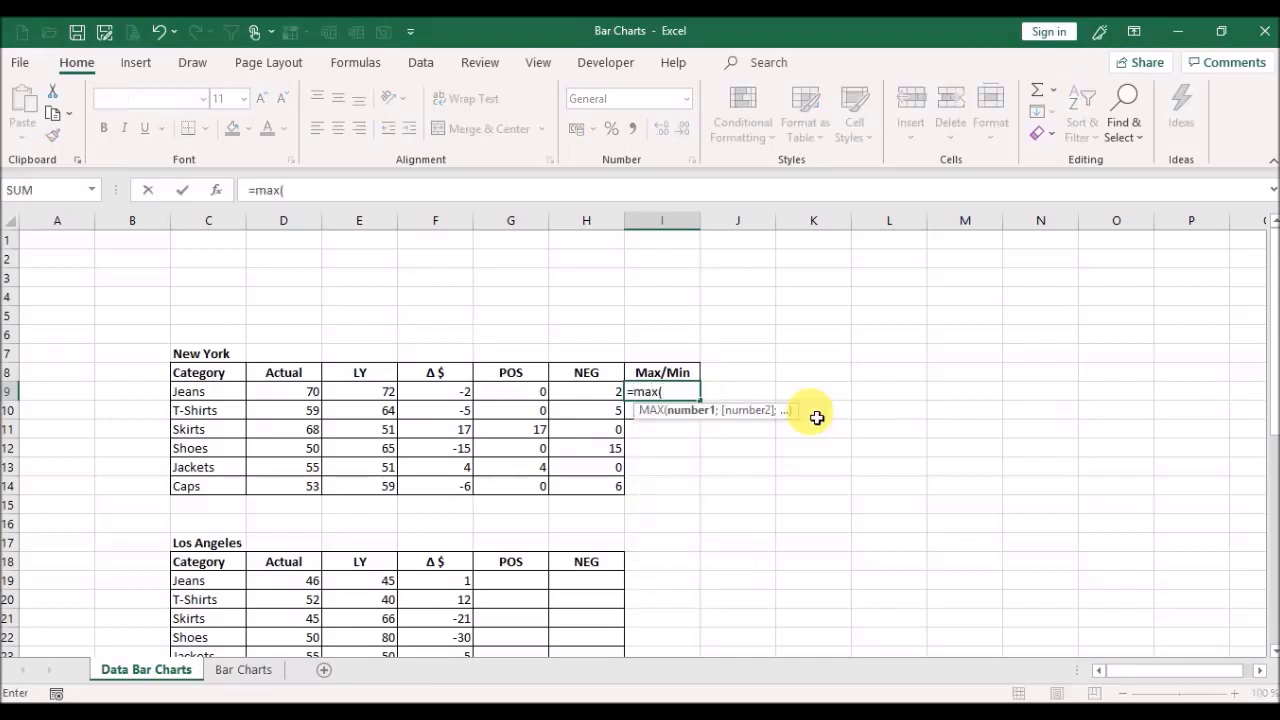
{"action": "left_click_drag", "start_coordinate": [512, 395], "coordinate": [594, 495]}
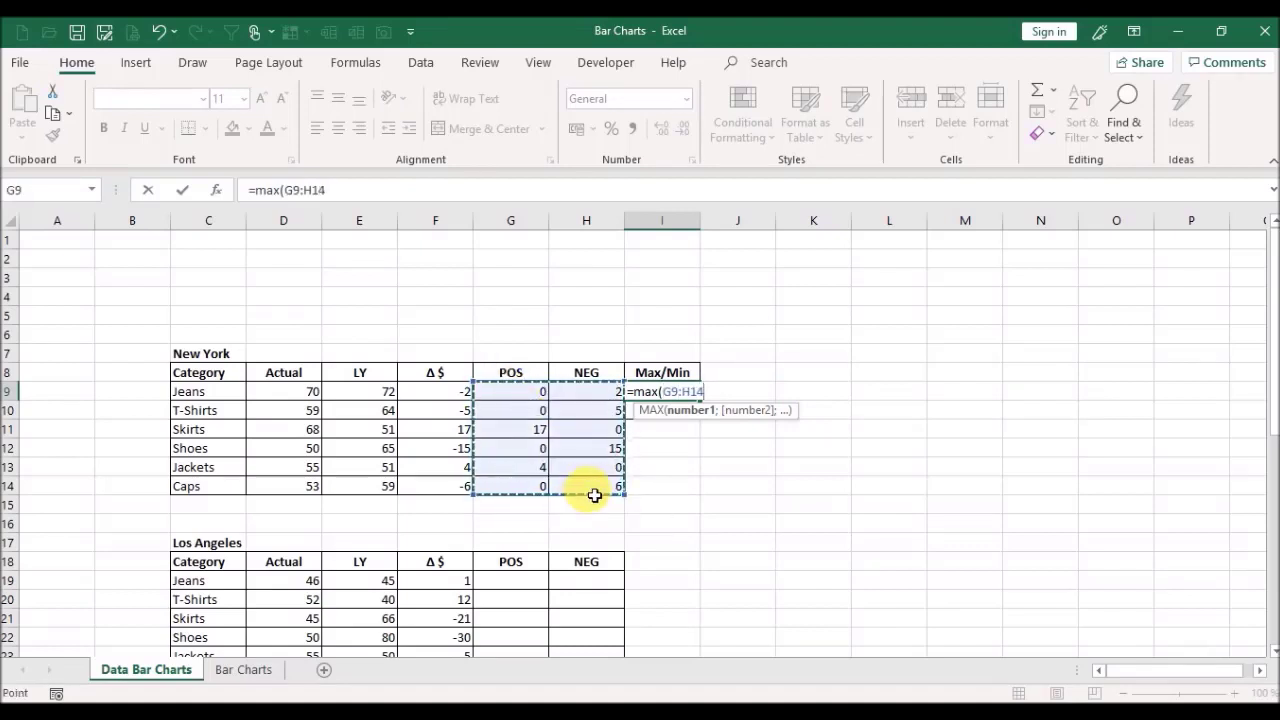
{"action": "type", "text": ";"}
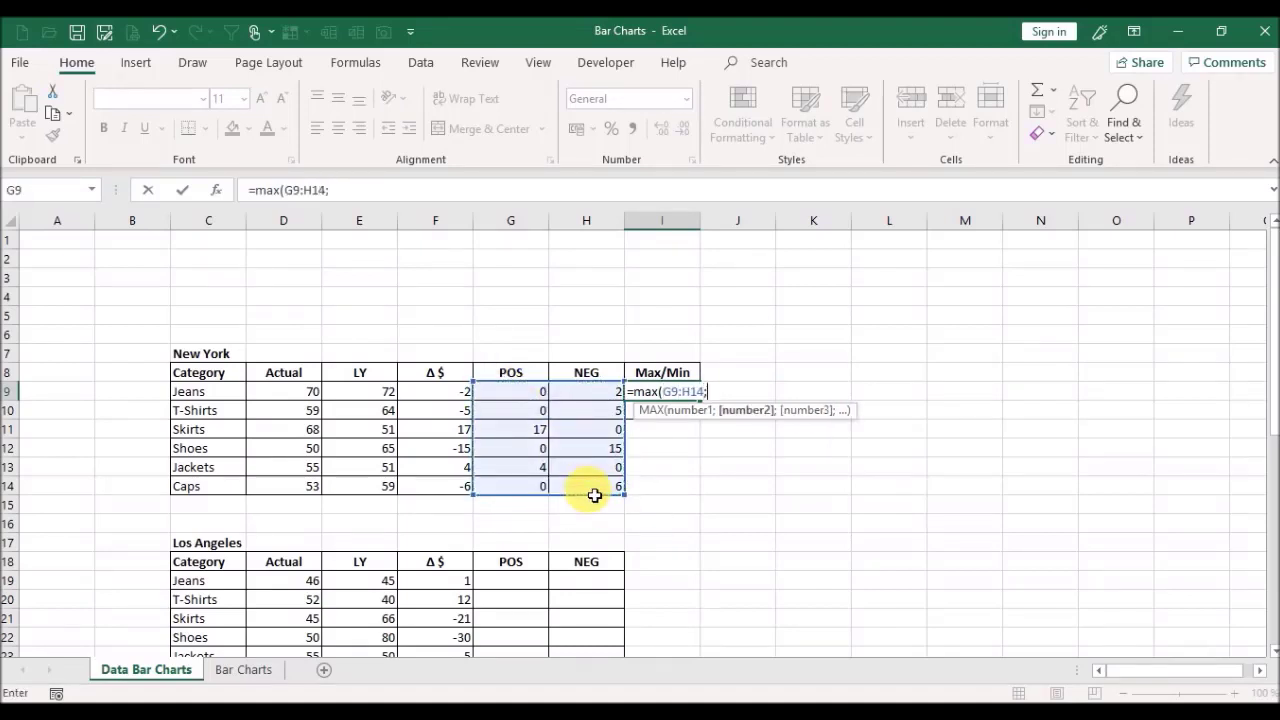
{"action": "left_click_drag", "start_coordinate": [515, 585], "coordinate": [582, 624]}
{"action": "type", "text": ";"}
{"action": "left_click_drag", "start_coordinate": [1268, 330], "coordinate": [1268, 455]}
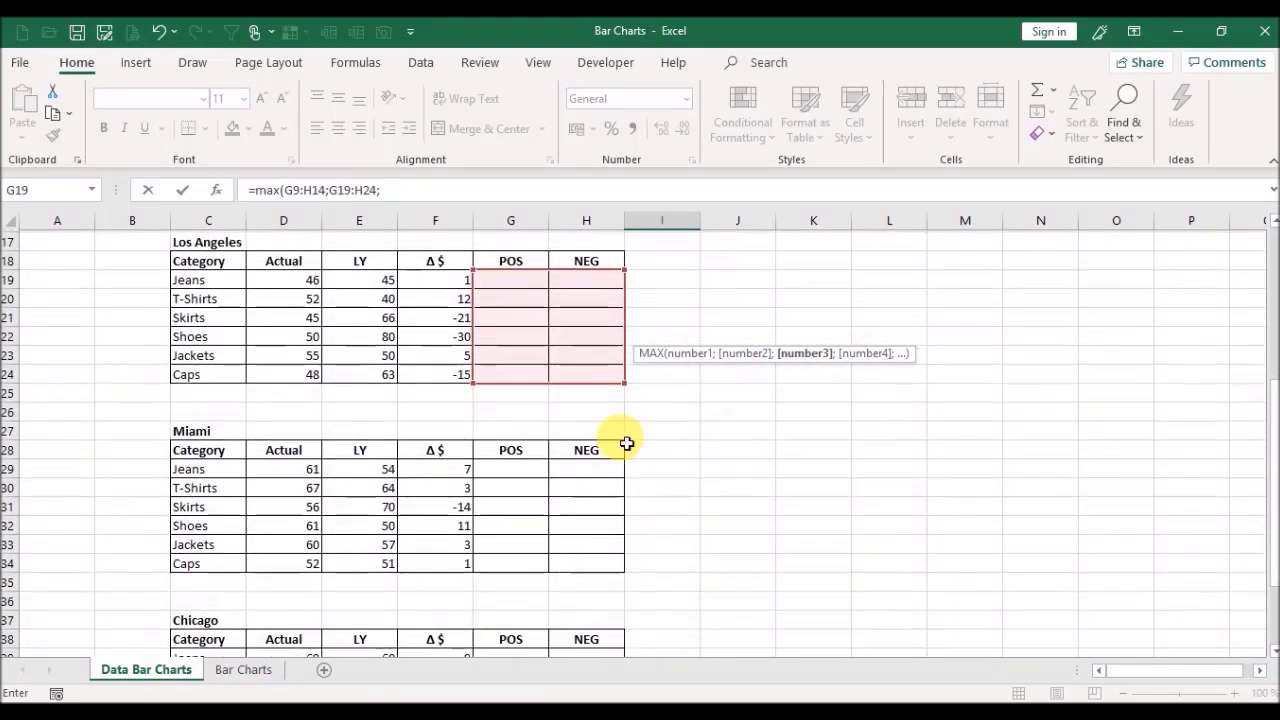
{"action": "left_click_drag", "start_coordinate": [512, 469], "coordinate": [602, 567]}
{"action": "type", "text": ";"}
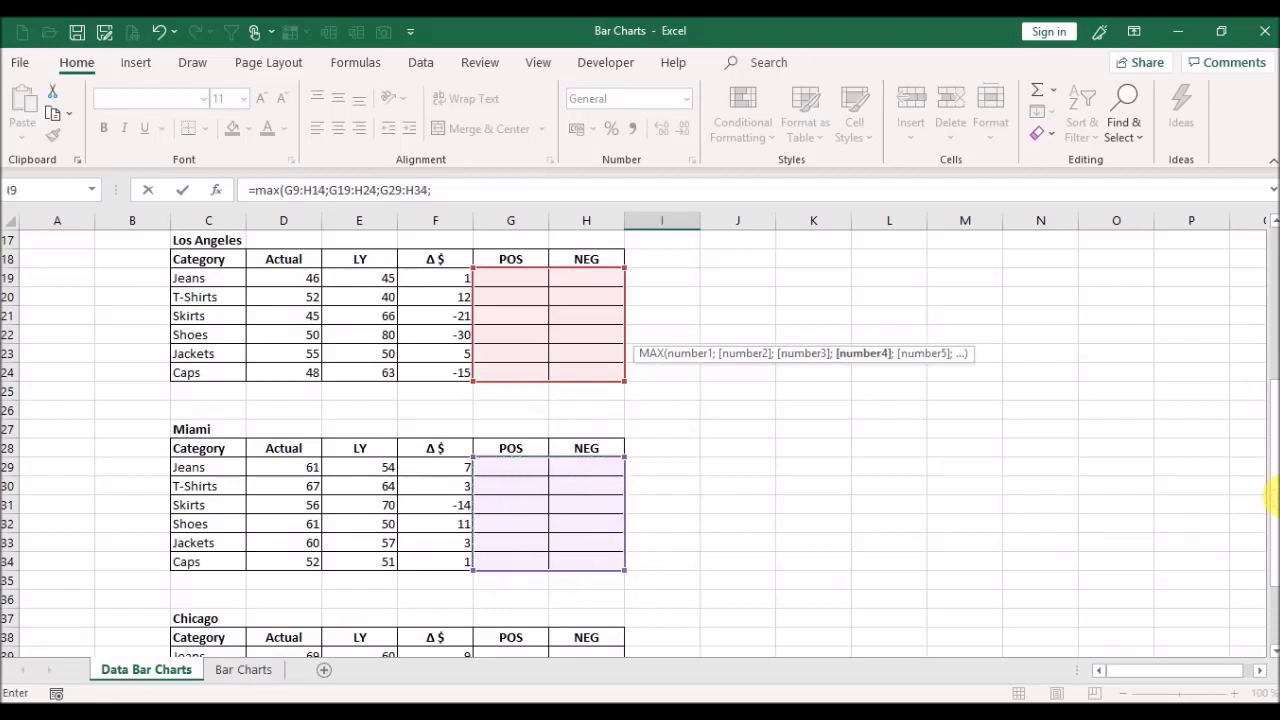
{"action": "left_click", "coordinate": [1273, 460]}
{"action": "left_click_drag", "start_coordinate": [1272, 460], "coordinate": [1272, 467]}
{"action": "left_click_drag", "start_coordinate": [520, 545], "coordinate": [577, 640]}
{"action": "key", "text": "Return"}
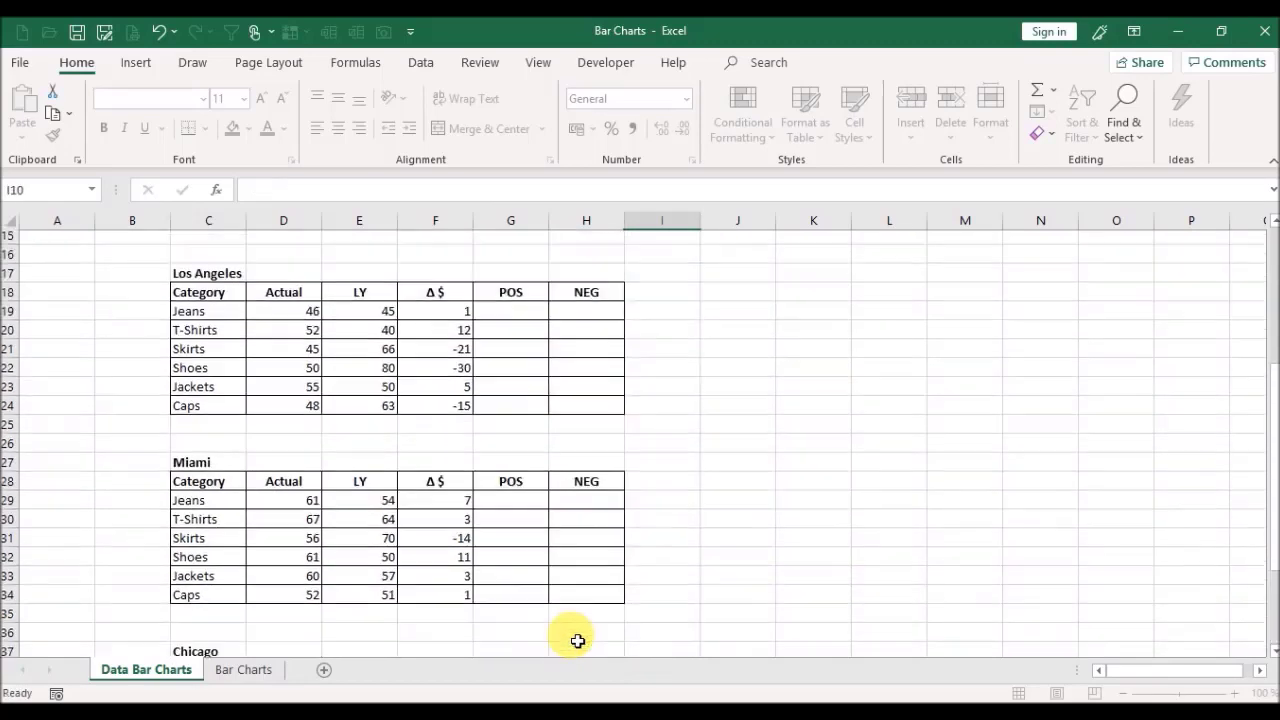
Step: Copy New York's POS and NEG formulas from G9:H14 into the Los Angeles table starting at G19
{"action": "key", "text": "Down"}
{"action": "key", "text": "Down"}
{"action": "key", "text": "Down"}
{"action": "key", "text": "Down"}
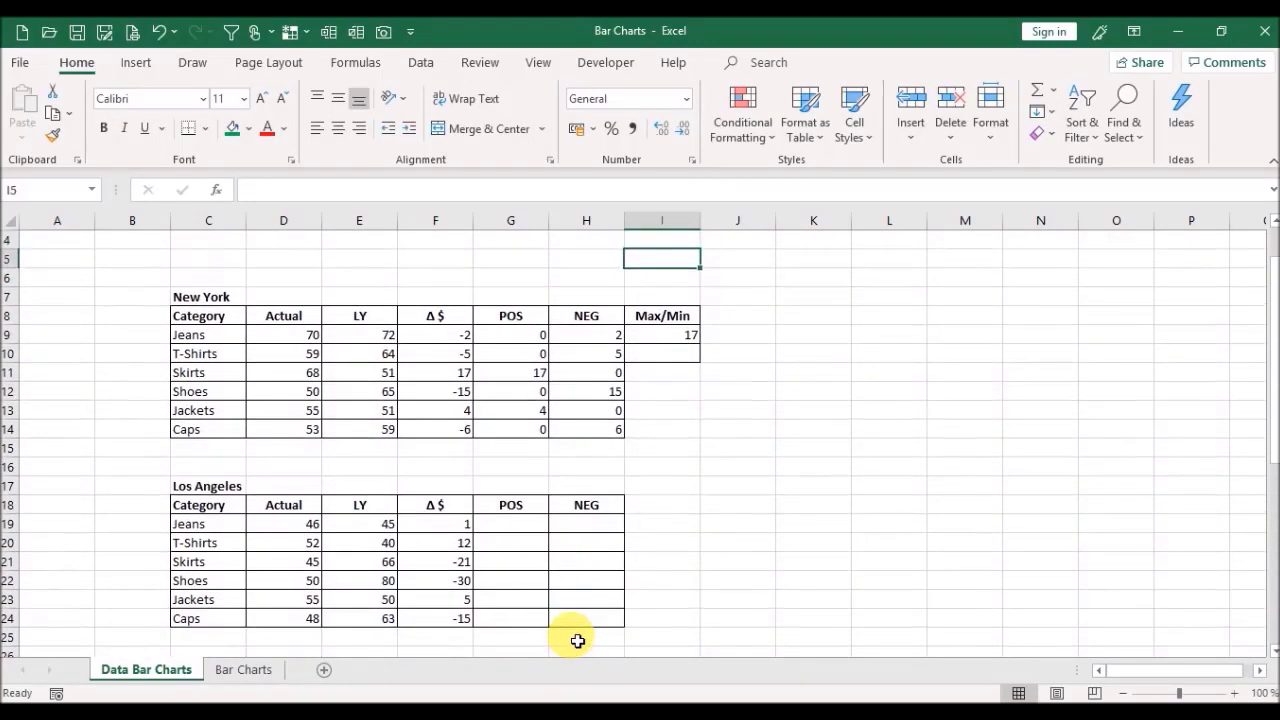
{"action": "key", "text": "Left"}
{"action": "key", "text": "Left"}
{"action": "key", "text": "Down"}
{"action": "key", "text": "shift+Right"}
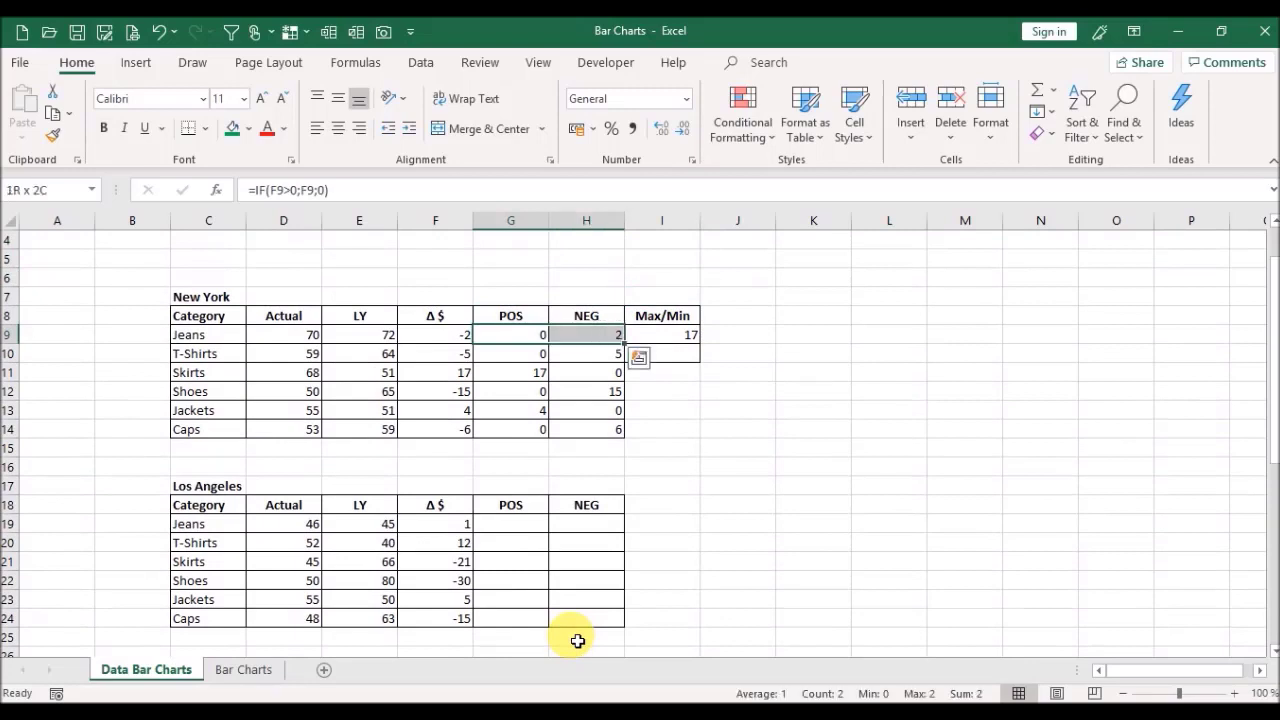
{"action": "key", "text": "shift+Down"}
{"action": "key", "text": "shift+Down"}
{"action": "key", "text": "shift+Down"}
{"action": "key", "text": "shift+Down"}
{"action": "key", "text": "shift+Down"}
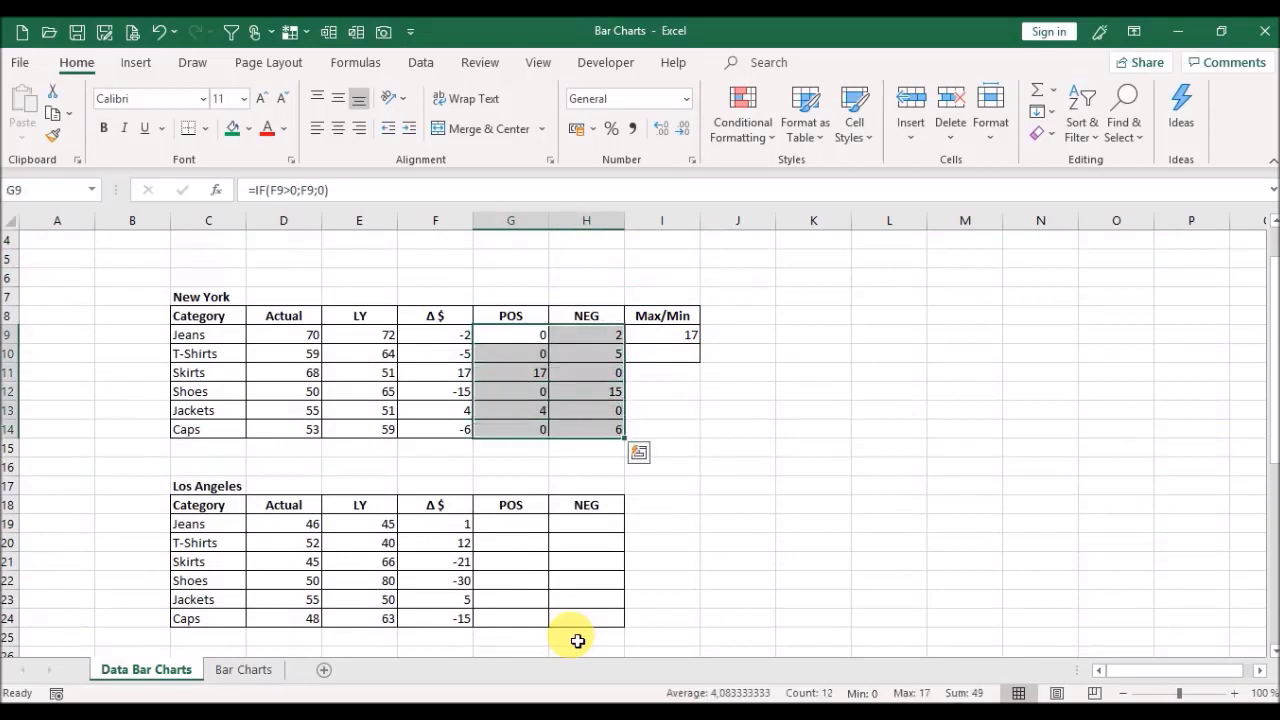
{"action": "key", "text": "ctrl+c"}
{"action": "left_click", "coordinate": [512, 524]}
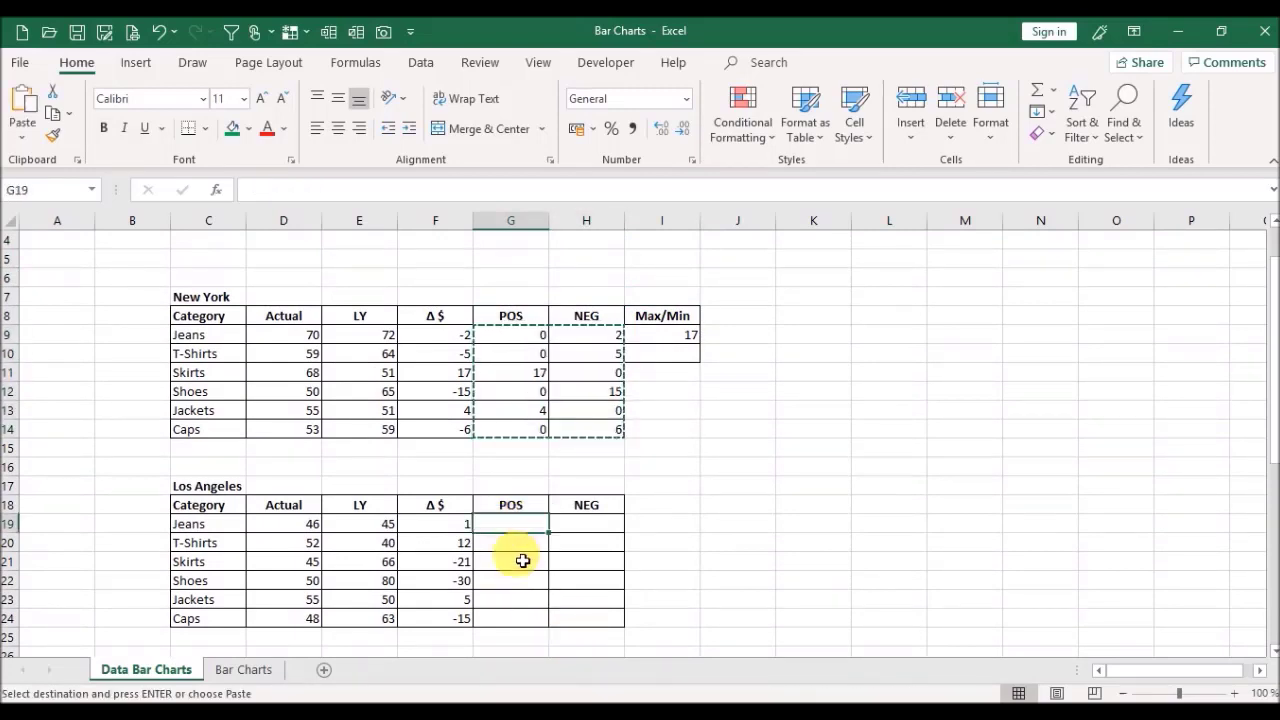
{"action": "key", "text": "ctrl+v"}
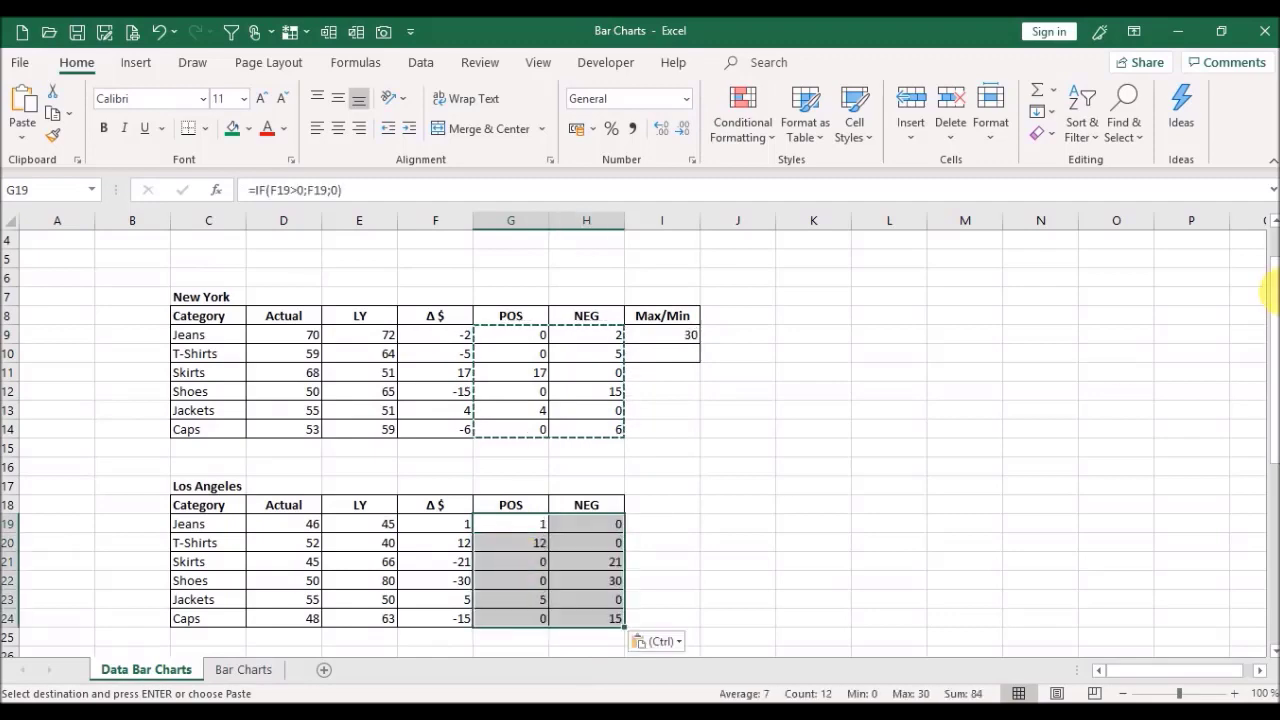
Step: Copy the Los Angeles POS and NEG formulas from G19:H24 into Miami's cells G29:H34
{"action": "scroll", "coordinate": [1268, 291], "scroll_direction": "down", "scroll_amount": 5}
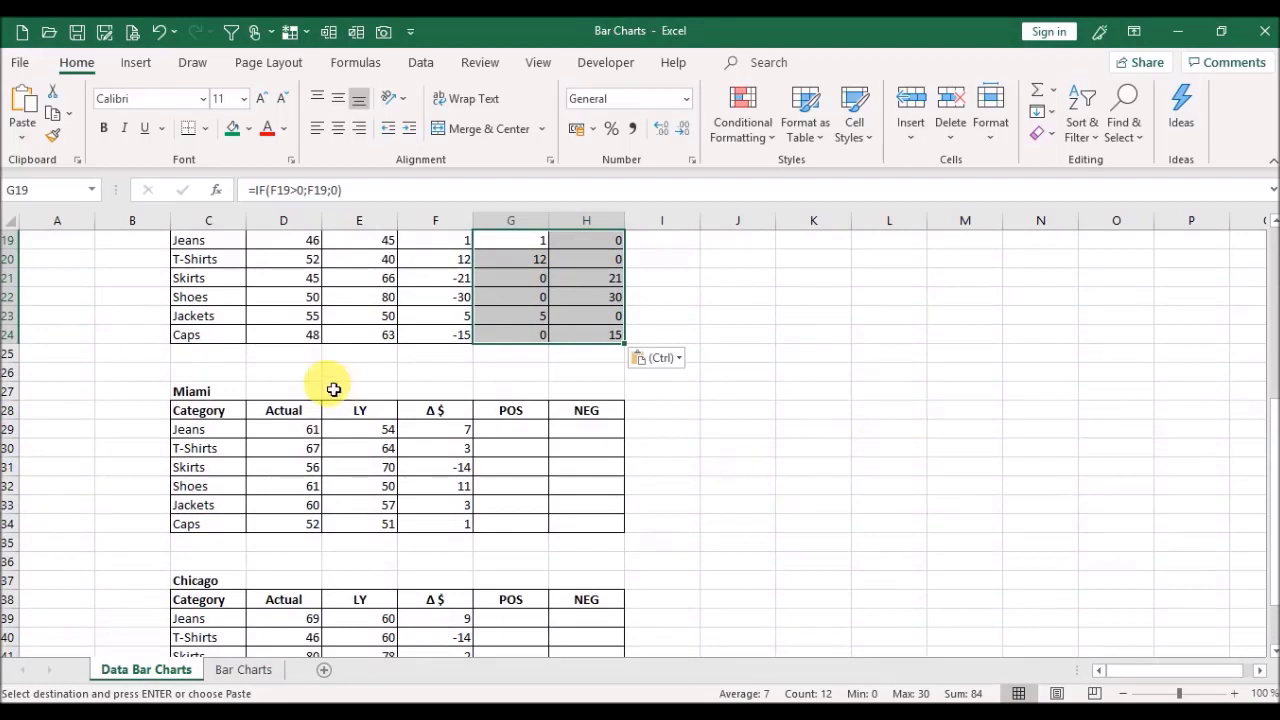
{"action": "left_click", "coordinate": [540, 449]}
{"action": "left_click_drag", "start_coordinate": [540, 449], "coordinate": [540, 435]}
{"action": "left_click_drag", "start_coordinate": [574, 337], "coordinate": [506, 295]}
{"action": "key", "text": "ctrl+c"}
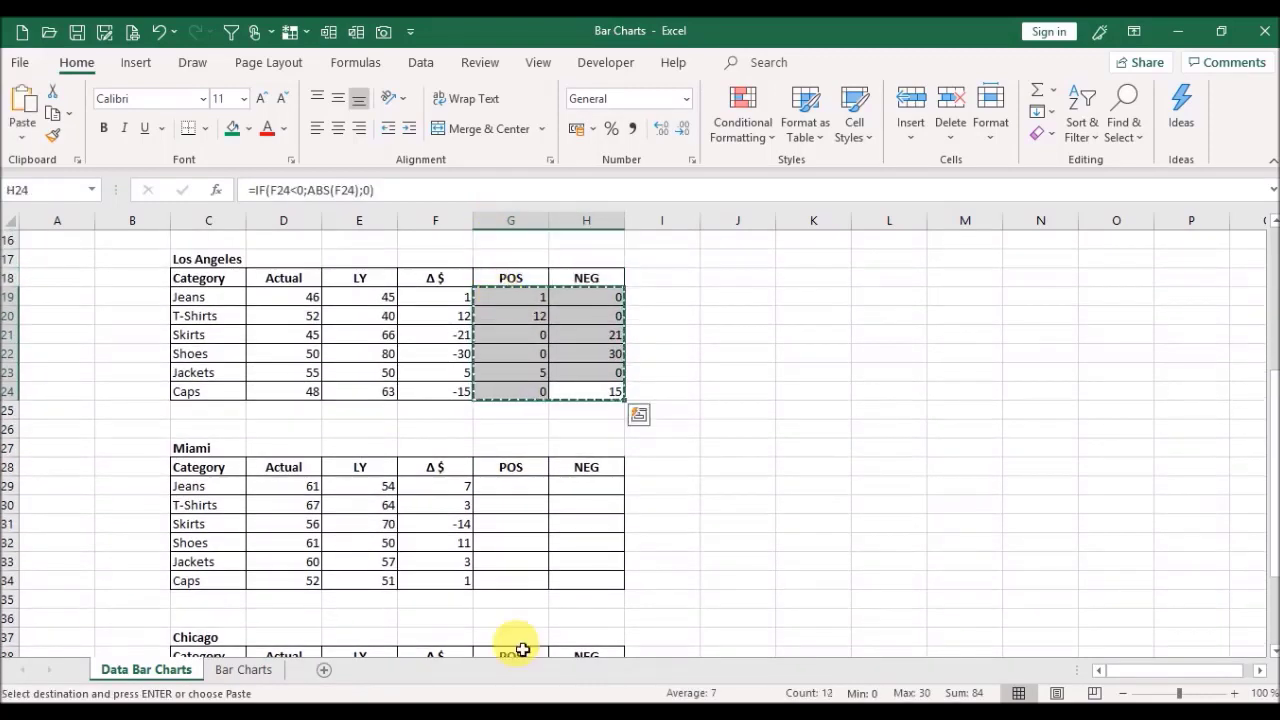
{"action": "left_click", "coordinate": [506, 491]}
{"action": "key", "text": "shift+Down"}
{"action": "key", "text": "shift+Down"}
{"action": "key", "text": "shift+Down"}
{"action": "key", "text": "shift+Down"}
{"action": "key", "text": "shift+Down"}
{"action": "key", "text": "shift+Right"}
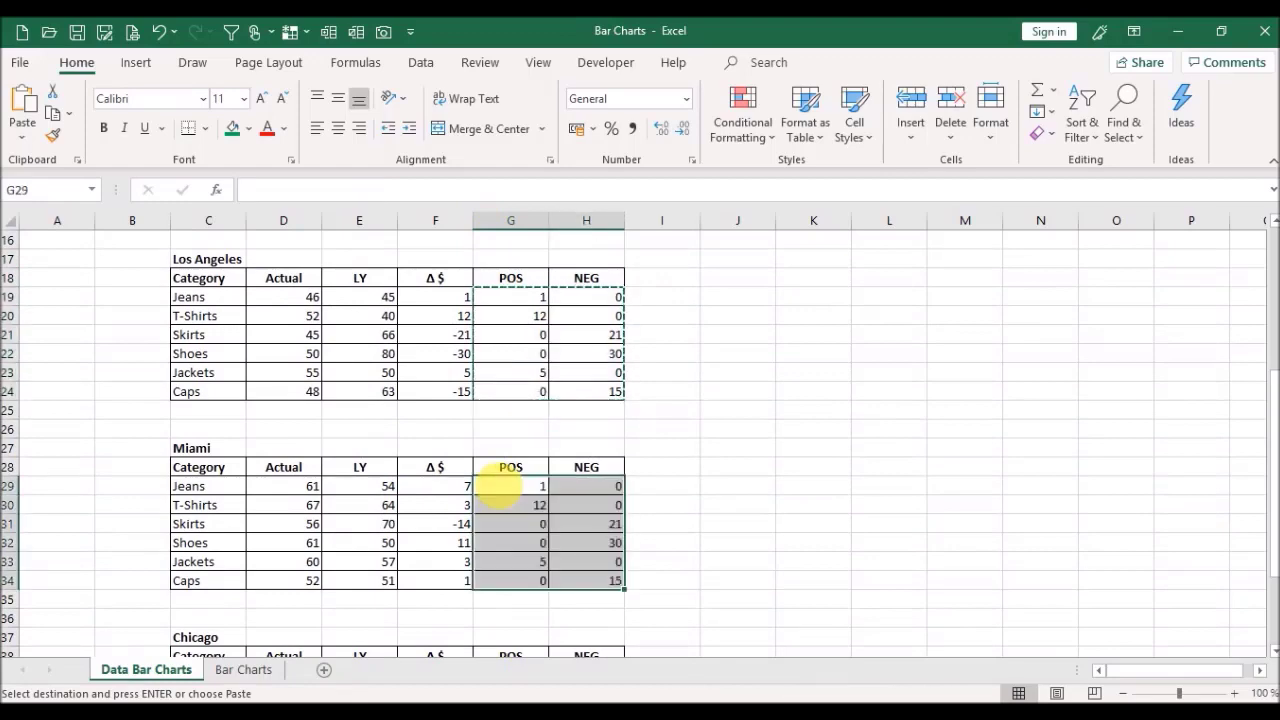
{"action": "key", "text": "ctrl+v"}
Step: Paste the same copied POS and NEG formulas into Chicago's cells G39:H44 and end the copy mode
{"action": "key", "text": "Down"}
{"action": "key", "text": "Down"}
{"action": "key", "text": "Down"}
{"action": "key", "text": "Down"}
{"action": "key", "text": "Down"}
{"action": "key", "text": "Down"}
{"action": "key", "text": "Down"}
{"action": "key", "text": "Down"}
{"action": "key", "text": "Down"}
{"action": "key", "text": "Down"}
{"action": "key", "text": "Down"}
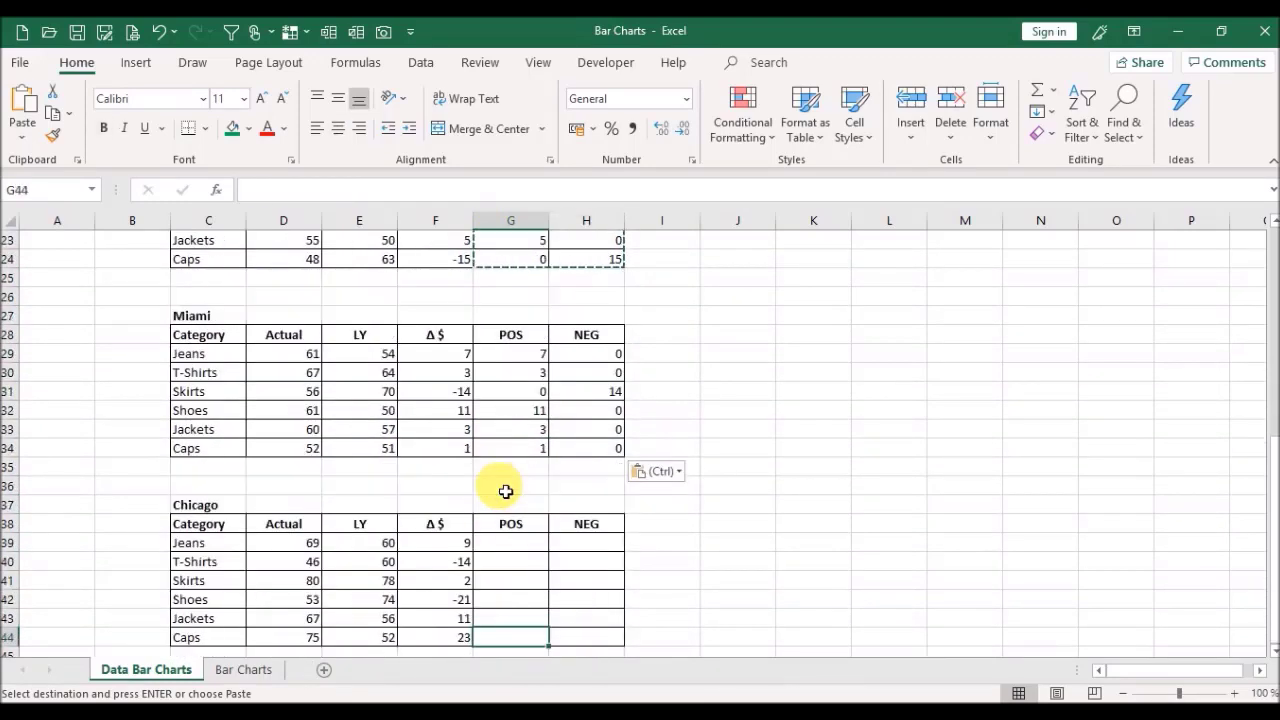
{"action": "key", "text": "Up"}
{"action": "key", "text": "shift+Down"}
{"action": "key", "text": "shift+Down"}
{"action": "key", "text": "shift+Down"}
{"action": "key", "text": "shift+Down"}
{"action": "key", "text": "shift+Down"}
{"action": "key", "text": "shift+Right"}
{"action": "key", "text": "ctrl+v"}
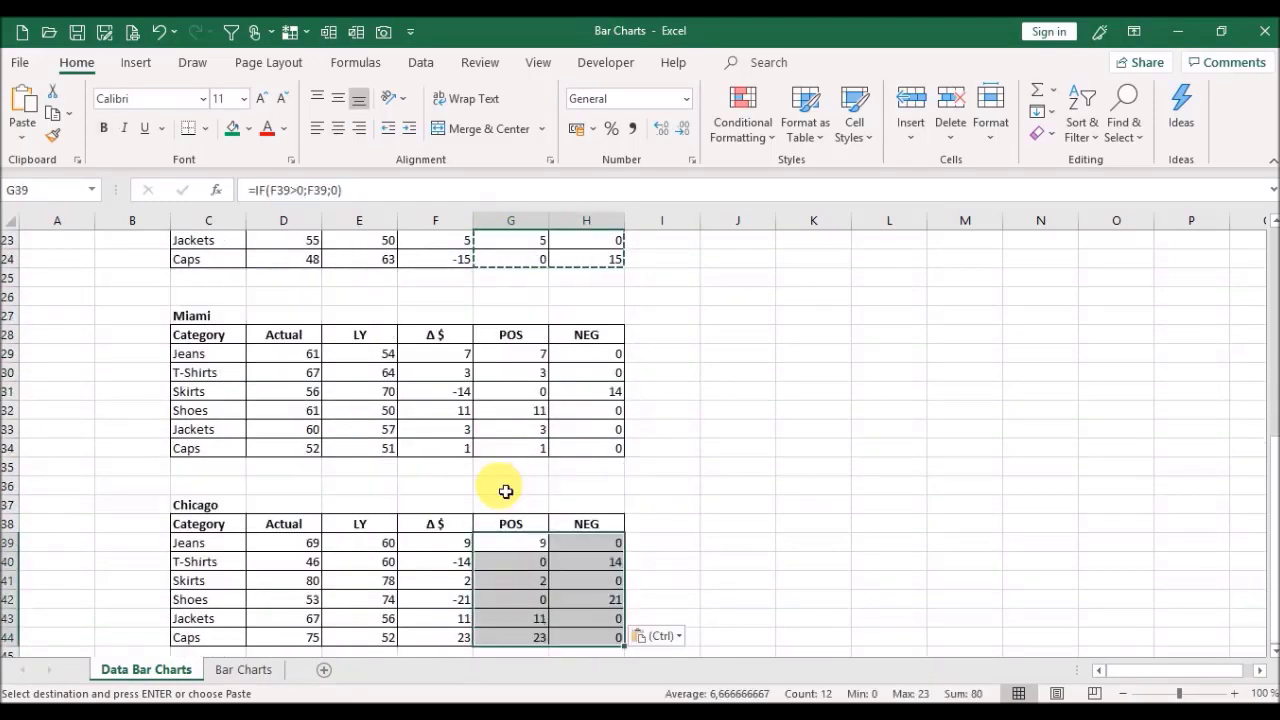
{"action": "key", "text": "Escape"}
Step: Check the maximum in I9 against the NEG value of Shoes in the Los Angeles table
{"action": "key", "text": "Up"}
{"action": "key", "text": "Up"}
{"action": "key", "text": "Up"}
{"action": "key", "text": "Up"}
{"action": "key", "text": "Up"}
{"action": "key", "text": "Up"}
{"action": "key", "text": "Up"}
{"action": "key", "text": "Up"}
{"action": "key", "text": "Up"}
{"action": "key", "text": "Up"}
{"action": "key", "text": "Up"}
{"action": "key", "text": "Up"}
{"action": "key", "text": "Up"}
{"action": "key", "text": "Up"}
{"action": "key", "text": "Up"}
{"action": "key", "text": "Up"}
{"action": "key", "text": "Up"}
{"action": "key", "text": "Up"}
{"action": "key", "text": "Up"}
{"action": "key", "text": "Up"}
{"action": "key", "text": "Up"}
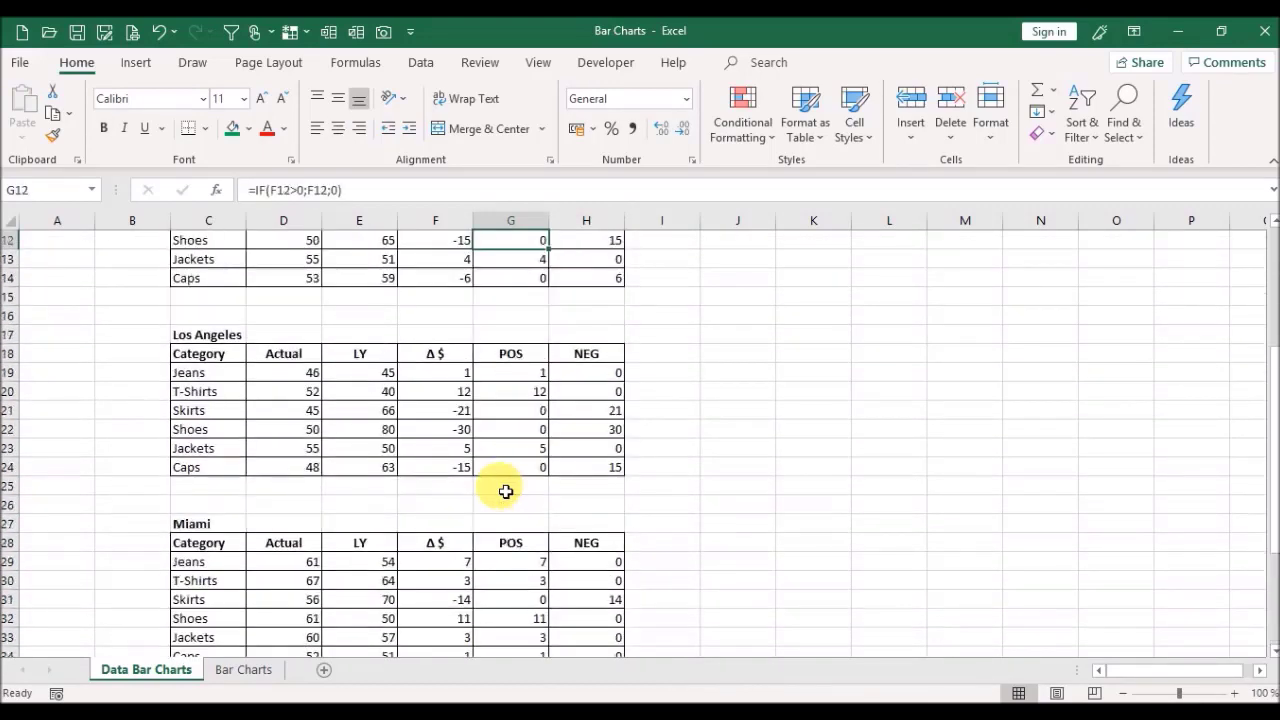
{"action": "key", "text": "Right"}
{"action": "key", "text": "Right"}
{"action": "key", "text": "Down"}
{"action": "key", "text": "Down"}
{"action": "key", "text": "Down"}
{"action": "key", "text": "Down"}
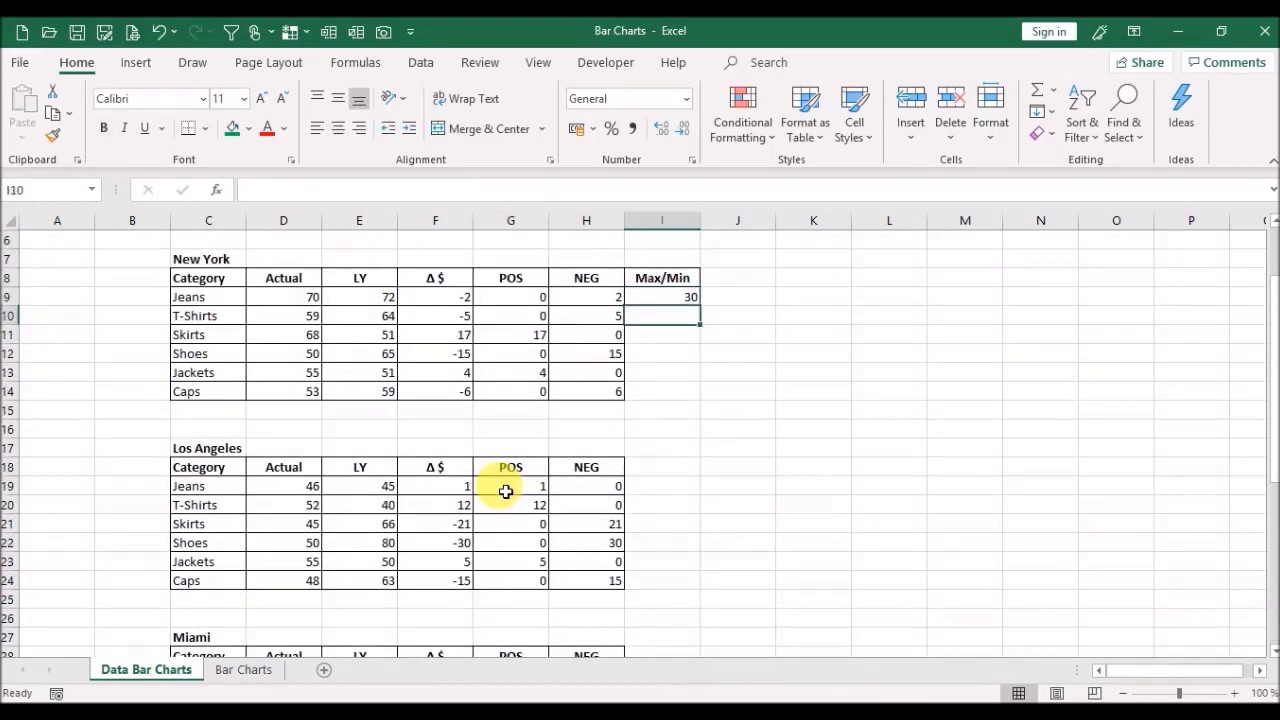
{"action": "key", "text": "Up"}
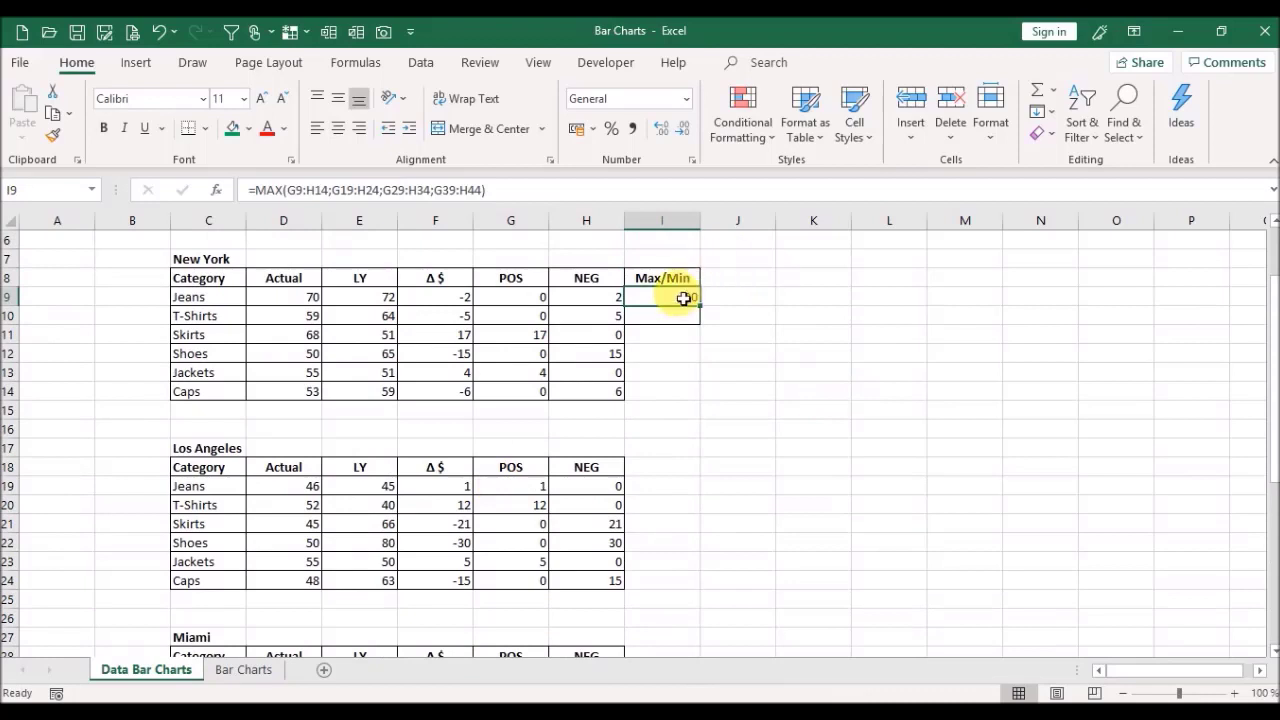
{"action": "left_click", "coordinate": [574, 544]}
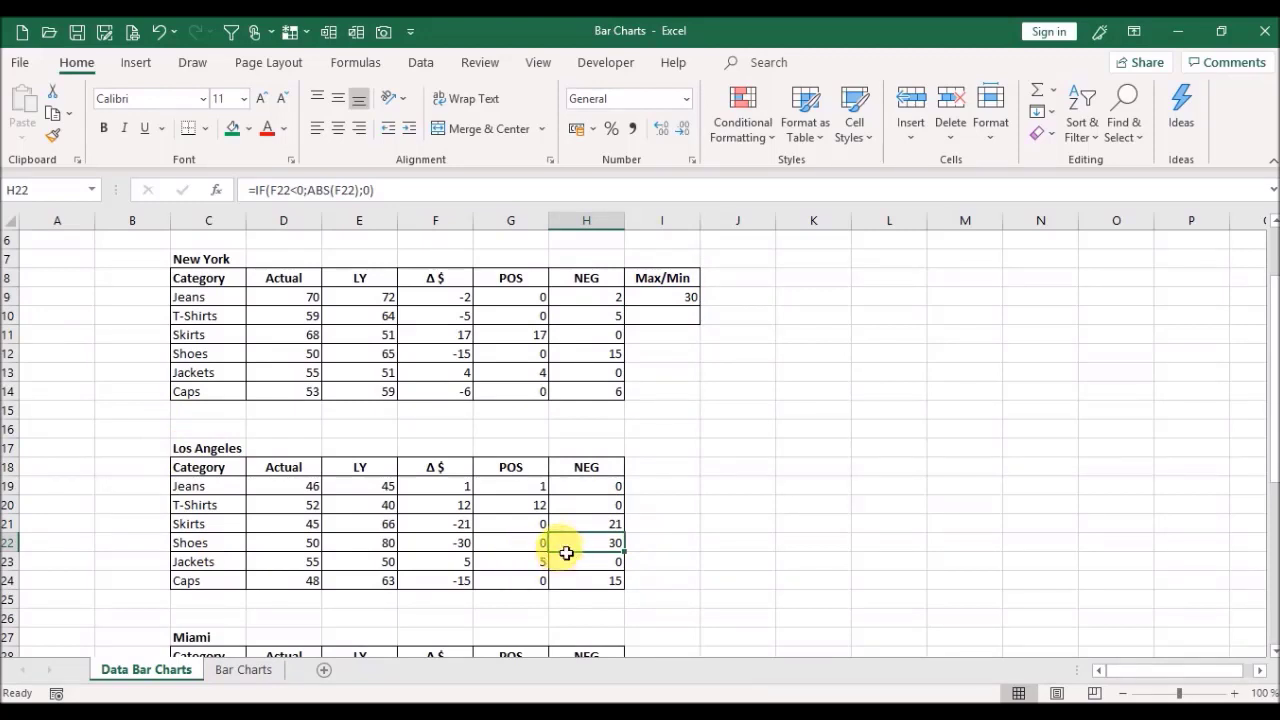
Step: Enter the formula =I9*-1 in I10 as the negative counterpart of the maximum
{"action": "left_click", "coordinate": [679, 316]}
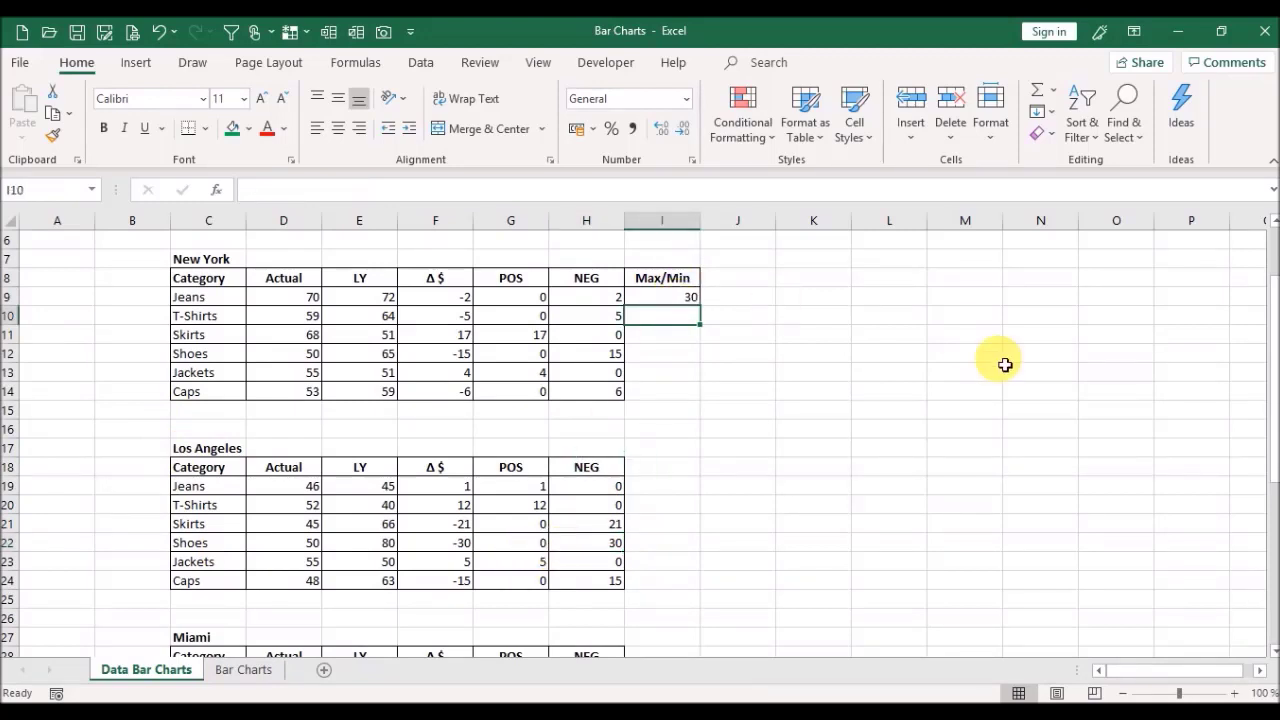
{"action": "type", "text": "="}
{"action": "key", "text": "Up"}
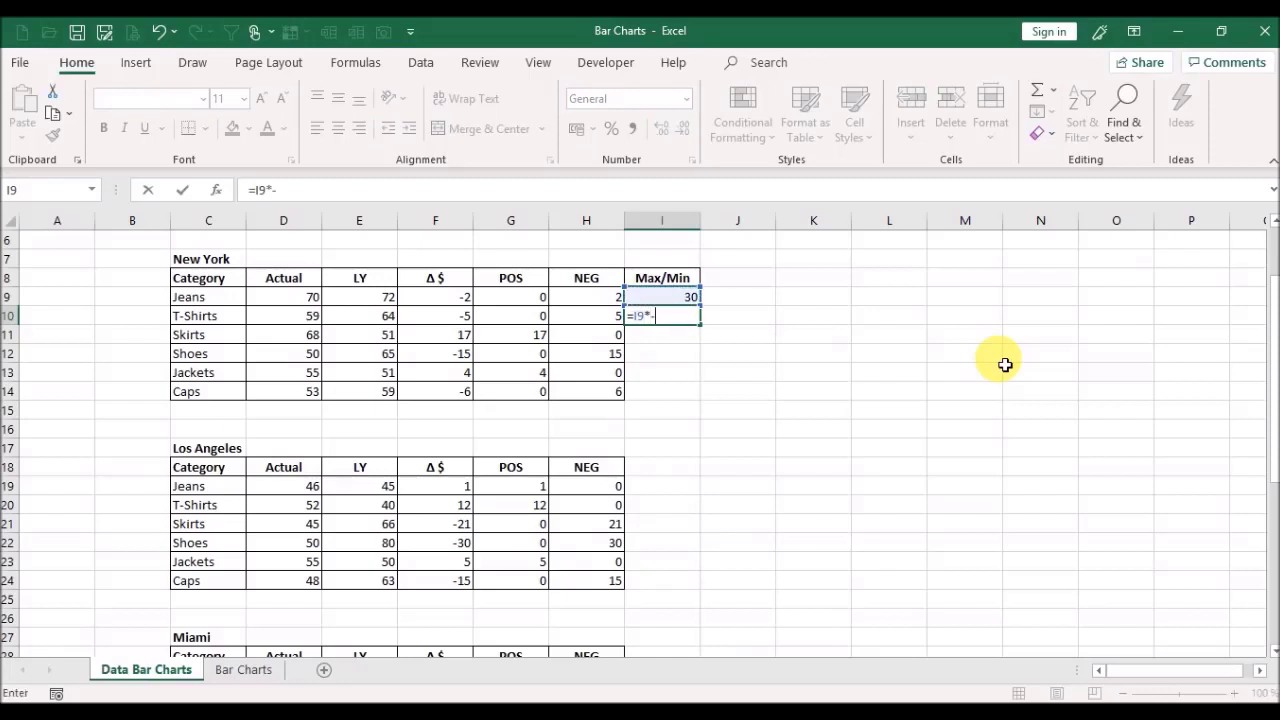
{"action": "key", "text": "ctrl+Return"}
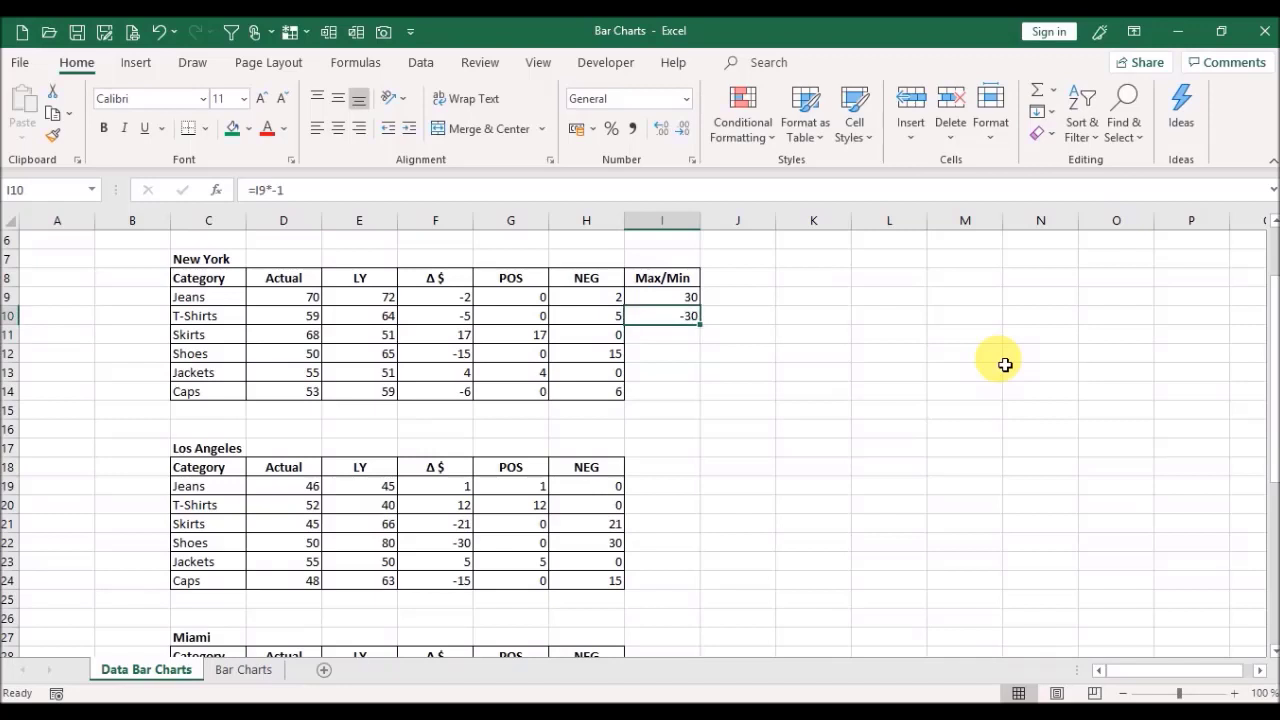
{"action": "key", "text": "Up"}
{"action": "key", "text": "ctrl+Up"}
{"action": "key", "text": "ctrl+Up"}
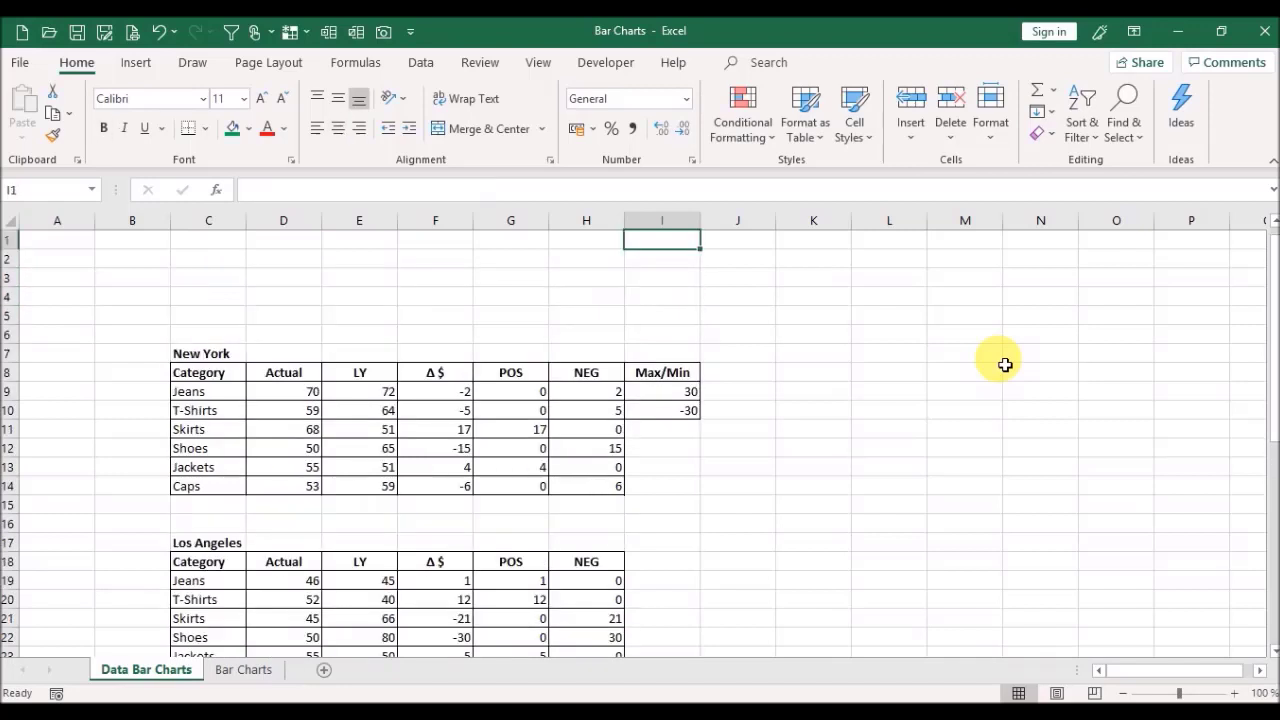
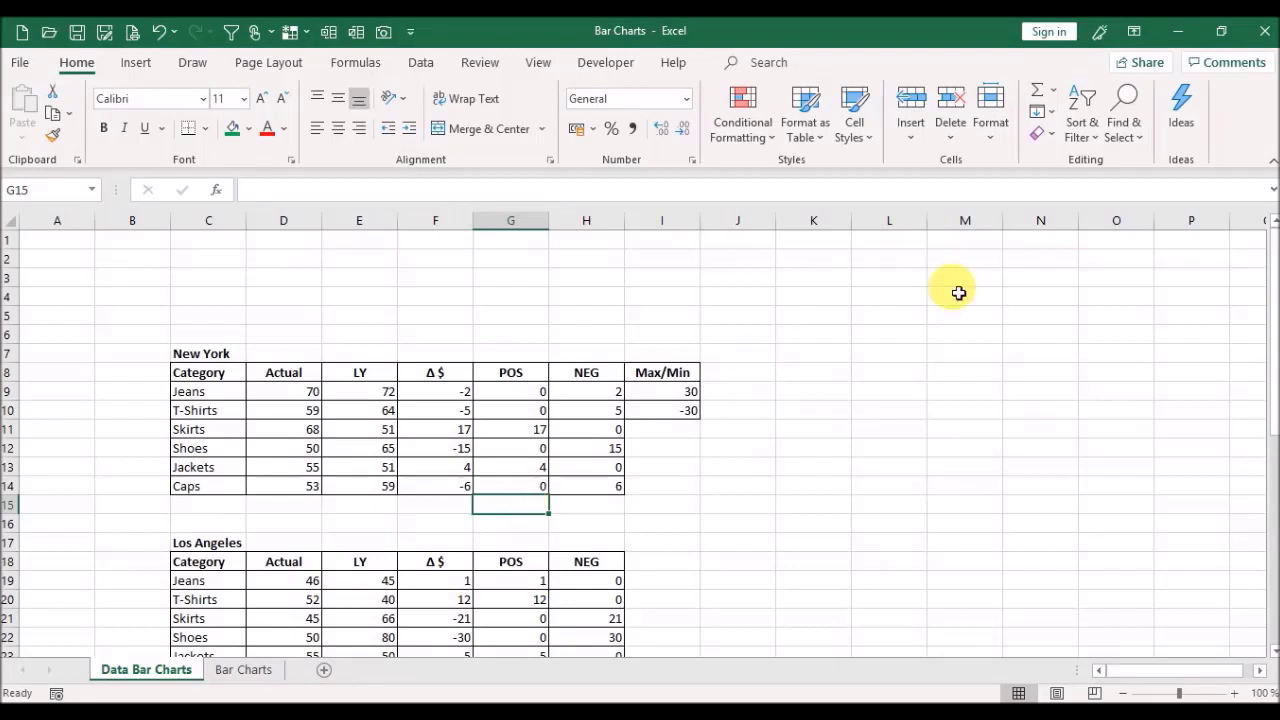
Step: Insert an empty 2-D clustered bar chart and place it beside the New York table, over columns J to P
{"action": "left_click", "coordinate": [797, 396]}
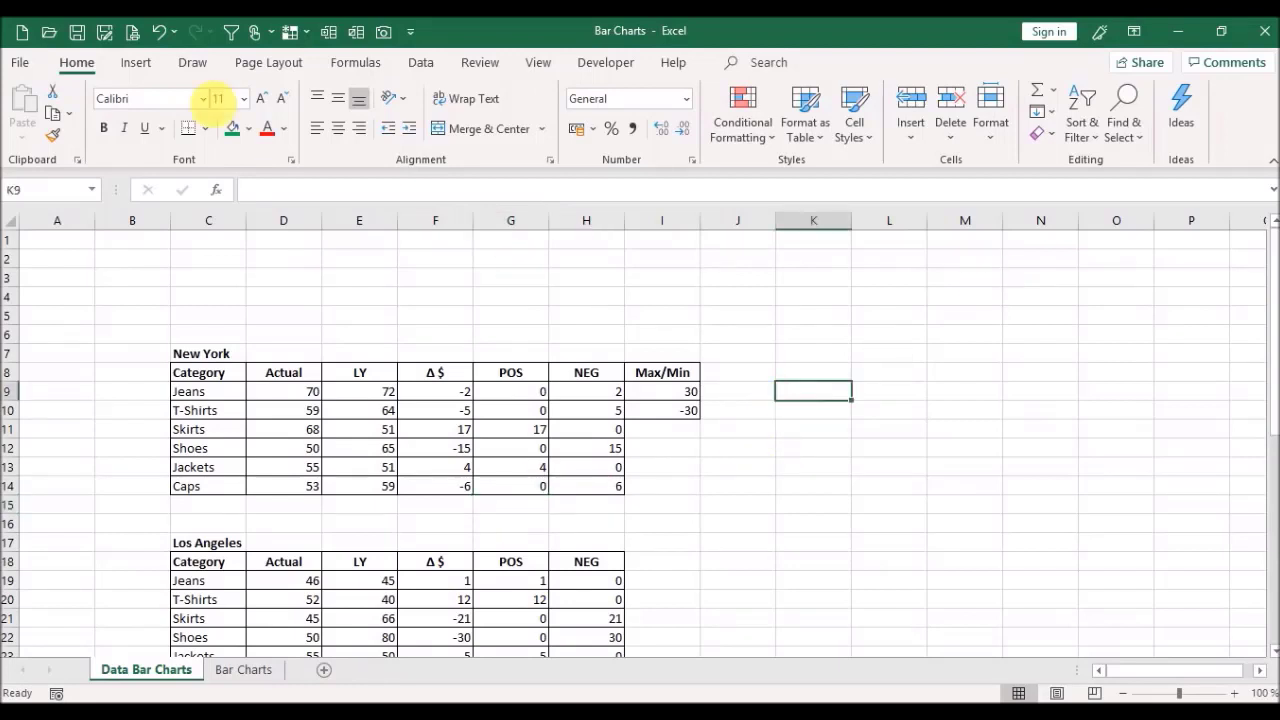
{"action": "left_click", "coordinate": [138, 64]}
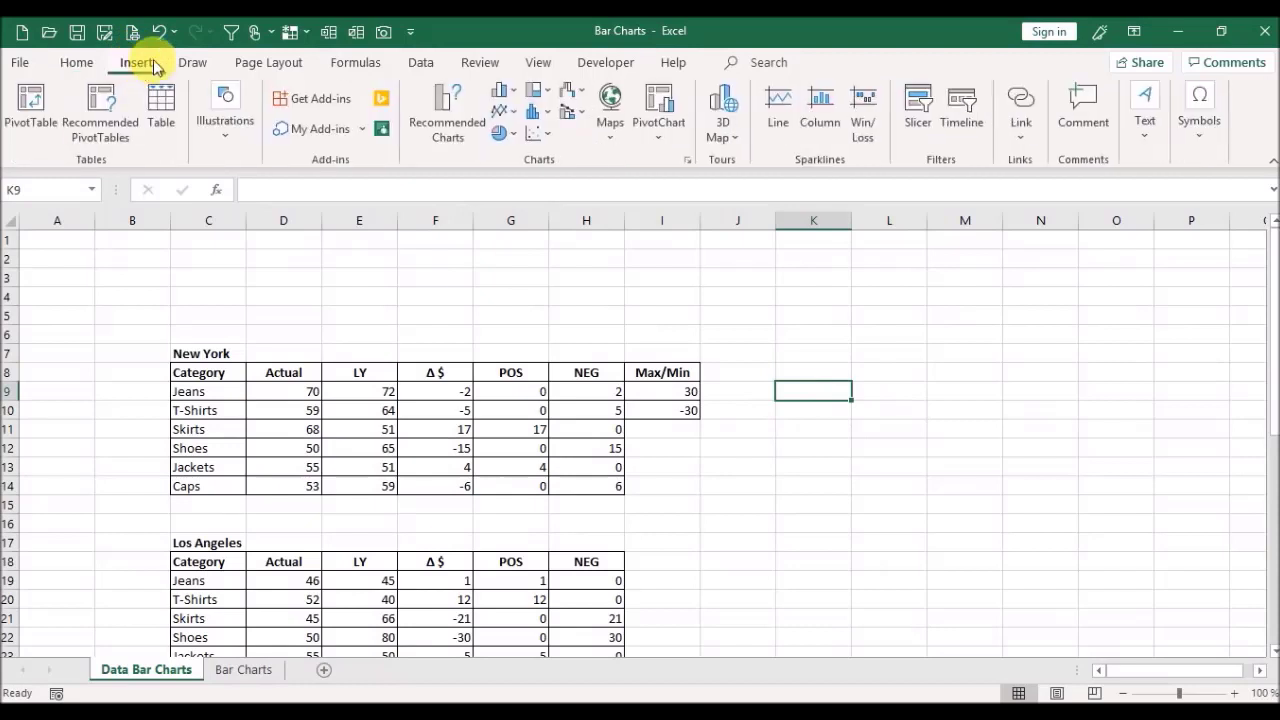
{"action": "left_click", "coordinate": [507, 92]}
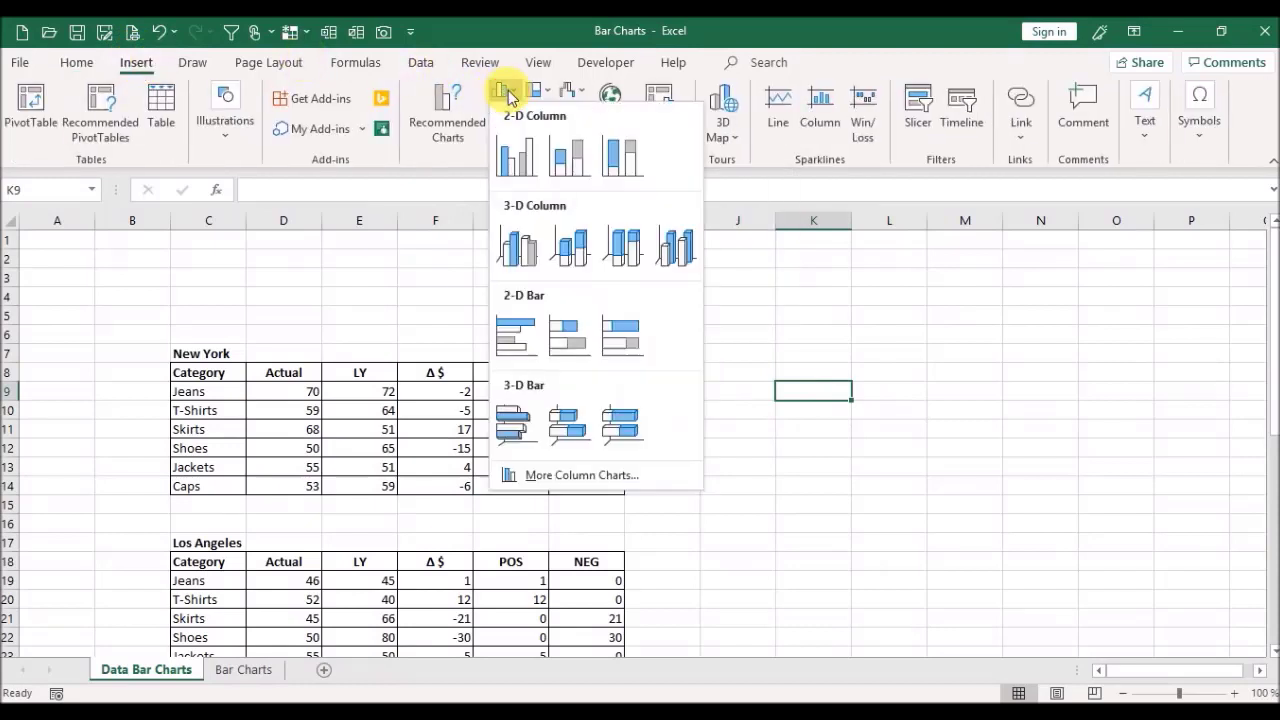
{"action": "left_click", "coordinate": [515, 336]}
{"action": "left_click_drag", "start_coordinate": [516, 320], "coordinate": [846, 307]}
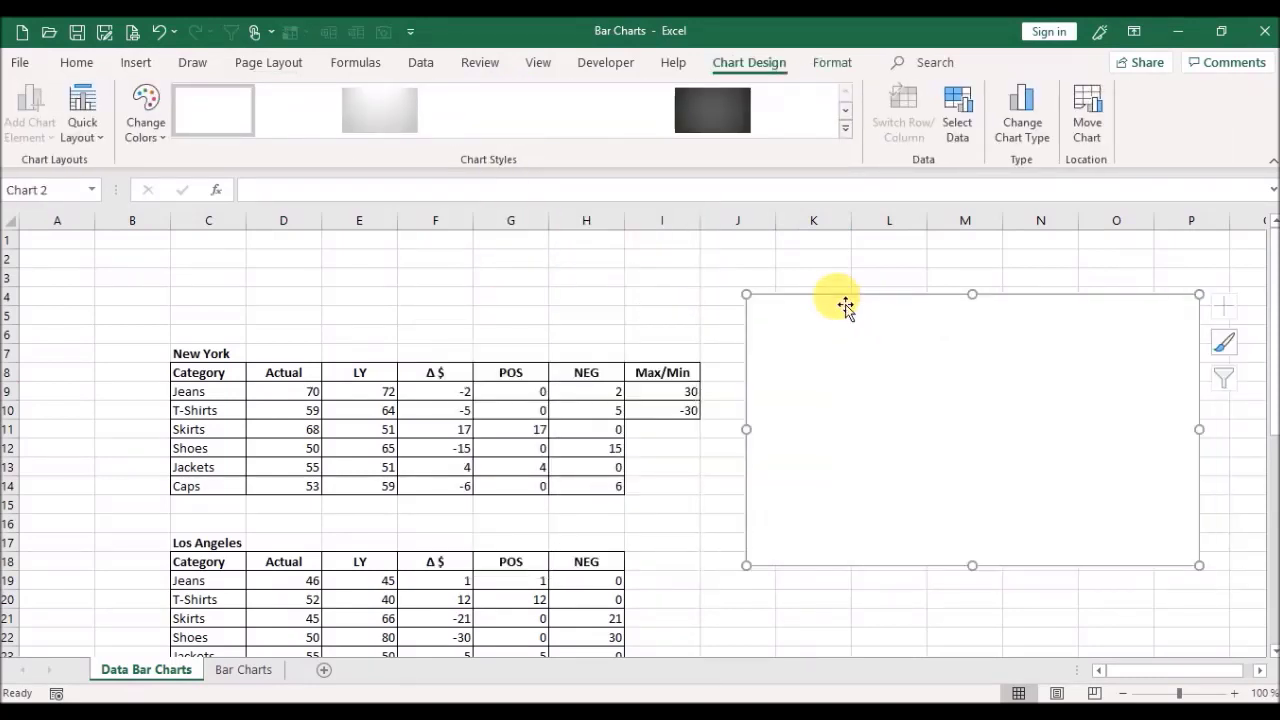
Step: Add a data series named Pos to the empty chart, with New York's POS values G9:G14
{"action": "right_click", "coordinate": [900, 384]}
{"action": "left_click", "coordinate": [920, 437]}
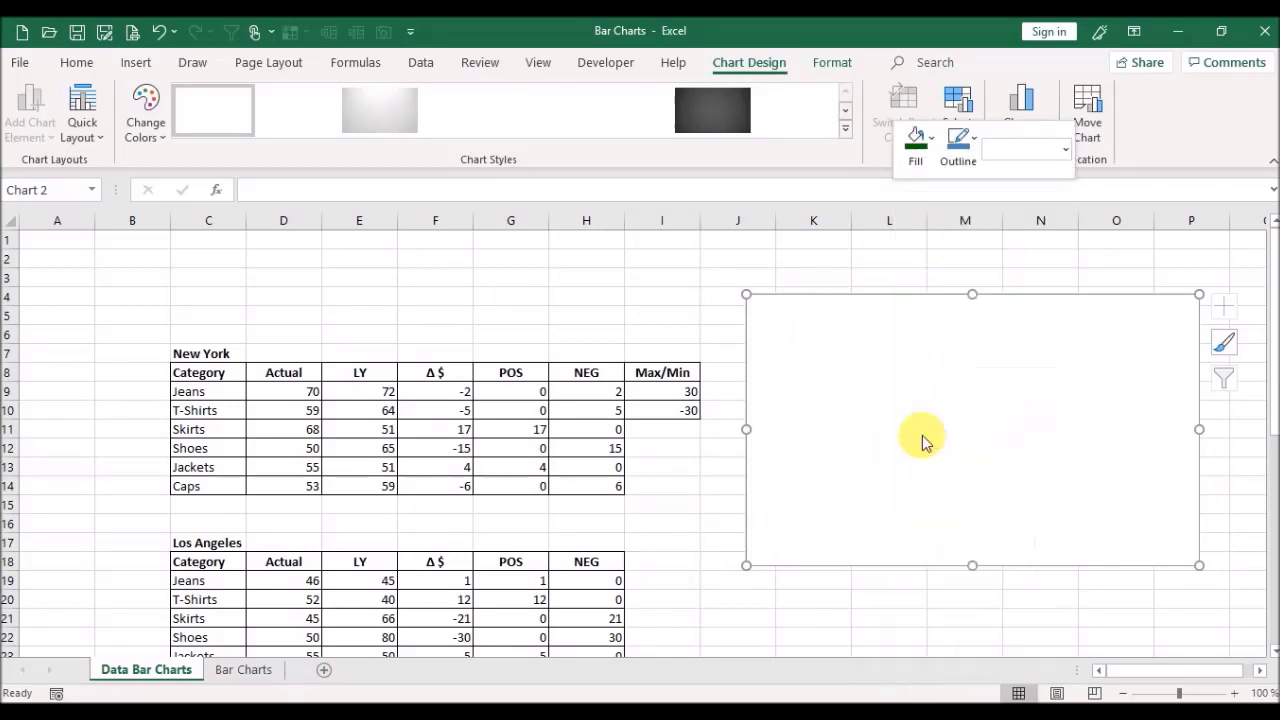
{"action": "left_click", "coordinate": [781, 272]}
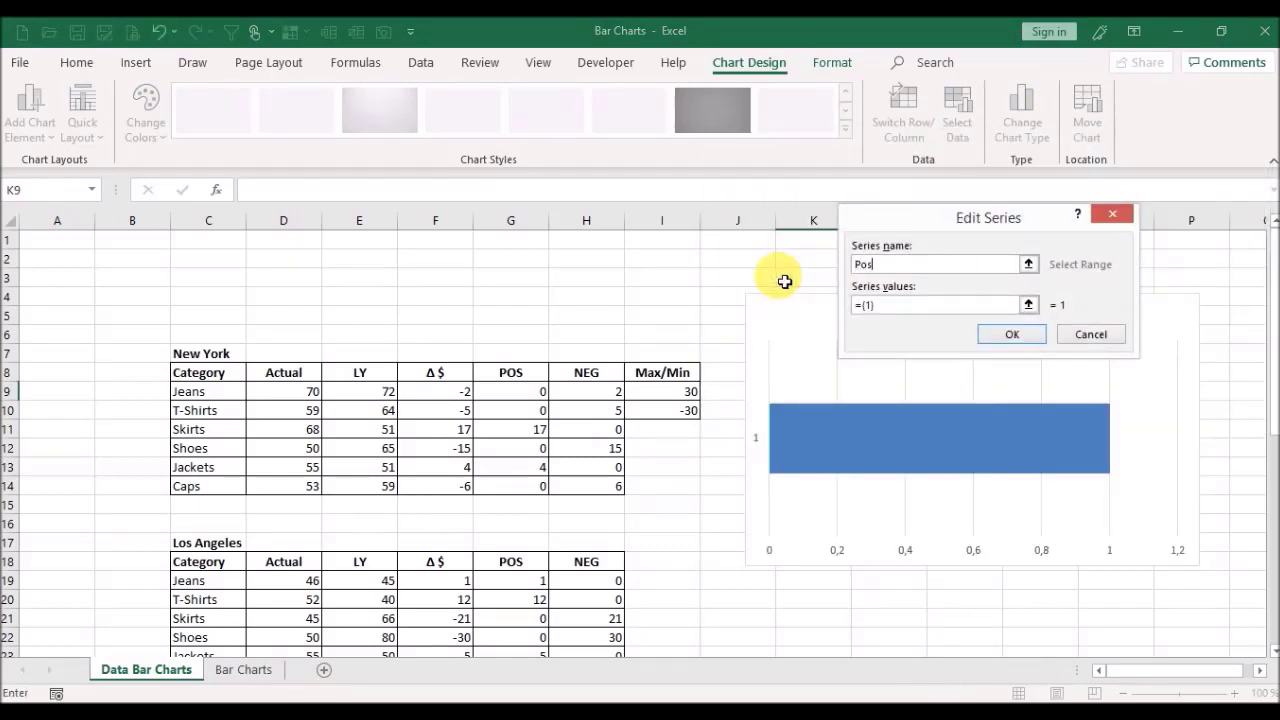
{"action": "left_click", "coordinate": [1028, 305]}
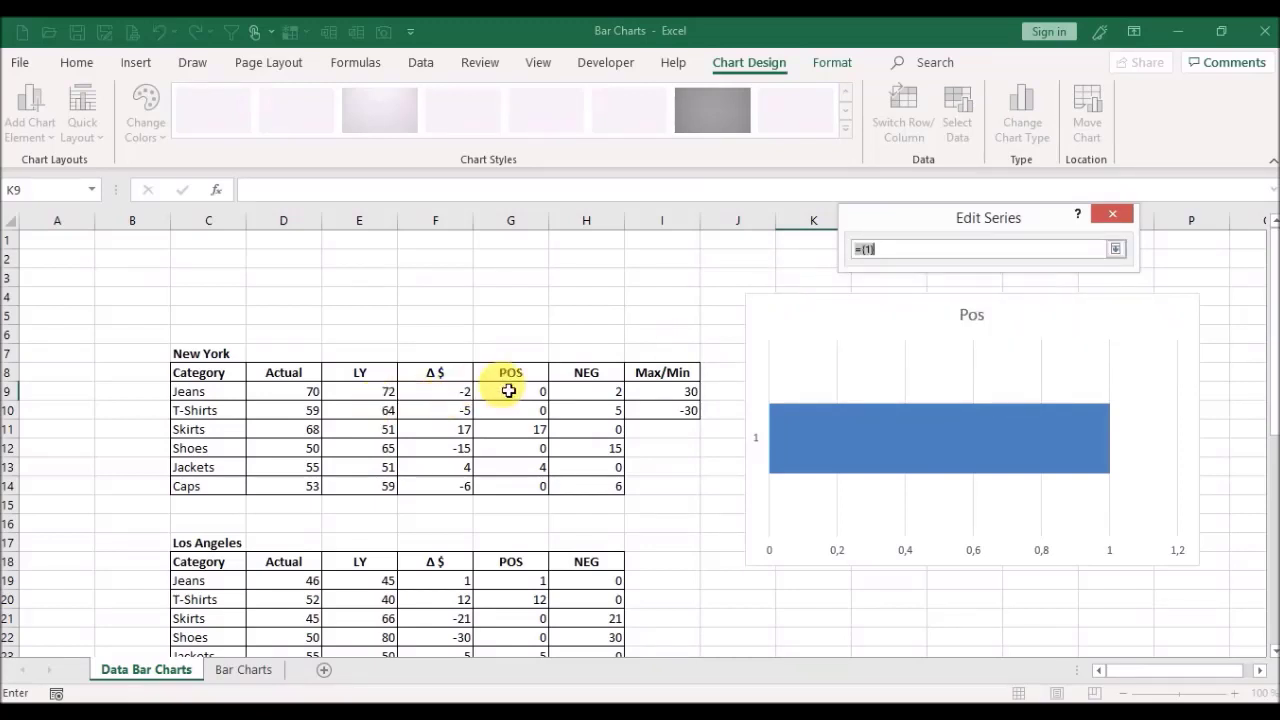
{"action": "left_click_drag", "start_coordinate": [511, 393], "coordinate": [510, 493]}
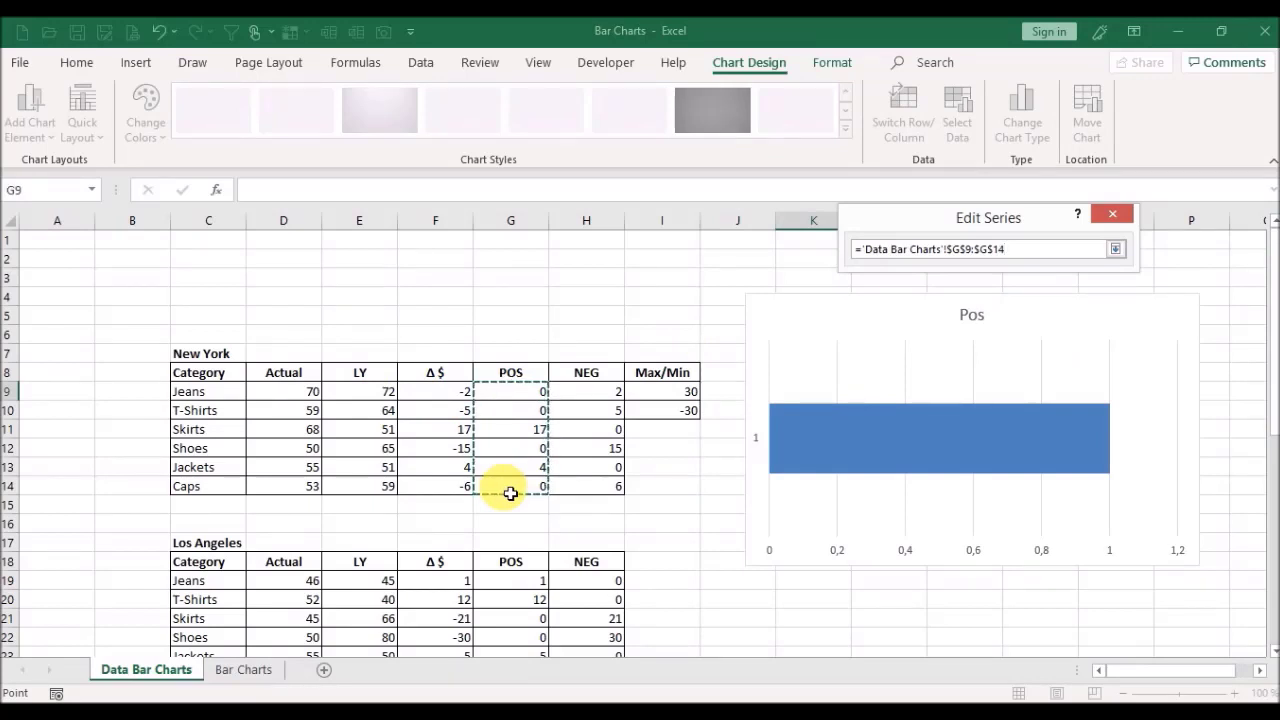
{"action": "key", "text": "Return"}
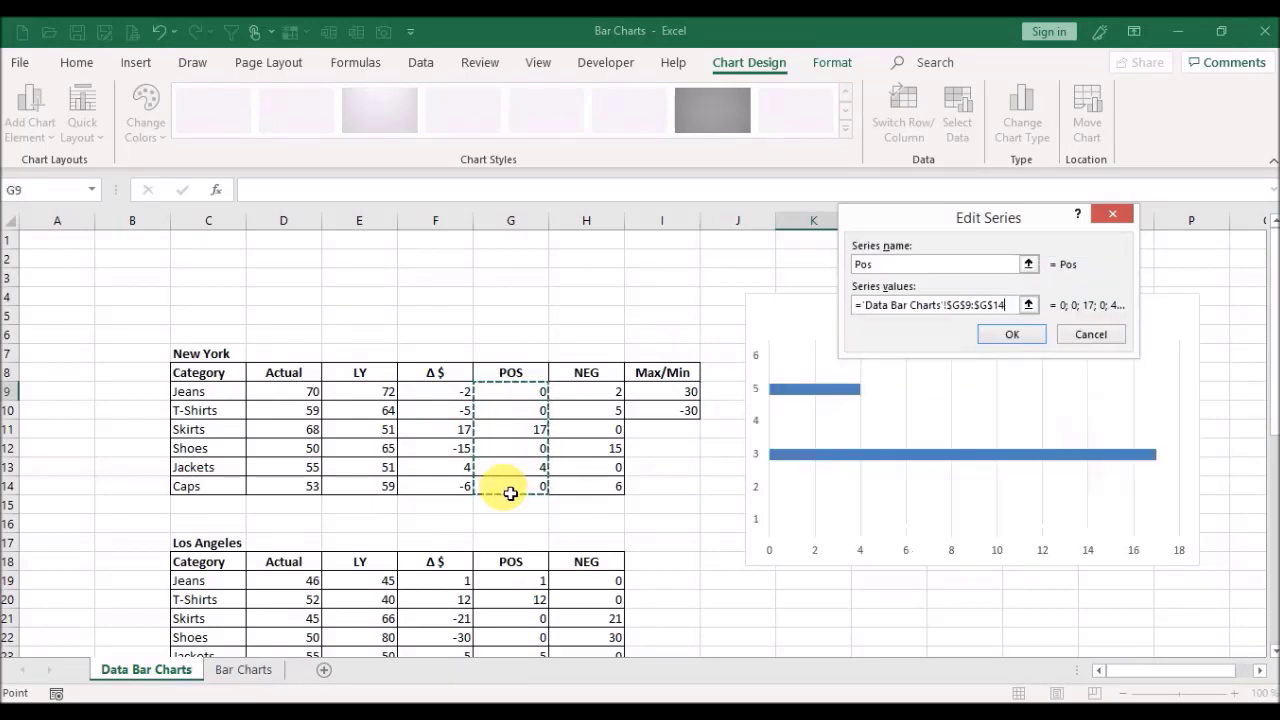
{"action": "left_click", "coordinate": [1008, 334]}
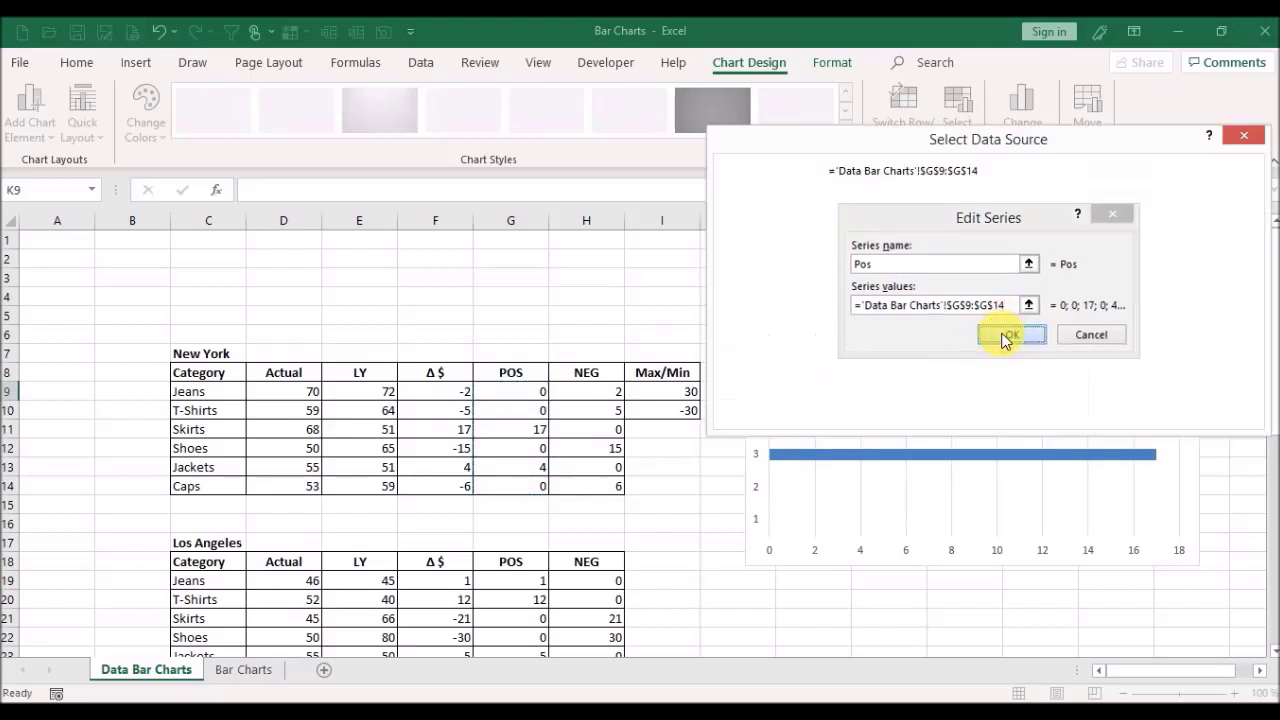
Step: Add a second data series named Max that takes its value from cell I9
{"action": "left_click", "coordinate": [765, 274]}
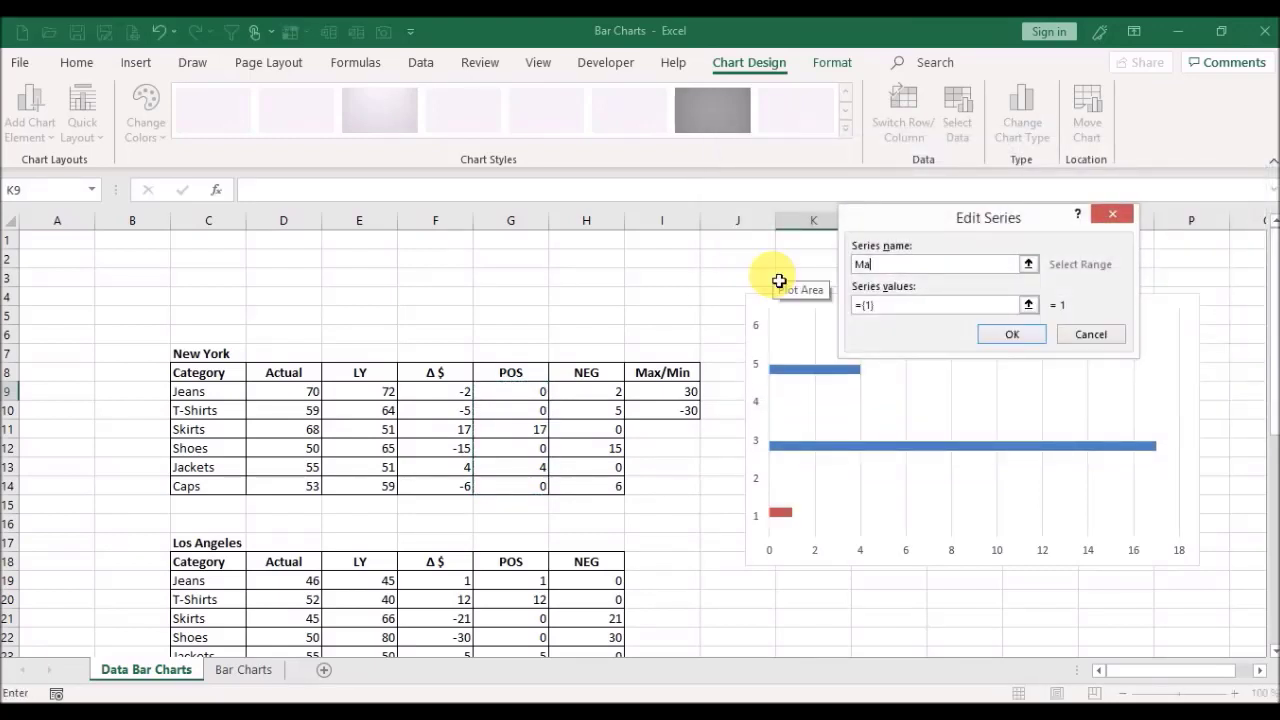
{"action": "left_click", "coordinate": [1028, 305]}
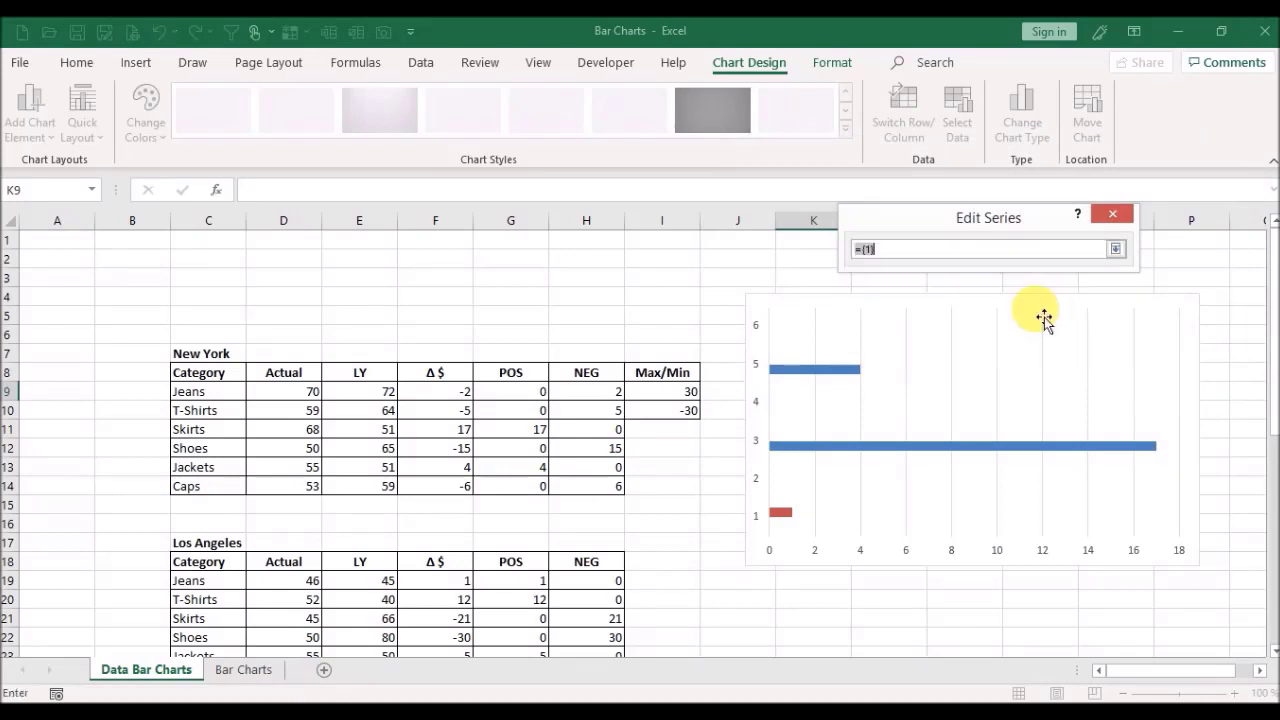
{"action": "left_click", "coordinate": [652, 399]}
{"action": "key", "text": "Return"}
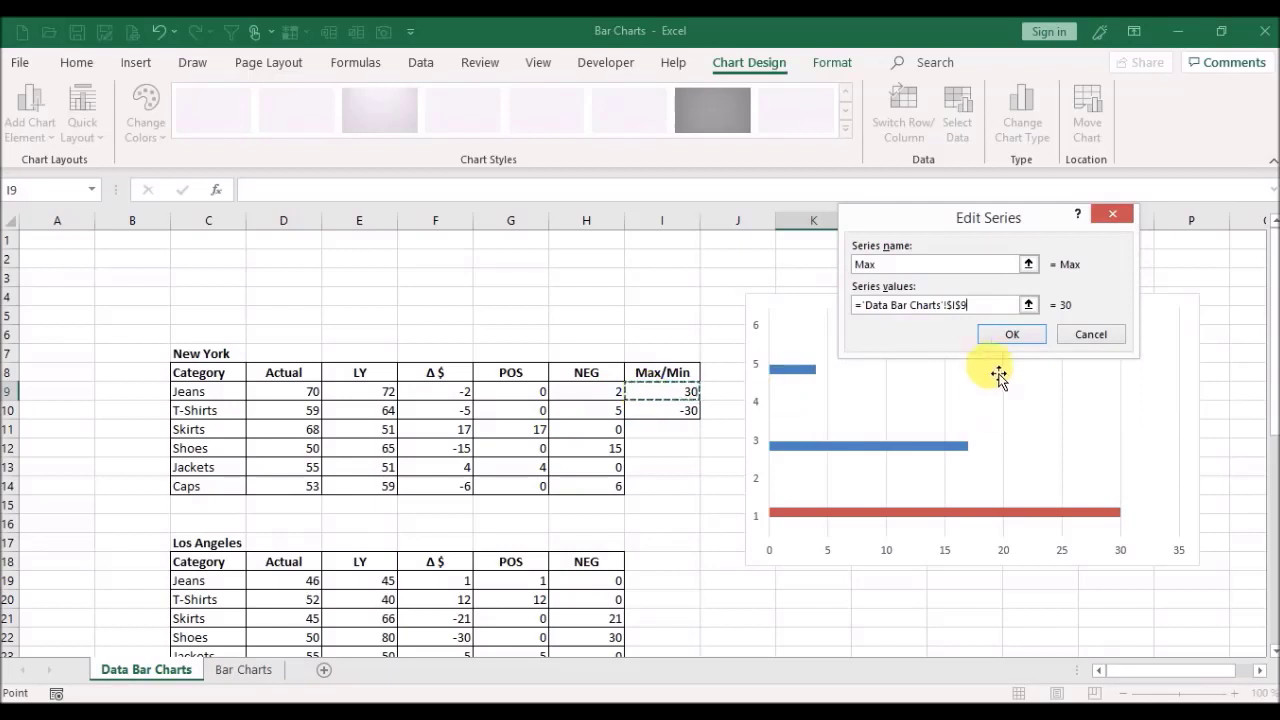
{"action": "left_click", "coordinate": [1000, 336]}
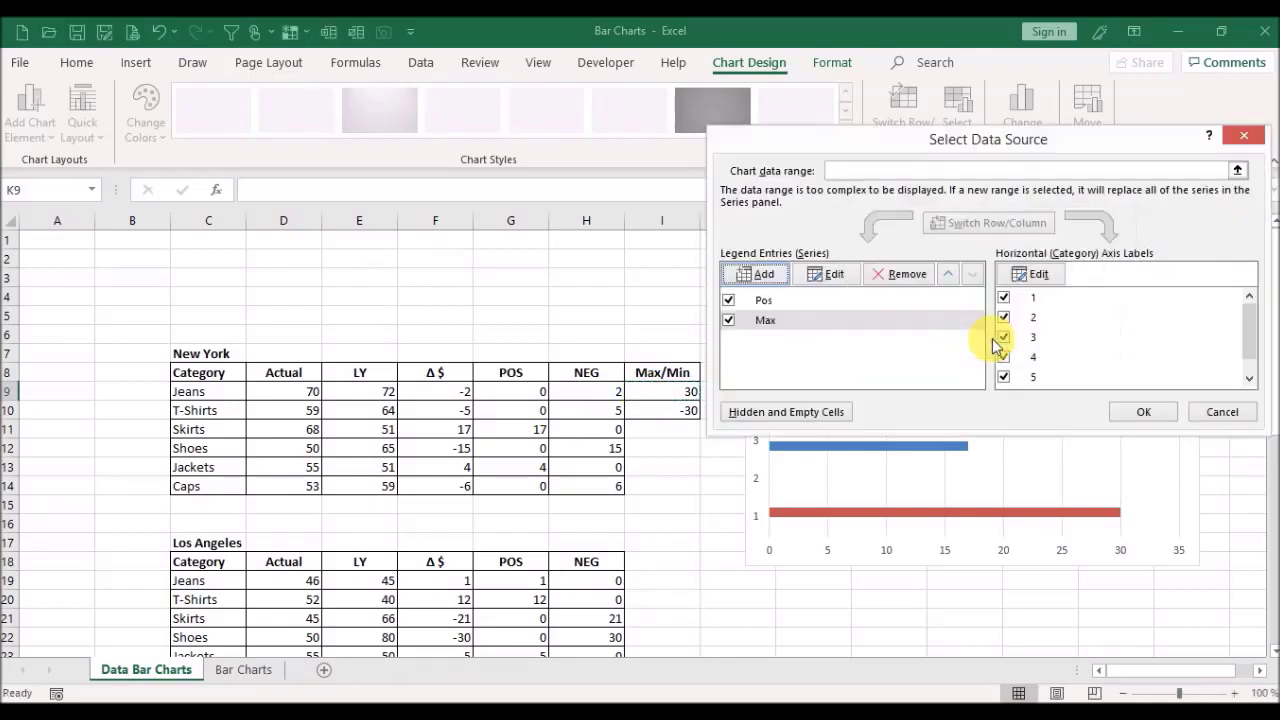
Step: Add a third data series named Min with its value from cell I10 and accept the data source
{"action": "left_click", "coordinate": [777, 278]}
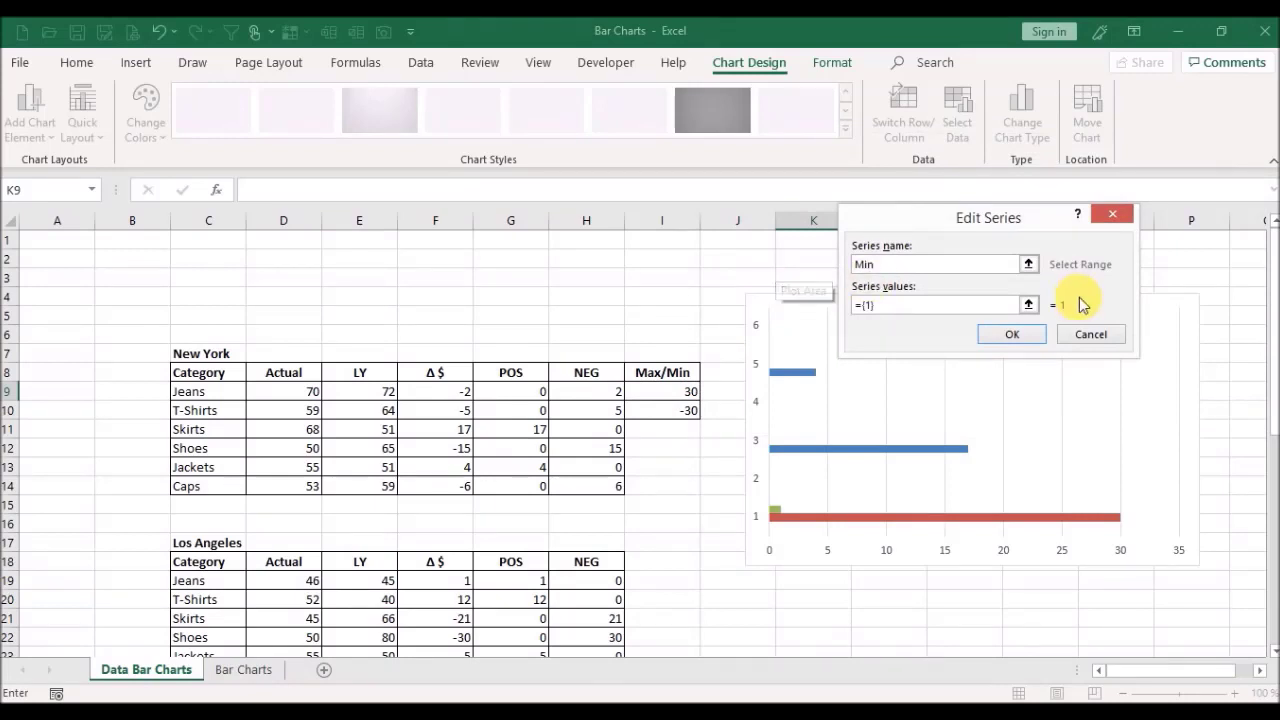
{"action": "left_click", "coordinate": [1028, 304]}
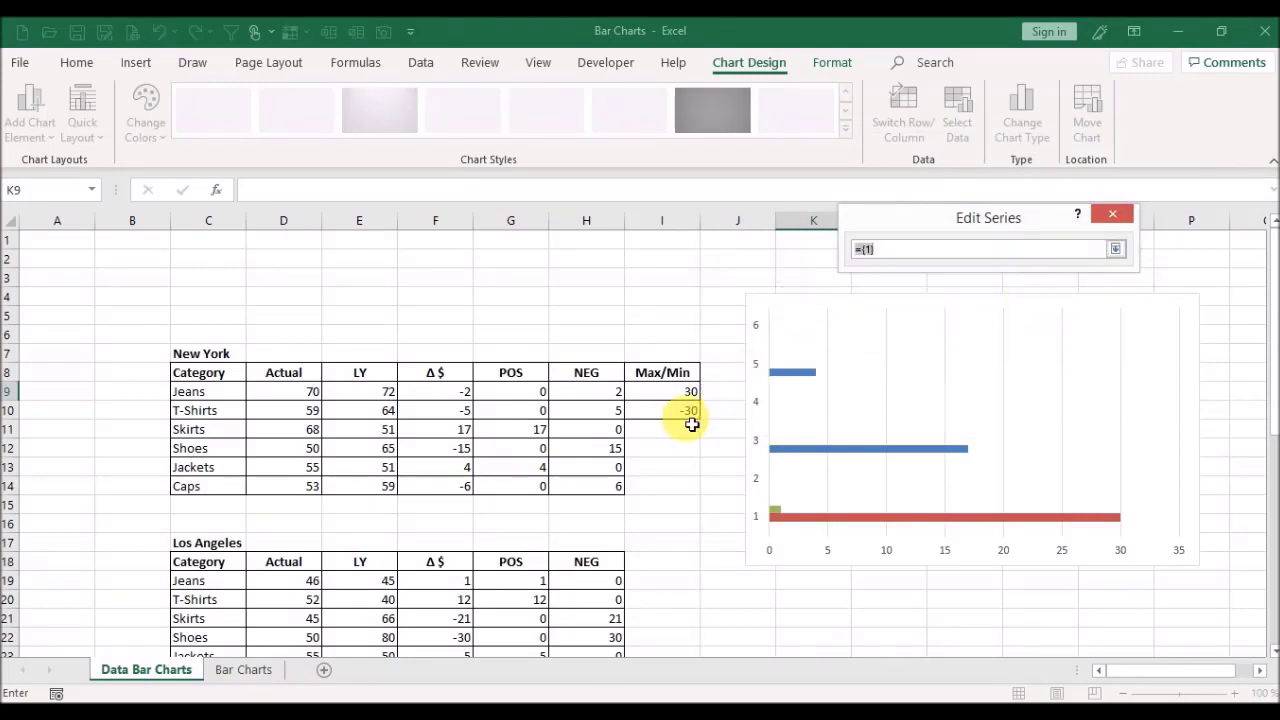
{"action": "left_click", "coordinate": [681, 418]}
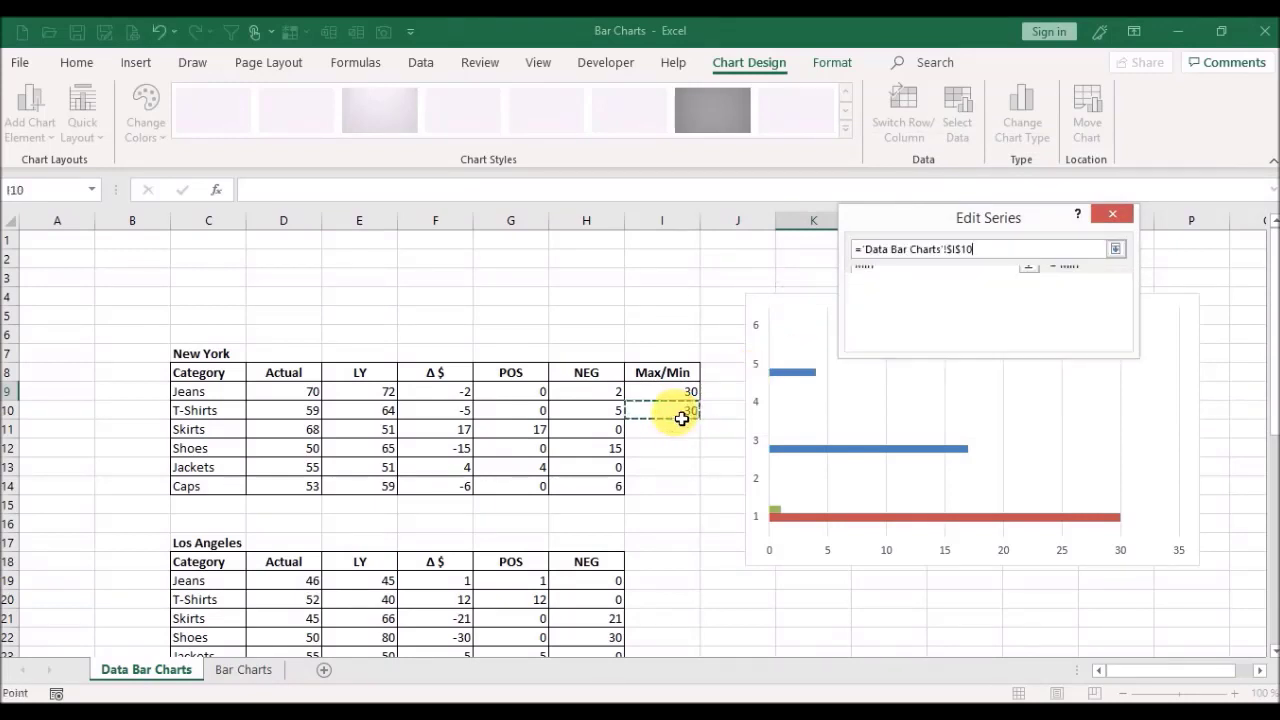
{"action": "key", "text": "Return"}
{"action": "left_click", "coordinate": [1005, 339]}
{"action": "left_click", "coordinate": [1146, 414]}
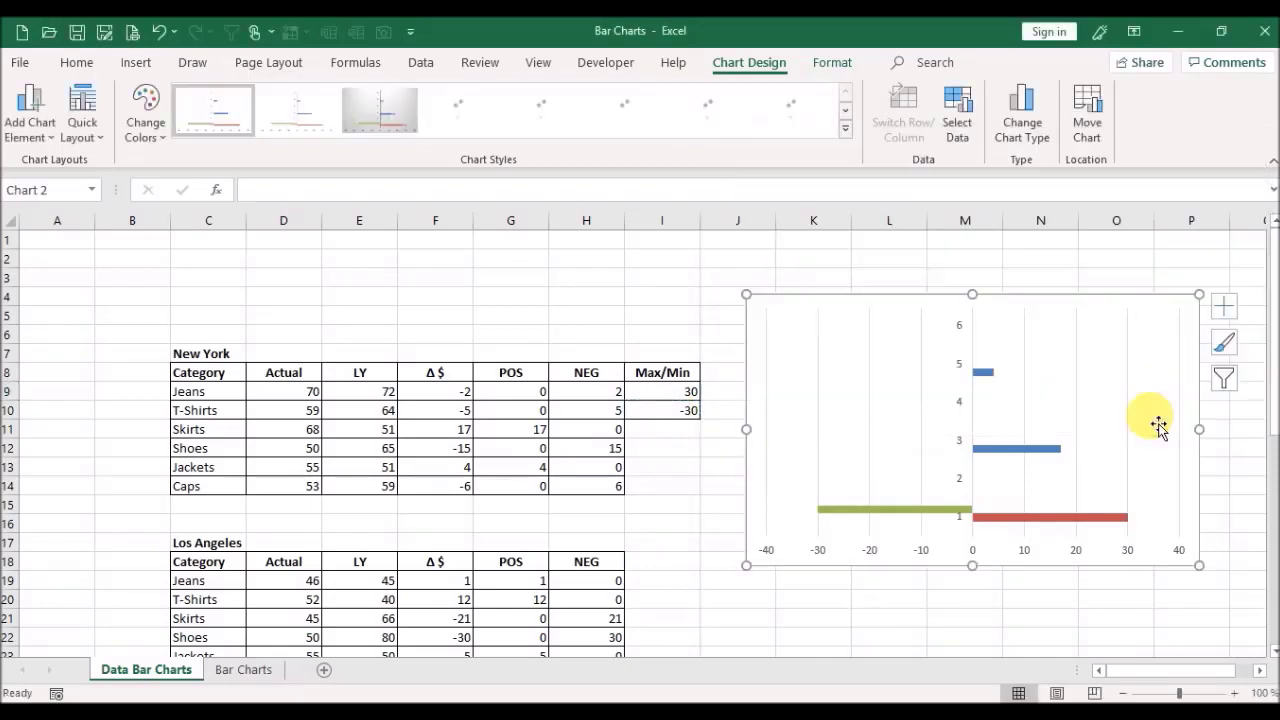
Step: Delete the vertical gridlines and the horizontal value axis from the chart
{"action": "left_click", "coordinate": [1079, 380]}
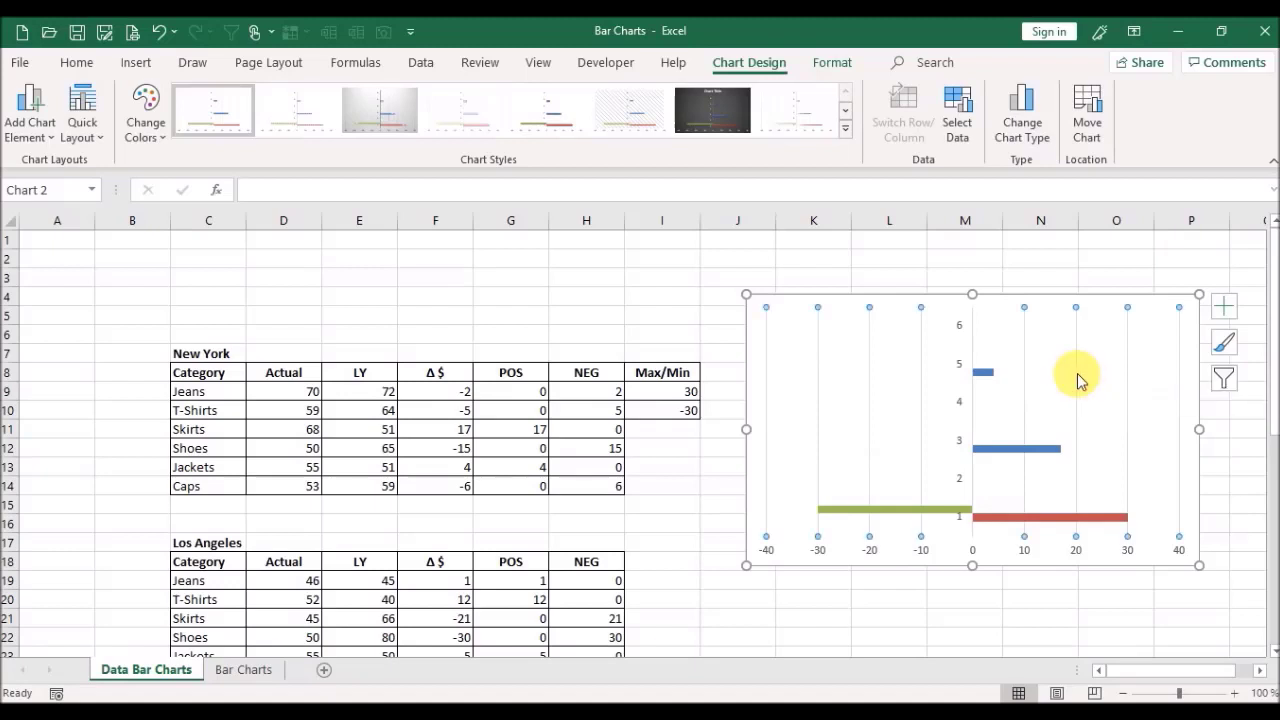
{"action": "key", "text": "Delete"}
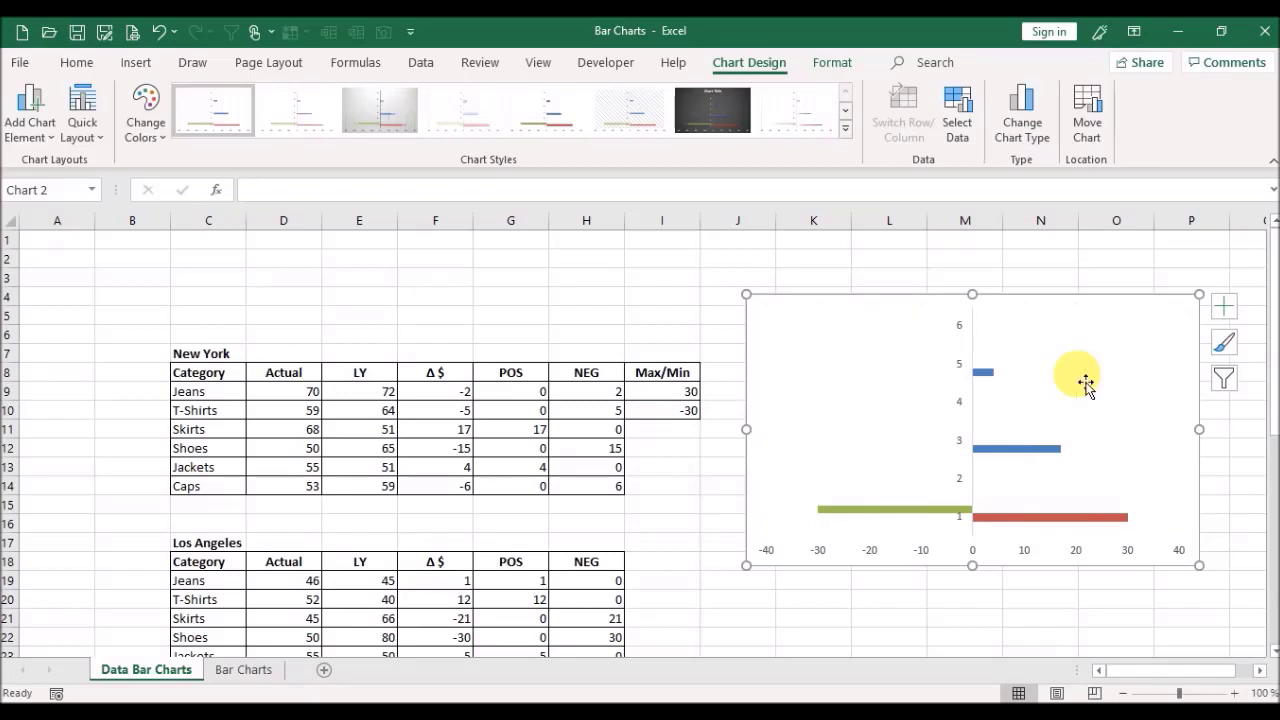
{"action": "left_click", "coordinate": [1027, 557]}
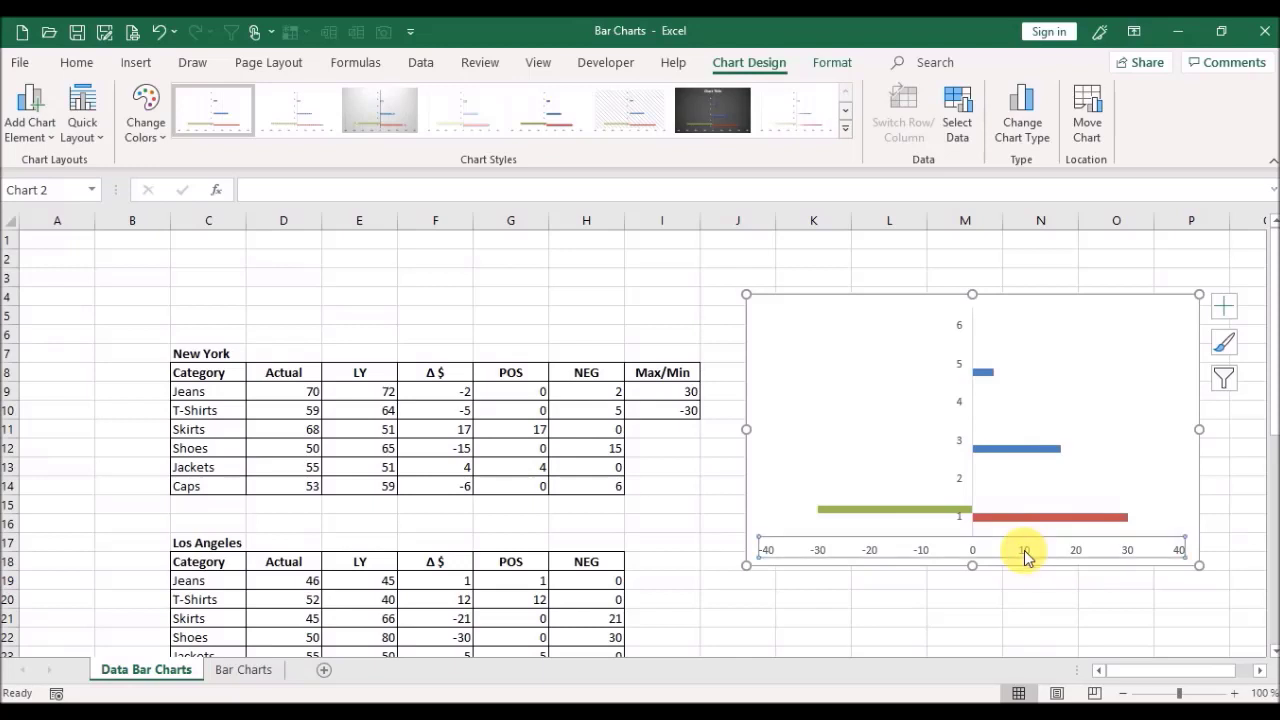
{"action": "key", "text": "Delete"}
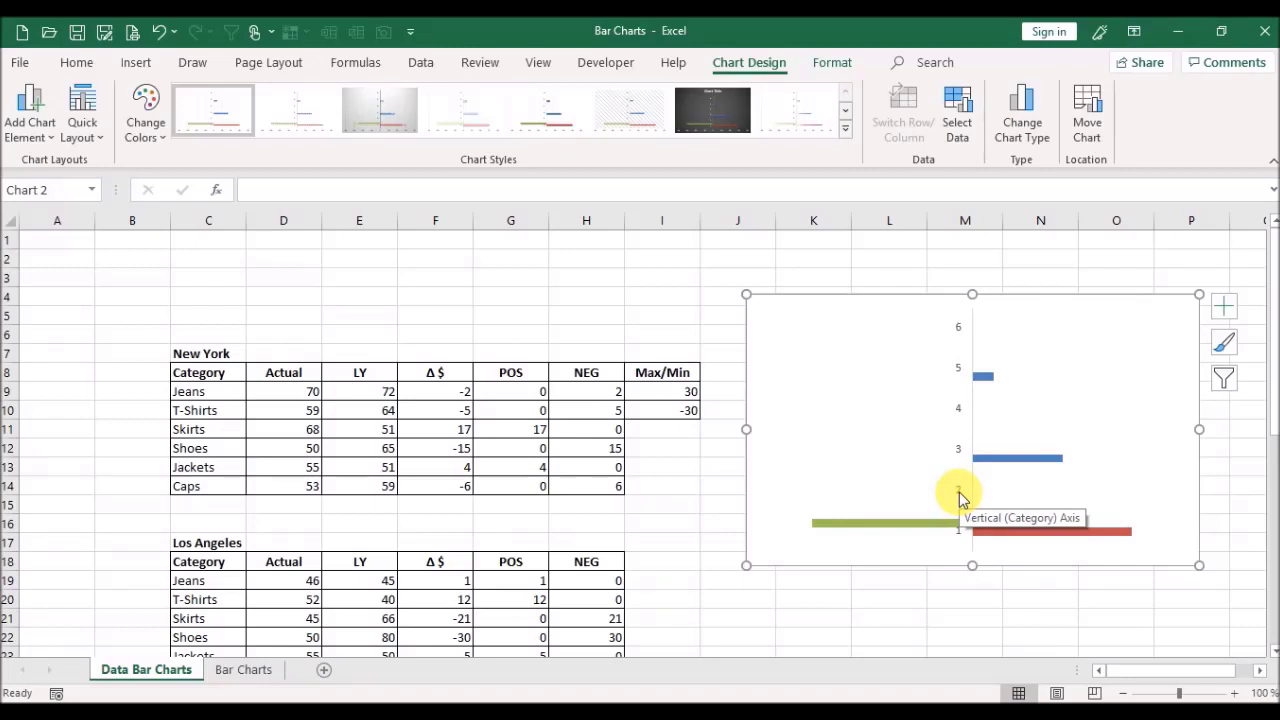
Step: Put the categories of the chart's vertical axis in reverse order
{"action": "left_click", "coordinate": [959, 492]}
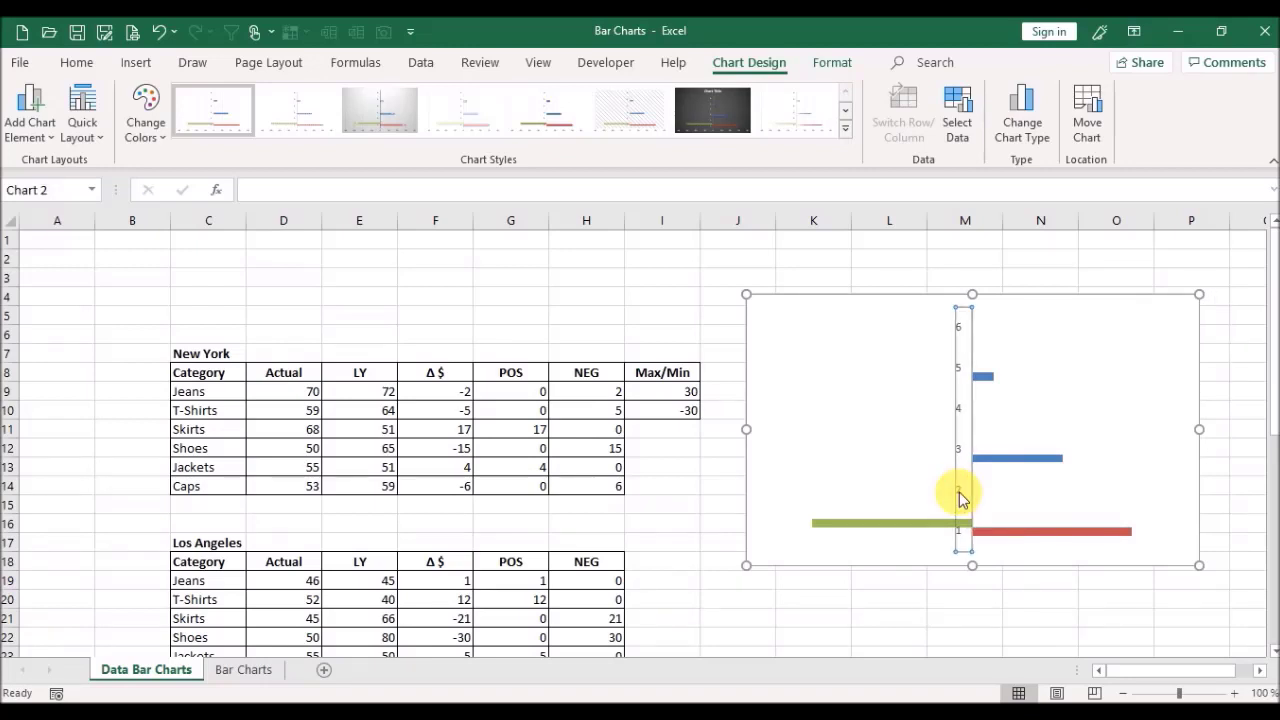
{"action": "double_click", "coordinate": [959, 497]}
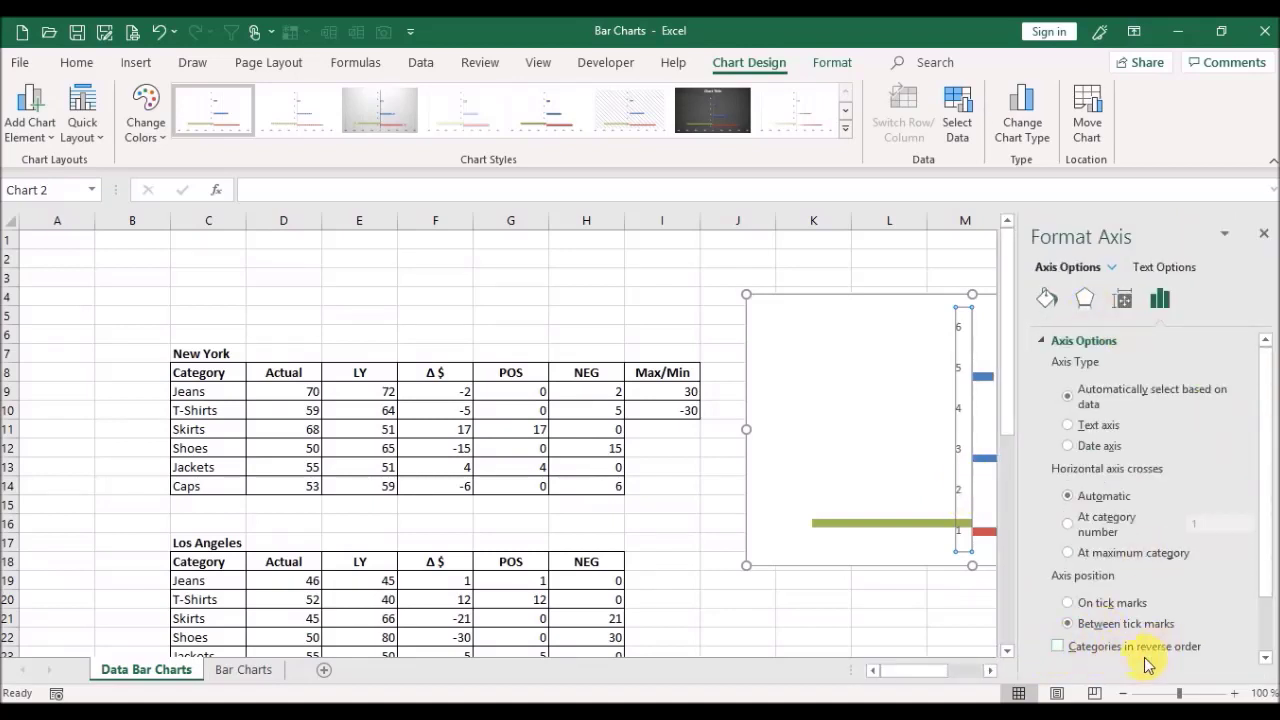
{"action": "left_click", "coordinate": [1059, 647]}
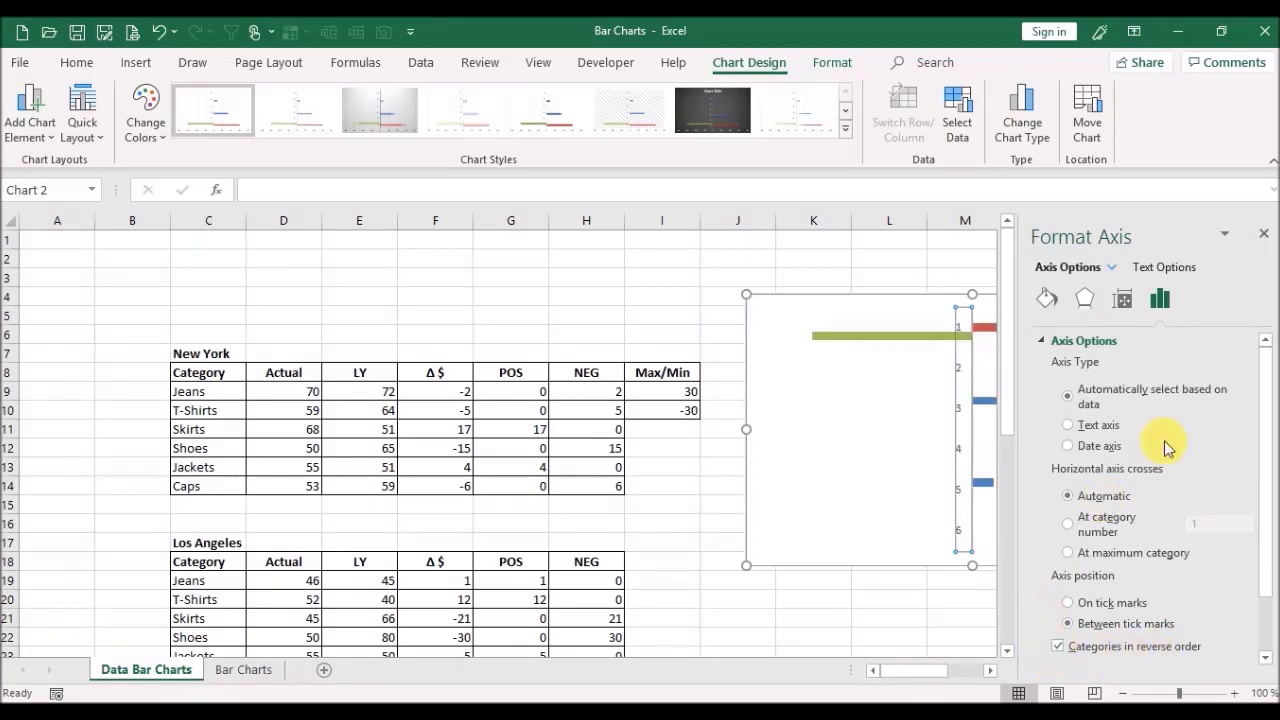
Step: Set the label position of the vertical category axis to None
{"action": "left_click_drag", "start_coordinate": [1268, 414], "coordinate": [1268, 510]}
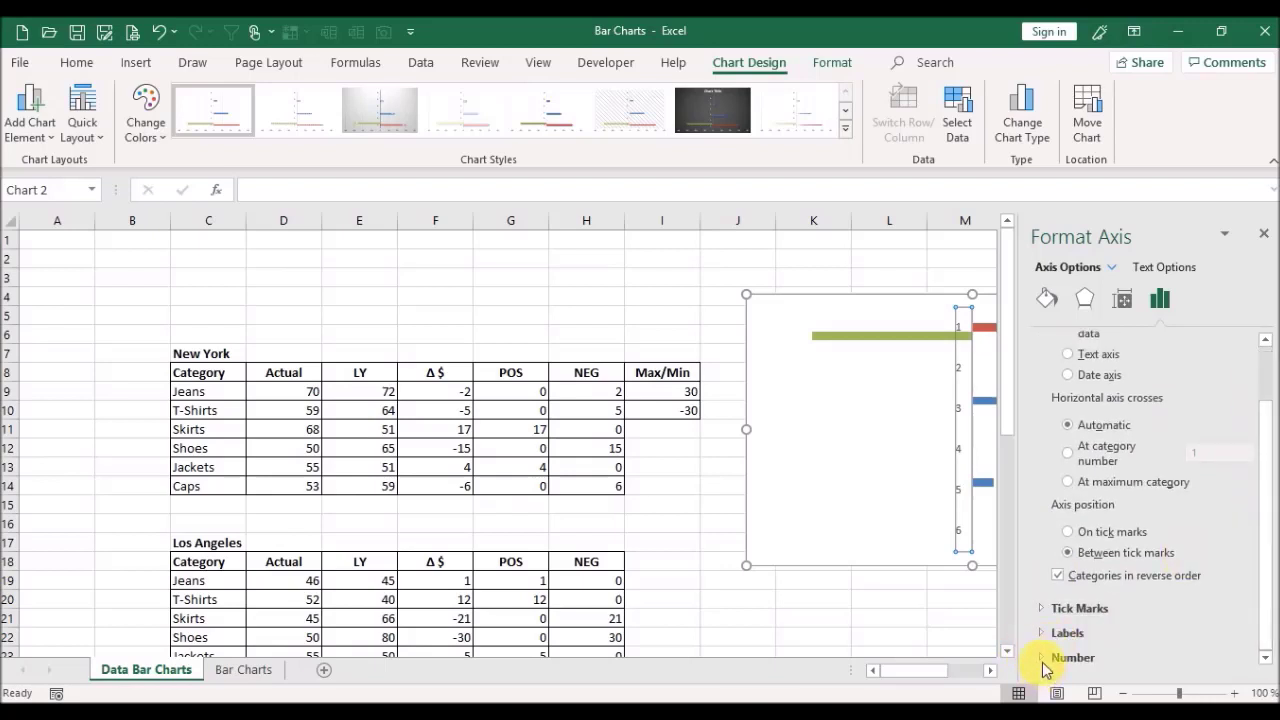
{"action": "left_click", "coordinate": [1062, 633]}
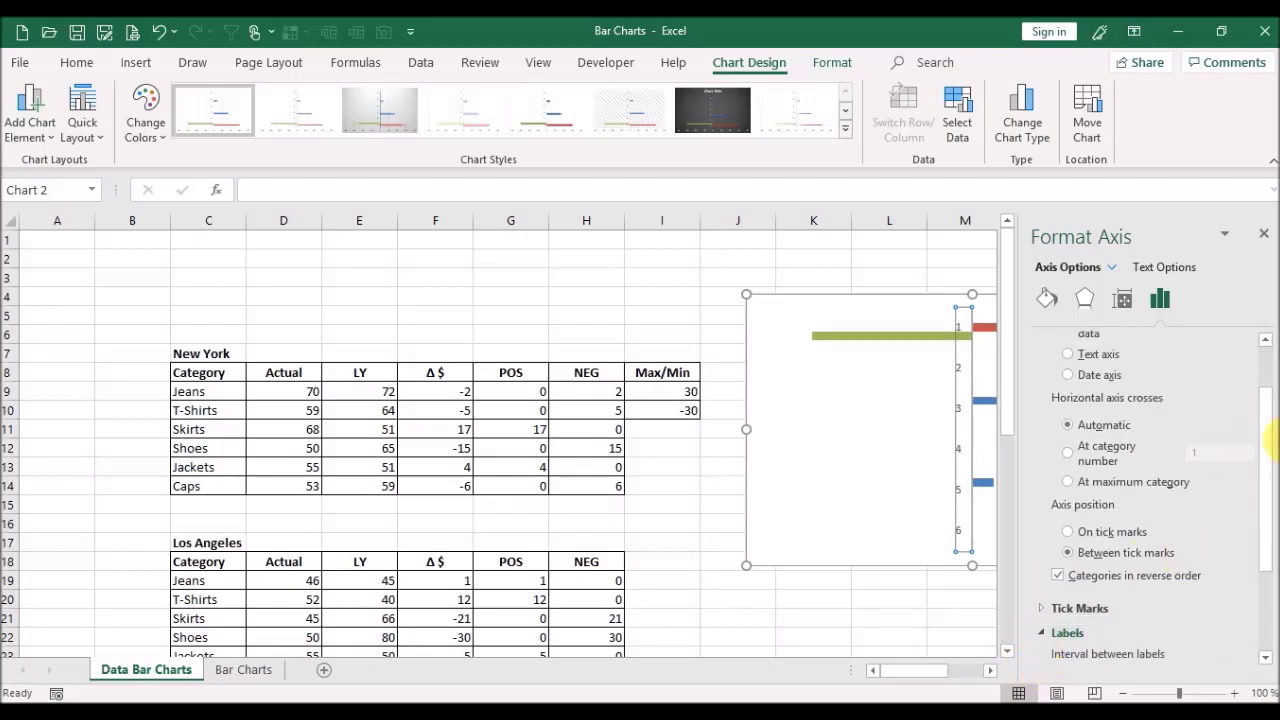
{"action": "left_click_drag", "start_coordinate": [1271, 443], "coordinate": [1271, 528]}
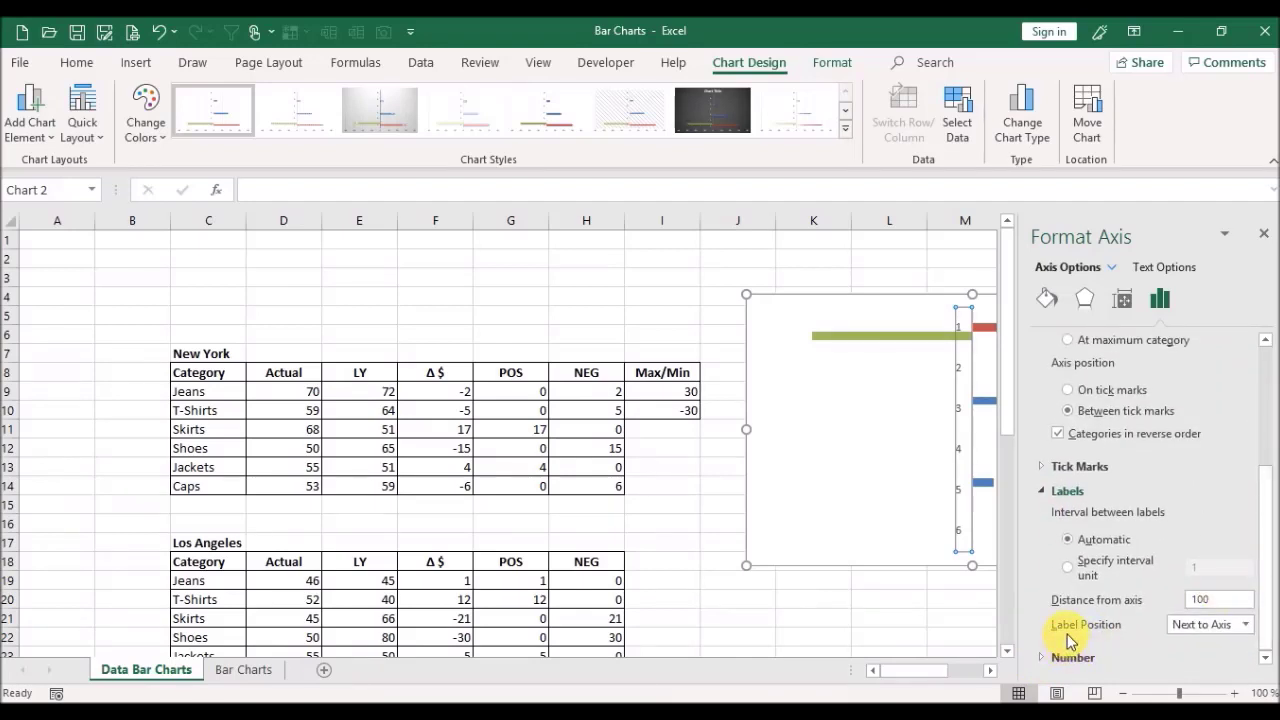
{"action": "left_click", "coordinate": [1207, 626]}
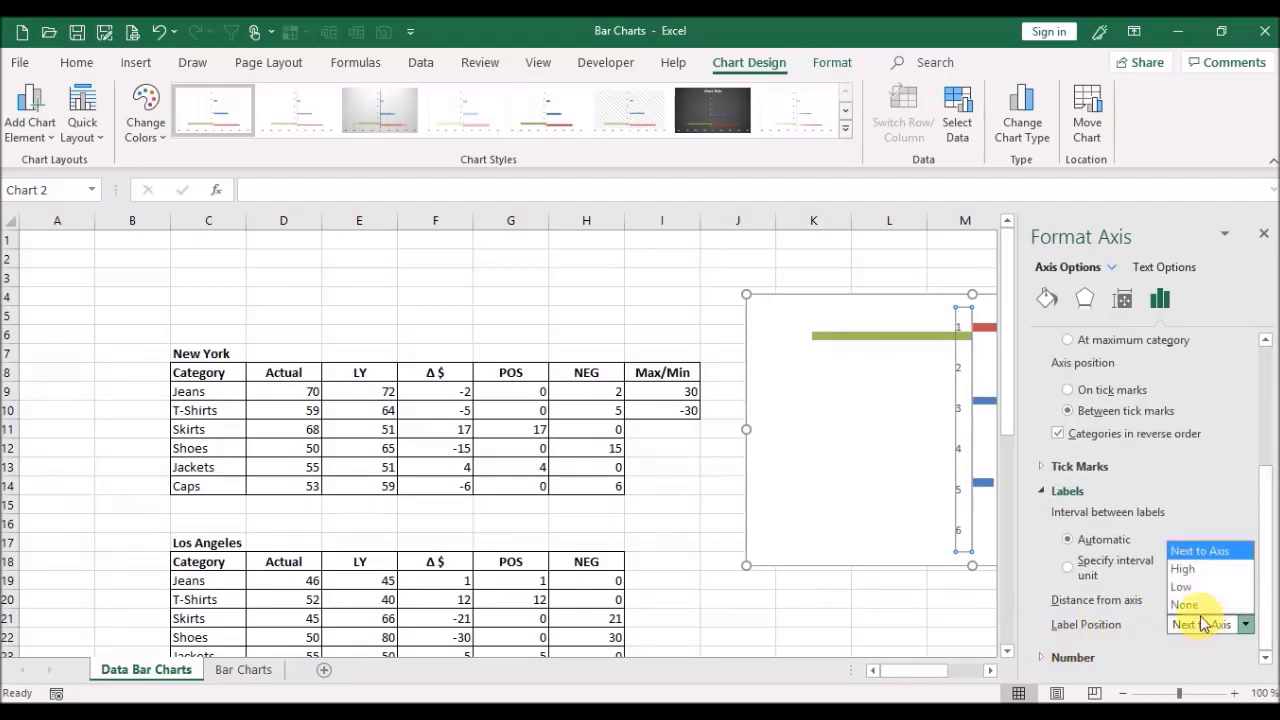
{"action": "left_click", "coordinate": [1192, 604]}
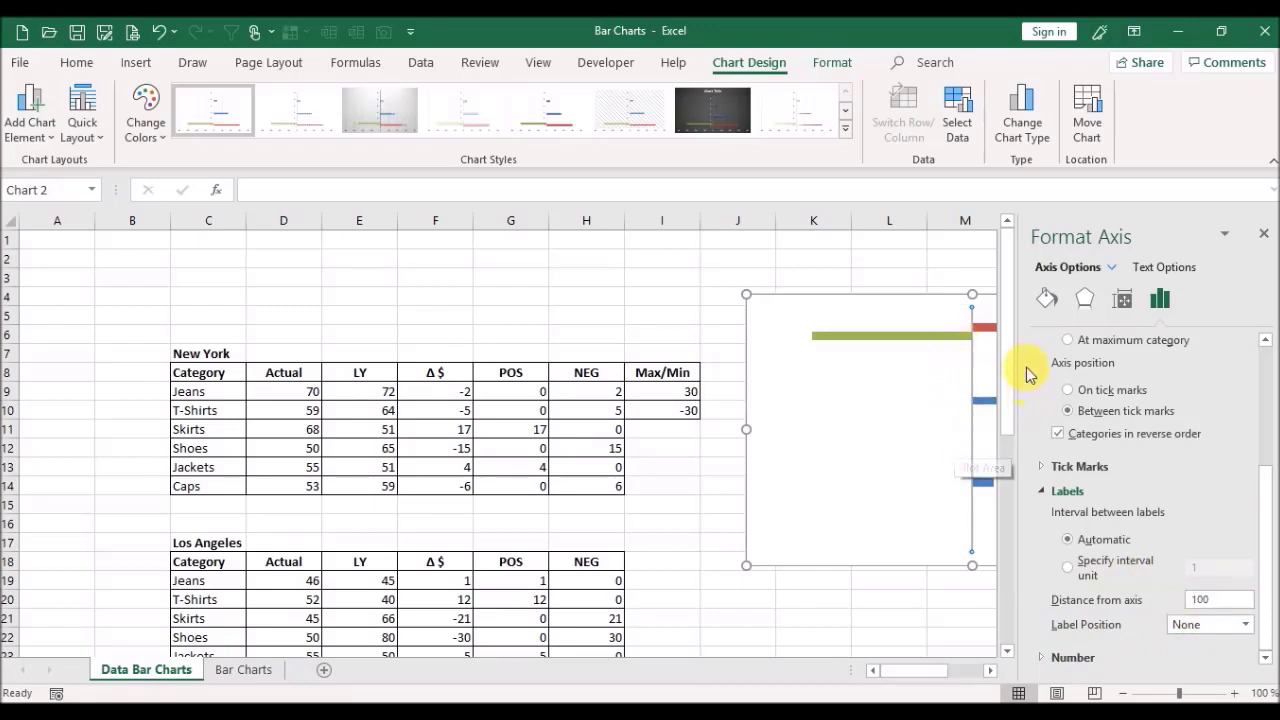
Step: Format the vertical axis as a thicker solid black line and close the axis formatting
{"action": "left_click", "coordinate": [1046, 302]}
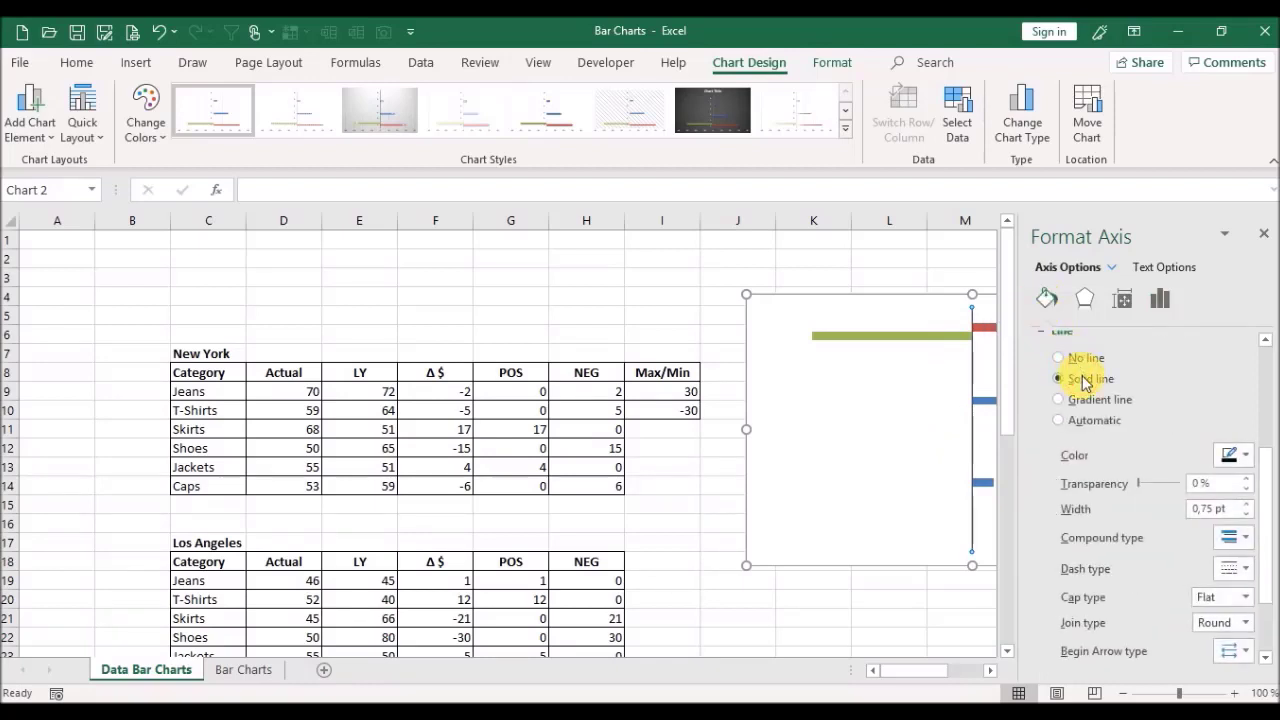
{"action": "left_click", "coordinate": [1245, 455]}
{"action": "left_click", "coordinate": [1146, 224]}
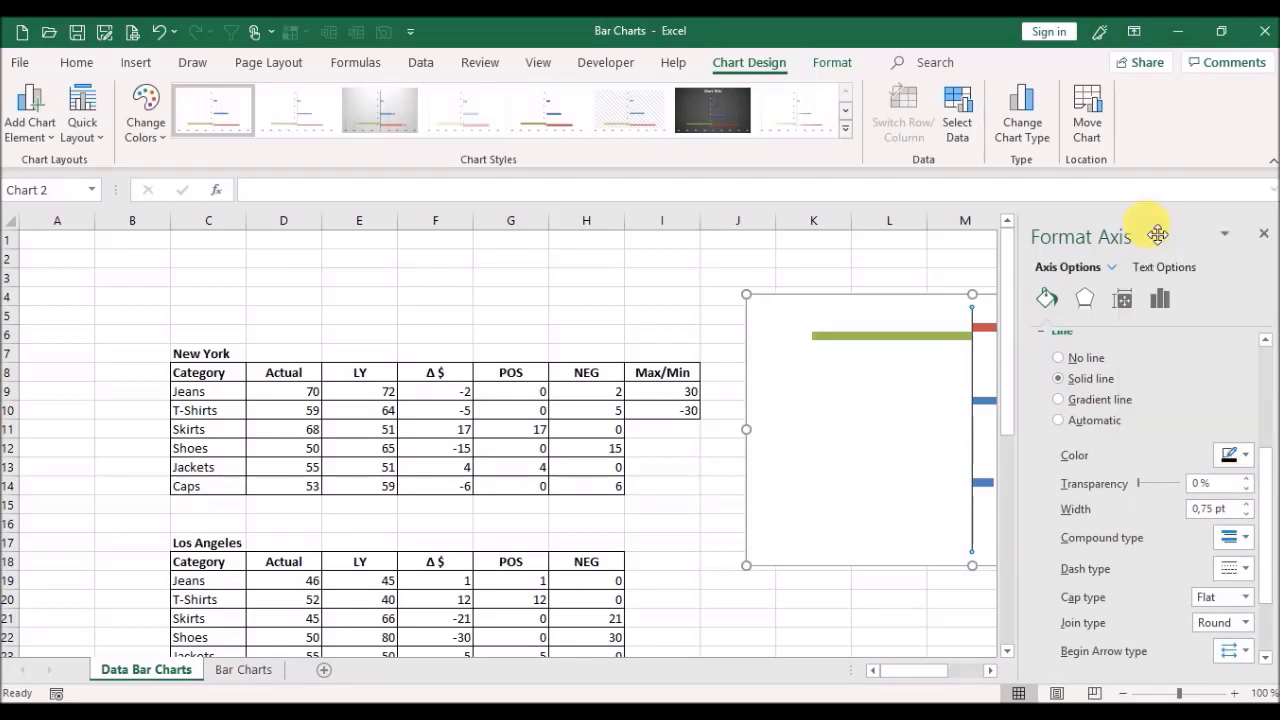
{"action": "left_click", "coordinate": [1250, 503]}
{"action": "left_click", "coordinate": [1250, 503]}
{"action": "left_click", "coordinate": [1250, 503]}
{"action": "left_click", "coordinate": [1250, 503]}
{"action": "left_click", "coordinate": [1250, 503]}
{"action": "left_click", "coordinate": [1250, 503]}
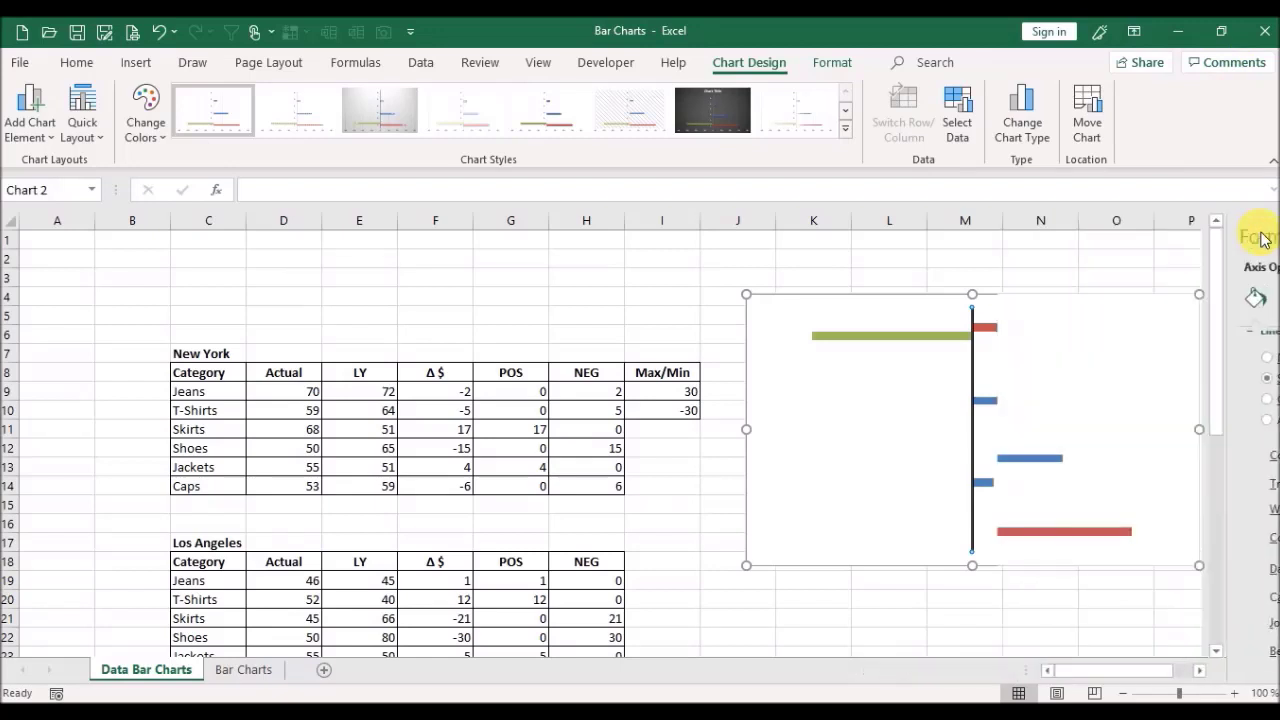
{"action": "left_click", "coordinate": [1264, 238]}
Step: Set the fill of the Max series bar to No fill
{"action": "mouse_move", "coordinate": [1023, 336]}
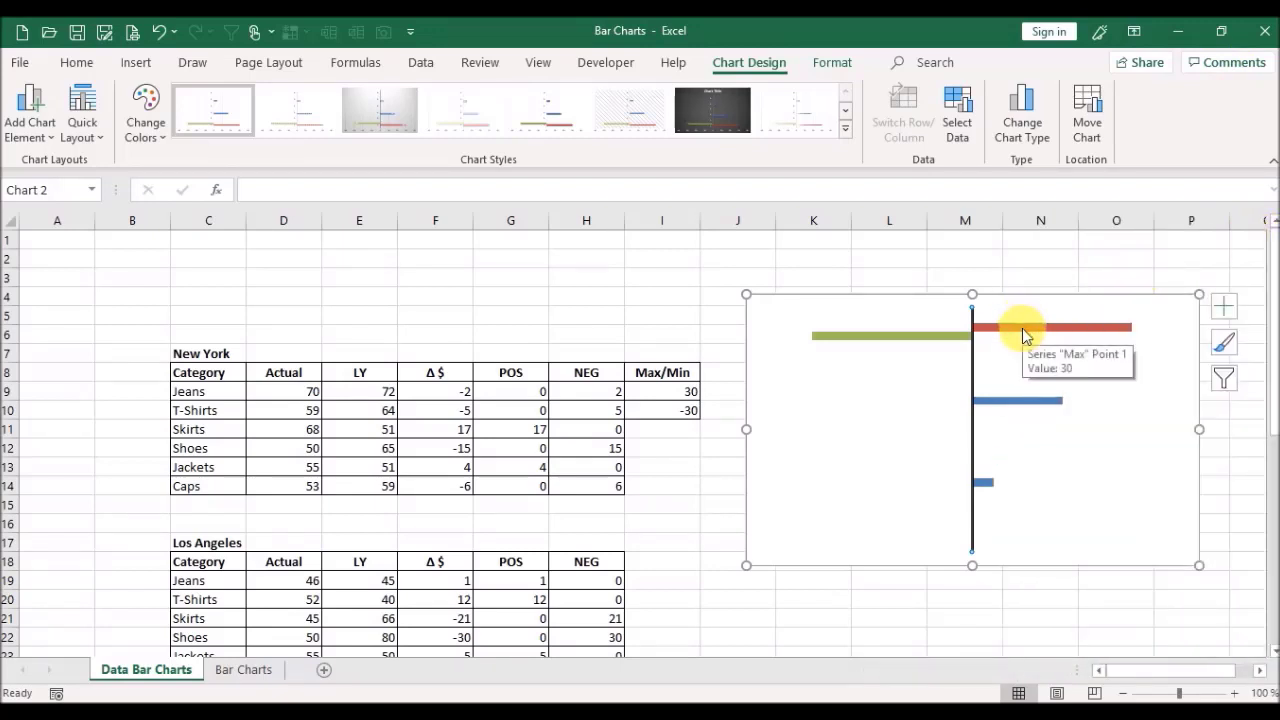
{"action": "double_click", "coordinate": [1022, 328]}
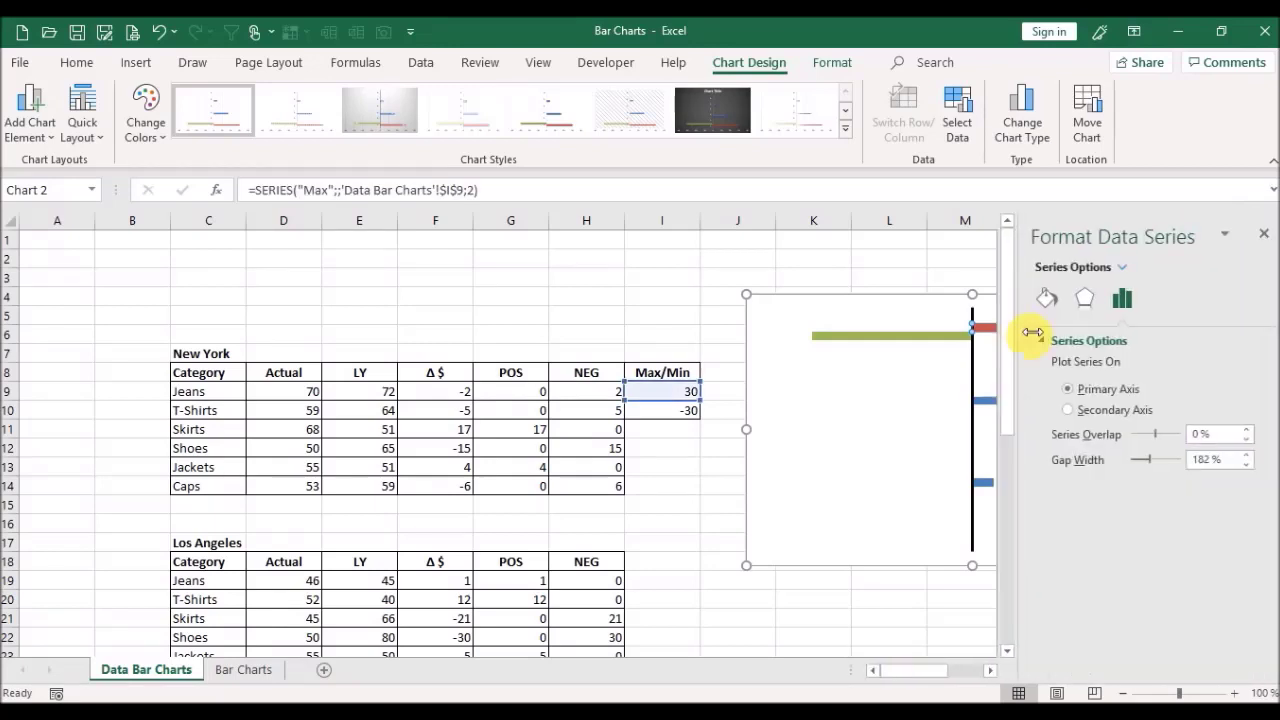
{"action": "left_click", "coordinate": [1047, 298]}
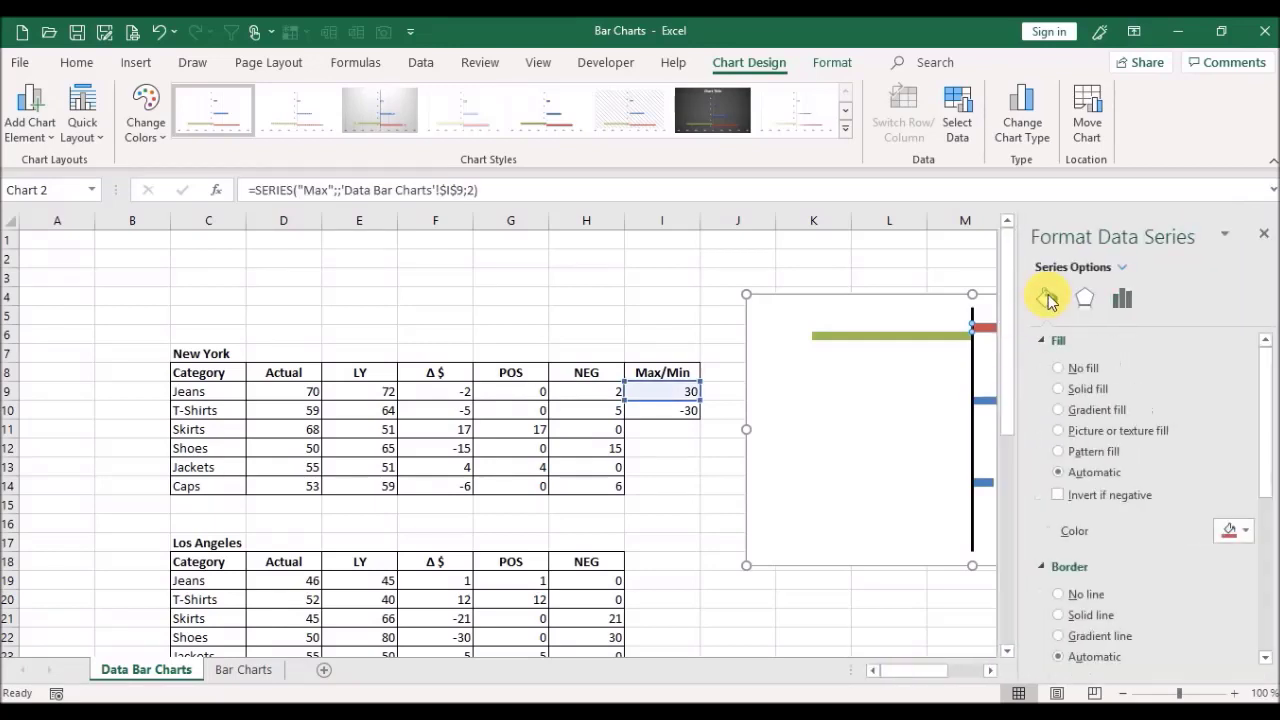
{"action": "left_click", "coordinate": [1059, 369]}
{"action": "left_click_drag", "start_coordinate": [1268, 392], "coordinate": [1266, 440]}
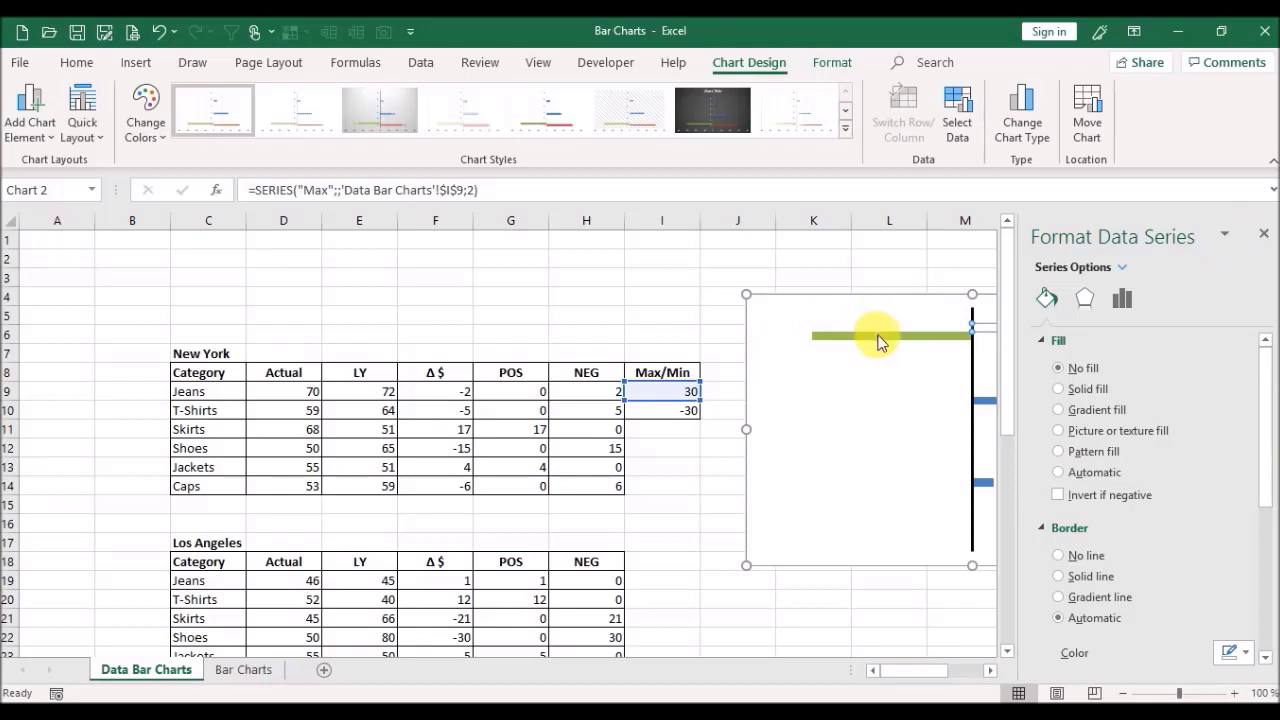
Step: Set the chart's series overlap to 100% and gap width to 66%, and close the series formatting
{"action": "left_click", "coordinate": [1121, 300]}
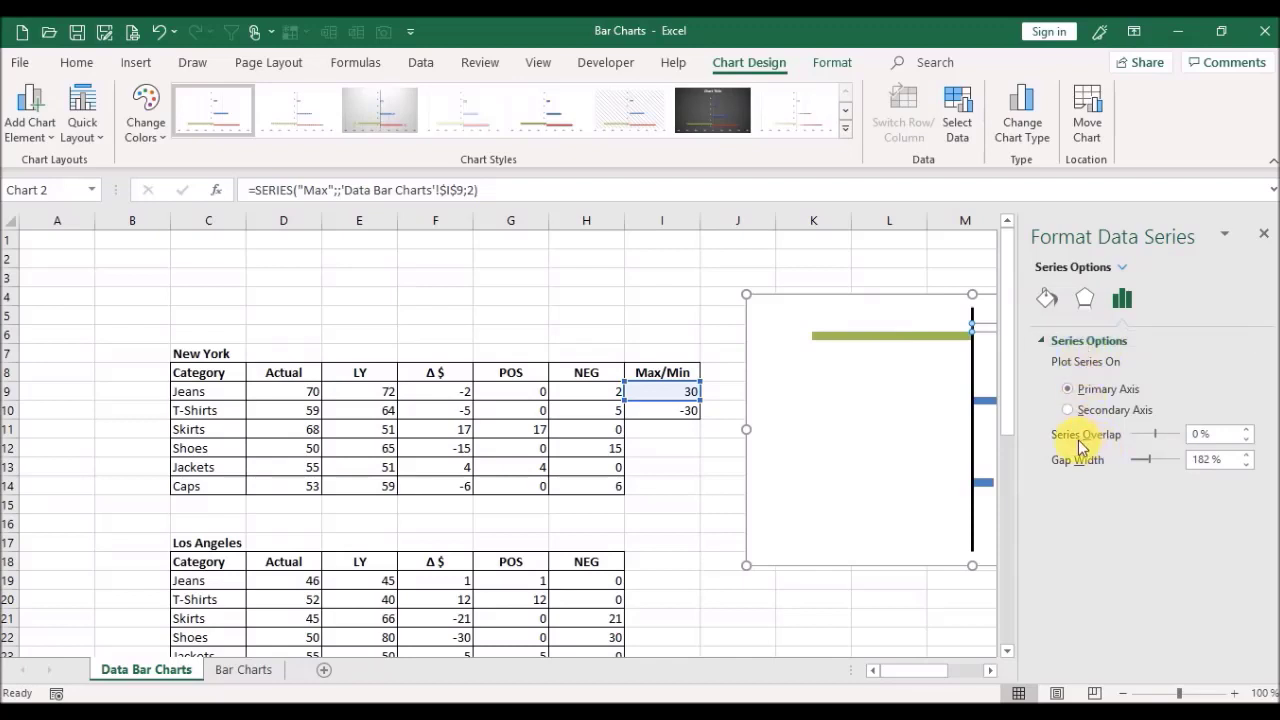
{"action": "mouse_move", "coordinate": [1157, 441]}
{"action": "left_mouse_down"}
{"action": "mouse_move", "coordinate": [1200, 442]}
{"action": "mouse_move", "coordinate": [1180, 436]}
{"action": "left_mouse_up"}
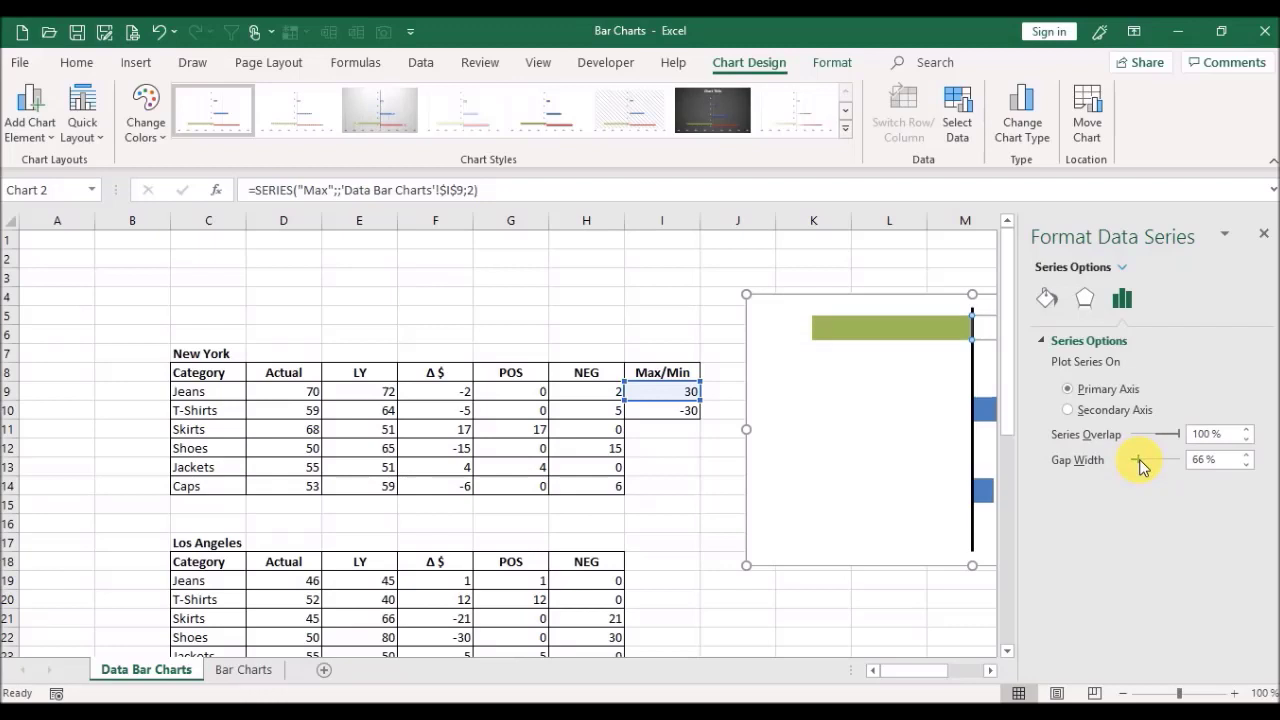
{"action": "left_click", "coordinate": [1263, 236]}
Step: Set the fill of the Min series bar to No fill and close the series formatting
{"action": "mouse_move", "coordinate": [886, 335]}
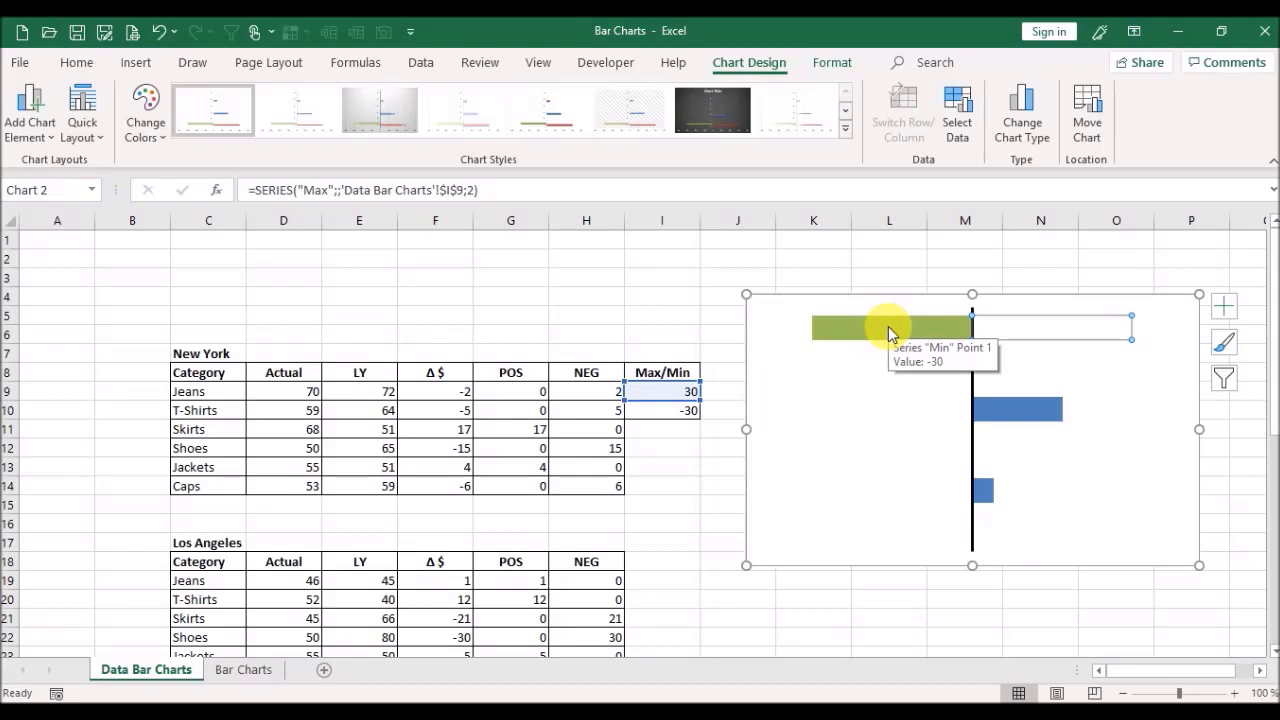
{"action": "left_click", "coordinate": [888, 330]}
{"action": "double_click", "coordinate": [888, 330]}
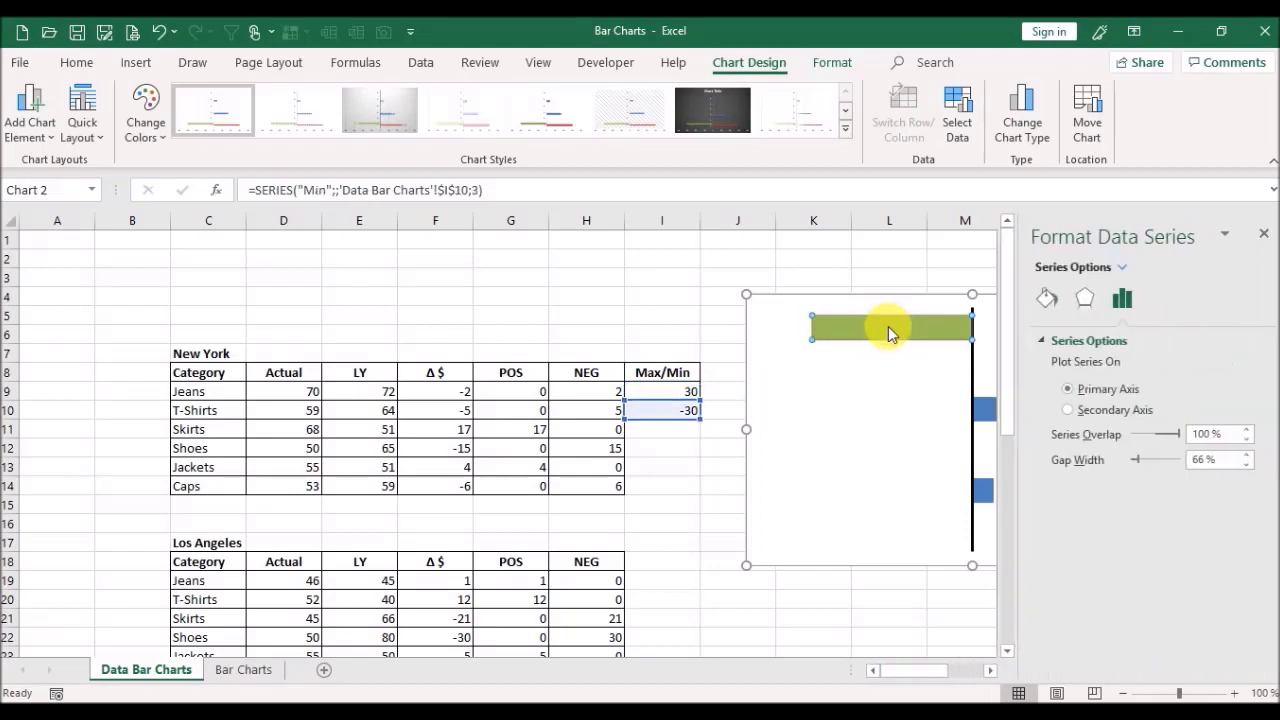
{"action": "left_click", "coordinate": [1045, 298]}
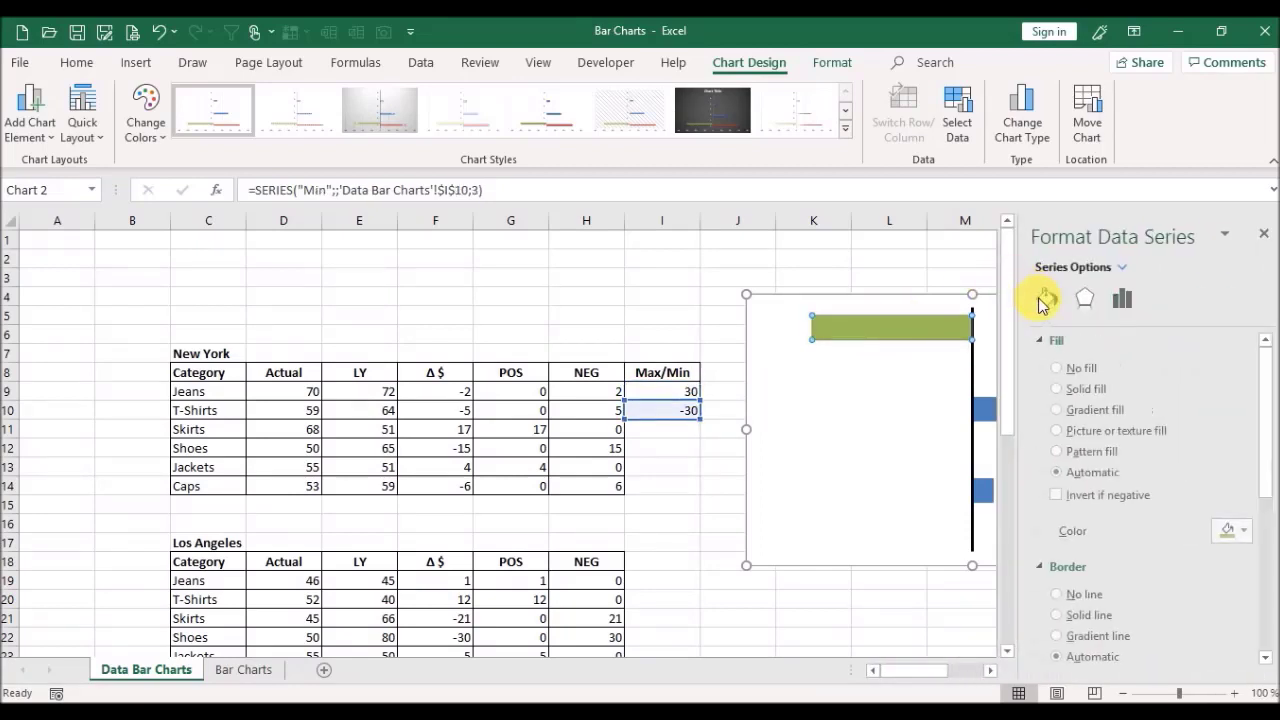
{"action": "left_click", "coordinate": [1060, 368]}
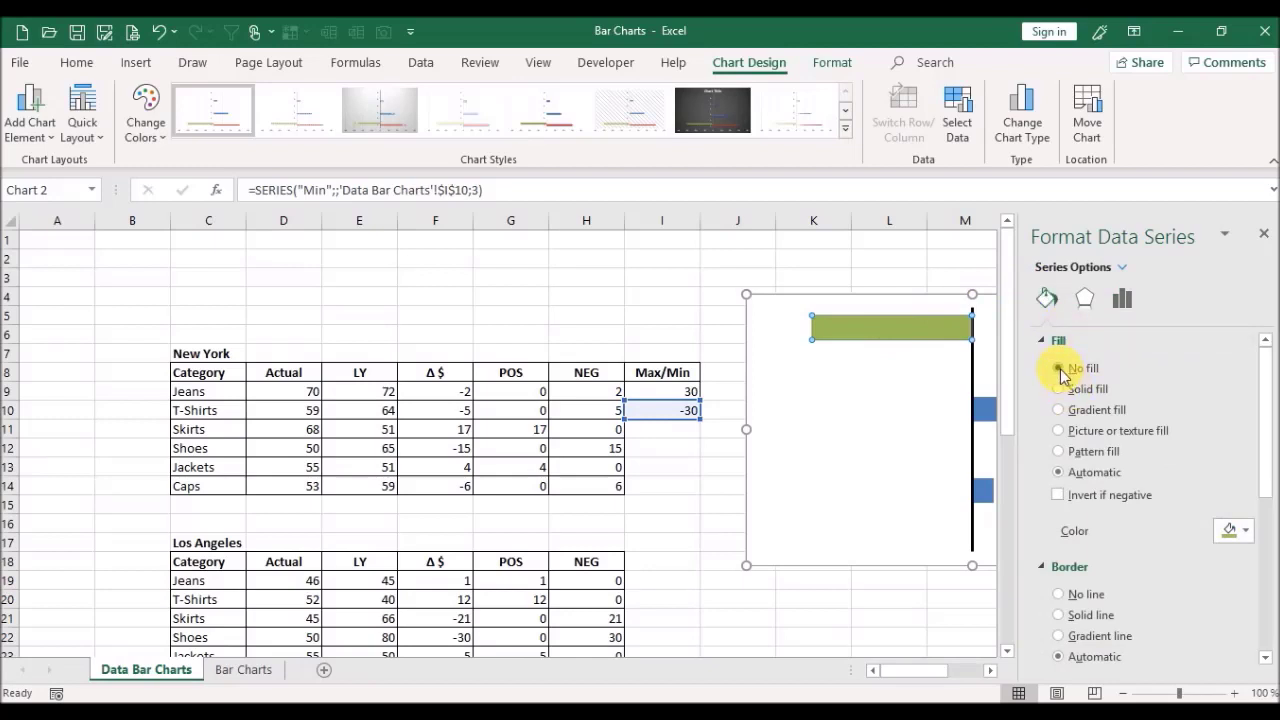
{"action": "left_click", "coordinate": [1264, 235]}
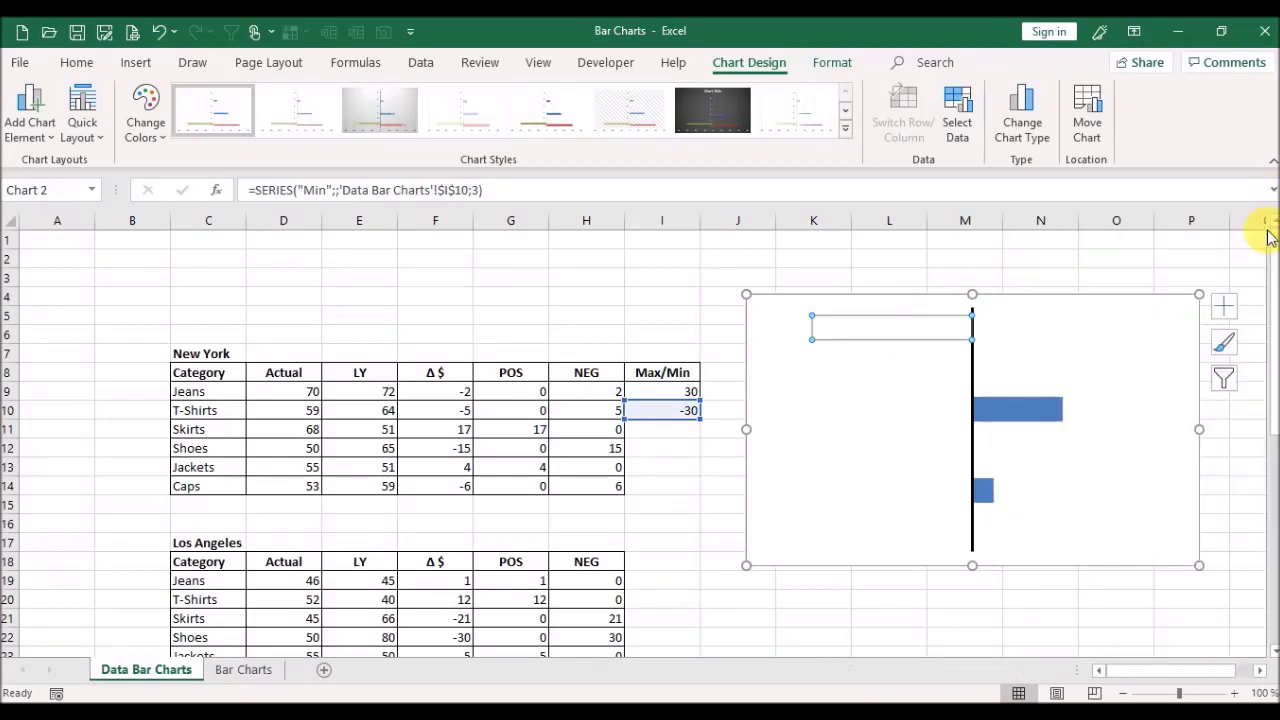
Step: Fill the Pos series bars with a dark green from the standard colors
{"action": "left_click", "coordinate": [1005, 415]}
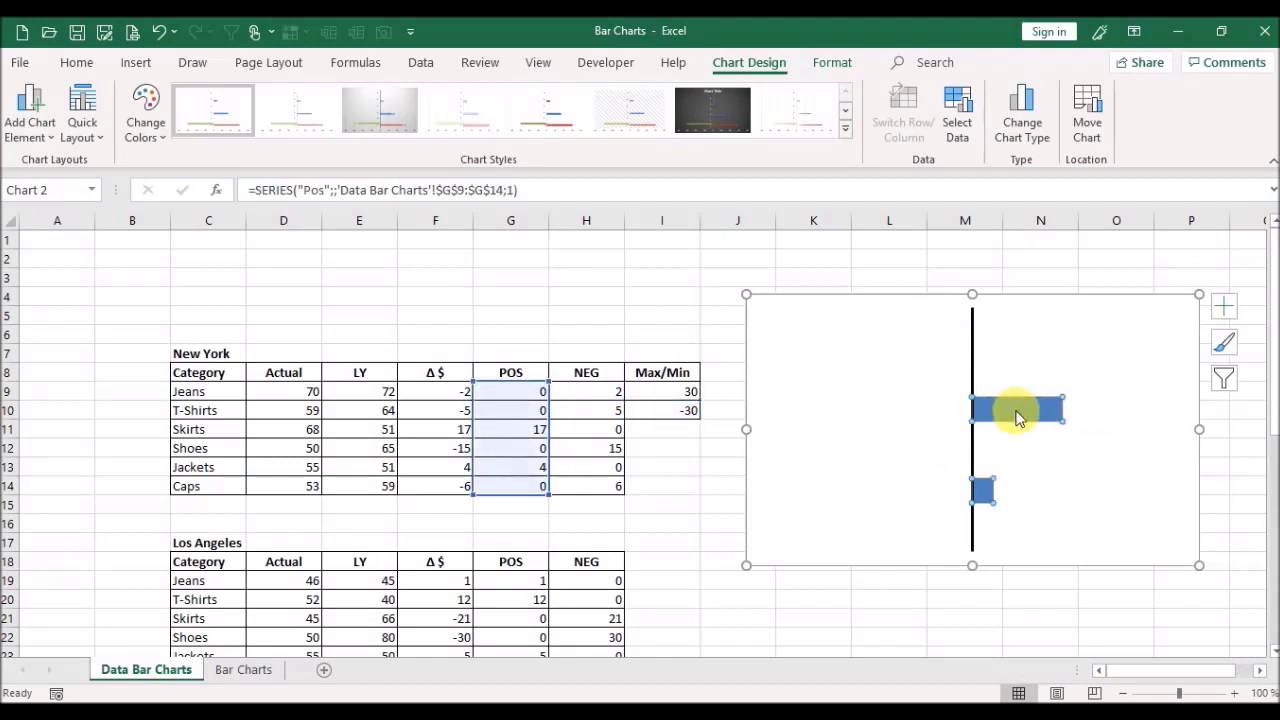
{"action": "left_click", "coordinate": [80, 66]}
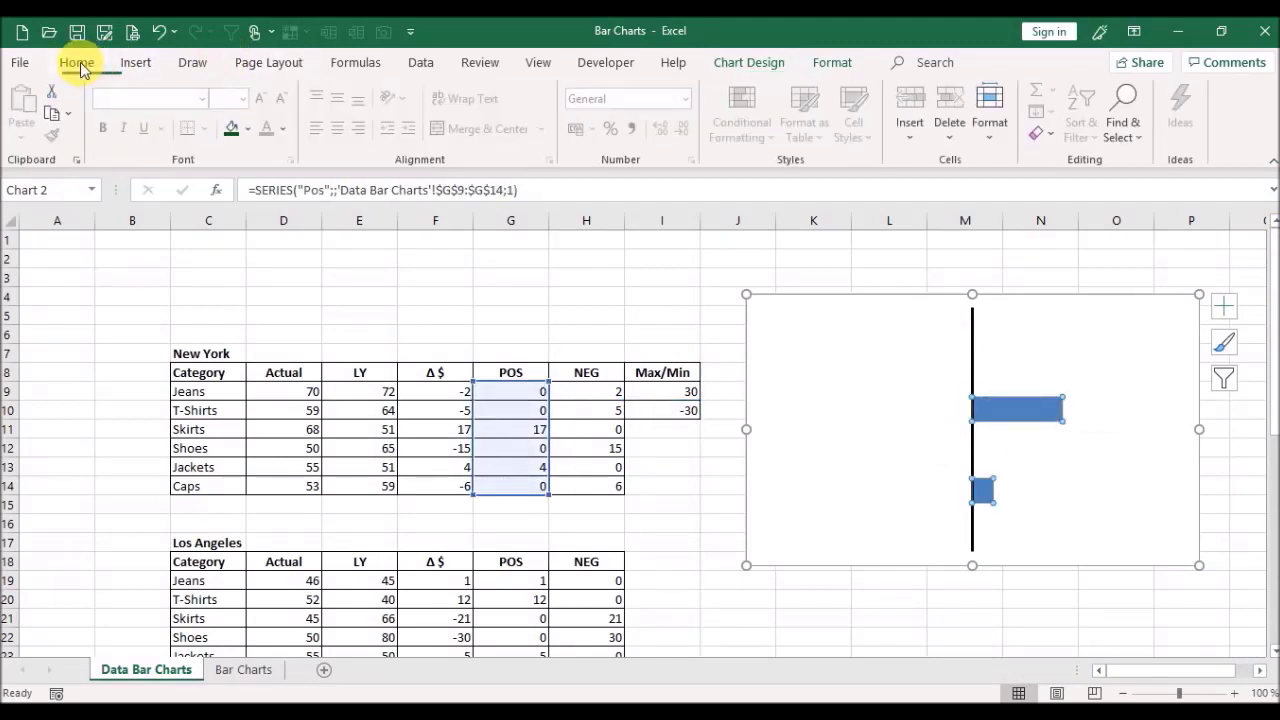
{"action": "left_click", "coordinate": [252, 129]}
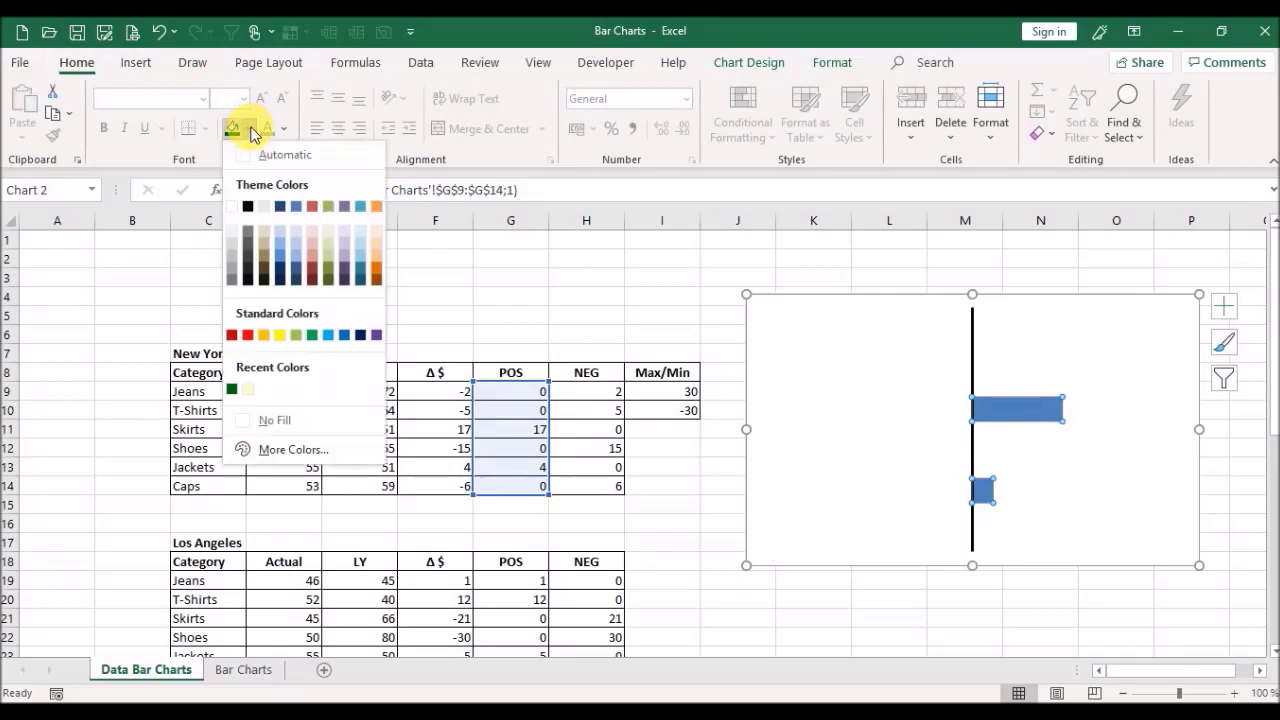
{"action": "left_click", "coordinate": [290, 452]}
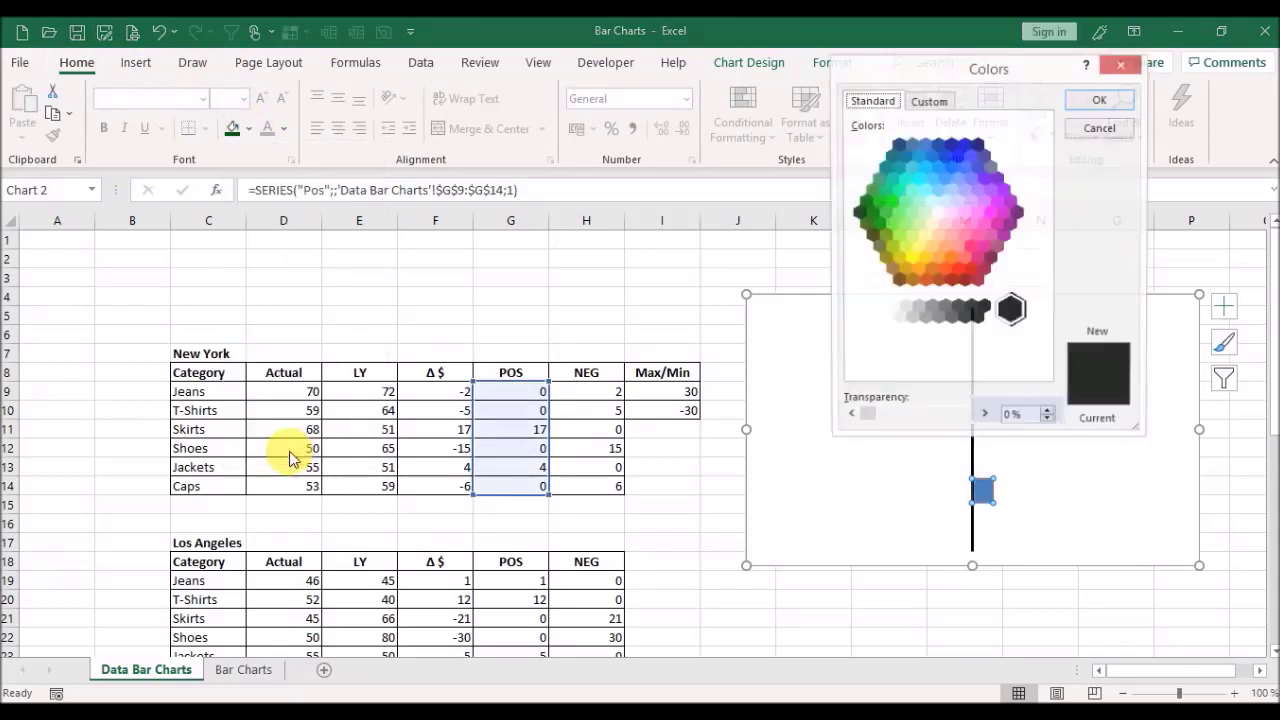
{"action": "left_click", "coordinate": [864, 202]}
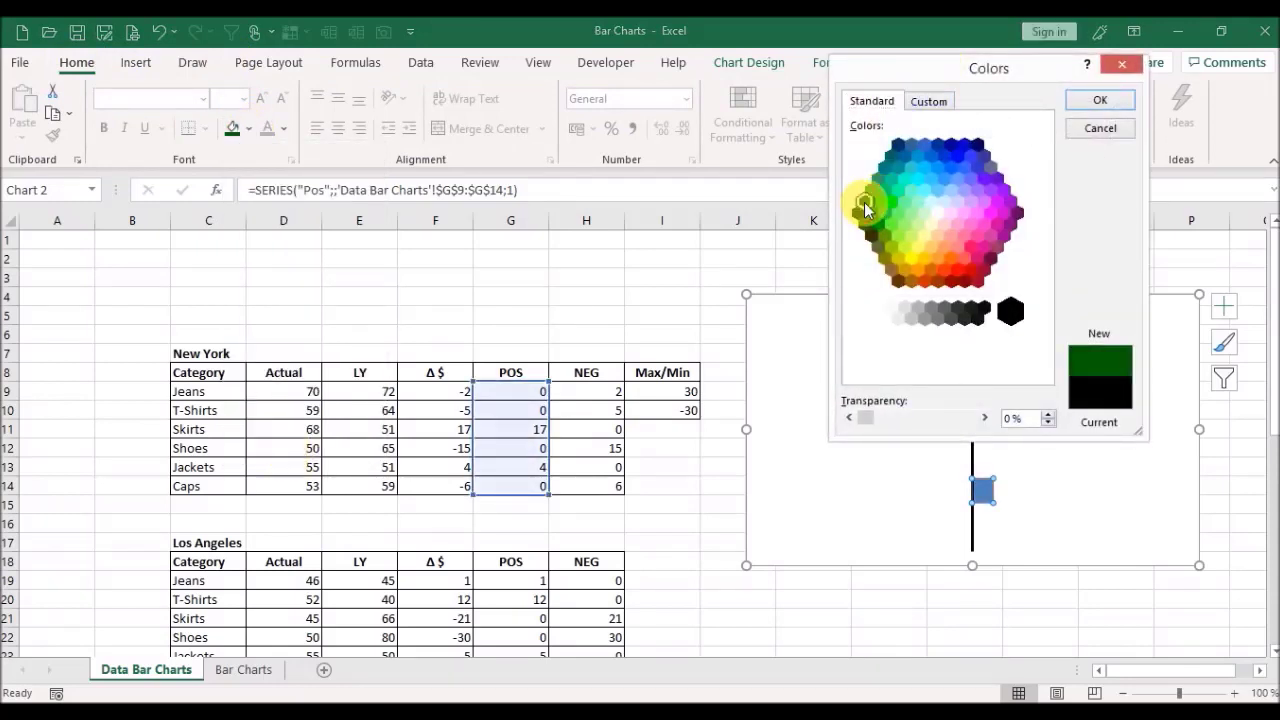
{"action": "left_click", "coordinate": [1099, 103]}
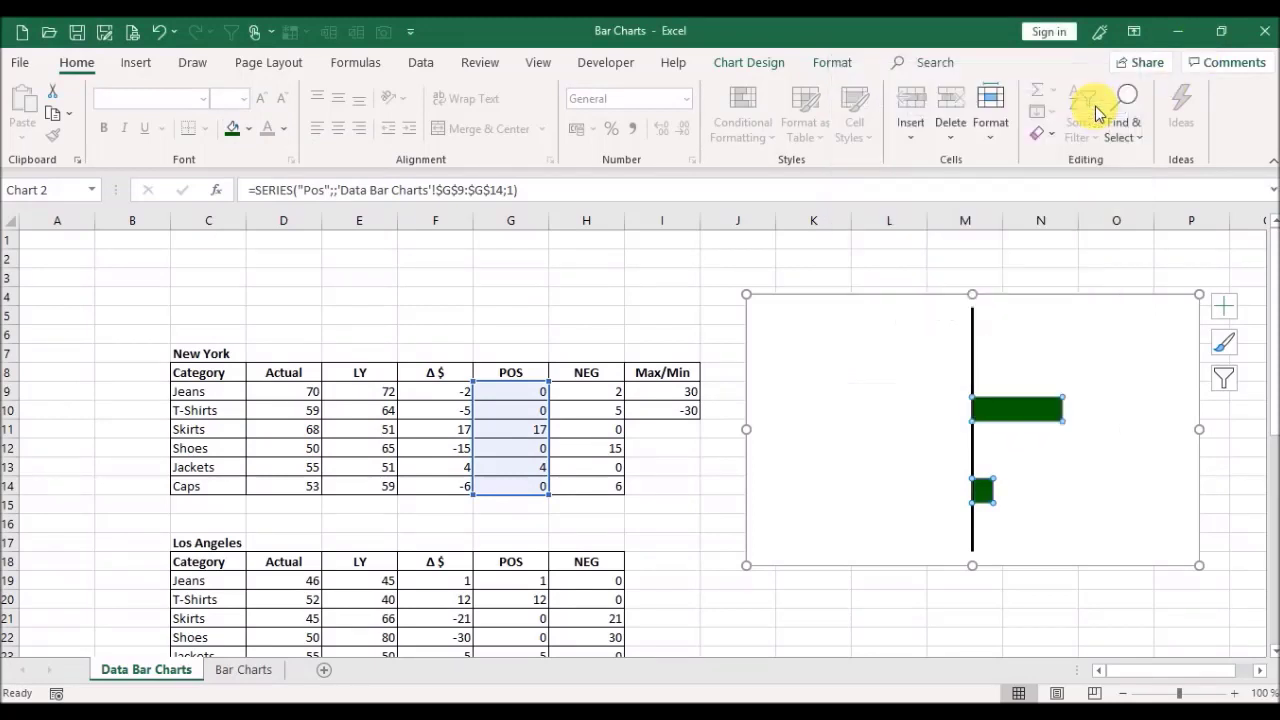
Step: Set the font of the whole chart to Arial, size 11
{"action": "left_click", "coordinate": [908, 305]}
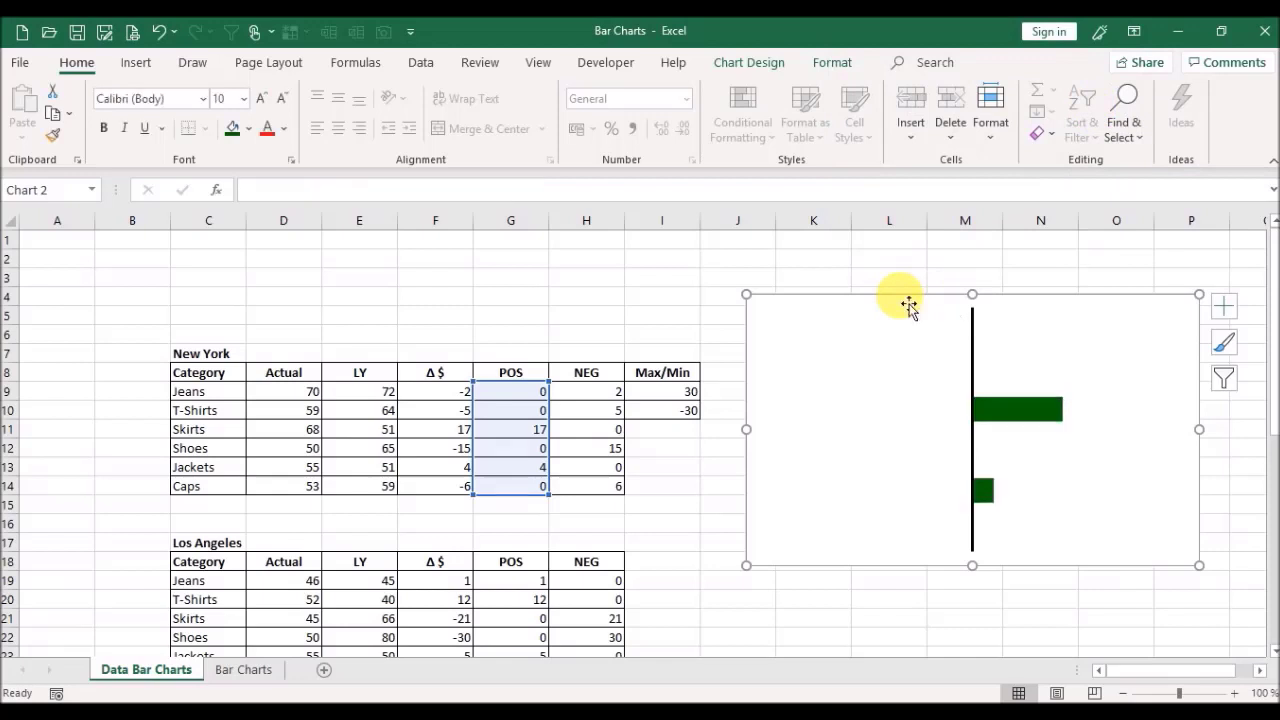
{"action": "left_click", "coordinate": [203, 99]}
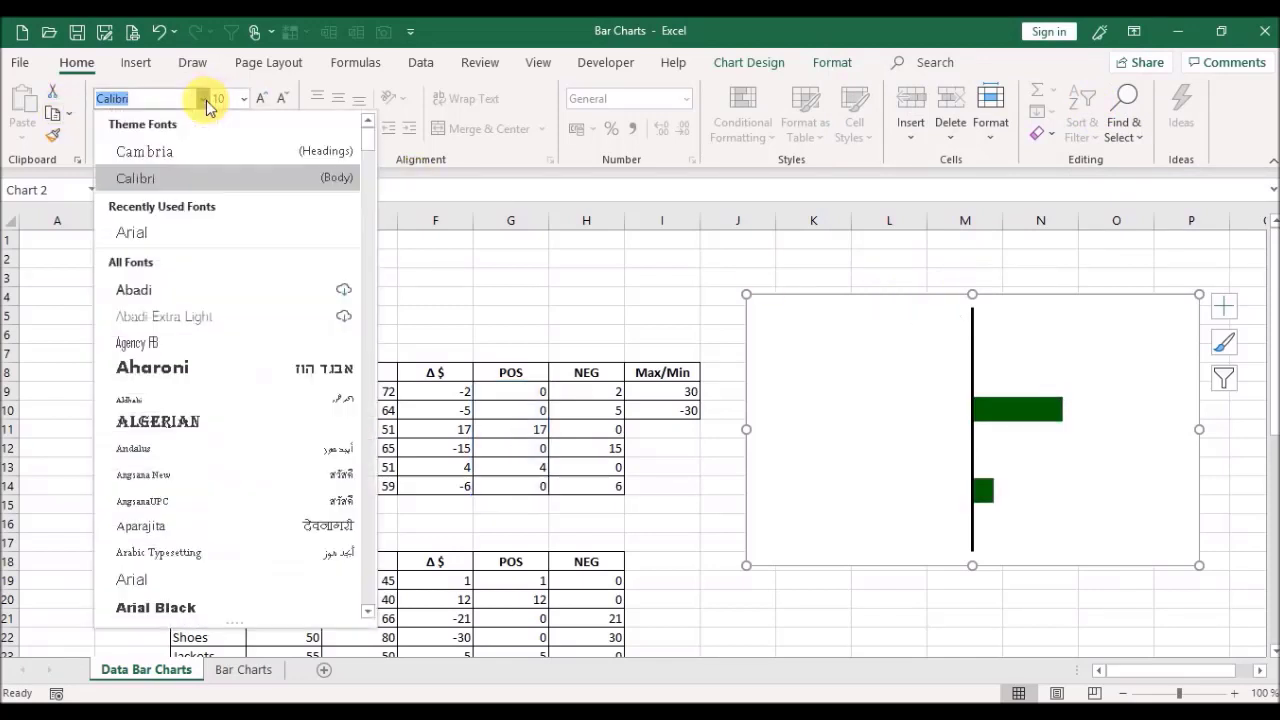
{"action": "left_click", "coordinate": [178, 232]}
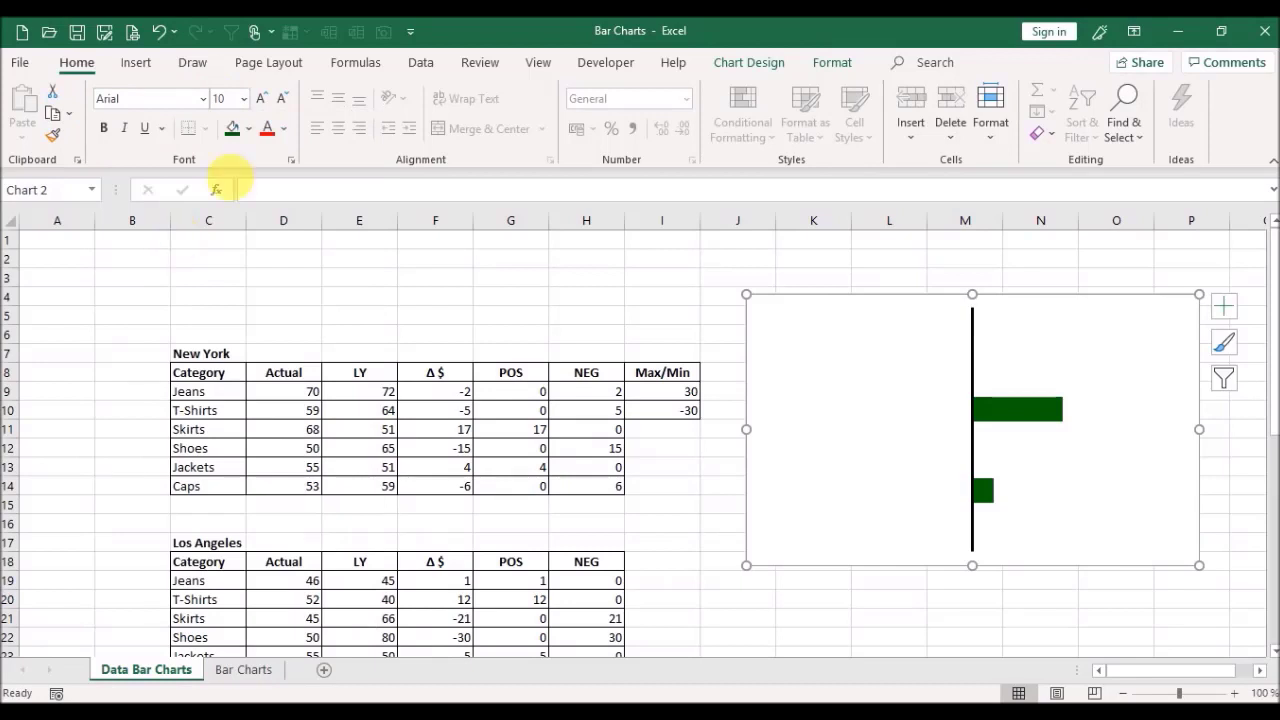
{"action": "left_click", "coordinate": [262, 100]}
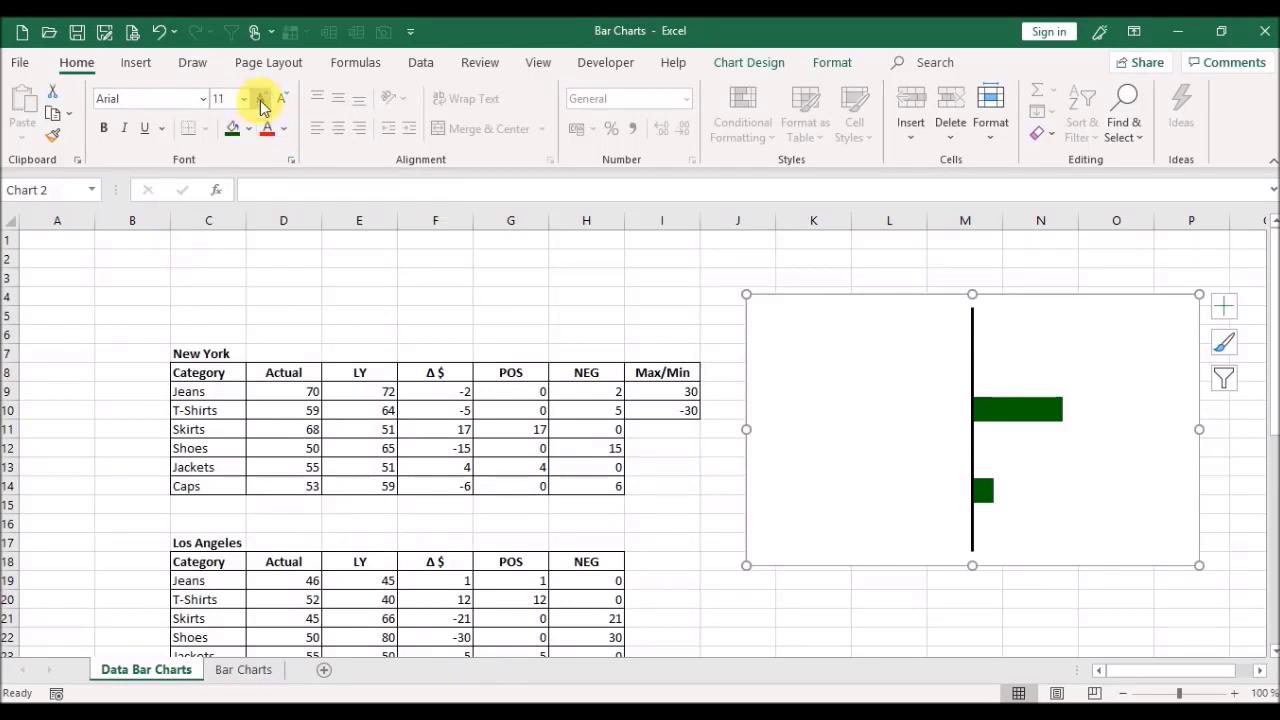
Step: Add Outside End data labels to the Pos series bars
{"action": "left_click", "coordinate": [1040, 412]}
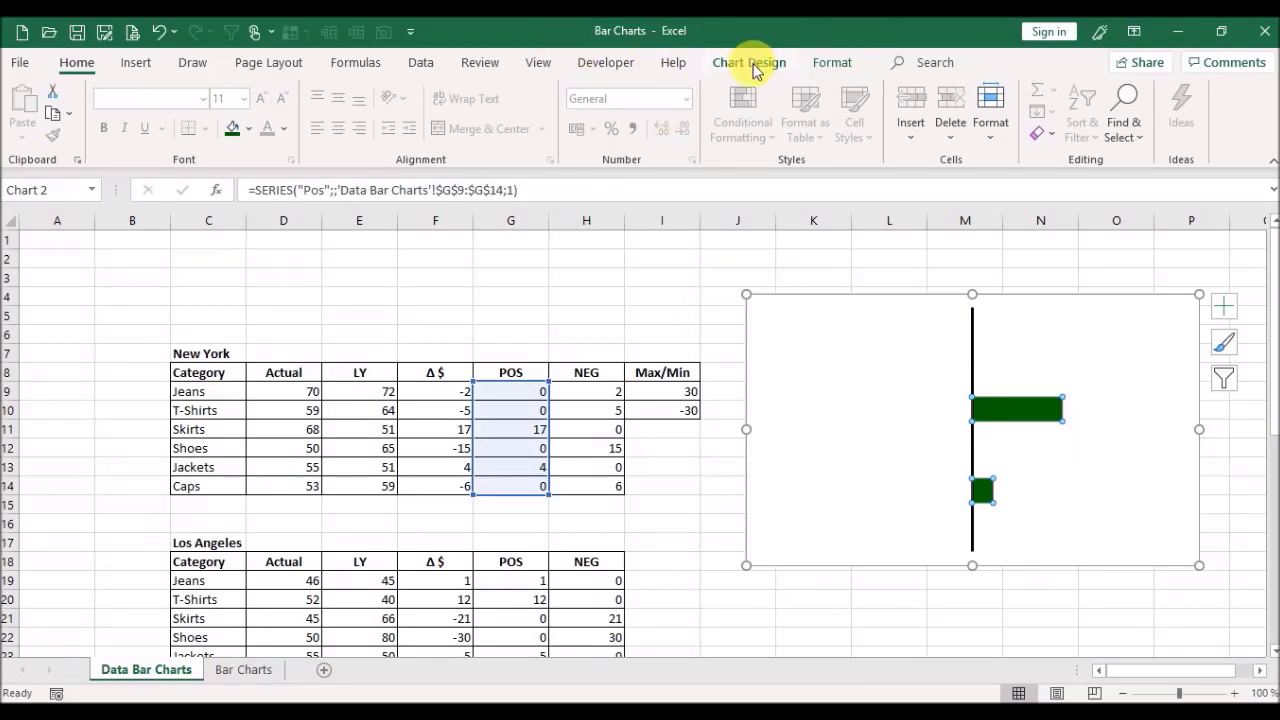
{"action": "left_click", "coordinate": [752, 64]}
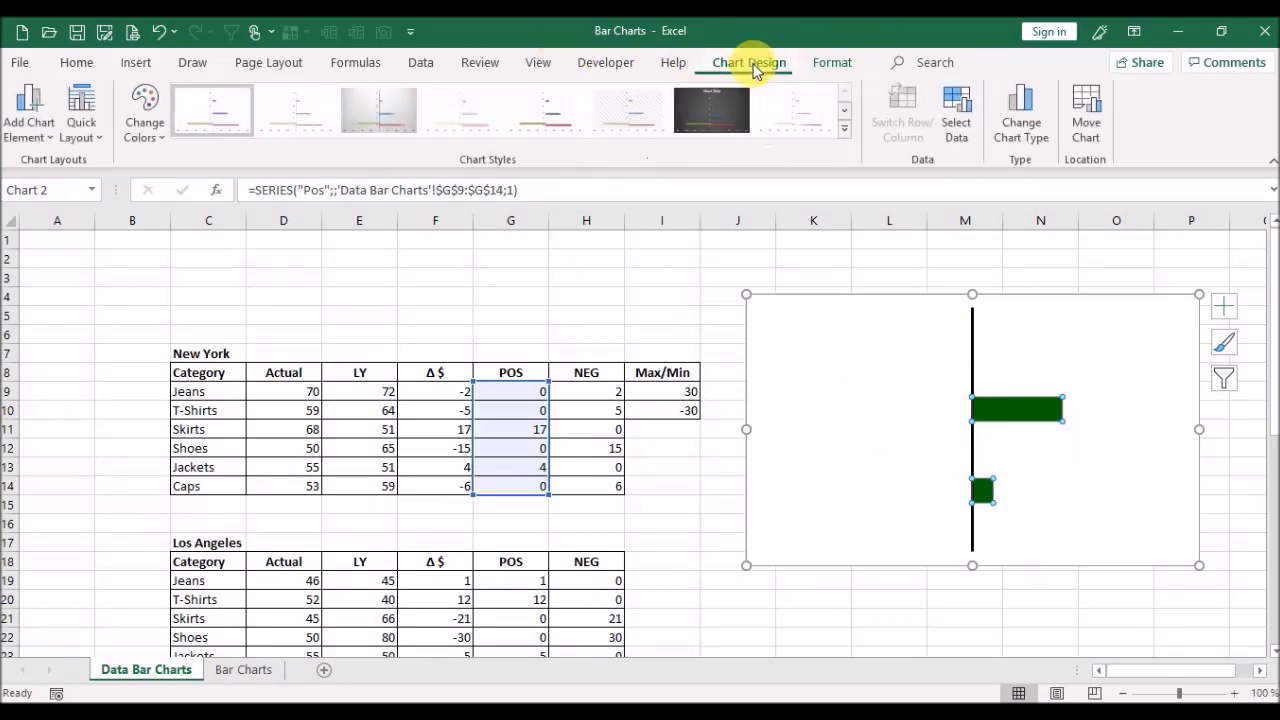
{"action": "left_click", "coordinate": [51, 140]}
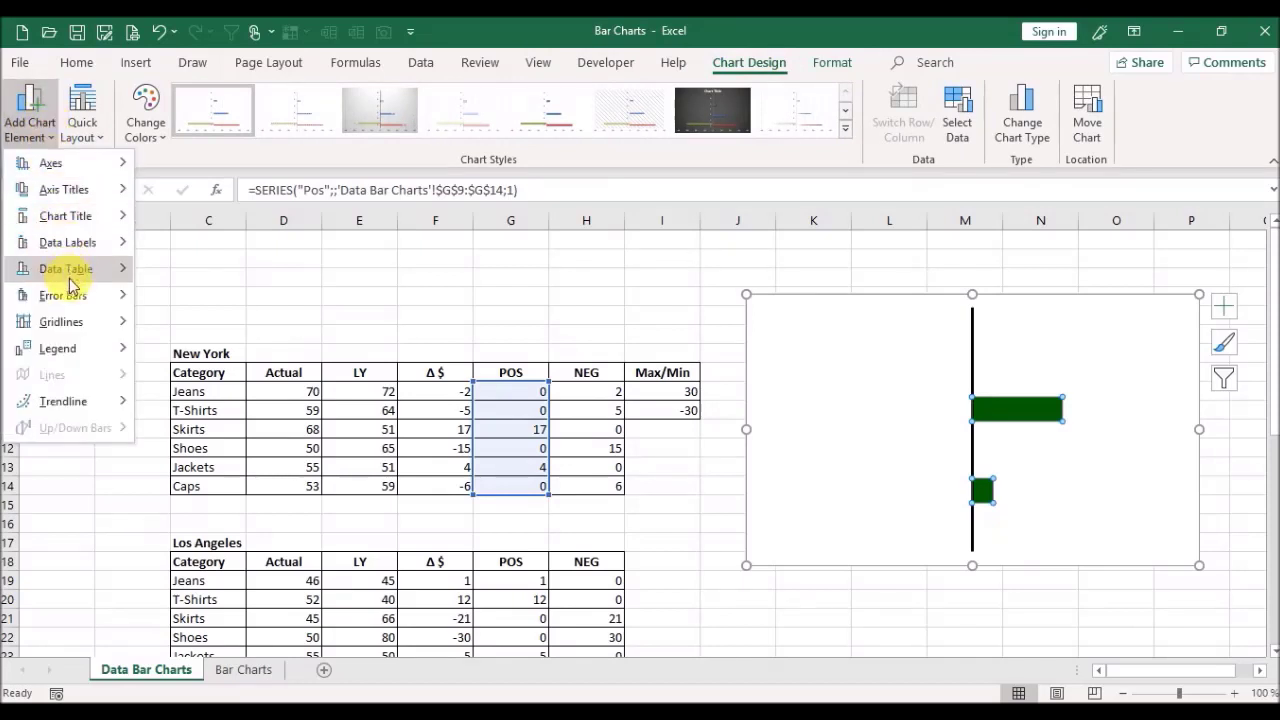
{"action": "mouse_move", "coordinate": [72, 286]}
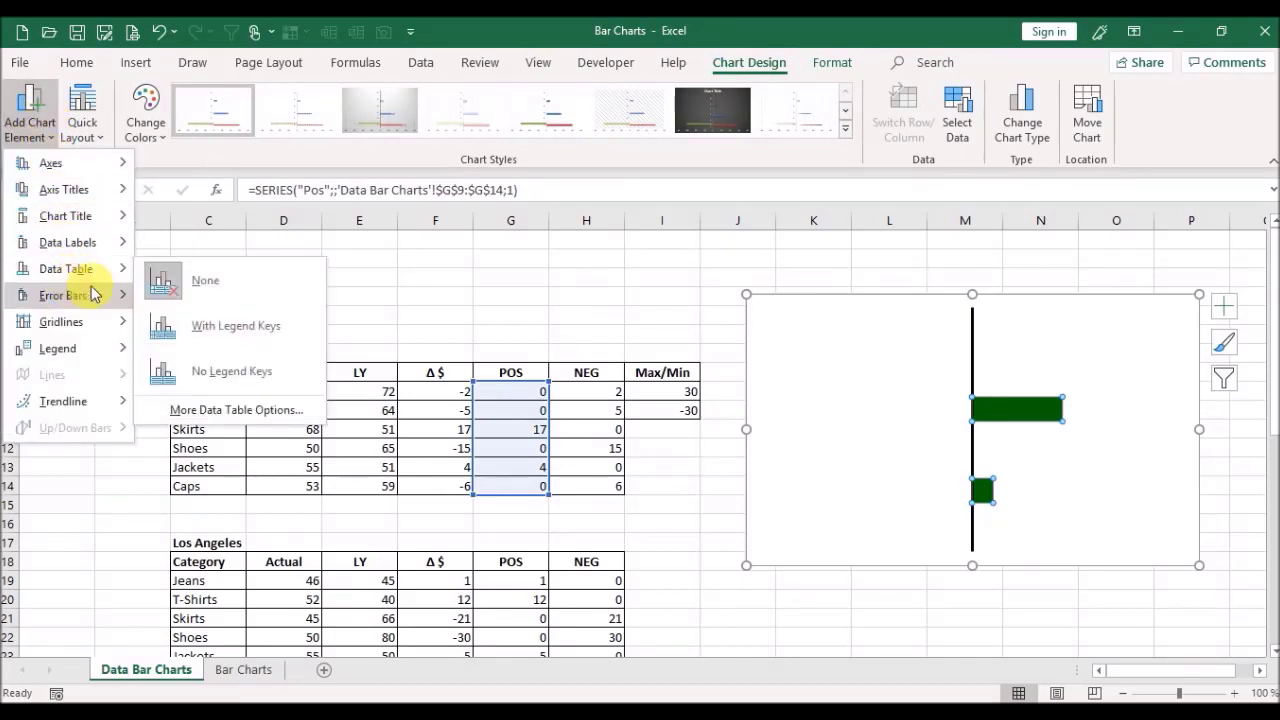
{"action": "mouse_move", "coordinate": [92, 252]}
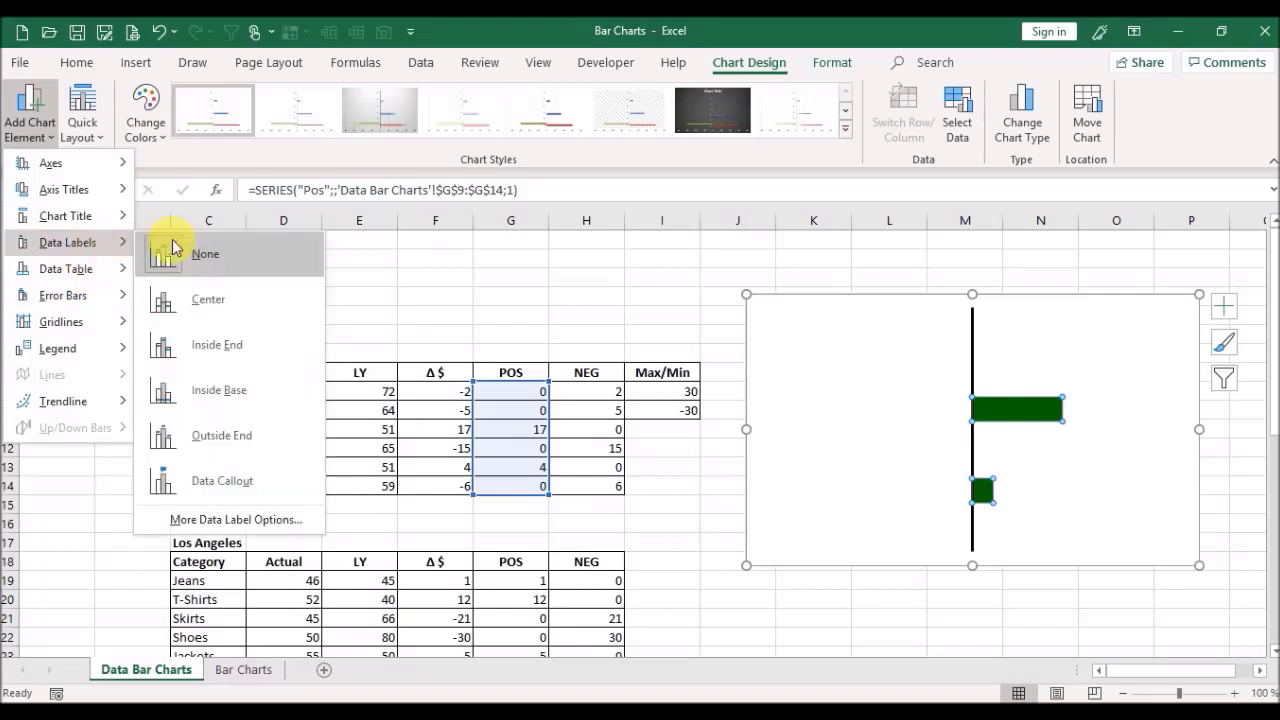
{"action": "left_click", "coordinate": [240, 443]}
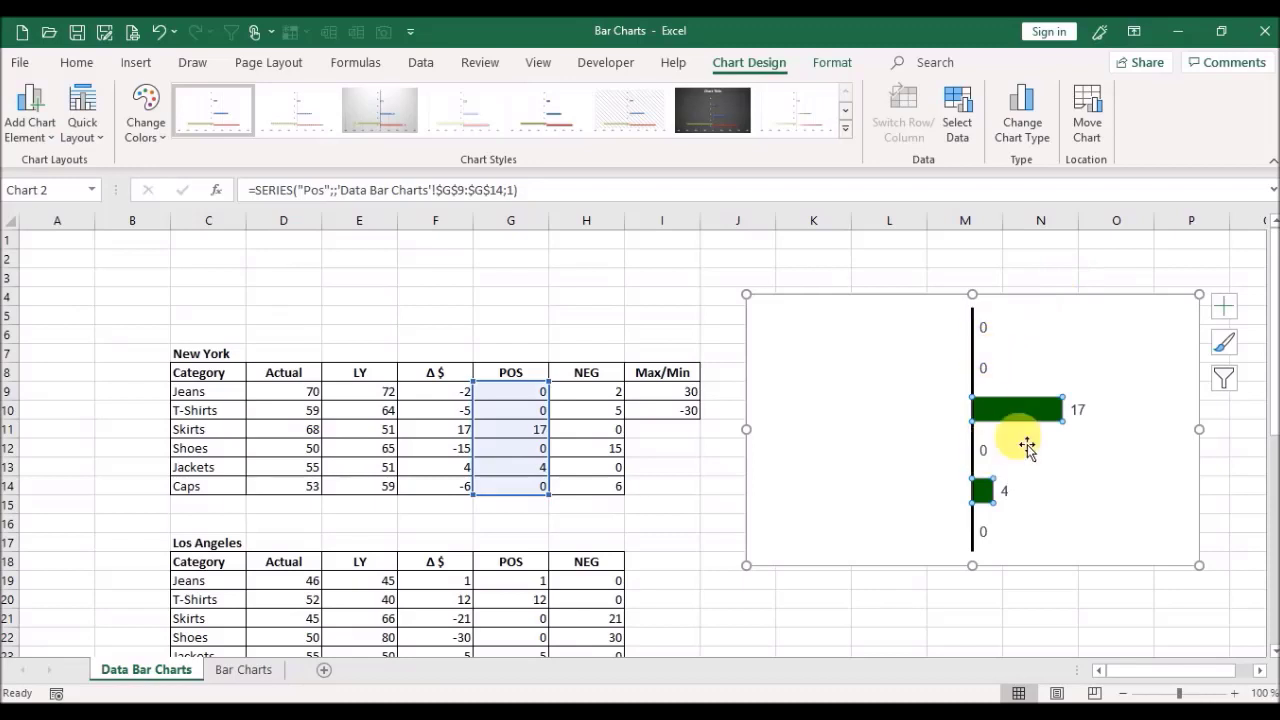
Step: Apply the custom number format [=0]"";+0 to the Pos data labels and close the label formatting
{"action": "double_click", "coordinate": [1090, 422]}
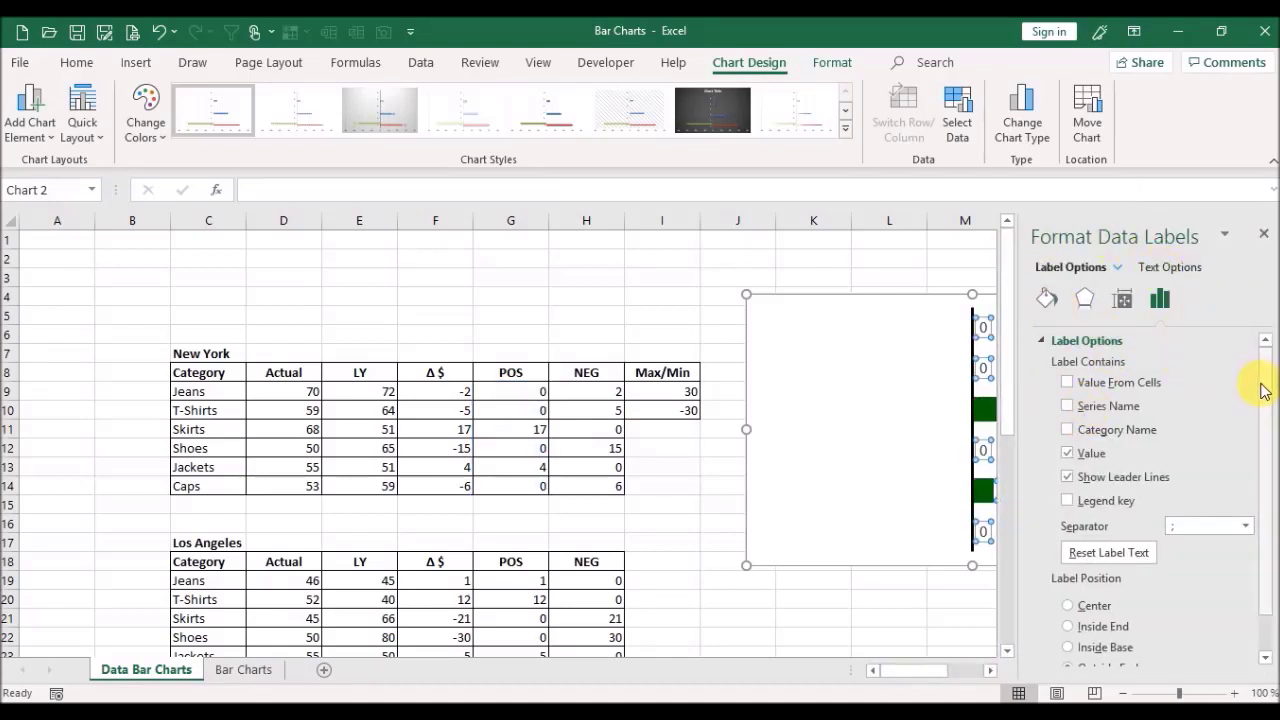
{"action": "left_click_drag", "start_coordinate": [1263, 390], "coordinate": [1263, 417]}
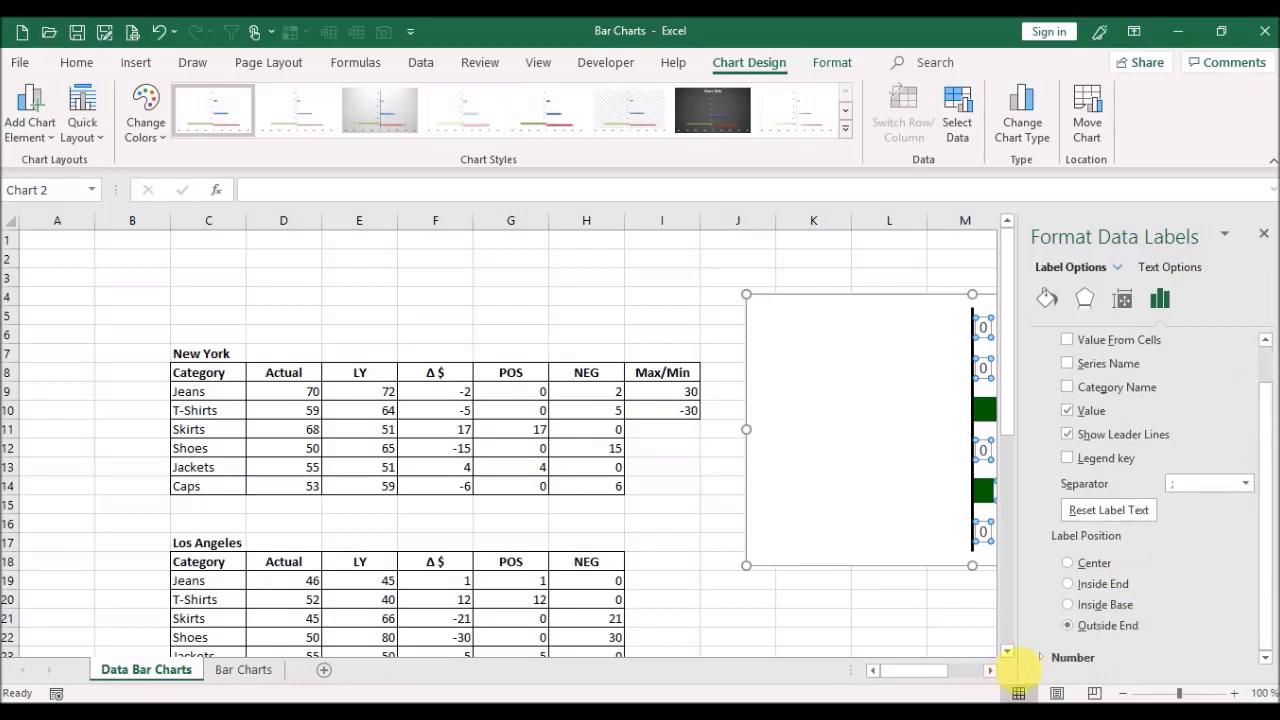
{"action": "left_click", "coordinate": [1042, 658]}
{"action": "left_click_drag", "start_coordinate": [1268, 430], "coordinate": [1268, 515]}
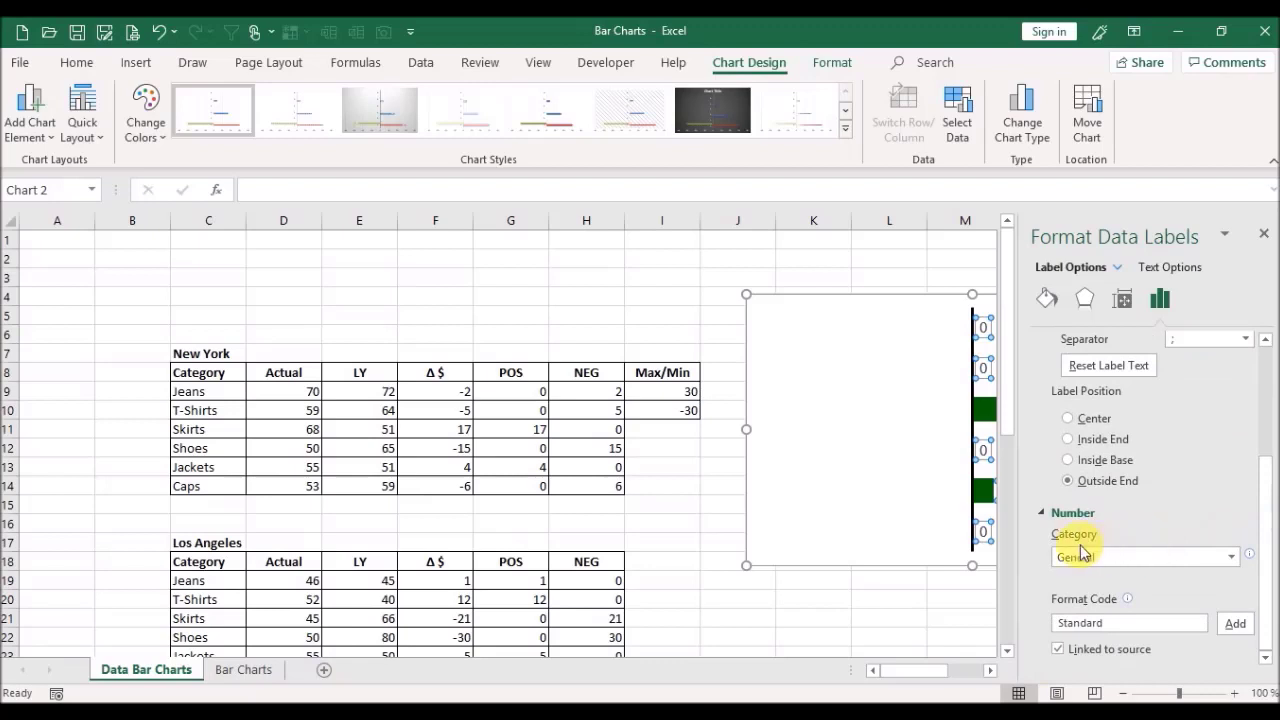
{"action": "left_click", "coordinate": [1123, 560]}
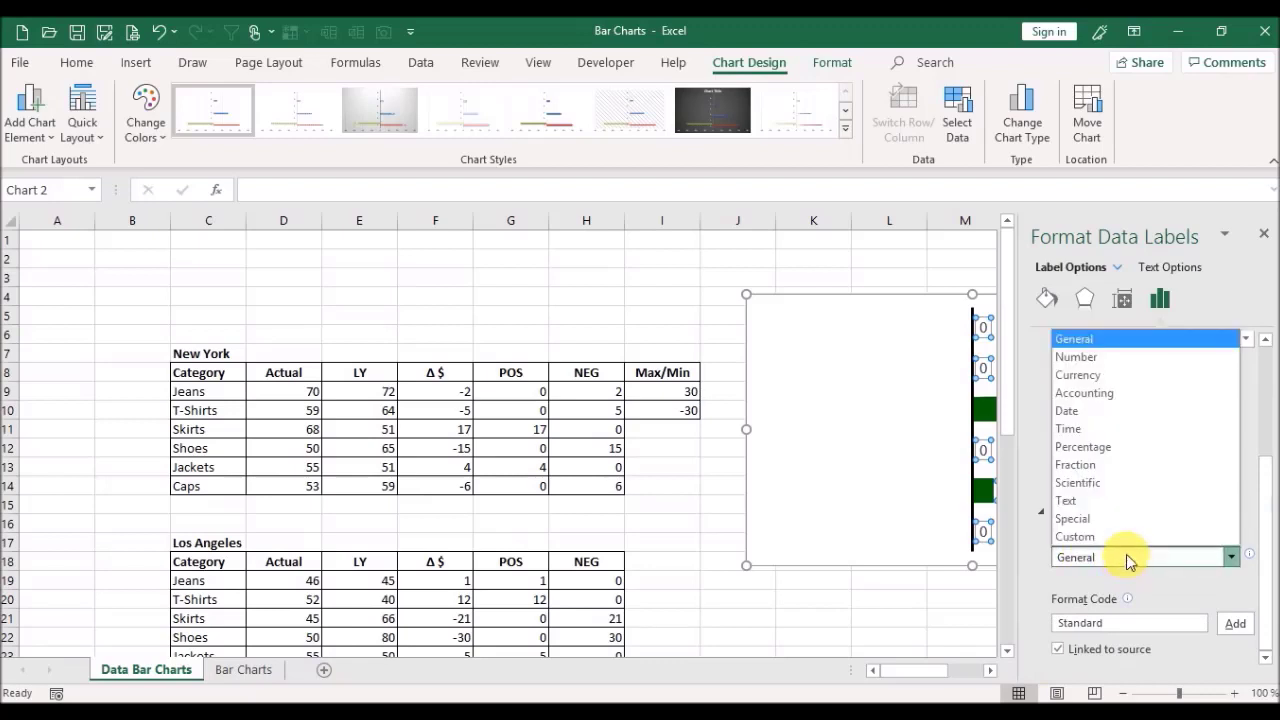
{"action": "left_click", "coordinate": [1113, 538]}
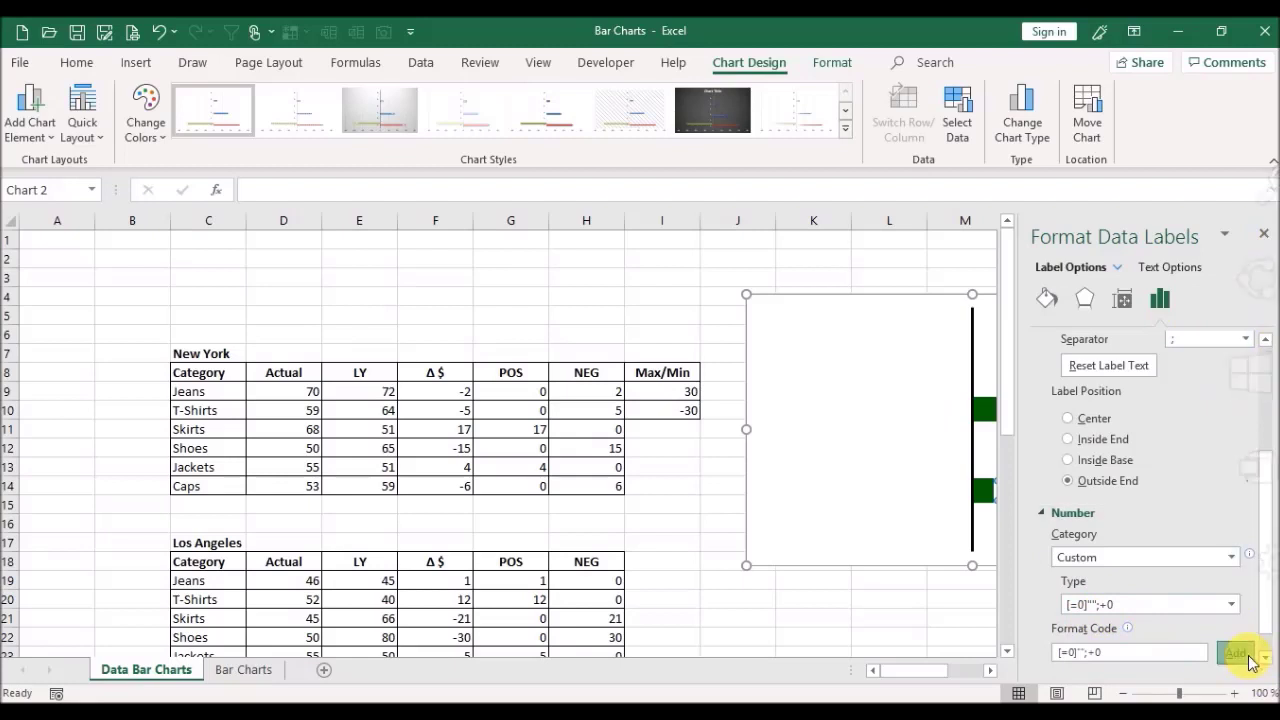
{"action": "left_click", "coordinate": [1264, 233]}
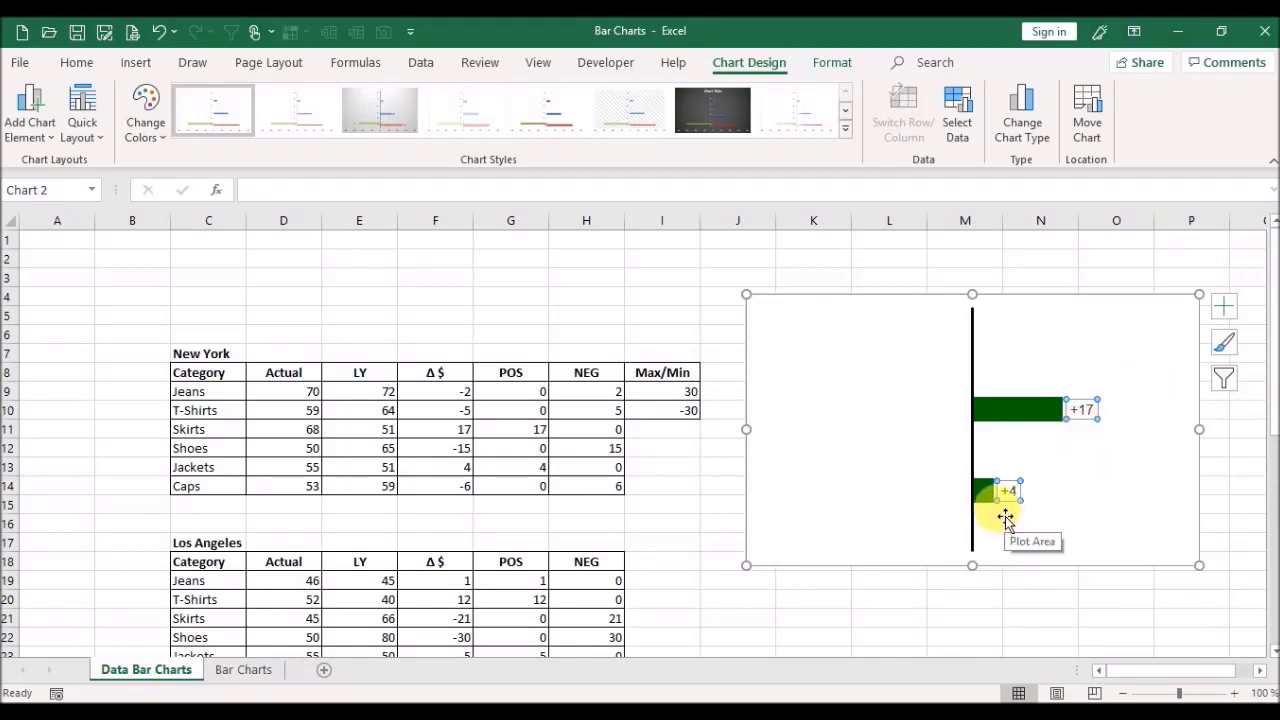
Step: Change New York's Actual value for T-Shirts in D10 to 78 and check its bar in the chart
{"action": "left_click", "coordinate": [318, 503]}
{"action": "key", "text": "Up"}
{"action": "key", "text": "Up"}
{"action": "key", "text": "Up"}
{"action": "key", "text": "Up"}
{"action": "key", "text": "Up"}
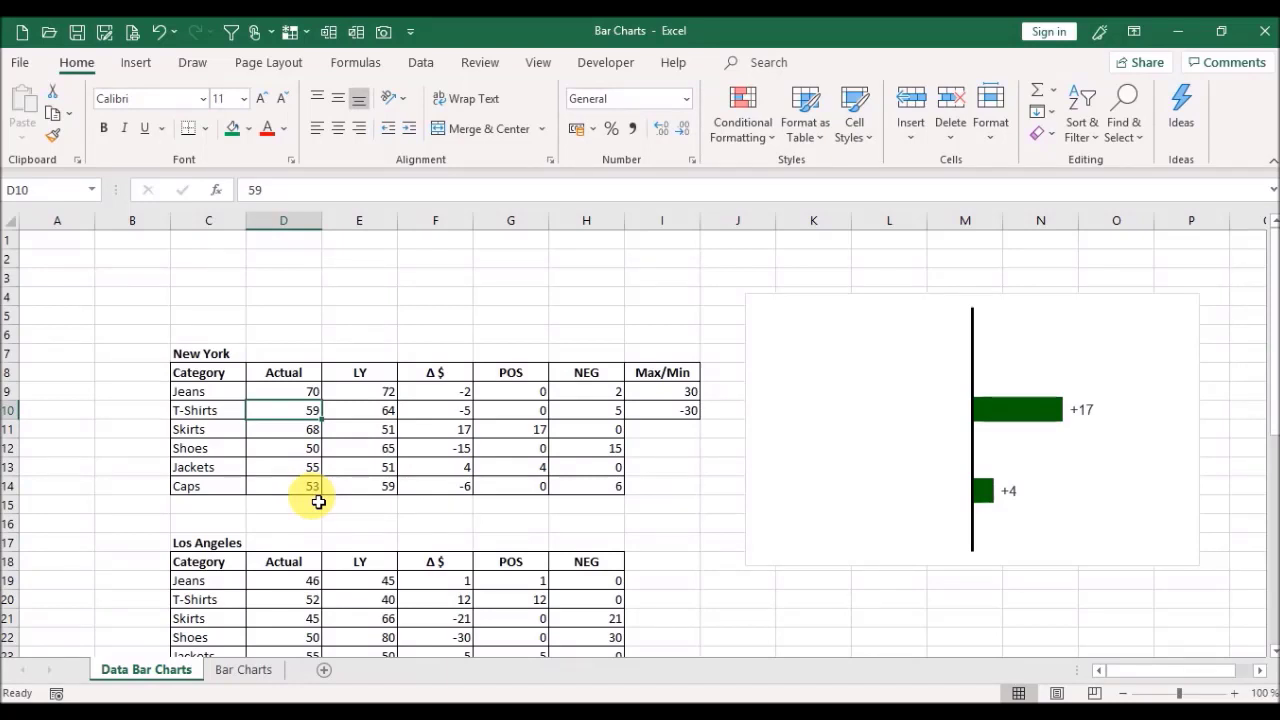
{"action": "type", "text": "78"}
{"action": "key", "text": "Return"}
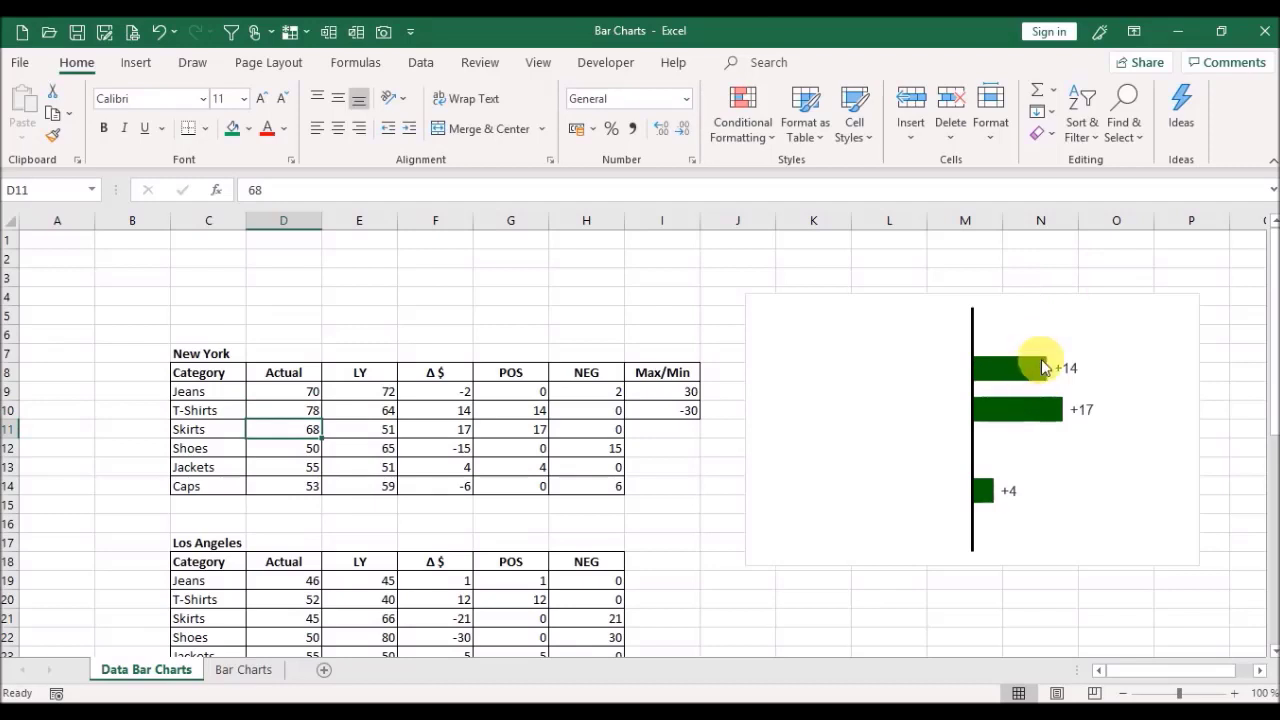
{"action": "mouse_move", "coordinate": [1009, 367]}
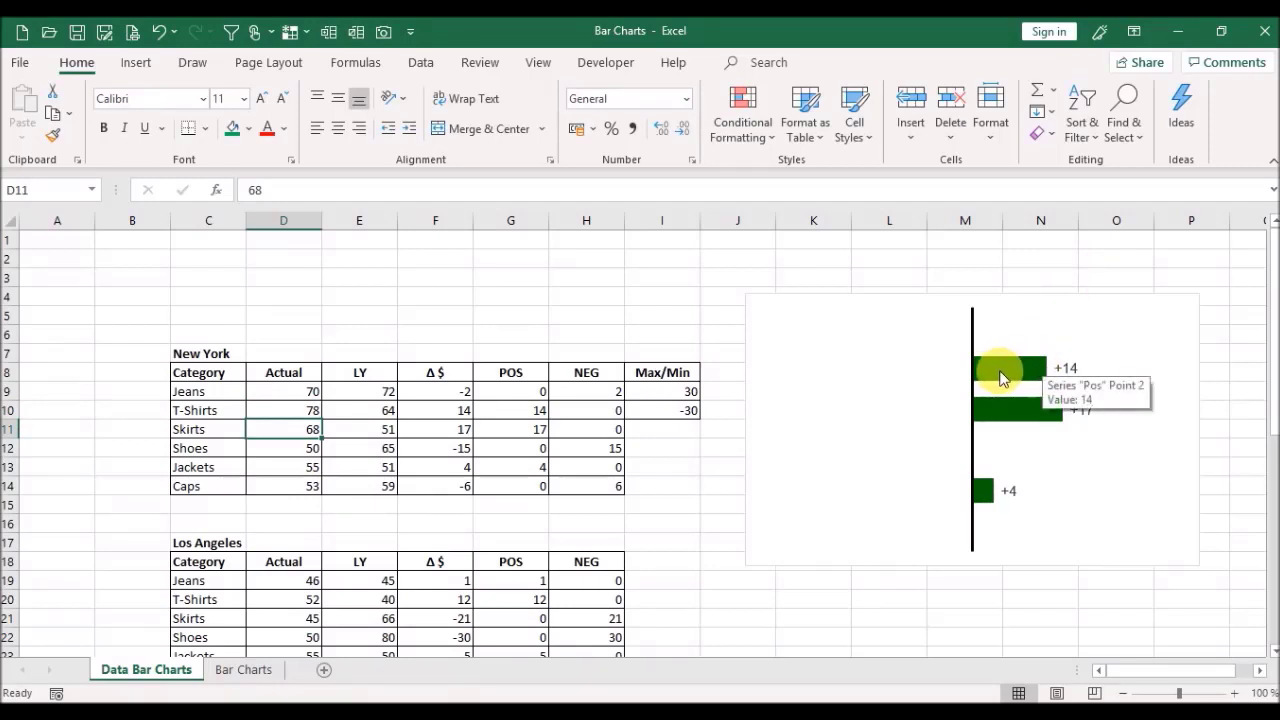
Step: Enlarge the plot area at two opposite corners to fill the whole chart area, and deselect the chart
{"action": "left_click", "coordinate": [1030, 472]}
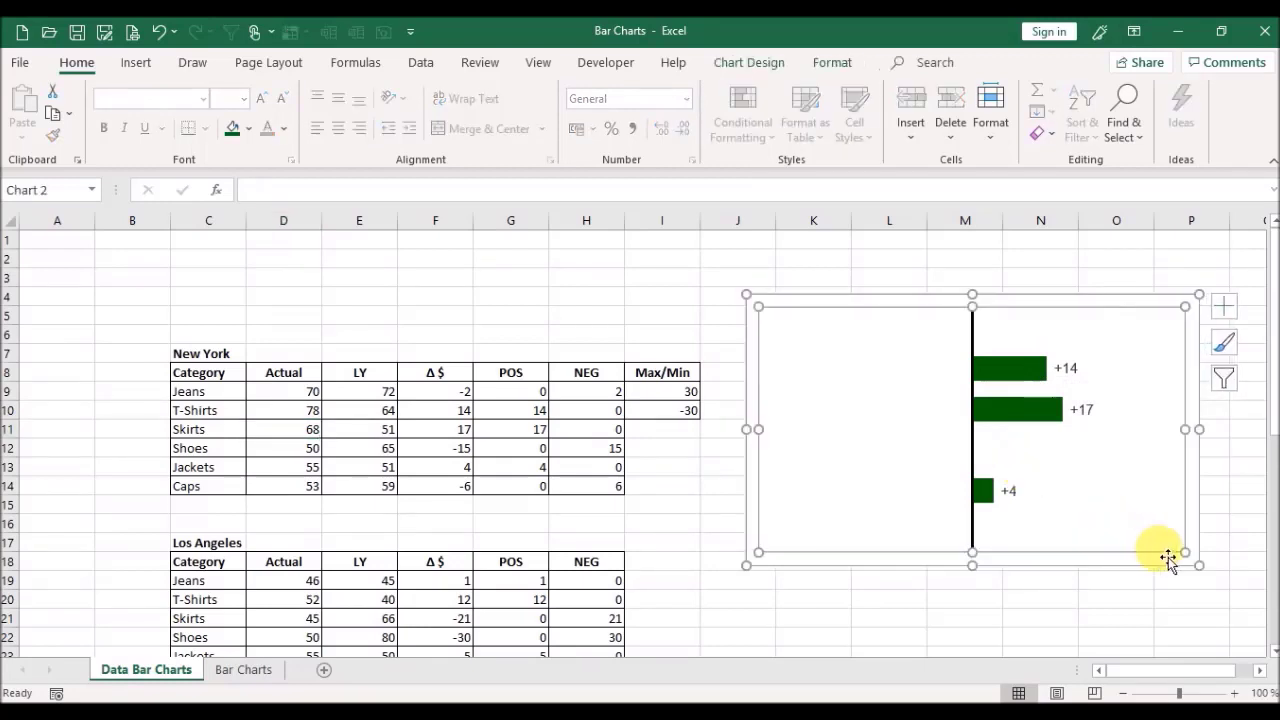
{"action": "left_click_drag", "start_coordinate": [1186, 553], "coordinate": [1203, 568]}
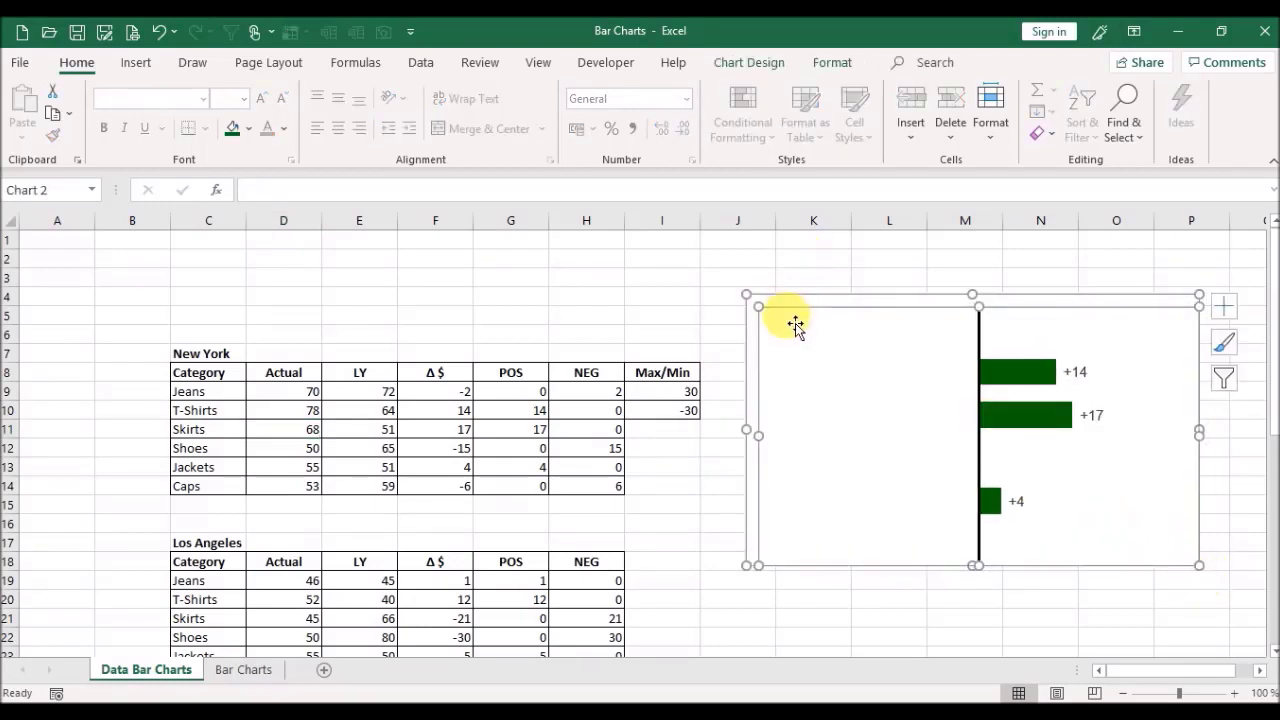
{"action": "left_click_drag", "start_coordinate": [759, 308], "coordinate": [737, 287]}
{"action": "left_click", "coordinate": [666, 291]}
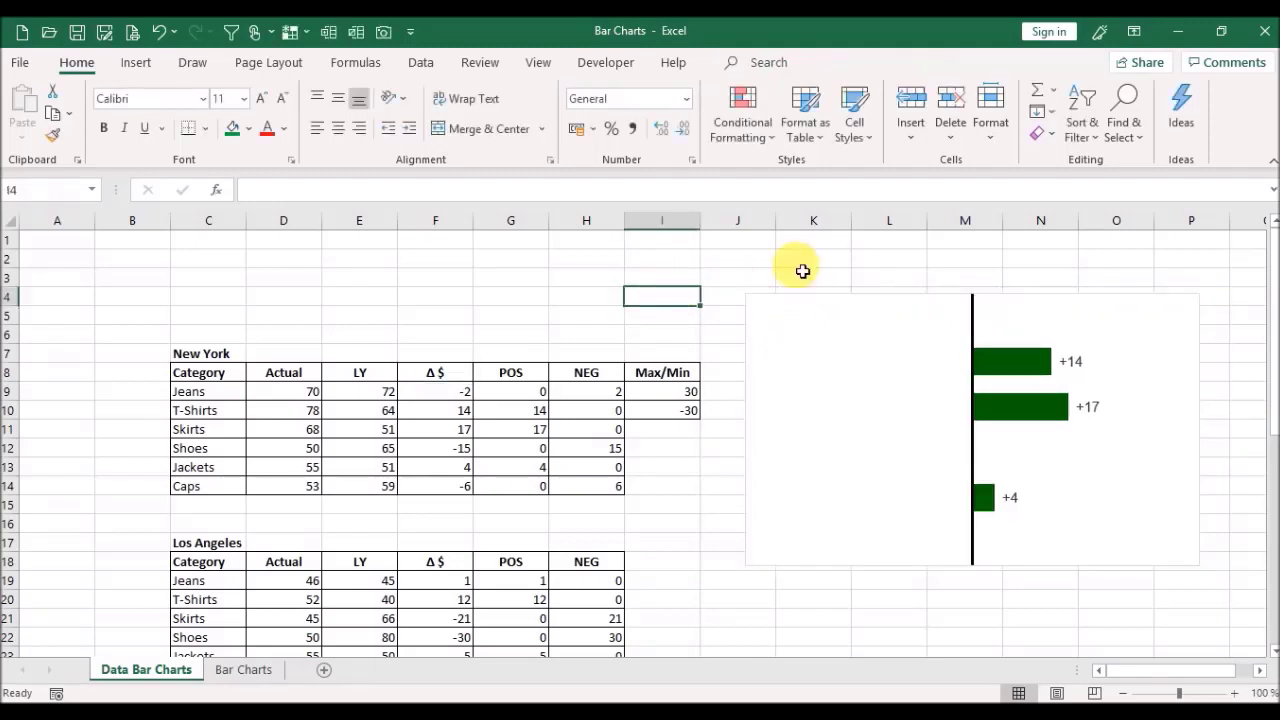
Step: Give the green Pos chart's area a solid black border line, close the formatting and deselect the chart
{"action": "double_click", "coordinate": [844, 302]}
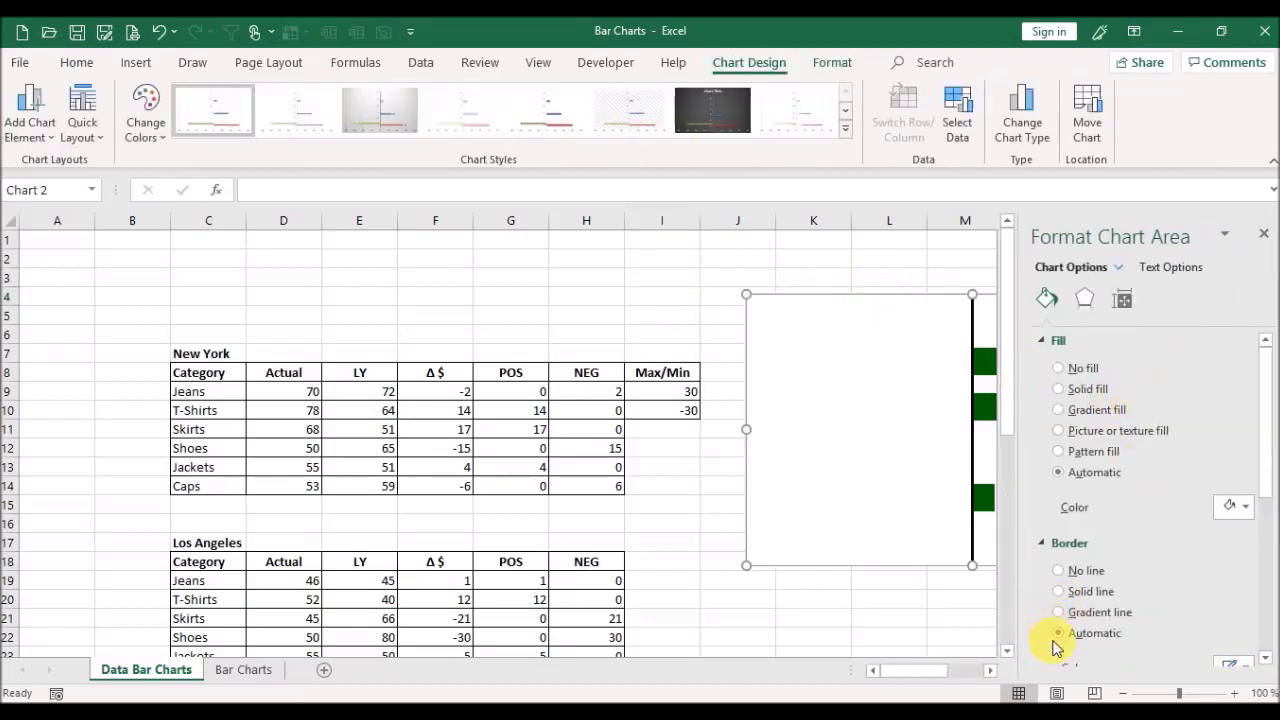
{"action": "left_click", "coordinate": [1080, 592]}
{"action": "left_click_drag", "start_coordinate": [1267, 400], "coordinate": [1270, 455]}
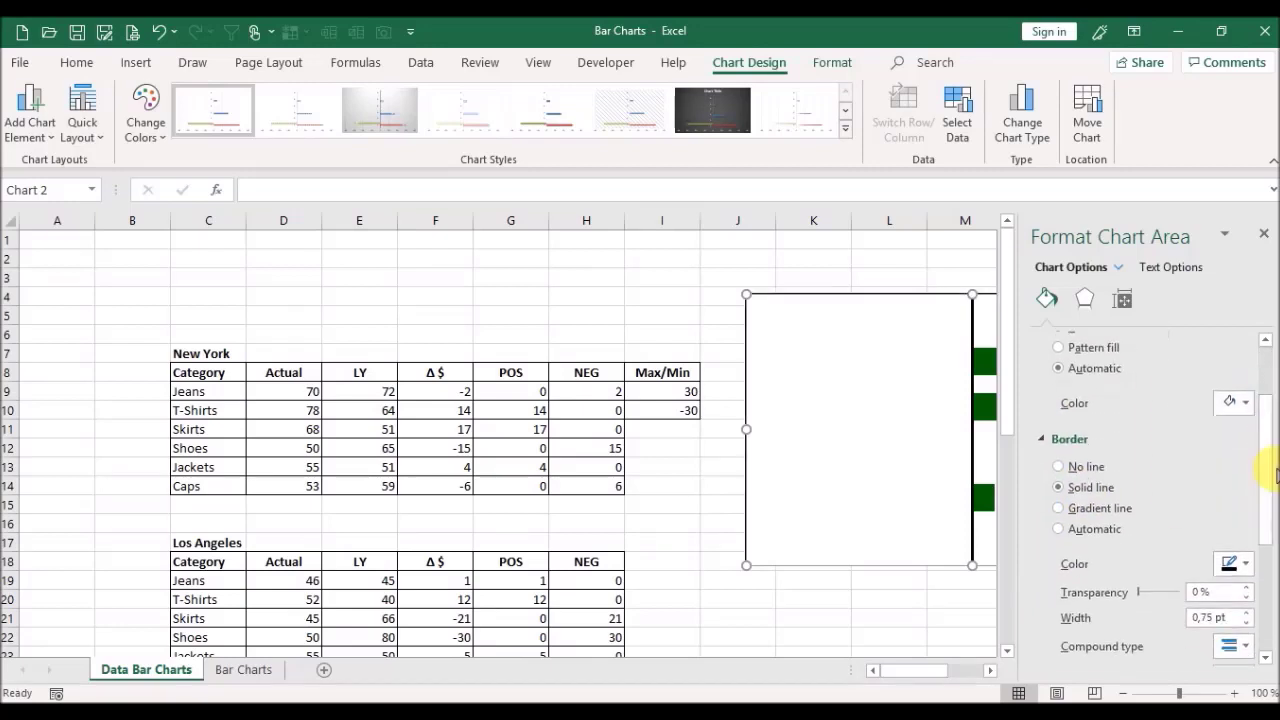
{"action": "left_click", "coordinate": [1250, 565]}
{"action": "left_click", "coordinate": [1145, 329]}
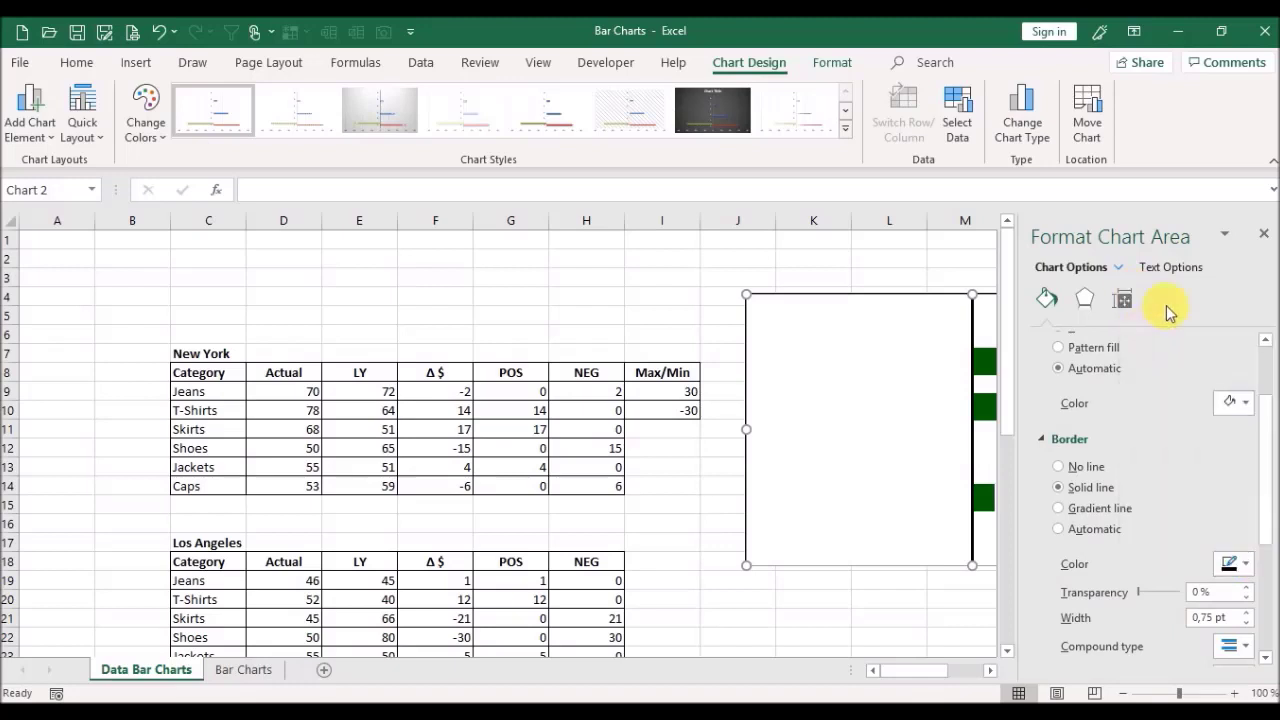
{"action": "left_click", "coordinate": [1261, 236]}
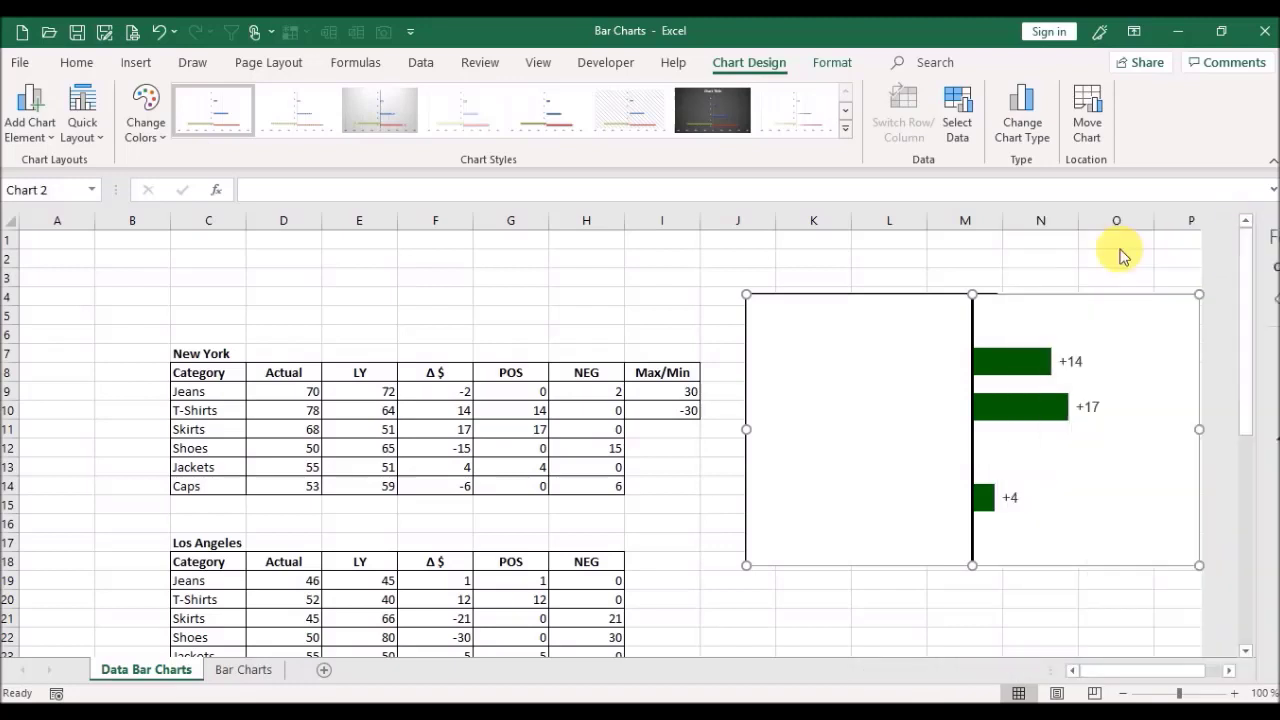
{"action": "left_click", "coordinate": [835, 262]}
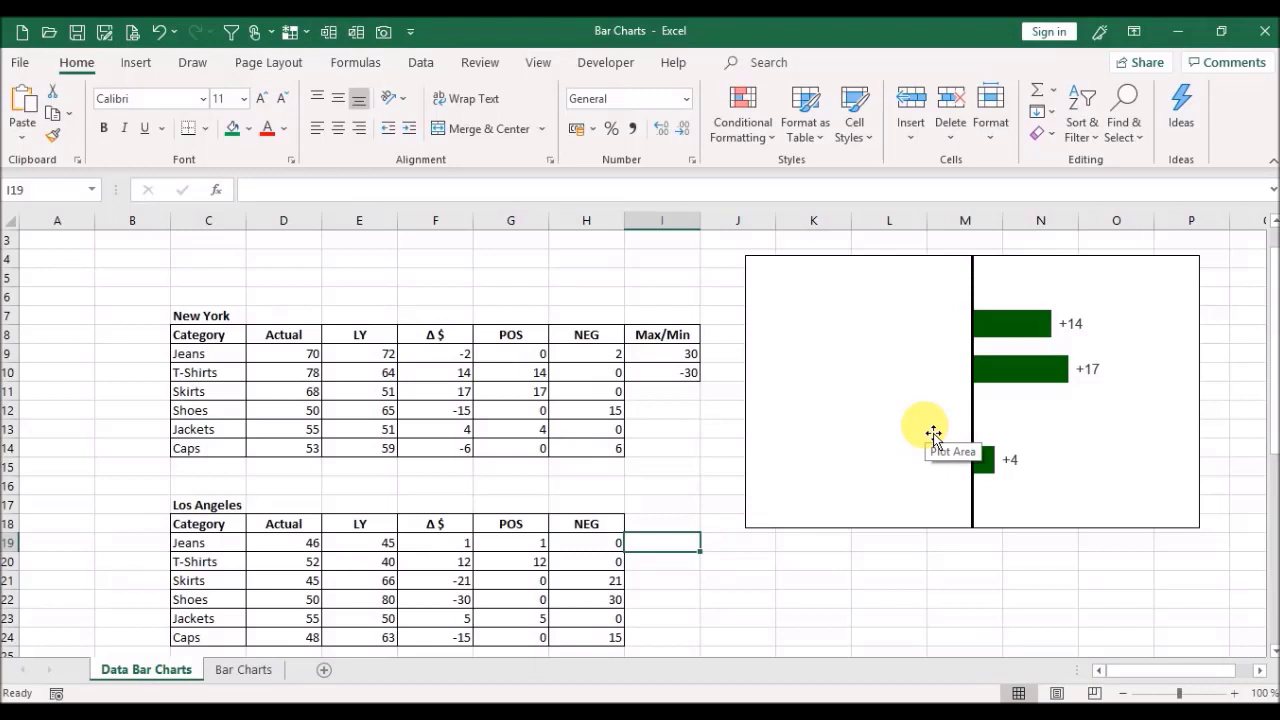
Step: Duplicate the green Pos chart by copying it and pasting the copy at cell J20, below the original
{"action": "left_click", "coordinate": [829, 268]}
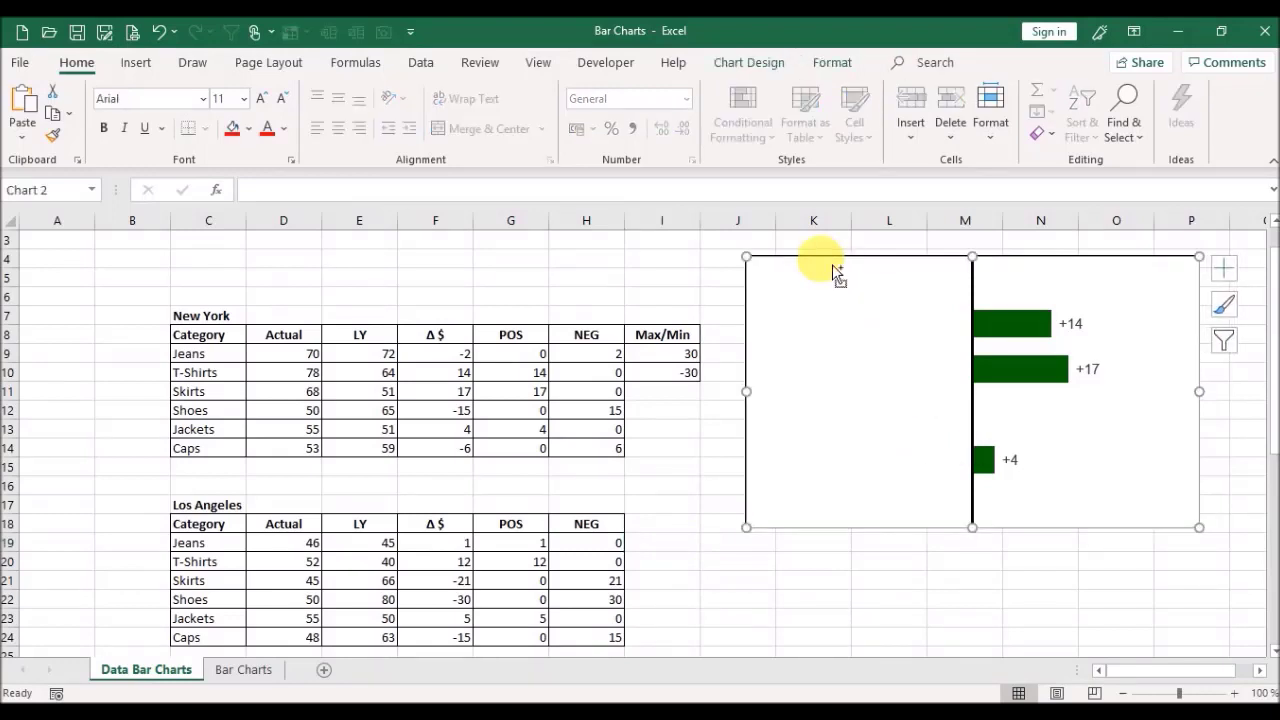
{"action": "left_click", "coordinate": [743, 565]}
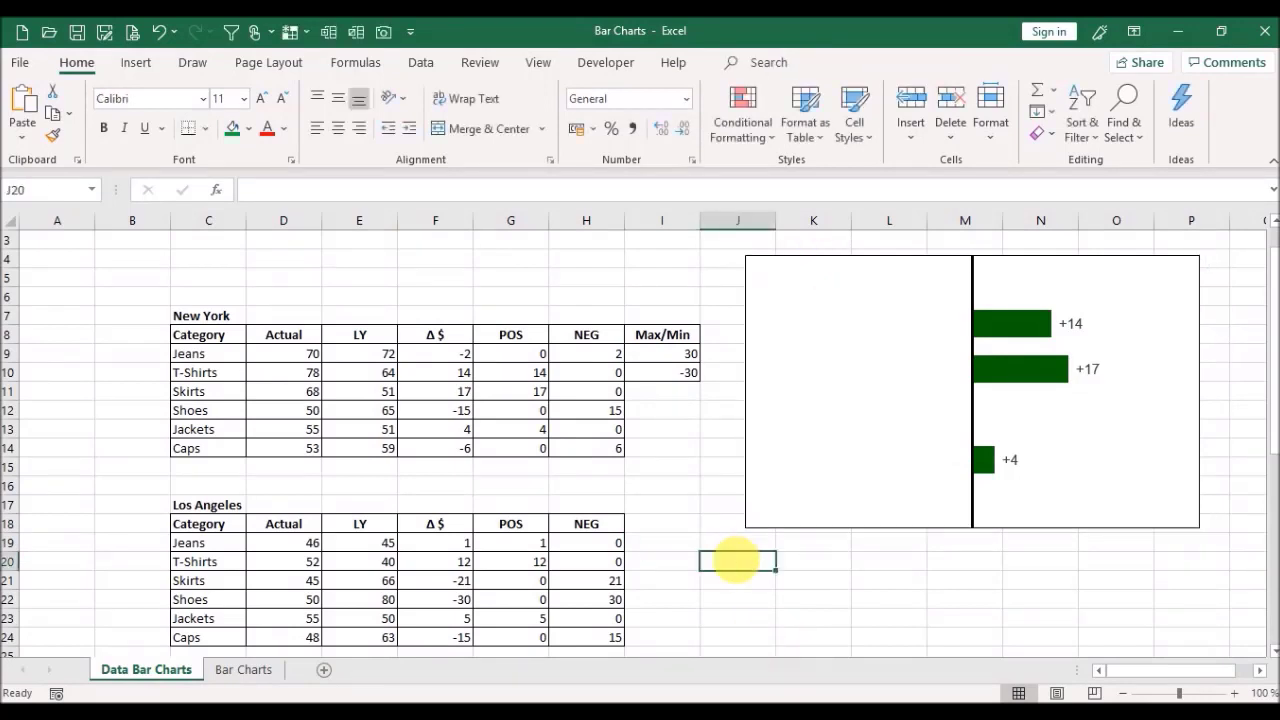
{"action": "key", "text": "ctrl+v"}
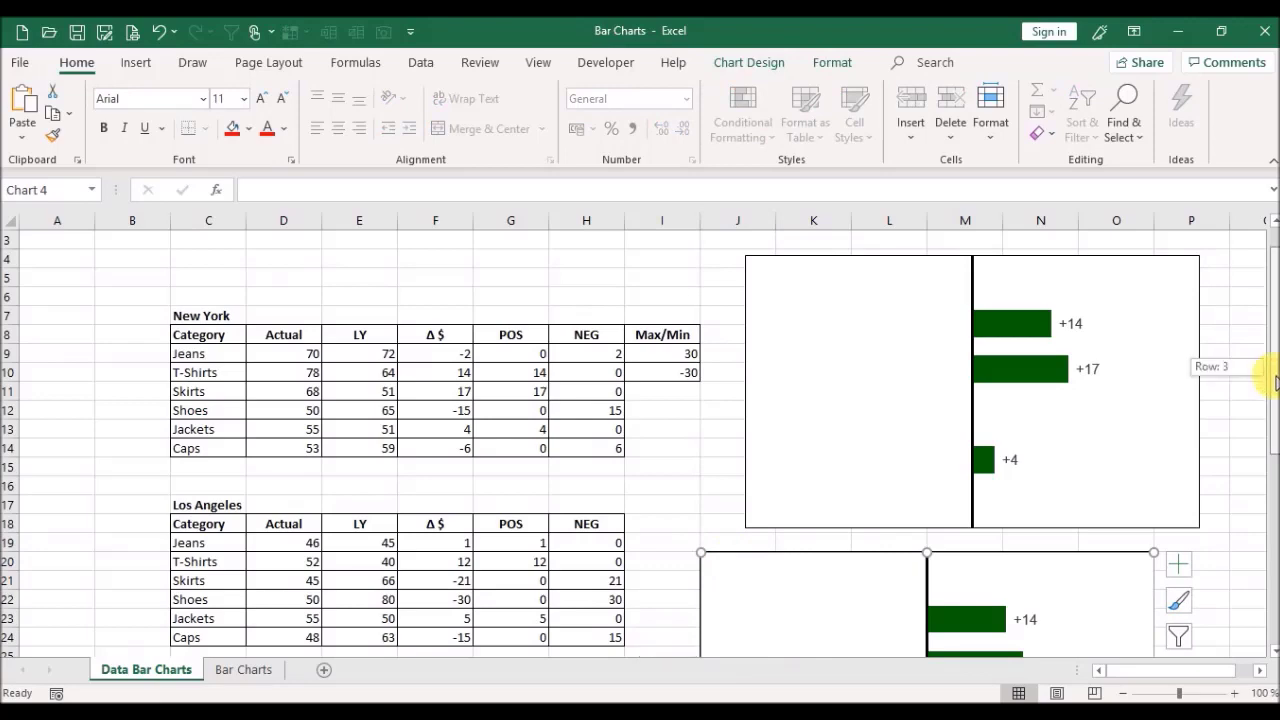
Step: Edit the copied chart's Pos series, naming it NEG and setting its values to New York's NEG range H9:H14
{"action": "left_click_drag", "start_coordinate": [1275, 373], "coordinate": [1268, 443]}
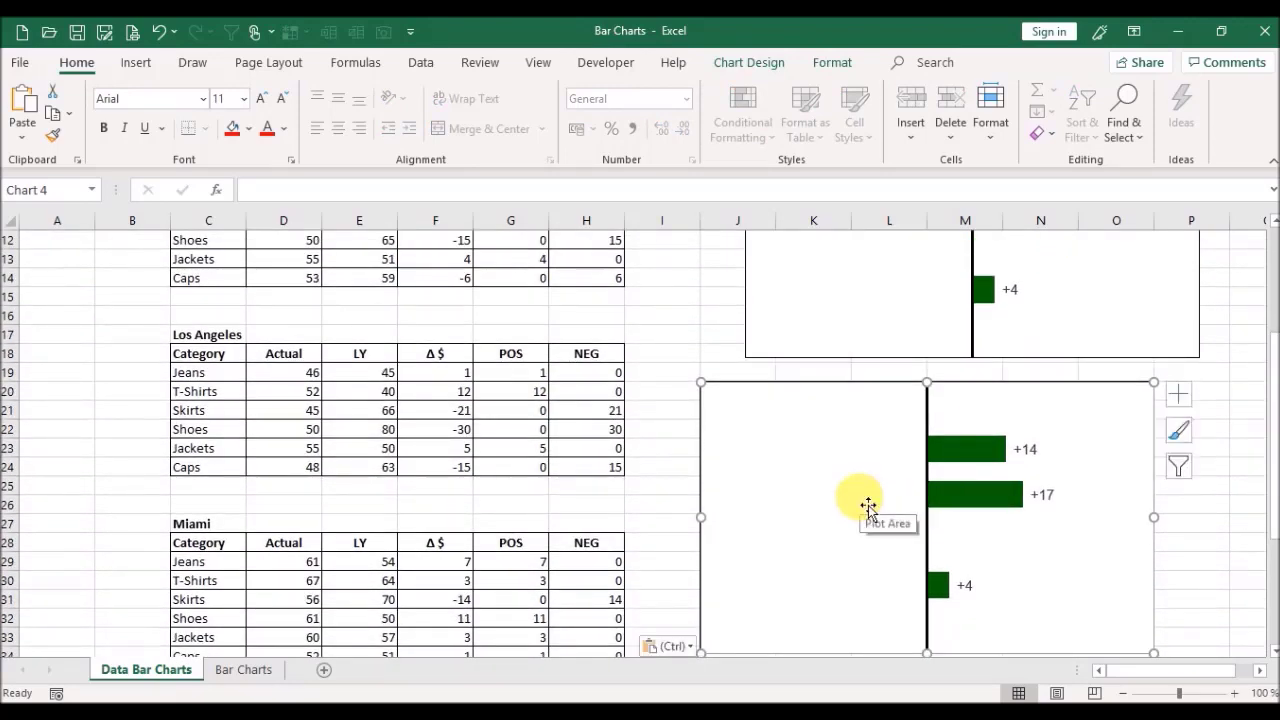
{"action": "right_click", "coordinate": [863, 503]}
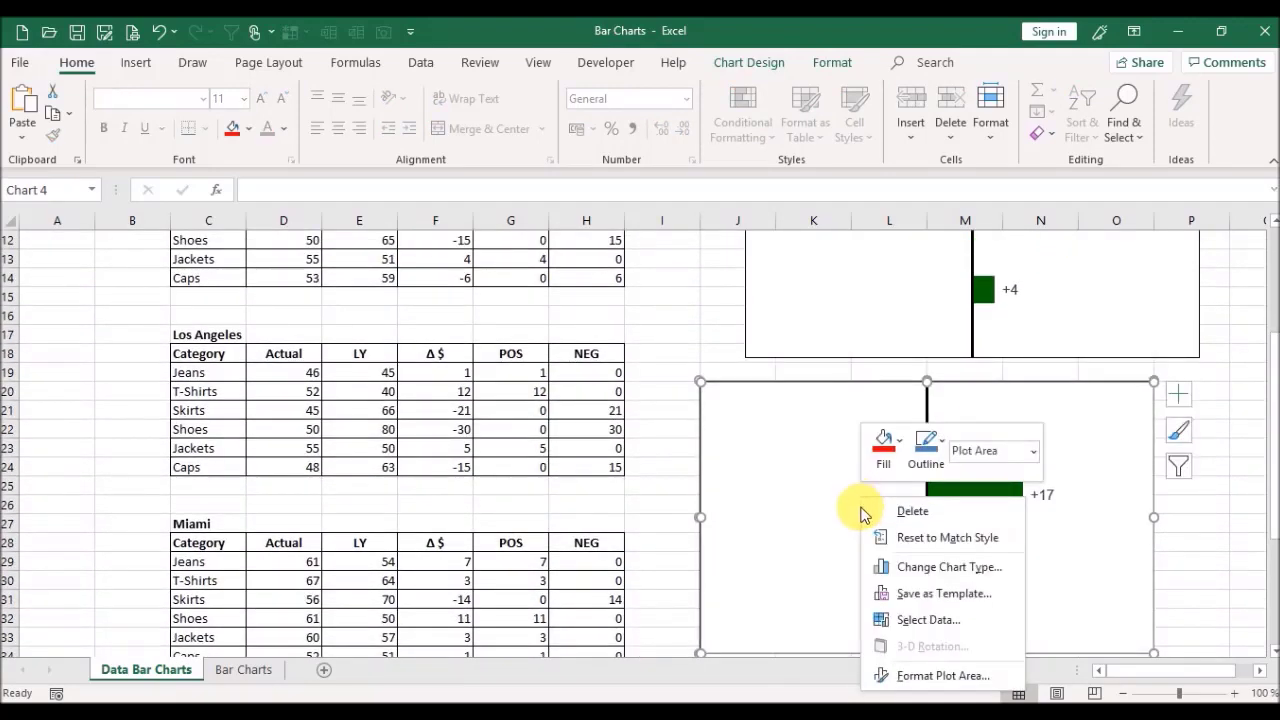
{"action": "left_click", "coordinate": [922, 622]}
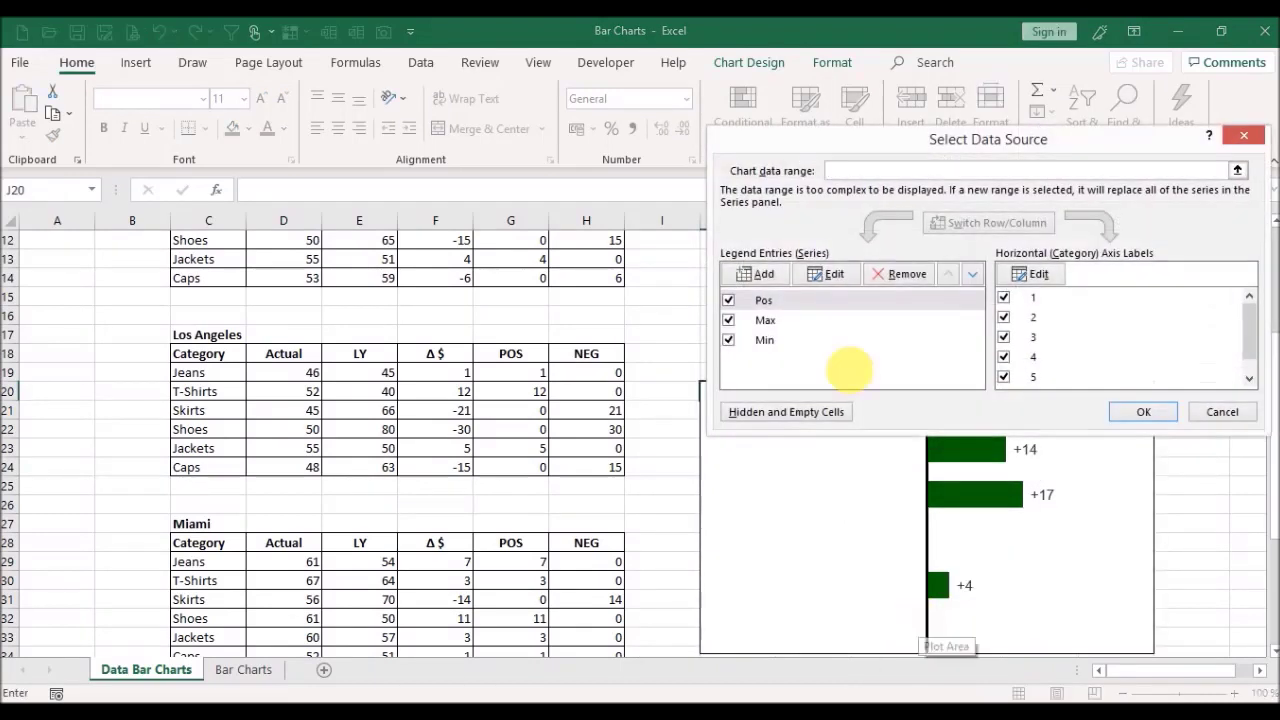
{"action": "left_click", "coordinate": [789, 309]}
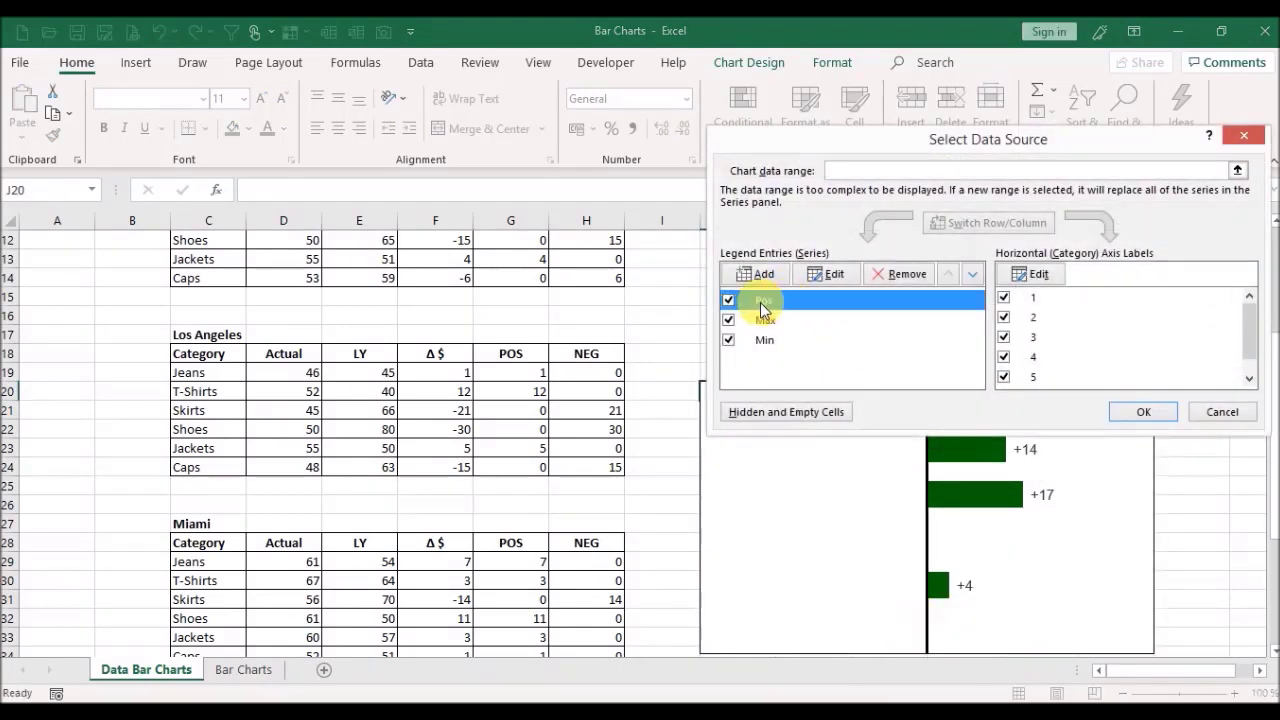
{"action": "left_click", "coordinate": [834, 278]}
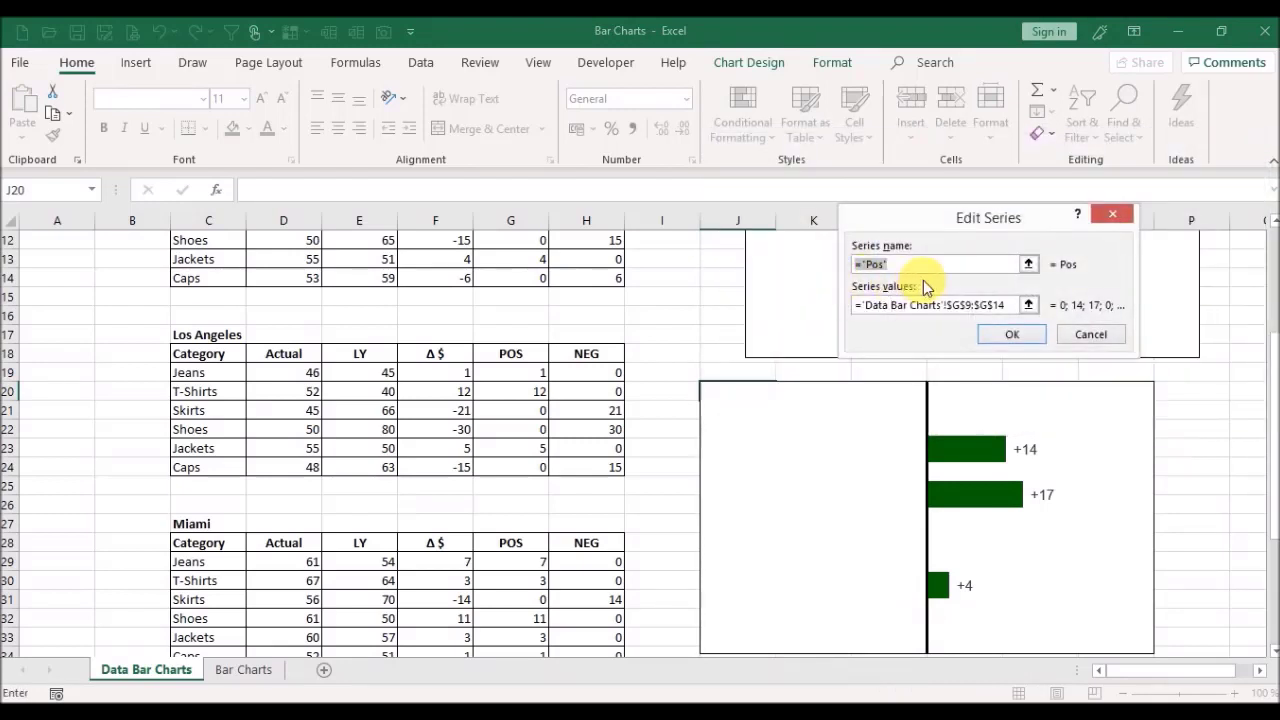
{"action": "type", "text": "NEG"}
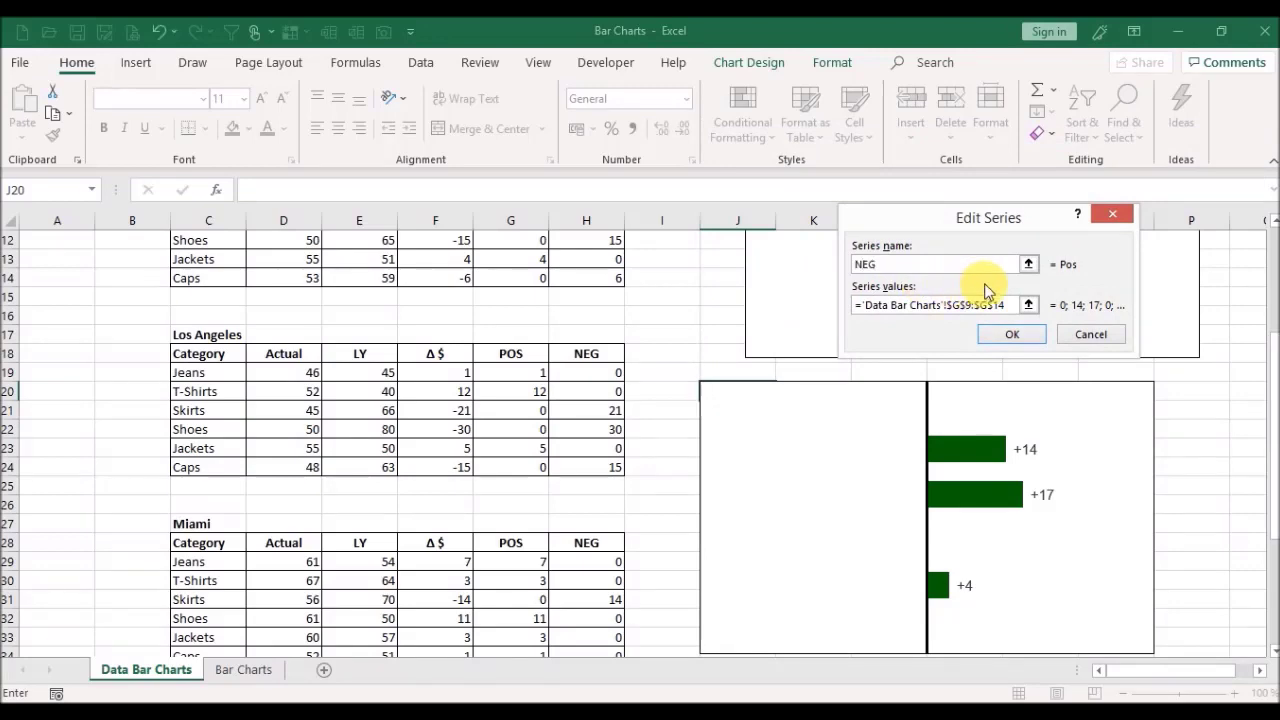
{"action": "left_click", "coordinate": [1029, 304]}
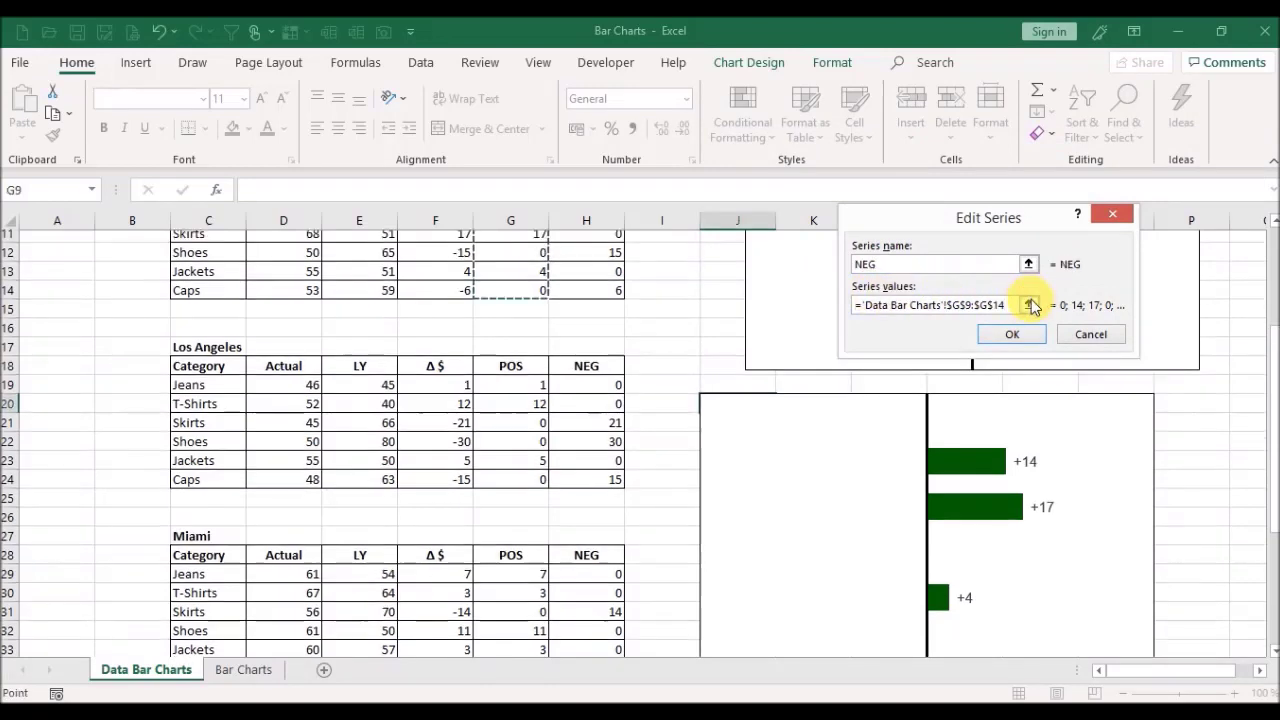
{"action": "left_click_drag", "start_coordinate": [1274, 337], "coordinate": [1274, 309]}
{"action": "left_click", "coordinate": [586, 300]}
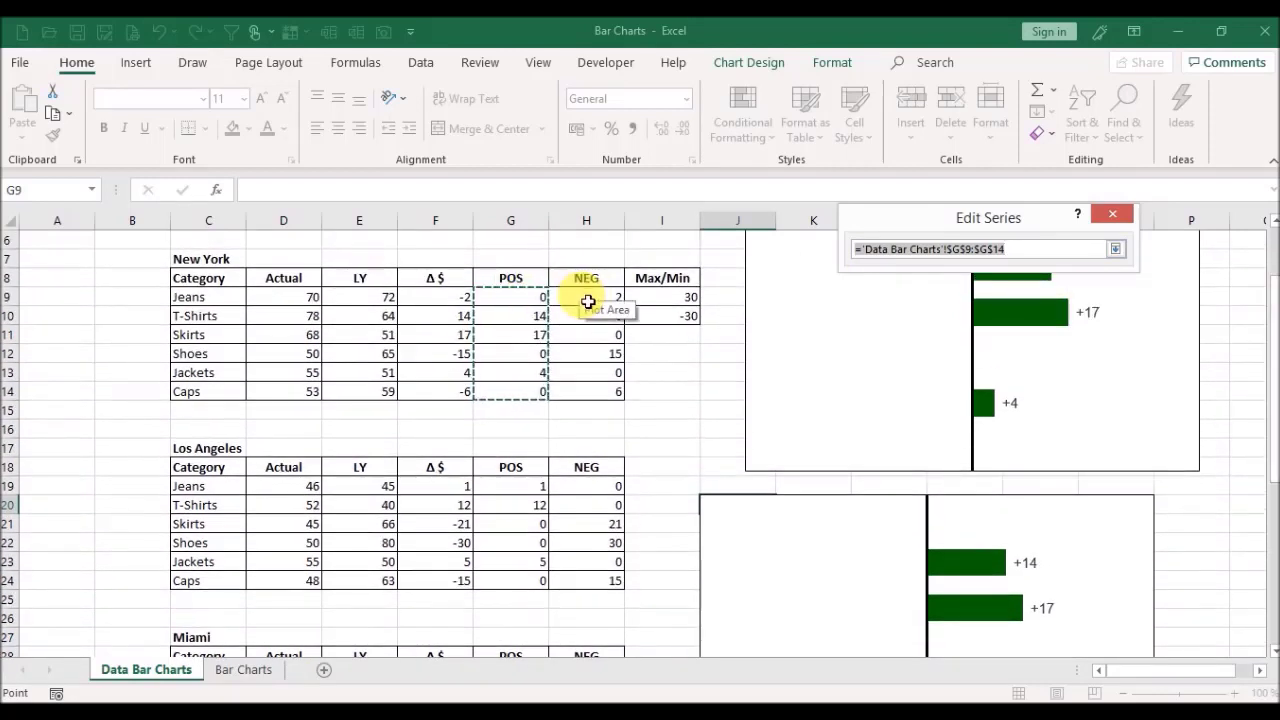
{"action": "left_click_drag", "start_coordinate": [588, 302], "coordinate": [586, 397]}
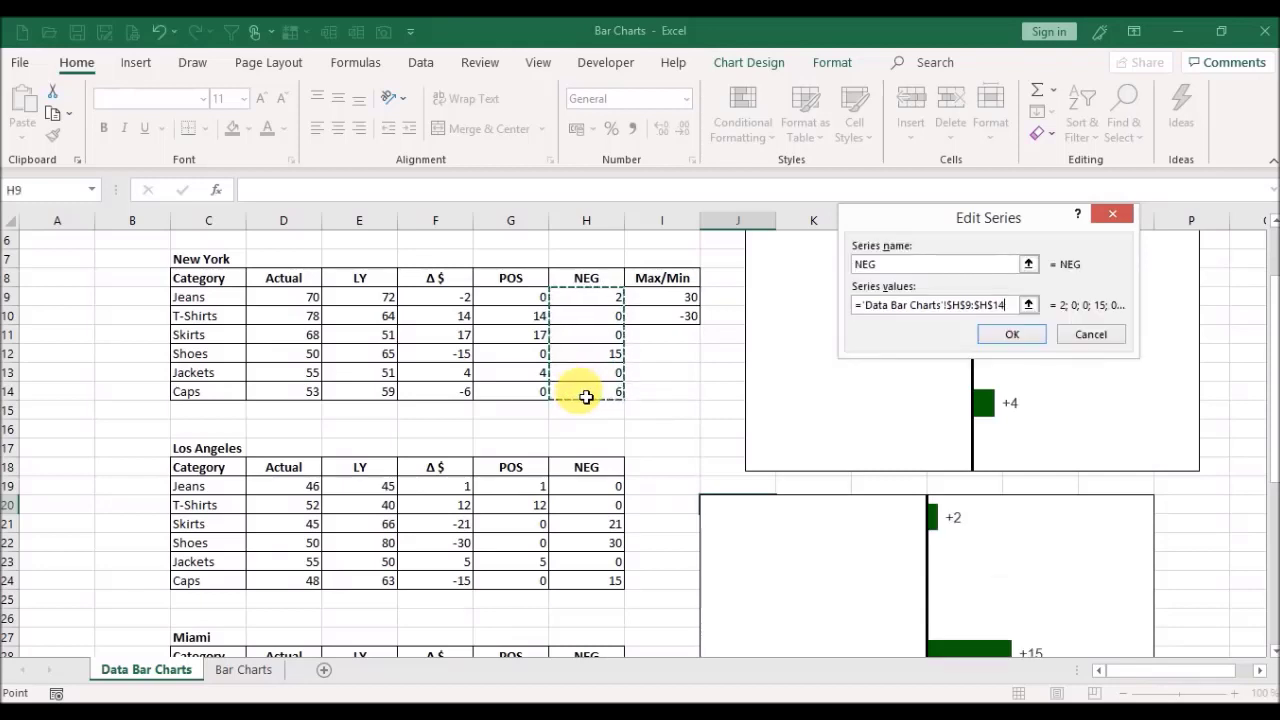
{"action": "left_click", "coordinate": [1006, 336]}
{"action": "left_click", "coordinate": [1152, 412]}
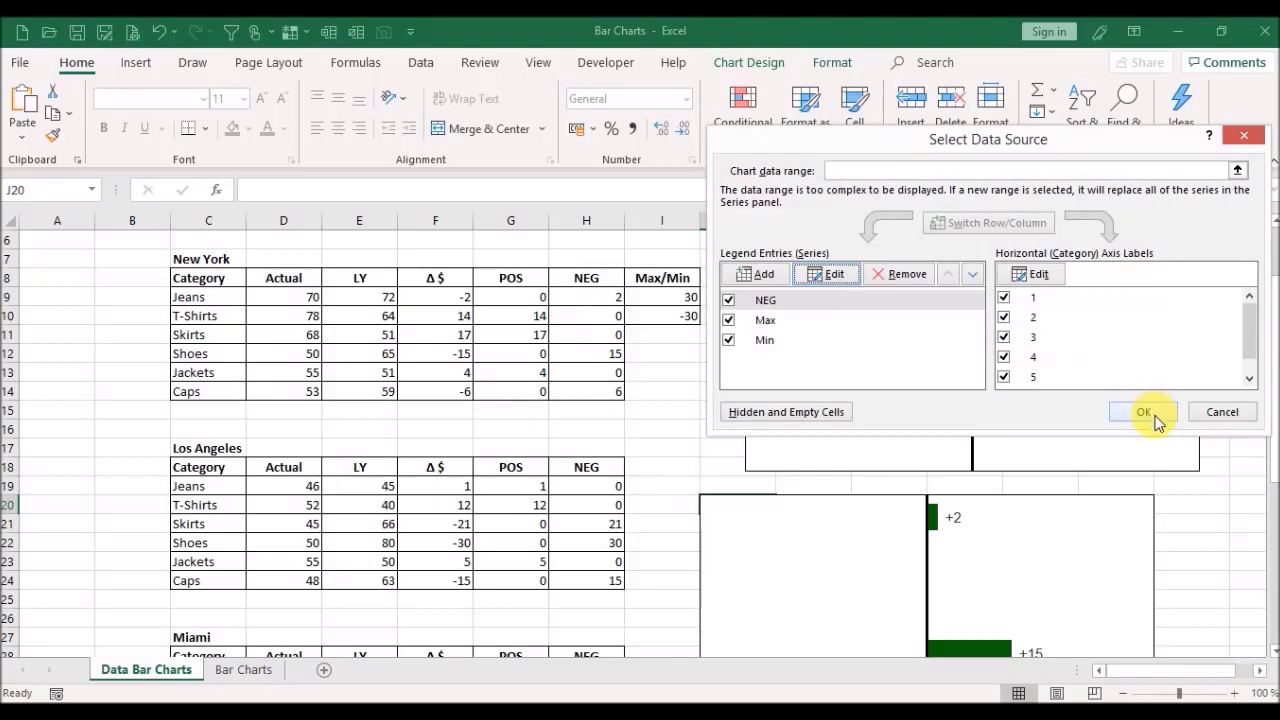
Step: Fill the NEG series bars in the copied chart with standard red and deselect the chart
{"action": "left_click_drag", "start_coordinate": [1276, 408], "coordinate": [1276, 428]}
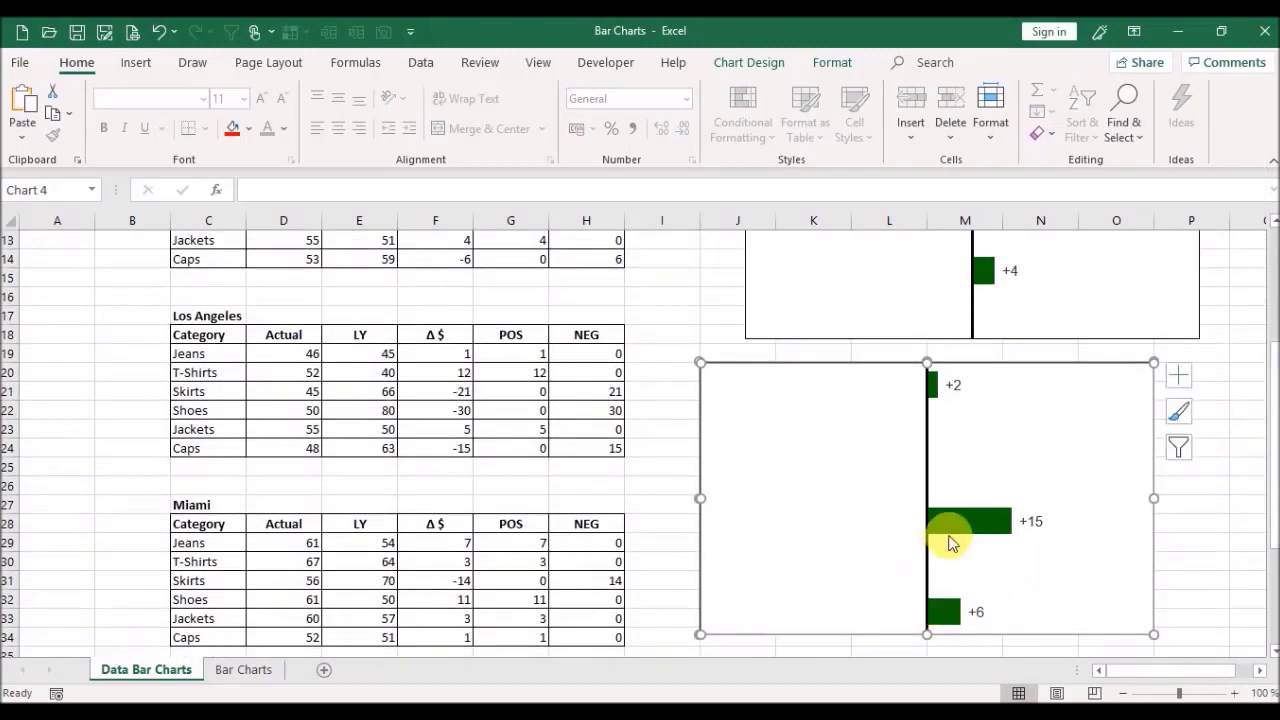
{"action": "left_click", "coordinate": [950, 540]}
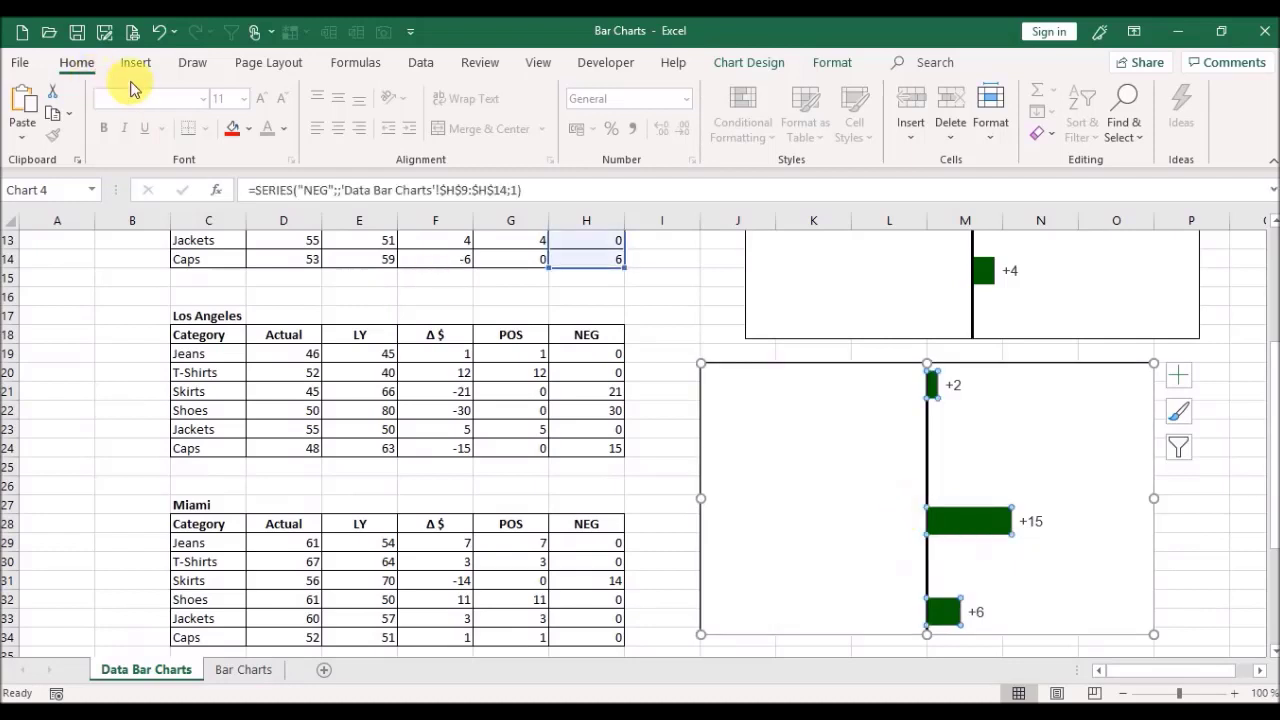
{"action": "left_click", "coordinate": [249, 129]}
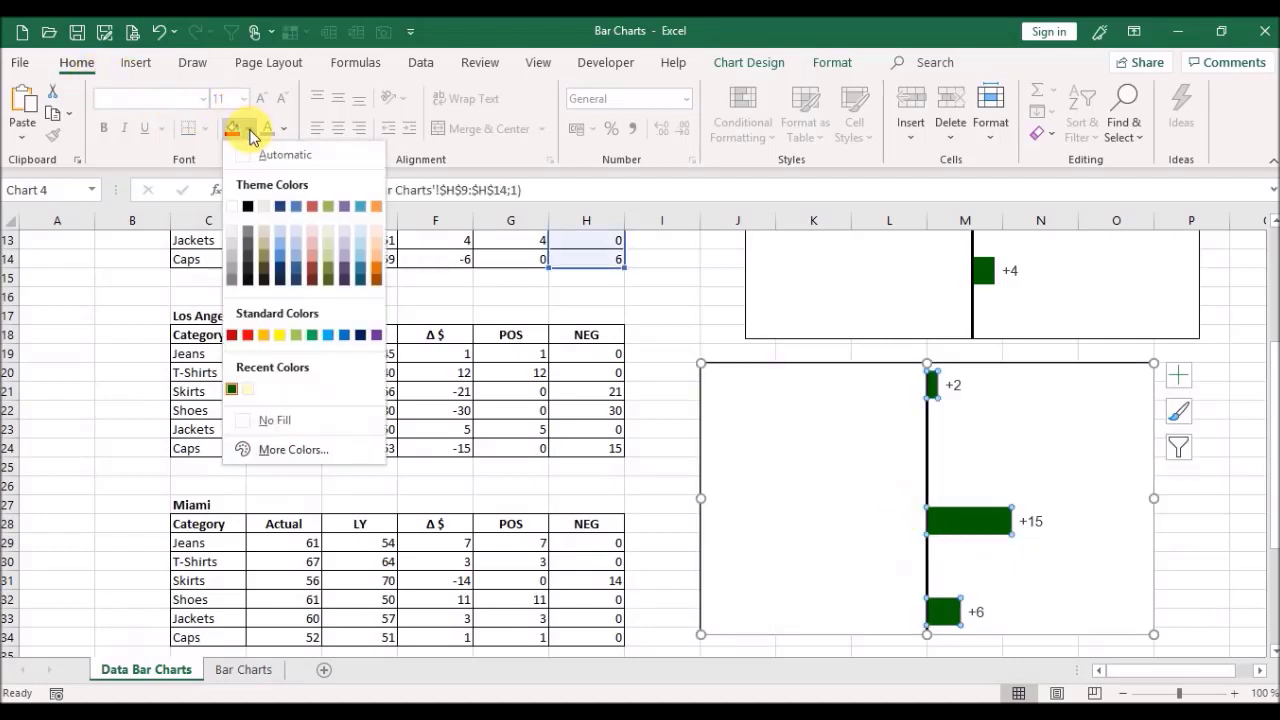
{"action": "left_click", "coordinate": [249, 337]}
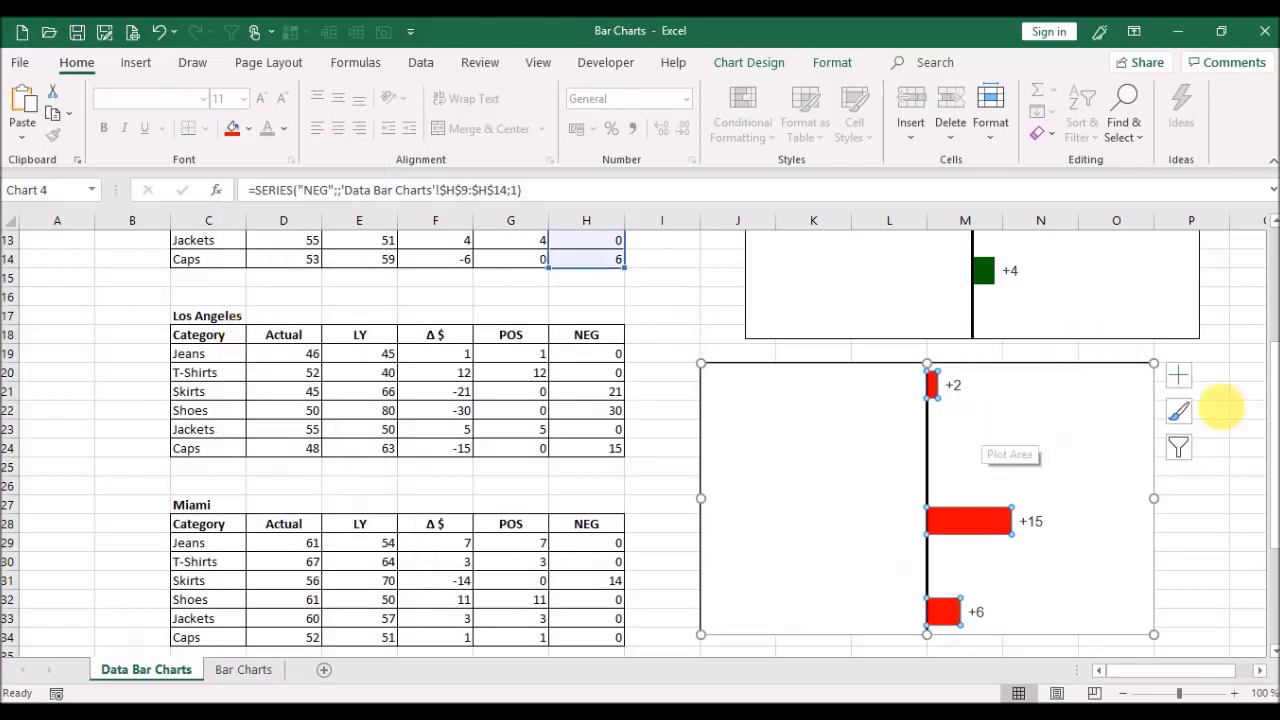
{"action": "left_click", "coordinate": [1222, 467]}
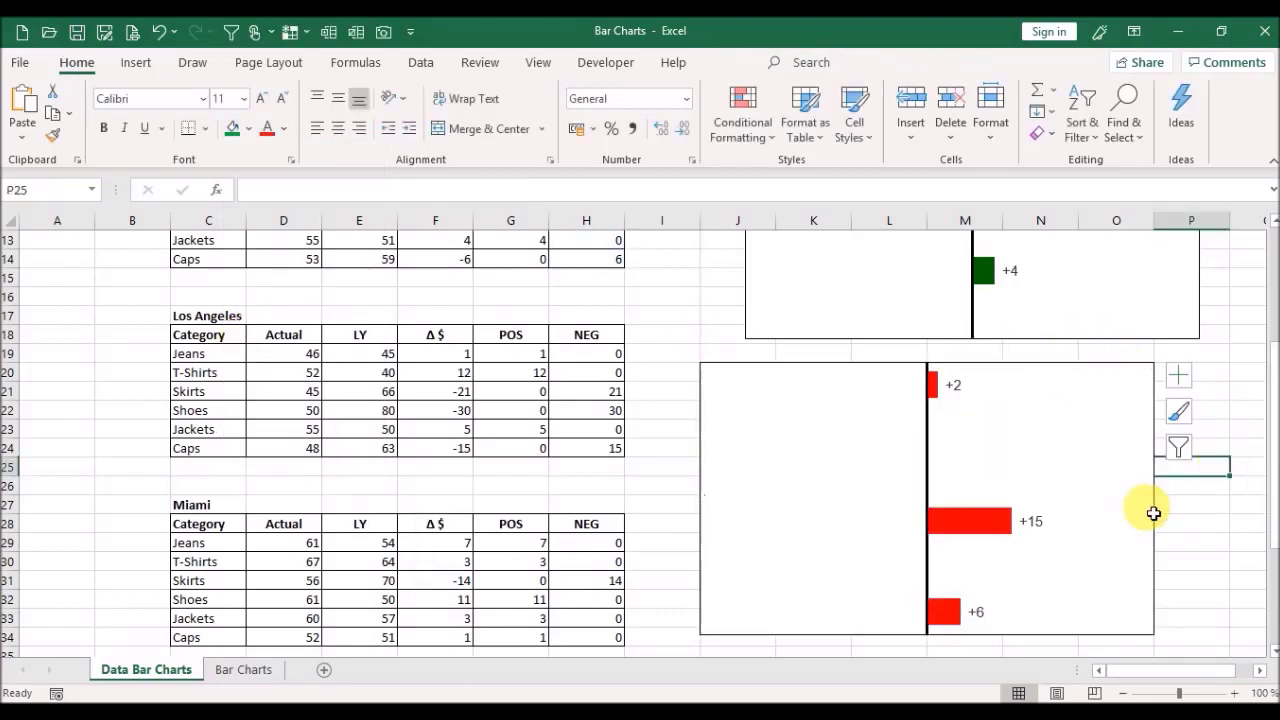
Step: Apply the custom number format [=0]"";-0 to the NEG data labels, close the label formatting and deselect the chart
{"action": "left_click", "coordinate": [1041, 535]}
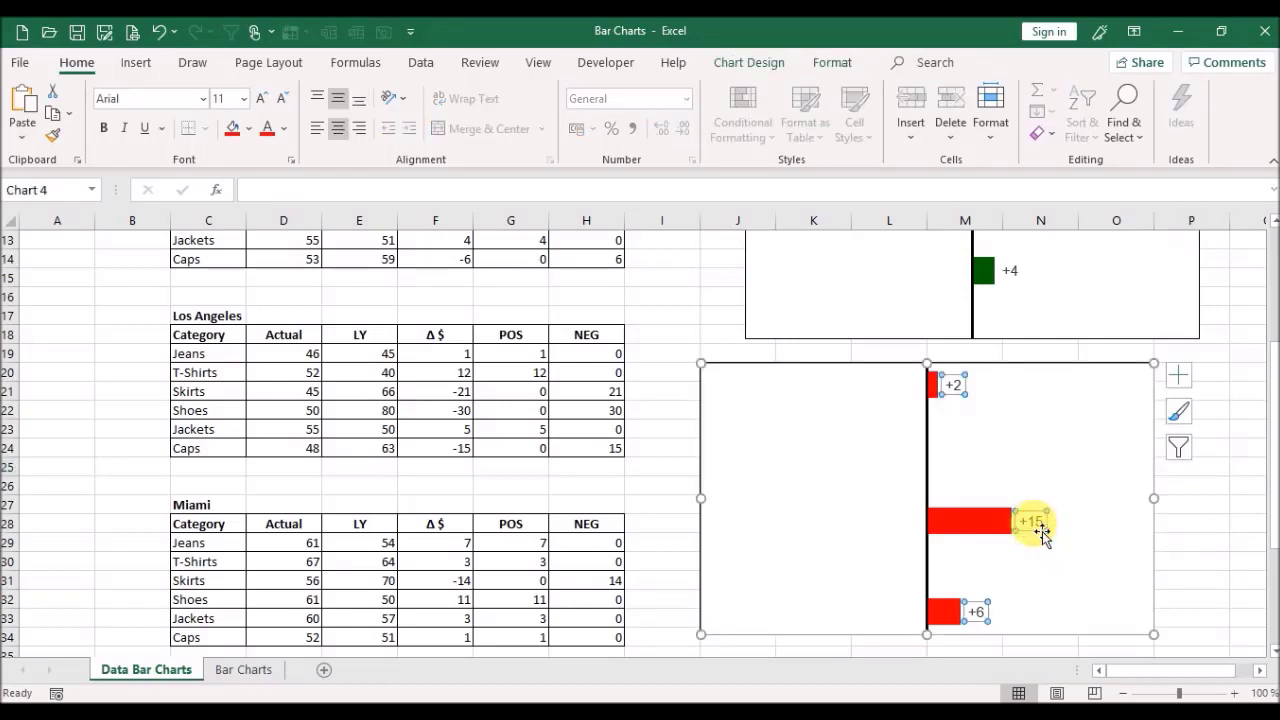
{"action": "double_click", "coordinate": [1041, 535]}
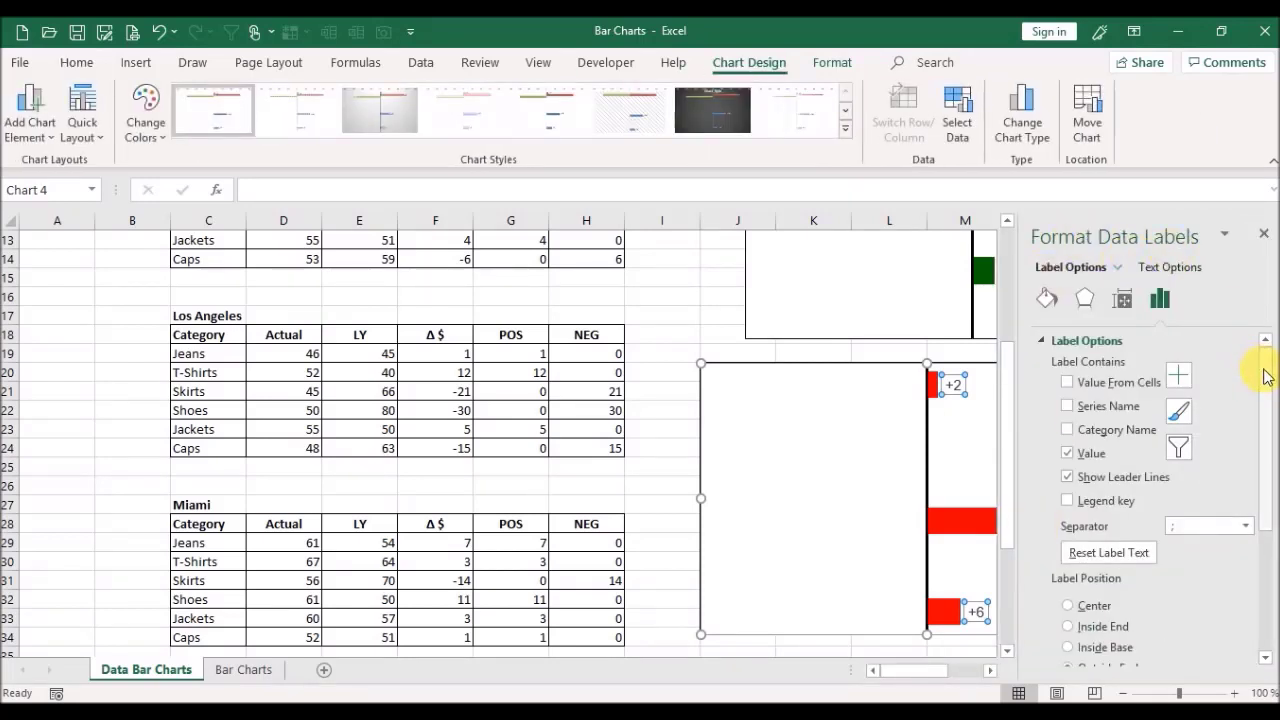
{"action": "left_click_drag", "start_coordinate": [1265, 372], "coordinate": [1265, 495]}
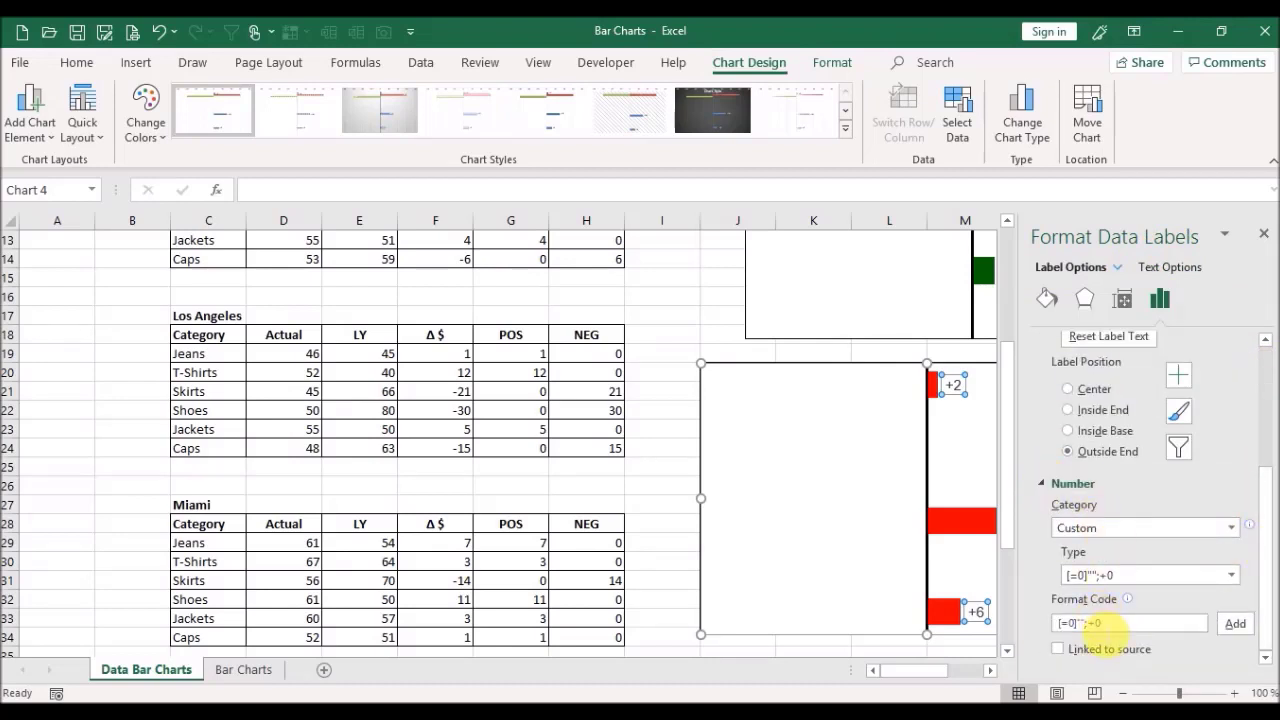
{"action": "left_click", "coordinate": [1096, 624]}
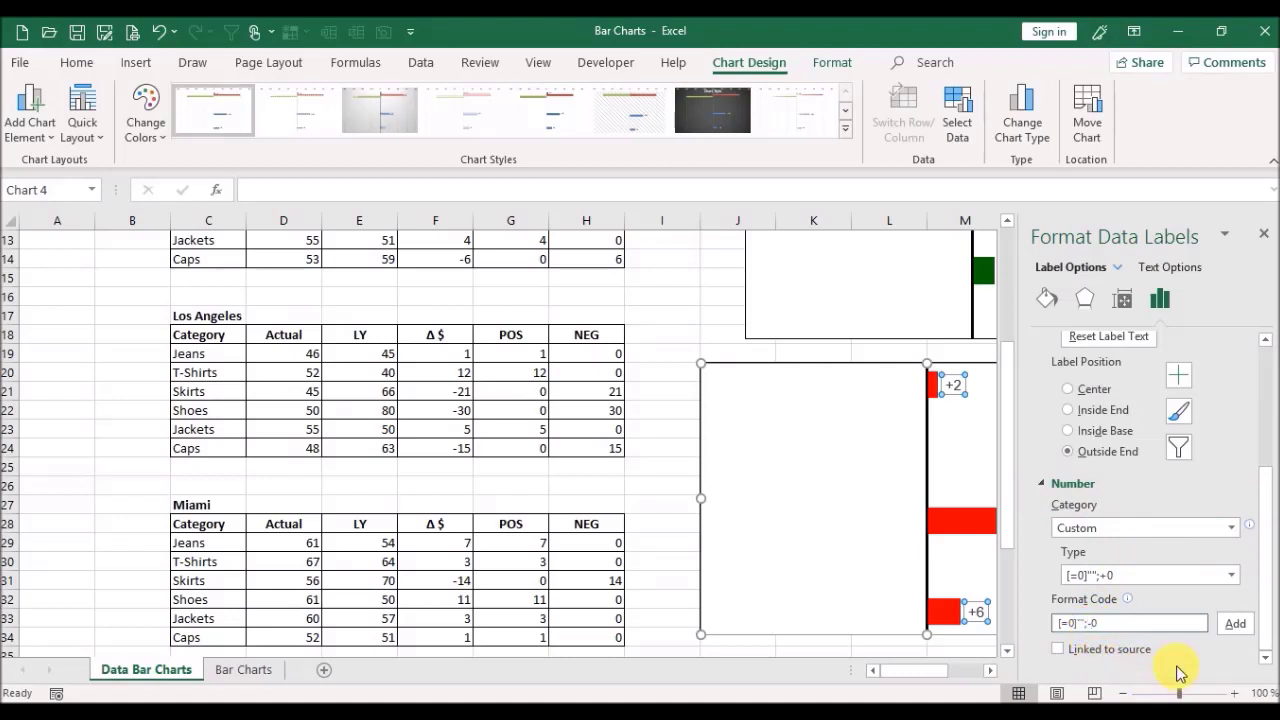
{"action": "left_click", "coordinate": [1237, 627]}
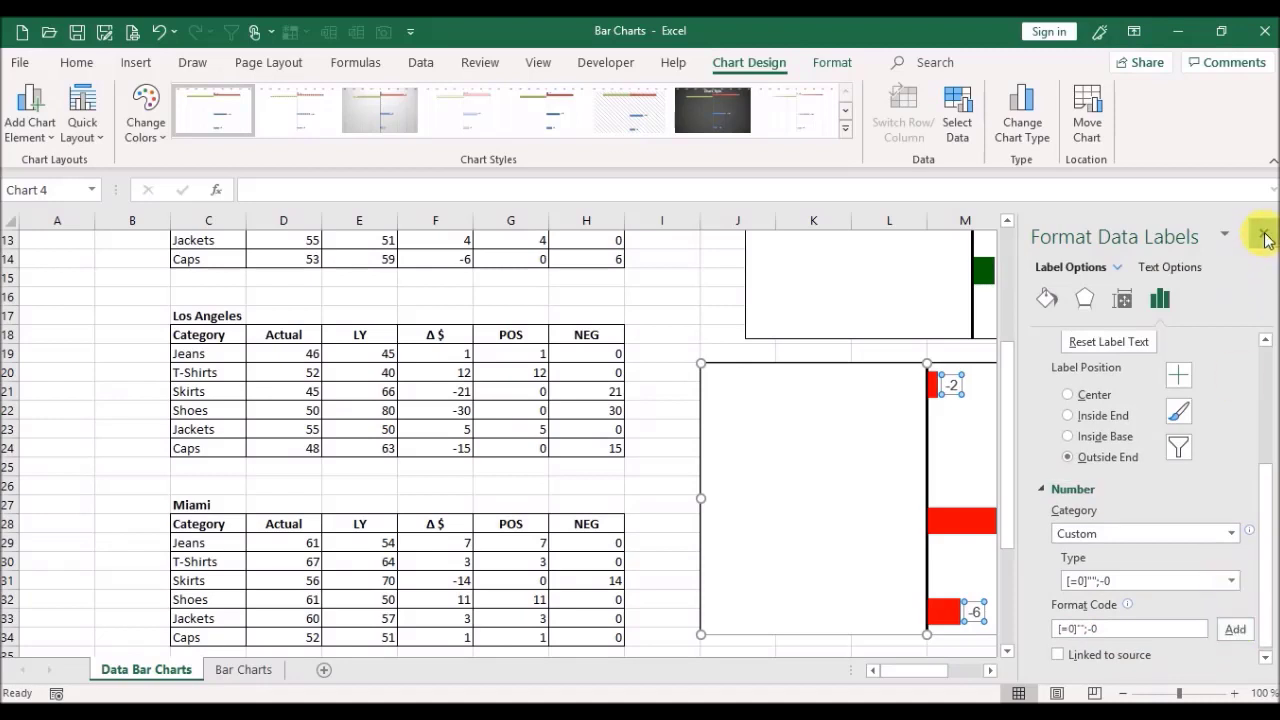
{"action": "left_click", "coordinate": [1265, 238]}
{"action": "left_click", "coordinate": [1190, 503]}
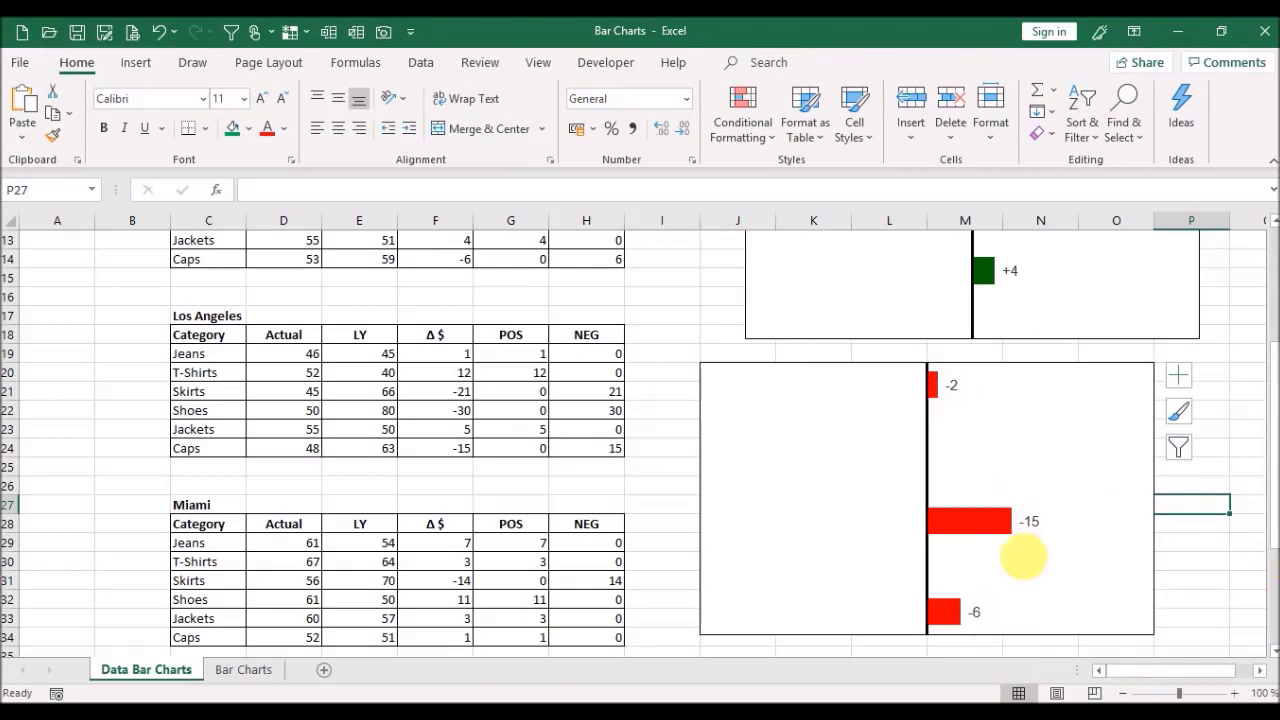
Step: Display the primary horizontal axis on the red NEG chart
{"action": "left_click_drag", "start_coordinate": [1270, 494], "coordinate": [1270, 440]}
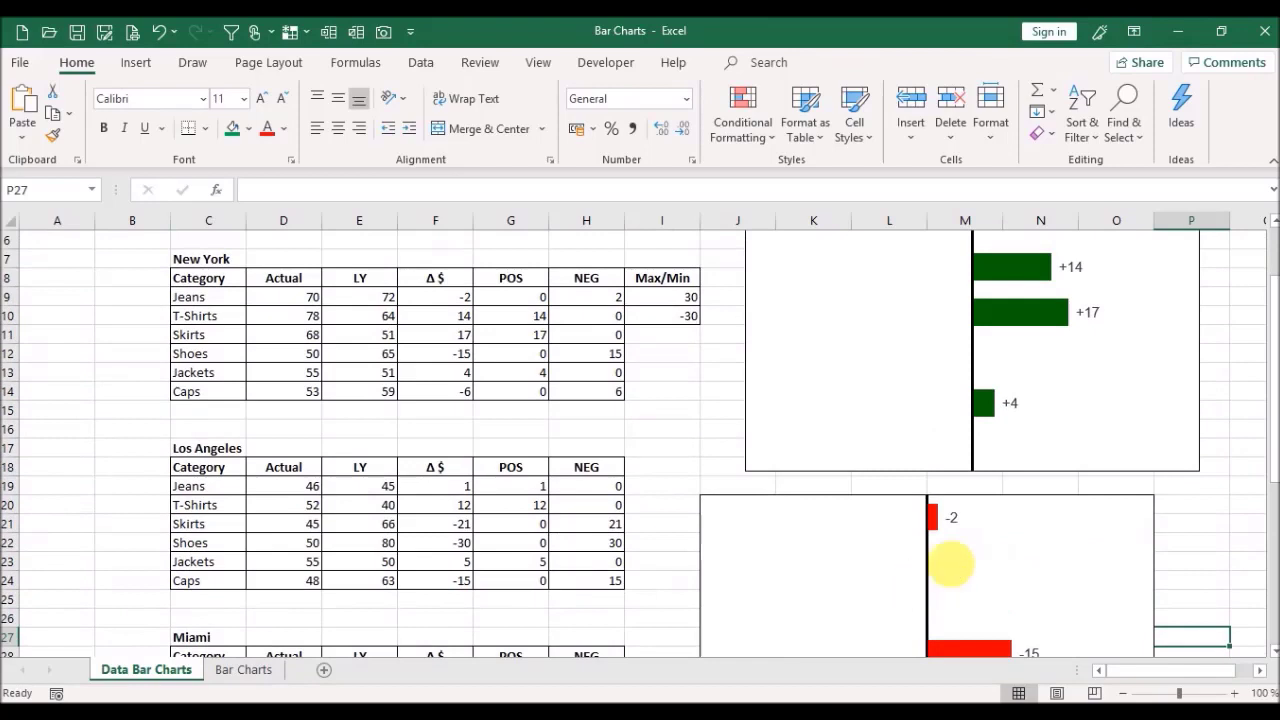
{"action": "left_click", "coordinate": [1063, 503]}
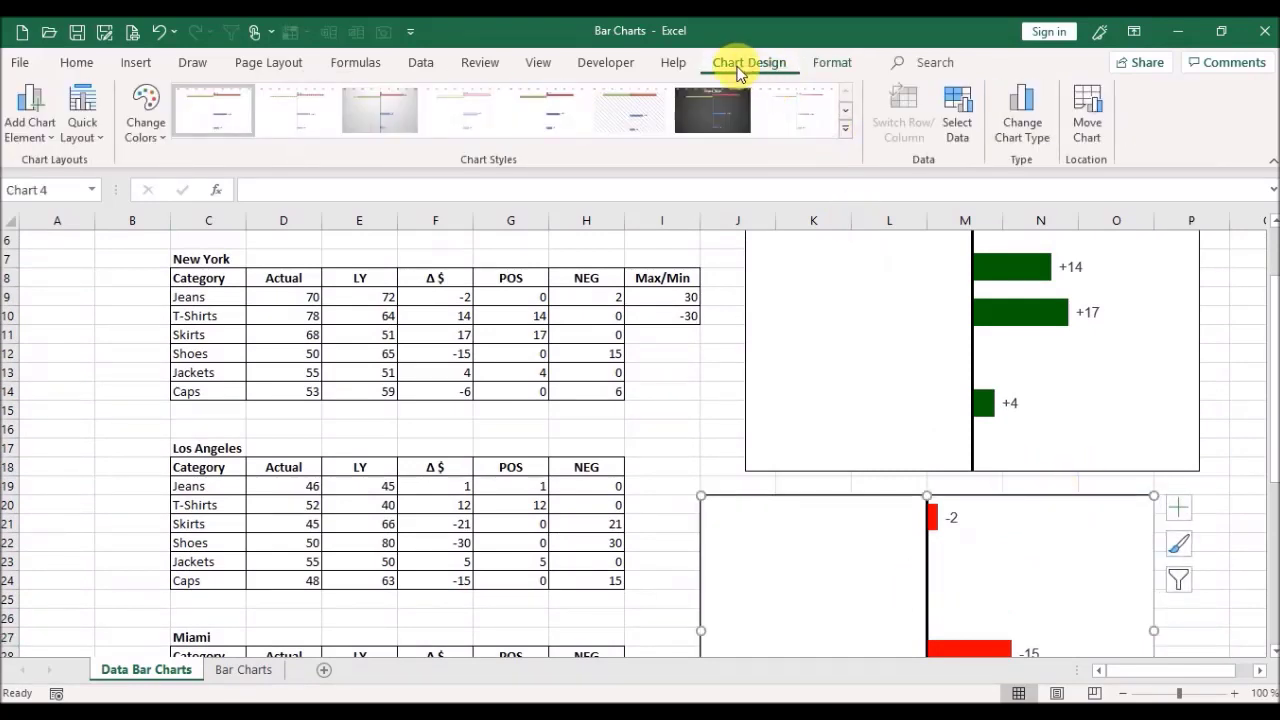
{"action": "left_click", "coordinate": [55, 144]}
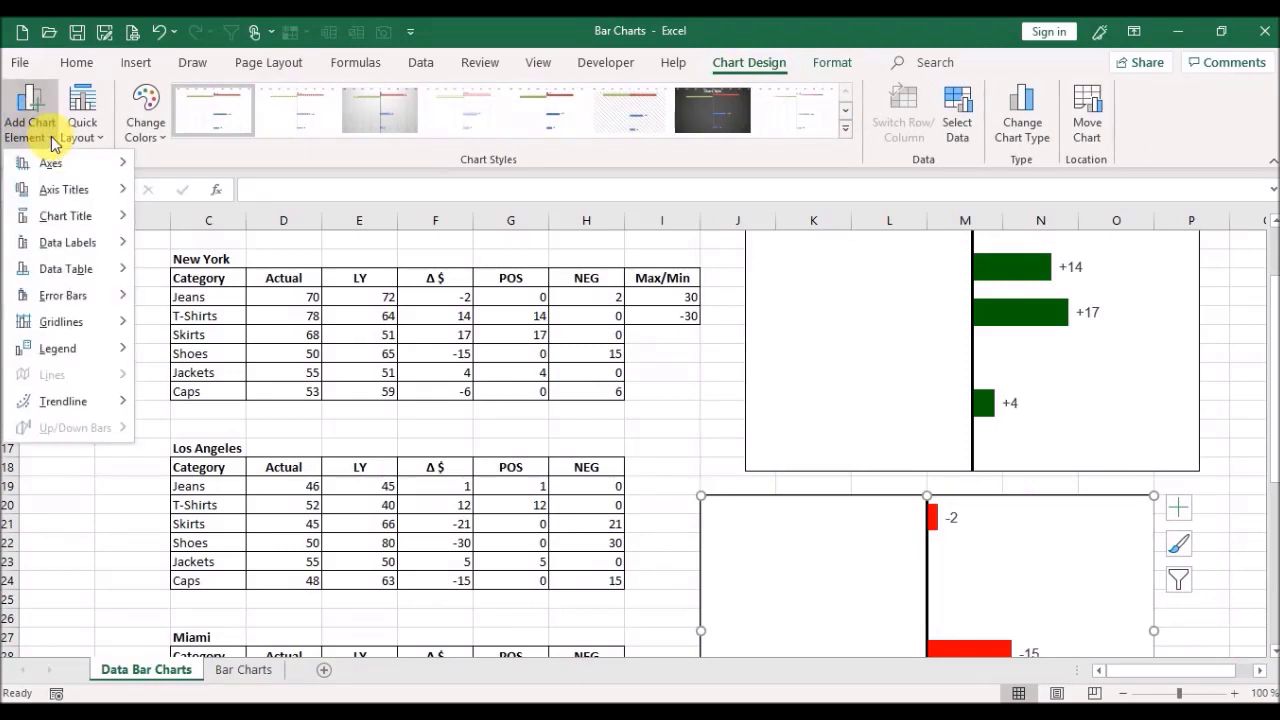
{"action": "mouse_move", "coordinate": [60, 177]}
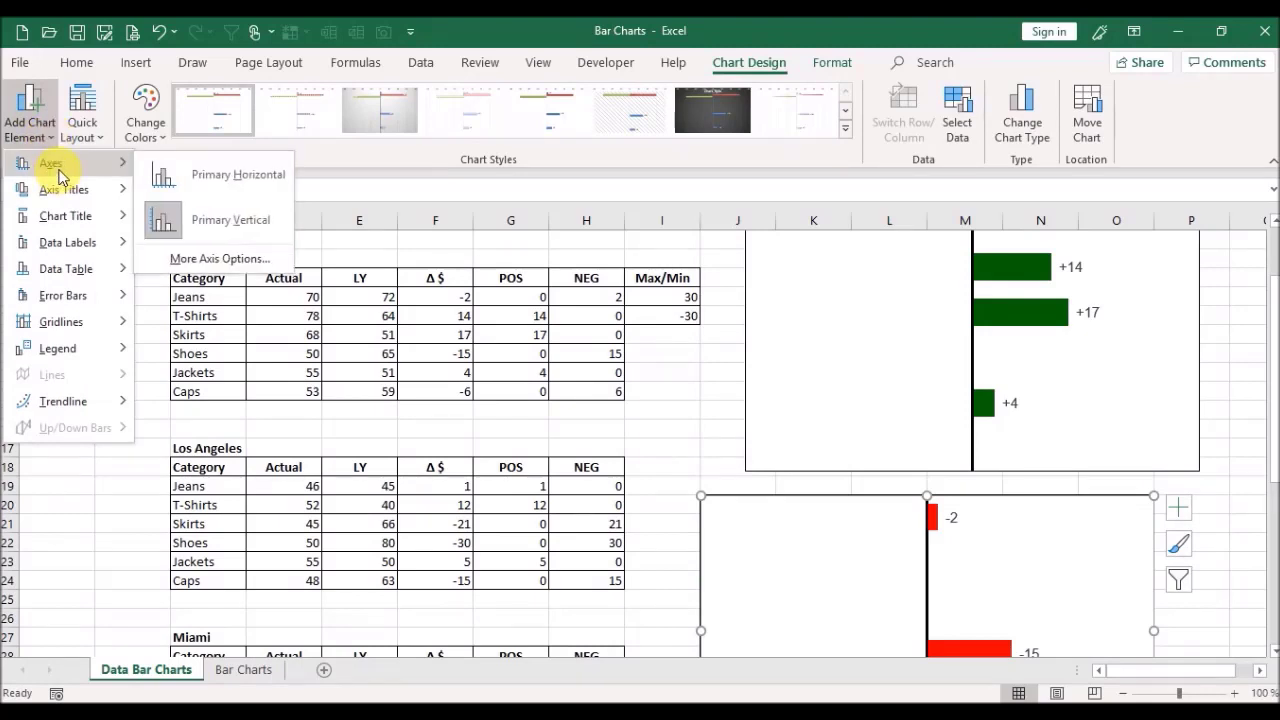
{"action": "left_click", "coordinate": [210, 182]}
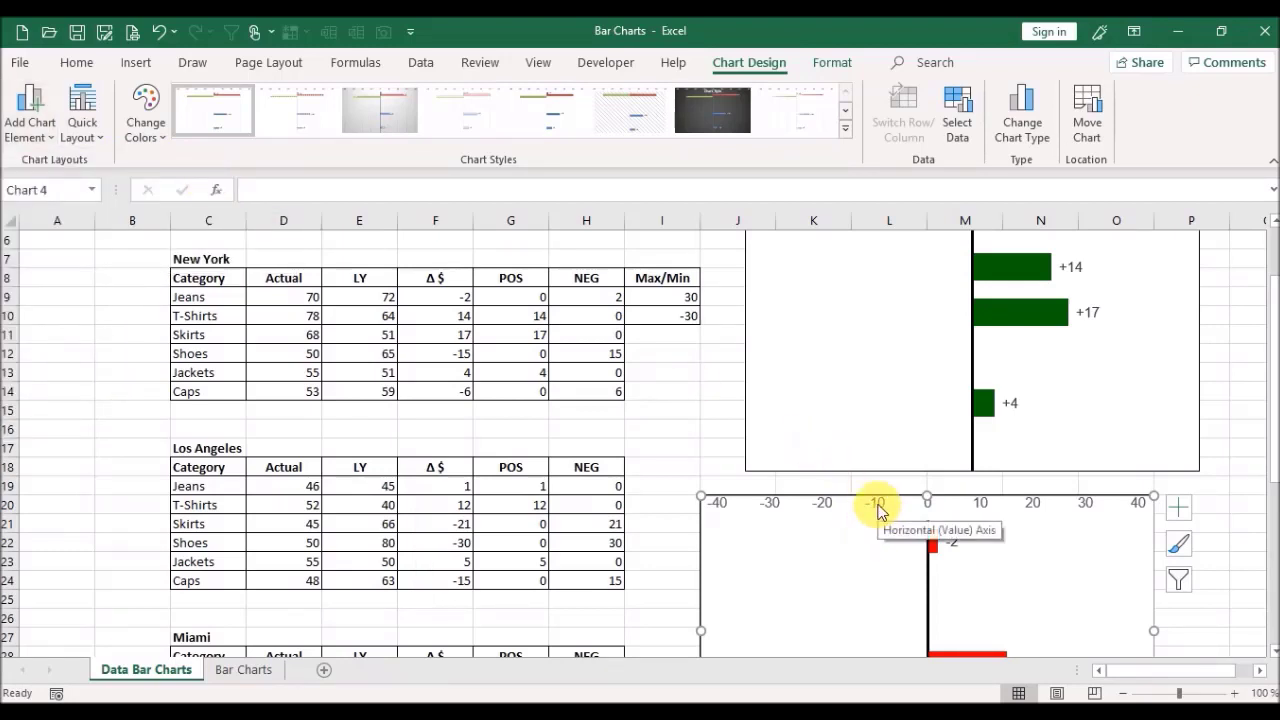
Step: Set the NEG chart's horizontal axis values in reverse order, delete the axis from the chart and deselect it
{"action": "double_click", "coordinate": [878, 512]}
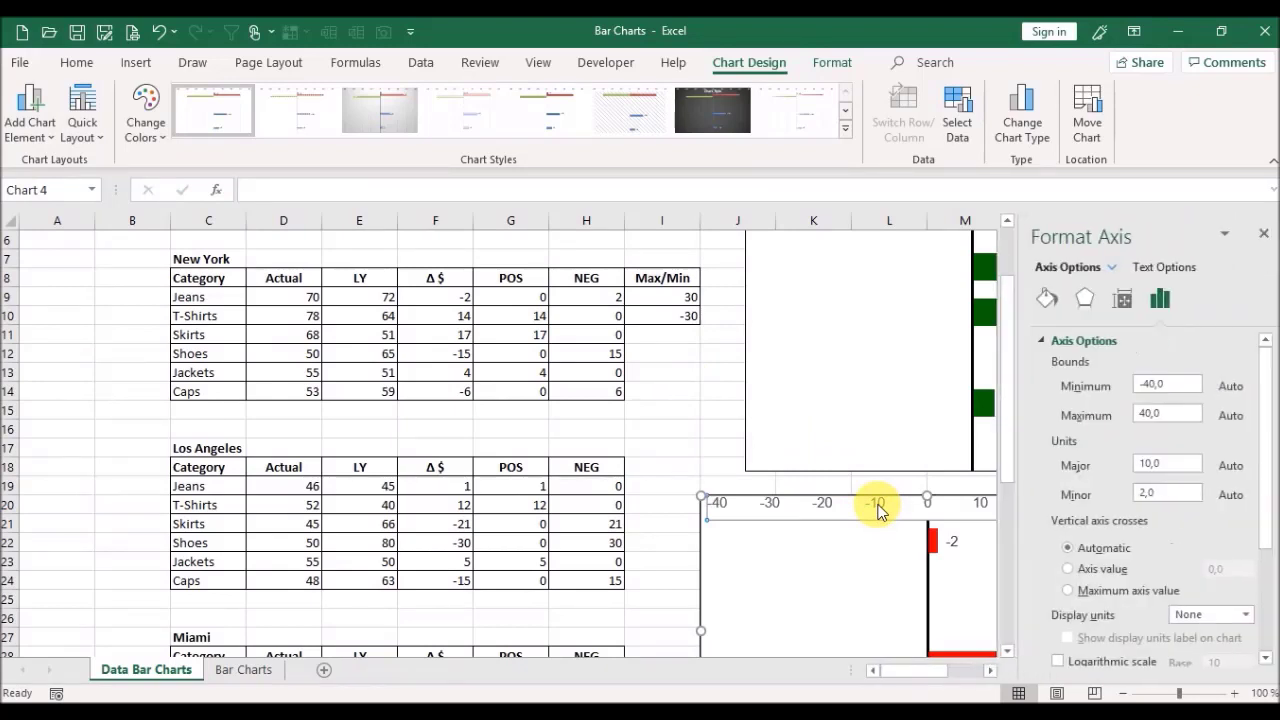
{"action": "left_click_drag", "start_coordinate": [1266, 414], "coordinate": [1270, 480]}
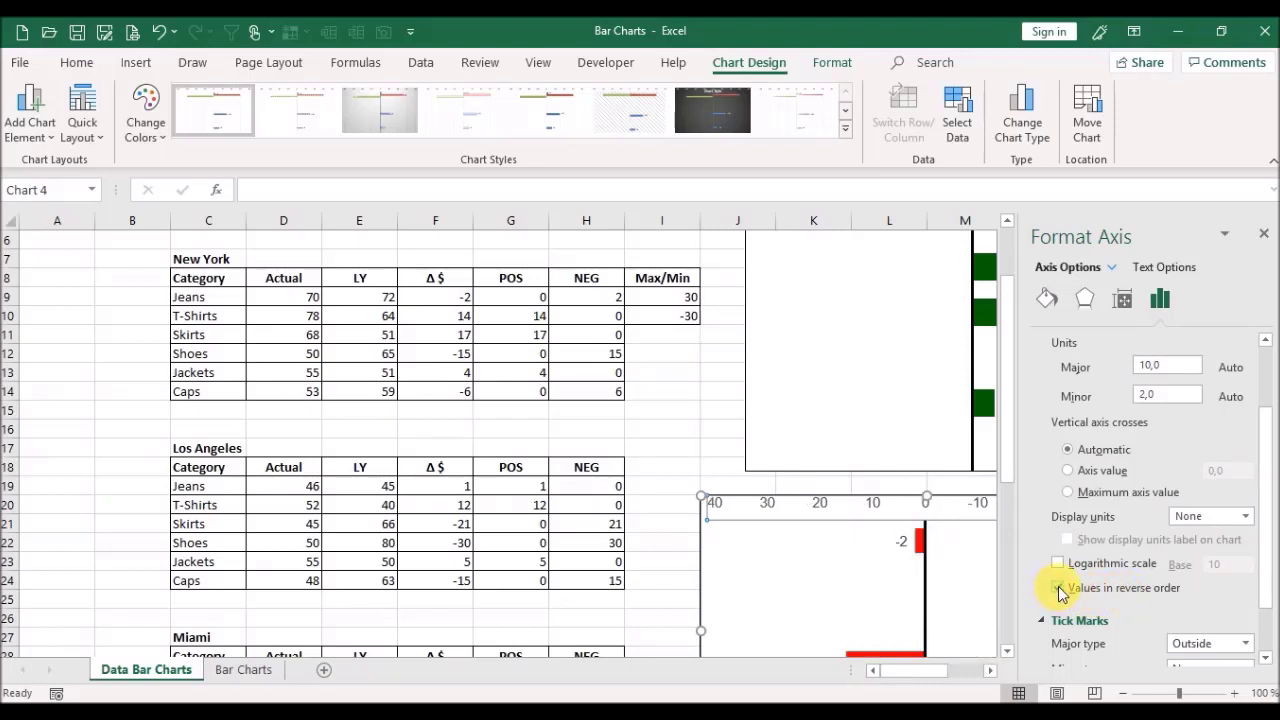
{"action": "left_click", "coordinate": [1263, 237]}
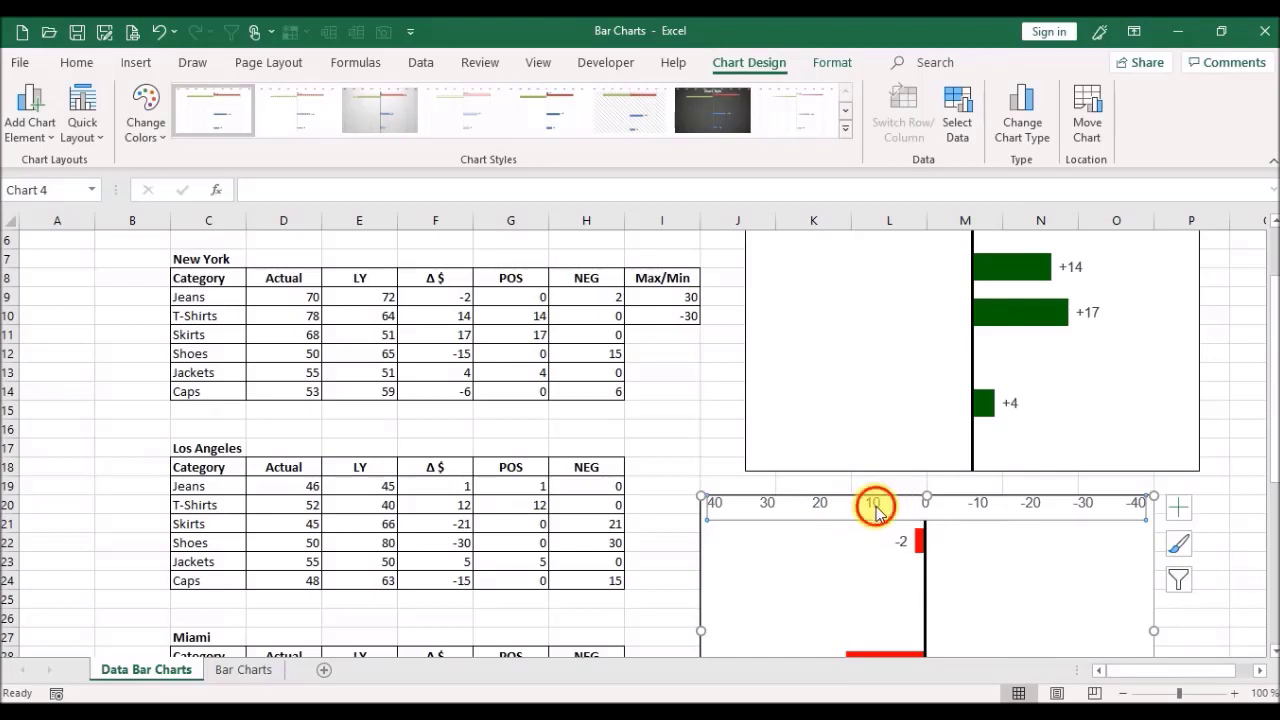
{"action": "key", "text": "Delete"}
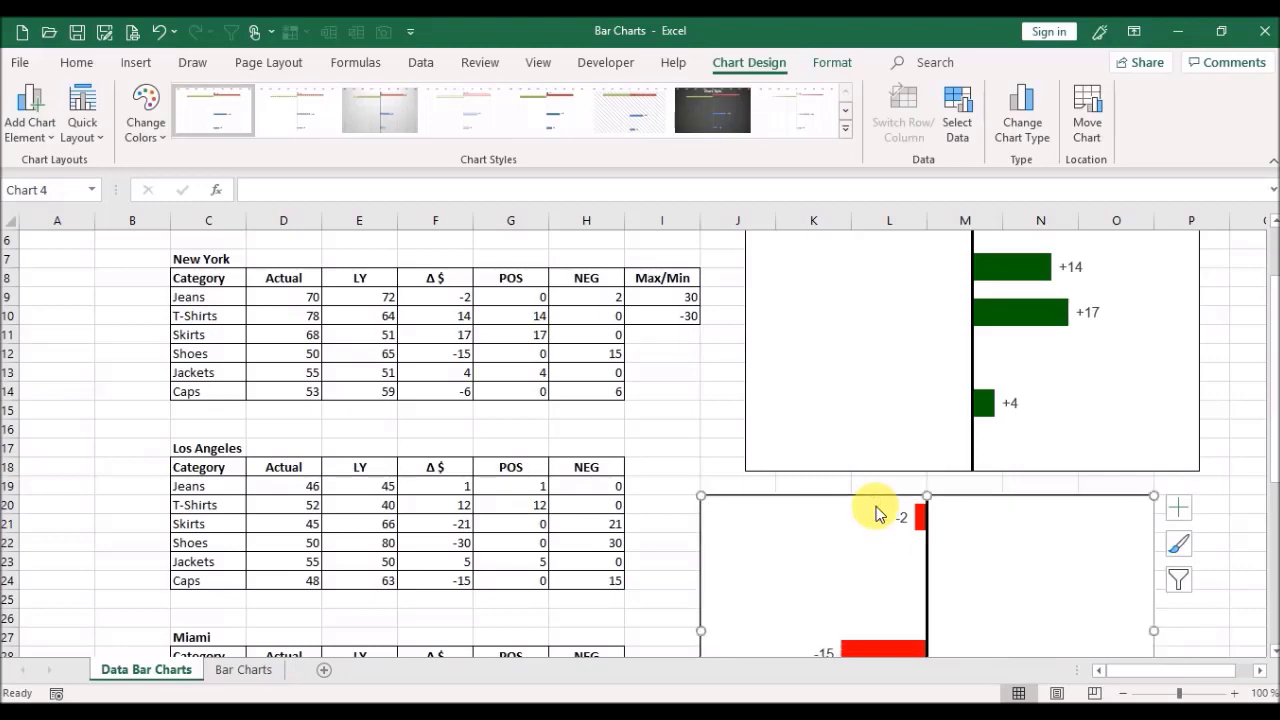
{"action": "left_click", "coordinate": [1211, 511]}
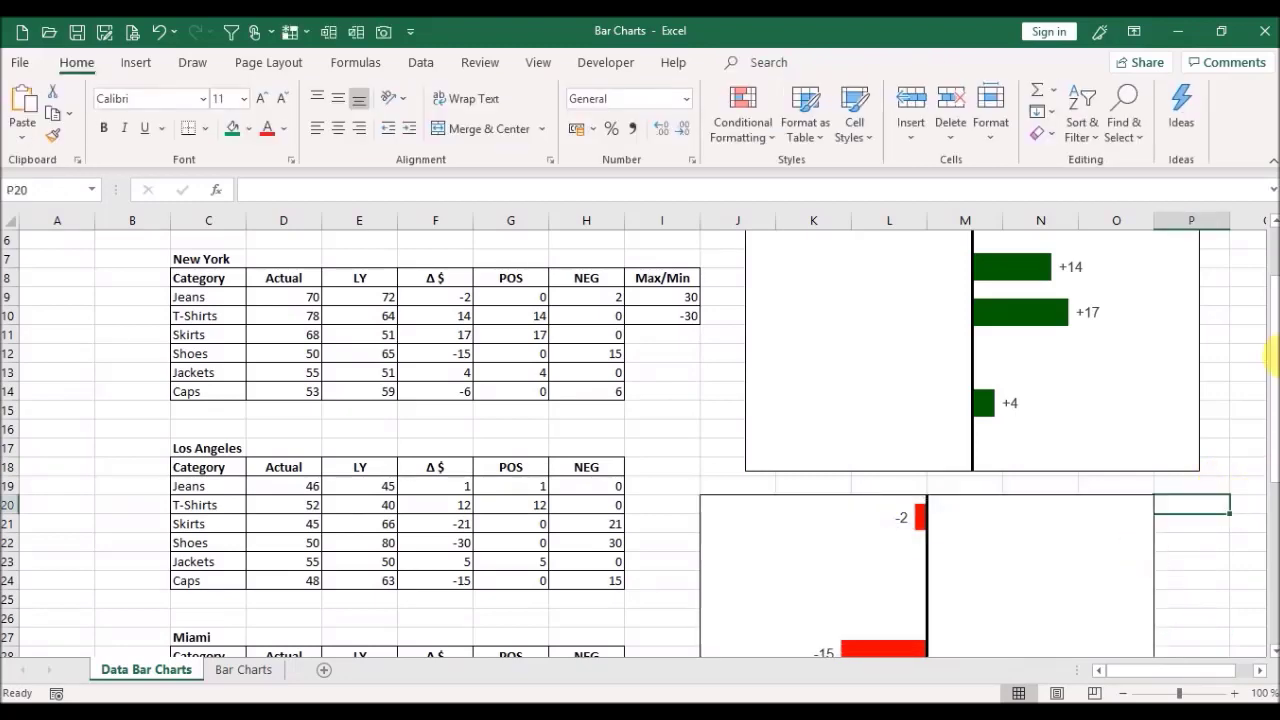
Step: Copy New York's category names C9:C14 to cell C7 on the Bar Charts sheet and remove the borders from the pasted list
{"action": "mouse_move", "coordinate": [1272, 352]}
{"action": "left_mouse_down"}
{"action": "mouse_move", "coordinate": [1270, 415]}
{"action": "mouse_move", "coordinate": [1270, 328]}
{"action": "left_mouse_up"}
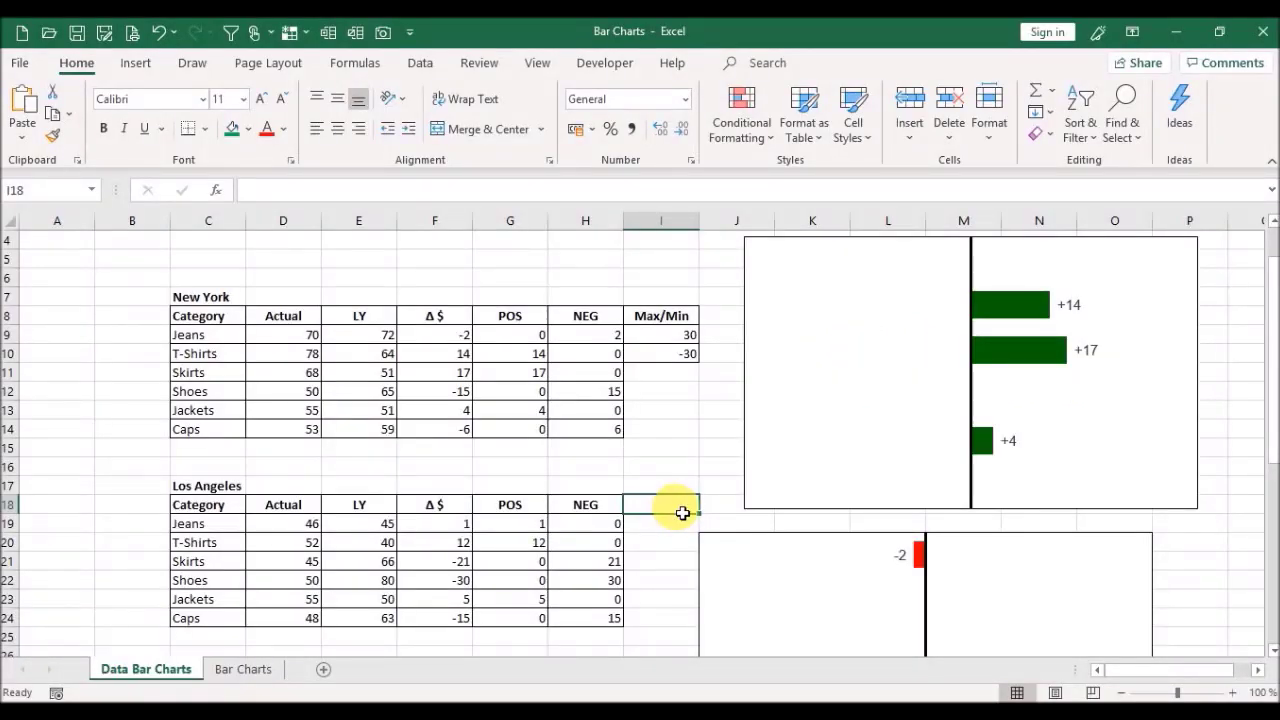
{"action": "left_click", "coordinate": [240, 669]}
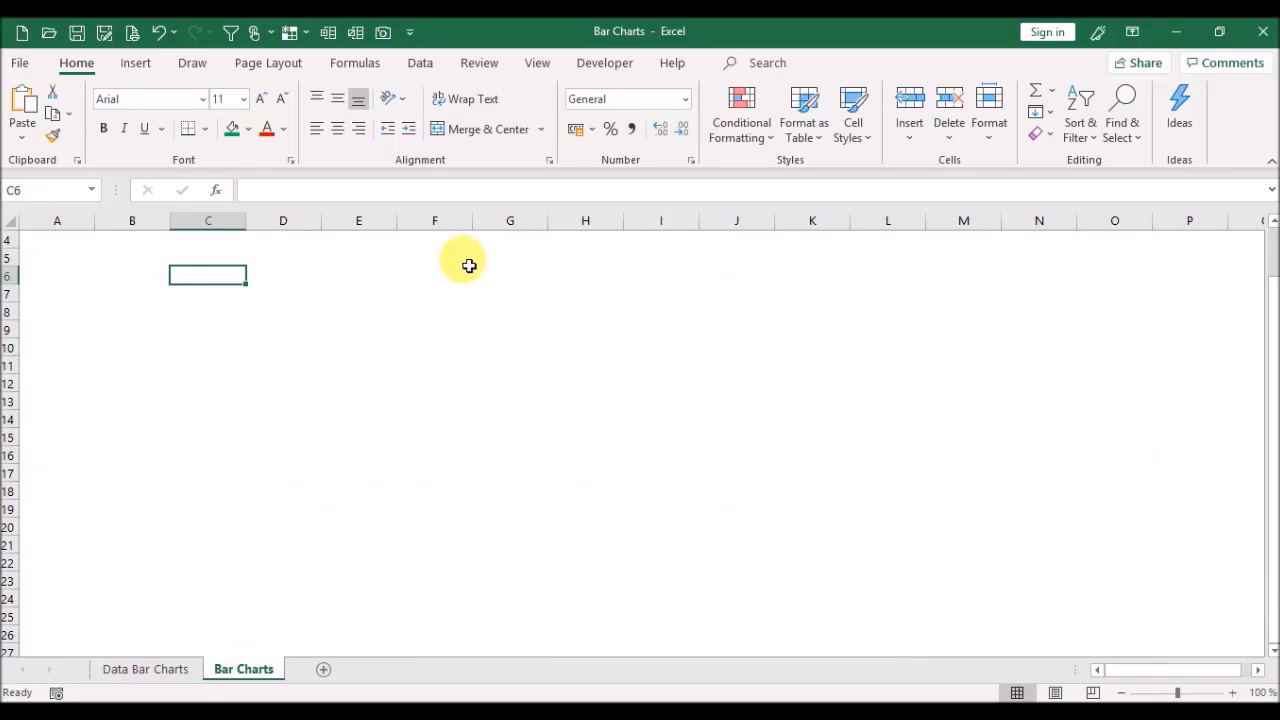
{"action": "left_click", "coordinate": [215, 297]}
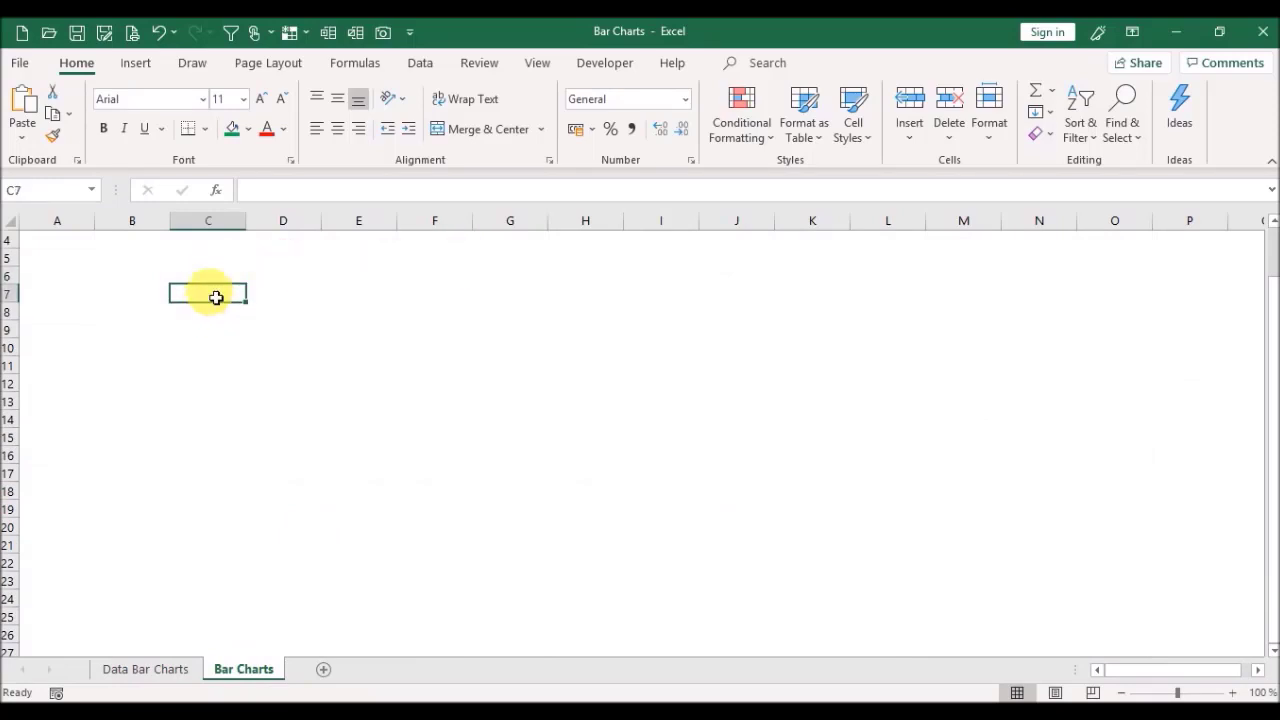
{"action": "left_click", "coordinate": [145, 669]}
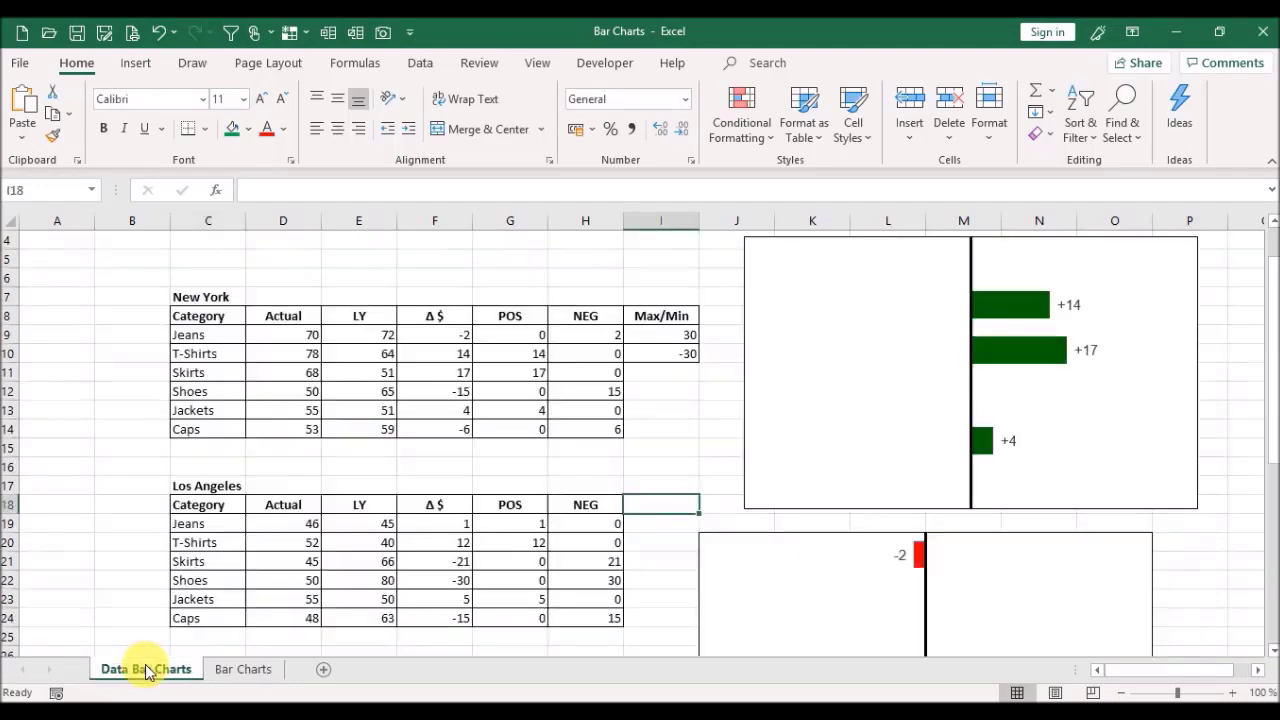
{"action": "left_click", "coordinate": [198, 339]}
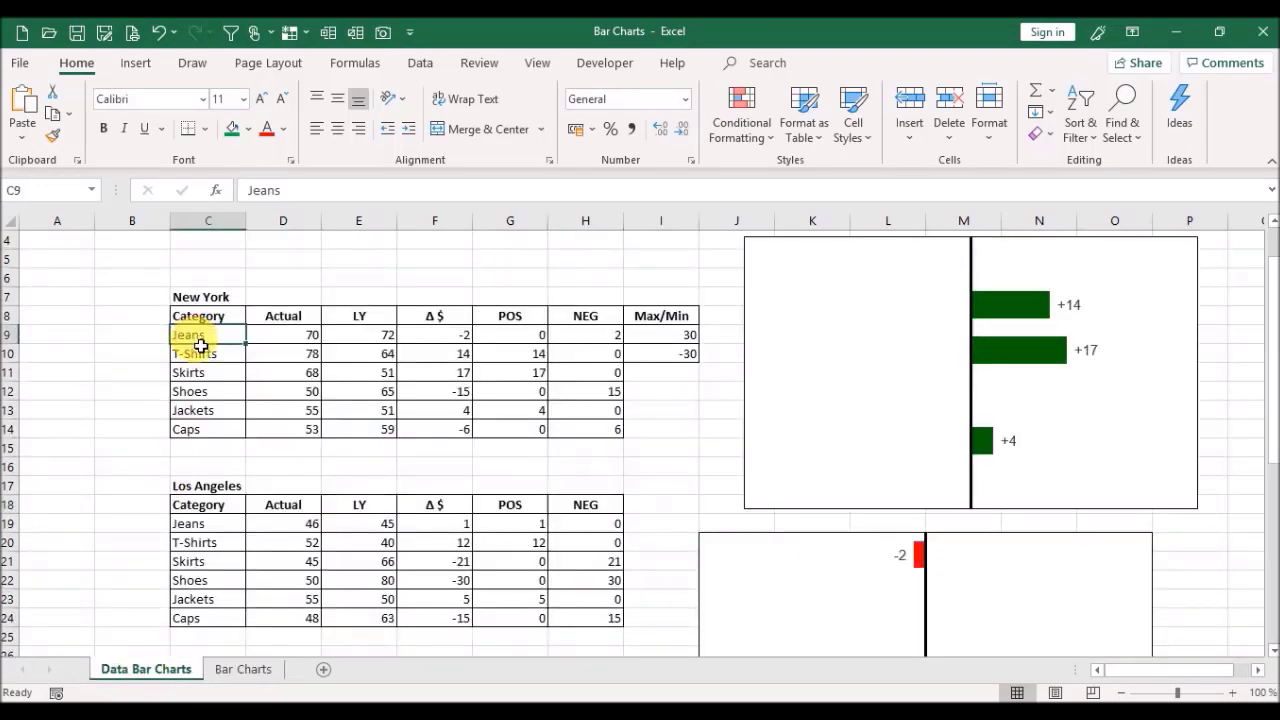
{"action": "left_click_drag", "start_coordinate": [203, 350], "coordinate": [218, 436]}
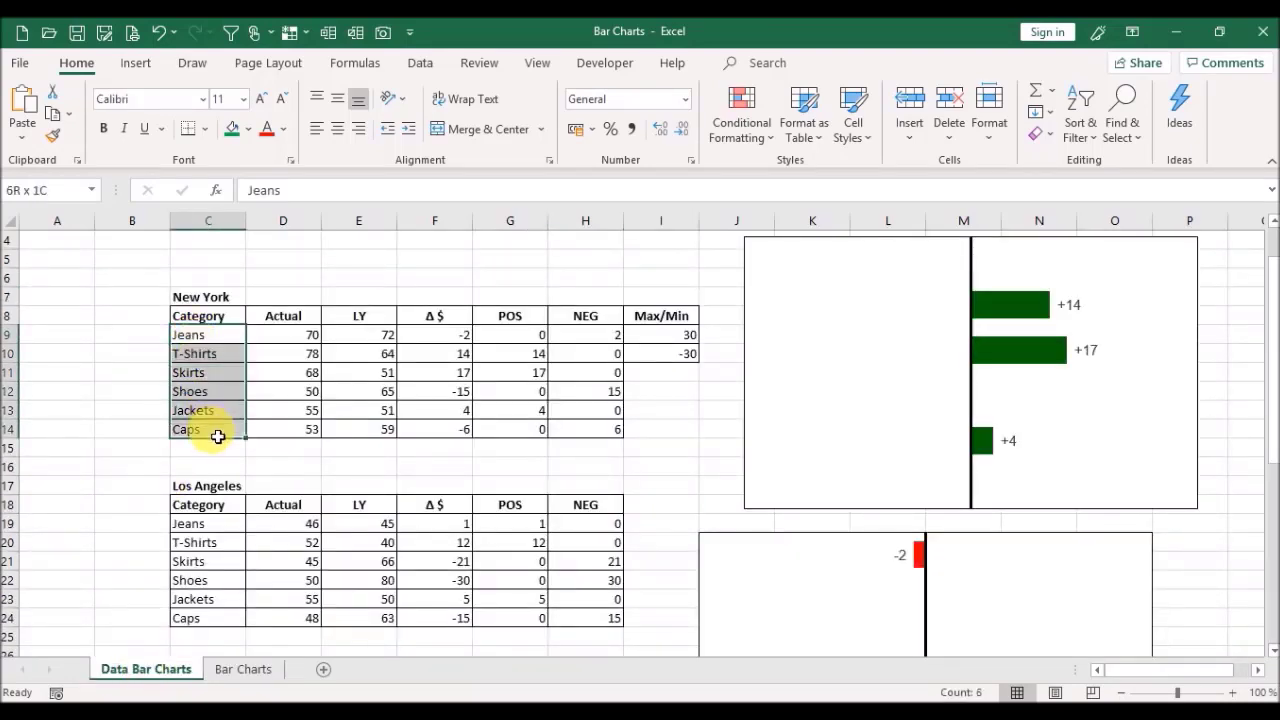
{"action": "key", "text": "ctrl+c"}
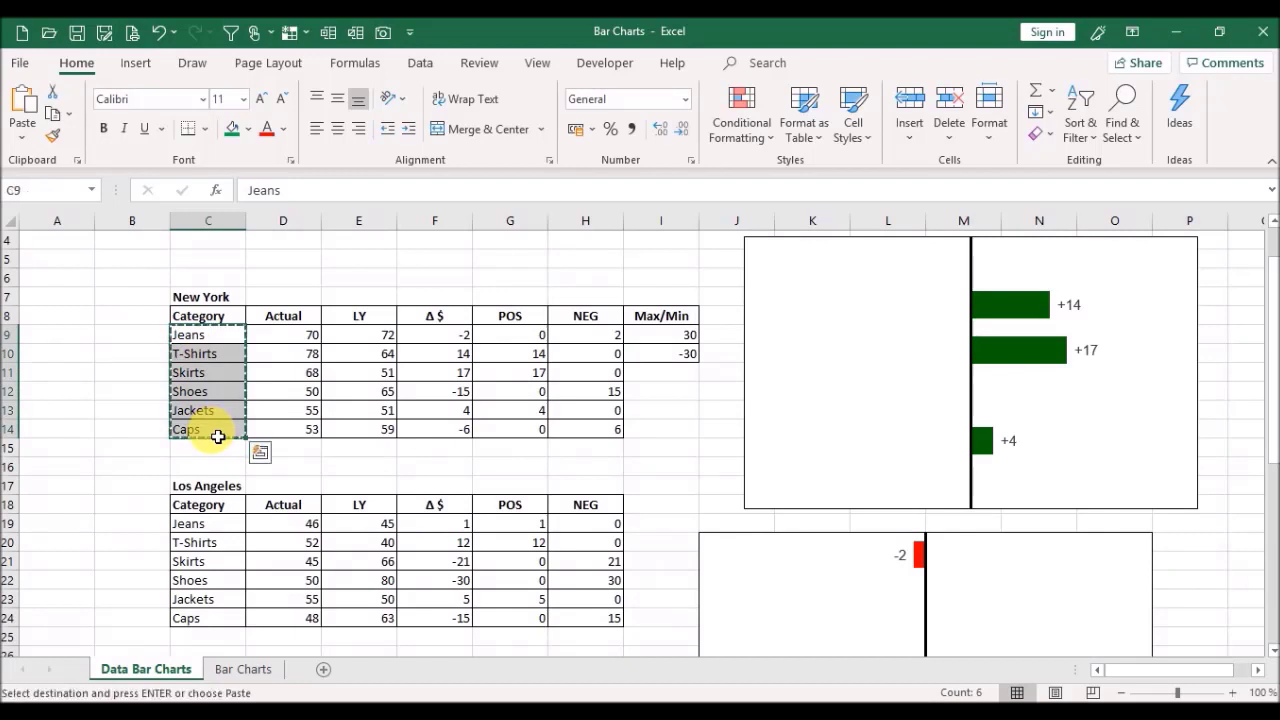
{"action": "left_click", "coordinate": [233, 672]}
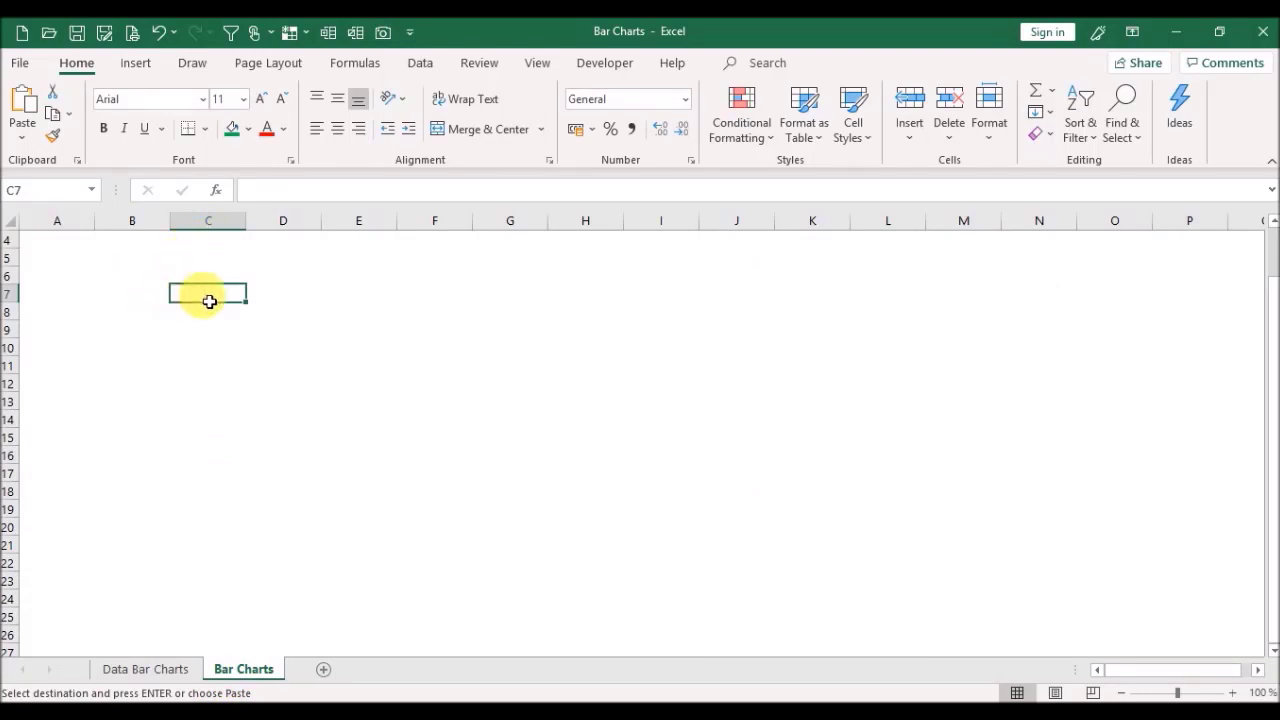
{"action": "key", "text": "ctrl+v"}
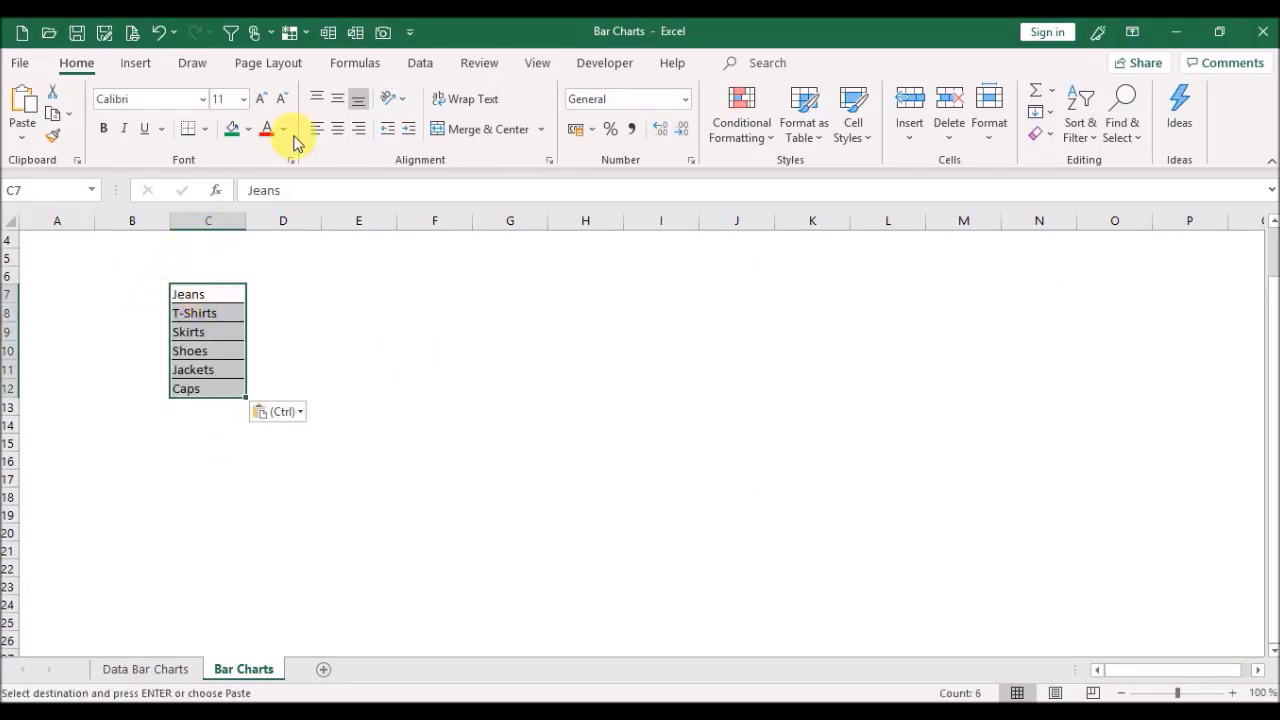
{"action": "left_click", "coordinate": [208, 132]}
{"action": "left_click", "coordinate": [229, 290]}
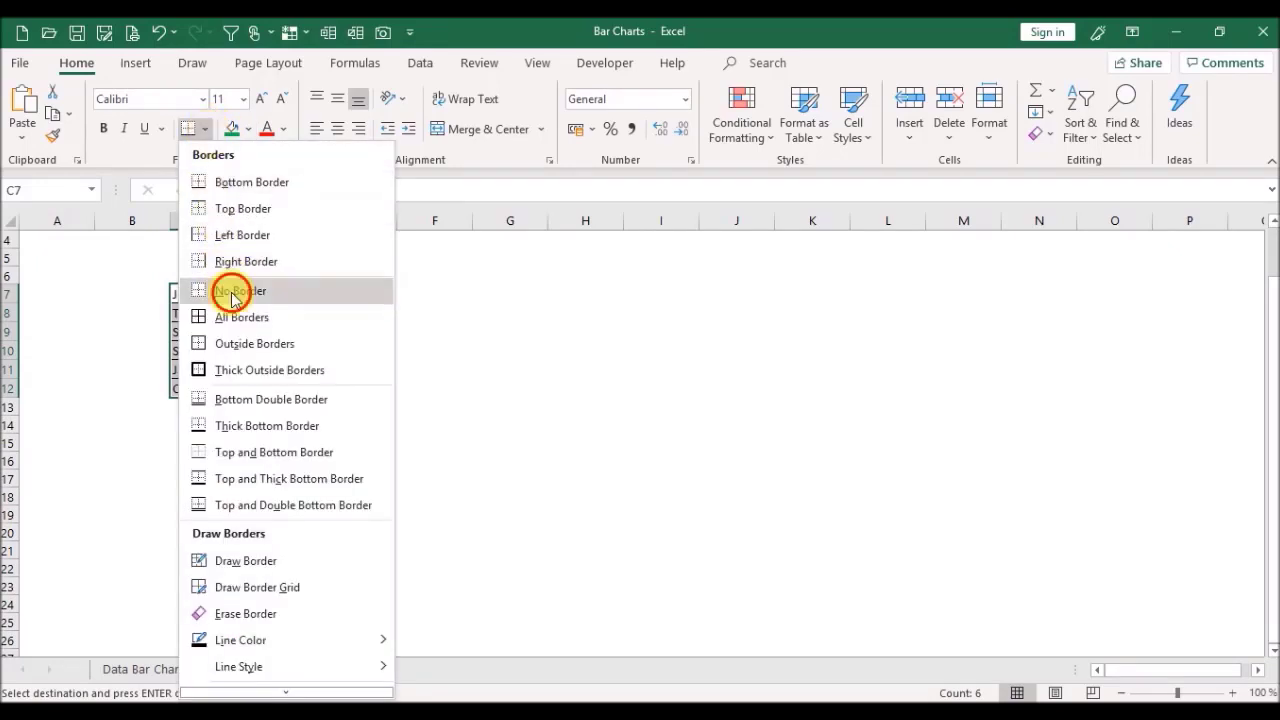
Step: Make rows 7 to 12 slightly taller and vertically centre the category names in C7:C12
{"action": "left_click_drag", "start_coordinate": [15, 294], "coordinate": [23, 392]}
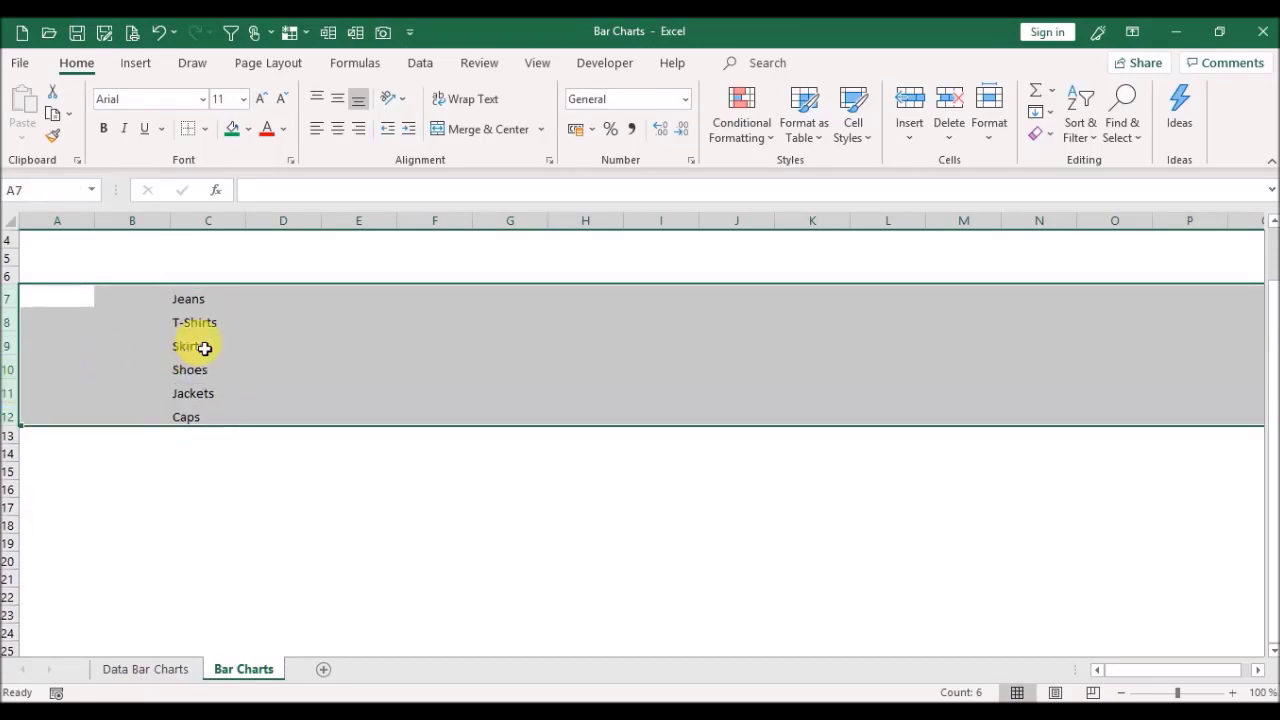
{"action": "left_click_drag", "start_coordinate": [197, 300], "coordinate": [207, 425]}
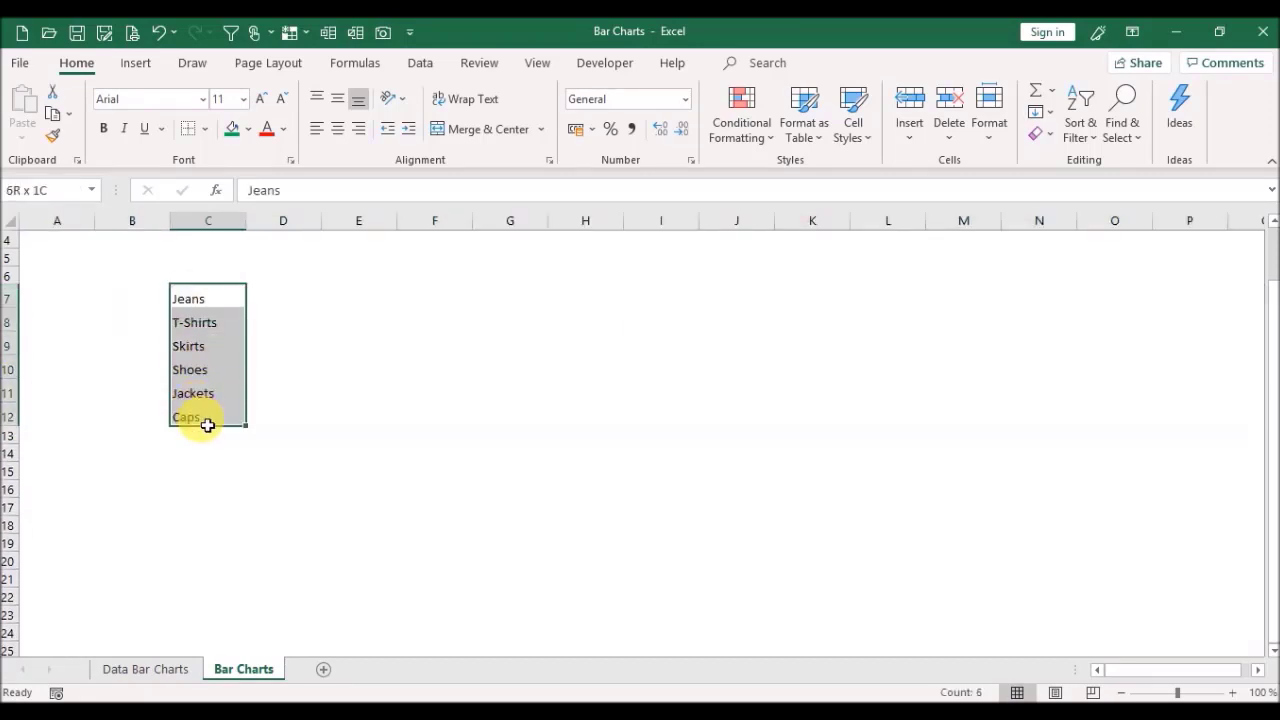
{"action": "left_click", "coordinate": [341, 103]}
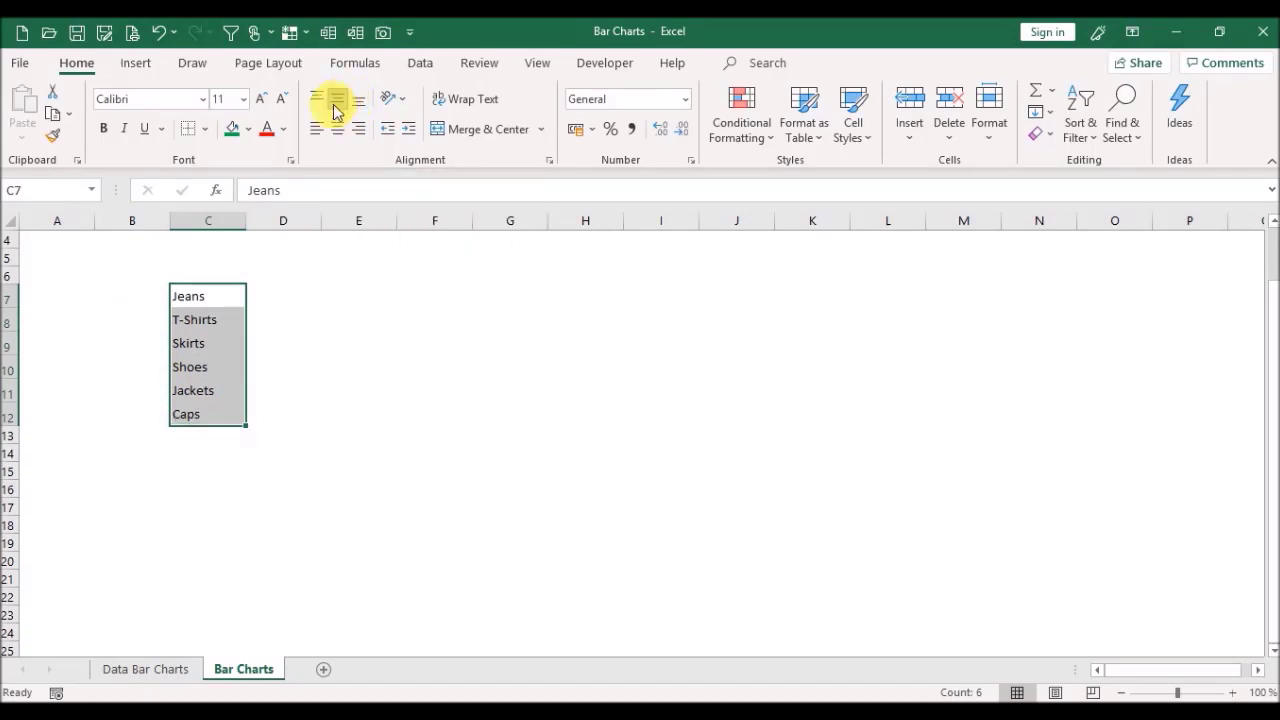
Step: Duplicate the category list C7:C12 at cell C15, below the original, and clear the copy selection
{"action": "key", "text": "ctrl+c"}
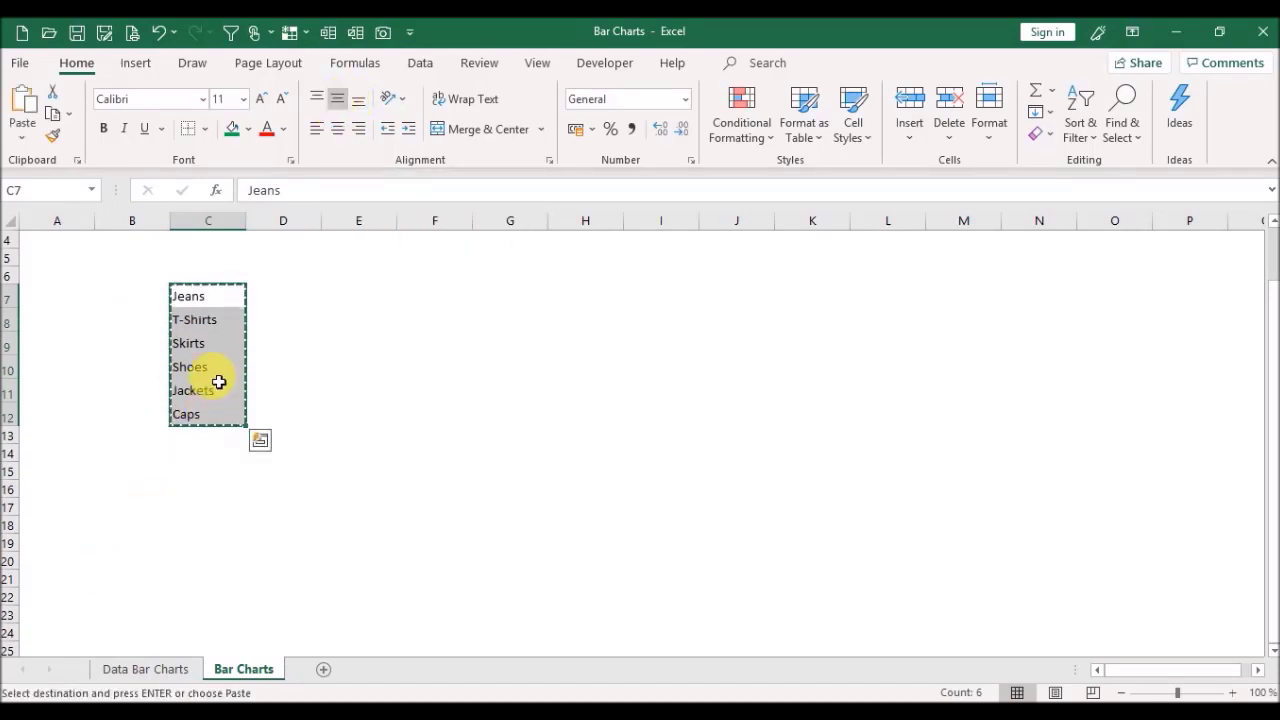
{"action": "left_click", "coordinate": [208, 476]}
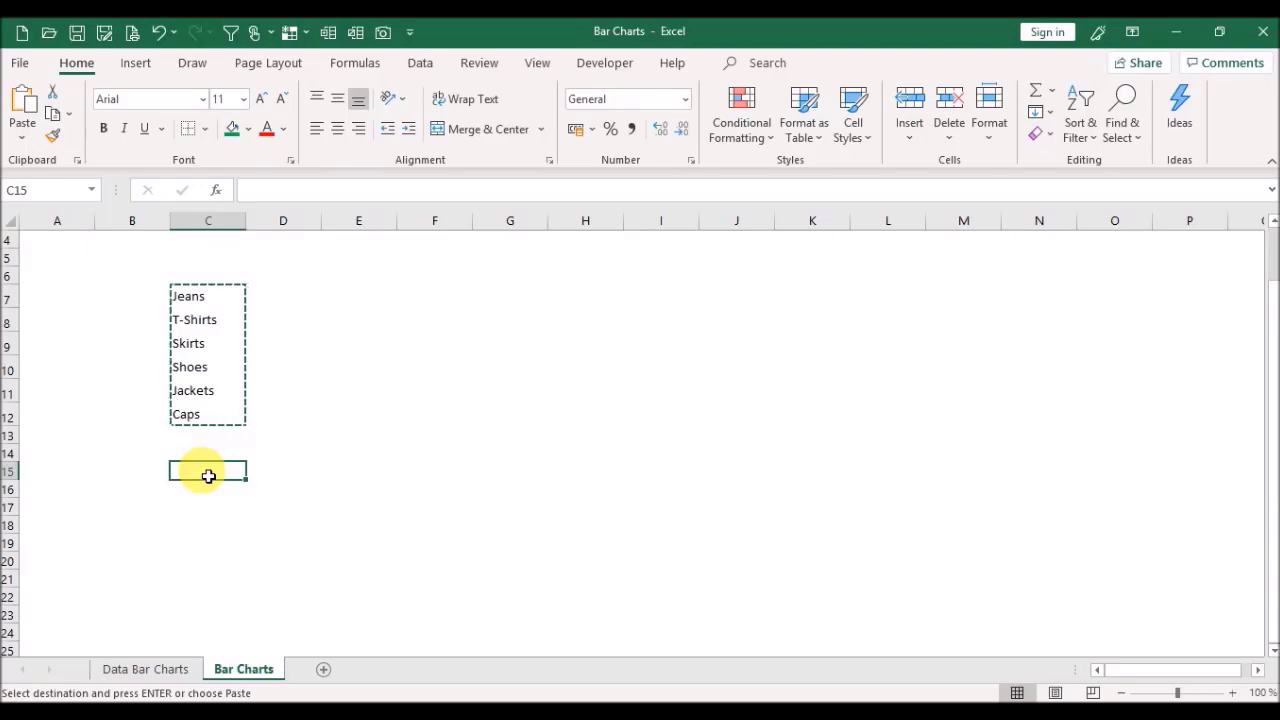
{"action": "key", "text": "ctrl+v"}
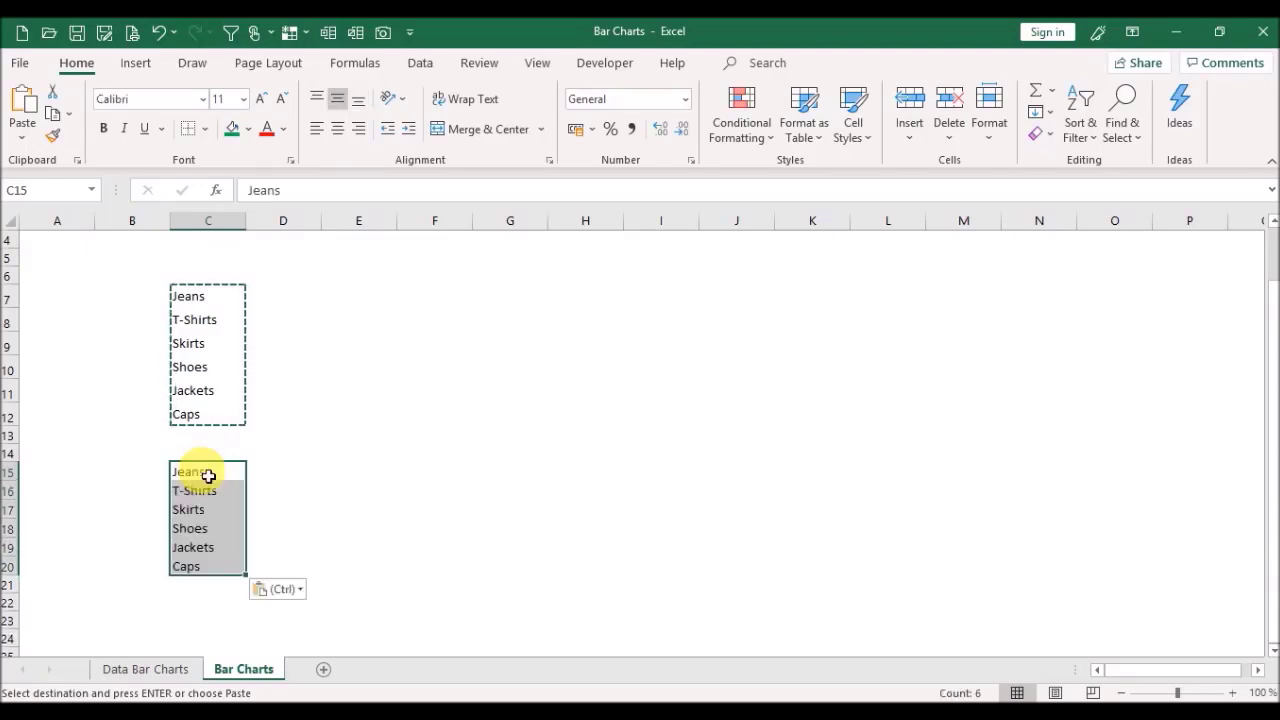
{"action": "key", "text": "Escape"}
Step: Narrow columns D and F into thin spacers and widen columns E and G to hold the charts
{"action": "left_click", "coordinate": [318, 280]}
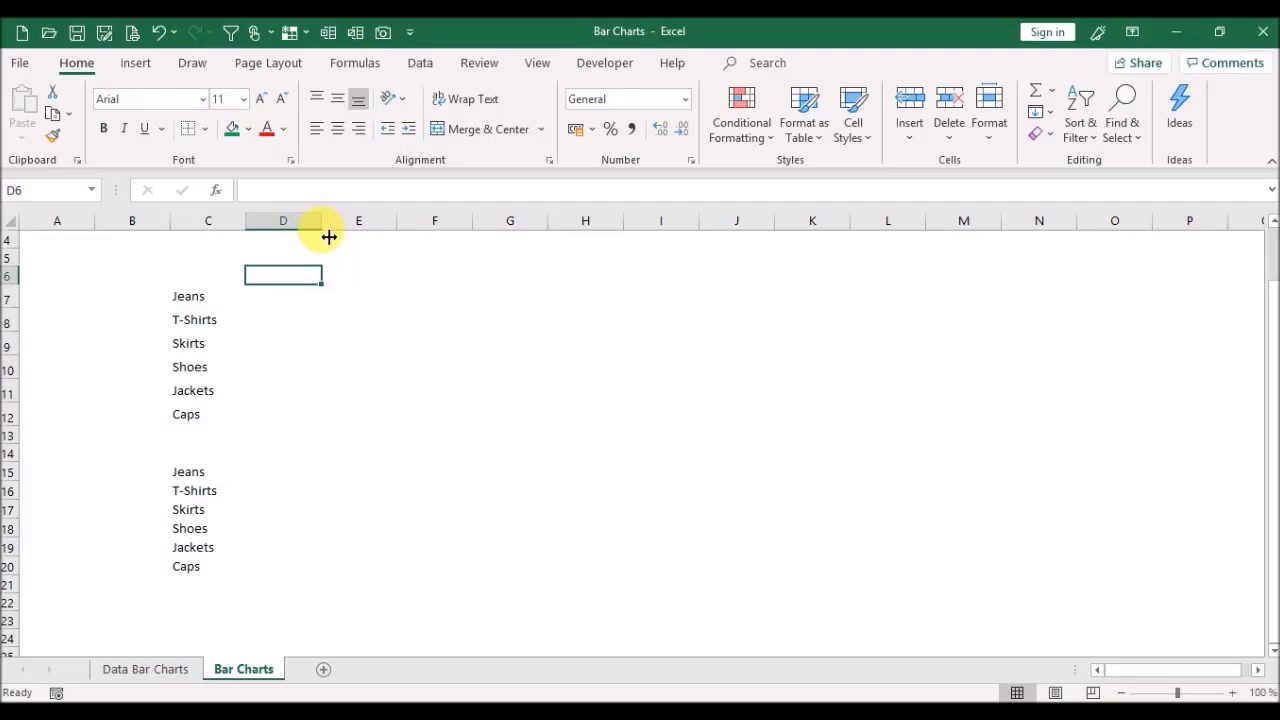
{"action": "left_click_drag", "start_coordinate": [328, 236], "coordinate": [272, 238]}
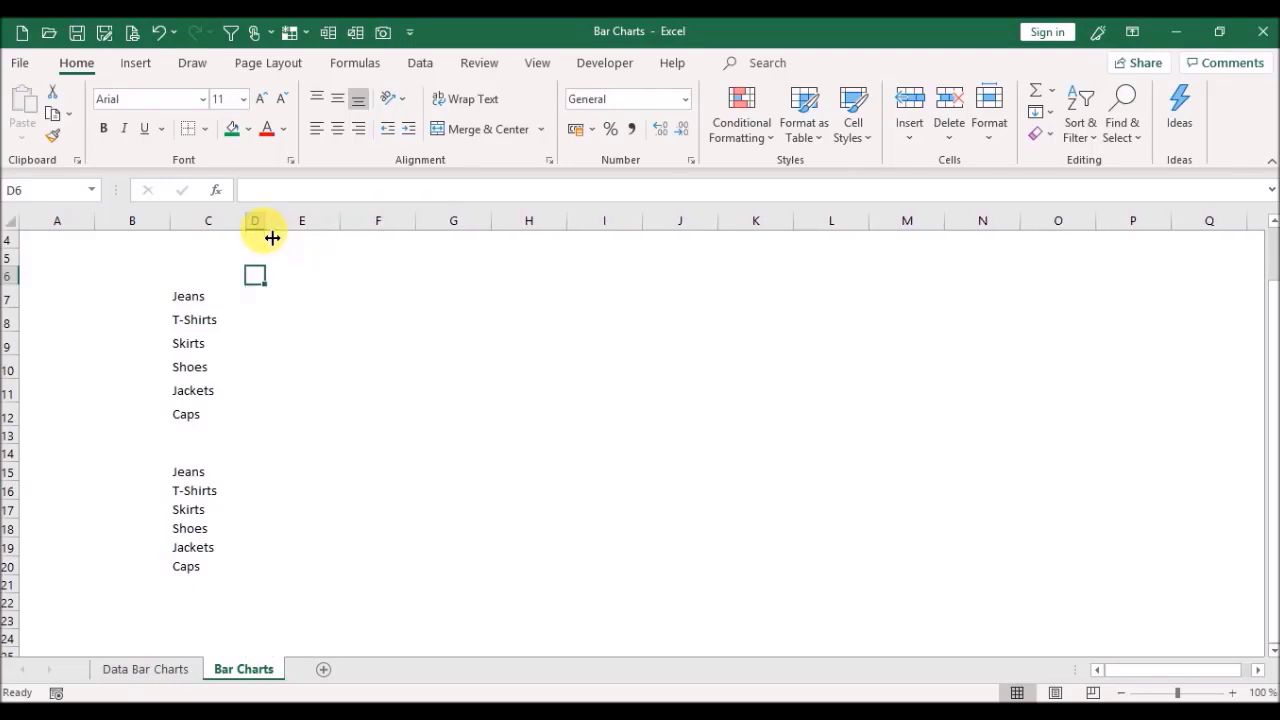
{"action": "left_click", "coordinate": [362, 258]}
{"action": "left_click_drag", "start_coordinate": [346, 229], "coordinate": [457, 246]}
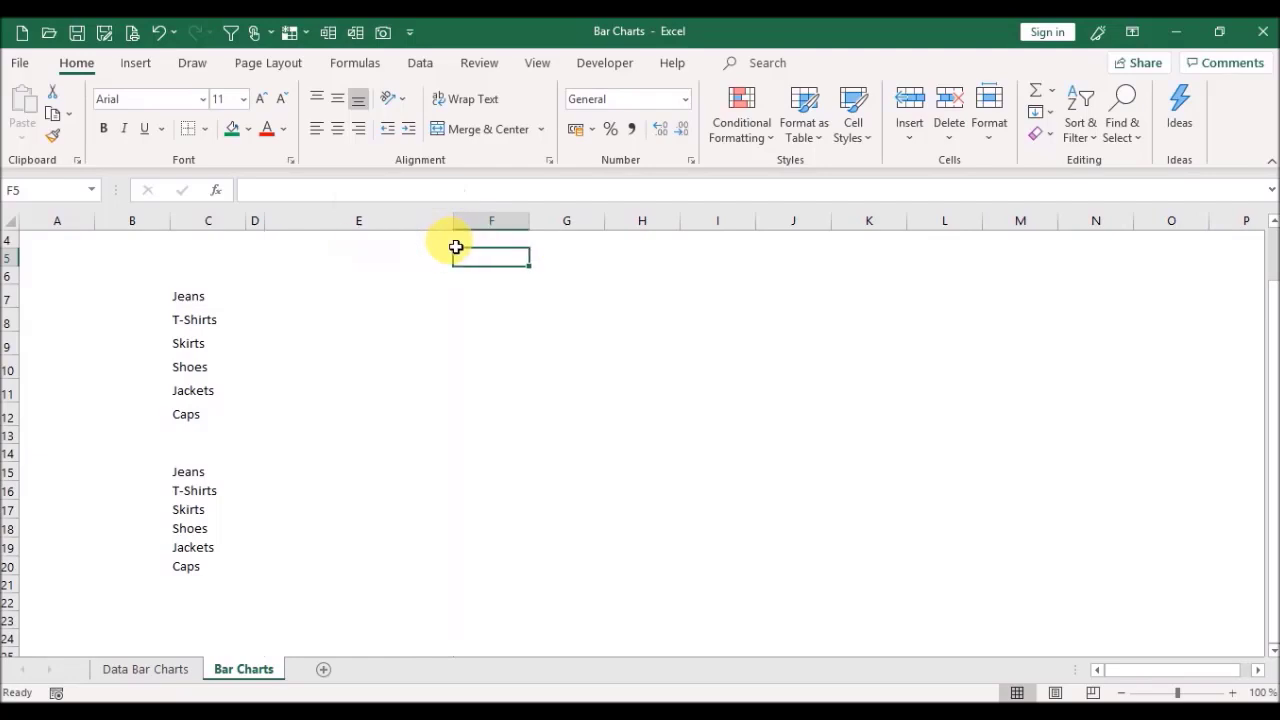
{"action": "left_click", "coordinate": [503, 295]}
{"action": "left_click_drag", "start_coordinate": [534, 233], "coordinate": [475, 240]}
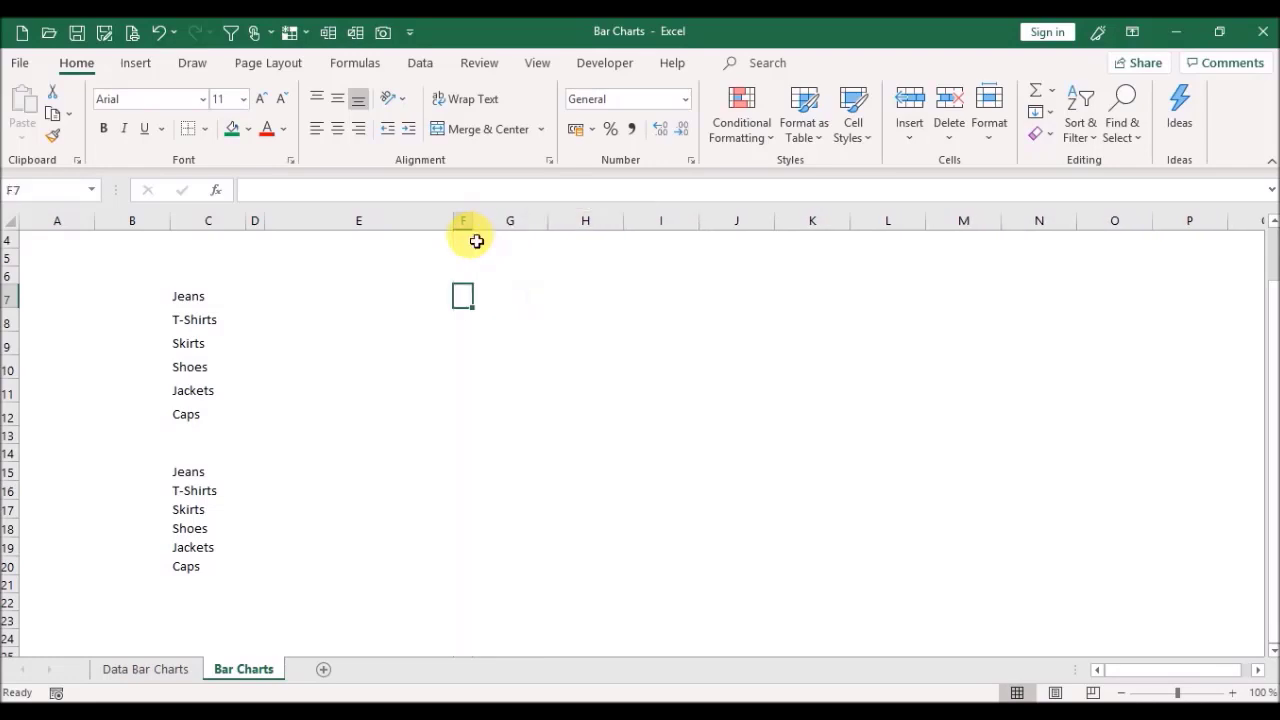
{"action": "left_click", "coordinate": [525, 293]}
{"action": "left_click_drag", "start_coordinate": [558, 233], "coordinate": [666, 246]}
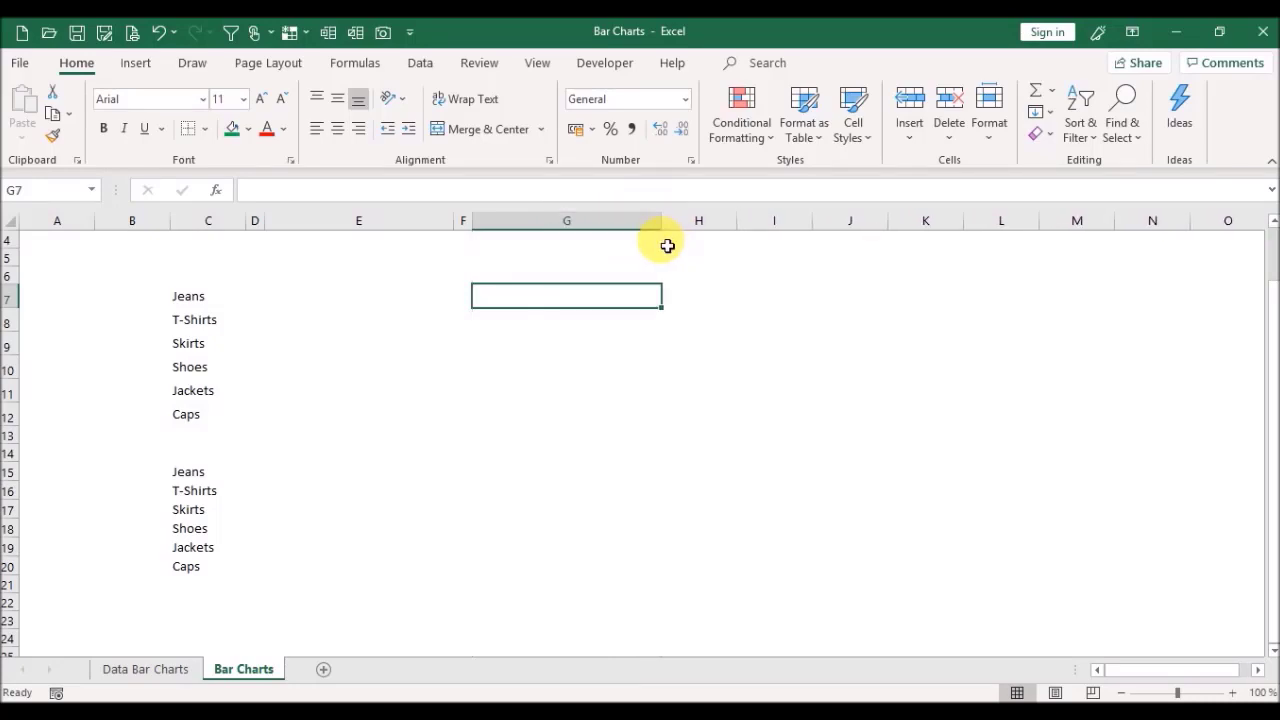
Step: Link cell E6 on the Bar Charts sheet to the New York heading in cell C7 of the Data Bar Charts sheet
{"action": "left_click", "coordinate": [314, 283]}
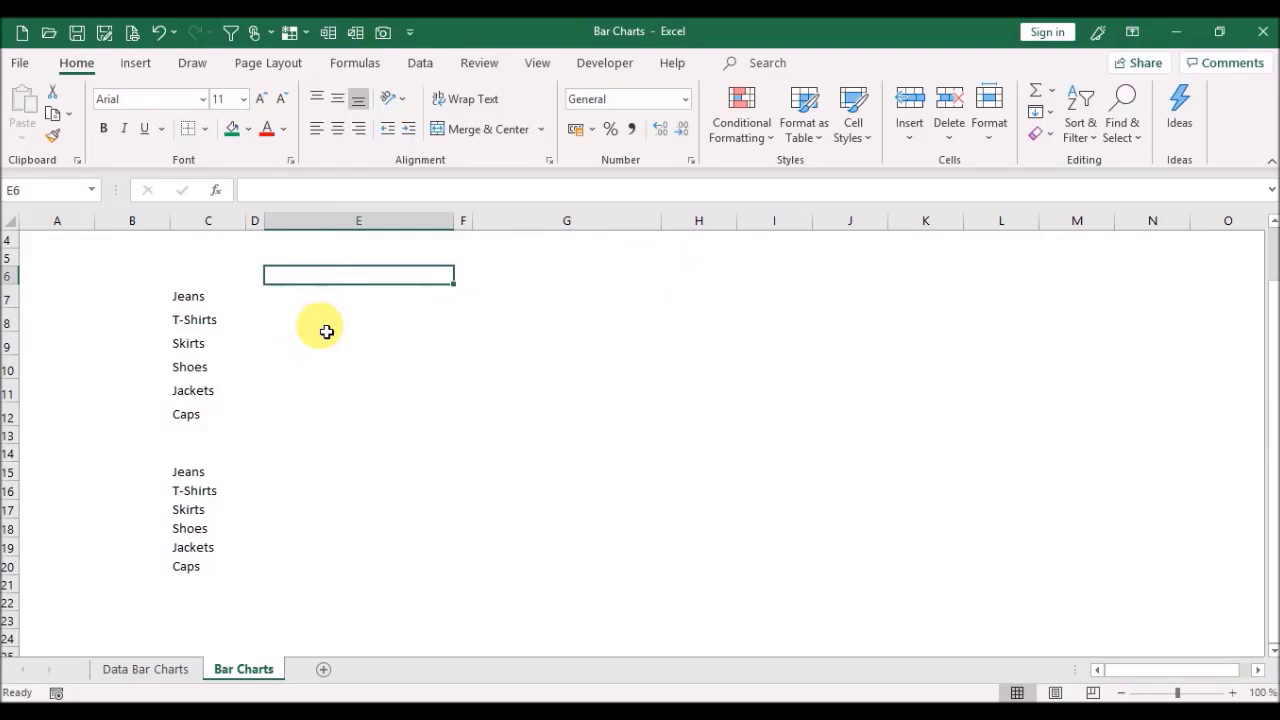
{"action": "type", "text": "="}
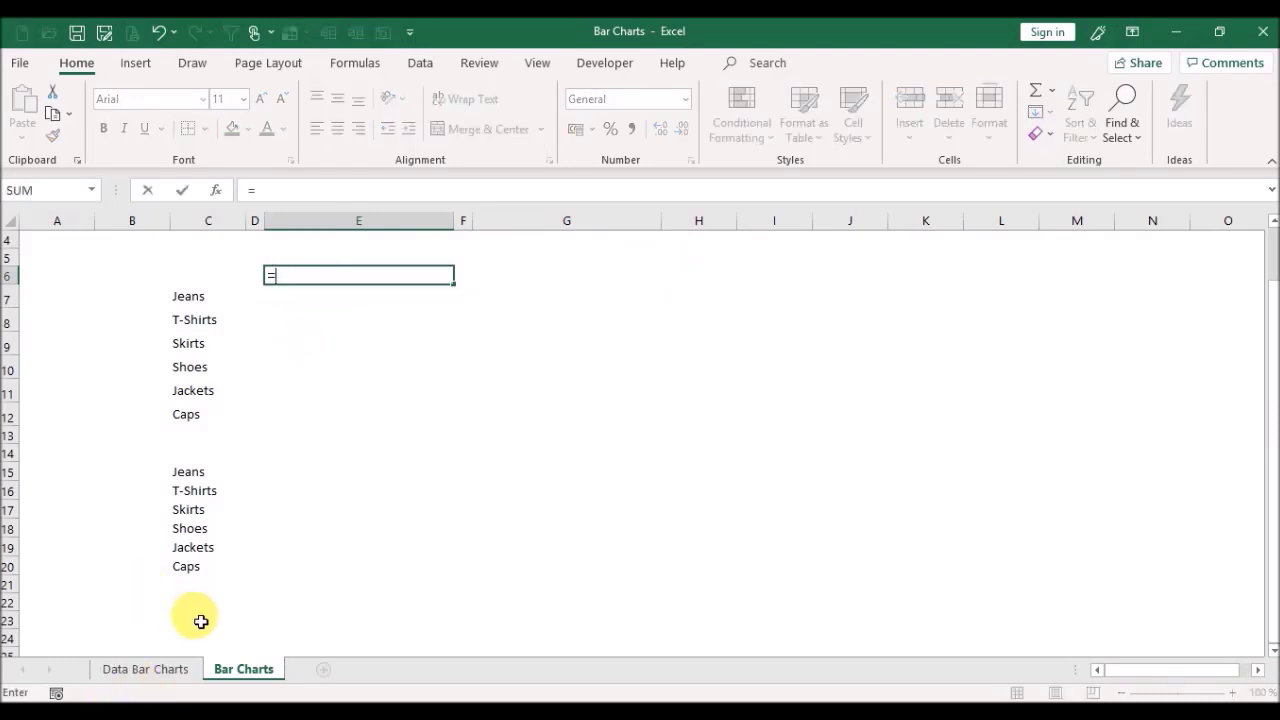
{"action": "left_click", "coordinate": [158, 679]}
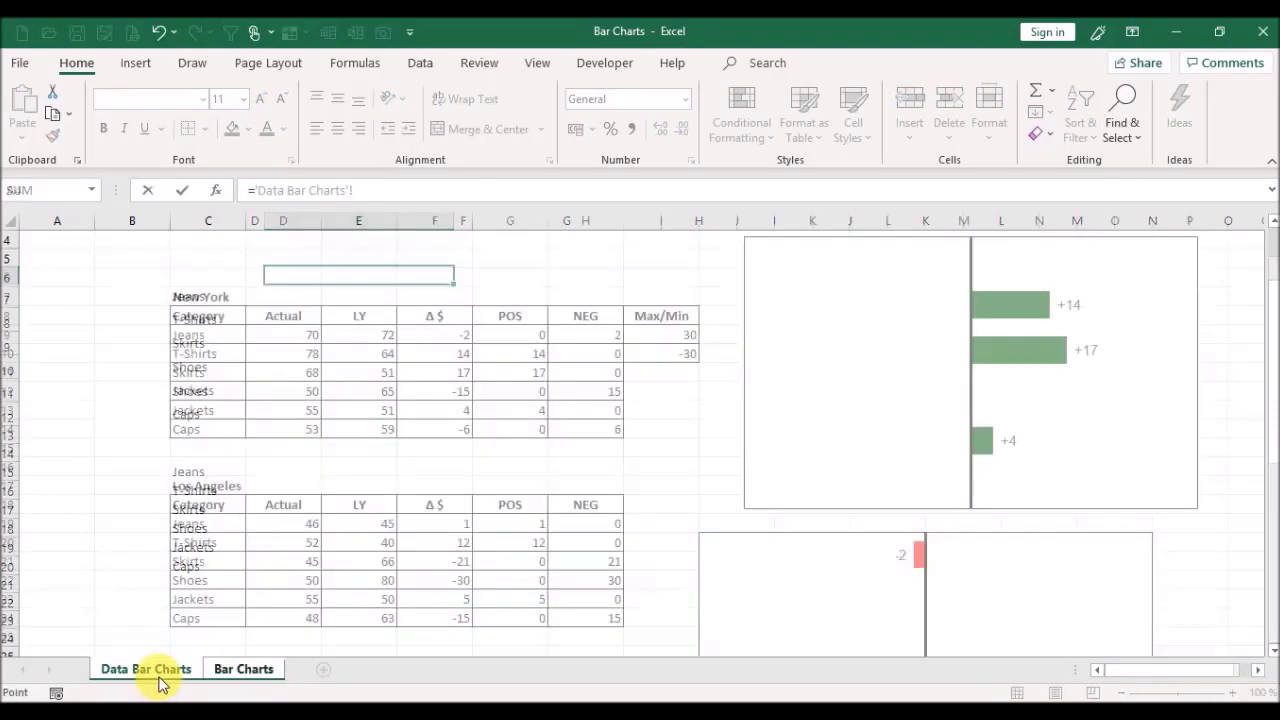
{"action": "left_click", "coordinate": [200, 300]}
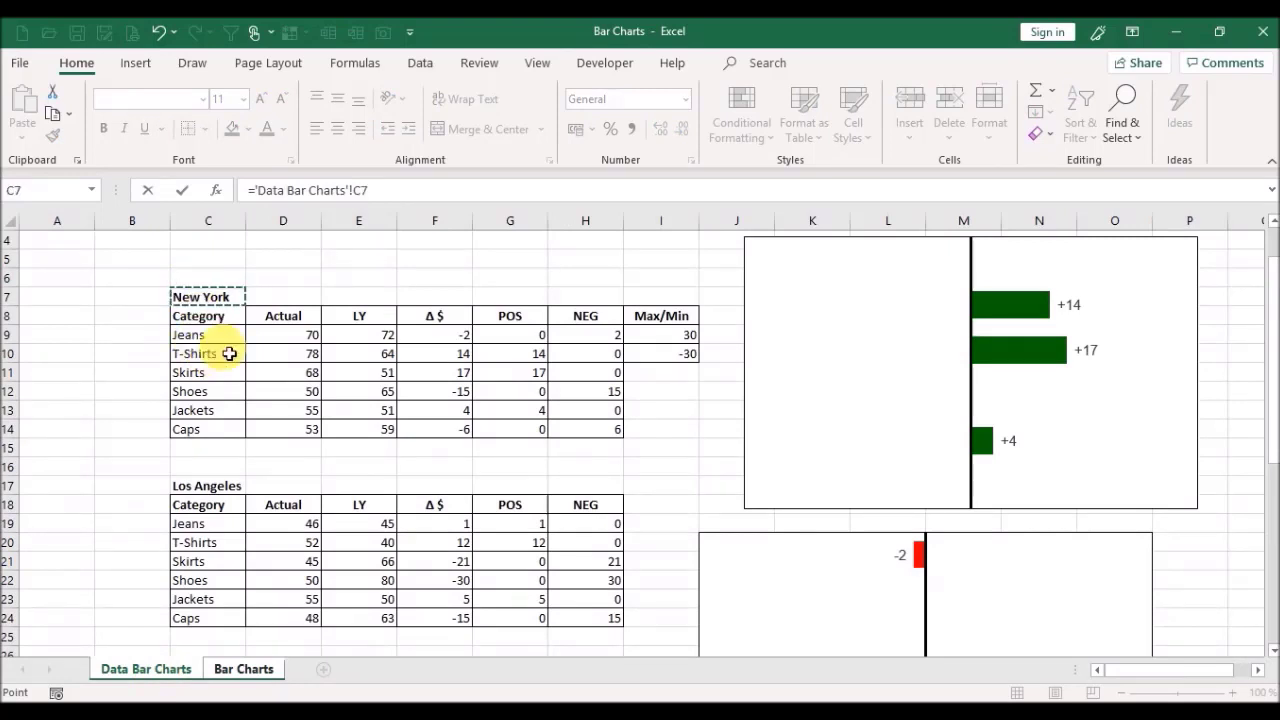
{"action": "key", "text": "Return"}
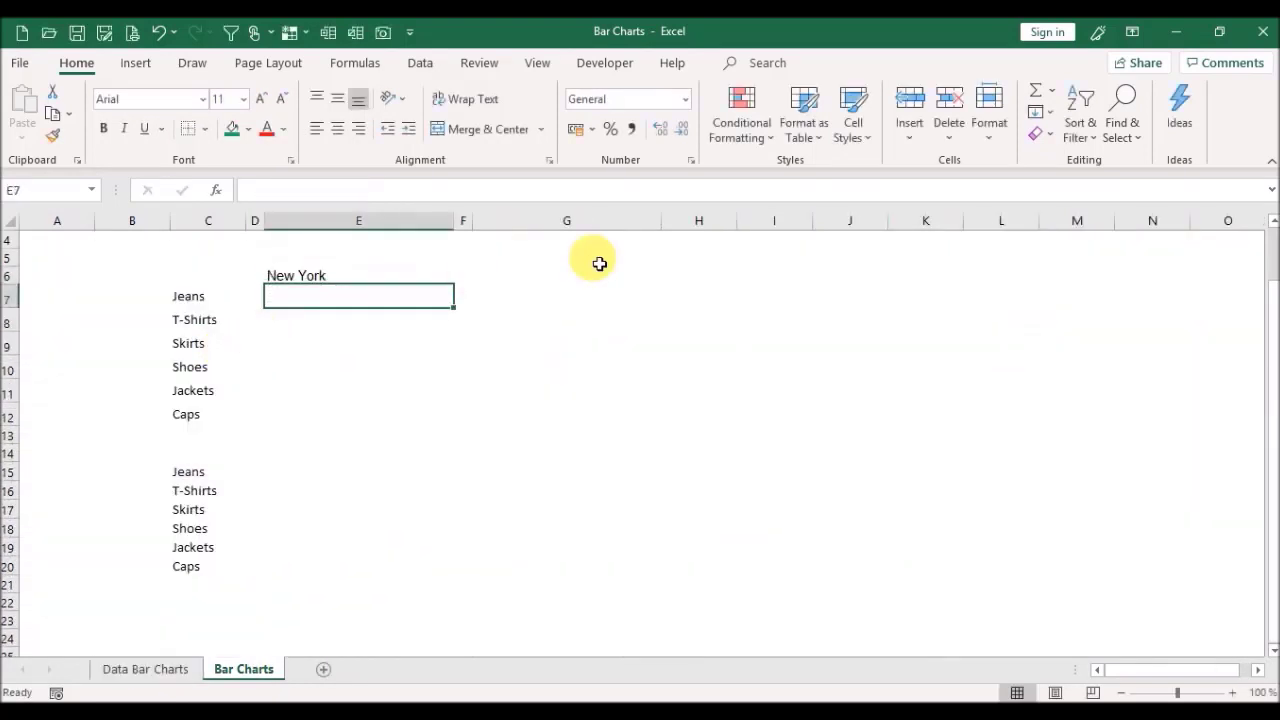
Step: Link cell G6 to the Los Angeles heading in cell C17 of the Data Bar Charts sheet
{"action": "left_click", "coordinate": [533, 283]}
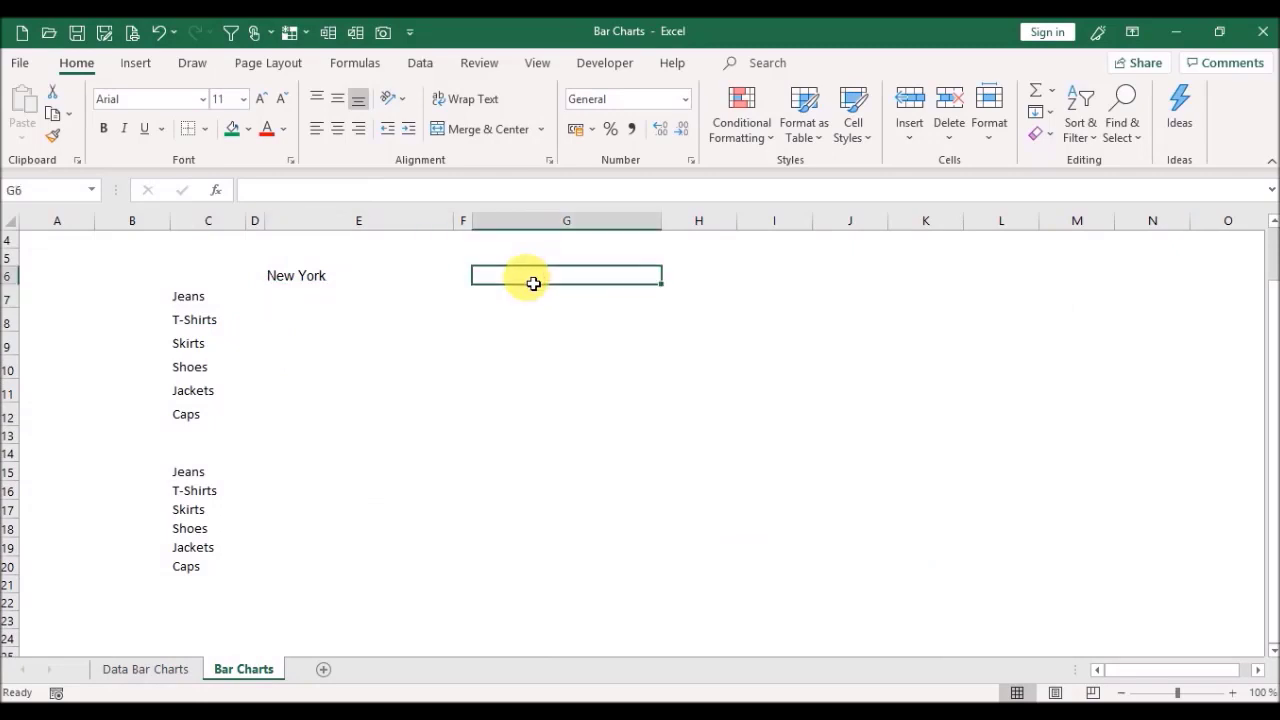
{"action": "type", "text": "="}
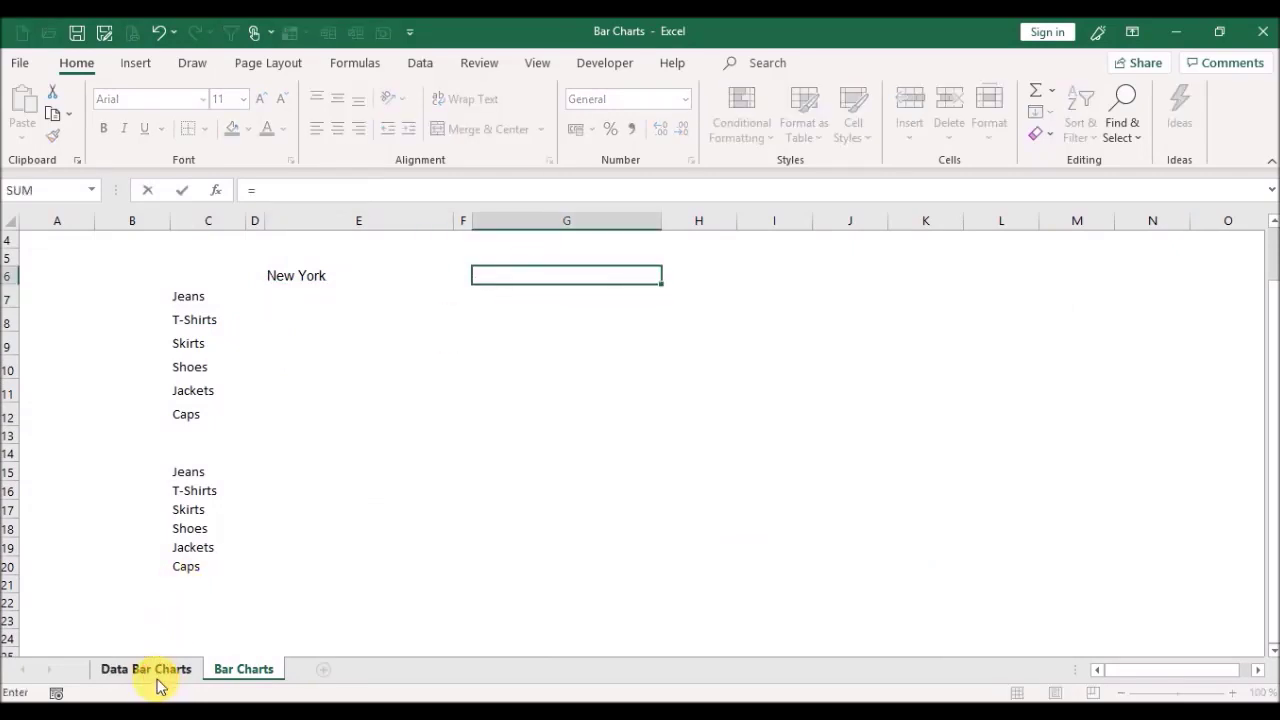
{"action": "left_click", "coordinate": [157, 680]}
{"action": "left_click", "coordinate": [205, 486]}
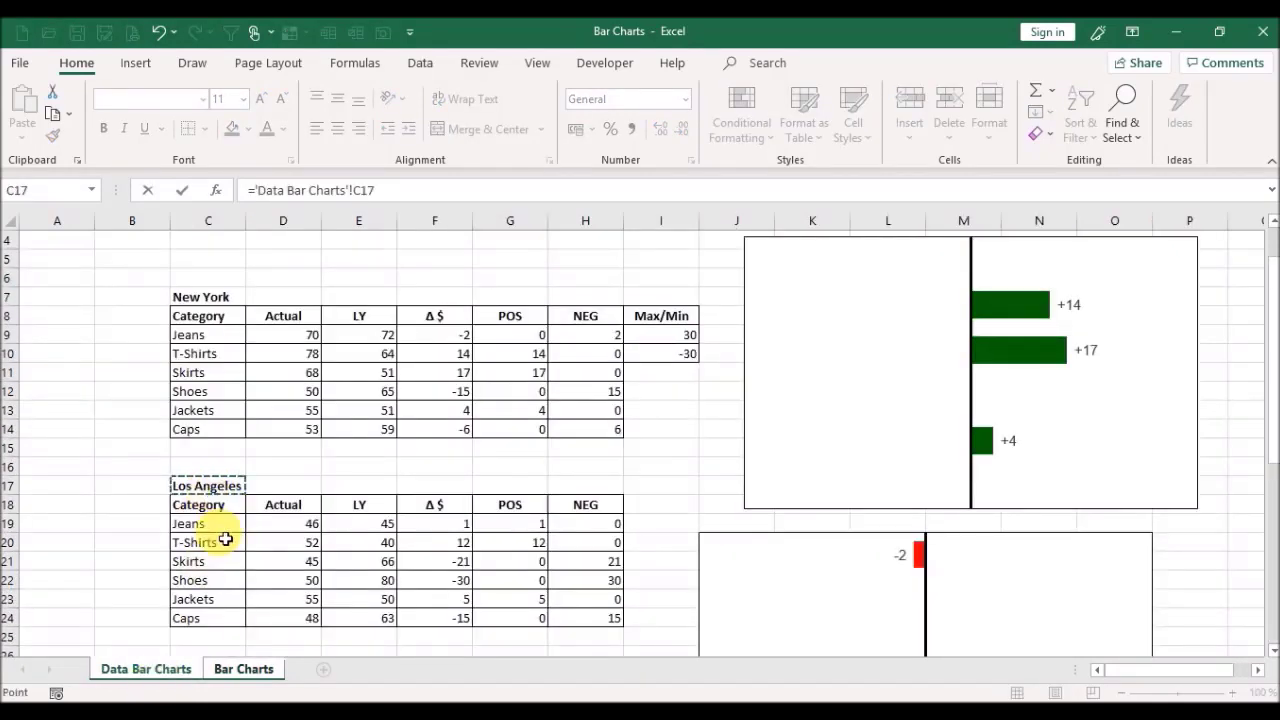
{"action": "key", "text": "Return"}
Step: Link cell E14, above the second category list's chart area, to the Miami heading in cell C27 of the Data Bar Charts sheet
{"action": "key", "text": "Down"}
{"action": "key", "text": "Down"}
{"action": "key", "text": "Down"}
{"action": "key", "text": "Down"}
{"action": "key", "text": "Down"}
{"action": "key", "text": "Down"}
{"action": "key", "text": "Down"}
{"action": "key", "text": "Left"}
{"action": "key", "text": "Left"}
{"action": "key", "text": "Left"}
{"action": "key", "text": "Down"}
{"action": "key", "text": "Right"}
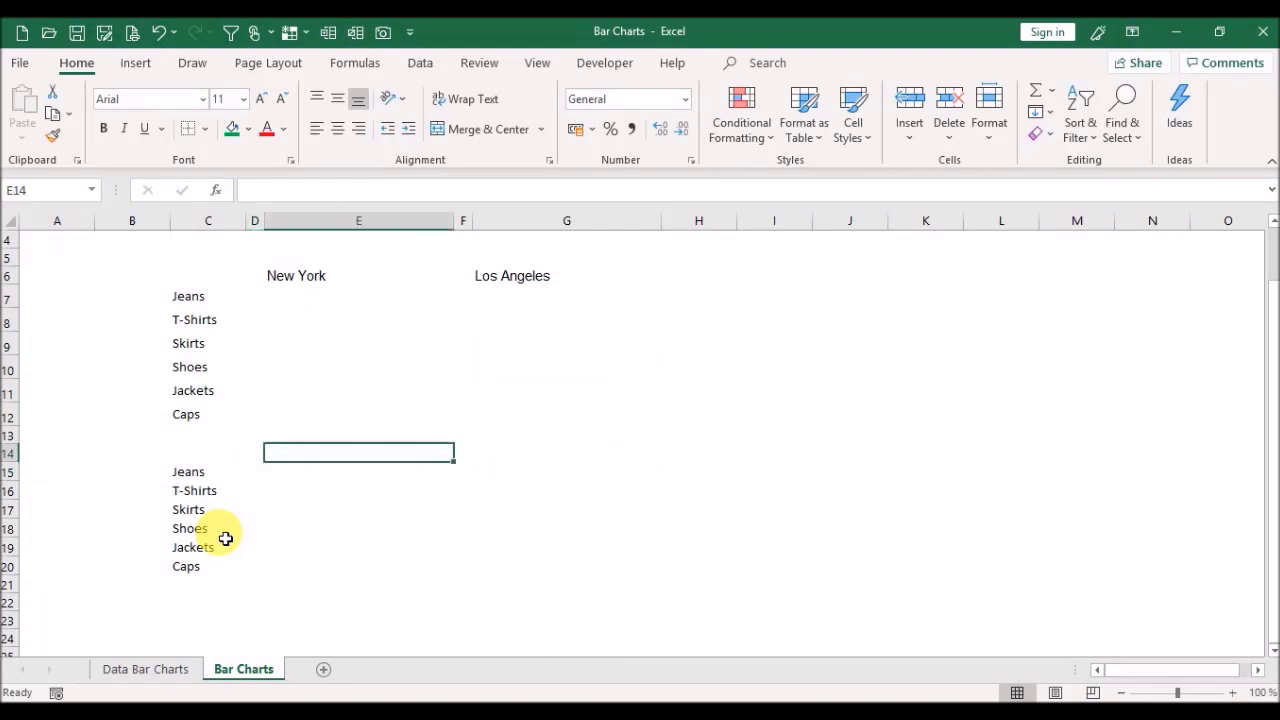
{"action": "type", "text": "="}
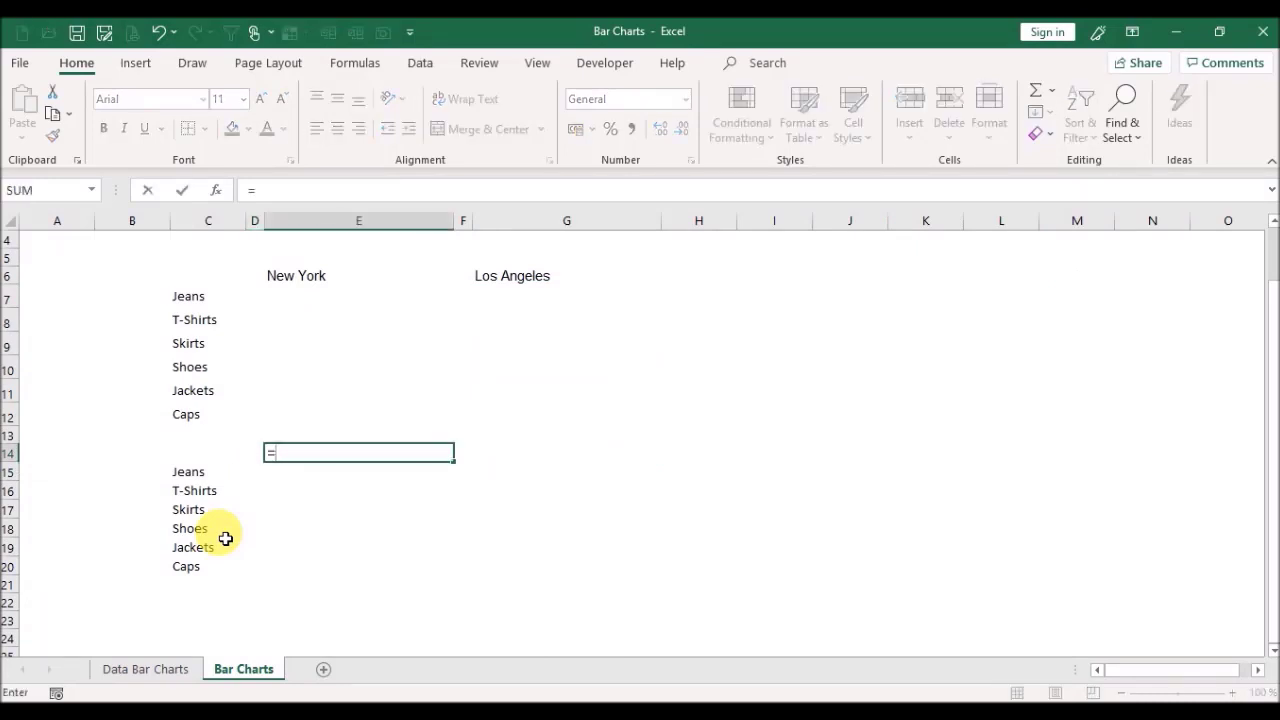
{"action": "left_click", "coordinate": [115, 672]}
{"action": "left_click_drag", "start_coordinate": [177, 634], "coordinate": [178, 637]}
{"action": "key", "text": "Up"}
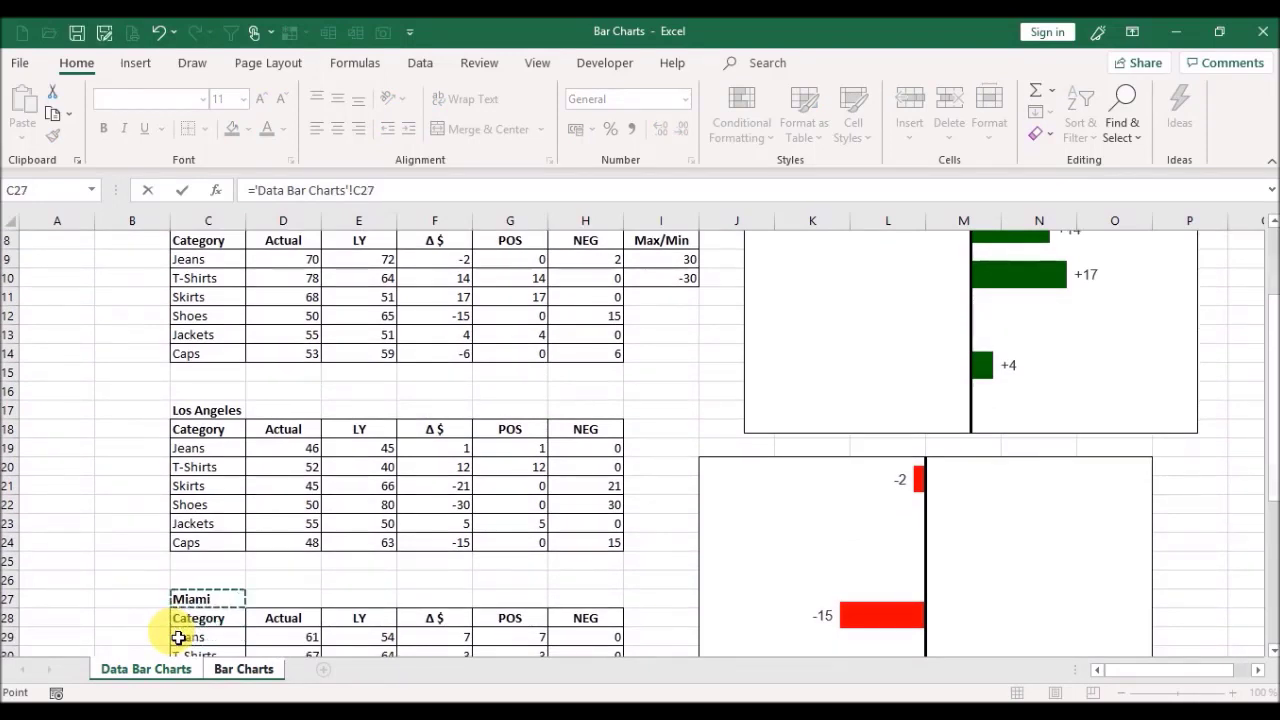
{"action": "key", "text": "Return"}
Step: Link cell G14 to the Chicago heading in cell C37 of the Data Bar Charts sheet
{"action": "left_click", "coordinate": [560, 460]}
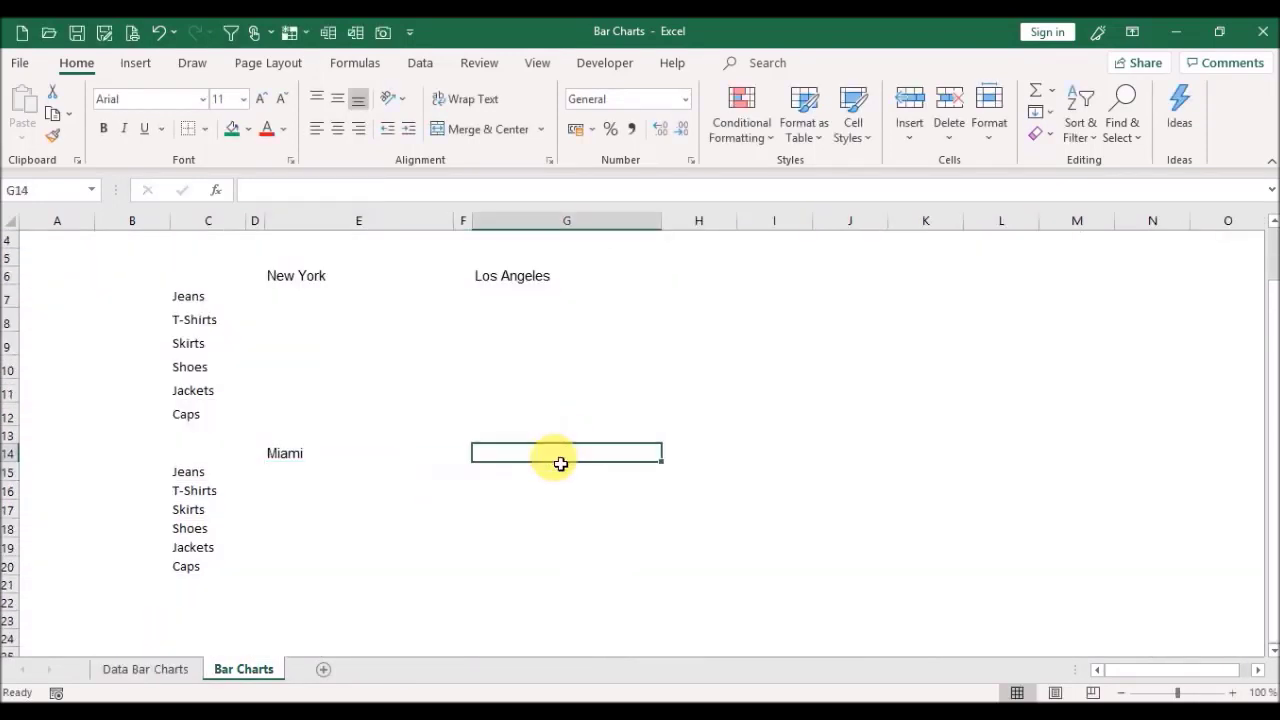
{"action": "type", "text": "="}
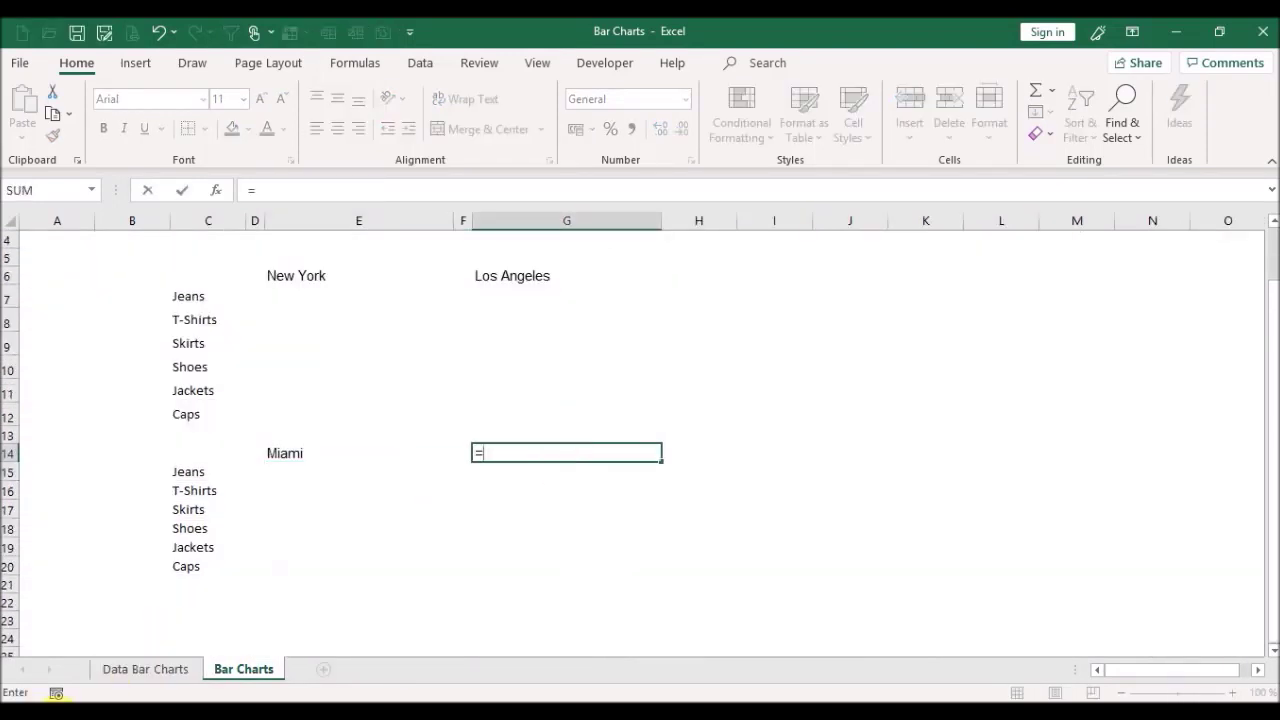
{"action": "left_click", "coordinate": [125, 669]}
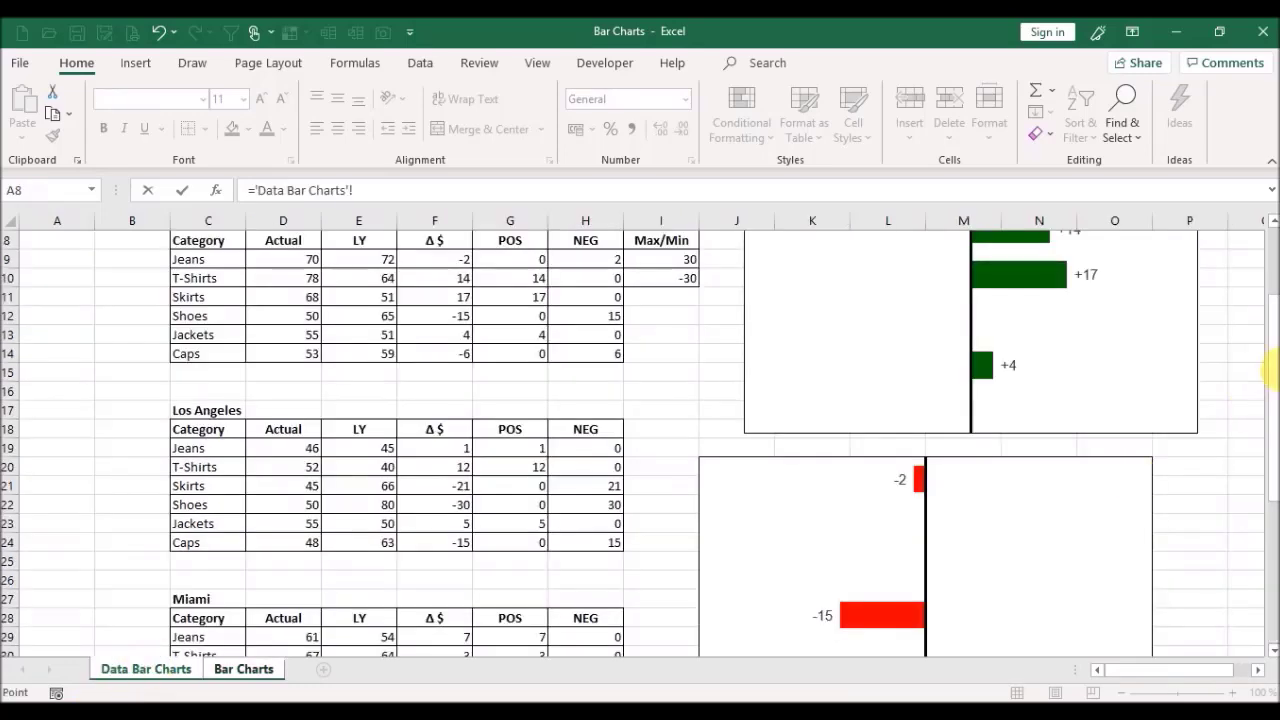
{"action": "left_click_drag", "start_coordinate": [1274, 372], "coordinate": [1274, 394]}
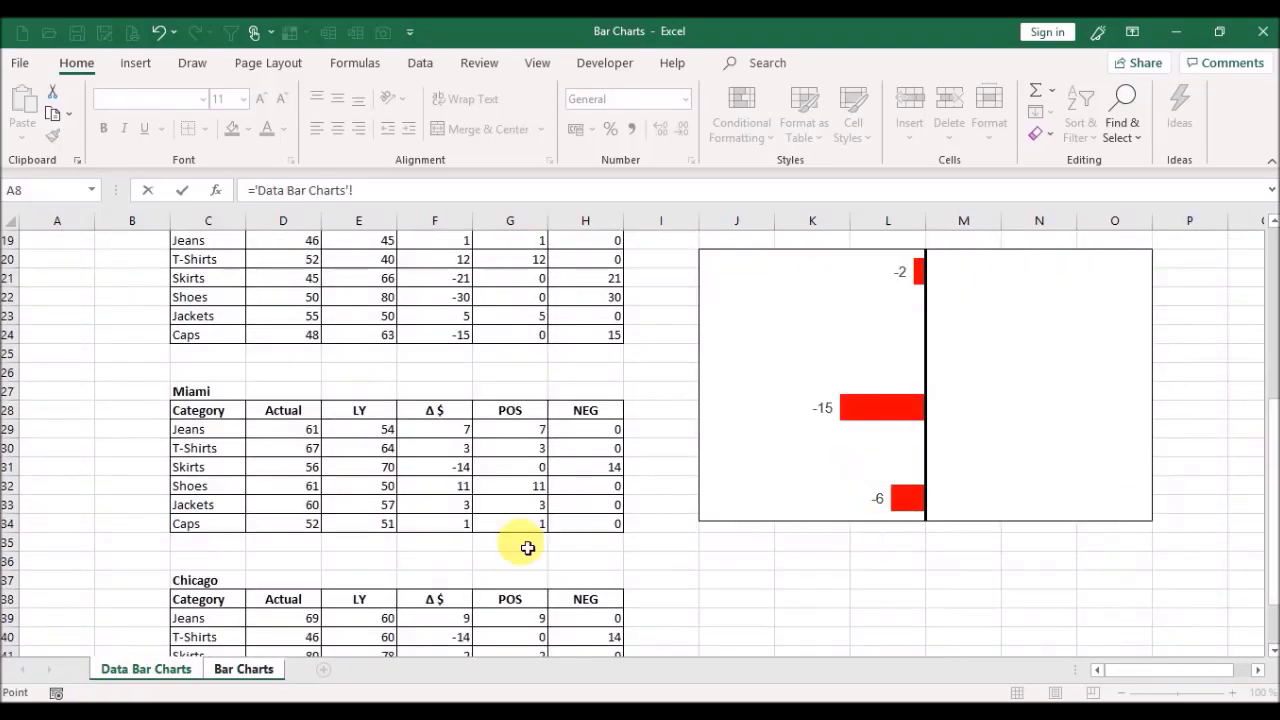
{"action": "left_click", "coordinate": [203, 582]}
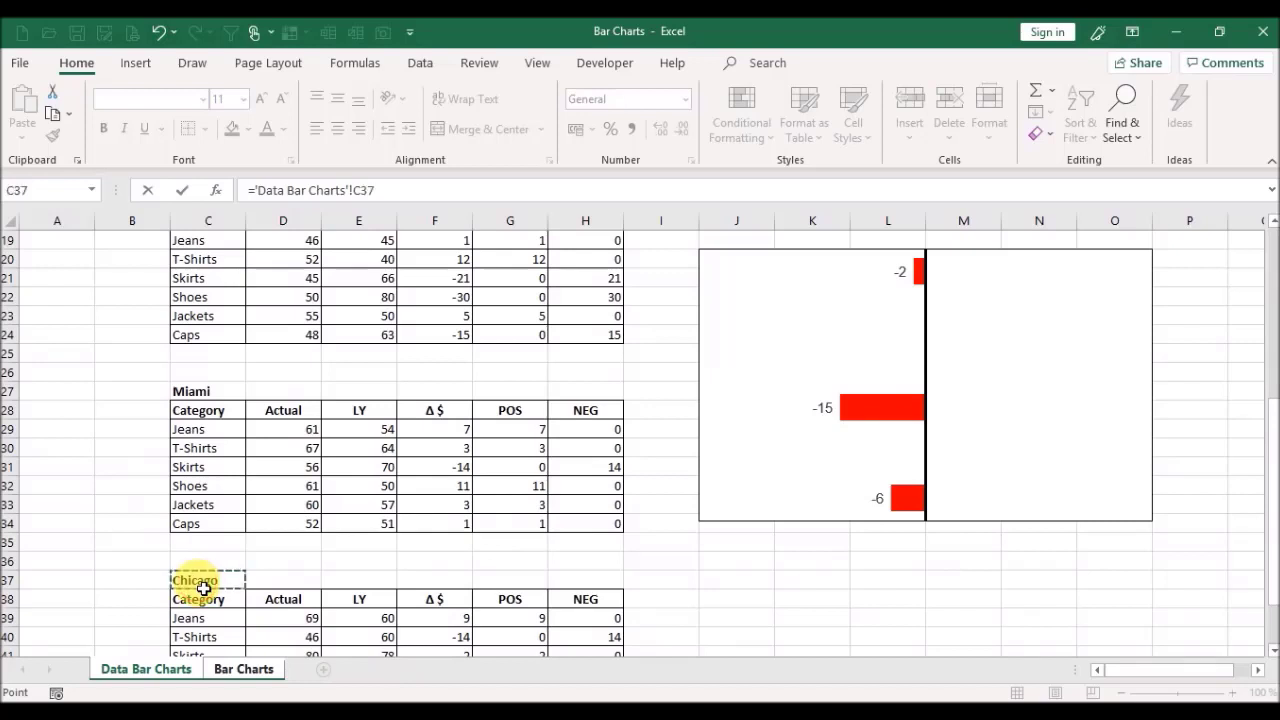
{"action": "key", "text": "Return"}
{"action": "key", "text": "Up"}
Step: Make the four city headings in E6, G6, E14 and G14 bold
{"action": "left_click", "coordinate": [300, 280]}
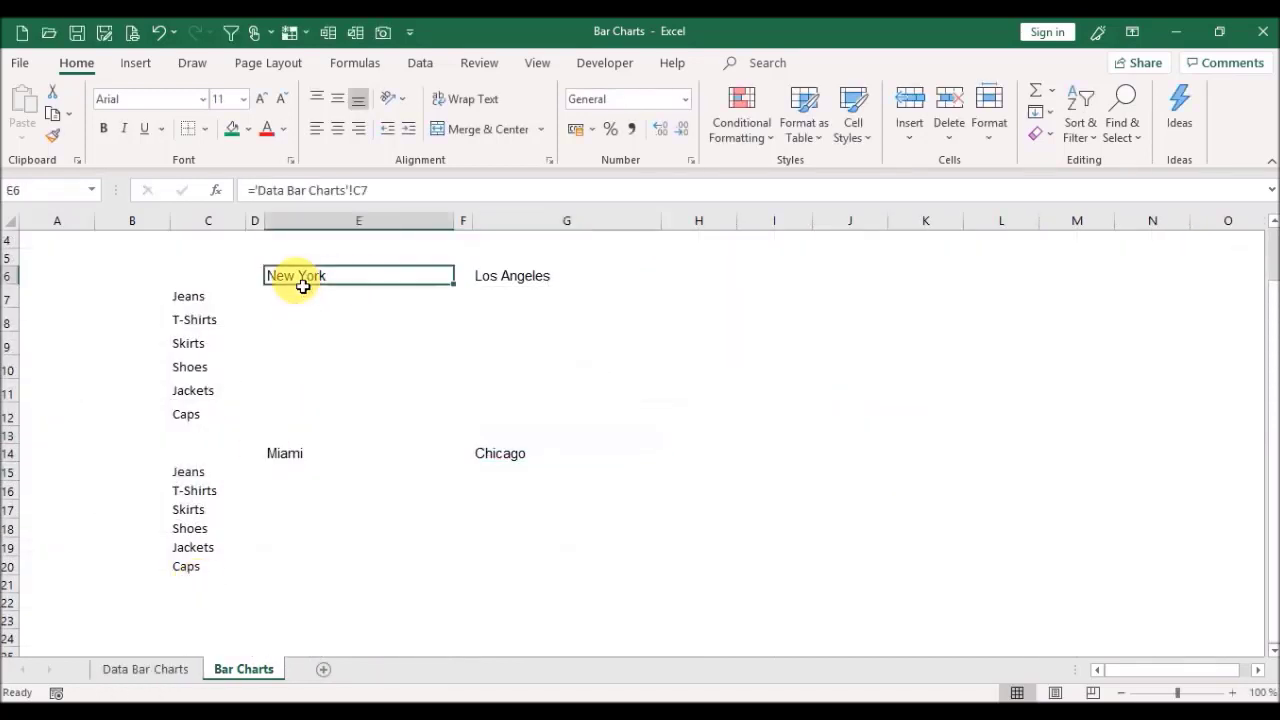
{"action": "left_click", "coordinate": [108, 131]}
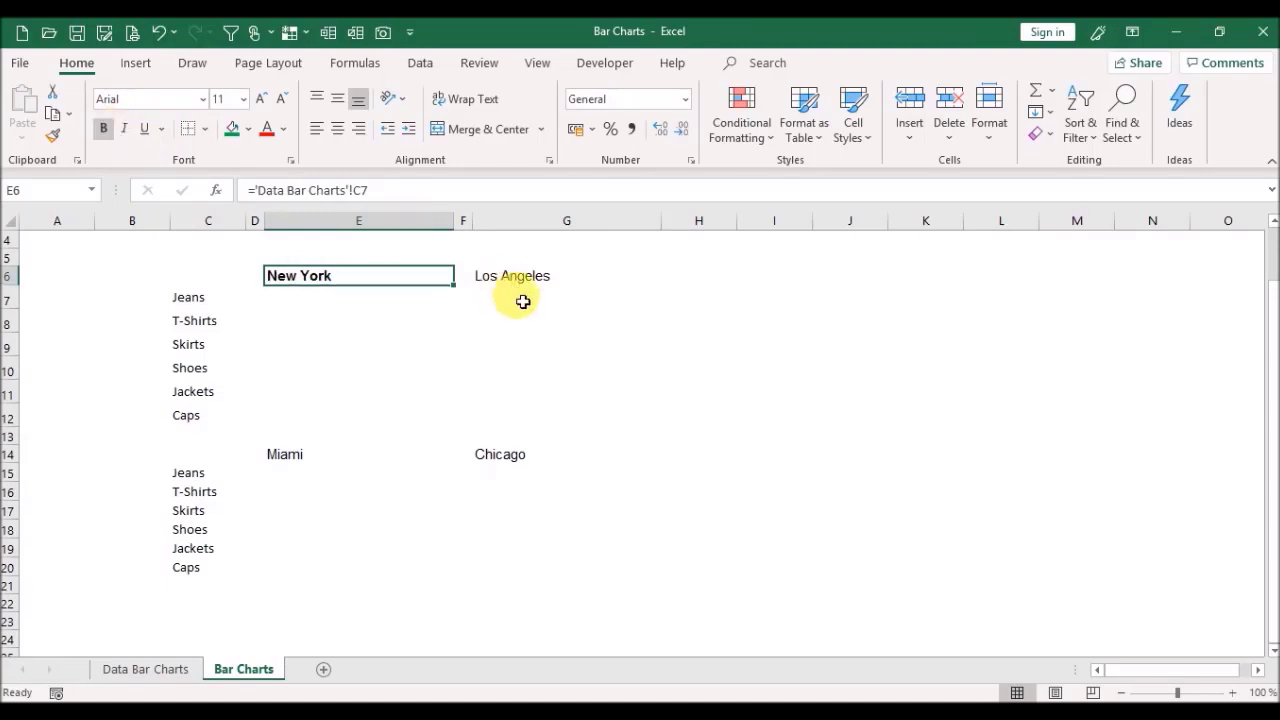
{"action": "left_click", "coordinate": [524, 287]}
{"action": "left_click", "coordinate": [103, 128]}
{"action": "left_click", "coordinate": [292, 460]}
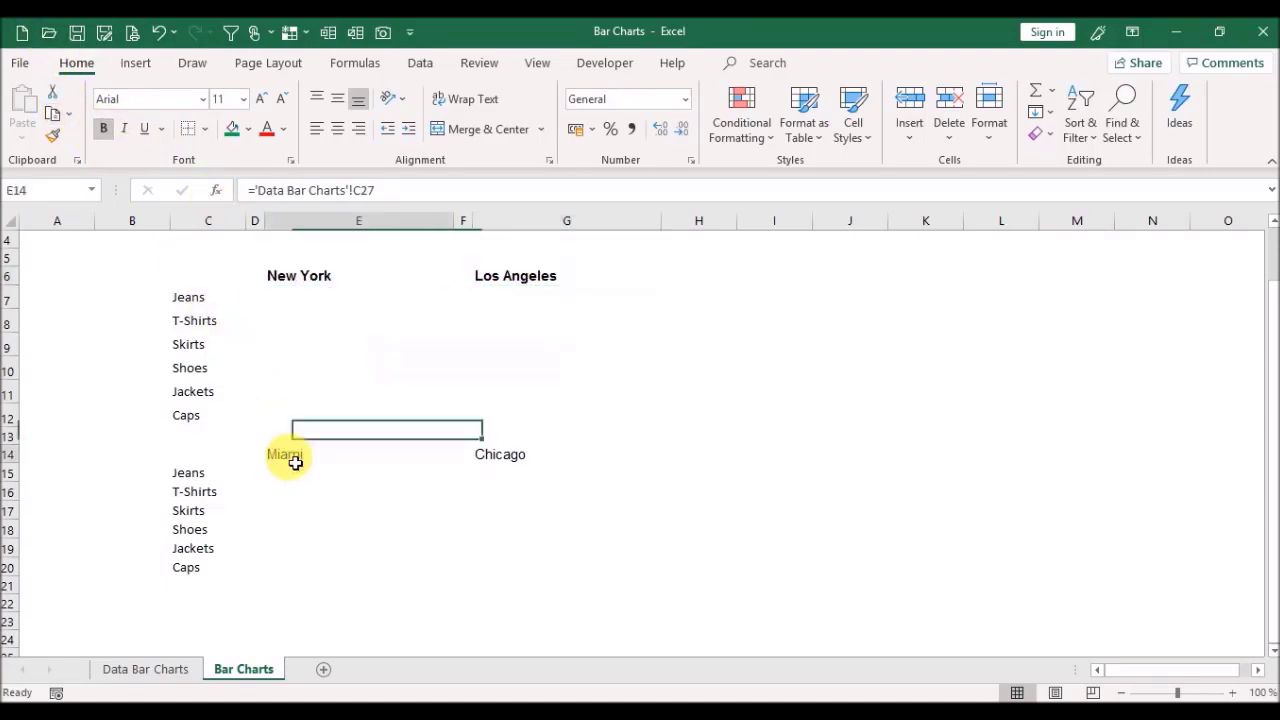
{"action": "left_click", "coordinate": [108, 131]}
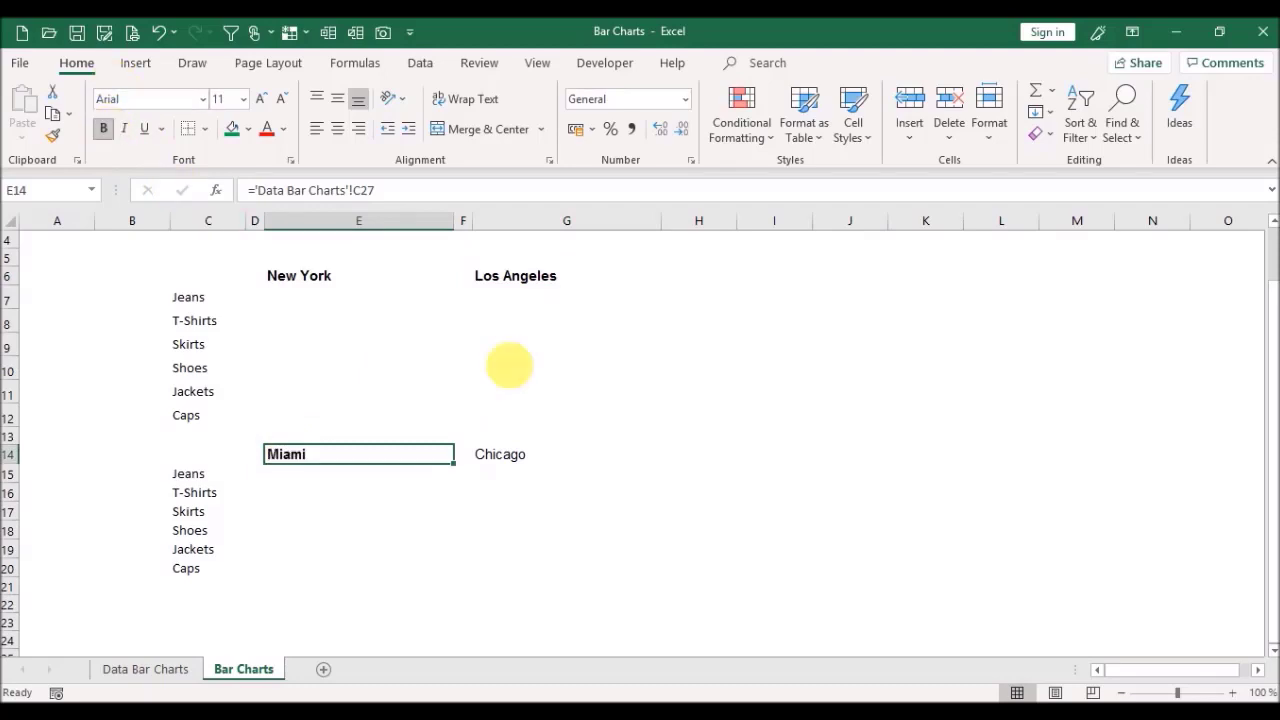
{"action": "left_click", "coordinate": [523, 459]}
{"action": "left_click", "coordinate": [104, 128]}
Step: Copy New York's green POS chart from the Data Bar Charts sheet and paste it at cell E7 of the Bar Charts sheet
{"action": "left_click", "coordinate": [325, 307]}
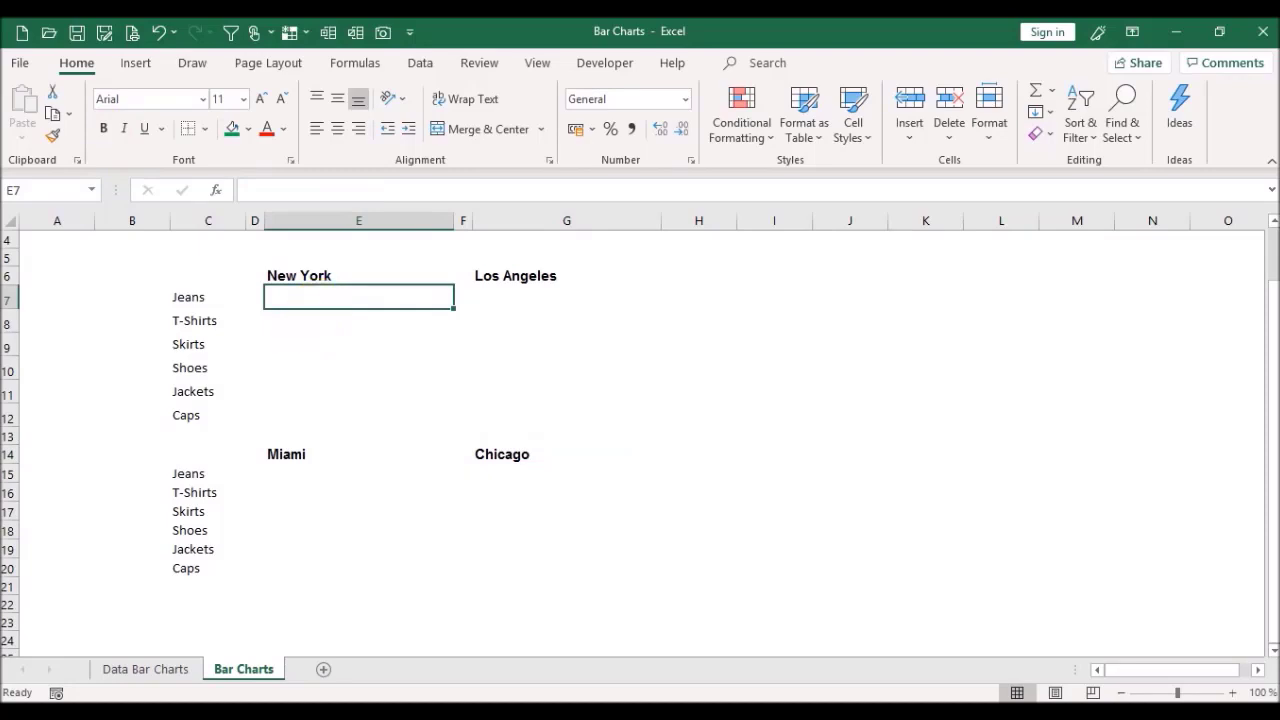
{"action": "left_click", "coordinate": [127, 682]}
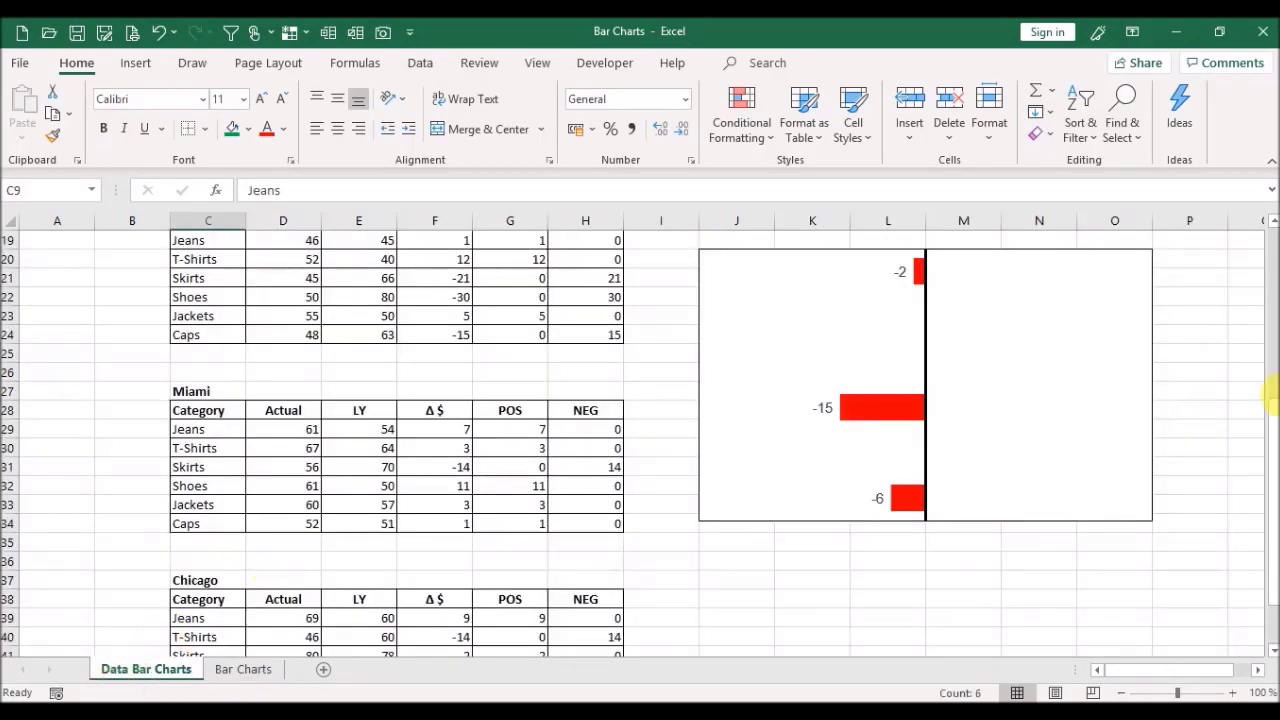
{"action": "left_click_drag", "start_coordinate": [1268, 458], "coordinate": [1262, 286]}
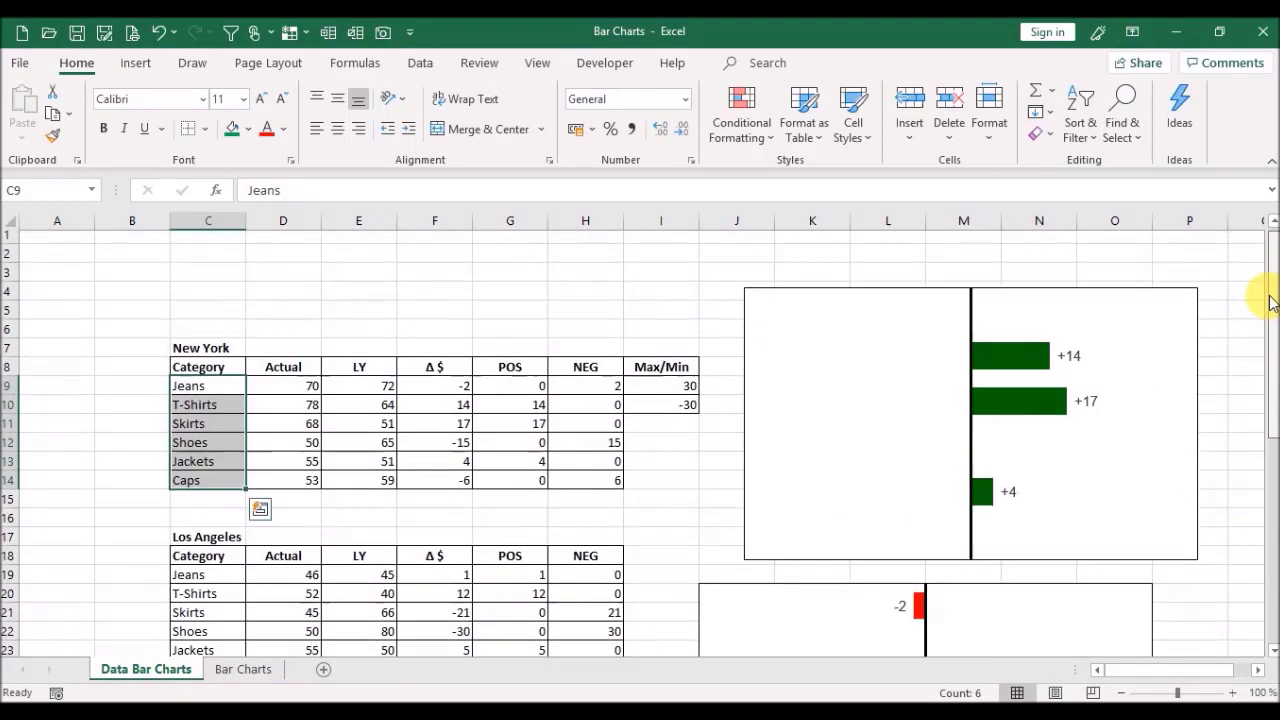
{"action": "left_click", "coordinate": [1016, 303]}
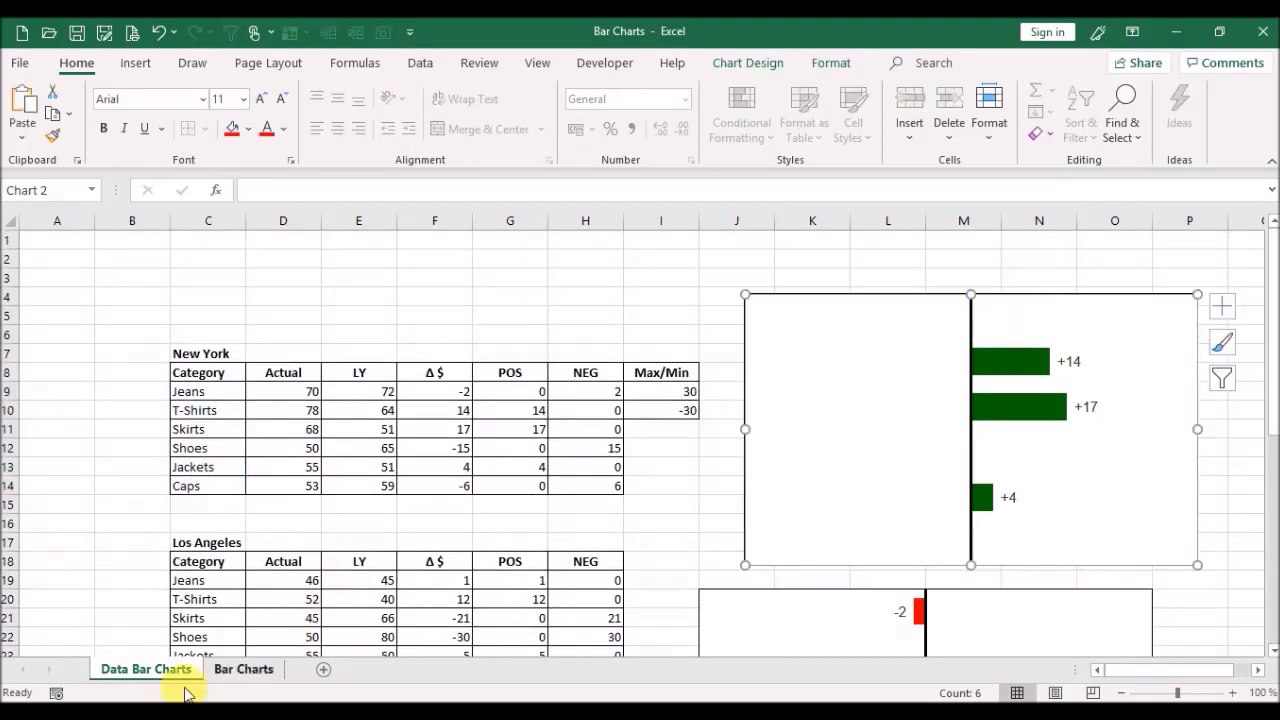
{"action": "left_click", "coordinate": [226, 676]}
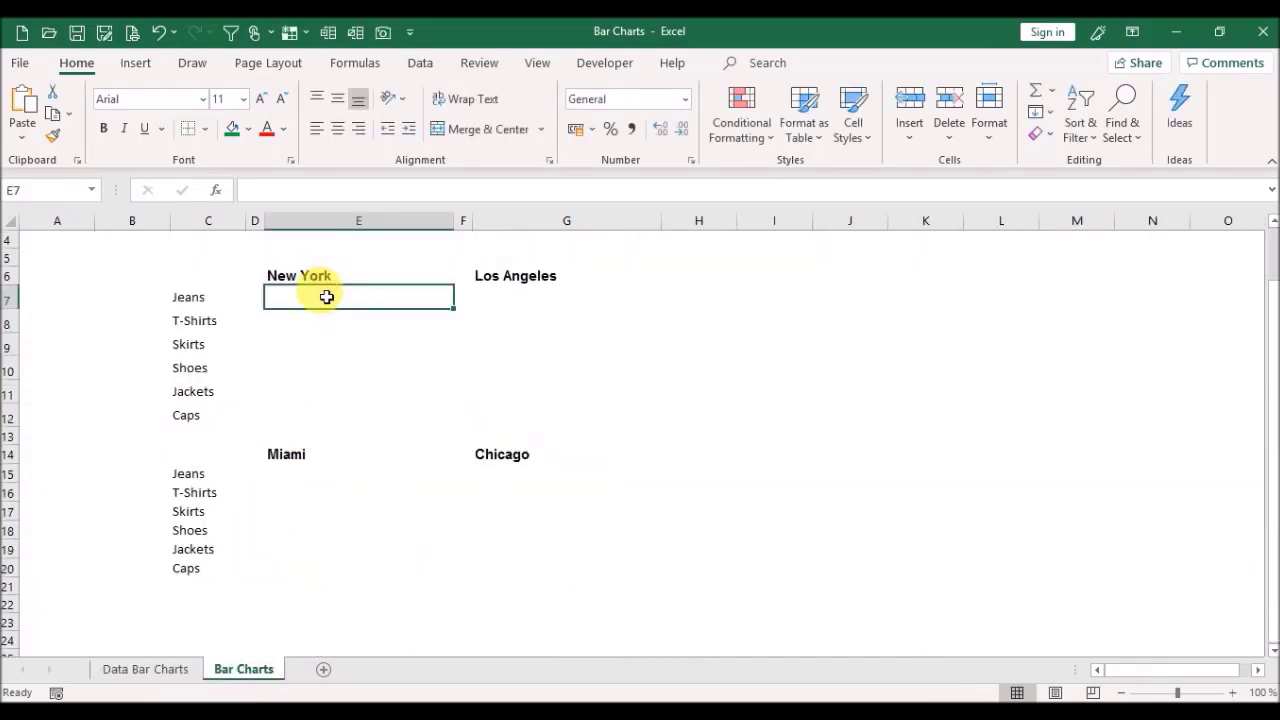
{"action": "key", "text": "ctrl+v"}
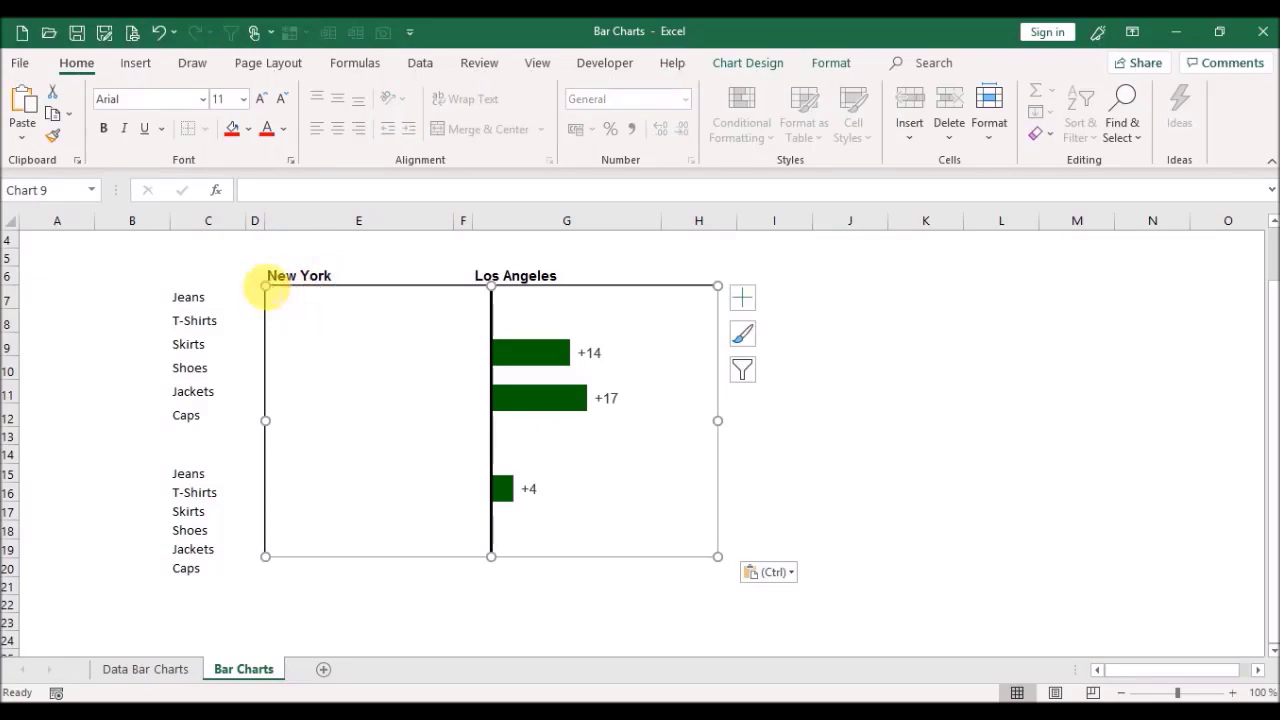
Step: Shrink the pasted green chart to fit E7:E12 so its bars line up with the category names
{"action": "mouse_move", "coordinate": [265, 287]}
{"action": "left_mouse_down"}
{"action": "mouse_move", "coordinate": [294, 331]}
{"action": "mouse_move", "coordinate": [278, 283]}
{"action": "left_mouse_up"}
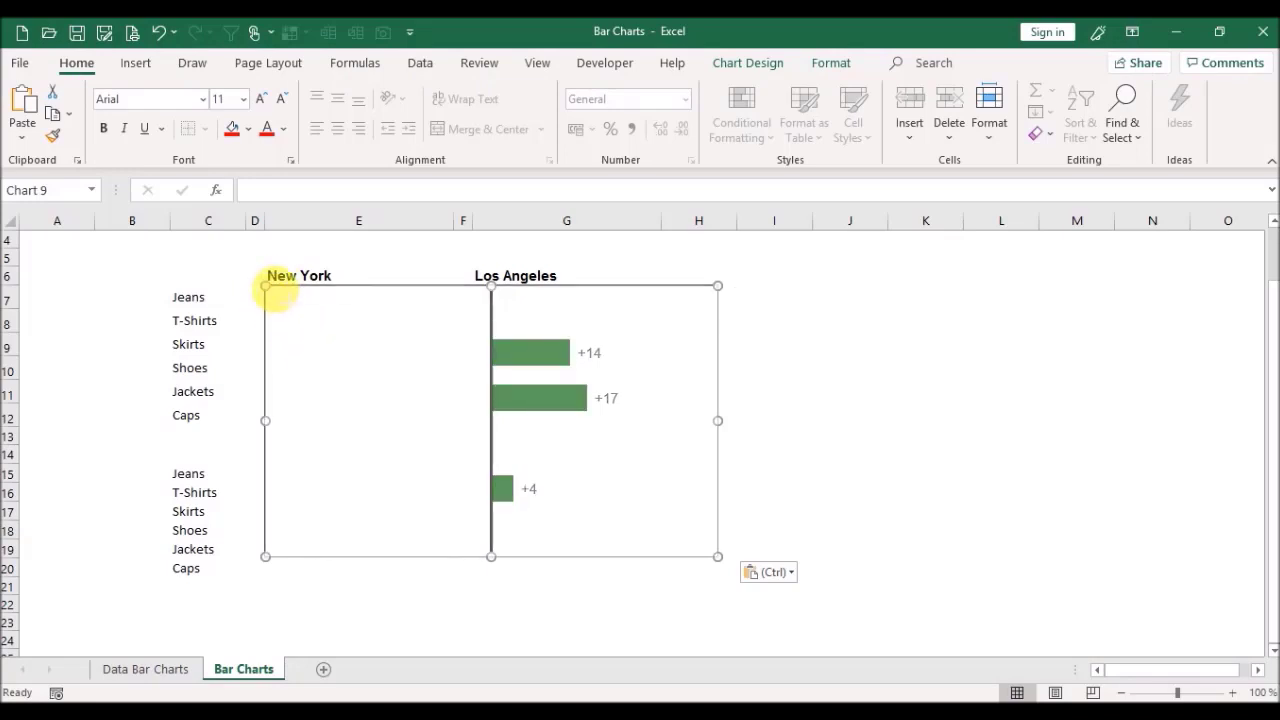
{"action": "left_click", "coordinate": [279, 292]}
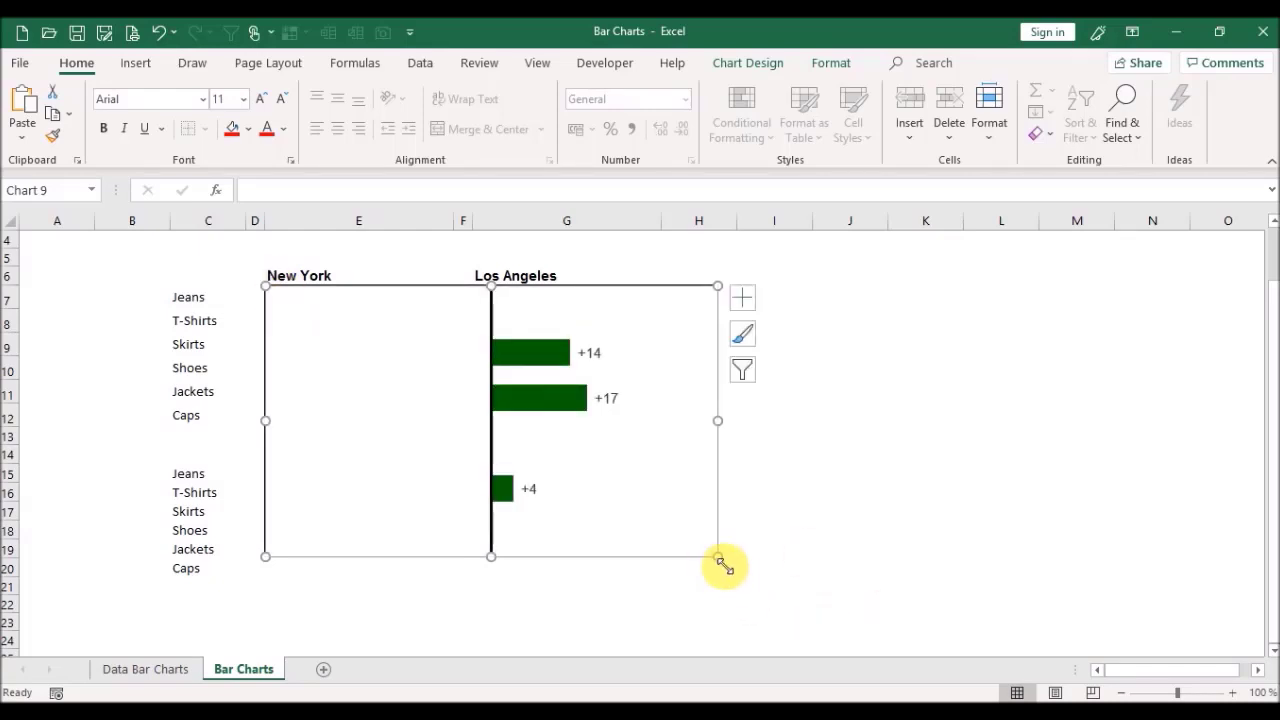
{"action": "left_click_drag", "start_coordinate": [716, 557], "coordinate": [455, 427]}
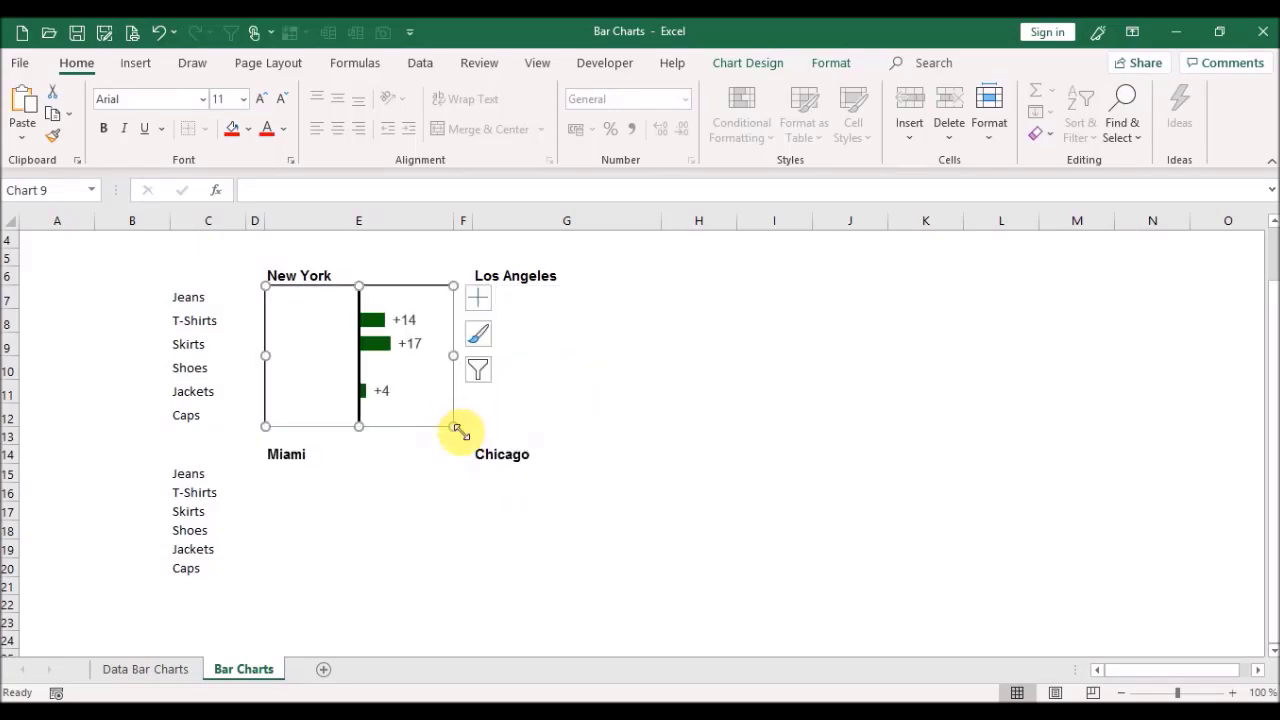
{"action": "left_click", "coordinate": [414, 476]}
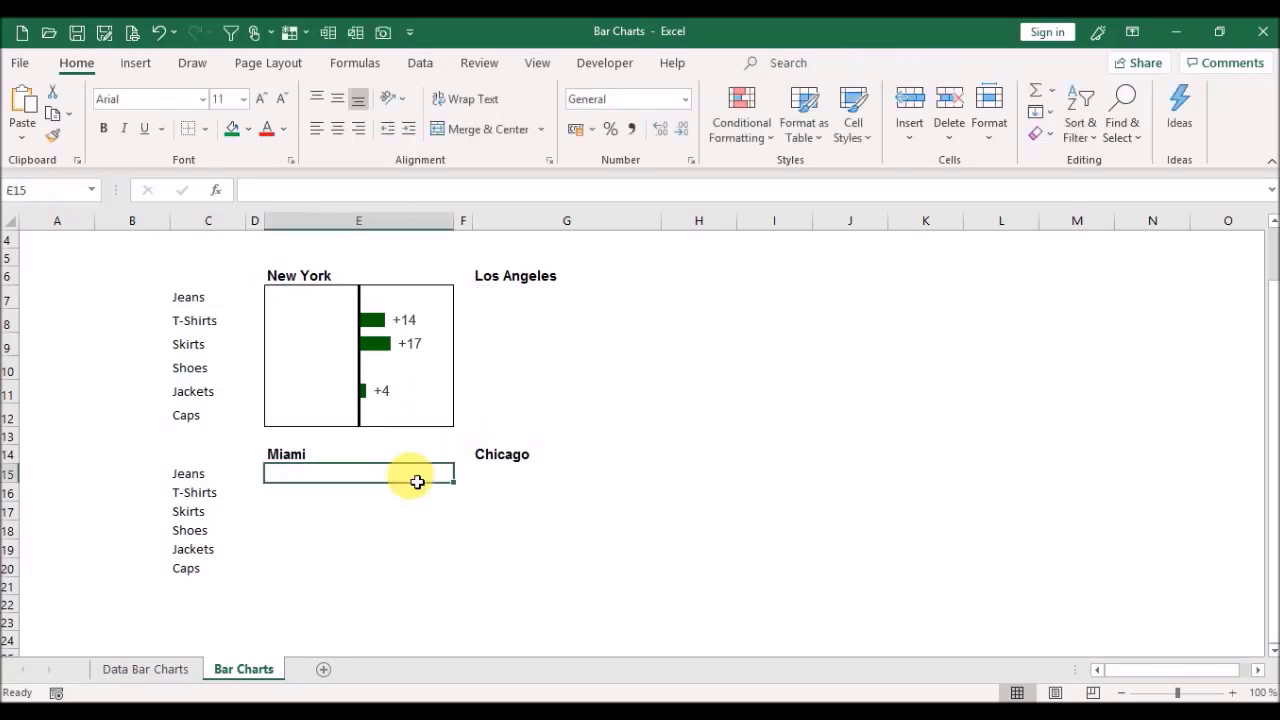
Step: Copy New York's red NEG chart from the Data Bar Charts sheet and paste it at cell H8 of the Bar Charts sheet
{"action": "left_click", "coordinate": [182, 676]}
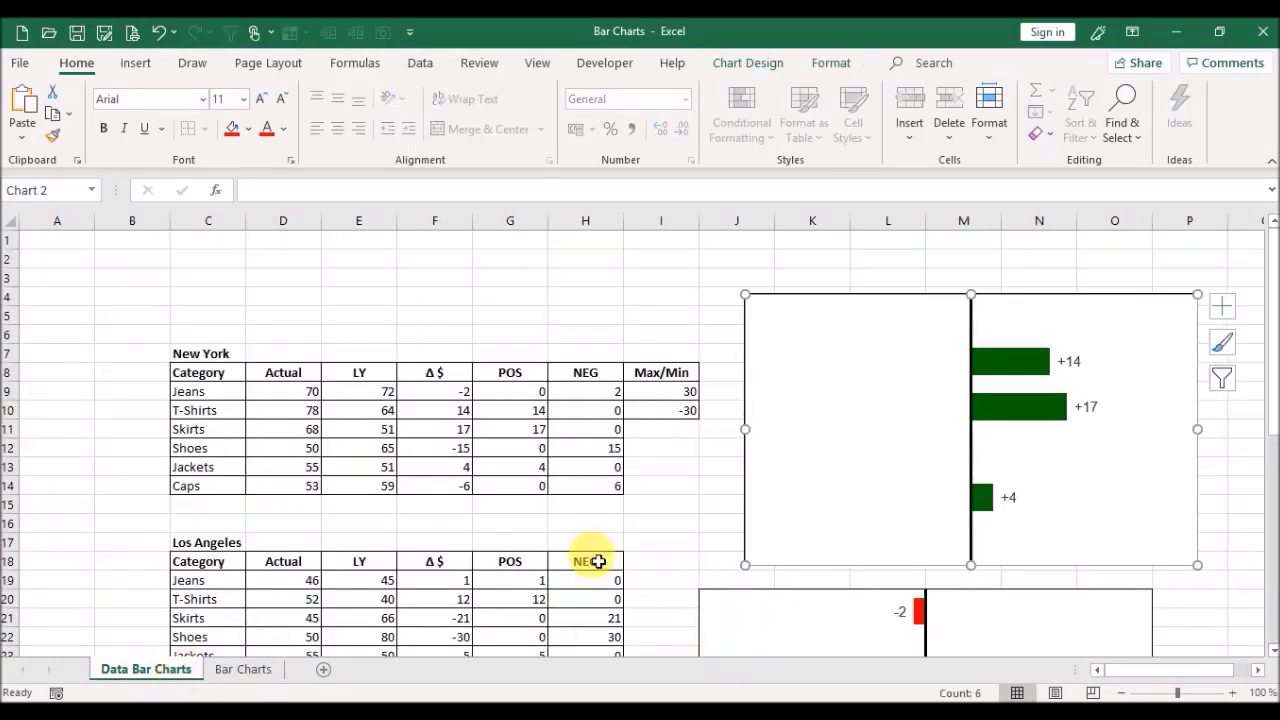
{"action": "left_click", "coordinate": [678, 552]}
{"action": "left_click_drag", "start_coordinate": [1274, 368], "coordinate": [1274, 380]}
{"action": "left_click", "coordinate": [757, 508]}
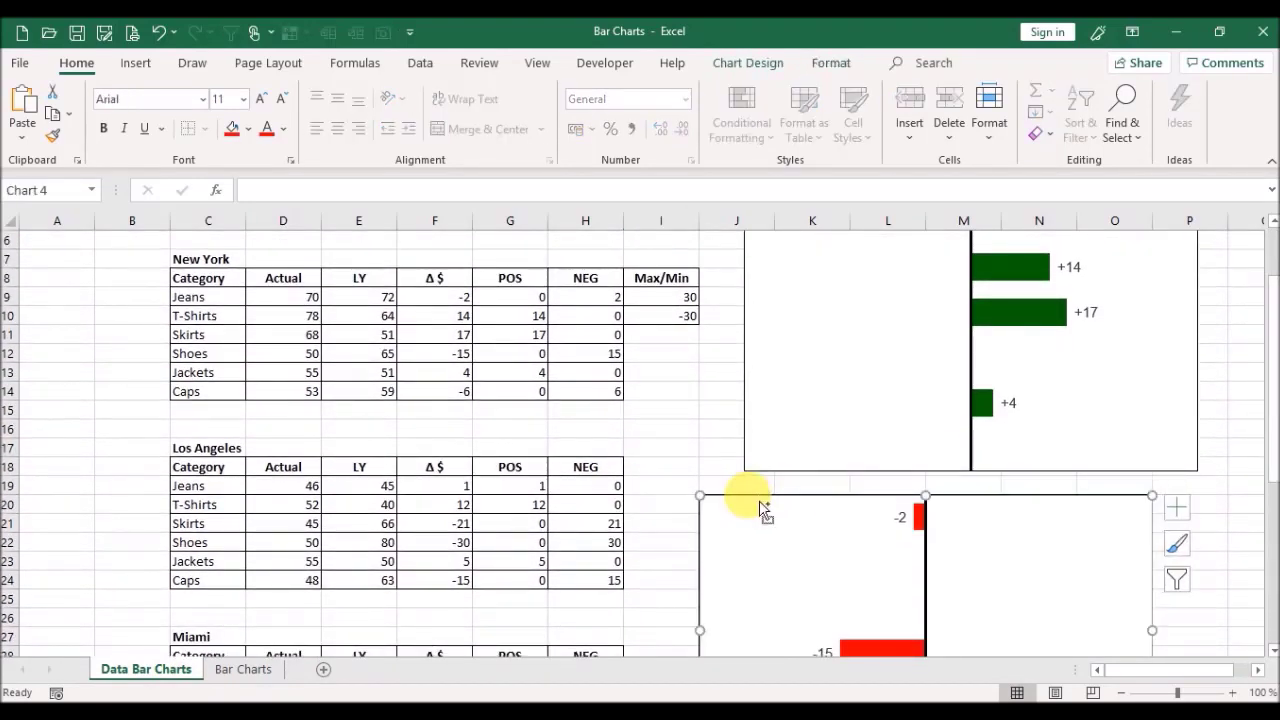
{"action": "left_click", "coordinate": [266, 669]}
{"action": "left_click", "coordinate": [683, 328]}
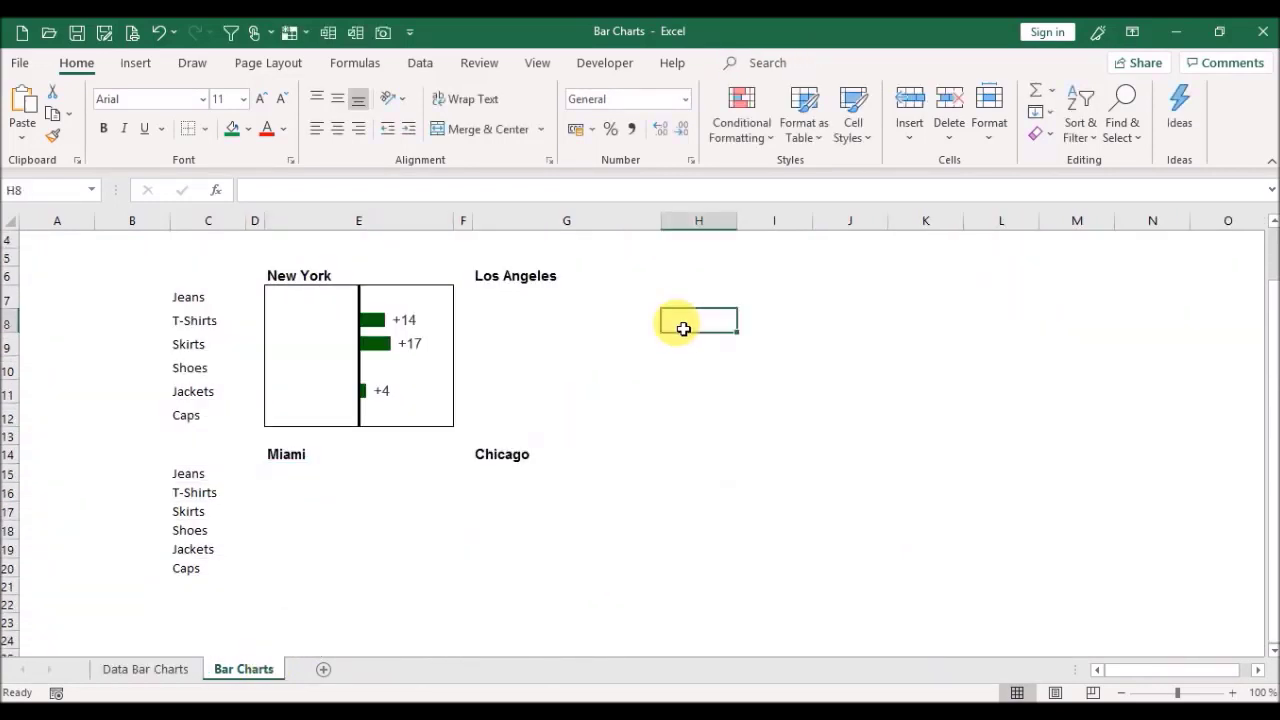
{"action": "key", "text": "ctrl+v"}
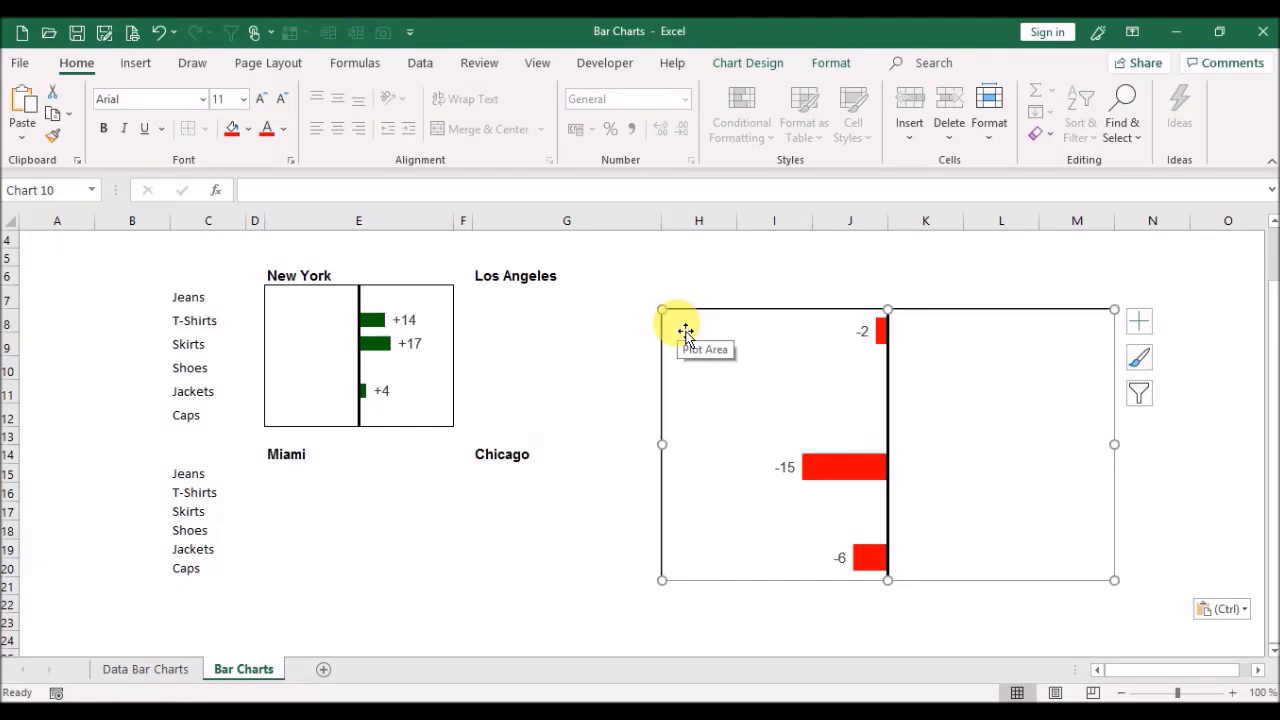
Step: Resize the red negative-variance chart to fit cells E7:E12 under New York, directly over the green chart
{"action": "key", "text": "alt"}
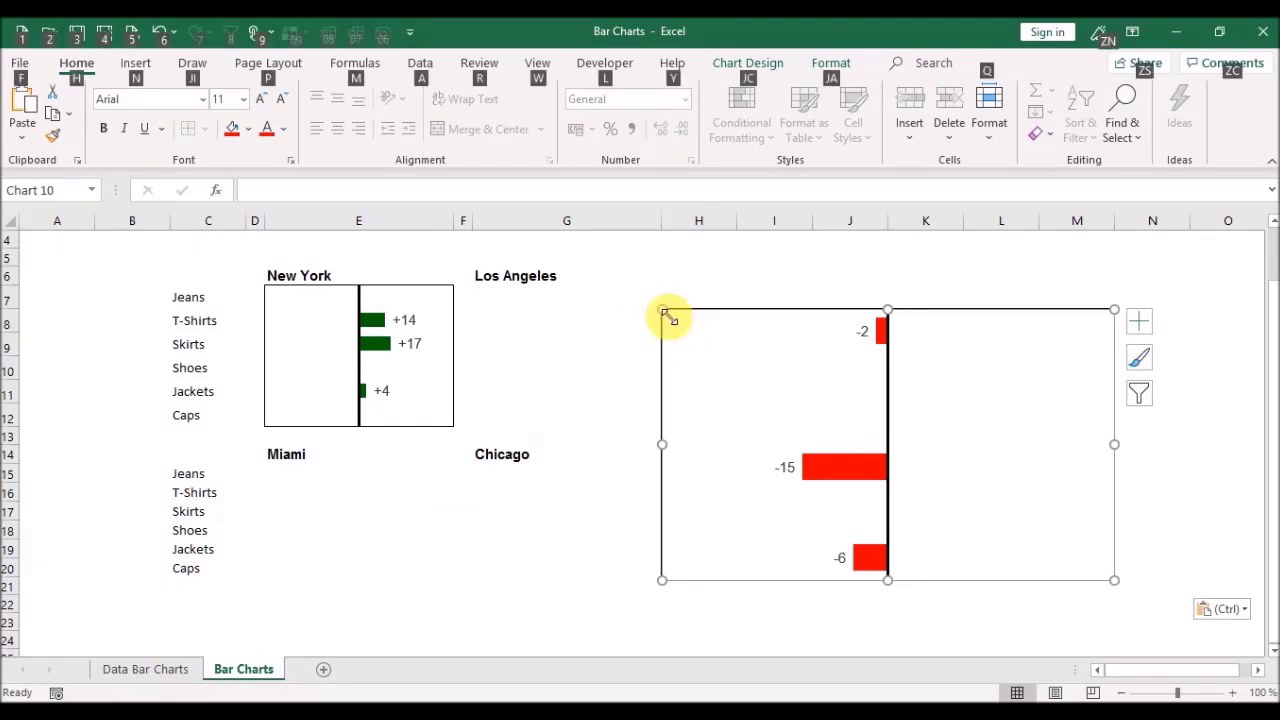
{"action": "left_click_drag", "start_coordinate": [664, 312], "coordinate": [298, 292]}
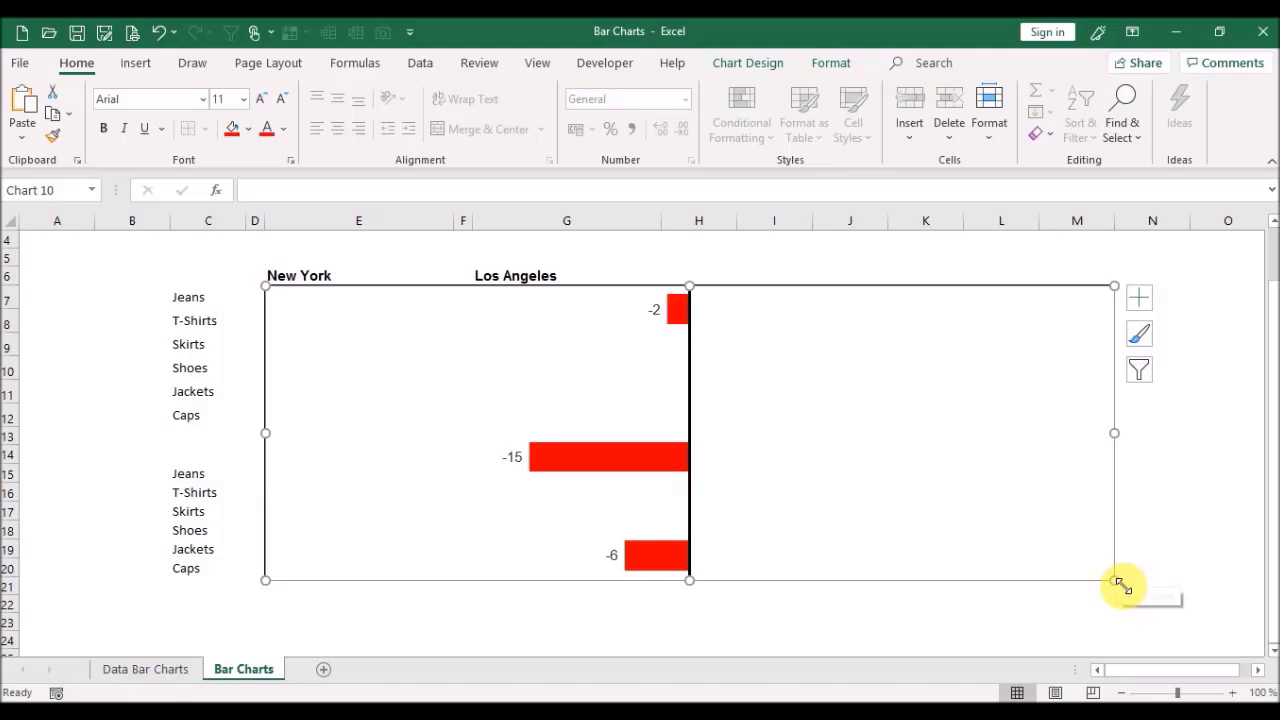
{"action": "left_click_drag", "start_coordinate": [1117, 584], "coordinate": [438, 432]}
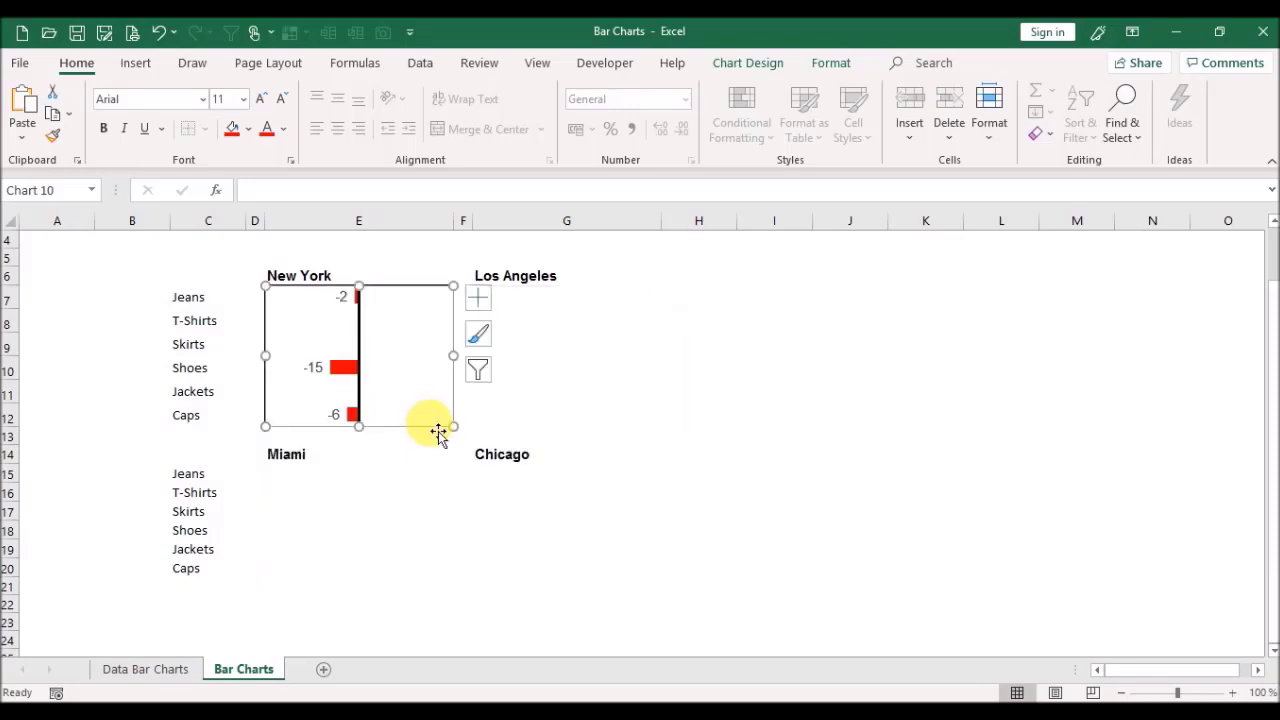
{"action": "left_click", "coordinate": [878, 390]}
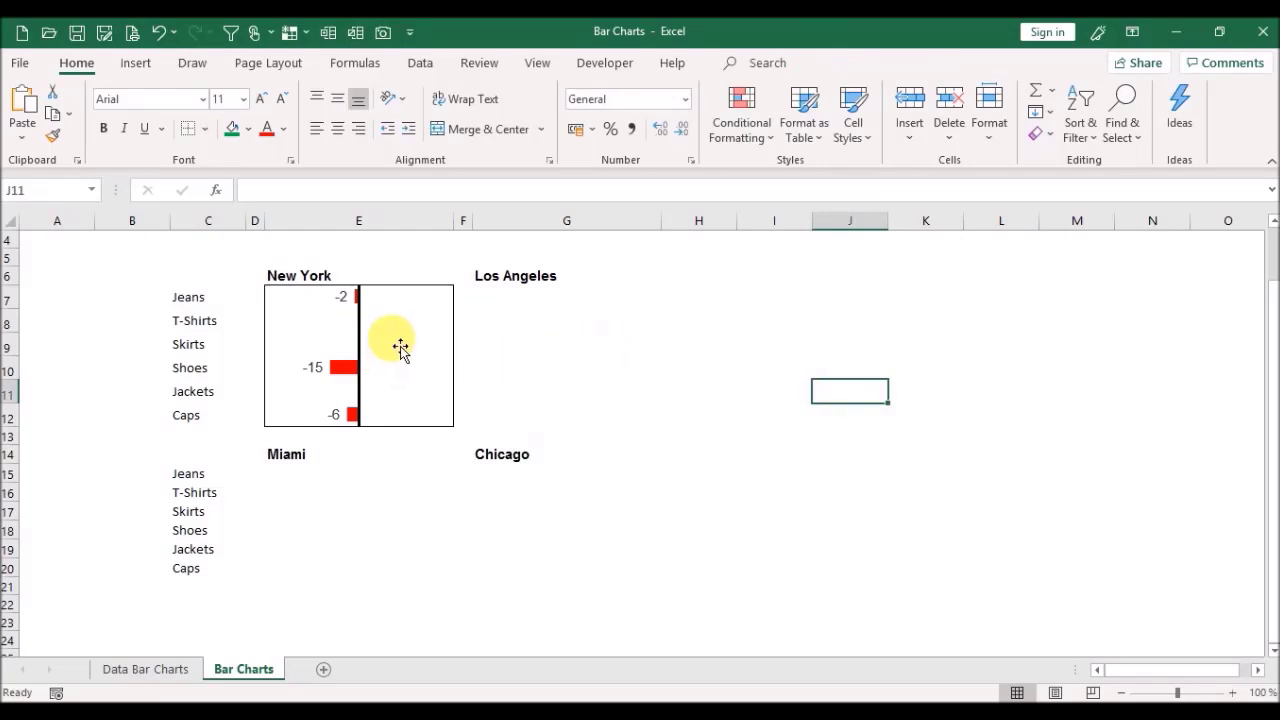
Step: Set the chart area fill of the red New York chart to No fill
{"action": "double_click", "coordinate": [397, 285]}
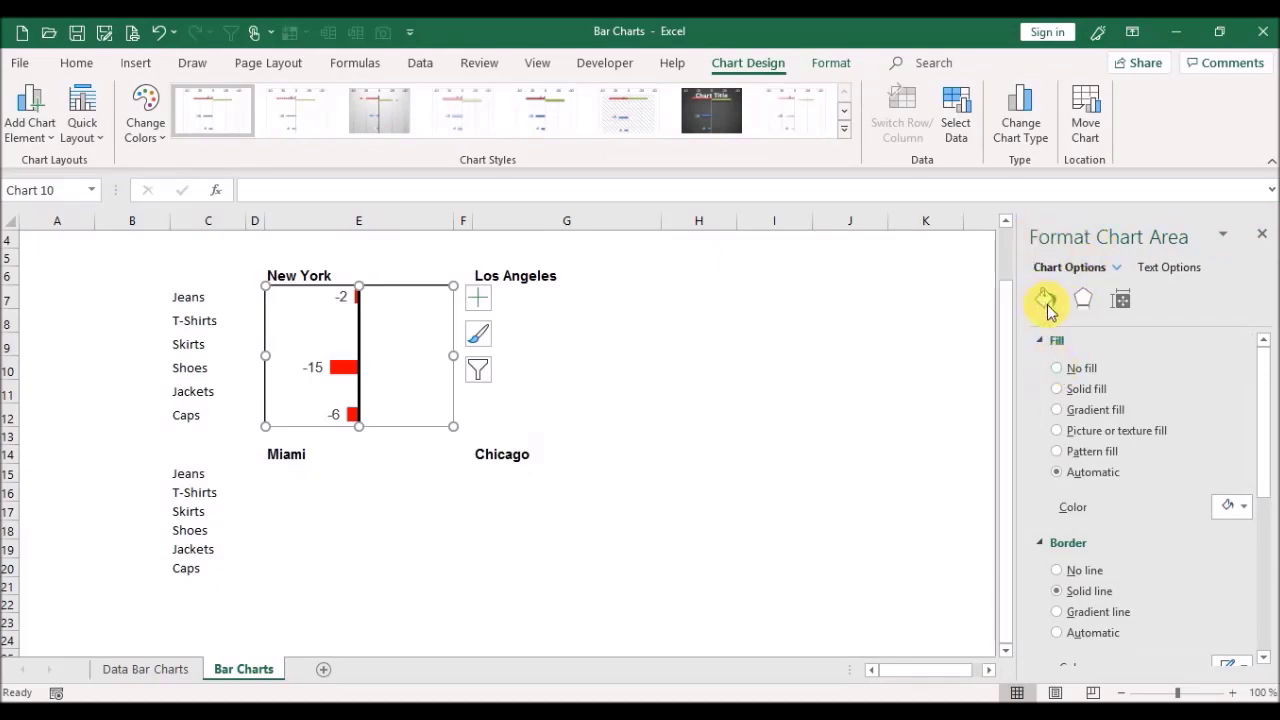
{"action": "left_click", "coordinate": [1055, 369]}
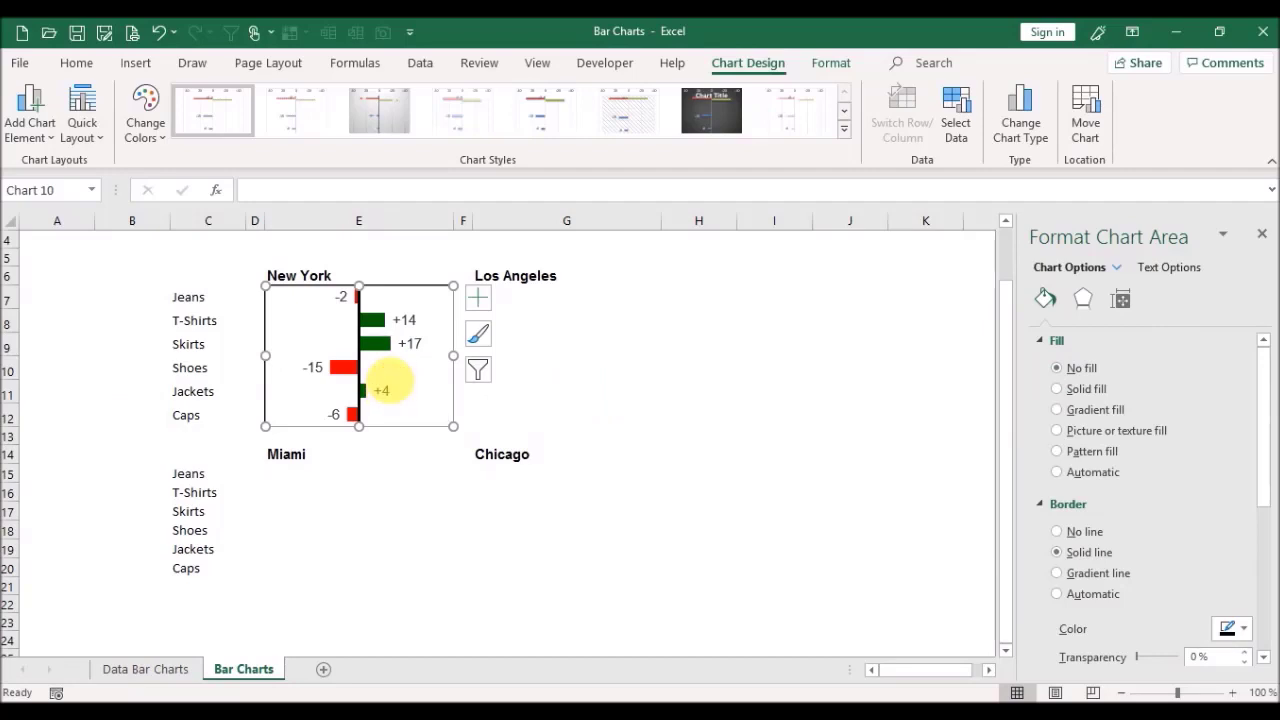
{"action": "left_click", "coordinate": [390, 378]}
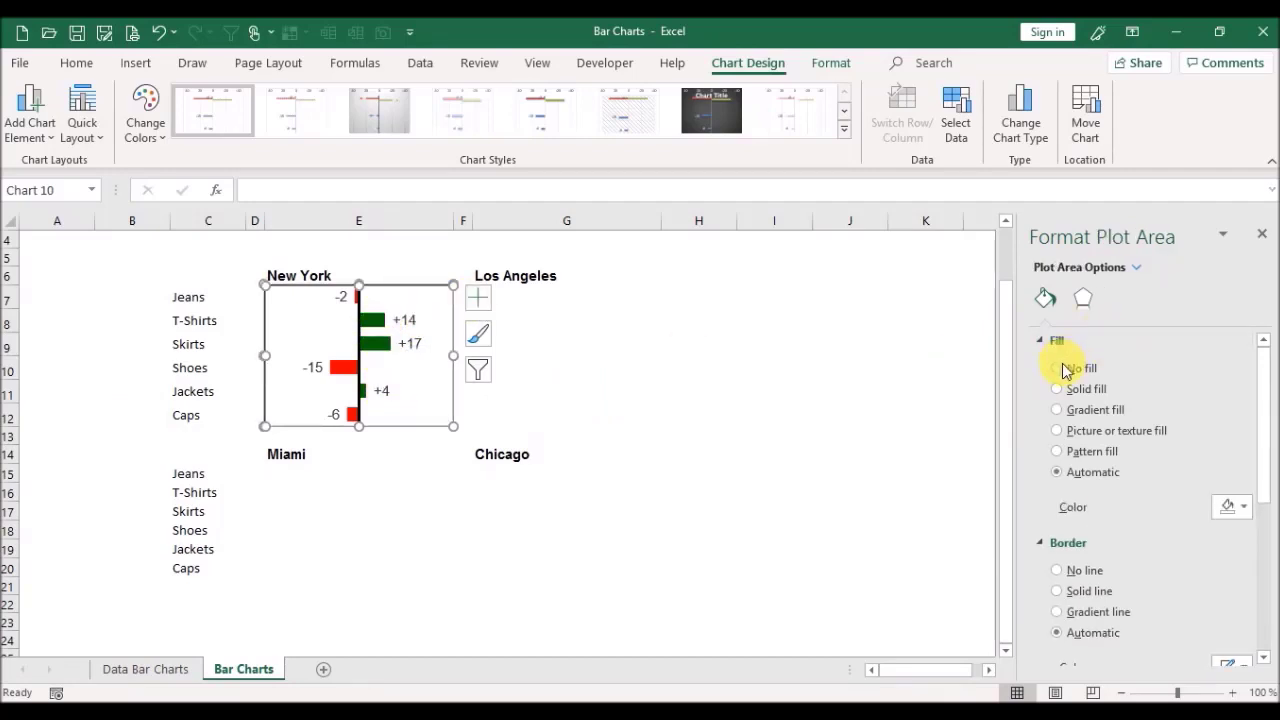
{"action": "left_click", "coordinate": [1265, 240]}
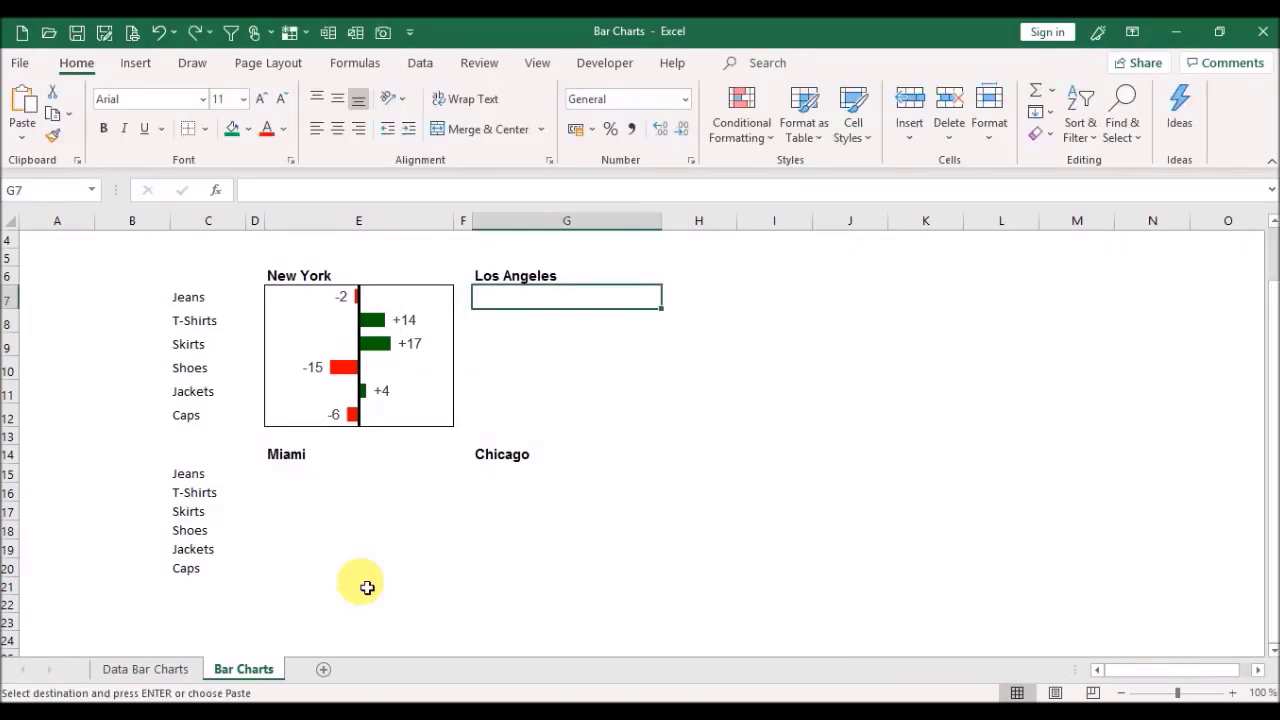
Step: On the Data Bar Charts sheet, change the green chart's Pos series values to the Los Angeles POS range G19:G24
{"action": "left_click", "coordinate": [158, 670]}
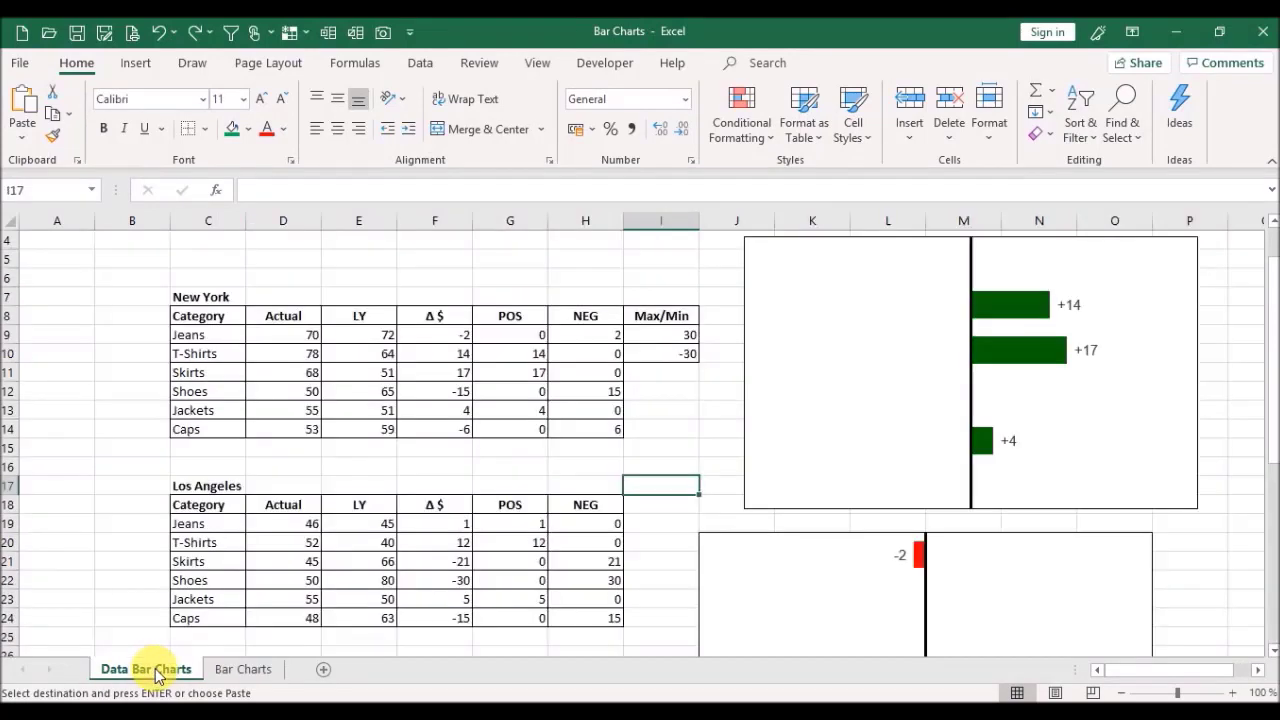
{"action": "left_click", "coordinate": [817, 248]}
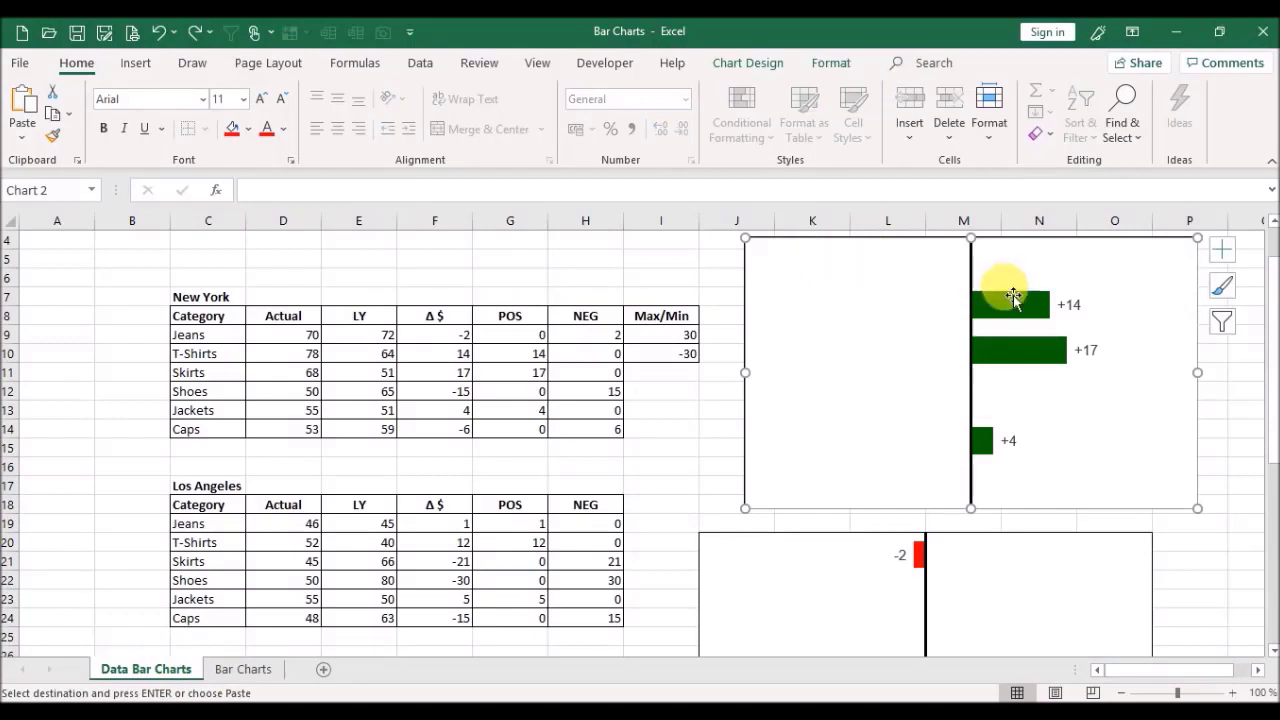
{"action": "right_click", "coordinate": [892, 350]}
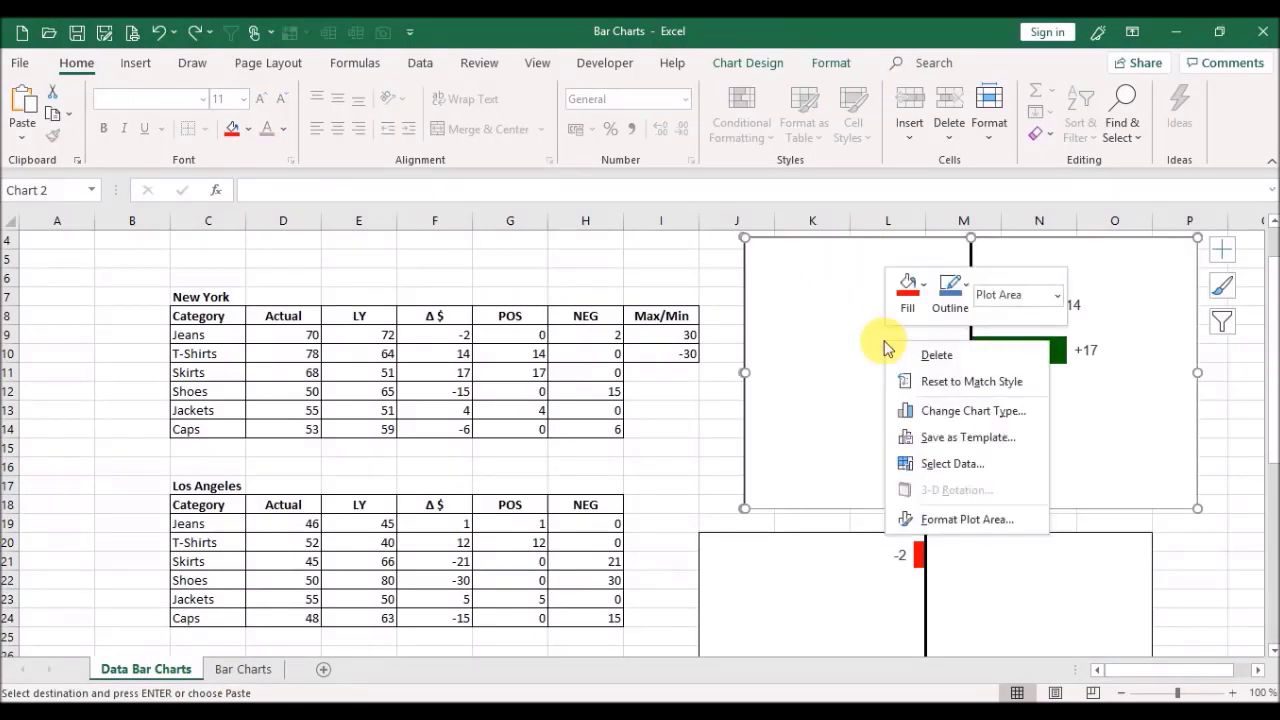
{"action": "left_click", "coordinate": [935, 468]}
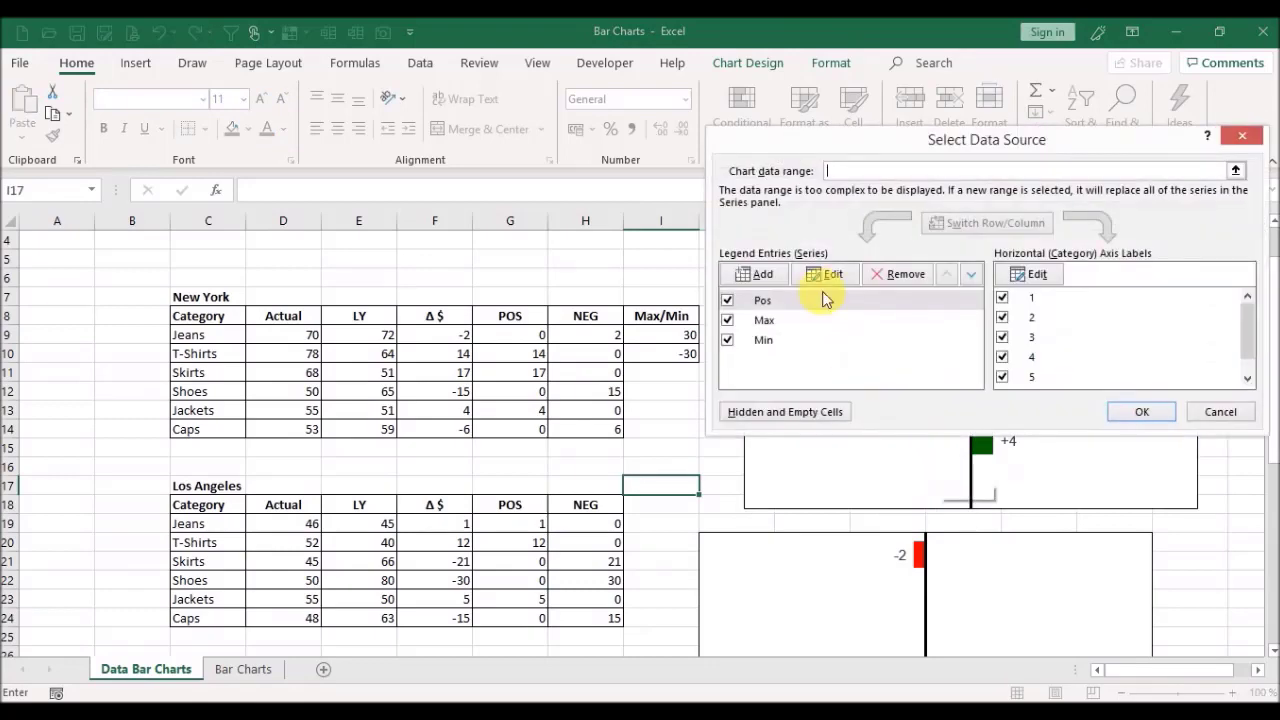
{"action": "left_click", "coordinate": [816, 303]}
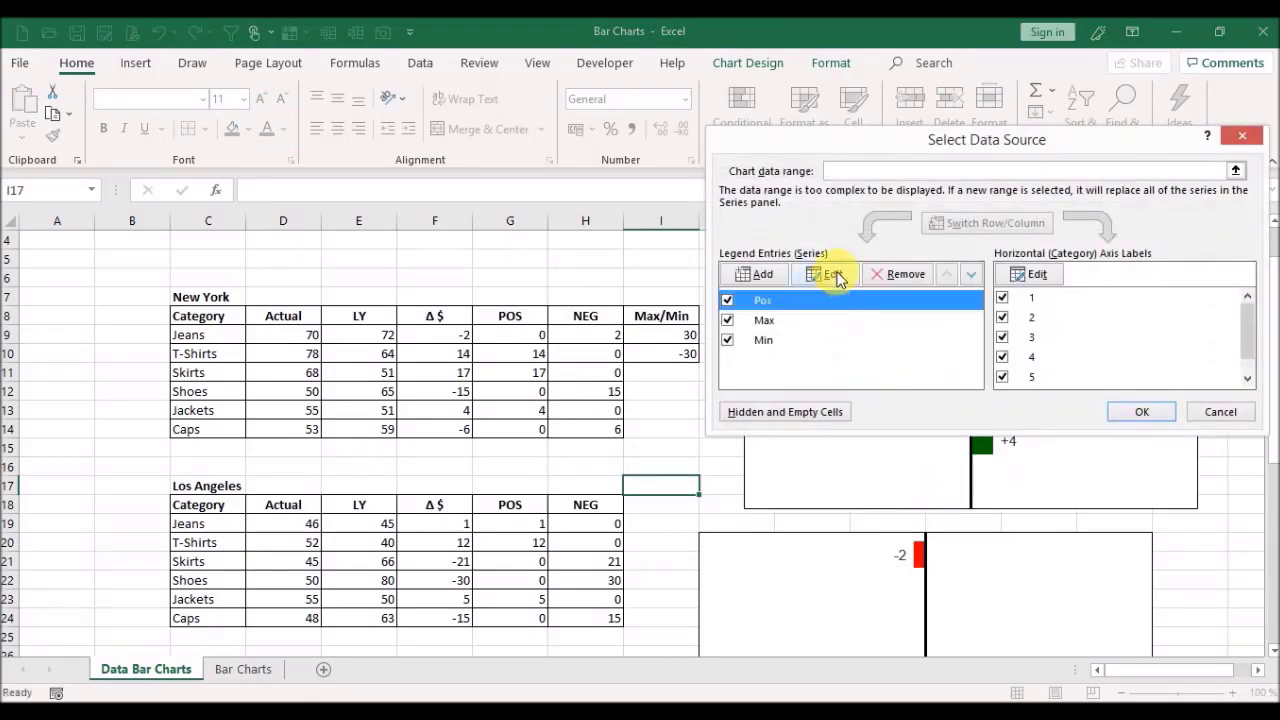
{"action": "left_click", "coordinate": [831, 274]}
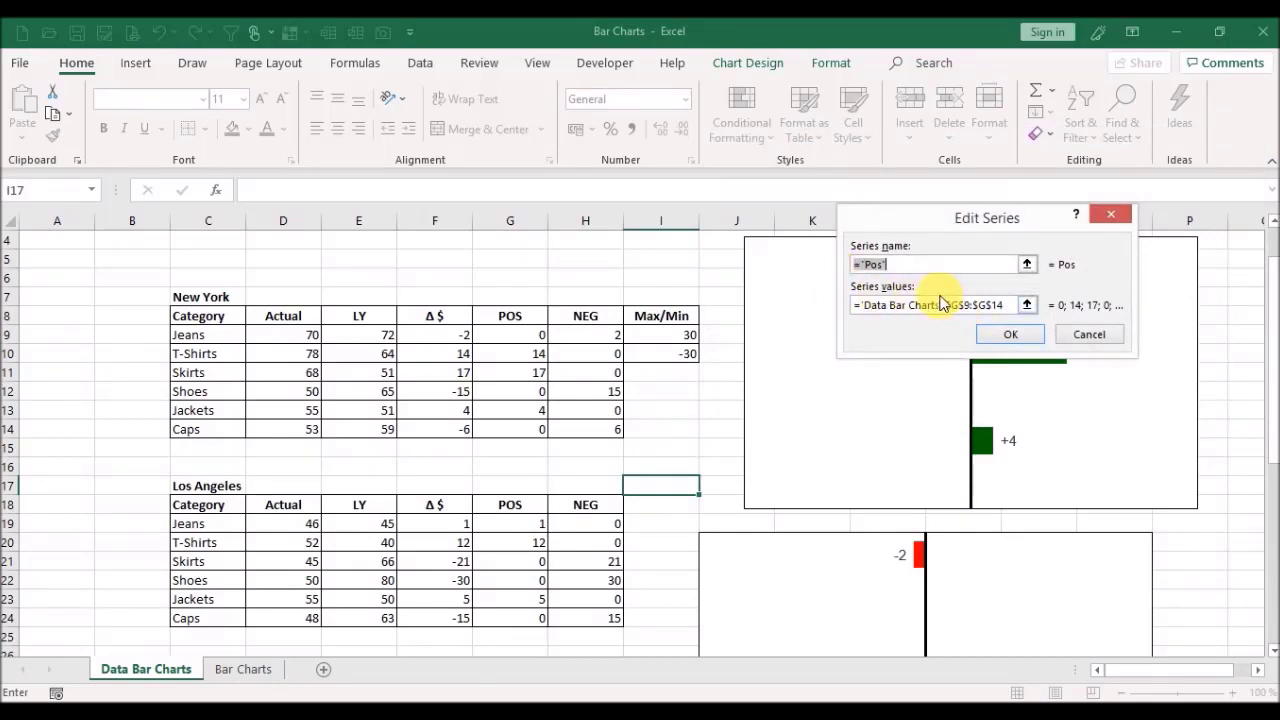
{"action": "left_click", "coordinate": [1028, 306]}
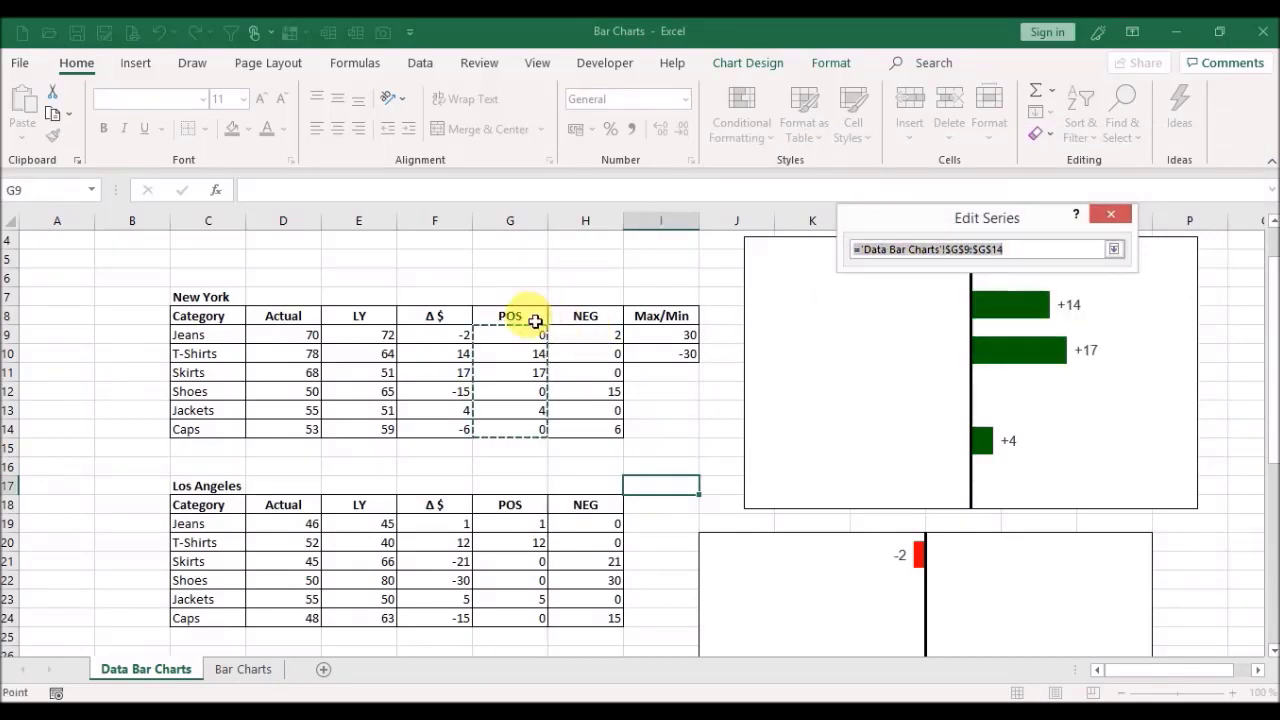
{"action": "left_click_drag", "start_coordinate": [500, 528], "coordinate": [504, 623]}
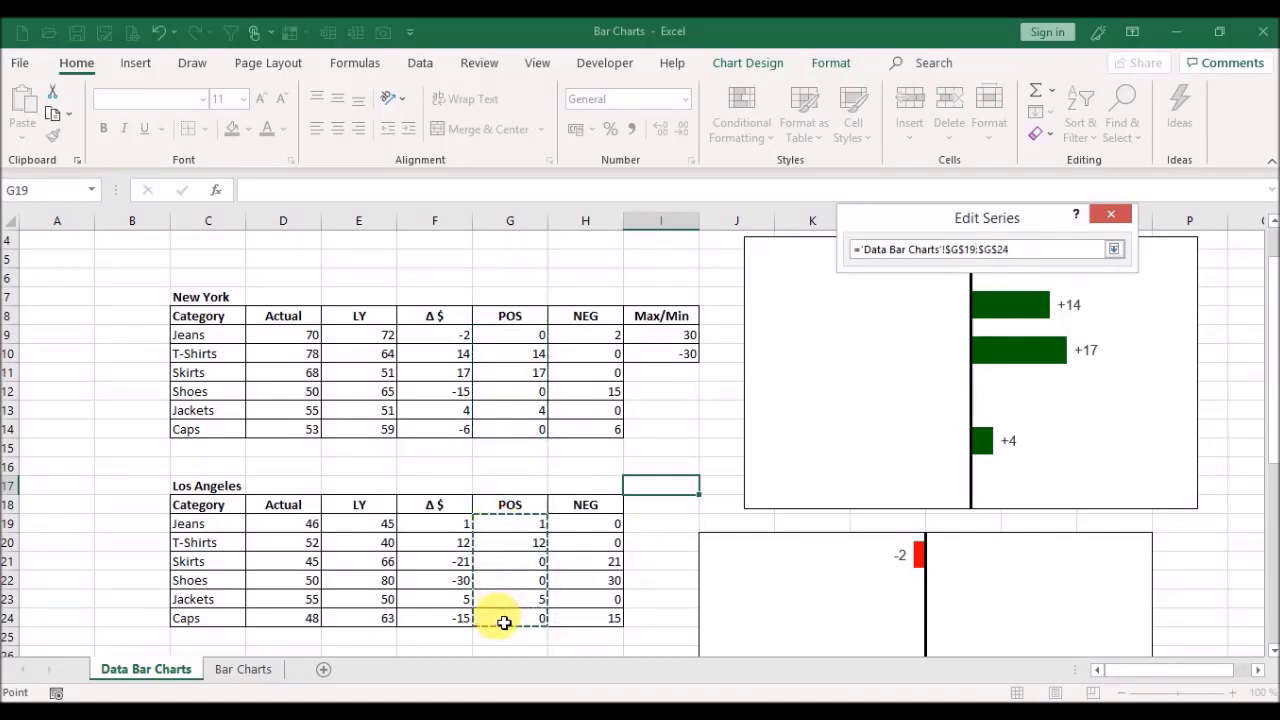
{"action": "key", "text": "Return"}
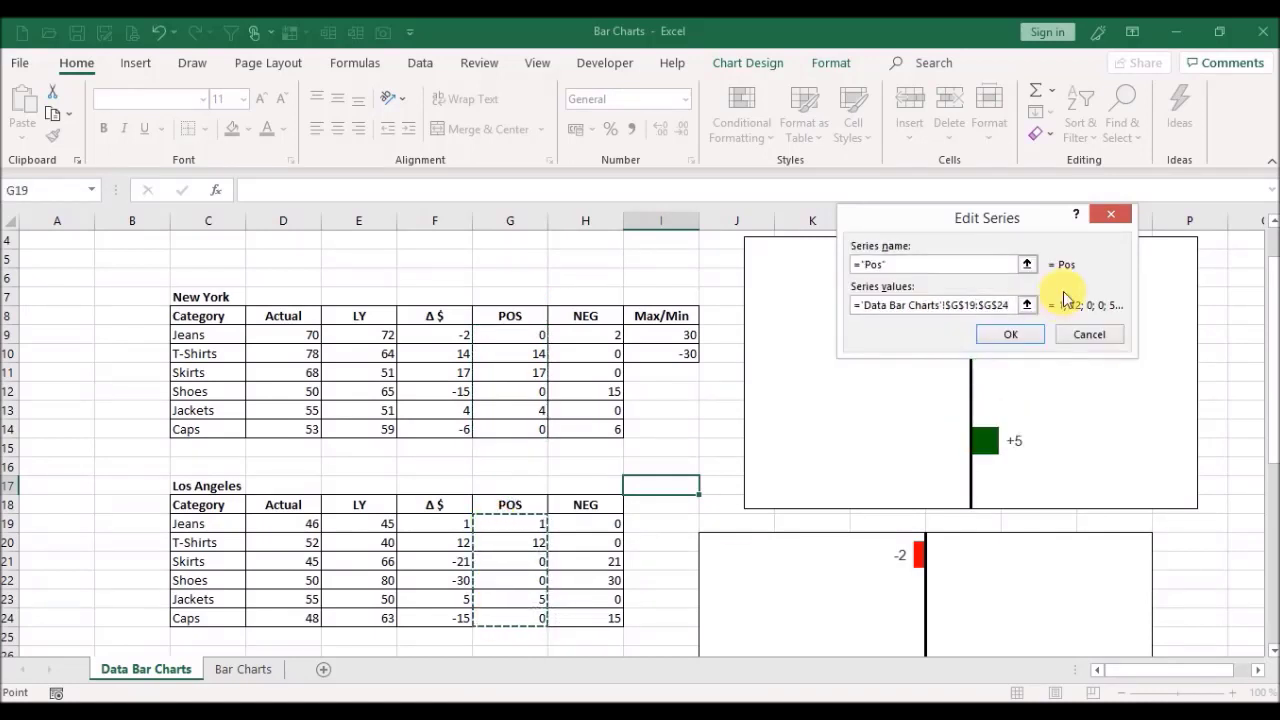
{"action": "left_click", "coordinate": [1008, 335]}
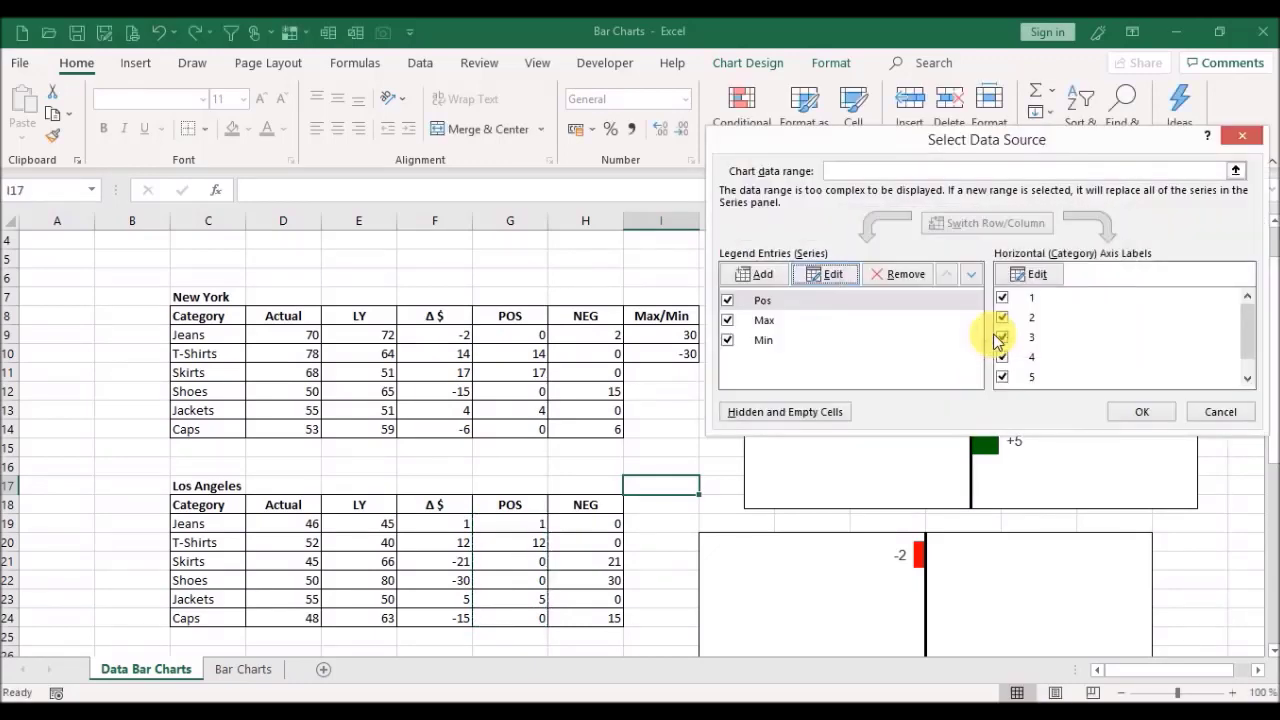
{"action": "left_click", "coordinate": [1137, 410]}
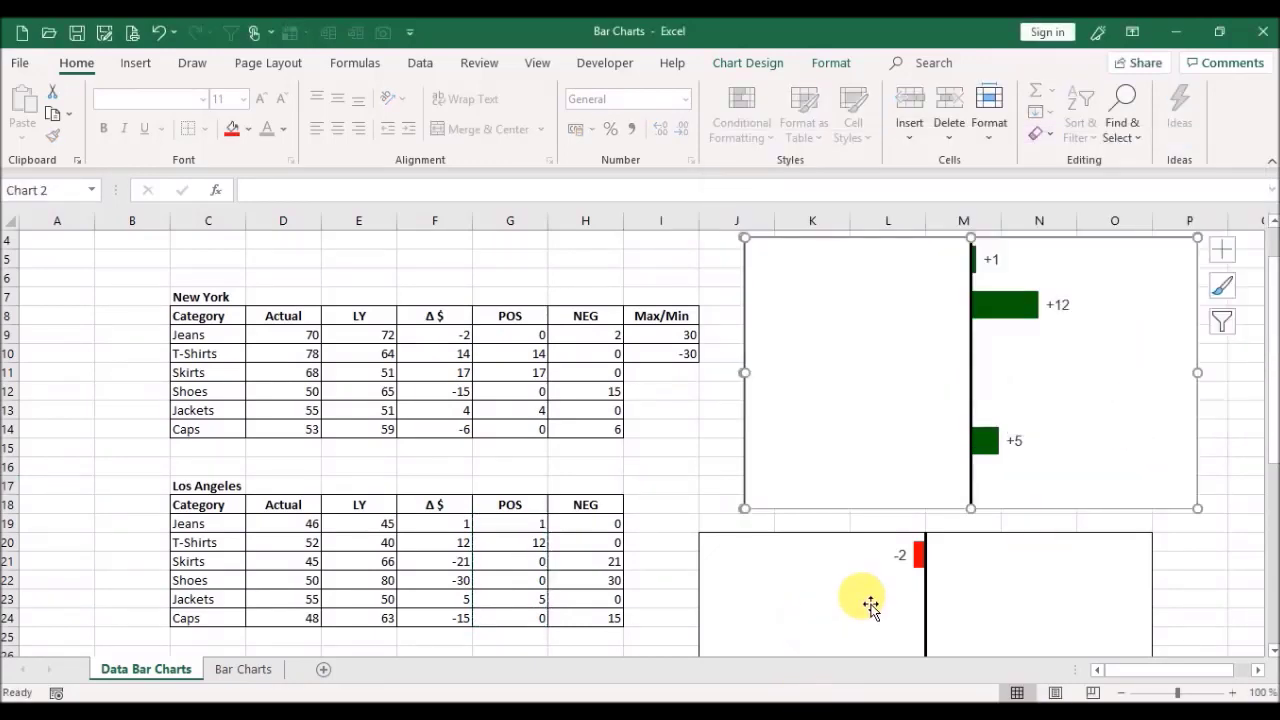
Step: Change the red chart's NEG series values to the Los Angeles NEG range H19:H24
{"action": "left_click", "coordinate": [837, 543]}
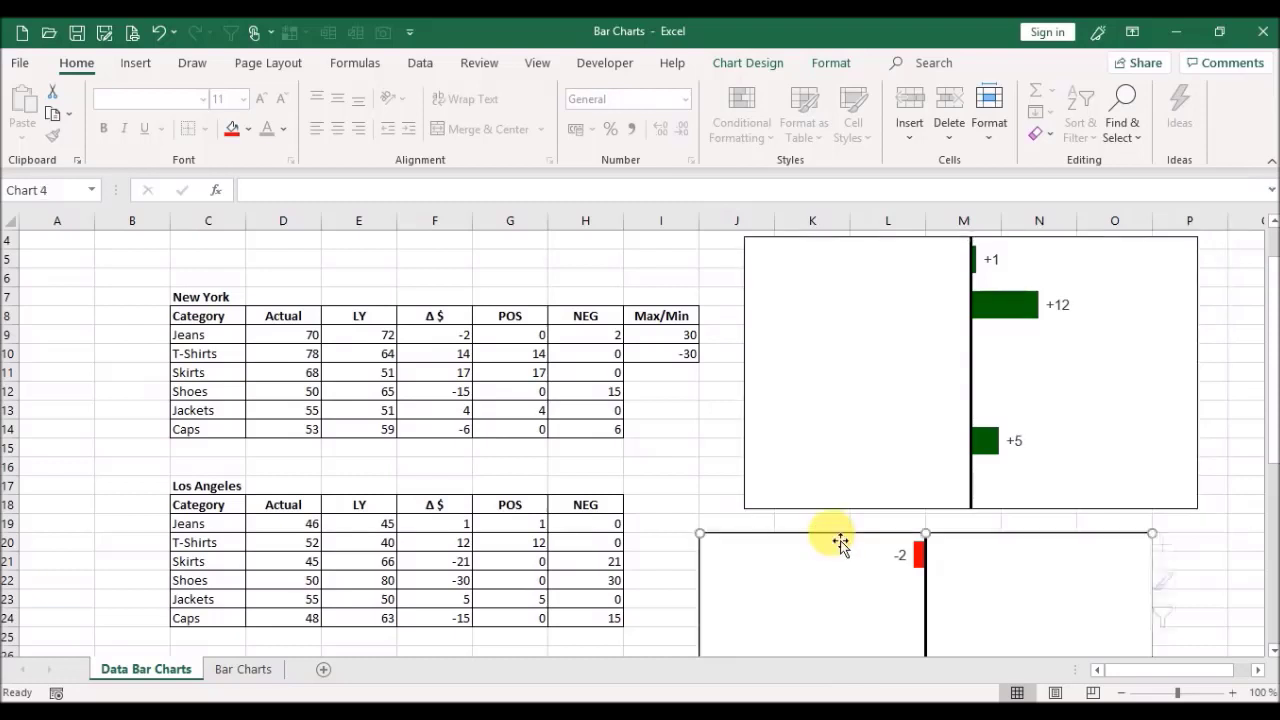
{"action": "right_click", "coordinate": [857, 598]}
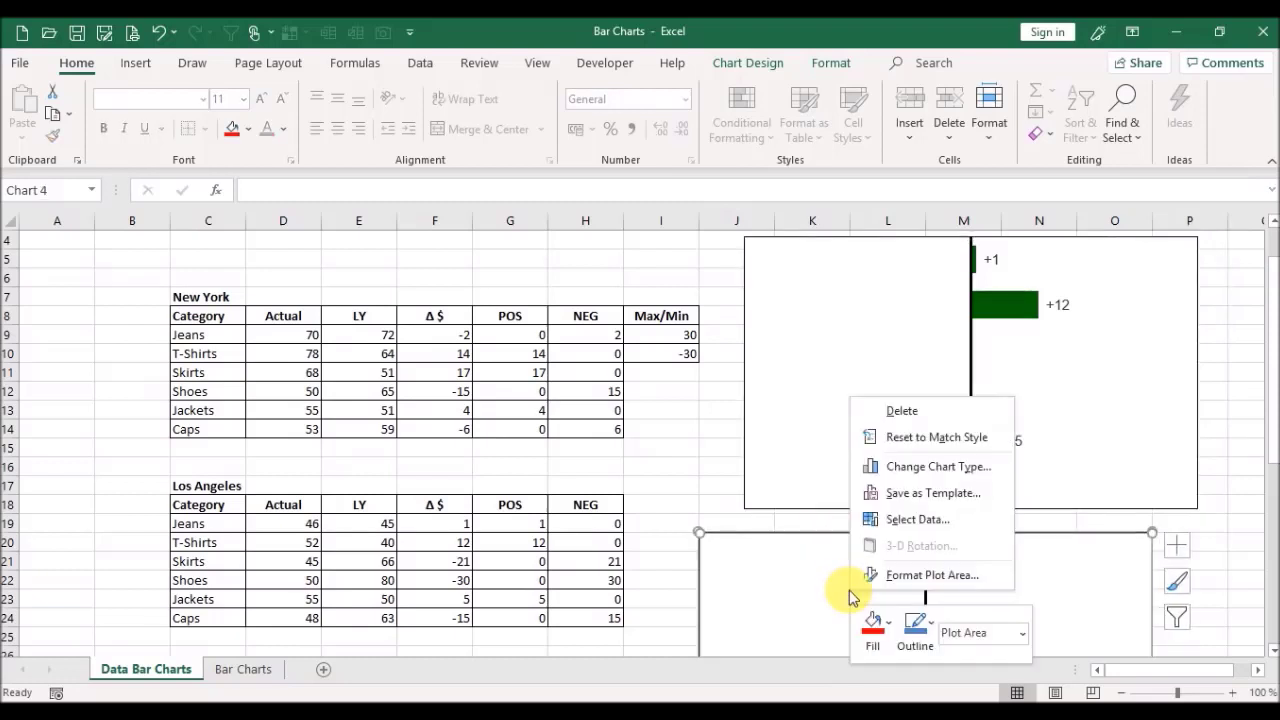
{"action": "left_click", "coordinate": [906, 520]}
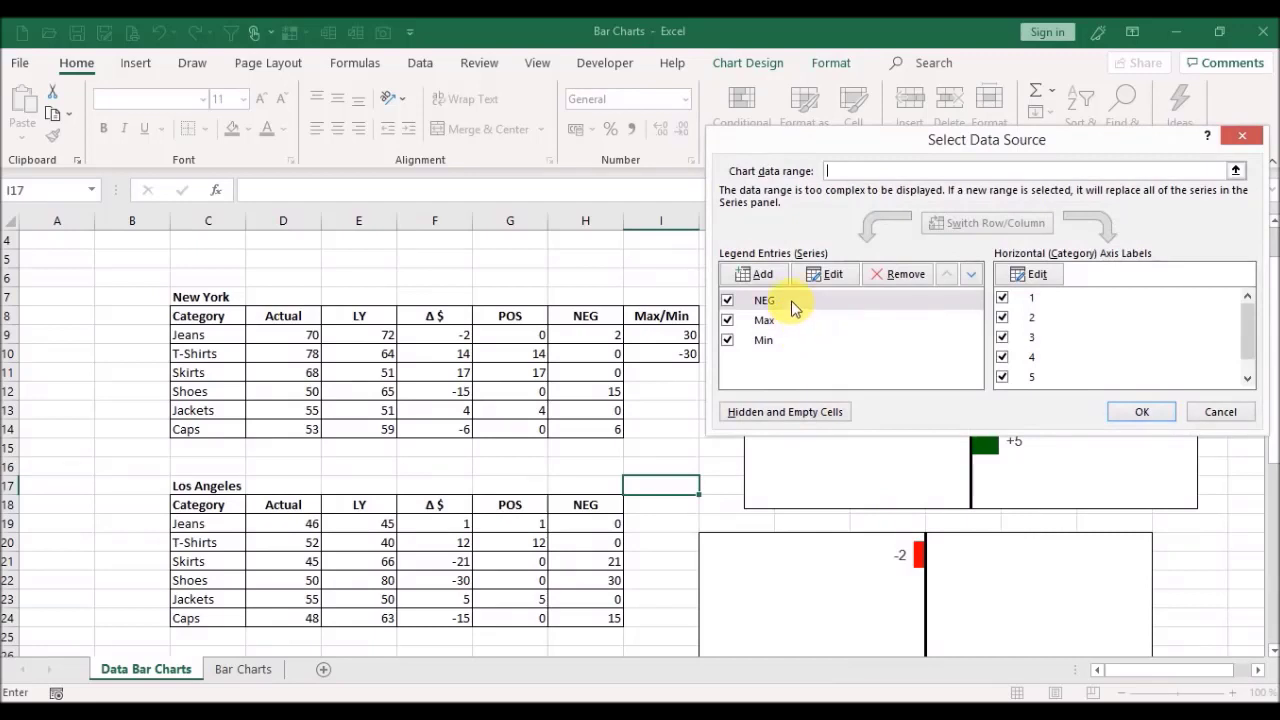
{"action": "left_click", "coordinate": [791, 305]}
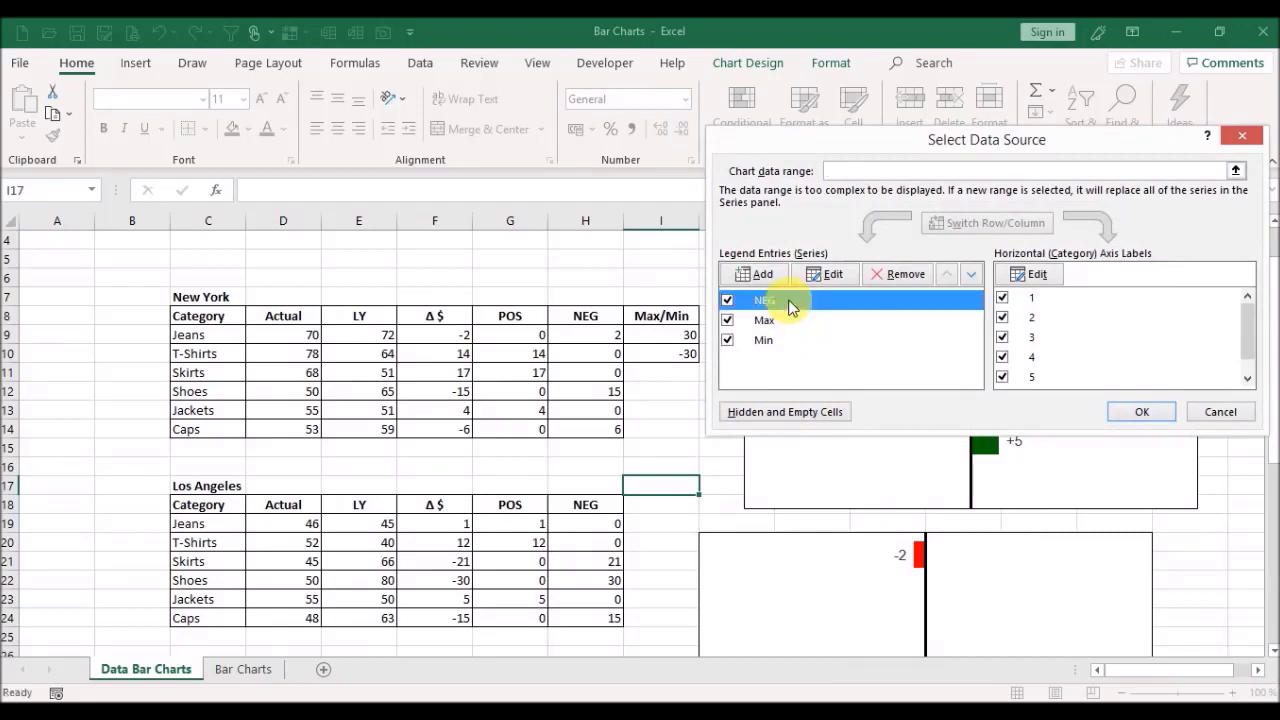
{"action": "left_click", "coordinate": [833, 276]}
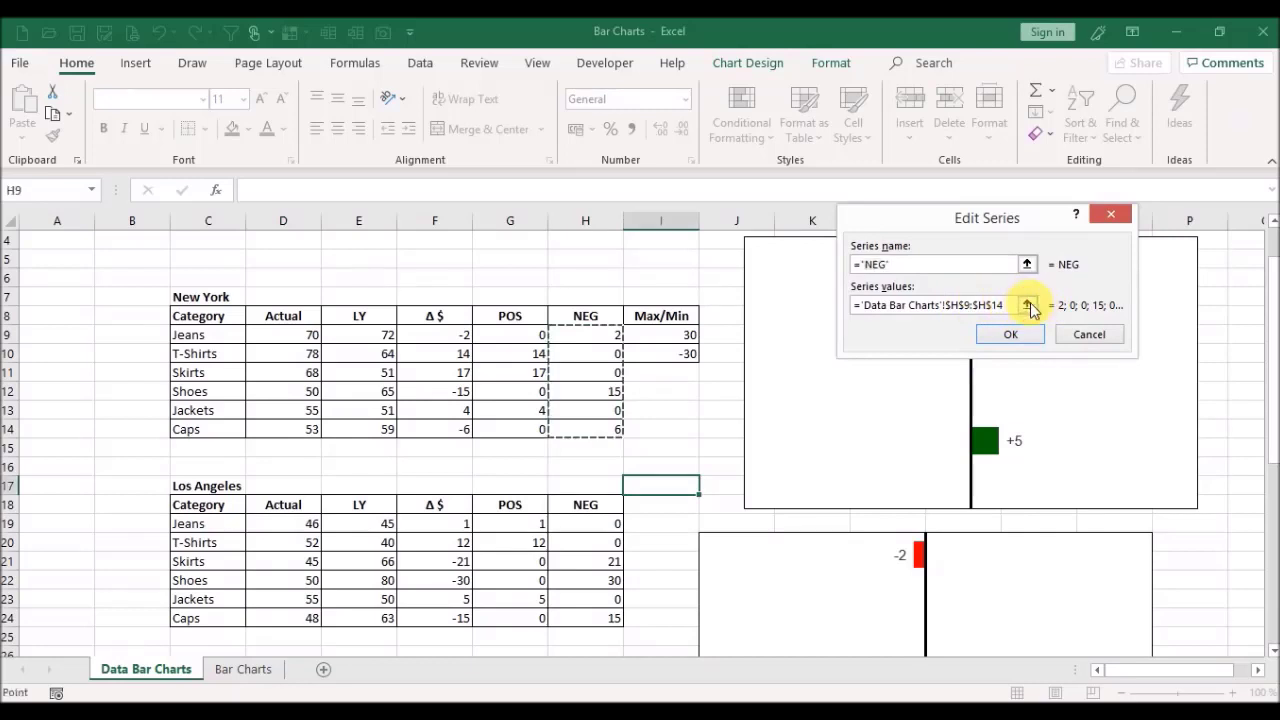
{"action": "left_click", "coordinate": [1029, 305]}
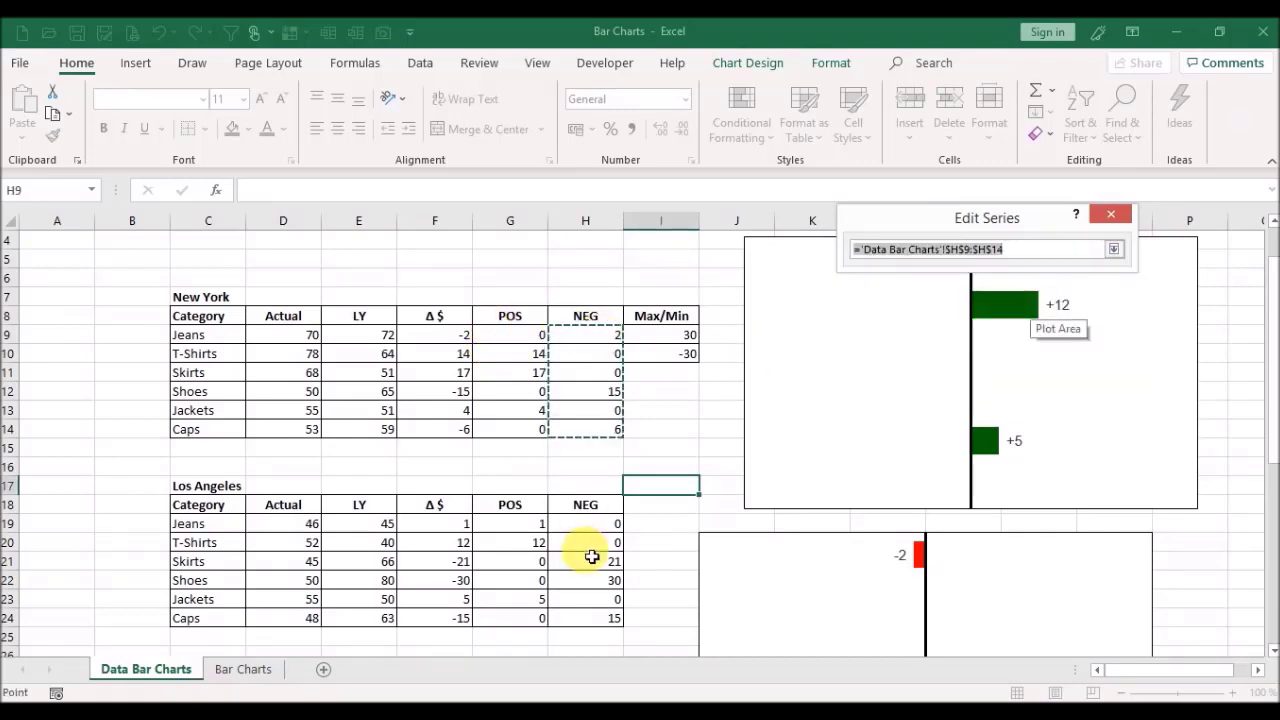
{"action": "left_click_drag", "start_coordinate": [580, 521], "coordinate": [584, 627]}
{"action": "key", "text": "Return"}
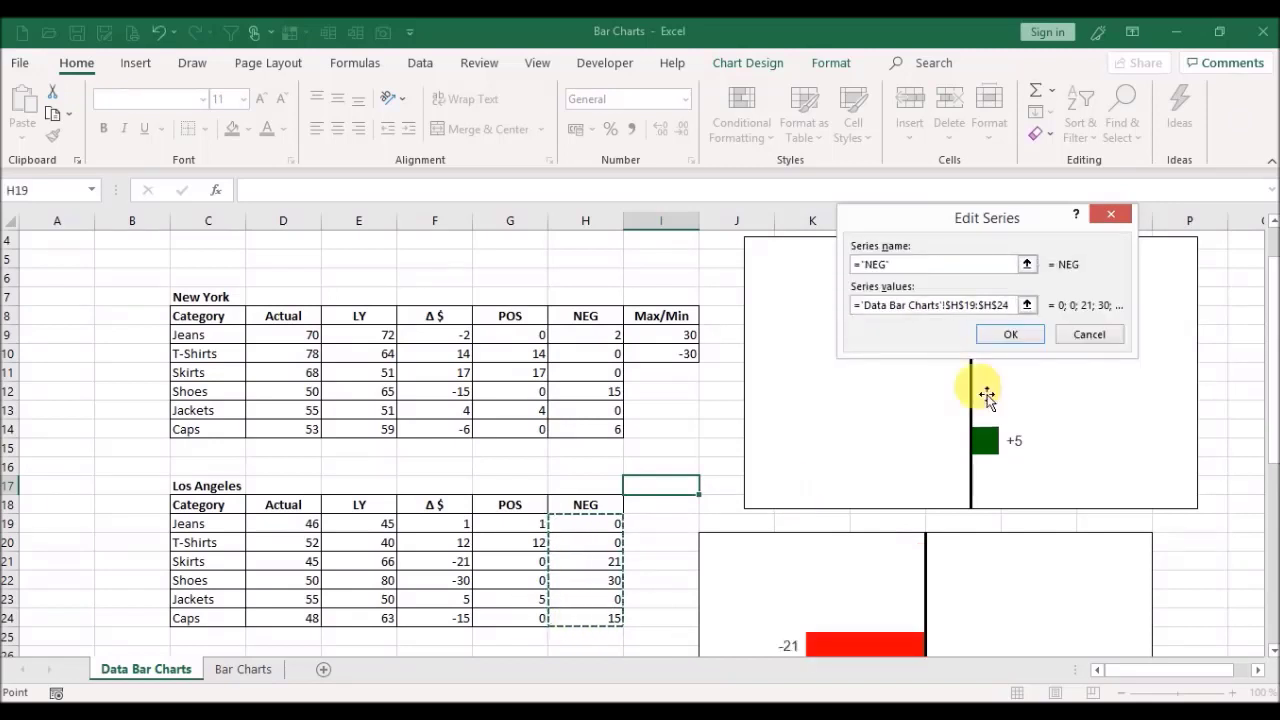
{"action": "left_click", "coordinate": [988, 336]}
{"action": "left_click", "coordinate": [1141, 411]}
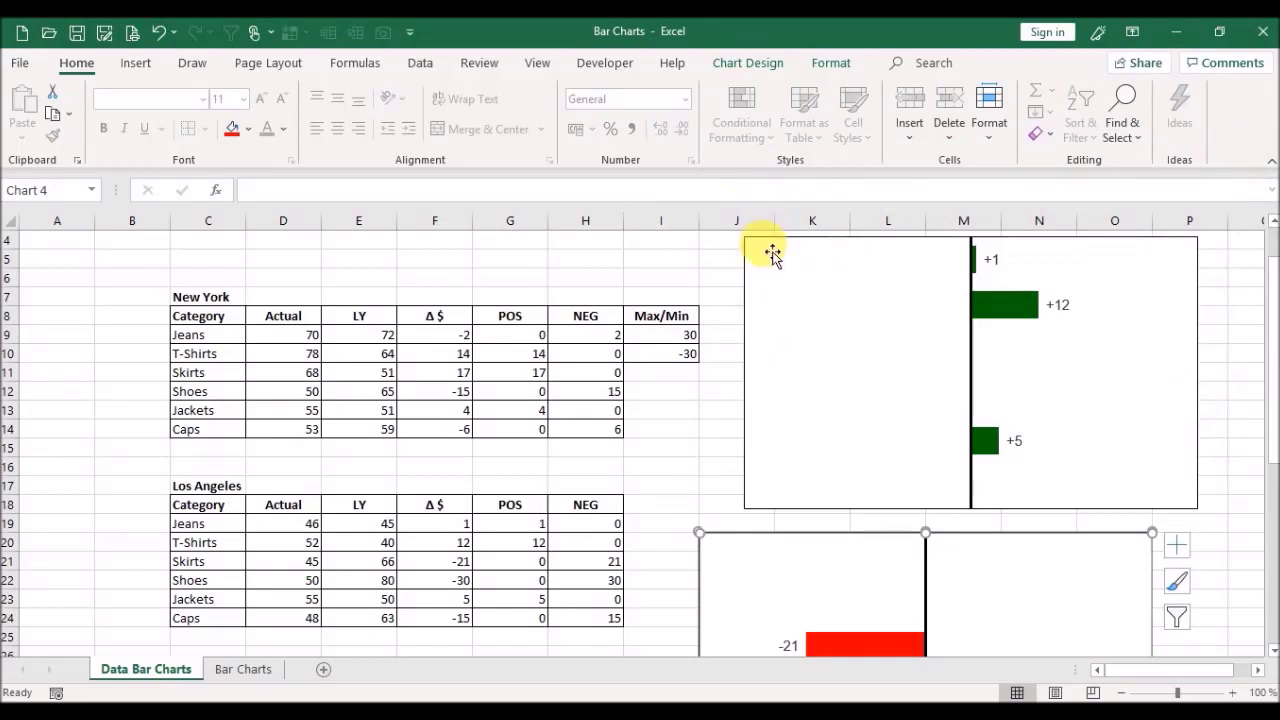
Step: Copy the green positive chart to cell G7 of the Bar Charts sheet and resize it to fit G7:G12 under Los Angeles
{"action": "left_click", "coordinate": [777, 247]}
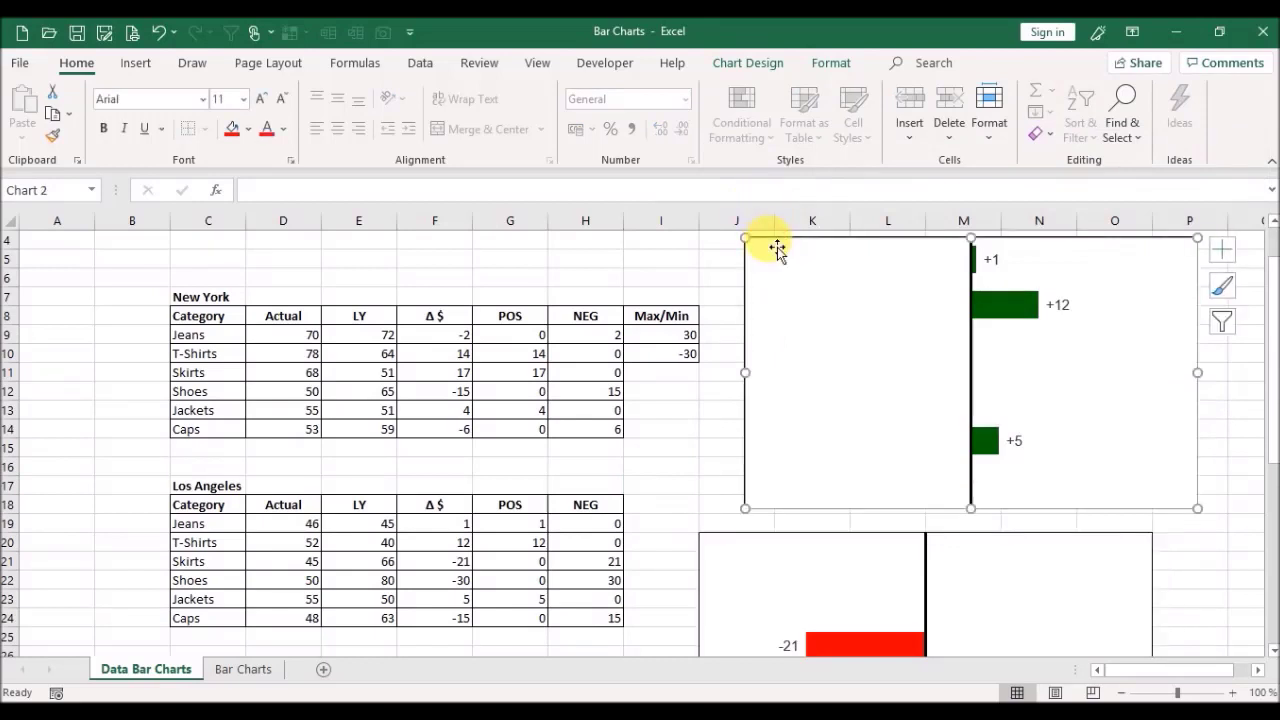
{"action": "key", "text": "ctrl"}
{"action": "key", "text": "ctrl"}
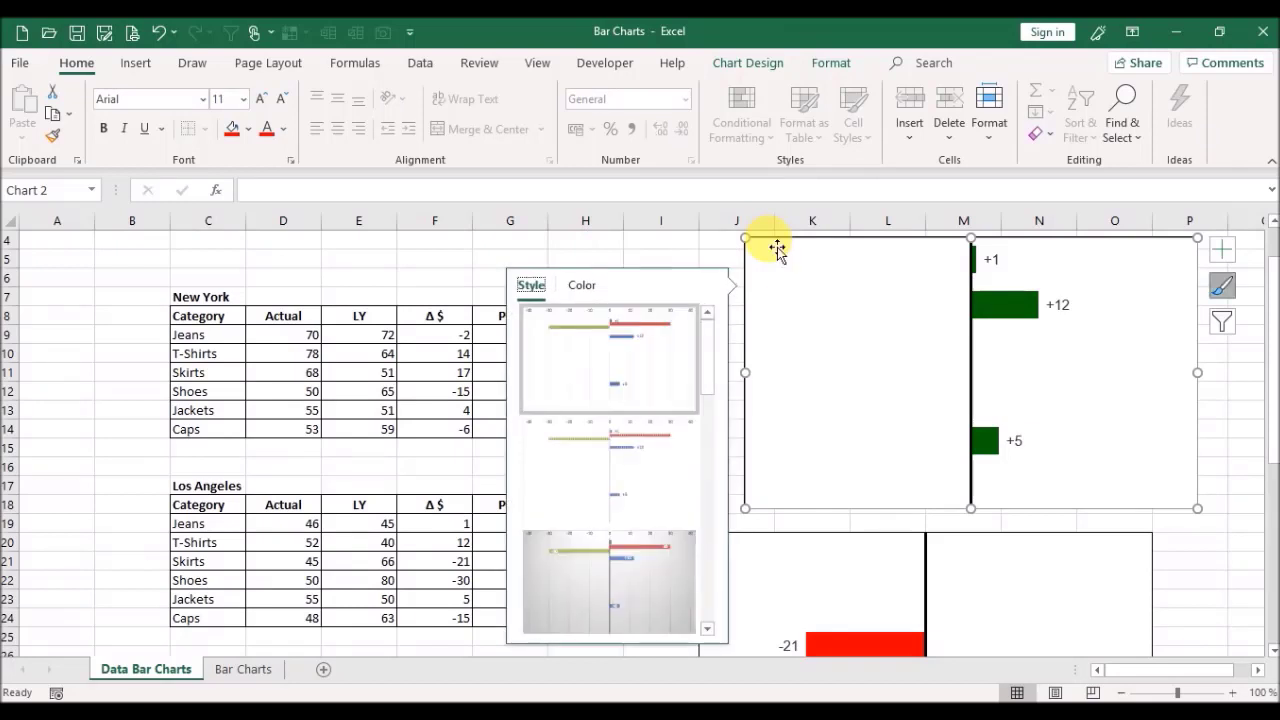
{"action": "left_click", "coordinate": [545, 260]}
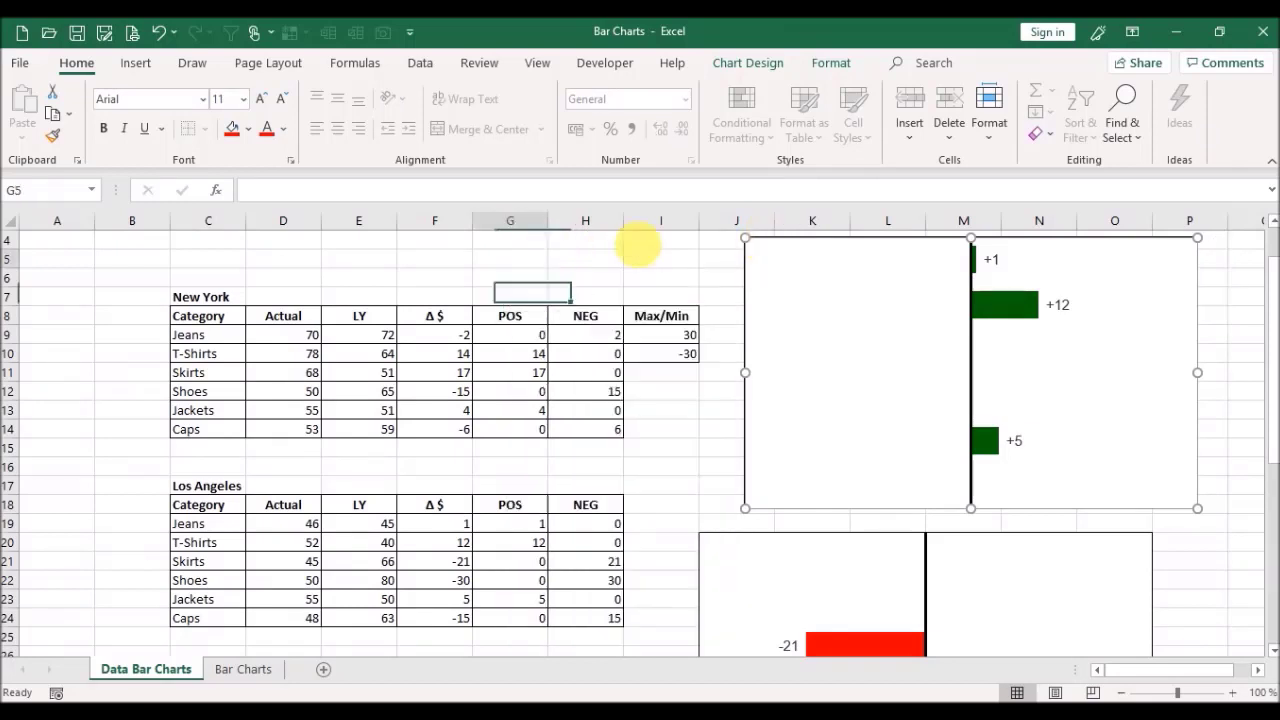
{"action": "left_click", "coordinate": [820, 248]}
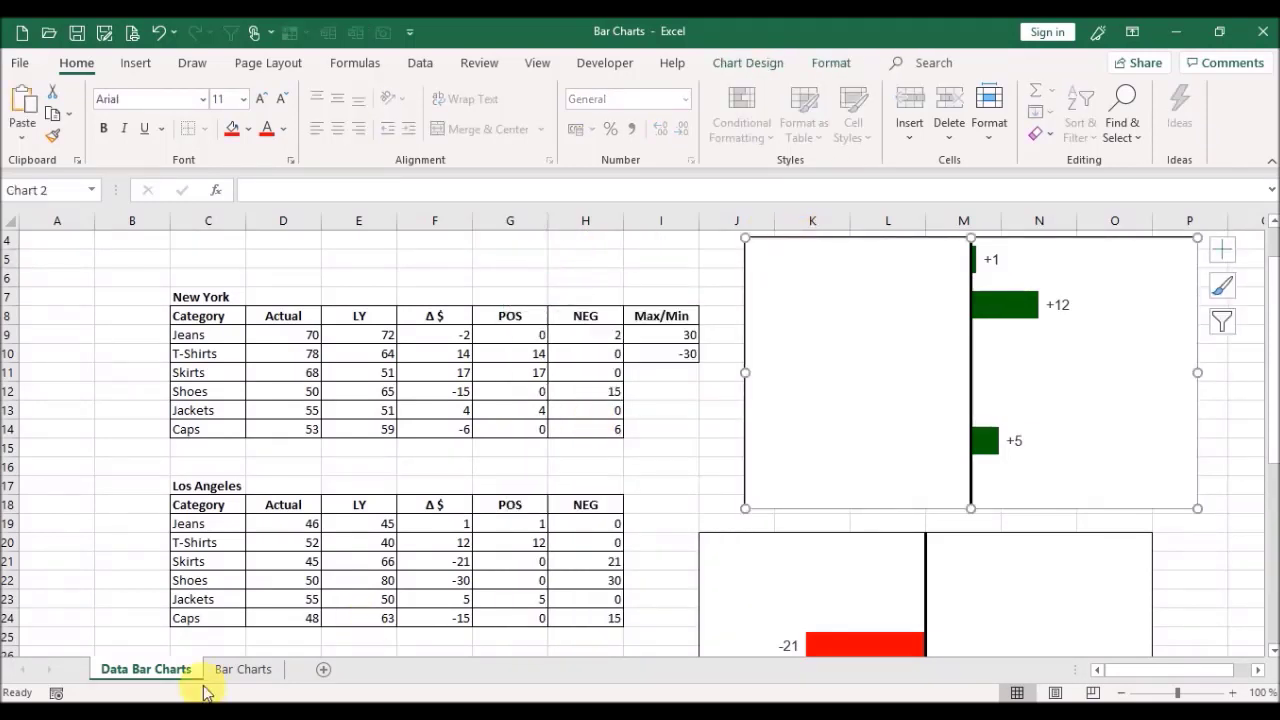
{"action": "left_click", "coordinate": [245, 672]}
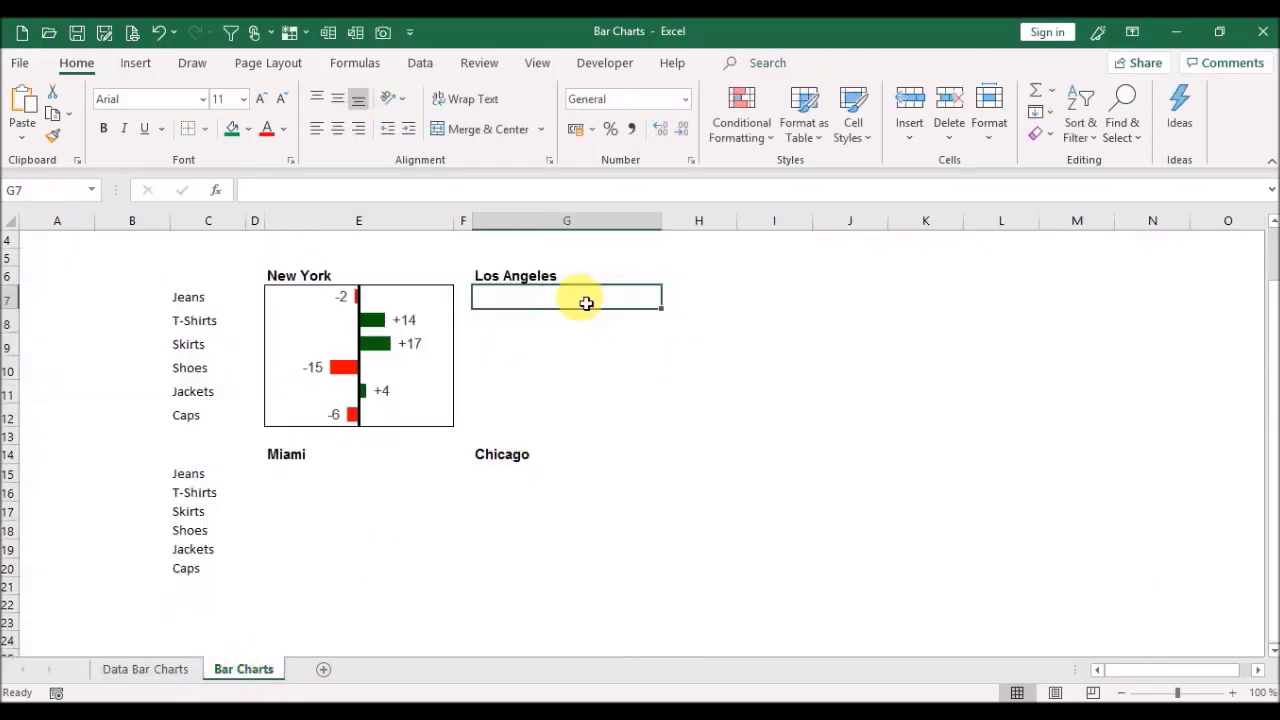
{"action": "key", "text": "ctrl+v"}
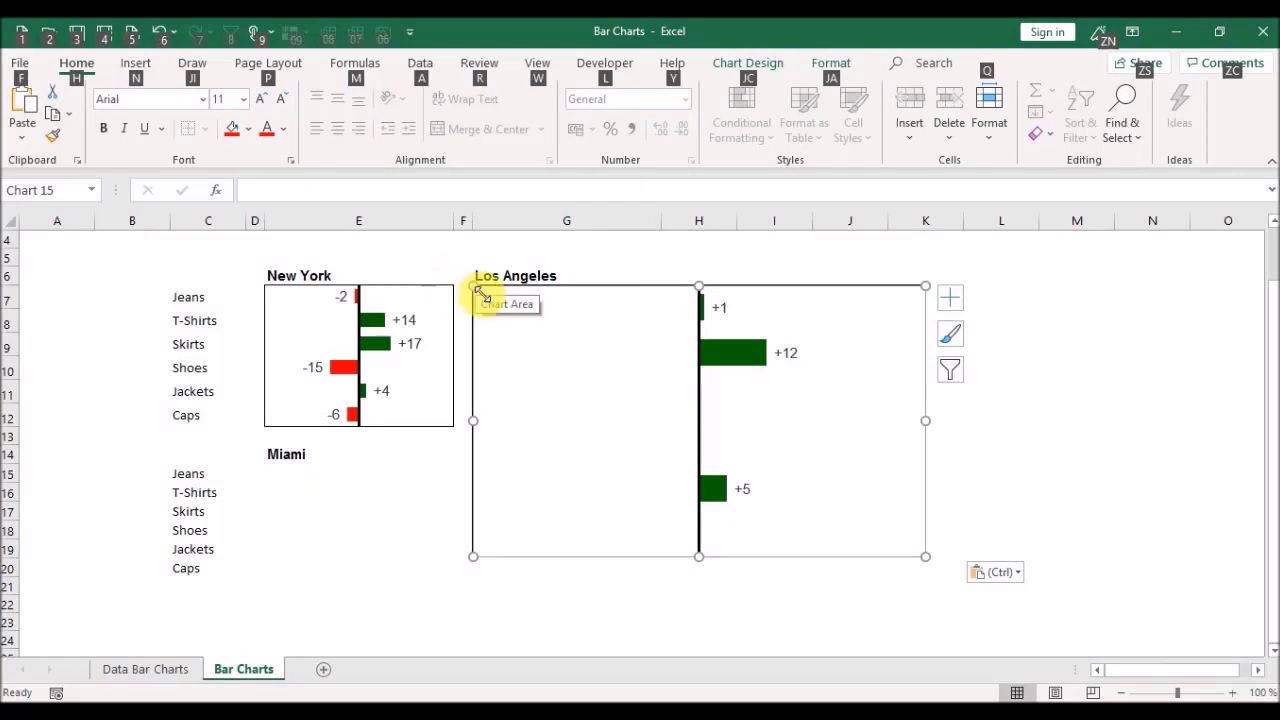
{"action": "mouse_move", "coordinate": [474, 287]}
{"action": "left_mouse_down"}
{"action": "mouse_move", "coordinate": [482, 326]}
{"action": "mouse_move", "coordinate": [479, 287]}
{"action": "left_mouse_up"}
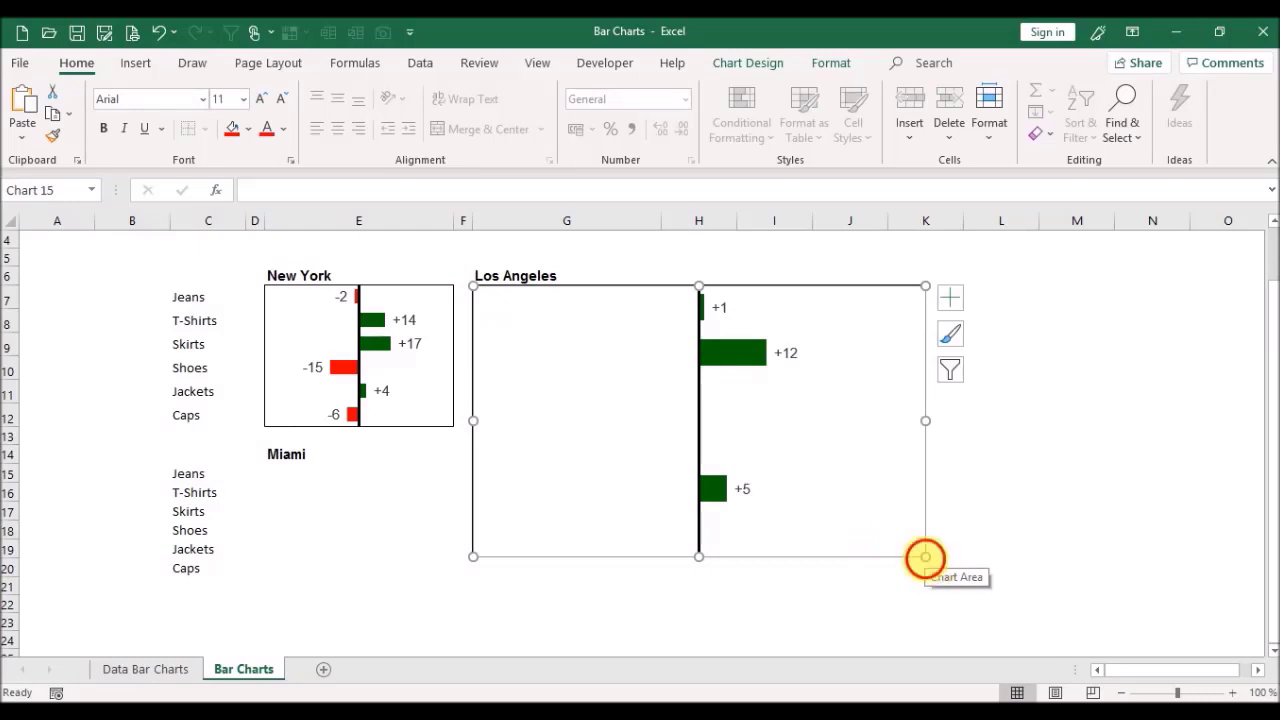
{"action": "left_click_drag", "start_coordinate": [925, 557], "coordinate": [661, 427]}
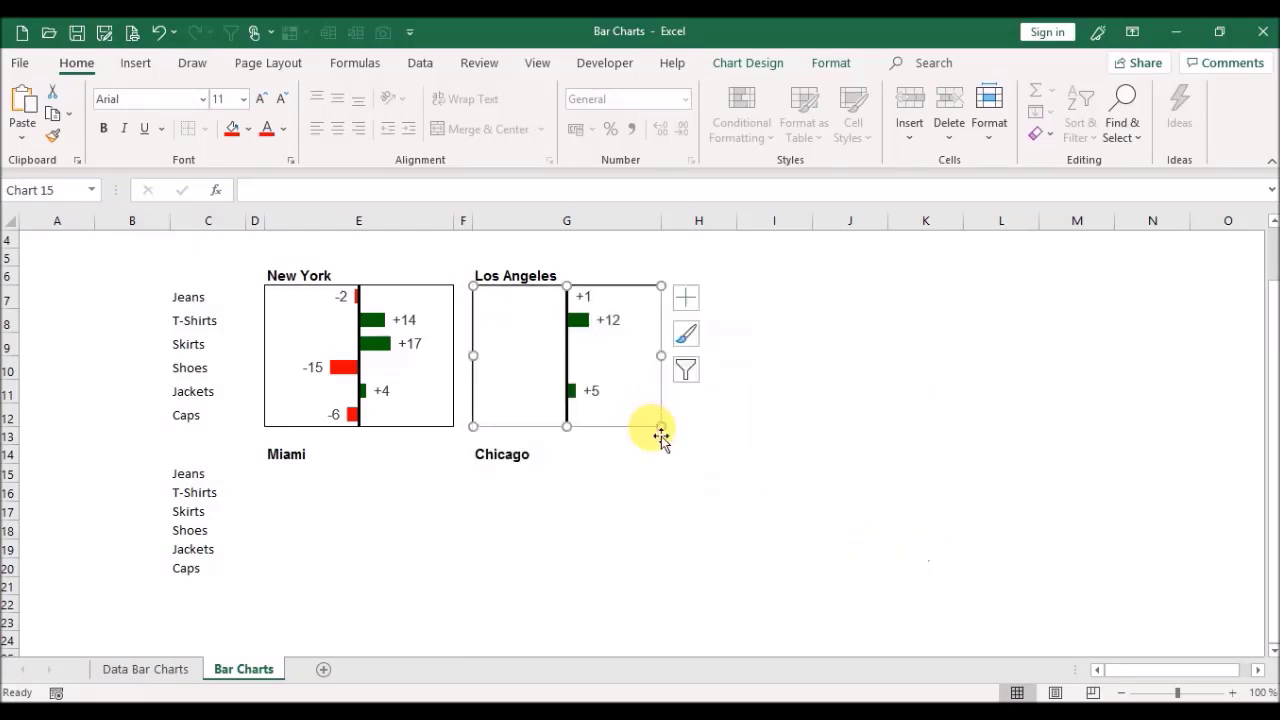
Step: Copy the red negative chart from the Data Bar Charts sheet to the Bar Charts sheet and fit it over the green Los Angeles chart in G7:G12
{"action": "left_click", "coordinate": [773, 430]}
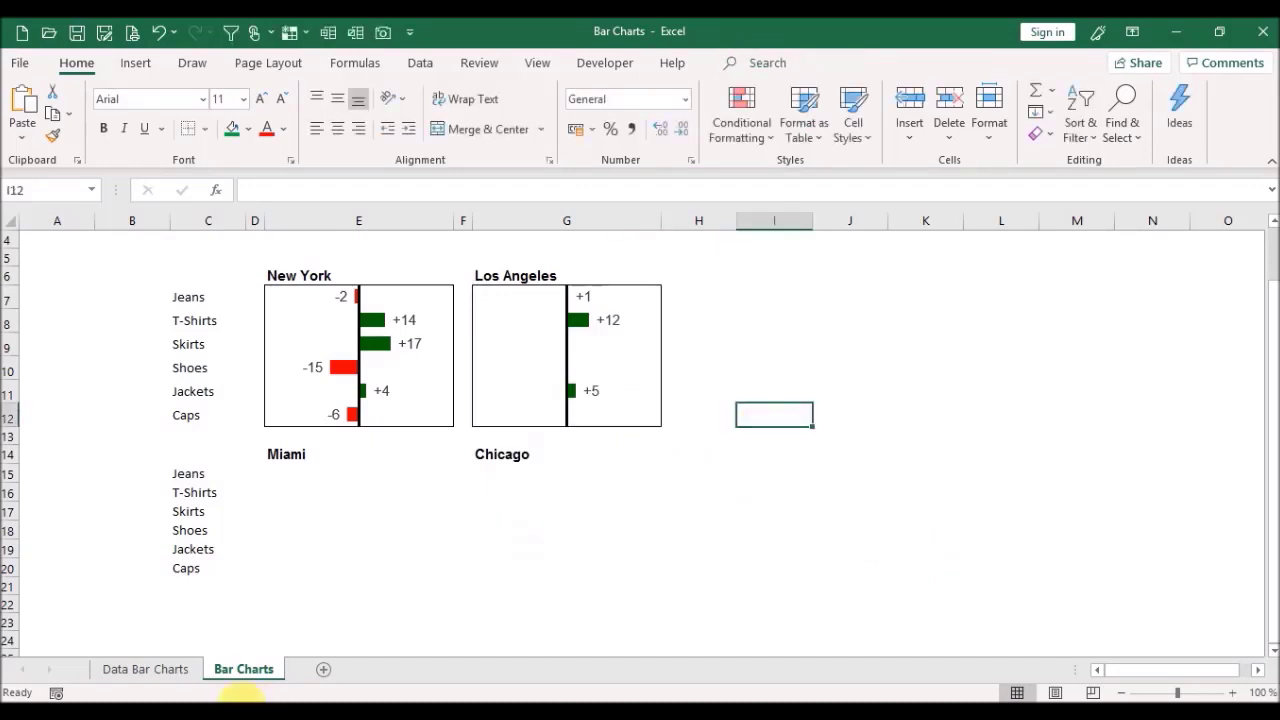
{"action": "left_click", "coordinate": [160, 670]}
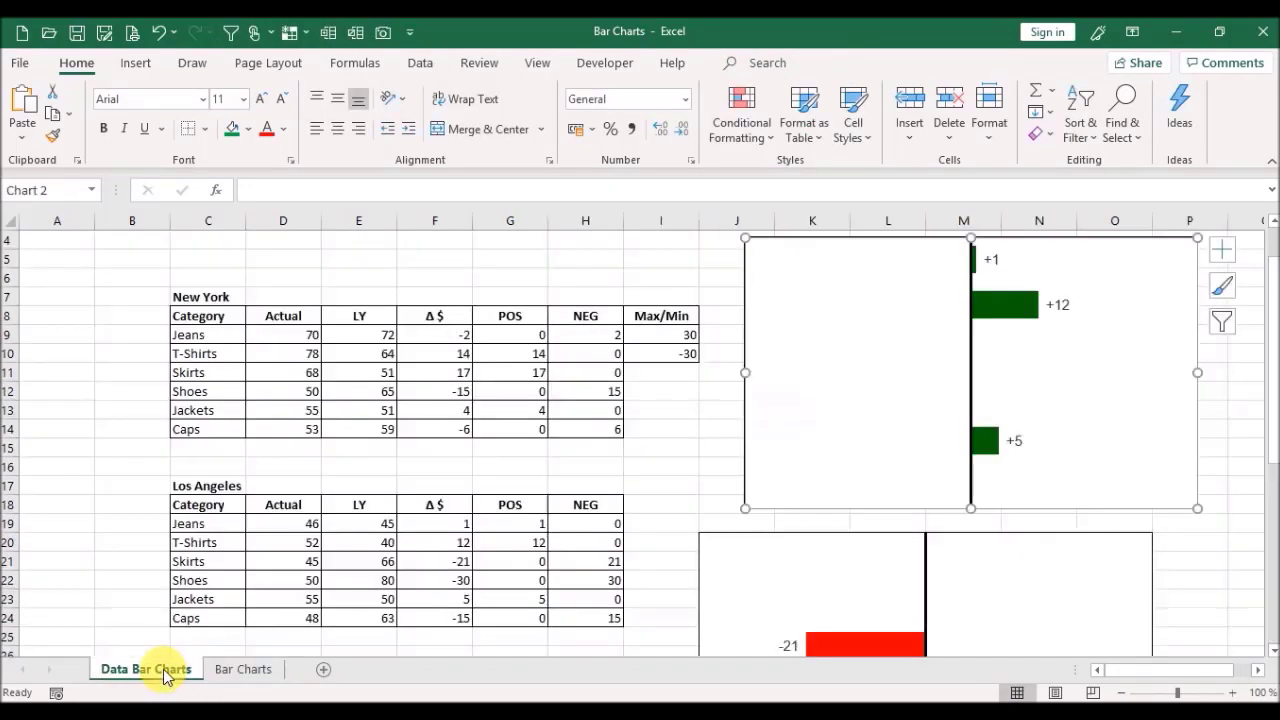
{"action": "left_click", "coordinate": [789, 543]}
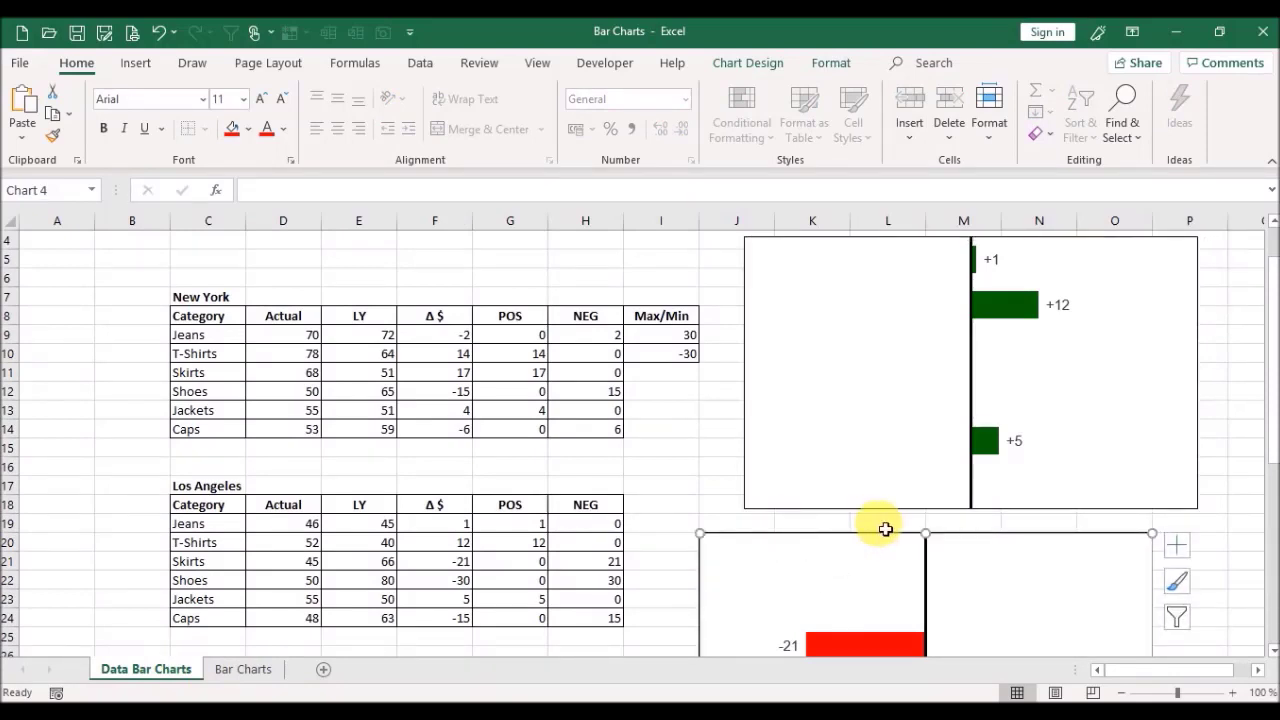
{"action": "left_click", "coordinate": [250, 669]}
{"action": "left_click", "coordinate": [760, 282]}
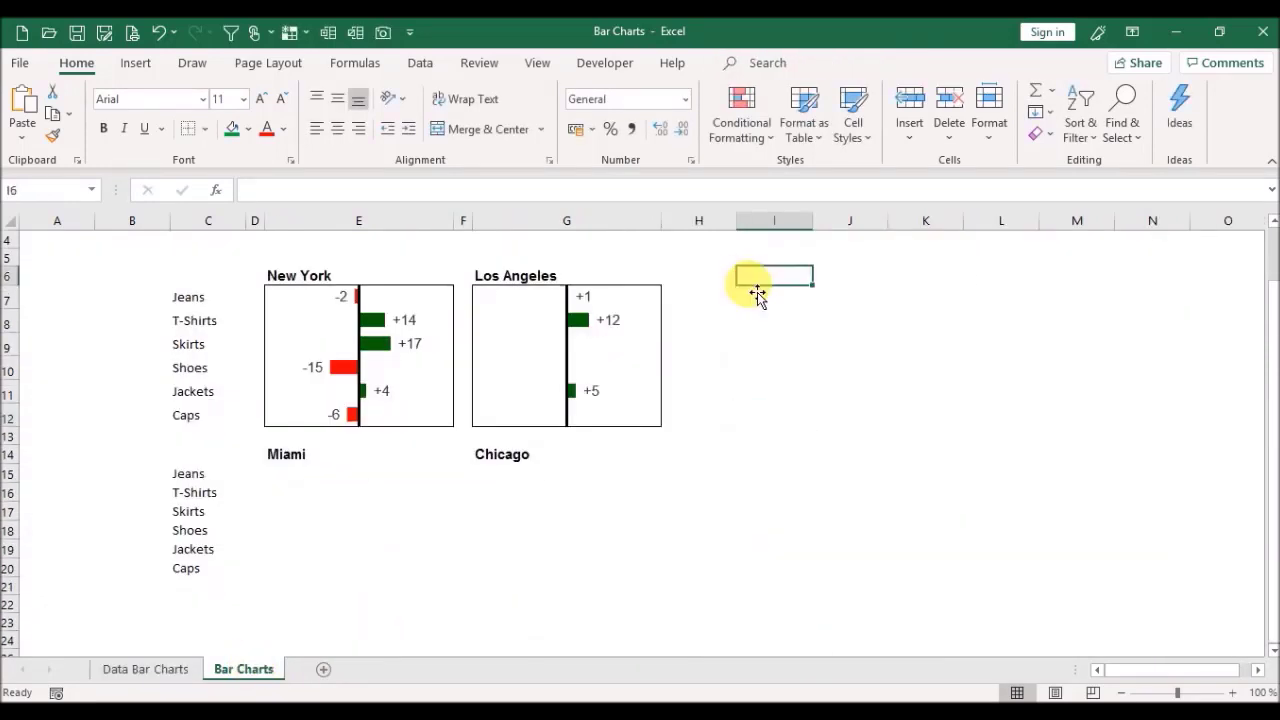
{"action": "key", "text": "ctrl+v"}
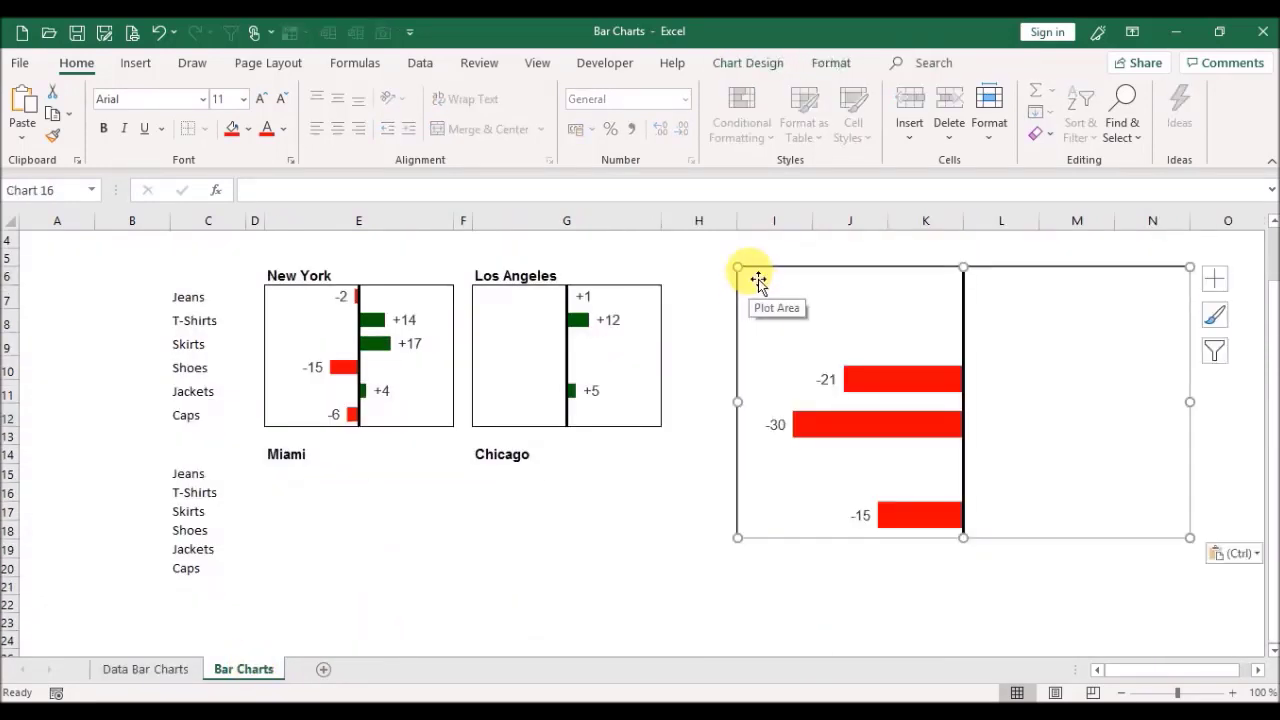
{"action": "left_click_drag", "start_coordinate": [739, 267], "coordinate": [494, 294]}
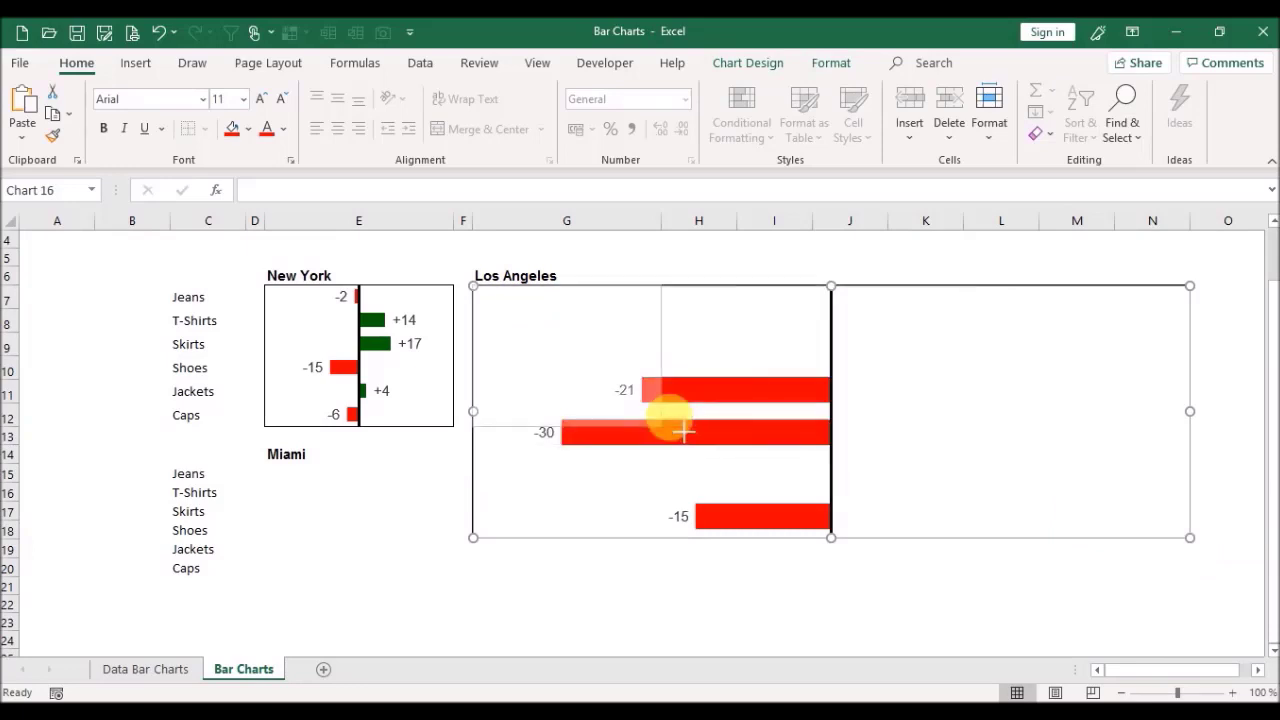
{"action": "left_click_drag", "start_coordinate": [643, 432], "coordinate": [634, 434]}
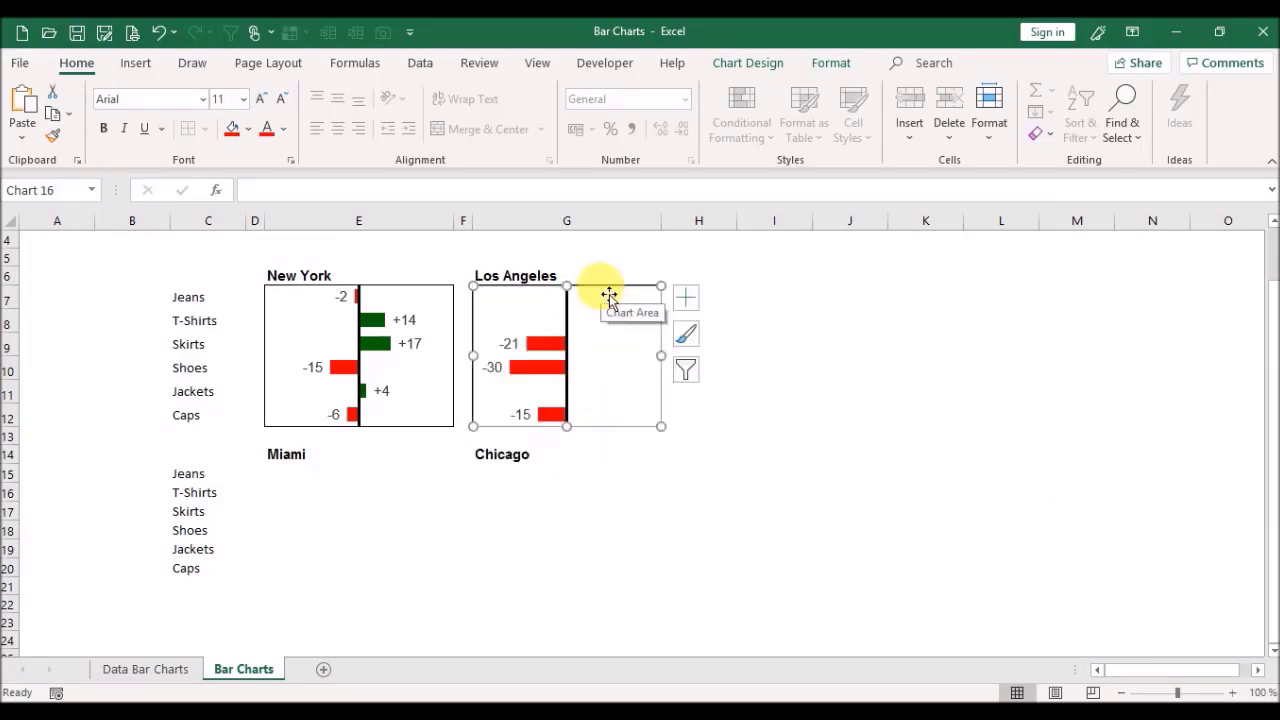
Step: Set the chart area fill of the red Los Angeles chart to No fill
{"action": "key", "text": "ctrl+c"}
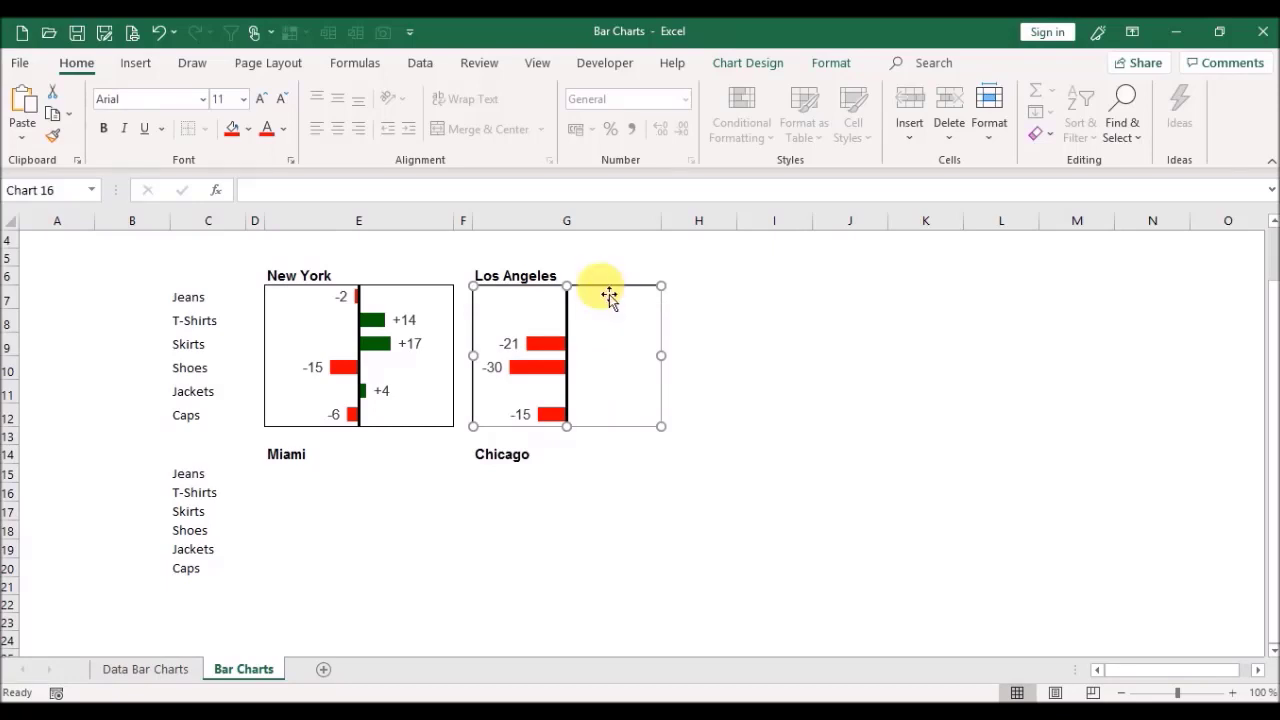
{"action": "double_click", "coordinate": [609, 294]}
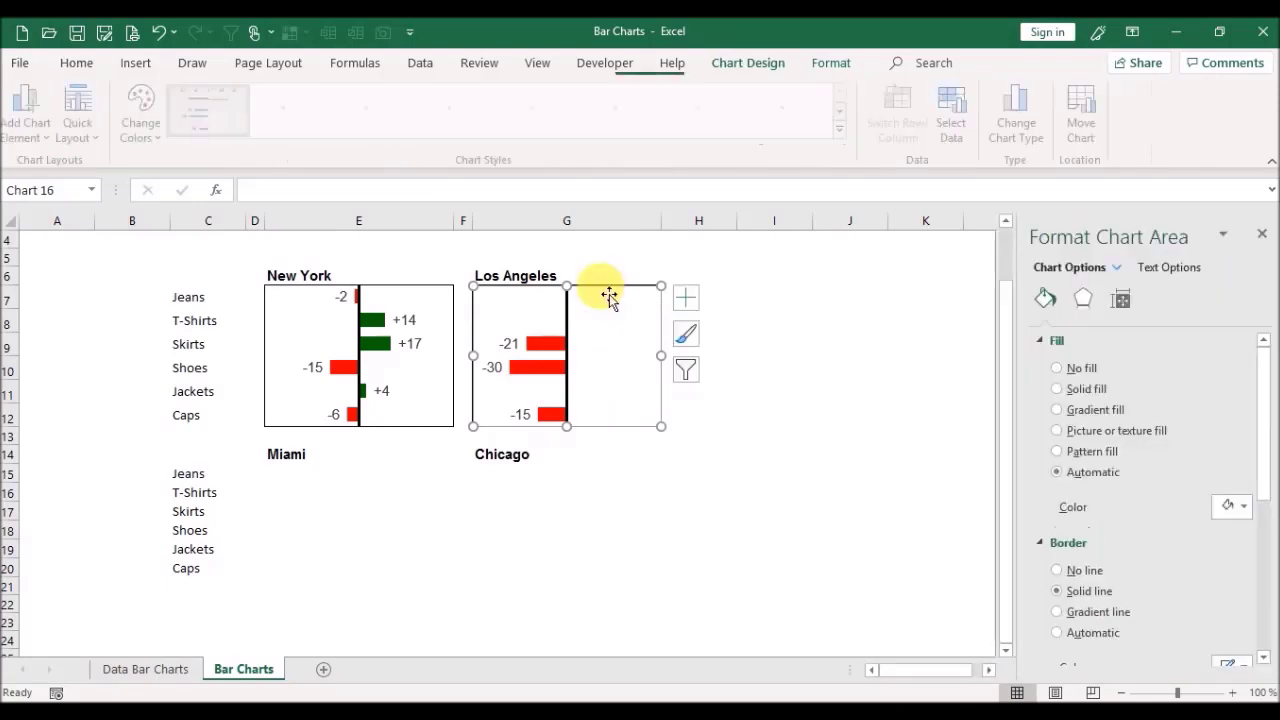
{"action": "left_click", "coordinate": [1057, 368]}
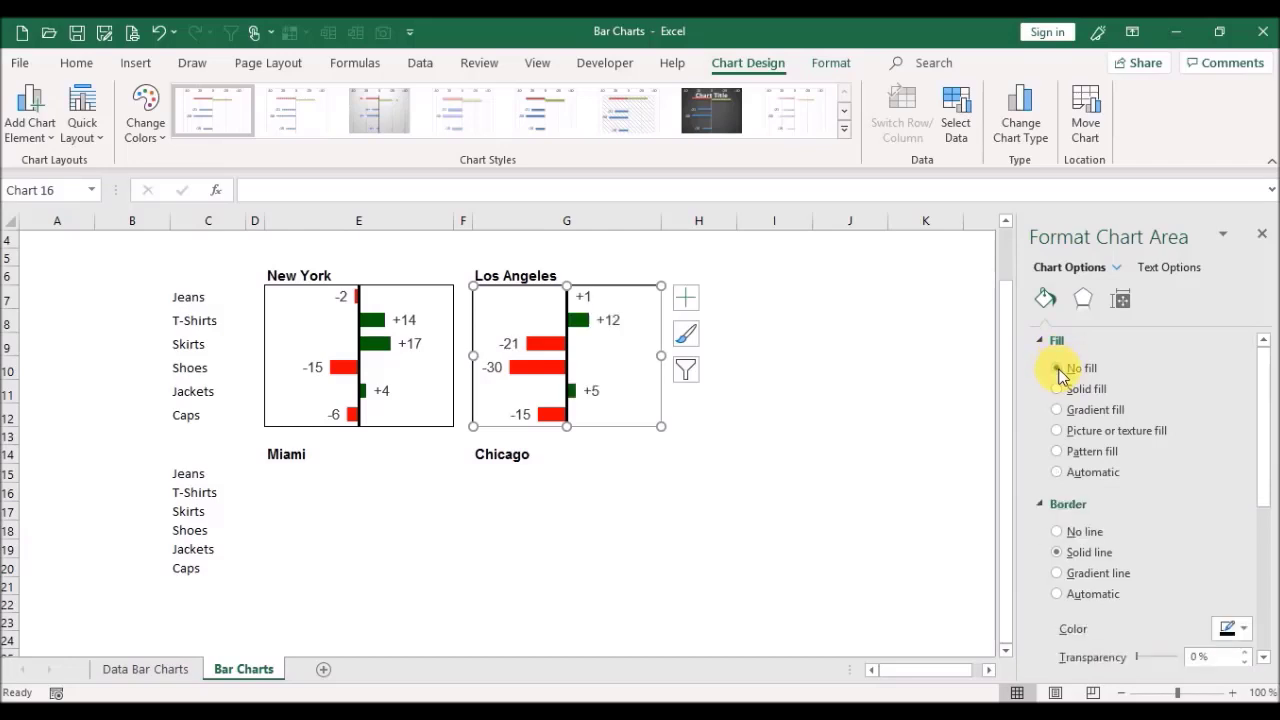
{"action": "left_click", "coordinate": [1262, 235]}
{"action": "left_click", "coordinate": [868, 436]}
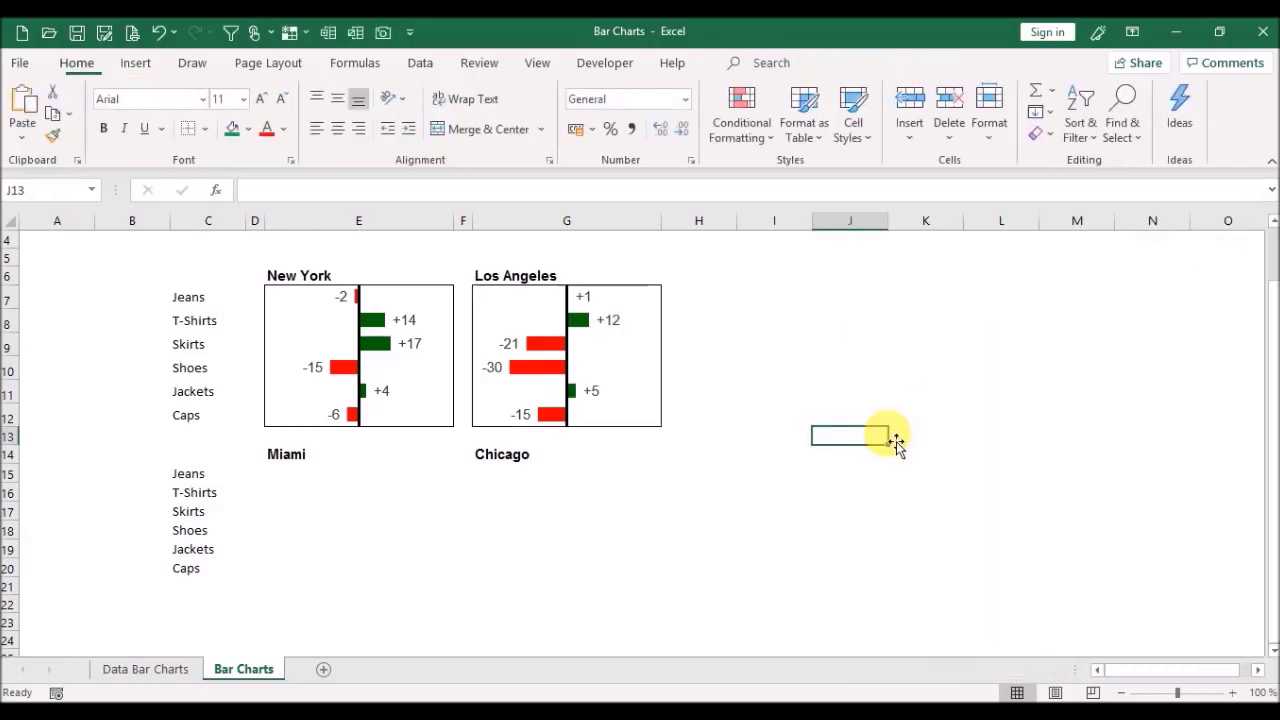
Step: On the Data Bar Charts sheet, change the green chart's Pos series values to the Miami POS range G29:G34
{"action": "left_click", "coordinate": [309, 478]}
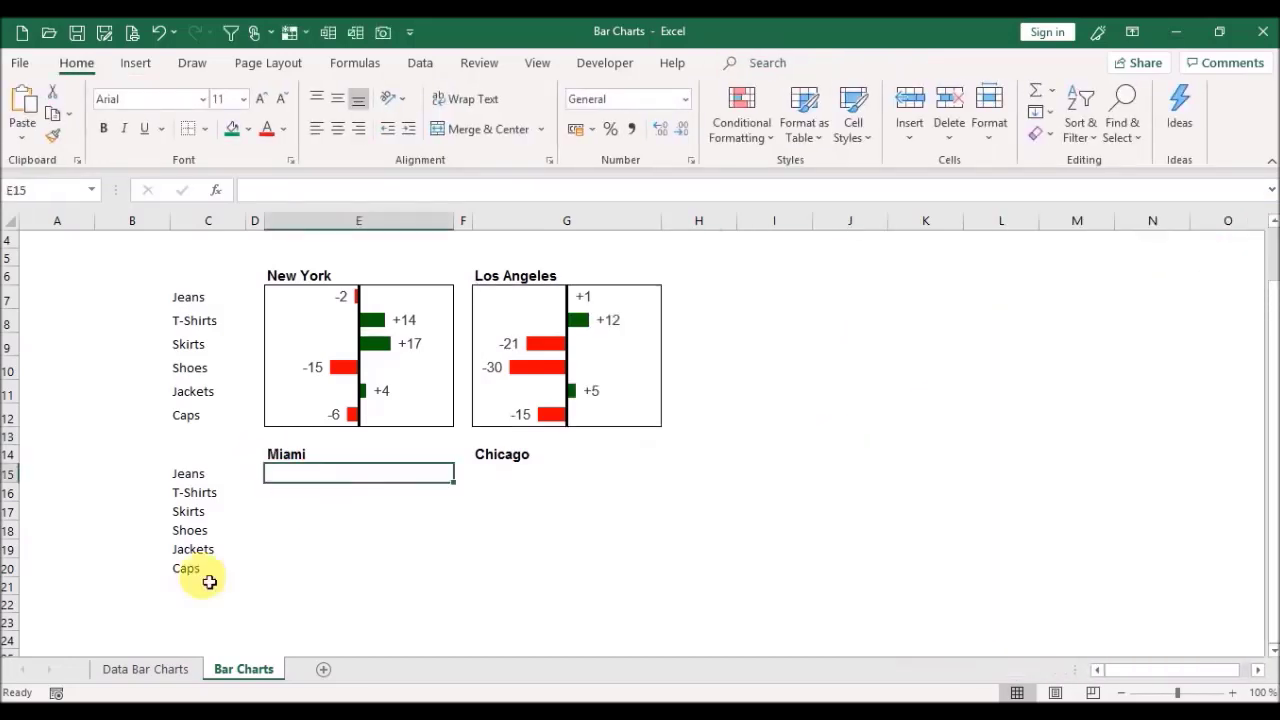
{"action": "left_click", "coordinate": [147, 671]}
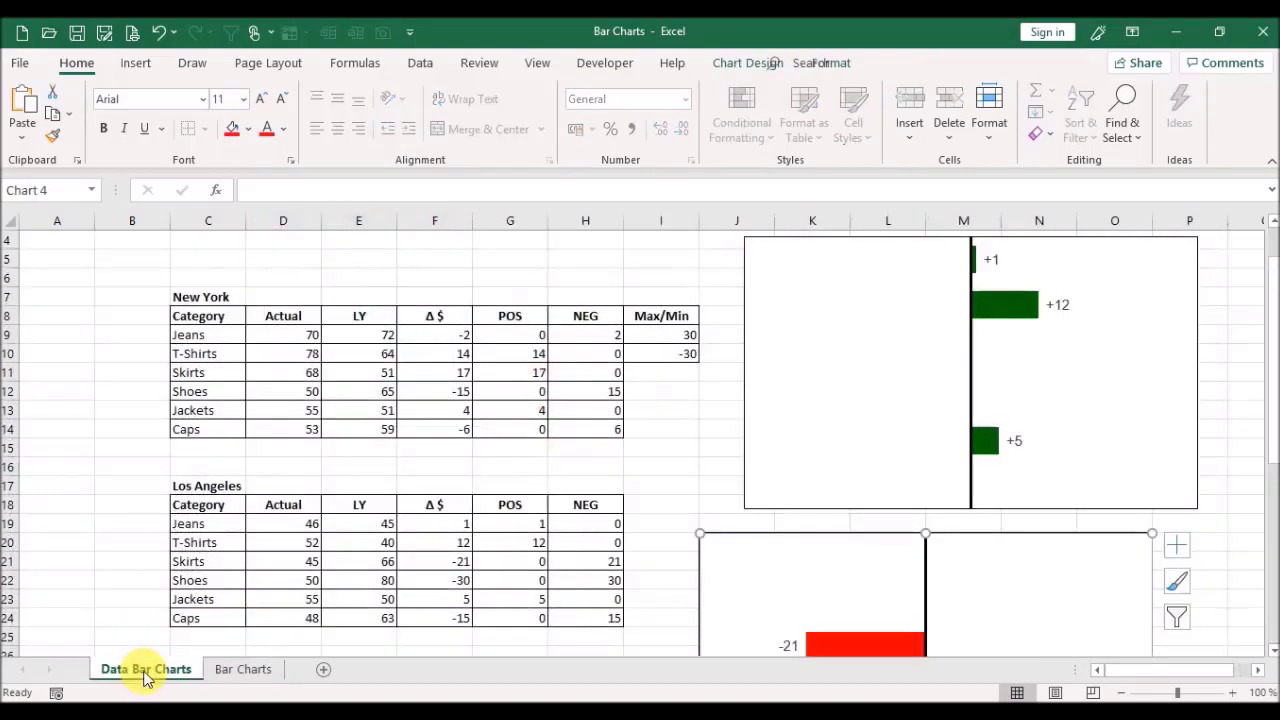
{"action": "left_click", "coordinate": [839, 327]}
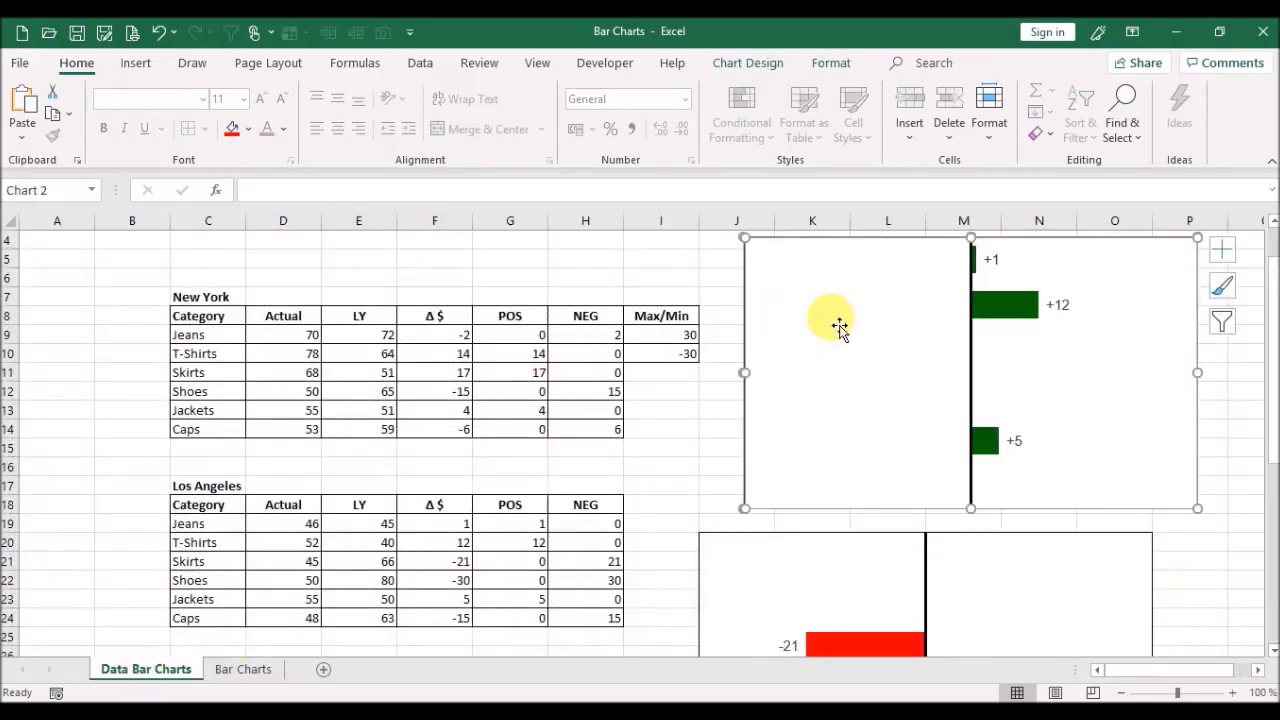
{"action": "right_click", "coordinate": [836, 326]}
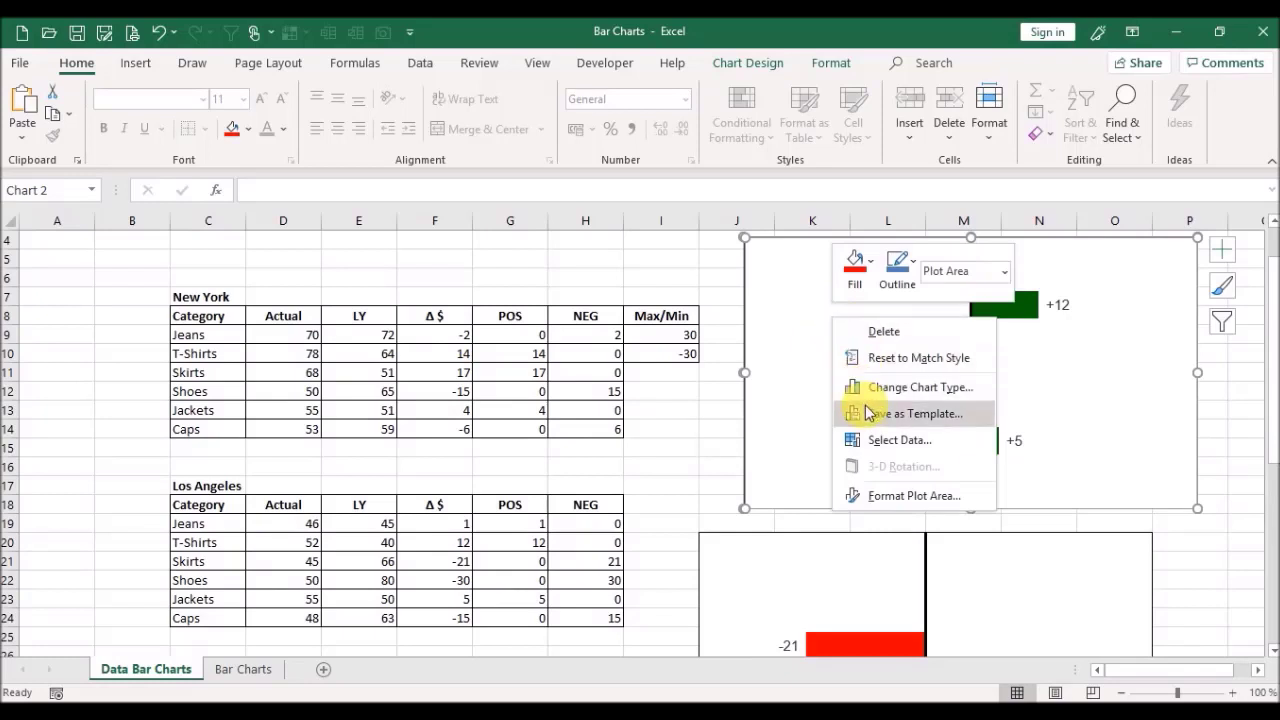
{"action": "left_click", "coordinate": [878, 445]}
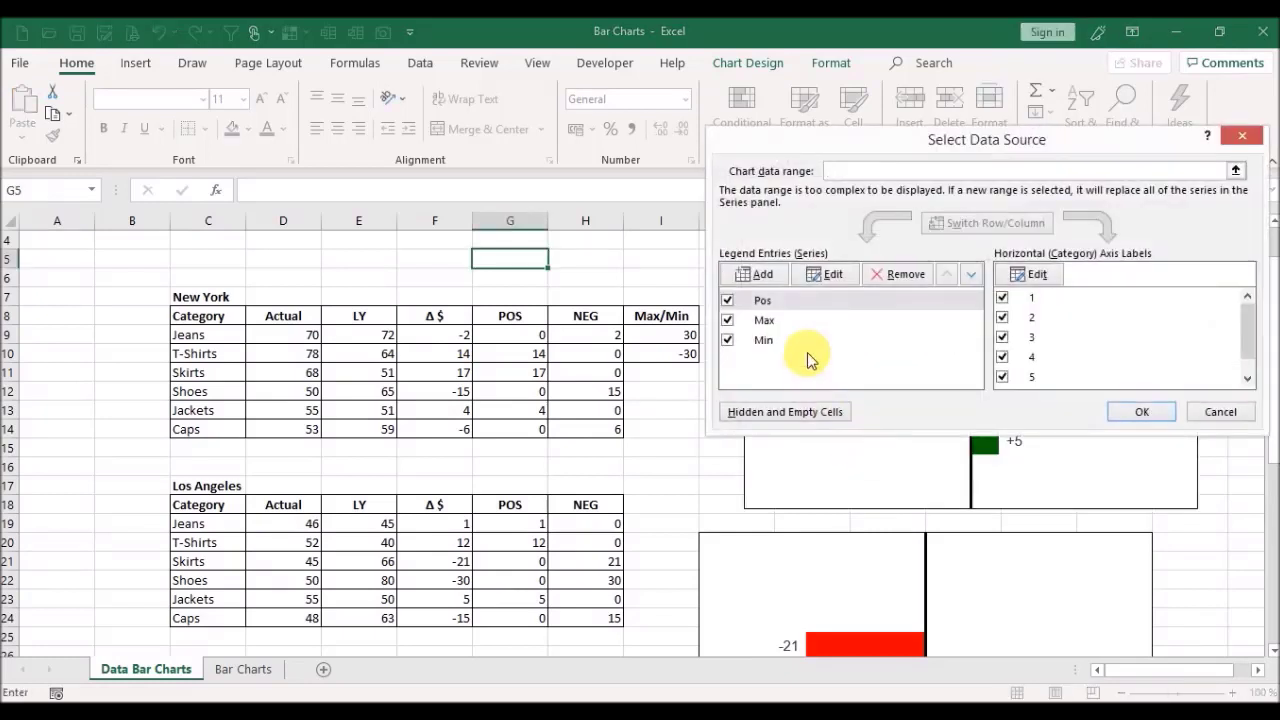
{"action": "left_click", "coordinate": [807, 300]}
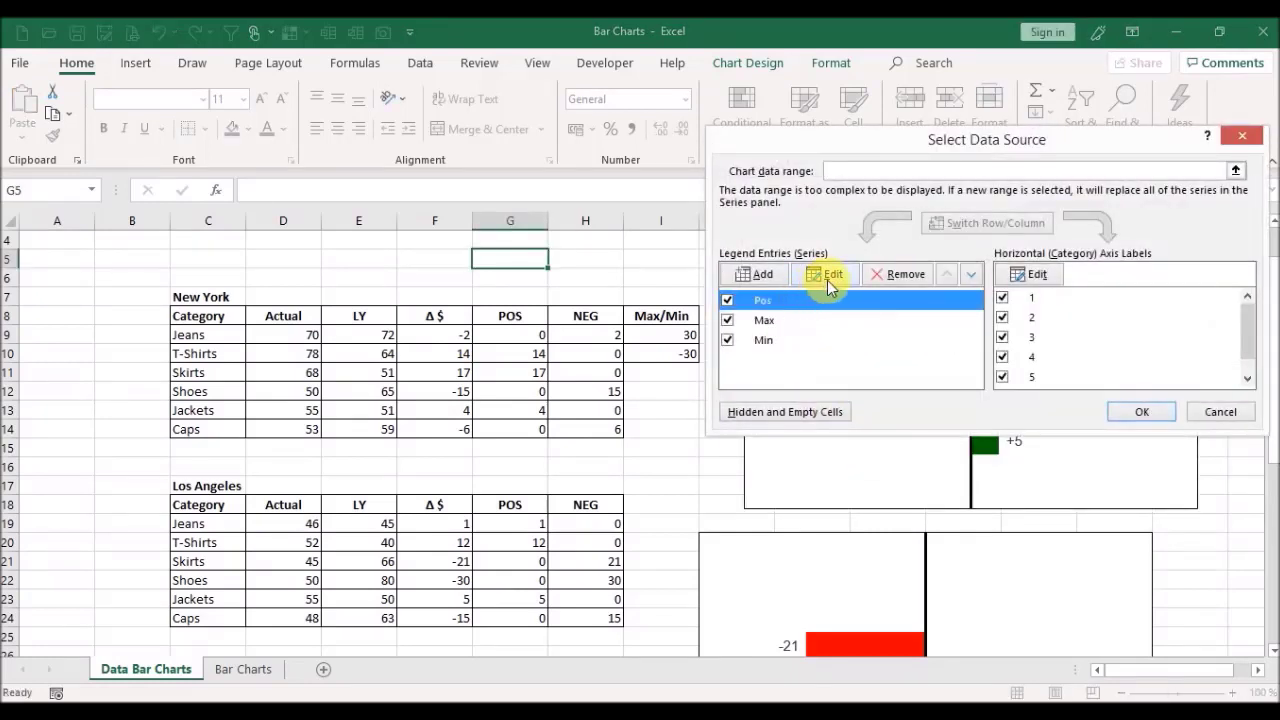
{"action": "left_click", "coordinate": [828, 276]}
{"action": "left_click", "coordinate": [1029, 304]}
{"action": "left_click_drag", "start_coordinate": [1275, 290], "coordinate": [1262, 350]}
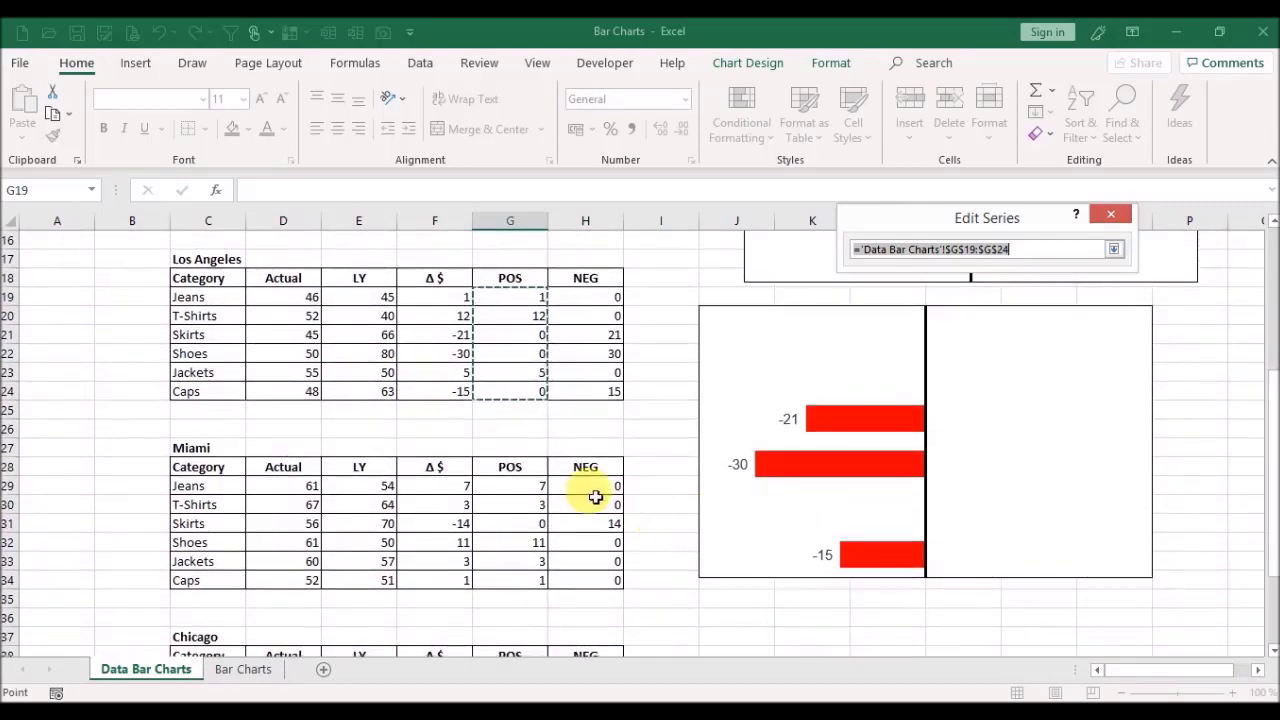
{"action": "left_click_drag", "start_coordinate": [543, 488], "coordinate": [543, 585]}
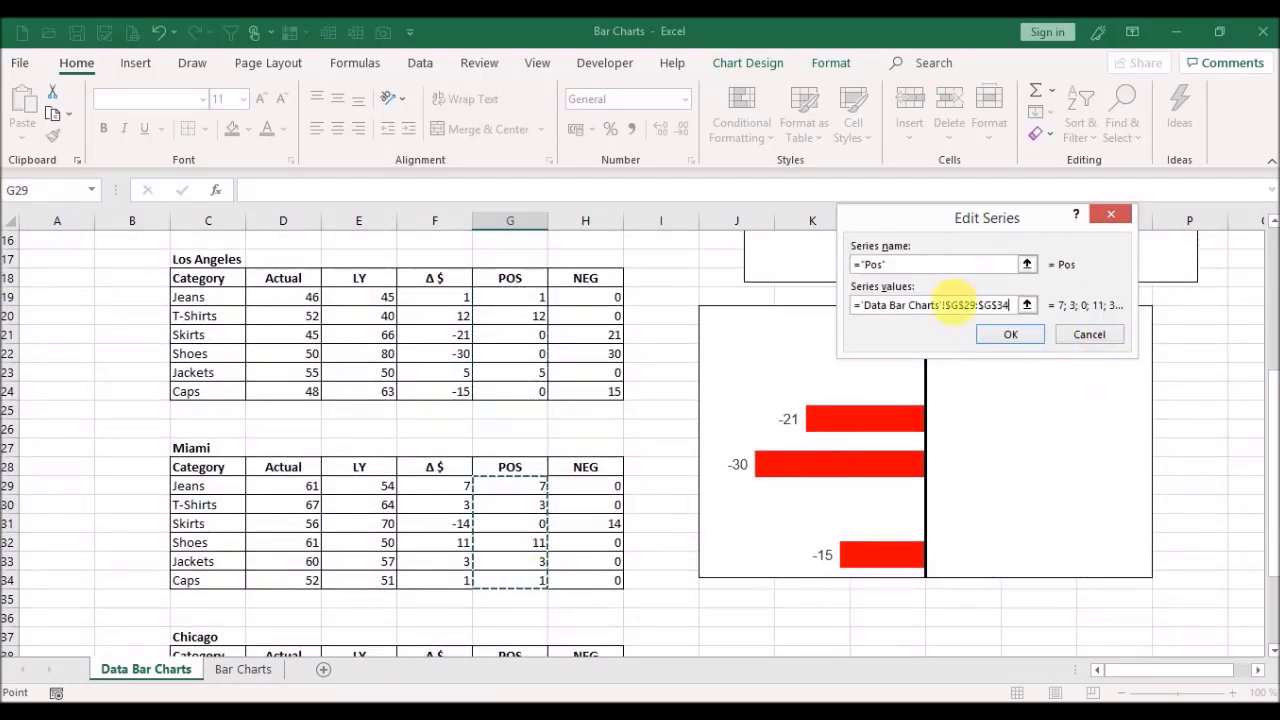
{"action": "left_click", "coordinate": [985, 335]}
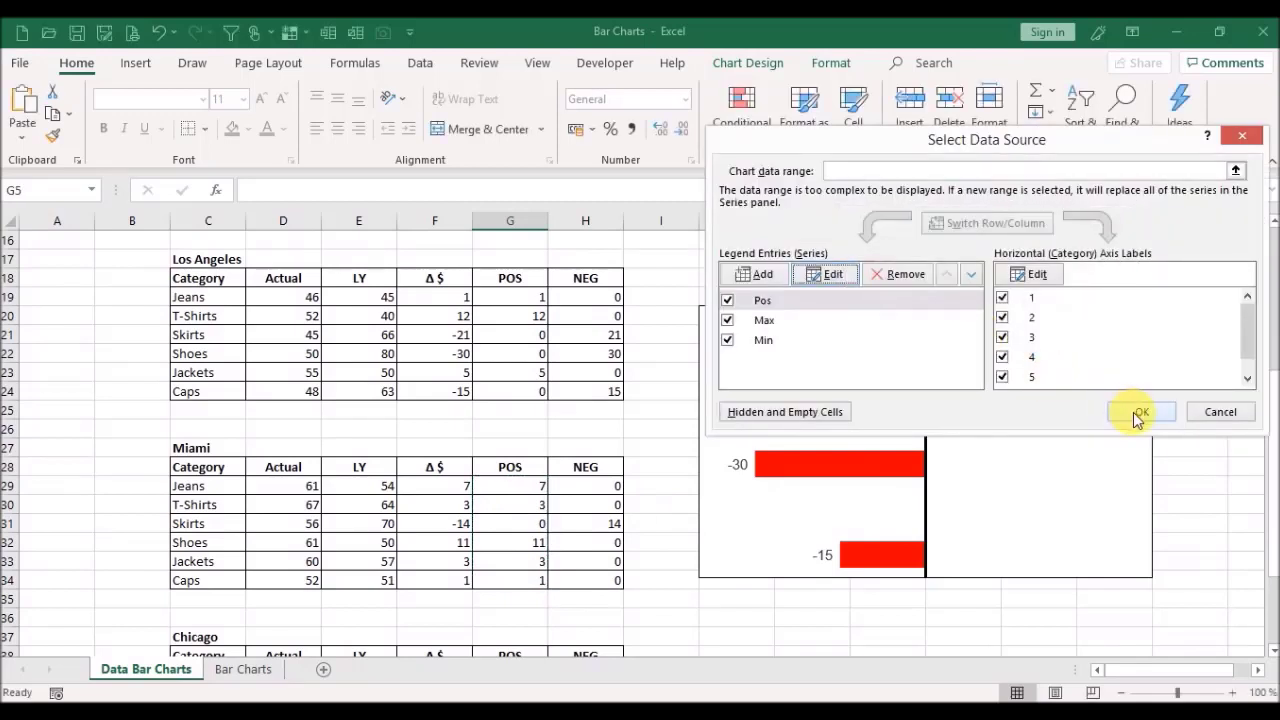
{"action": "left_click", "coordinate": [1140, 414]}
Step: Change the red chart's NEG series values to the Miami NEG range H29:H34
{"action": "left_click", "coordinate": [984, 419]}
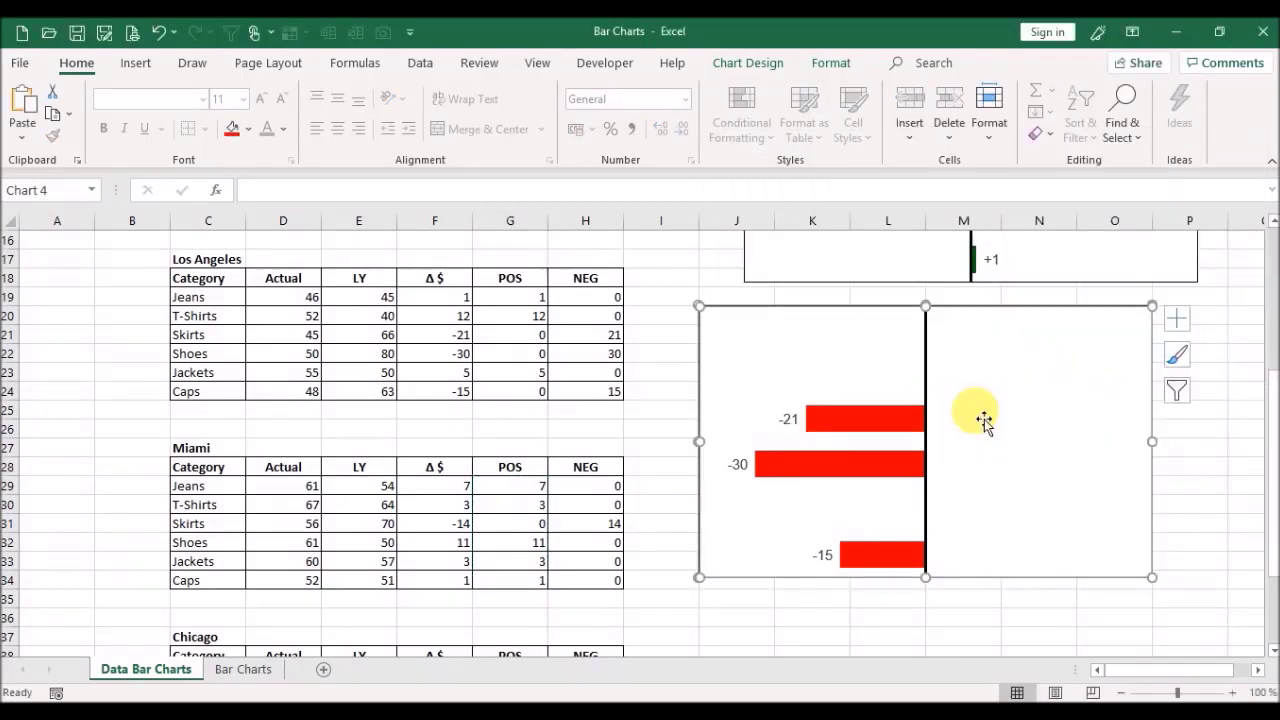
{"action": "right_click", "coordinate": [984, 419]}
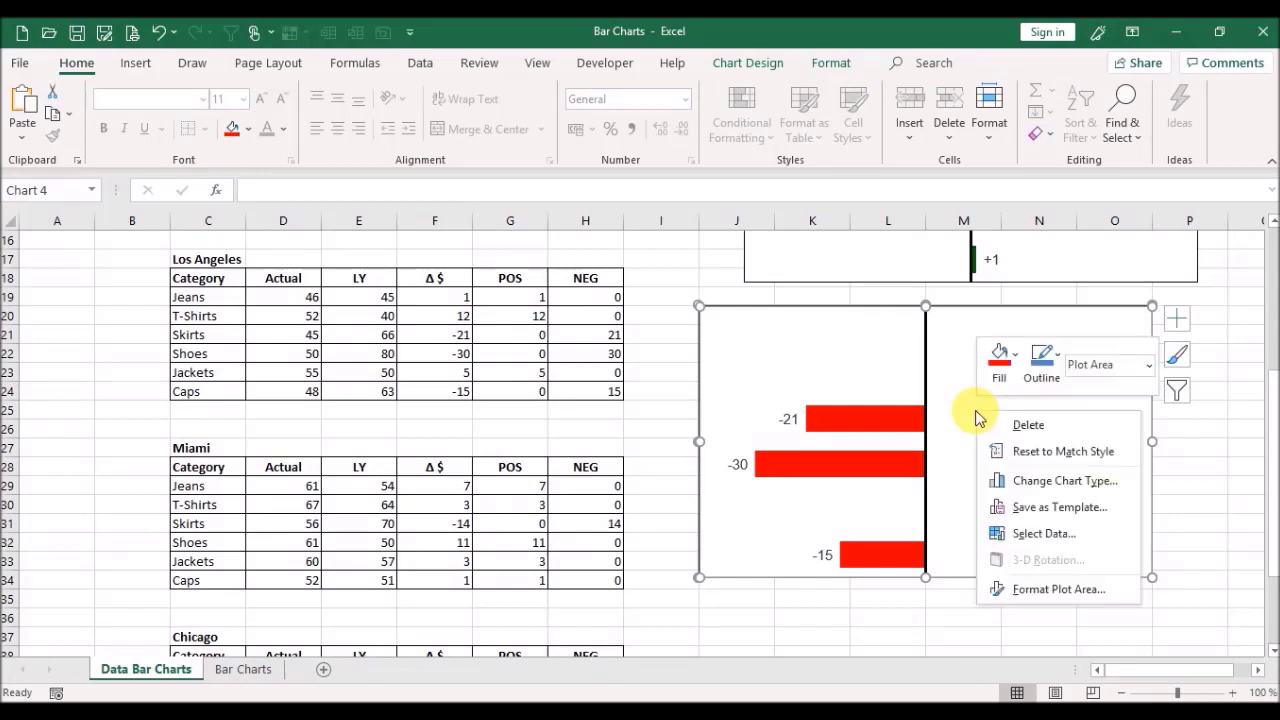
{"action": "left_click", "coordinate": [1071, 536]}
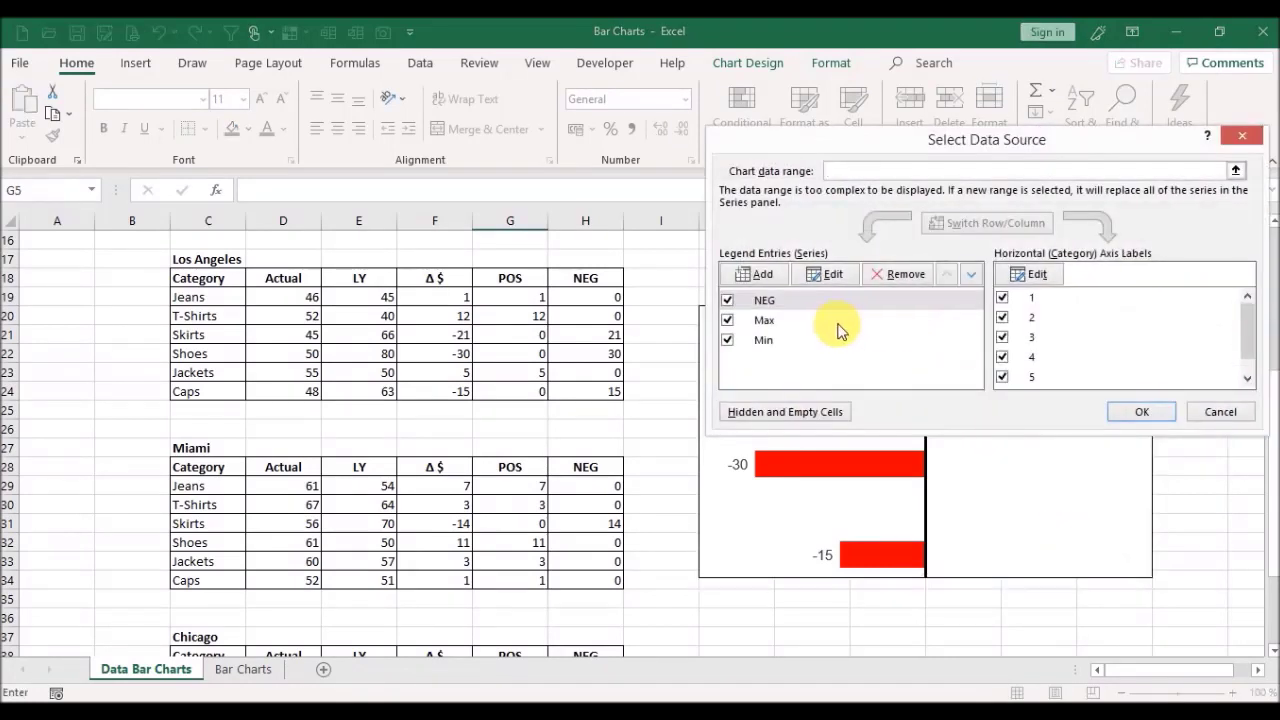
{"action": "left_click", "coordinate": [808, 302]}
{"action": "left_click", "coordinate": [827, 279]}
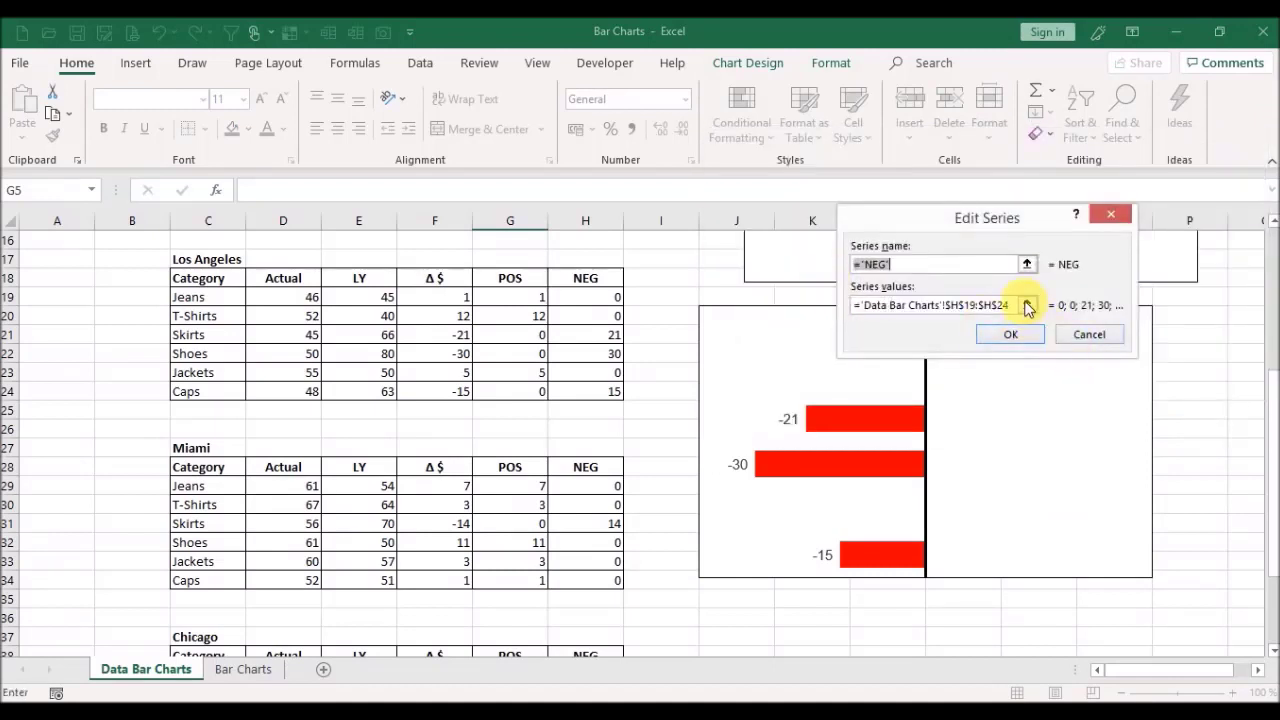
{"action": "left_click", "coordinate": [1028, 305]}
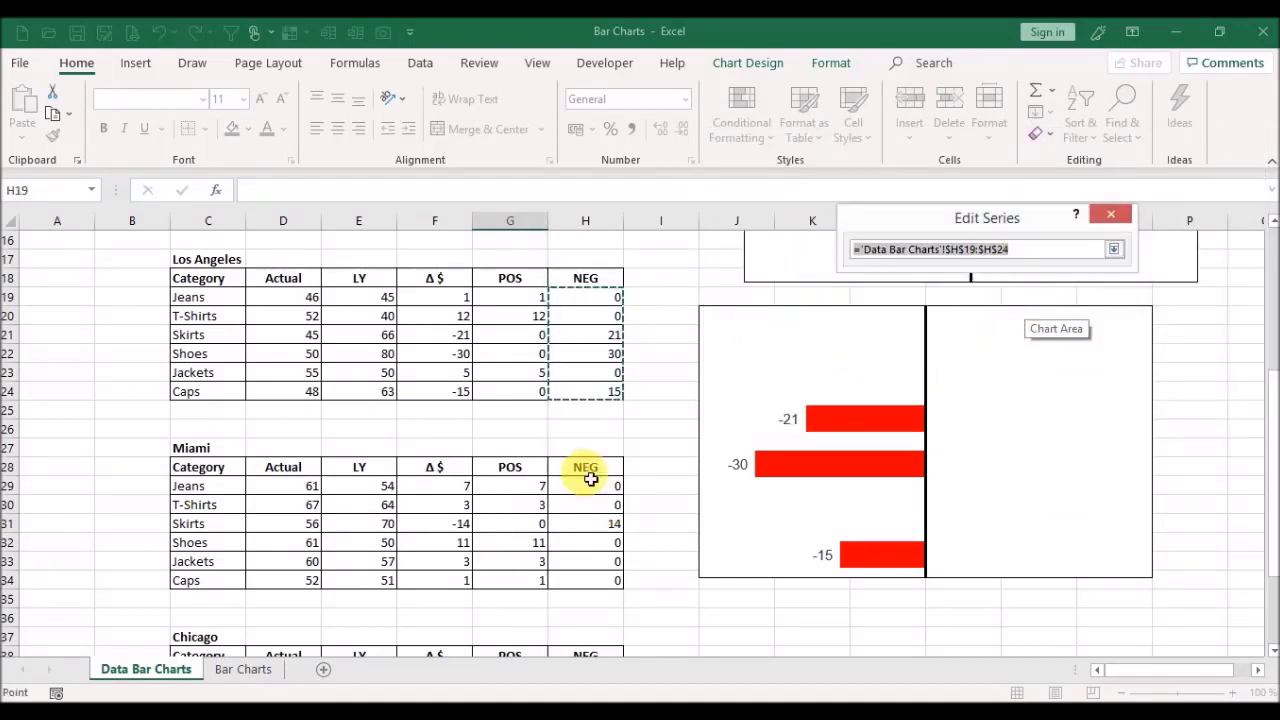
{"action": "left_click_drag", "start_coordinate": [586, 489], "coordinate": [585, 582]}
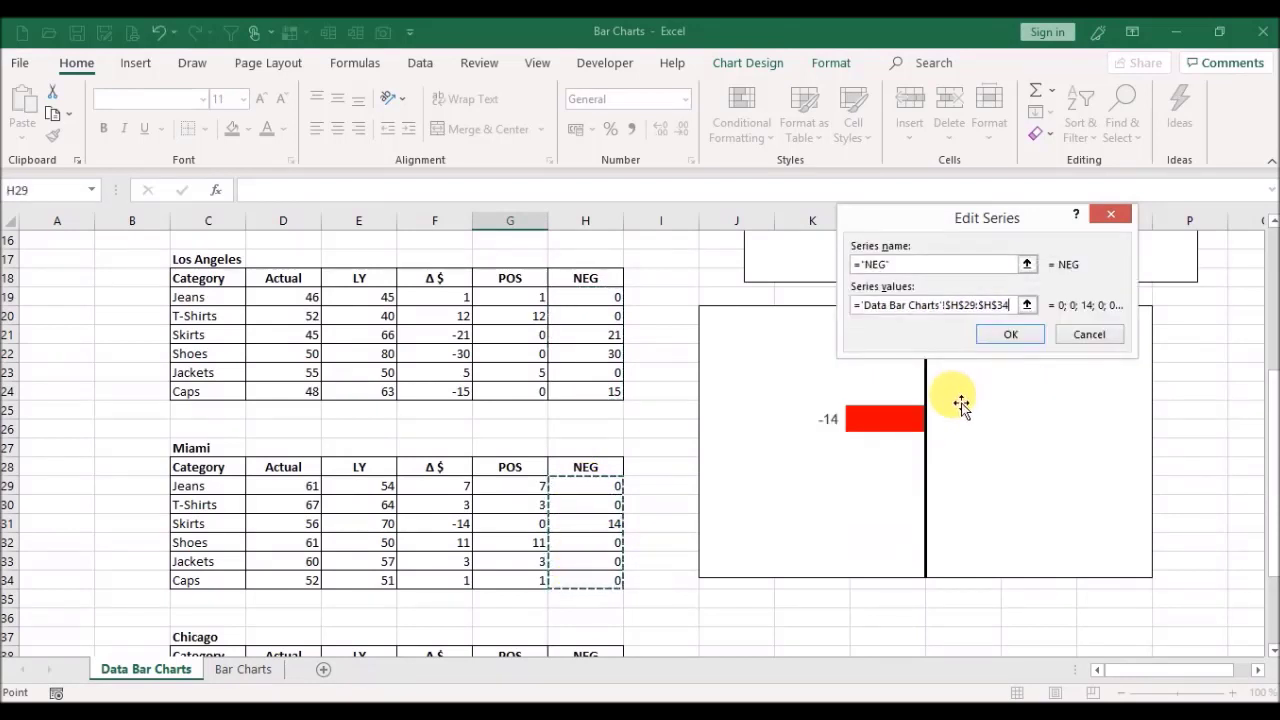
{"action": "left_click", "coordinate": [995, 338]}
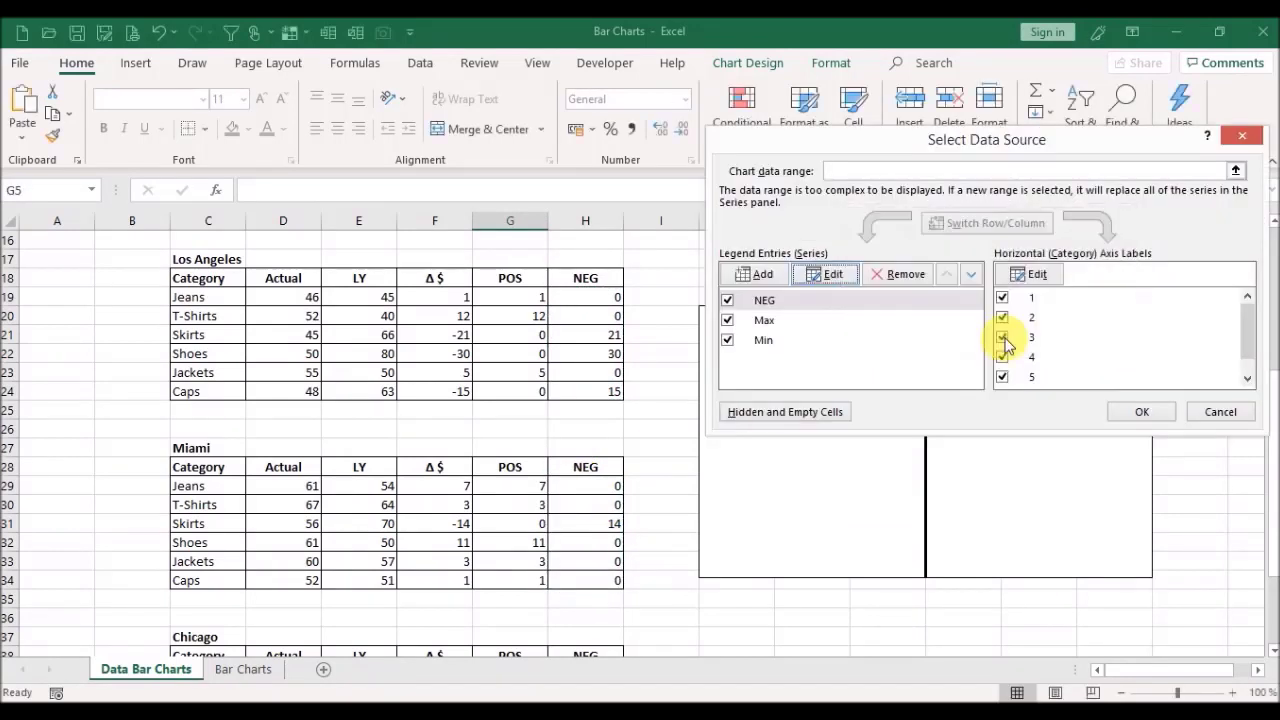
{"action": "left_click", "coordinate": [1140, 408]}
Step: Copy the green positive chart to cell E15 of the Bar Charts sheet and resize it to fit E15:E20 under Miami
{"action": "left_click_drag", "start_coordinate": [1268, 432], "coordinate": [1270, 425]}
{"action": "left_click", "coordinate": [806, 265]}
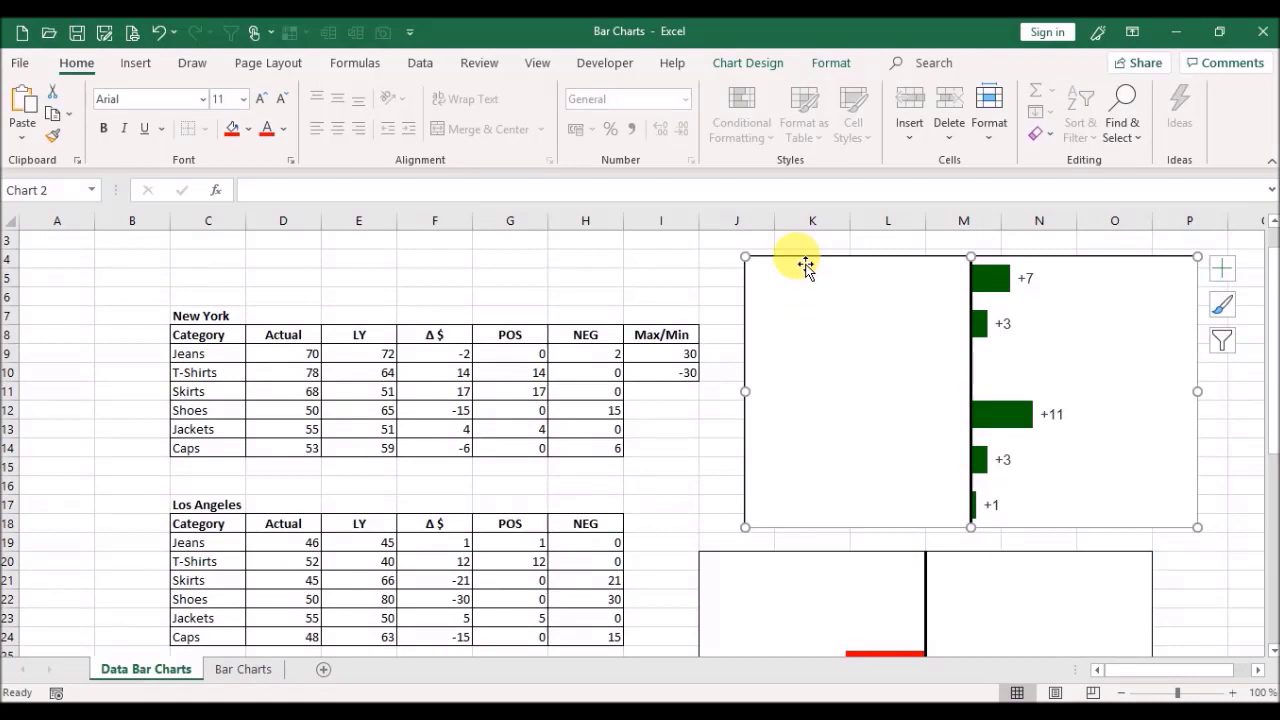
{"action": "left_click", "coordinate": [236, 676]}
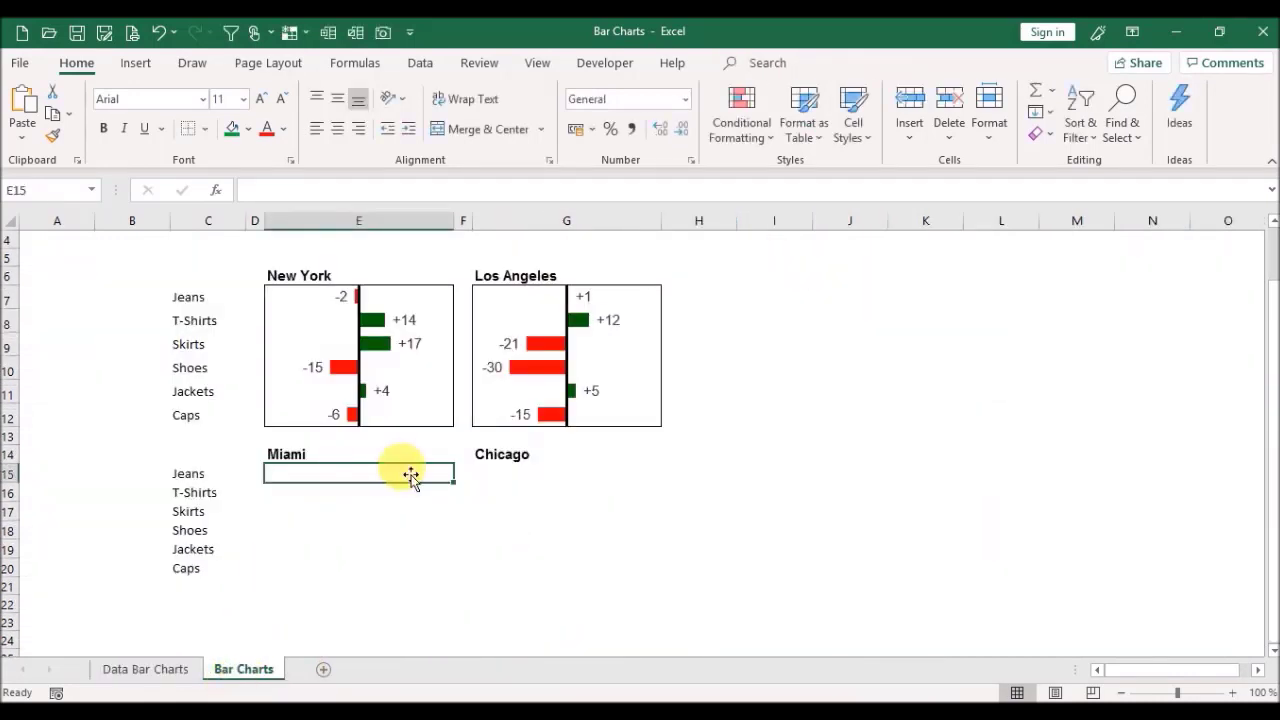
{"action": "key", "text": "ctrl+v"}
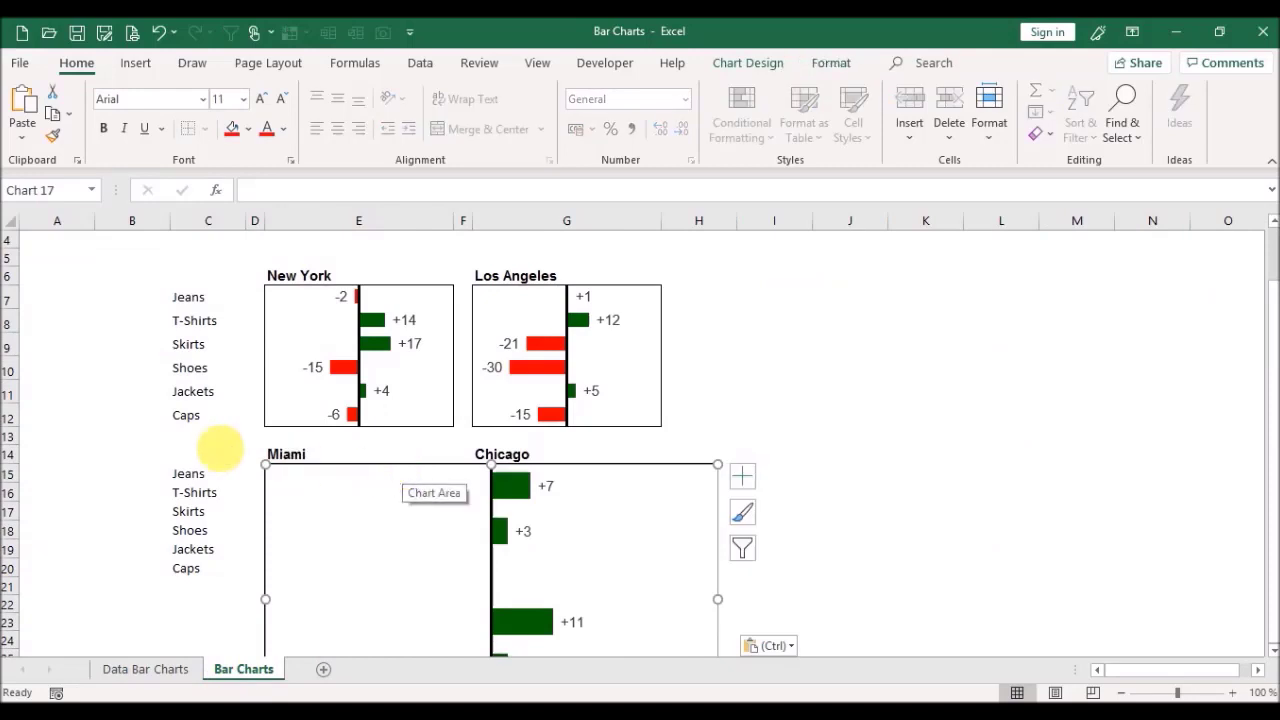
{"action": "key", "text": "alt"}
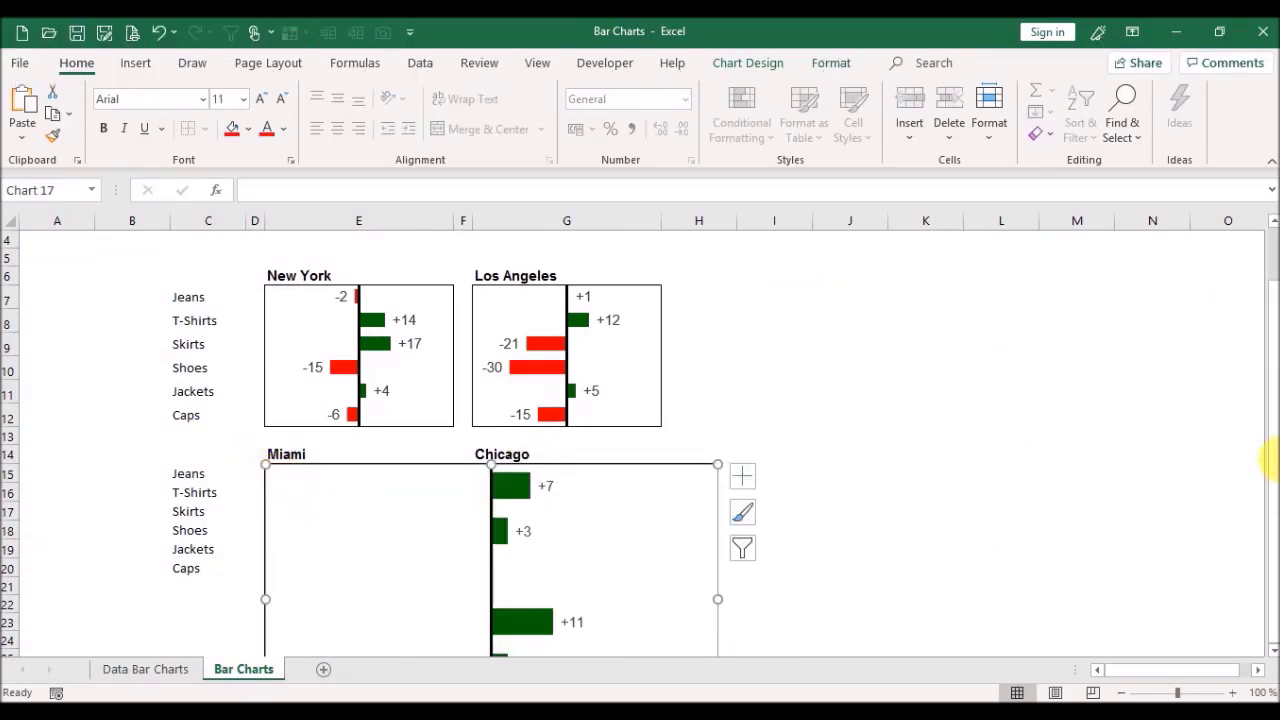
{"action": "left_click_drag", "start_coordinate": [1270, 470], "coordinate": [1257, 634]}
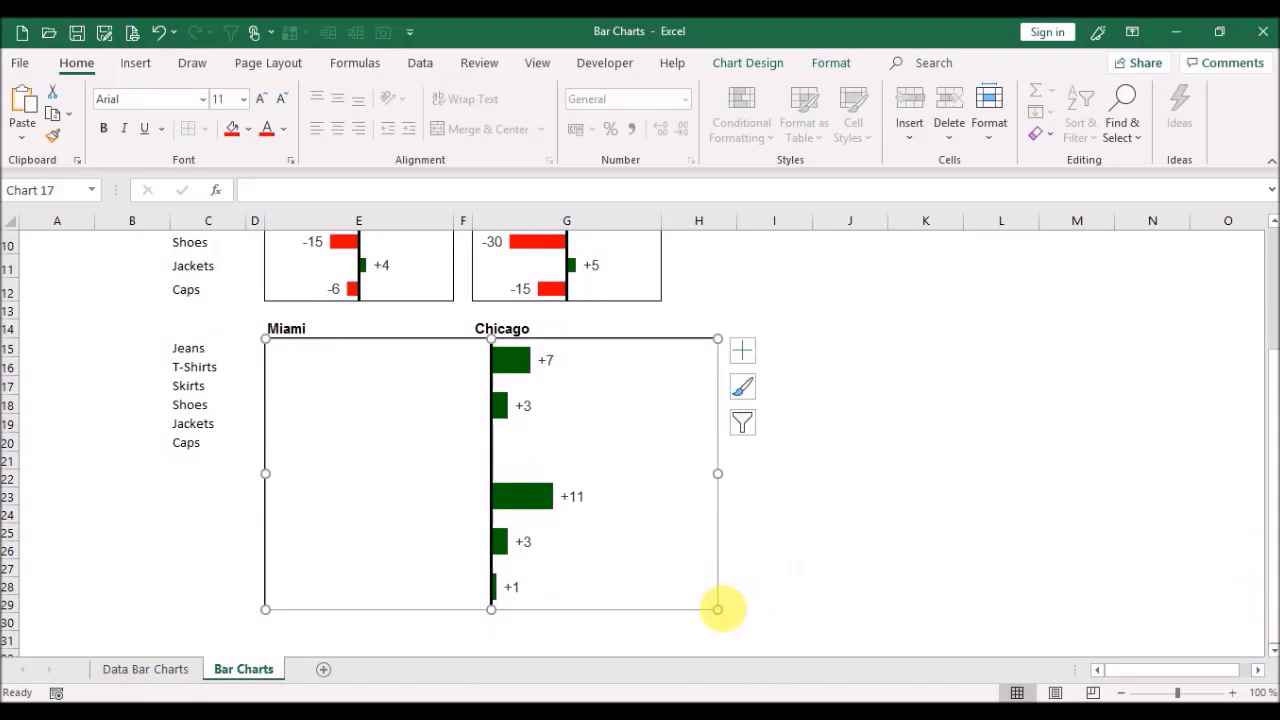
{"action": "left_click_drag", "start_coordinate": [721, 612], "coordinate": [412, 458]}
{"action": "left_click", "coordinate": [397, 533]}
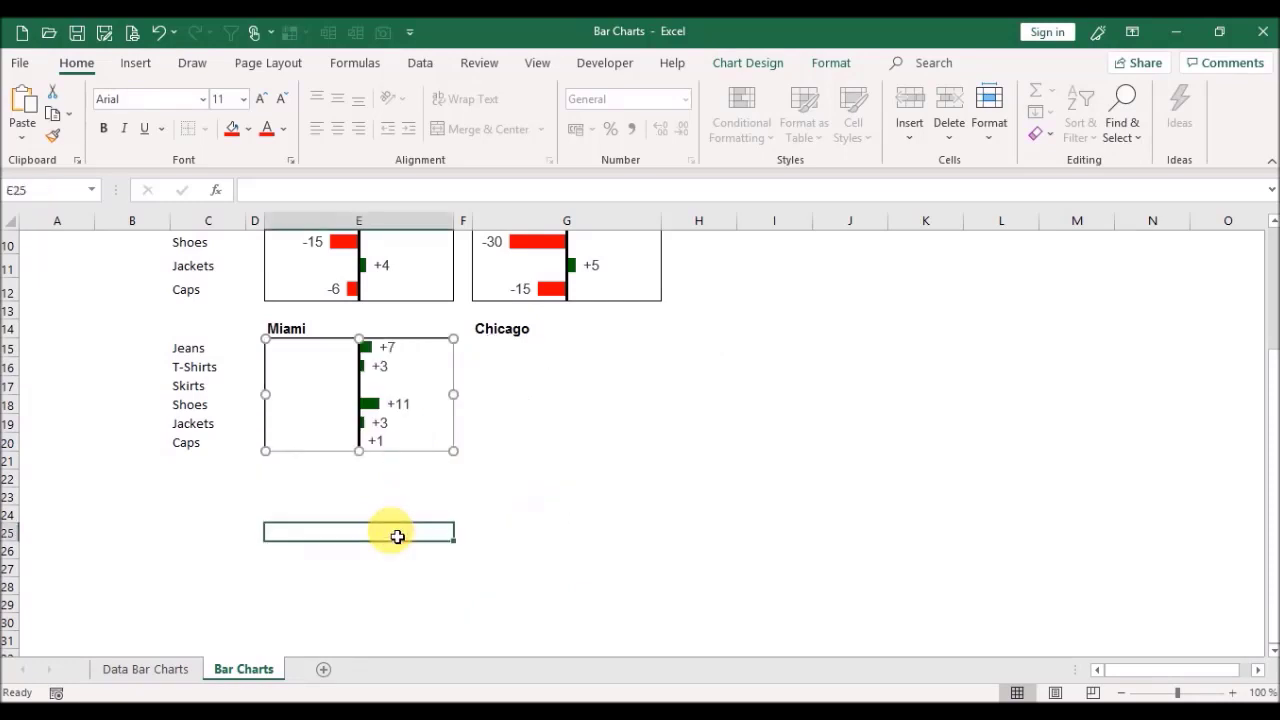
Step: Copy the red negative chart from the Data Bar Charts sheet to the Bar Charts sheet and resize it over the Miami chart in E15:E20
{"action": "left_click", "coordinate": [168, 675]}
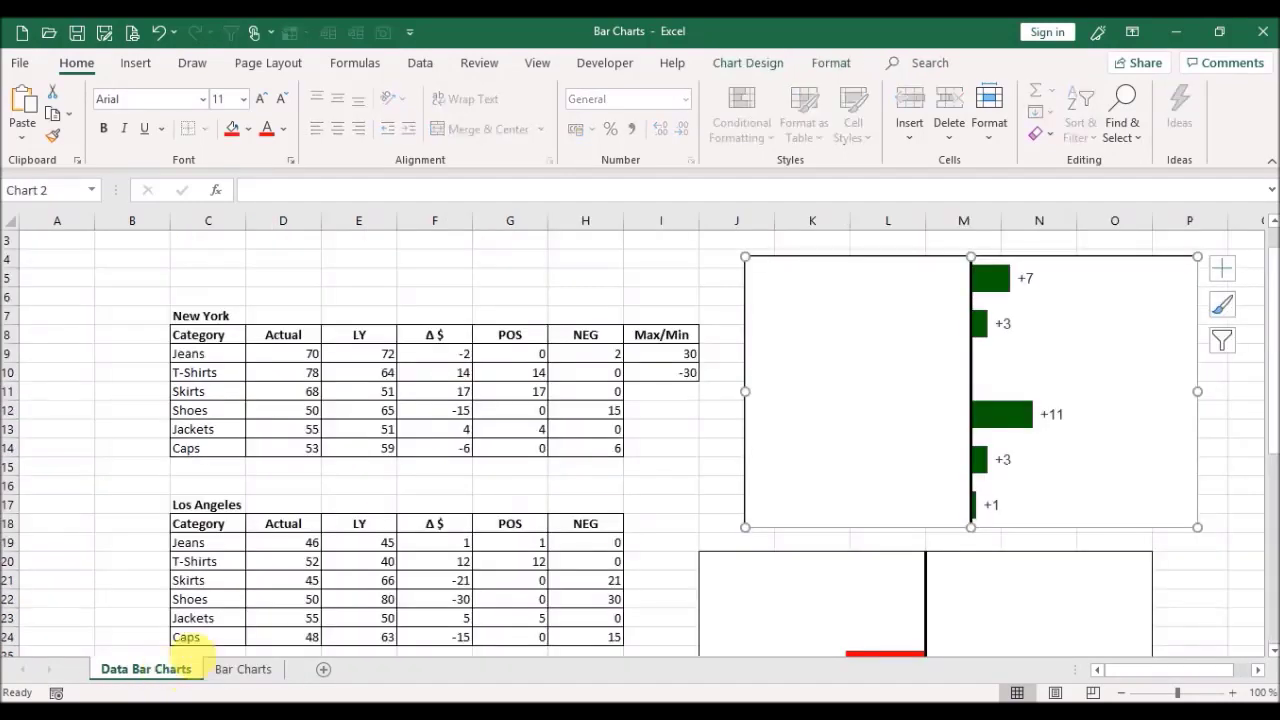
{"action": "left_click", "coordinate": [736, 556]}
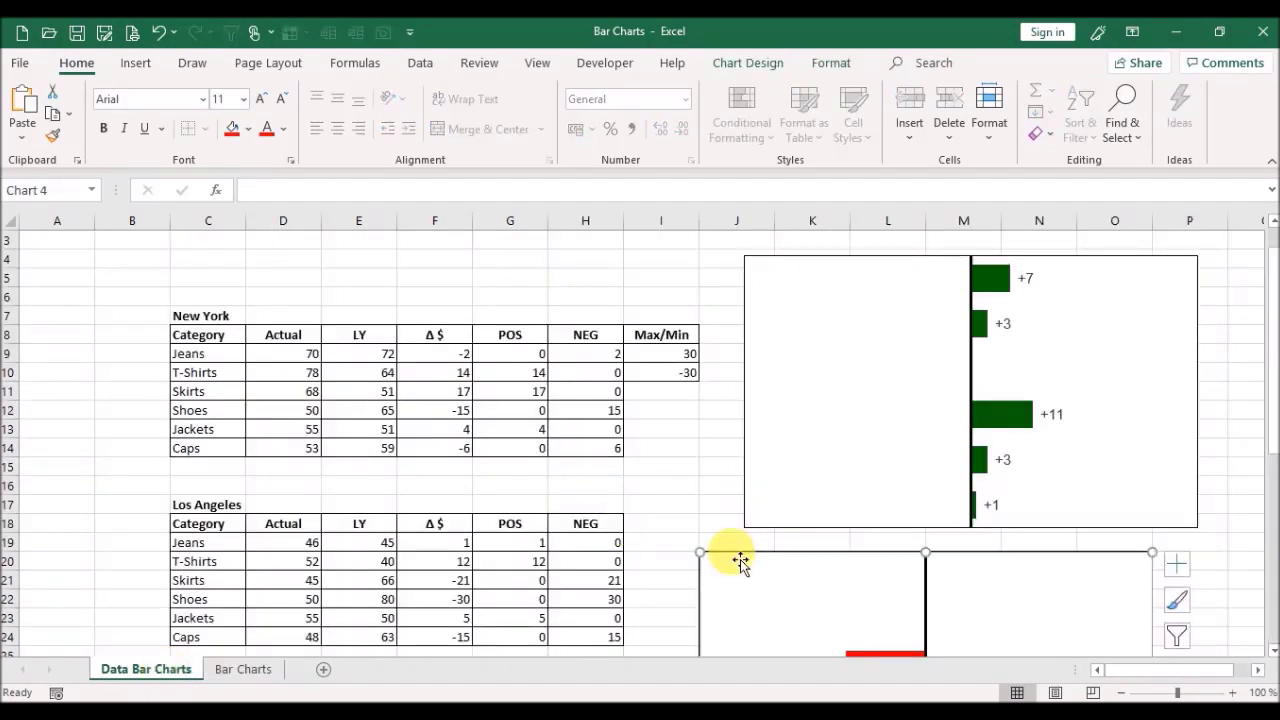
{"action": "left_click", "coordinate": [222, 670]}
{"action": "left_click", "coordinate": [590, 360]}
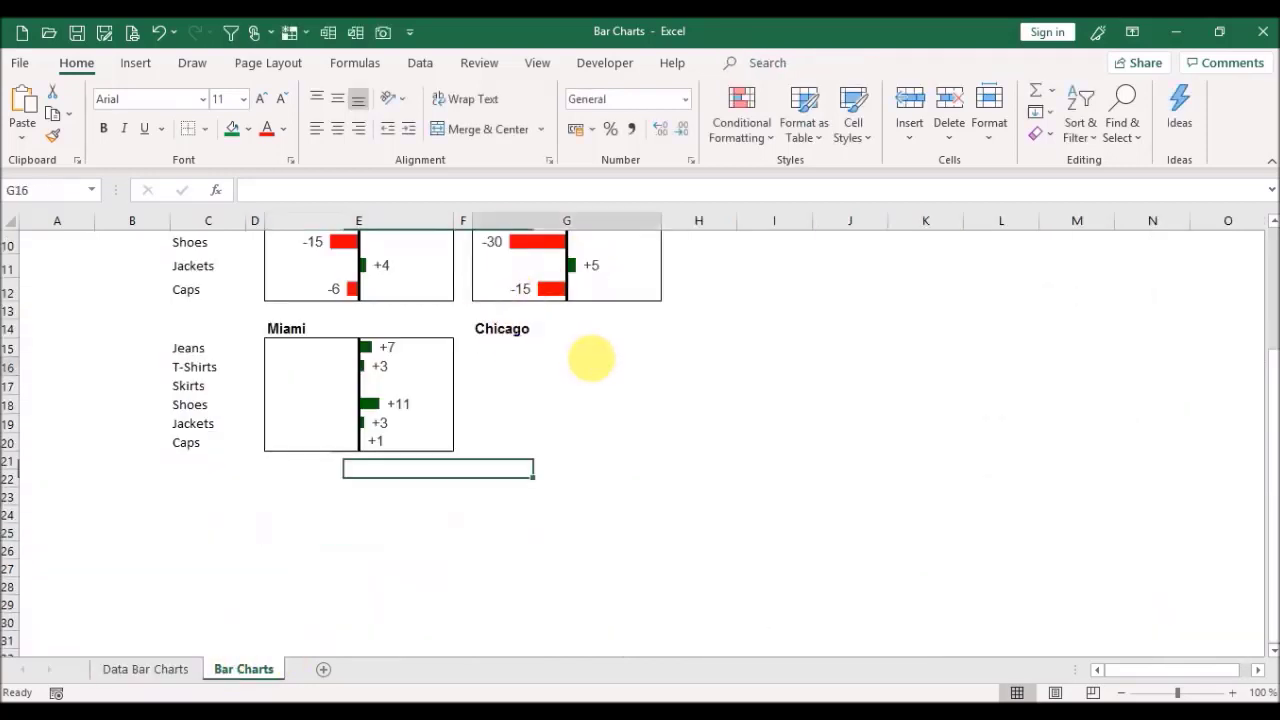
{"action": "key", "text": "ctrl+v"}
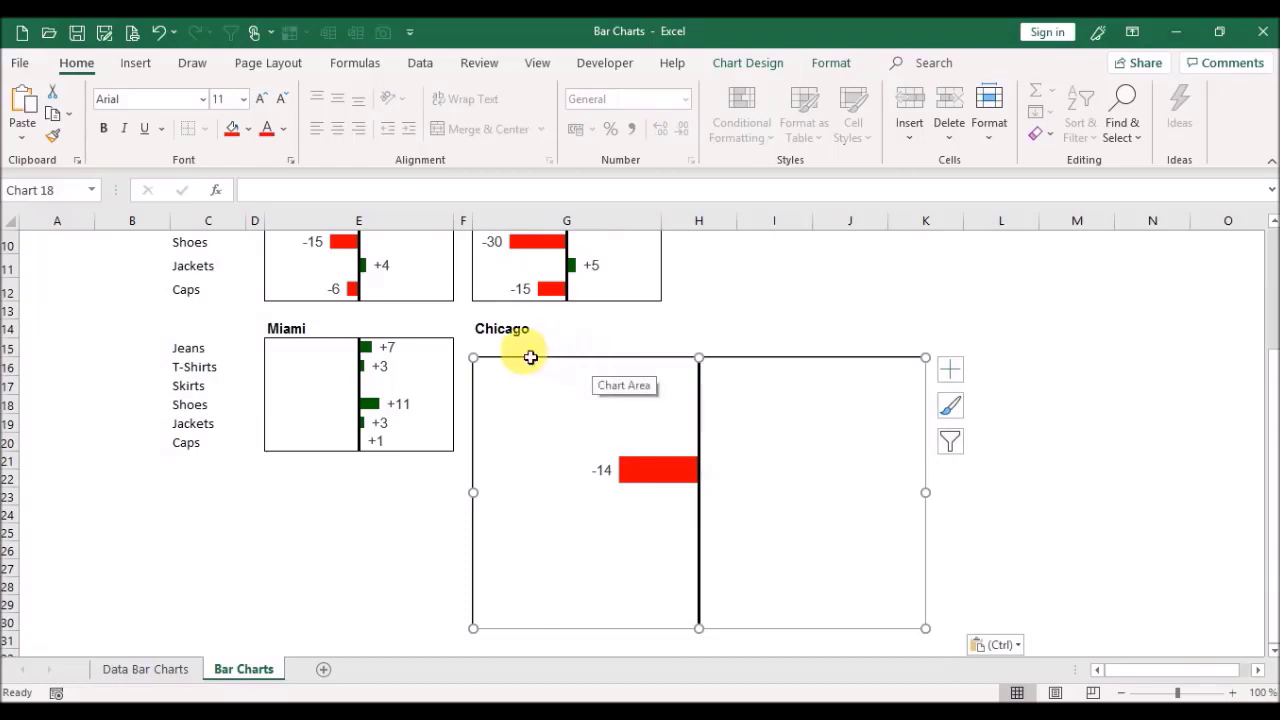
{"action": "left_click_drag", "start_coordinate": [474, 358], "coordinate": [286, 351]}
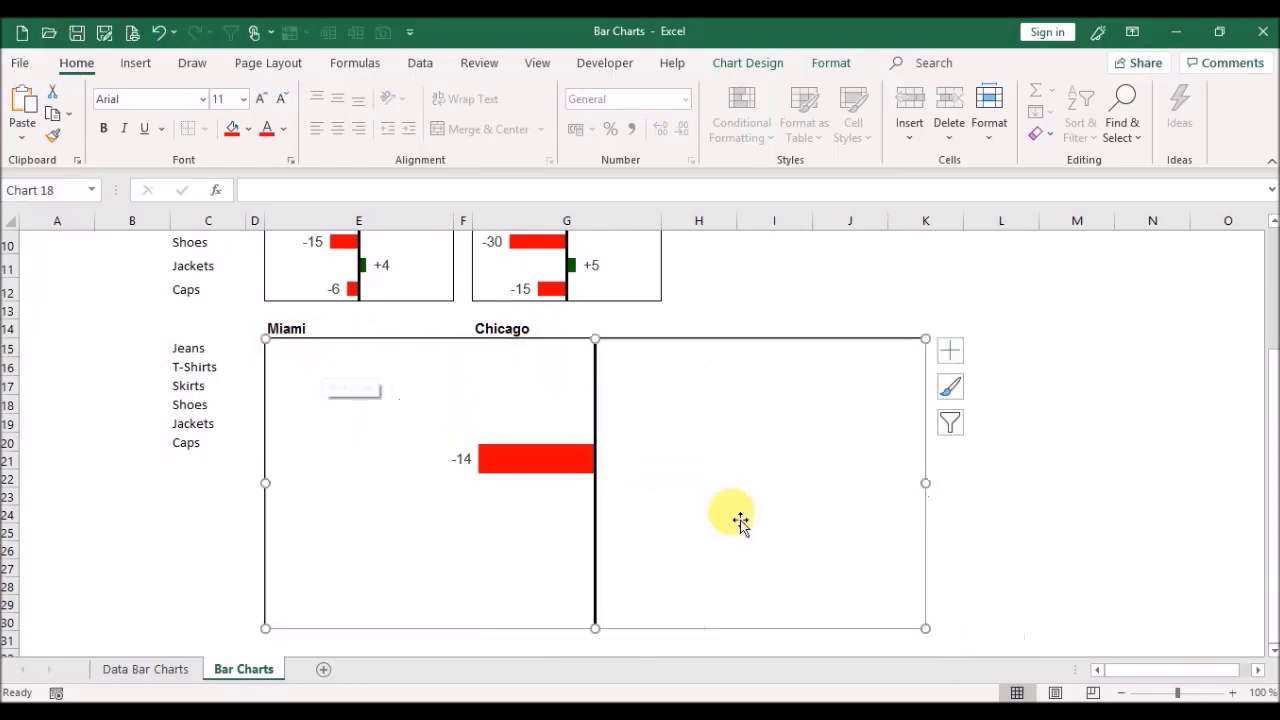
{"action": "left_click_drag", "start_coordinate": [925, 628], "coordinate": [421, 455]}
{"action": "left_click", "coordinate": [422, 481]}
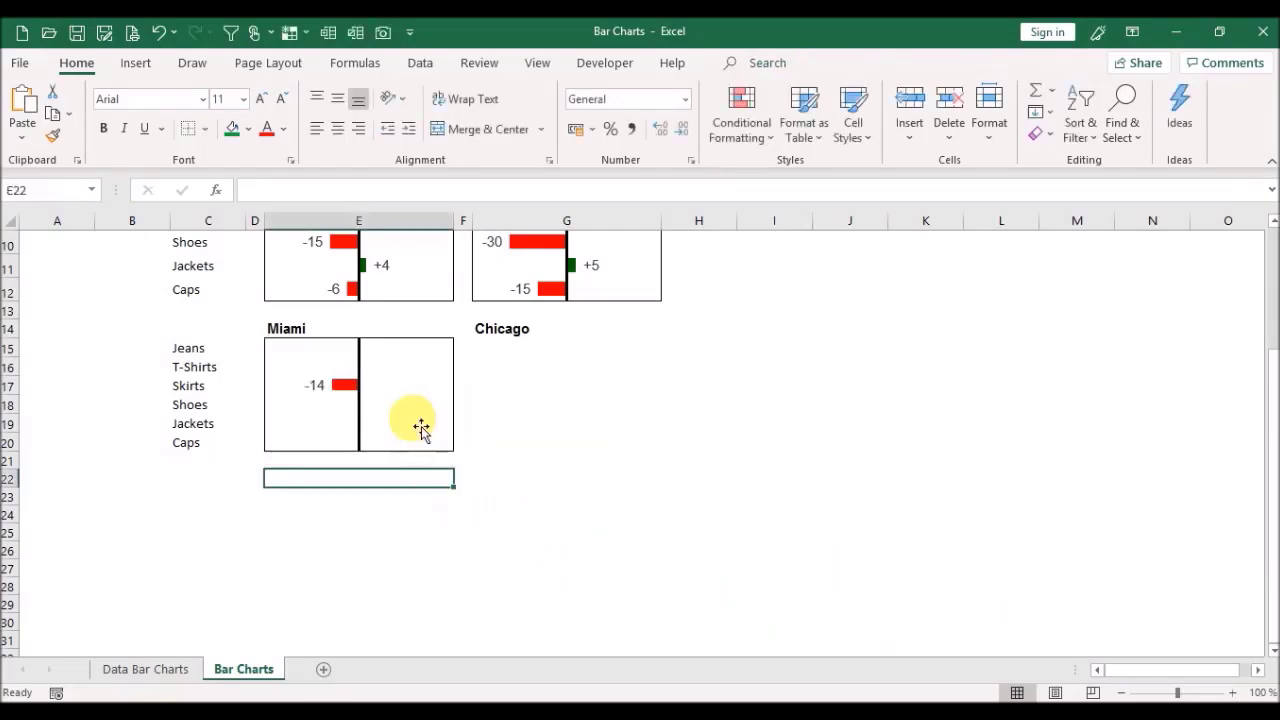
Step: Set the chart area fill of the red Miami chart to No fill
{"action": "left_click", "coordinate": [410, 347]}
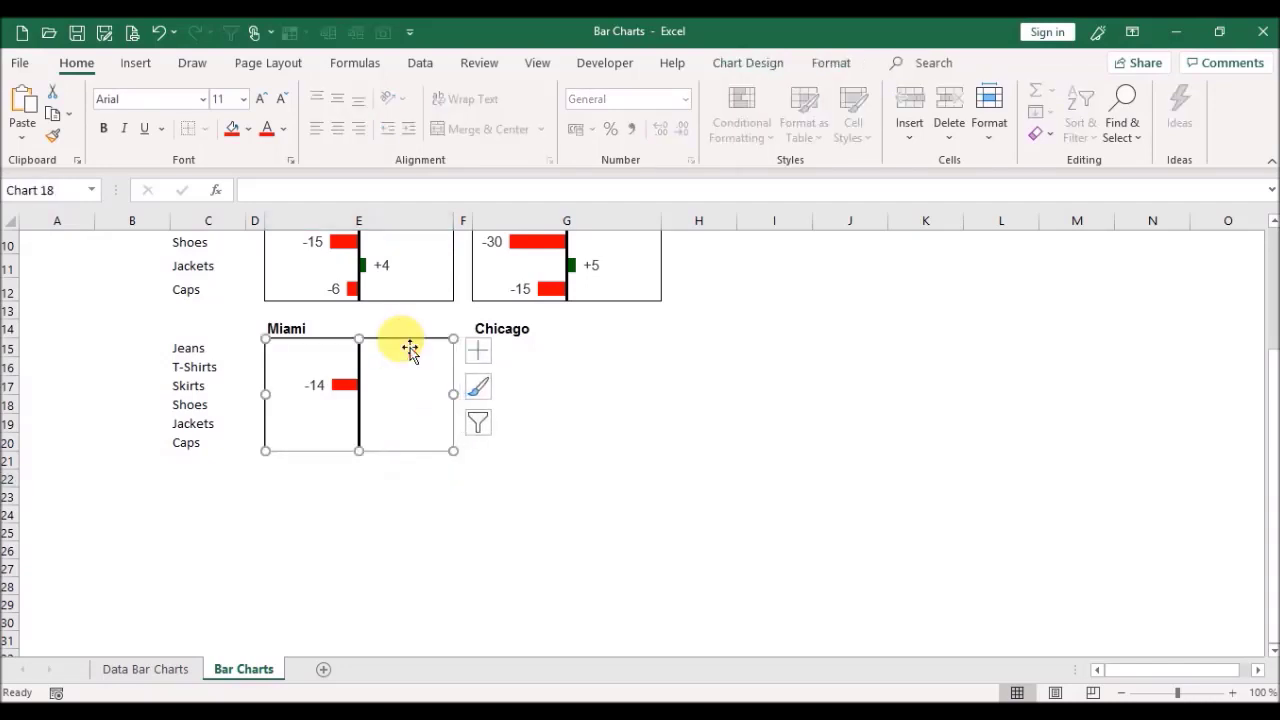
{"action": "double_click", "coordinate": [410, 347]}
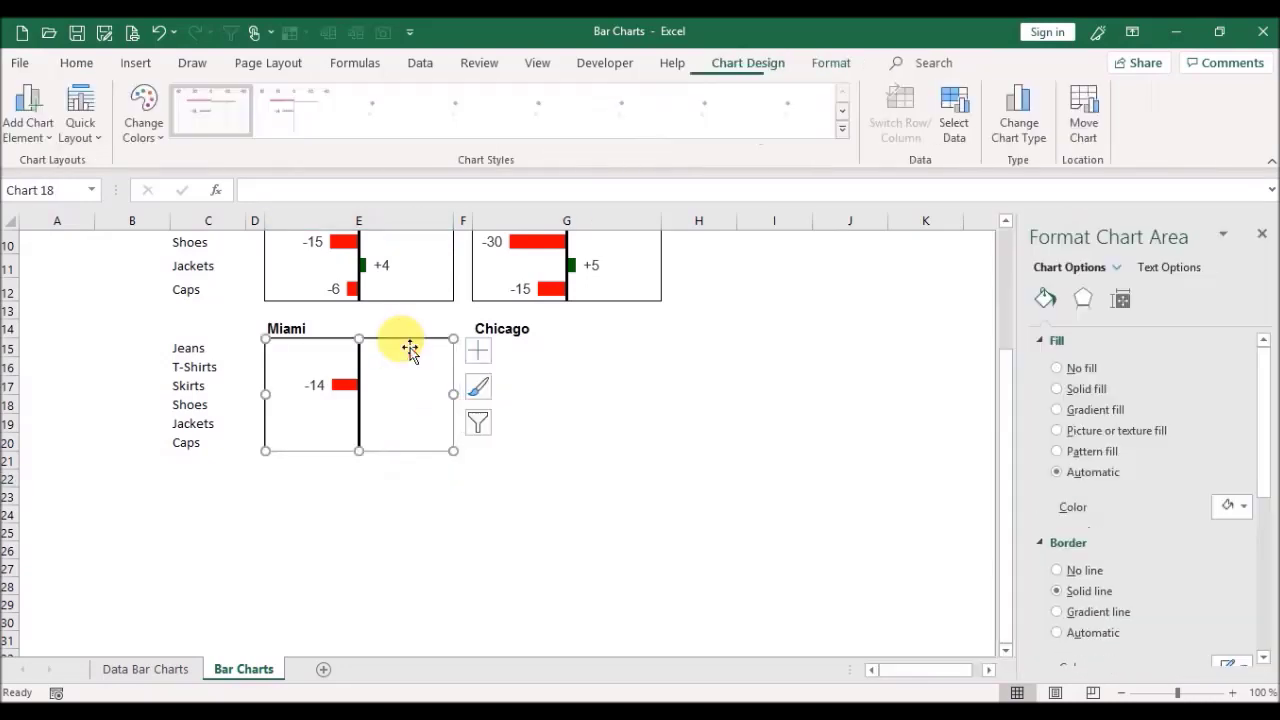
{"action": "left_click", "coordinate": [1057, 369]}
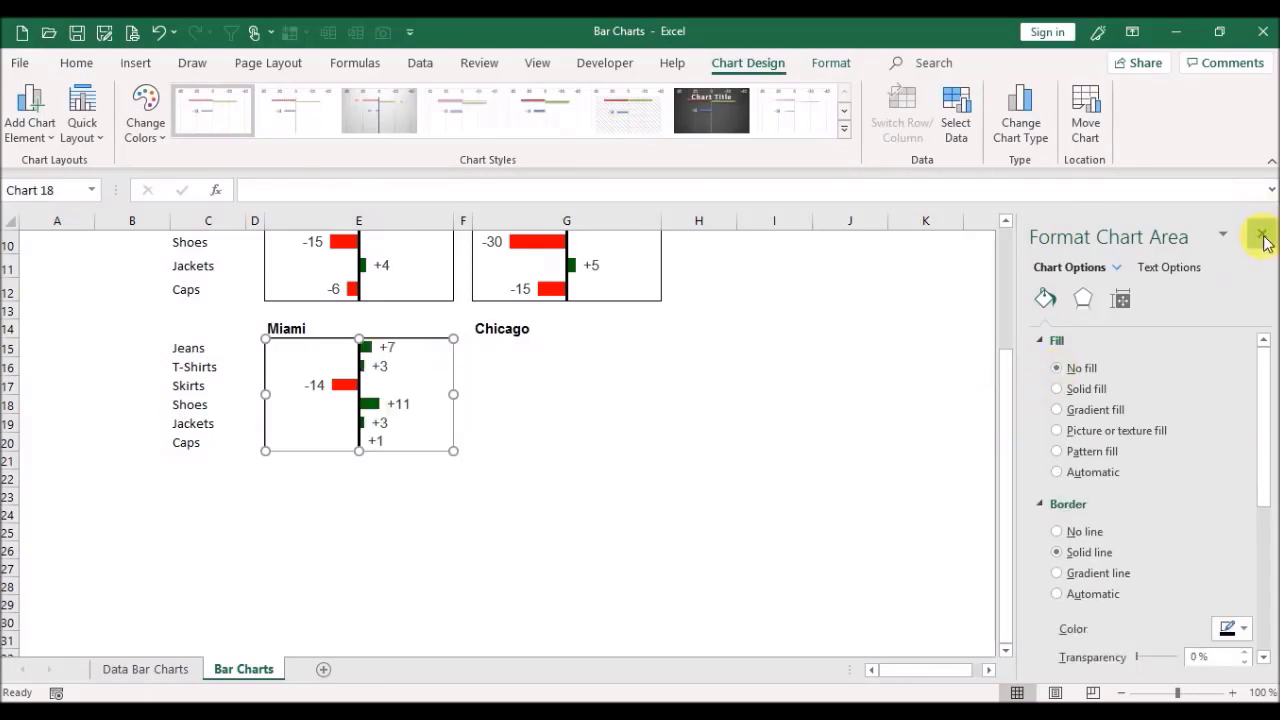
{"action": "left_click", "coordinate": [1263, 237]}
{"action": "left_click", "coordinate": [857, 440]}
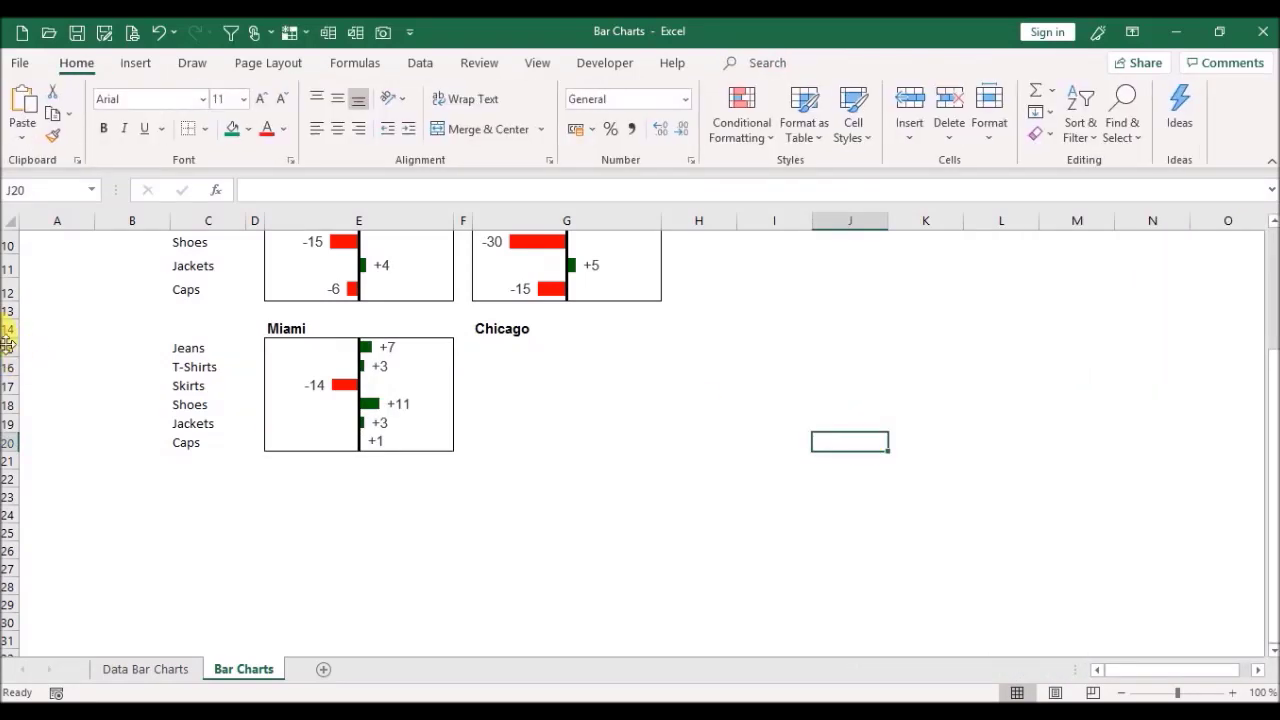
Step: Increase the height of rows 15 to 20 and middle-align the category labels in C15:C20
{"action": "left_click_drag", "start_coordinate": [14, 348], "coordinate": [19, 428]}
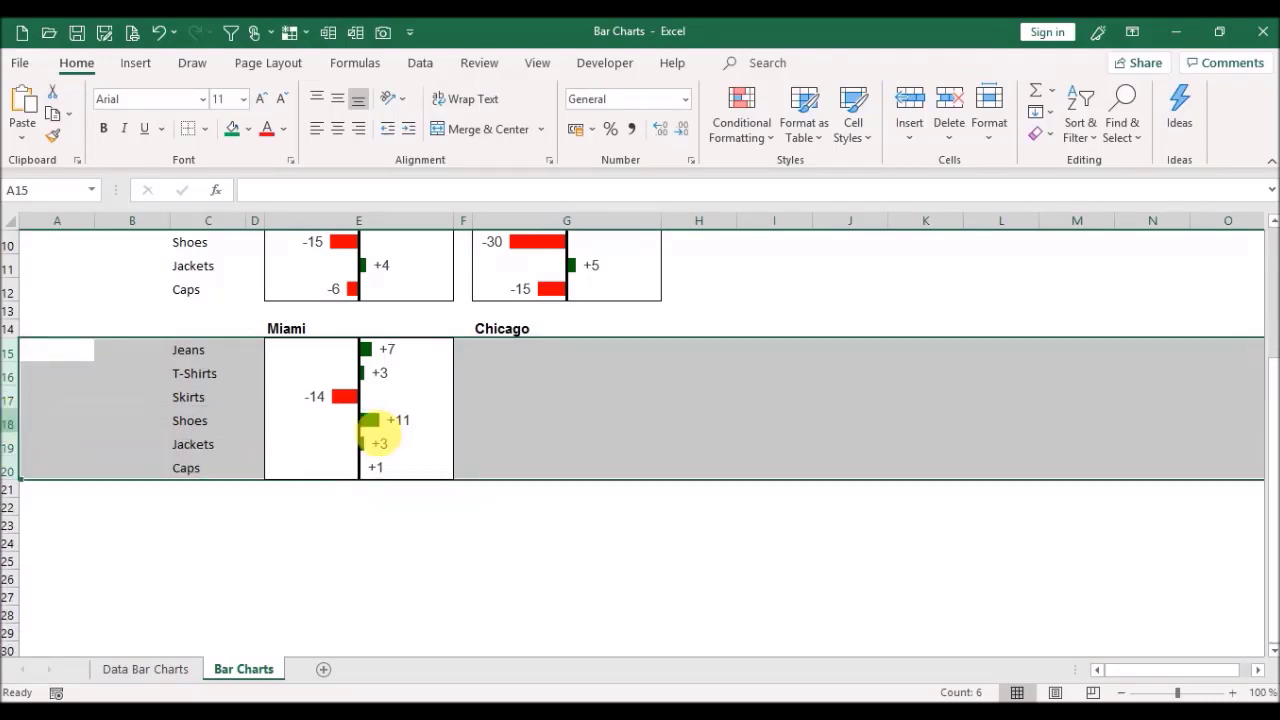
{"action": "left_click", "coordinate": [810, 527]}
{"action": "left_click_drag", "start_coordinate": [189, 355], "coordinate": [200, 474]}
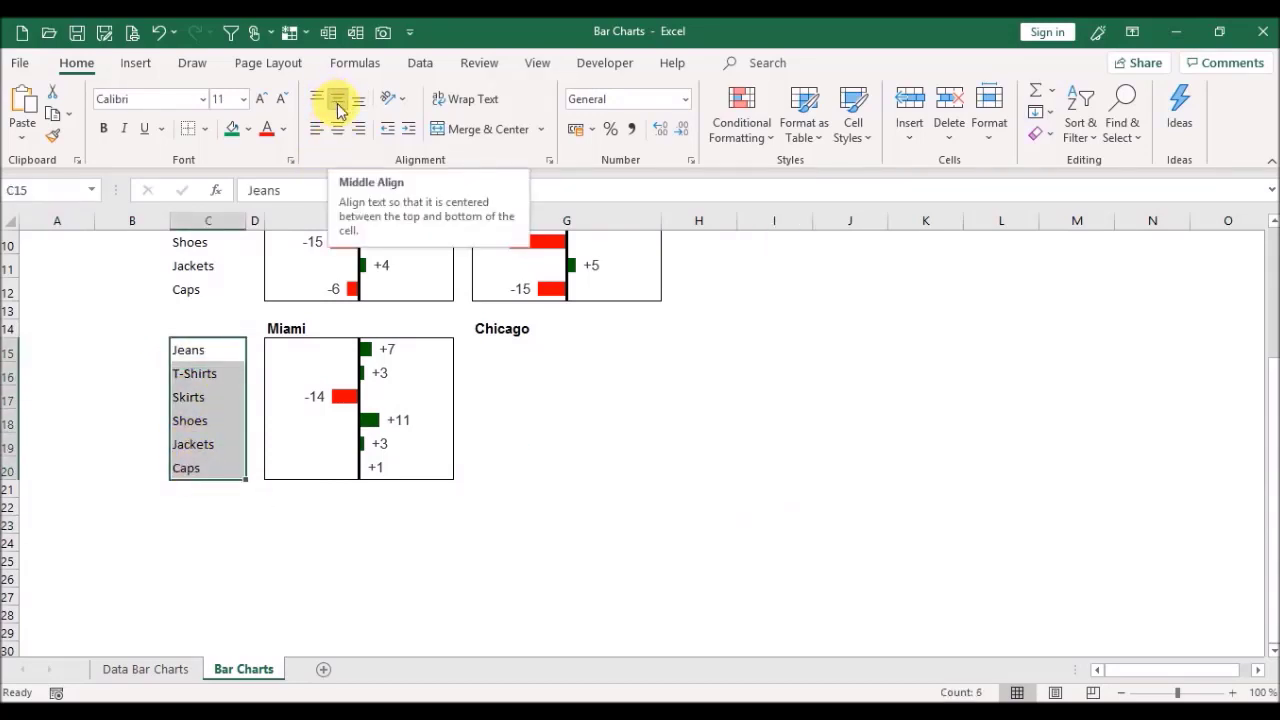
{"action": "left_click", "coordinate": [629, 400]}
{"action": "left_click", "coordinate": [563, 347]}
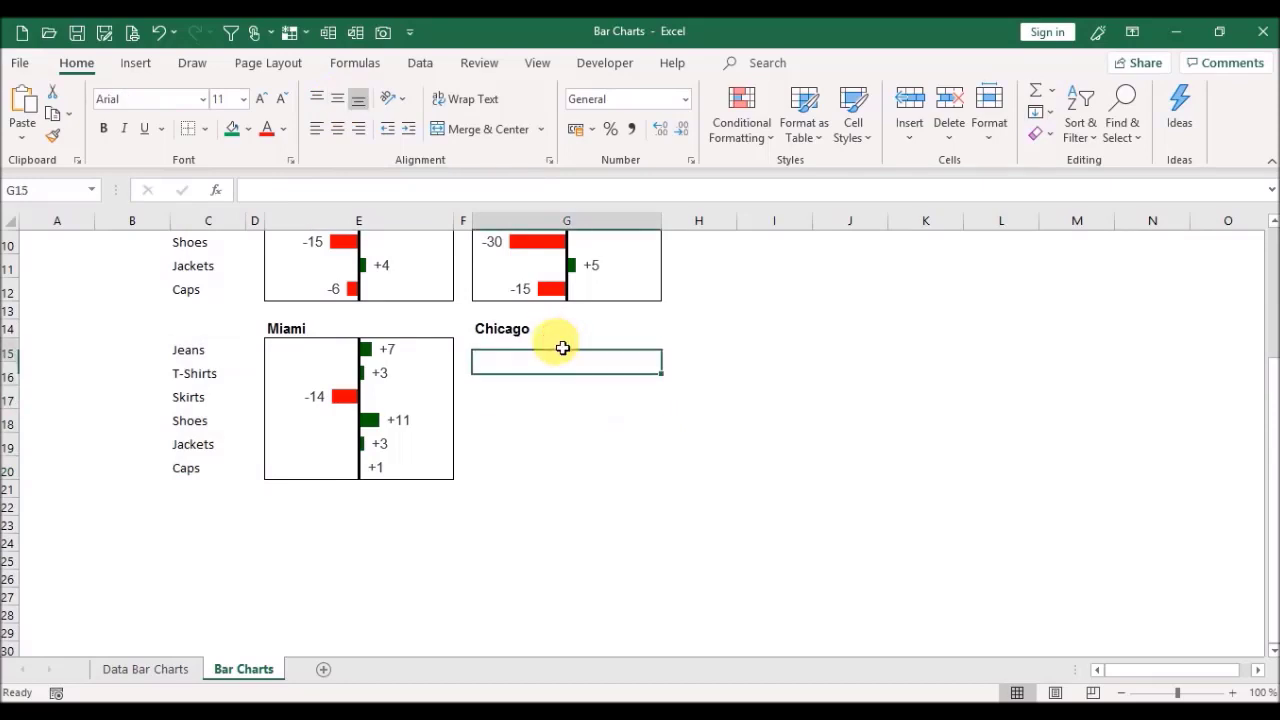
Step: On the Data Bar Charts sheet, change the green chart's Pos series values to the Chicago POS range G39:G44
{"action": "left_click", "coordinate": [129, 675]}
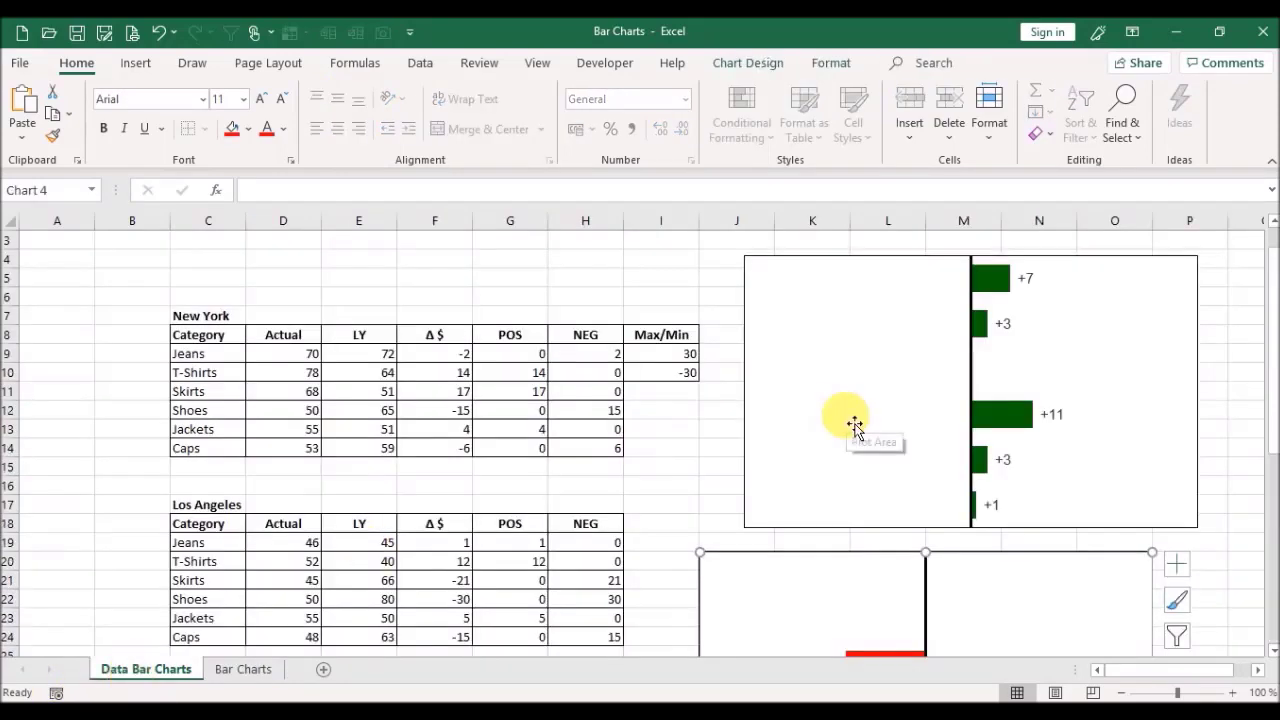
{"action": "left_click", "coordinate": [845, 262]}
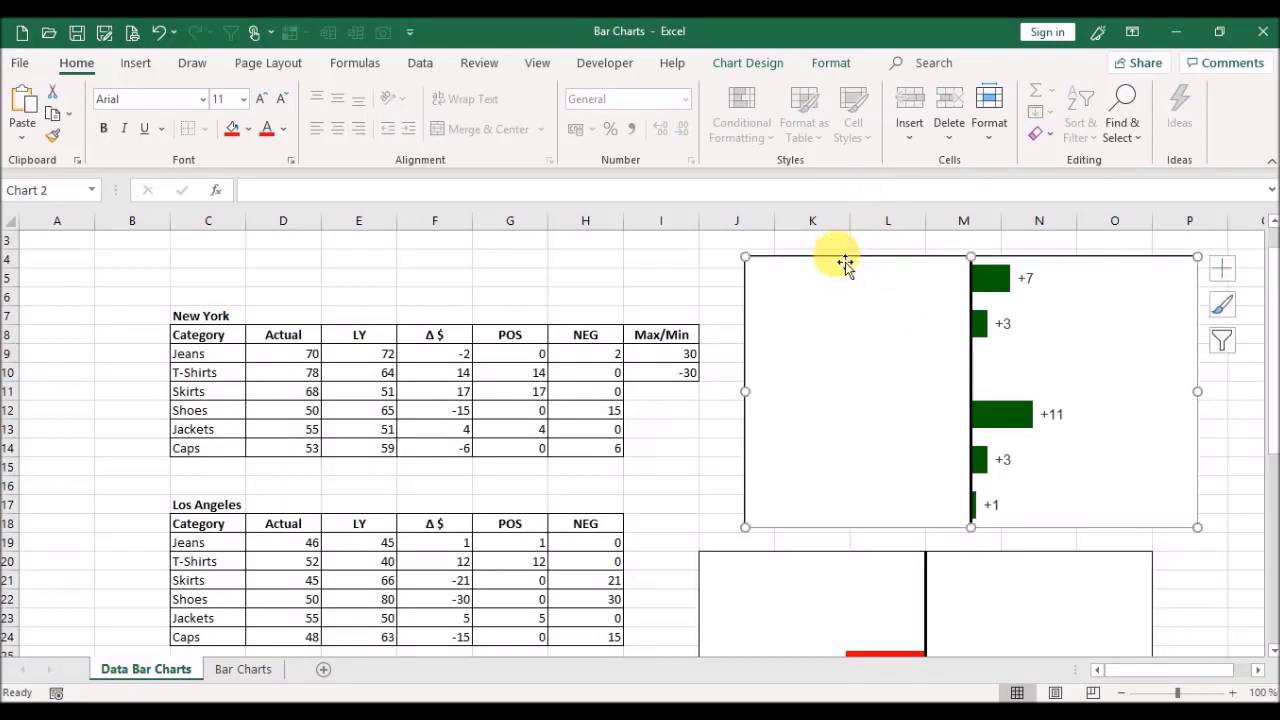
{"action": "right_click", "coordinate": [895, 410]}
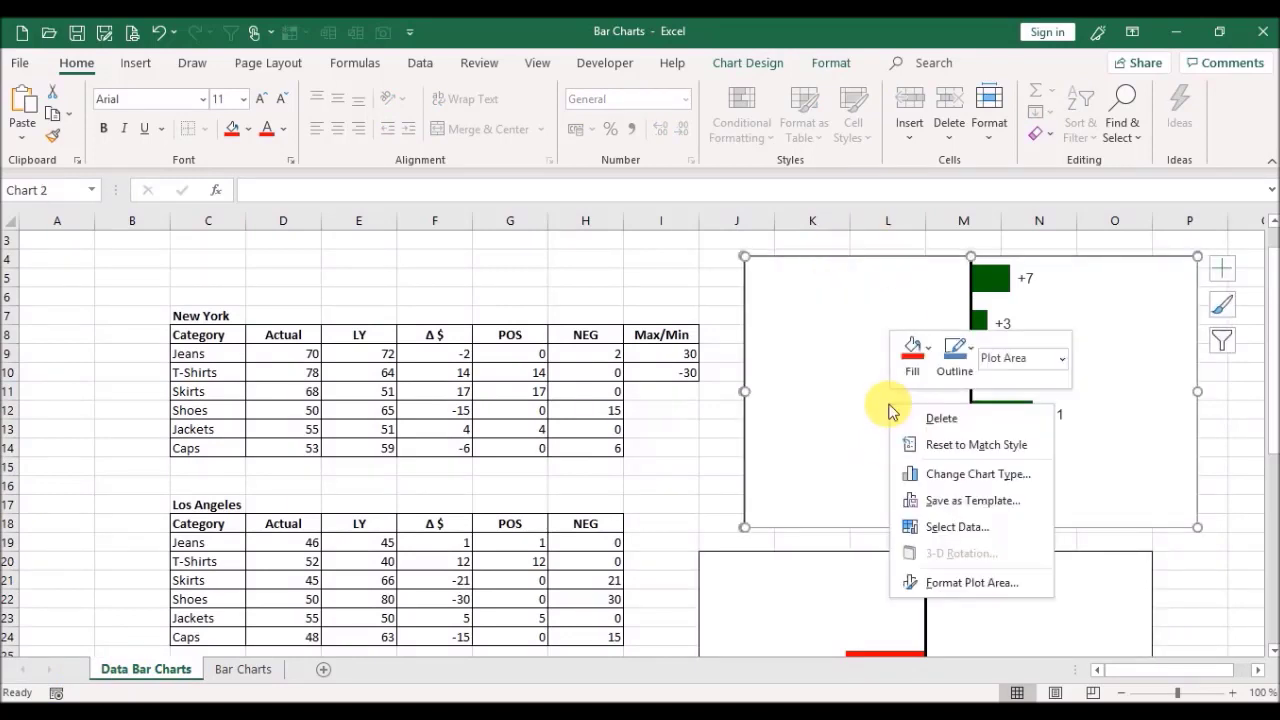
{"action": "left_click", "coordinate": [953, 528]}
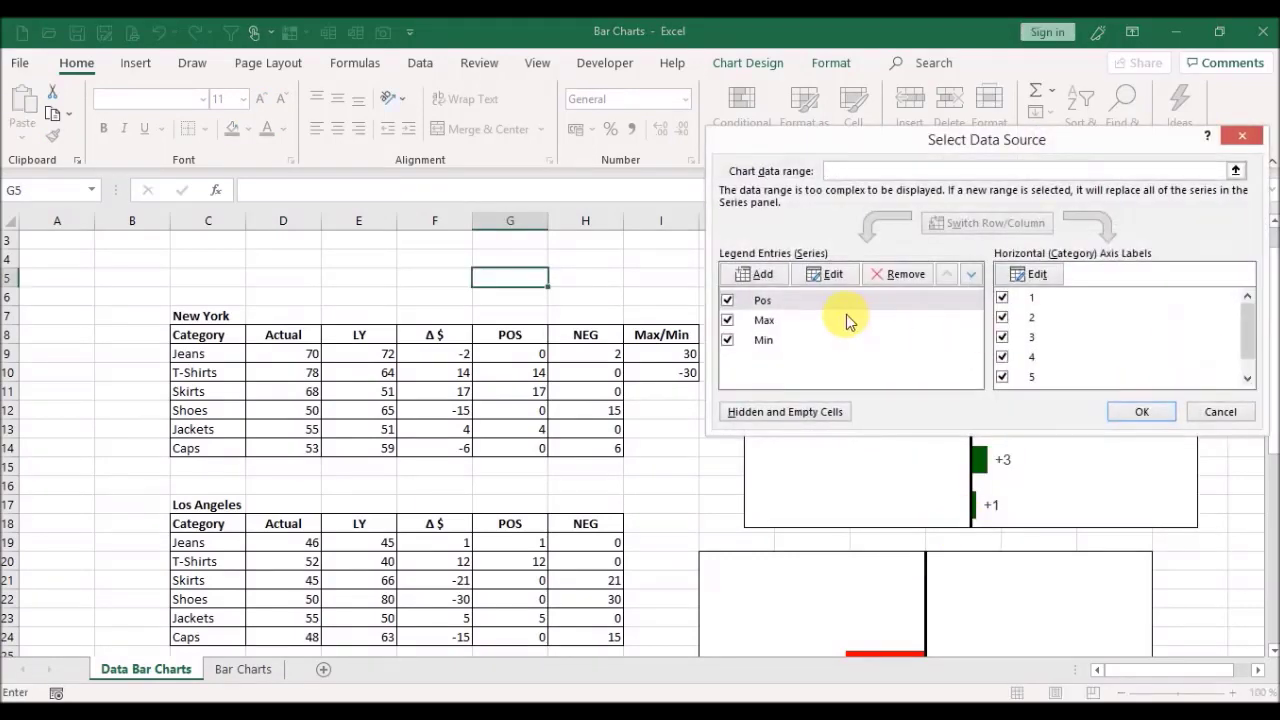
{"action": "left_click", "coordinate": [810, 306]}
{"action": "left_click", "coordinate": [827, 278]}
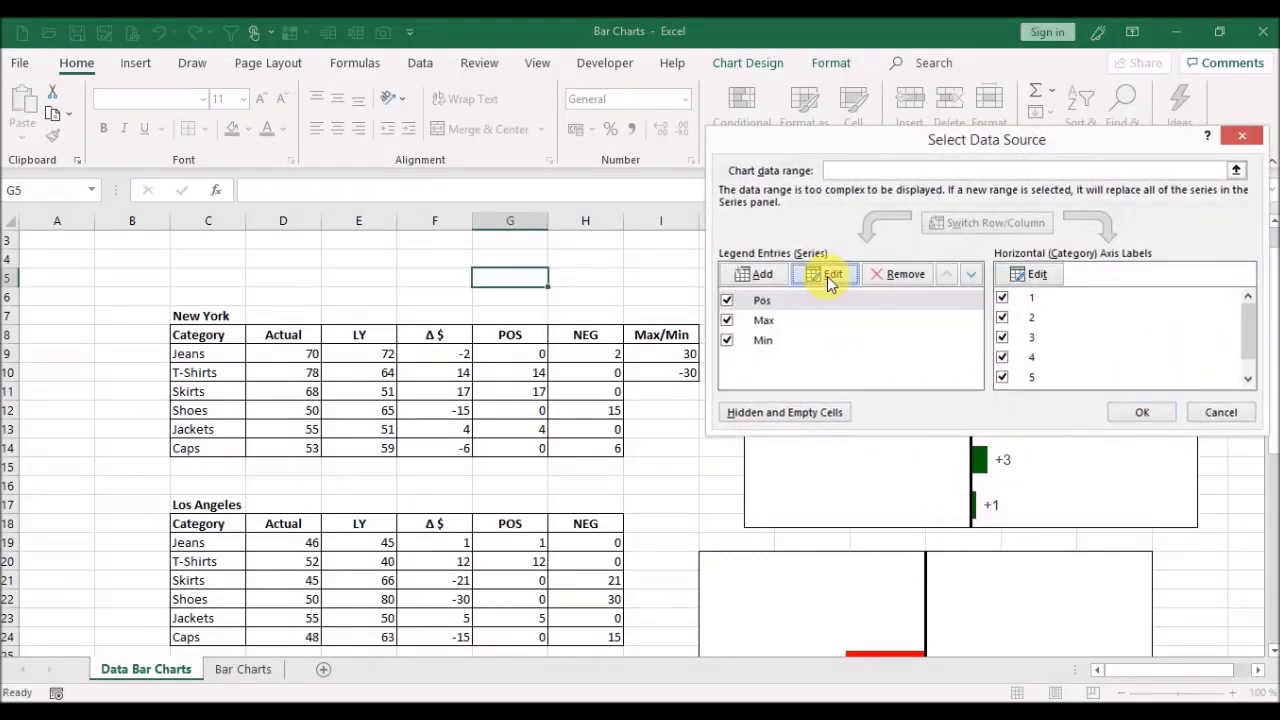
{"action": "key", "text": "Tab"}
{"action": "left_click", "coordinate": [1028, 306]}
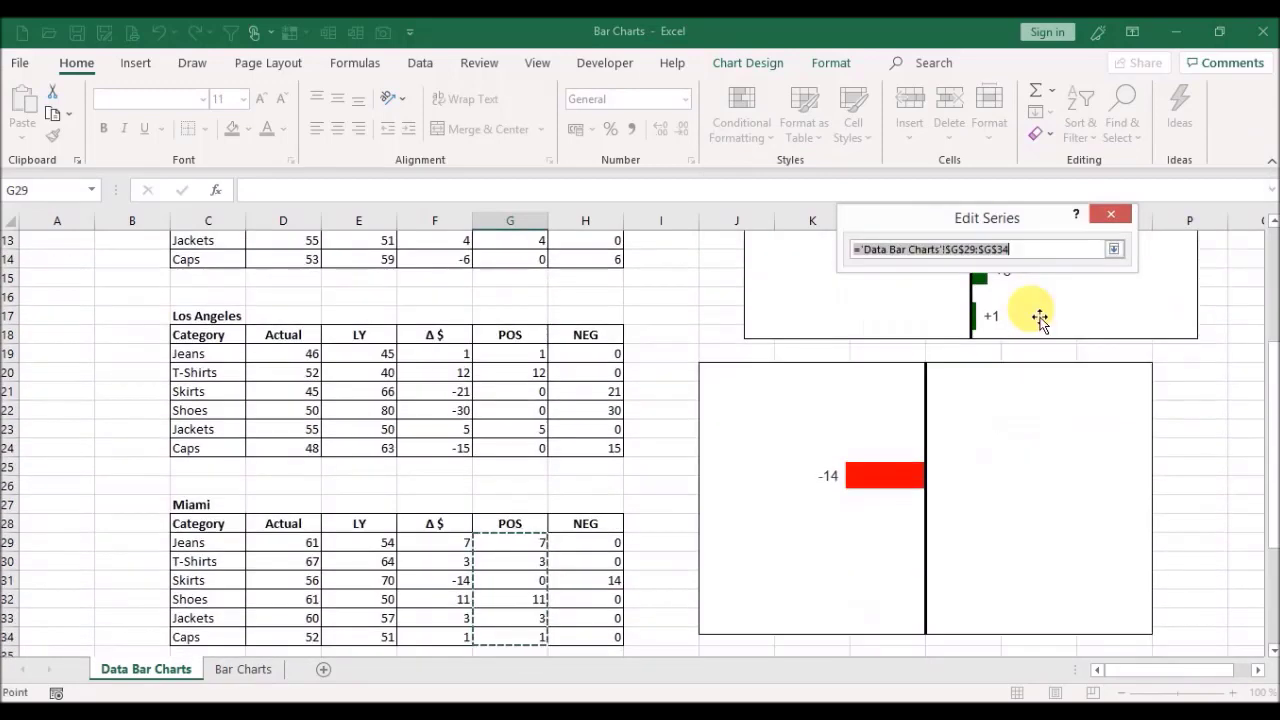
{"action": "left_click_drag", "start_coordinate": [1272, 388], "coordinate": [1272, 404]}
{"action": "left_click_drag", "start_coordinate": [509, 541], "coordinate": [508, 636]}
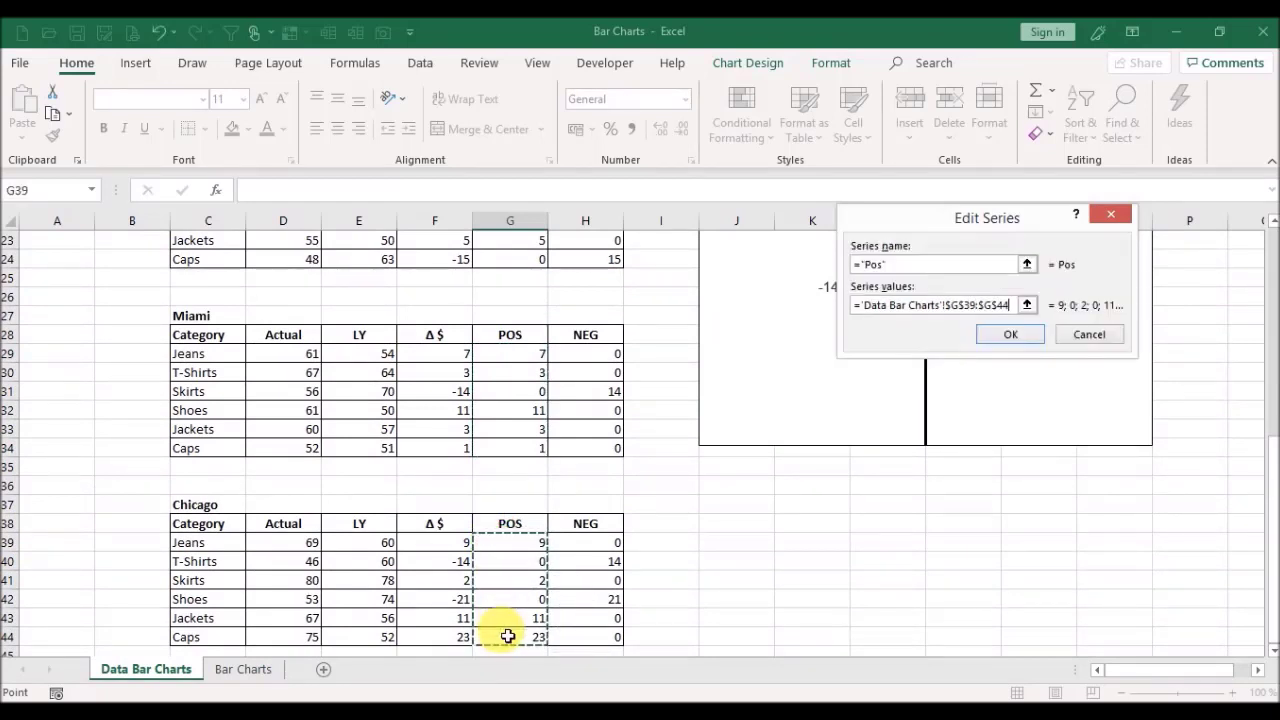
{"action": "left_click", "coordinate": [1011, 334]}
{"action": "left_click", "coordinate": [1143, 420]}
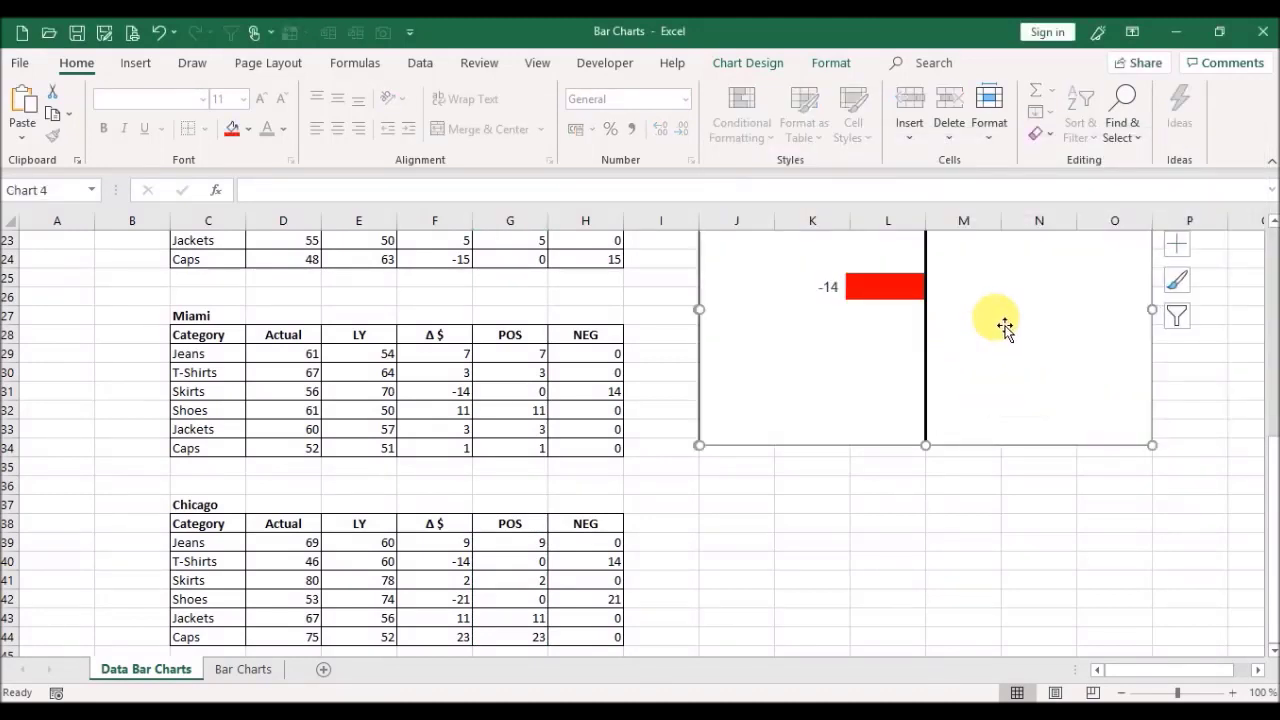
Step: Change the red chart's NEG series values to the Chicago NEG range H39:H44
{"action": "right_click", "coordinate": [998, 324]}
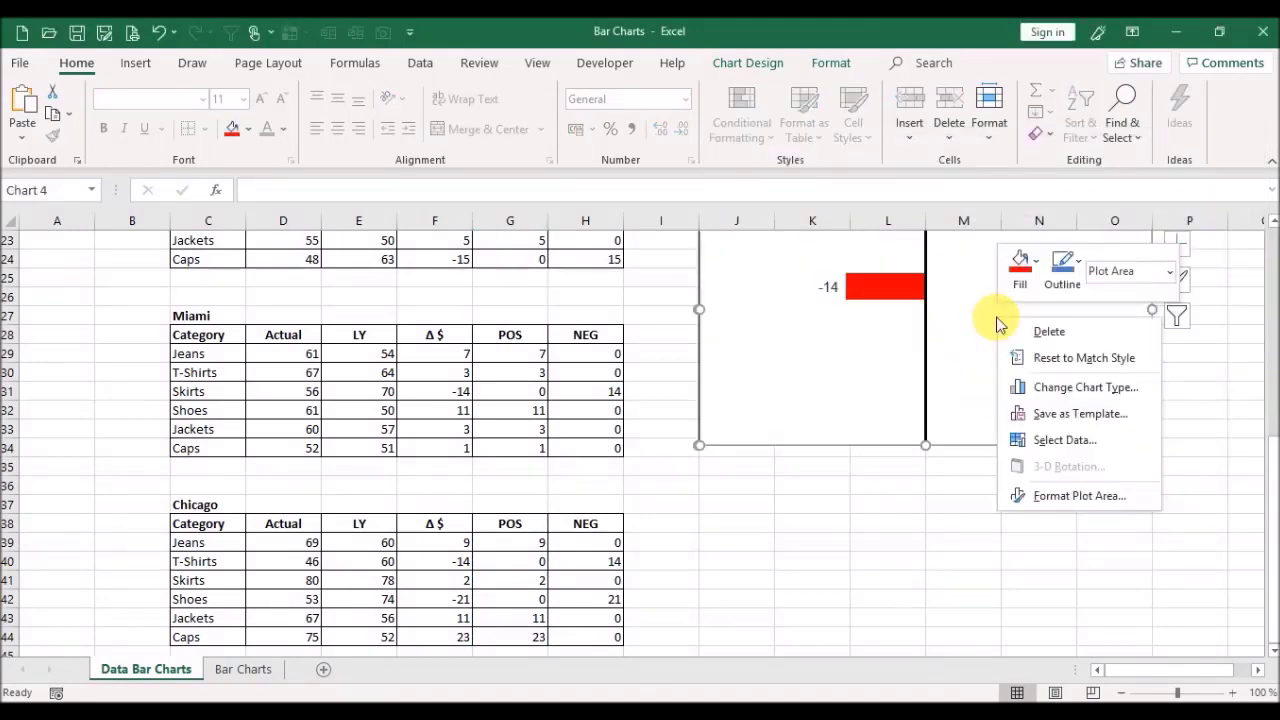
{"action": "left_click", "coordinate": [1066, 440]}
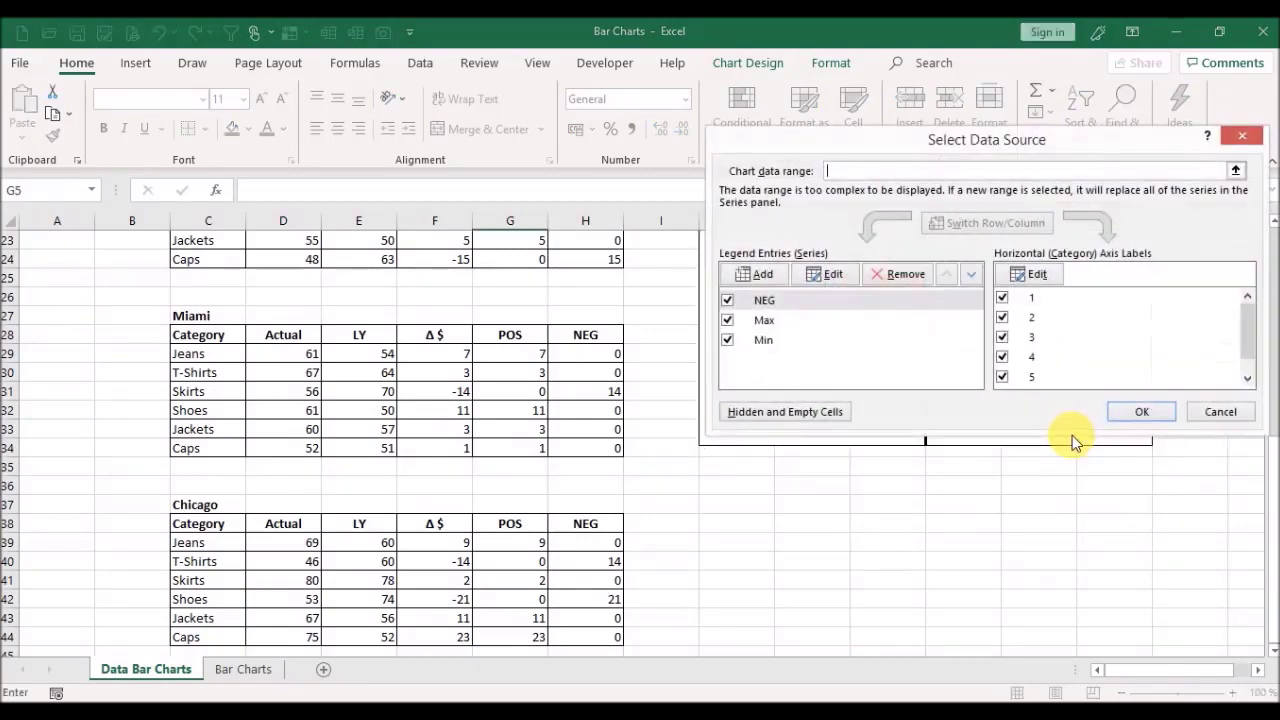
{"action": "left_click", "coordinate": [757, 302]}
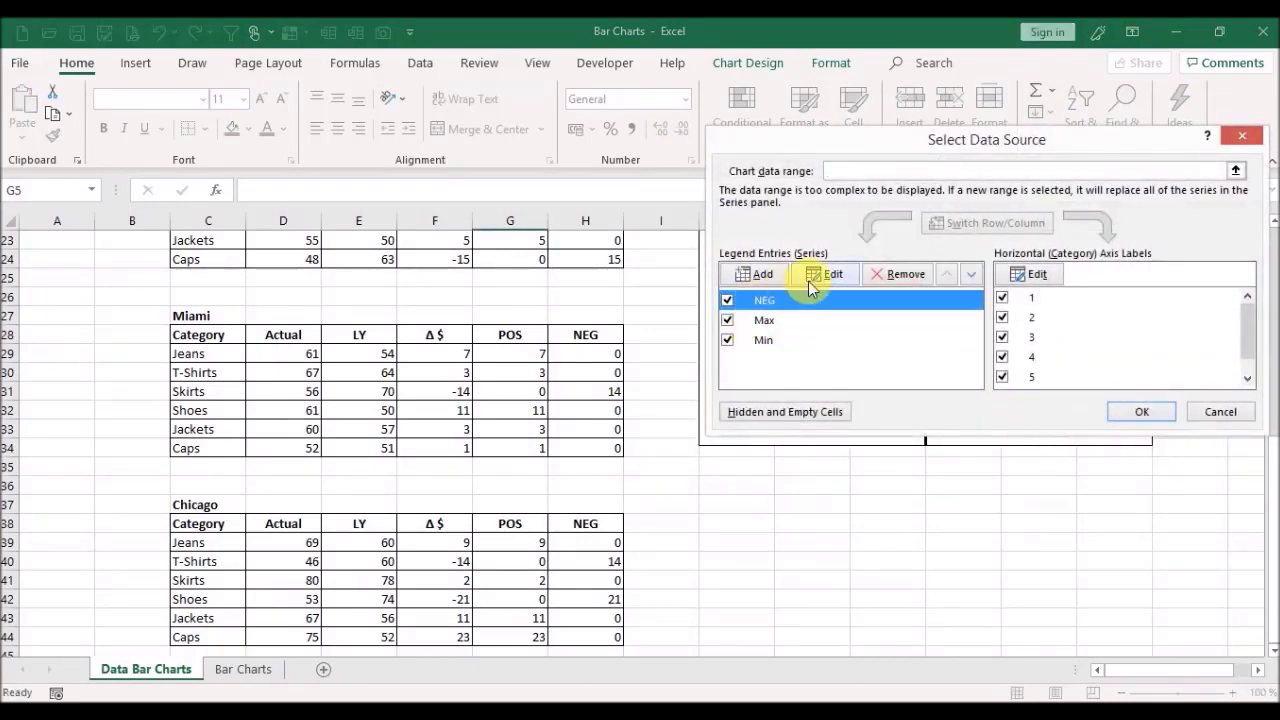
{"action": "left_click", "coordinate": [827, 274]}
{"action": "left_click", "coordinate": [1008, 305]}
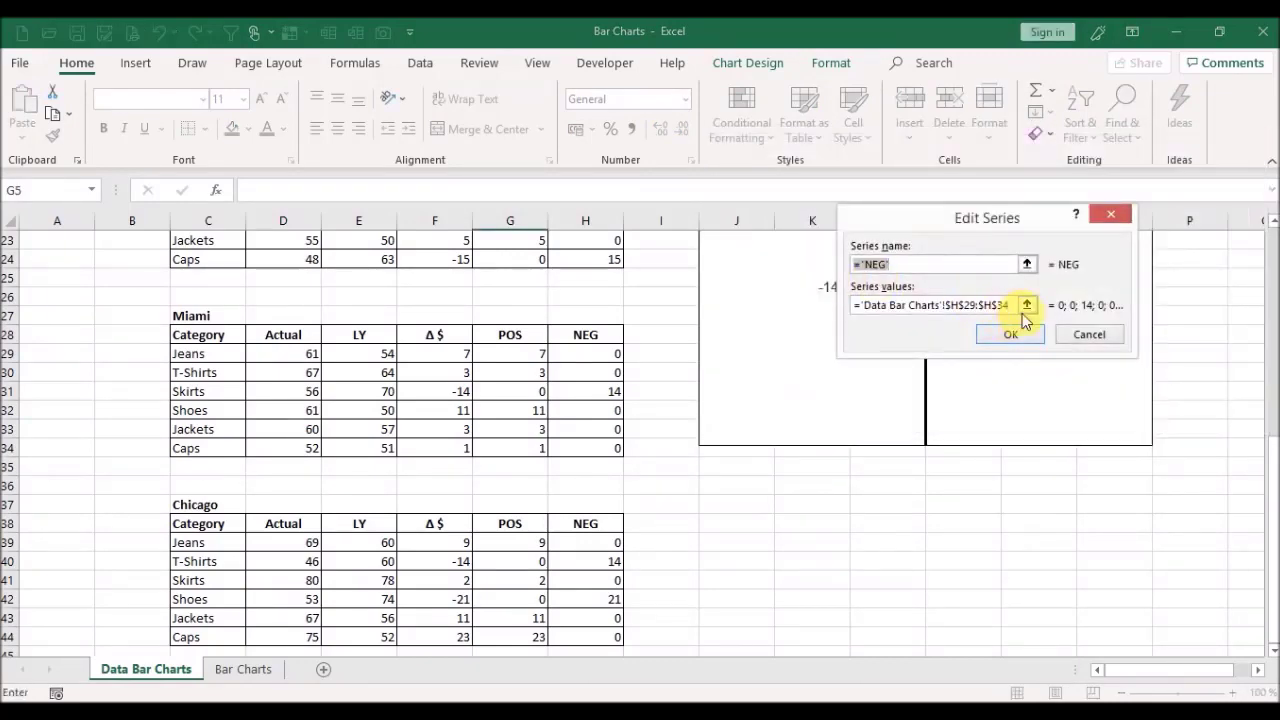
{"action": "left_click", "coordinate": [1029, 304]}
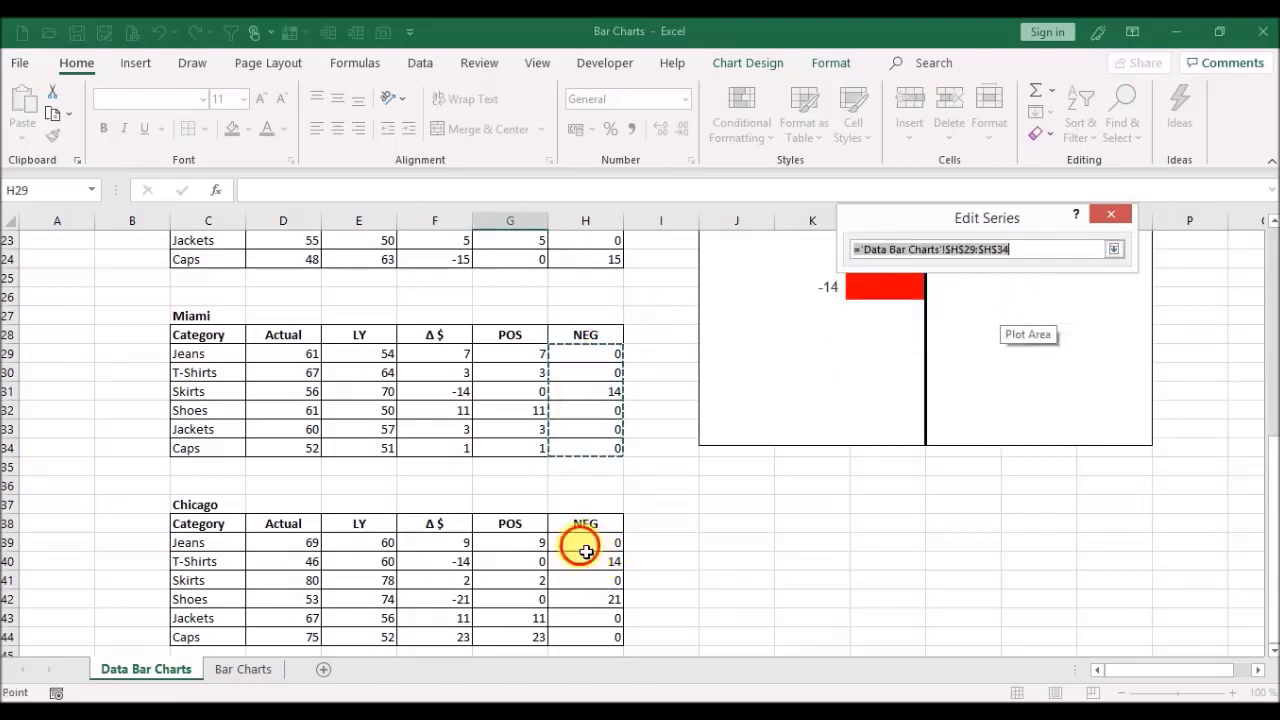
{"action": "left_click_drag", "start_coordinate": [583, 543], "coordinate": [583, 638]}
{"action": "key", "text": "Return"}
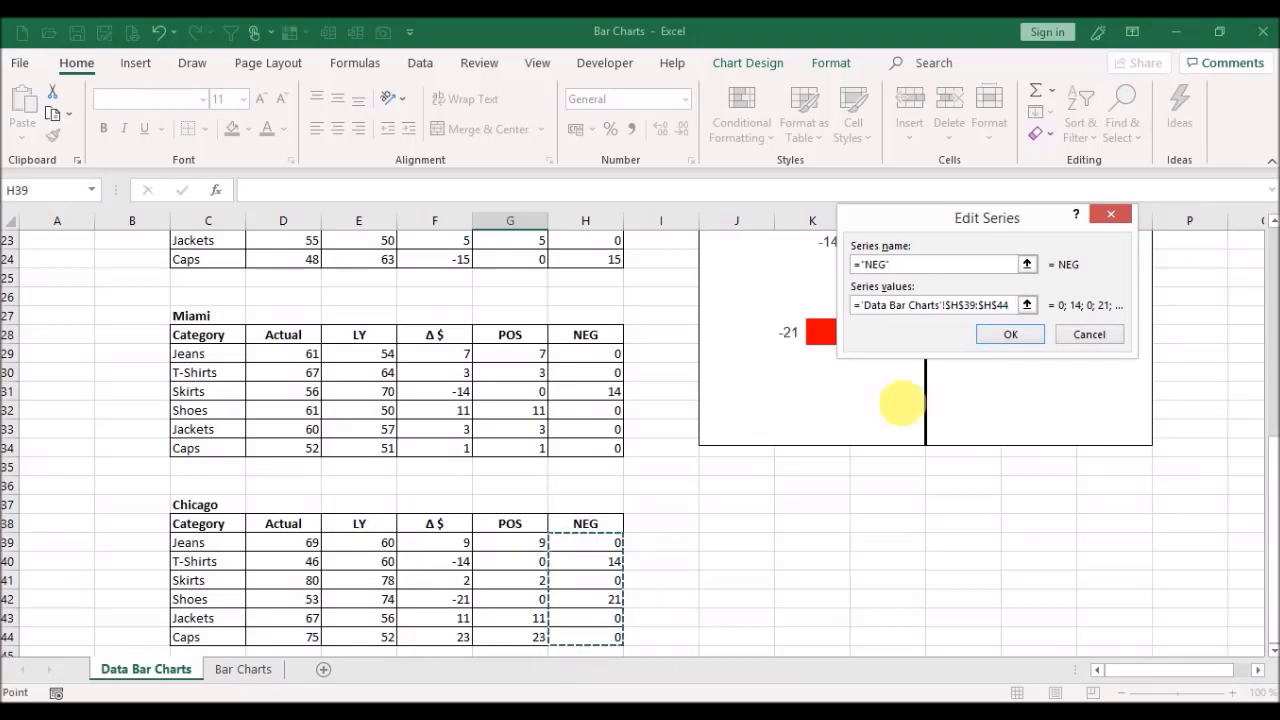
{"action": "left_click", "coordinate": [1018, 336]}
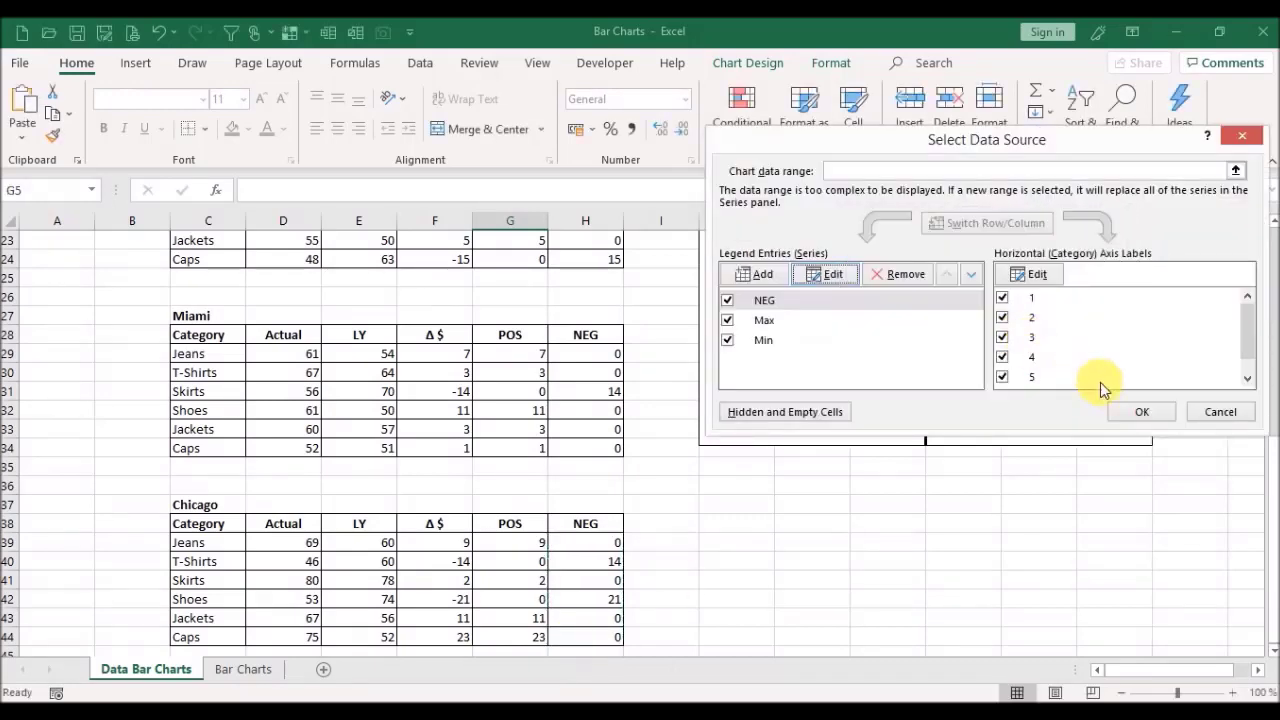
{"action": "left_click", "coordinate": [1145, 413]}
Step: Copy the green positive chart to cell G15 of the Bar Charts sheet and resize it to fit G15:G20 under Chicago
{"action": "left_click_drag", "start_coordinate": [1273, 522], "coordinate": [1272, 30]}
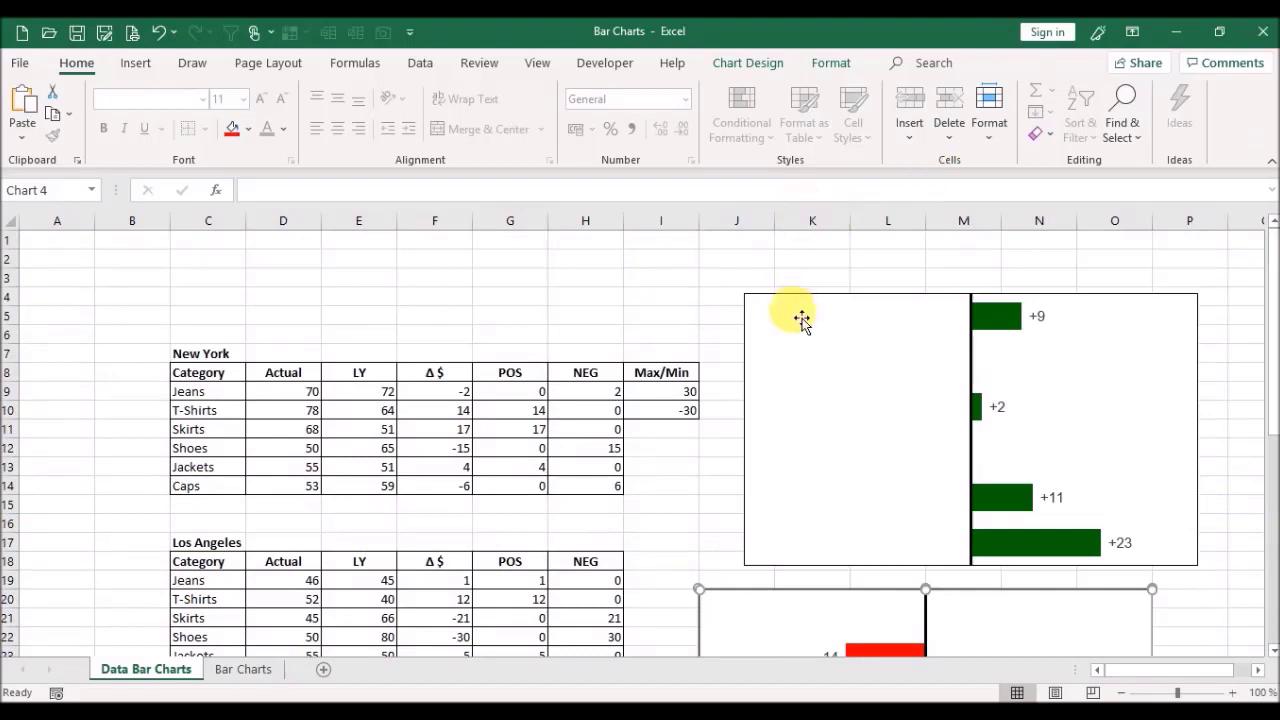
{"action": "left_click", "coordinate": [802, 306]}
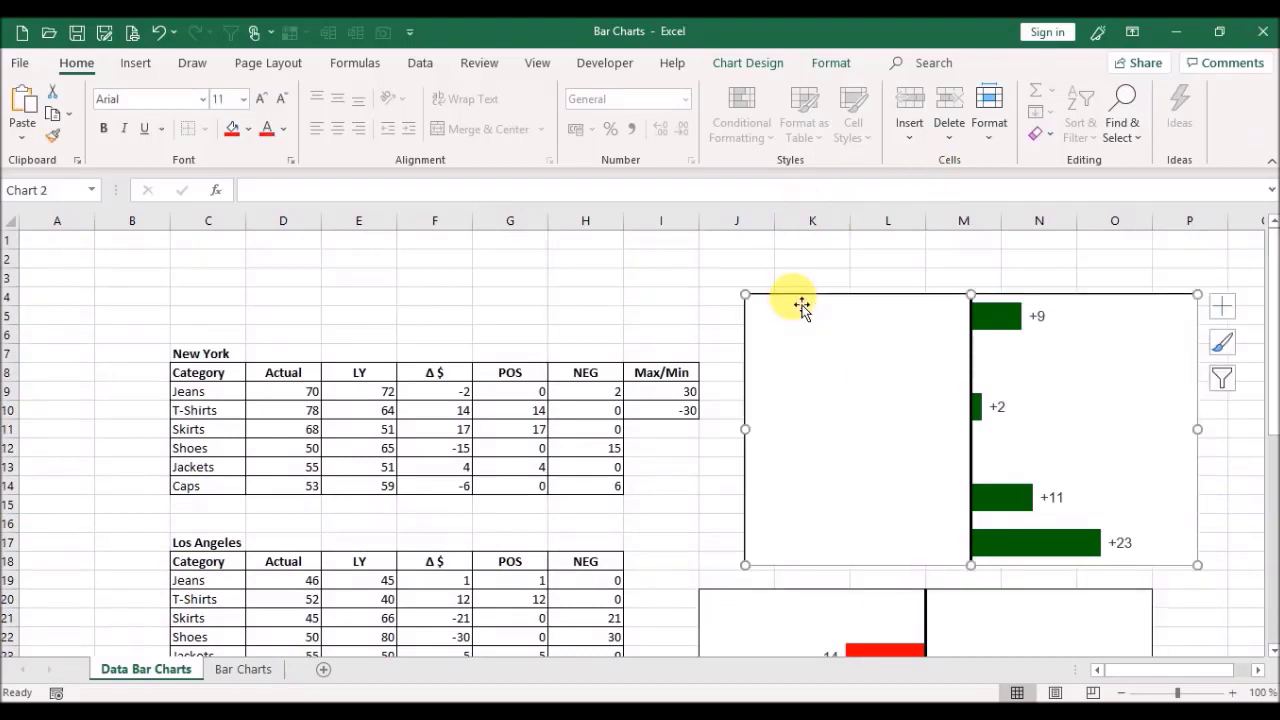
{"action": "left_click", "coordinate": [258, 678]}
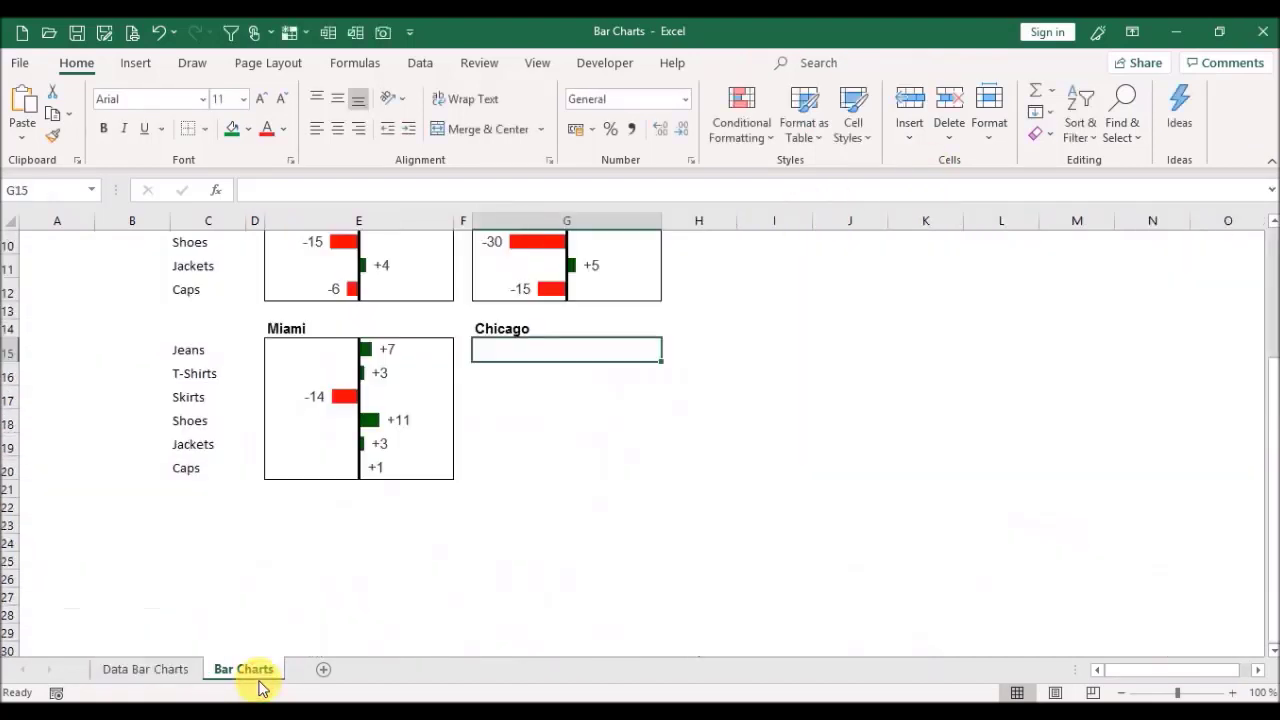
{"action": "key", "text": "ctrl+v"}
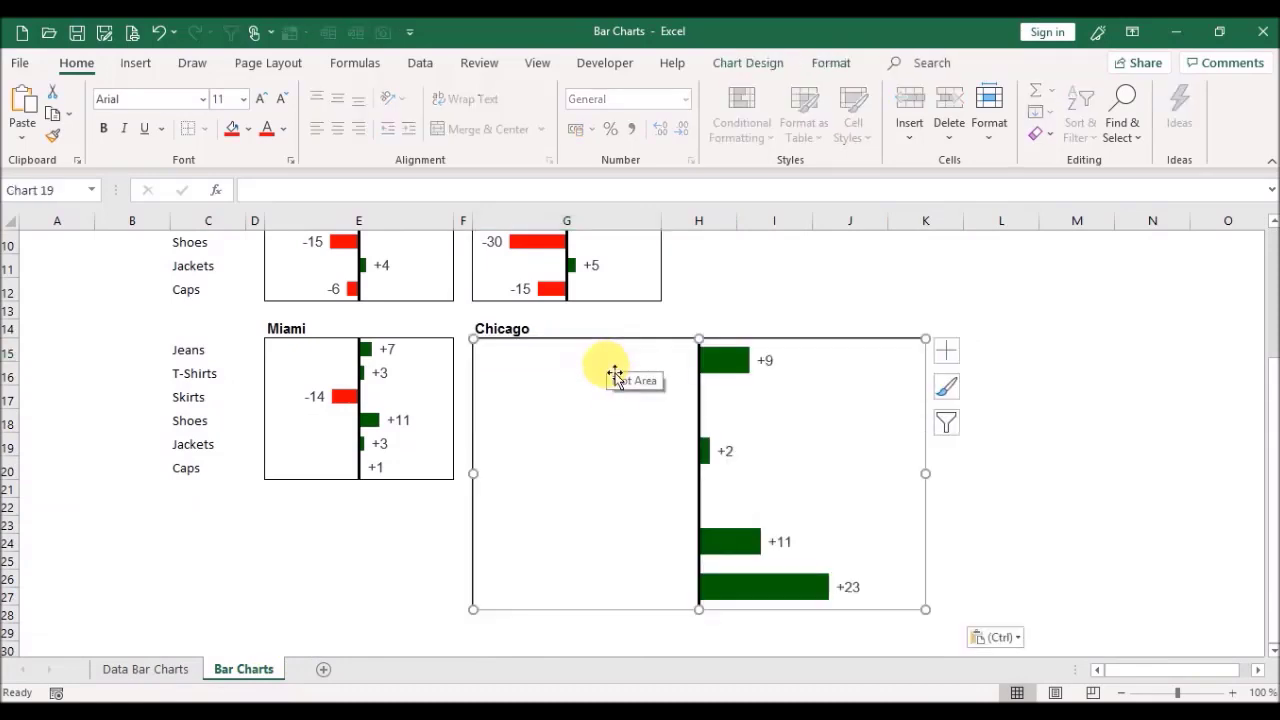
{"action": "left_click", "coordinate": [486, 366]}
{"action": "left_click", "coordinate": [476, 340]}
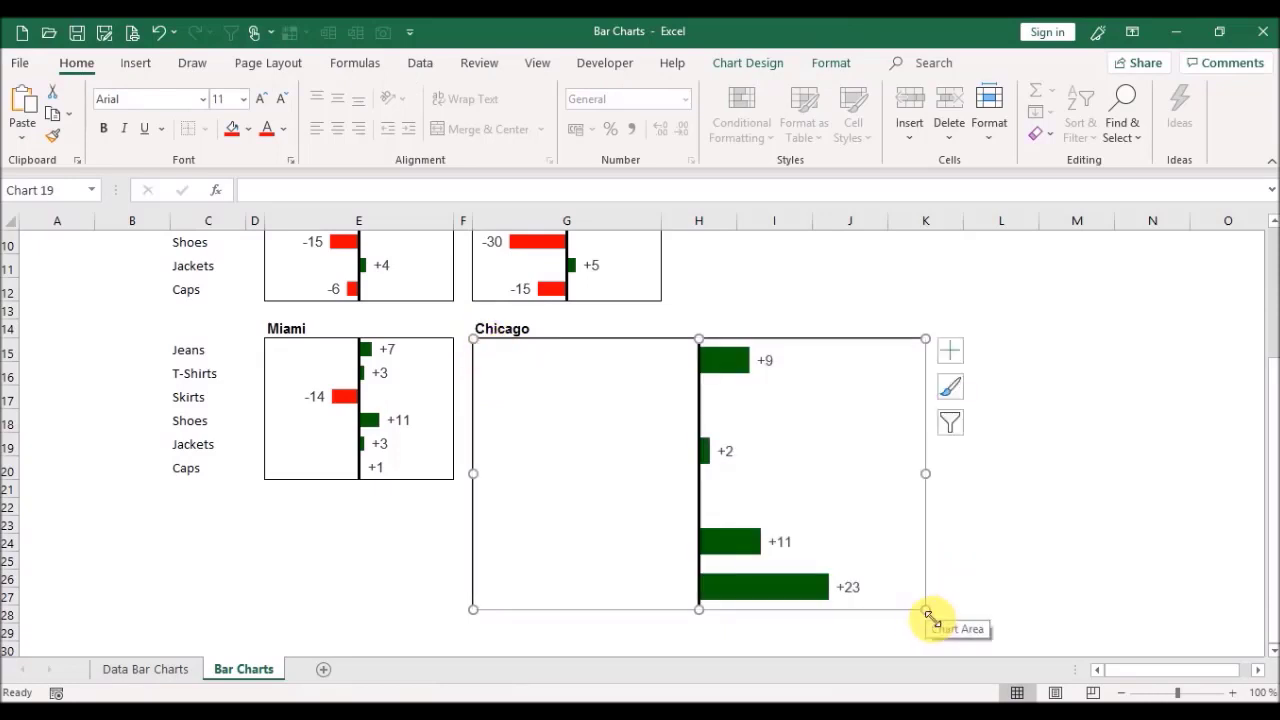
{"action": "left_click_drag", "start_coordinate": [926, 611], "coordinate": [667, 512]}
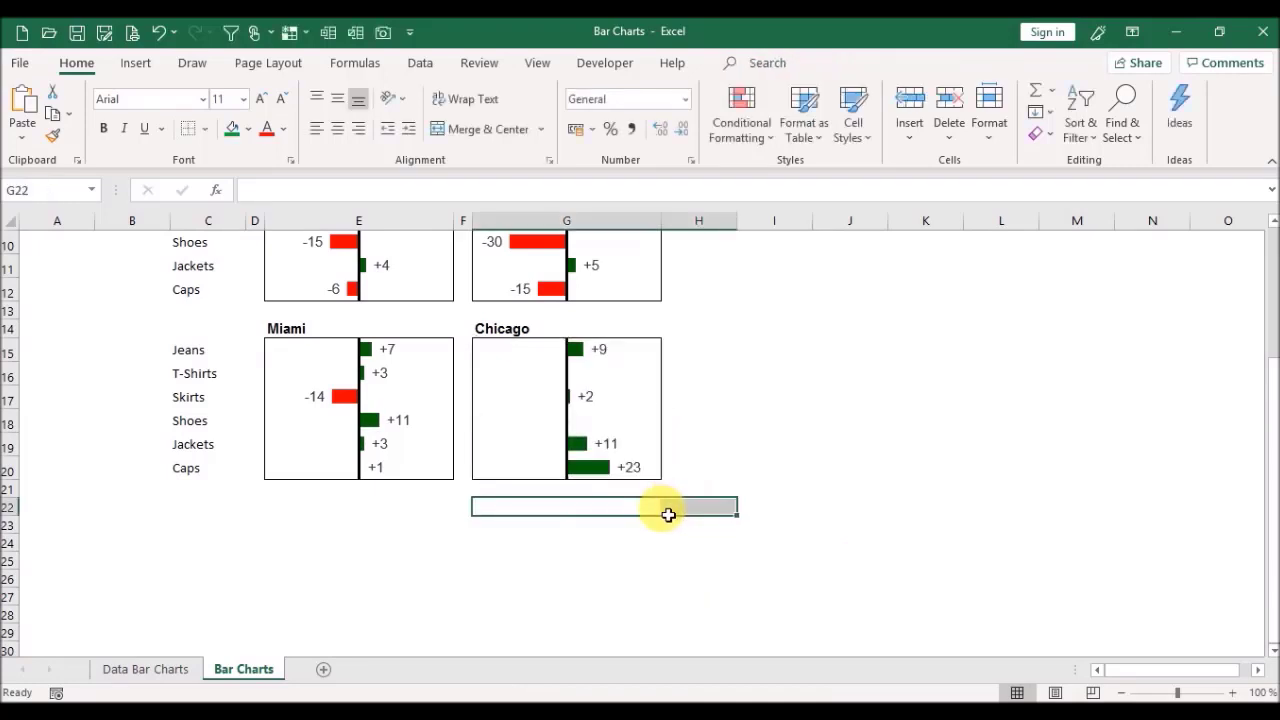
Step: Copy the red negative chart from the Data Bar Charts sheet to cell I15 of the Bar Charts sheet
{"action": "left_click", "coordinate": [163, 672]}
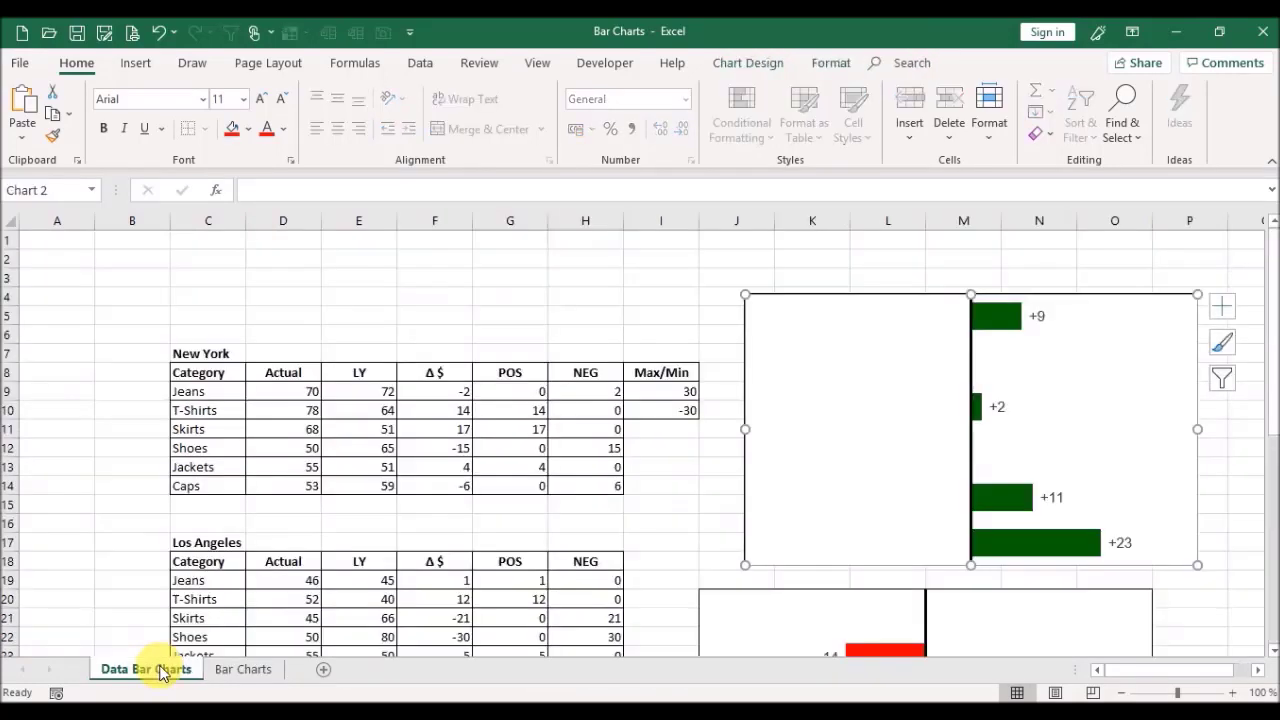
{"action": "left_click", "coordinate": [753, 601]}
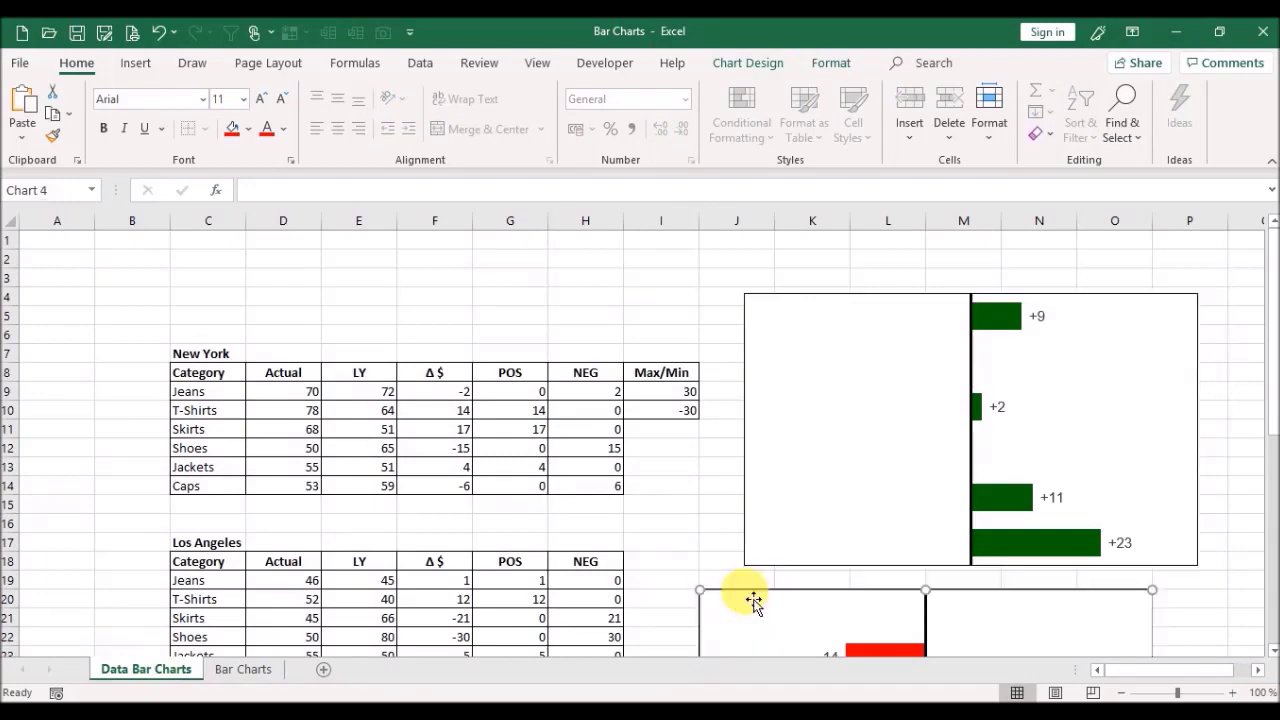
{"action": "scroll", "coordinate": [1270, 398], "scroll_direction": "down", "scroll_amount": 4}
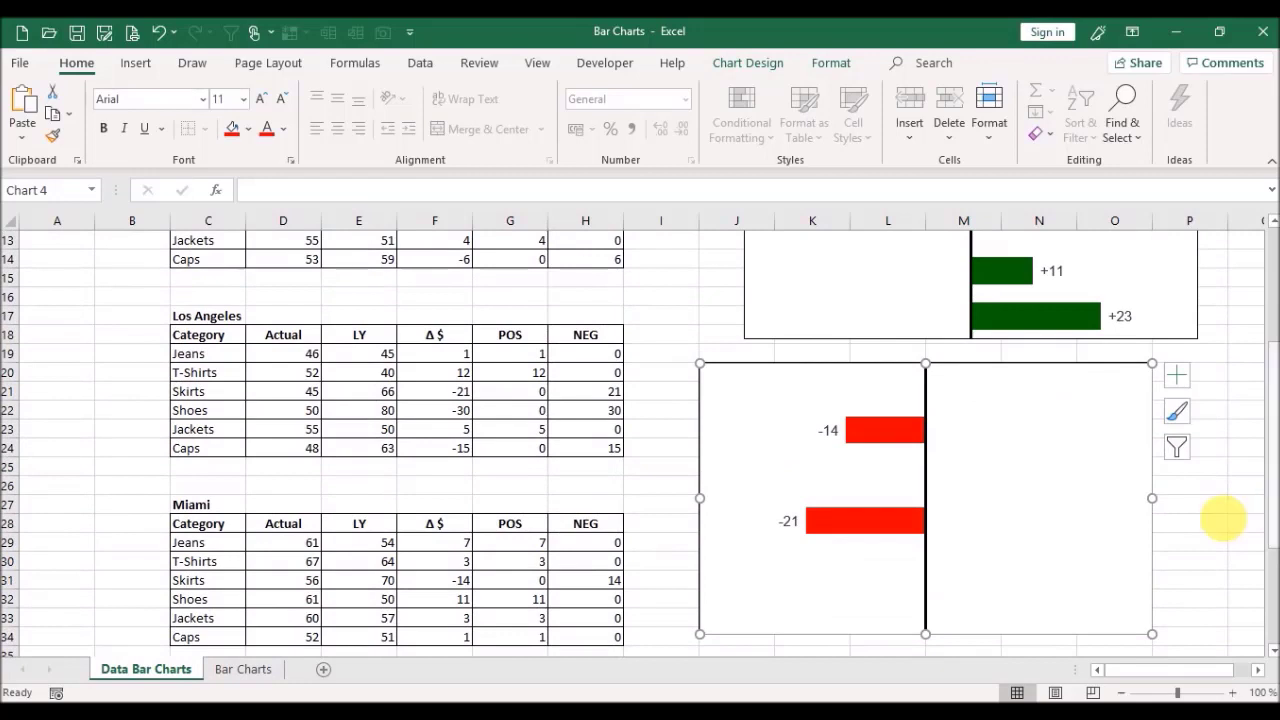
{"action": "left_click", "coordinate": [275, 673]}
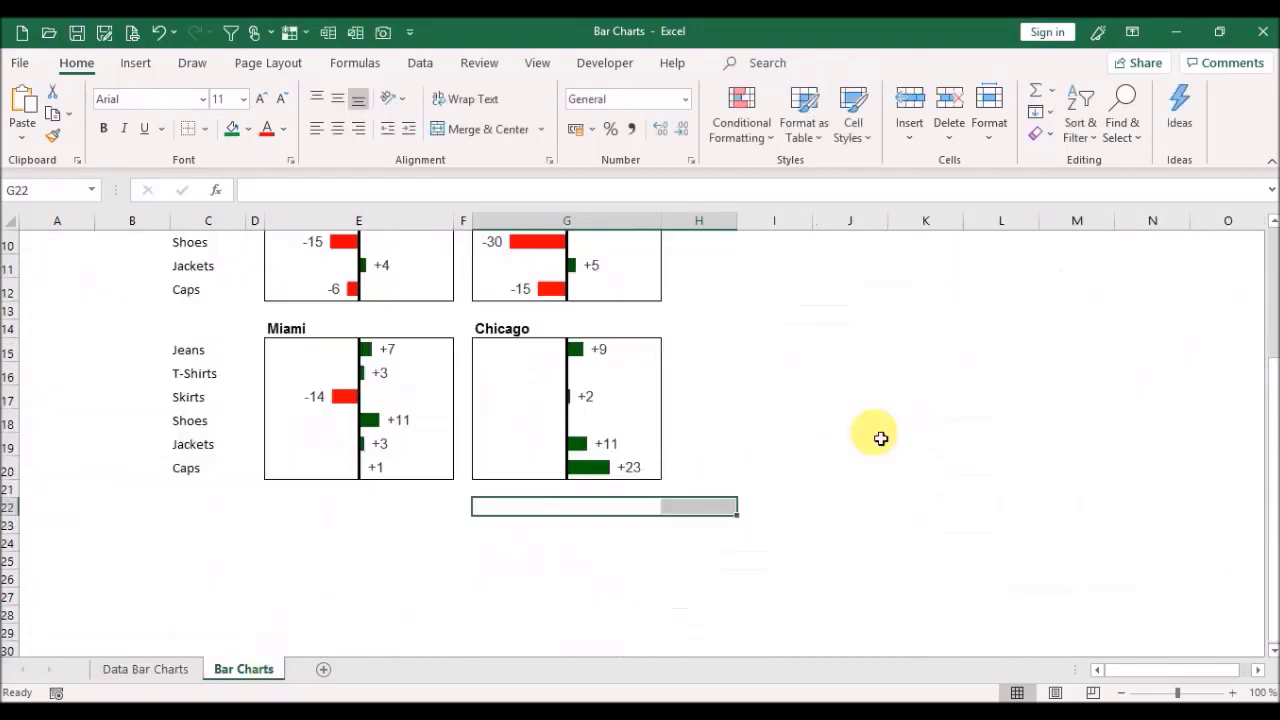
{"action": "left_click", "coordinate": [759, 364]}
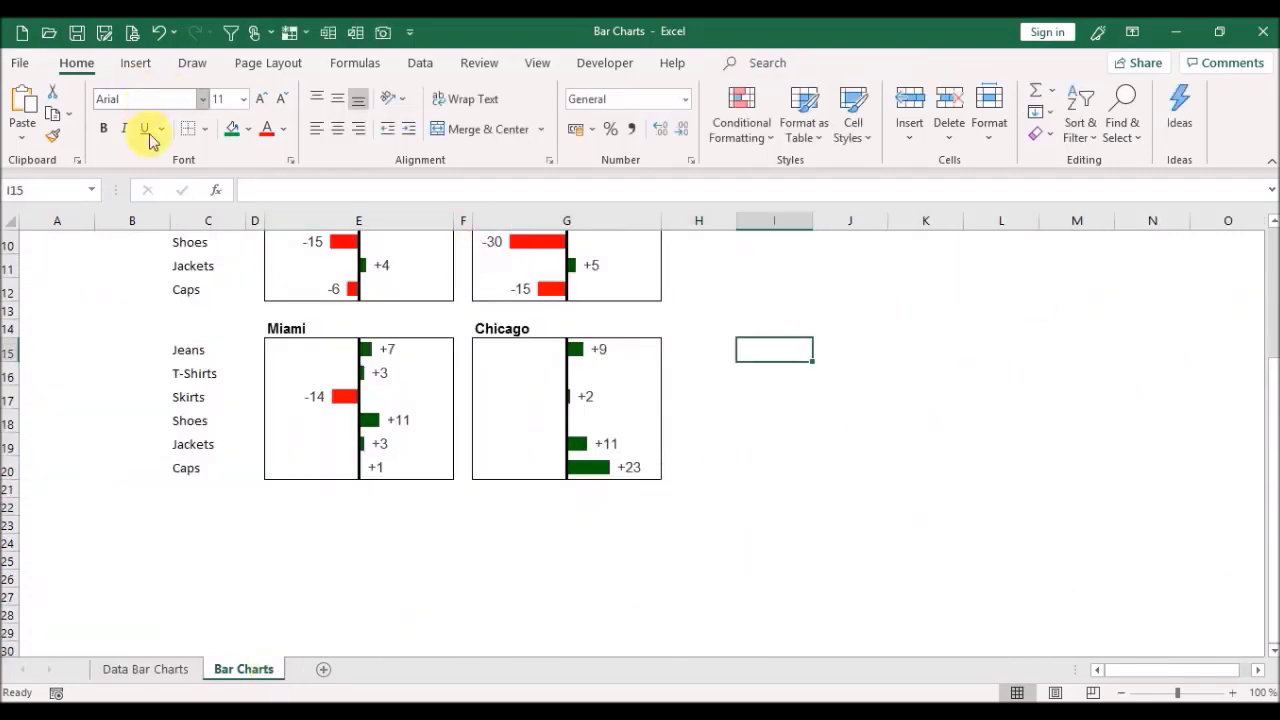
{"action": "key", "text": "ctrl+v"}
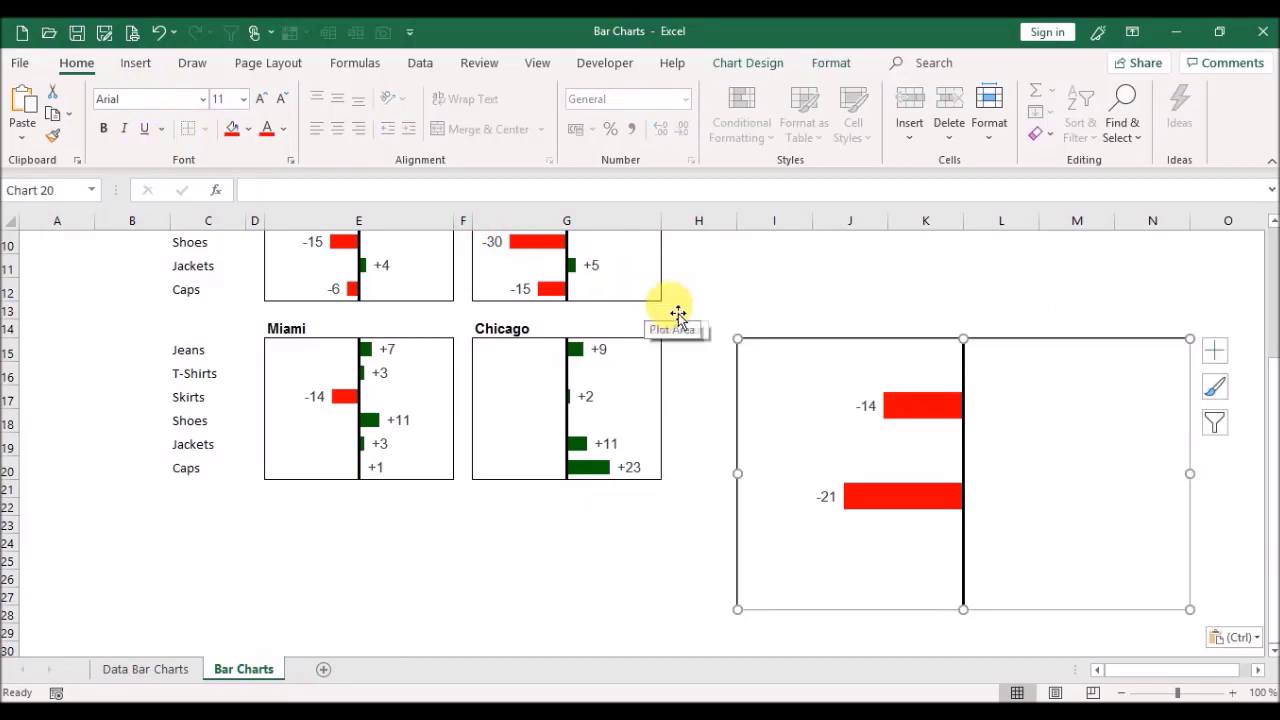
Step: Resize the pasted red chart to fit G15:G20 under Chicago, over the green positive chart
{"action": "key", "text": "alt"}
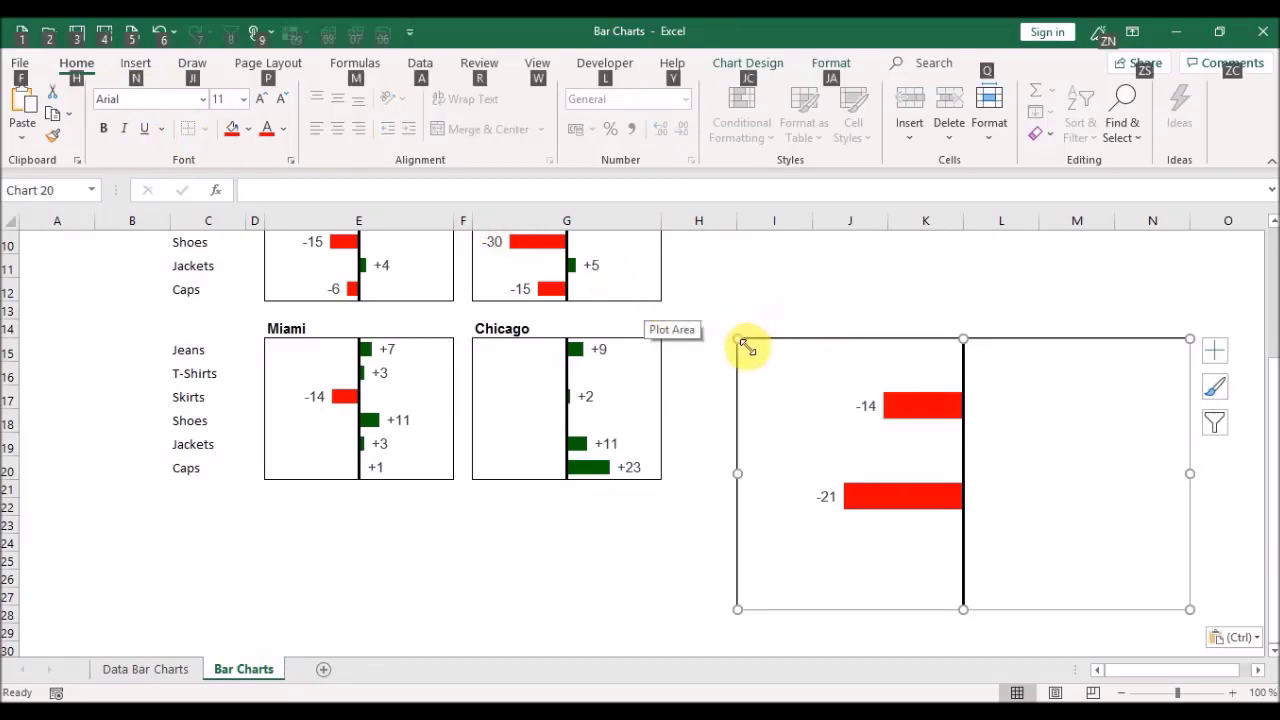
{"action": "left_click_drag", "start_coordinate": [740, 340], "coordinate": [508, 358]}
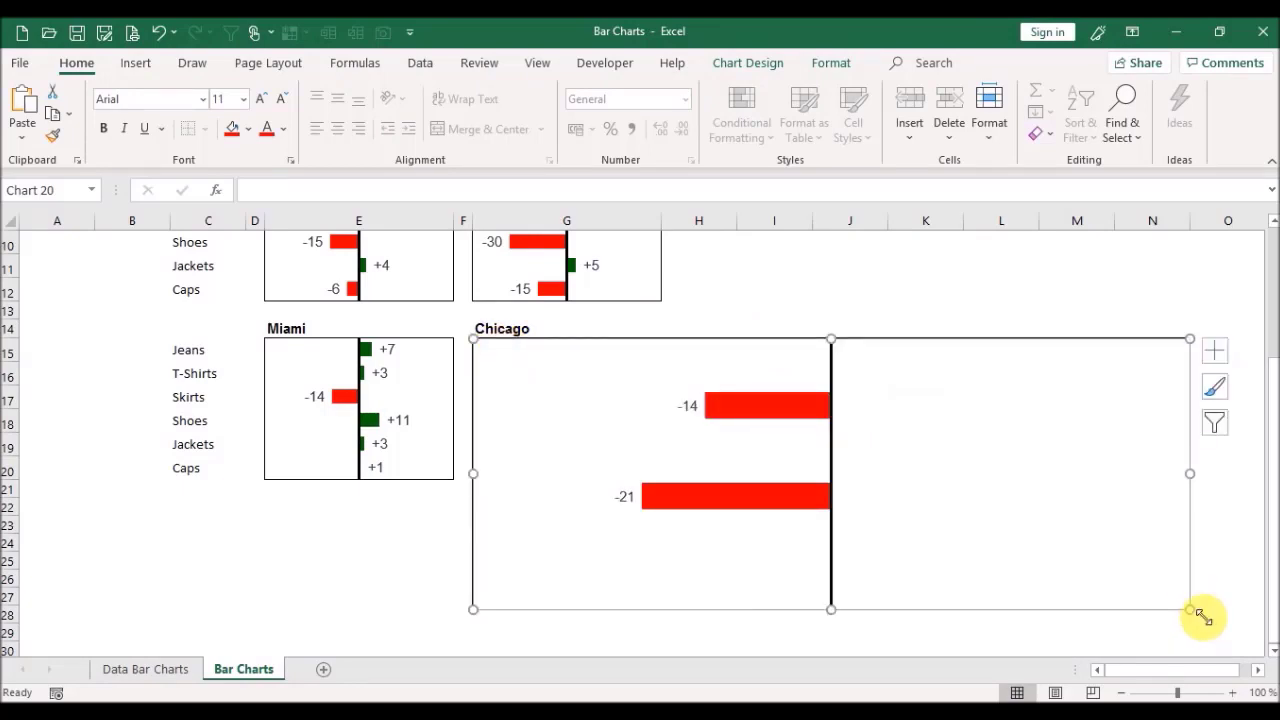
{"action": "left_click_drag", "start_coordinate": [1190, 609], "coordinate": [666, 490]}
{"action": "left_click", "coordinate": [655, 490]}
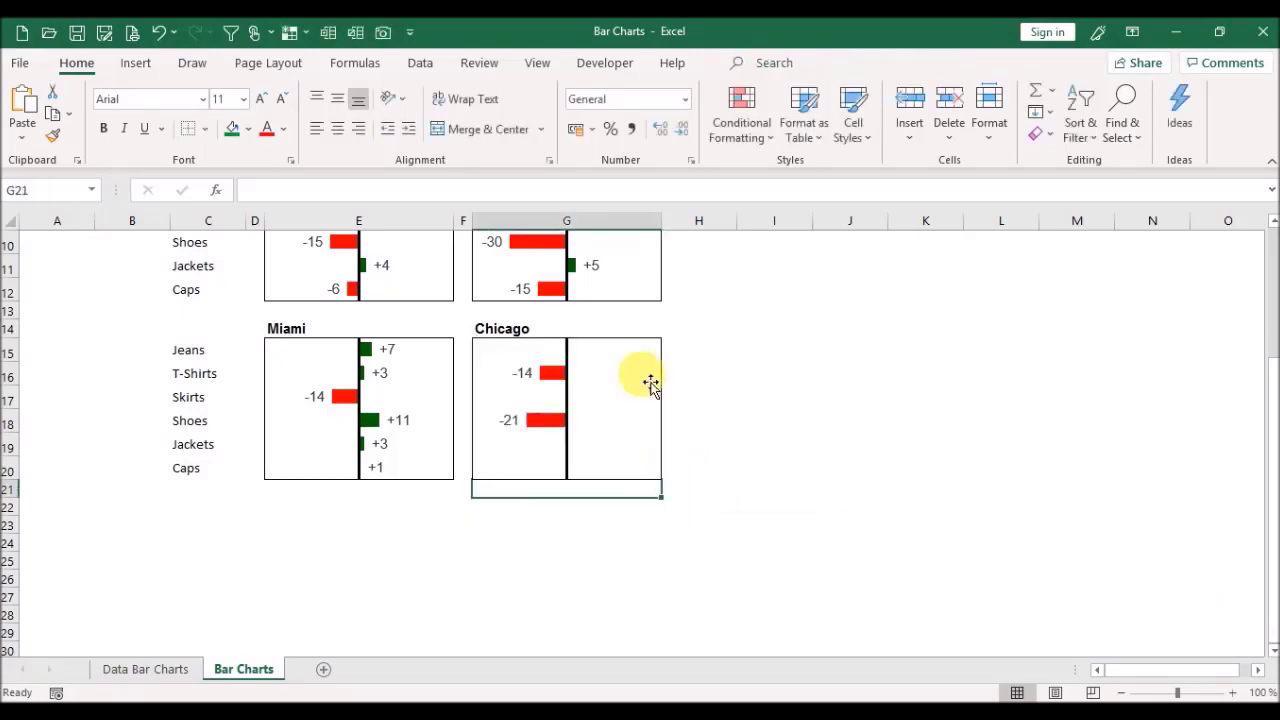
Step: Set the chart area of the red Chicago chart to No fill and close the formatting options
{"action": "left_click", "coordinate": [616, 338]}
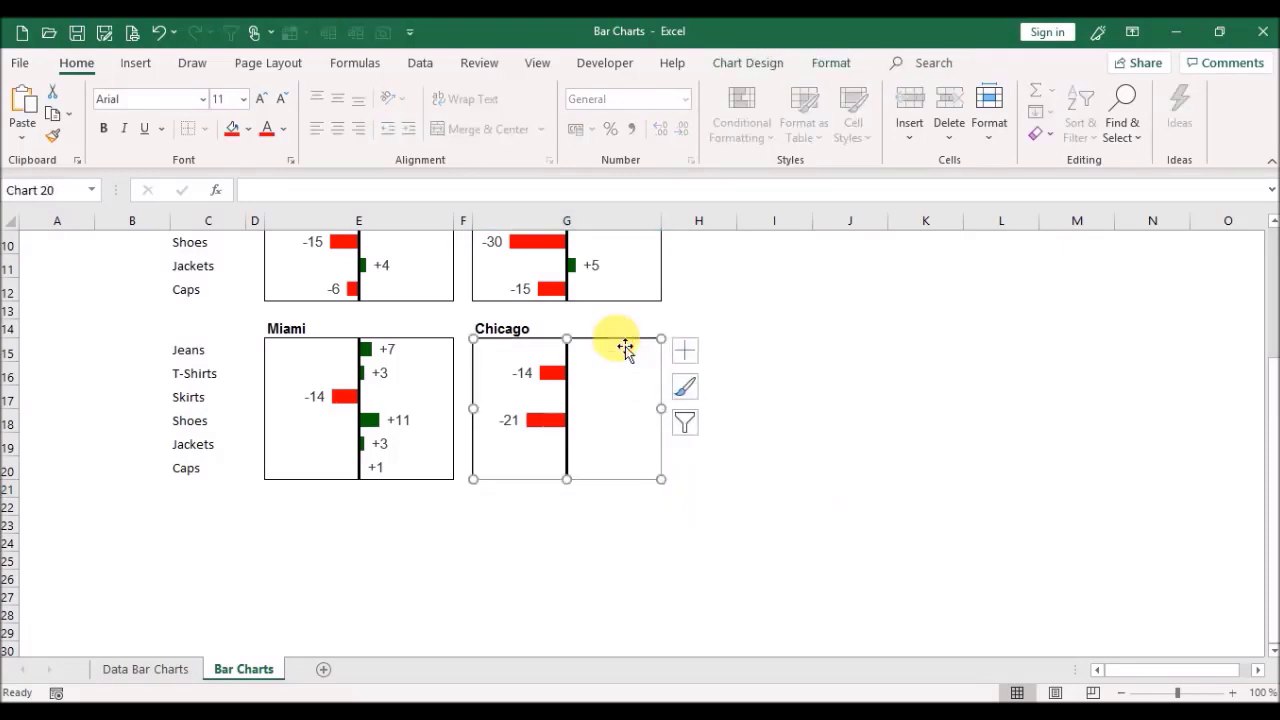
{"action": "double_click", "coordinate": [624, 347]}
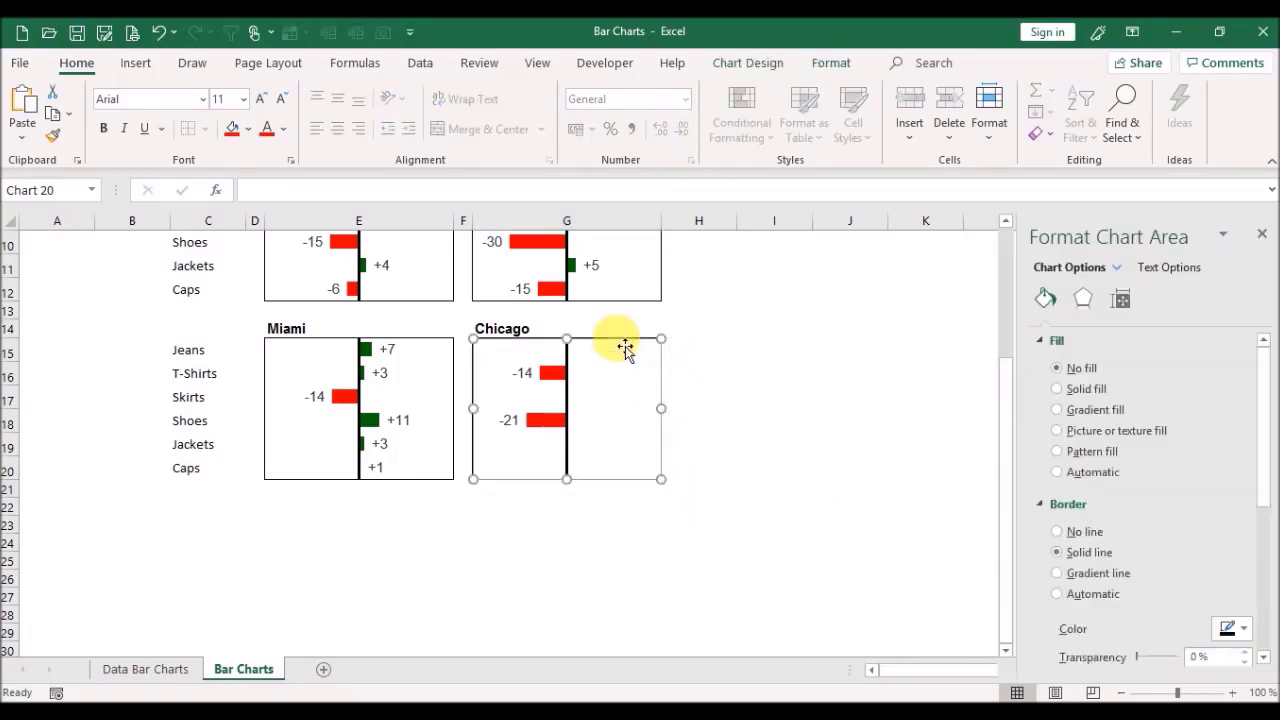
{"action": "left_click", "coordinate": [1068, 372]}
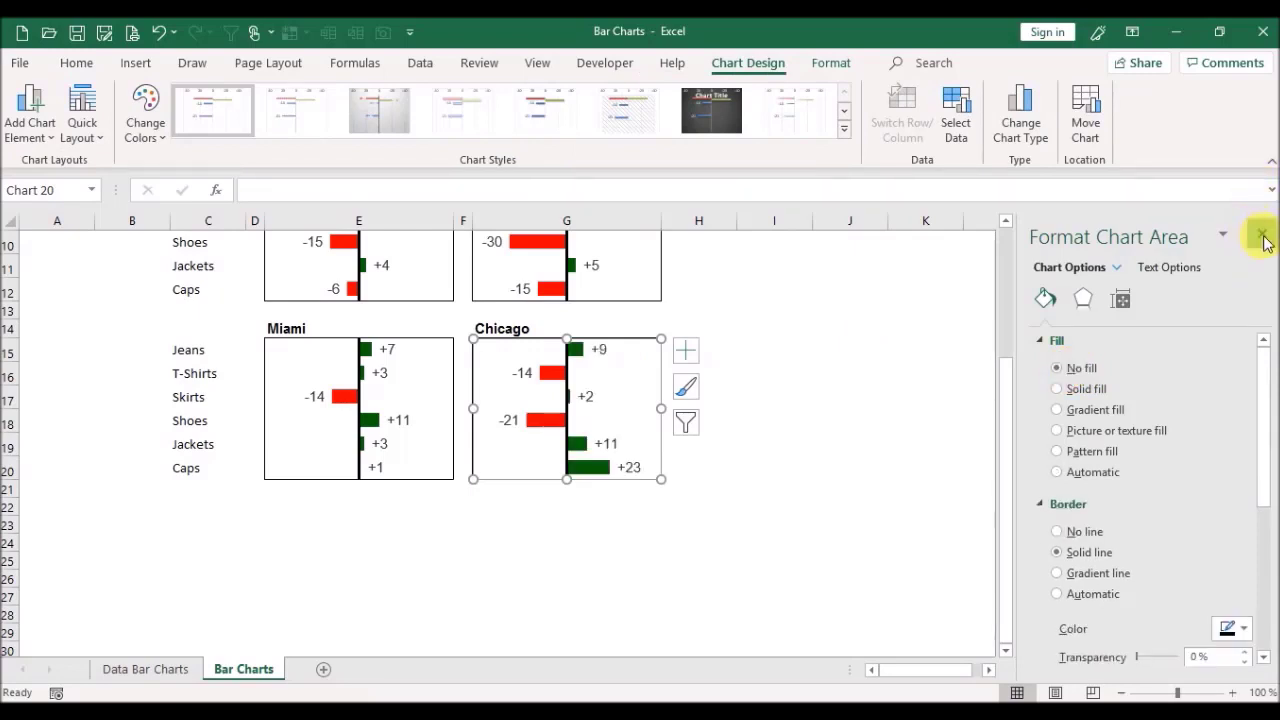
{"action": "left_click", "coordinate": [1263, 240]}
{"action": "left_click", "coordinate": [955, 397]}
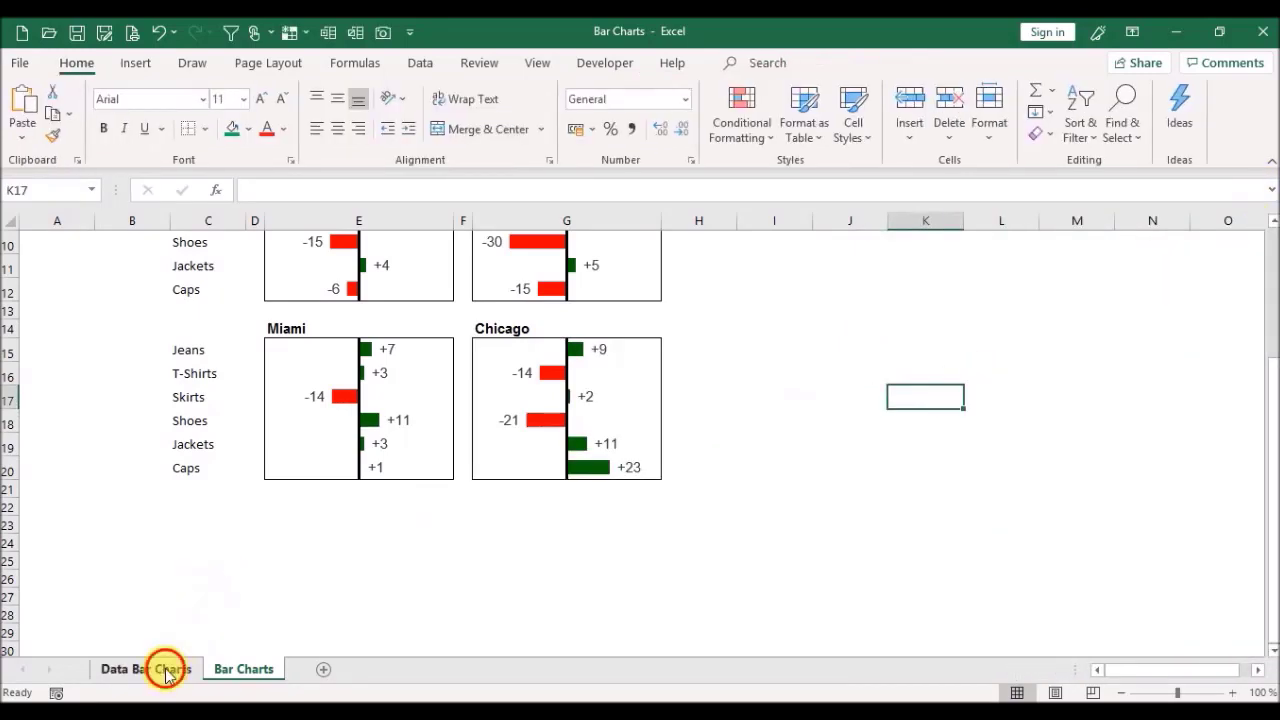
Step: Delete the red and green source charts from the Data Bar Charts sheet and return to the Bar Charts sheet
{"action": "left_click", "coordinate": [167, 672]}
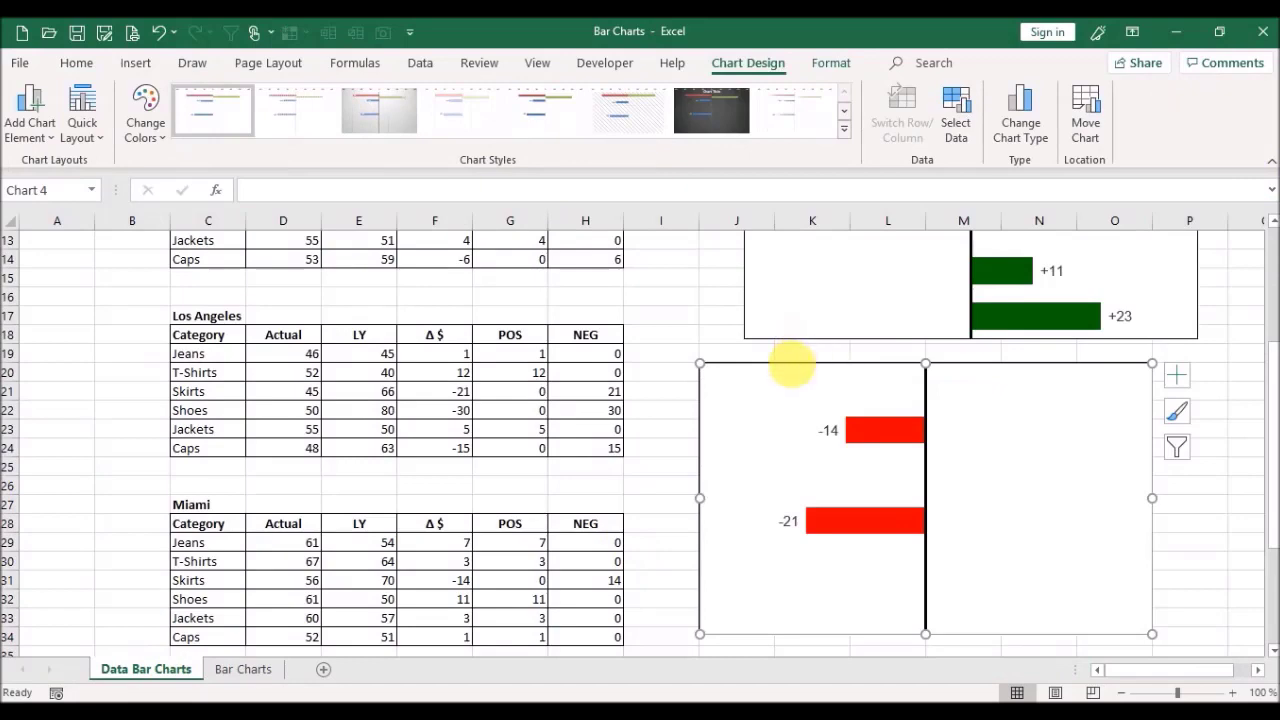
{"action": "key", "text": "Delete"}
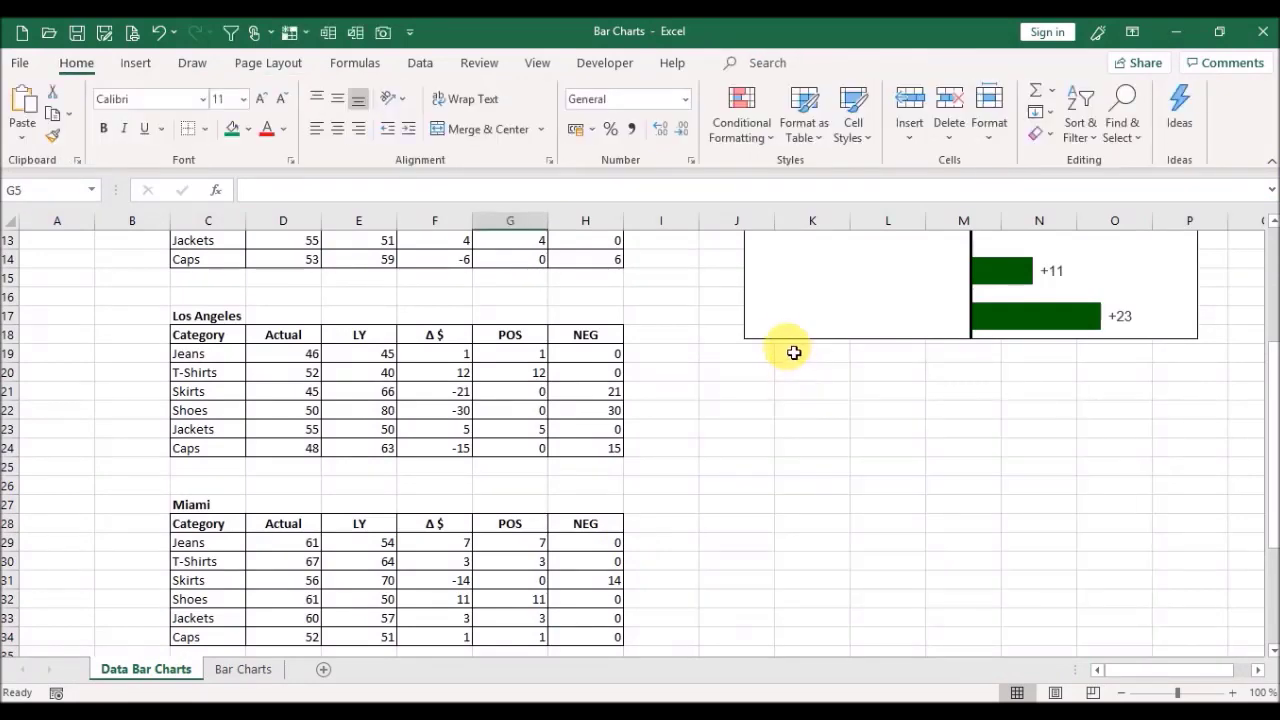
{"action": "key", "text": "Delete"}
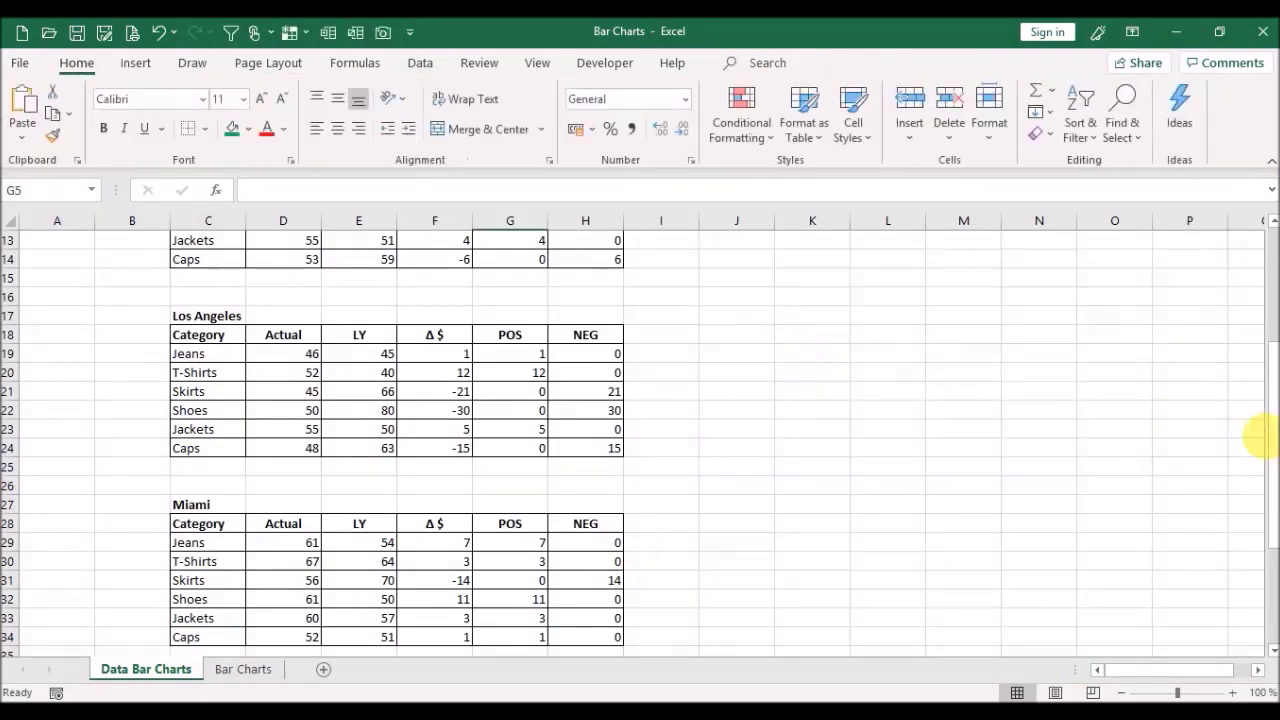
{"action": "left_click_drag", "start_coordinate": [1275, 450], "coordinate": [1271, 322]}
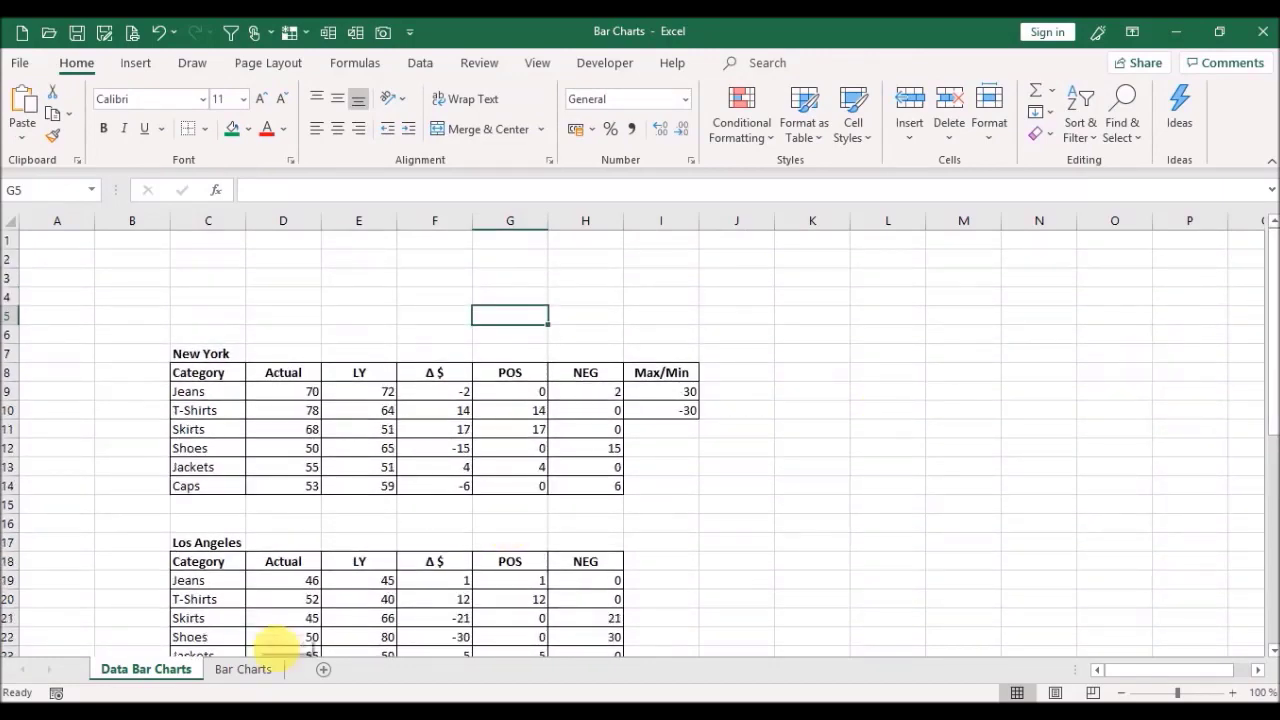
{"action": "left_click", "coordinate": [250, 669]}
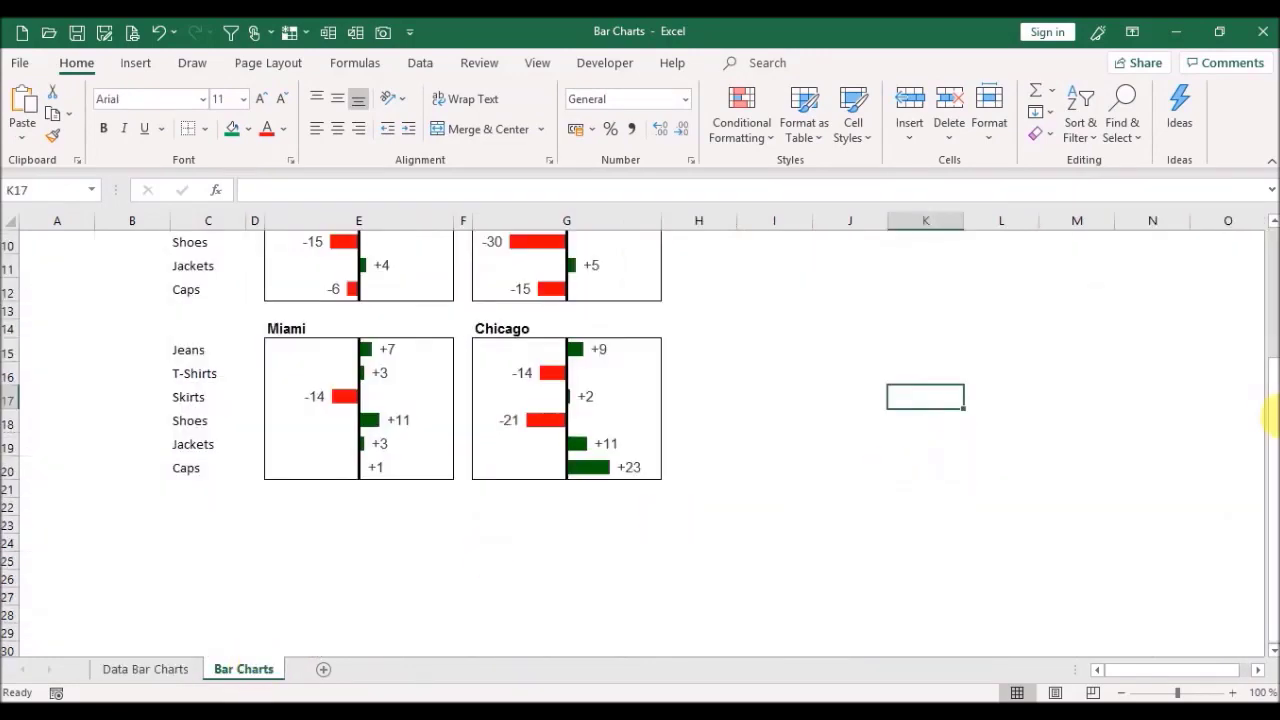
{"action": "left_click_drag", "start_coordinate": [1270, 425], "coordinate": [1268, 330]}
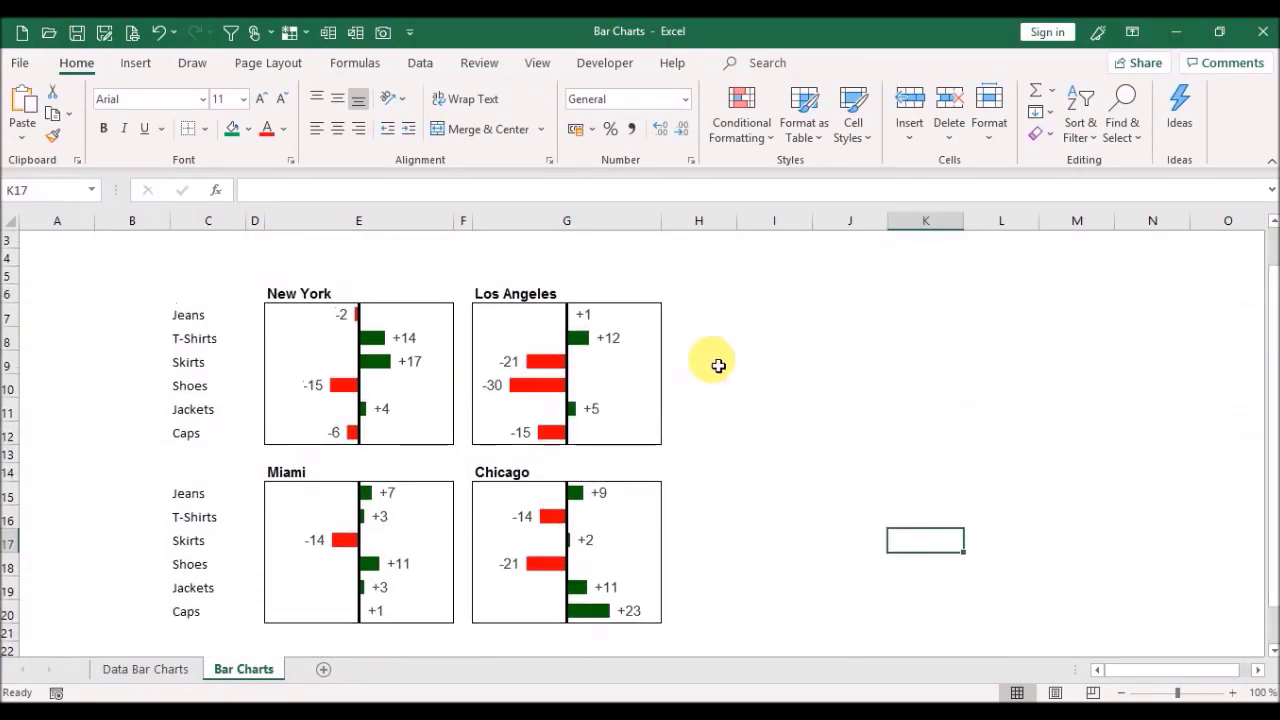
{"action": "left_click", "coordinate": [758, 335]}
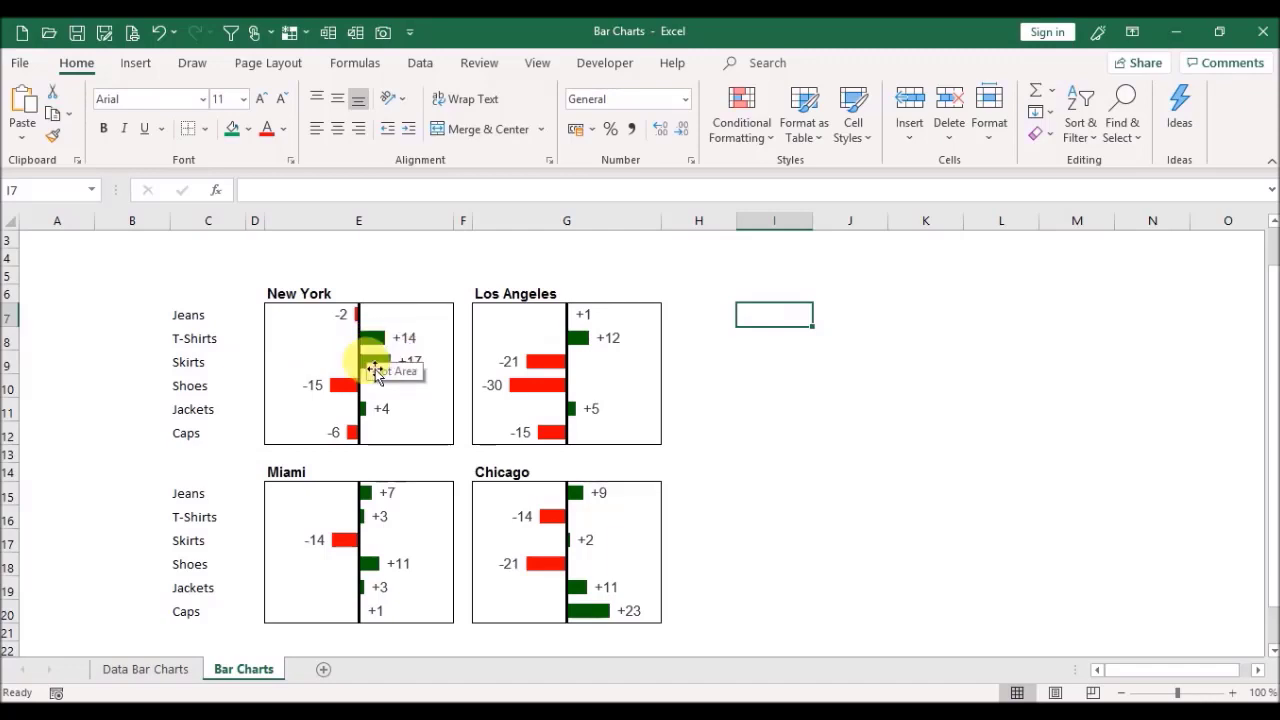
Step: Set New York's T-Shirts Actual value in D10 of Data Bar Charts to 40 and check its bar on the Bar Charts sheet
{"action": "left_click", "coordinate": [175, 668]}
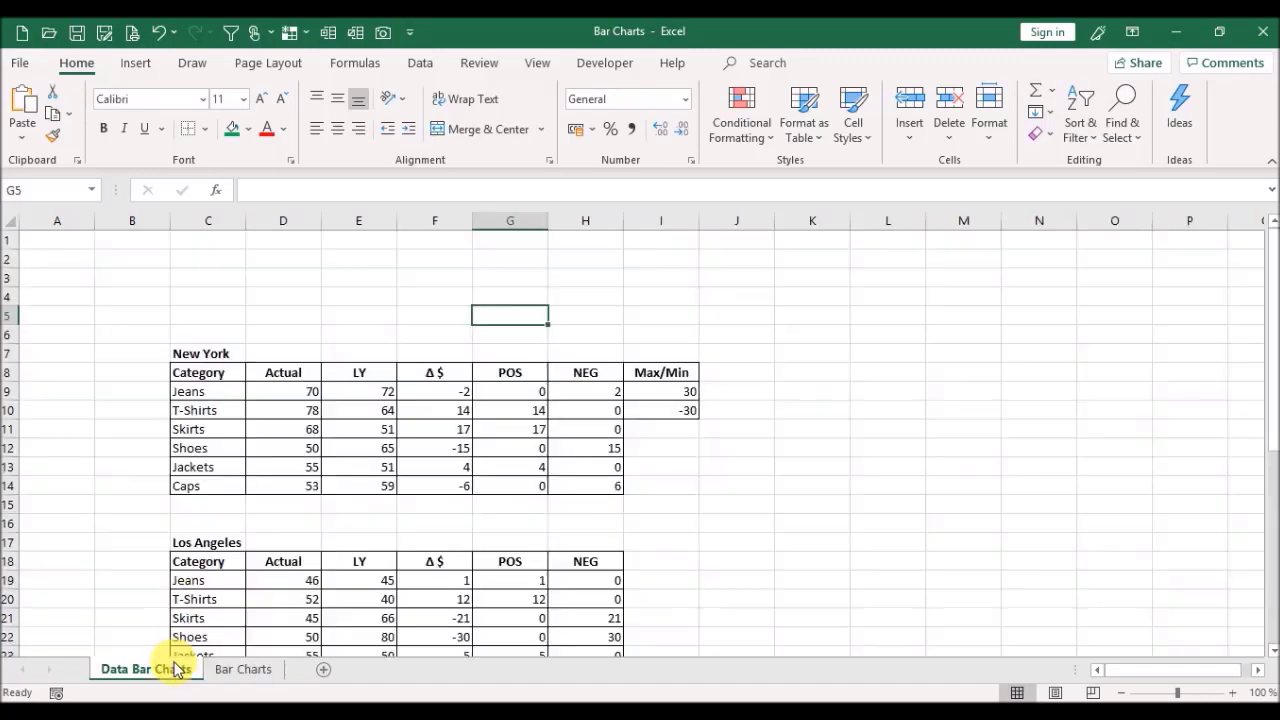
{"action": "left_click", "coordinate": [305, 410]}
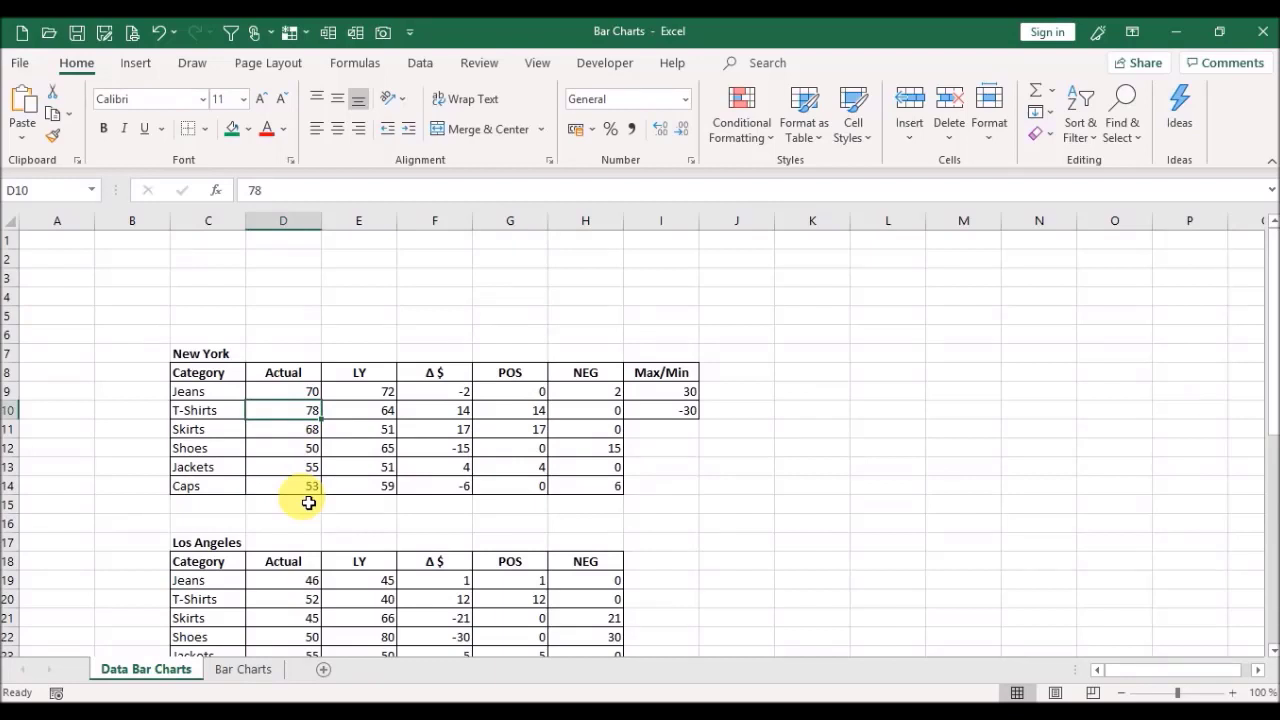
{"action": "type", "text": "40"}
{"action": "key", "text": "Return"}
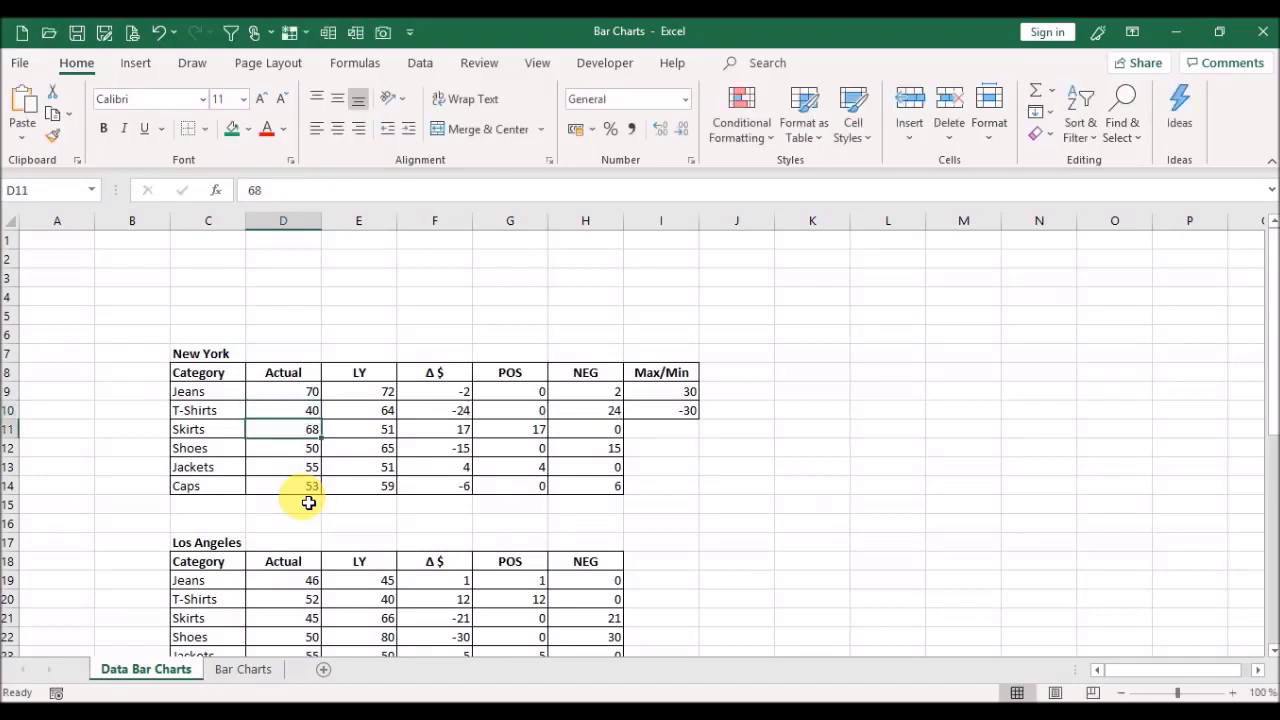
{"action": "left_click", "coordinate": [250, 672]}
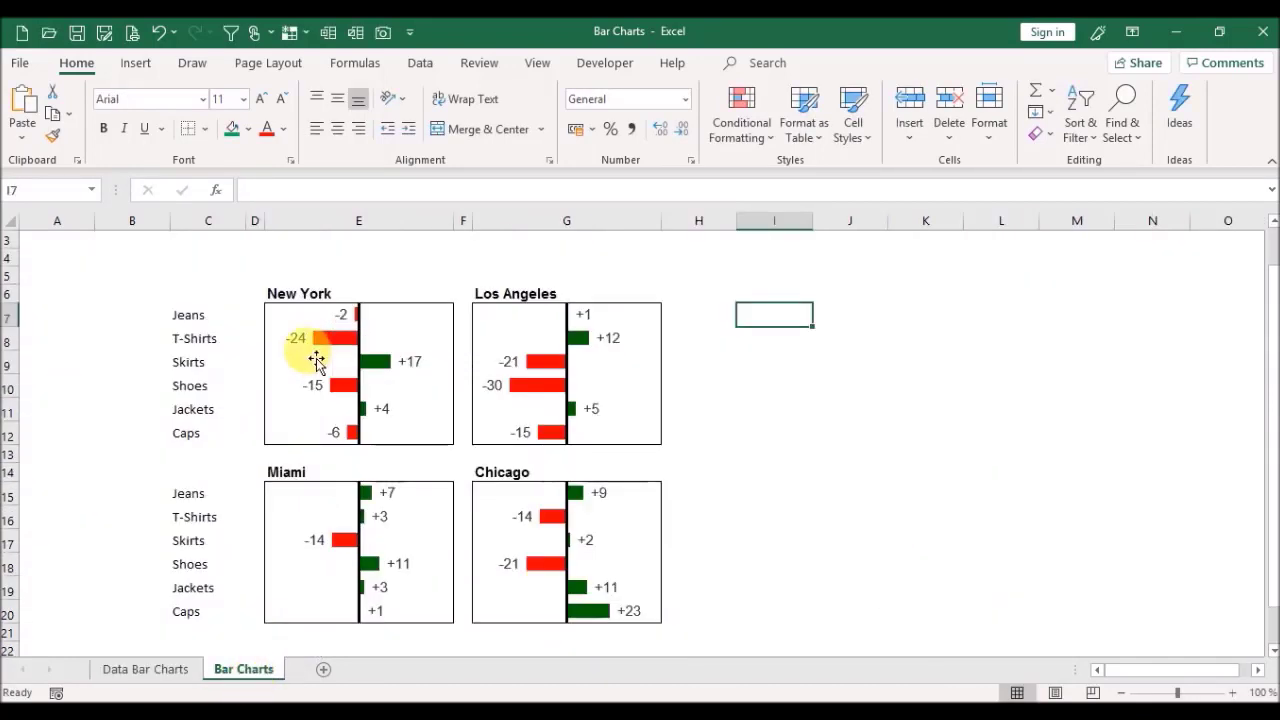
{"action": "left_click", "coordinate": [792, 384]}
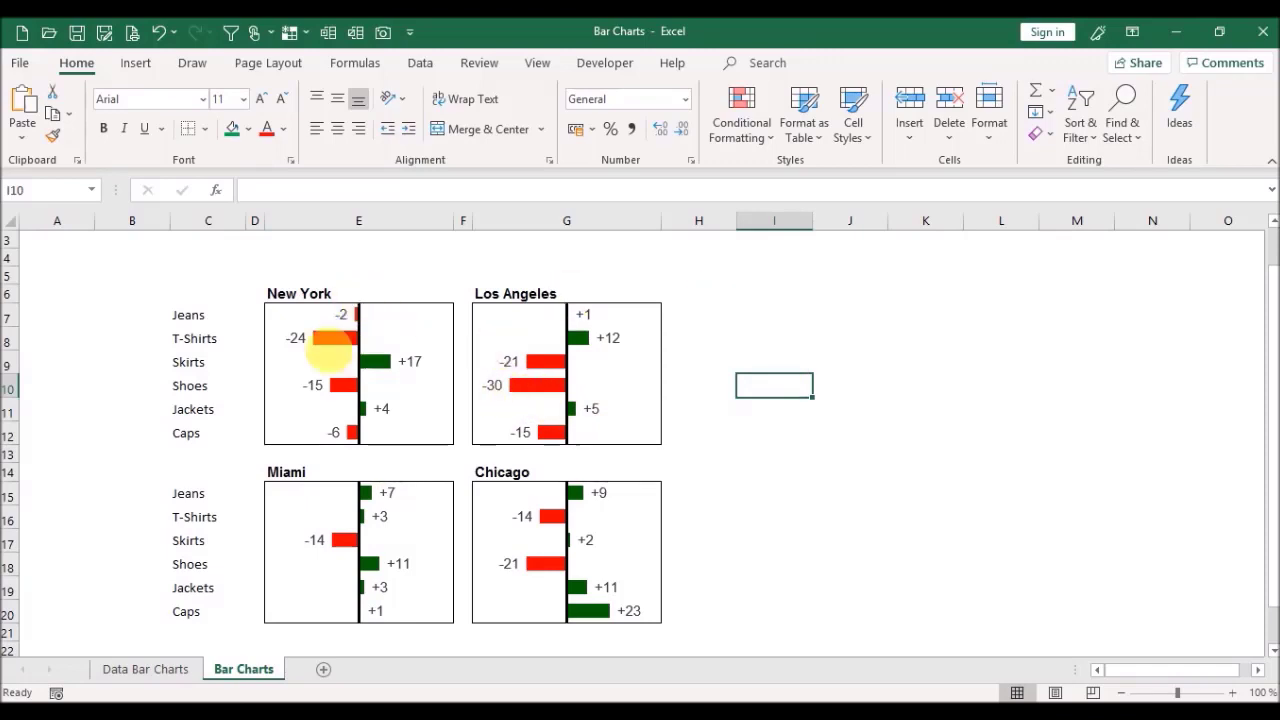
{"action": "left_click", "coordinate": [763, 320]}
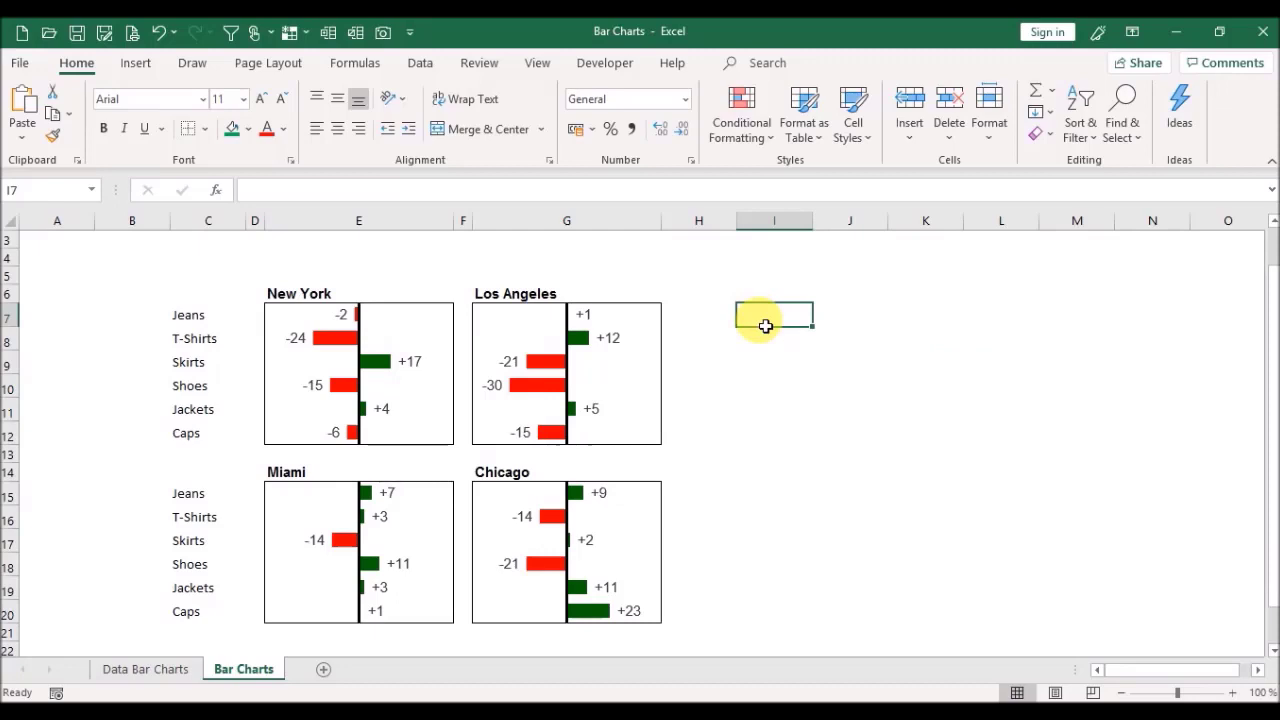
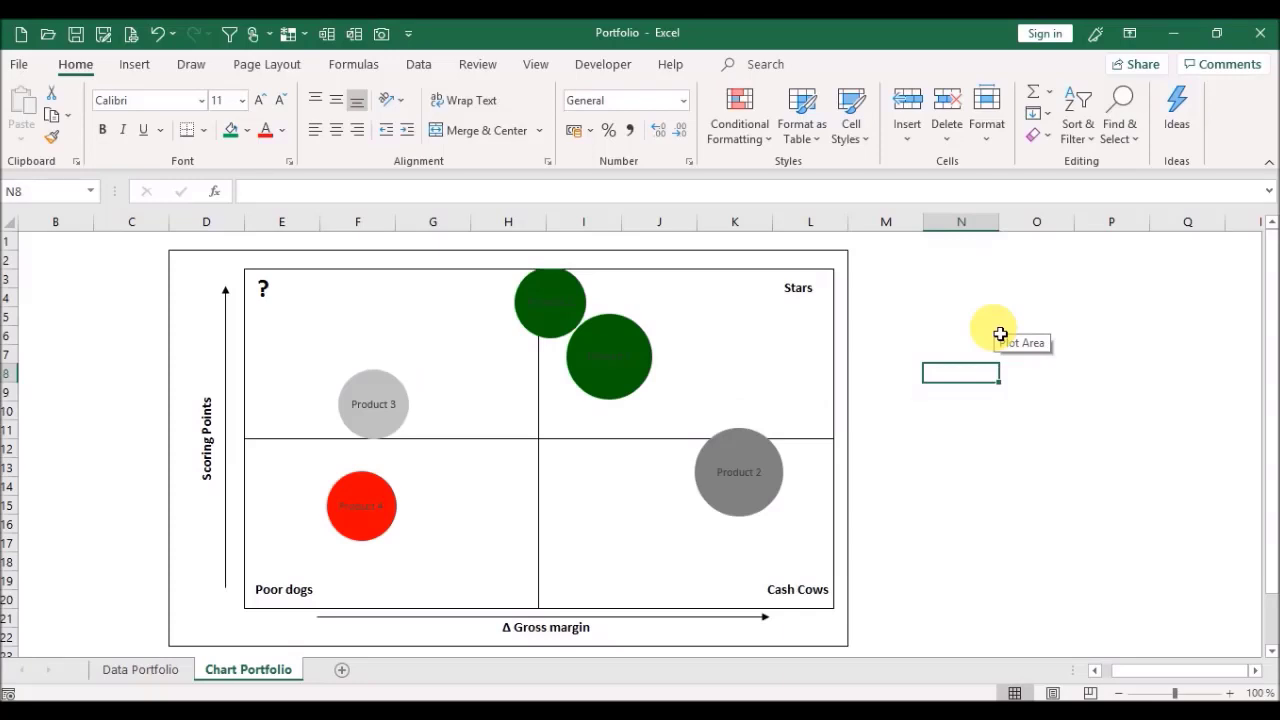
Step: In the Portfolio workbook, set Product 5's Scoring Points in D9 of the Data Portfolio sheet to 2
{"action": "mouse_move", "coordinate": [604, 372]}
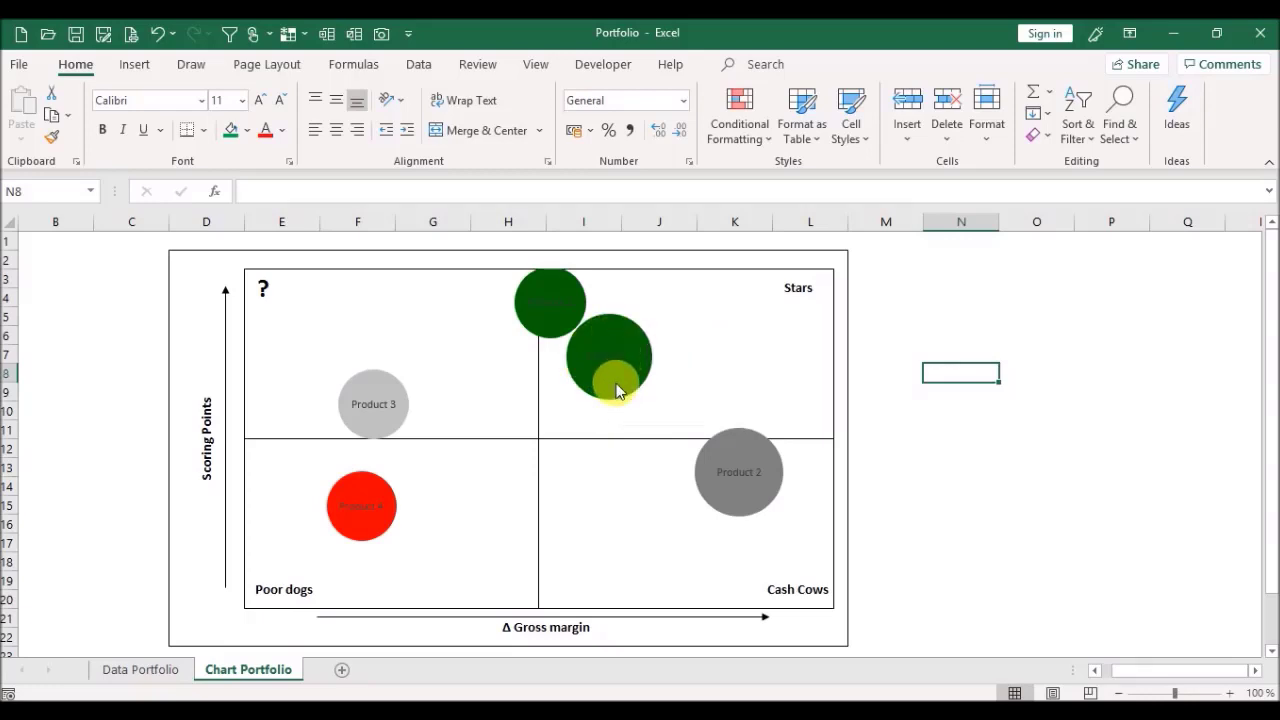
{"action": "left_click", "coordinate": [137, 677]}
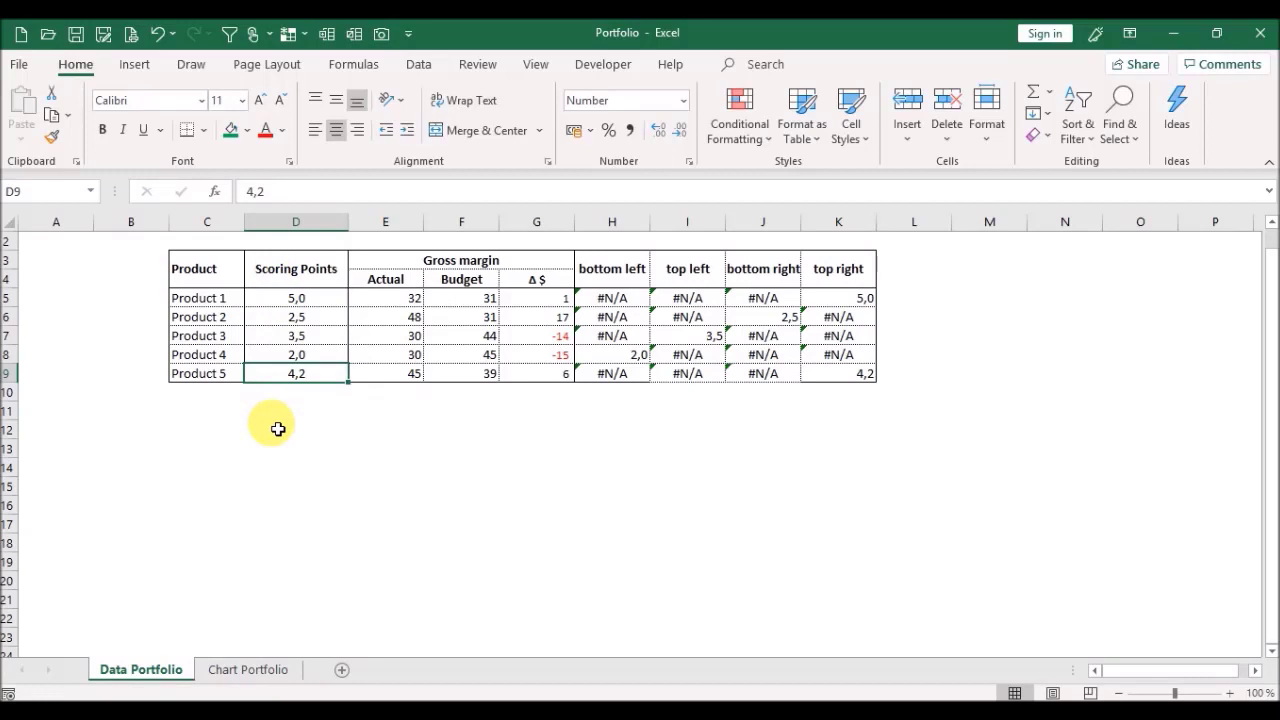
{"action": "type", "text": "2"}
{"action": "key", "text": "Return"}
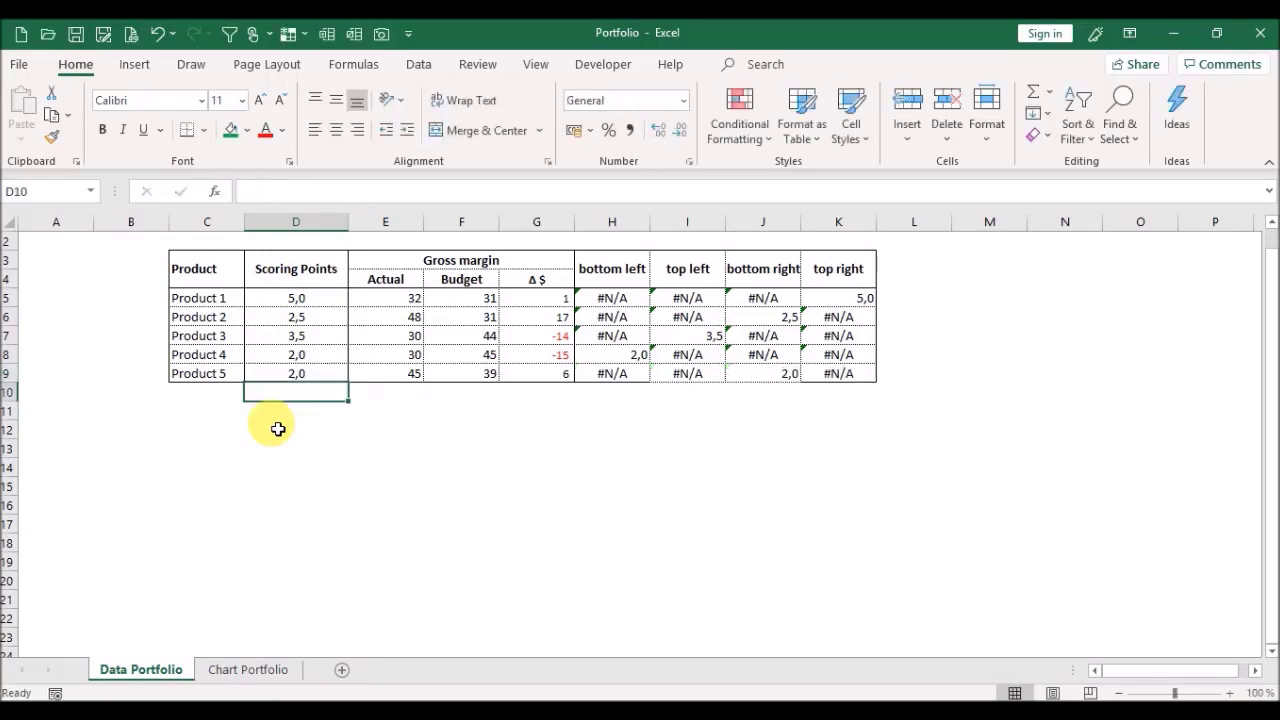
Step: Set Product 5's Actual gross margin in E9 to 30 and inspect its bubble on the Chart Portfolio sheet
{"action": "key", "text": "Up"}
{"action": "key", "text": "Right"}
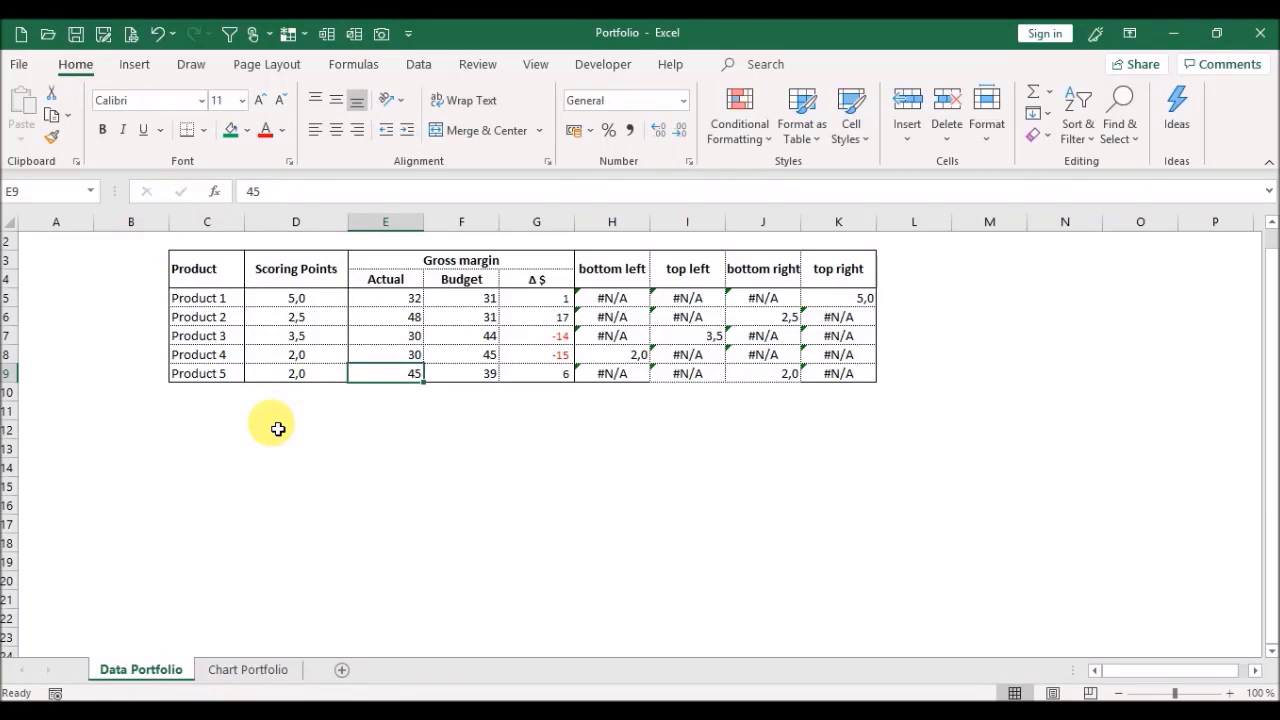
{"action": "type", "text": "30"}
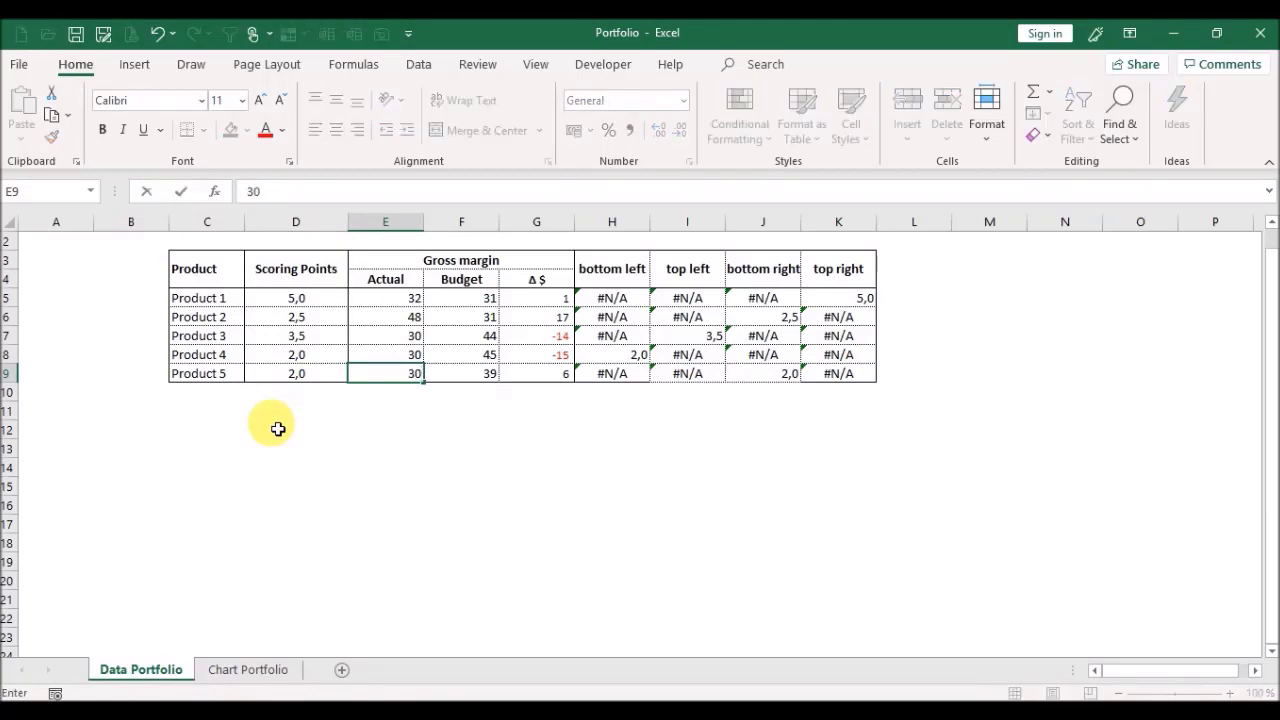
{"action": "key", "text": "Return"}
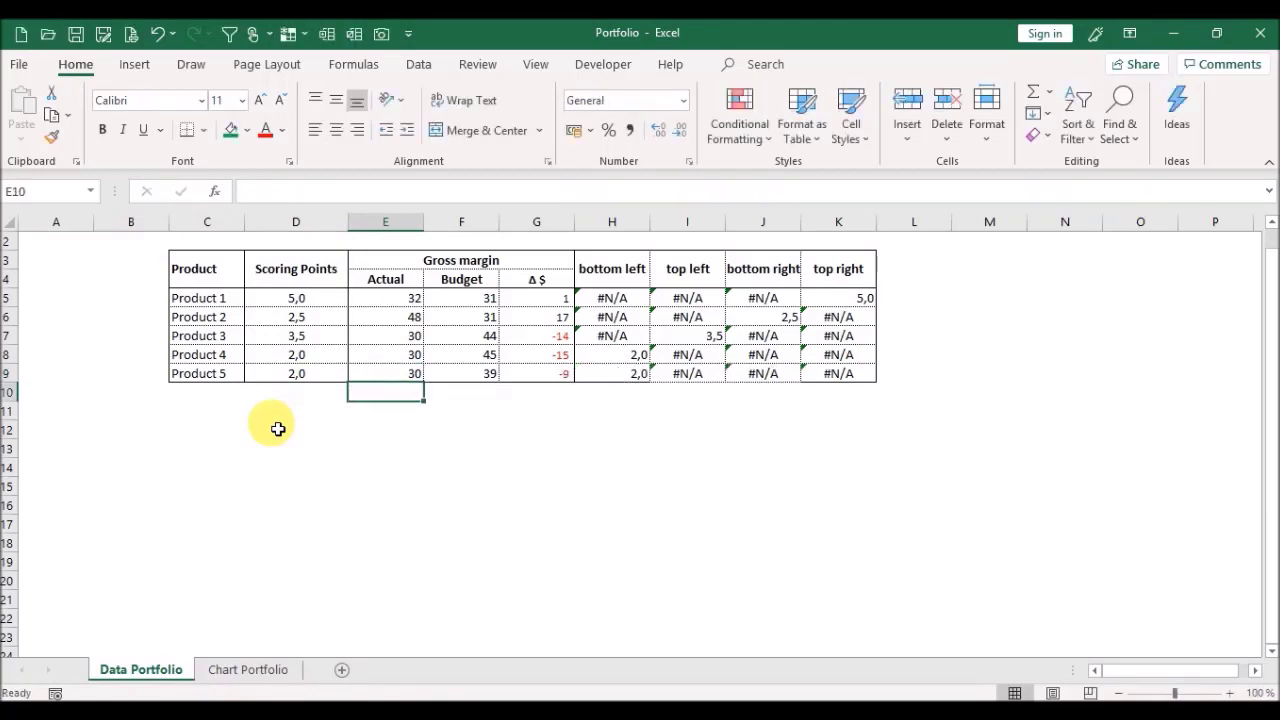
{"action": "left_click", "coordinate": [230, 670]}
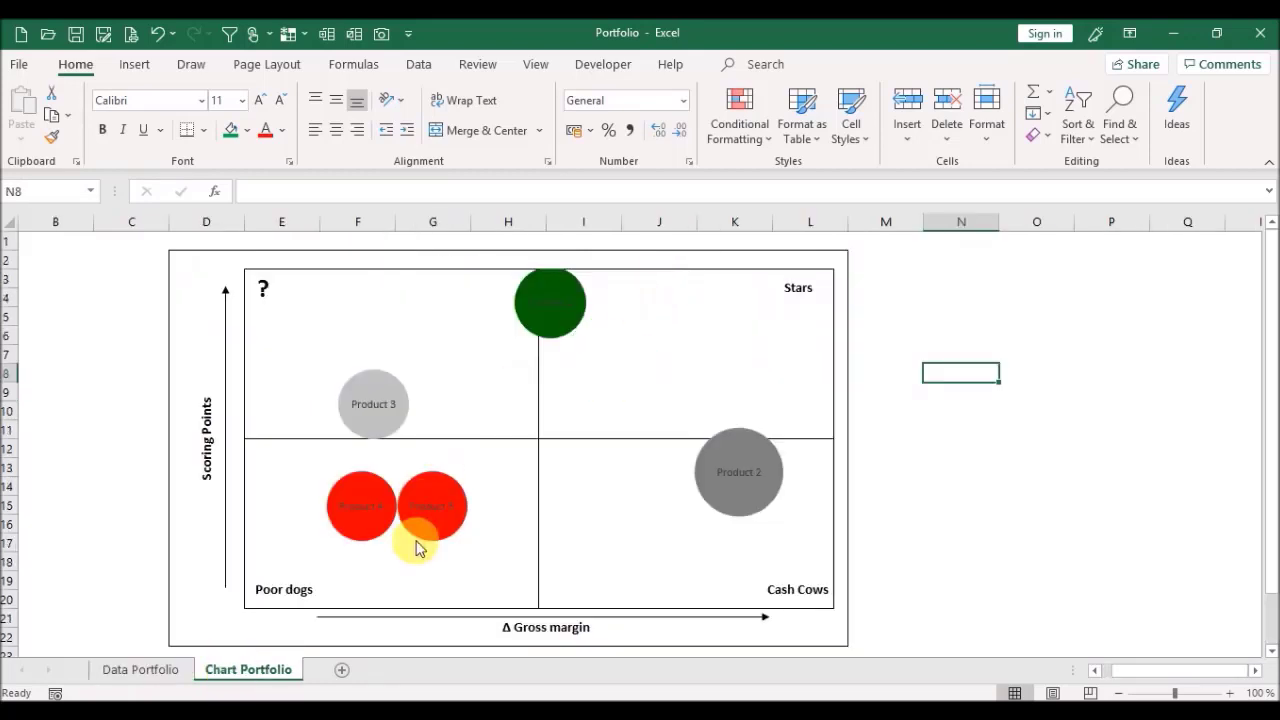
{"action": "mouse_move", "coordinate": [434, 522]}
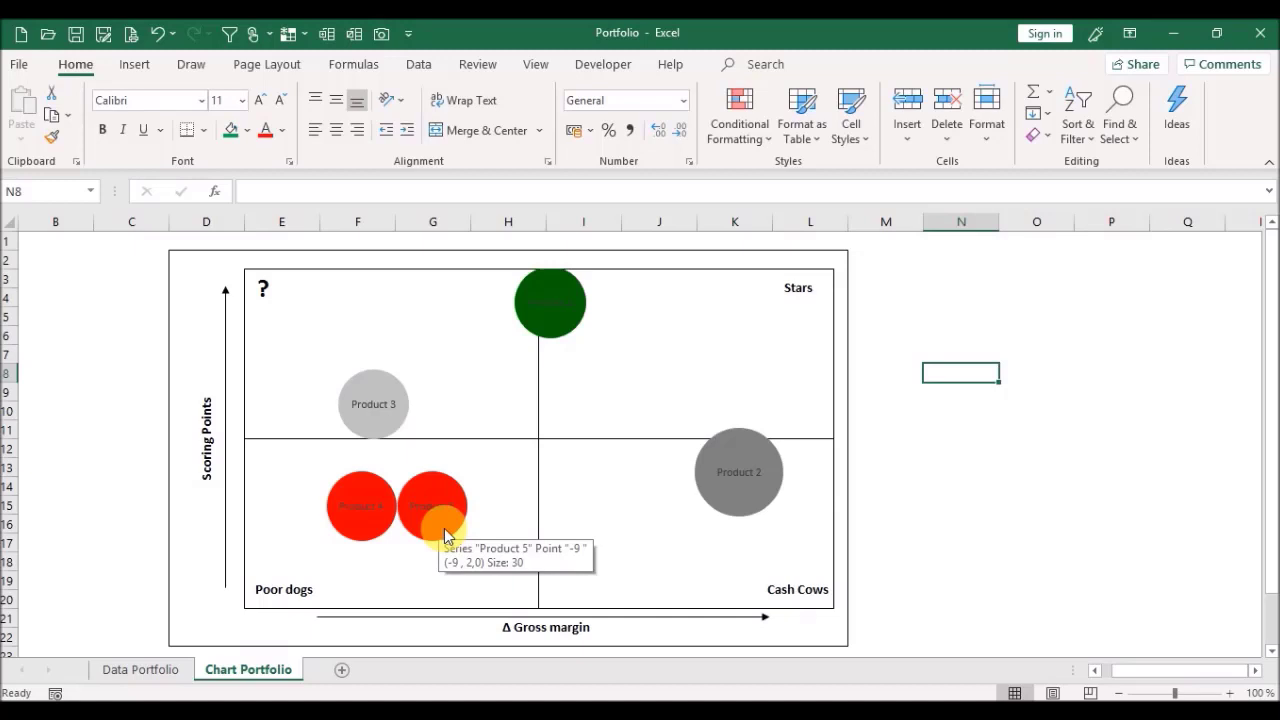
Step: Set Product 5's Actual gross margin in E9 of Data Portfolio to 45 and check its bubble on the Chart Portfolio sheet
{"action": "left_click", "coordinate": [122, 669]}
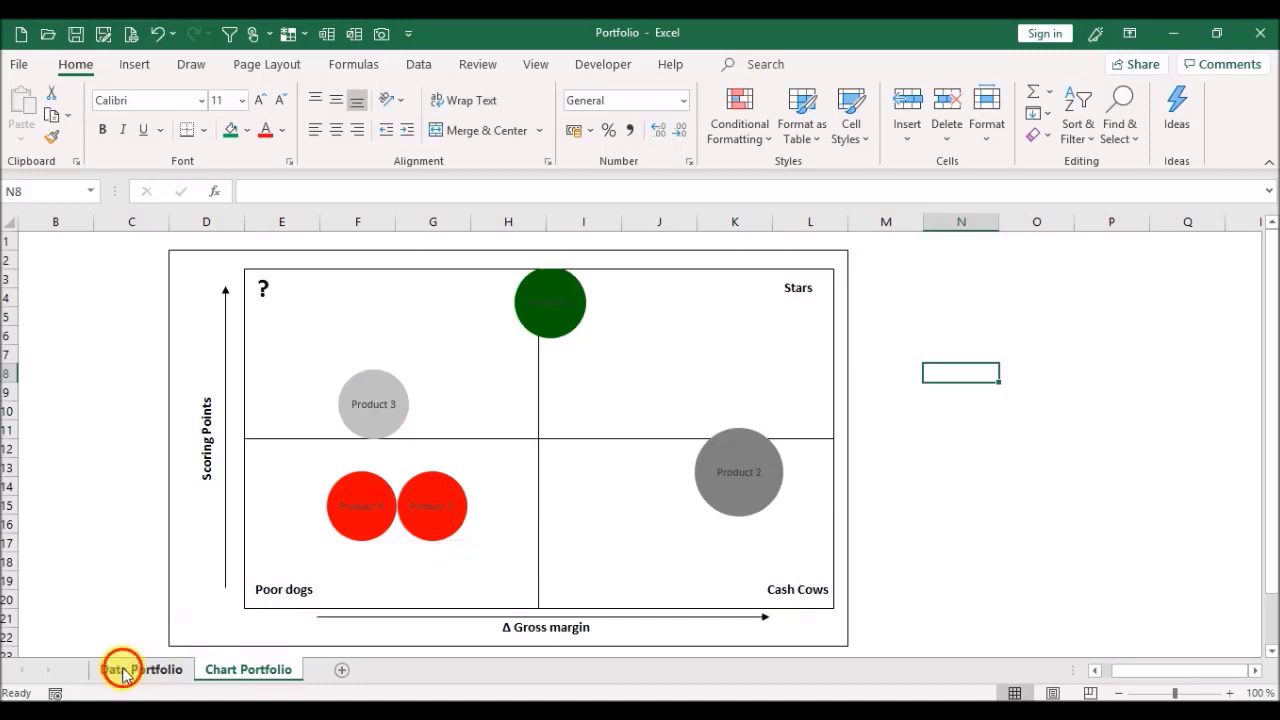
{"action": "left_click", "coordinate": [388, 373]}
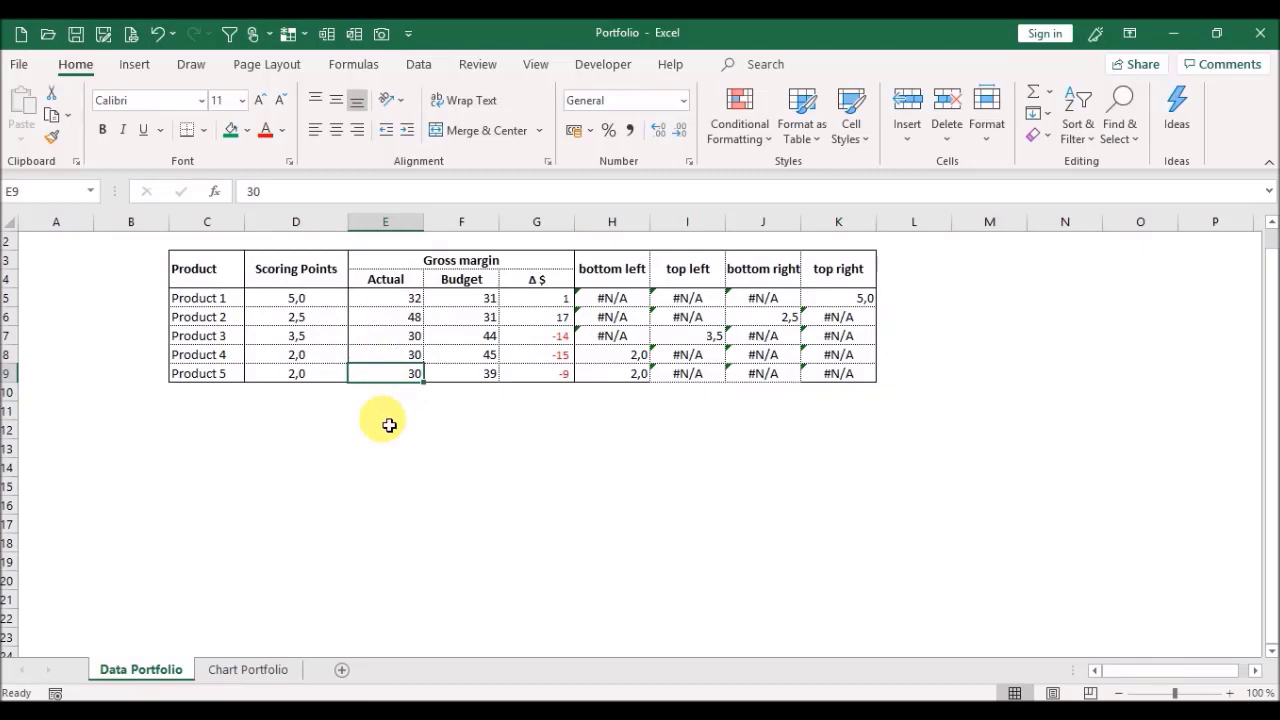
{"action": "type", "text": "45"}
{"action": "key", "text": "Return"}
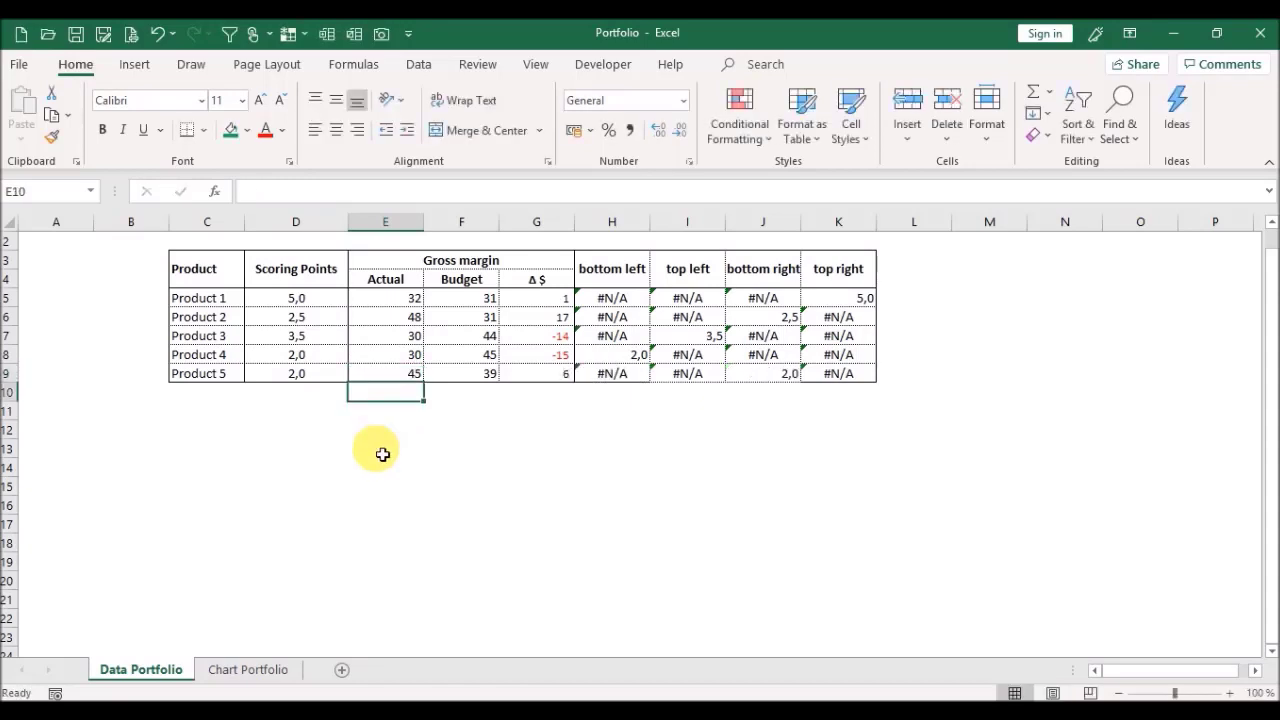
{"action": "left_click", "coordinate": [242, 672]}
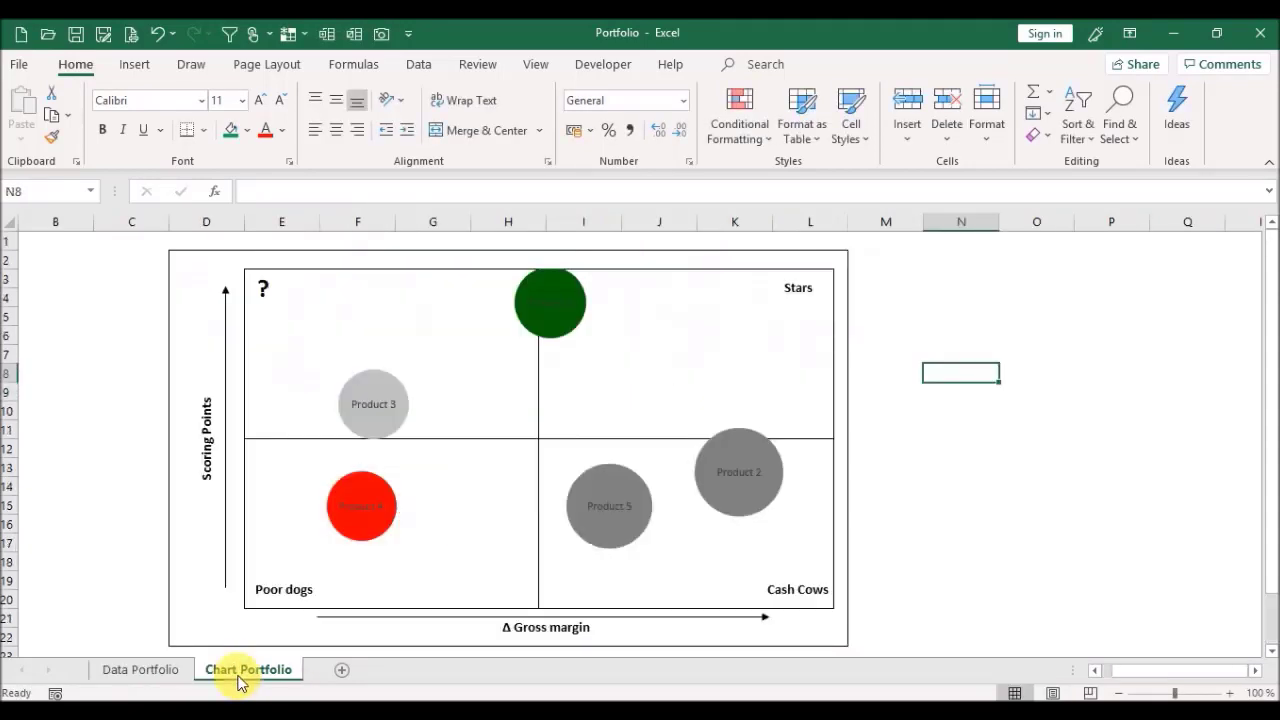
{"action": "mouse_move", "coordinate": [617, 533]}
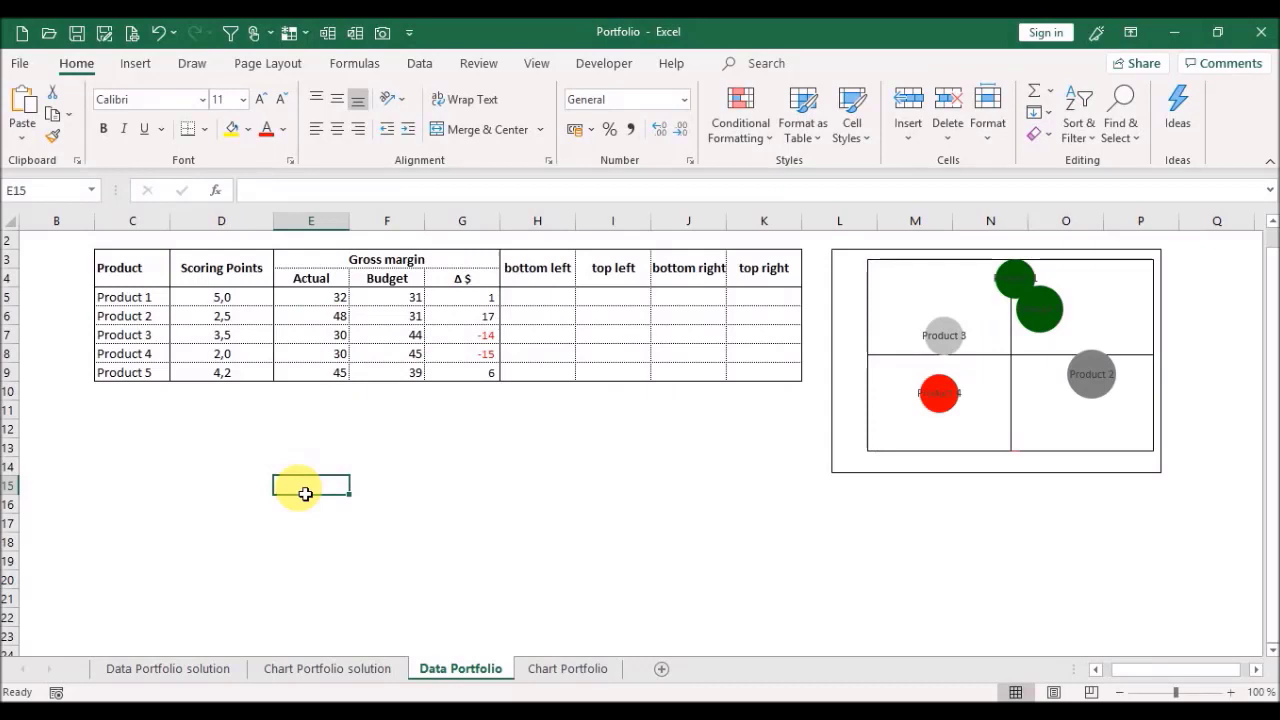
Step: Review the product, Scoring Points, Actual, Budget and Δ $ data on the Data Portfolio sheet against the bubble chart's axes
{"action": "left_click_drag", "start_coordinate": [157, 297], "coordinate": [163, 391]}
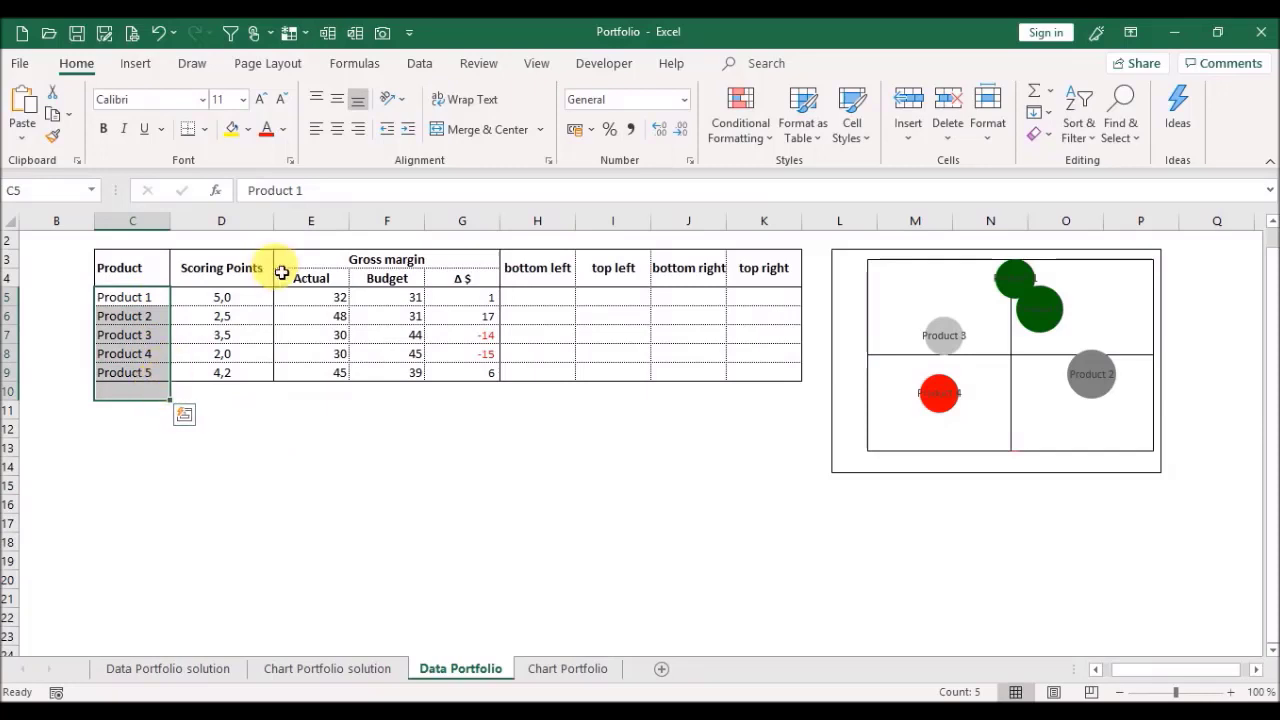
{"action": "left_click", "coordinate": [266, 278]}
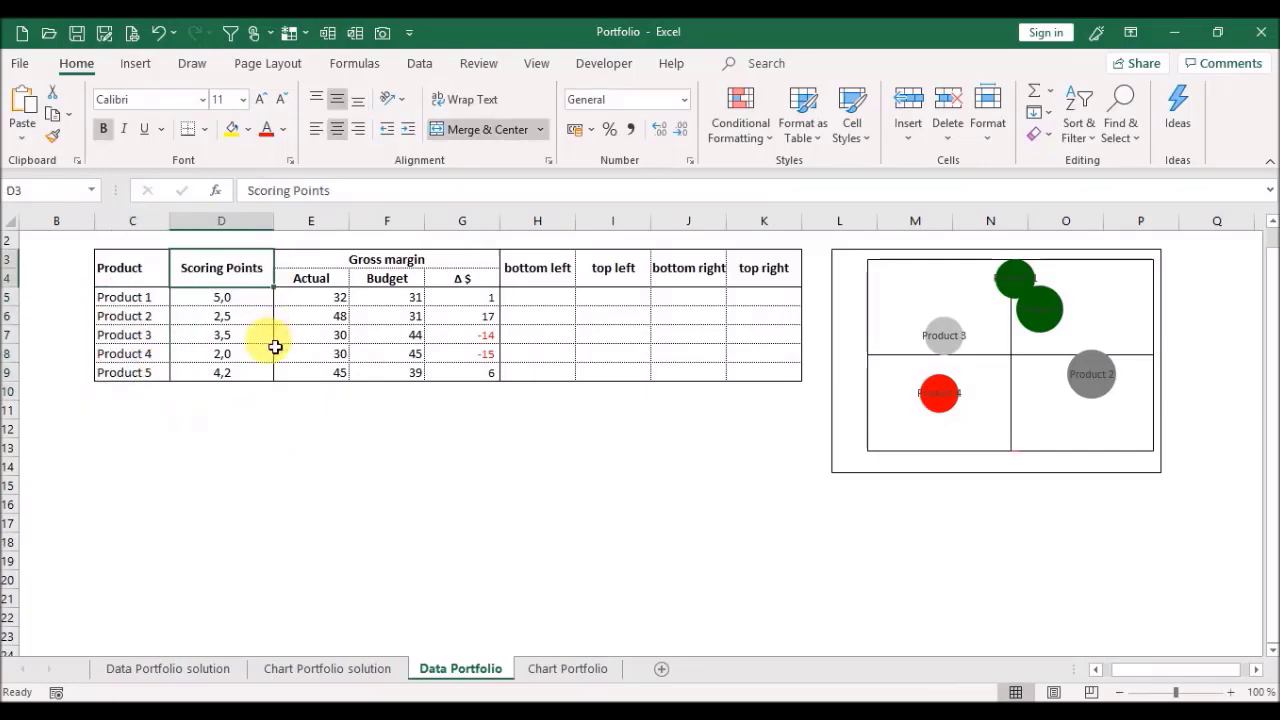
{"action": "key", "text": "Down"}
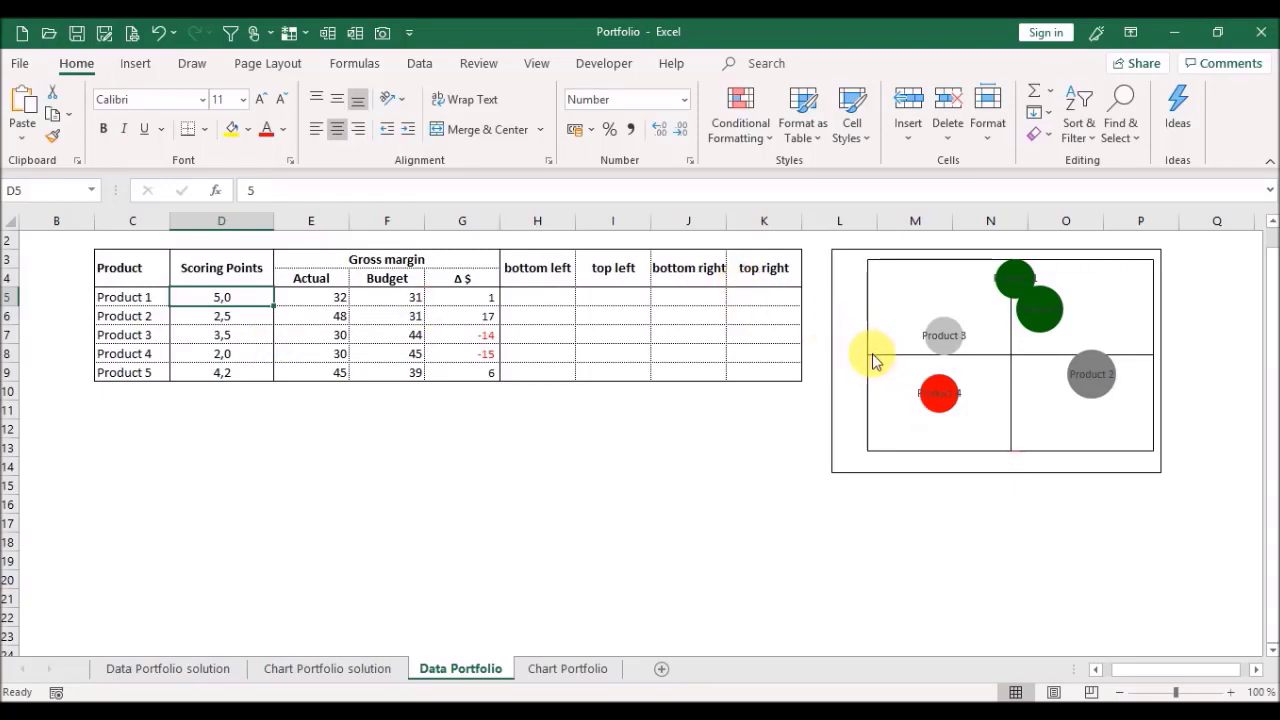
{"action": "left_click", "coordinate": [325, 298]}
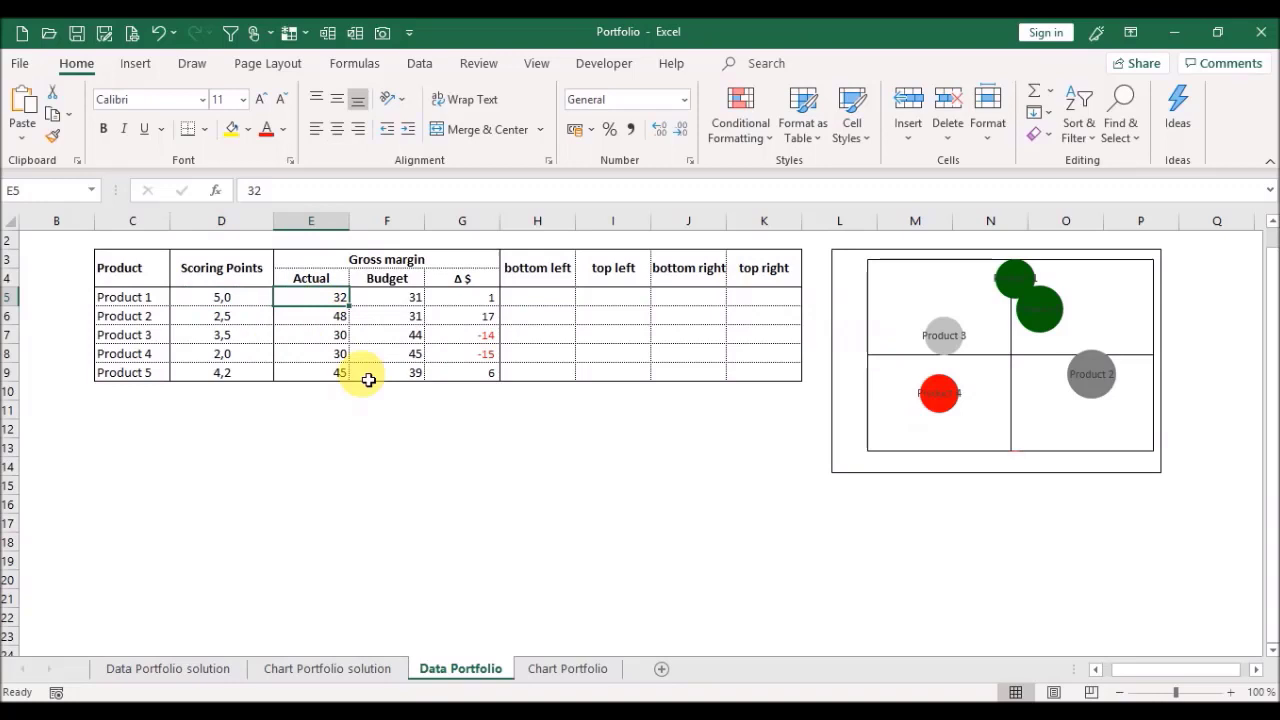
{"action": "key", "text": "Right"}
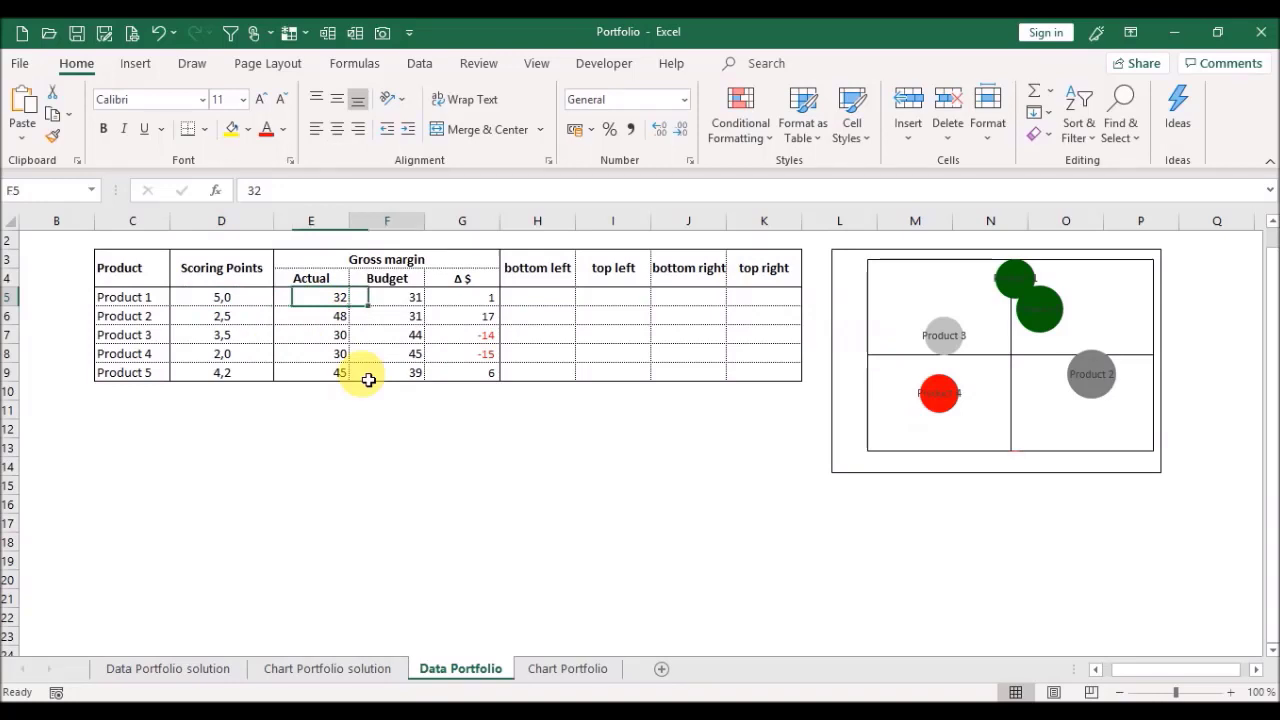
{"action": "key", "text": "Right"}
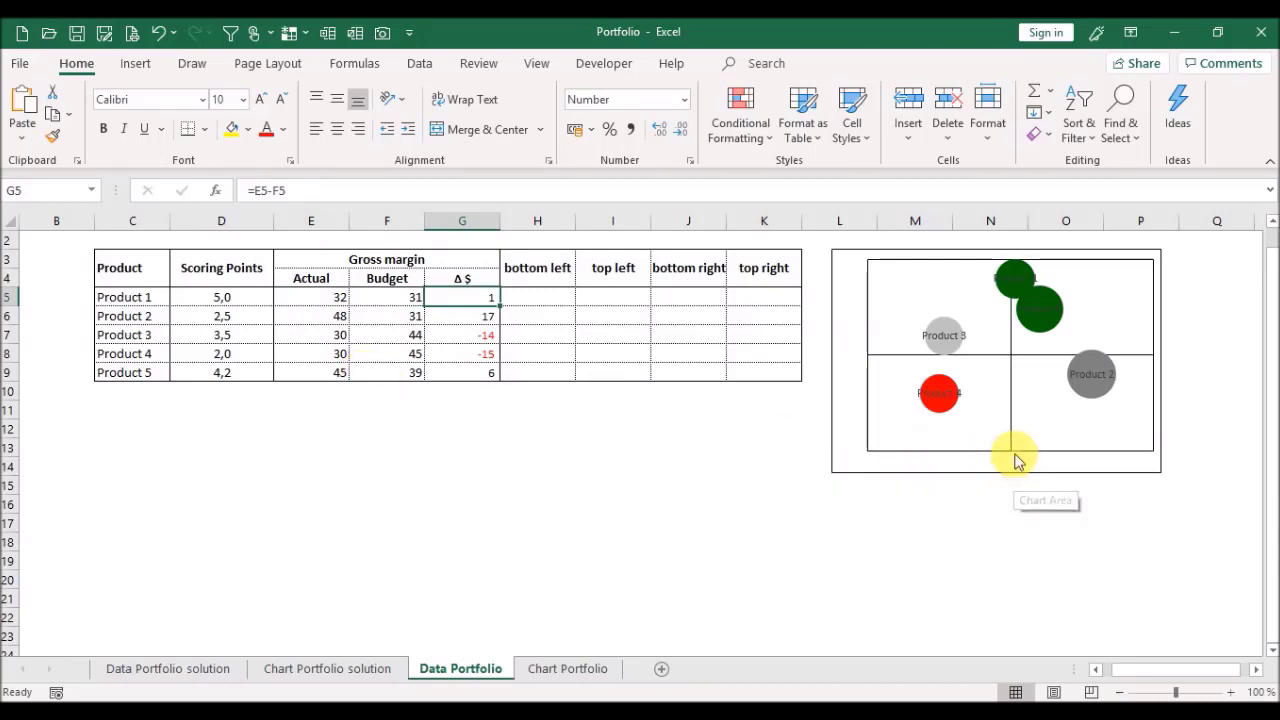
{"action": "mouse_move", "coordinate": [1014, 457]}
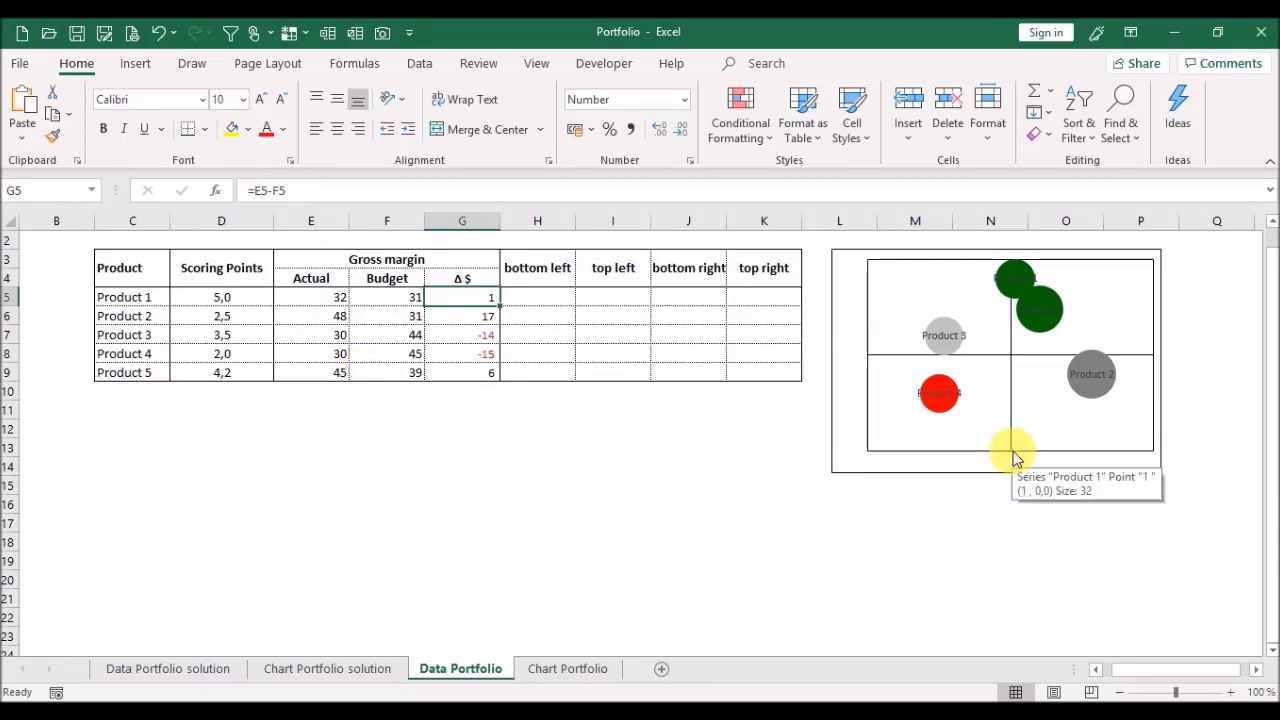
Step: Start an IF formula in H5 under bottom left with the condition AND(G5<0;D5<3)
{"action": "left_click", "coordinate": [533, 305]}
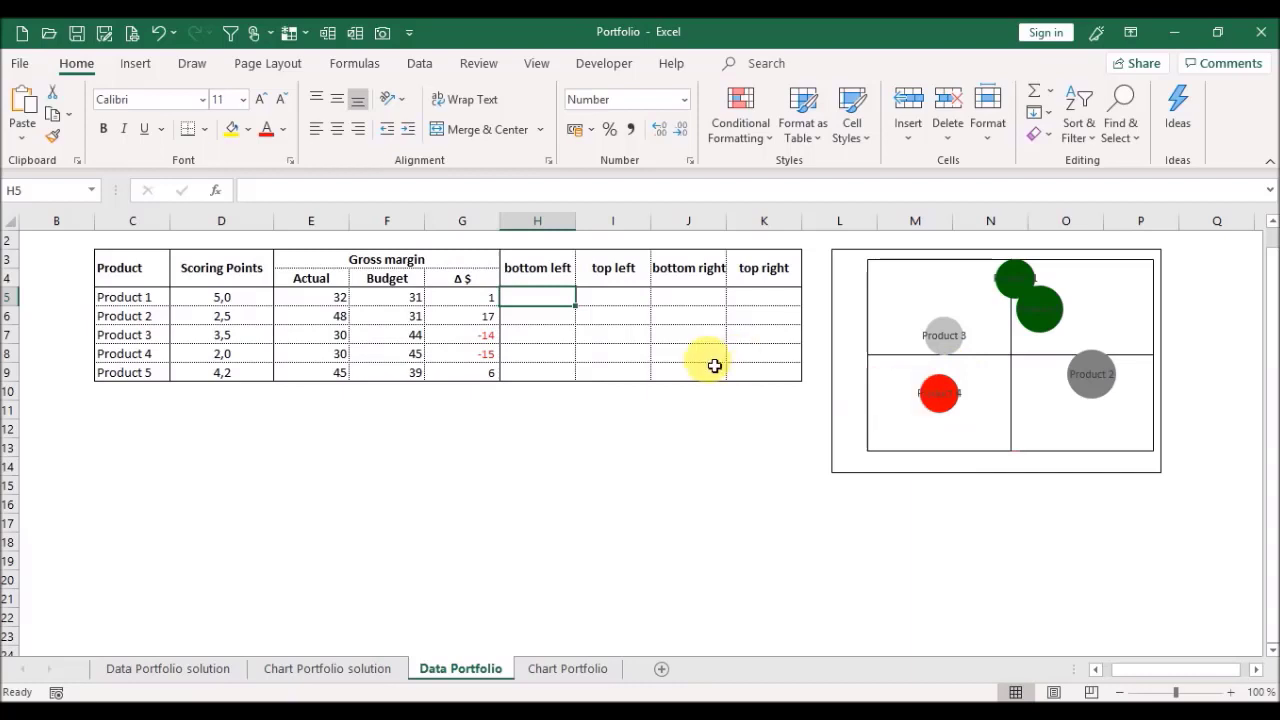
{"action": "type", "text": "="}
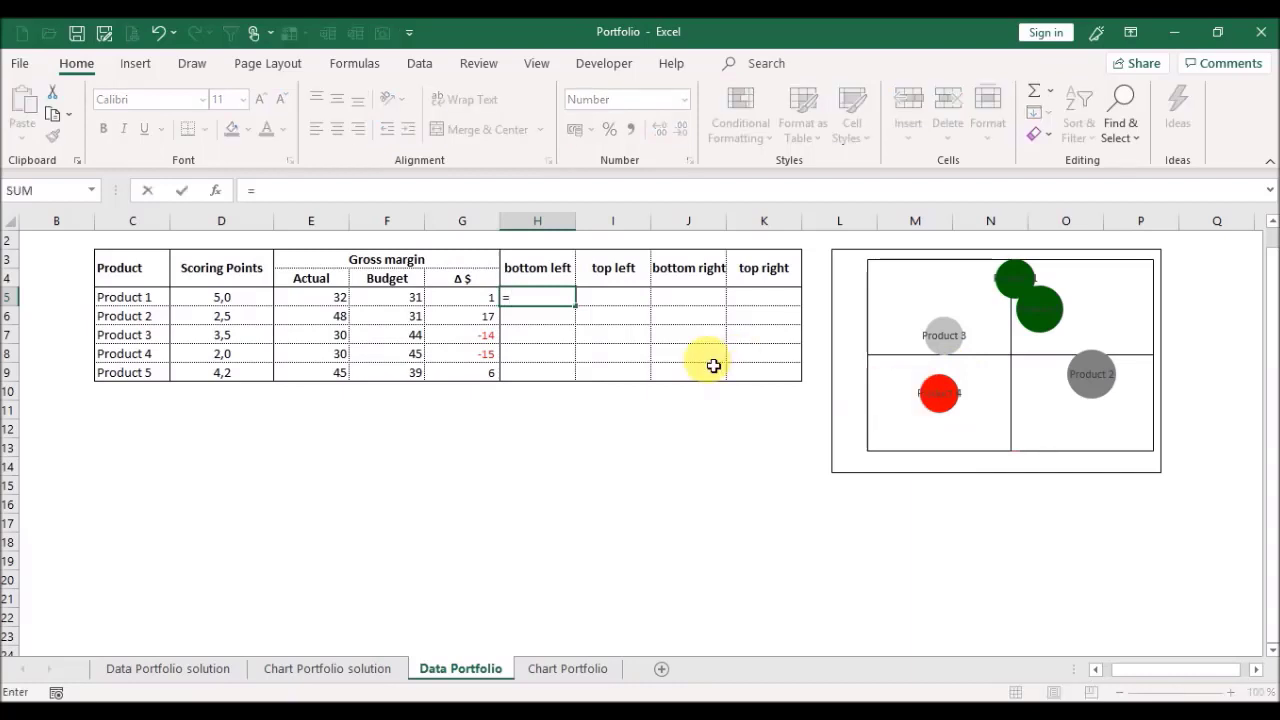
{"action": "type", "text": "if(a"}
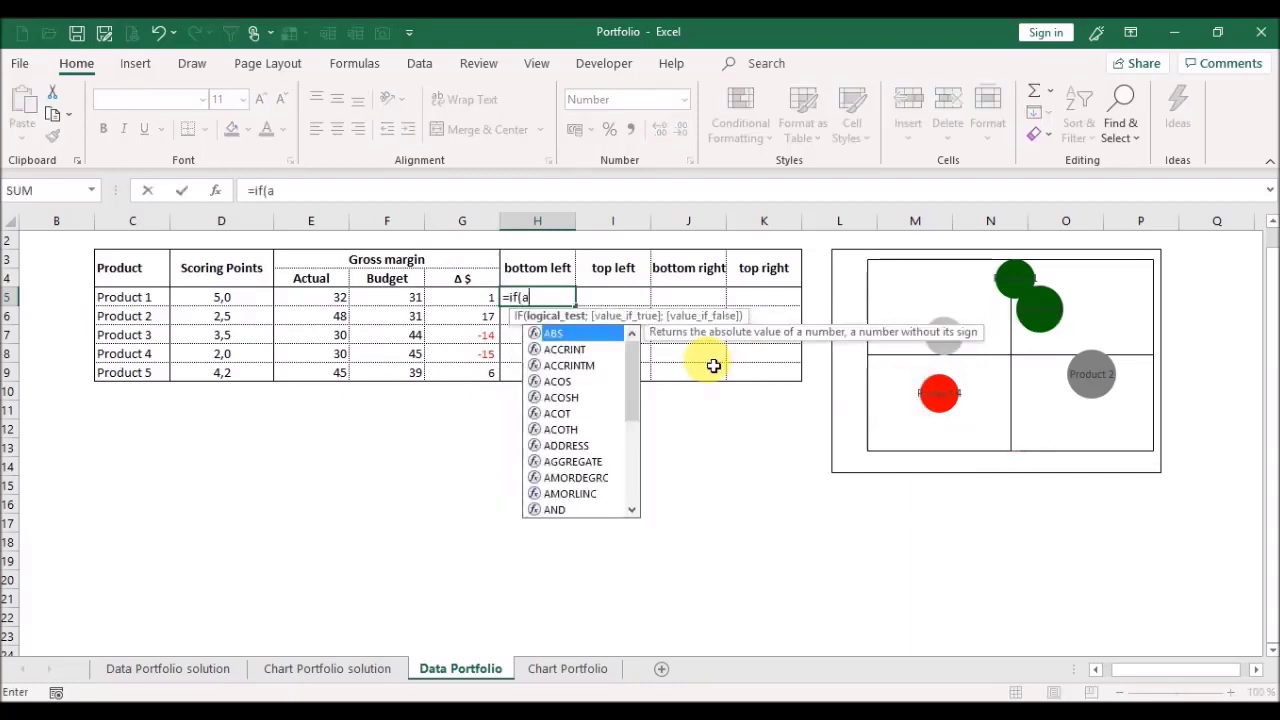
{"action": "type", "text": "nd("}
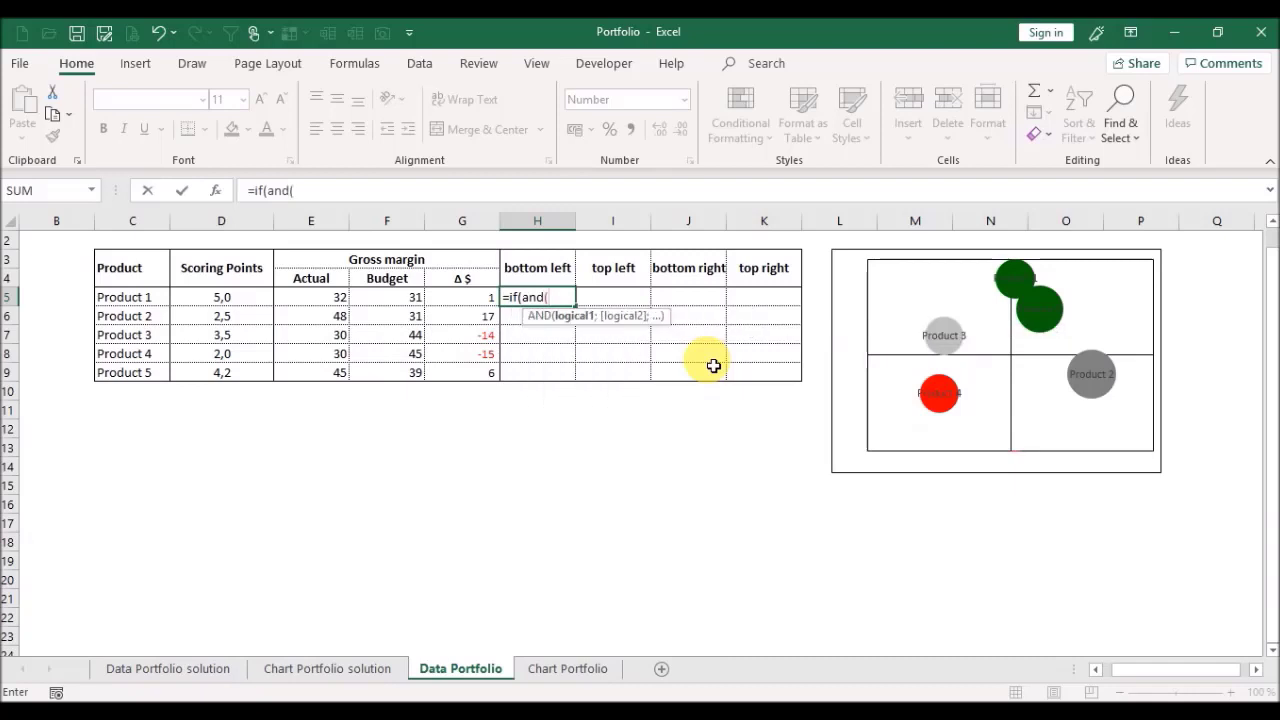
{"action": "left_click", "coordinate": [473, 302]}
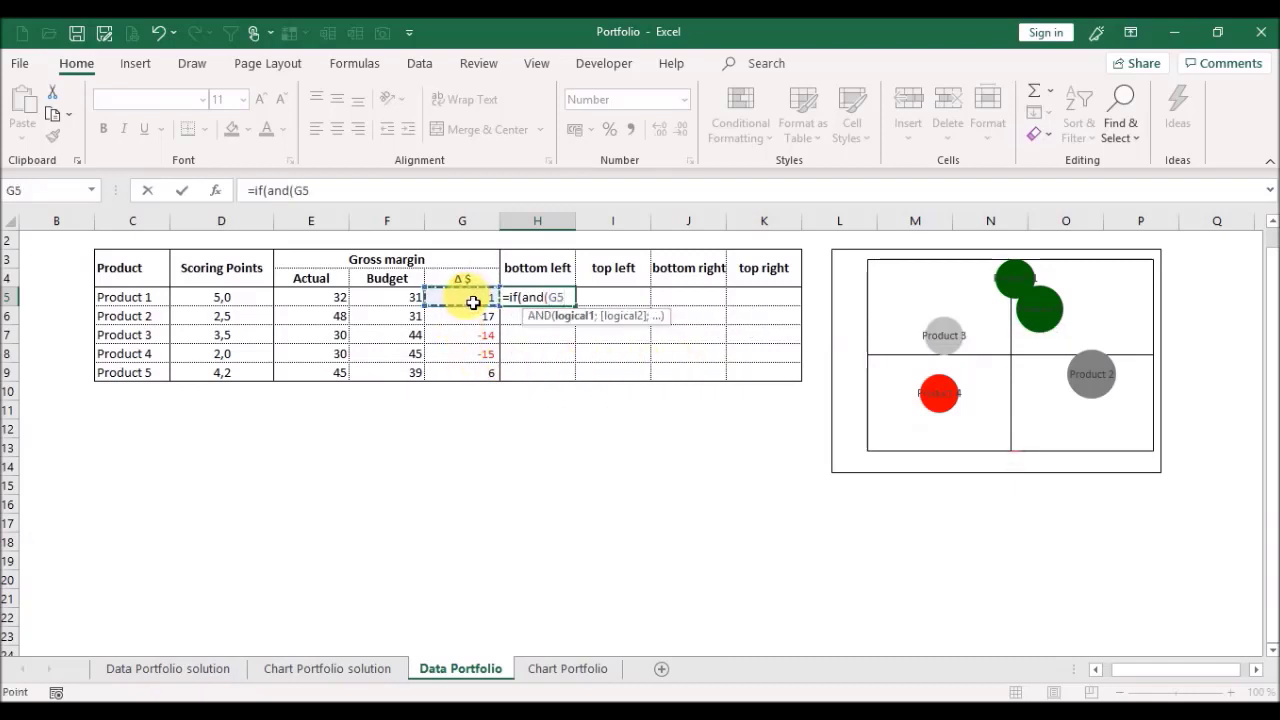
{"action": "type", "text": "<"}
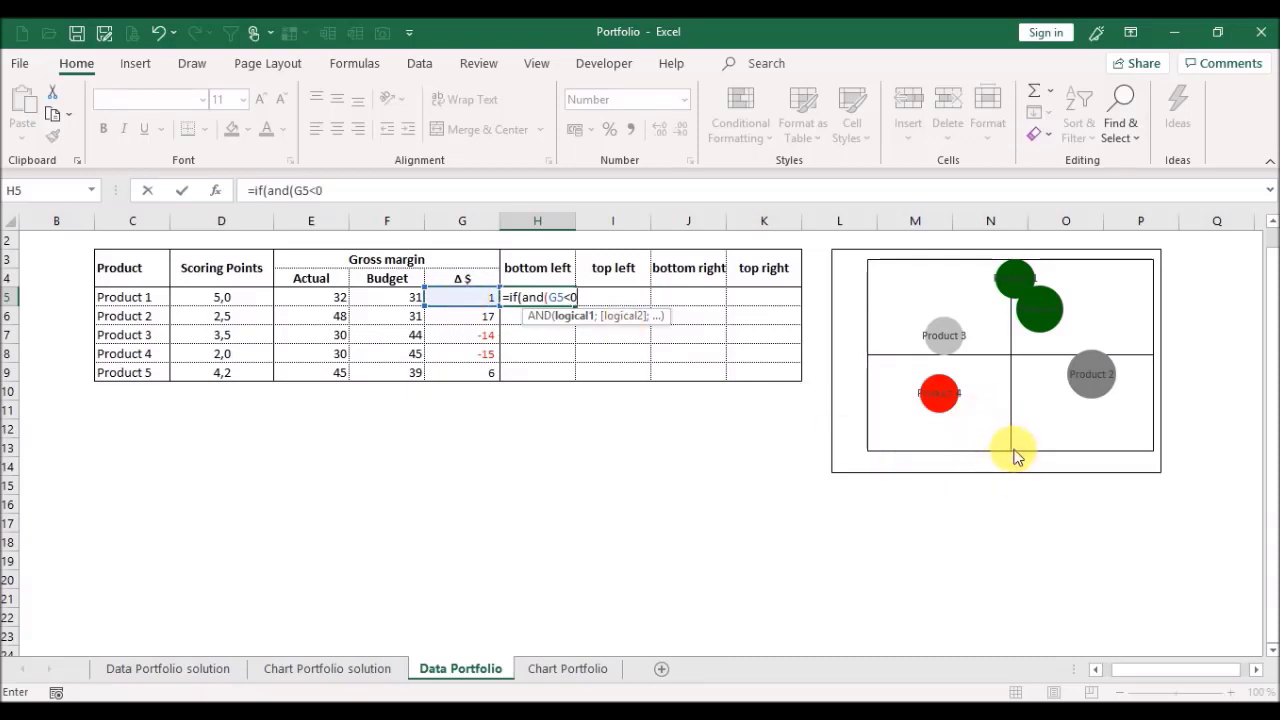
{"action": "type", "text": "0"}
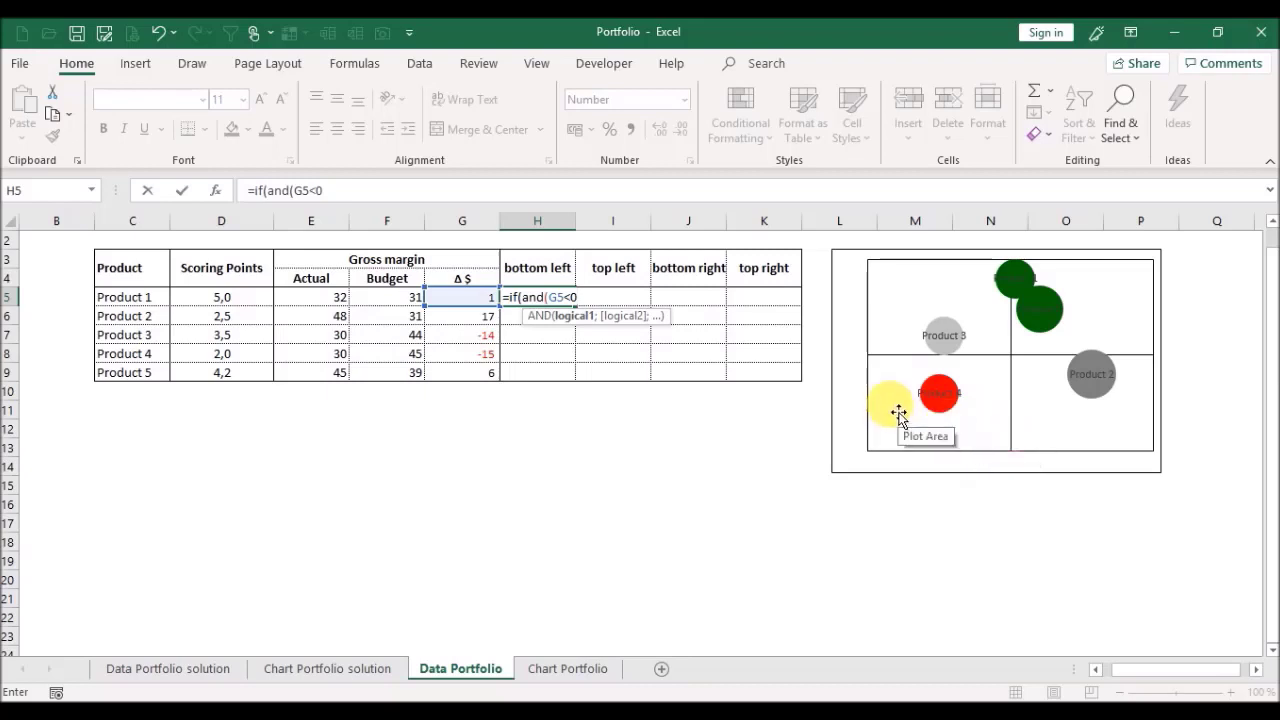
{"action": "type", "text": ";"}
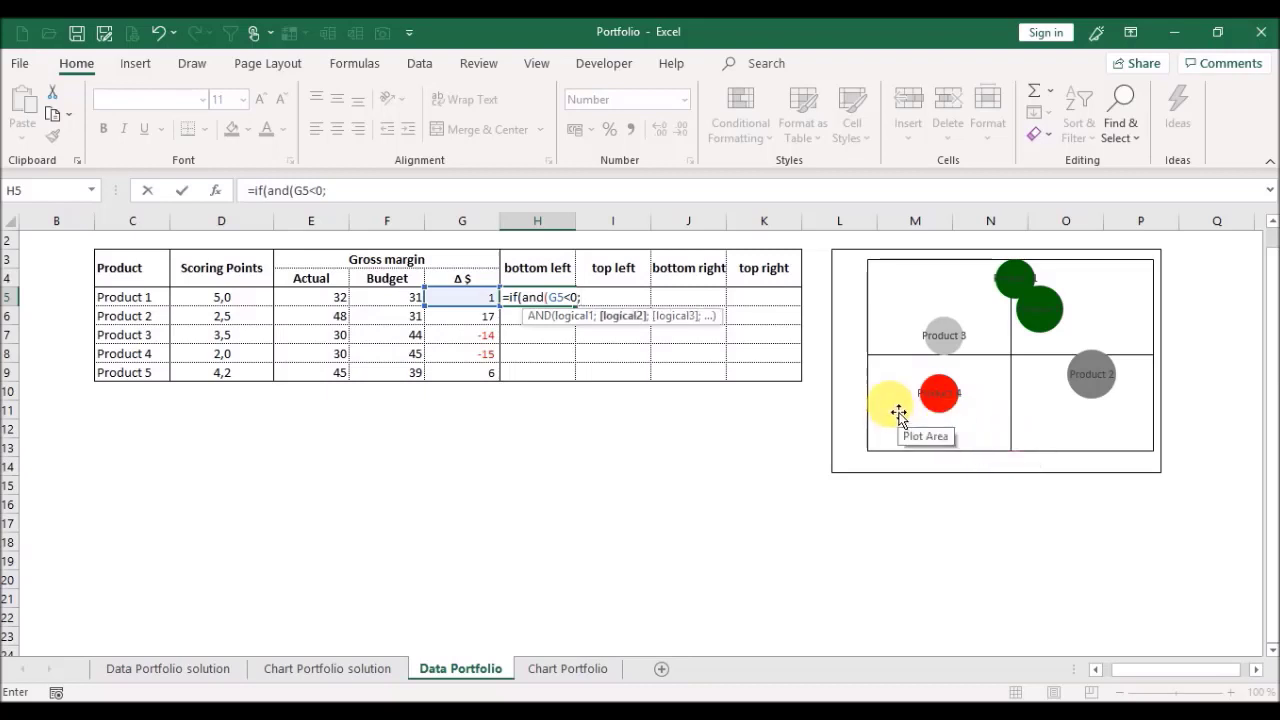
{"action": "left_click", "coordinate": [219, 298]}
{"action": "type", "text": "<"}
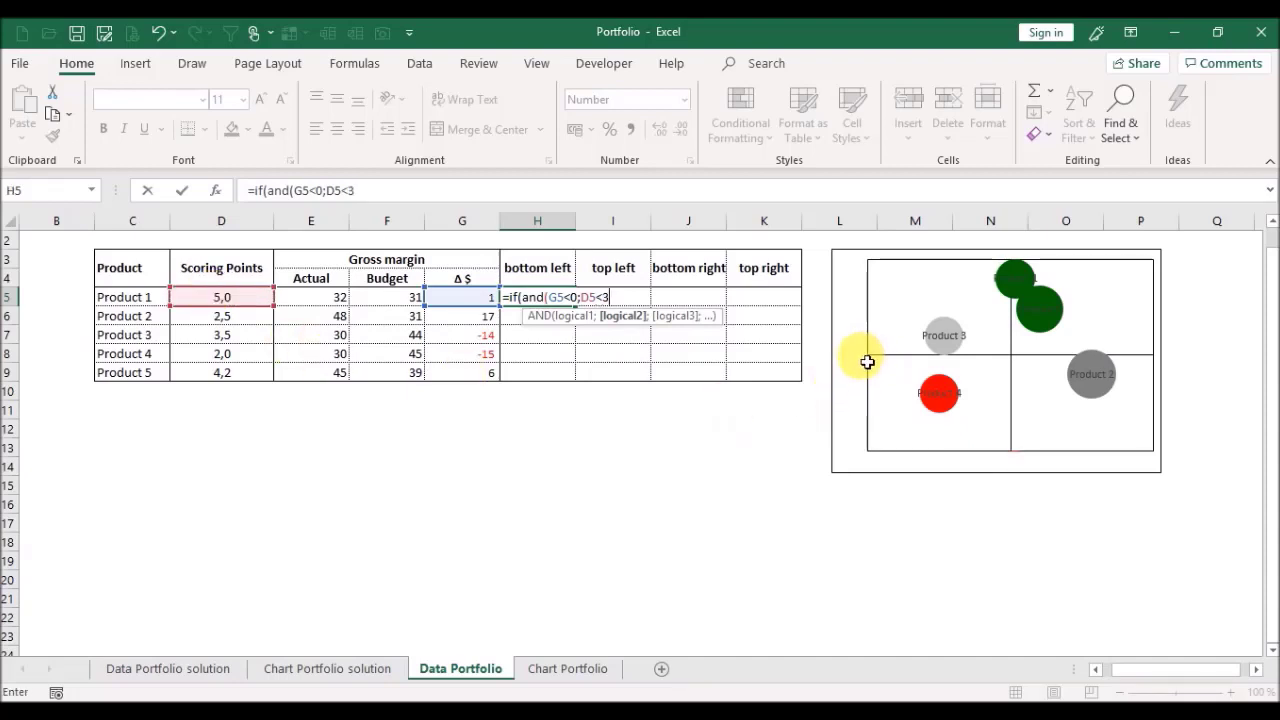
{"action": "type", "text": "3)"}
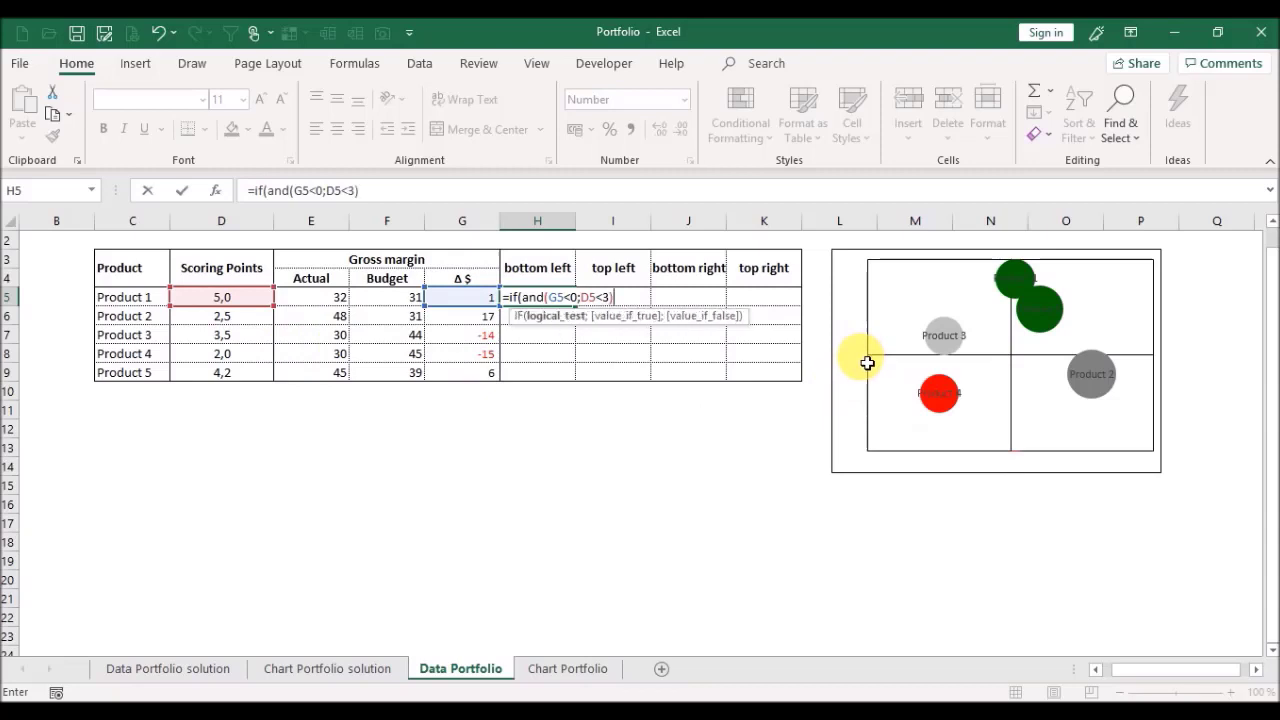
Step: Complete the H5 formula so it returns D5 when the condition is true and #N/A otherwise
{"action": "type", "text": ";"}
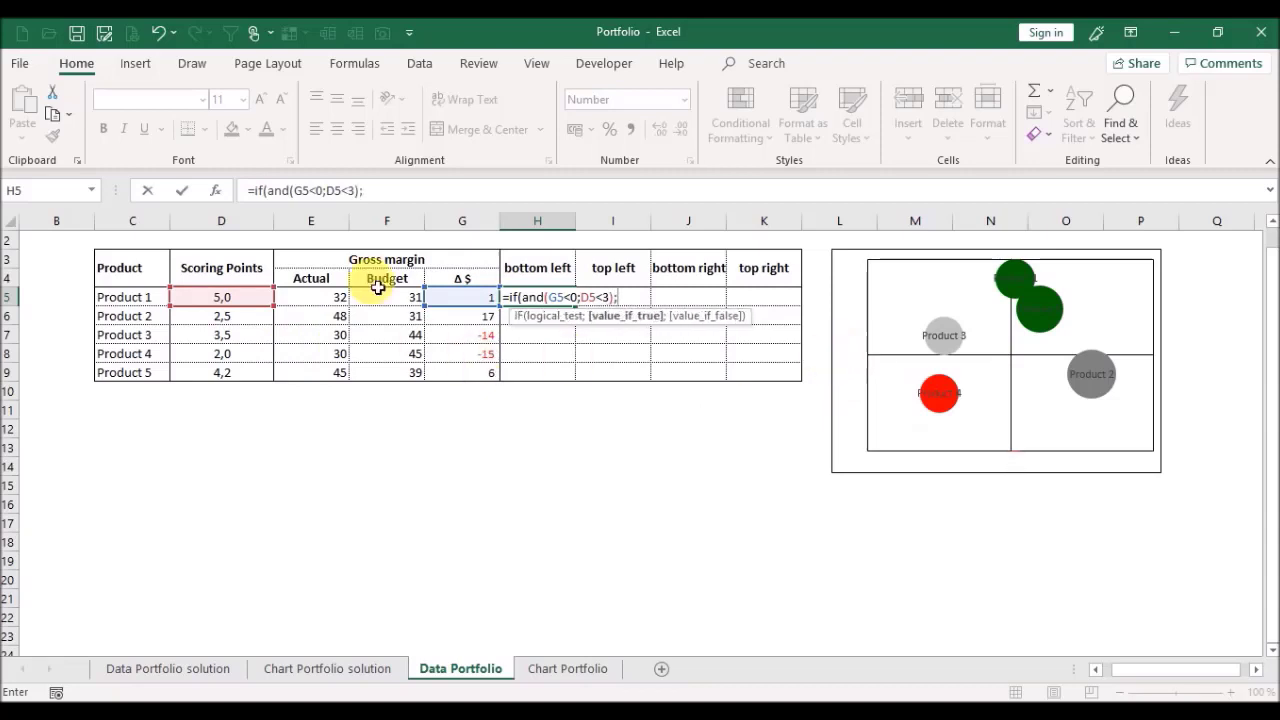
{"action": "left_click", "coordinate": [245, 303]}
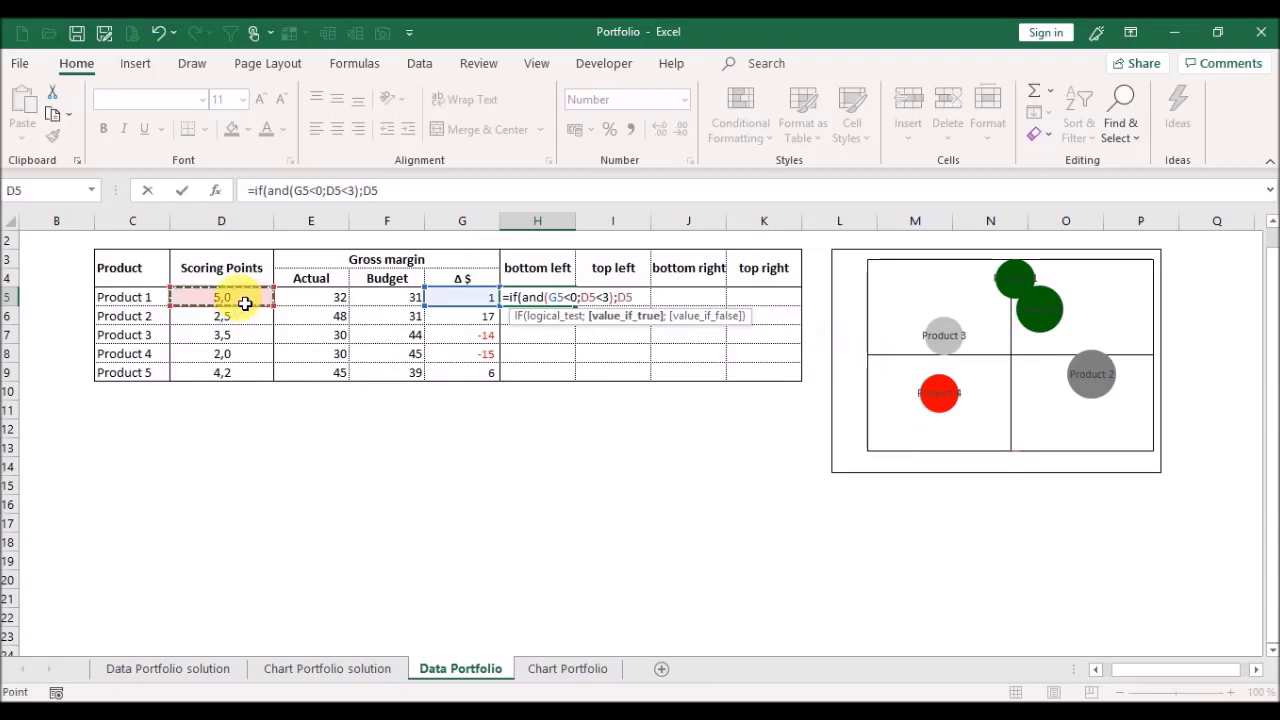
{"action": "type", "text": ";#N7"}
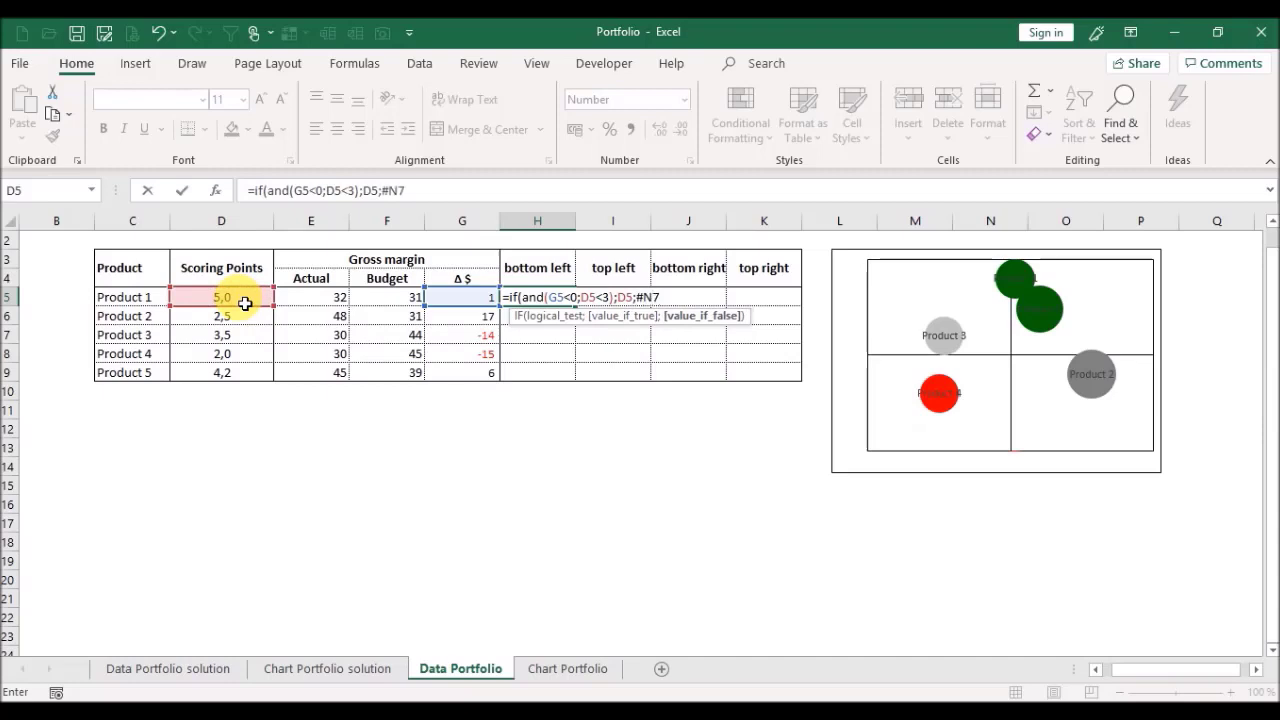
{"action": "type", "text": "A"}
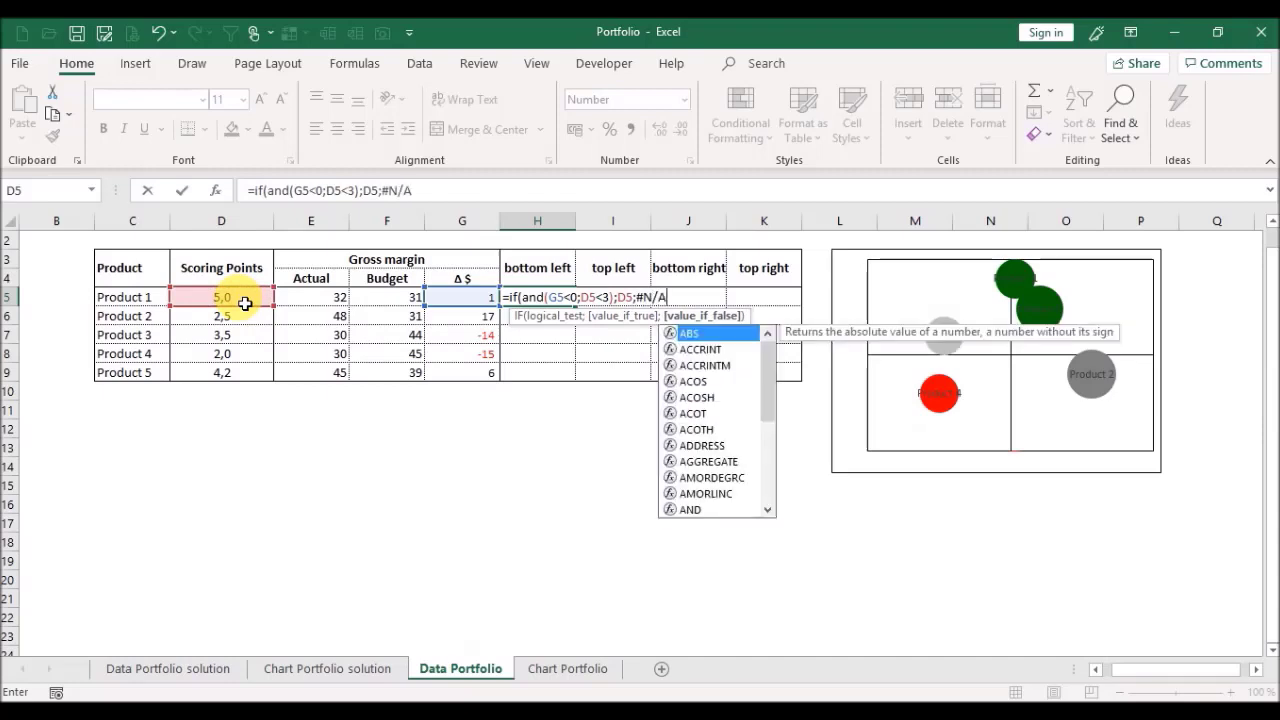
{"action": "type", "text": ")"}
{"action": "key", "text": "Return"}
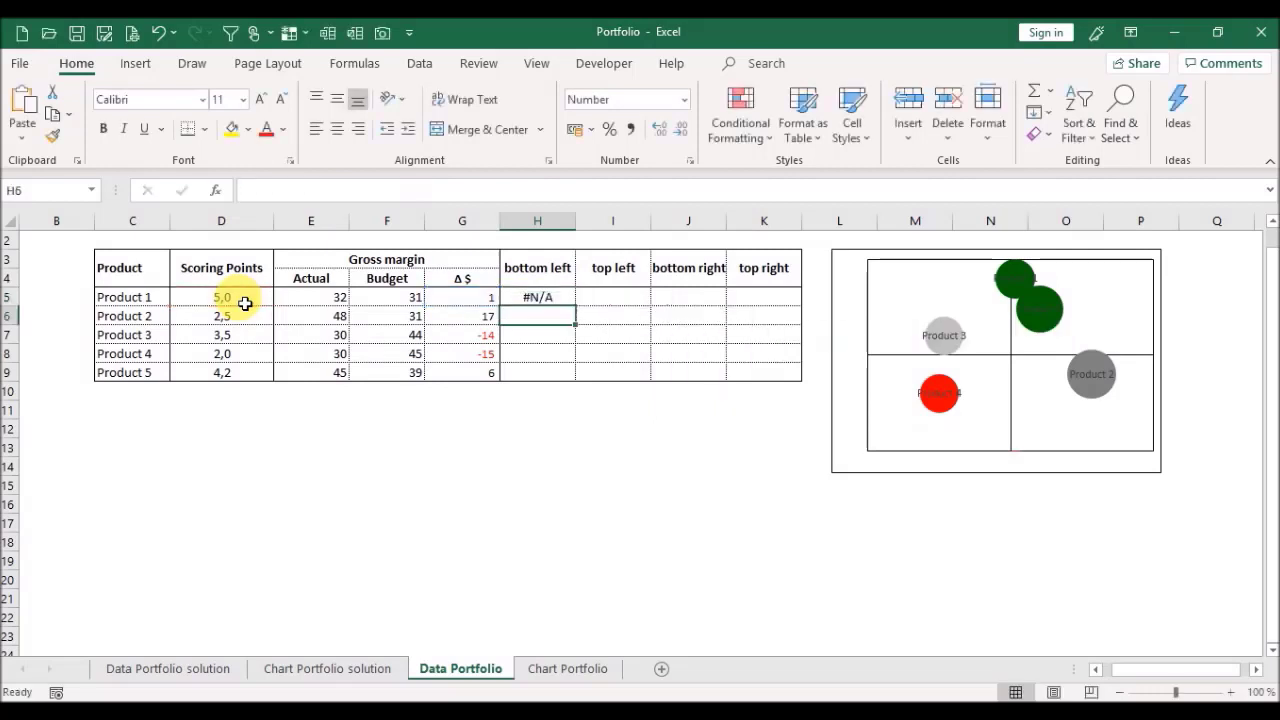
{"action": "key", "text": "Up"}
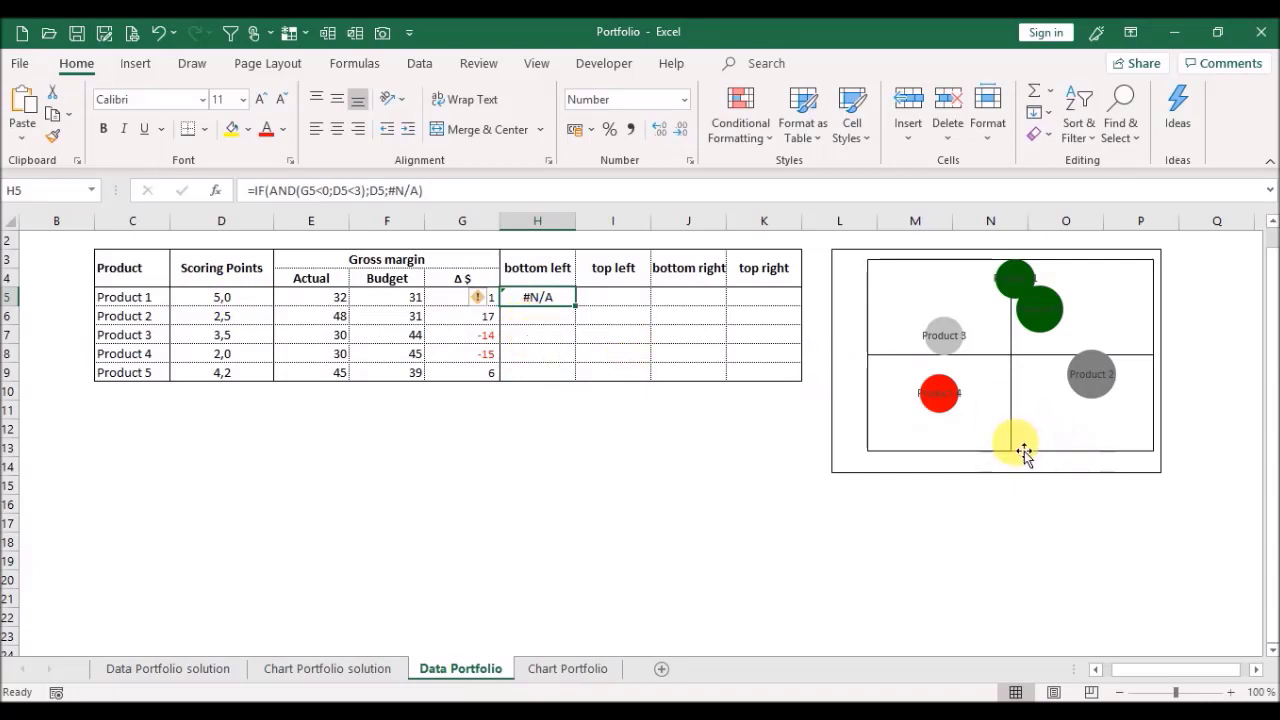
Step: Compare Product 1's bottom left value on Data Portfolio solution with its point at the lower edge of the Chart Portfolio solution chart
{"action": "left_click", "coordinate": [226, 669]}
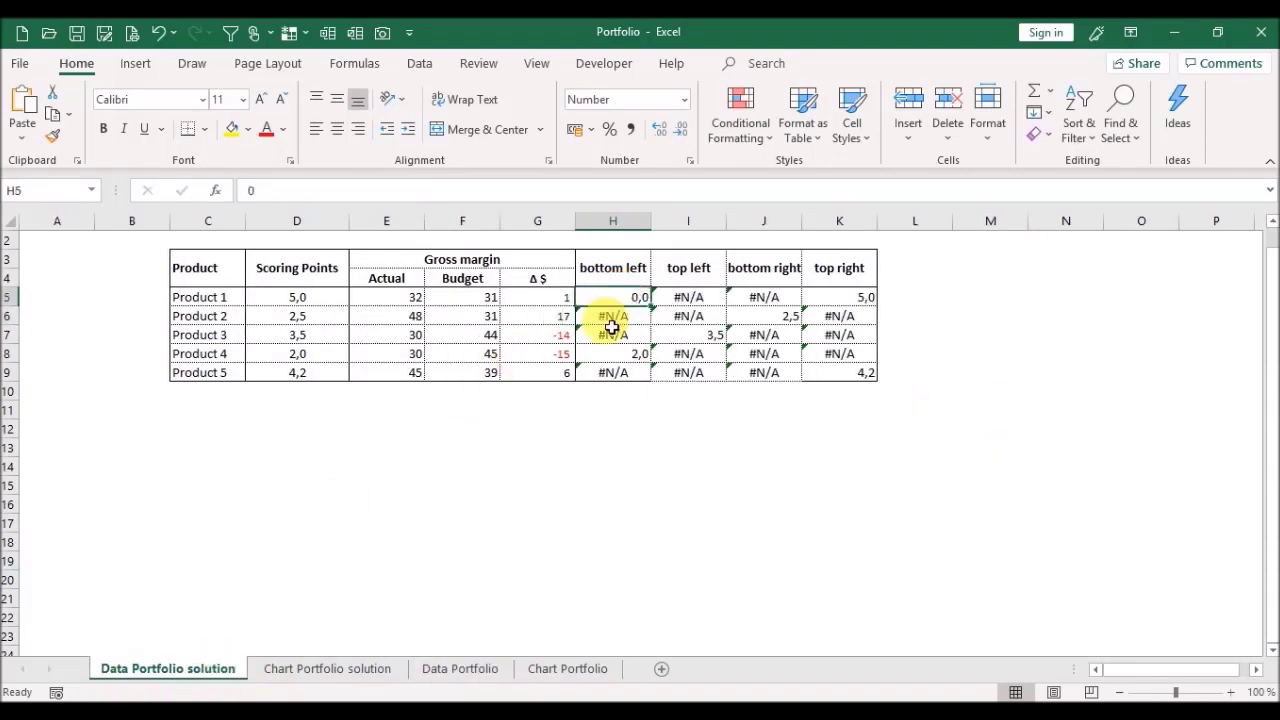
{"action": "left_click", "coordinate": [344, 672]}
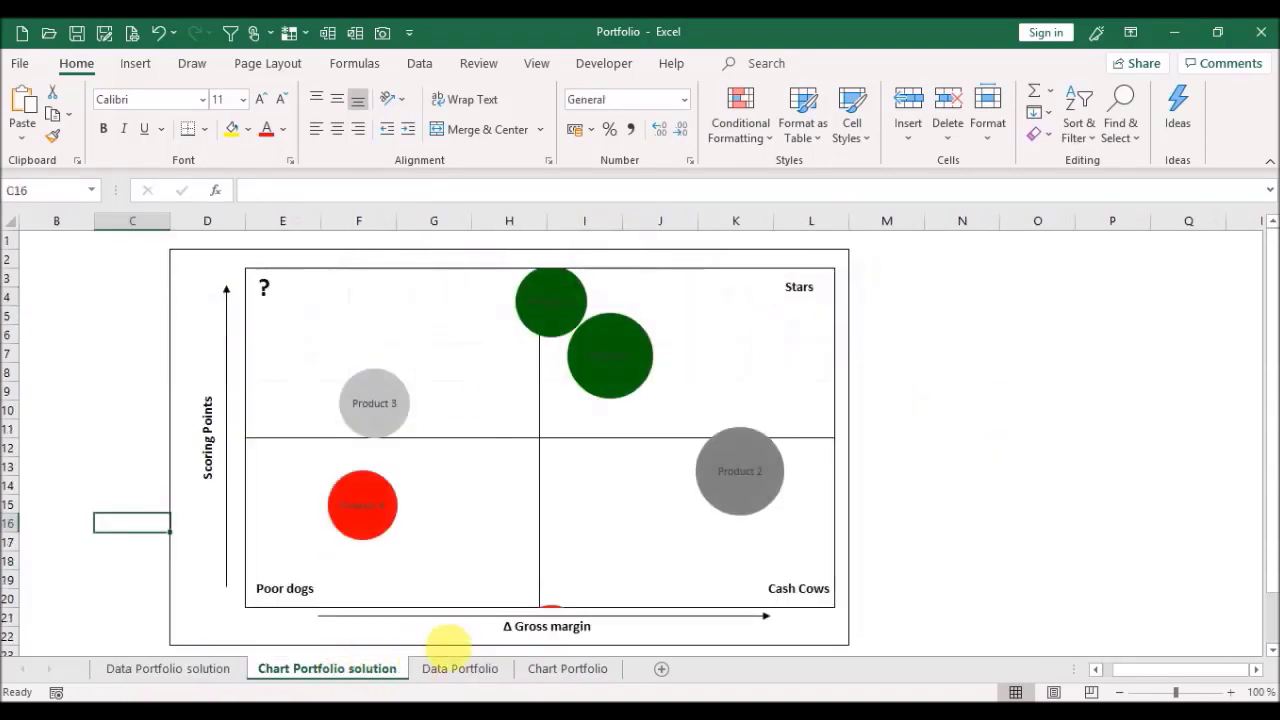
{"action": "mouse_move", "coordinate": [553, 612]}
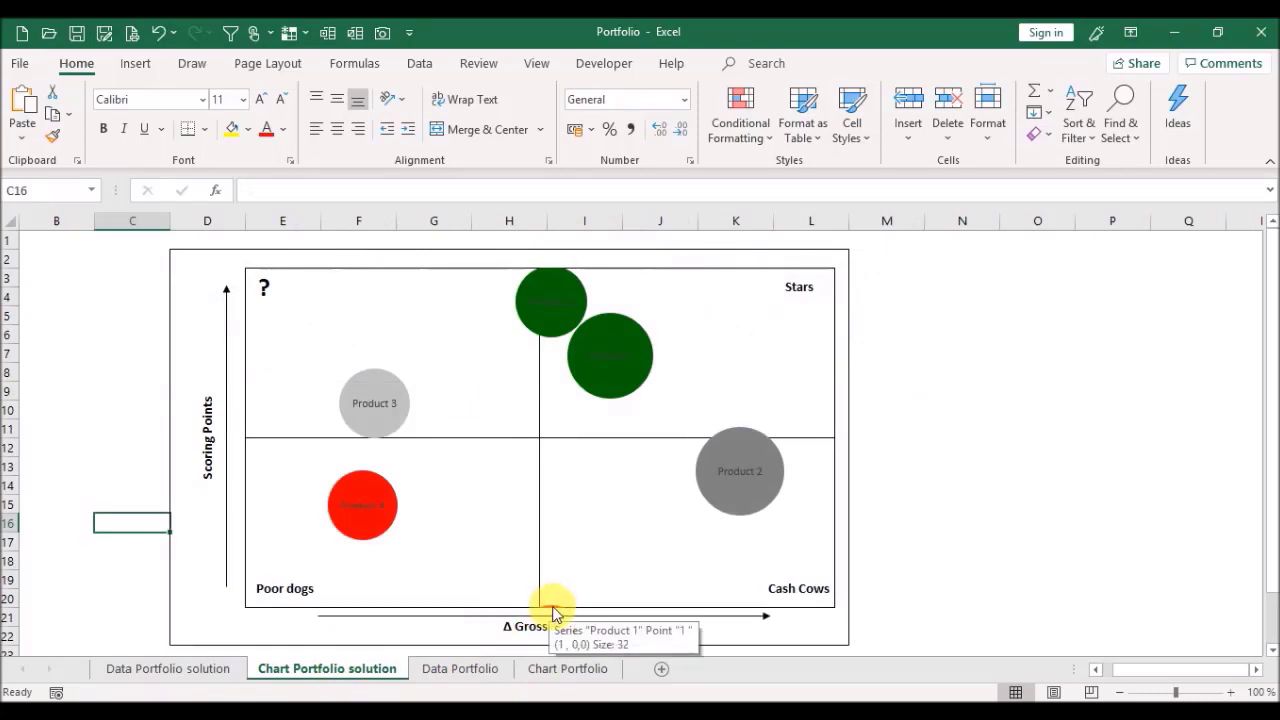
Step: On the Data Portfolio solution sheet, copy the bottom left formula from H6 into H5 for Product 1
{"action": "left_click", "coordinate": [192, 670]}
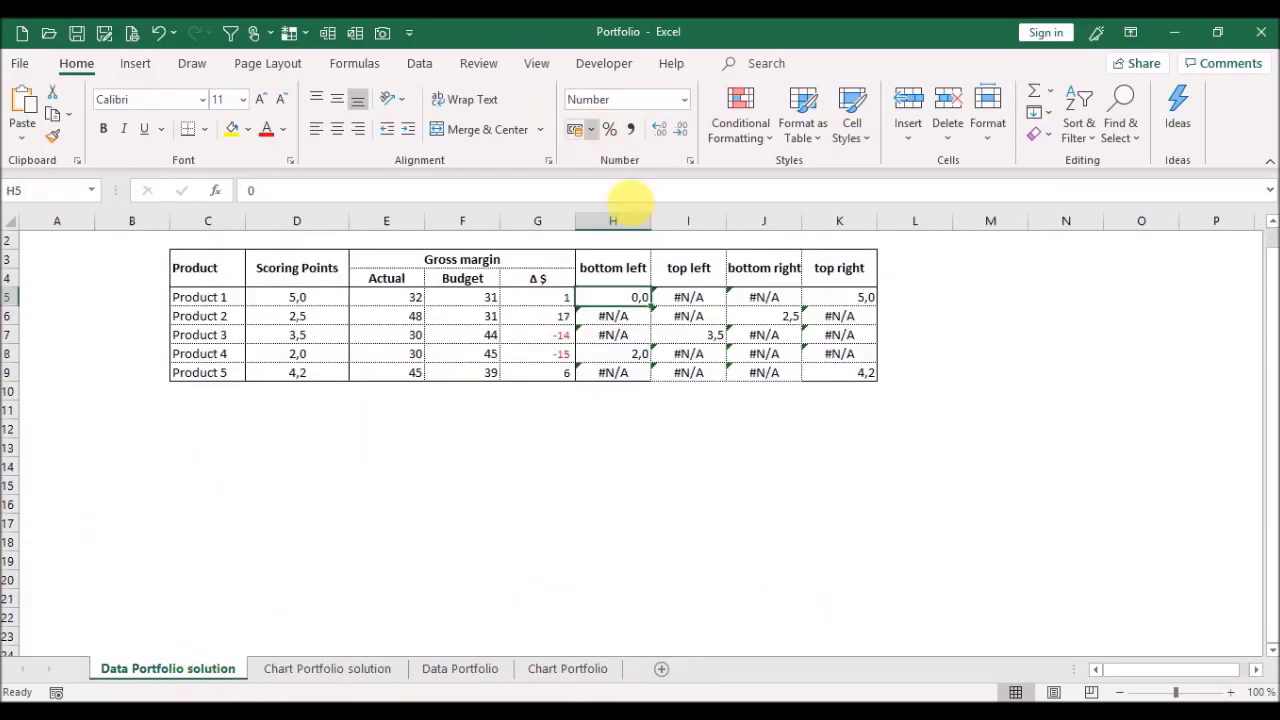
{"action": "left_click", "coordinate": [650, 323]}
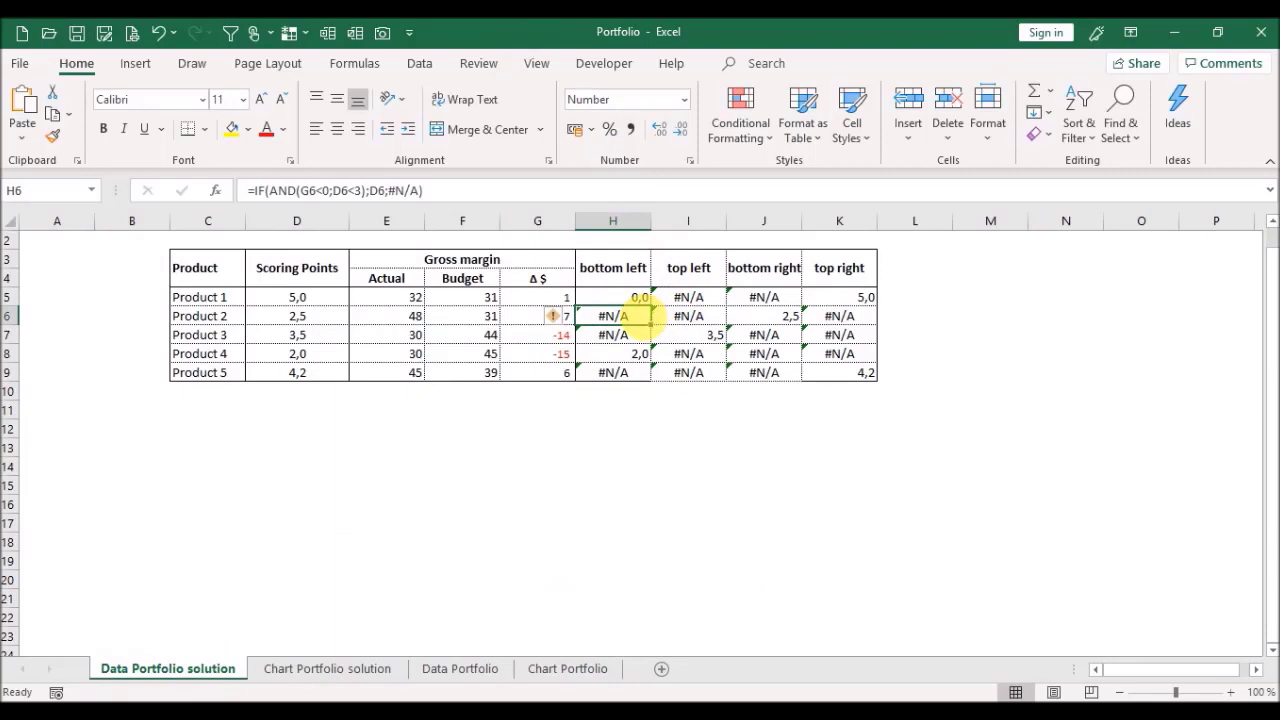
{"action": "key", "text": "ctrl+c"}
{"action": "left_click", "coordinate": [628, 300]}
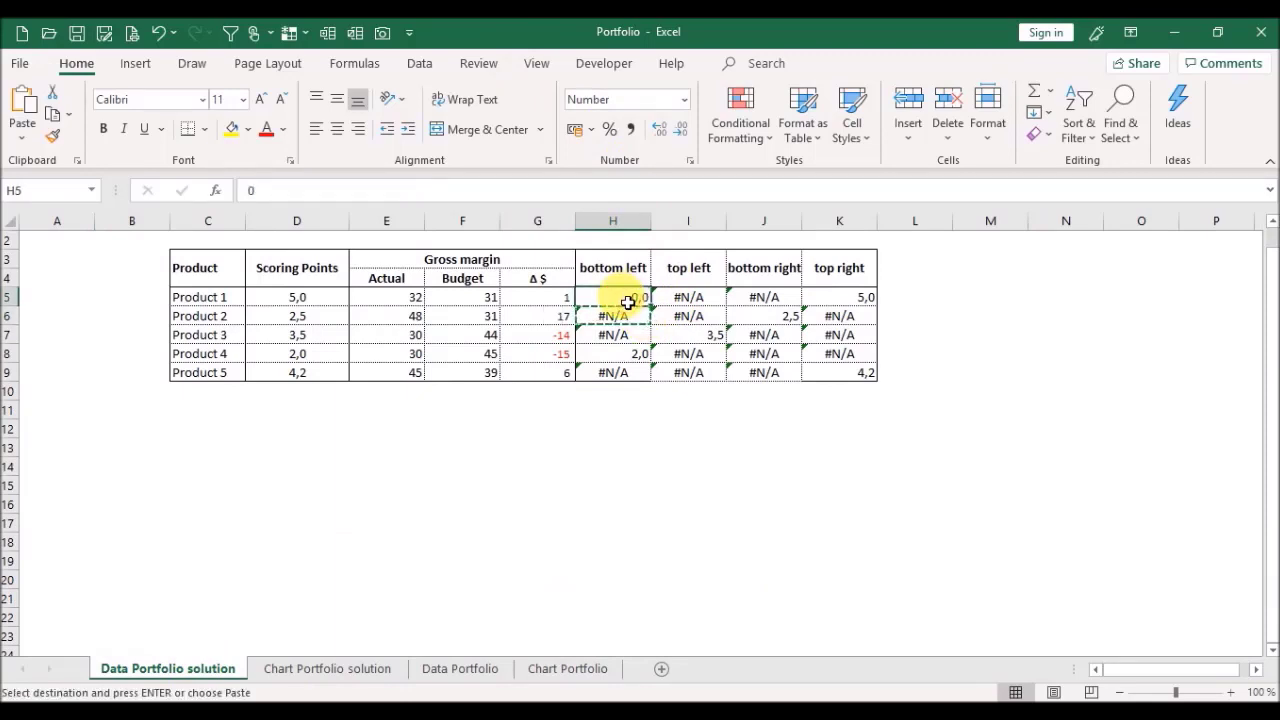
{"action": "key", "text": "ctrl+v"}
{"action": "key", "text": "Escape"}
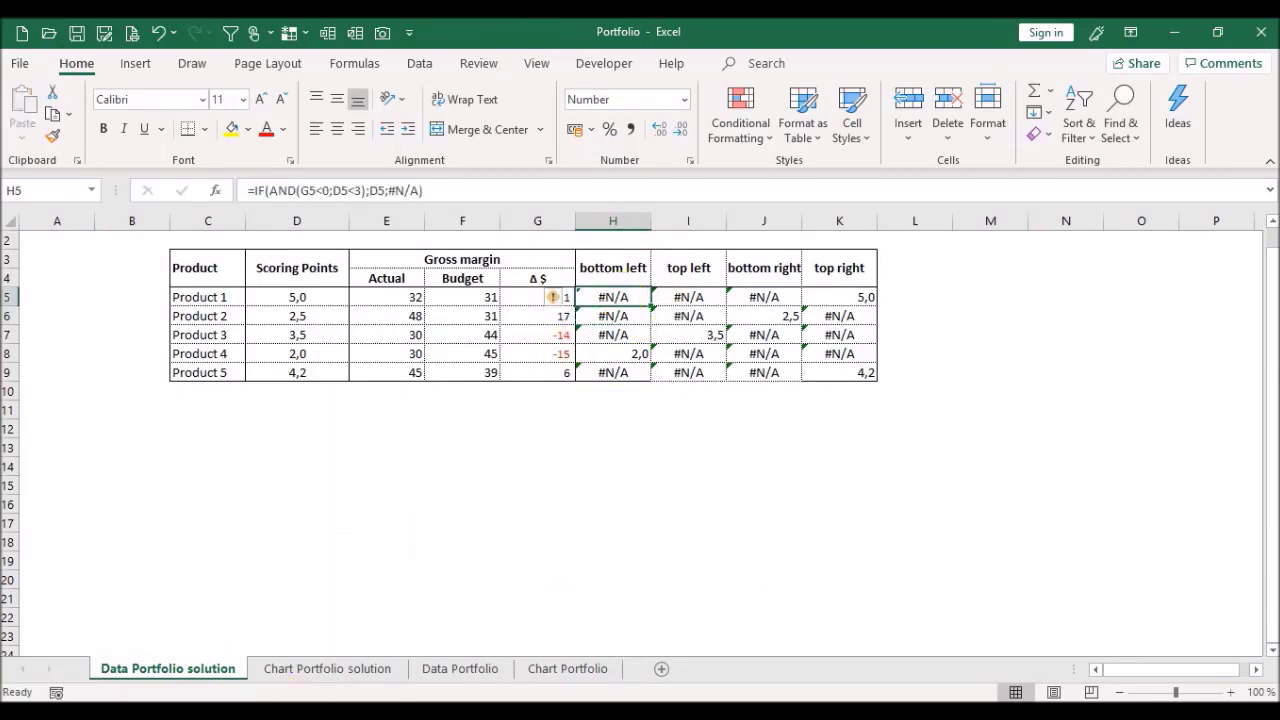
Step: On the Data Portfolio sheet, copy the bottom left formula from H5 into H6:H9 for Products 2 to 5
{"action": "left_click", "coordinate": [350, 669]}
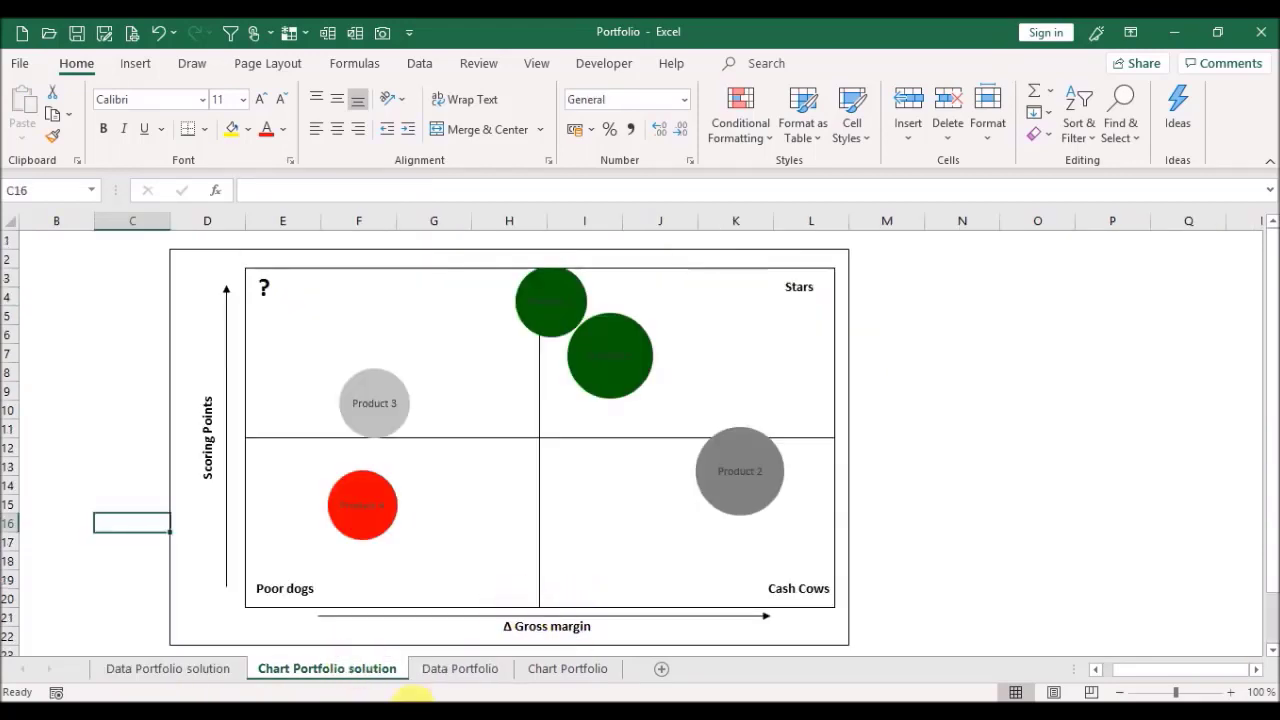
{"action": "left_click", "coordinate": [432, 670]}
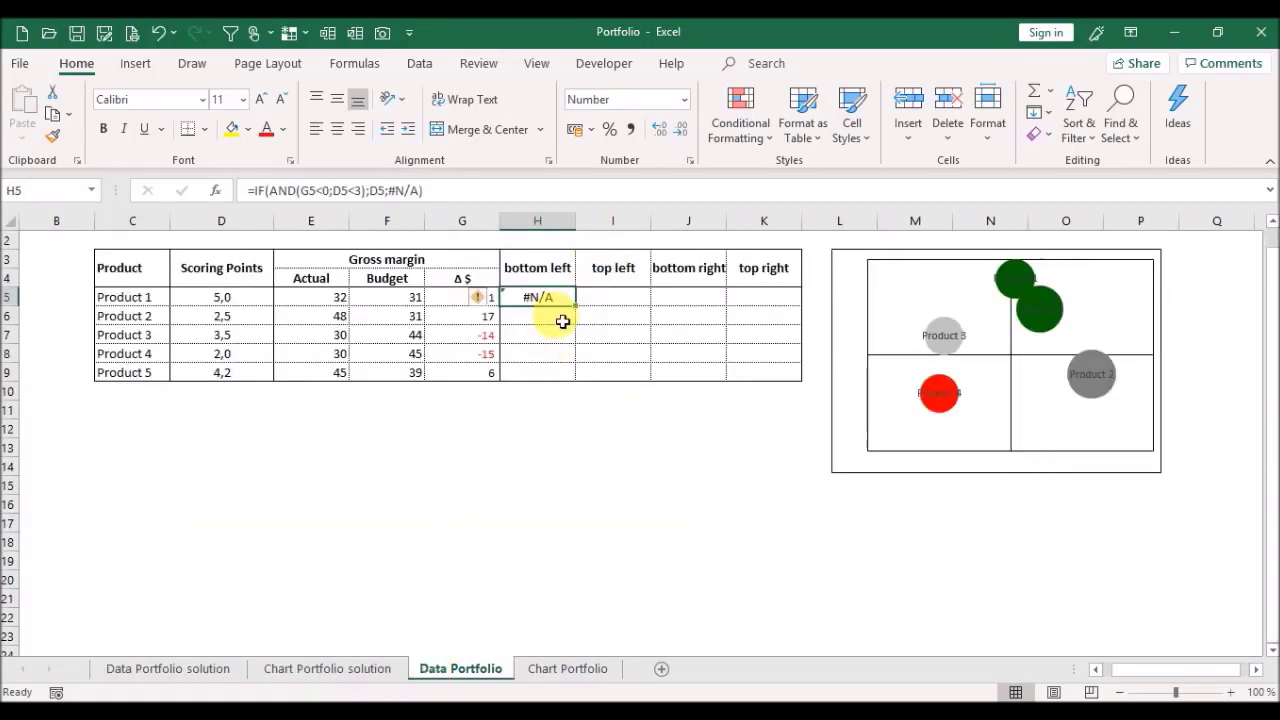
{"action": "key", "text": "ctrl+c"}
{"action": "key", "text": "Down"}
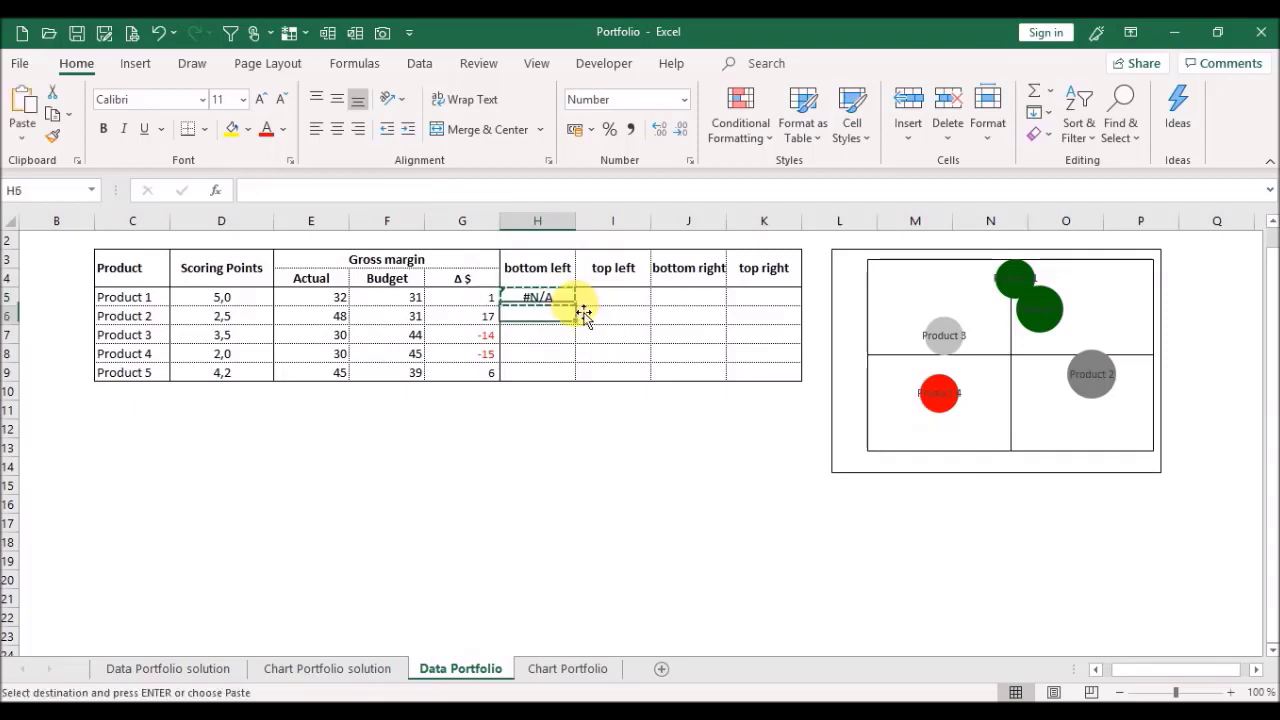
{"action": "key", "text": "shift+Down"}
{"action": "key", "text": "shift+Down"}
{"action": "key", "text": "shift+Down"}
{"action": "key", "text": "shift+Down"}
{"action": "key", "text": "shift+Up"}
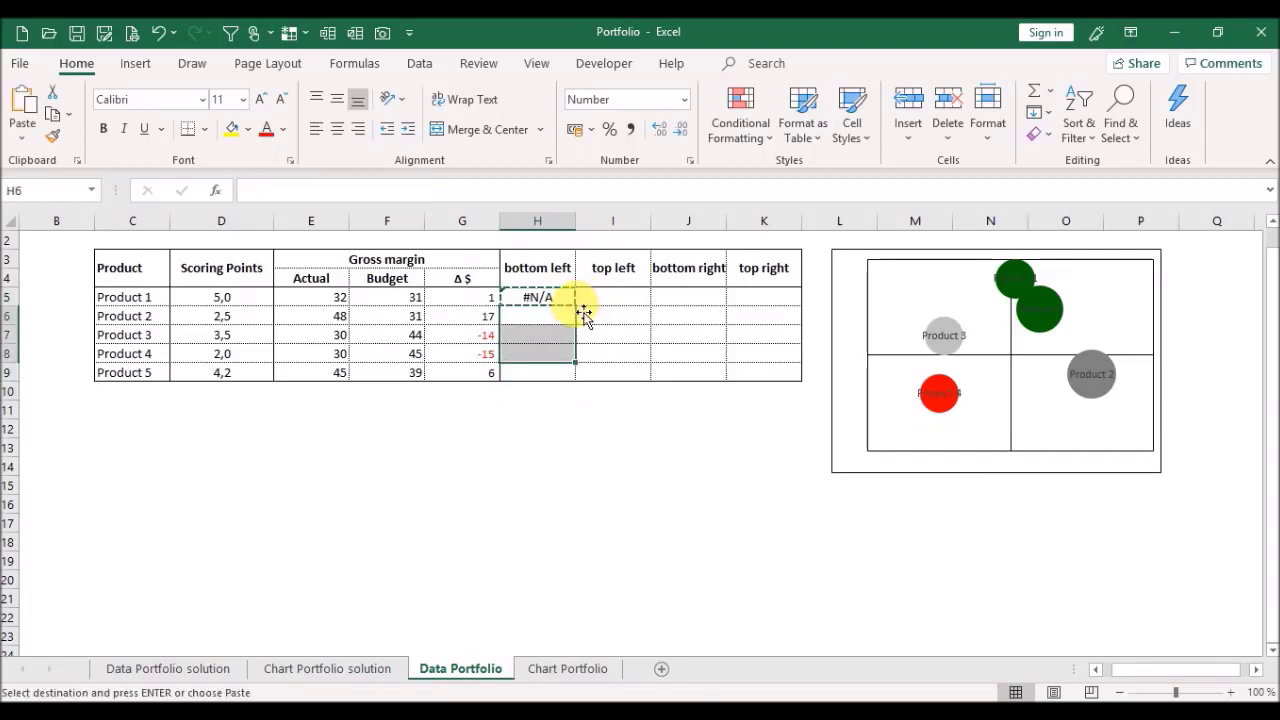
{"action": "key", "text": "ctrl+v"}
{"action": "key", "text": "Escape"}
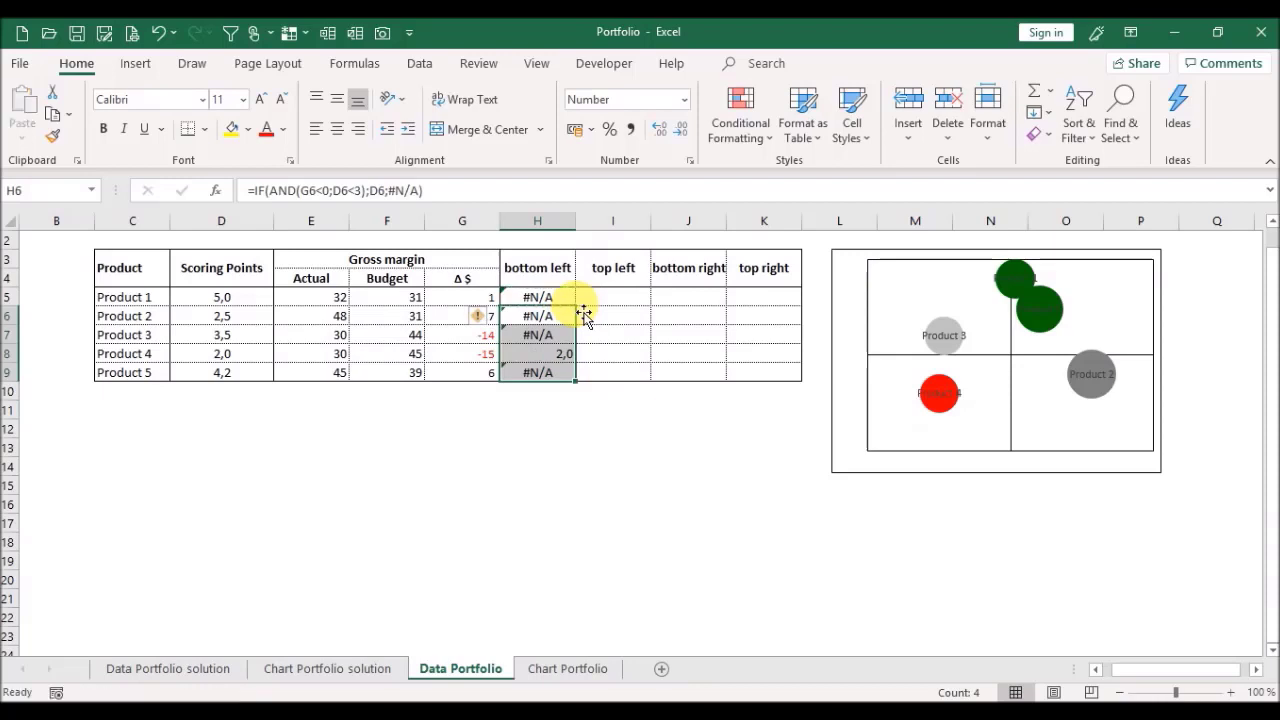
Step: Check Product 4's bottom left result in H8 against its gross margin difference, scoring points and bubble in the chart
{"action": "key", "text": "Down"}
{"action": "key", "text": "Down"}
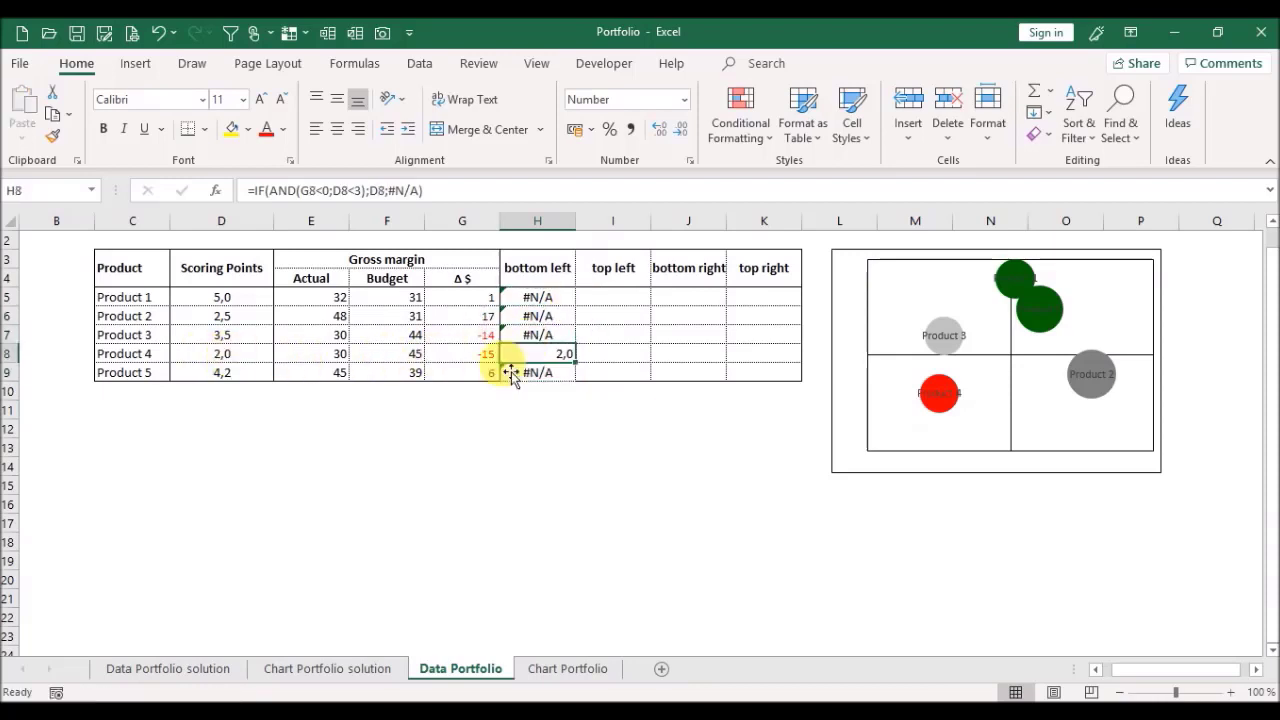
{"action": "left_click", "coordinate": [458, 356]}
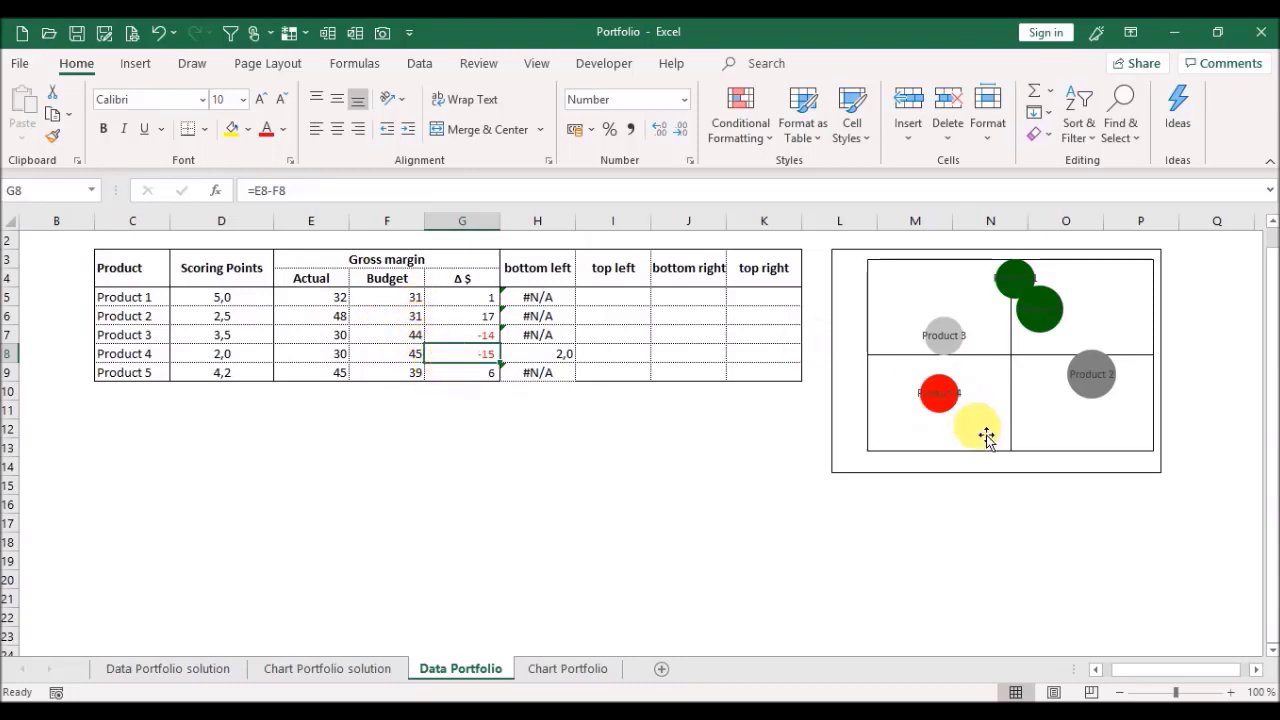
{"action": "left_click", "coordinate": [215, 357]}
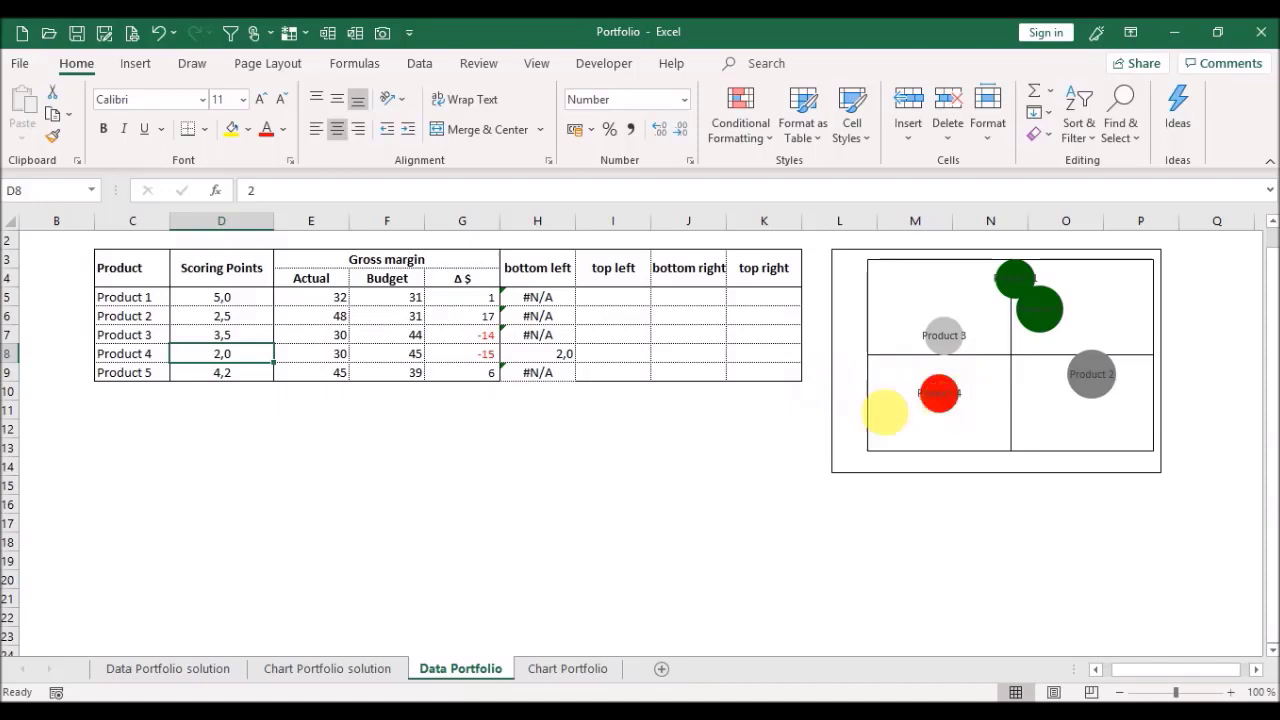
Step: Start an IF formula in I5 under top left with the condition AND(G5<0;D5>=3)
{"action": "left_click", "coordinate": [625, 299]}
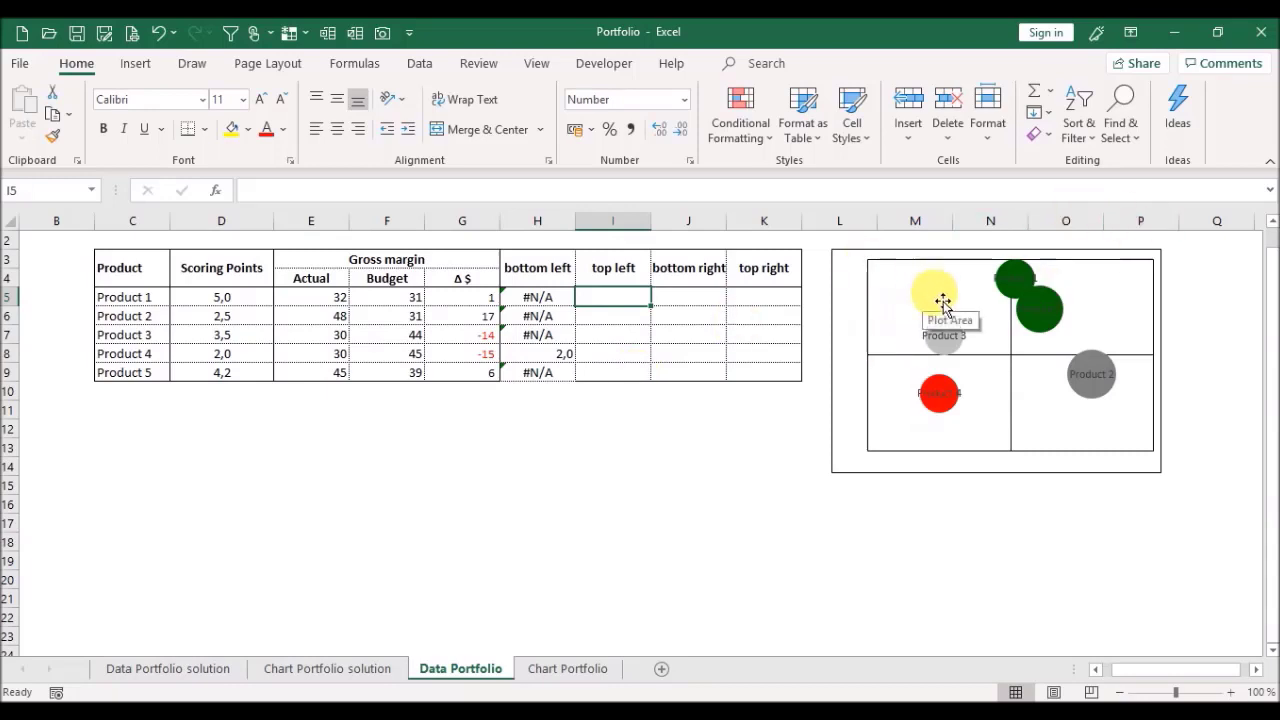
{"action": "type", "text": "="}
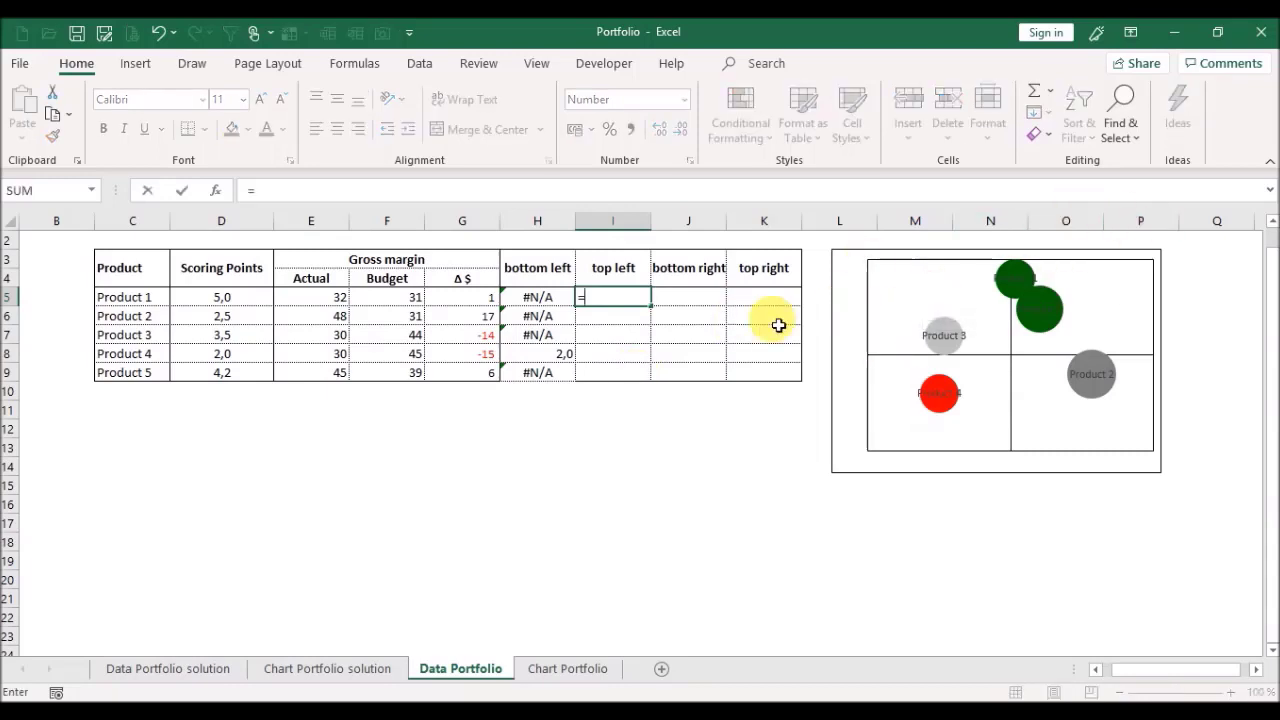
{"action": "type", "text": "if(a"}
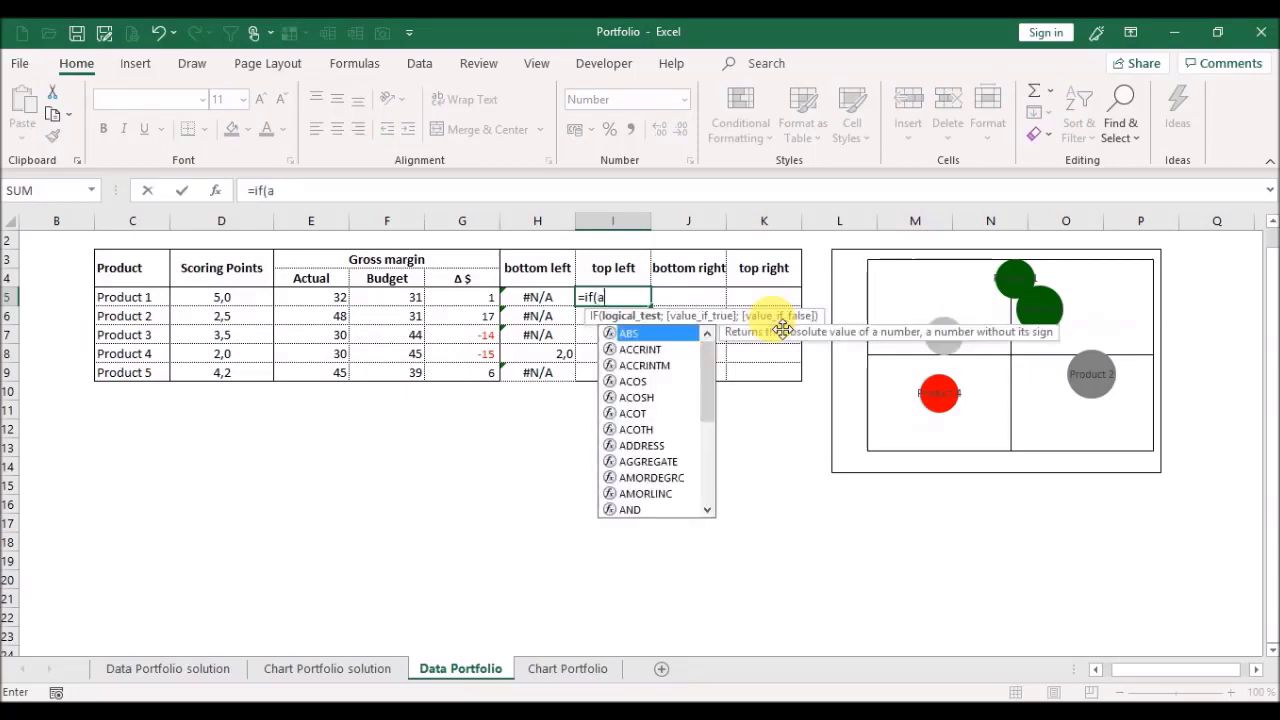
{"action": "type", "text": "nd("}
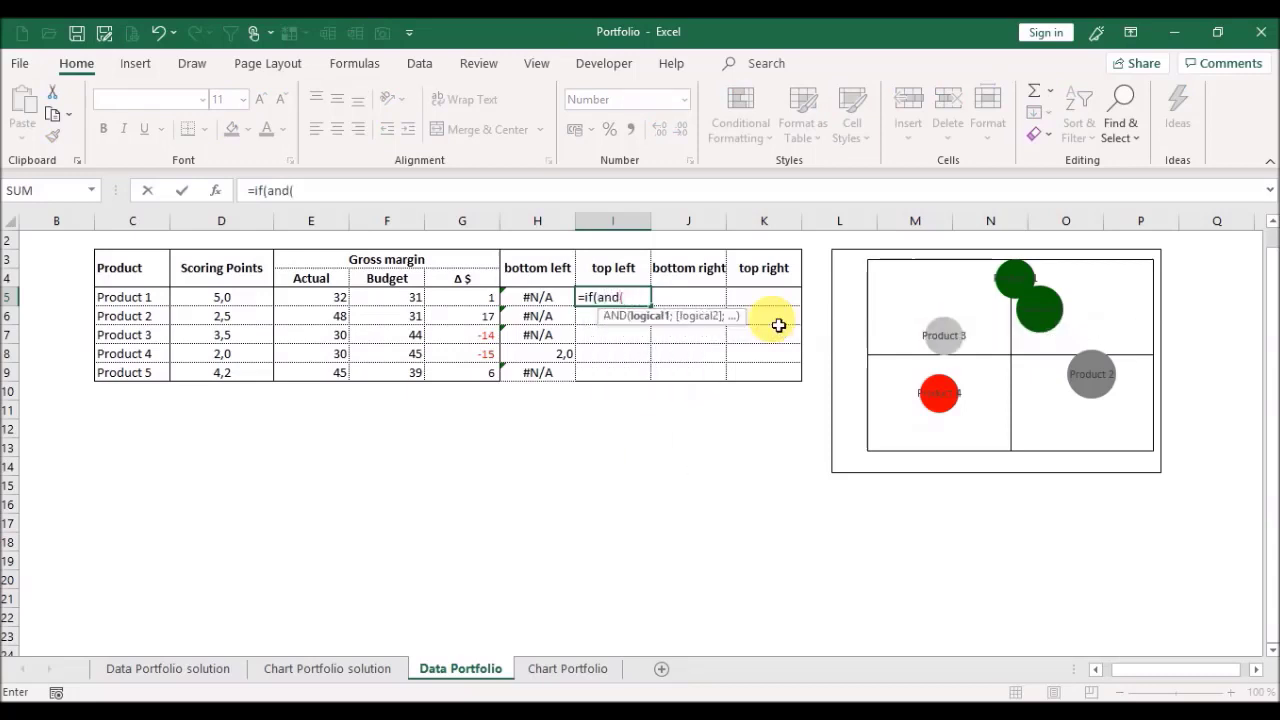
{"action": "left_click", "coordinate": [446, 303]}
{"action": "type", "text": "<"}
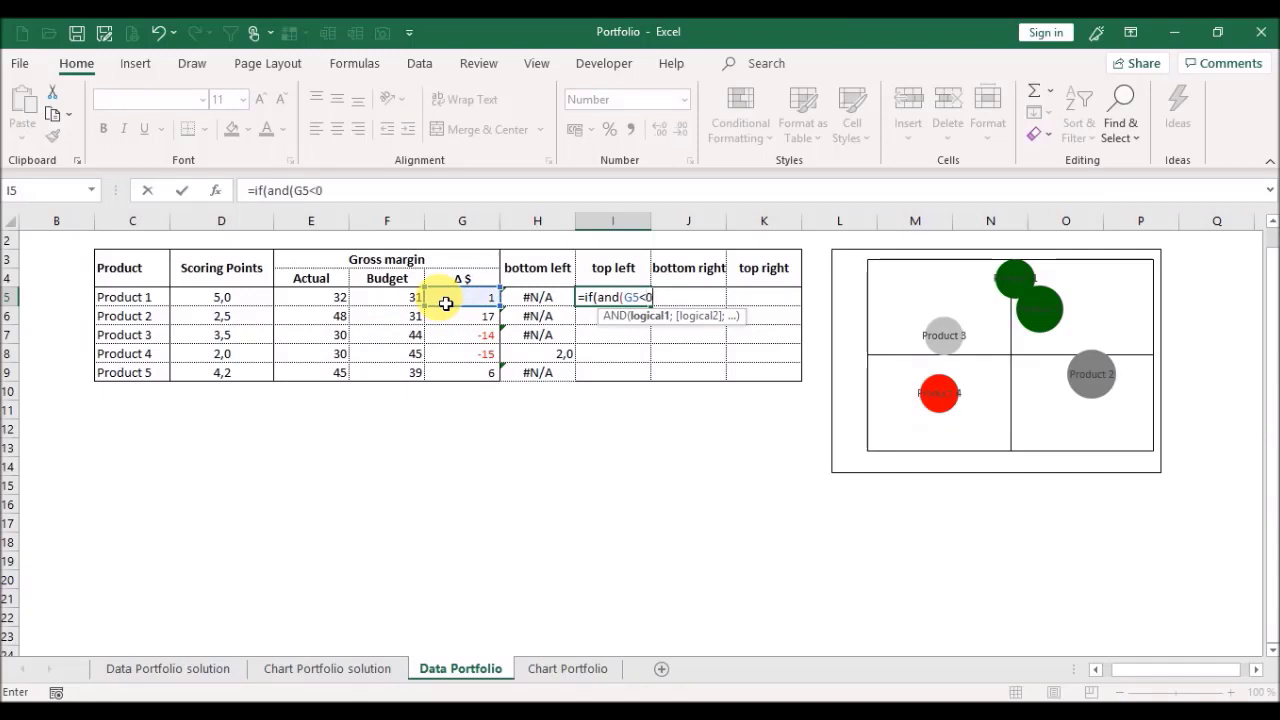
{"action": "type", "text": "0;"}
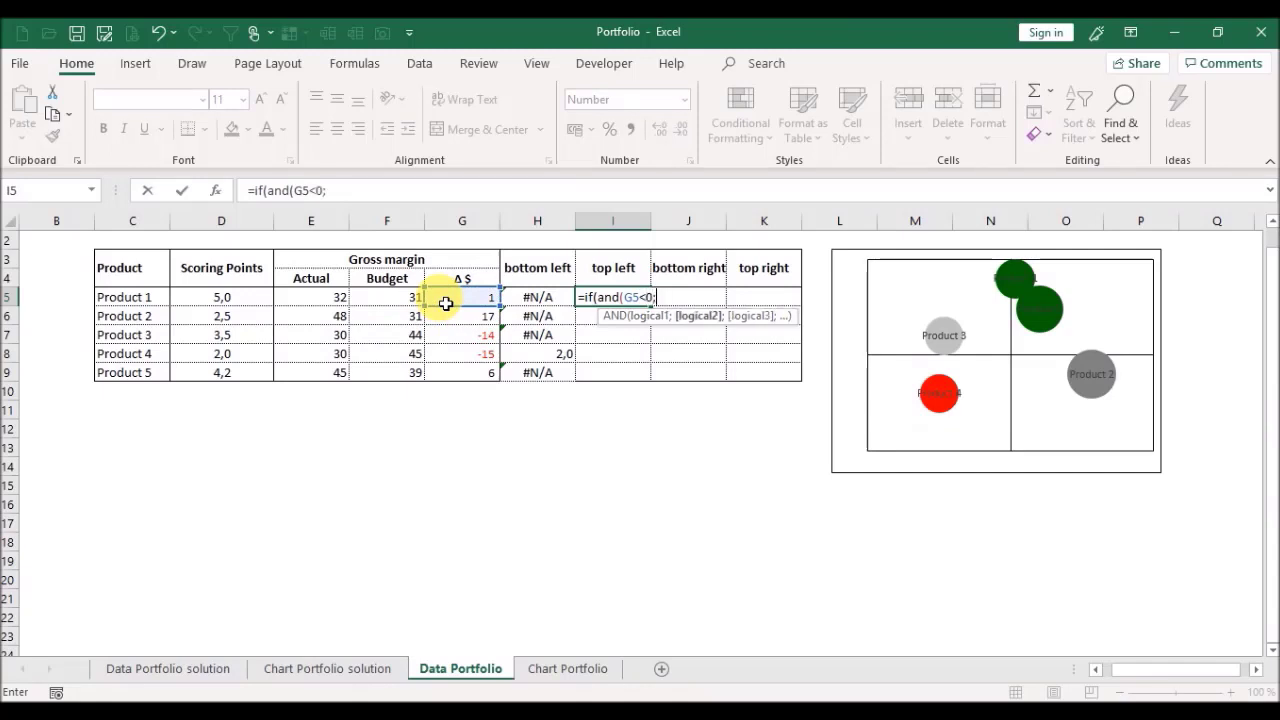
{"action": "left_click", "coordinate": [223, 303]}
{"action": "type", "text": ">=3"}
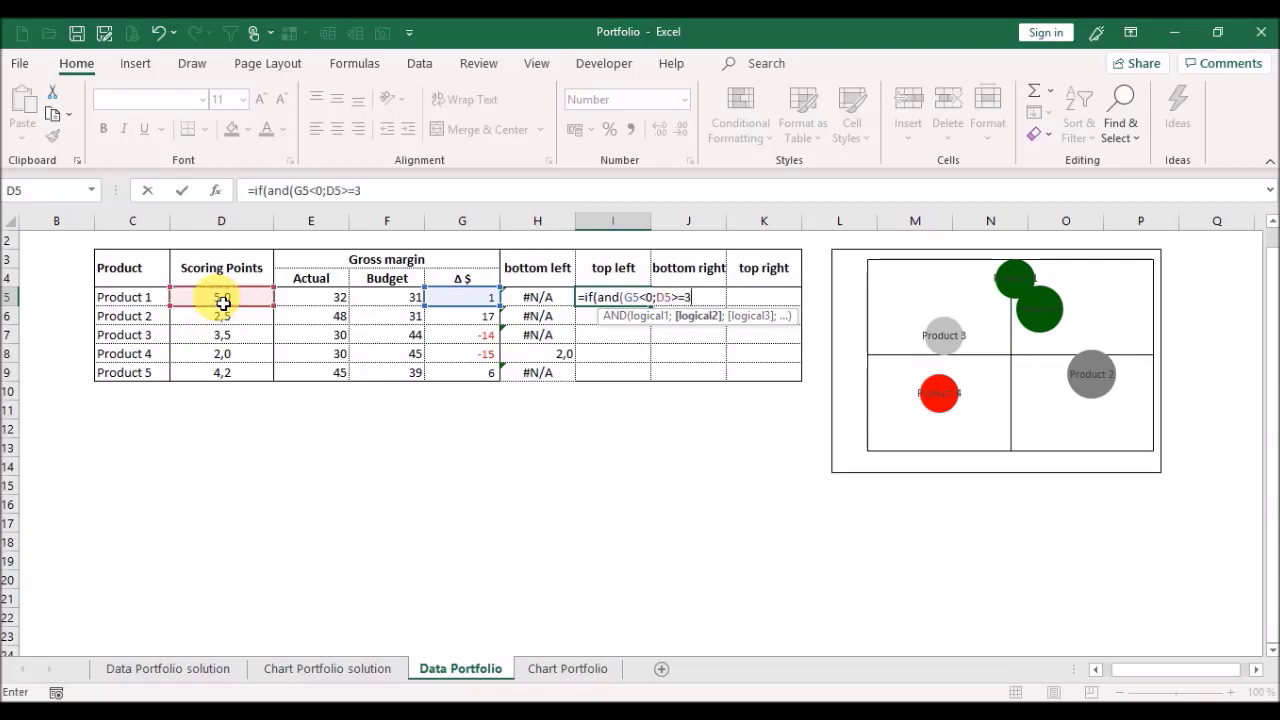
{"action": "type", "text": ");"}
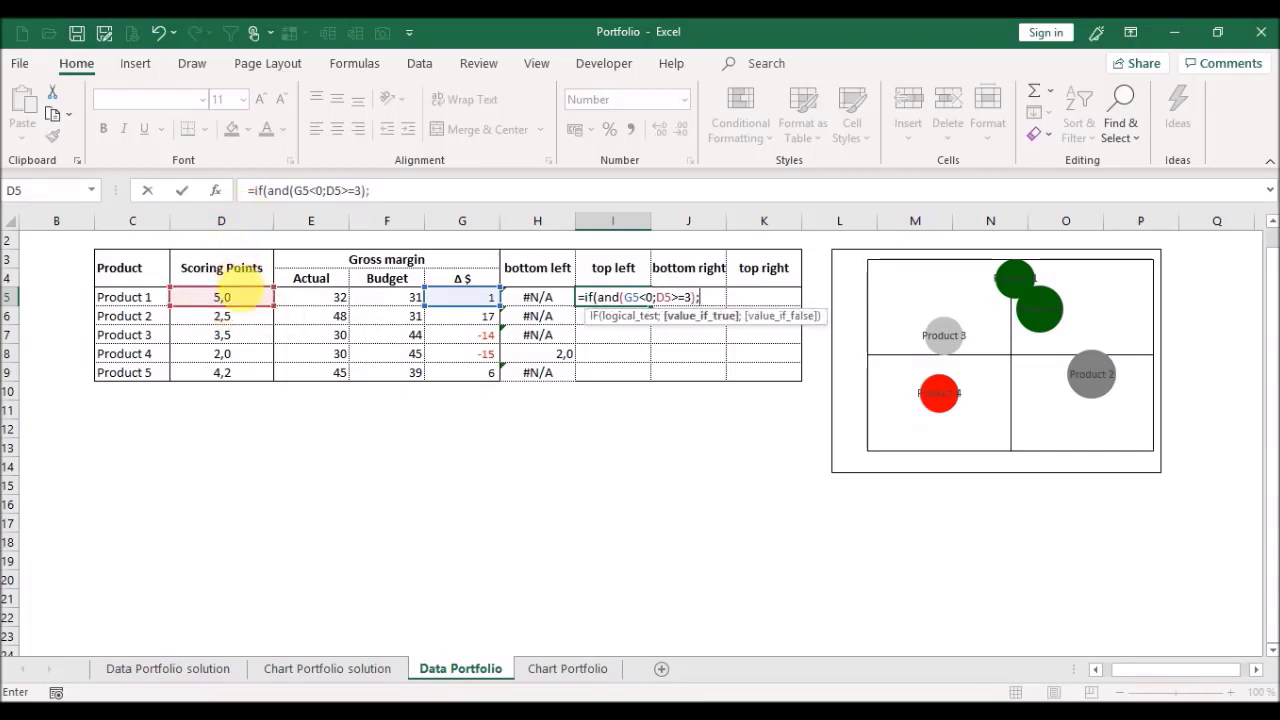
Step: Complete the I5 formula so it returns D5 when the condition is true and #N/A otherwise
{"action": "left_click", "coordinate": [247, 303]}
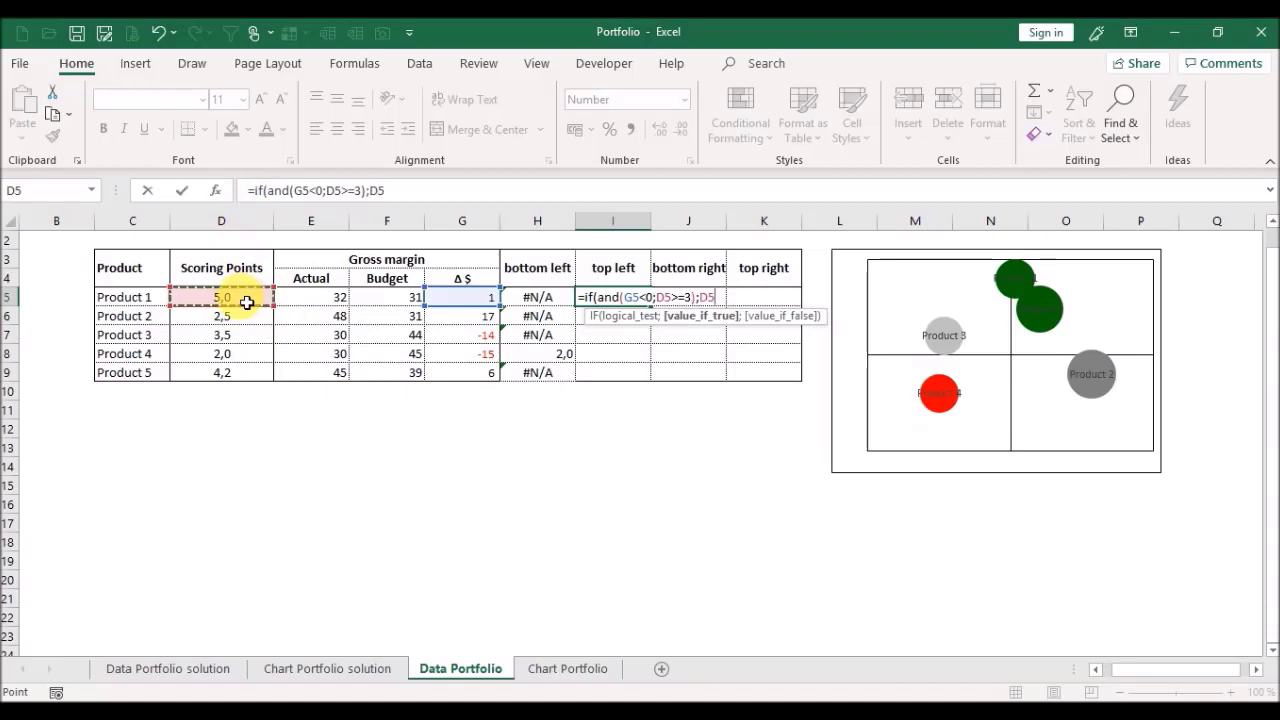
{"action": "type", "text": ";#N"}
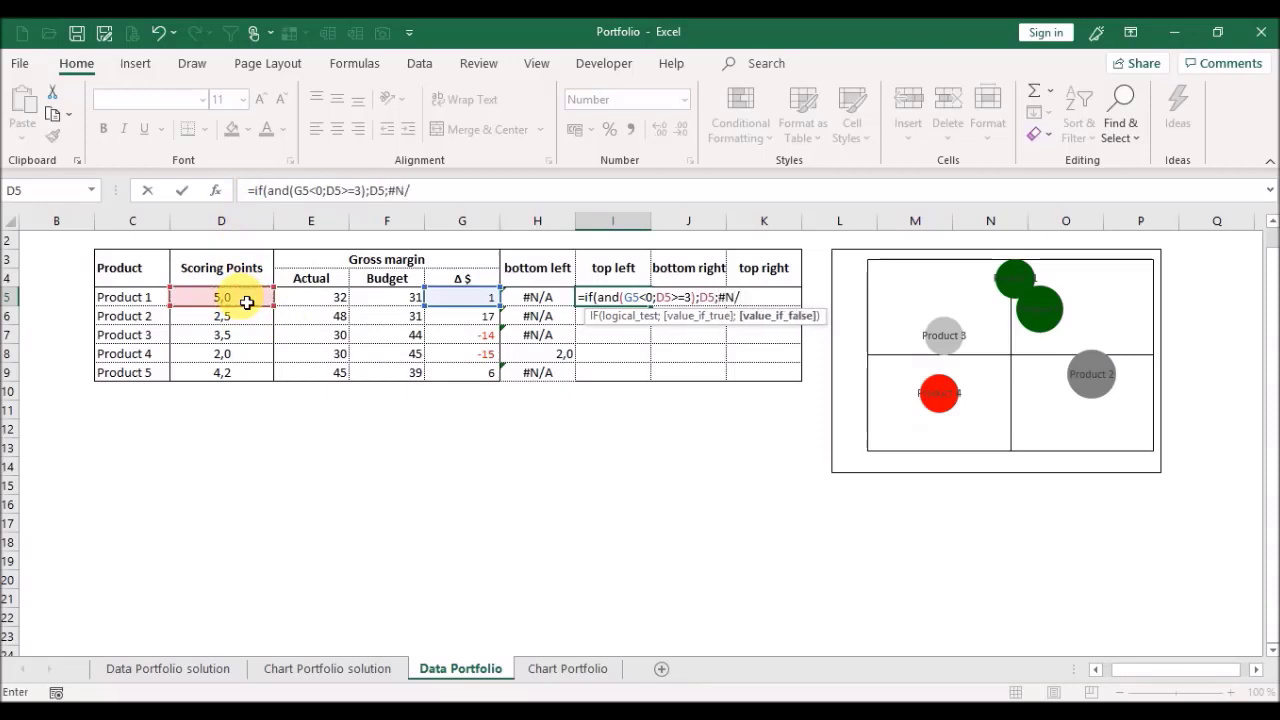
{"action": "type", "text": "/A"}
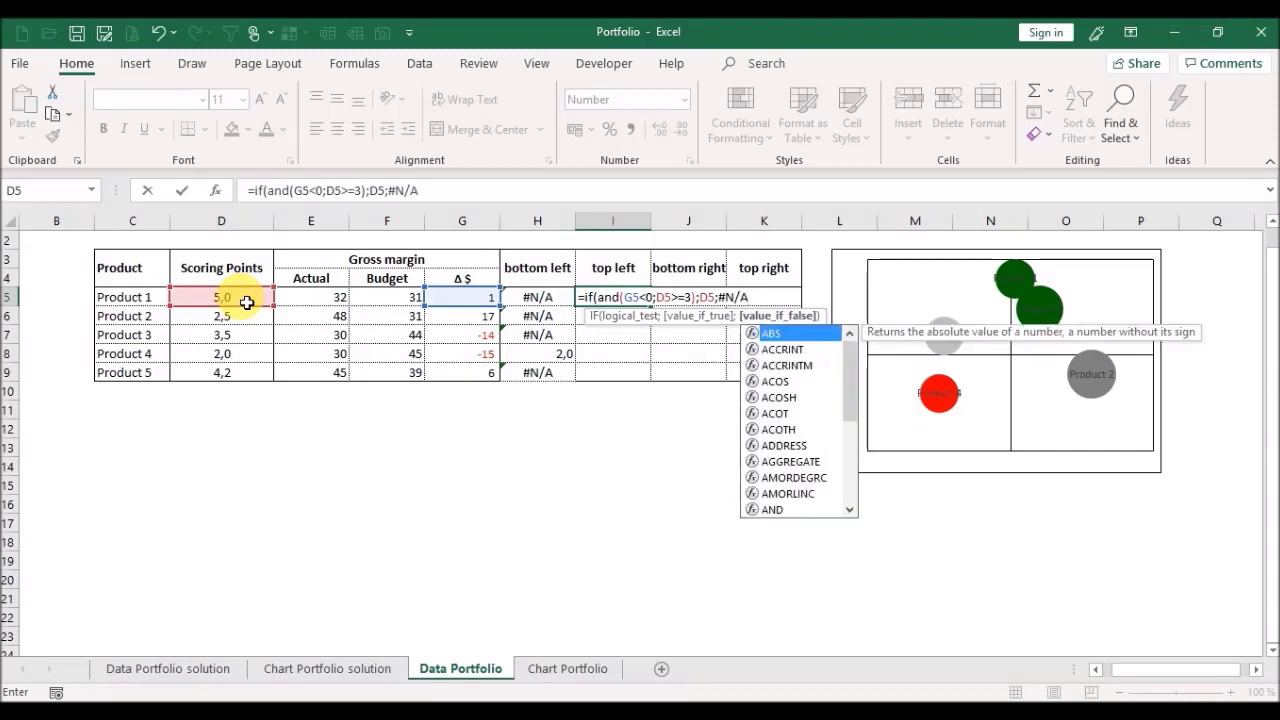
{"action": "type", "text": ")"}
{"action": "key", "text": "Return"}
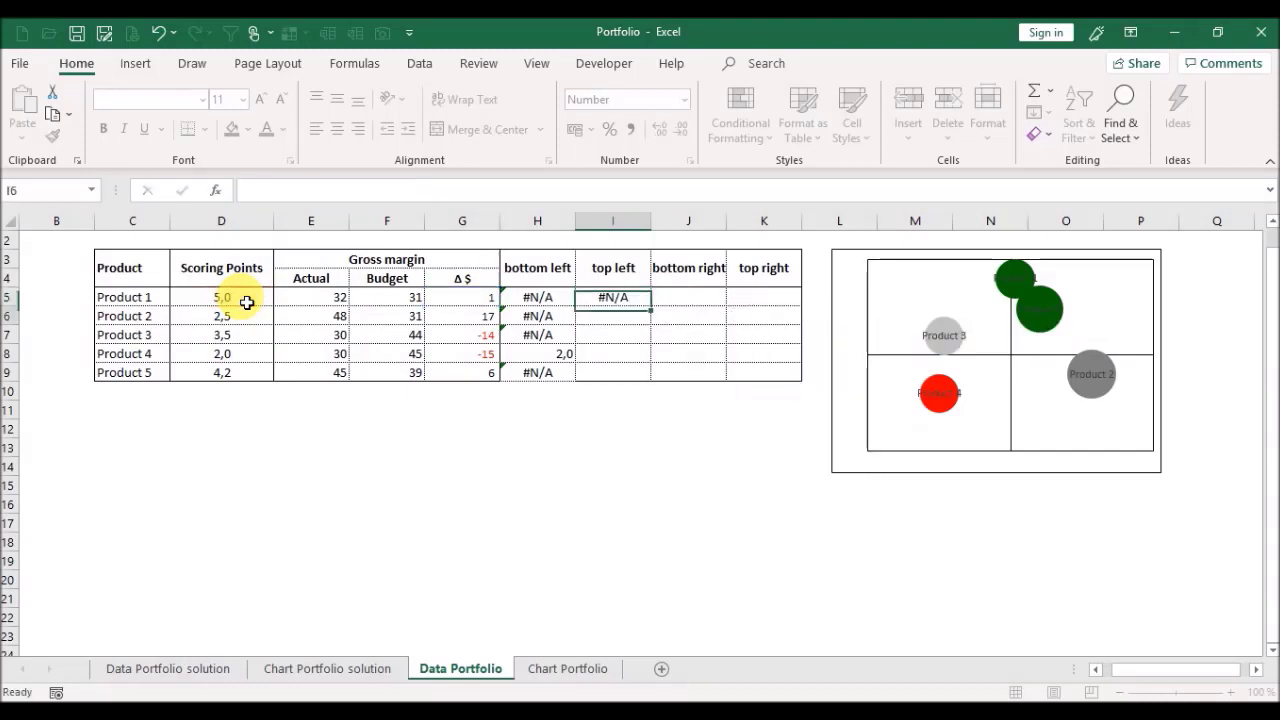
Step: Copy the top left formula from I5 into I6:I9 for the remaining products
{"action": "key", "text": "Up"}
{"action": "key", "text": "ctrl+c"}
{"action": "key", "text": "Down"}
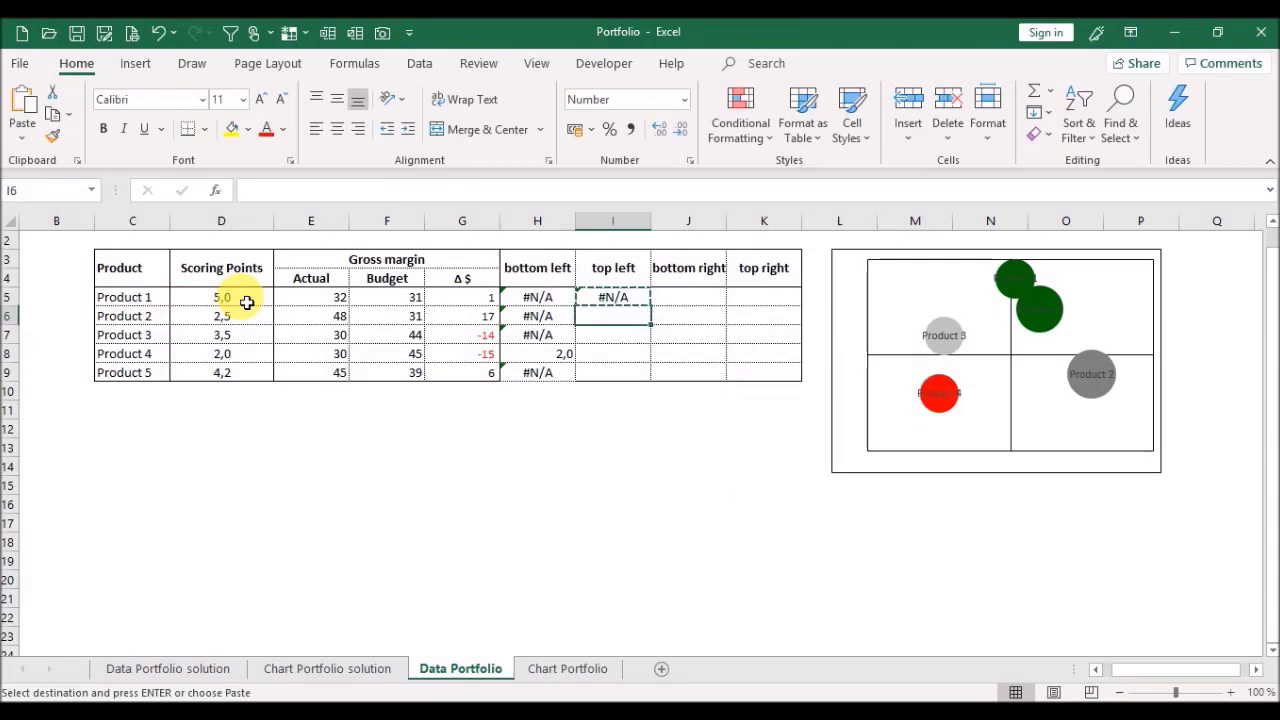
{"action": "key", "text": "shift+Down"}
{"action": "key", "text": "shift+Down"}
{"action": "key", "text": "shift+Down"}
{"action": "key", "text": "ctrl+v"}
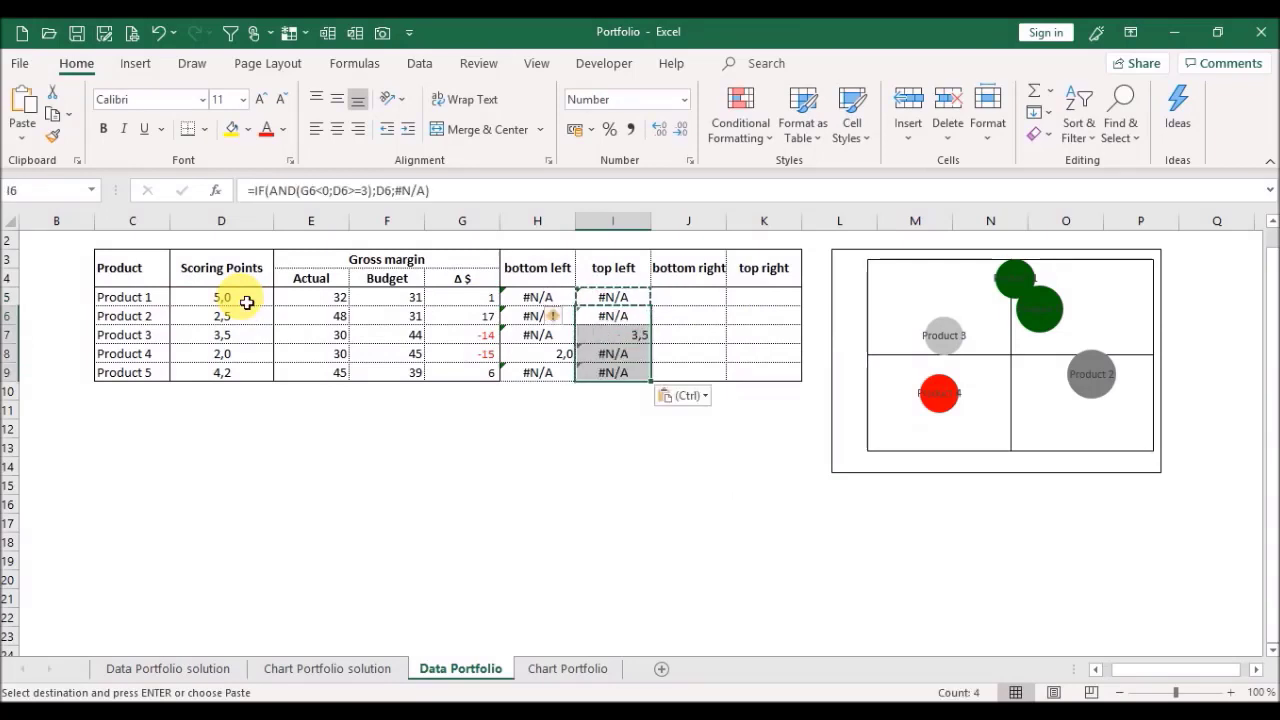
{"action": "key", "text": "Escape"}
Step: Check Product 3's top left result in I7 against its gross margin difference, scoring points and bubble in the chart
{"action": "key", "text": "Down"}
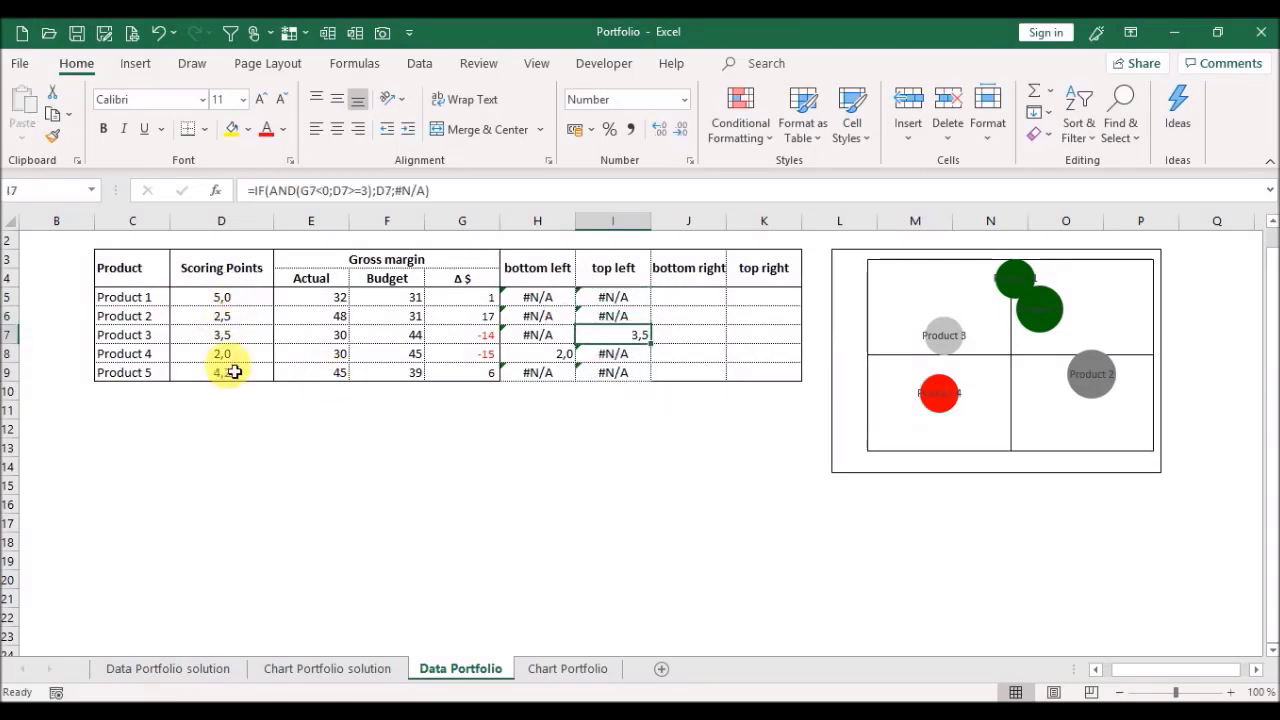
{"action": "left_click", "coordinate": [140, 341]}
{"action": "left_click", "coordinate": [605, 343]}
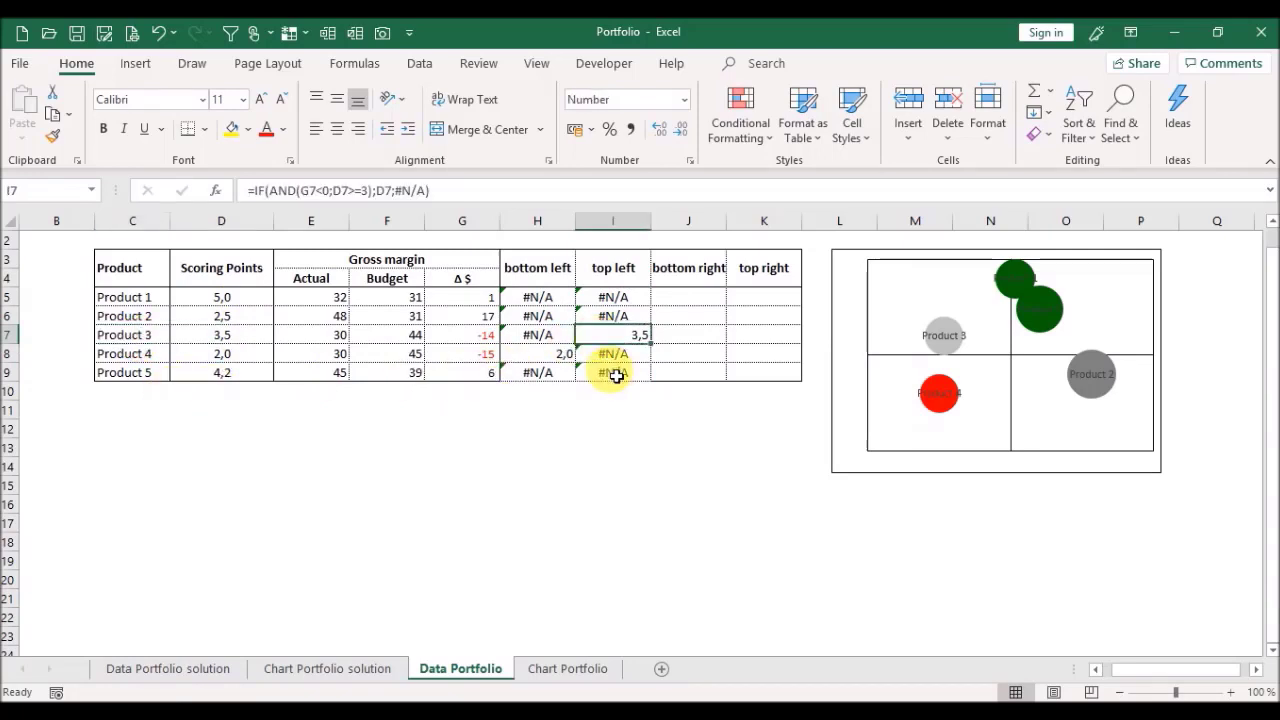
{"action": "left_click", "coordinate": [450, 340]}
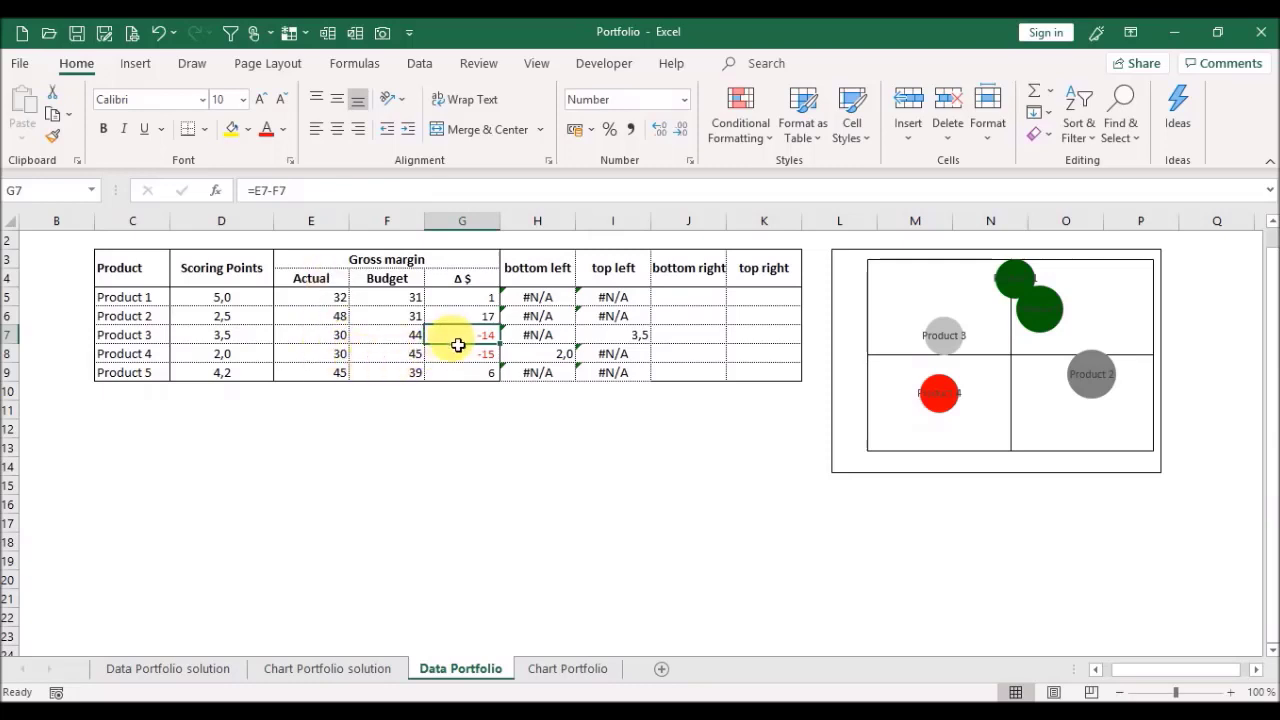
{"action": "left_click", "coordinate": [246, 340]}
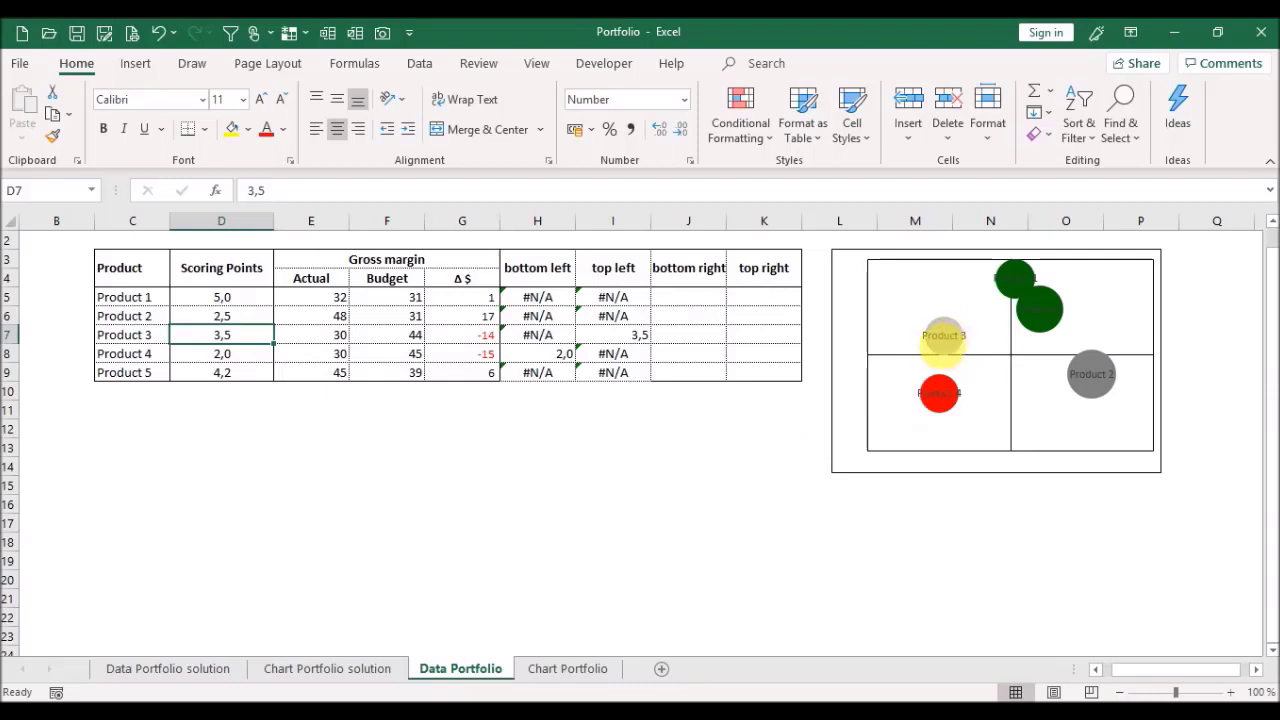
Step: Start an IF formula in J5 under bottom right with the condition AND(G5>0;D5<3)
{"action": "left_click", "coordinate": [687, 299]}
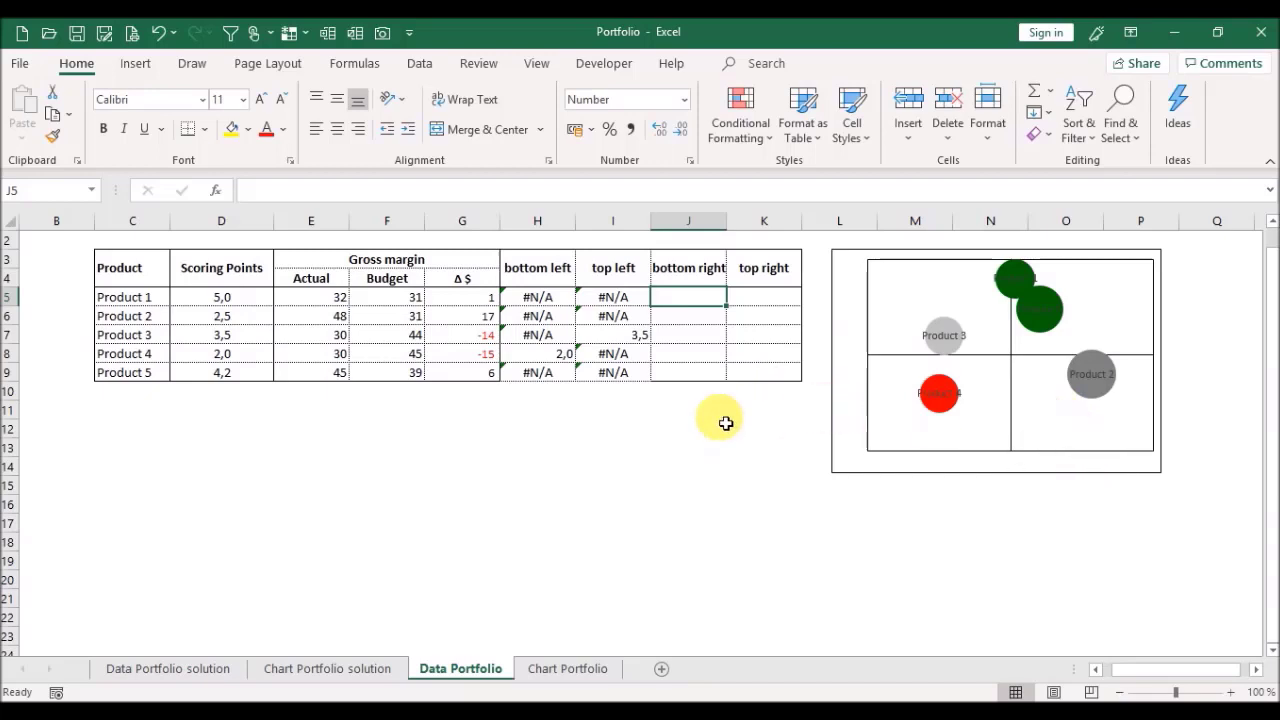
{"action": "type", "text": "=if"}
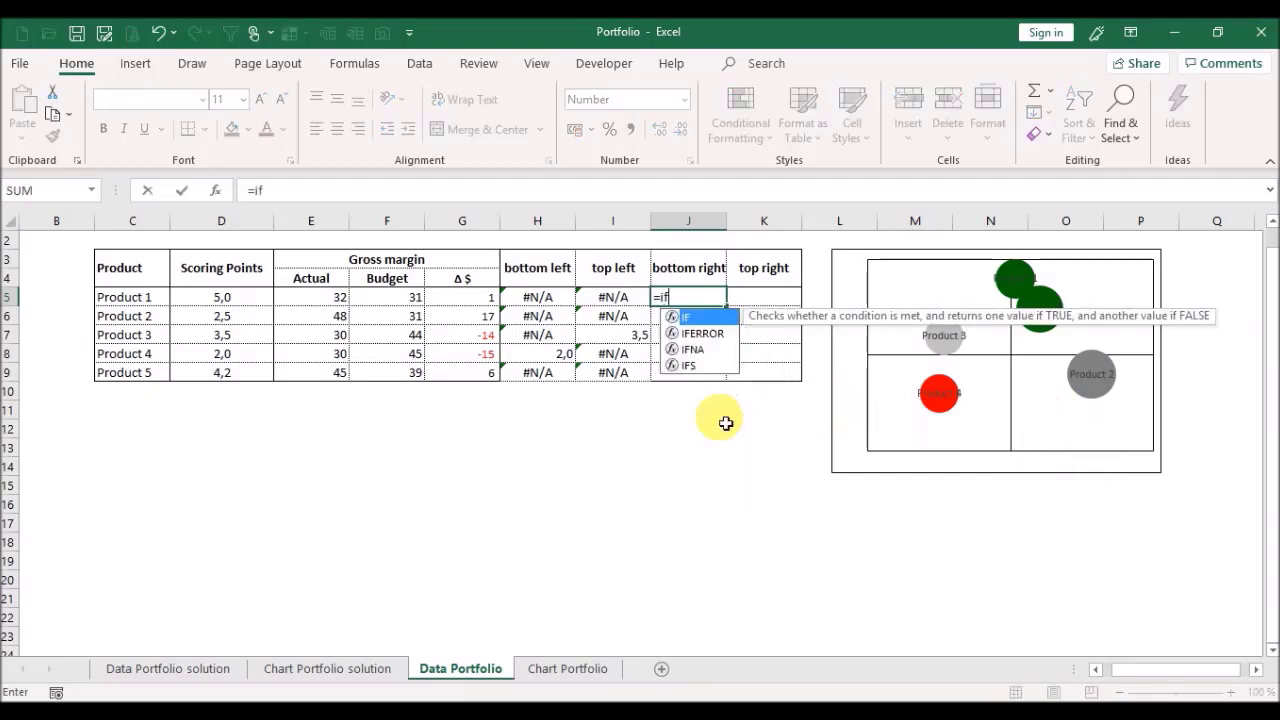
{"action": "type", "text": "(and("}
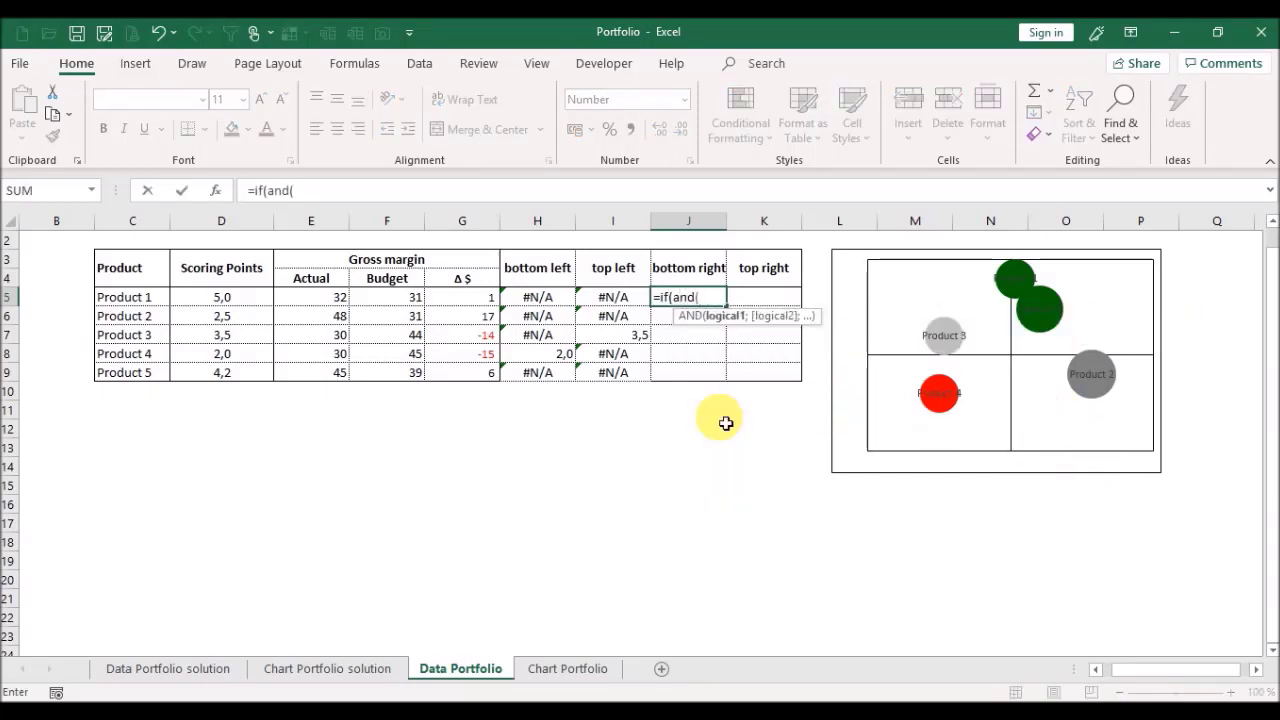
{"action": "left_click", "coordinate": [470, 304]}
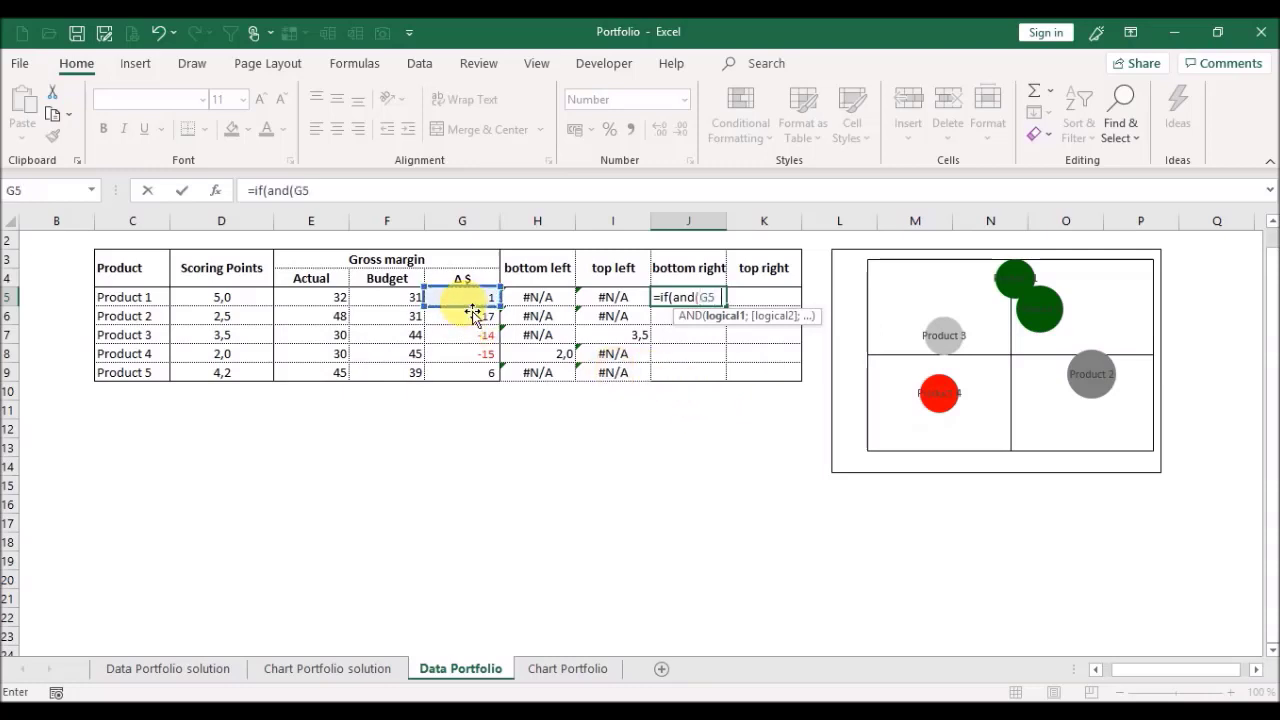
{"action": "type", "text": ">0;"}
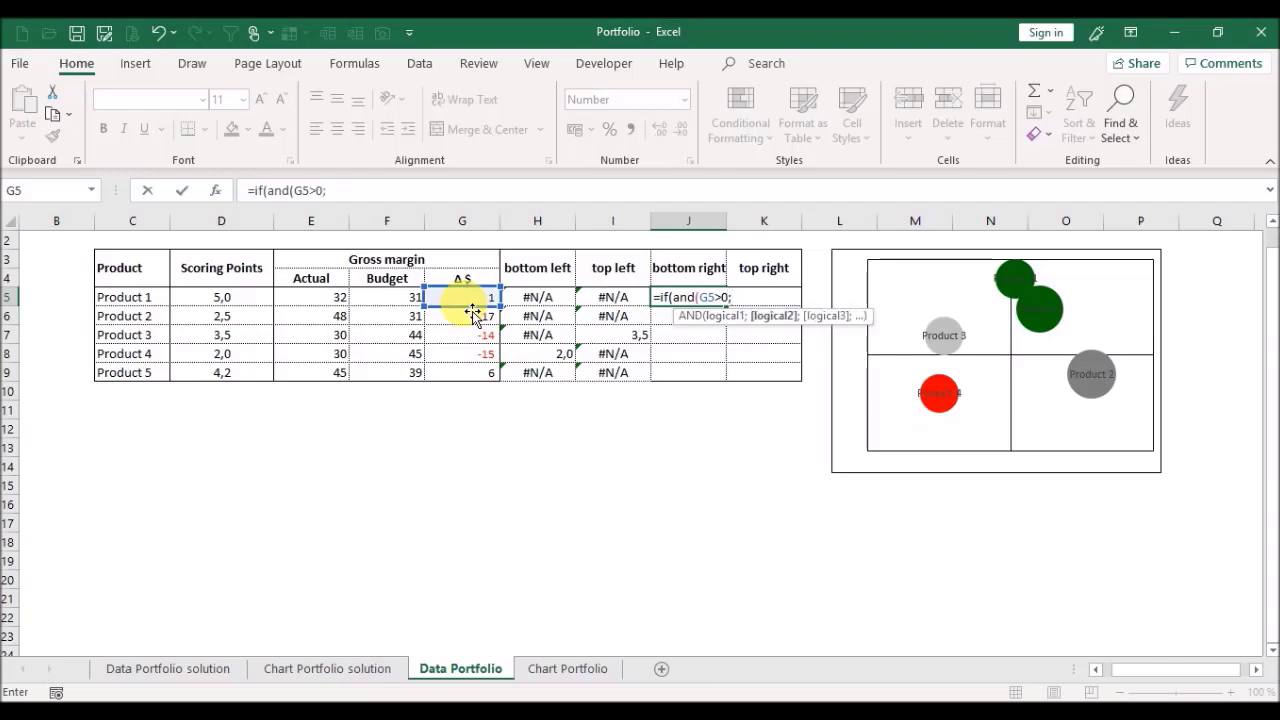
{"action": "left_click", "coordinate": [241, 303]}
{"action": "type", "text": "<"}
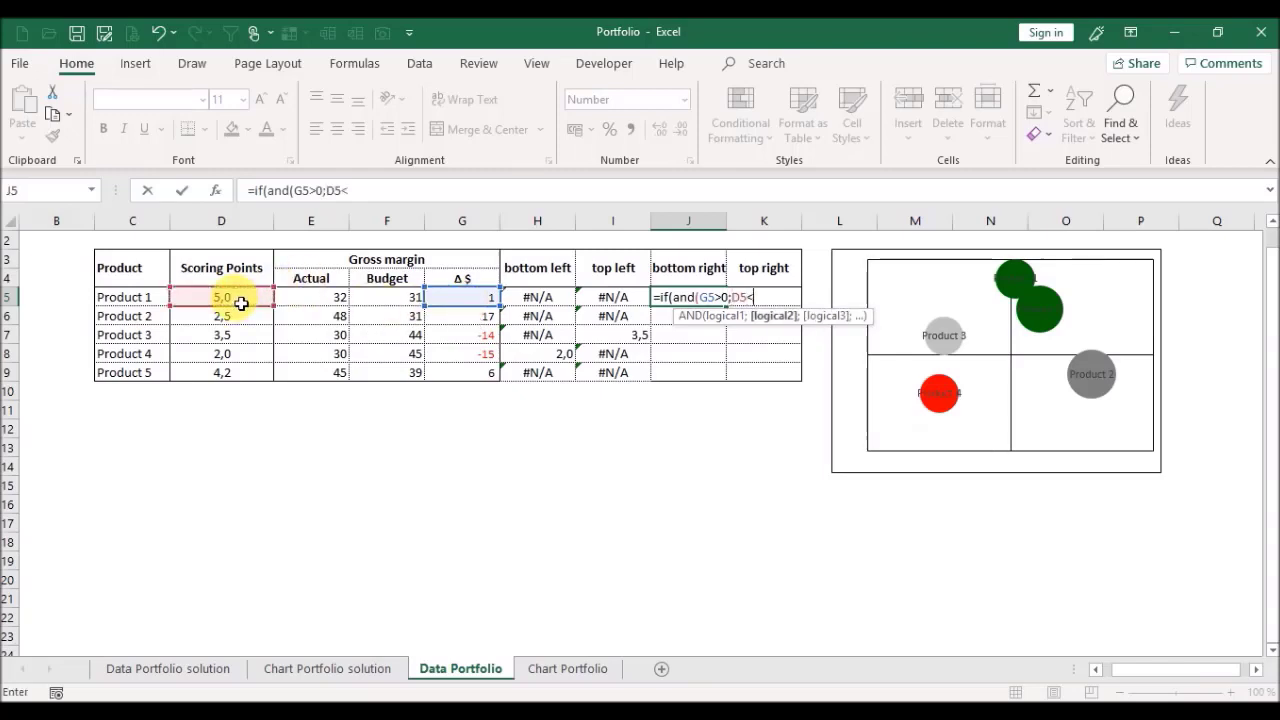
{"action": "type", "text": "3);"}
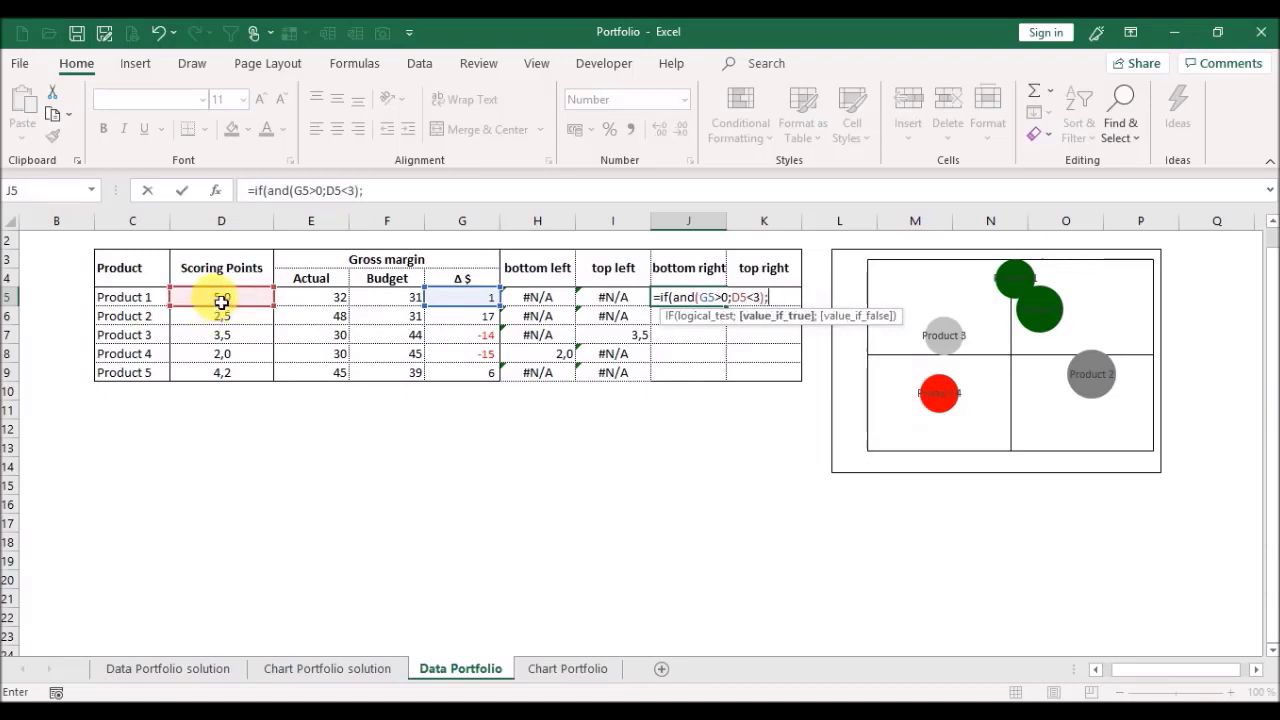
Step: Complete the J5 formula so it returns D5 when the condition is true and #N/A otherwise
{"action": "left_click", "coordinate": [221, 301]}
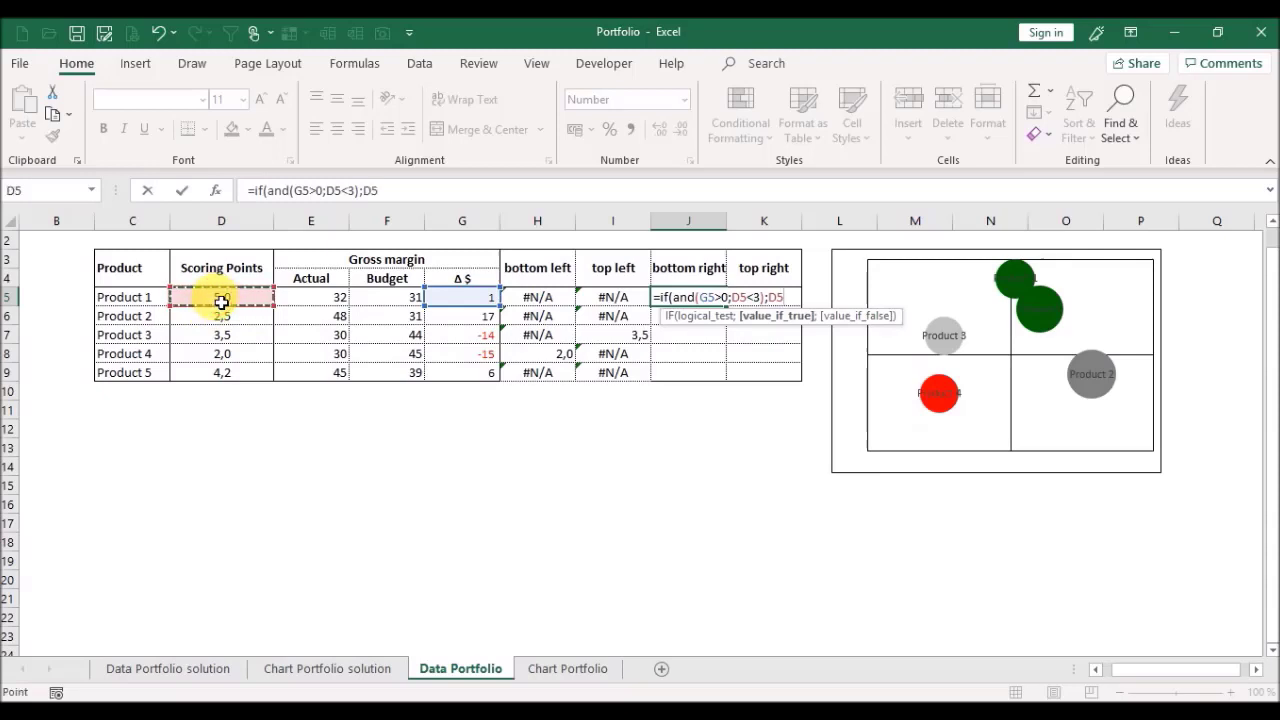
{"action": "type", "text": ";"}
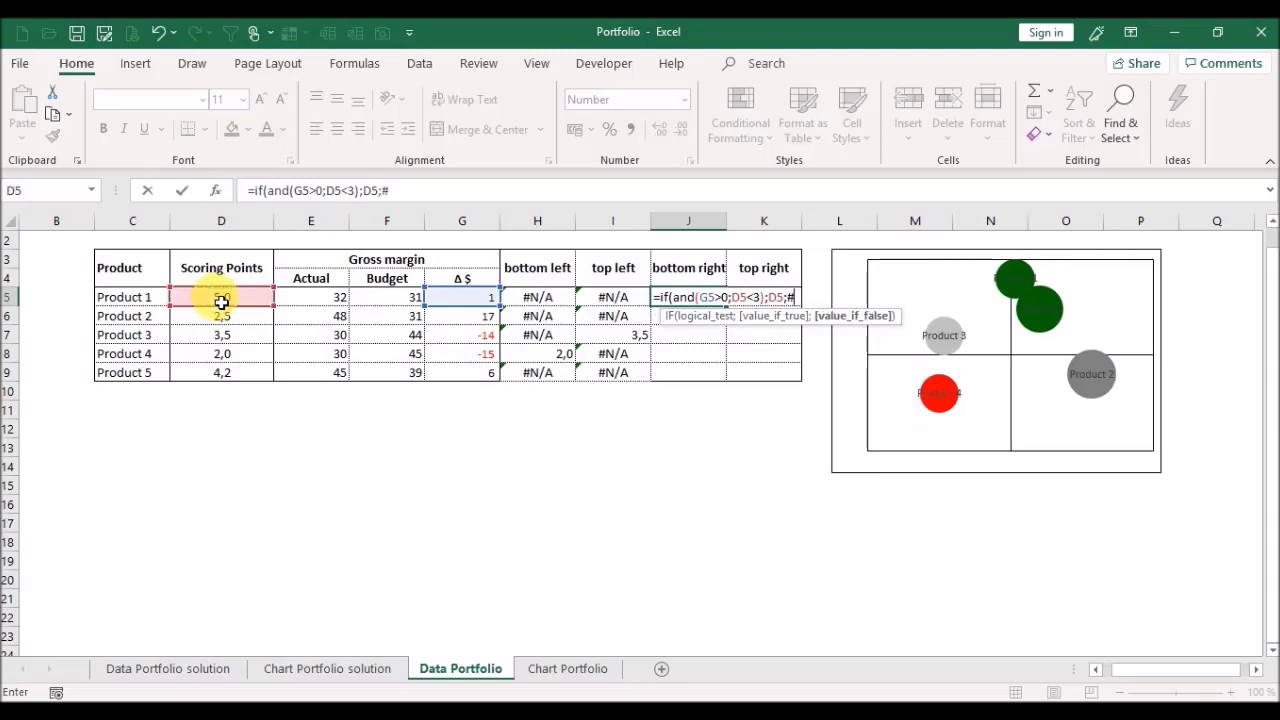
{"action": "type", "text": "#N/A"}
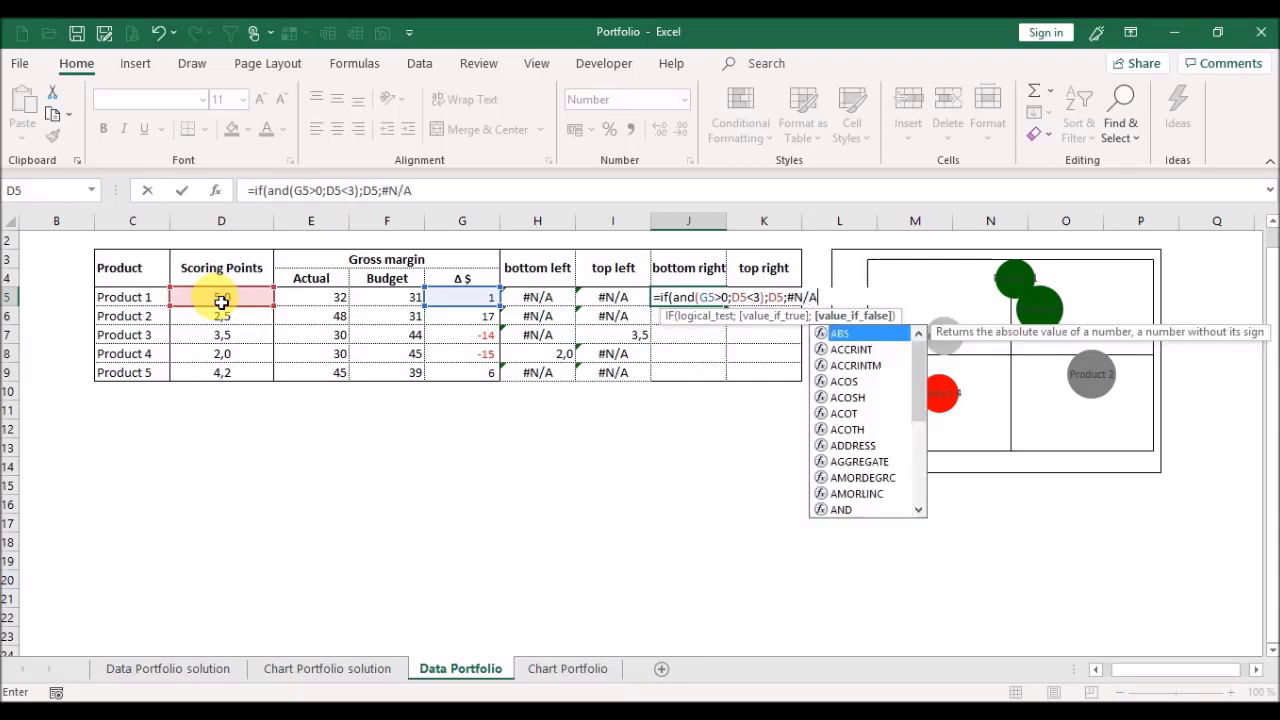
{"action": "type", "text": ")"}
{"action": "key", "text": "Return"}
{"action": "key", "text": "Up"}
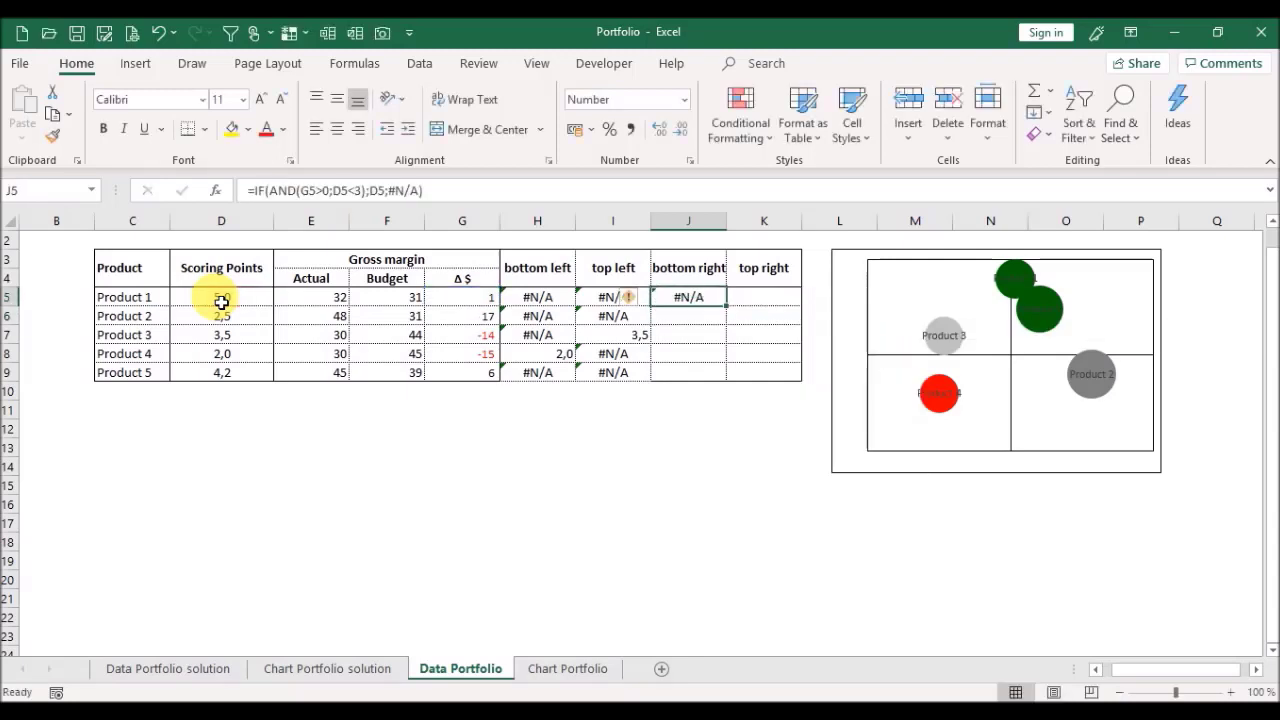
Step: Copy the bottom right formula from J5 into J6:J9 for the remaining products
{"action": "key", "text": "ctrl+c"}
{"action": "key", "text": "Down"}
{"action": "key", "text": "shift+Down"}
{"action": "key", "text": "shift+Down"}
{"action": "key", "text": "shift+Down"}
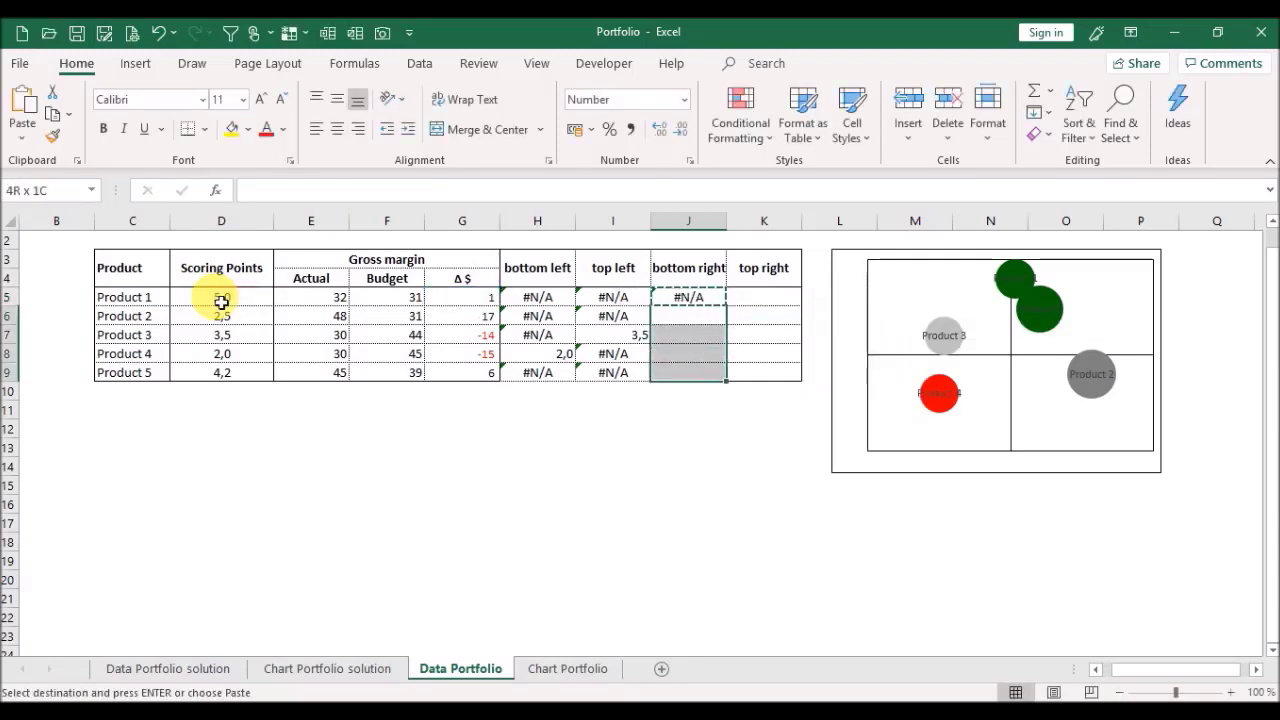
{"action": "key", "text": "ctrl+v"}
{"action": "key", "text": "Escape"}
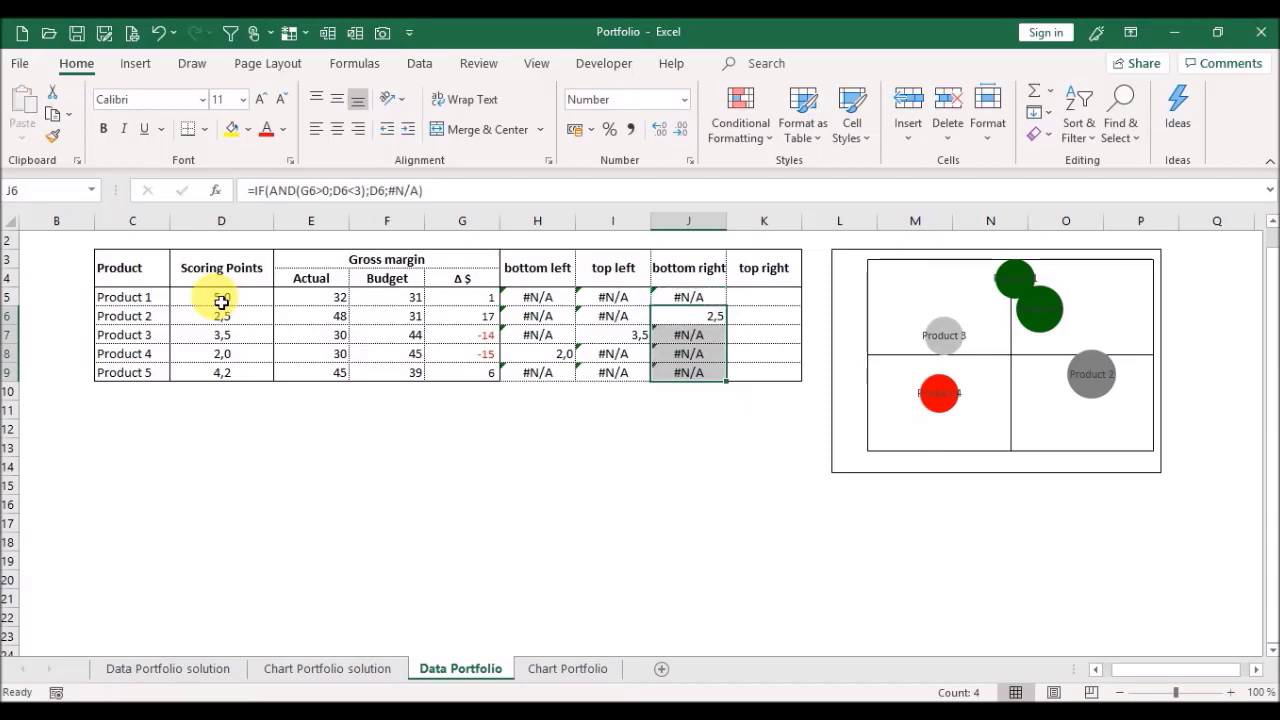
Step: Check Product 2's bottom right result in J6 against its chart bubble, and review the gross margin difference in G5 and scoring points in D5
{"action": "key", "text": "Up"}
{"action": "key", "text": "Down"}
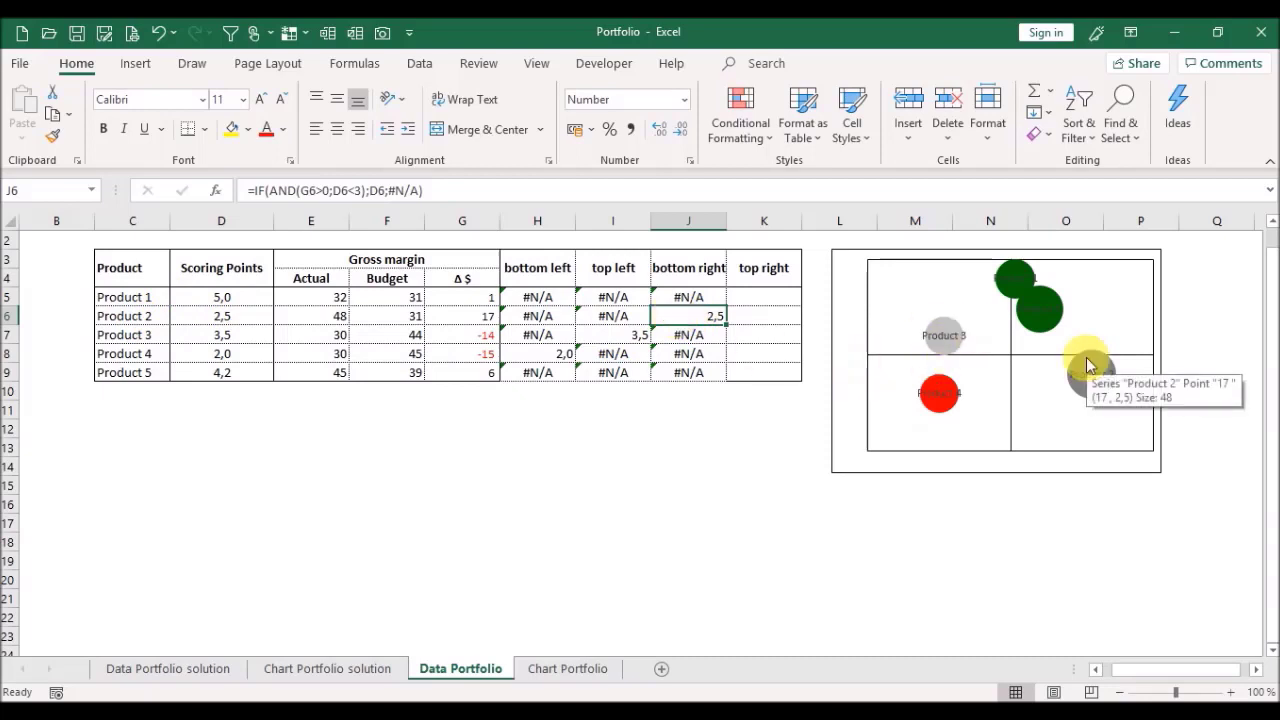
{"action": "left_click", "coordinate": [463, 299]}
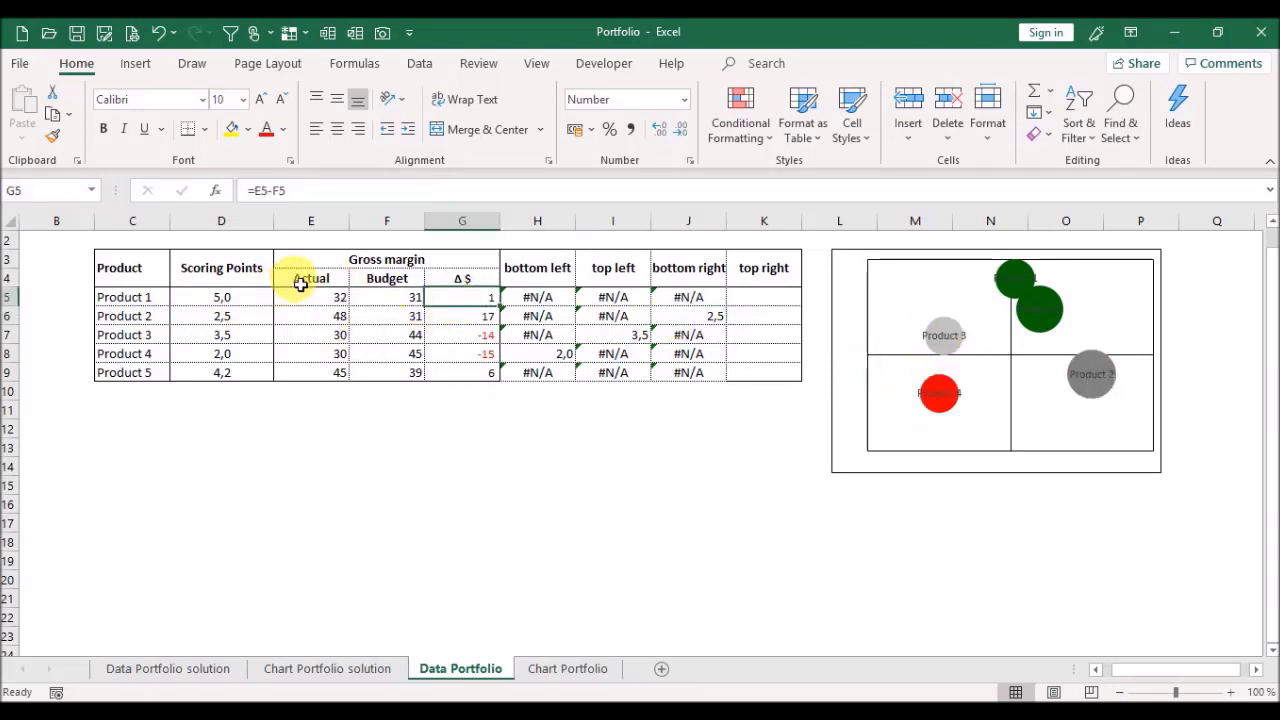
{"action": "left_click", "coordinate": [240, 295]}
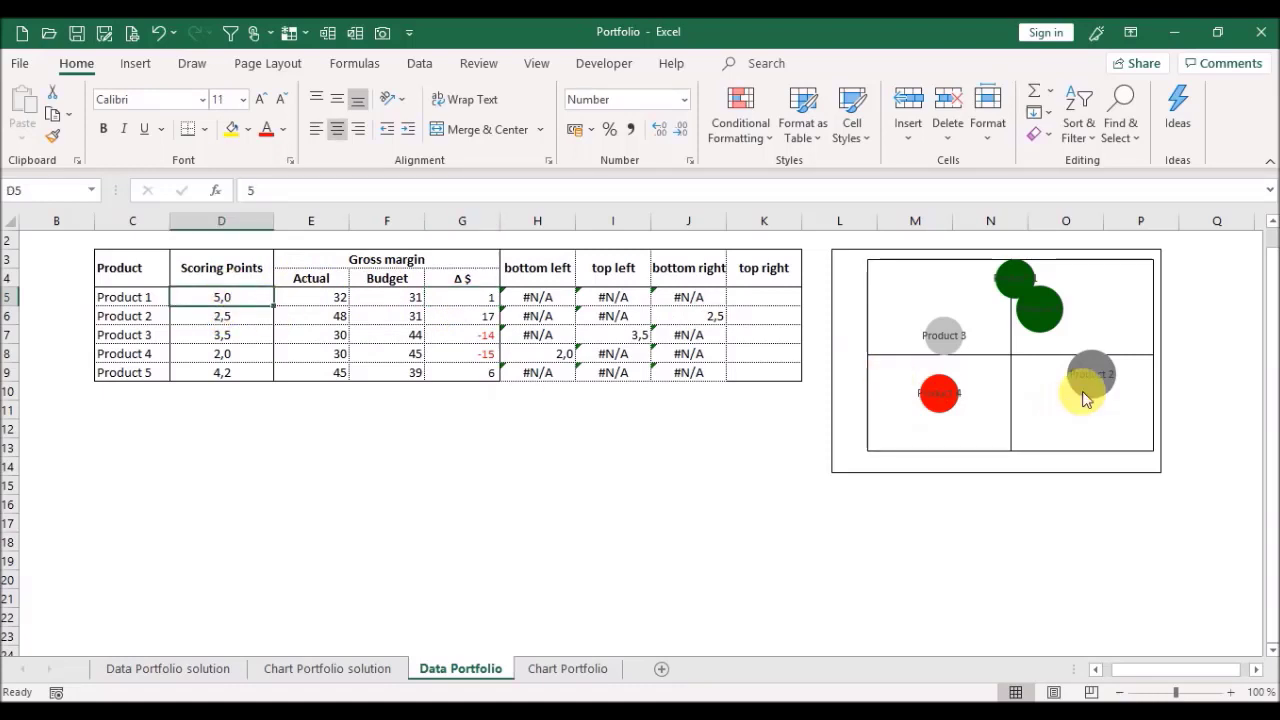
Step: Start an IF formula in K5 under top right with the condition AND(G5>0;D5>=3)
{"action": "left_click", "coordinate": [754, 299]}
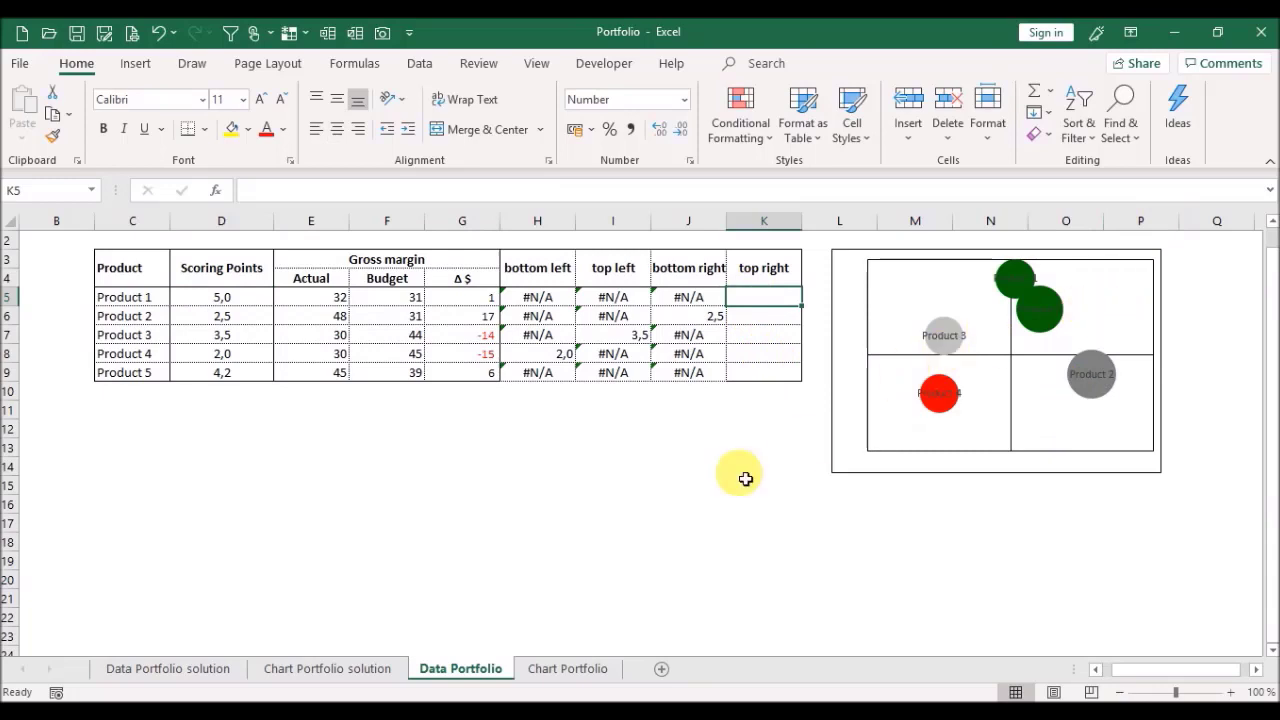
{"action": "type", "text": "=if"}
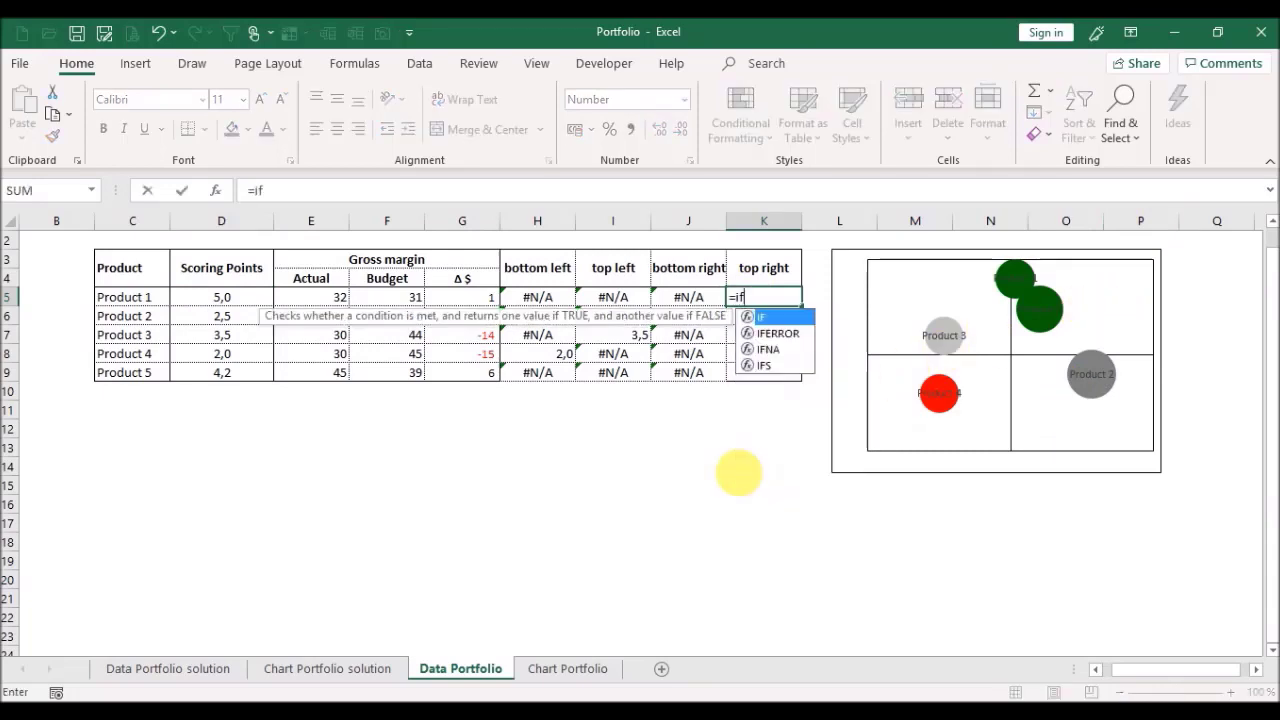
{"action": "type", "text": "(and("}
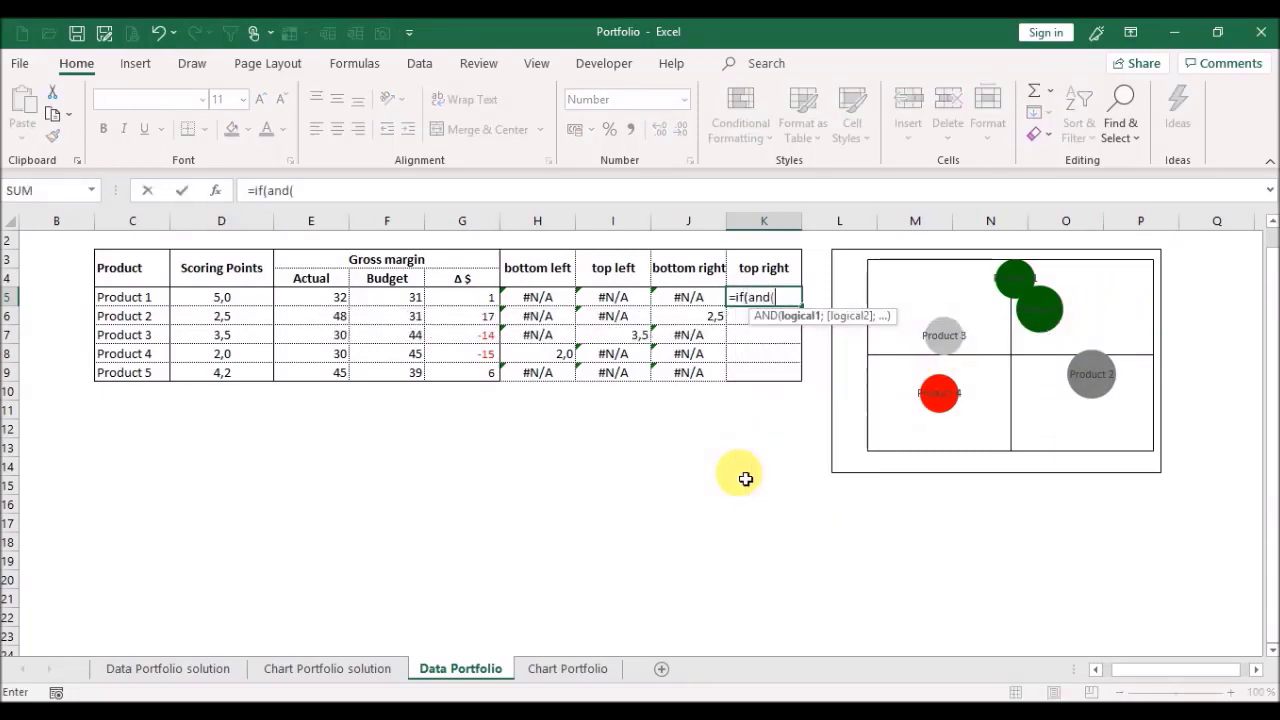
{"action": "left_click", "coordinate": [451, 300]}
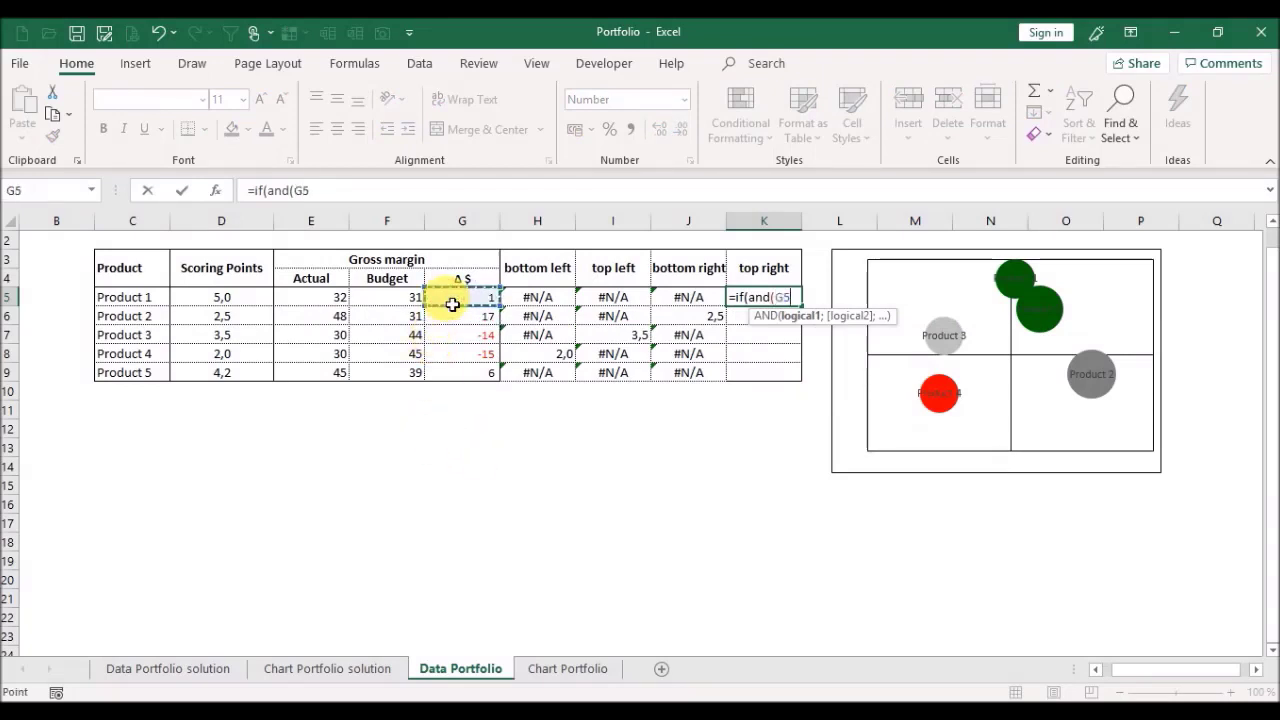
{"action": "type", "text": ">0;"}
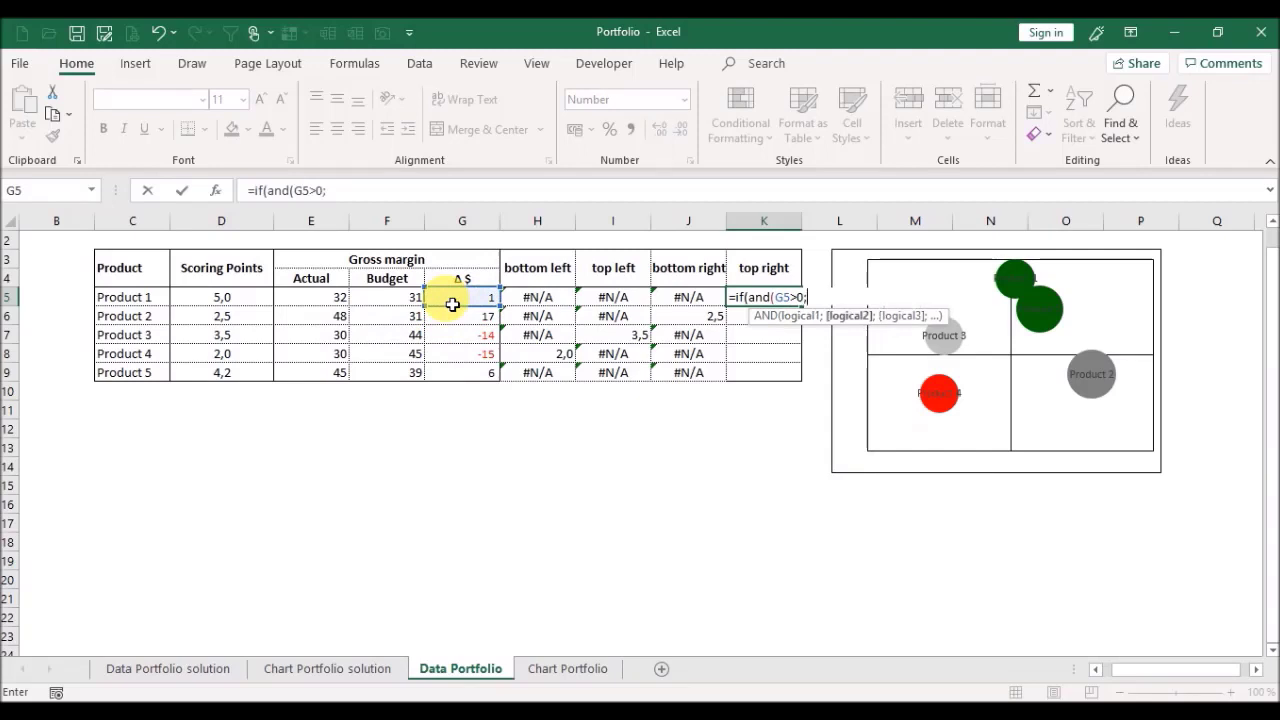
{"action": "left_click", "coordinate": [244, 305]}
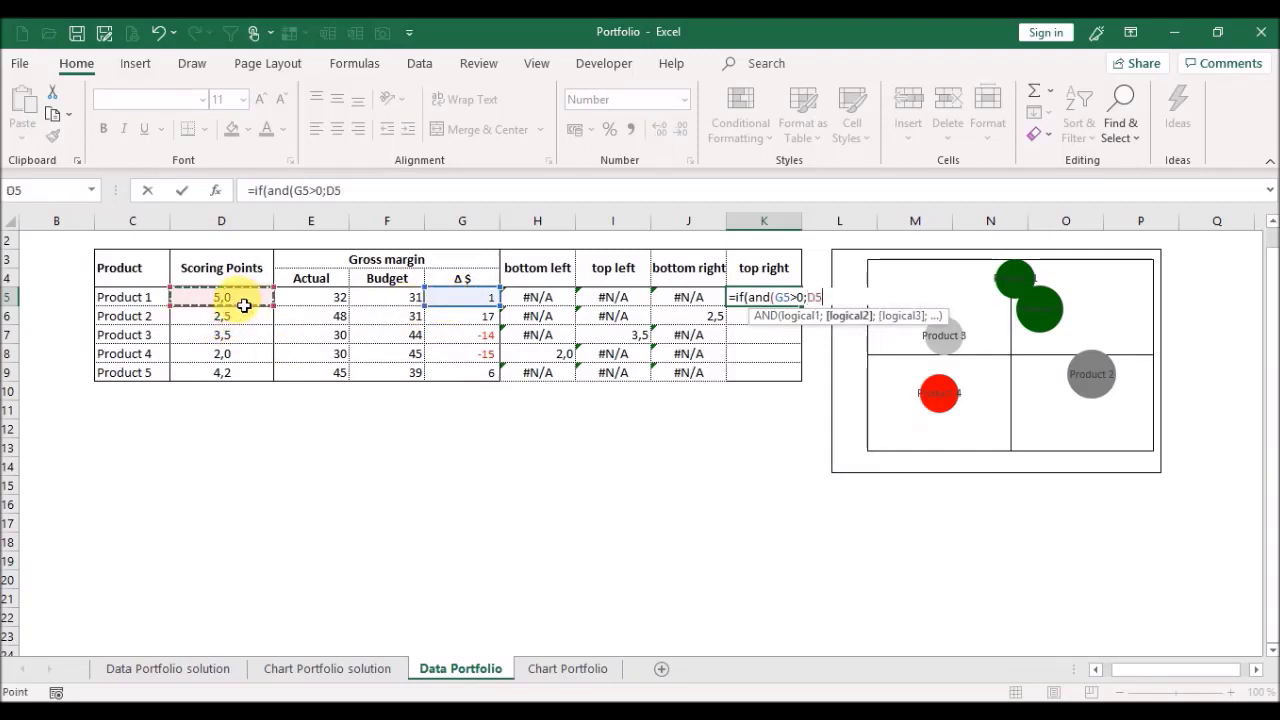
{"action": "type", "text": ">=3);"}
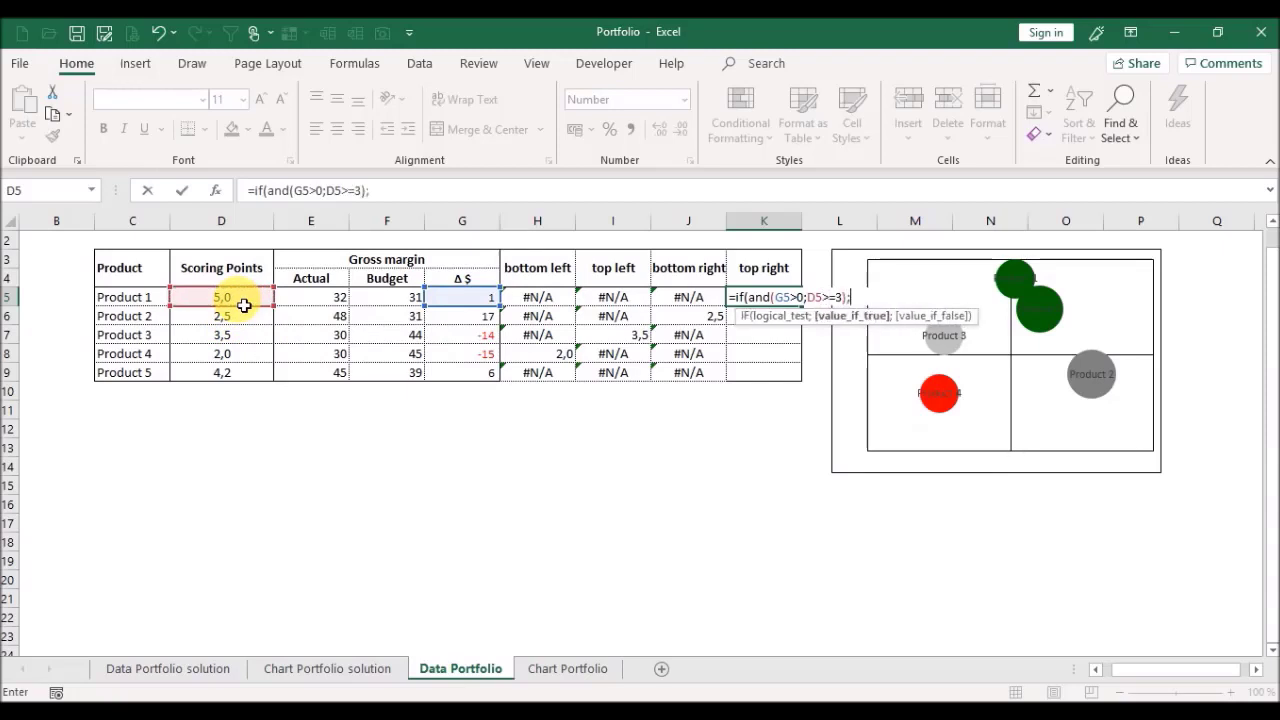
Step: Complete the K5 formula so it returns D5 when the condition is true and #N/A otherwise
{"action": "left_click", "coordinate": [244, 305]}
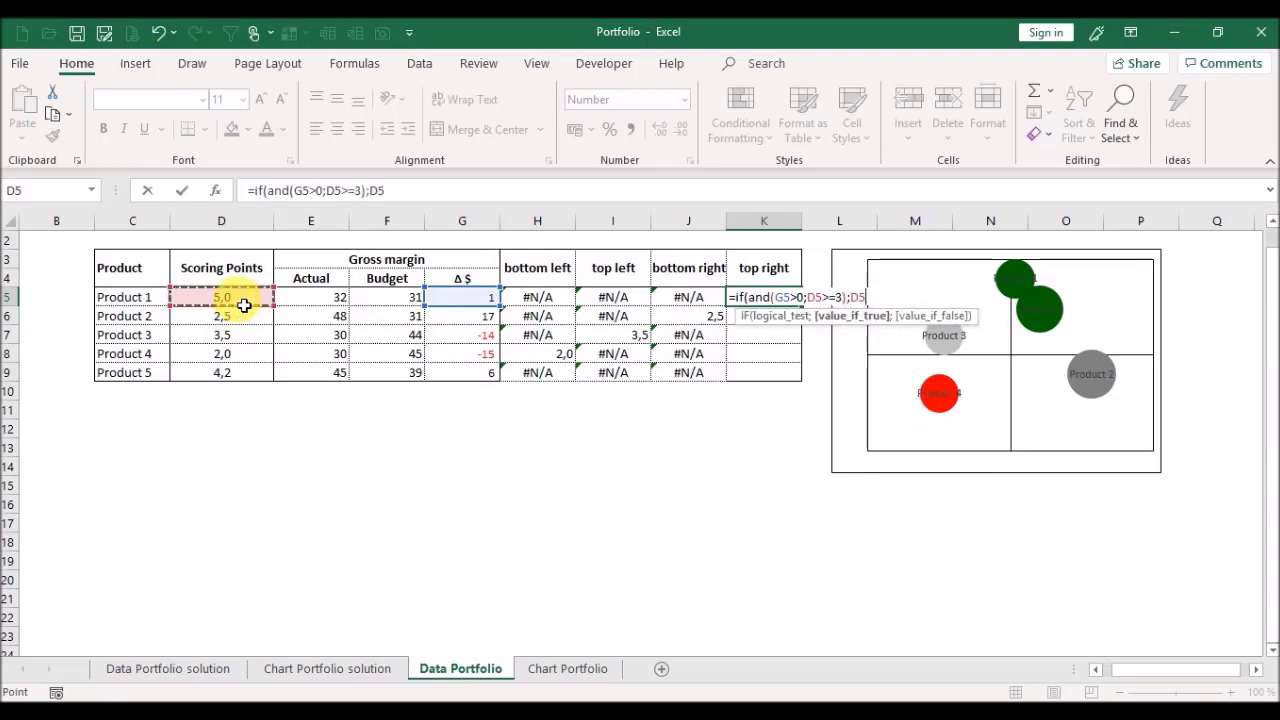
{"action": "type", "text": ";"}
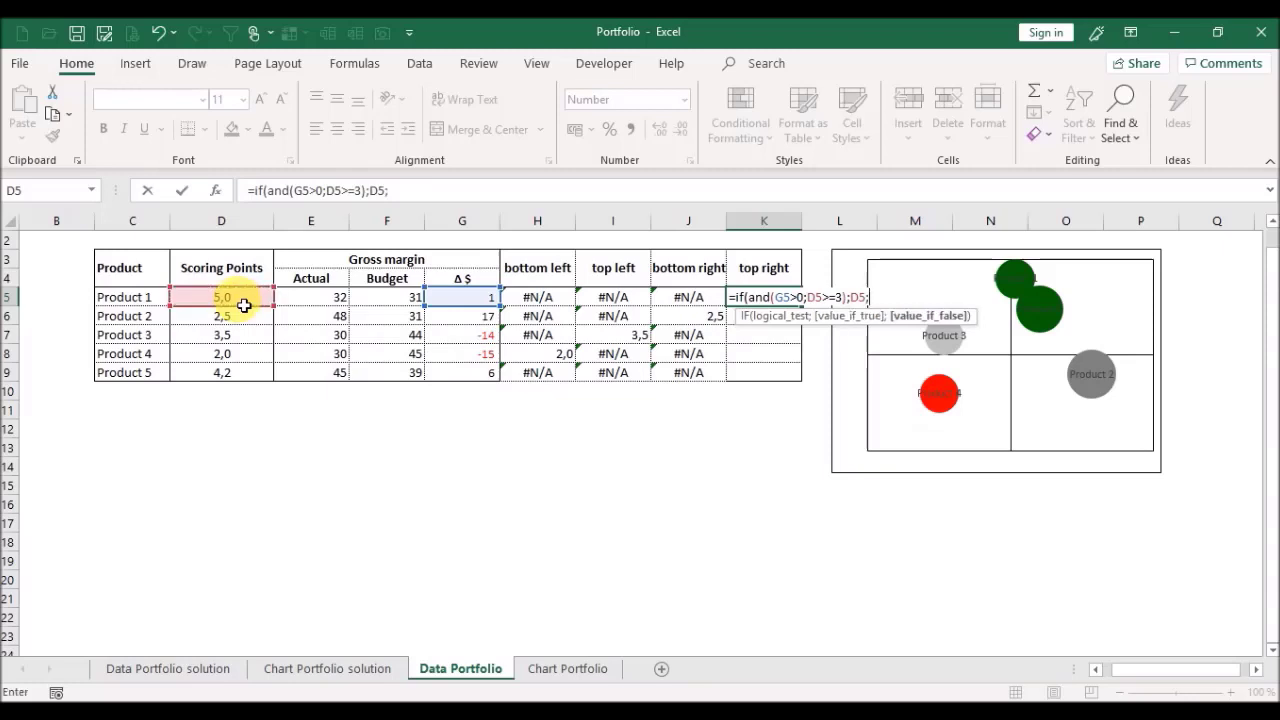
{"action": "type", "text": "N"}
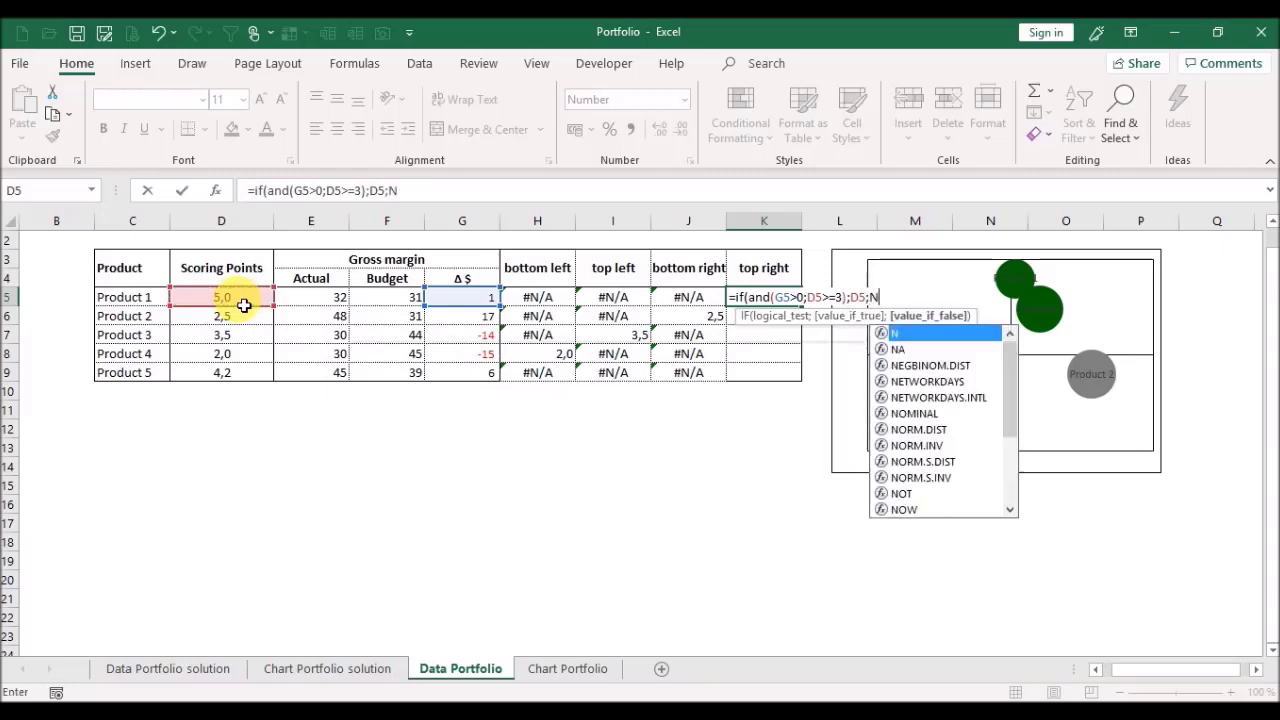
{"action": "key", "text": "BackSpace"}
{"action": "type", "text": "#N/A)"}
{"action": "key", "text": "Return"}
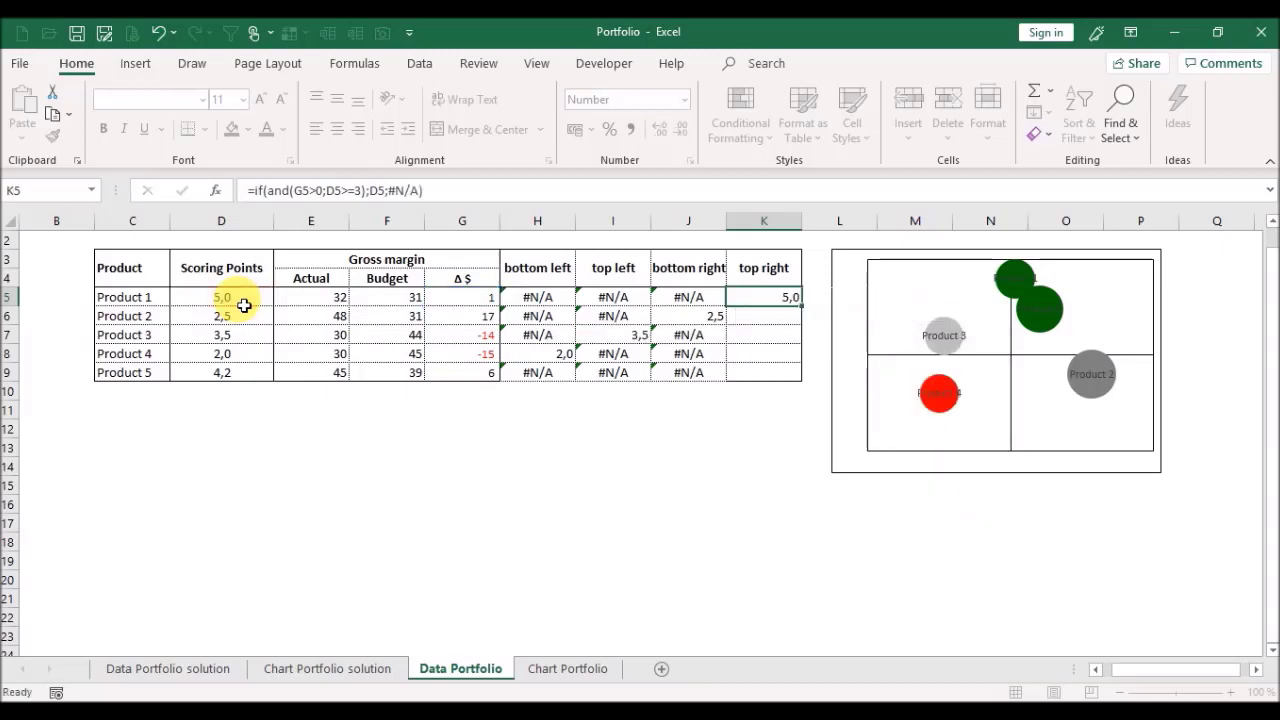
{"action": "key", "text": "Up"}
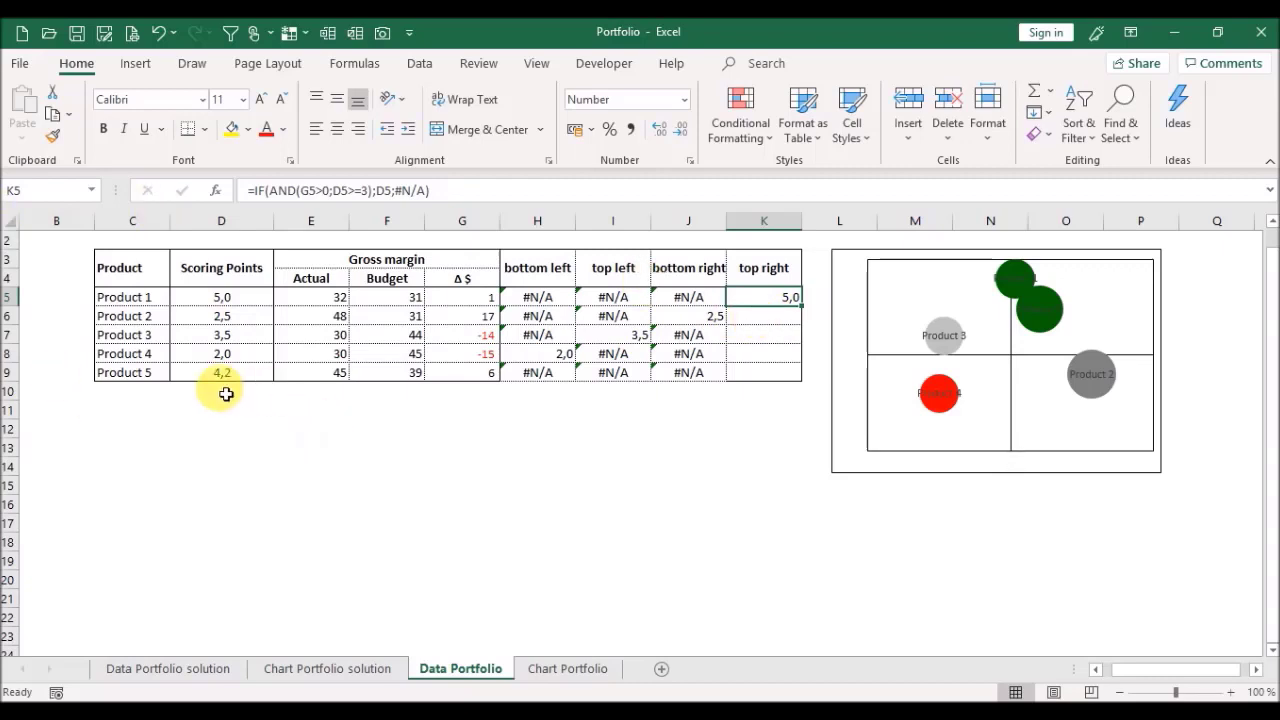
Step: Check Product 1's top right result in K5 against its gross margin difference in G5 and scoring points in D5
{"action": "left_click", "coordinate": [474, 297]}
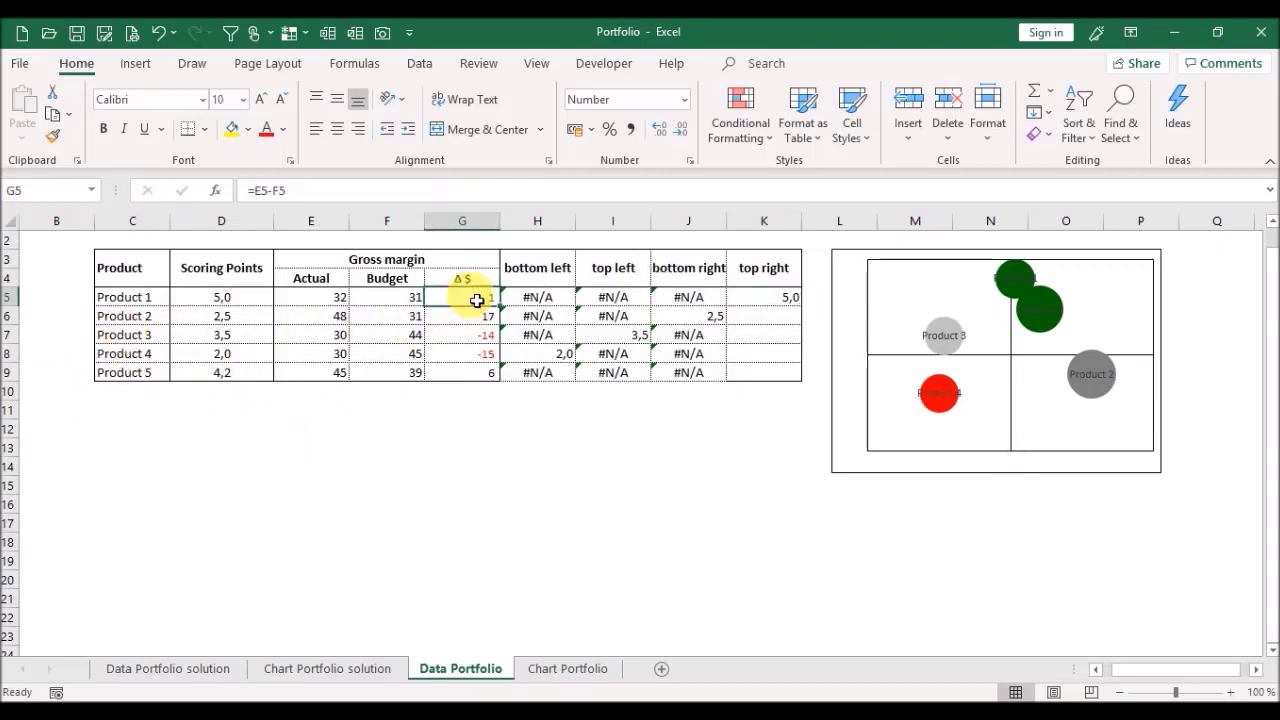
{"action": "left_click", "coordinate": [254, 298]}
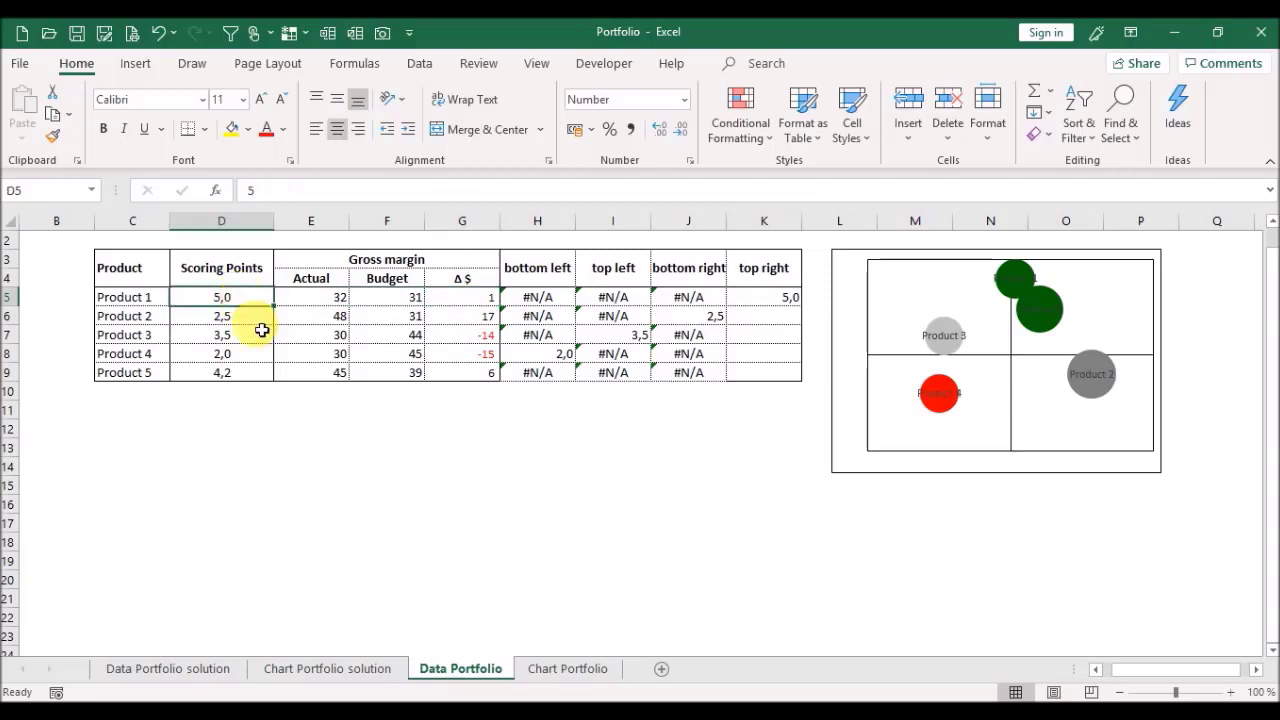
{"action": "left_click", "coordinate": [780, 296]}
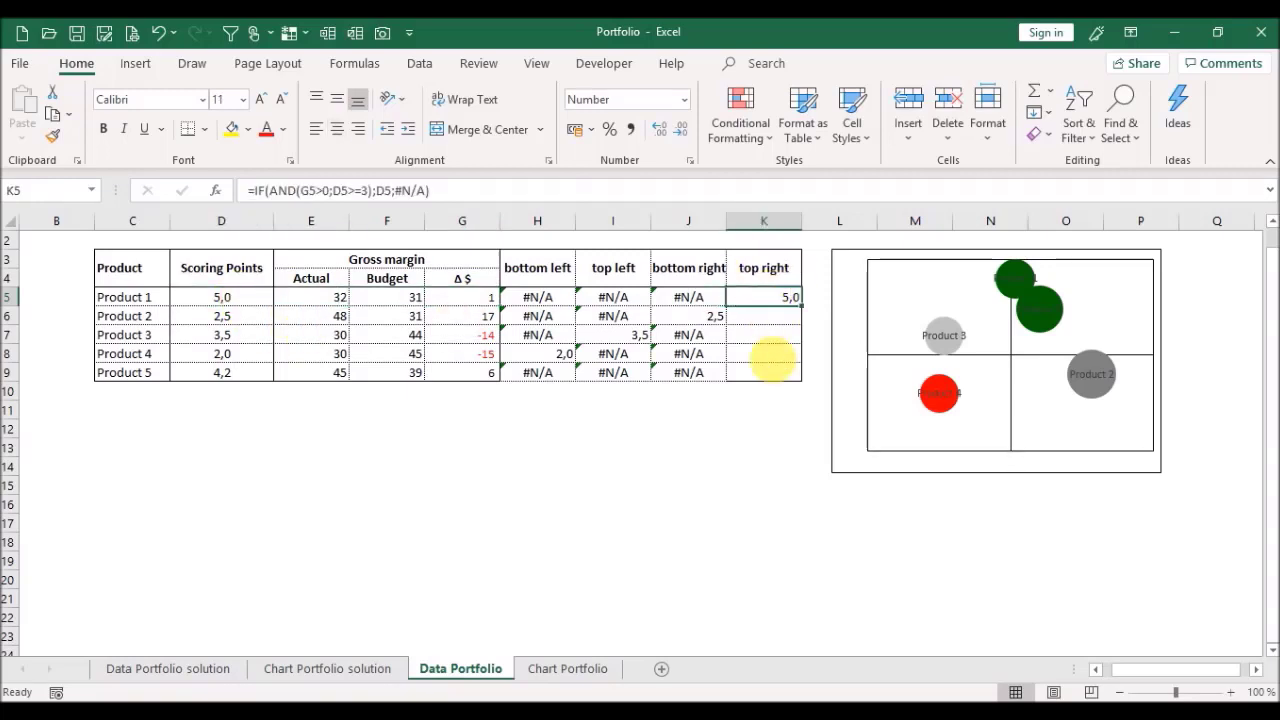
Step: Copy the top right formula from K5 into K6:K9 for the remaining products
{"action": "key", "text": "ctrl+c"}
{"action": "key", "text": "Down"}
{"action": "key", "text": "shift+Down"}
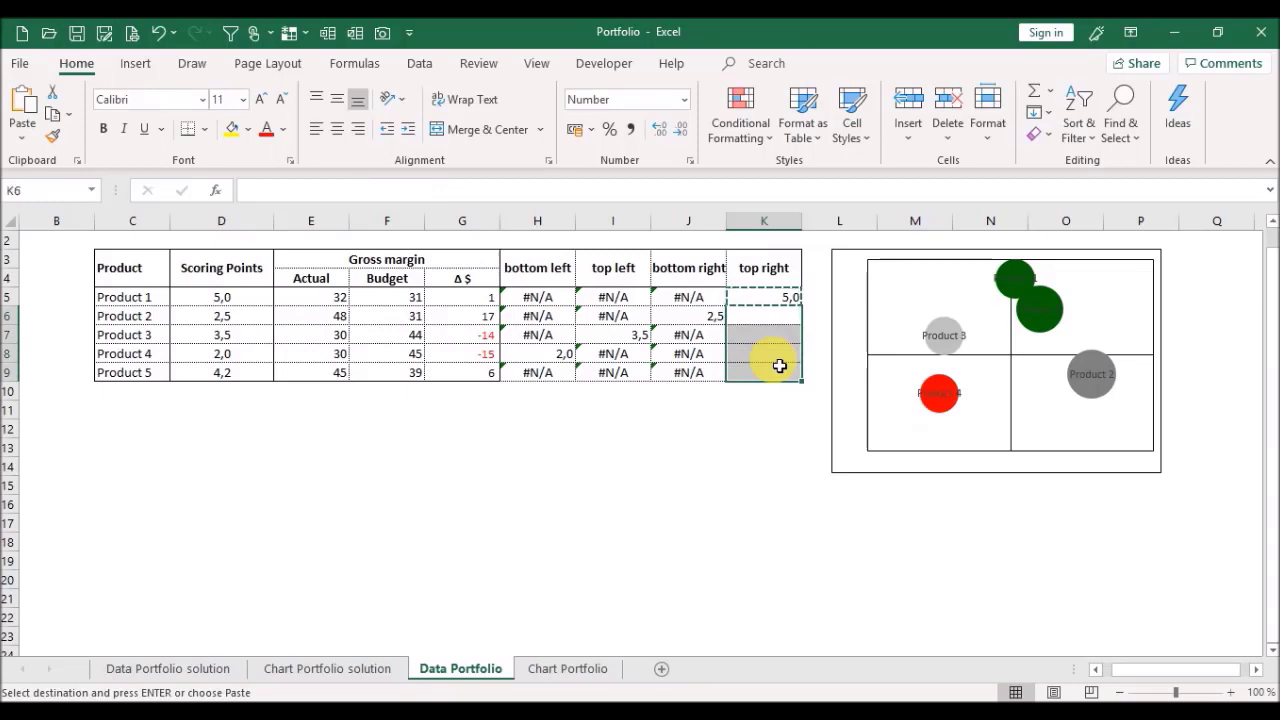
{"action": "key", "text": "ctrl+v"}
{"action": "key", "text": "Escape"}
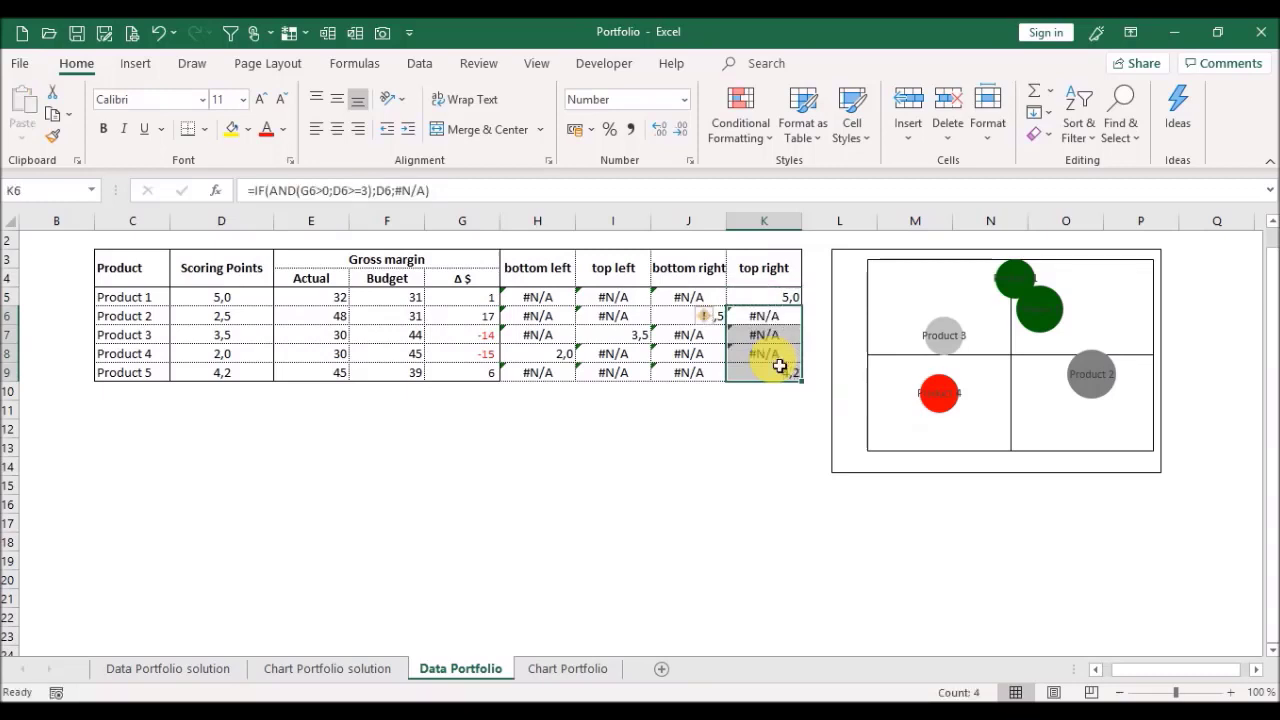
Step: Check Product 5's top right result in K9 against its gross margin difference in G9 and scoring points in D9
{"action": "left_click", "coordinate": [772, 374]}
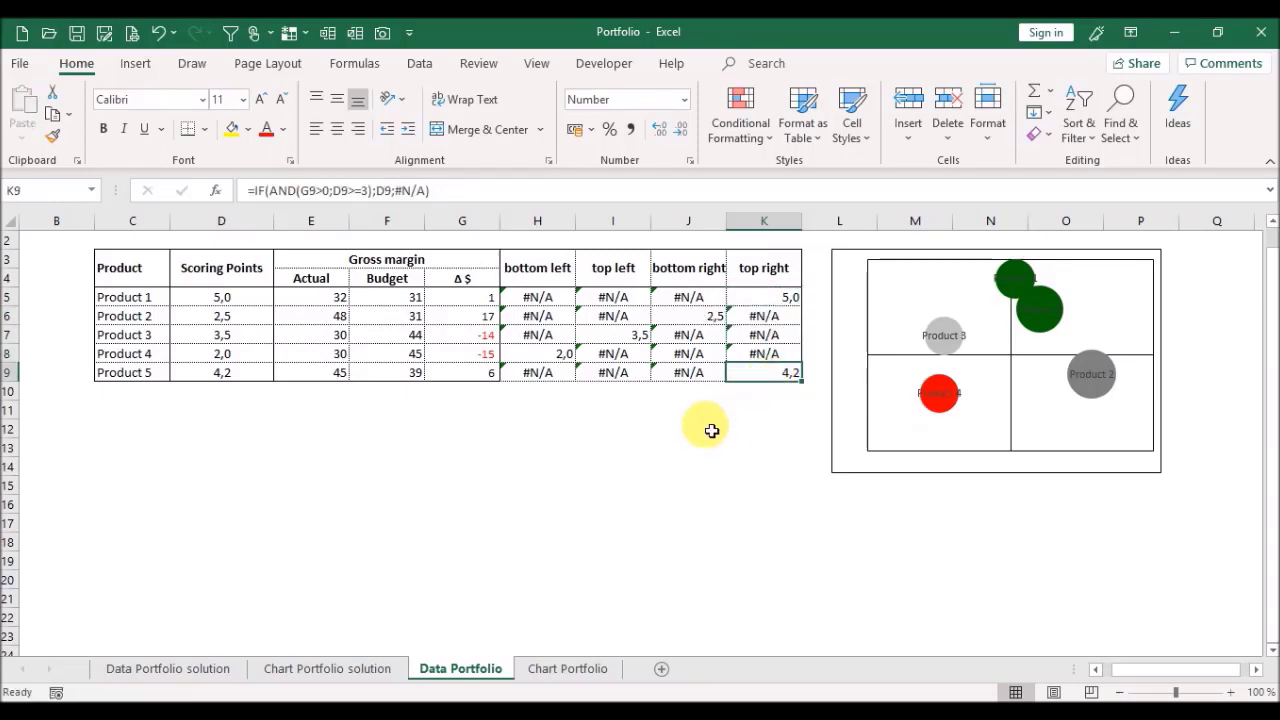
{"action": "left_click", "coordinate": [443, 378]}
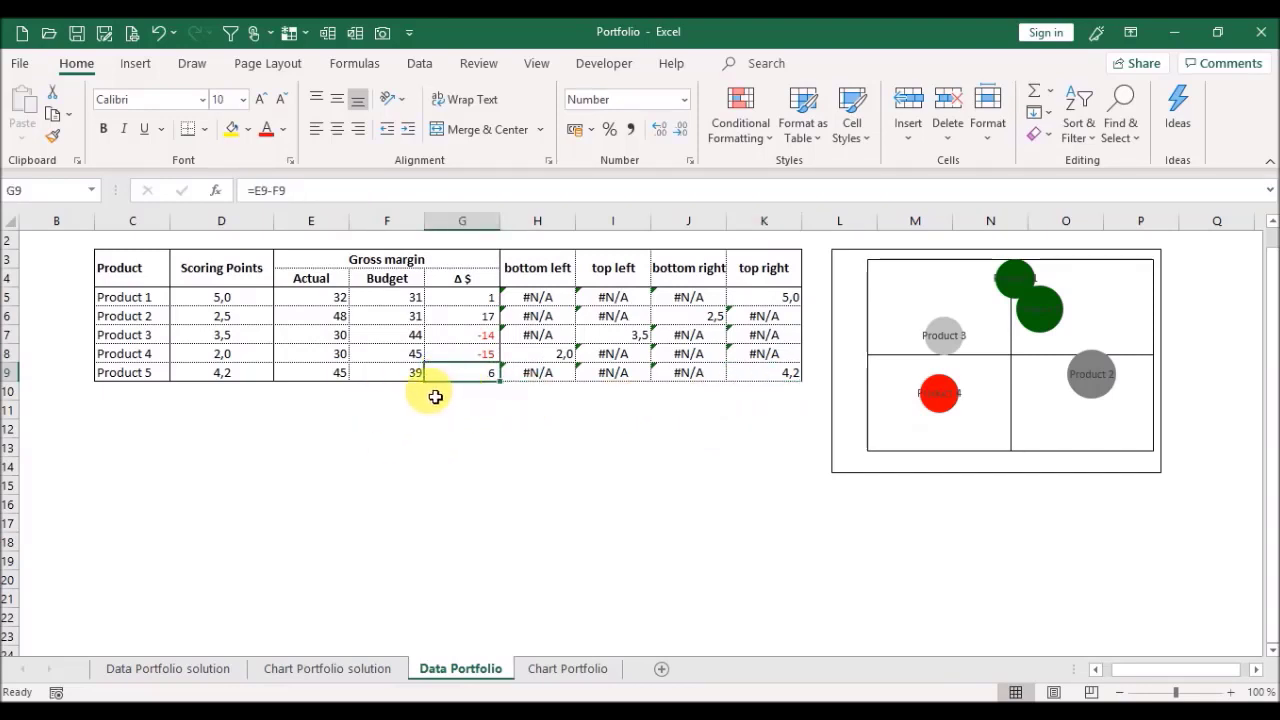
{"action": "left_click", "coordinate": [222, 372]}
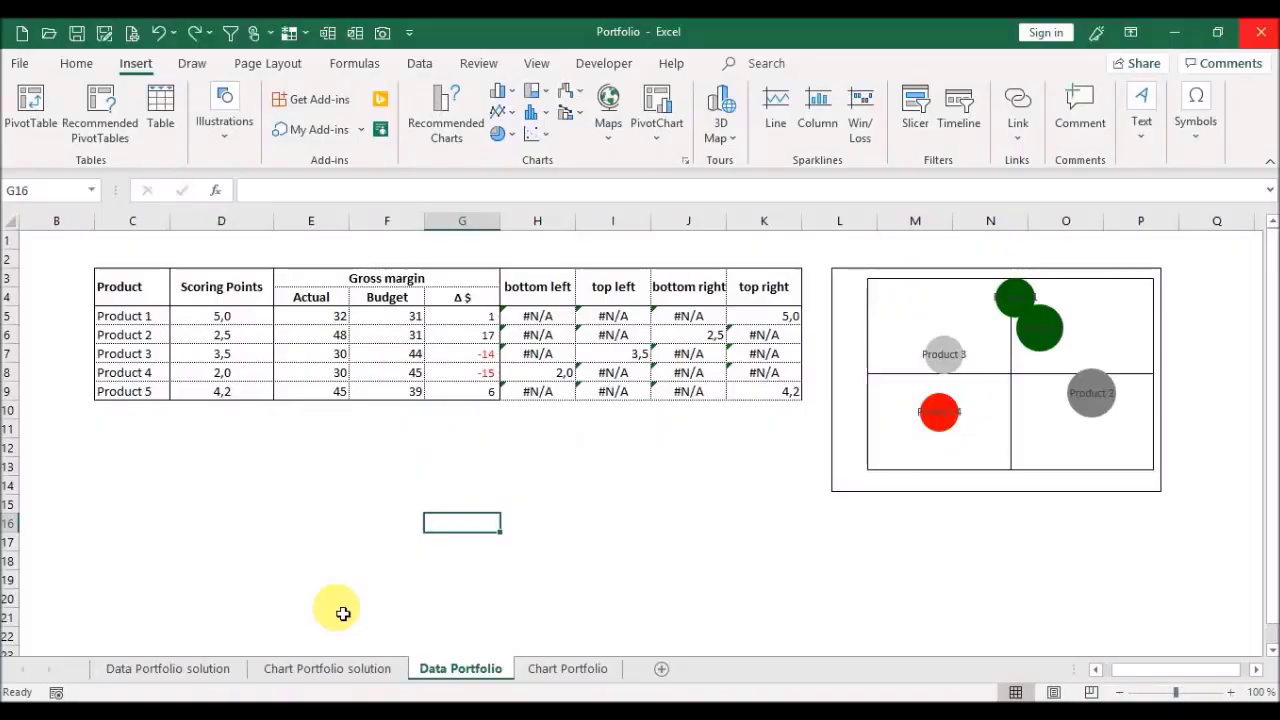
Step: Insert an empty 2-D bubble chart on the Data Portfolio sheet and place it just below the product table
{"action": "left_click", "coordinate": [541, 138]}
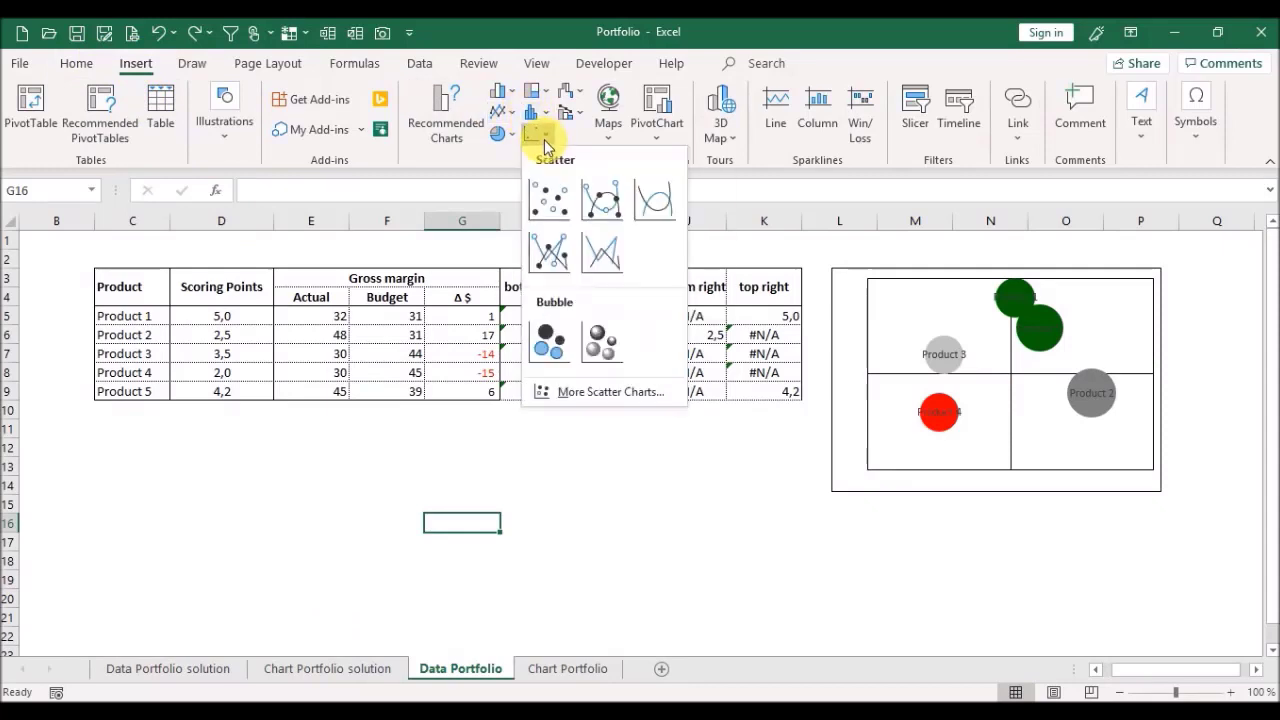
{"action": "left_click", "coordinate": [547, 345]}
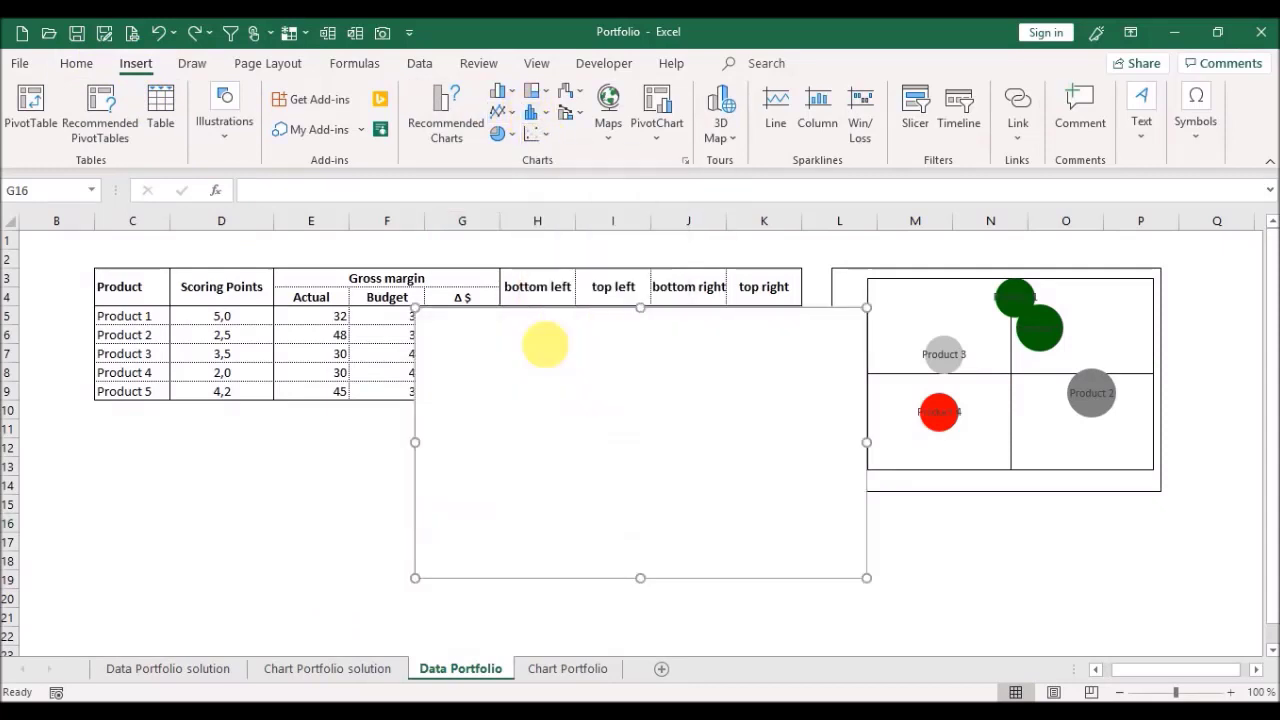
{"action": "left_click_drag", "start_coordinate": [508, 318], "coordinate": [396, 430]}
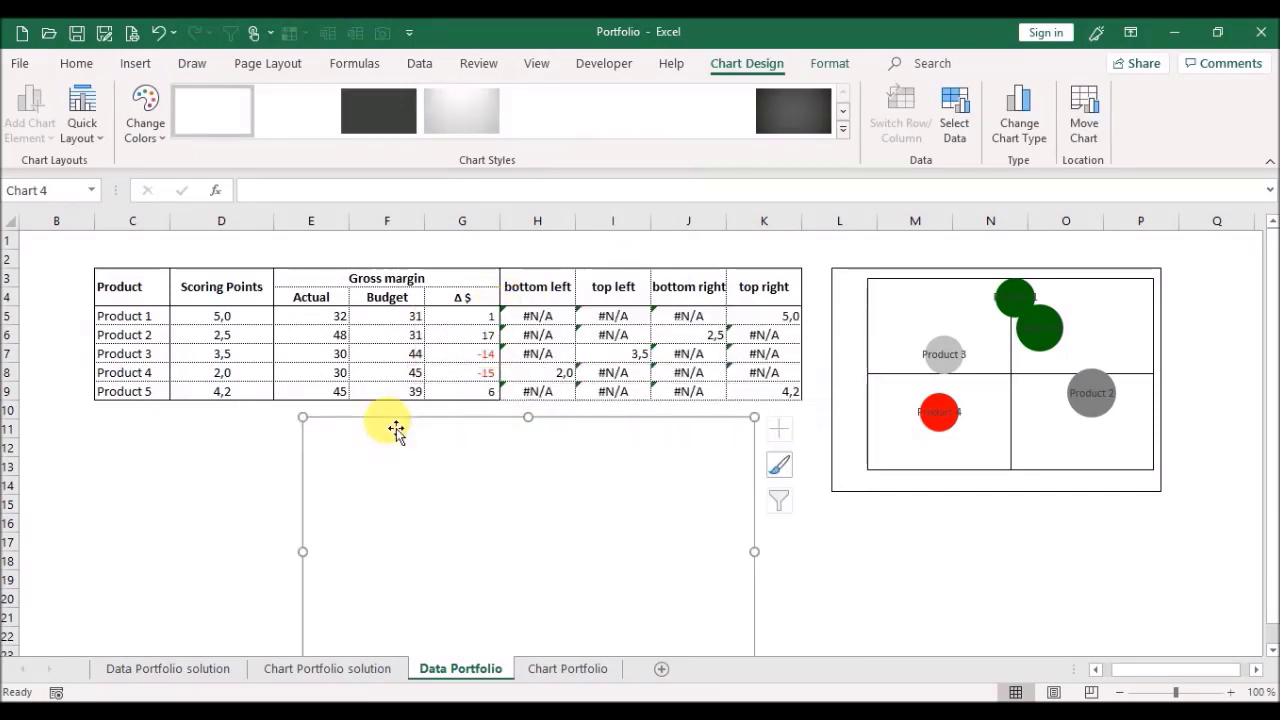
Step: Add a data series to the empty bubble chart and take its series name from Product 1 in C5
{"action": "right_click", "coordinate": [550, 520]}
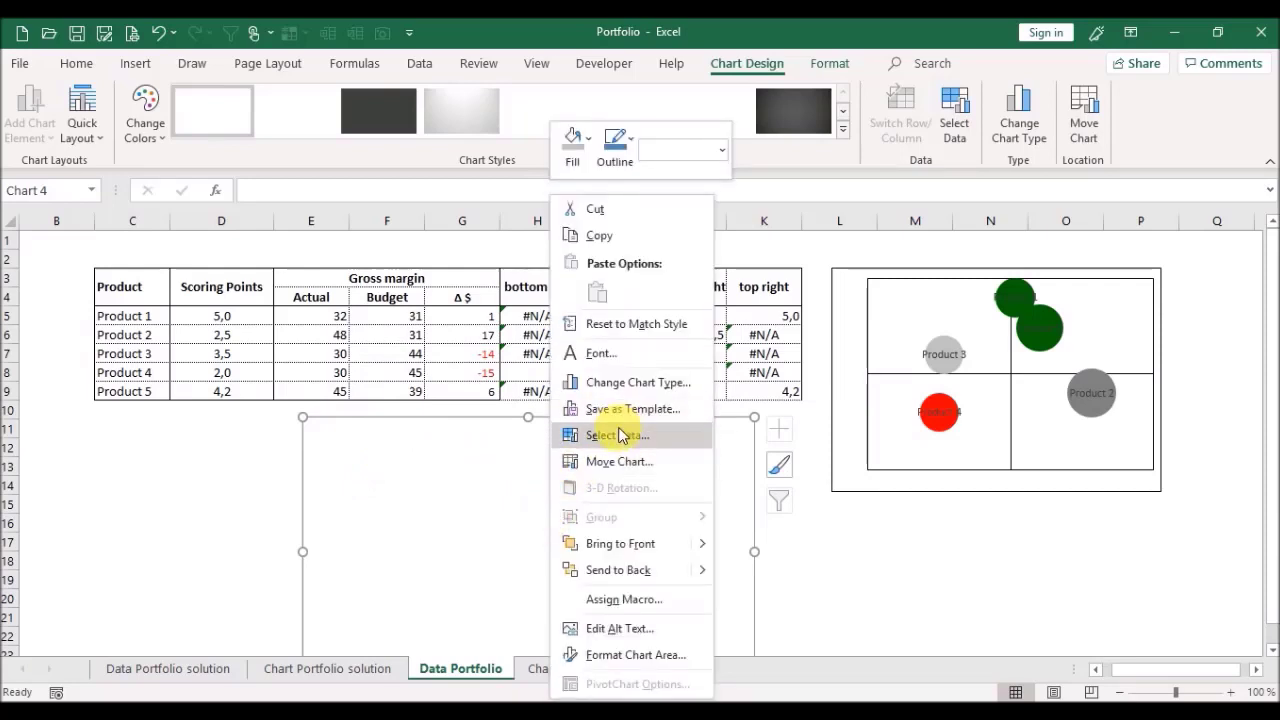
{"action": "left_click", "coordinate": [618, 436]}
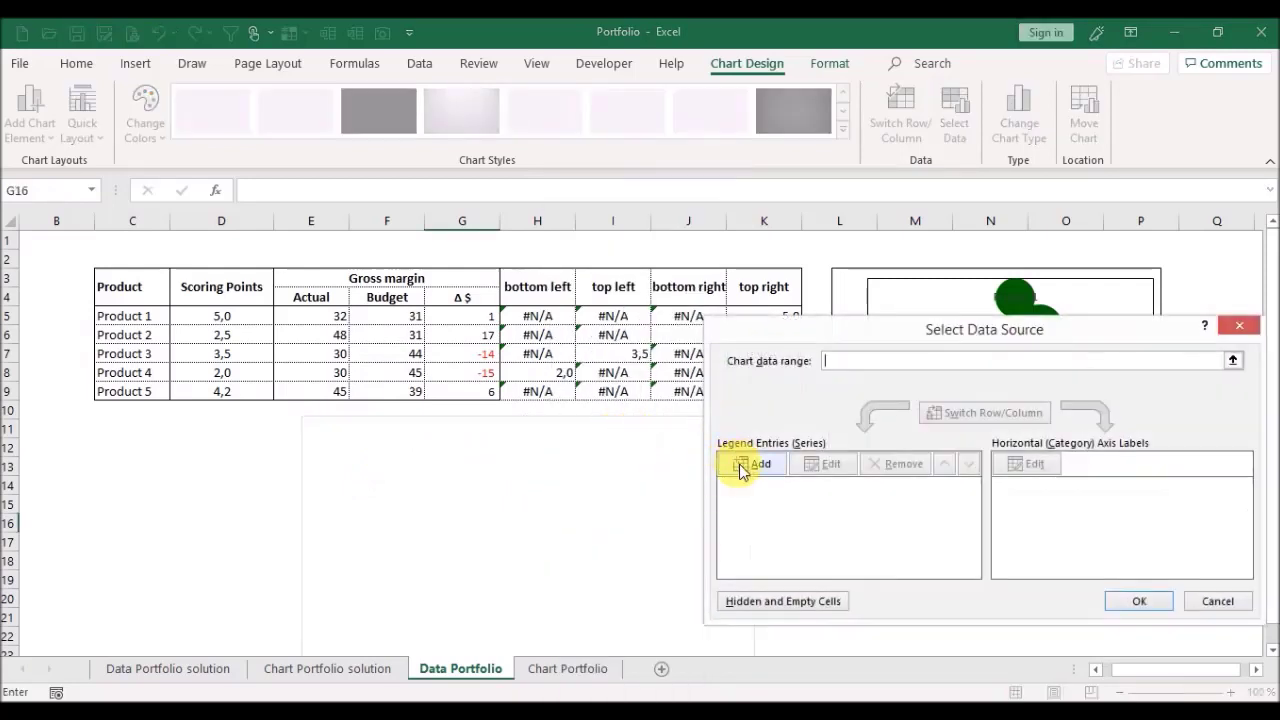
{"action": "left_click", "coordinate": [752, 466]}
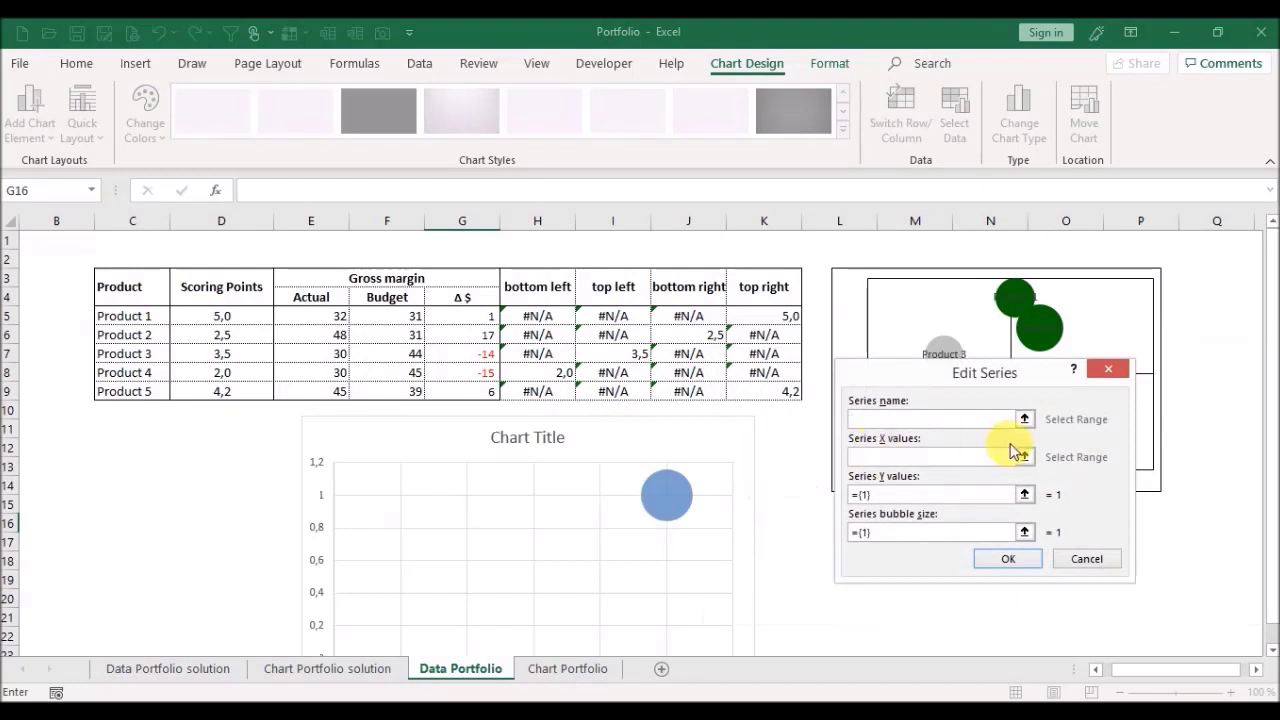
{"action": "left_click", "coordinate": [1024, 419]}
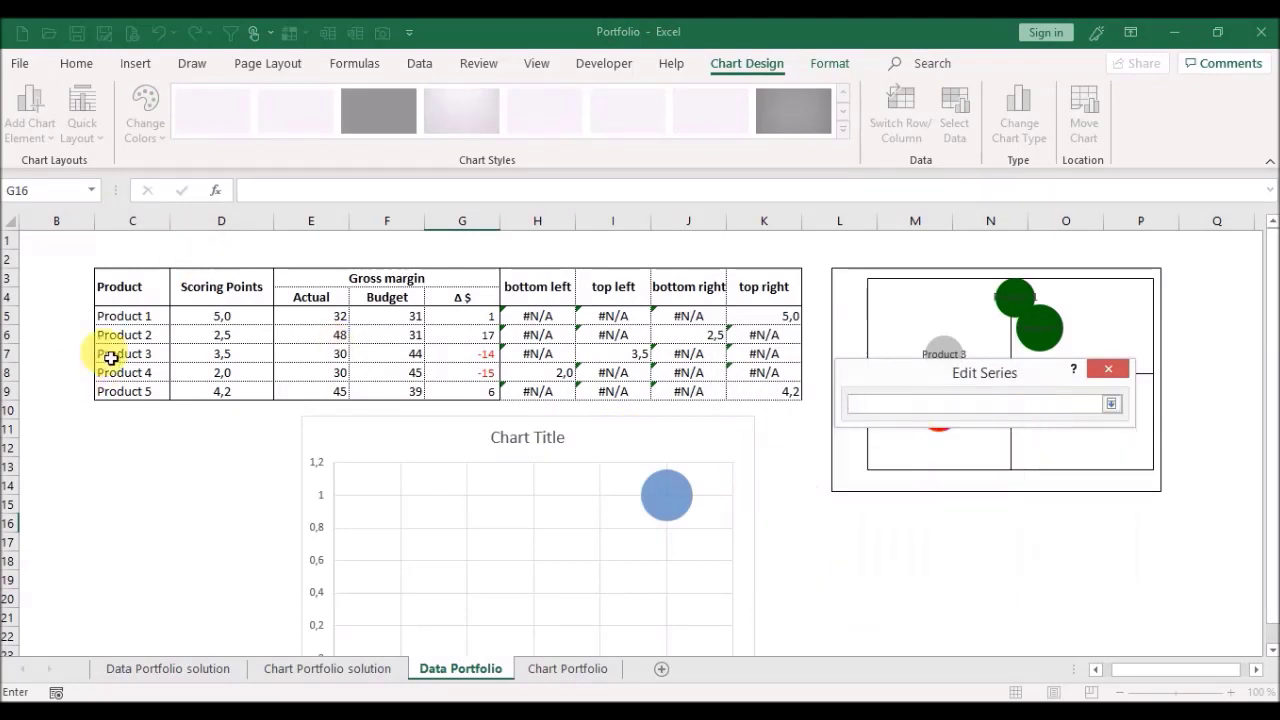
{"action": "left_click", "coordinate": [152, 320]}
{"action": "key", "text": "Return"}
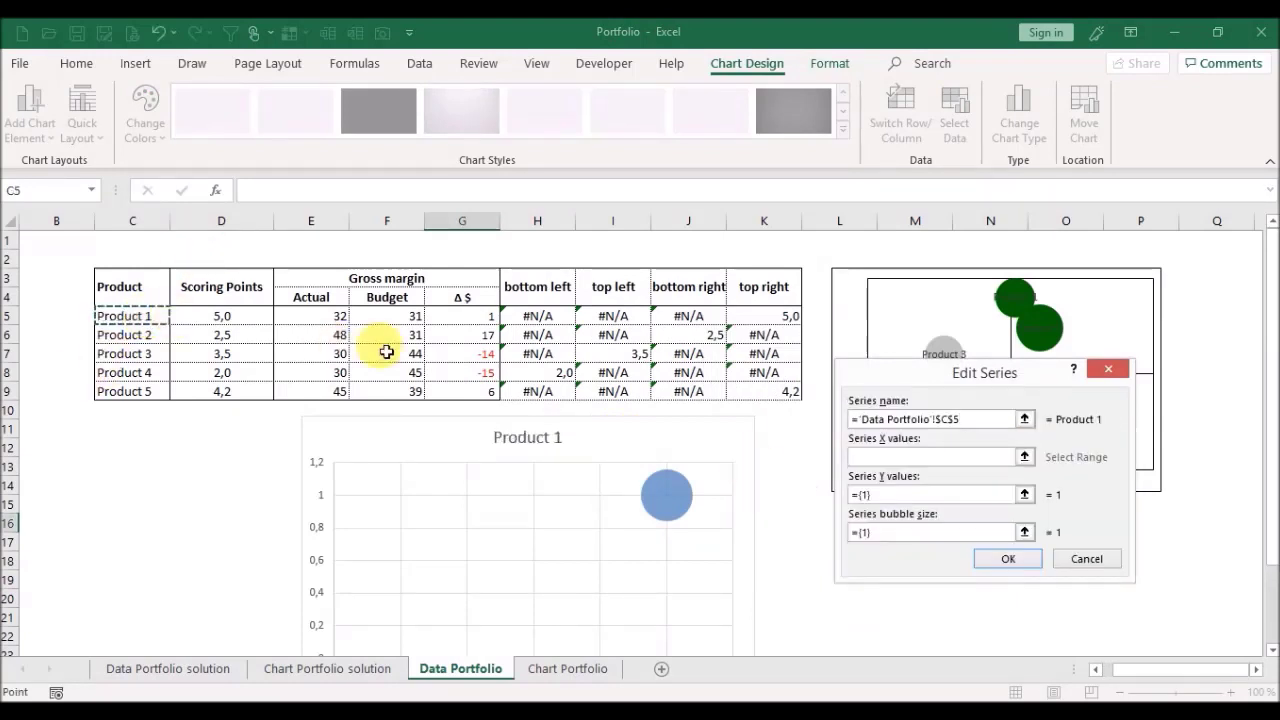
Step: Set the Product 1 series X values to G5 and its Y values to the bottom left cell H5
{"action": "left_click", "coordinate": [1024, 457]}
{"action": "left_click", "coordinate": [465, 322]}
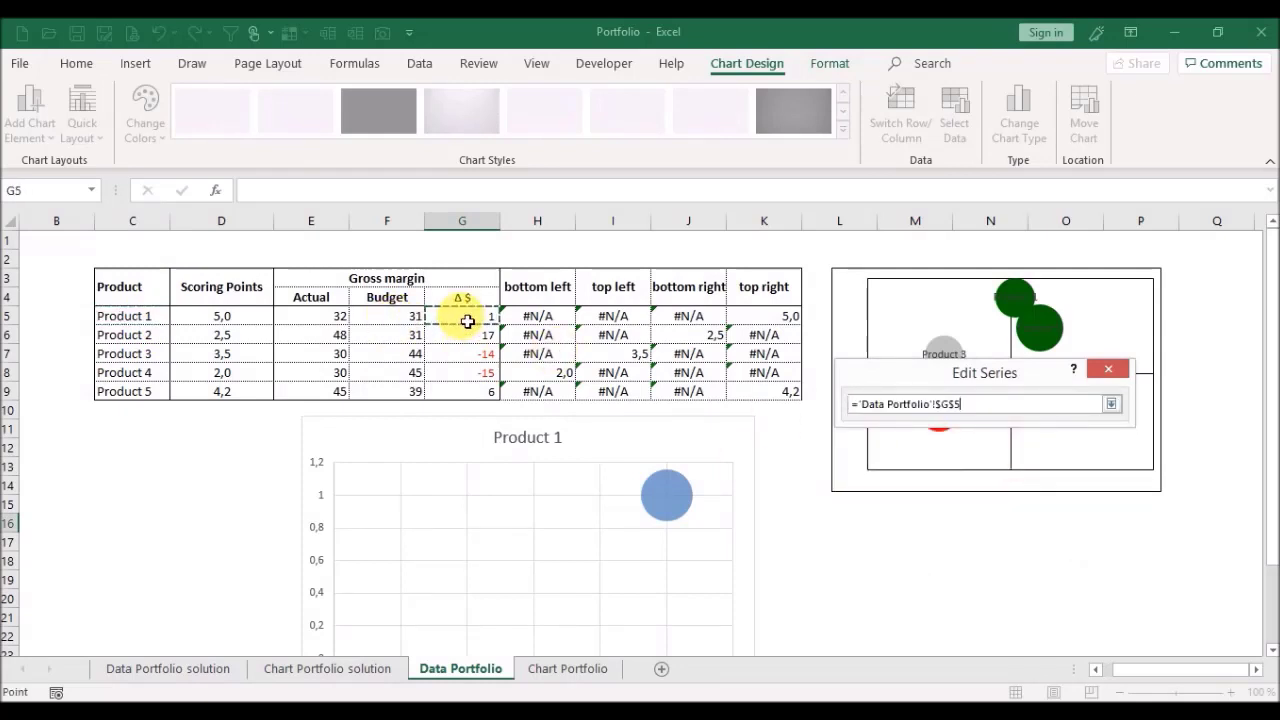
{"action": "key", "text": "Return"}
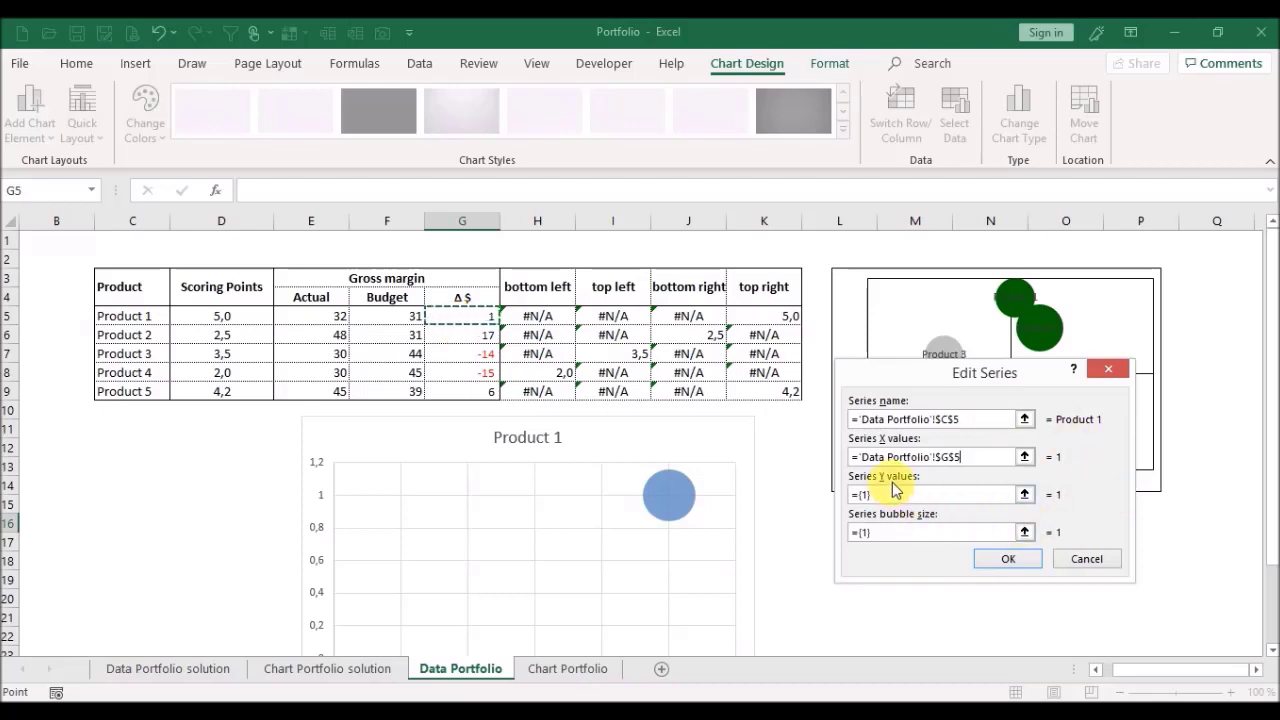
{"action": "left_click", "coordinate": [1024, 495]}
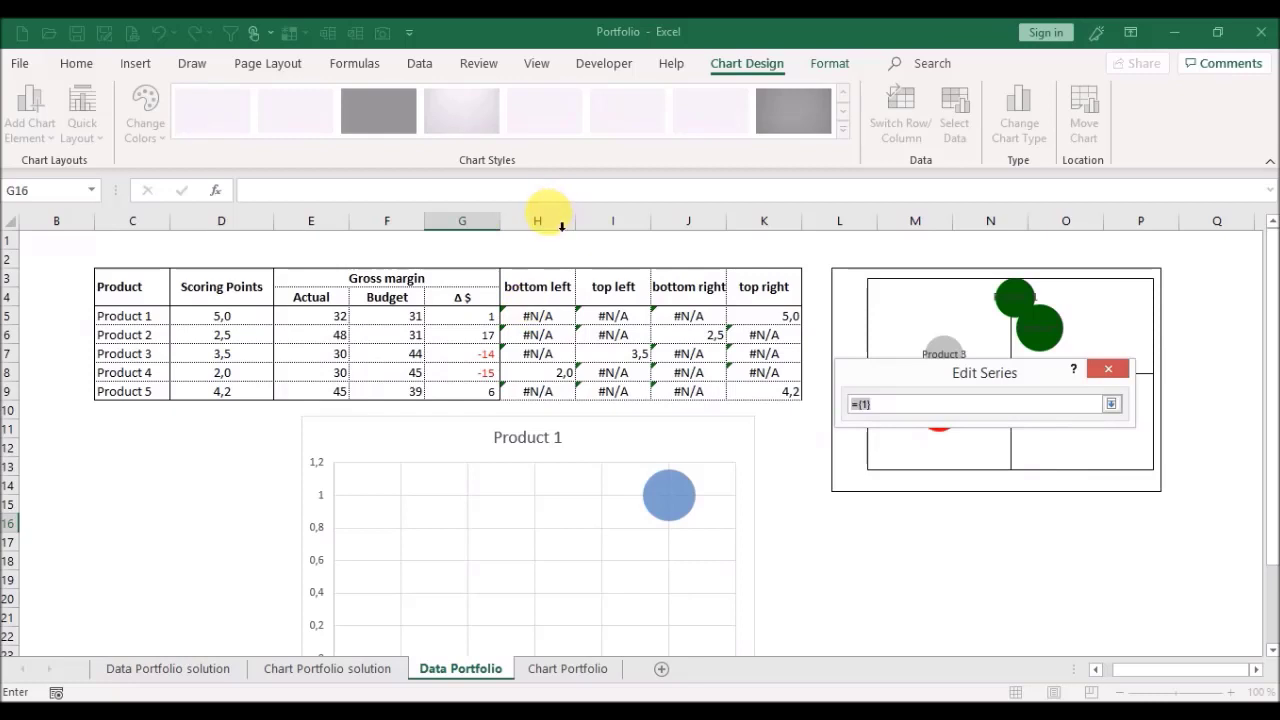
{"action": "left_click", "coordinate": [548, 322]}
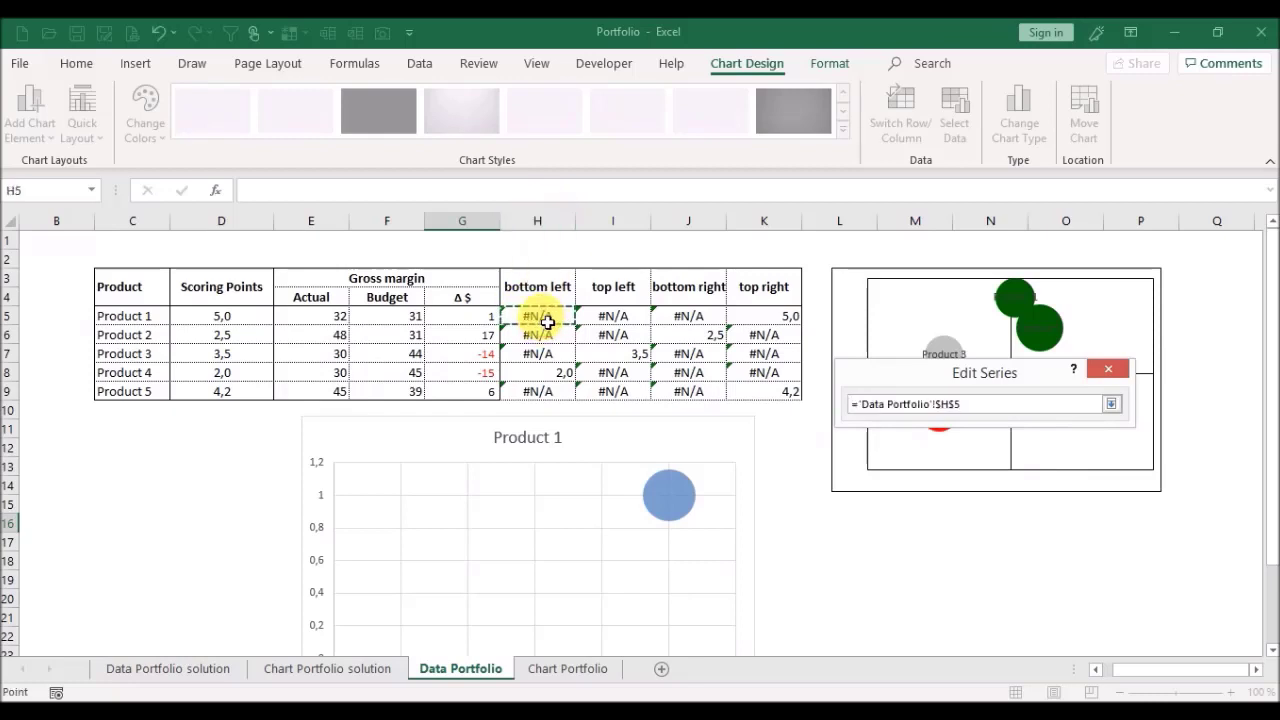
{"action": "key", "text": "Return"}
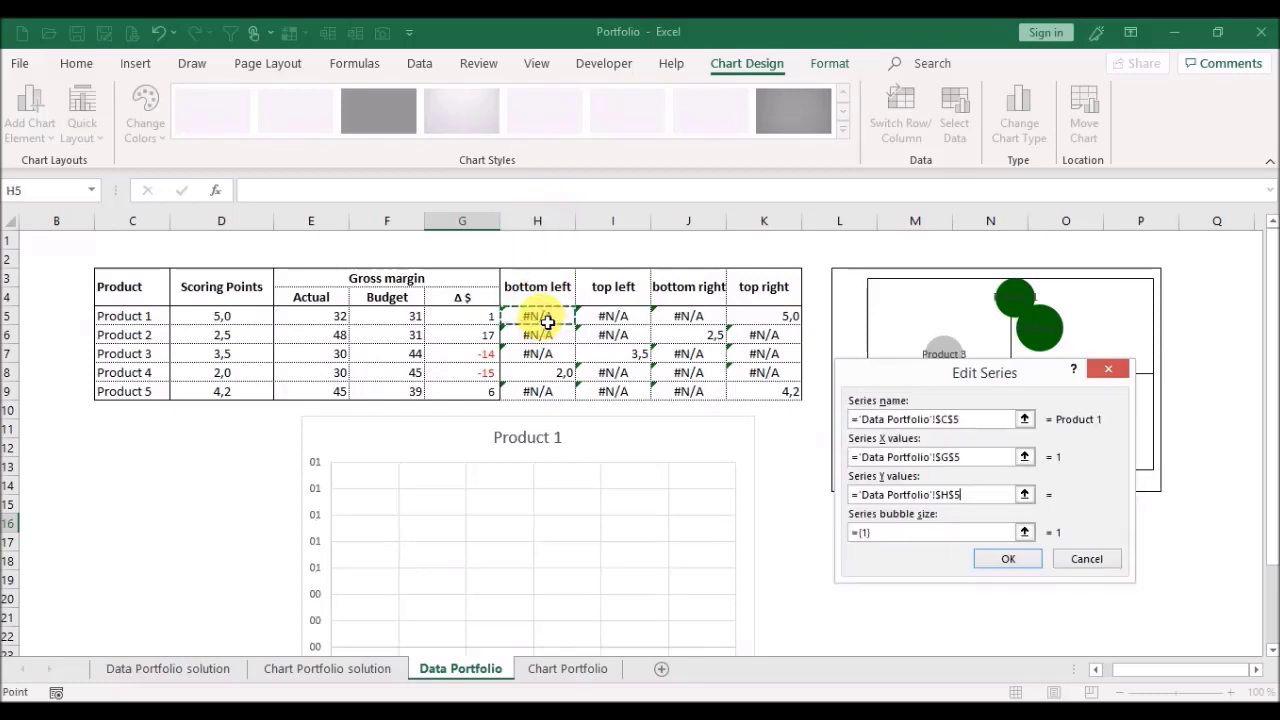
Step: Set the Product 1 series bubble size to the actual gross margin in E5 and apply the chart's data source
{"action": "left_click", "coordinate": [1024, 532]}
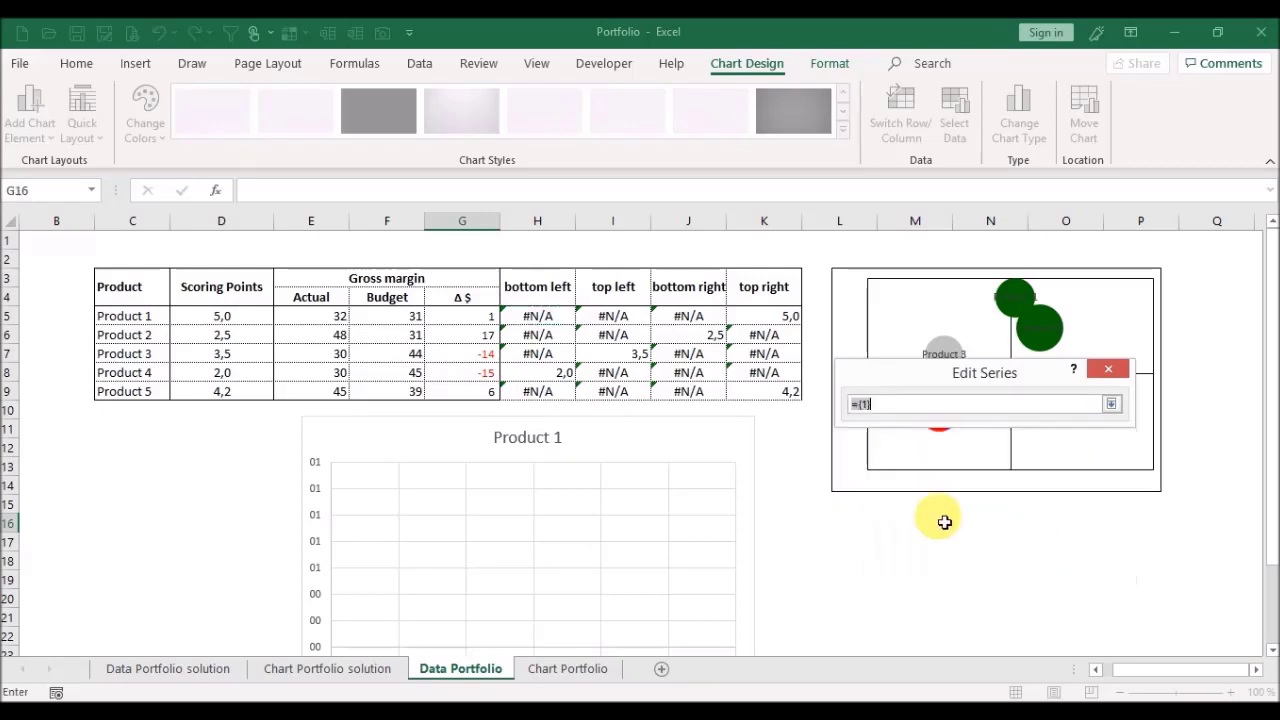
{"action": "left_click", "coordinate": [305, 321]}
{"action": "key", "text": "Return"}
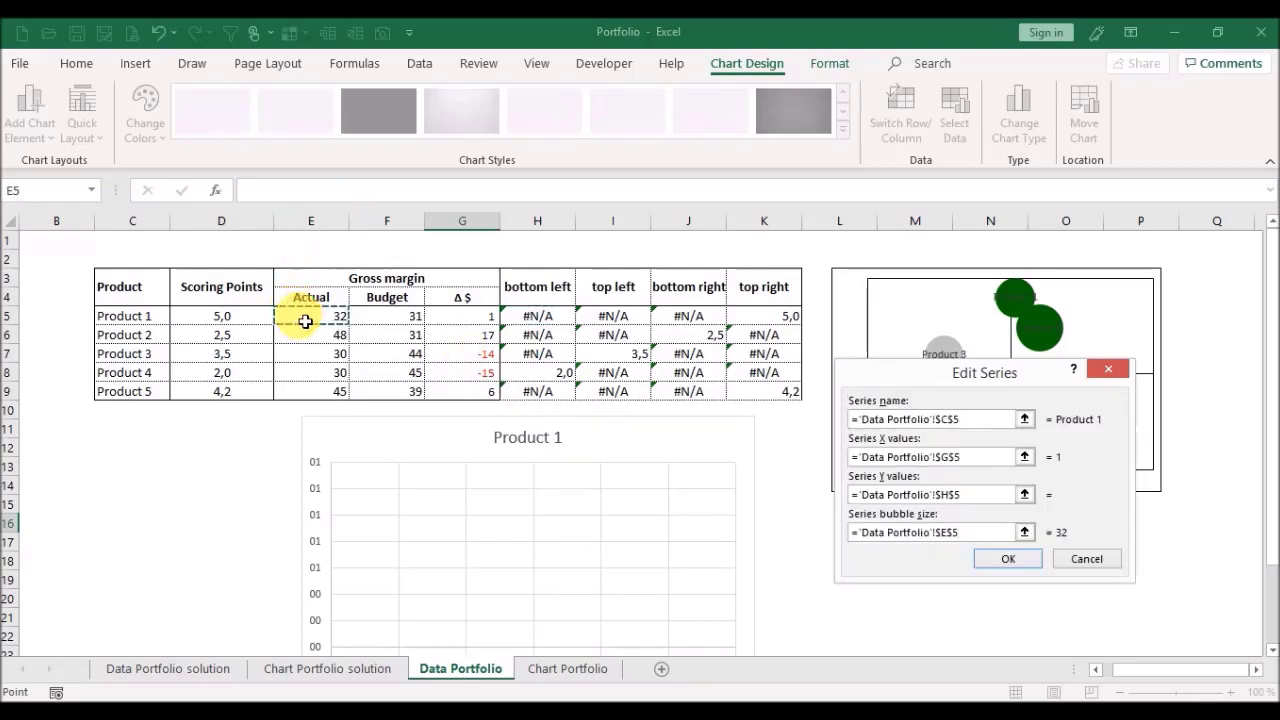
{"action": "left_click", "coordinate": [1008, 558]}
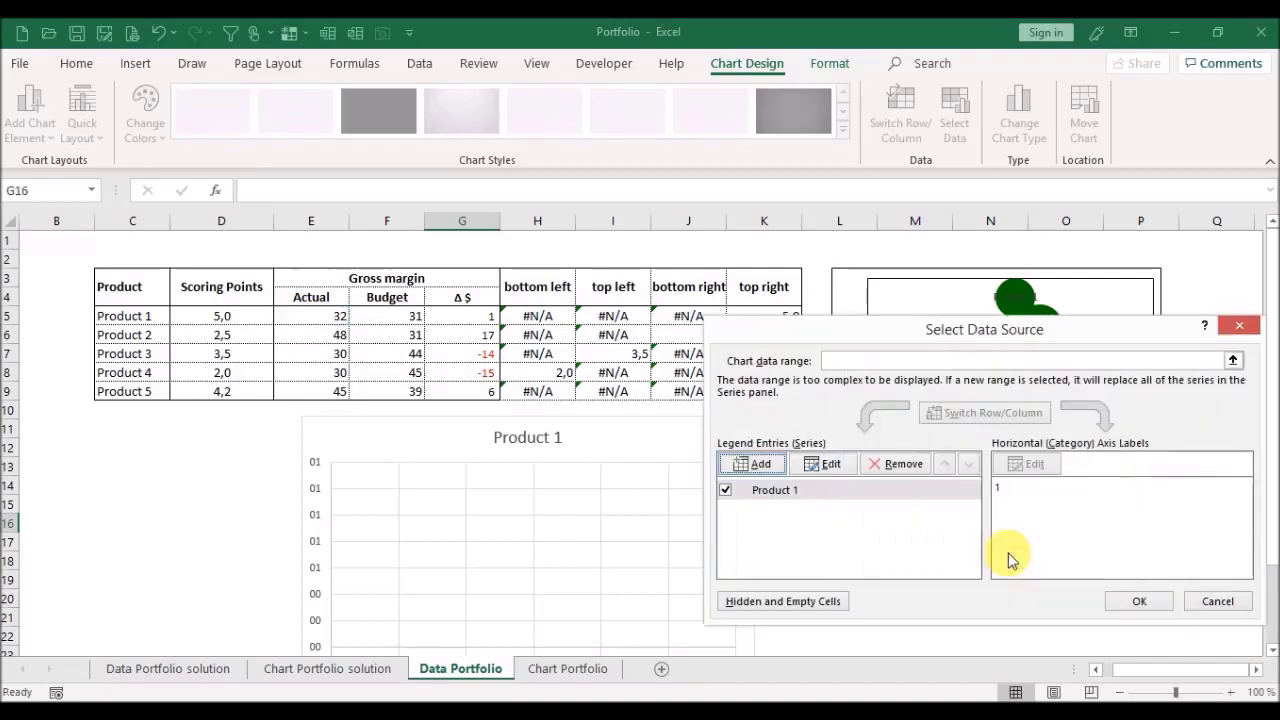
{"action": "left_click", "coordinate": [1139, 601]}
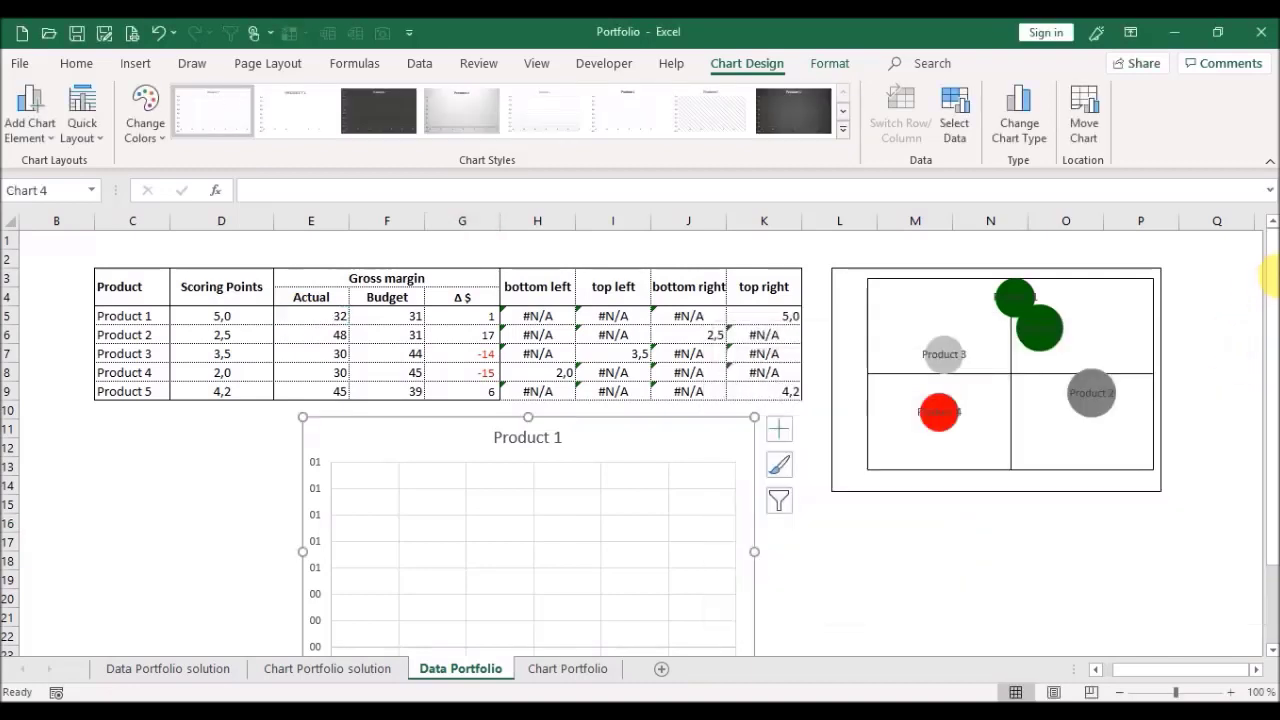
Step: Set Product 1's actual gross margin in E5 to 25
{"action": "scroll", "coordinate": [1268, 300], "scroll_direction": "down", "scroll_amount": 1}
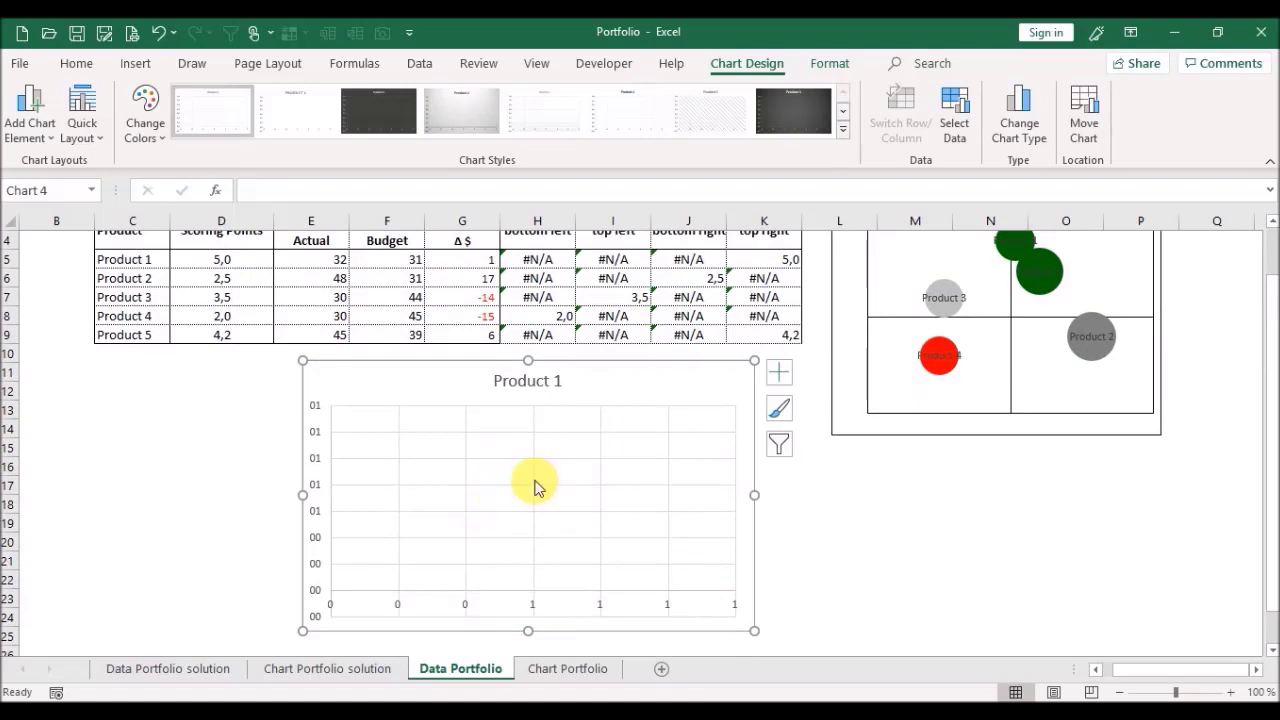
{"action": "left_click_drag", "start_coordinate": [1266, 366], "coordinate": [1266, 282]}
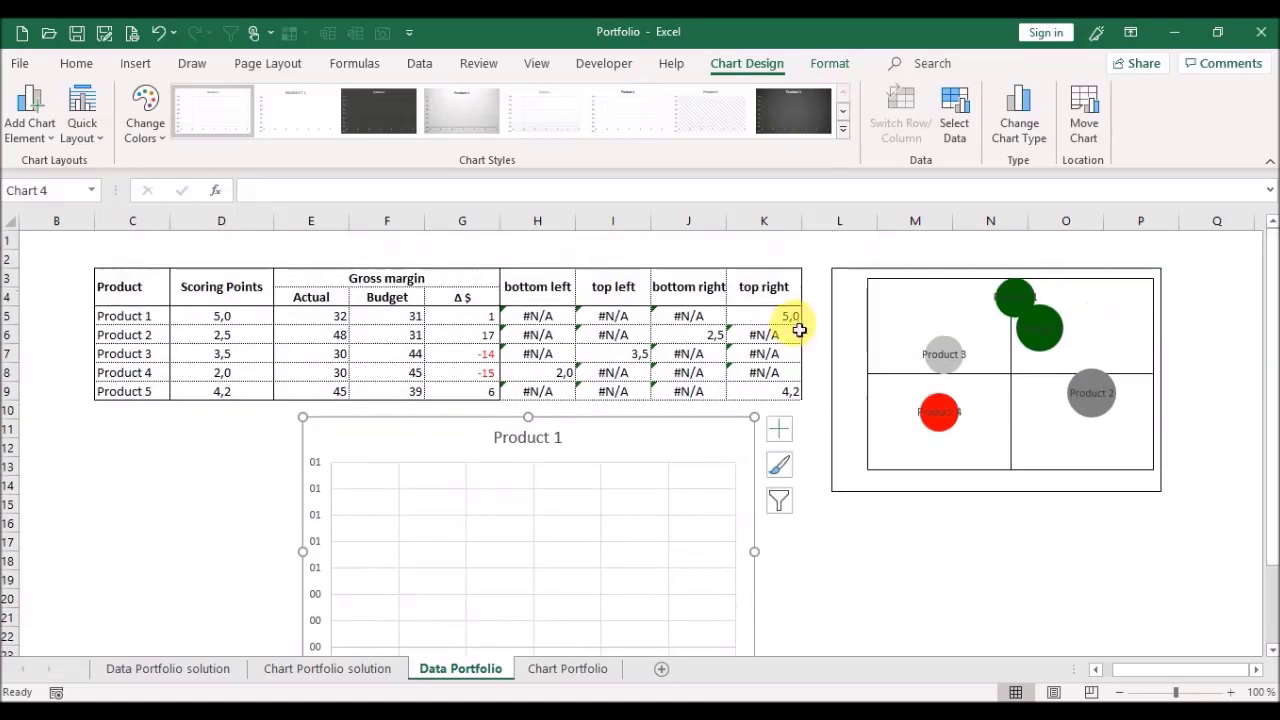
{"action": "left_click", "coordinate": [299, 321]}
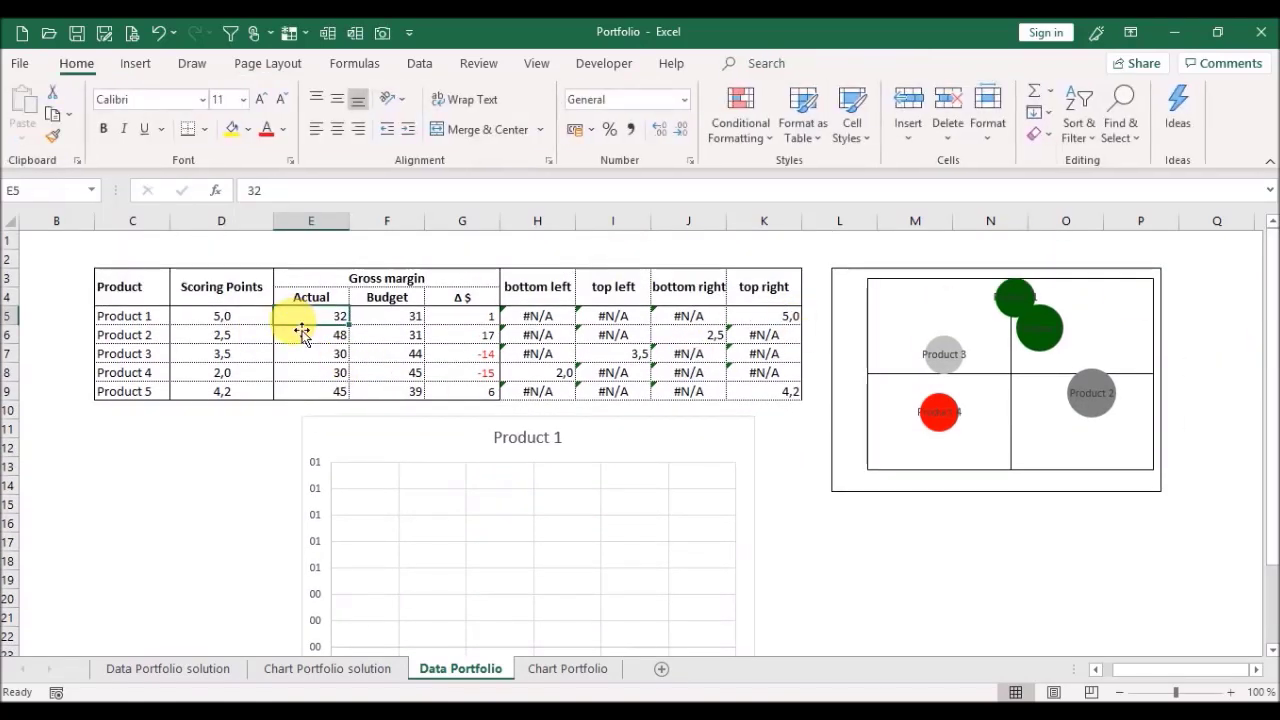
{"action": "type", "text": "2"}
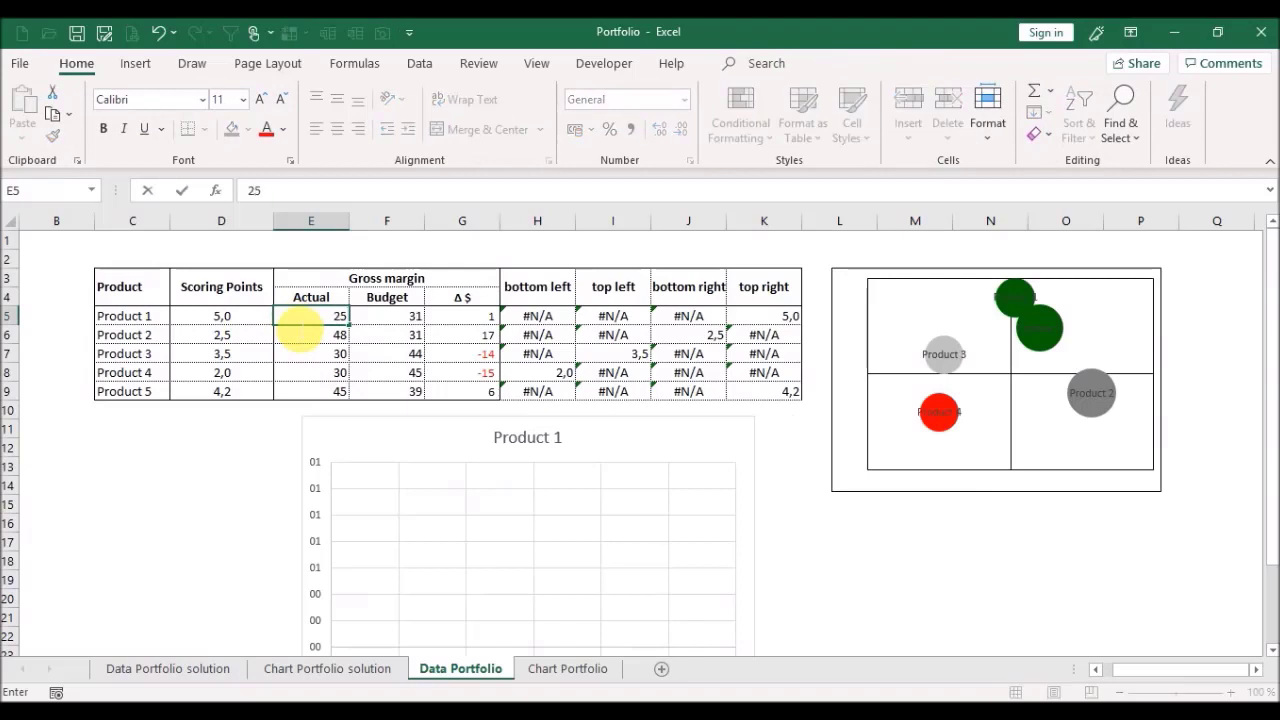
{"action": "key", "text": "Tab"}
{"action": "key", "text": "Tab"}
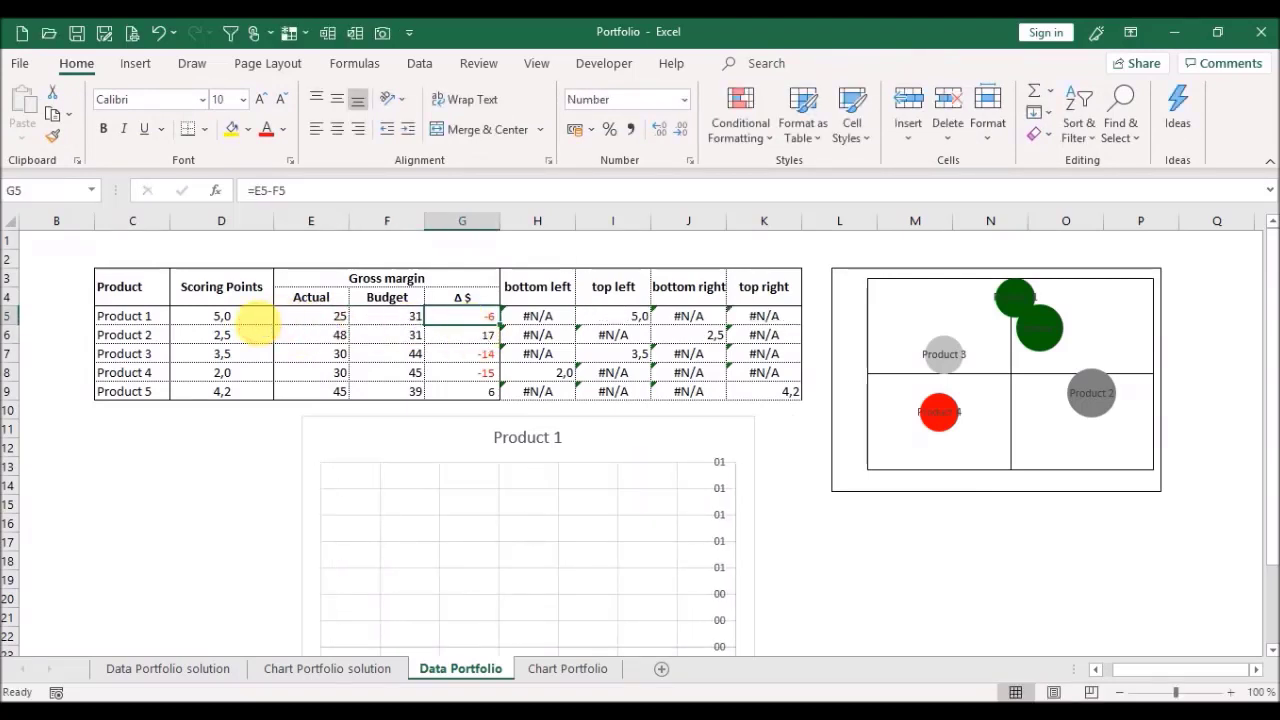
Step: Set Product 1's scoring points in D5 to 2 and check its bubble in the new chart
{"action": "left_click", "coordinate": [258, 318]}
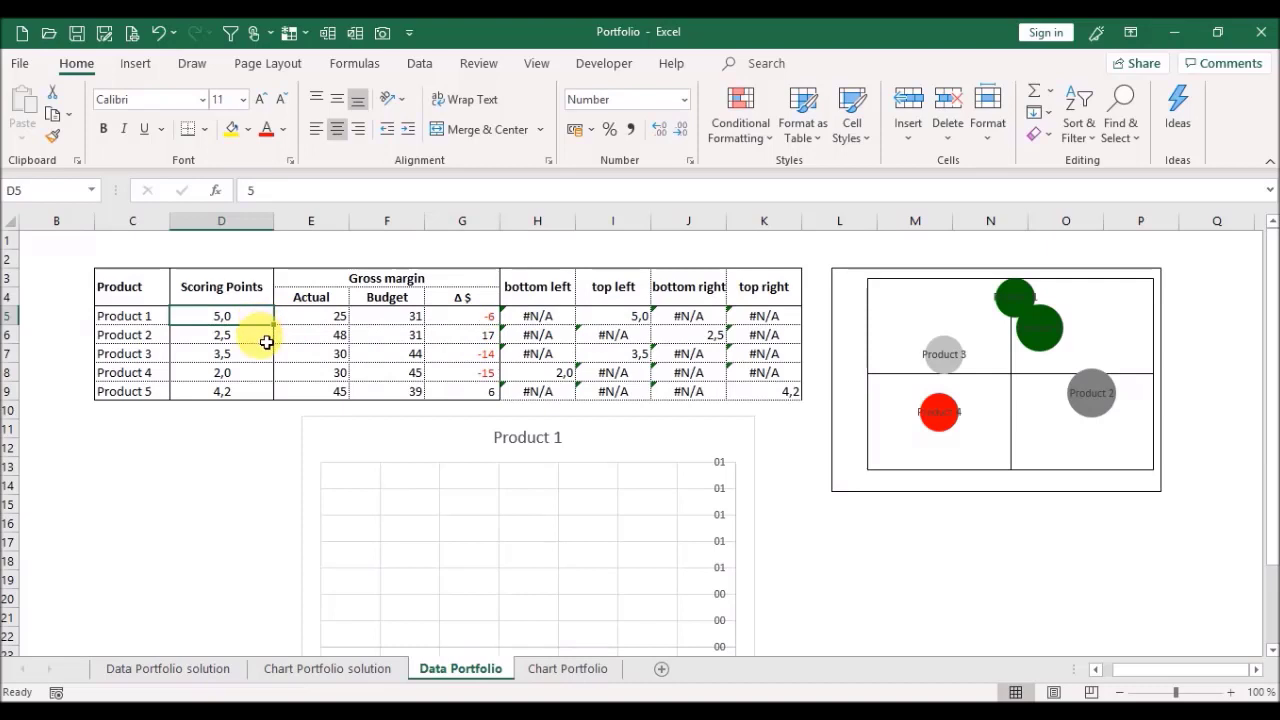
{"action": "type", "text": "2"}
{"action": "key", "text": "Return"}
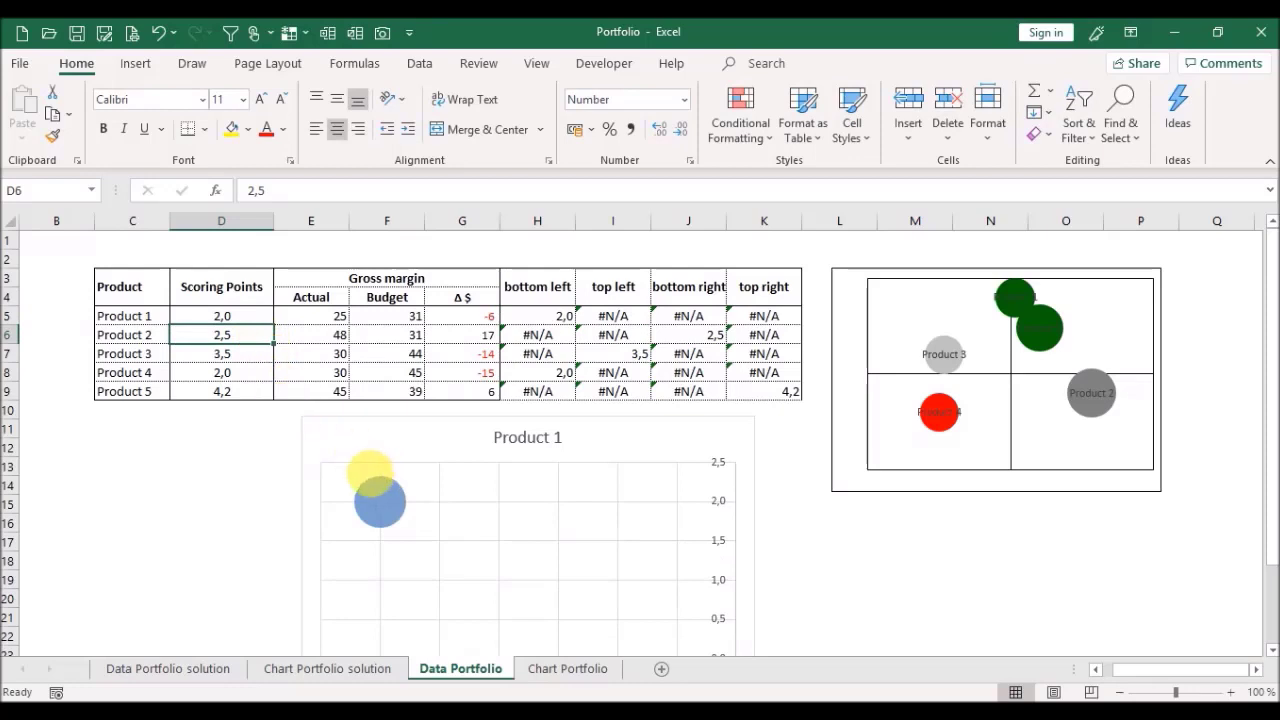
{"action": "mouse_move", "coordinate": [370, 513]}
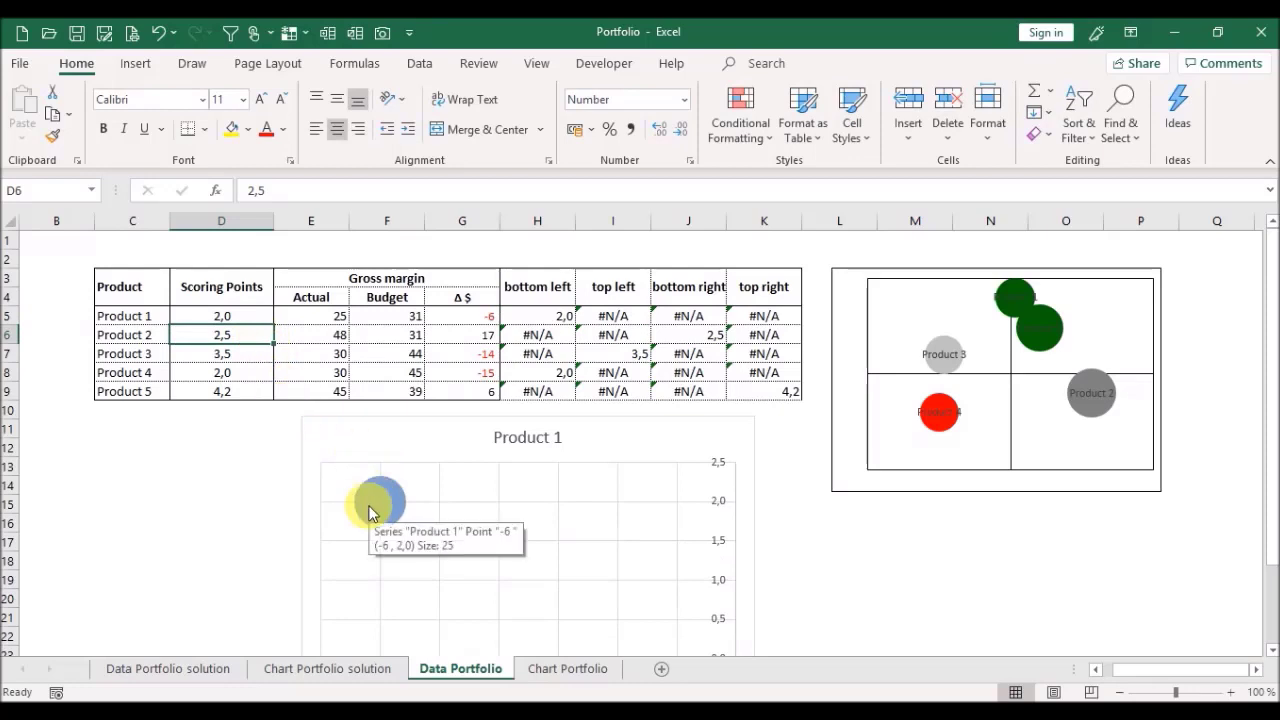
Step: Delete the new bubble chart's title along with its vertical and horizontal gridlines, and deselect the chart
{"action": "left_click", "coordinate": [562, 450]}
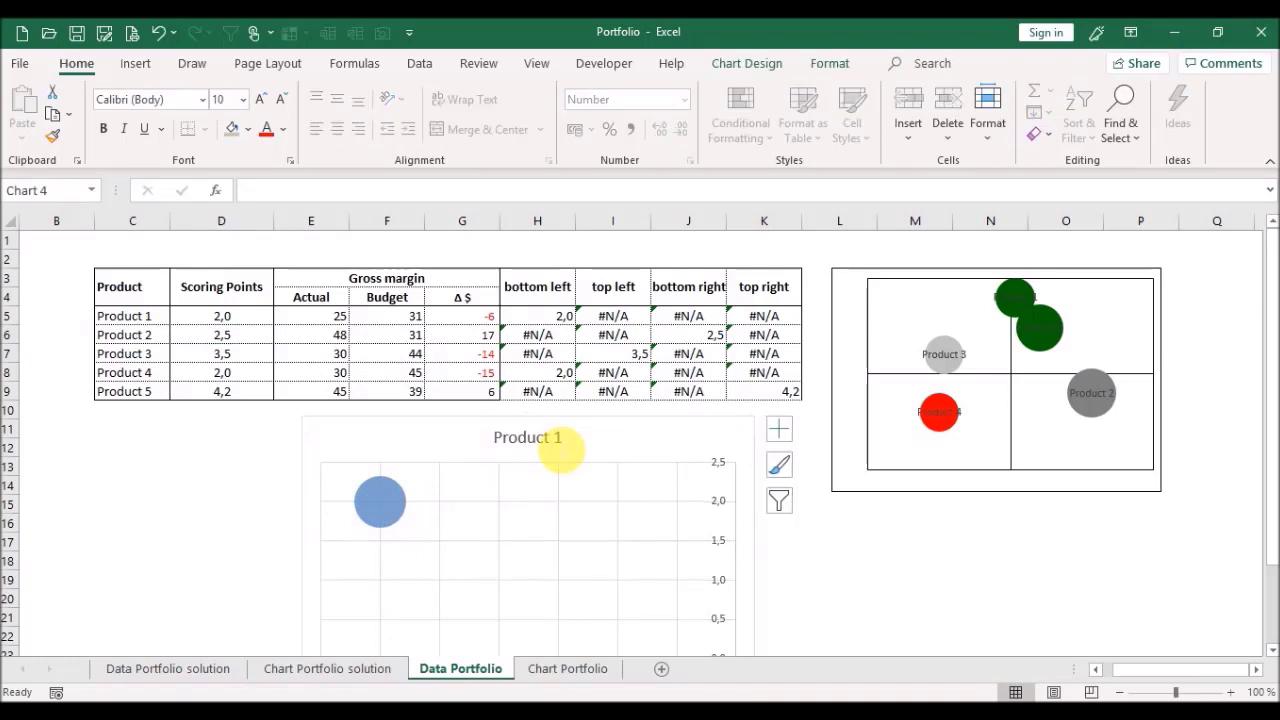
{"action": "key", "text": "Delete"}
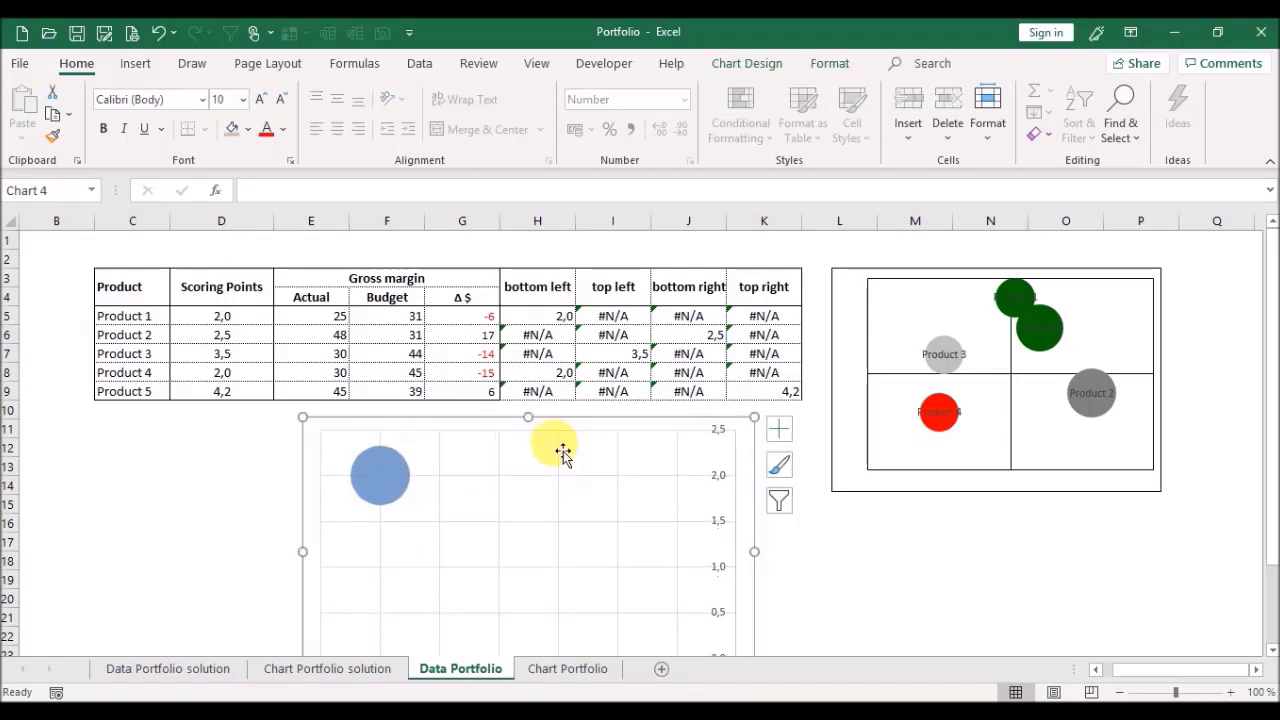
{"action": "left_click", "coordinate": [558, 509]}
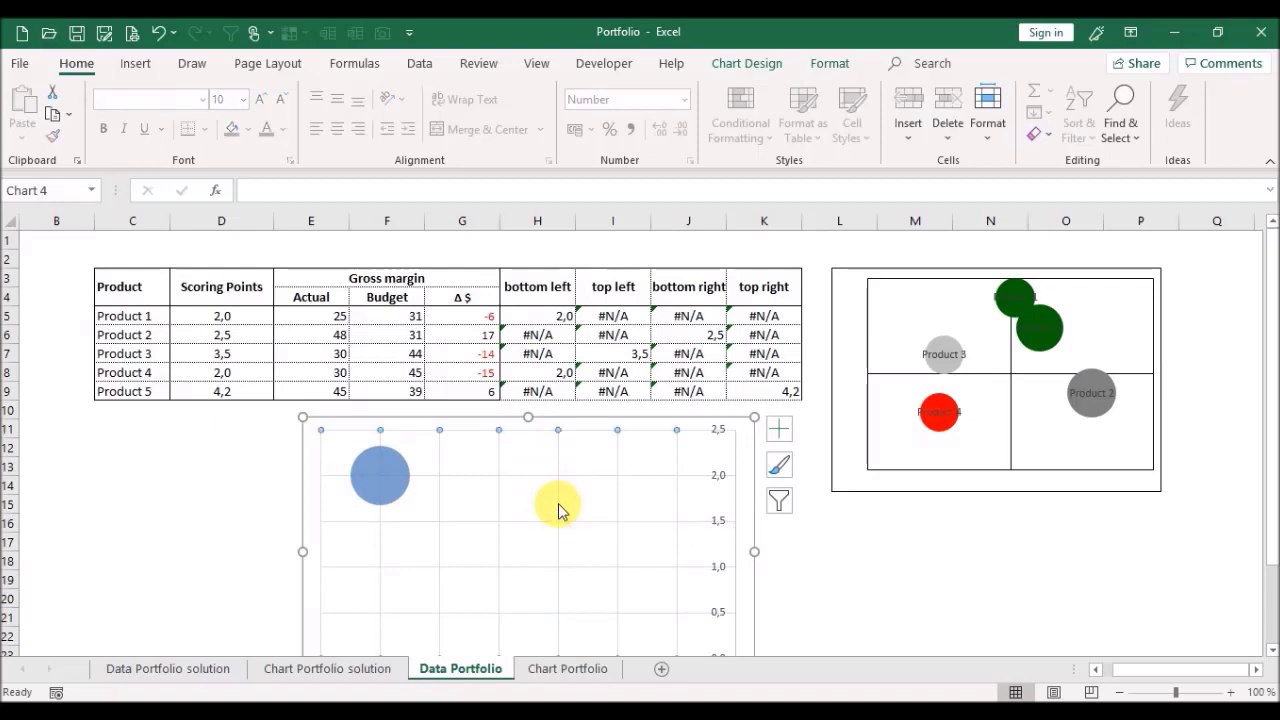
{"action": "key", "text": "Delete"}
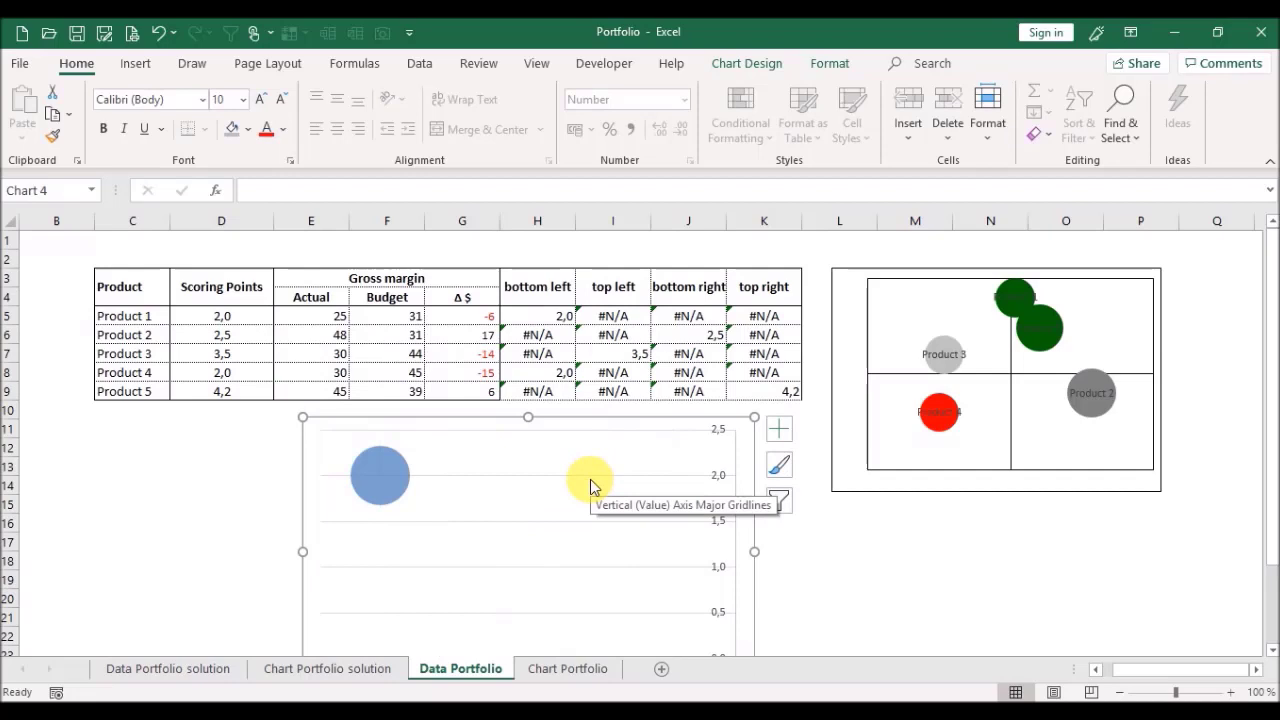
{"action": "left_click", "coordinate": [590, 487]}
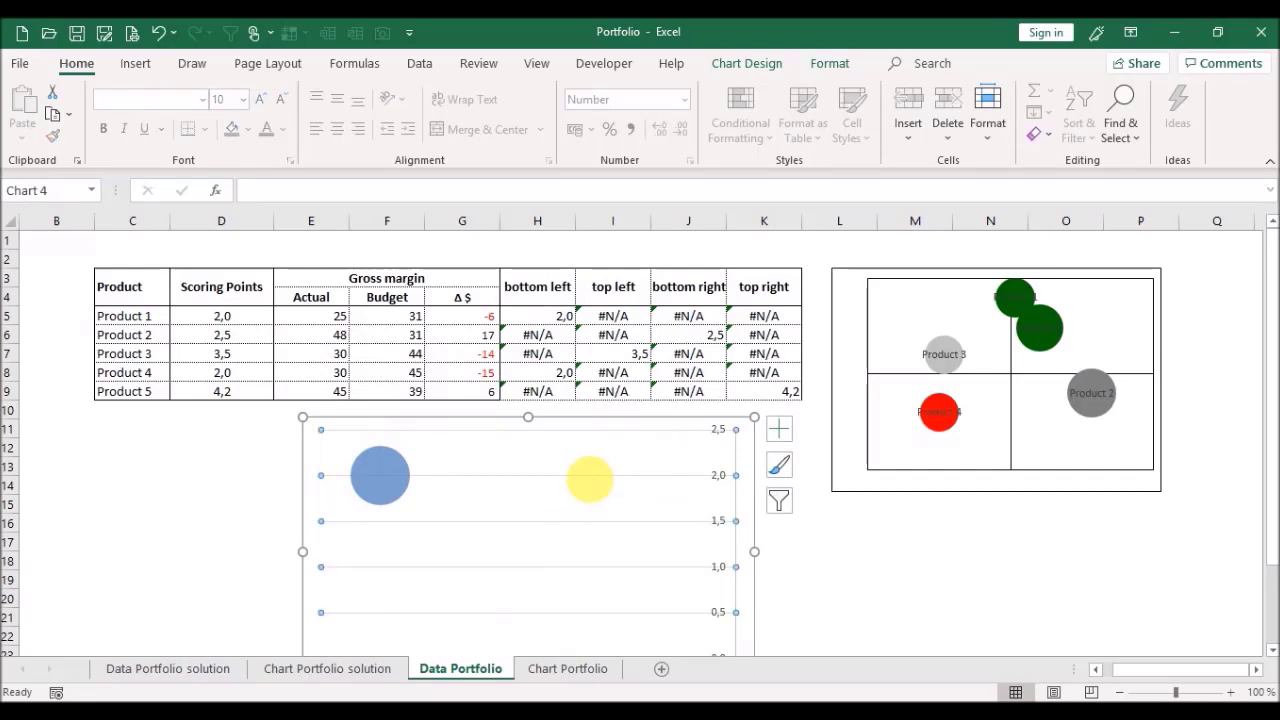
{"action": "key", "text": "Delete"}
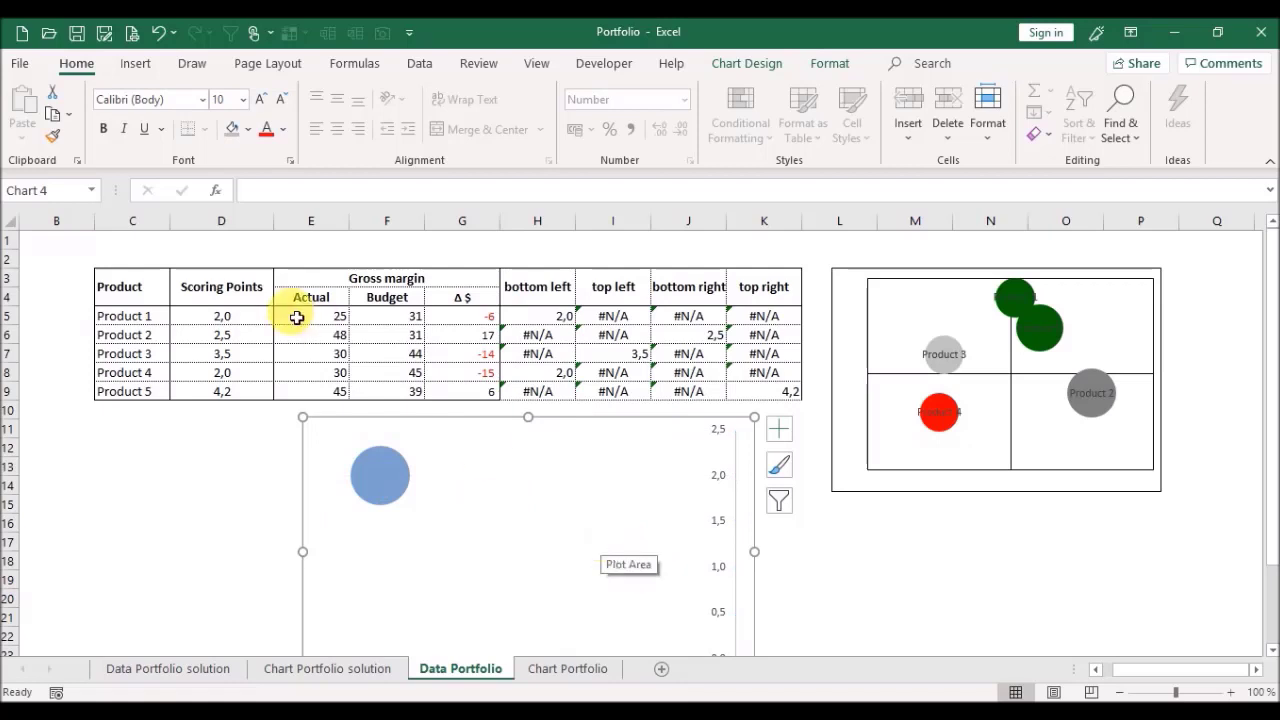
{"action": "left_click", "coordinate": [227, 339]}
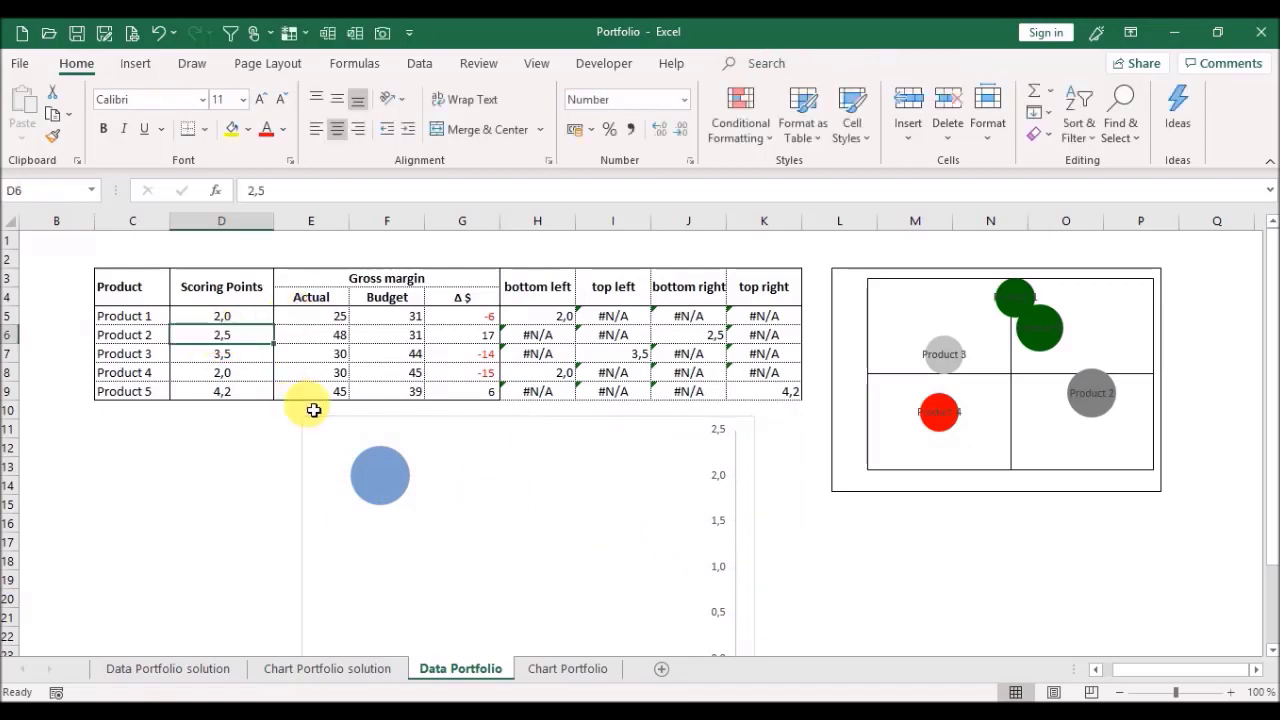
{"action": "key", "text": "Right"}
{"action": "key", "text": "Right"}
{"action": "key", "text": "Right"}
{"action": "key", "text": "Left"}
{"action": "key", "text": "Left"}
{"action": "key", "text": "Left"}
{"action": "key", "text": "Right"}
{"action": "key", "text": "Right"}
{"action": "key", "text": "Right"}
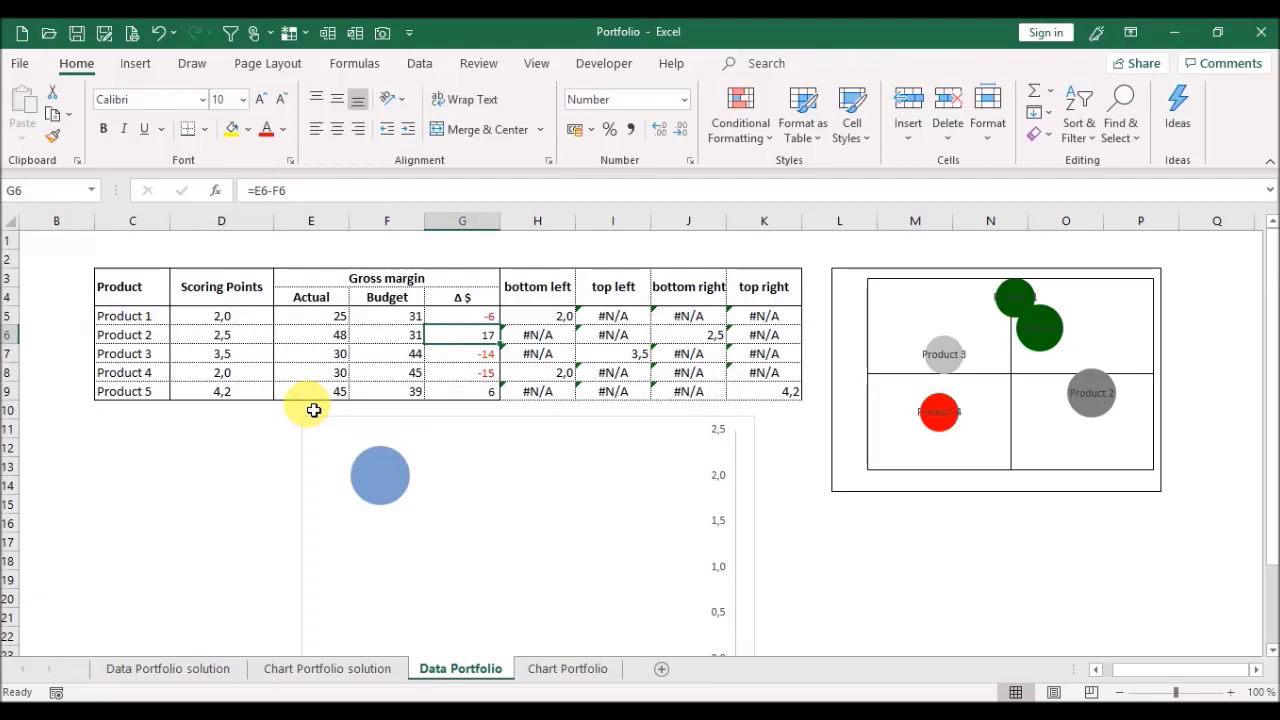
{"action": "key", "text": "Left"}
{"action": "key", "text": "Left"}
{"action": "key", "text": "Left"}
Step: Set the actual gross margin to 20 for Product 2 in E6 and to 30 for Product 5 in E9
{"action": "key", "text": "Right"}
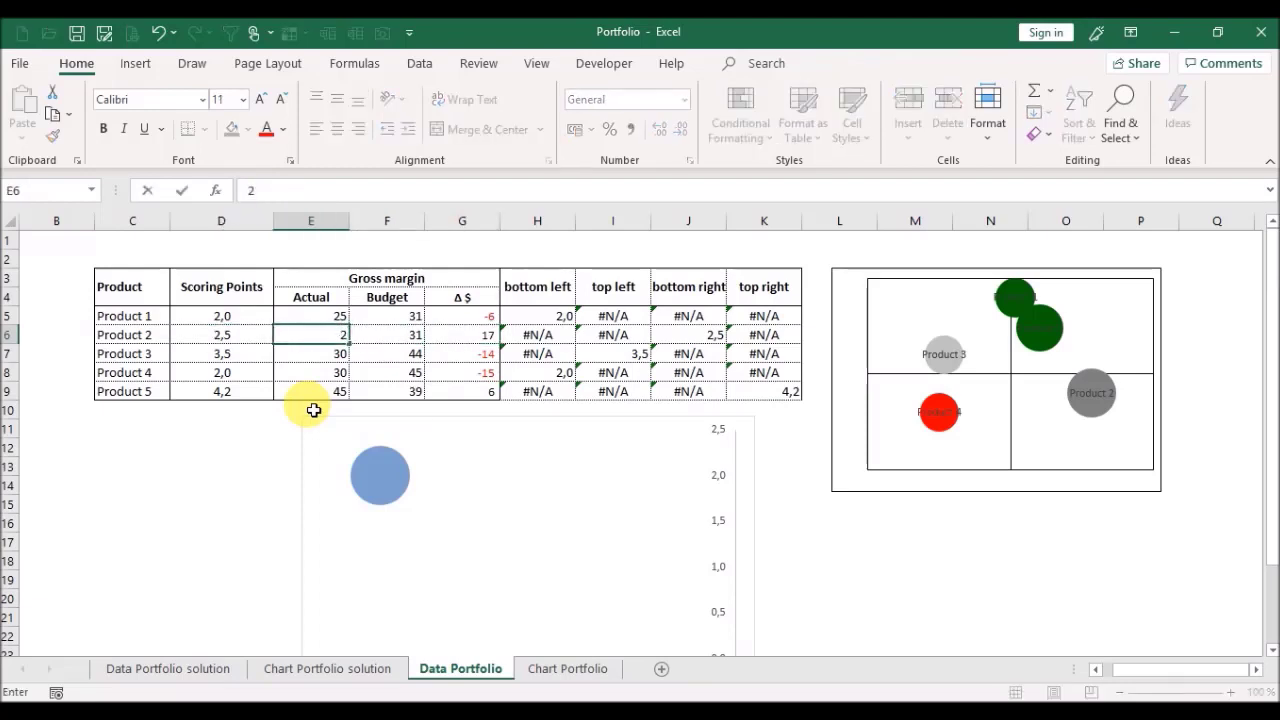
{"action": "key", "text": "Return"}
{"action": "key", "text": "Return"}
{"action": "key", "text": "Return"}
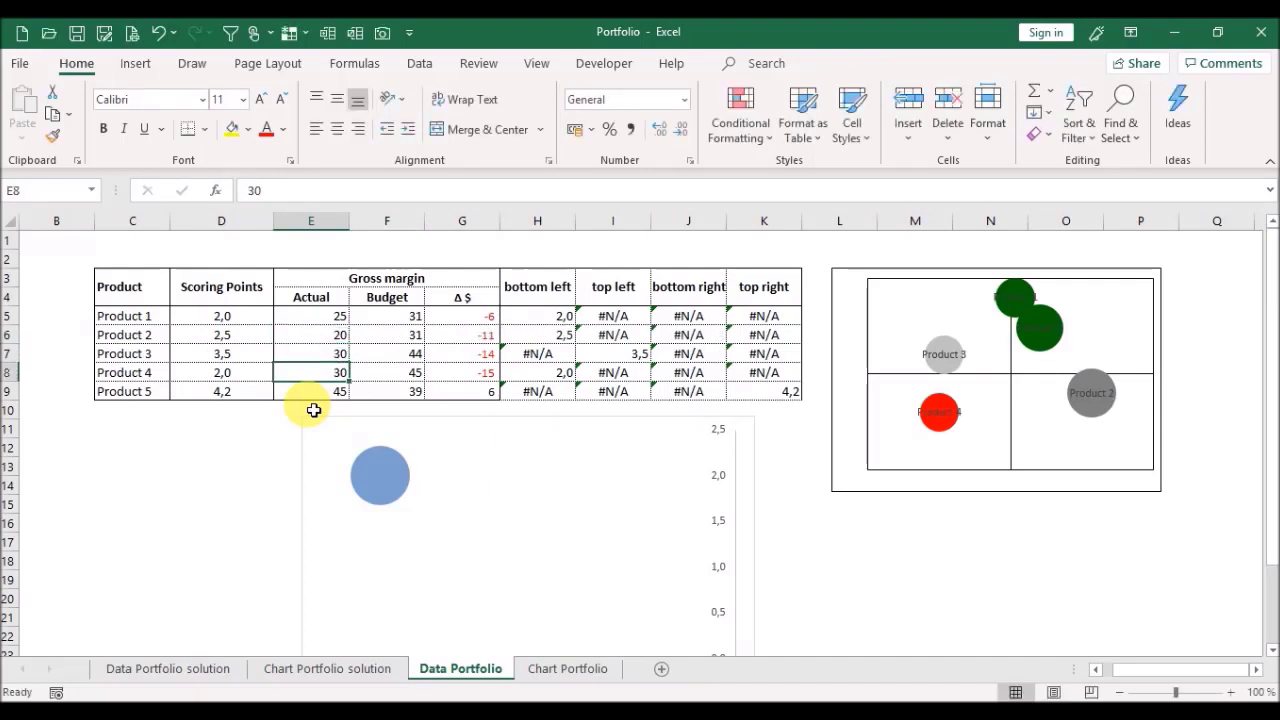
{"action": "type", "text": "30"}
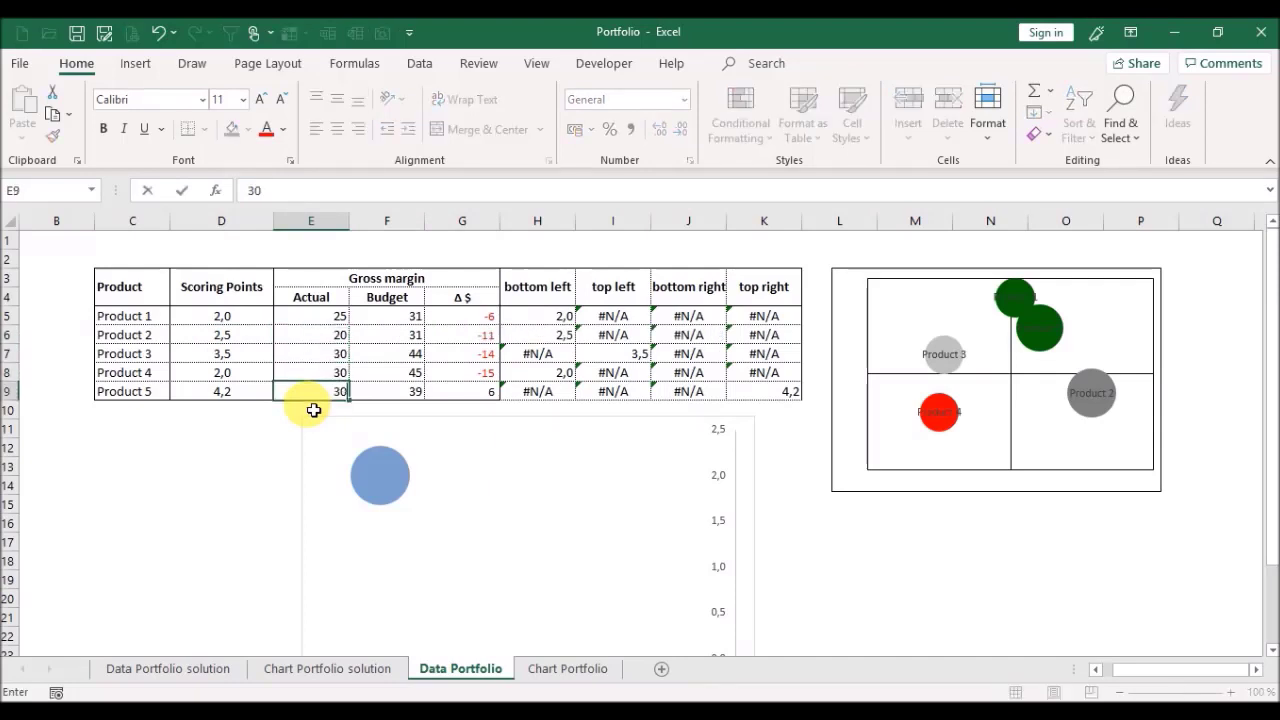
{"action": "key", "text": "Return"}
{"action": "key", "text": "Up"}
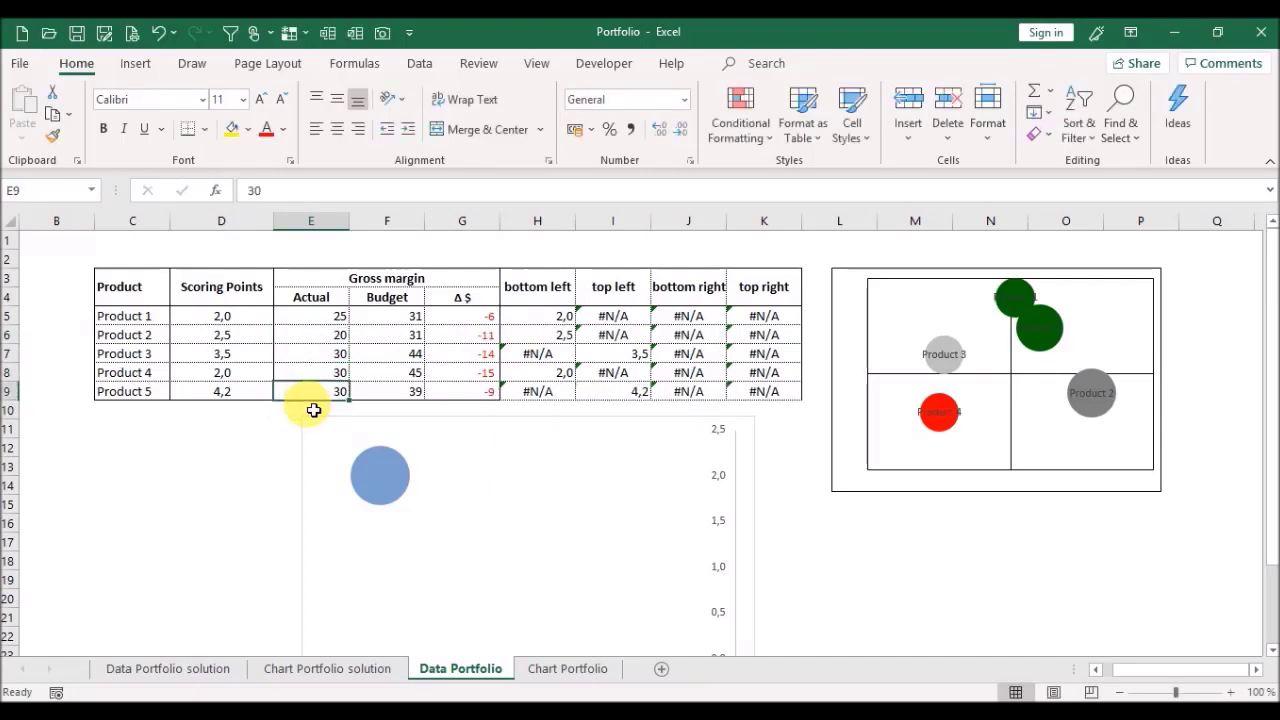
Step: Set the scoring points to 1,5 for Product 5 and 2,5 for Product 3, and check the bottom left values in H5:H9
{"action": "key", "text": "Left"}
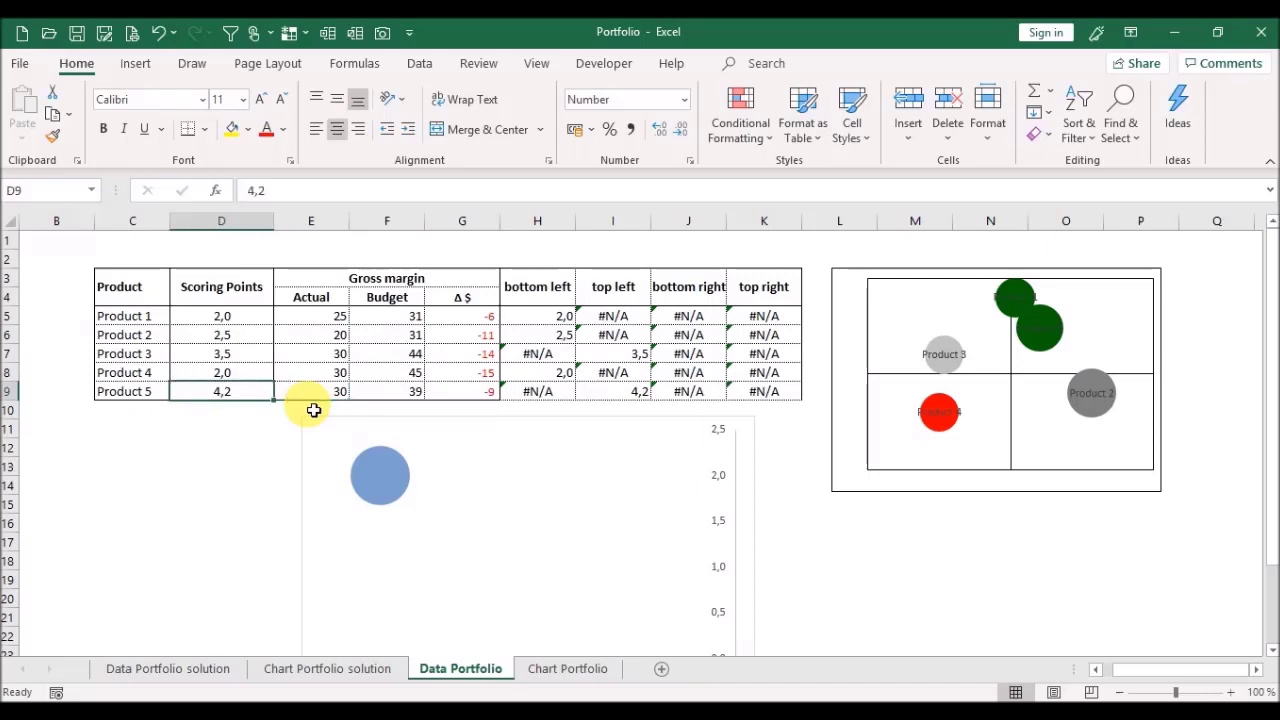
{"action": "type", "text": "1,"}
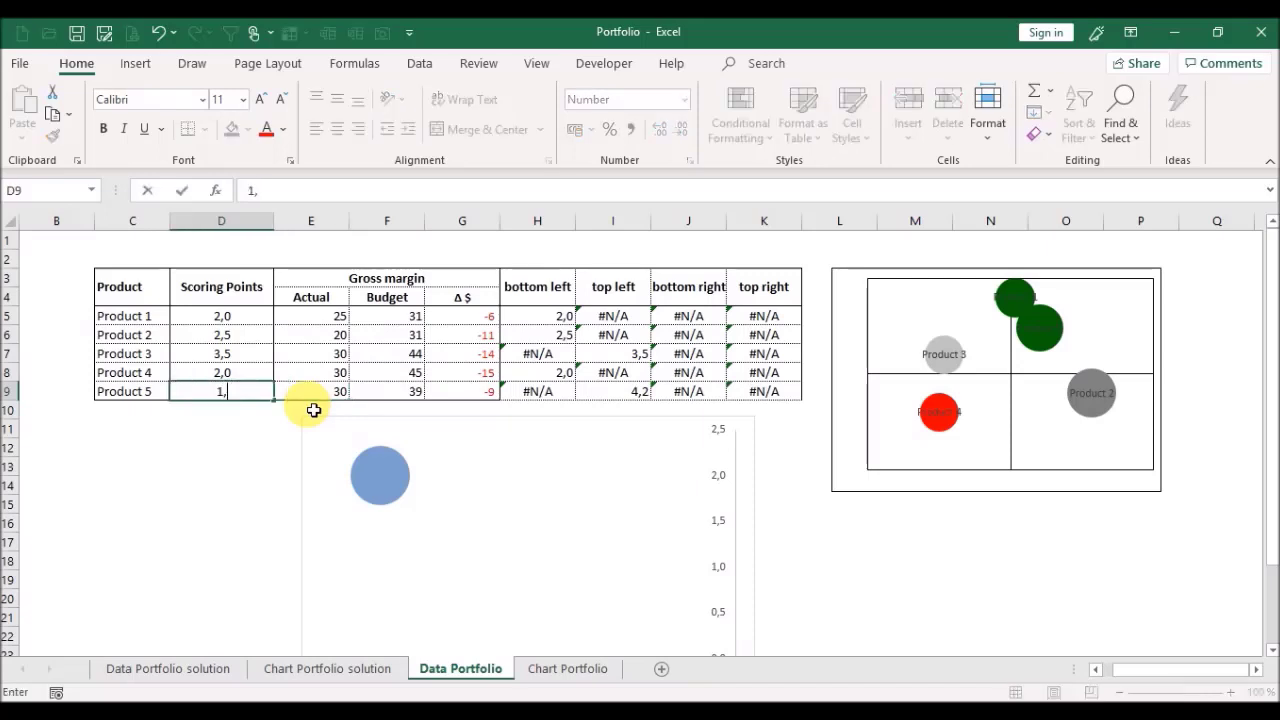
{"action": "key", "text": "Return"}
{"action": "key", "text": "Up"}
{"action": "key", "text": "Up"}
{"action": "key", "text": "Up"}
{"action": "key", "text": "Up"}
{"action": "key", "text": "Down"}
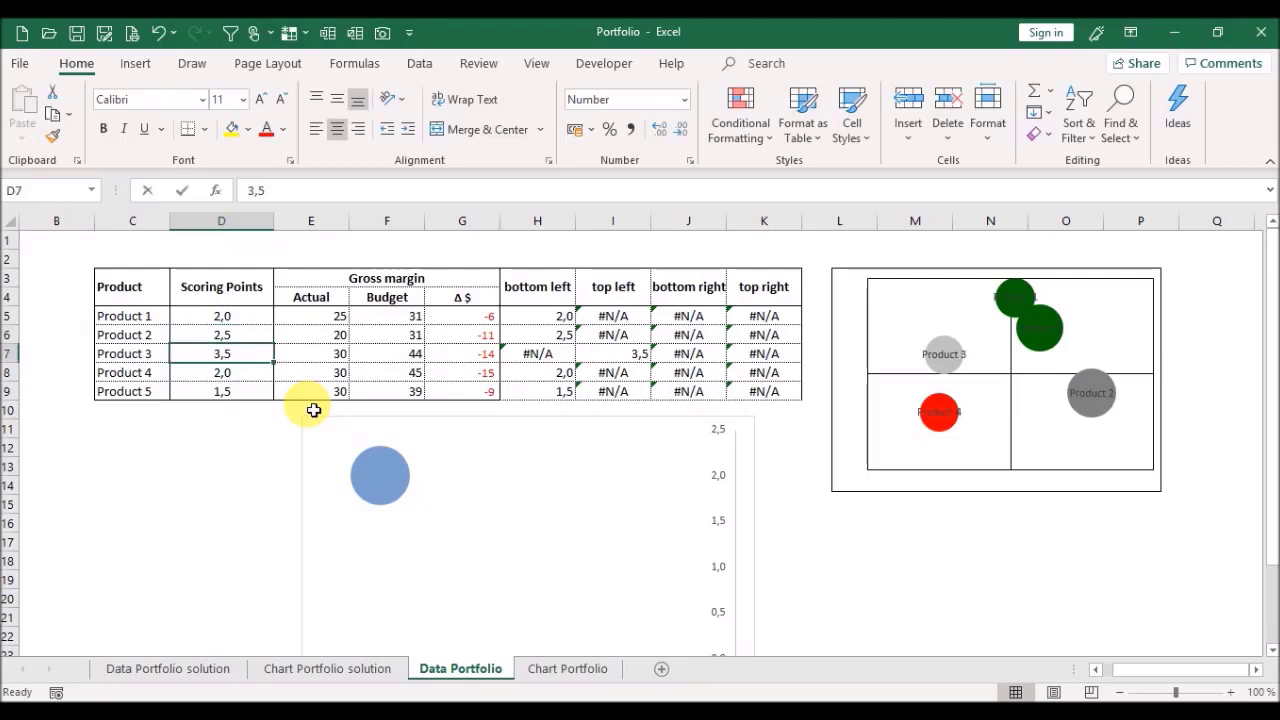
{"action": "type", "text": "2,"}
{"action": "key", "text": "Return"}
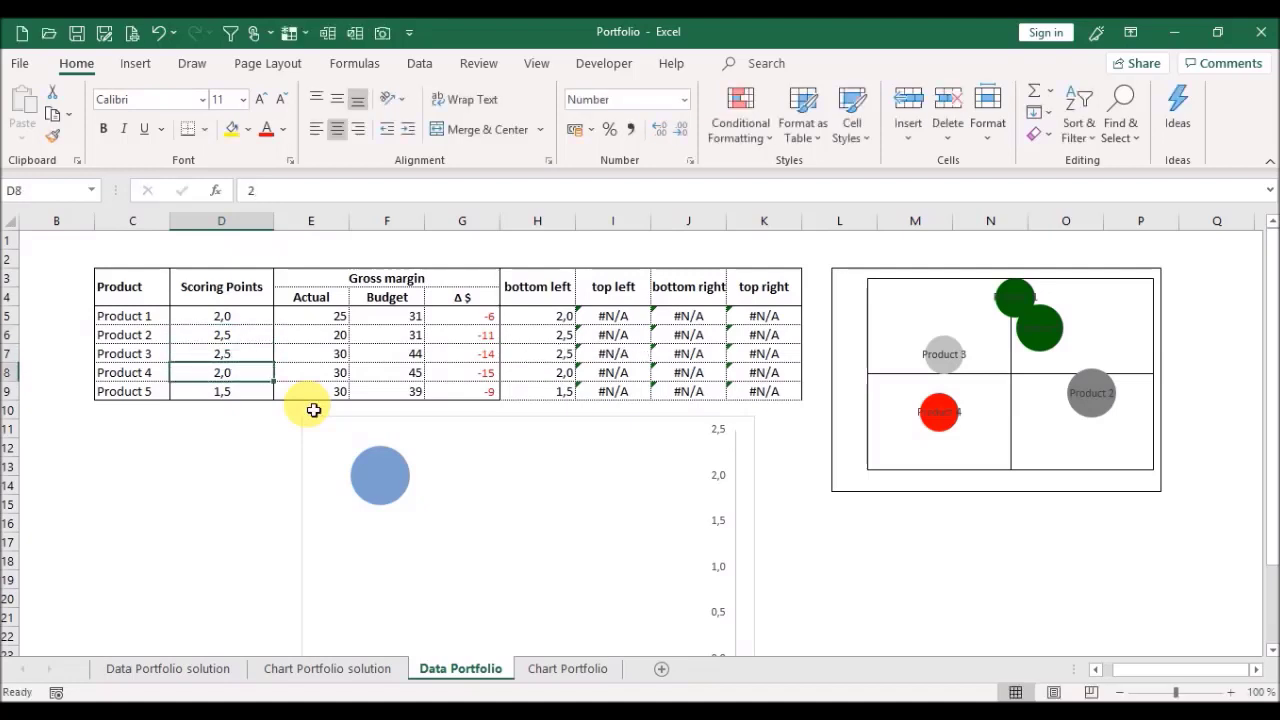
{"action": "left_click_drag", "start_coordinate": [545, 316], "coordinate": [537, 397]}
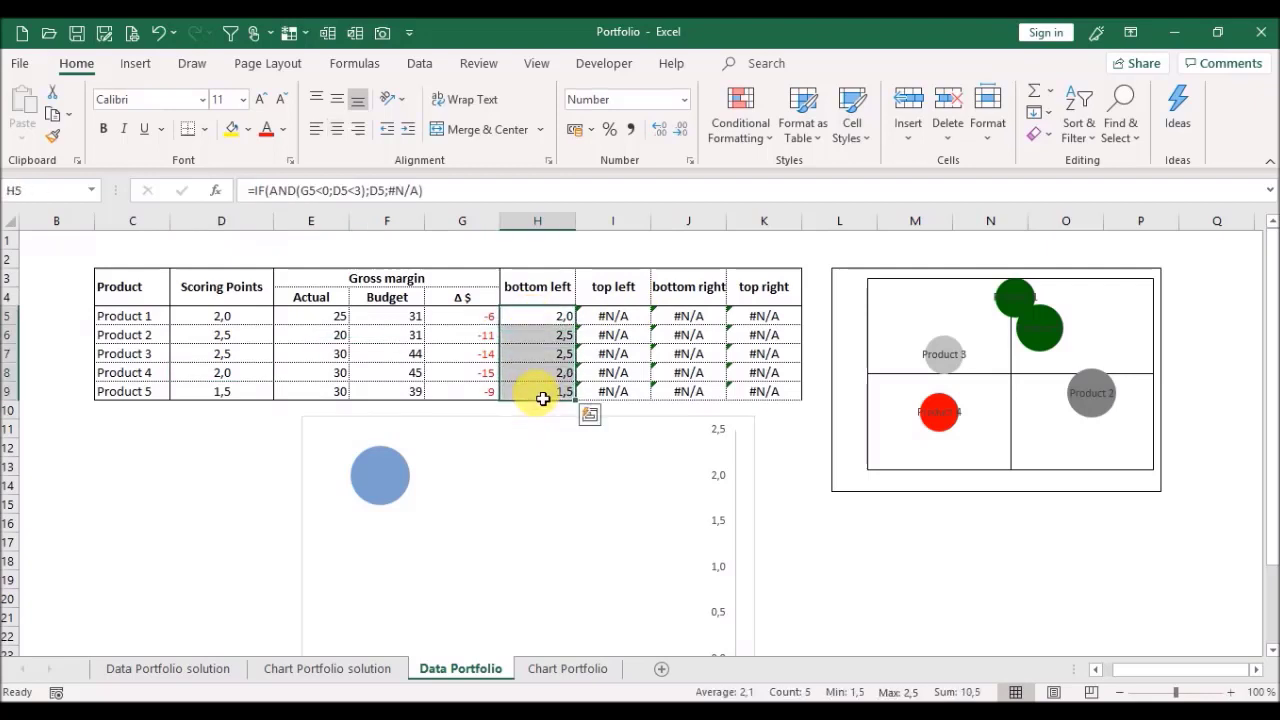
Step: Add a second series to the new bubble chart's data source and take its name from Product 2 in C6
{"action": "left_click", "coordinate": [535, 495]}
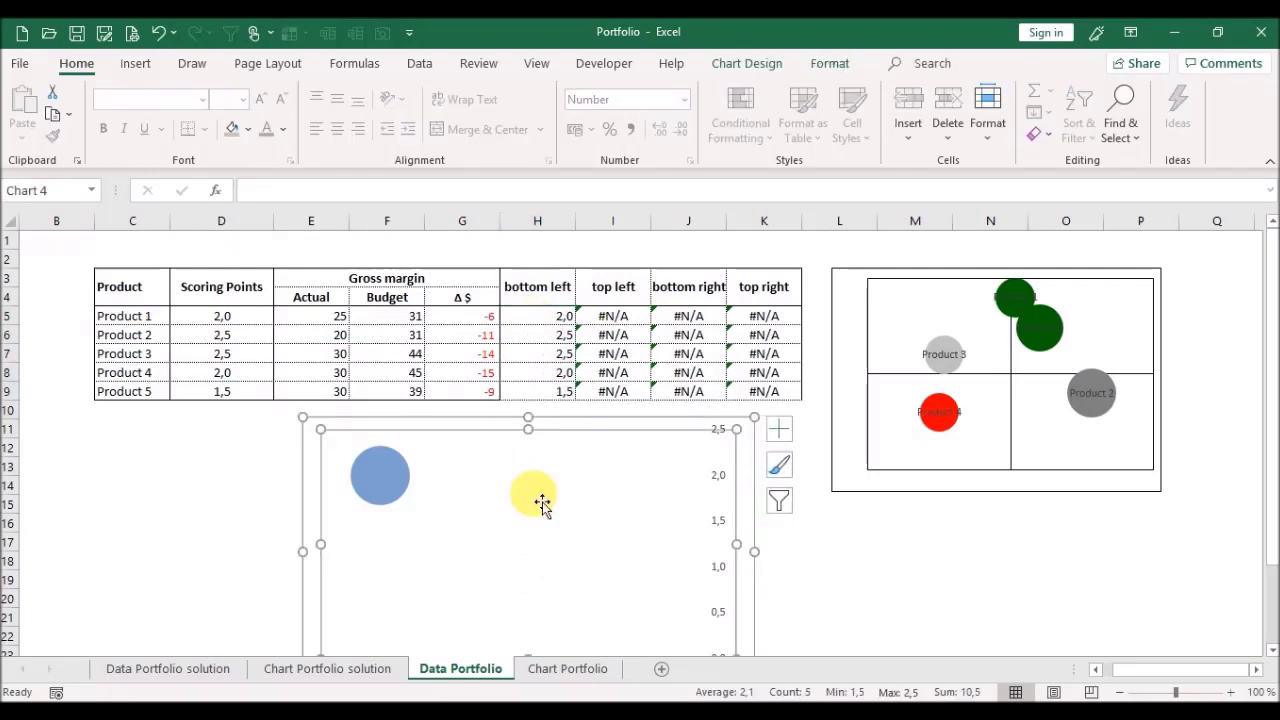
{"action": "right_click", "coordinate": [541, 505]}
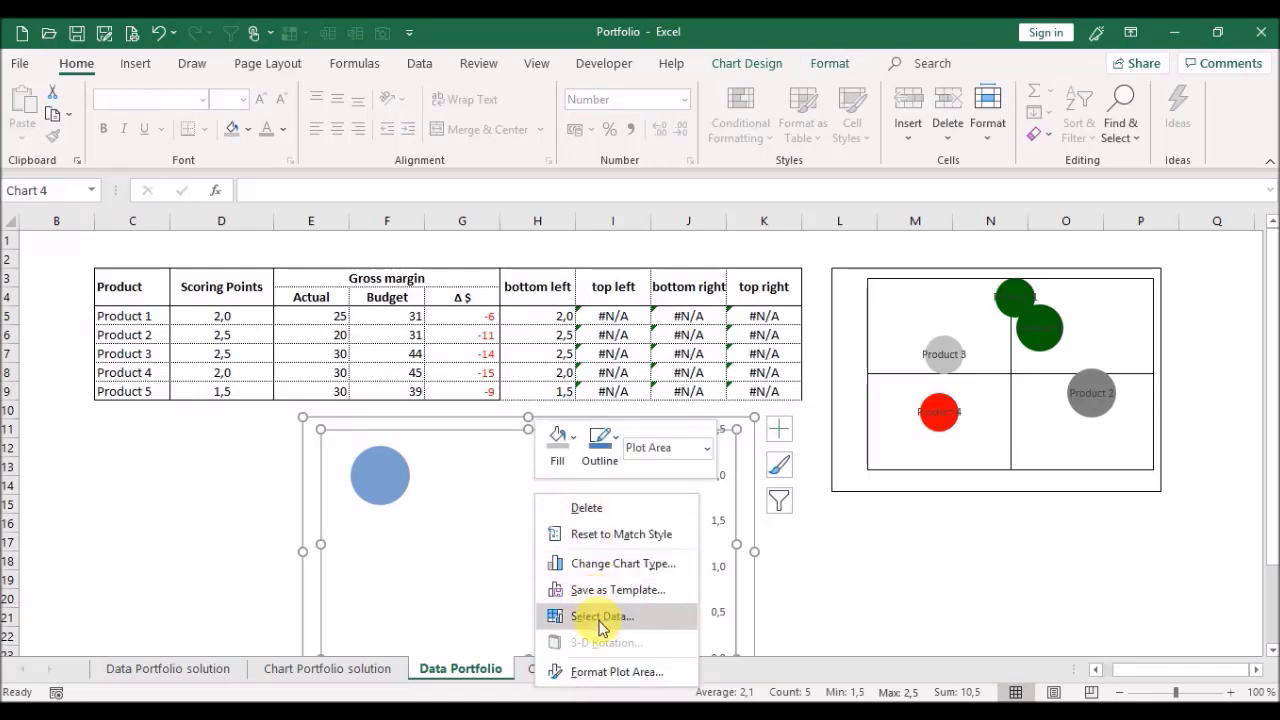
{"action": "left_click", "coordinate": [600, 618]}
{"action": "left_click", "coordinate": [762, 463]}
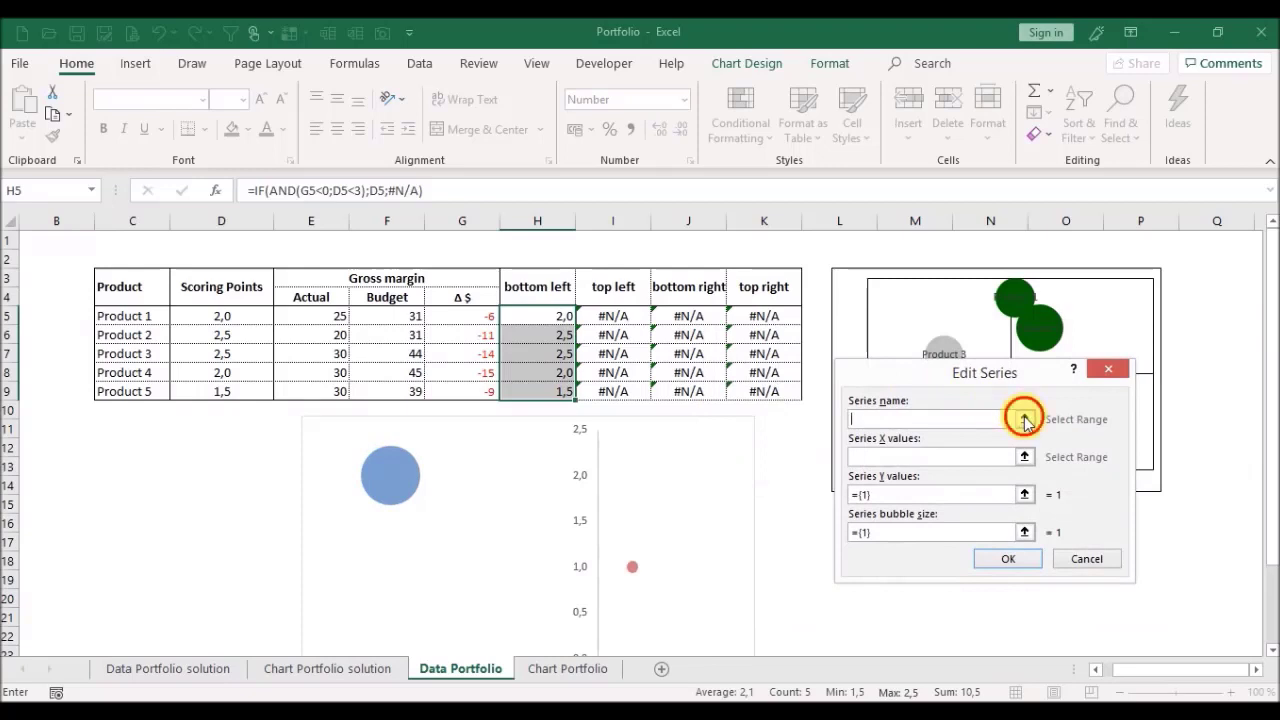
{"action": "left_click", "coordinate": [1025, 420]}
{"action": "left_click", "coordinate": [131, 340]}
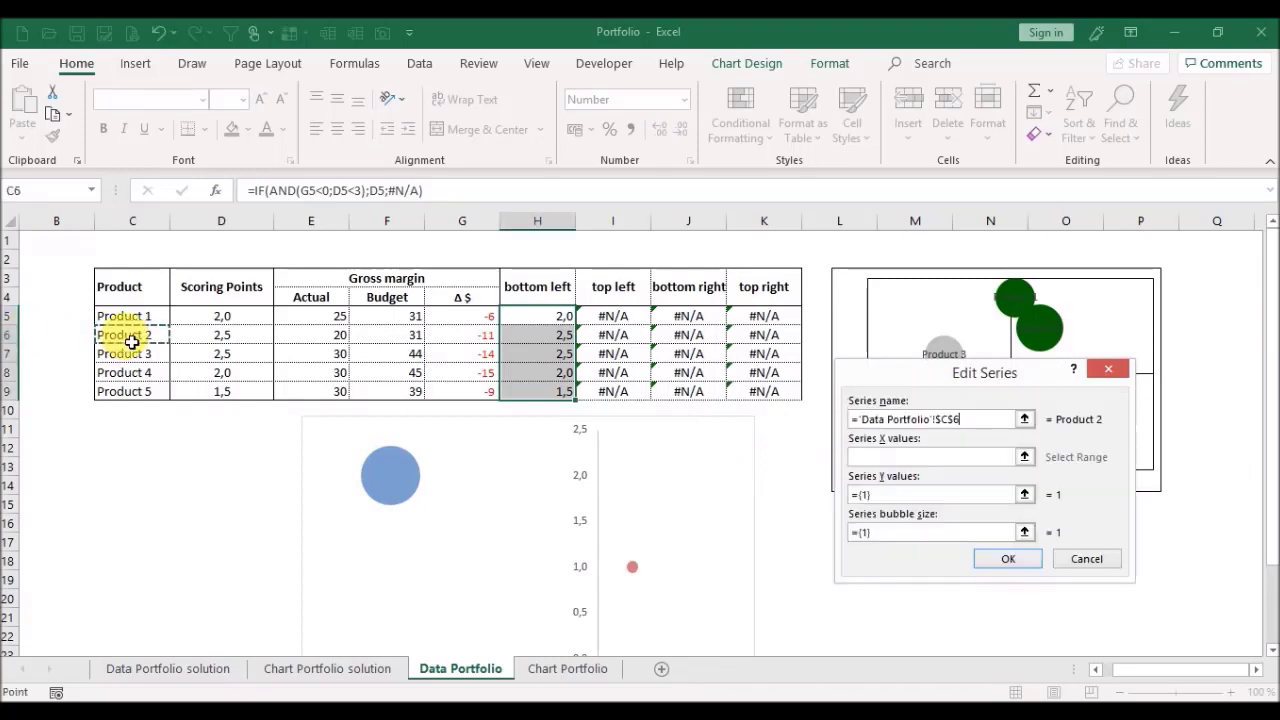
Step: Set the Product 2 series X value to the margin difference in G6 and its Y value to the bottom left cell H6
{"action": "left_click", "coordinate": [1025, 457]}
{"action": "left_click", "coordinate": [462, 340]}
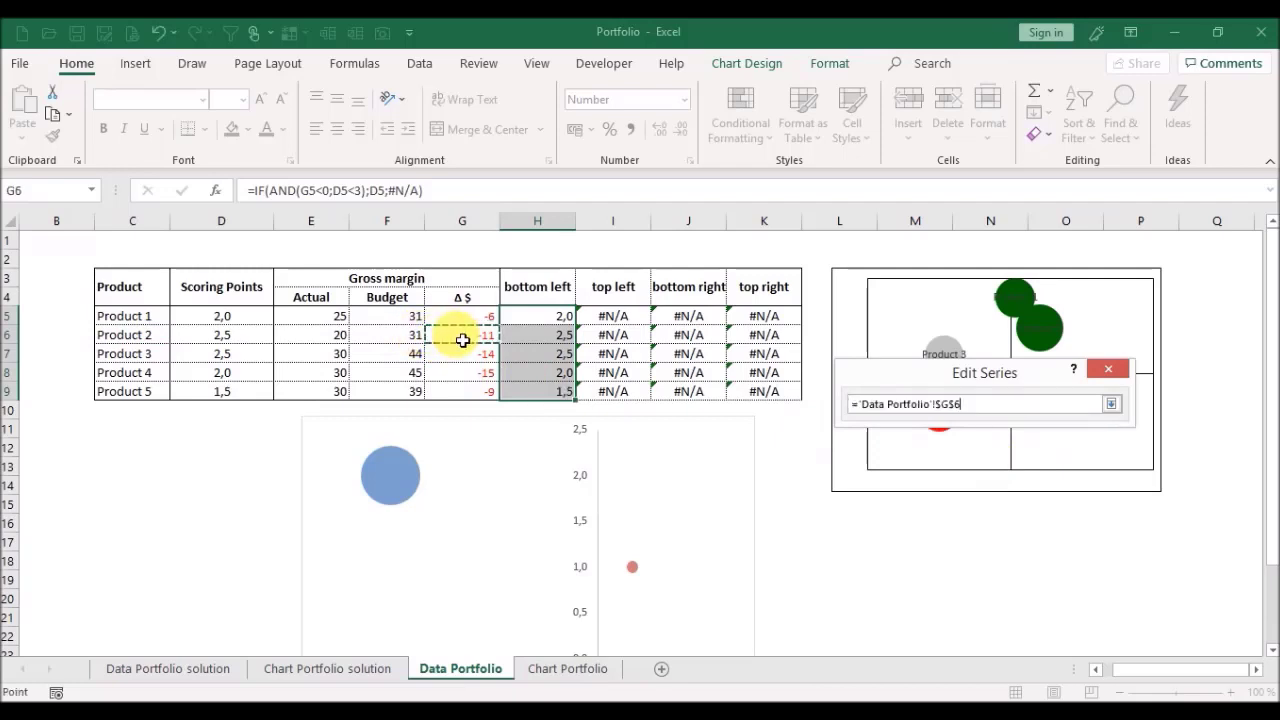
{"action": "key", "text": "Return"}
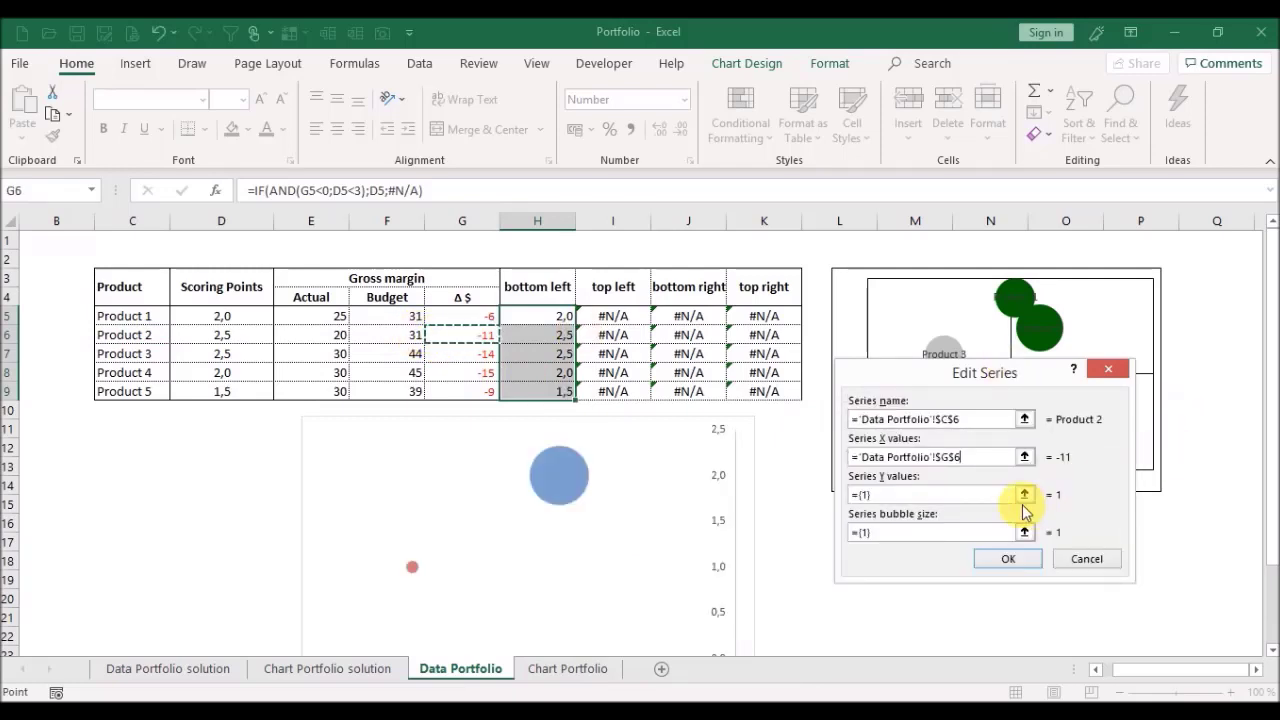
{"action": "left_click", "coordinate": [1024, 494]}
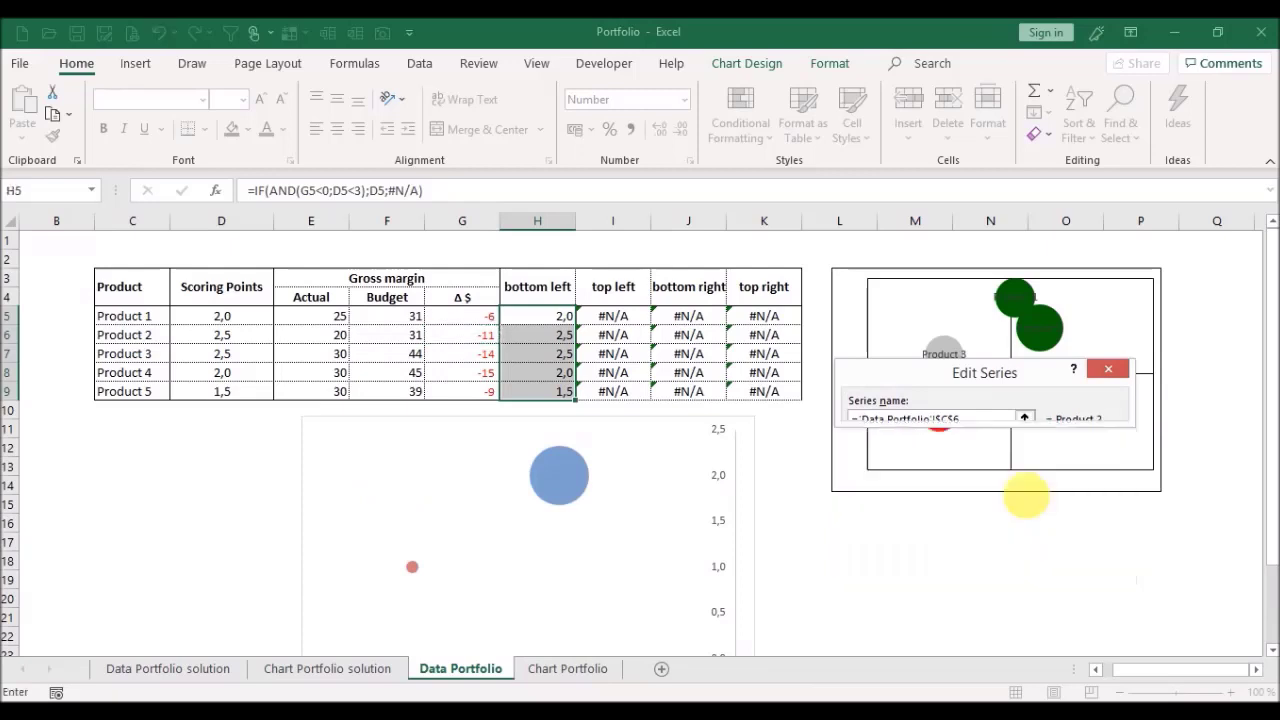
{"action": "left_click", "coordinate": [520, 341]}
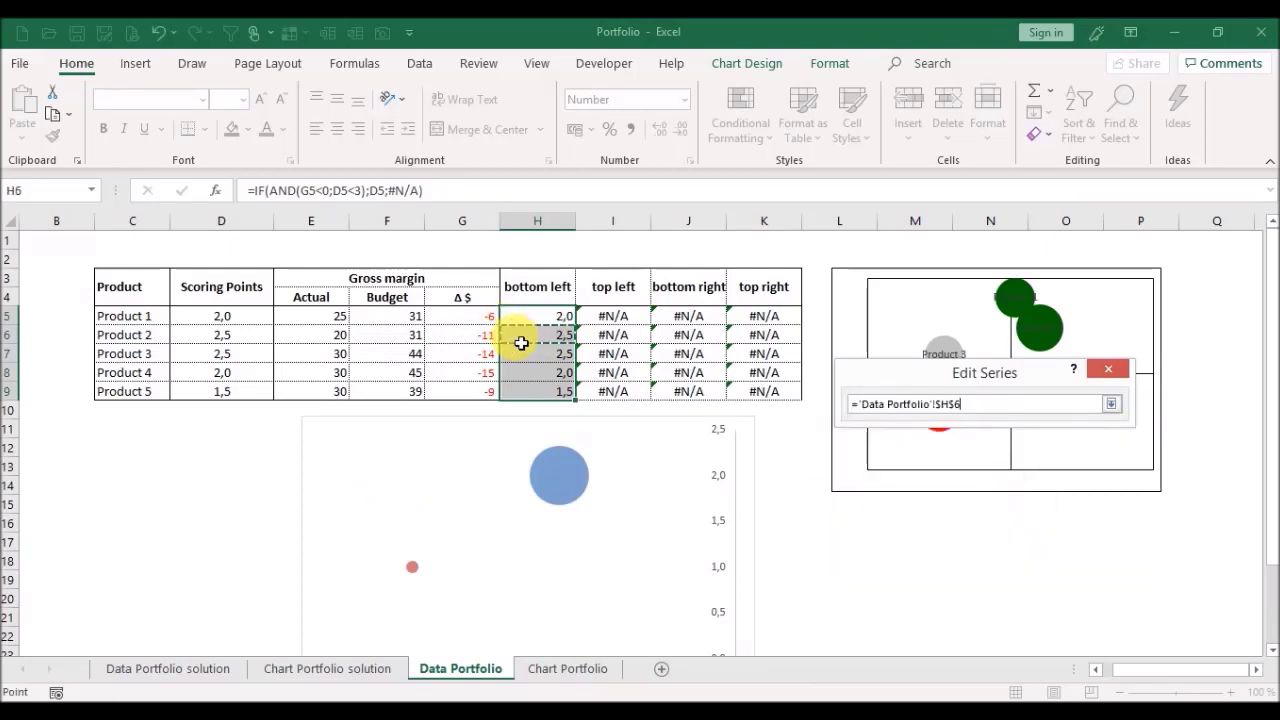
{"action": "key", "text": "Return"}
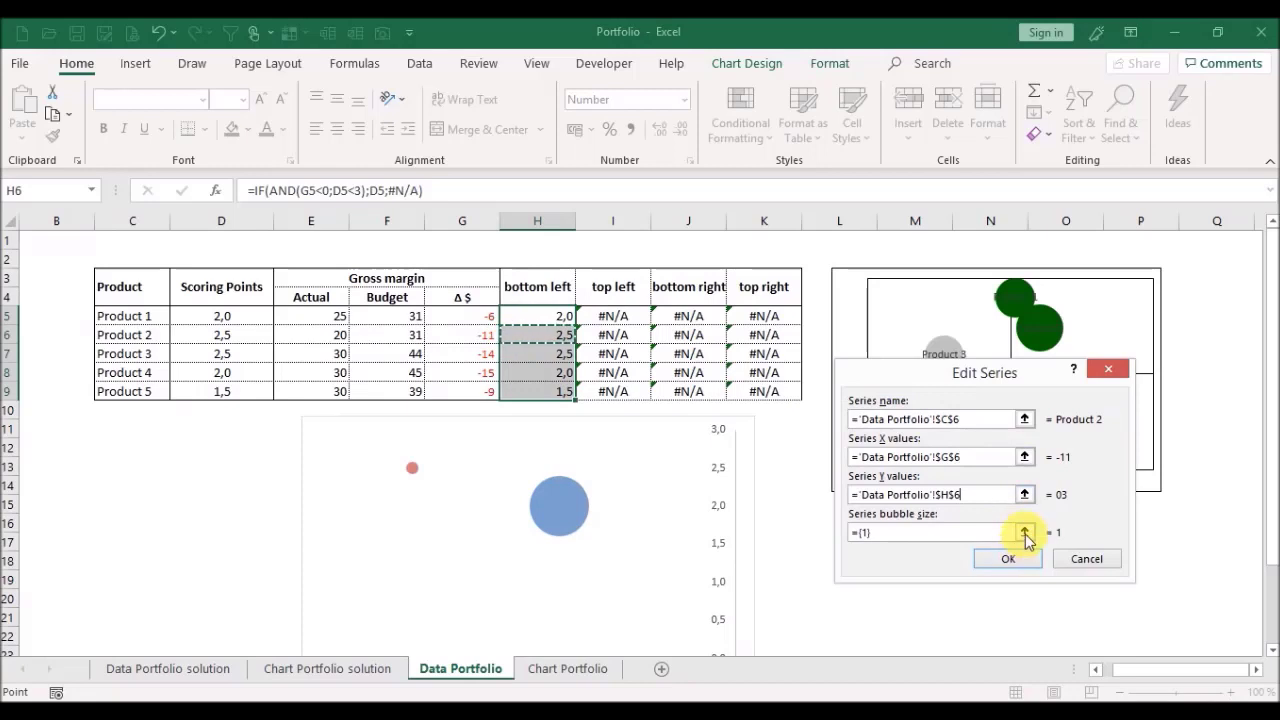
Step: Set the Product 2 series bubble size to the actual gross margin in E6 and accept the series
{"action": "left_click", "coordinate": [1024, 535]}
{"action": "left_click", "coordinate": [296, 340]}
{"action": "key", "text": "Return"}
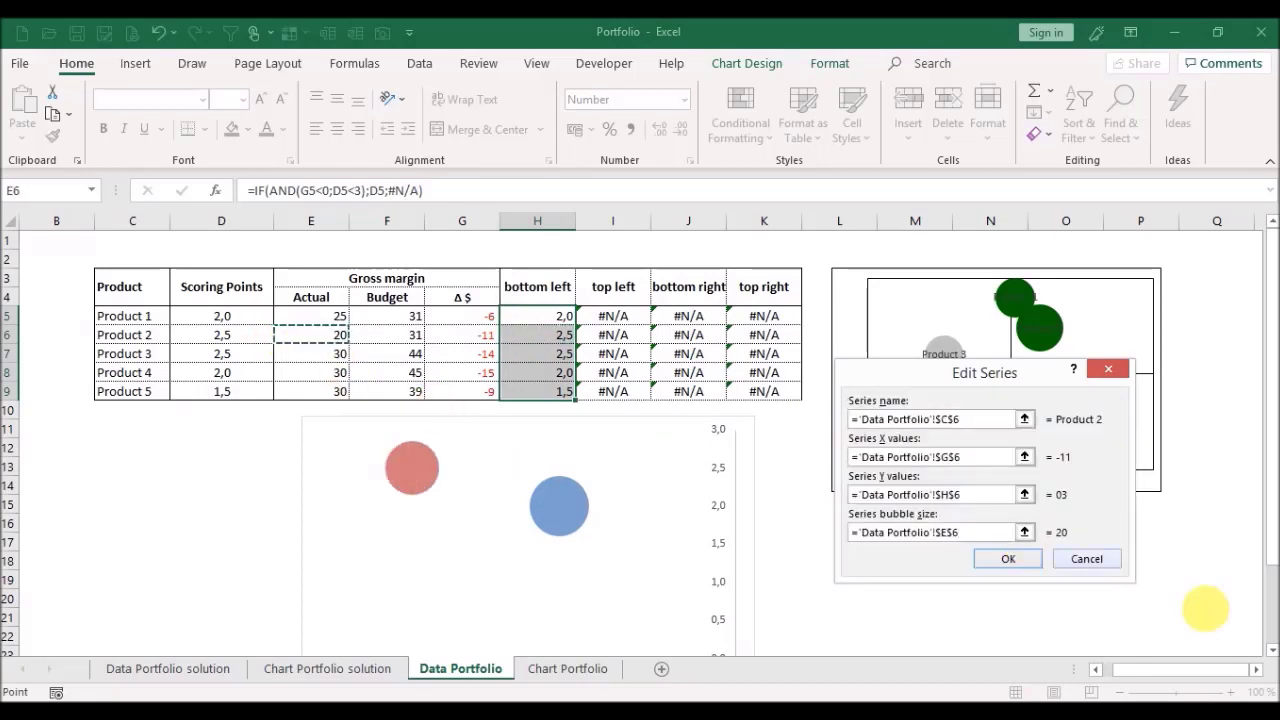
{"action": "left_click", "coordinate": [998, 560]}
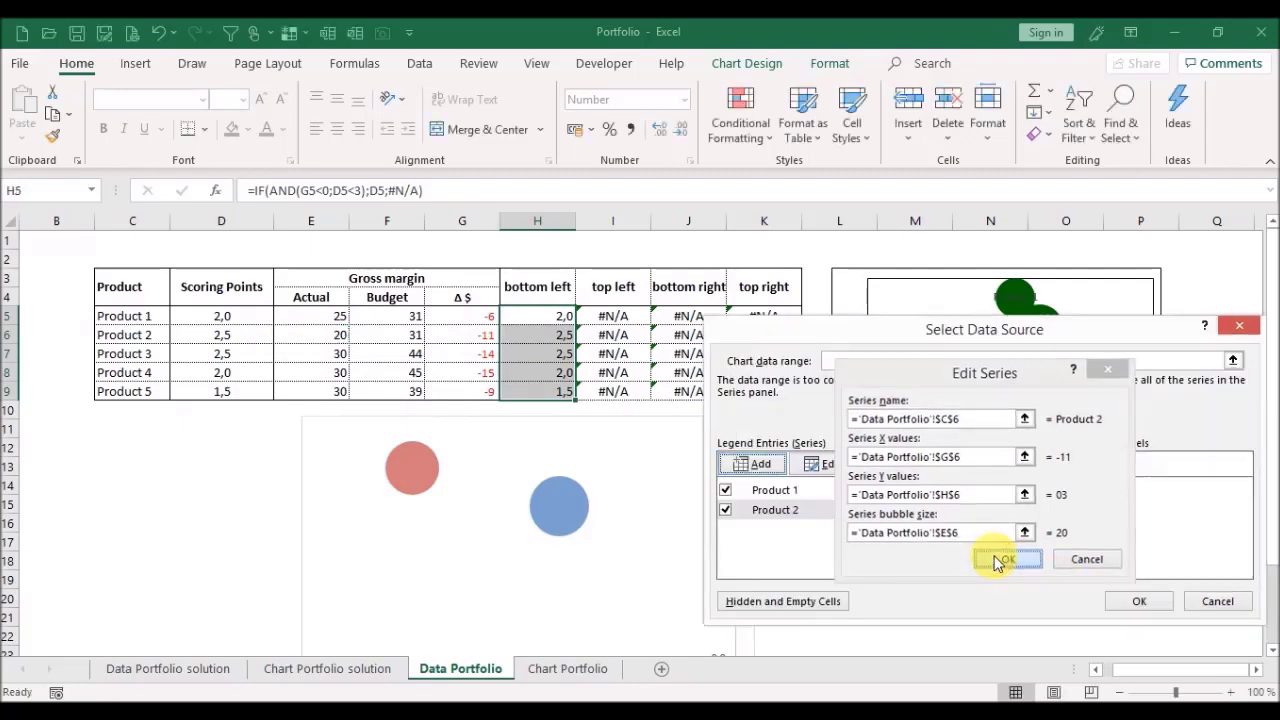
Step: Add a third series named from Product 3 in C7, with the margin difference in G7 as its X value
{"action": "left_click", "coordinate": [757, 464]}
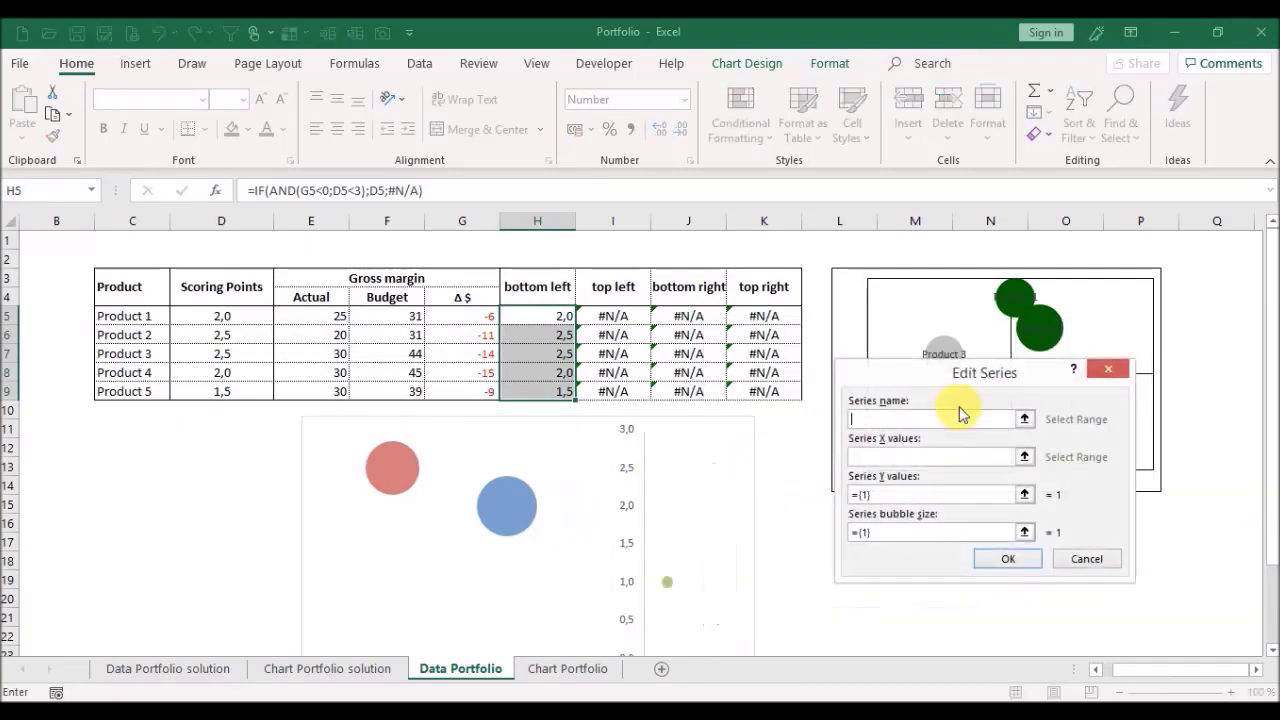
{"action": "left_click", "coordinate": [1025, 420]}
{"action": "left_click", "coordinate": [130, 358]}
{"action": "key", "text": "Return"}
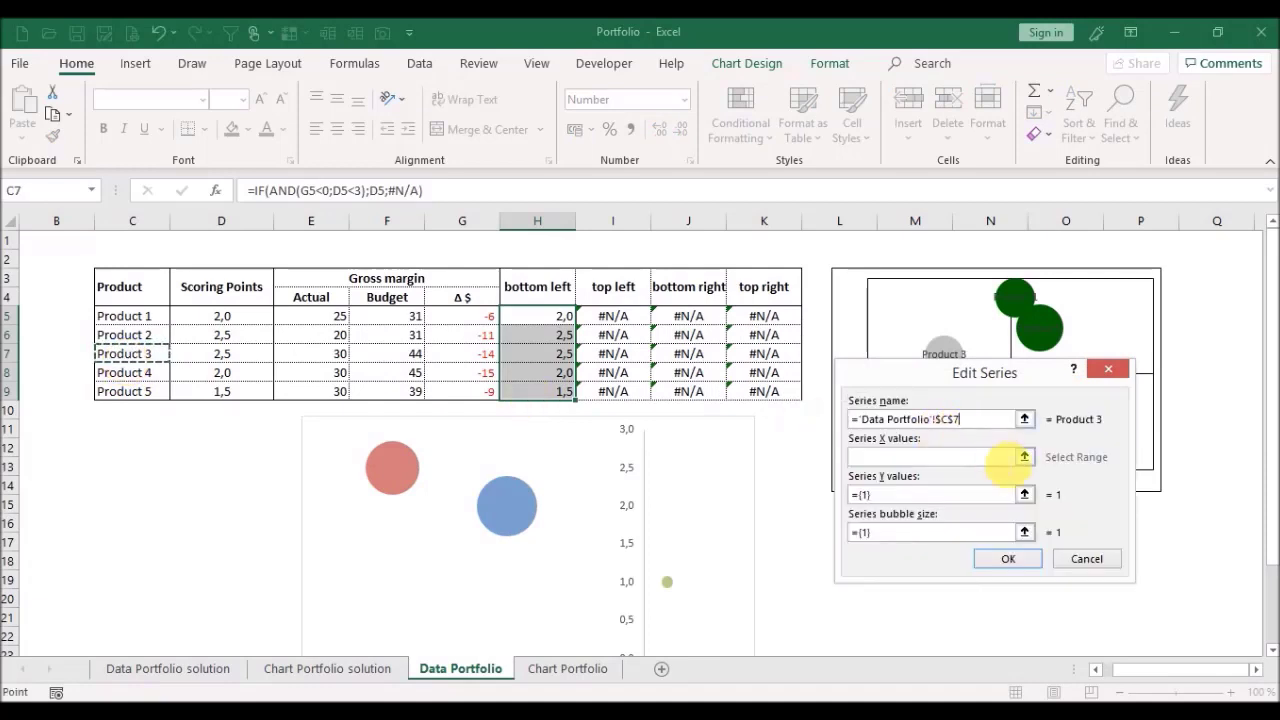
{"action": "left_click", "coordinate": [1027, 457]}
{"action": "left_click", "coordinate": [463, 362]}
{"action": "key", "text": "Return"}
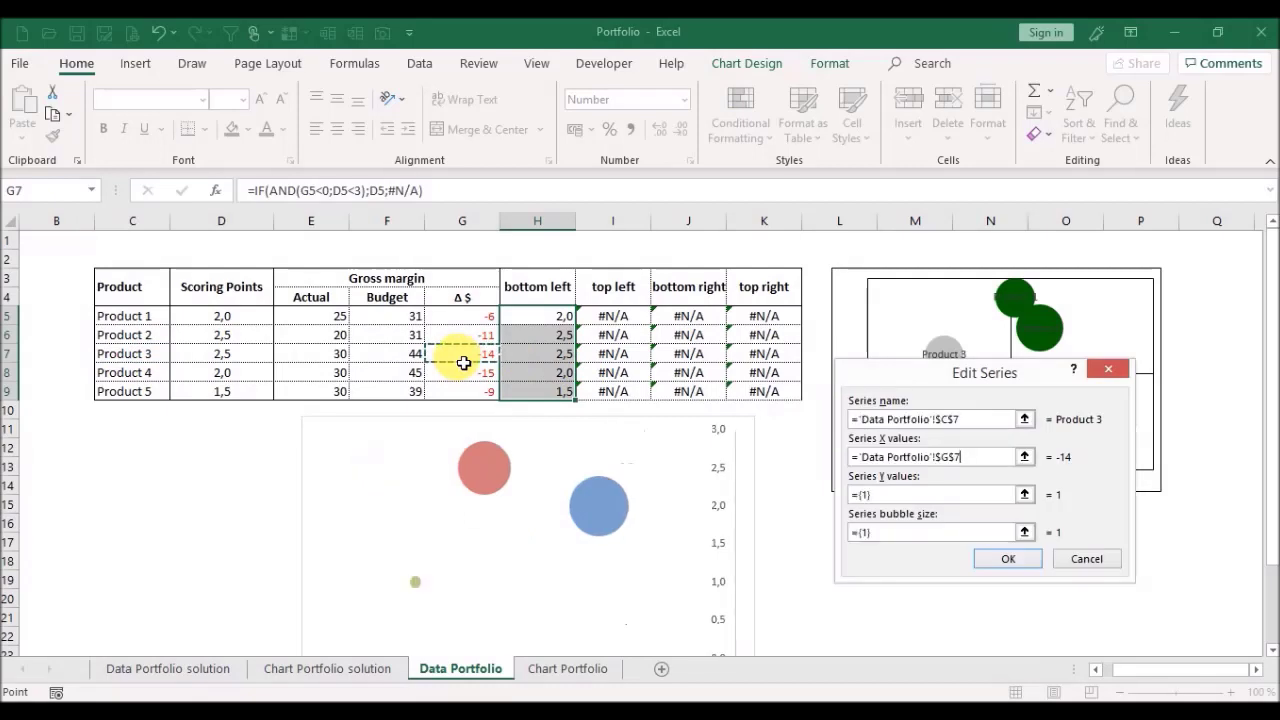
Step: Set the Product 3 series Y value to H7 and its bubble size to E7, and accept the series
{"action": "left_click", "coordinate": [1025, 491]}
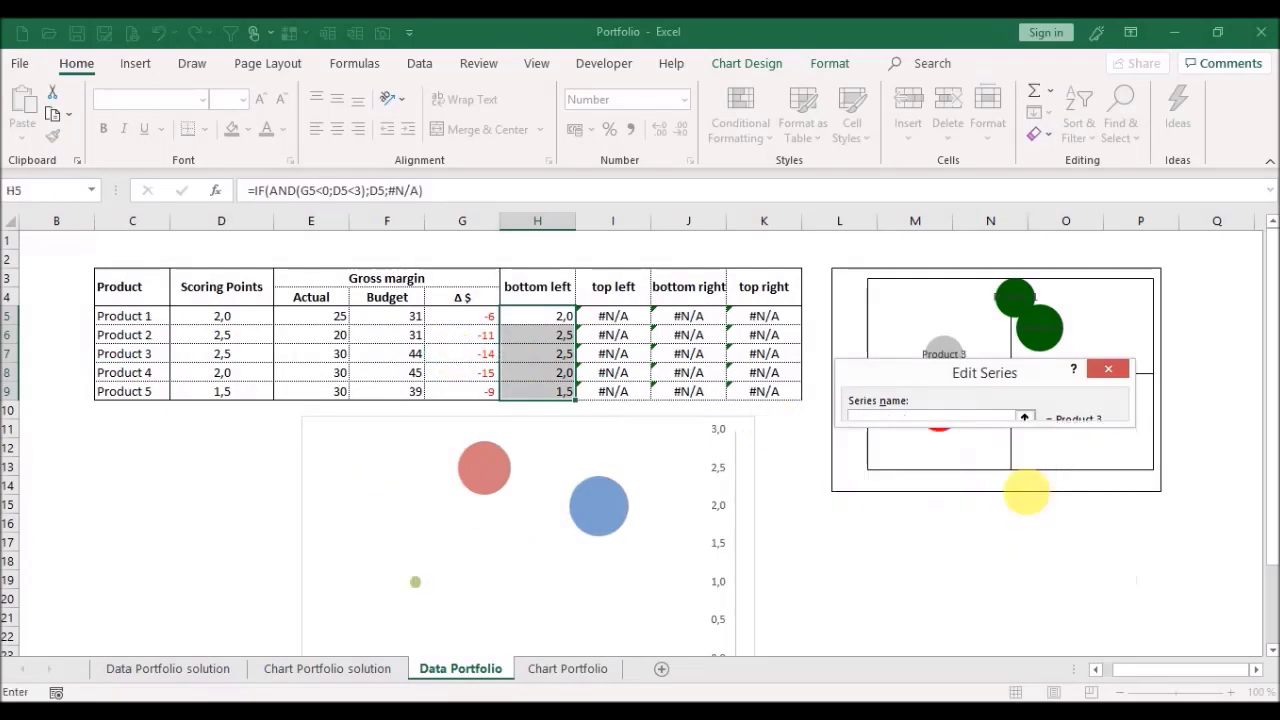
{"action": "left_click", "coordinate": [531, 366]}
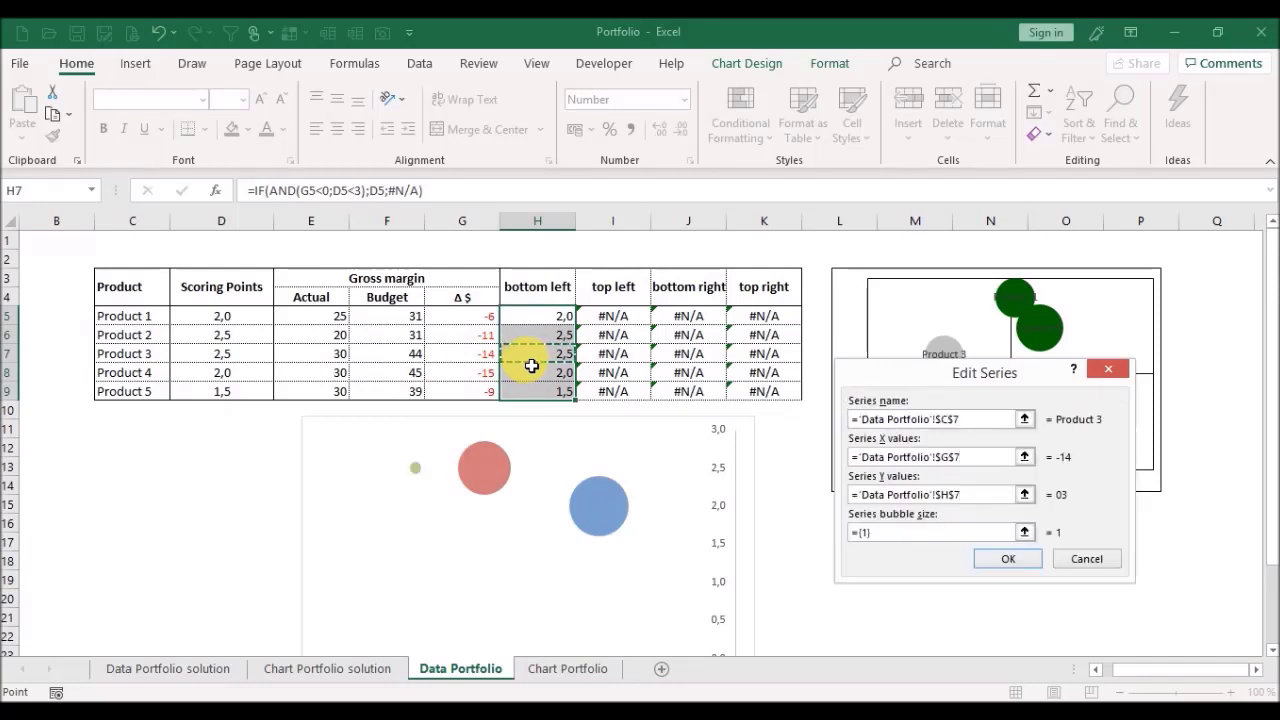
{"action": "left_click", "coordinate": [1025, 532]}
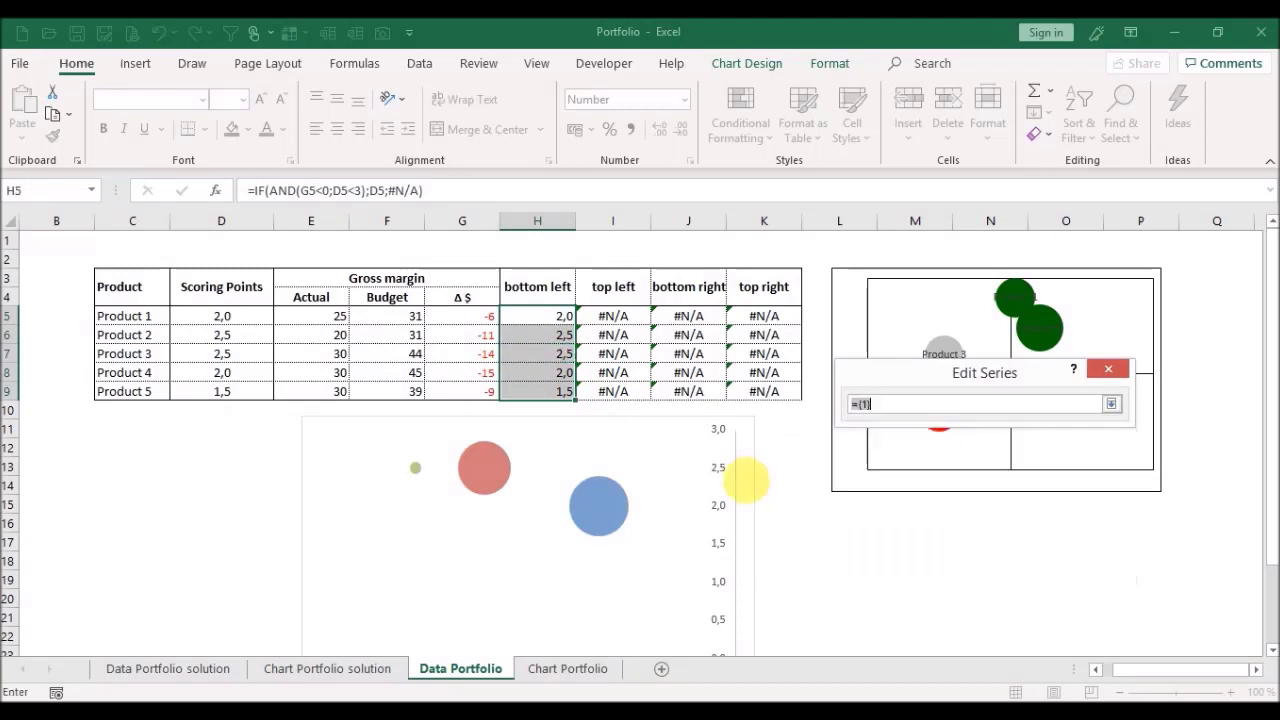
{"action": "left_click", "coordinate": [313, 362]}
{"action": "key", "text": "Return"}
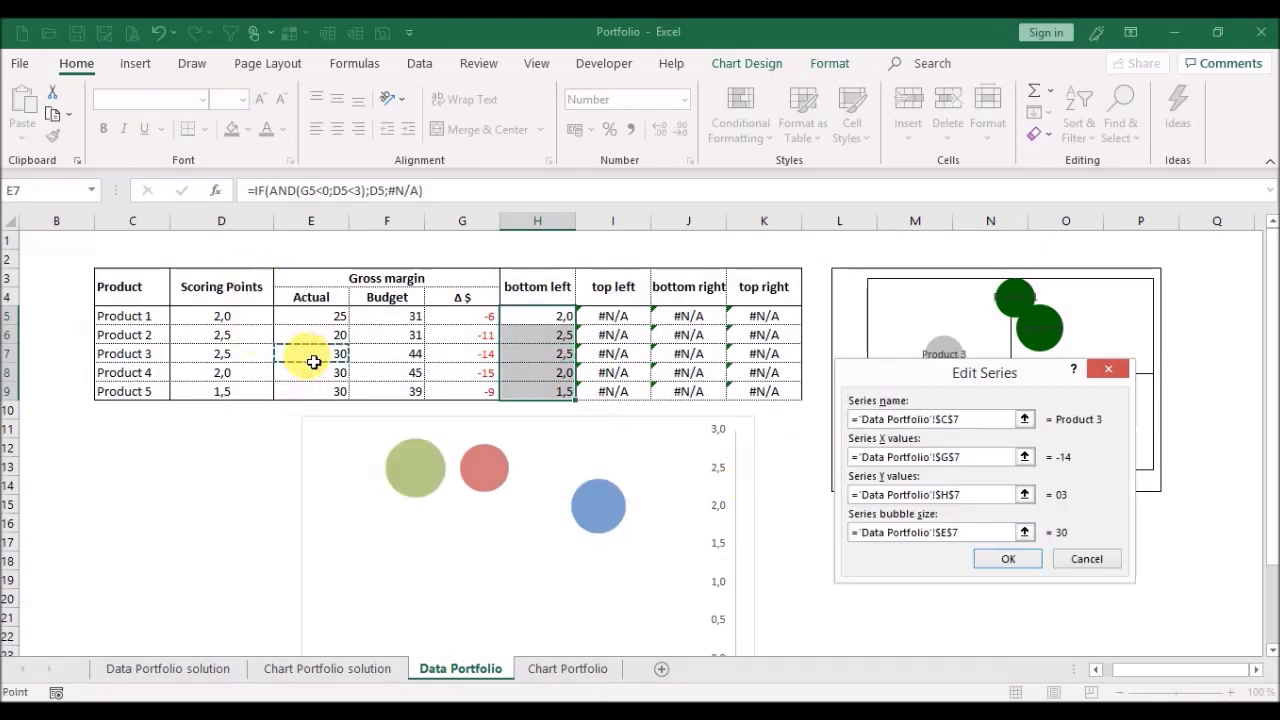
{"action": "left_click", "coordinate": [995, 565]}
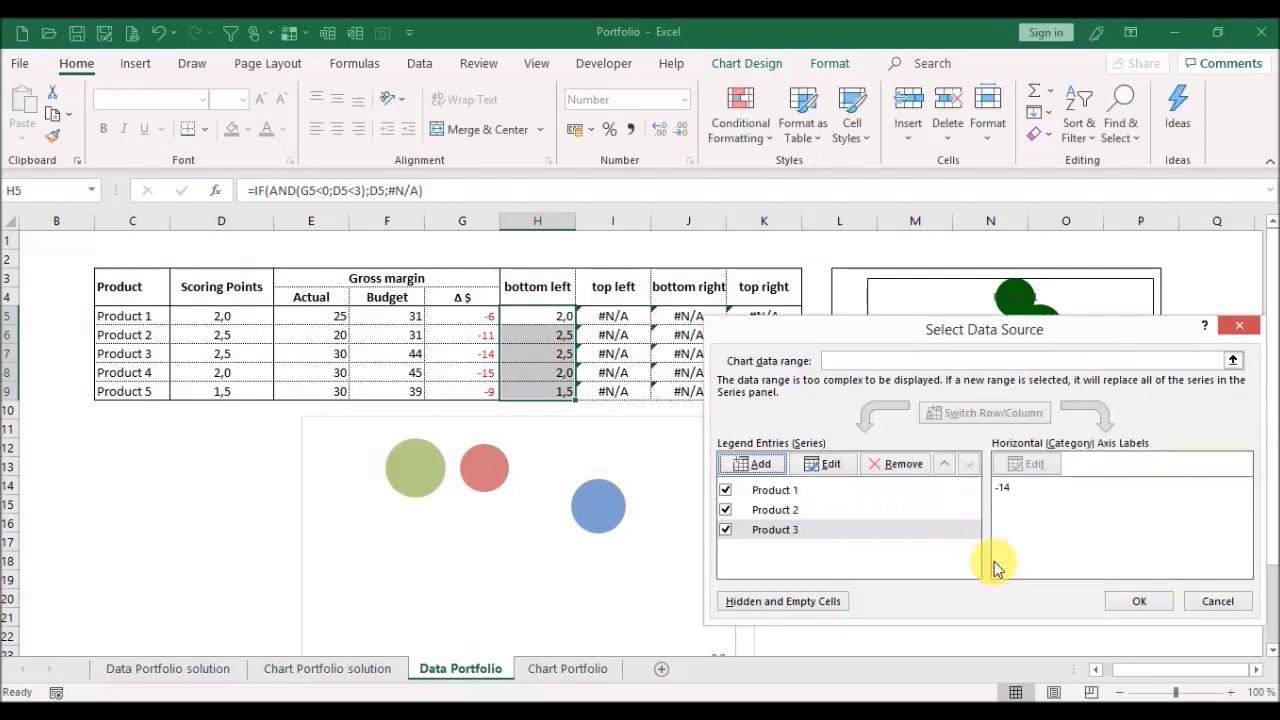
Step: Add a fourth series named from Product 4 in C8, with the margin difference in G8 as its X value
{"action": "left_click", "coordinate": [765, 466]}
{"action": "left_click", "coordinate": [1023, 420]}
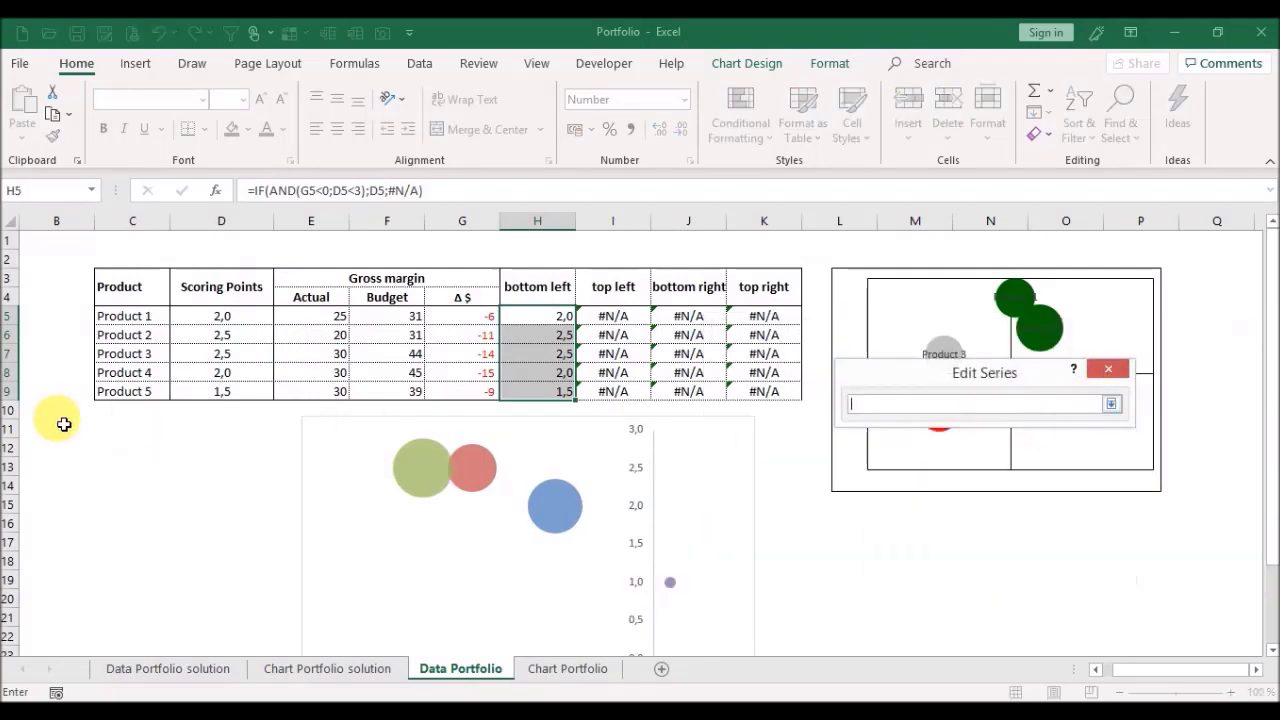
{"action": "left_click", "coordinate": [137, 378]}
{"action": "left_click", "coordinate": [943, 449]}
{"action": "left_click", "coordinate": [1023, 455]}
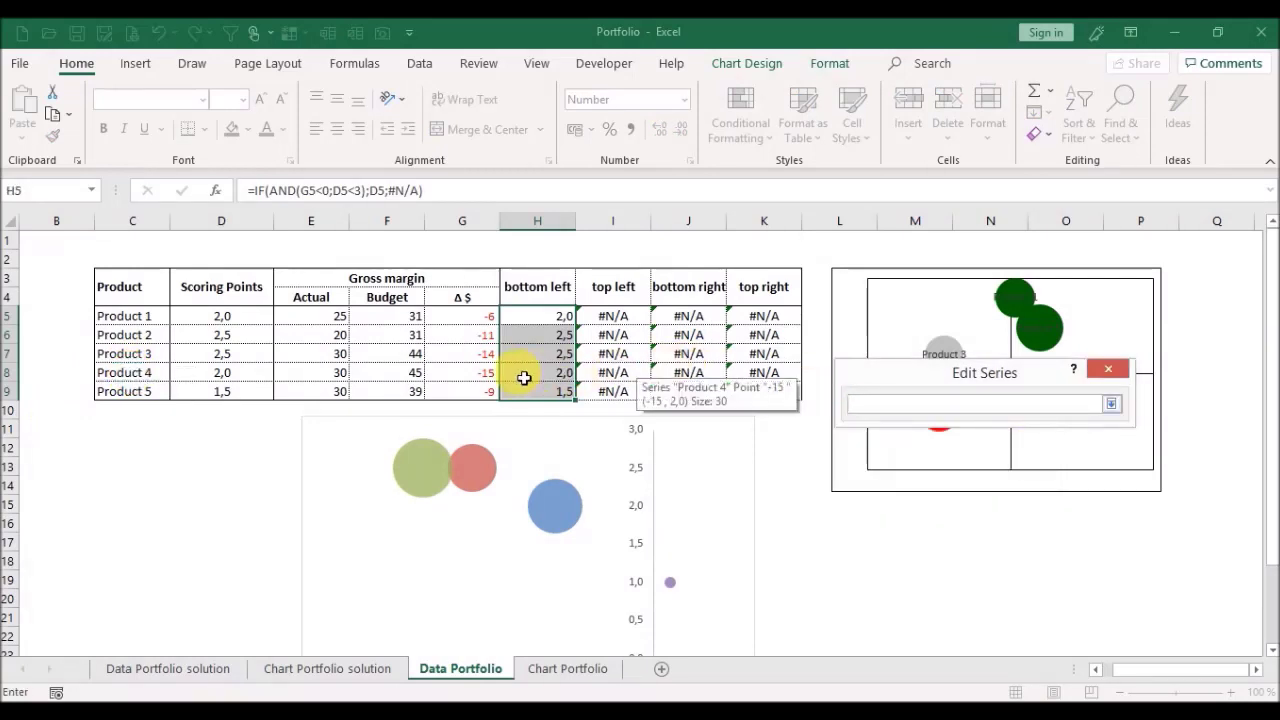
{"action": "left_click", "coordinate": [464, 382]}
{"action": "key", "text": "Return"}
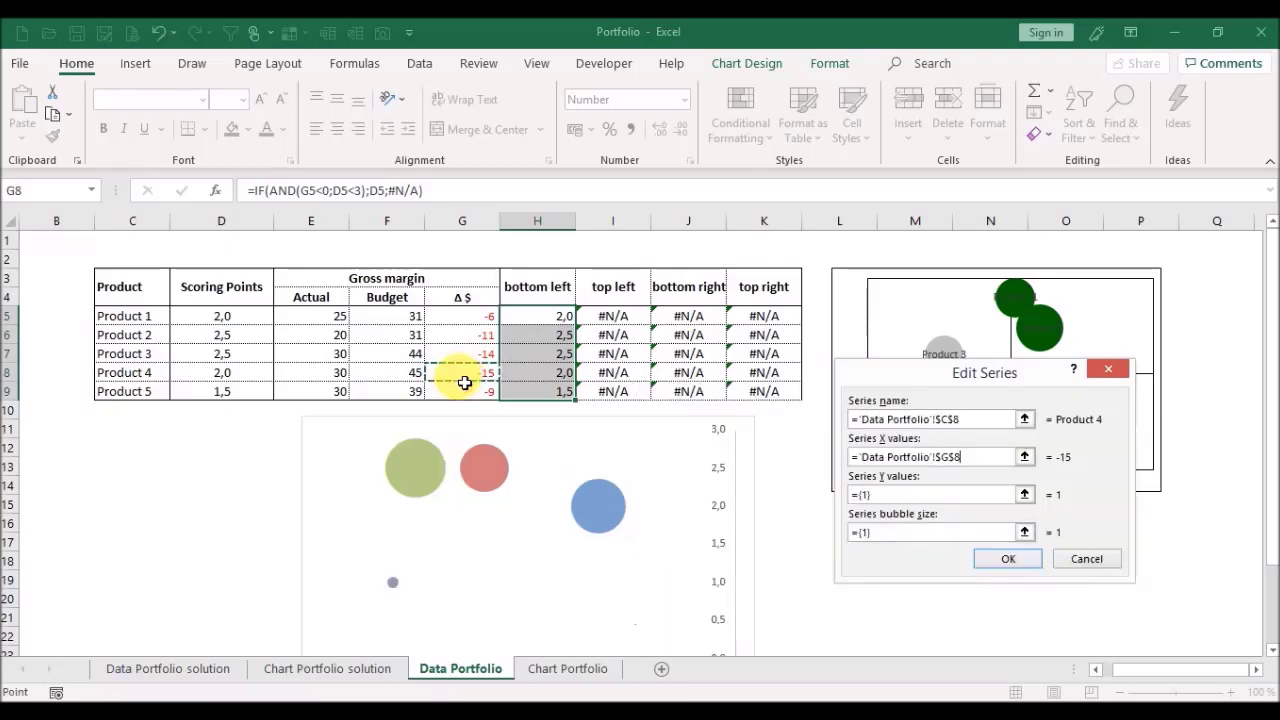
Step: Set the Product 4 series Y value to H8 and its bubble size to E8, and accept the series
{"action": "left_click", "coordinate": [1024, 497]}
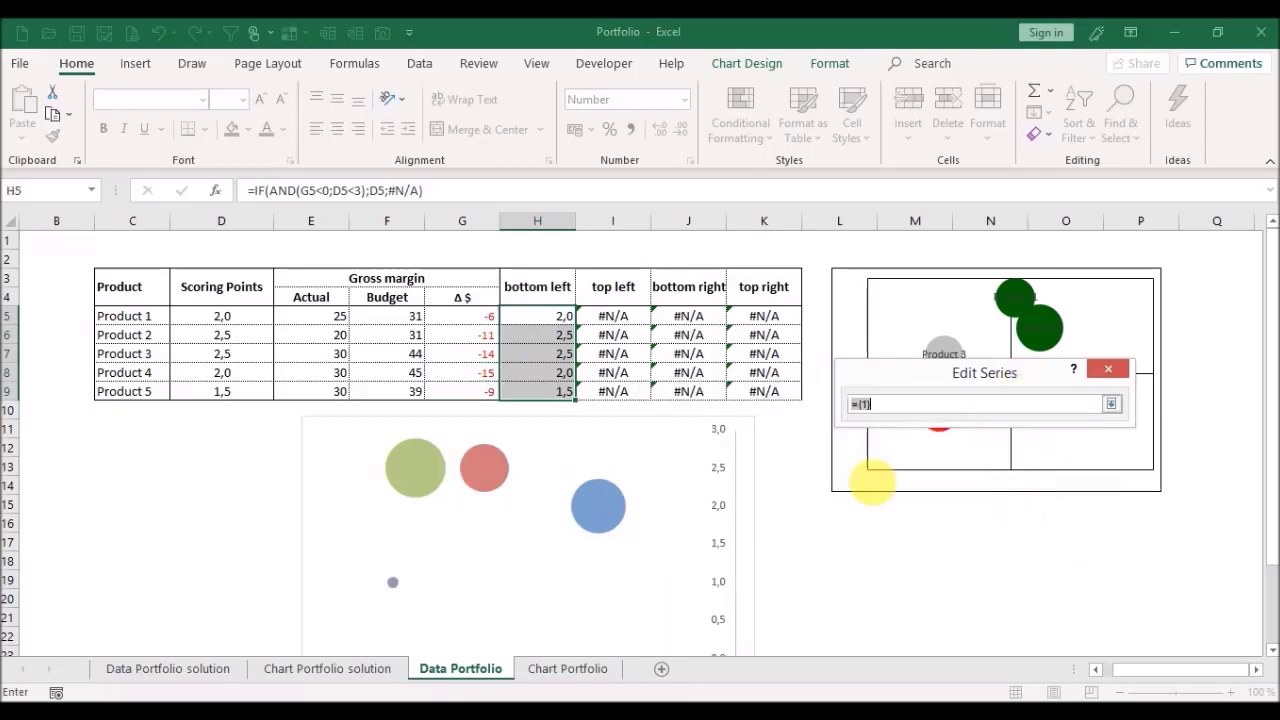
{"action": "left_click", "coordinate": [536, 376]}
{"action": "key", "text": "Return"}
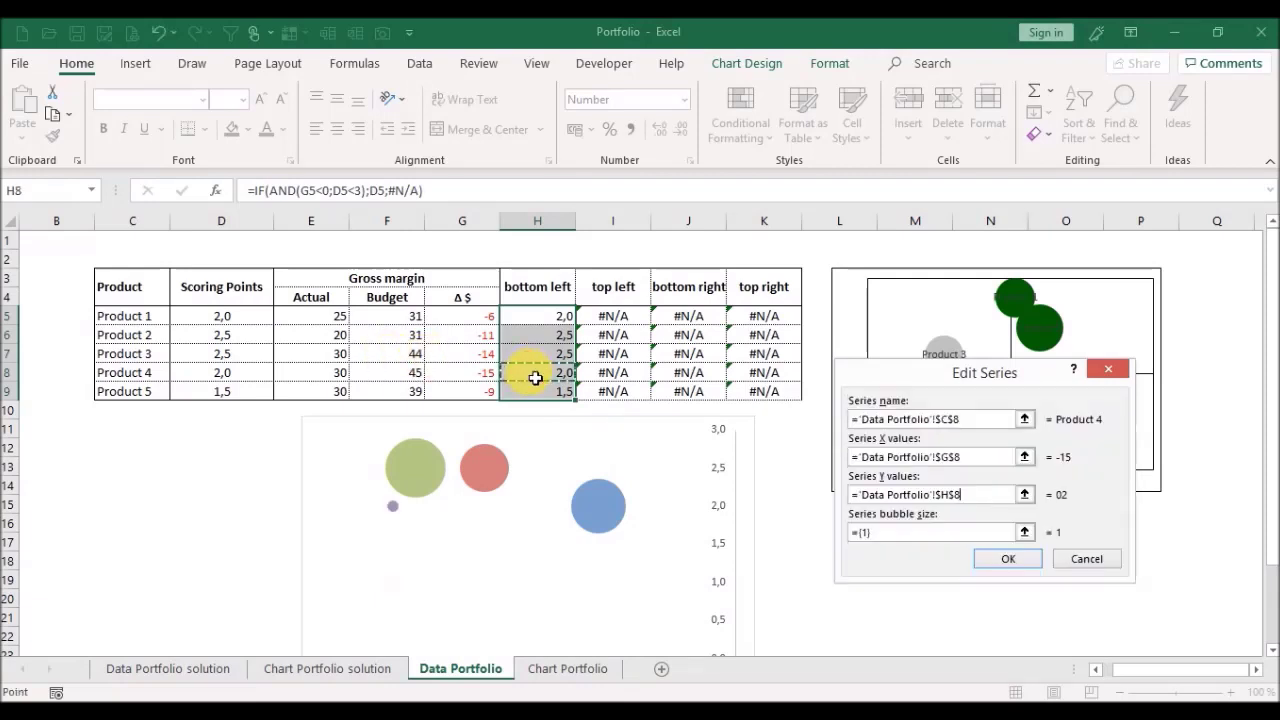
{"action": "left_click", "coordinate": [1024, 532]}
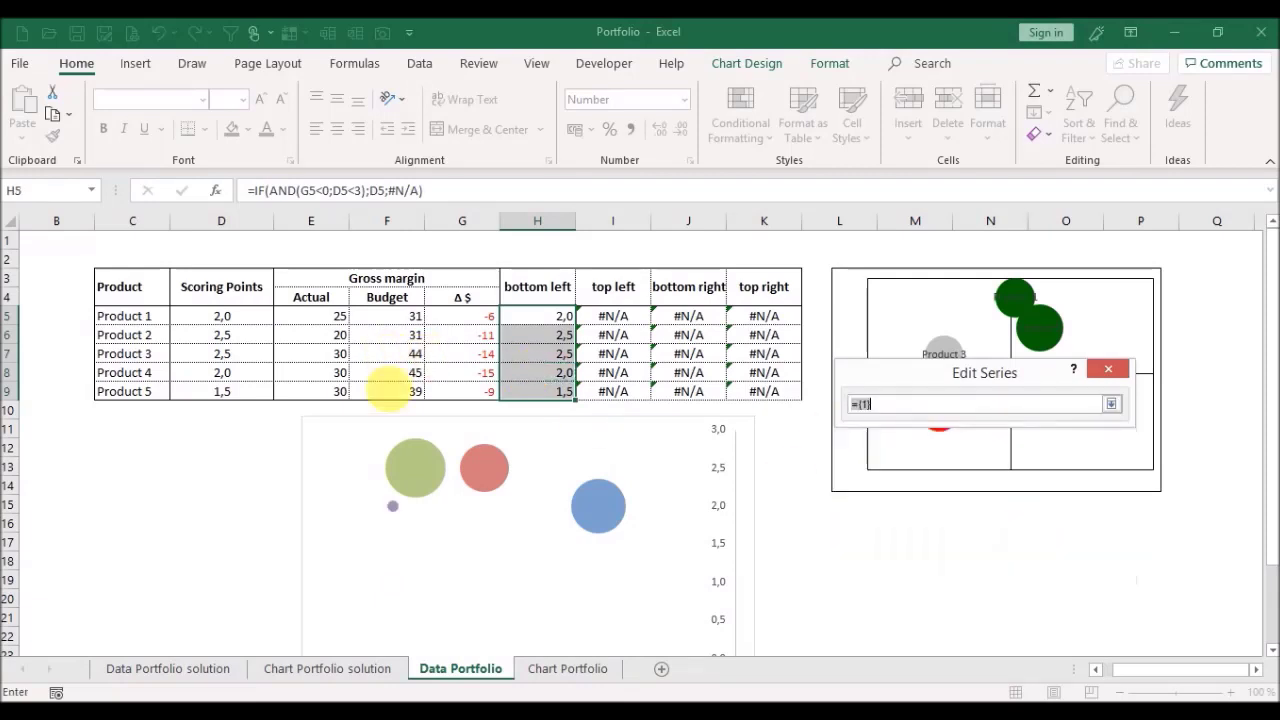
{"action": "left_click", "coordinate": [322, 382]}
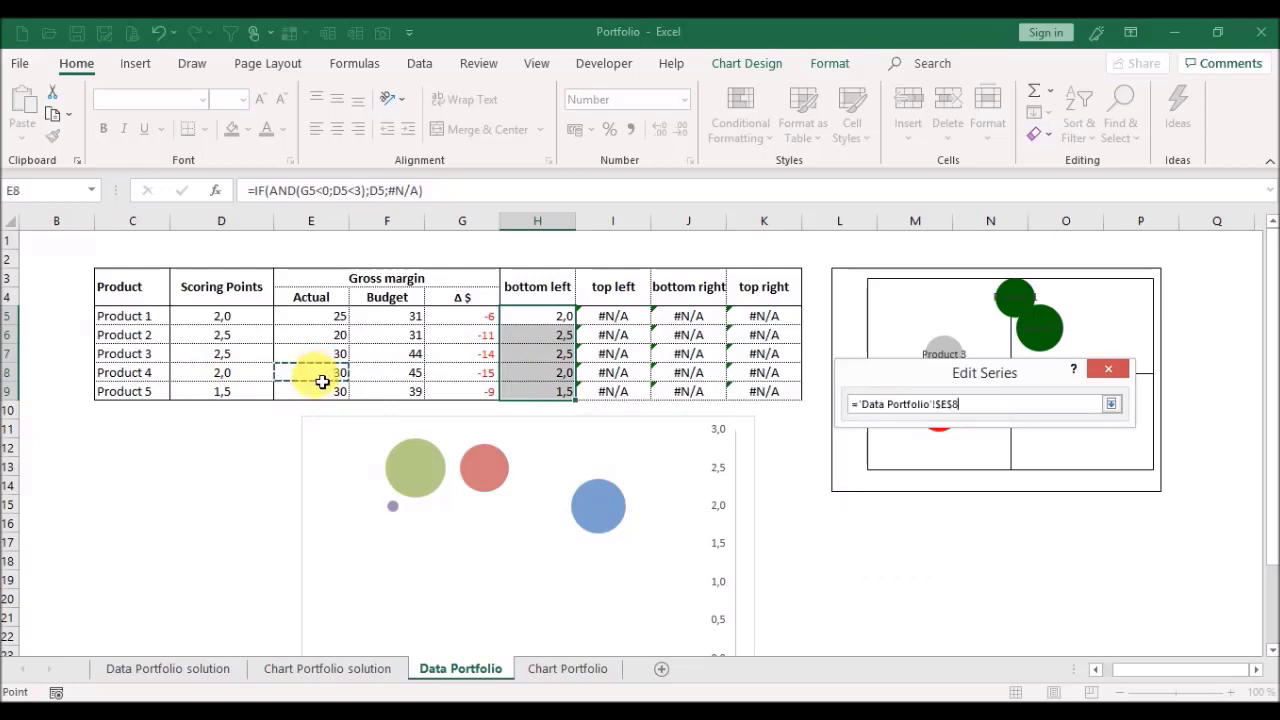
{"action": "key", "text": "Return"}
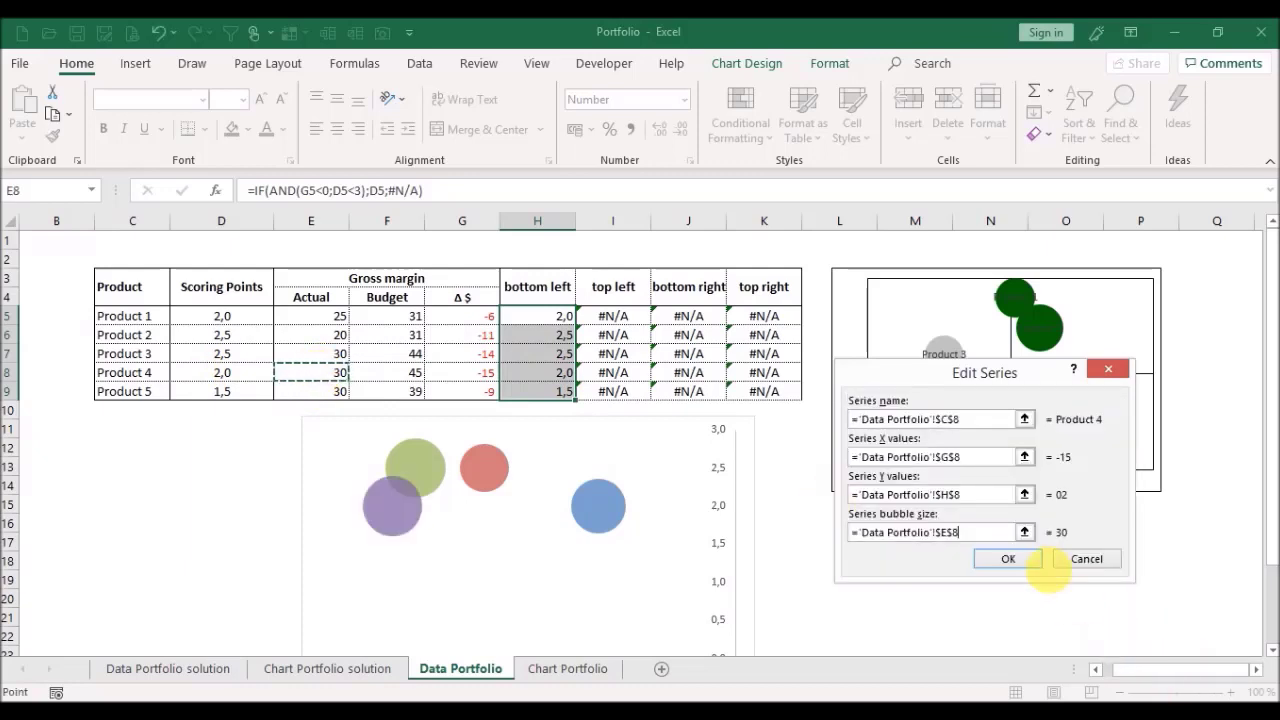
{"action": "left_click", "coordinate": [1008, 559]}
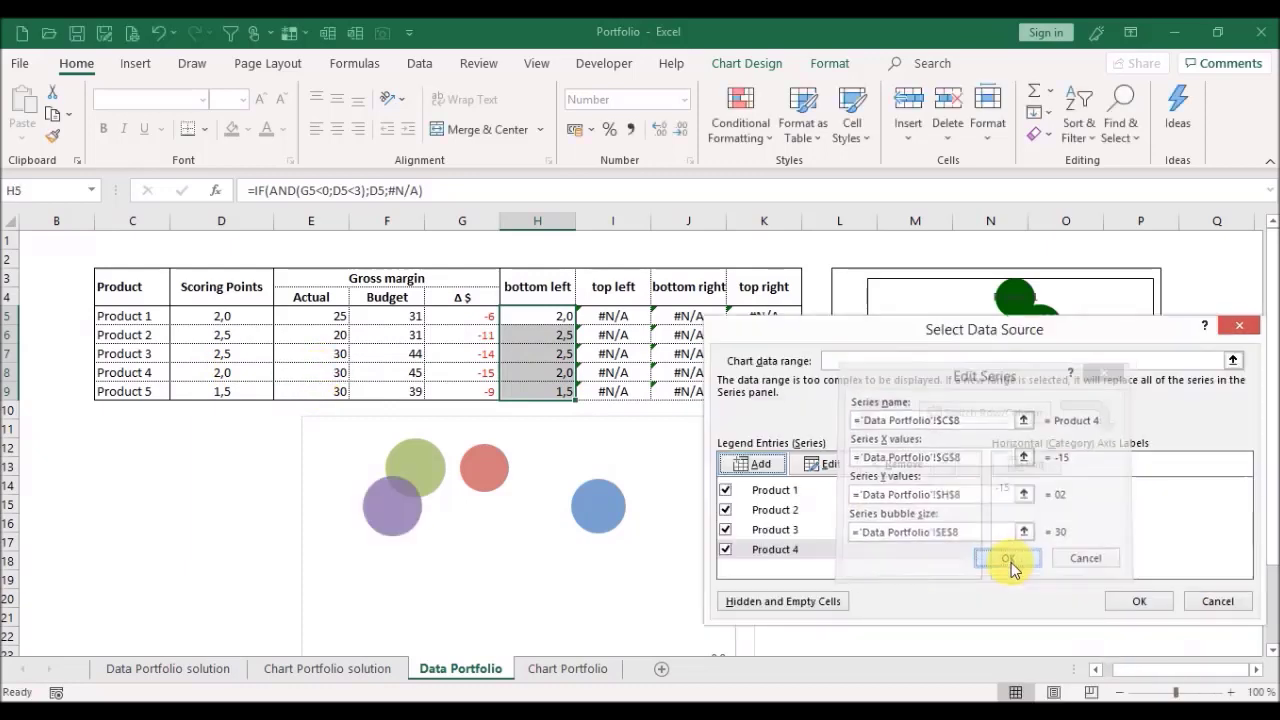
Step: Add a fifth series named from Product 5 in C9, with the margin difference in G9 as its X value
{"action": "left_click", "coordinate": [762, 465]}
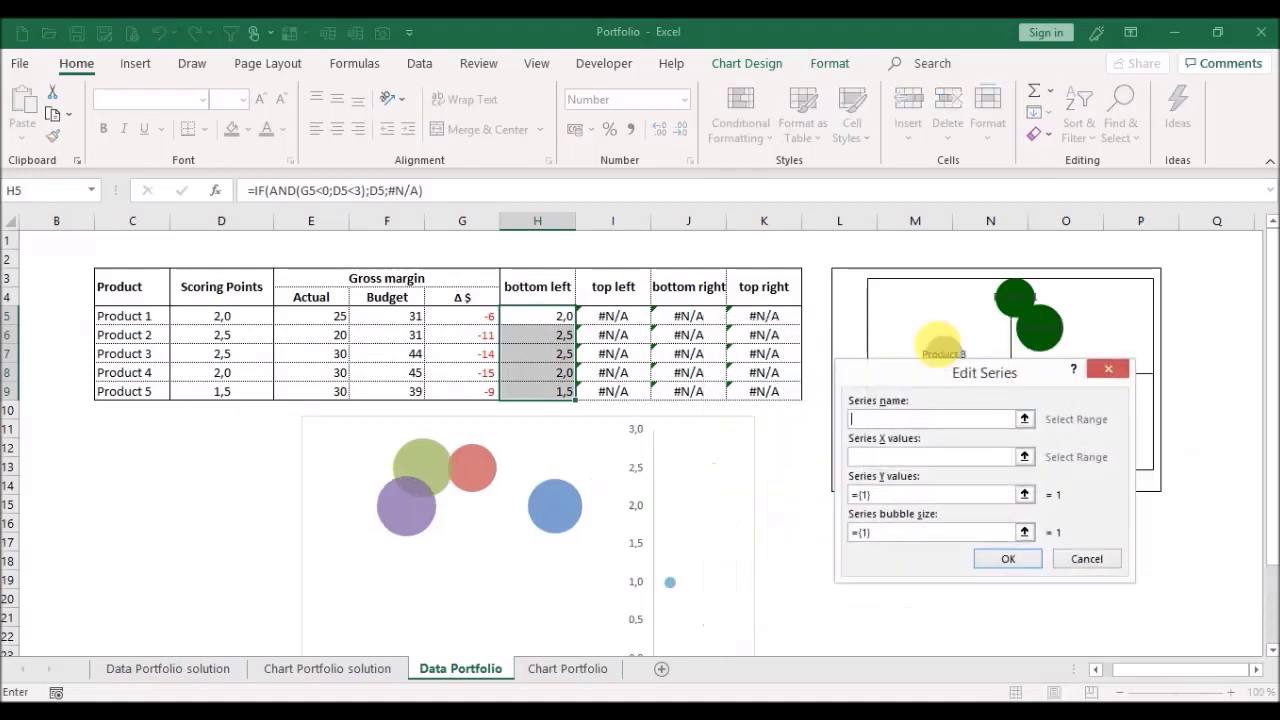
{"action": "left_click", "coordinate": [1023, 418]}
{"action": "left_click", "coordinate": [108, 395]}
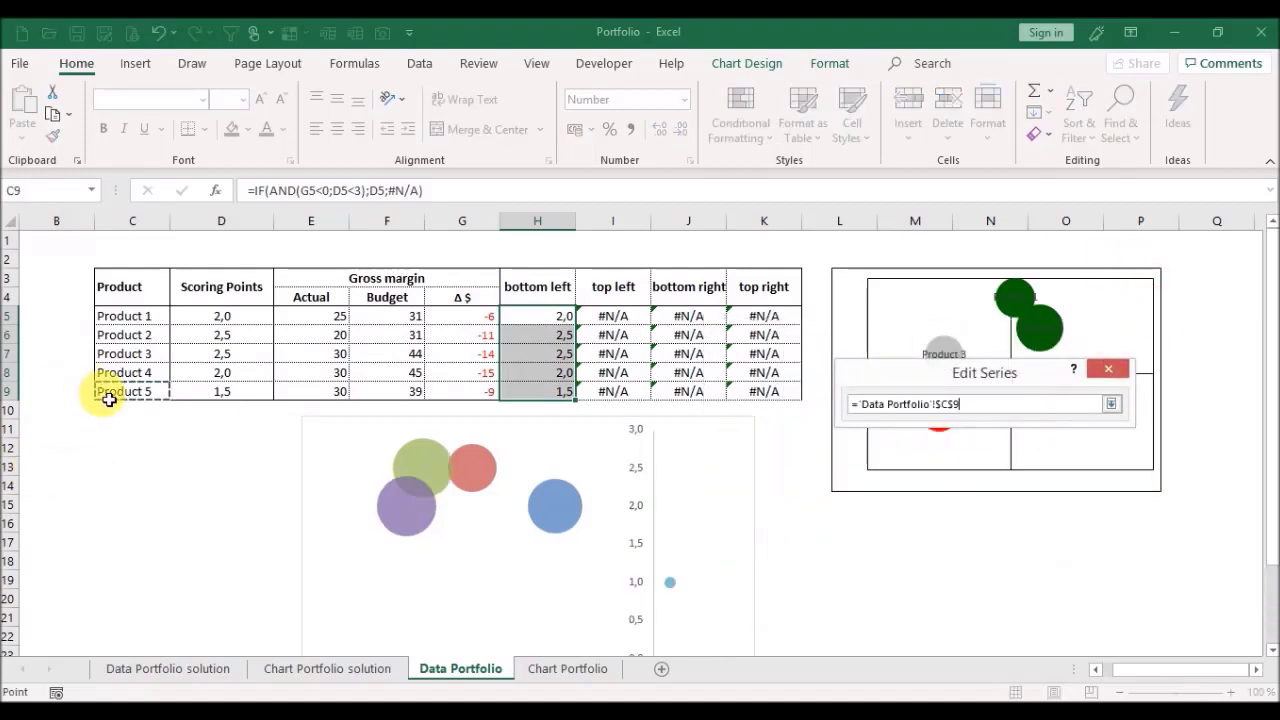
{"action": "key", "text": "Return"}
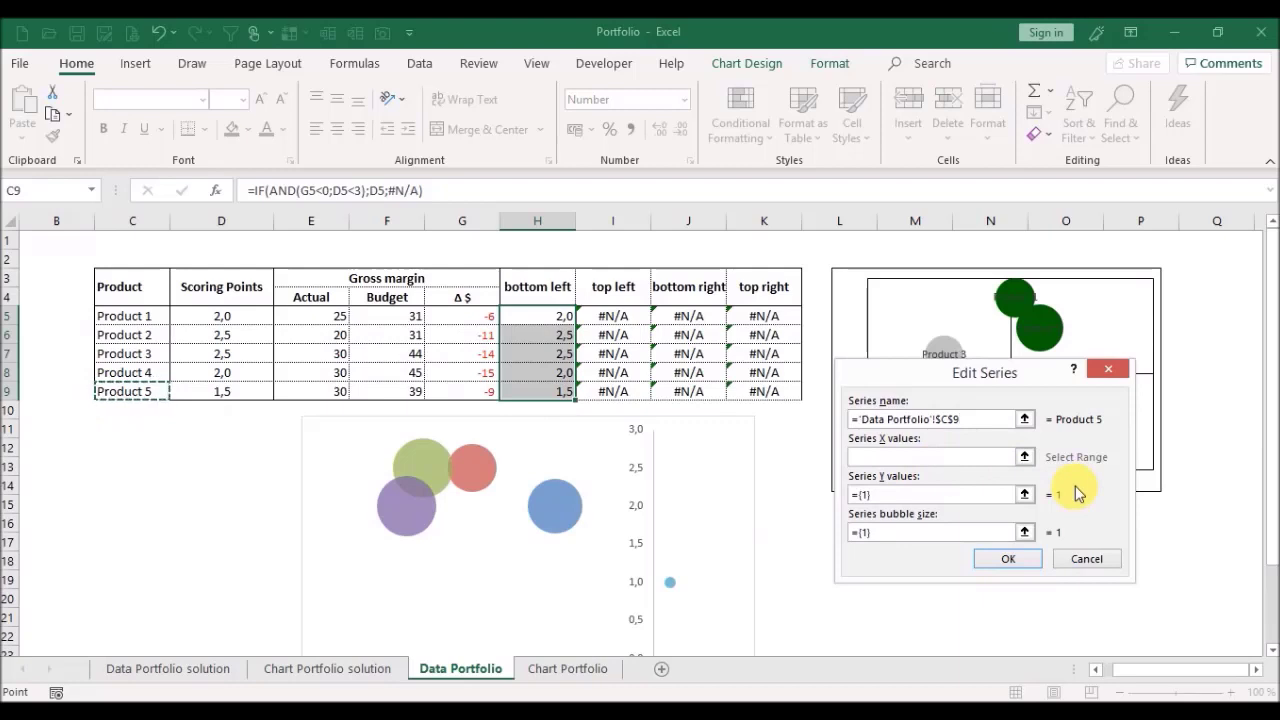
{"action": "left_click", "coordinate": [1022, 458]}
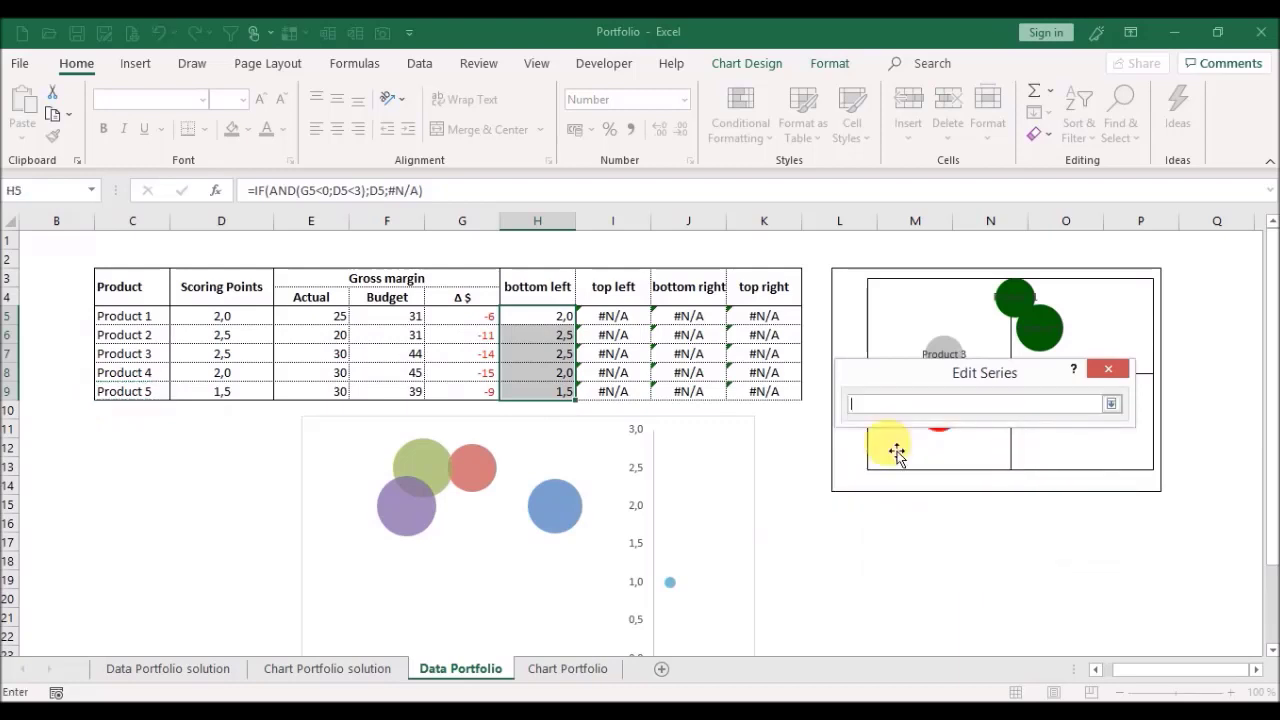
{"action": "left_click", "coordinate": [454, 397]}
{"action": "key", "text": "Return"}
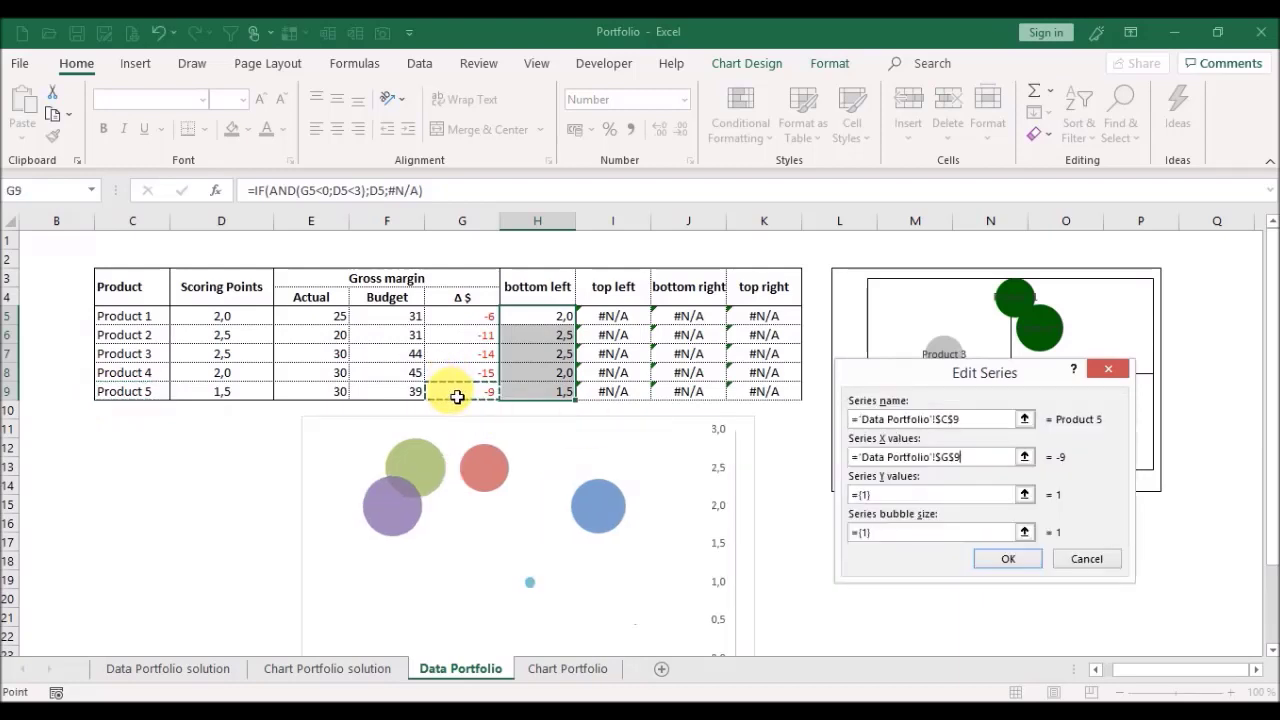
Step: Set the Product 5 series Y value to H9 and its bubble size to E9, and accept the series and the chart's data source
{"action": "left_click", "coordinate": [1024, 494]}
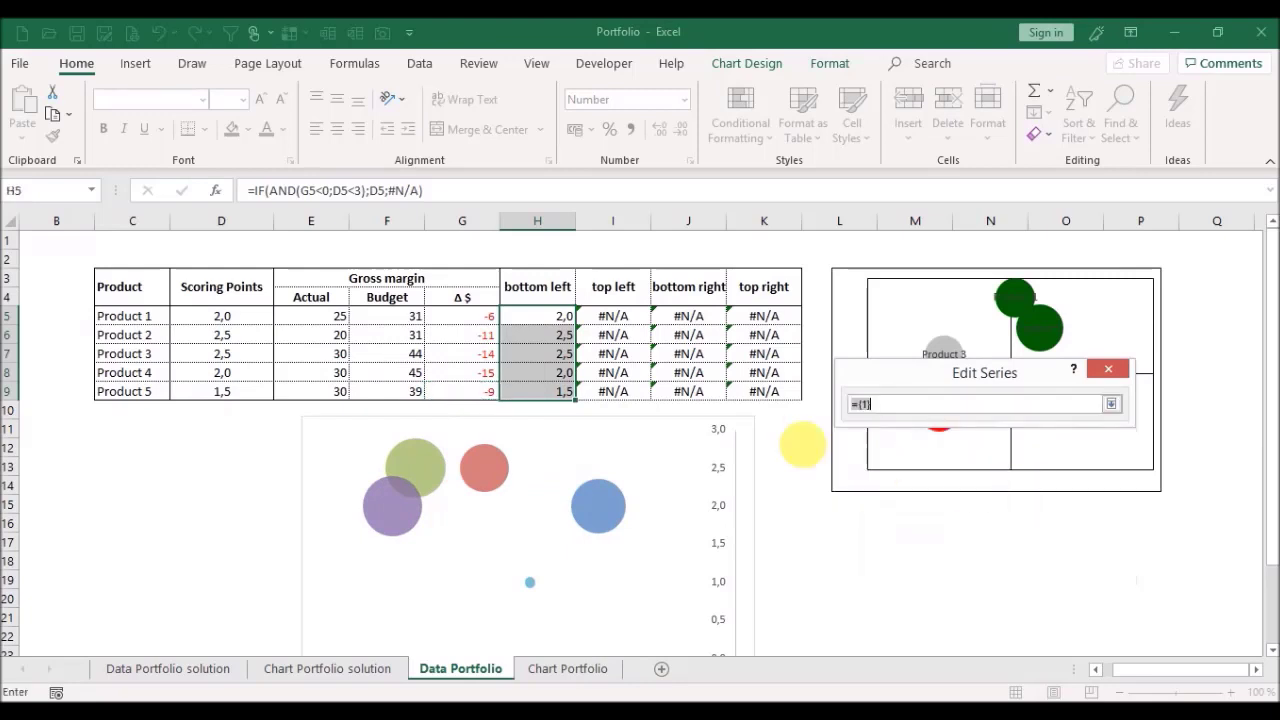
{"action": "key", "text": "Return"}
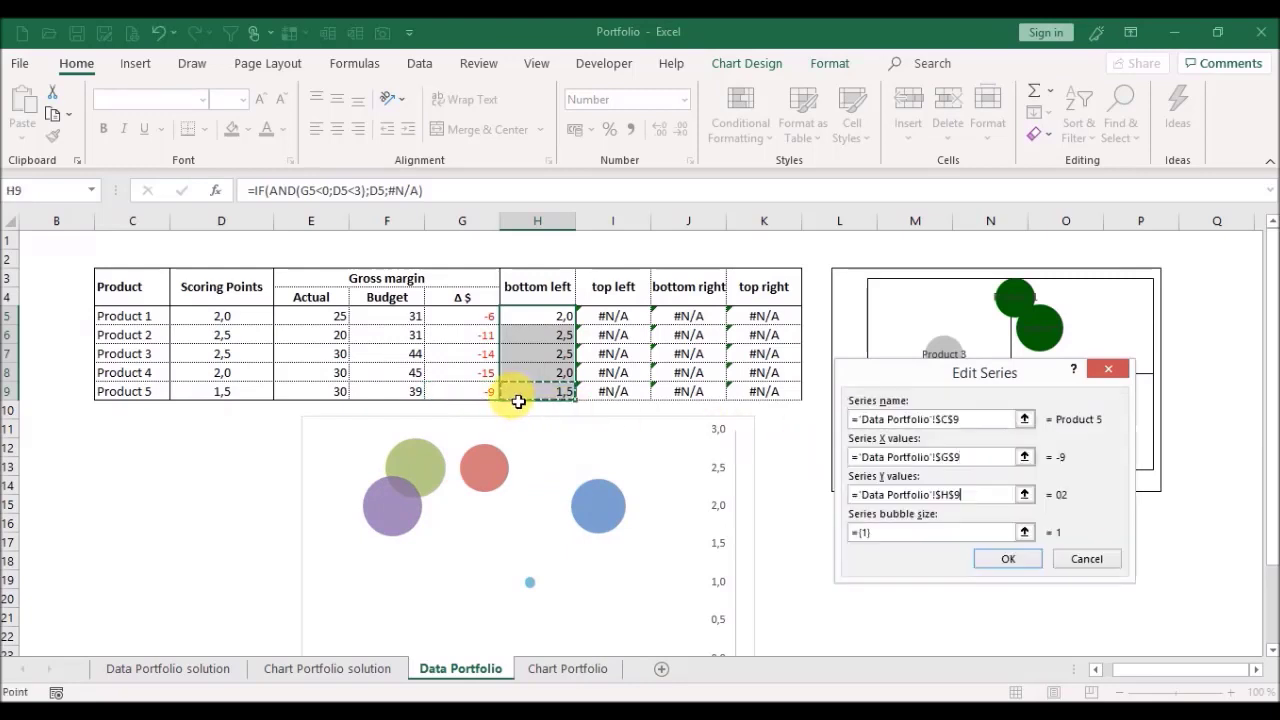
{"action": "left_click", "coordinate": [1024, 532]}
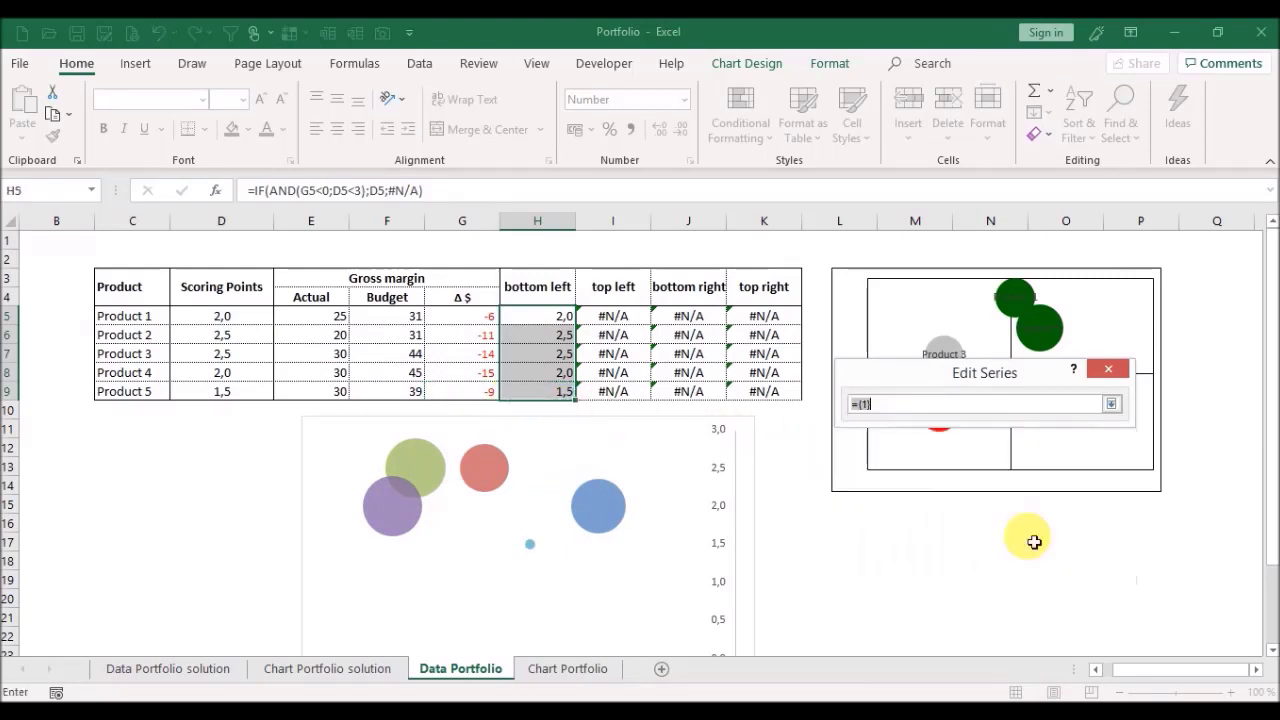
{"action": "left_click", "coordinate": [322, 394]}
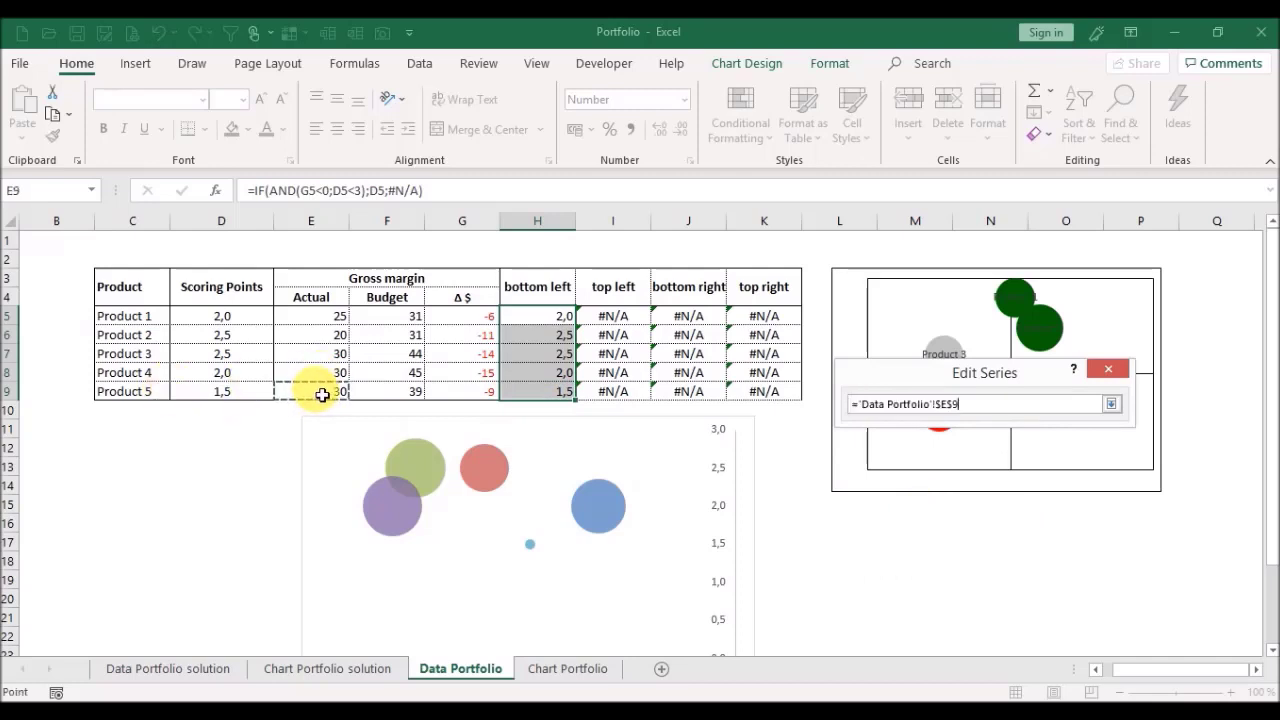
{"action": "key", "text": "Return"}
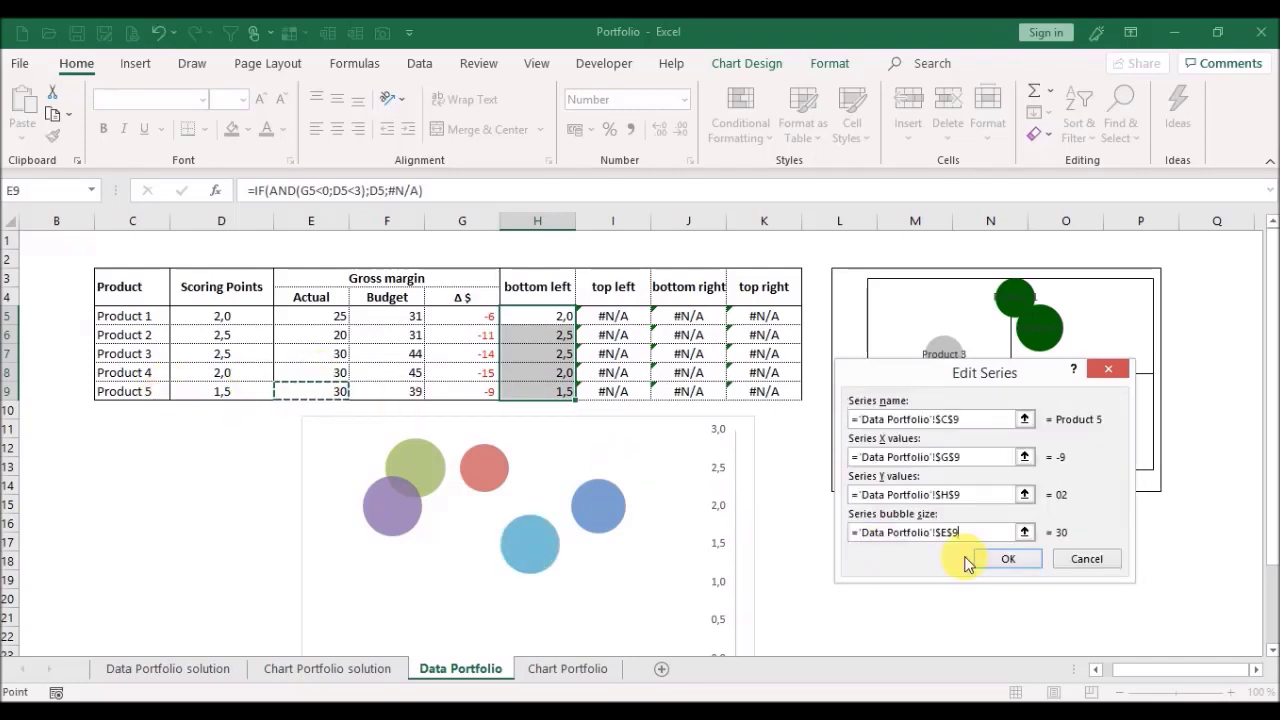
{"action": "left_click", "coordinate": [986, 558]}
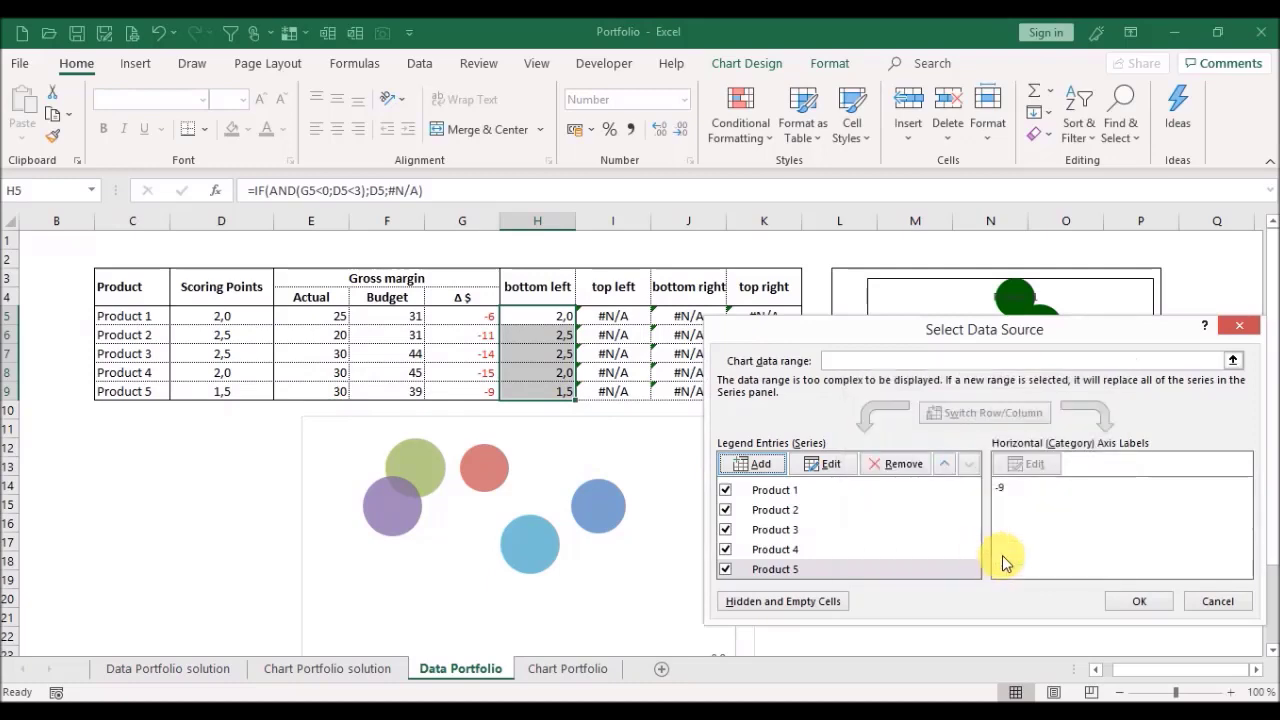
{"action": "left_click", "coordinate": [1135, 601]}
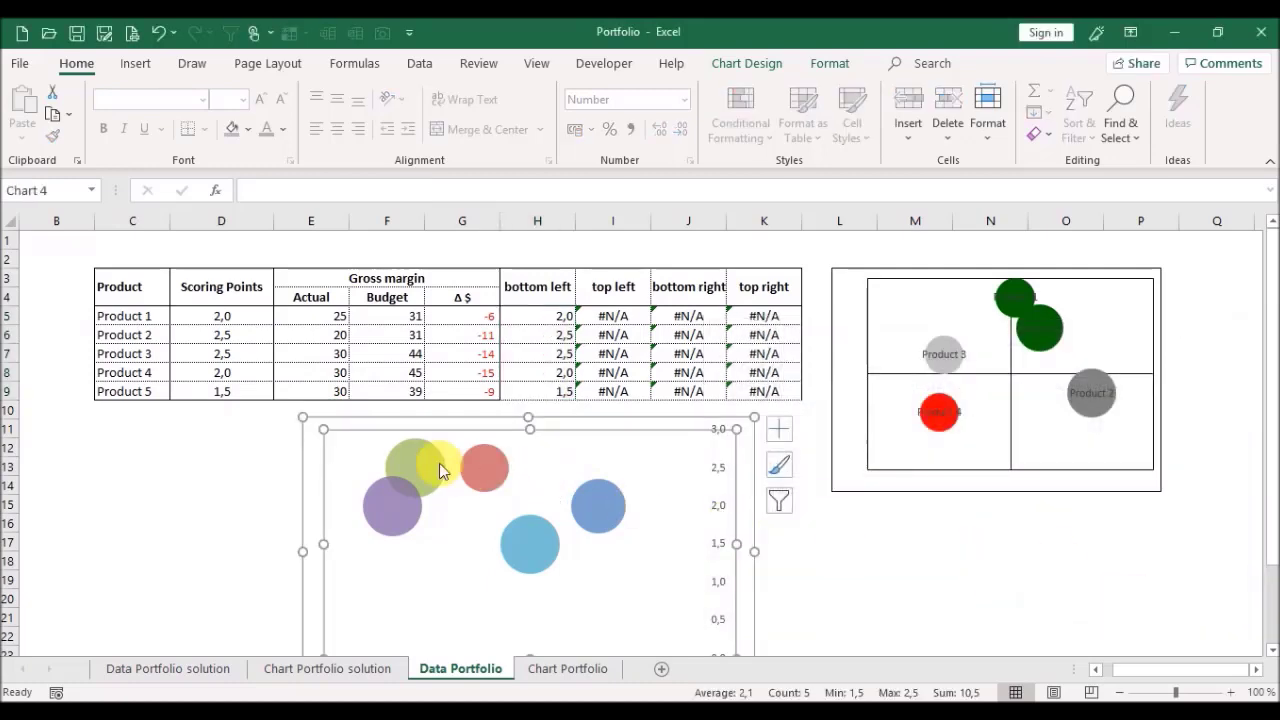
Step: Fill the bubbles of all five product series in the new chart with standard red
{"action": "left_click", "coordinate": [435, 467]}
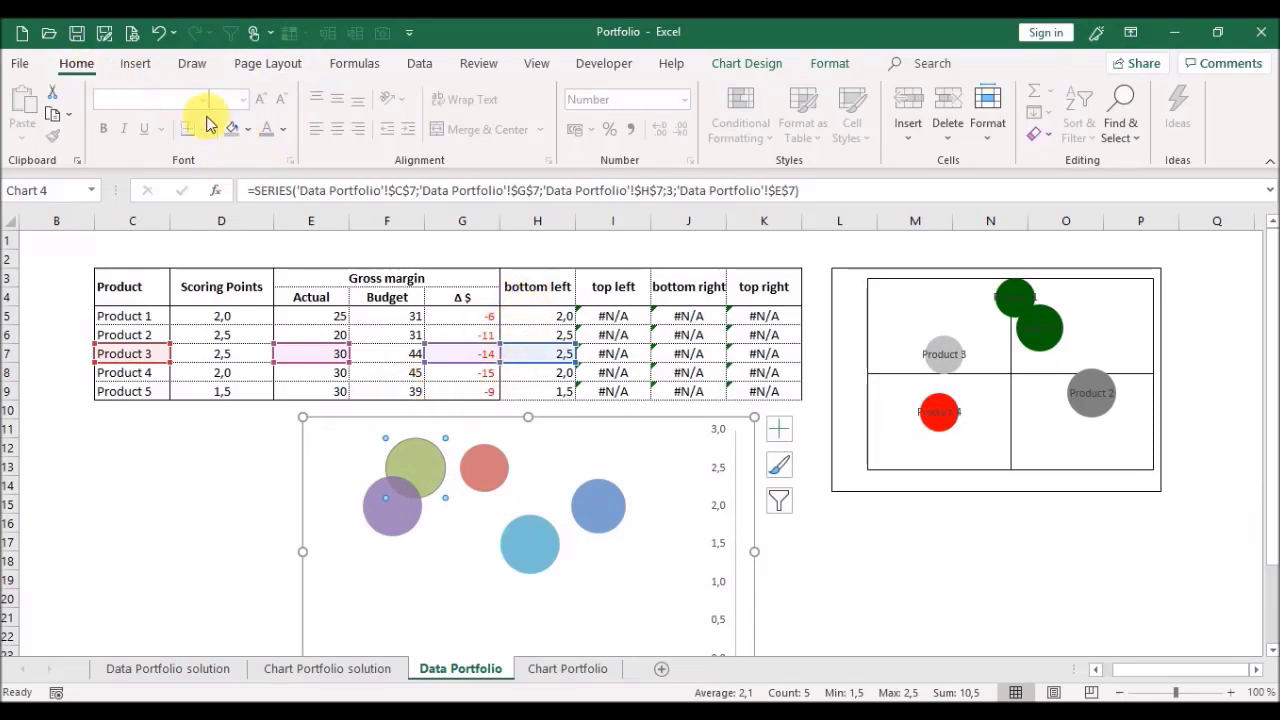
{"action": "left_click", "coordinate": [247, 129]}
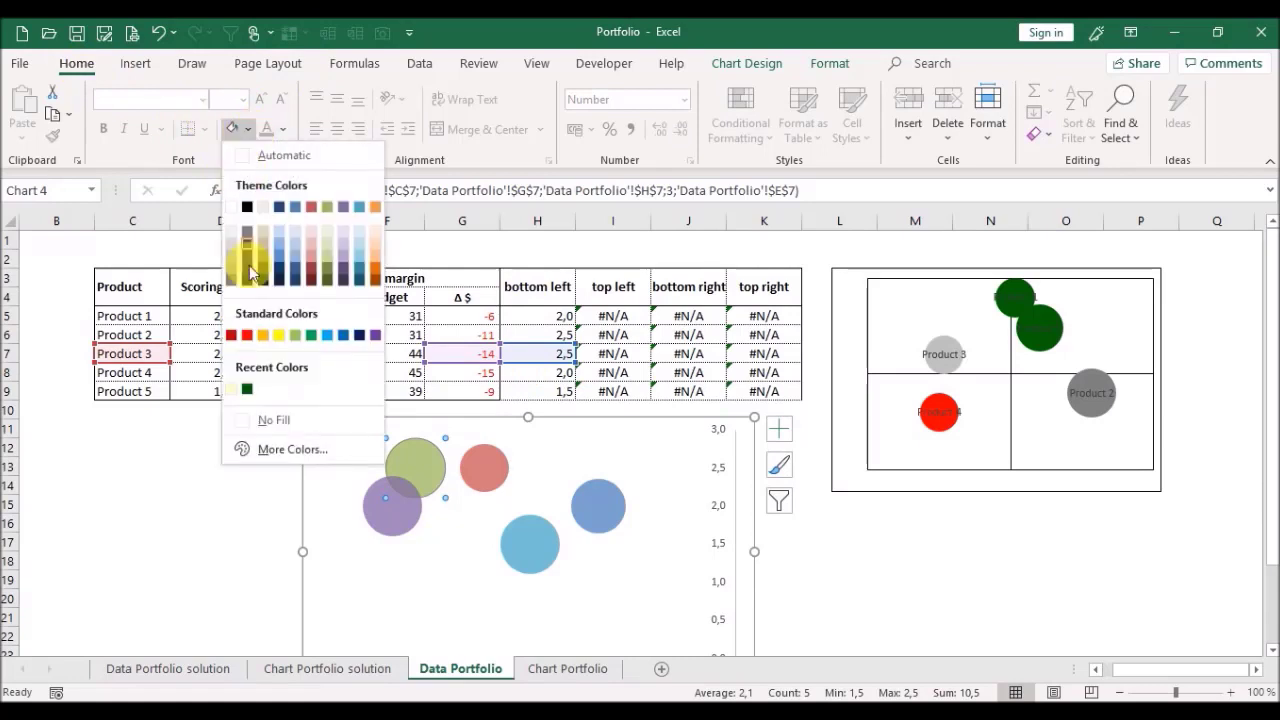
{"action": "left_click", "coordinate": [247, 335]}
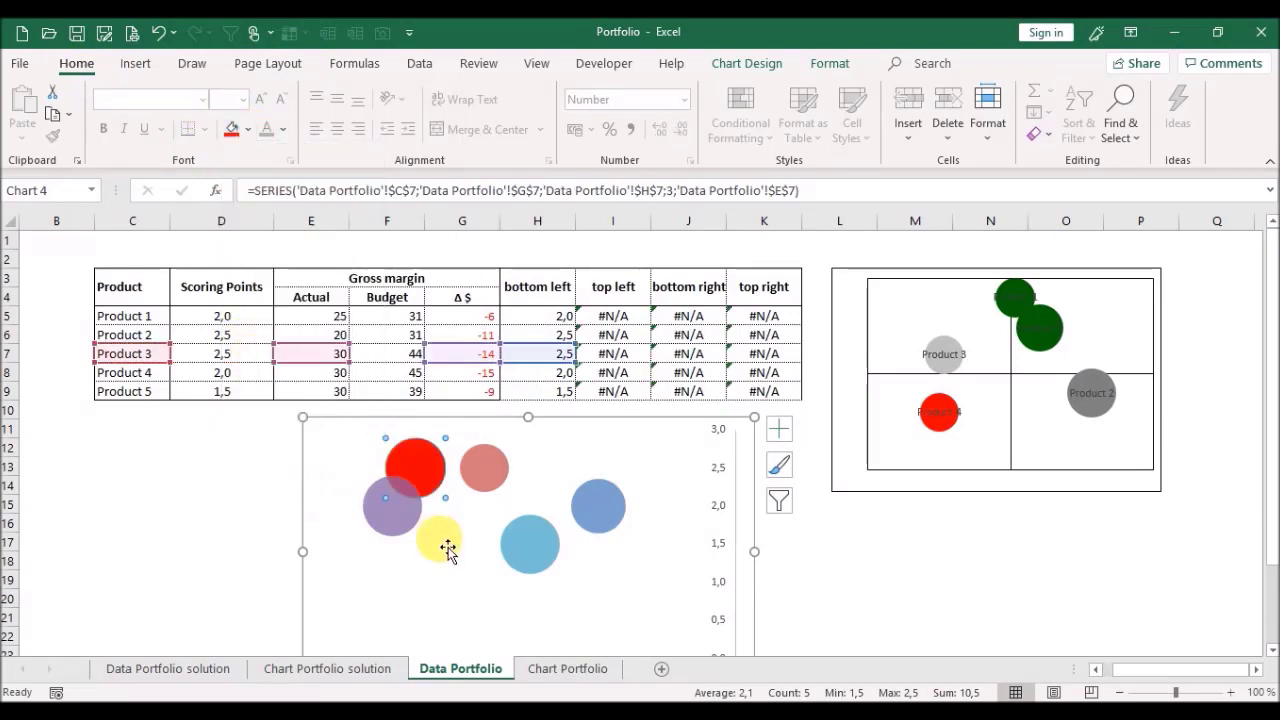
{"action": "left_click", "coordinate": [370, 515]}
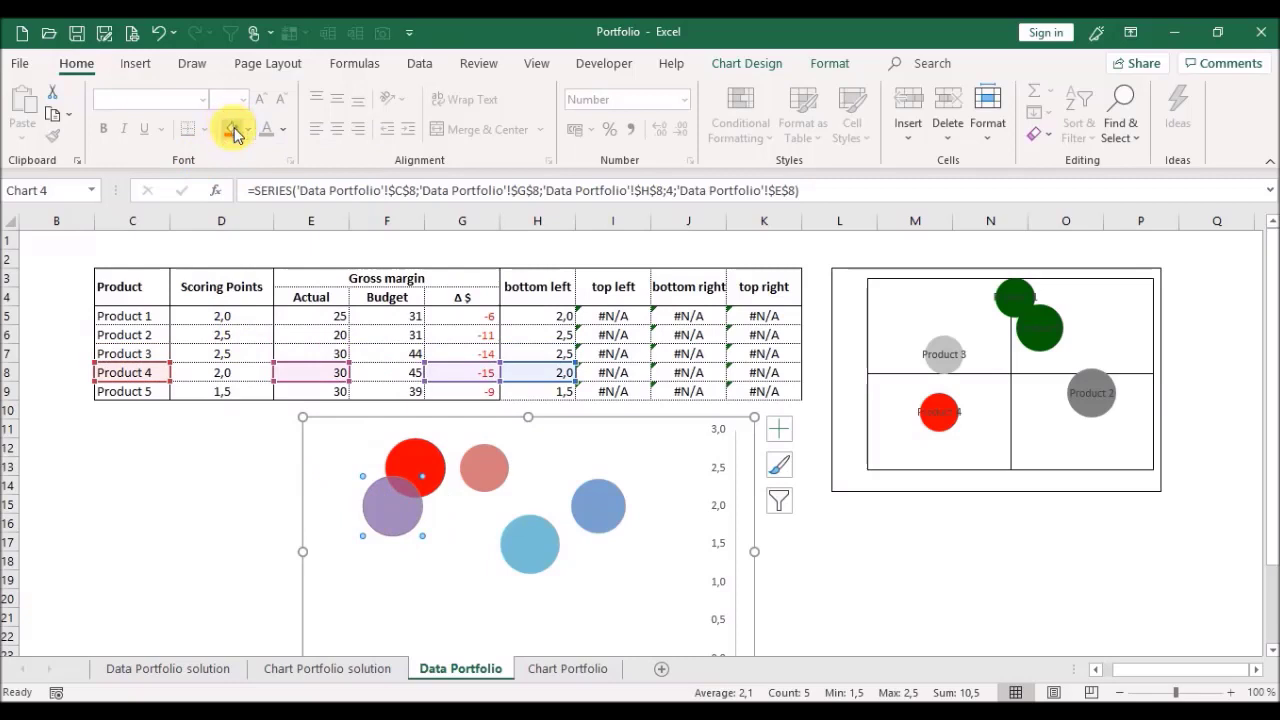
{"action": "left_click", "coordinate": [233, 133]}
{"action": "left_click", "coordinate": [488, 467]}
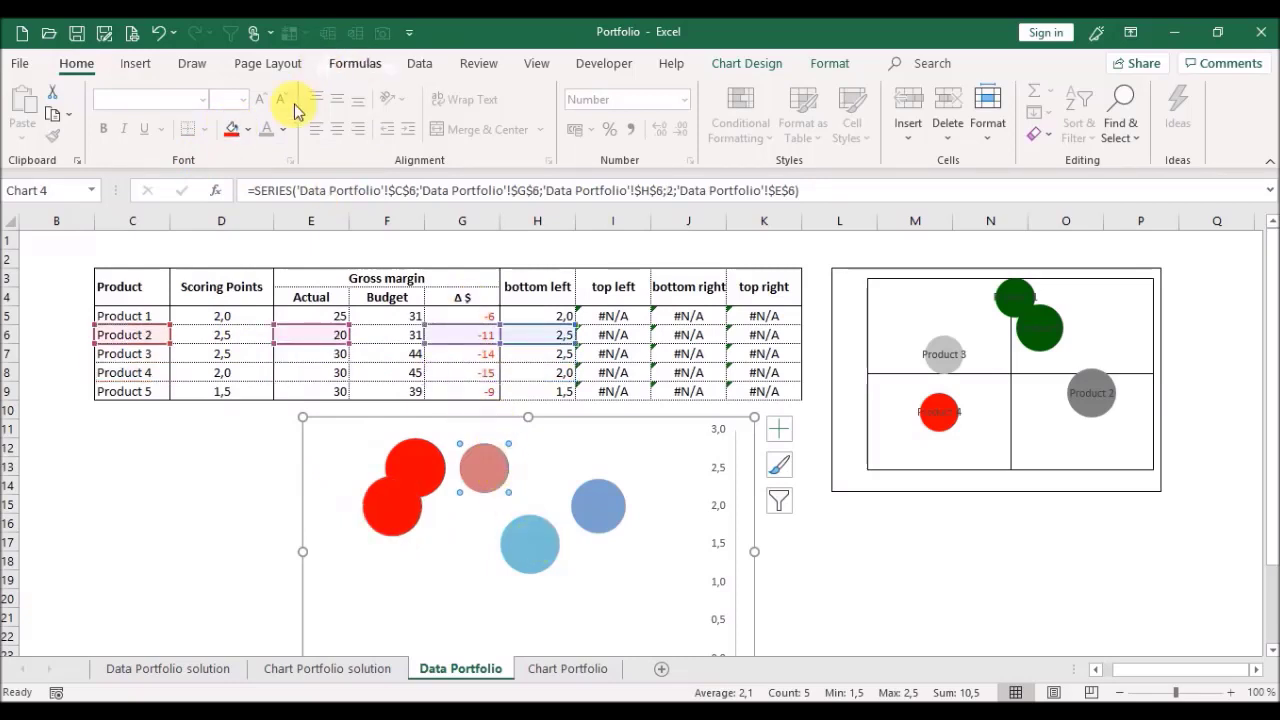
{"action": "left_click", "coordinate": [235, 135]}
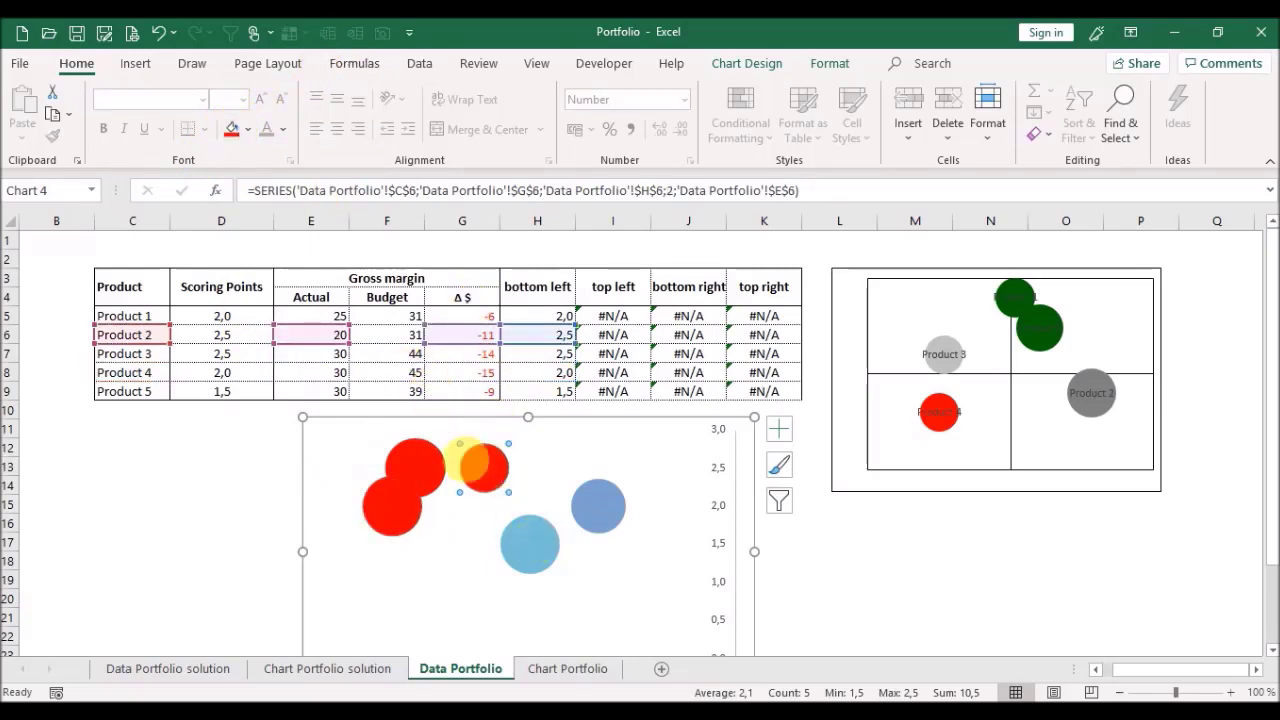
{"action": "left_click", "coordinate": [525, 537]}
{"action": "left_click", "coordinate": [232, 132]}
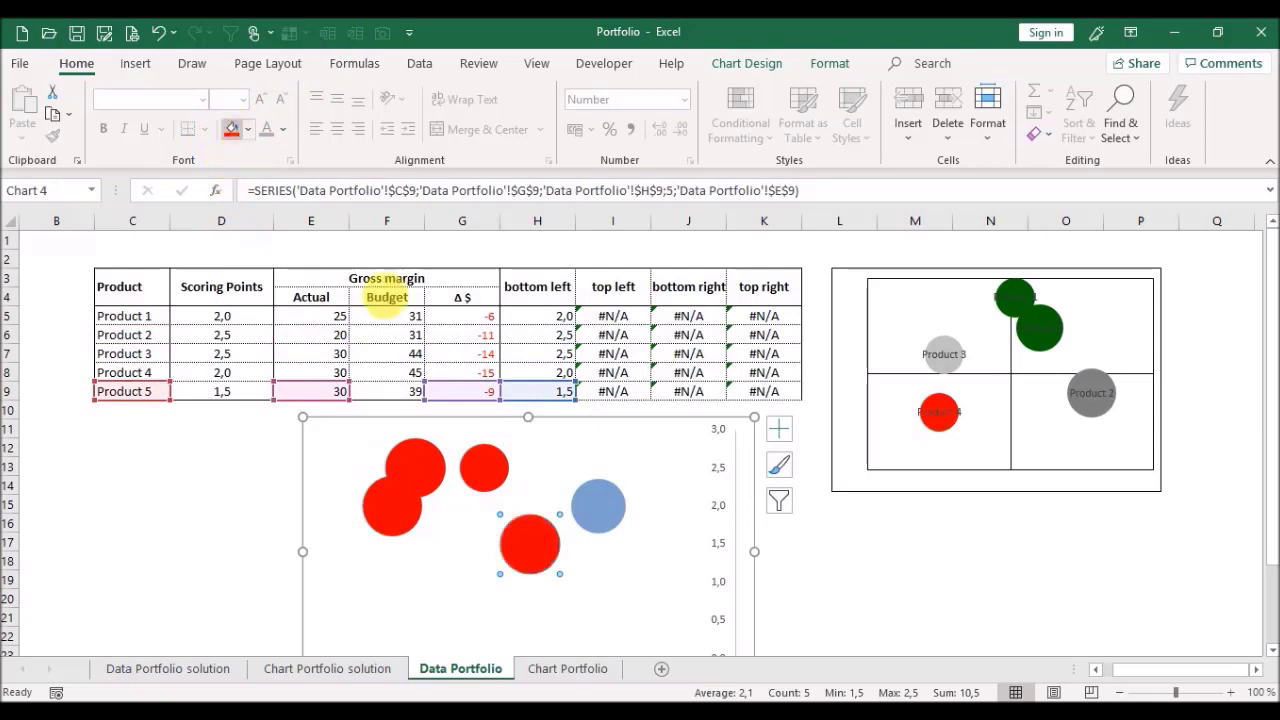
{"action": "left_click", "coordinate": [609, 515]}
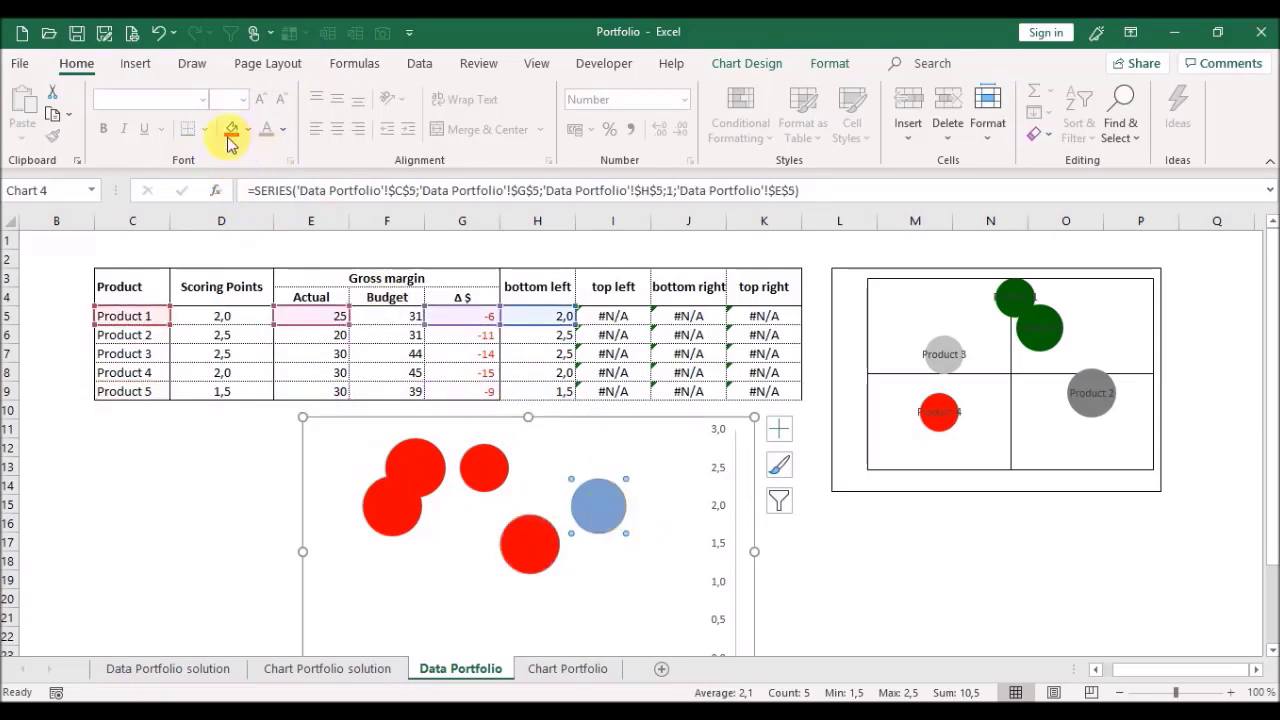
{"action": "left_click", "coordinate": [231, 135]}
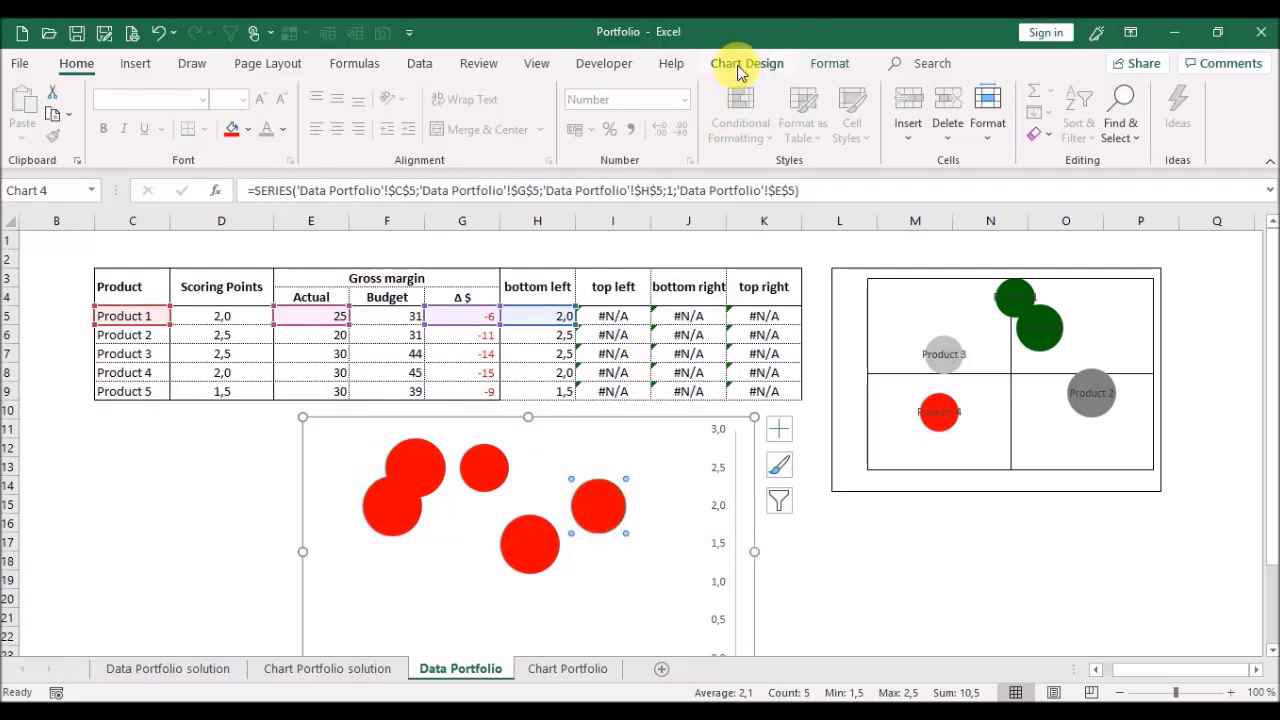
Step: Add a data label to the Product 1 bubble showing the series name instead of the Y value, positioned in the center
{"action": "left_click", "coordinate": [744, 64]}
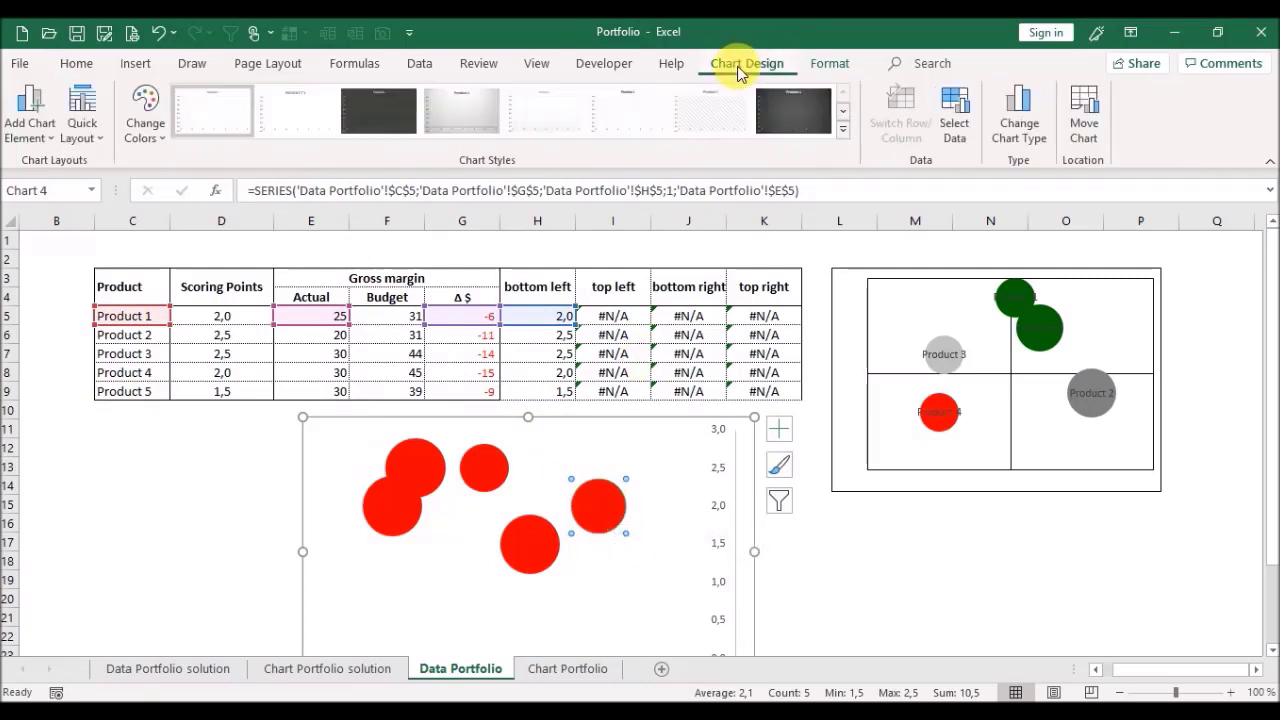
{"action": "left_click", "coordinate": [34, 130]}
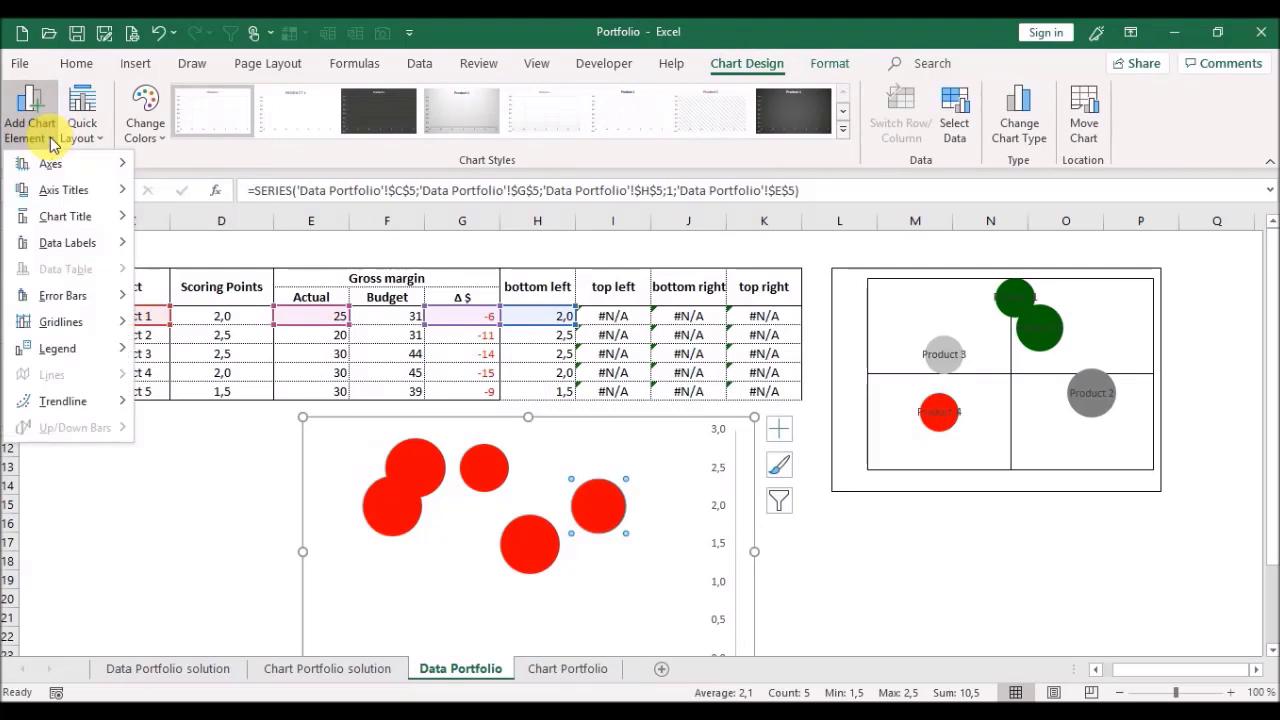
{"action": "mouse_move", "coordinate": [66, 253]}
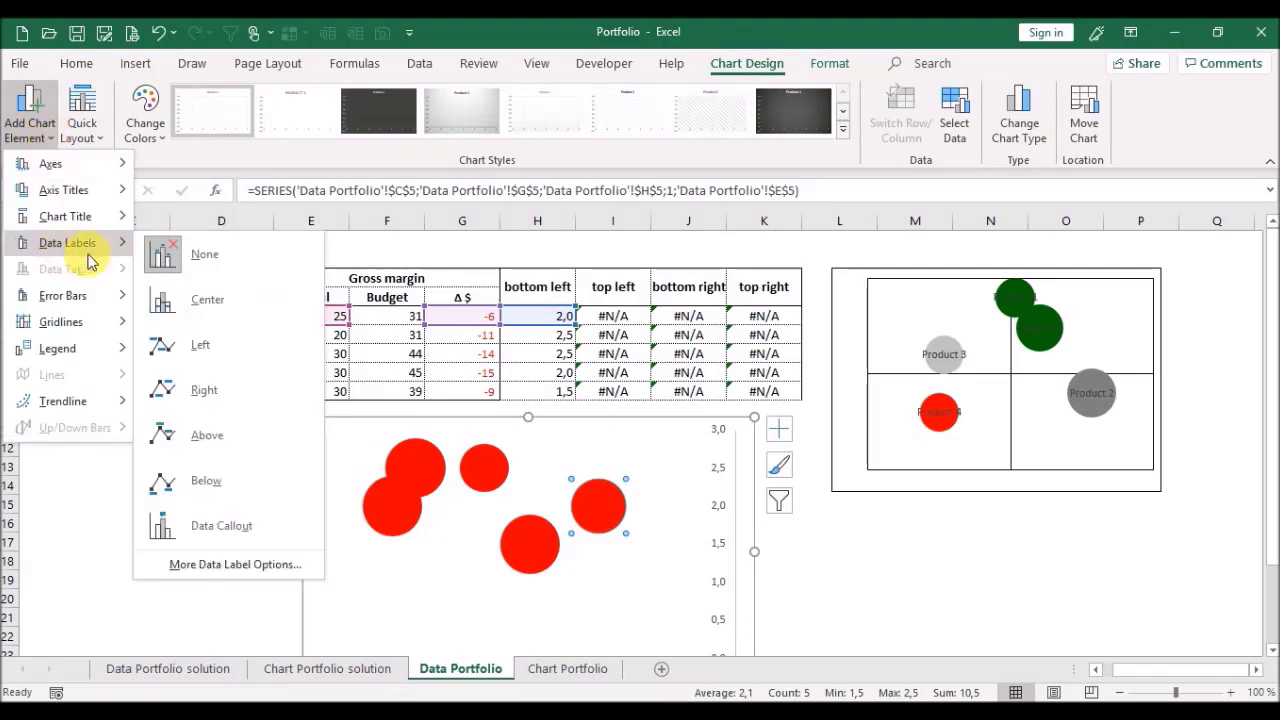
{"action": "left_click", "coordinate": [203, 566]}
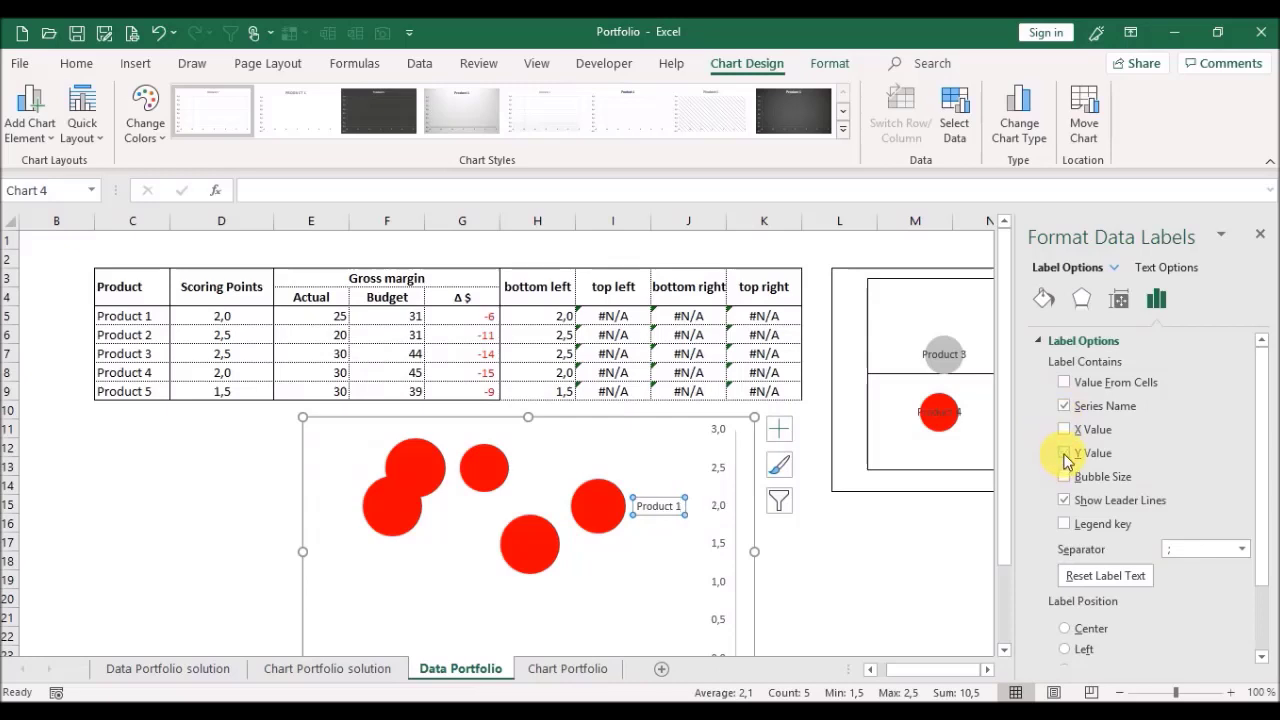
{"action": "left_click_drag", "start_coordinate": [1268, 447], "coordinate": [1261, 534]}
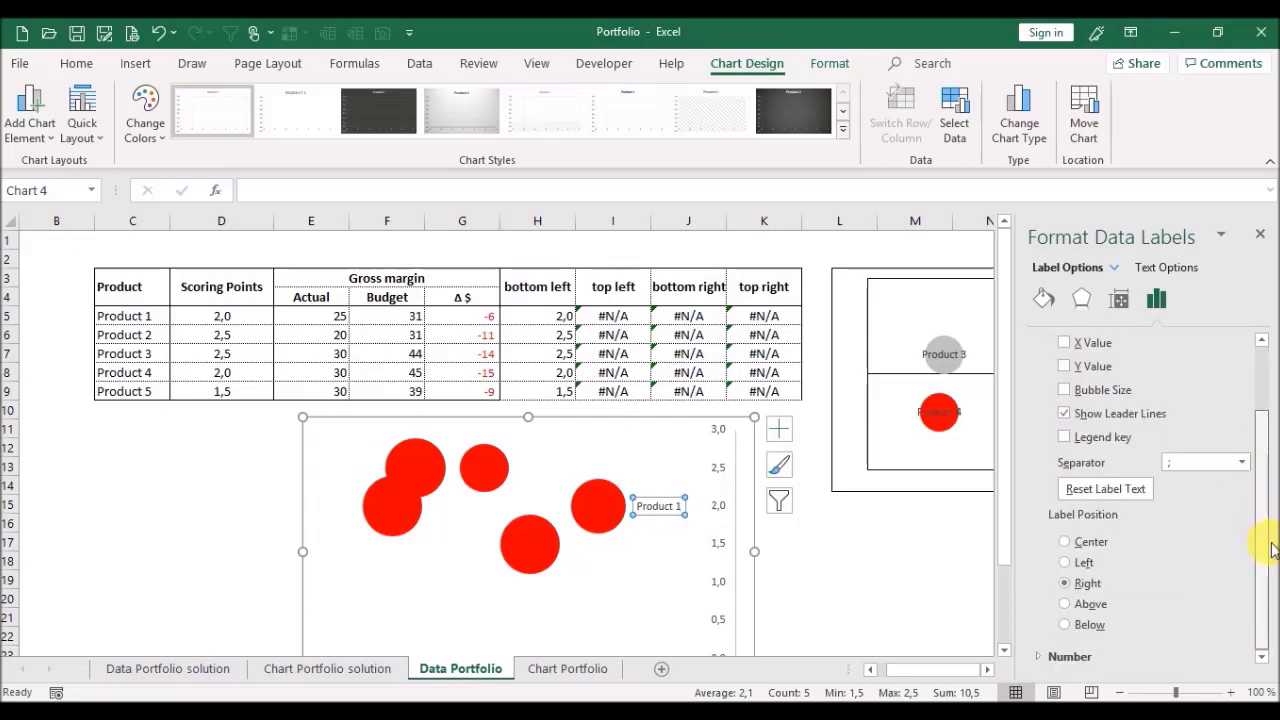
{"action": "left_click", "coordinate": [1065, 541]}
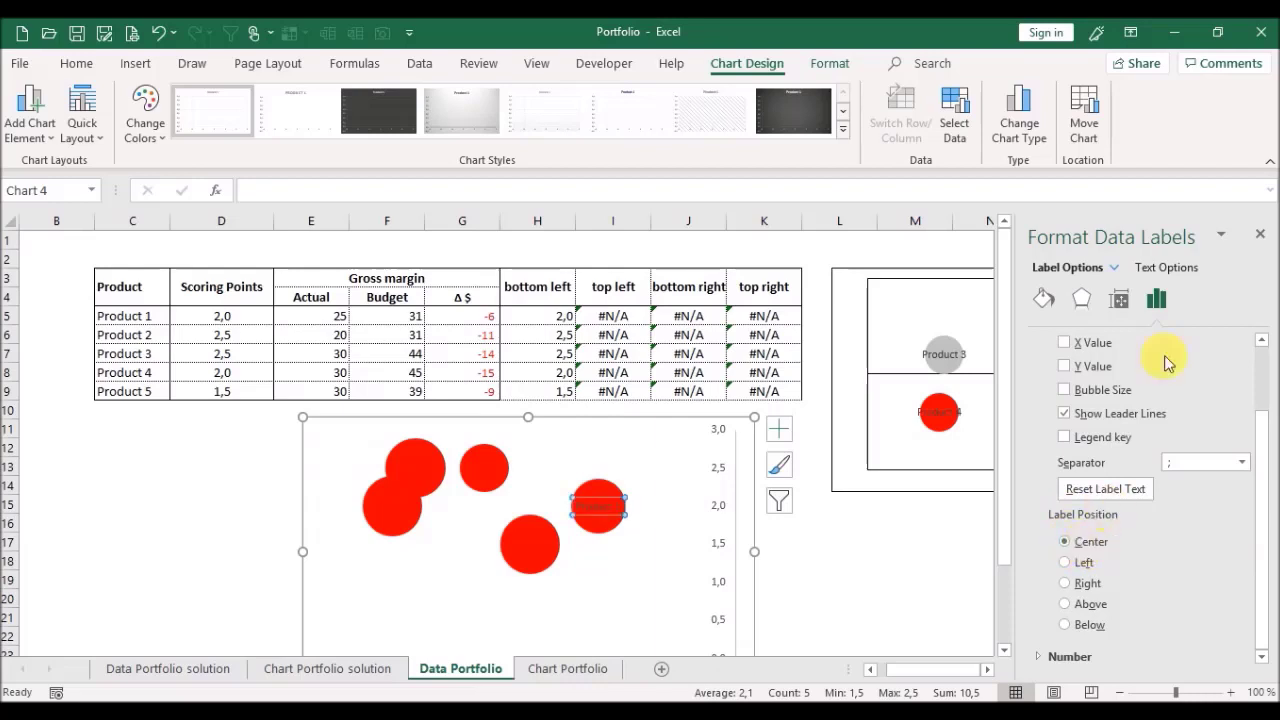
{"action": "left_click", "coordinate": [1262, 236]}
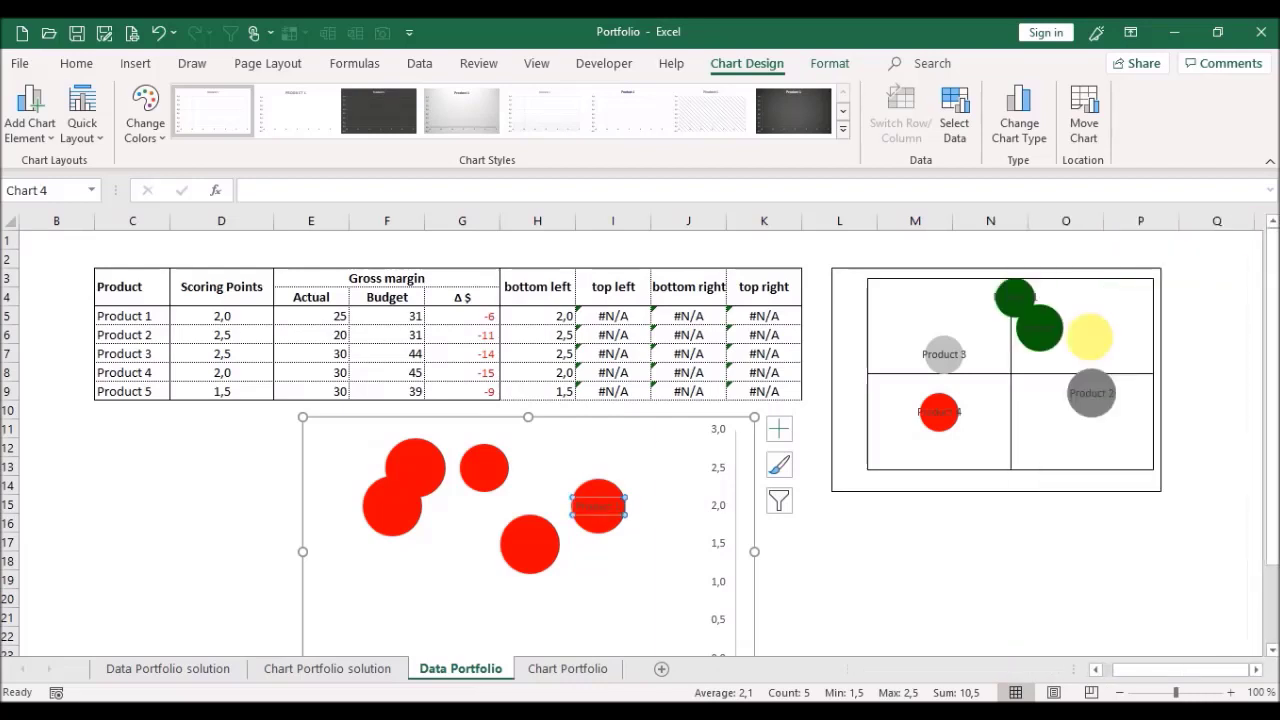
Step: Add a data label to the Product 5 bubble showing the series name instead of the Y value, positioned in the center
{"action": "left_click", "coordinate": [546, 562]}
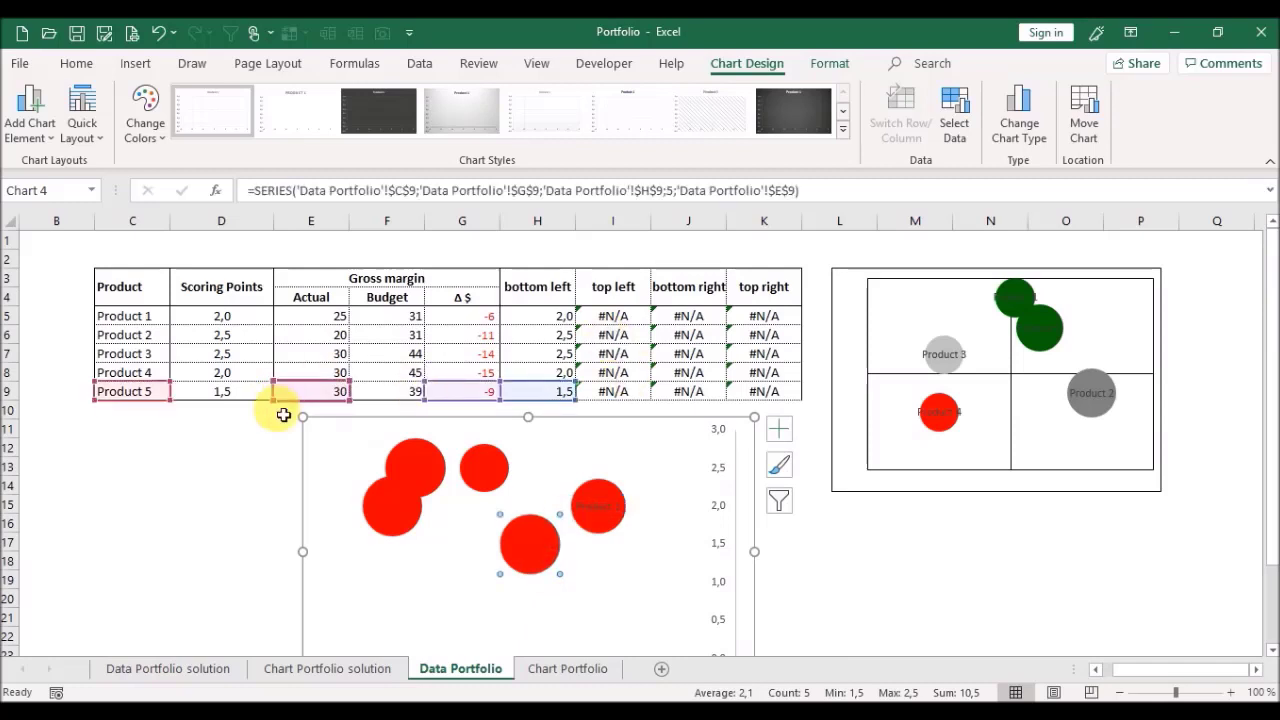
{"action": "left_click", "coordinate": [29, 115]}
{"action": "mouse_move", "coordinate": [103, 256]}
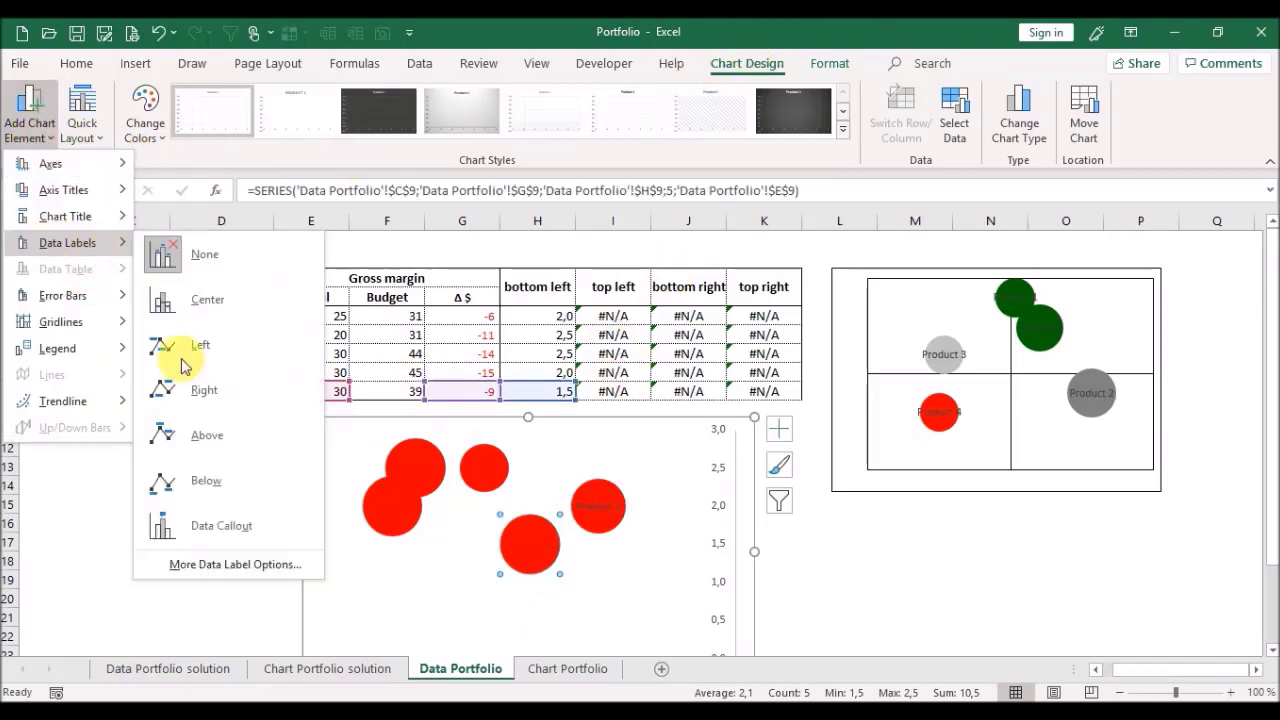
{"action": "left_click", "coordinate": [228, 565]}
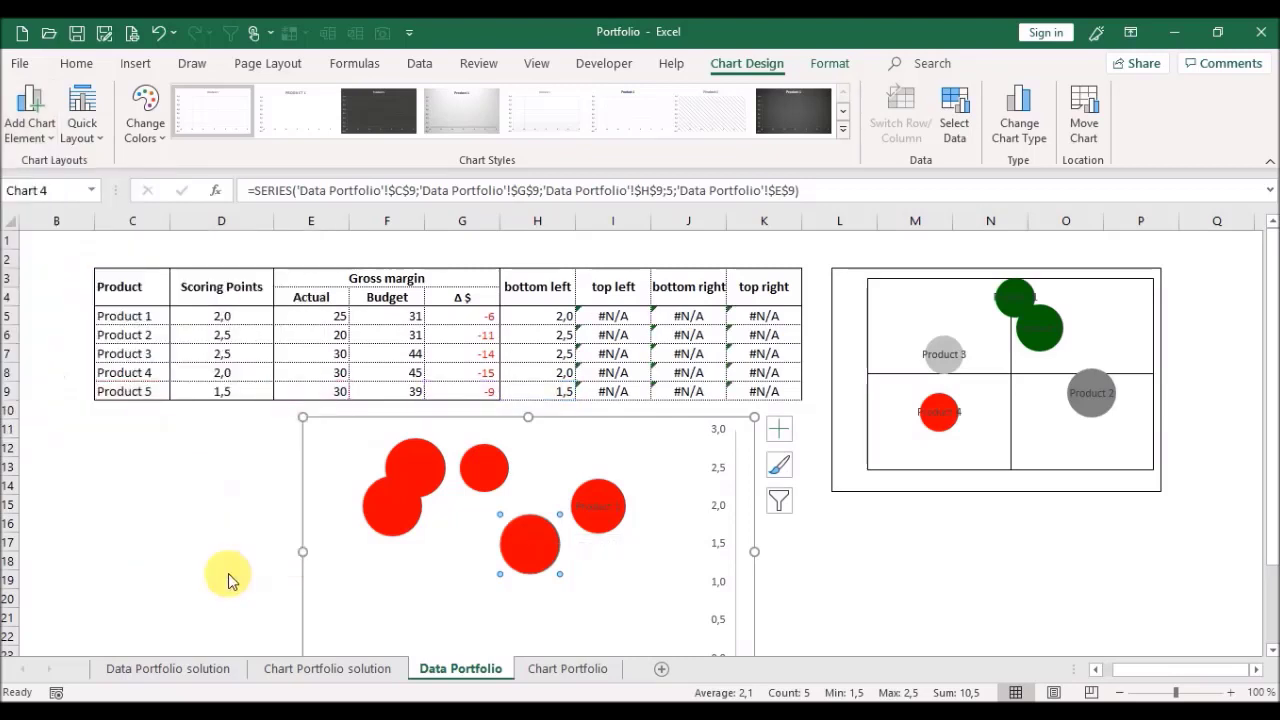
{"action": "left_click", "coordinate": [1065, 407]}
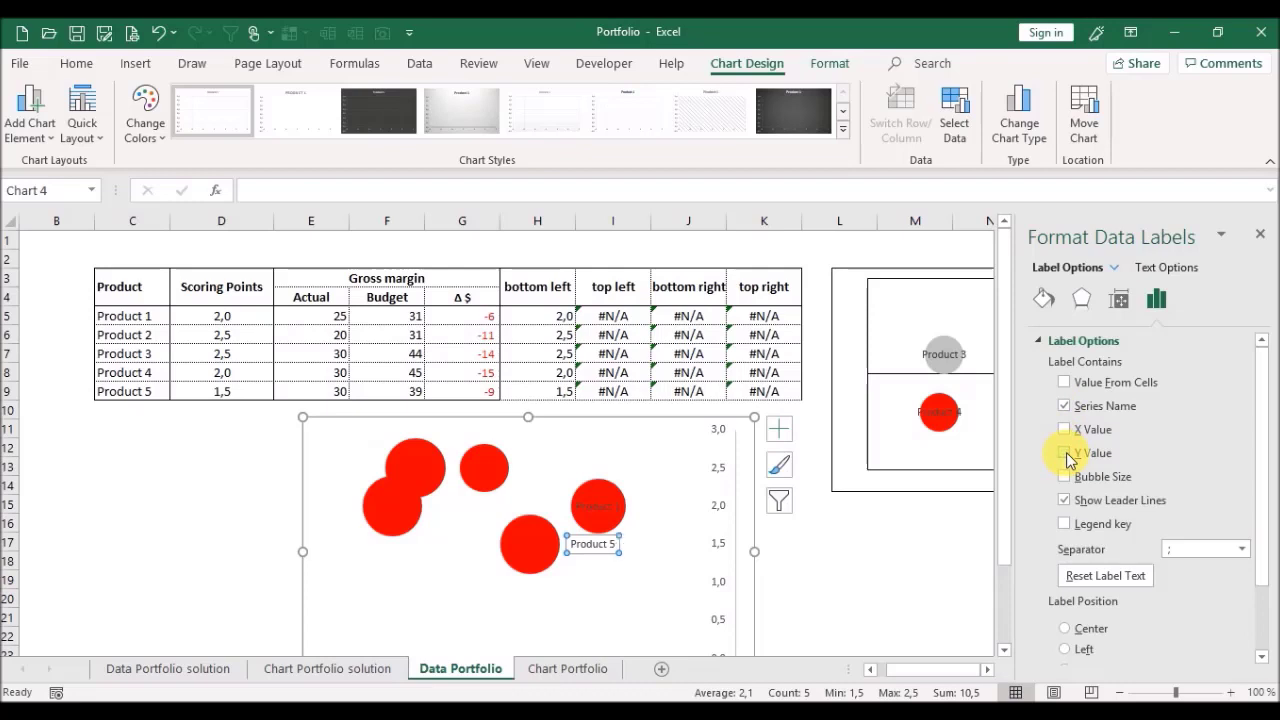
{"action": "left_click", "coordinate": [1099, 632]}
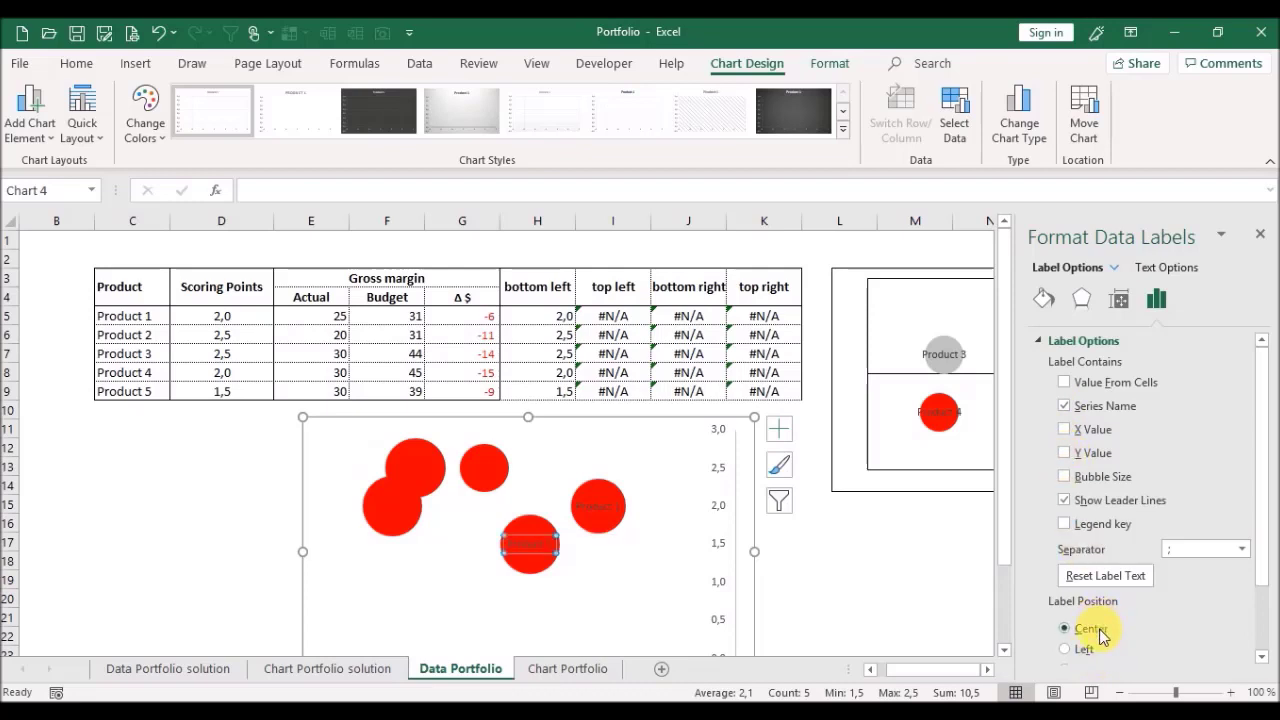
{"action": "left_click", "coordinate": [1260, 233]}
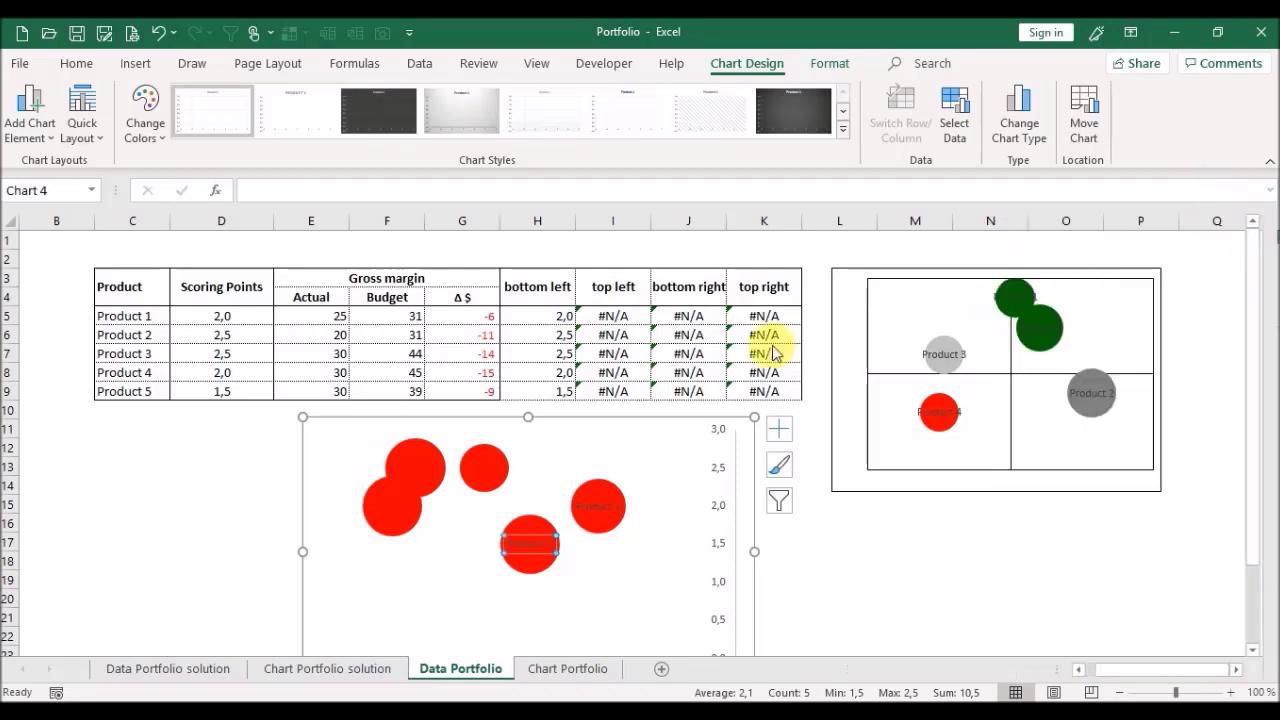
Step: Add a data label to the Product 2 bubble showing the series name instead of the Y value, positioned in the center
{"action": "left_click", "coordinate": [497, 487]}
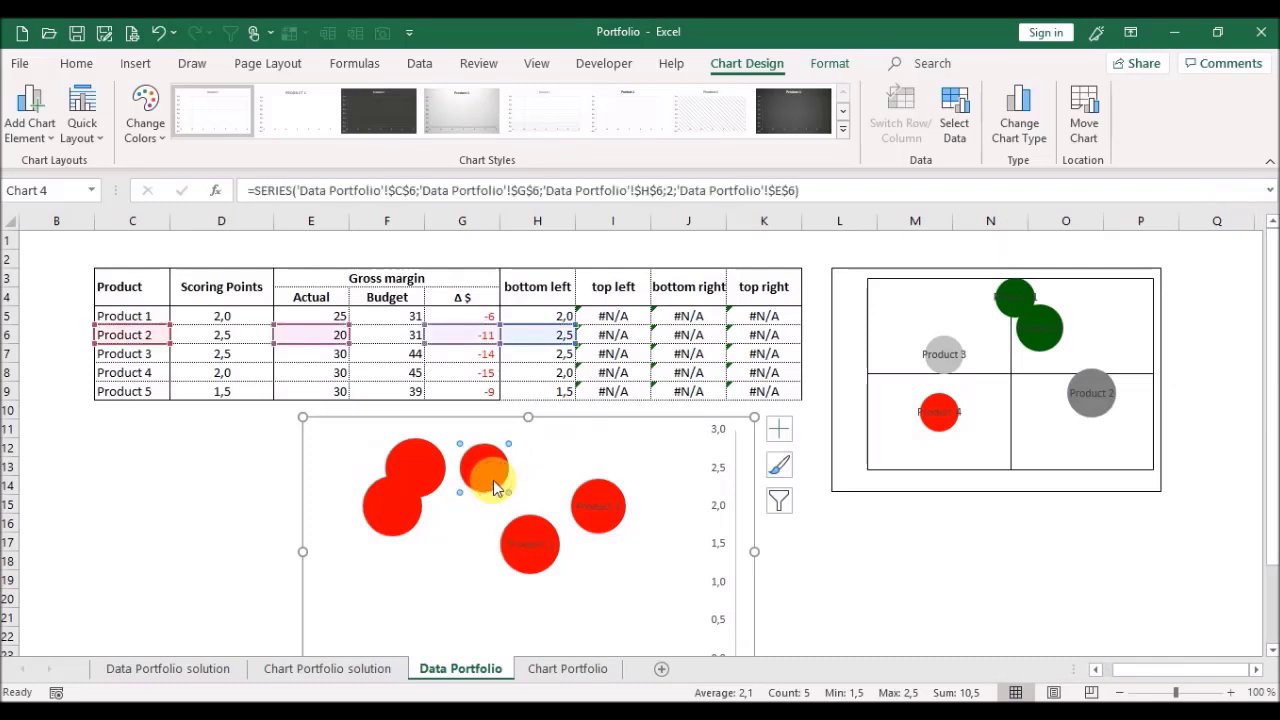
{"action": "left_click", "coordinate": [25, 138]}
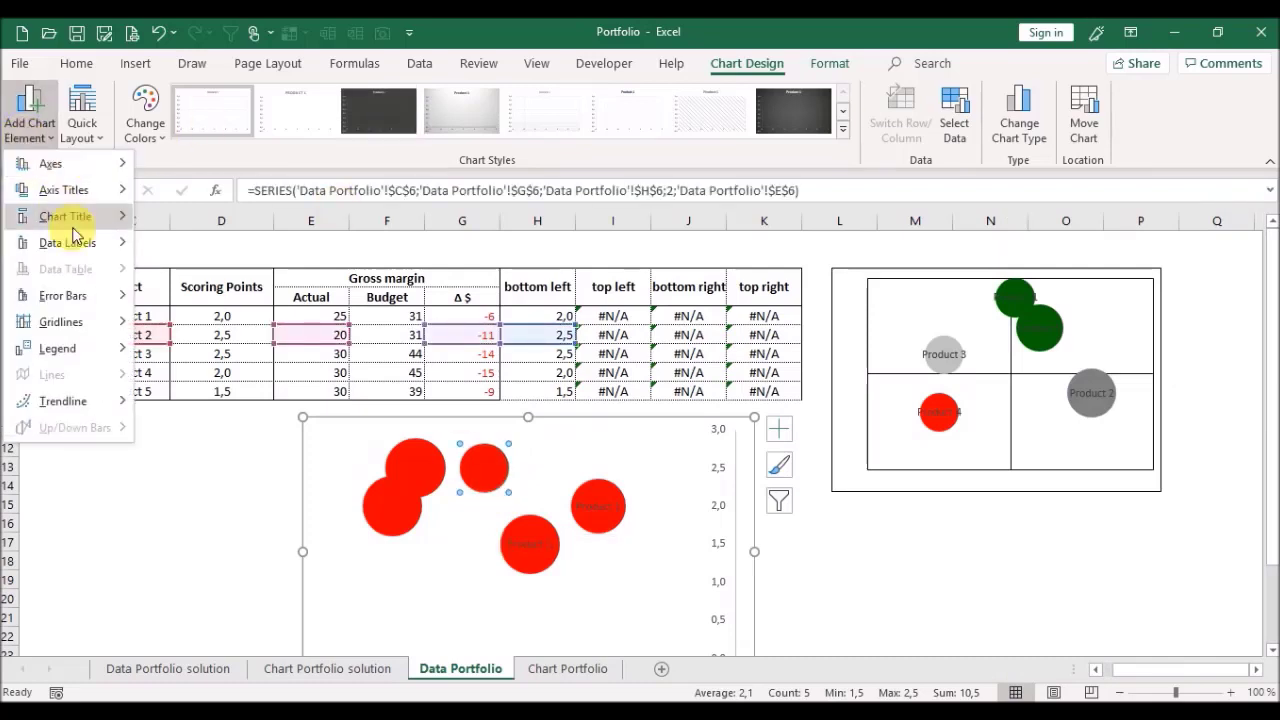
{"action": "mouse_move", "coordinate": [72, 243]}
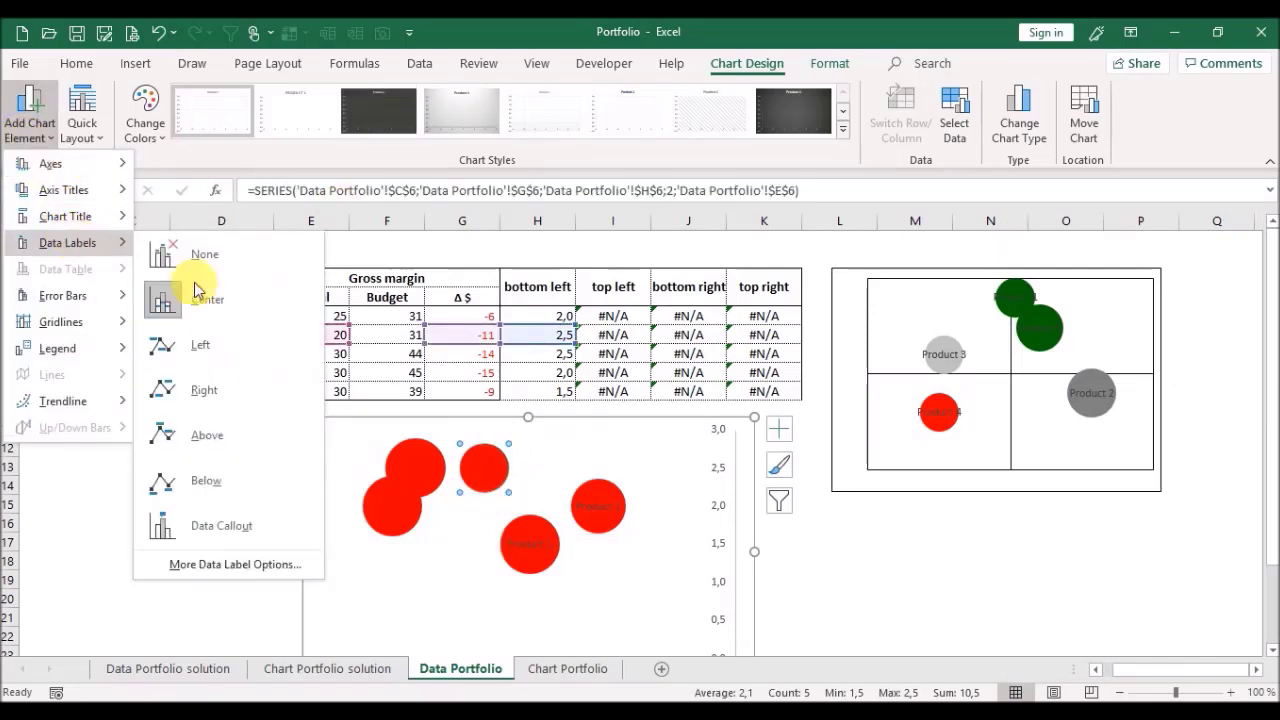
{"action": "left_click", "coordinate": [297, 564]}
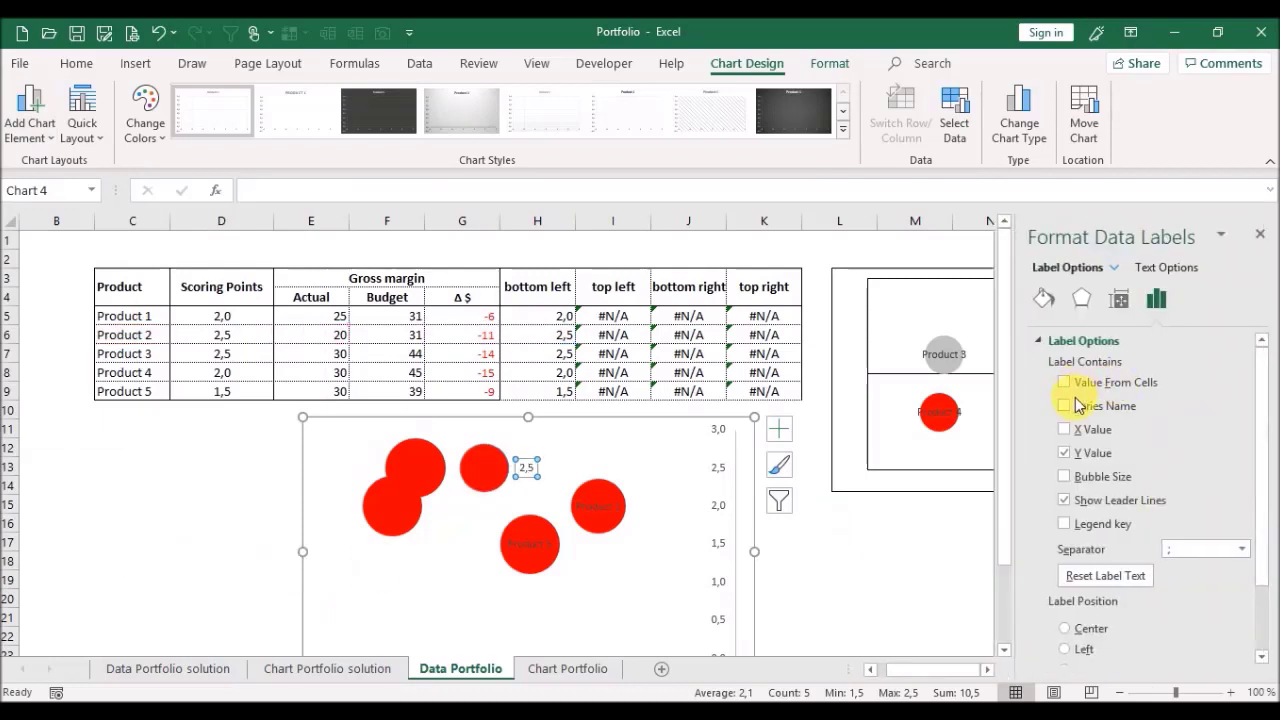
{"action": "left_click", "coordinate": [1064, 406]}
{"action": "left_click", "coordinate": [1065, 453]}
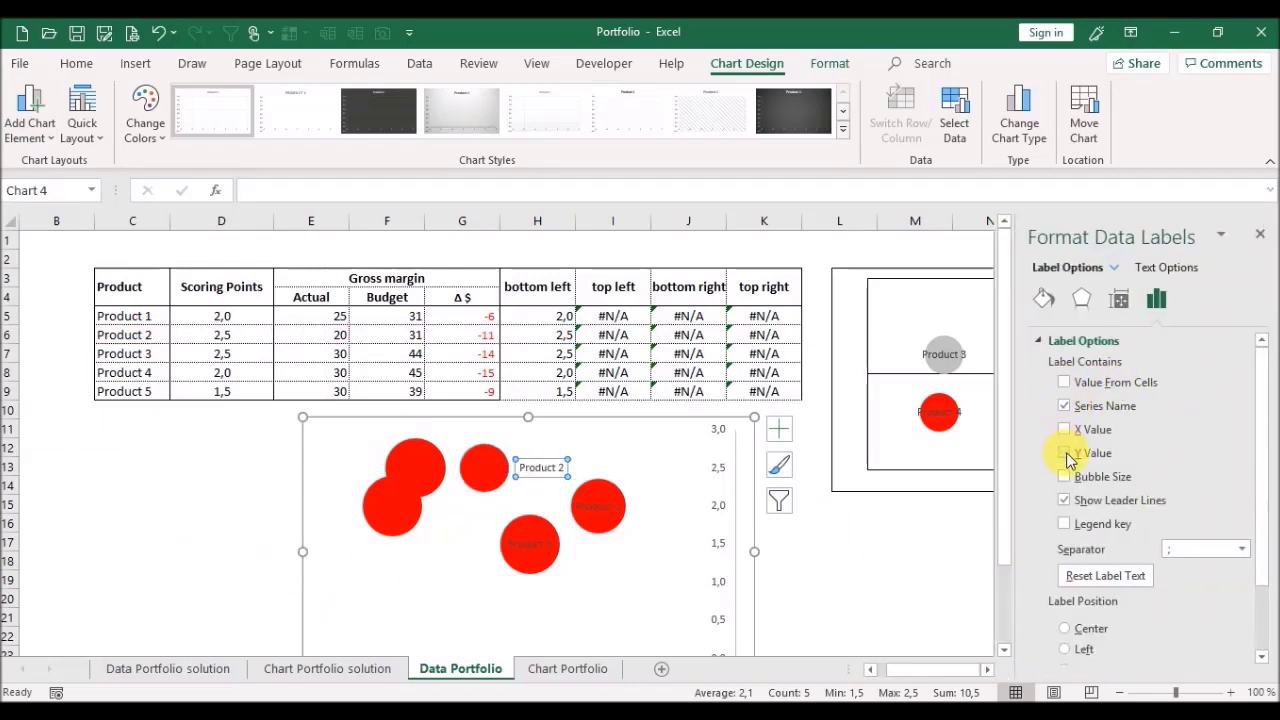
{"action": "left_click_drag", "start_coordinate": [1257, 417], "coordinate": [1260, 486]}
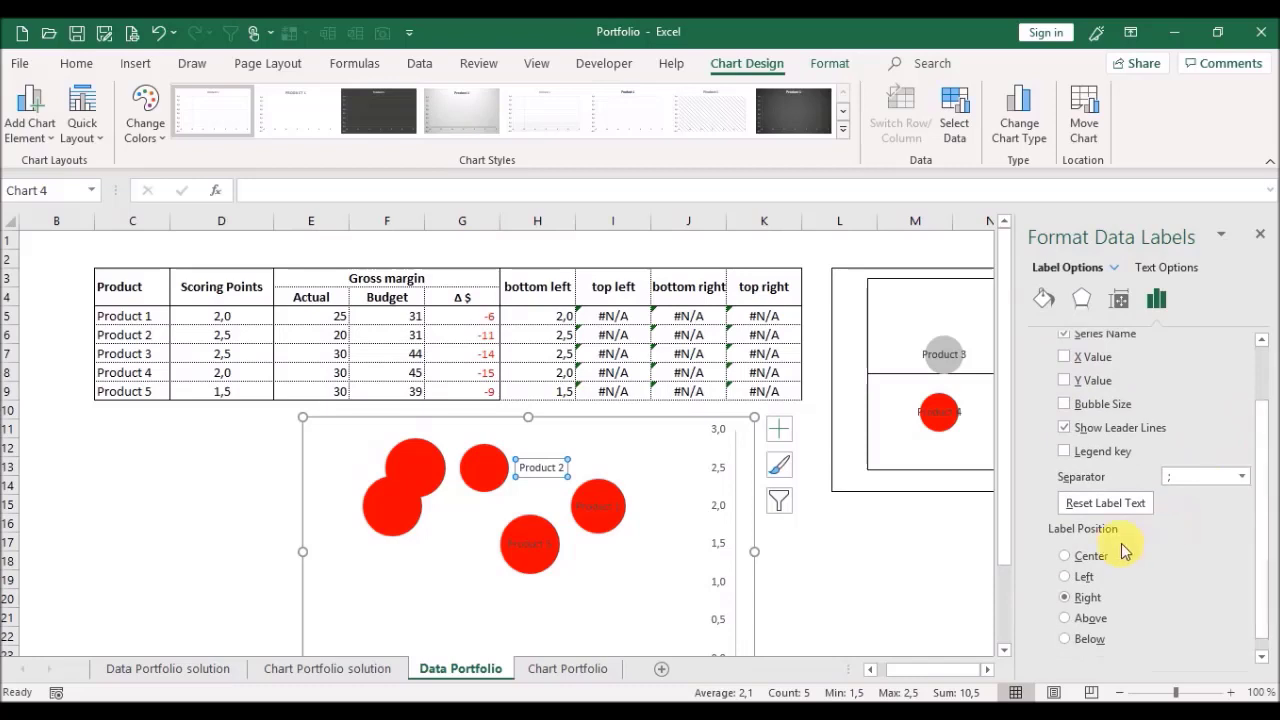
{"action": "left_click", "coordinate": [1066, 557]}
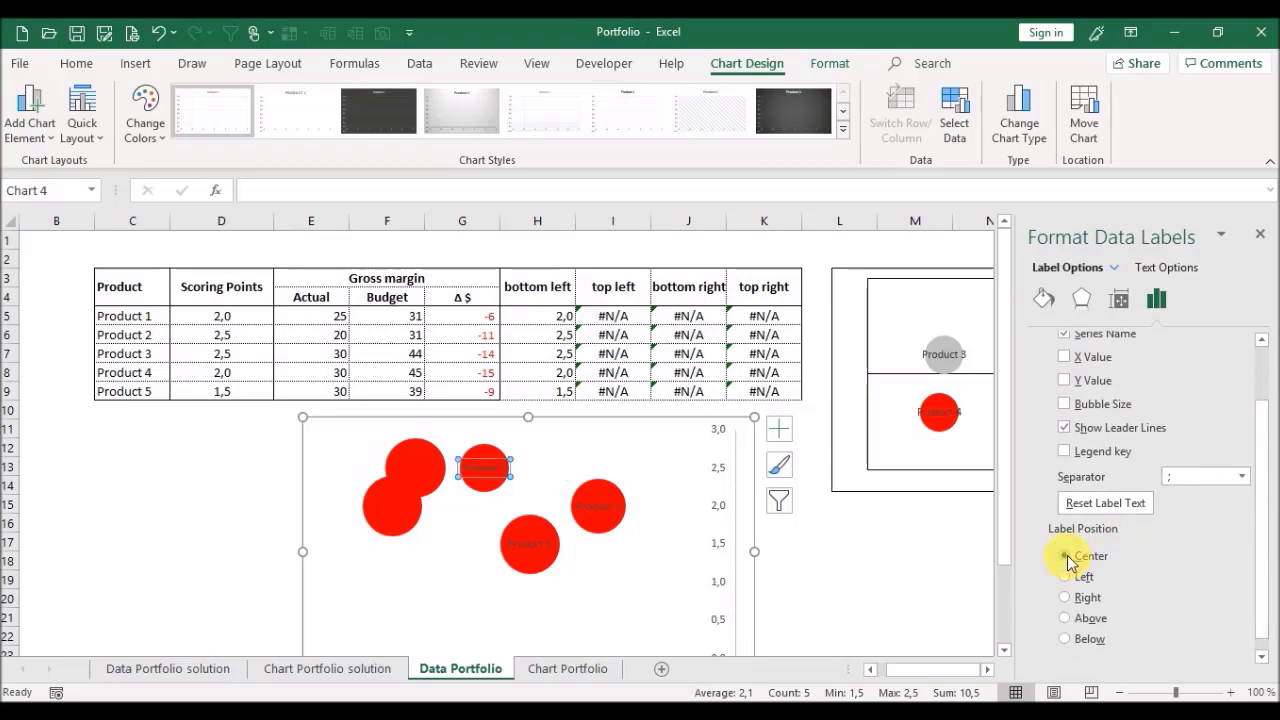
{"action": "left_click", "coordinate": [1261, 236]}
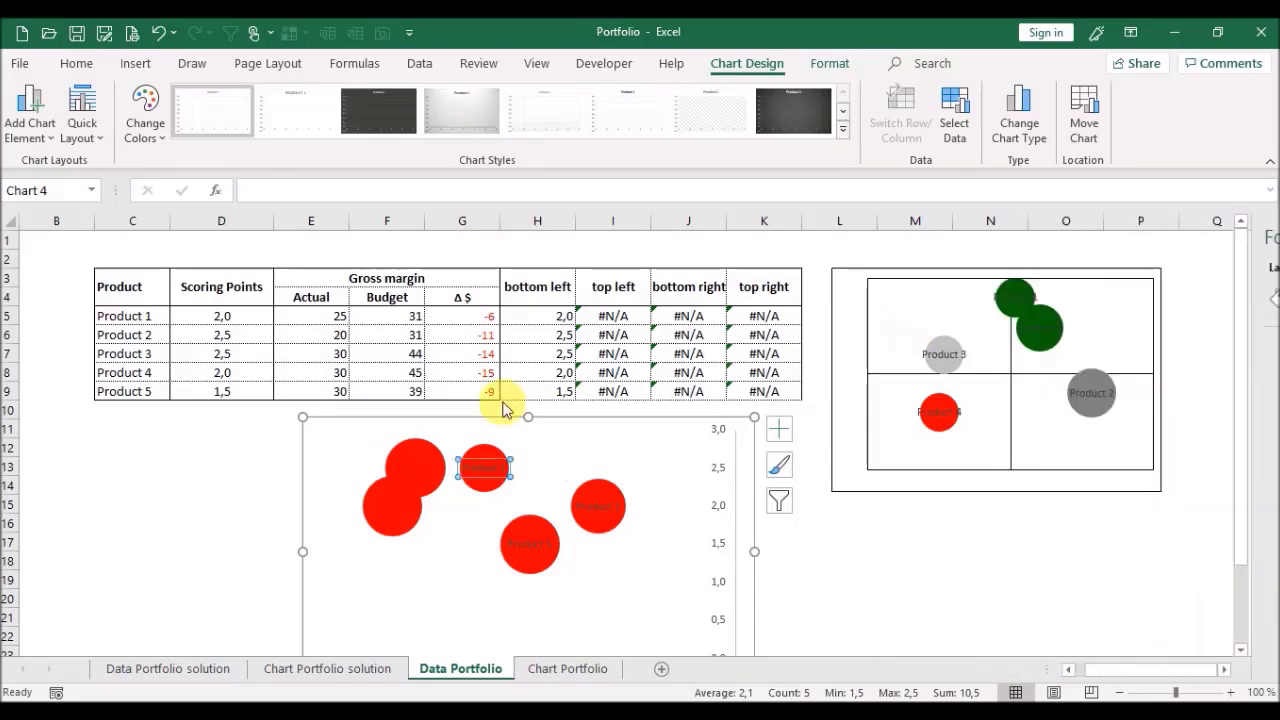
Step: Add a data label to the Product 3 bubble showing the series name instead of the Y value, positioned in the center
{"action": "left_click", "coordinate": [437, 463]}
{"action": "left_click", "coordinate": [28, 125]}
{"action": "mouse_move", "coordinate": [57, 245]}
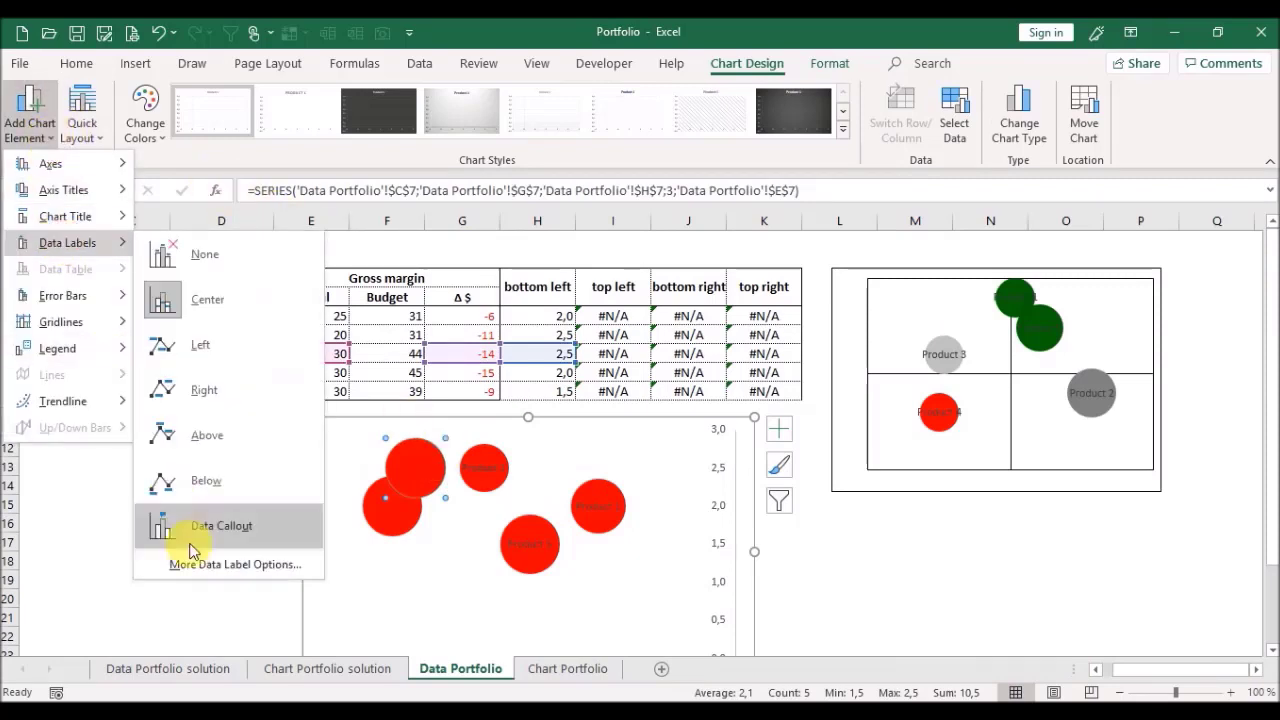
{"action": "left_click", "coordinate": [206, 571]}
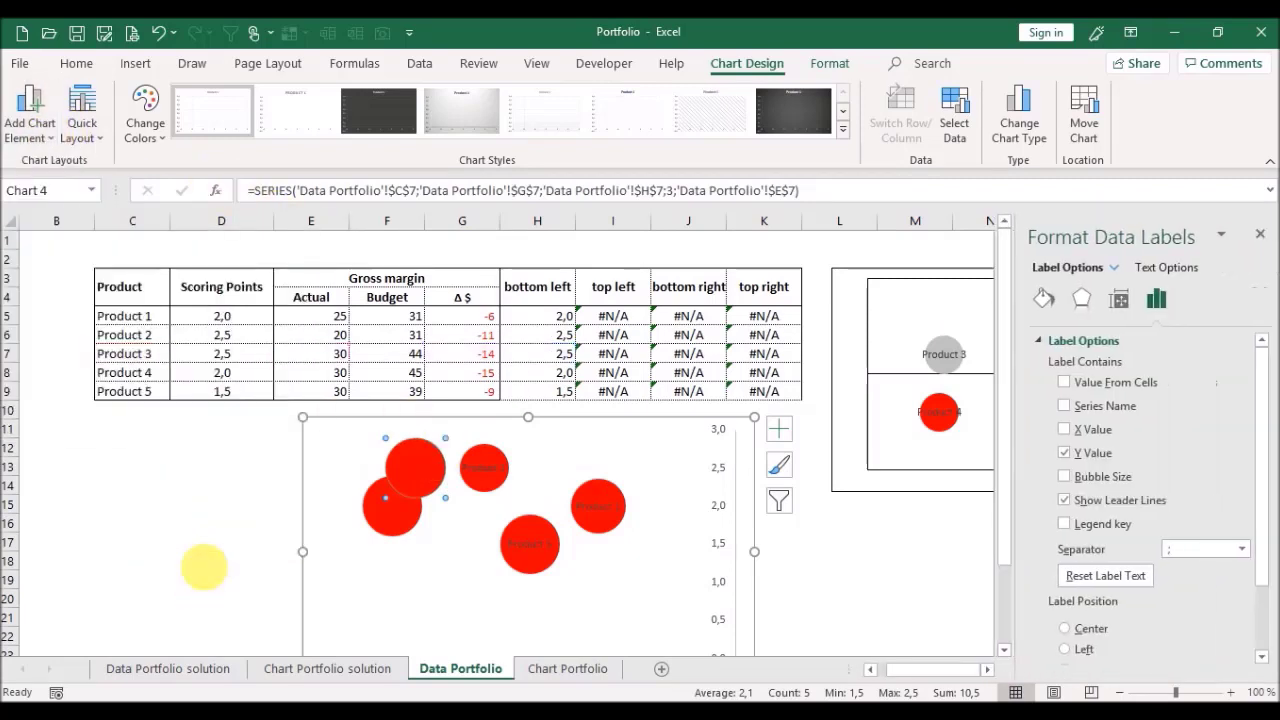
{"action": "left_click", "coordinate": [1065, 453]}
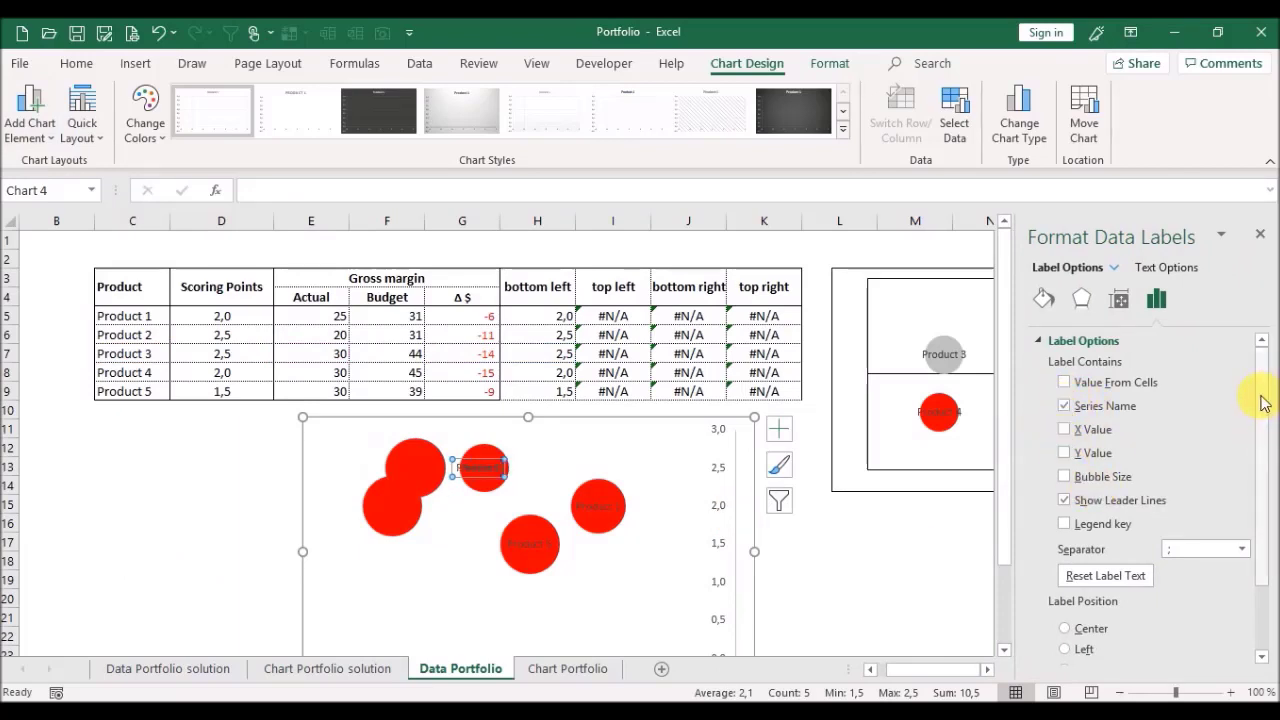
{"action": "left_click_drag", "start_coordinate": [1260, 406], "coordinate": [1260, 491]}
{"action": "left_click", "coordinate": [1091, 548]}
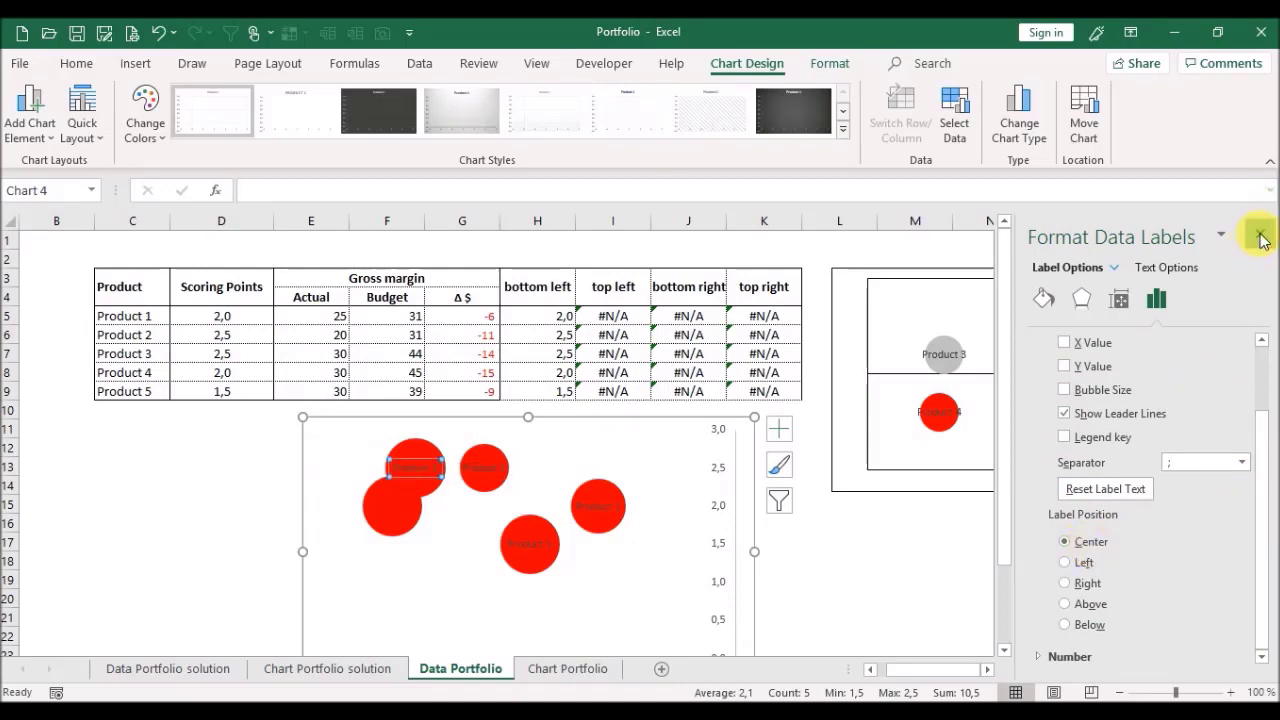
{"action": "left_click", "coordinate": [1260, 236]}
Step: Add a data label to the Product 4 bubble showing the series name instead of the Y value, positioned in the center
{"action": "left_click", "coordinate": [391, 512]}
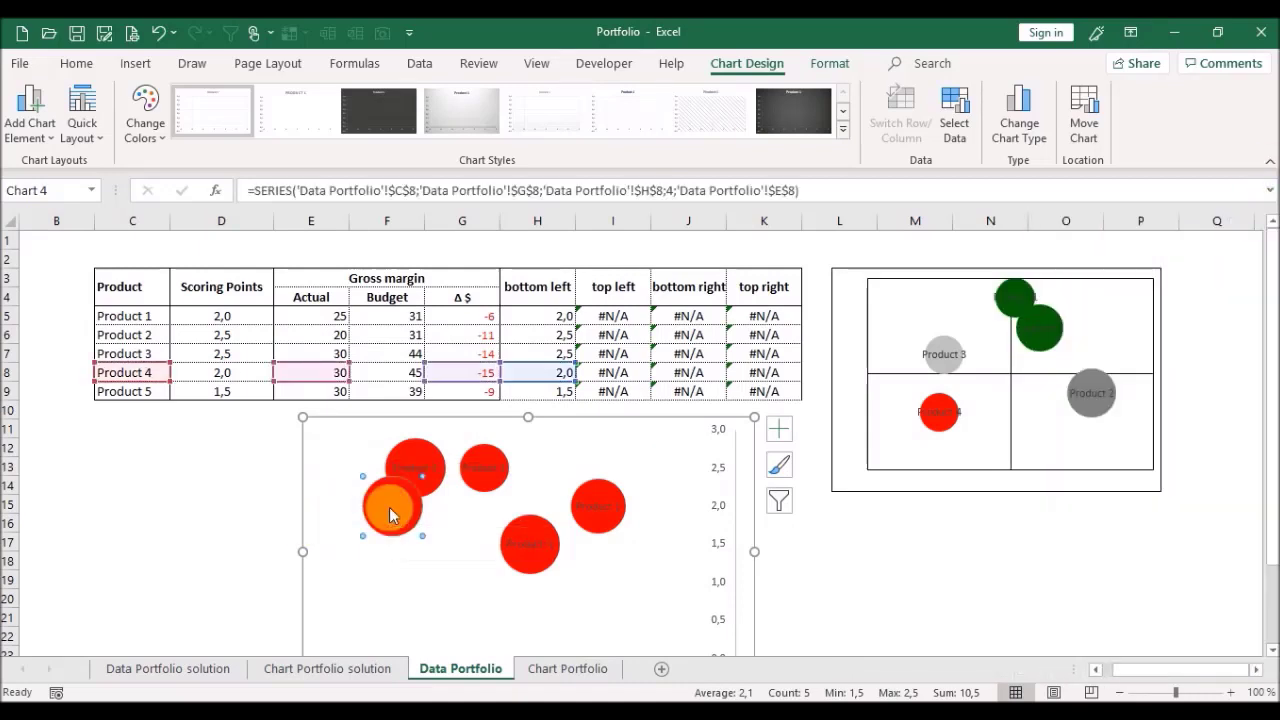
{"action": "left_click", "coordinate": [42, 135]}
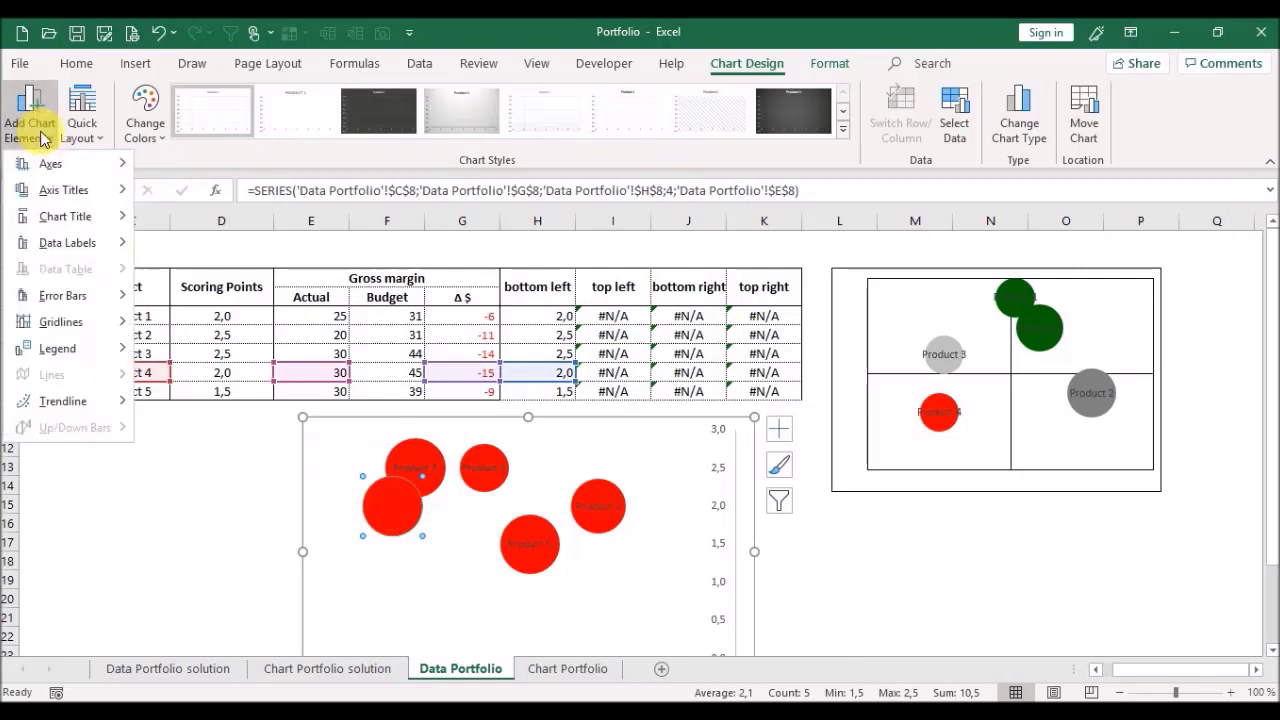
{"action": "mouse_move", "coordinate": [85, 243]}
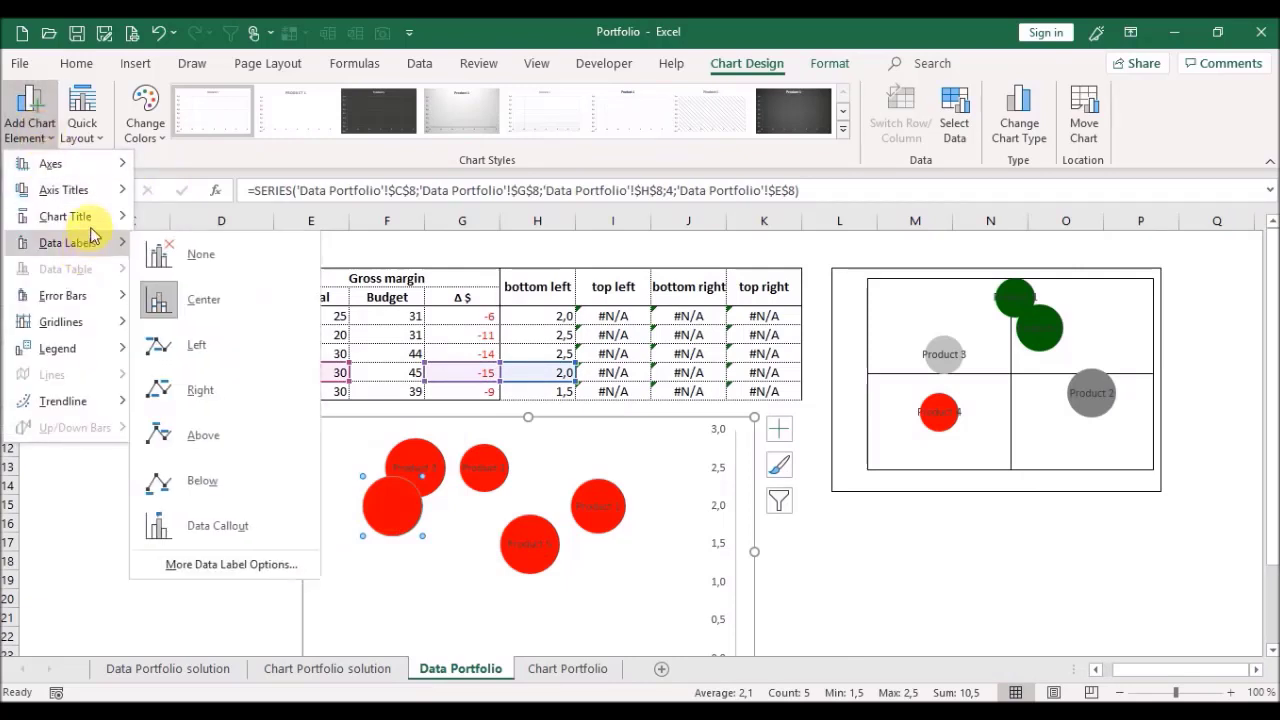
{"action": "left_click", "coordinate": [238, 562]}
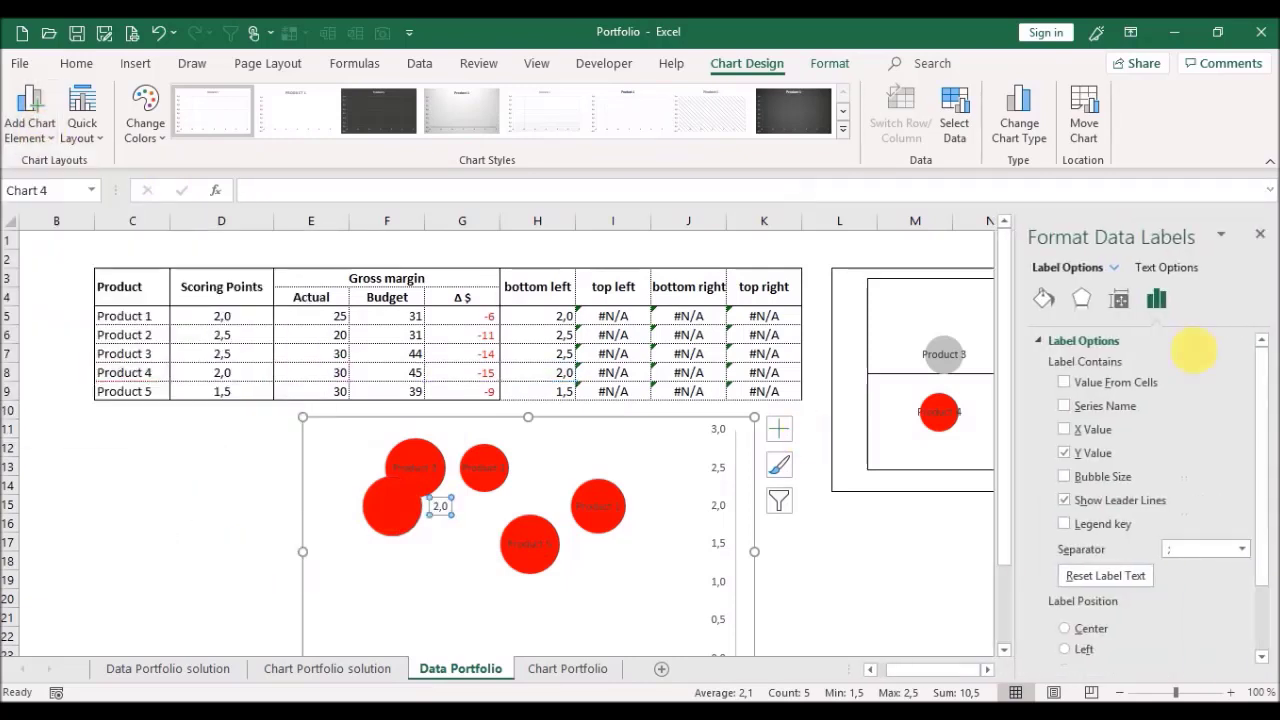
{"action": "left_click", "coordinate": [1065, 407]}
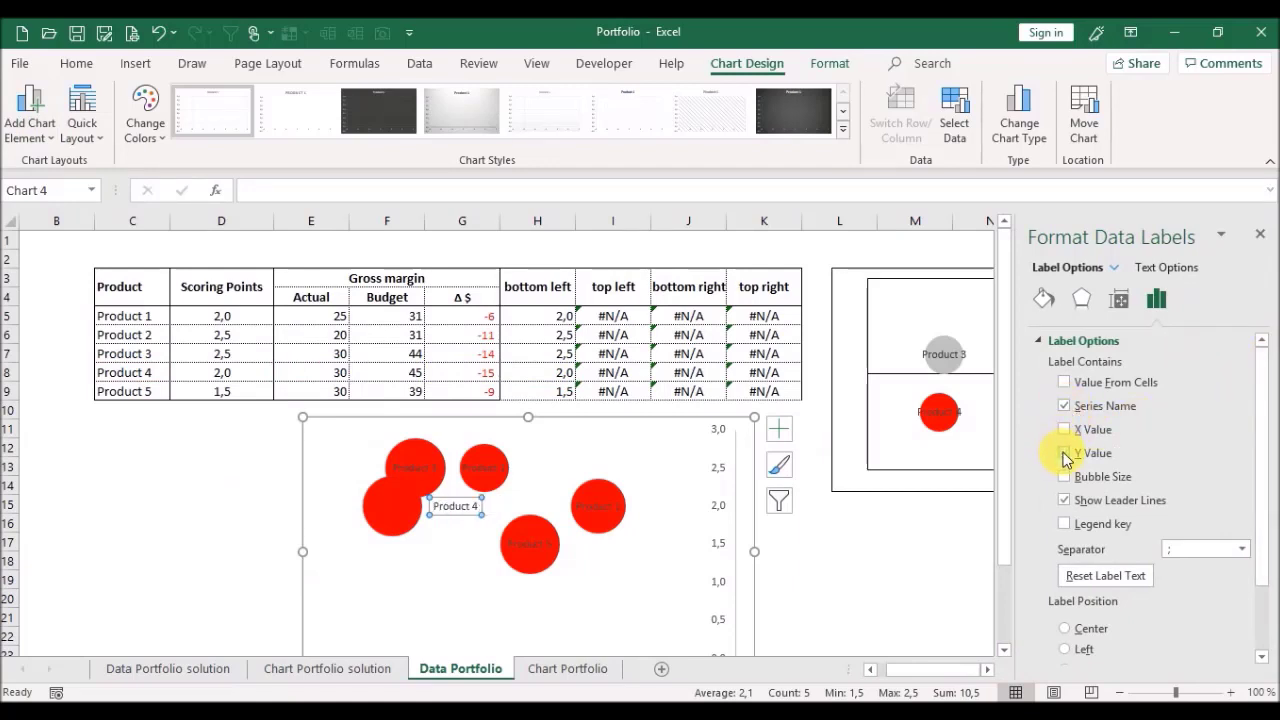
{"action": "left_click_drag", "start_coordinate": [1264, 393], "coordinate": [1260, 506]}
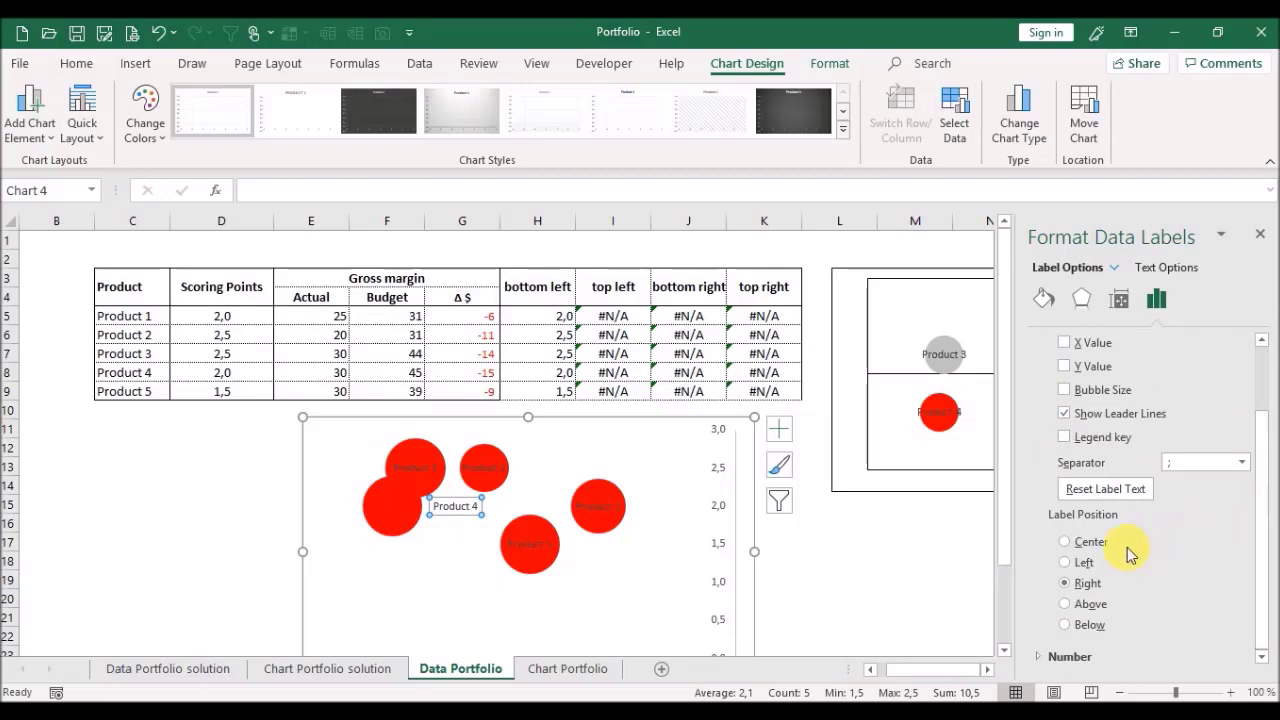
{"action": "left_click", "coordinate": [1088, 546]}
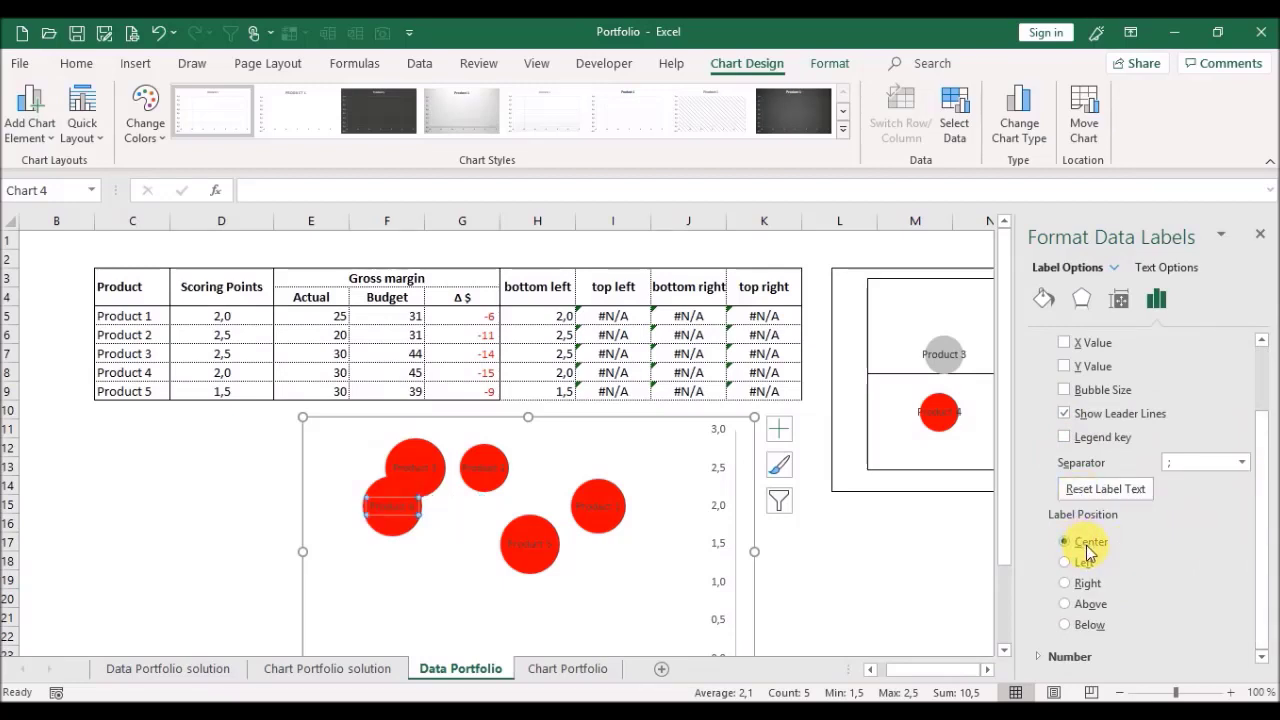
{"action": "left_click", "coordinate": [1260, 236]}
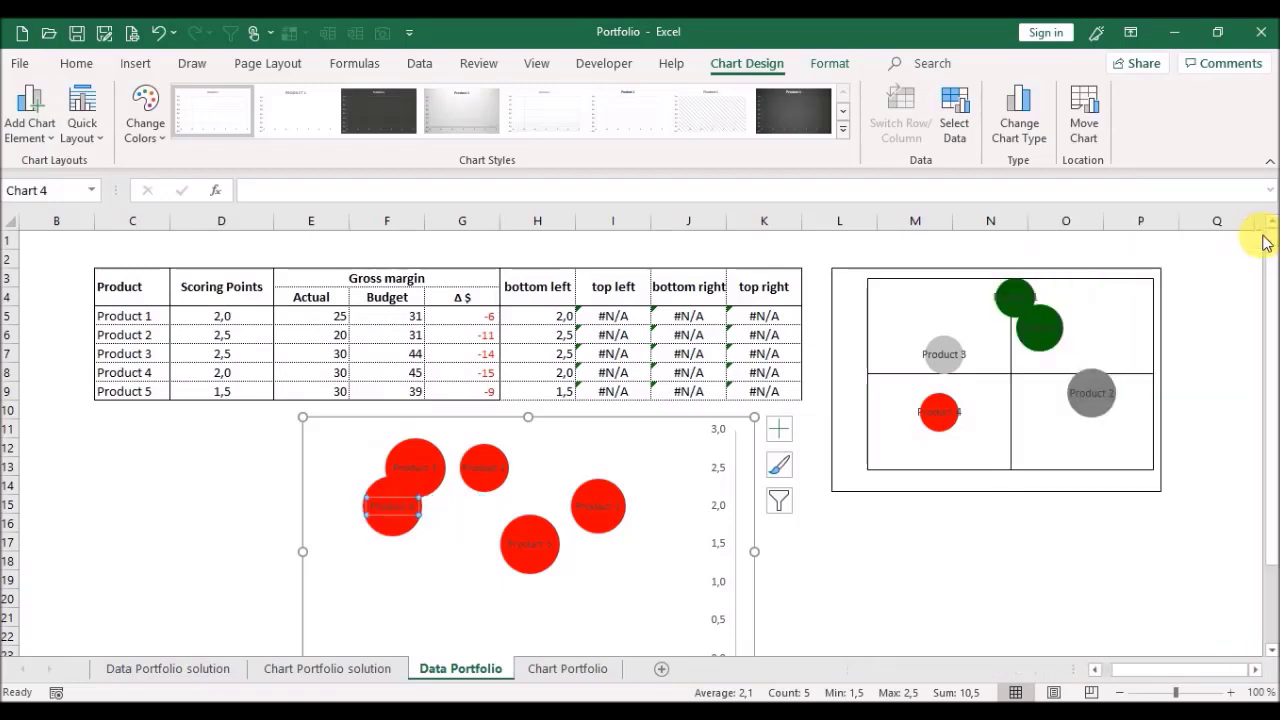
Step: Format the new chart's horizontal axis so the vertical axis crosses at the axis value 0,0
{"action": "left_click_drag", "start_coordinate": [1273, 268], "coordinate": [1272, 342]}
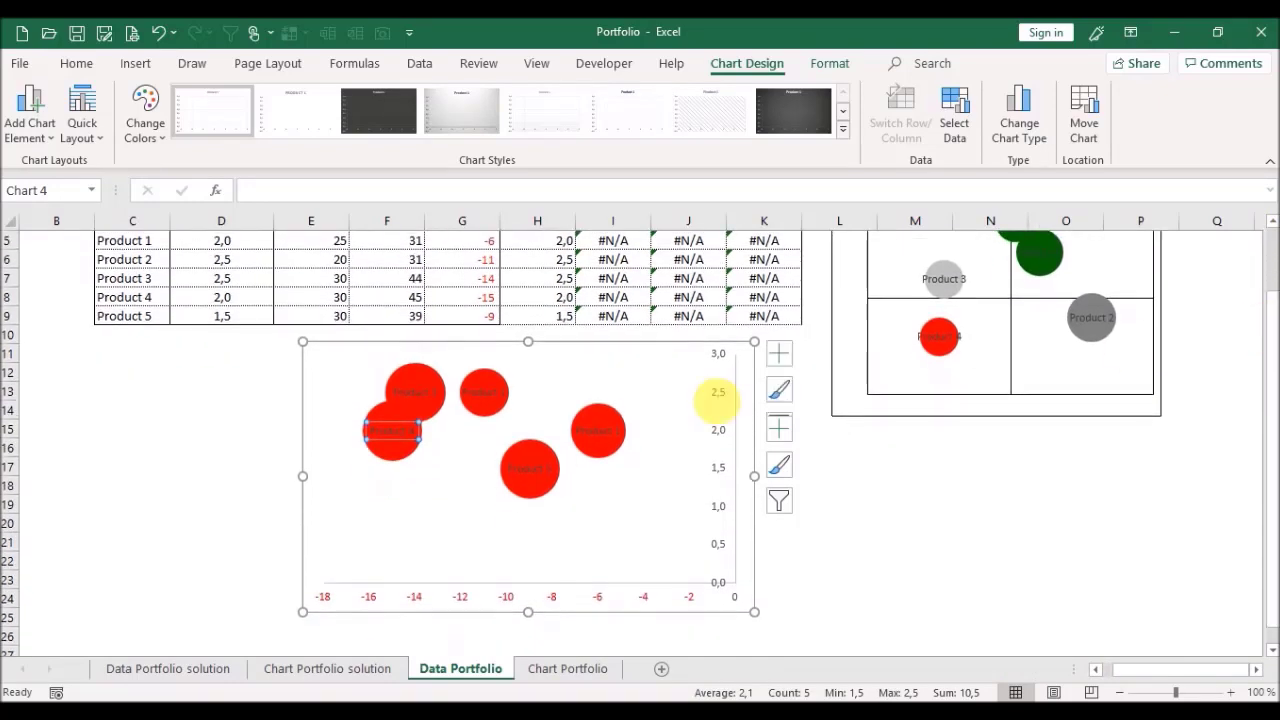
{"action": "left_click", "coordinate": [498, 440]}
{"action": "left_click", "coordinate": [990, 541]}
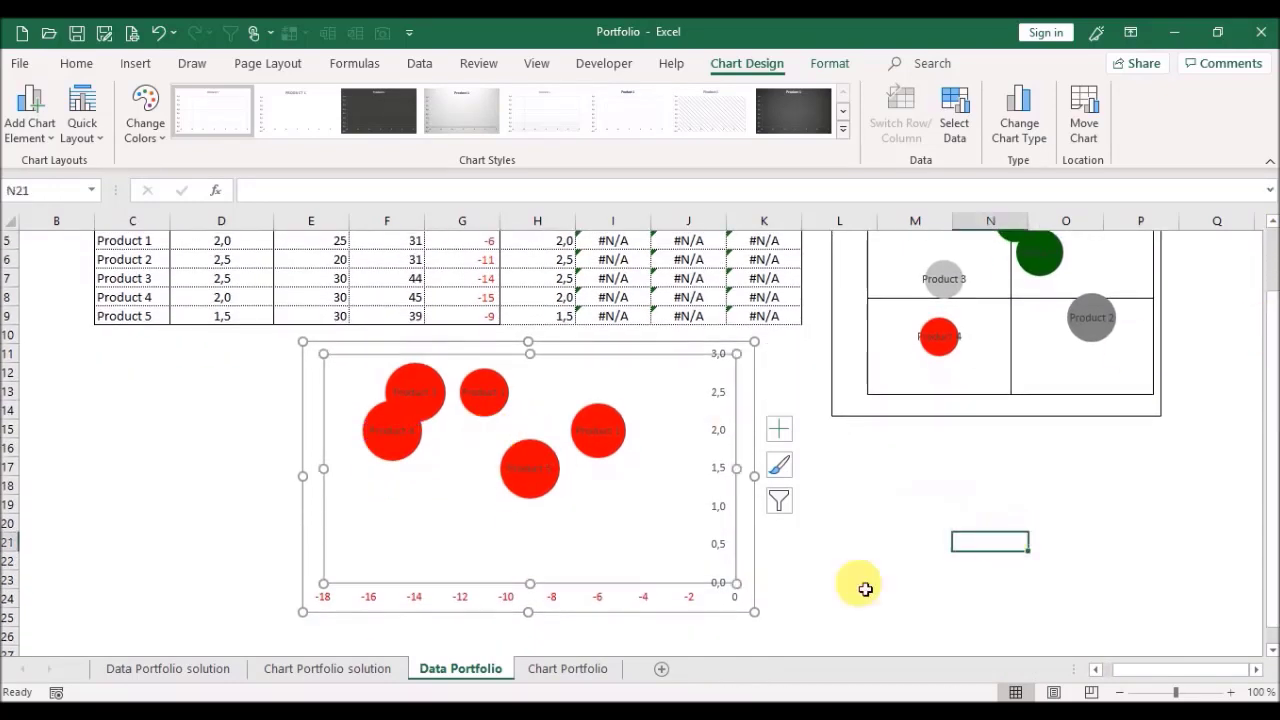
{"action": "left_click", "coordinate": [600, 599]}
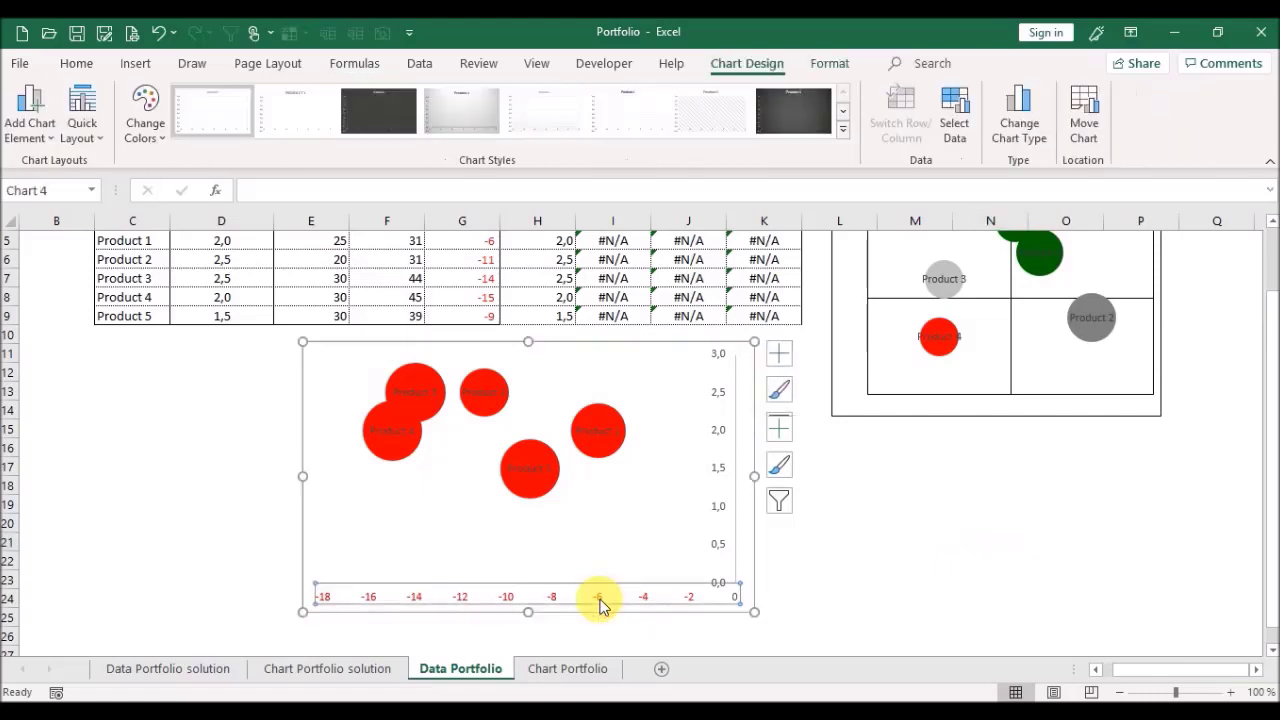
{"action": "double_click", "coordinate": [600, 599]}
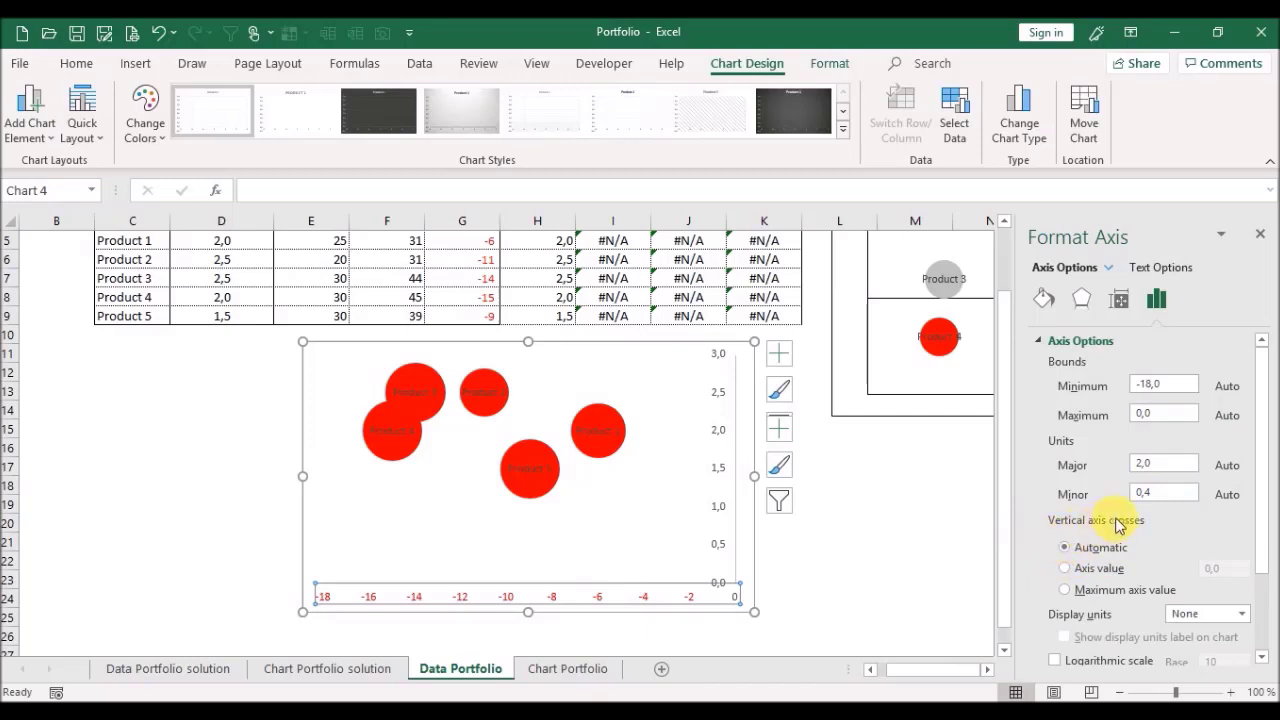
{"action": "left_click", "coordinate": [1066, 571]}
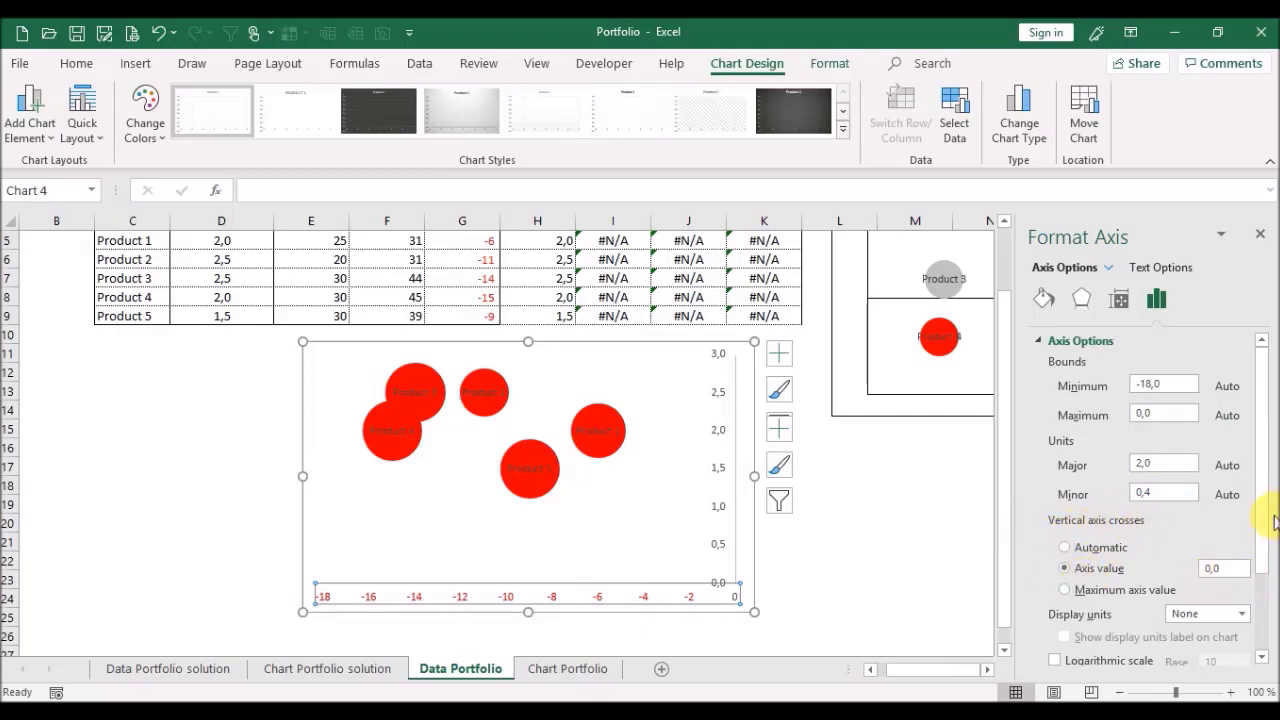
Step: Hide the horizontal axis labels of the new chart by setting their label position to None
{"action": "left_click_drag", "start_coordinate": [1003, 458], "coordinate": [998, 345]}
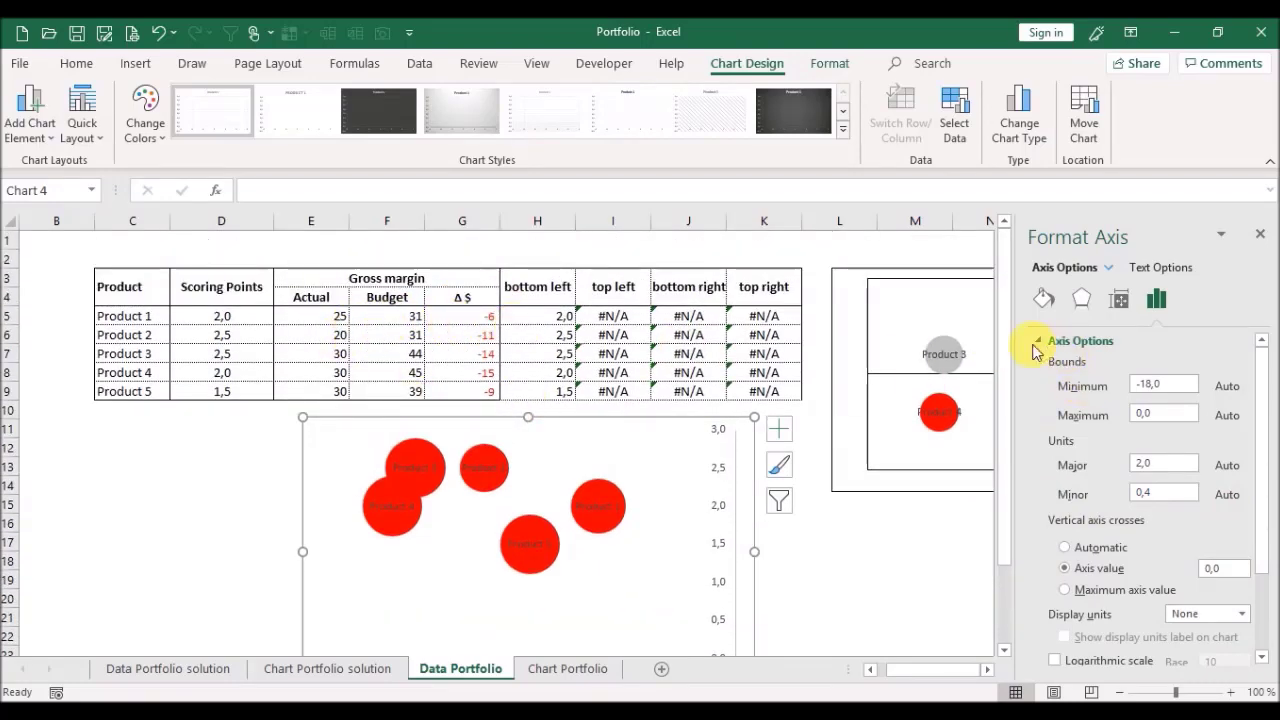
{"action": "left_click_drag", "start_coordinate": [1268, 450], "coordinate": [1260, 549]}
{"action": "left_click", "coordinate": [1041, 634]}
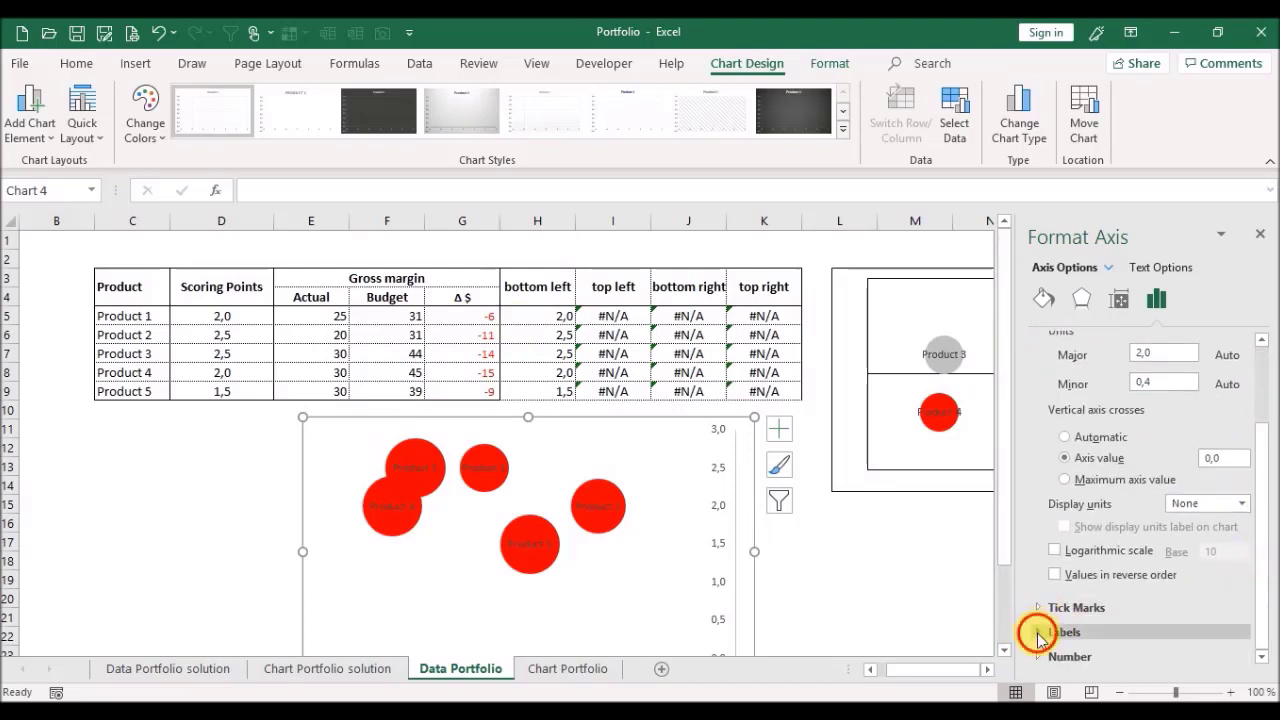
{"action": "scroll", "coordinate": [1262, 468], "scroll_direction": "down", "scroll_amount": 1}
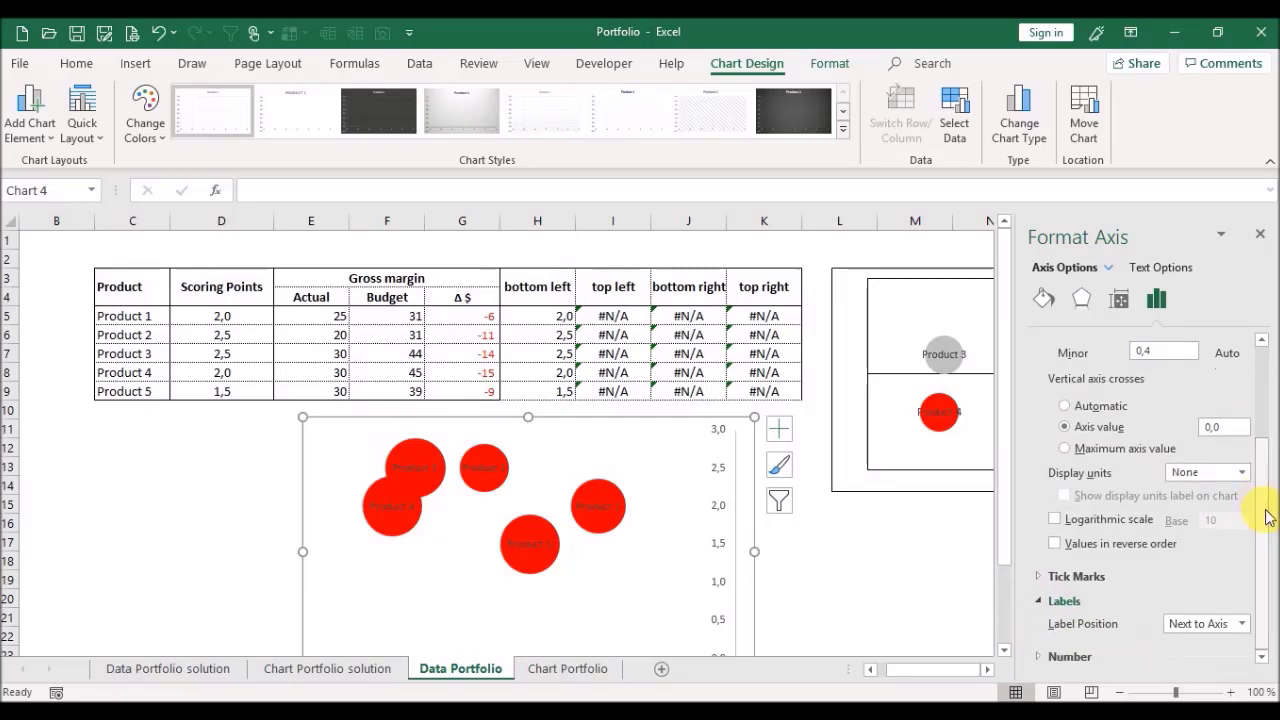
{"action": "left_click", "coordinate": [1245, 624]}
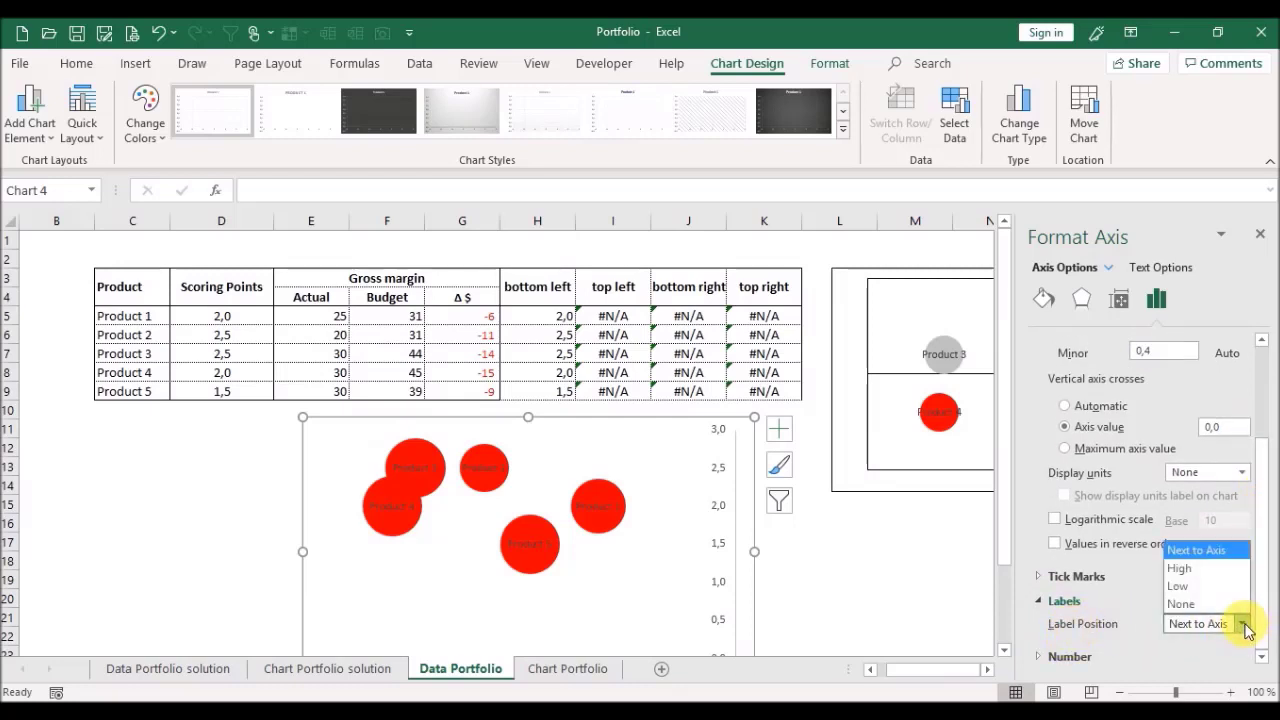
{"action": "left_click", "coordinate": [1190, 605]}
Step: Format the new chart's horizontal axis line as a solid black line and close the axis formatting
{"action": "scroll", "coordinate": [1010, 449], "scroll_direction": "down", "scroll_amount": 2}
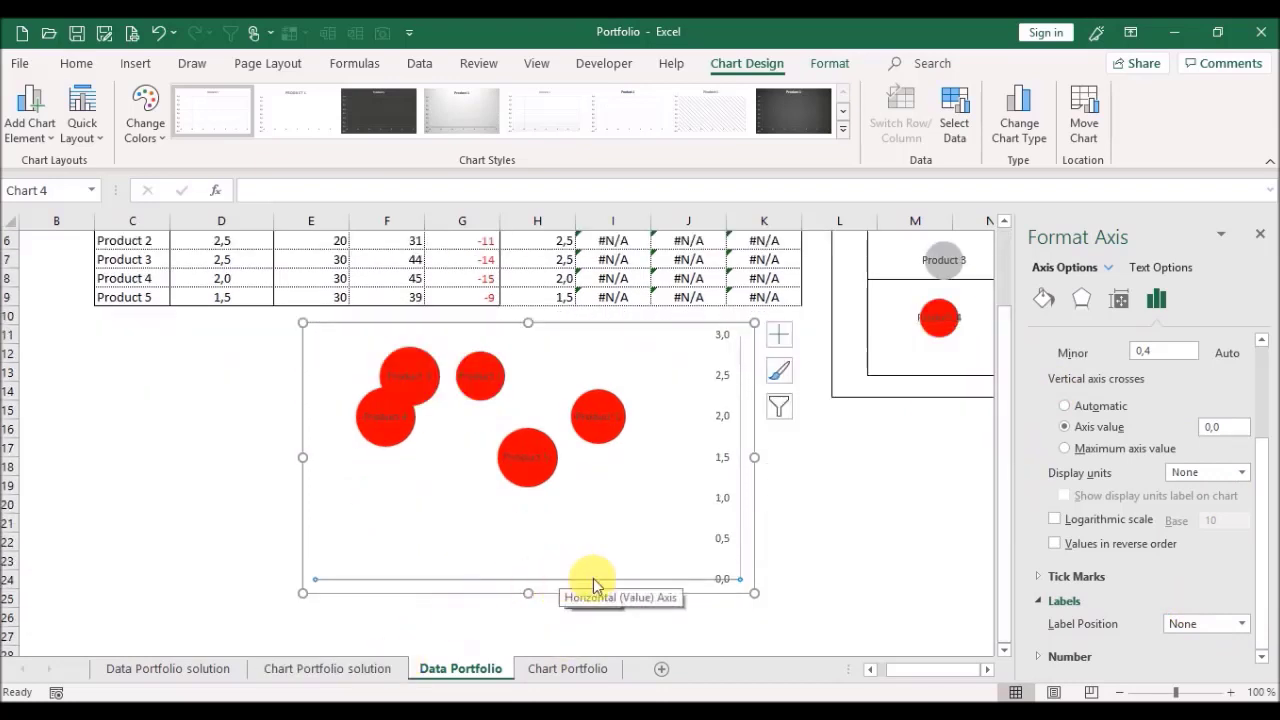
{"action": "left_click", "coordinate": [1046, 300]}
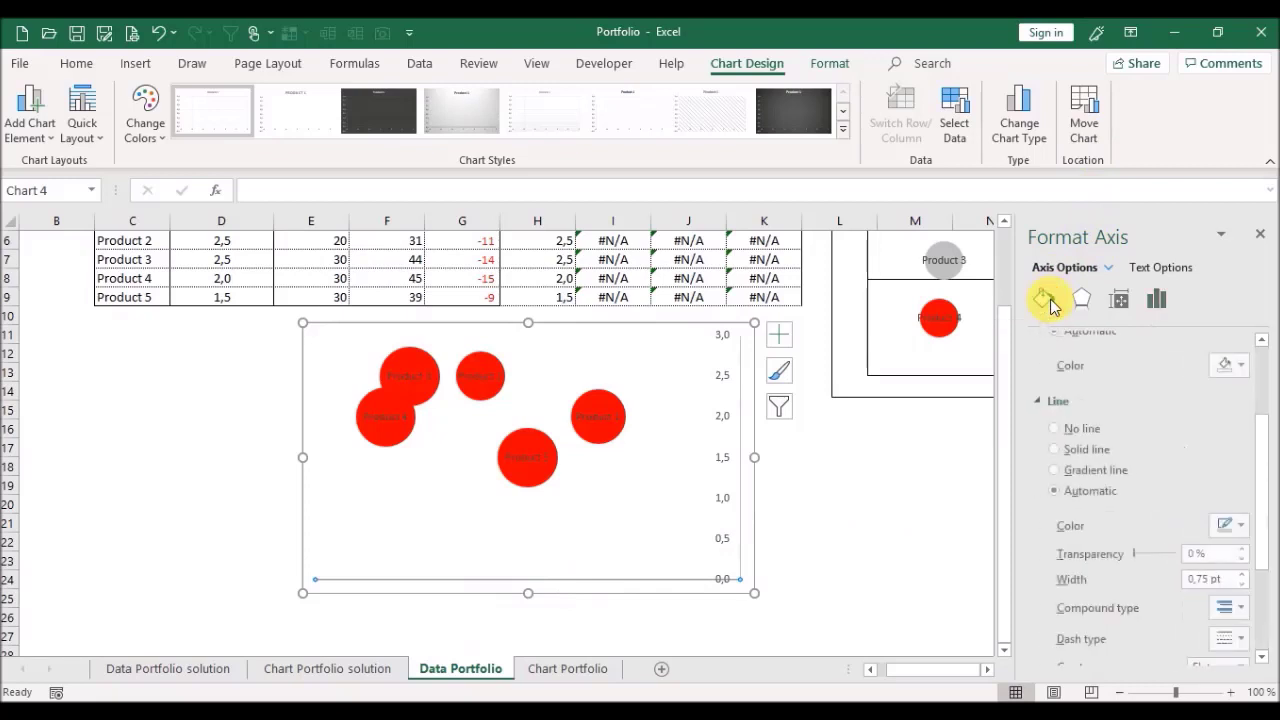
{"action": "left_click", "coordinate": [1076, 452]}
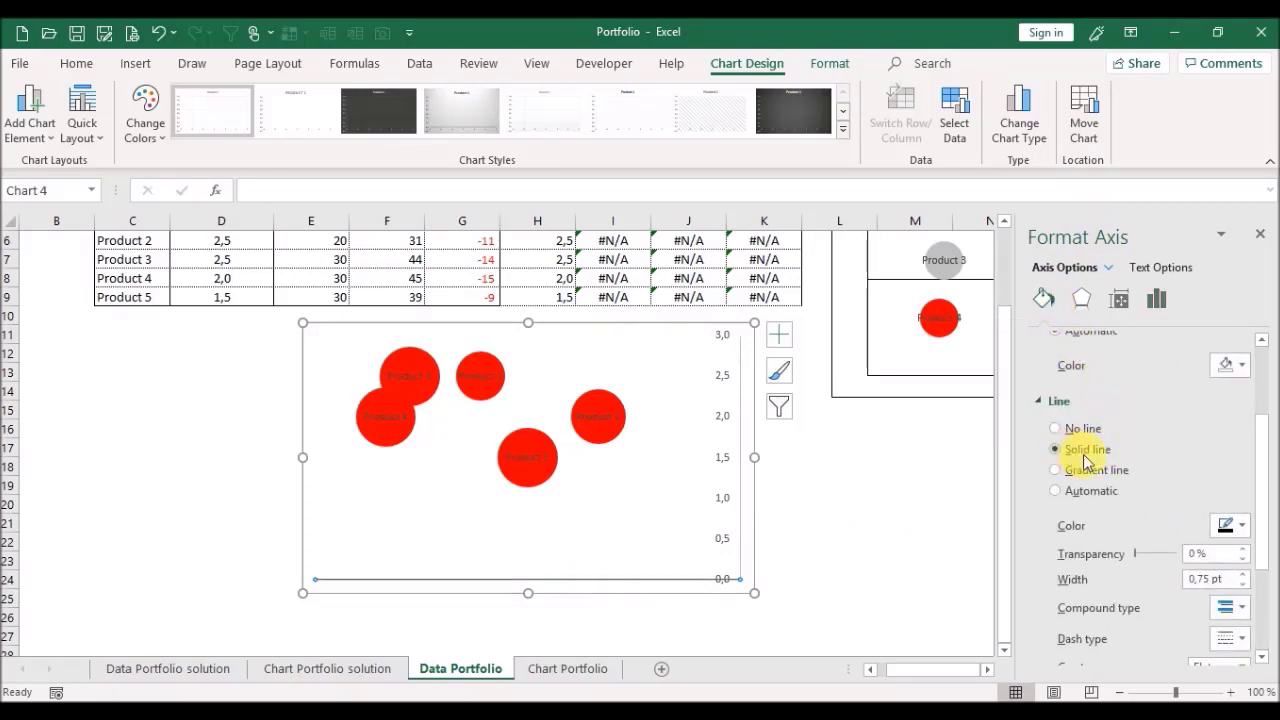
{"action": "left_click", "coordinate": [1243, 530]}
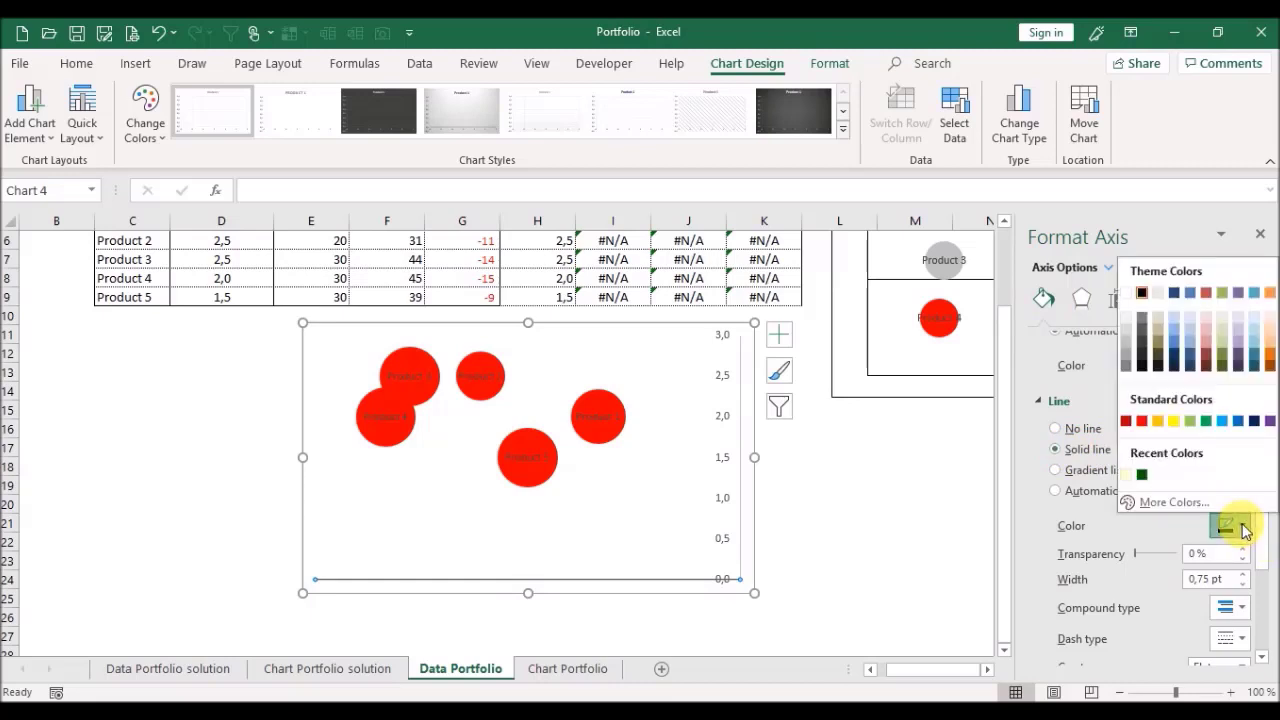
{"action": "left_click", "coordinate": [1142, 294]}
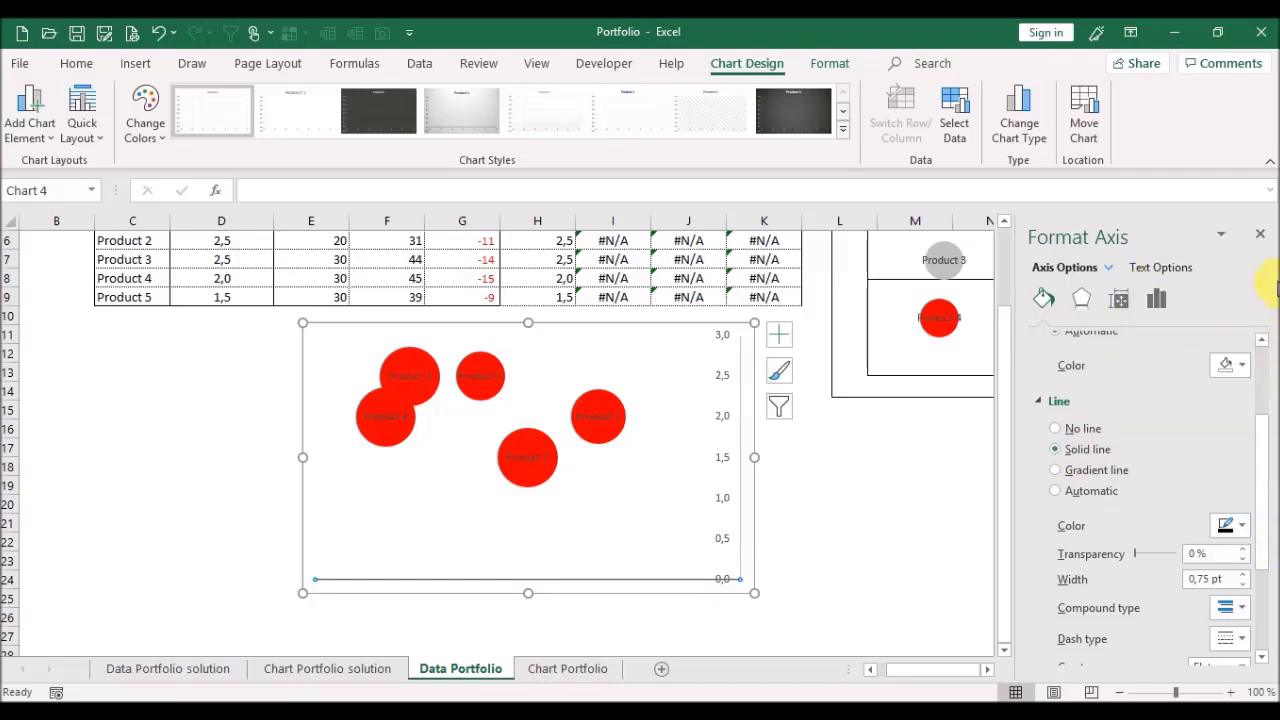
{"action": "left_click", "coordinate": [1259, 234]}
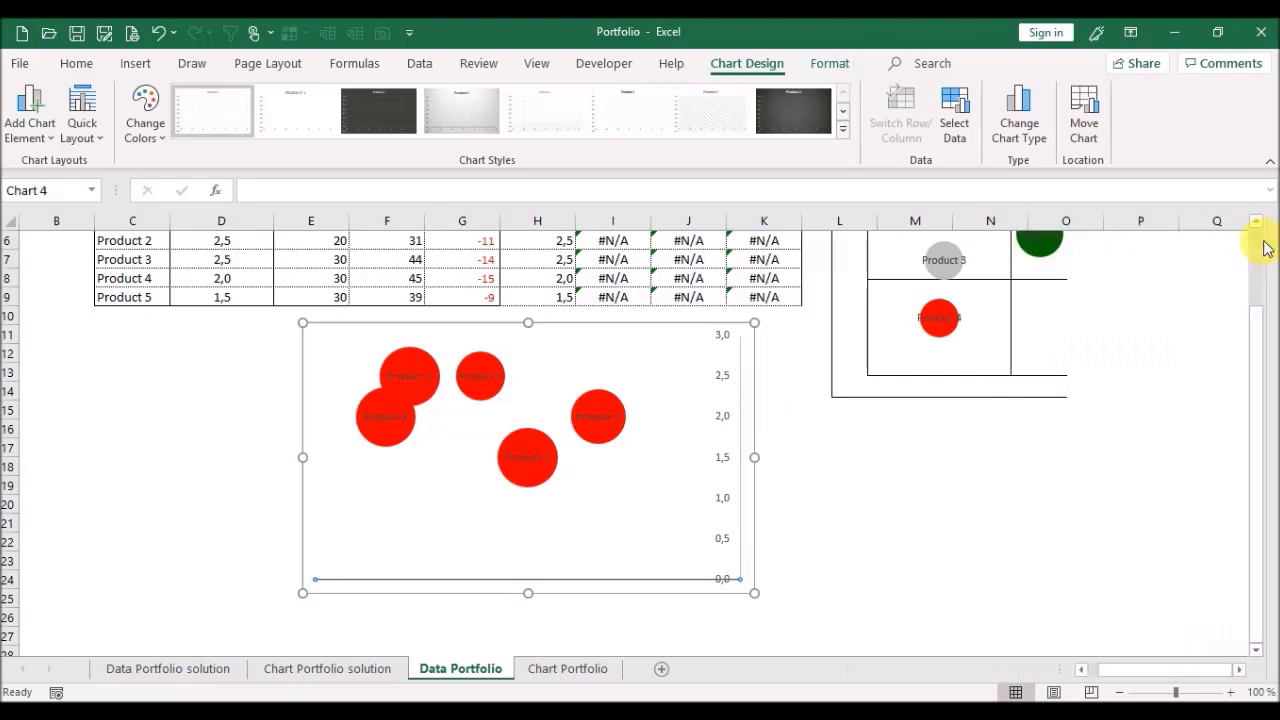
Step: Set the new chart's vertical axis maximum to 6 and make the horizontal axis cross at axis value 3,0
{"action": "left_click", "coordinate": [727, 468]}
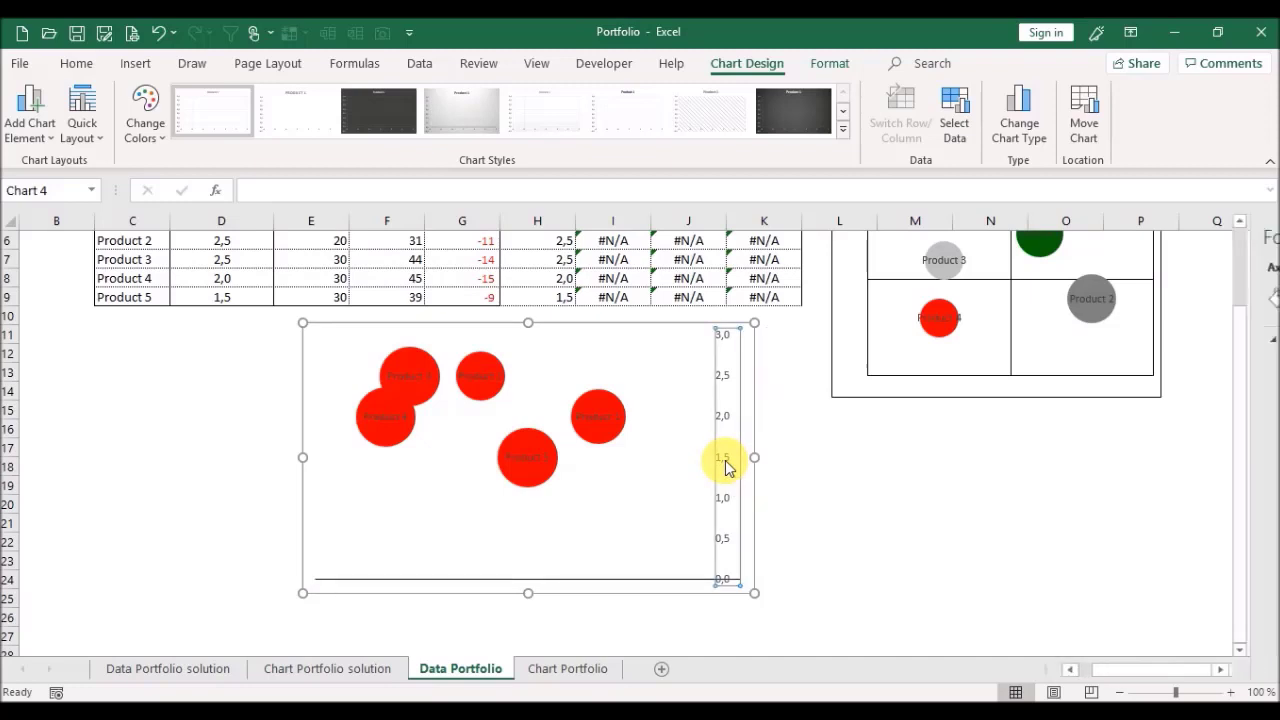
{"action": "double_click", "coordinate": [727, 468]}
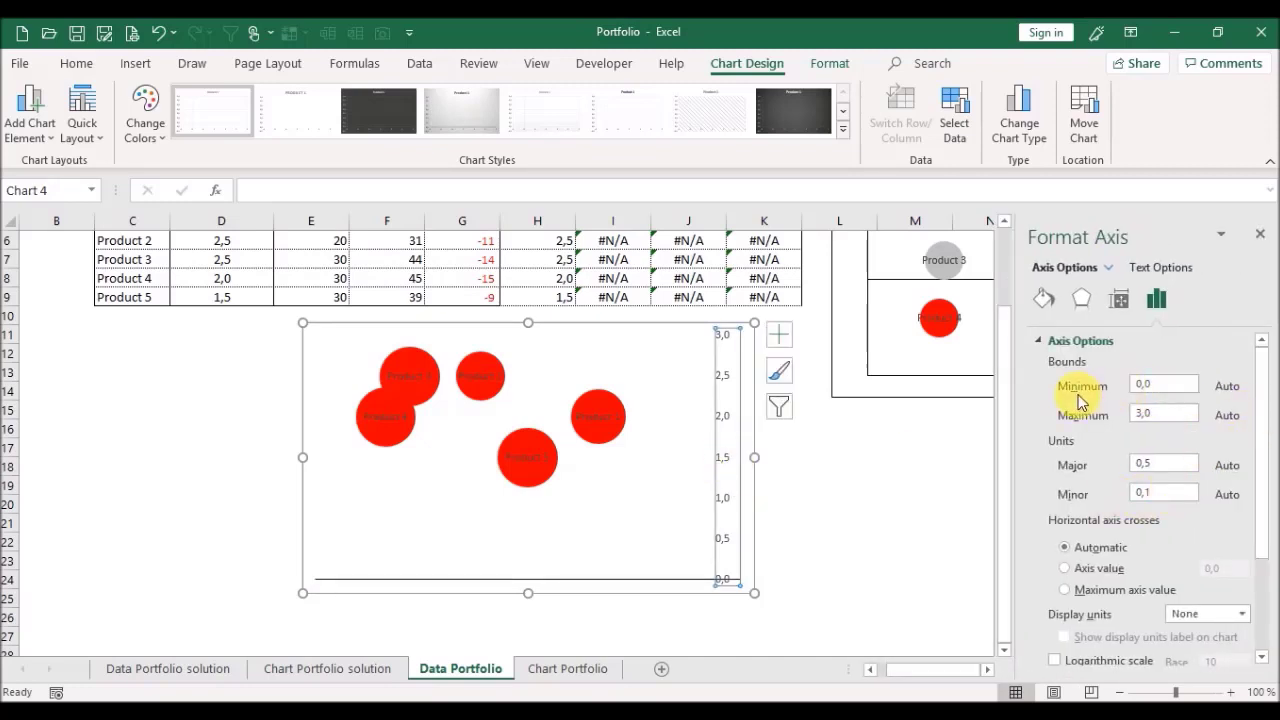
{"action": "double_click", "coordinate": [1180, 420]}
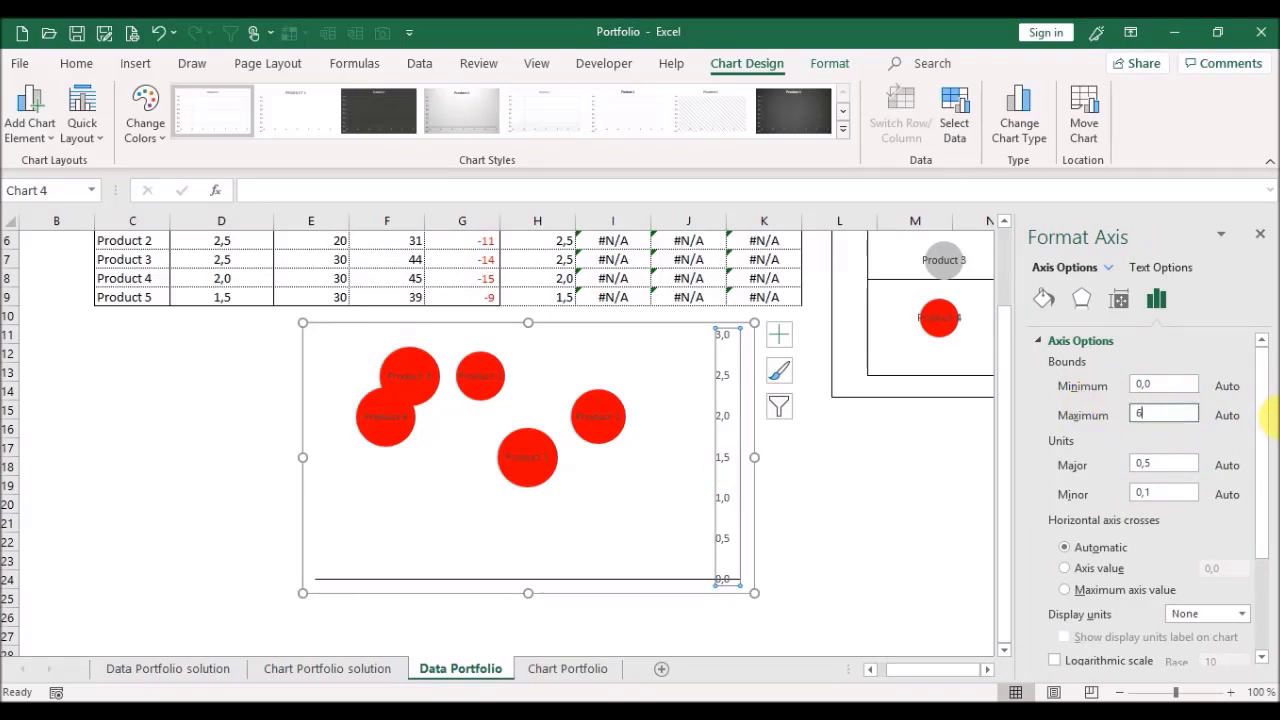
{"action": "type", "text": "6"}
{"action": "left_click", "coordinate": [1095, 570]}
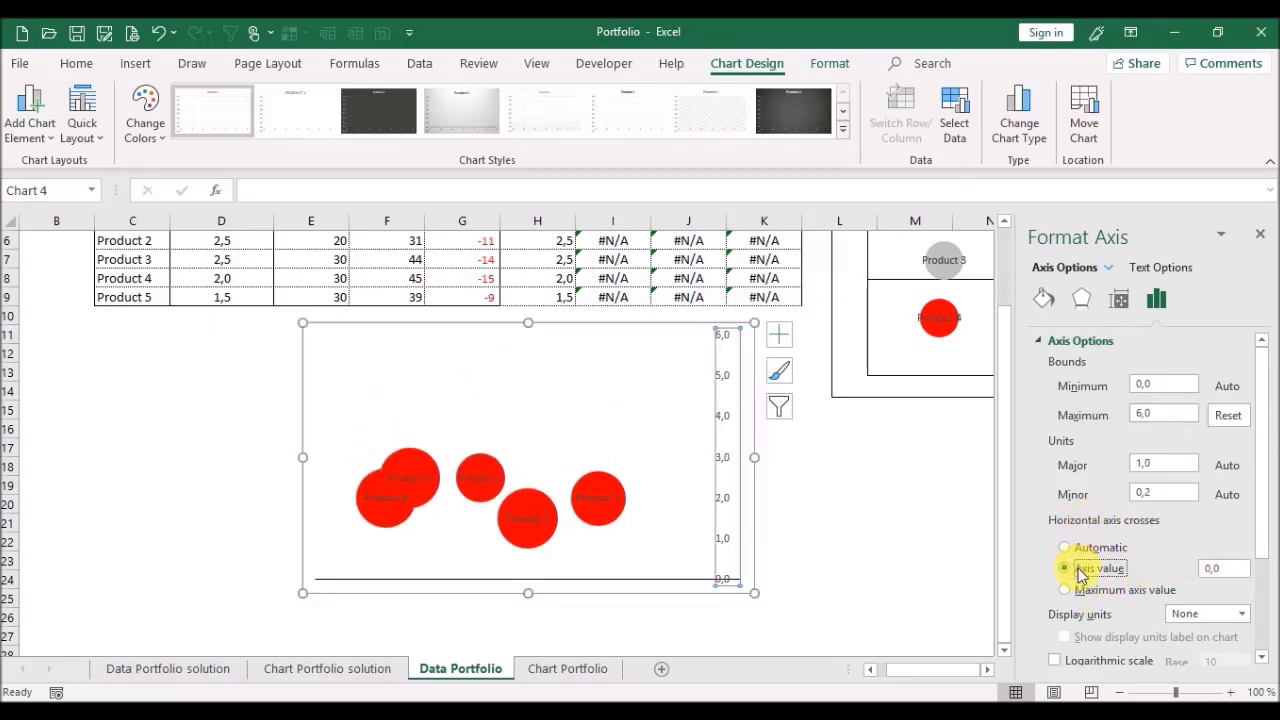
{"action": "left_click", "coordinate": [1211, 568]}
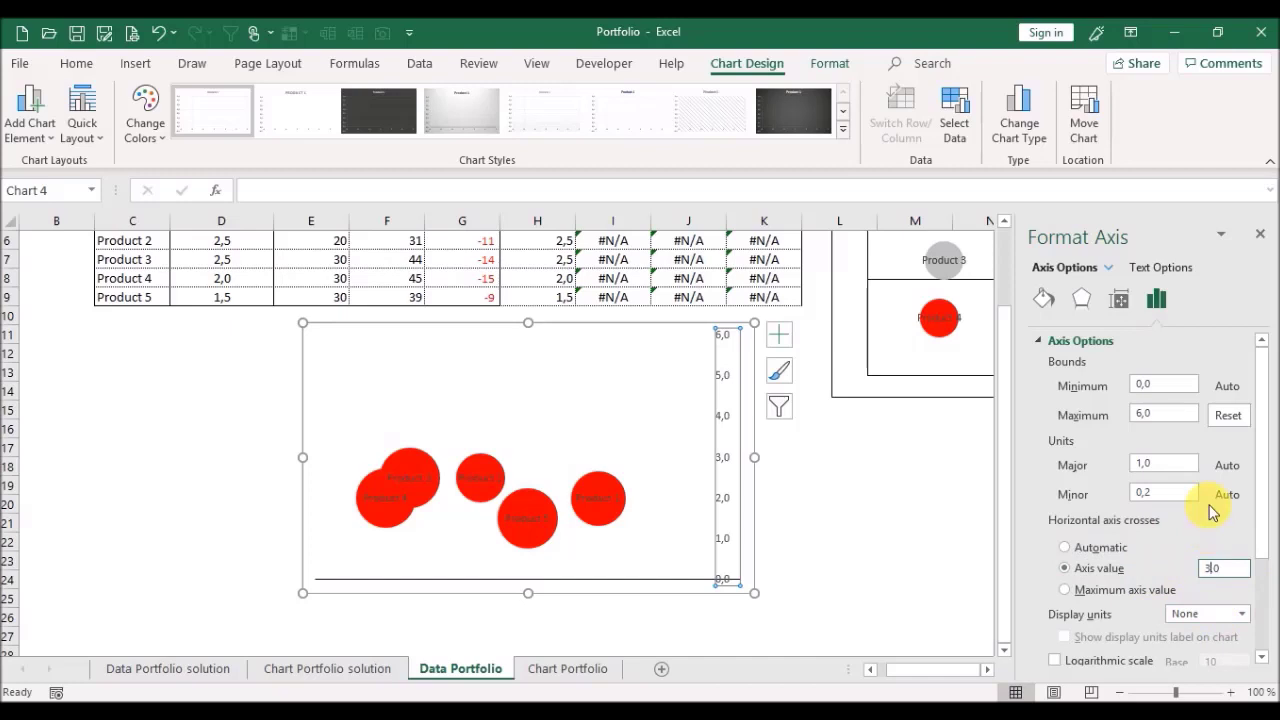
Step: Format the new chart's vertical axis line as a solid black line
{"action": "left_click", "coordinate": [1043, 298]}
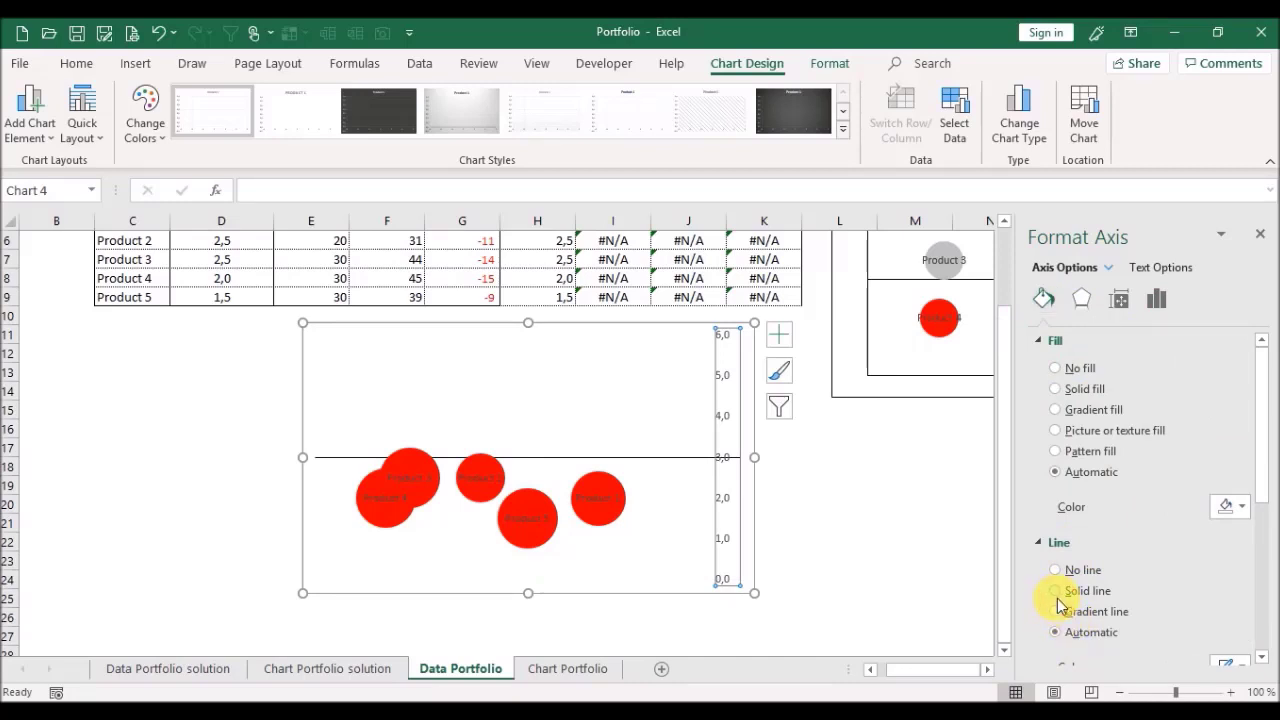
{"action": "scroll", "coordinate": [1266, 417], "scroll_direction": "down", "scroll_amount": 3}
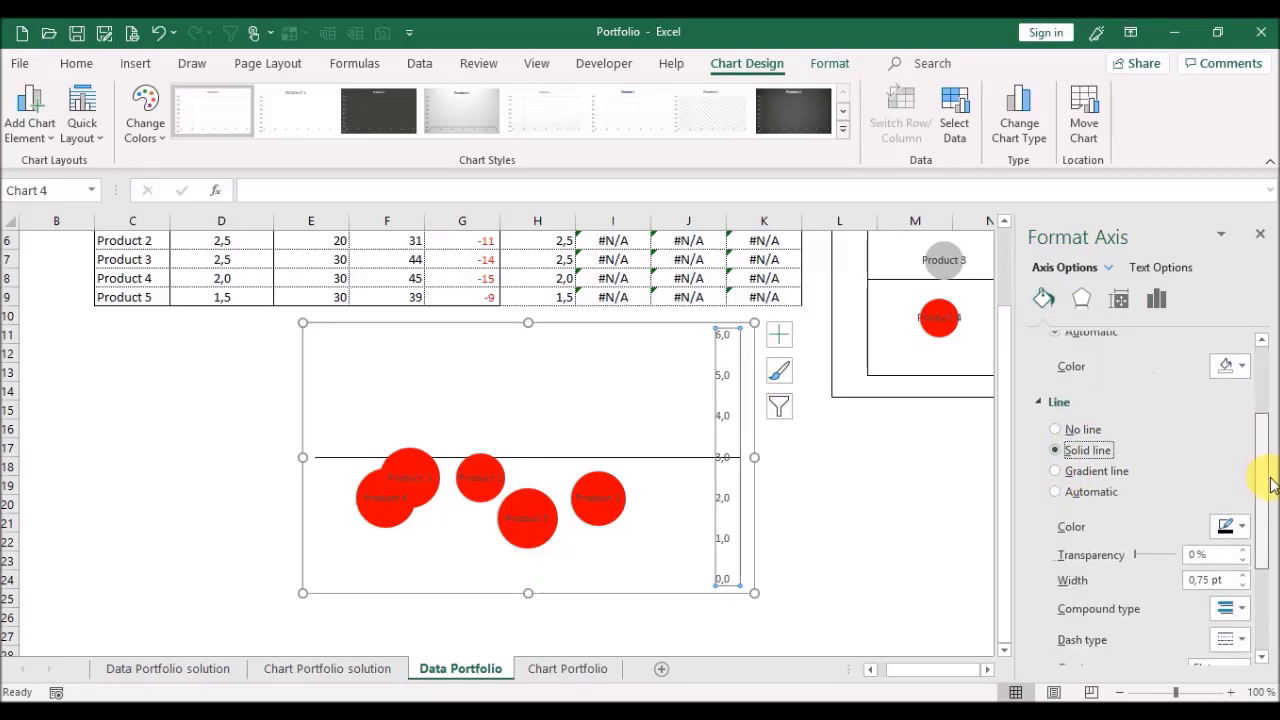
{"action": "left_click", "coordinate": [1243, 528]}
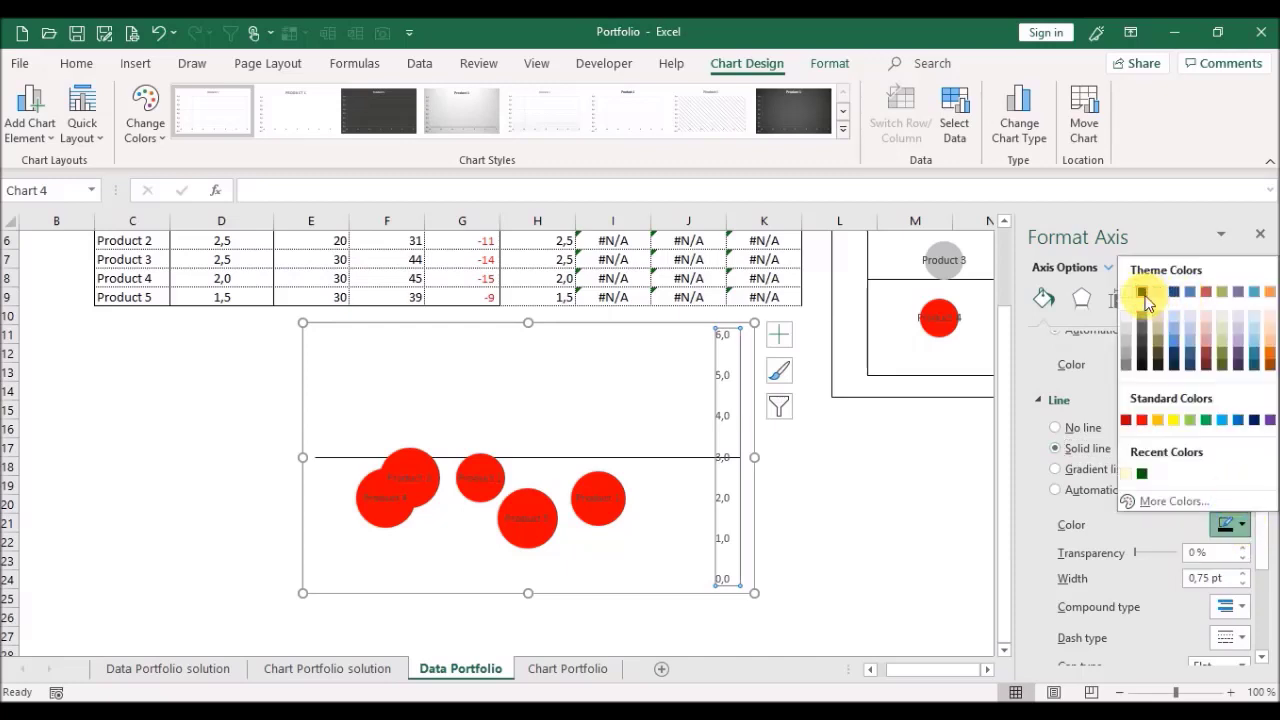
{"action": "left_click", "coordinate": [1146, 296]}
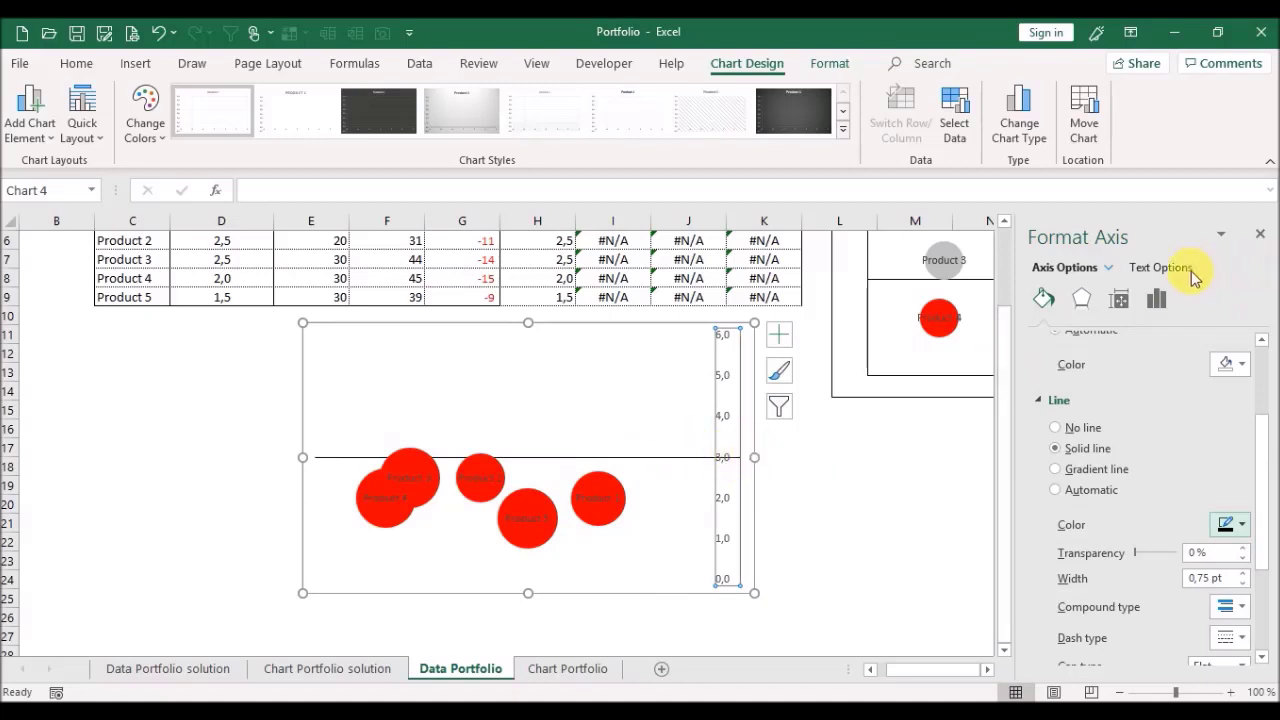
Step: Hide the vertical axis labels by setting their label position to None, and deselect the chart
{"action": "left_click", "coordinate": [1156, 301]}
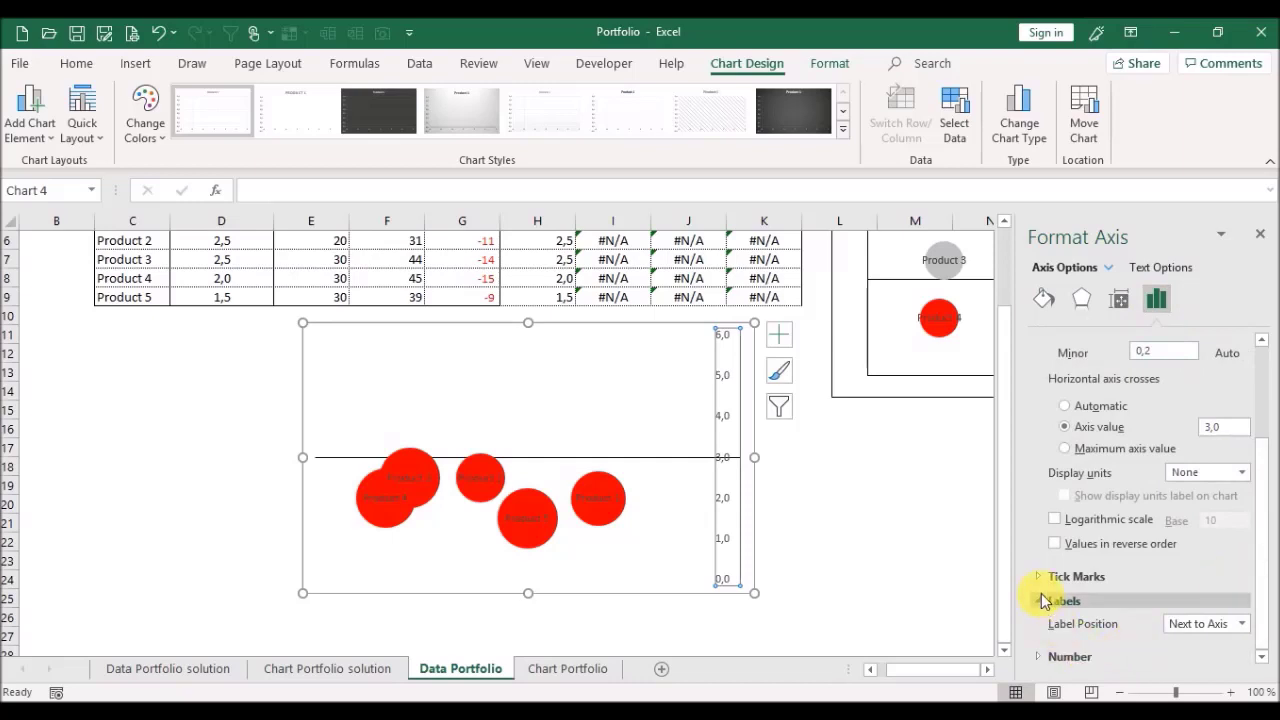
{"action": "scroll", "coordinate": [1038, 606], "scroll_direction": "up", "scroll_amount": 1}
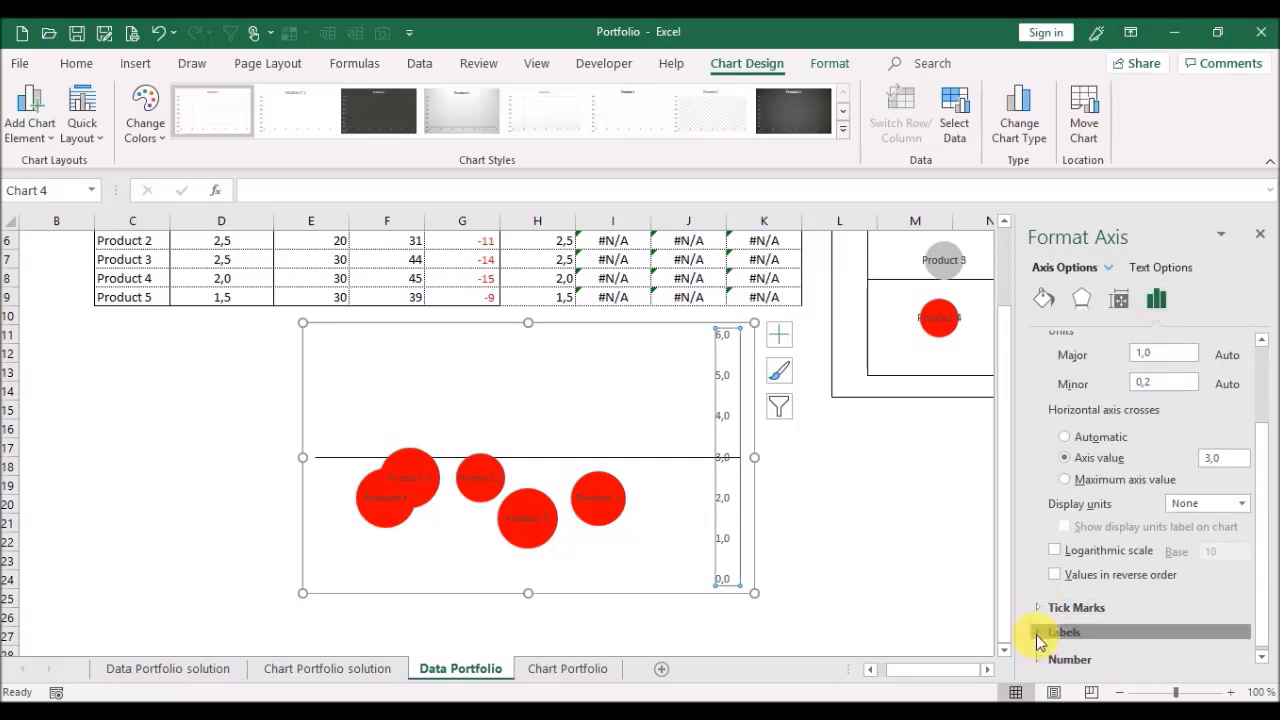
{"action": "scroll", "coordinate": [1240, 620], "scroll_direction": "down", "scroll_amount": 1}
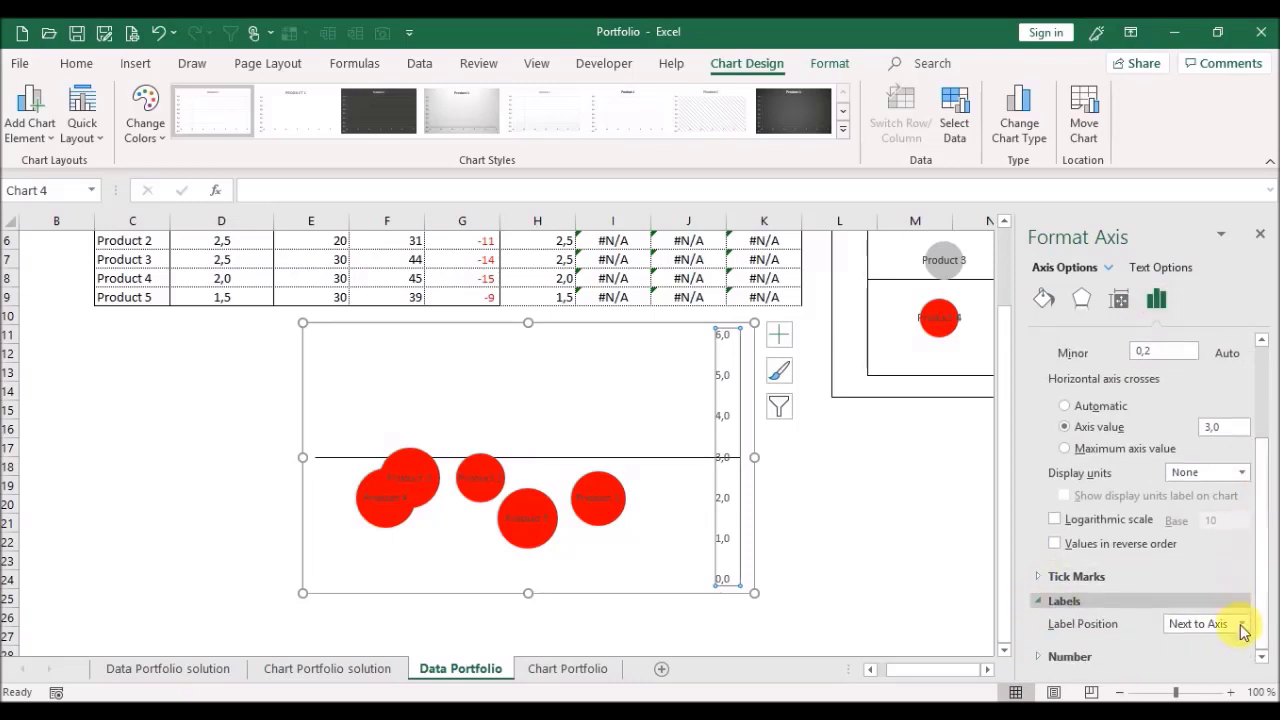
{"action": "left_click", "coordinate": [1243, 625]}
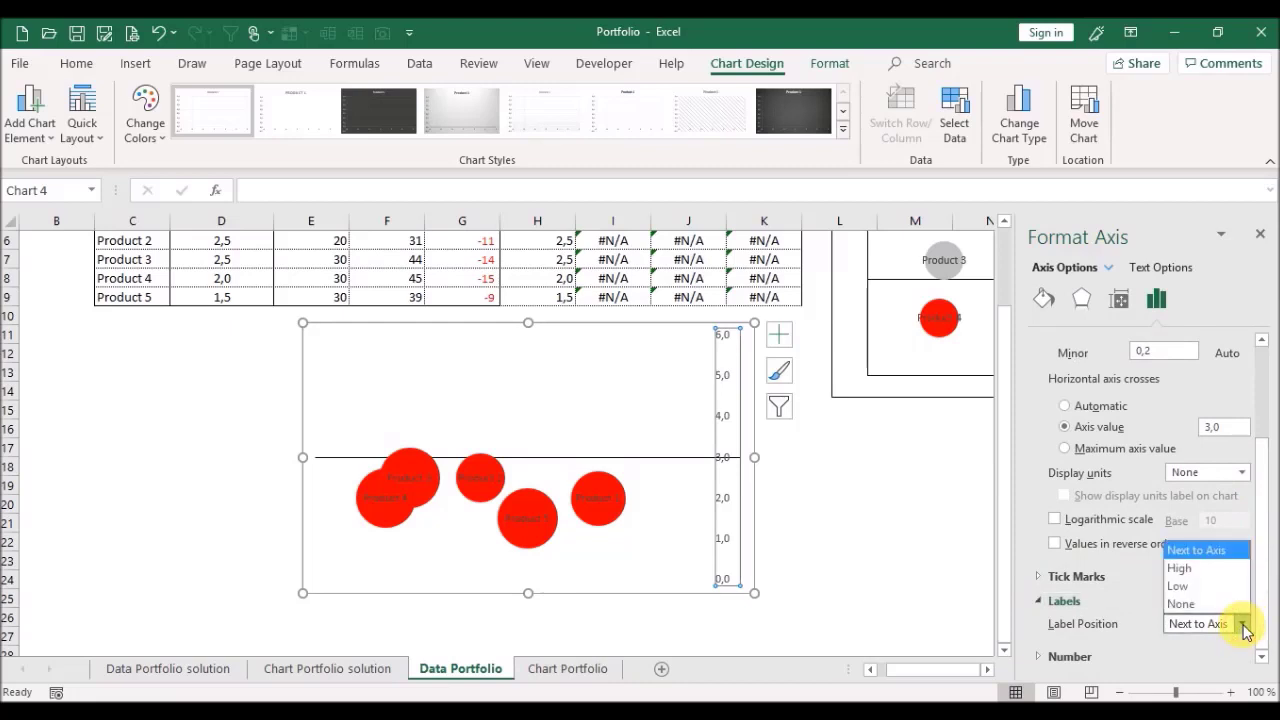
{"action": "left_click", "coordinate": [1189, 606]}
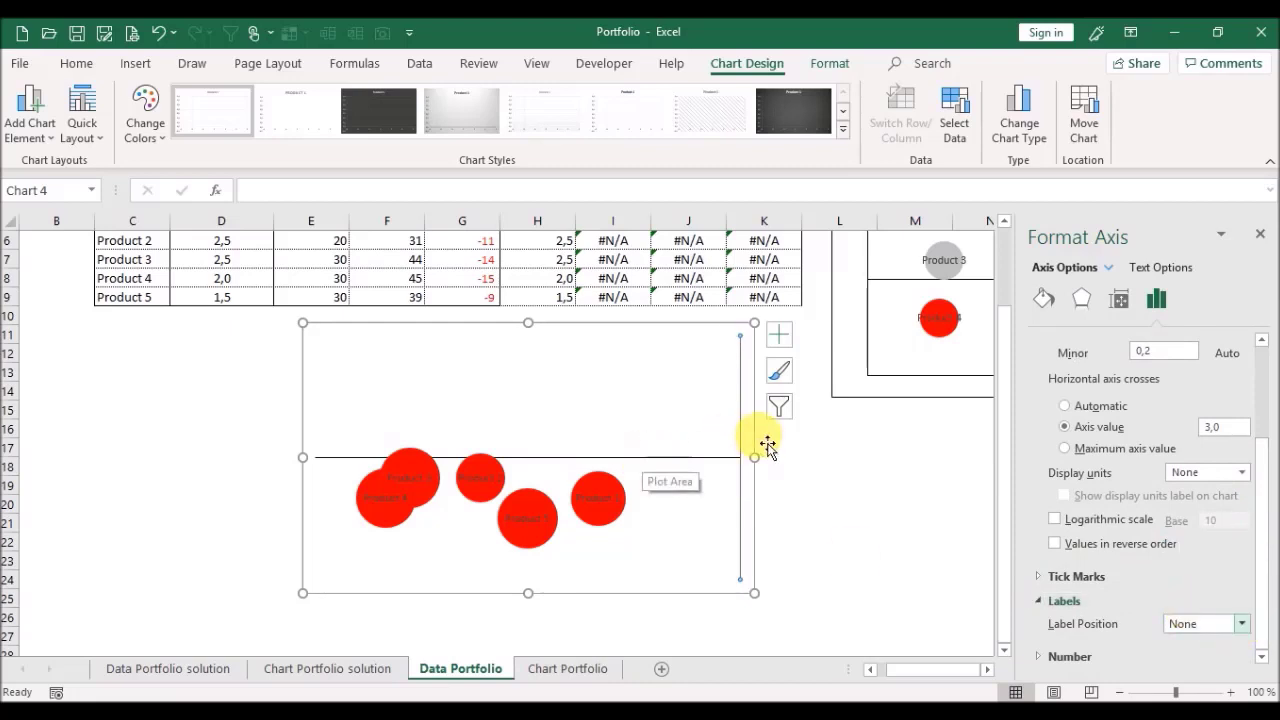
{"action": "left_click", "coordinate": [843, 448]}
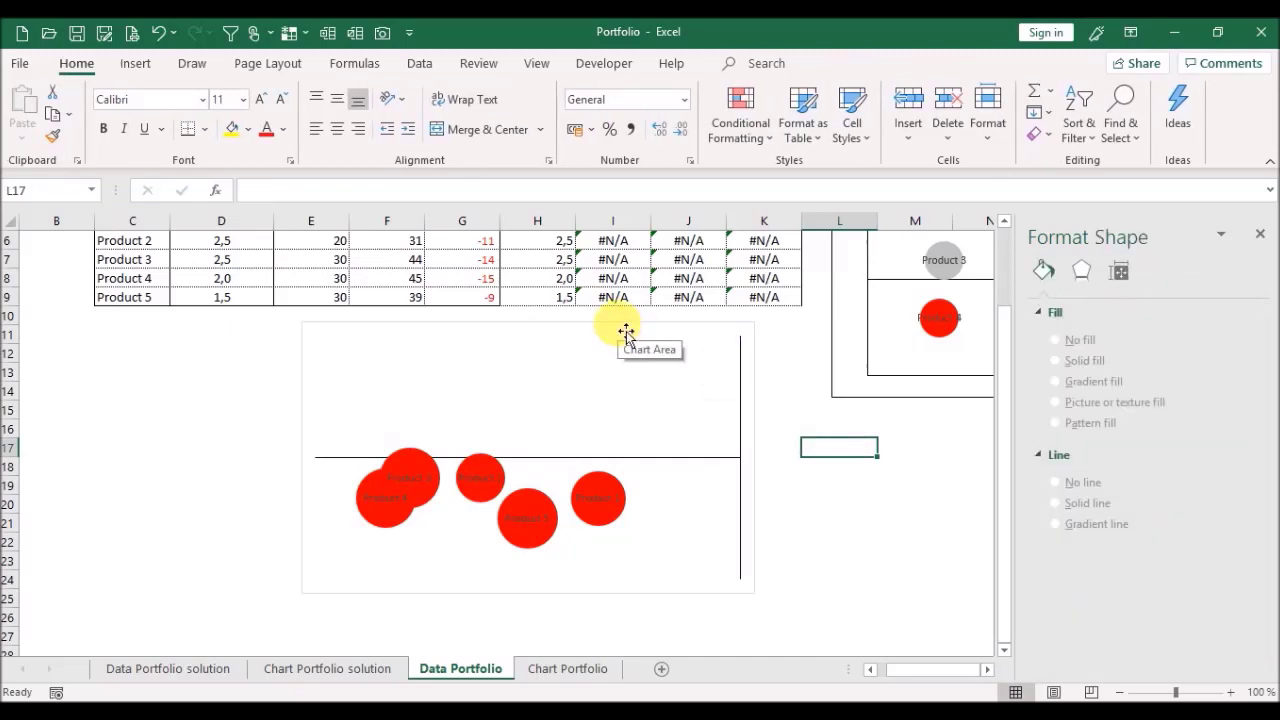
Step: Give the new chart's outer area a solid black border line
{"action": "left_click", "coordinate": [625, 333]}
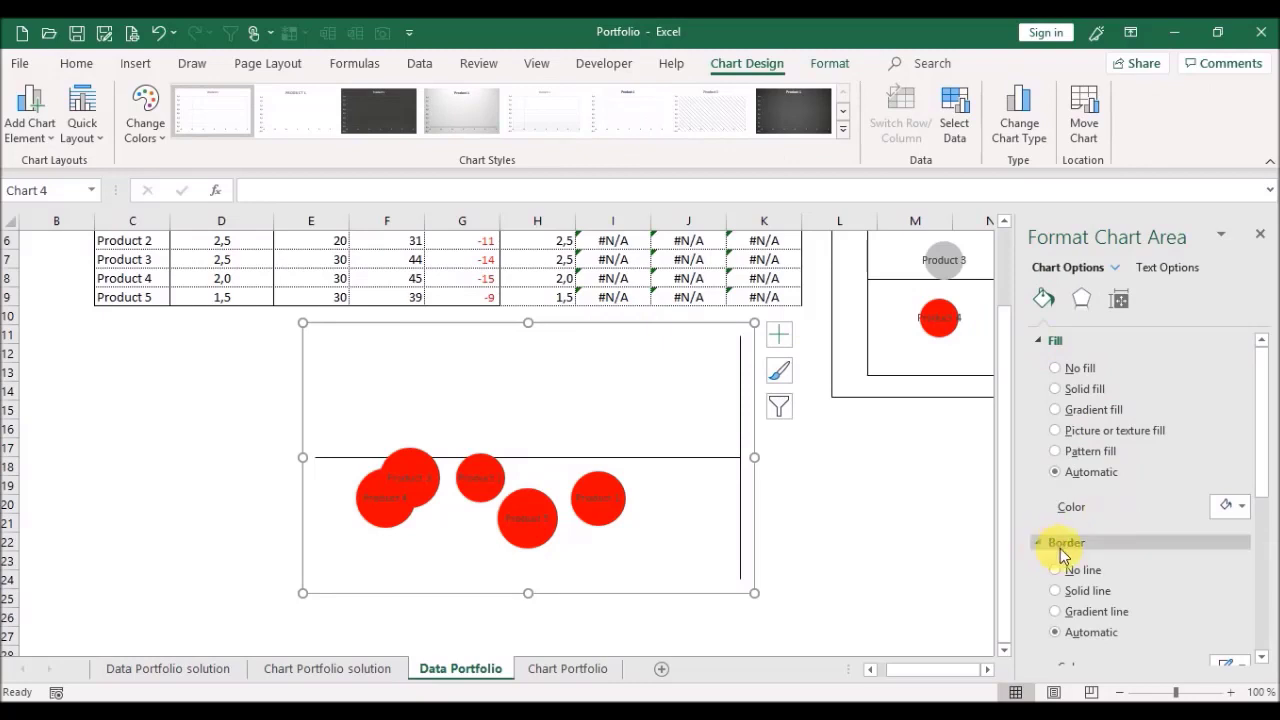
{"action": "left_click_drag", "start_coordinate": [1260, 380], "coordinate": [1276, 470]}
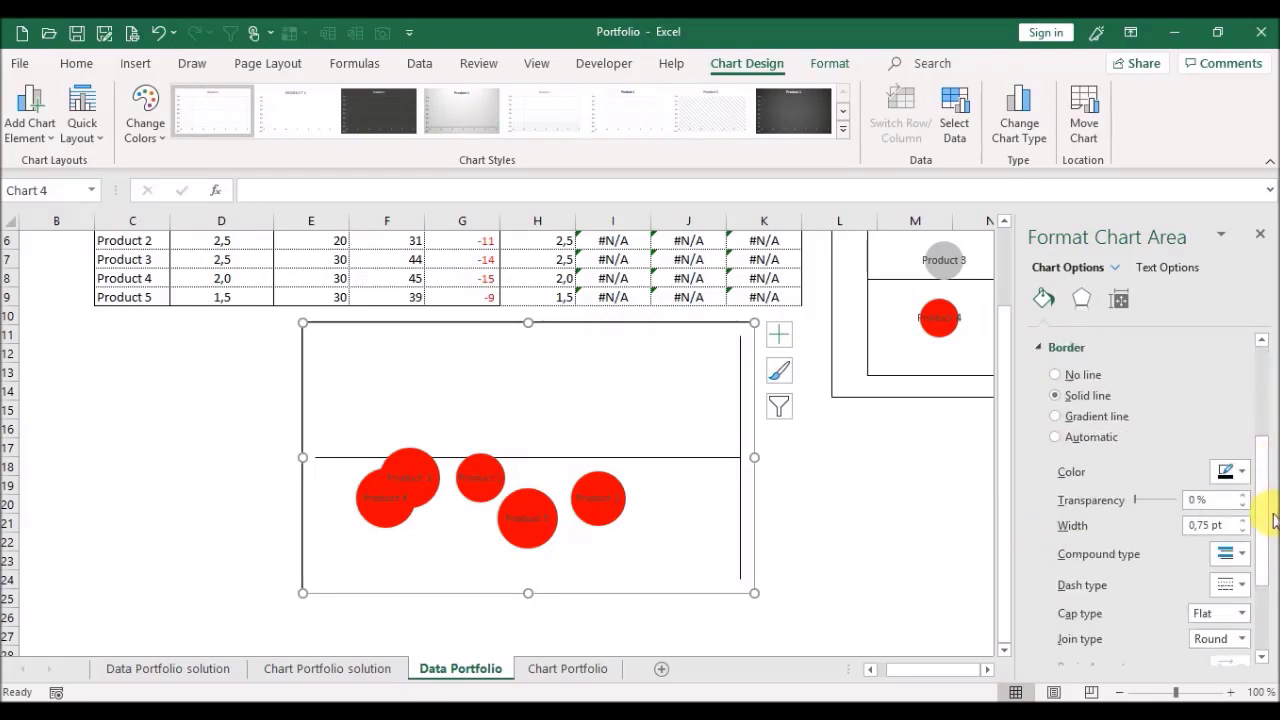
{"action": "left_click", "coordinate": [1245, 472]}
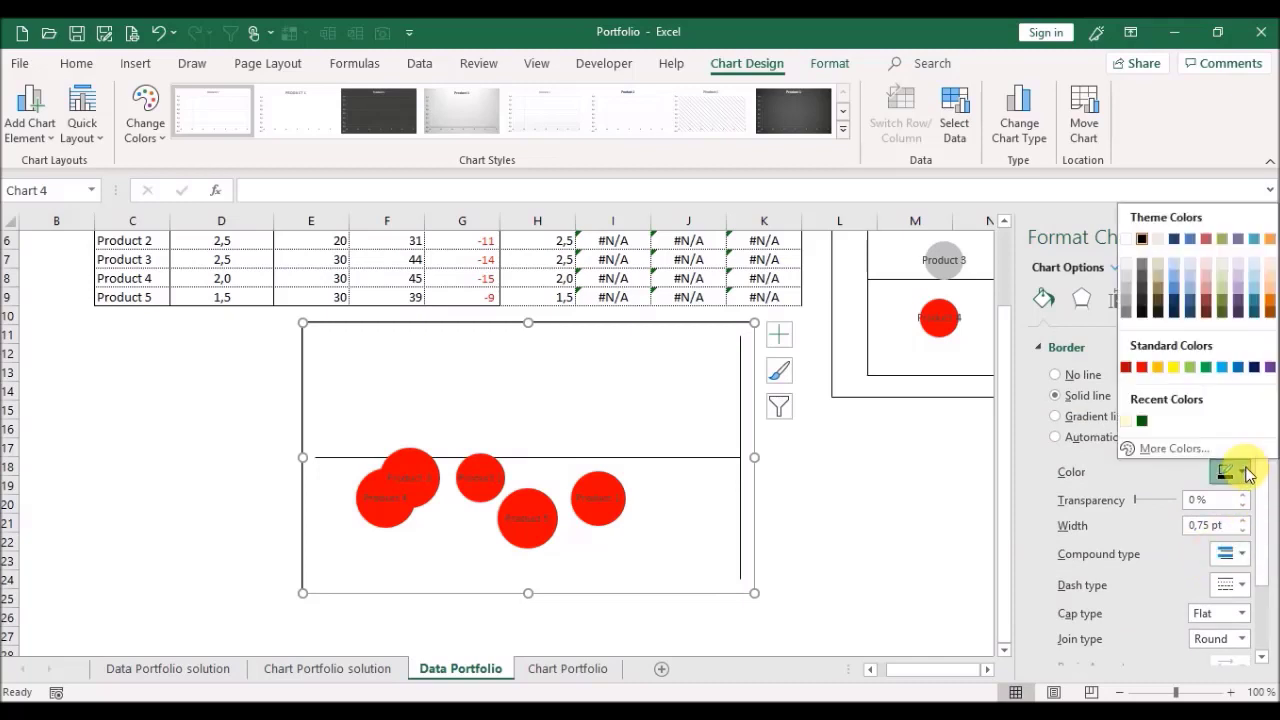
{"action": "left_click", "coordinate": [1141, 237]}
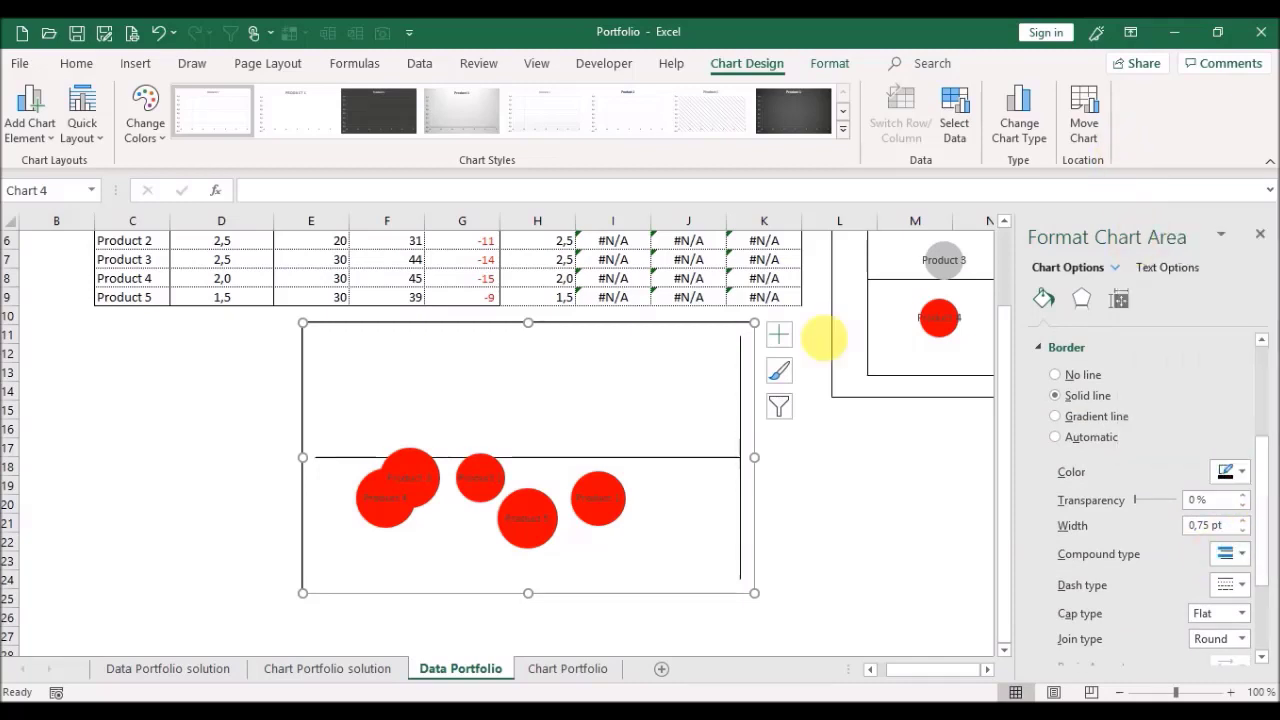
Step: Give the bubble chart's plot area a solid black border and close the formatting settings
{"action": "left_click", "coordinate": [566, 410]}
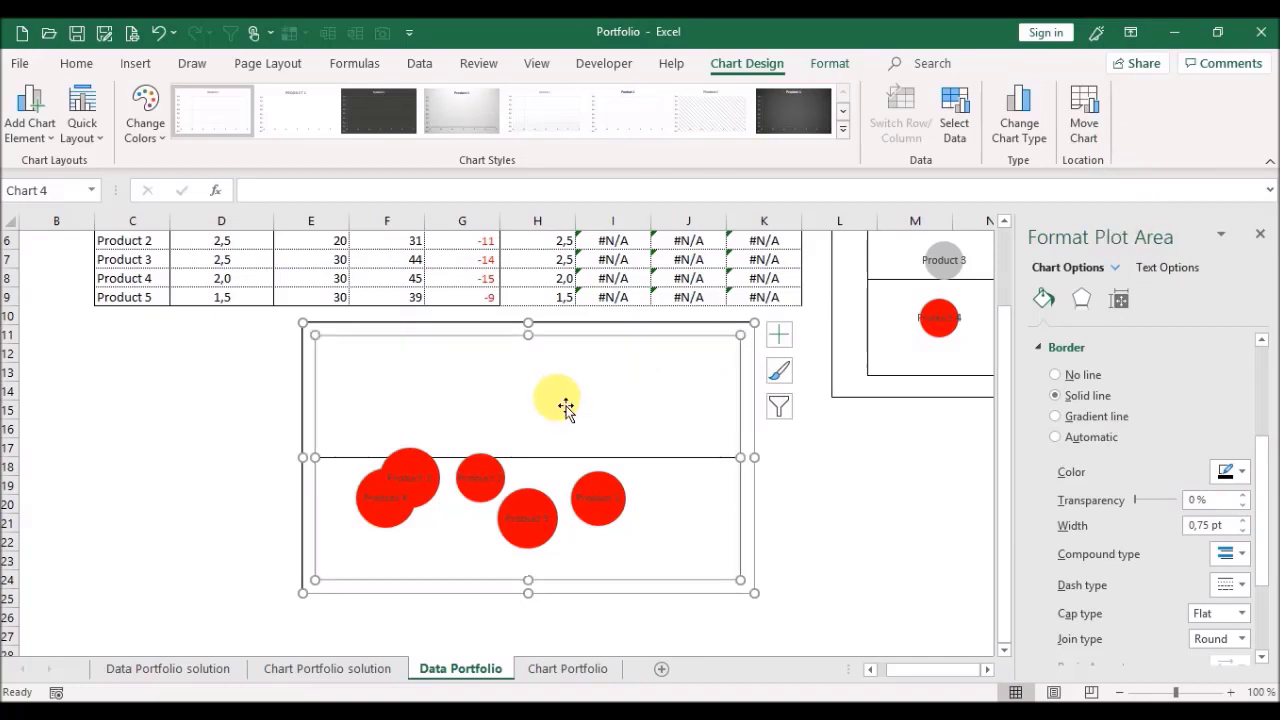
{"action": "left_click", "coordinate": [1075, 402]}
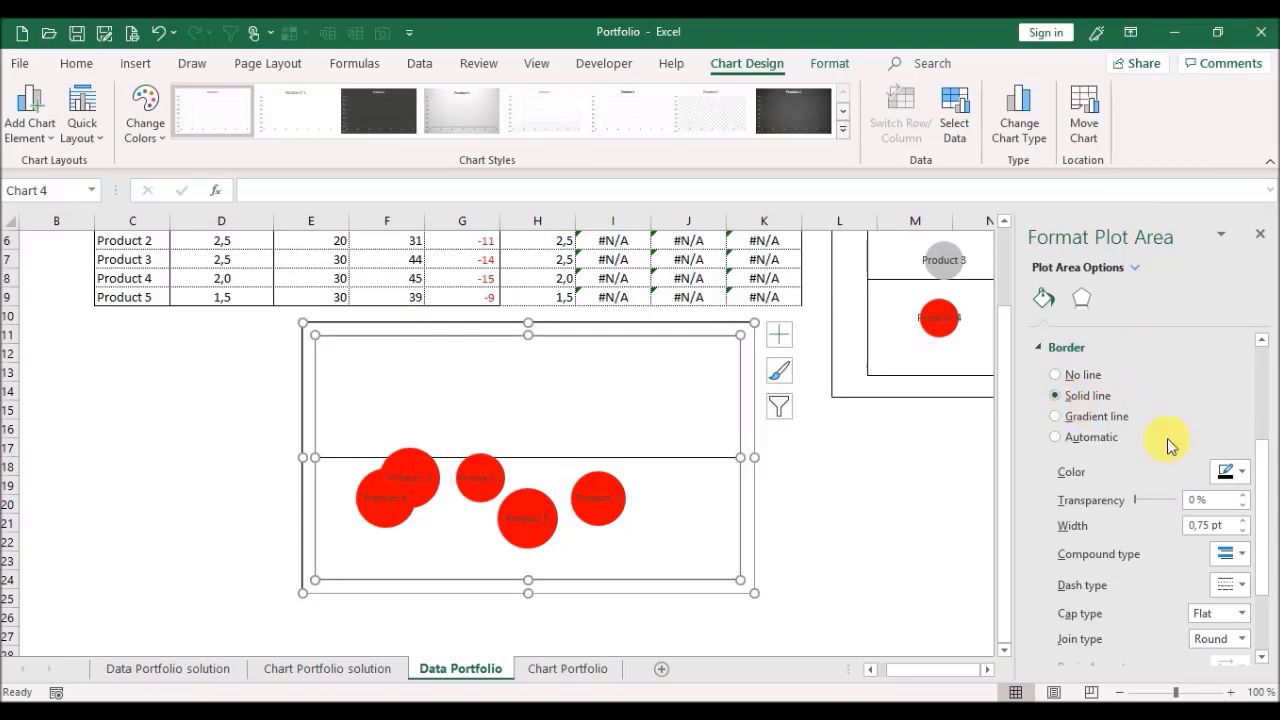
{"action": "left_click", "coordinate": [1243, 474]}
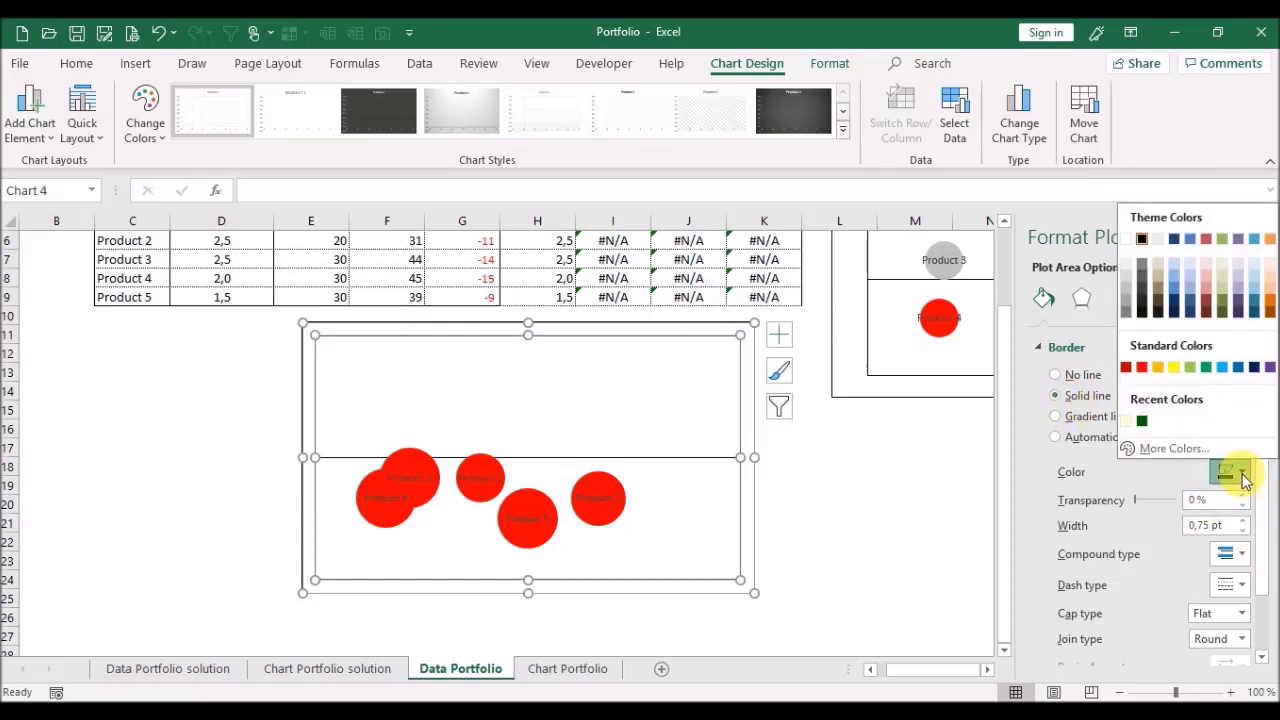
{"action": "left_click", "coordinate": [1142, 239]}
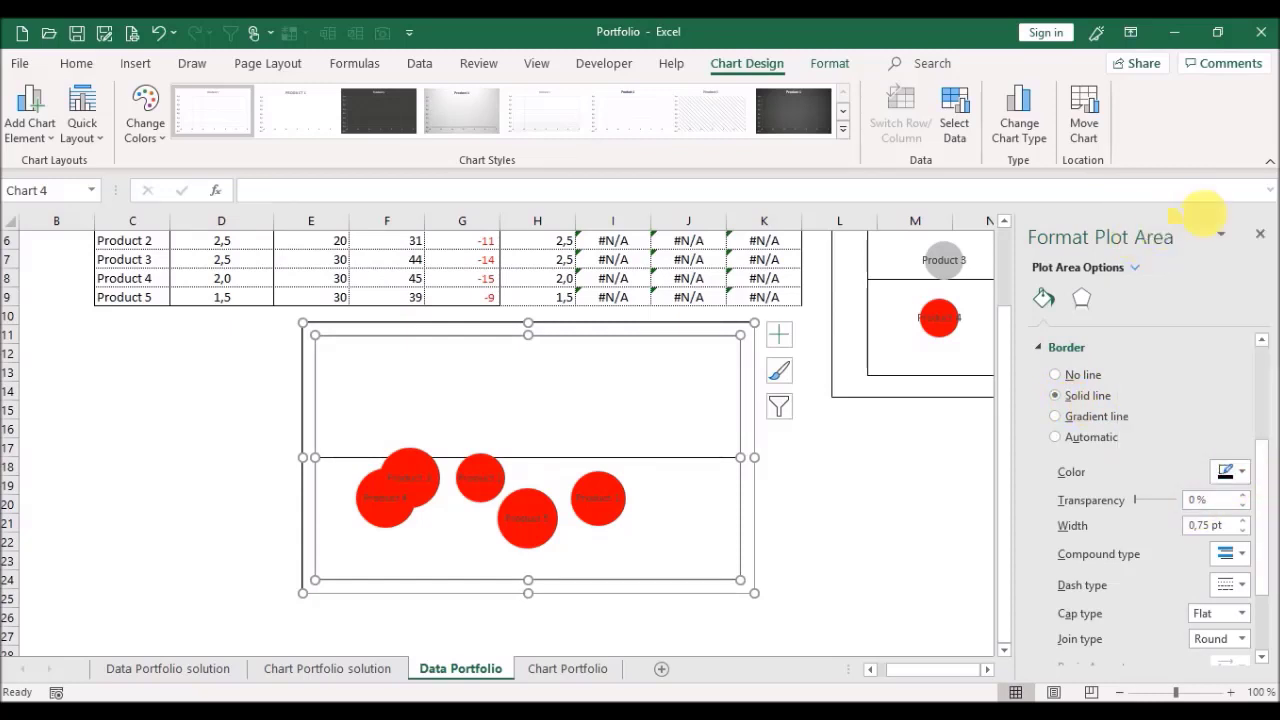
{"action": "left_click", "coordinate": [1260, 233]}
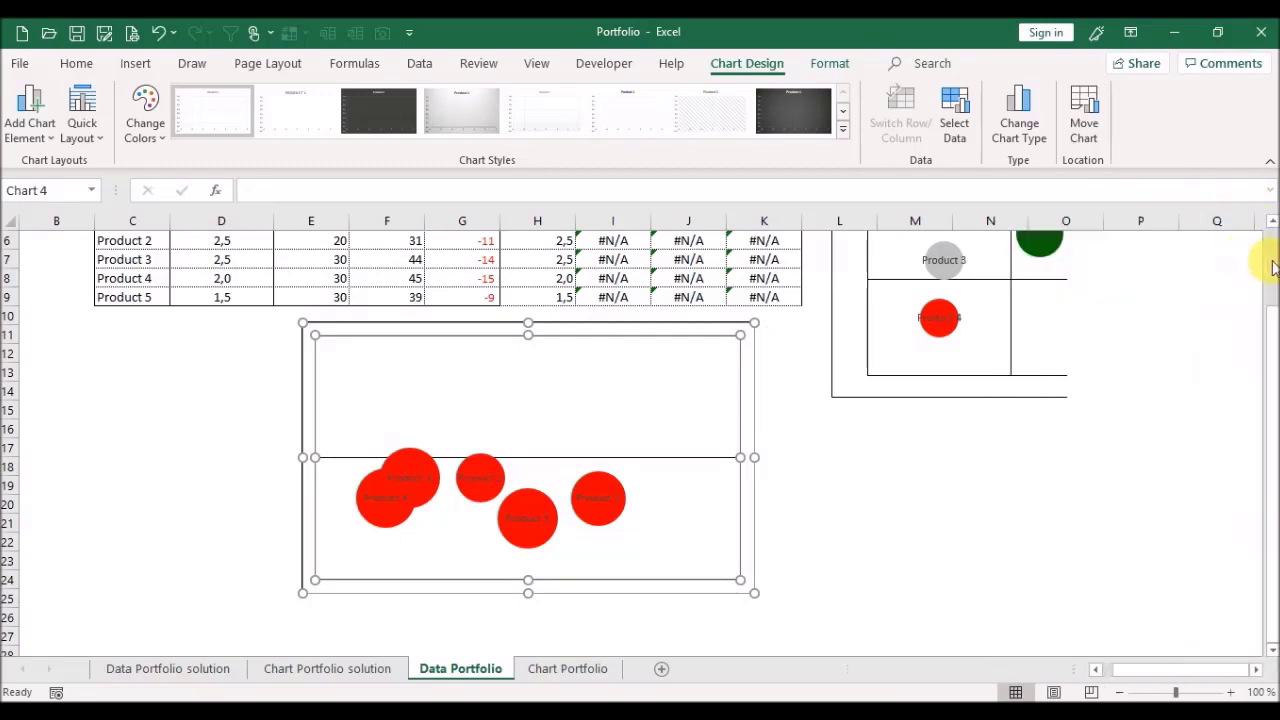
{"action": "left_click", "coordinate": [928, 598]}
{"action": "scroll", "coordinate": [1264, 455], "scroll_direction": "up", "scroll_amount": 2}
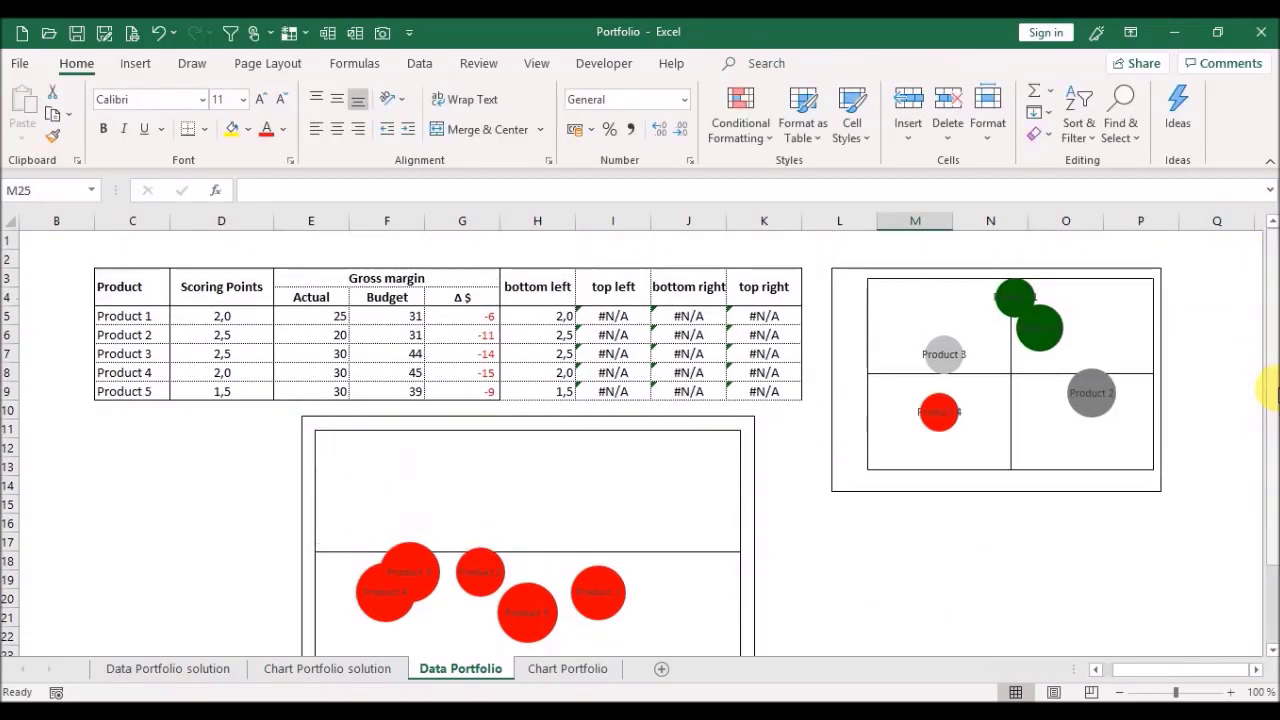
{"action": "left_click", "coordinate": [1036, 560]}
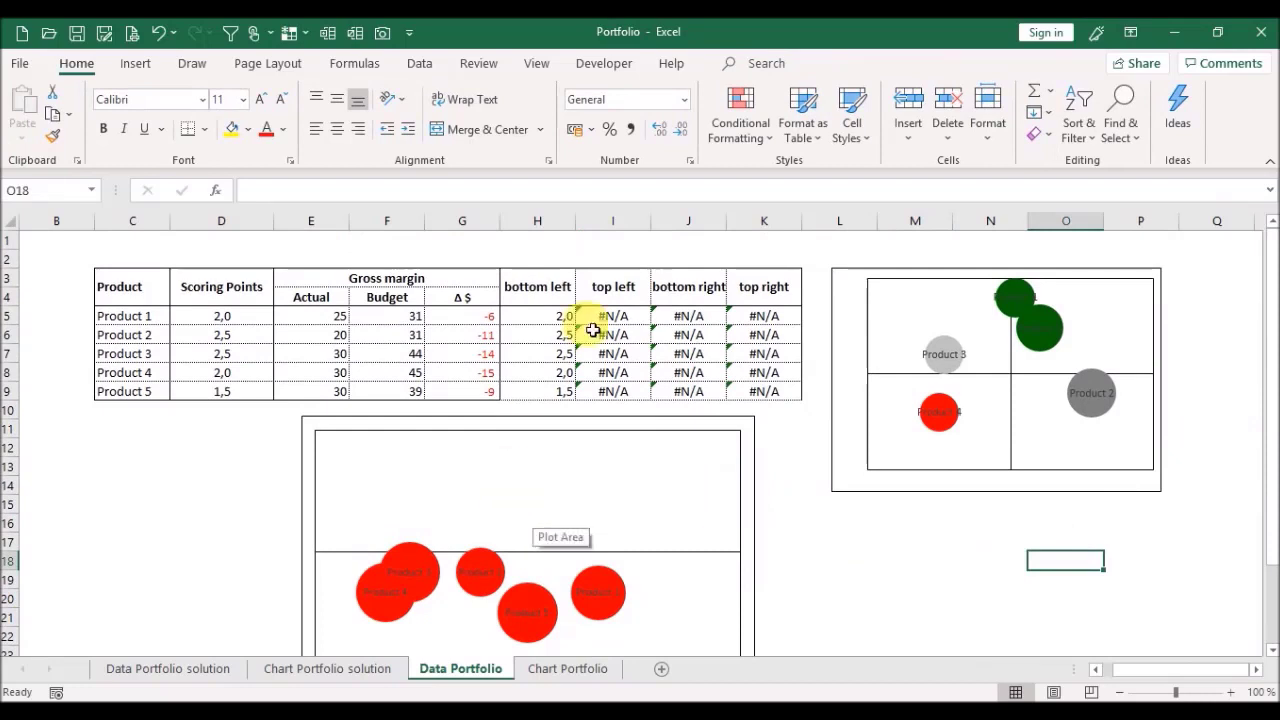
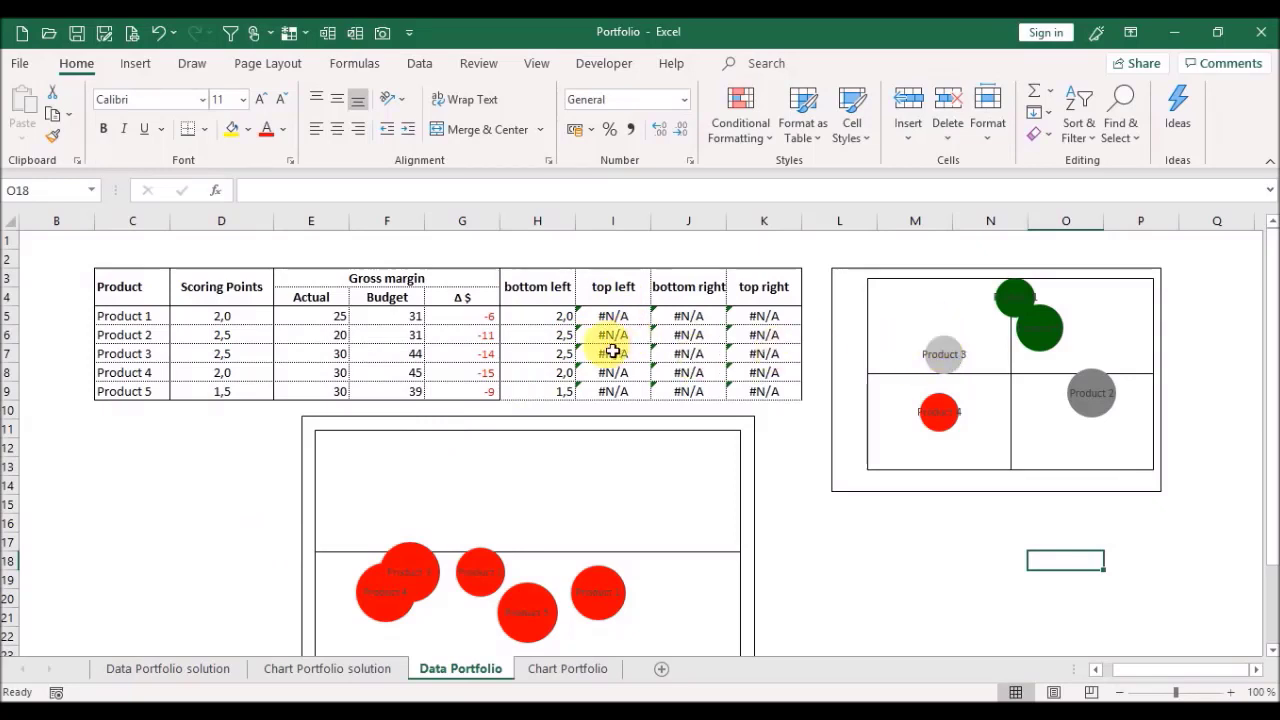
Step: Set the scoring points of Products 1 to 5 in D5:D9 to 3,5, 4, 4,5, 5 and 3,5
{"action": "left_click", "coordinate": [618, 319]}
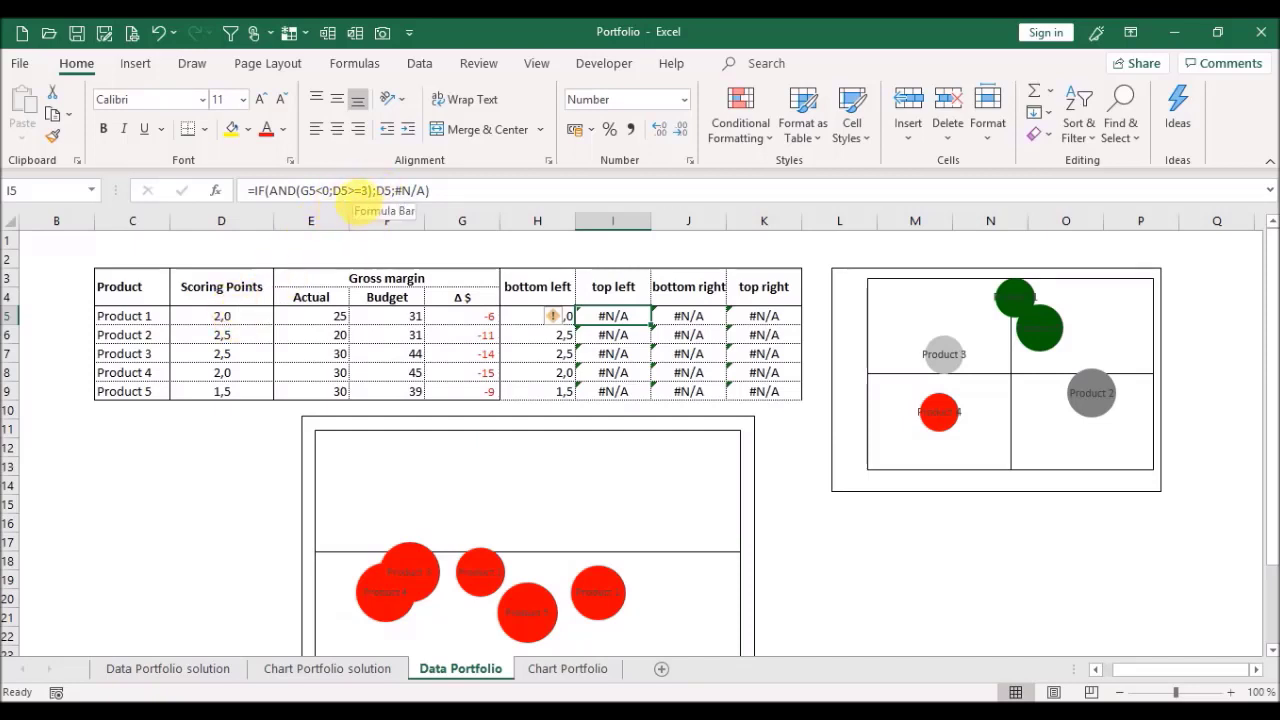
{"action": "left_click", "coordinate": [267, 318]}
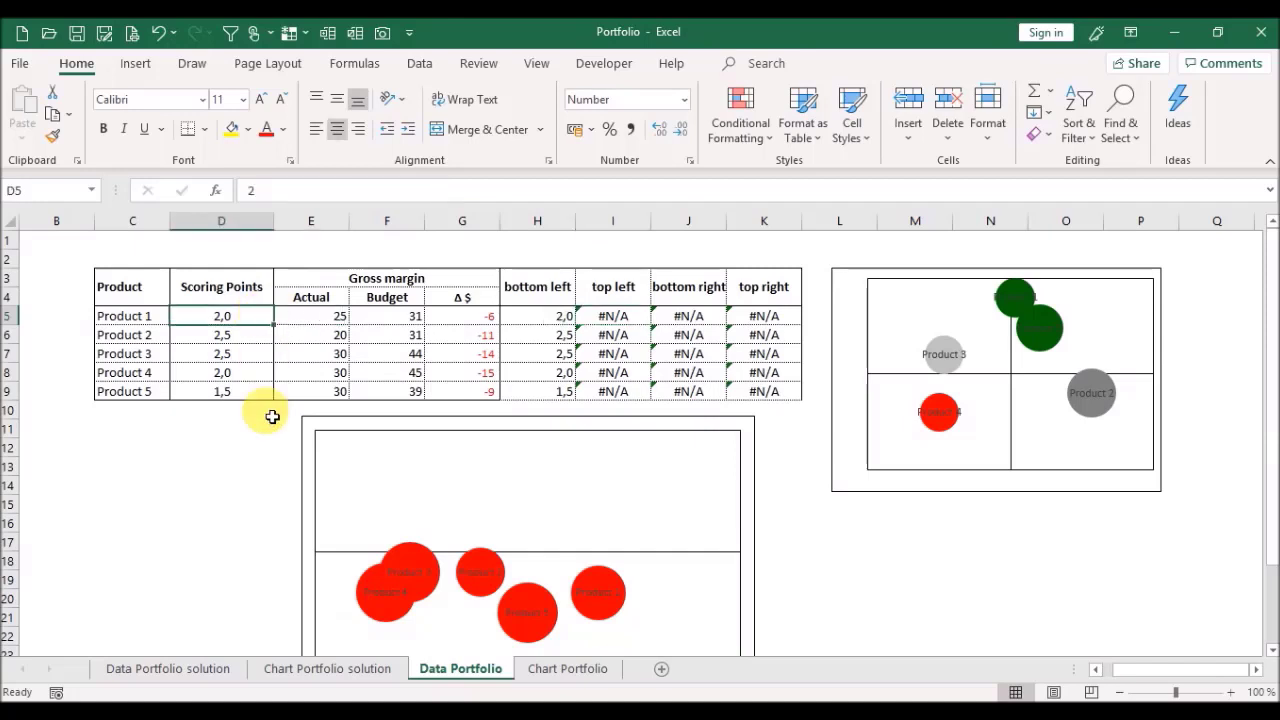
{"action": "type", "text": "3,5"}
{"action": "key", "text": "Return"}
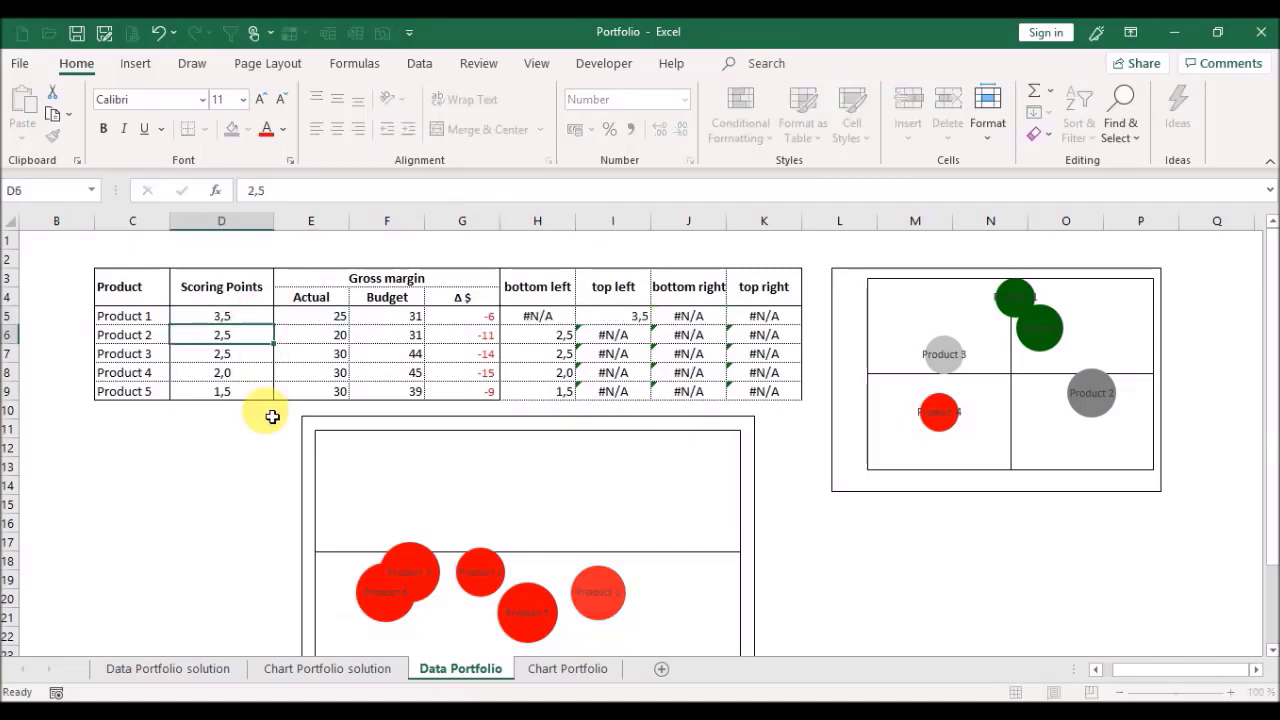
{"action": "type", "text": "4"}
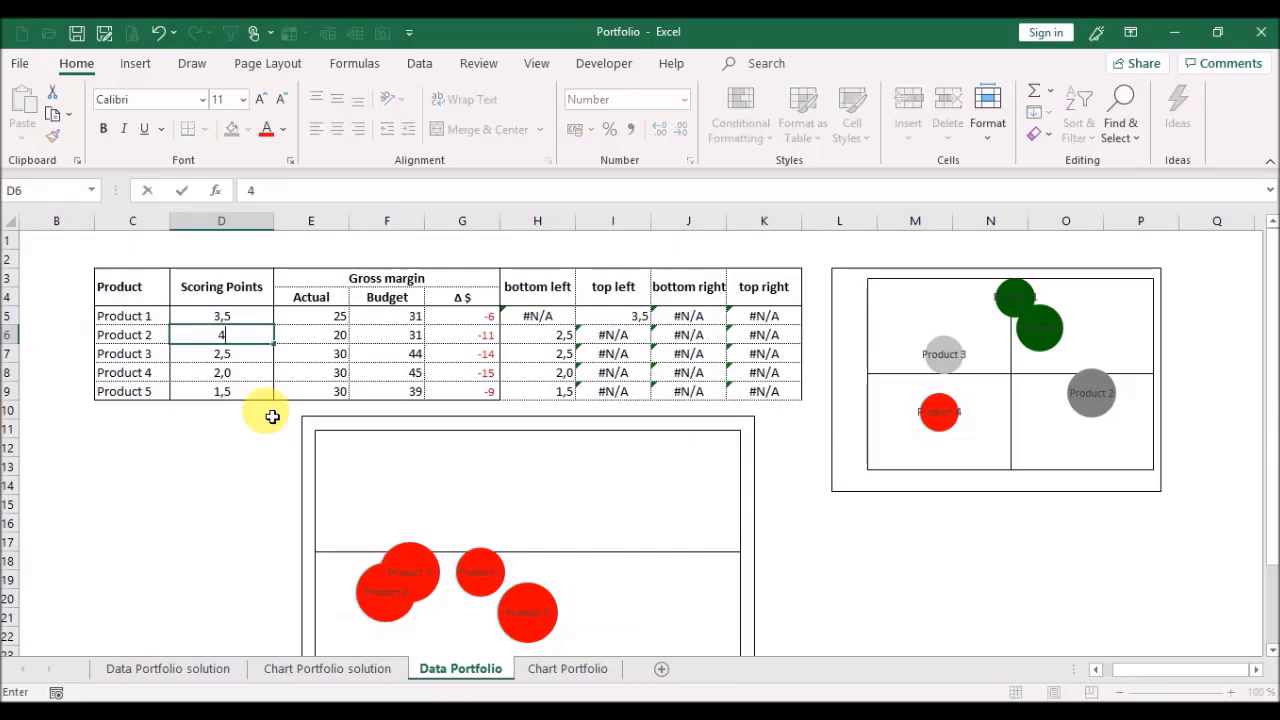
{"action": "key", "text": "Return"}
{"action": "type", "text": "4,5"}
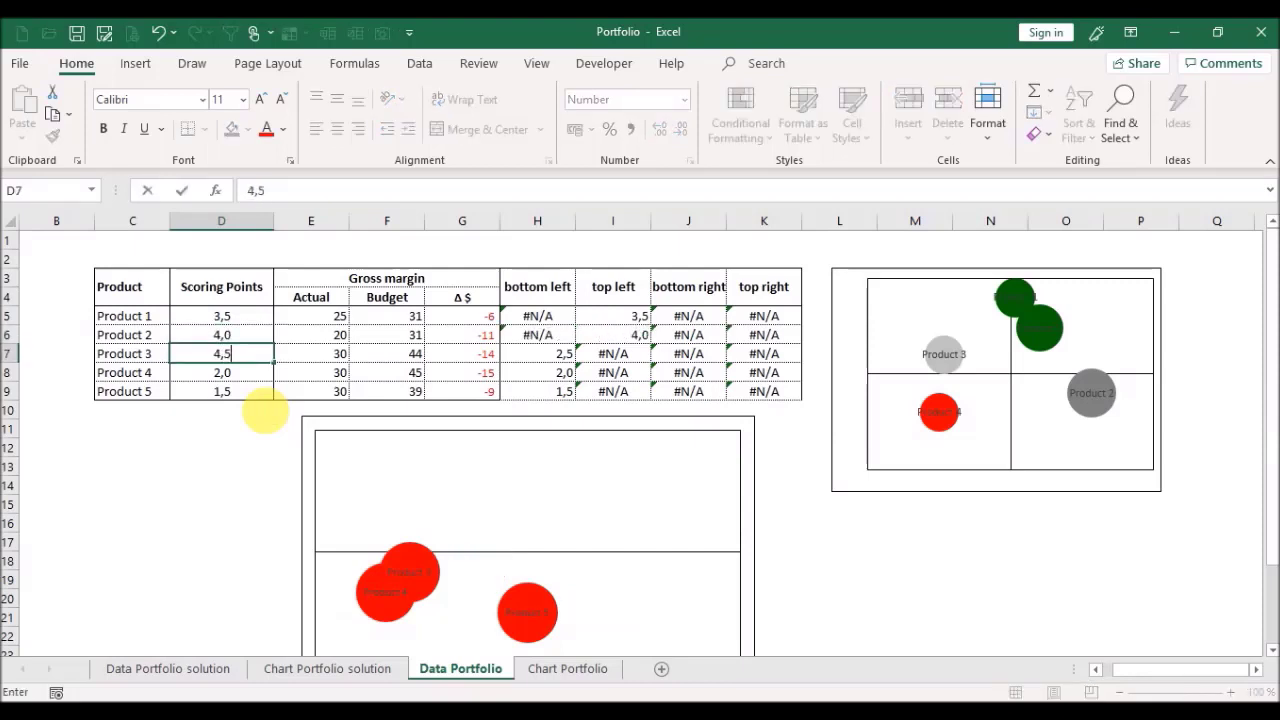
{"action": "key", "text": "Return"}
{"action": "type", "text": "5"}
{"action": "key", "text": "Return"}
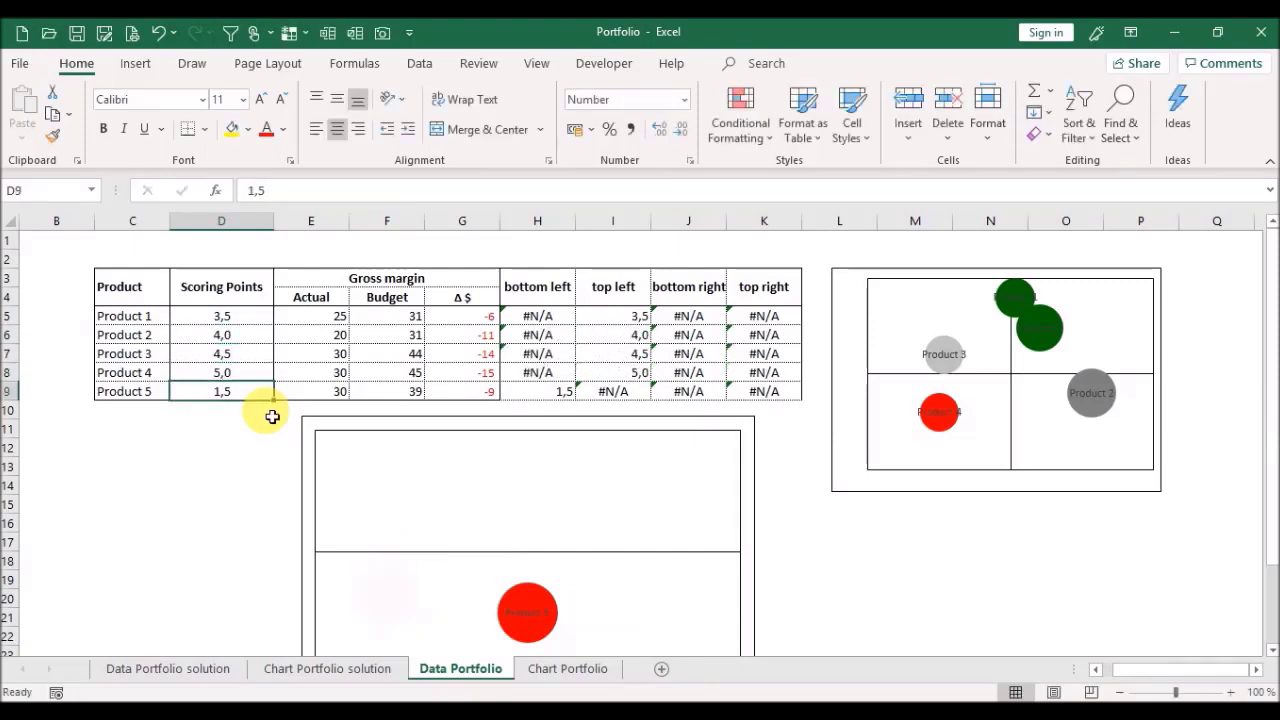
{"action": "type", "text": "3,"}
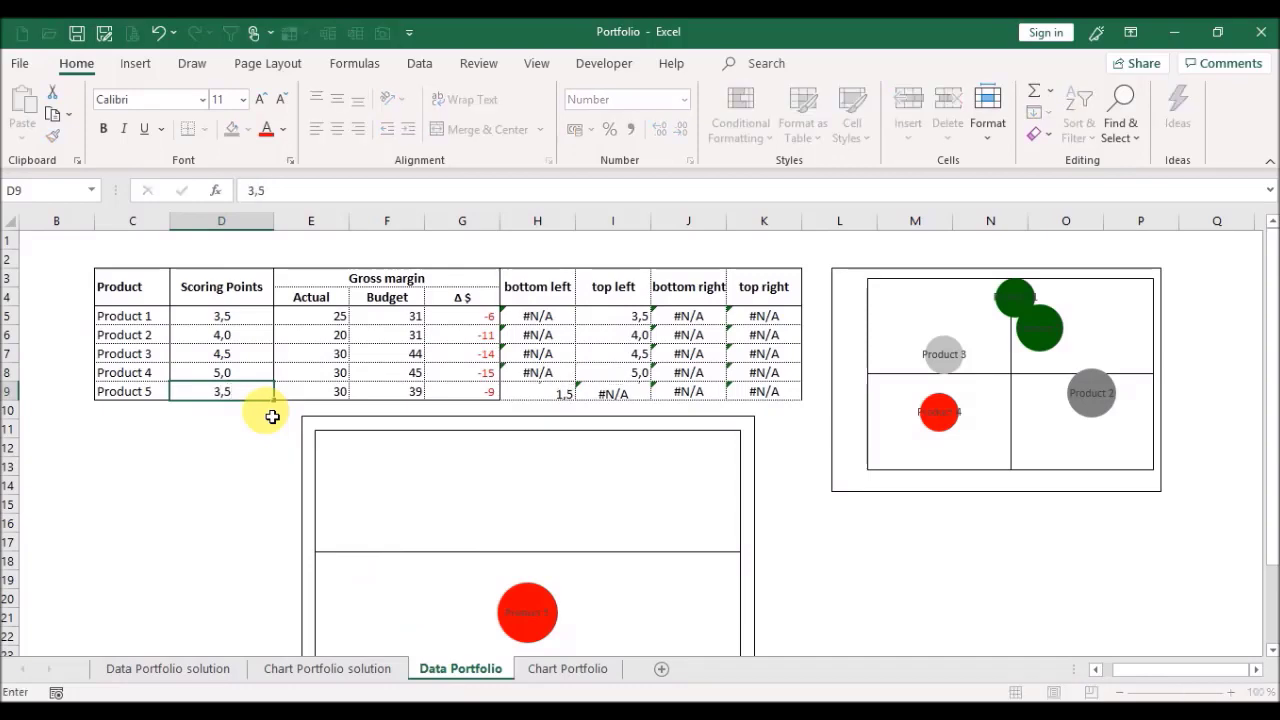
{"action": "key", "text": "Return"}
Step: Add a new series to the data source of the chart below the table, taking its name from cell C5
{"action": "left_click_drag", "start_coordinate": [1274, 340], "coordinate": [1274, 352]}
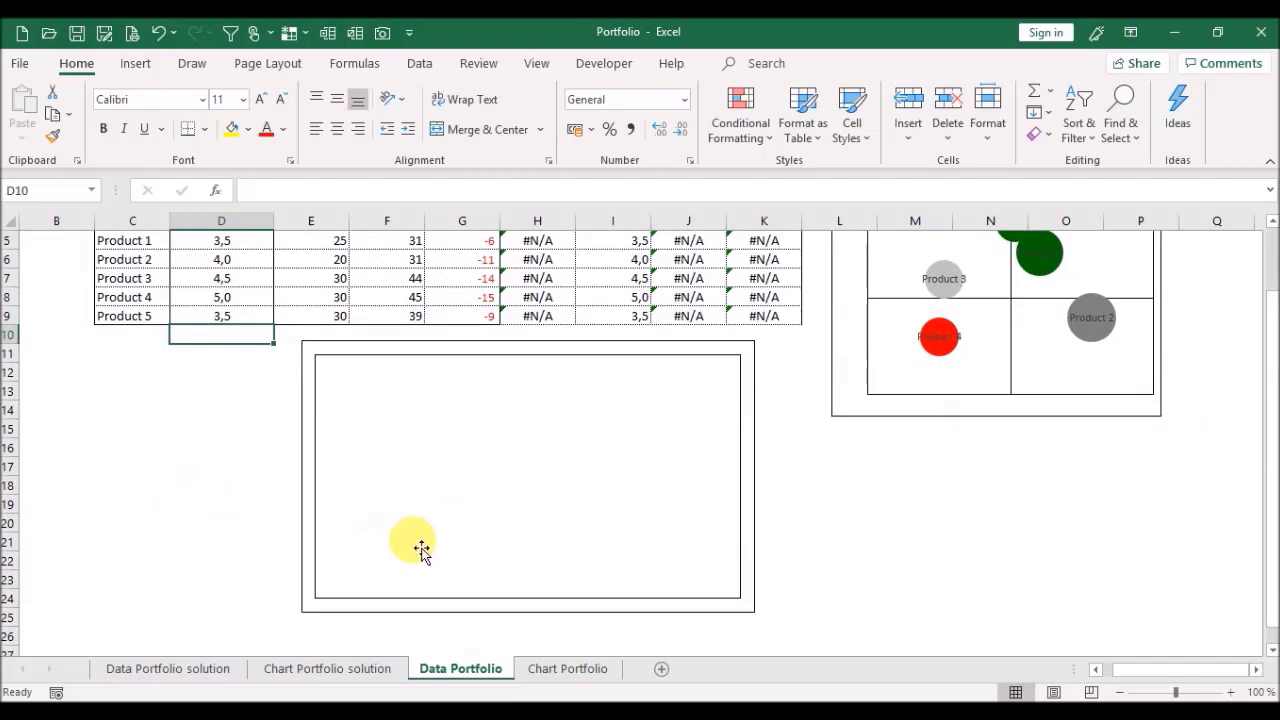
{"action": "left_click_drag", "start_coordinate": [1270, 414], "coordinate": [1262, 374]}
{"action": "left_click", "coordinate": [532, 424]}
{"action": "right_click", "coordinate": [534, 431]}
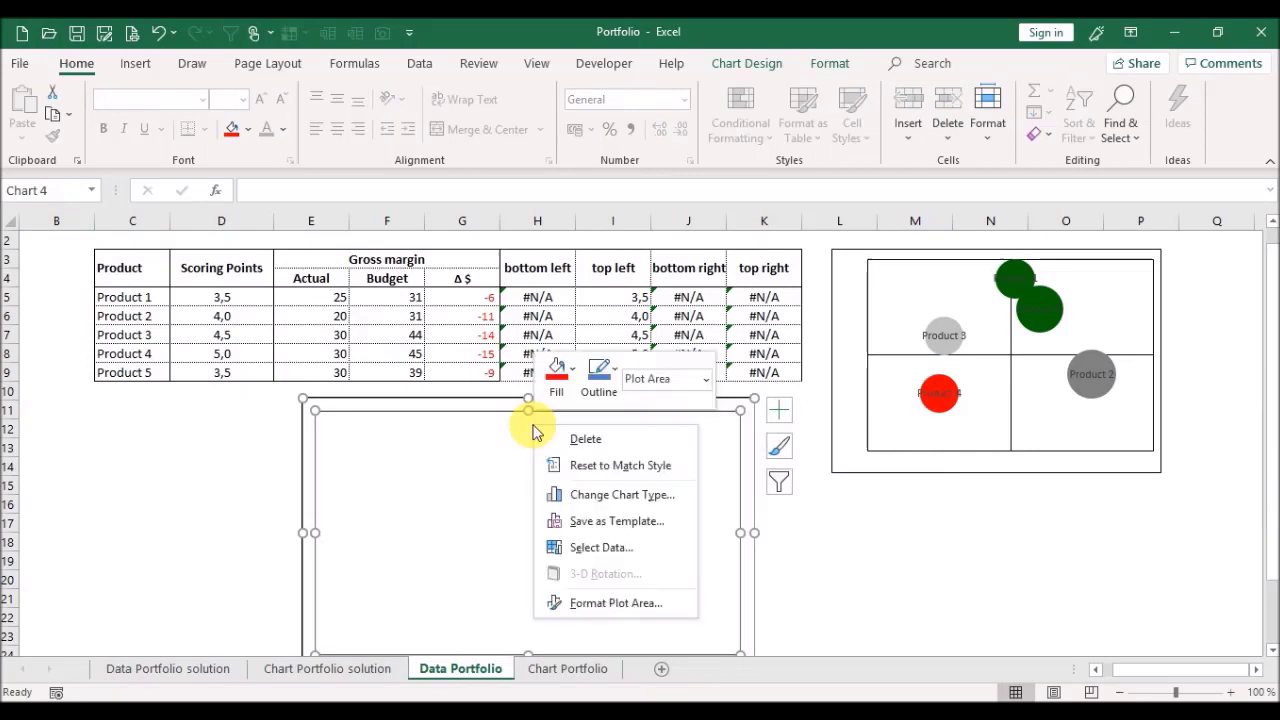
{"action": "left_click", "coordinate": [595, 552]}
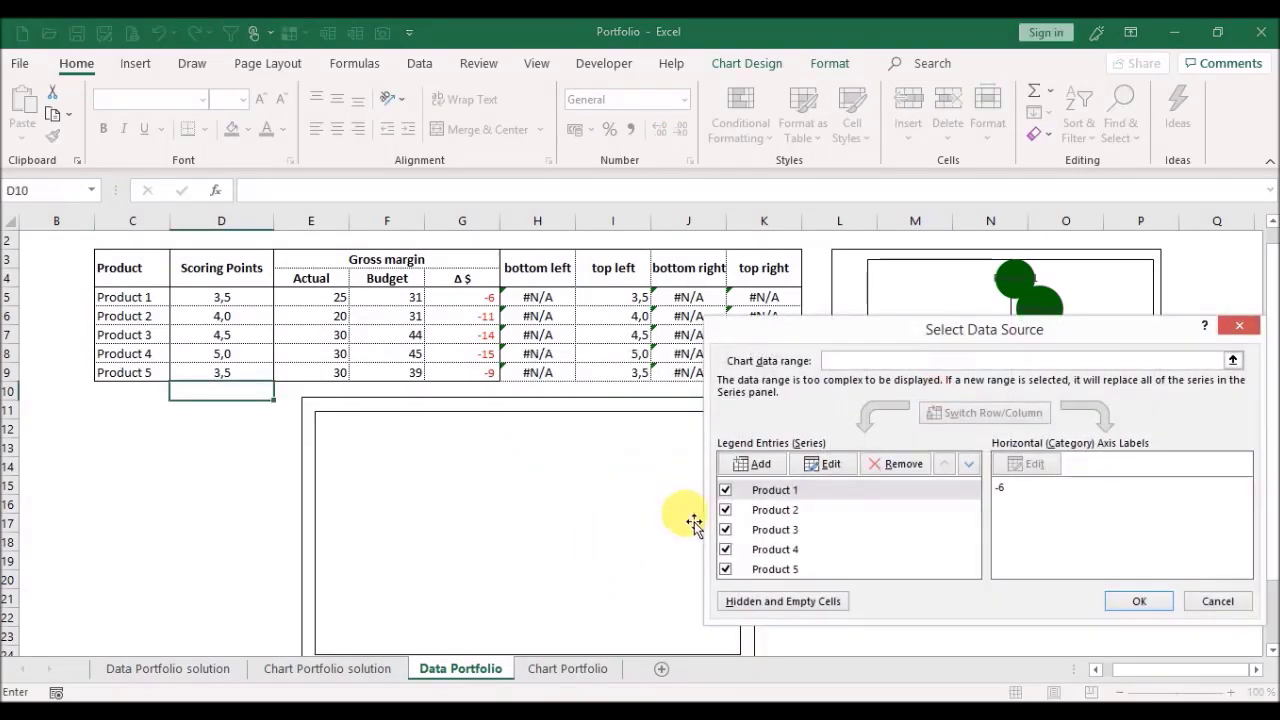
{"action": "left_click", "coordinate": [758, 463]}
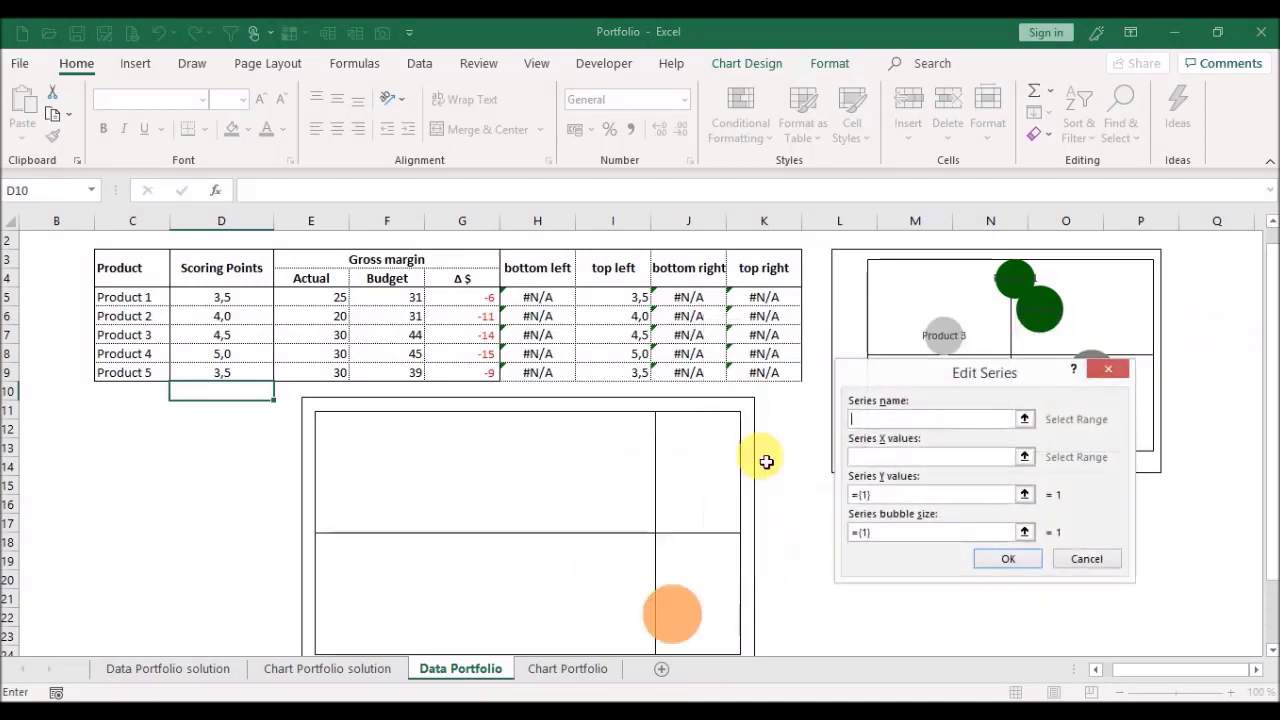
{"action": "left_click", "coordinate": [1024, 419]}
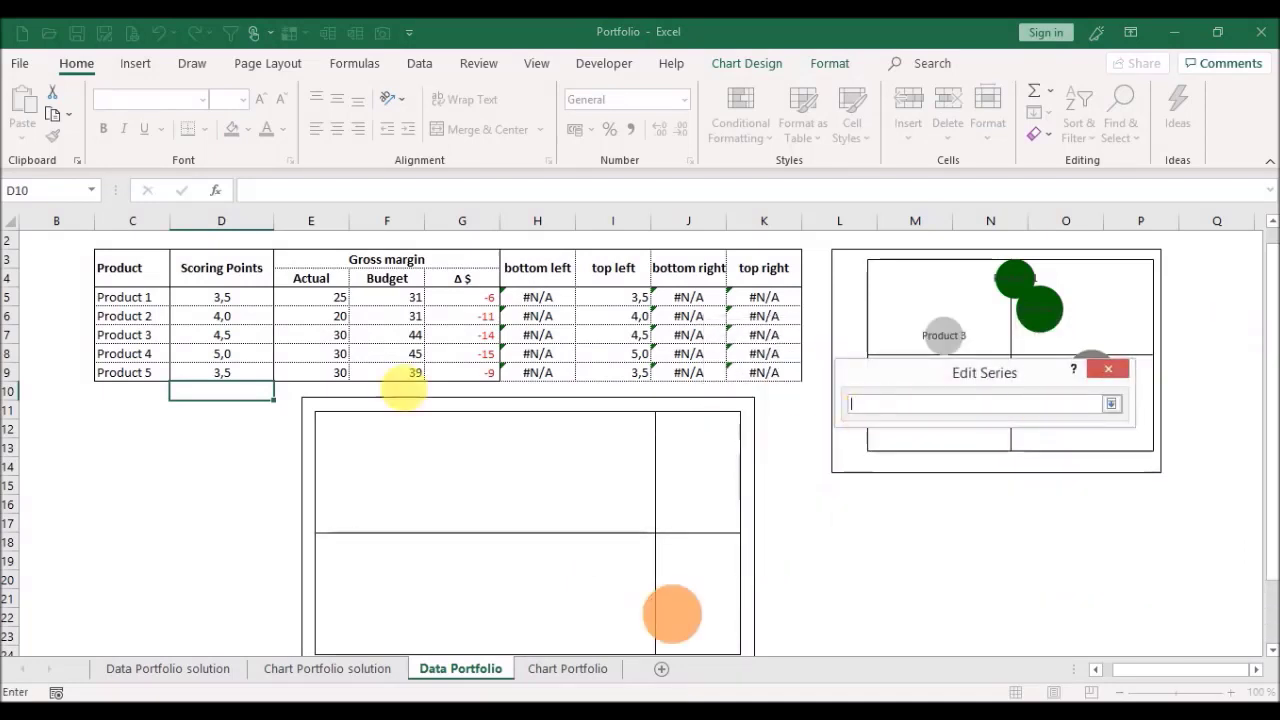
{"action": "left_click", "coordinate": [137, 304]}
{"action": "key", "text": "Return"}
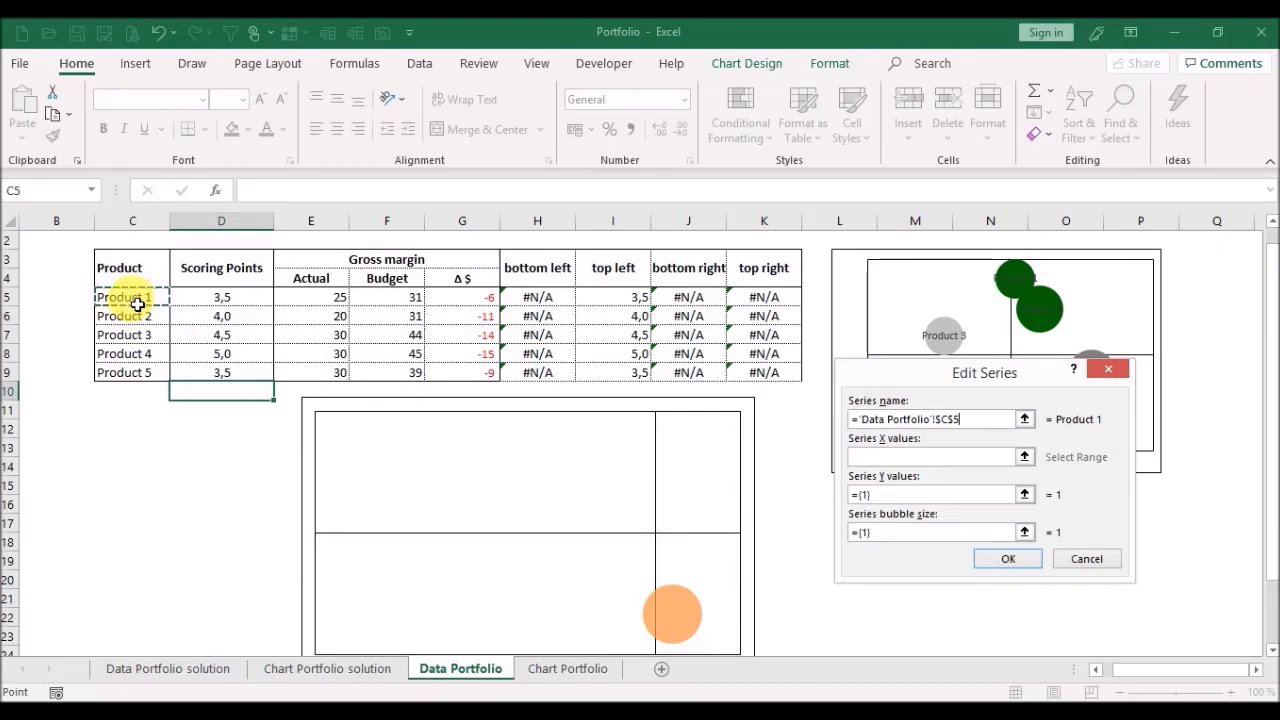
Step: Set the new Product 1 series' X values to G5, Y values to the top left cell I5 and bubble size to E5
{"action": "left_click", "coordinate": [1024, 456]}
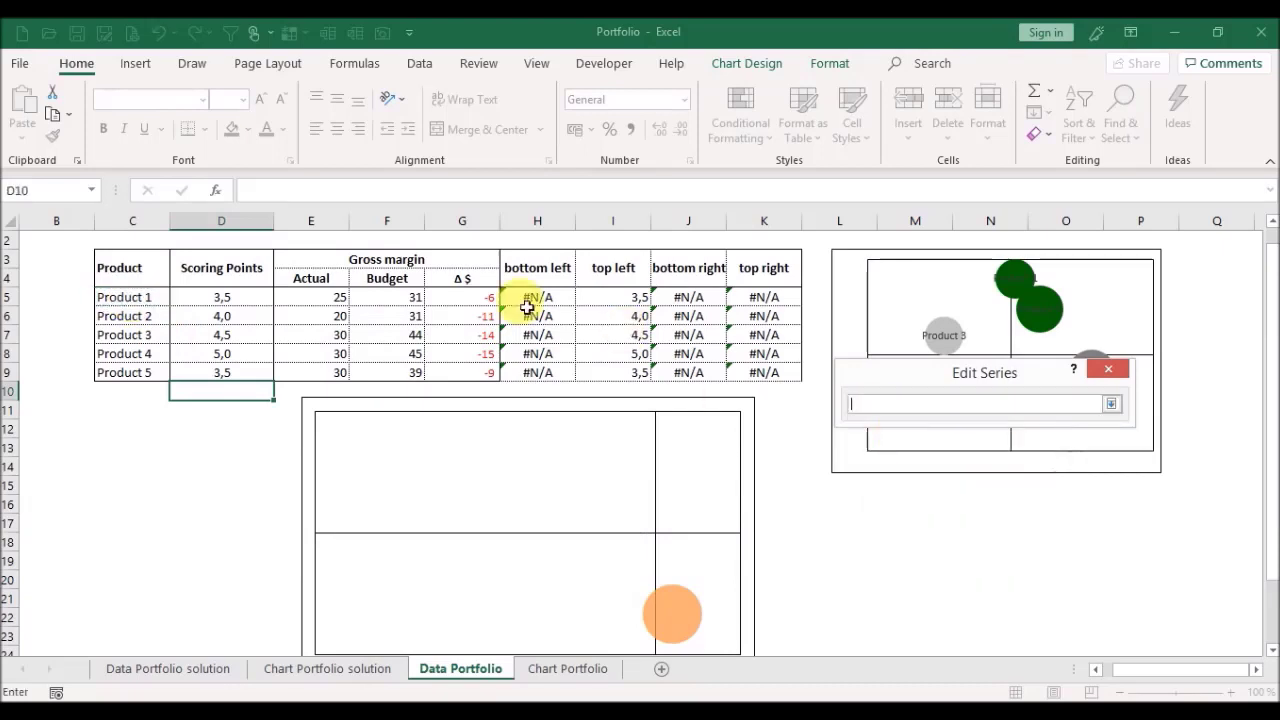
{"action": "left_click", "coordinate": [454, 306]}
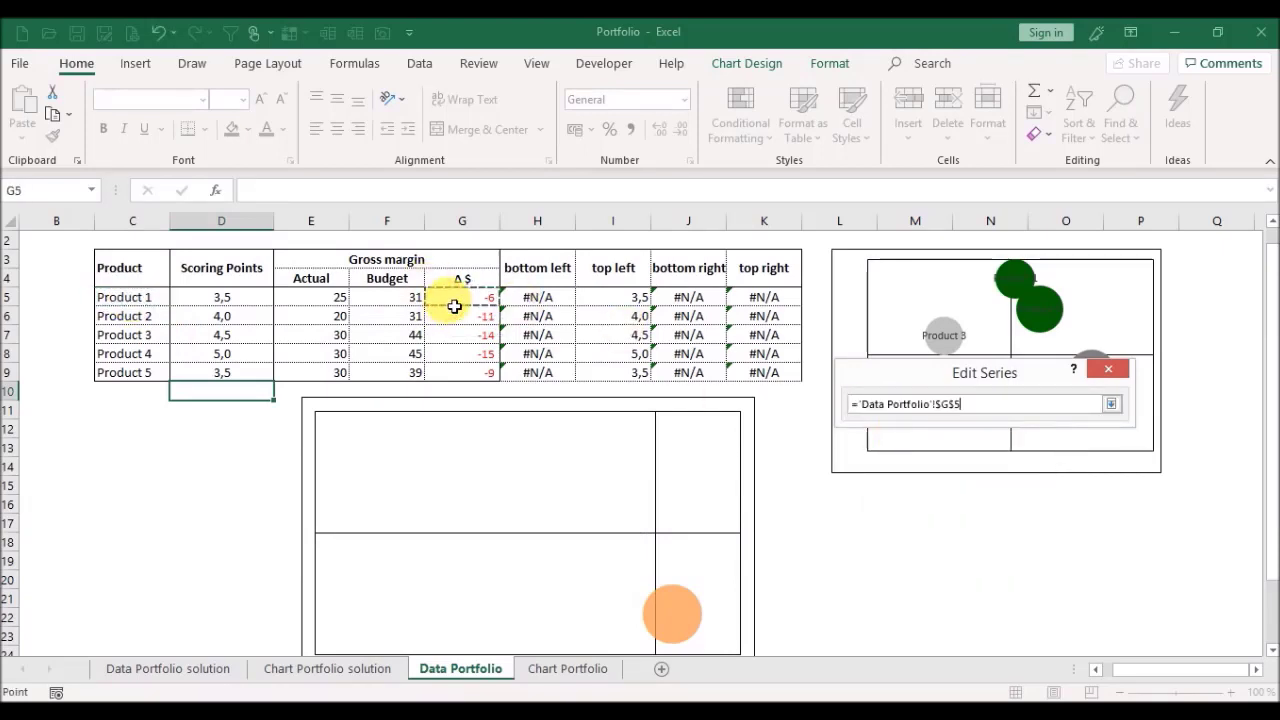
{"action": "key", "text": "Return"}
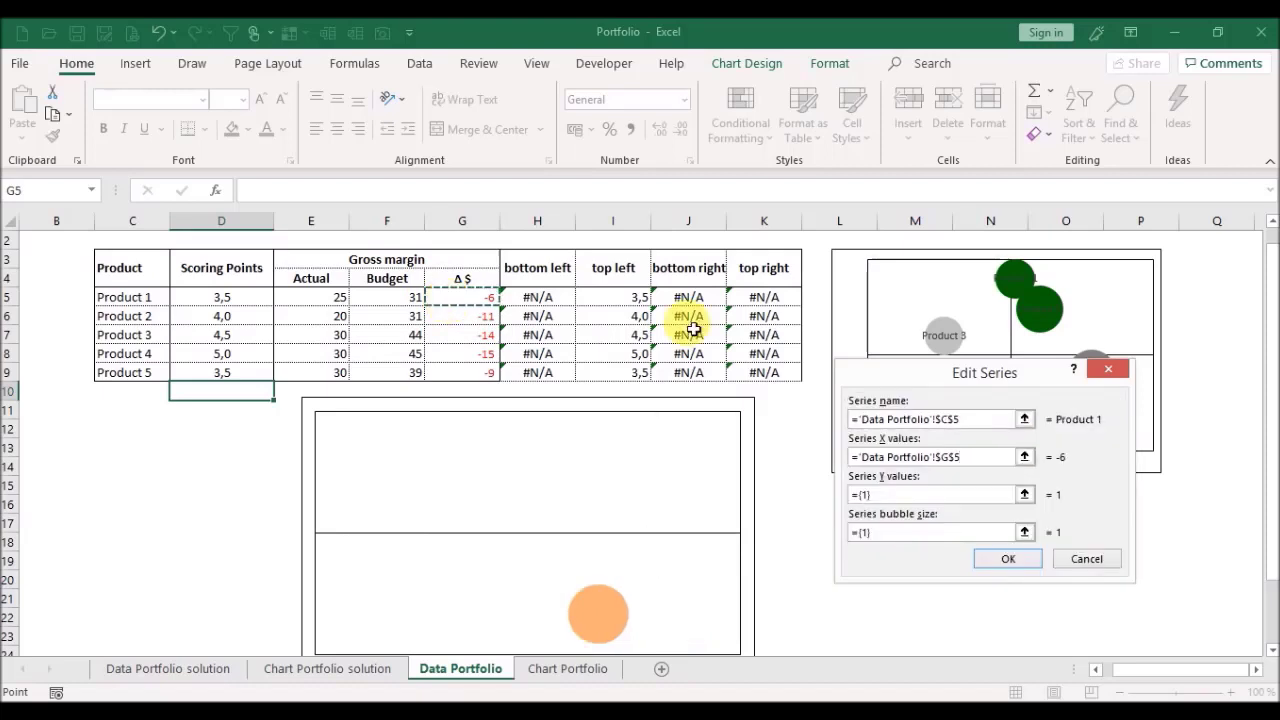
{"action": "left_click", "coordinate": [1024, 494]}
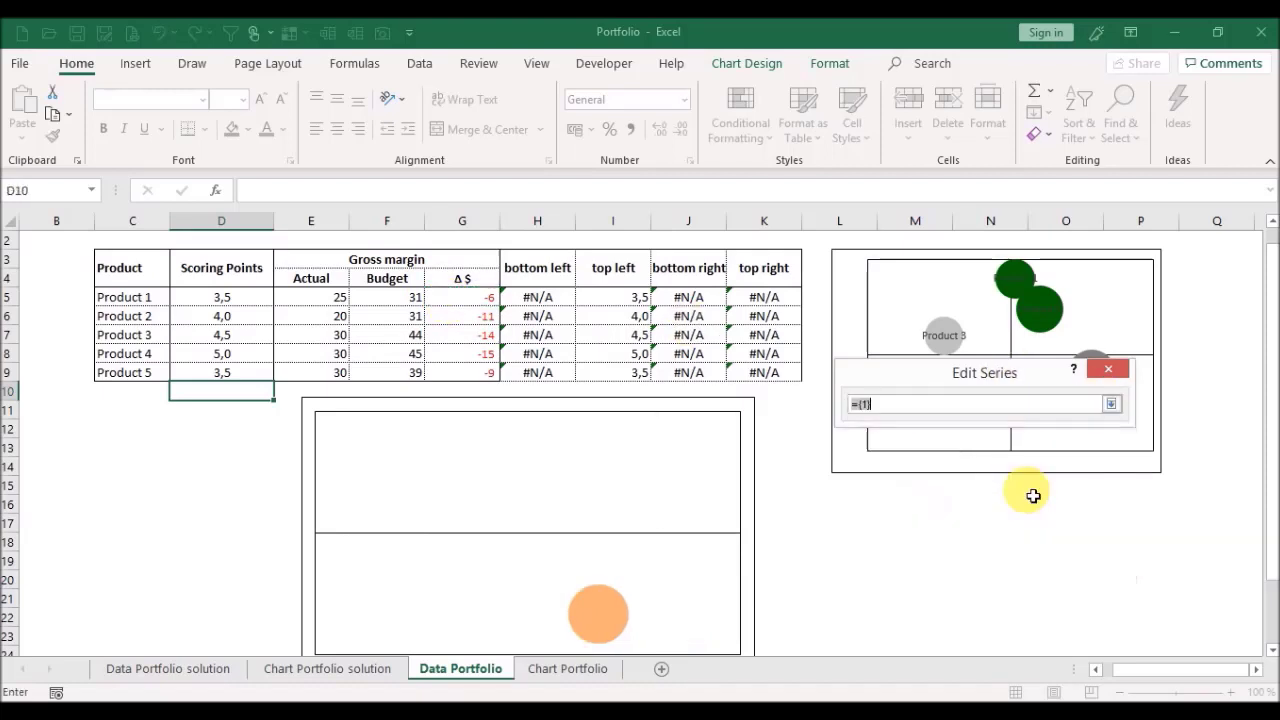
{"action": "left_click", "coordinate": [628, 306]}
{"action": "key", "text": "Return"}
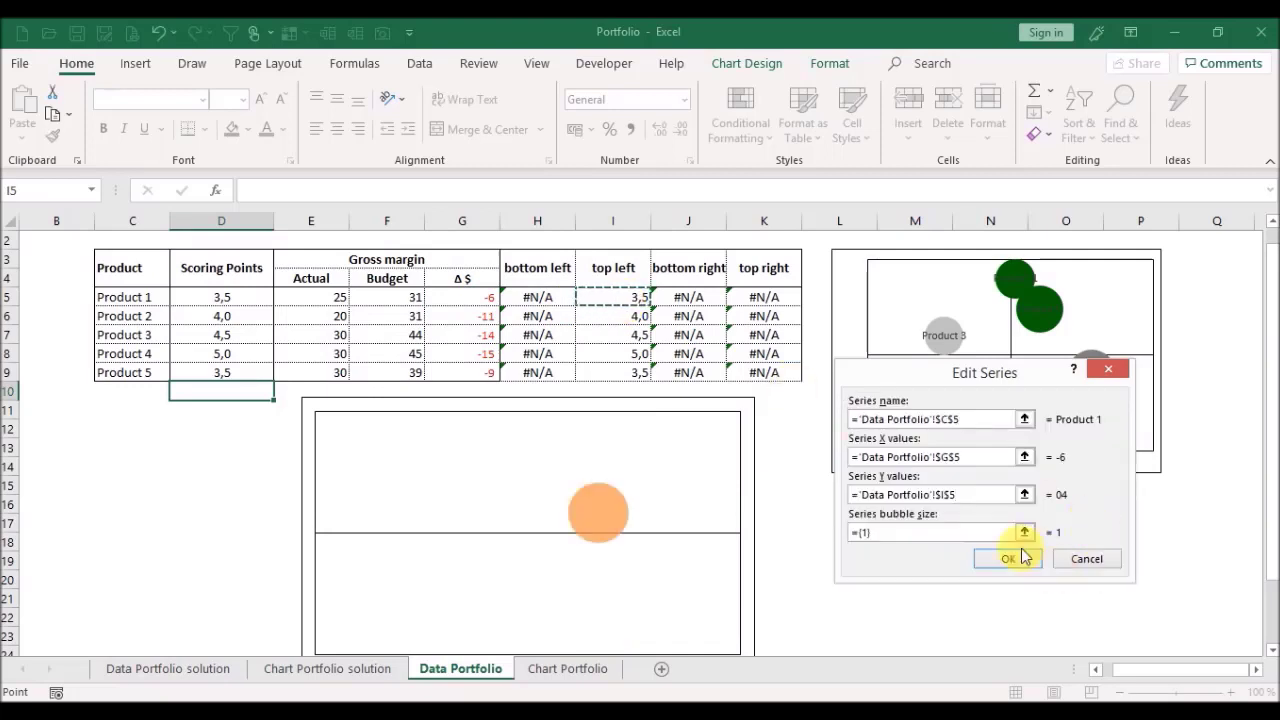
{"action": "left_click", "coordinate": [1024, 532]}
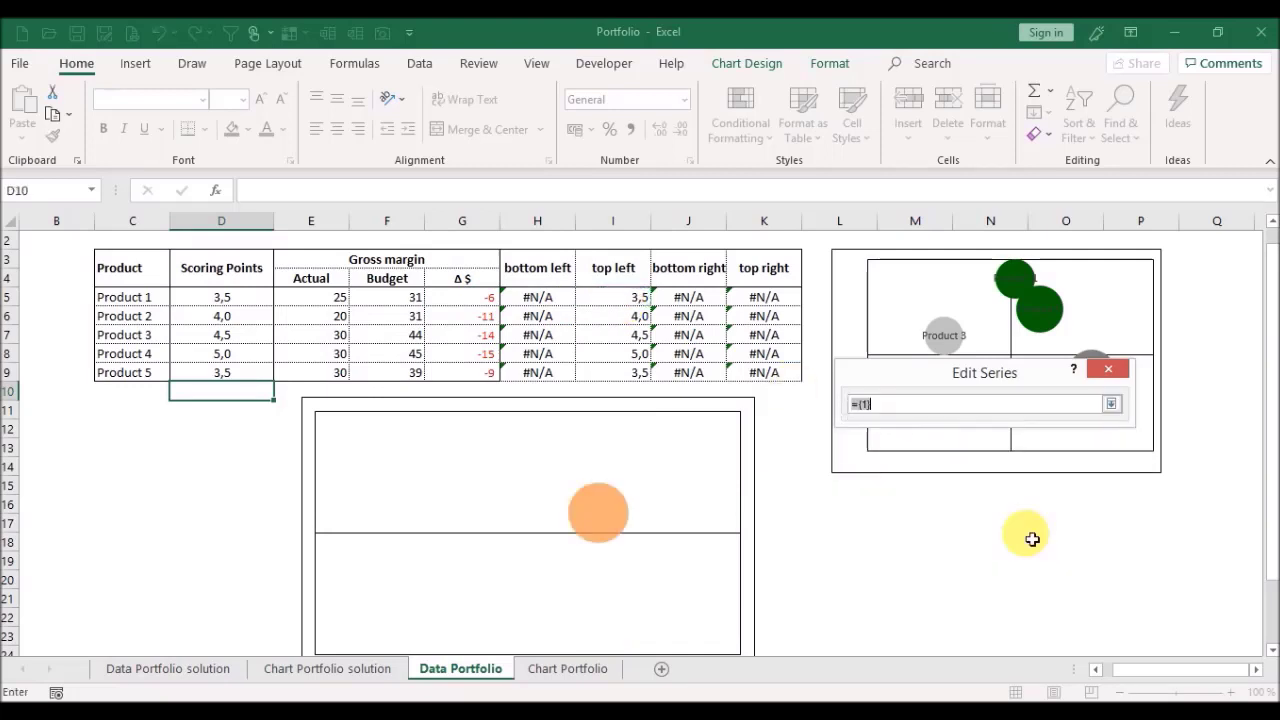
{"action": "left_click", "coordinate": [307, 305]}
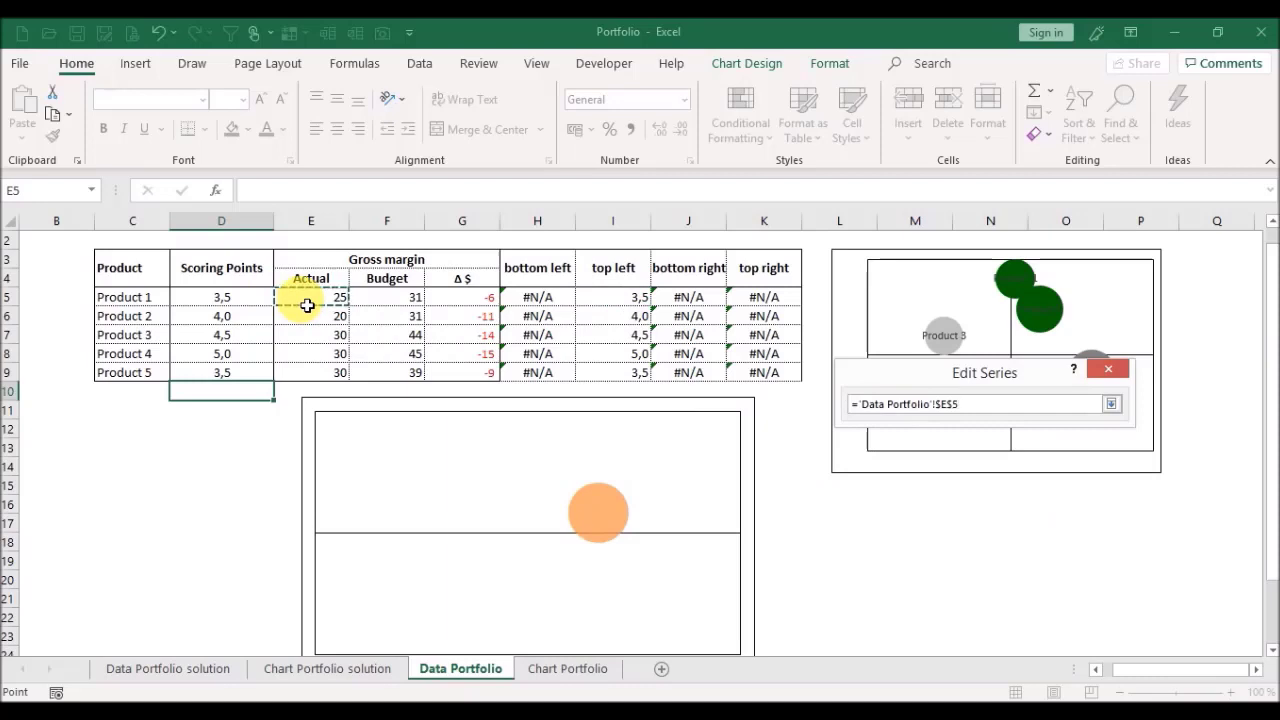
{"action": "key", "text": "Return"}
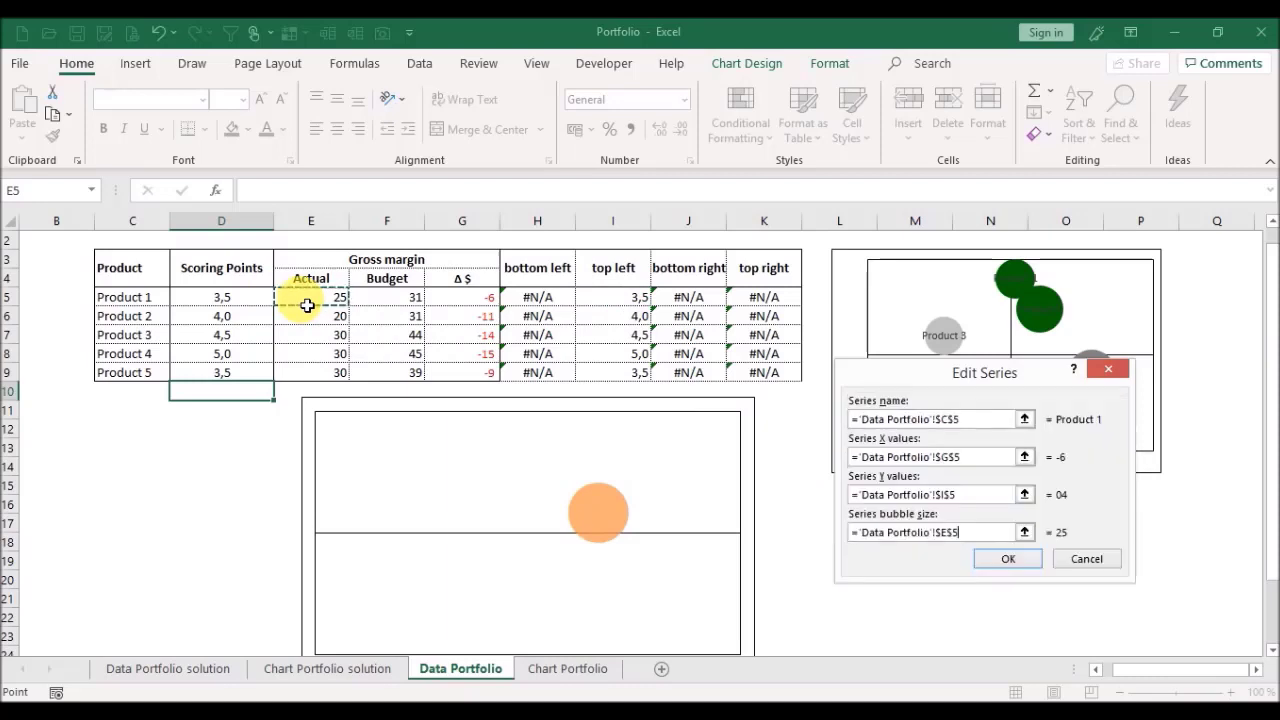
{"action": "left_click", "coordinate": [1006, 559]}
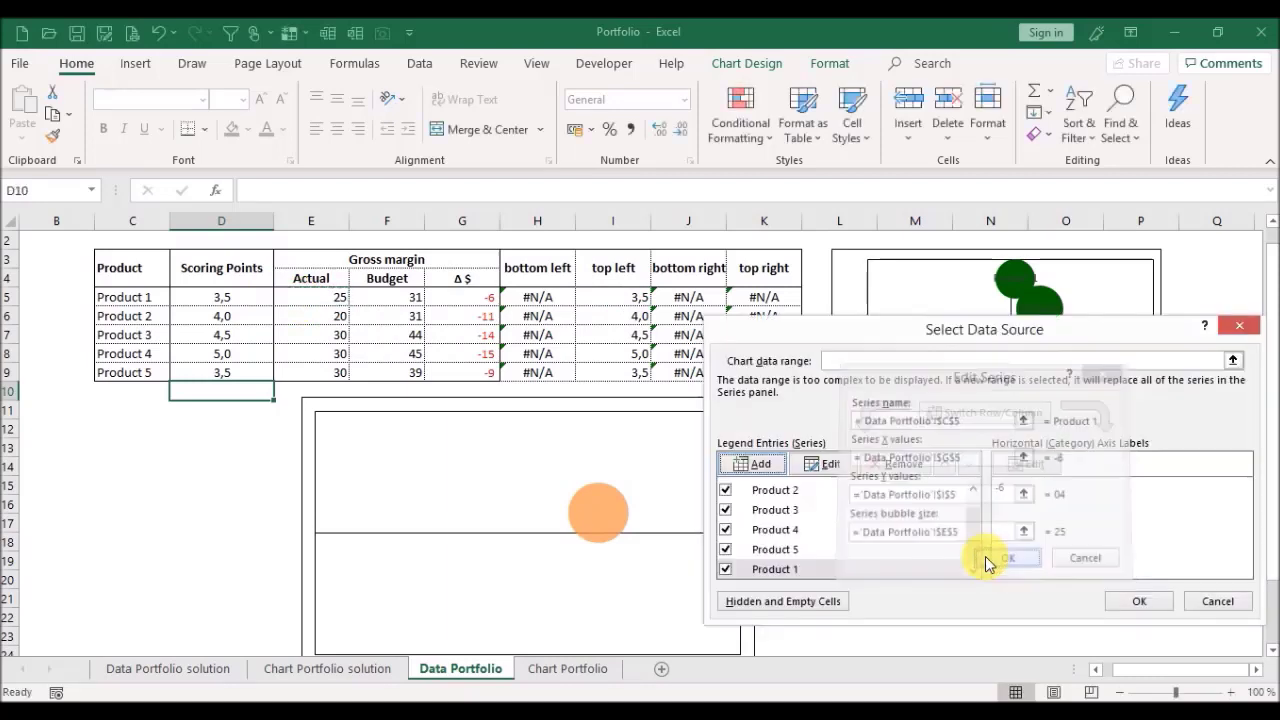
Step: Add a series named from C6, with X values G6, top left Y values I6 and bubble size E6
{"action": "left_click", "coordinate": [763, 465]}
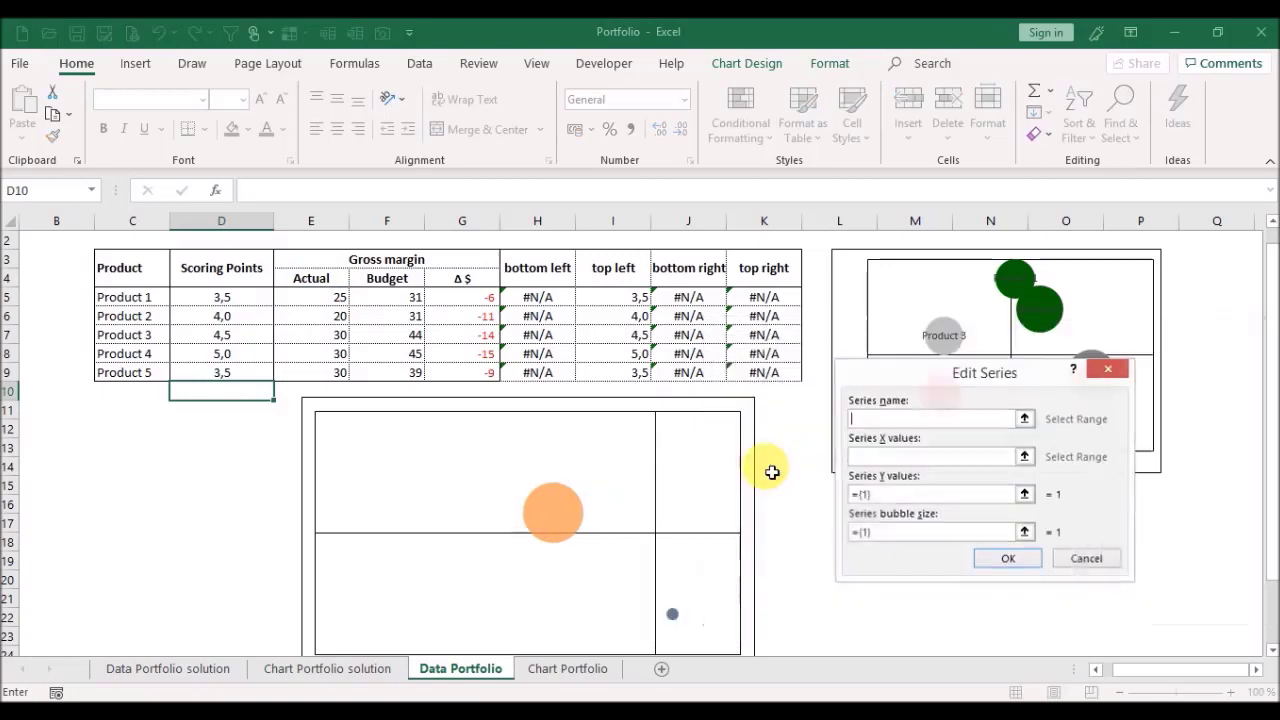
{"action": "left_click", "coordinate": [1020, 418]}
{"action": "left_click", "coordinate": [163, 316]}
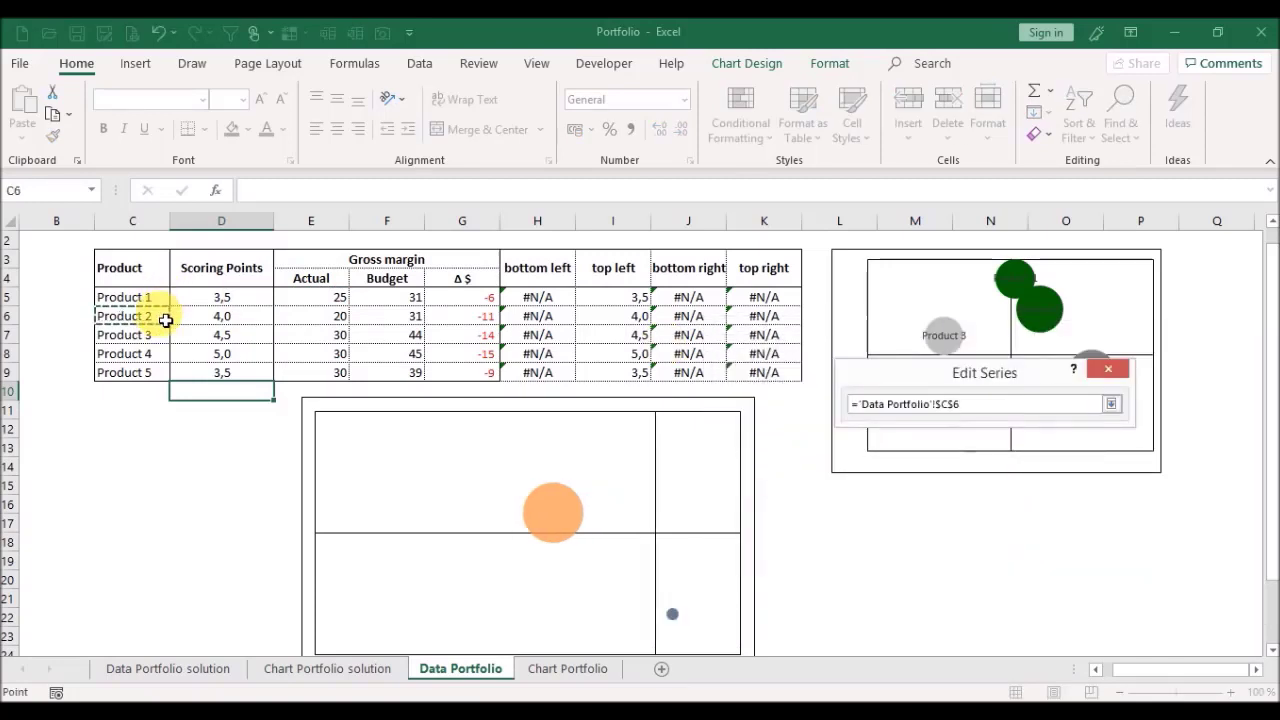
{"action": "left_click", "coordinate": [1024, 456]}
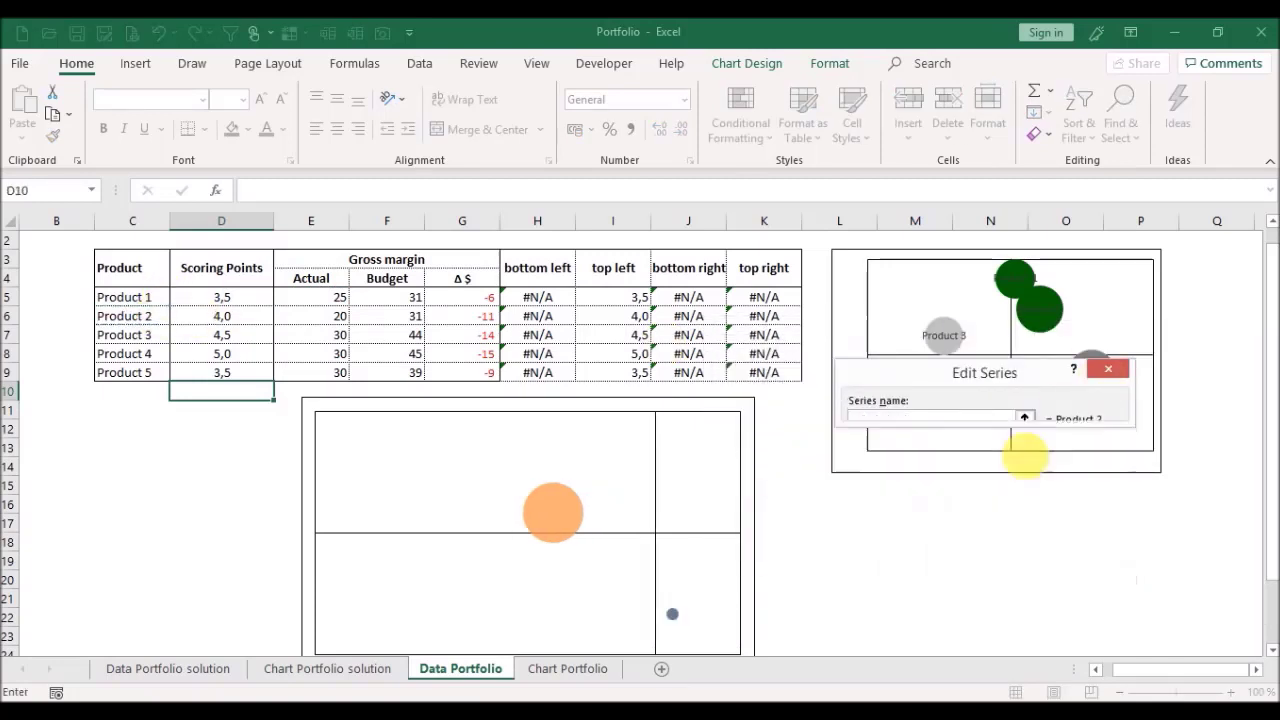
{"action": "left_click", "coordinate": [459, 321]}
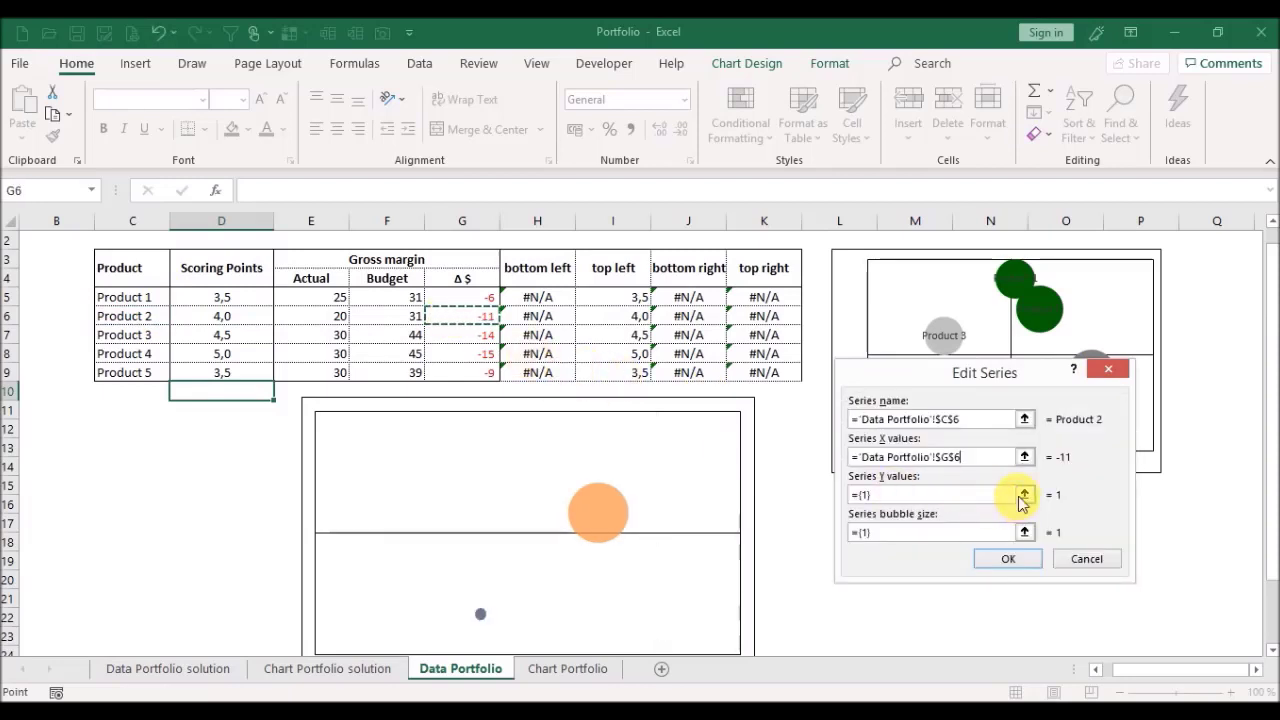
{"action": "left_click", "coordinate": [1025, 495]}
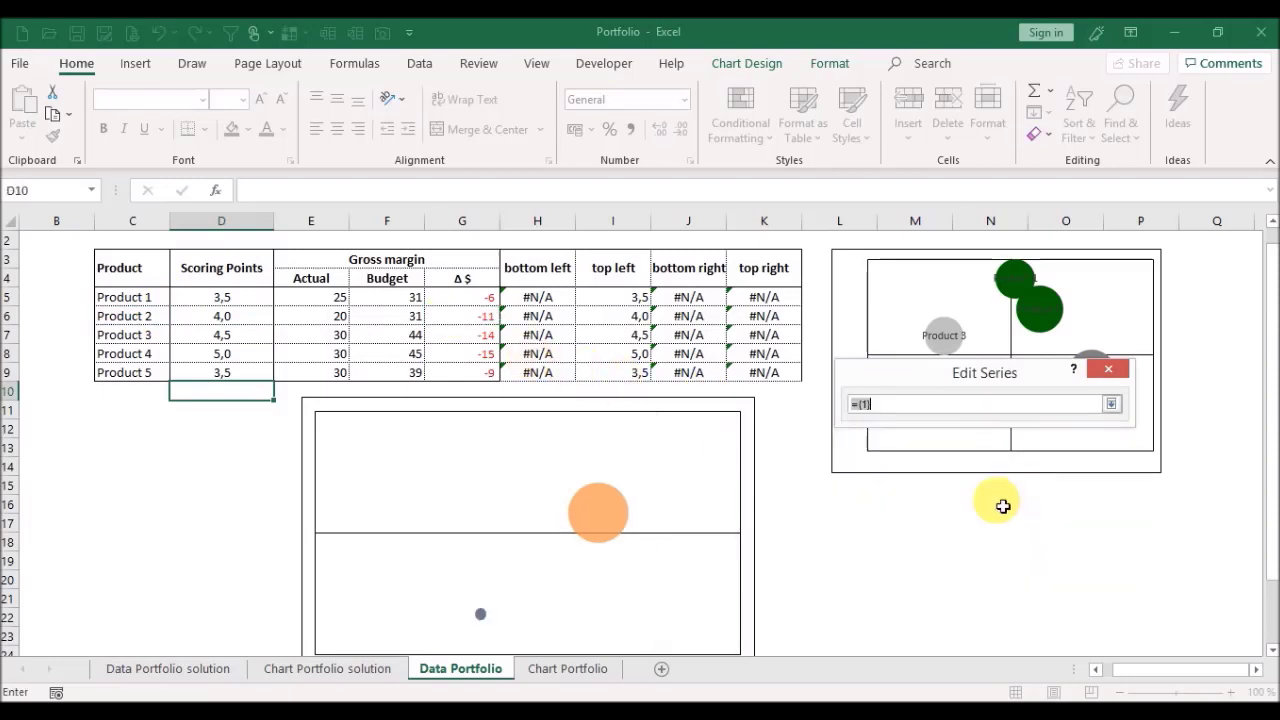
{"action": "left_click", "coordinate": [615, 324]}
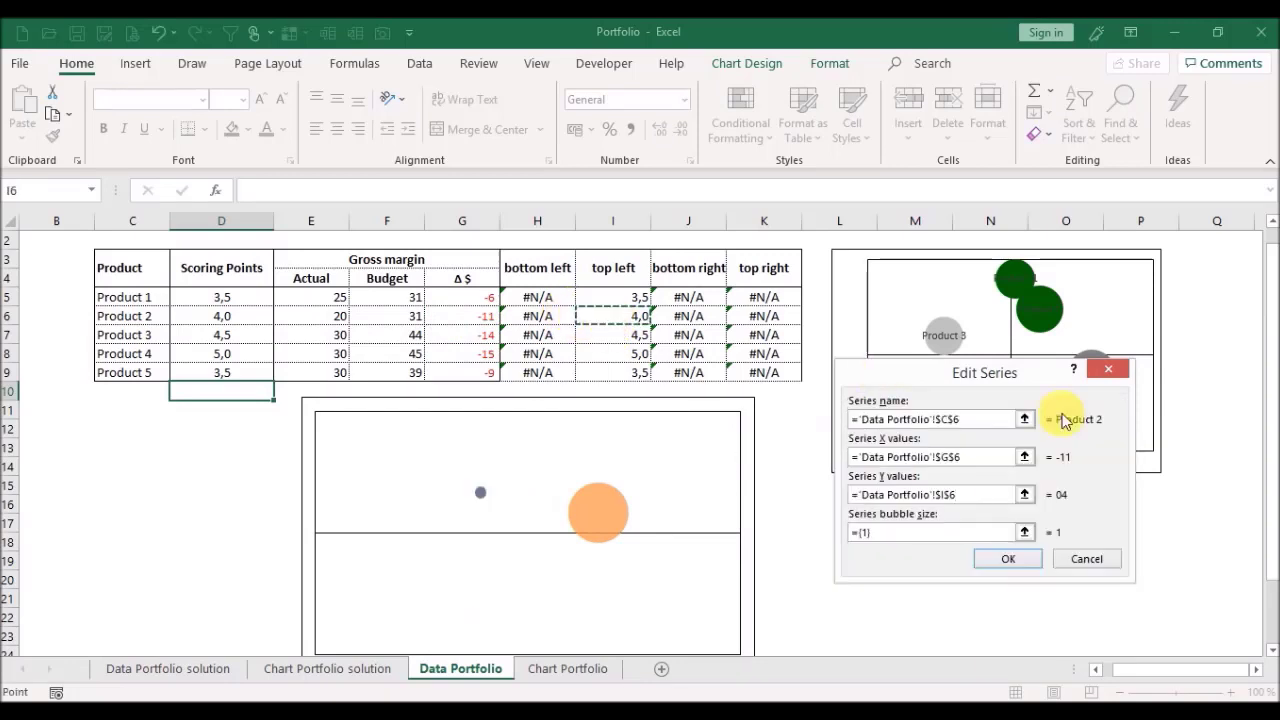
{"action": "left_click", "coordinate": [1025, 533]}
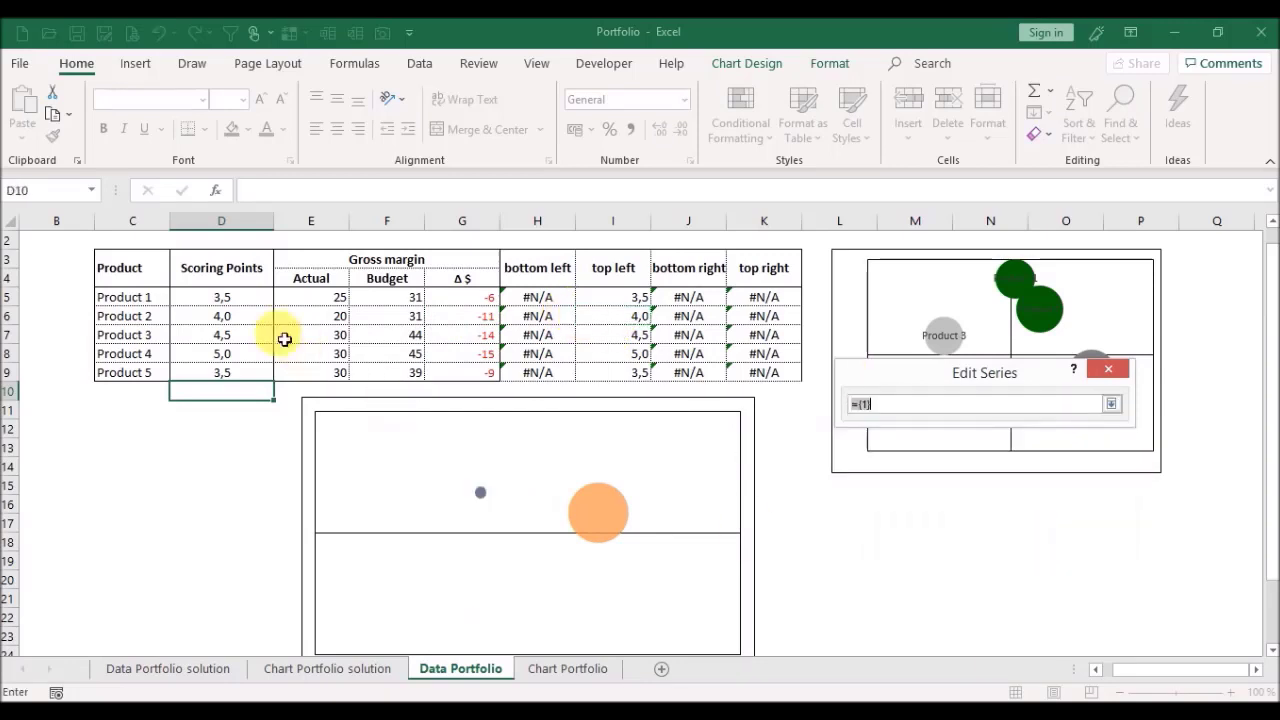
{"action": "left_click", "coordinate": [317, 320]}
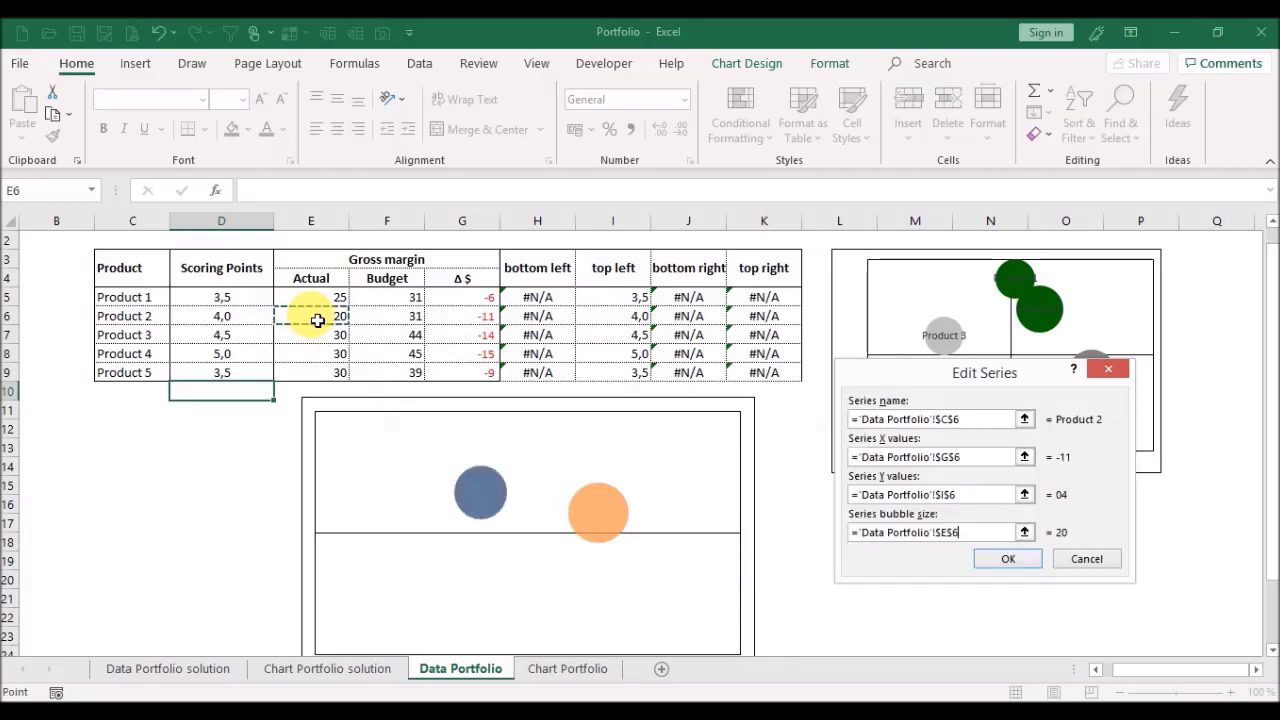
{"action": "left_click", "coordinate": [1008, 559]}
Step: Add another series to the chart's data source, taking its name from C7 and its X values from G7
{"action": "left_click", "coordinate": [767, 469]}
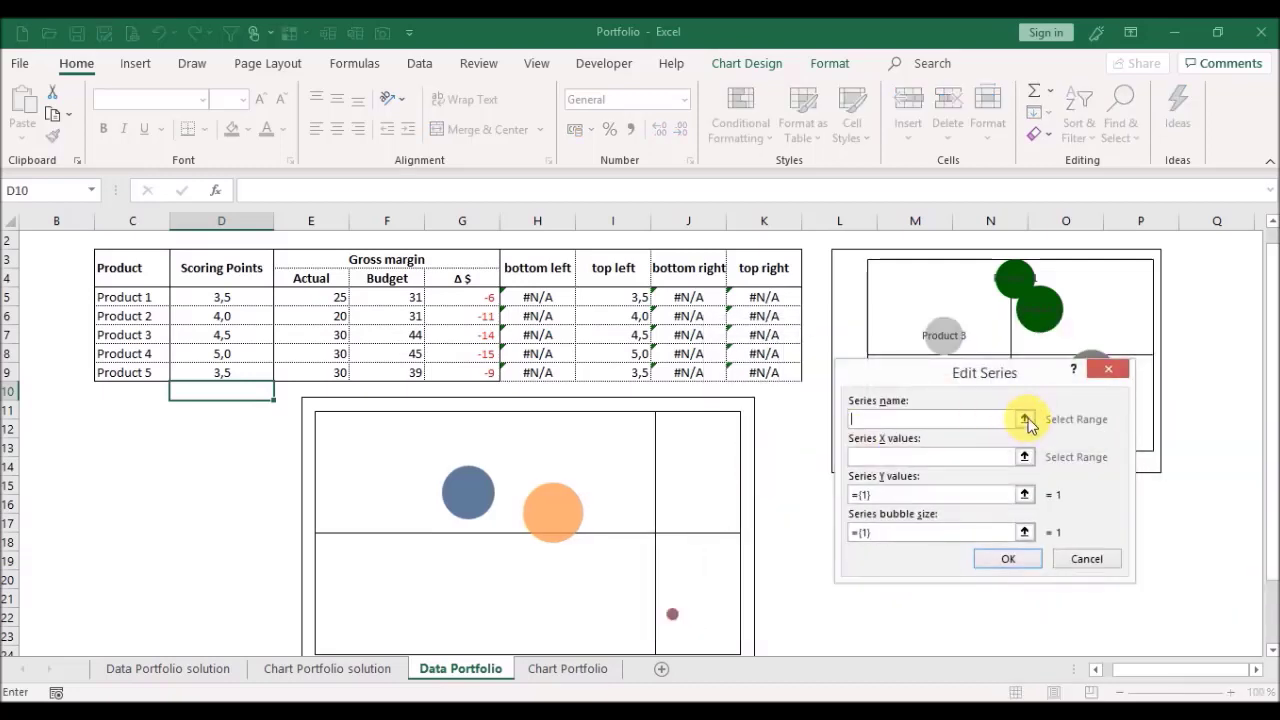
{"action": "left_click", "coordinate": [1025, 419]}
{"action": "left_click", "coordinate": [126, 337]}
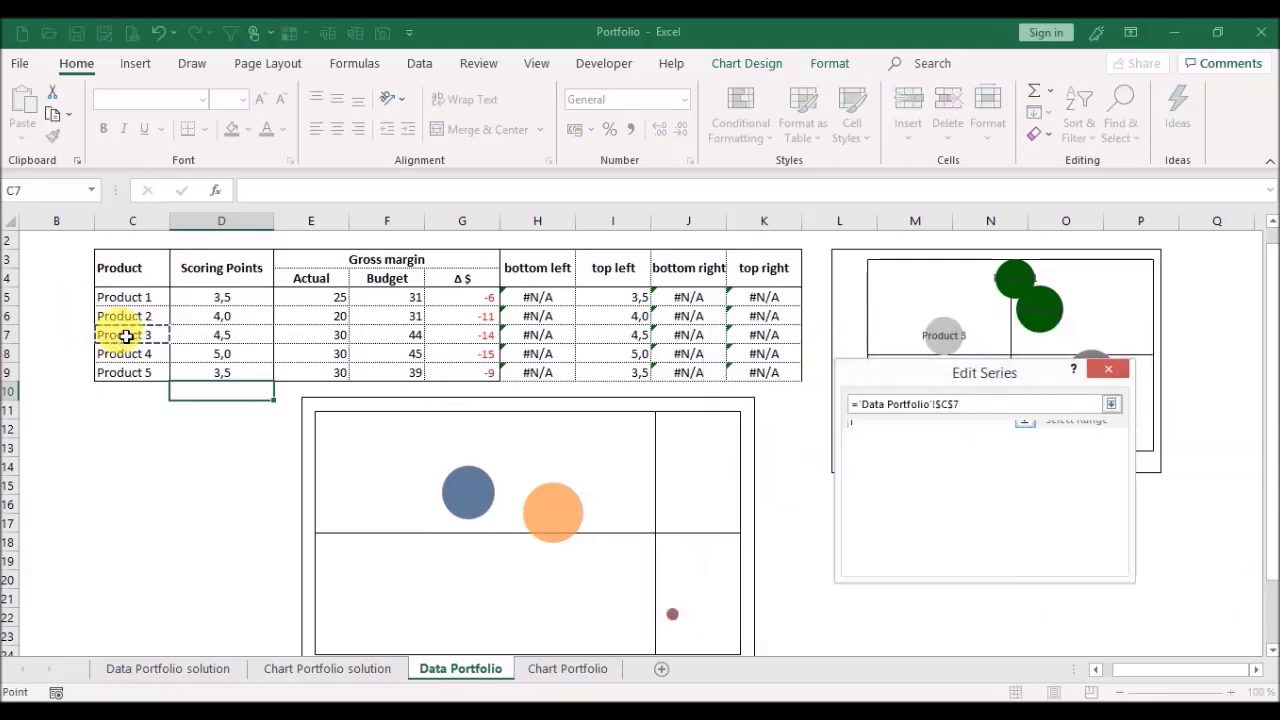
{"action": "key", "text": "Return"}
{"action": "left_click", "coordinate": [1025, 457]}
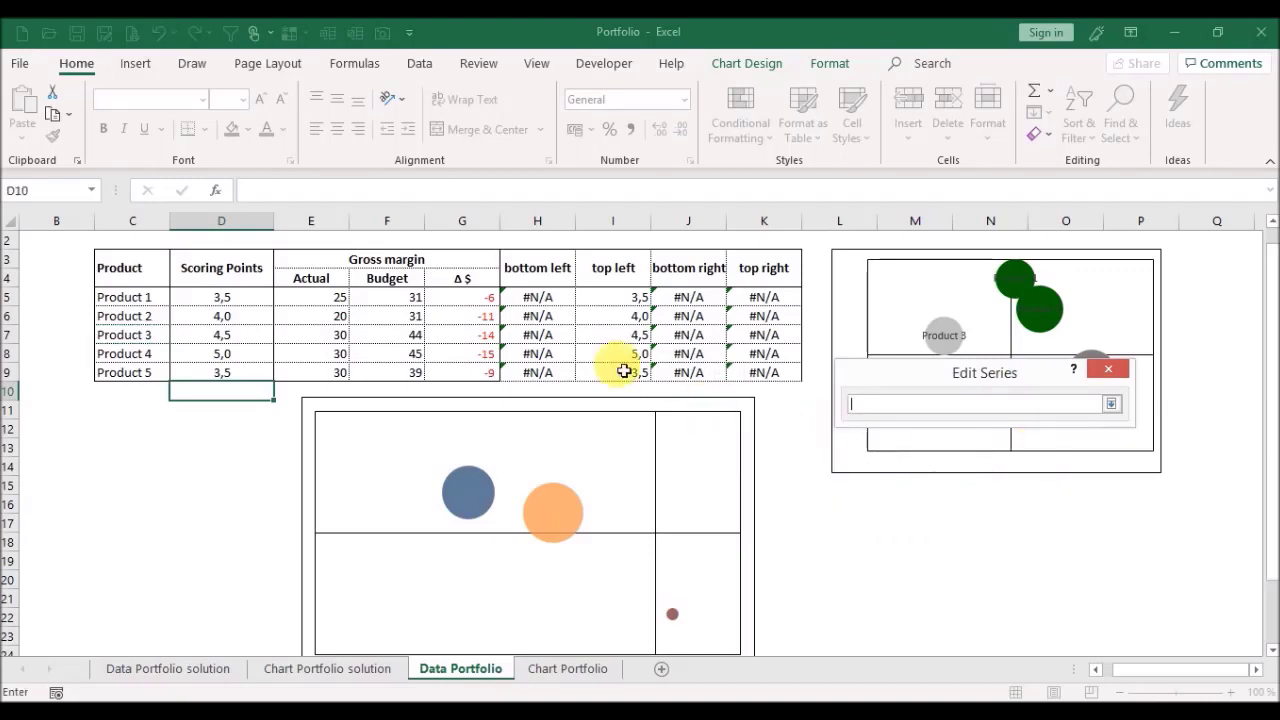
{"action": "left_click", "coordinate": [471, 342]}
{"action": "key", "text": "Return"}
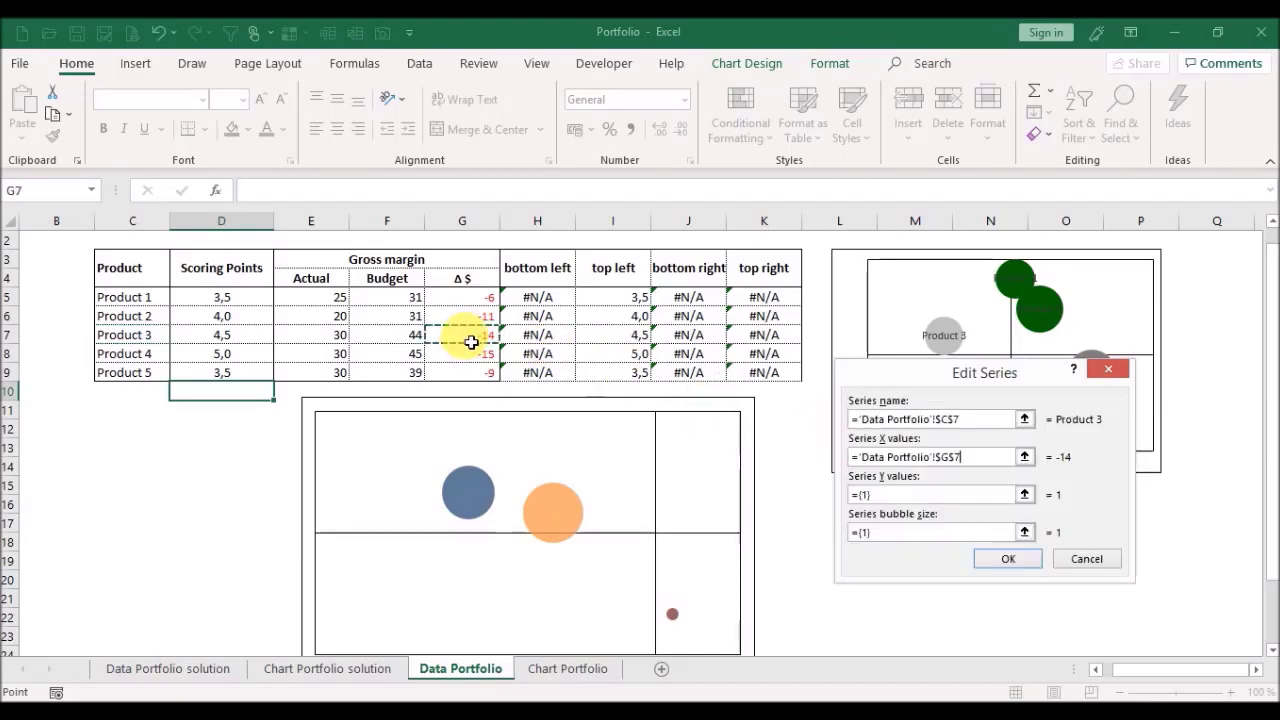
Step: Set the new Product 3 series' Y values to the top left cell I7 and its bubble size to E7
{"action": "left_click", "coordinate": [1025, 495]}
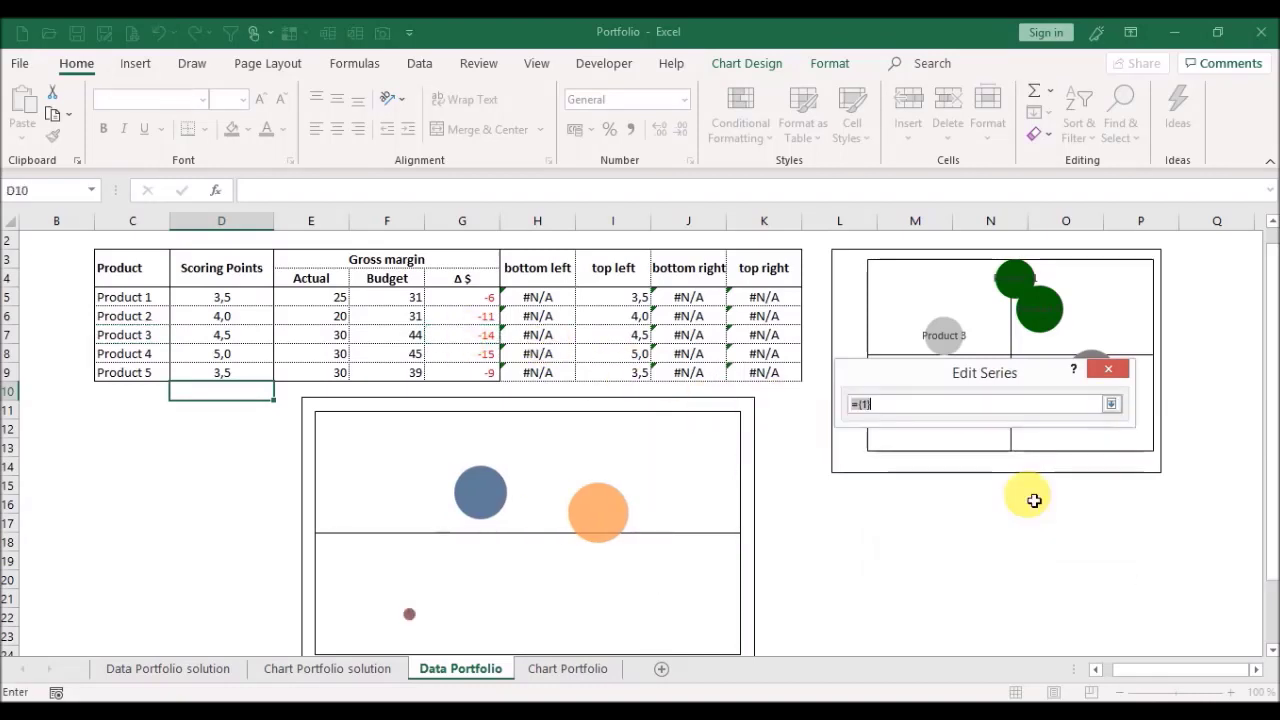
{"action": "left_click", "coordinate": [610, 342]}
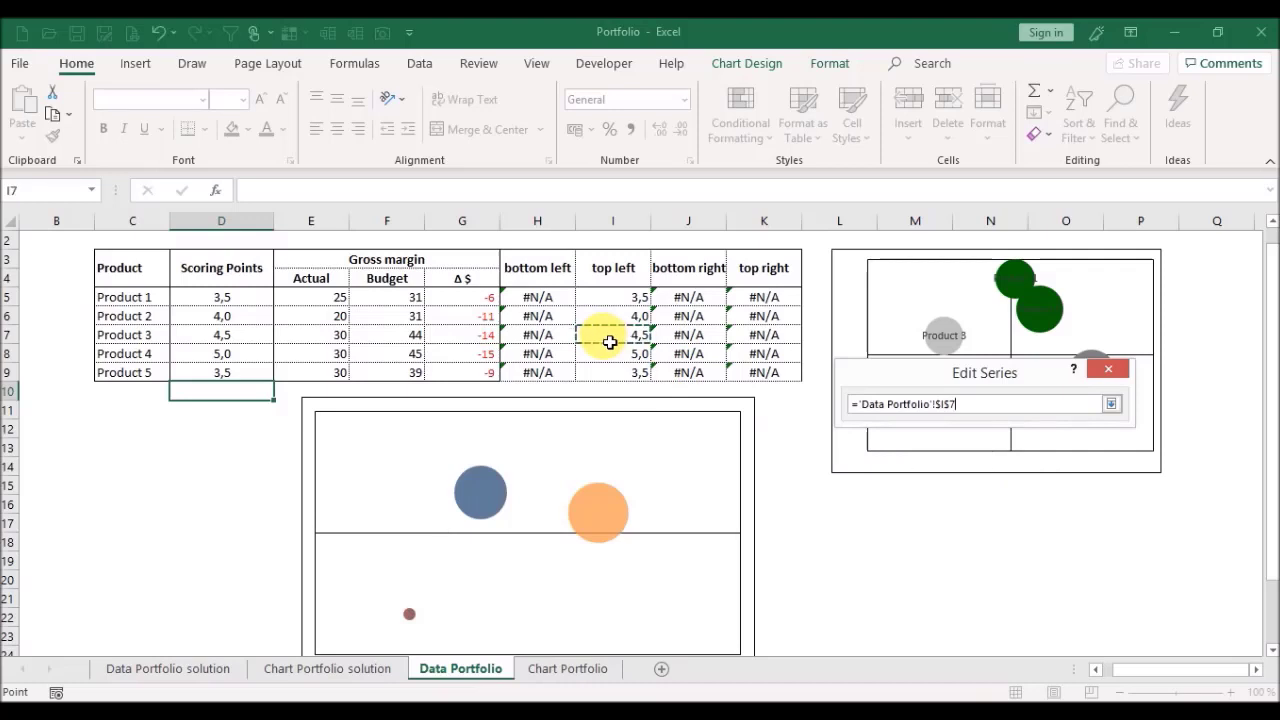
{"action": "key", "text": "Return"}
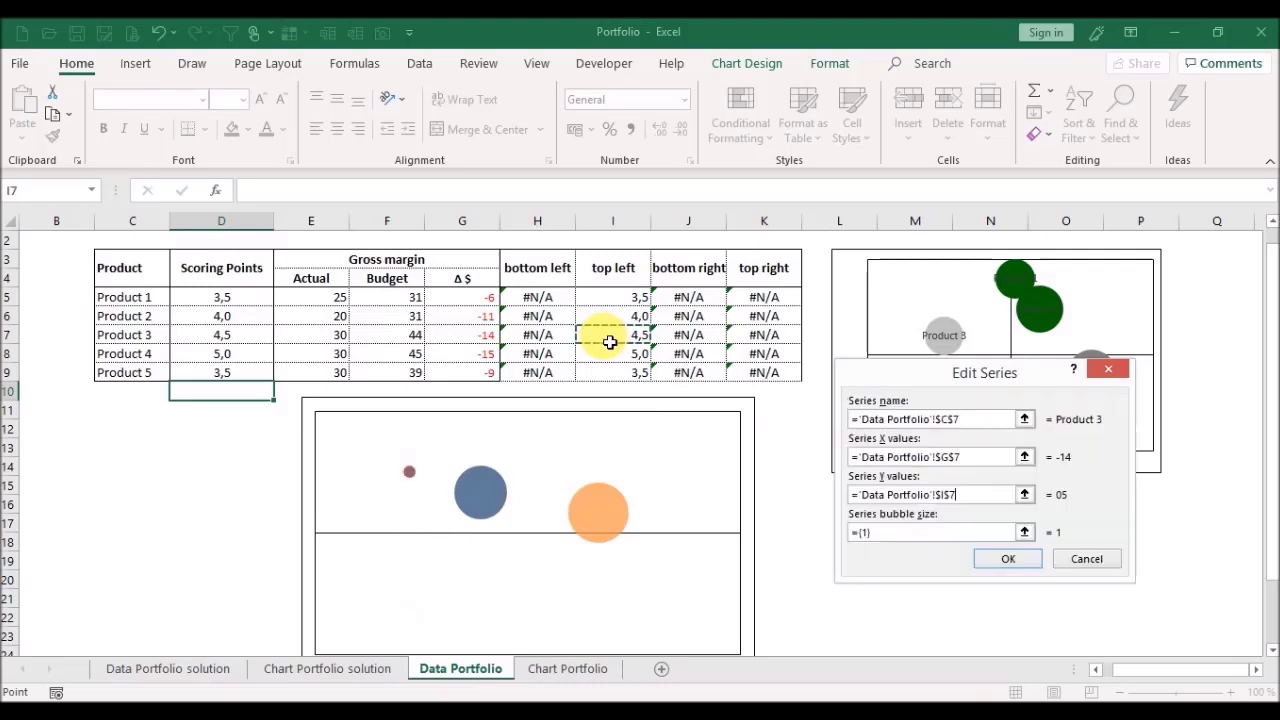
{"action": "left_click", "coordinate": [1024, 532]}
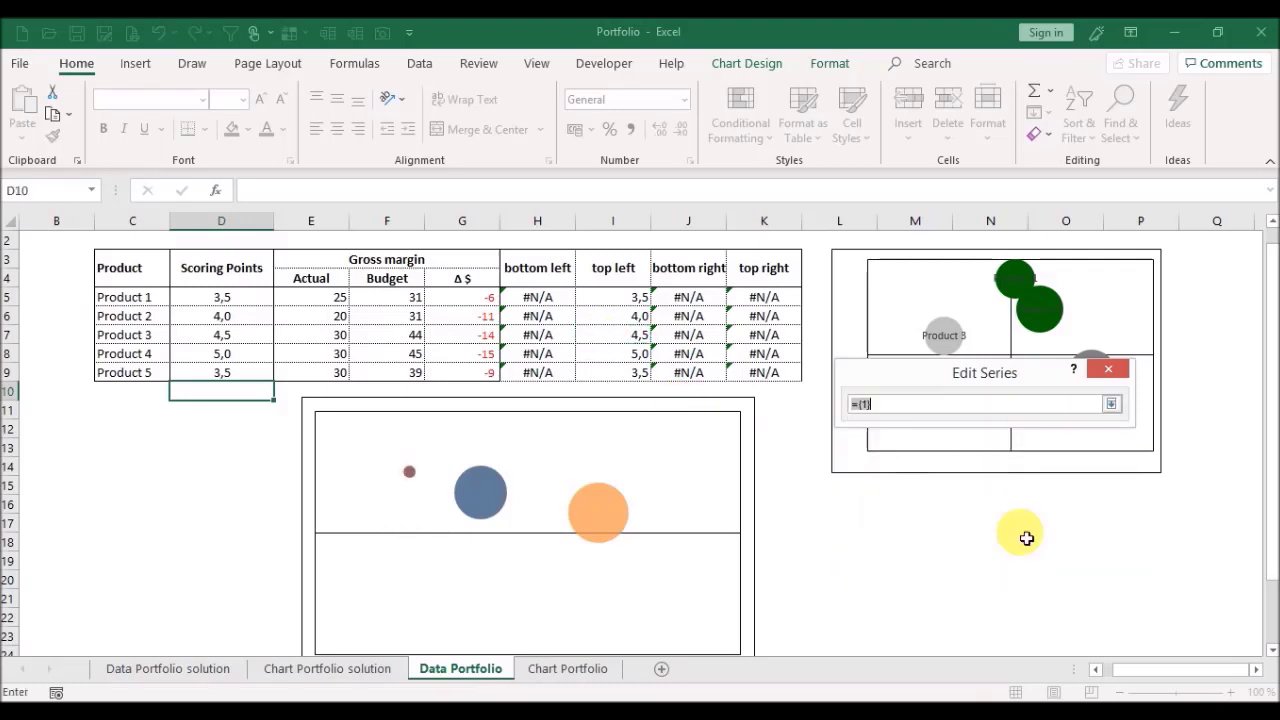
{"action": "left_click", "coordinate": [323, 343]}
{"action": "key", "text": "Return"}
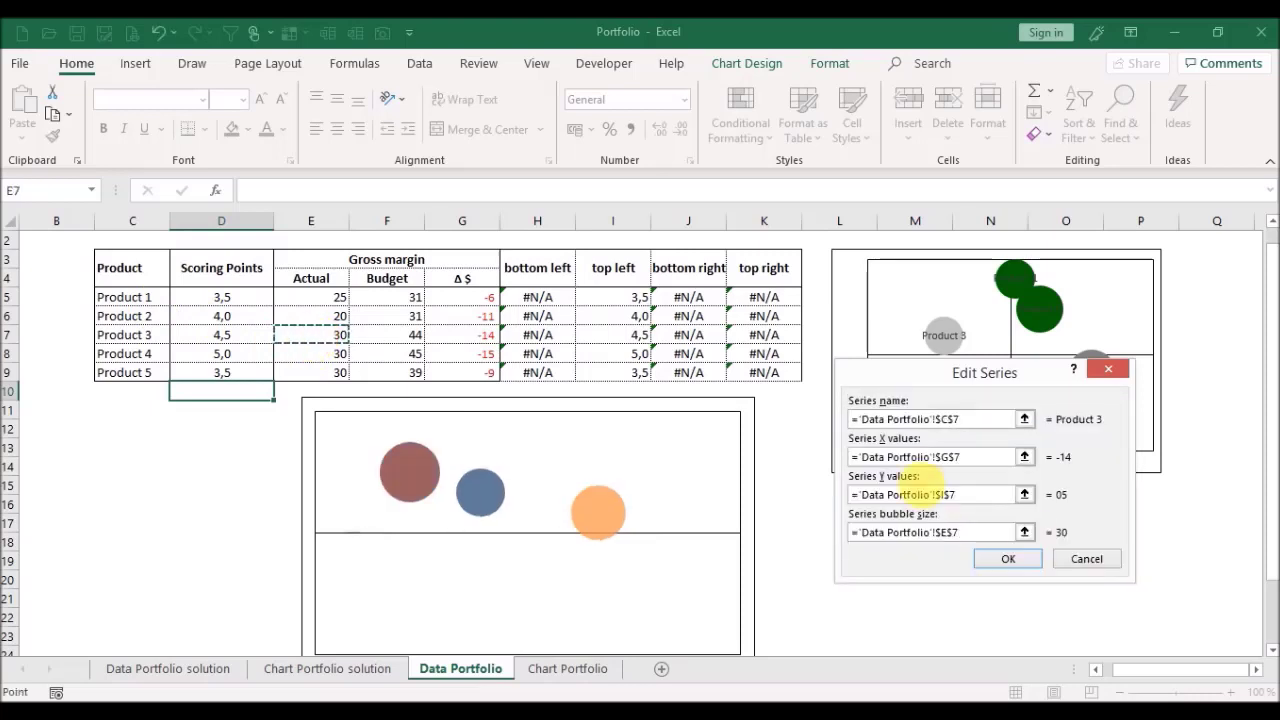
{"action": "left_click", "coordinate": [1011, 559]}
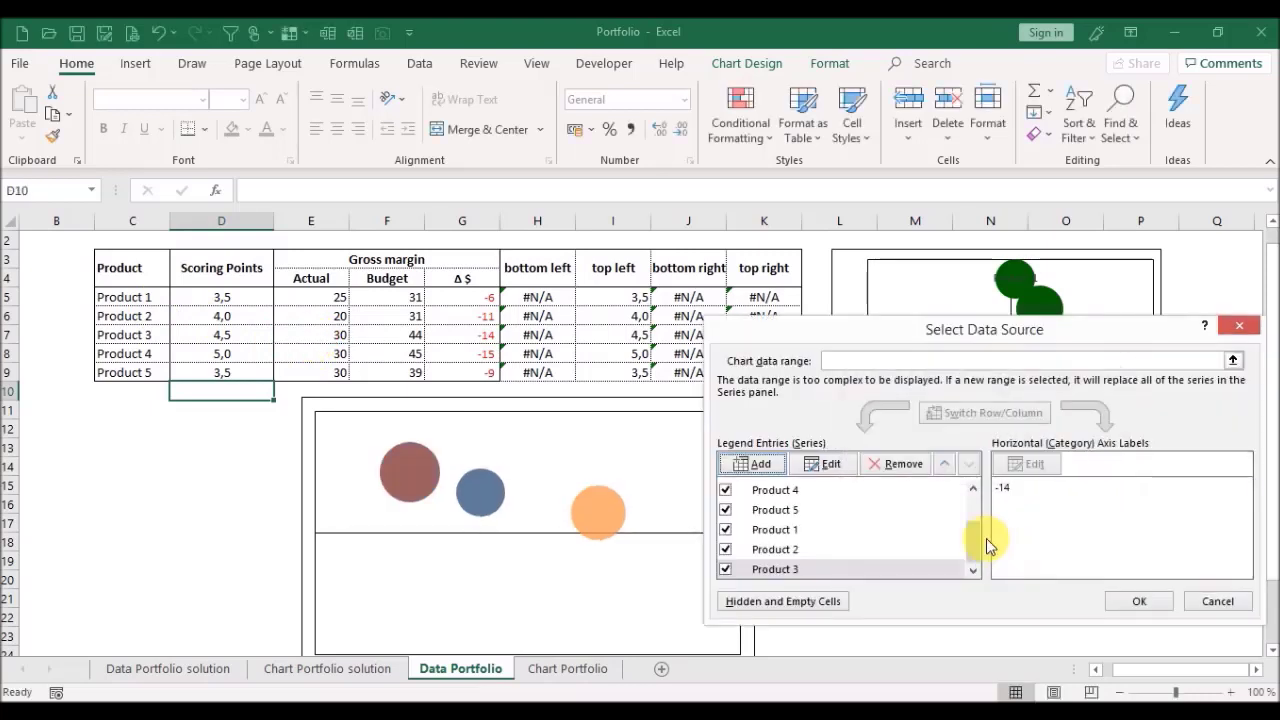
Step: Add a Product 4 series named from C8, with X values G8, top left Y values I8 and bubble size E8
{"action": "left_click", "coordinate": [770, 466]}
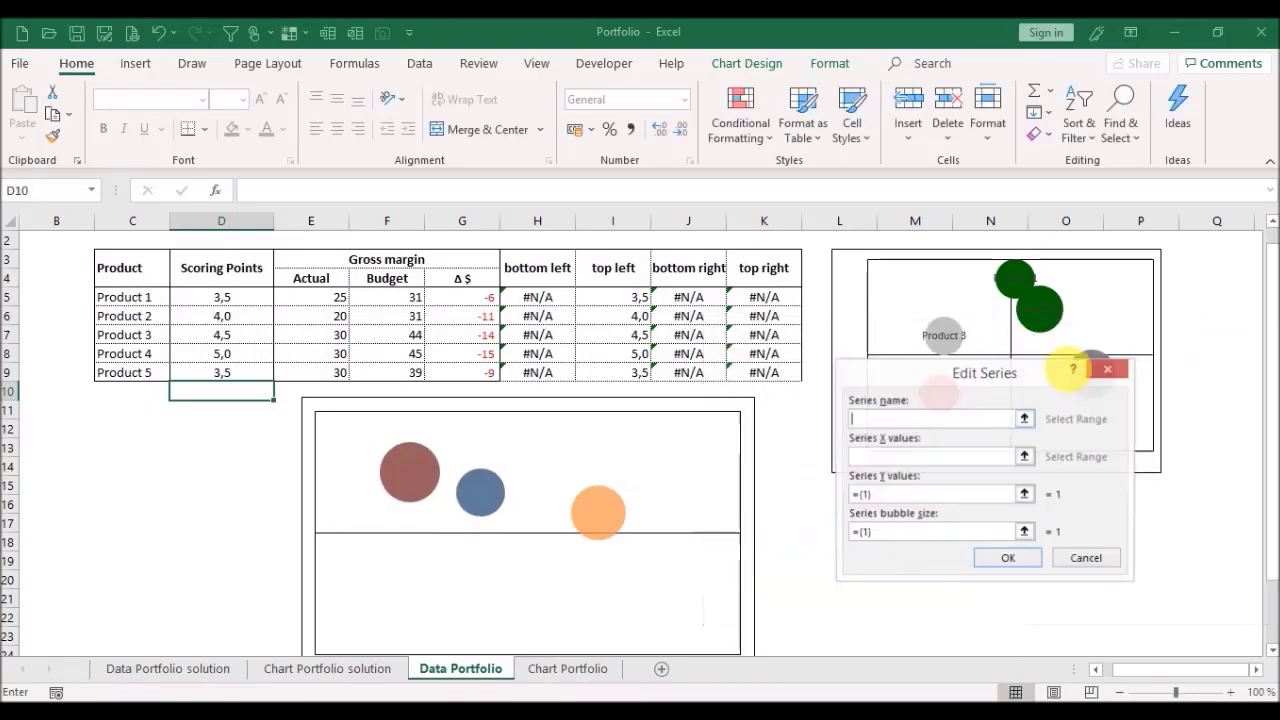
{"action": "left_click", "coordinate": [1027, 420]}
{"action": "key", "text": "Return"}
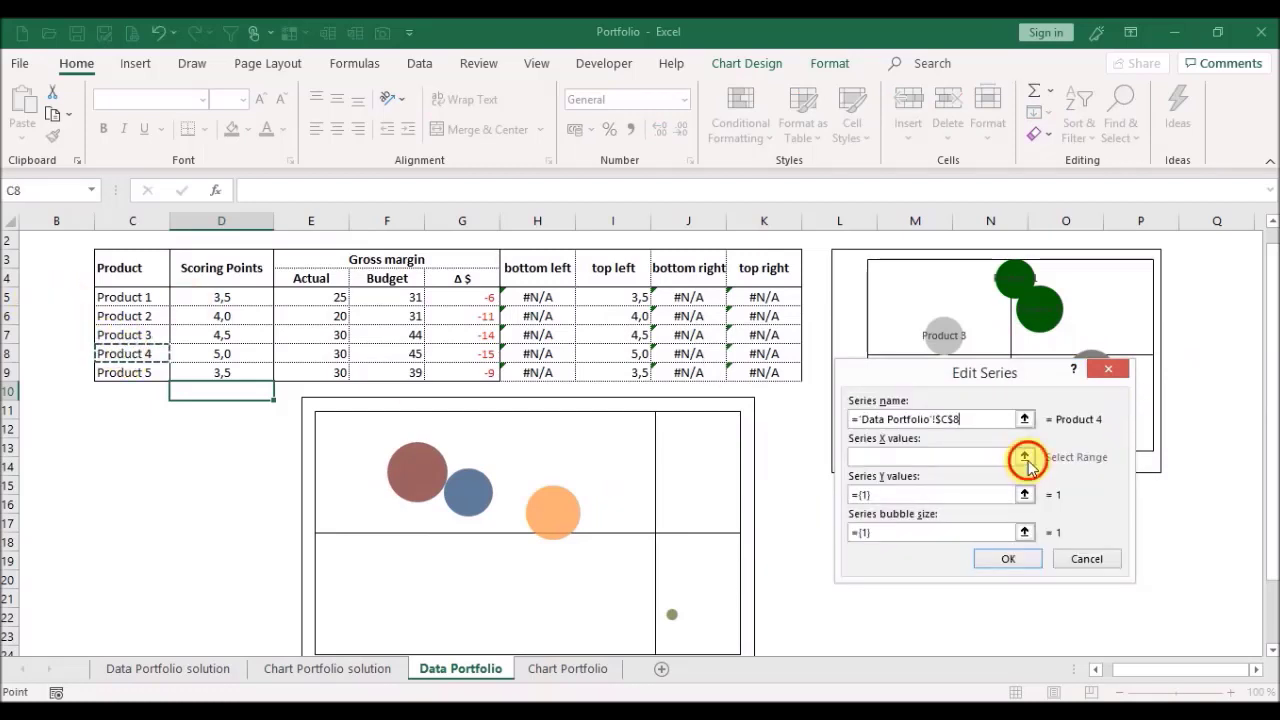
{"action": "left_click", "coordinate": [1025, 457]}
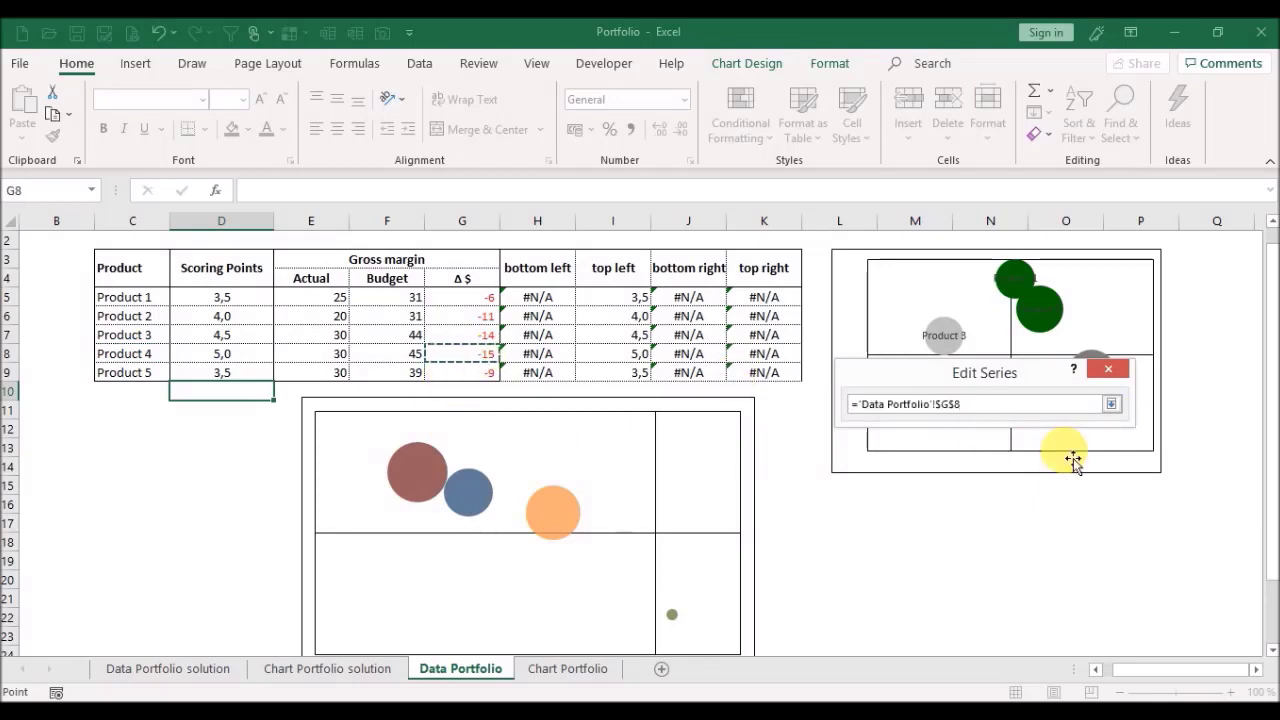
{"action": "key", "text": "Return"}
{"action": "left_click", "coordinate": [1025, 495]}
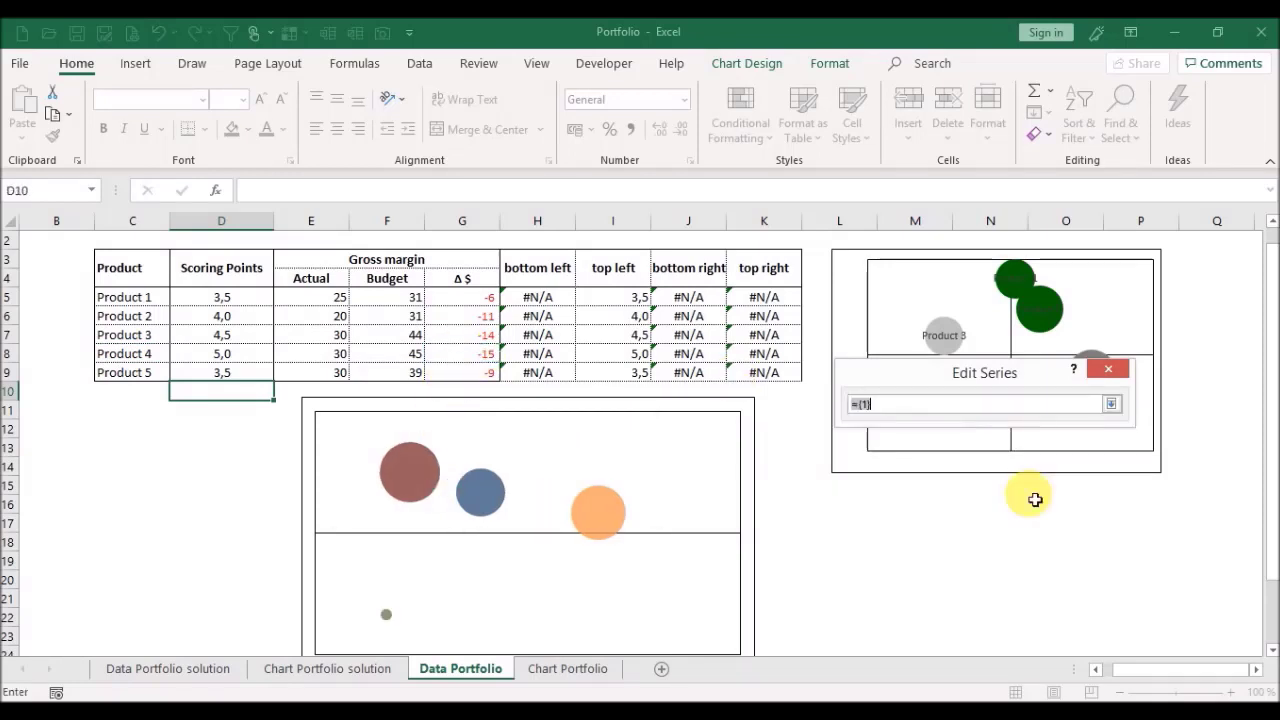
{"action": "left_click", "coordinate": [612, 363]}
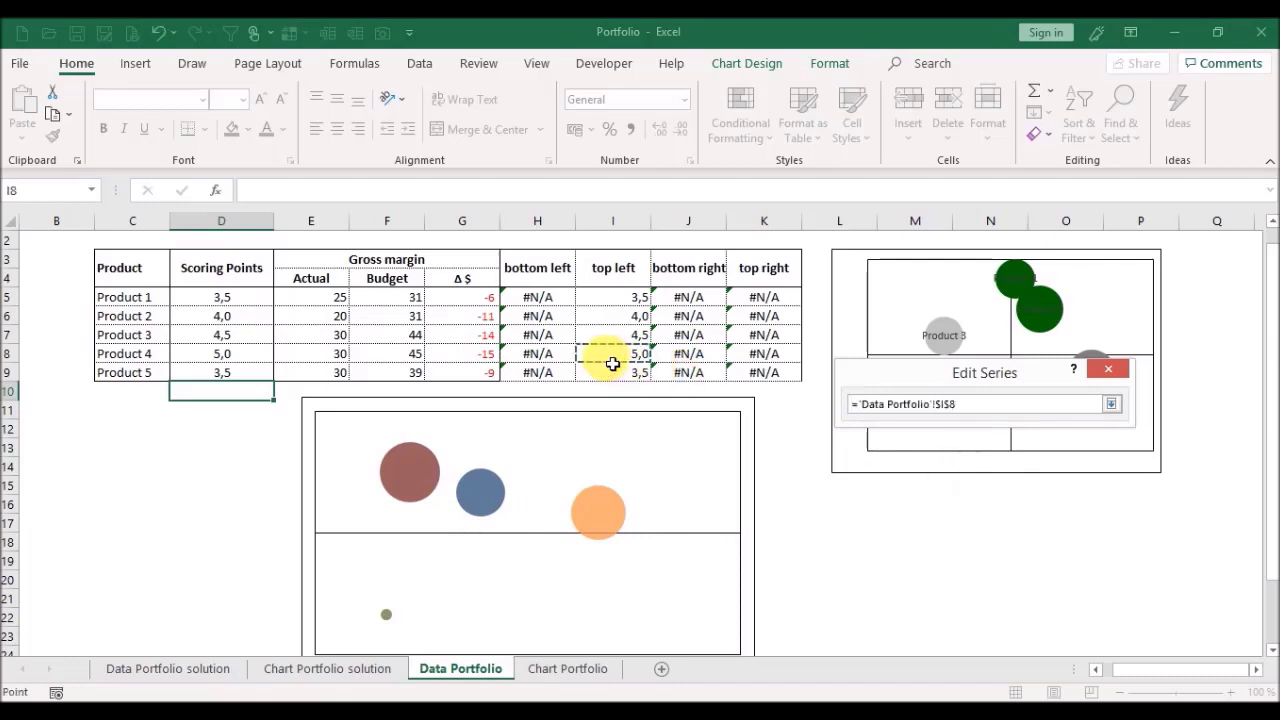
{"action": "key", "text": "Return"}
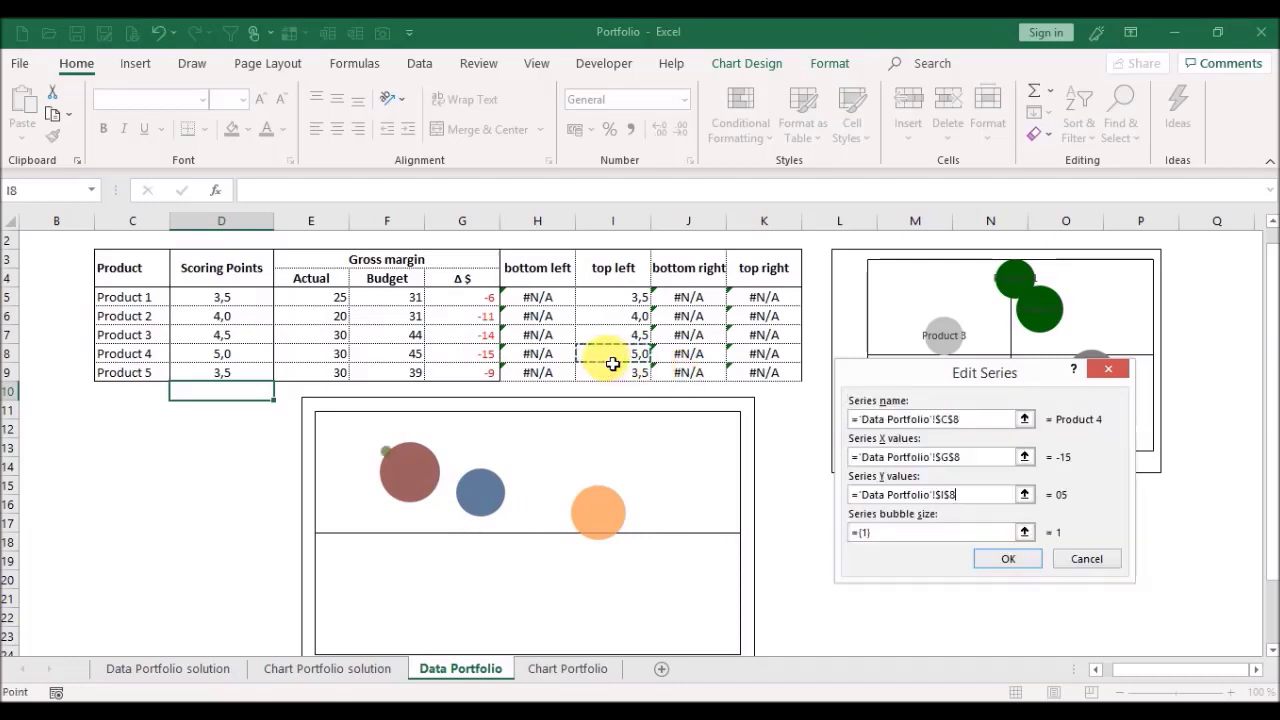
{"action": "left_click", "coordinate": [1027, 535]}
{"action": "left_click", "coordinate": [299, 362]}
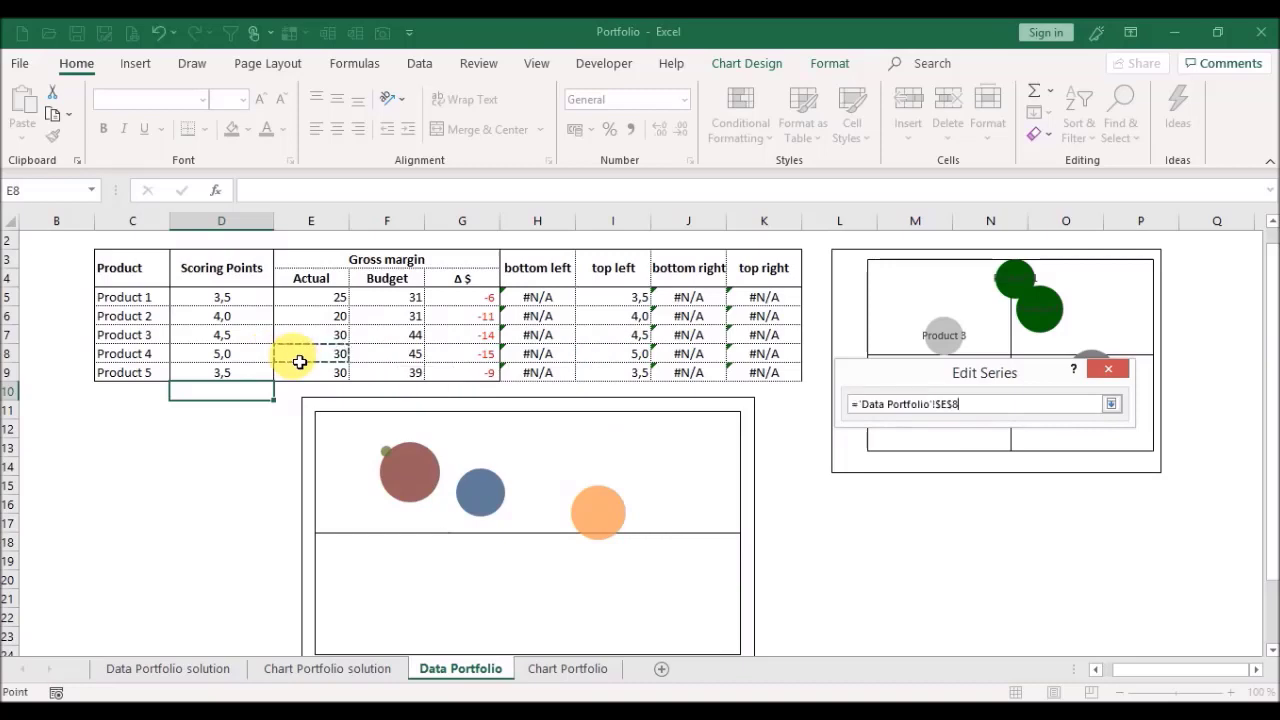
{"action": "key", "text": "Return"}
{"action": "left_click", "coordinate": [1005, 560]}
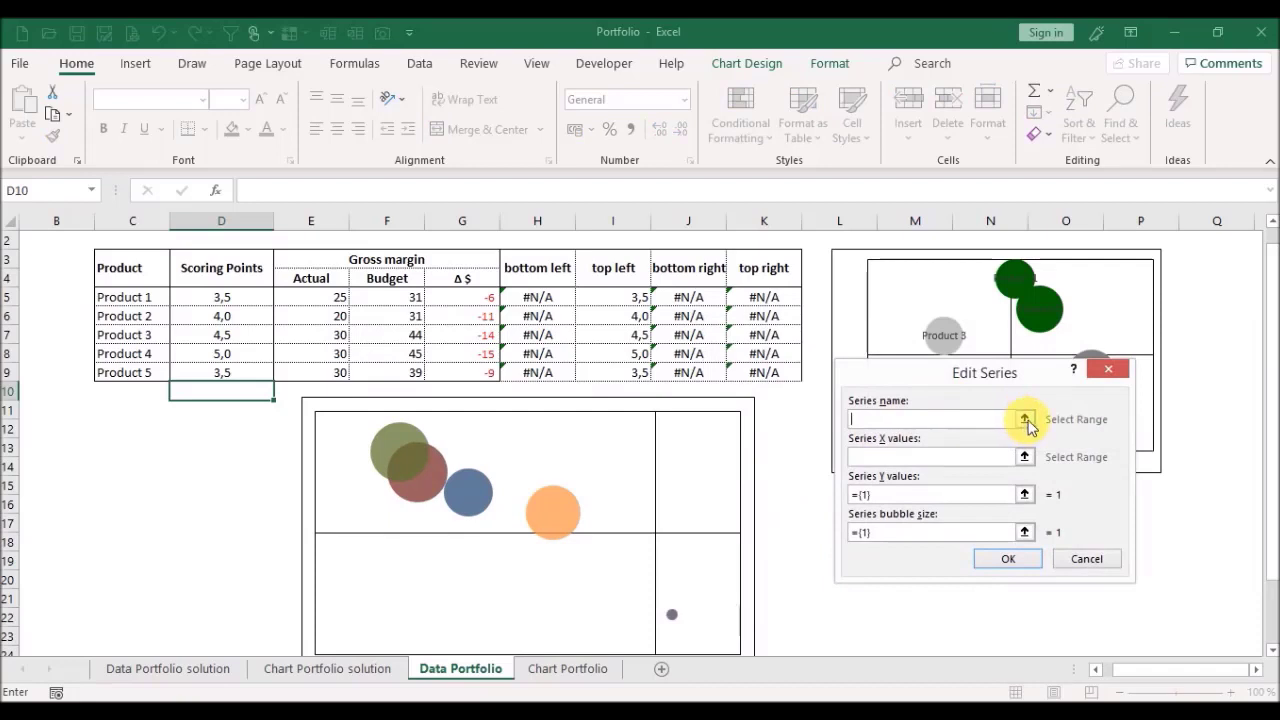
Step: Add a Product 5 series named from C9, with X values G9, Y values I9 and bubble size E9, and apply the data source changes
{"action": "left_click", "coordinate": [1024, 420]}
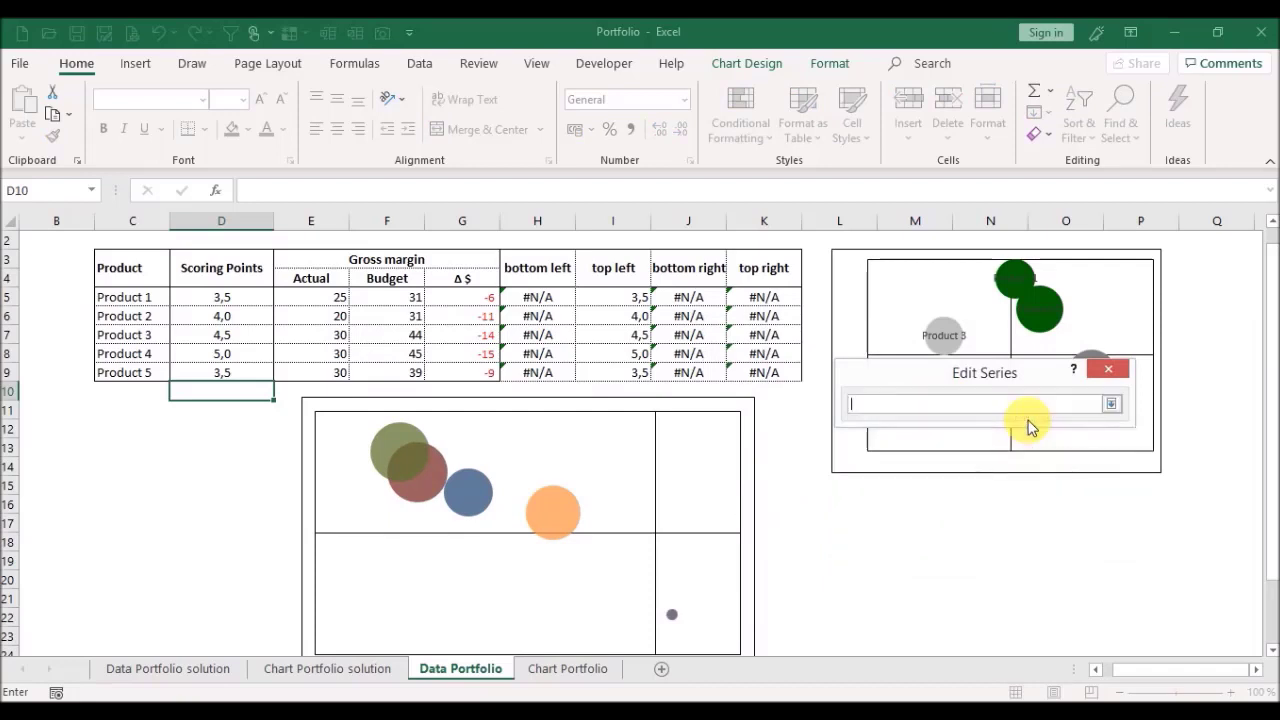
{"action": "left_click", "coordinate": [147, 377]}
{"action": "key", "text": "Return"}
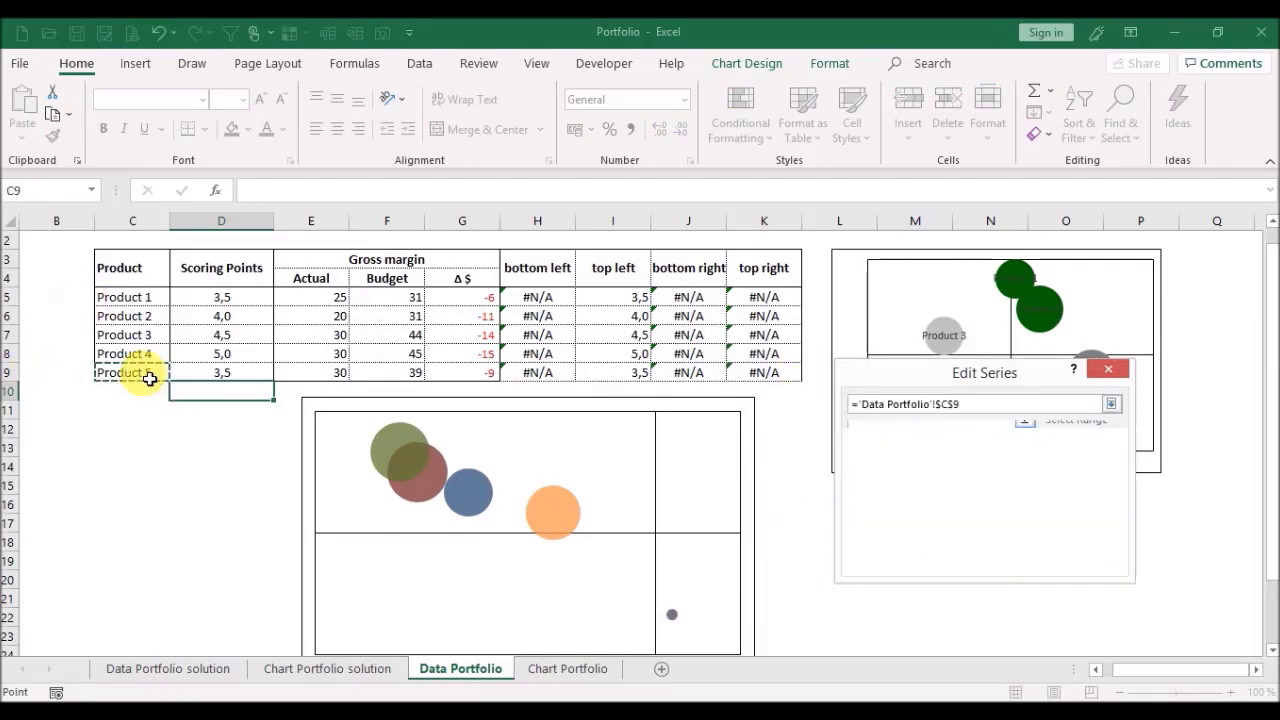
{"action": "left_click", "coordinate": [1025, 458]}
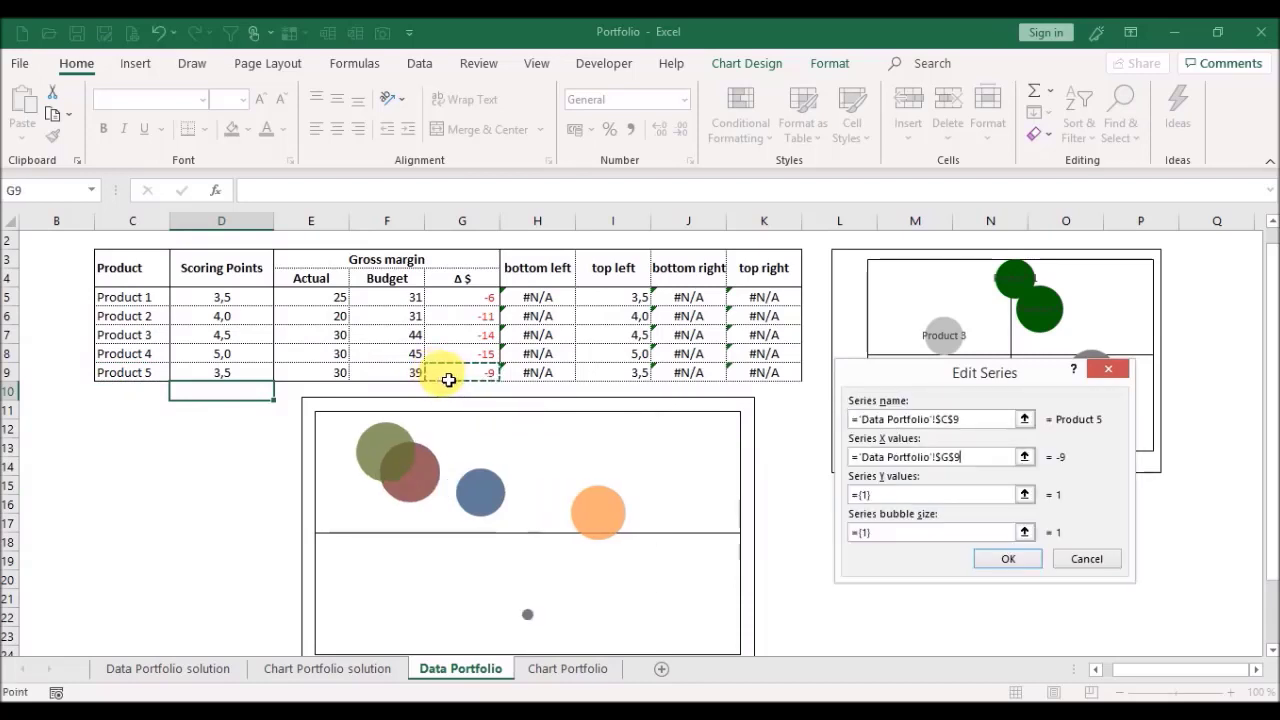
{"action": "left_click", "coordinate": [1026, 495]}
{"action": "left_click", "coordinate": [622, 376]}
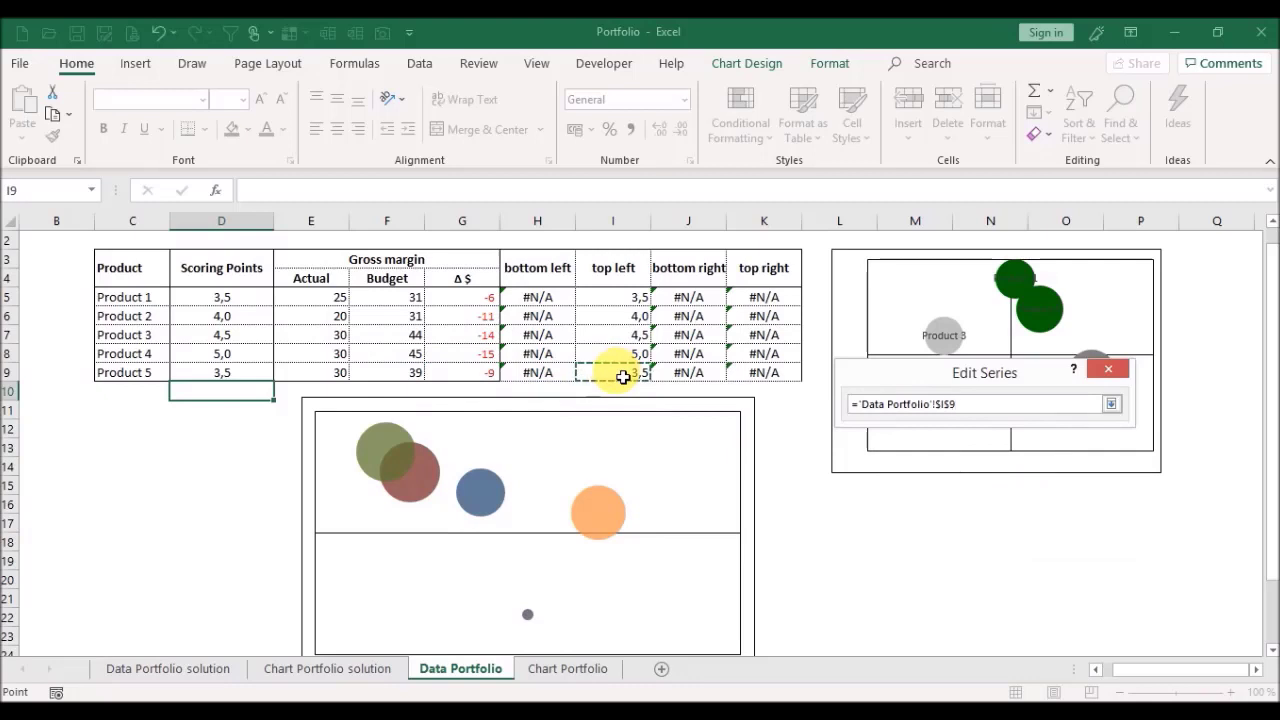
{"action": "left_click", "coordinate": [1024, 532]}
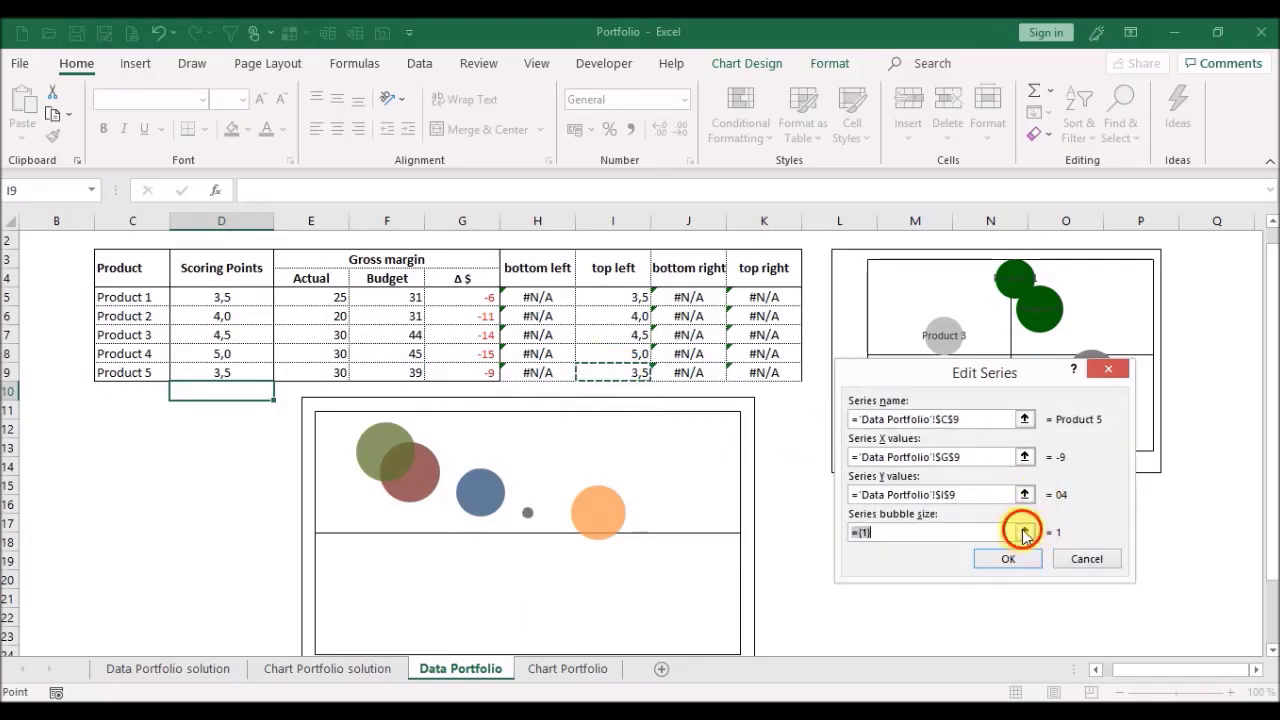
{"action": "left_click", "coordinate": [309, 376]}
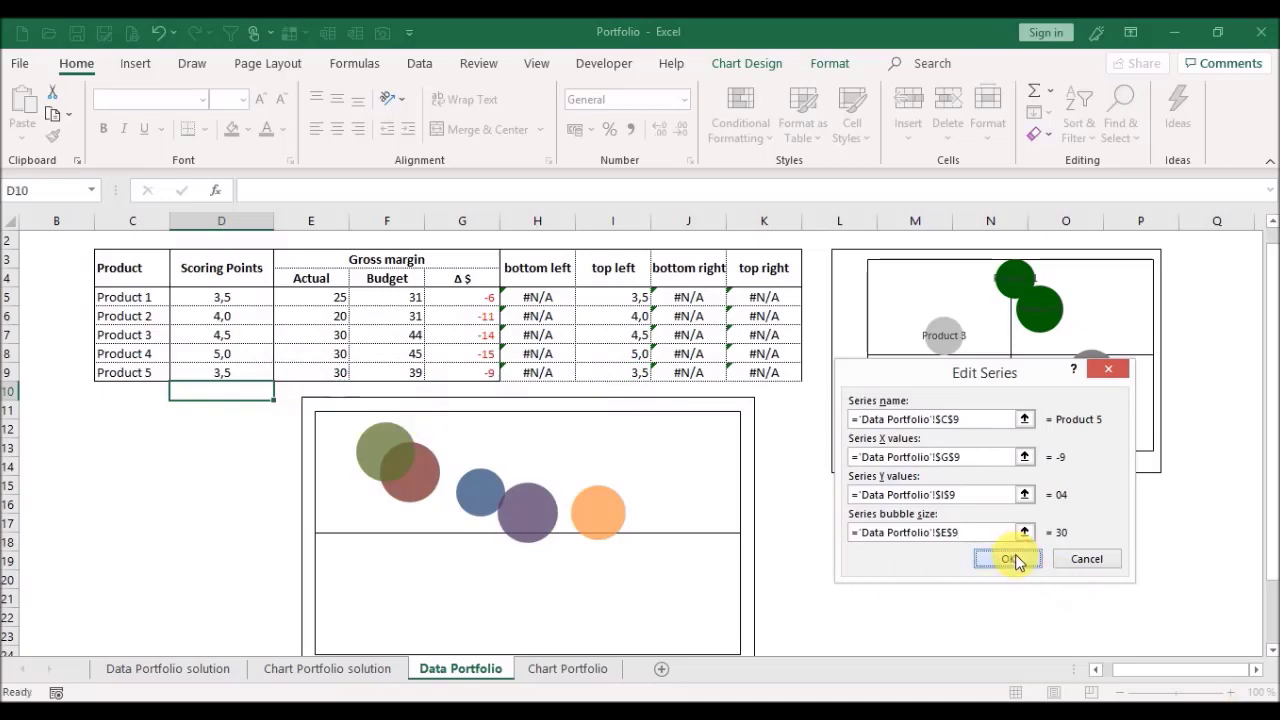
{"action": "left_click", "coordinate": [1008, 558]}
{"action": "left_click", "coordinate": [1140, 601]}
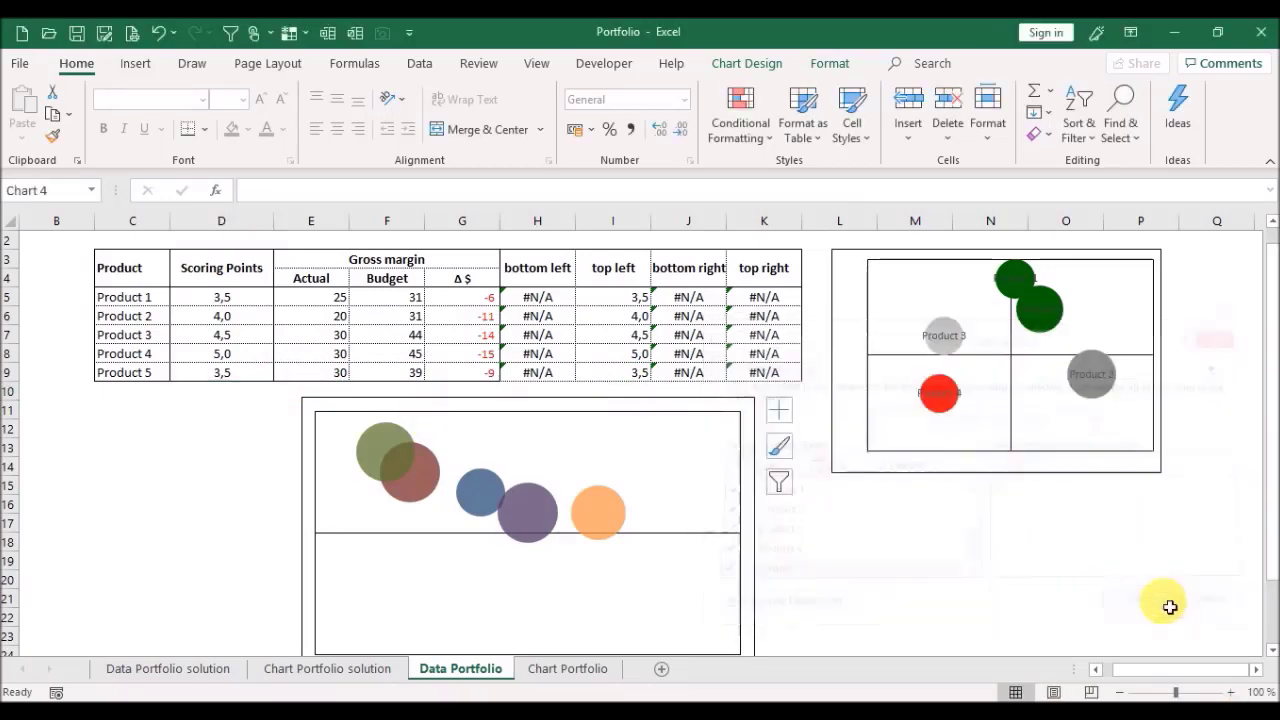
Step: Fill the five top left product bubbles in the chart with light gray
{"action": "left_click", "coordinate": [601, 500]}
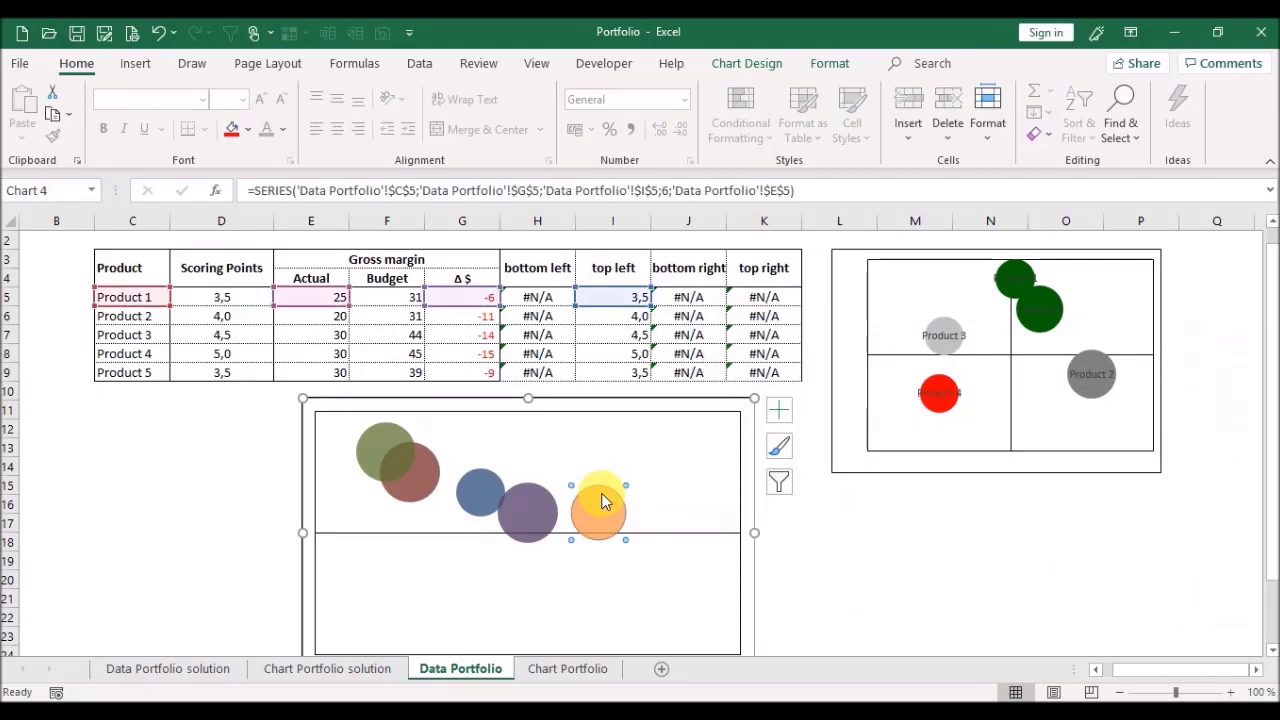
{"action": "left_click", "coordinate": [252, 131]}
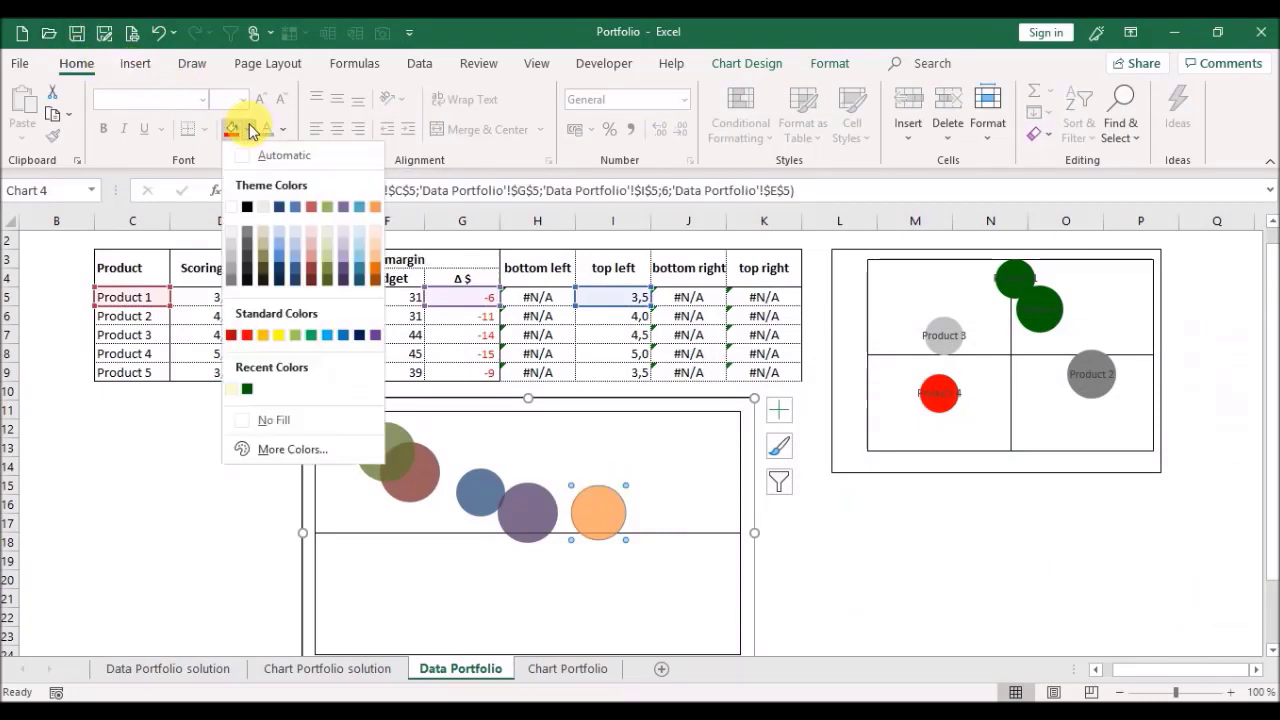
{"action": "left_click", "coordinate": [231, 251]}
{"action": "left_click", "coordinate": [528, 508]}
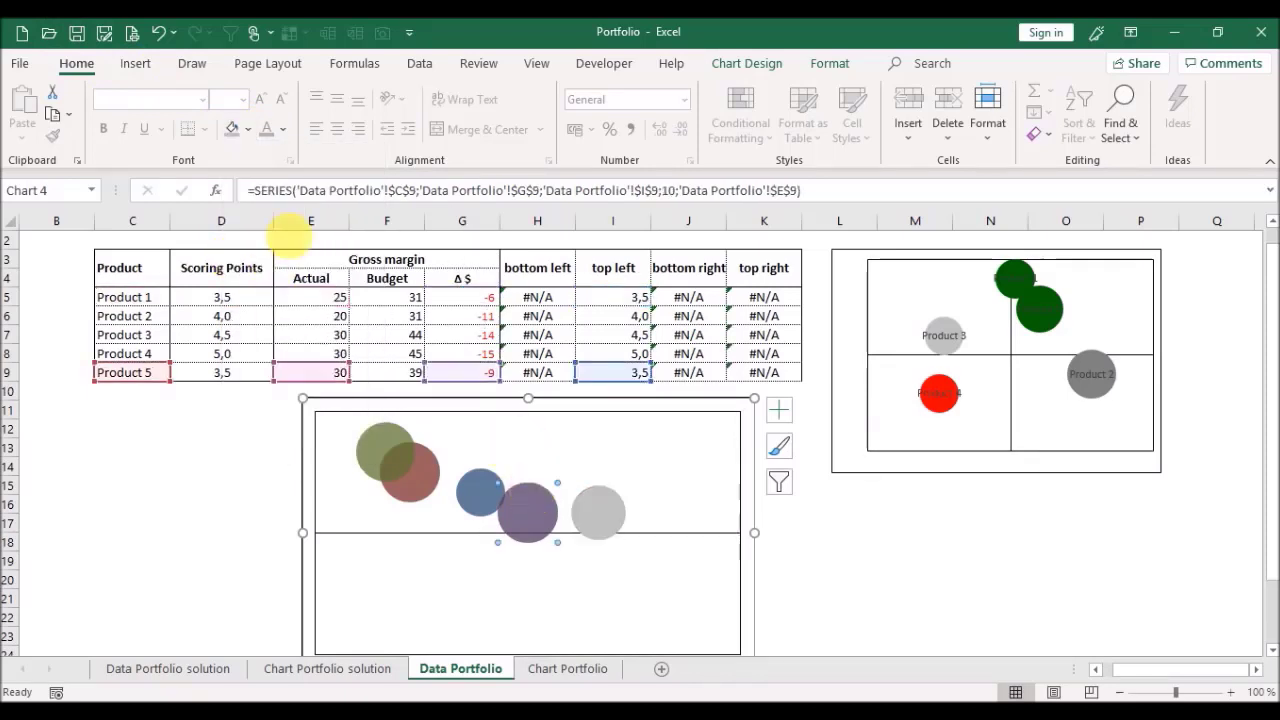
{"action": "left_click", "coordinate": [234, 131]}
{"action": "left_click", "coordinate": [473, 474]}
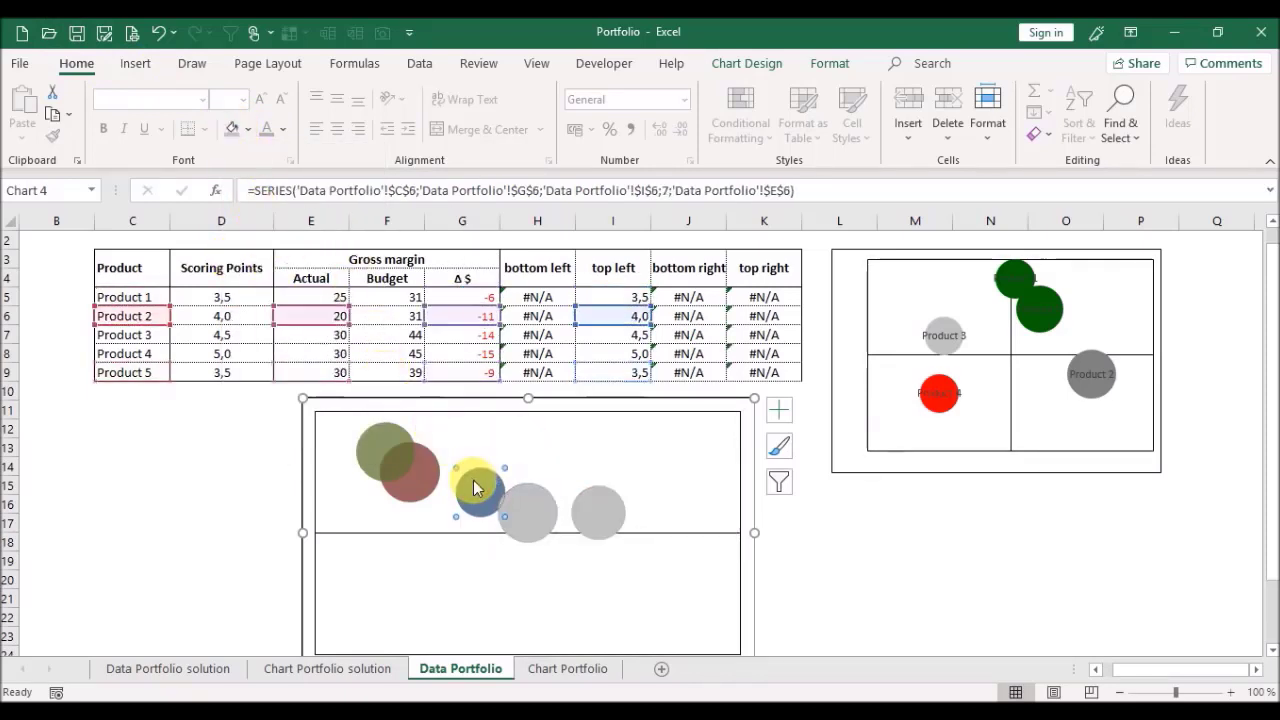
{"action": "left_click", "coordinate": [231, 129]}
{"action": "left_click", "coordinate": [422, 466]}
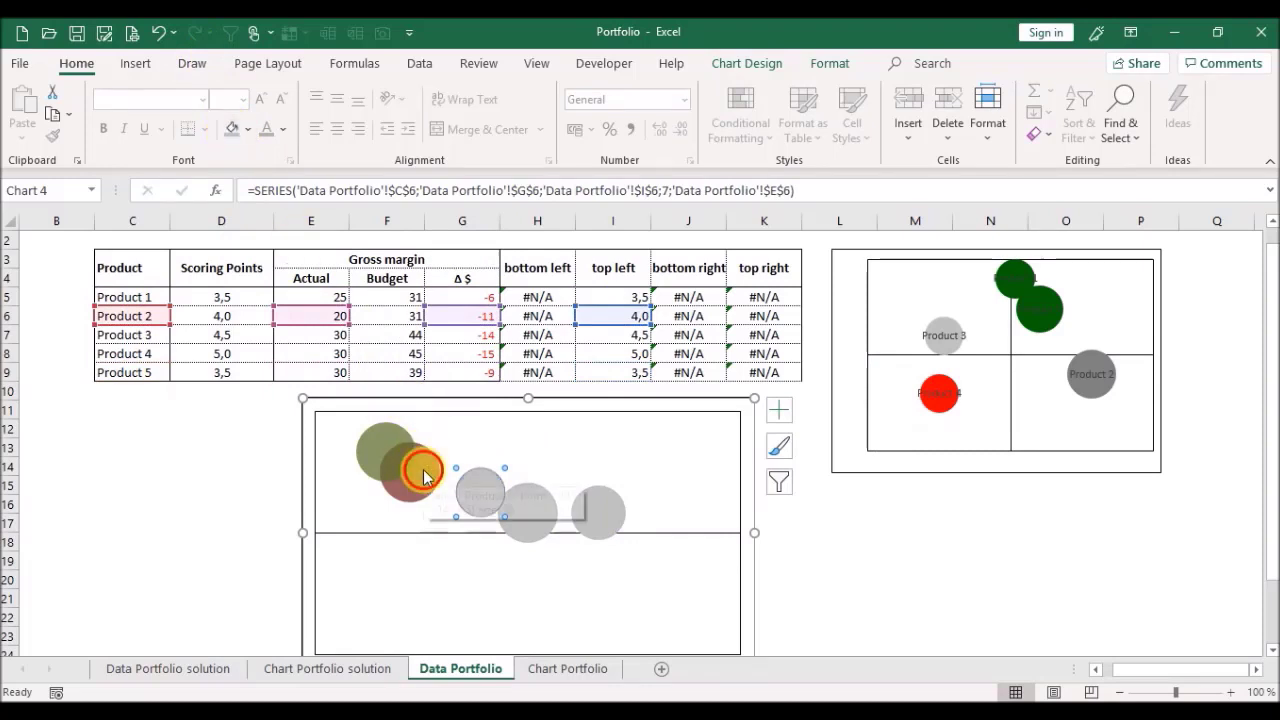
{"action": "left_click", "coordinate": [228, 125]}
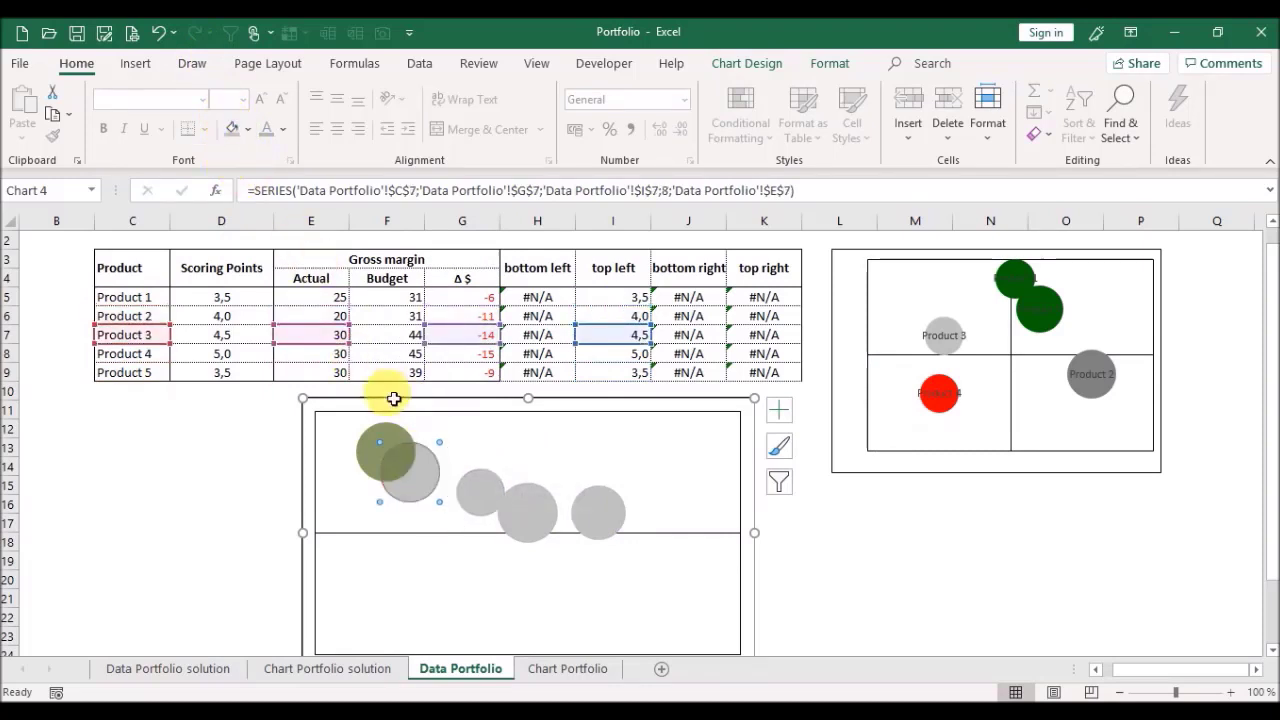
{"action": "left_click", "coordinate": [374, 445]}
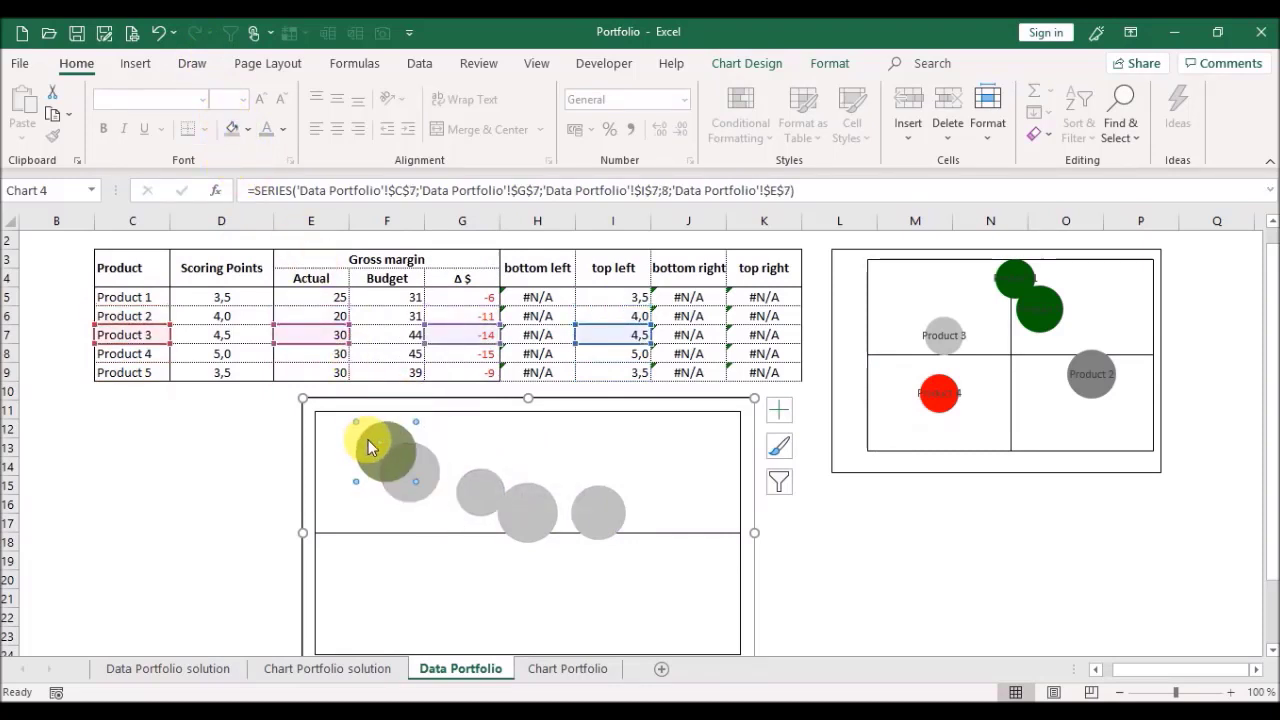
{"action": "left_click", "coordinate": [232, 130]}
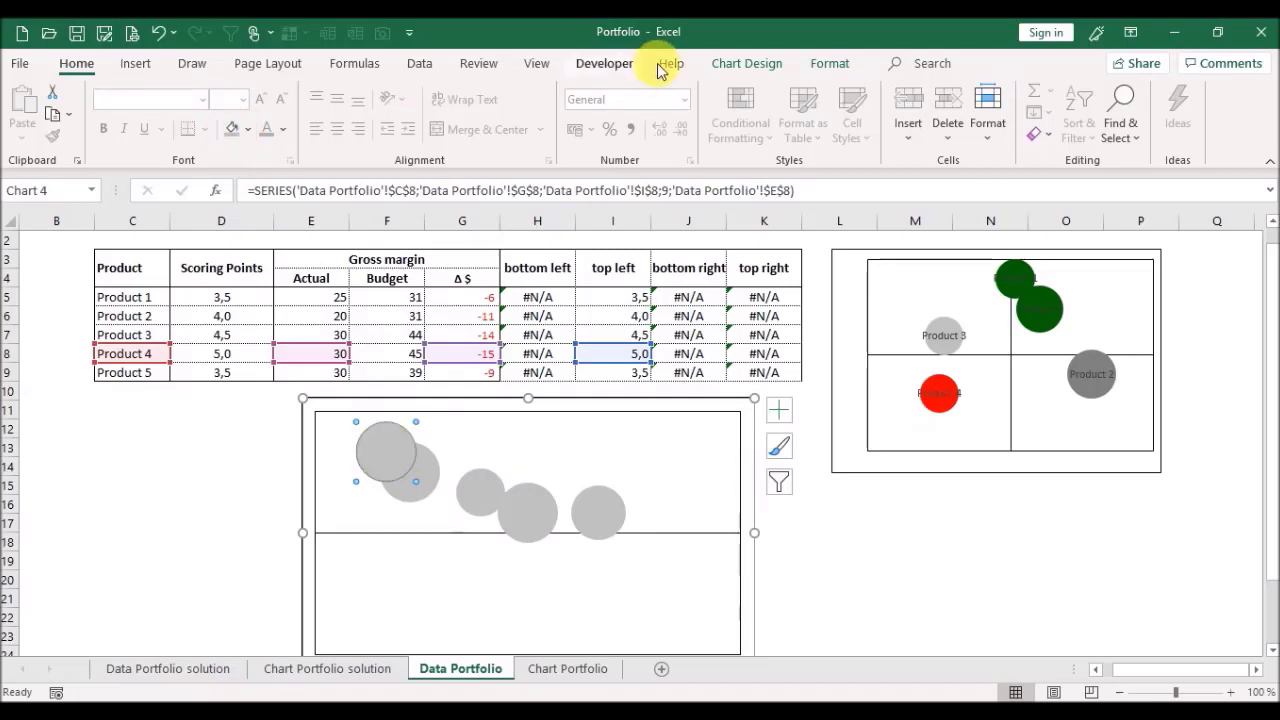
Step: Add a centered data label to the Product 4 bubble showing the series name instead of the Y value
{"action": "mouse_move", "coordinate": [388, 447]}
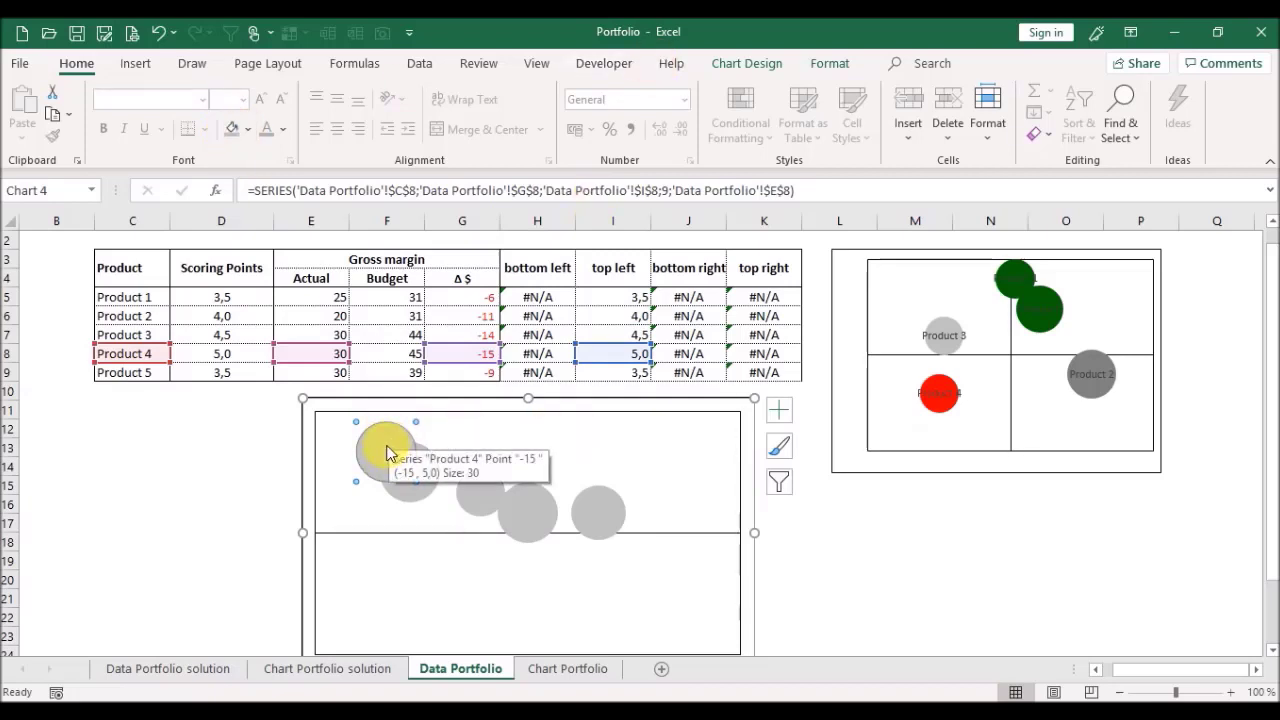
{"action": "left_click", "coordinate": [766, 67]}
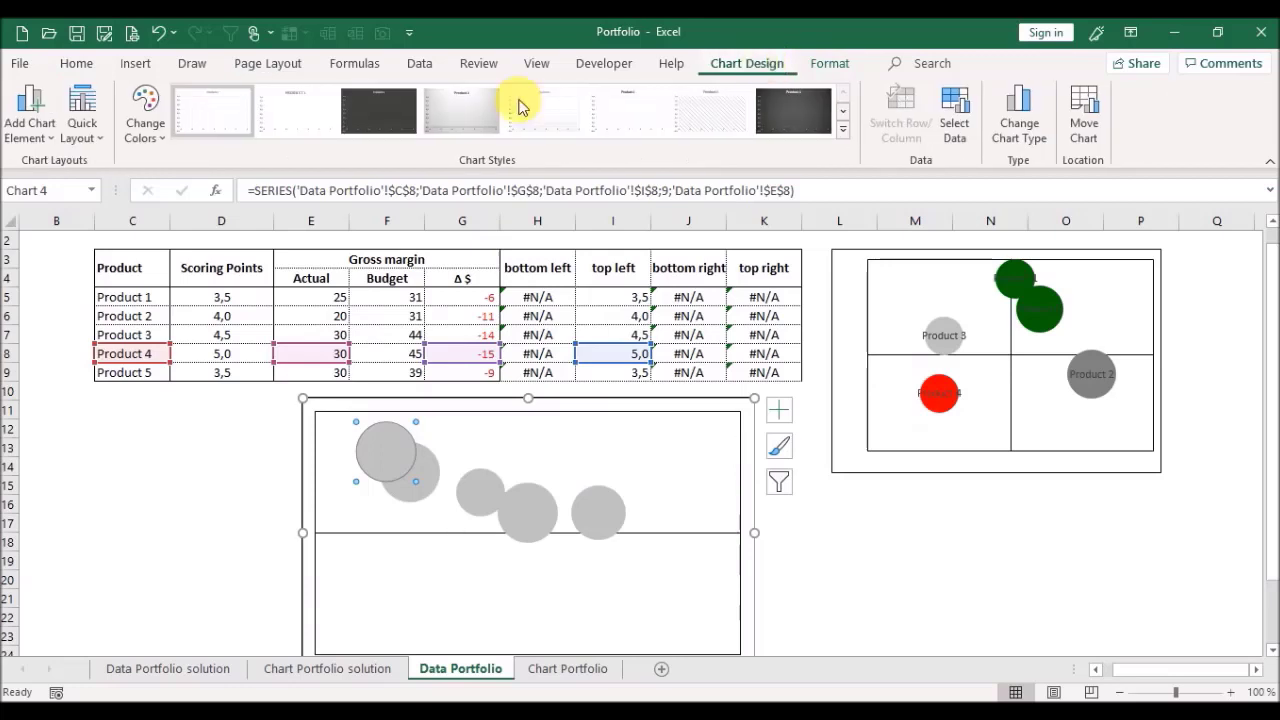
{"action": "left_click", "coordinate": [30, 133]}
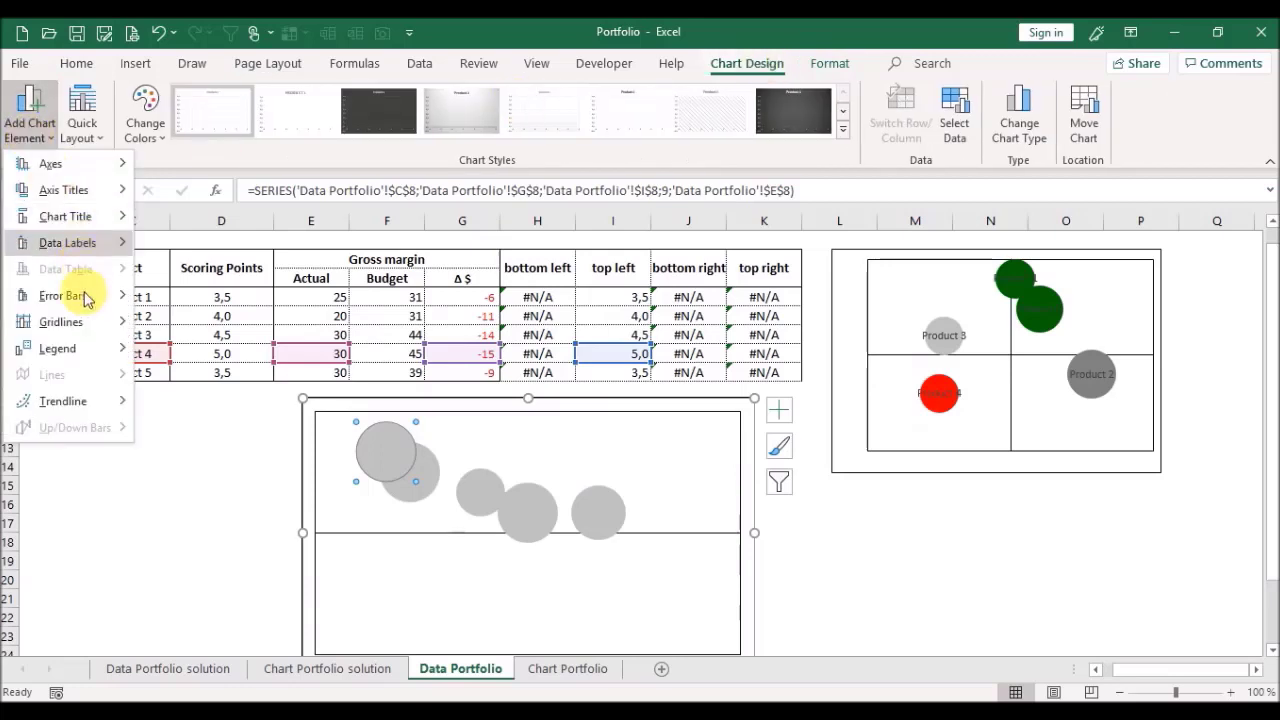
{"action": "left_click", "coordinate": [90, 244]}
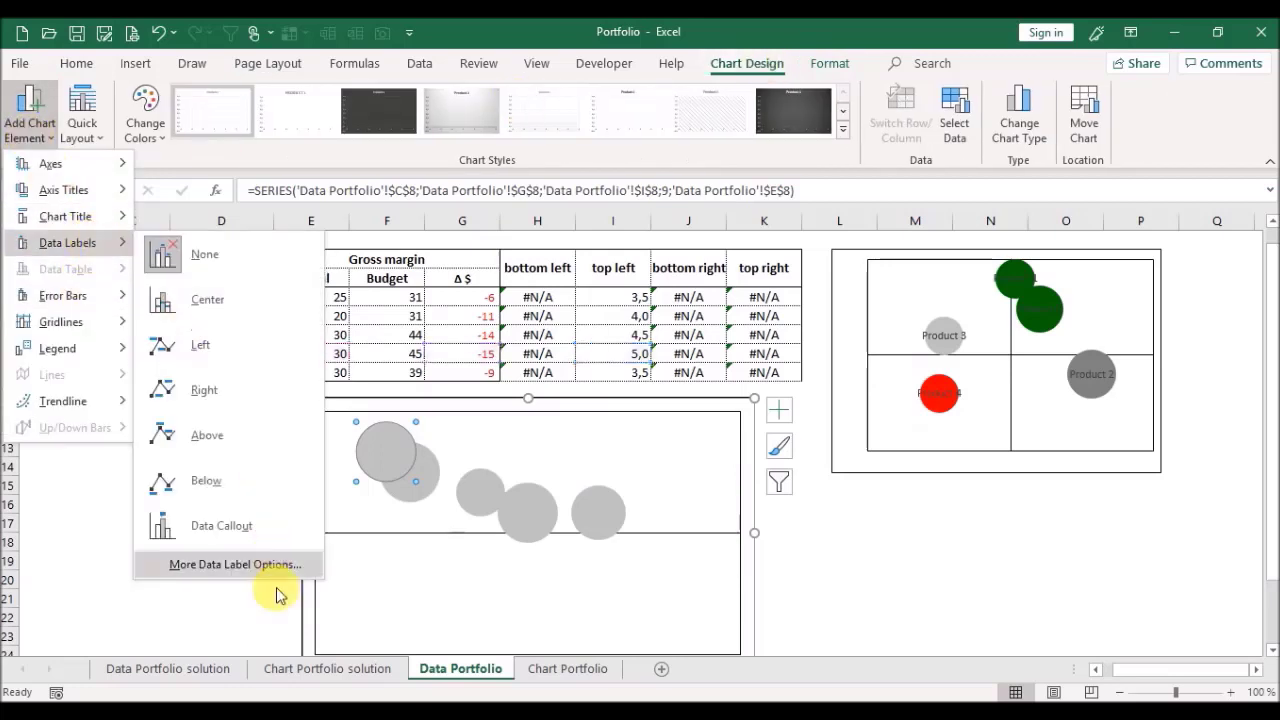
{"action": "left_click", "coordinate": [268, 566]}
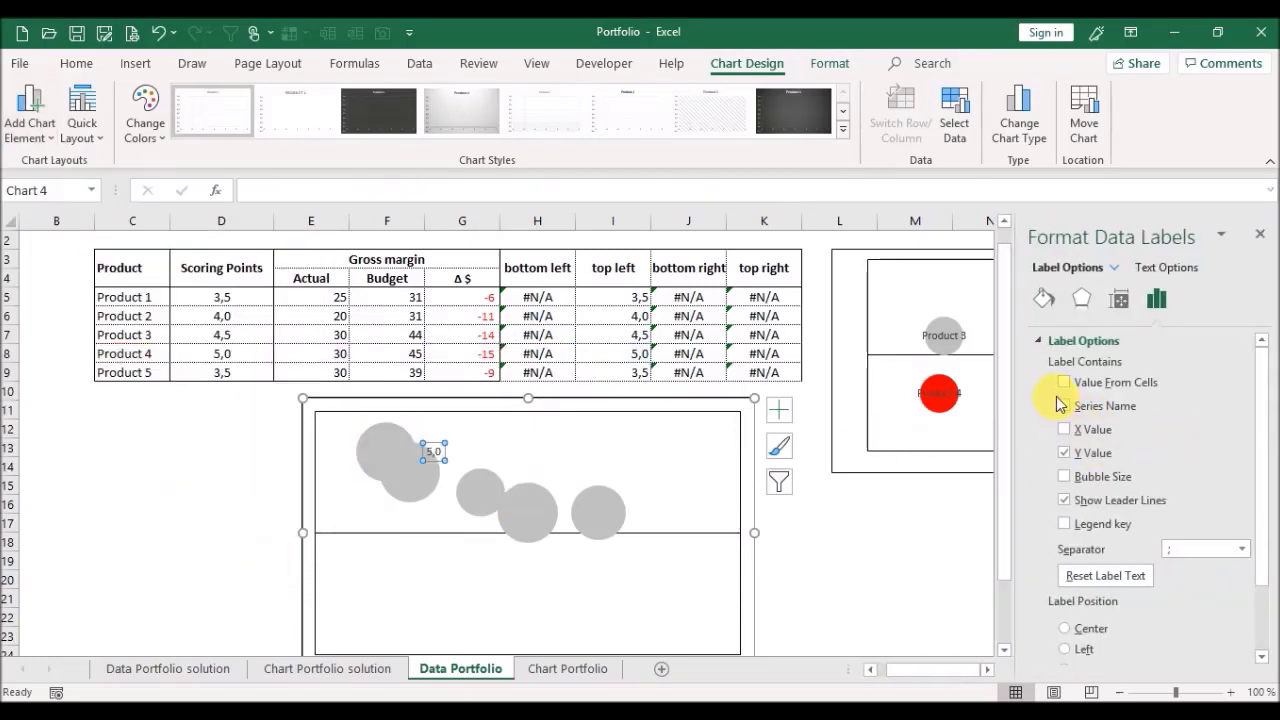
{"action": "left_click", "coordinate": [1064, 406]}
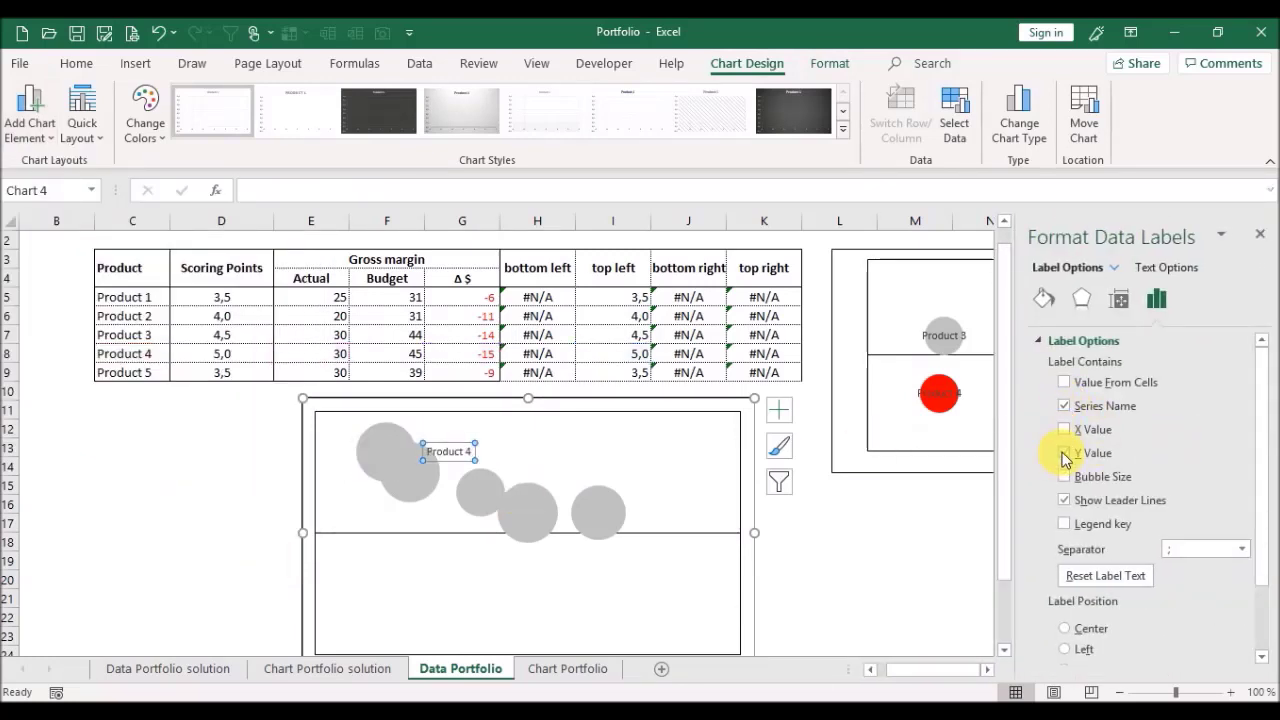
{"action": "left_click_drag", "start_coordinate": [1270, 395], "coordinate": [1274, 505]}
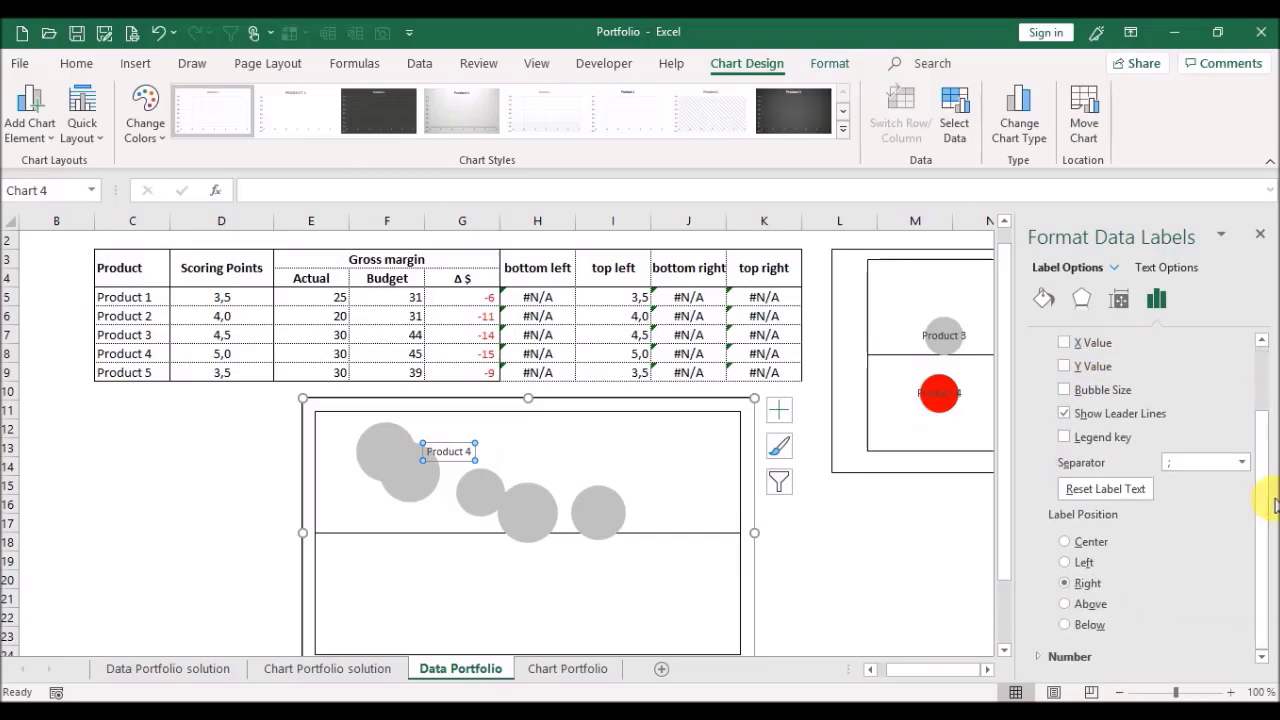
{"action": "left_click", "coordinate": [1090, 542]}
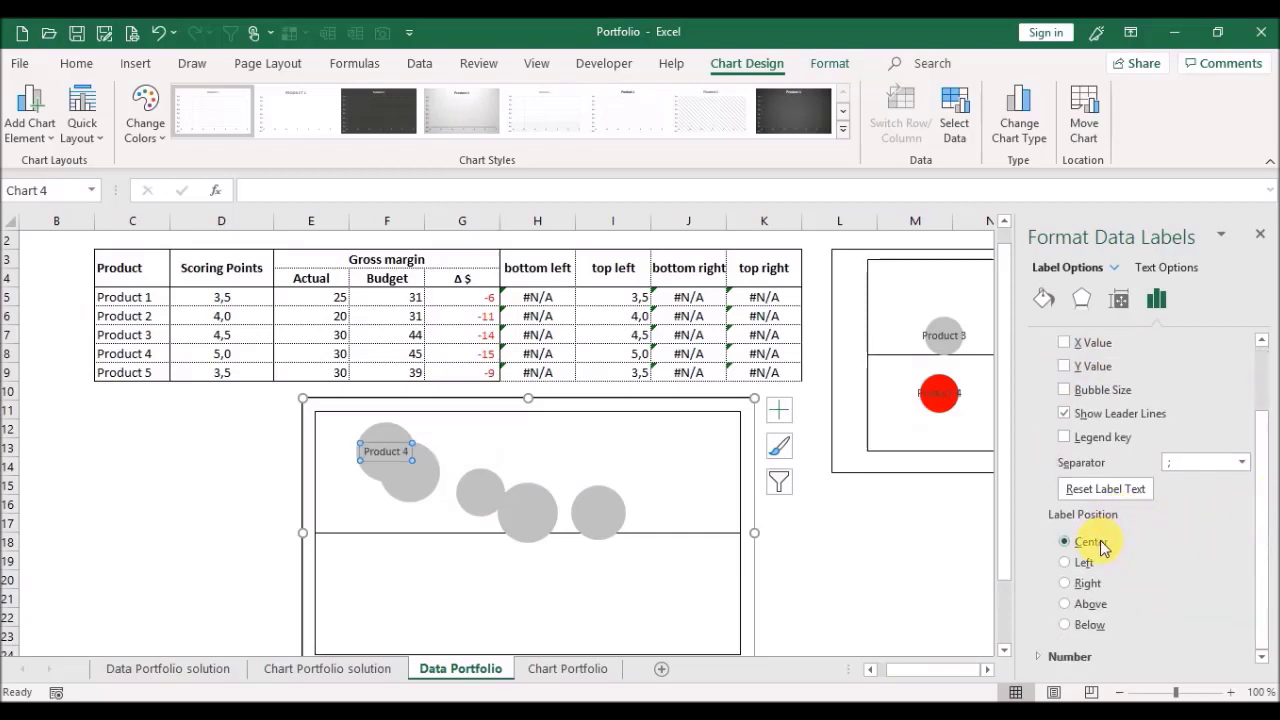
{"action": "left_click", "coordinate": [1260, 233]}
Step: Label the Product 3 bubble with its series name only, without the Y value, positioned at the center
{"action": "left_click", "coordinate": [435, 500]}
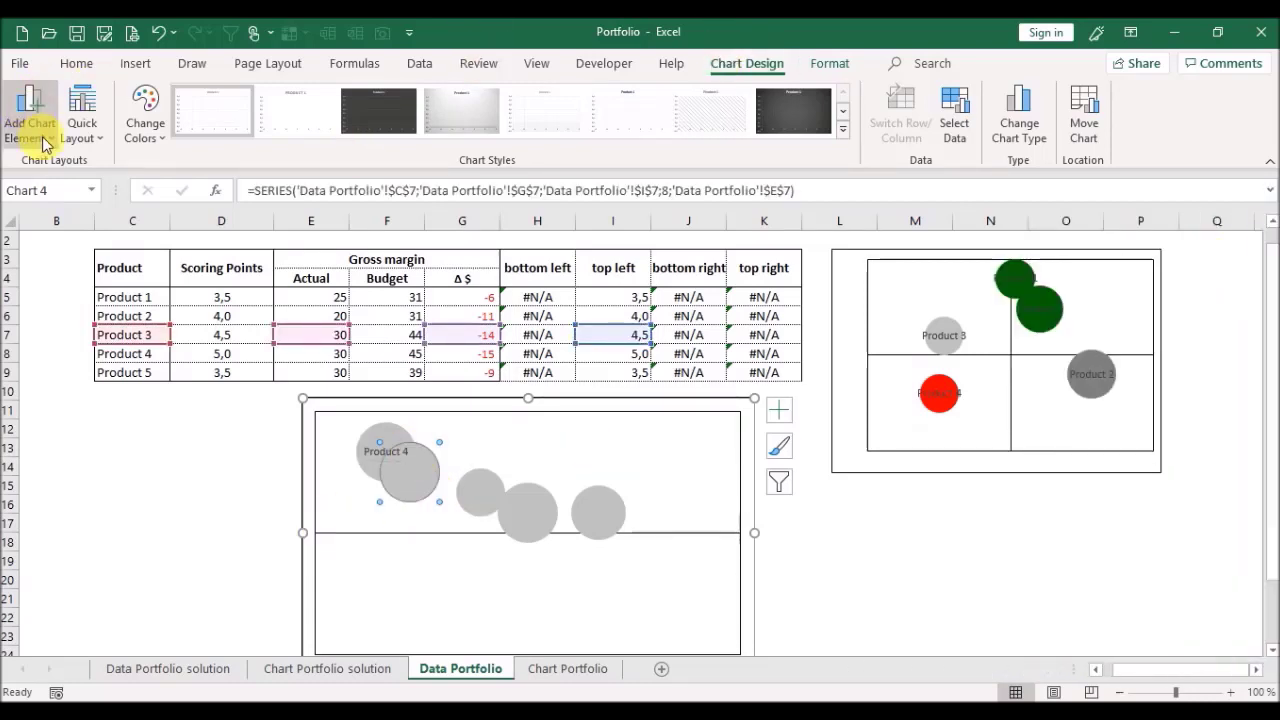
{"action": "left_click", "coordinate": [38, 108]}
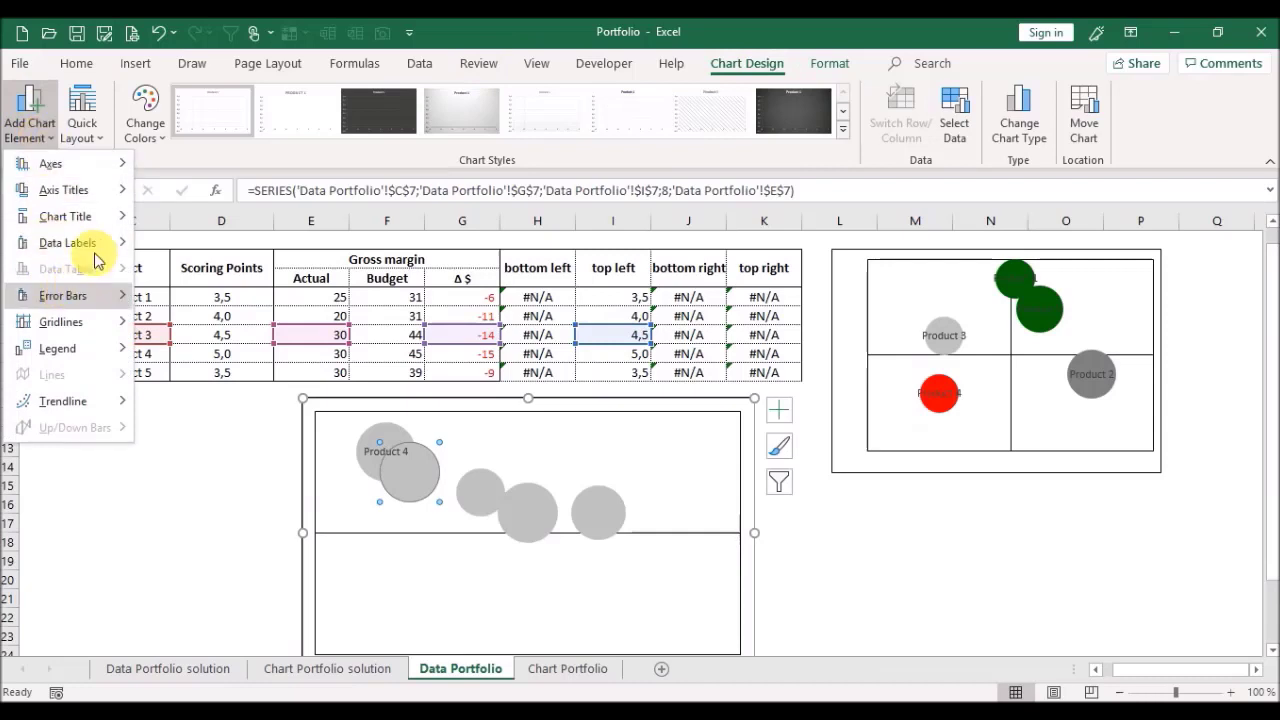
{"action": "mouse_move", "coordinate": [94, 245]}
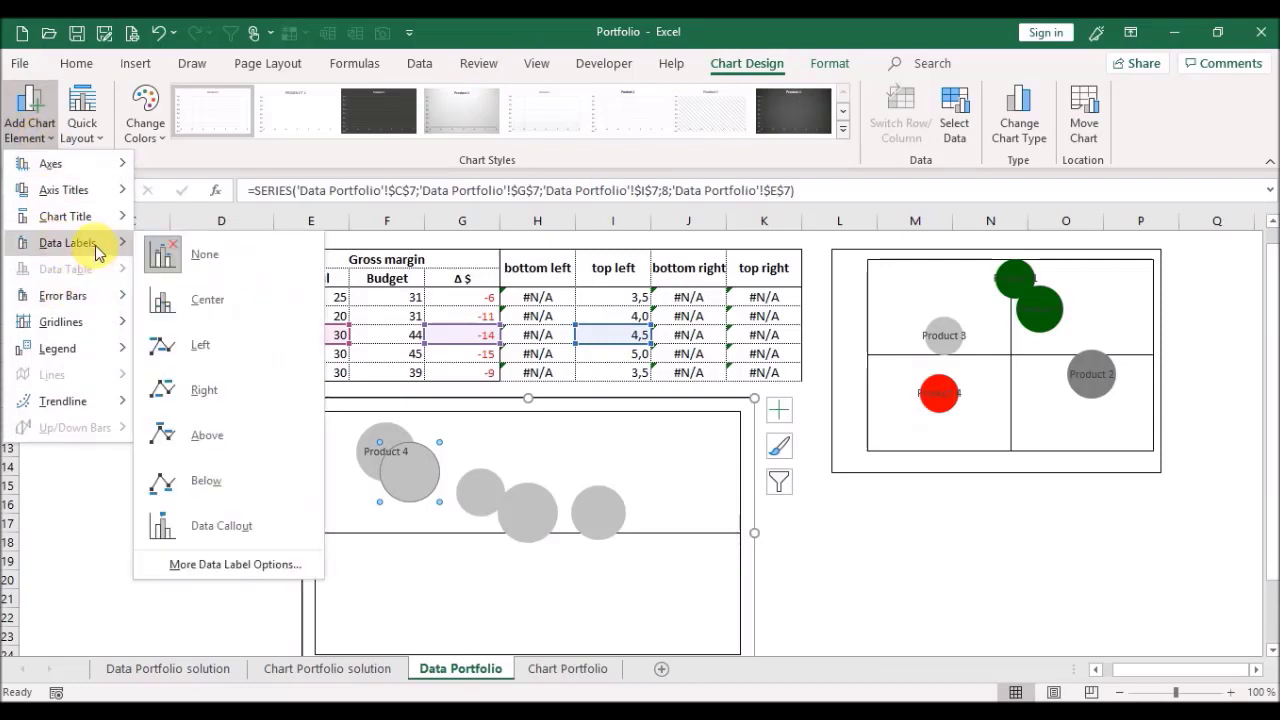
{"action": "left_click", "coordinate": [209, 564]}
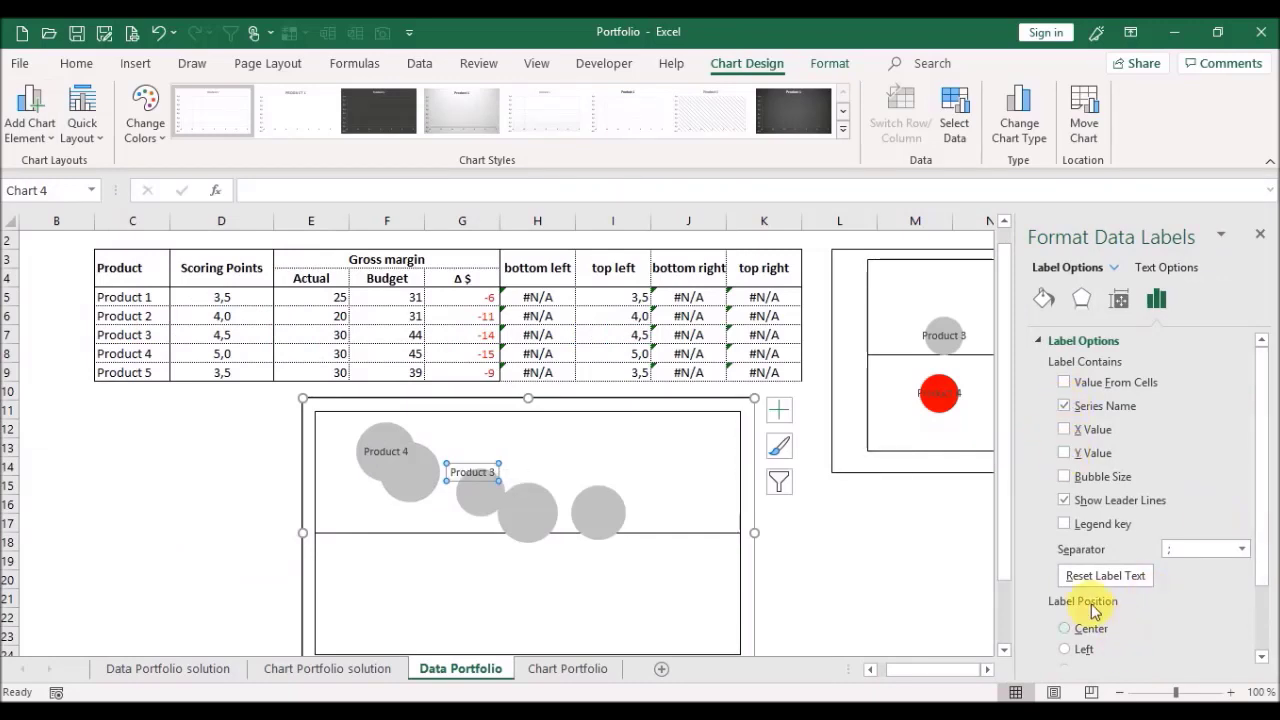
{"action": "left_click", "coordinate": [1065, 628]}
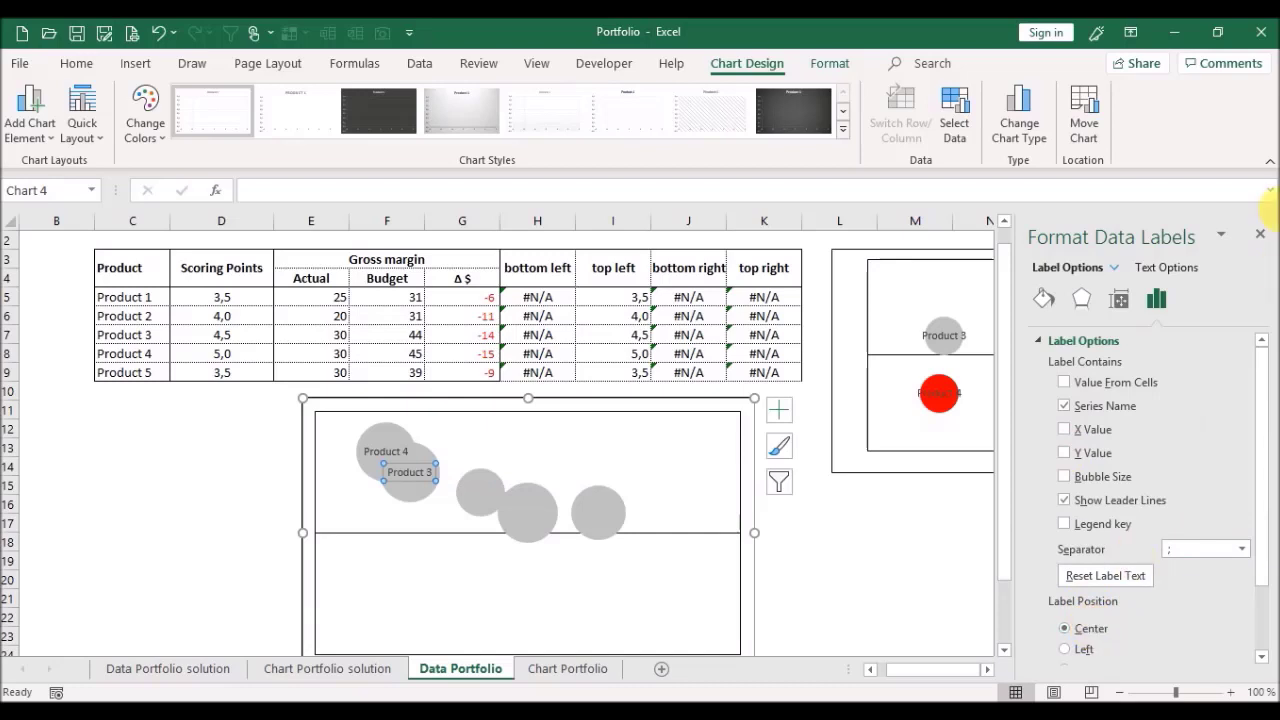
{"action": "left_click", "coordinate": [1261, 234]}
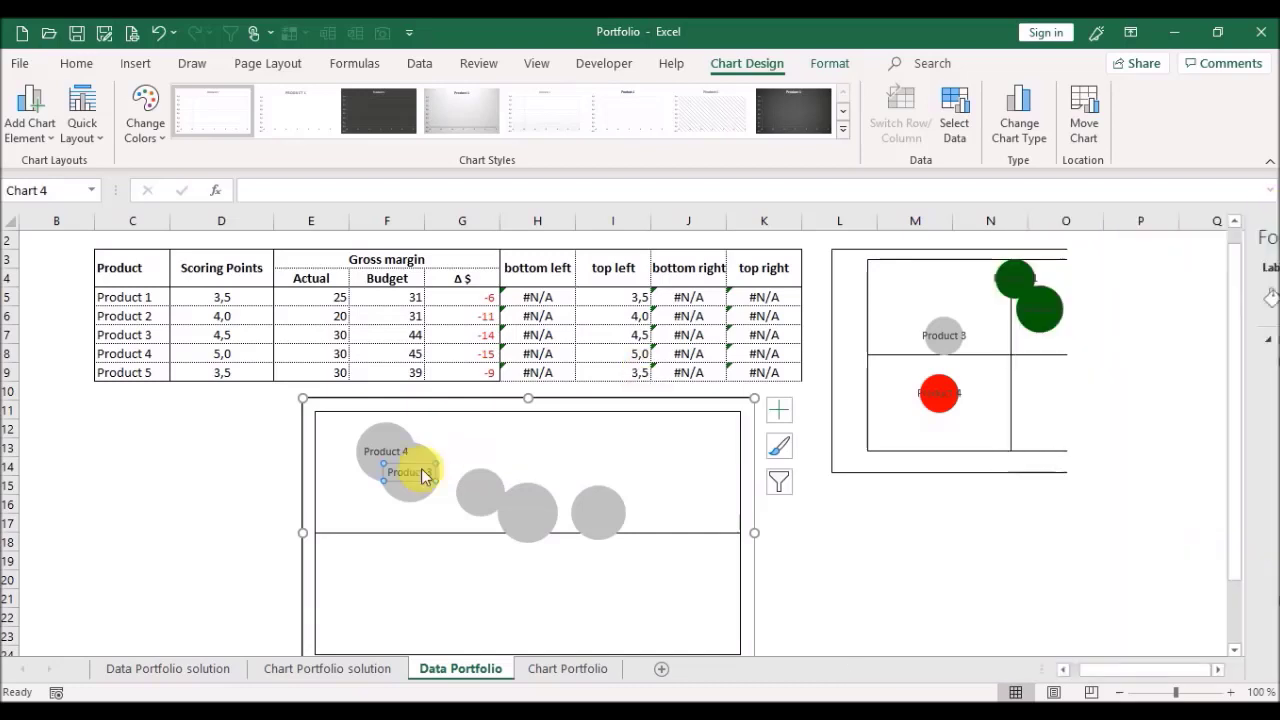
Step: Give the Product 2 bubble a data label with only the series name and place it in the center
{"action": "left_click", "coordinate": [489, 488]}
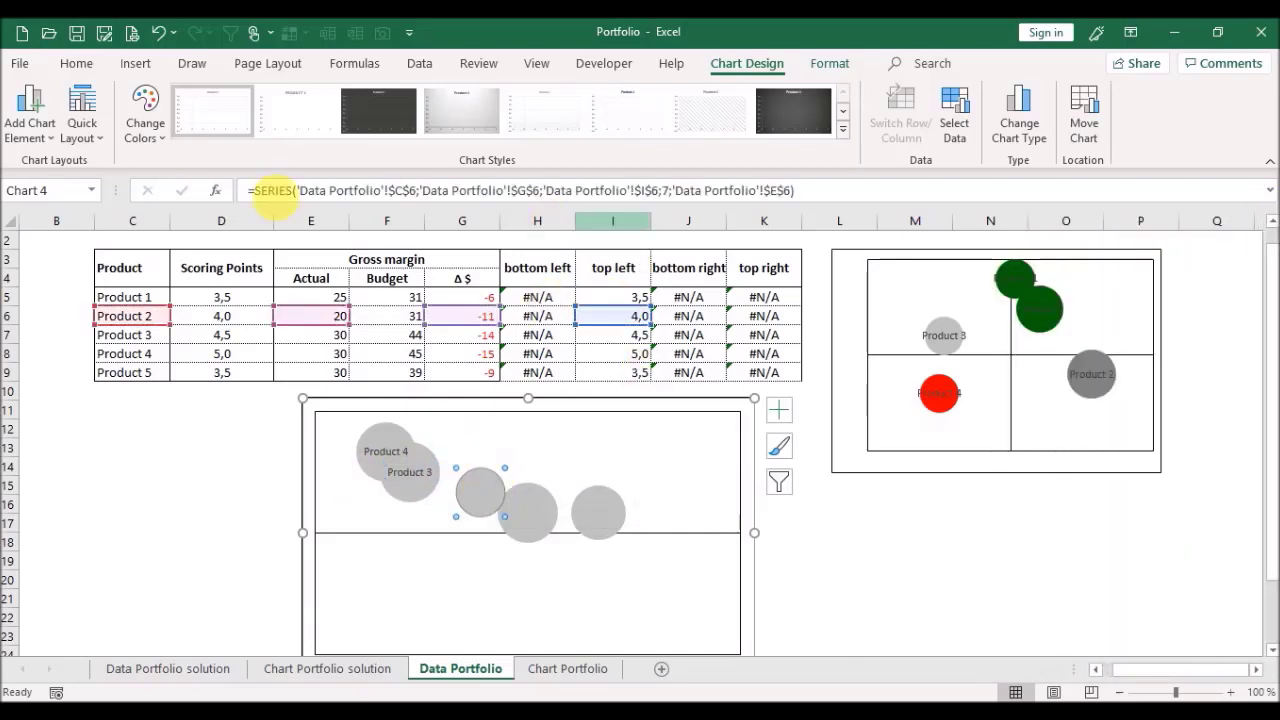
{"action": "left_click", "coordinate": [35, 145]}
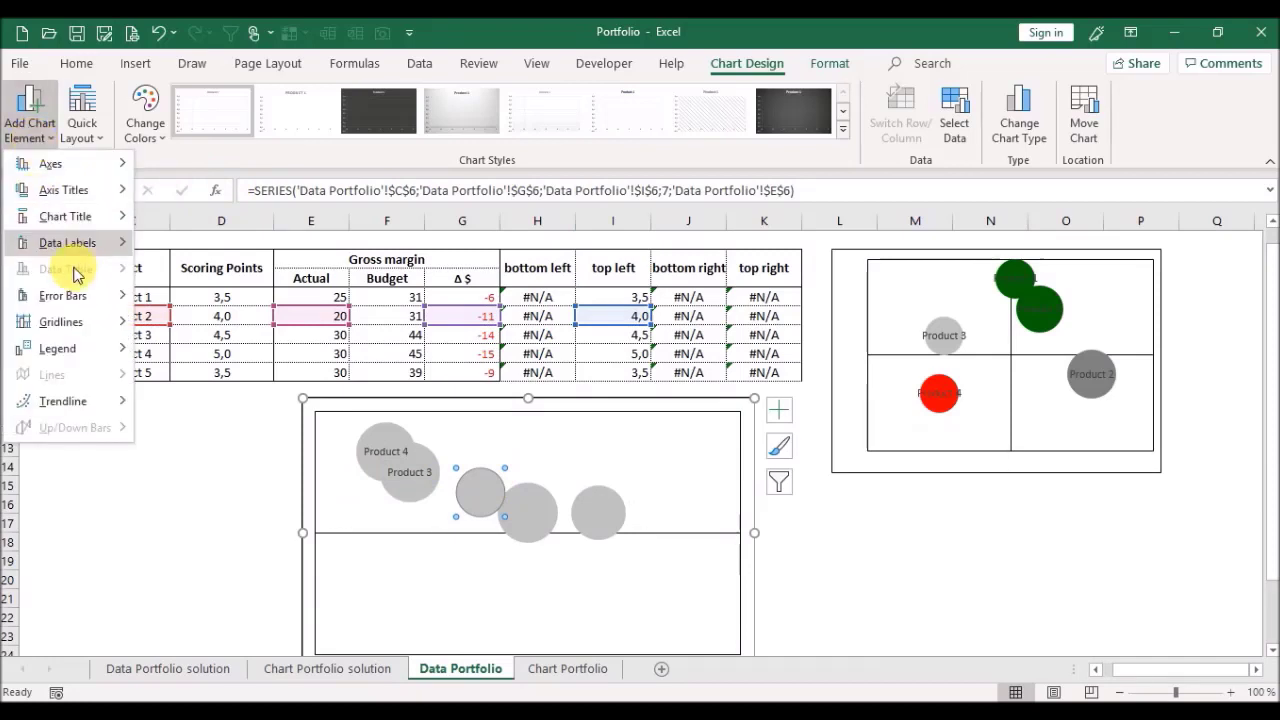
{"action": "mouse_move", "coordinate": [88, 252]}
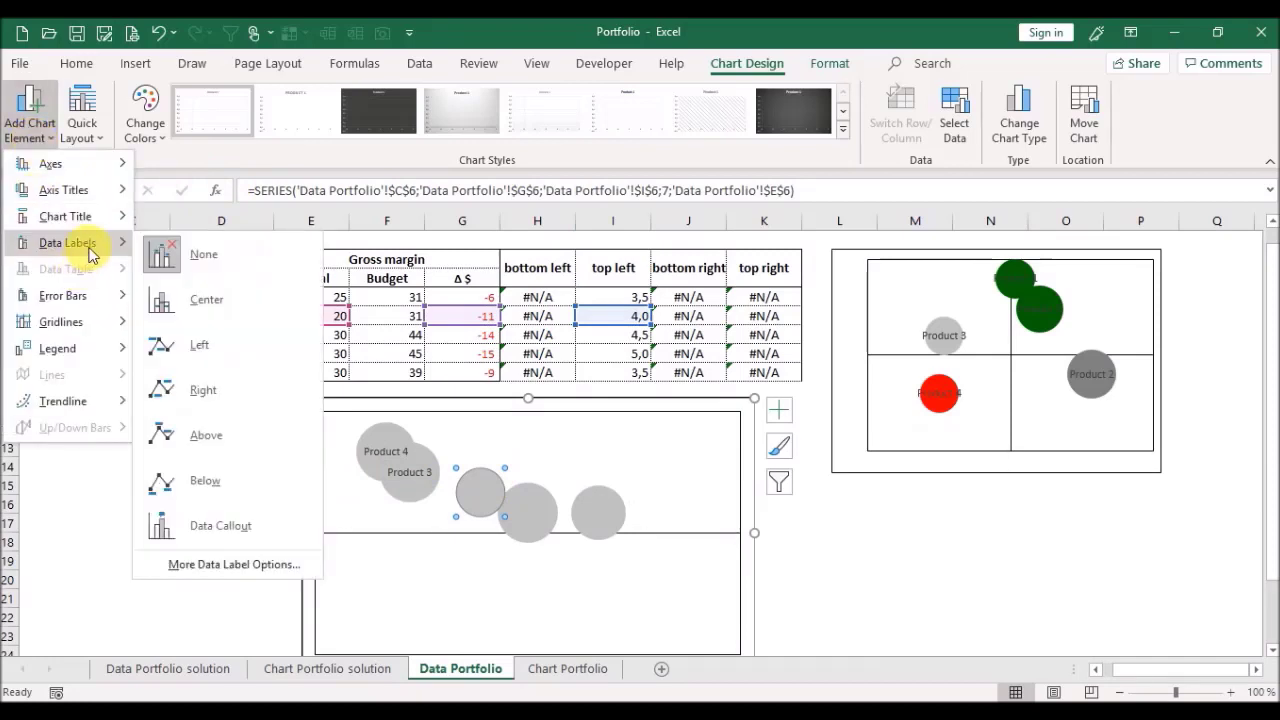
{"action": "left_click", "coordinate": [255, 566]}
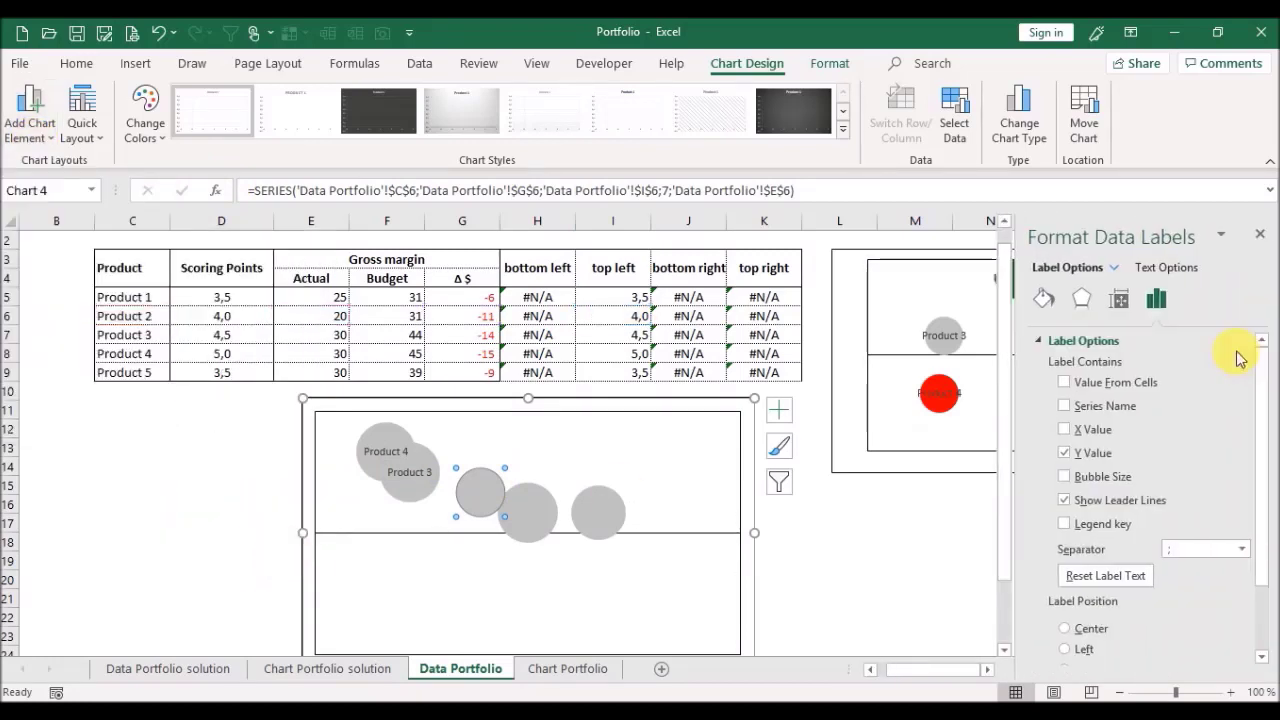
{"action": "left_click", "coordinate": [1064, 406]}
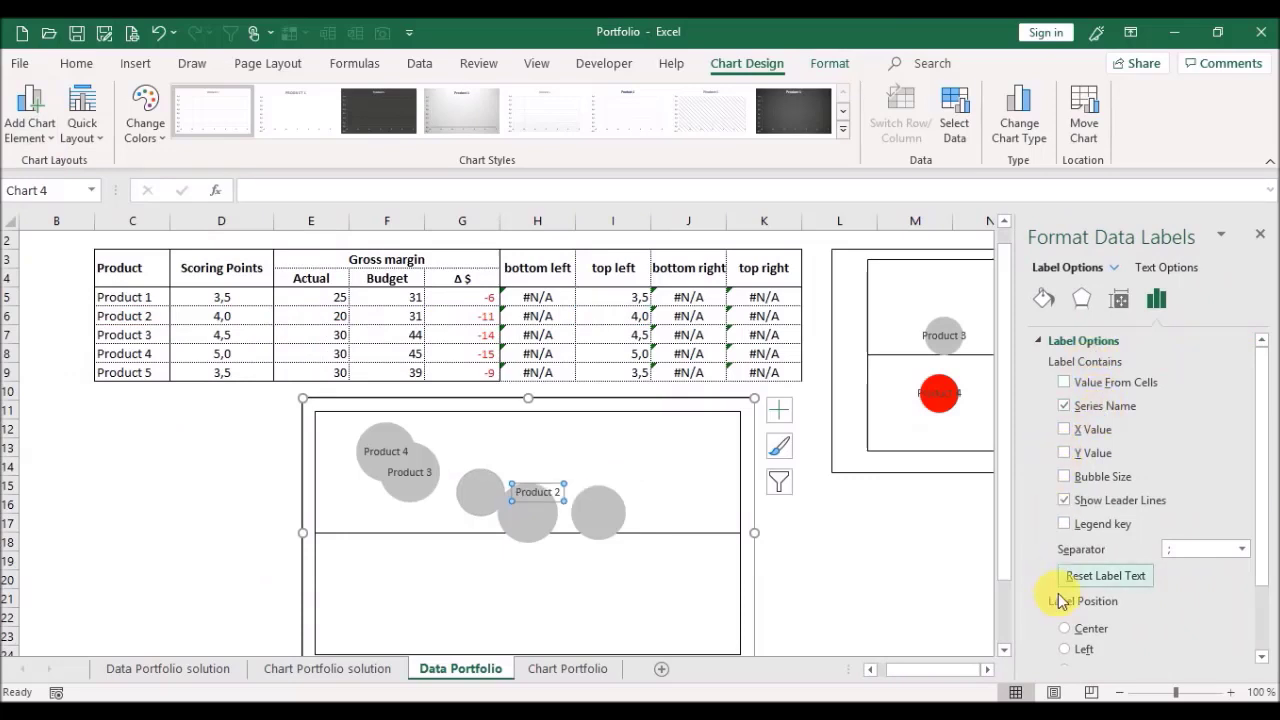
{"action": "left_click", "coordinate": [1090, 630]}
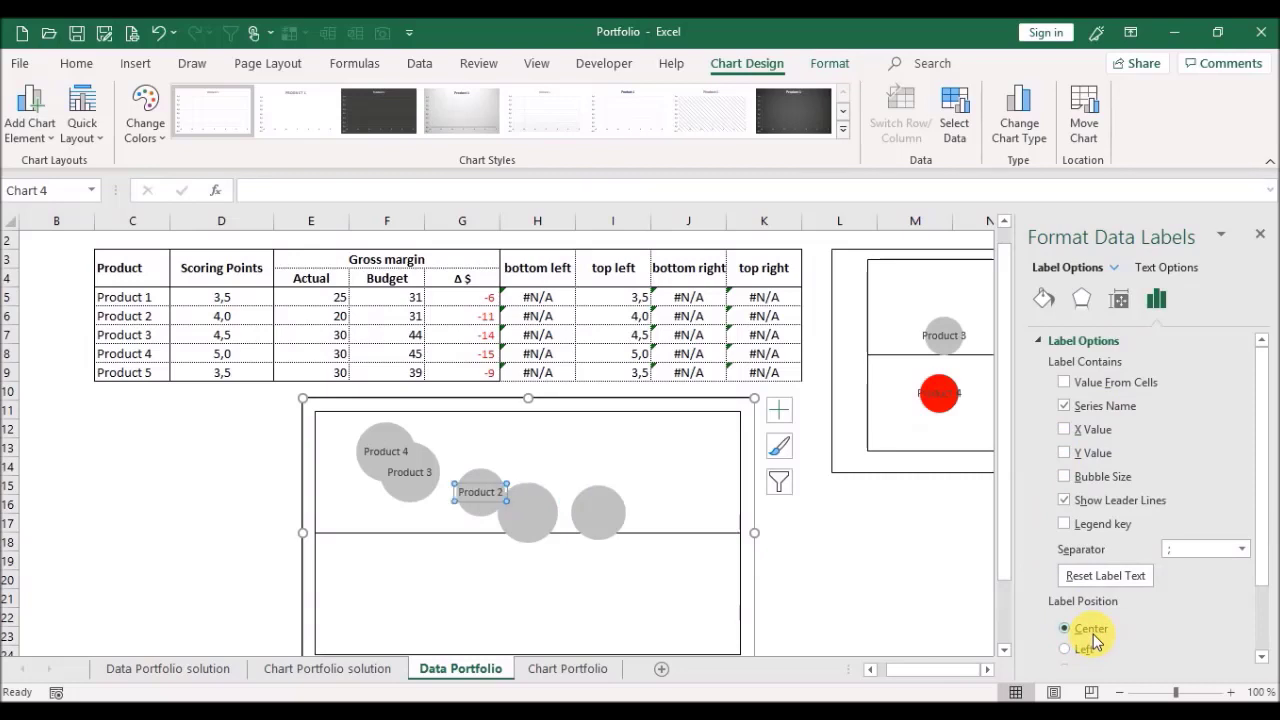
Step: Add a data label to the Product 5 bubble with the series name in place of the Y value, centered
{"action": "left_click", "coordinate": [529, 513]}
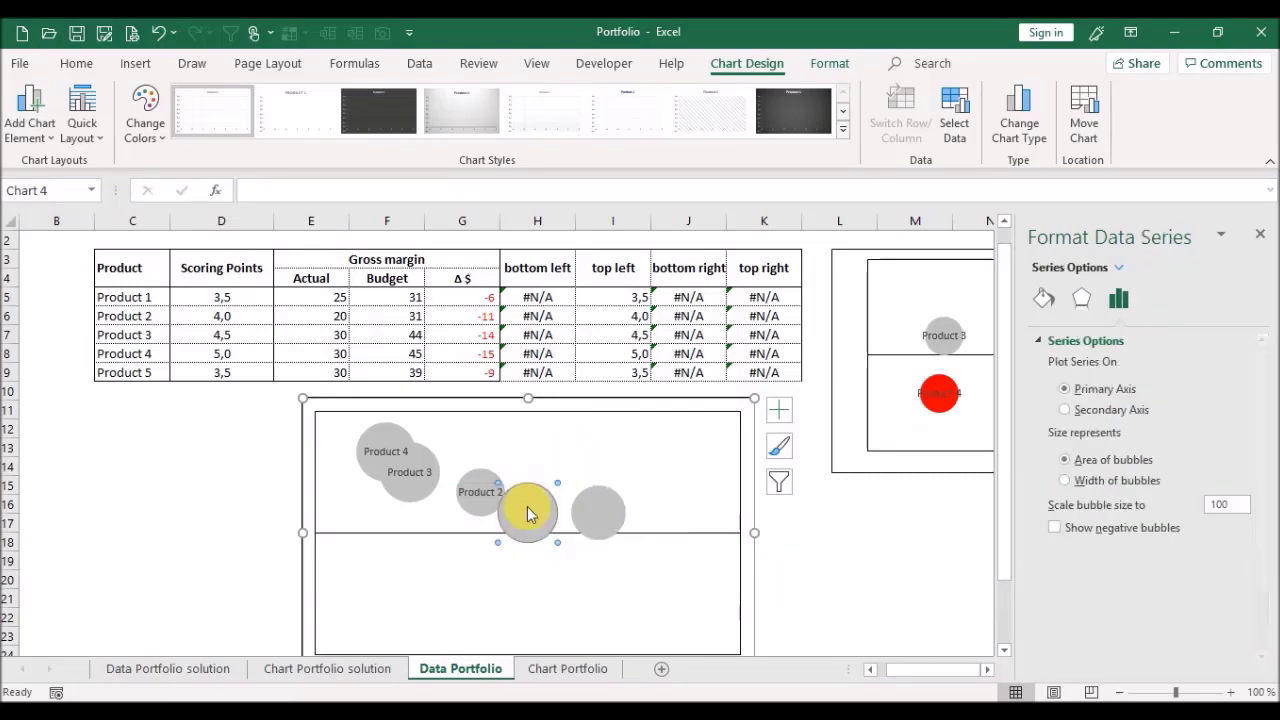
{"action": "left_click", "coordinate": [1261, 236]}
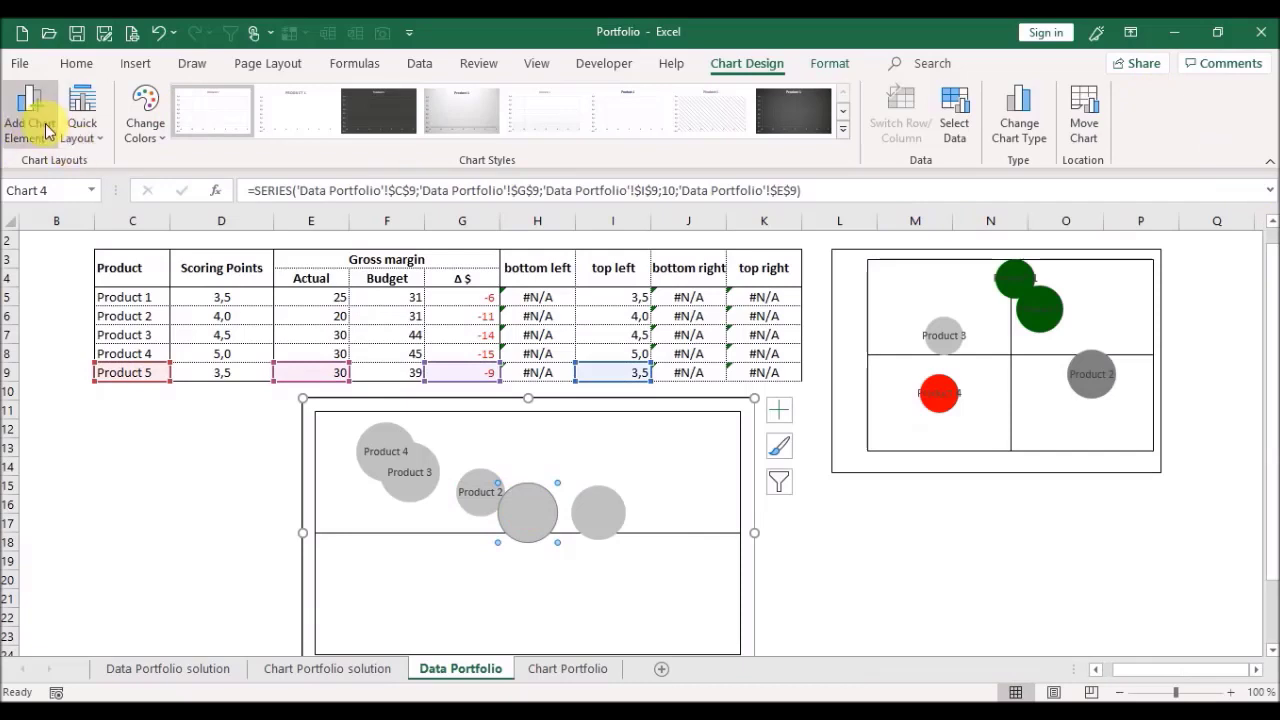
{"action": "left_click", "coordinate": [45, 128]}
{"action": "mouse_move", "coordinate": [92, 243]}
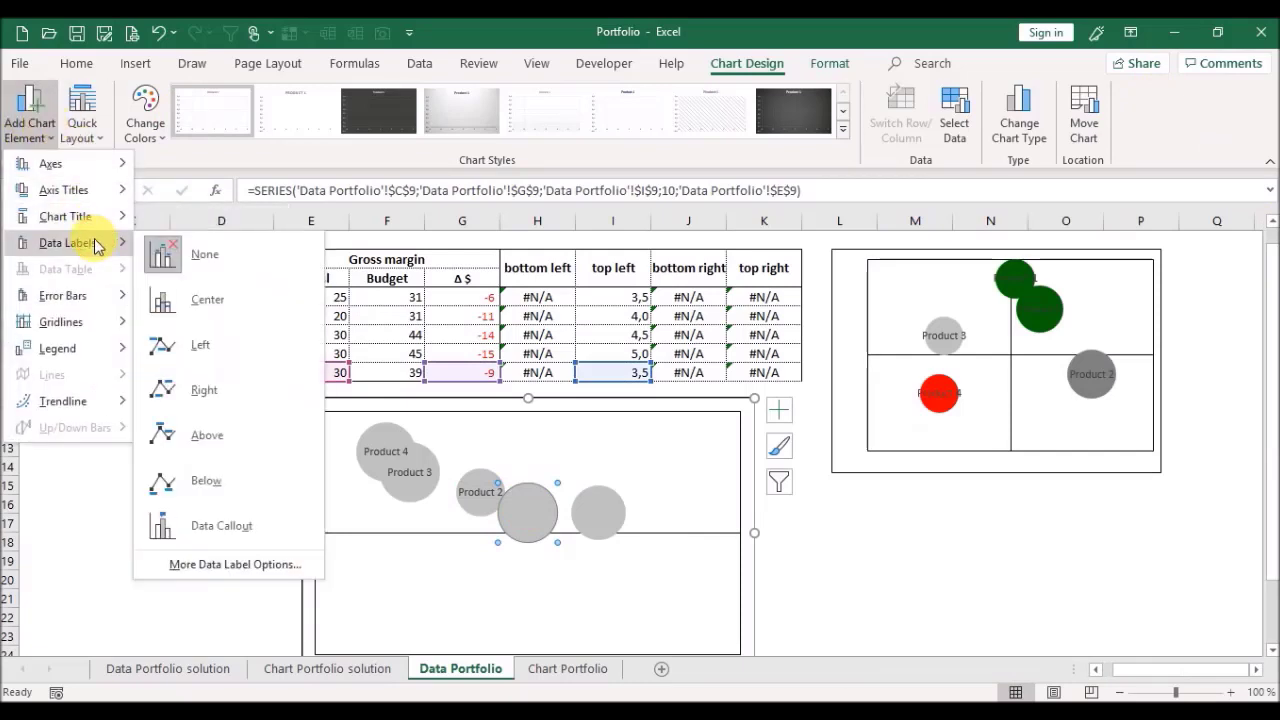
{"action": "left_click", "coordinate": [211, 564]}
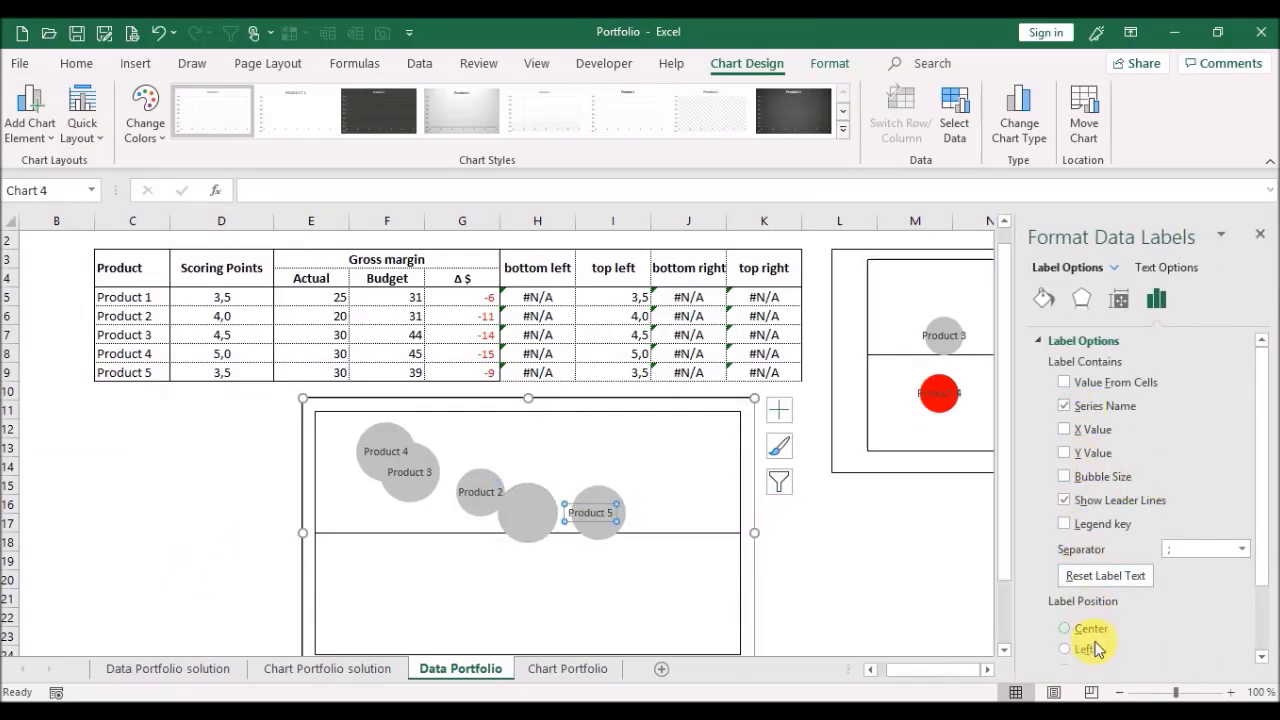
{"action": "left_click", "coordinate": [1065, 628]}
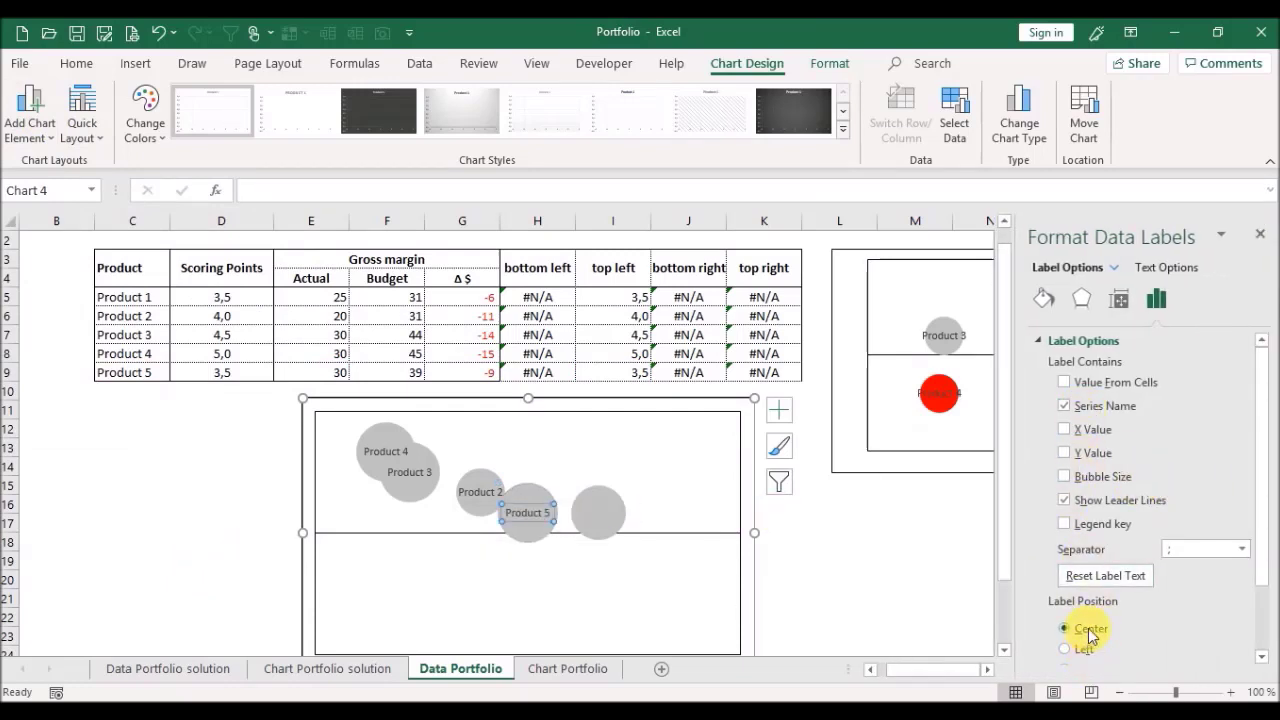
{"action": "left_click", "coordinate": [1259, 237]}
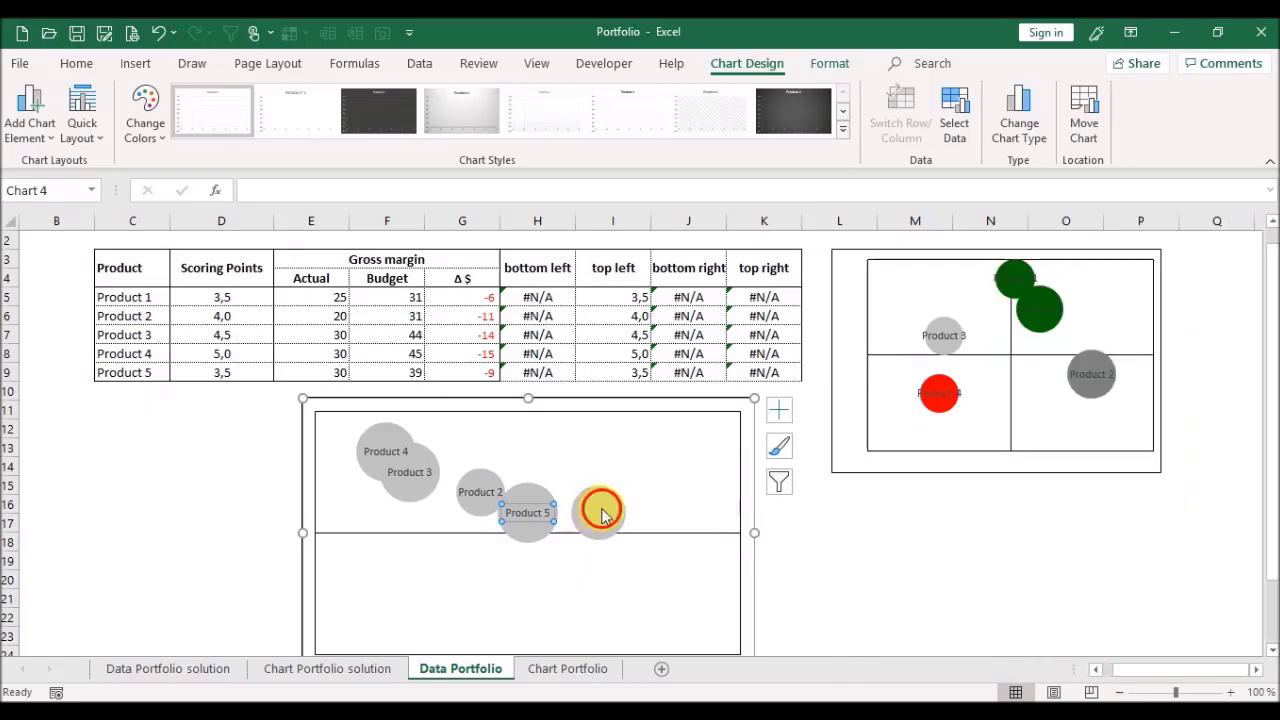
Step: Add a data label to the Product 1 bubble showing only the series name, positioned at the center
{"action": "left_click", "coordinate": [598, 510]}
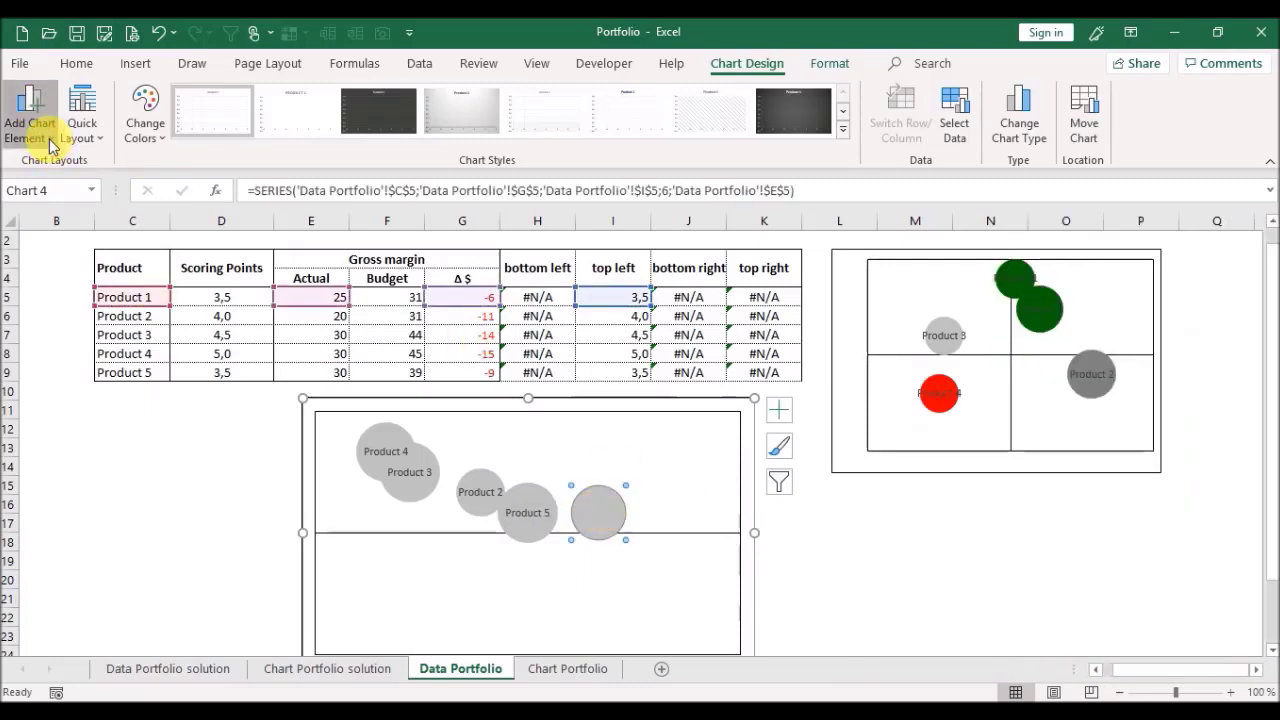
{"action": "left_click", "coordinate": [32, 112]}
{"action": "mouse_move", "coordinate": [107, 254]}
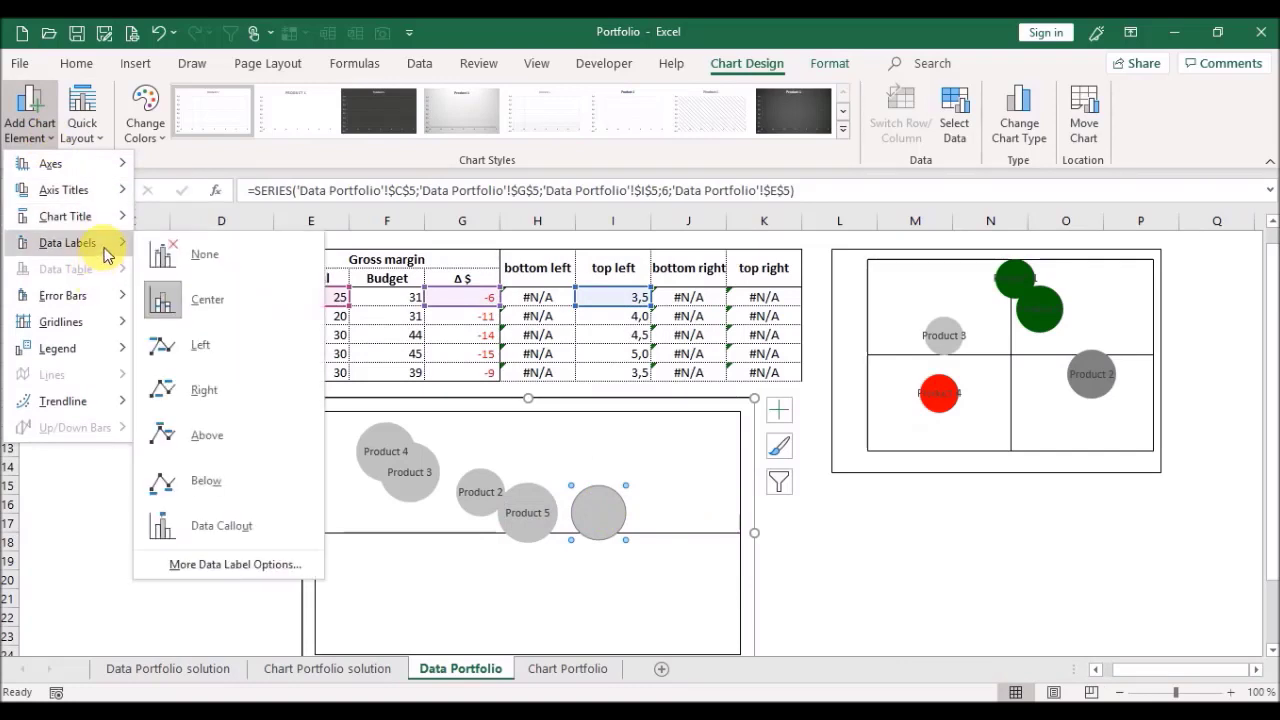
{"action": "left_click", "coordinate": [222, 566]}
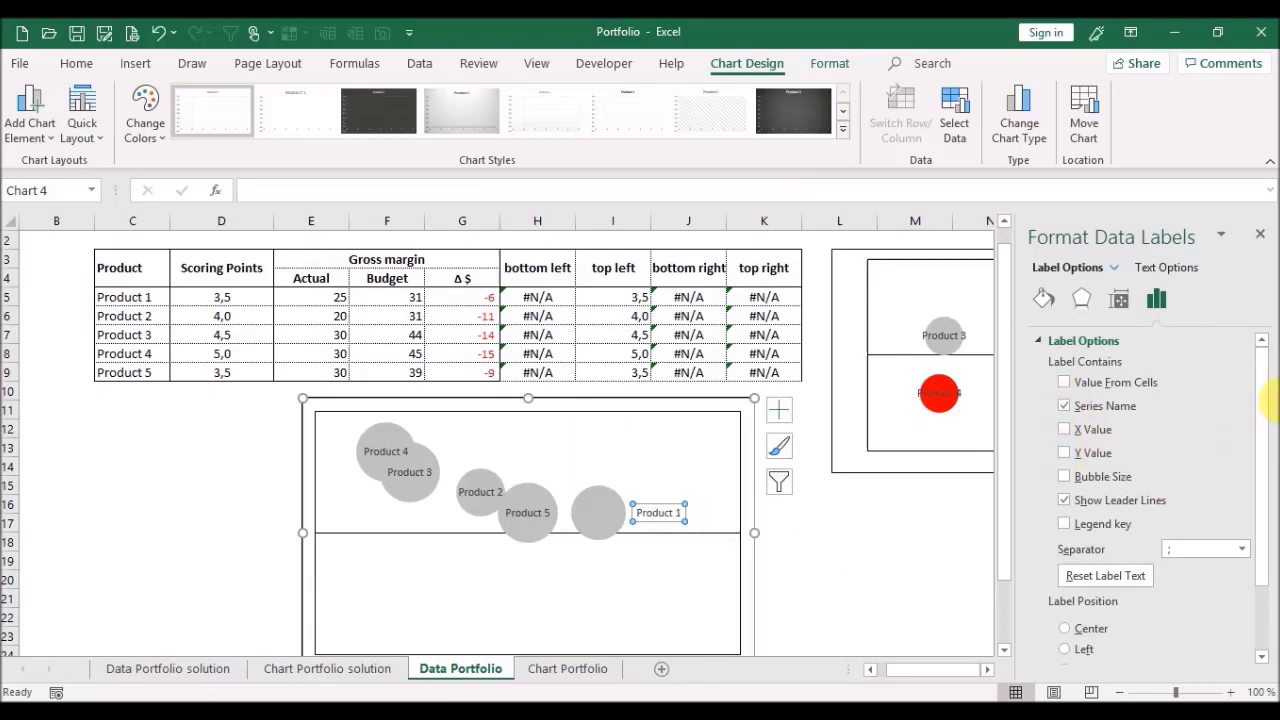
{"action": "left_click_drag", "start_coordinate": [1260, 400], "coordinate": [1258, 457]}
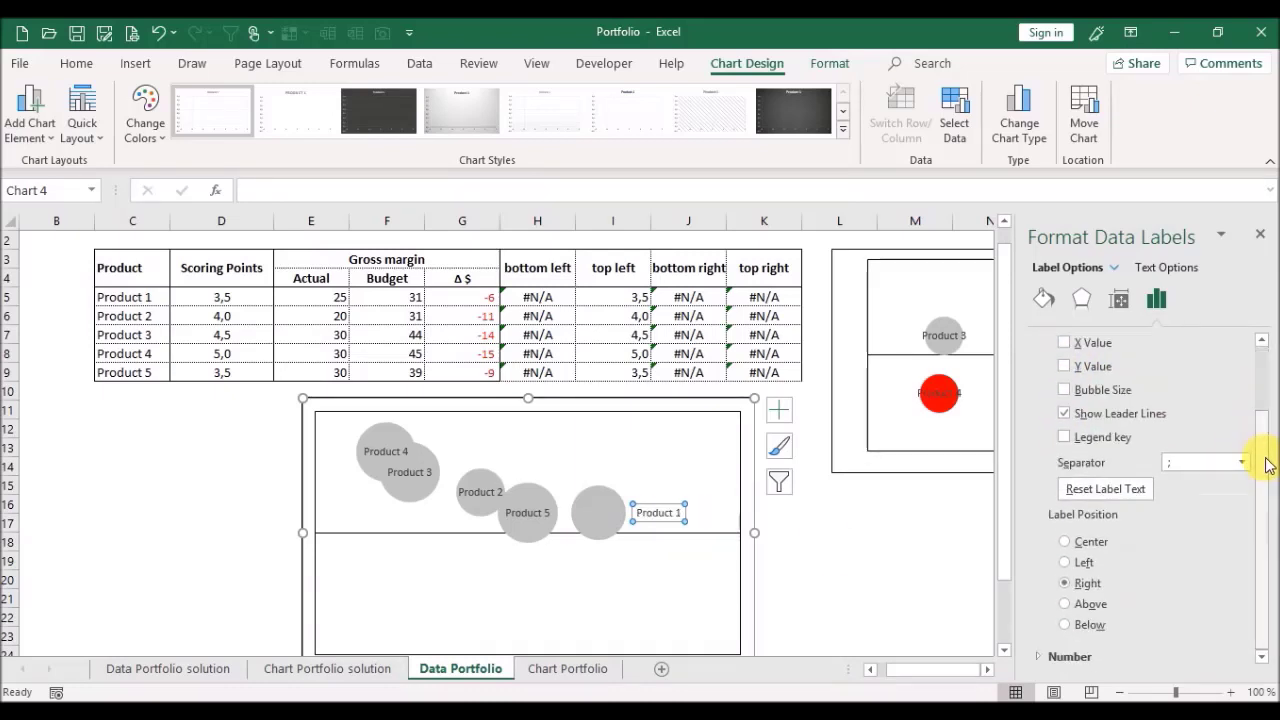
{"action": "left_click", "coordinate": [1092, 546]}
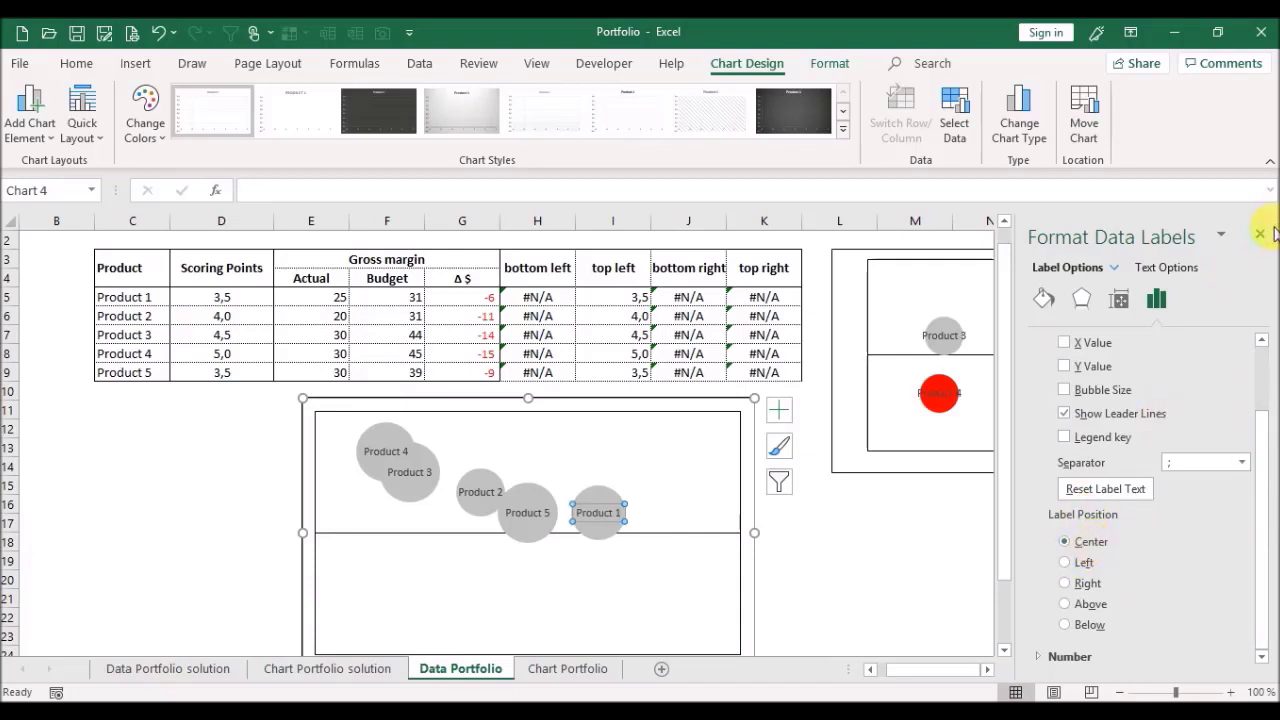
{"action": "left_click", "coordinate": [1260, 236]}
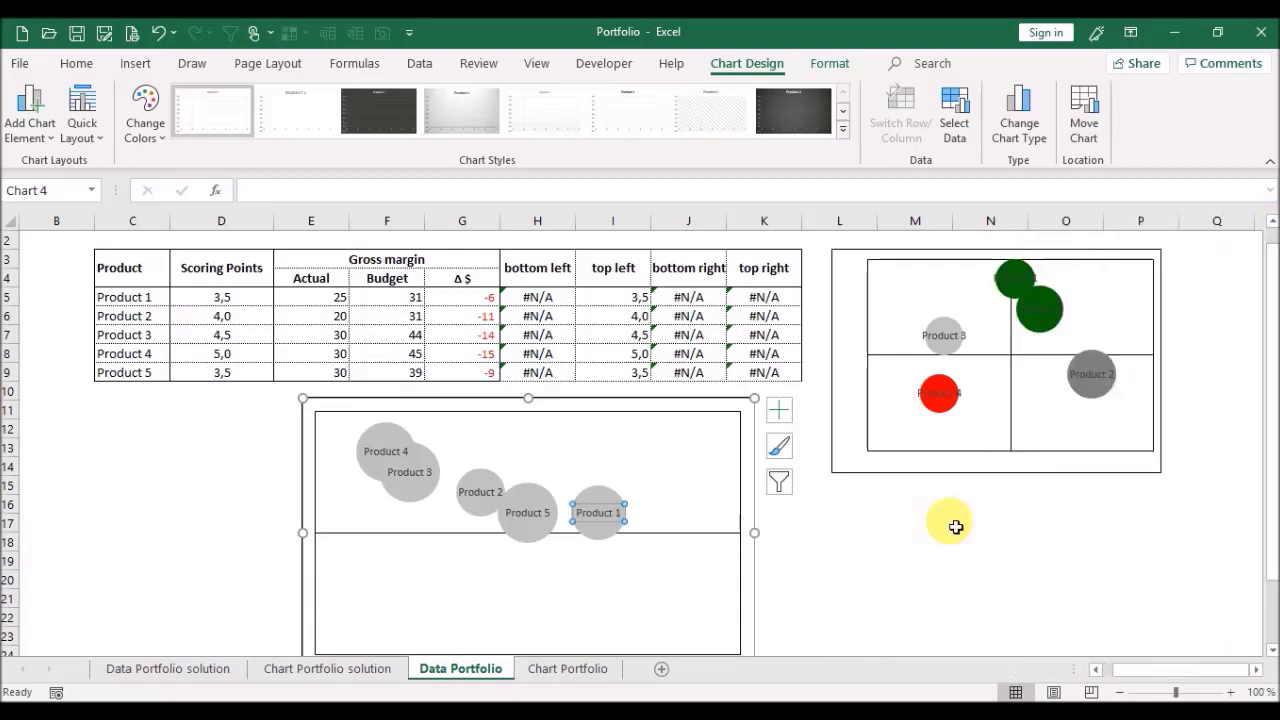
{"action": "left_click", "coordinate": [988, 582]}
Step: Review the top left column's values and examine the bottom right column's formula for Product 1
{"action": "left_click", "coordinate": [630, 282]}
{"action": "left_click_drag", "start_coordinate": [632, 290], "coordinate": [623, 371]}
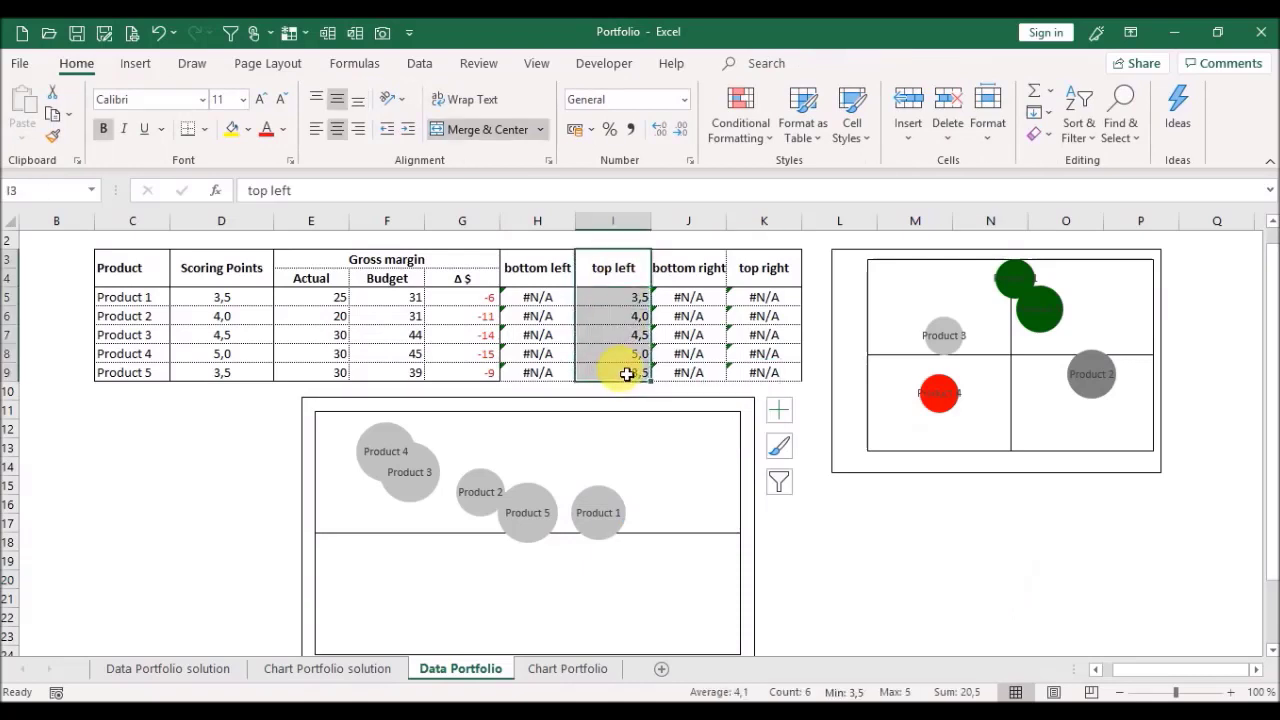
{"action": "left_click", "coordinate": [623, 372]}
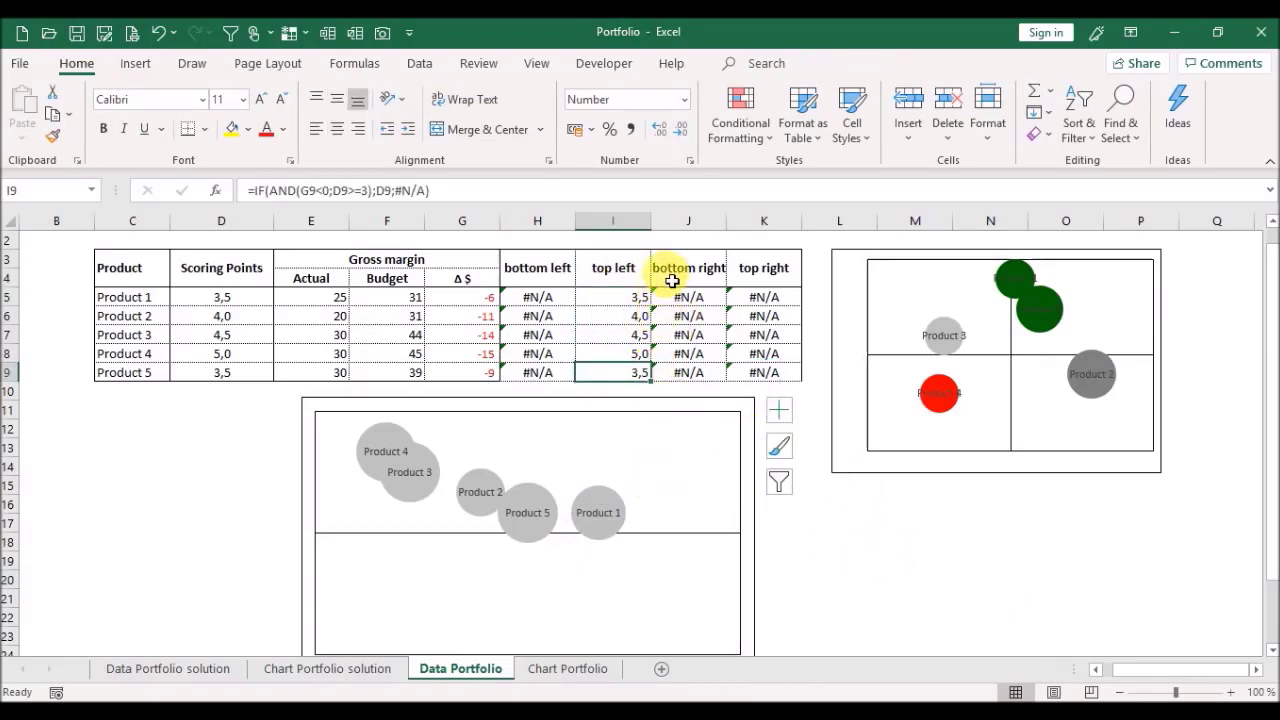
{"action": "left_click", "coordinate": [970, 563]}
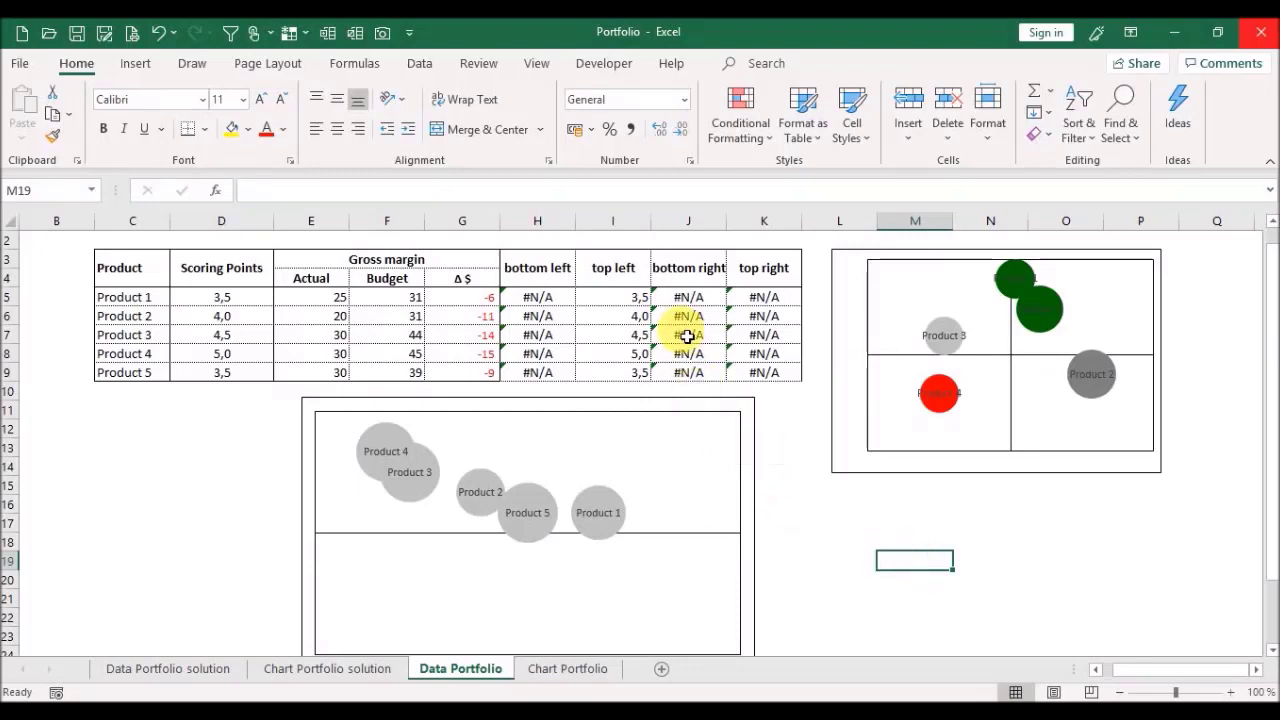
{"action": "left_click", "coordinate": [688, 268]}
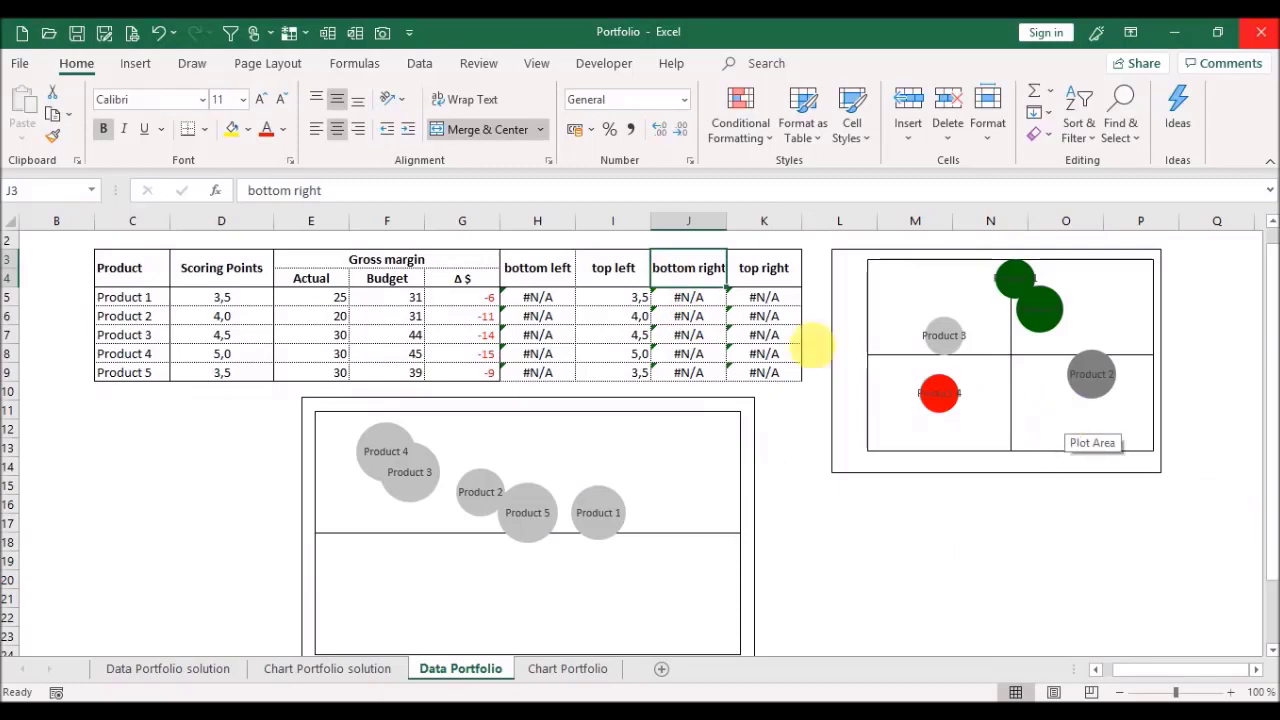
{"action": "left_click", "coordinate": [694, 298]}
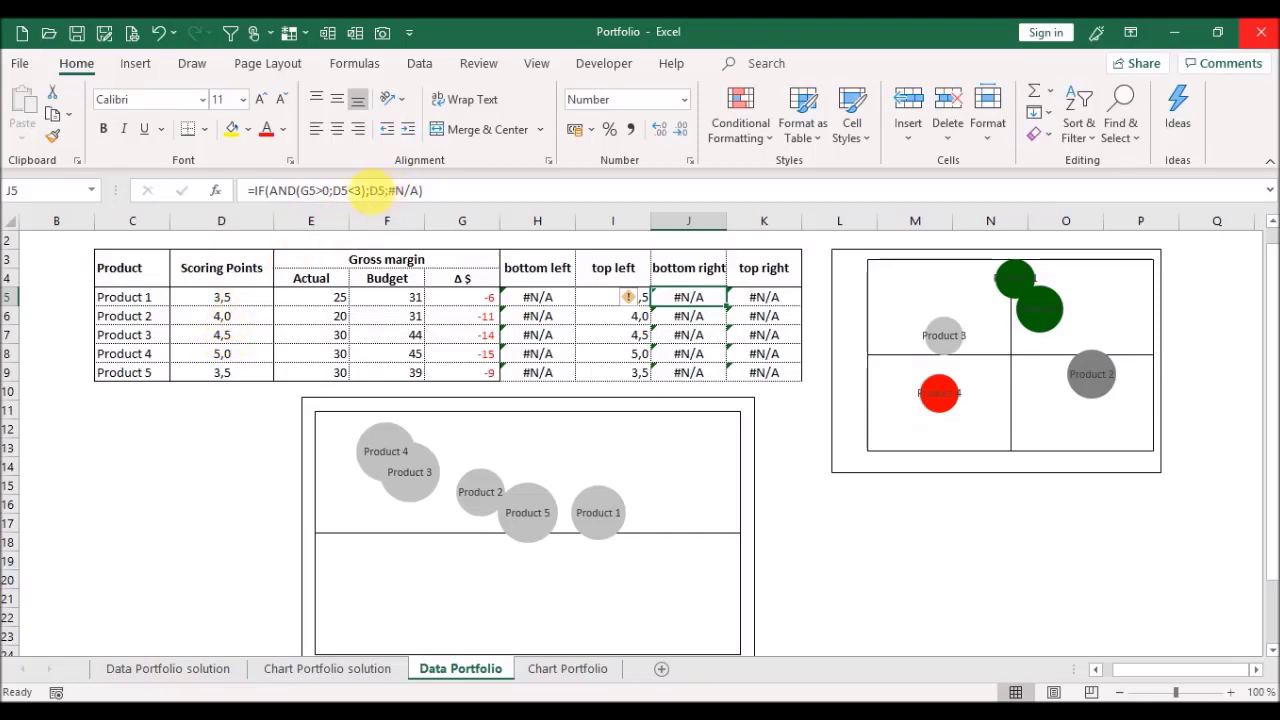
Step: Set the actual gross margins of Products 1 to 5 to 35, 40, 50, 55 and 44
{"action": "left_click", "coordinate": [322, 296]}
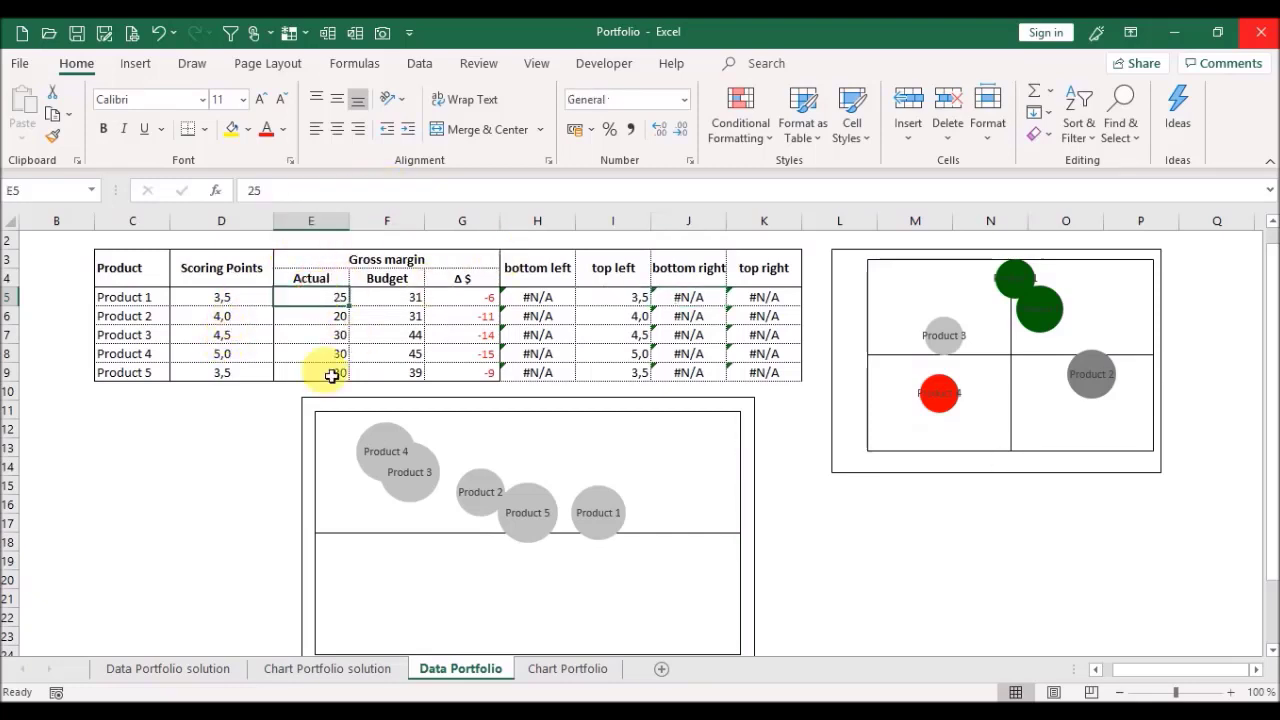
{"action": "type", "text": "35"}
{"action": "key", "text": "Return"}
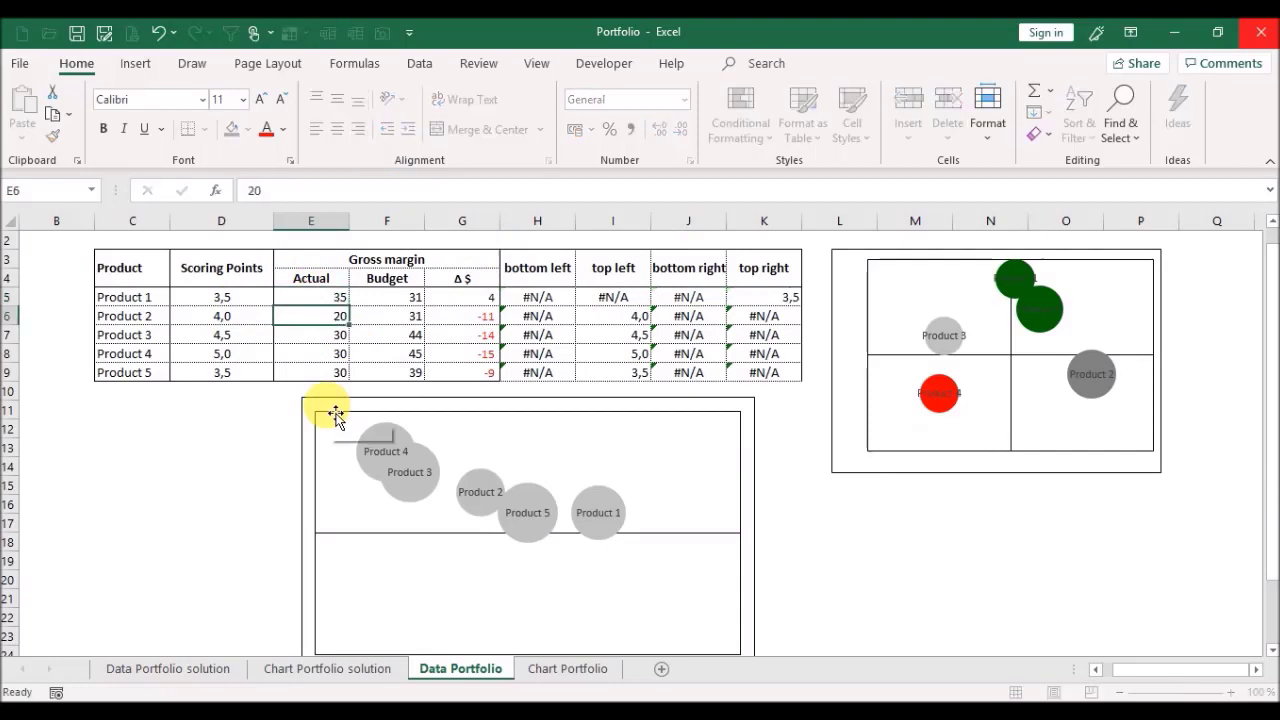
{"action": "type", "text": "40"}
{"action": "key", "text": "Return"}
{"action": "type", "text": "50"}
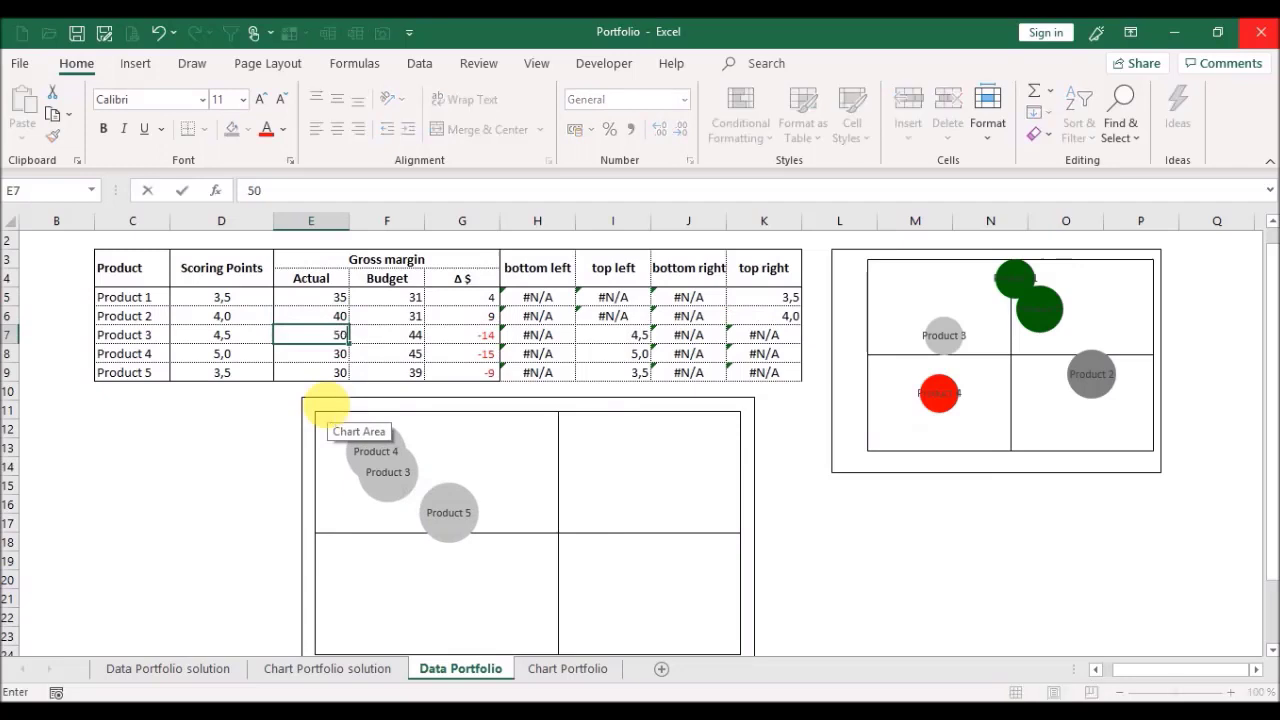
{"action": "key", "text": "Return"}
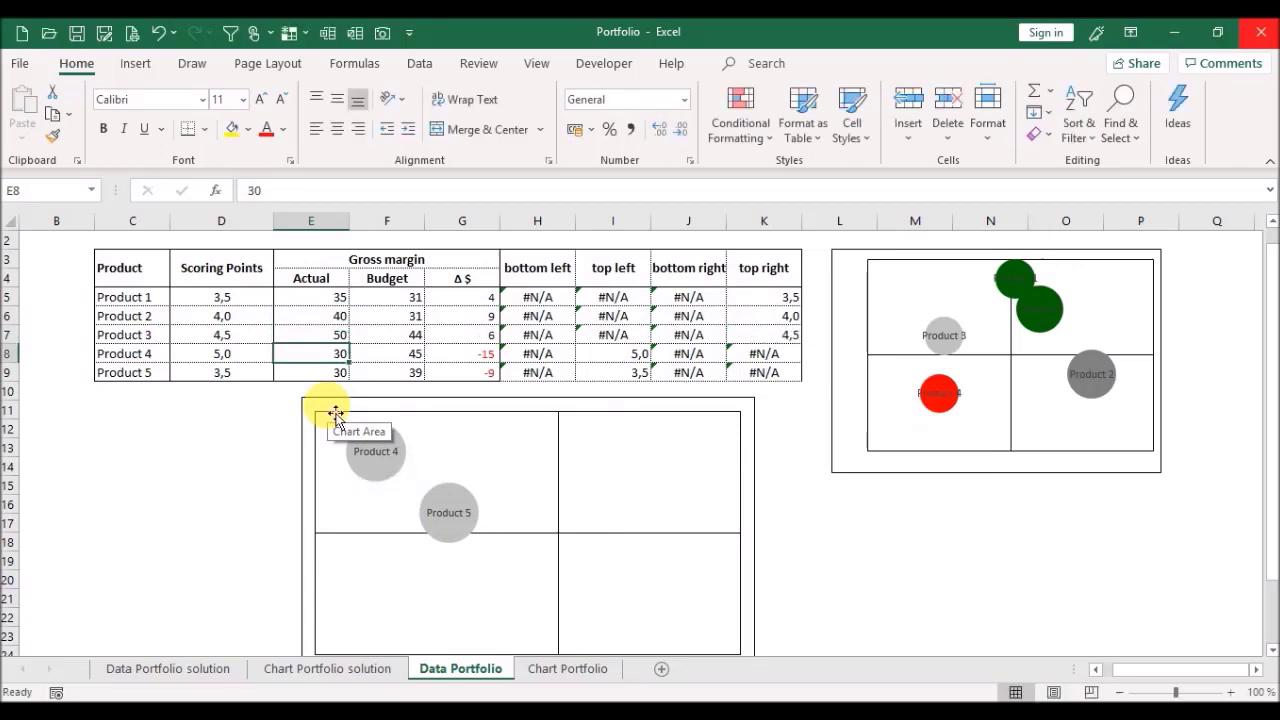
{"action": "type", "text": "55"}
{"action": "key", "text": "Return"}
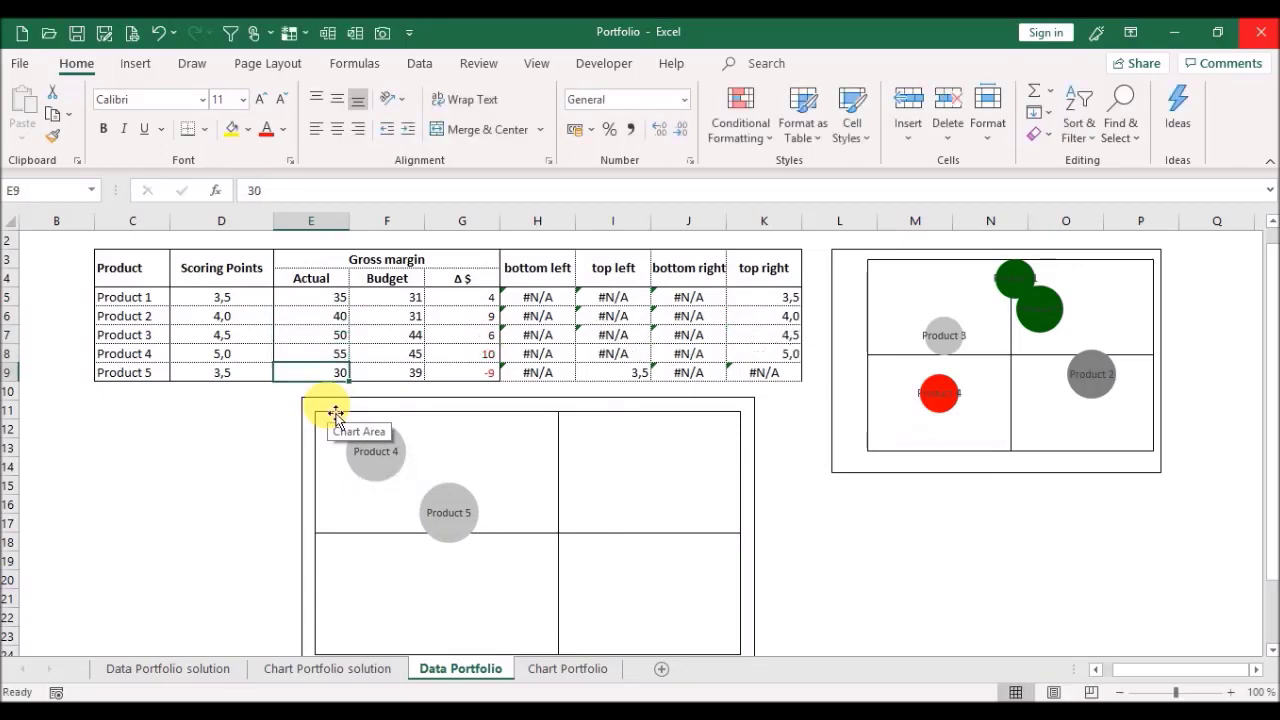
{"action": "type", "text": "44"}
{"action": "key", "text": "Return"}
Step: Set the scoring points of Products 1 to 5 to 2, 1,5, 2,5, 2 and 1,5
{"action": "key", "text": "Up"}
{"action": "key", "text": "Up"}
{"action": "key", "text": "Up"}
{"action": "key", "text": "Up"}
{"action": "key", "text": "Up"}
{"action": "key", "text": "Left"}
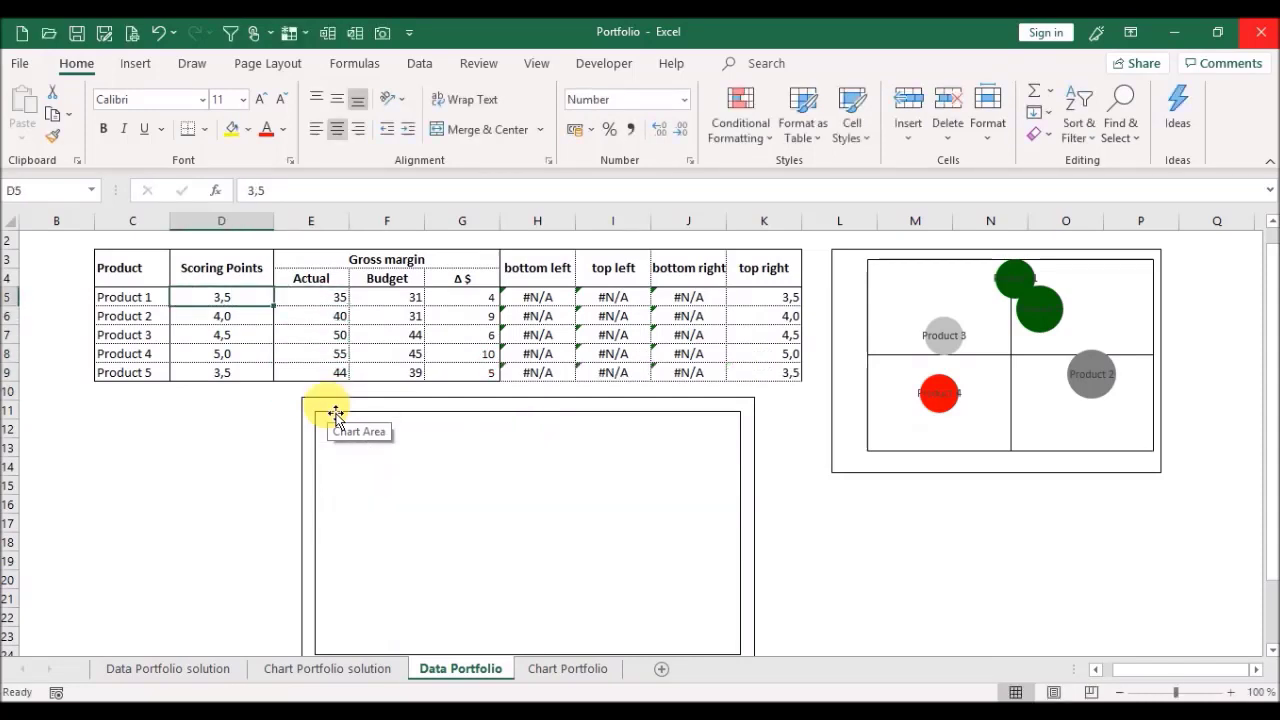
{"action": "type", "text": "2"}
{"action": "key", "text": "Return"}
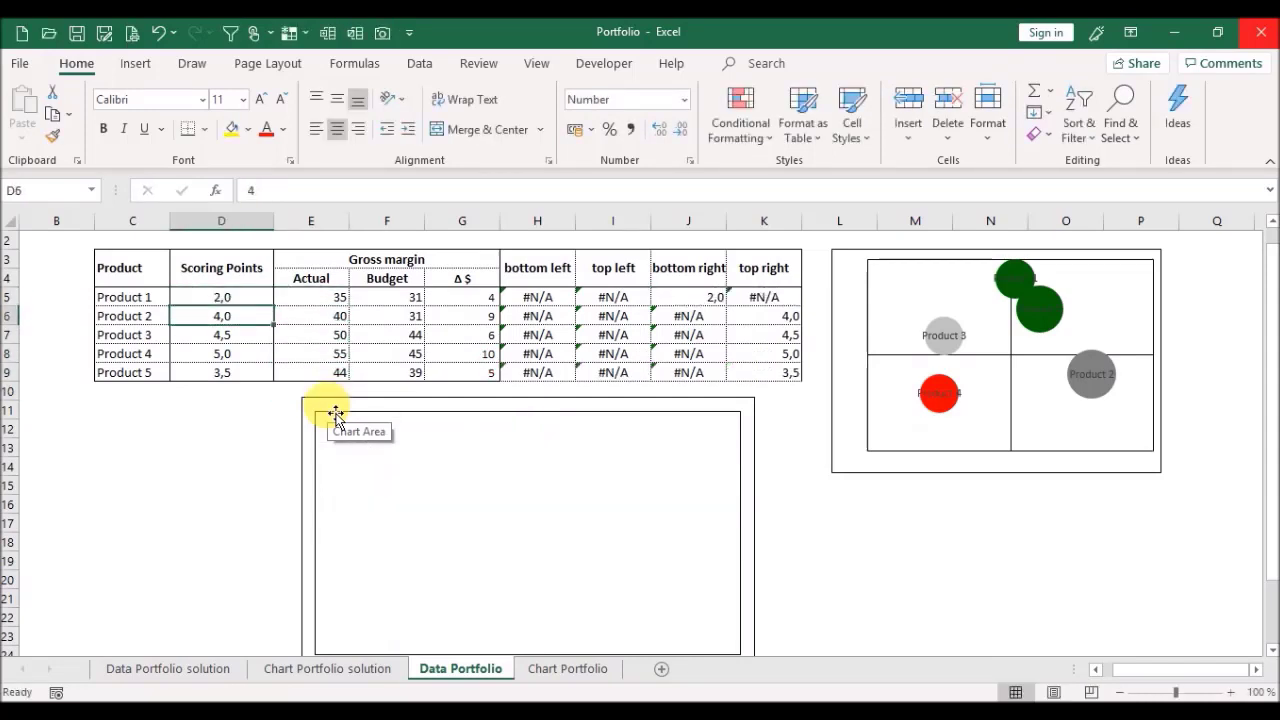
{"action": "type", "text": "1,5"}
{"action": "key", "text": "Return"}
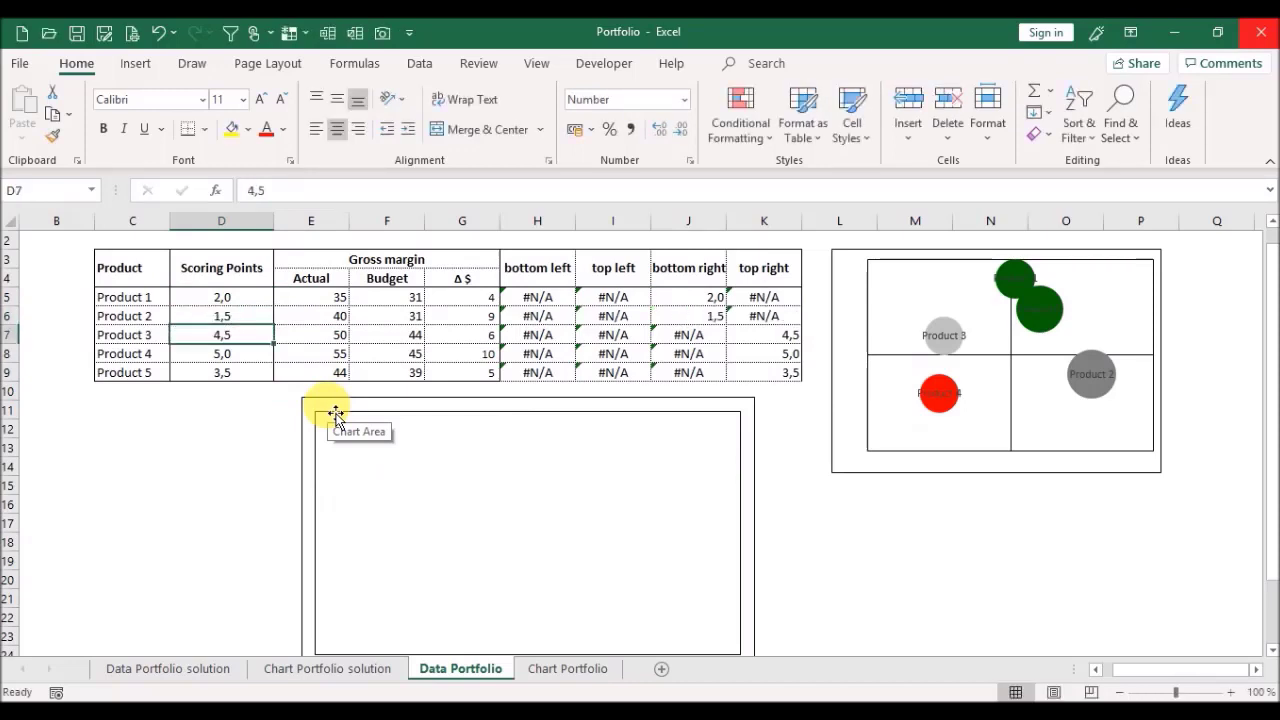
{"action": "type", "text": "2,5"}
{"action": "key", "text": "Return"}
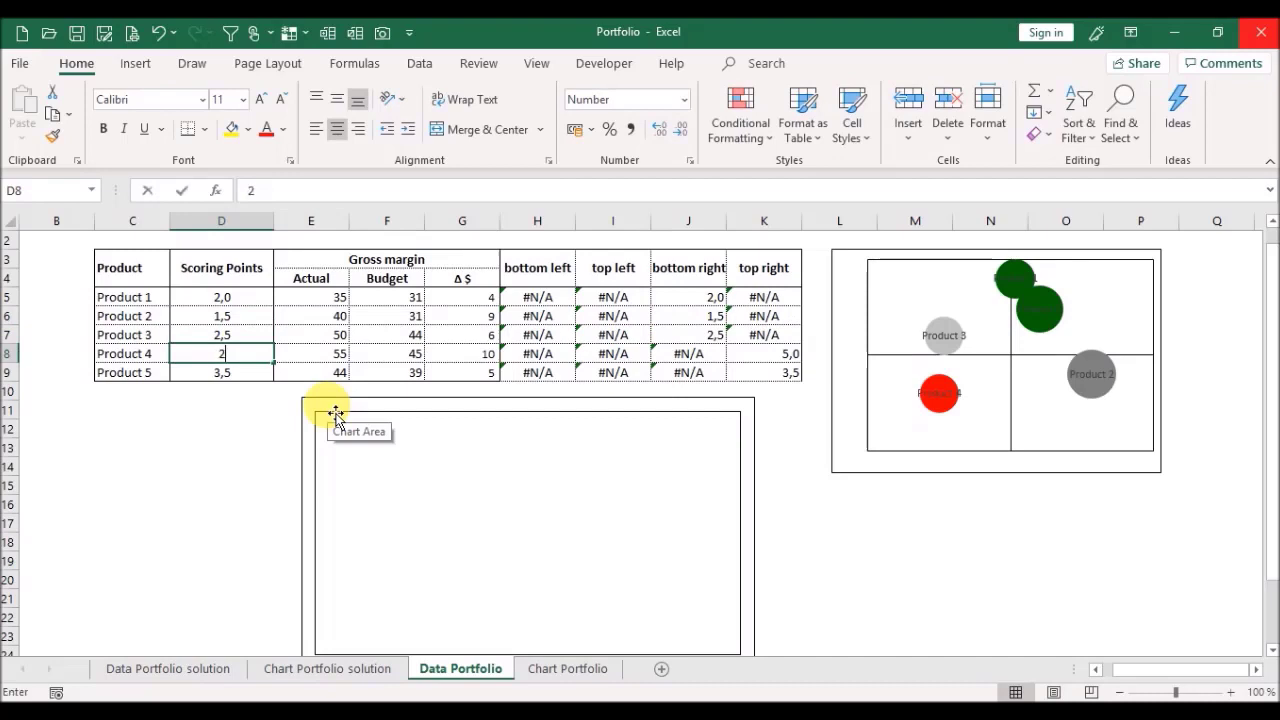
{"action": "type", "text": "2"}
{"action": "key", "text": "Return"}
{"action": "type", "text": "1"}
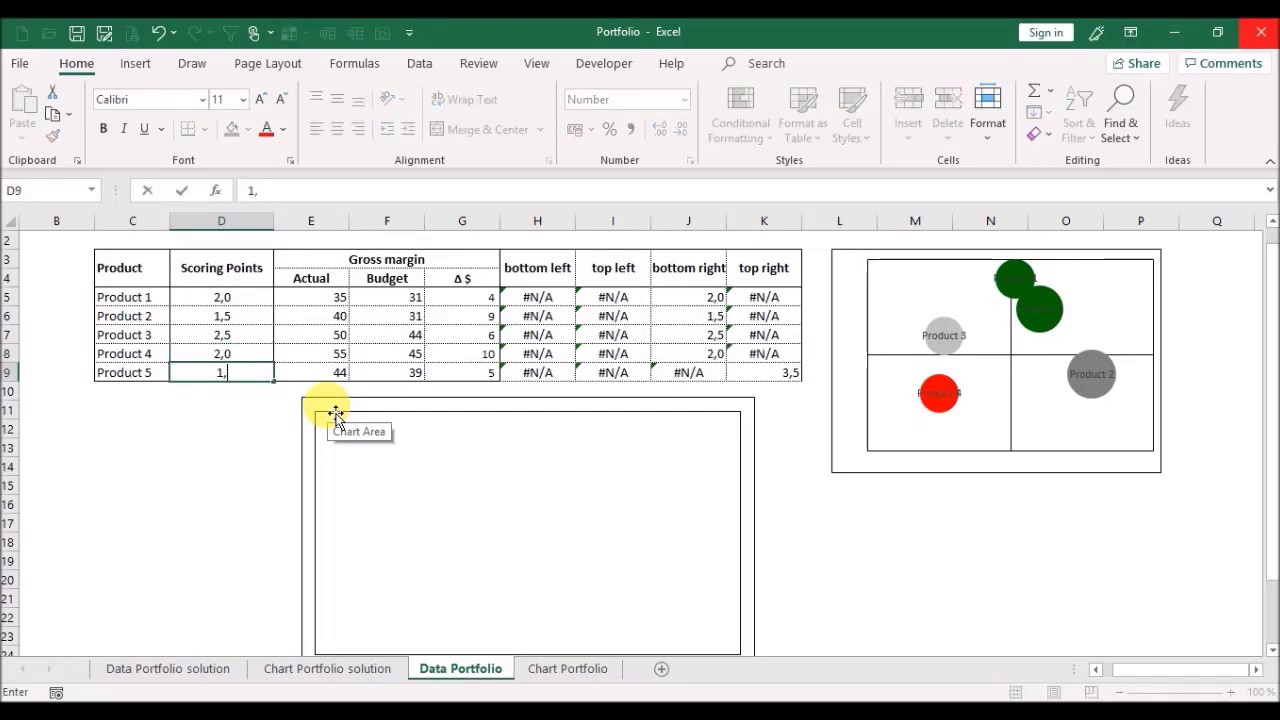
{"action": "type", "text": ",5"}
{"action": "key", "text": "Return"}
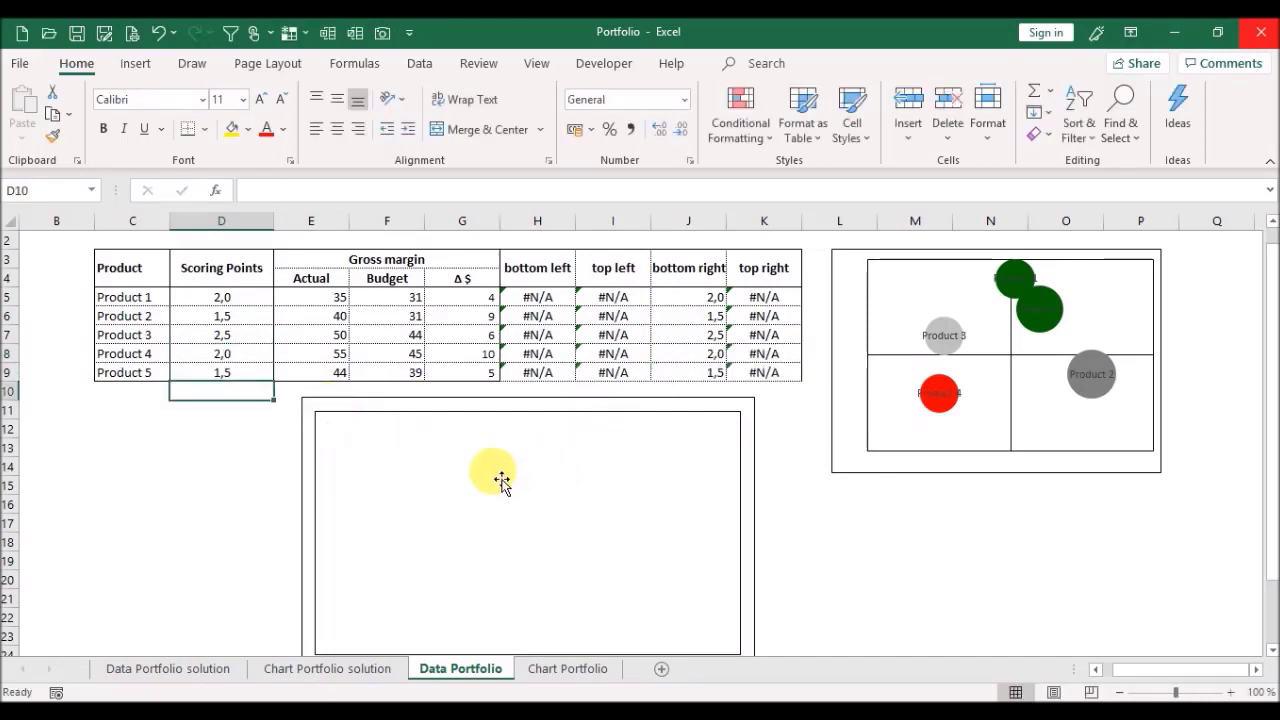
Step: Add a new data series to the large portfolio chart, taking its name from the Product 1 cell C5
{"action": "left_click", "coordinate": [463, 476]}
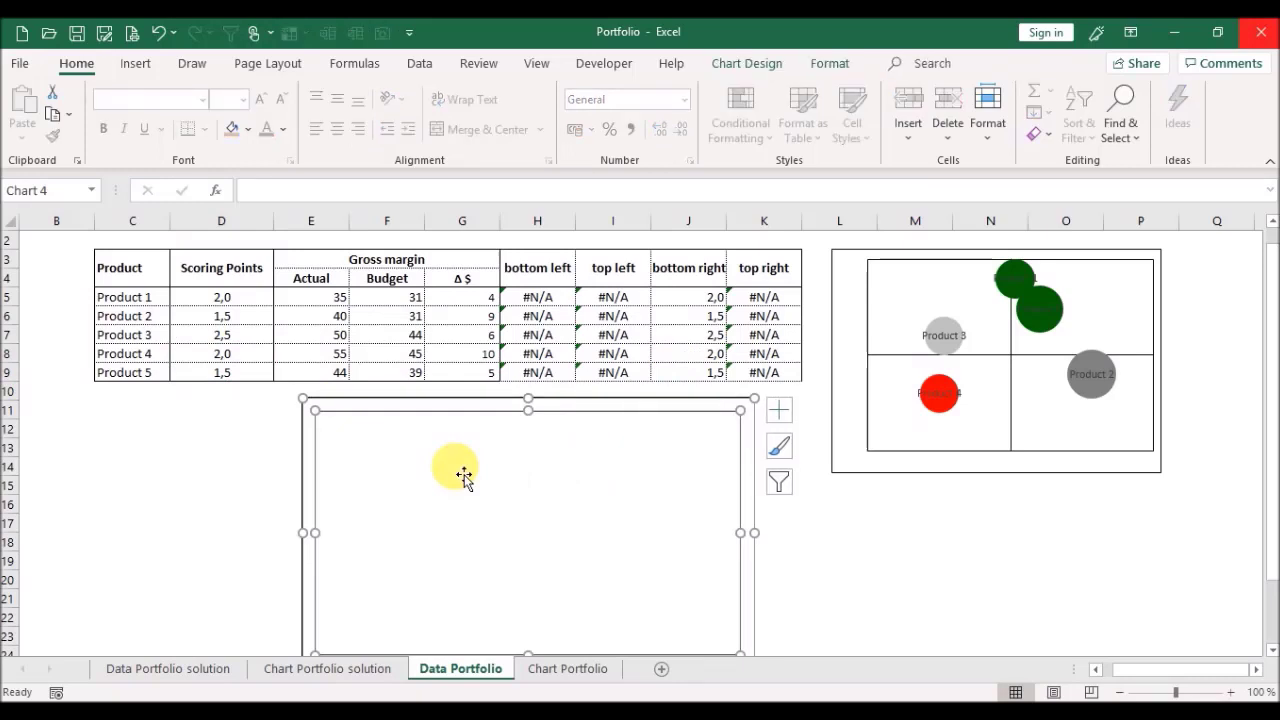
{"action": "right_click", "coordinate": [463, 474]}
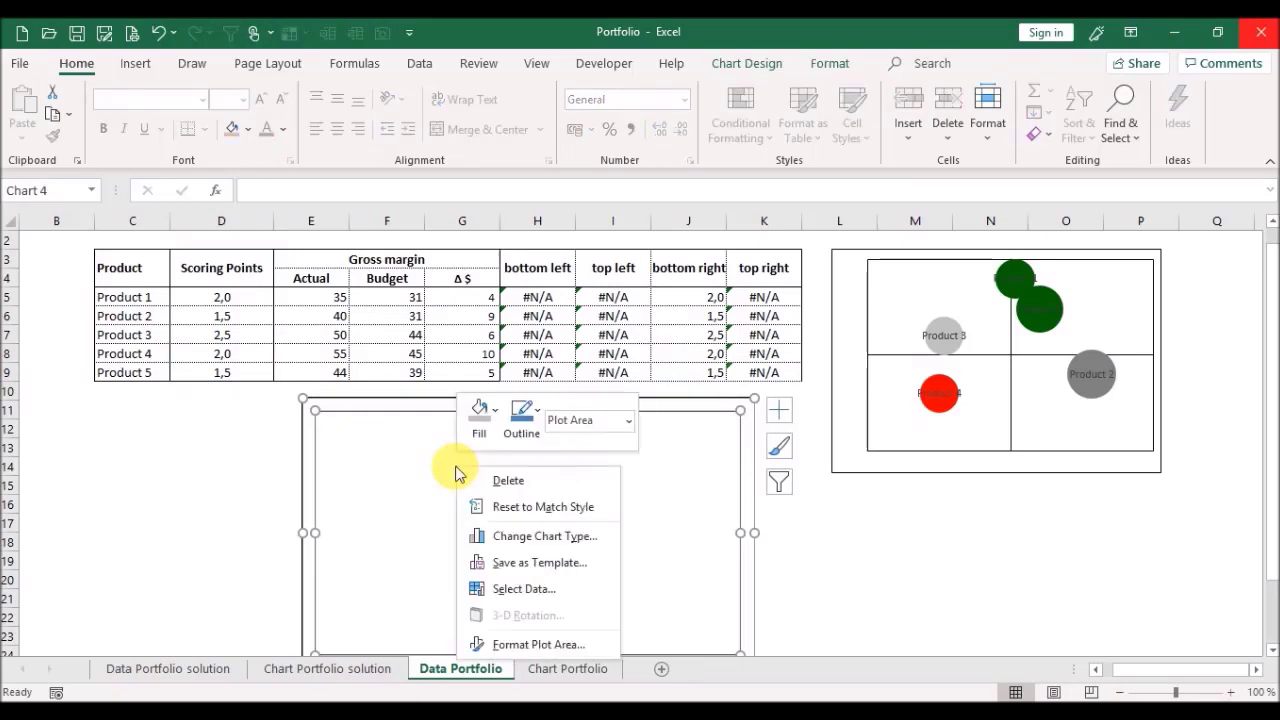
{"action": "left_click", "coordinate": [540, 590]}
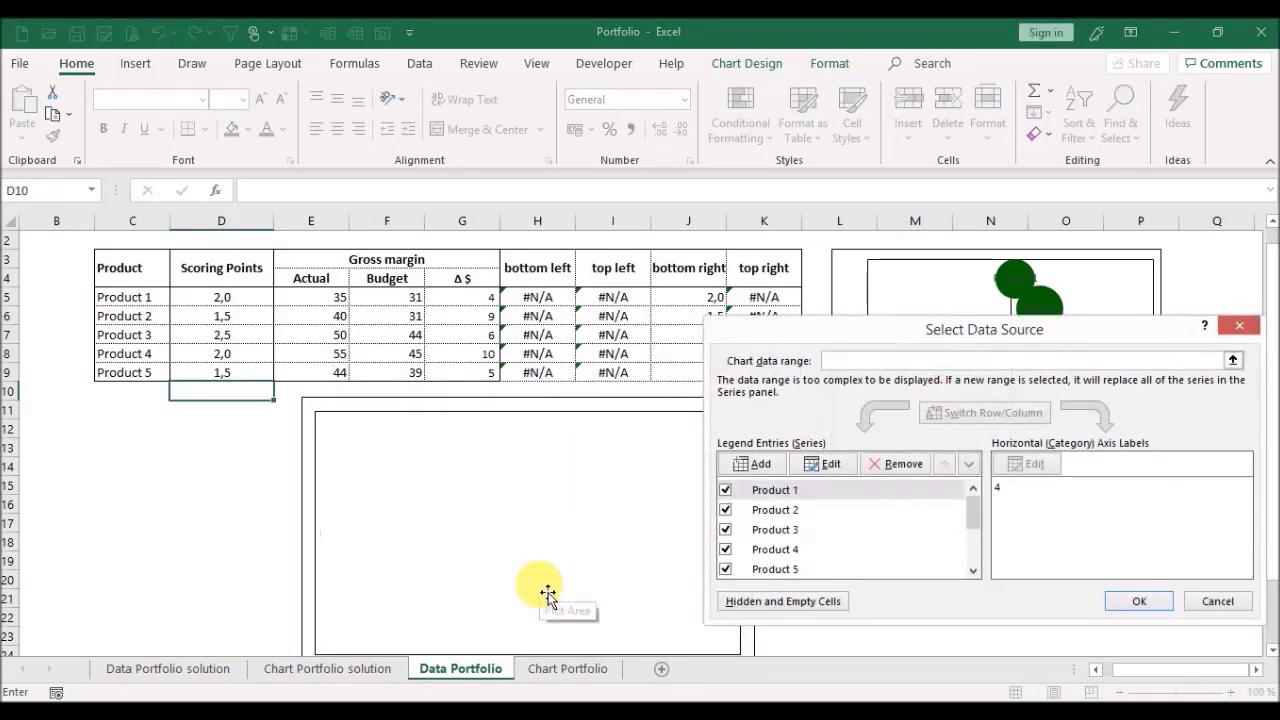
{"action": "left_click", "coordinate": [760, 465]}
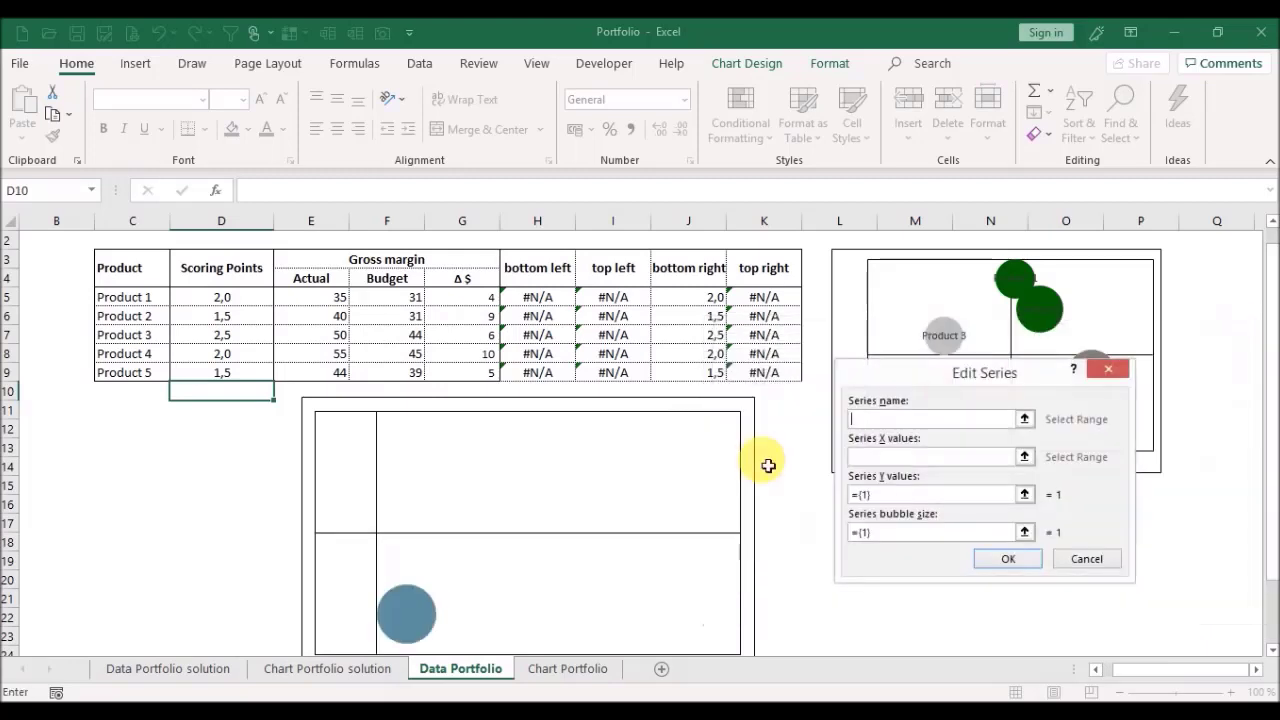
{"action": "left_click", "coordinate": [1025, 419]}
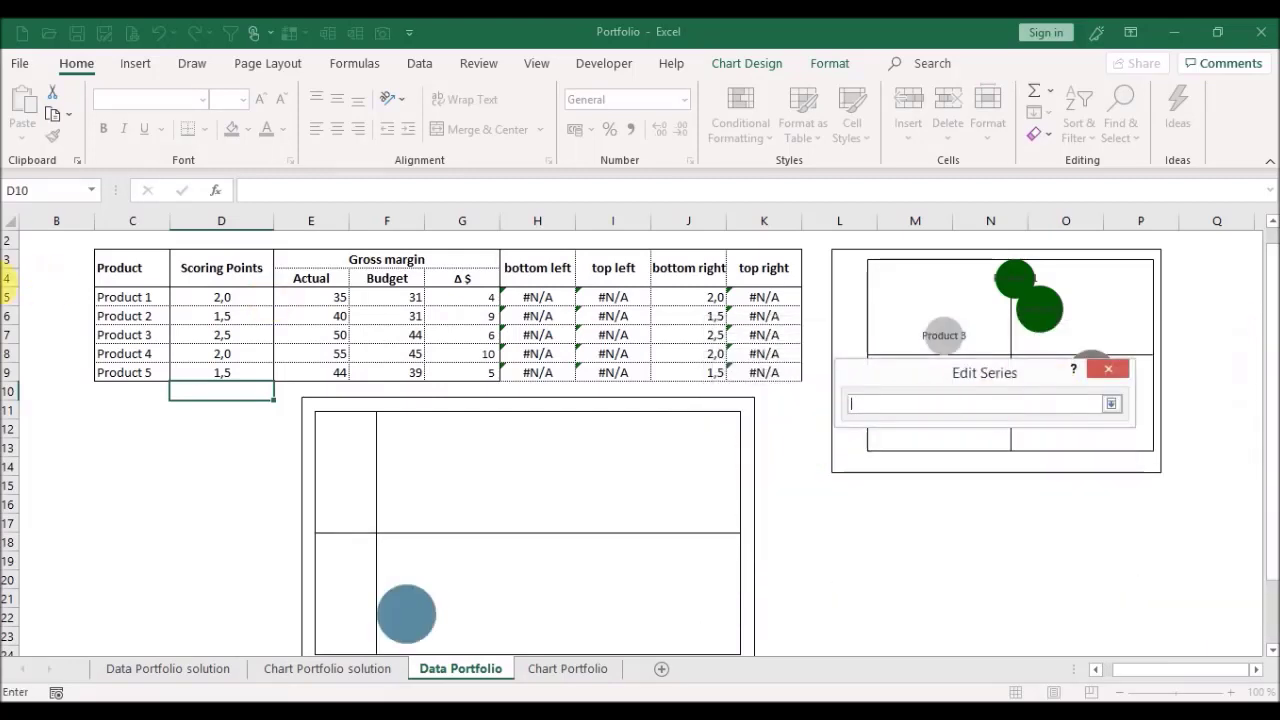
{"action": "left_click", "coordinate": [131, 305]}
{"action": "key", "text": "Return"}
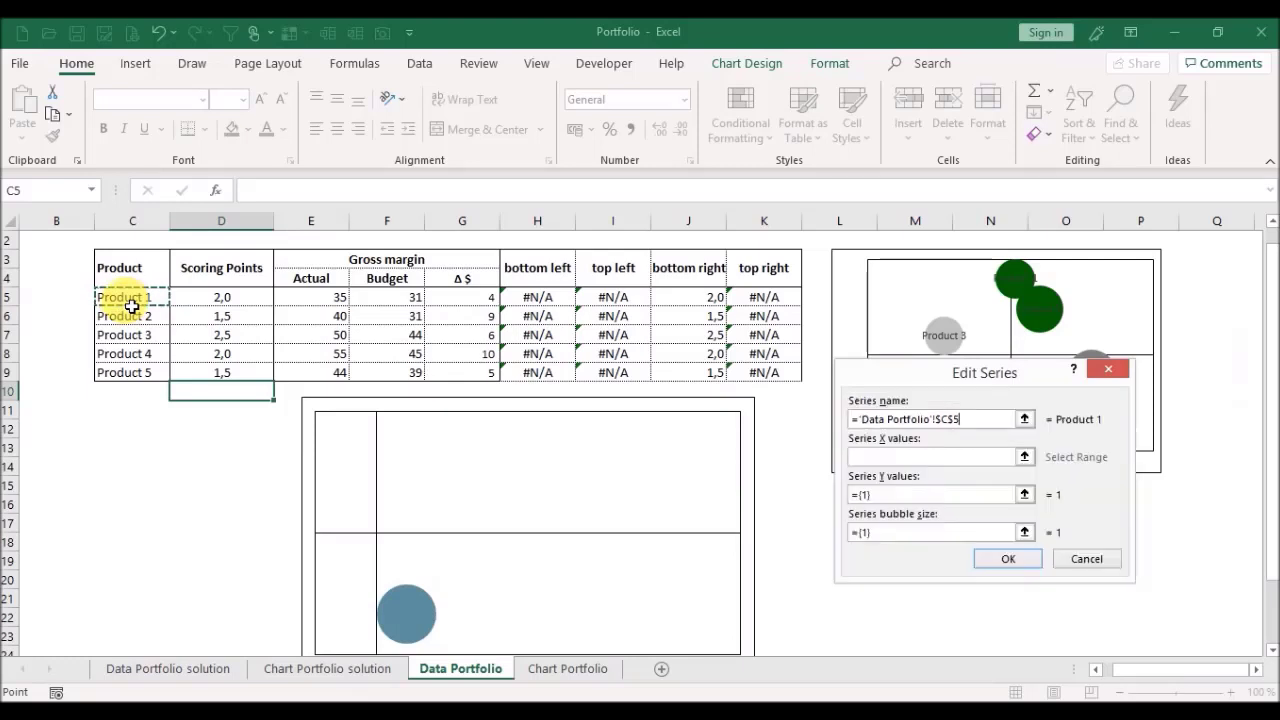
Step: Assign G5 as the new Product 1 series' X value, J5 as its Y value and E5 as its bubble size
{"action": "left_click", "coordinate": [1025, 457]}
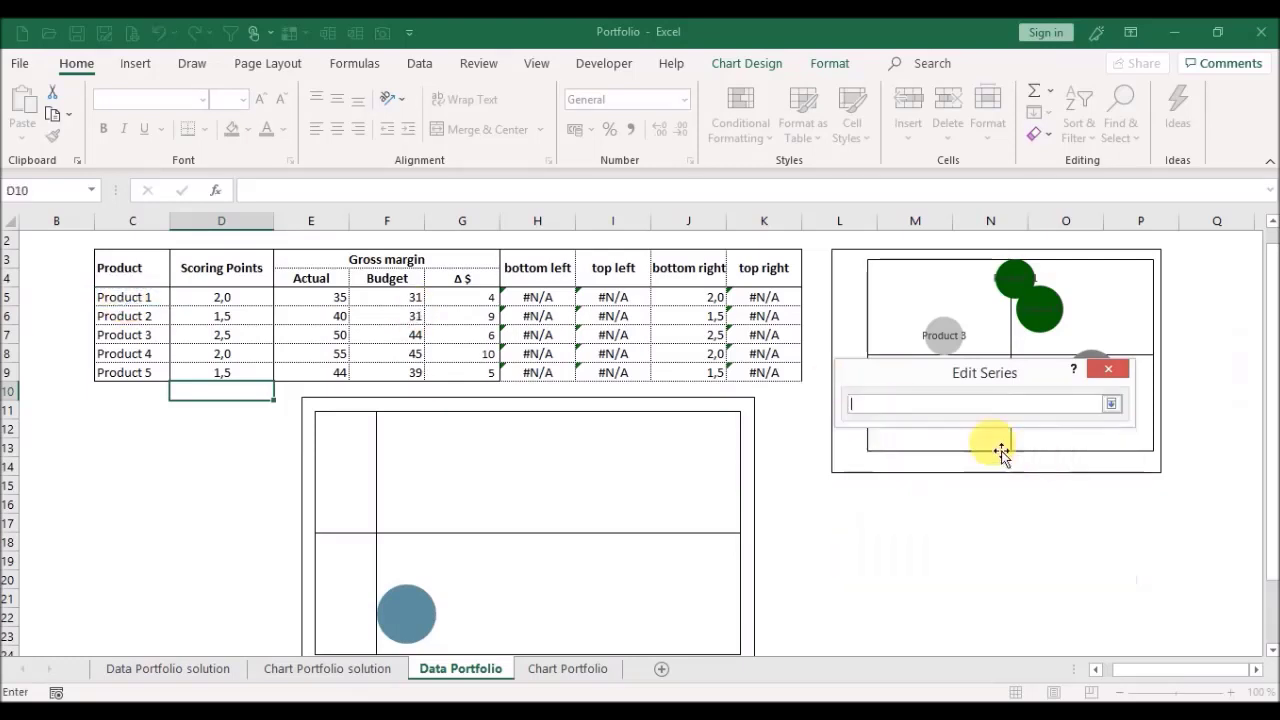
{"action": "left_click", "coordinate": [460, 300]}
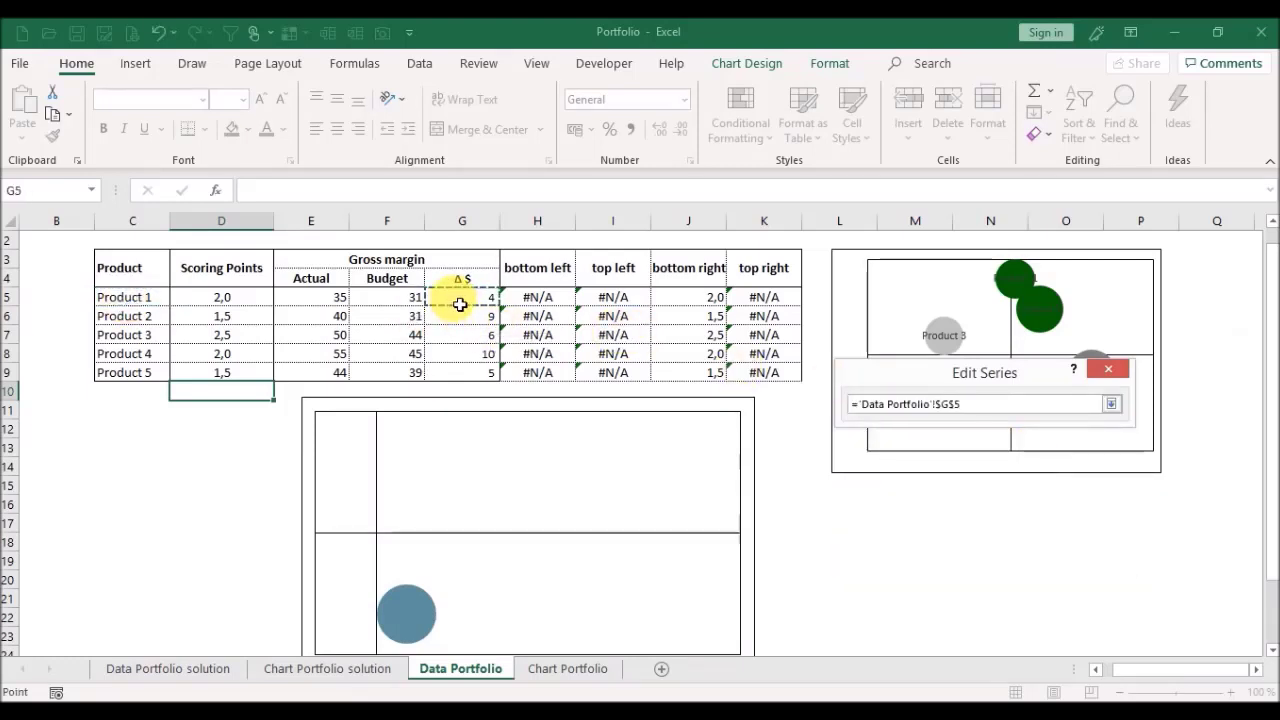
{"action": "key", "text": "Return"}
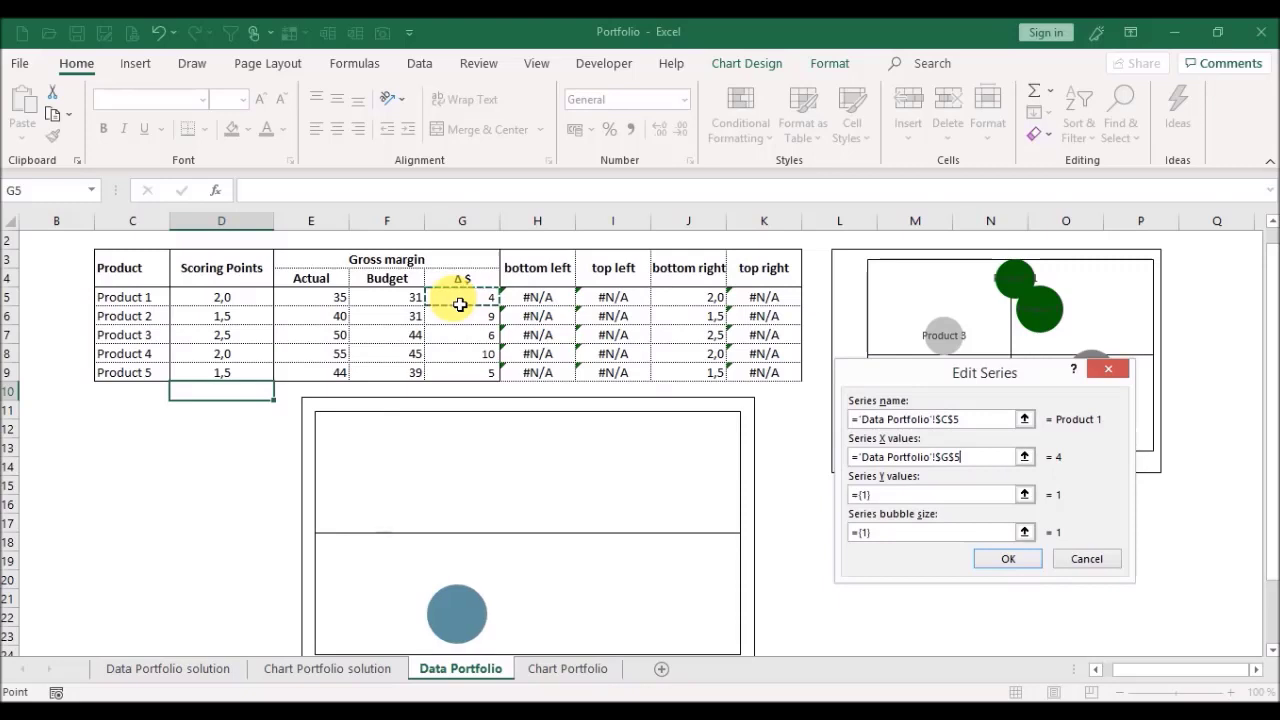
{"action": "left_click", "coordinate": [1034, 494]}
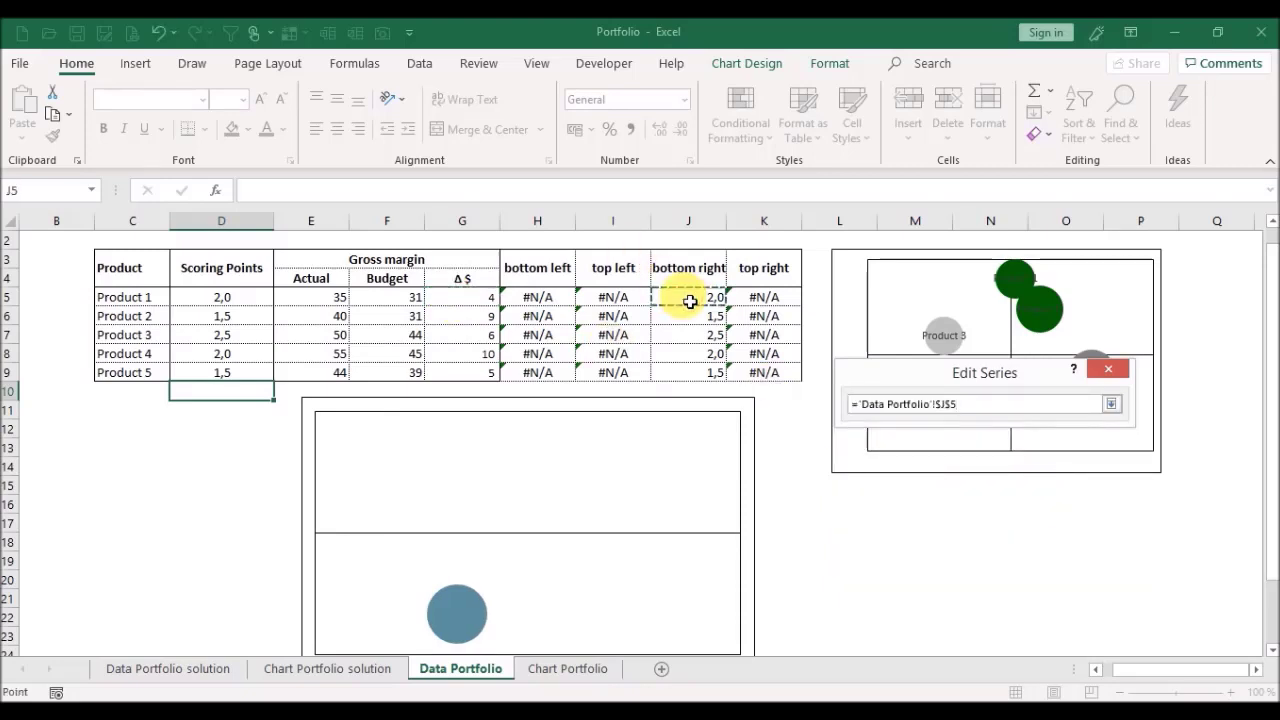
{"action": "key", "text": "Return"}
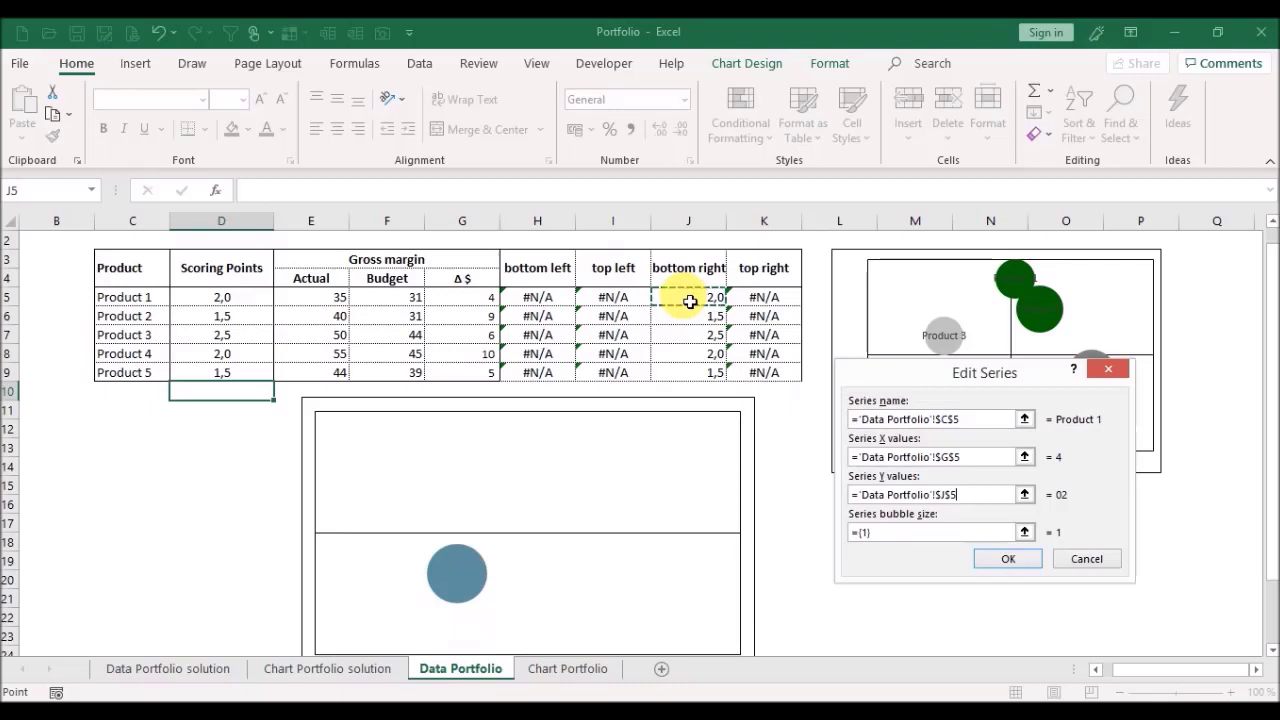
{"action": "left_click", "coordinate": [1024, 533]}
{"action": "left_click", "coordinate": [325, 297]}
{"action": "key", "text": "Return"}
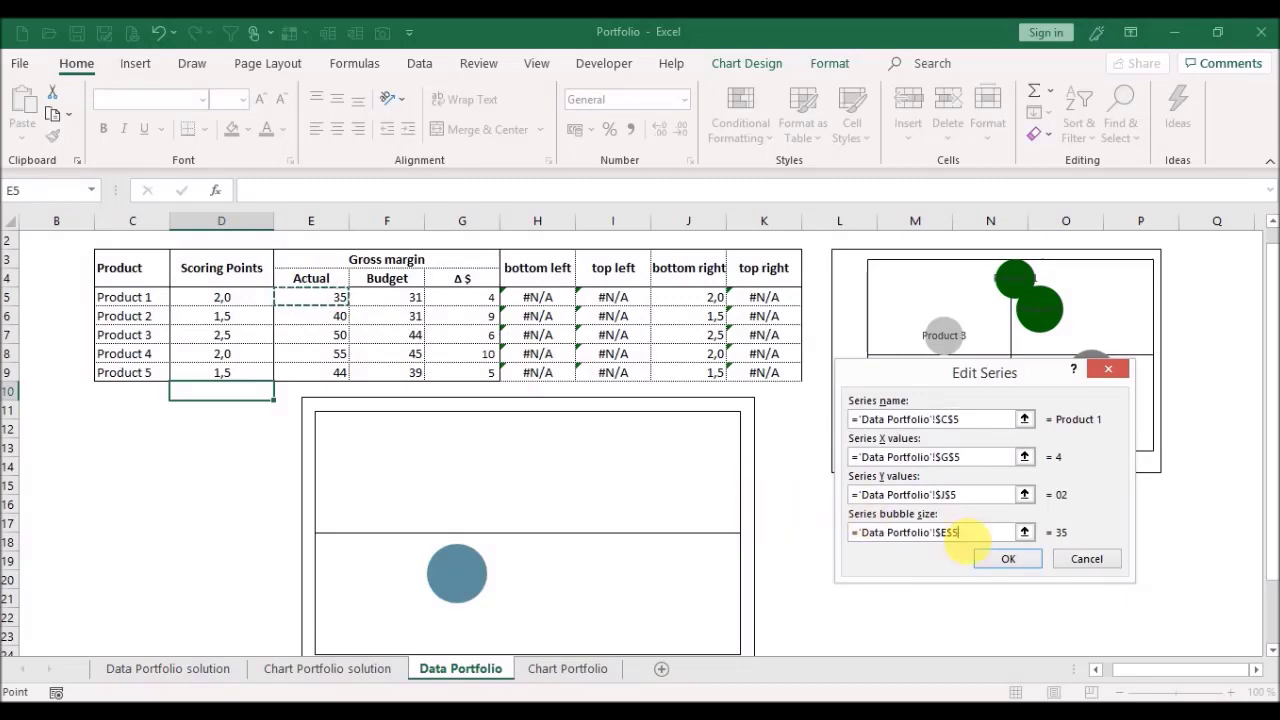
{"action": "left_click", "coordinate": [979, 555]}
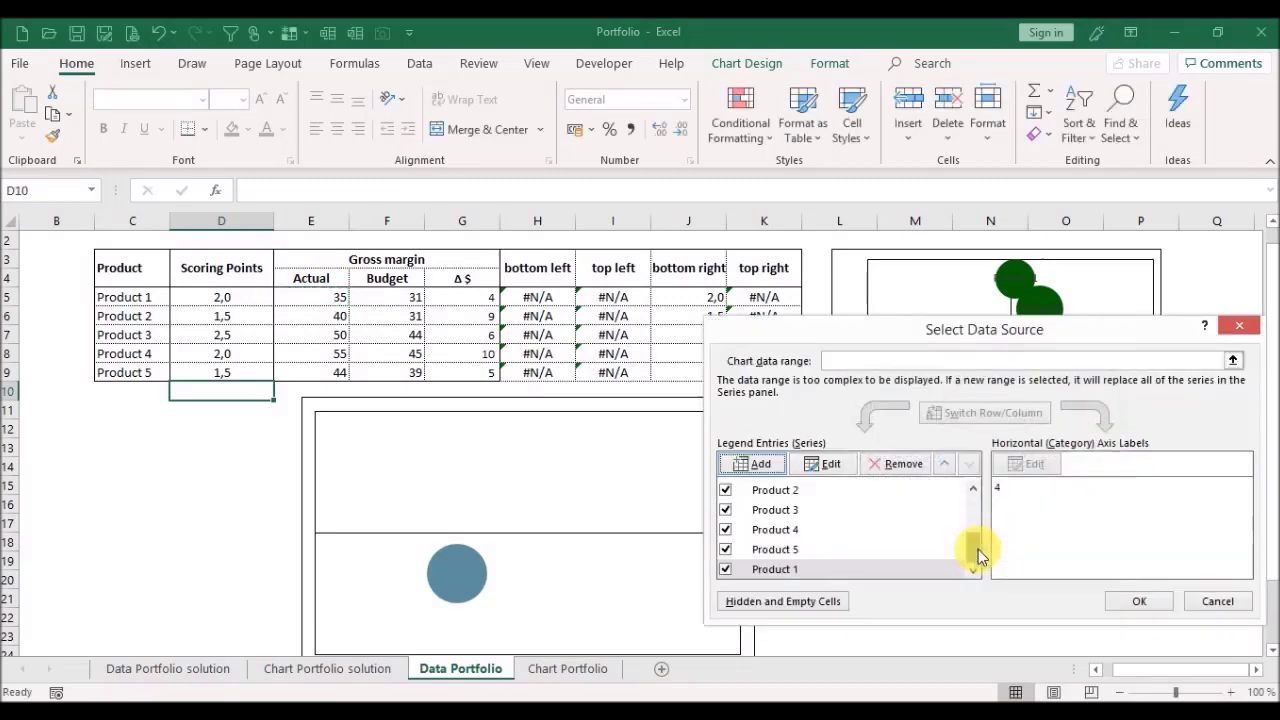
Step: Add a new series to the large portfolio chart, named from the Product 2 cell C6, with G6 as its X value
{"action": "left_click", "coordinate": [751, 464]}
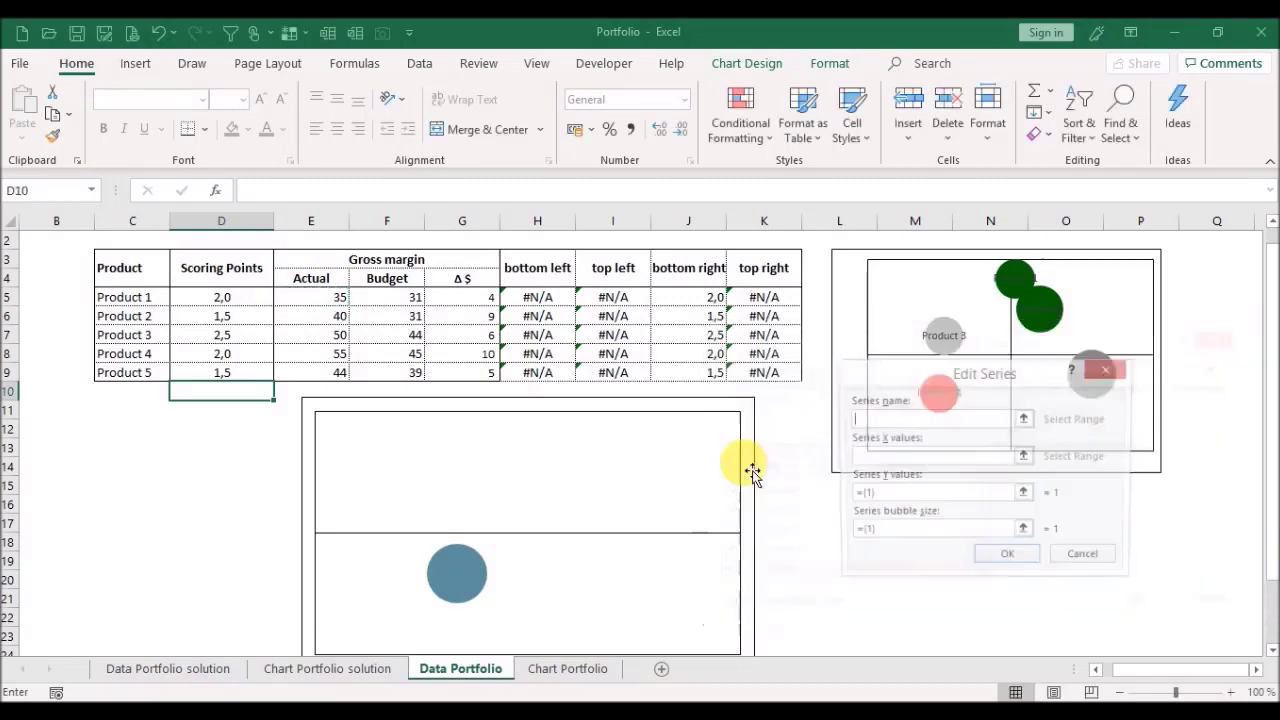
{"action": "left_click", "coordinate": [1025, 420]}
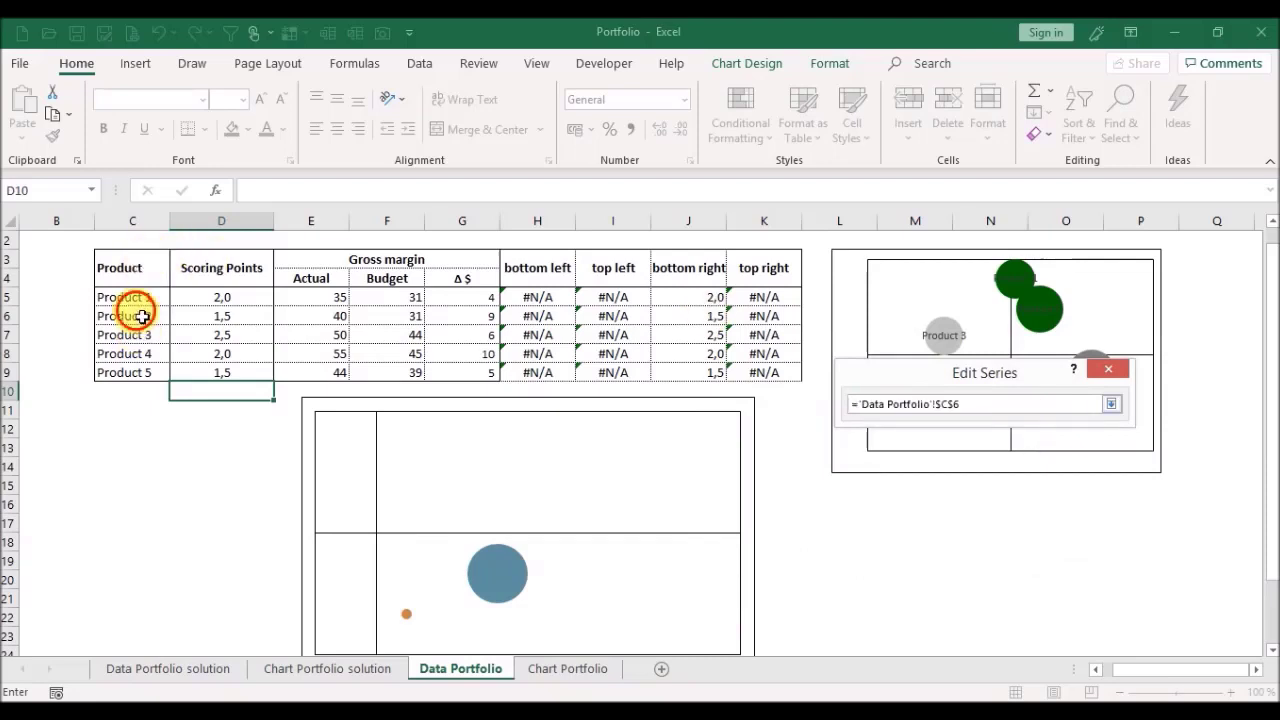
{"action": "key", "text": "Return"}
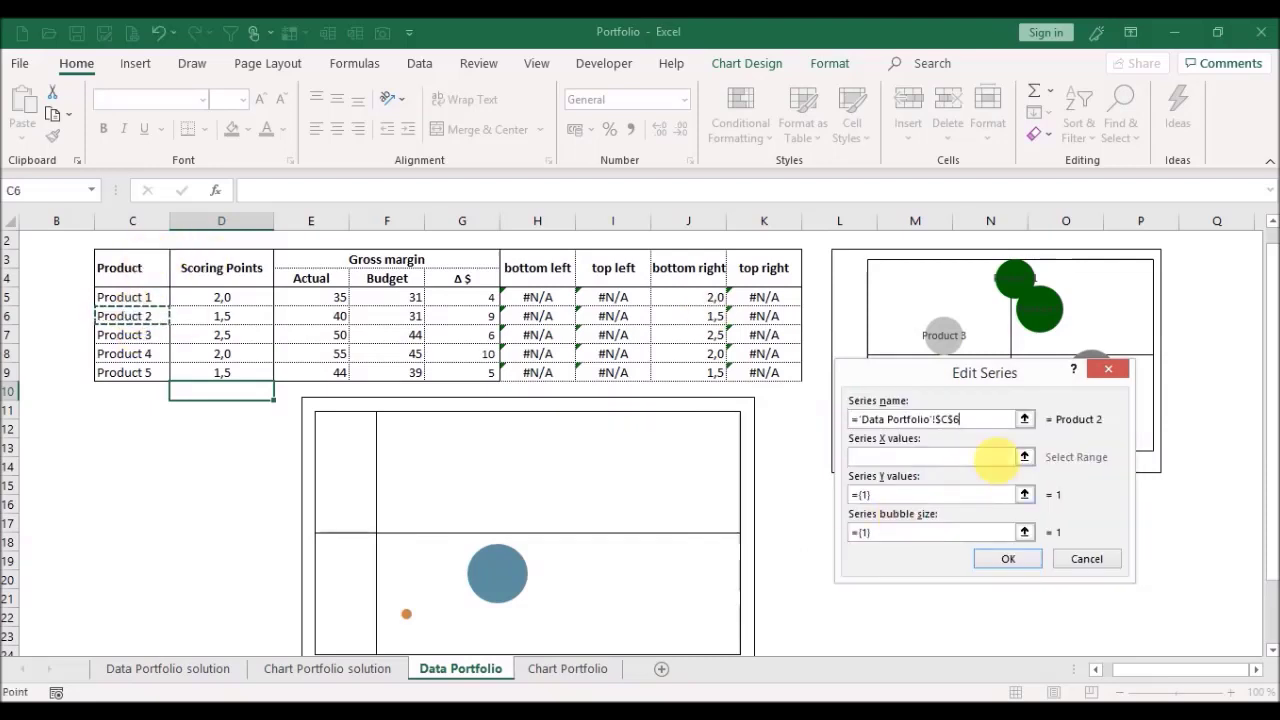
{"action": "left_click", "coordinate": [1025, 457]}
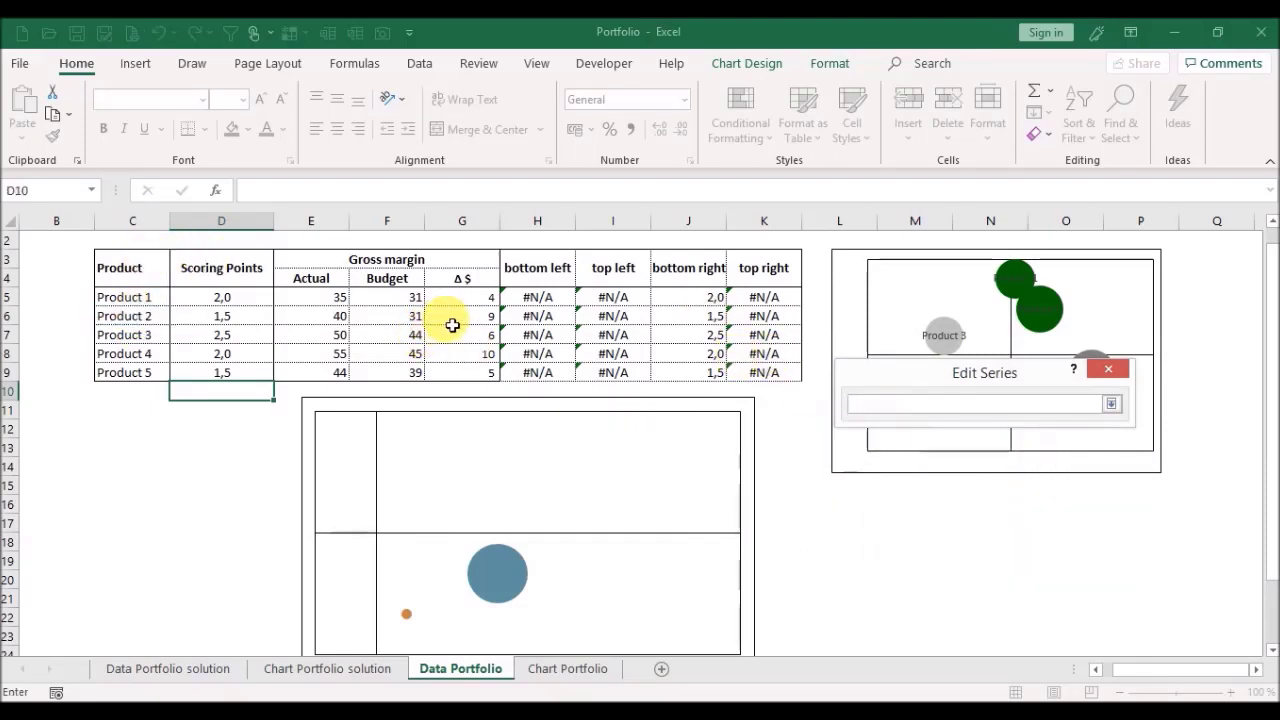
{"action": "key", "text": "Return"}
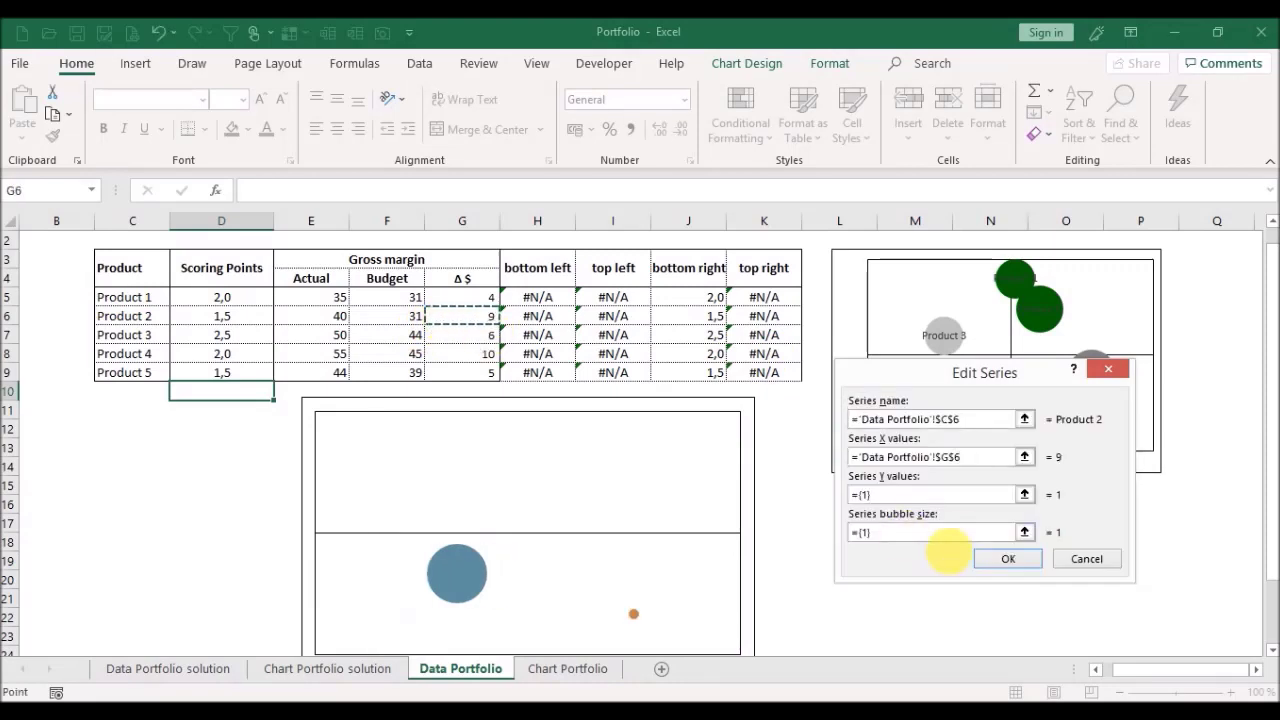
Step: Assign J6 as the new Product 2 series' Y value and E6 as its bubble size
{"action": "left_click", "coordinate": [1025, 497]}
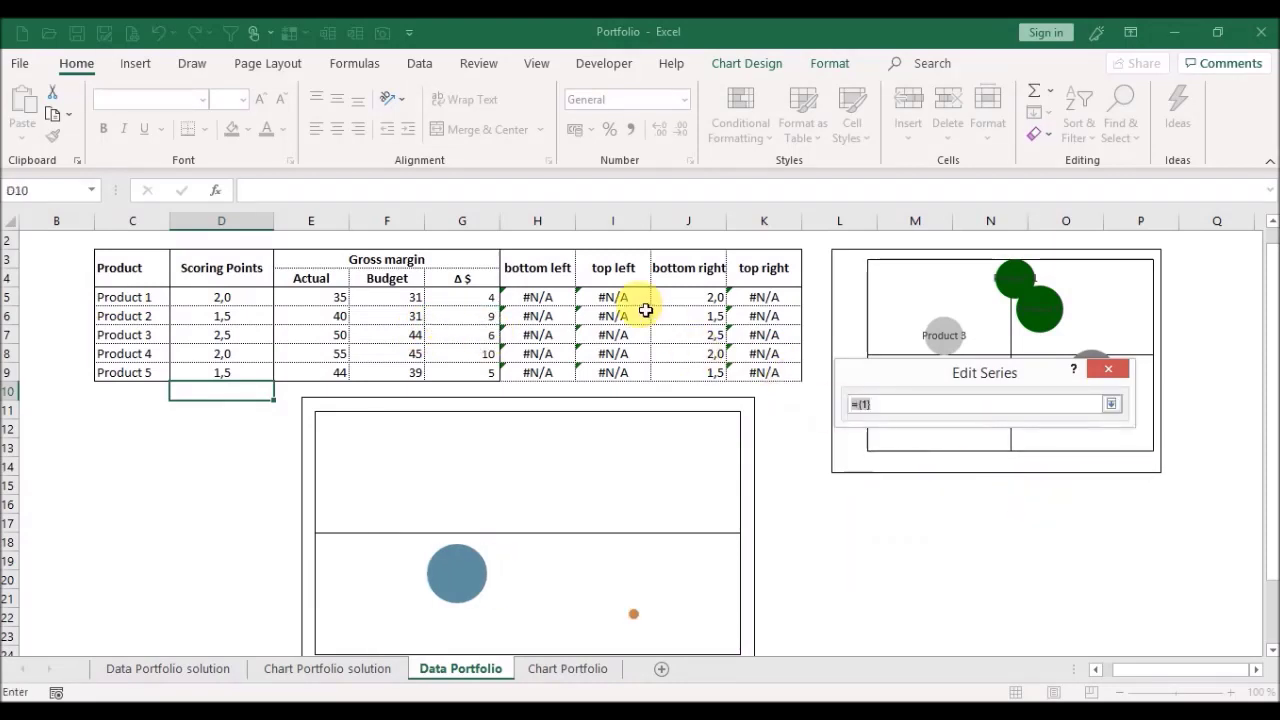
{"action": "left_click", "coordinate": [678, 316]}
{"action": "key", "text": "Return"}
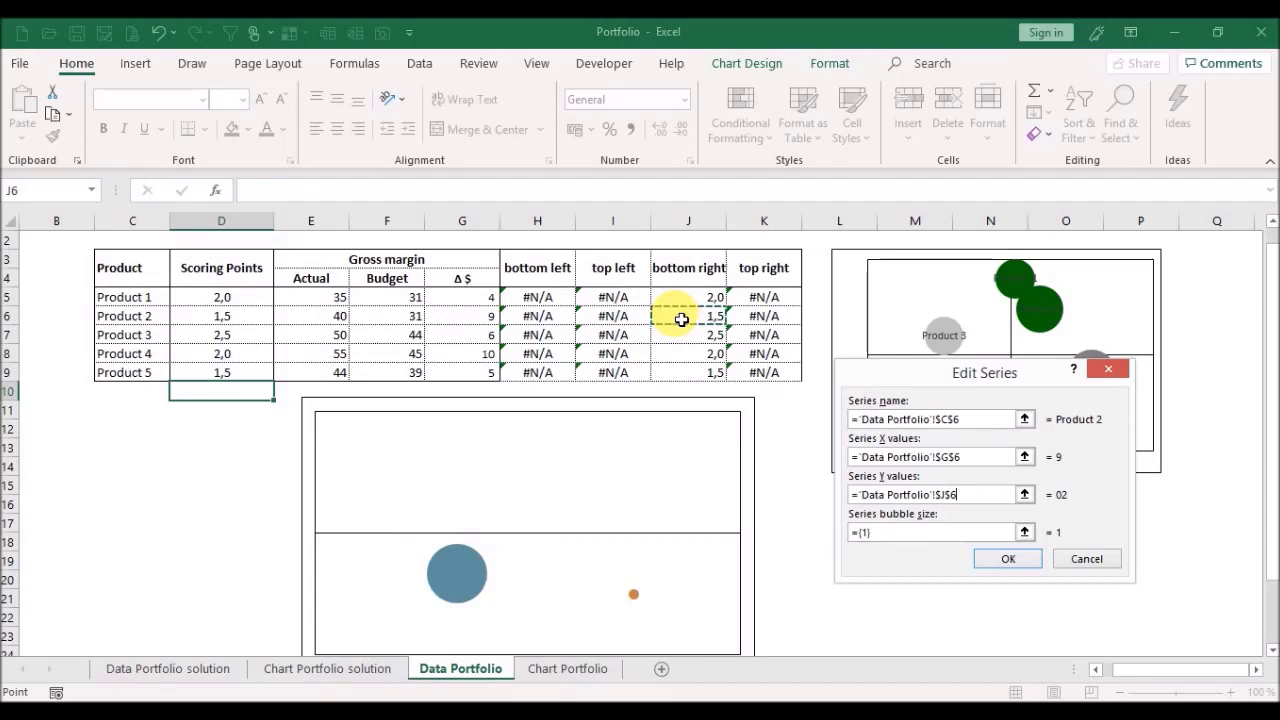
{"action": "left_click", "coordinate": [1025, 532]}
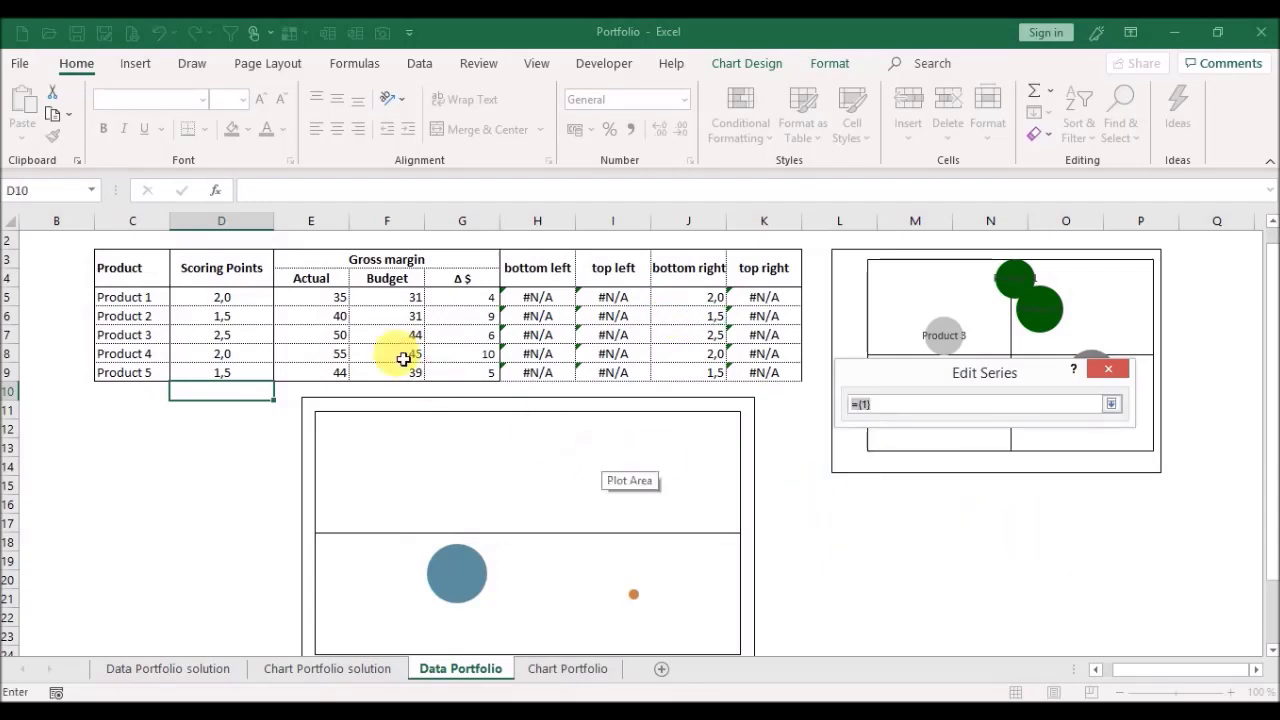
{"action": "left_click", "coordinate": [319, 318]}
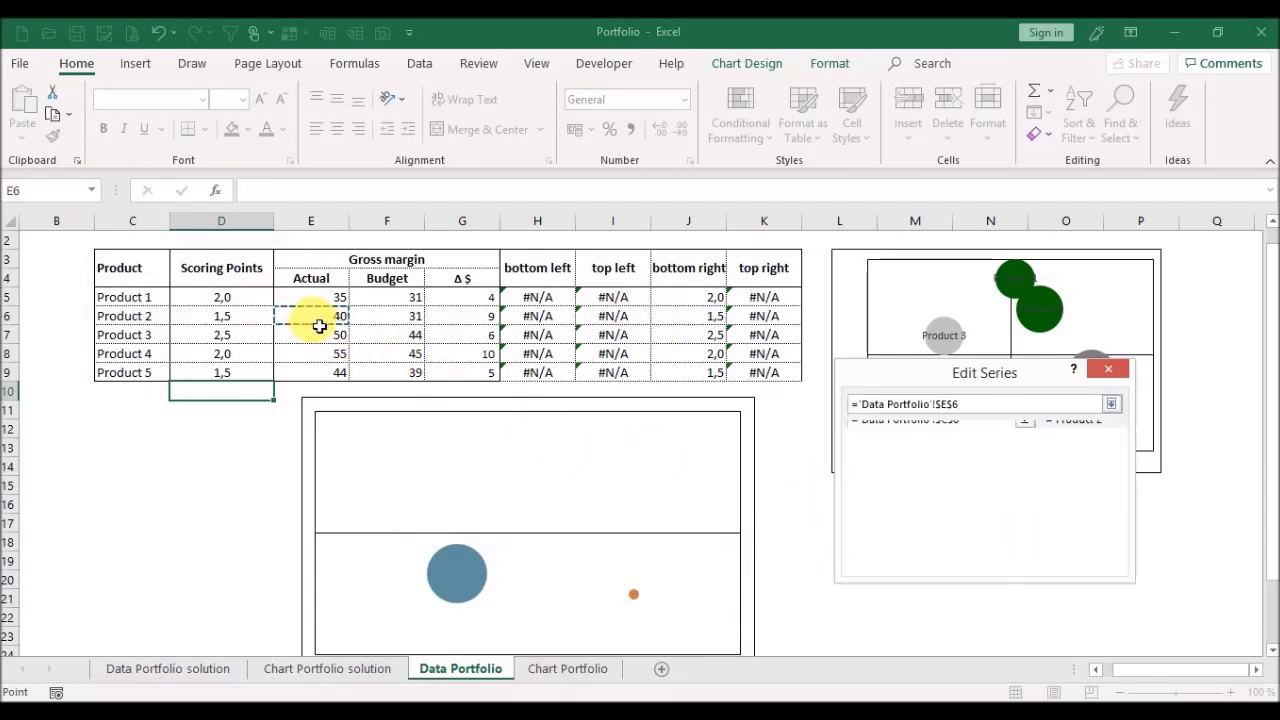
{"action": "key", "text": "Return"}
{"action": "left_click", "coordinate": [1022, 560]}
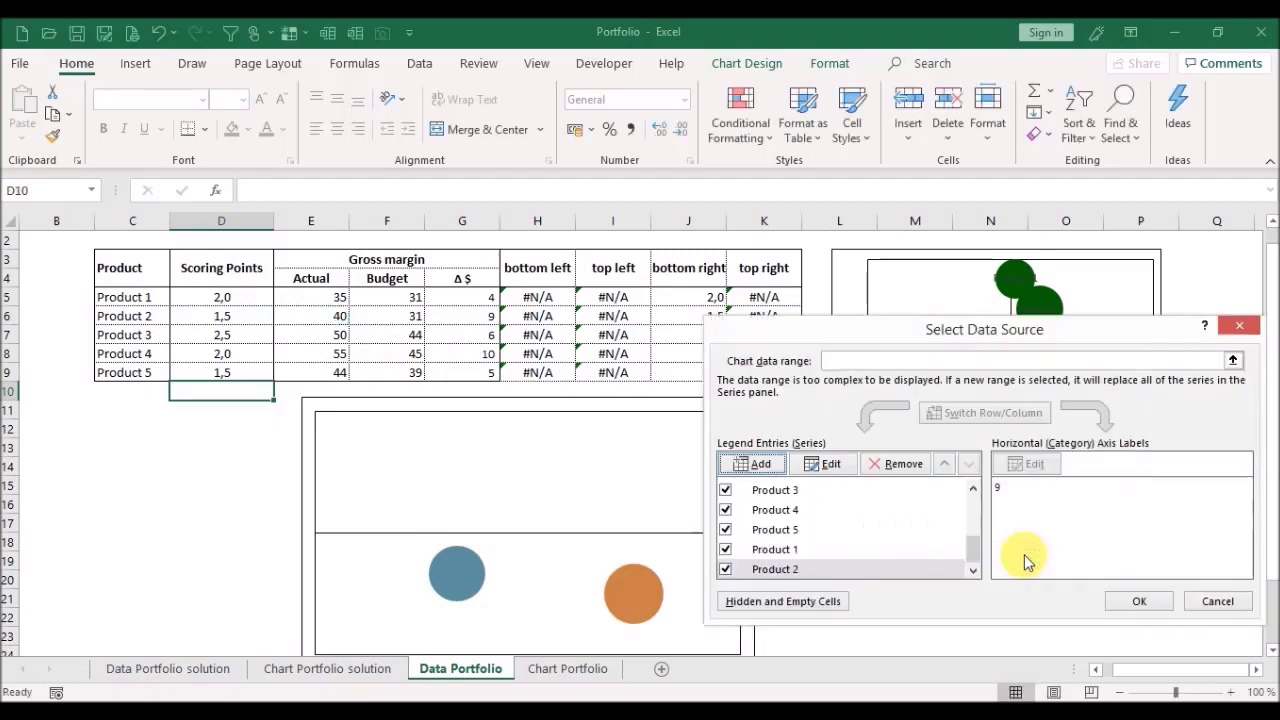
Step: Add another chart series named from the Product 3 cell C7, with G7 as its X value
{"action": "left_click", "coordinate": [757, 465]}
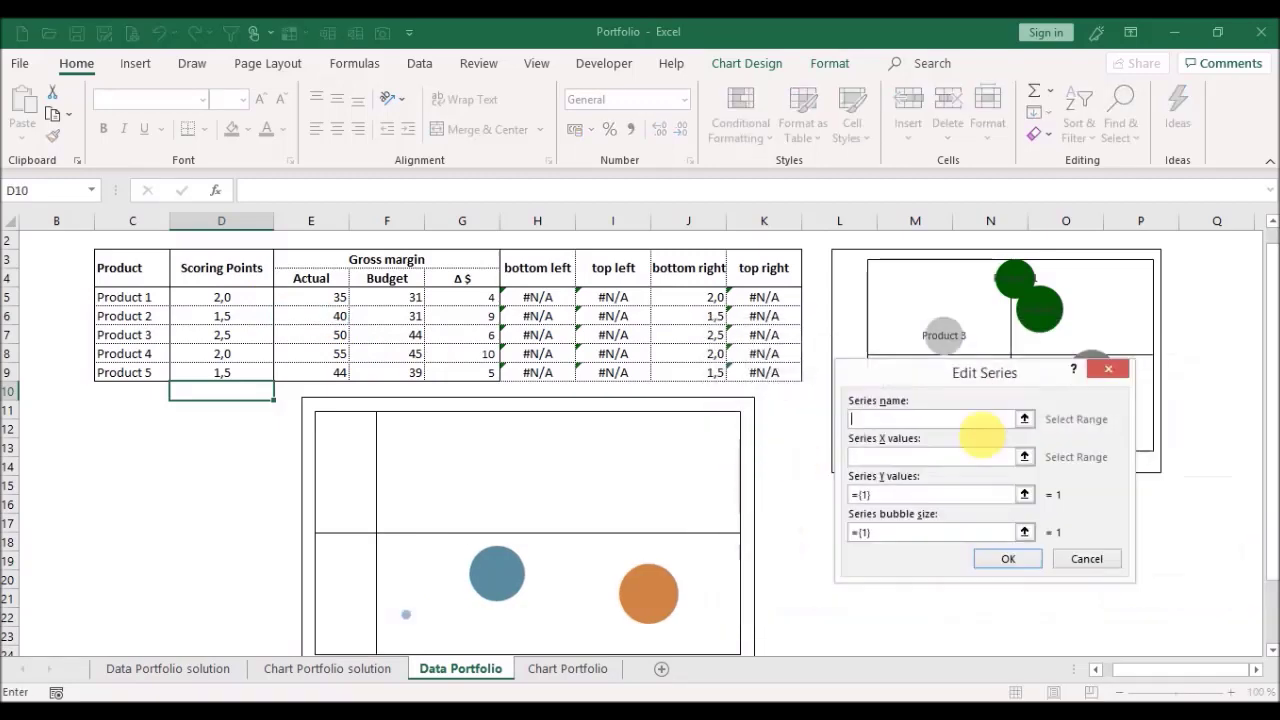
{"action": "left_click", "coordinate": [1024, 419]}
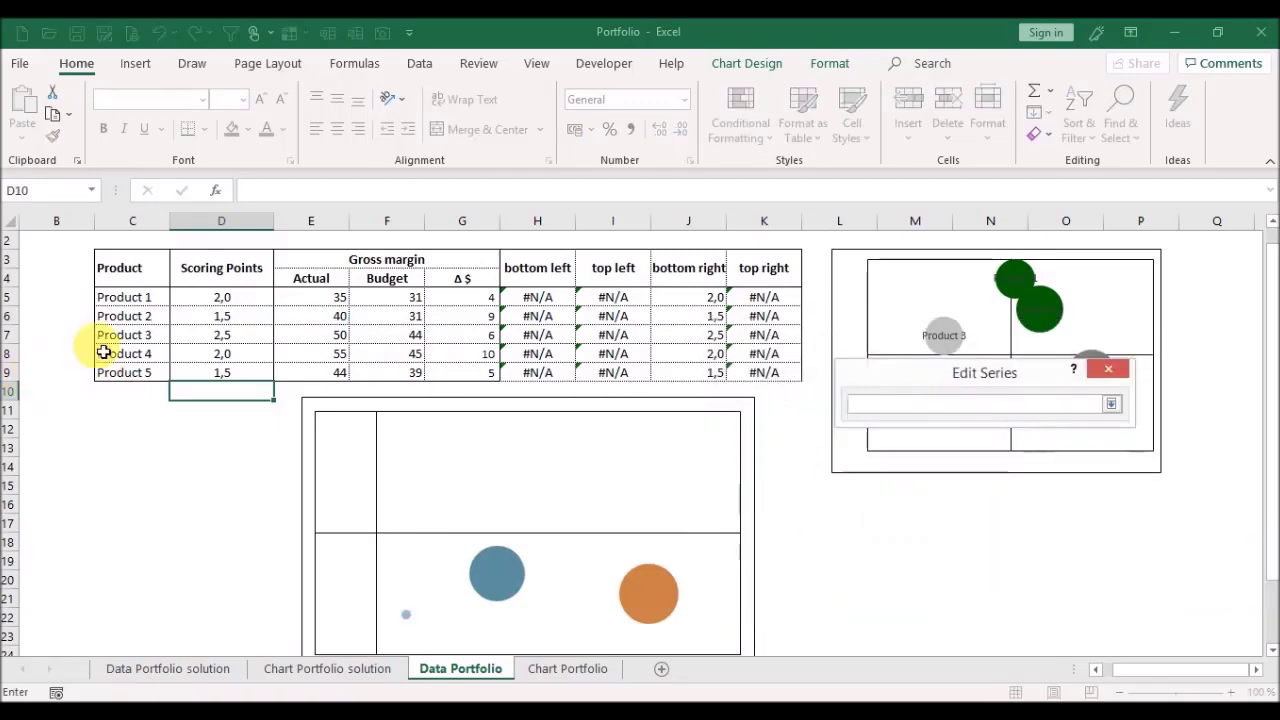
{"action": "left_click", "coordinate": [150, 337]}
{"action": "key", "text": "Return"}
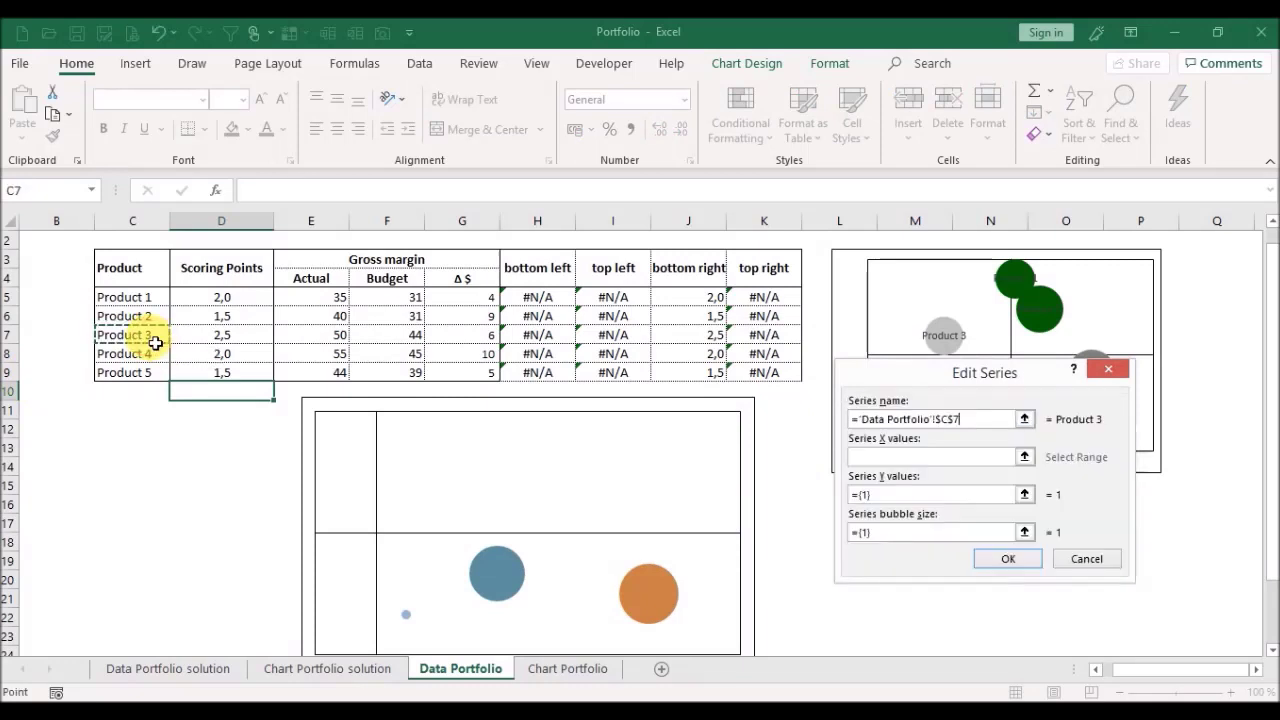
{"action": "left_click", "coordinate": [1025, 457]}
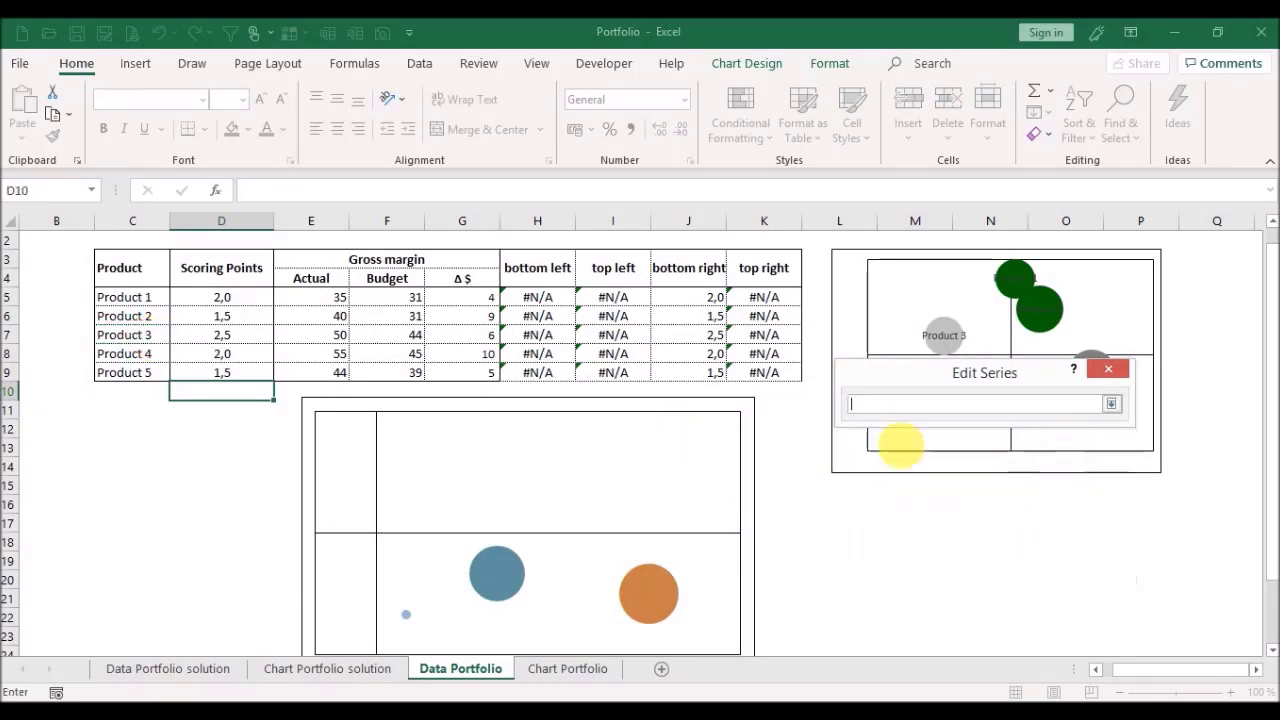
{"action": "left_click", "coordinate": [476, 341]}
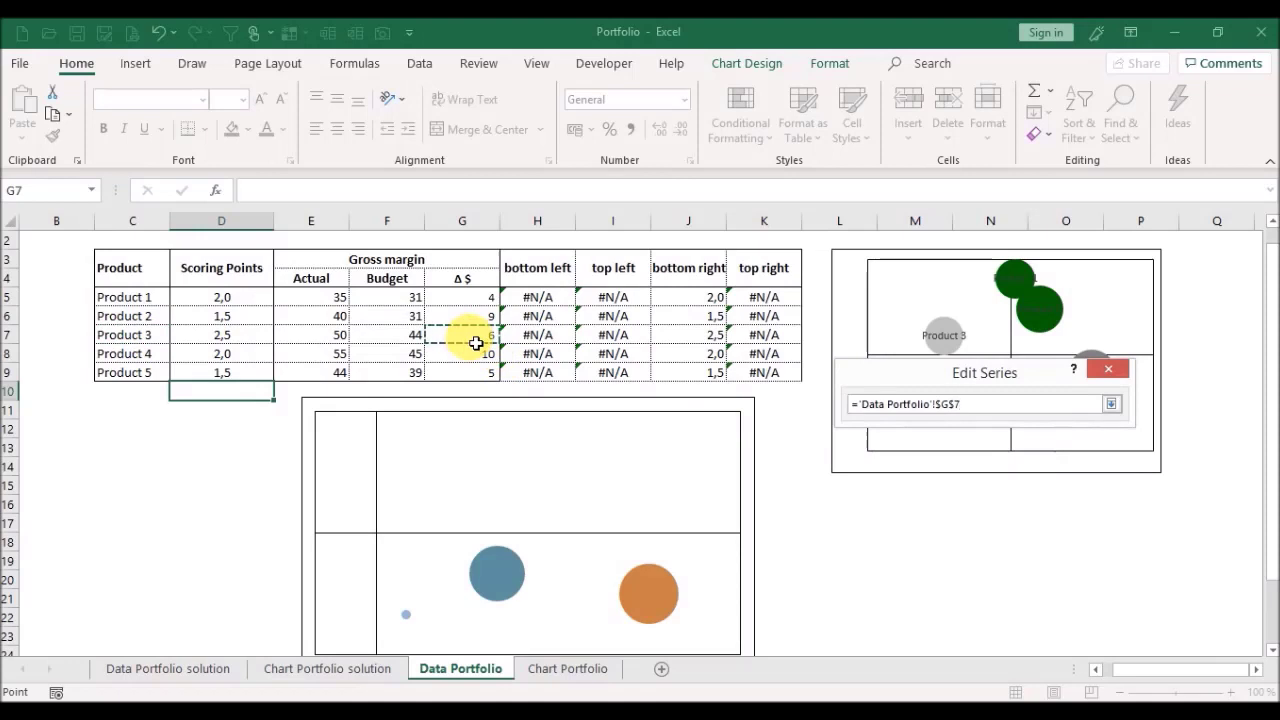
{"action": "key", "text": "Return"}
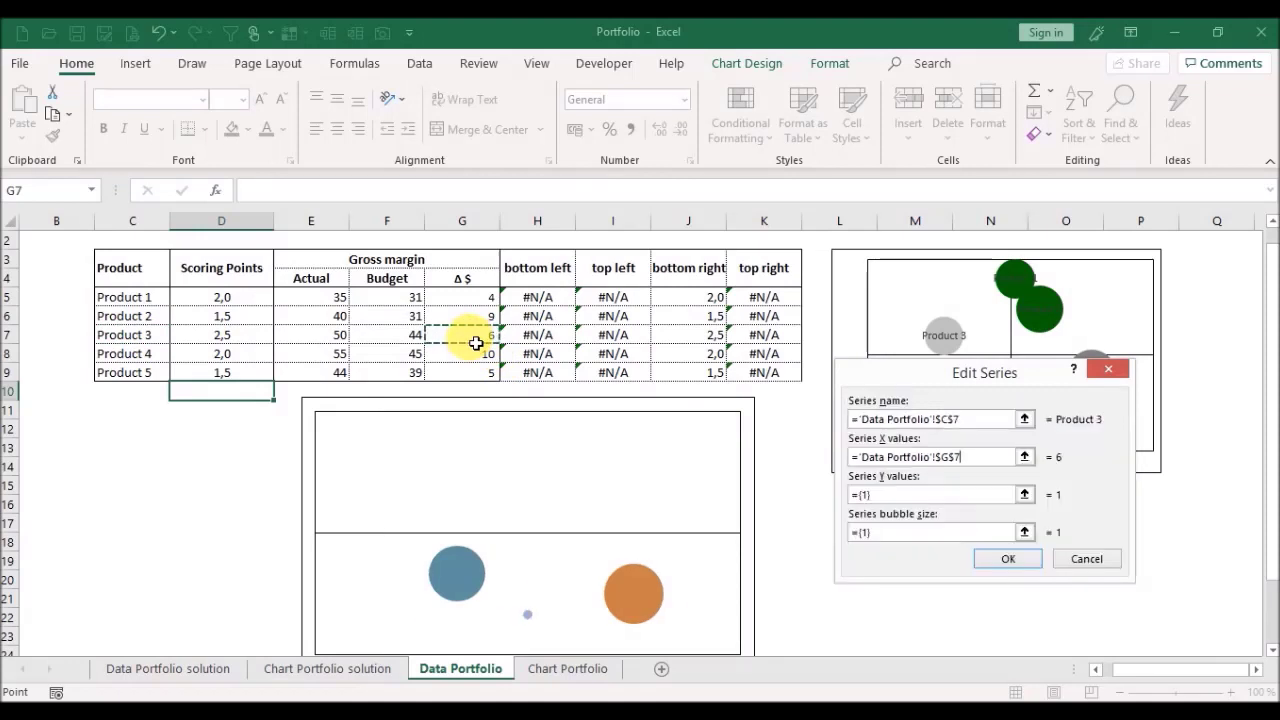
Step: Assign J7 as the new Product 3 series' Y value and E7 as its bubble size
{"action": "left_click", "coordinate": [1025, 495]}
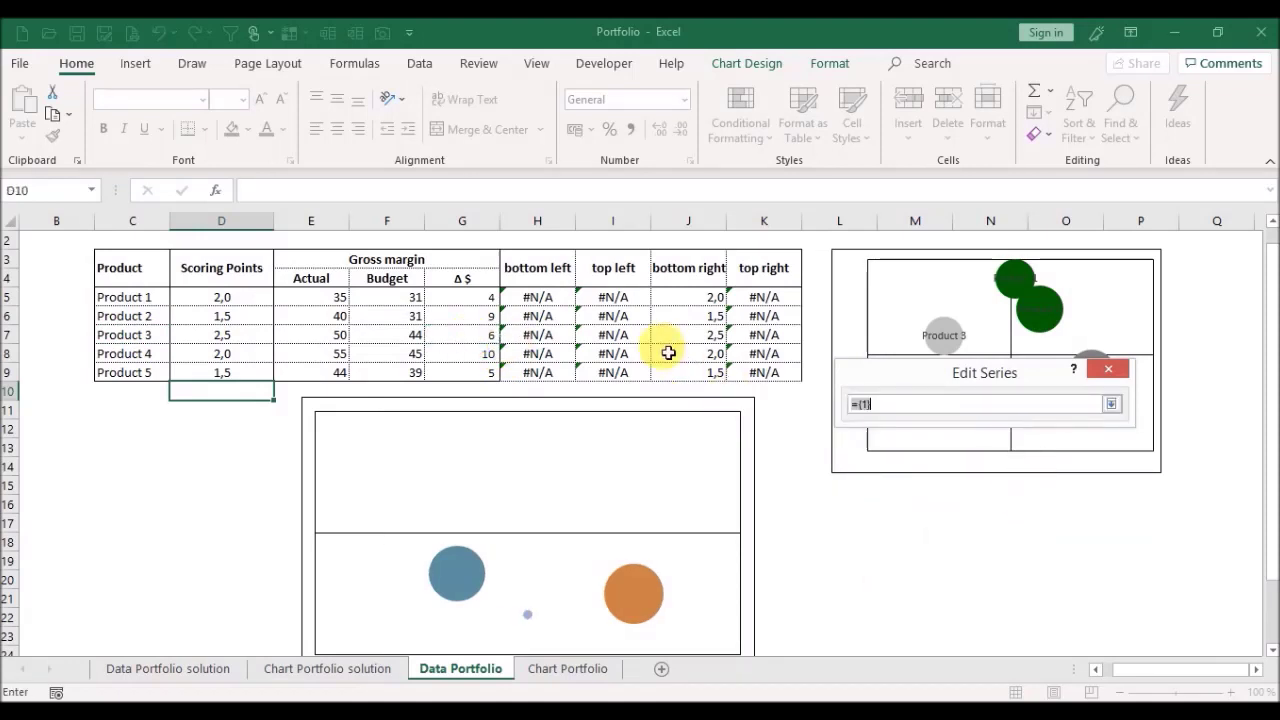
{"action": "left_click", "coordinate": [683, 340]}
{"action": "key", "text": "Return"}
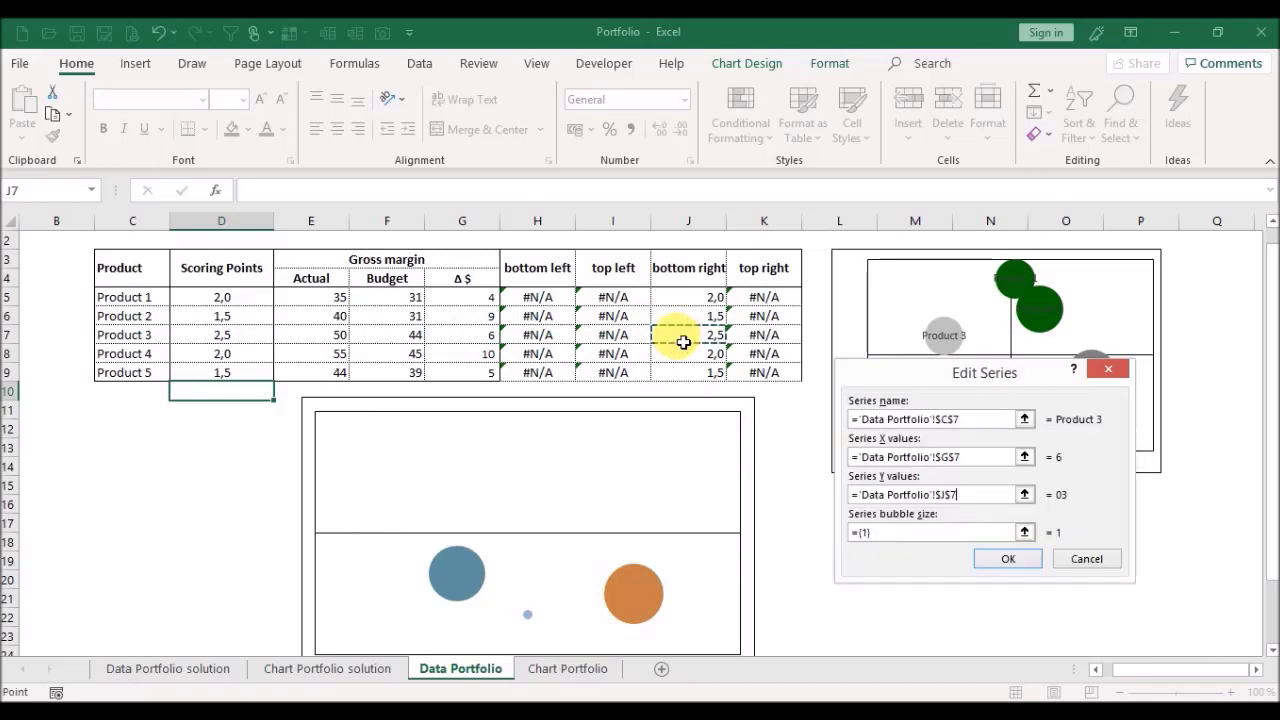
{"action": "left_click", "coordinate": [1025, 532]}
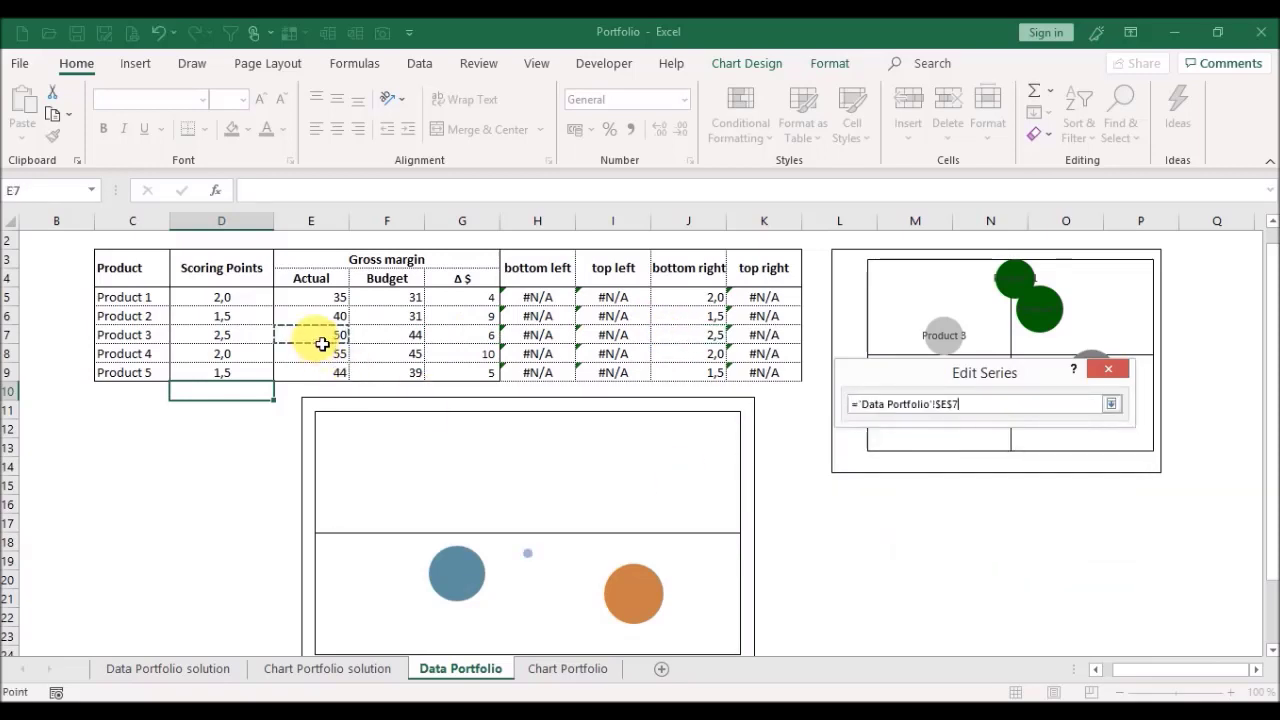
{"action": "key", "text": "Return"}
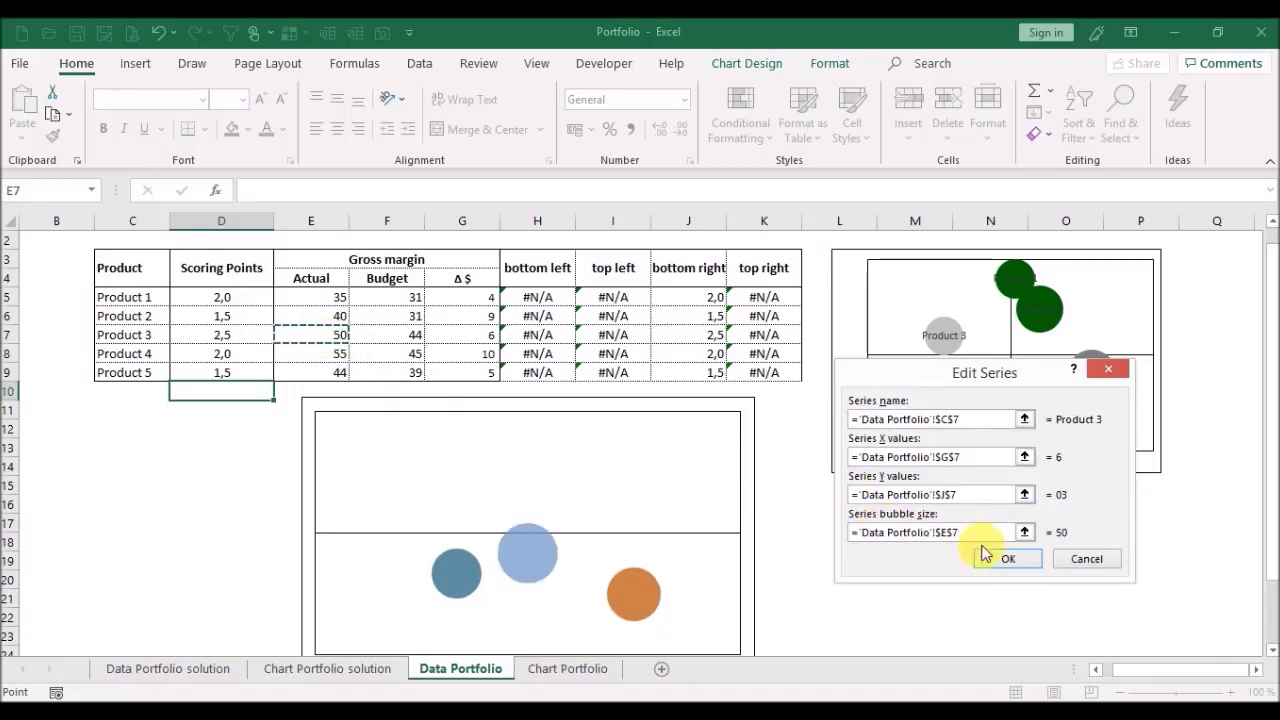
{"action": "left_click", "coordinate": [1003, 560]}
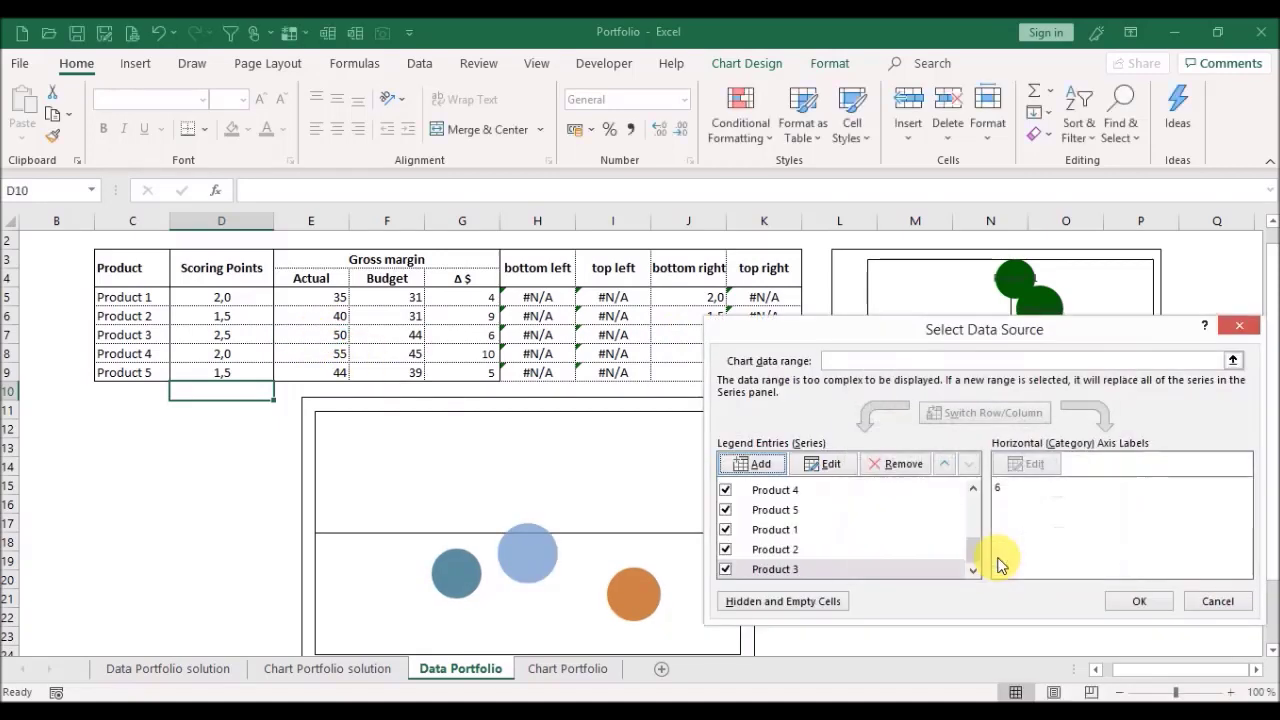
Step: Add another chart series named from the Product 4 cell C8, with G8 as its X value
{"action": "left_click", "coordinate": [760, 463]}
{"action": "left_click", "coordinate": [1024, 419]}
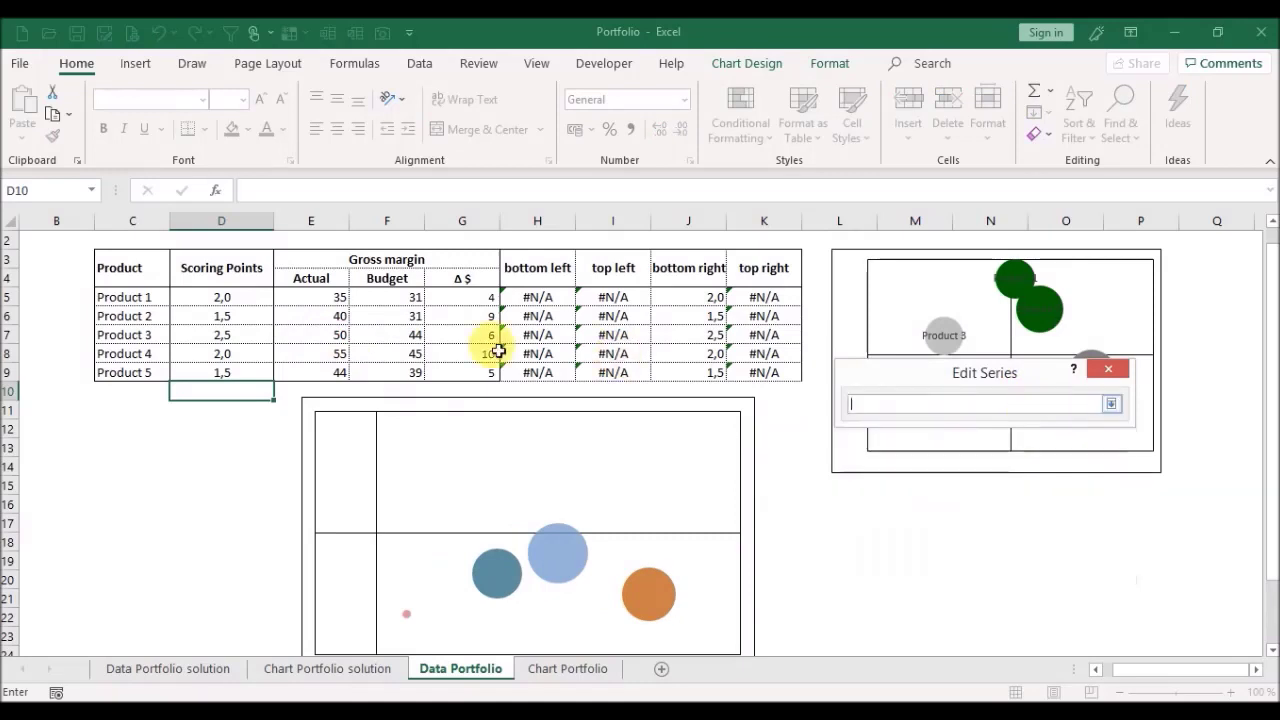
{"action": "key", "text": "Return"}
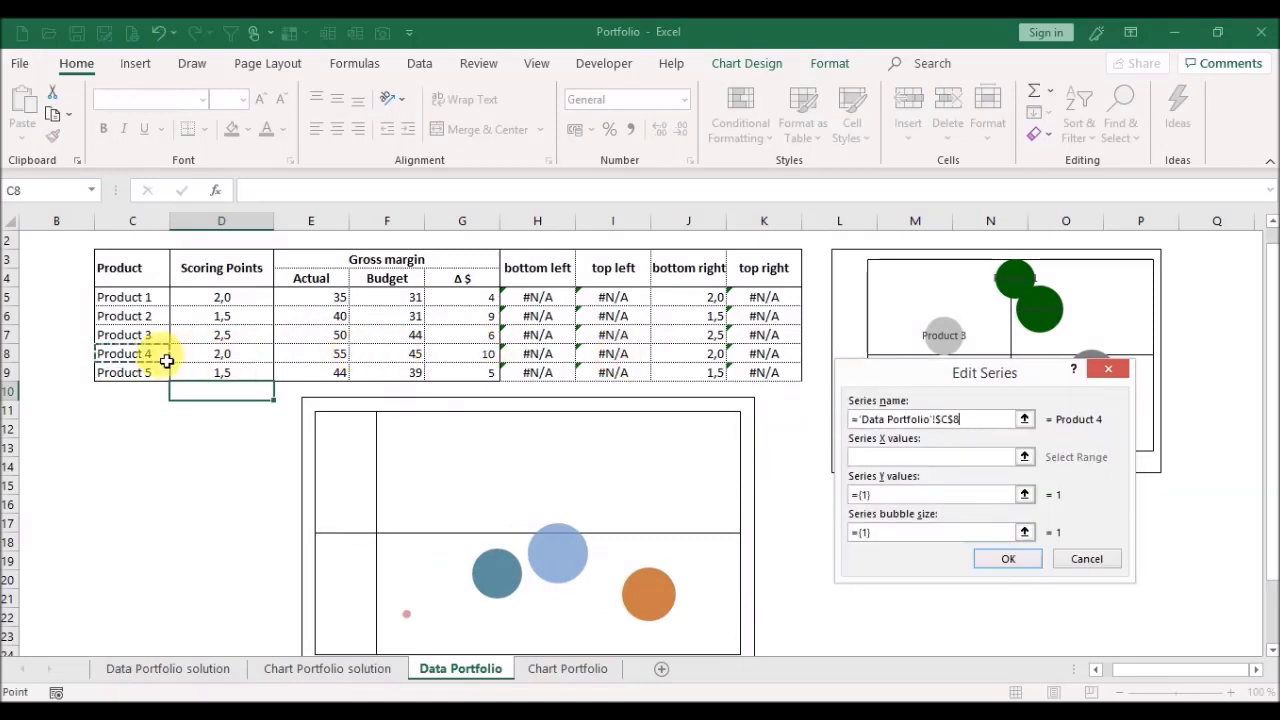
{"action": "left_click", "coordinate": [1025, 457]}
{"action": "left_click", "coordinate": [471, 354]}
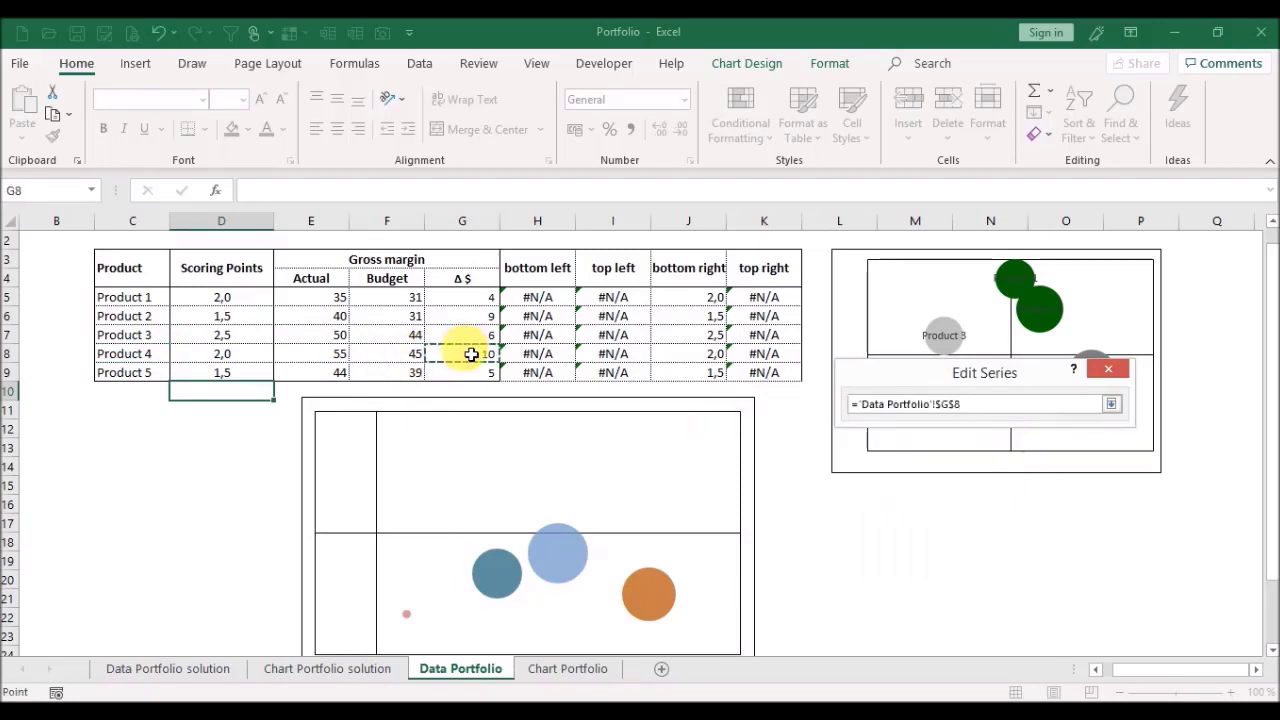
{"action": "left_click", "coordinate": [1111, 404]}
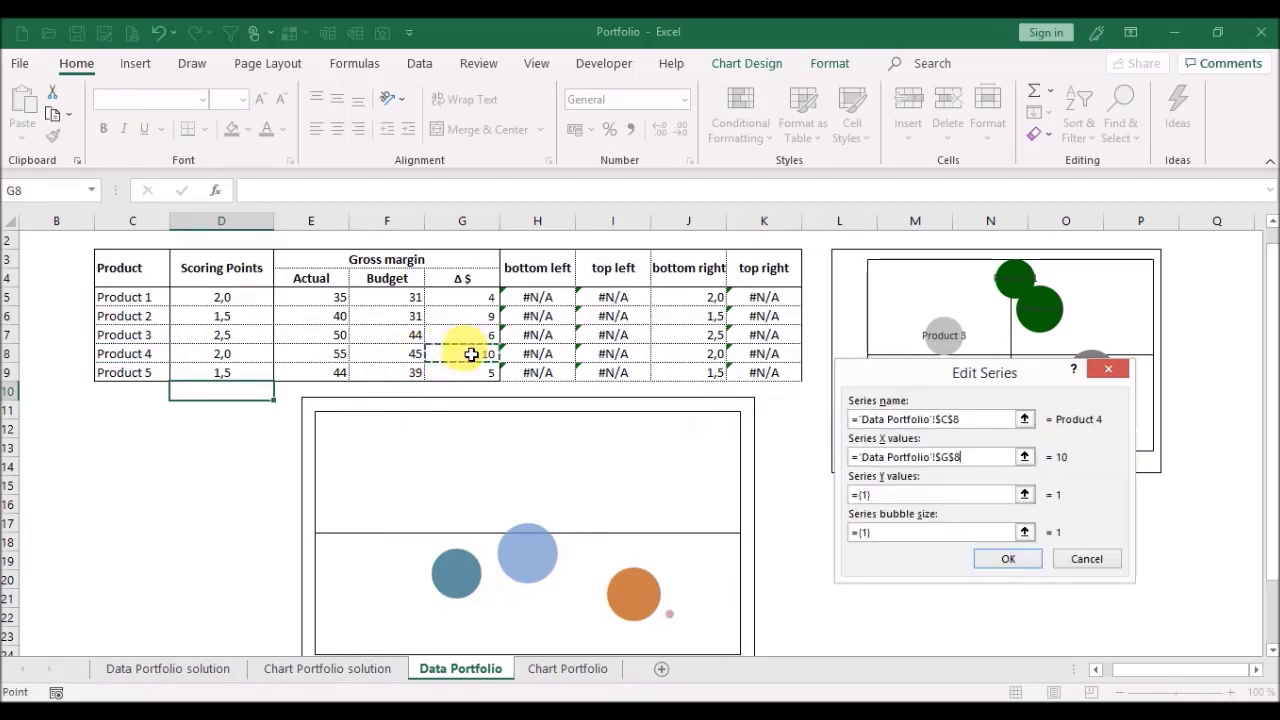
Step: Assign J8 as the new Product 4 series' Y value and E8 as its bubble size
{"action": "left_click", "coordinate": [1025, 495]}
{"action": "left_click", "coordinate": [682, 357]}
{"action": "key", "text": "Return"}
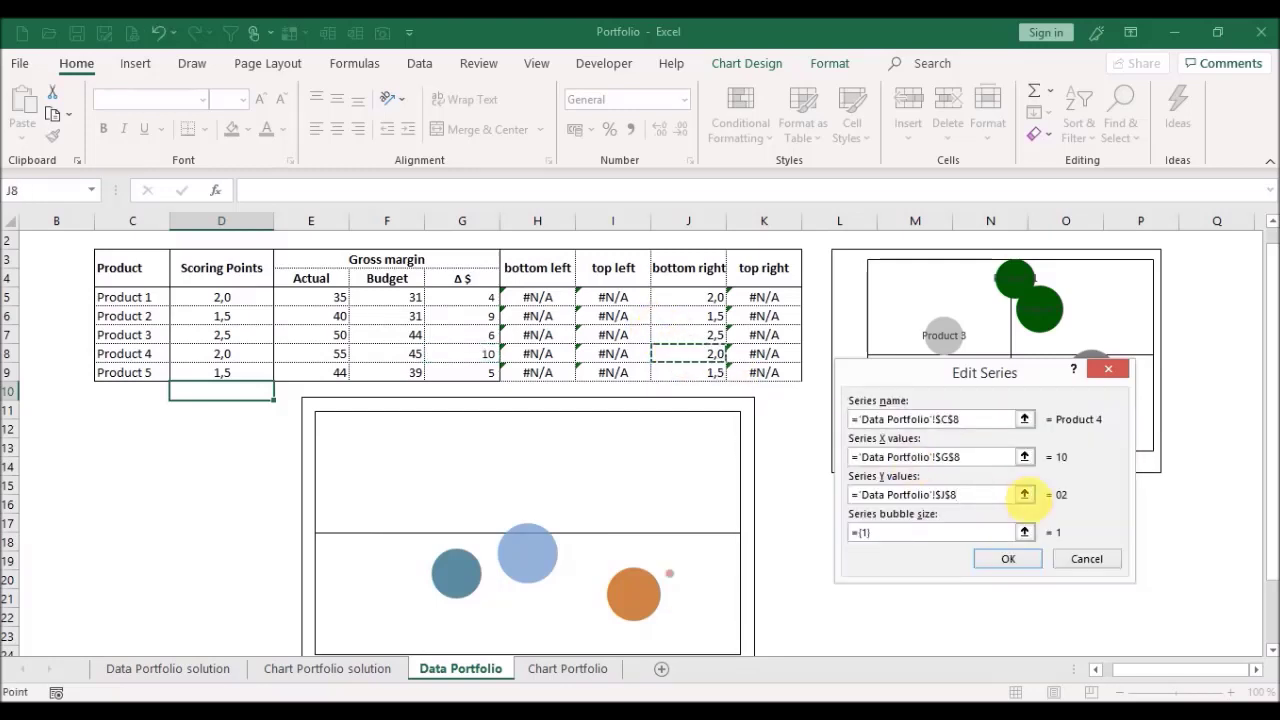
{"action": "left_click", "coordinate": [1024, 532]}
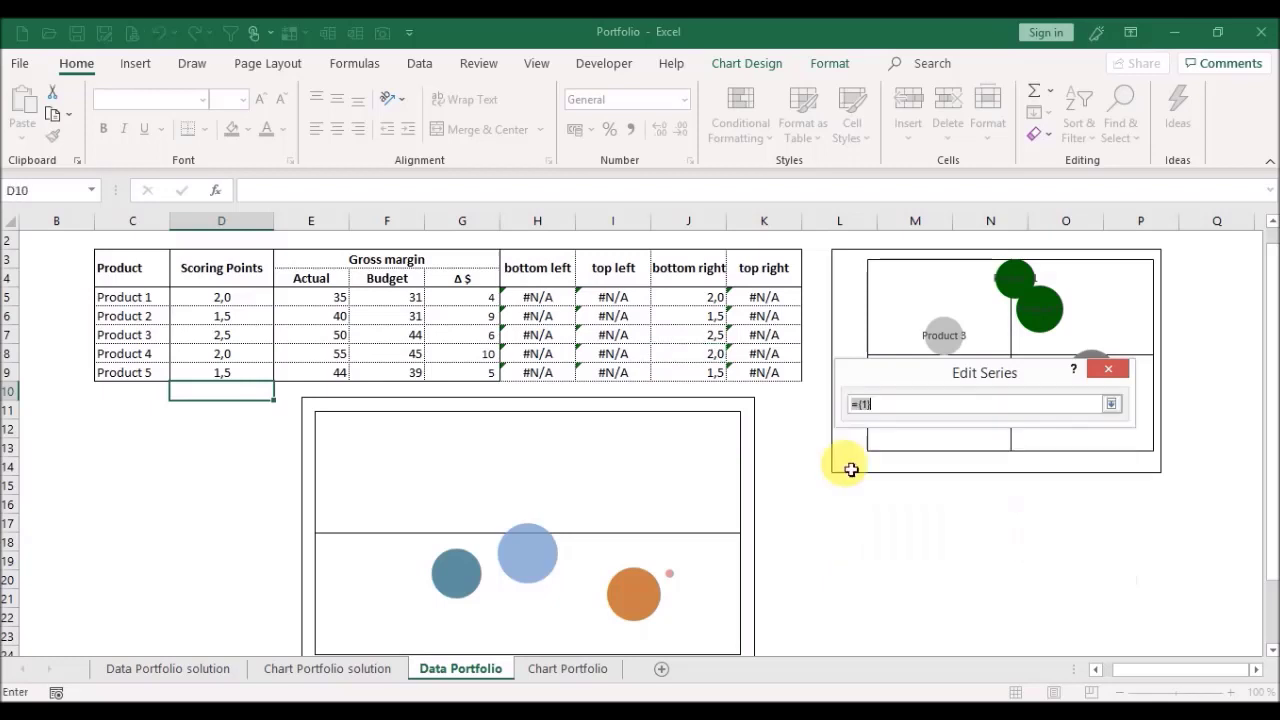
{"action": "left_click", "coordinate": [307, 361]}
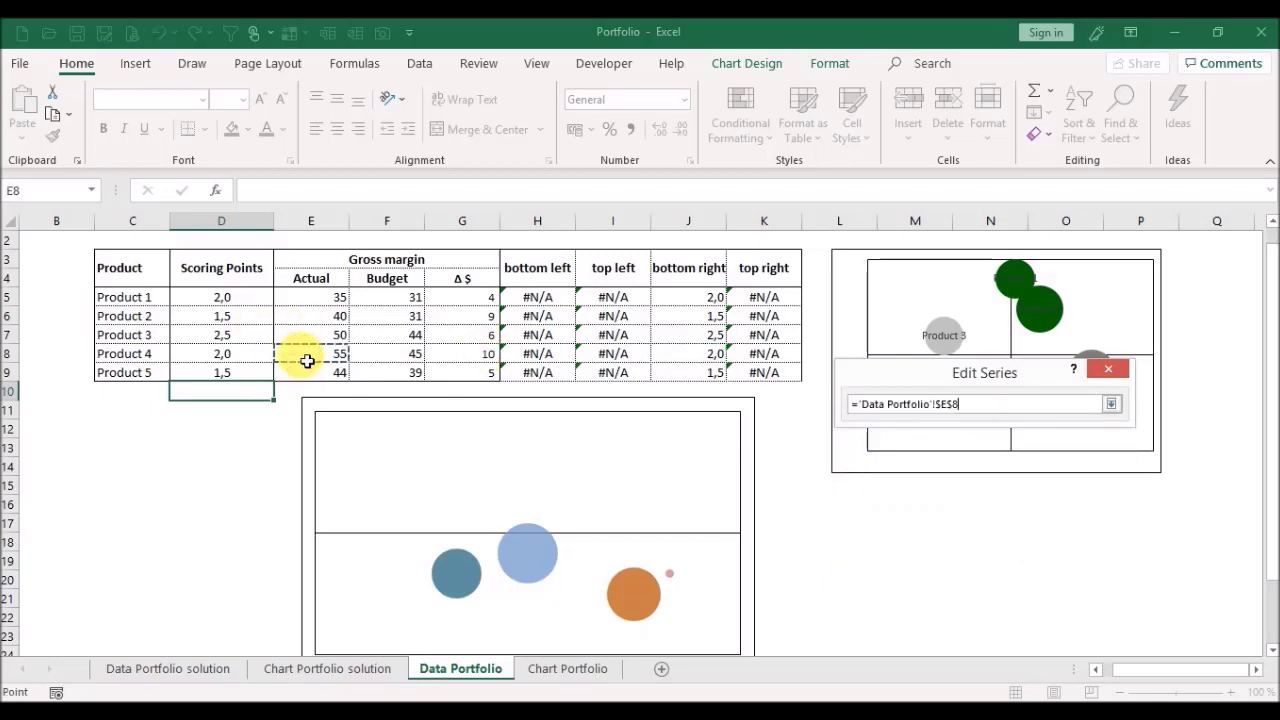
{"action": "key", "text": "Return"}
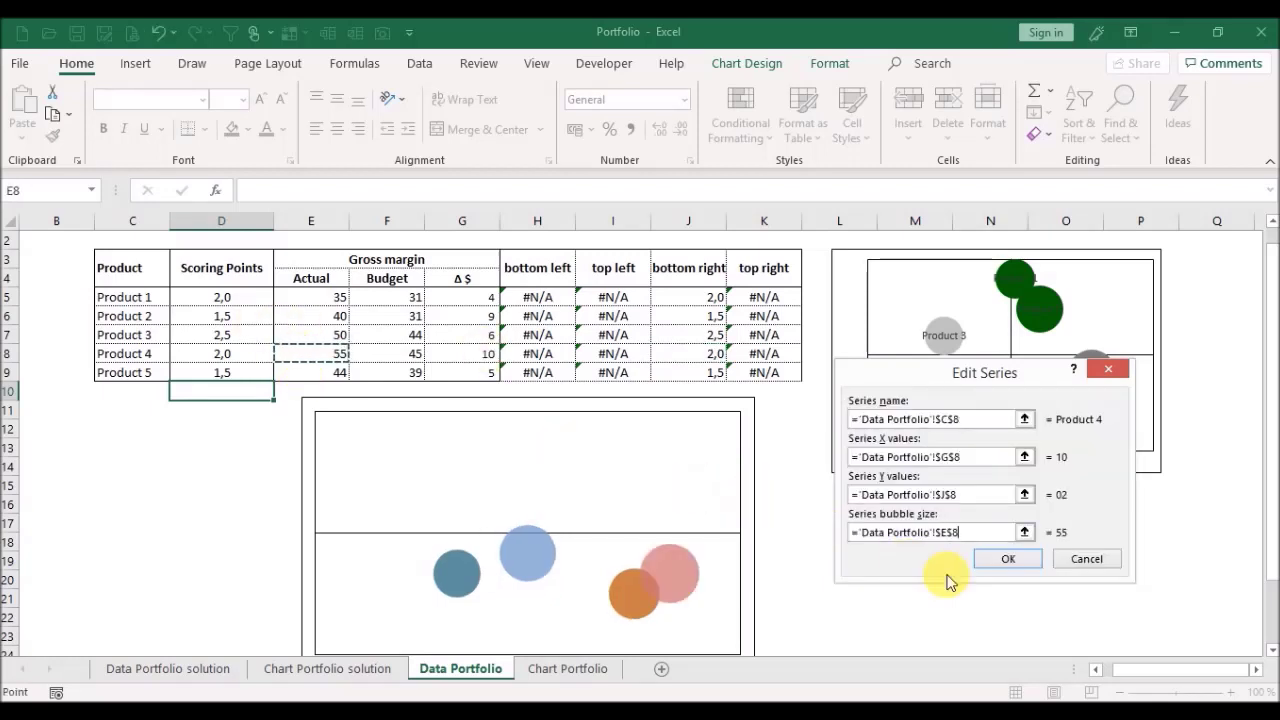
{"action": "left_click", "coordinate": [1012, 558]}
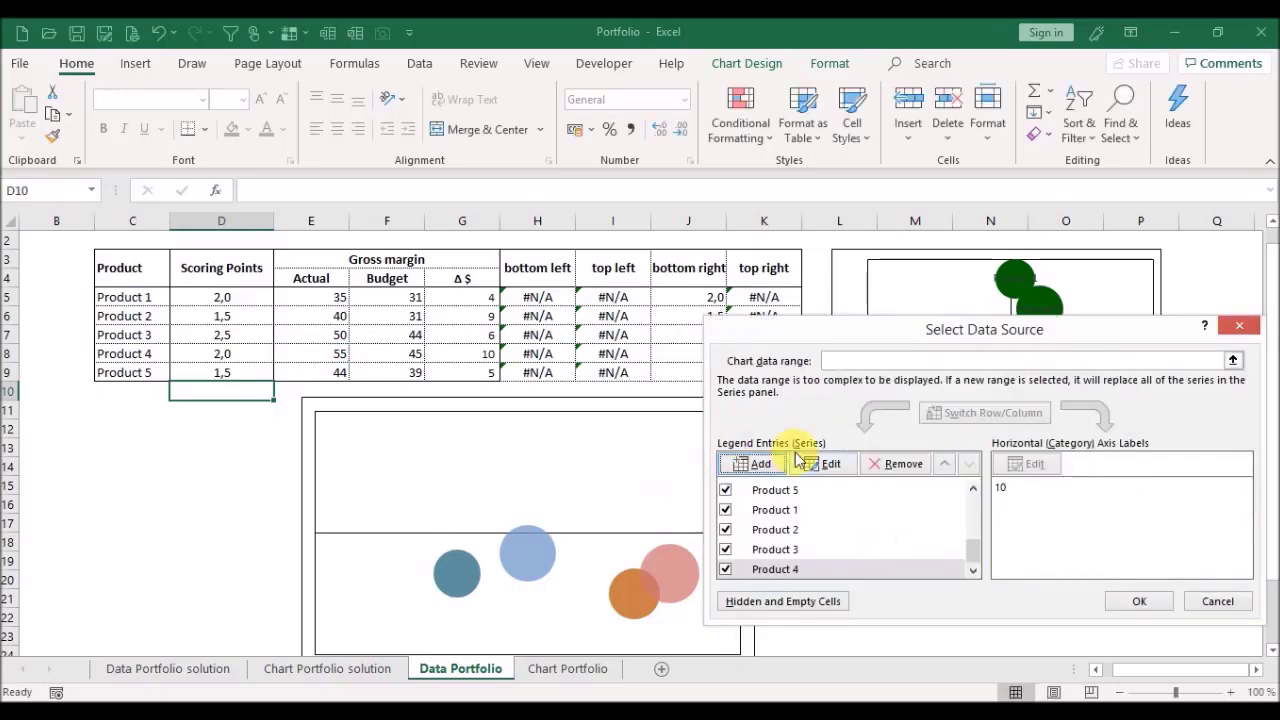
Step: Add another chart series named from the Product 5 cell C9, with G9 as its X value
{"action": "left_click", "coordinate": [776, 464]}
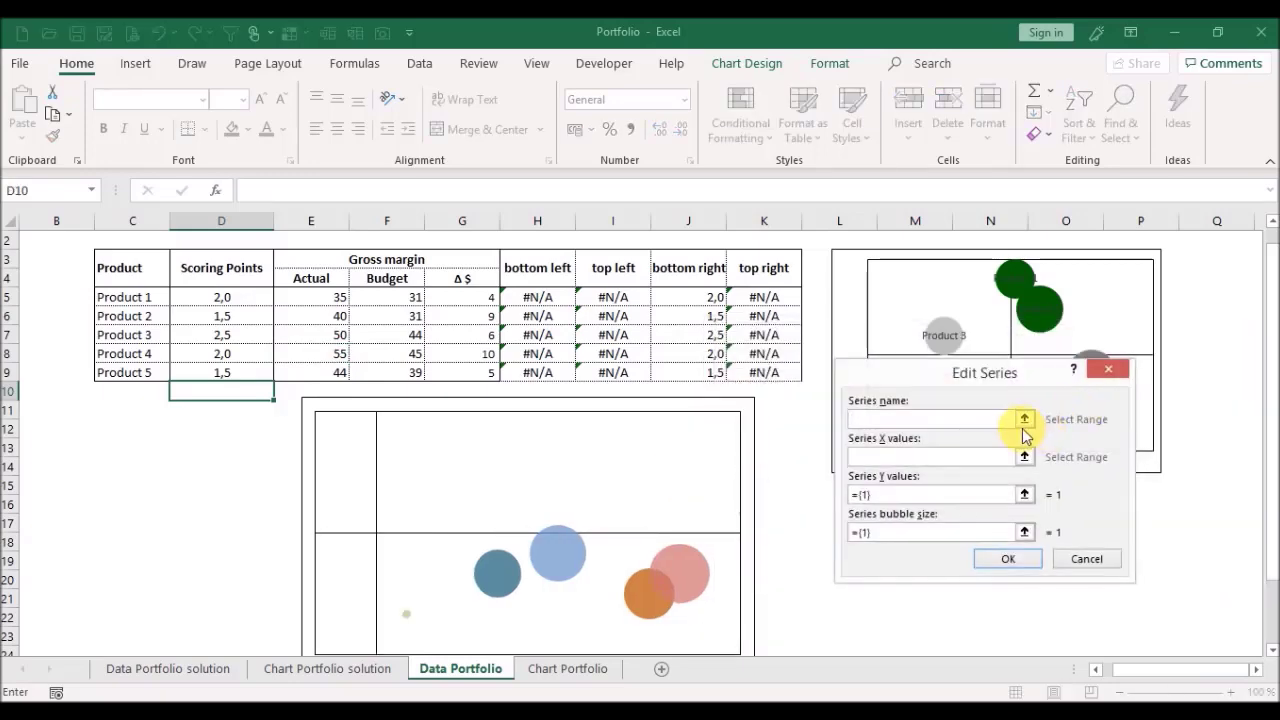
{"action": "left_click", "coordinate": [1025, 420]}
{"action": "left_click", "coordinate": [108, 378]}
{"action": "key", "text": "Return"}
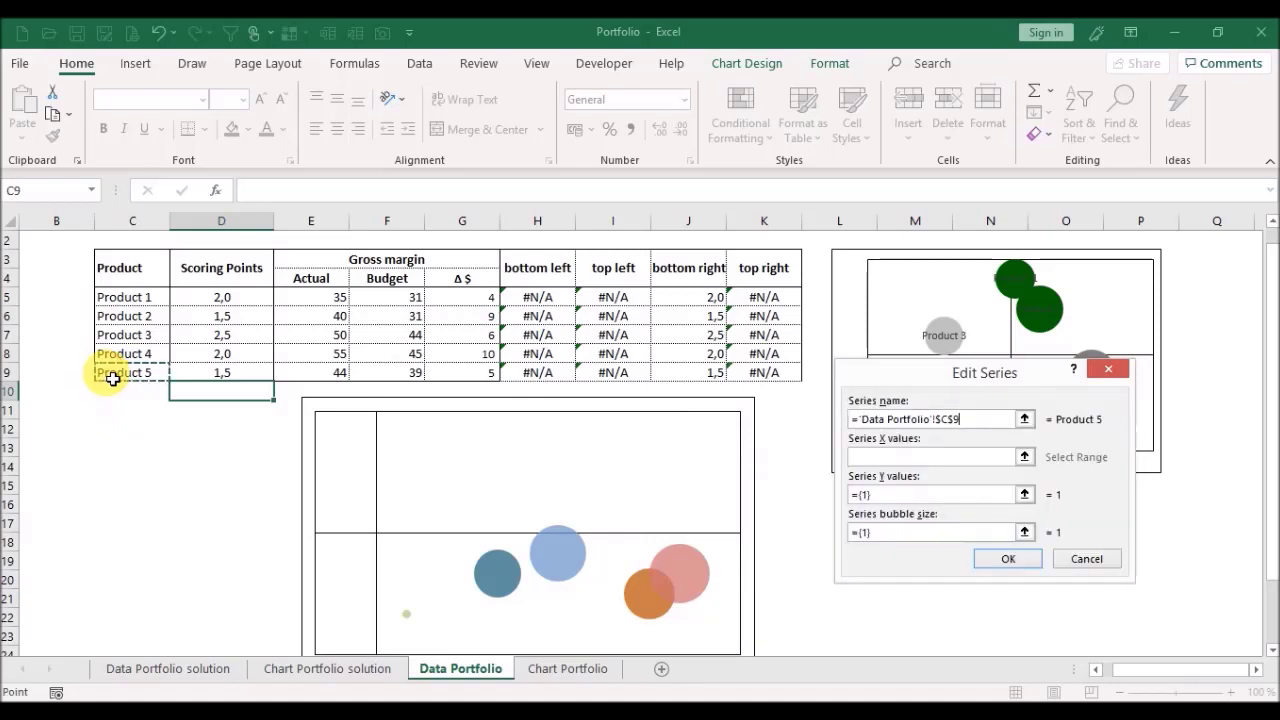
{"action": "left_click", "coordinate": [1025, 458]}
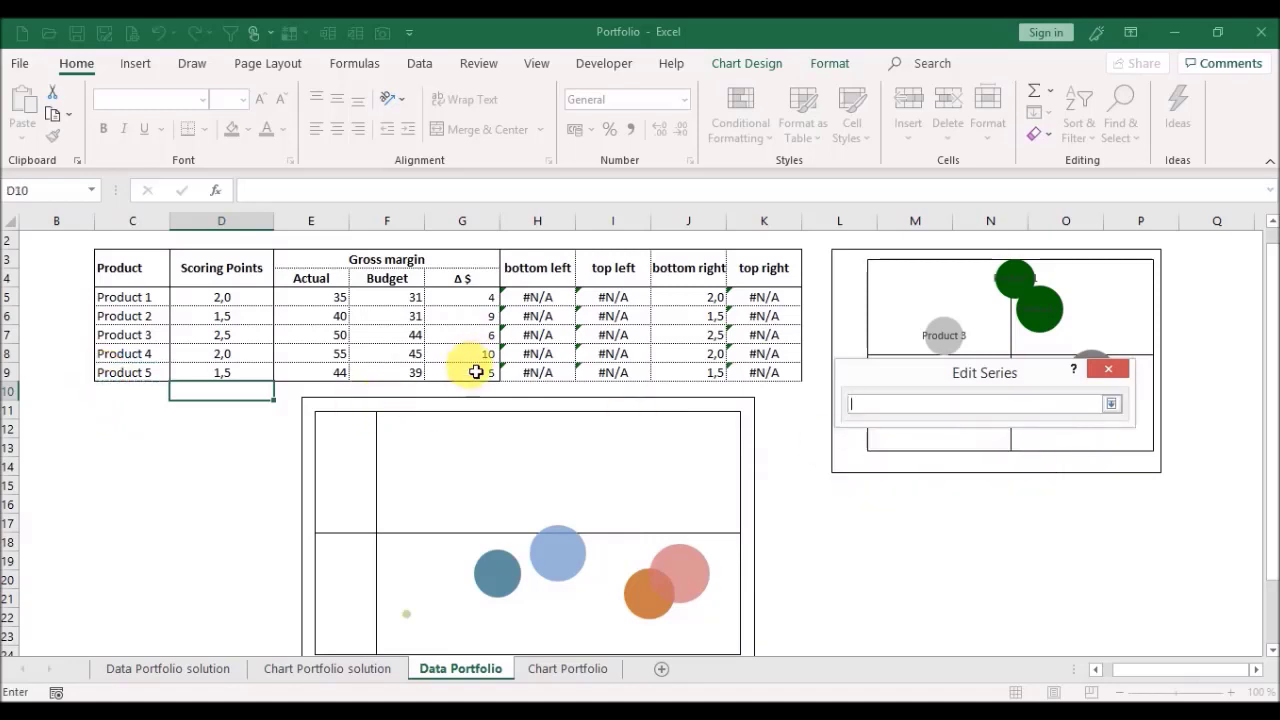
{"action": "key", "text": "Return"}
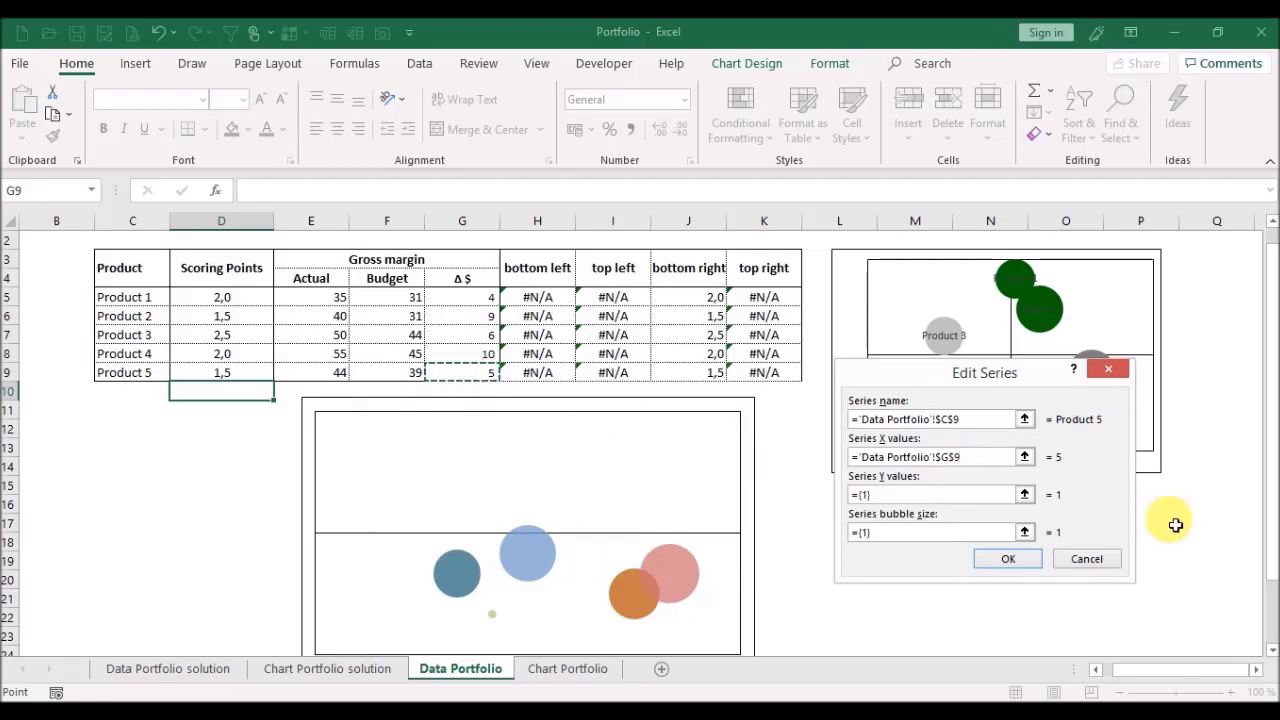
Step: Assign J9 as the new Product 5 series' Y value and E9 as its bubble size, and accept the chart's data selection
{"action": "left_click", "coordinate": [1025, 495]}
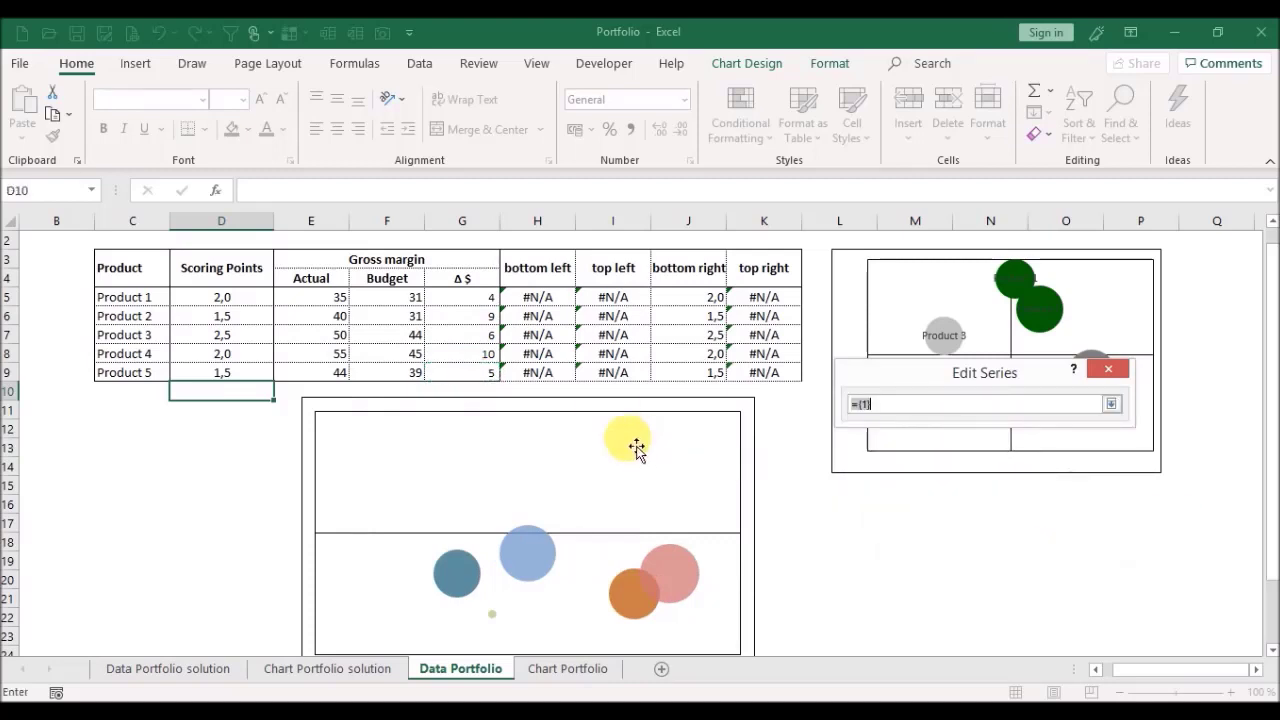
{"action": "left_click", "coordinate": [683, 378]}
{"action": "key", "text": "Return"}
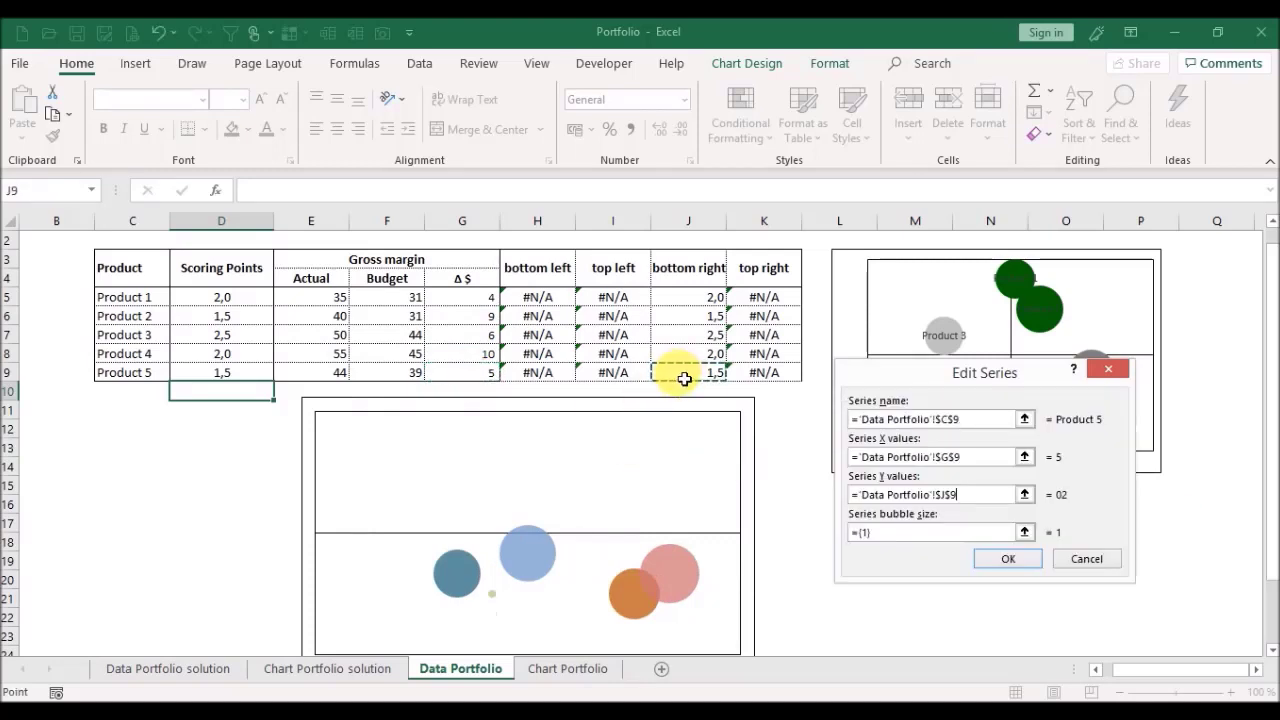
{"action": "left_click", "coordinate": [1025, 532]}
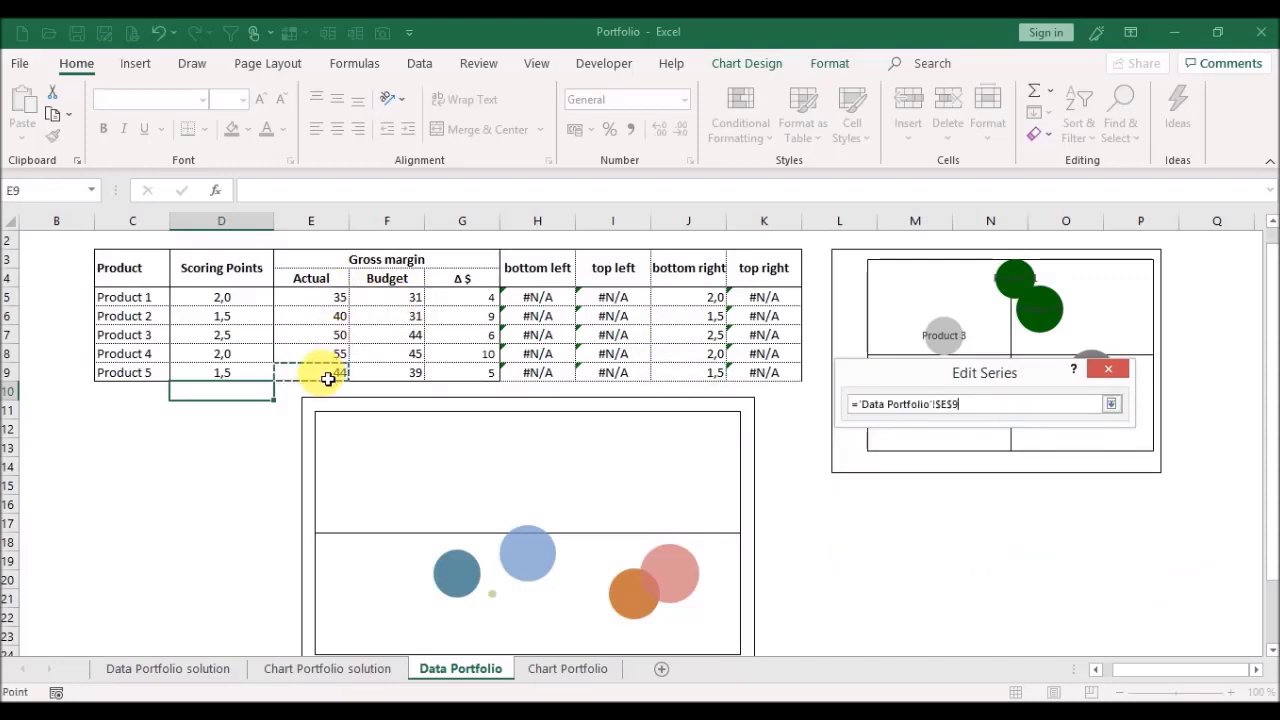
{"action": "key", "text": "Return"}
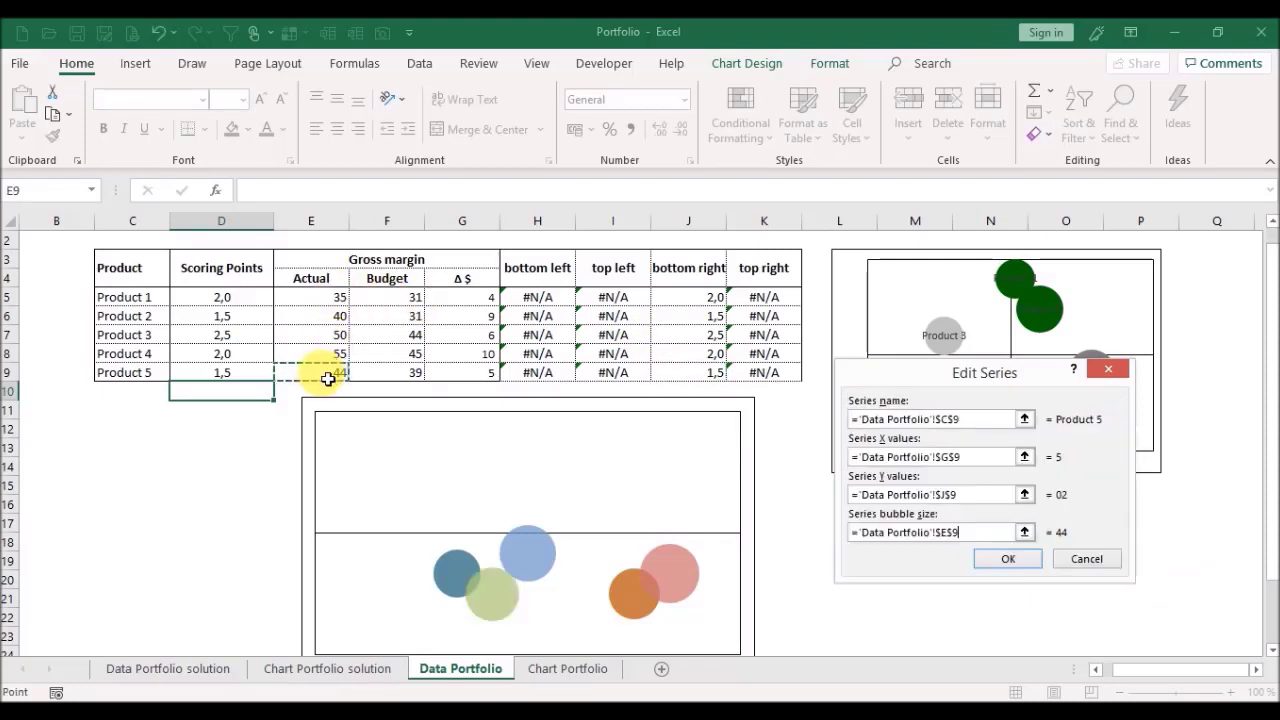
{"action": "left_click", "coordinate": [1009, 559]}
{"action": "left_click", "coordinate": [1139, 601]}
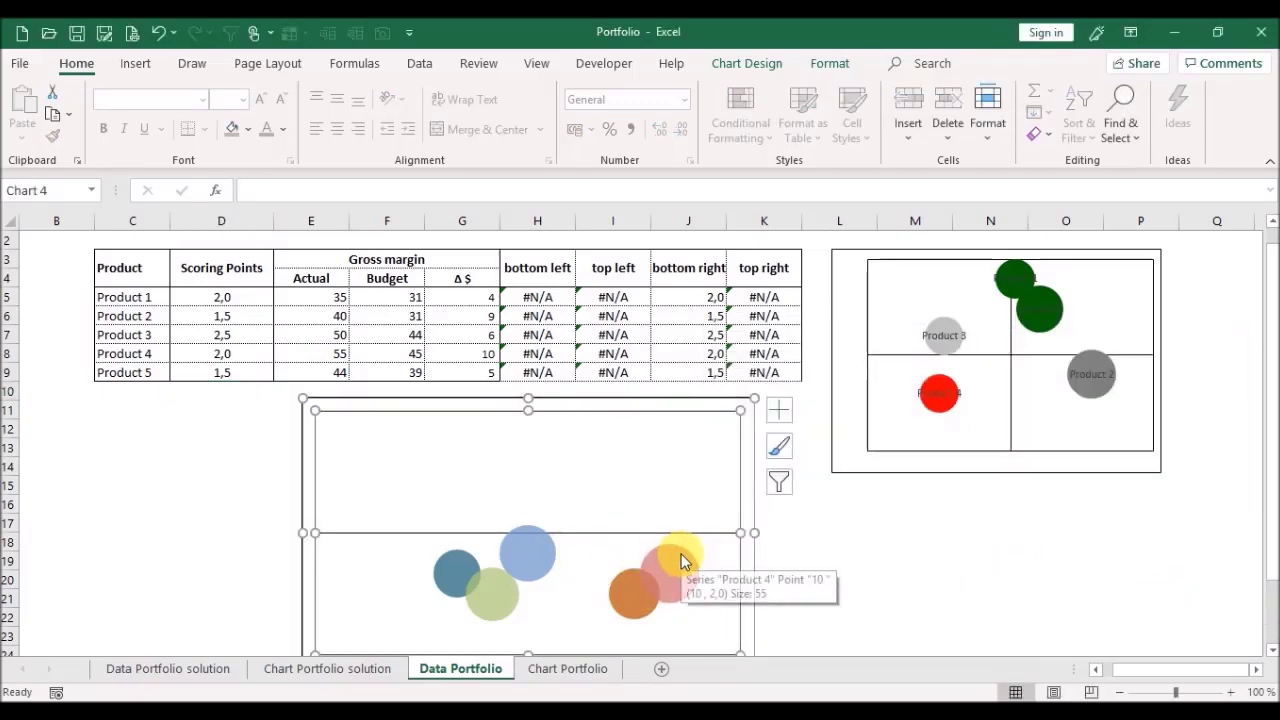
Step: Fill the new Product 4 and Product 2 bubbles in the lower half of the chart with dark gray
{"action": "left_click", "coordinate": [670, 560]}
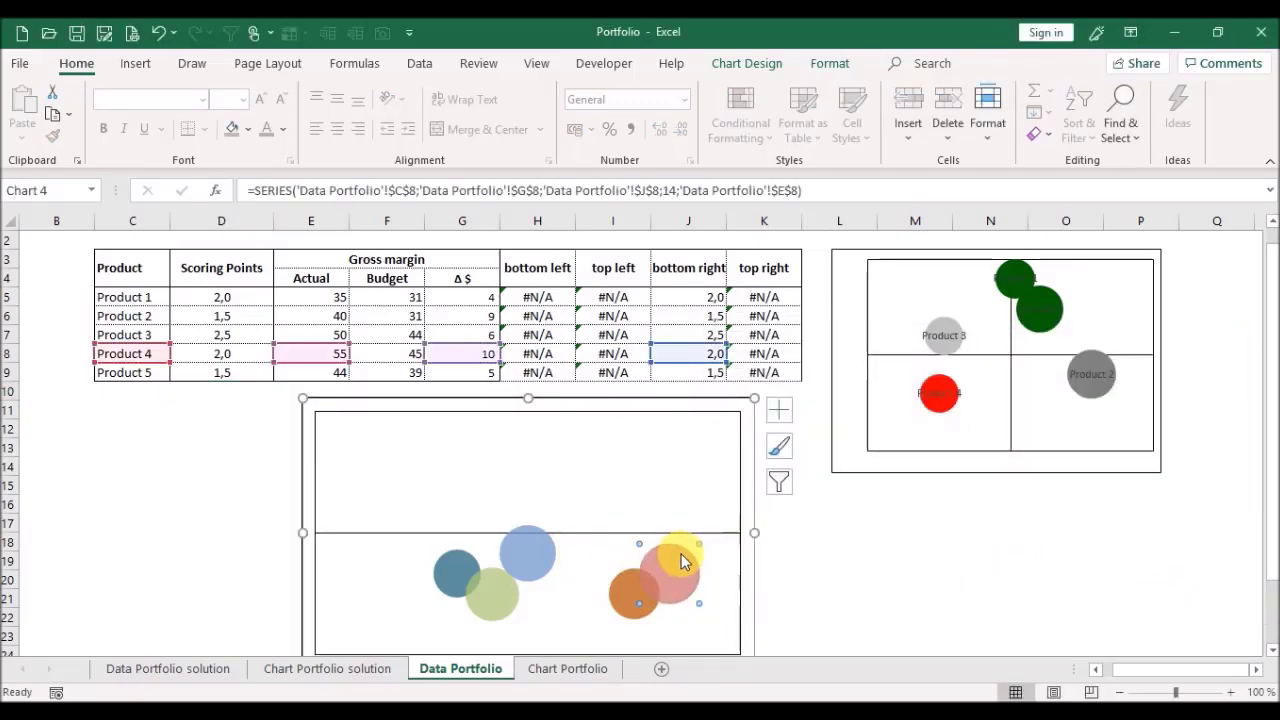
{"action": "left_click", "coordinate": [248, 129]}
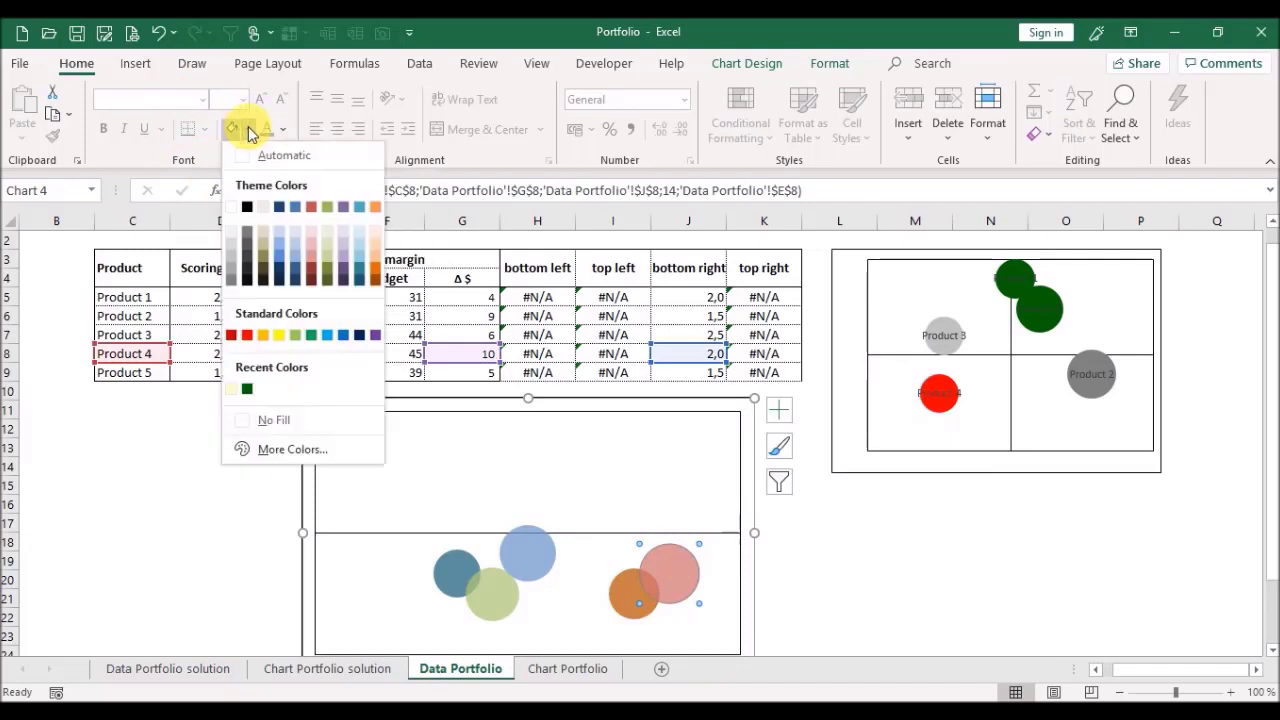
{"action": "left_click", "coordinate": [231, 282]}
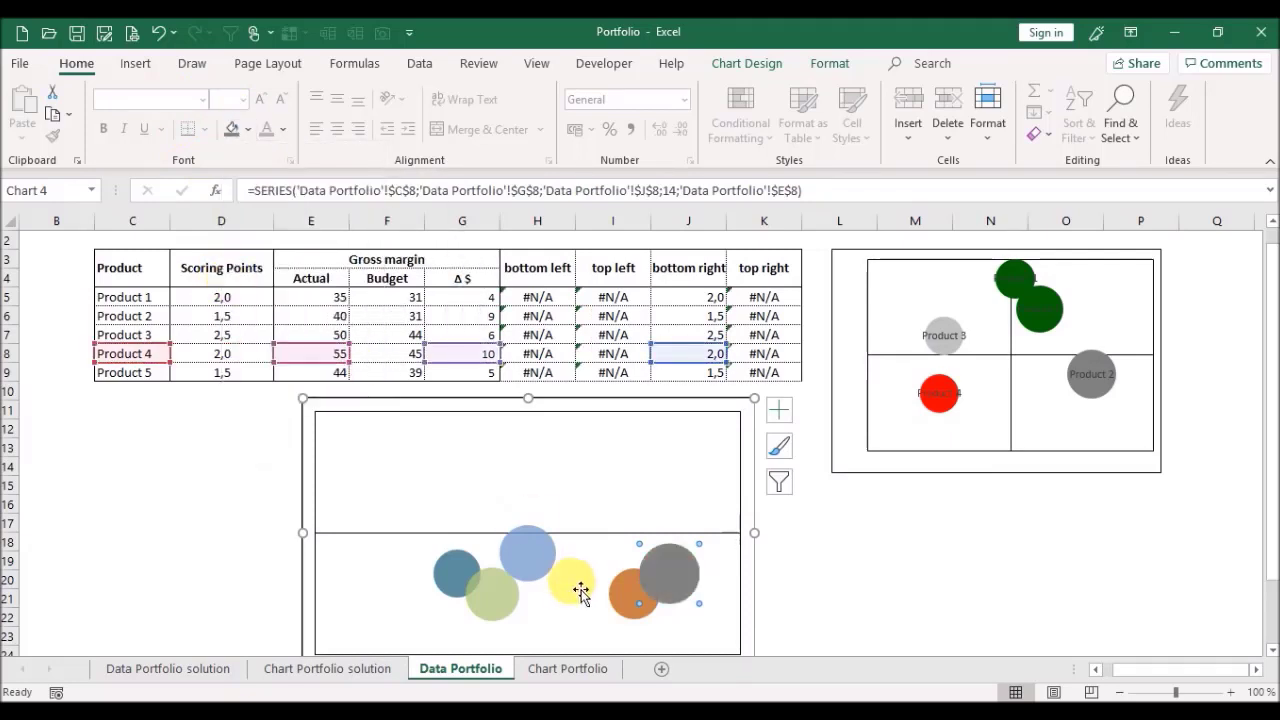
{"action": "left_click", "coordinate": [610, 598]}
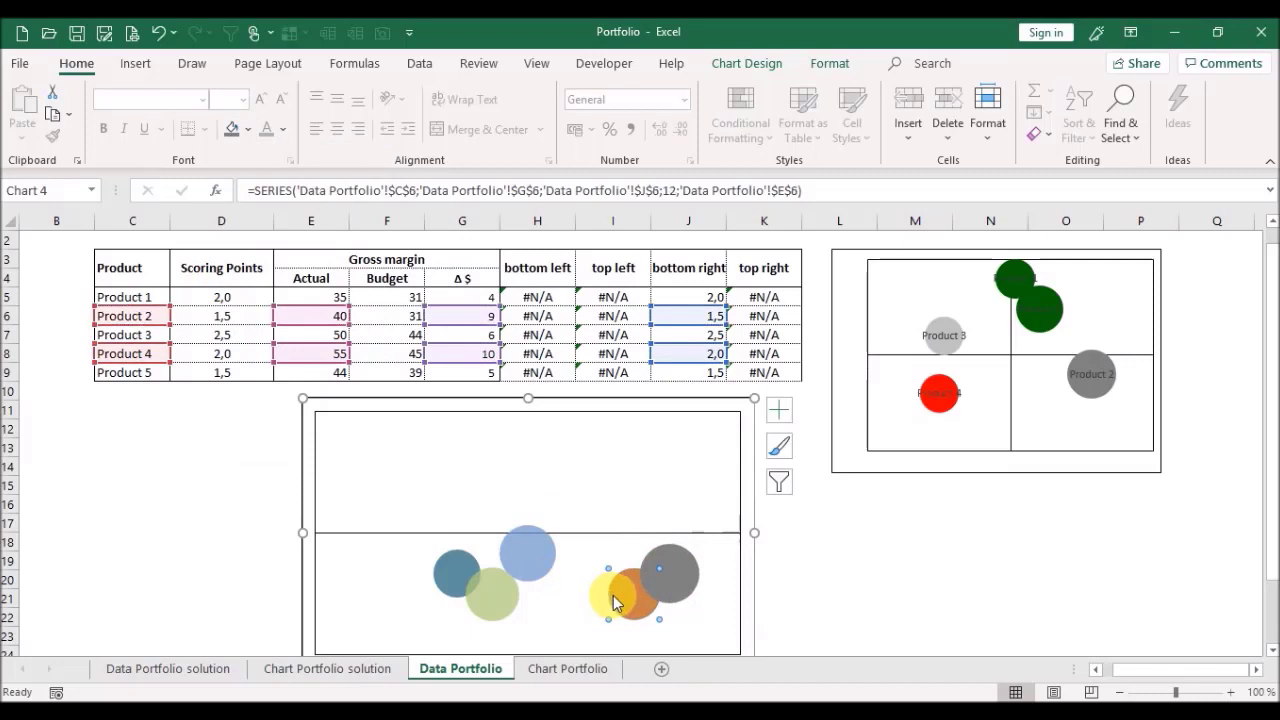
{"action": "left_click", "coordinate": [231, 129]}
Step: Fill the new Product 3, Product 5 and Product 1 bubbles with the same dark gray
{"action": "left_click", "coordinate": [551, 549]}
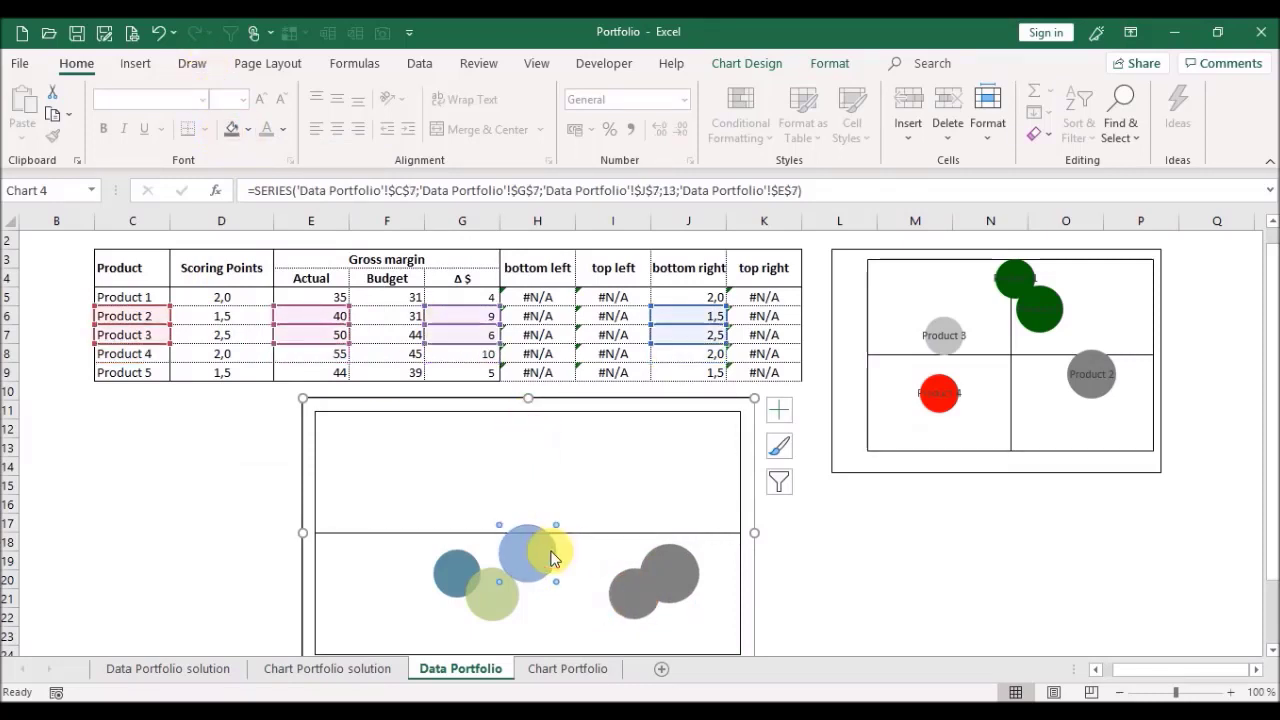
{"action": "left_click", "coordinate": [231, 129]}
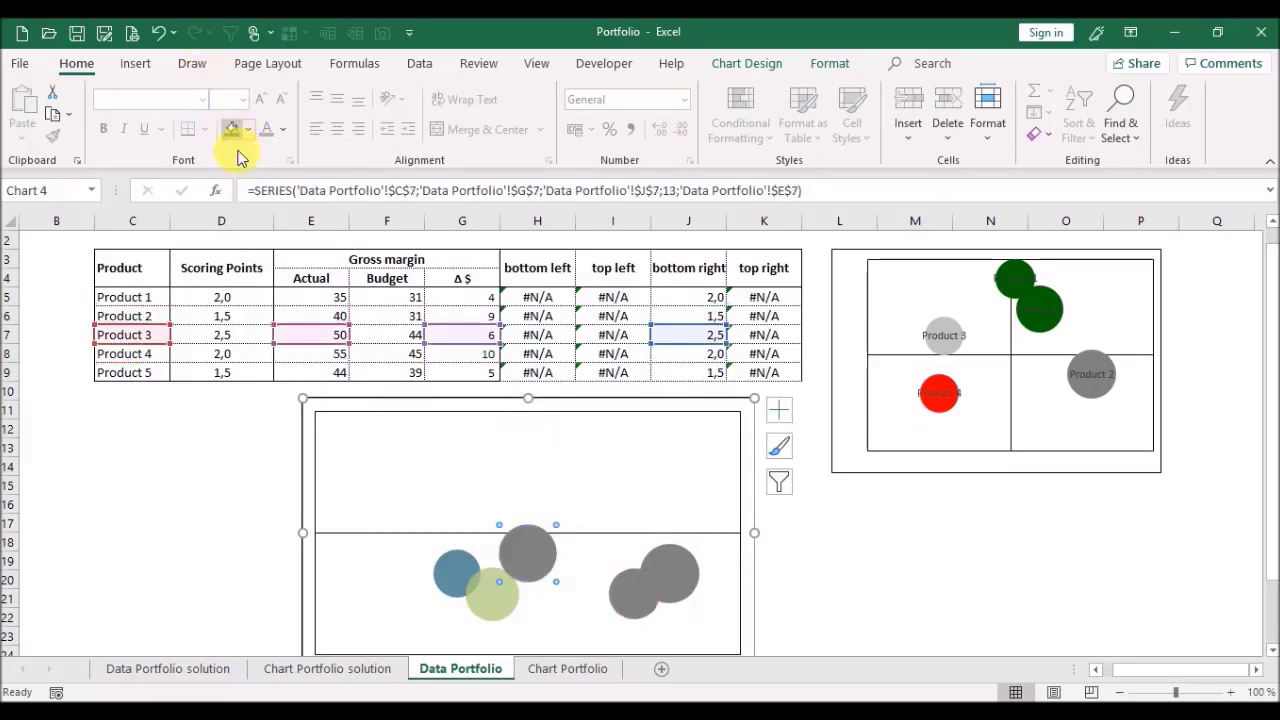
{"action": "left_click", "coordinate": [492, 597]}
{"action": "left_click", "coordinate": [231, 129]}
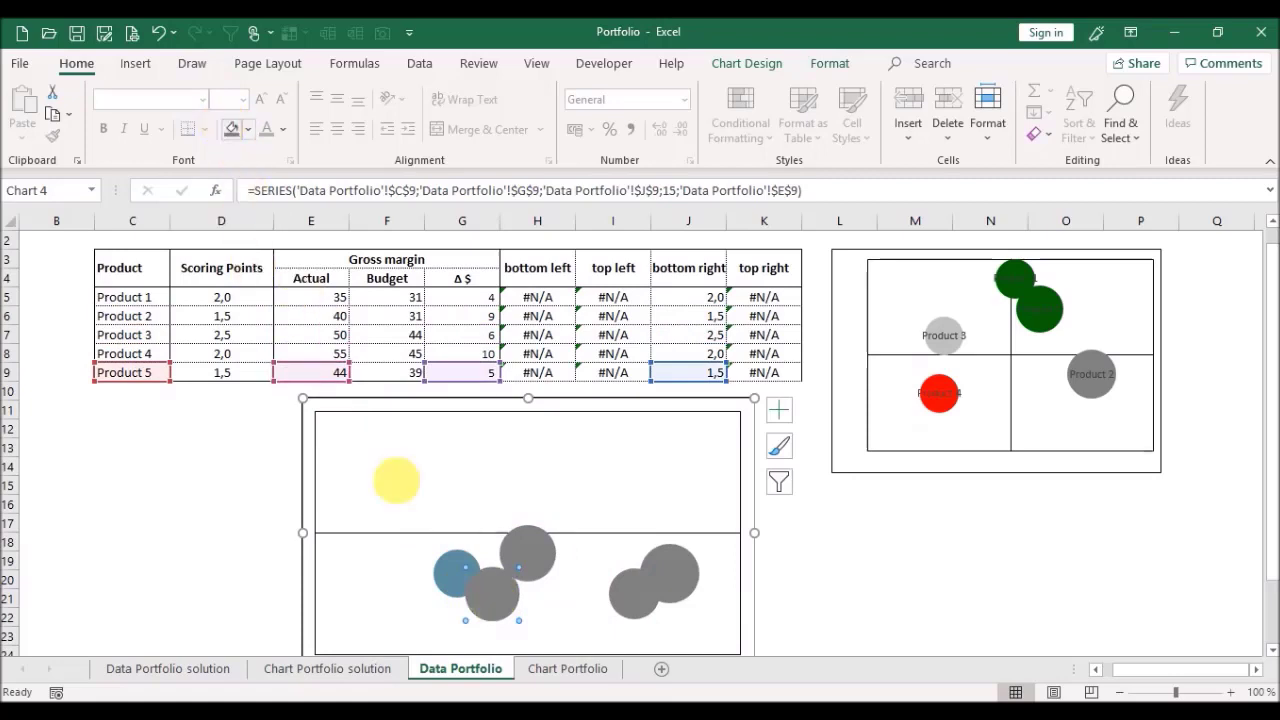
{"action": "left_click", "coordinate": [452, 585]}
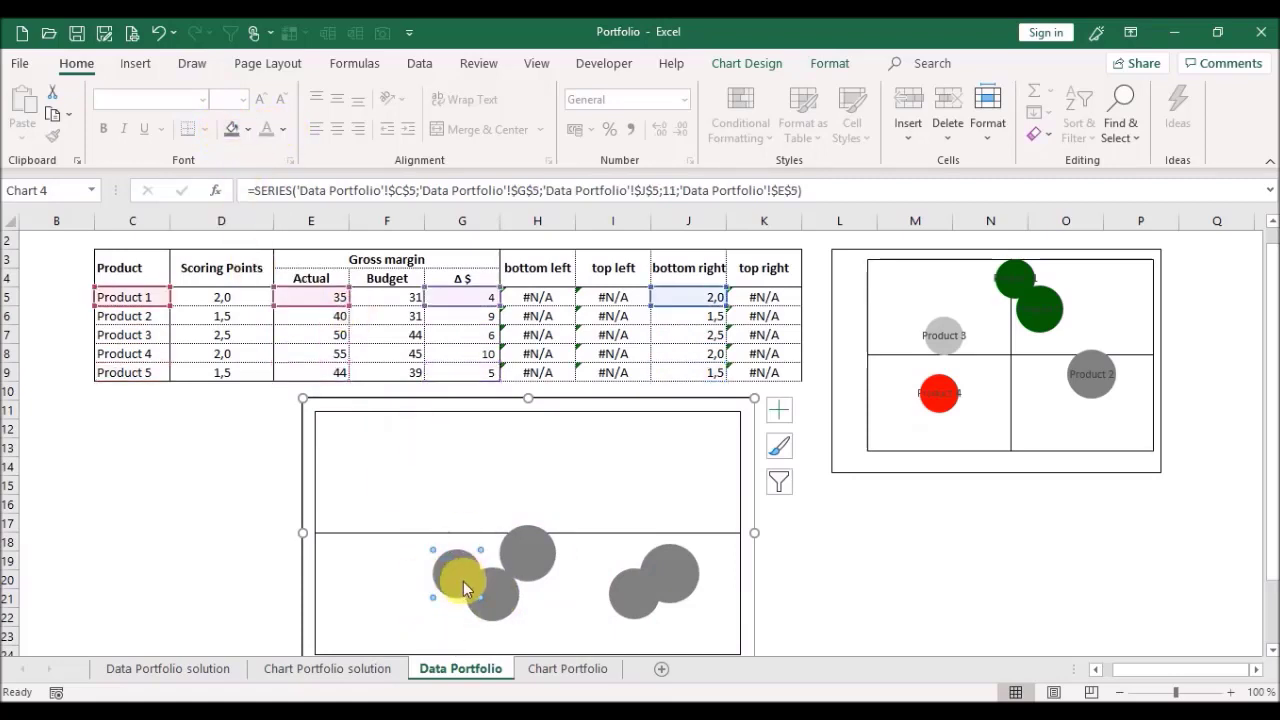
Step: Label the gray Product 1 bubble with its series name instead of the Y value, centered on the bubble
{"action": "left_click", "coordinate": [725, 63]}
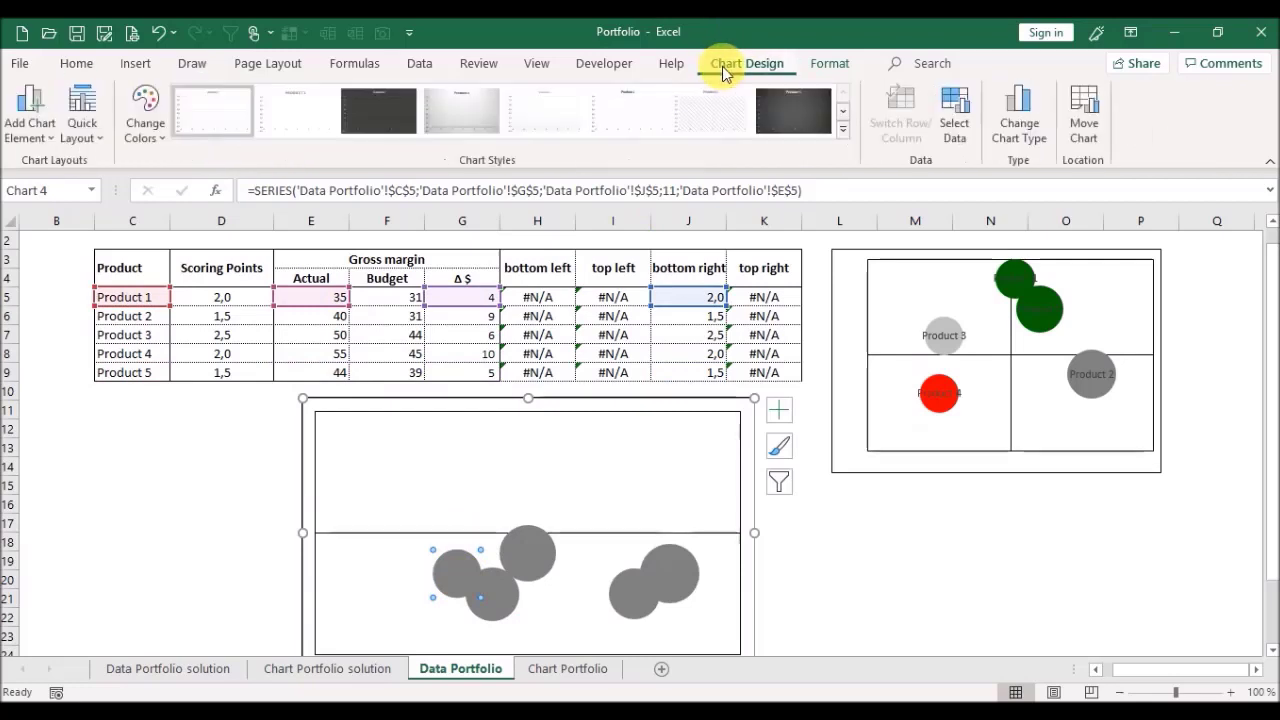
{"action": "left_click", "coordinate": [50, 140]}
{"action": "mouse_move", "coordinate": [83, 250]}
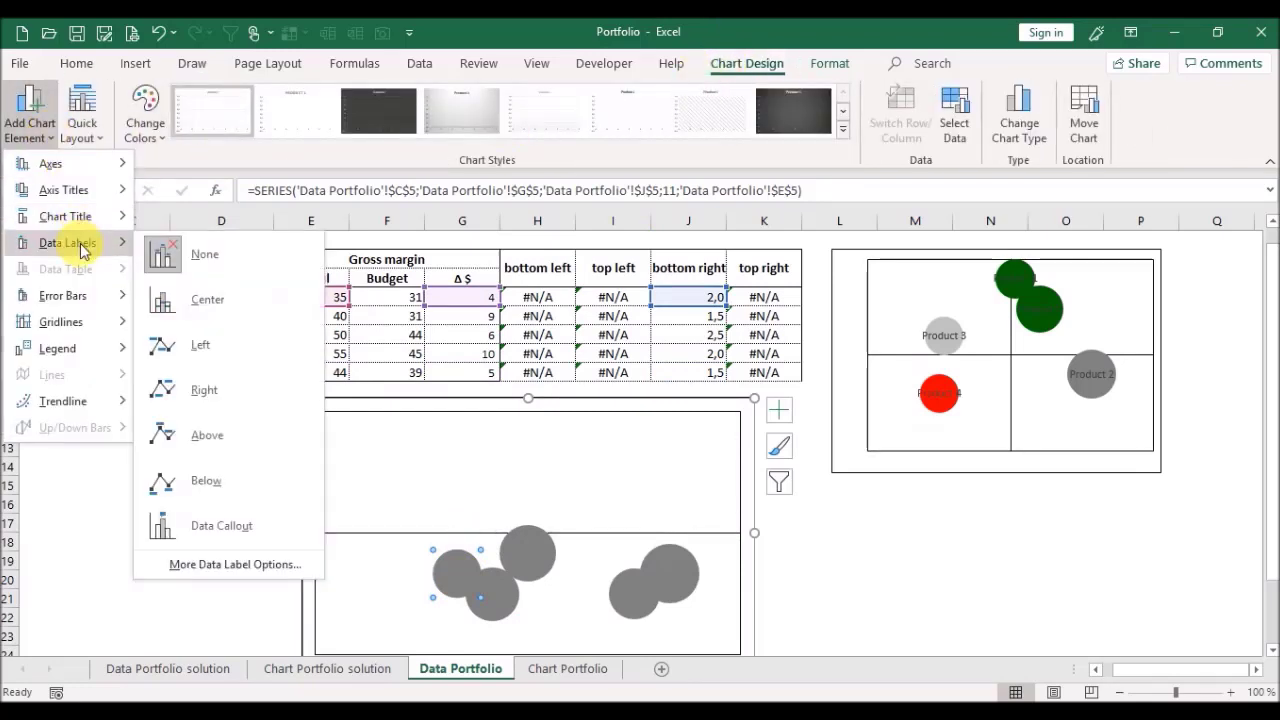
{"action": "left_click", "coordinate": [236, 566]}
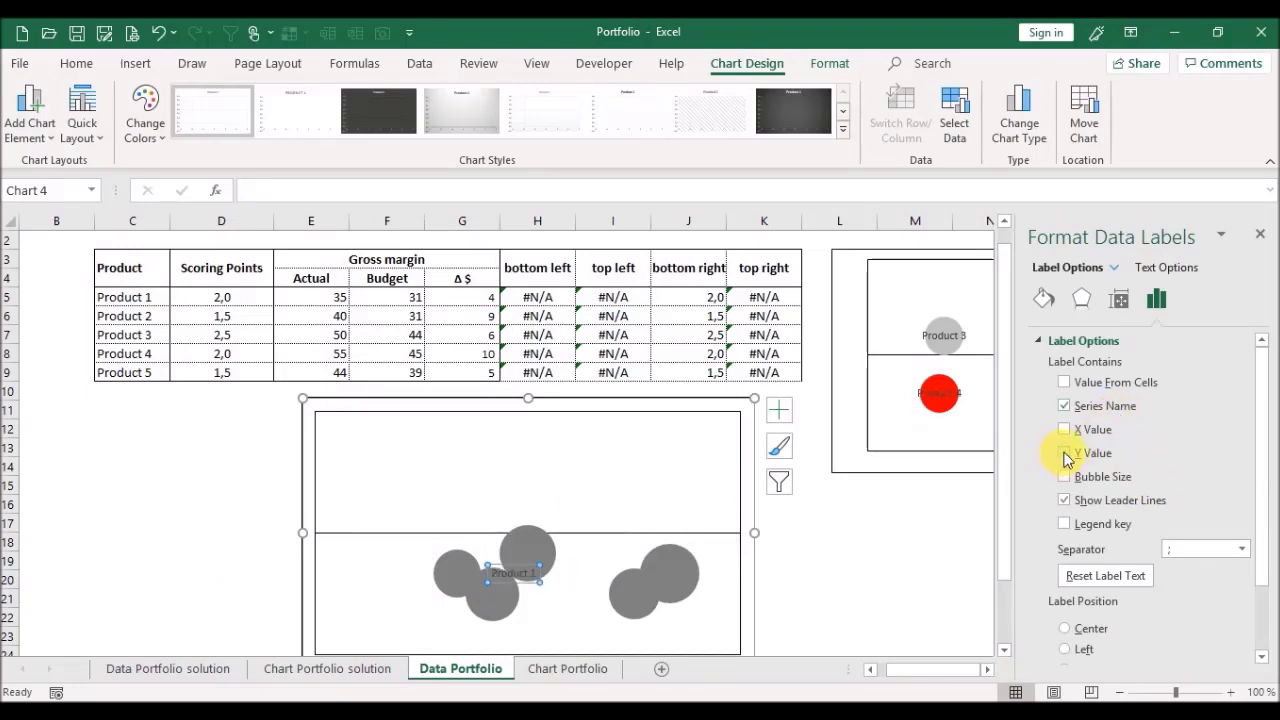
{"action": "left_click_drag", "start_coordinate": [1258, 366], "coordinate": [1170, 508]}
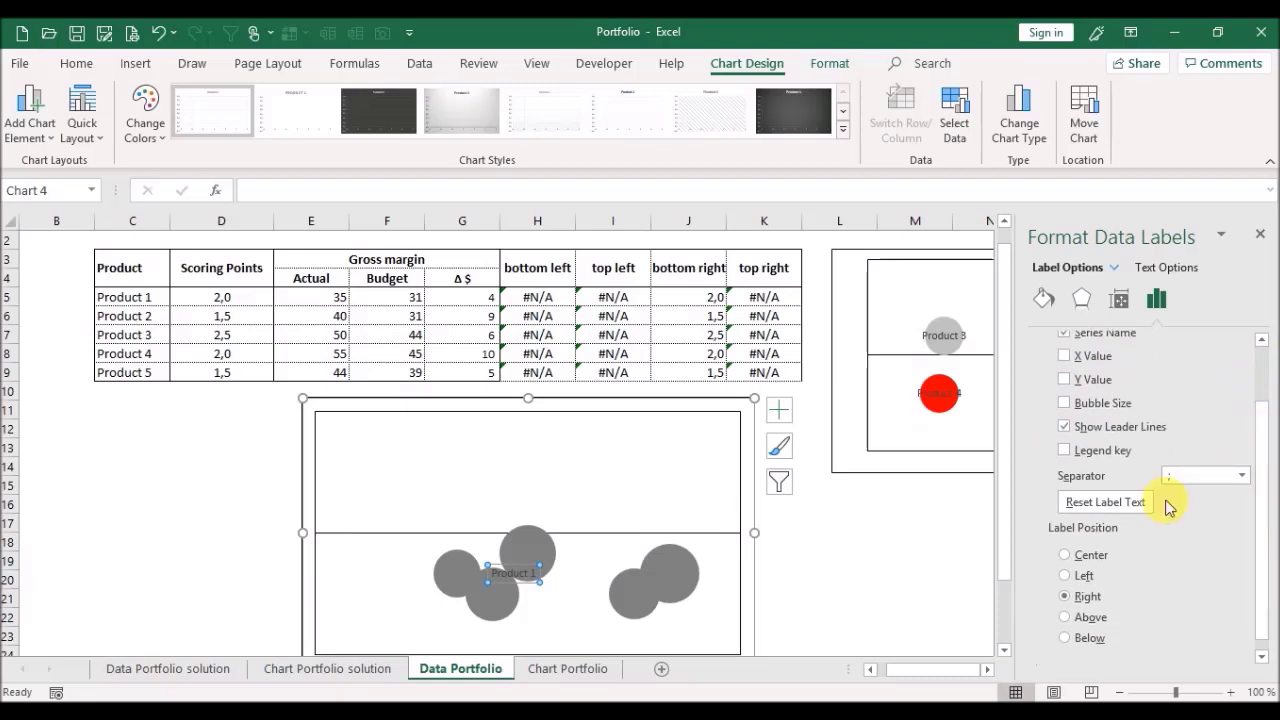
{"action": "left_click", "coordinate": [1066, 555]}
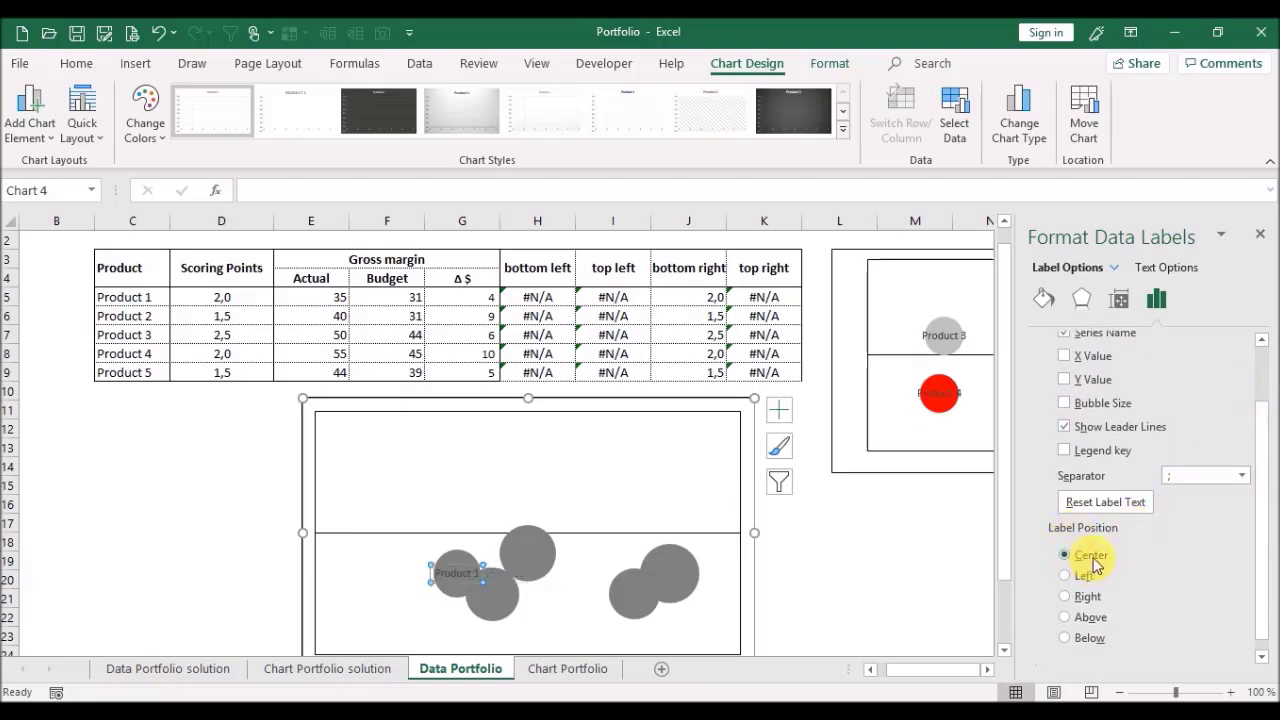
{"action": "left_click", "coordinate": [1262, 233]}
Step: Label the gray Product 5 bubble with its series name instead of the Y value, centered on the bubble
{"action": "left_click", "coordinate": [505, 592]}
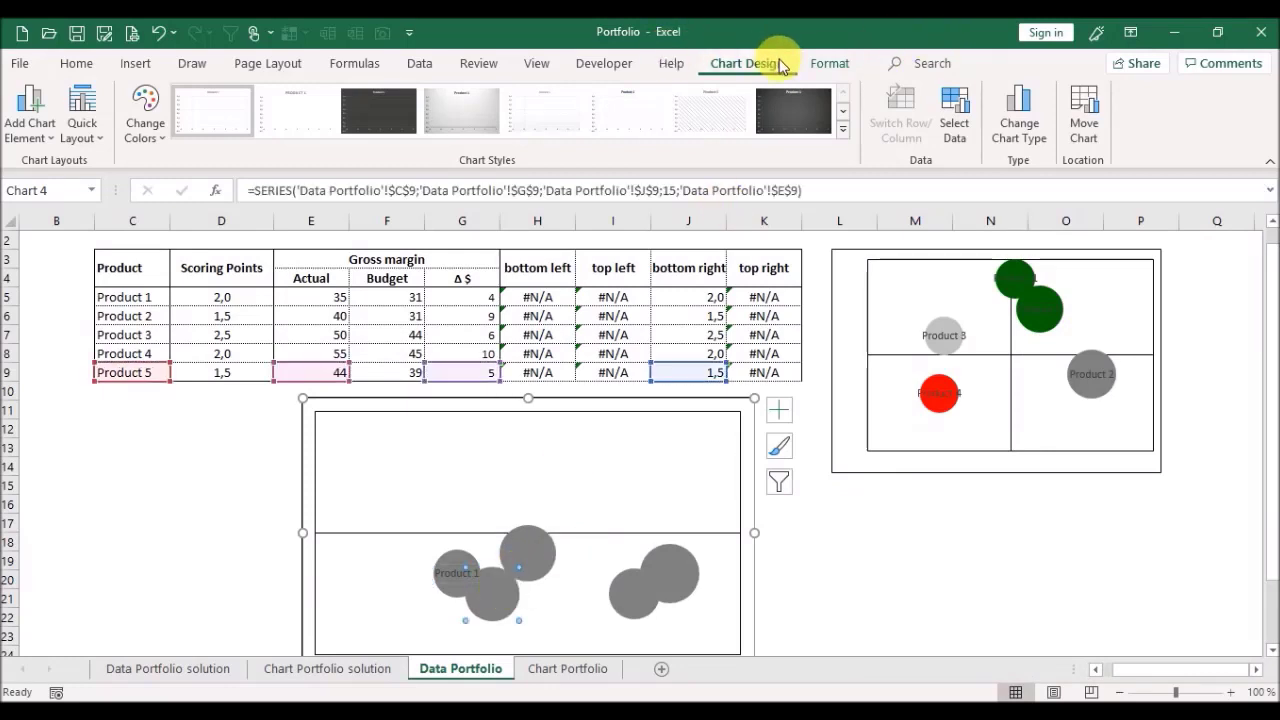
{"action": "left_click", "coordinate": [29, 115]}
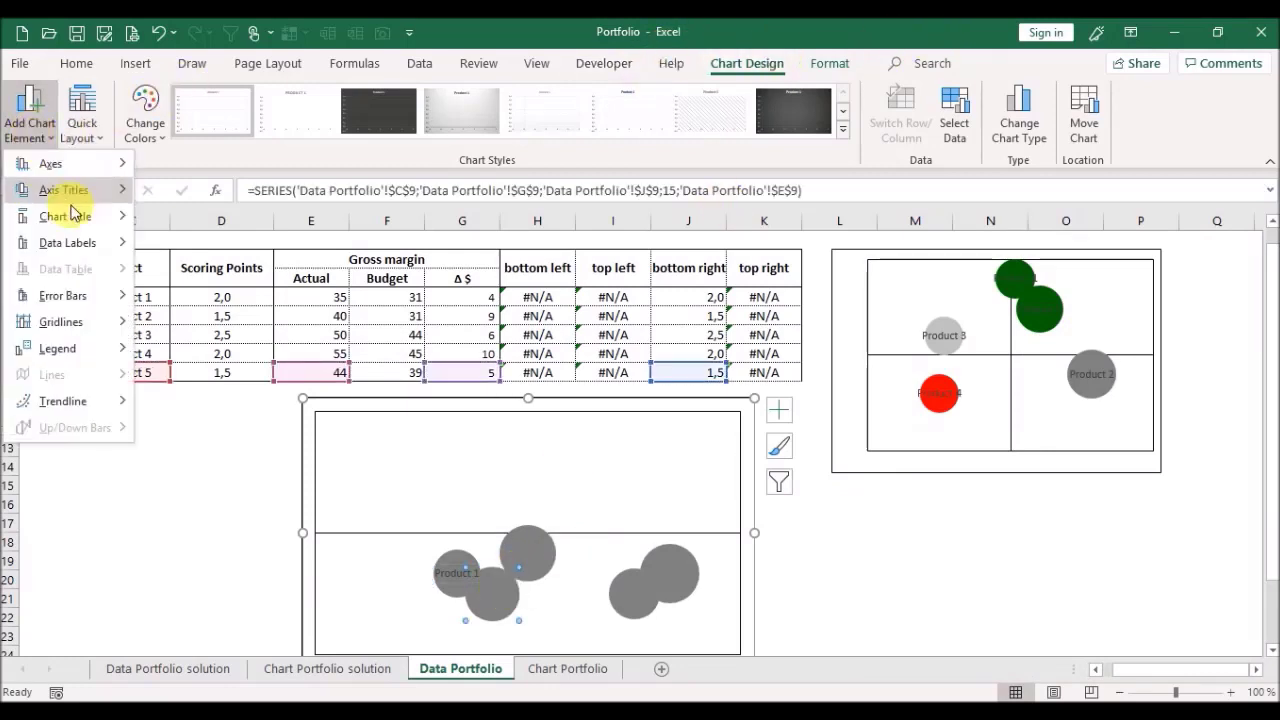
{"action": "left_click", "coordinate": [77, 243]}
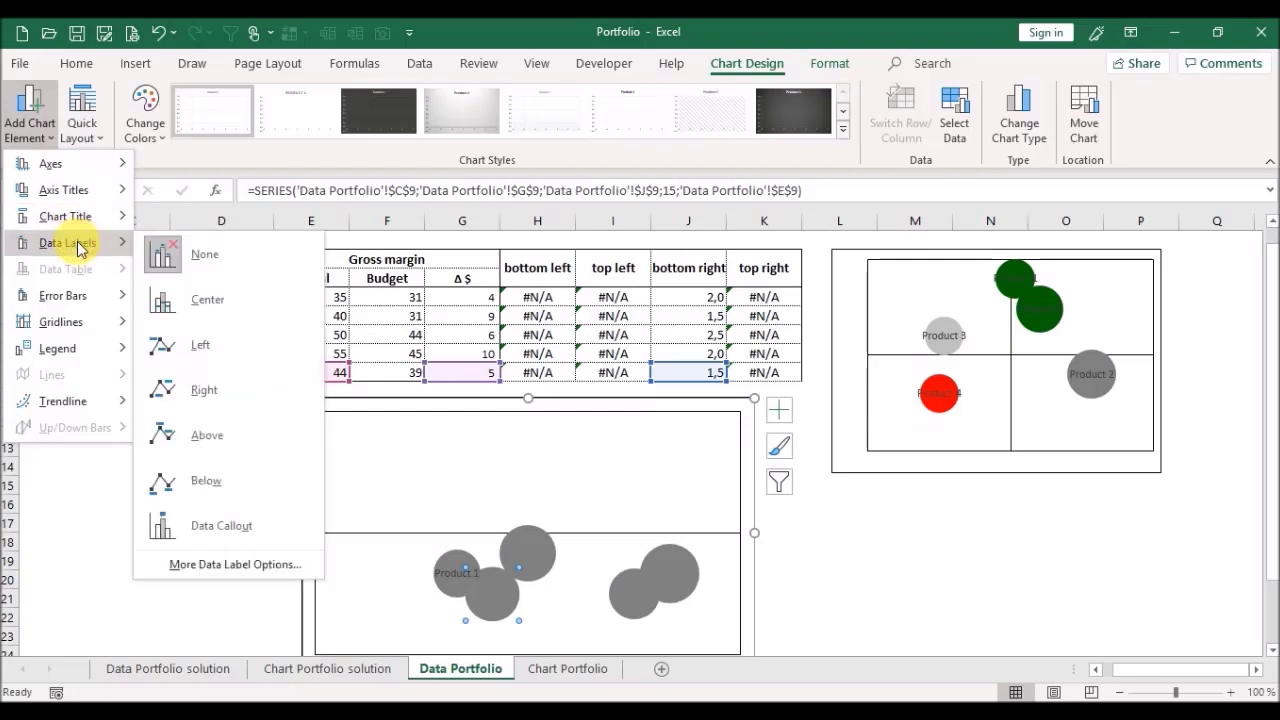
{"action": "left_click", "coordinate": [237, 566]}
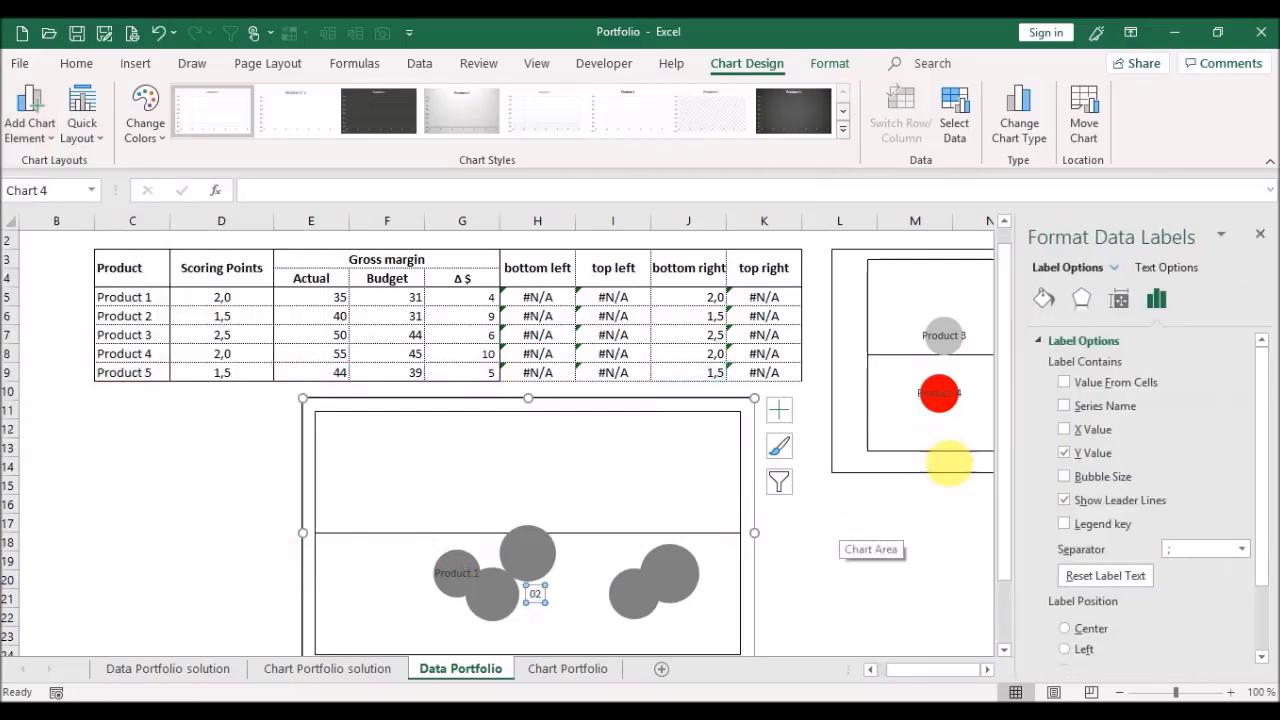
{"action": "left_click", "coordinate": [1066, 406]}
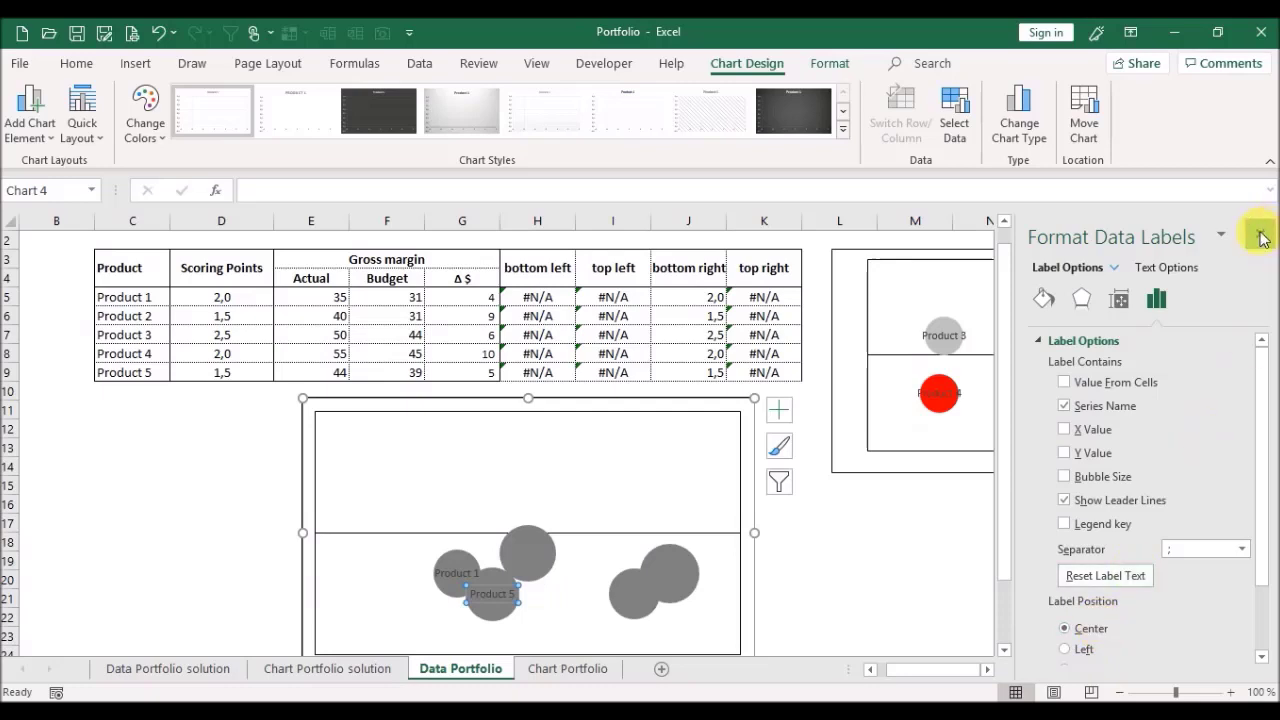
{"action": "left_click", "coordinate": [1262, 236]}
Step: Label the gray Product 3 bubble with its series name instead of the Y value, centered on the bubble
{"action": "left_click", "coordinate": [528, 545]}
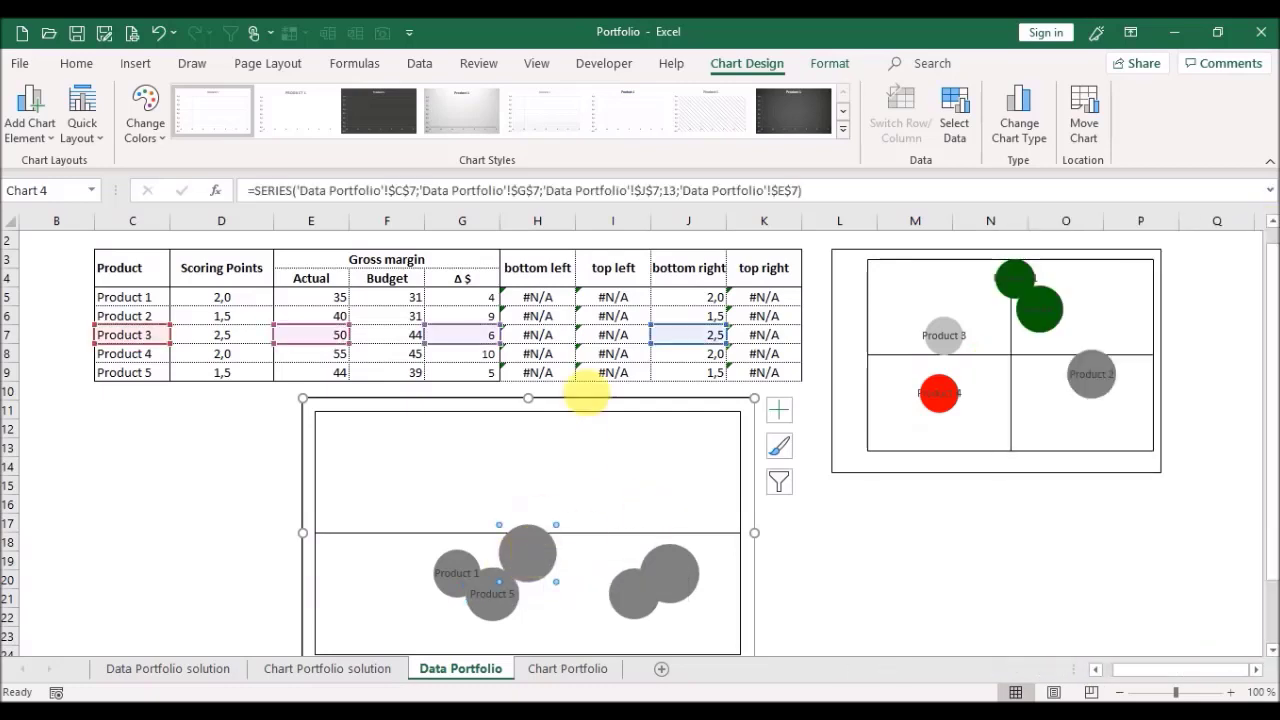
{"action": "left_click", "coordinate": [30, 128]}
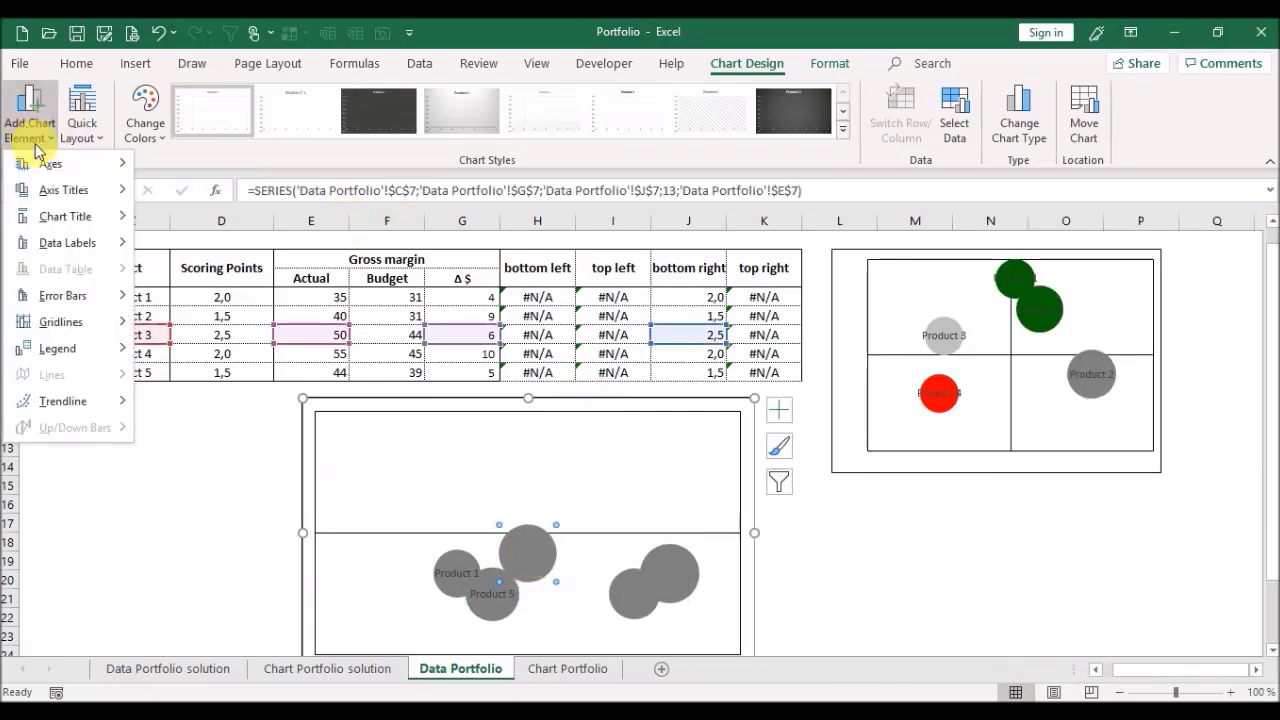
{"action": "left_click", "coordinate": [86, 249]}
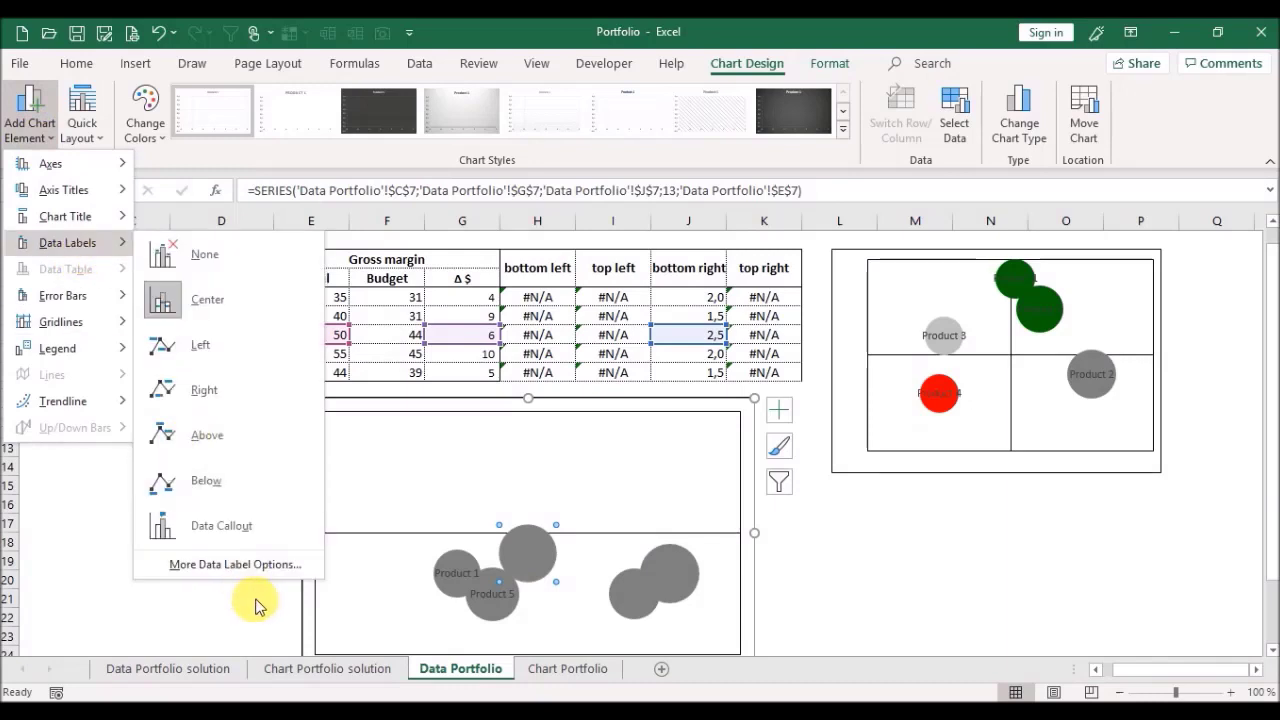
{"action": "left_click", "coordinate": [250, 565]}
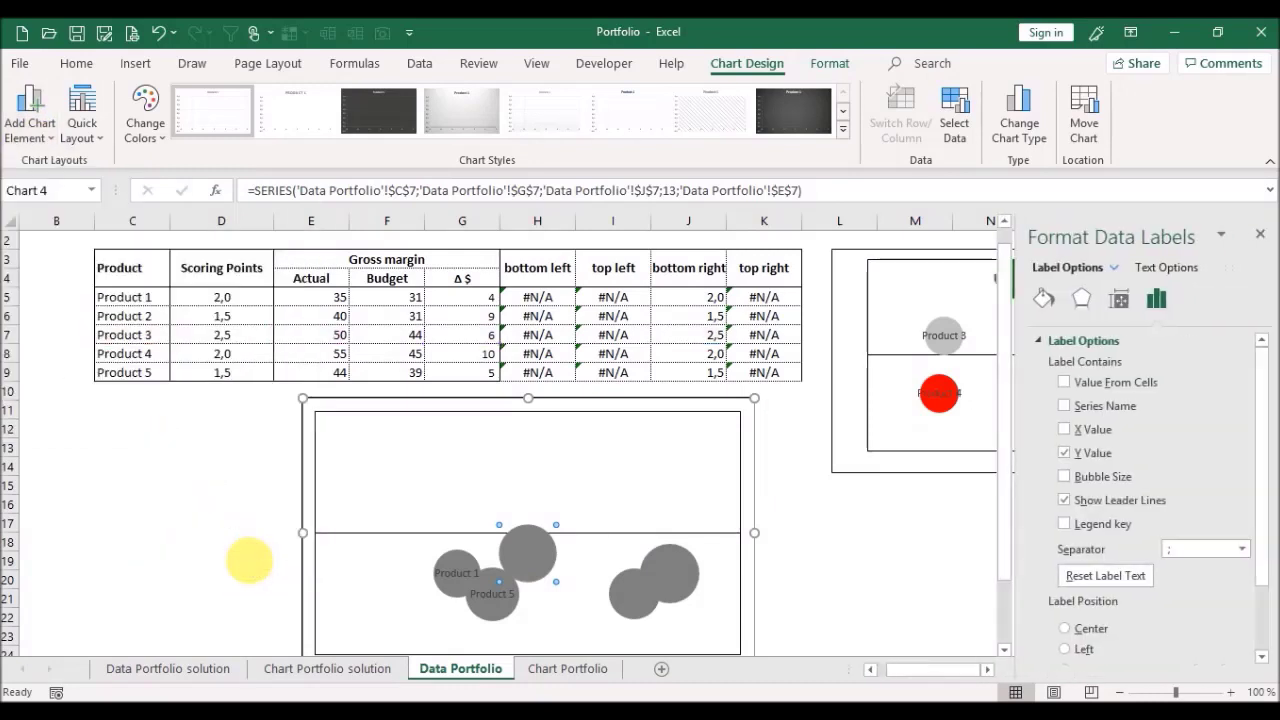
{"action": "left_click", "coordinate": [1097, 407]}
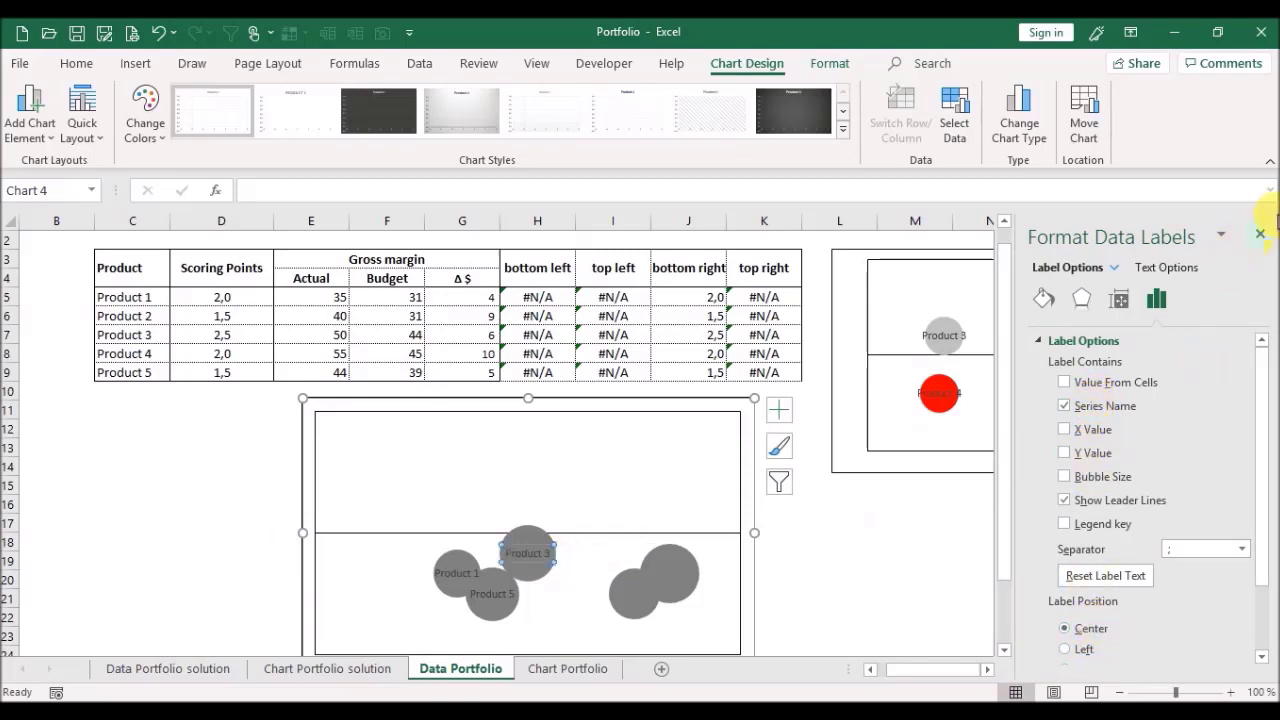
{"action": "left_click", "coordinate": [1260, 234]}
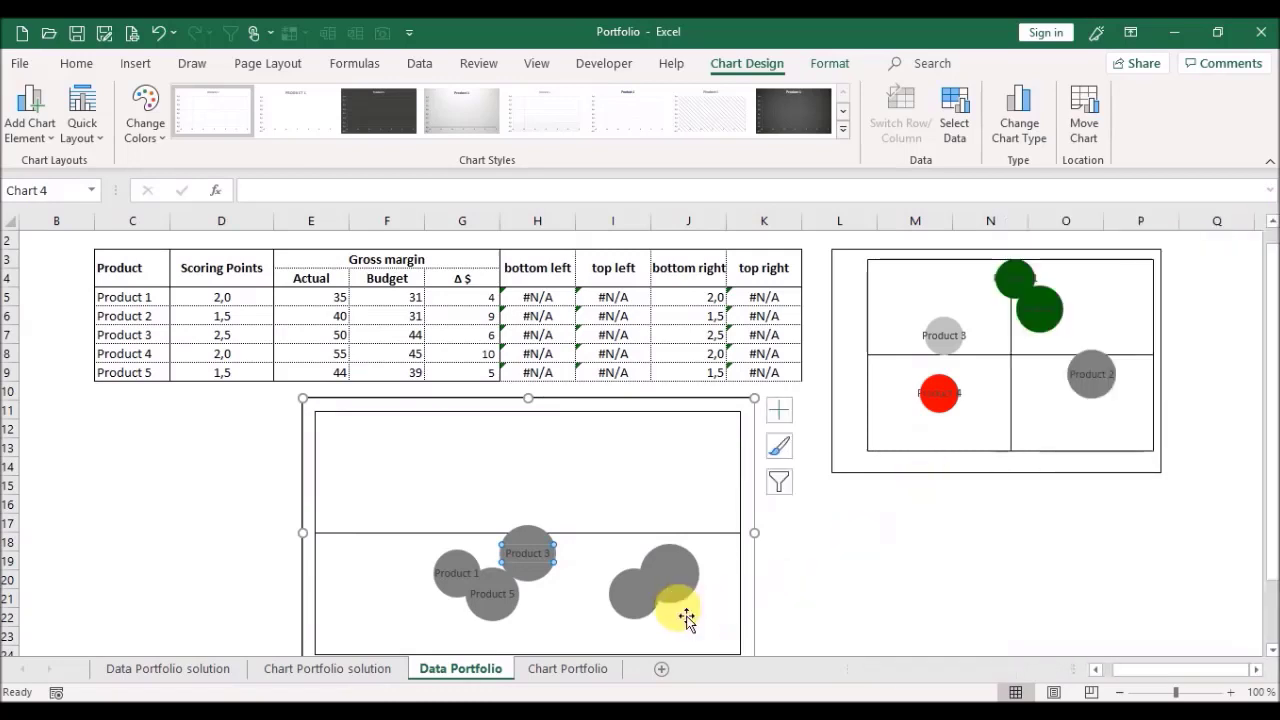
Step: Label the gray Product 2 bubble with its series name instead of the Y value, centered on the bubble
{"action": "left_click", "coordinate": [626, 603]}
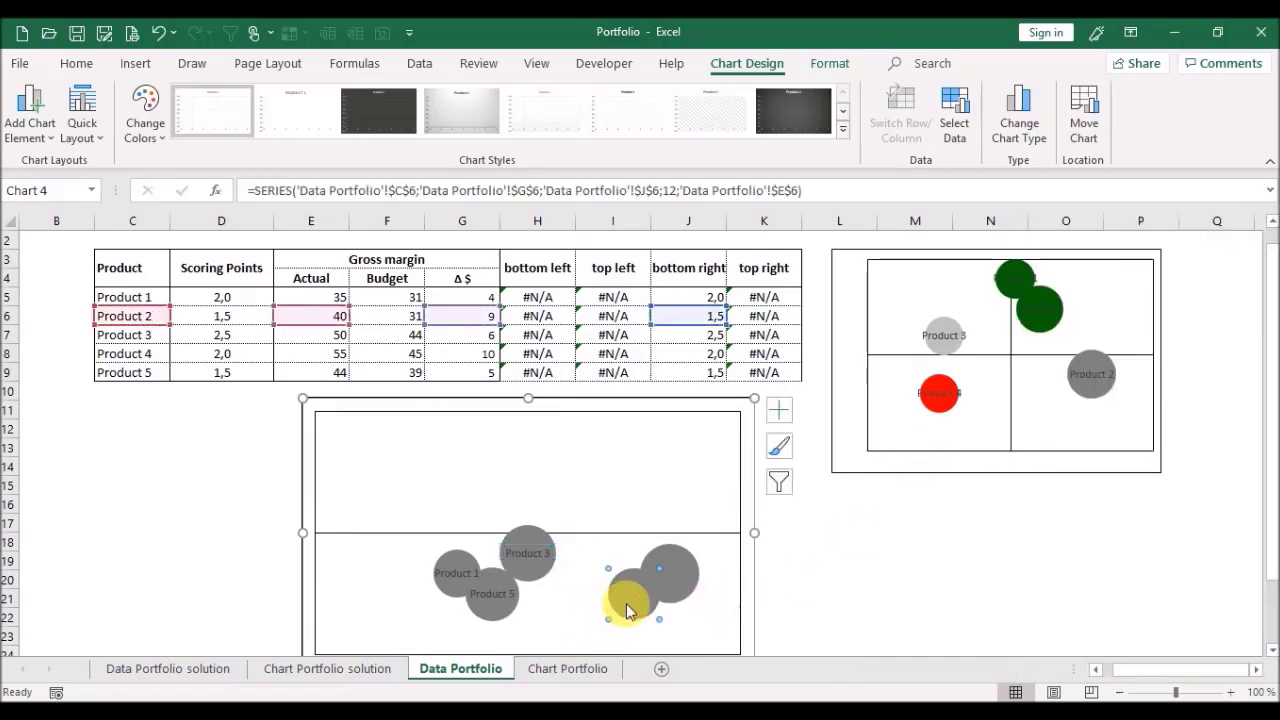
{"action": "left_click", "coordinate": [45, 125]}
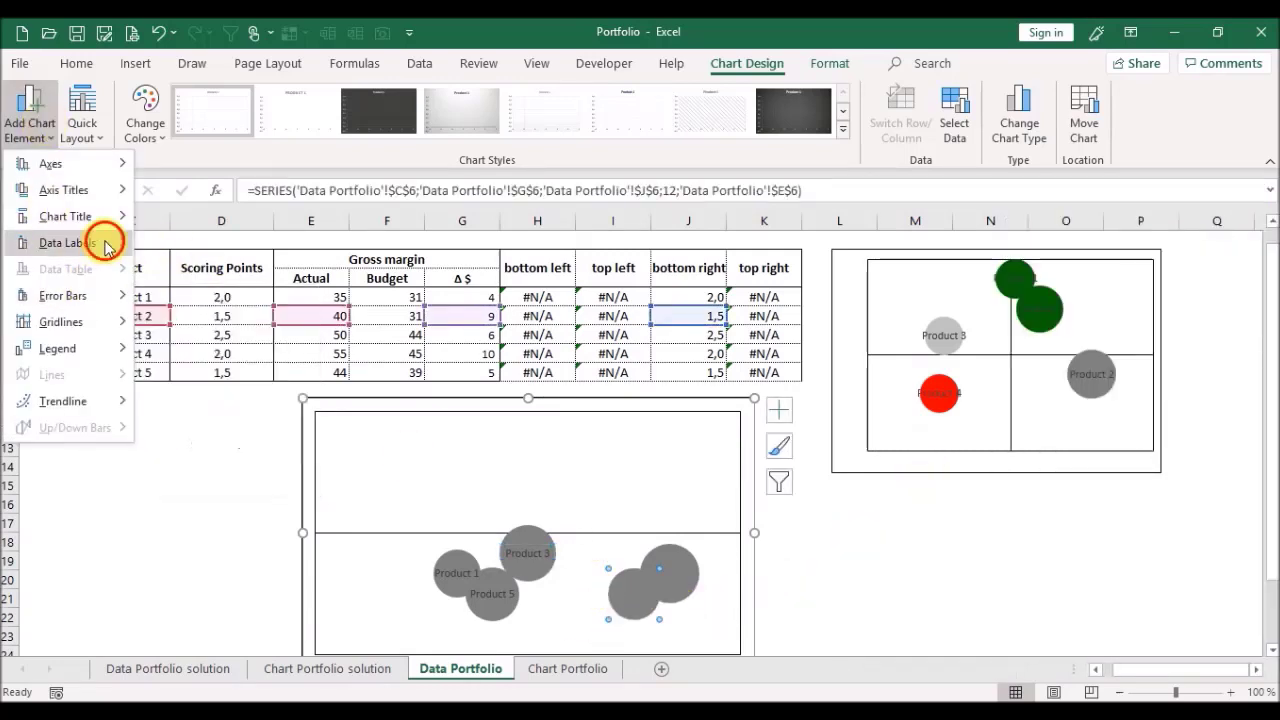
{"action": "mouse_move", "coordinate": [108, 248]}
{"action": "left_click", "coordinate": [240, 564]}
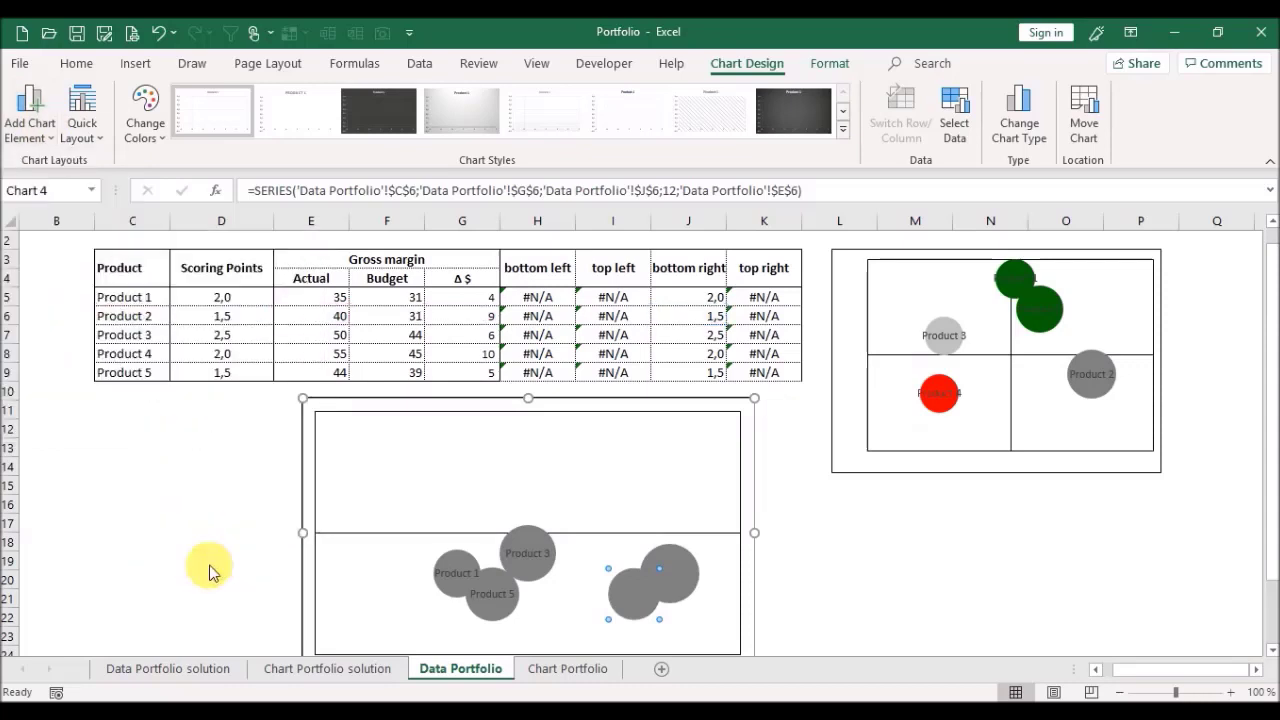
{"action": "left_click", "coordinate": [1064, 406]}
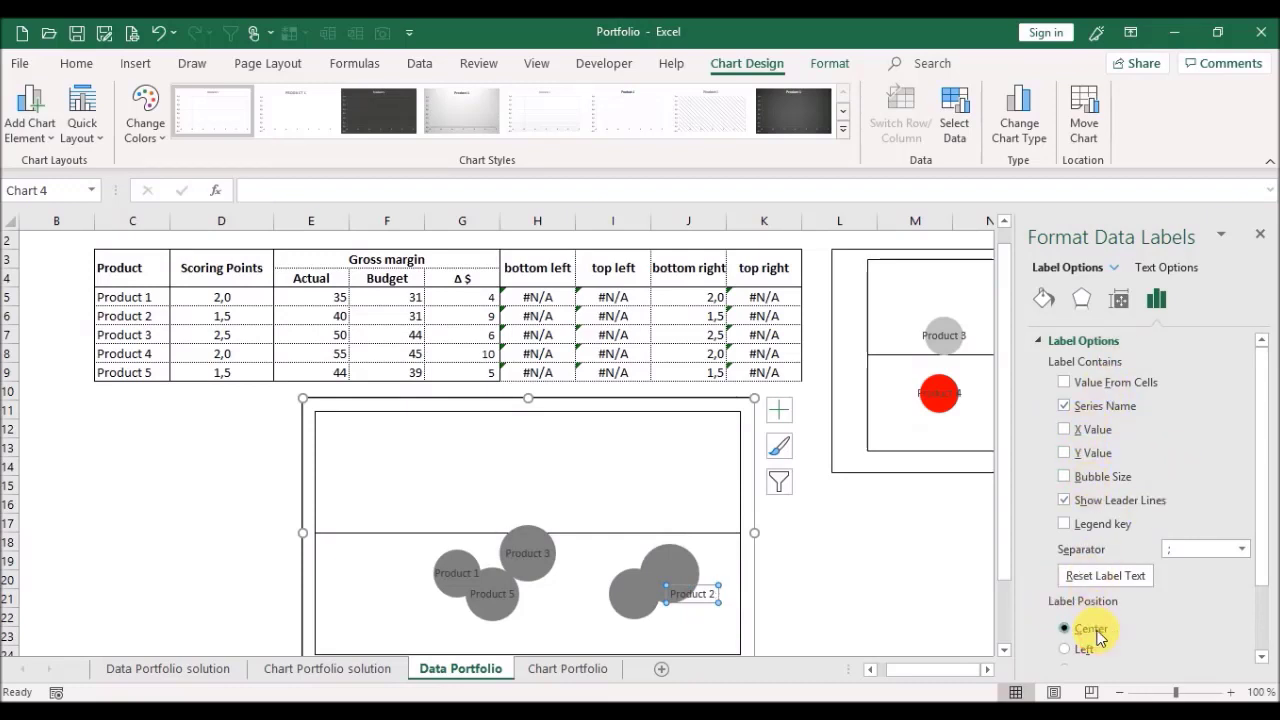
{"action": "left_click", "coordinate": [1262, 232]}
Step: Label the gray Product 4 bubble with its series name instead of the Y value, centered on the bubble
{"action": "left_click", "coordinate": [668, 565]}
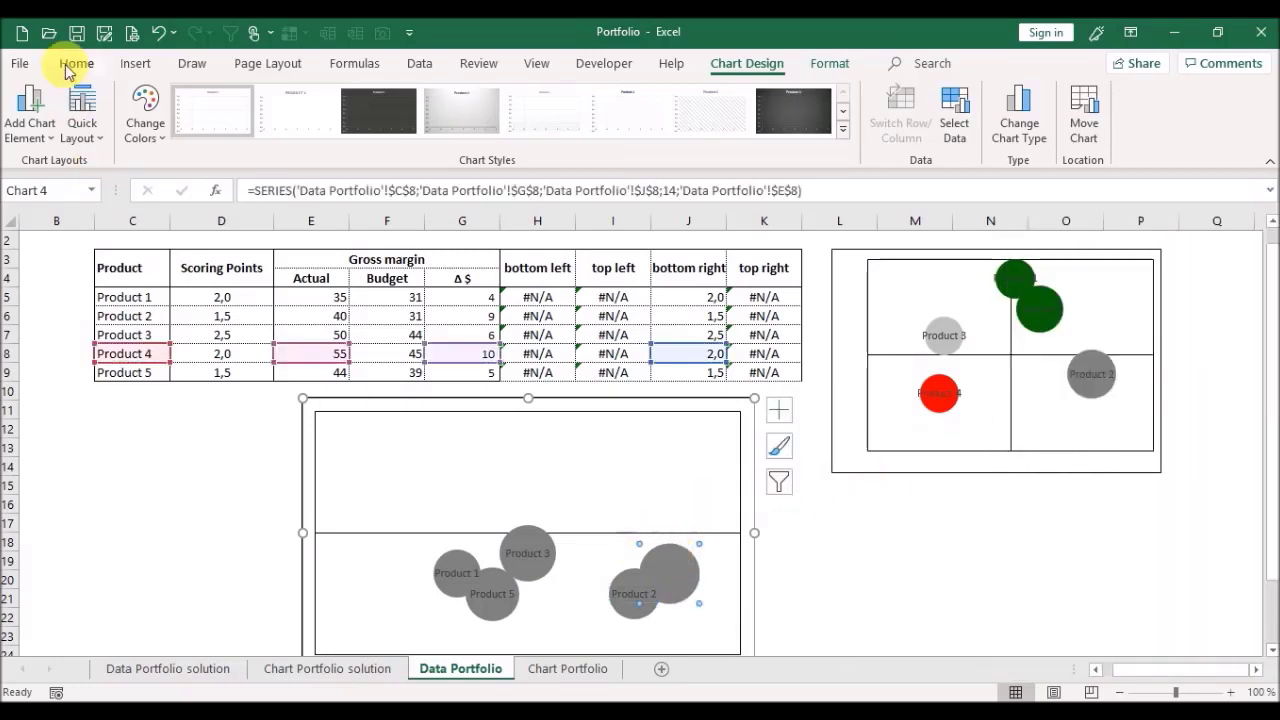
{"action": "left_click", "coordinate": [29, 118]}
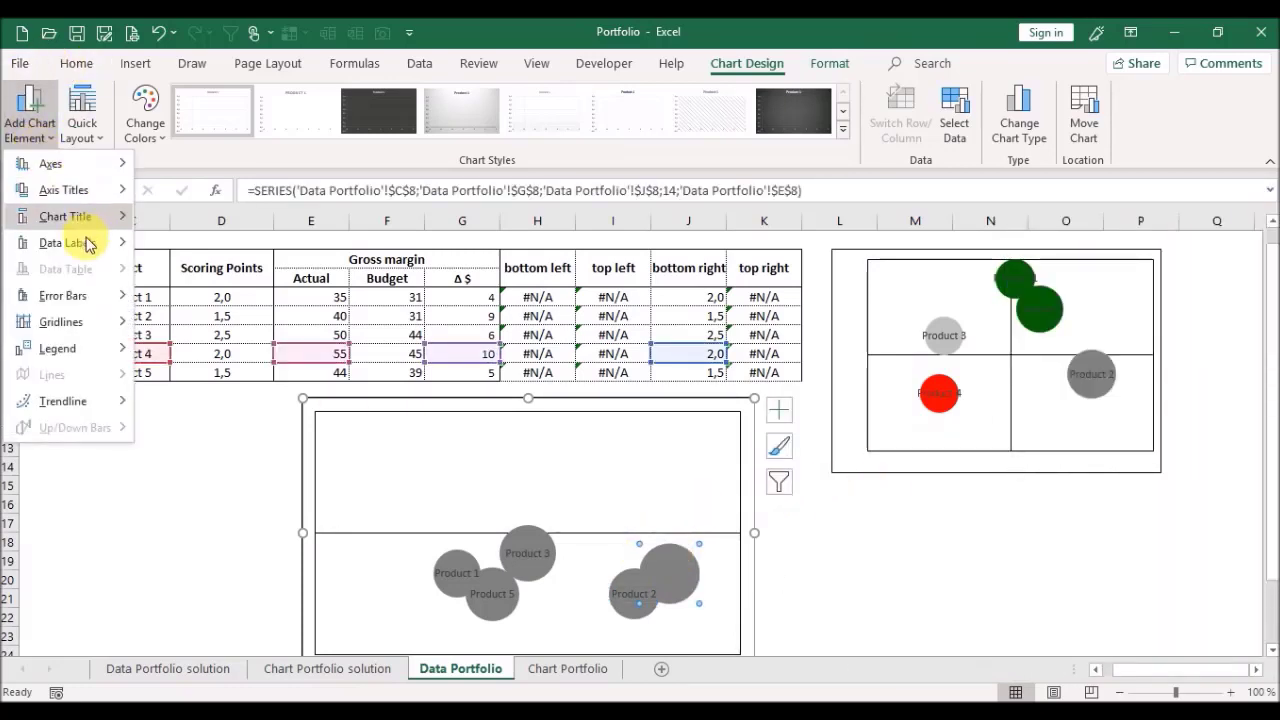
{"action": "mouse_move", "coordinate": [91, 240]}
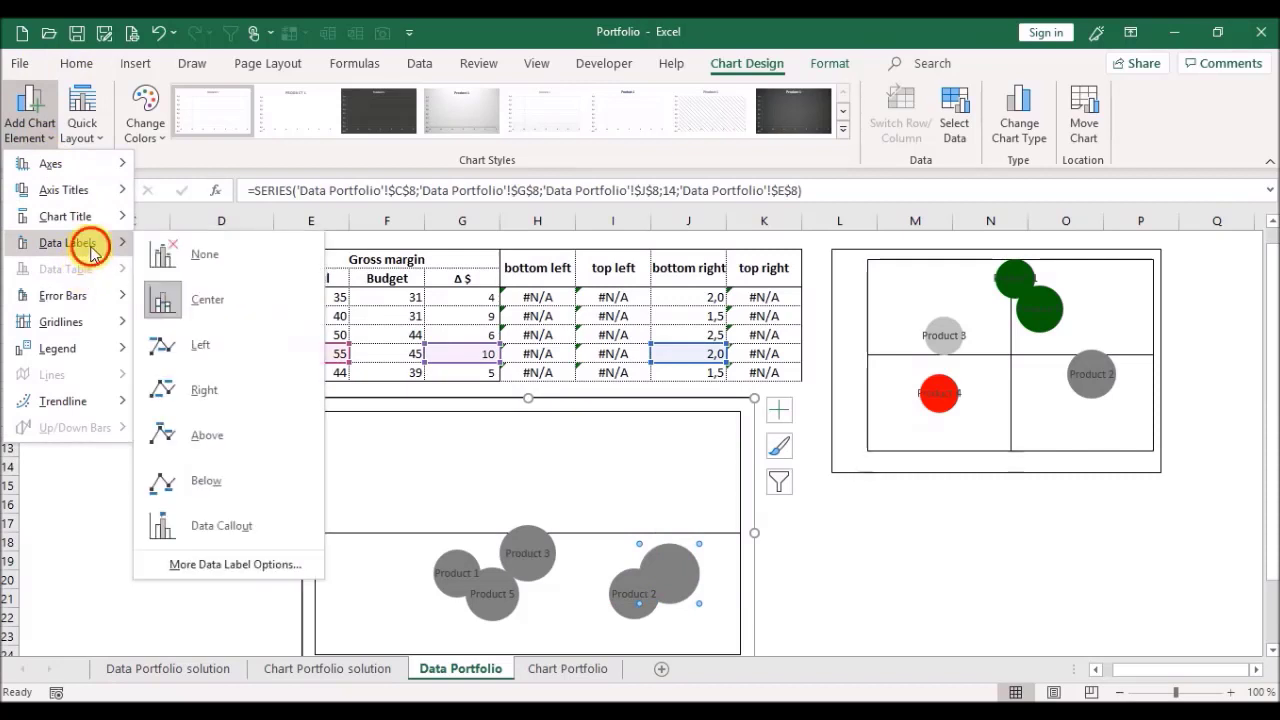
{"action": "left_click", "coordinate": [283, 566]}
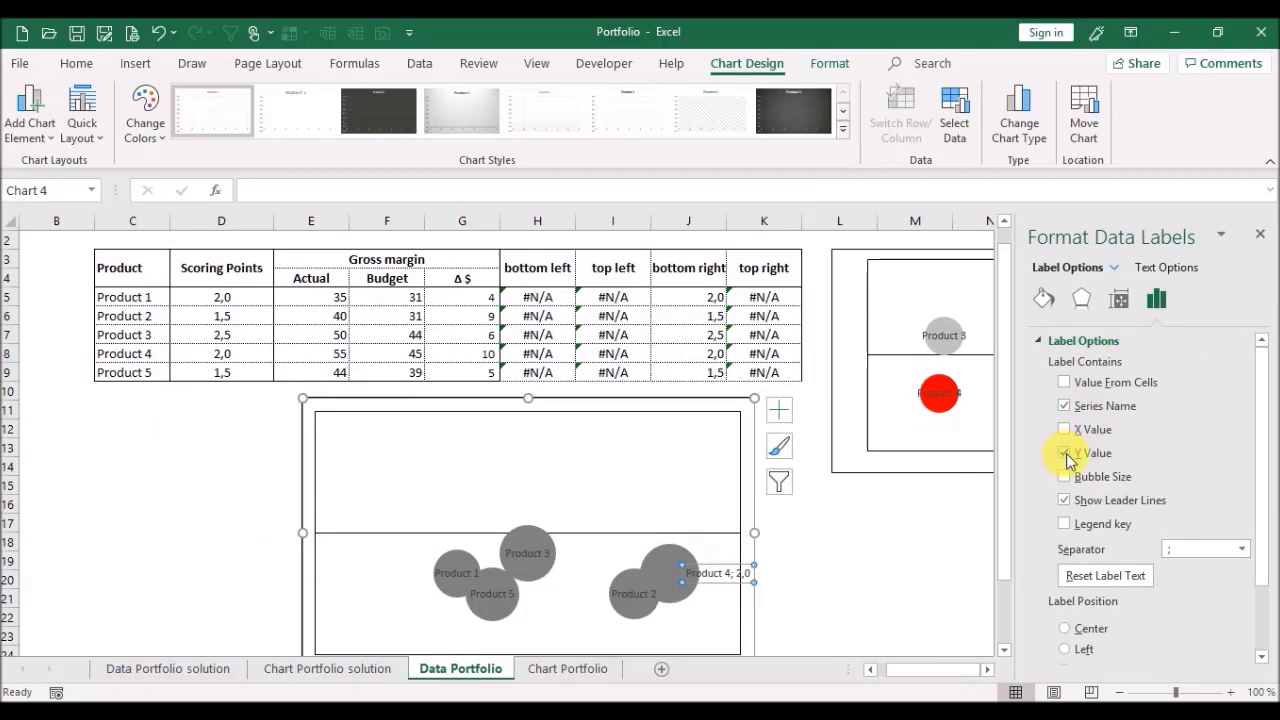
{"action": "left_click", "coordinate": [1098, 628]}
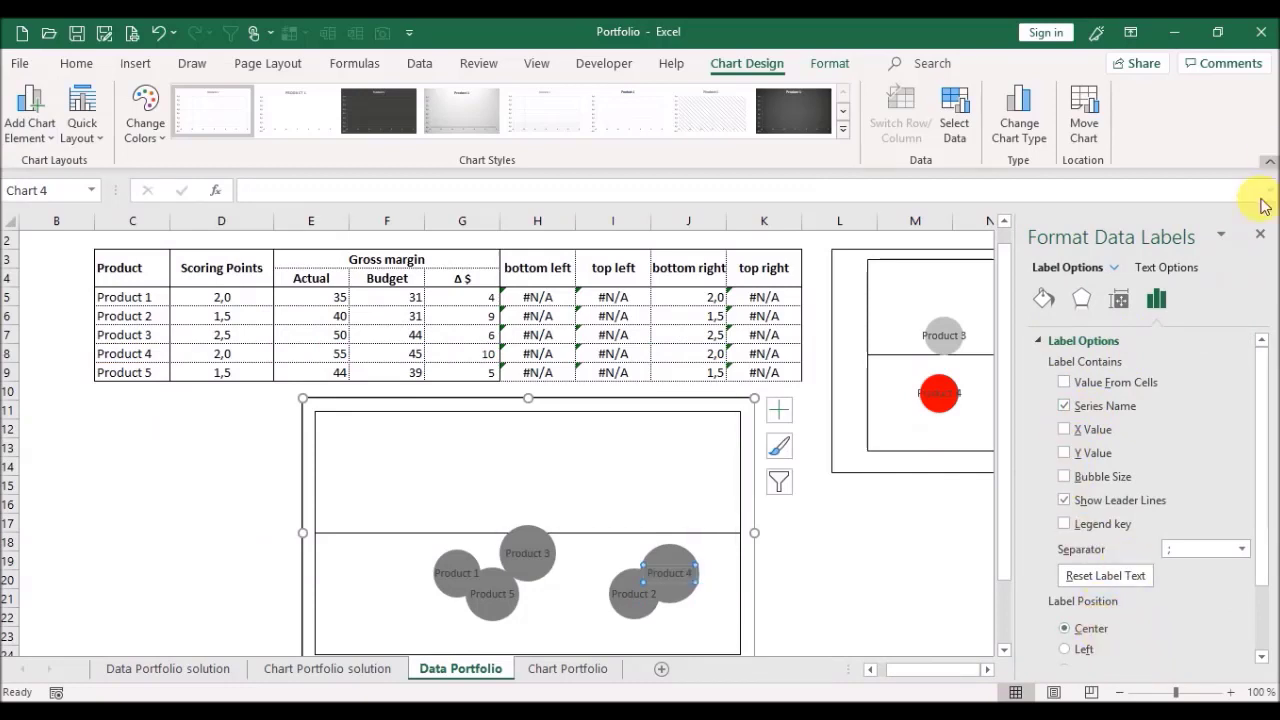
{"action": "left_click", "coordinate": [1261, 236]}
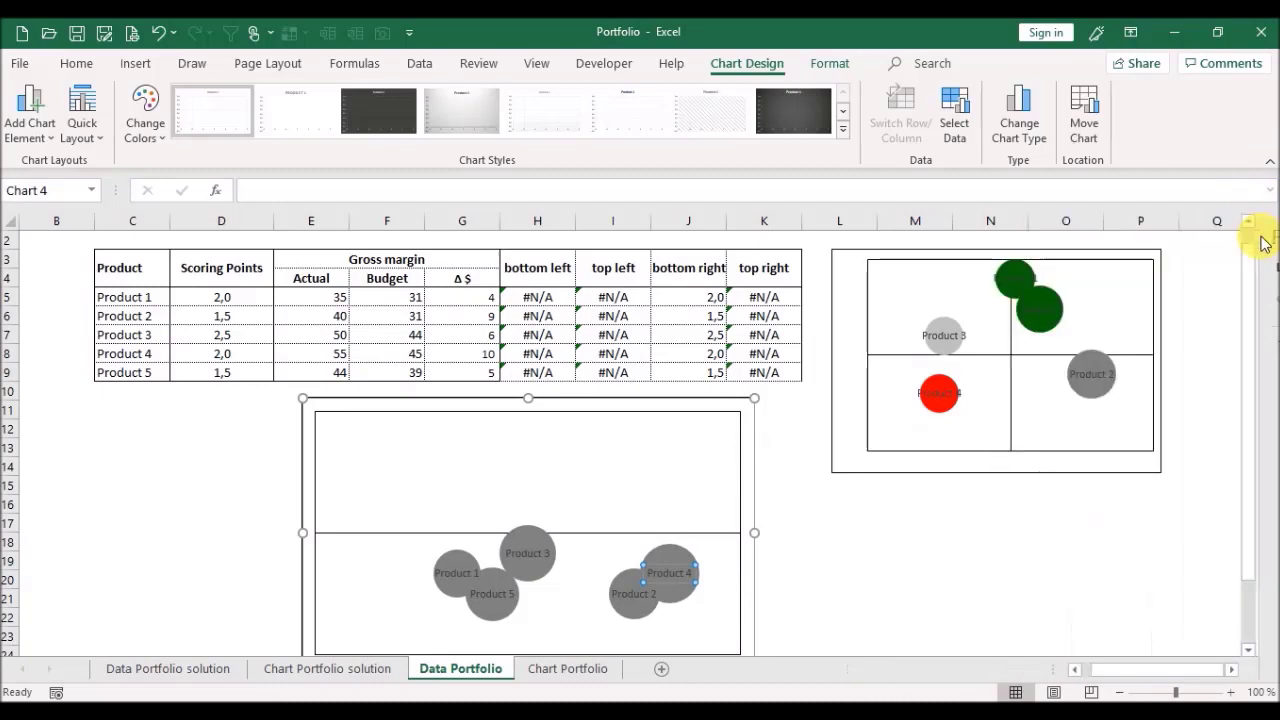
{"action": "left_click", "coordinate": [985, 521]}
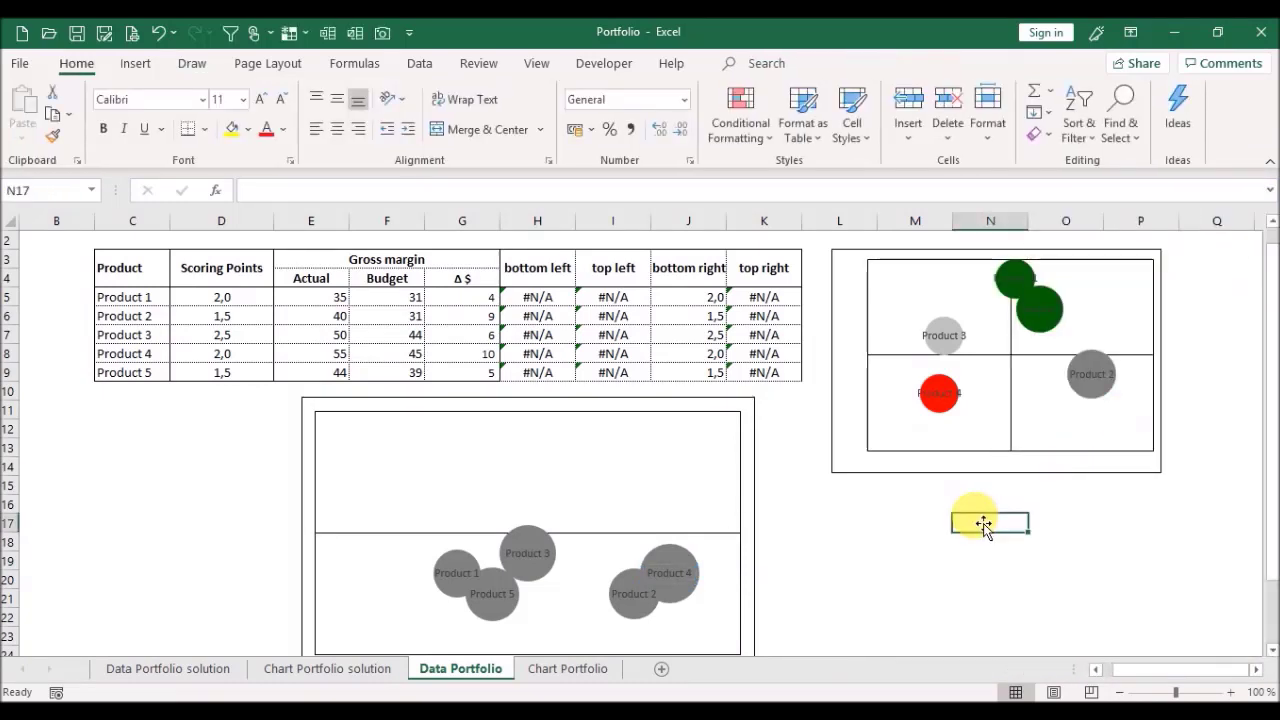
Step: Set the scoring points of Products 1 to 5 to 3,5, 4, 4,5, 5 and 4 so they fall in the top right quadrant
{"action": "left_click_drag", "start_coordinate": [778, 274], "coordinate": [774, 359]}
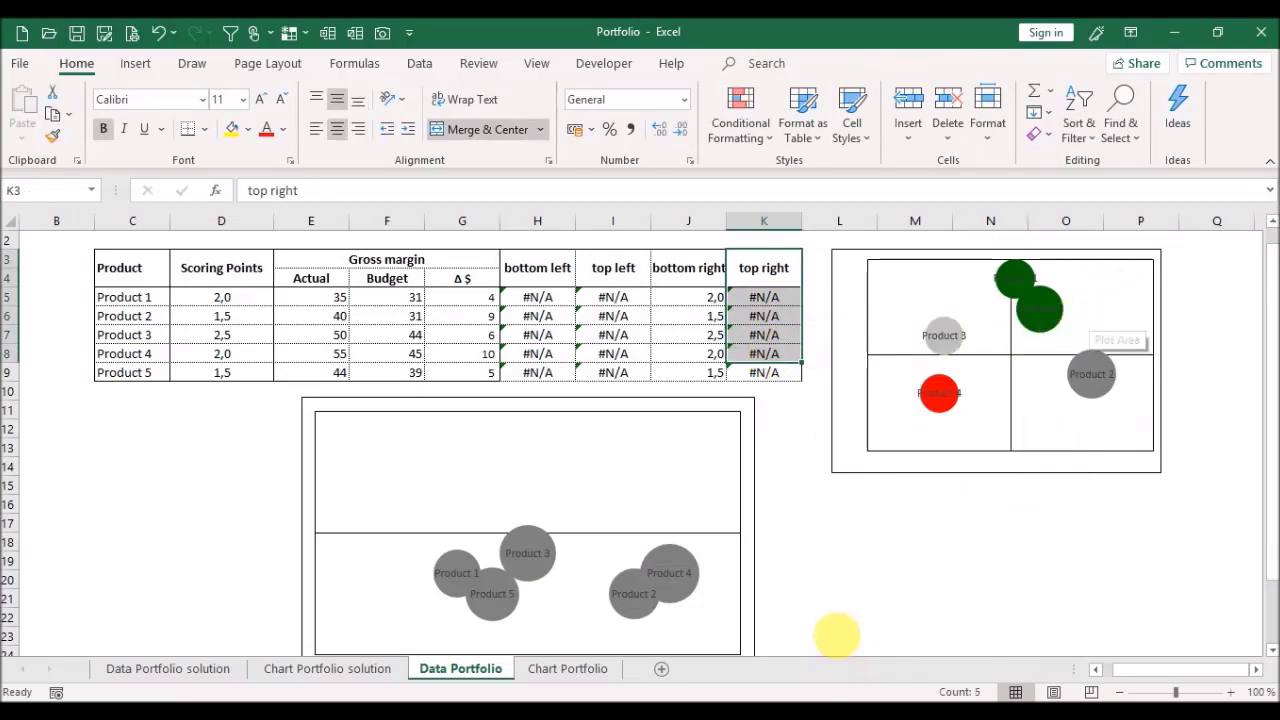
{"action": "left_click", "coordinate": [877, 584]}
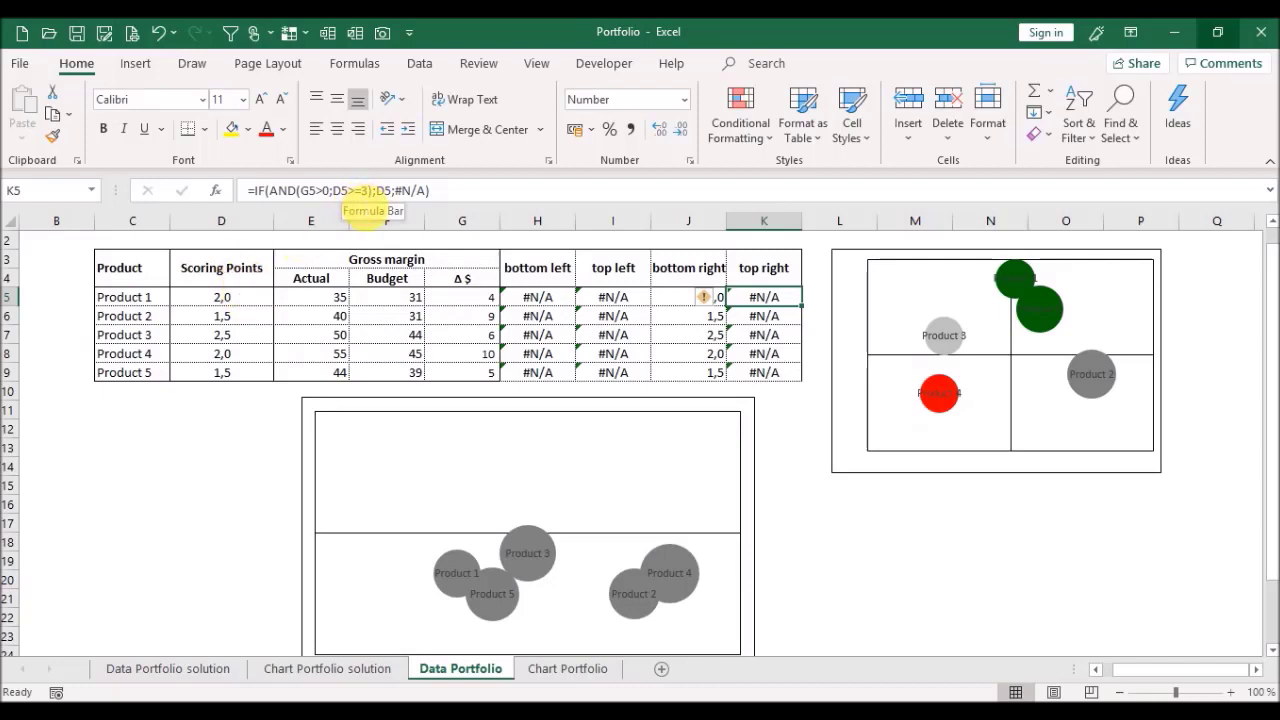
{"action": "left_click", "coordinate": [225, 300]}
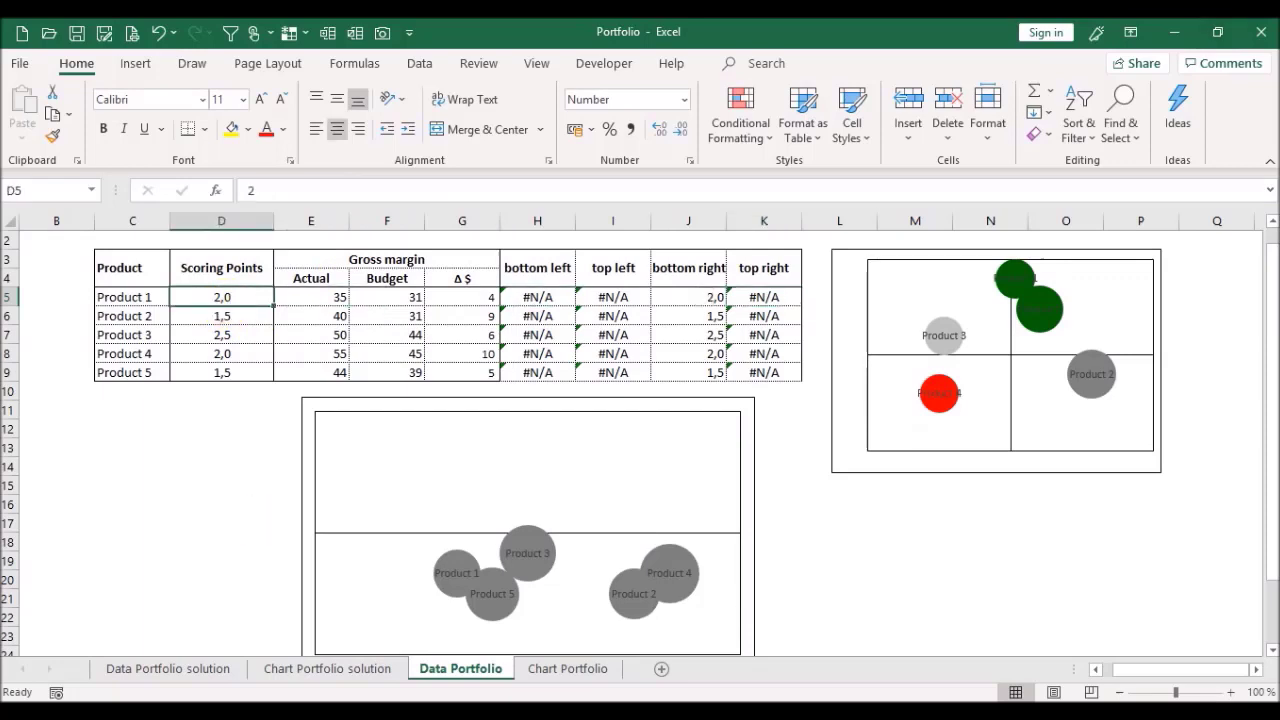
{"action": "type", "text": "3,5"}
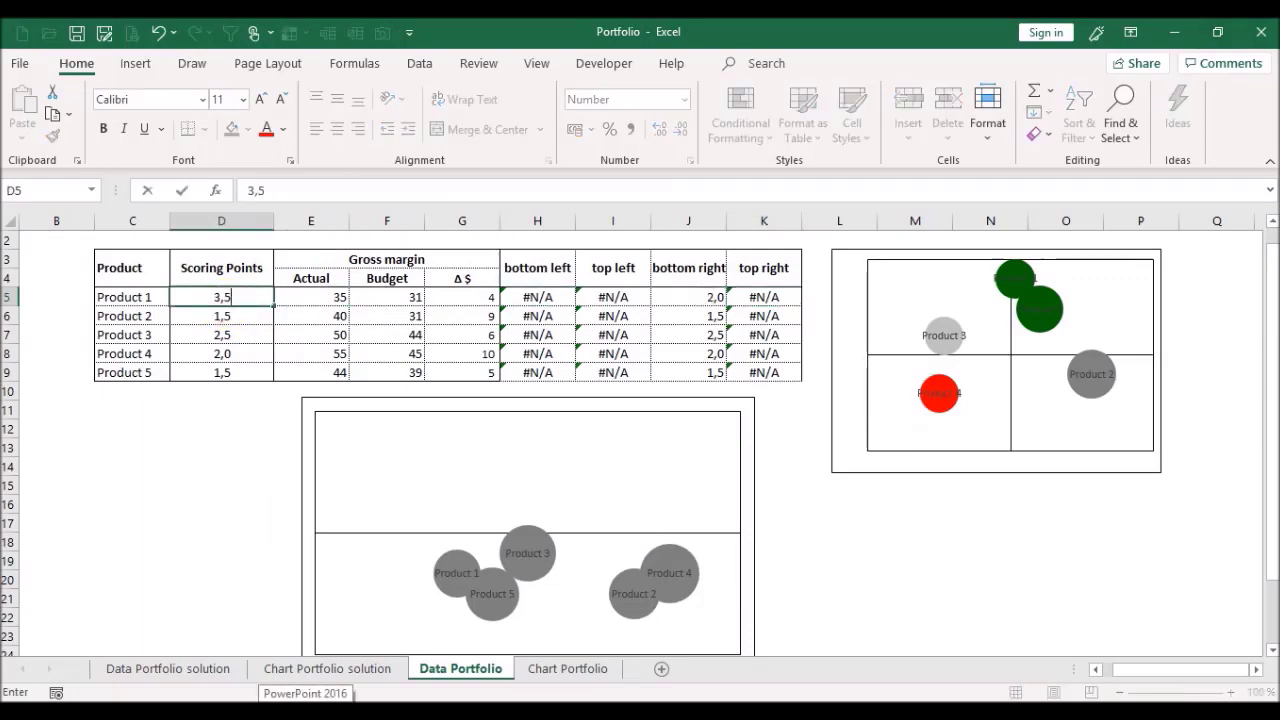
{"action": "key", "text": "Return"}
{"action": "type", "text": "4"}
{"action": "key", "text": "Return"}
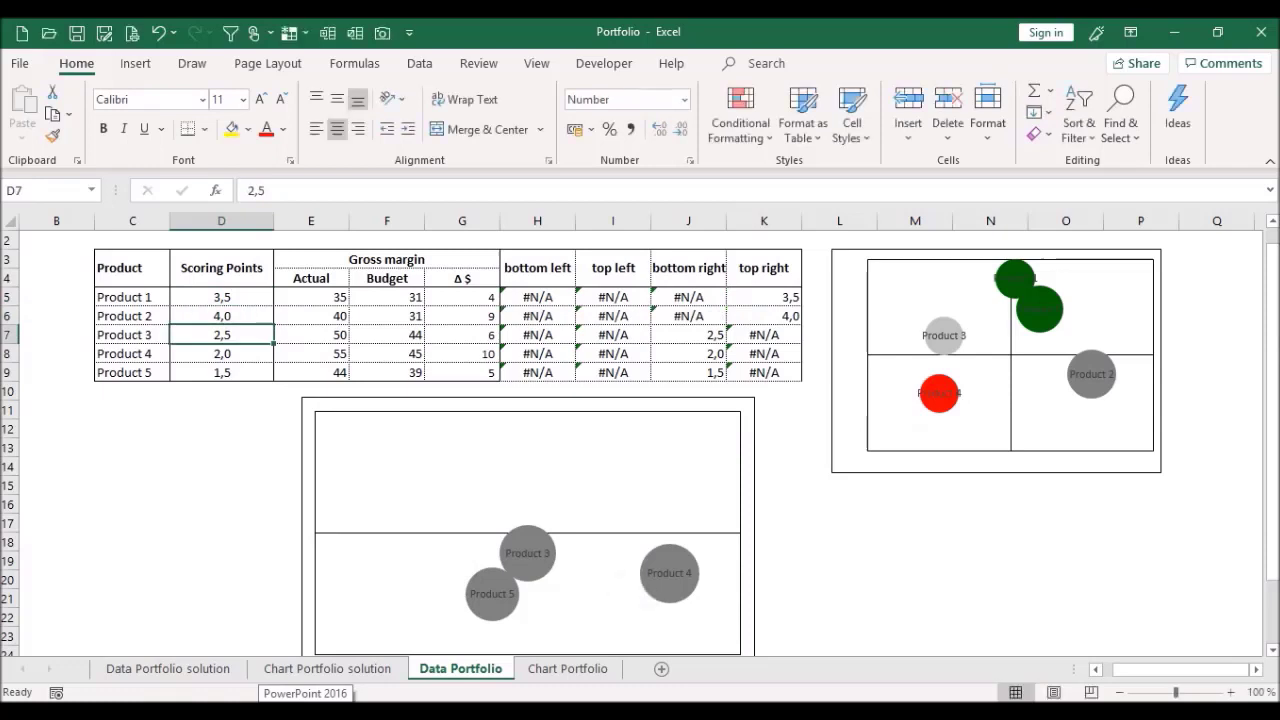
{"action": "type", "text": "4,5"}
{"action": "key", "text": "Return"}
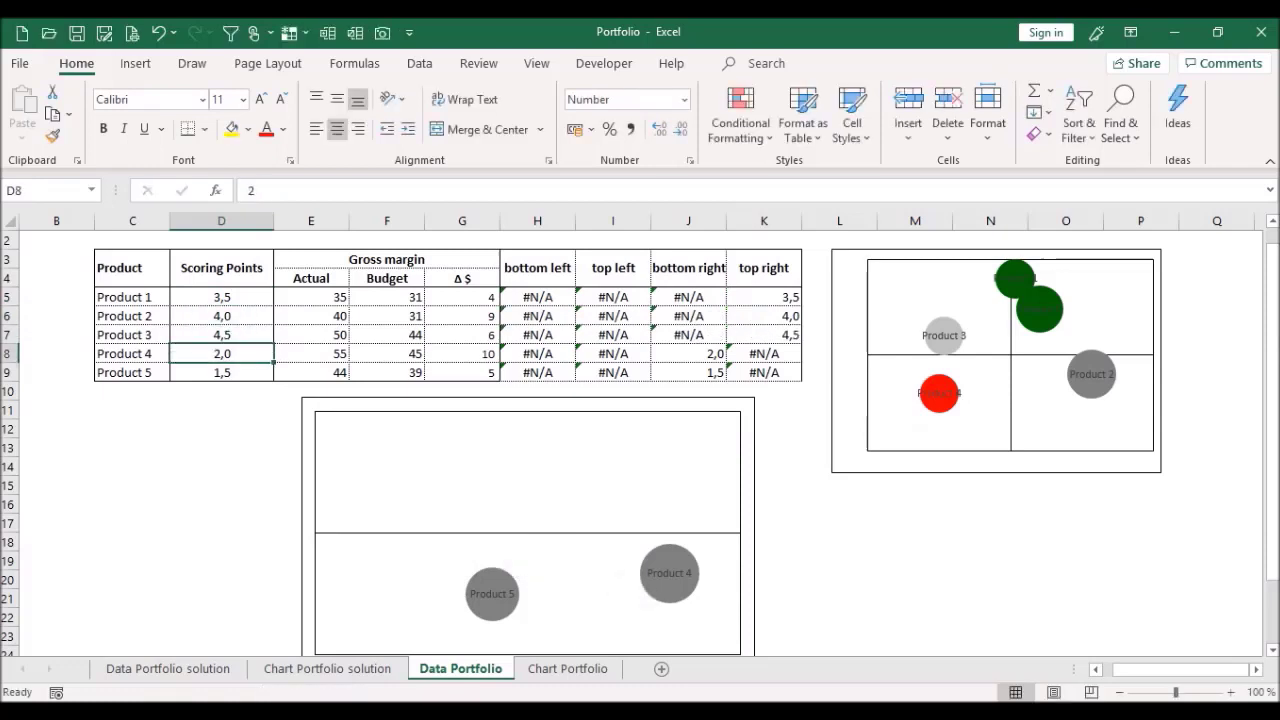
{"action": "type", "text": "5"}
{"action": "key", "text": "Return"}
{"action": "type", "text": "4"}
{"action": "key", "text": "Return"}
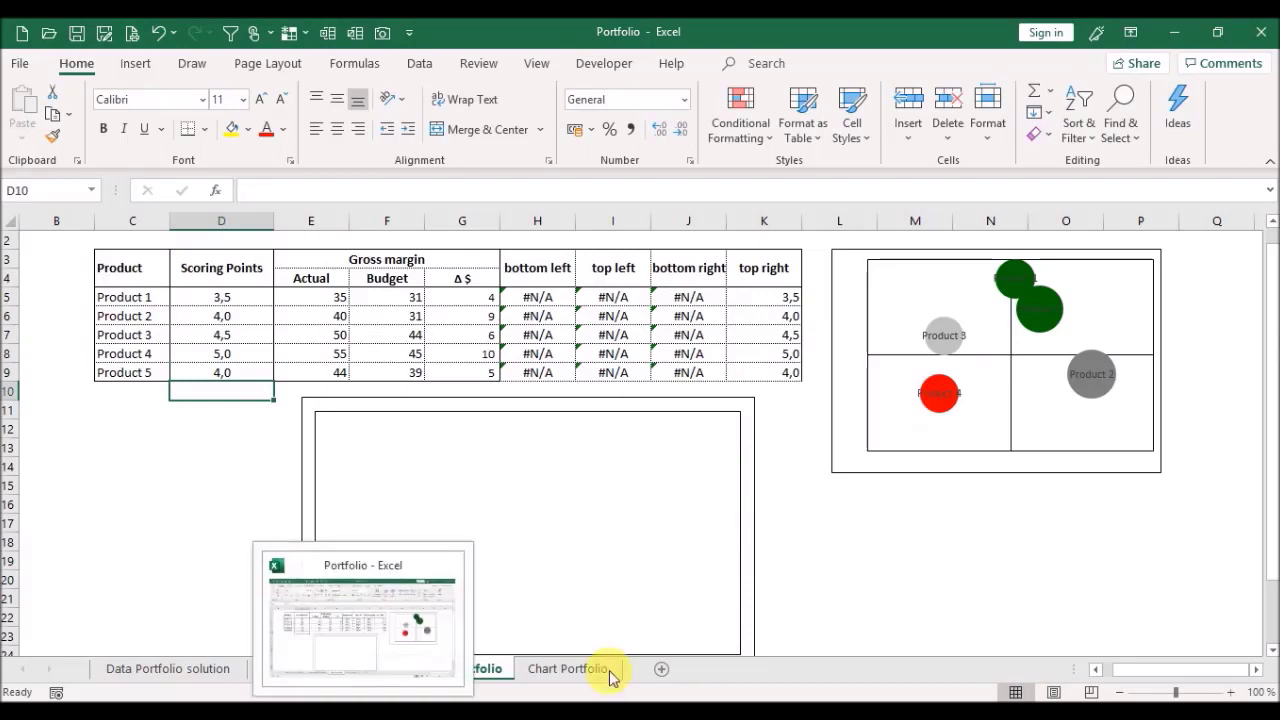
Step: Add a new series to the large bubble chart, taking its name from C5 and its X value from G5
{"action": "left_click", "coordinate": [543, 531]}
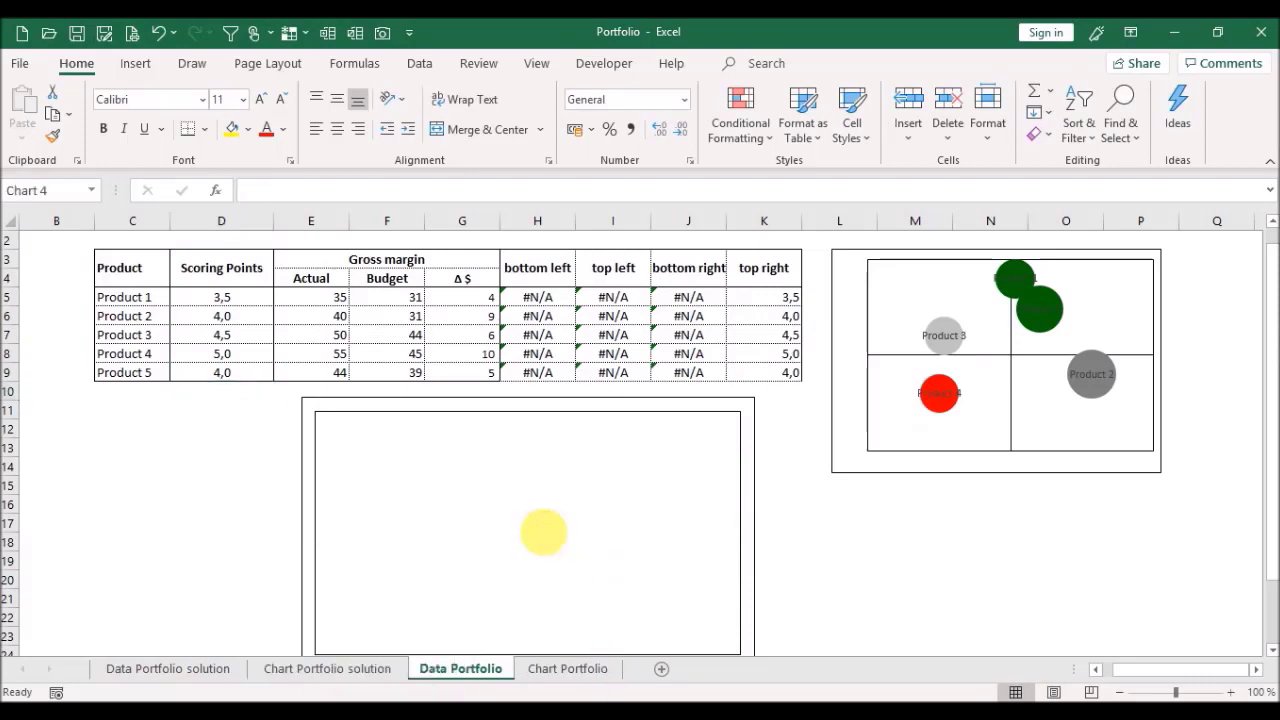
{"action": "right_click", "coordinate": [552, 541]}
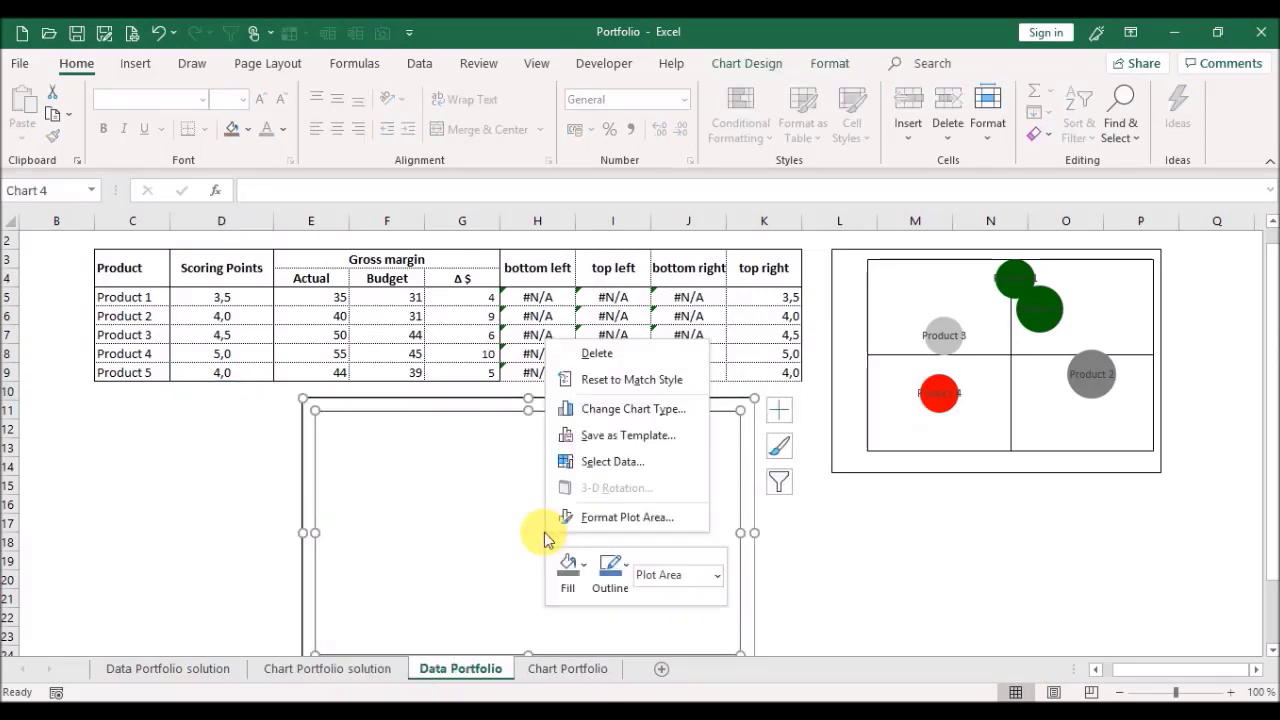
{"action": "left_click", "coordinate": [590, 476]}
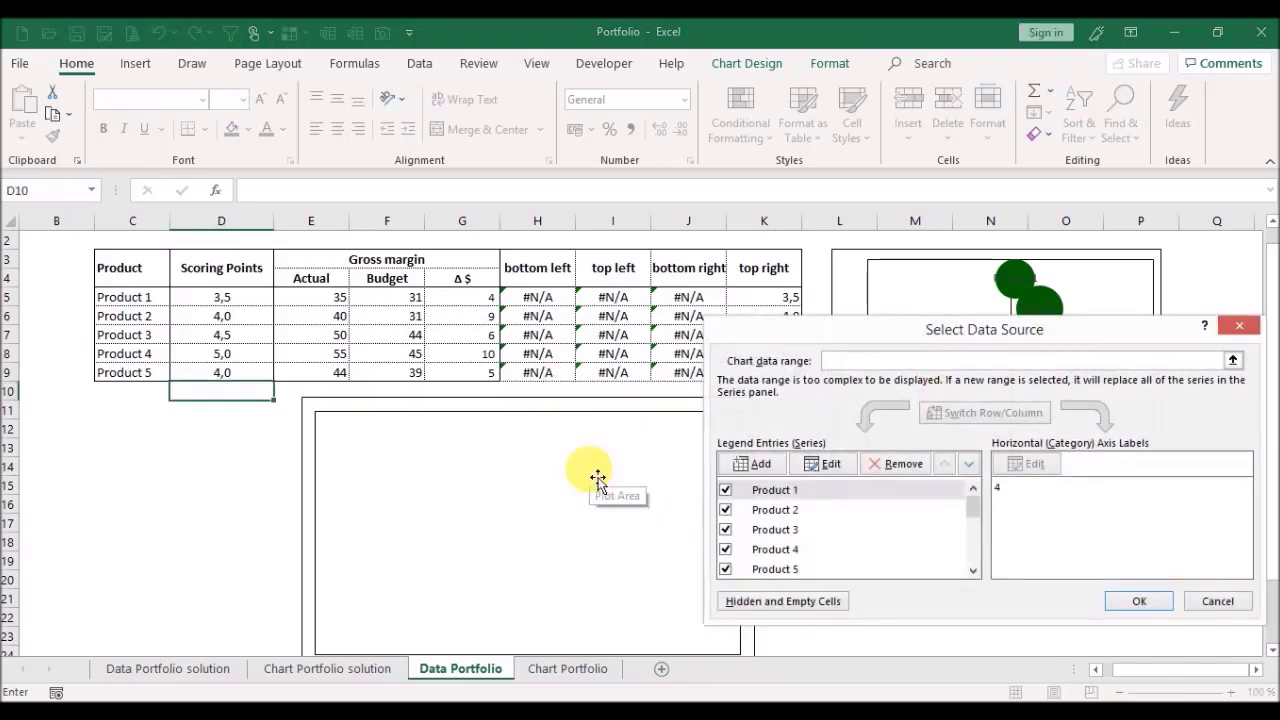
{"action": "left_click", "coordinate": [762, 466]}
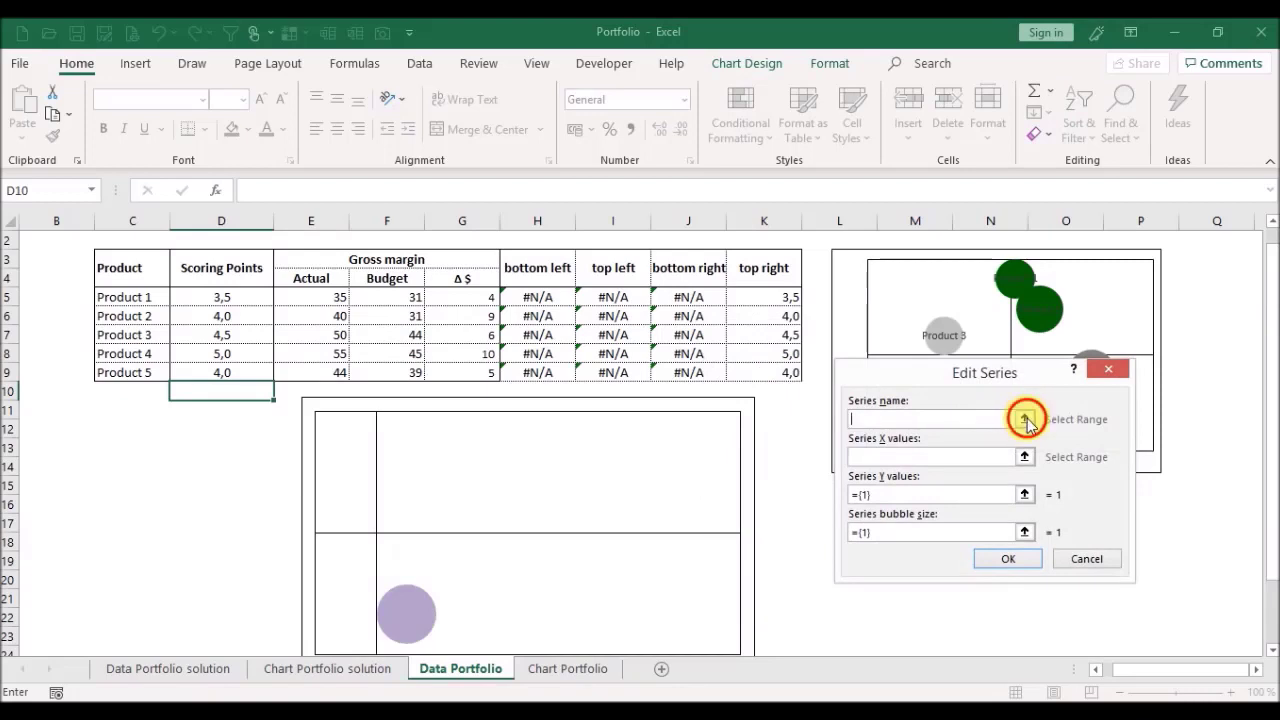
{"action": "left_click", "coordinate": [1025, 420]}
{"action": "left_click", "coordinate": [157, 299]}
{"action": "key", "text": "Return"}
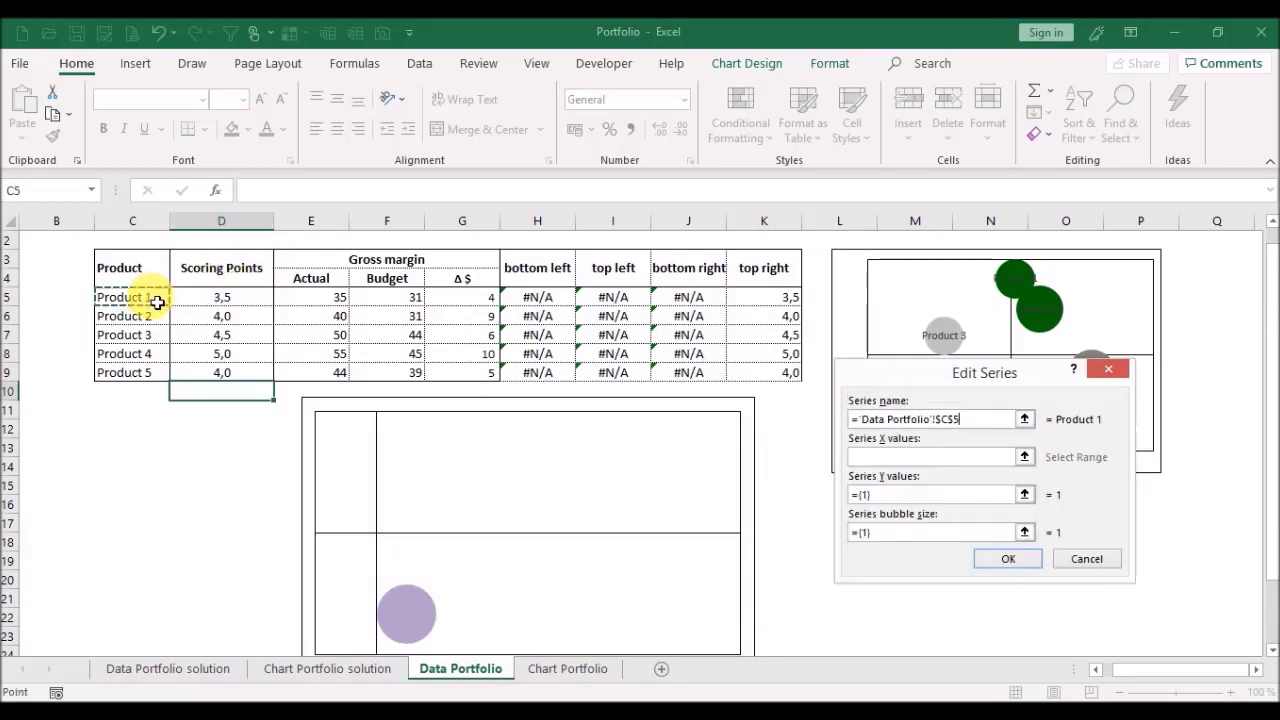
{"action": "left_click", "coordinate": [1023, 455]}
{"action": "left_click", "coordinate": [441, 300]}
{"action": "key", "text": "Return"}
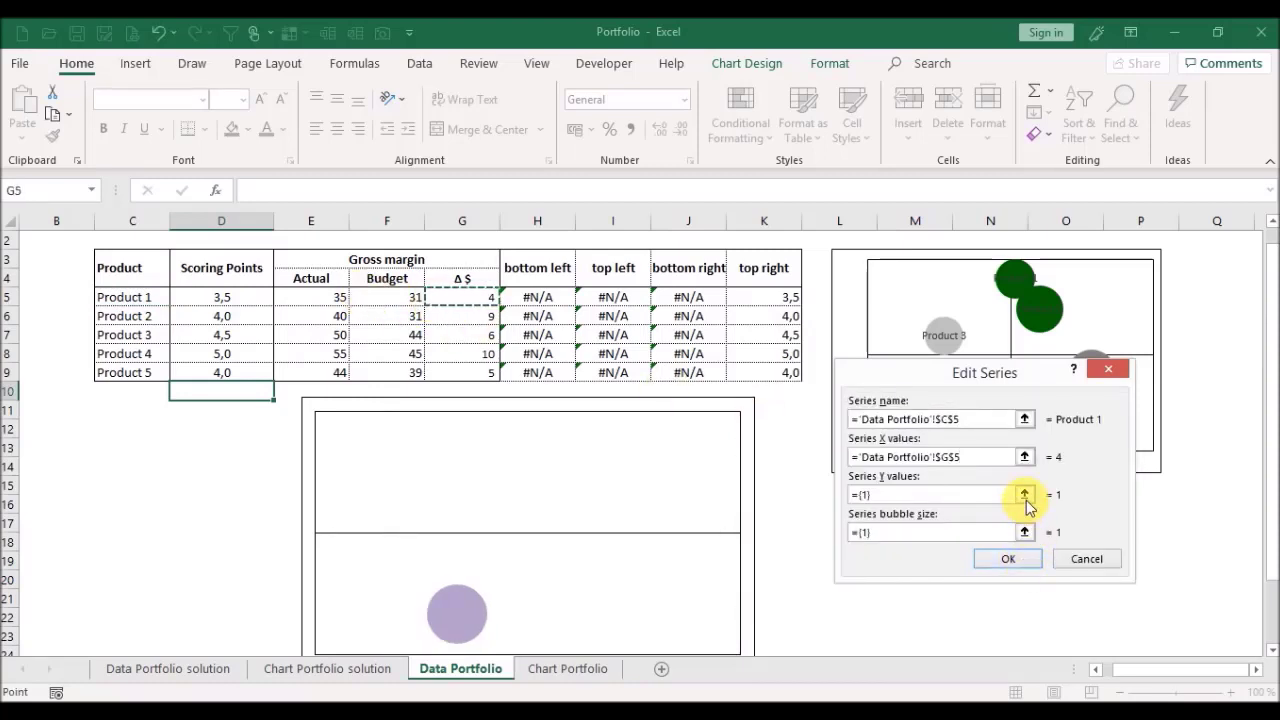
Step: Take the new Product 1 series' Y value from K5 and its bubble size from E5, and accept the series
{"action": "left_click", "coordinate": [1025, 497]}
{"action": "left_click", "coordinate": [759, 307]}
{"action": "key", "text": "Return"}
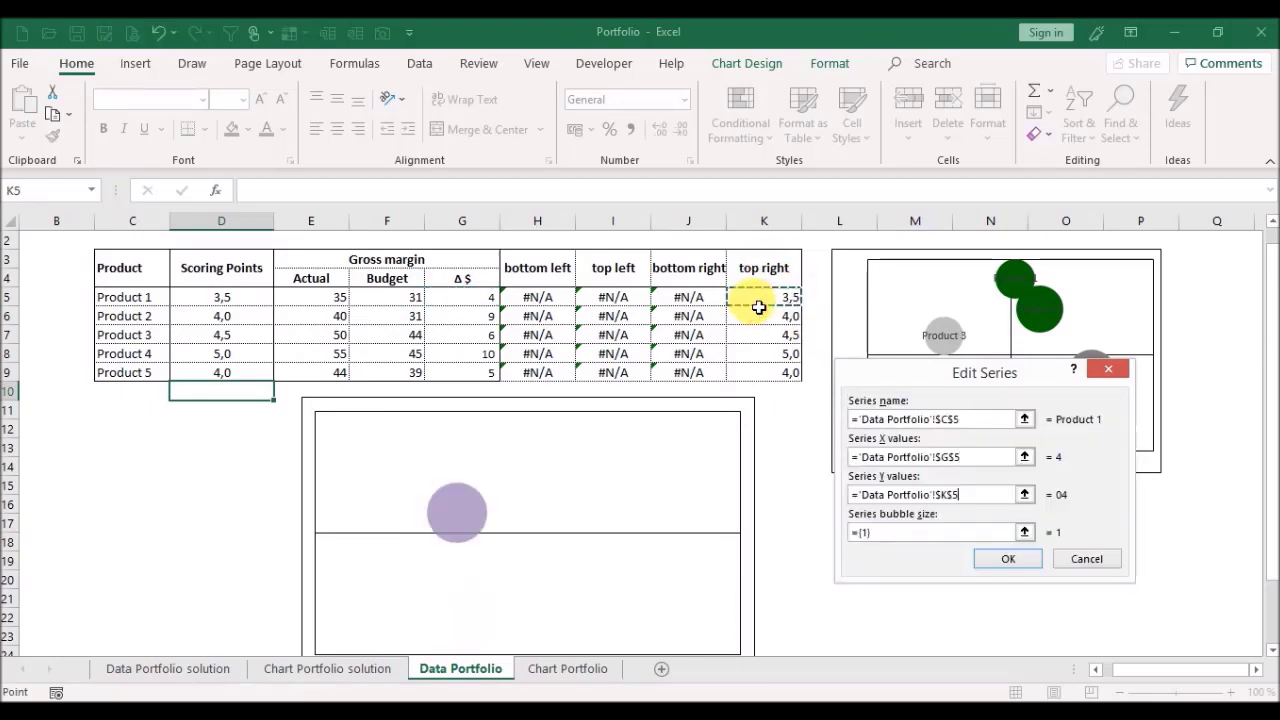
{"action": "left_click", "coordinate": [1026, 535]}
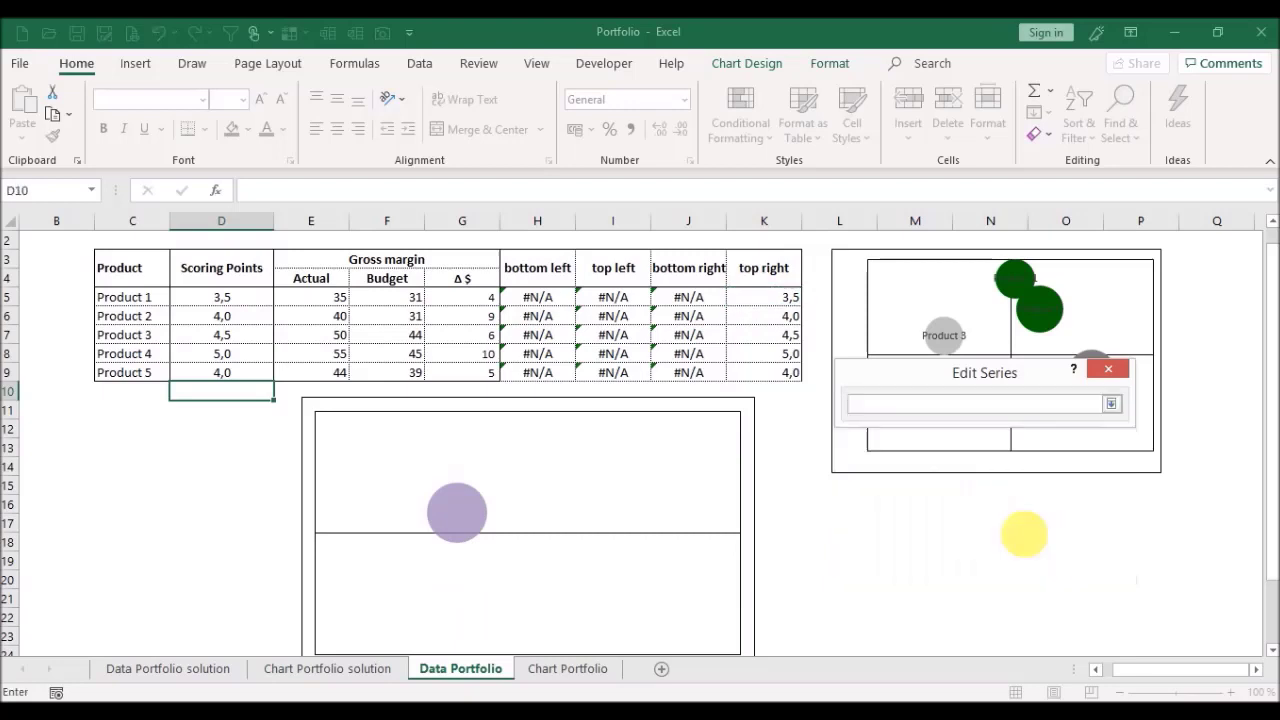
{"action": "left_click", "coordinate": [311, 310]}
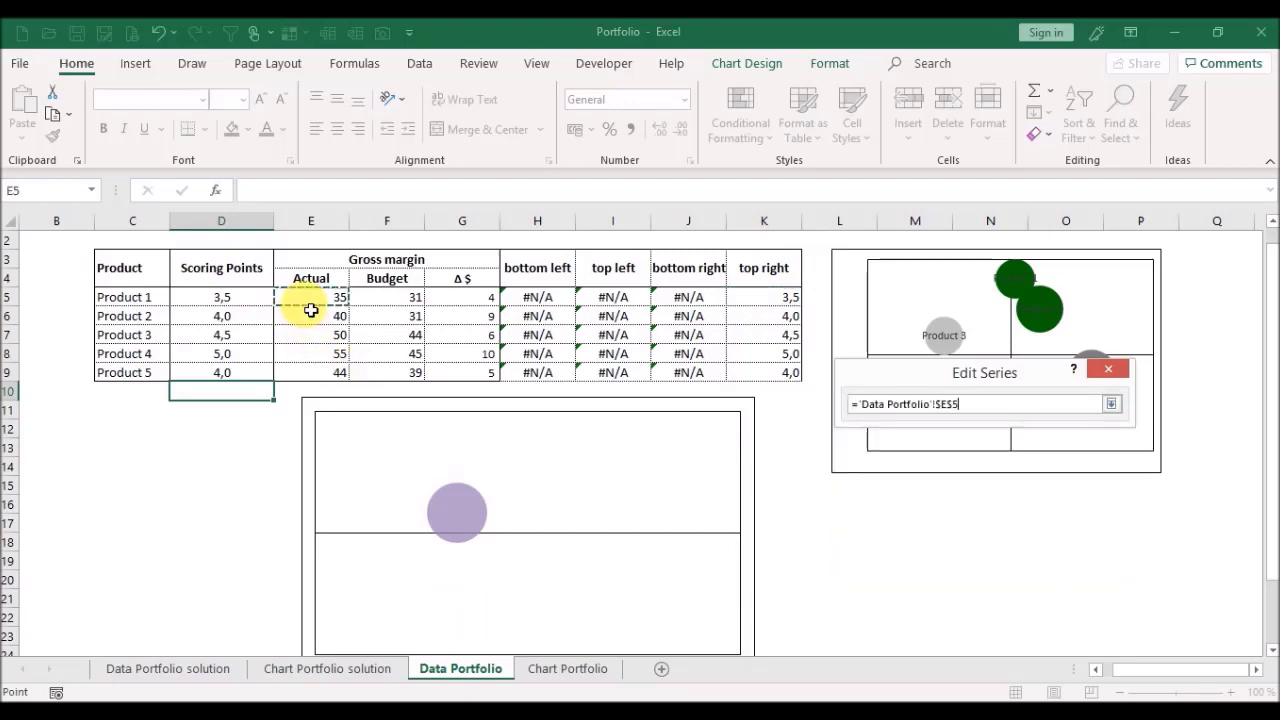
{"action": "key", "text": "Return"}
{"action": "left_click", "coordinate": [1011, 560]}
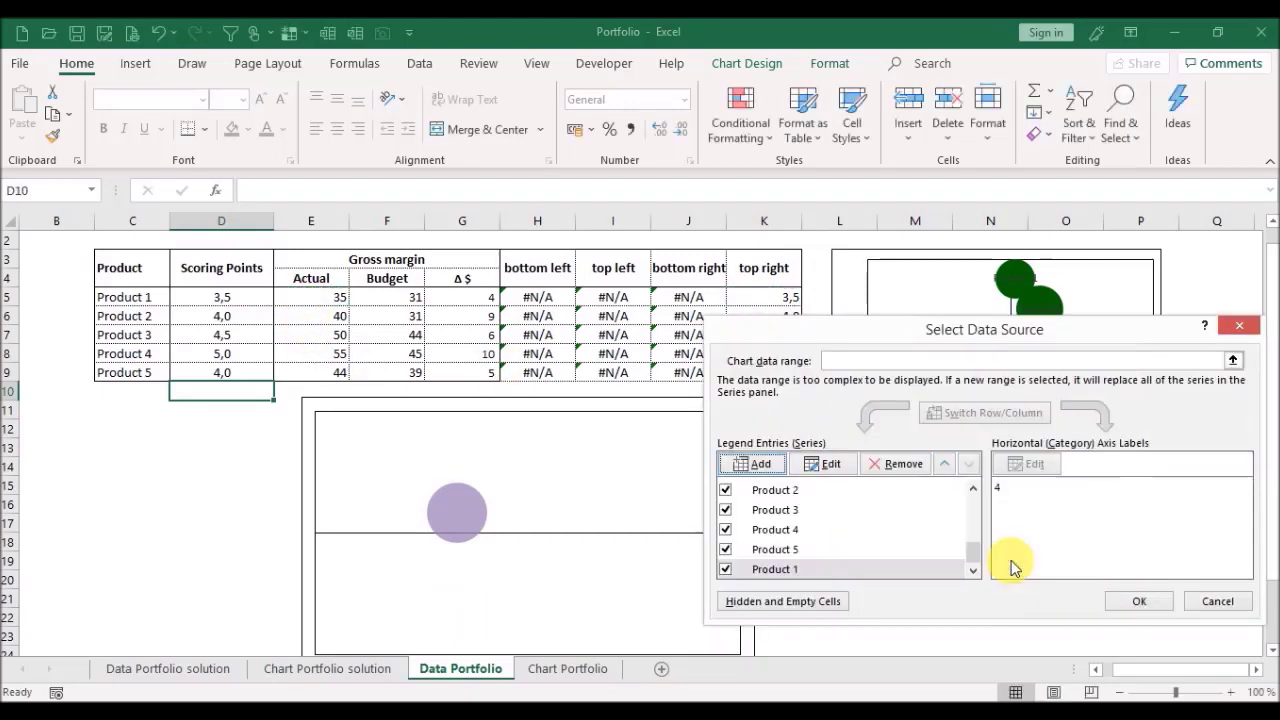
Step: Add another series to the large bubble chart, taking its name from C6 and its X value from G6
{"action": "left_click", "coordinate": [757, 466]}
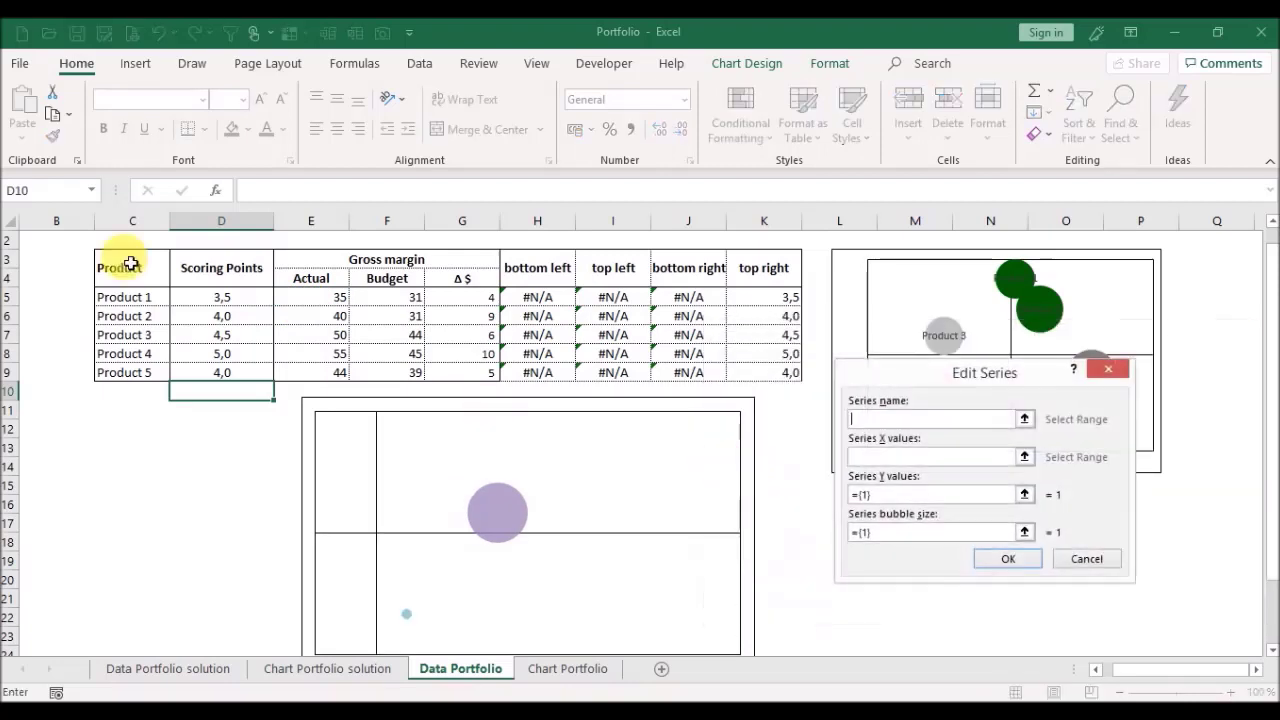
{"action": "left_click", "coordinate": [1025, 421]}
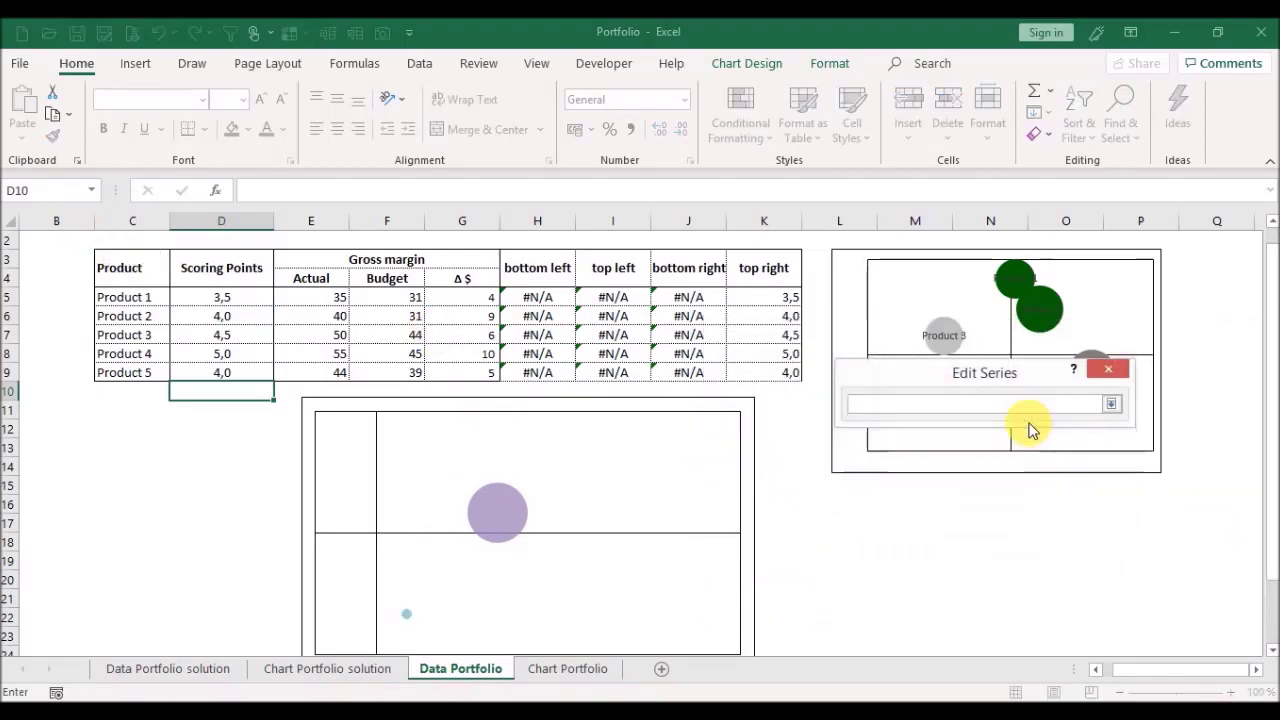
{"action": "left_click", "coordinate": [111, 315]}
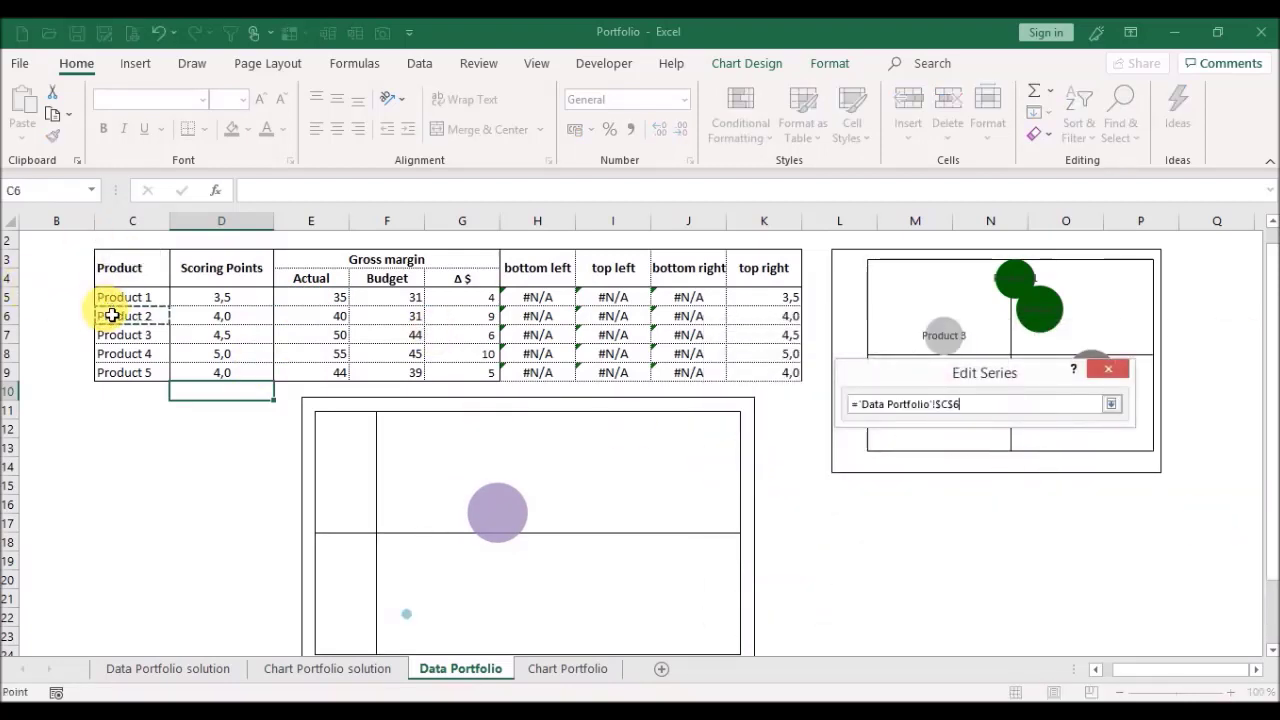
{"action": "key", "text": "Return"}
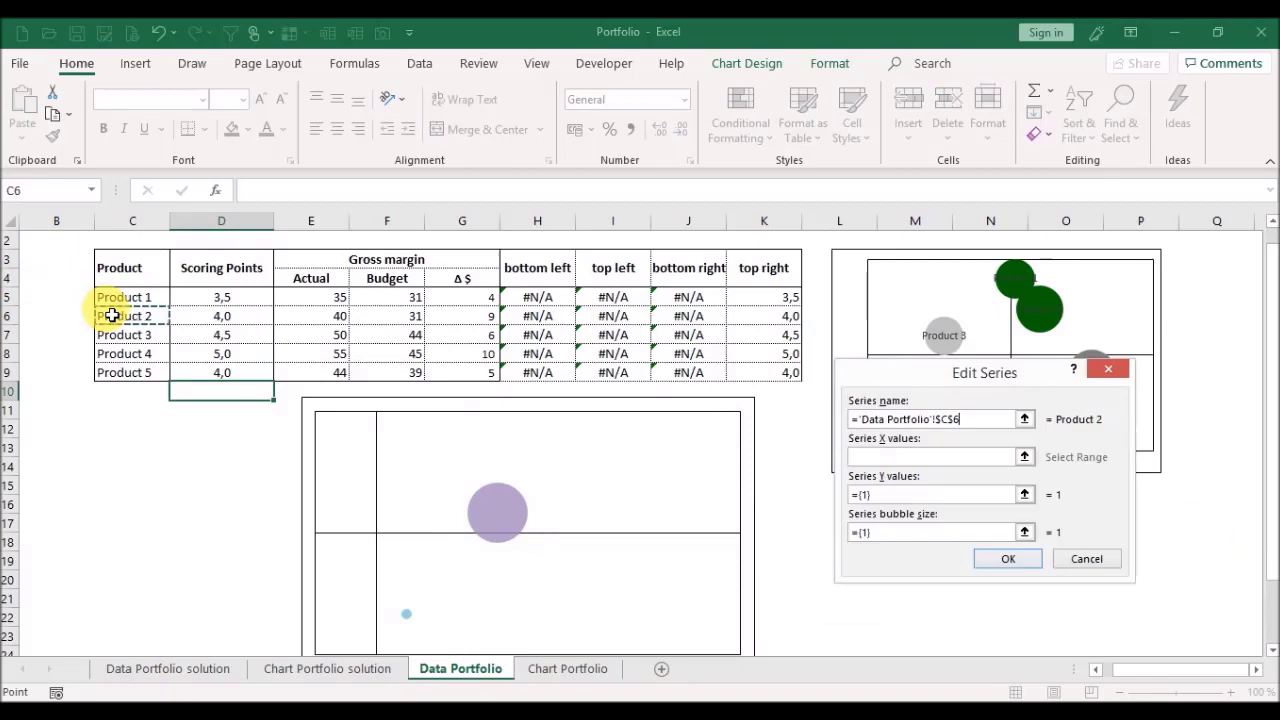
{"action": "left_click", "coordinate": [1025, 457]}
{"action": "left_click", "coordinate": [466, 316]}
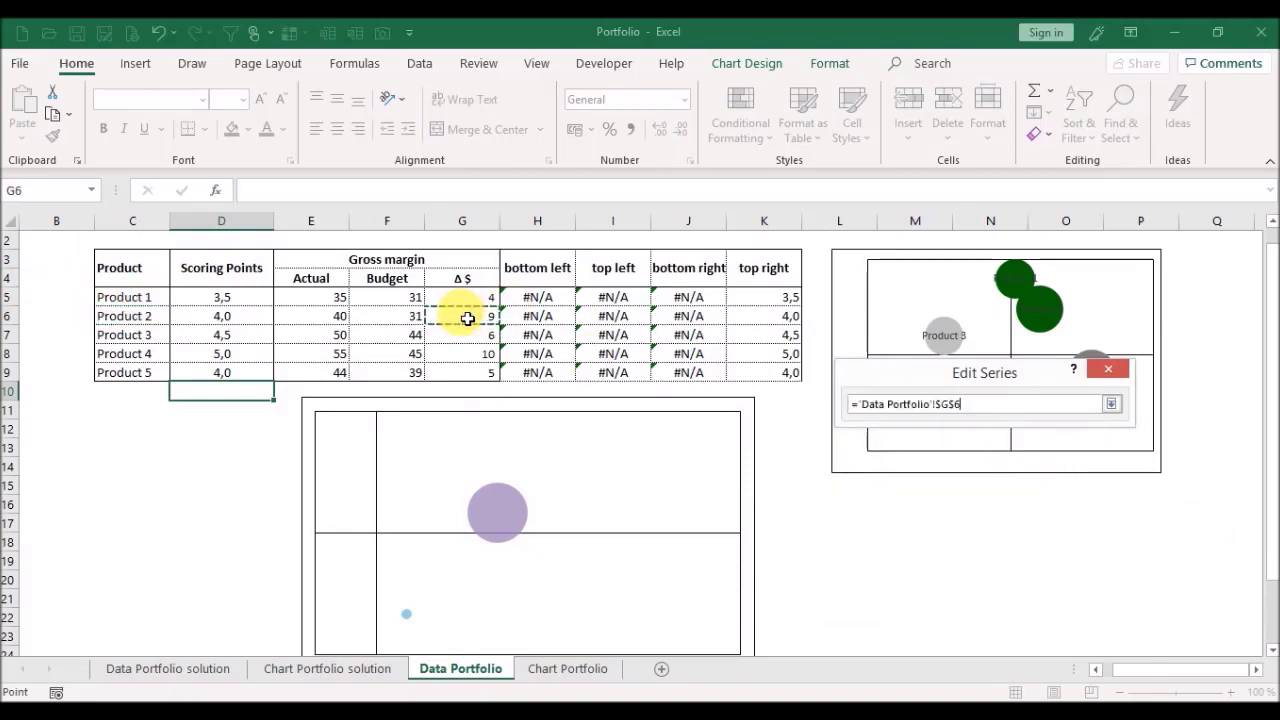
{"action": "key", "text": "Return"}
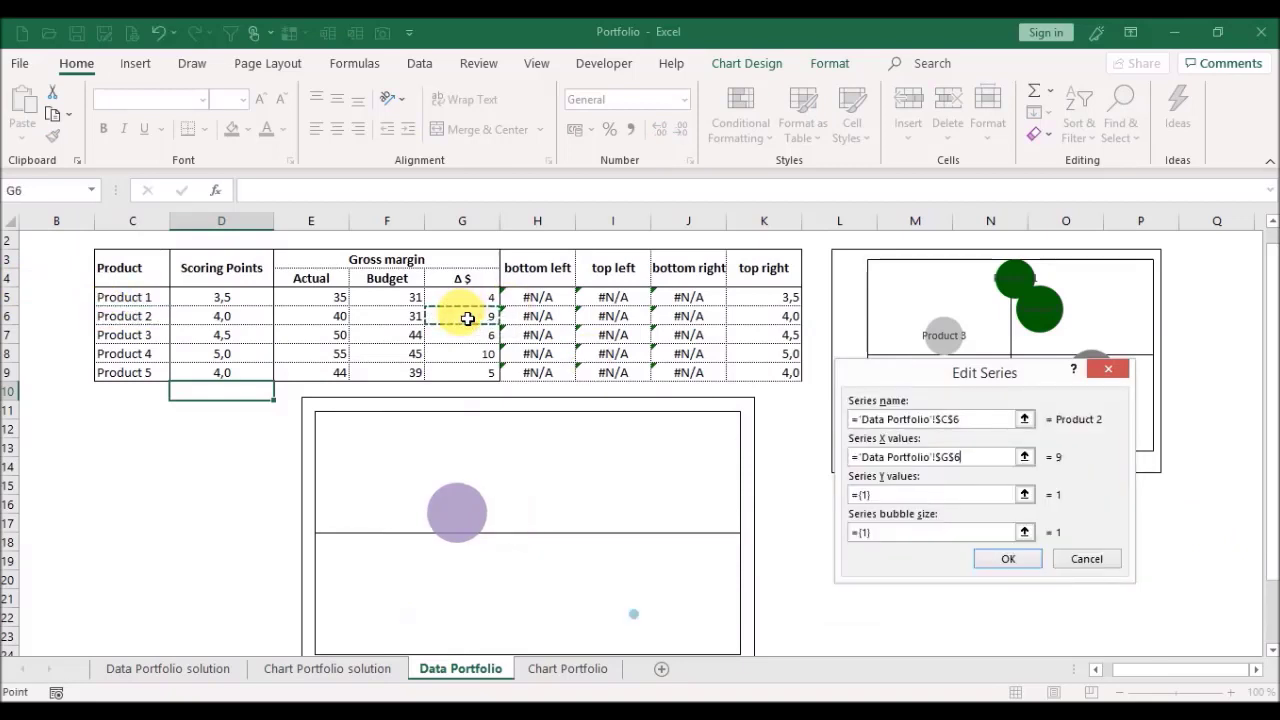
Step: Take the new Product 2 series' Y value from K6 and its bubble size from E6, and accept the series
{"action": "left_click", "coordinate": [1025, 495]}
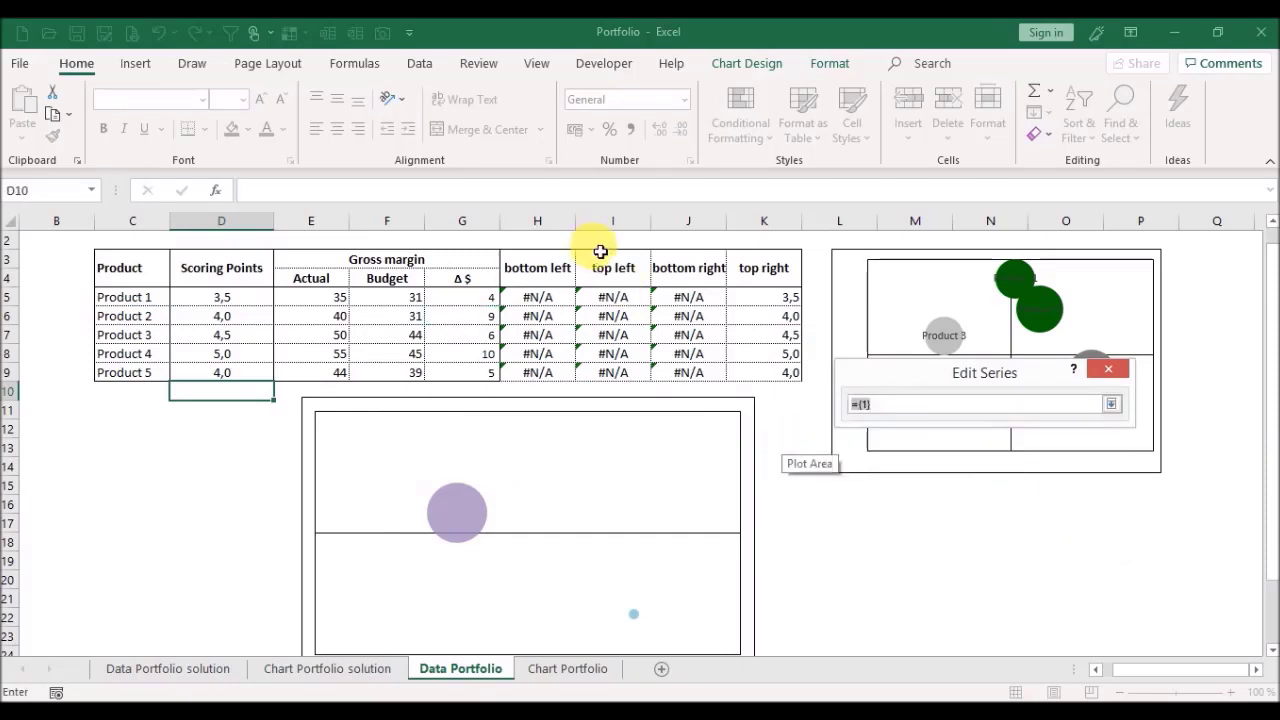
{"action": "left_click", "coordinate": [759, 323]}
{"action": "key", "text": "Return"}
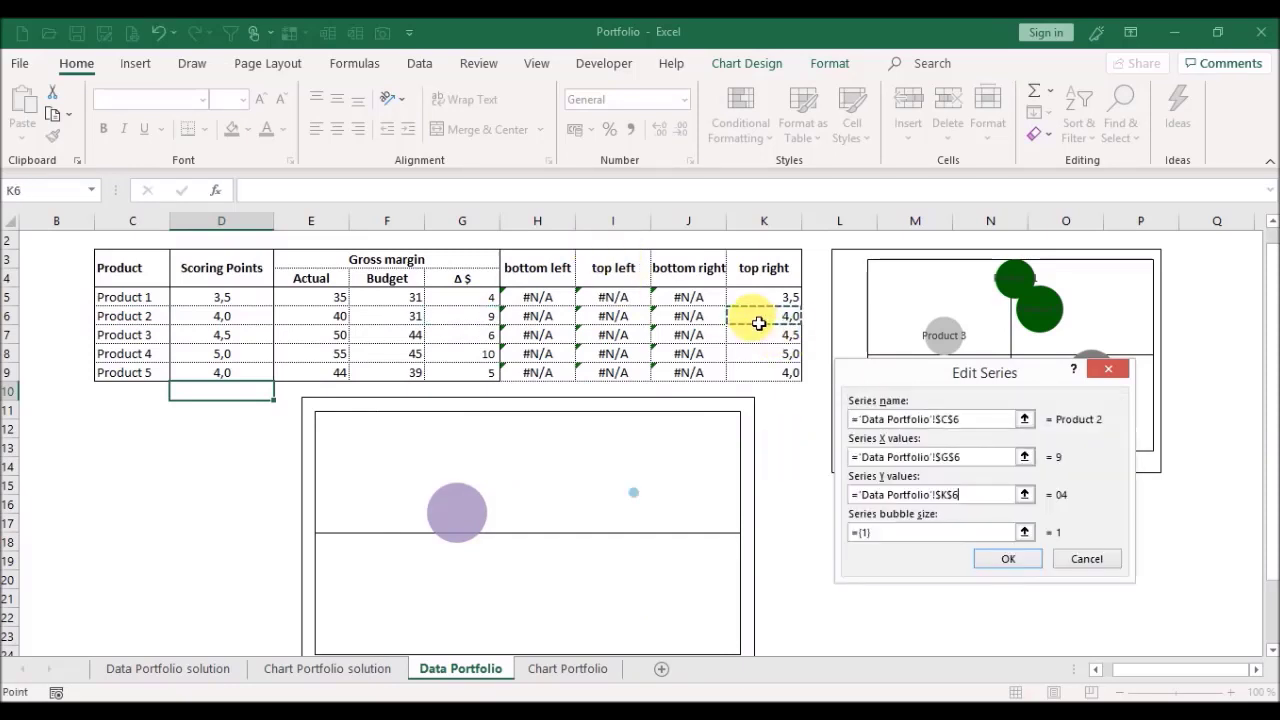
{"action": "left_click", "coordinate": [1024, 532]}
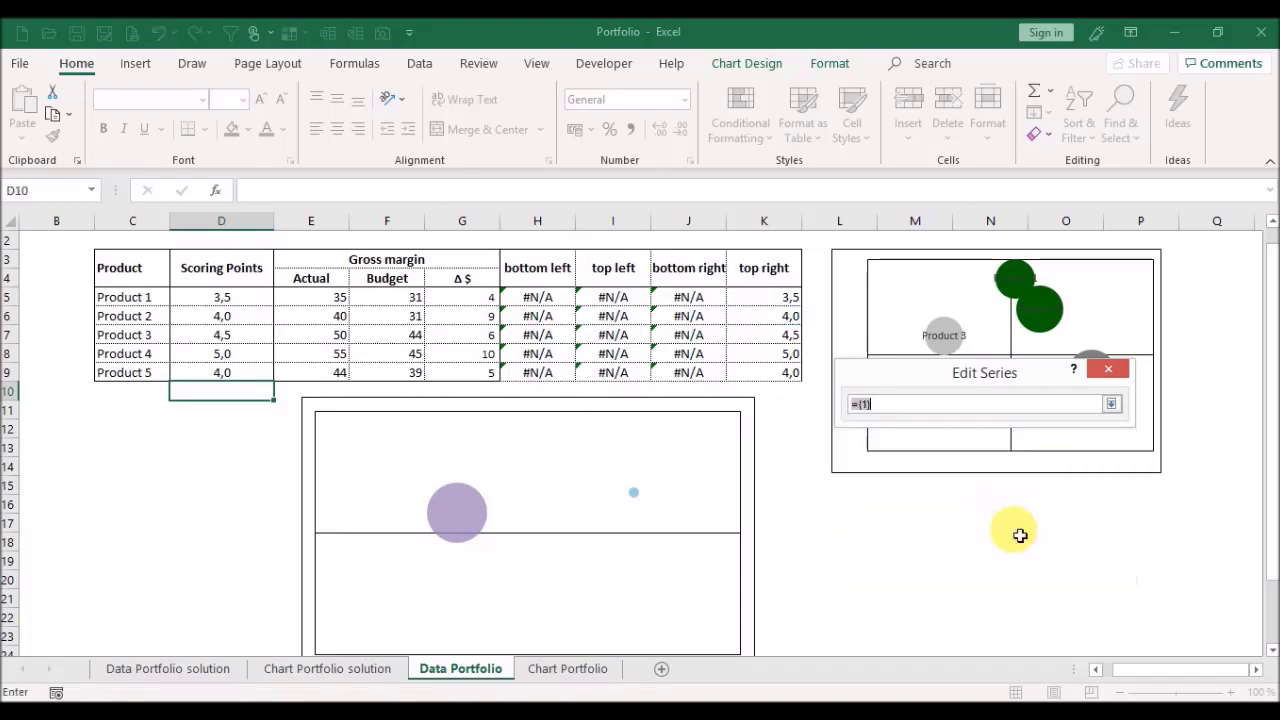
{"action": "left_click", "coordinate": [300, 324]}
{"action": "key", "text": "Return"}
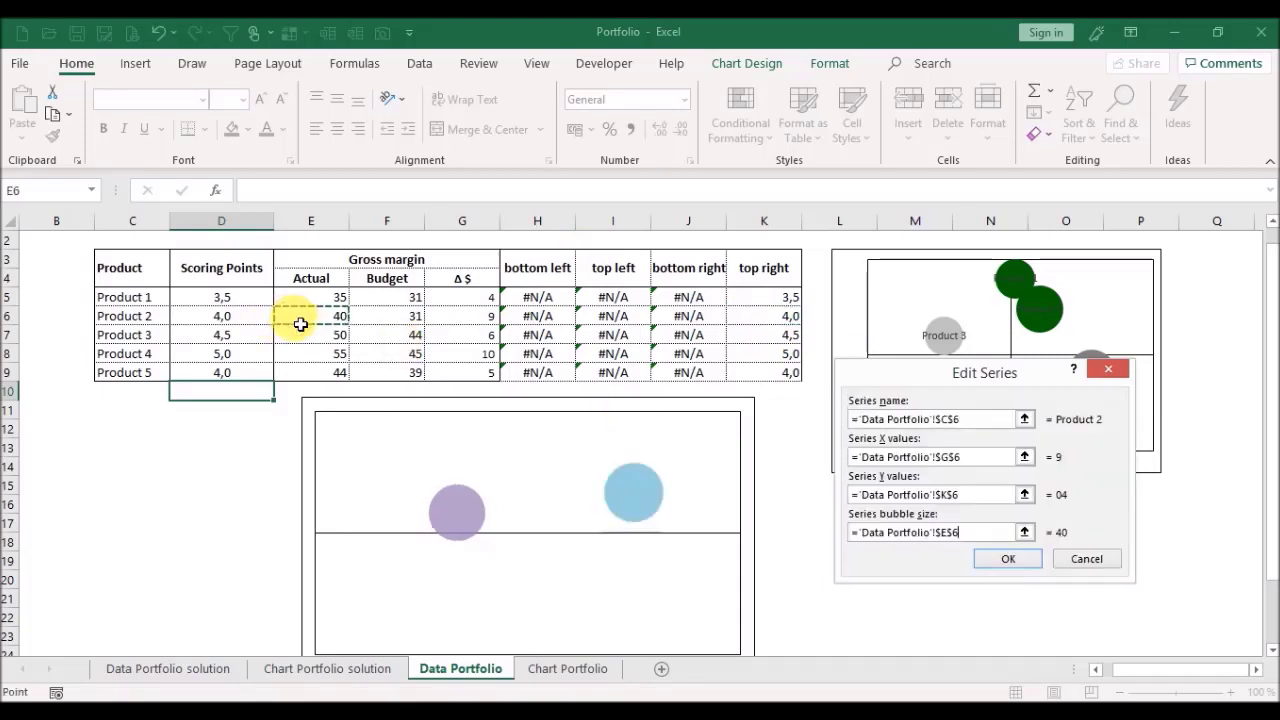
{"action": "left_click", "coordinate": [993, 558]}
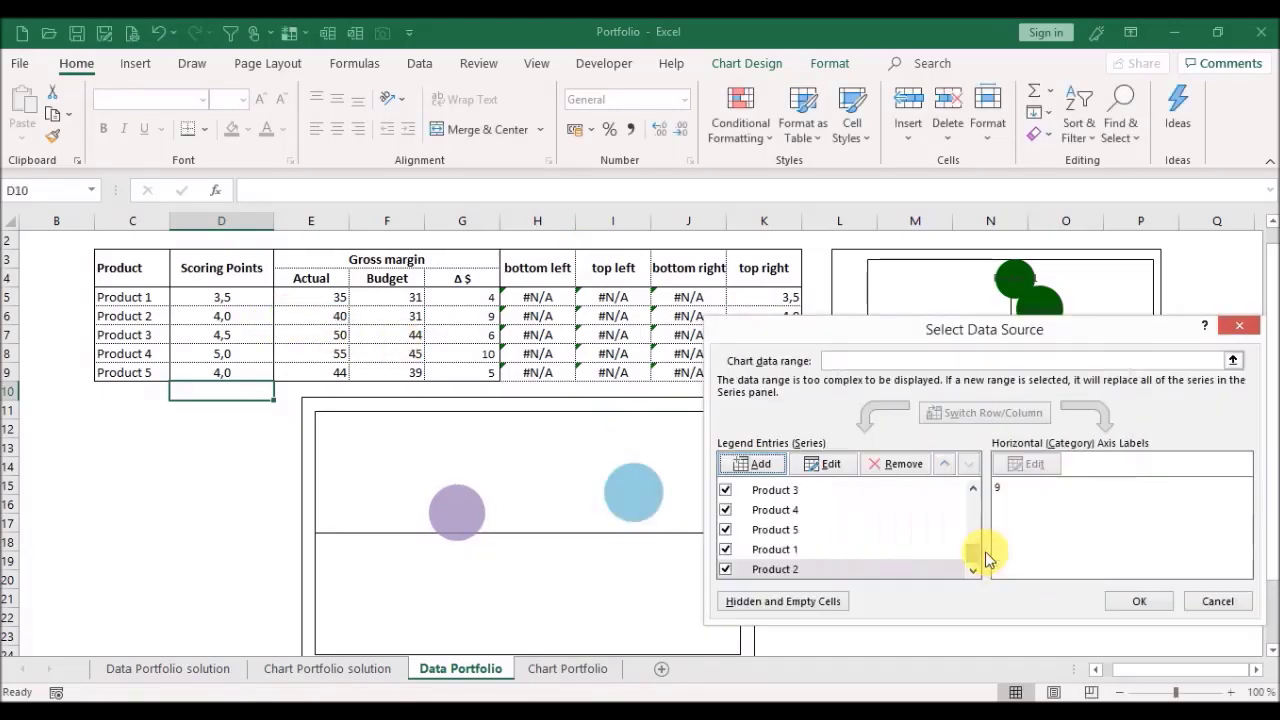
Step: Add a series for Product 3 to the large bubble chart, with its name from C7 and its X value from G7
{"action": "left_click", "coordinate": [770, 466]}
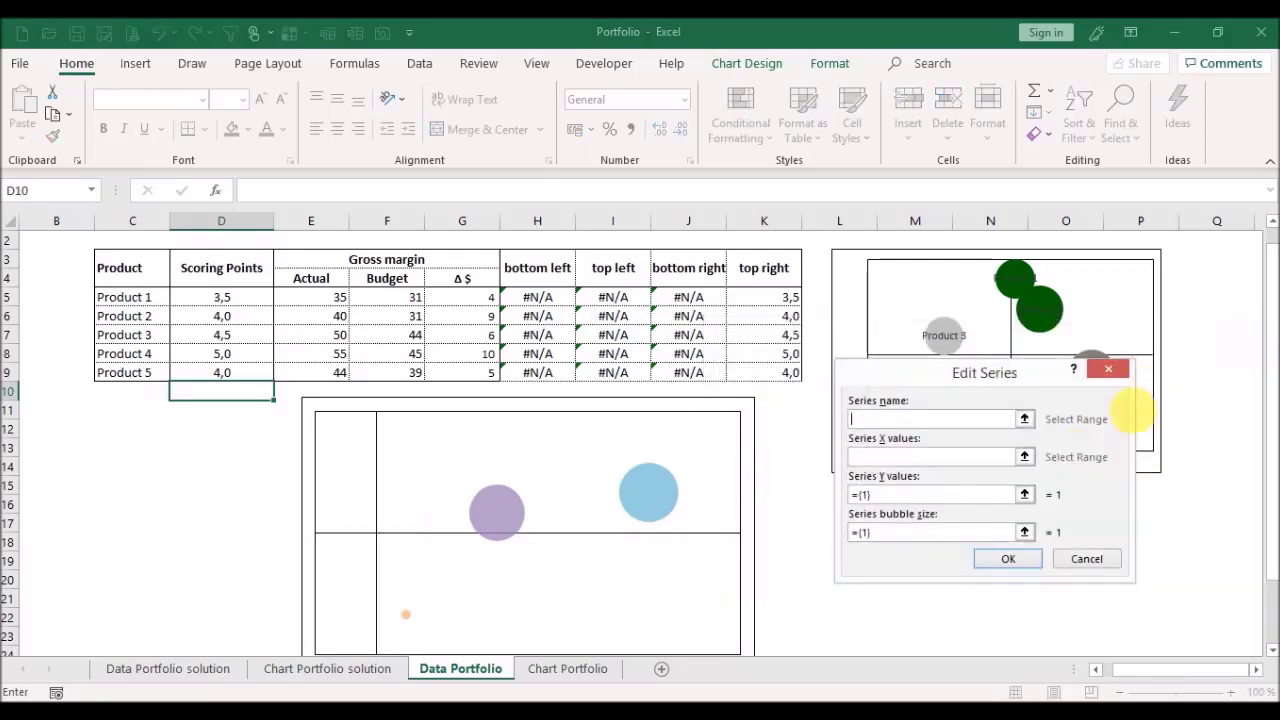
{"action": "left_click", "coordinate": [1020, 417]}
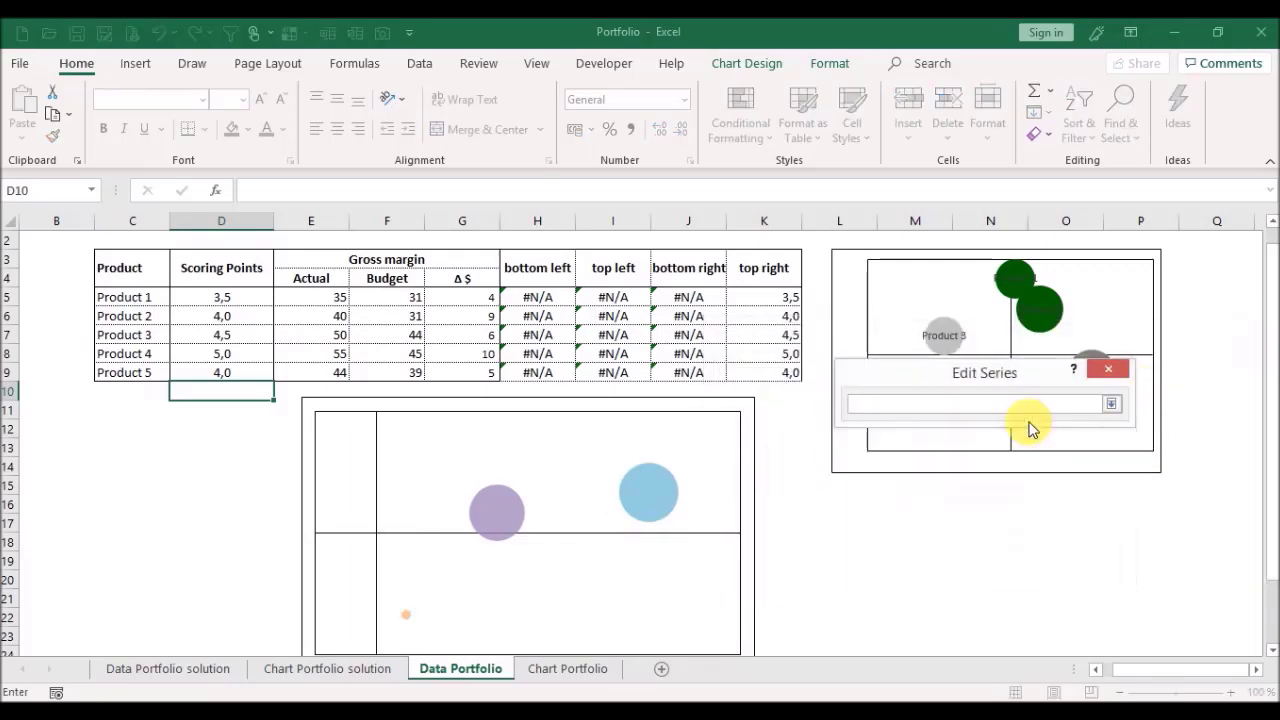
{"action": "left_click", "coordinate": [159, 341]}
{"action": "key", "text": "Return"}
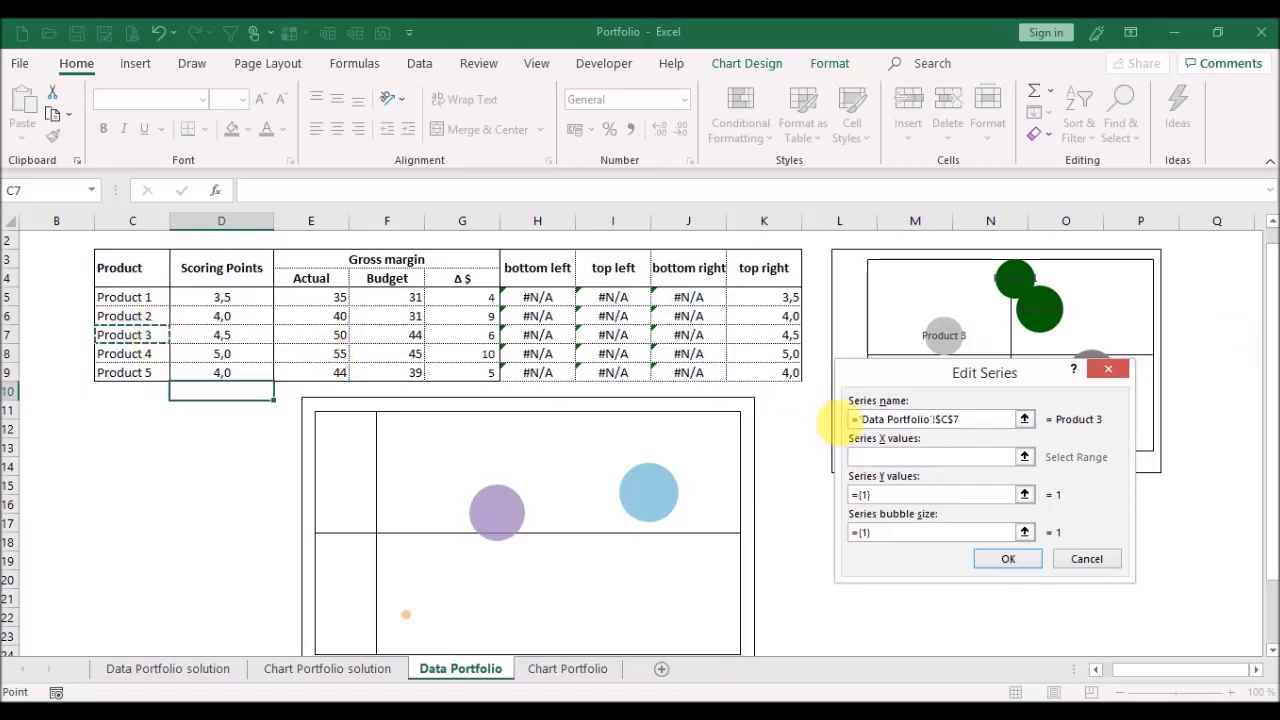
{"action": "left_click", "coordinate": [1024, 457]}
{"action": "left_click", "coordinate": [446, 339]}
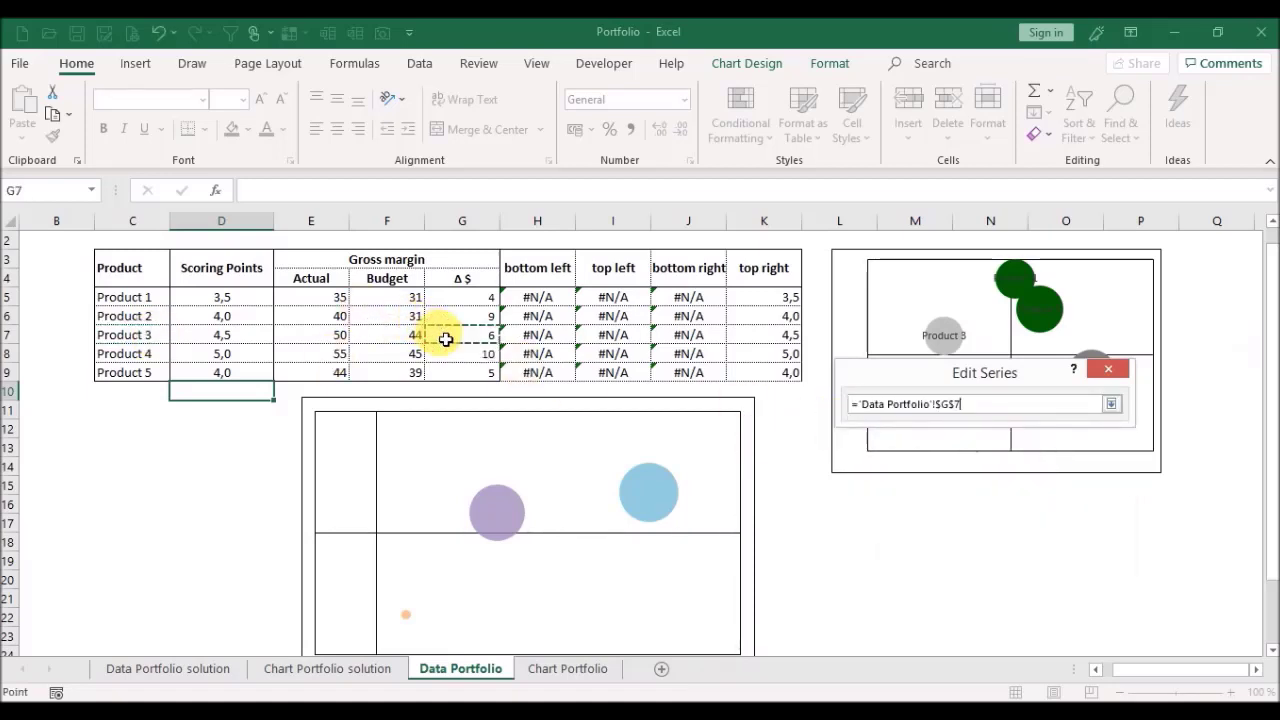
{"action": "key", "text": "Return"}
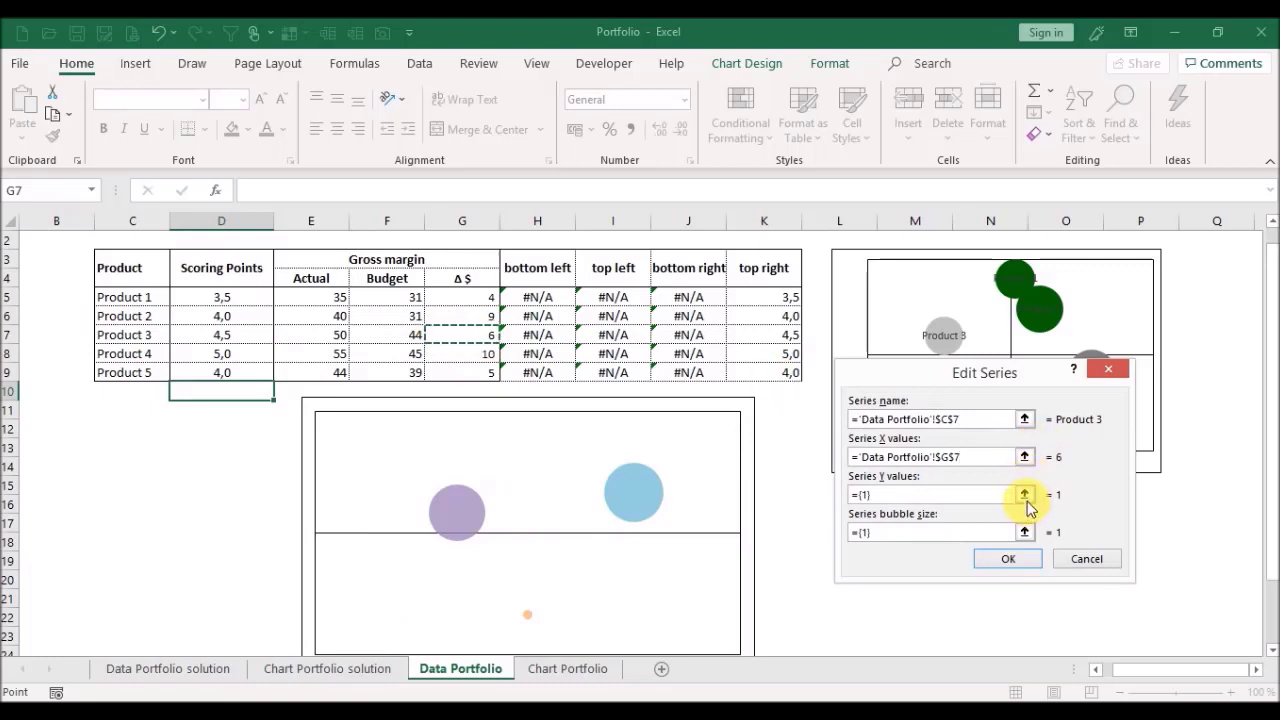
Step: Take the new Product 3 series' Y value from K7 and its bubble size from E7, and accept the series
{"action": "left_click", "coordinate": [1026, 495]}
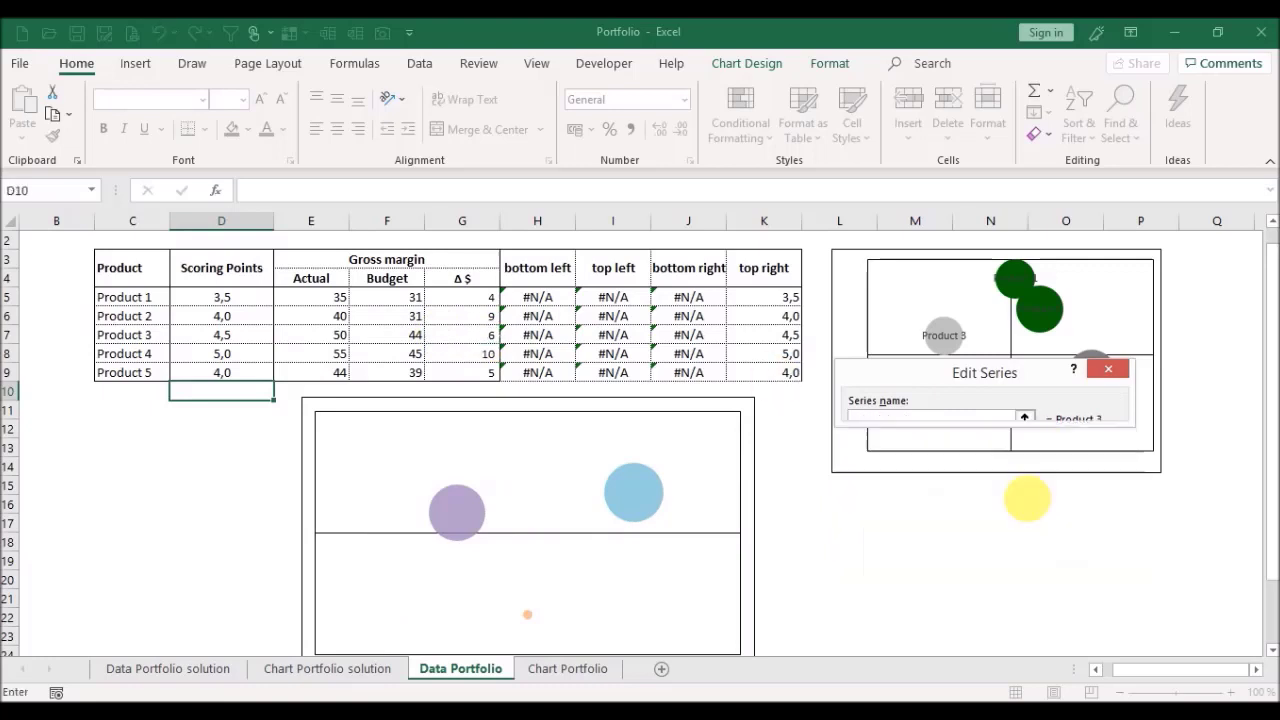
{"action": "left_click", "coordinate": [754, 342]}
{"action": "key", "text": "Return"}
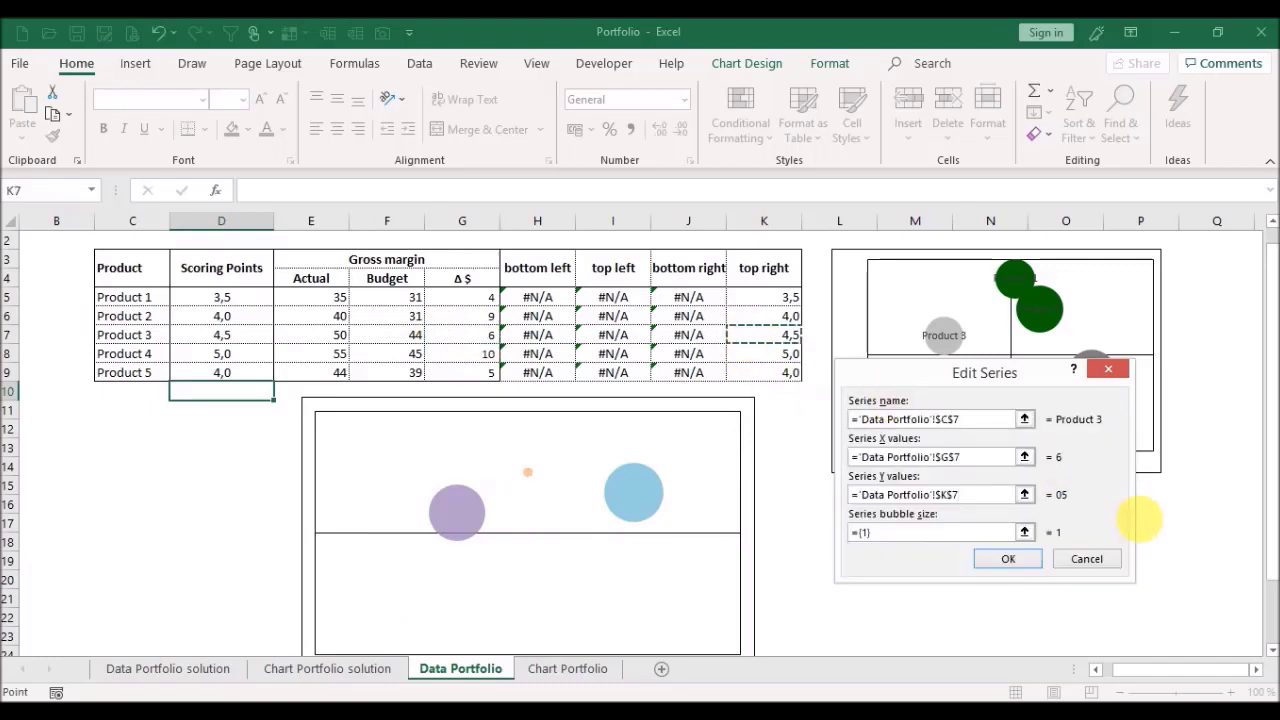
{"action": "left_click", "coordinate": [1024, 532]}
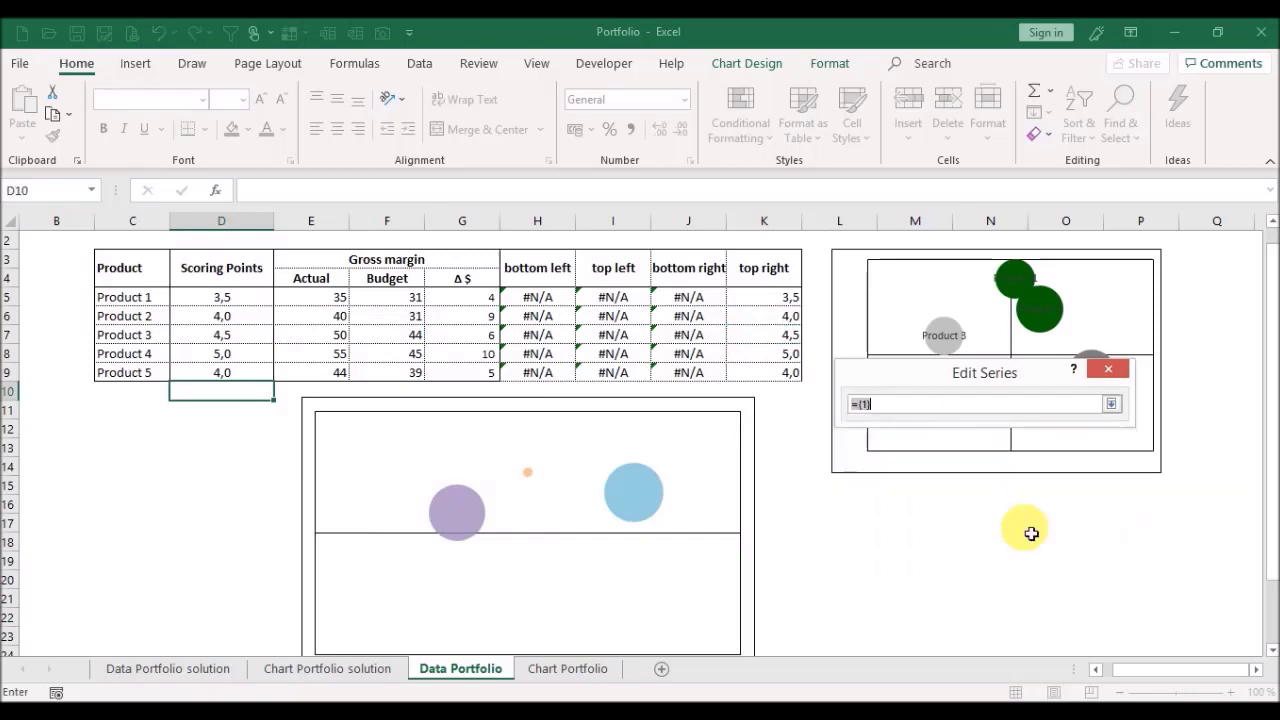
{"action": "left_click", "coordinate": [301, 336]}
{"action": "key", "text": "Return"}
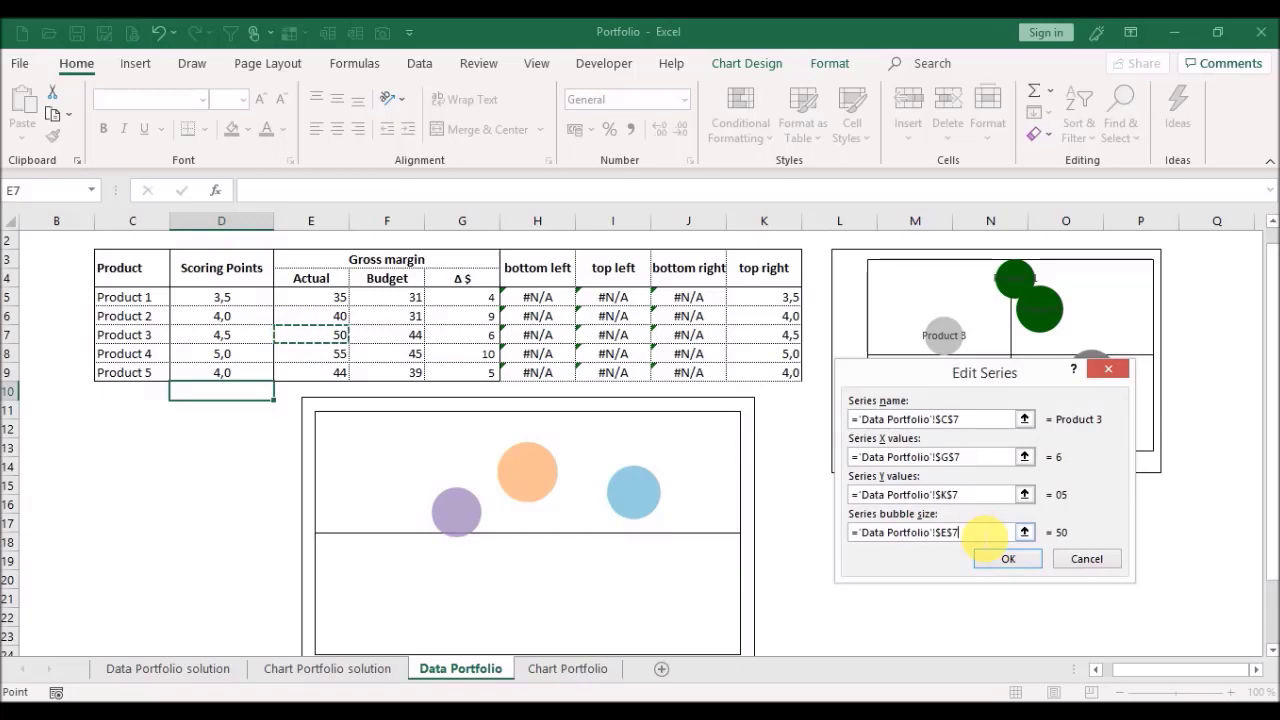
{"action": "left_click", "coordinate": [1010, 557]}
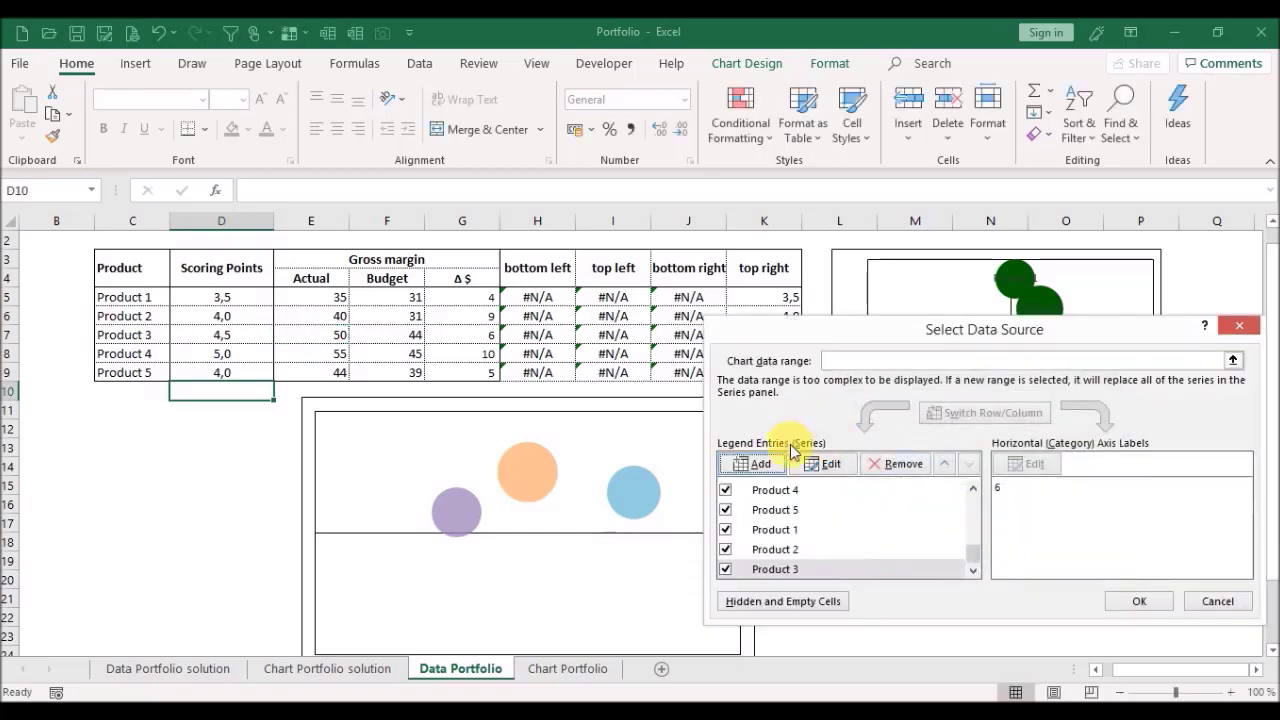
Step: Add a series for Product 4 to the large bubble chart, with its name from C8 and its X value from G8
{"action": "left_click", "coordinate": [757, 464]}
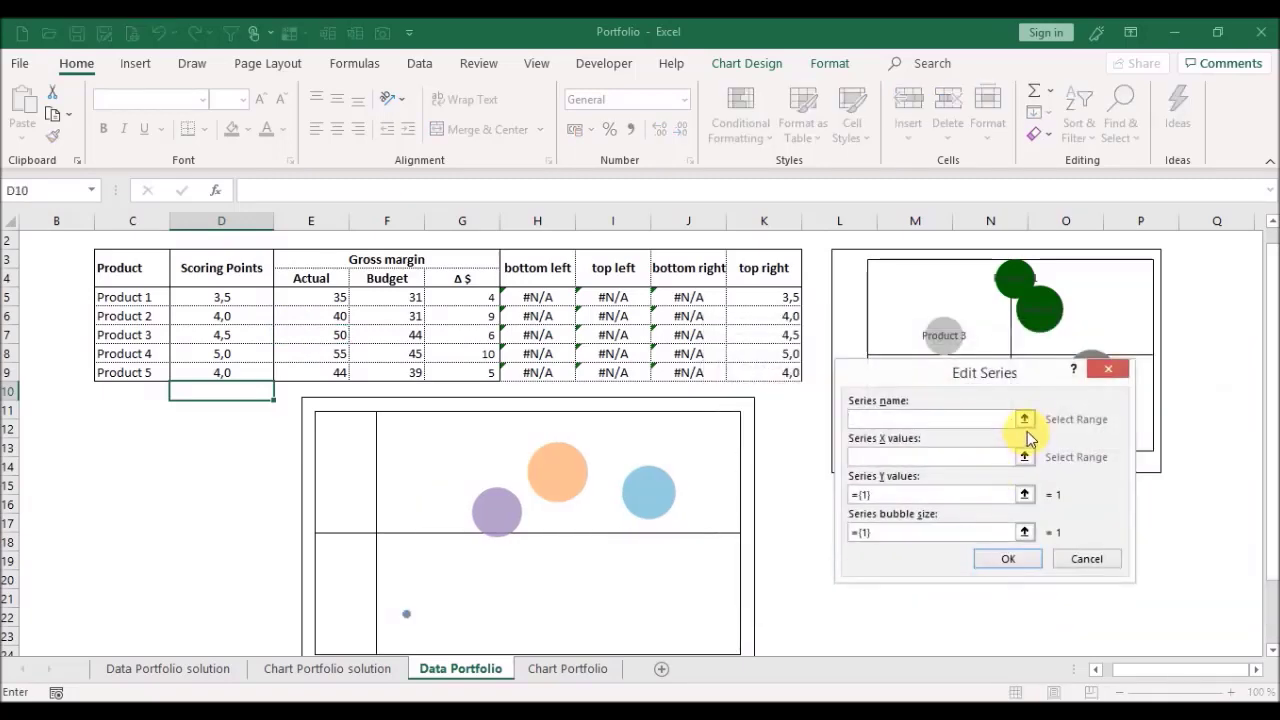
{"action": "left_click", "coordinate": [1024, 419]}
{"action": "left_click", "coordinate": [116, 358]}
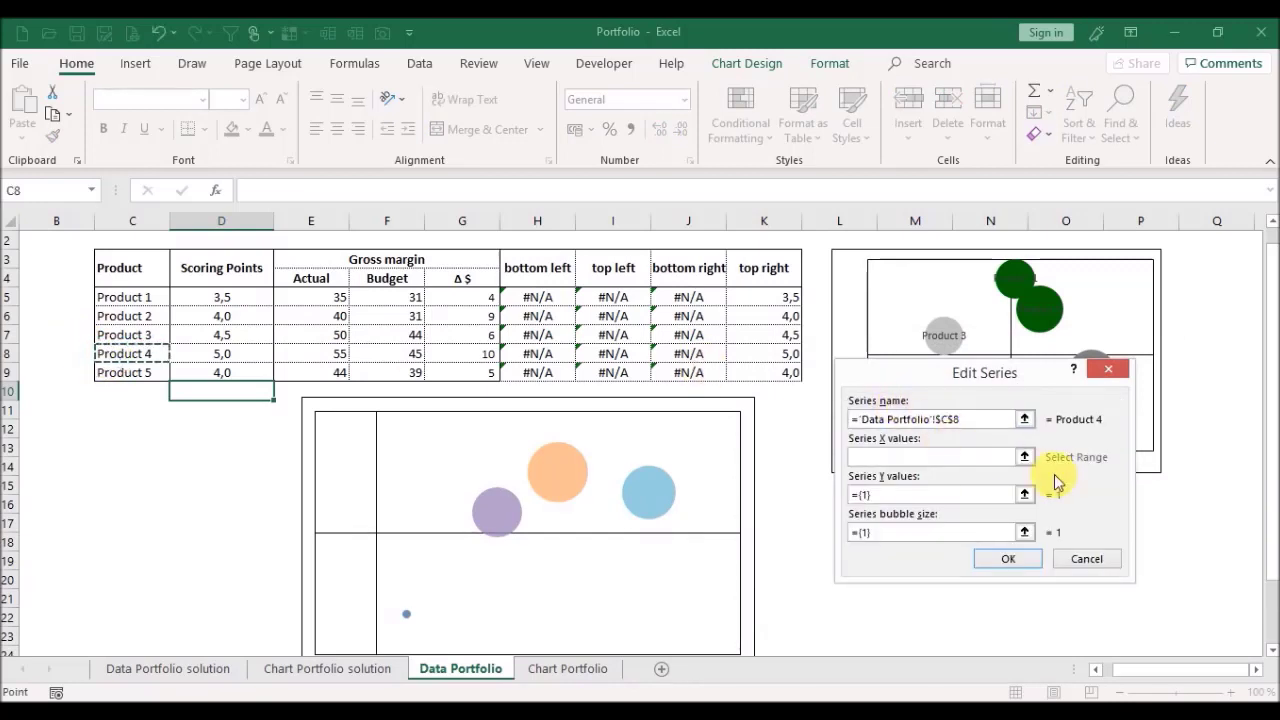
{"action": "left_click", "coordinate": [1024, 456]}
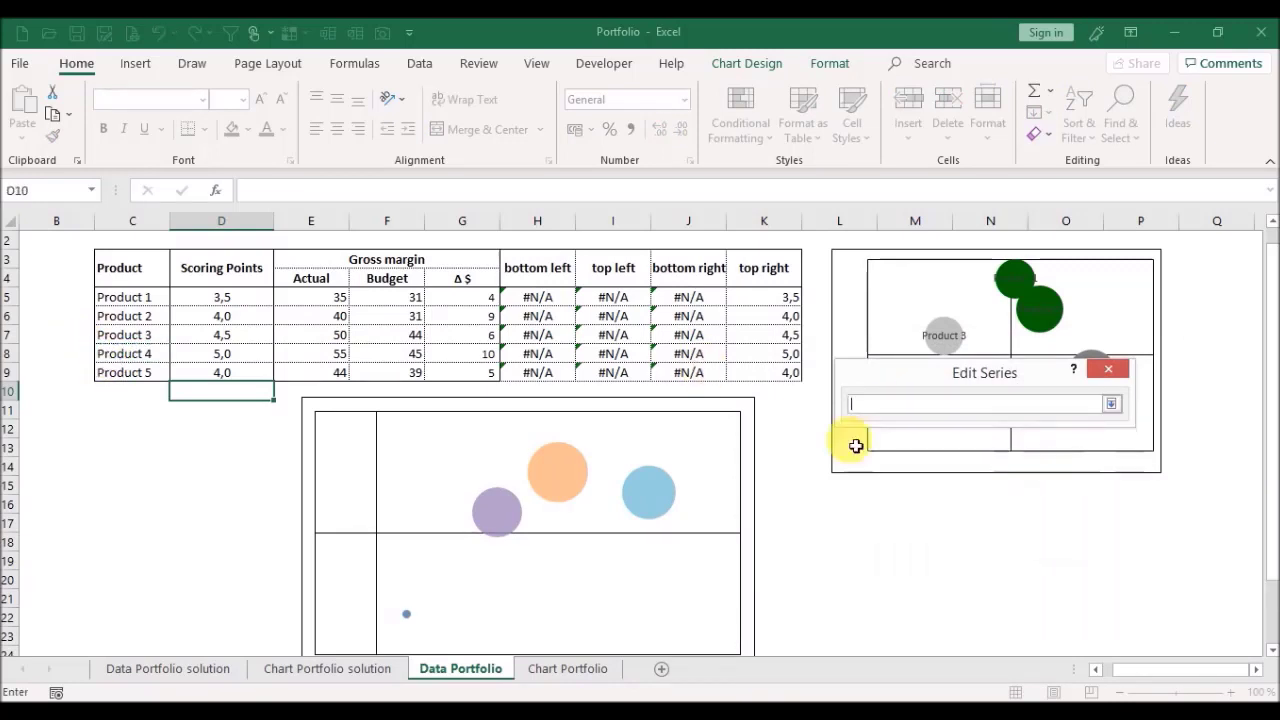
{"action": "left_click", "coordinate": [479, 358]}
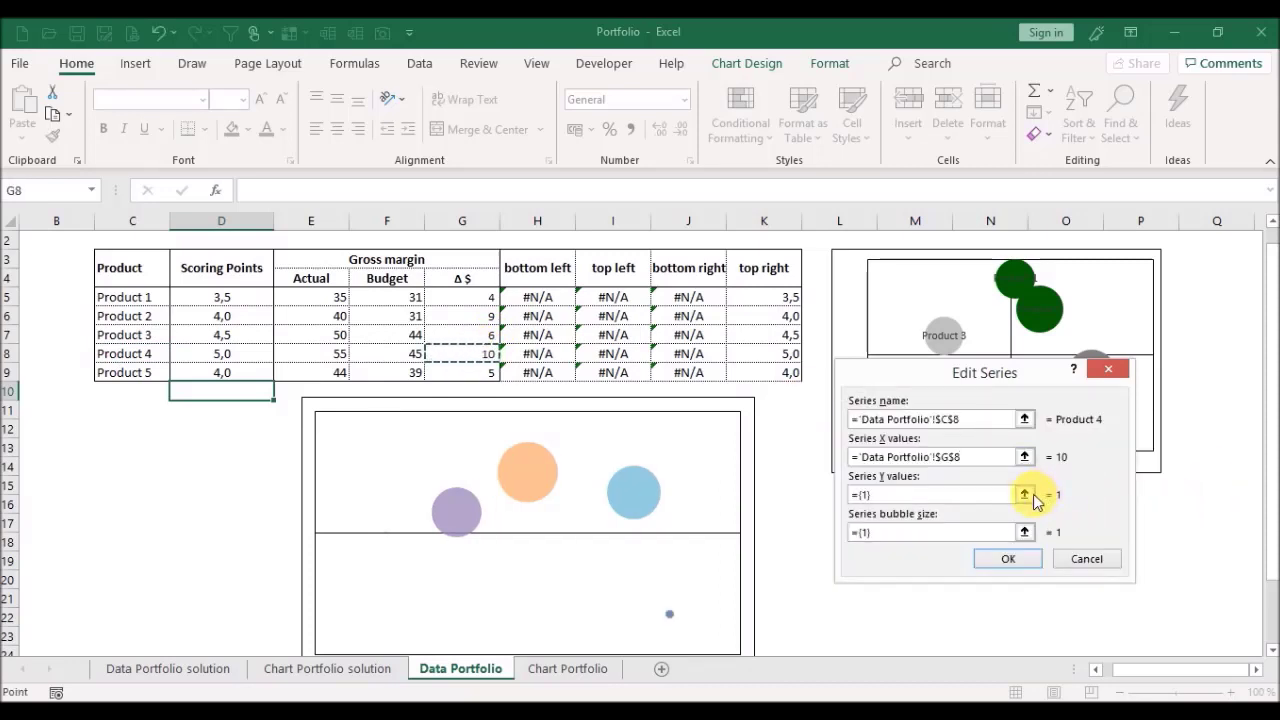
Step: Take the new Product 4 series' Y value from K8 and its bubble size from E8, and accept the series
{"action": "left_click", "coordinate": [1024, 494]}
{"action": "left_click", "coordinate": [749, 362]}
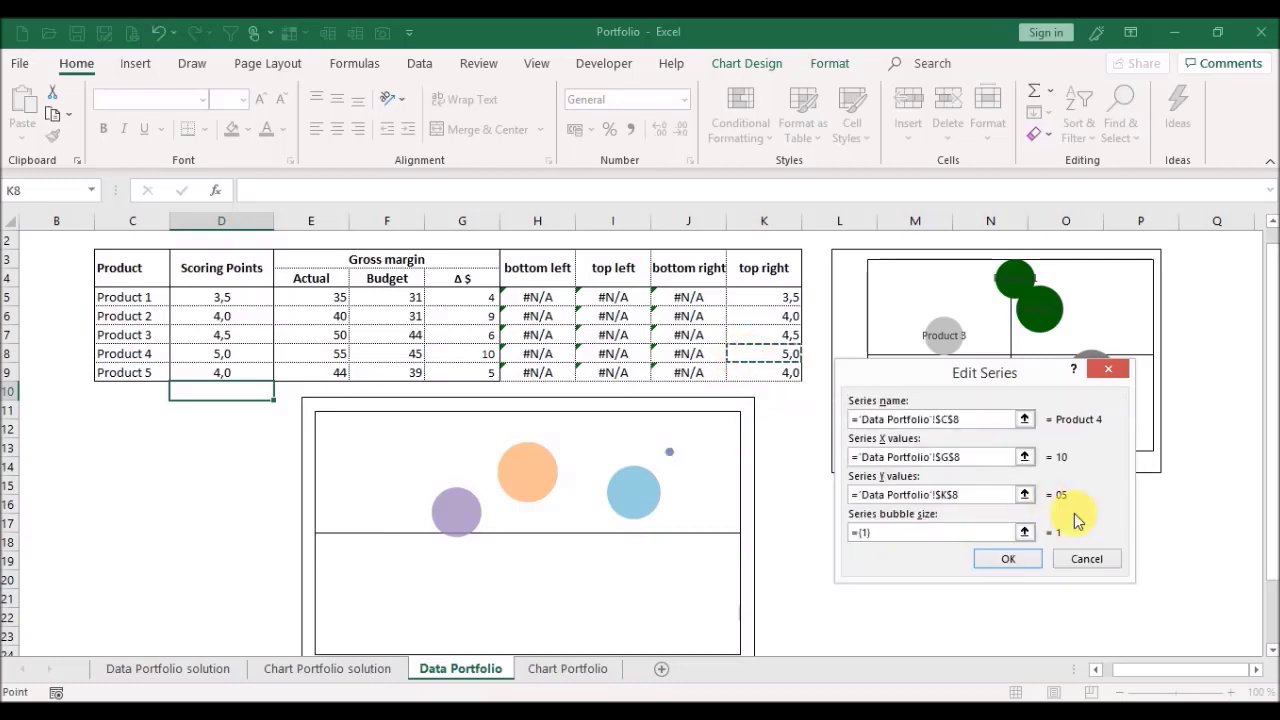
{"action": "left_click", "coordinate": [1024, 533]}
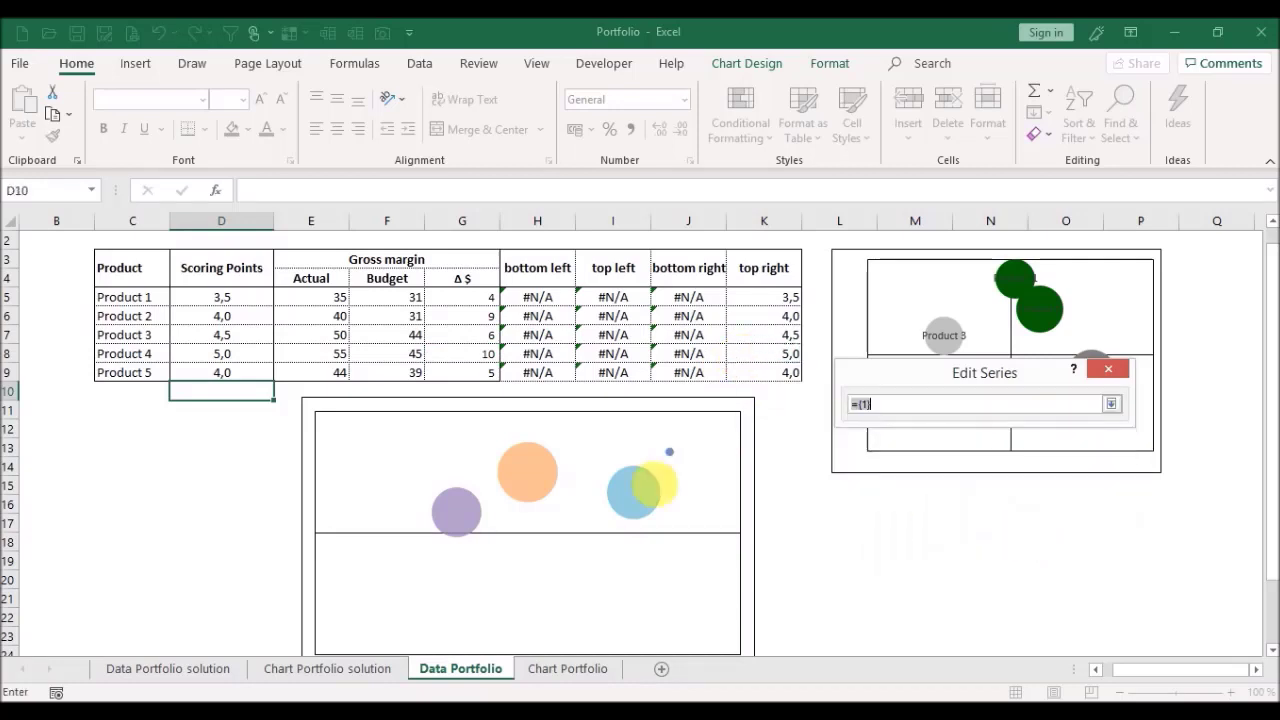
{"action": "left_click", "coordinate": [310, 362]}
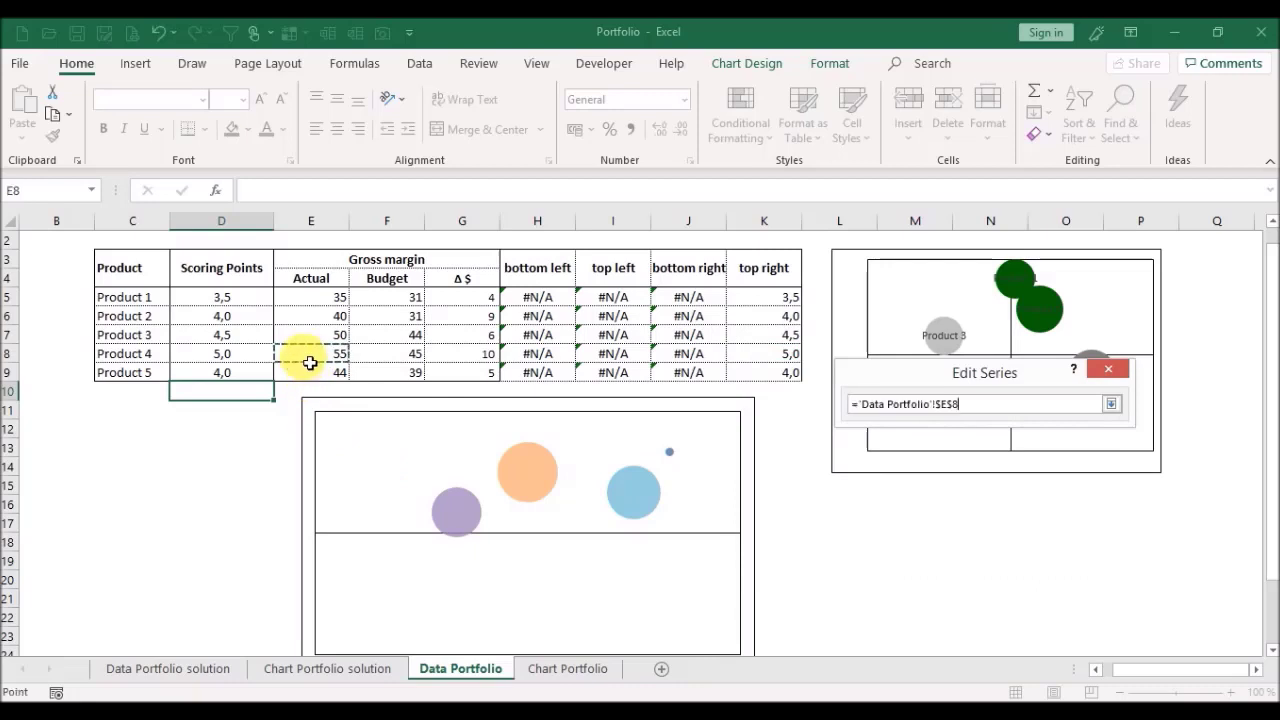
{"action": "left_click", "coordinate": [1020, 560]}
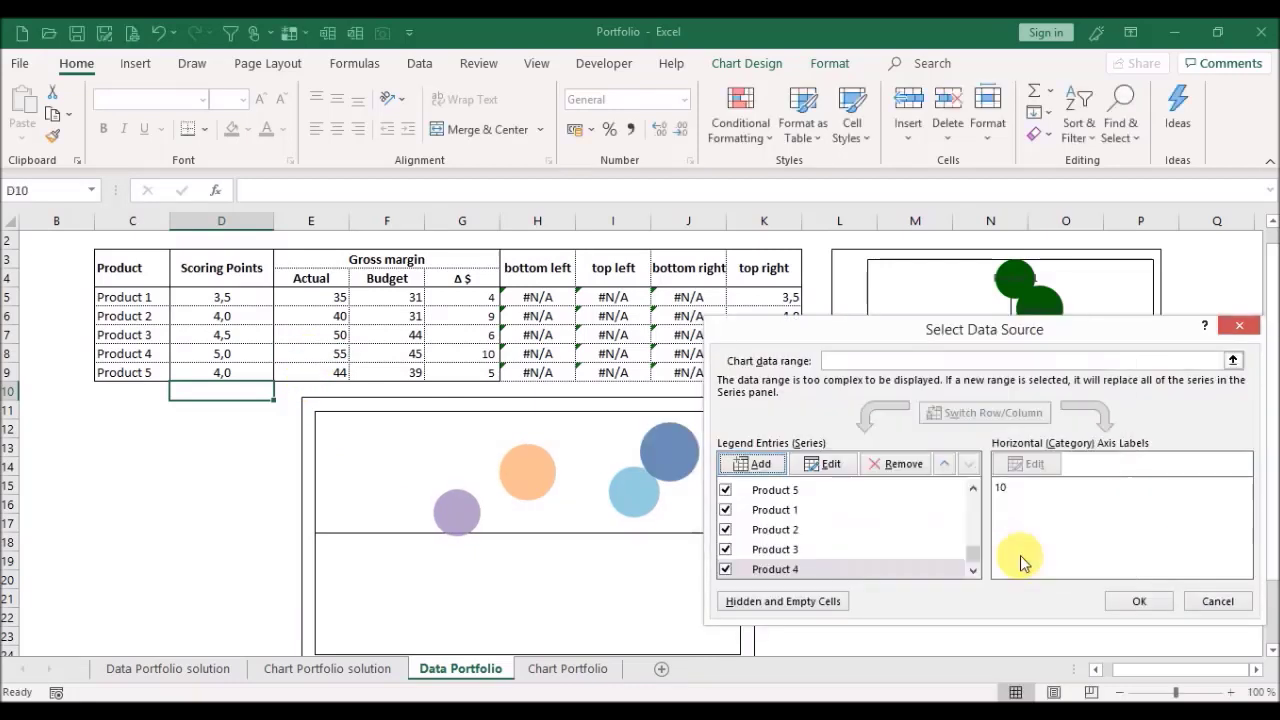
Step: Add a series for Product 5 to the large bubble chart, with its name from C9 and its X value from G9
{"action": "left_click", "coordinate": [762, 463]}
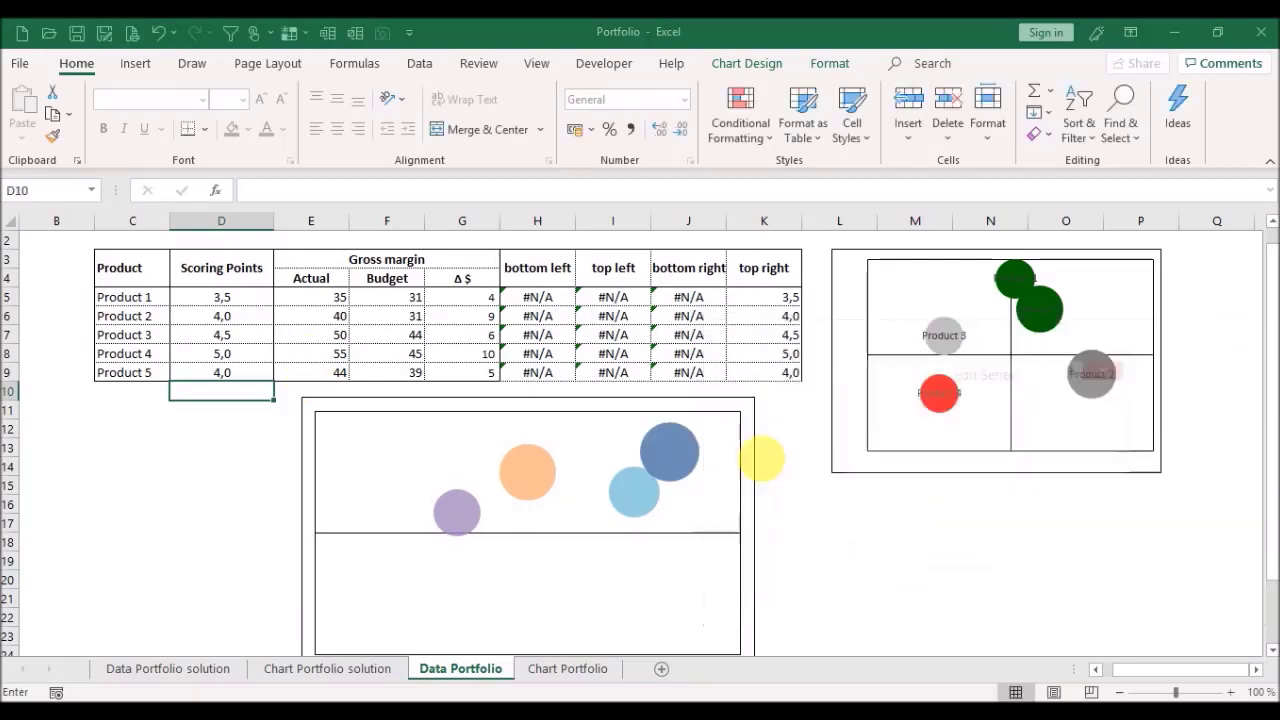
{"action": "left_click", "coordinate": [1024, 418]}
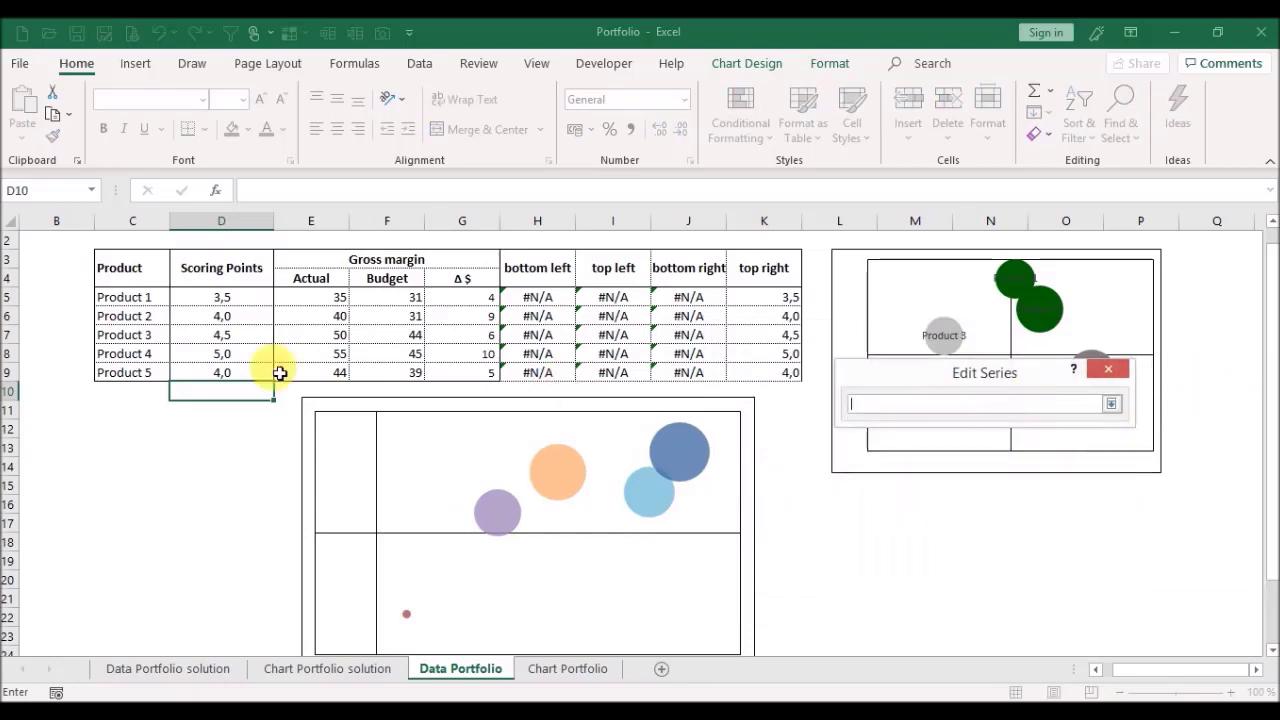
{"action": "left_click", "coordinate": [149, 380]}
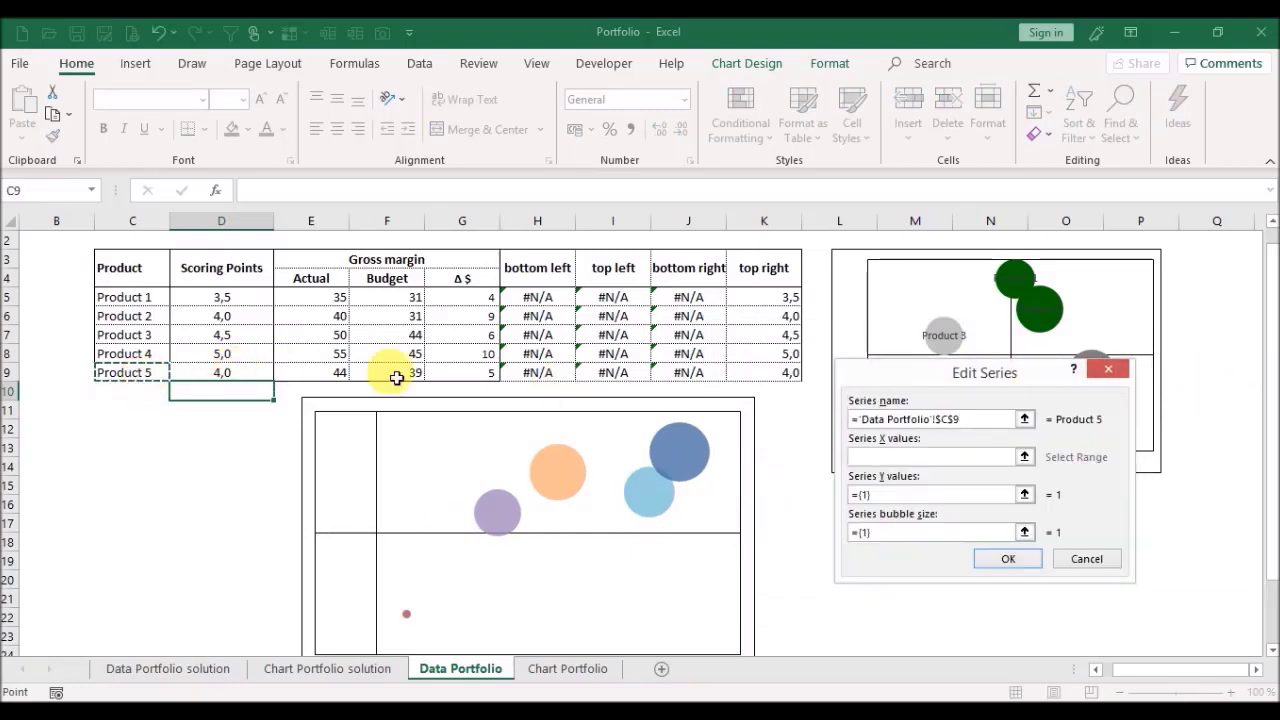
{"action": "left_click", "coordinate": [1024, 456]}
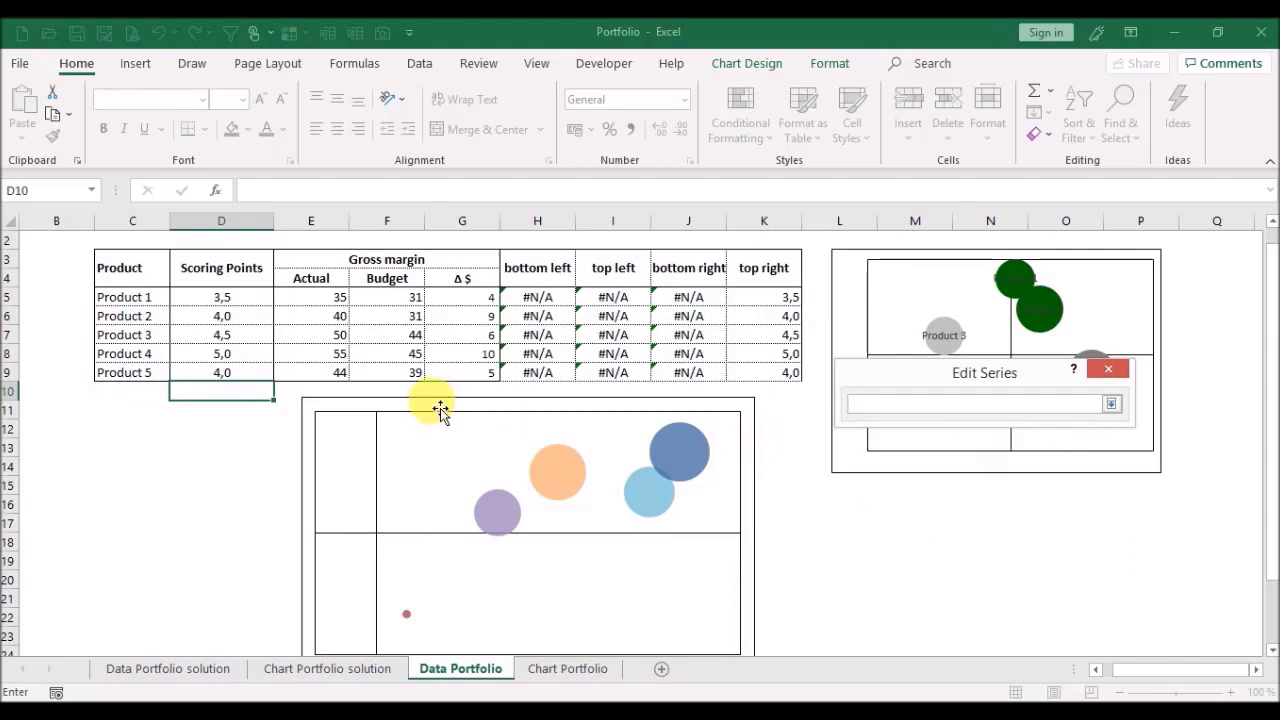
{"action": "left_click", "coordinate": [462, 376]}
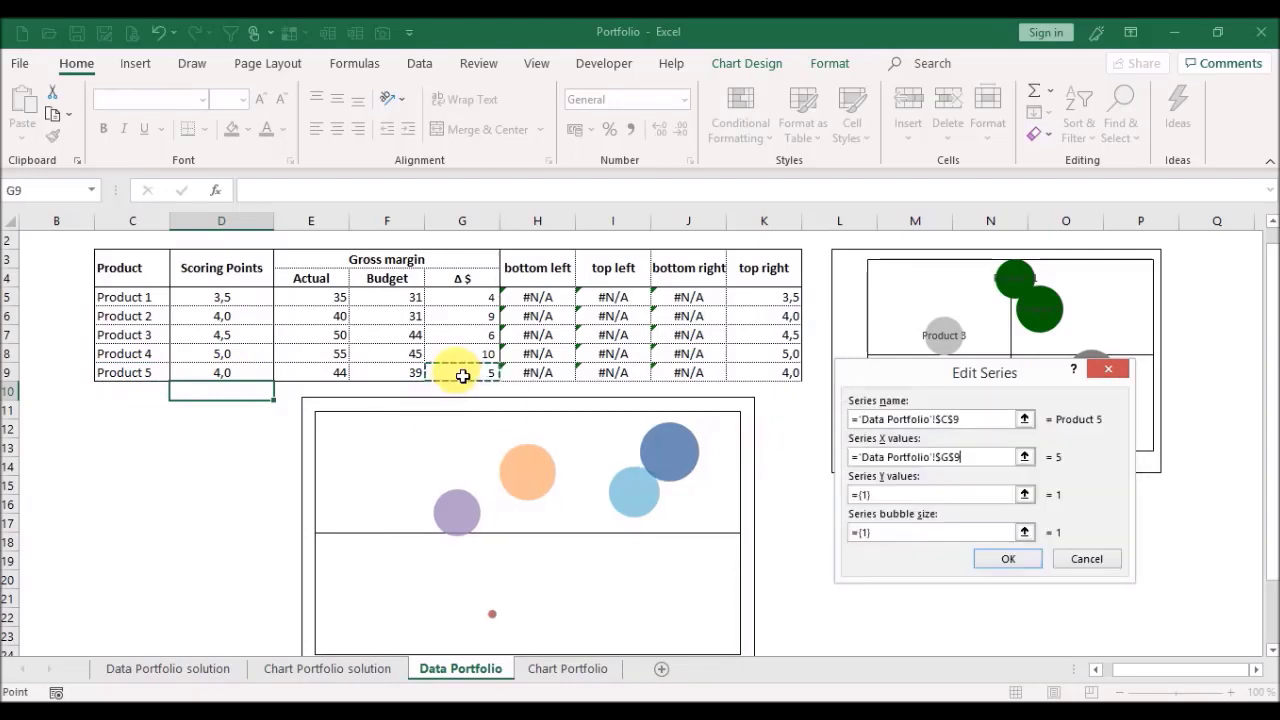
Step: Take the new Product 5 series' Y value from K9 and its bubble size from E9, and accept the series and the data source
{"action": "left_click", "coordinate": [1025, 495]}
{"action": "left_click", "coordinate": [752, 376]}
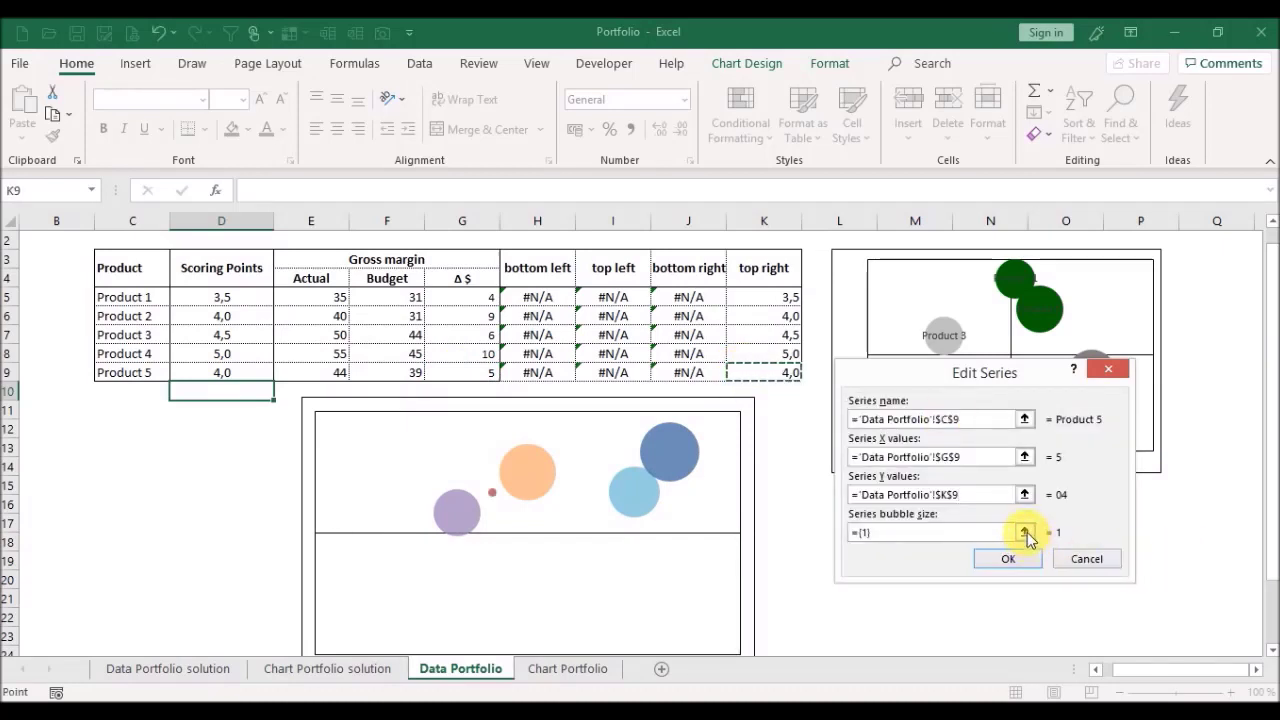
{"action": "left_click", "coordinate": [1025, 532]}
{"action": "left_click", "coordinate": [306, 378]}
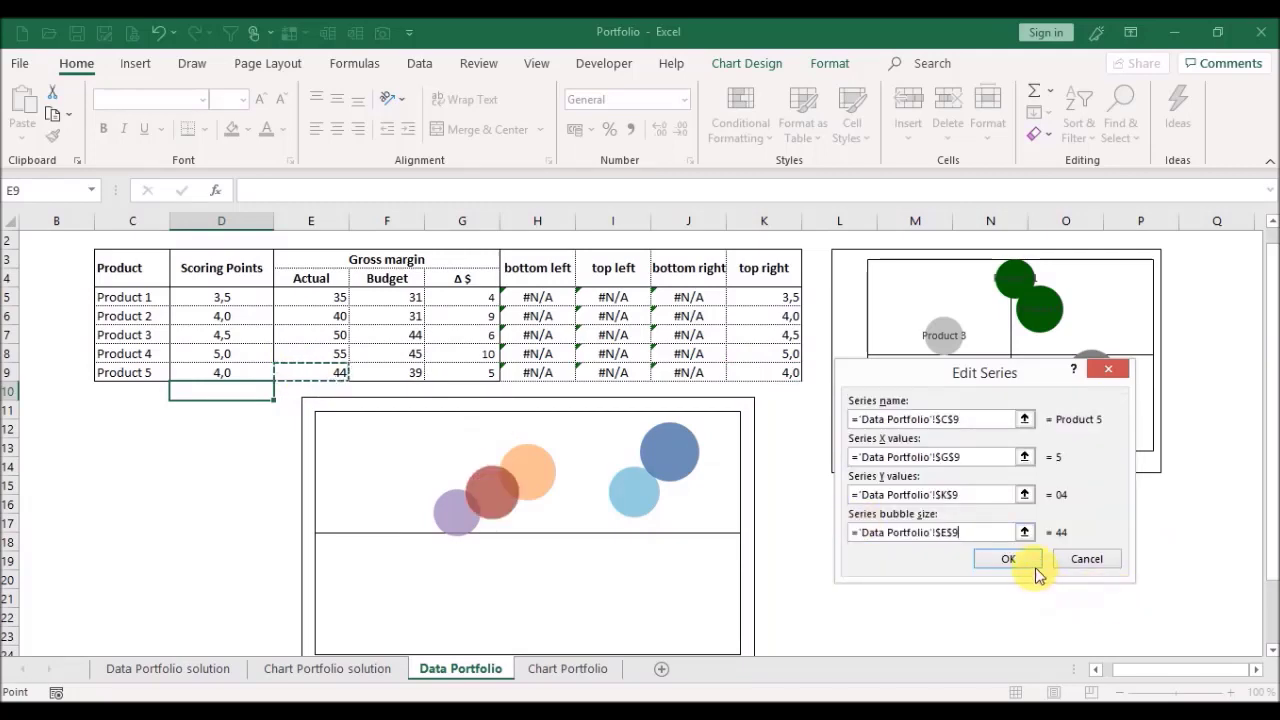
{"action": "left_click", "coordinate": [1023, 563]}
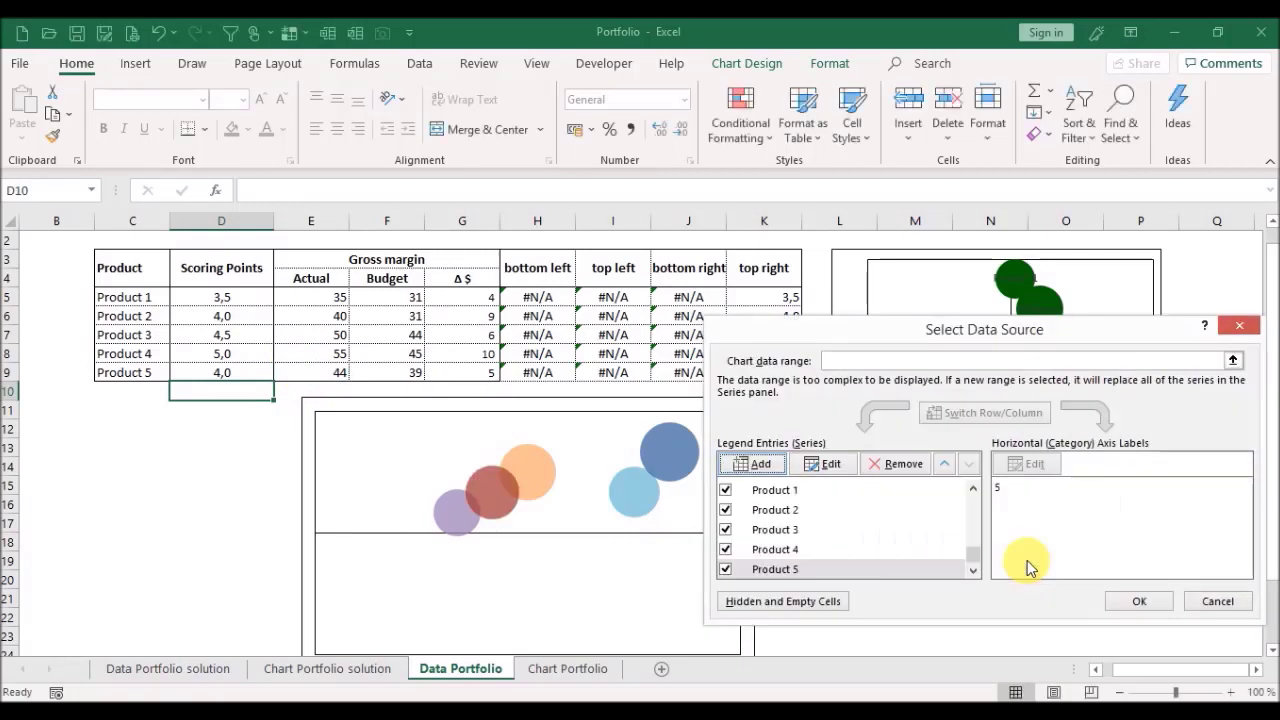
{"action": "left_click", "coordinate": [1139, 601]}
{"action": "left_click", "coordinate": [886, 600]}
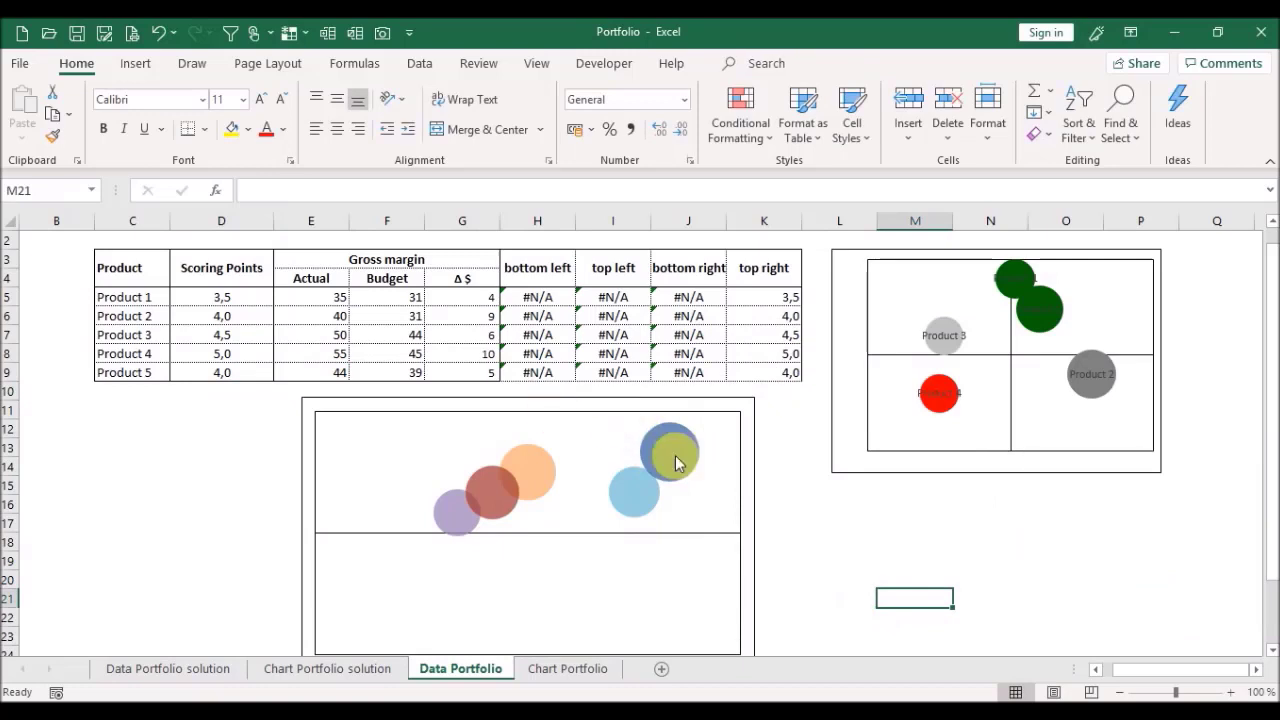
Step: Fill the Product 4 bubble in the large chart with solid dark green from the standard color palette
{"action": "left_click", "coordinate": [684, 450]}
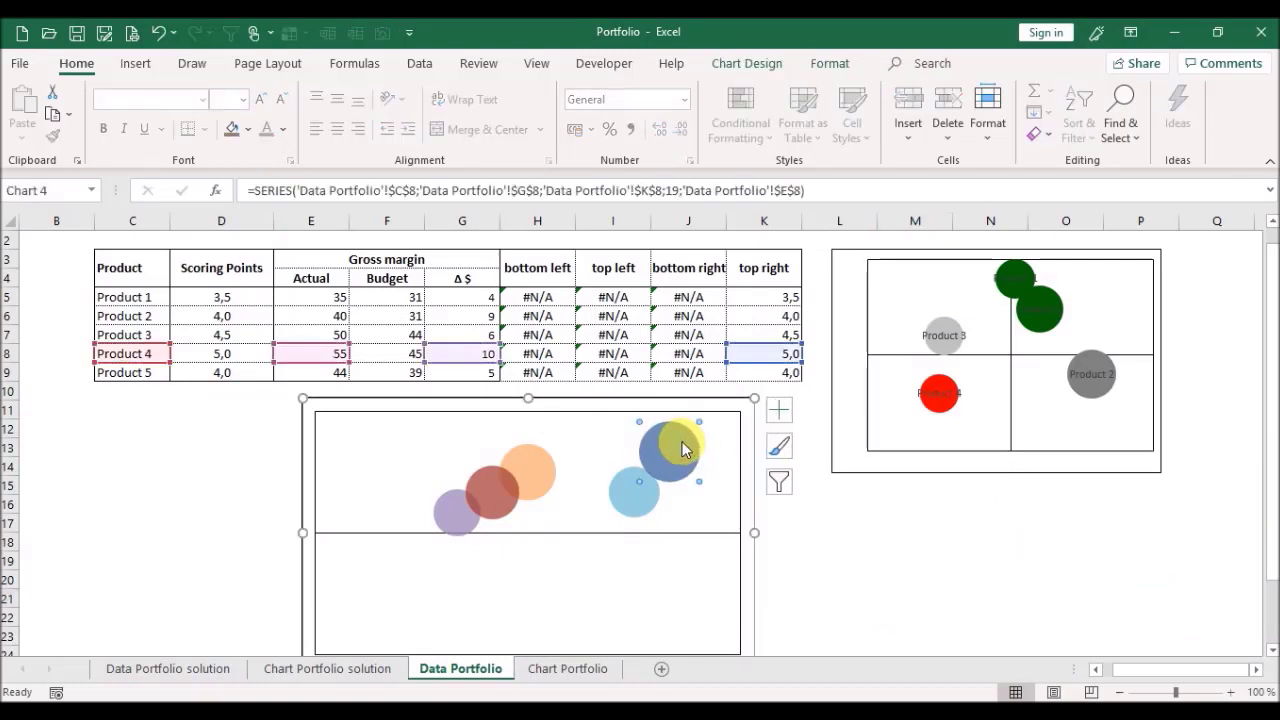
{"action": "left_click", "coordinate": [249, 132]}
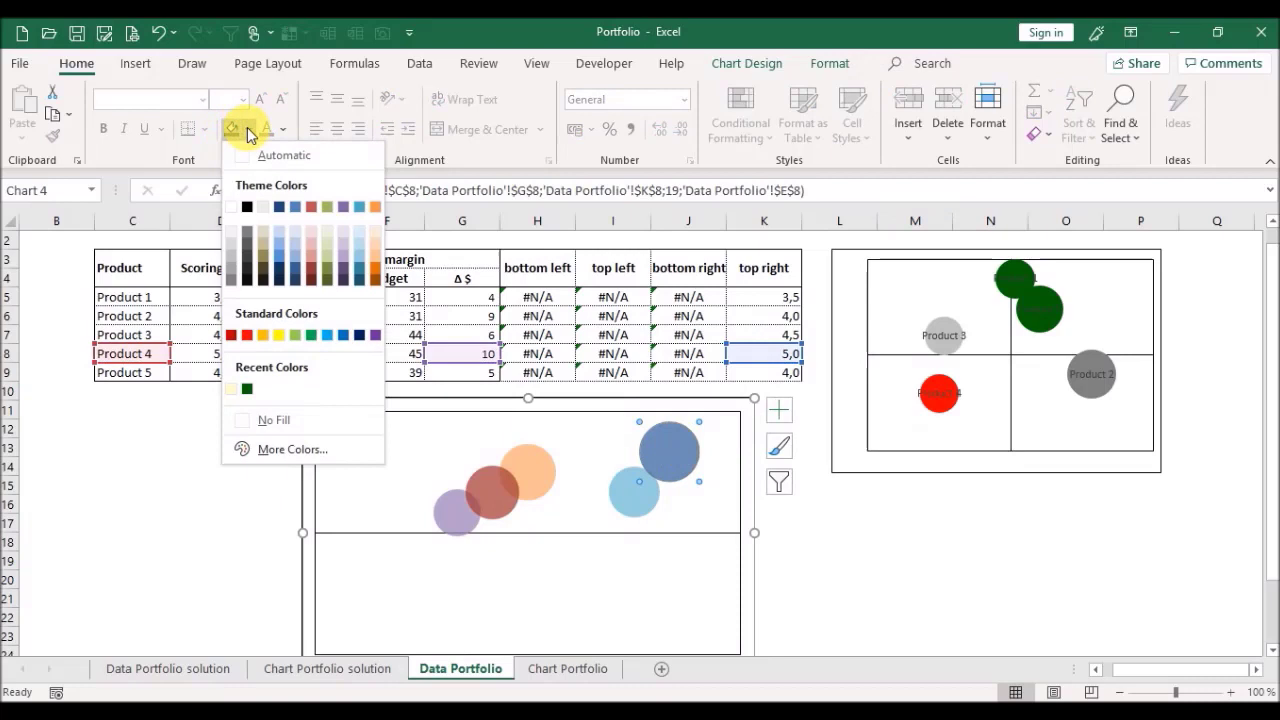
{"action": "left_click", "coordinate": [285, 451]}
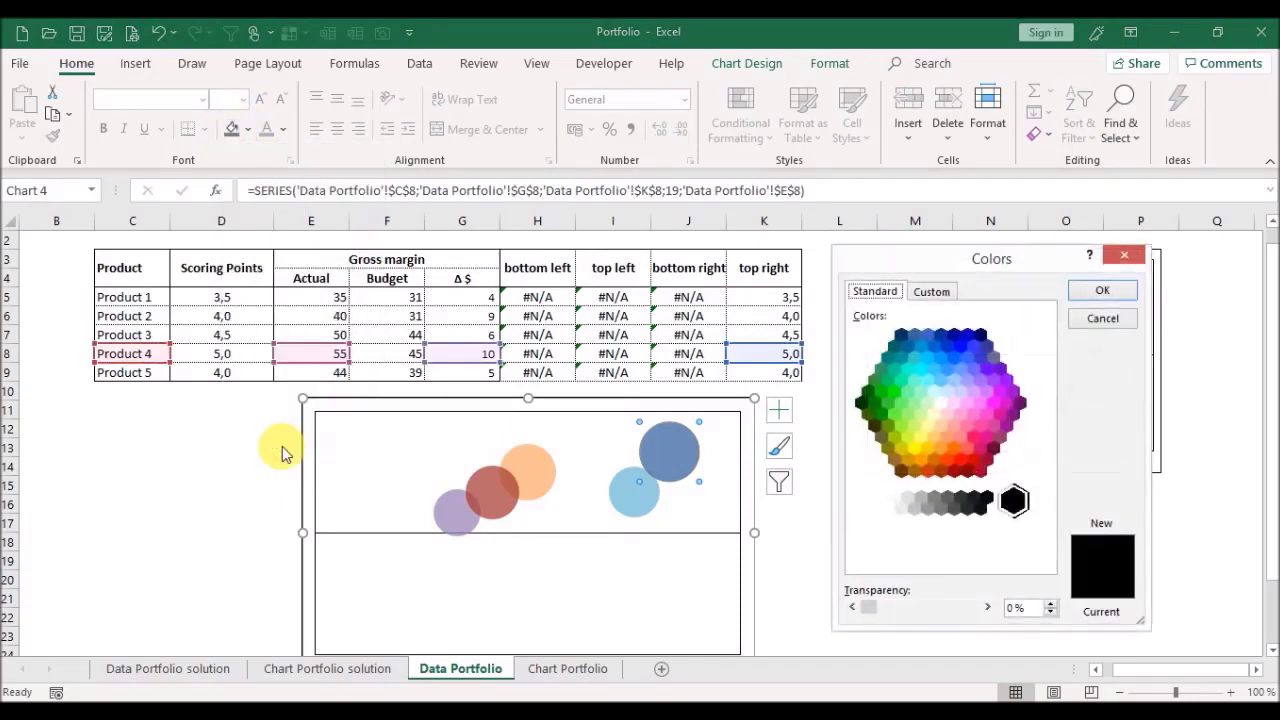
{"action": "left_click", "coordinate": [870, 391]}
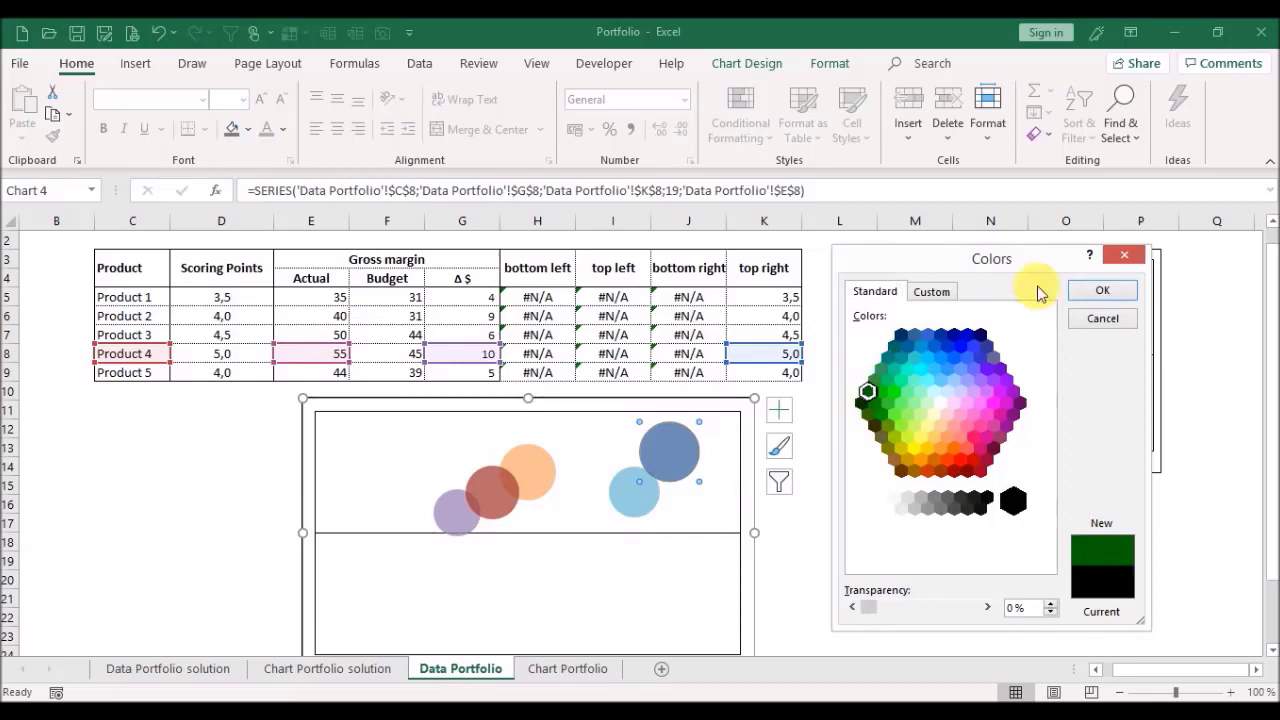
{"action": "left_click", "coordinate": [1091, 290]}
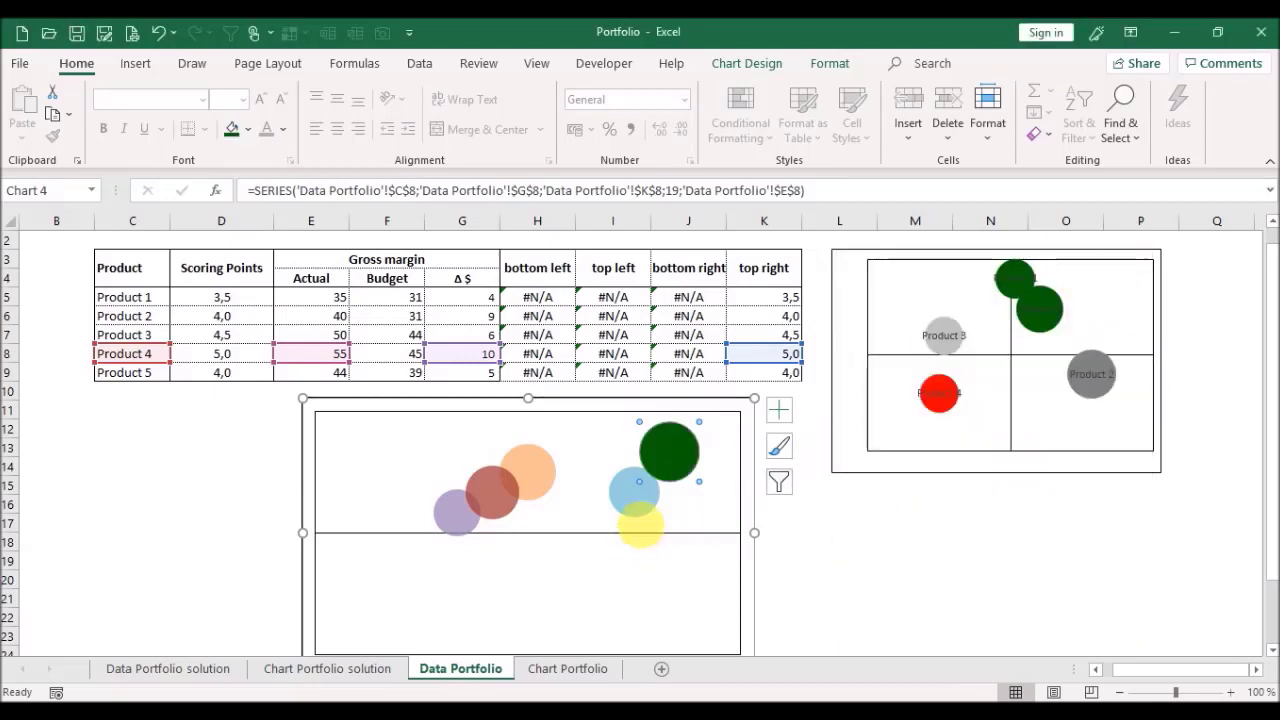
Step: Repeat the dark green fill on the Product 2, Product 3, Product 5 and Product 1 bubbles in the large chart
{"action": "left_click", "coordinate": [638, 510]}
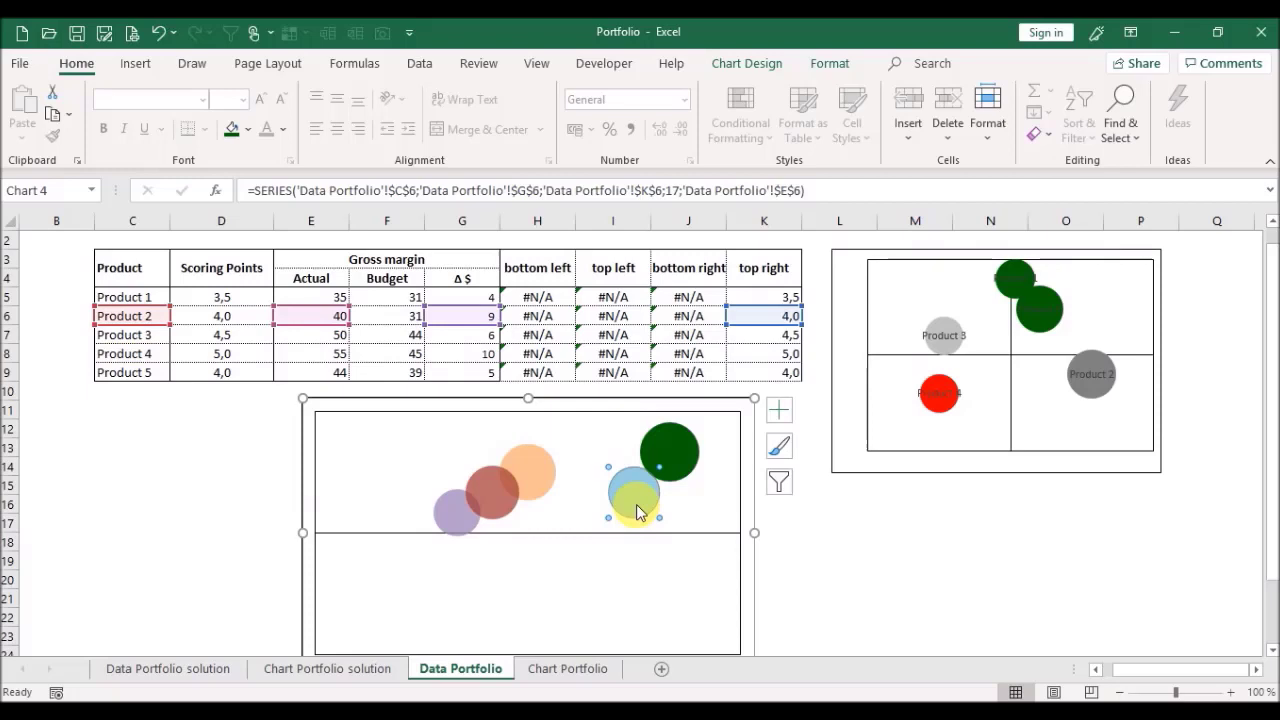
{"action": "key", "text": "F4"}
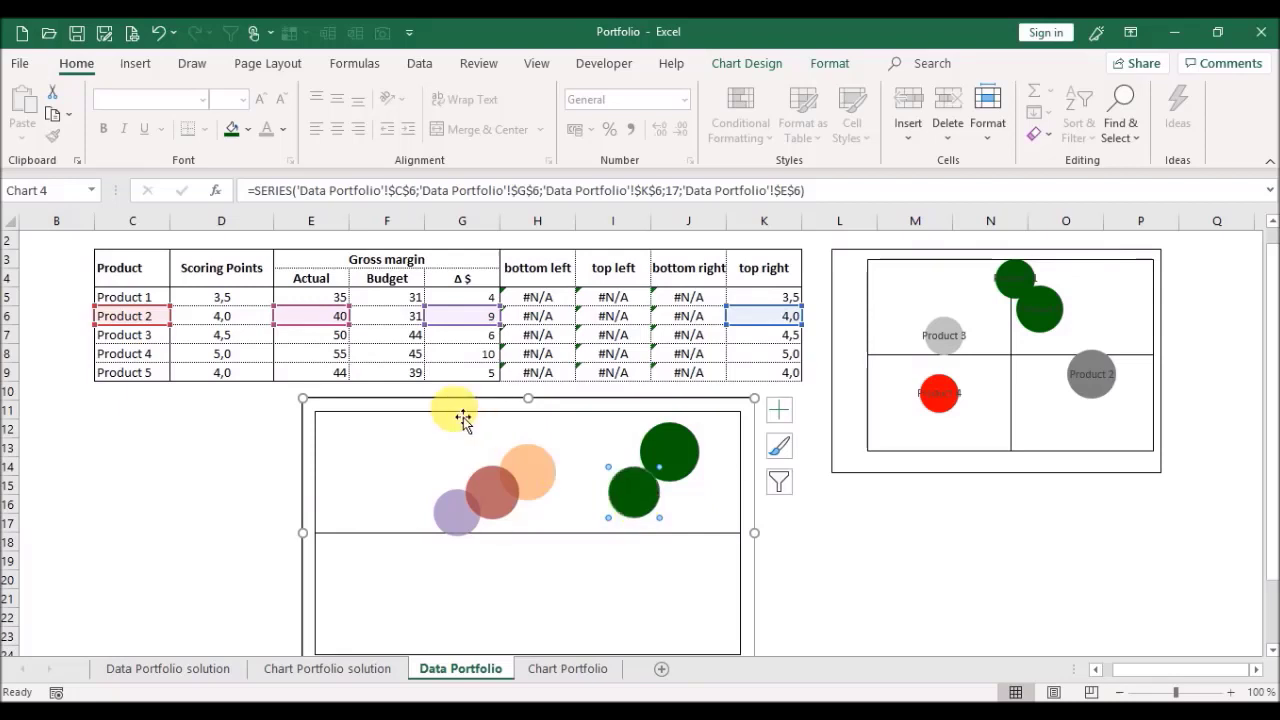
{"action": "left_click", "coordinate": [532, 455]}
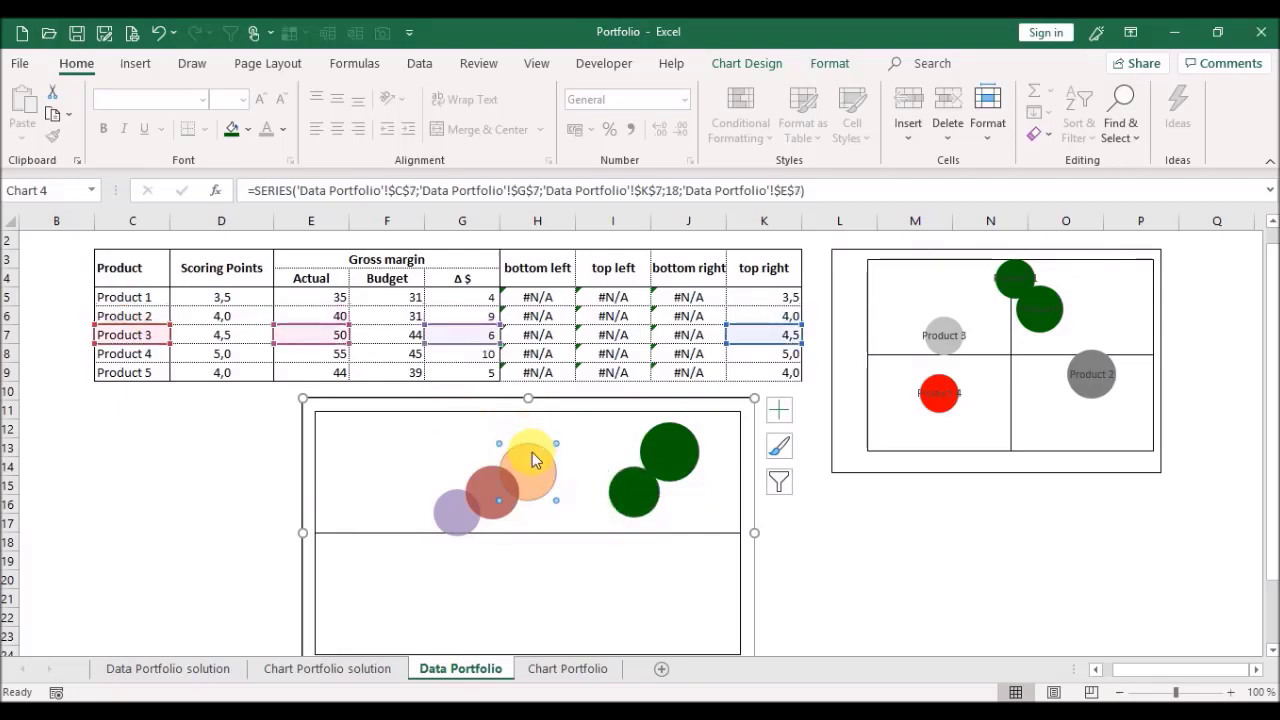
{"action": "key", "text": "F4"}
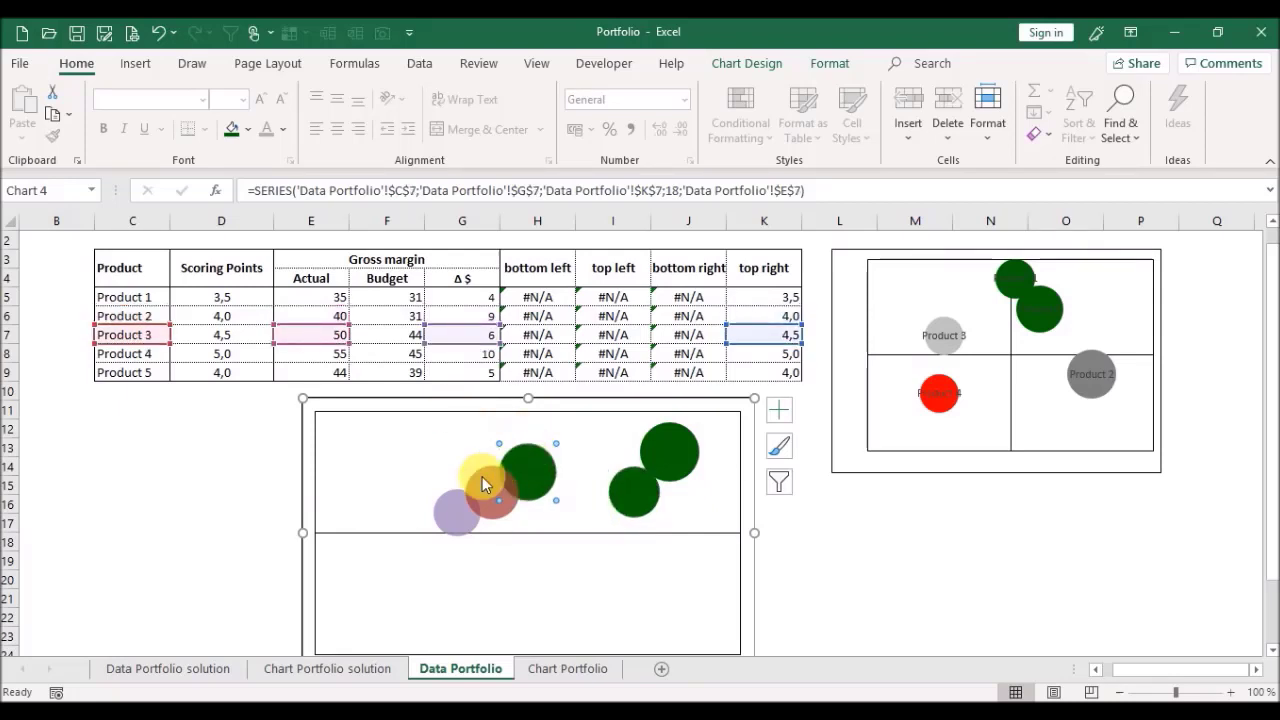
{"action": "left_click", "coordinate": [482, 476]}
{"action": "key", "text": "F4"}
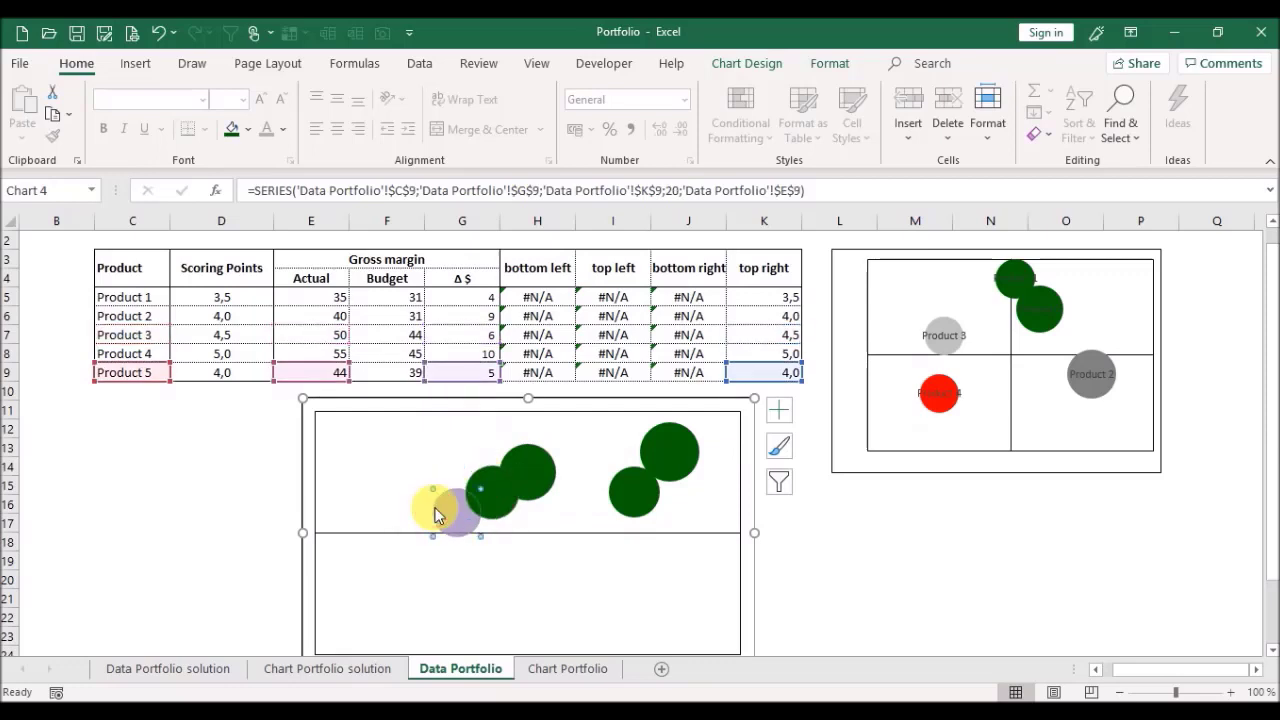
{"action": "left_click", "coordinate": [435, 513]}
{"action": "key", "text": "F4"}
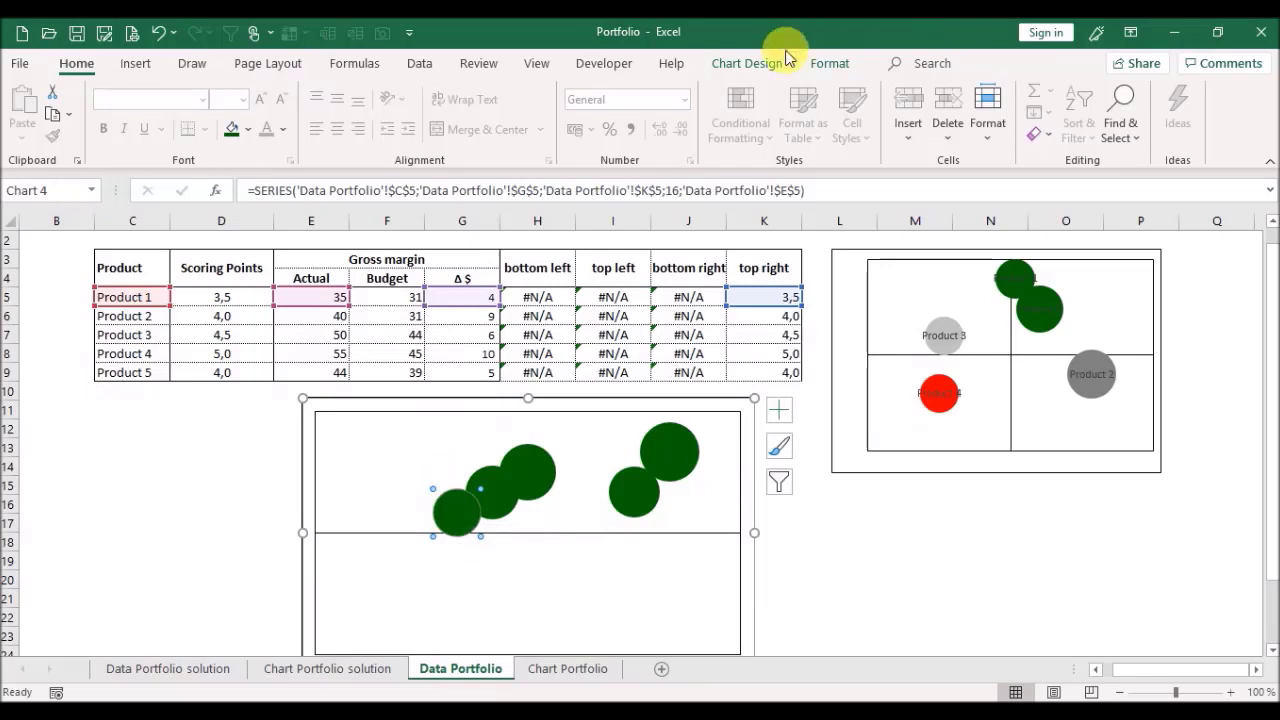
Step: Add a data label to the Product 1 bubble that shows only the series name, positioned at the center
{"action": "left_click", "coordinate": [749, 62]}
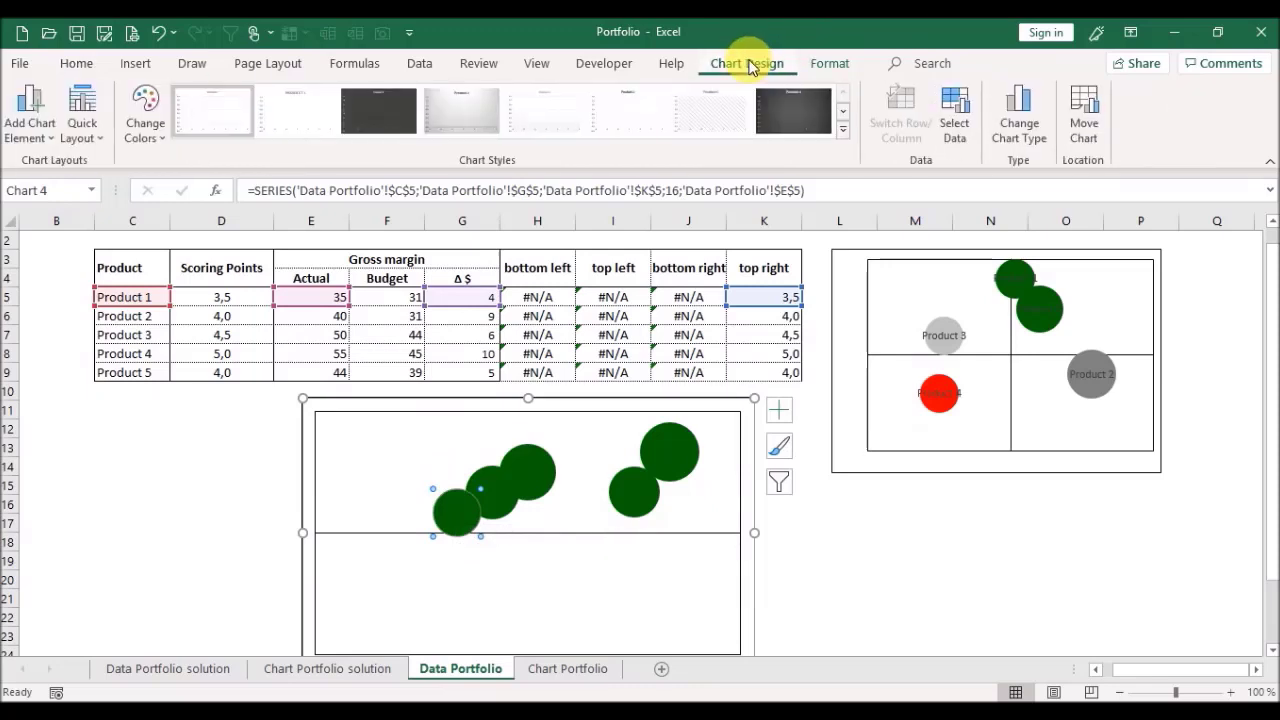
{"action": "left_click", "coordinate": [42, 146]}
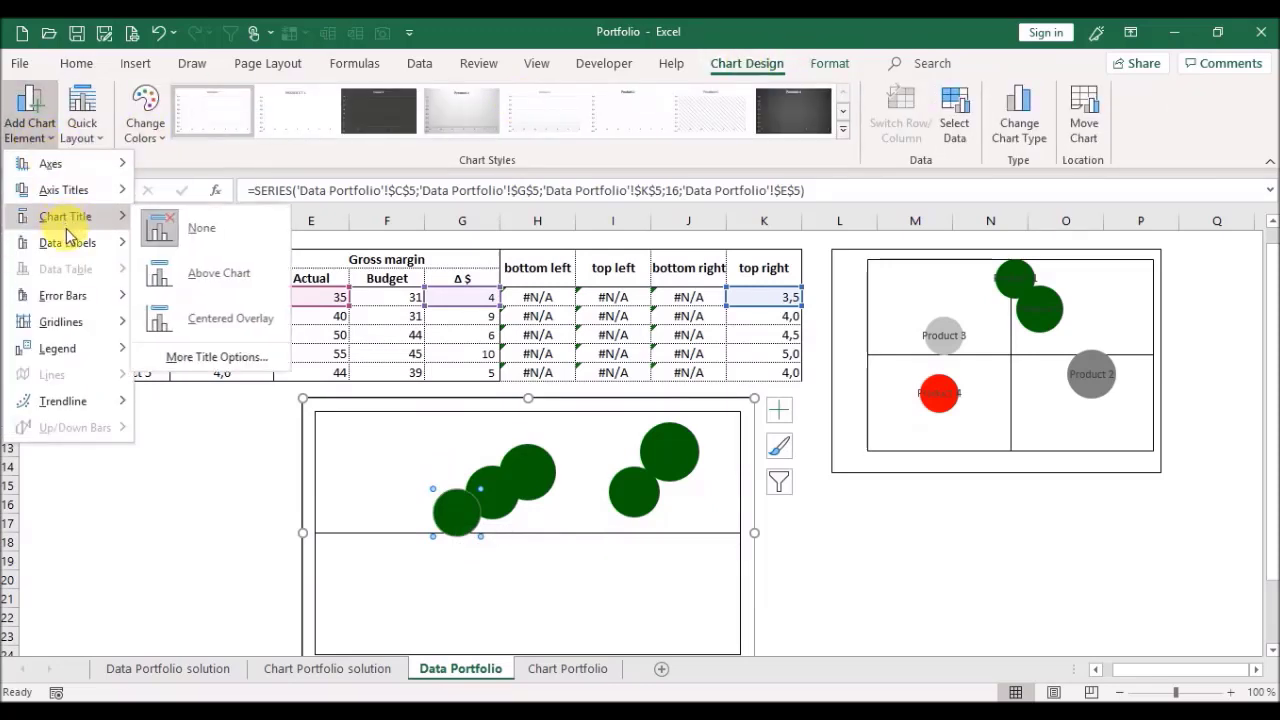
{"action": "mouse_move", "coordinate": [68, 243]}
{"action": "left_click", "coordinate": [200, 565]}
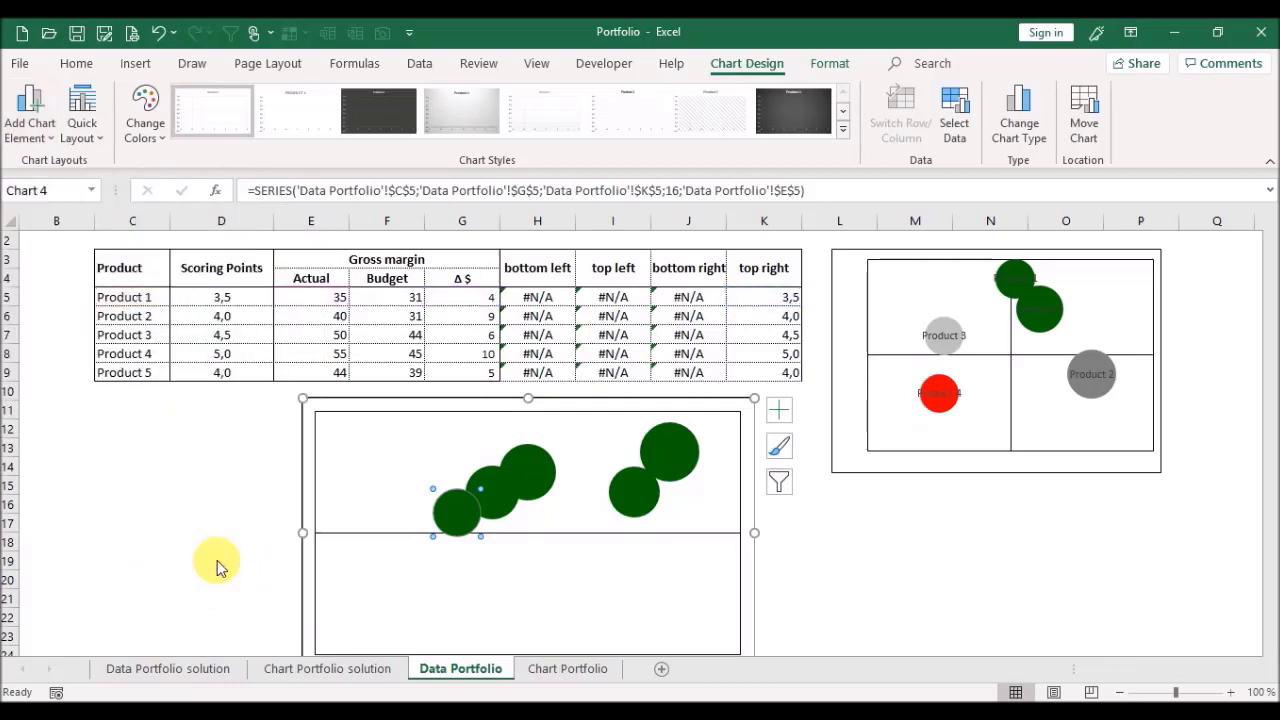
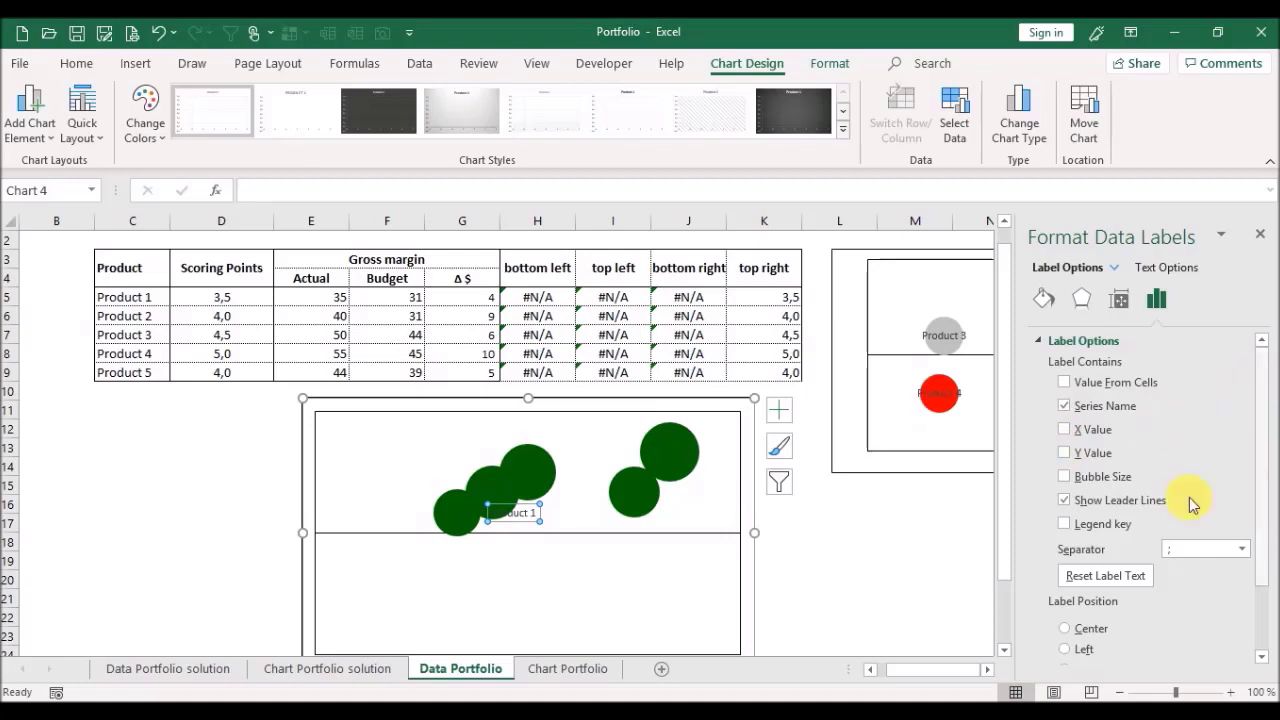
{"action": "left_click", "coordinate": [1066, 630]}
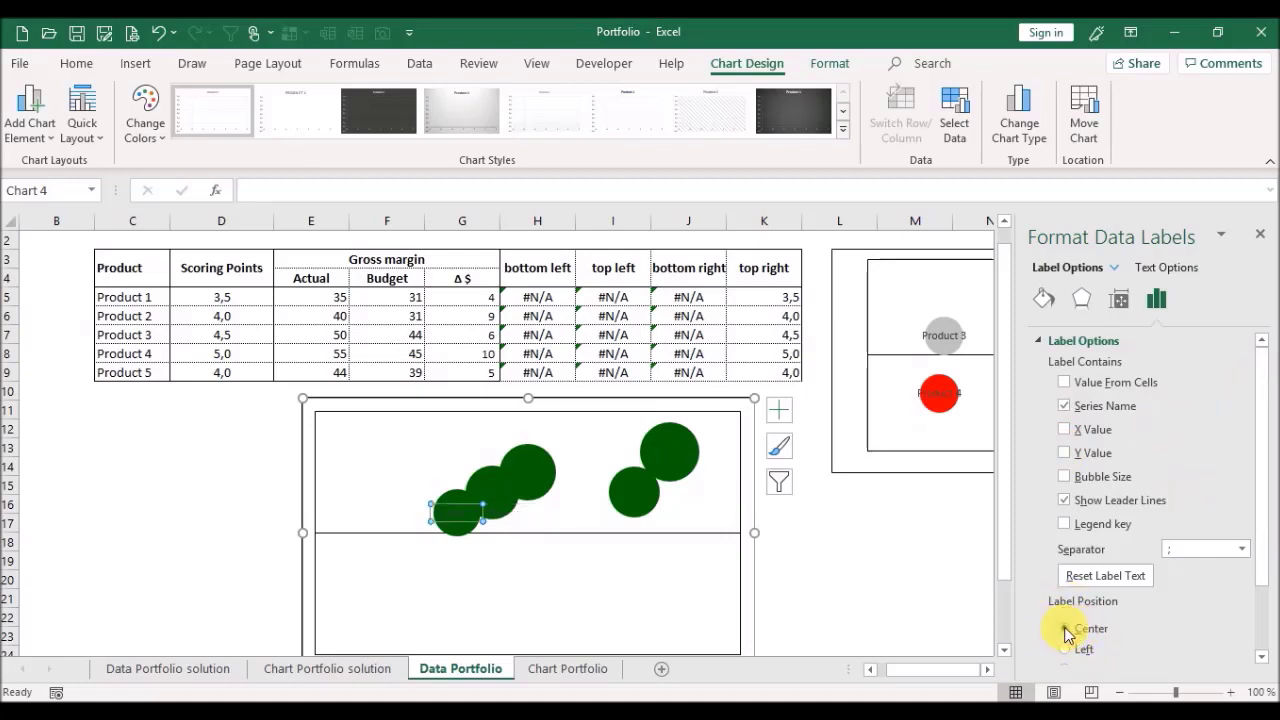
{"action": "left_click", "coordinate": [1260, 234]}
Step: Add a centered data label to the Product 5 bubble, showing the series name instead of the Y value
{"action": "left_click", "coordinate": [497, 479]}
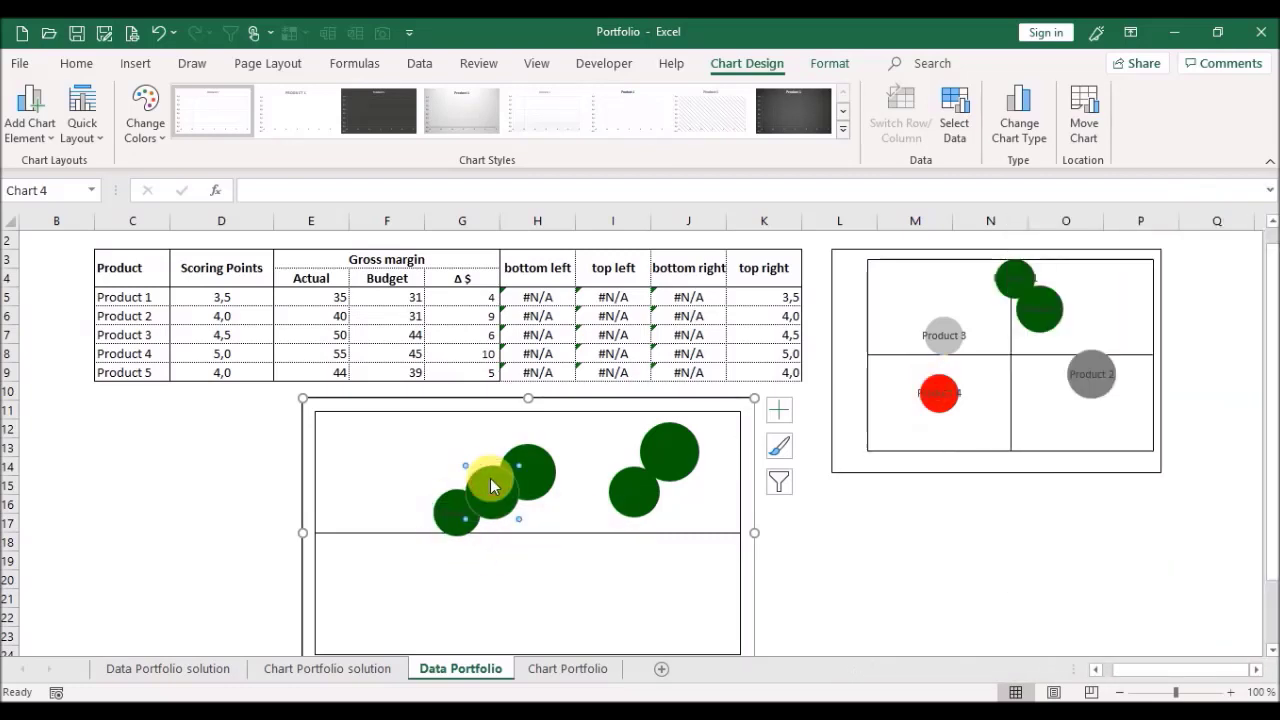
{"action": "left_click", "coordinate": [48, 132]}
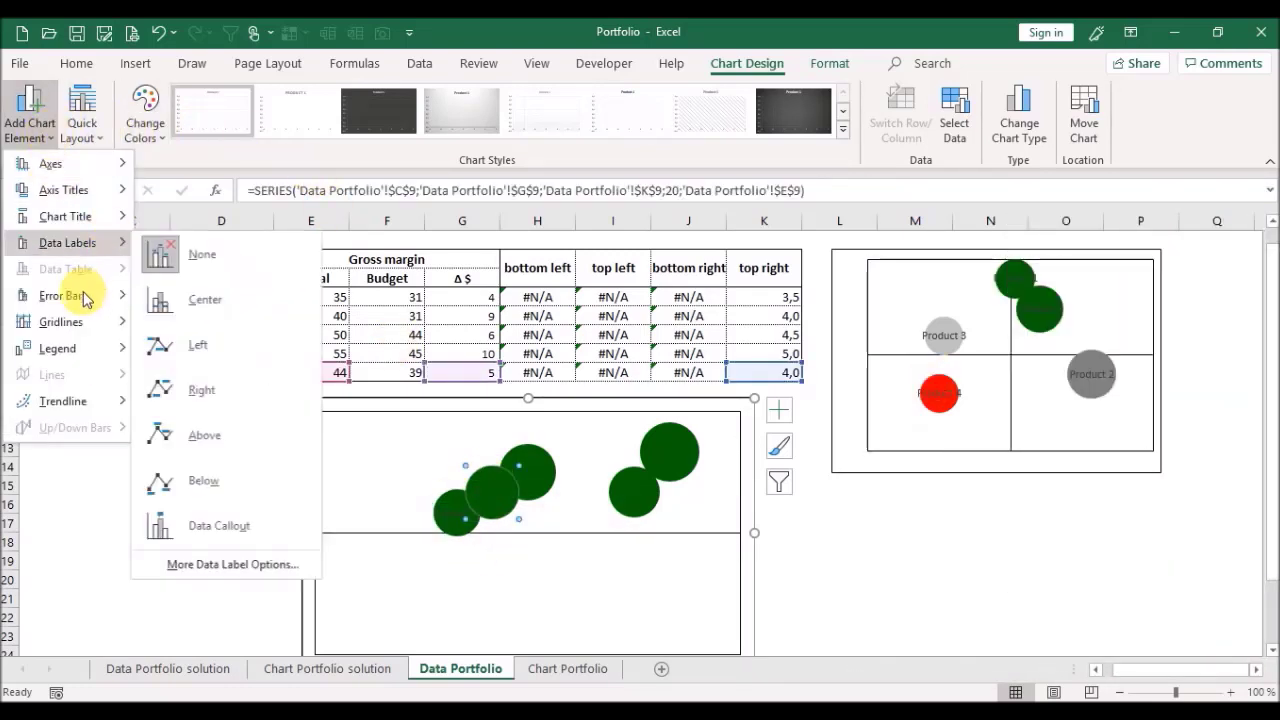
{"action": "mouse_move", "coordinate": [106, 245]}
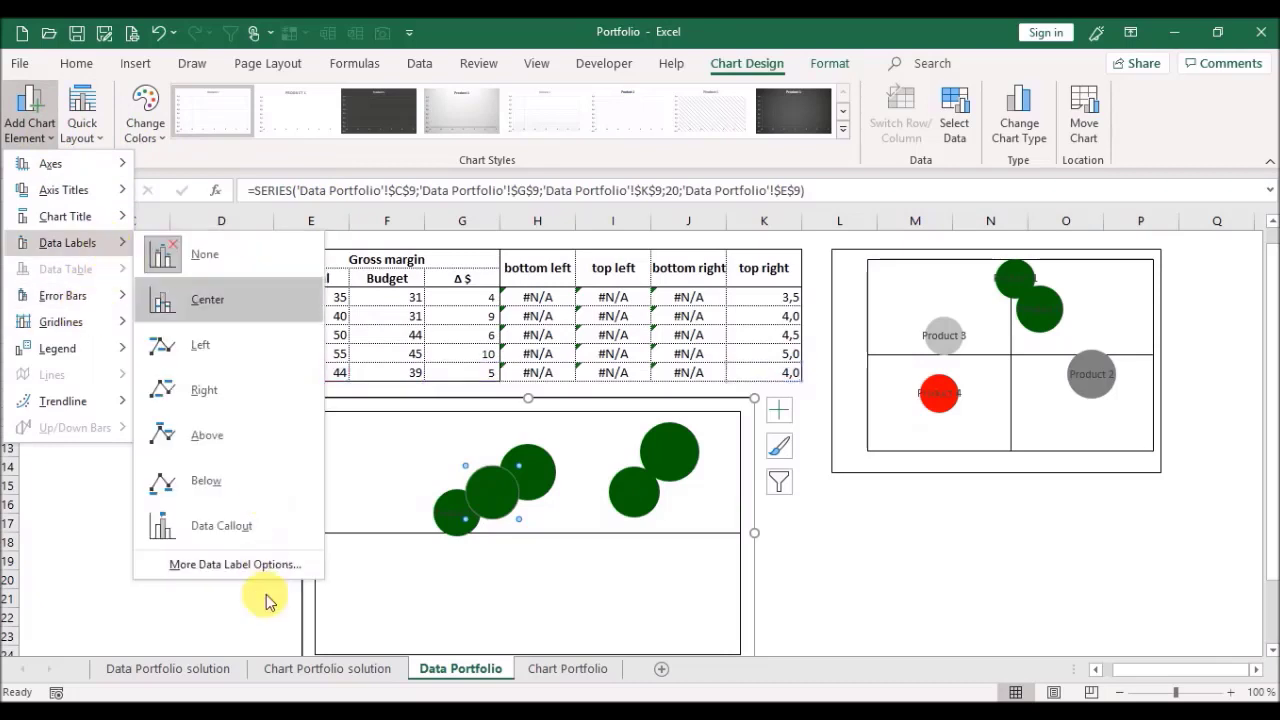
{"action": "left_click", "coordinate": [250, 565]}
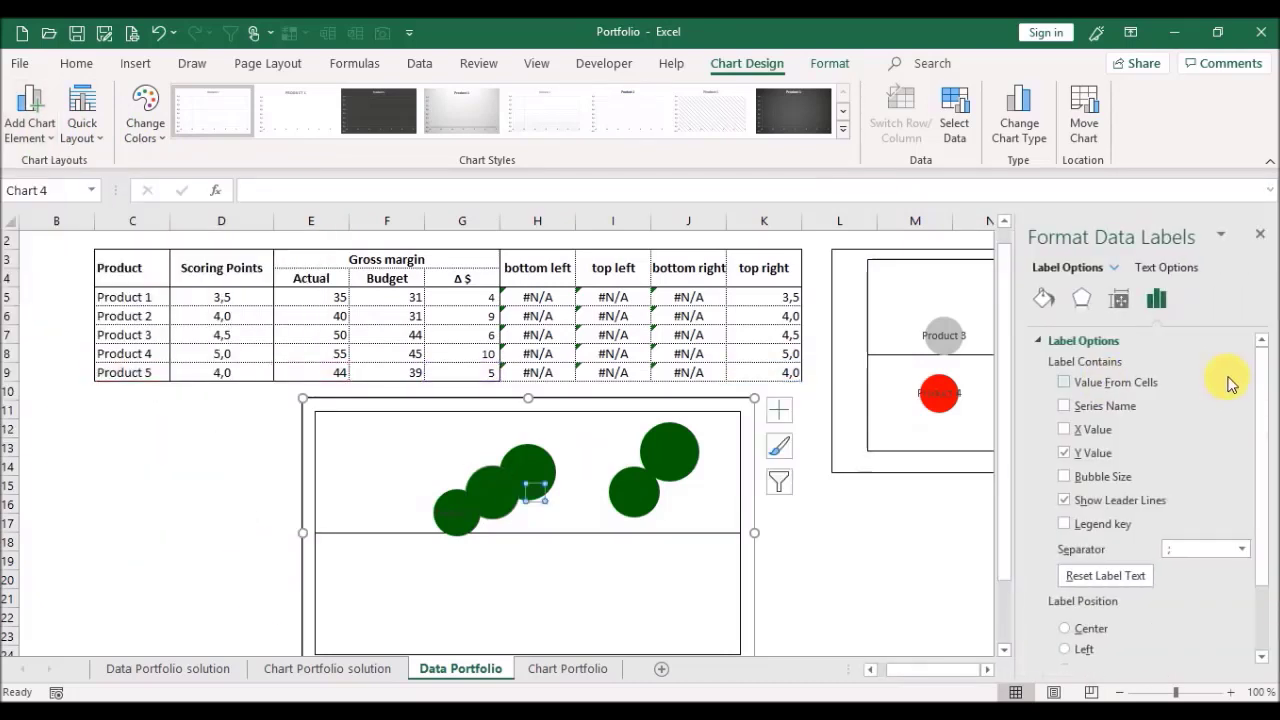
{"action": "left_click", "coordinate": [1118, 408]}
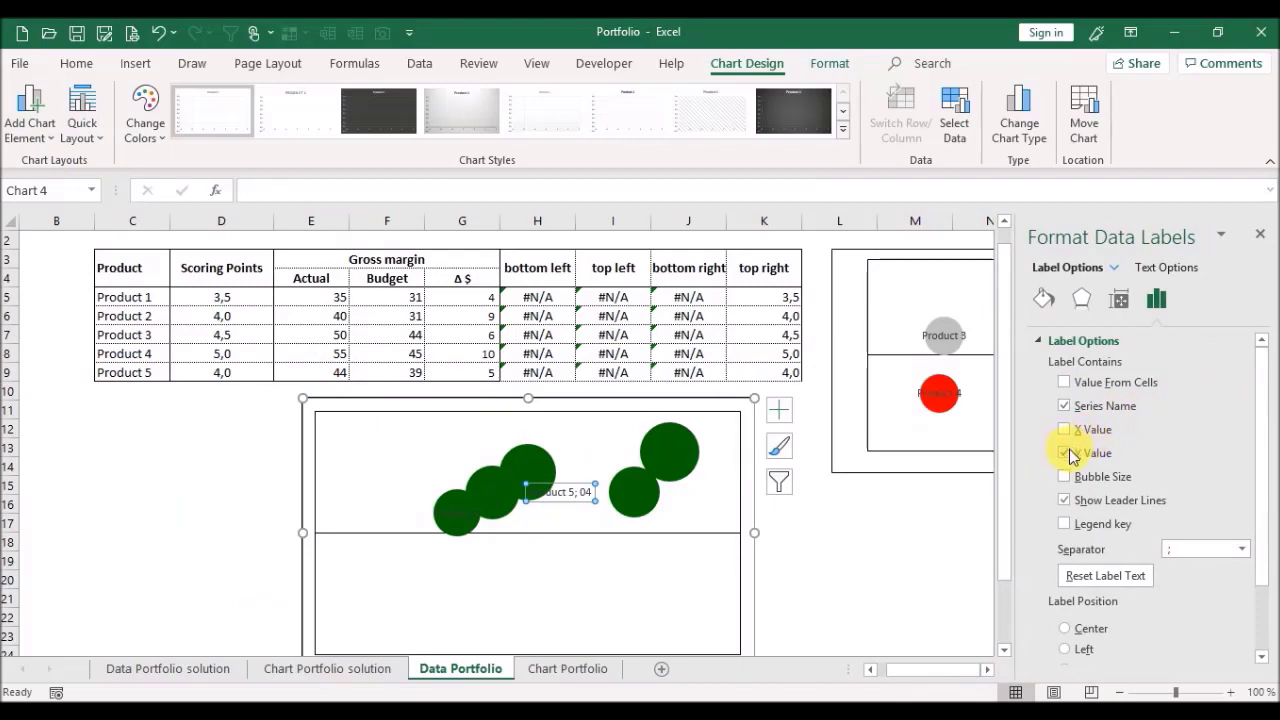
{"action": "left_click", "coordinate": [1064, 453]}
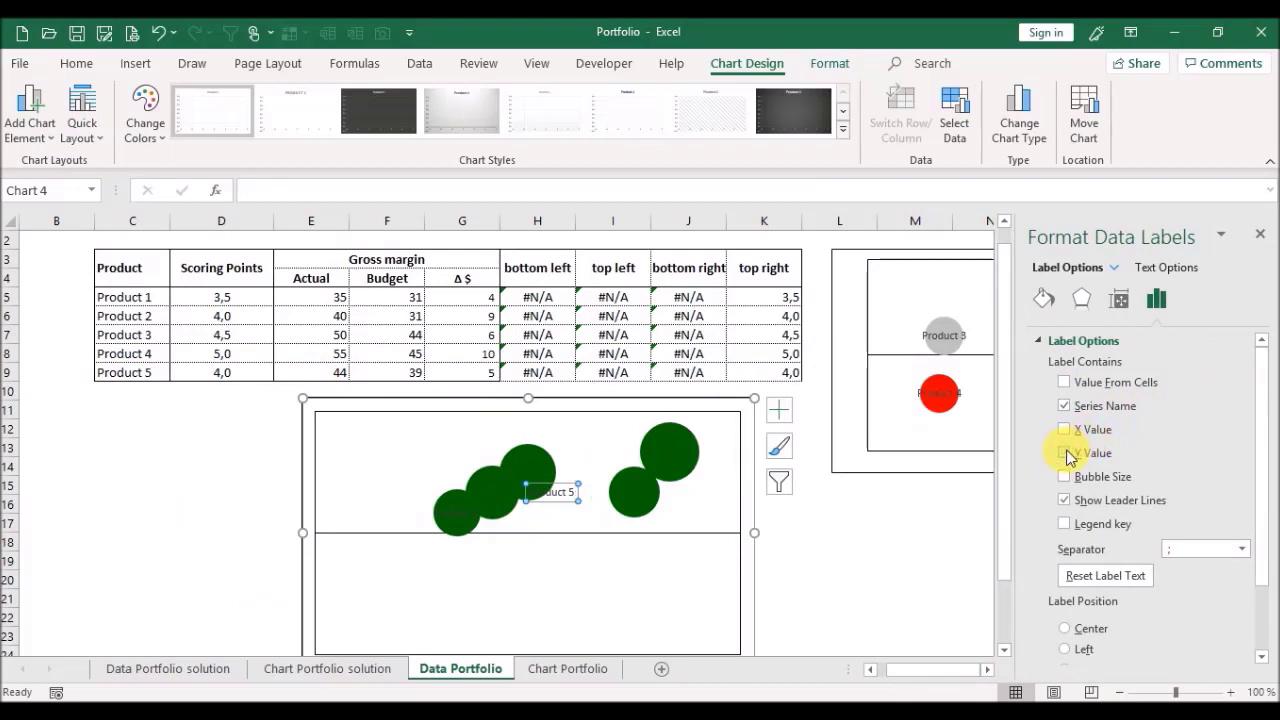
{"action": "left_click", "coordinate": [1066, 628]}
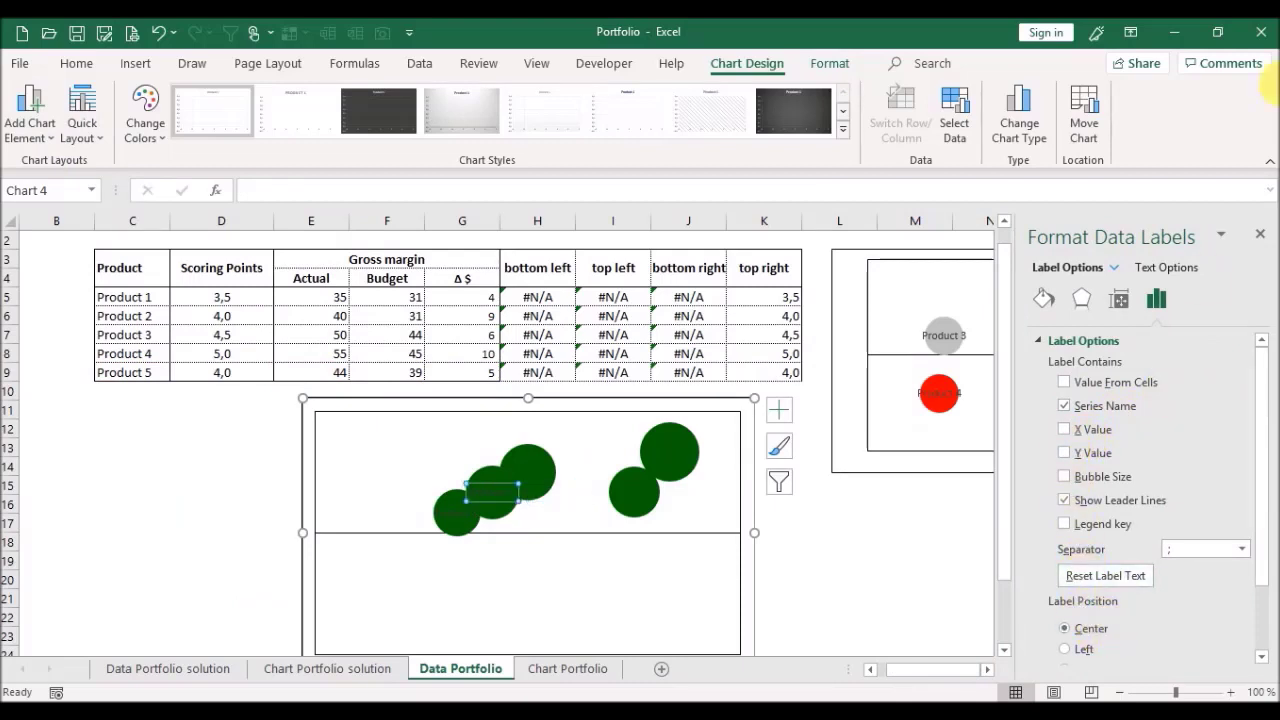
{"action": "left_click", "coordinate": [1260, 234]}
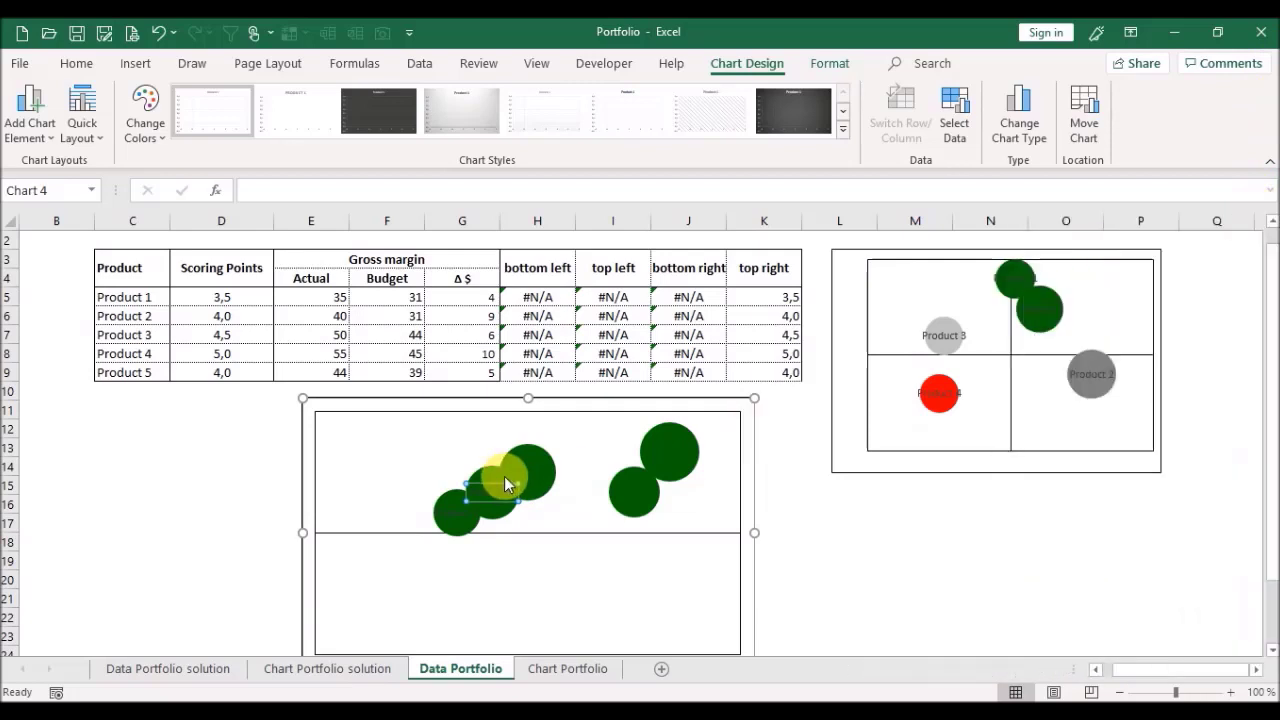
Step: Add a centered data label to the Product 3 bubble in the large chart, showing only the series name
{"action": "left_click", "coordinate": [525, 455]}
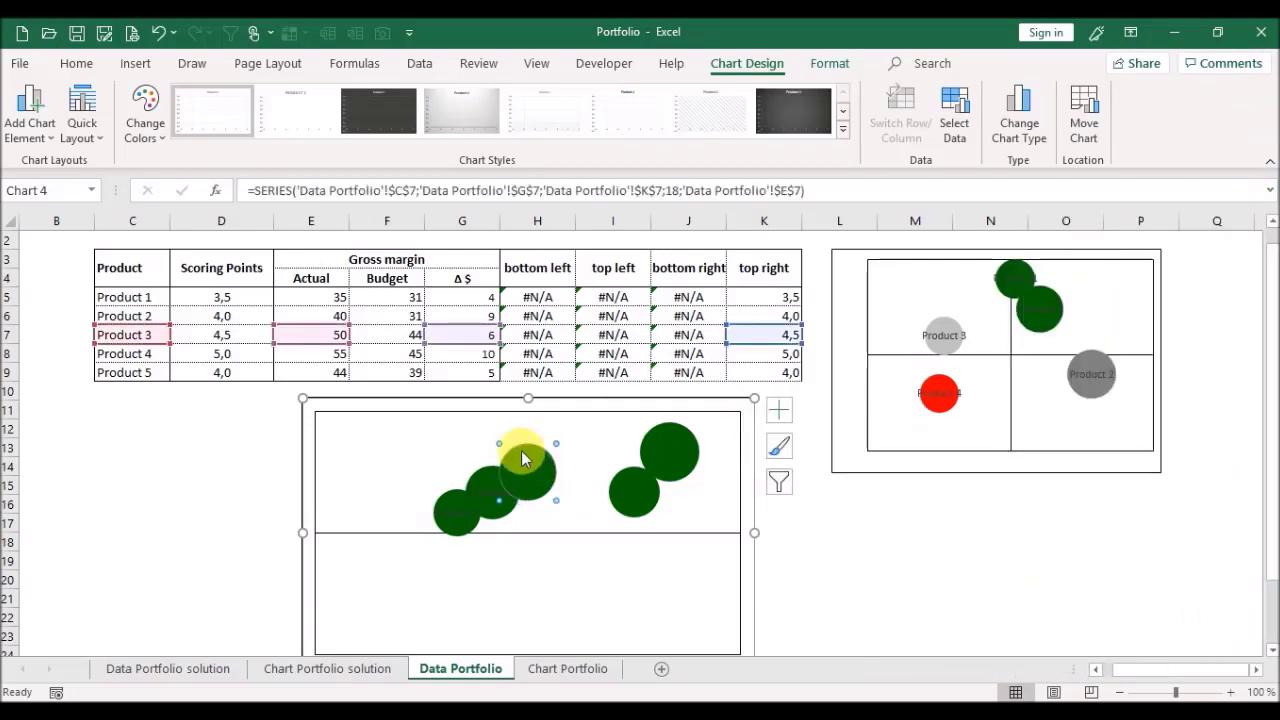
{"action": "left_click", "coordinate": [44, 130]}
{"action": "mouse_move", "coordinate": [82, 256]}
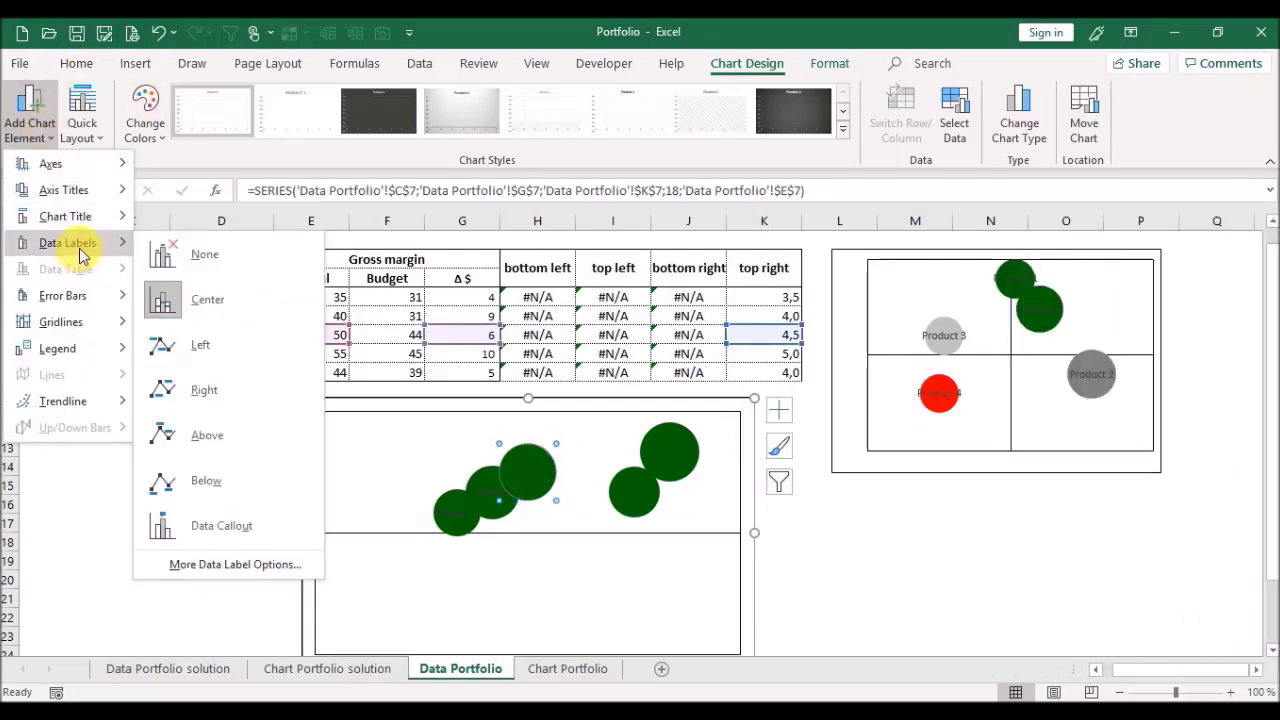
{"action": "left_click", "coordinate": [245, 566]}
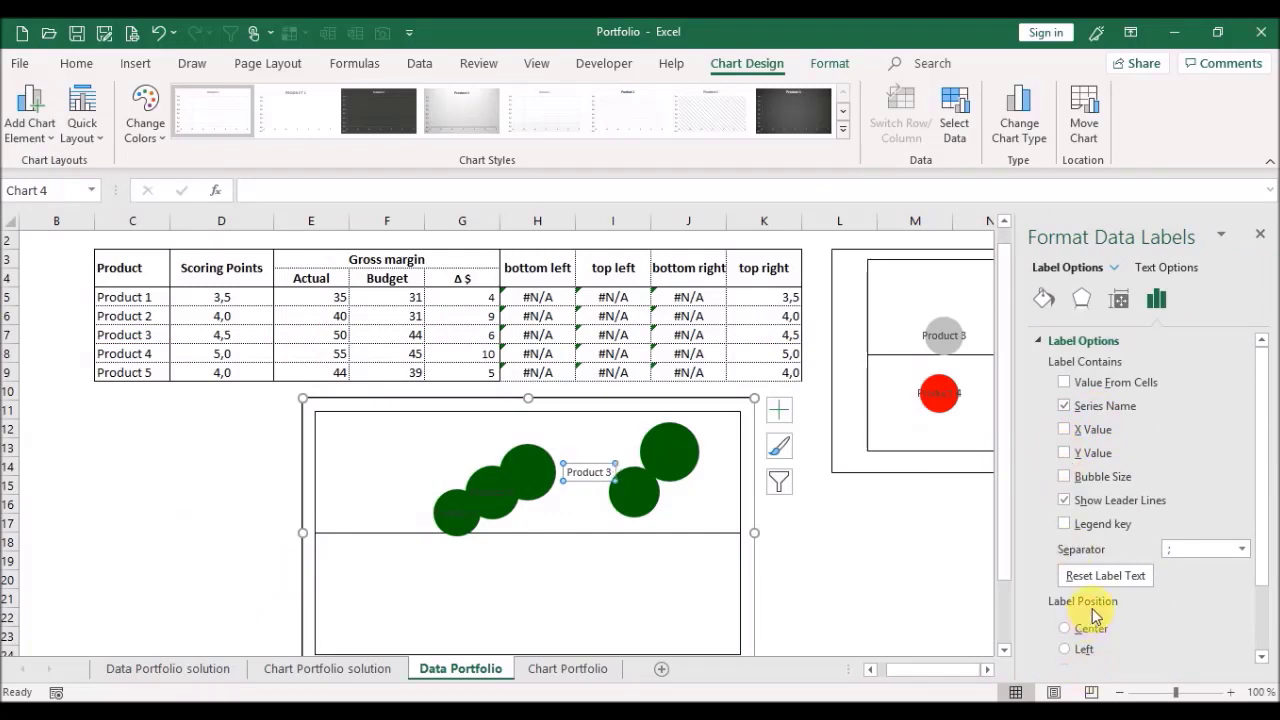
{"action": "left_click", "coordinate": [1259, 234]}
Step: Label the Product 2 bubble in the large chart with only its series name, positioned at the center
{"action": "left_click", "coordinate": [641, 485]}
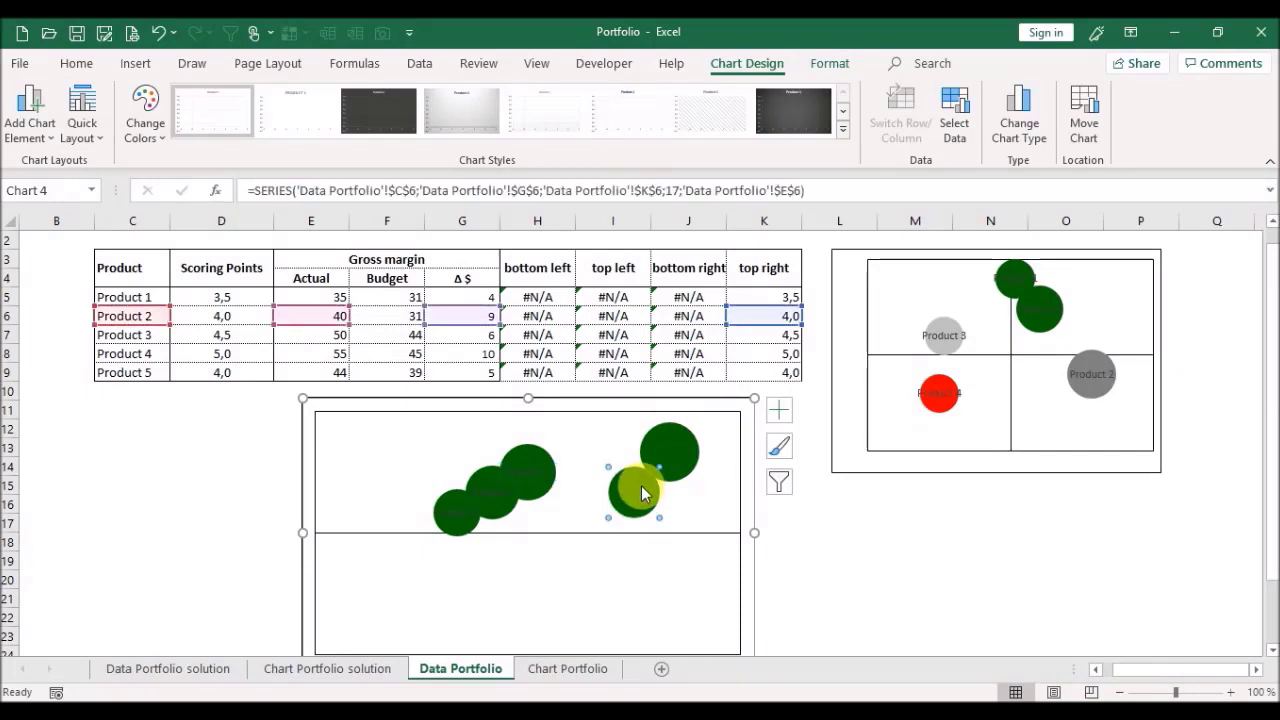
{"action": "left_click", "coordinate": [27, 110]}
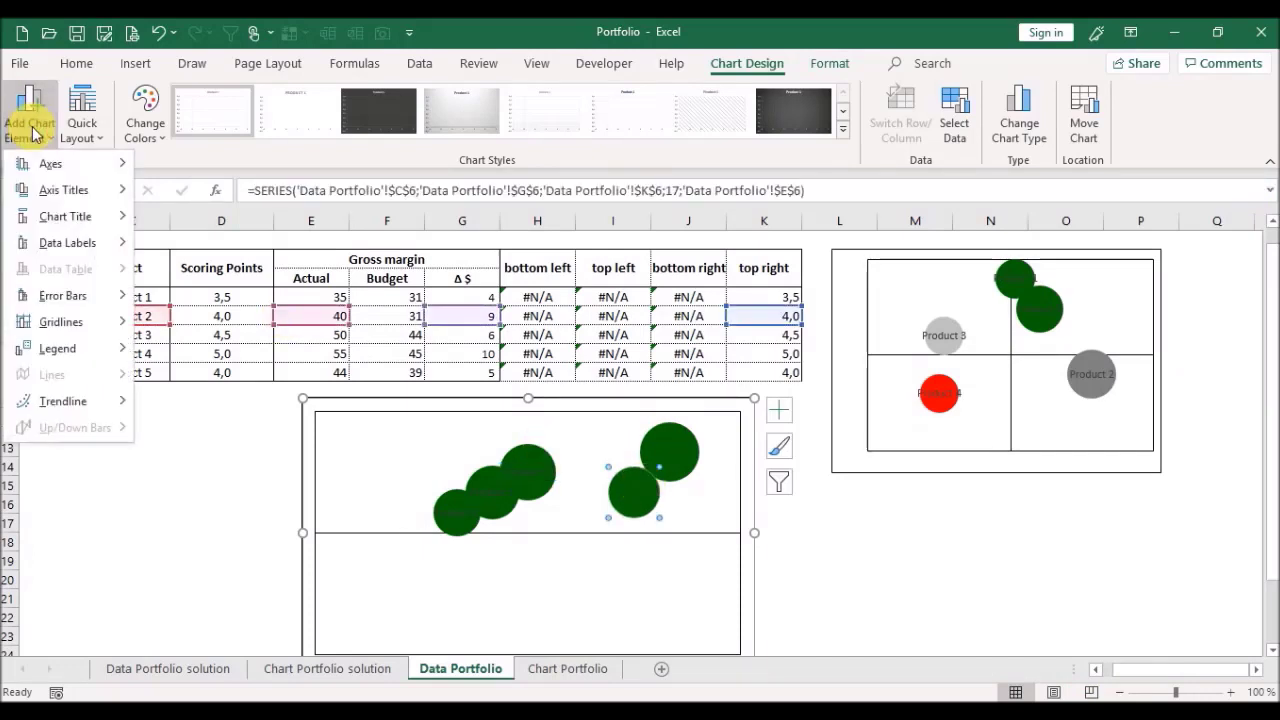
{"action": "mouse_move", "coordinate": [60, 243]}
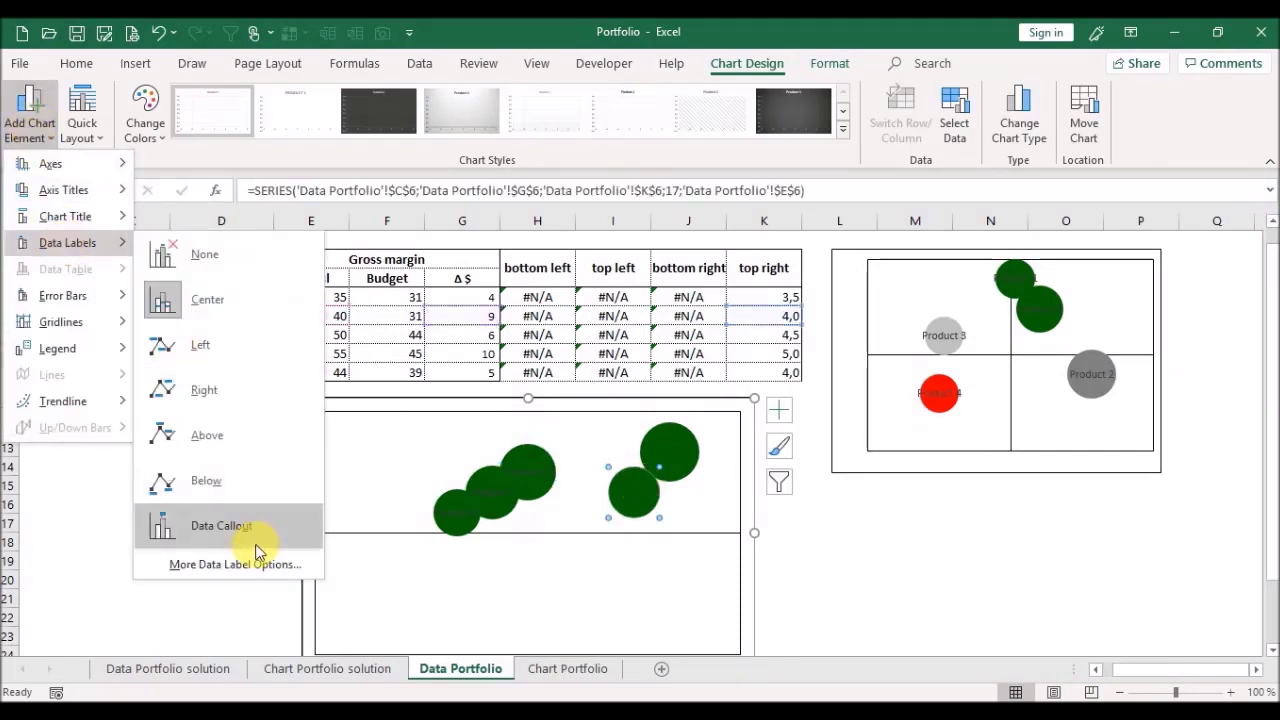
{"action": "left_click", "coordinate": [253, 563]}
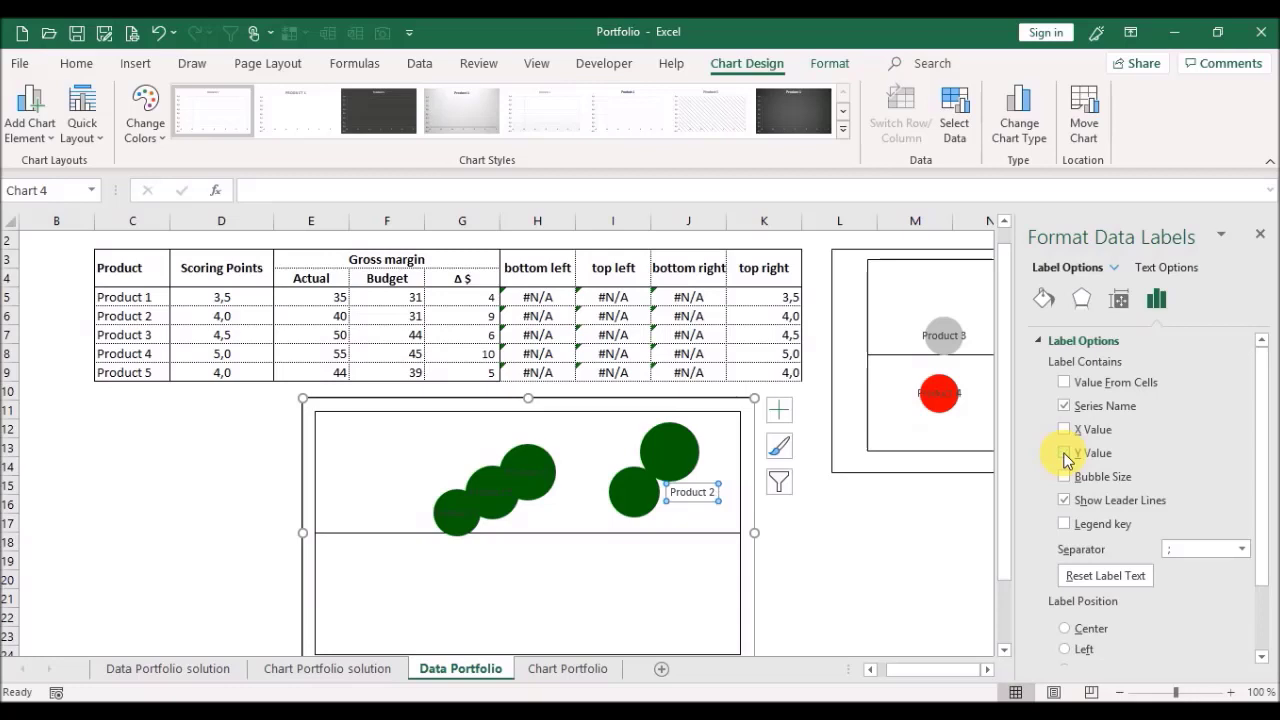
{"action": "left_click", "coordinate": [1090, 630]}
{"action": "left_click", "coordinate": [1261, 237]}
Step: Give the Product 4 bubble in the large chart a centered data label containing only the series name
{"action": "left_click", "coordinate": [665, 450]}
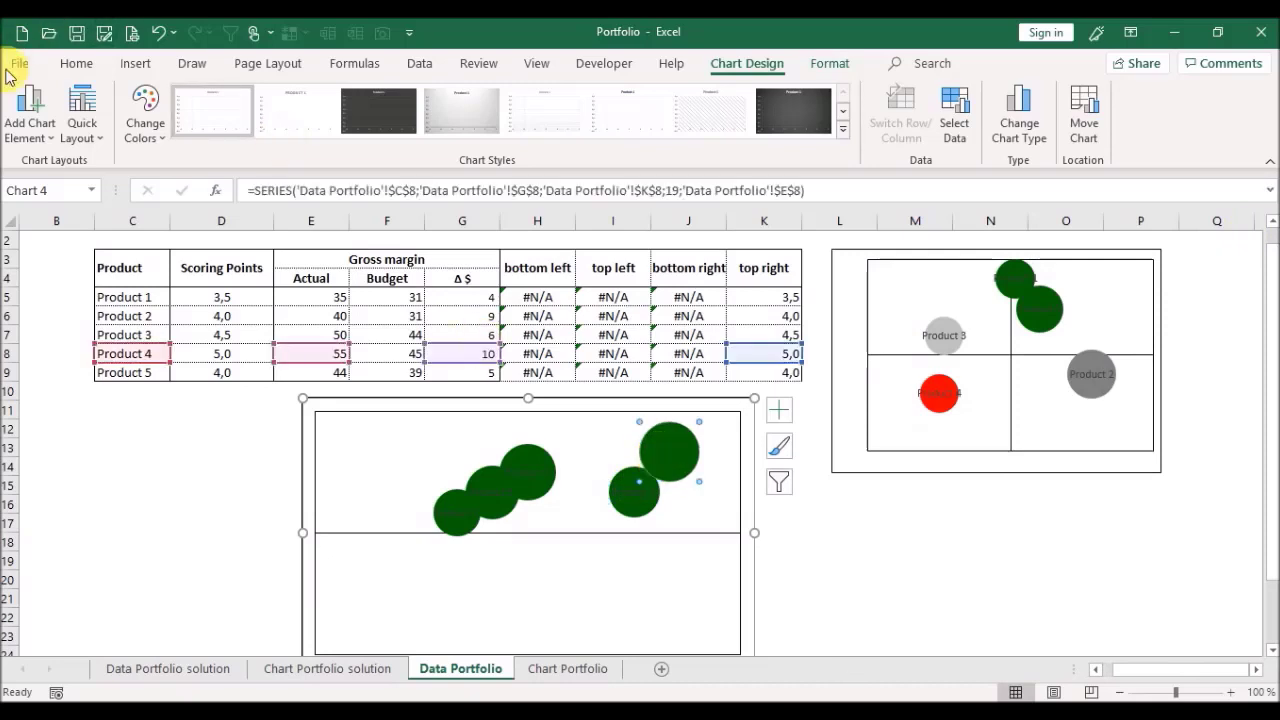
{"action": "left_click", "coordinate": [29, 115]}
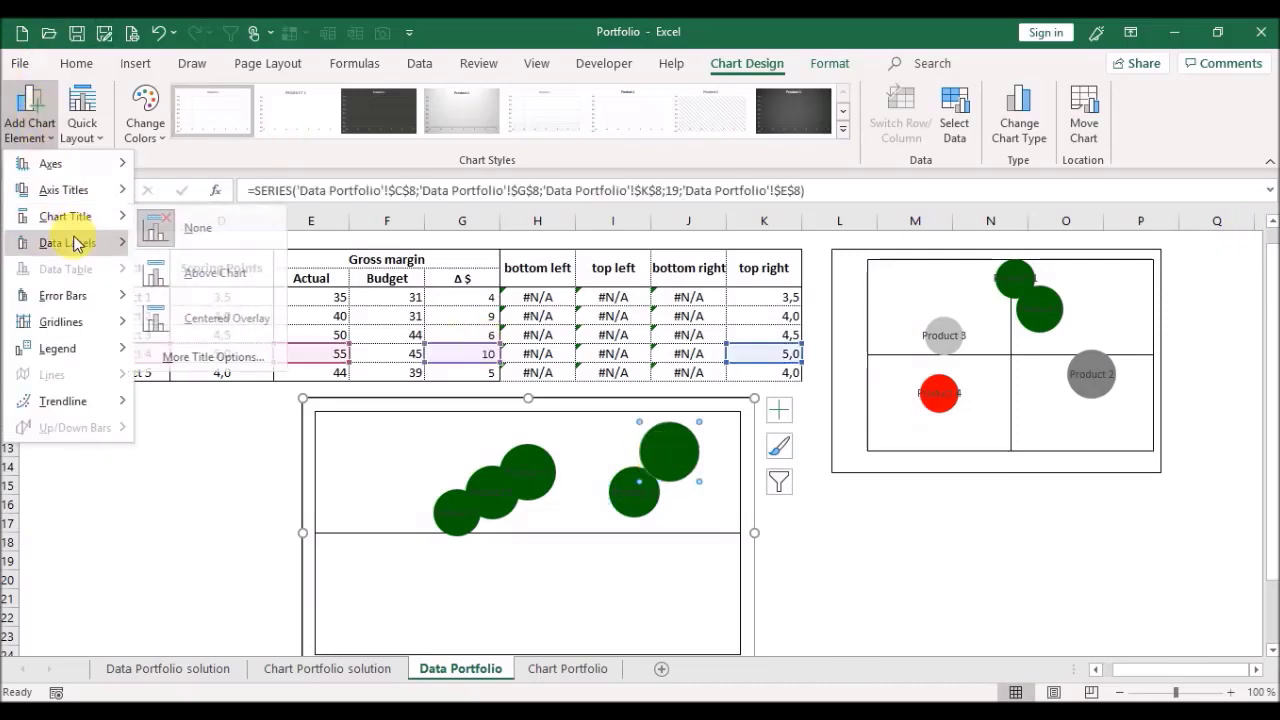
{"action": "mouse_move", "coordinate": [78, 243]}
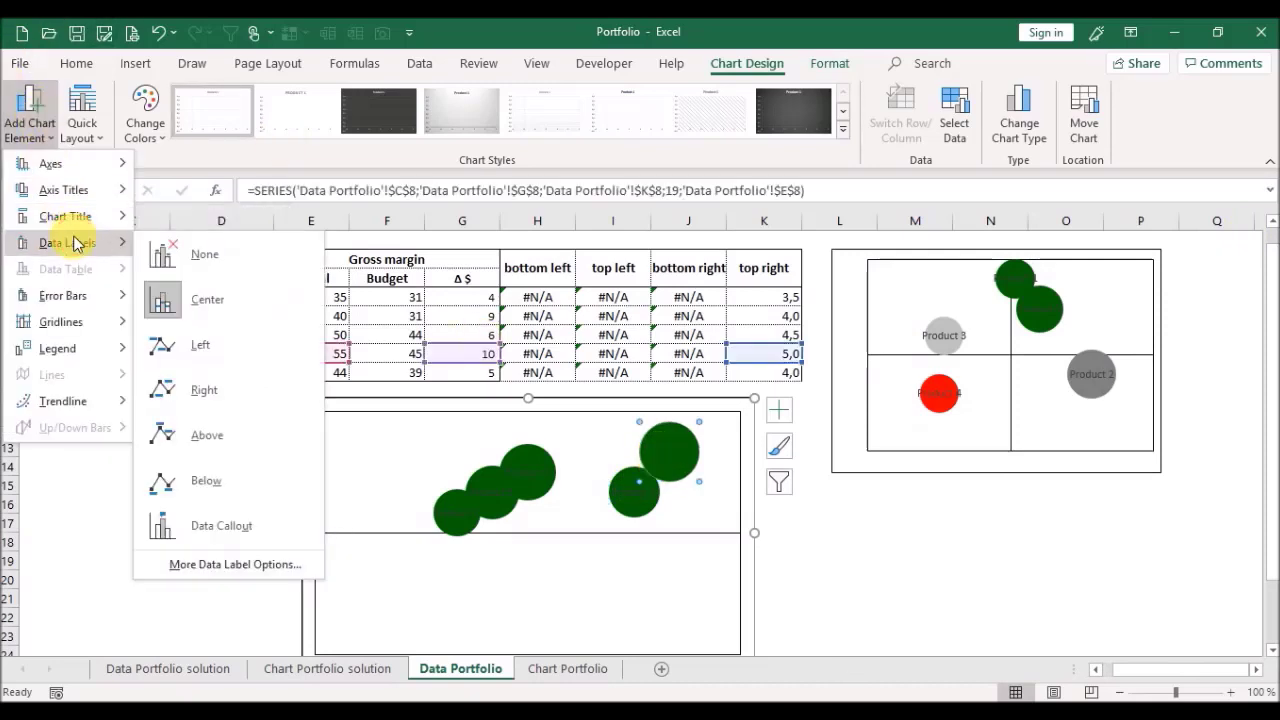
{"action": "left_click", "coordinate": [218, 566]}
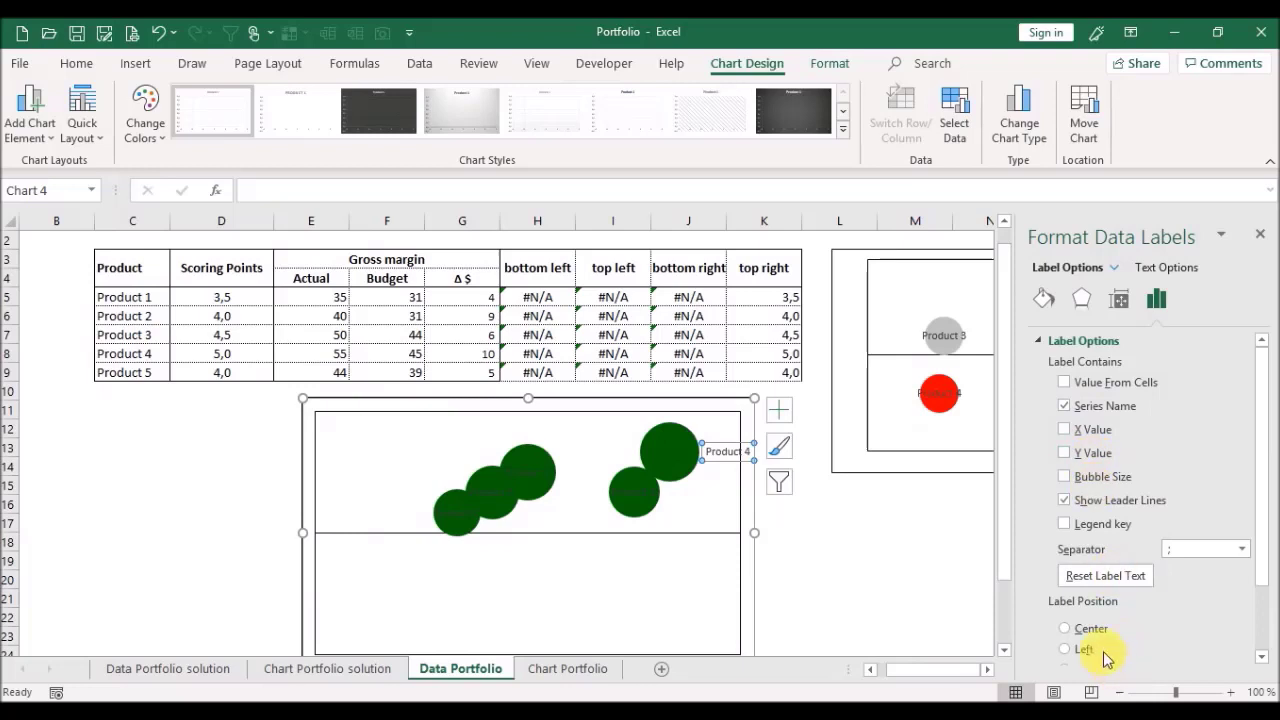
{"action": "left_click", "coordinate": [1090, 630]}
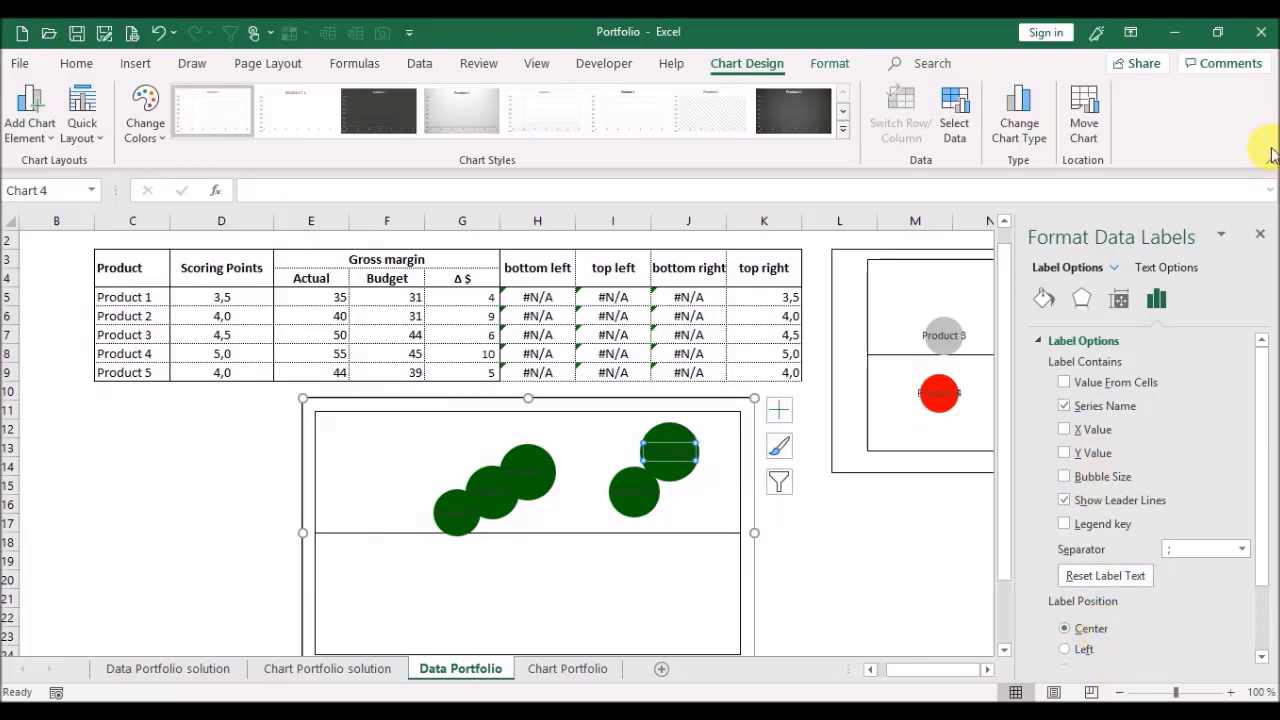
{"action": "left_click", "coordinate": [1261, 237]}
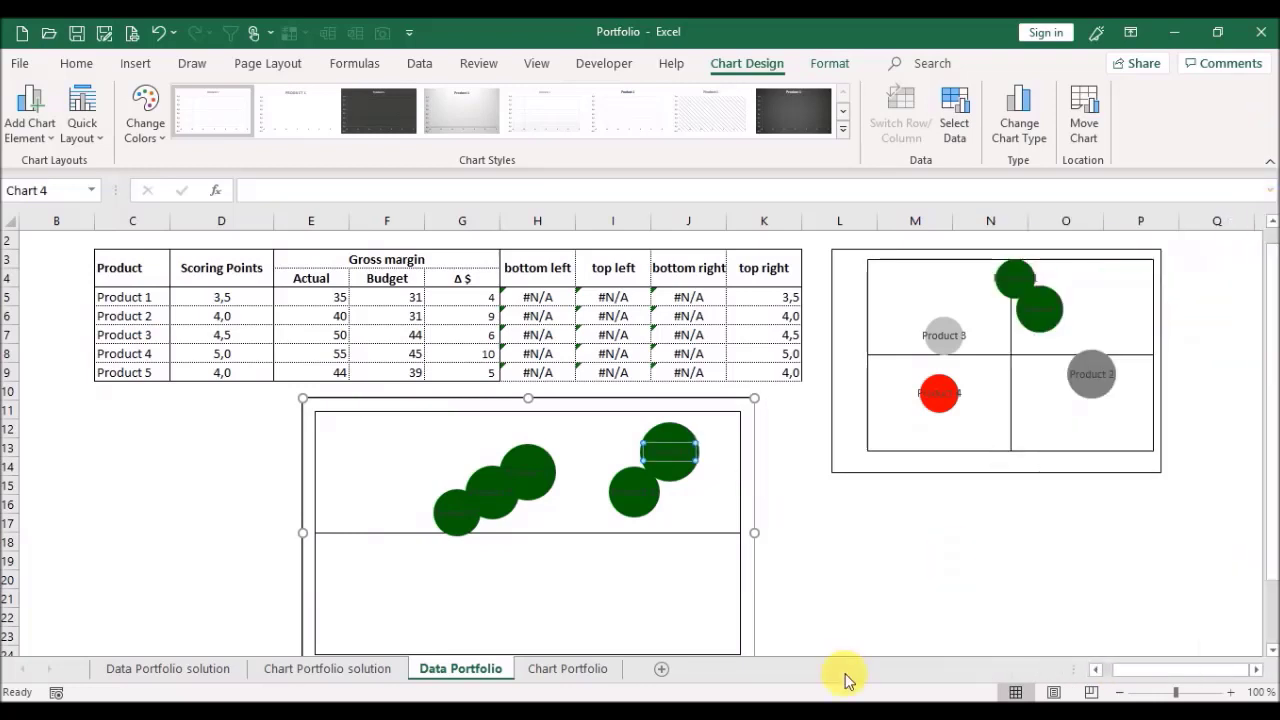
{"action": "left_click", "coordinate": [886, 606]}
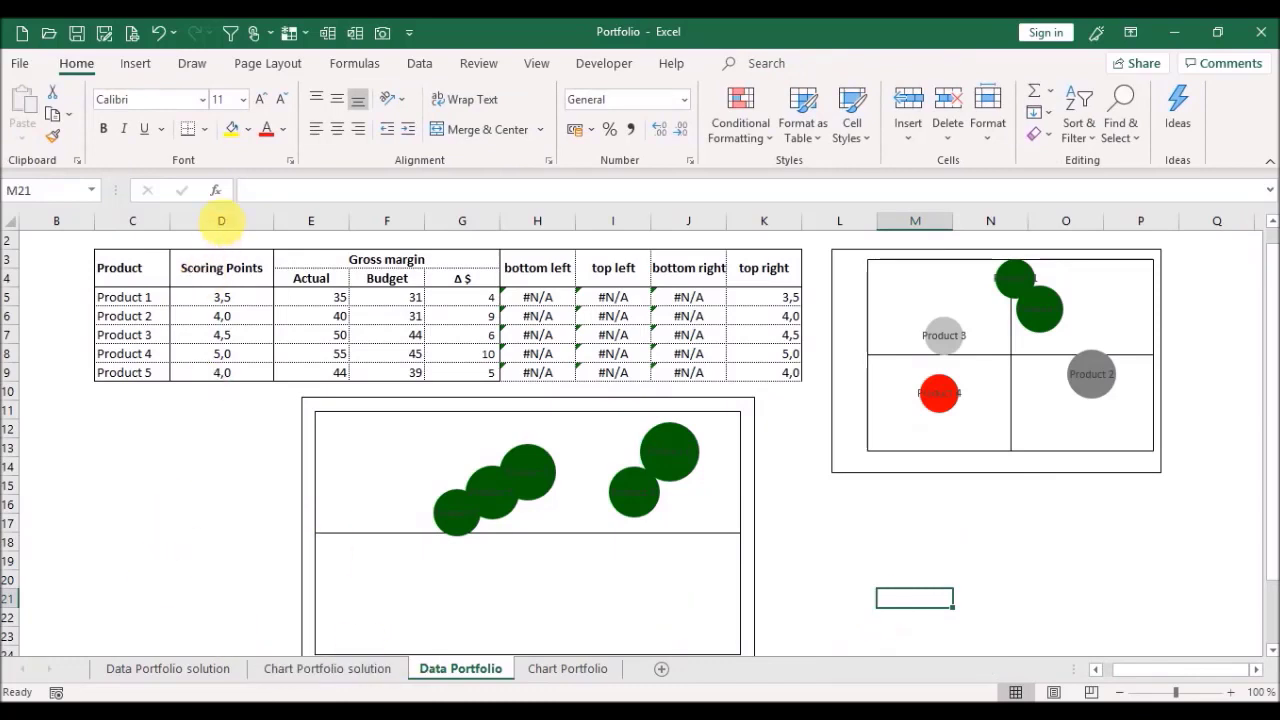
Step: Copy the scoring points and actual gross margins in D5:E9 of the Data Portfolio solution sheet into the same cells of the Data Portfolio sheet
{"action": "left_click", "coordinate": [177, 666]}
{"action": "left_click_drag", "start_coordinate": [312, 297], "coordinate": [392, 378]}
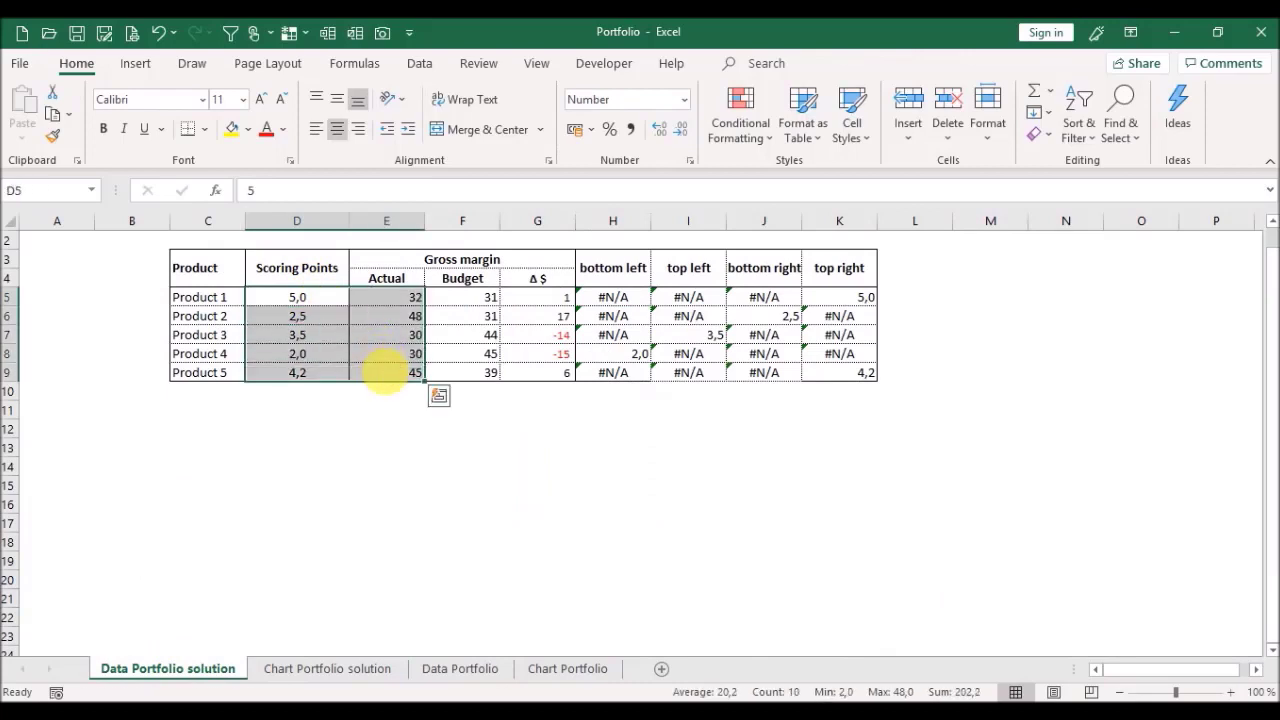
{"action": "key", "text": "ctrl+c"}
{"action": "left_click", "coordinate": [275, 669]}
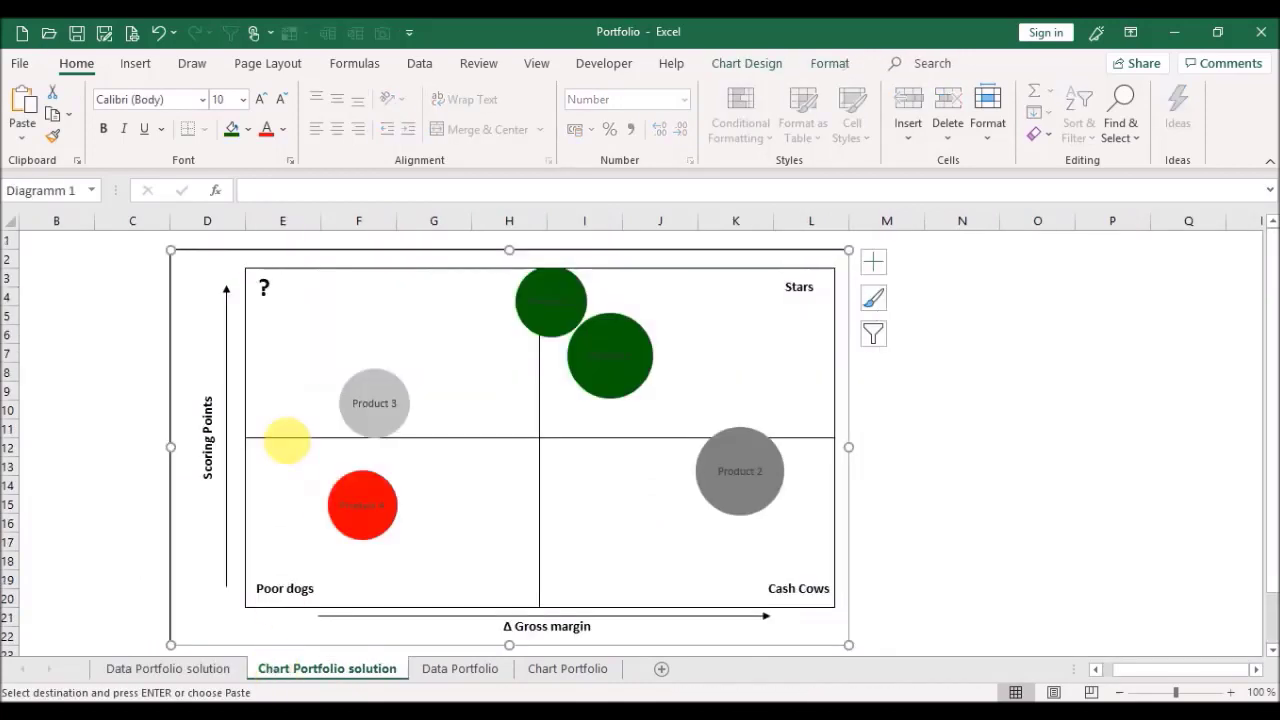
{"action": "left_click", "coordinate": [450, 680]}
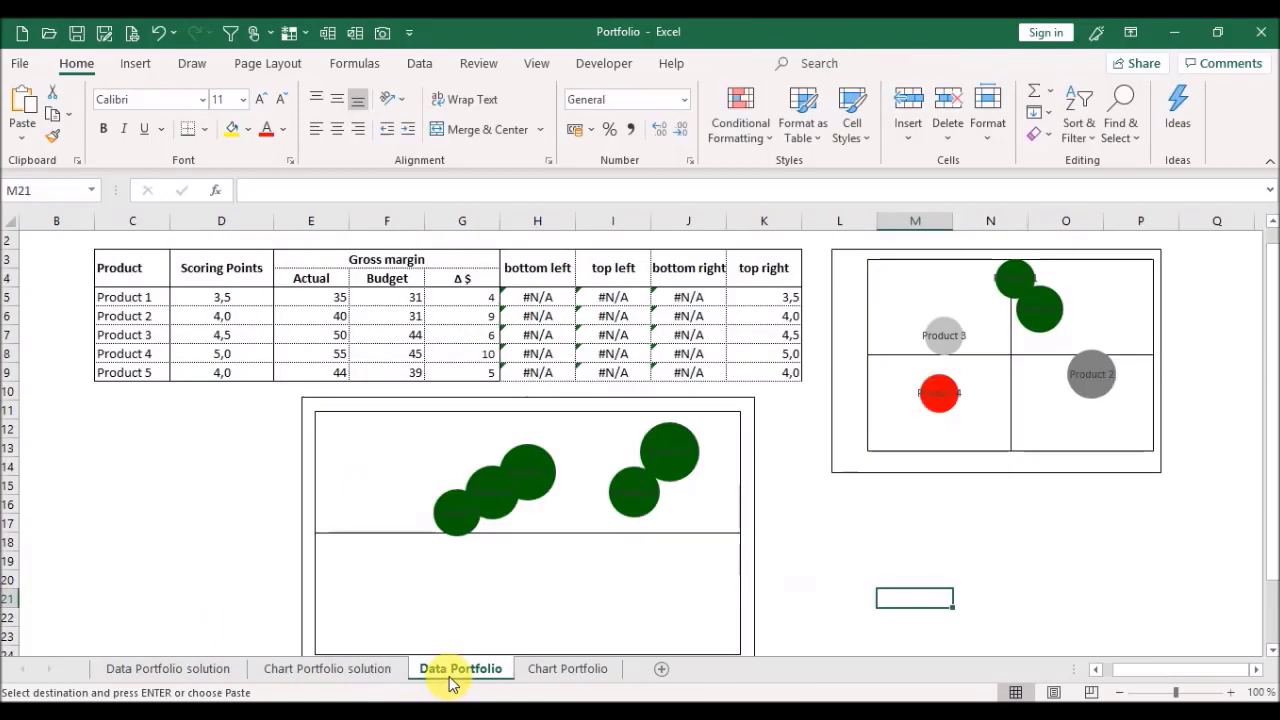
{"action": "left_click", "coordinate": [210, 305]}
{"action": "key", "text": "ctrl+v"}
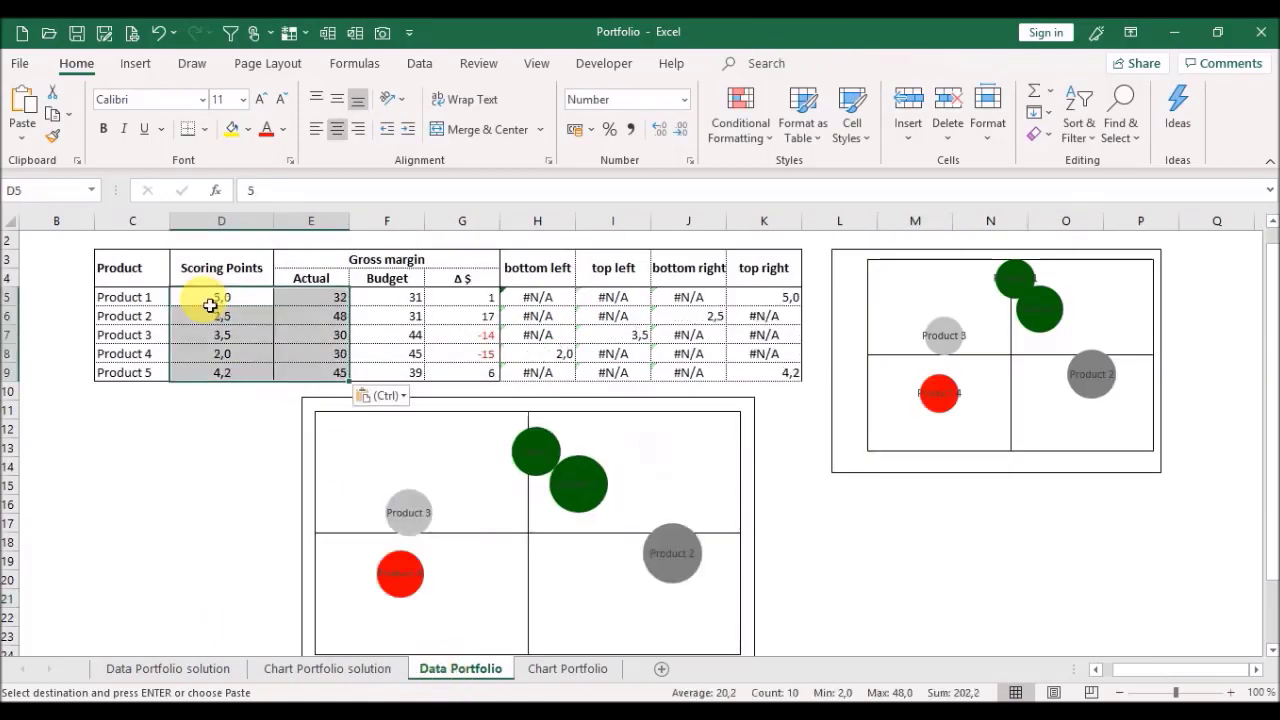
{"action": "left_click", "coordinate": [886, 580]}
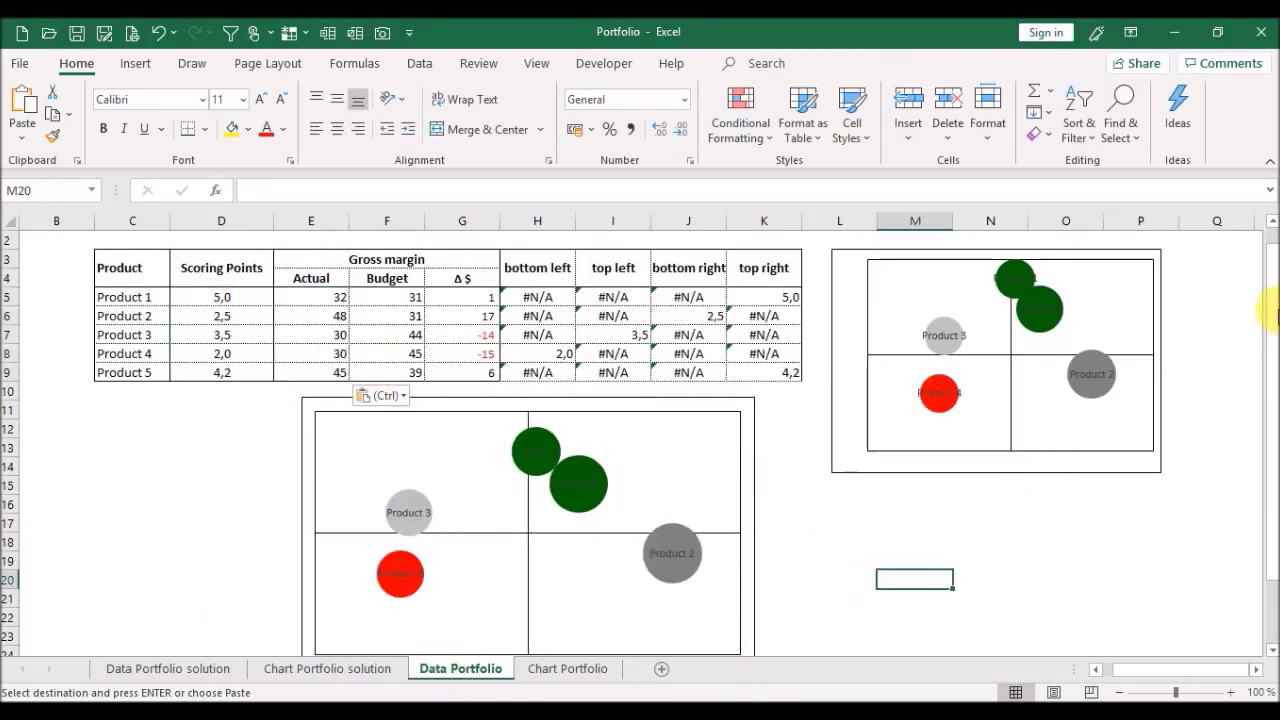
{"action": "left_click_drag", "start_coordinate": [1272, 335], "coordinate": [1263, 343]}
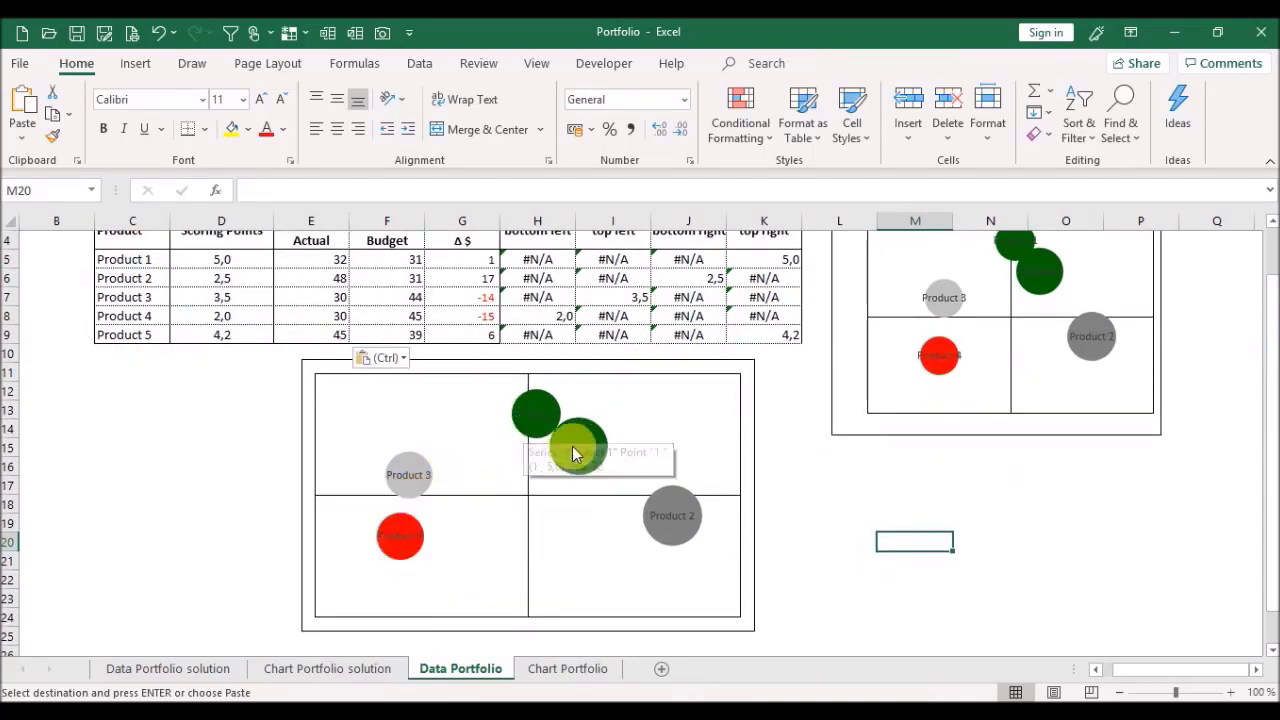
Step: Test the chart by setting Product 5's actual gross margin to 30 and its scoring points to 2,5
{"action": "left_click_drag", "start_coordinate": [1270, 385], "coordinate": [1270, 330]}
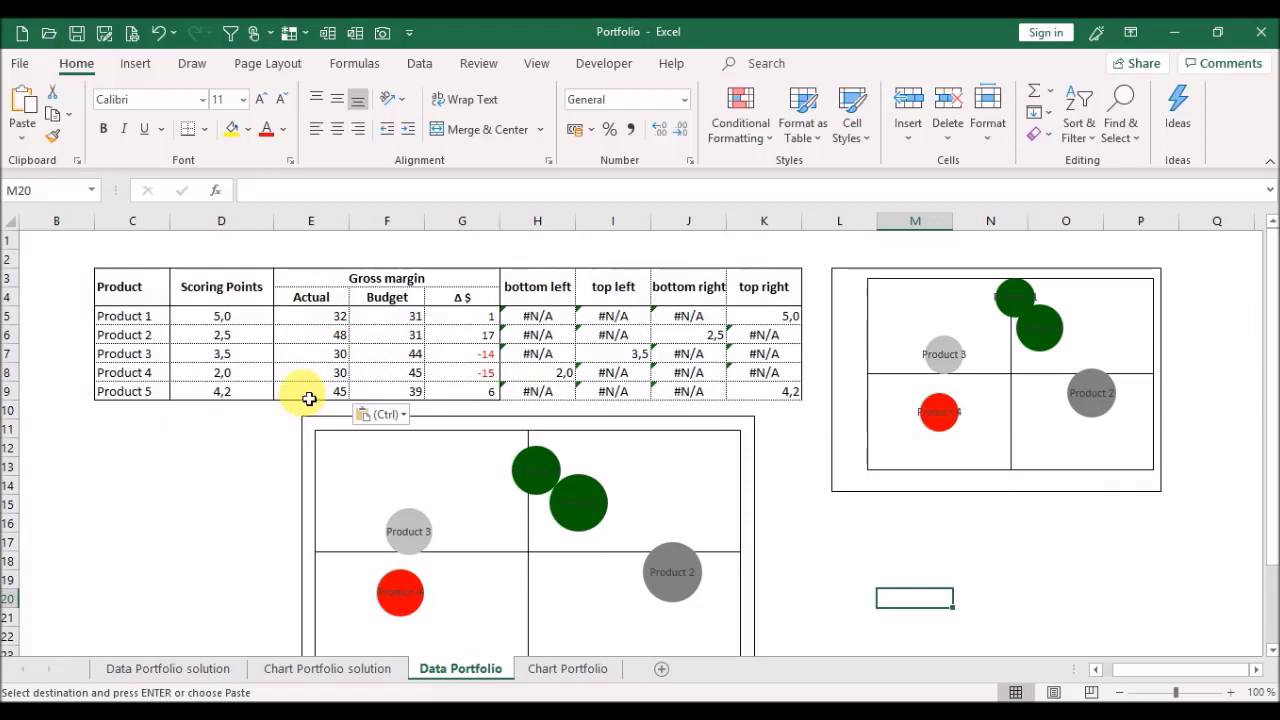
{"action": "left_click", "coordinate": [309, 393]}
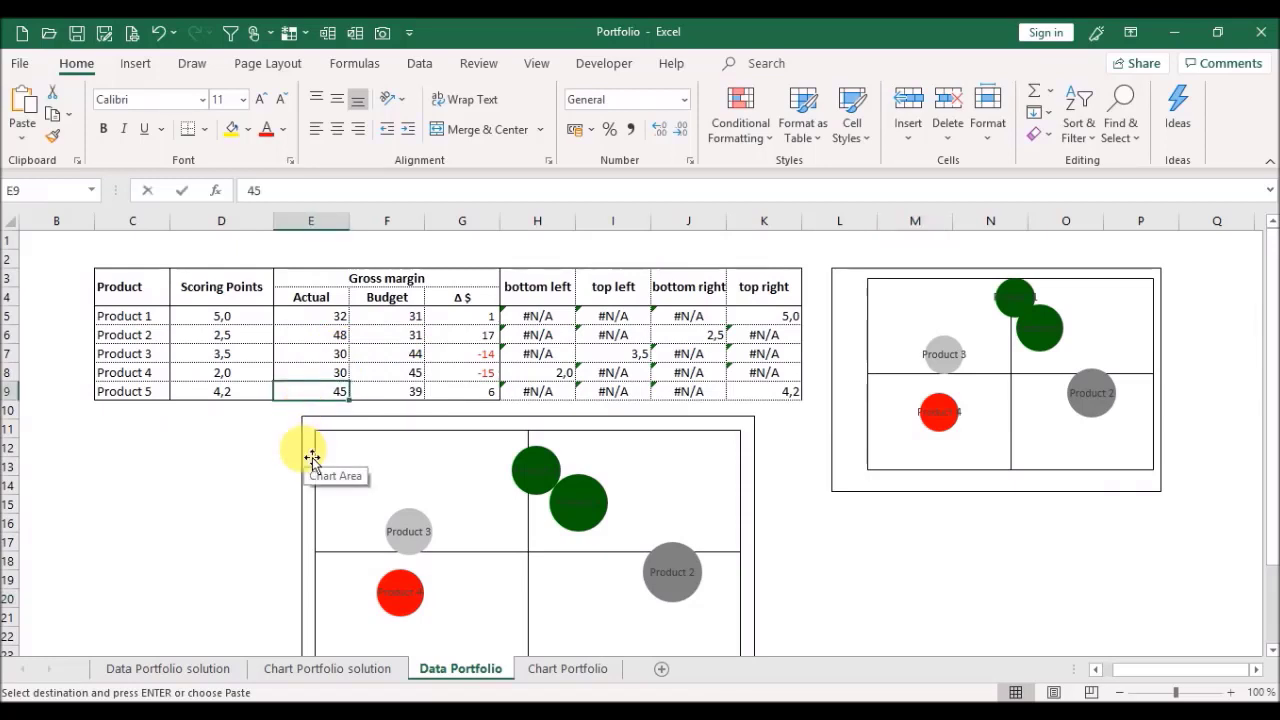
{"action": "type", "text": "30"}
{"action": "key", "text": "Return"}
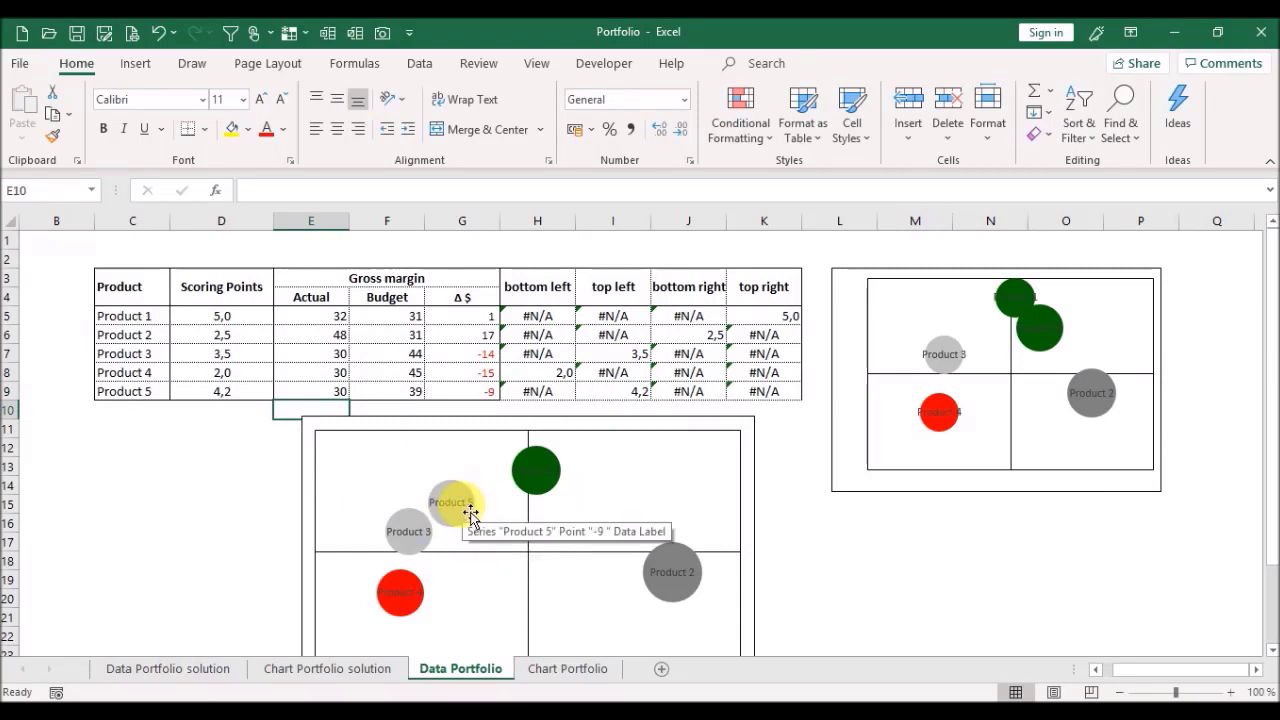
{"action": "left_click", "coordinate": [212, 390]}
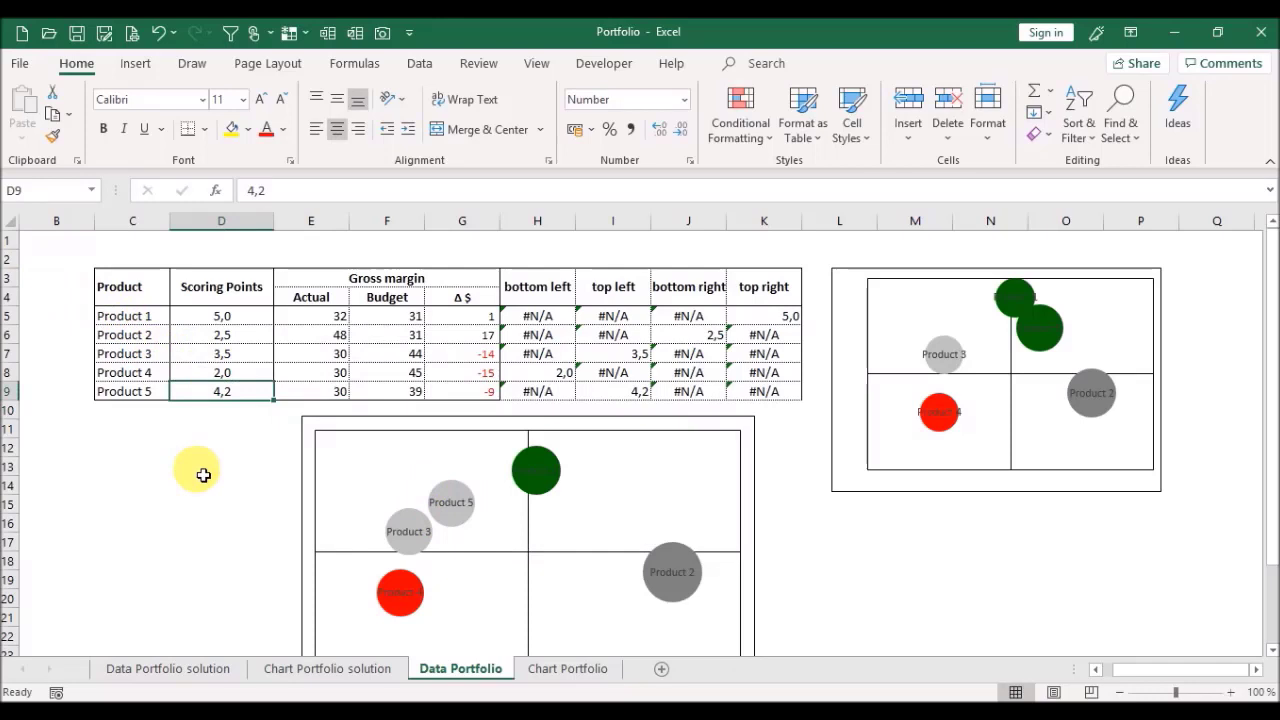
{"action": "type", "text": "2,5"}
{"action": "key", "text": "Return"}
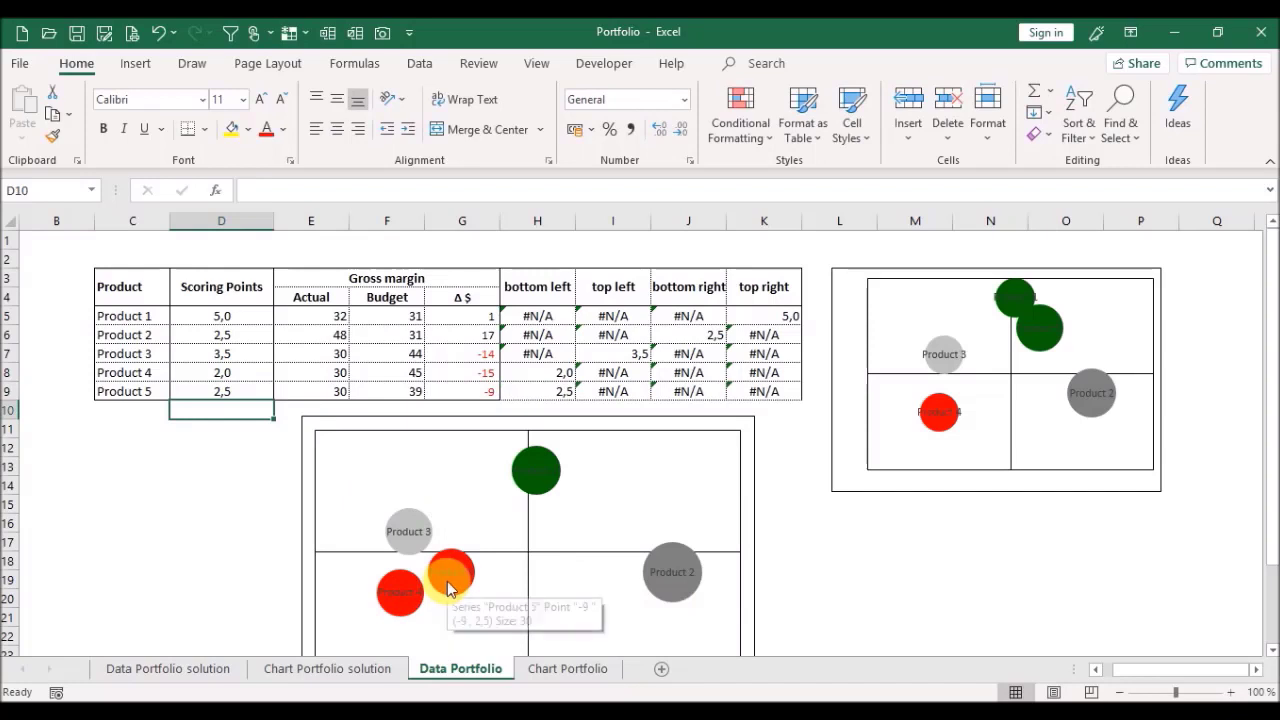
Step: Set Product 5's actual gross margin to 45 and its scoring points to 4,5
{"action": "left_click", "coordinate": [329, 393]}
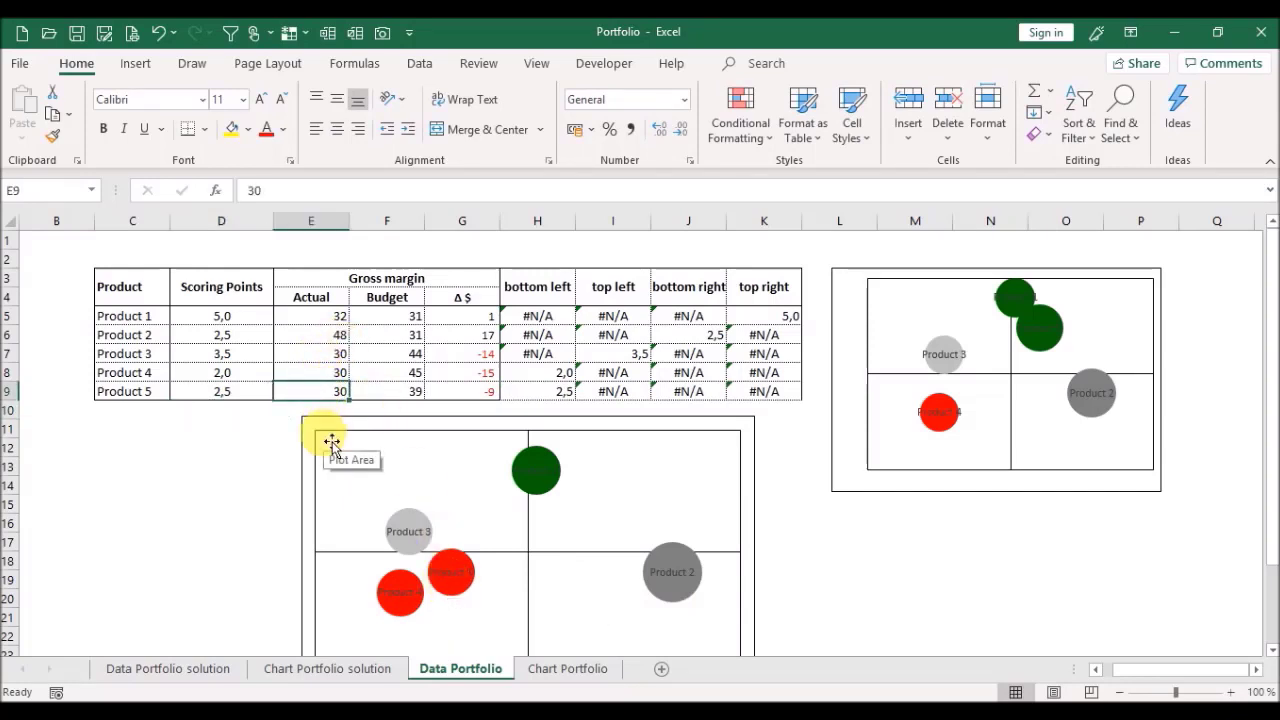
{"action": "type", "text": "45"}
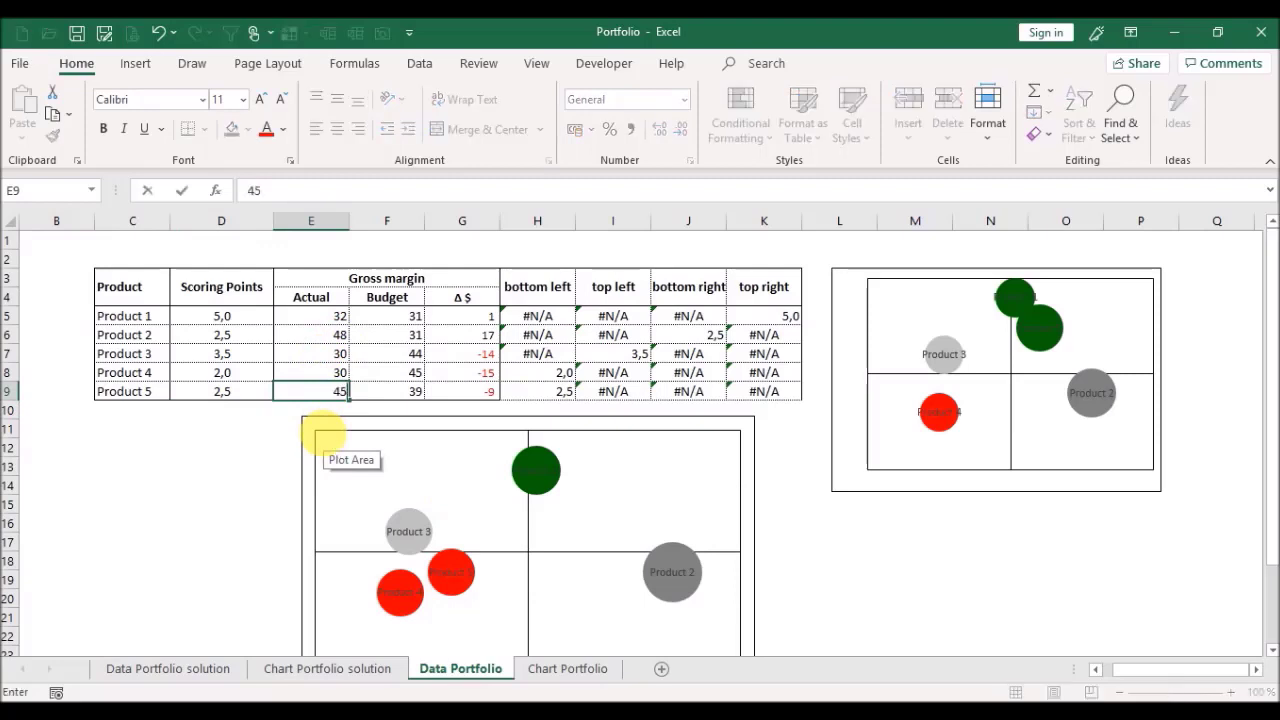
{"action": "key", "text": "Return"}
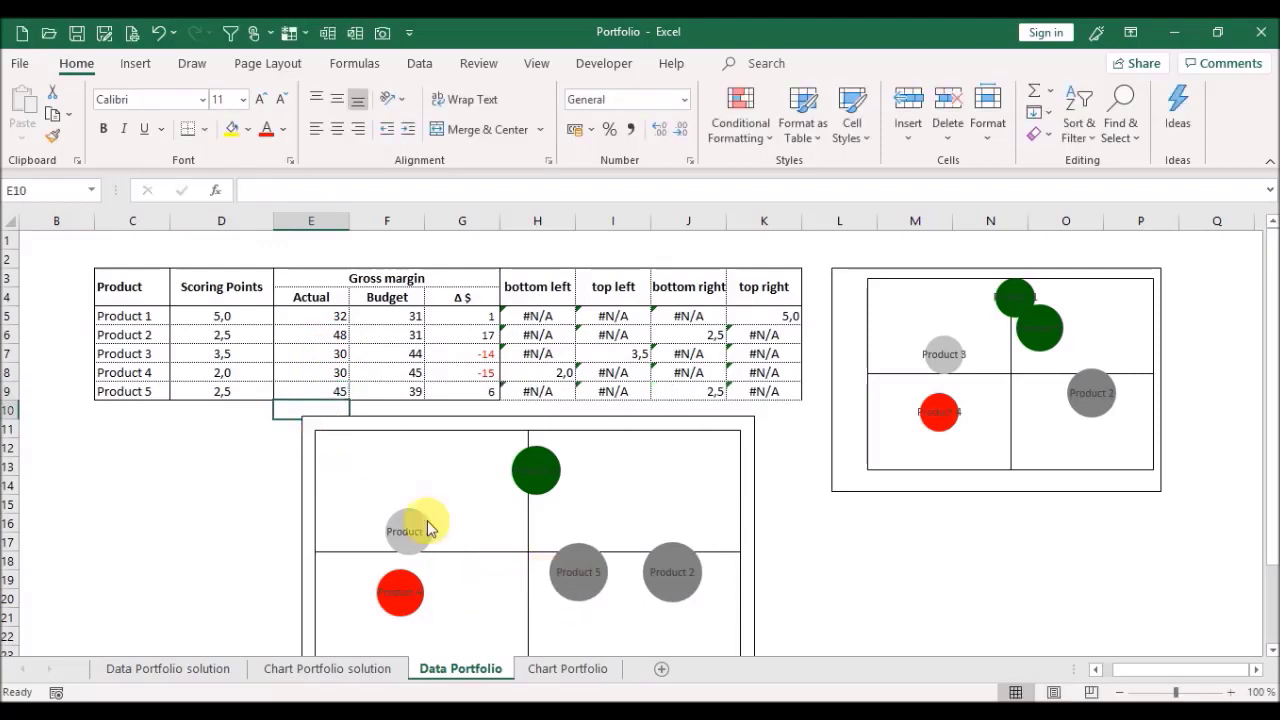
{"action": "left_click", "coordinate": [303, 391]}
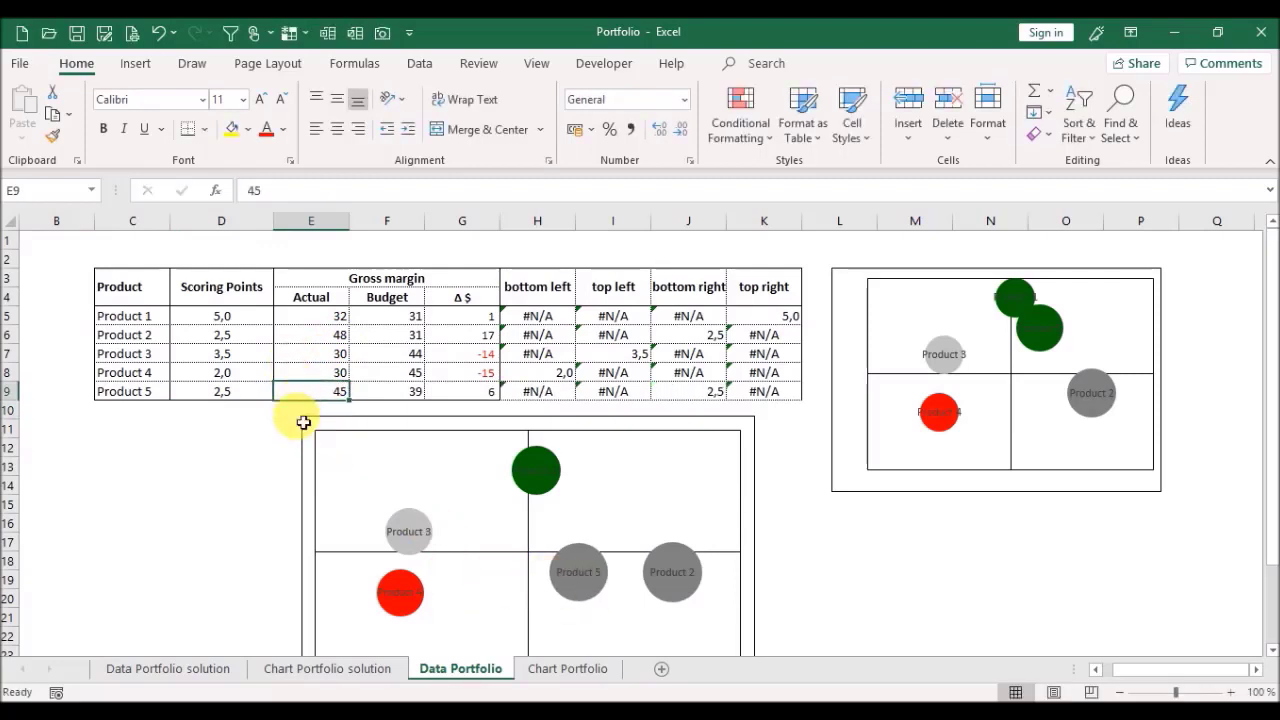
{"action": "key", "text": "Left"}
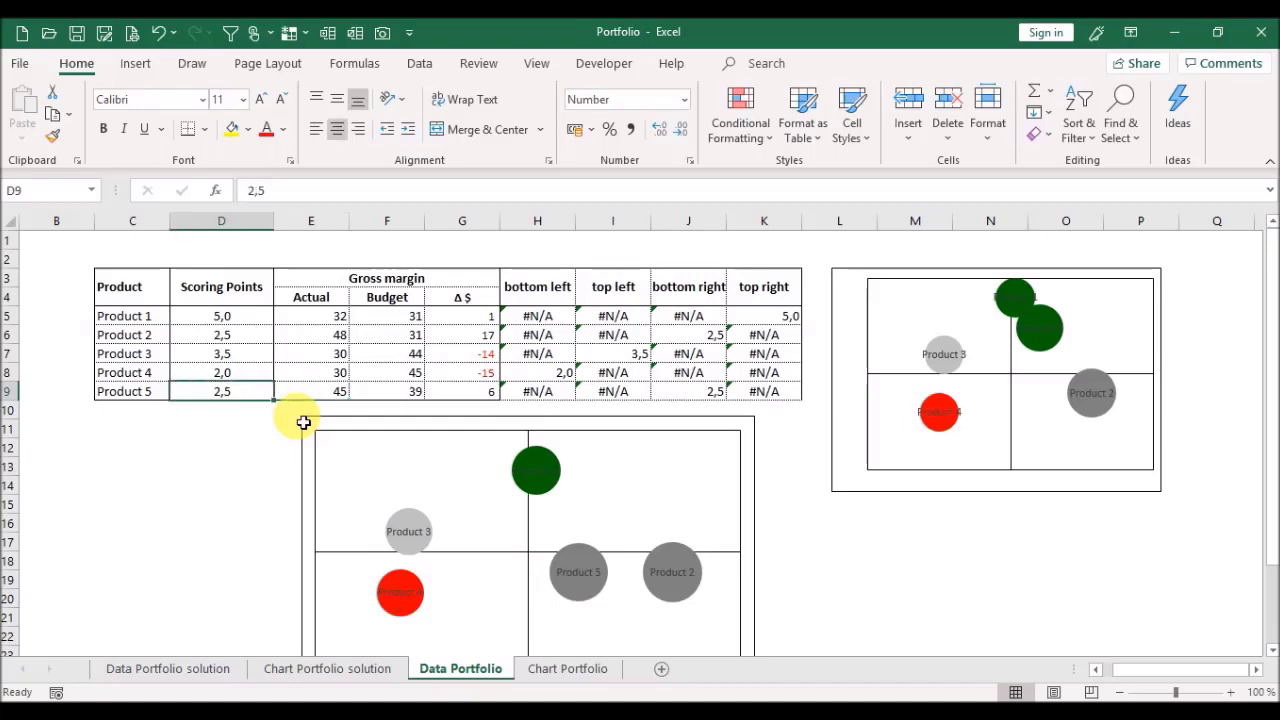
{"action": "type", "text": "4,5"}
{"action": "key", "text": "Return"}
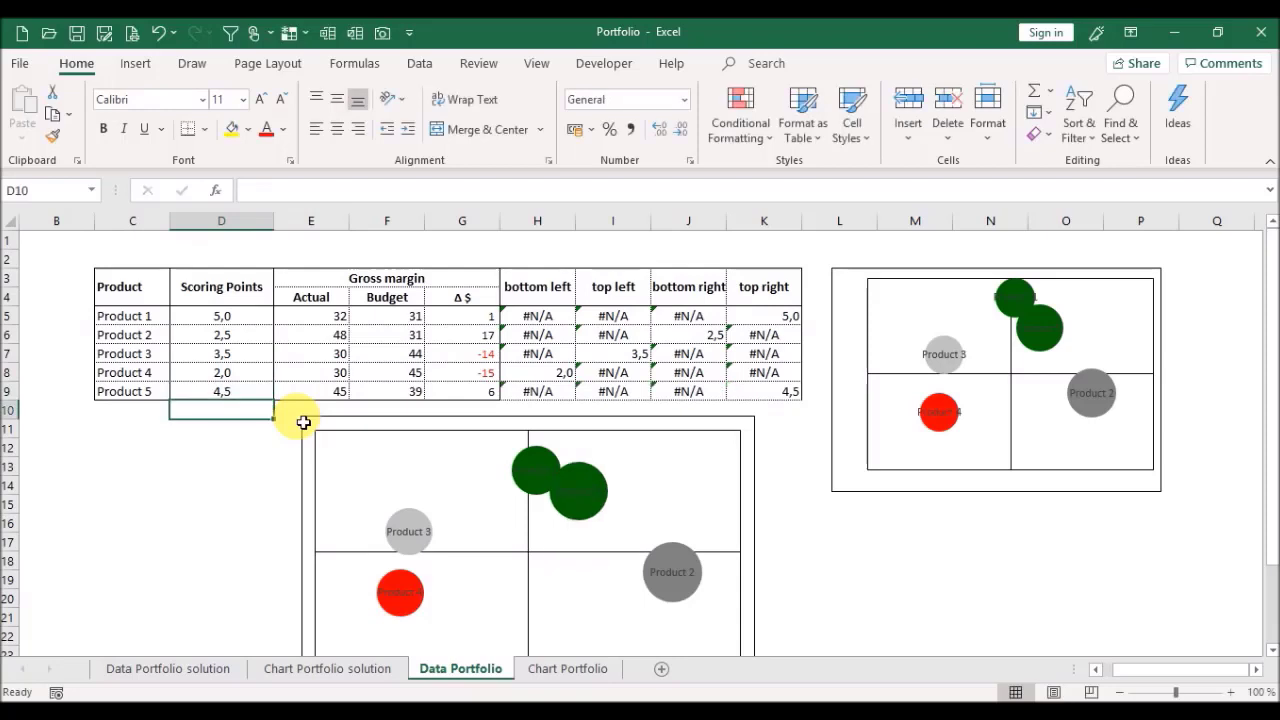
Step: Copy the large bubble chart from the Data Portfolio sheet and paste it at D4 of the Chart Portfolio sheet
{"action": "left_click_drag", "start_coordinate": [1268, 356], "coordinate": [1266, 420]}
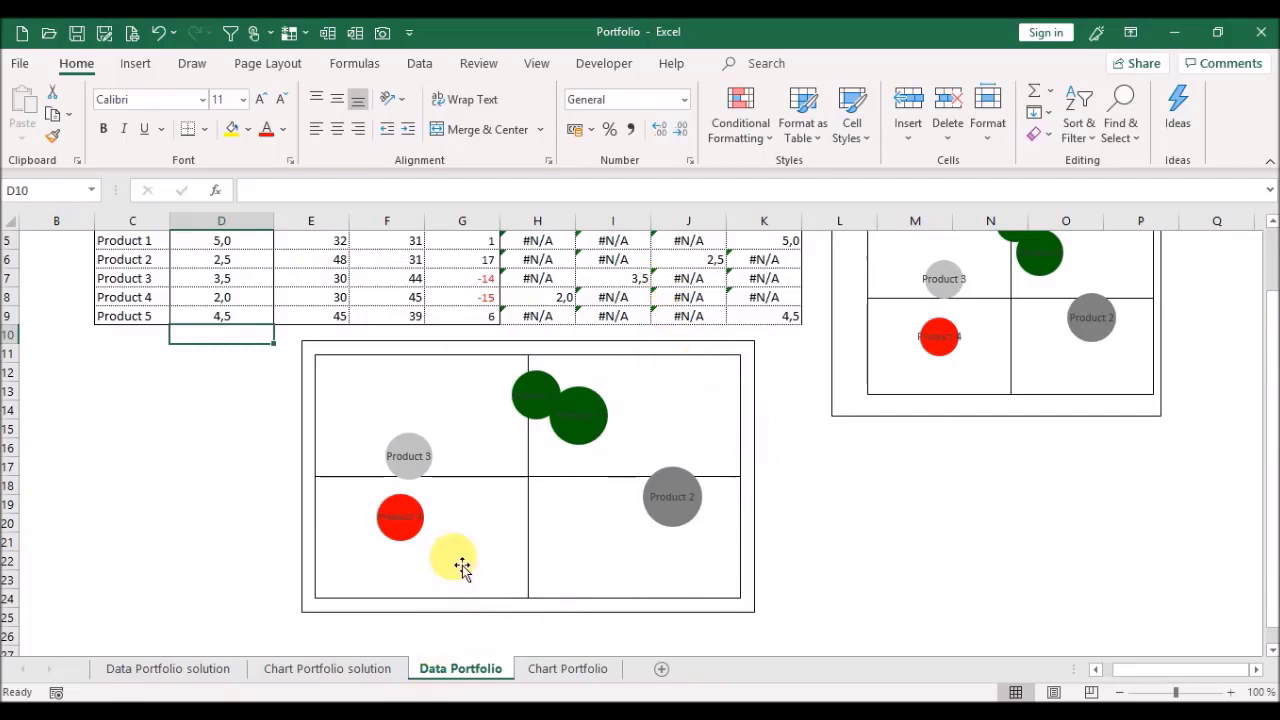
{"action": "left_click_drag", "start_coordinate": [595, 570], "coordinate": [641, 573]}
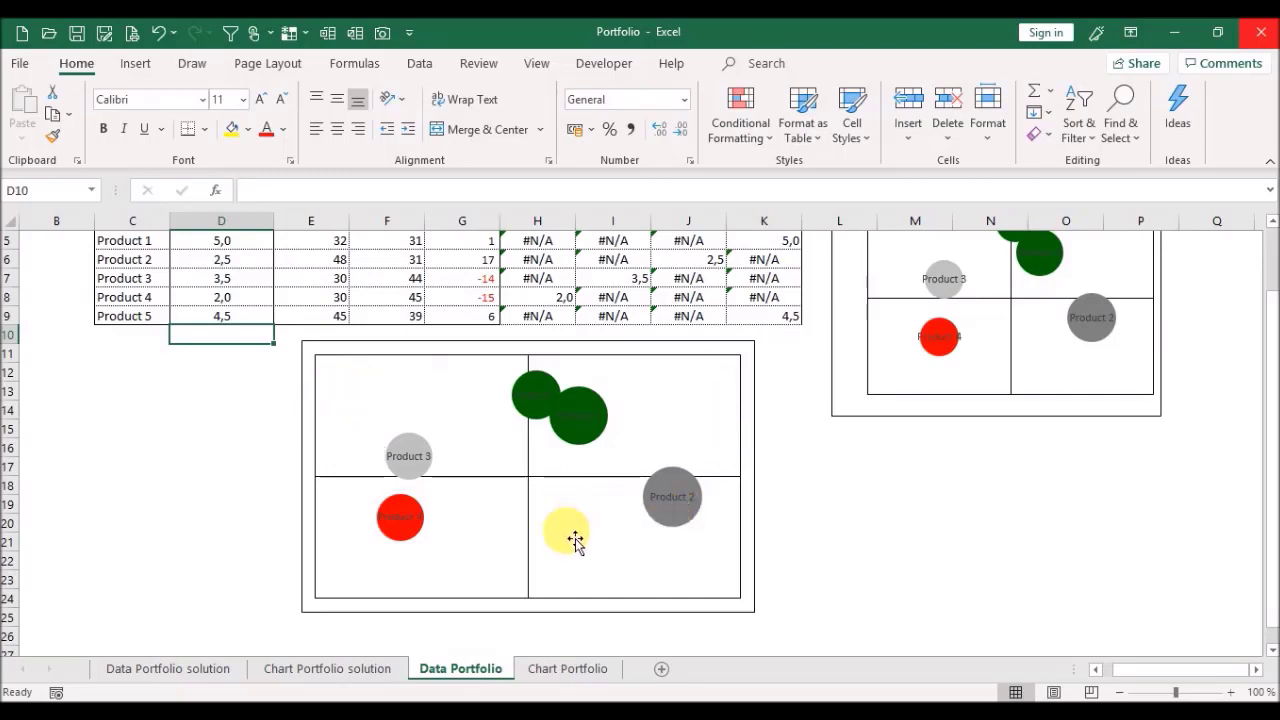
{"action": "left_click", "coordinate": [428, 346]}
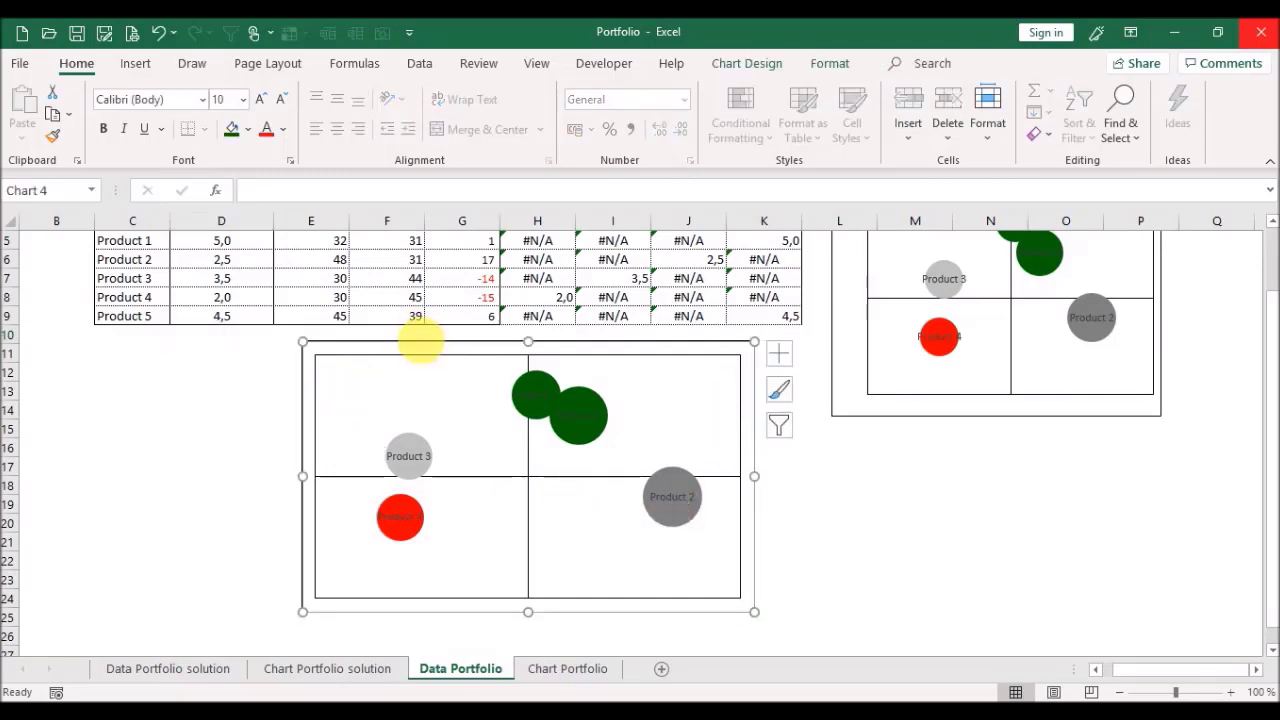
{"action": "key", "text": "ctrl+c"}
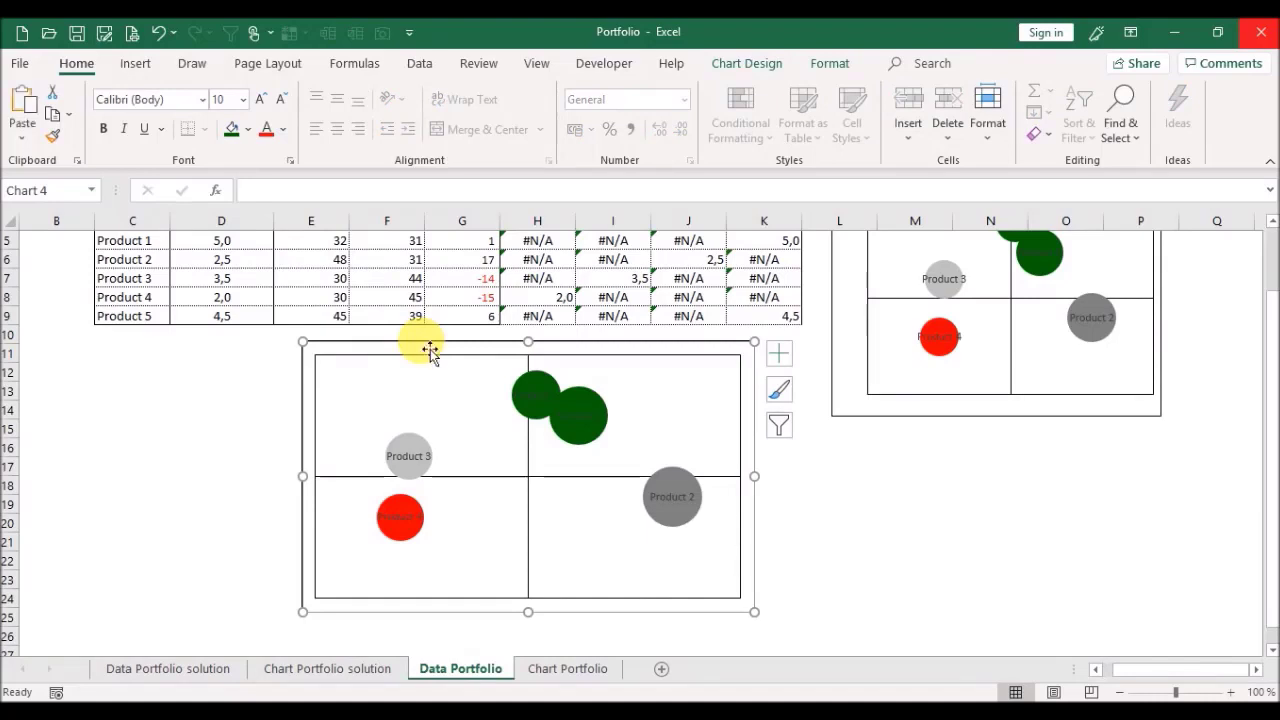
{"action": "left_click", "coordinate": [569, 671]}
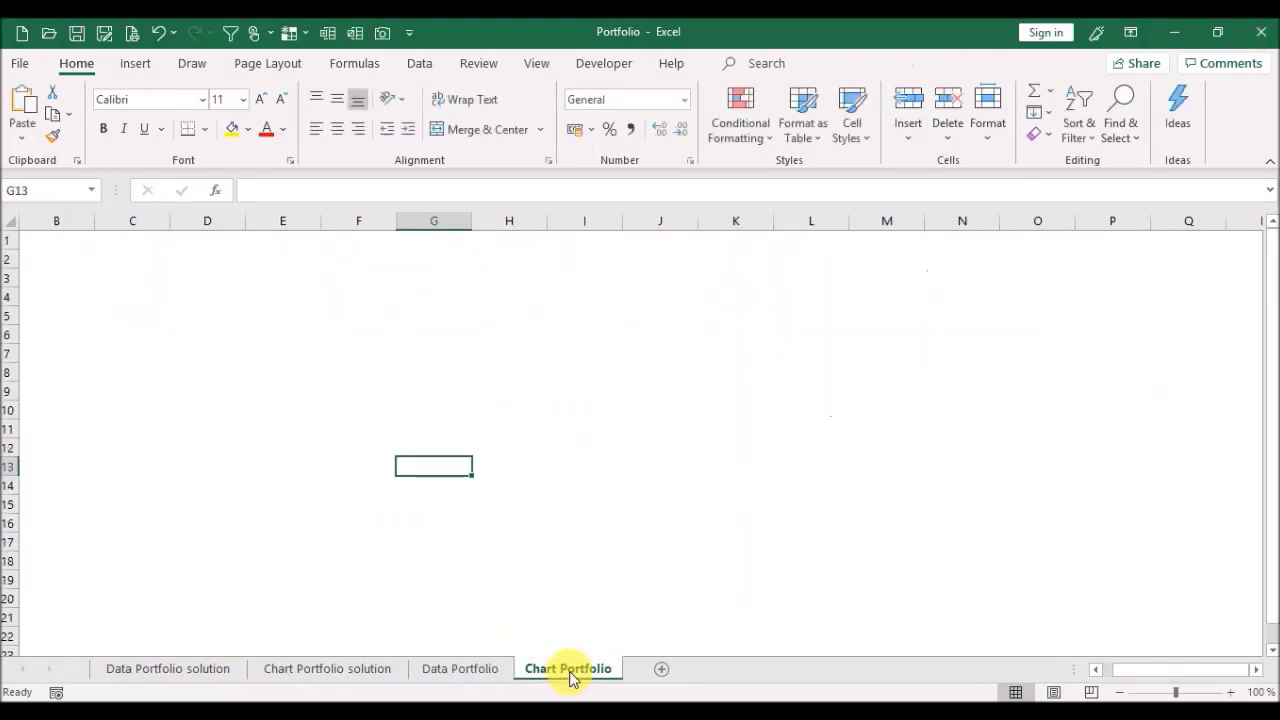
{"action": "left_click", "coordinate": [220, 303]}
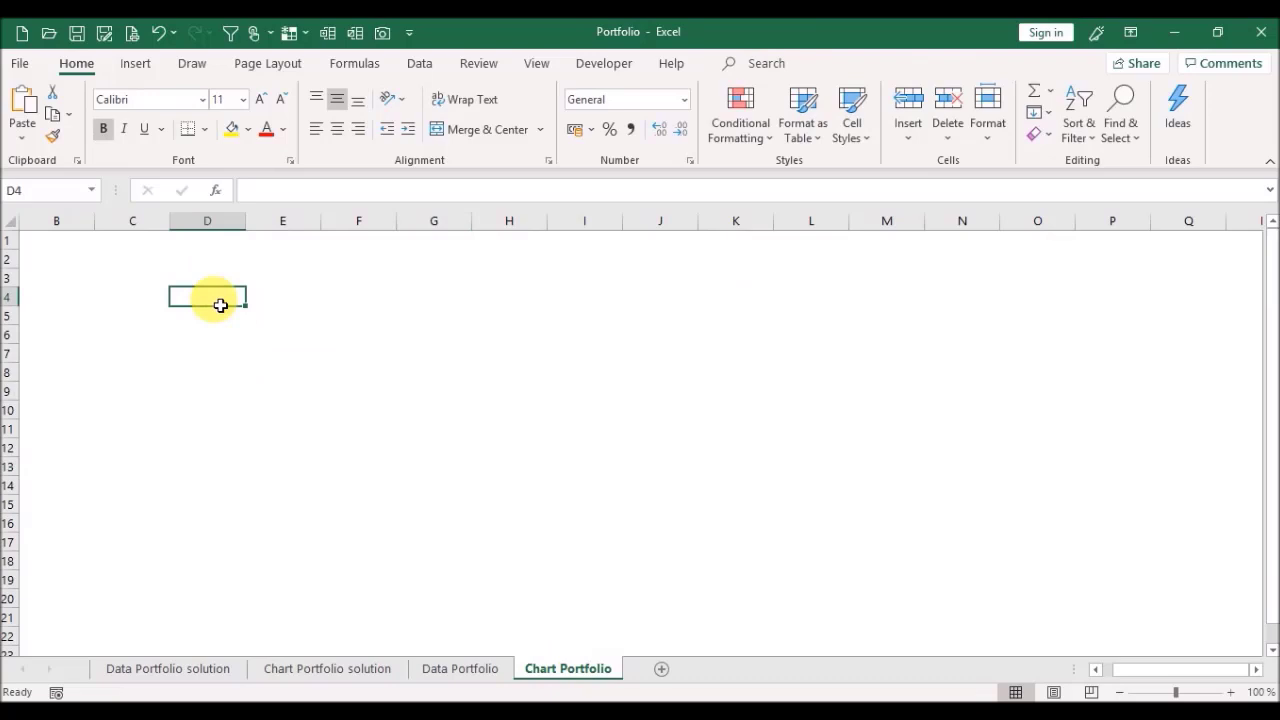
{"action": "key", "text": "ctrl+v"}
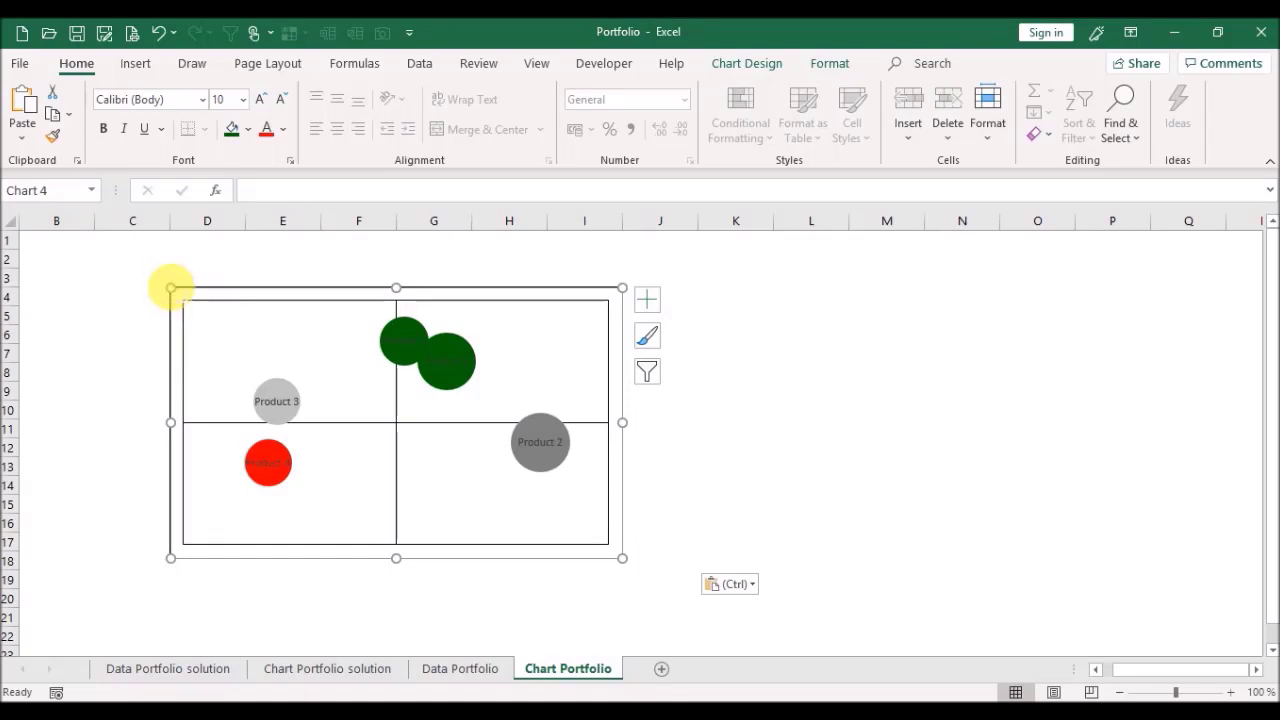
Step: Enlarge the pasted chart to span D3:K22 and shrink its plot area, leaving wider margins beside, above and below it
{"action": "left_click_drag", "start_coordinate": [171, 288], "coordinate": [171, 270]}
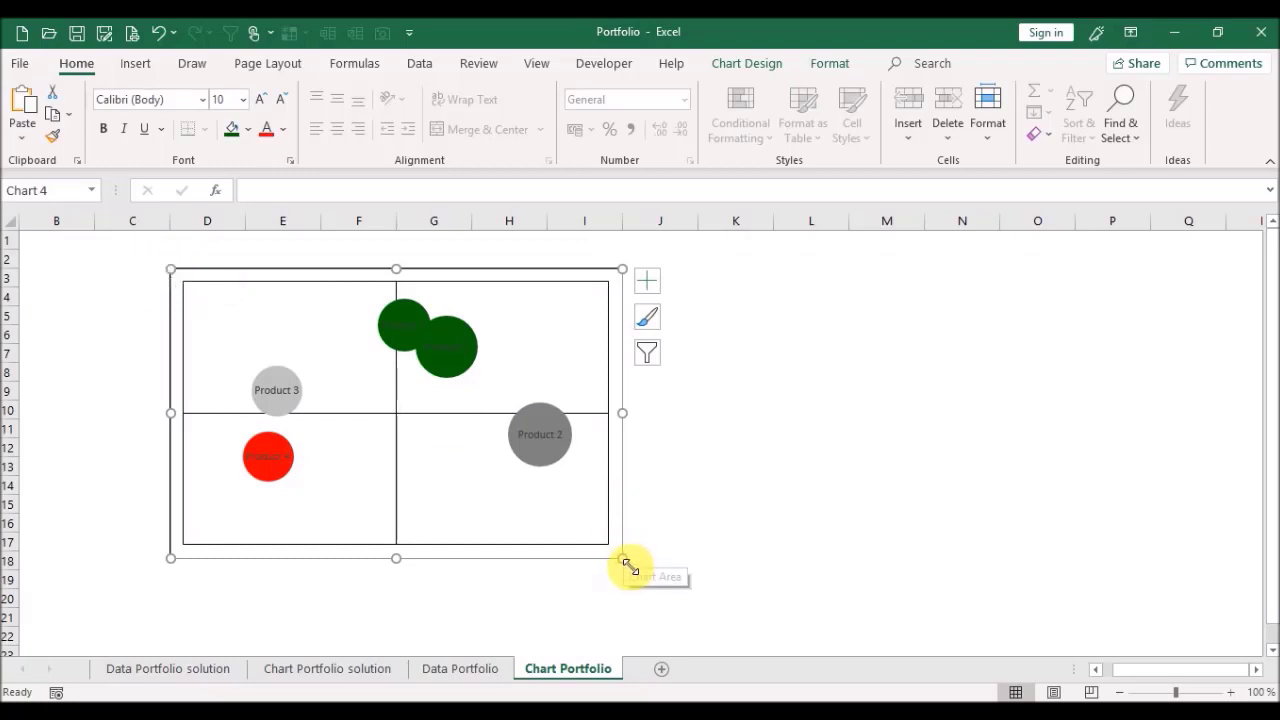
{"action": "left_click_drag", "start_coordinate": [620, 560], "coordinate": [771, 647]}
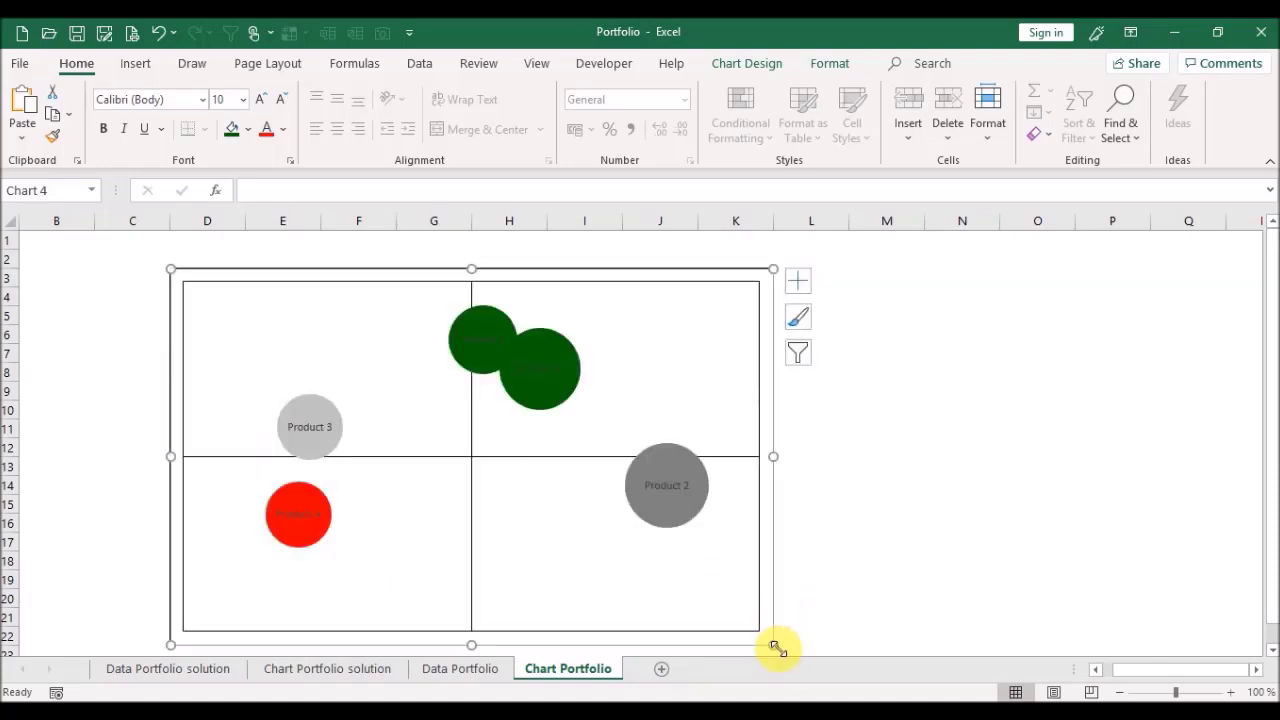
{"action": "left_click", "coordinate": [419, 425]}
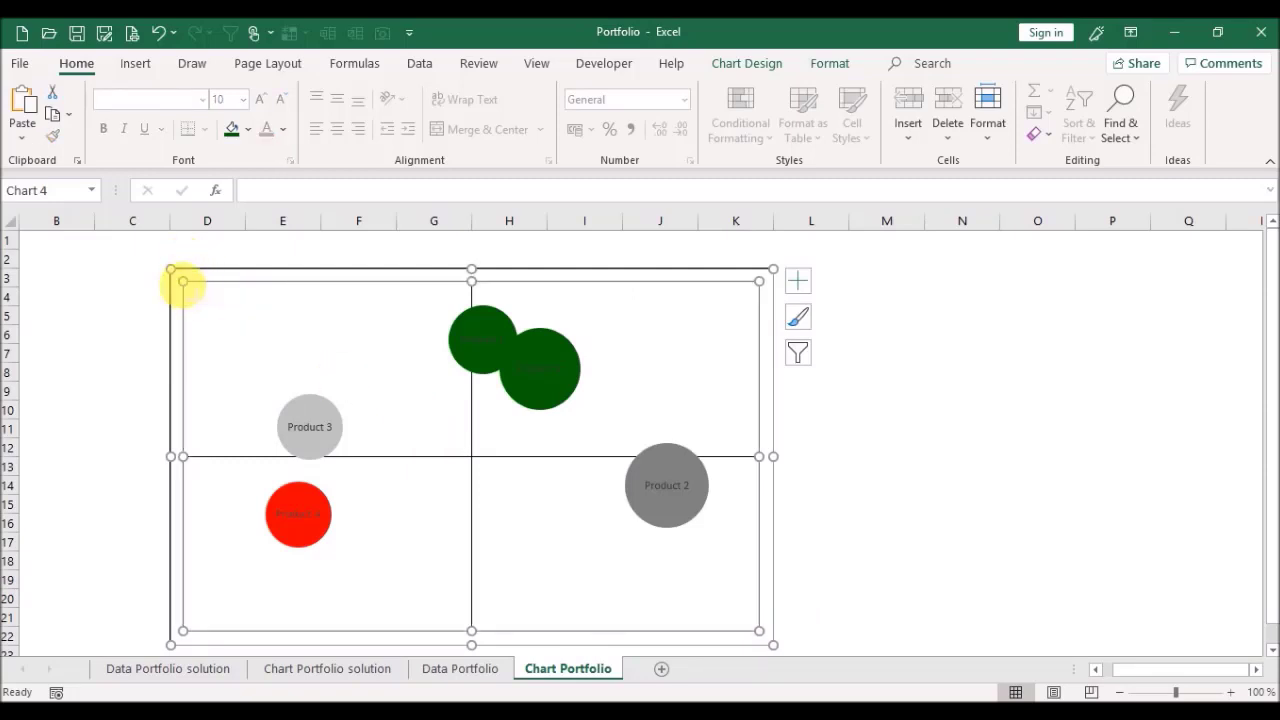
{"action": "left_click_drag", "start_coordinate": [270, 352], "coordinate": [502, 598]}
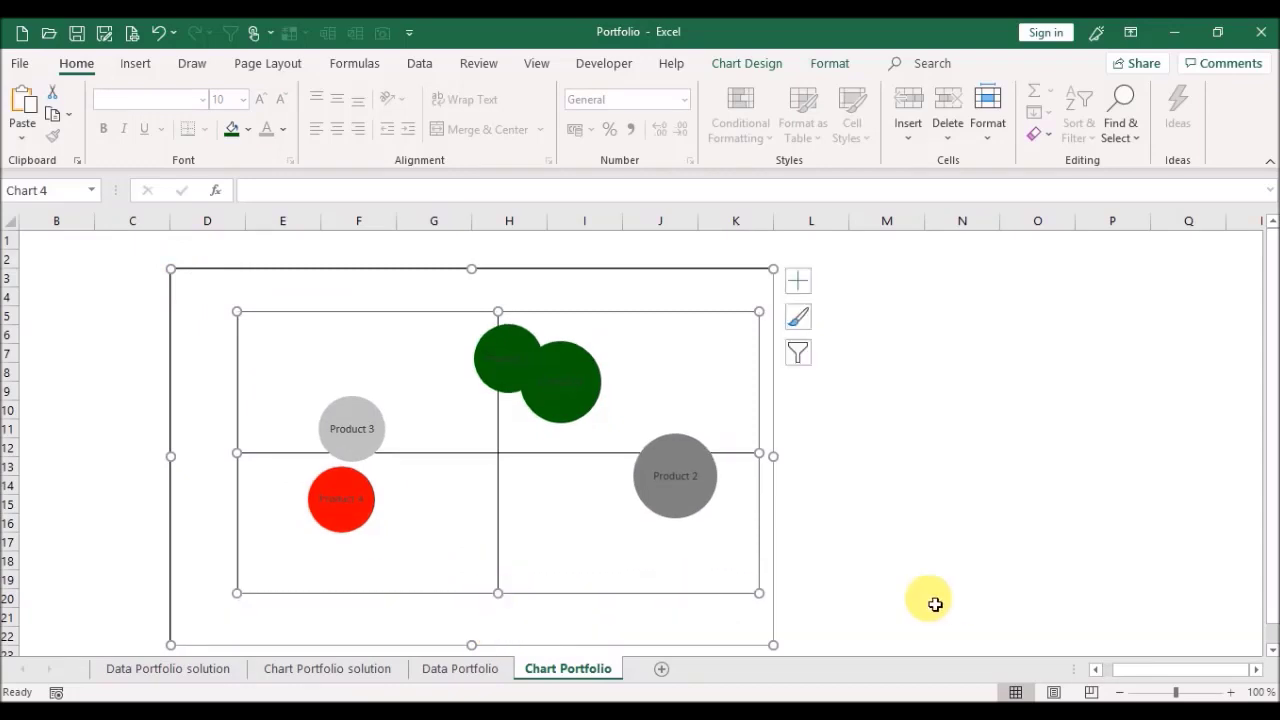
{"action": "left_click", "coordinate": [859, 601]}
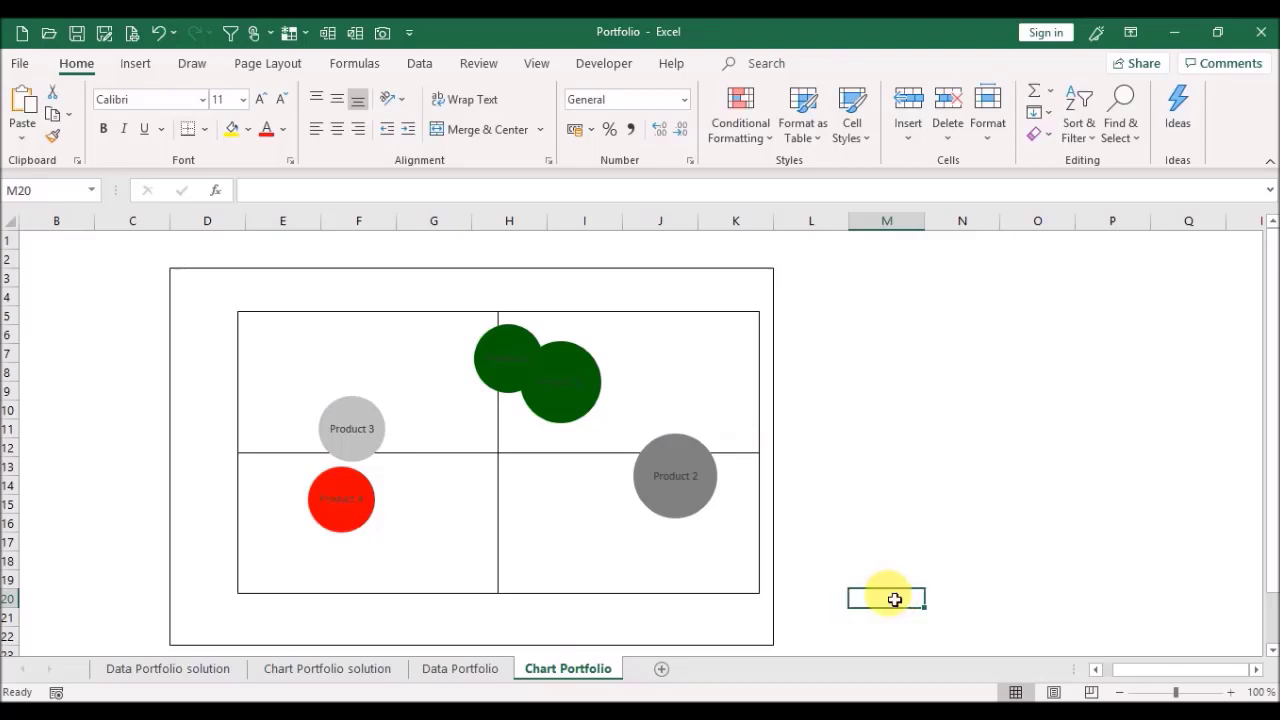
Step: Move the cell selection along row 20 towards the chart to check whether cells behind it show through
{"action": "key", "text": "Left"}
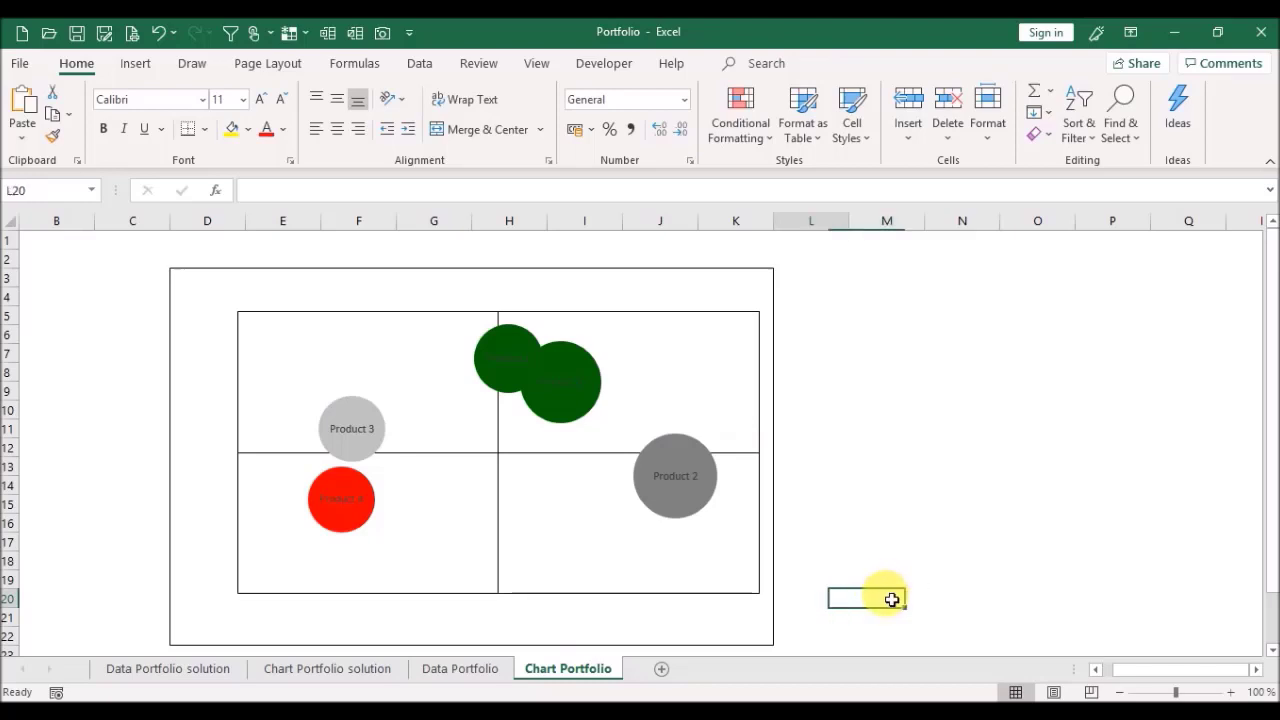
{"action": "key", "text": "Right"}
{"action": "key", "text": "Left"}
{"action": "key", "text": "Left"}
{"action": "key", "text": "Left"}
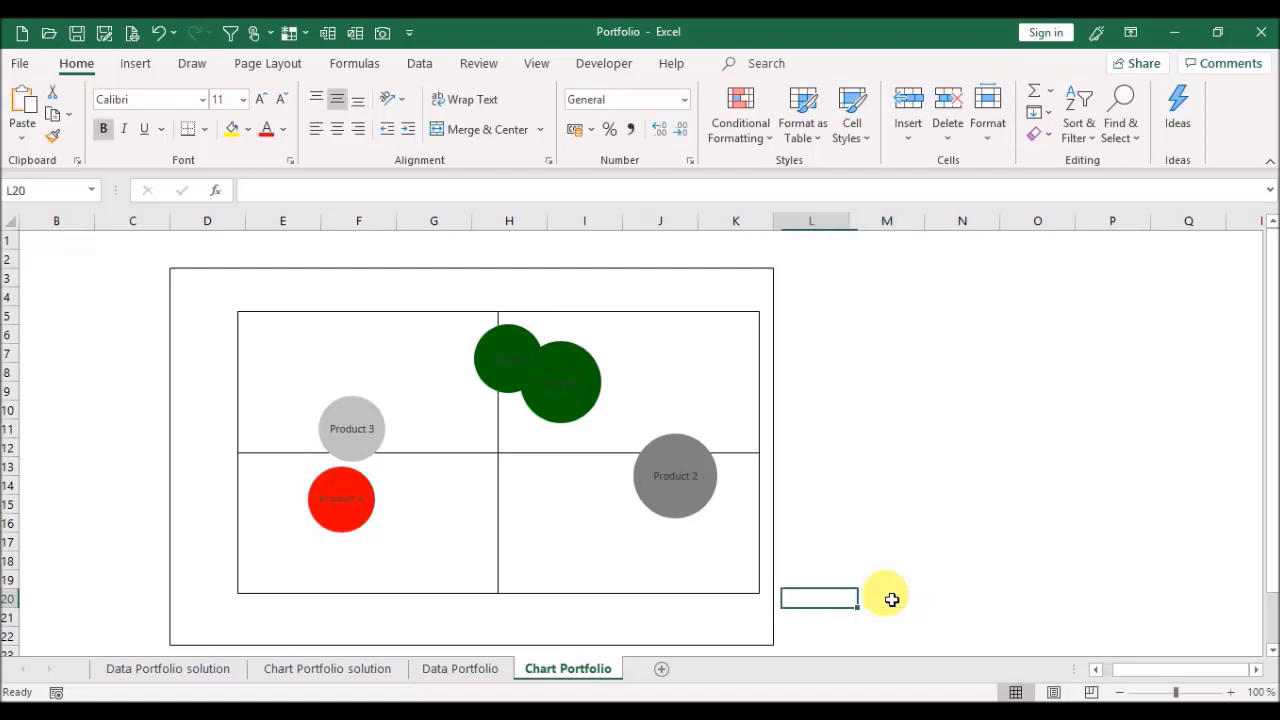
{"action": "key", "text": "Right"}
{"action": "key", "text": "Right"}
{"action": "key", "text": "Right"}
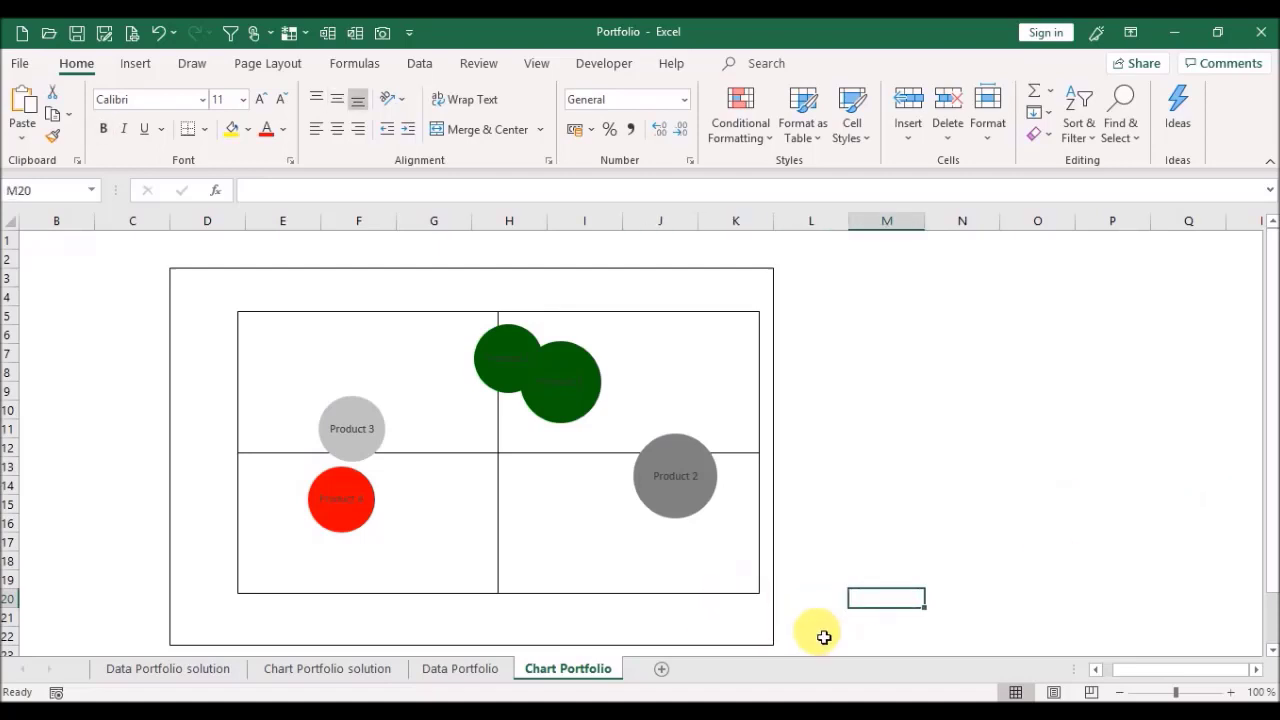
Step: Set the chart area's fill to No fill so the cells behind the chart show through
{"action": "left_click", "coordinate": [668, 628]}
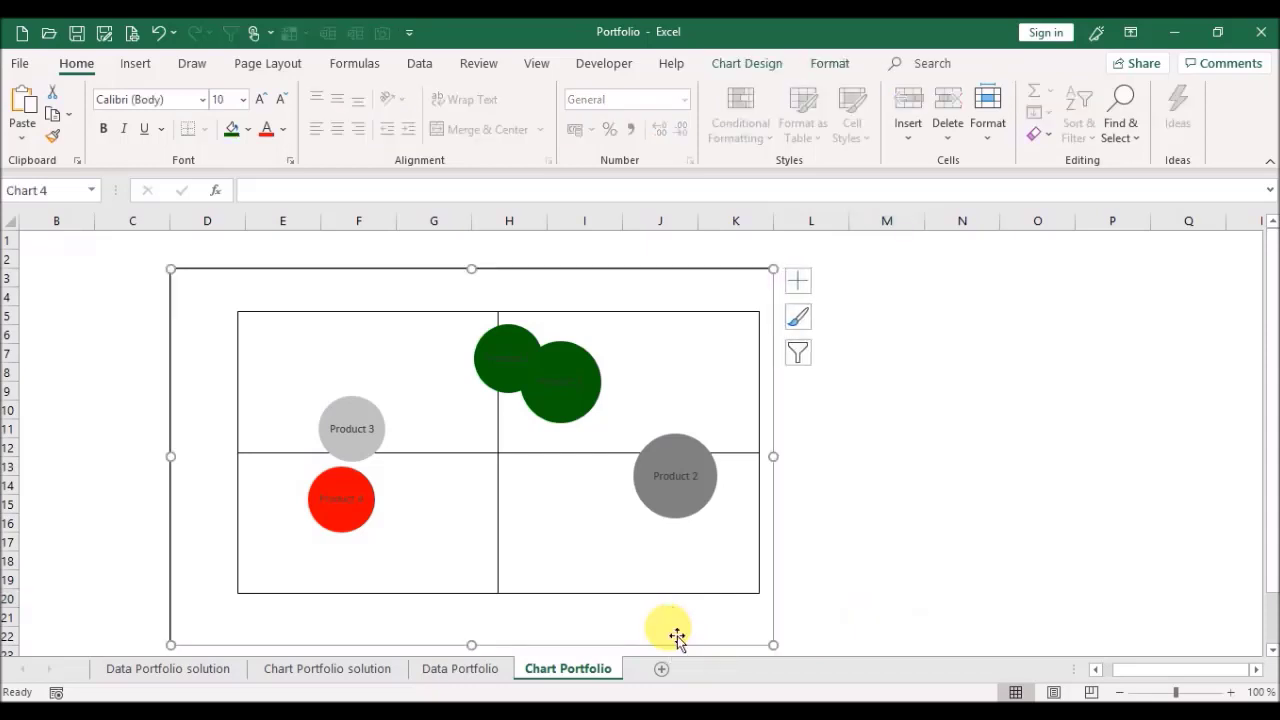
{"action": "right_click", "coordinate": [677, 636]}
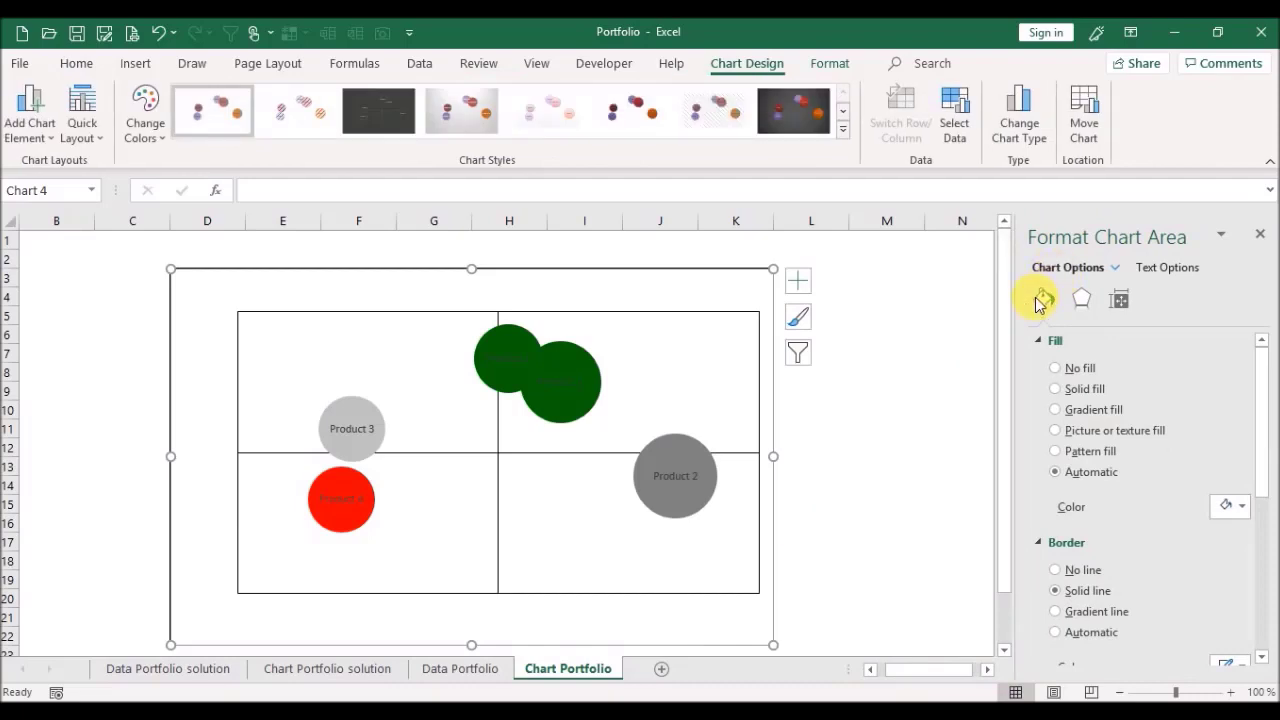
{"action": "left_click", "coordinate": [1058, 369]}
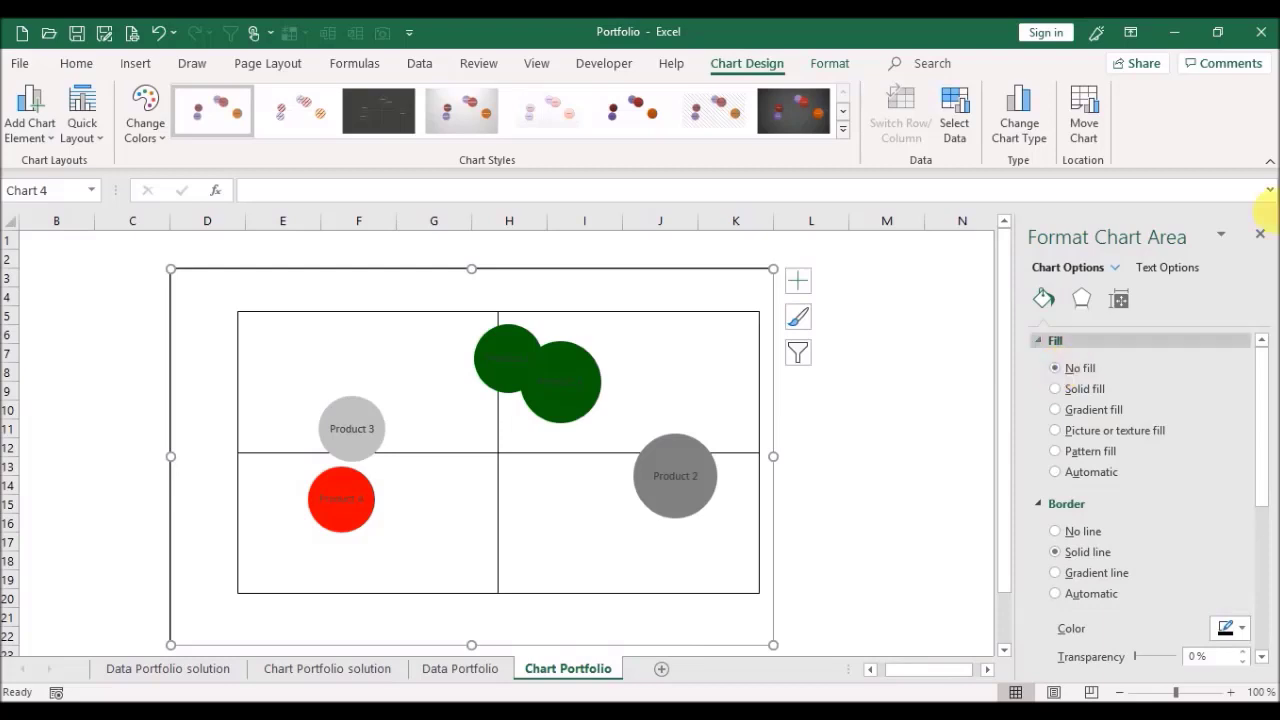
{"action": "left_click", "coordinate": [1261, 237]}
{"action": "left_click", "coordinate": [849, 616]}
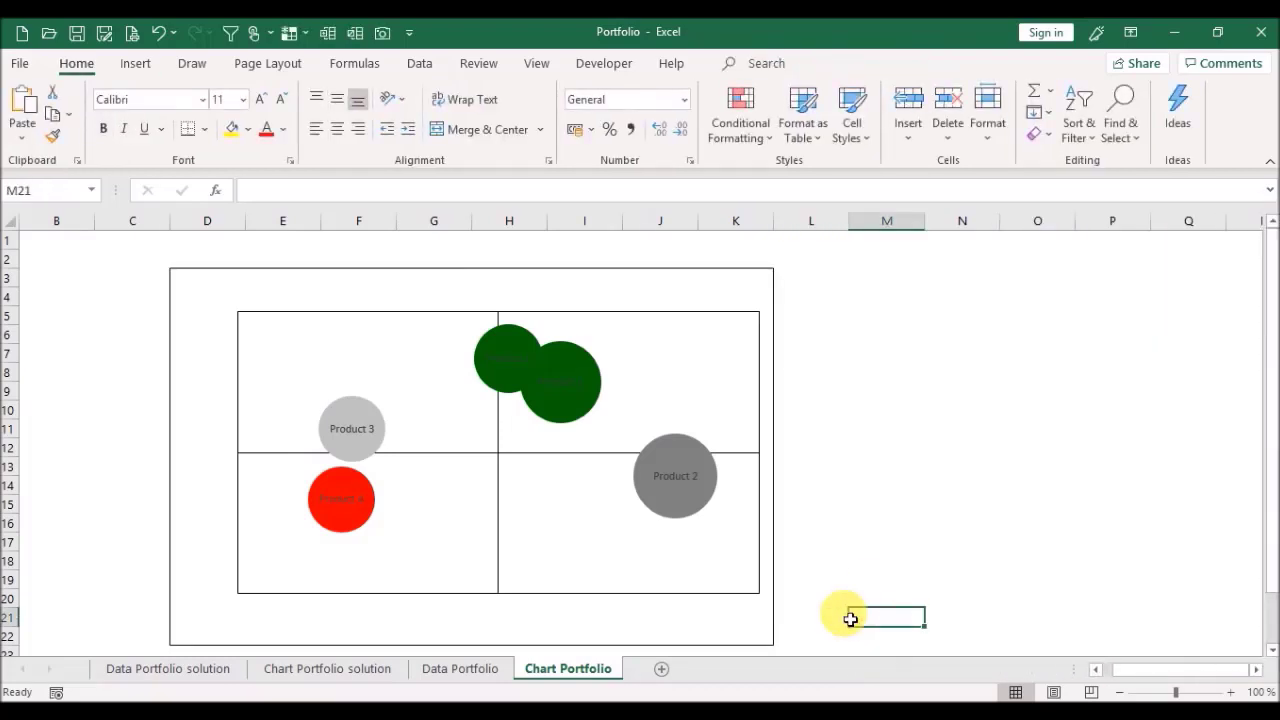
Step: Merge and center cells F21:J21 beneath the chart's plot area
{"action": "key", "text": "Left"}
{"action": "key", "text": "Left"}
{"action": "key", "text": "Left"}
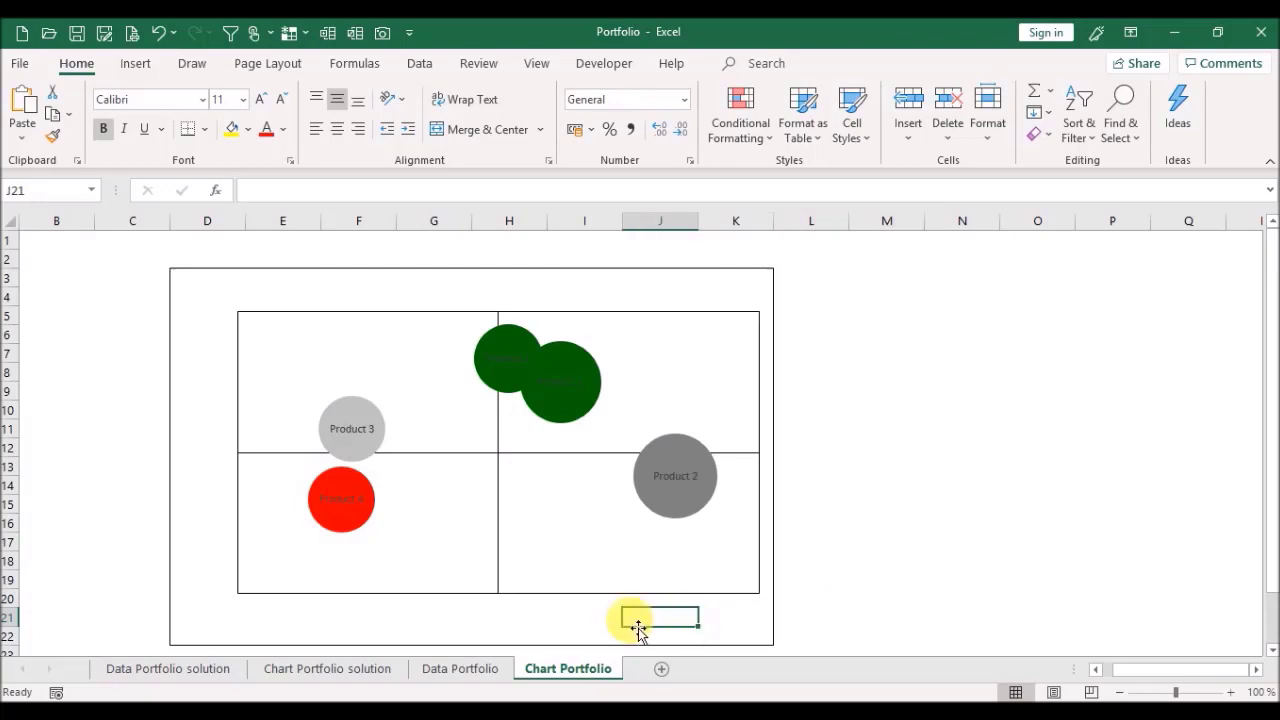
{"action": "key", "text": "Left"}
{"action": "key", "text": "Left"}
{"action": "key", "text": "Left"}
{"action": "key", "text": "Left"}
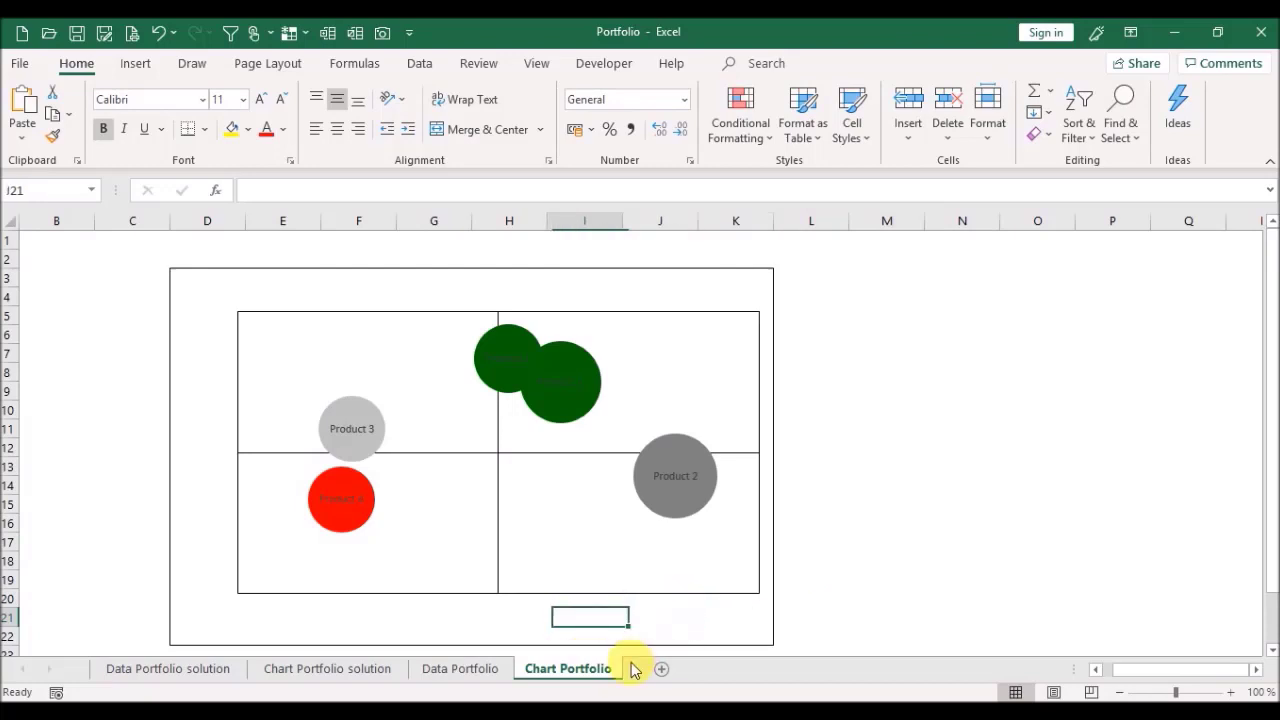
{"action": "key", "text": "shift+Right"}
{"action": "key", "text": "shift+Right"}
{"action": "key", "text": "shift+Right"}
{"action": "key", "text": "shift+Right"}
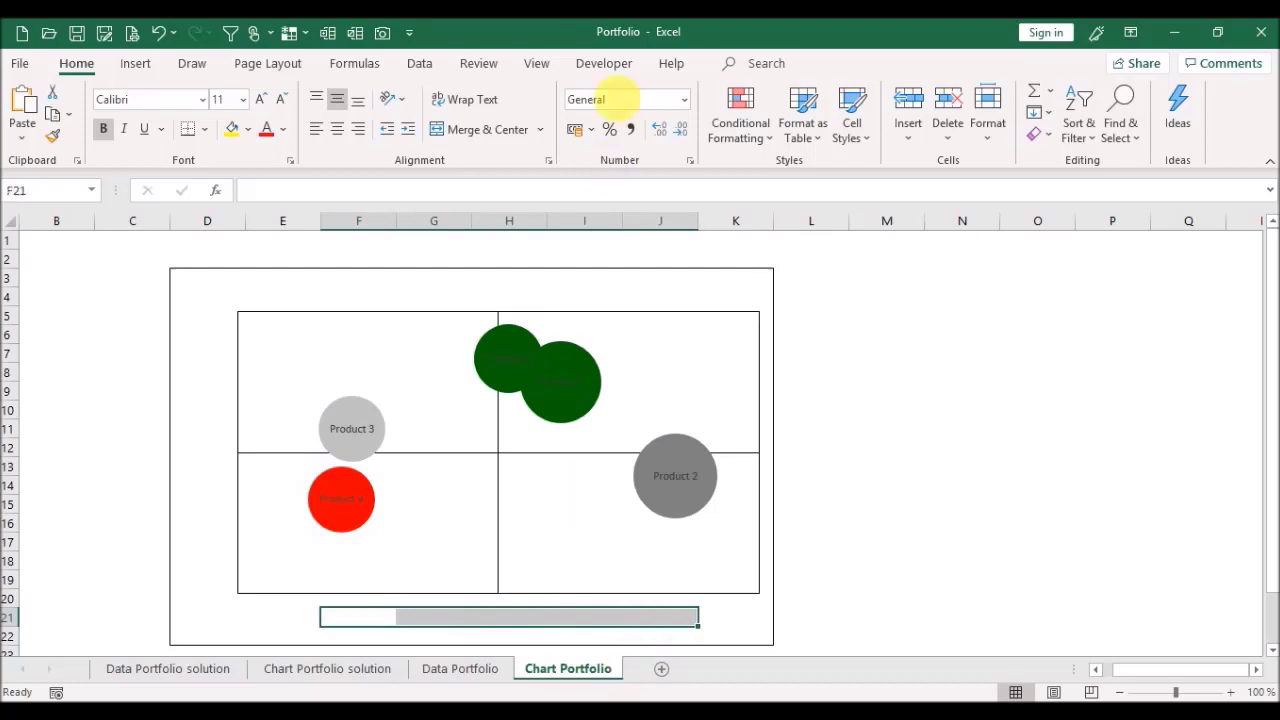
{"action": "left_click", "coordinate": [488, 129]}
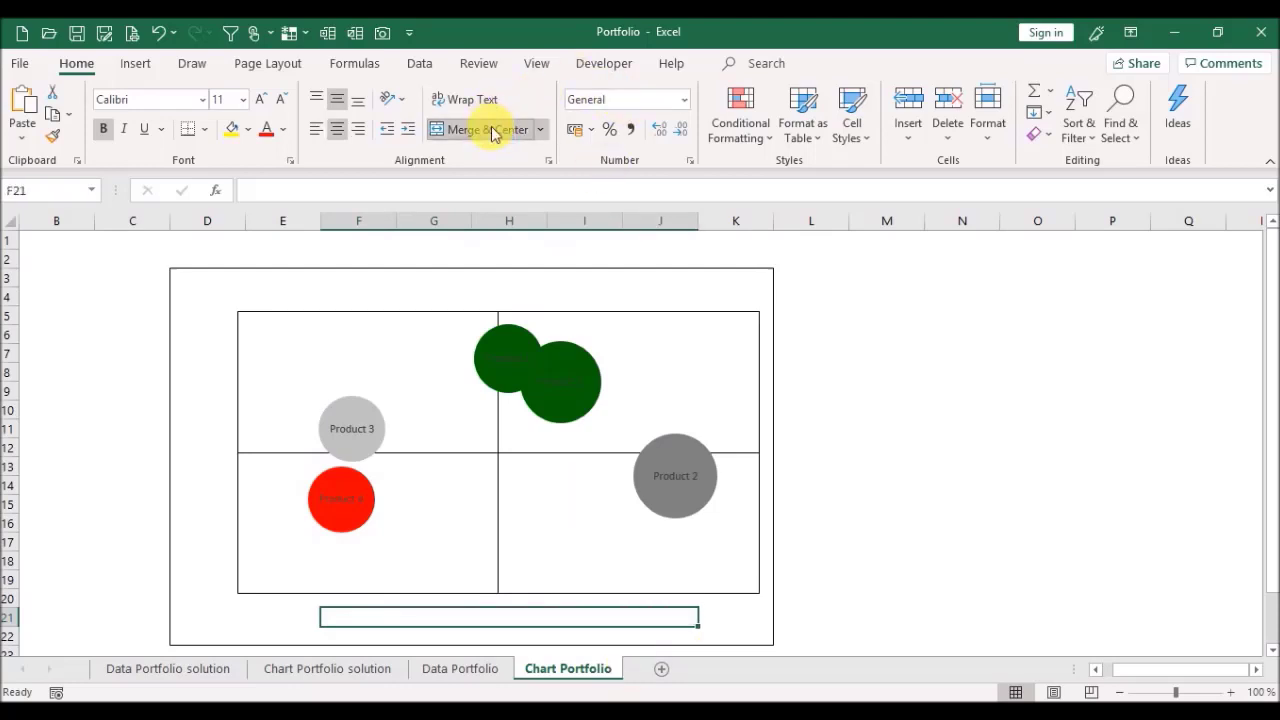
Step: Enter the horizontal axis label "Δ gross margin" in the merged cell F21
{"action": "type", "text": "\\Delta "}
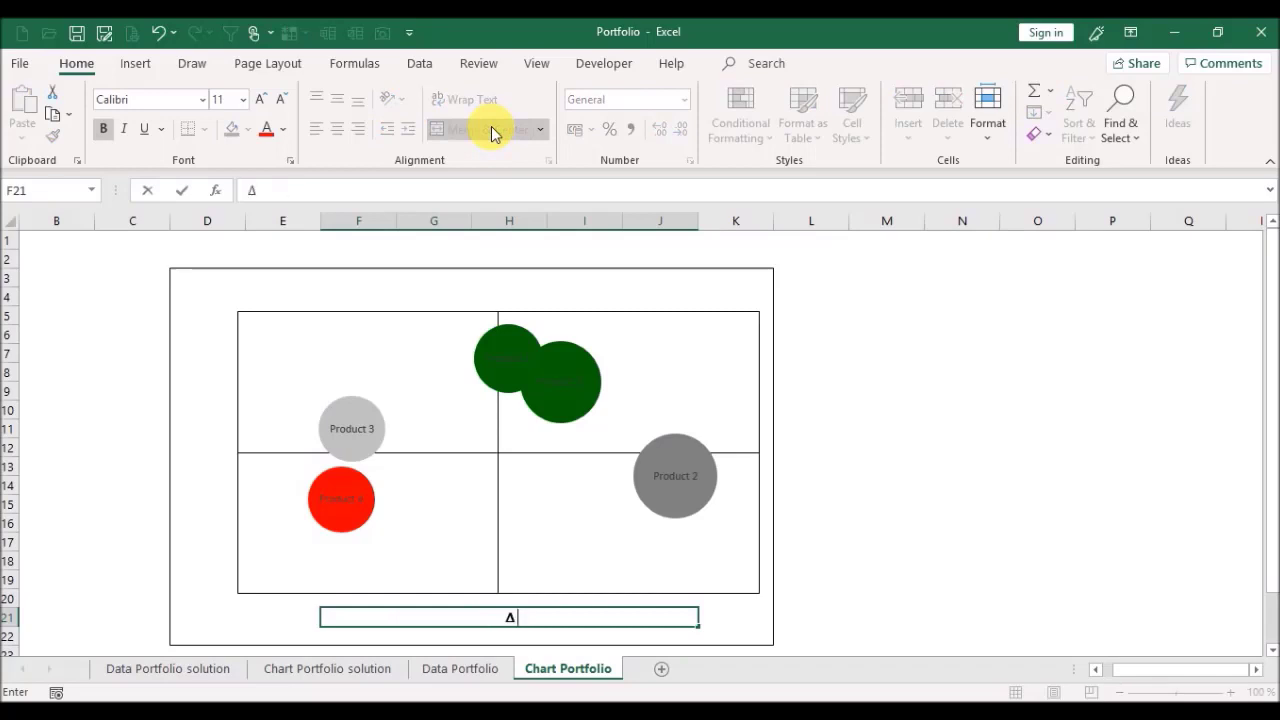
{"action": "type", "text": "gross margin"}
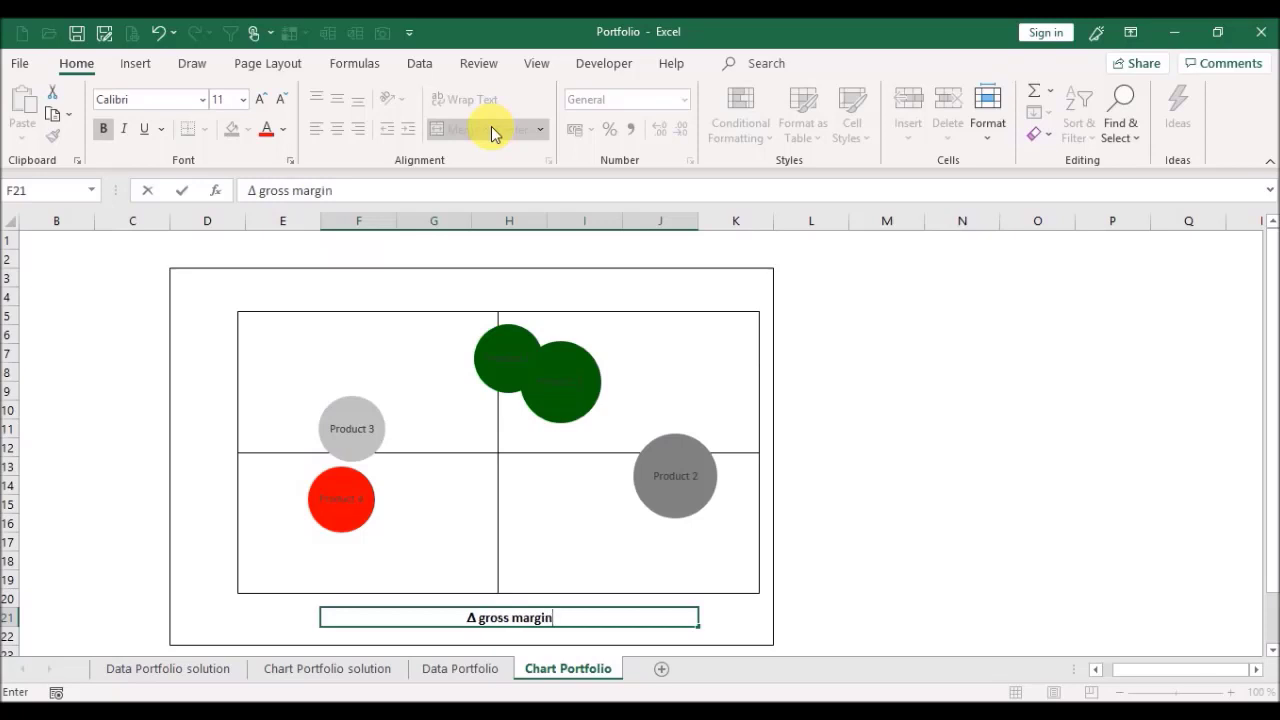
{"action": "key", "text": "Return"}
Step: Merge and center cells D5:D19 beside the chart's plot area
{"action": "key", "text": "Up"}
{"action": "key", "text": "Up"}
{"action": "key", "text": "Up"}
{"action": "key", "text": "Left"}
{"action": "key", "text": "Left"}
{"action": "key", "text": "Left"}
{"action": "key", "text": "Right"}
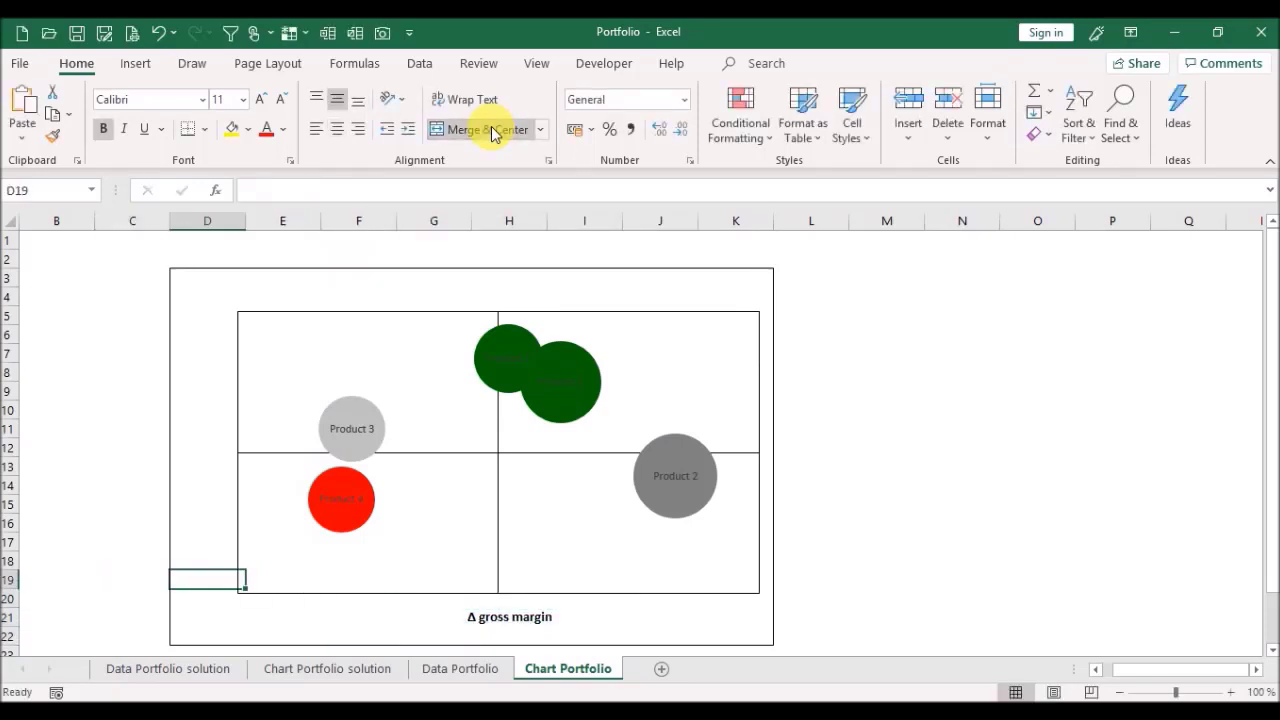
{"action": "key", "text": "shift+Up"}
{"action": "key", "text": "shift+Up"}
{"action": "key", "text": "shift+Up"}
{"action": "key", "text": "shift+Up"}
{"action": "key", "text": "shift+Up"}
{"action": "key", "text": "shift+Up"}
{"action": "key", "text": "shift+Up"}
{"action": "key", "text": "shift+Up"}
{"action": "key", "text": "shift+Up"}
{"action": "key", "text": "shift+Up"}
{"action": "key", "text": "shift+Up"}
{"action": "key", "text": "shift+Up"}
{"action": "key", "text": "shift+Up"}
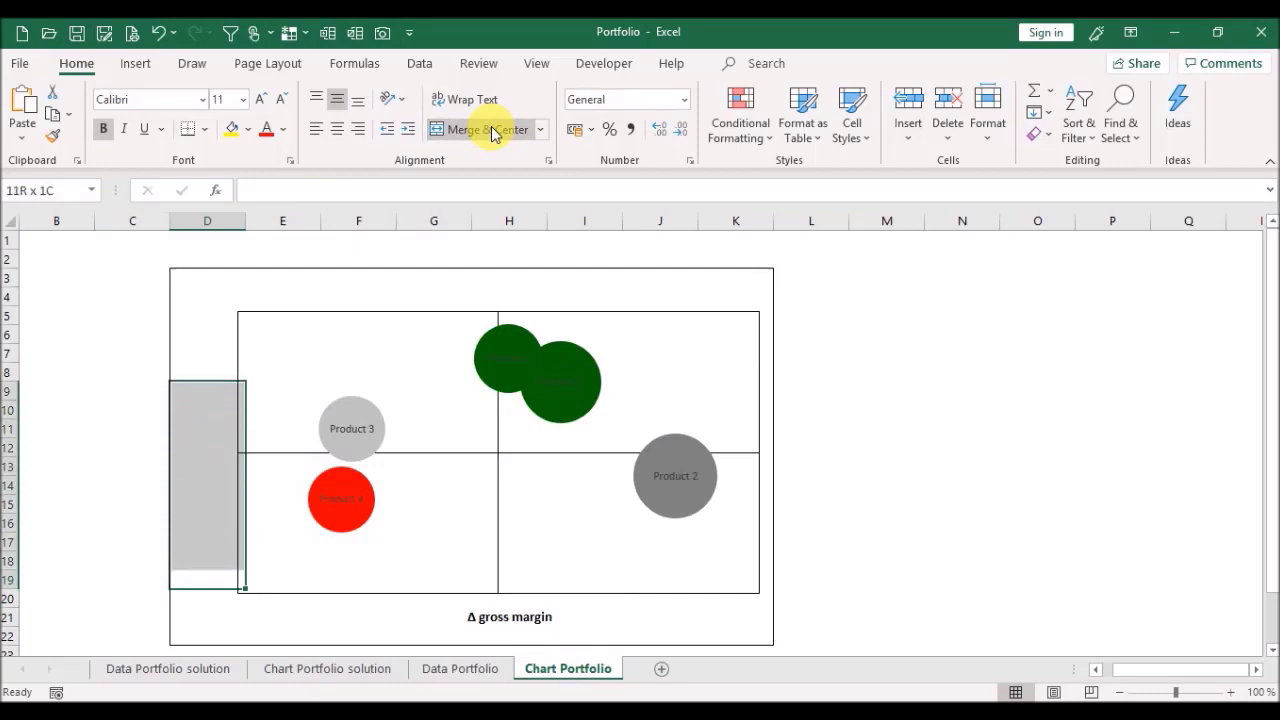
{"action": "key", "text": "shift+Up"}
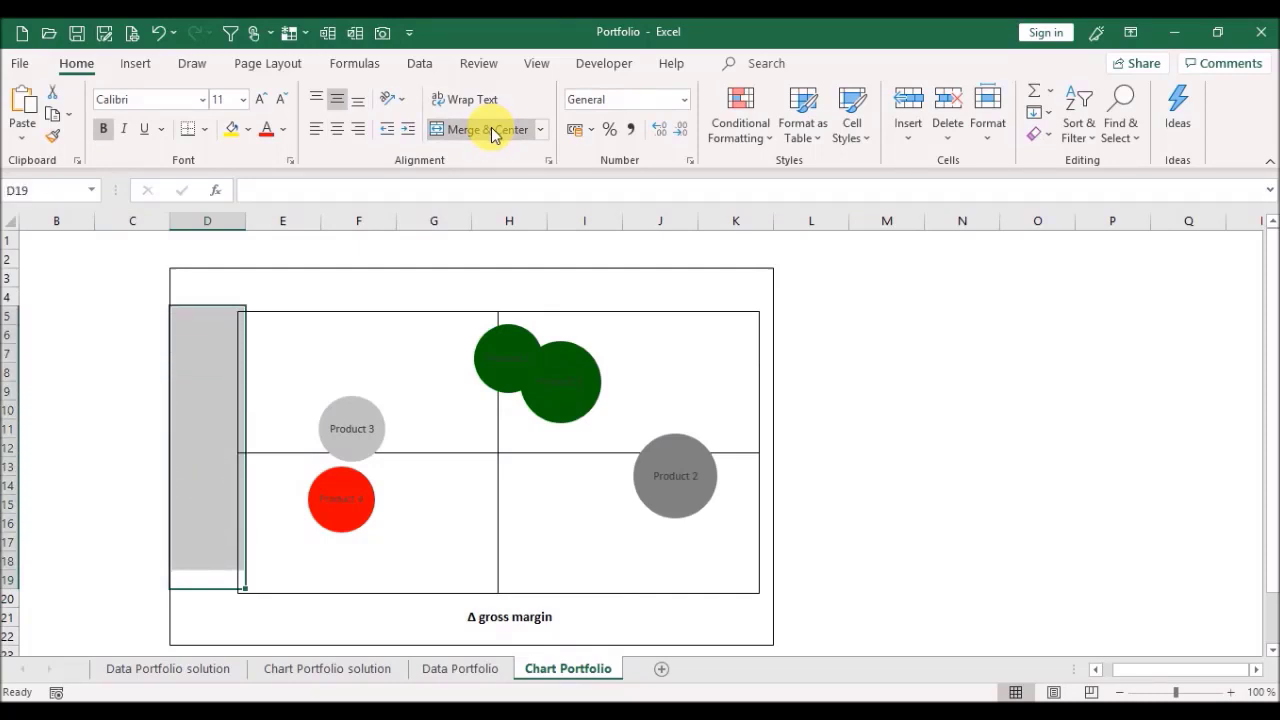
{"action": "left_click", "coordinate": [491, 129]}
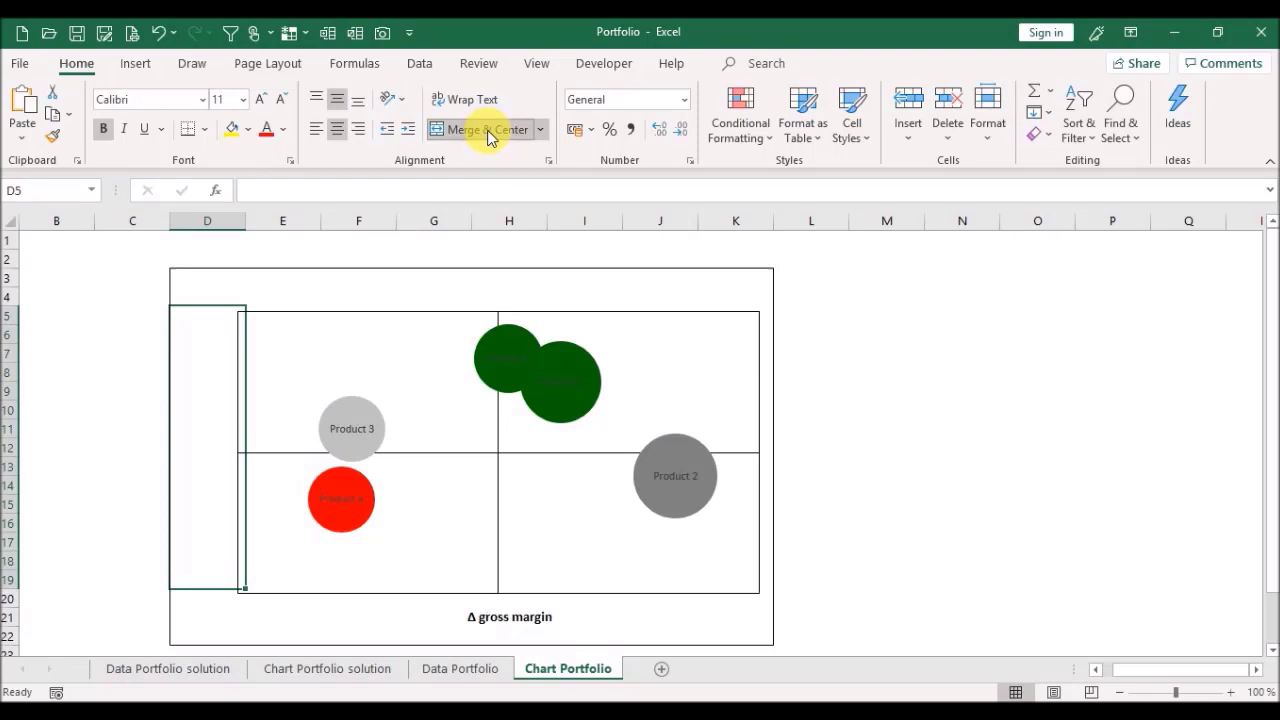
Step: Enter the vertical axis label "scoring points" in the merged cell D5
{"action": "type", "text": "s"}
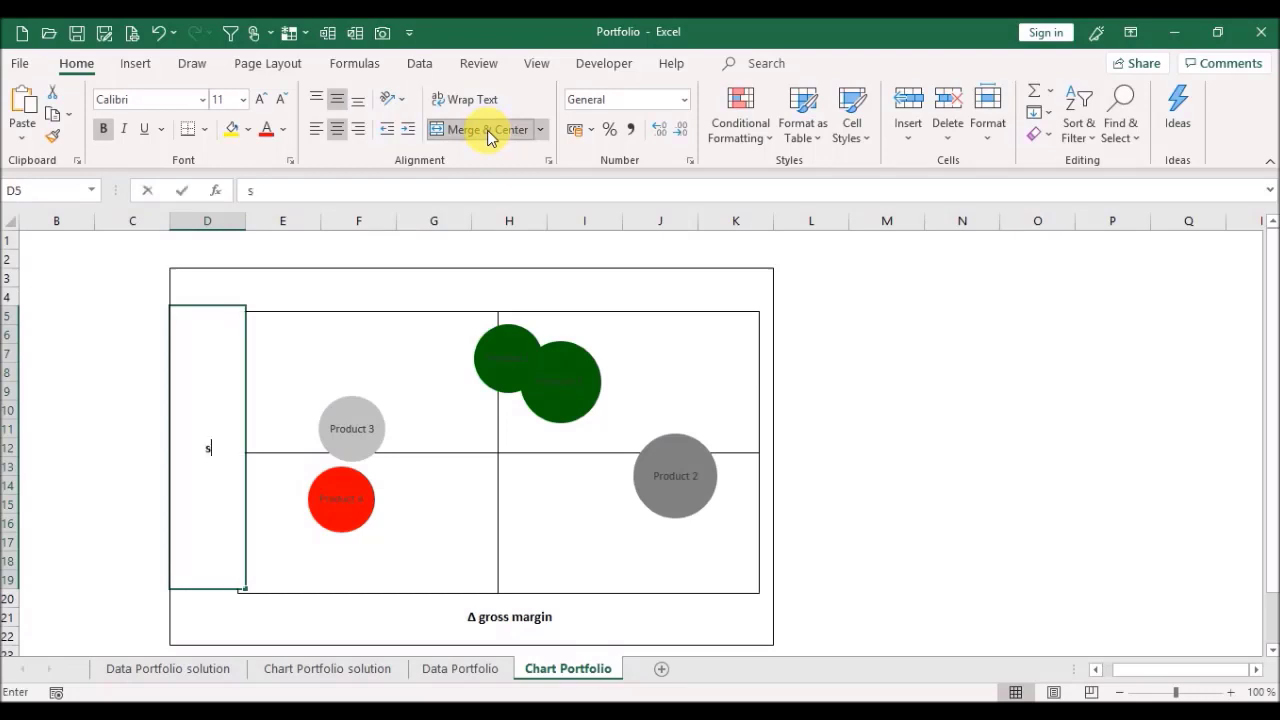
{"action": "type", "text": "coring p"}
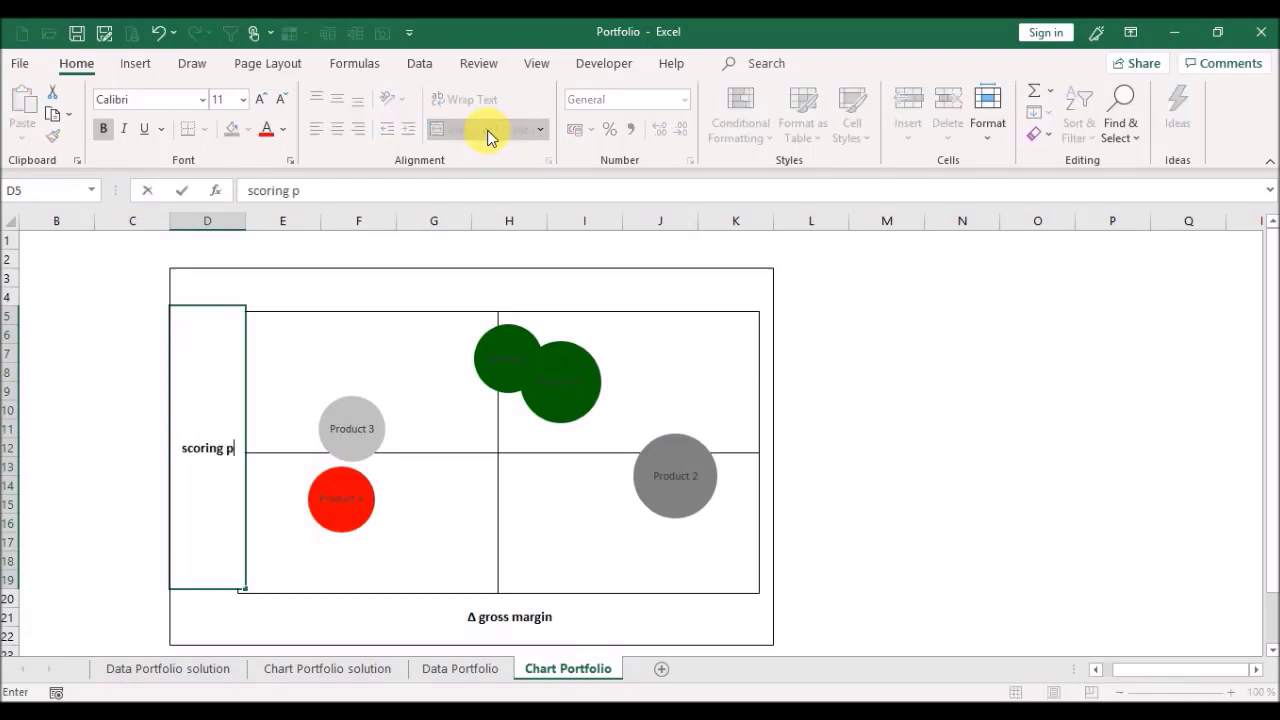
{"action": "type", "text": "oints"}
{"action": "key", "text": "Return"}
{"action": "key", "text": "Up"}
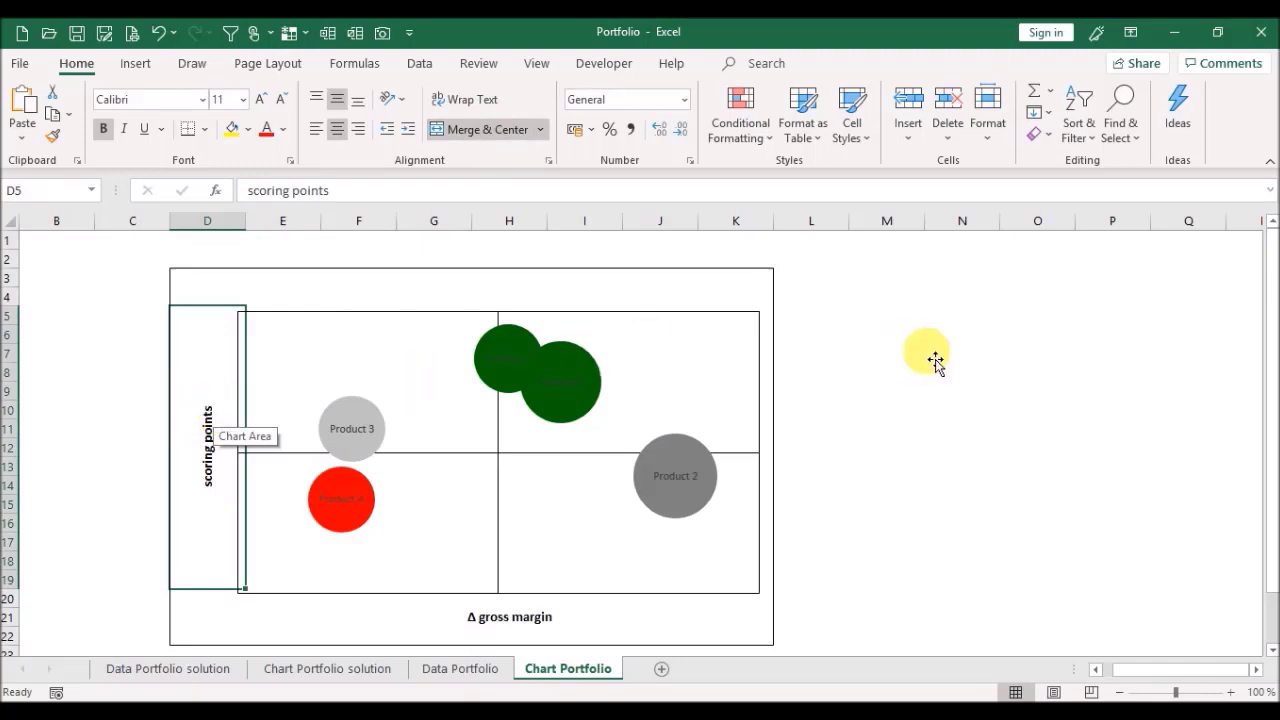
Step: Set the text orientation of the vertical axis label "scoring points" in cell D5 to 90 degrees
{"action": "key", "text": "ctrl+1"}
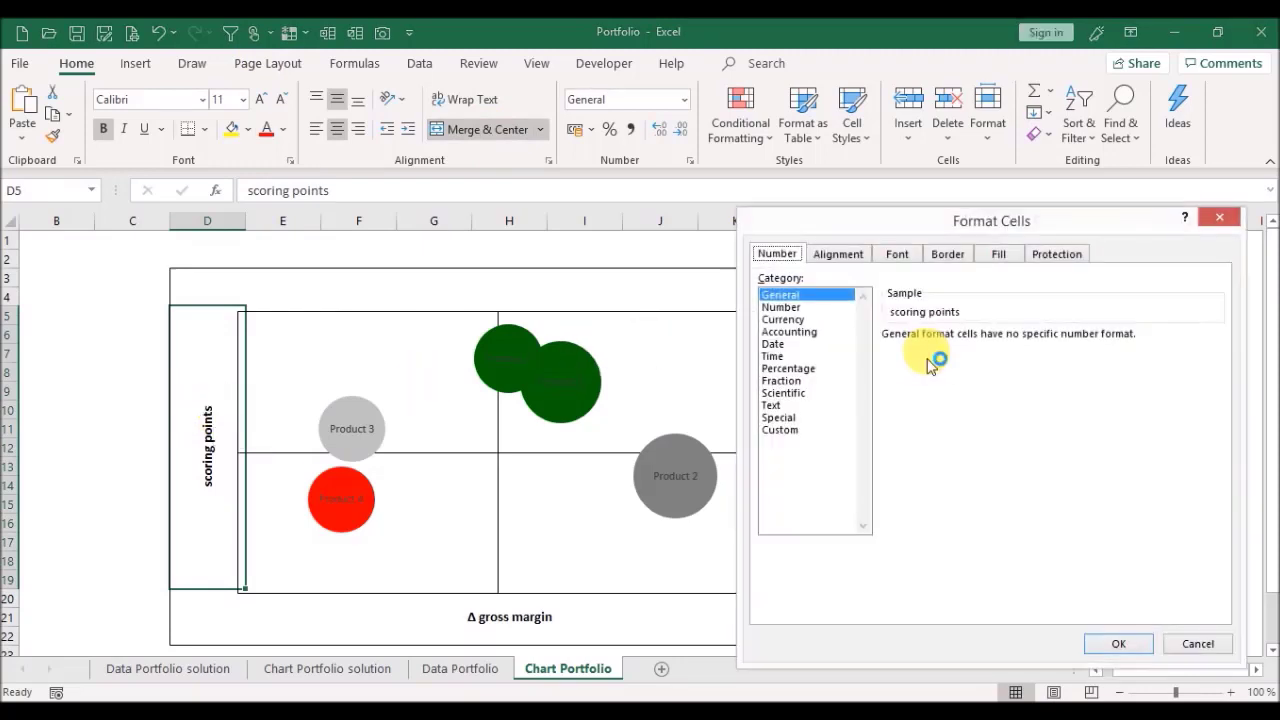
{"action": "left_click", "coordinate": [841, 263]}
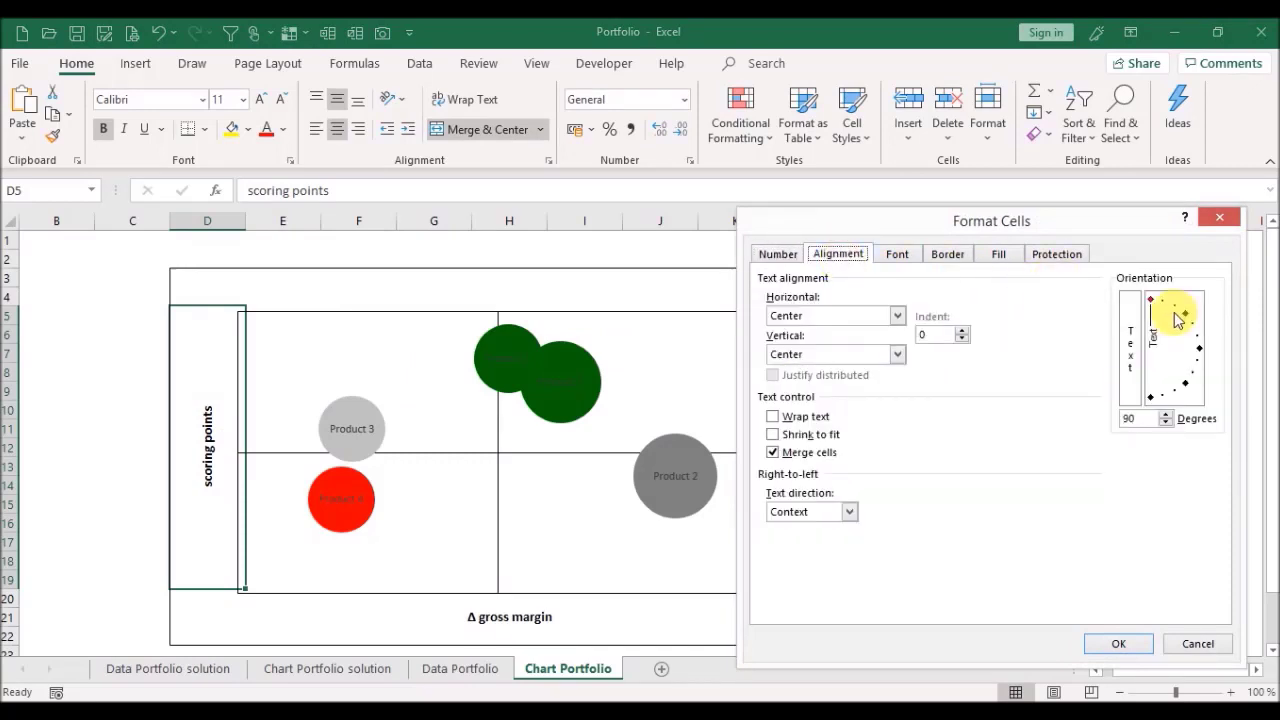
{"action": "mouse_move", "coordinate": [1157, 309]}
{"action": "left_mouse_down"}
{"action": "mouse_move", "coordinate": [1192, 349]}
{"action": "mouse_move", "coordinate": [1147, 313]}
{"action": "left_mouse_up"}
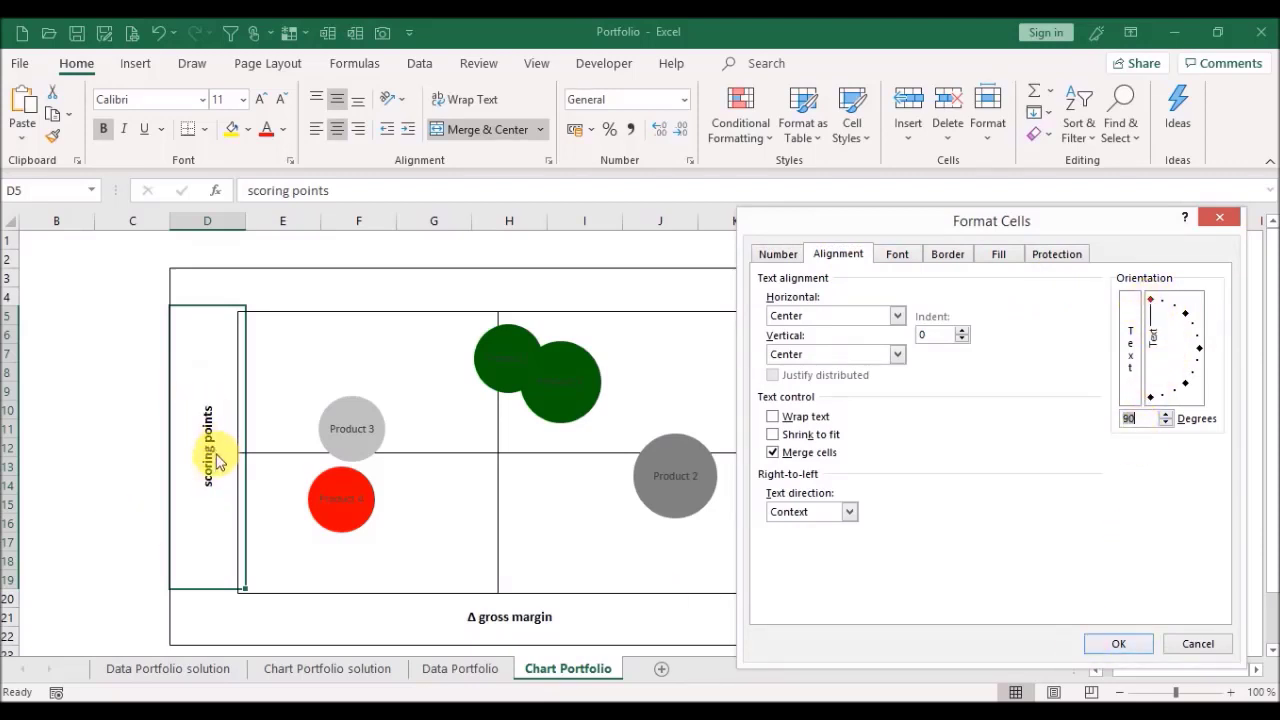
{"action": "left_click", "coordinate": [1125, 644]}
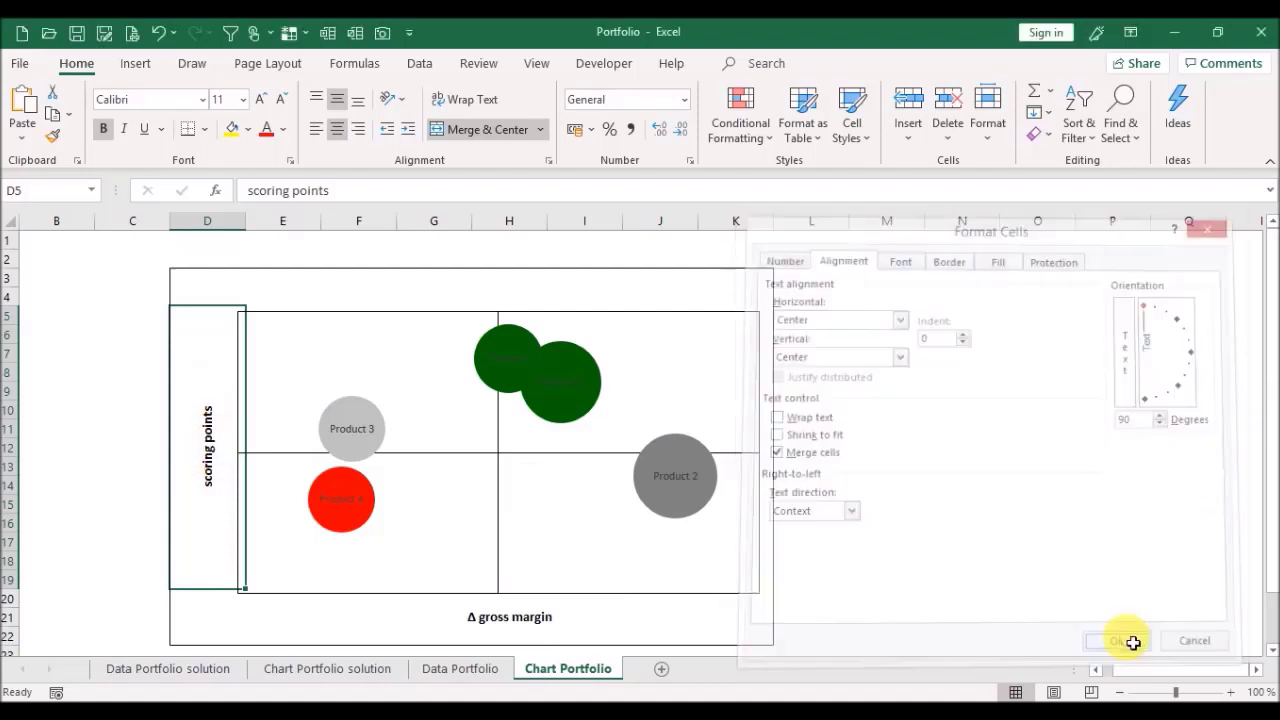
Step: Merge and center cells J5:K6 in the chart's upper-right quadrant
{"action": "left_click", "coordinate": [914, 452]}
{"action": "key", "text": "Up"}
{"action": "key", "text": "Up"}
{"action": "key", "text": "Up"}
{"action": "key", "text": "Up"}
{"action": "key", "text": "Left"}
{"action": "key", "text": "Left"}
{"action": "key", "text": "Up"}
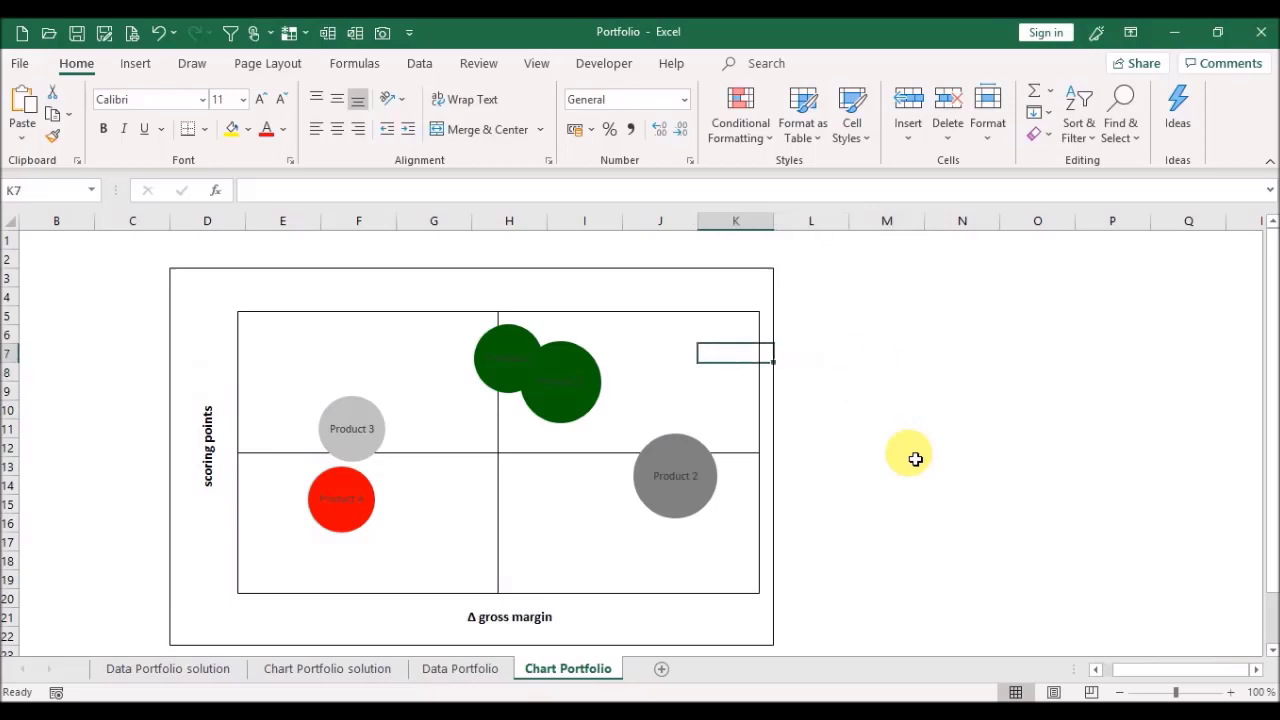
{"action": "key", "text": "Left"}
{"action": "key", "text": "Up"}
{"action": "key", "text": "Up"}
{"action": "key", "text": "shift+Right"}
{"action": "key", "text": "shift+Down"}
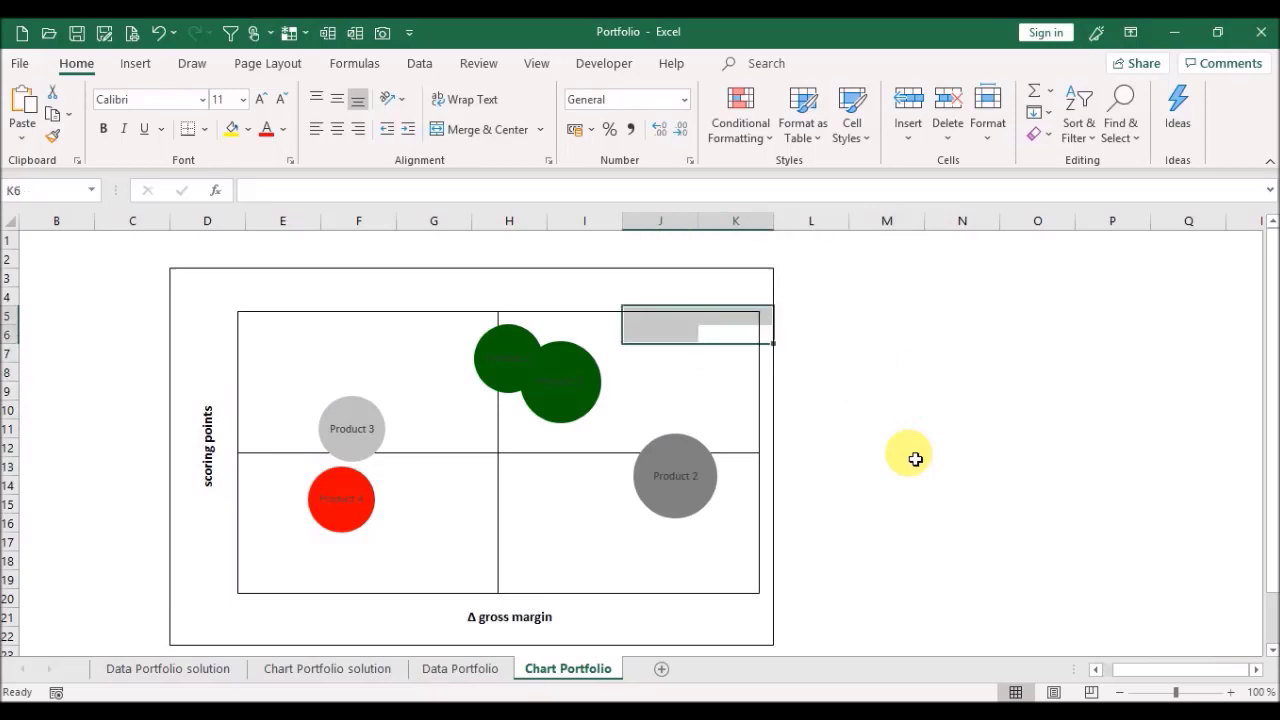
{"action": "left_click", "coordinate": [458, 129]}
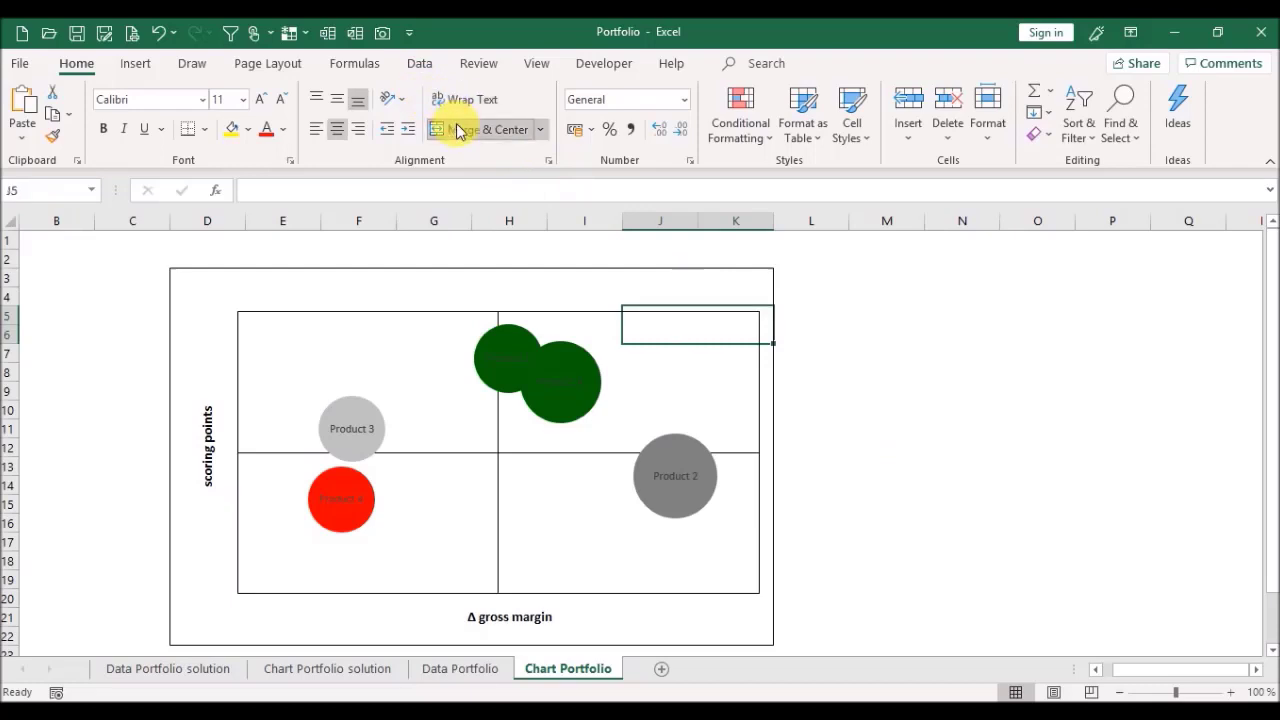
Step: Enter the quadrant label "Stars" in the merged cell J5 and make it bold
{"action": "type", "text": "Stars"}
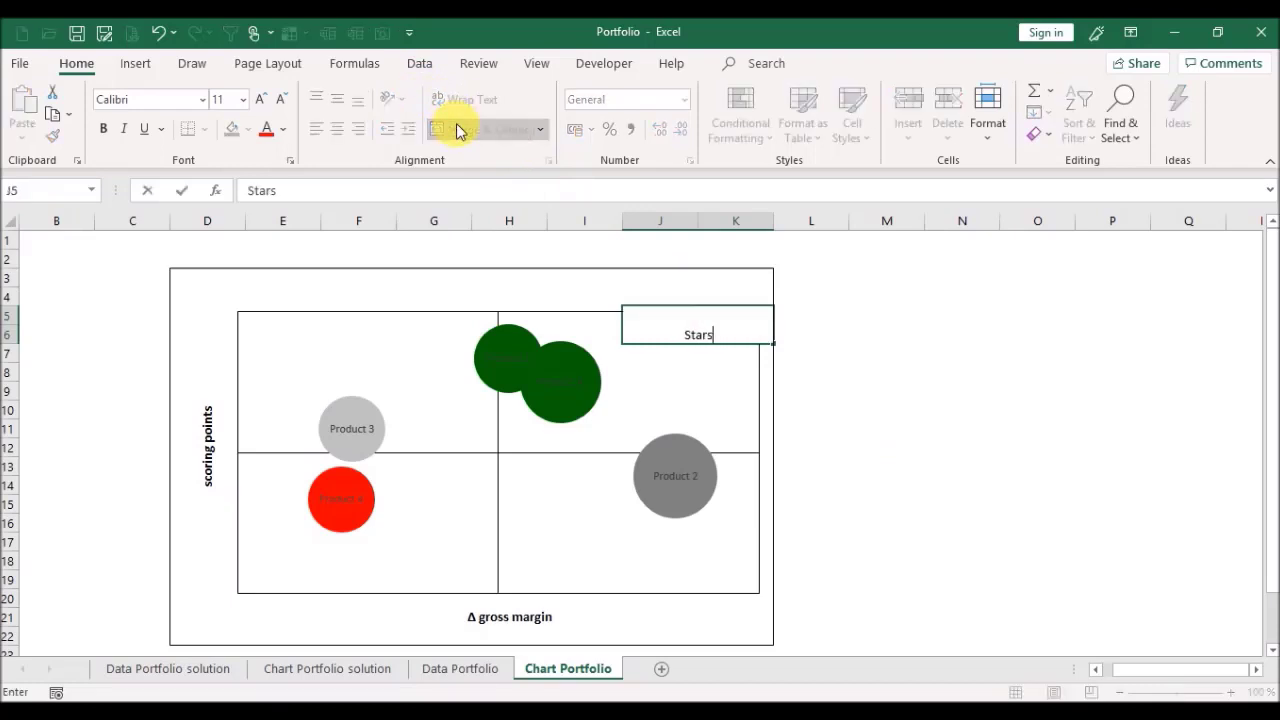
{"action": "key", "text": "Return"}
{"action": "key", "text": "Up"}
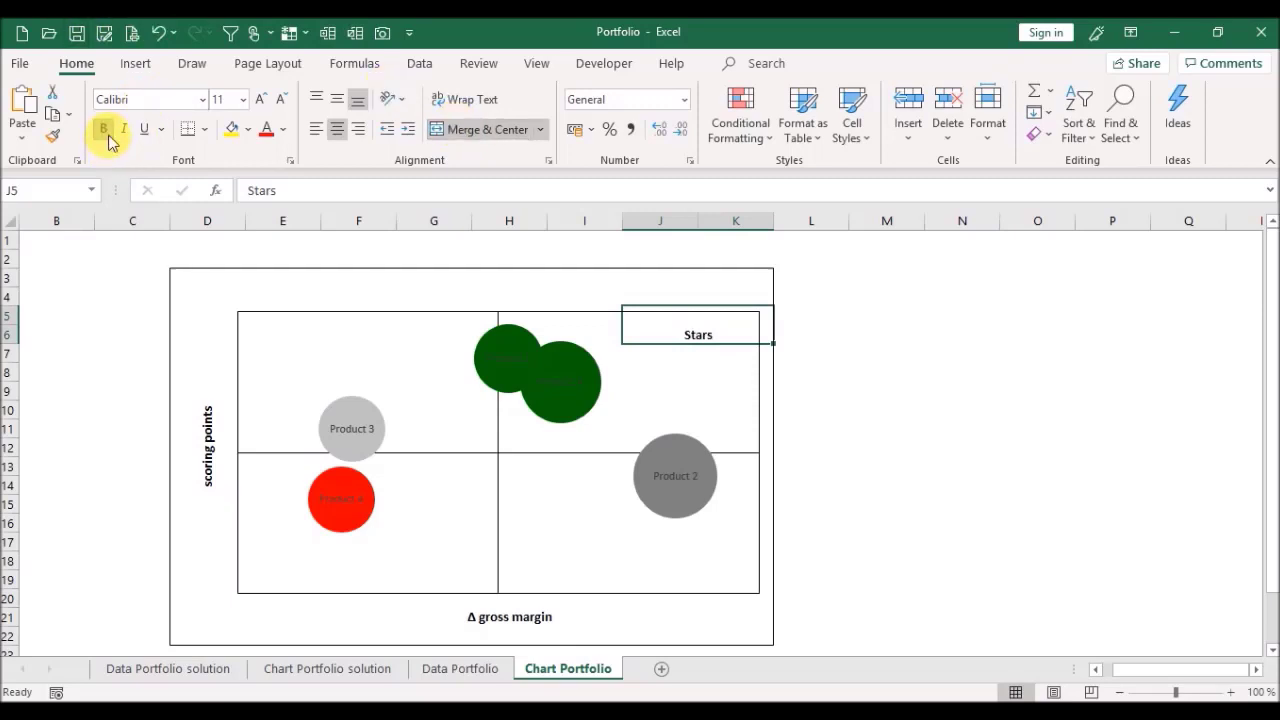
Step: Merge and center cells J18:K19 in the chart's lower-right quadrant
{"action": "key", "text": "Down"}
{"action": "key", "text": "Down"}
{"action": "key", "text": "Down"}
{"action": "key", "text": "Down"}
{"action": "key", "text": "Down"}
{"action": "key", "text": "Down"}
{"action": "key", "text": "Down"}
{"action": "key", "text": "Down"}
{"action": "key", "text": "Down"}
{"action": "key", "text": "Down"}
{"action": "key", "text": "Down"}
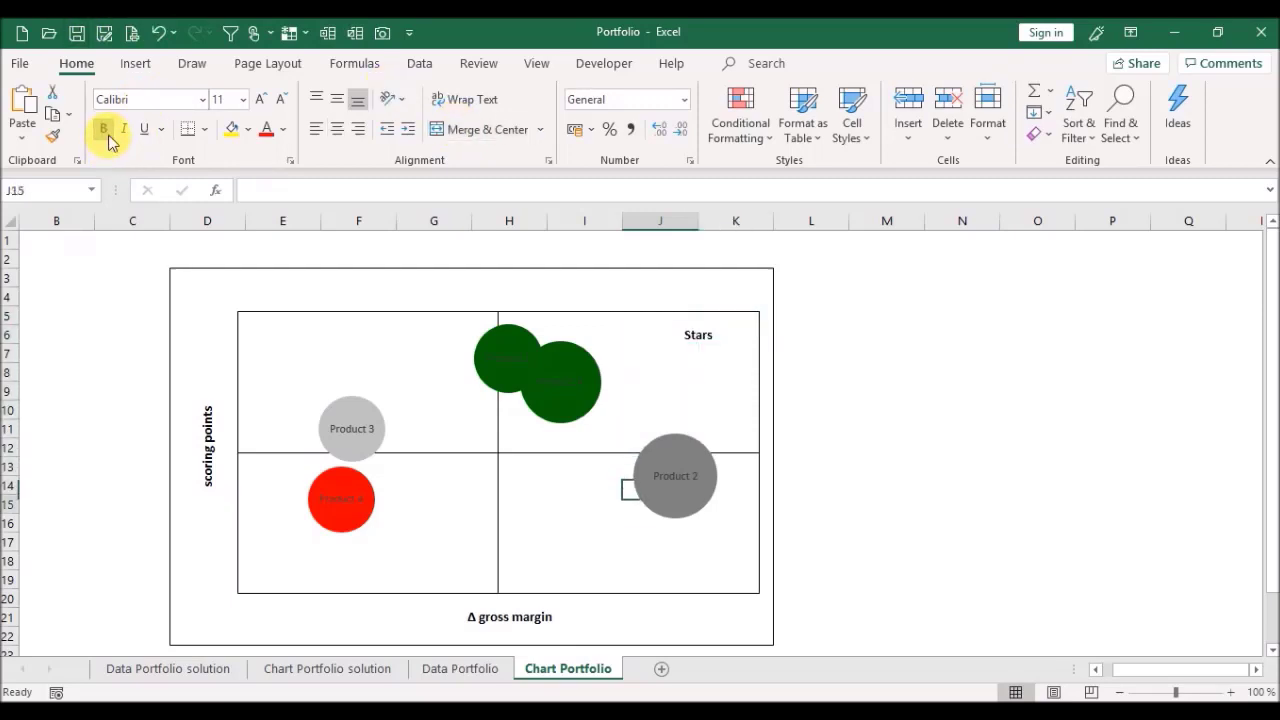
{"action": "key", "text": "Down"}
{"action": "key", "text": "shift+Down"}
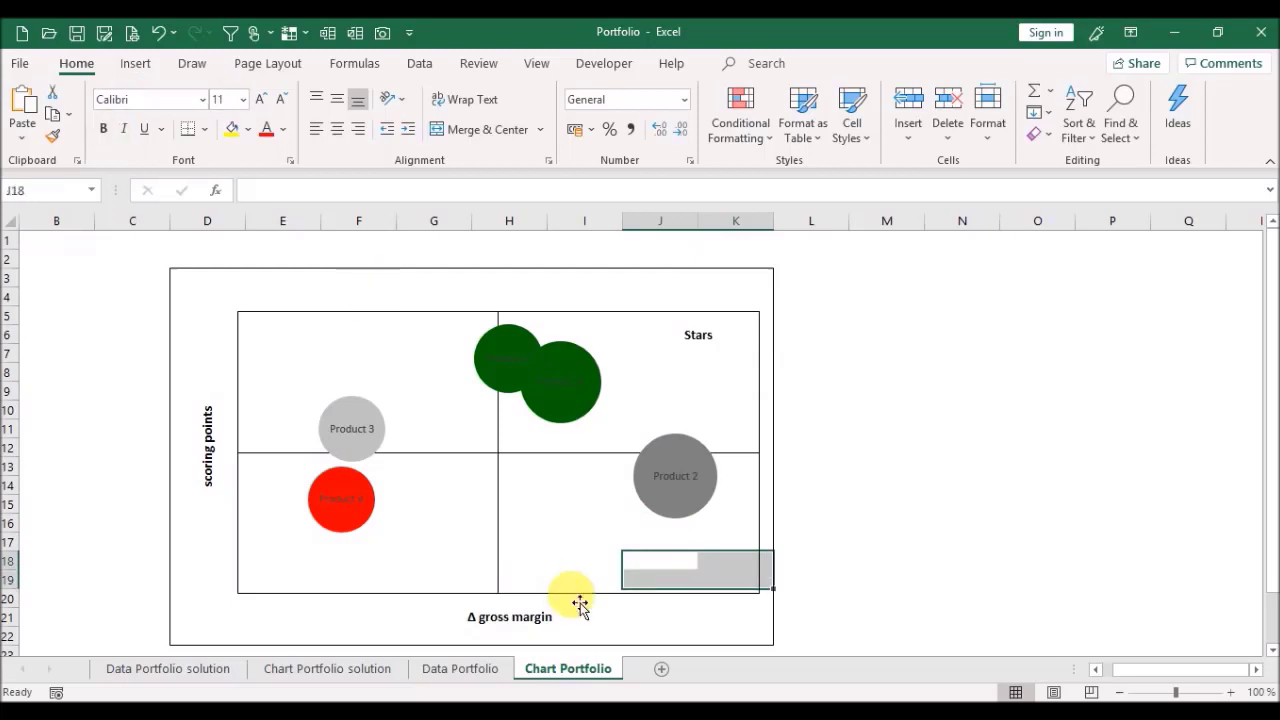
{"action": "left_click", "coordinate": [487, 136]}
Step: Enter the quadrant label "Cash Cows" in the merged cell J18 and make it bold
{"action": "type", "text": "ahs"}
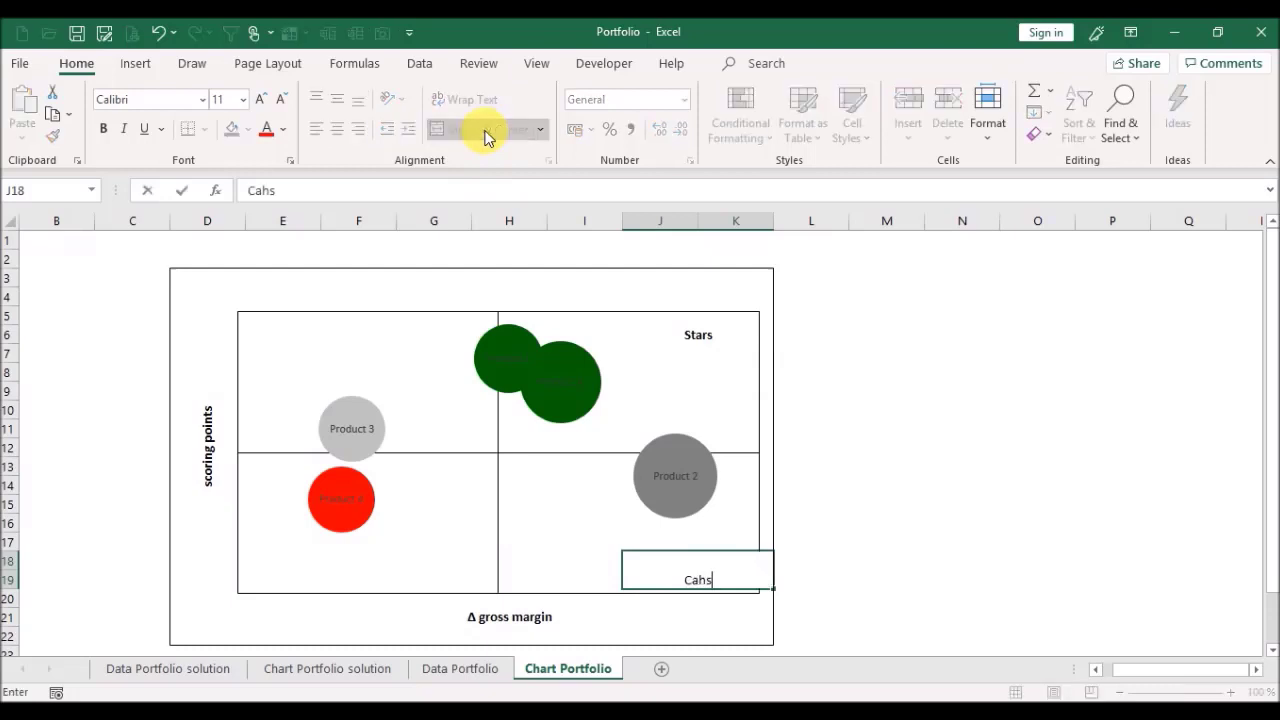
{"action": "type", "text": " Cows"}
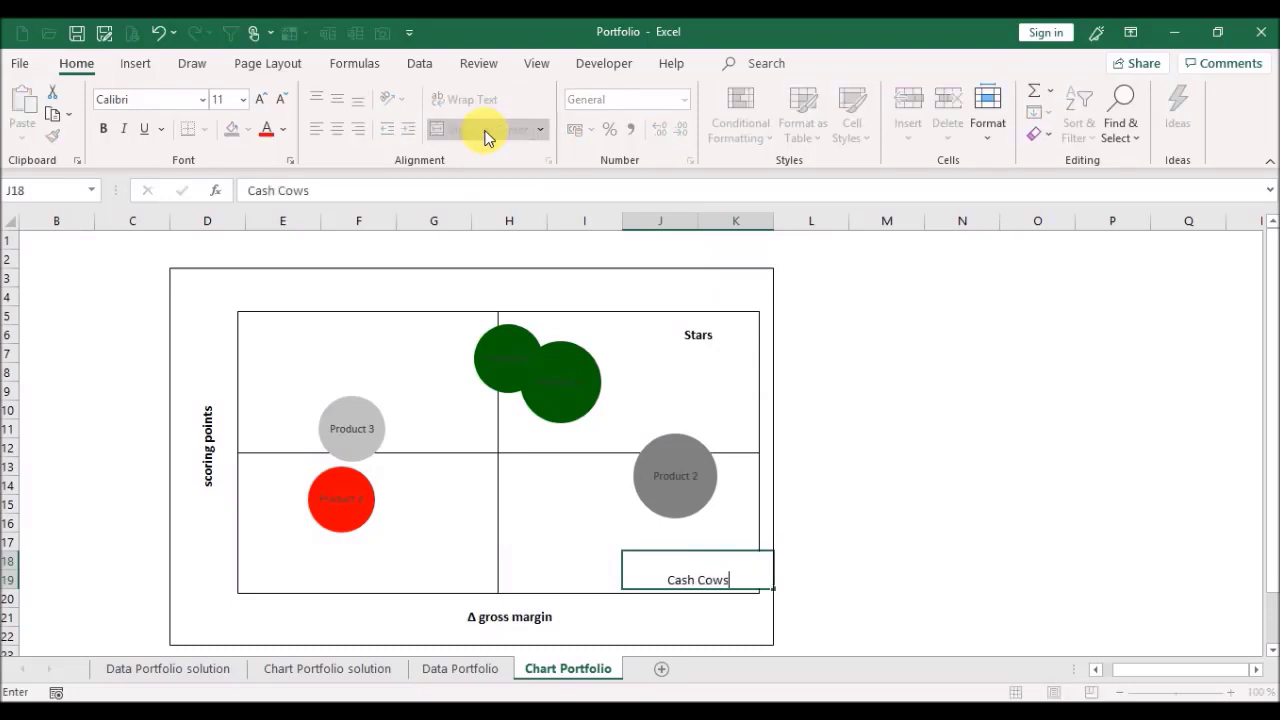
{"action": "key", "text": "Return"}
{"action": "key", "text": "Up"}
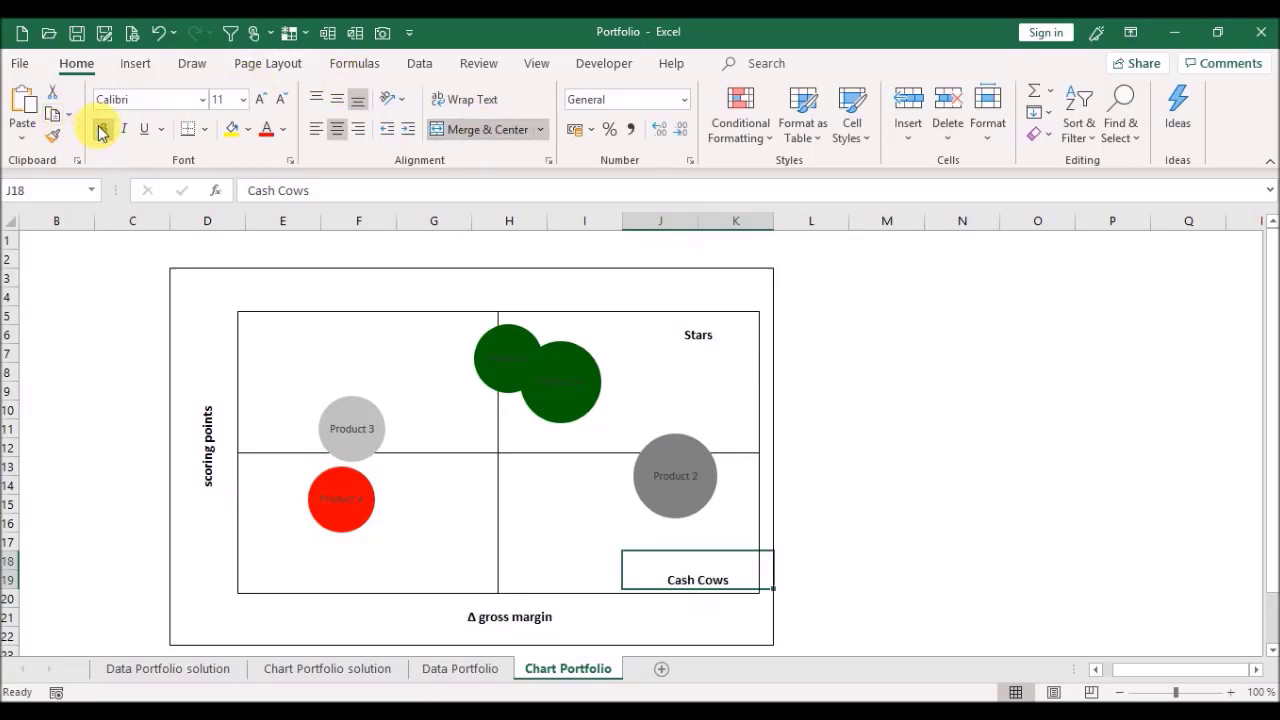
Step: Merge and center cells E18:F19 in the chart's lower-left quadrant
{"action": "key", "text": "Left"}
{"action": "key", "text": "Left"}
{"action": "key", "text": "Left"}
{"action": "key", "text": "Left"}
{"action": "key", "text": "Left"}
{"action": "key", "text": "Left"}
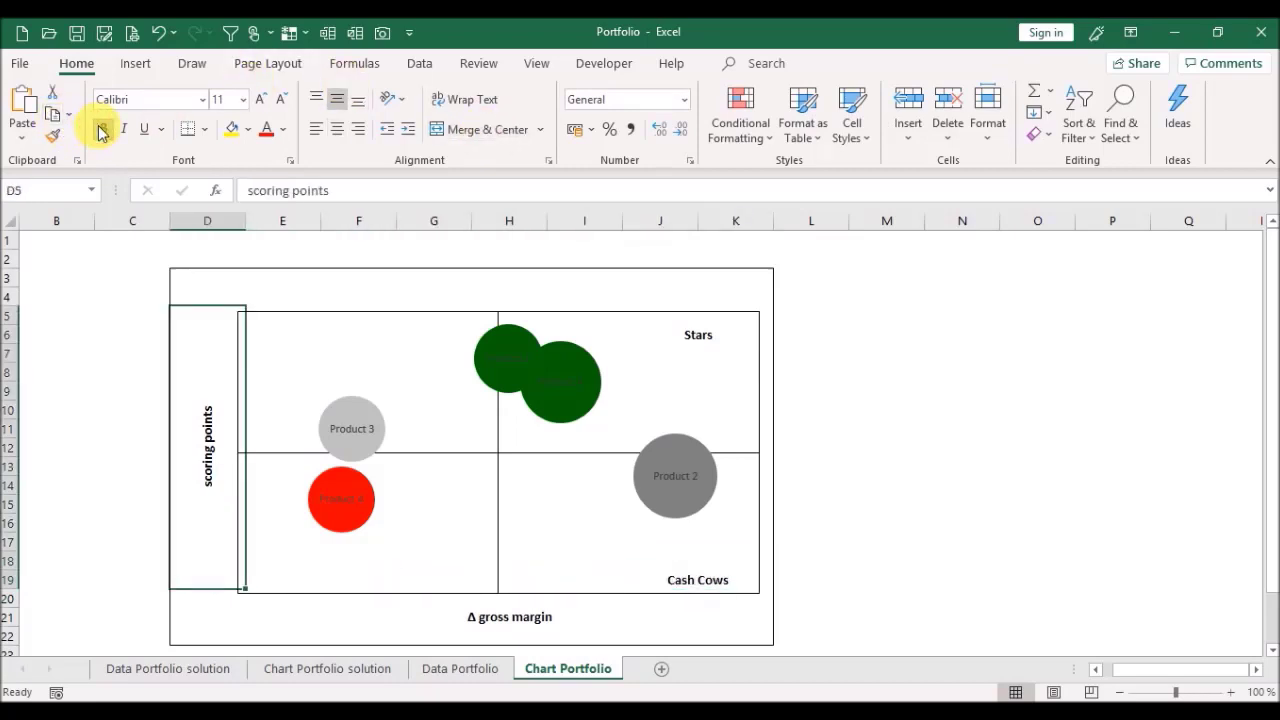
{"action": "key", "text": "Right"}
{"action": "key", "text": "shift+Right"}
{"action": "key", "text": "shift+Up"}
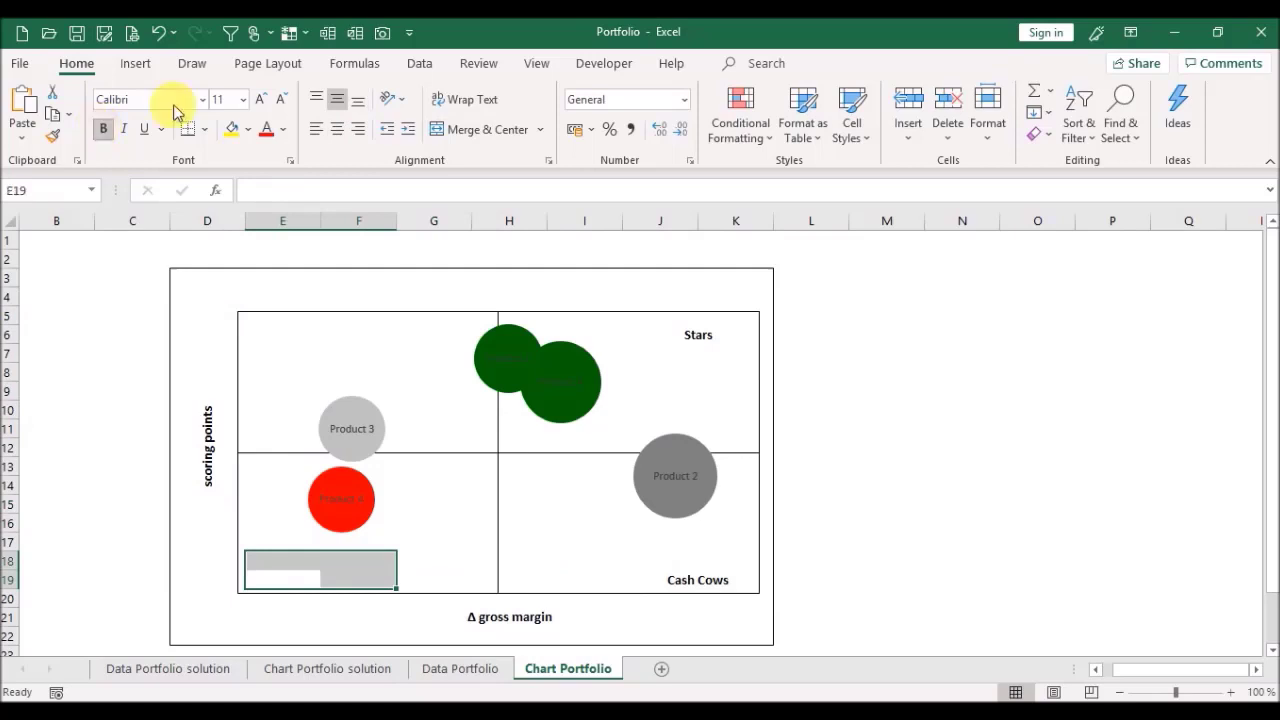
{"action": "left_click", "coordinate": [474, 129]}
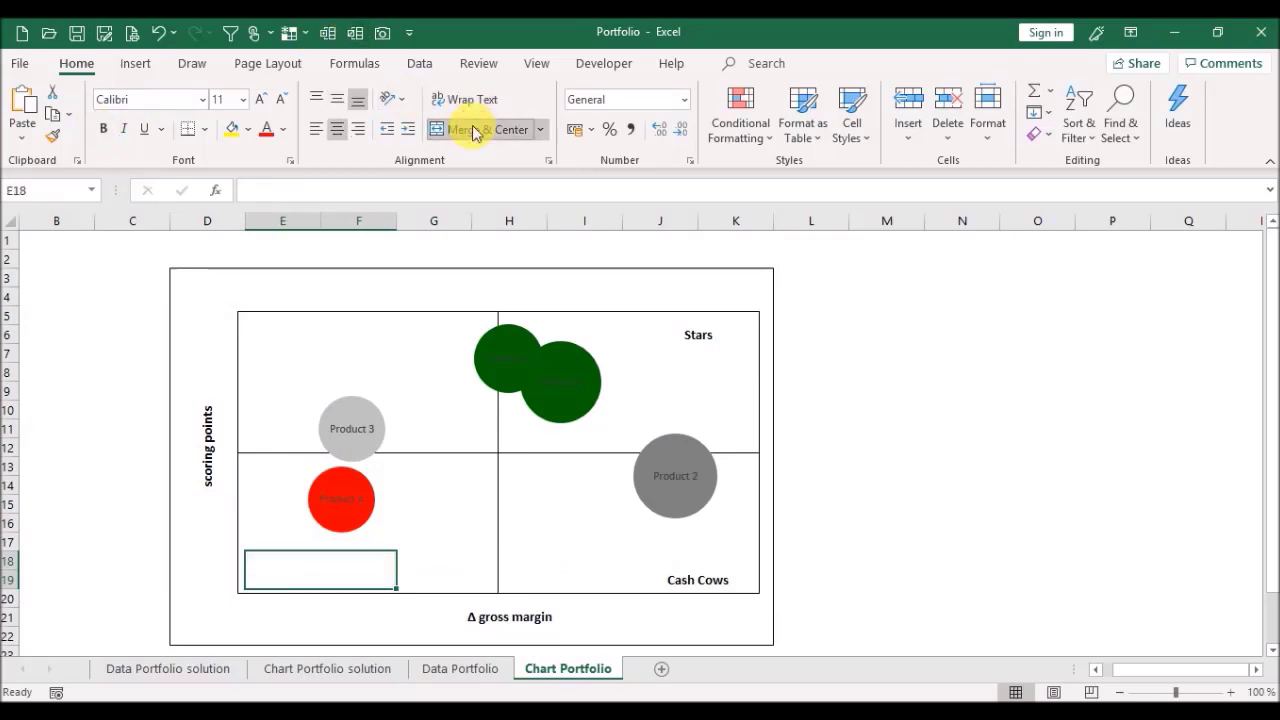
Step: Enter the quadrant label "Poor Dogs" in the merged cell E18, formatted bold and left-aligned
{"action": "type", "text": "Poor"}
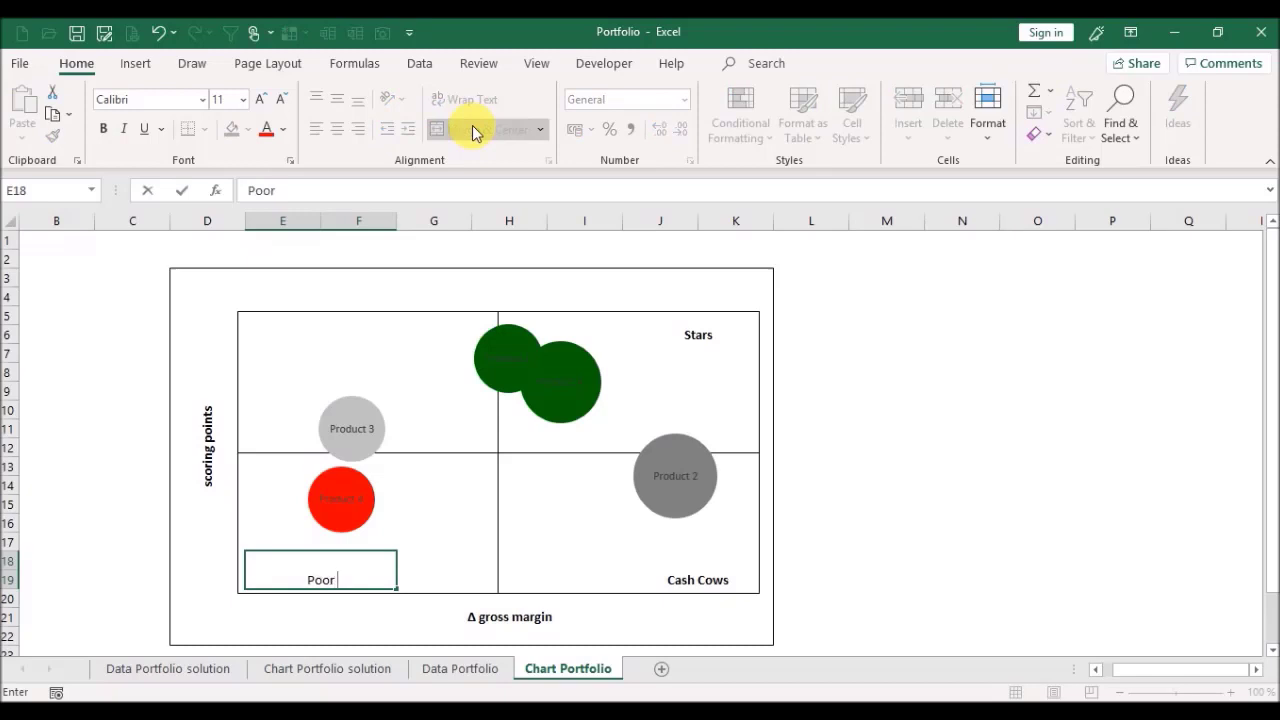
{"action": "type", "text": " Dogs"}
{"action": "key", "text": "ctrl+Return"}
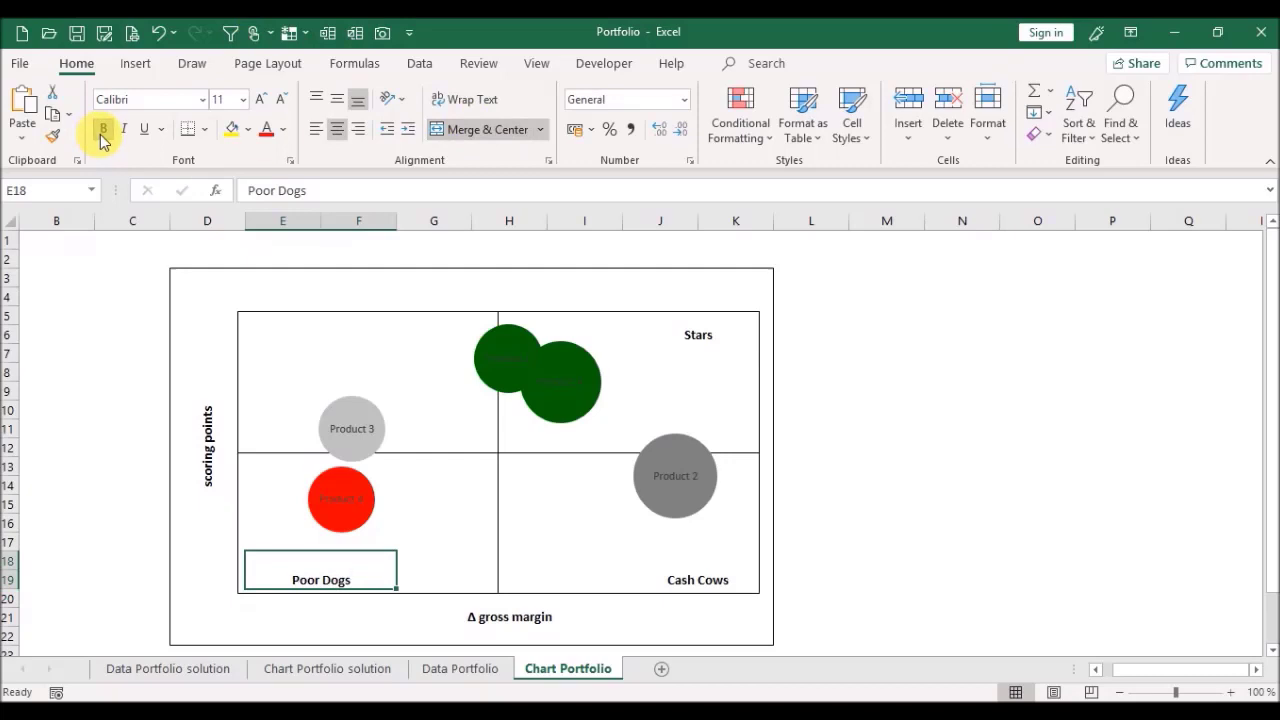
{"action": "left_click", "coordinate": [319, 140]}
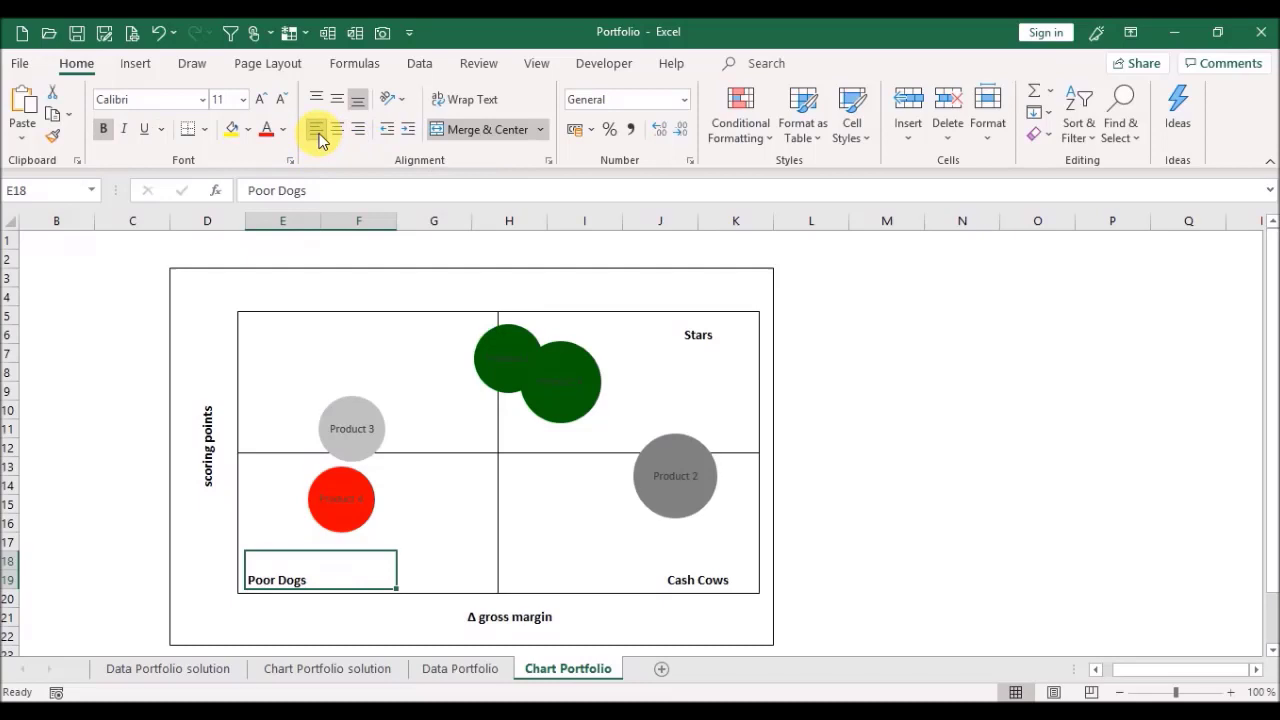
Step: Merge and center cells E5:F6 in the chart's upper-left quadrant
{"action": "key", "text": "Up"}
{"action": "key", "text": "Up"}
{"action": "key", "text": "Up"}
{"action": "key", "text": "Up"}
{"action": "key", "text": "Up"}
{"action": "key", "text": "Up"}
{"action": "key", "text": "Up"}
{"action": "key", "text": "Up"}
{"action": "key", "text": "Up"}
{"action": "key", "text": "Up"}
{"action": "key", "text": "Up"}
{"action": "key", "text": "Up"}
{"action": "key", "text": "Up"}
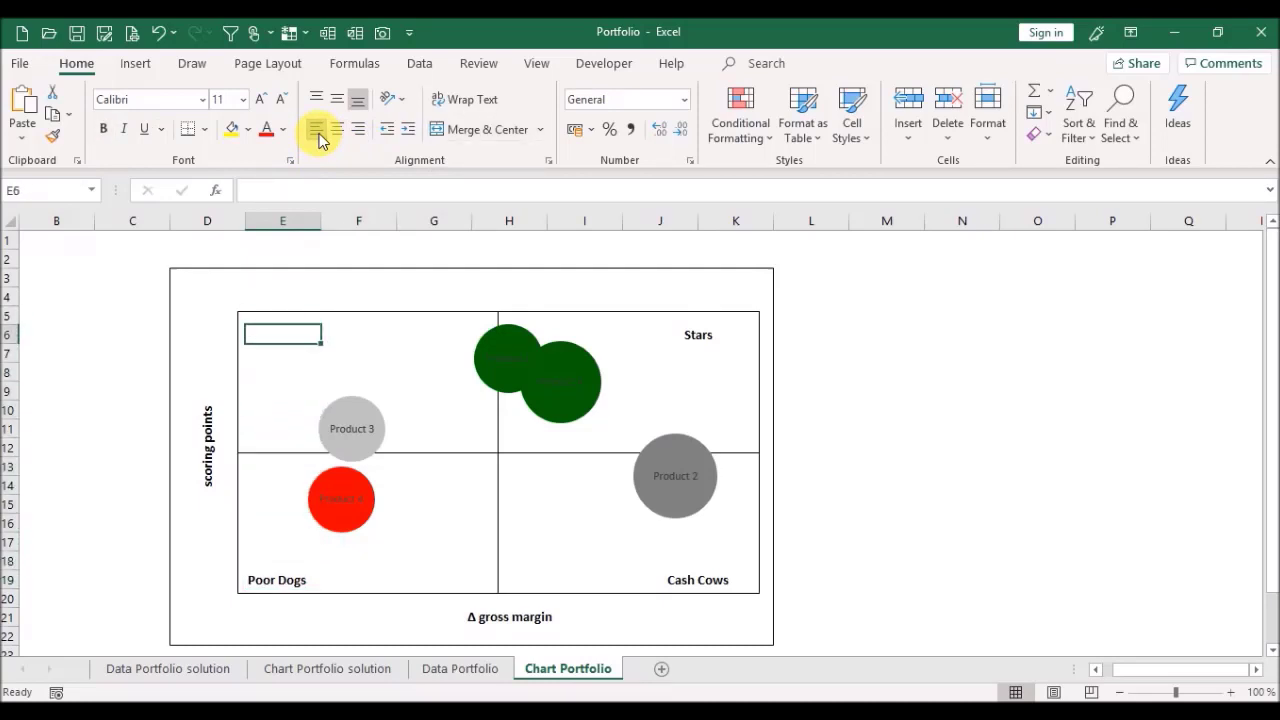
{"action": "key", "text": "shift+Down"}
{"action": "key", "text": "Up"}
{"action": "key", "text": "shift+Down"}
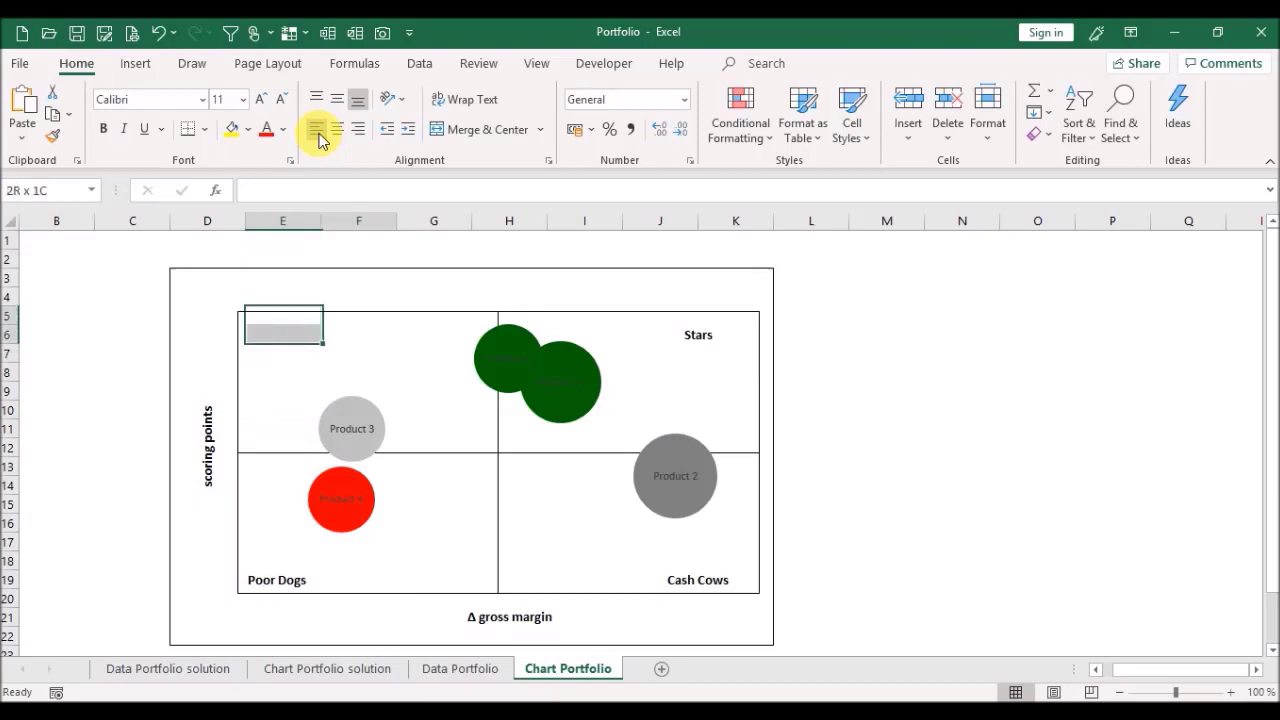
{"action": "key", "text": "shift+Right"}
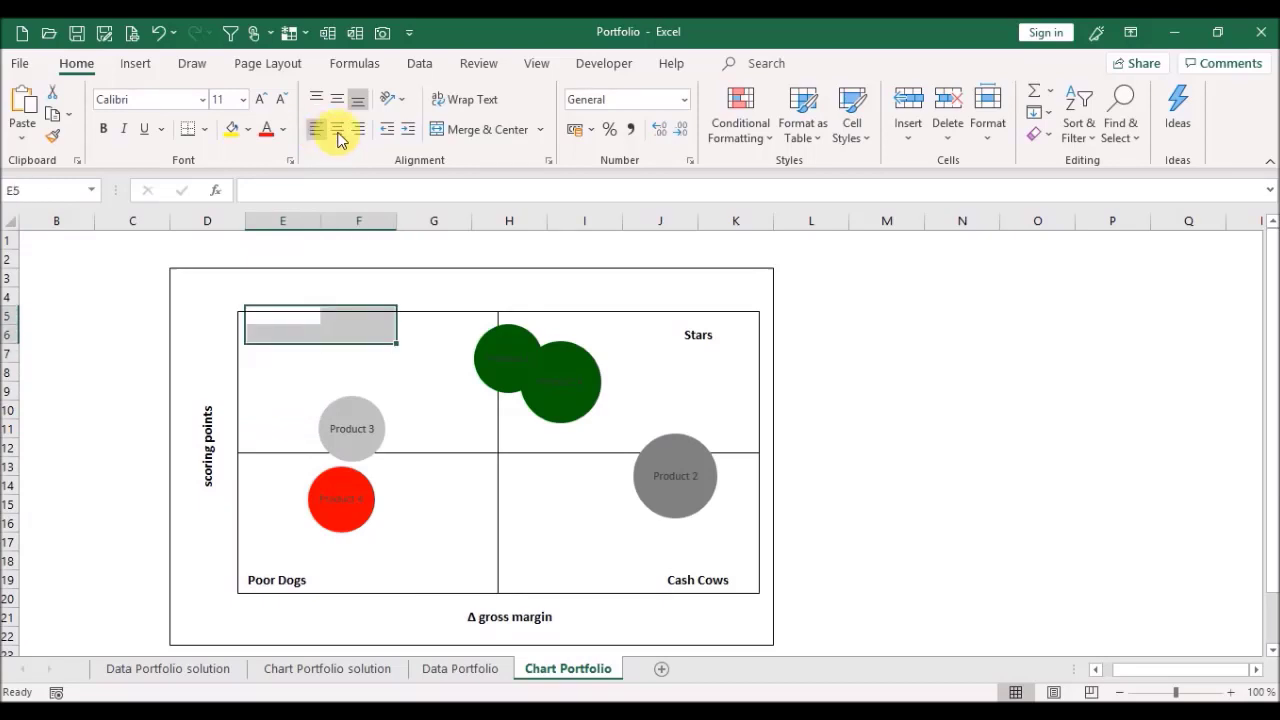
{"action": "left_click", "coordinate": [474, 134]}
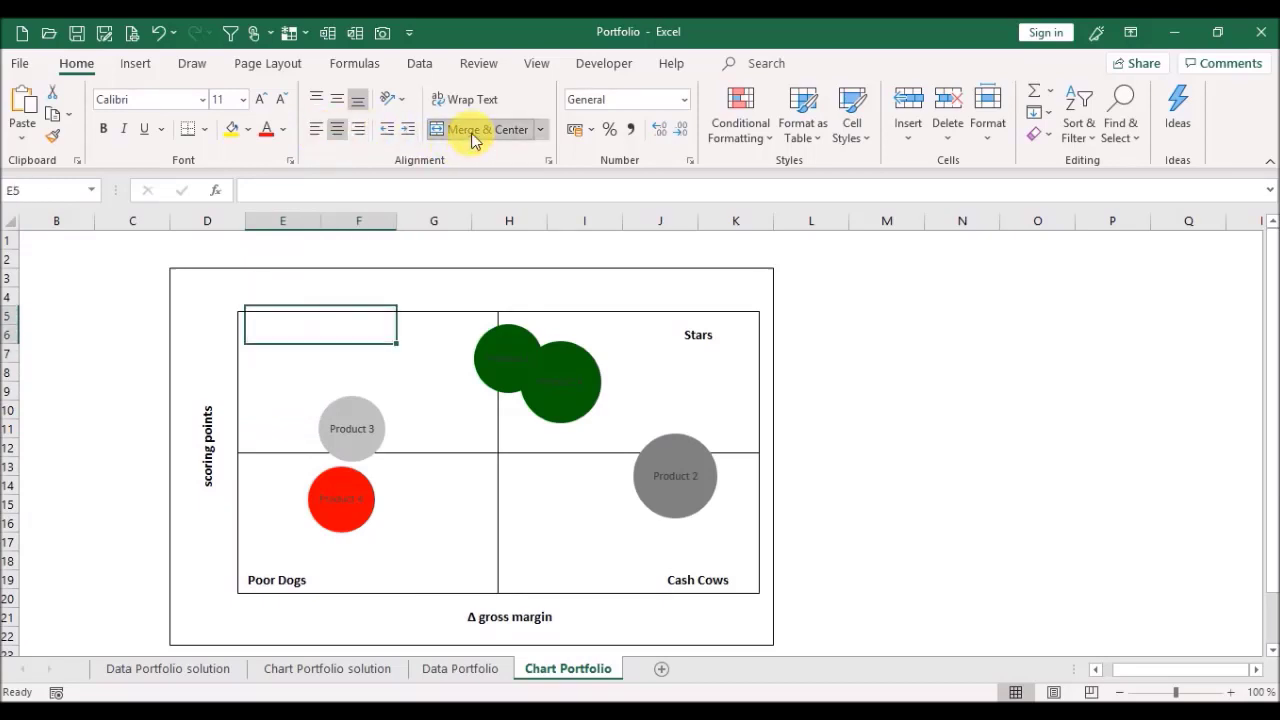
Step: Enter the quadrant label "?" in the merged cell E5, left-aligned and bold at font size 20
{"action": "type", "text": "?"}
{"action": "key", "text": "ctrl+Return"}
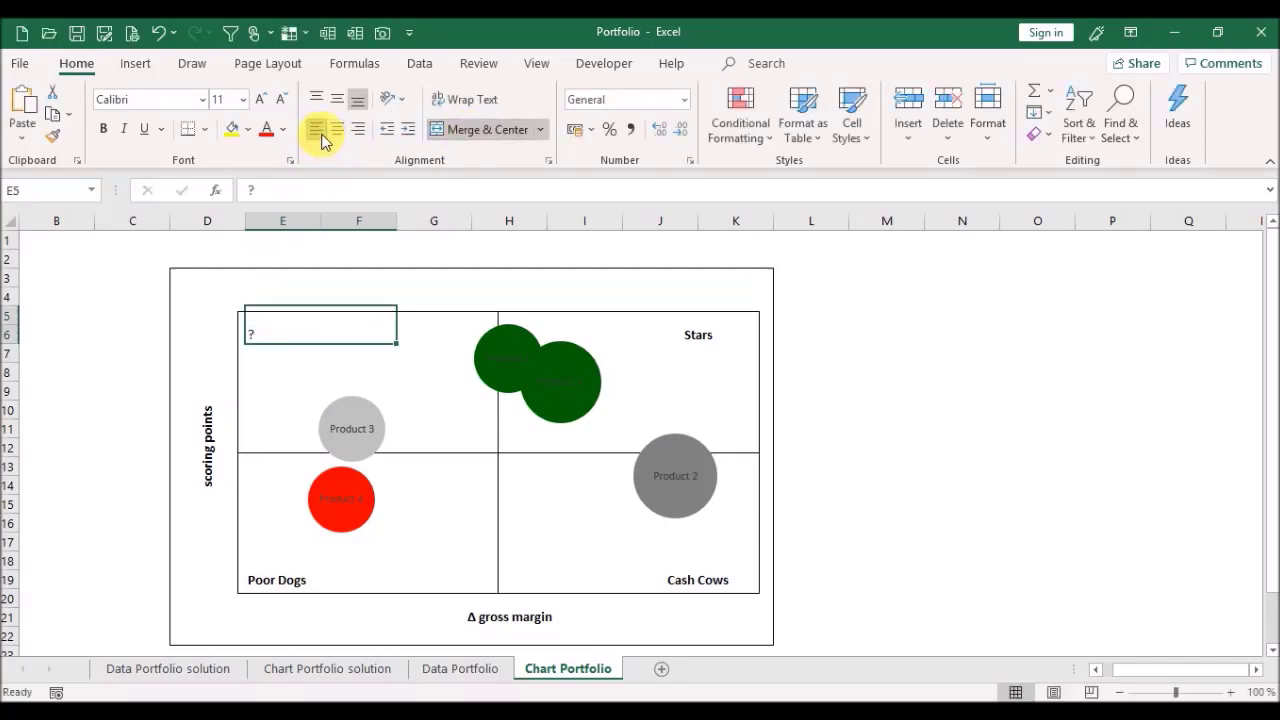
{"action": "left_click", "coordinate": [260, 100]}
{"action": "left_click", "coordinate": [260, 100]}
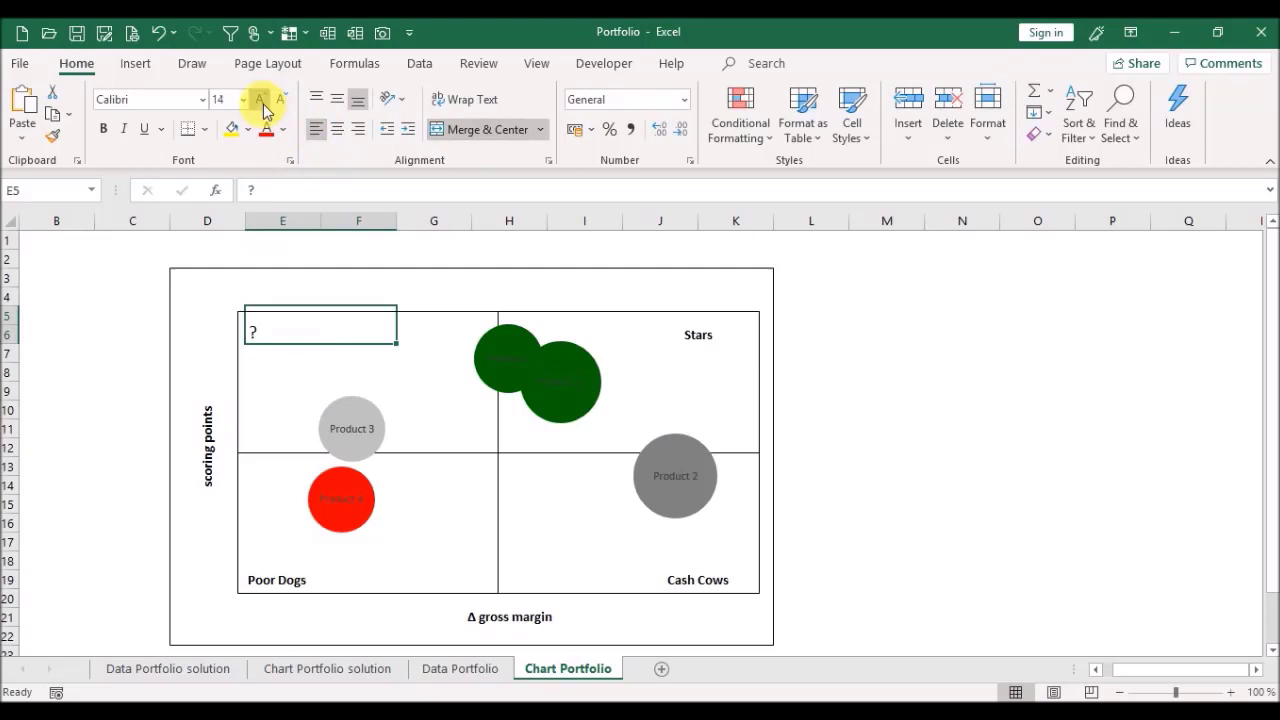
{"action": "left_click", "coordinate": [261, 101]}
{"action": "left_click", "coordinate": [261, 101]}
{"action": "left_click", "coordinate": [105, 130]}
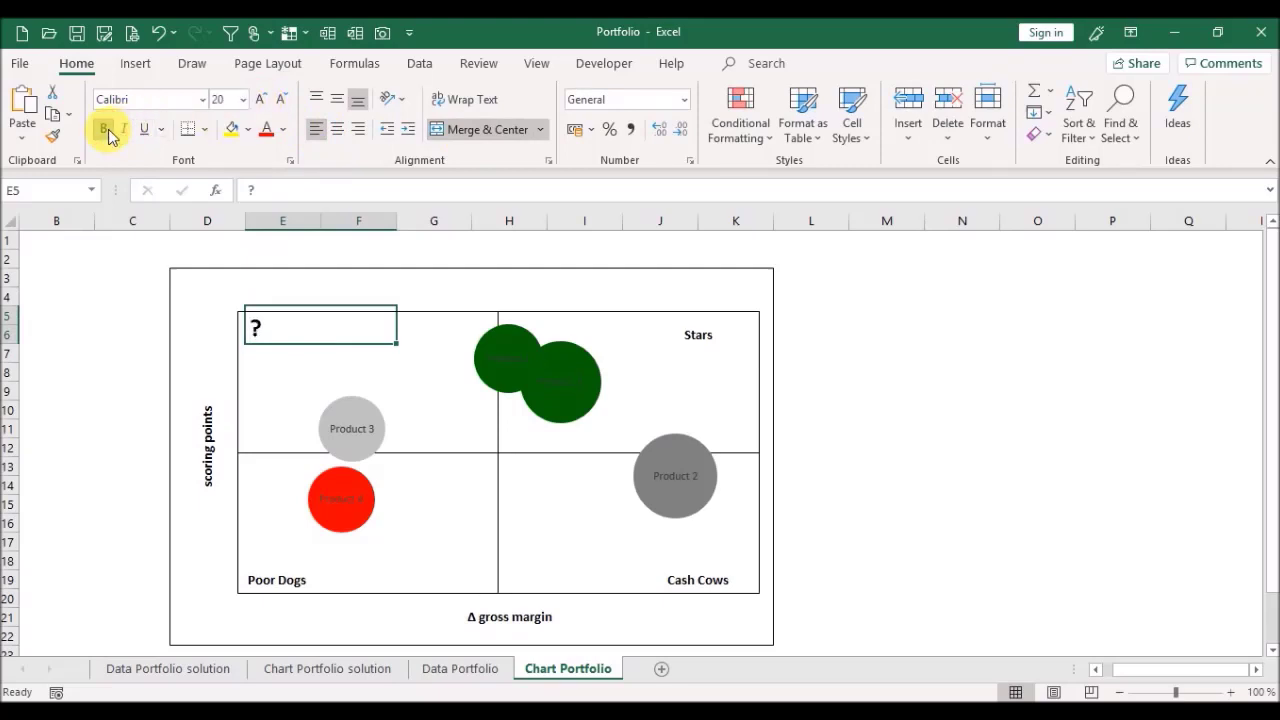
{"action": "left_click", "coordinate": [800, 392]}
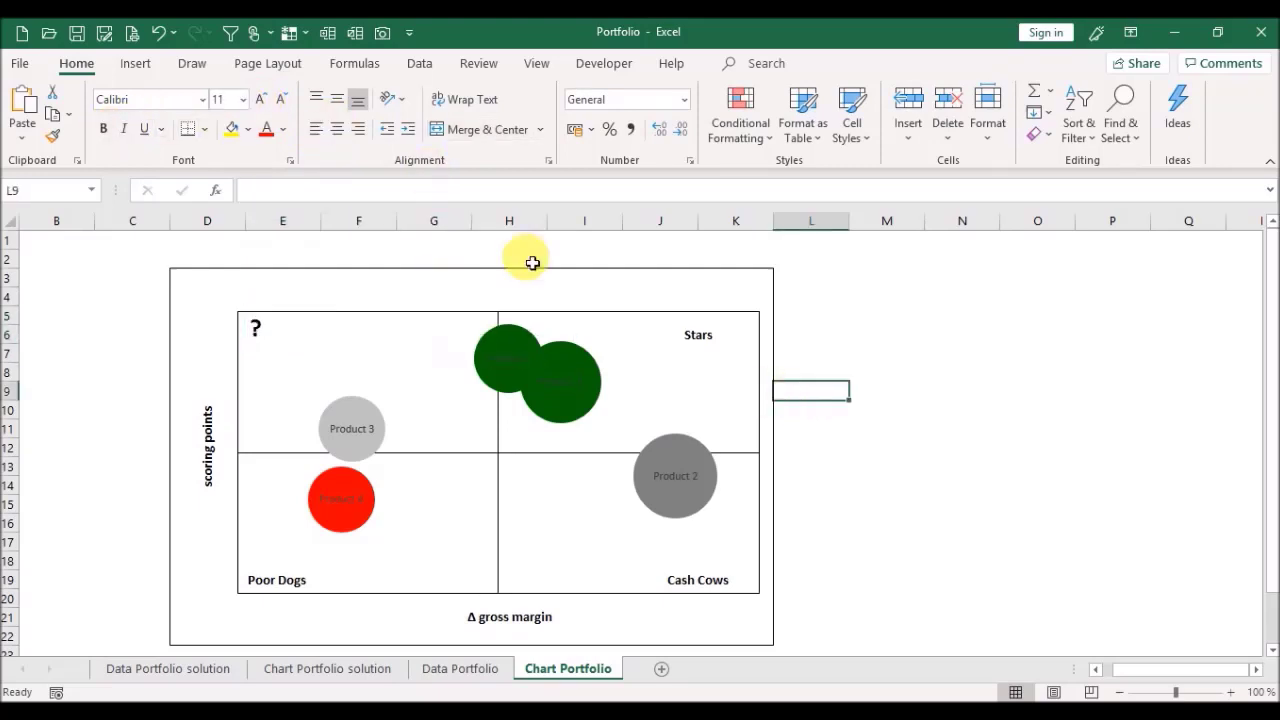
Step: Draw a horizontal straight arrow about 12.7 cm long above the "Δ gross margin" label and center it beneath the plot area
{"action": "left_click", "coordinate": [136, 65]}
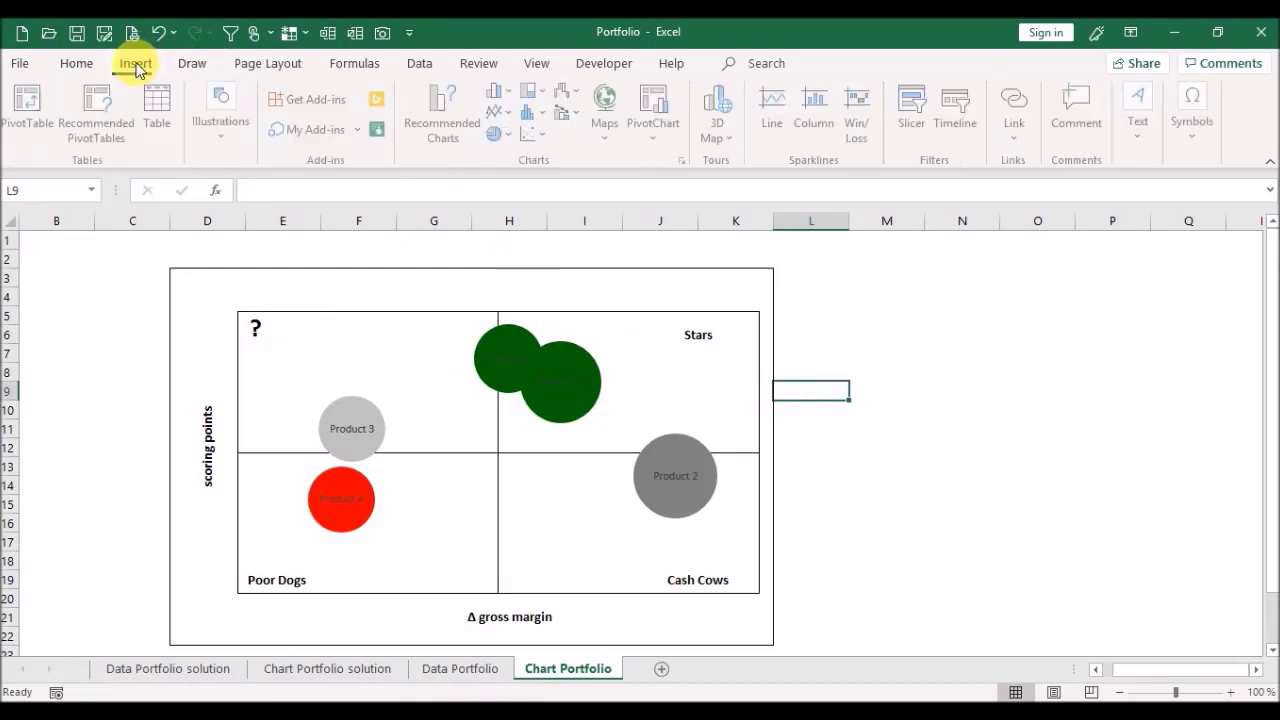
{"action": "left_click", "coordinate": [222, 145]}
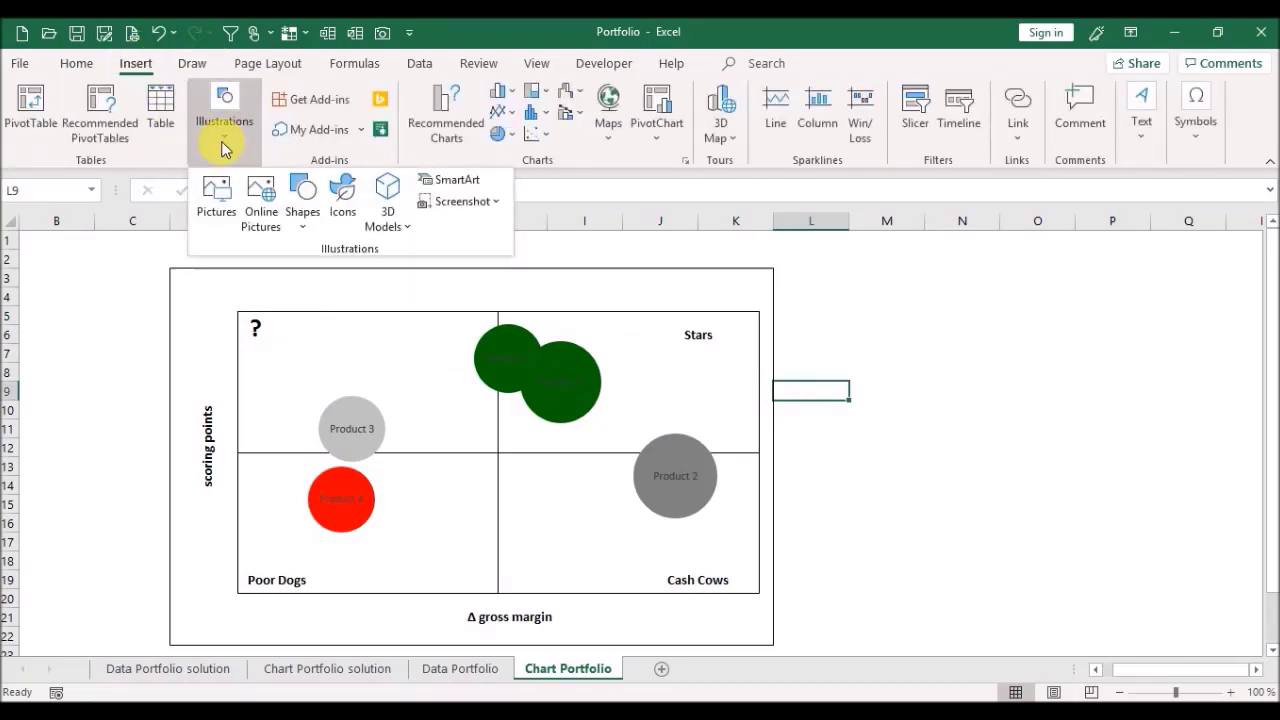
{"action": "left_click", "coordinate": [304, 224]}
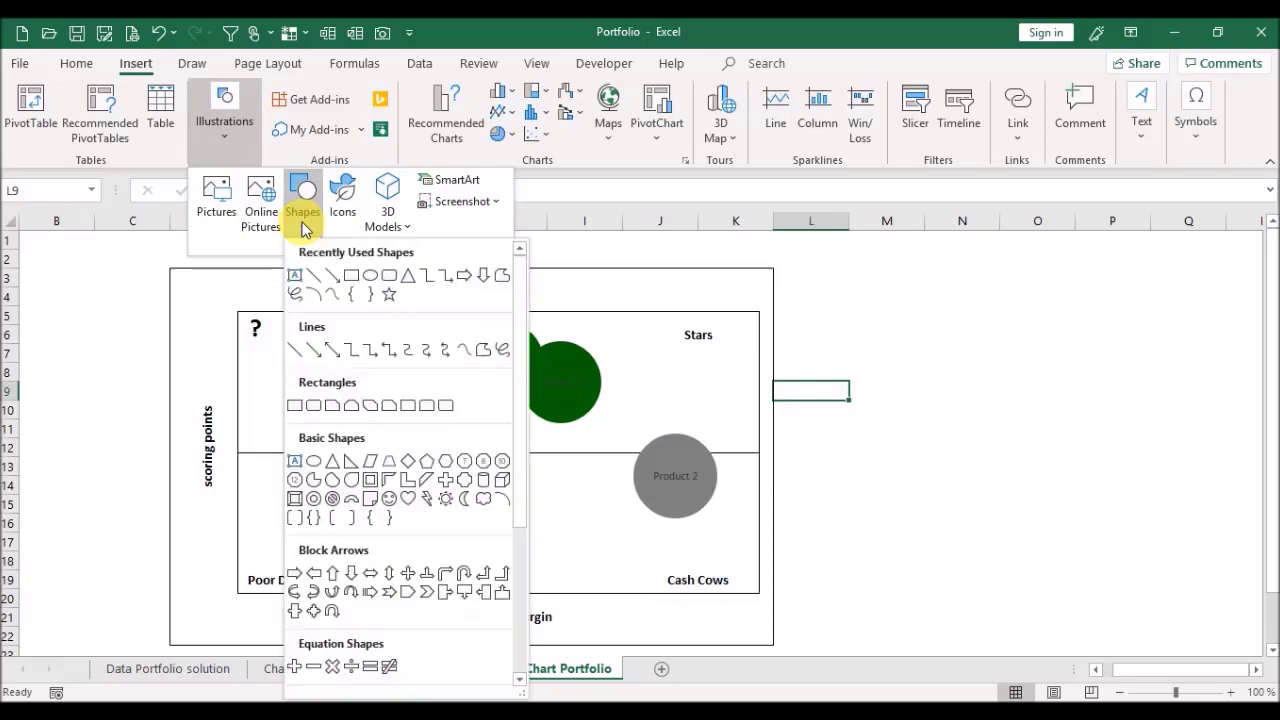
{"action": "left_click", "coordinate": [339, 284]}
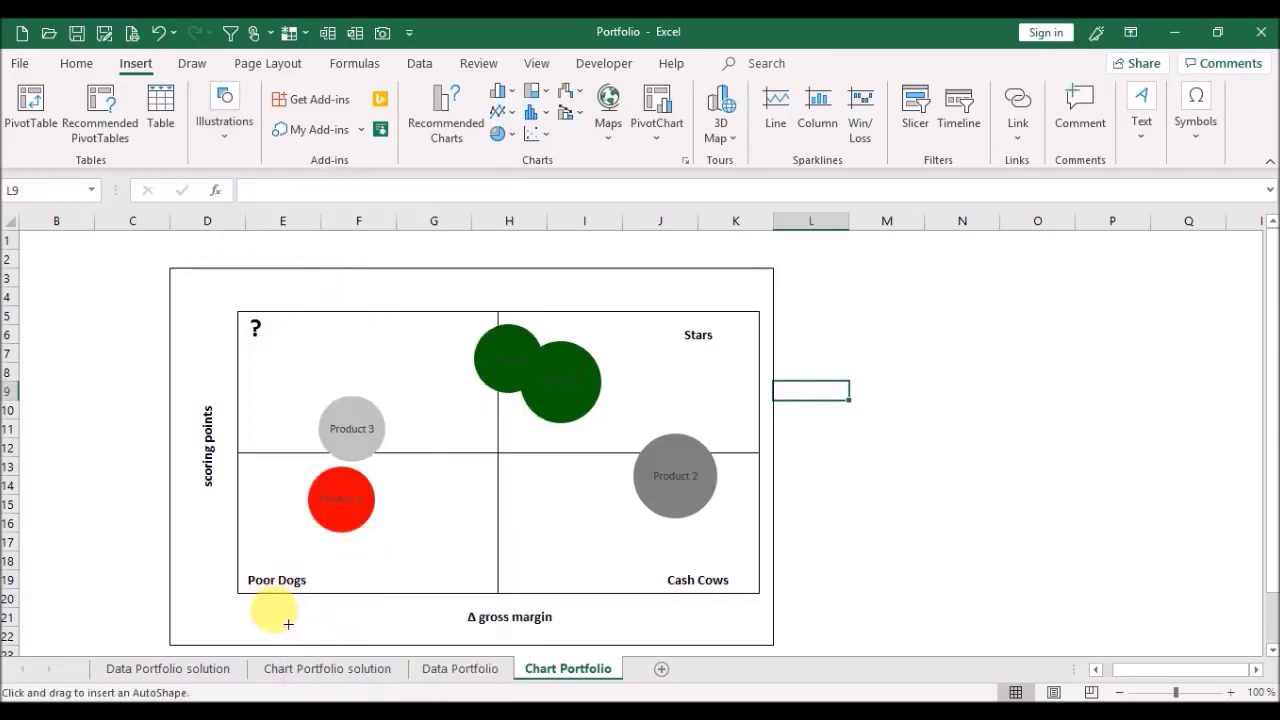
{"action": "left_click_drag", "start_coordinate": [248, 607], "coordinate": [697, 607]}
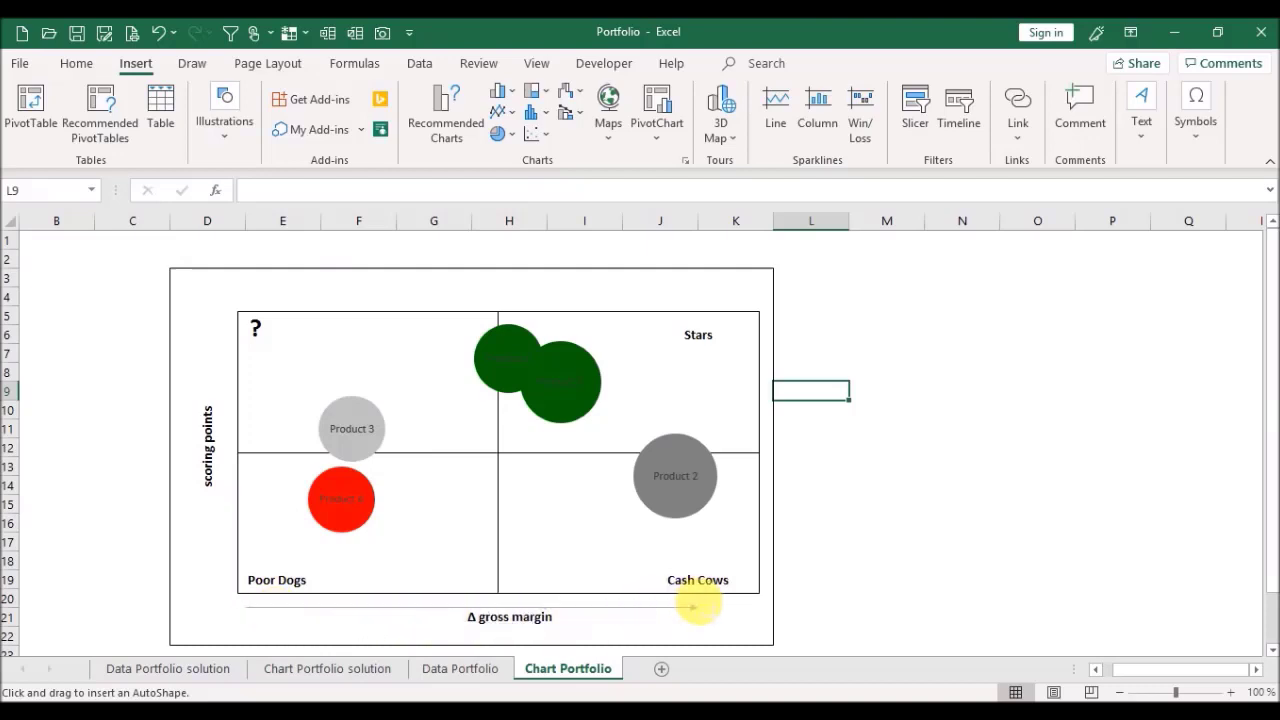
{"action": "left_click", "coordinate": [643, 609]}
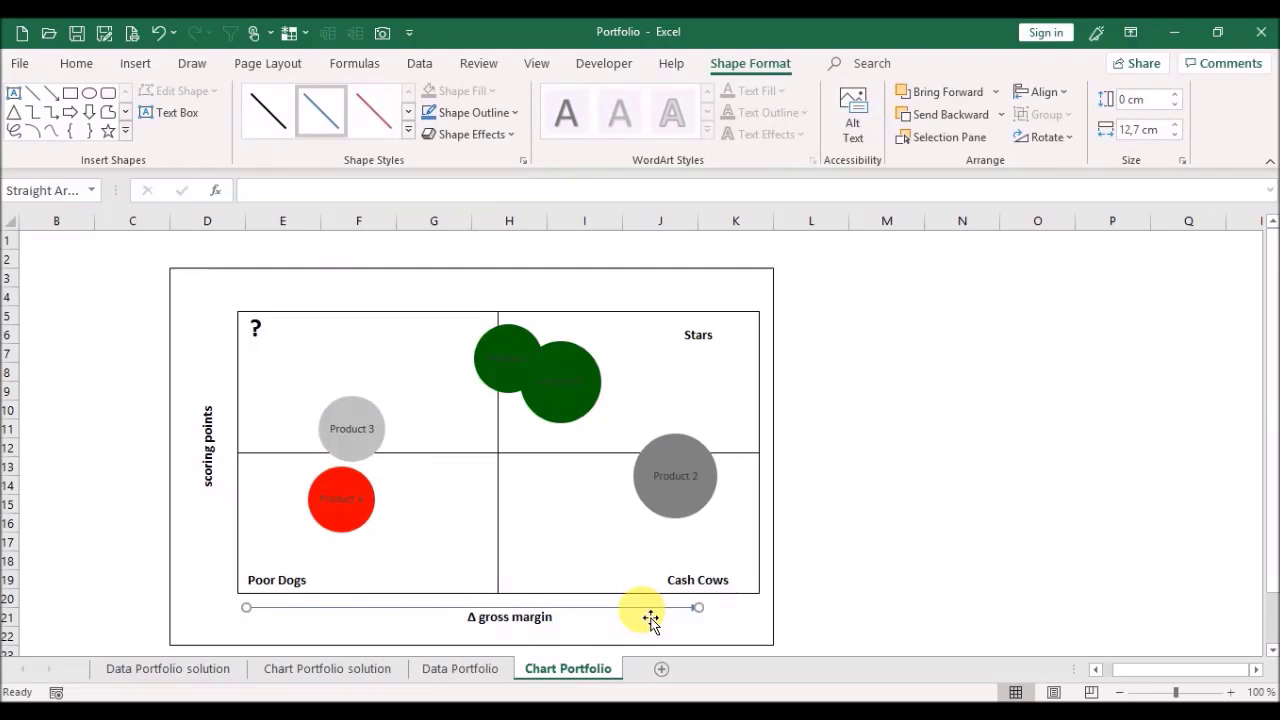
{"action": "left_click_drag", "start_coordinate": [643, 606], "coordinate": [680, 614]}
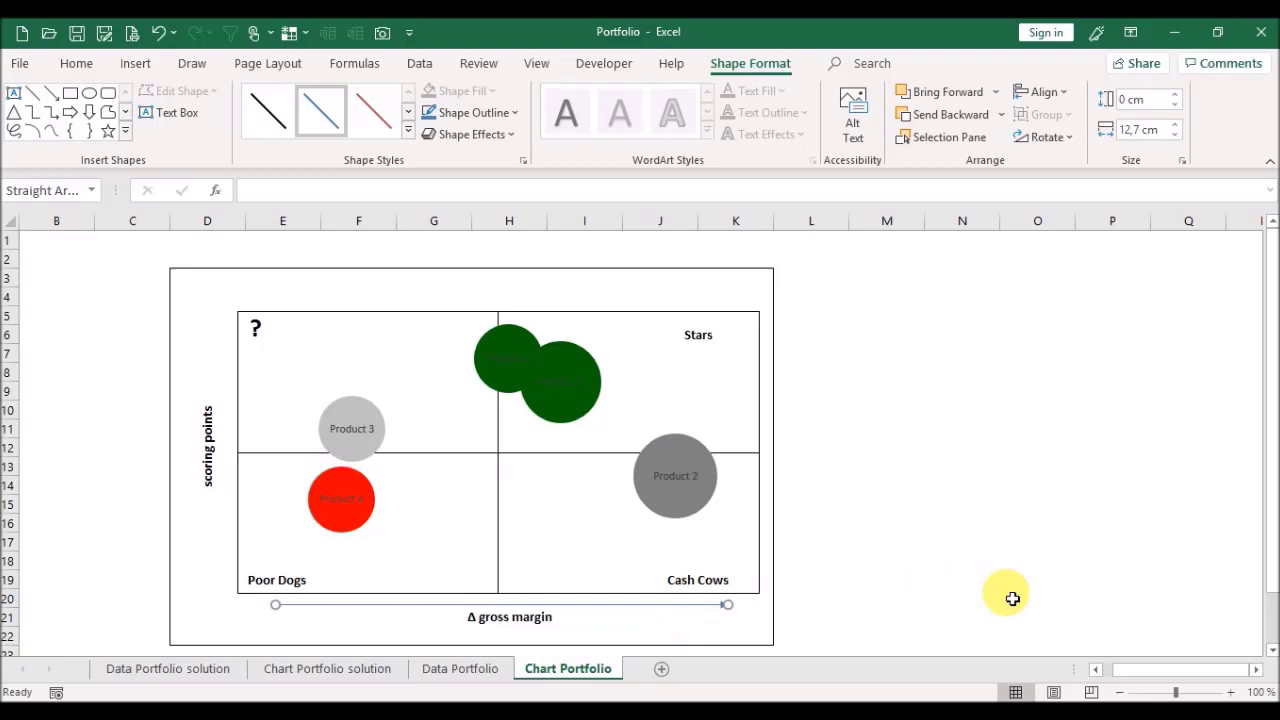
Step: Set the line color of the horizontal arrow above the "Δ gross margin" label to black
{"action": "key", "text": "ctrl+1"}
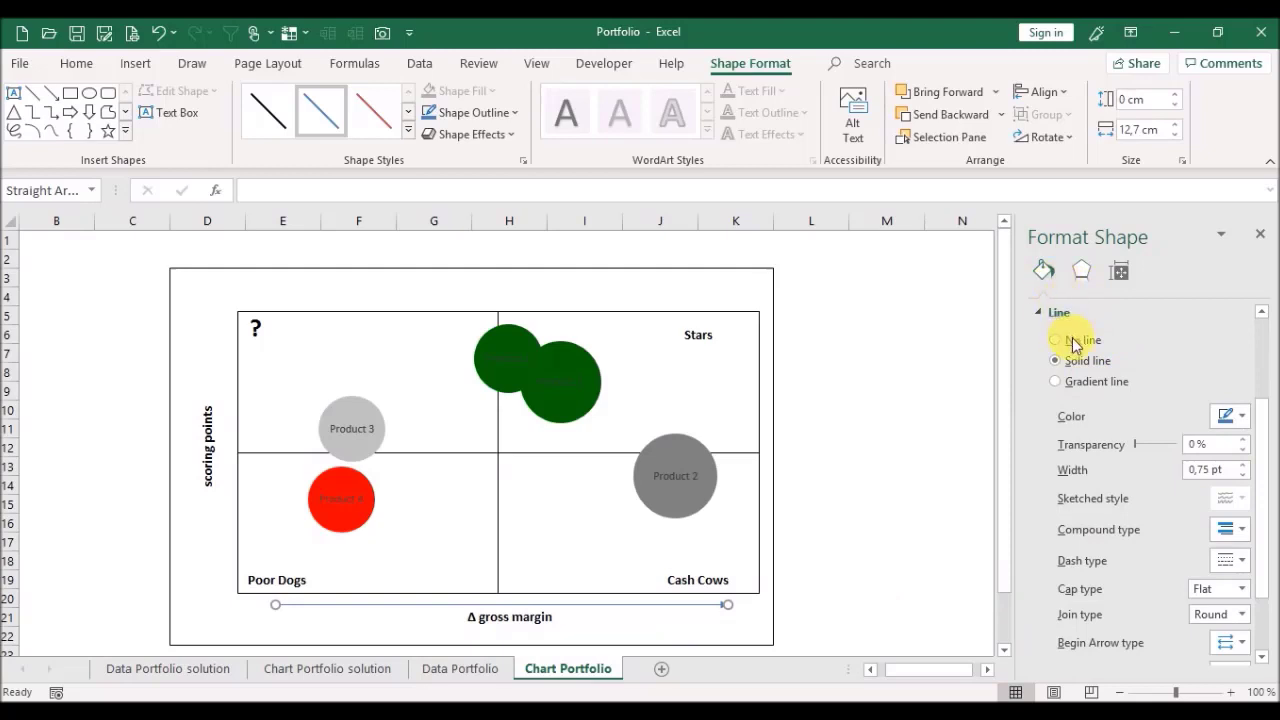
{"action": "left_click", "coordinate": [1243, 417]}
{"action": "left_click", "coordinate": [1141, 465]}
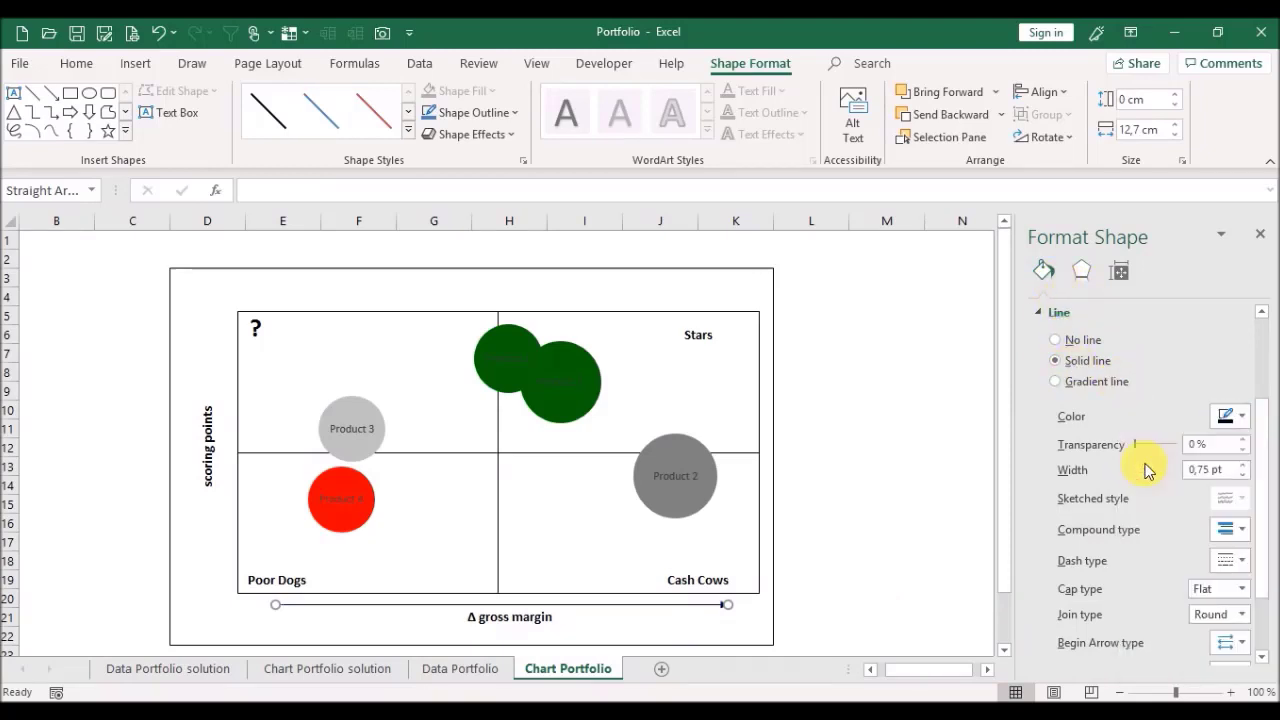
{"action": "left_click", "coordinate": [912, 394]}
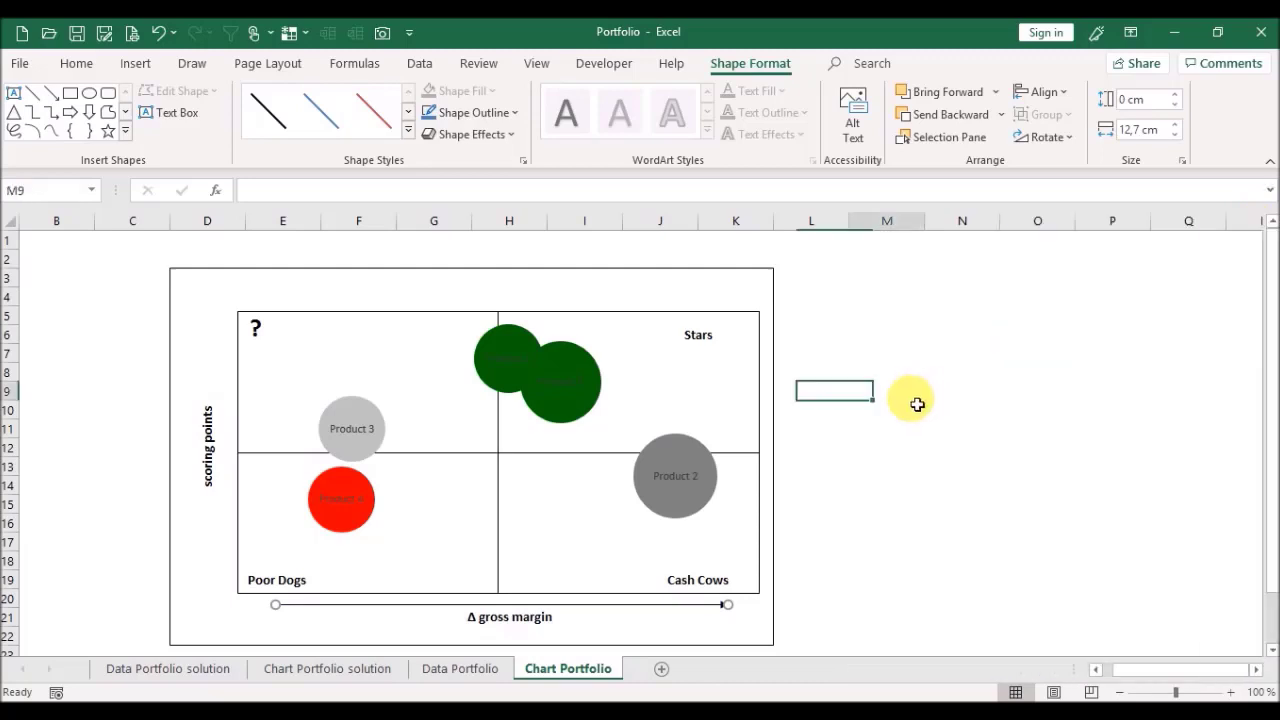
Step: Copy the horizontal axis arrow and paste a duplicate at cell M13, beside the chart
{"action": "left_click", "coordinate": [690, 606]}
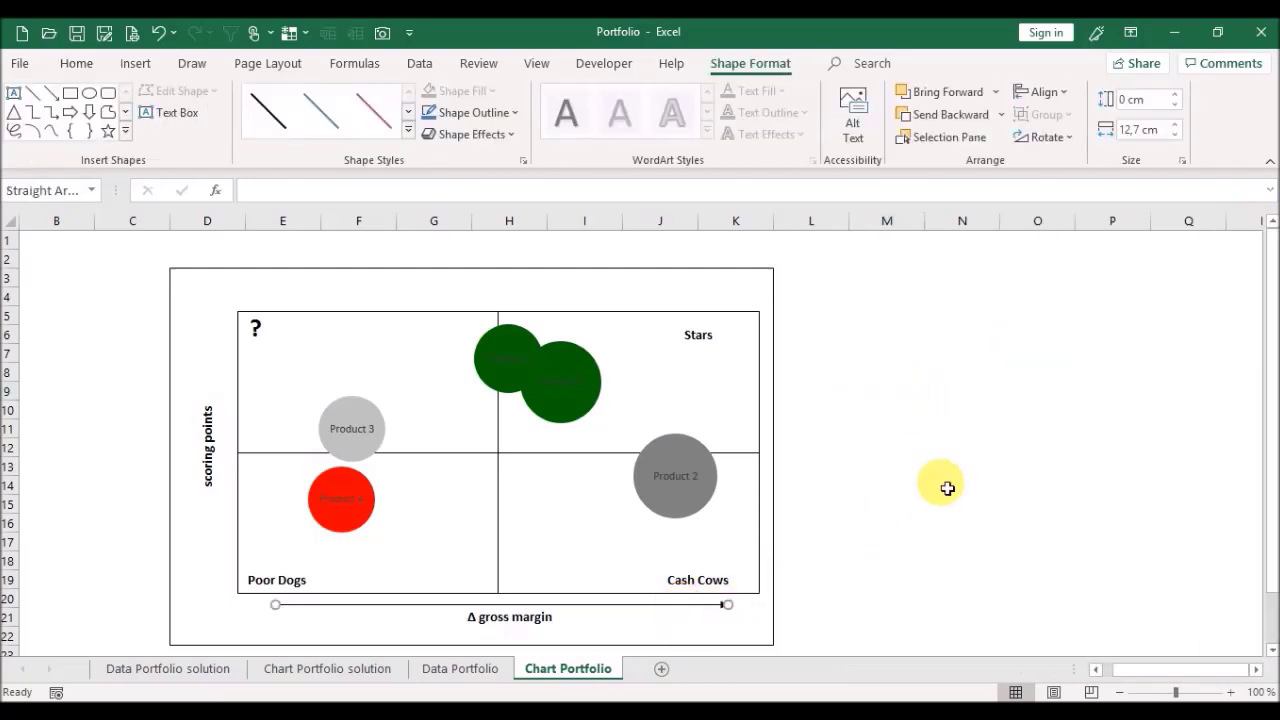
{"action": "key", "text": "ctrl+c"}
{"action": "left_click", "coordinate": [922, 471]}
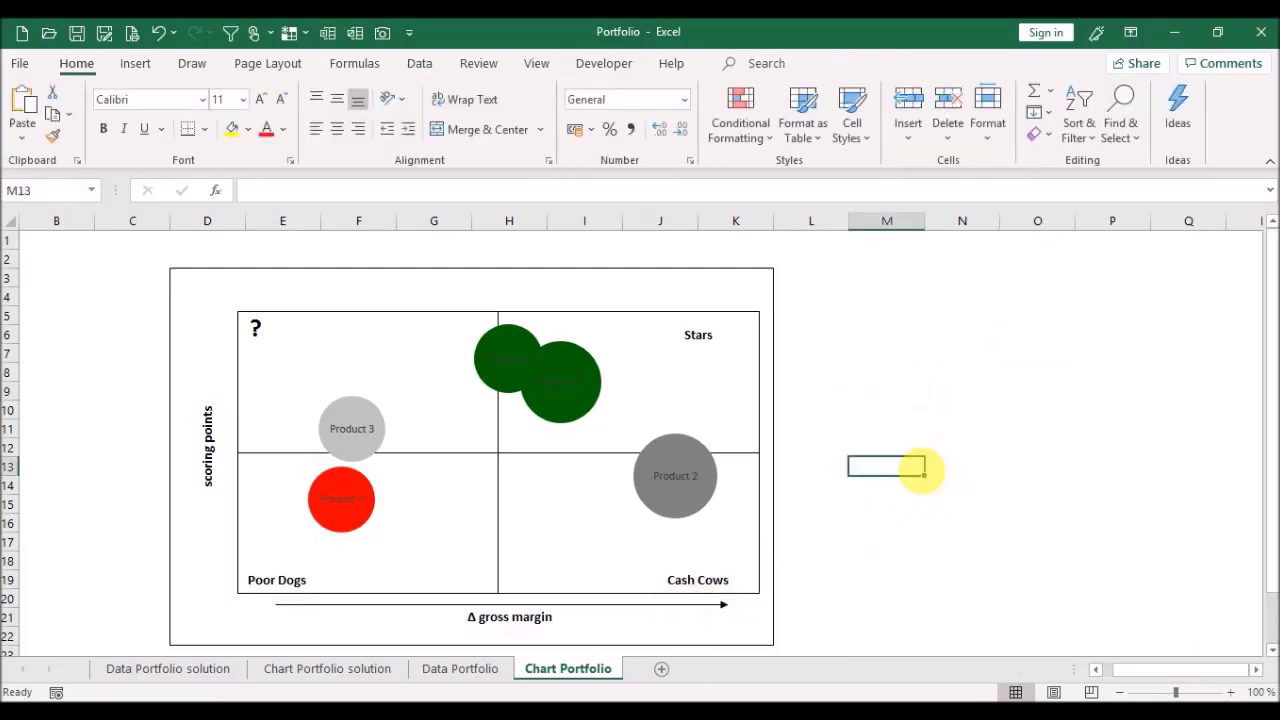
{"action": "key", "text": "ctrl+v"}
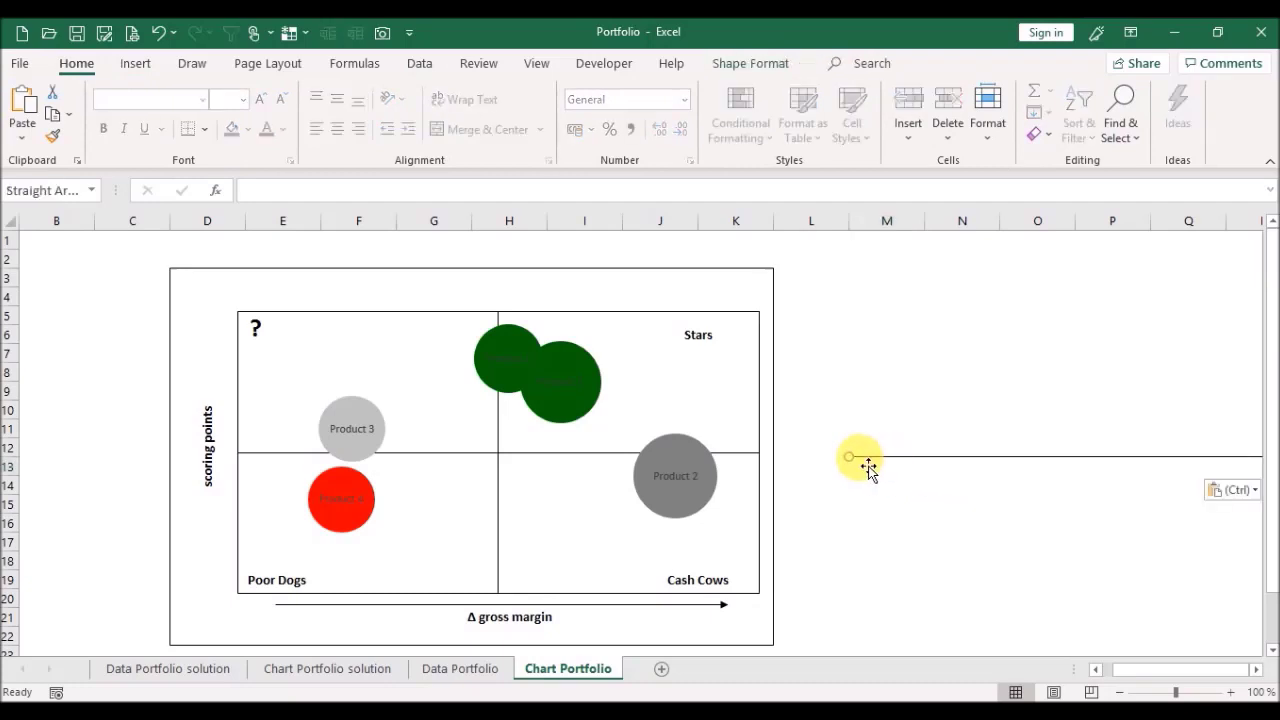
Step: Turn the pasted arrow into a vertical, upward-pointing one and place it between the "scoring points" label and the plot area
{"action": "left_click_drag", "start_coordinate": [855, 464], "coordinate": [974, 574]}
{"action": "left_click_drag", "start_coordinate": [1094, 543], "coordinate": [925, 506]}
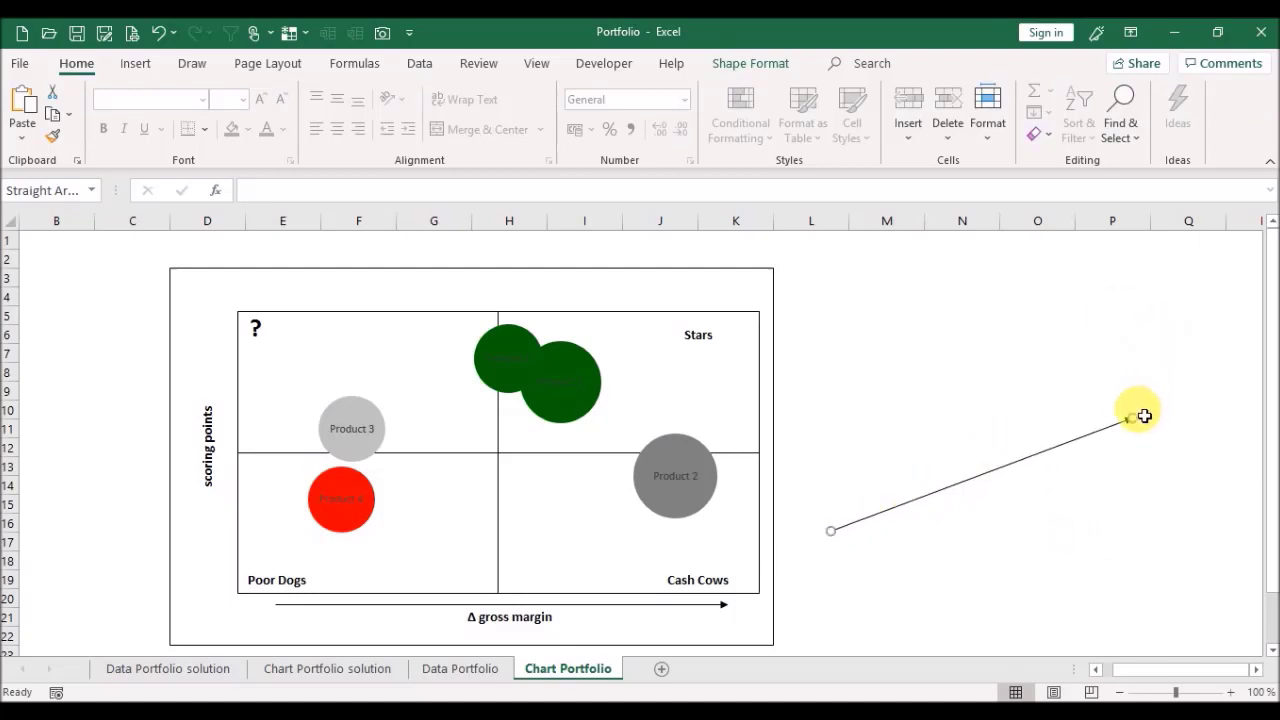
{"action": "left_click_drag", "start_coordinate": [1133, 420], "coordinate": [830, 292]}
{"action": "left_click_drag", "start_coordinate": [835, 357], "coordinate": [234, 397]}
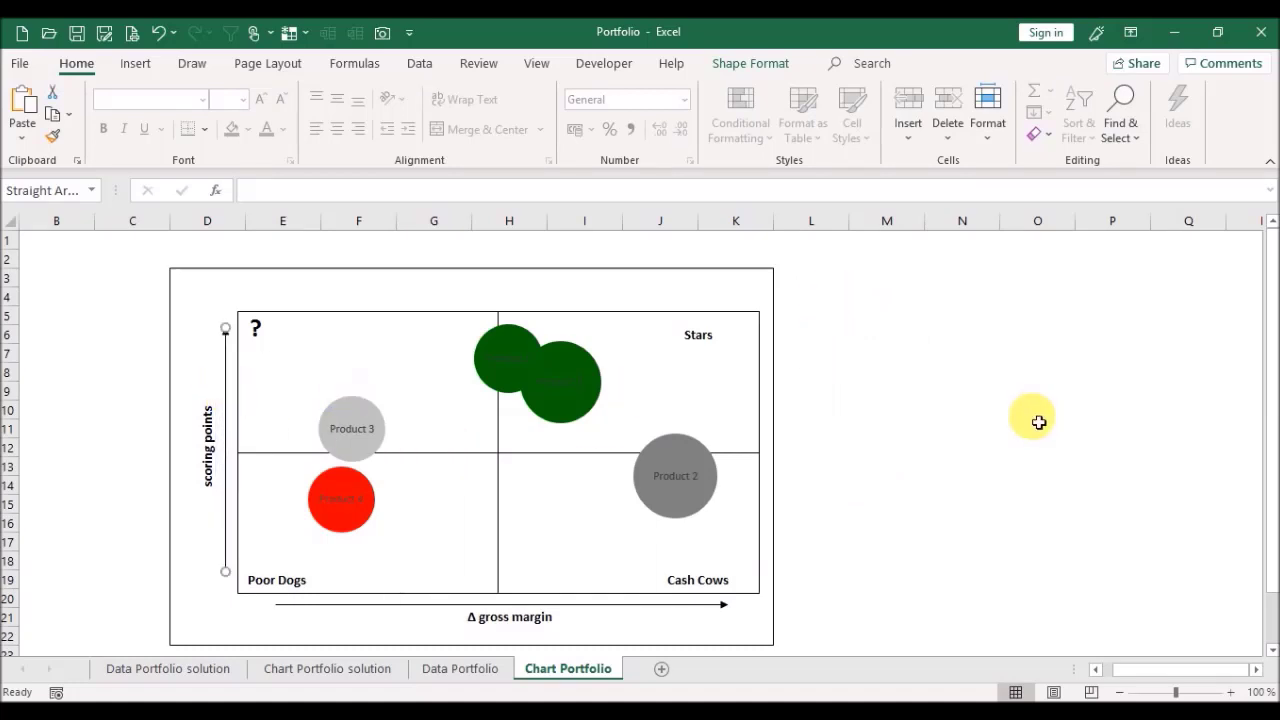
{"action": "left_click", "coordinate": [861, 410]}
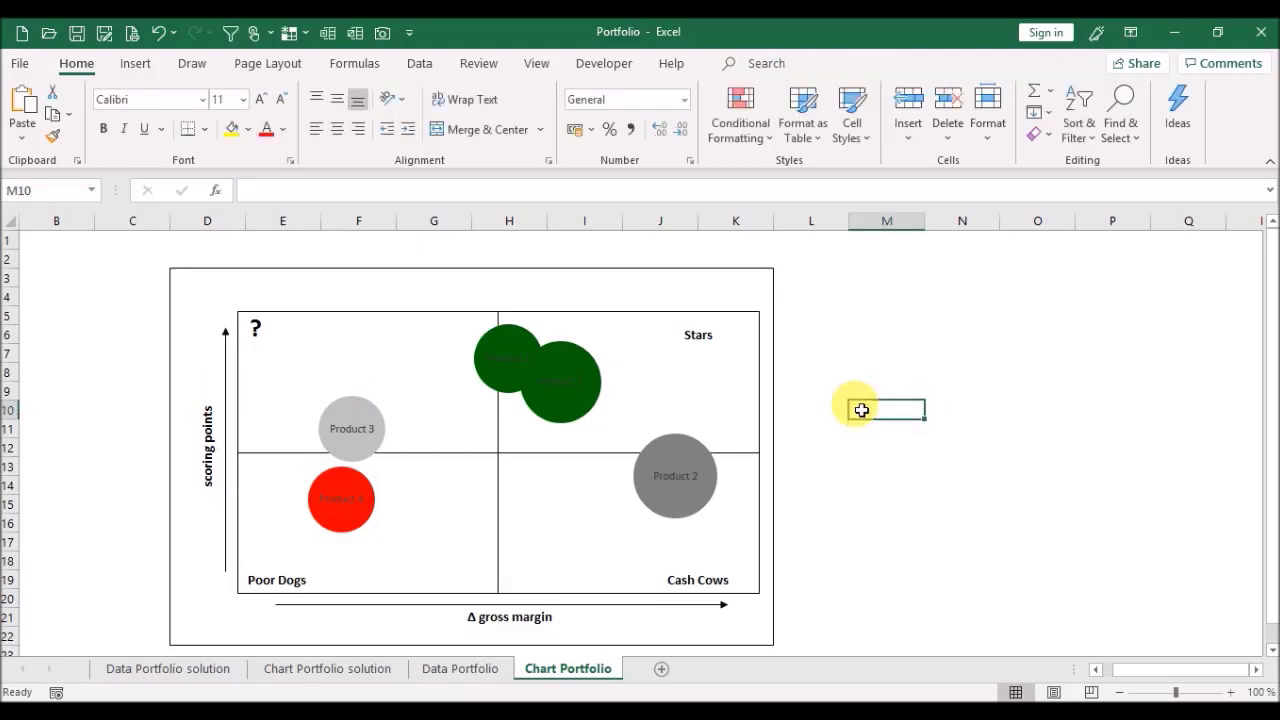
{"action": "key", "text": "alt+F10"}
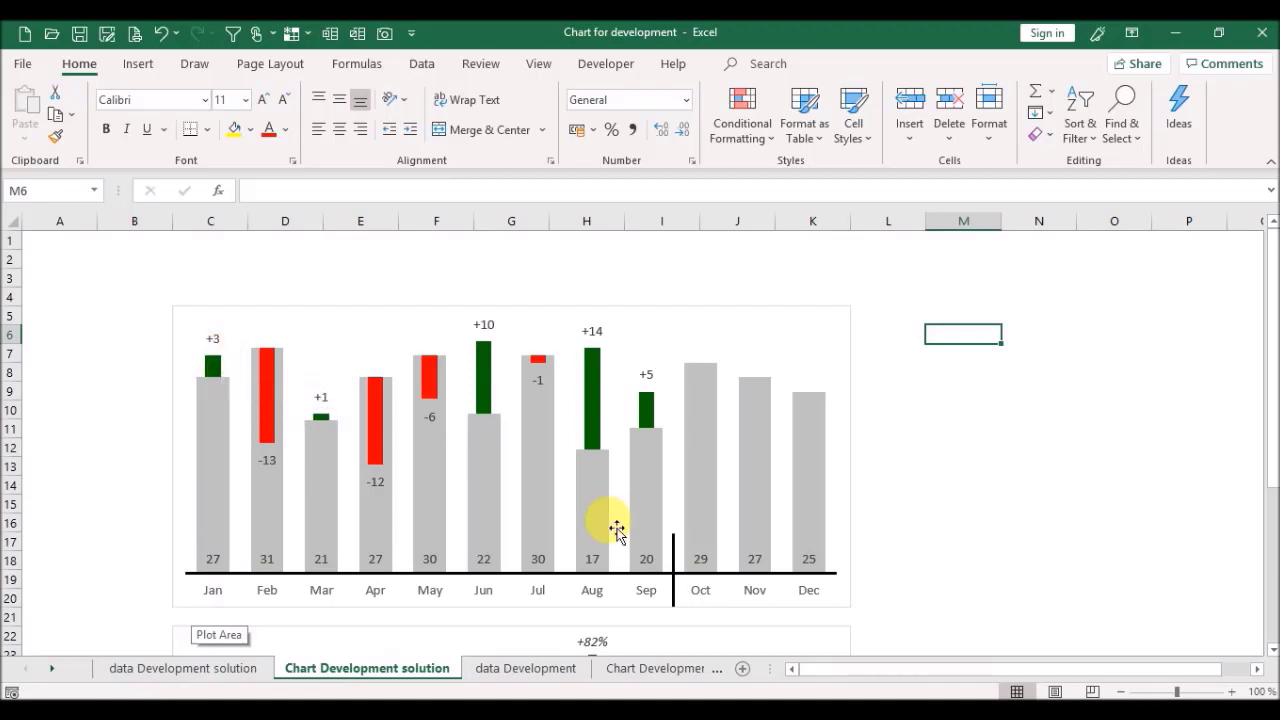
Step: Open the data Development sheet and review its Month, Actual and LY columns from January to December
{"action": "left_click", "coordinate": [506, 672]}
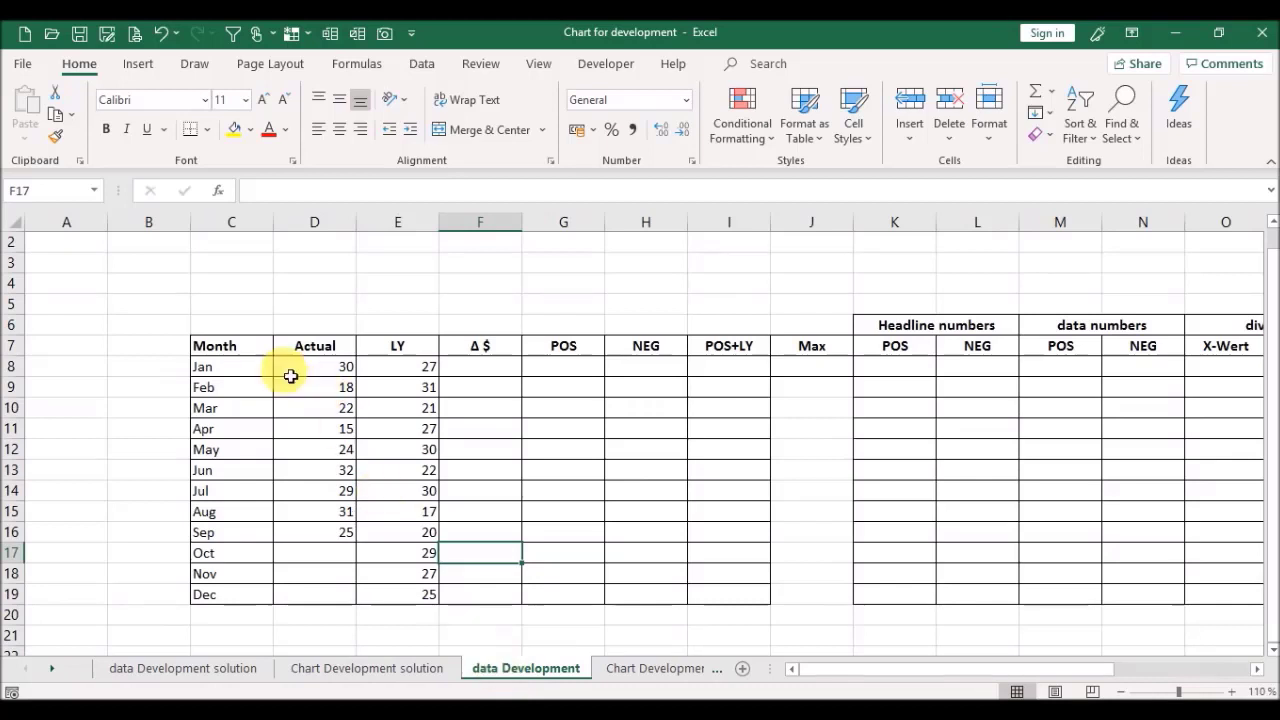
{"action": "left_click", "coordinate": [247, 368]}
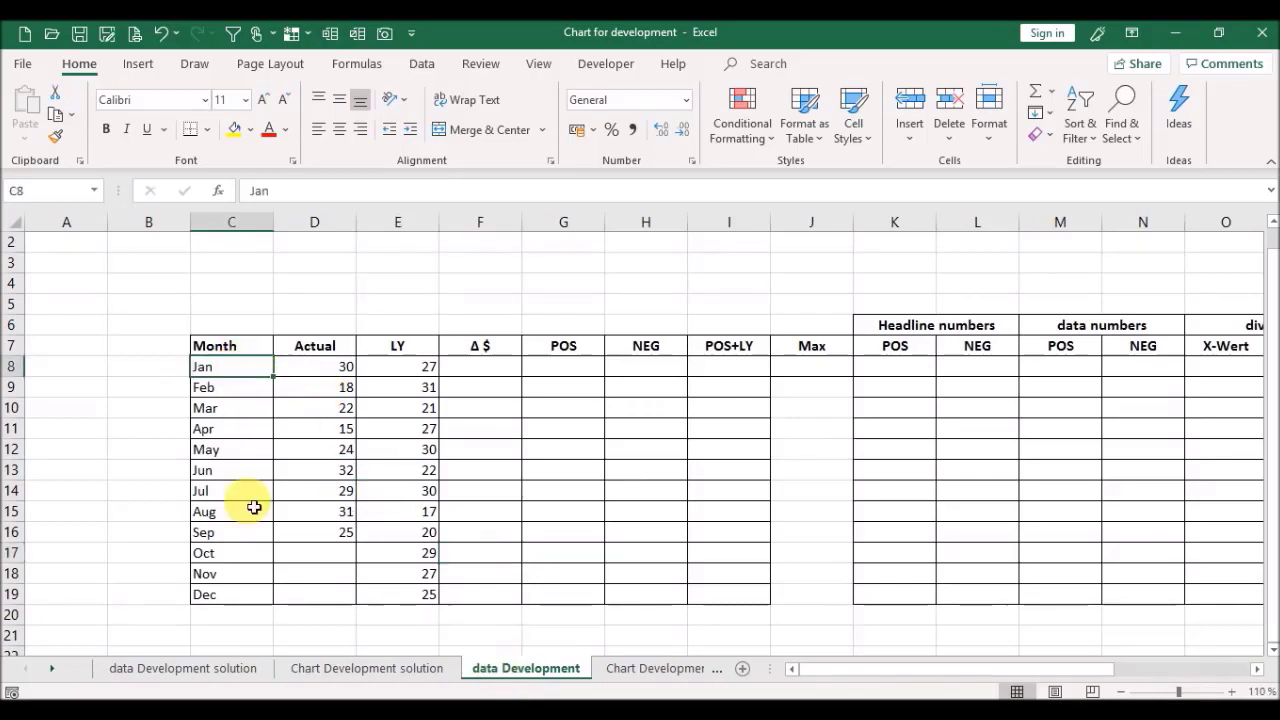
{"action": "left_click", "coordinate": [238, 595]}
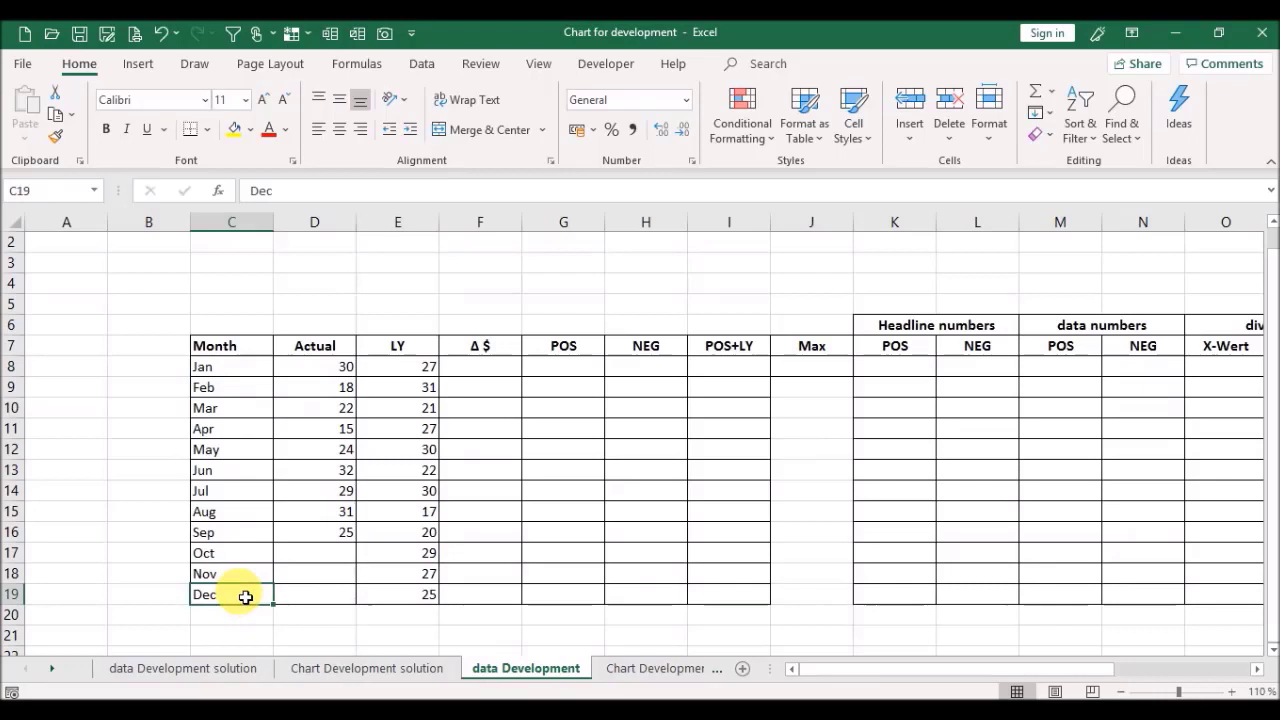
{"action": "left_click", "coordinate": [310, 343]}
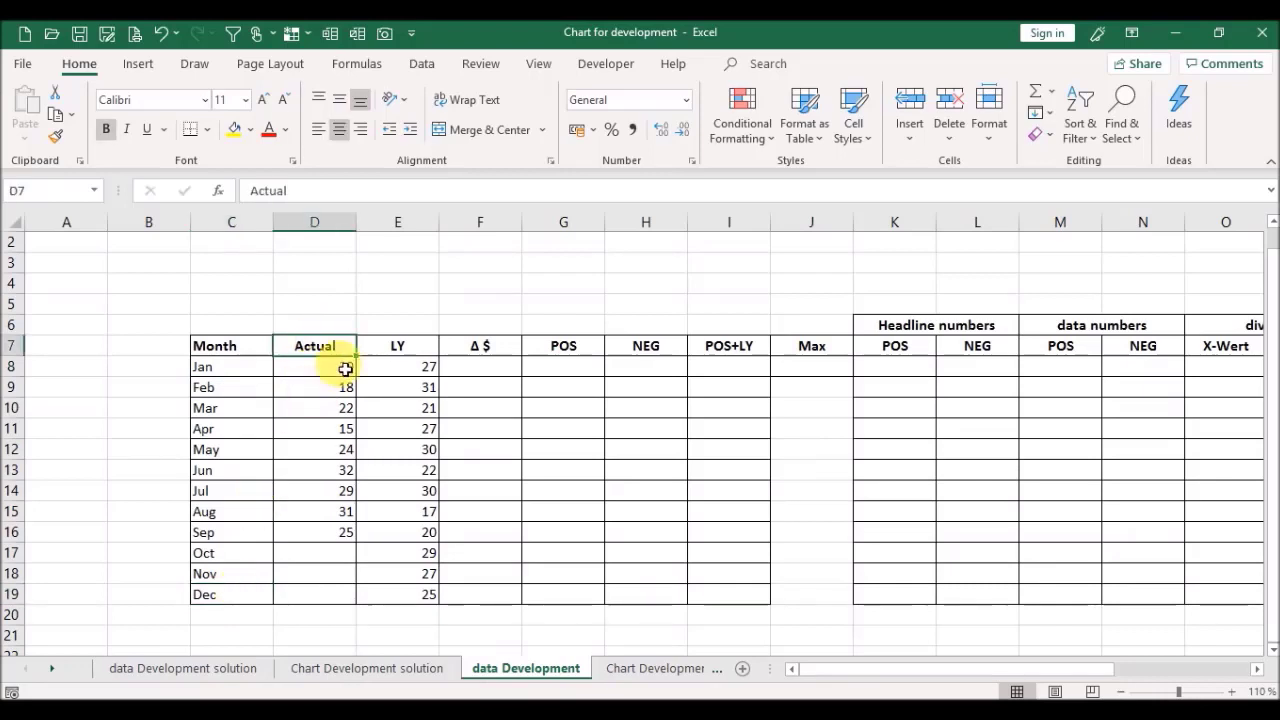
{"action": "left_click", "coordinate": [410, 346]}
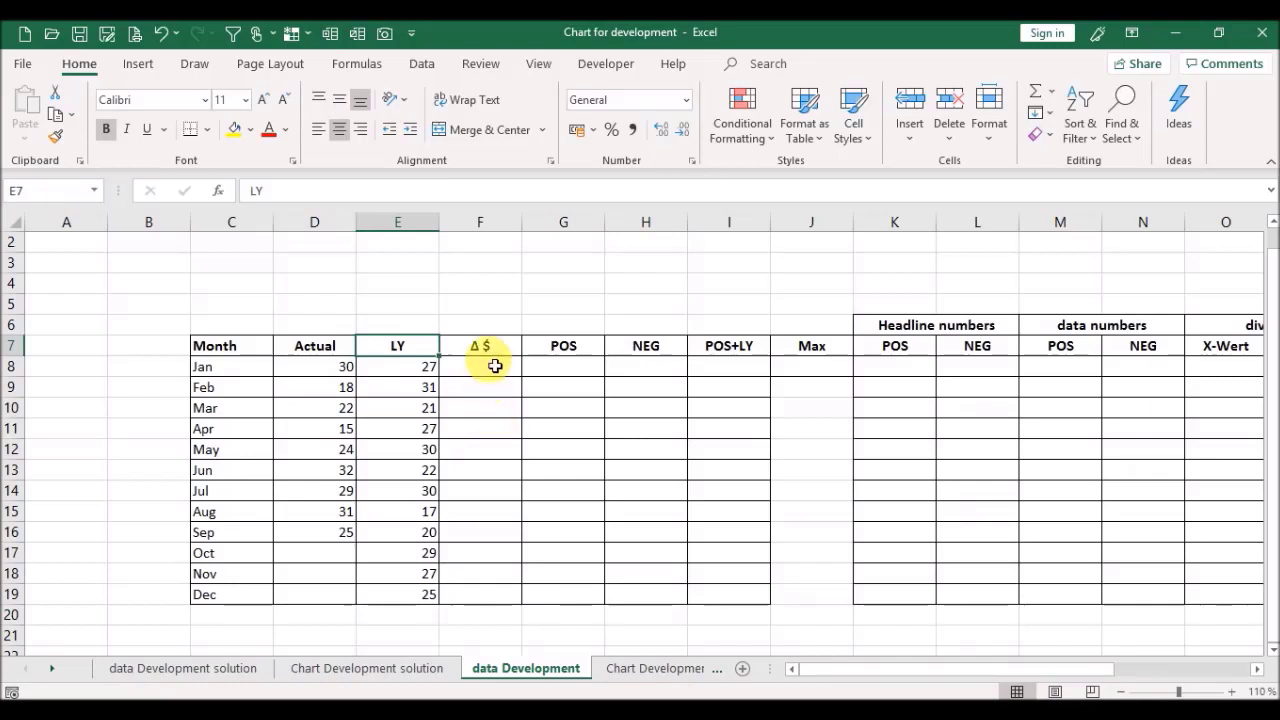
Step: Enter the formula =IF(D8=0;0;D8-E8) in F8 to calculate January's Δ $ between Actual and LY
{"action": "left_click", "coordinate": [497, 371]}
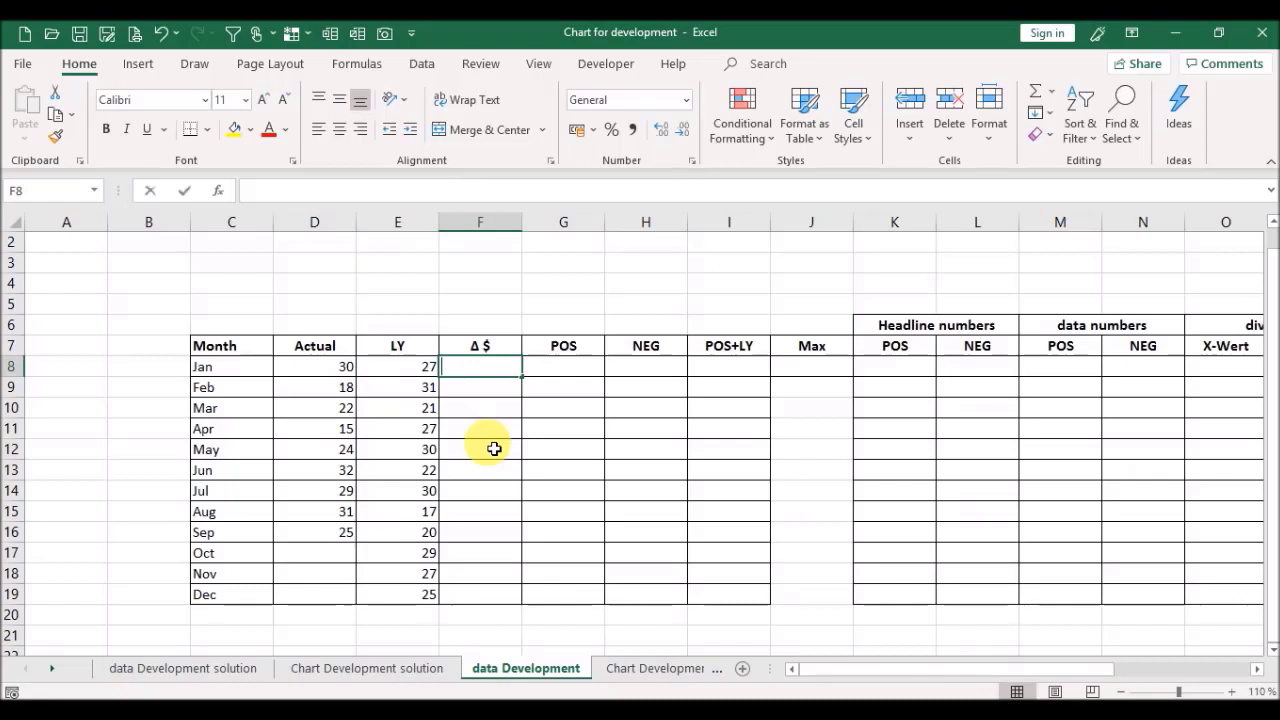
{"action": "type", "text": "=if"}
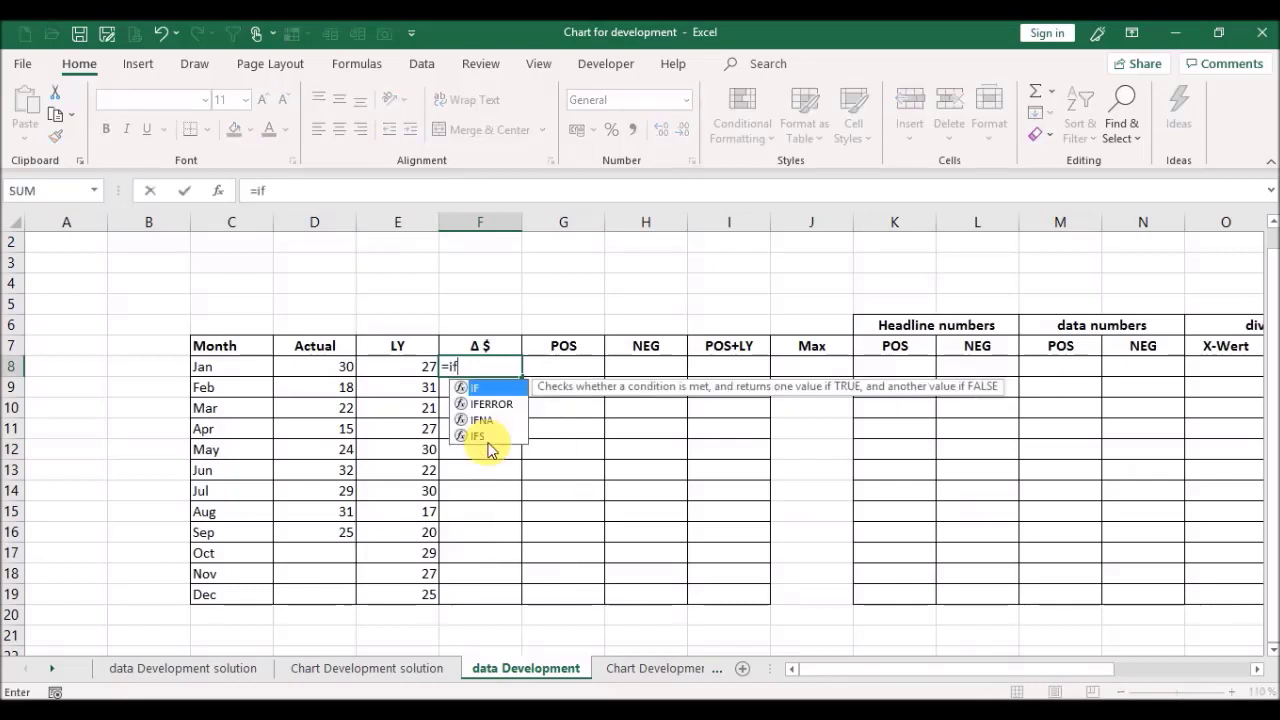
{"action": "type", "text": "("}
{"action": "left_click", "coordinate": [314, 372]}
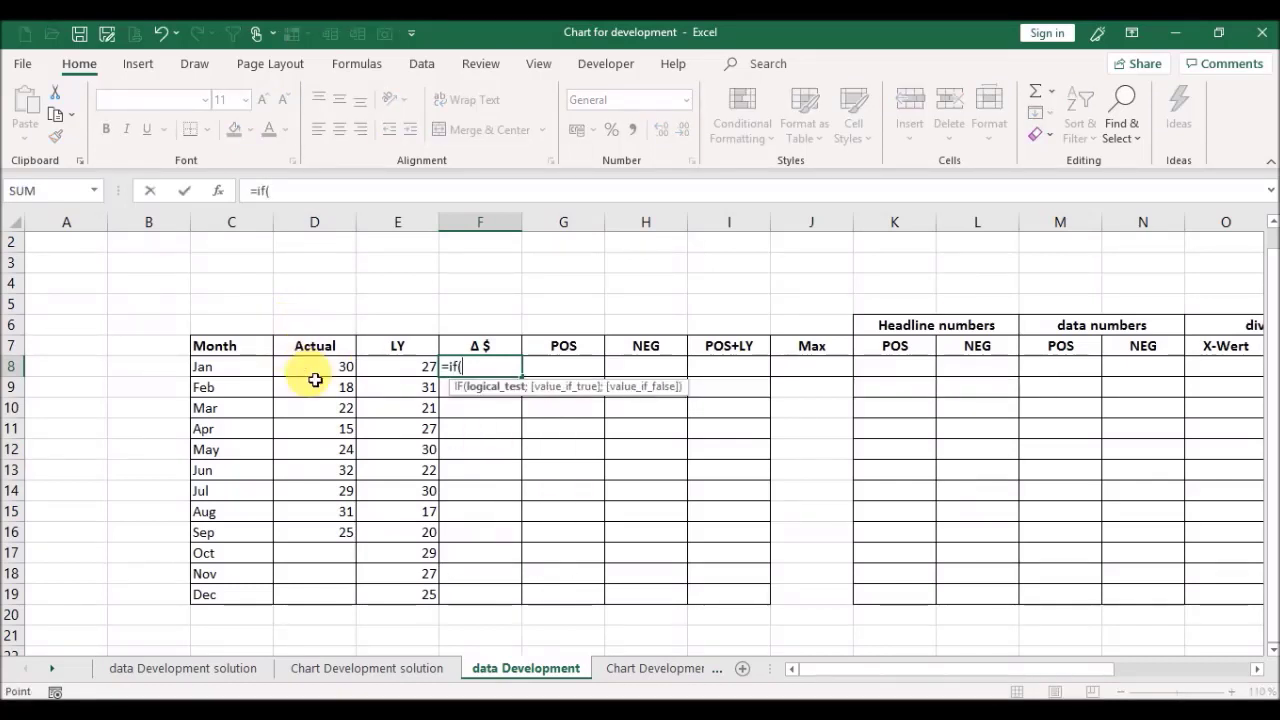
{"action": "type", "text": "="}
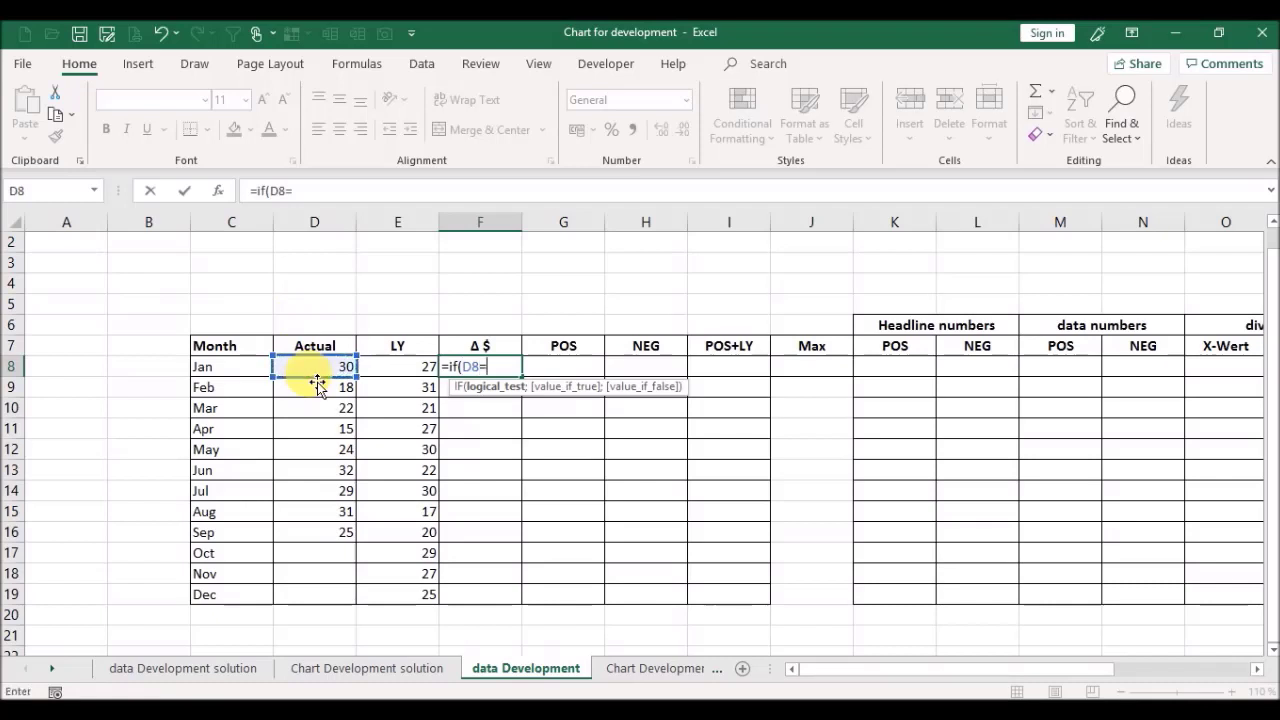
{"action": "type", "text": "0;"}
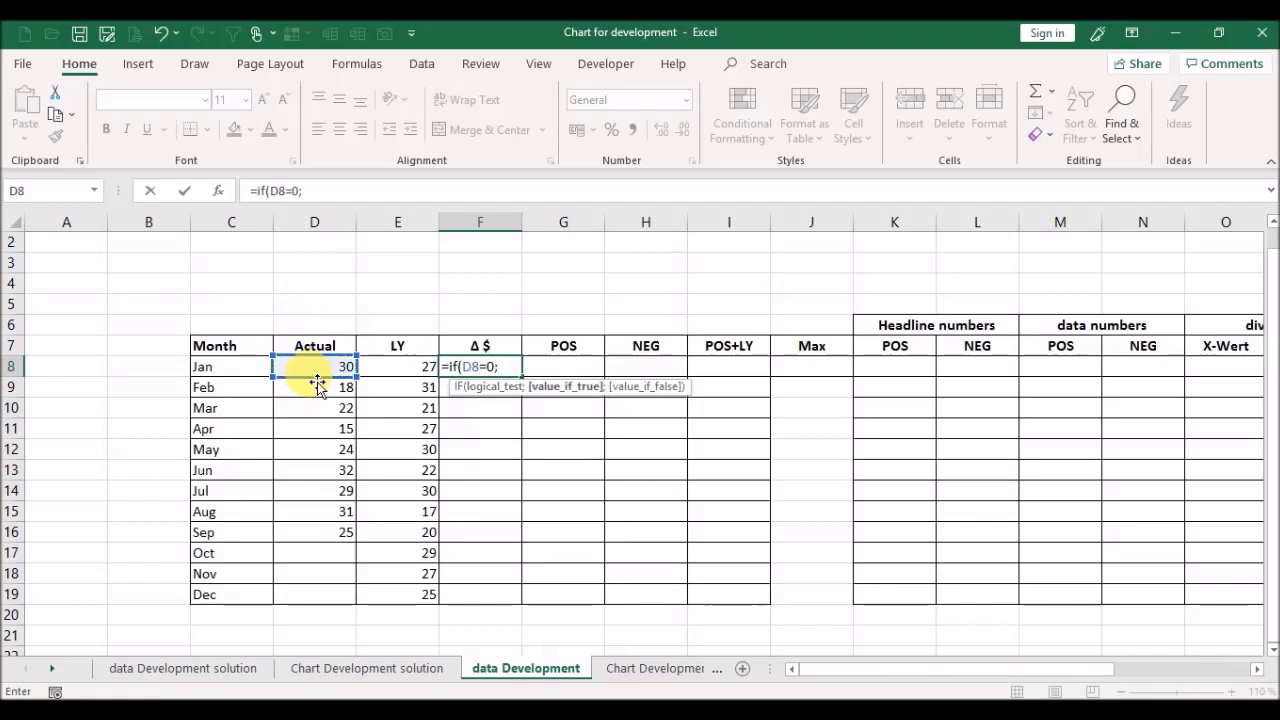
{"action": "type", "text": "0;"}
{"action": "left_click", "coordinate": [317, 376]}
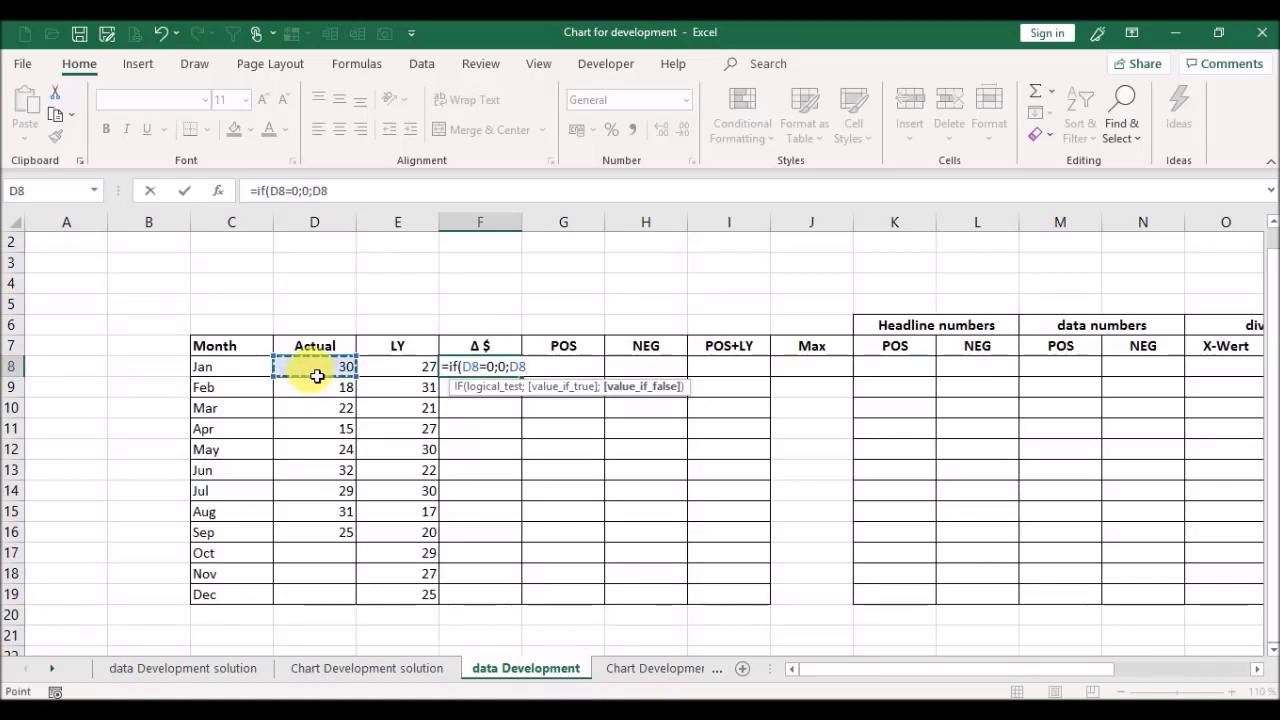
{"action": "type", "text": "-"}
{"action": "left_click", "coordinate": [402, 377]}
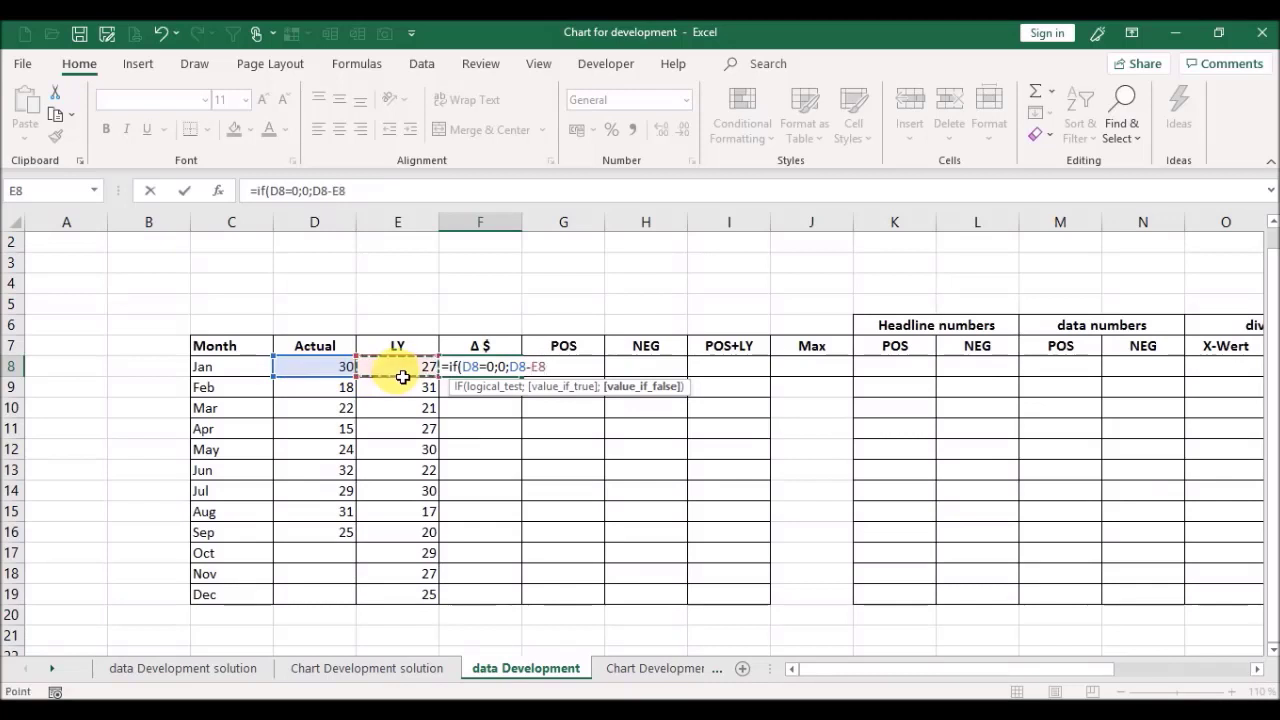
{"action": "type", "text": ")"}
{"action": "key", "text": "ctrl+Return"}
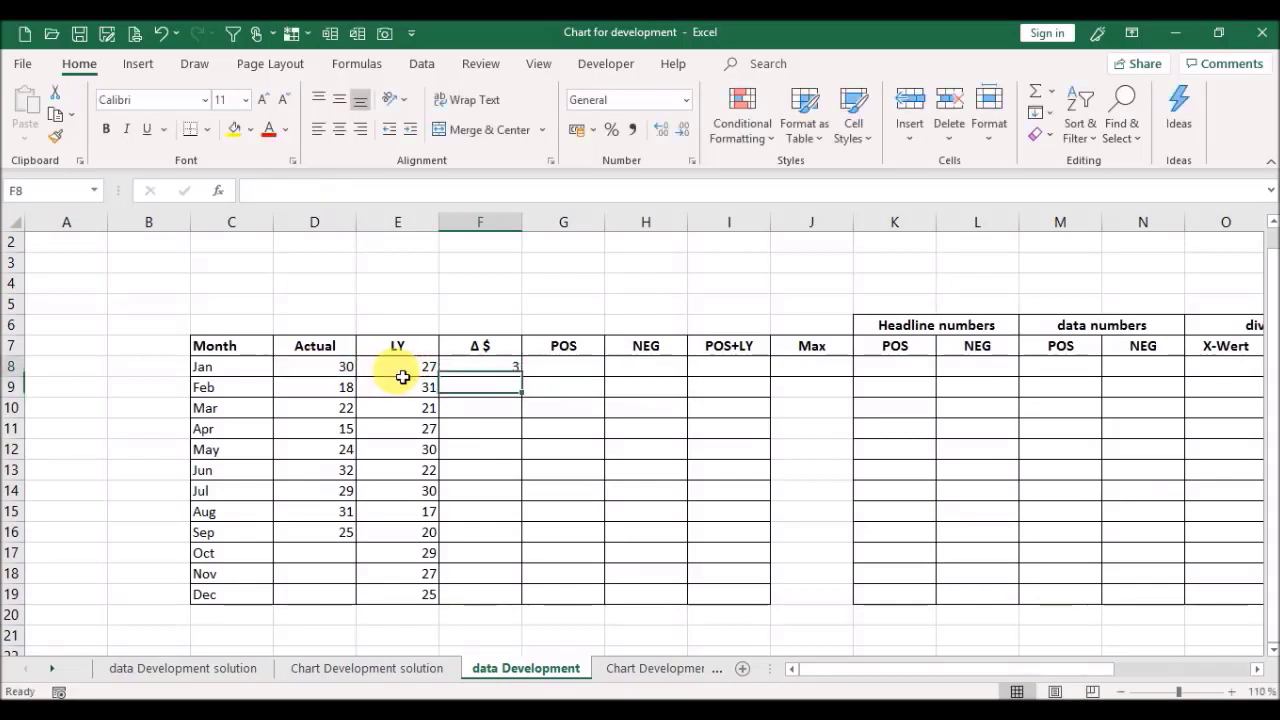
Step: Fill the Δ $ formula from F8 down to December and check the October to December cells F17:F19
{"action": "double_click", "coordinate": [528, 385]}
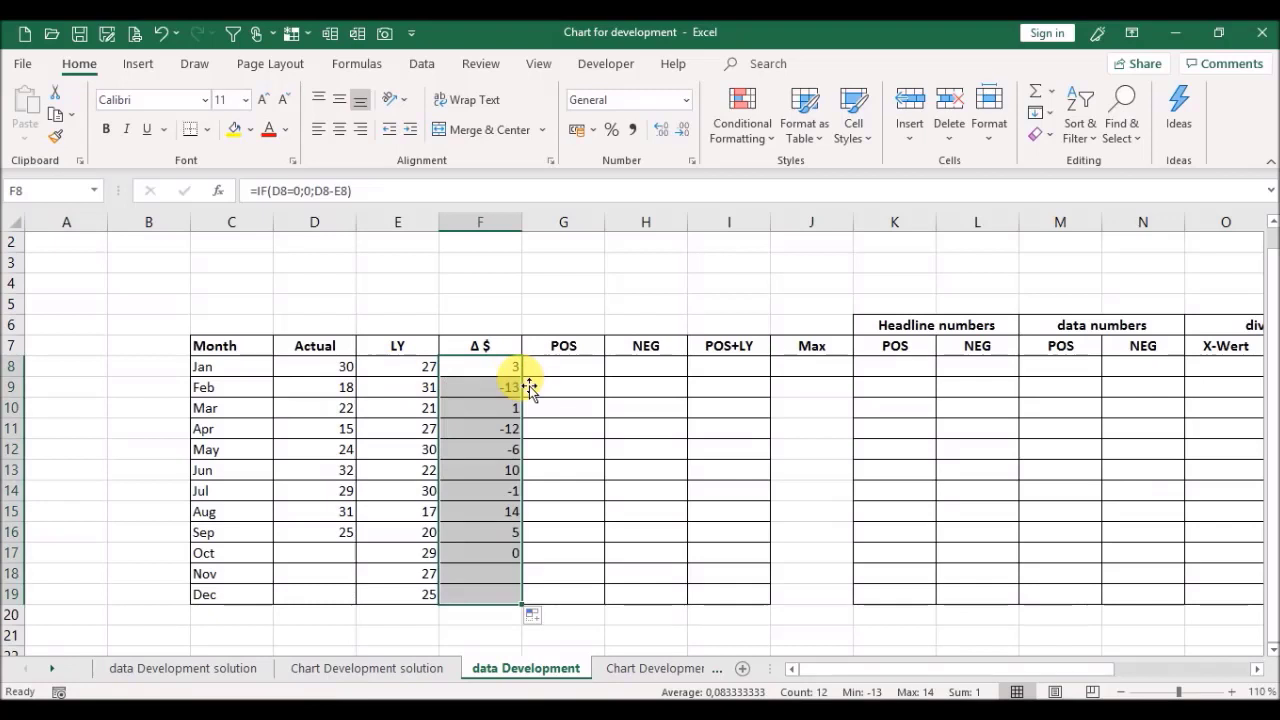
{"action": "left_click", "coordinate": [466, 556]}
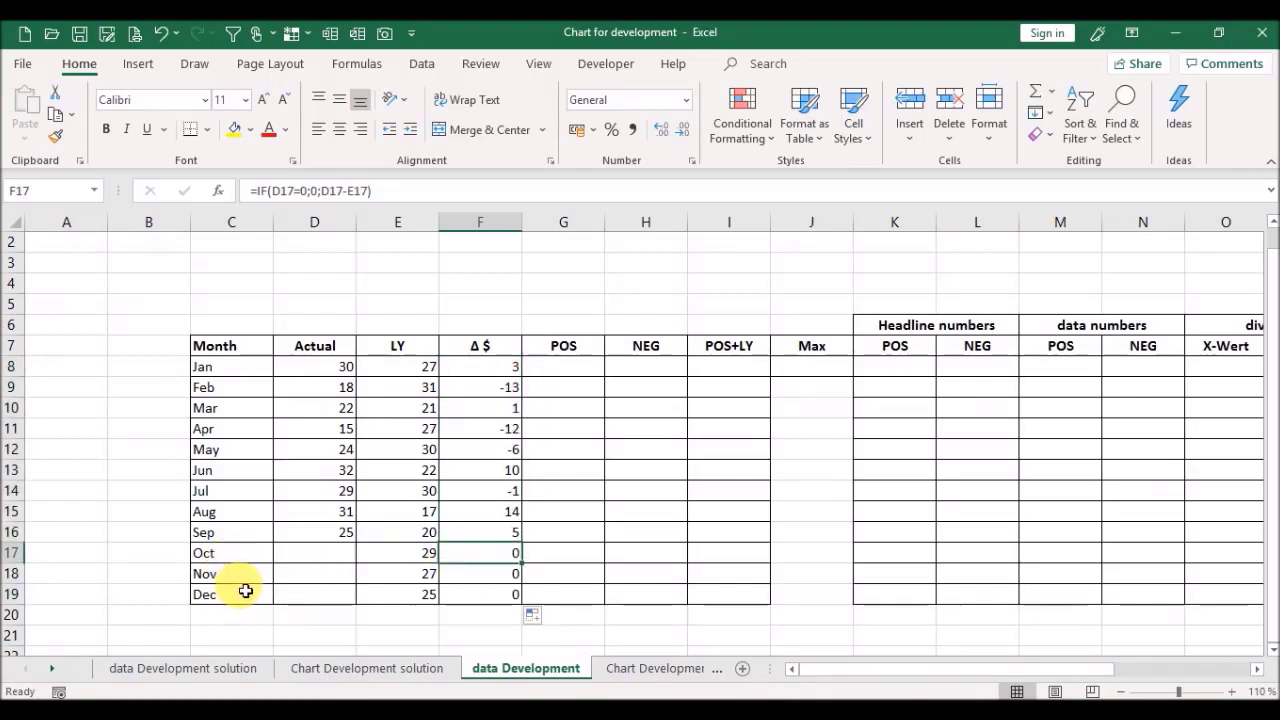
{"action": "left_click_drag", "start_coordinate": [483, 563], "coordinate": [486, 600]}
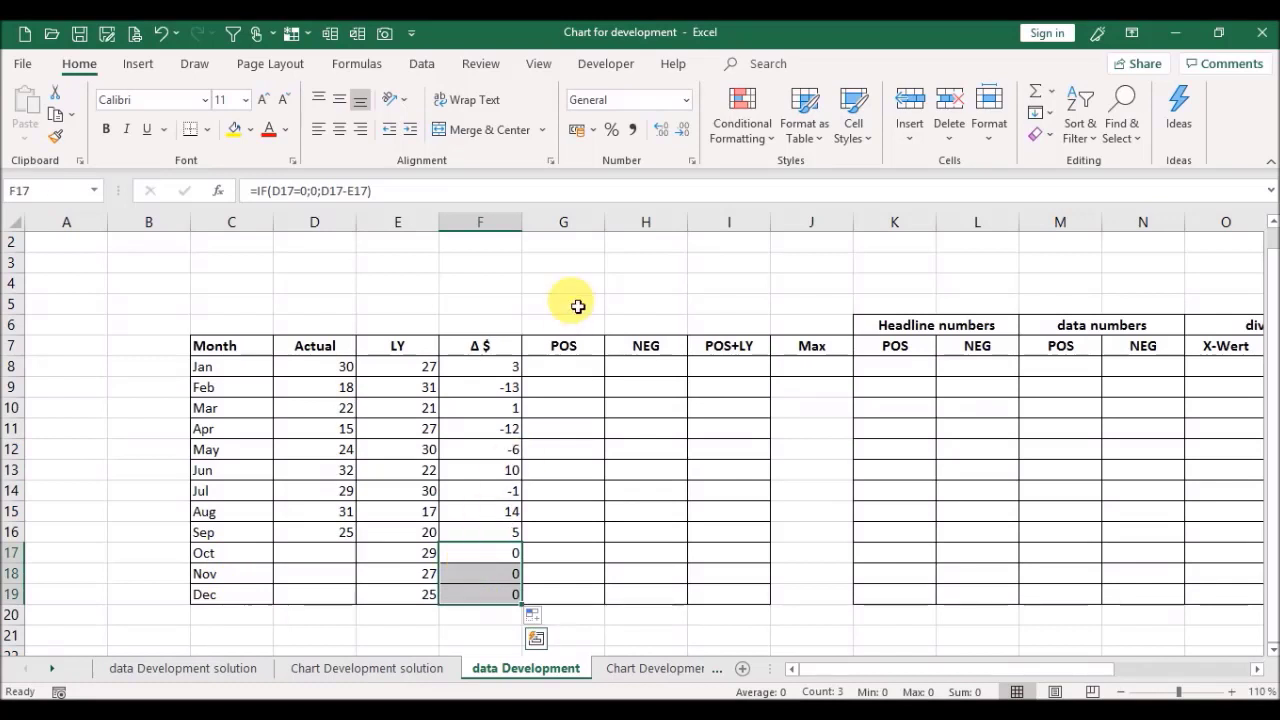
Step: Enter the formula =IF(F8>0;F8;0) in G8 to pick up January's positive variance in the POS column
{"action": "left_click", "coordinate": [565, 367]}
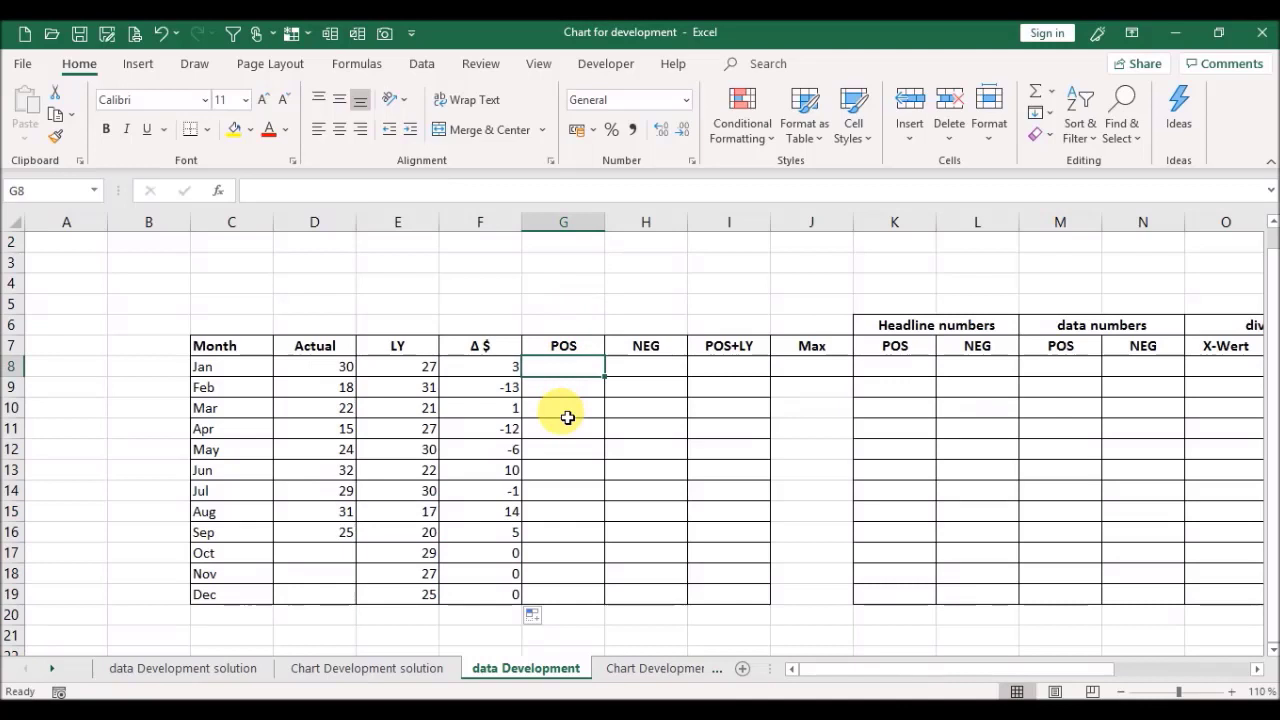
{"action": "type", "text": "=if("}
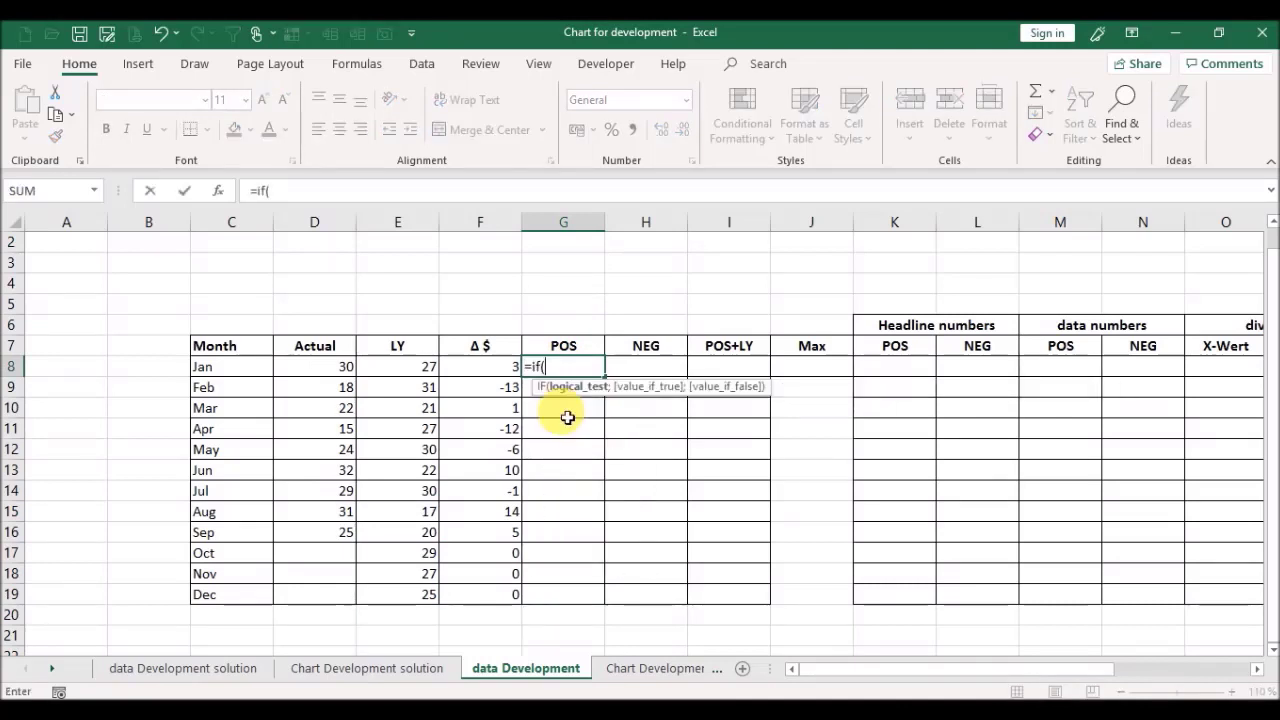
{"action": "key", "text": "Left"}
{"action": "type", "text": ">"}
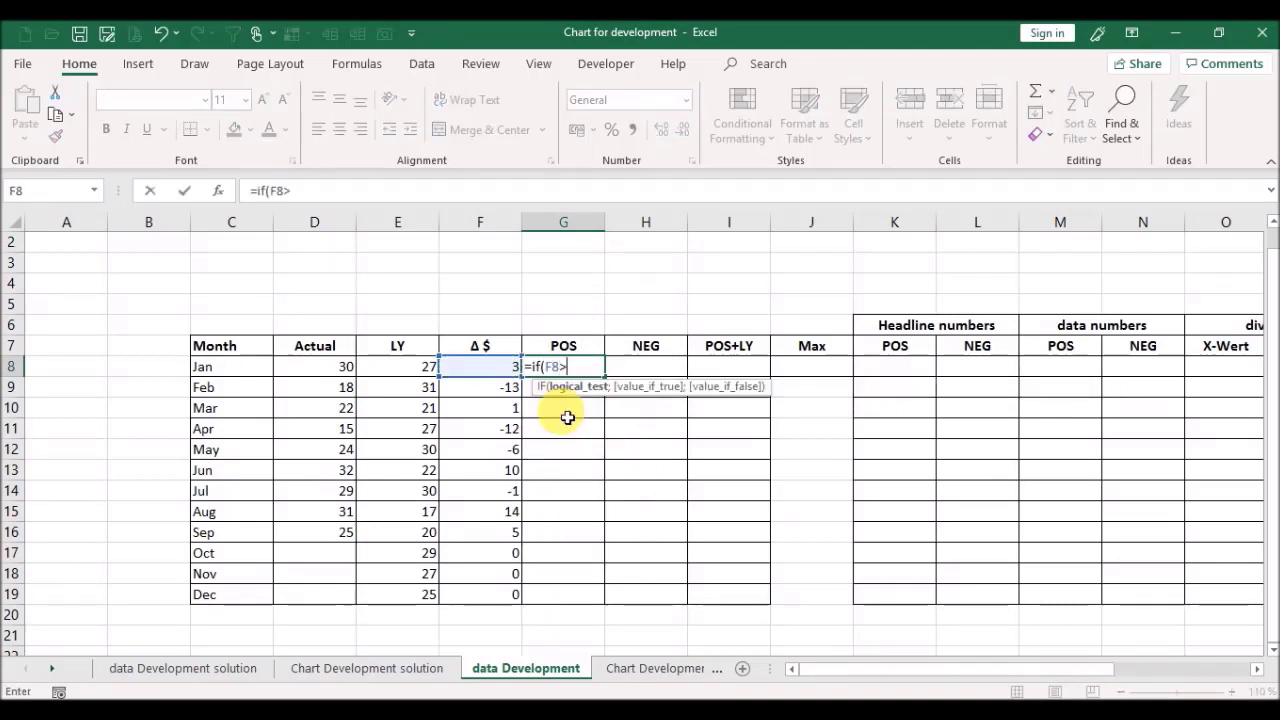
{"action": "type", "text": "0;"}
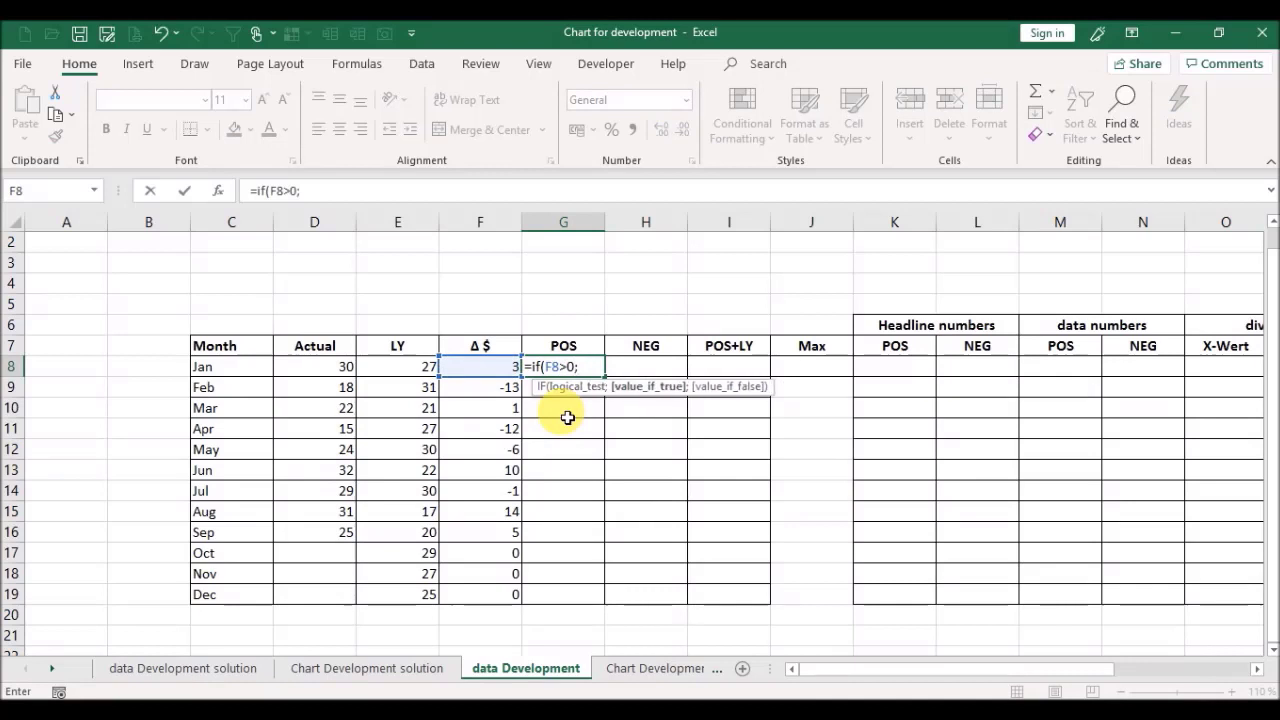
{"action": "left_click", "coordinate": [478, 371]}
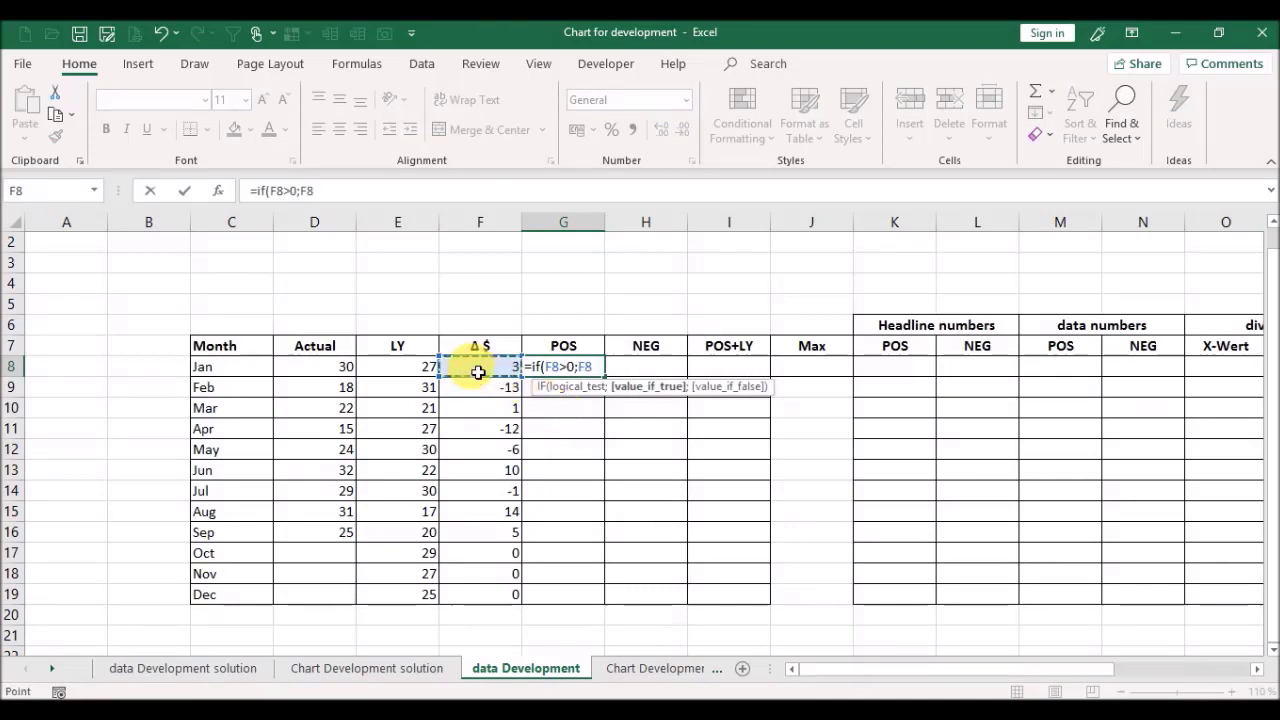
{"action": "type", "text": ";"}
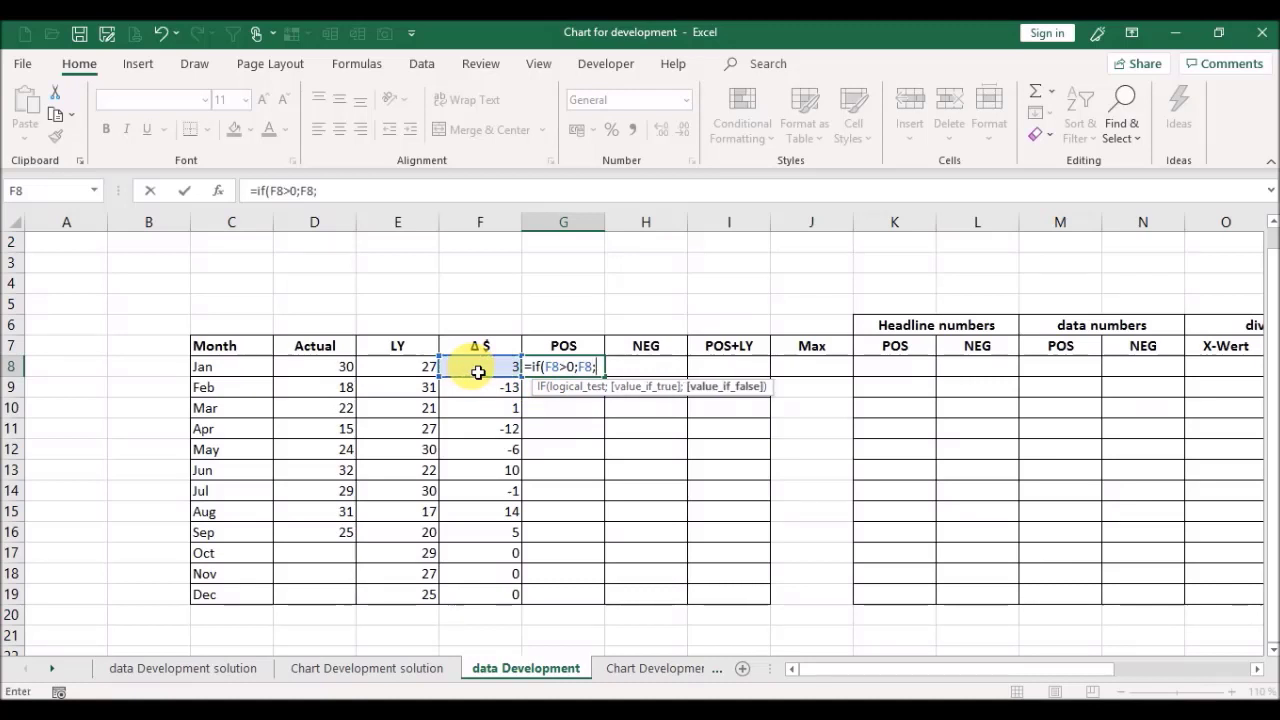
{"action": "type", "text": "0)"}
{"action": "key", "text": "Return"}
{"action": "key", "text": "Up"}
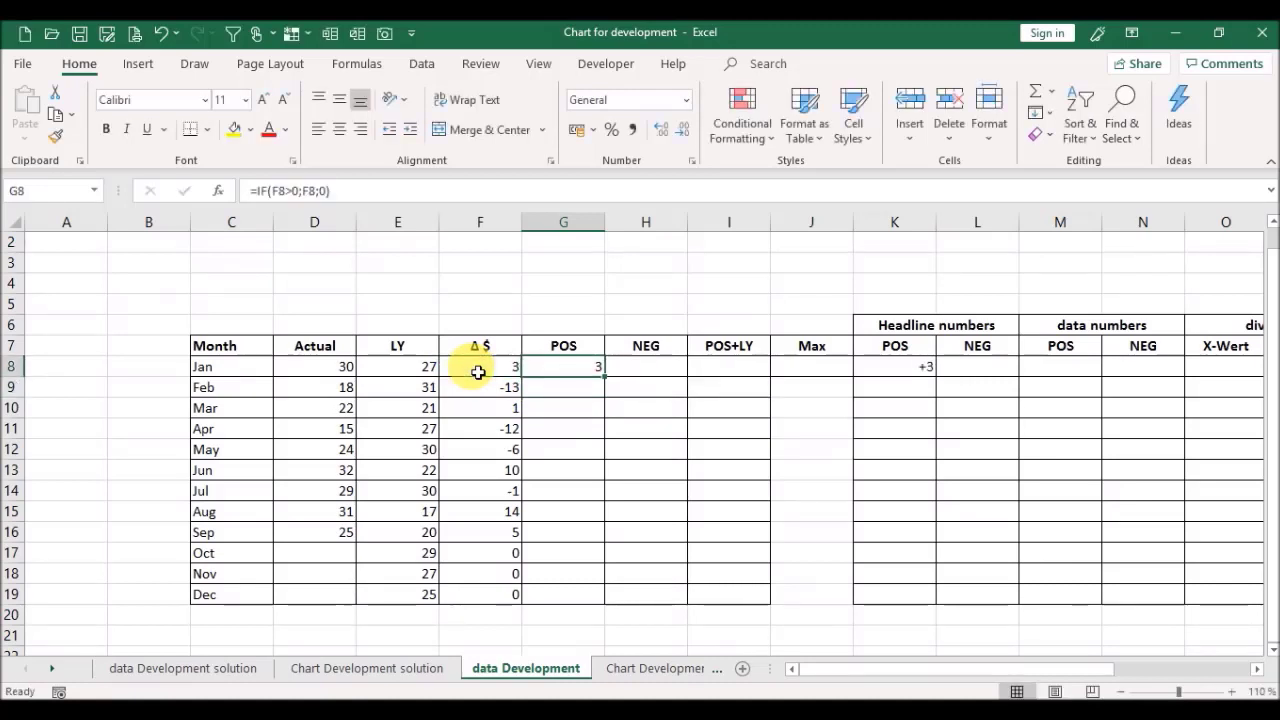
Step: Fill the POS formula from G8 down to December and compare February's POS cell with its Δ $ cell
{"action": "double_click", "coordinate": [607, 380]}
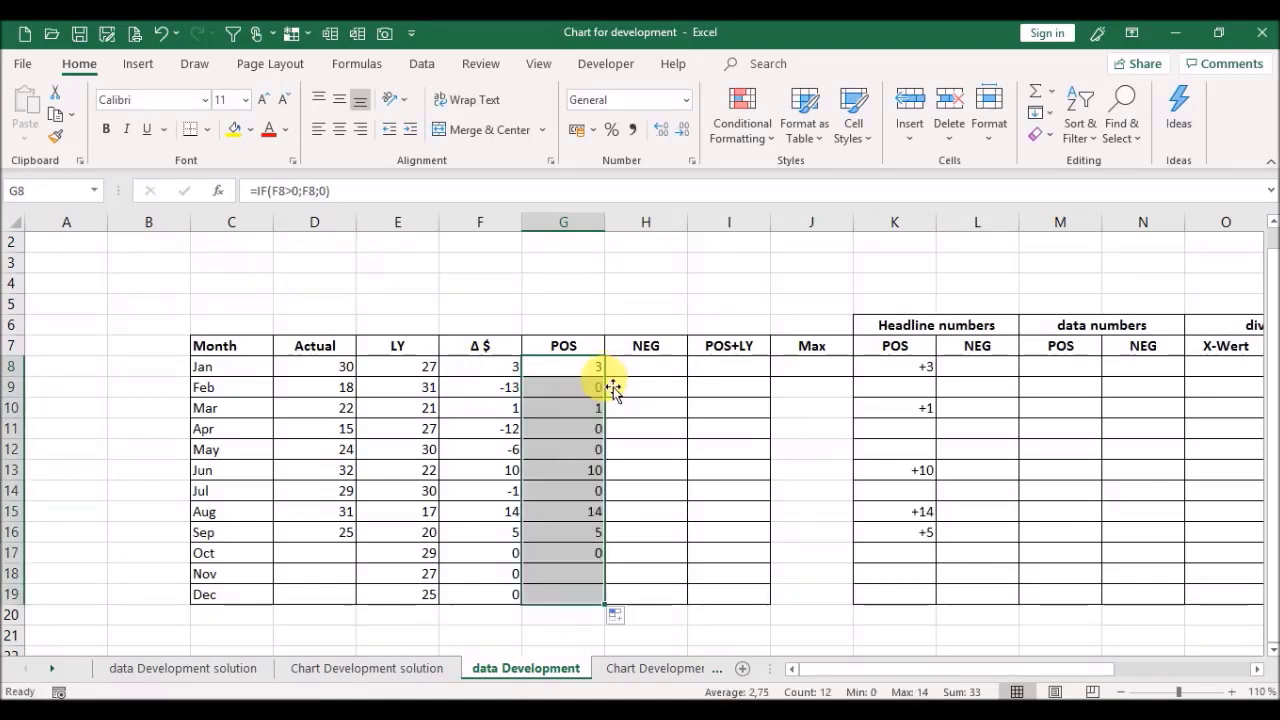
{"action": "left_click", "coordinate": [556, 398]}
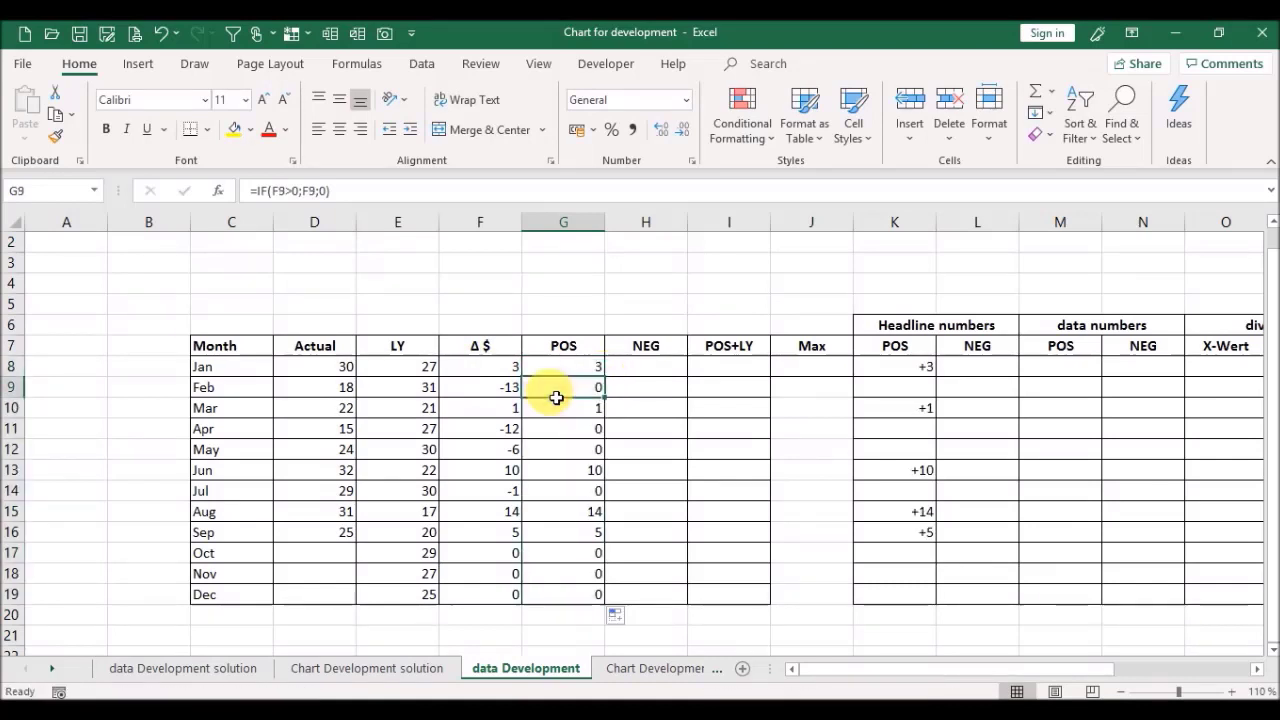
{"action": "left_click", "coordinate": [470, 395]}
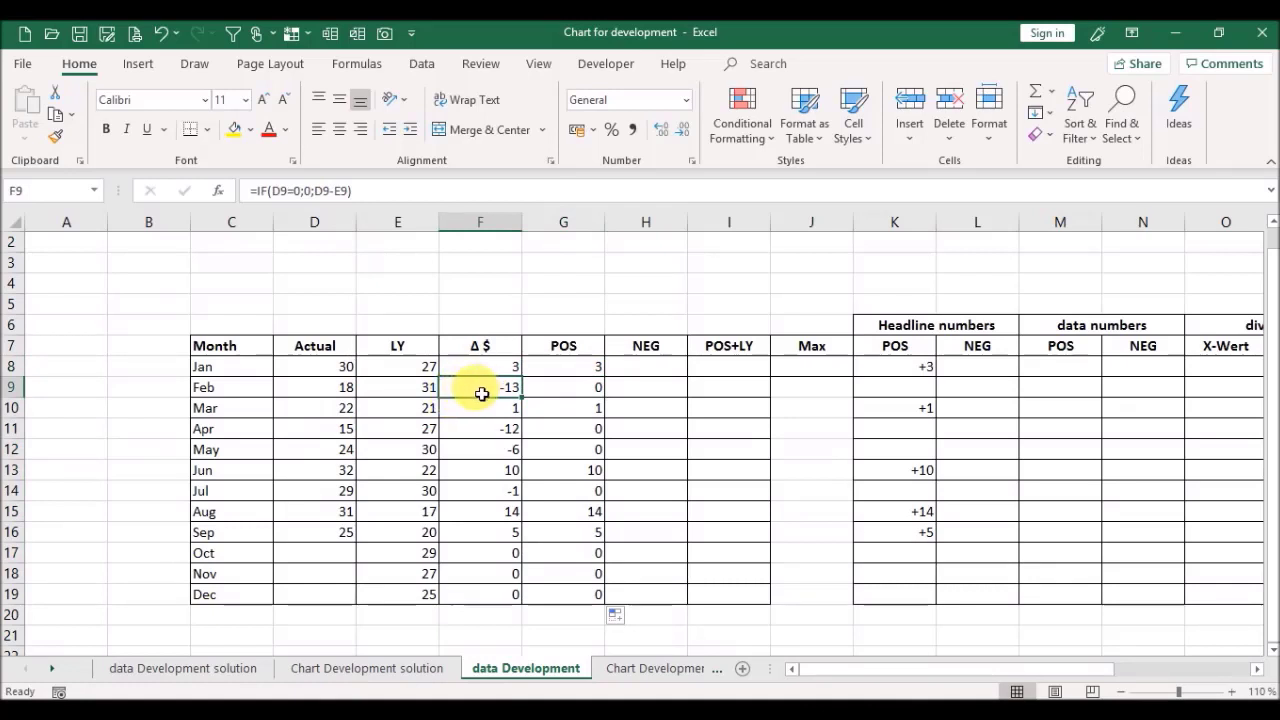
{"action": "left_click", "coordinate": [580, 394]}
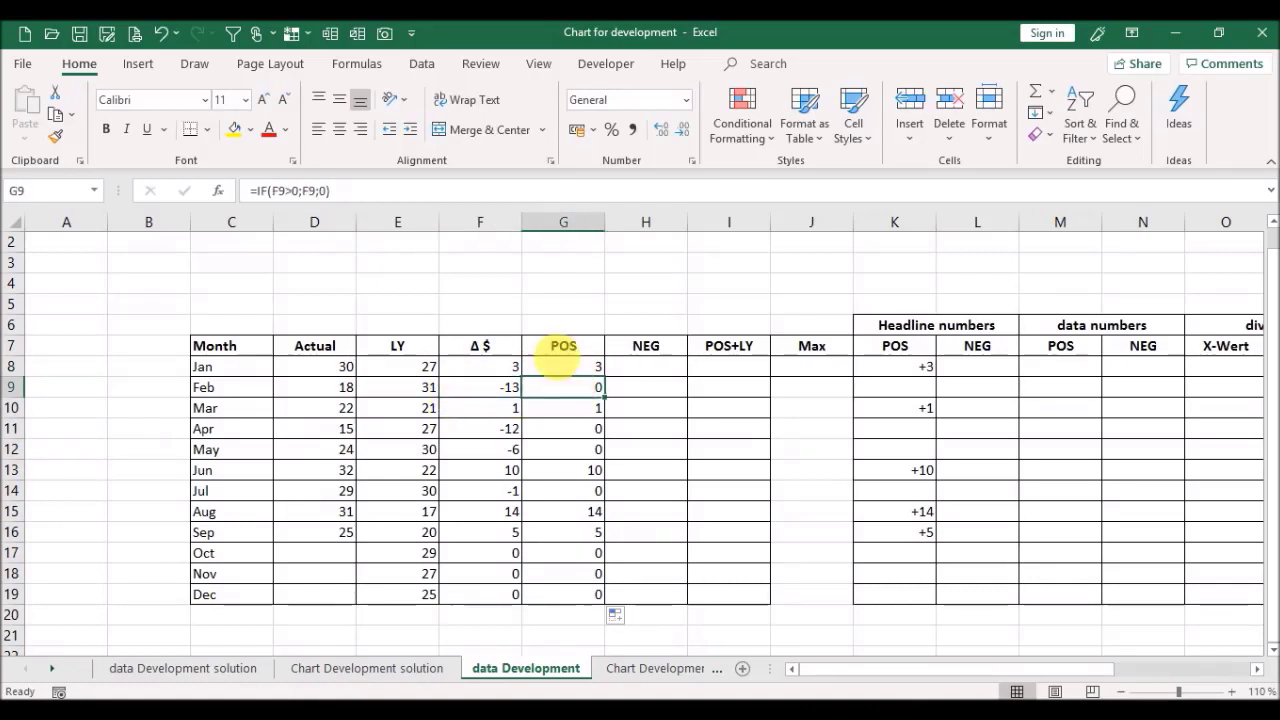
Step: Try to enter =F8<0;abs(F8);0) in H8 to pick up January's negative variance in the NEG column
{"action": "left_click", "coordinate": [636, 371]}
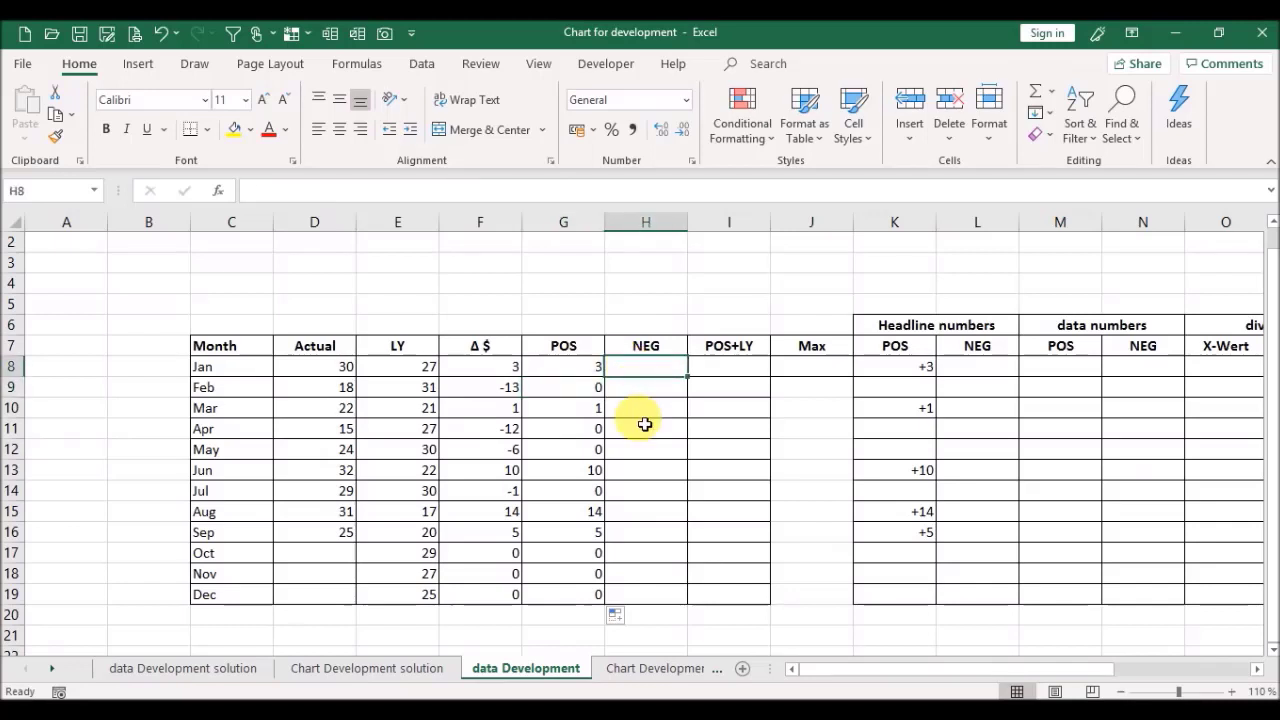
{"action": "type", "text": "="}
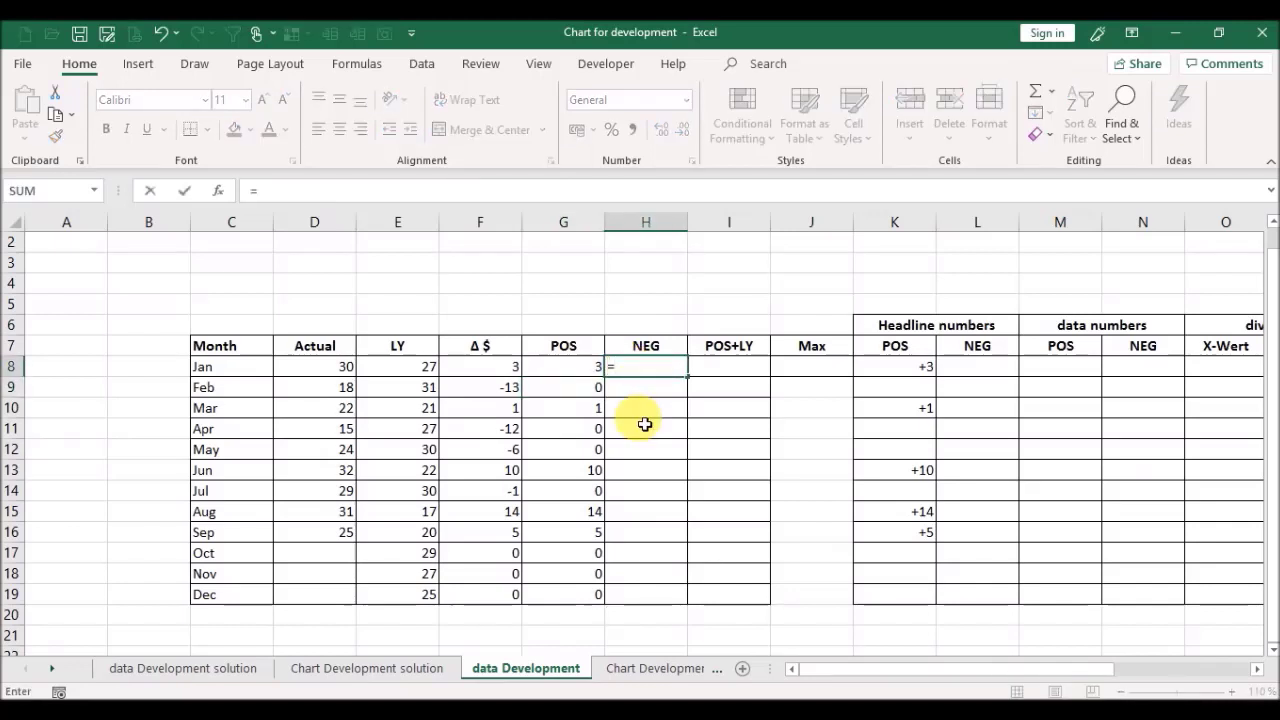
{"action": "key", "text": "Left"}
{"action": "key", "text": "Left"}
{"action": "key", "text": "Left"}
{"action": "key", "text": "Right"}
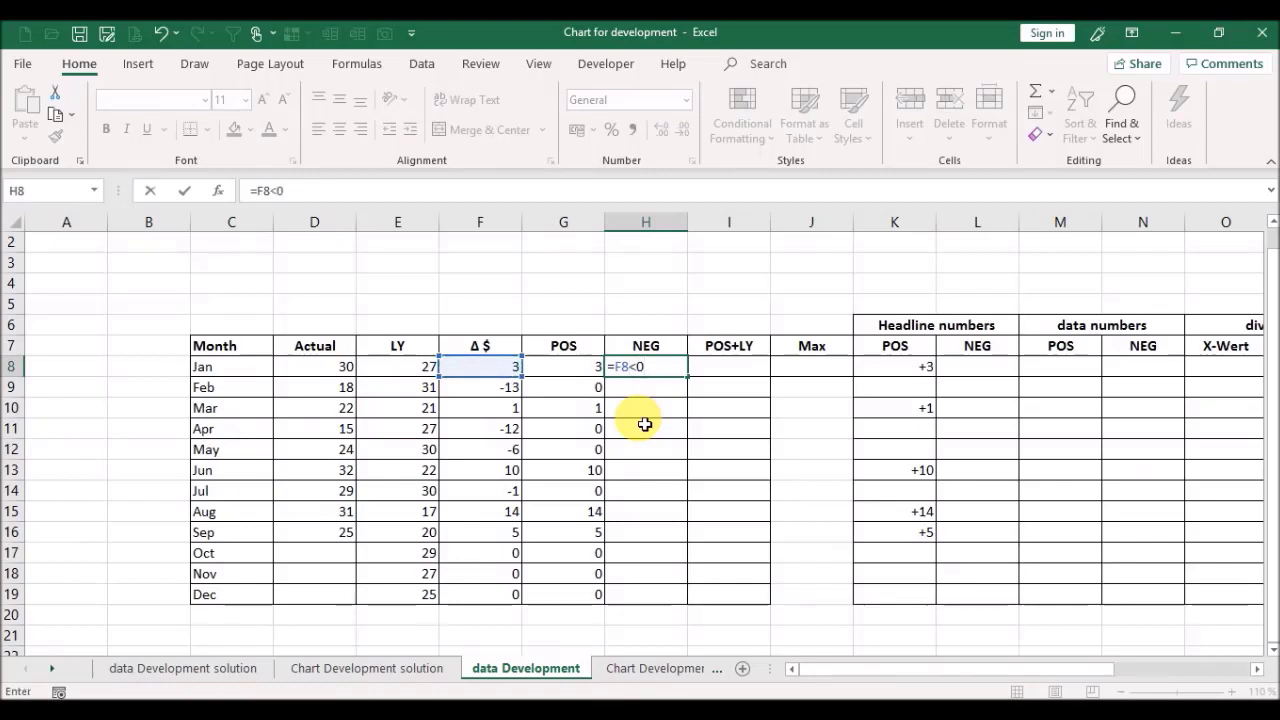
{"action": "type", "text": "<0;abs"}
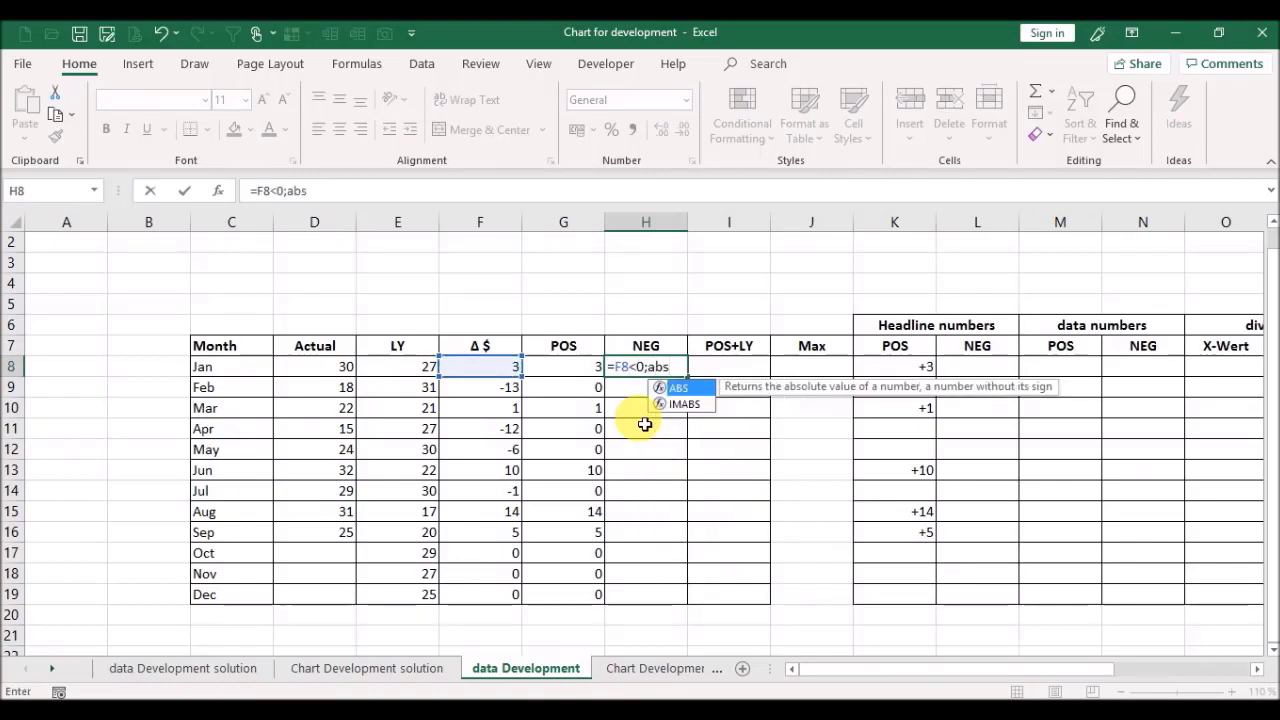
{"action": "type", "text": "("}
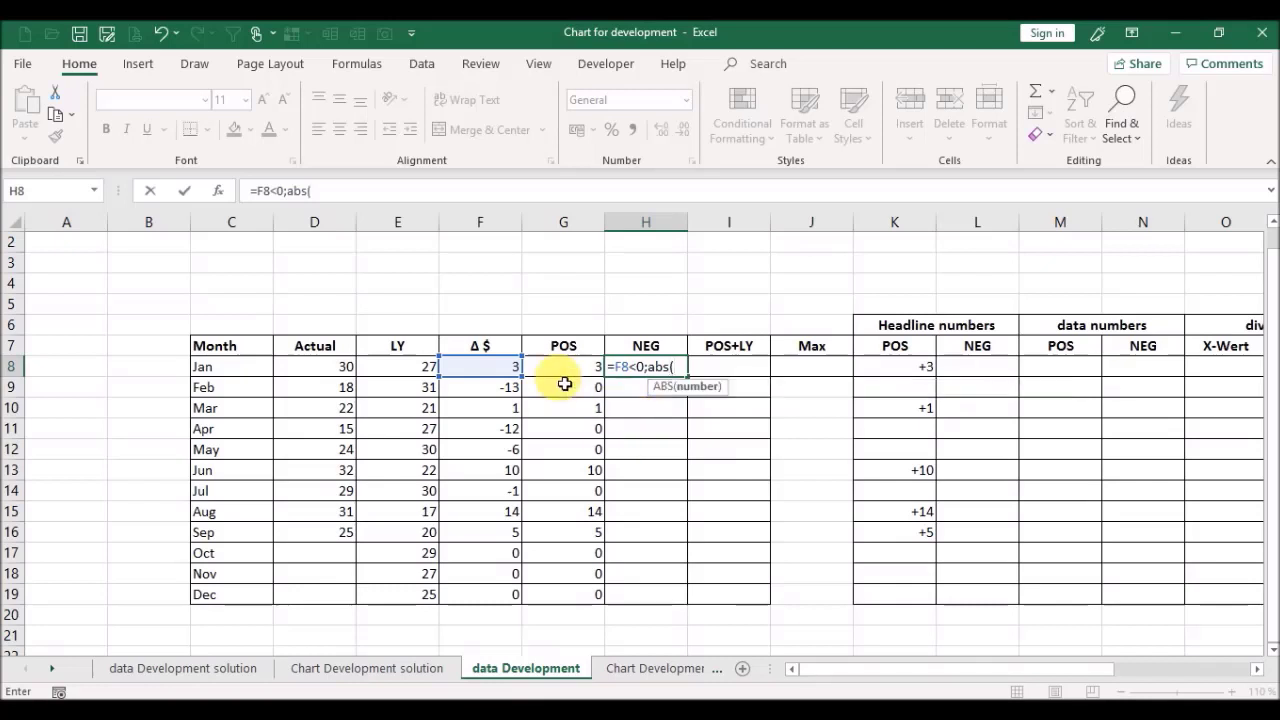
{"action": "left_click", "coordinate": [492, 376]}
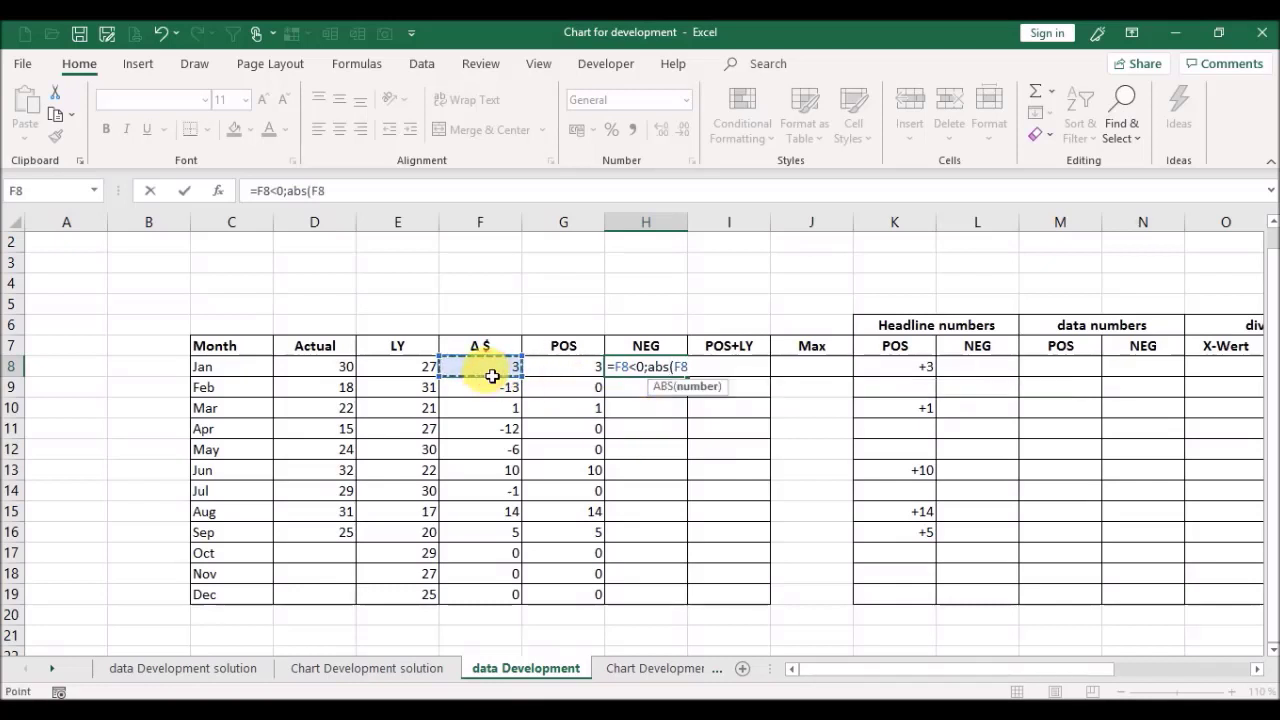
{"action": "type", "text": ");0)"}
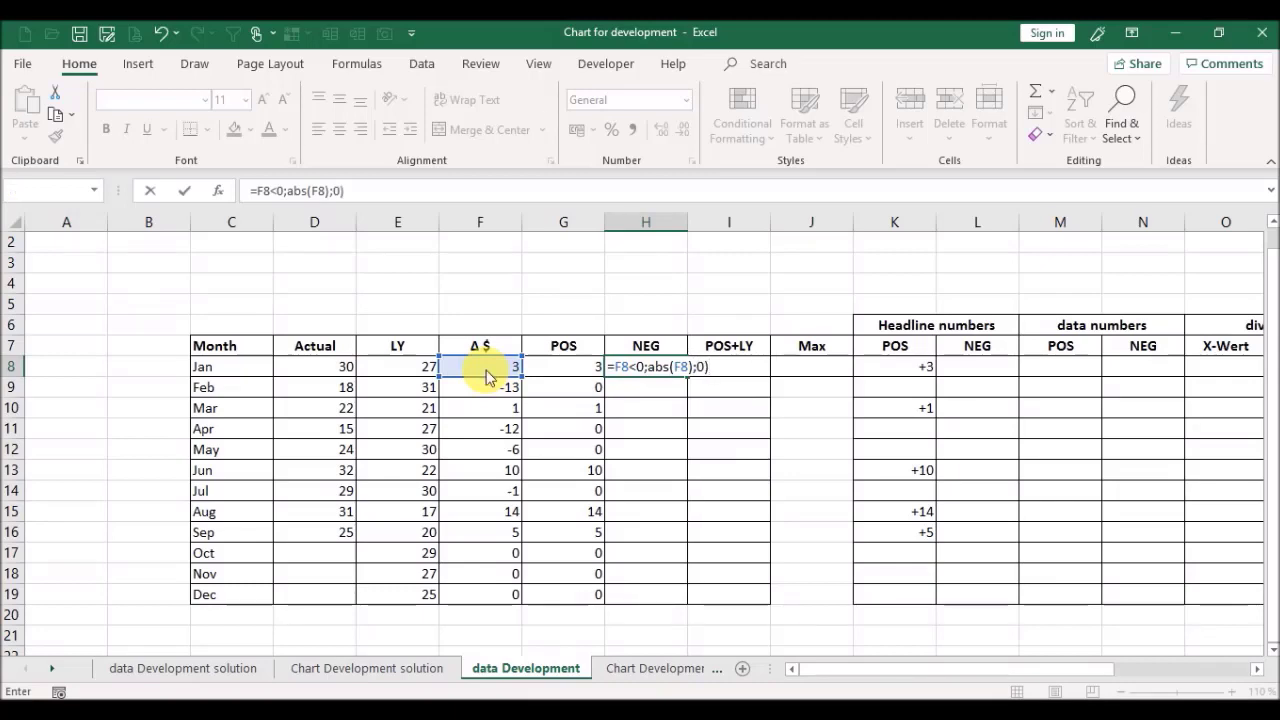
{"action": "key", "text": "Return"}
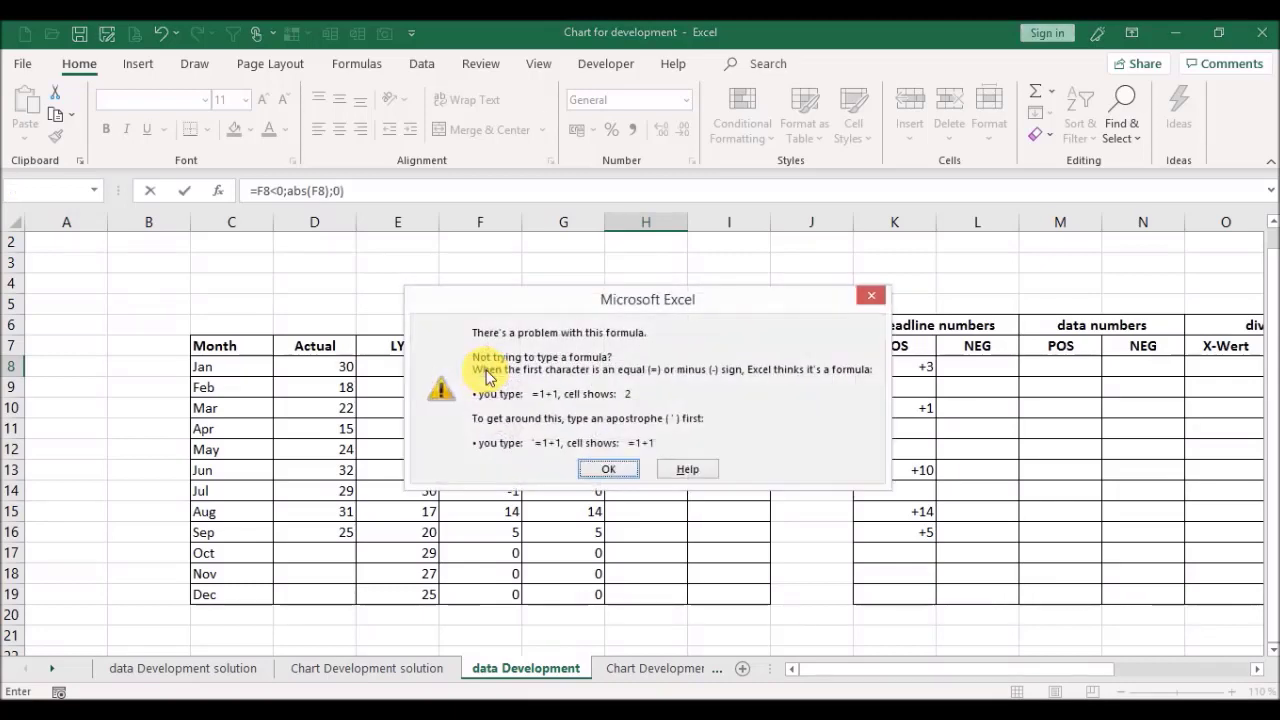
{"action": "key", "text": "Return"}
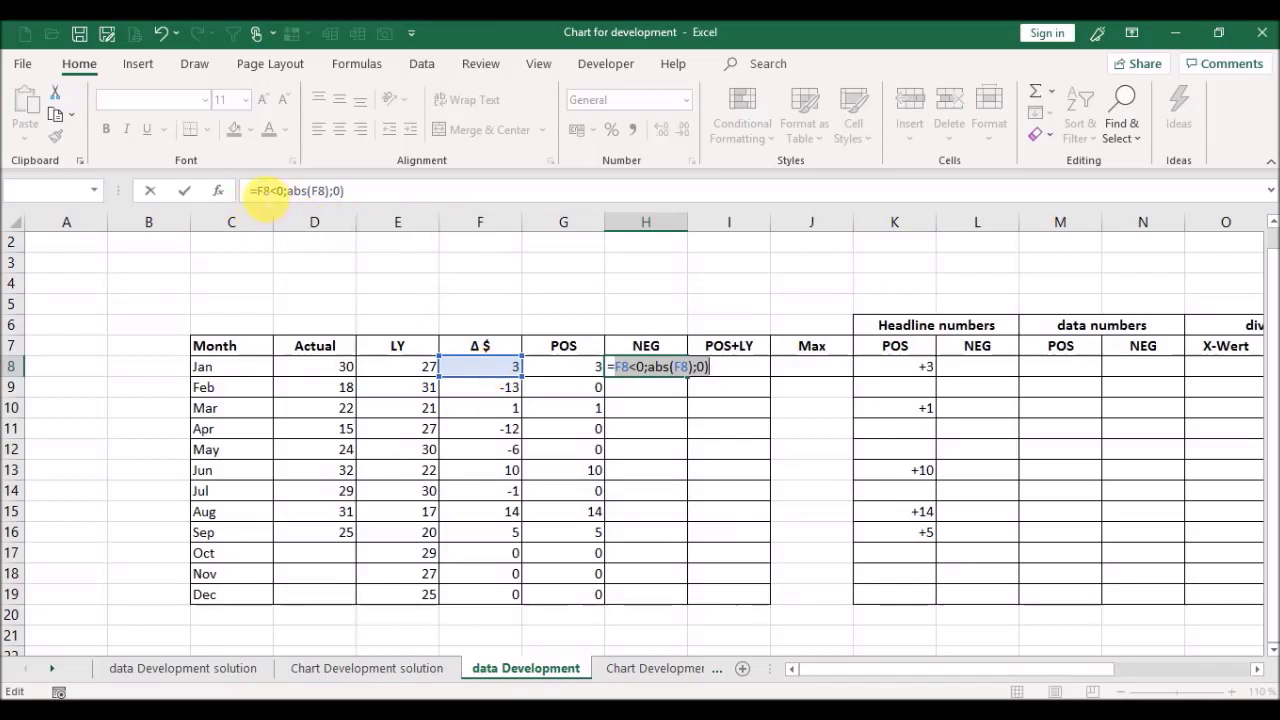
Step: Correct January's NEG formula in H8 to =IF(F8<0;ABS(F8);0)
{"action": "left_click", "coordinate": [266, 194]}
{"action": "type", "text": "i"}
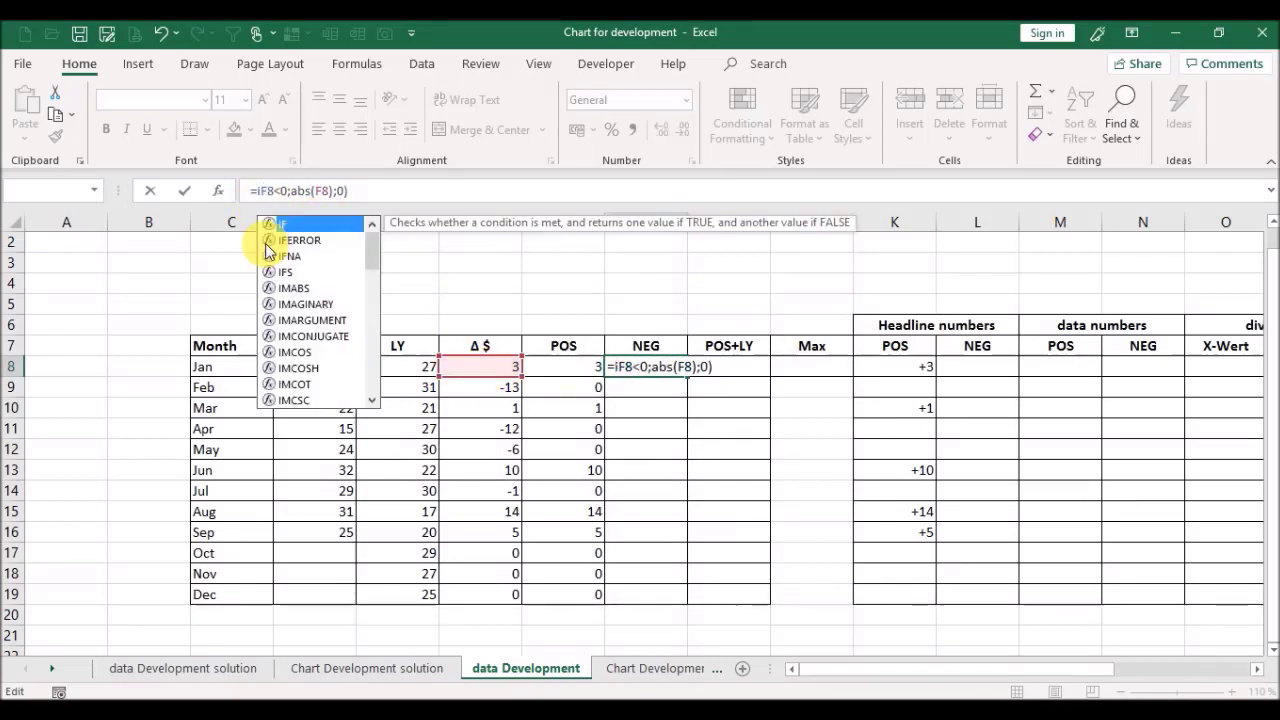
{"action": "key", "text": "Right"}
{"action": "key", "text": "Left"}
{"action": "type", "text": "f"}
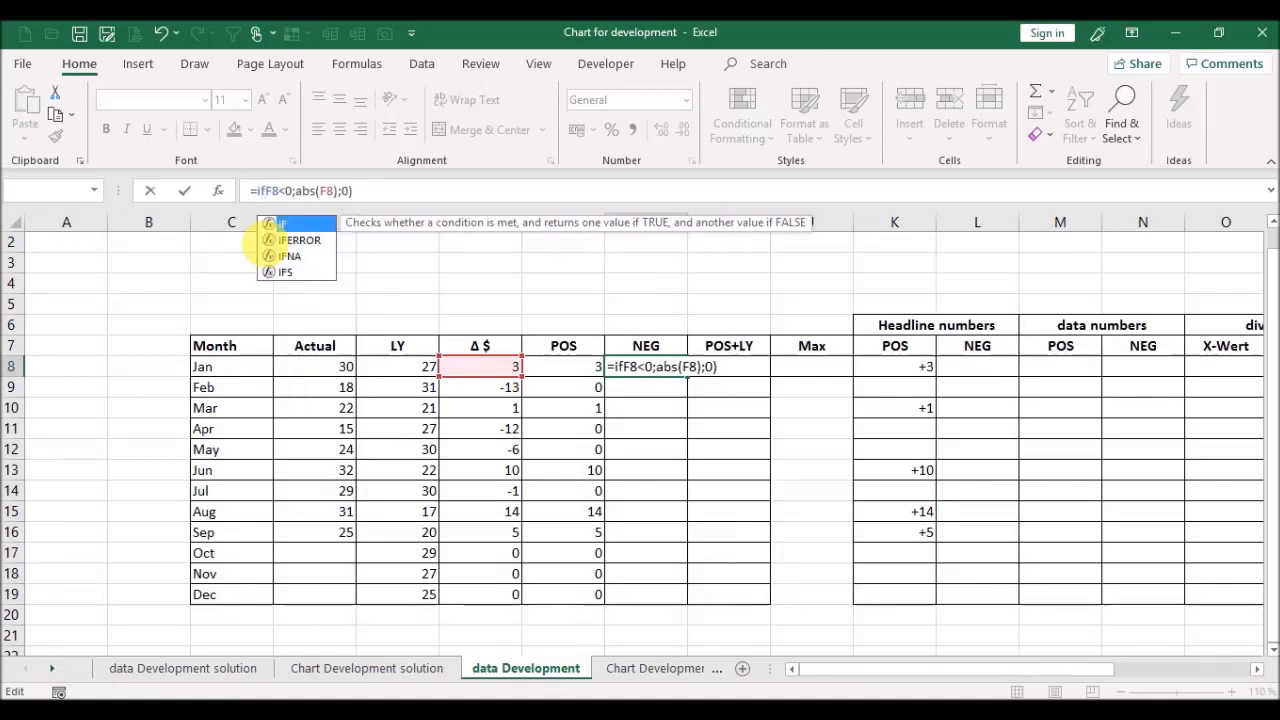
{"action": "type", "text": "("}
{"action": "key", "text": "Return"}
Step: Fill the NEG formula from H8 down to December and check February's NEG cell
{"action": "key", "text": "Up"}
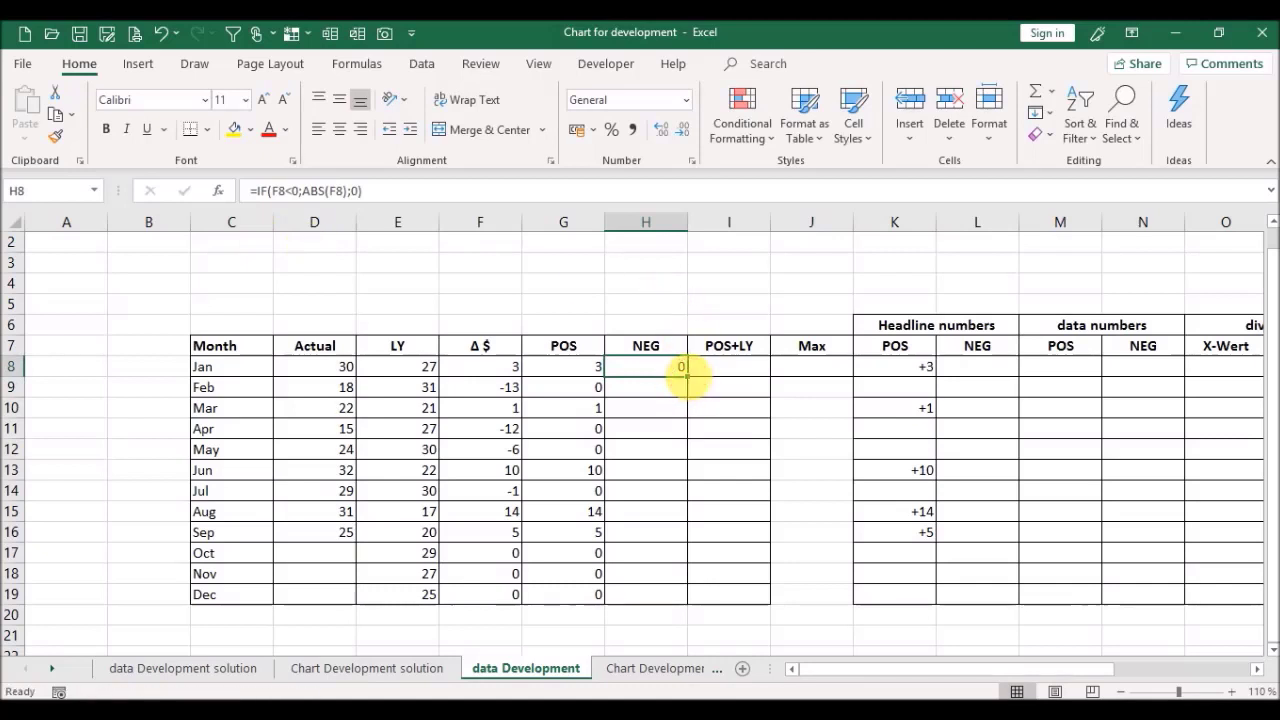
{"action": "double_click", "coordinate": [697, 384]}
{"action": "left_click", "coordinate": [638, 388]}
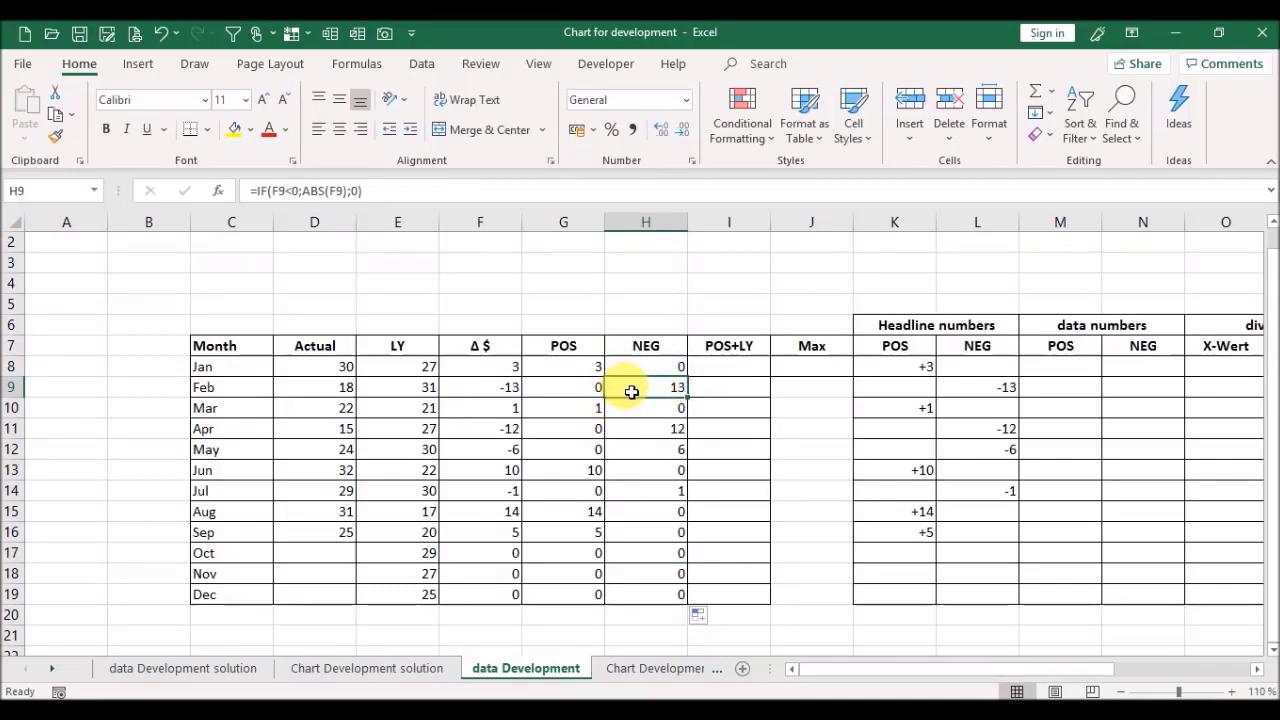
Step: Enter the formula =E8+G8 in I8 for January's POS+LY and fill it down to December
{"action": "key", "text": "Right"}
{"action": "key", "text": "Up"}
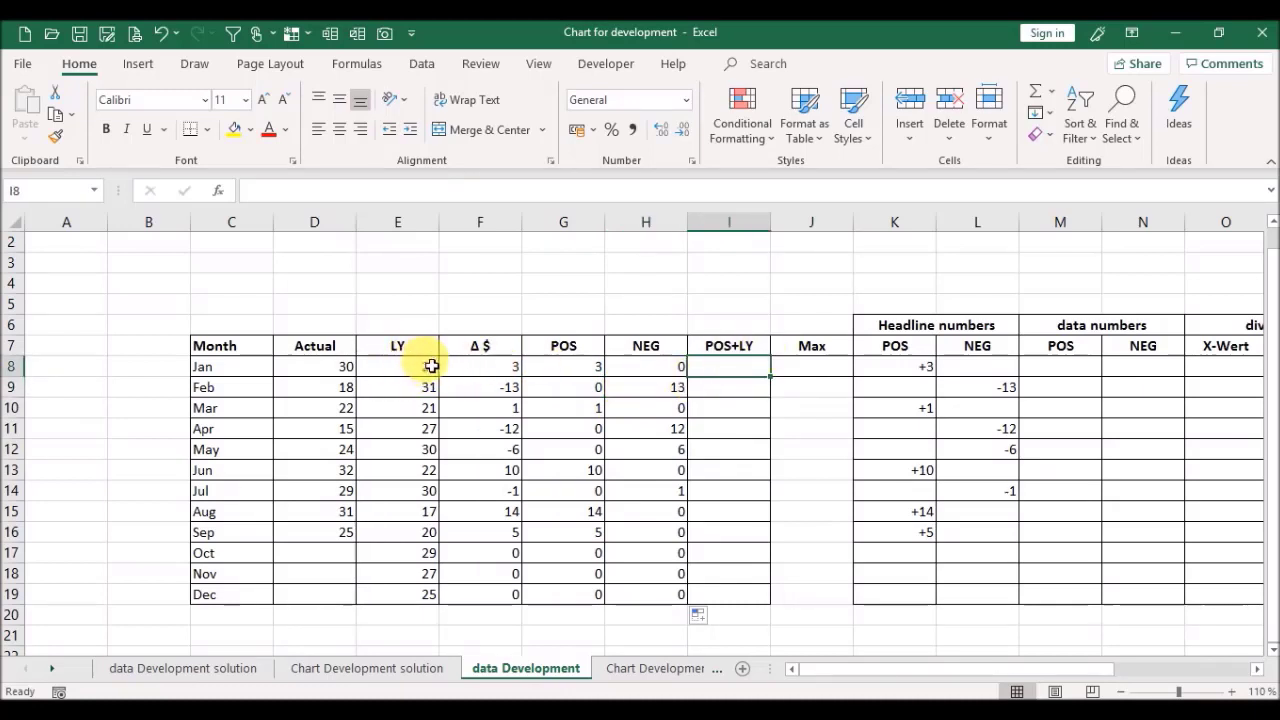
{"action": "left_click", "coordinate": [809, 372]}
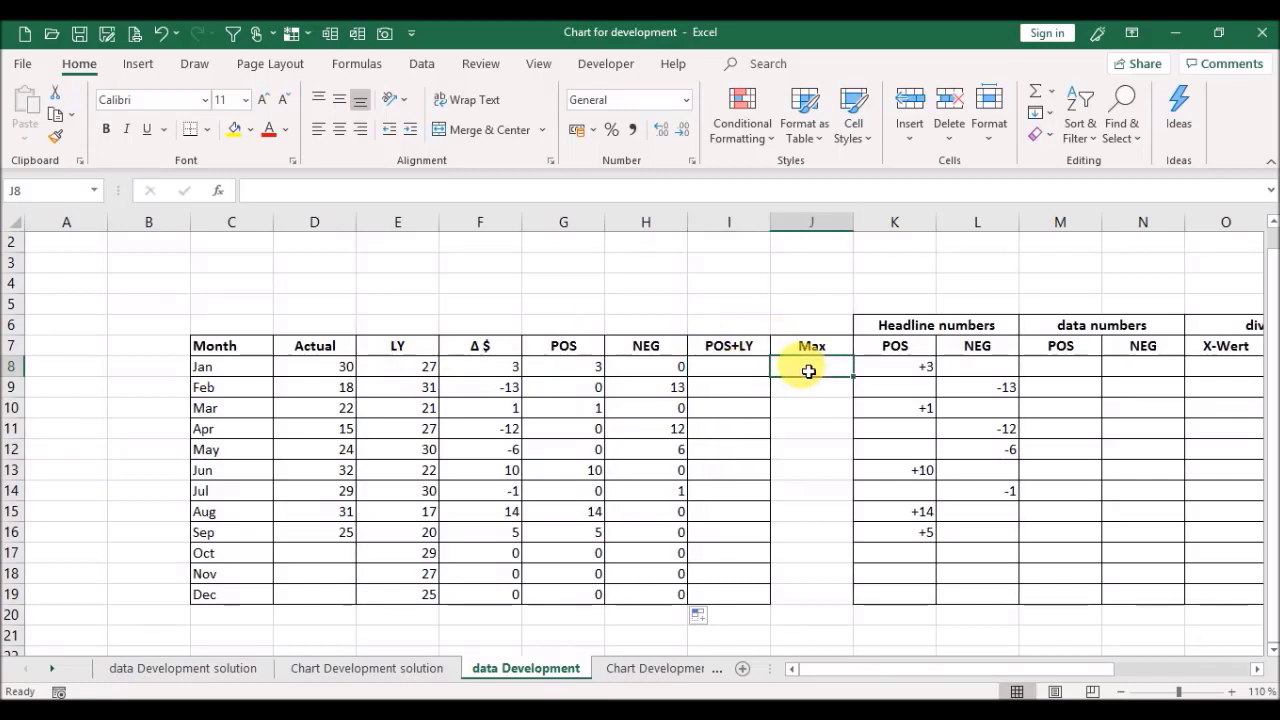
{"action": "left_click", "coordinate": [737, 375]}
{"action": "type", "text": "="}
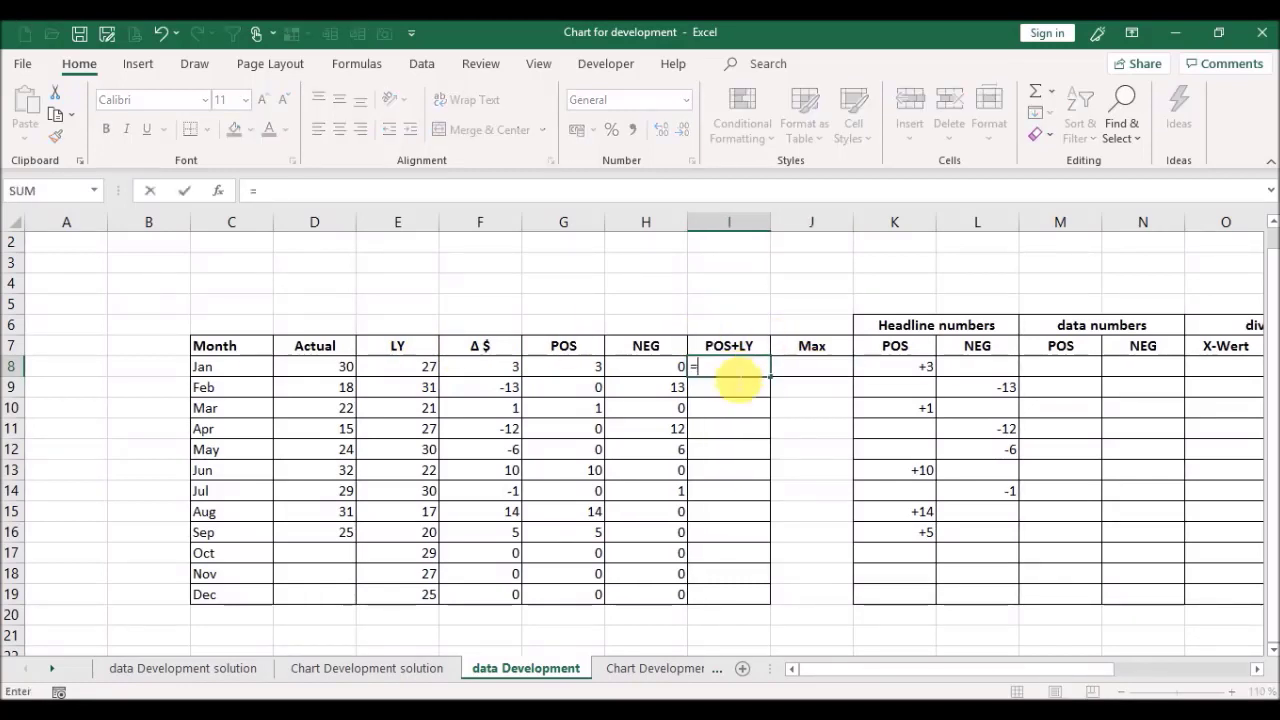
{"action": "left_click", "coordinate": [413, 373]}
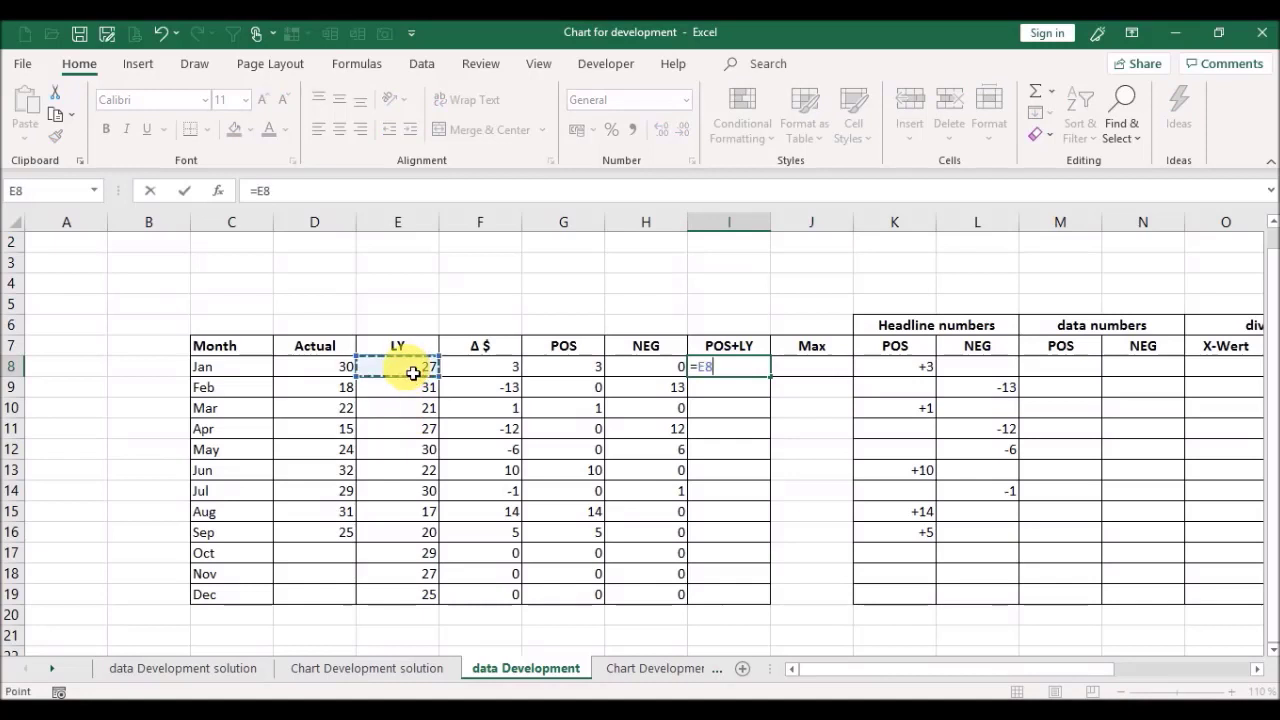
{"action": "type", "text": "+"}
{"action": "left_click", "coordinate": [557, 370]}
{"action": "key", "text": "Return"}
{"action": "key", "text": "Up"}
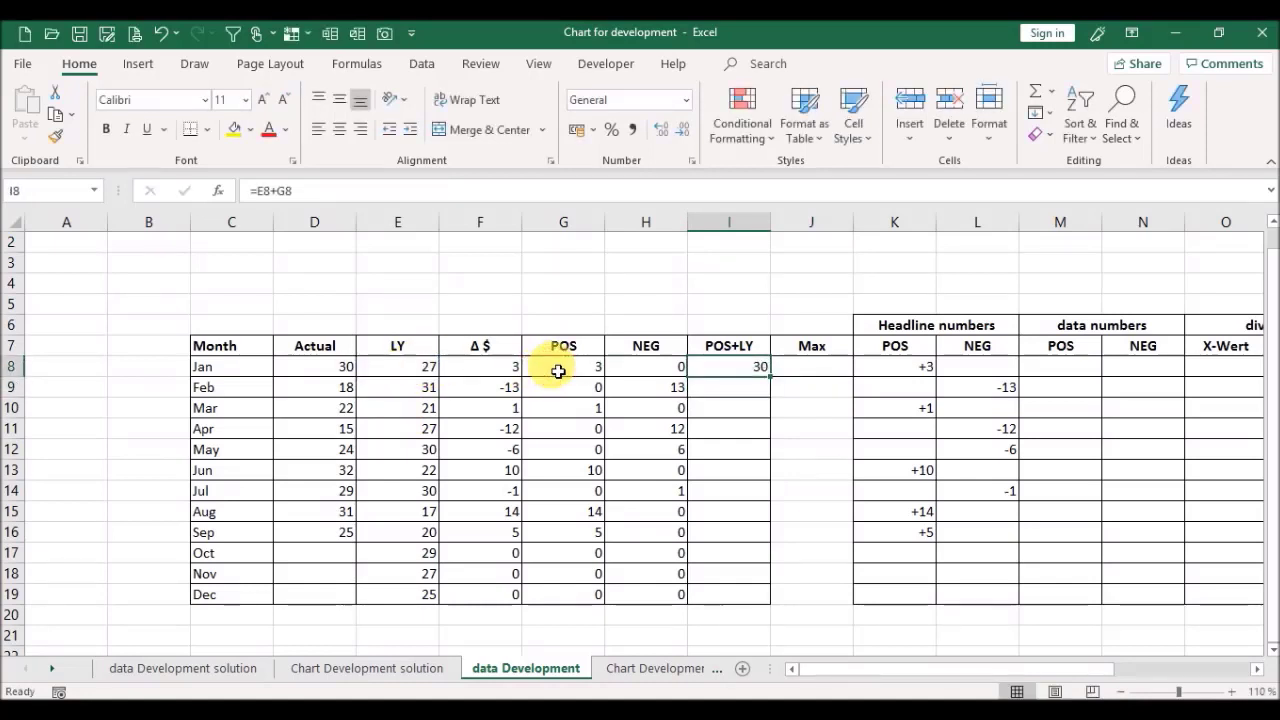
{"action": "double_click", "coordinate": [772, 380]}
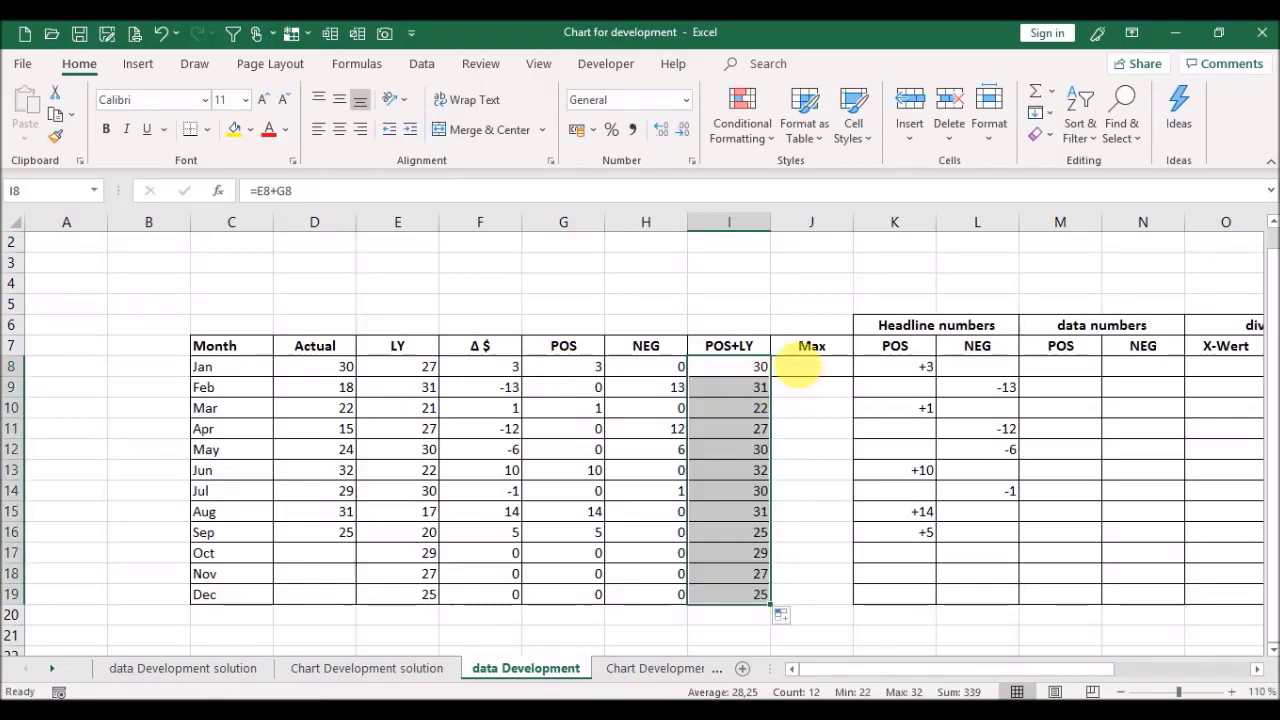
Step: Enter =MAX(I8:I19) in J8 to get the highest POS+LY value and compare it with June's POS+LY cell
{"action": "left_click", "coordinate": [806, 368]}
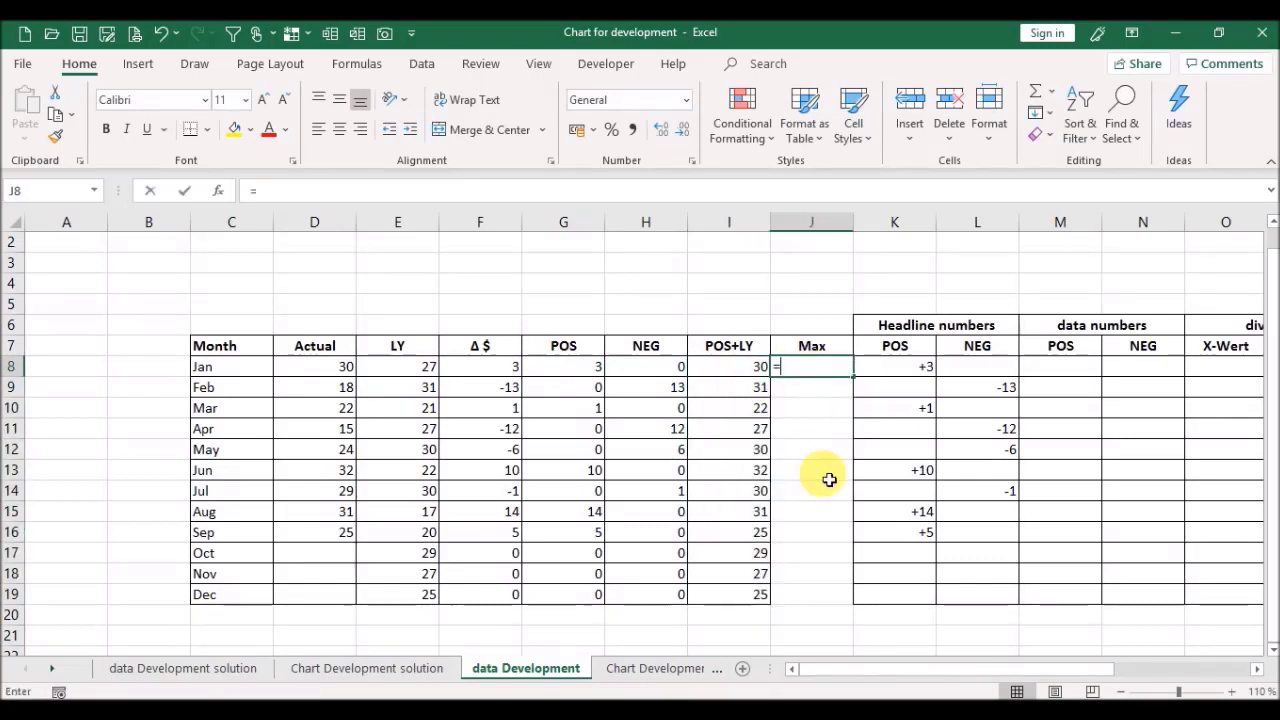
{"action": "type", "text": "="}
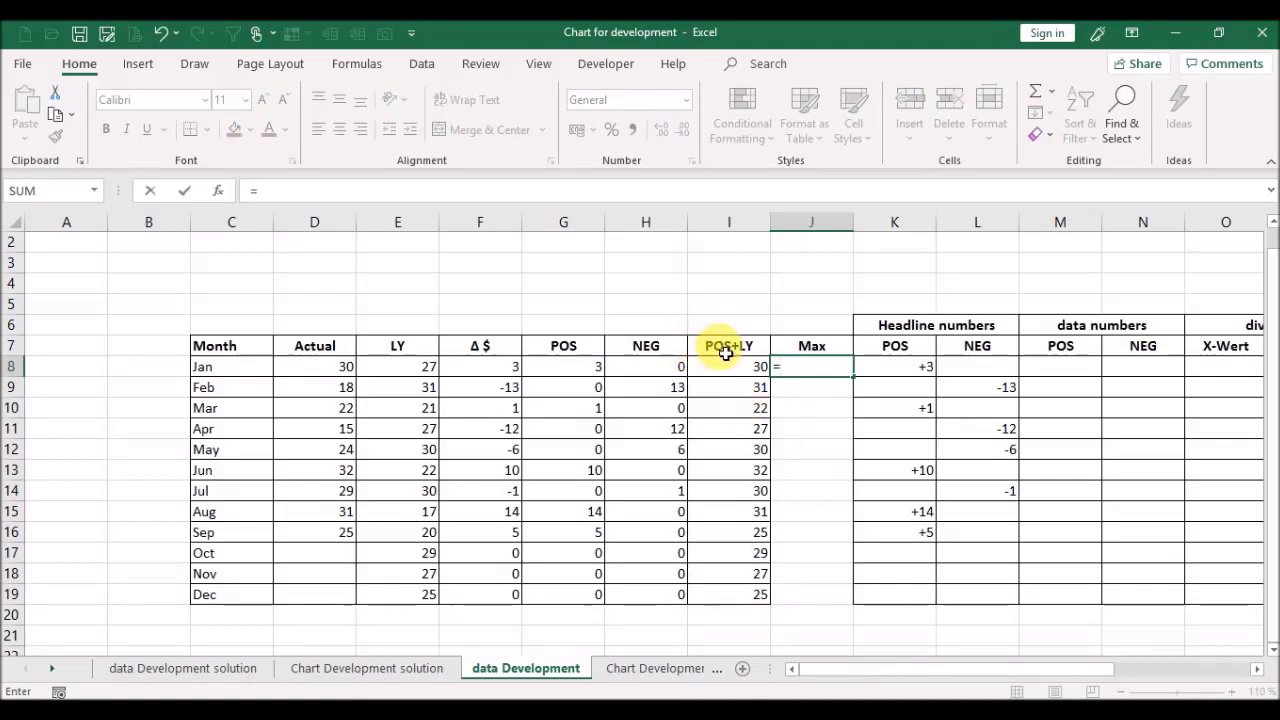
{"action": "type", "text": "max("}
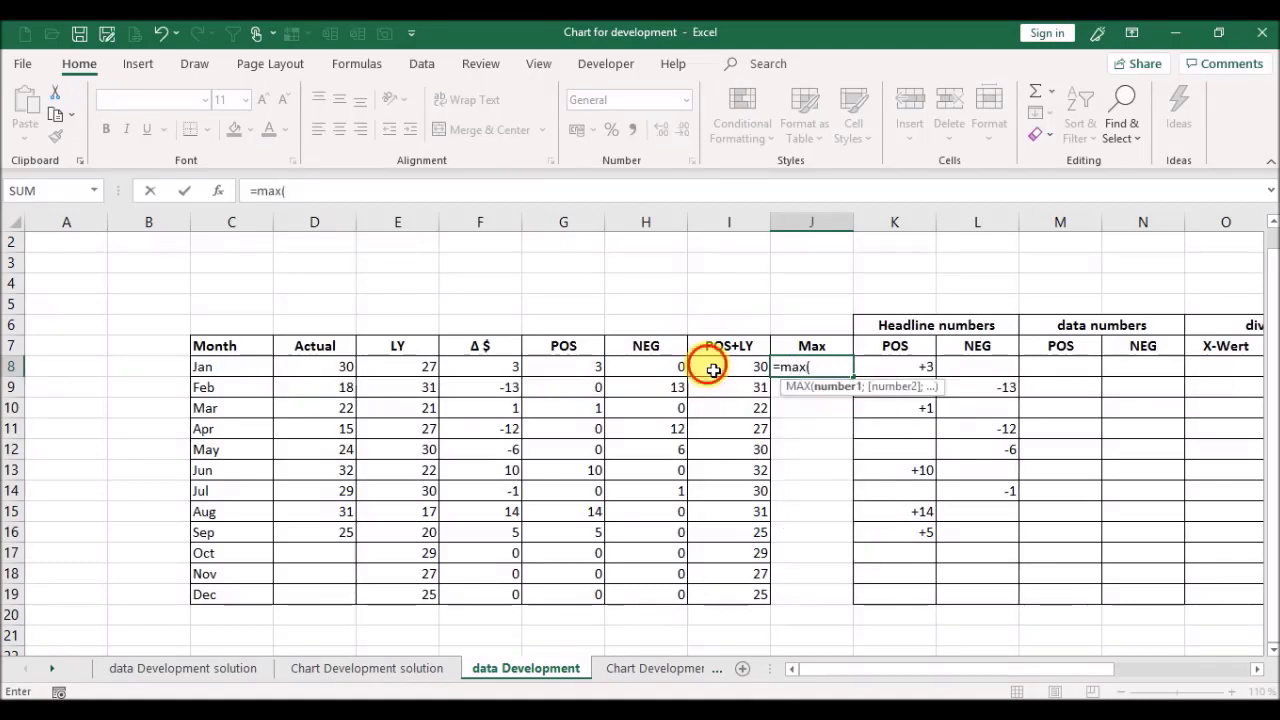
{"action": "left_click_drag", "start_coordinate": [713, 370], "coordinate": [754, 608]}
{"action": "type", "text": ")"}
{"action": "key", "text": "Return"}
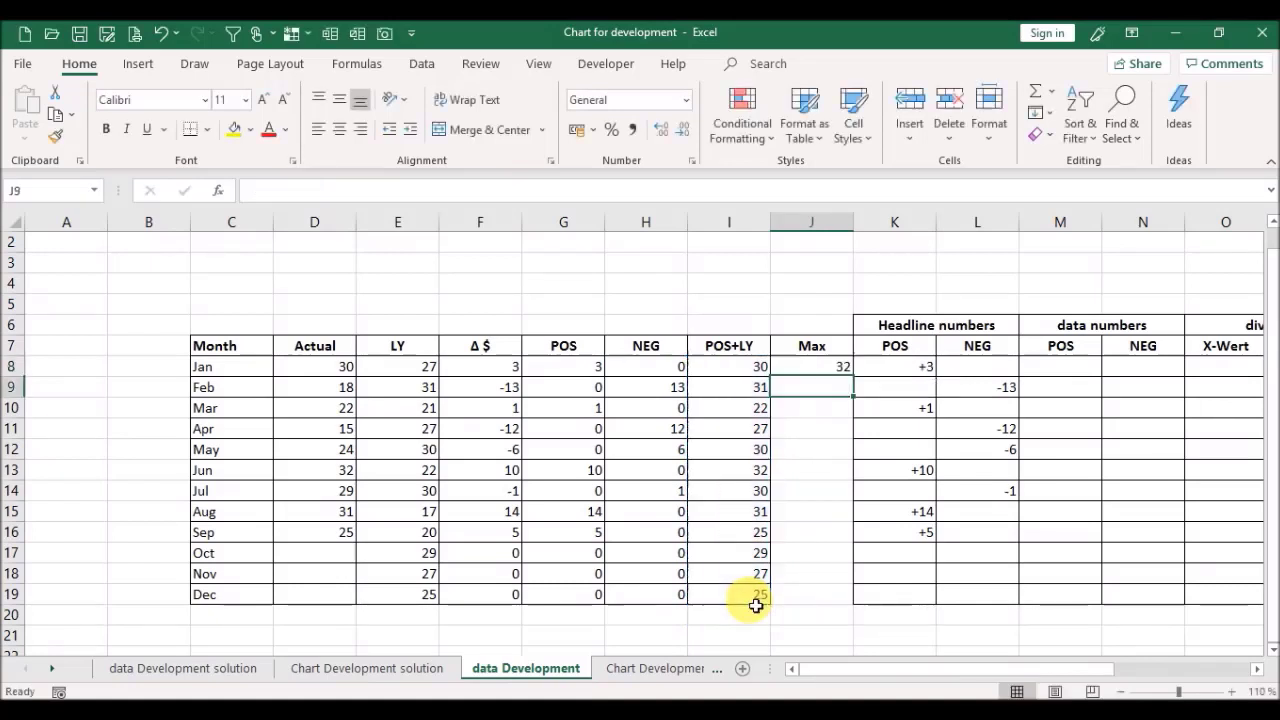
{"action": "left_click", "coordinate": [793, 366]}
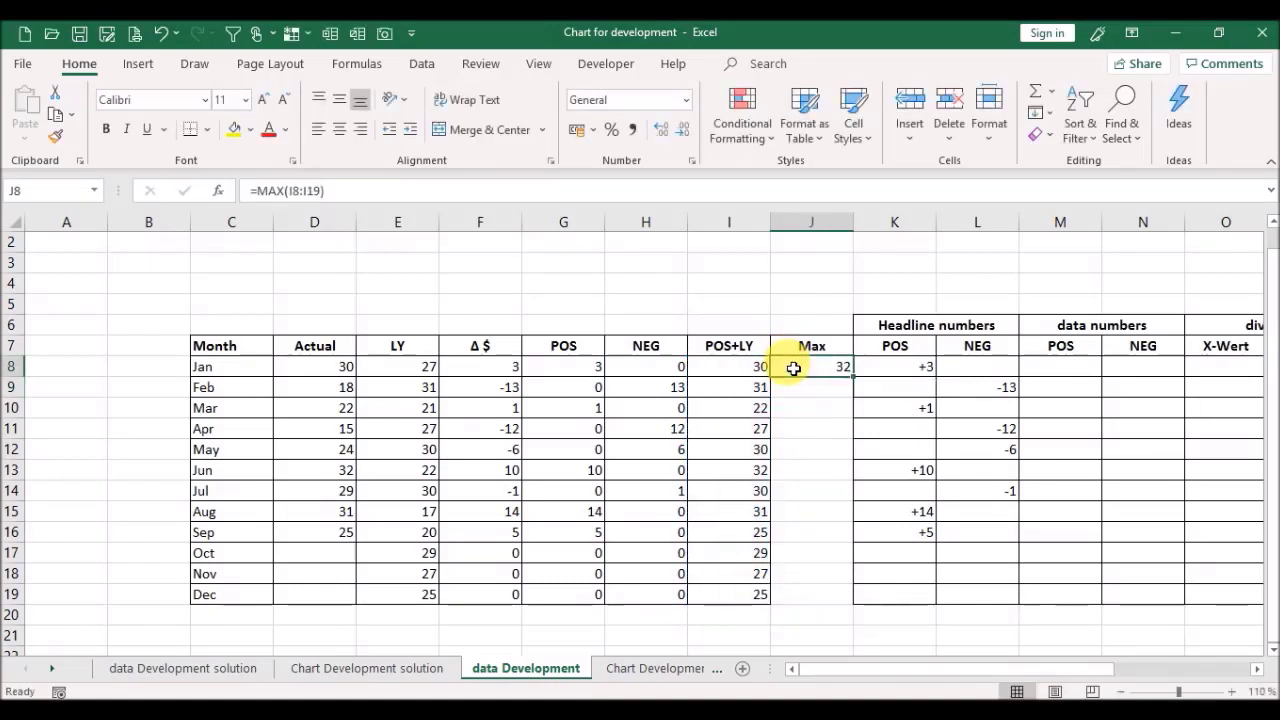
{"action": "left_click", "coordinate": [710, 472]}
{"action": "left_click", "coordinate": [815, 473]}
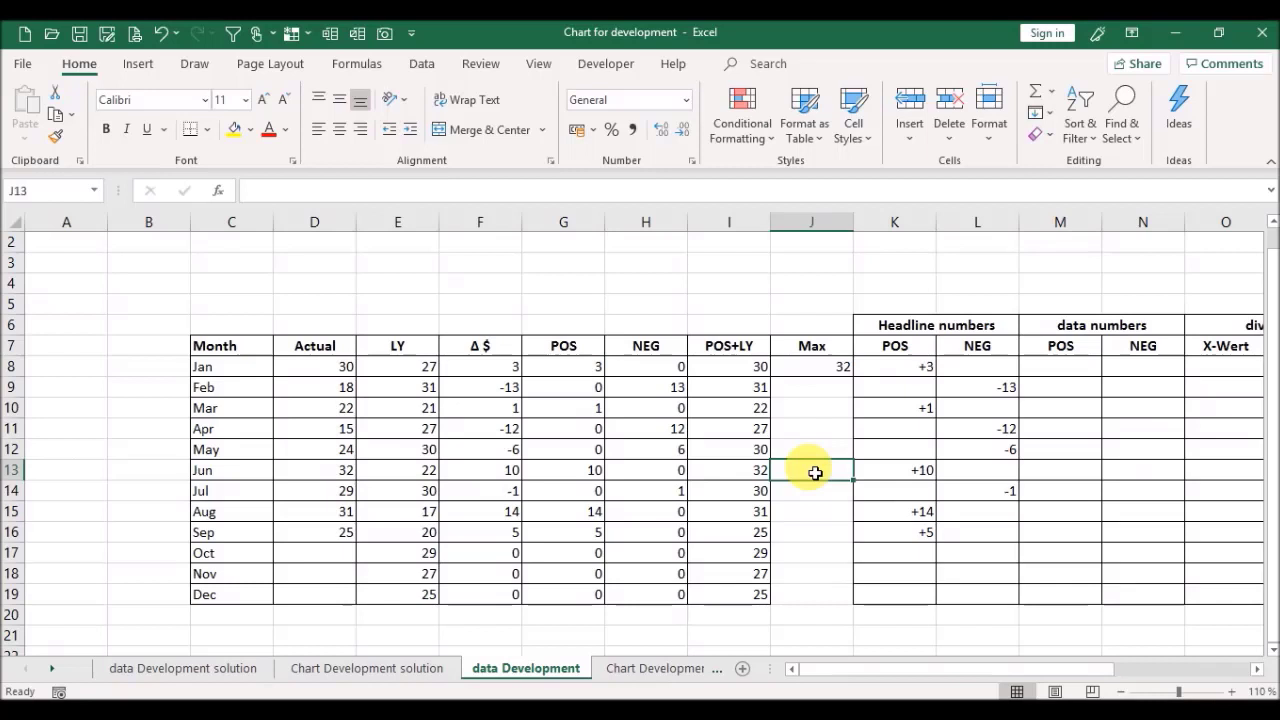
Step: Insert an empty 2-D clustered column chart from a blank cell below the table and move it over columns I to O
{"action": "left_click", "coordinate": [365, 622]}
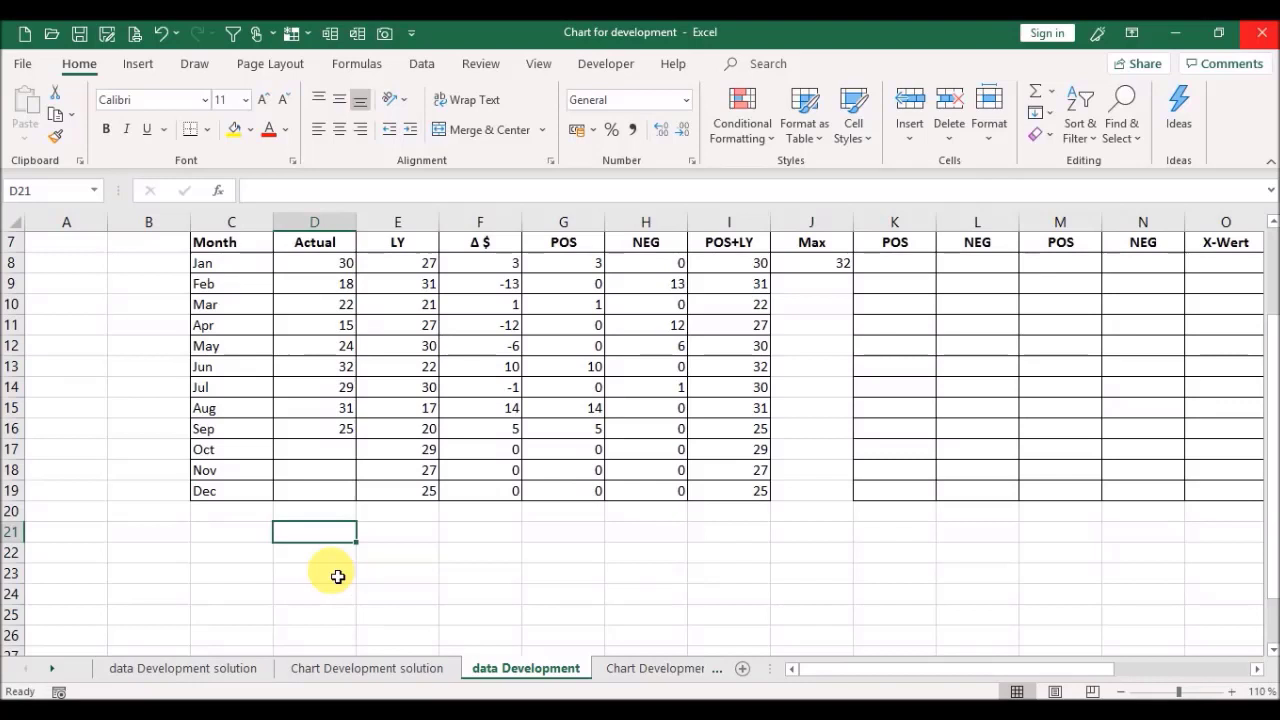
{"action": "left_click", "coordinate": [139, 64]}
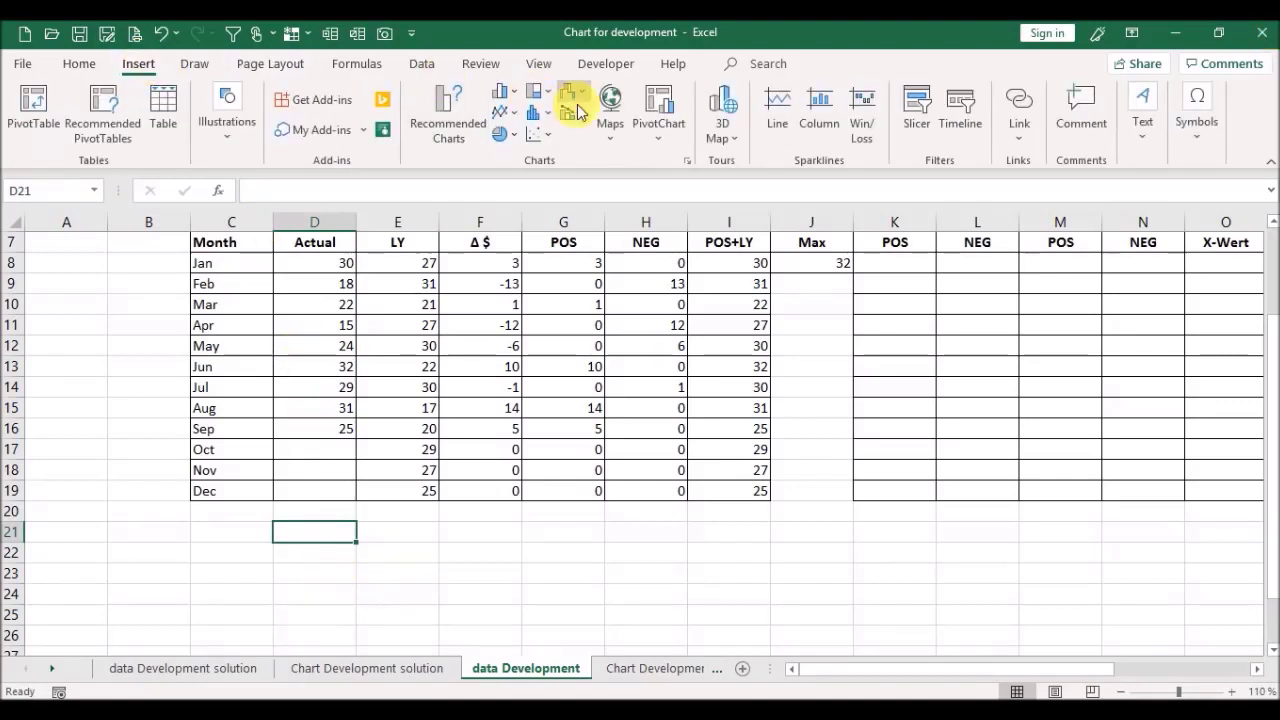
{"action": "left_click", "coordinate": [508, 95]}
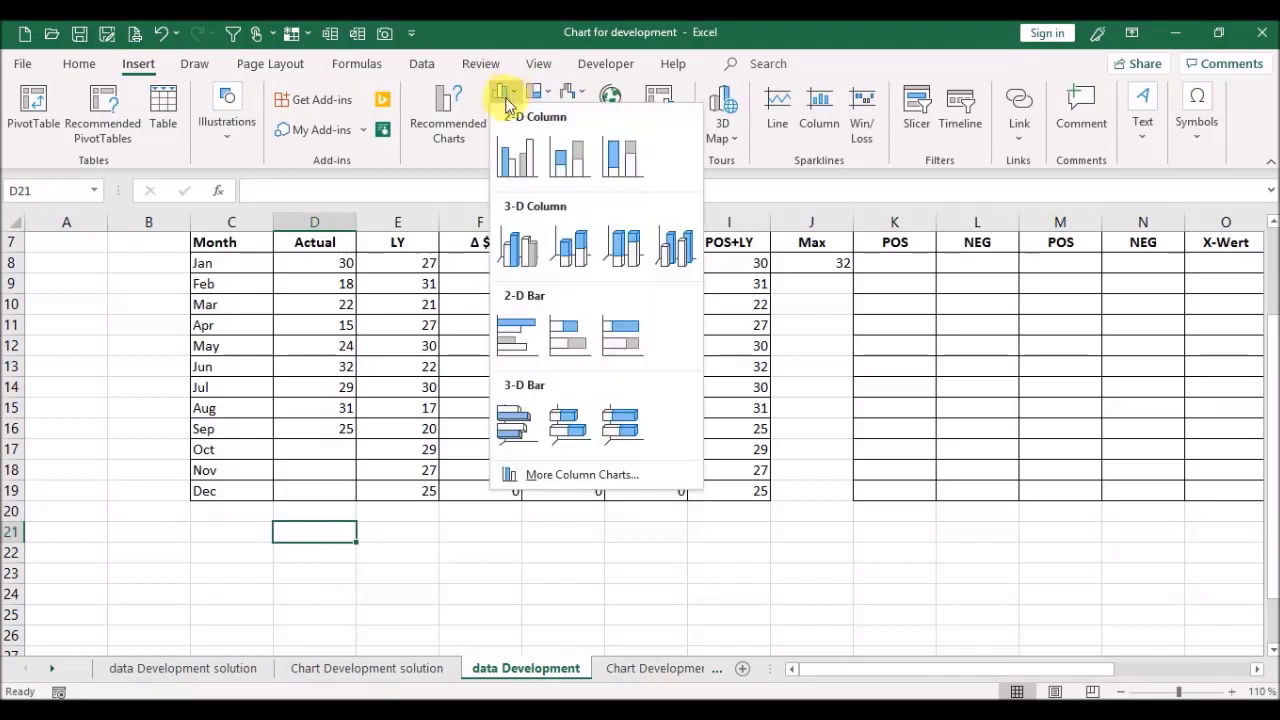
{"action": "left_click", "coordinate": [508, 162]}
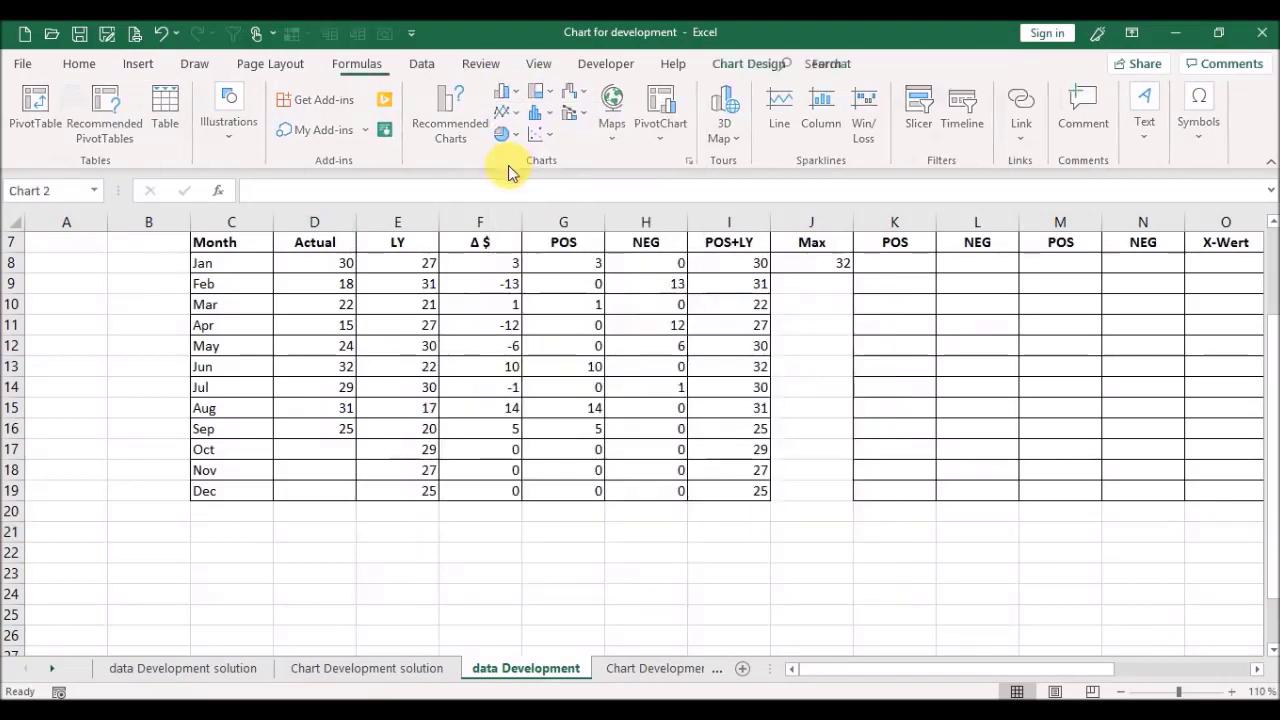
{"action": "left_click_drag", "start_coordinate": [591, 306], "coordinate": [843, 329]}
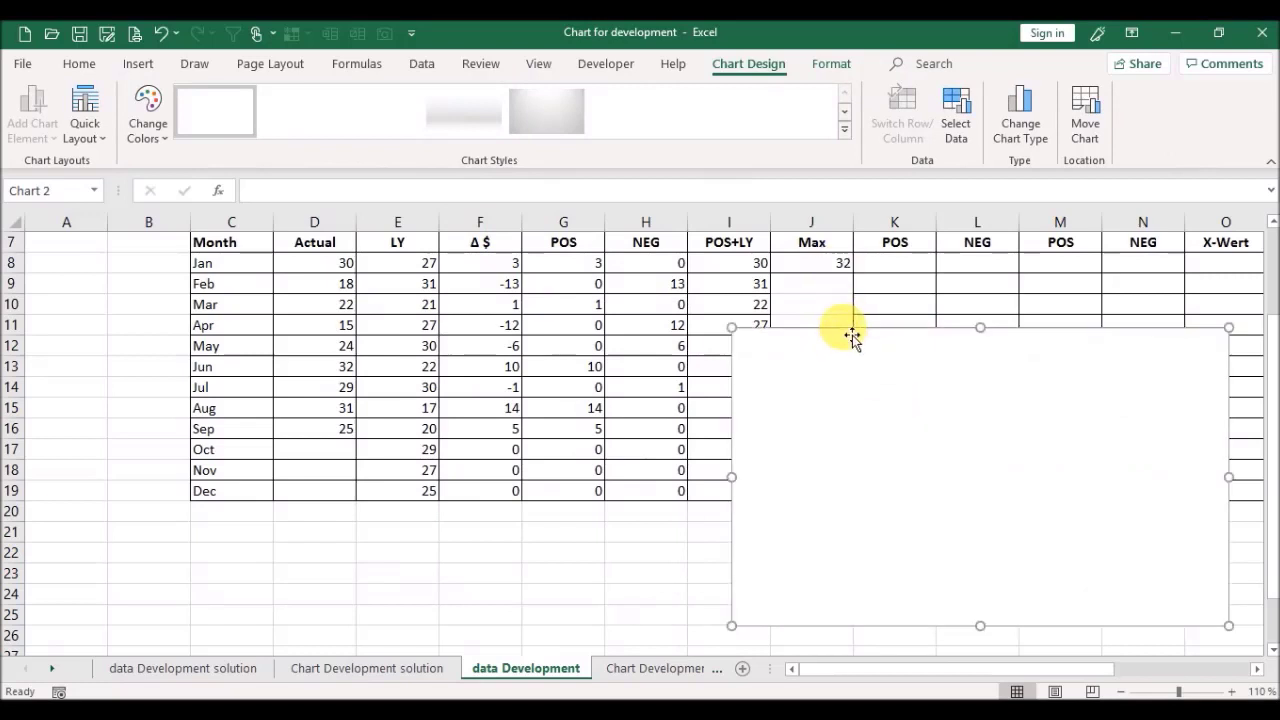
Step: Add a data series named LY to the empty chart with the values from E8:E19
{"action": "right_click", "coordinate": [943, 481]}
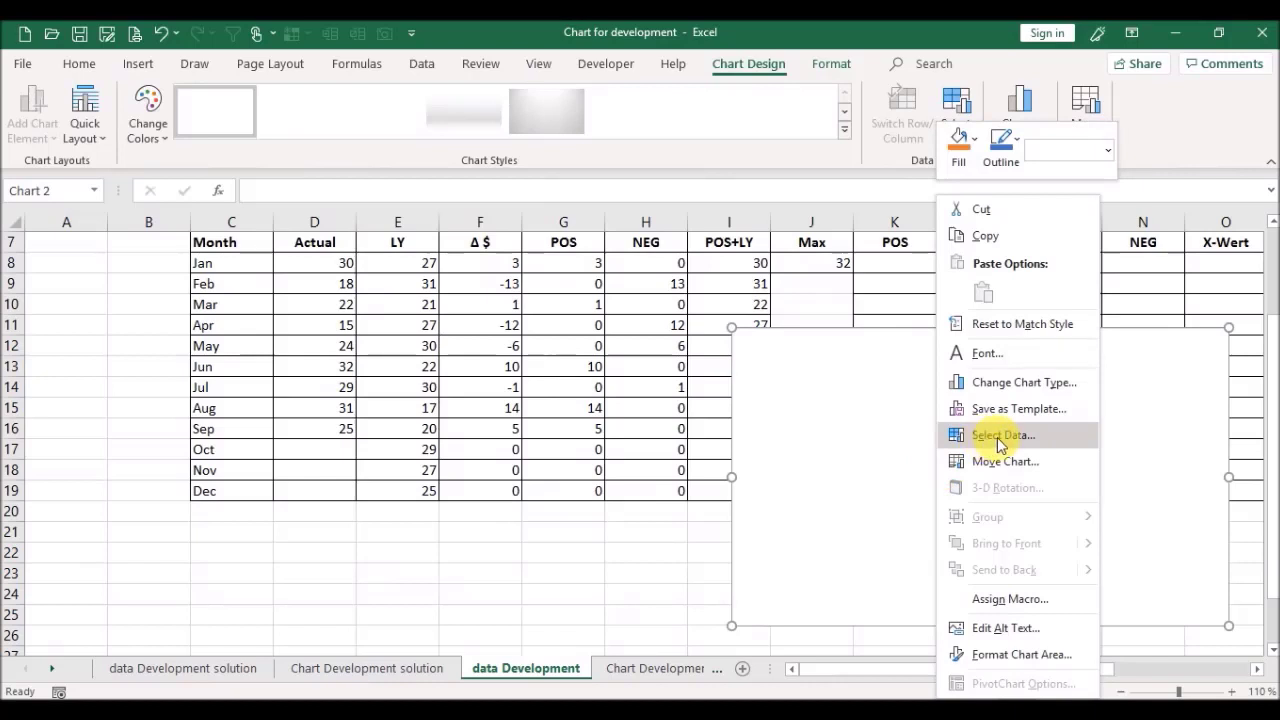
{"action": "left_click", "coordinate": [1000, 445]}
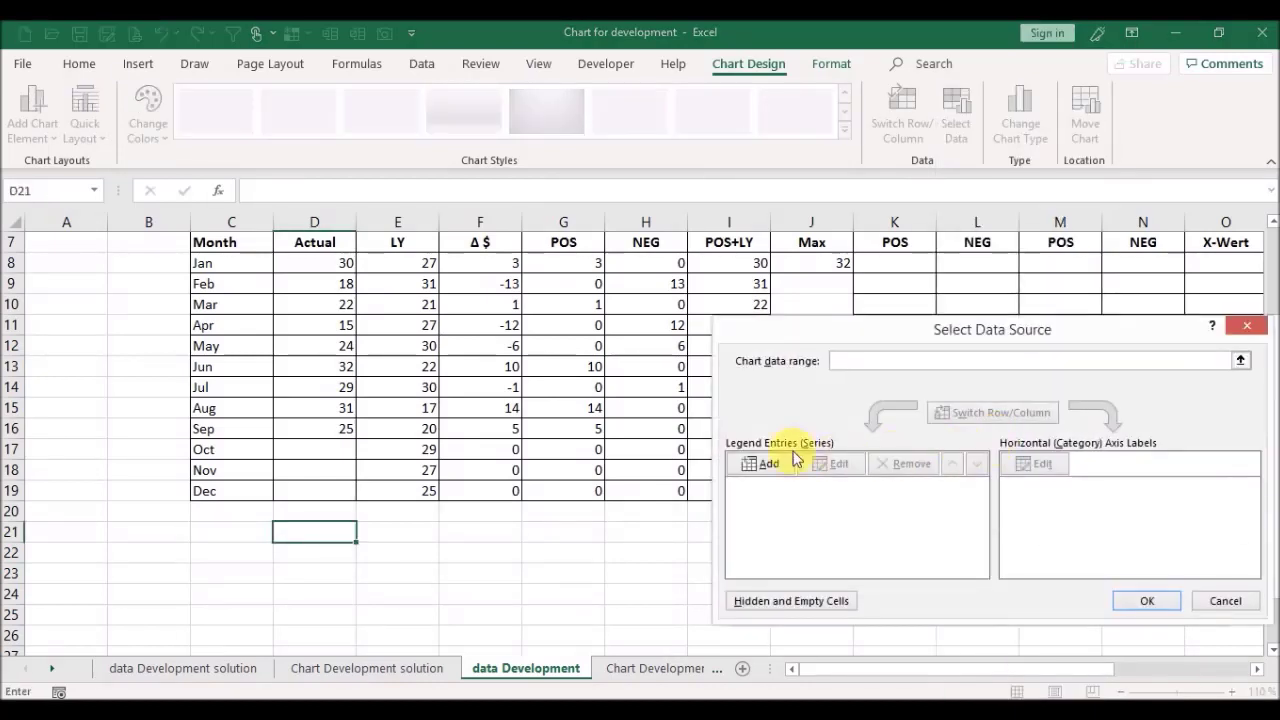
{"action": "left_click", "coordinate": [775, 468]}
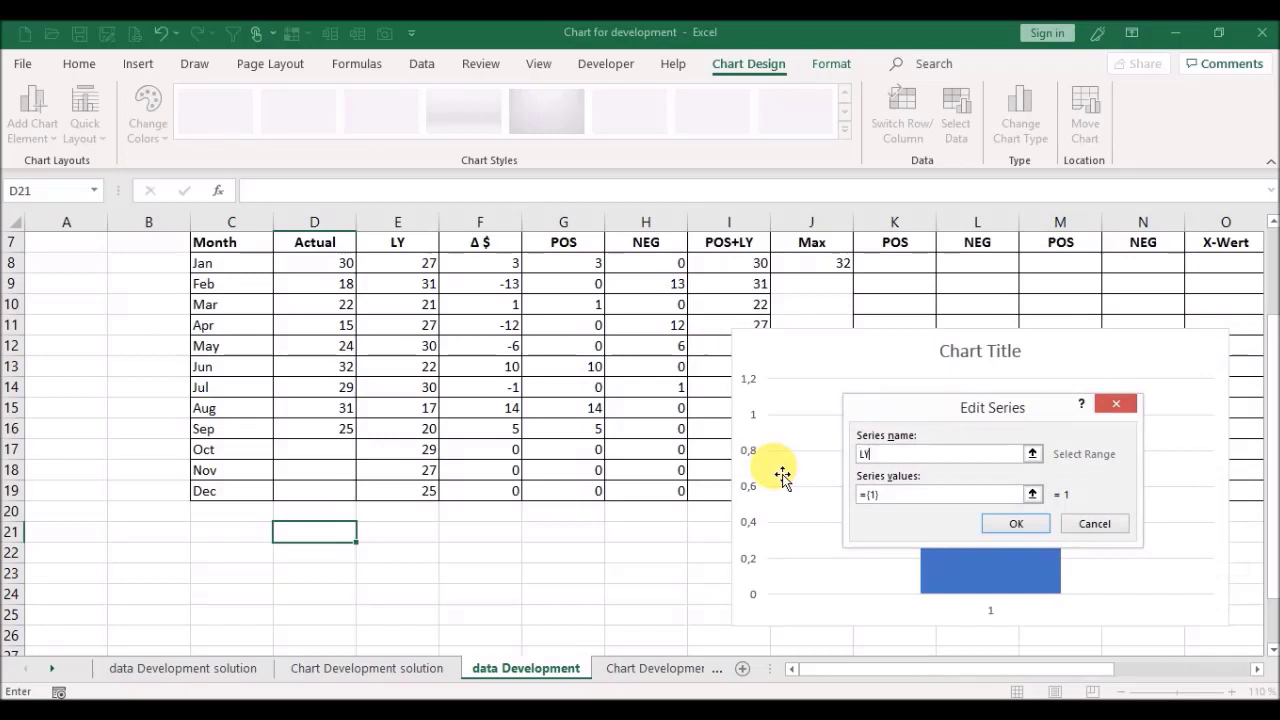
{"action": "left_click", "coordinate": [1032, 494]}
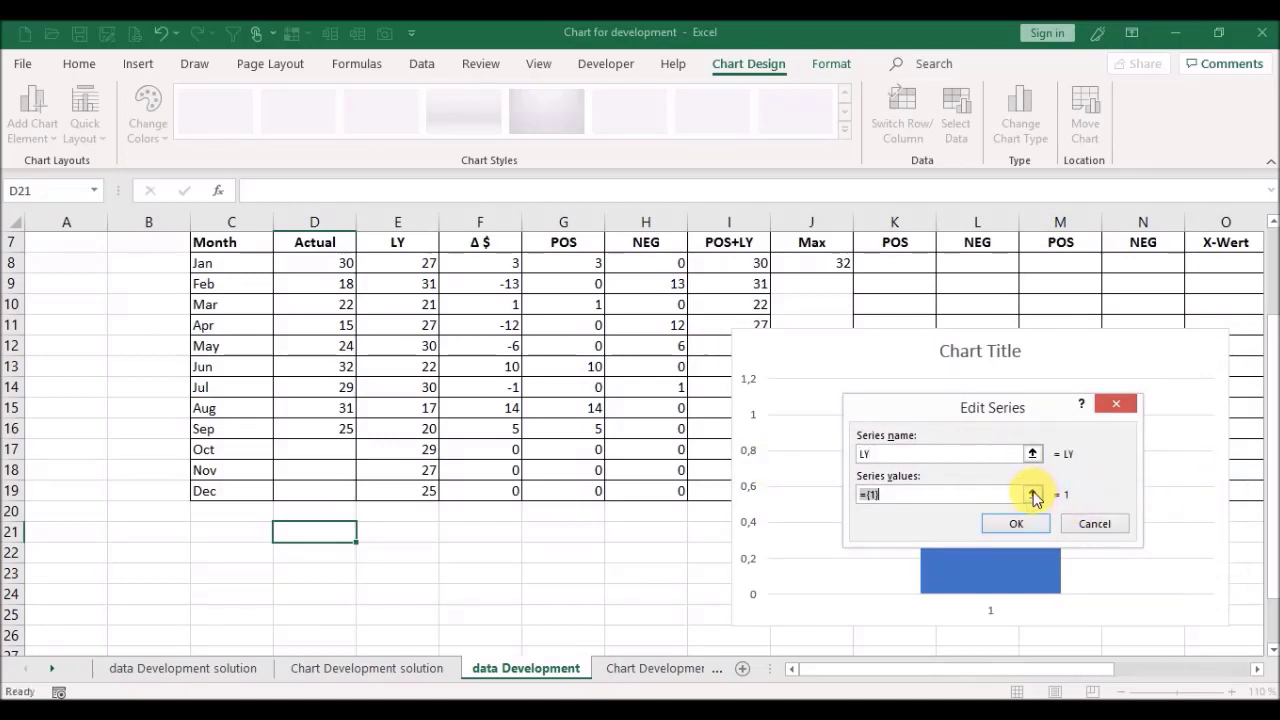
{"action": "left_click_drag", "start_coordinate": [408, 264], "coordinate": [394, 497]}
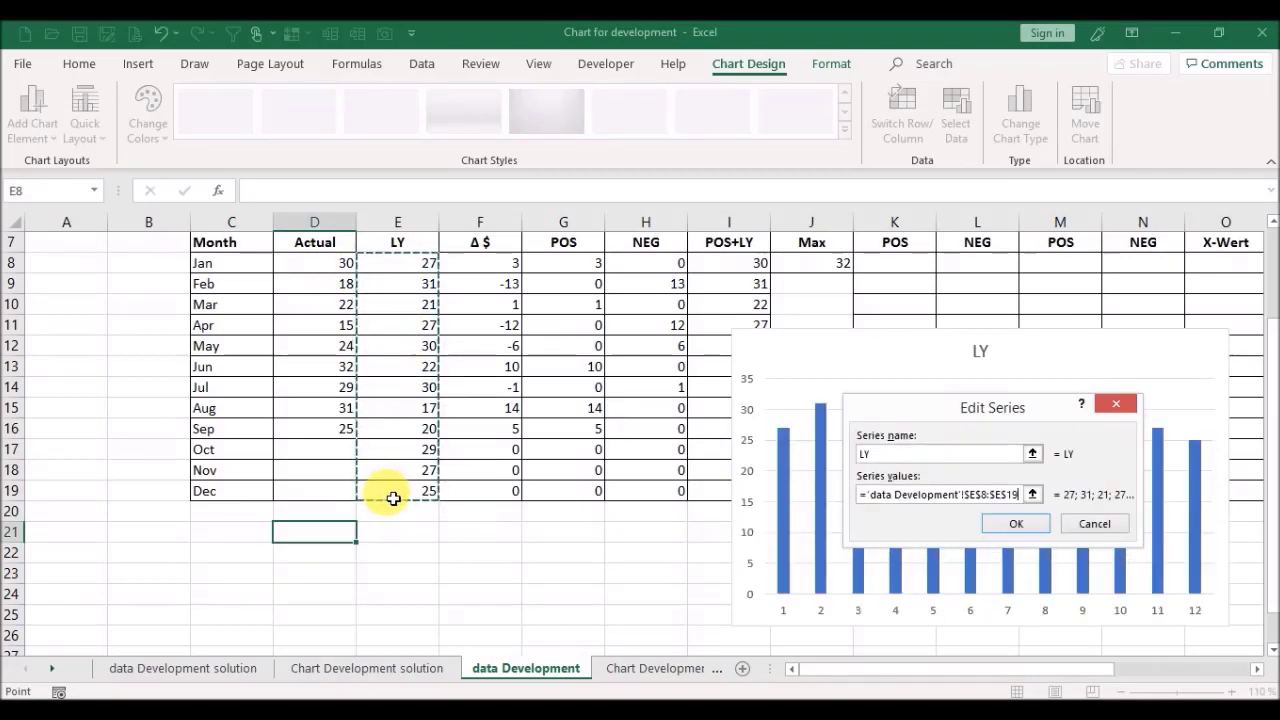
{"action": "left_click", "coordinate": [1015, 526]}
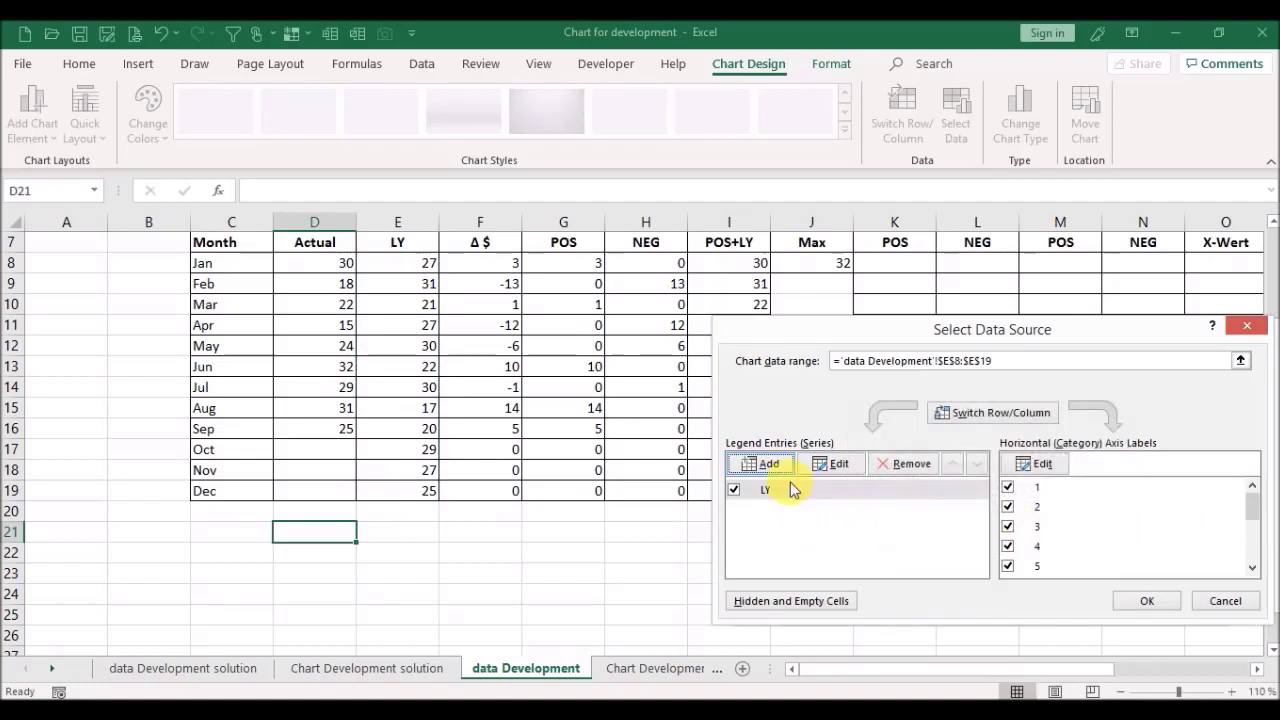
Step: Add a second chart series named Max with cell J8 as its value
{"action": "left_click", "coordinate": [762, 468]}
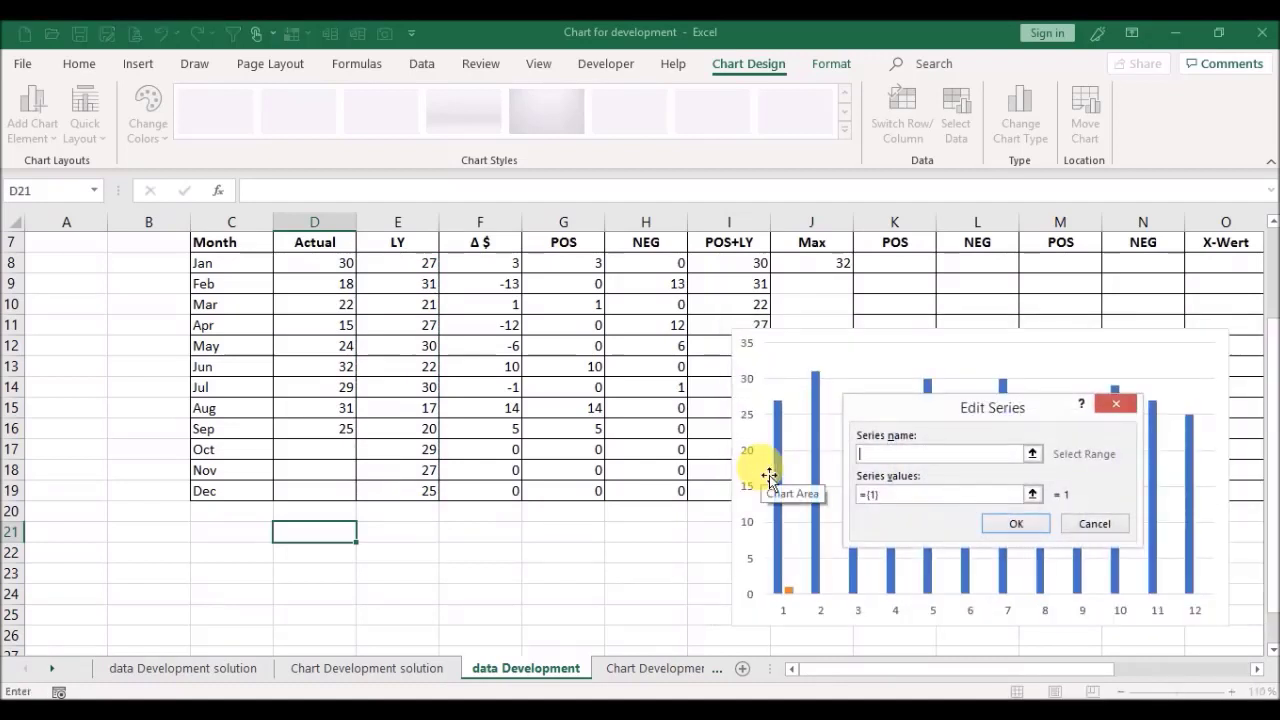
{"action": "type", "text": "Max"}
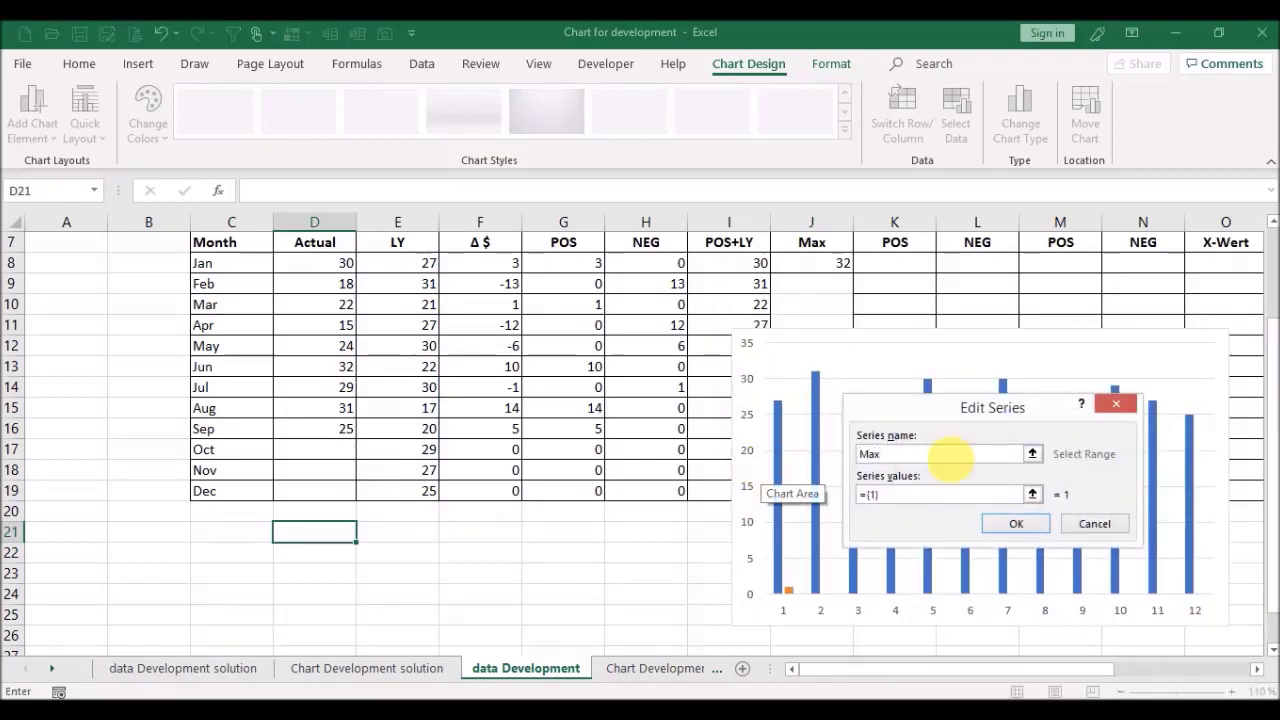
{"action": "left_click", "coordinate": [1032, 494]}
{"action": "left_click", "coordinate": [810, 268]}
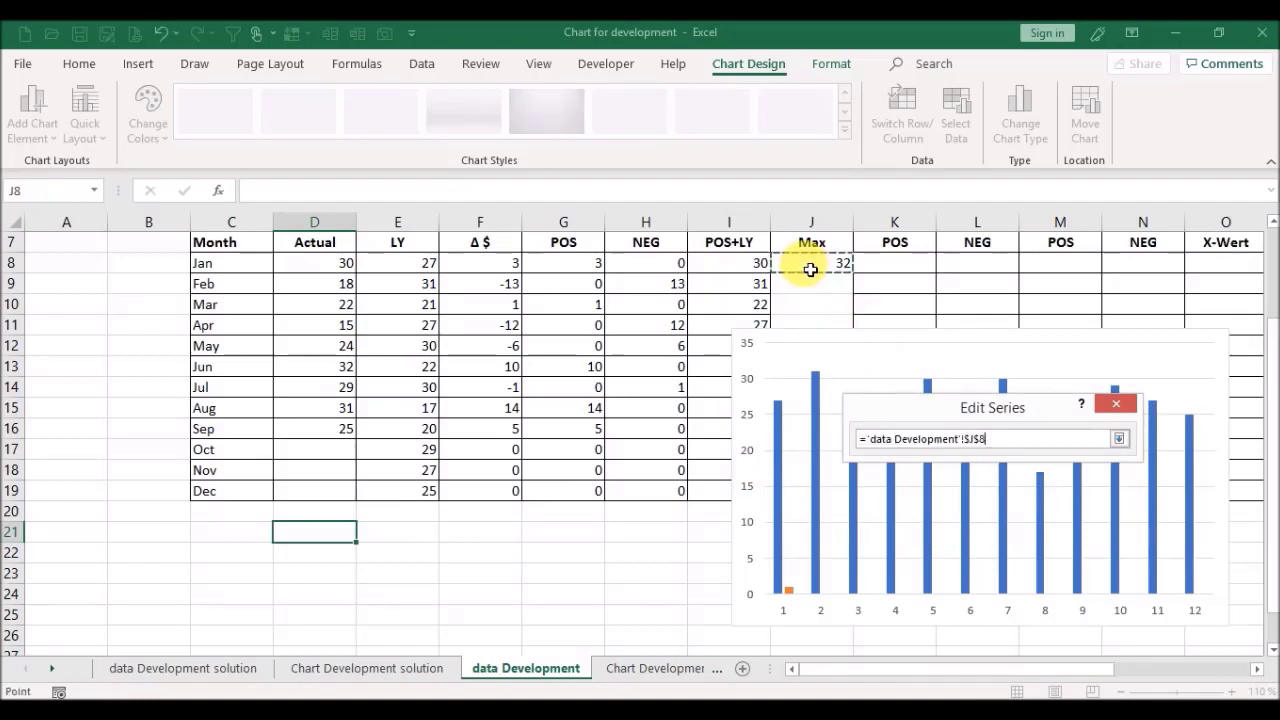
{"action": "key", "text": "Return"}
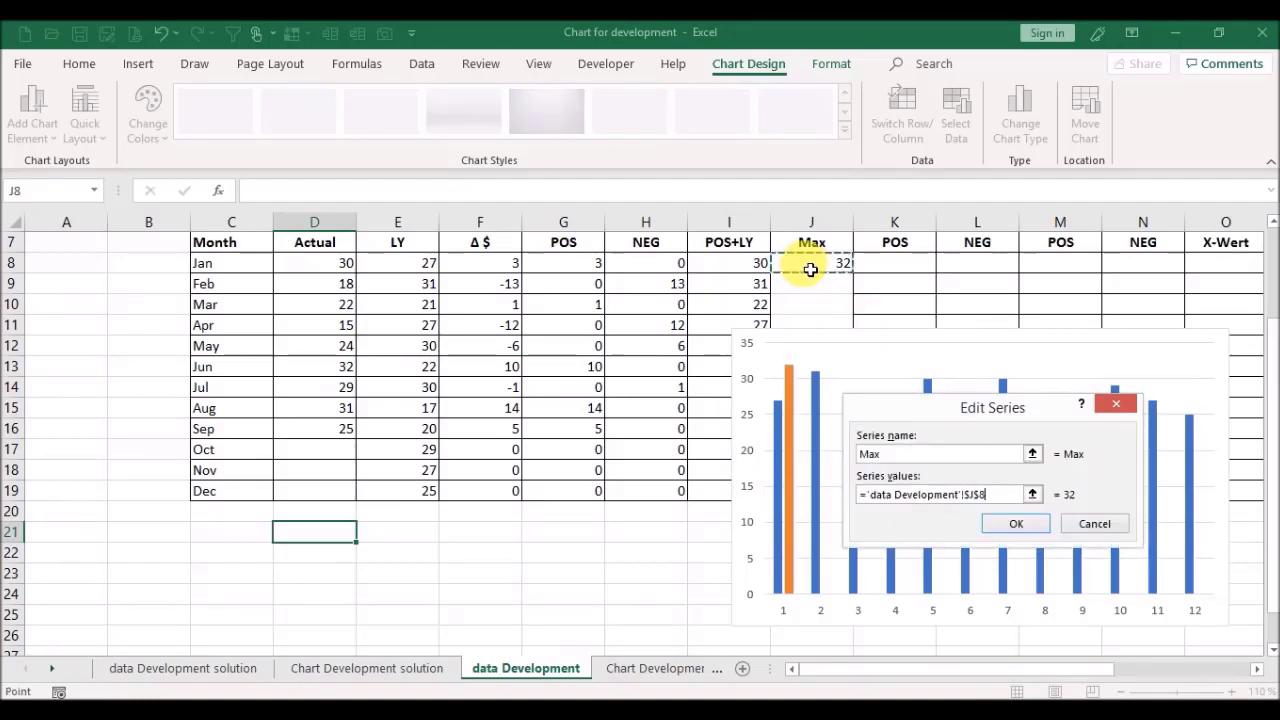
{"action": "left_click", "coordinate": [1016, 524]}
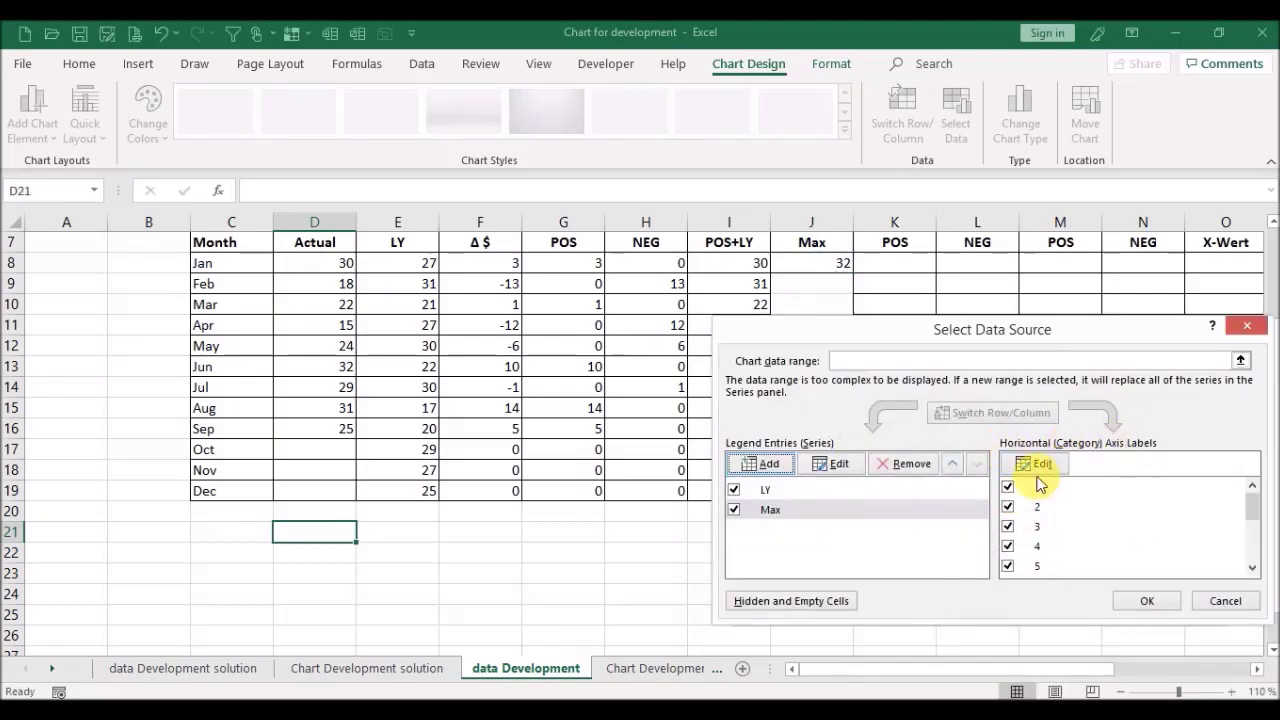
Step: Use the months in C8:C19 as the chart's horizontal axis labels and apply the data source
{"action": "left_click", "coordinate": [1038, 470]}
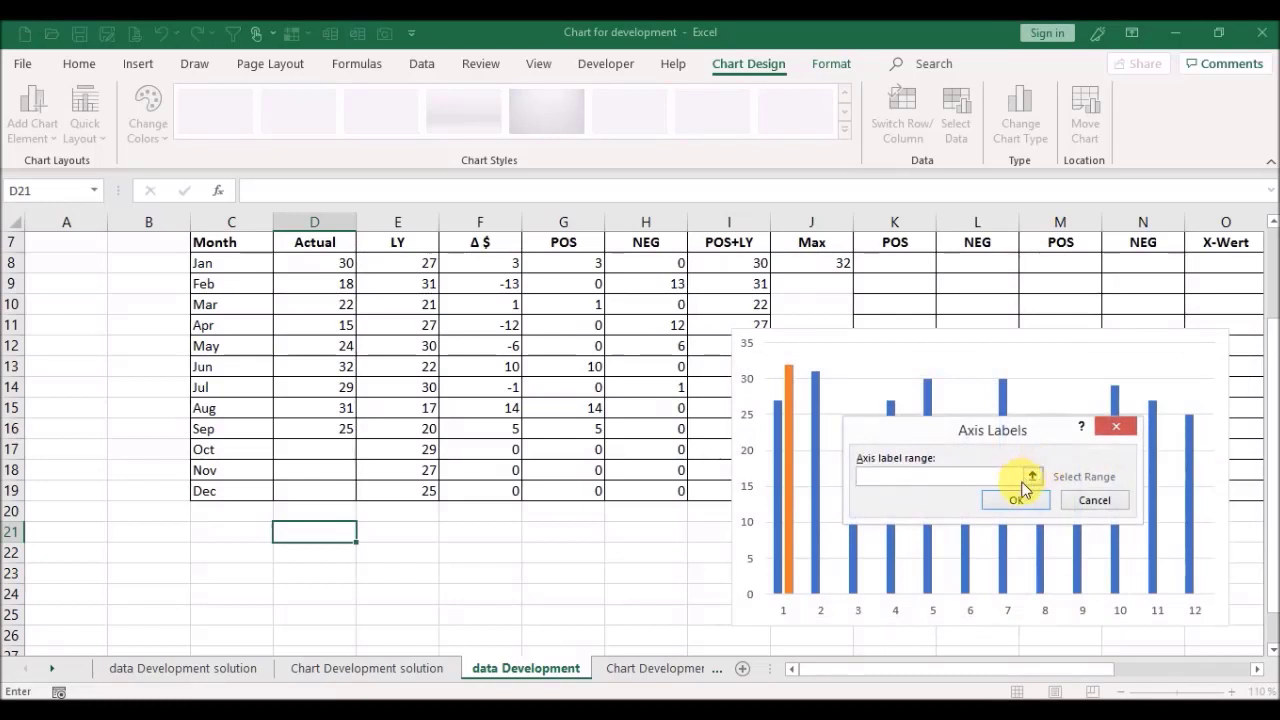
{"action": "left_click", "coordinate": [1035, 478]}
{"action": "left_click_drag", "start_coordinate": [243, 263], "coordinate": [237, 494]}
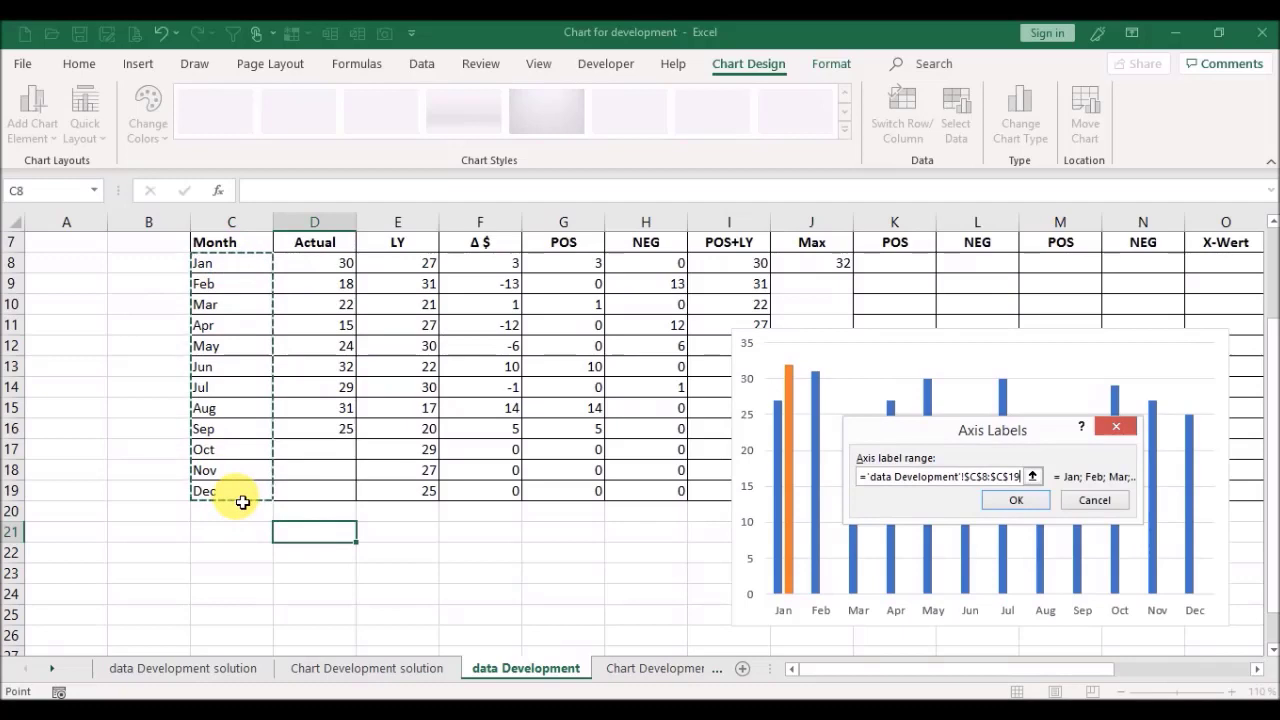
{"action": "left_click", "coordinate": [1029, 499]}
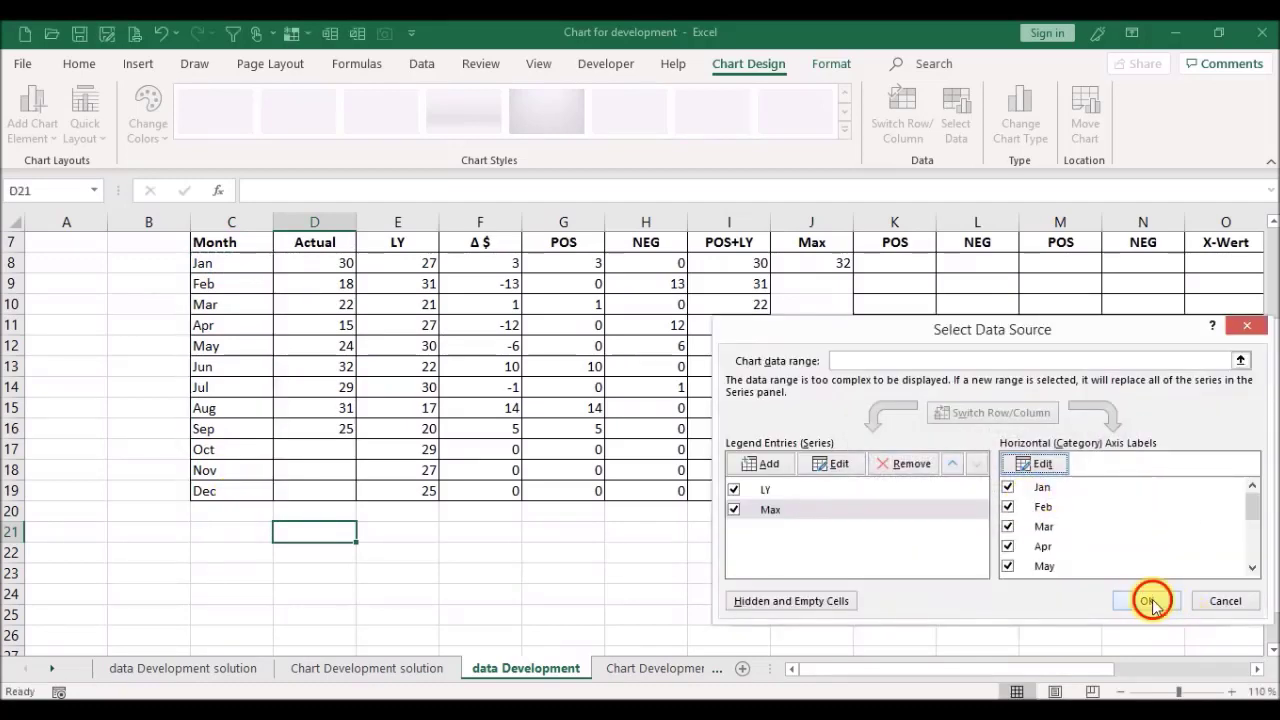
{"action": "left_click", "coordinate": [1149, 601]}
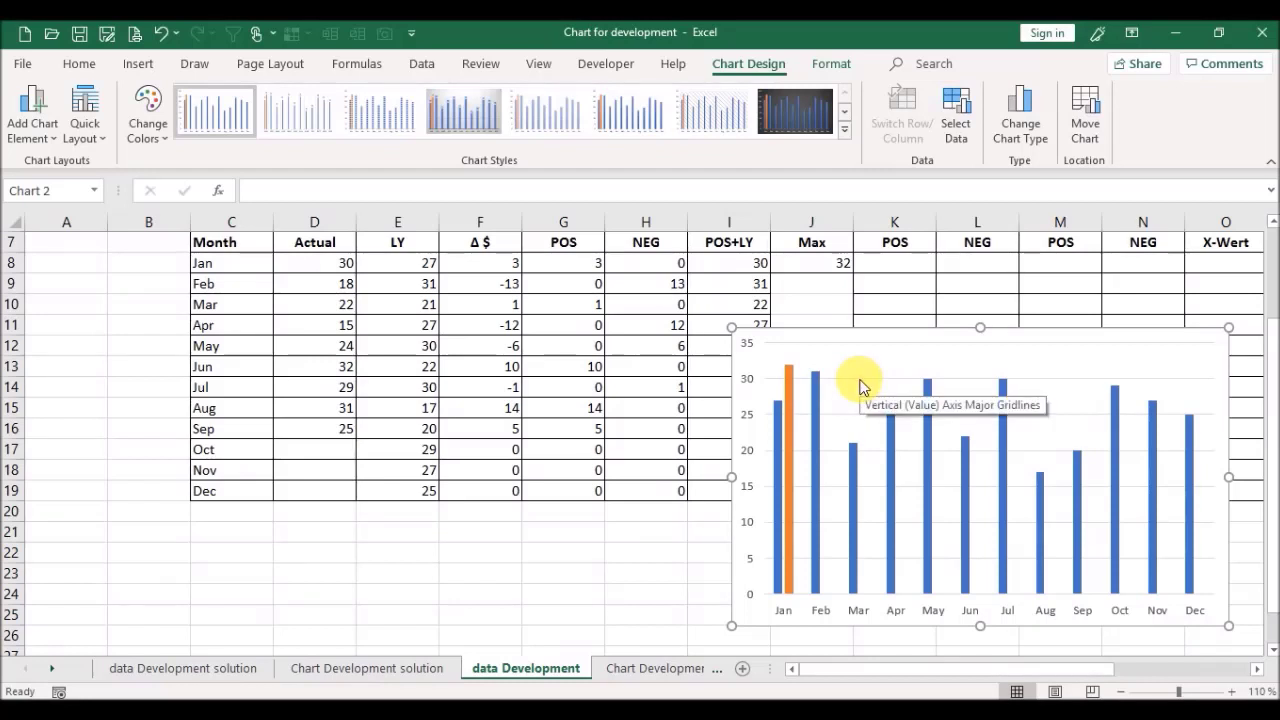
Step: Delete the major gridlines and the vertical value axis from the chart
{"action": "left_click", "coordinate": [861, 387]}
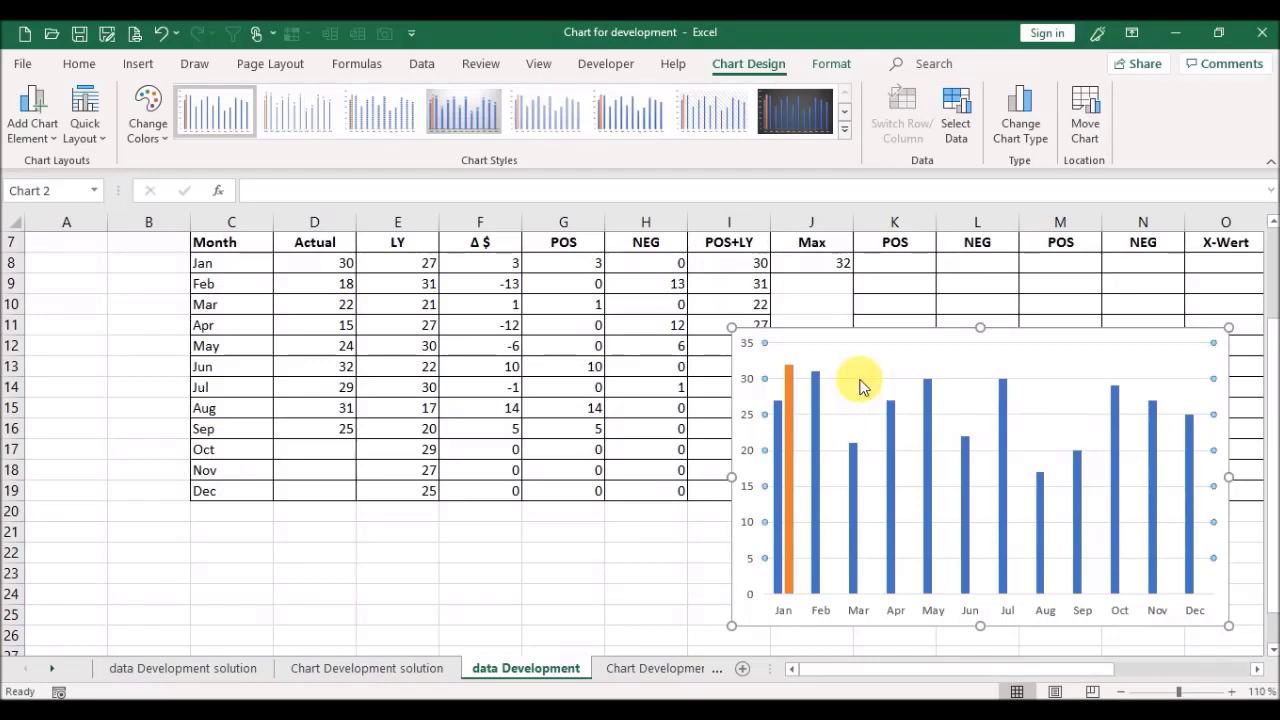
{"action": "key", "text": "Delete"}
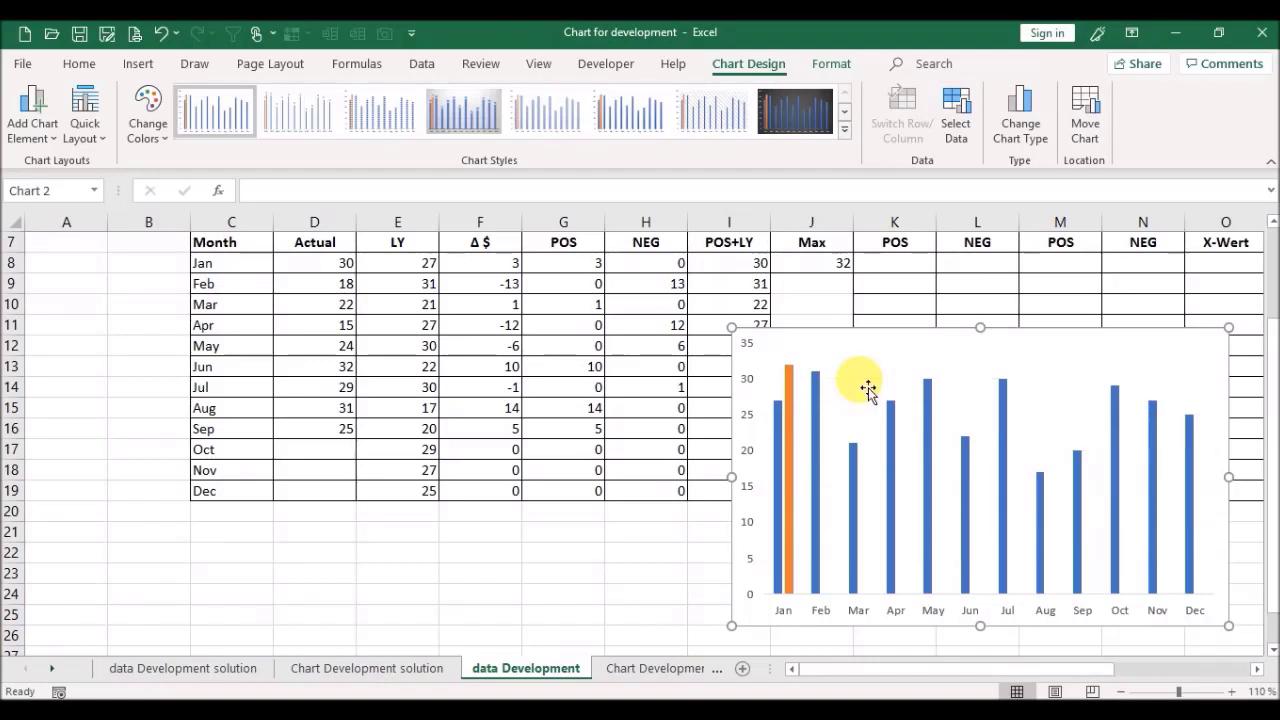
{"action": "left_click", "coordinate": [750, 421]}
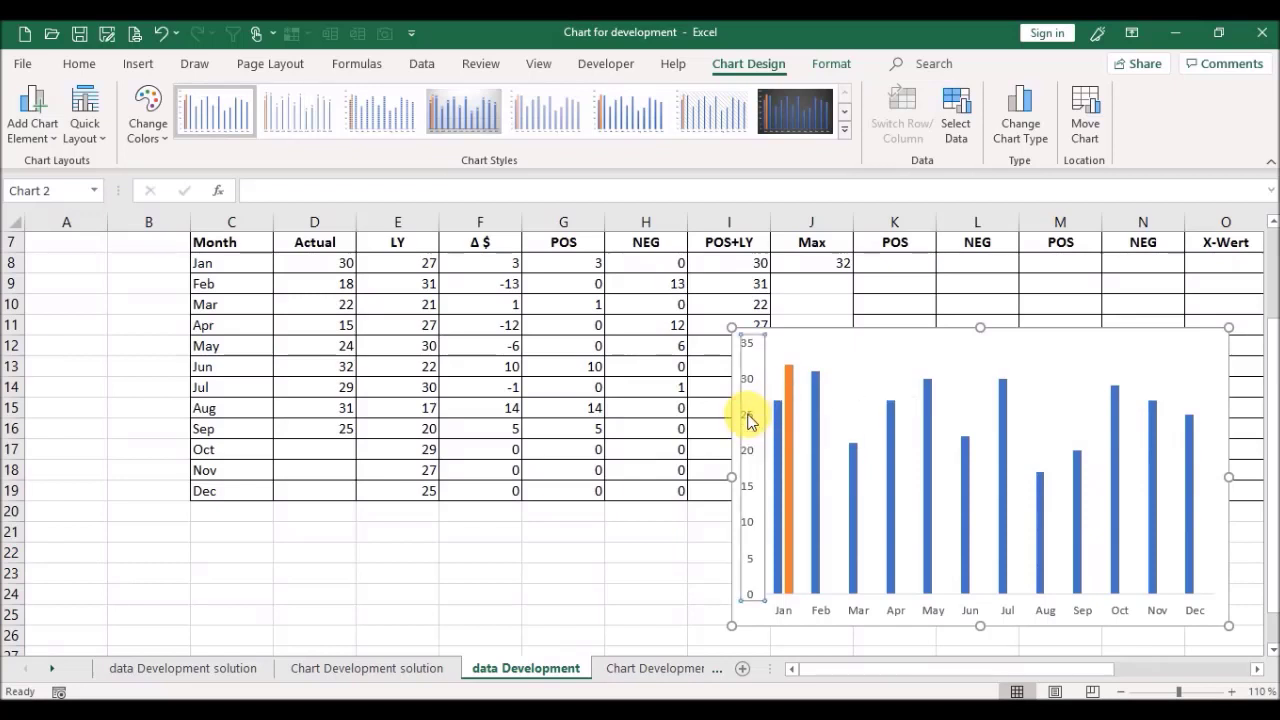
{"action": "key", "text": "Delete"}
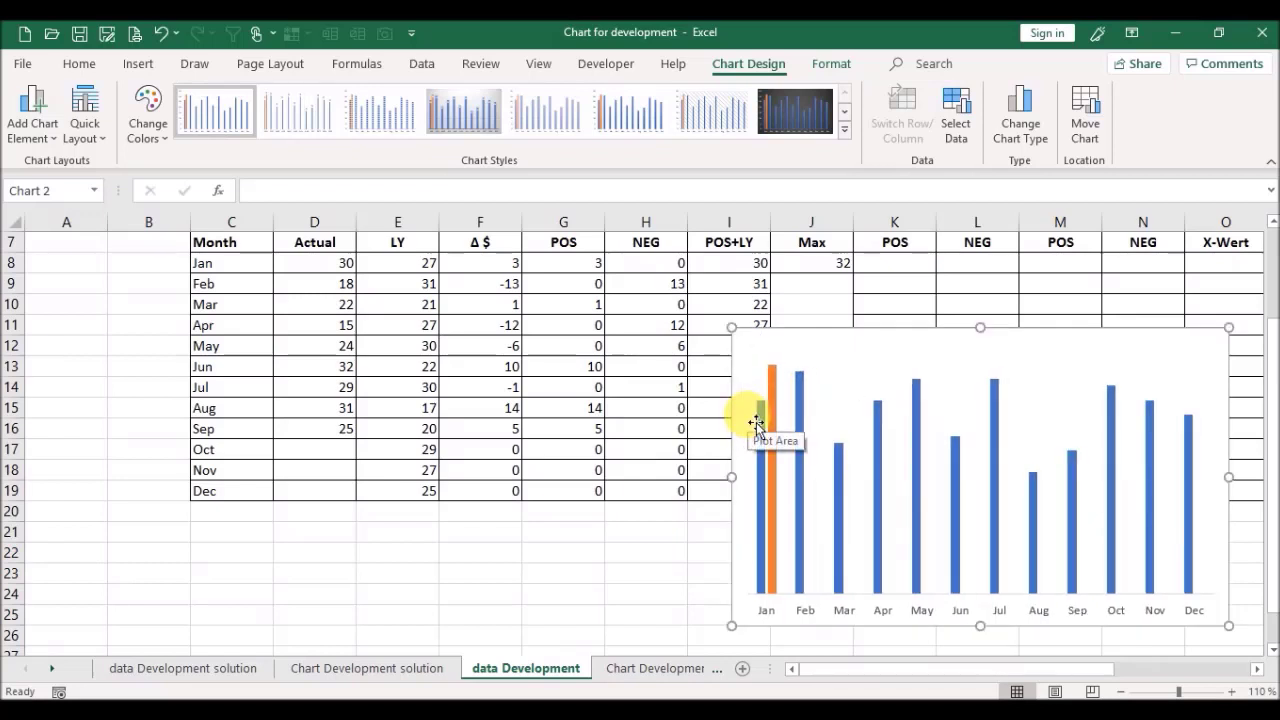
Step: Set the Max series' overlap to 100 % and its gap width to 59 %
{"action": "mouse_move", "coordinate": [773, 385]}
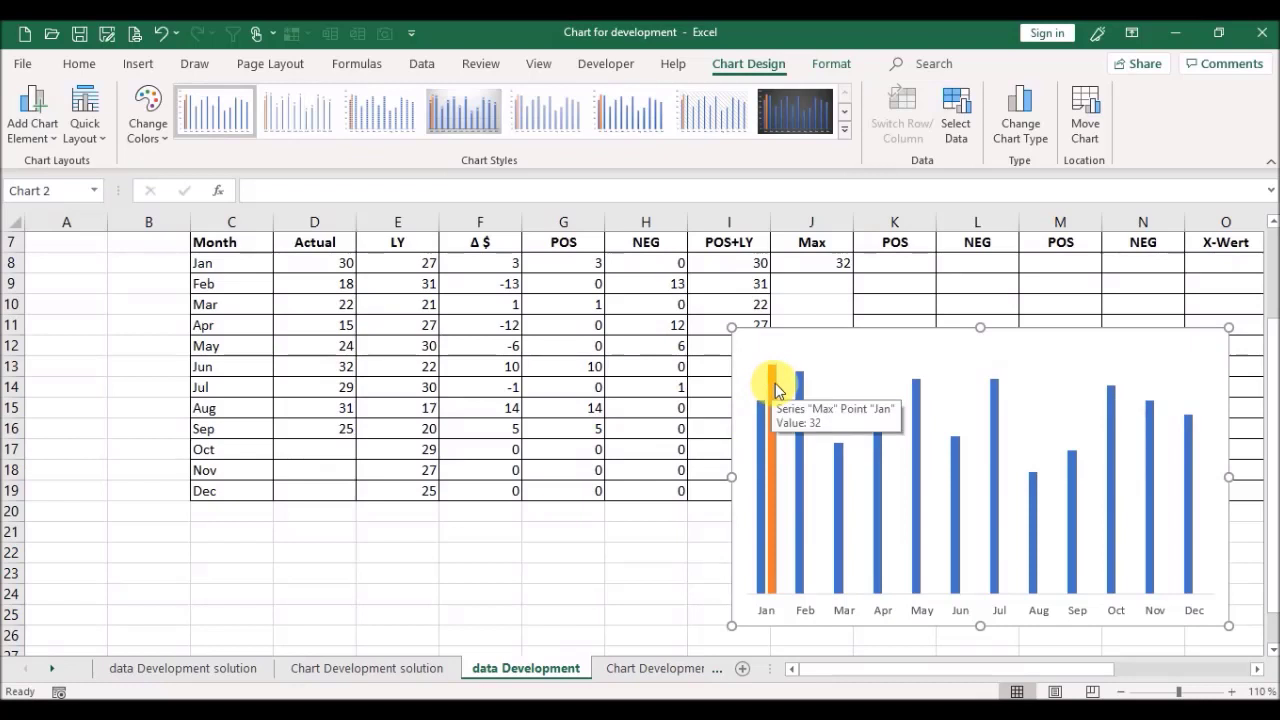
{"action": "left_click", "coordinate": [774, 390]}
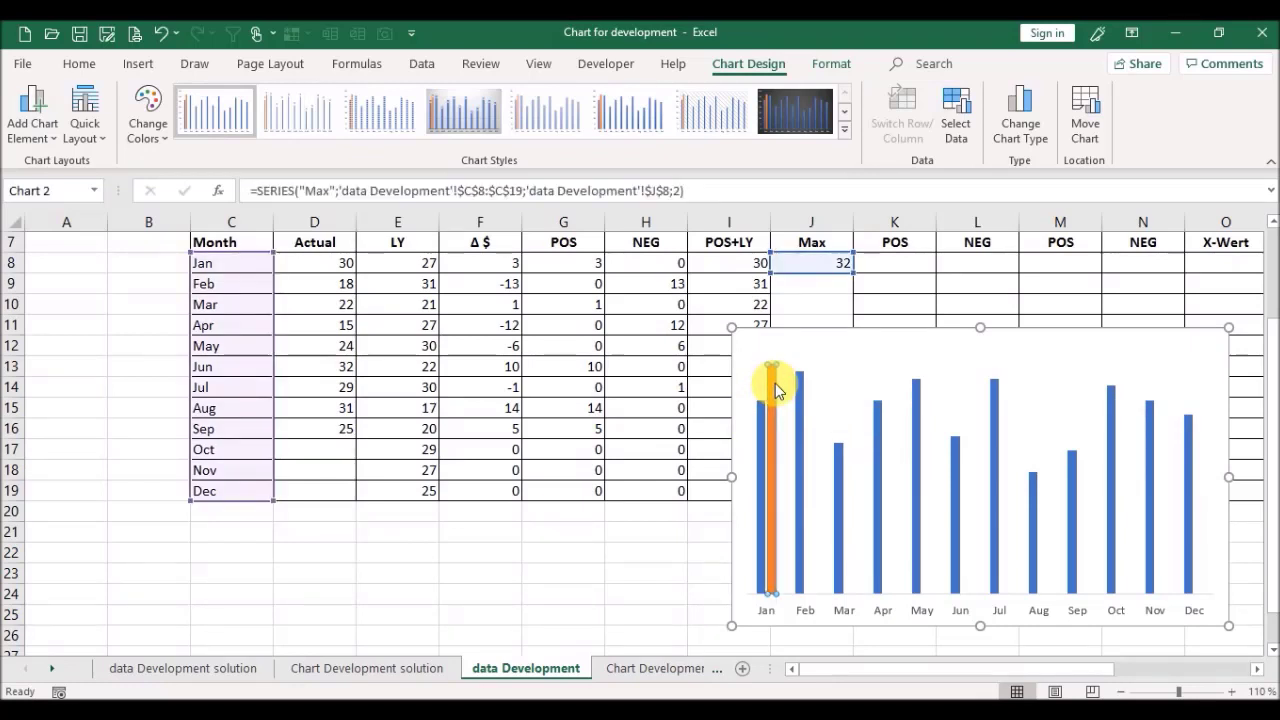
{"action": "double_click", "coordinate": [775, 383]}
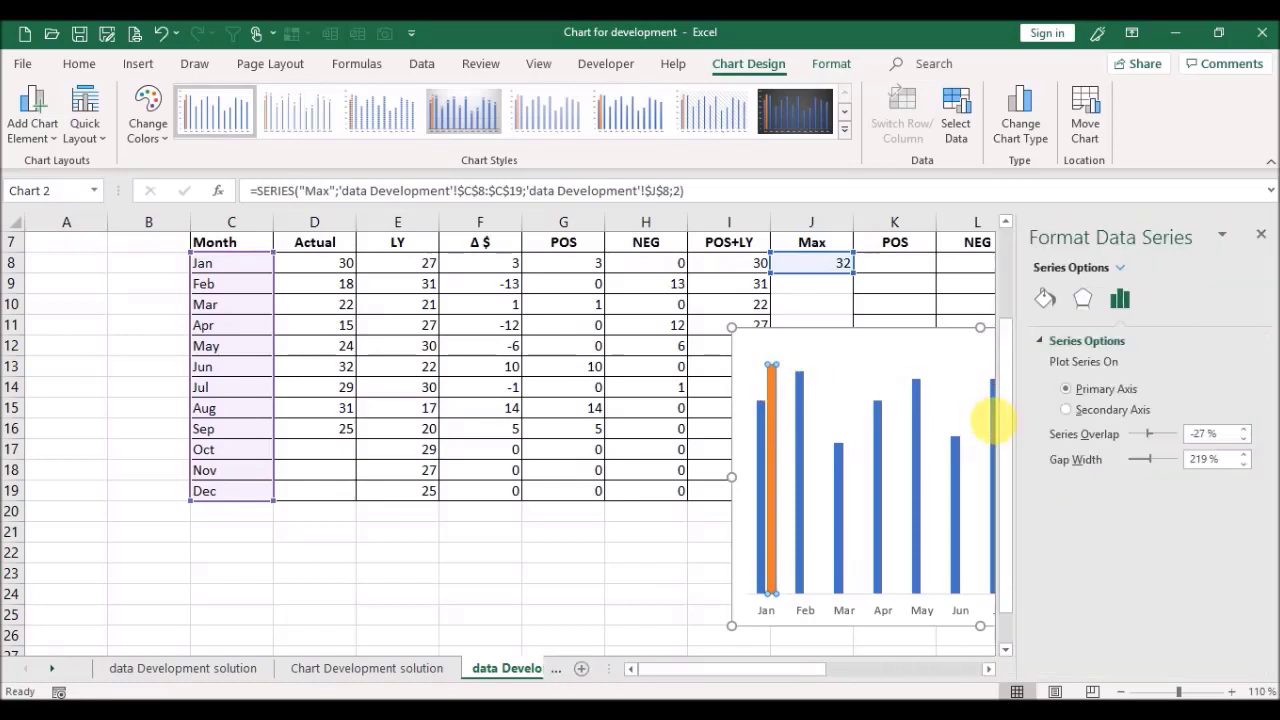
{"action": "left_click_drag", "start_coordinate": [1148, 437], "coordinate": [1204, 437]}
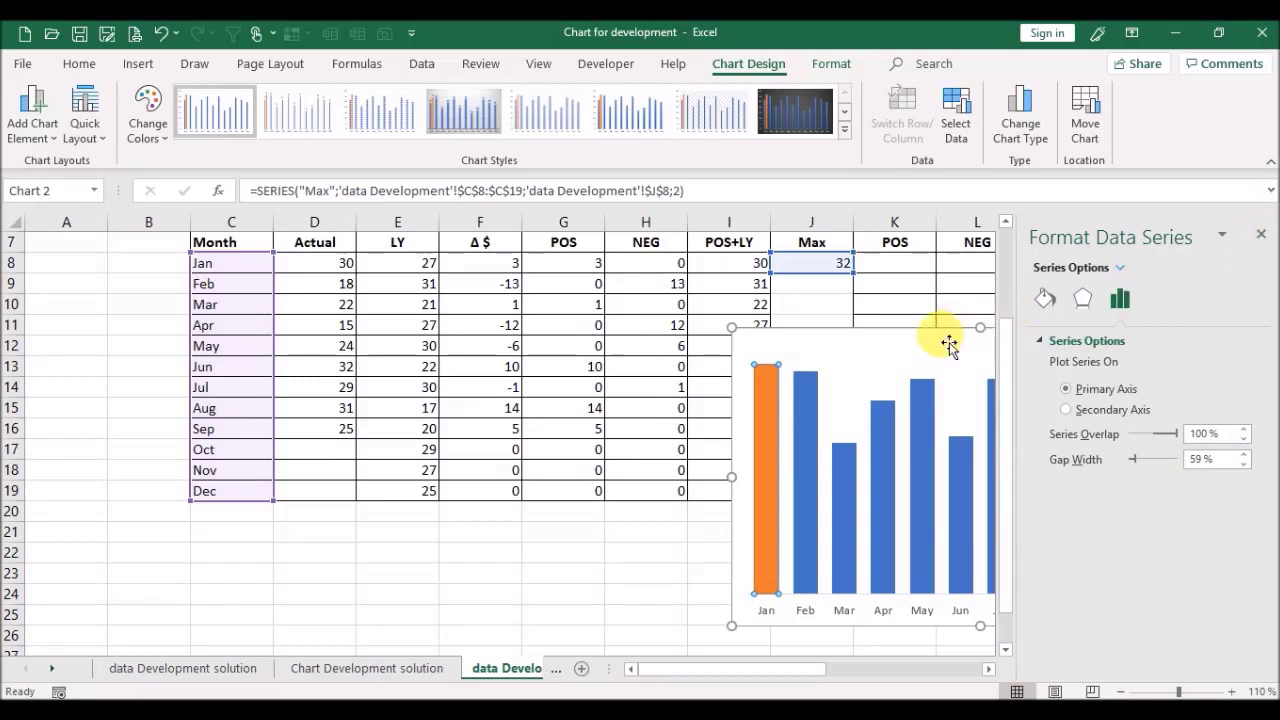
Step: Make the Max series column invisible by giving it no fill
{"action": "left_click", "coordinate": [1041, 300]}
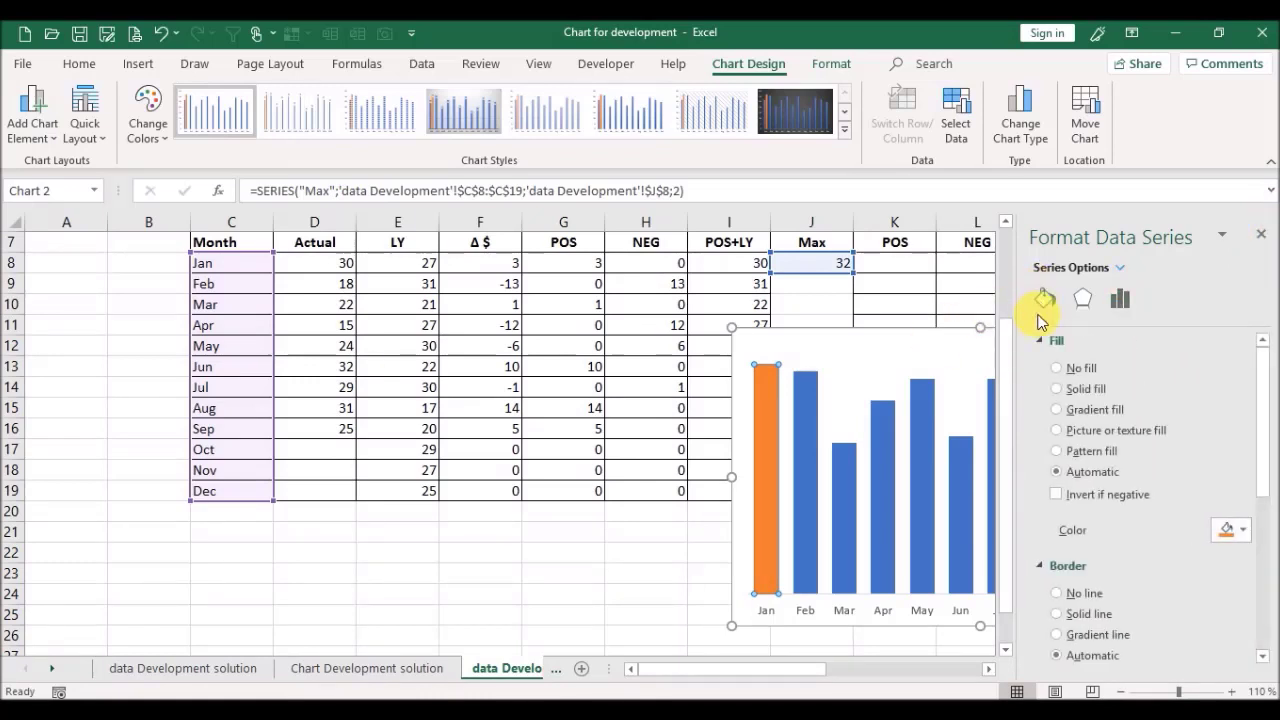
{"action": "left_click", "coordinate": [1058, 370]}
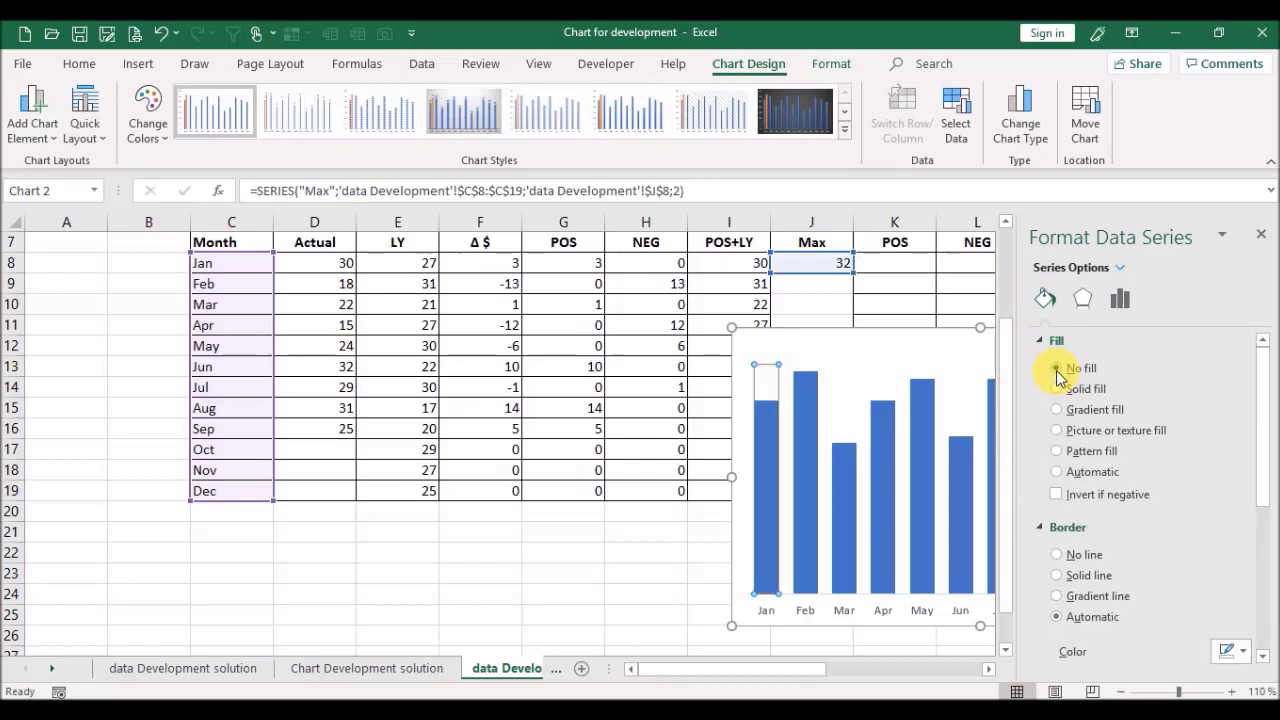
{"action": "left_click", "coordinate": [1261, 233]}
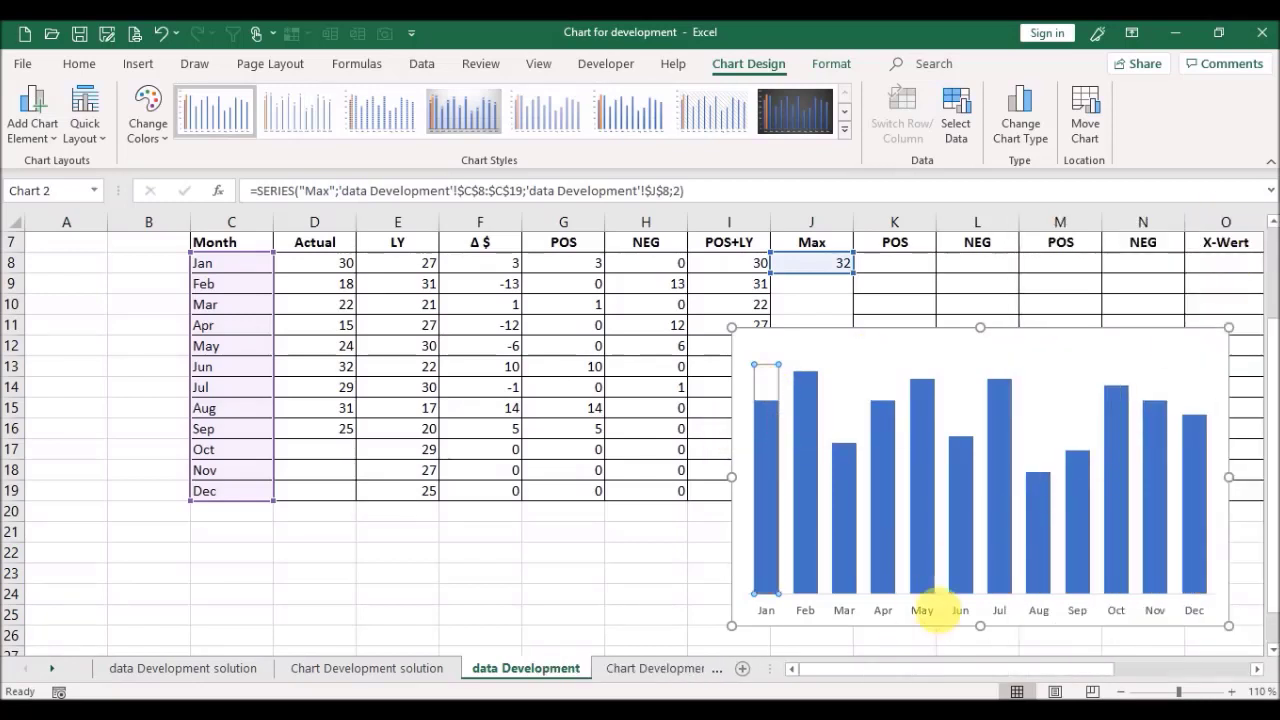
Step: Format the chart's horizontal month axis with a solid black line
{"action": "double_click", "coordinate": [966, 616]}
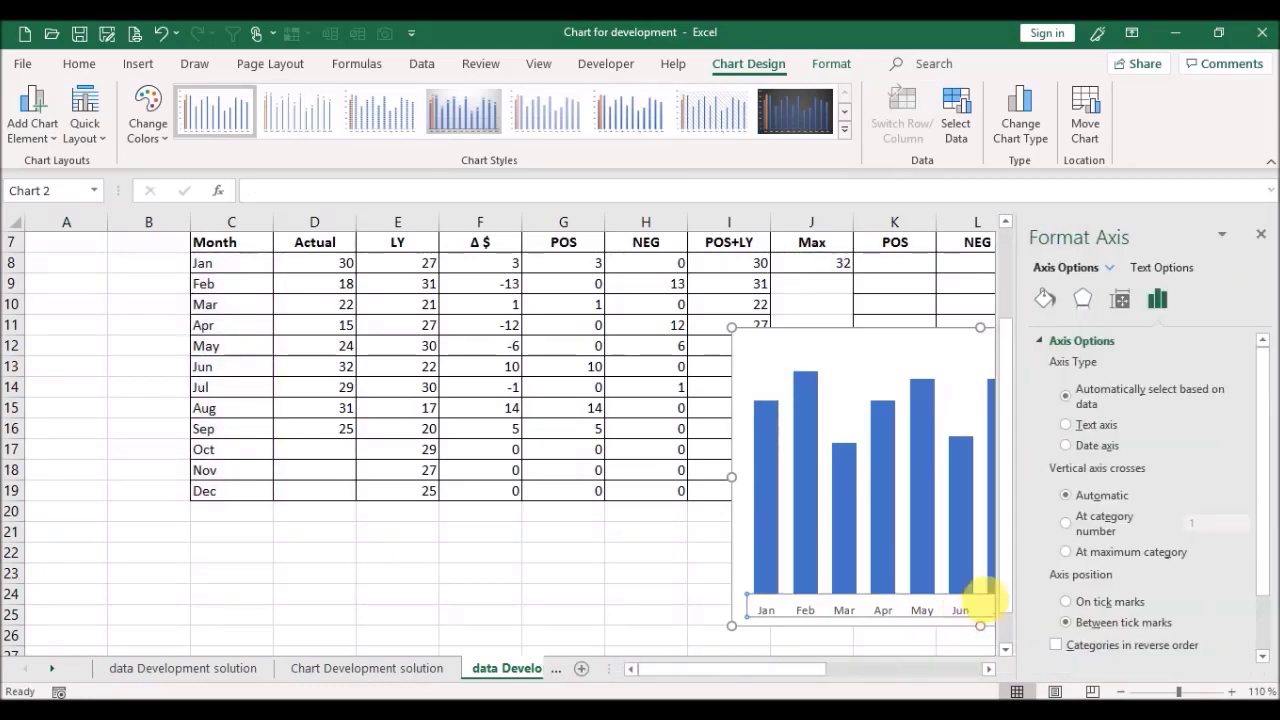
{"action": "left_click", "coordinate": [1045, 300]}
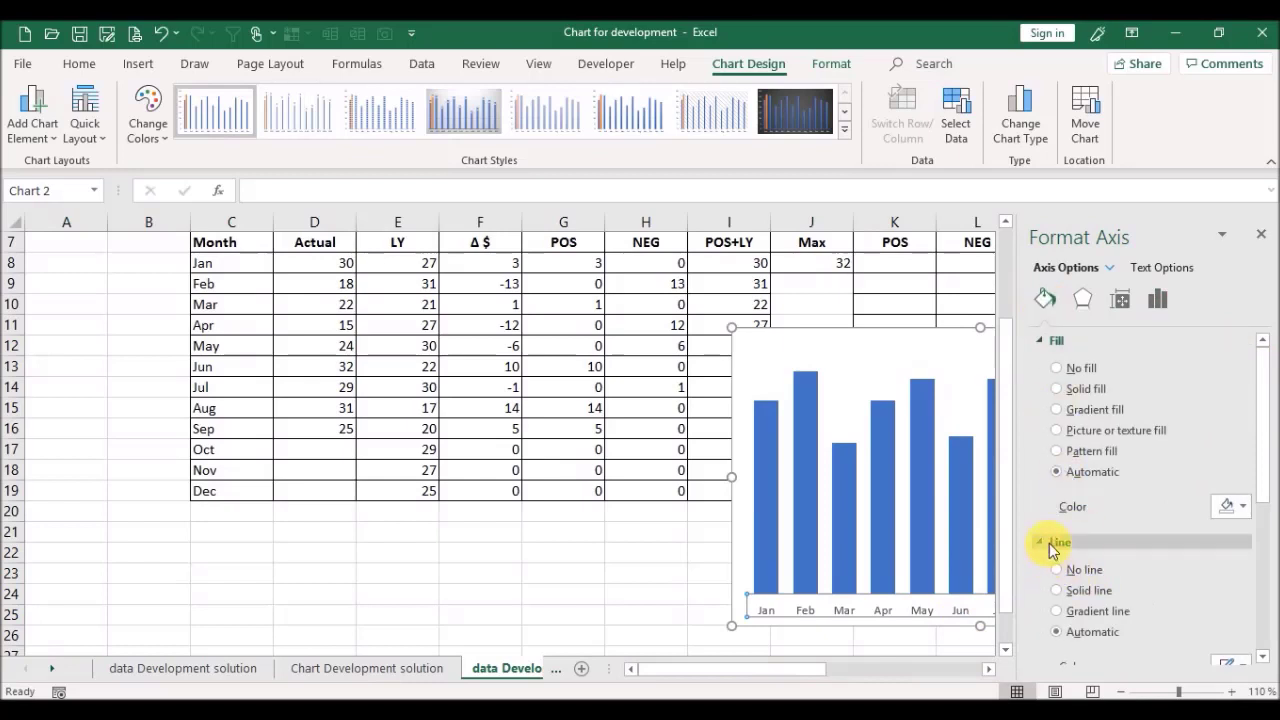
{"action": "left_click", "coordinate": [1060, 590]}
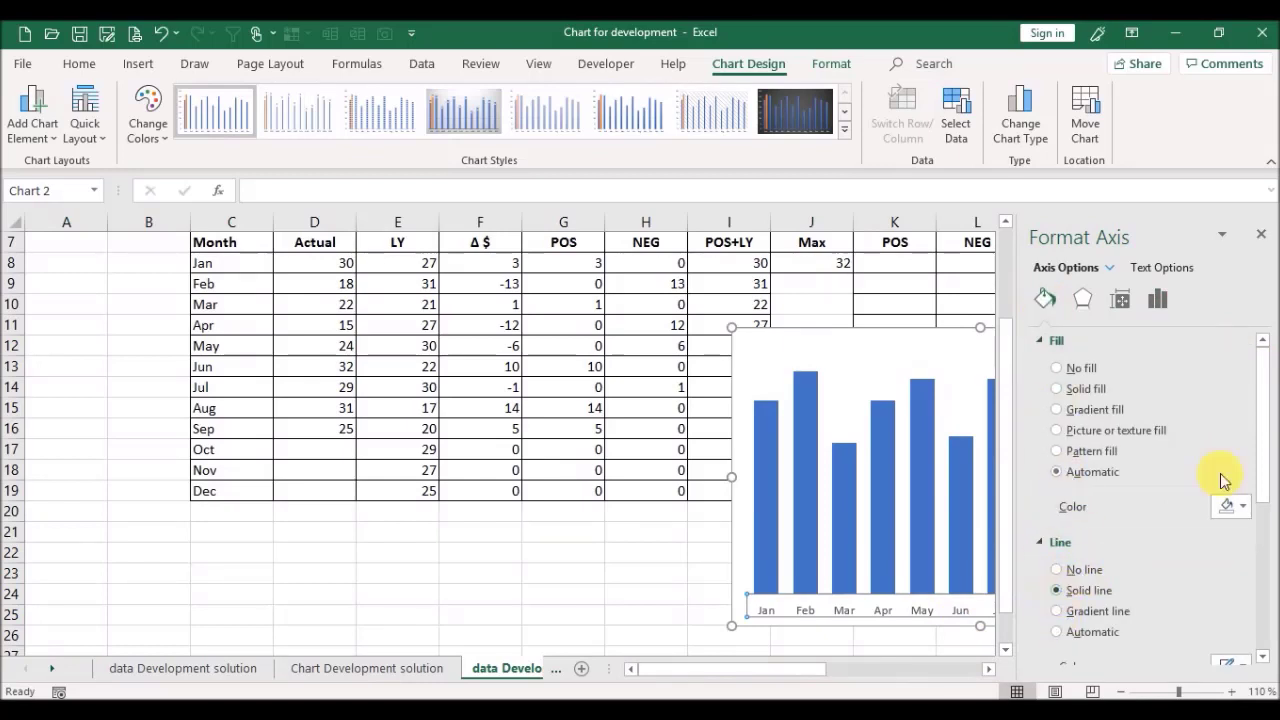
{"action": "left_click_drag", "start_coordinate": [1262, 390], "coordinate": [1270, 480]}
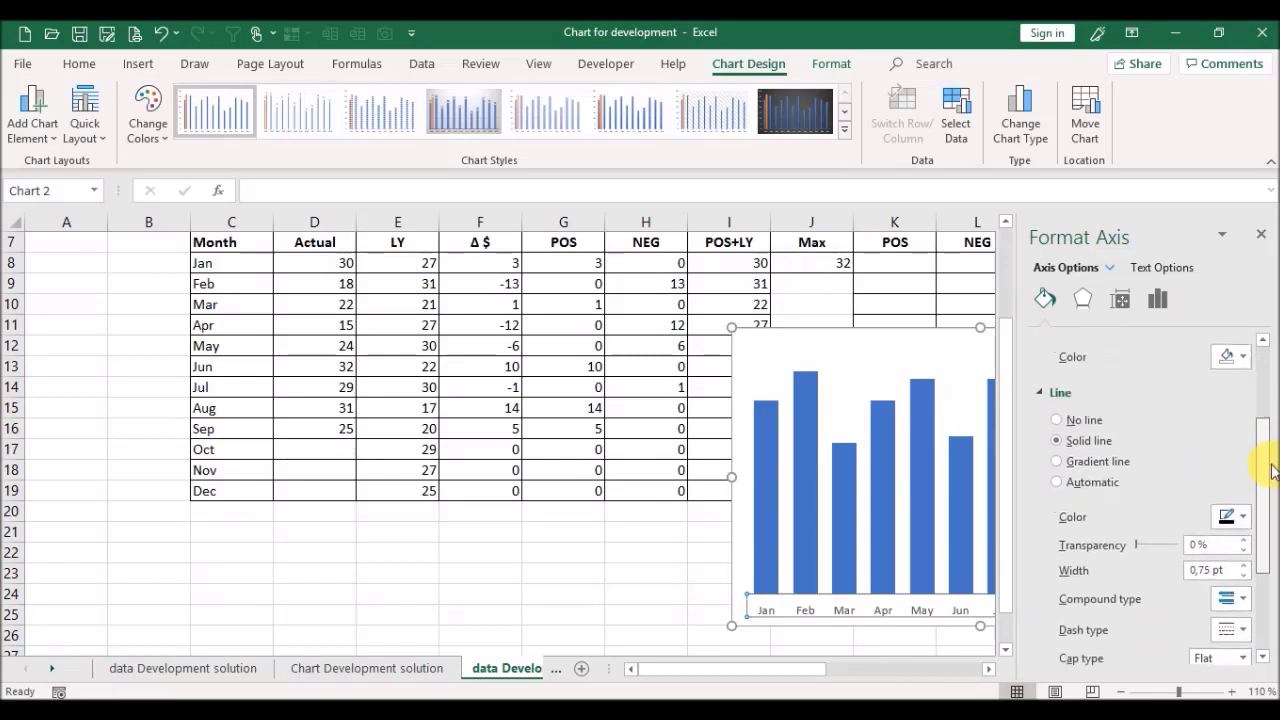
{"action": "left_click", "coordinate": [1247, 517]}
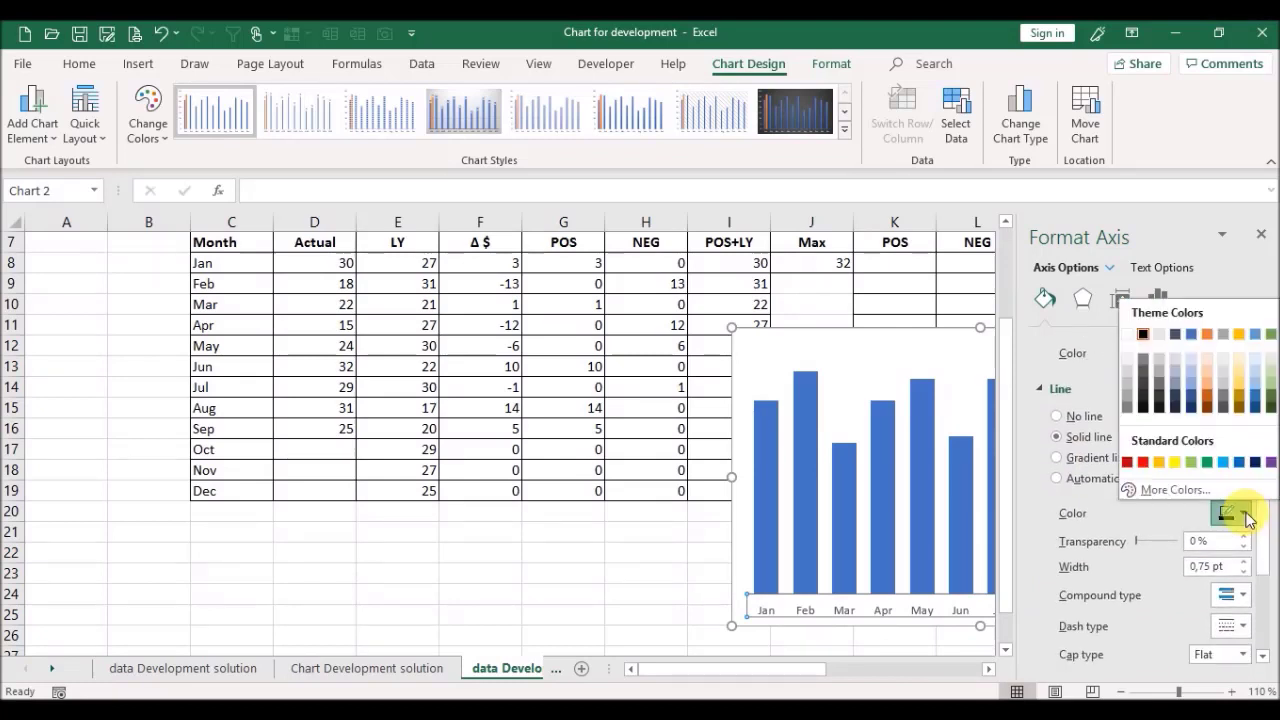
{"action": "left_click", "coordinate": [1143, 334]}
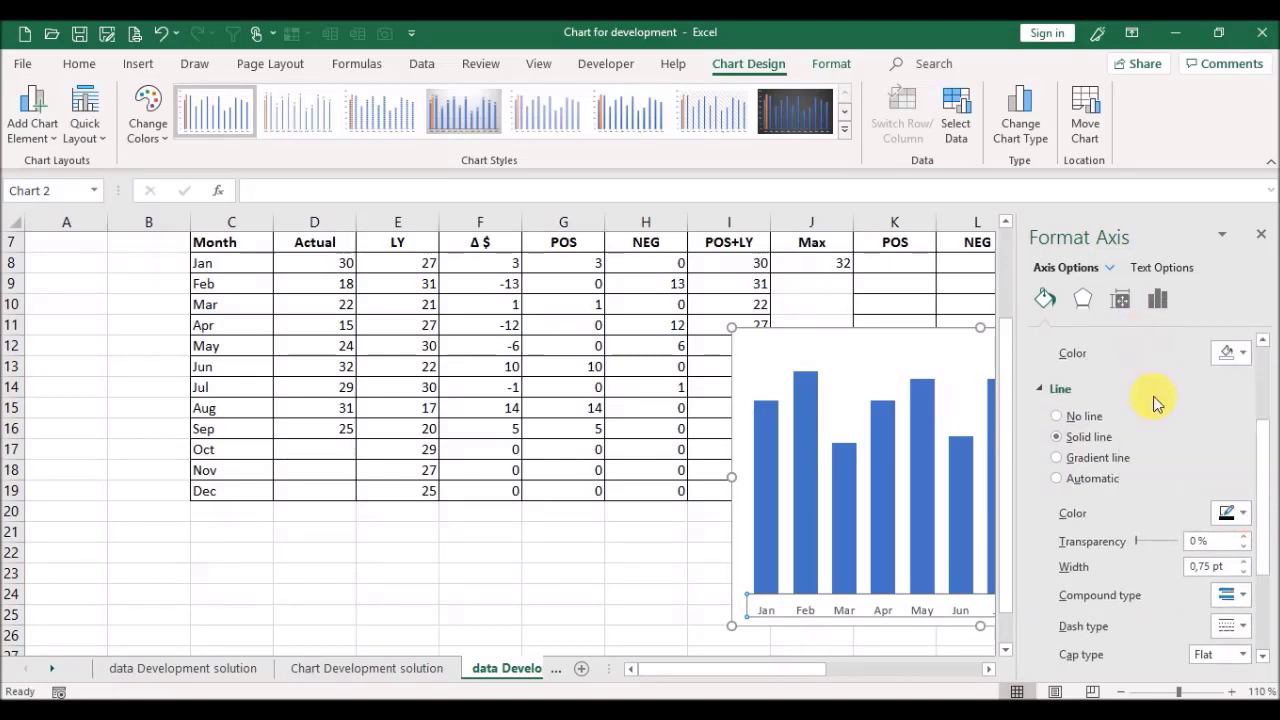
Step: Increase the horizontal axis line's width to 2,5 pt and finish formatting the axis
{"action": "left_click", "coordinate": [1245, 562]}
{"action": "left_click", "coordinate": [1245, 562]}
{"action": "left_click", "coordinate": [1245, 562]}
{"action": "left_click", "coordinate": [1245, 562]}
{"action": "left_click", "coordinate": [1245, 562]}
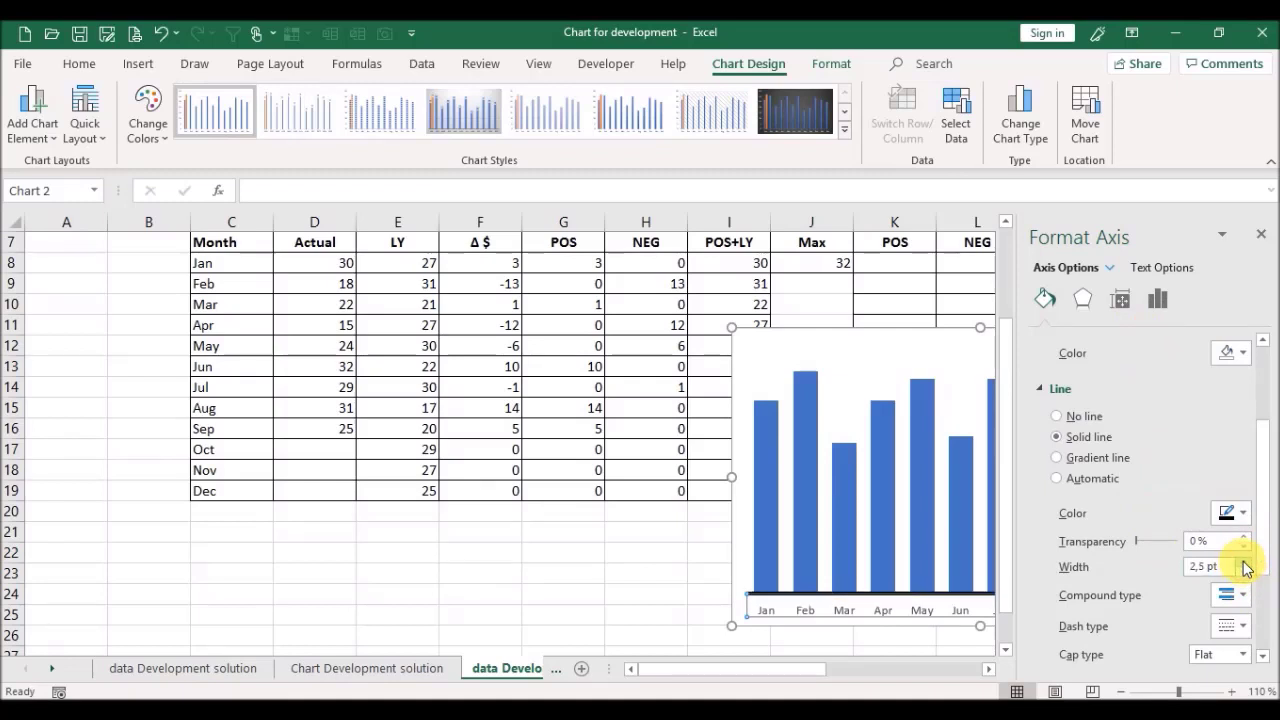
{"action": "left_click", "coordinate": [1261, 237]}
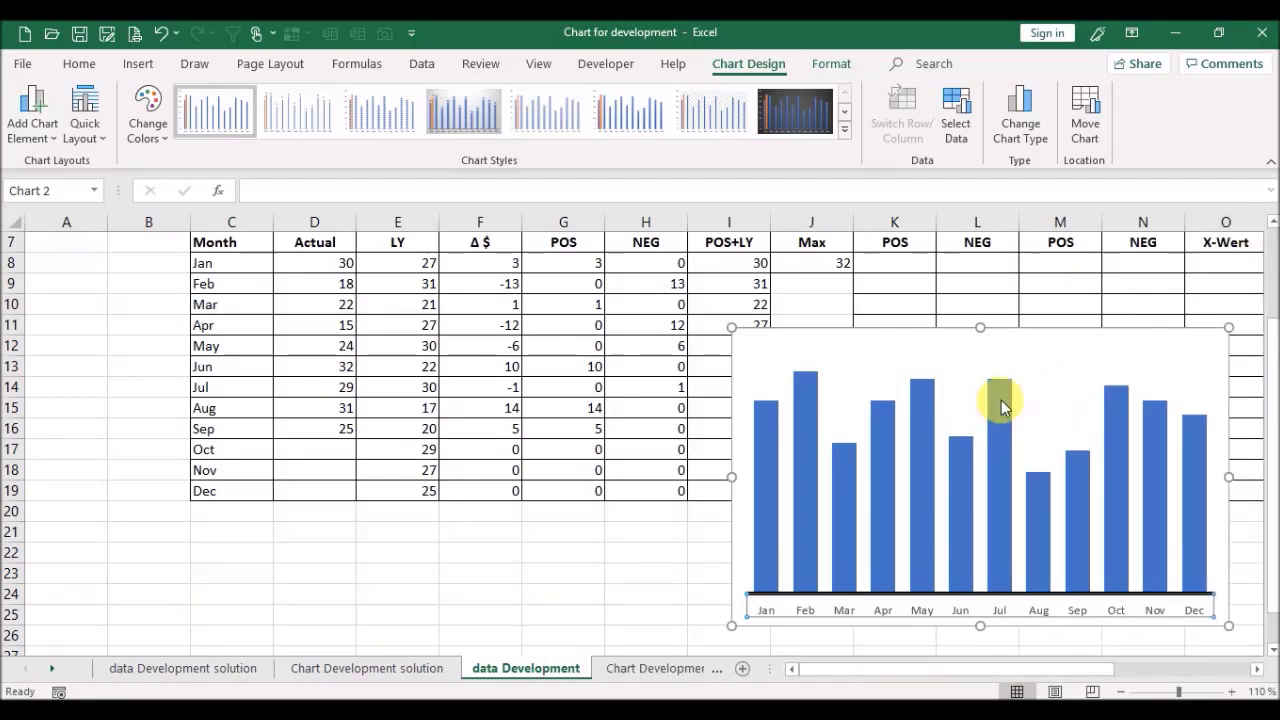
Step: Fill the LY series columns with a light grey theme colour
{"action": "left_click", "coordinate": [1001, 400]}
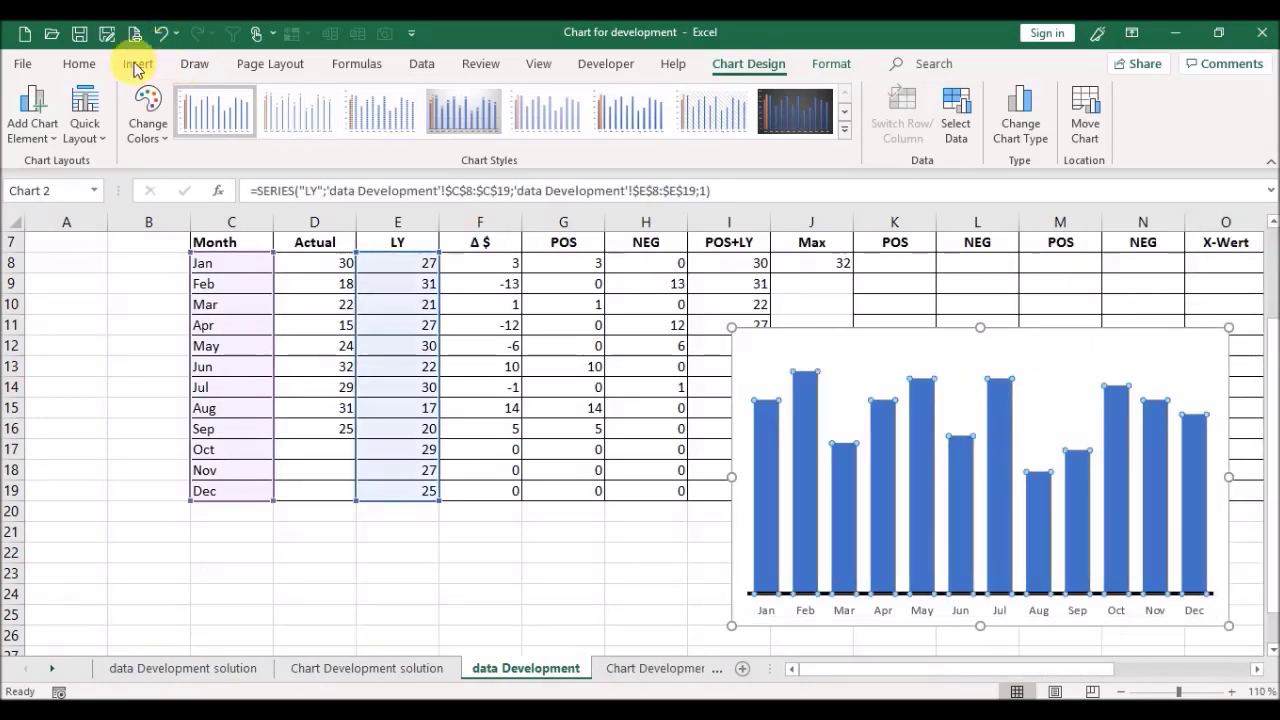
{"action": "left_click", "coordinate": [100, 64]}
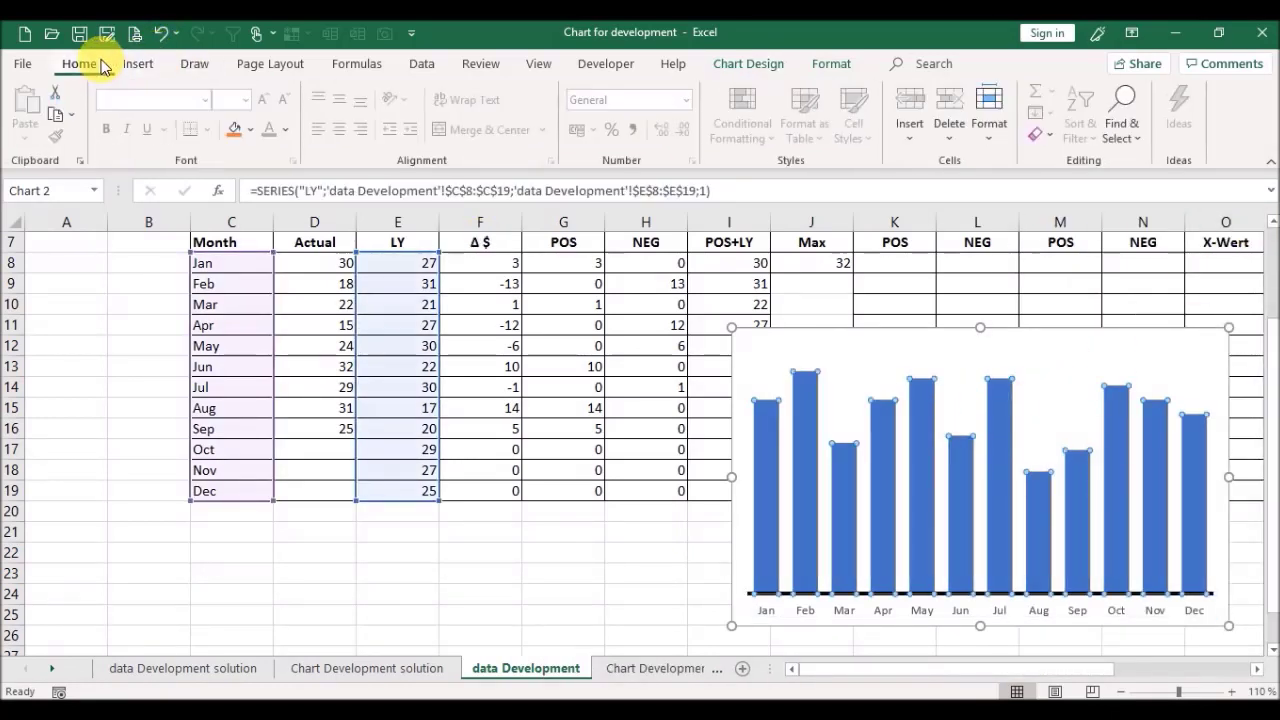
{"action": "left_click", "coordinate": [250, 129]}
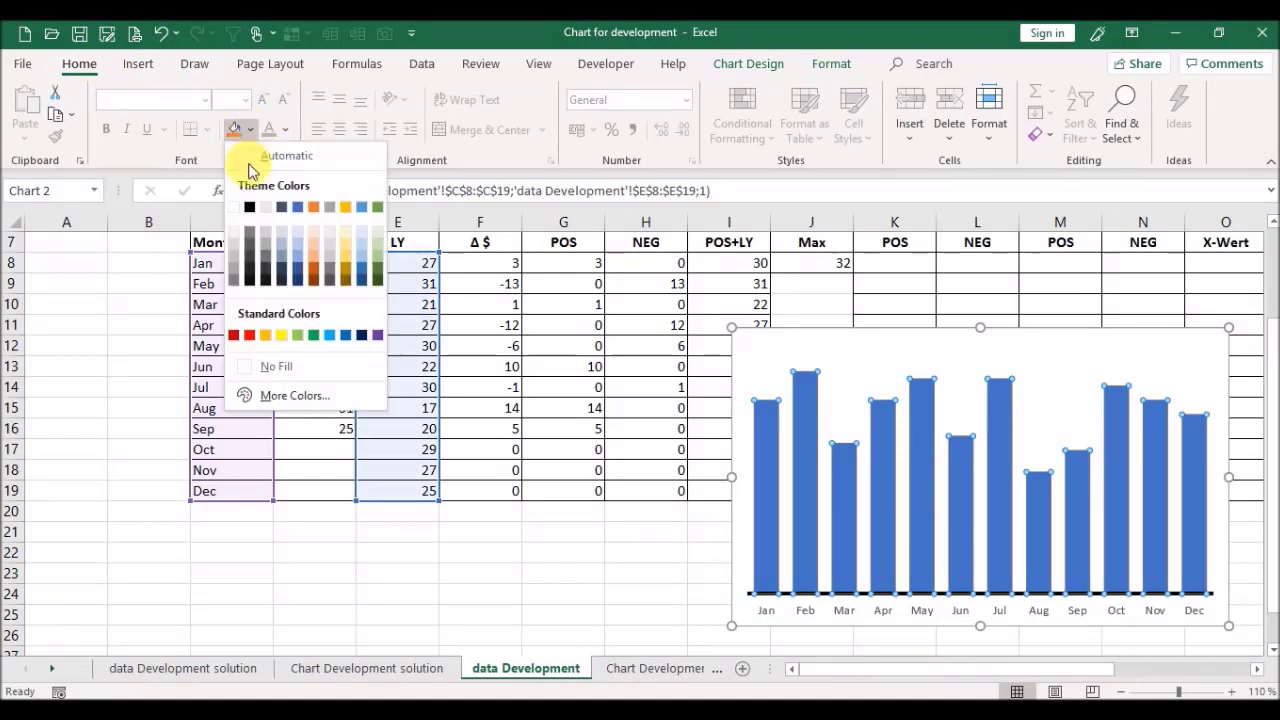
{"action": "left_click", "coordinate": [236, 257]}
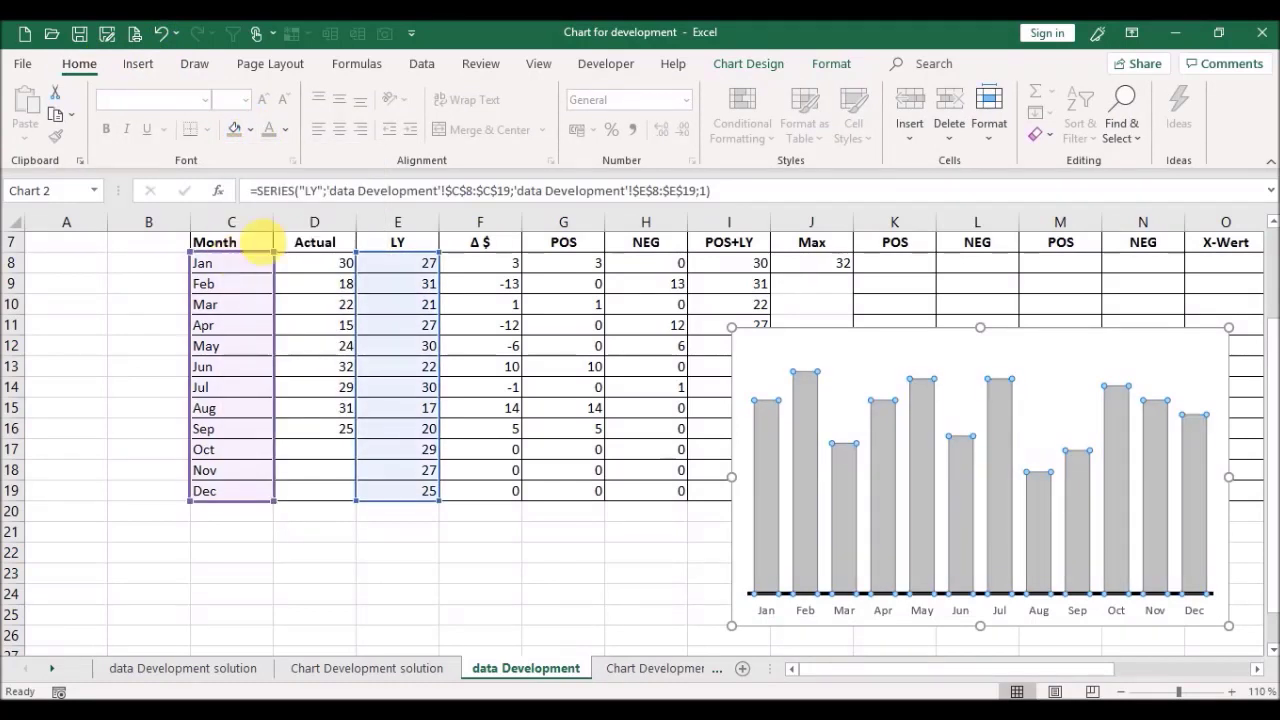
Step: Add value data labels to the LY columns and position them at Inside Base
{"action": "left_click", "coordinate": [755, 64]}
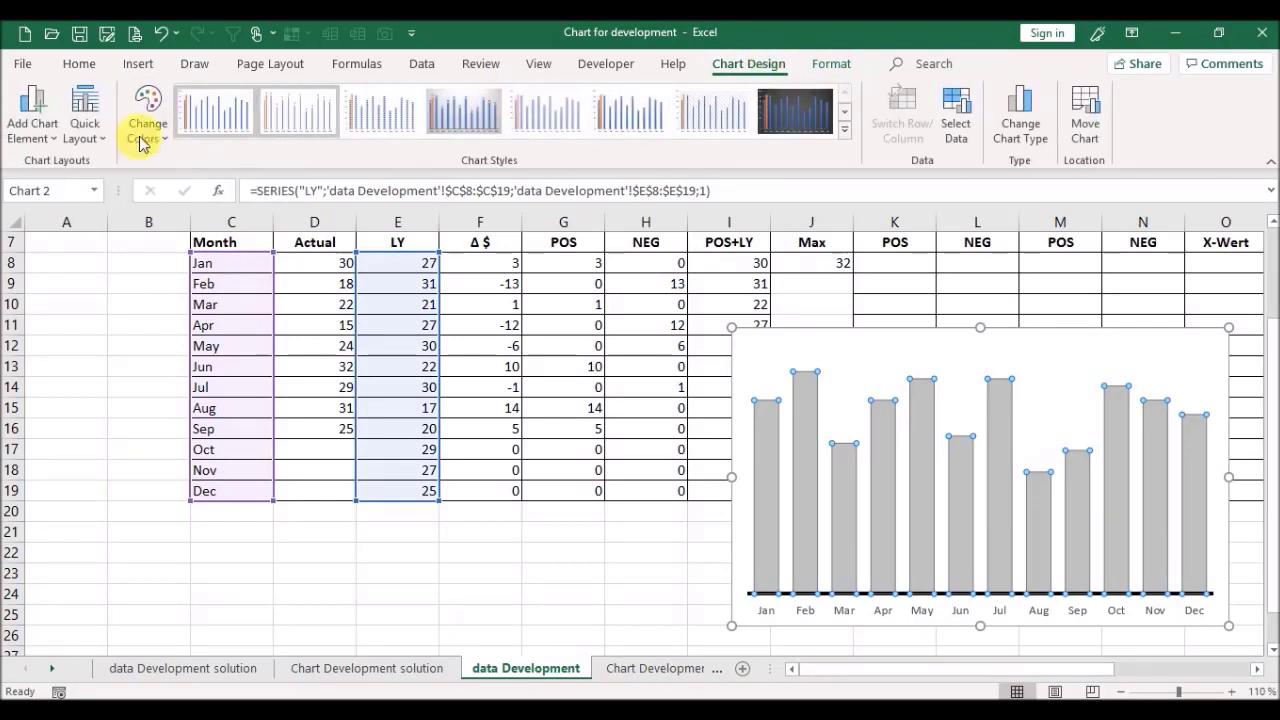
{"action": "left_click", "coordinate": [55, 145]}
{"action": "mouse_move", "coordinate": [98, 271]}
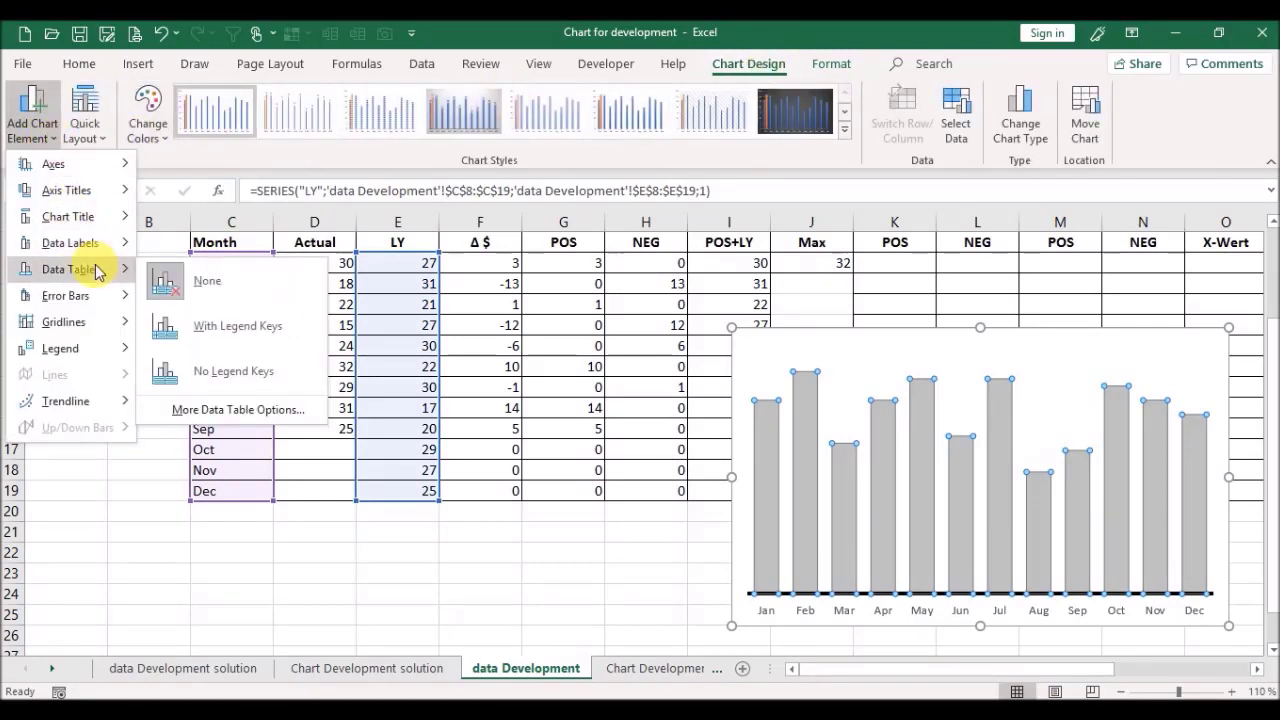
{"action": "mouse_move", "coordinate": [97, 243]}
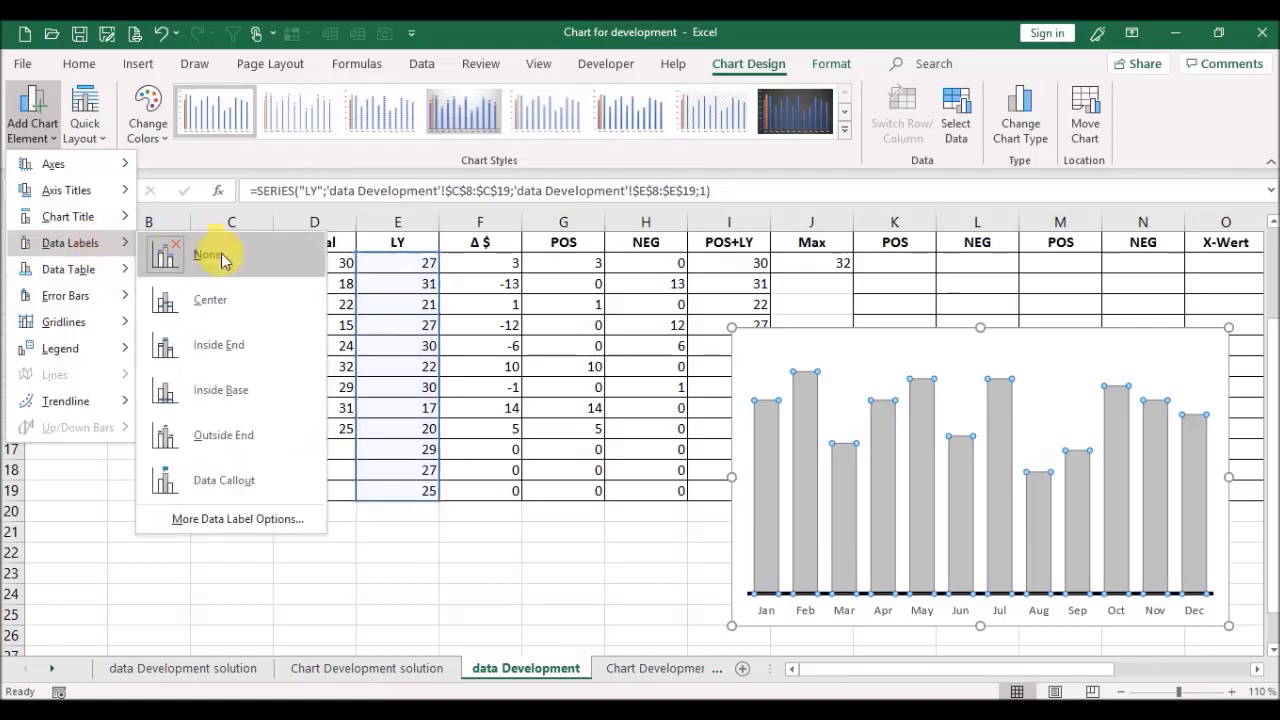
{"action": "left_click", "coordinate": [211, 532]}
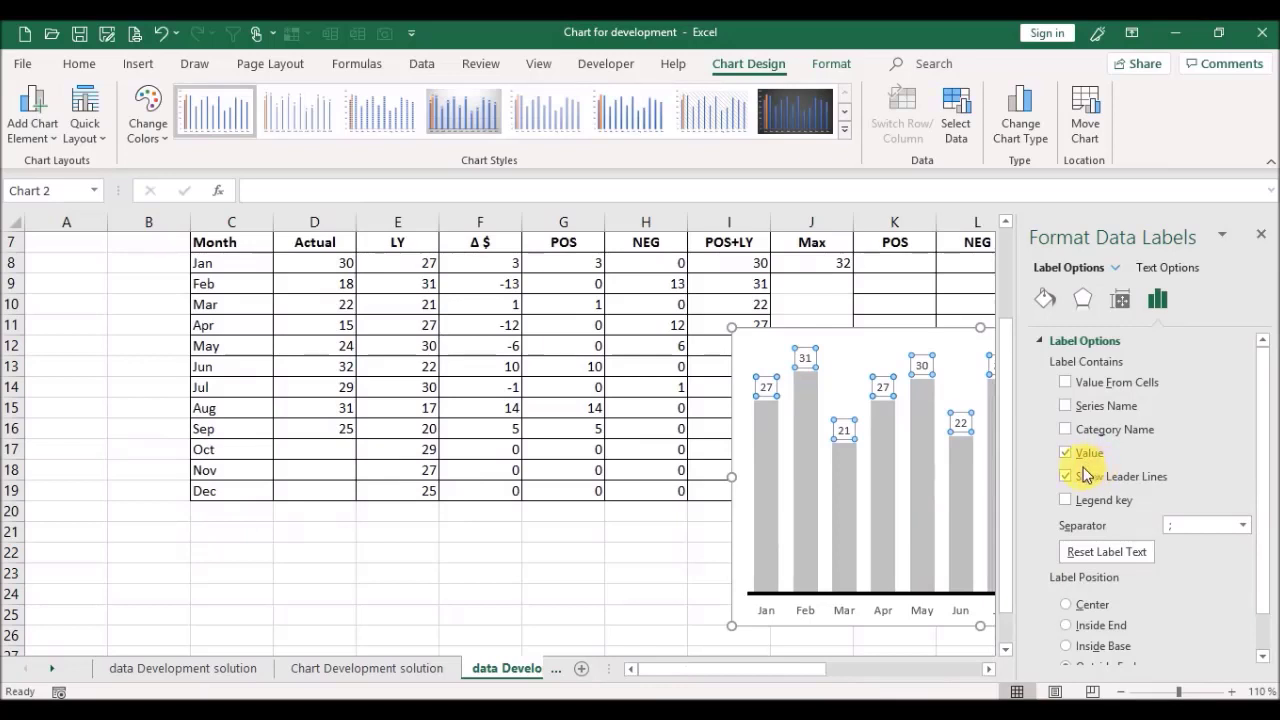
{"action": "scroll", "coordinate": [1262, 422], "scroll_direction": "down", "scroll_amount": 1}
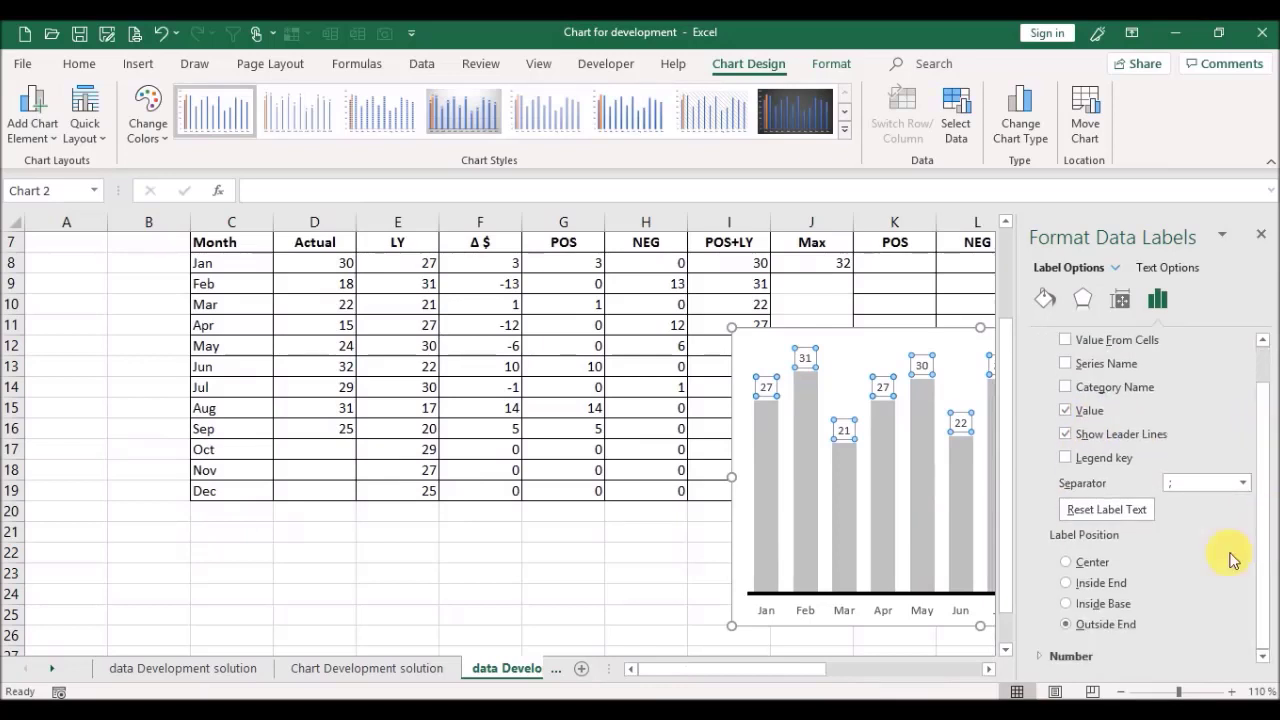
{"action": "left_click", "coordinate": [1066, 604]}
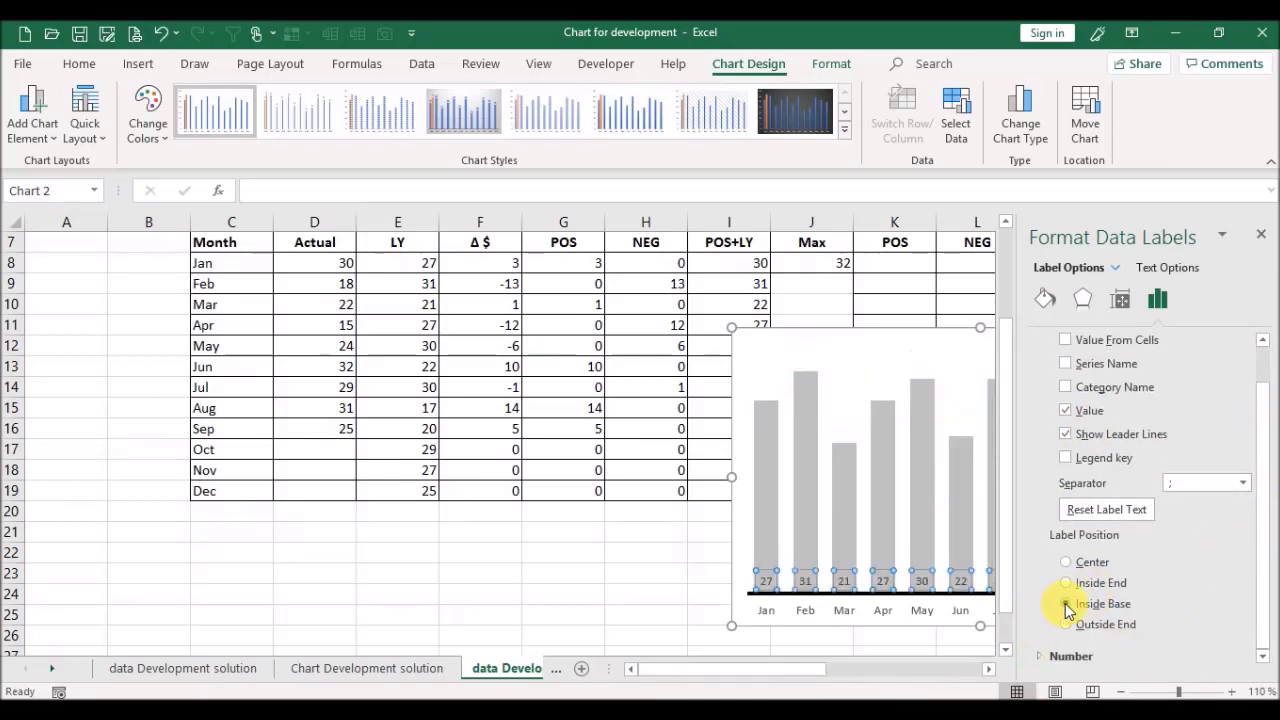
{"action": "left_click", "coordinate": [1262, 237]}
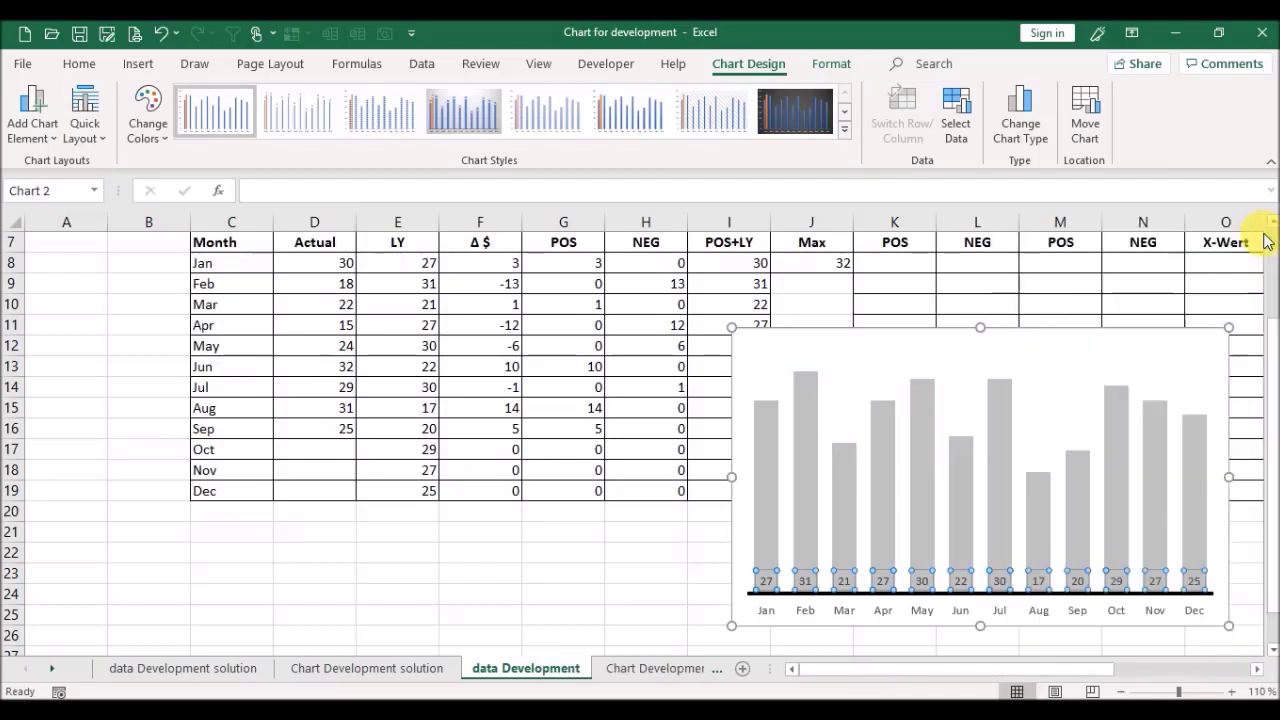
Step: Give the chart area a solid black border line
{"action": "double_click", "coordinate": [1046, 337]}
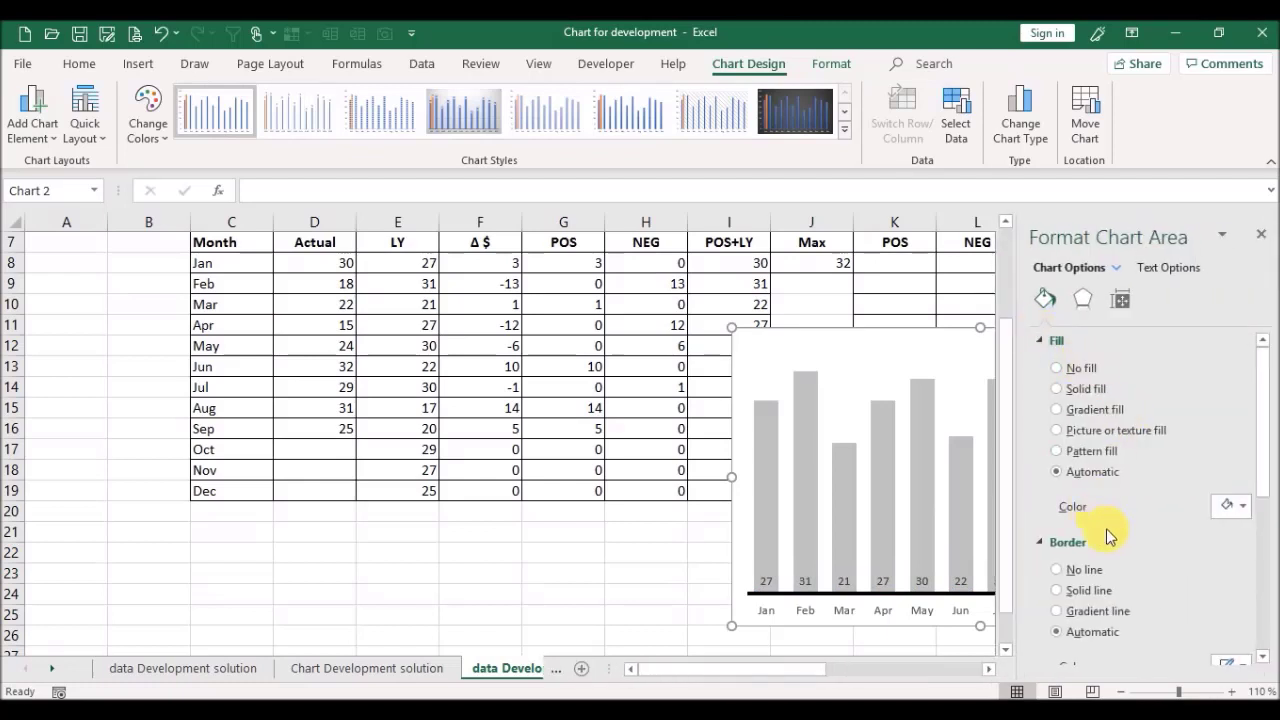
{"action": "left_click", "coordinate": [1070, 590]}
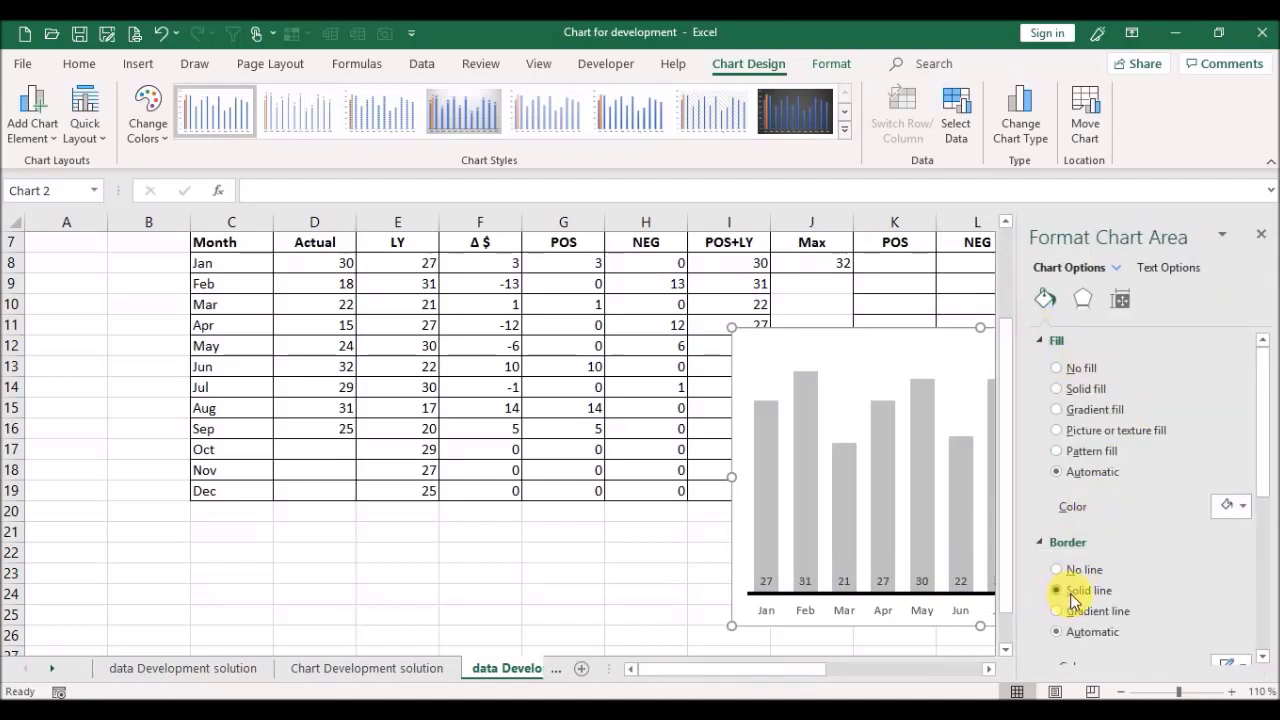
{"action": "scroll", "coordinate": [1268, 447], "scroll_direction": "down", "scroll_amount": 1}
{"action": "scroll", "coordinate": [1268, 447], "scroll_direction": "down", "scroll_amount": 3}
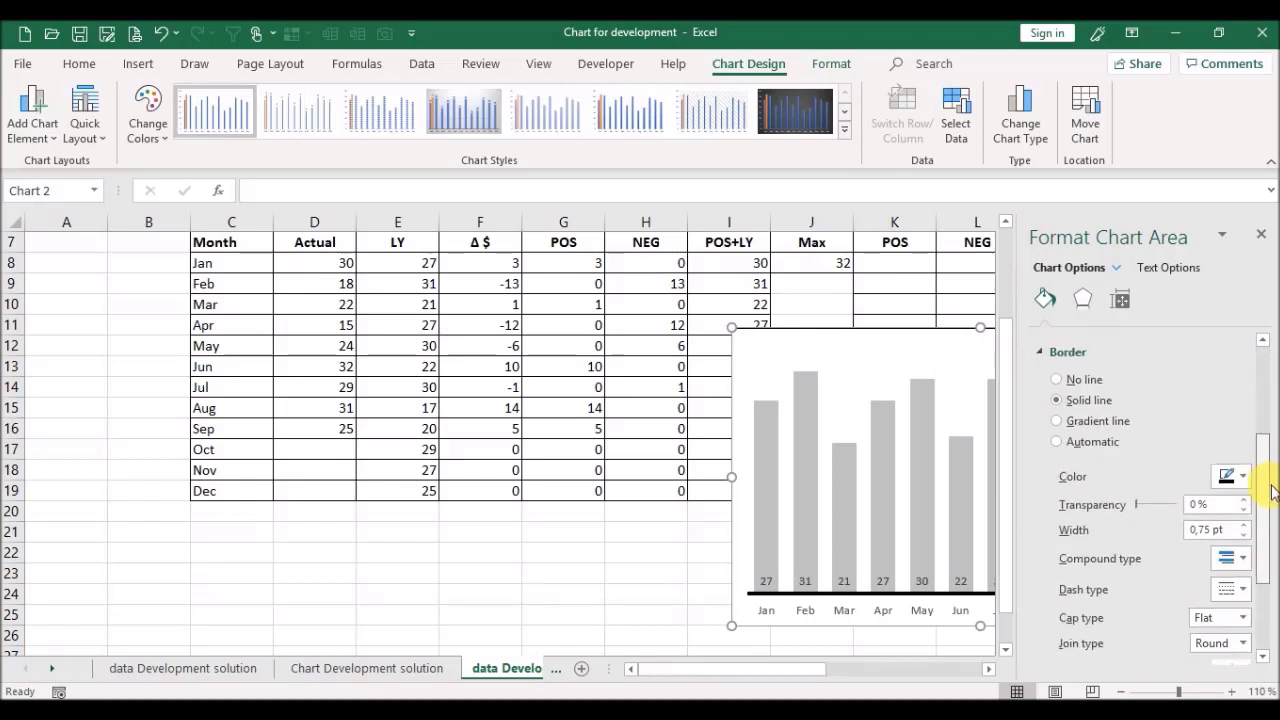
{"action": "left_click", "coordinate": [1250, 482]}
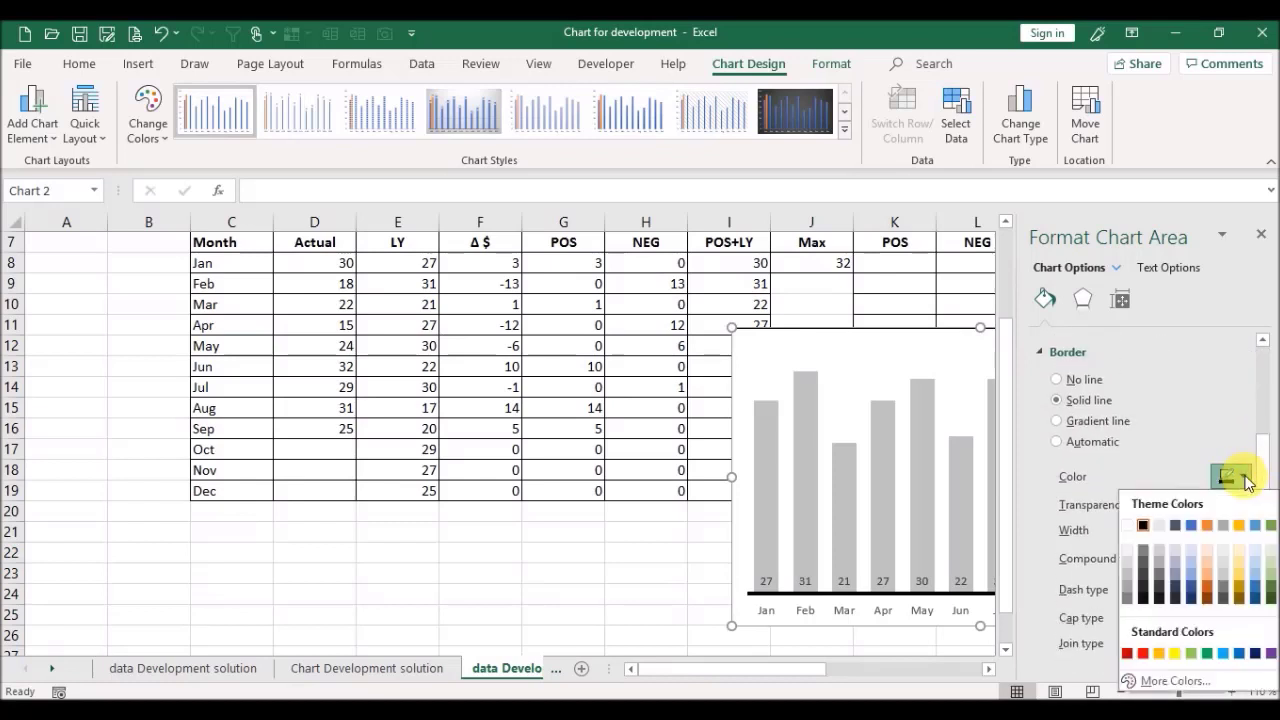
{"action": "left_click", "coordinate": [1145, 528]}
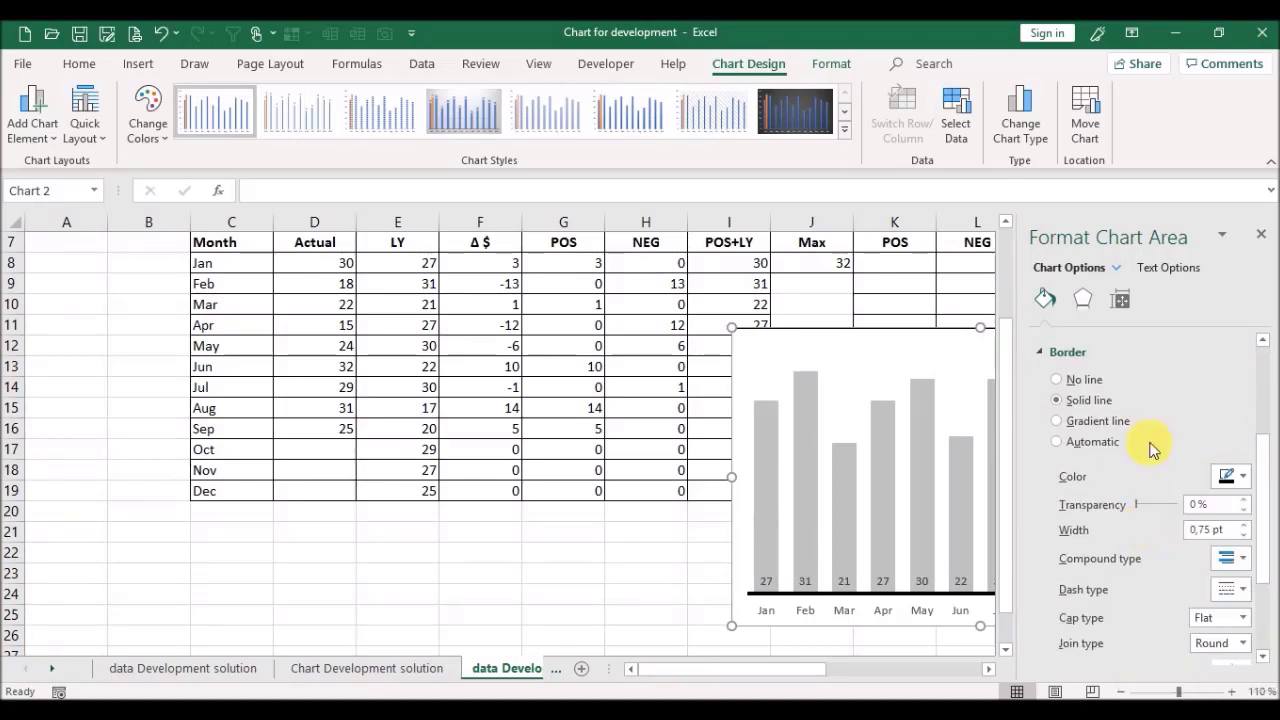
{"action": "left_click", "coordinate": [1263, 236]}
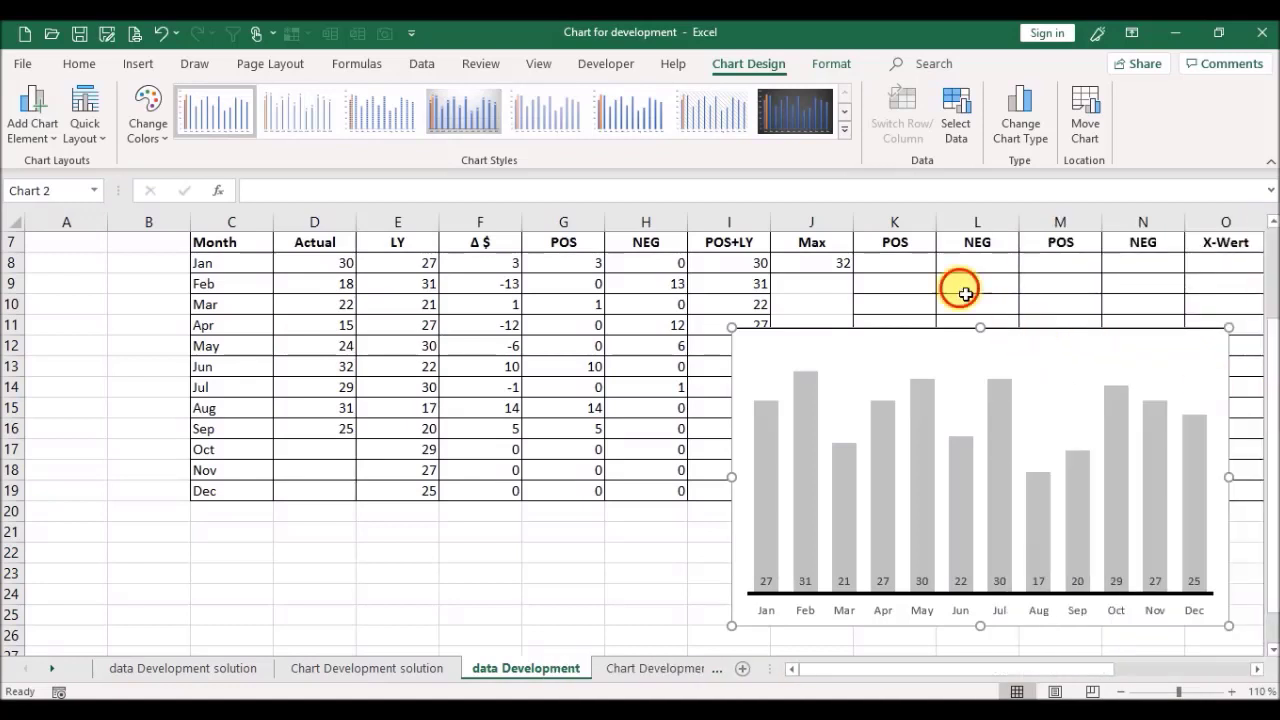
Step: Move the chart below the data table, near column C just under the Dec row
{"action": "left_click", "coordinate": [965, 293]}
{"action": "left_click_drag", "start_coordinate": [889, 340], "coordinate": [355, 524]}
{"action": "left_click_drag", "start_coordinate": [1271, 357], "coordinate": [1274, 540]}
{"action": "left_click", "coordinate": [1272, 648]}
{"action": "left_click", "coordinate": [750, 430]}
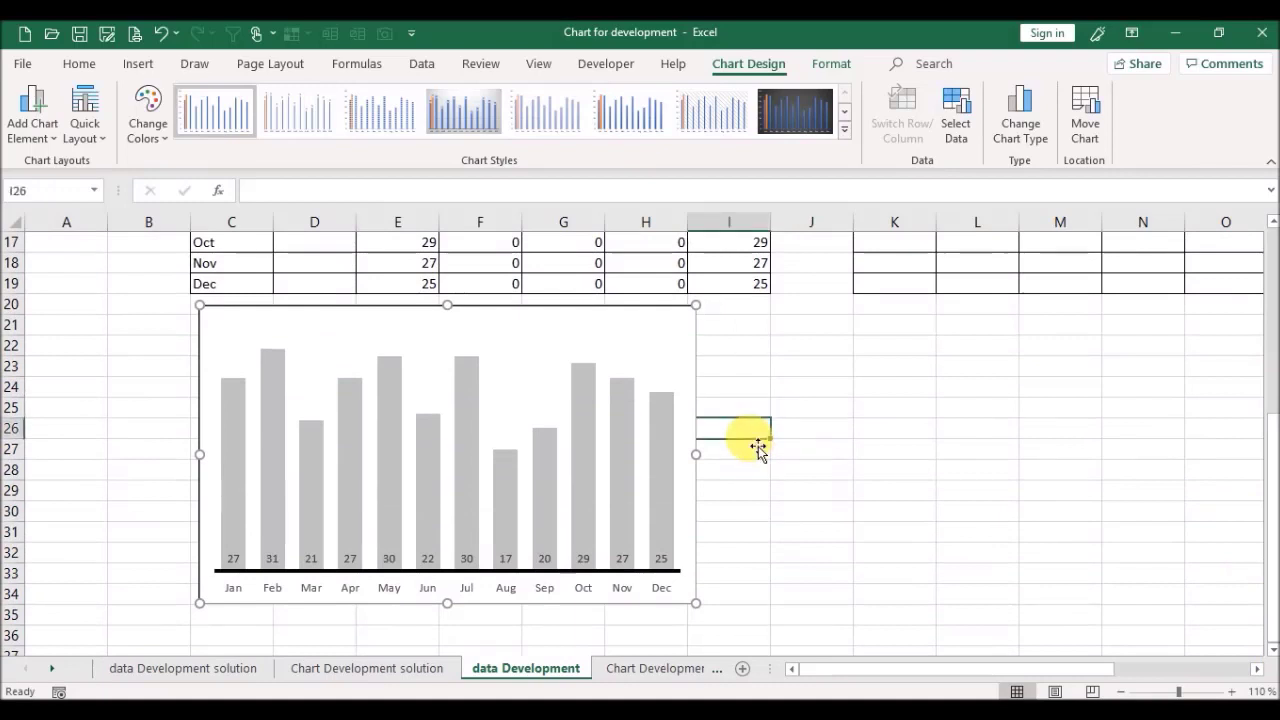
{"action": "left_click", "coordinate": [828, 413]}
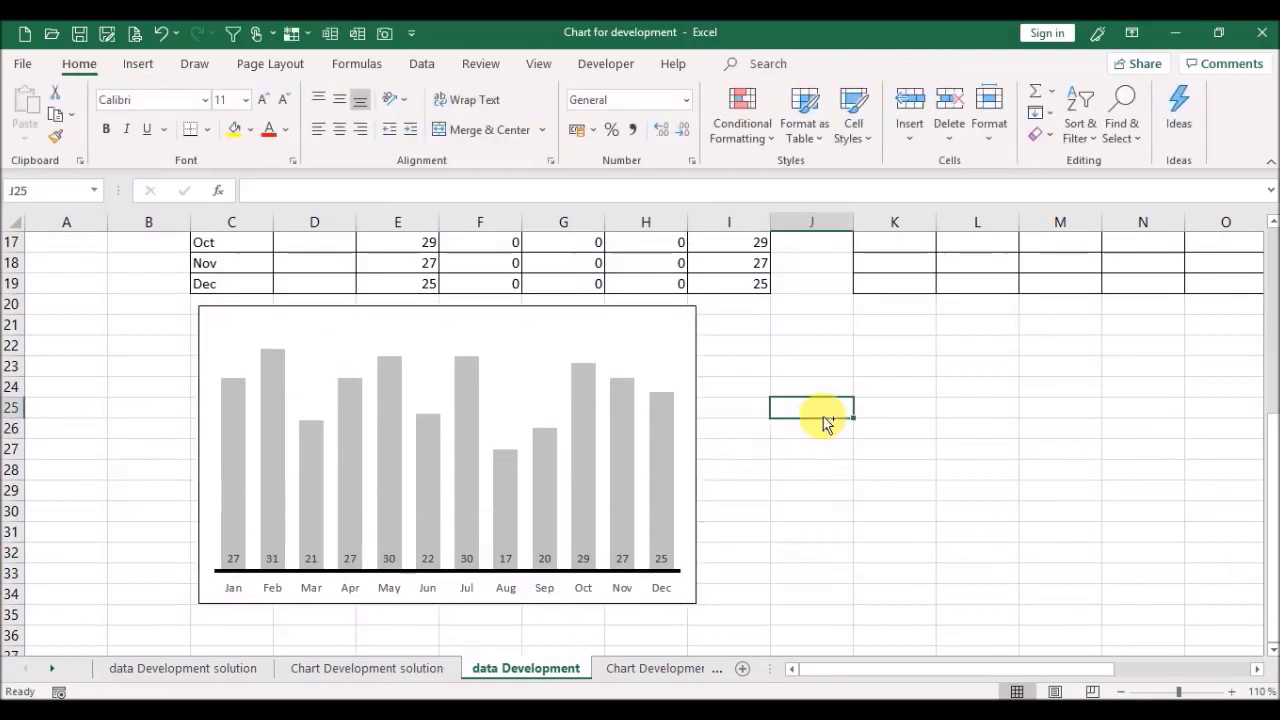
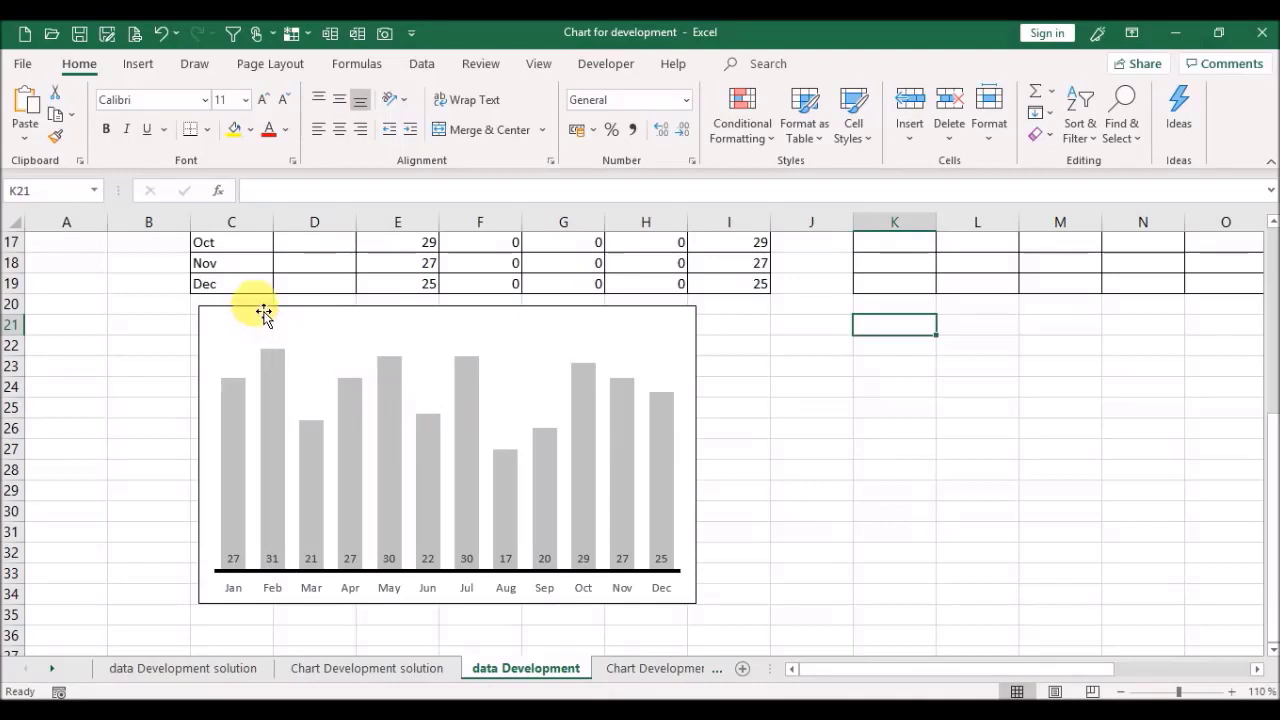
Step: Select the range C21:J33 to mark out the area the chart should cover
{"action": "left_click", "coordinate": [263, 313]}
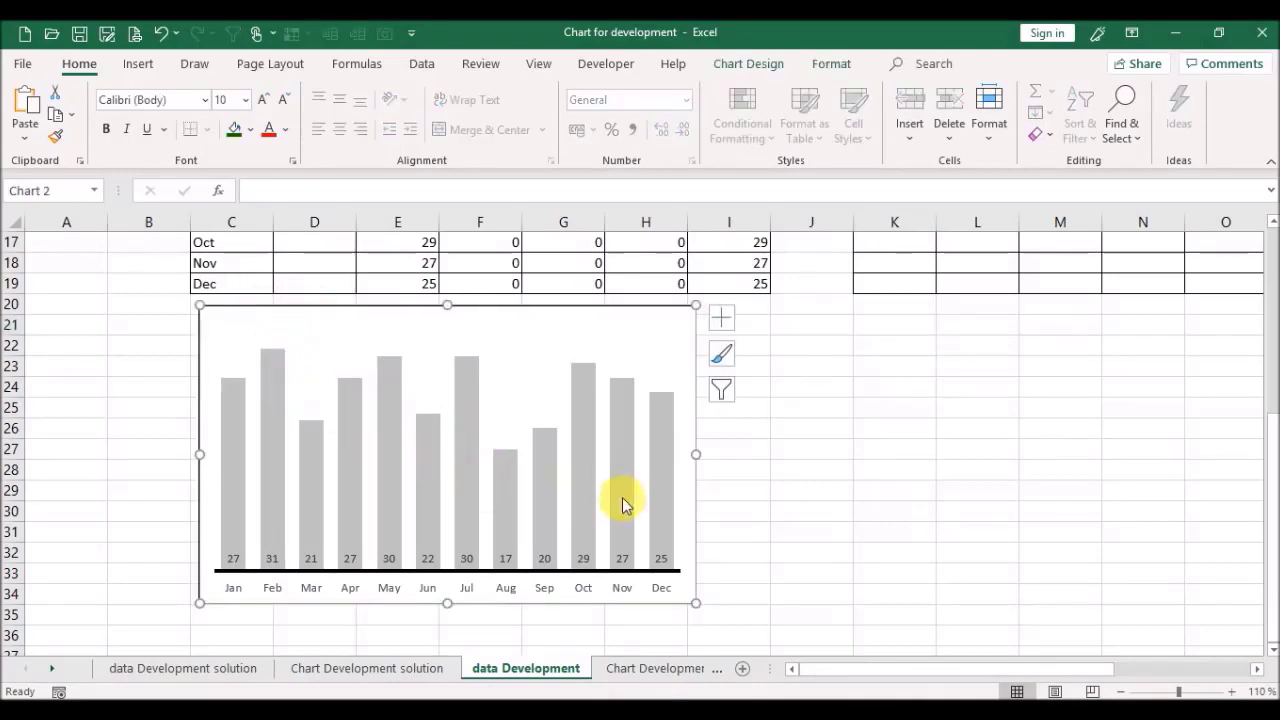
{"action": "left_click", "coordinate": [184, 329]}
{"action": "left_click", "coordinate": [188, 331]}
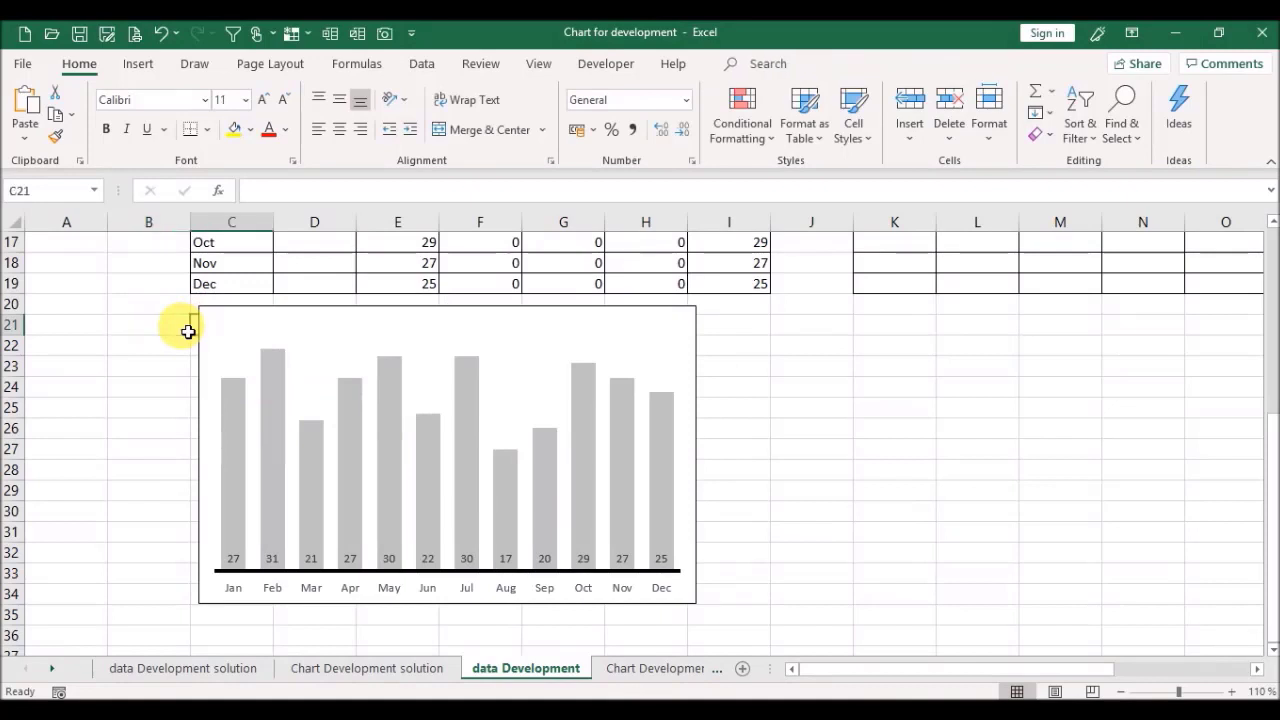
{"action": "key", "text": "shift+Right"}
{"action": "key", "text": "shift+Right"}
{"action": "key", "text": "shift+Right"}
{"action": "key", "text": "shift+Right"}
{"action": "key", "text": "shift+Right"}
{"action": "key", "text": "shift+Right"}
{"action": "key", "text": "shift+Right"}
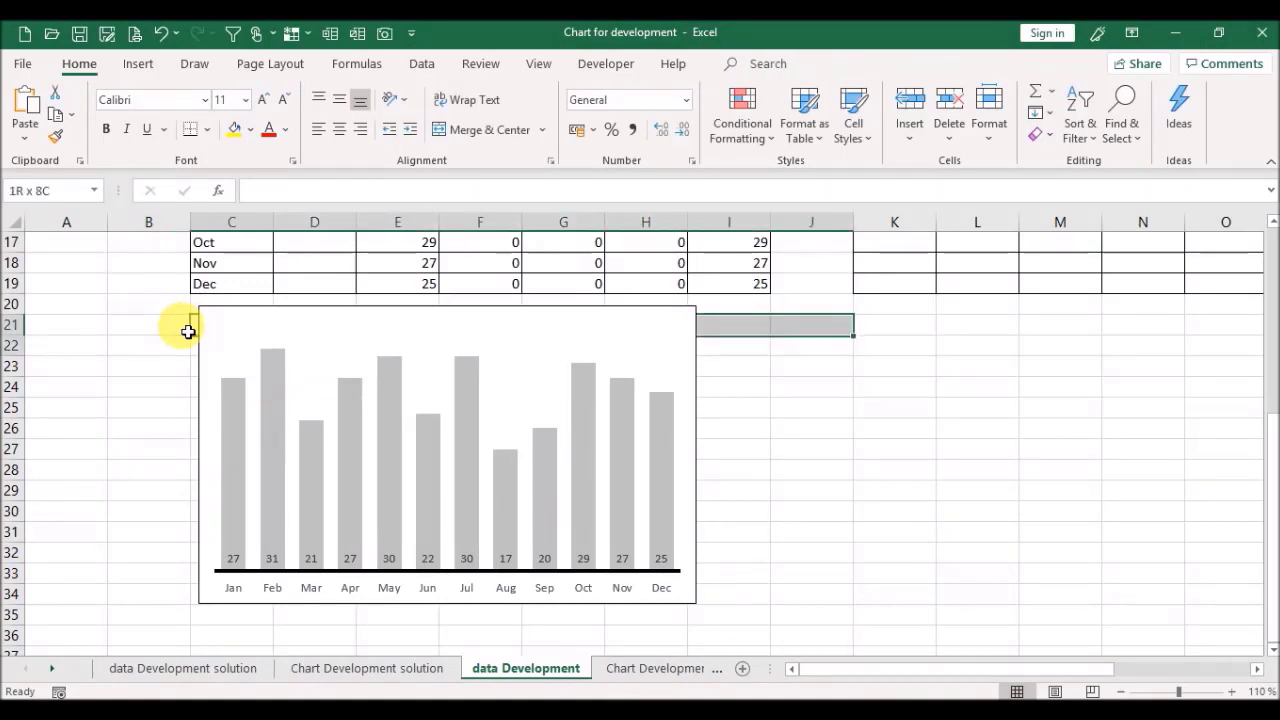
{"action": "key", "text": "shift+Down"}
{"action": "key", "text": "shift+Down"}
{"action": "key", "text": "shift+Down"}
{"action": "key", "text": "shift+Down"}
{"action": "key", "text": "shift+Down"}
{"action": "key", "text": "shift+Down"}
{"action": "key", "text": "shift+Down"}
{"action": "key", "text": "shift+Down"}
{"action": "key", "text": "shift+Down"}
{"action": "key", "text": "shift+Down"}
{"action": "key", "text": "shift+Down"}
{"action": "key", "text": "shift+Down"}
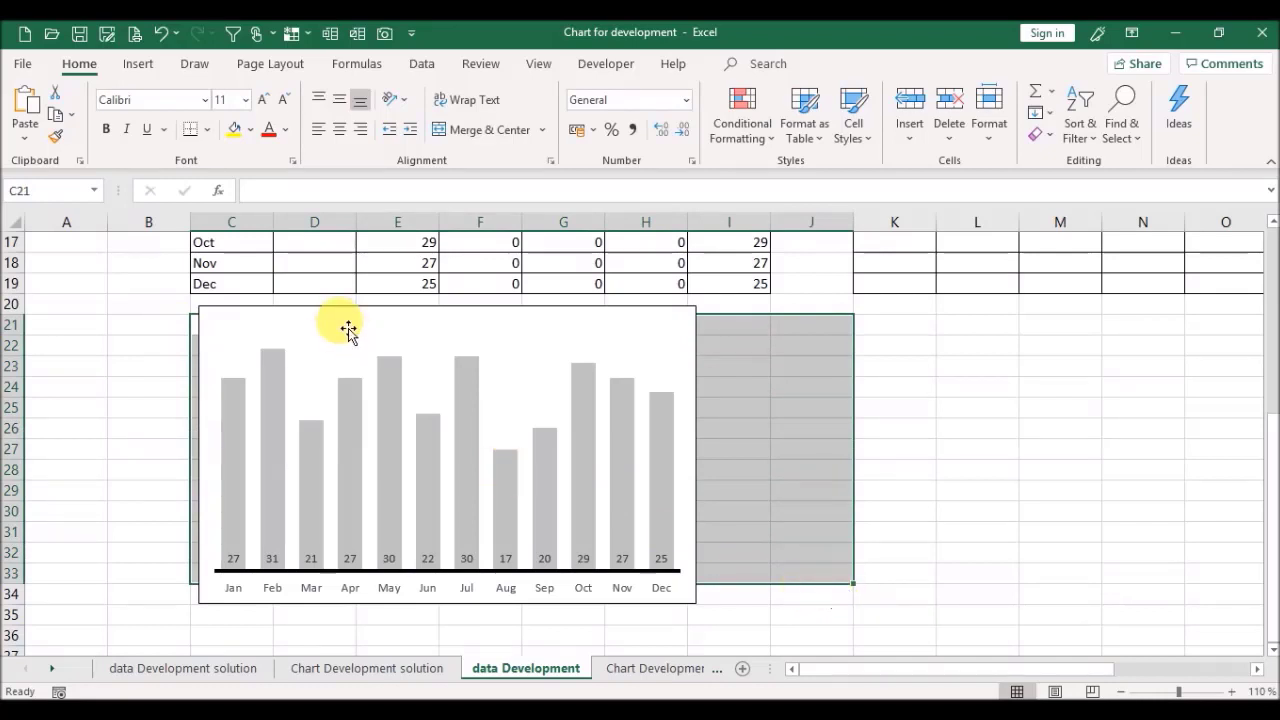
Step: Resize the chart so its corners snap to the cell grid and it covers exactly C21:J33
{"action": "left_click", "coordinate": [347, 313]}
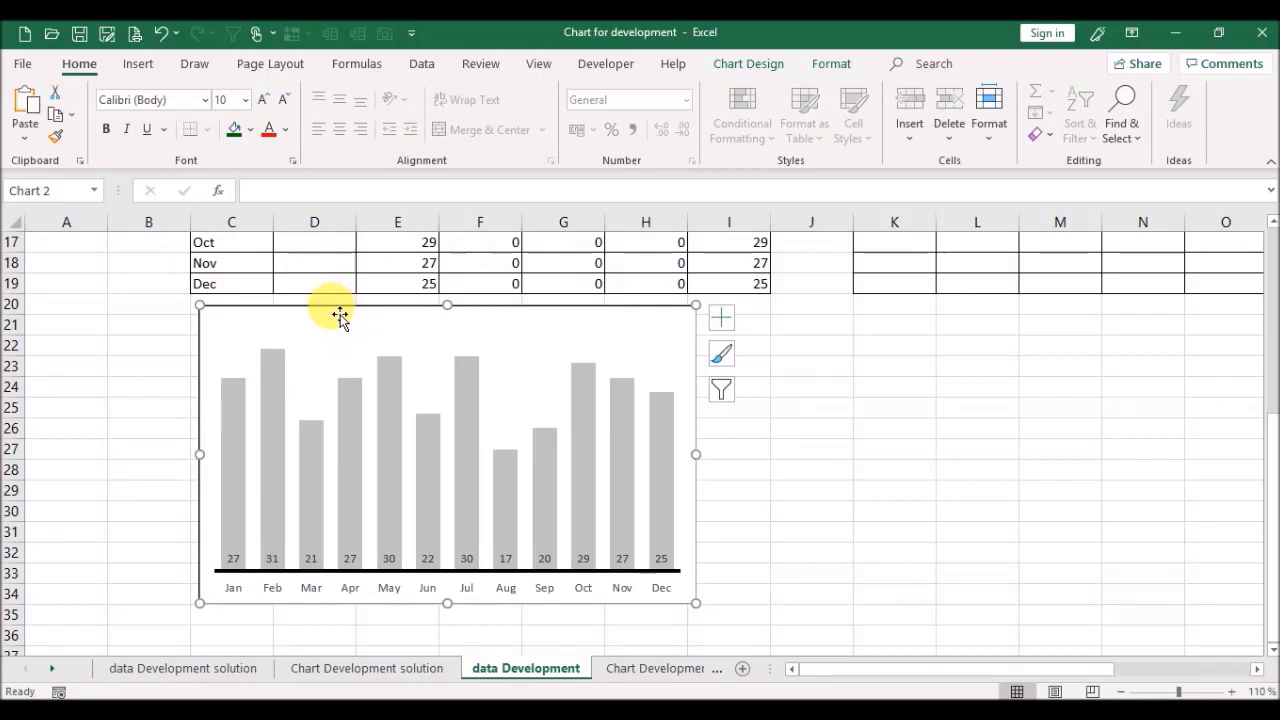
{"action": "key", "text": "alt"}
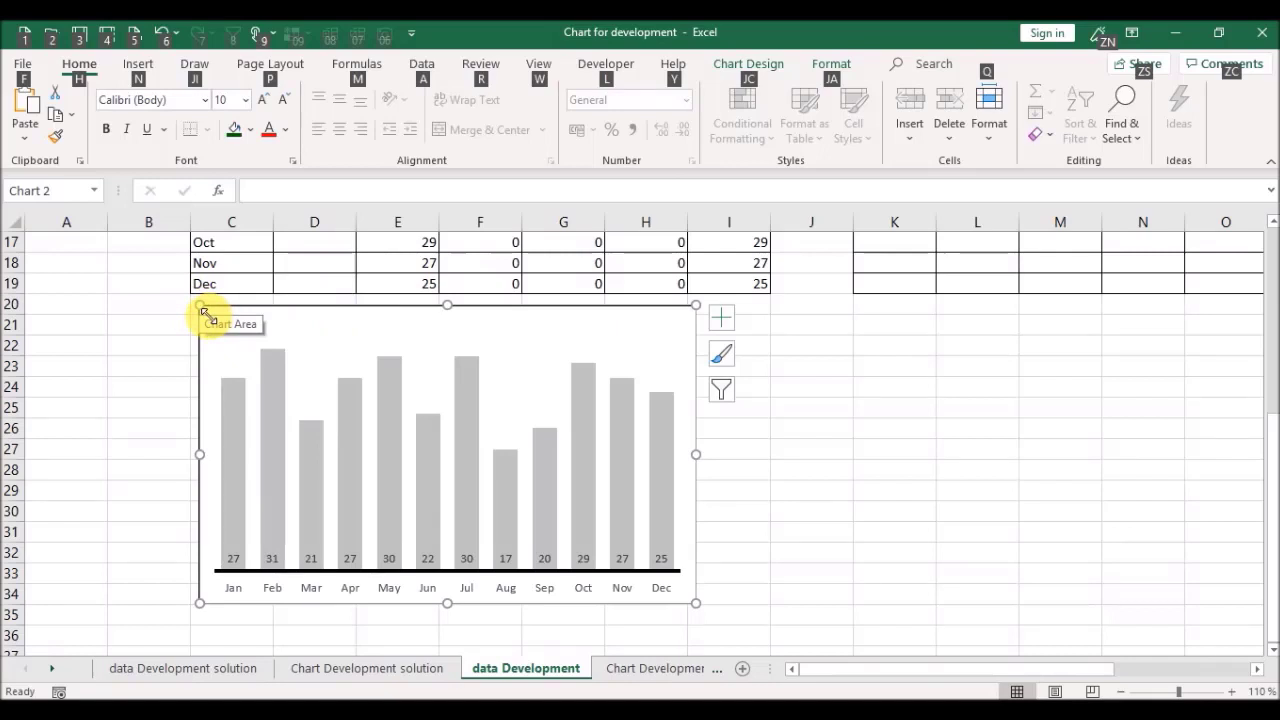
{"action": "left_click", "coordinate": [205, 315]}
{"action": "mouse_move", "coordinate": [200, 307]}
{"action": "left_mouse_down"}
{"action": "mouse_move", "coordinate": [186, 335]}
{"action": "mouse_move", "coordinate": [190, 316]}
{"action": "left_mouse_up"}
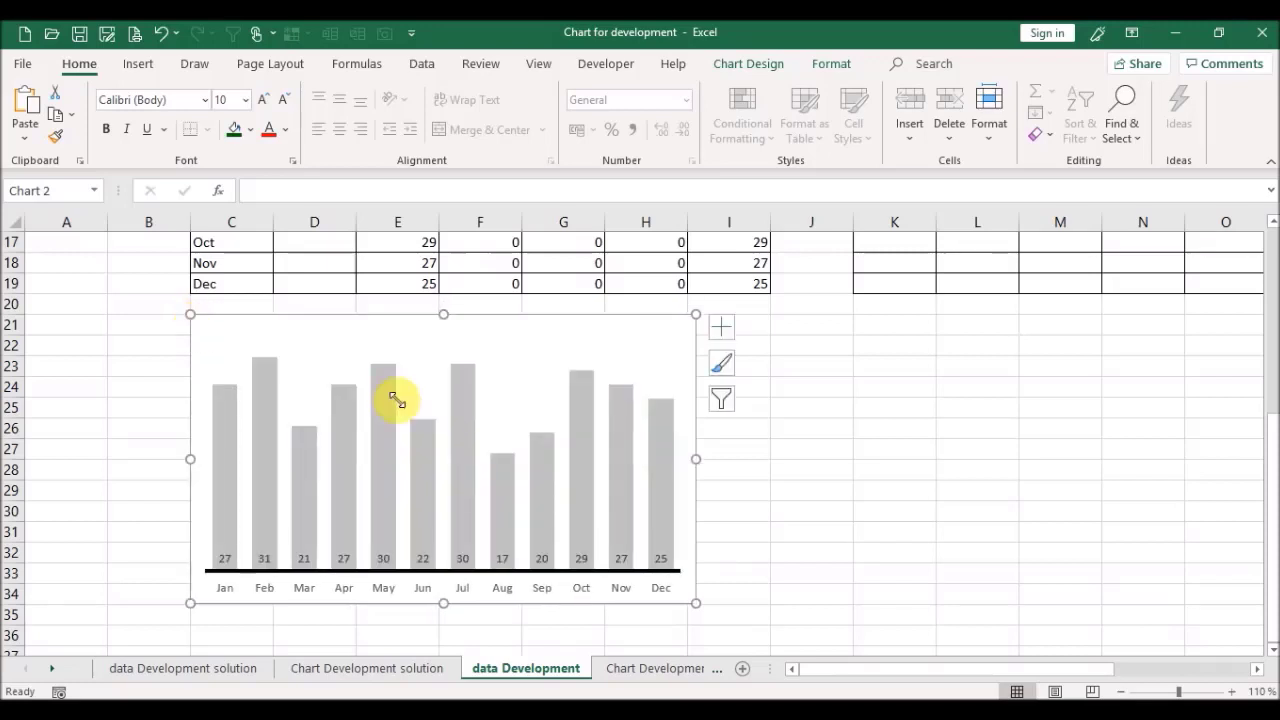
{"action": "key", "text": "alt"}
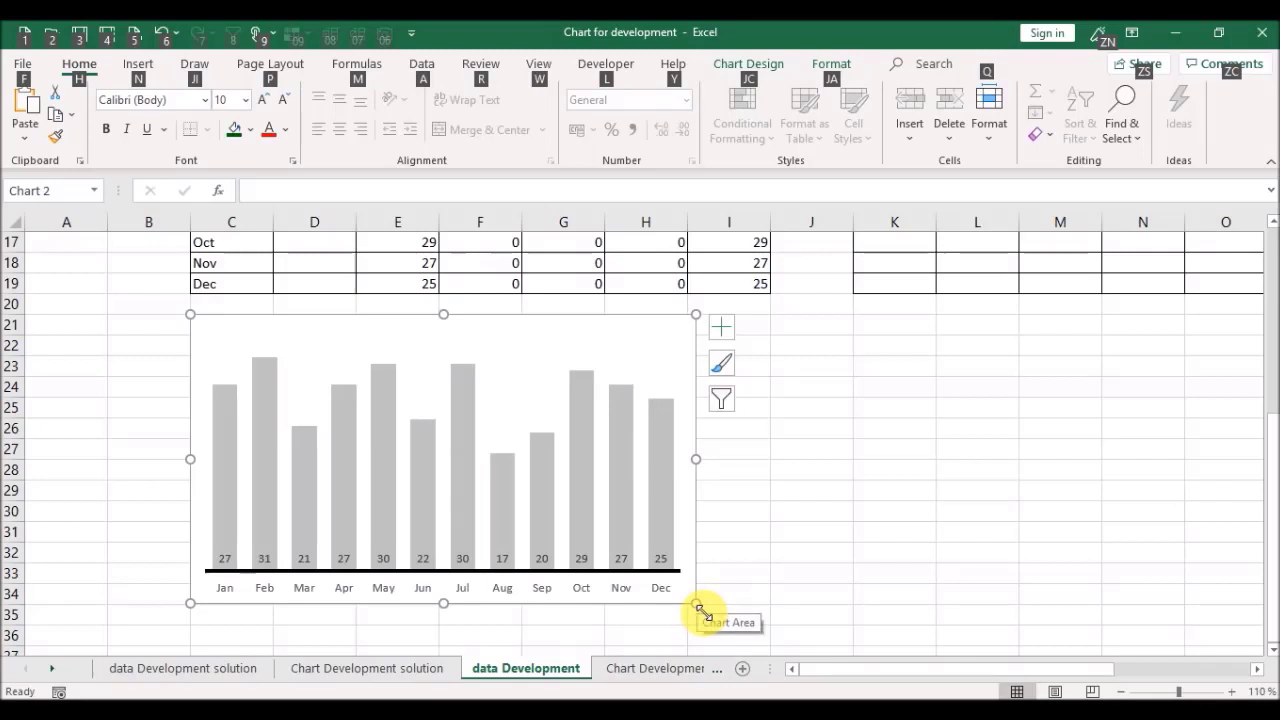
{"action": "left_click_drag", "start_coordinate": [704, 612], "coordinate": [850, 584]}
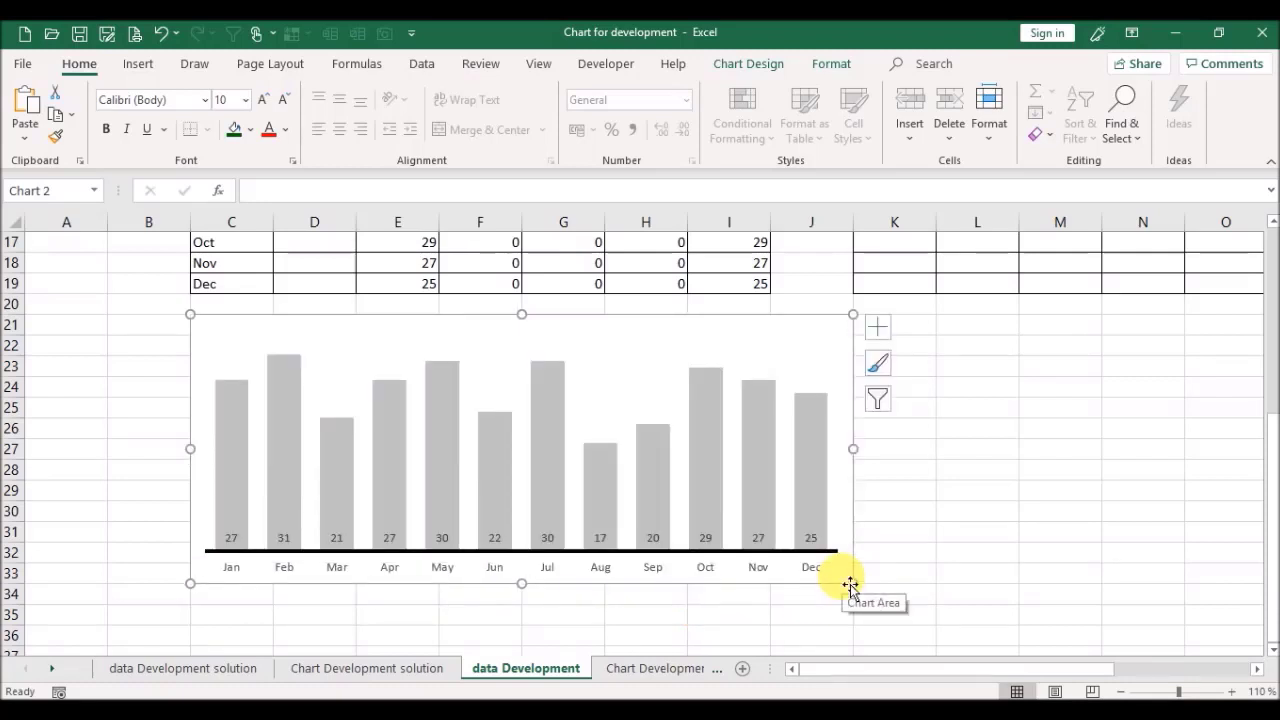
{"action": "left_click", "coordinate": [1006, 440]}
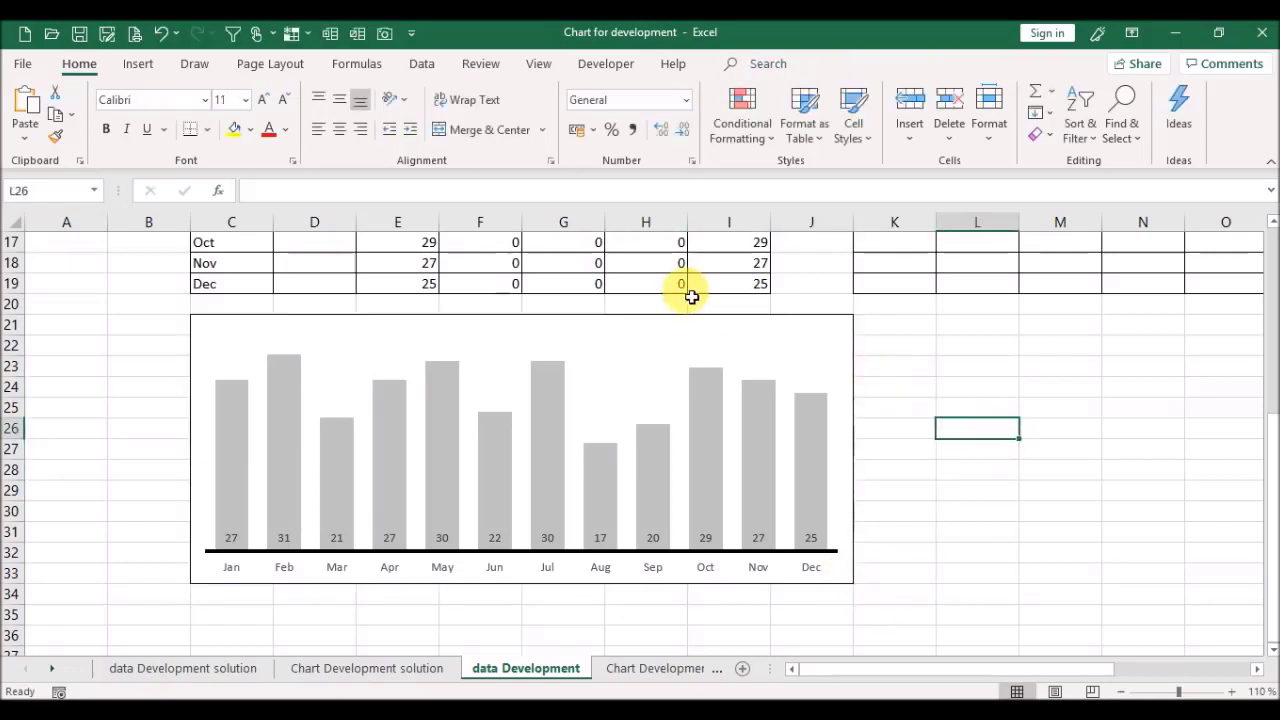
Step: Copy the finished LY chart and paste the duplicate at cell L21
{"action": "left_click", "coordinate": [671, 322]}
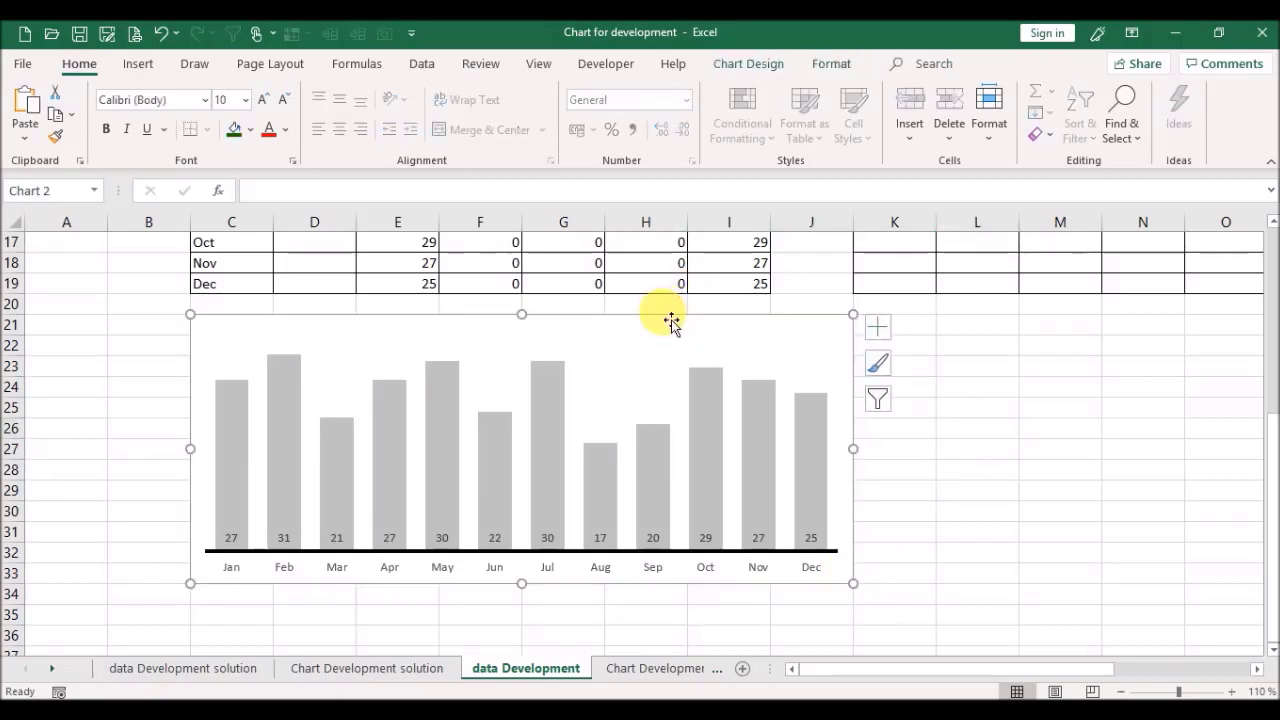
{"action": "left_click", "coordinate": [960, 335]}
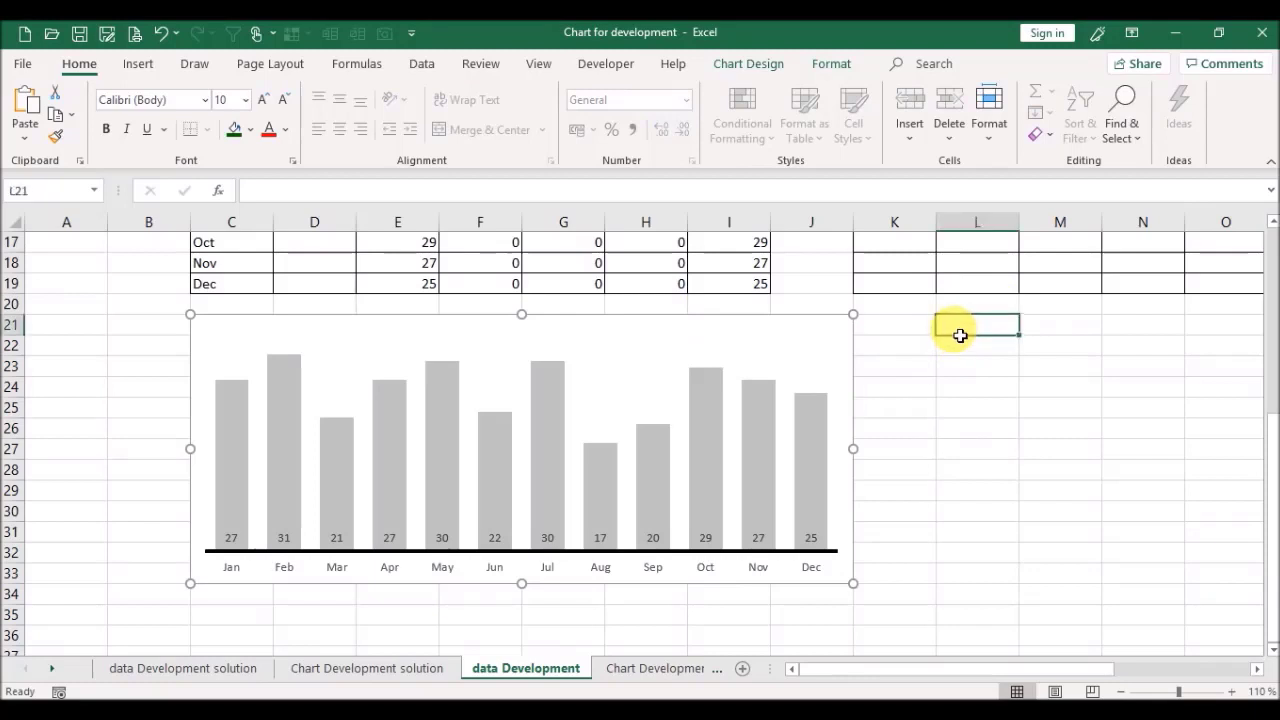
{"action": "key", "text": "ctrl+v"}
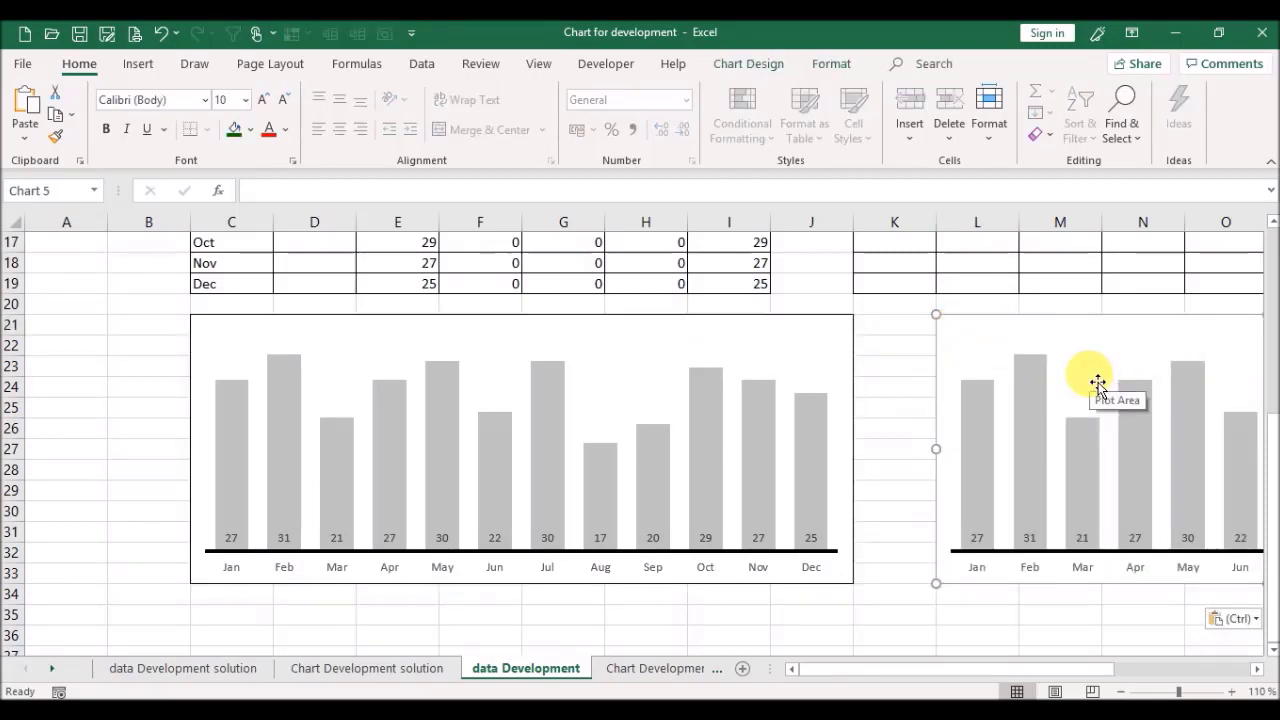
Step: Change the duplicated LY chart at L21 to Stacked Column and delete its data labels
{"action": "right_click", "coordinate": [1090, 374]}
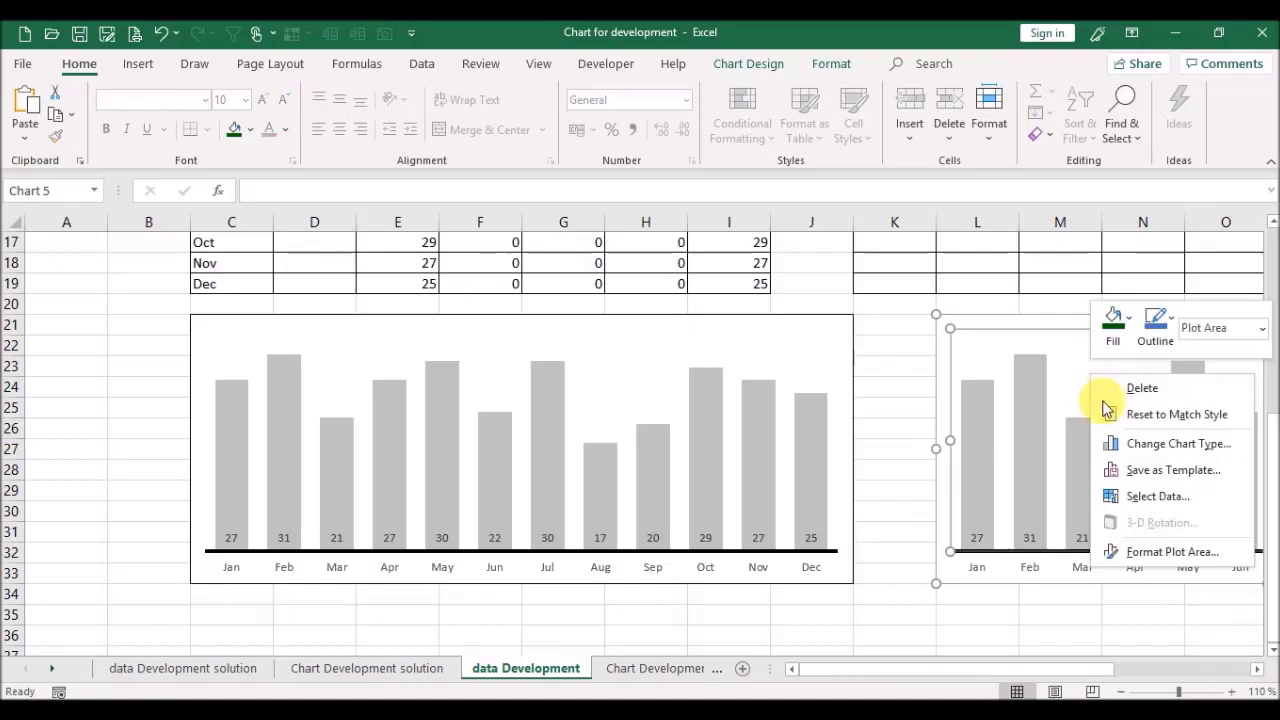
{"action": "left_click", "coordinate": [1160, 452]}
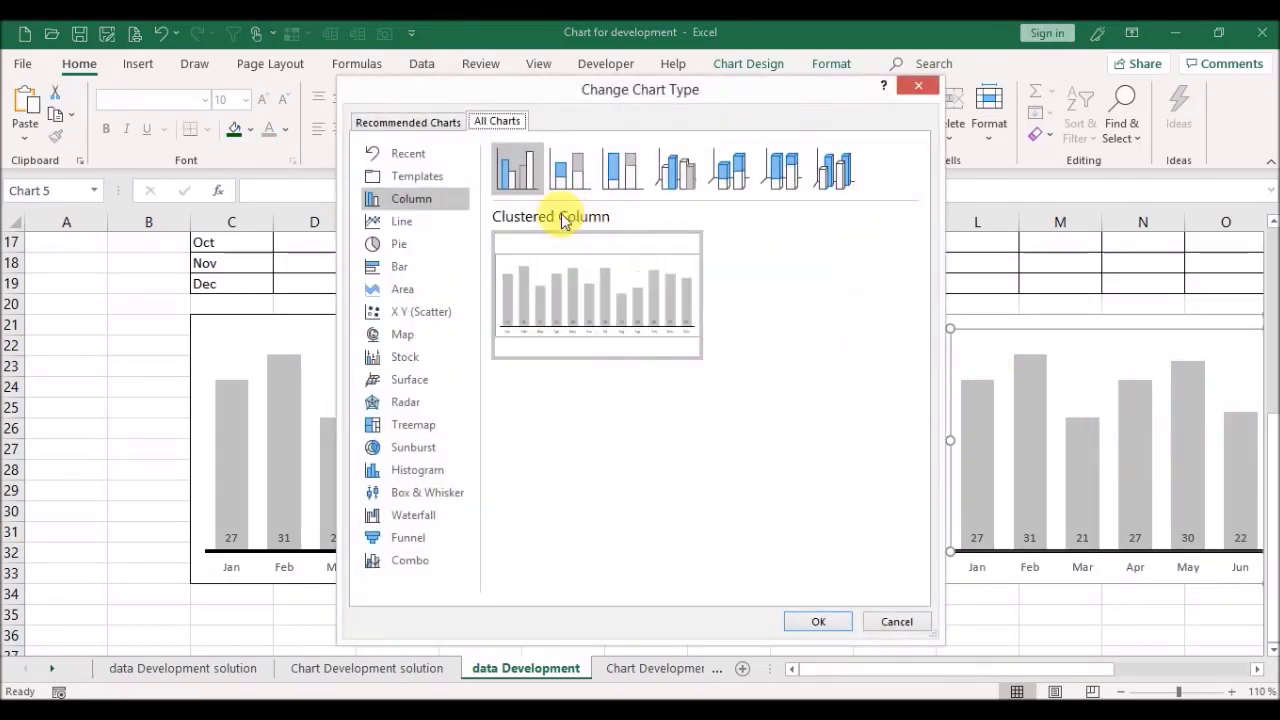
{"action": "left_click", "coordinate": [568, 172]}
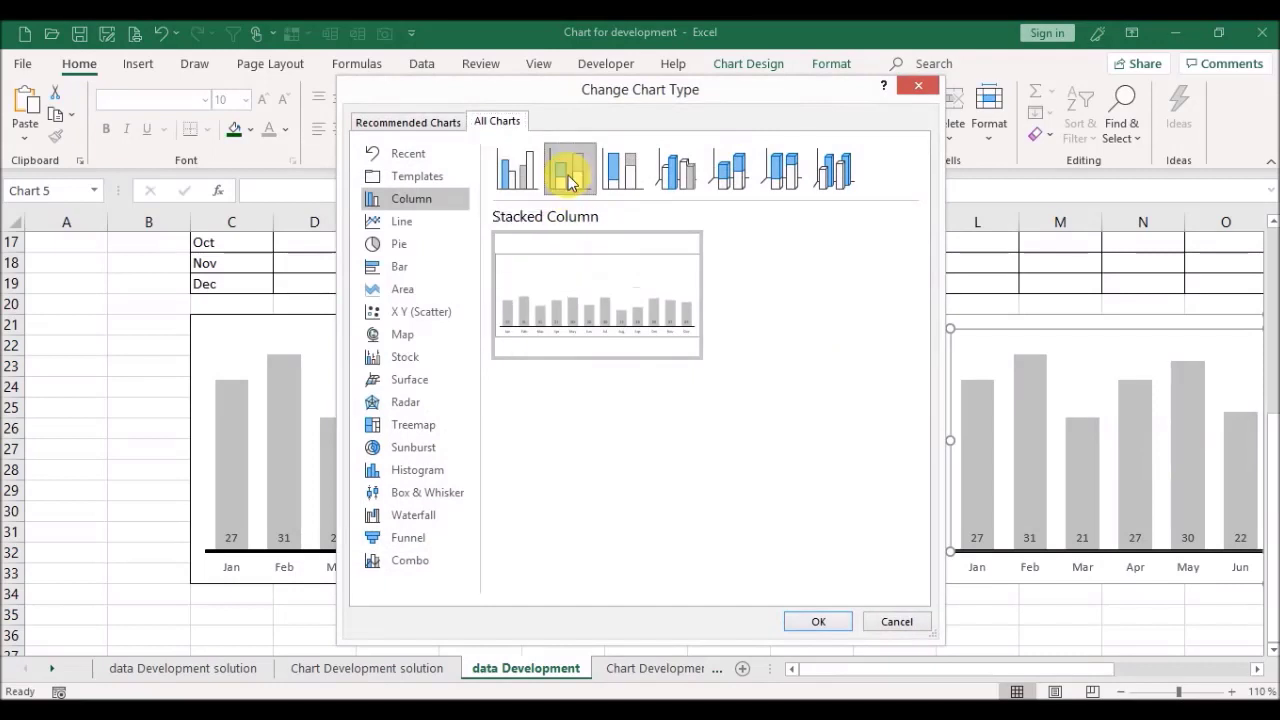
{"action": "left_click", "coordinate": [817, 622]}
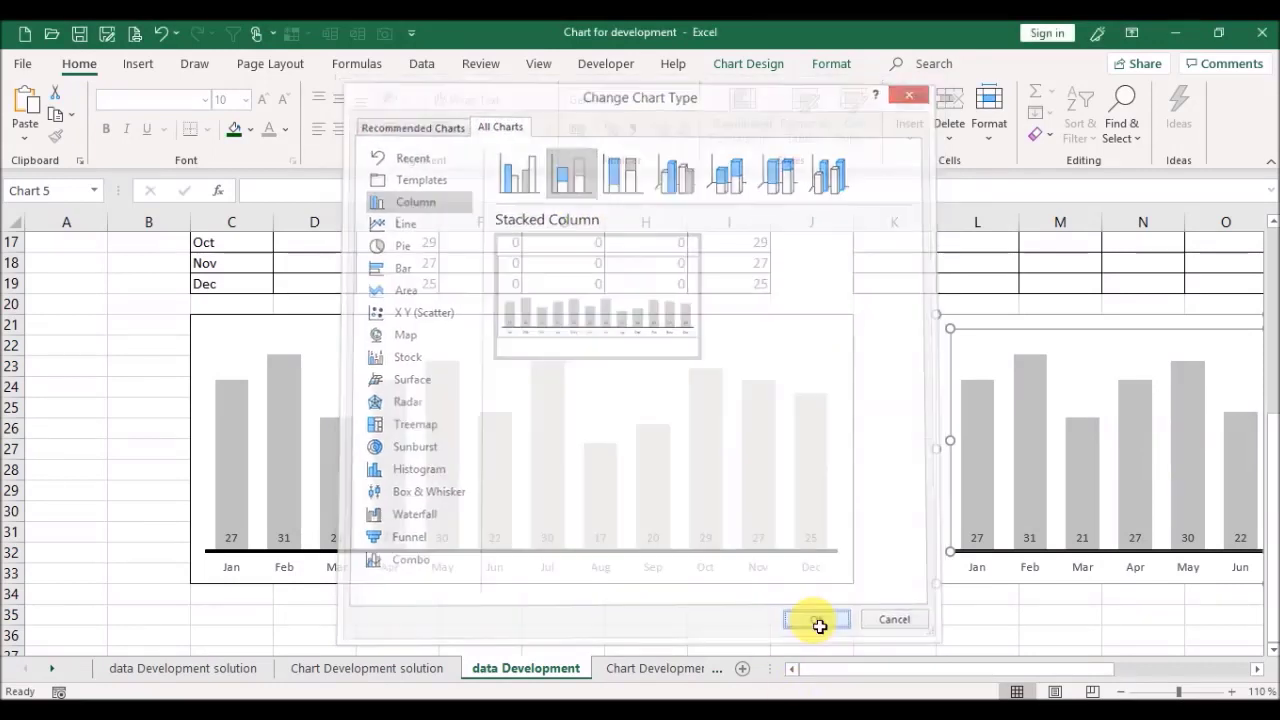
{"action": "left_click", "coordinate": [980, 541]}
{"action": "key", "text": "Delete"}
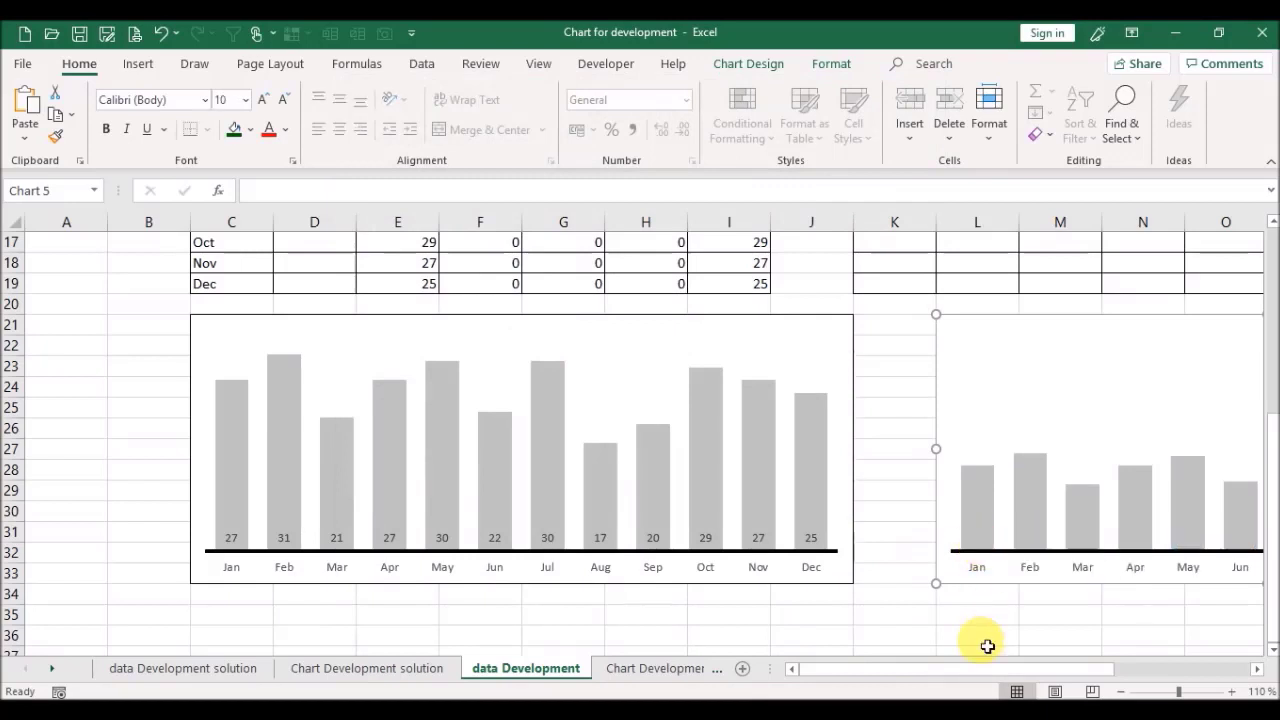
Step: Remove the Max series from the duplicated chart's data source
{"action": "left_click", "coordinate": [1117, 372]}
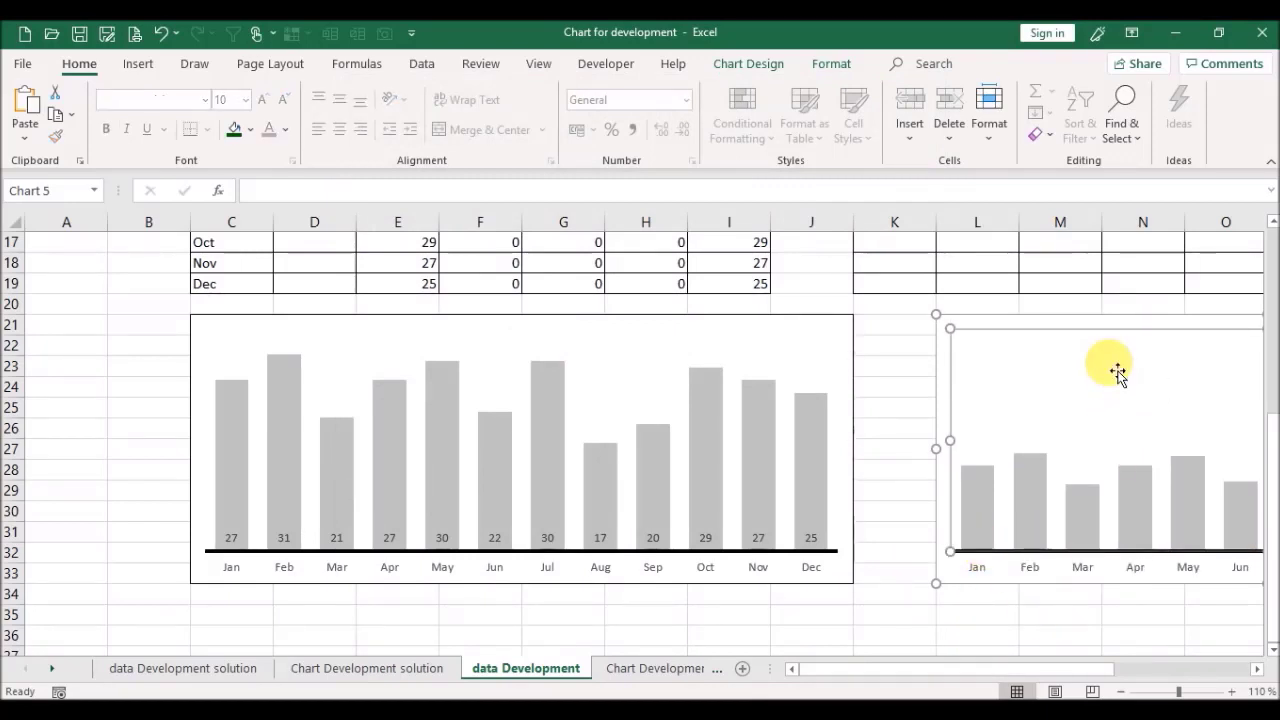
{"action": "right_click", "coordinate": [1112, 370]}
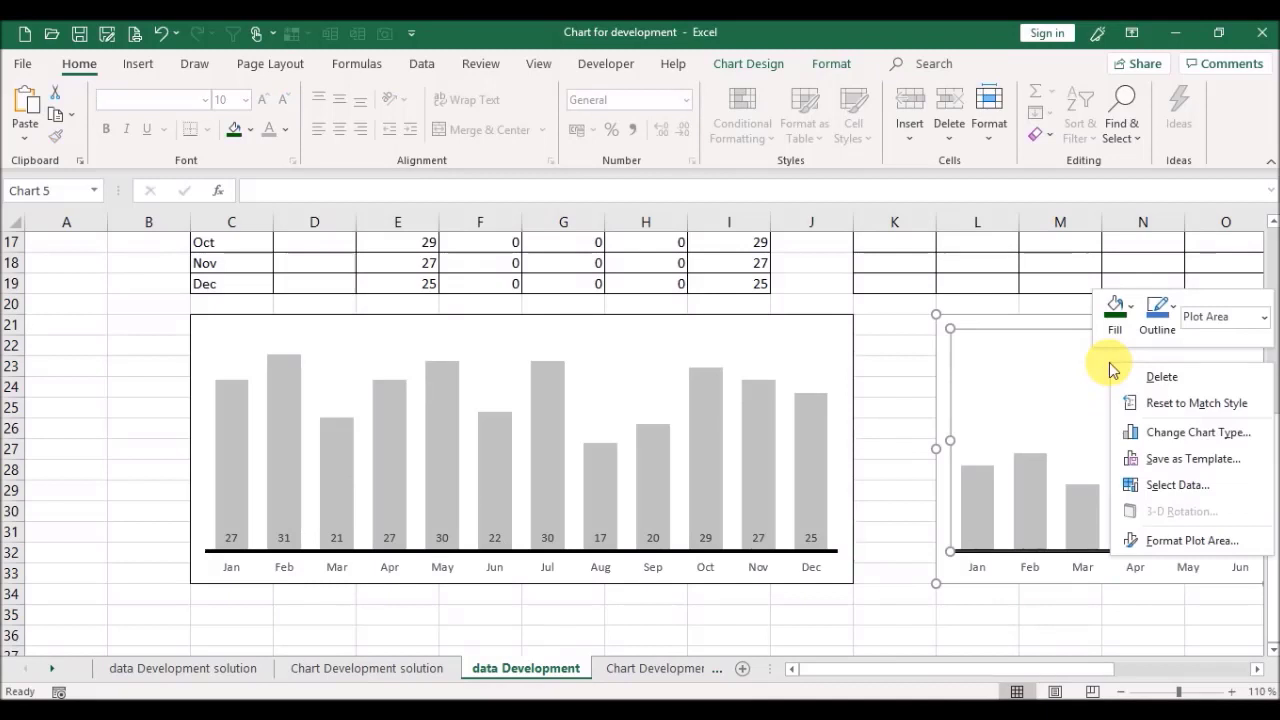
{"action": "left_click", "coordinate": [1145, 486]}
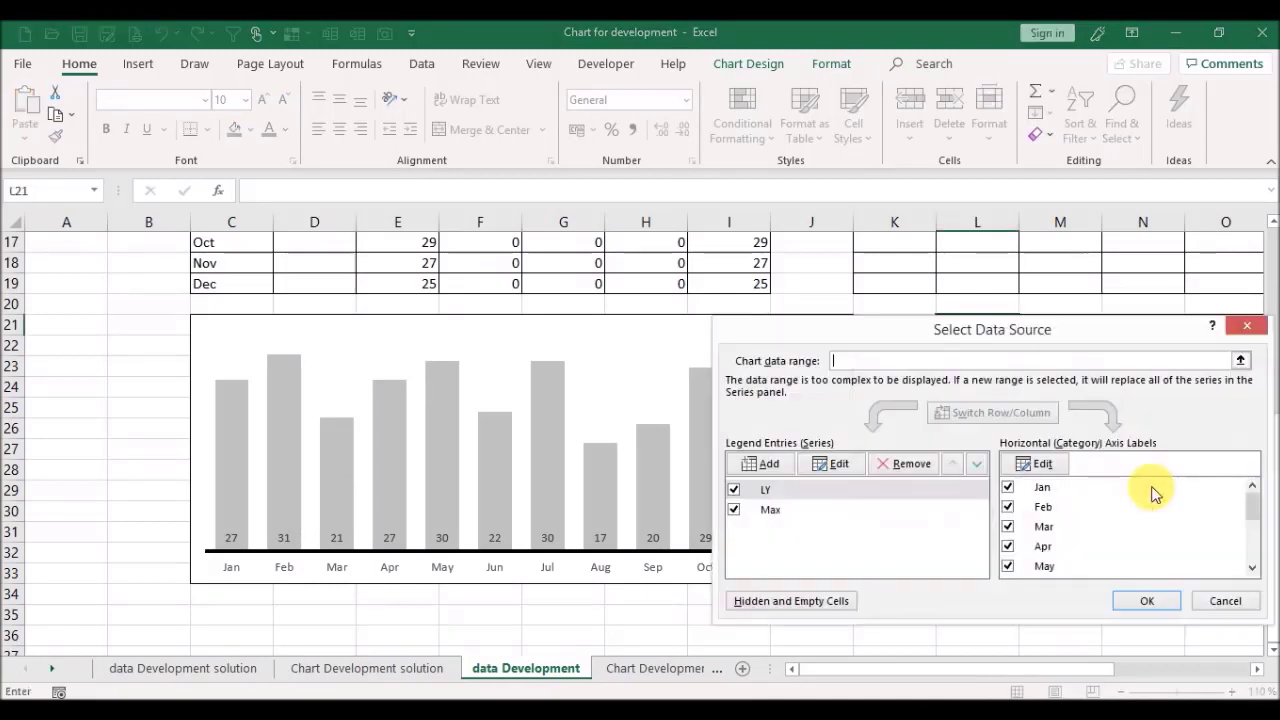
{"action": "left_click", "coordinate": [770, 511]}
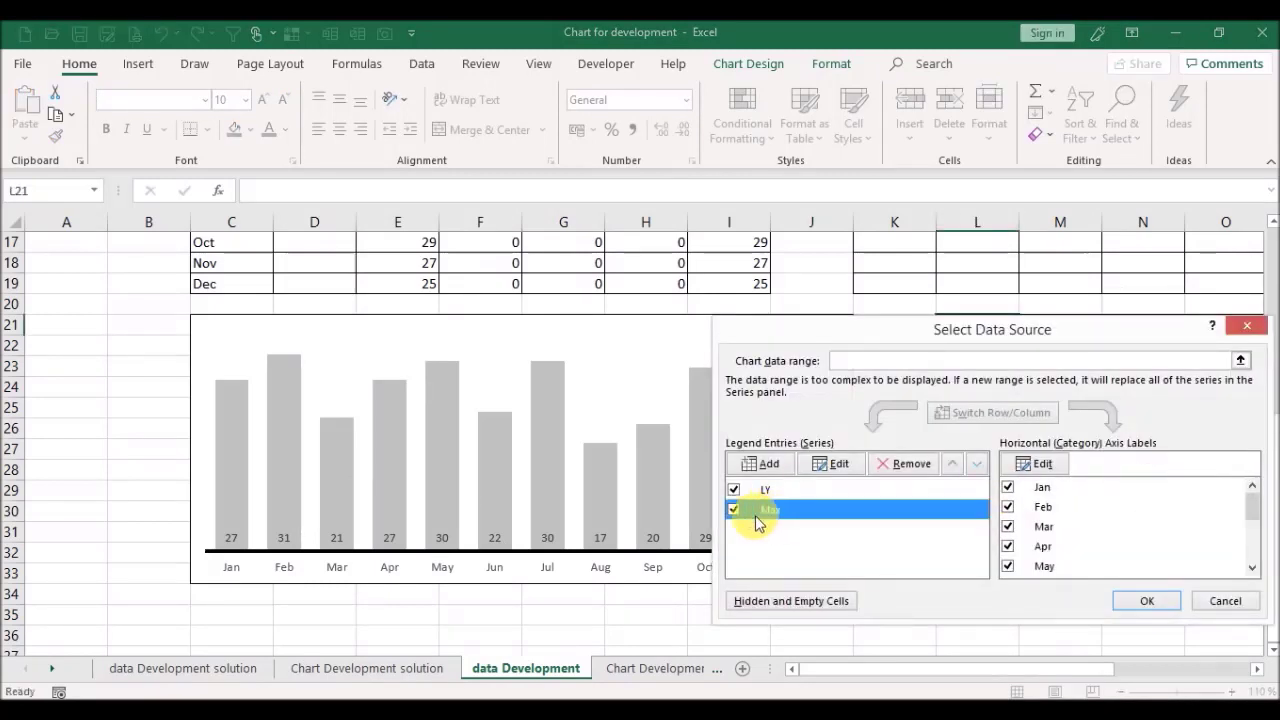
{"action": "left_click", "coordinate": [910, 464]}
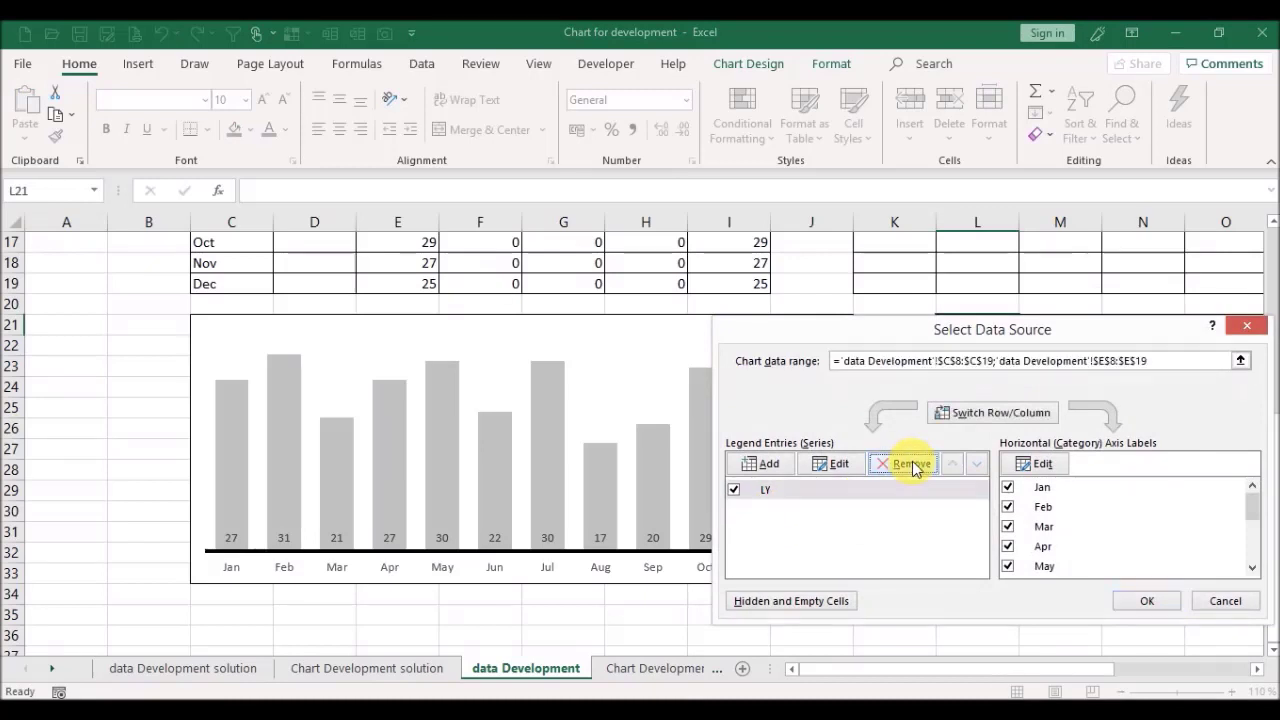
Step: Add a series named POS to the duplicated chart, using G8:G19 as its values
{"action": "left_click", "coordinate": [752, 466]}
{"action": "type", "text": "POS"}
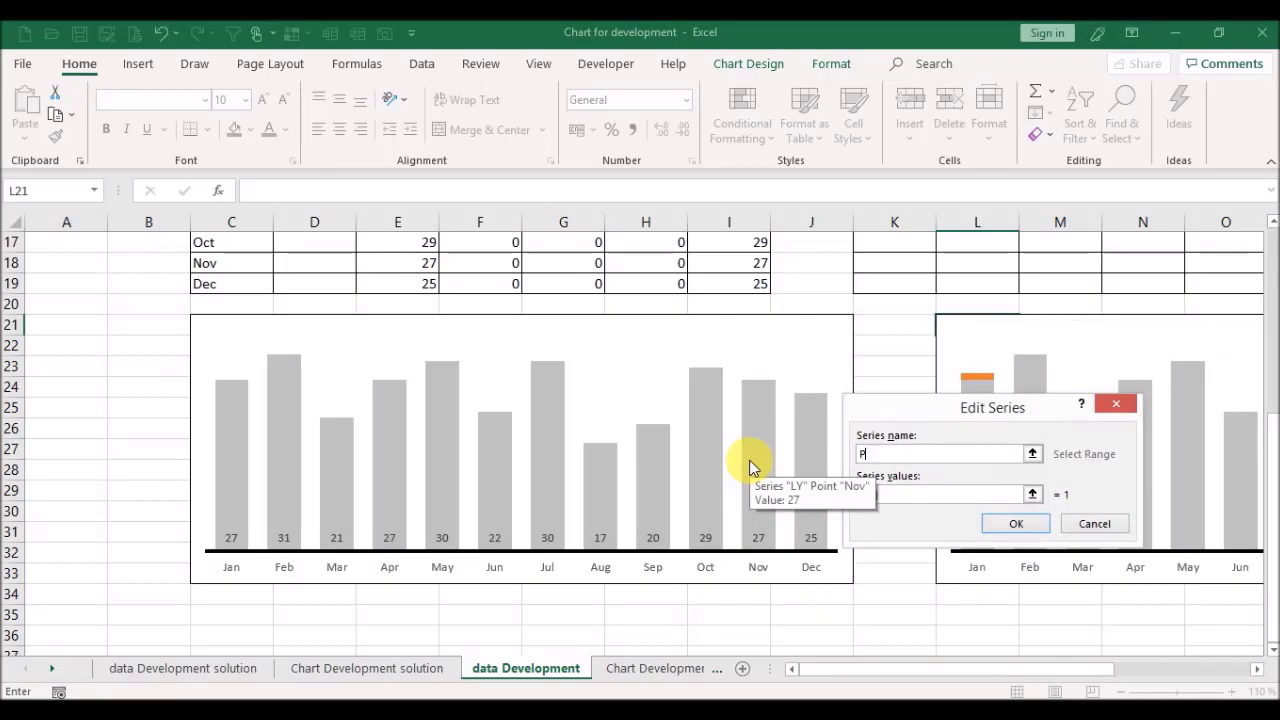
{"action": "left_click", "coordinate": [1032, 494]}
{"action": "left_click_drag", "start_coordinate": [1274, 484], "coordinate": [1206, 334]}
{"action": "left_click_drag", "start_coordinate": [575, 391], "coordinate": [577, 604]}
{"action": "left_click_drag", "start_coordinate": [579, 615], "coordinate": [580, 614]}
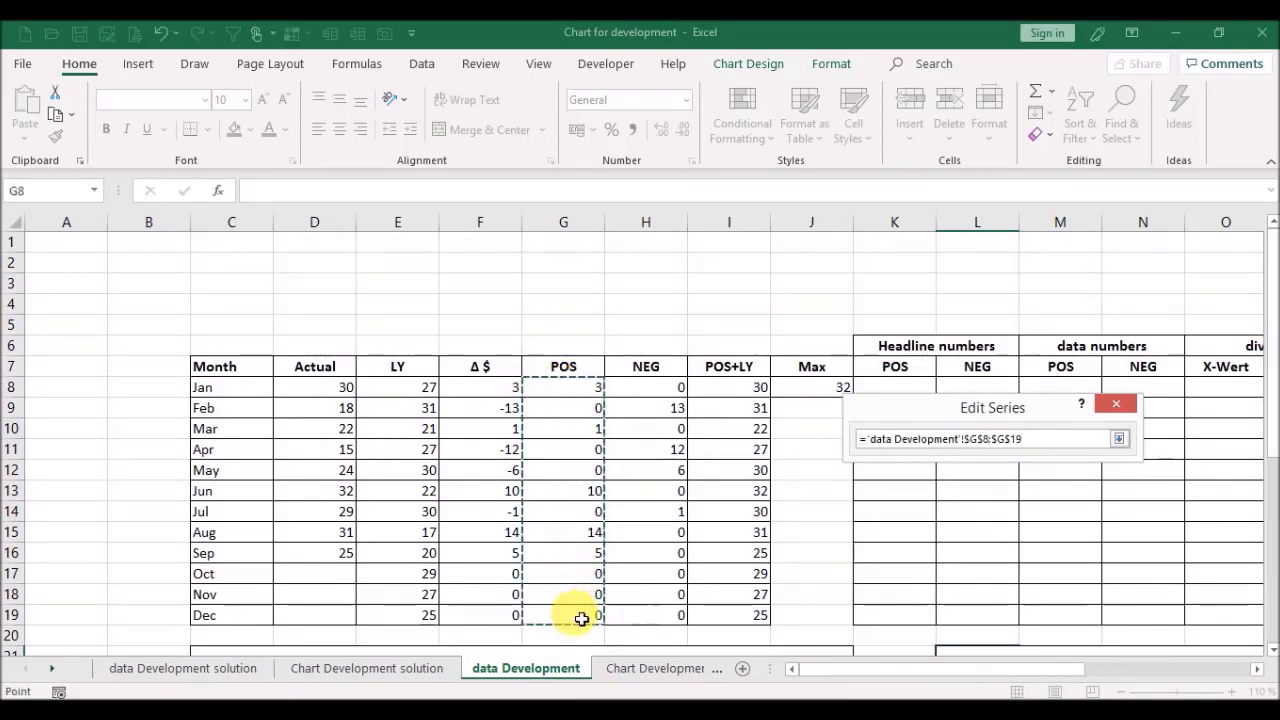
{"action": "key", "text": "Return"}
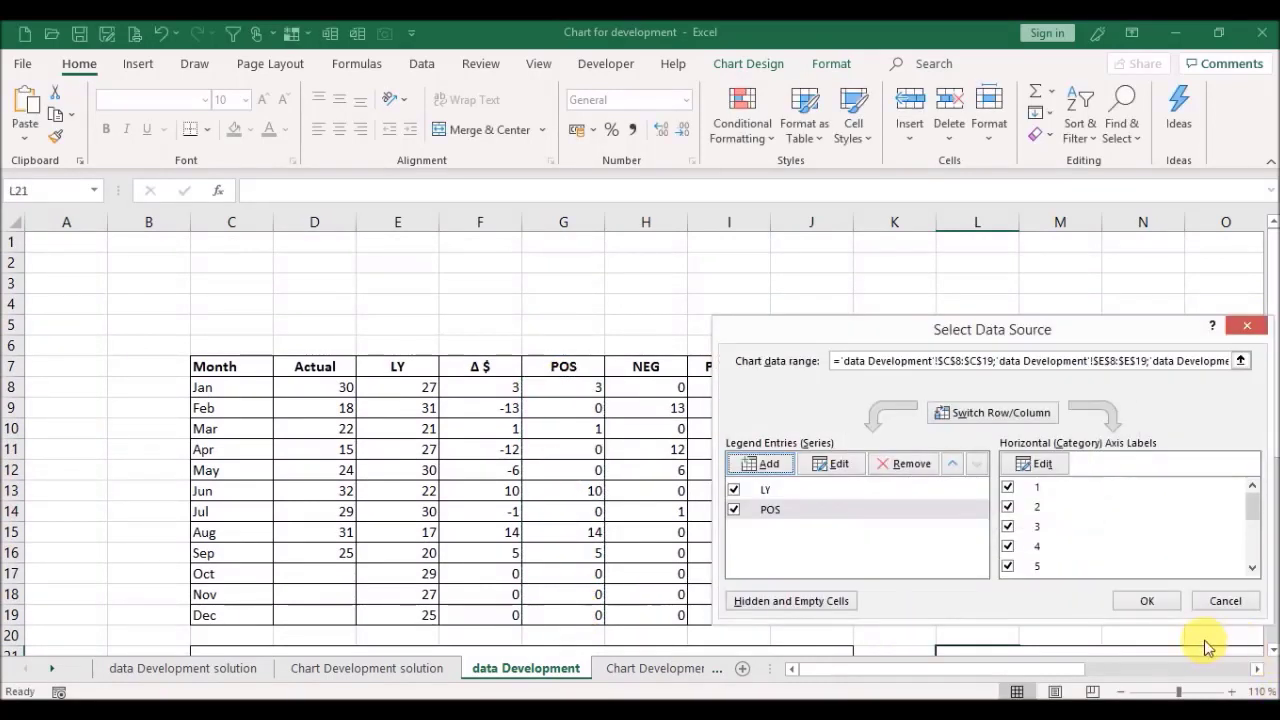
{"action": "left_click", "coordinate": [1155, 602]}
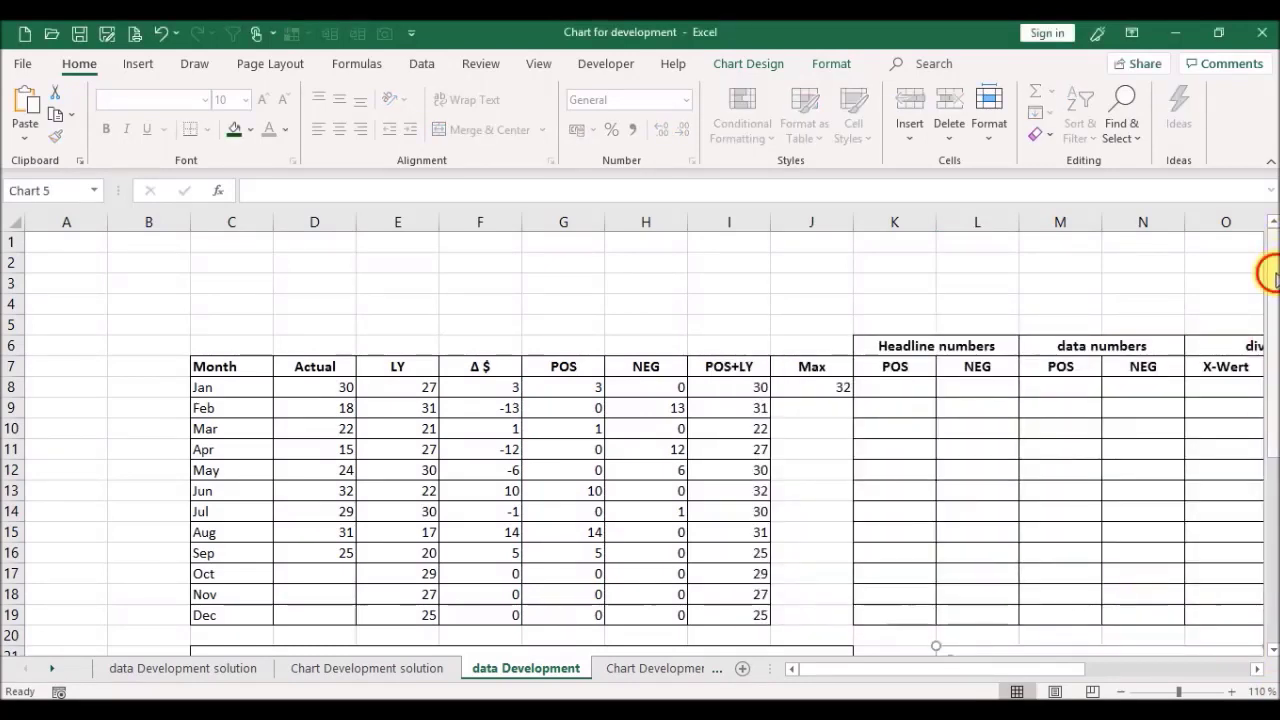
Step: Set the gap width of the duplicated chart's columns to 313%
{"action": "left_click_drag", "start_coordinate": [1266, 257], "coordinate": [1260, 471]}
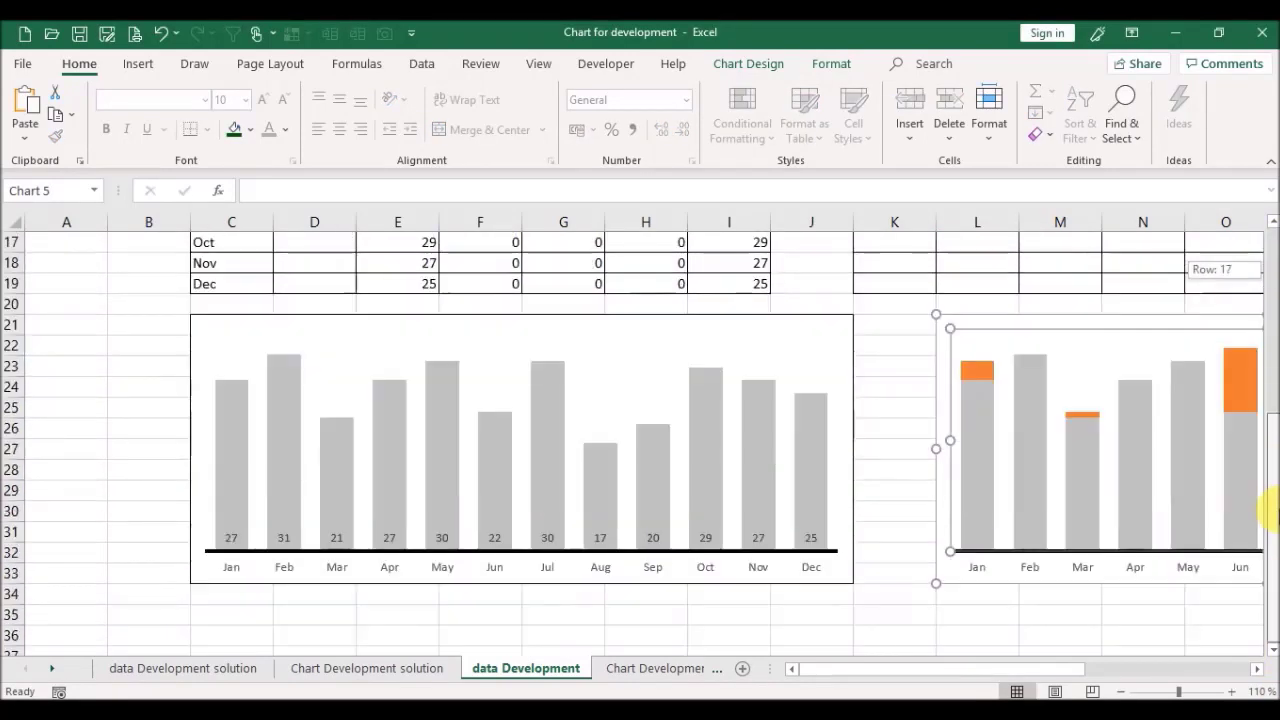
{"action": "left_click", "coordinate": [984, 428]}
{"action": "left_click", "coordinate": [984, 428]}
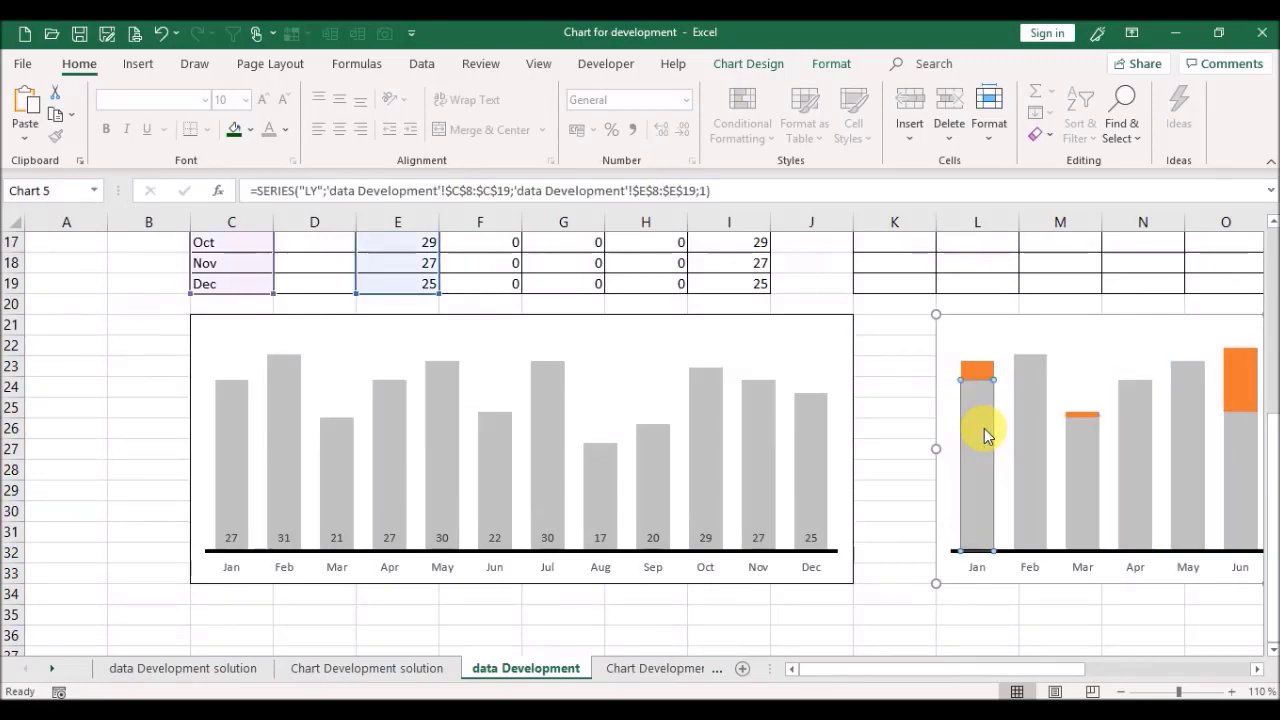
{"action": "double_click", "coordinate": [984, 428]}
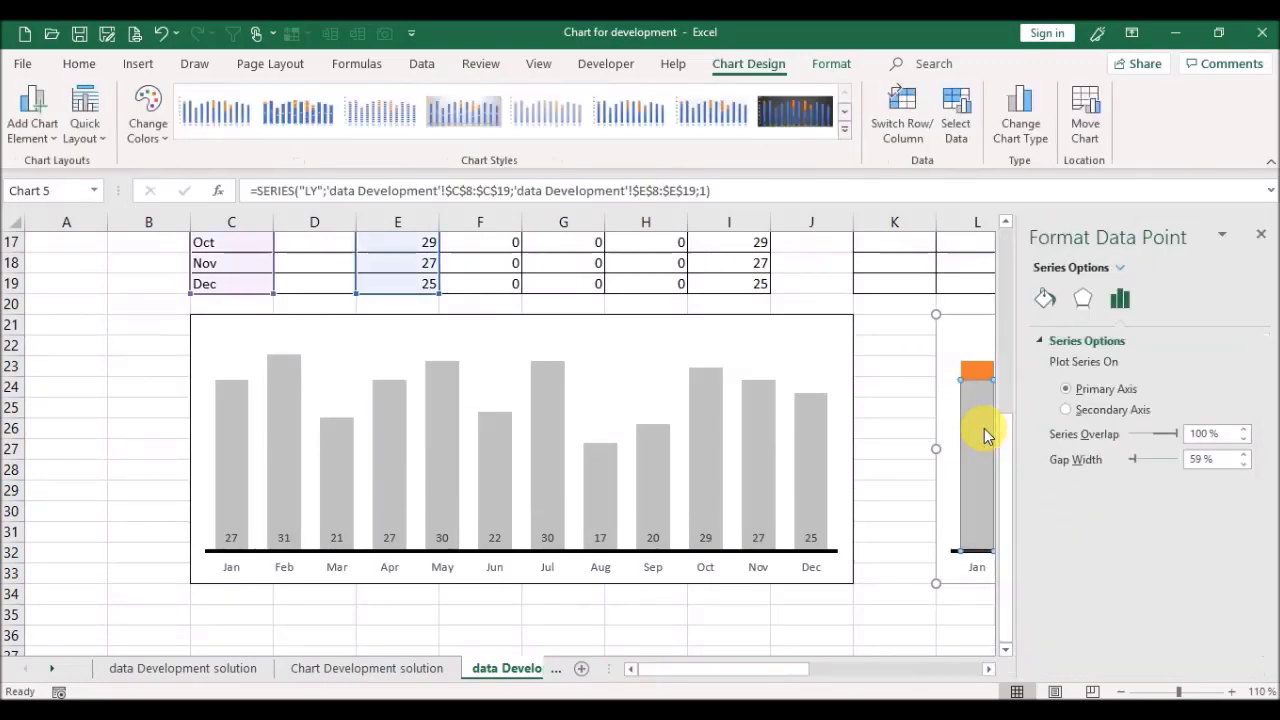
{"action": "left_click_drag", "start_coordinate": [1137, 458], "coordinate": [1163, 463]}
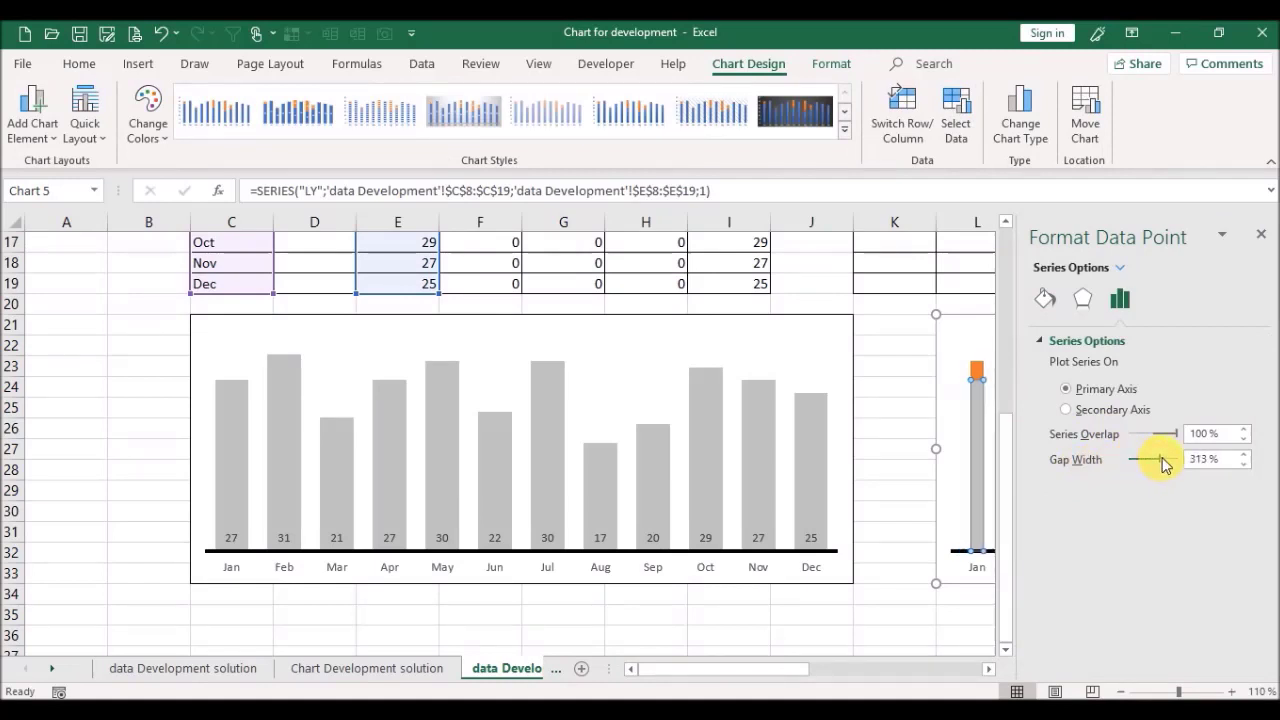
{"action": "left_click", "coordinate": [1262, 234]}
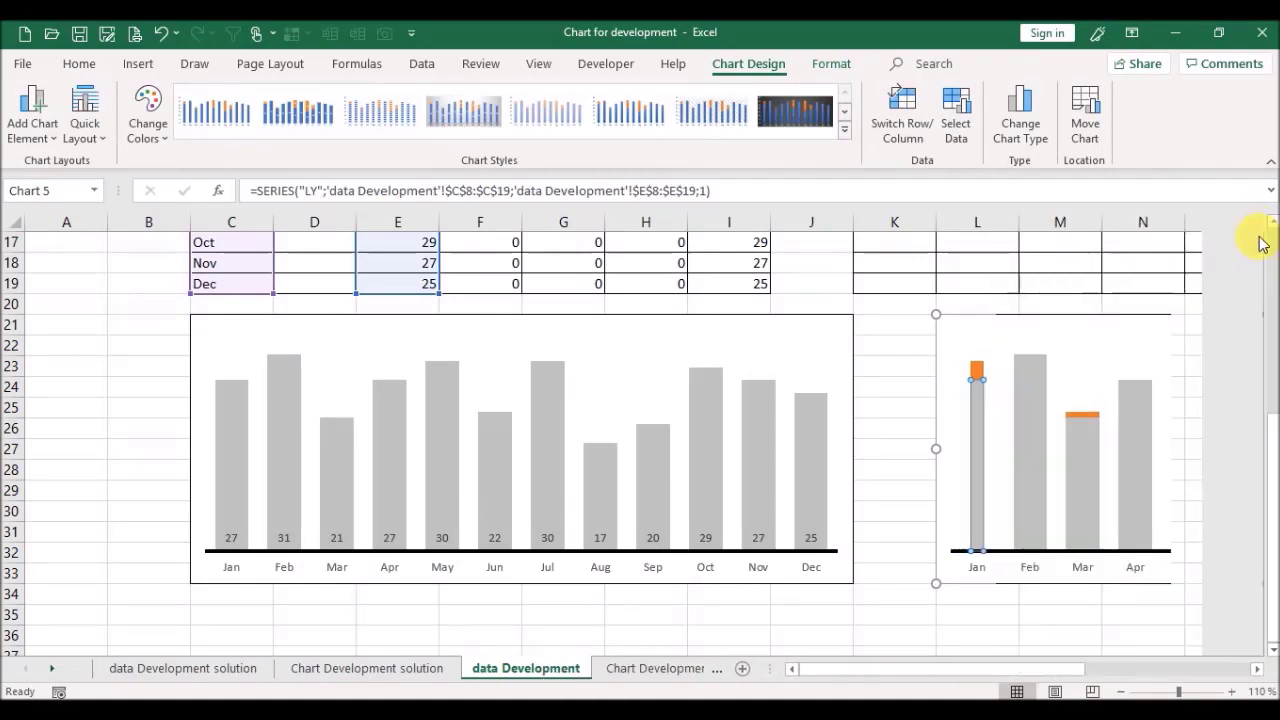
{"action": "left_click", "coordinate": [1084, 285]}
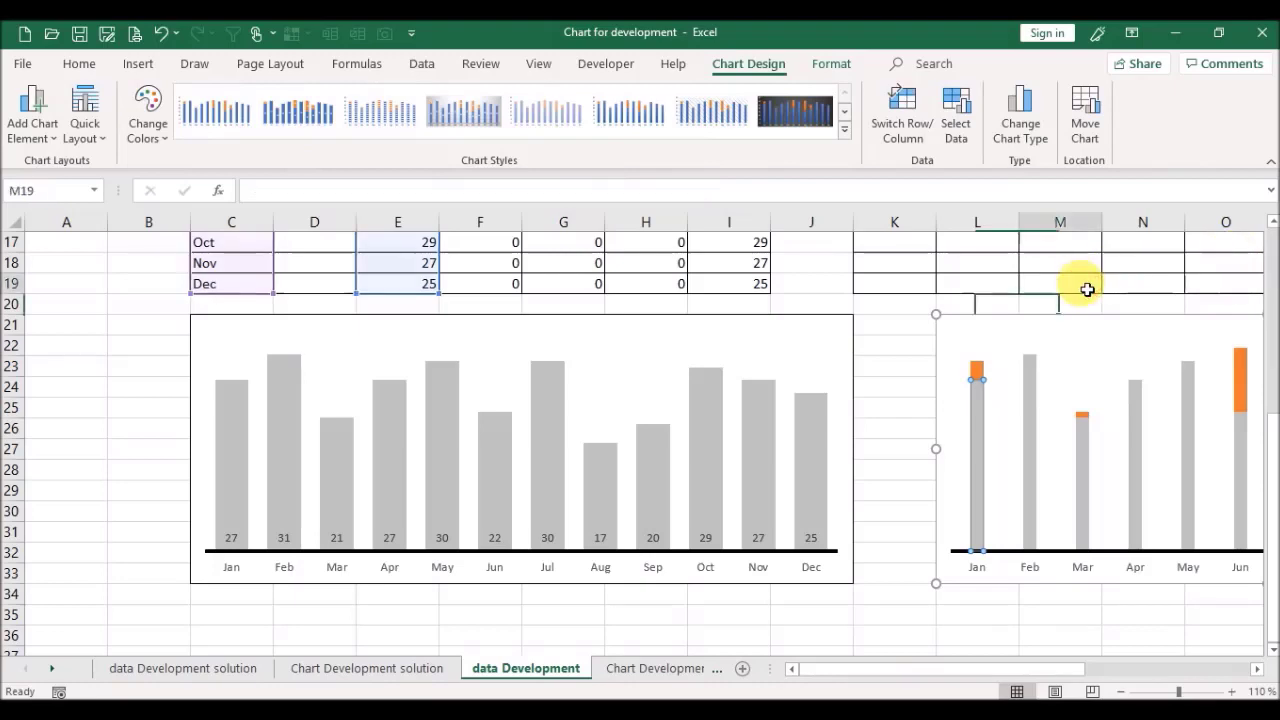
Step: Set the LY columns in the duplicated chart to No Fill
{"action": "left_click", "coordinate": [1135, 422]}
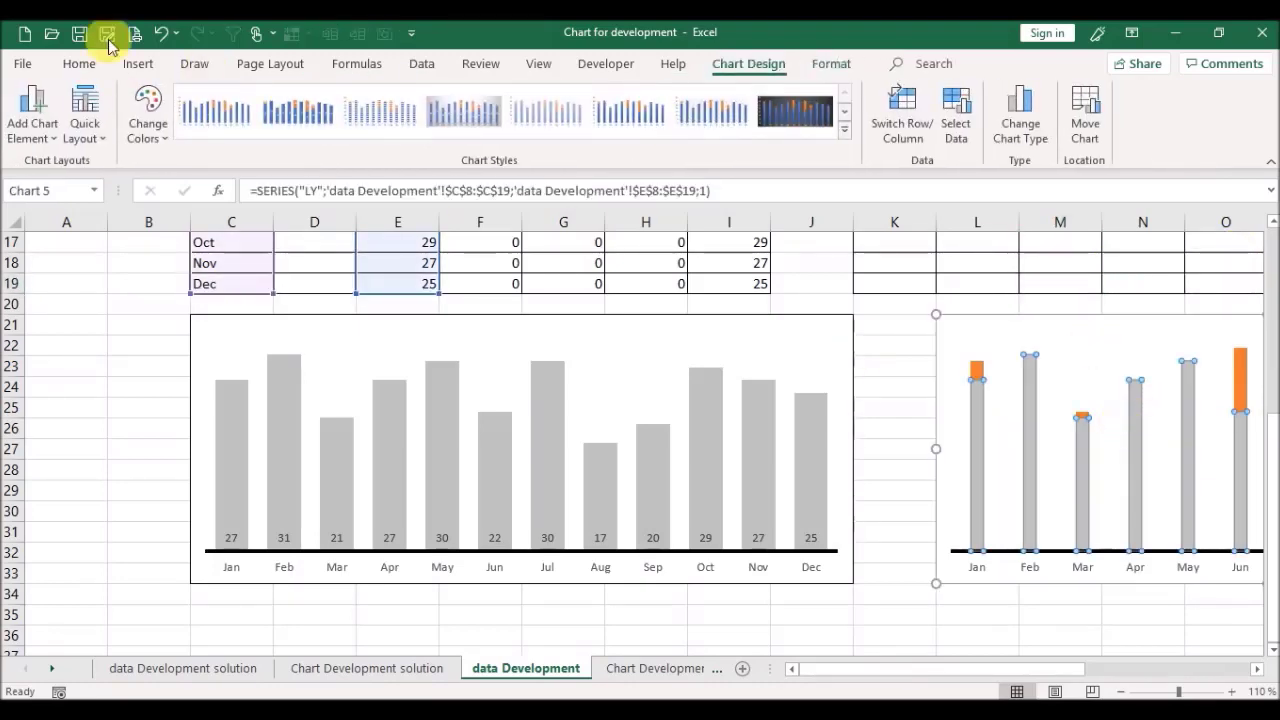
{"action": "left_click", "coordinate": [80, 65]}
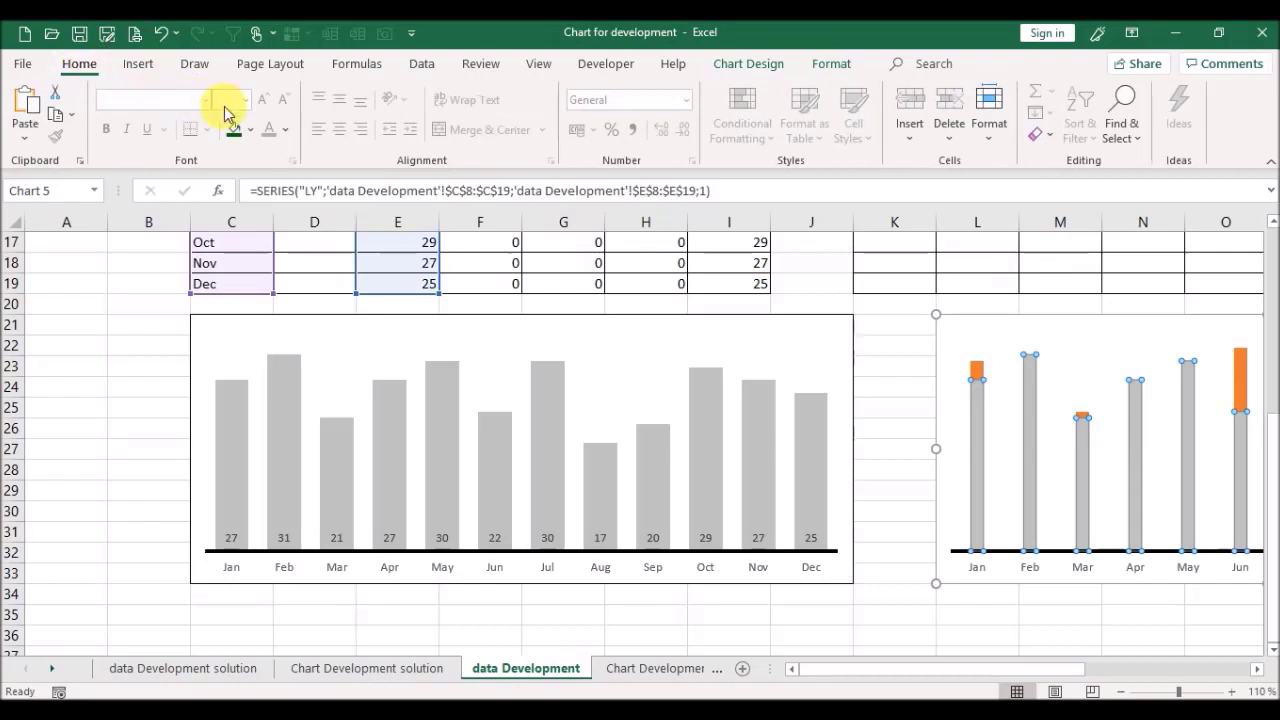
{"action": "left_click", "coordinate": [252, 129]}
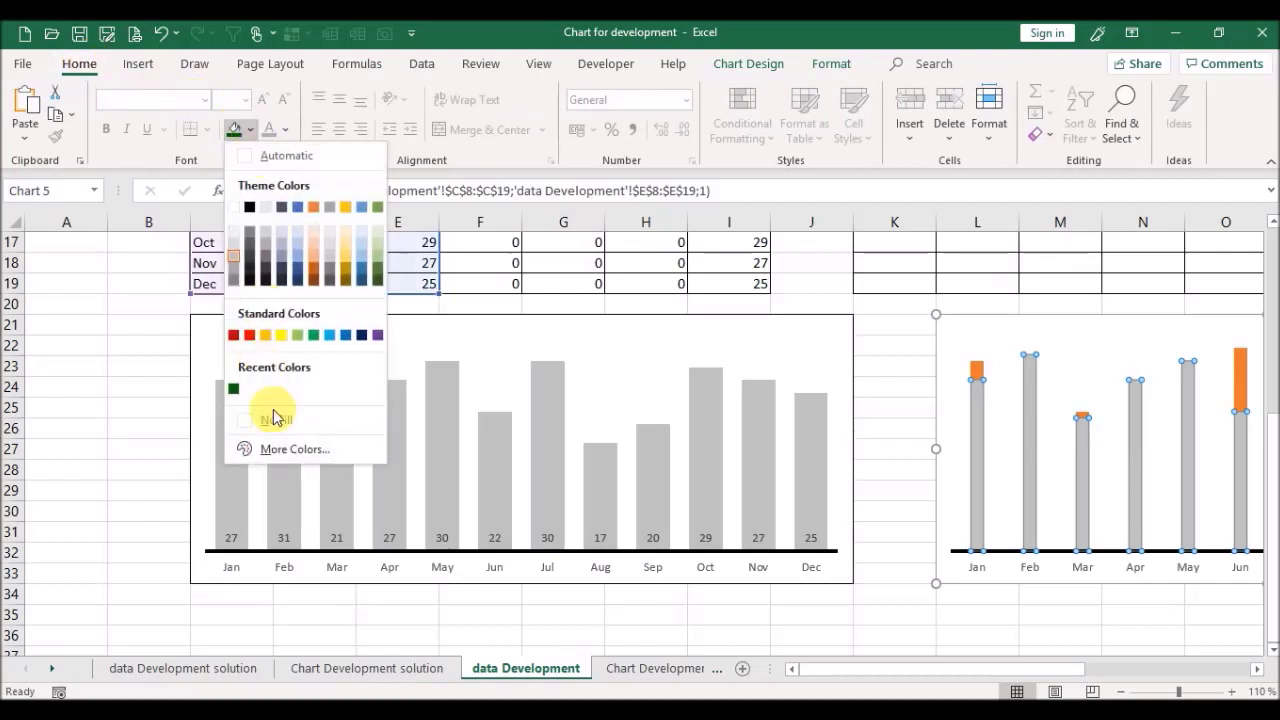
{"action": "left_click", "coordinate": [278, 421]}
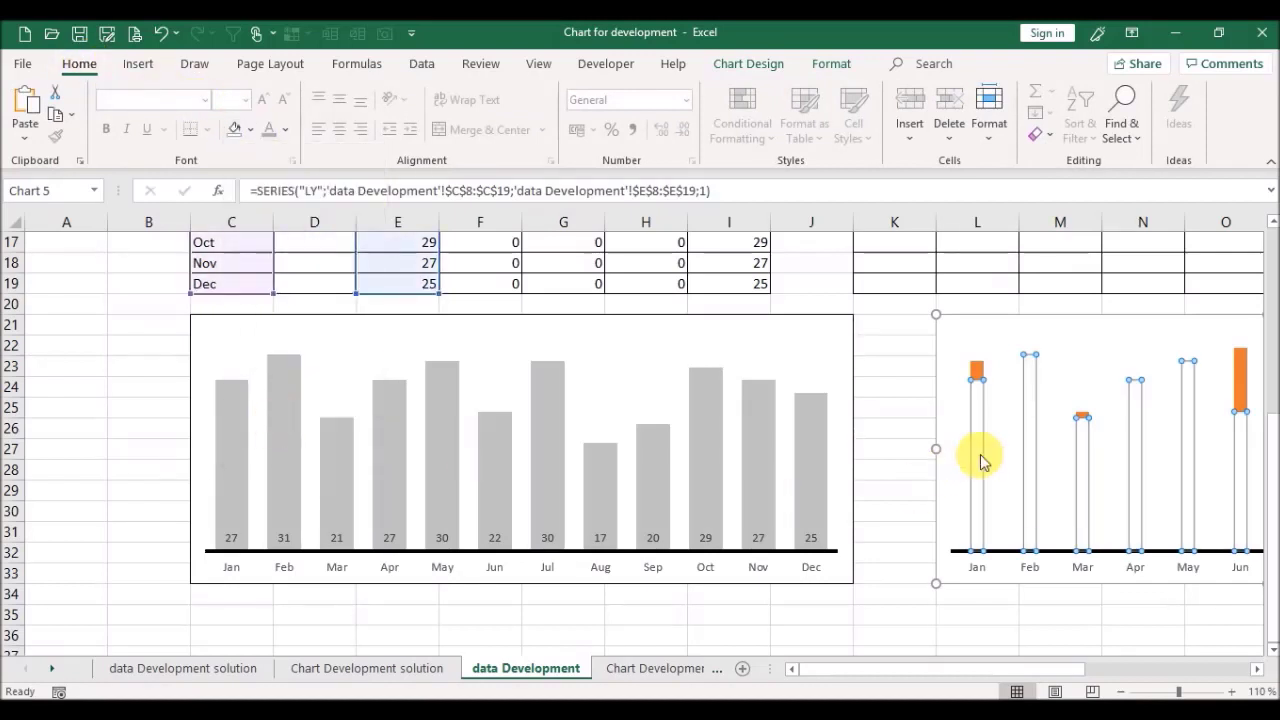
Step: Fill the POS columns of the duplicated chart with dark green from the standard color palette
{"action": "left_click", "coordinate": [1241, 376]}
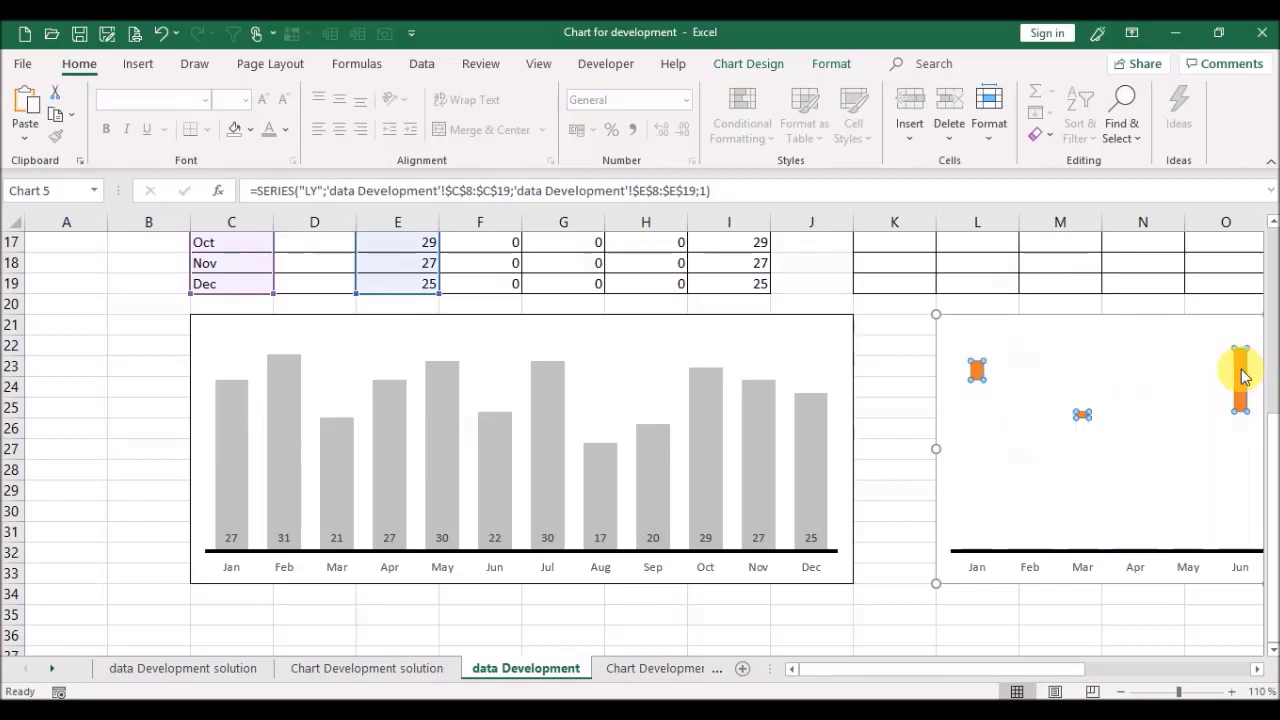
{"action": "left_click", "coordinate": [252, 130]}
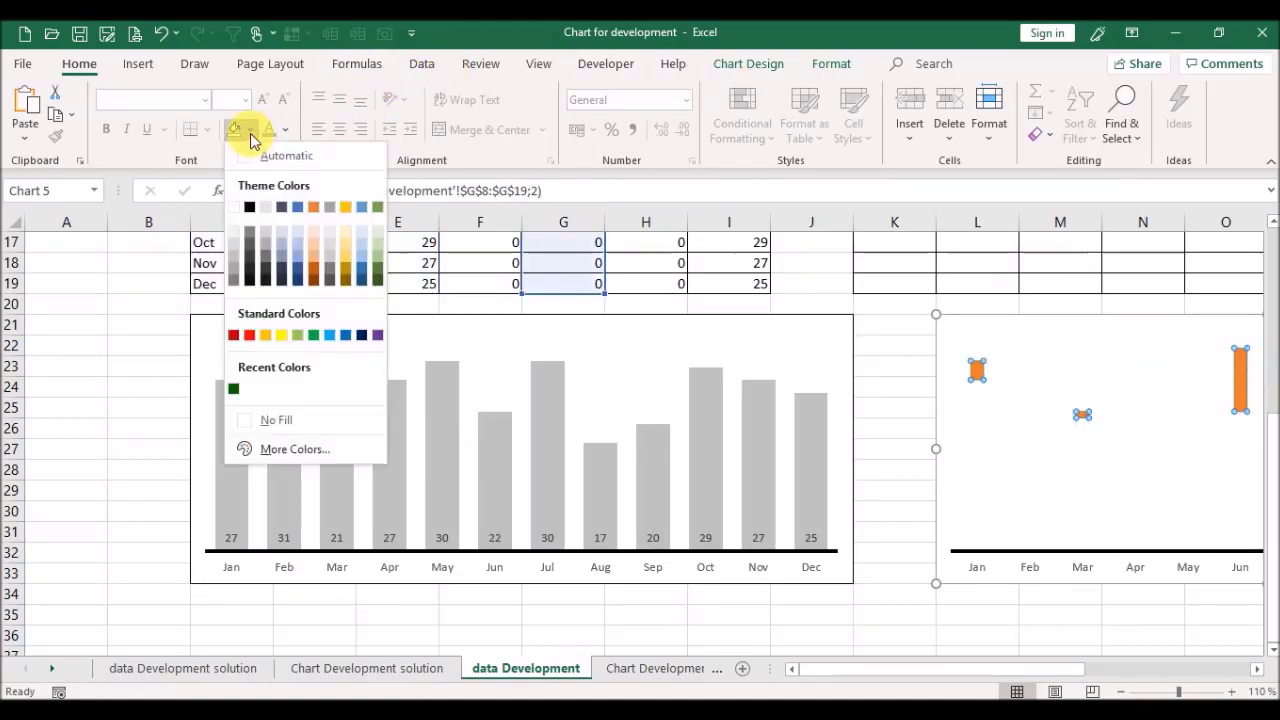
{"action": "left_click", "coordinate": [290, 449]}
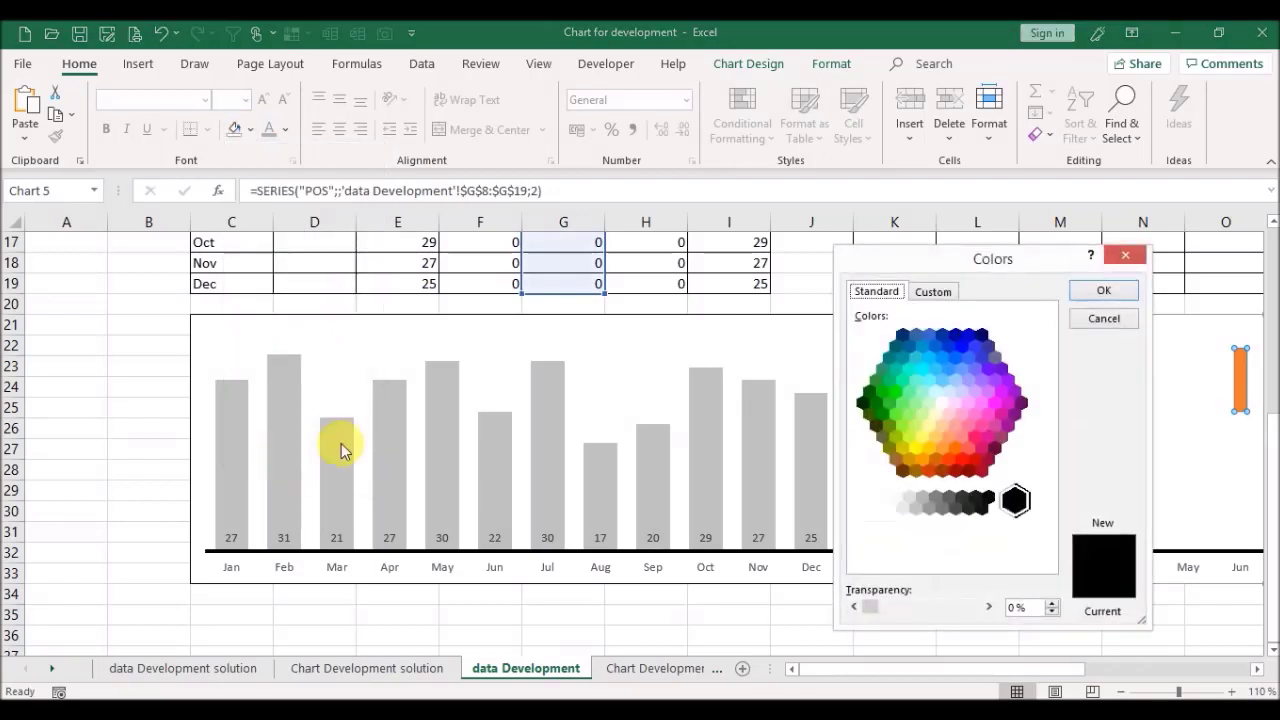
{"action": "left_click", "coordinate": [873, 394]}
{"action": "left_click", "coordinate": [1104, 290]}
{"action": "left_click", "coordinate": [1113, 292]}
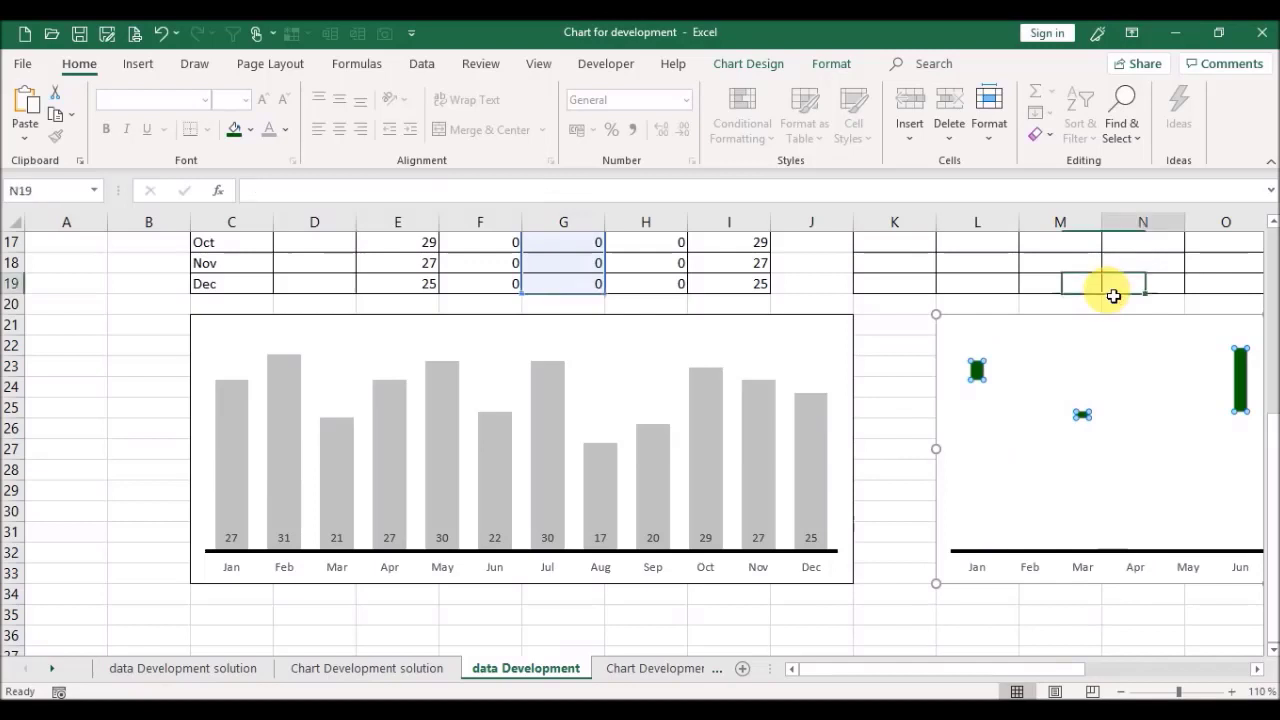
Step: Set the duplicated chart's chart area to No fill
{"action": "double_click", "coordinate": [1027, 325]}
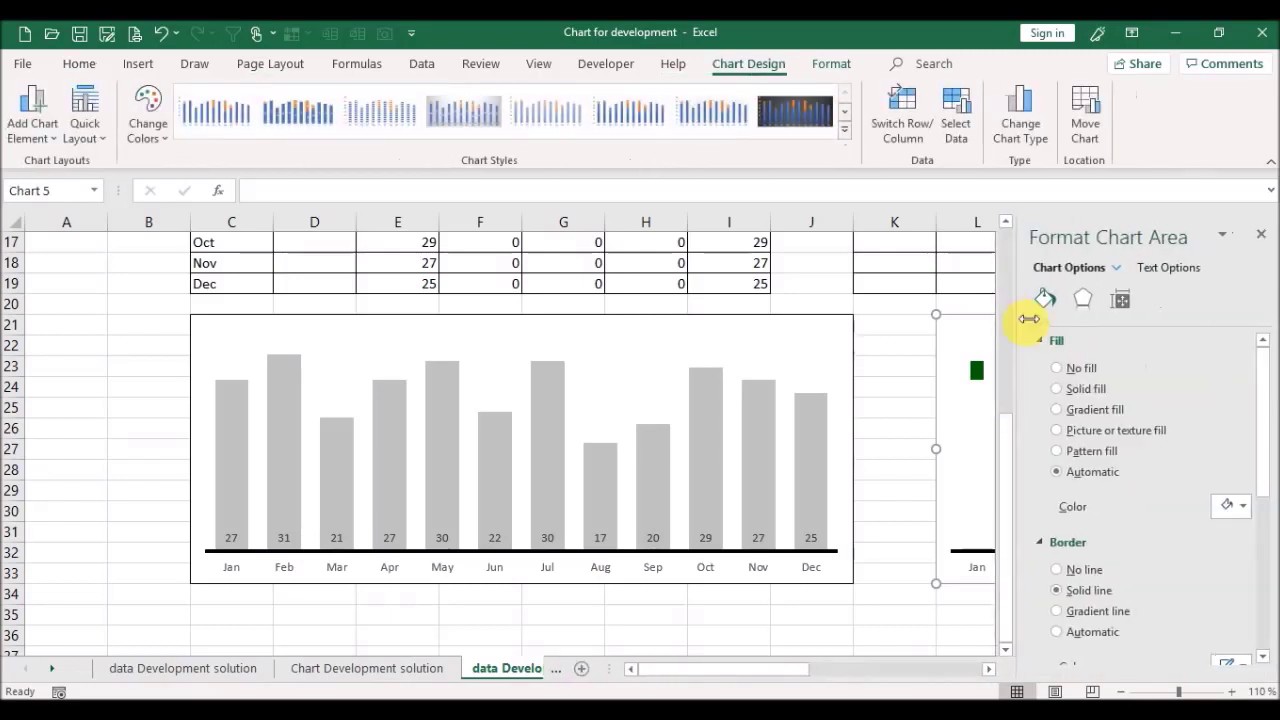
{"action": "left_click", "coordinate": [1068, 370]}
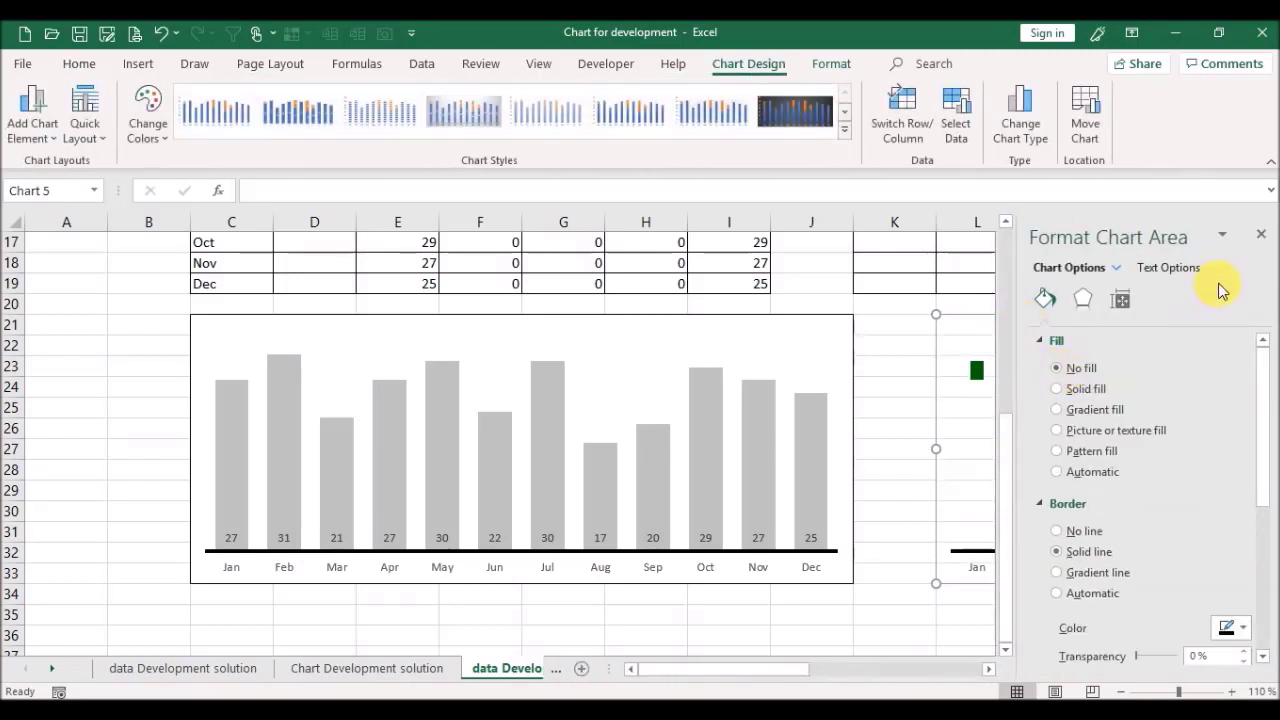
{"action": "left_click", "coordinate": [1261, 236]}
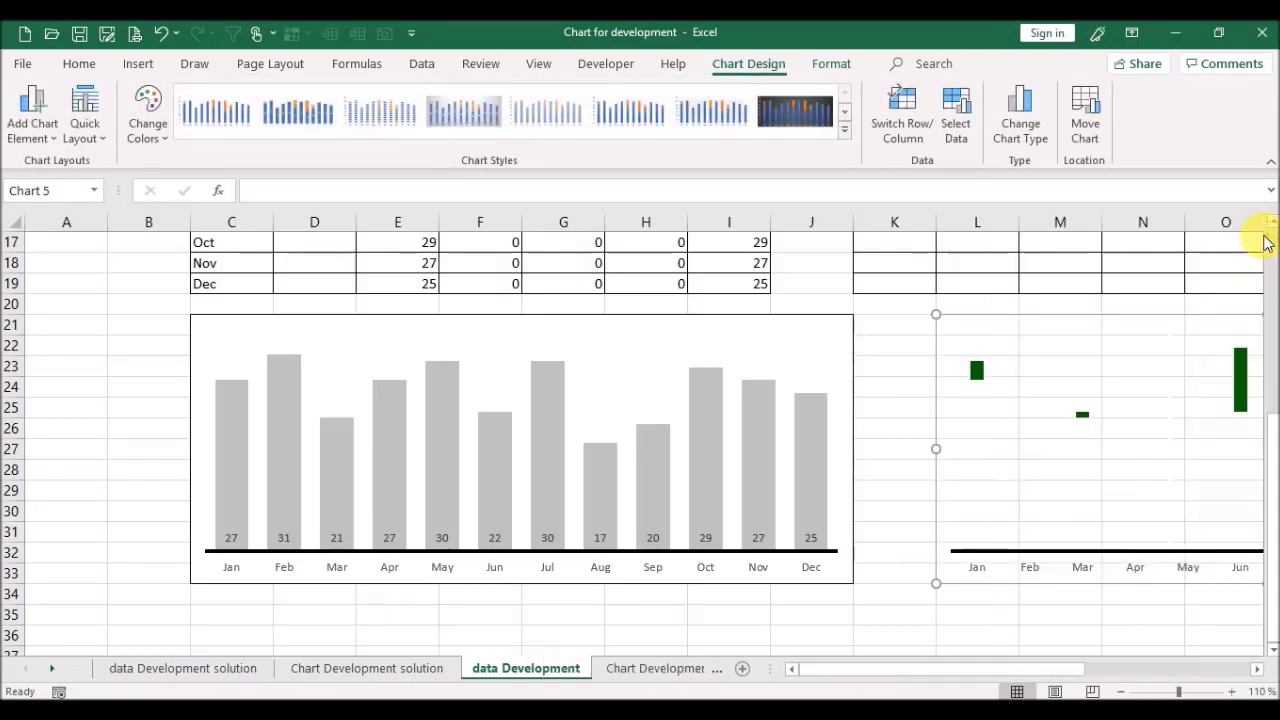
Step: Add a series named Headline numbers to the duplicated chart, taking its values from the POS+LY column, I8:I19
{"action": "left_click_drag", "start_coordinate": [1268, 460], "coordinate": [1268, 325]}
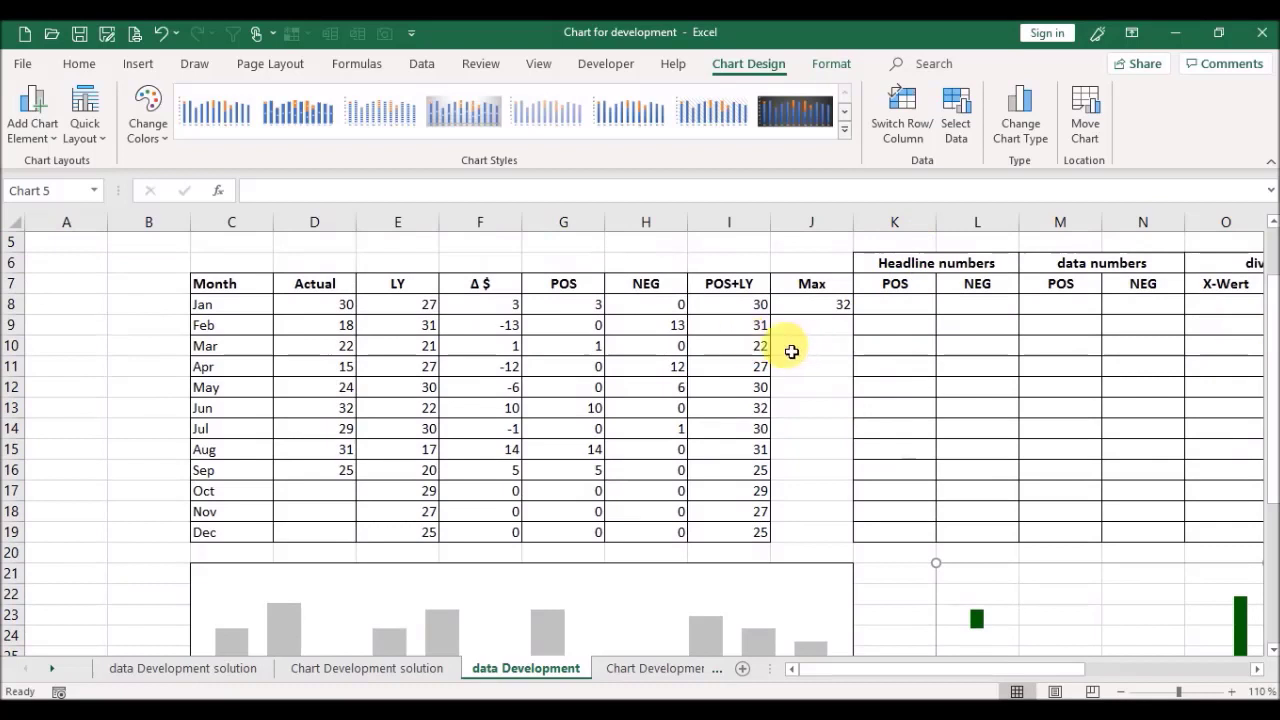
{"action": "left_click", "coordinate": [732, 310]}
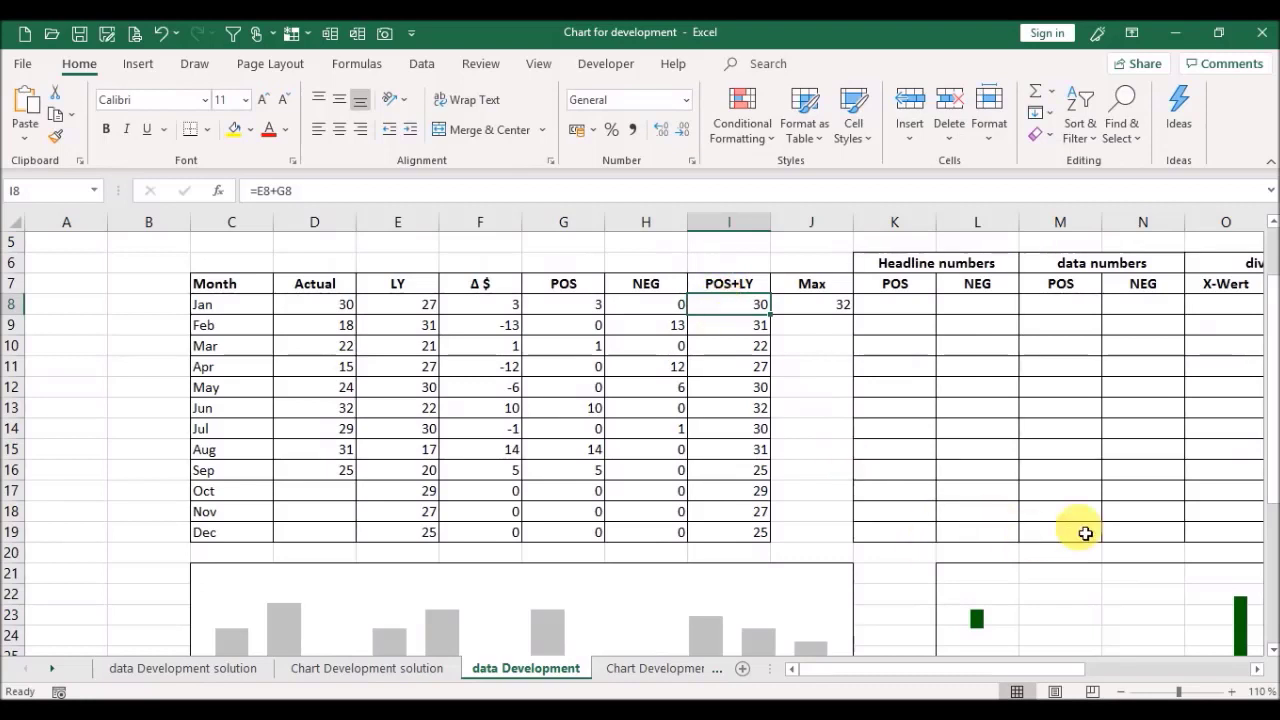
{"action": "left_click", "coordinate": [1080, 607]}
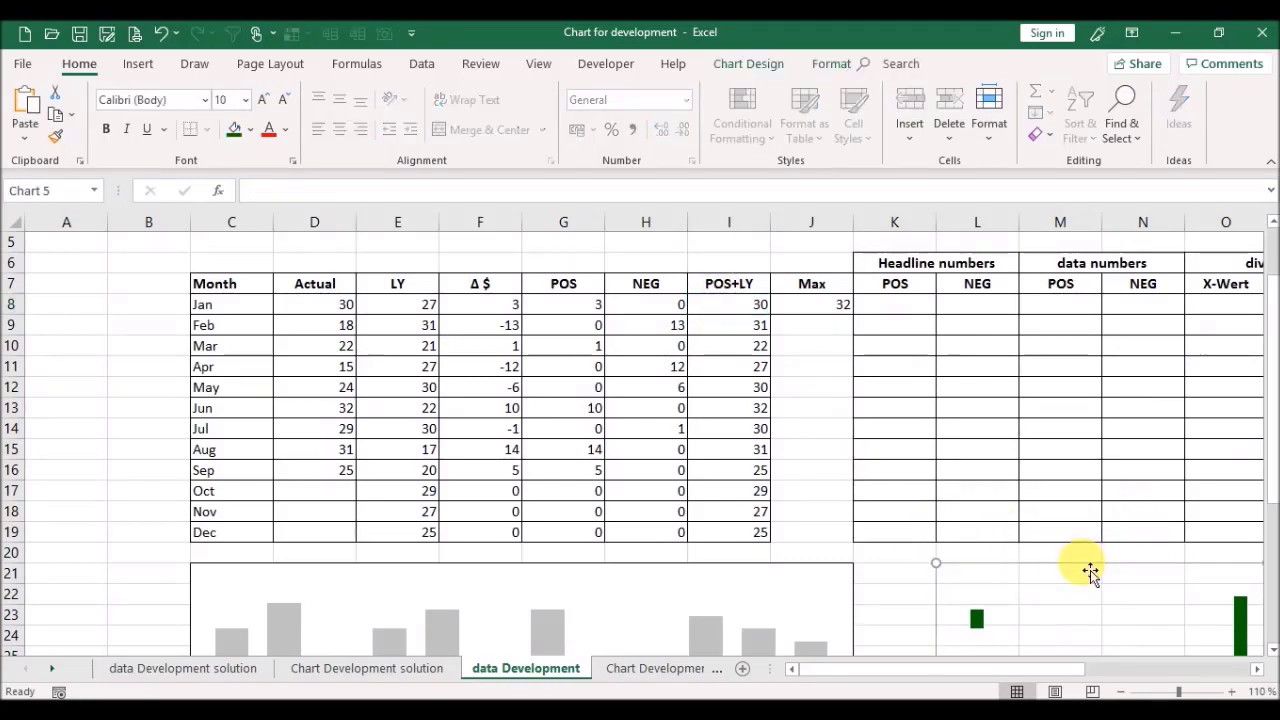
{"action": "right_click", "coordinate": [1079, 606]}
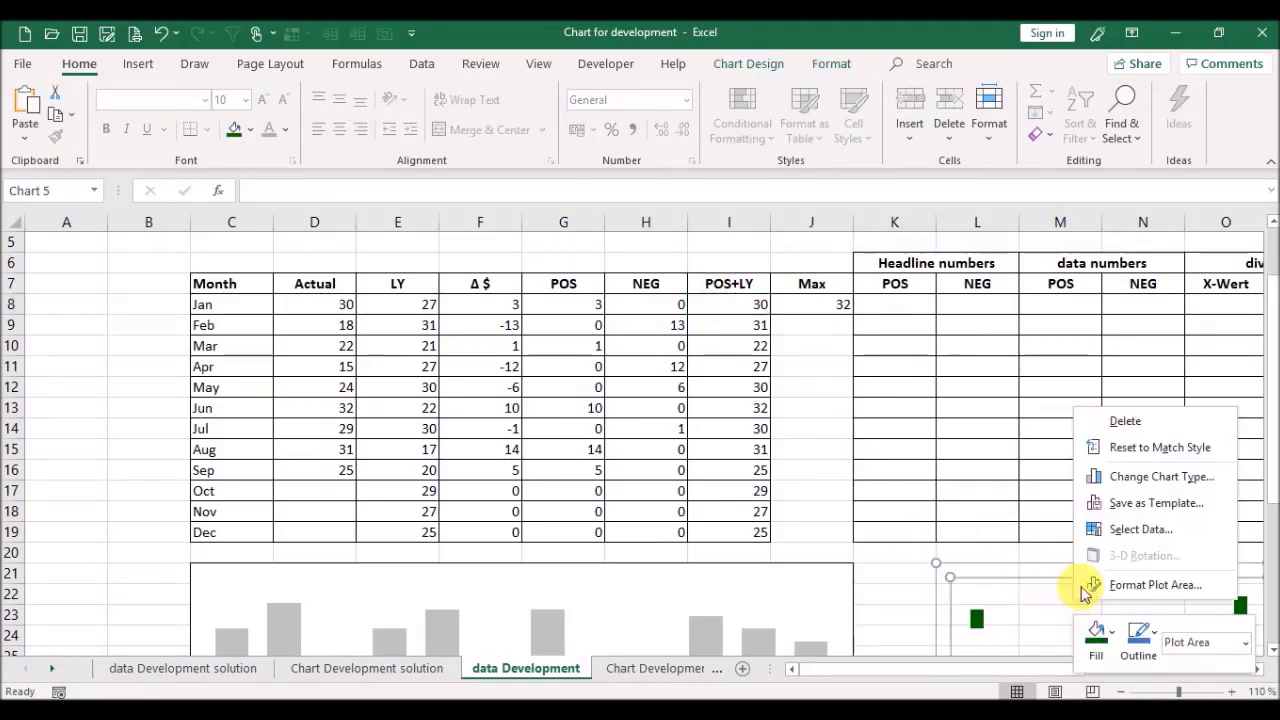
{"action": "left_click", "coordinate": [1132, 528]}
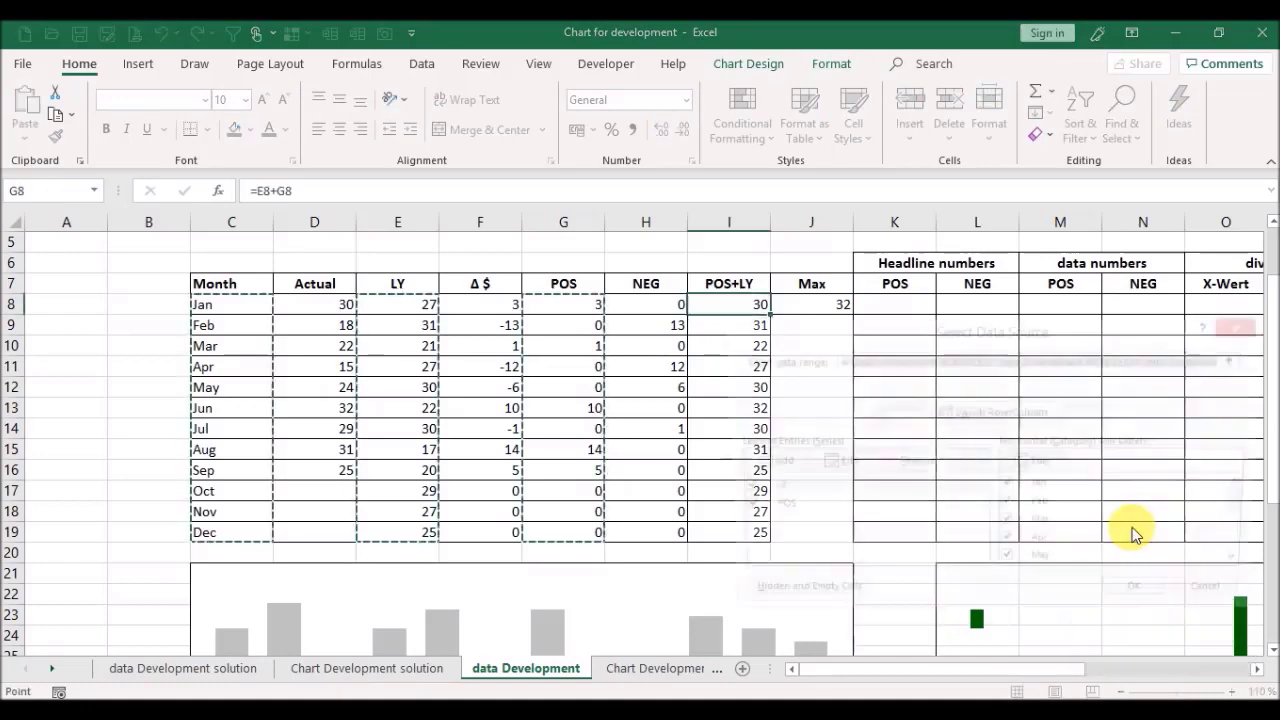
{"action": "left_click", "coordinate": [760, 463]}
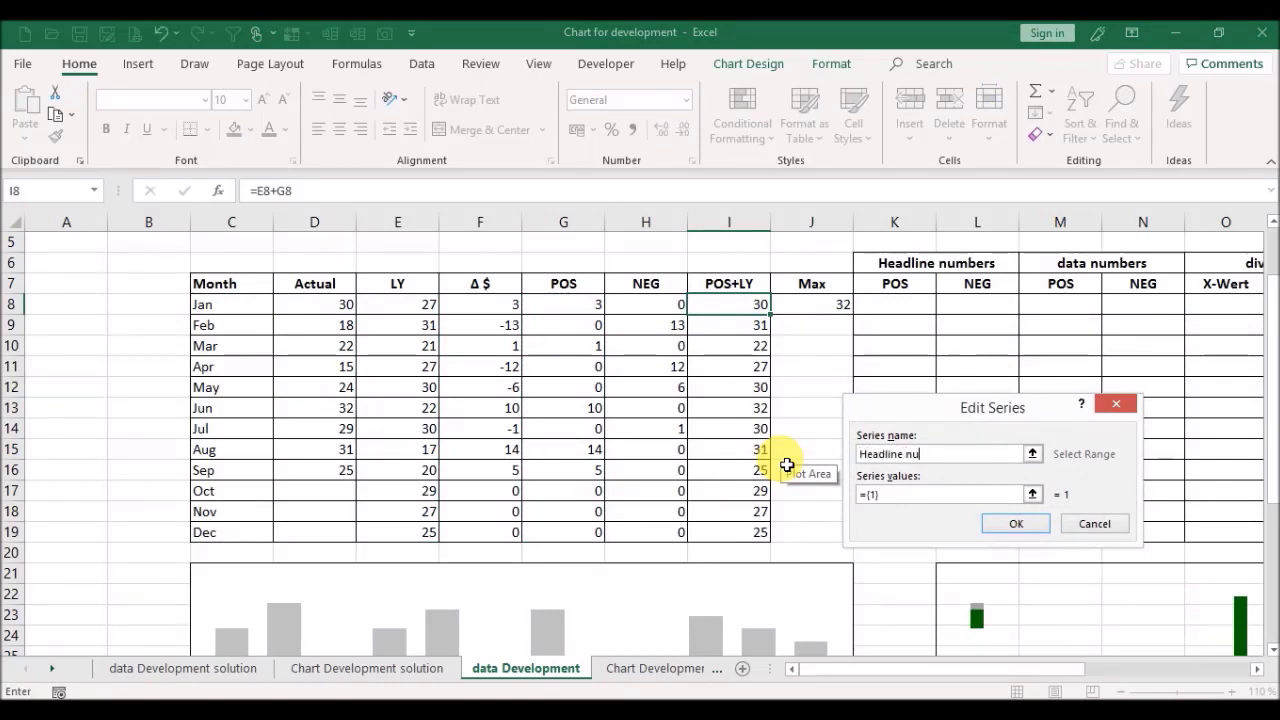
{"action": "type", "text": "Headline numbers"}
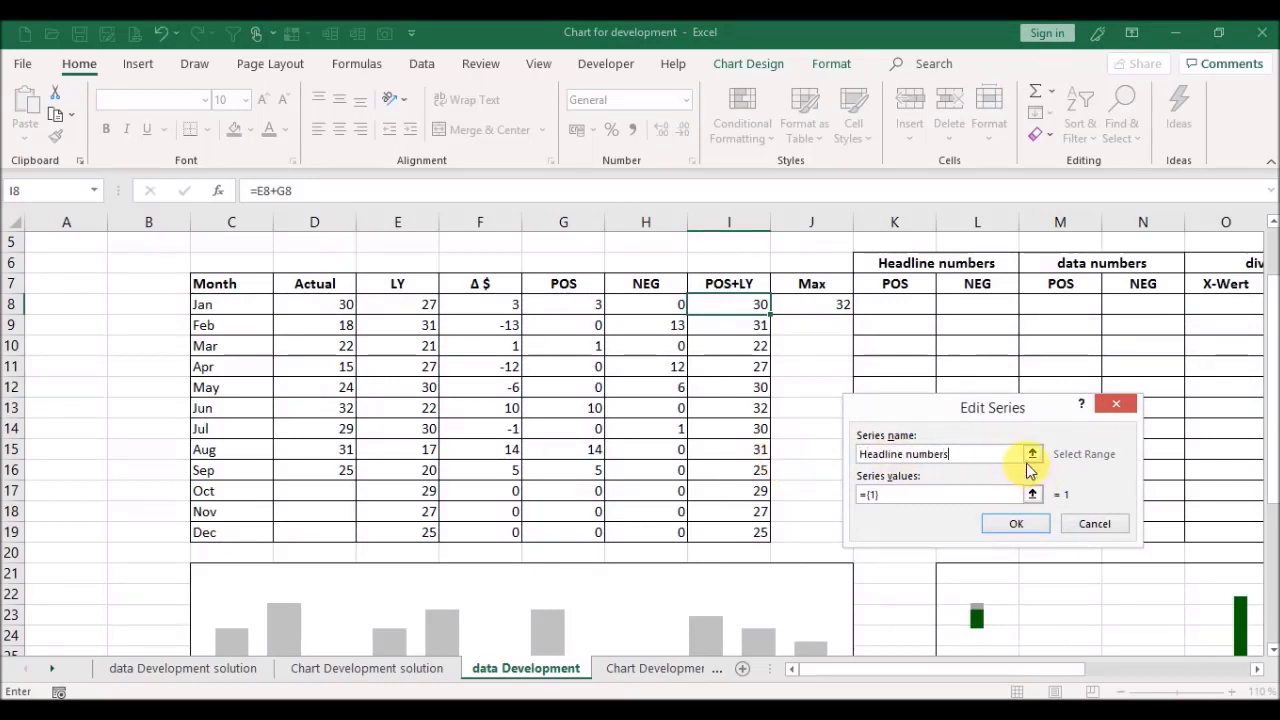
{"action": "left_click", "coordinate": [1032, 494]}
{"action": "left_click_drag", "start_coordinate": [750, 305], "coordinate": [749, 534]}
{"action": "key", "text": "Return"}
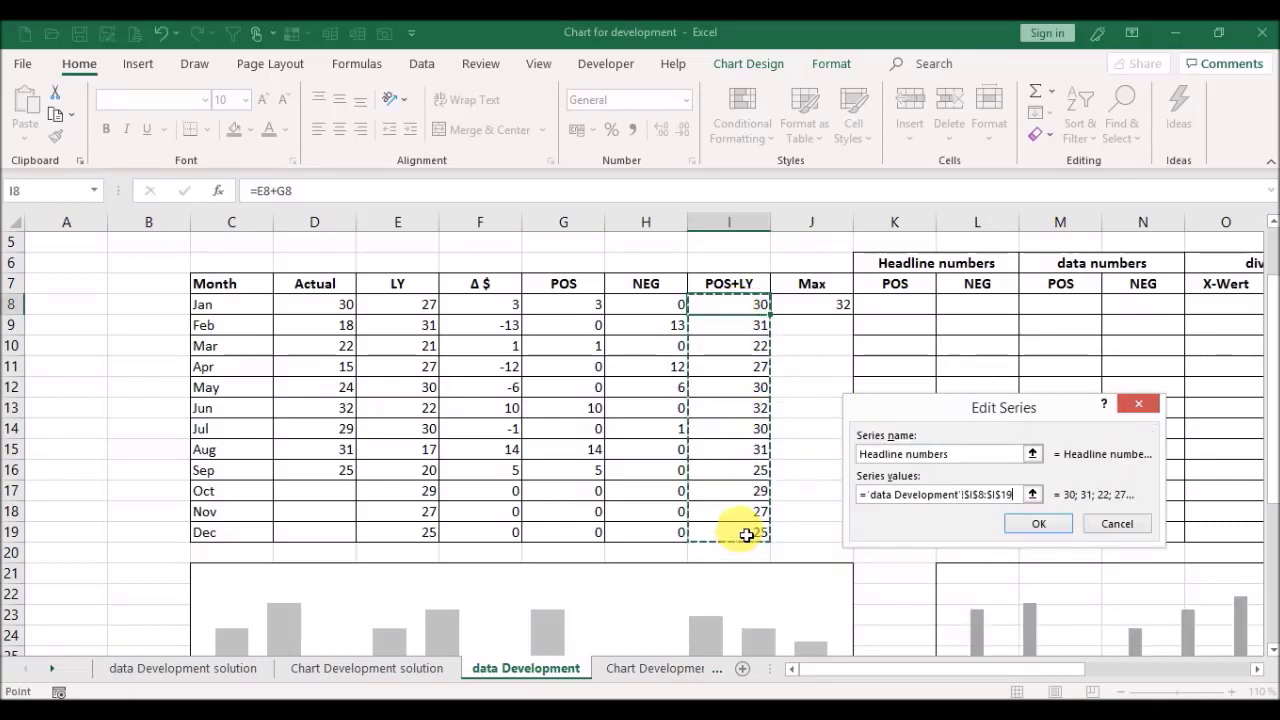
{"action": "left_click", "coordinate": [1063, 528]}
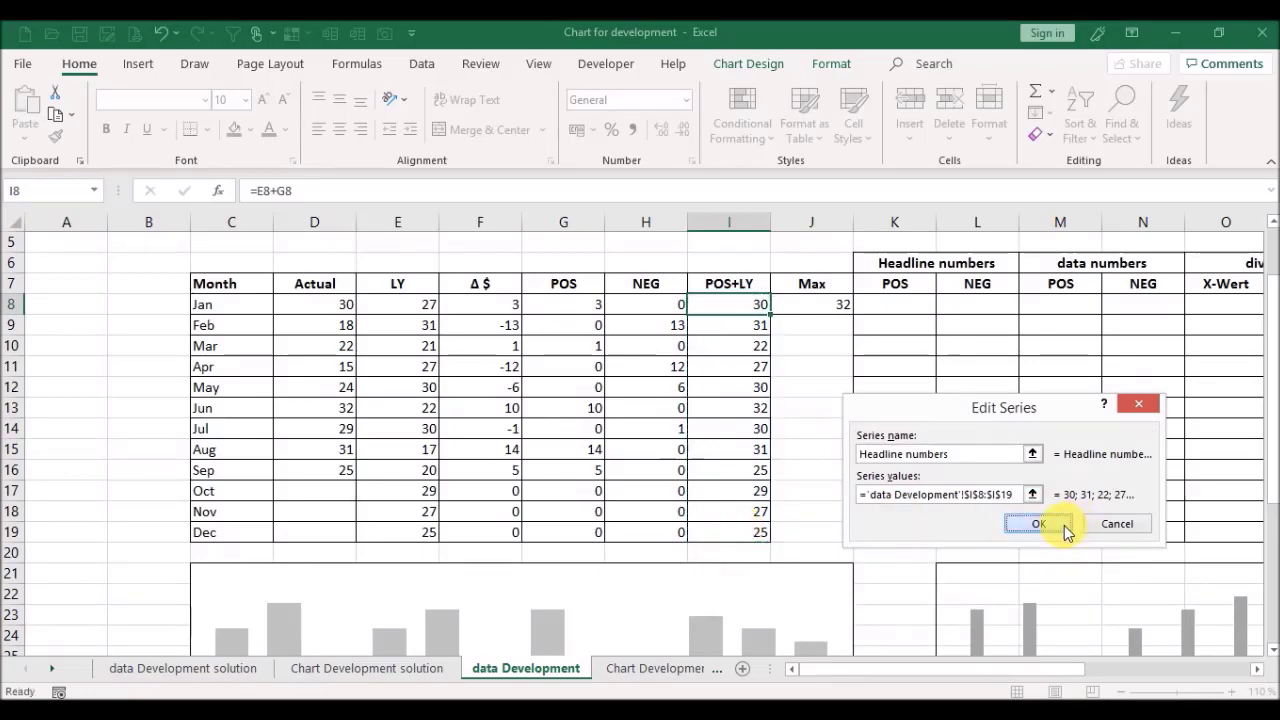
{"action": "left_click", "coordinate": [1152, 603]}
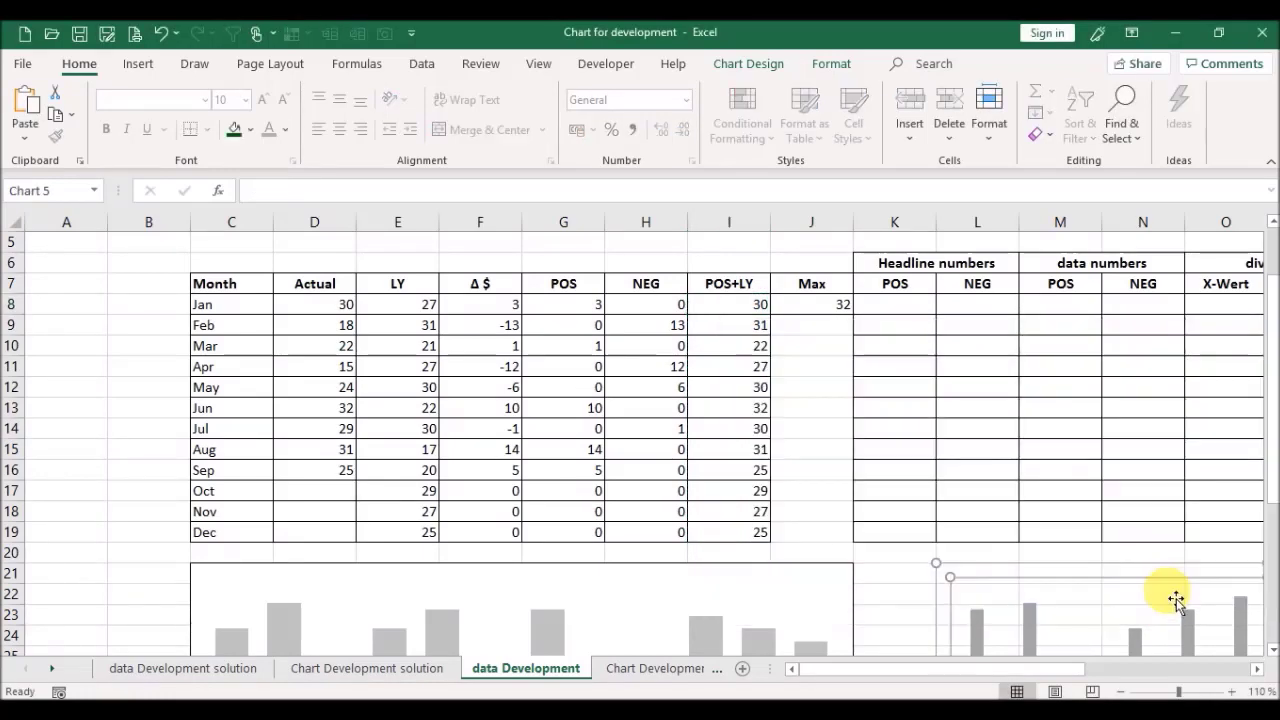
Step: Change the chart type of the Headline numbers series in the duplicated chart to Scatter with markers only
{"action": "scroll", "coordinate": [1276, 315], "scroll_direction": "down", "scroll_amount": 4}
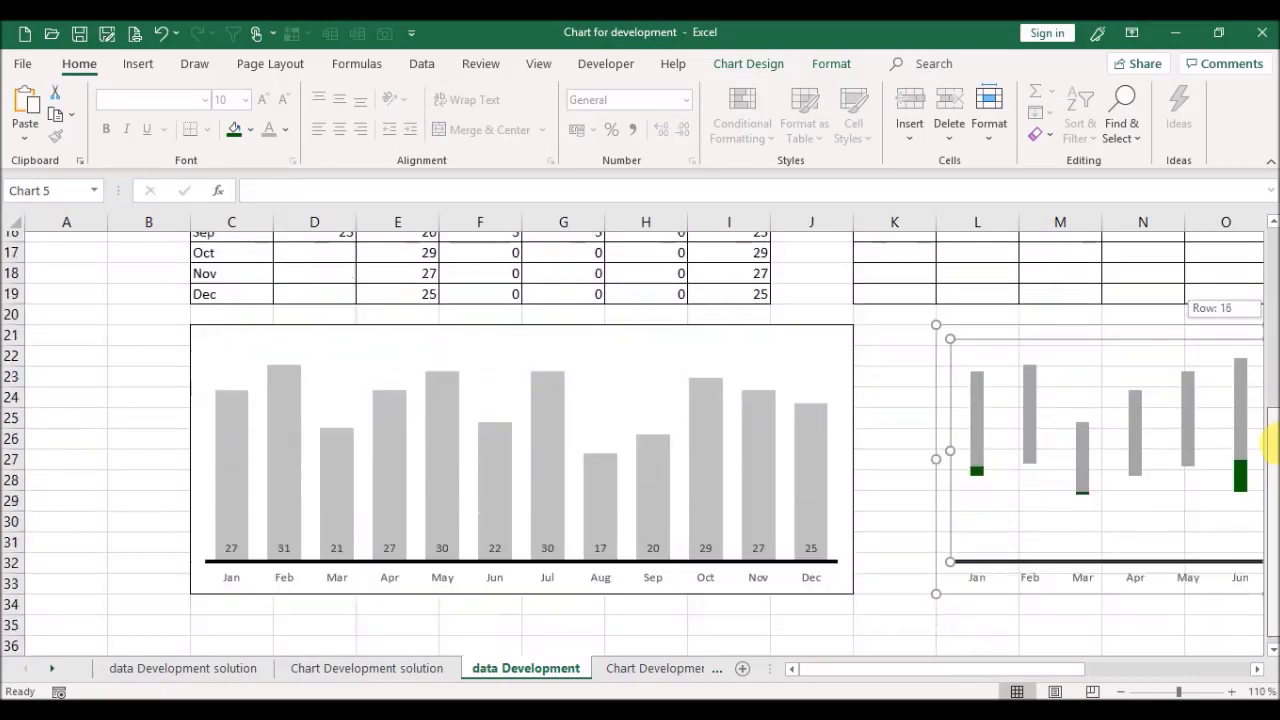
{"action": "left_click", "coordinate": [980, 403]}
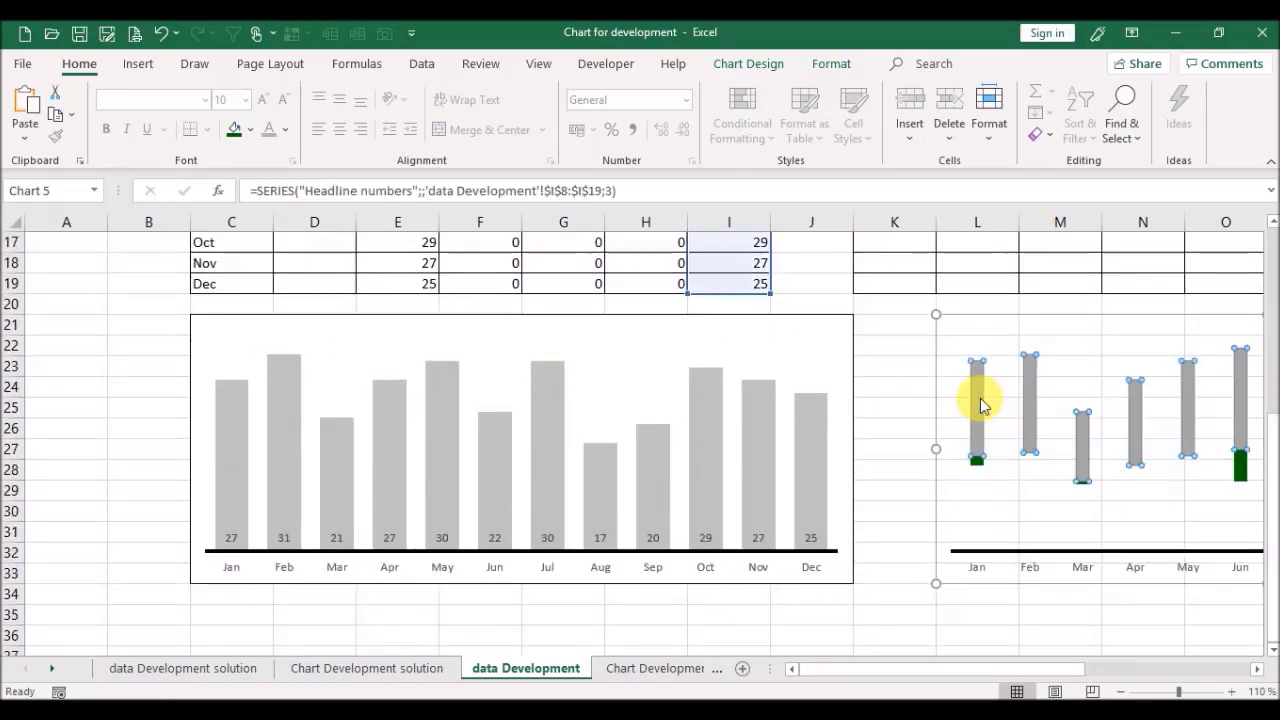
{"action": "right_click", "coordinate": [980, 403]}
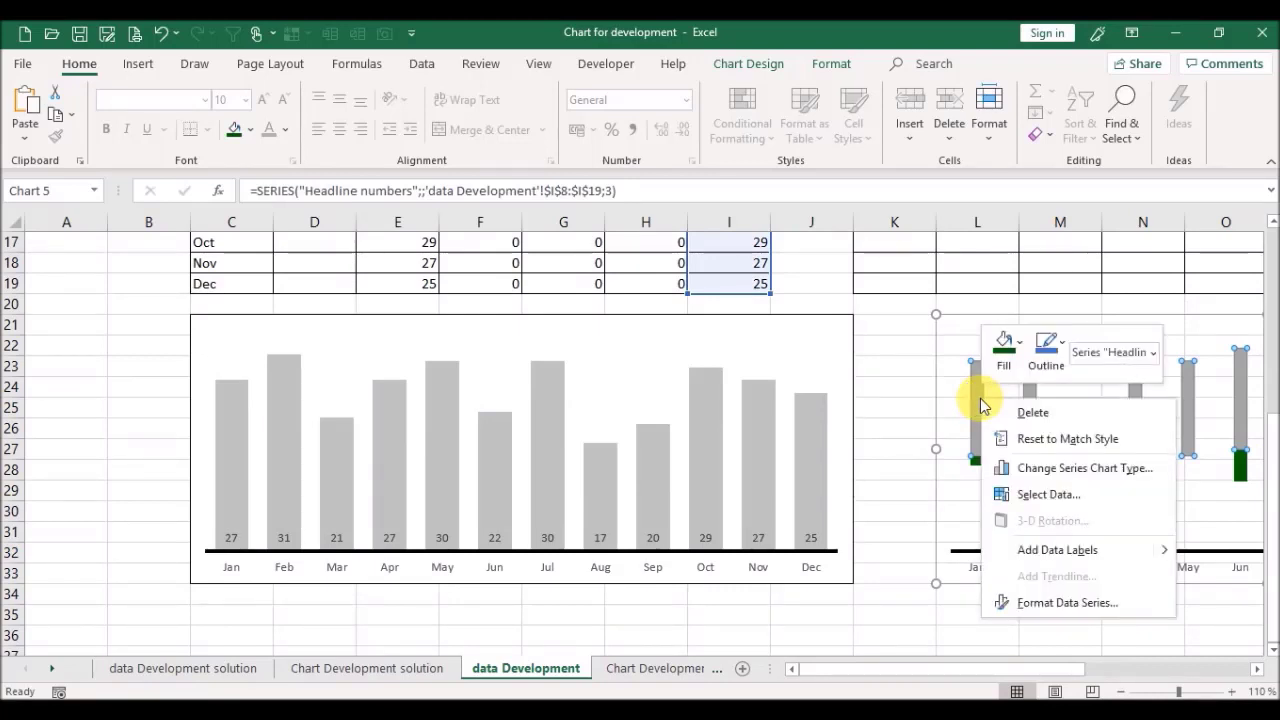
{"action": "left_click", "coordinate": [1058, 470]}
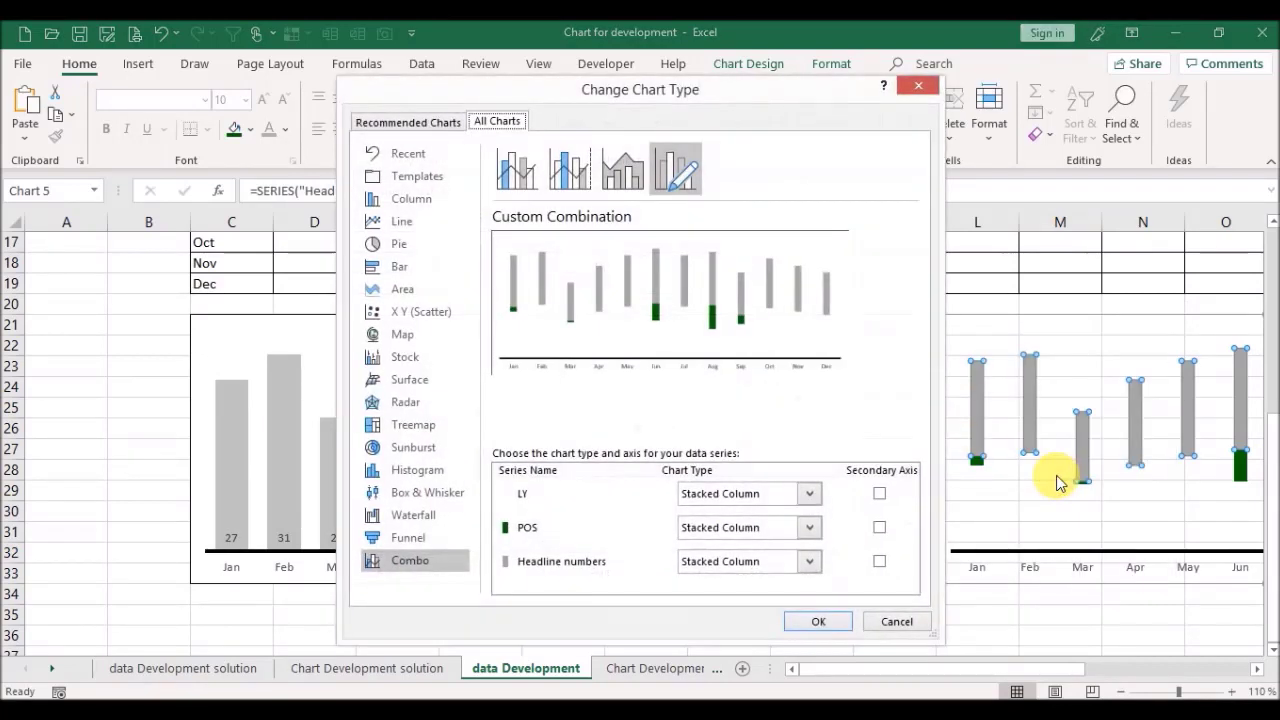
{"action": "left_click", "coordinate": [809, 563]}
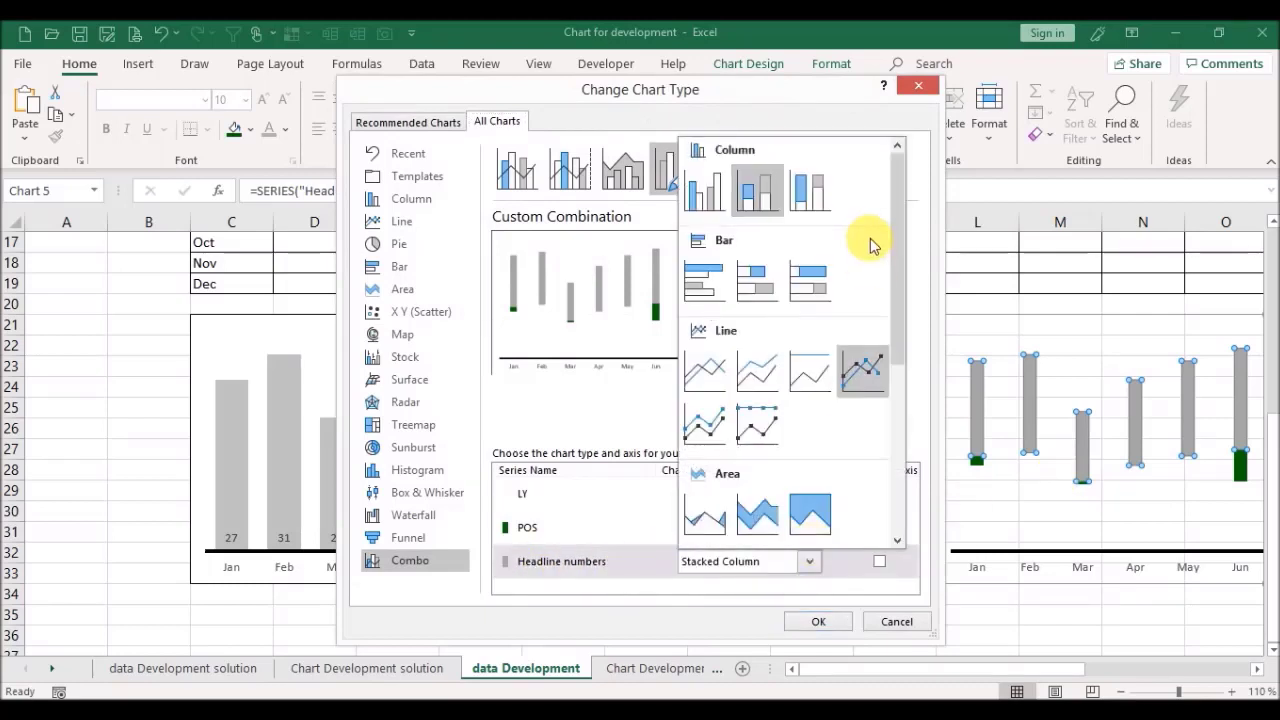
{"action": "left_click_drag", "start_coordinate": [903, 223], "coordinate": [905, 381]}
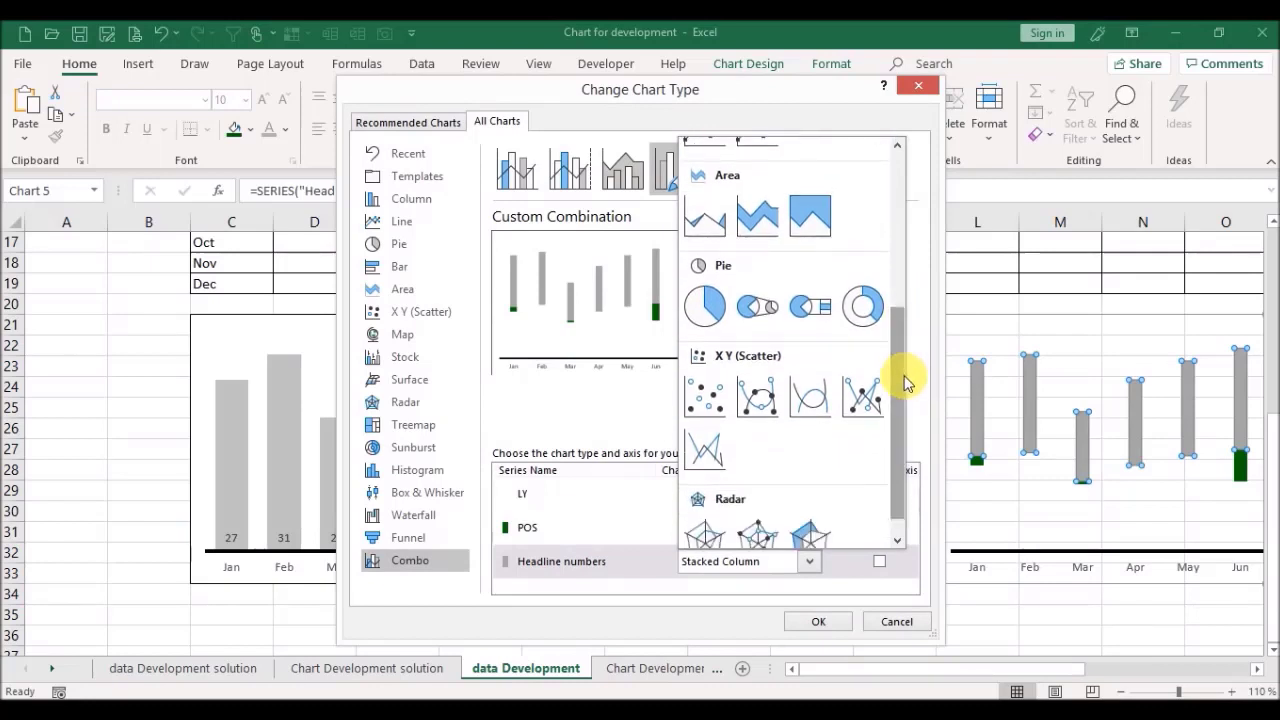
{"action": "left_click", "coordinate": [700, 396]}
{"action": "left_click", "coordinate": [818, 624]}
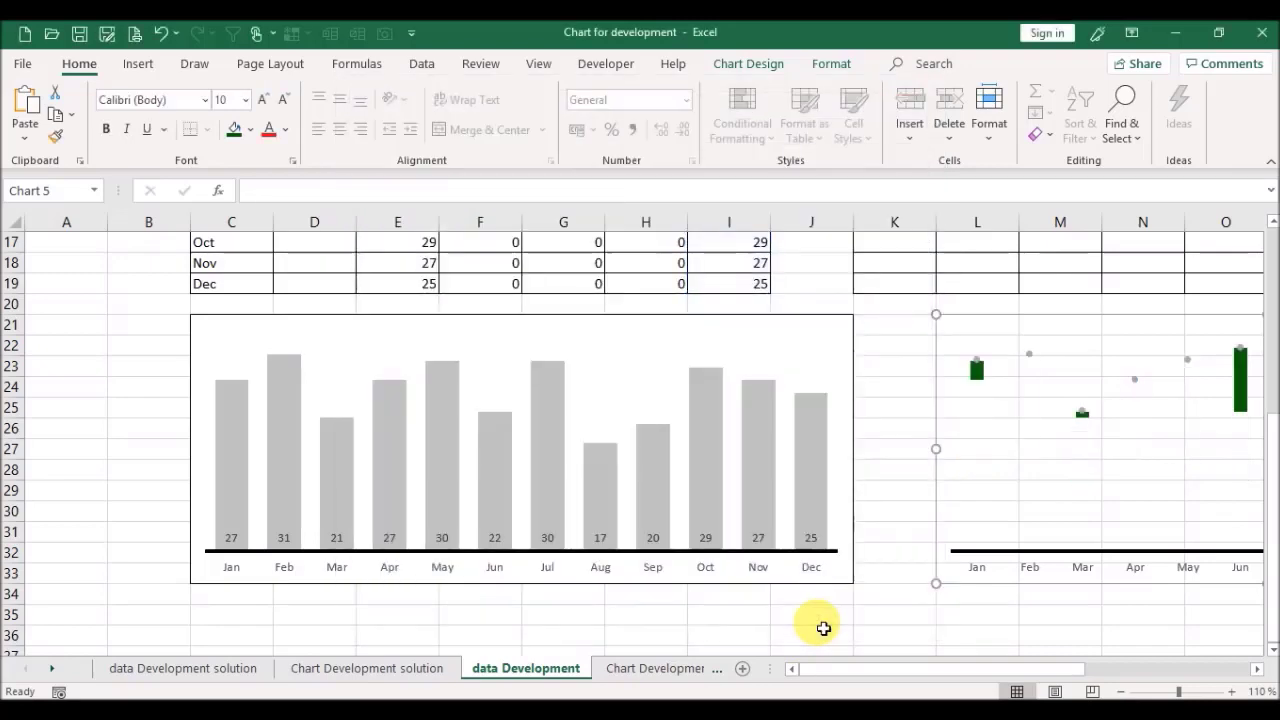
{"action": "left_click", "coordinate": [880, 620]}
Step: Enter =IF(G8>0;G8;"") in K8, the Headline numbers POS column, and fill the formula through K19
{"action": "left_click_drag", "start_coordinate": [1268, 500], "coordinate": [1268, 410]}
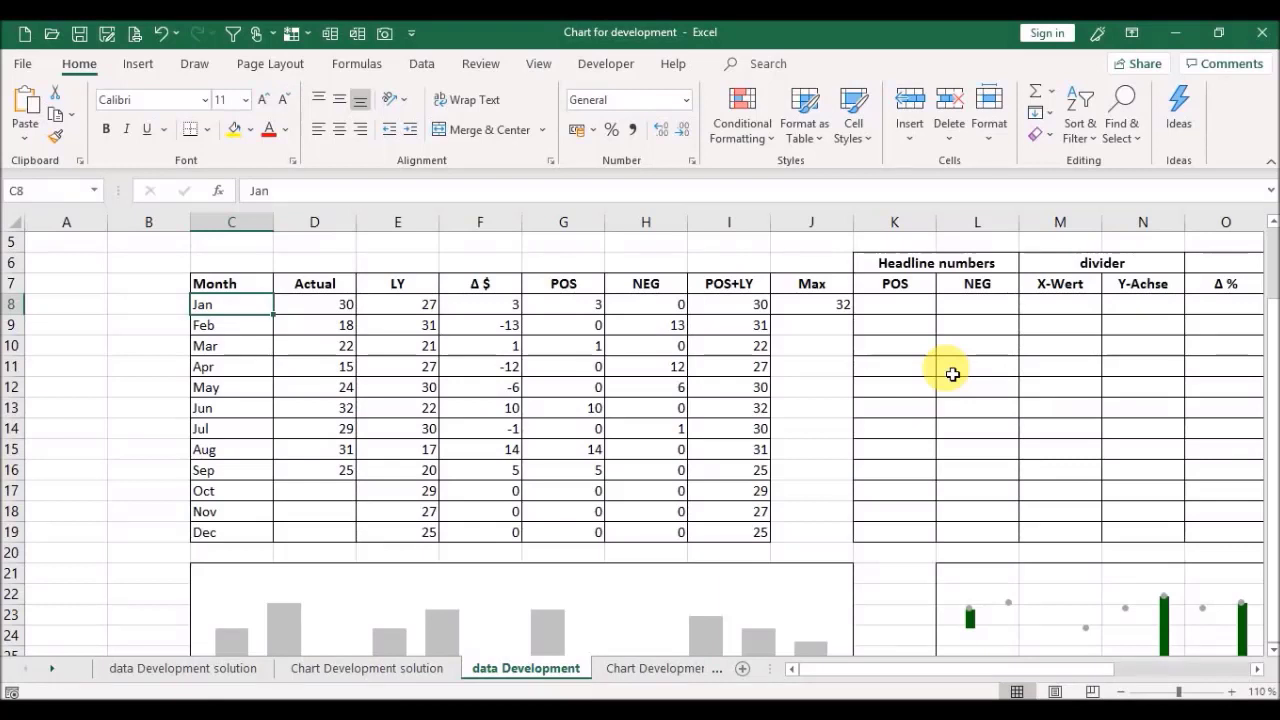
{"action": "left_click", "coordinate": [917, 317]}
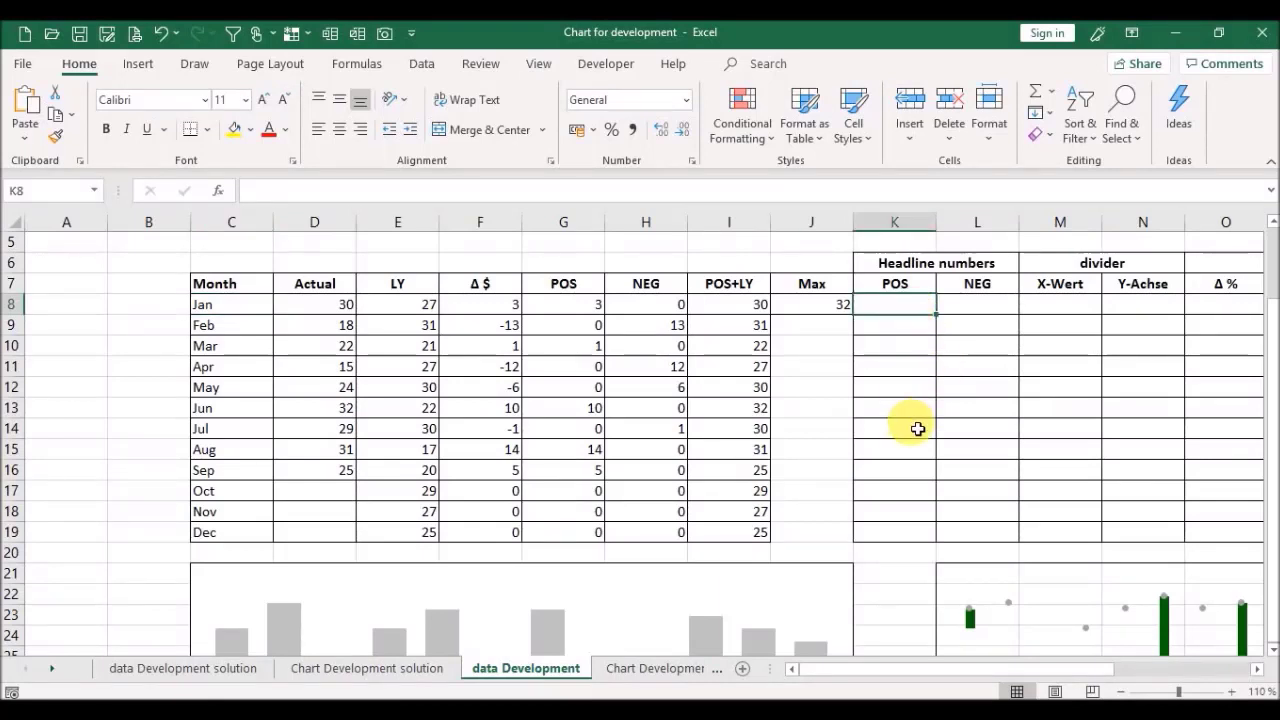
{"action": "type", "text": "=if("}
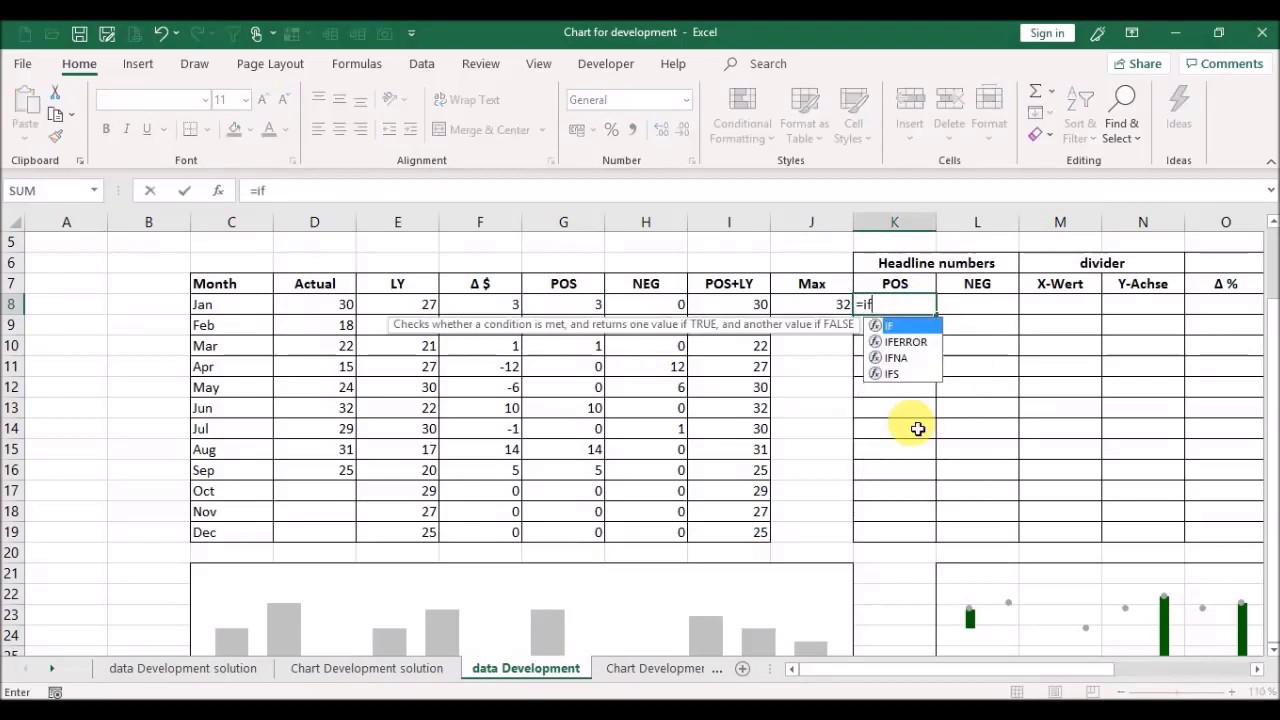
{"action": "left_click", "coordinate": [561, 310]}
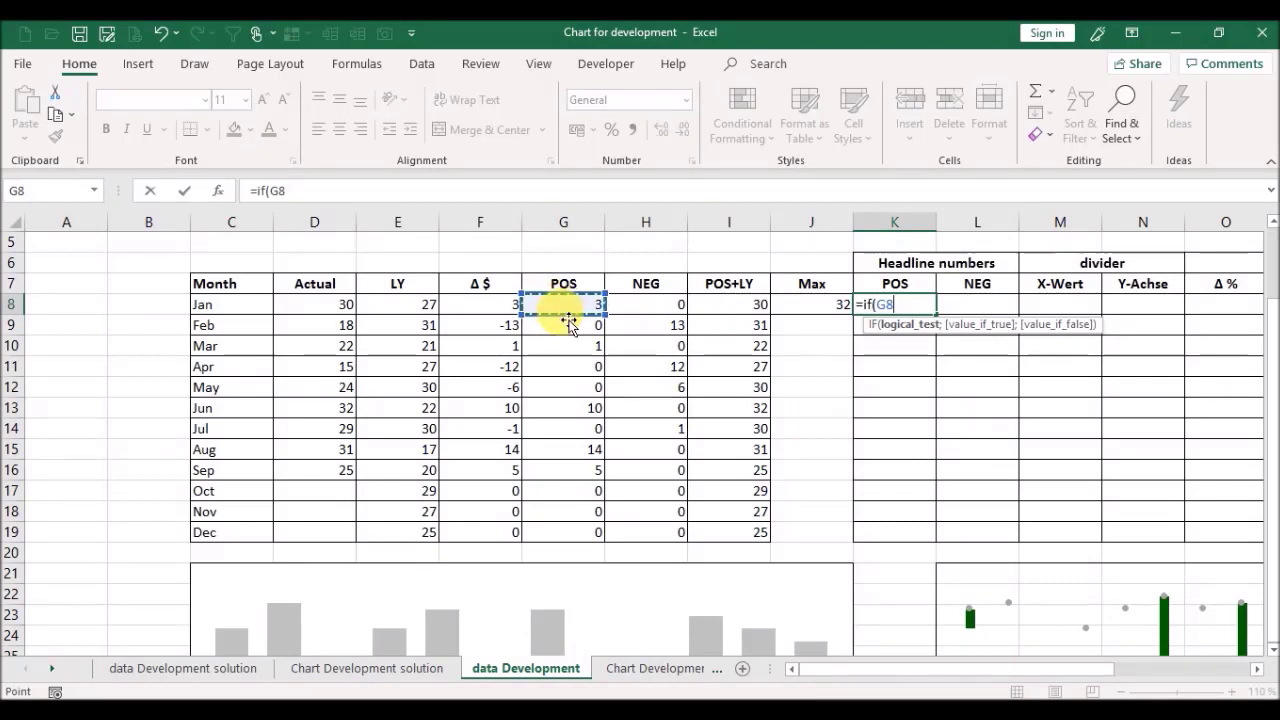
{"action": "type", "text": ">0;"}
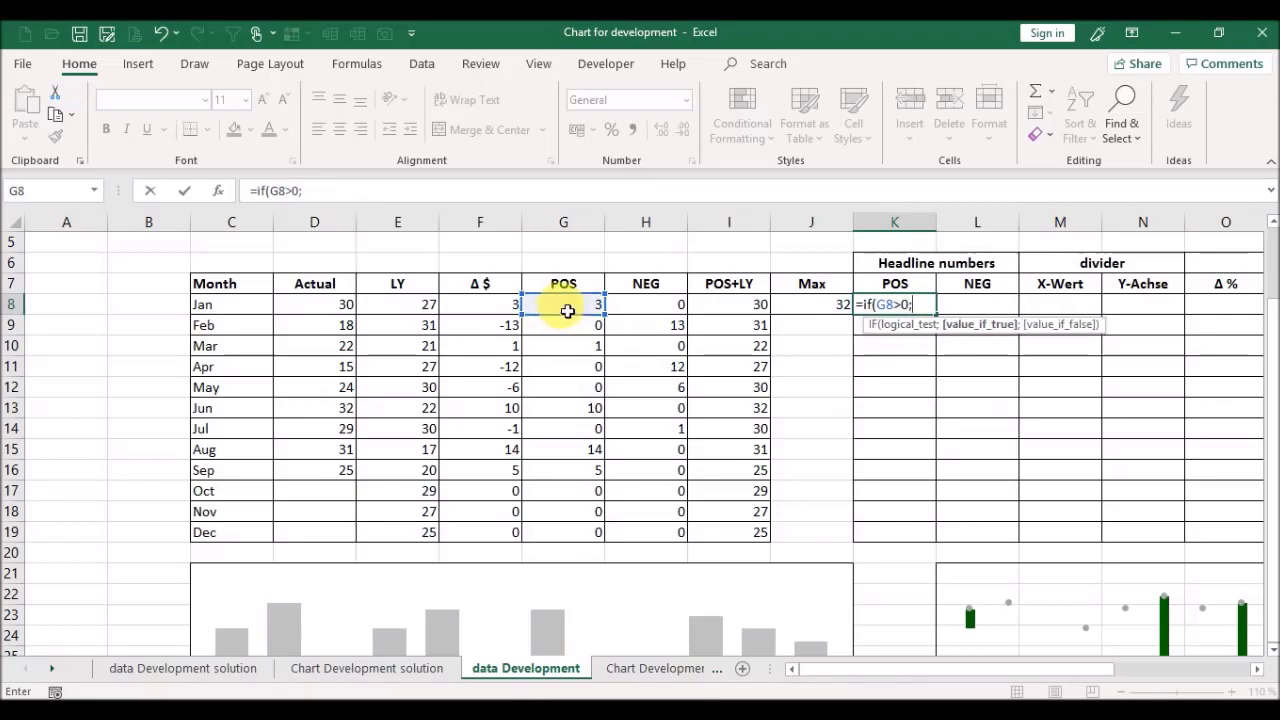
{"action": "left_click", "coordinate": [565, 308]}
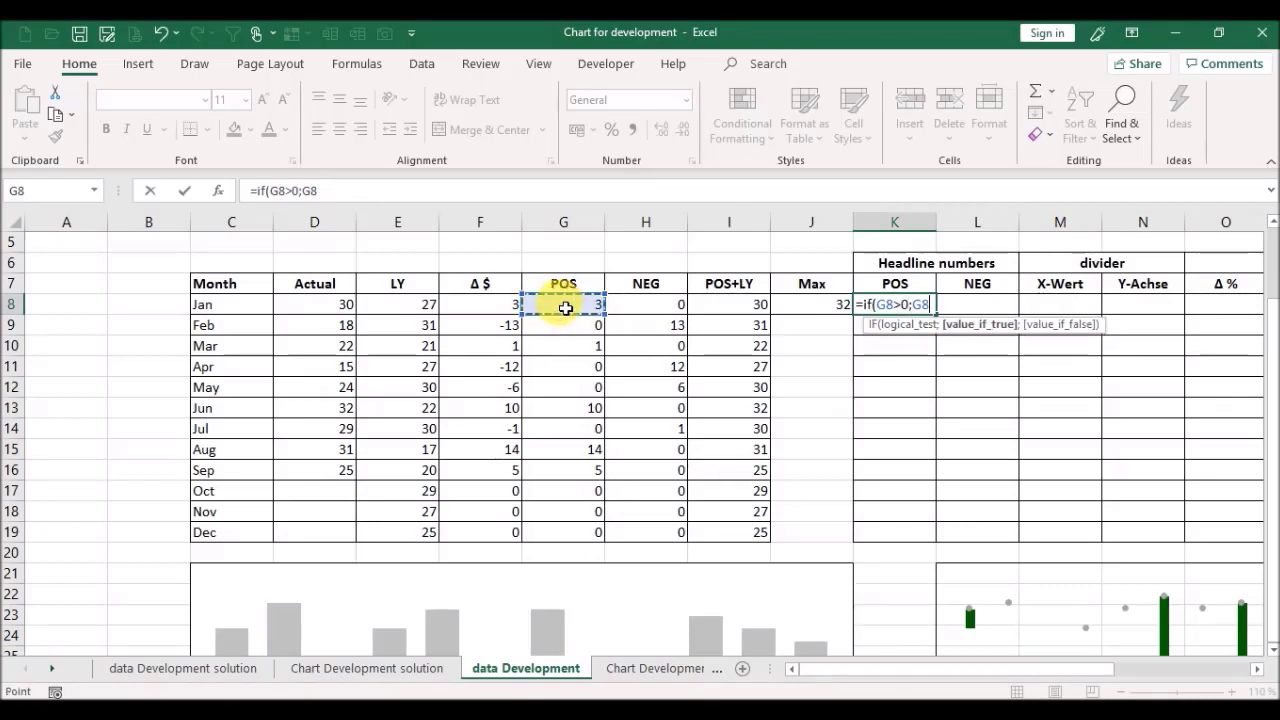
{"action": "type", "text": ";"}
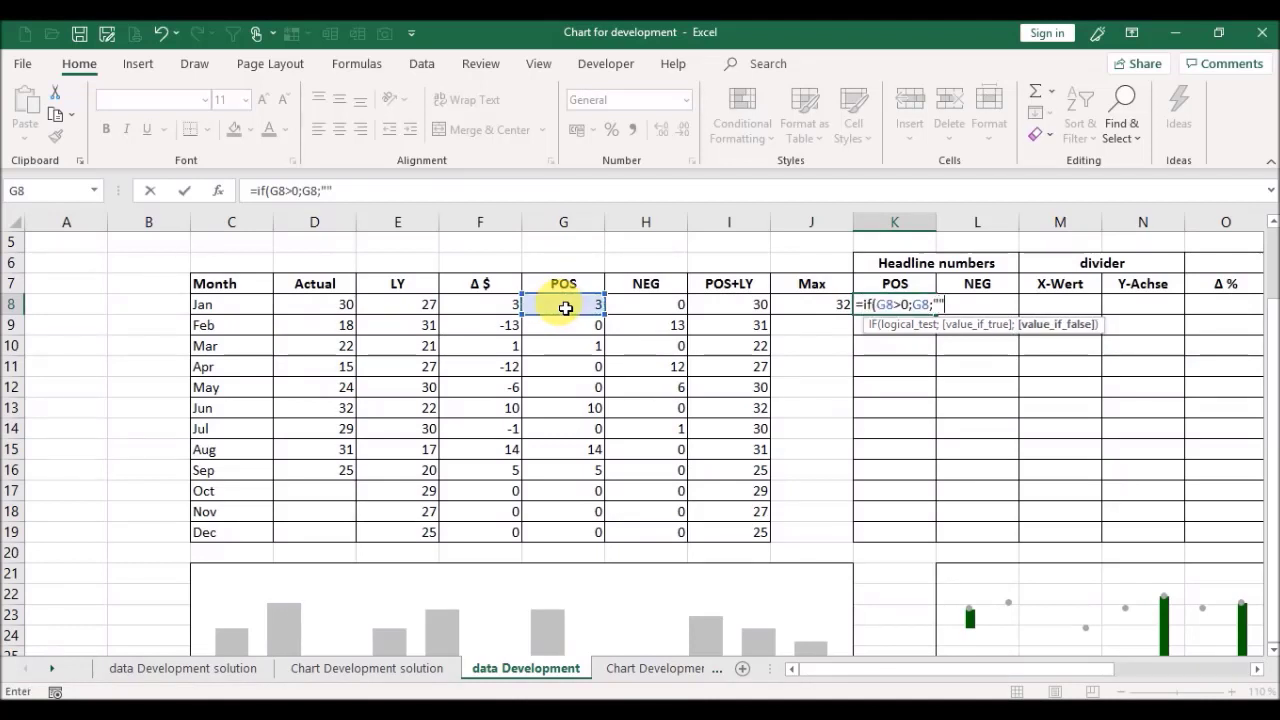
{"action": "type", "text": "\"\")"}
{"action": "key", "text": "Return"}
{"action": "key", "text": "Up"}
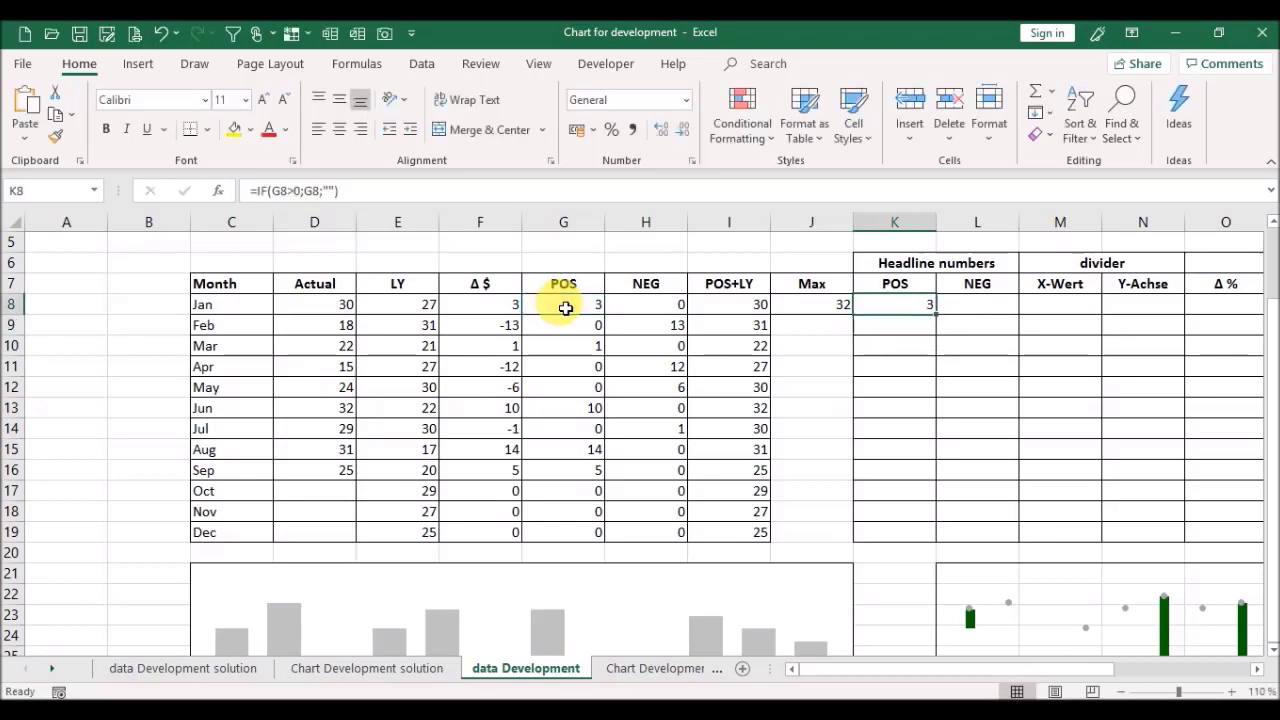
{"action": "double_click", "coordinate": [940, 323]}
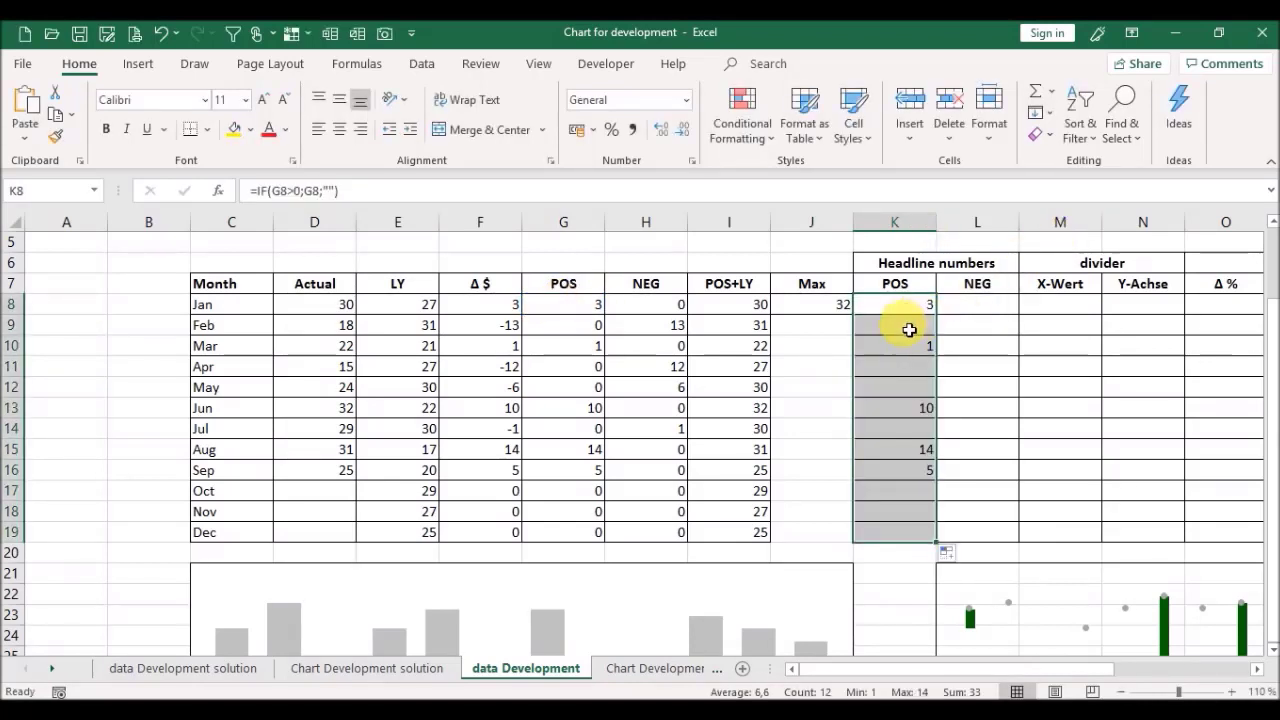
Step: Apply the custom number format [=0]"";+0 to the Headline numbers POS cells K8:K19
{"action": "left_click", "coordinate": [862, 334]}
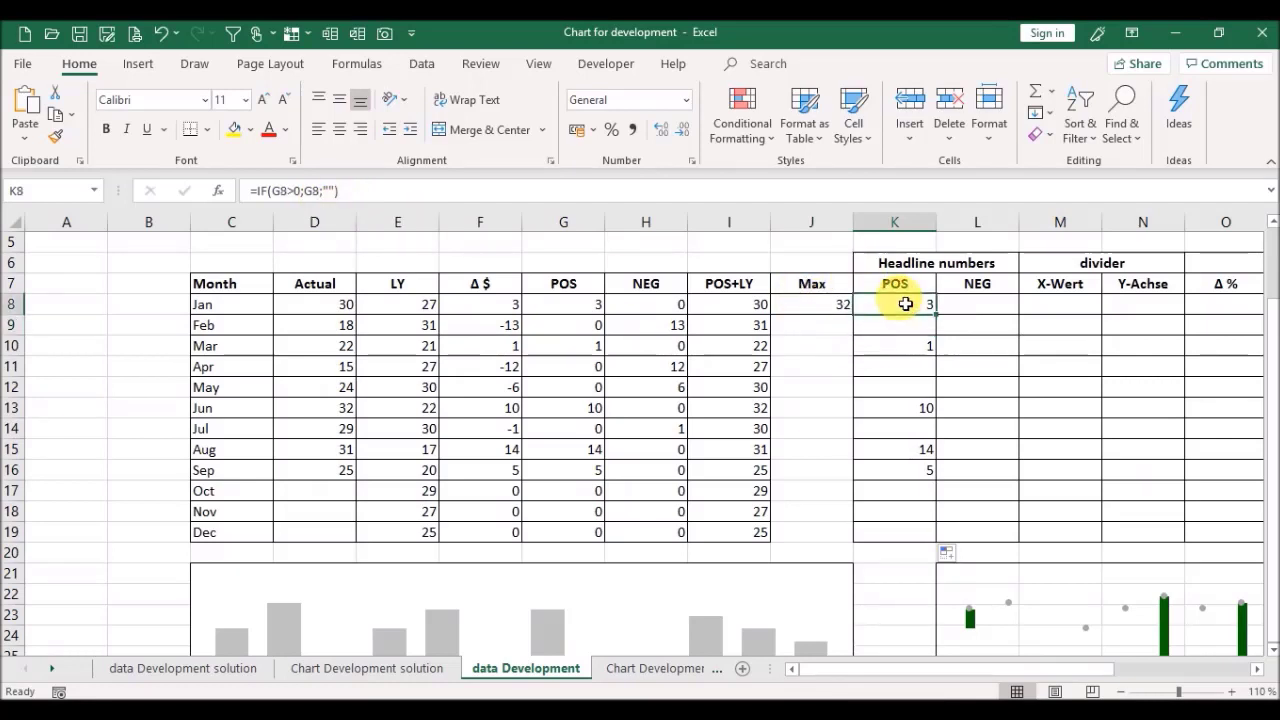
{"action": "left_click_drag", "start_coordinate": [901, 307], "coordinate": [900, 540]}
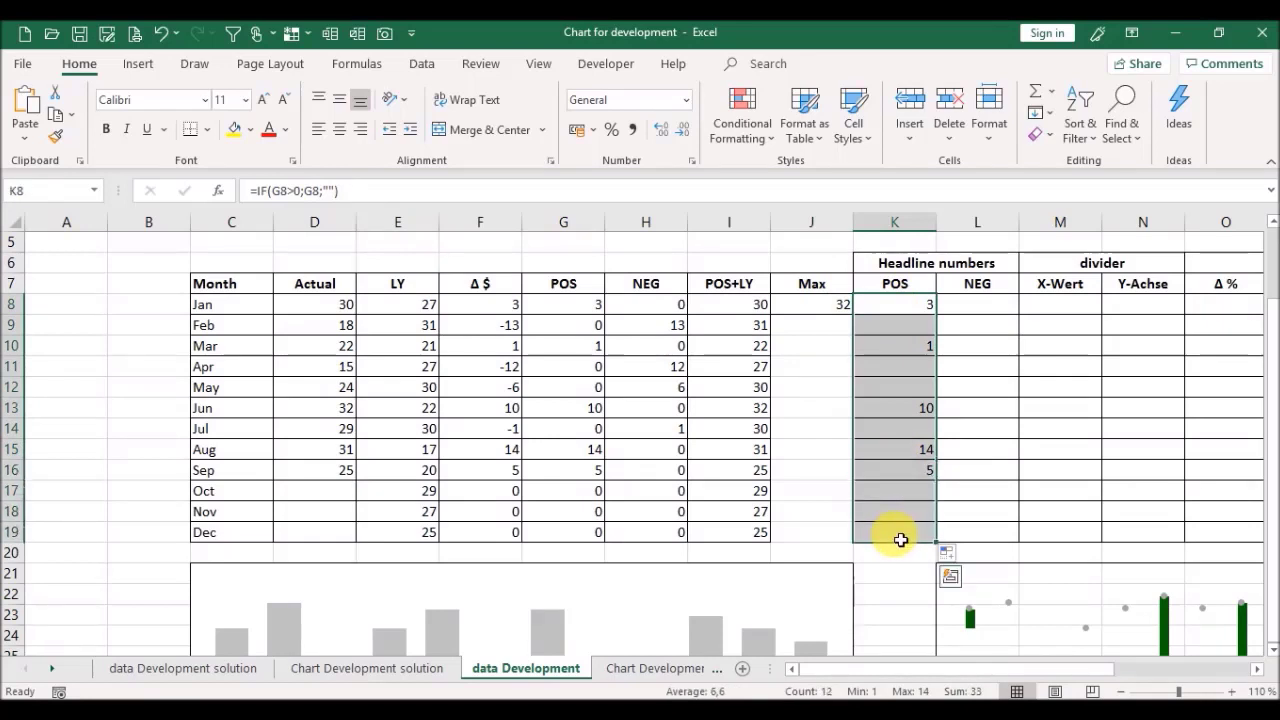
{"action": "right_click", "coordinate": [897, 539]}
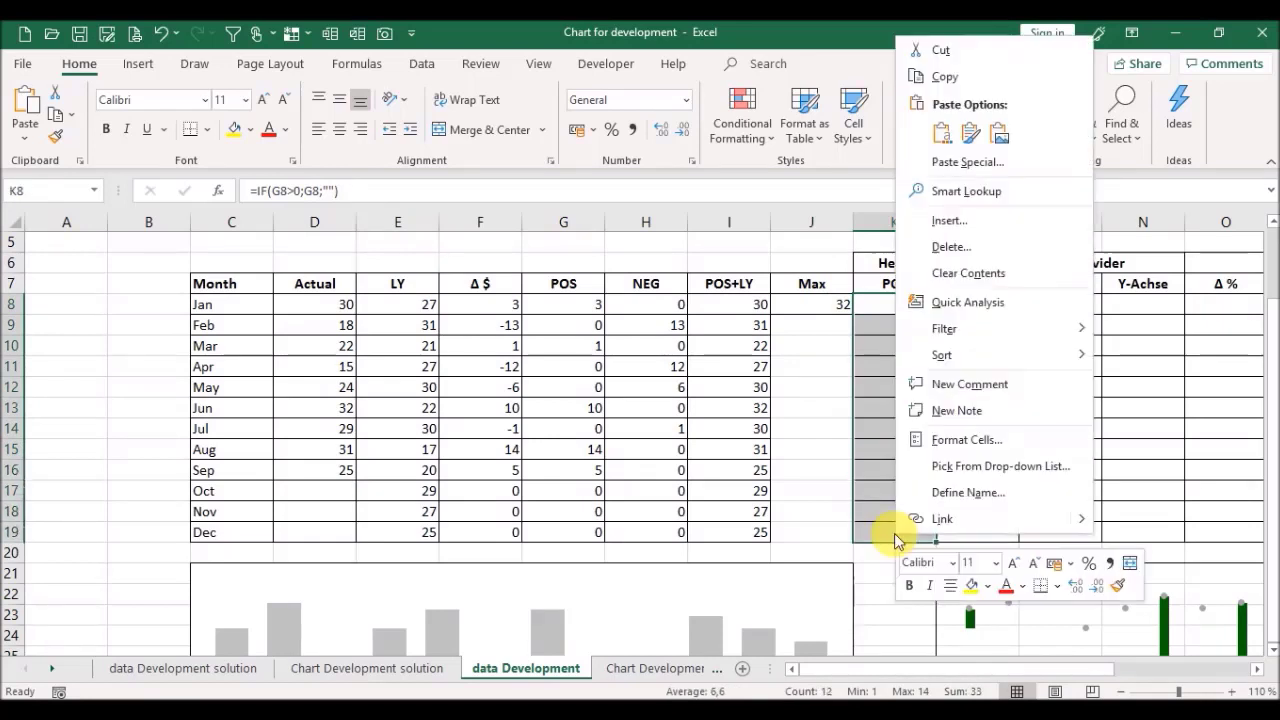
{"action": "left_click", "coordinate": [968, 439]}
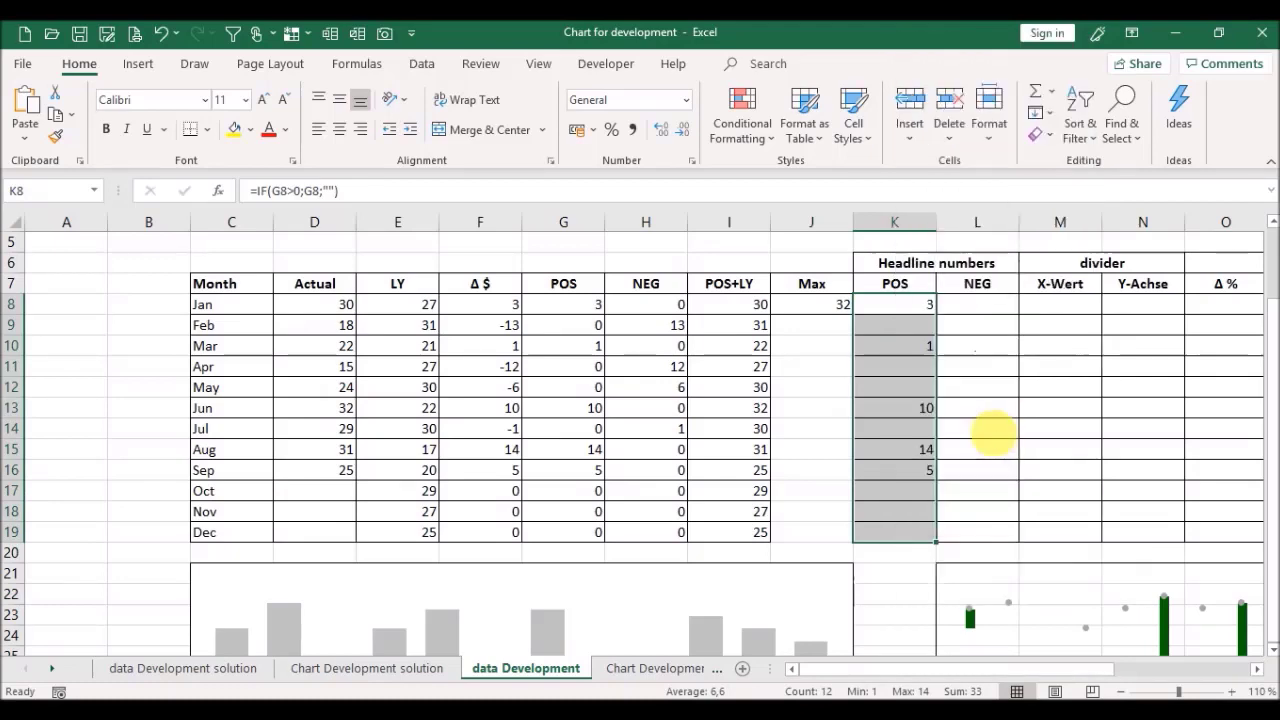
{"action": "left_click", "coordinate": [803, 414]}
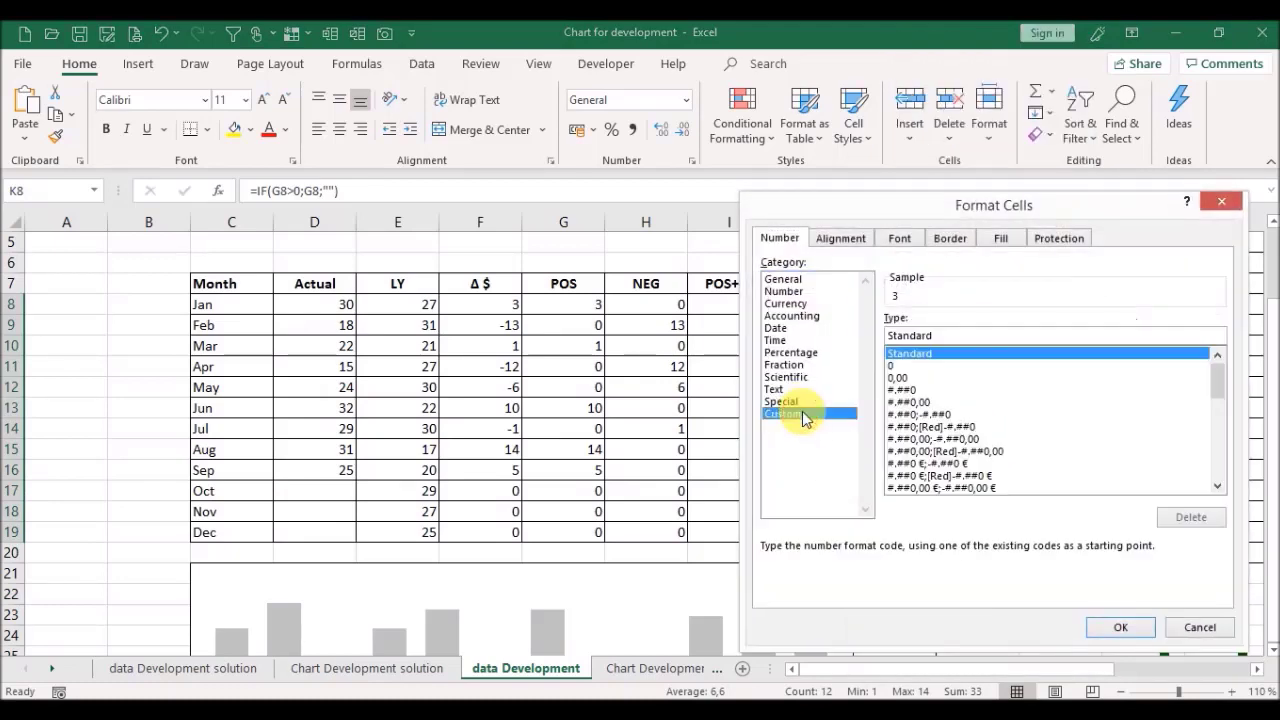
{"action": "left_click", "coordinate": [960, 344]}
{"action": "left_click_drag", "start_coordinate": [960, 345], "coordinate": [784, 336]}
{"action": "key", "text": "BackSpace"}
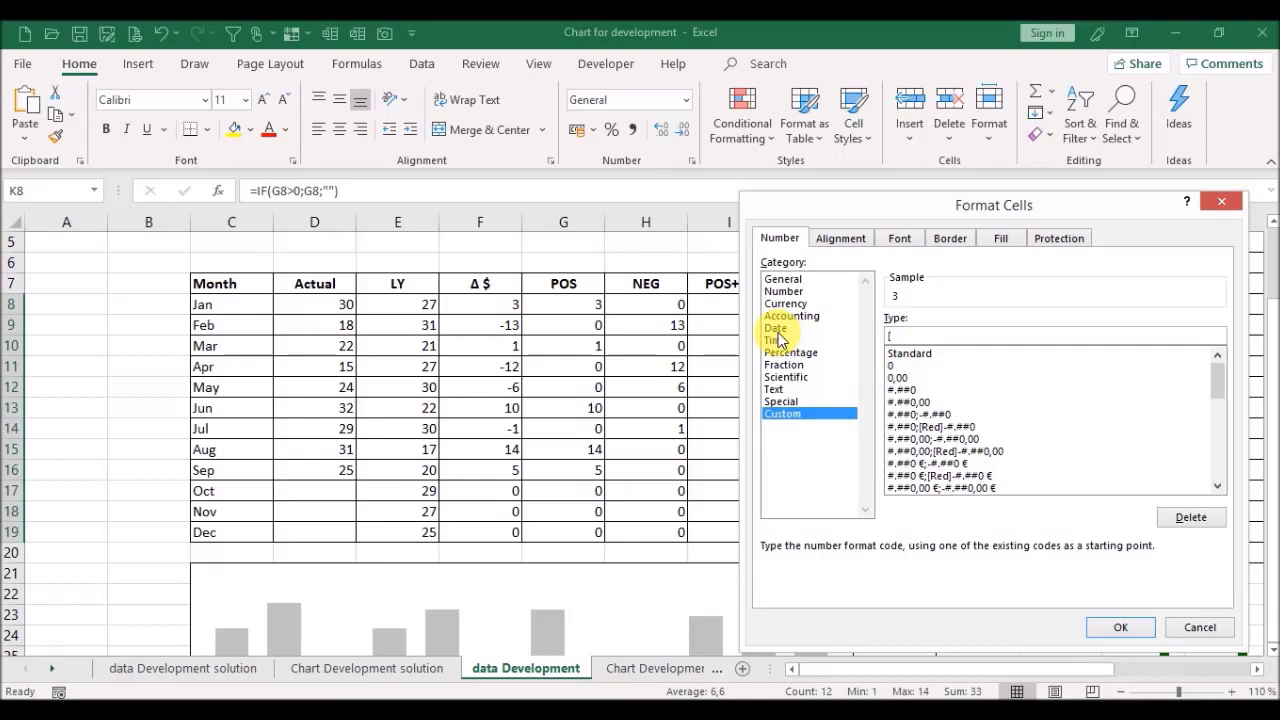
{"action": "type", "text": "[=0]\"\";+0"}
{"action": "left_click_drag", "start_coordinate": [914, 207], "coordinate": [349, 211]}
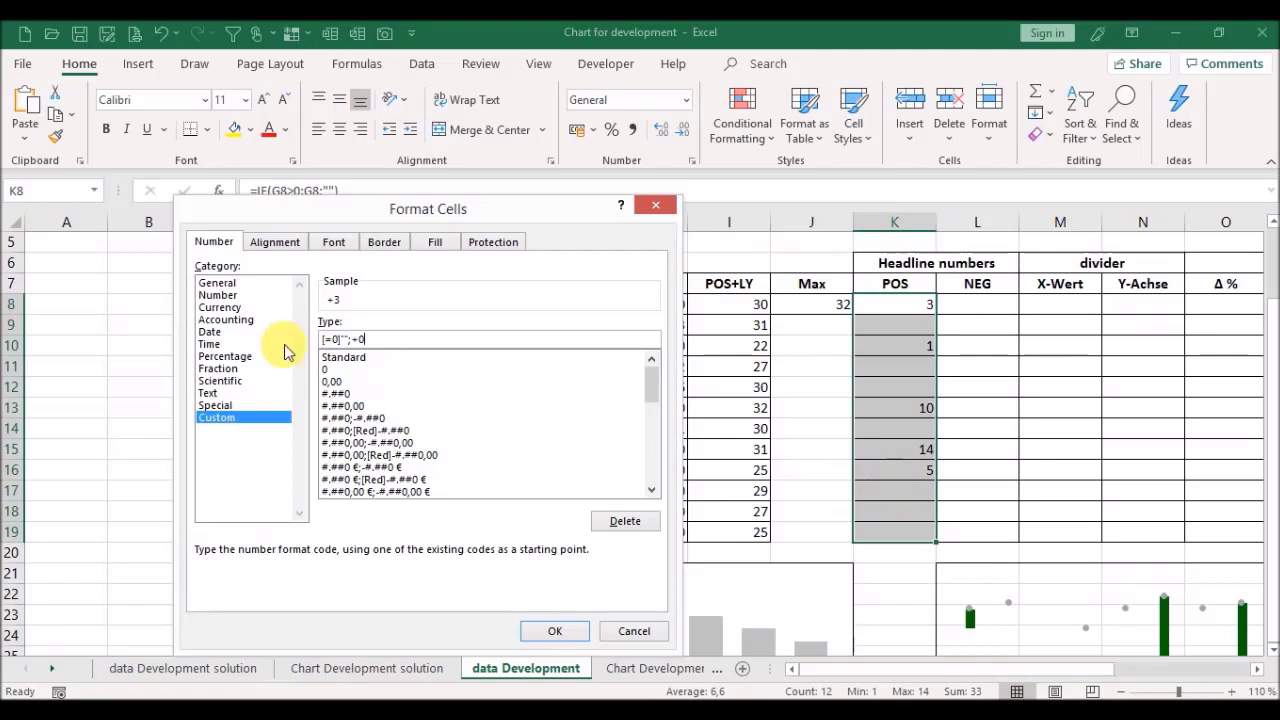
{"action": "left_click", "coordinate": [565, 631]}
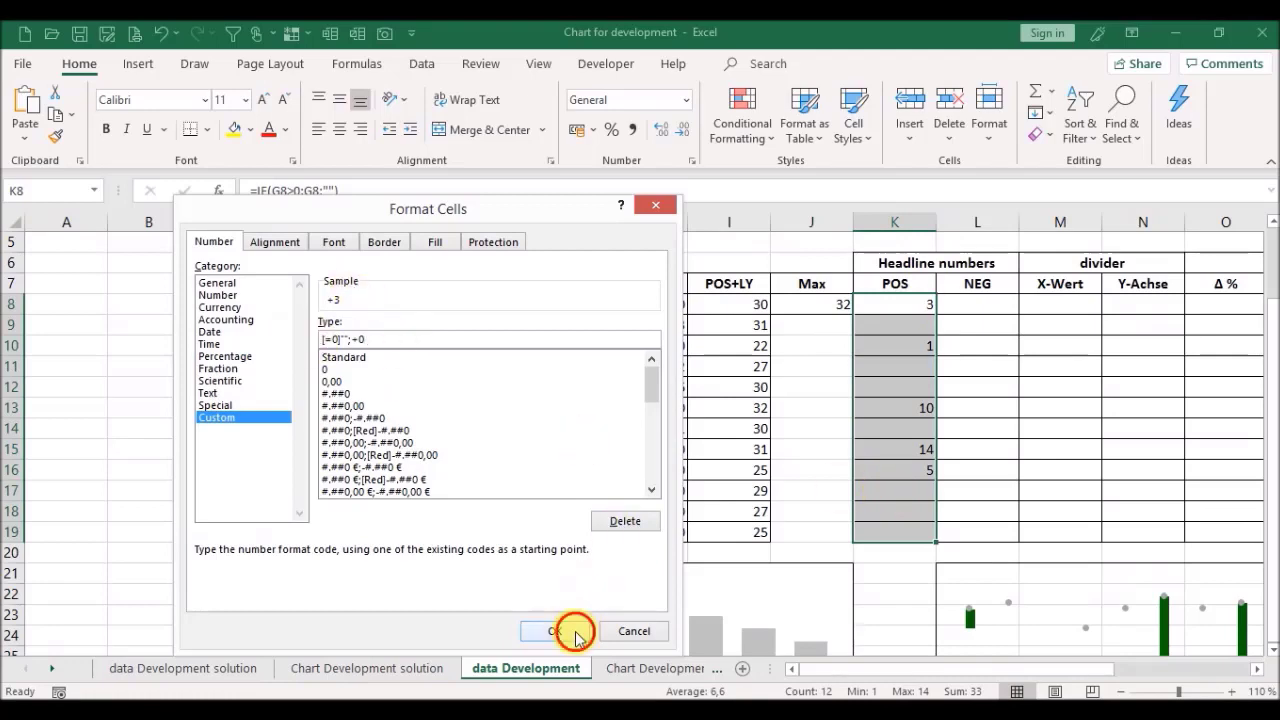
{"action": "left_click", "coordinate": [975, 489]}
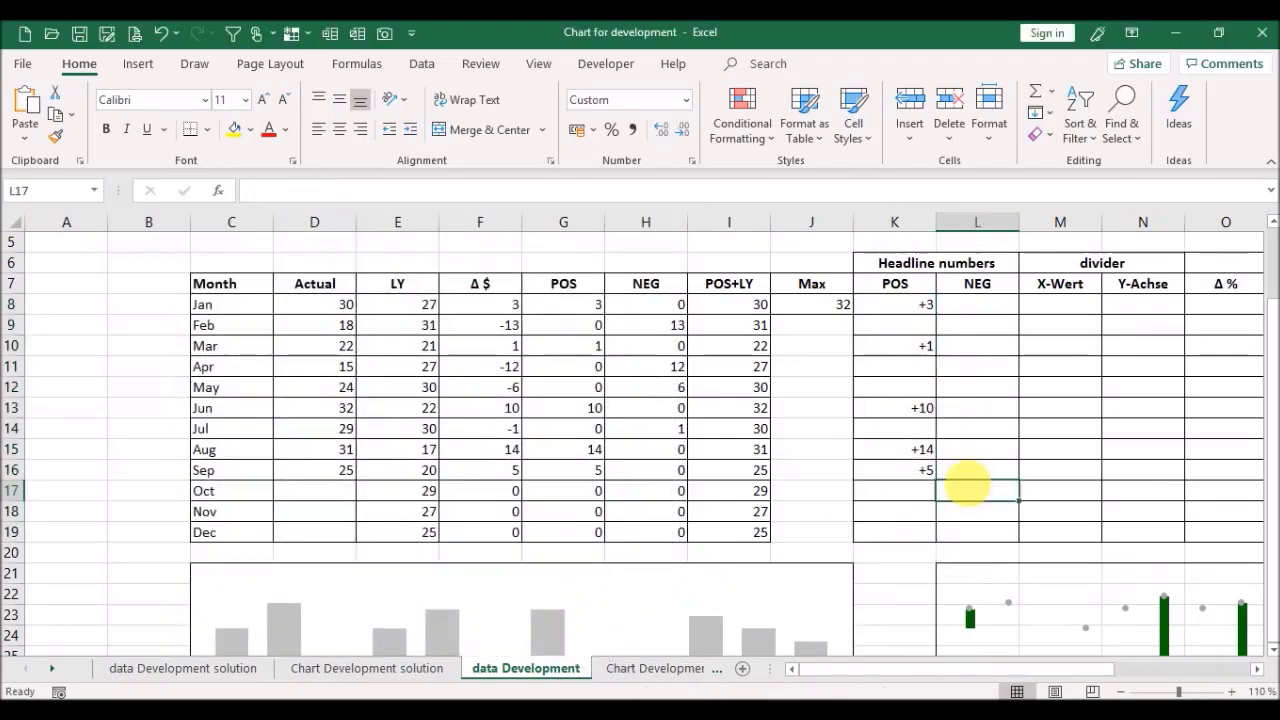
Step: Add data labels to the Headline numbers scatter series, showing the series name instead of the Y value and positioned above the points
{"action": "mouse_move", "coordinate": [1009, 607]}
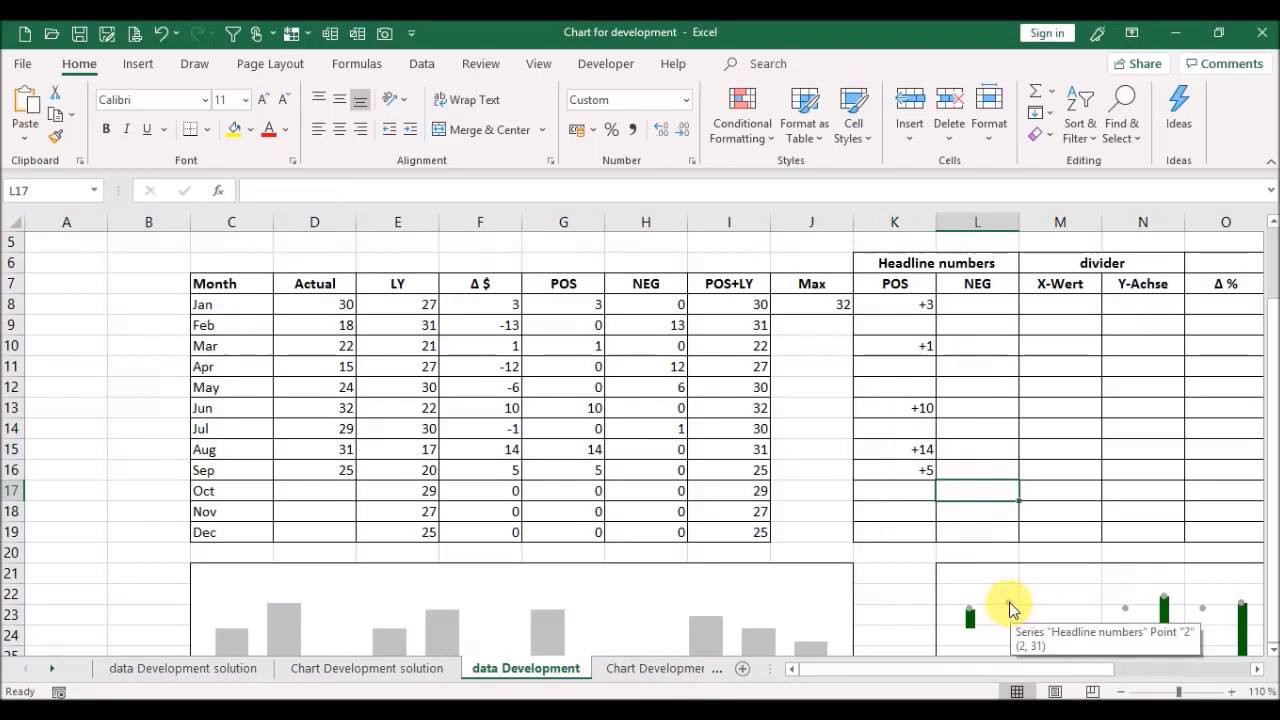
{"action": "left_click", "coordinate": [1009, 607]}
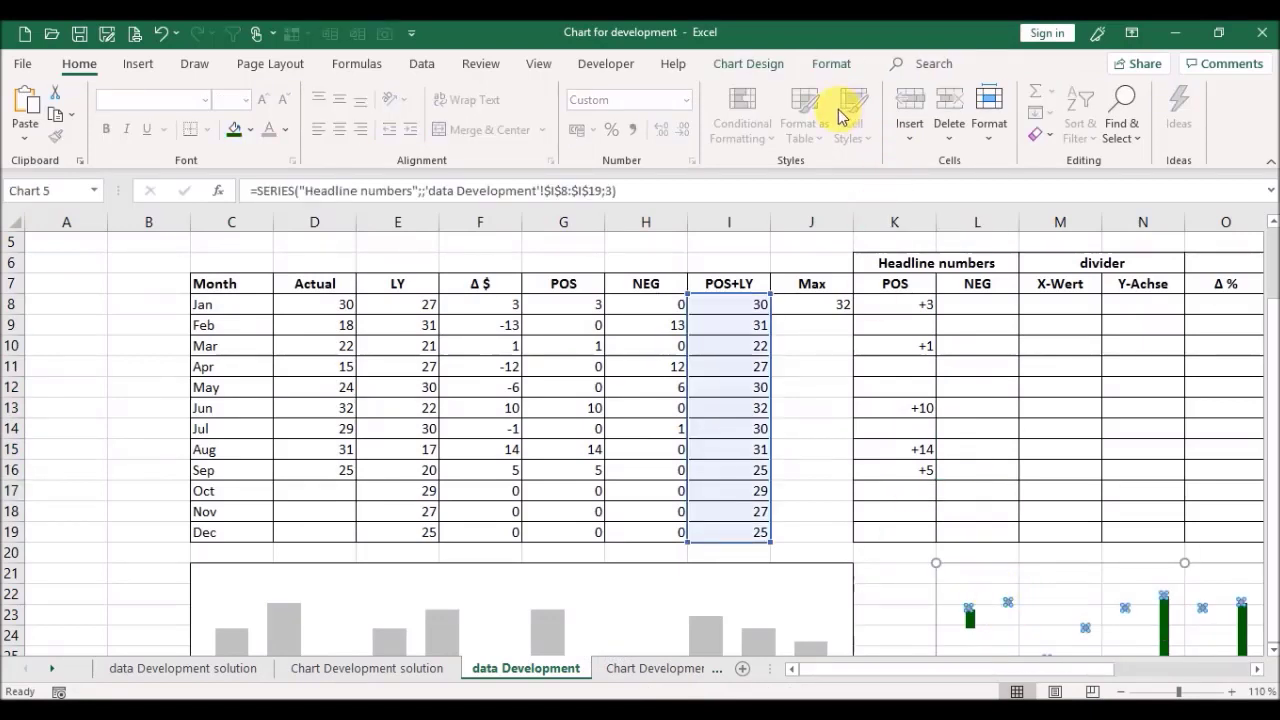
{"action": "left_click", "coordinate": [749, 63]}
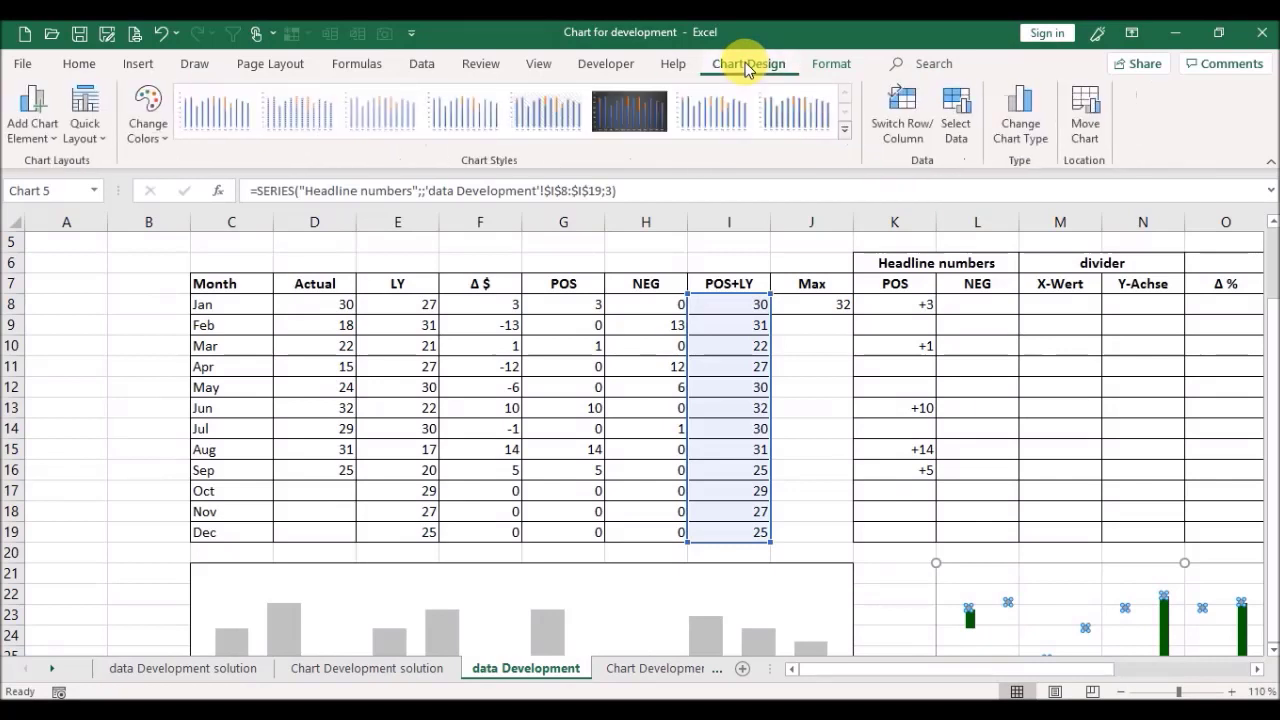
{"action": "left_click", "coordinate": [36, 146]}
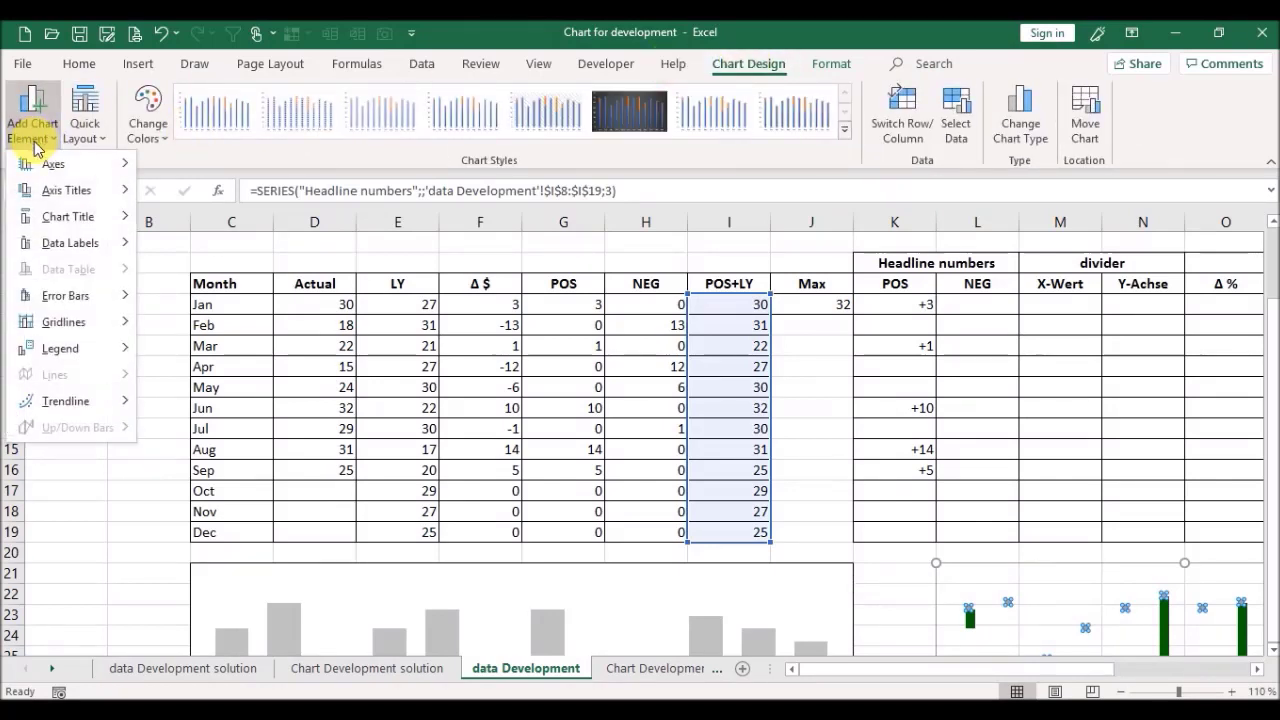
{"action": "mouse_move", "coordinate": [62, 250]}
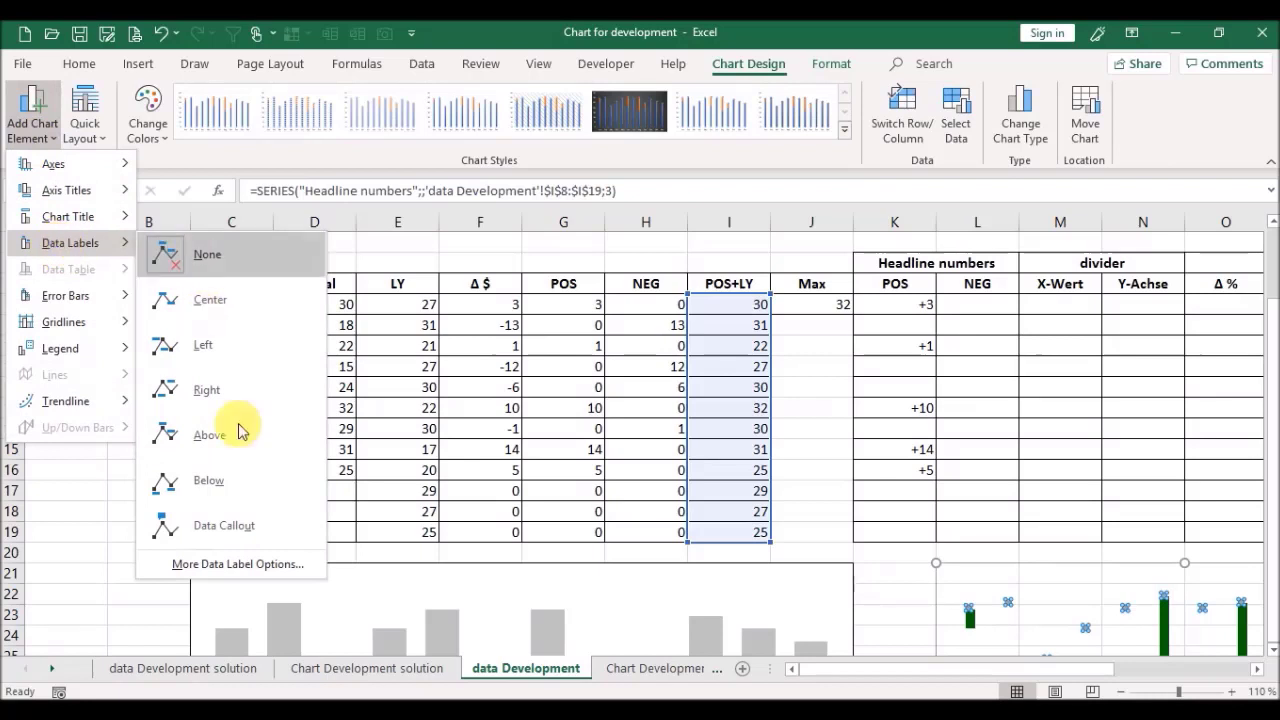
{"action": "left_click", "coordinate": [238, 564]}
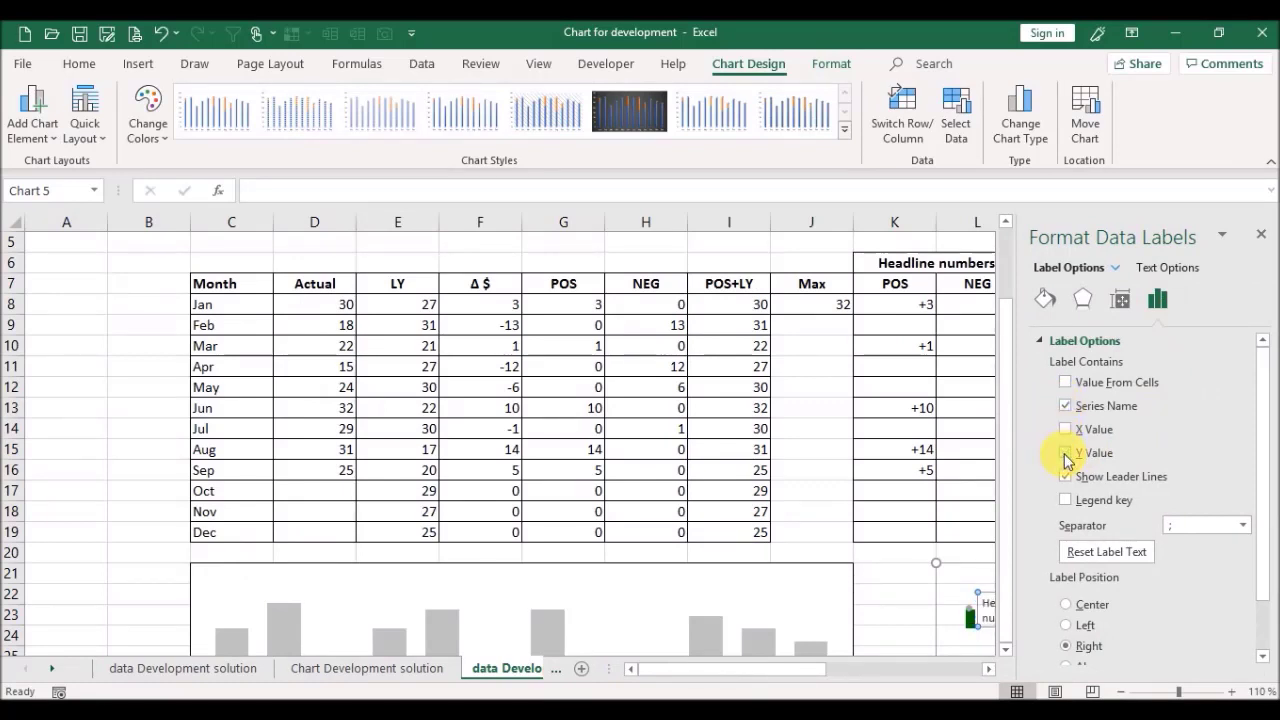
{"action": "left_click_drag", "start_coordinate": [1257, 471], "coordinate": [1275, 547]}
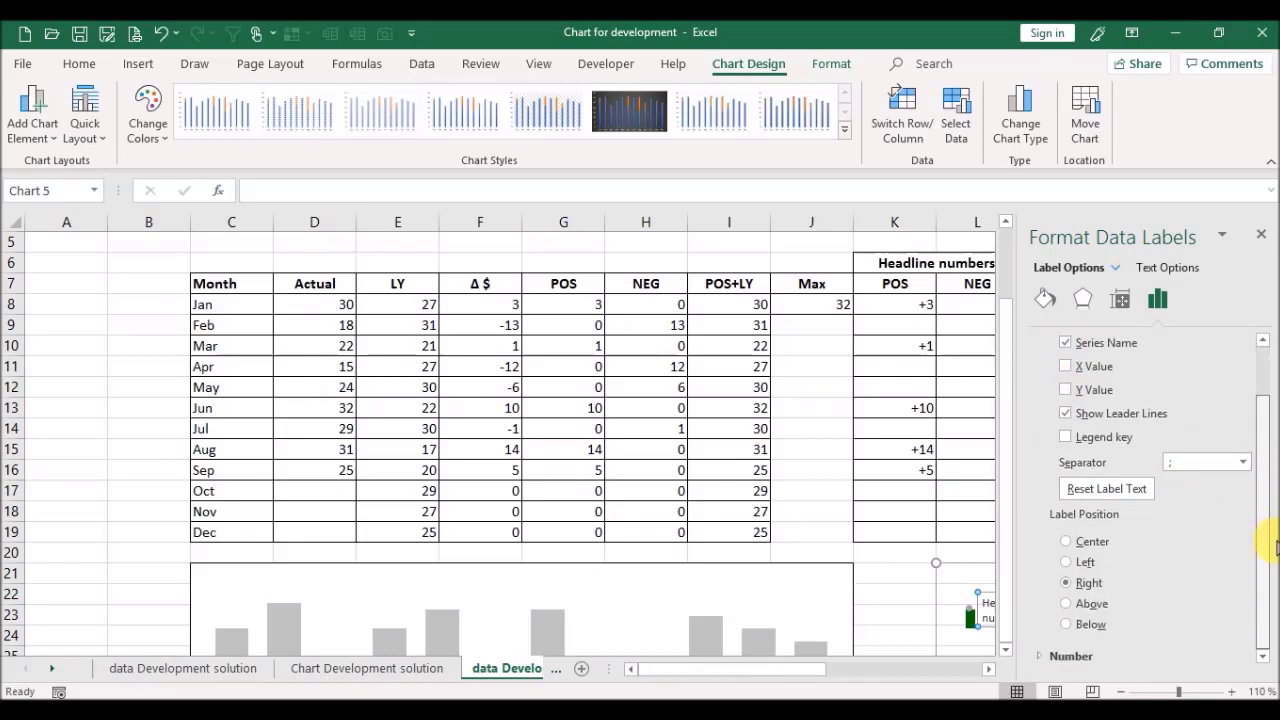
{"action": "left_click", "coordinate": [1066, 604]}
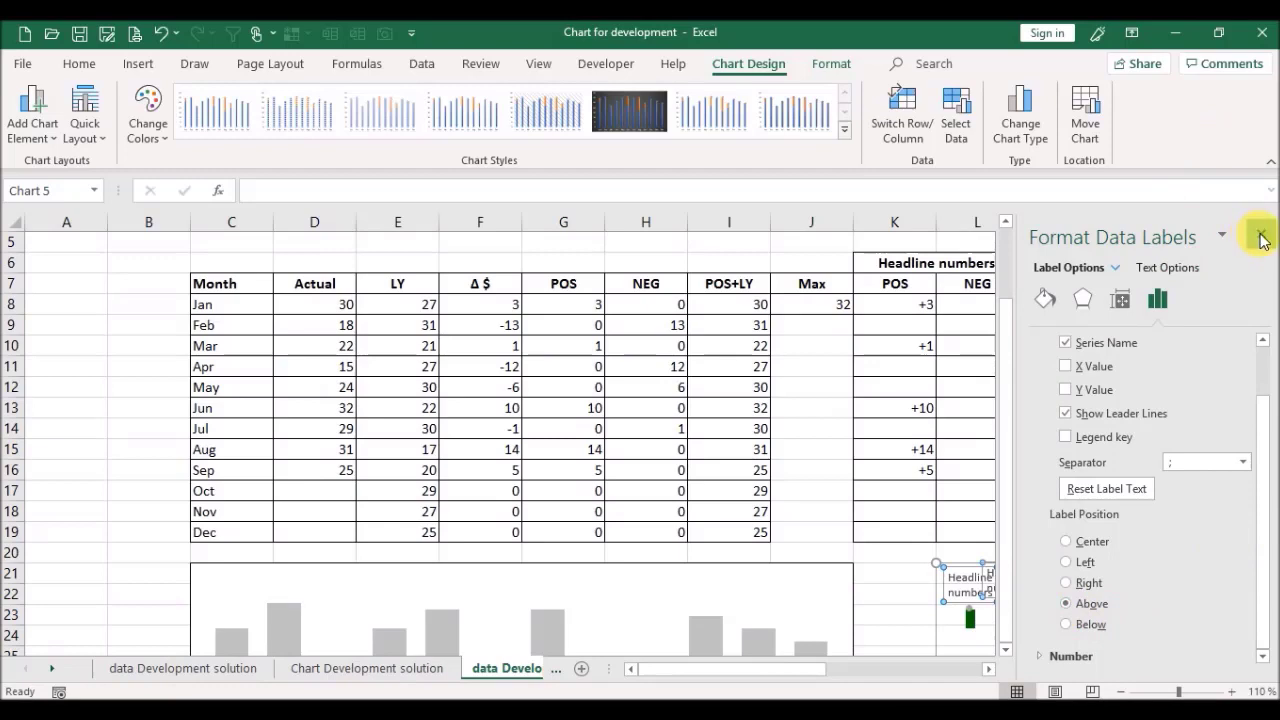
{"action": "left_click", "coordinate": [1261, 236]}
{"action": "left_click", "coordinate": [914, 412]}
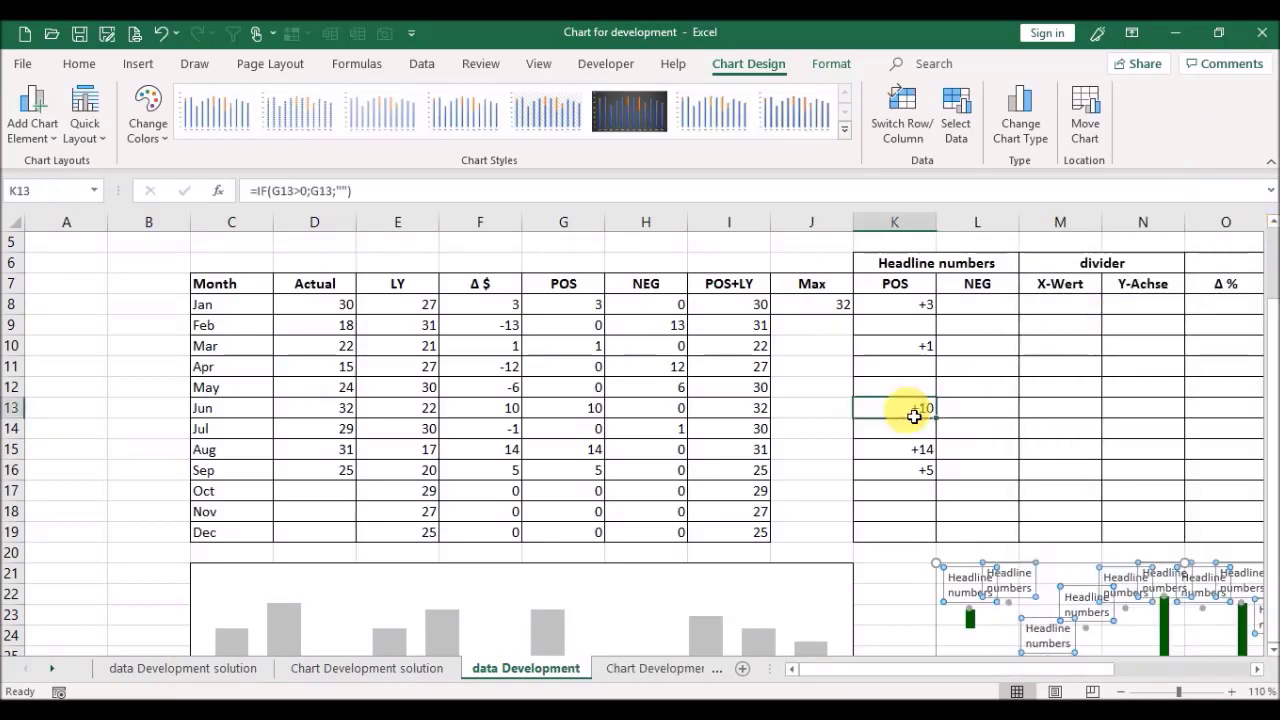
Step: Link the January data label of the Headline numbers series to cell K8 with ='data Development'!$K$8
{"action": "left_click", "coordinate": [965, 597]}
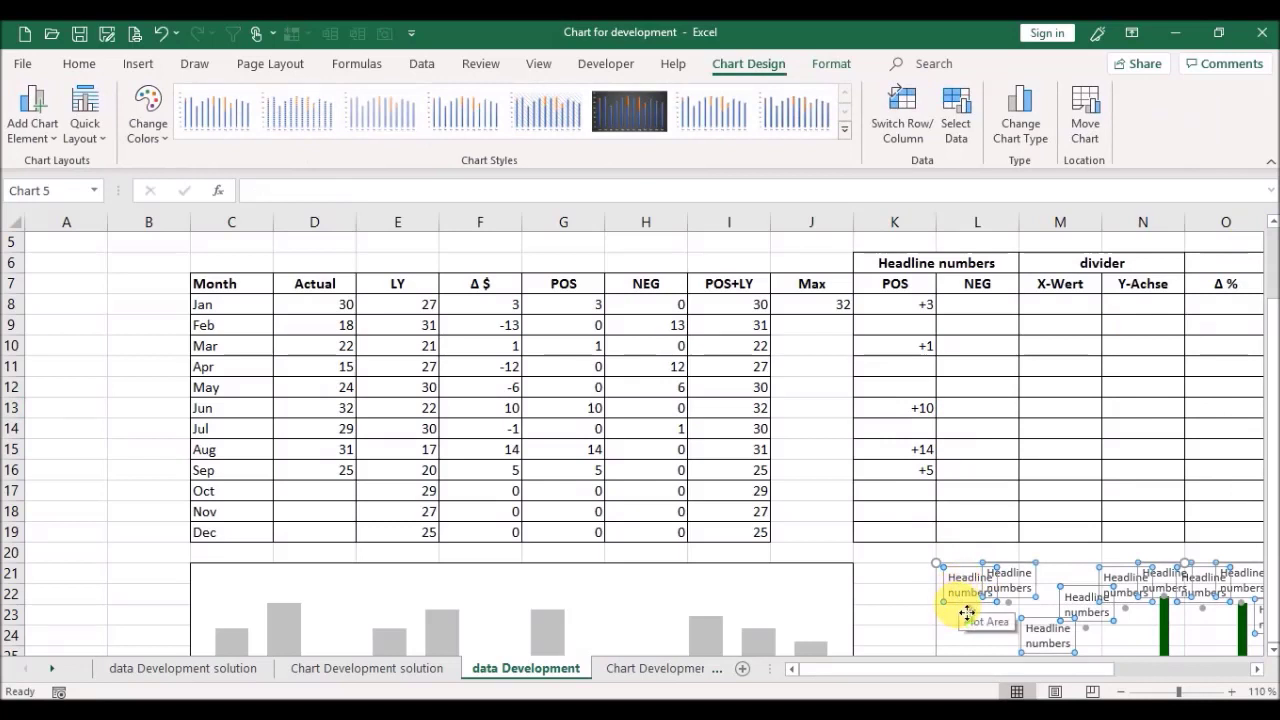
{"action": "left_click", "coordinate": [967, 612]}
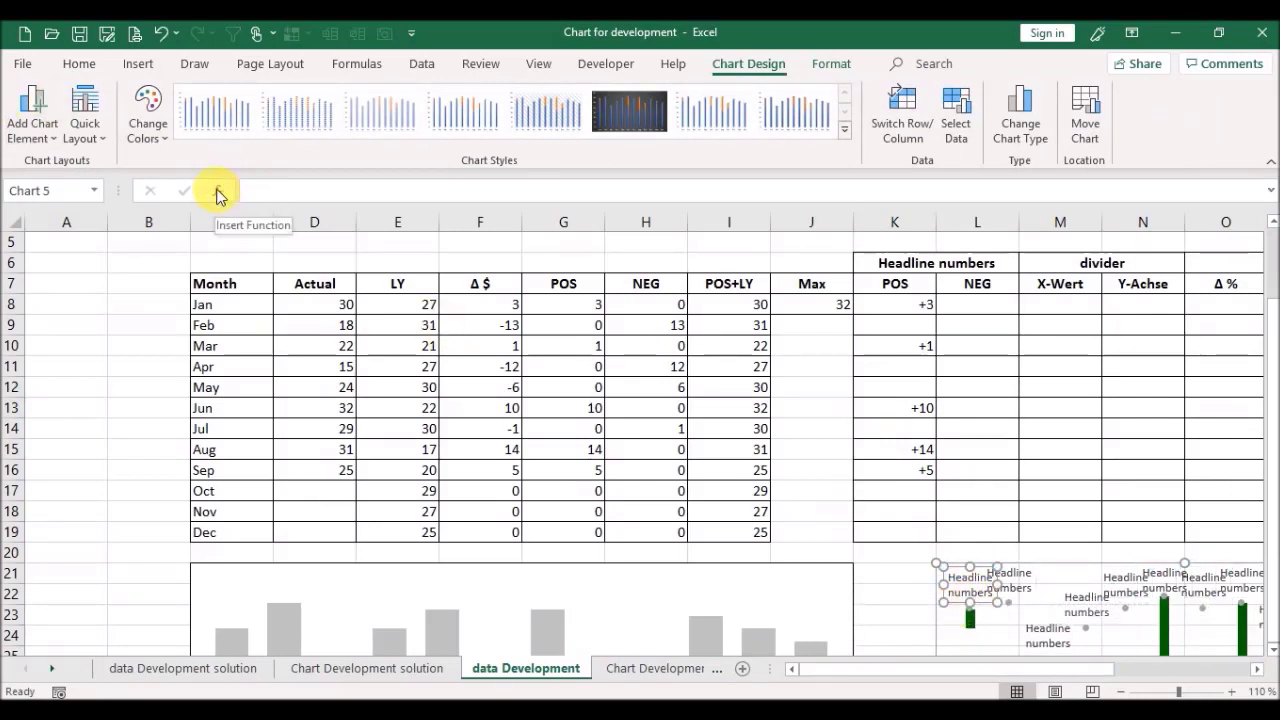
{"action": "left_click", "coordinate": [306, 191]}
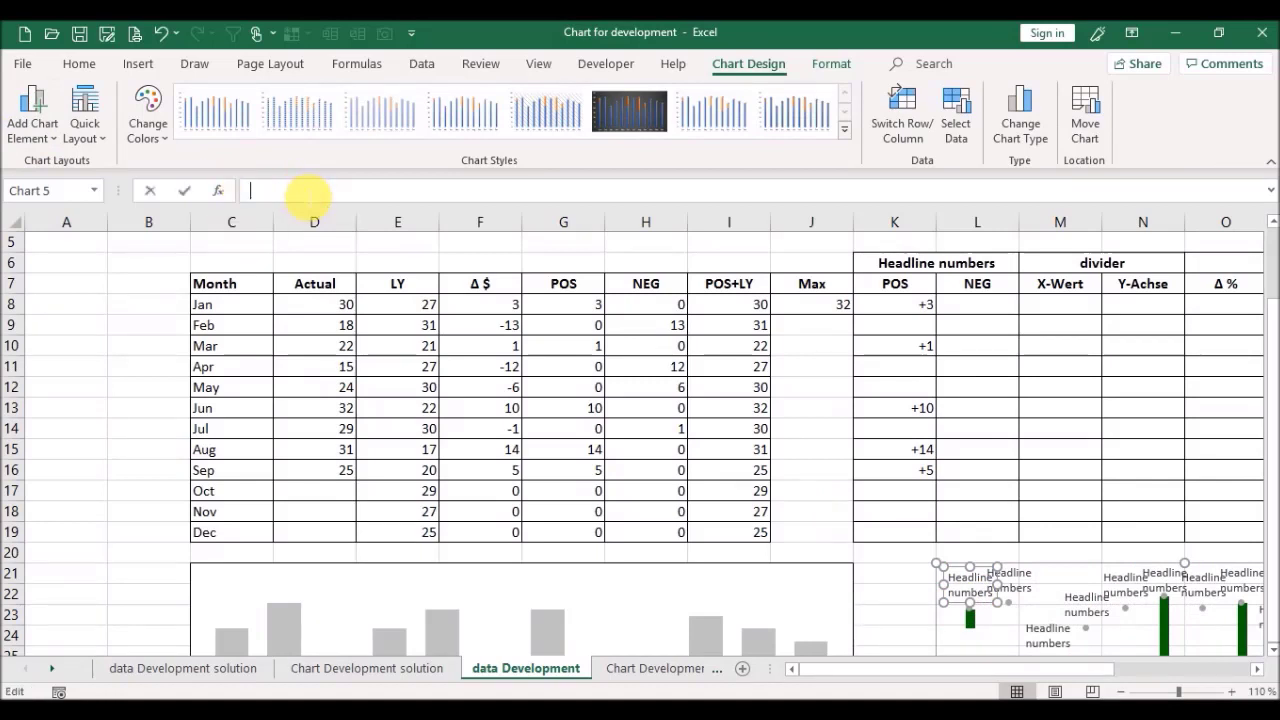
{"action": "type", "text": "="}
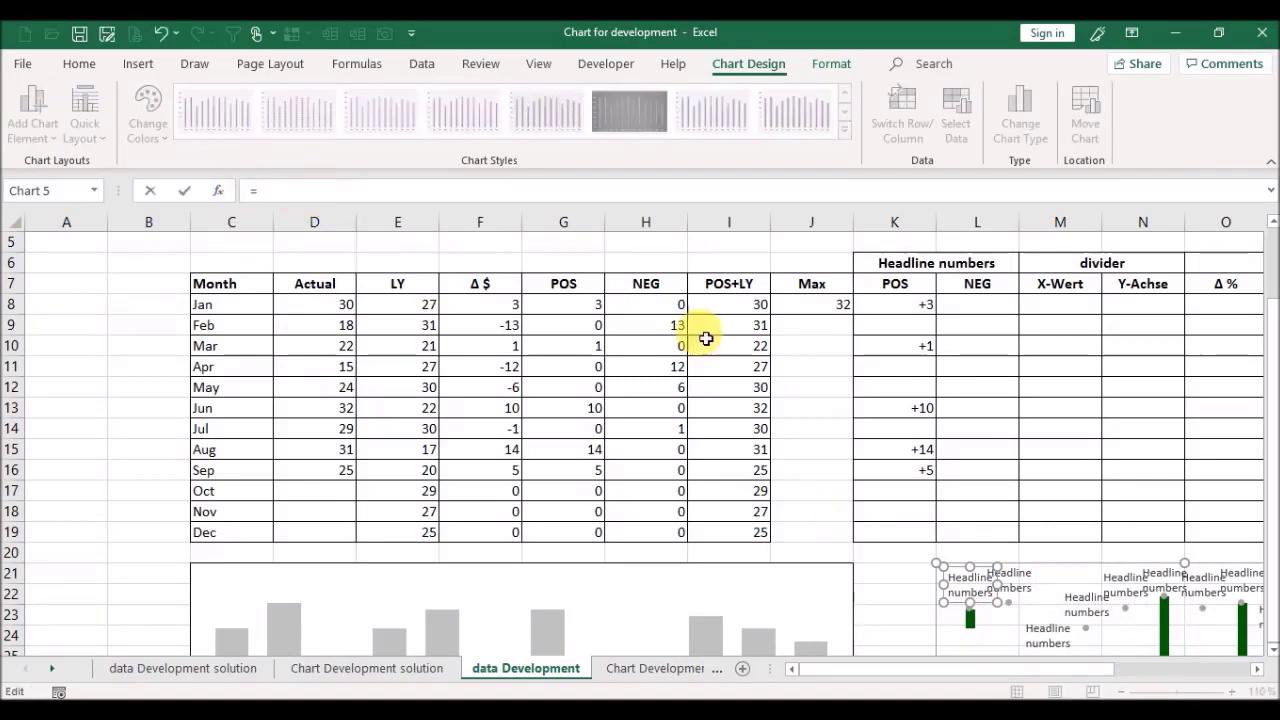
{"action": "left_click", "coordinate": [891, 306]}
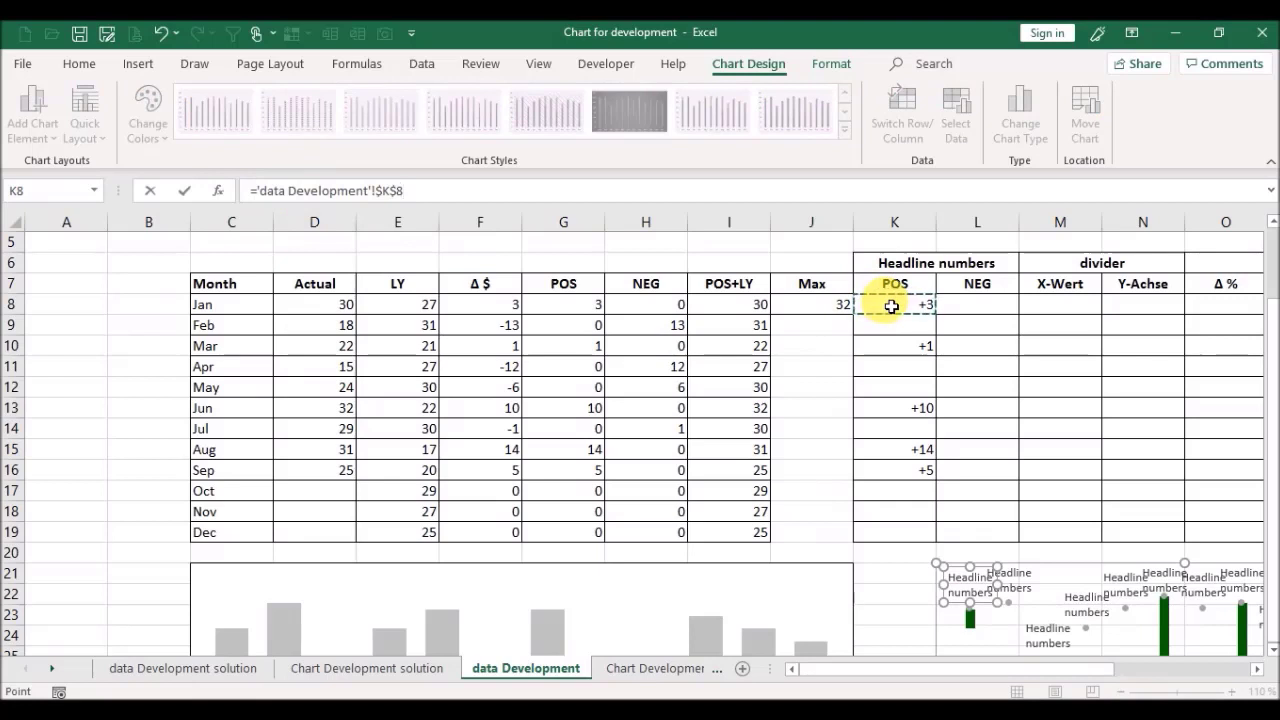
{"action": "key", "text": "Return"}
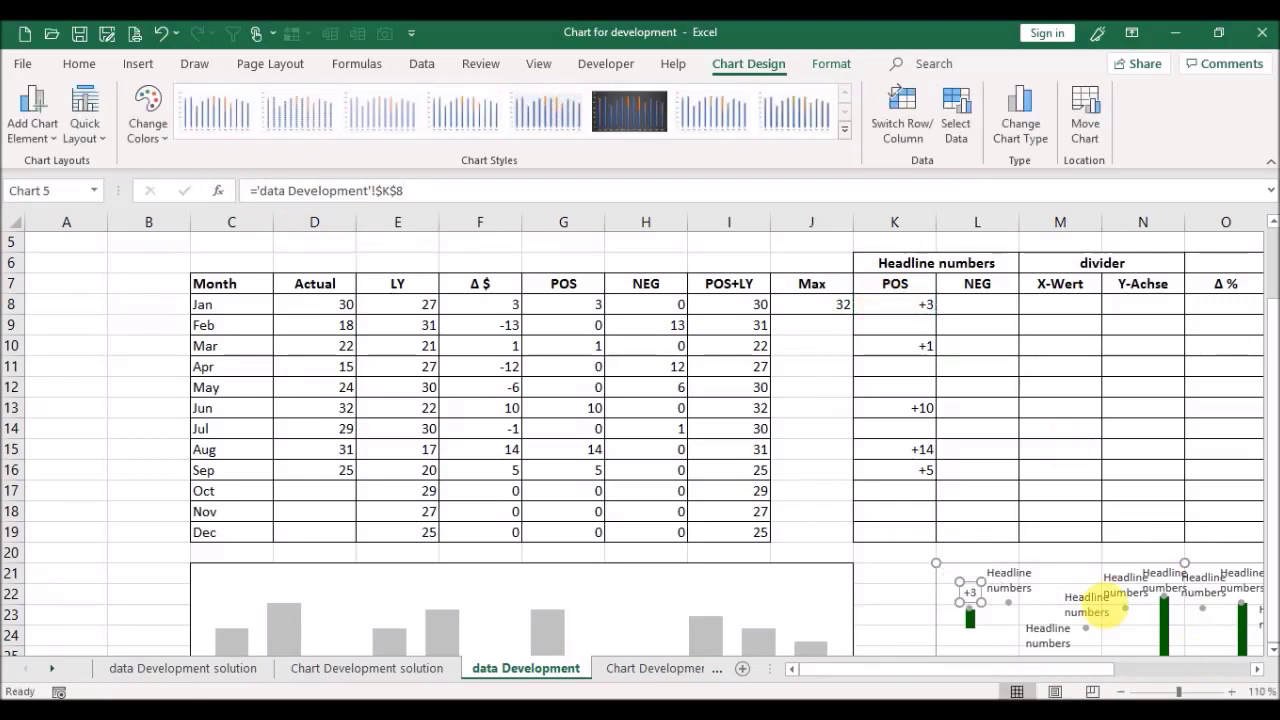
Step: Link the February data label of the Headline numbers series to cell K9 on the data Development sheet
{"action": "left_click", "coordinate": [1027, 598]}
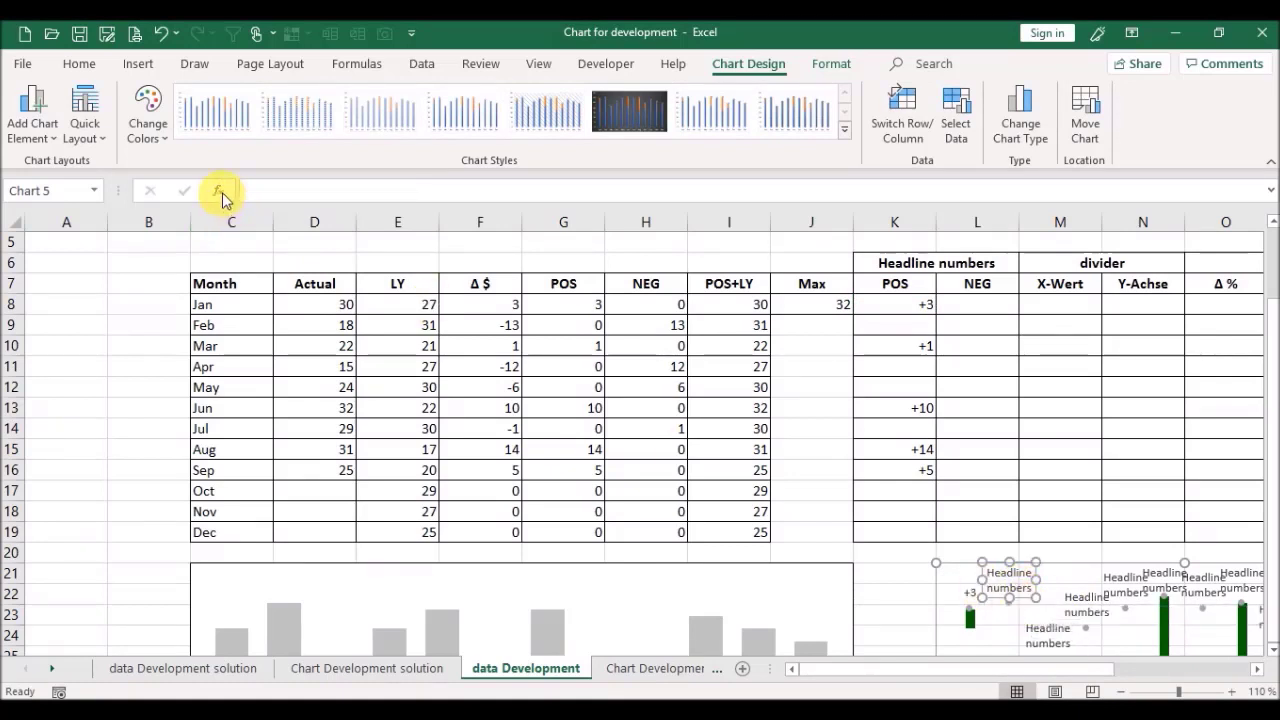
{"action": "left_click", "coordinate": [285, 194]}
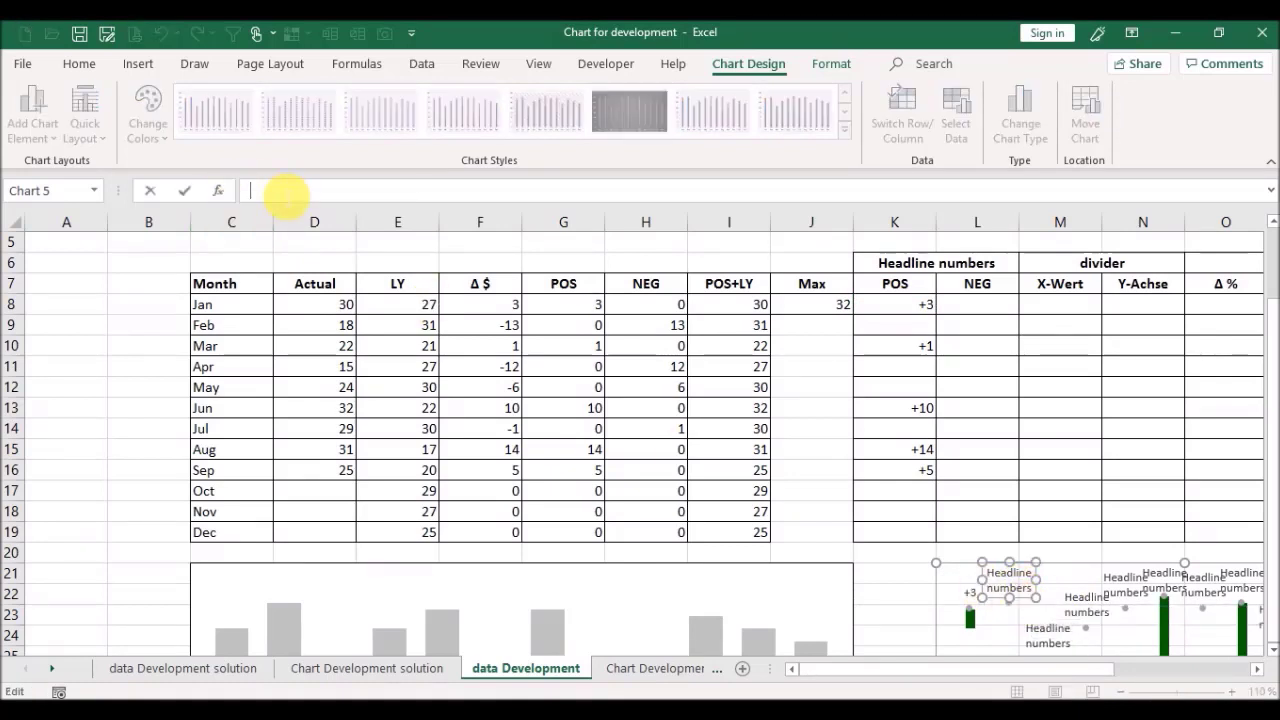
{"action": "type", "text": "="}
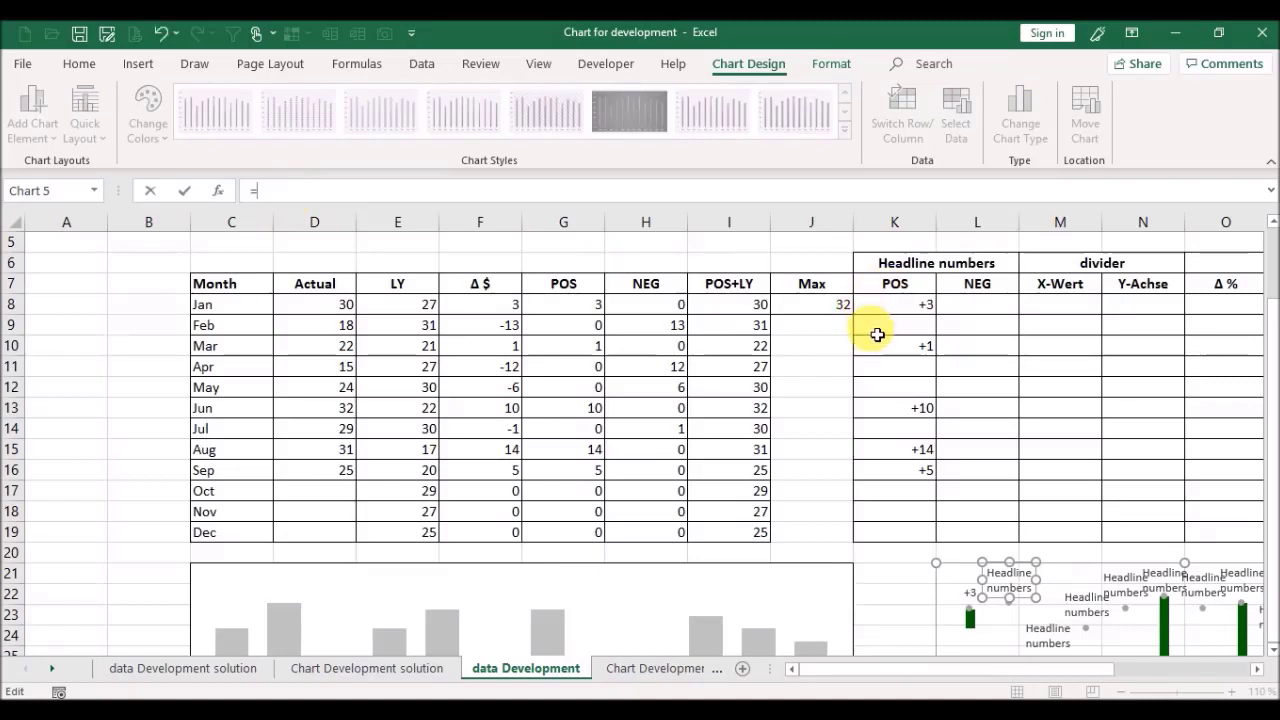
{"action": "left_click", "coordinate": [878, 335]}
{"action": "key", "text": "Return"}
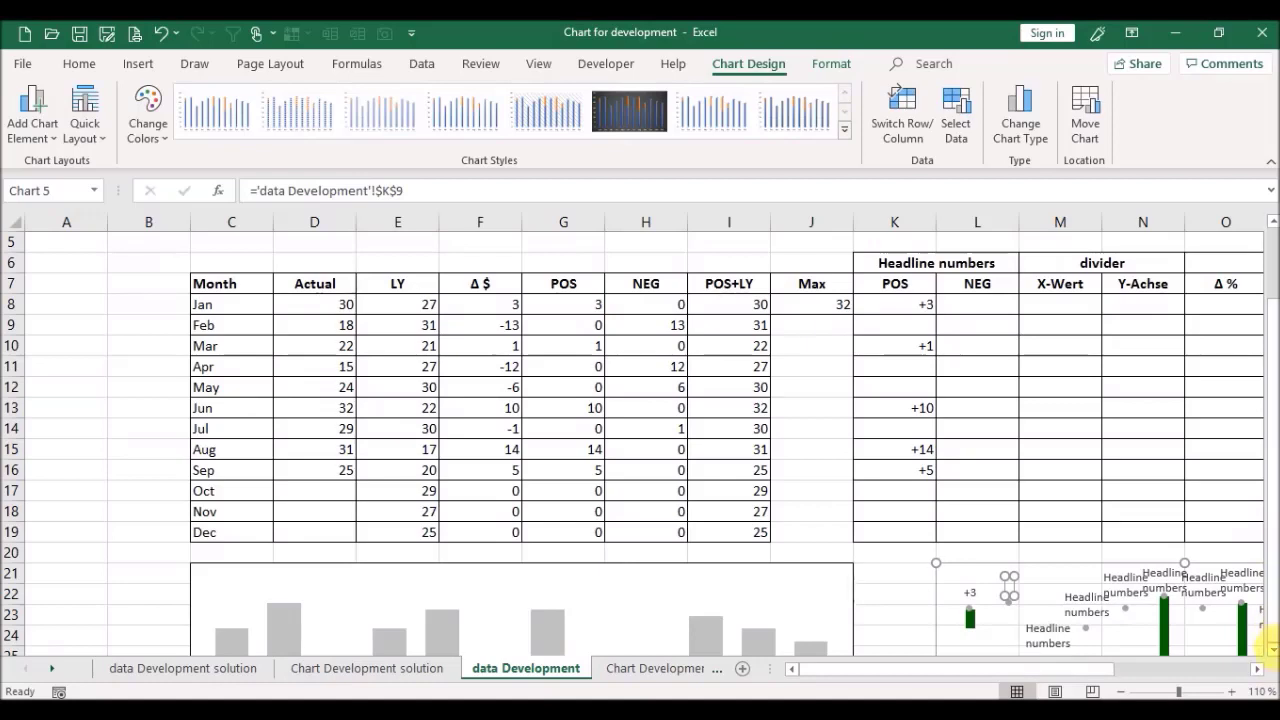
Step: Link the March data label of the Headline numbers series to cell K10 on the data Development sheet
{"action": "left_click", "coordinate": [1273, 652]}
{"action": "left_click", "coordinate": [1273, 652]}
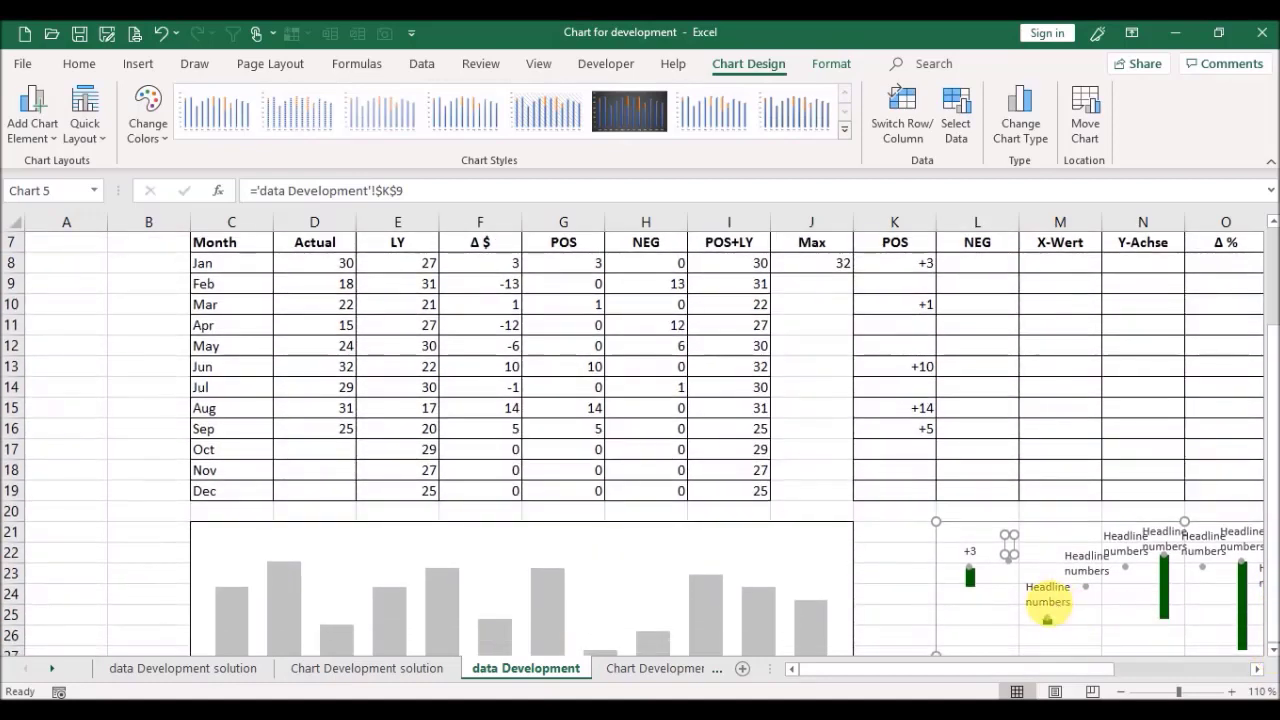
{"action": "left_click", "coordinate": [1040, 608]}
{"action": "left_click", "coordinate": [518, 192]}
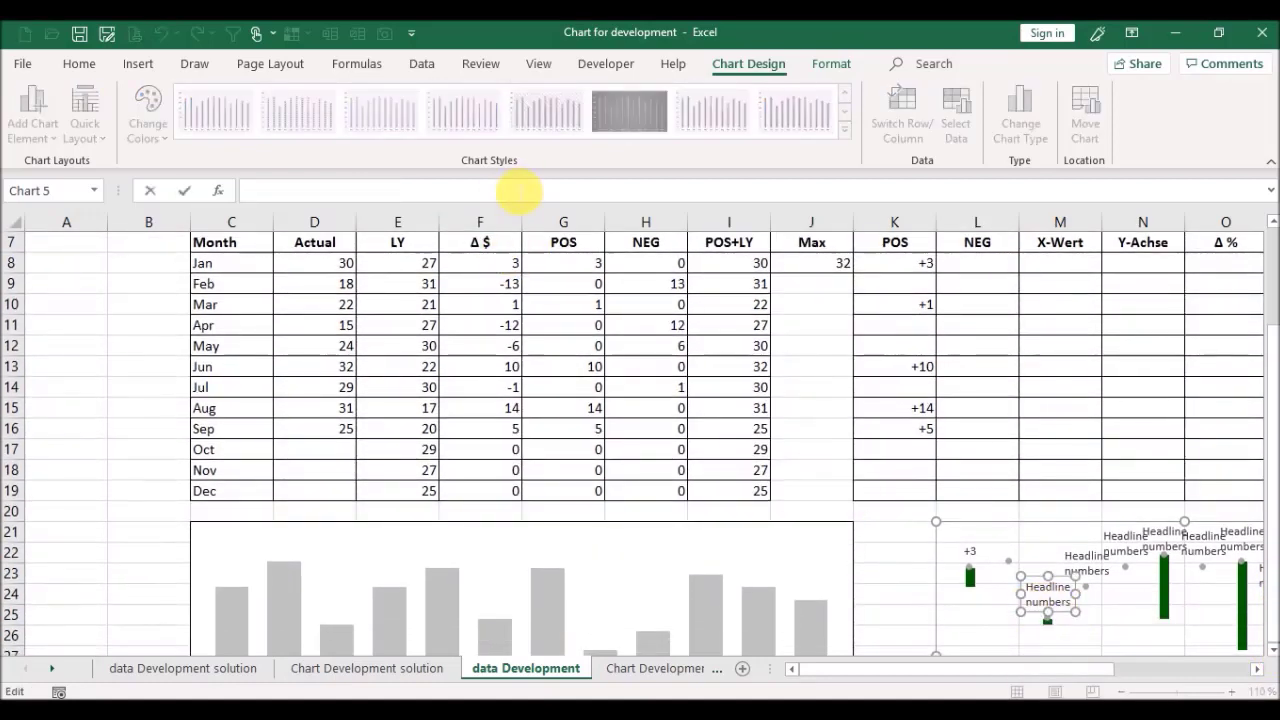
{"action": "type", "text": "="}
{"action": "left_click", "coordinate": [898, 314]}
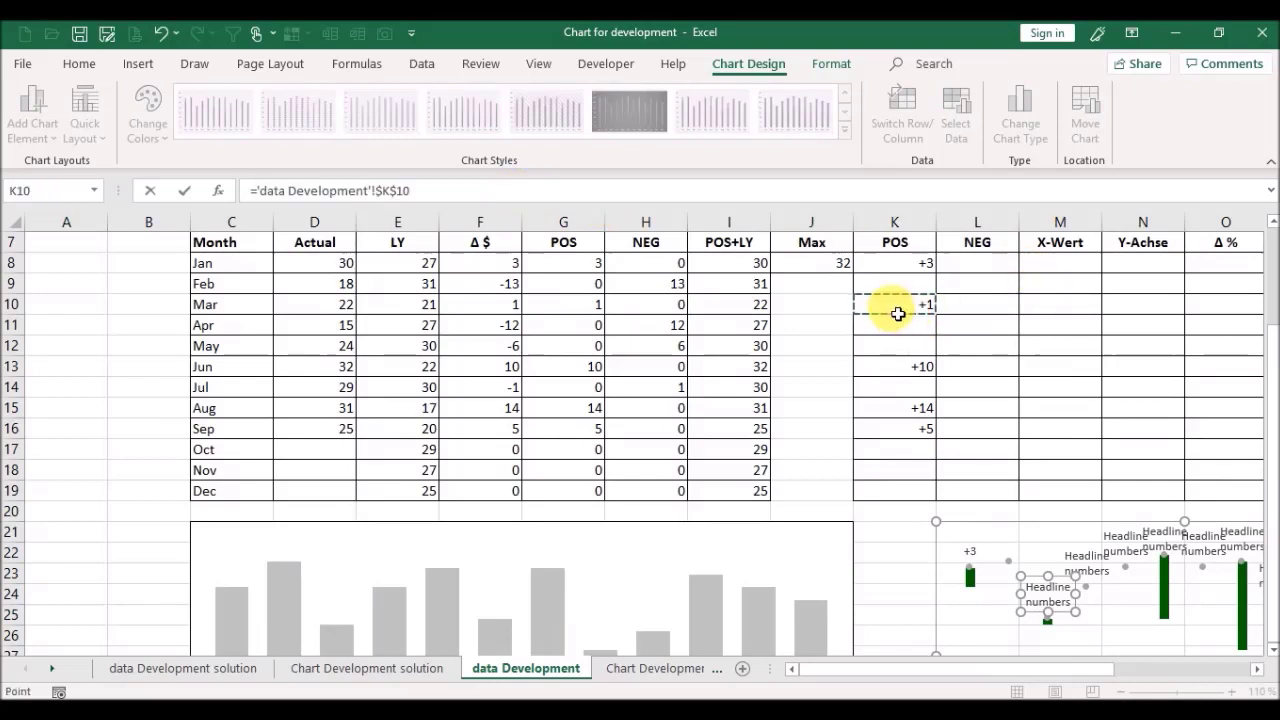
{"action": "key", "text": "Return"}
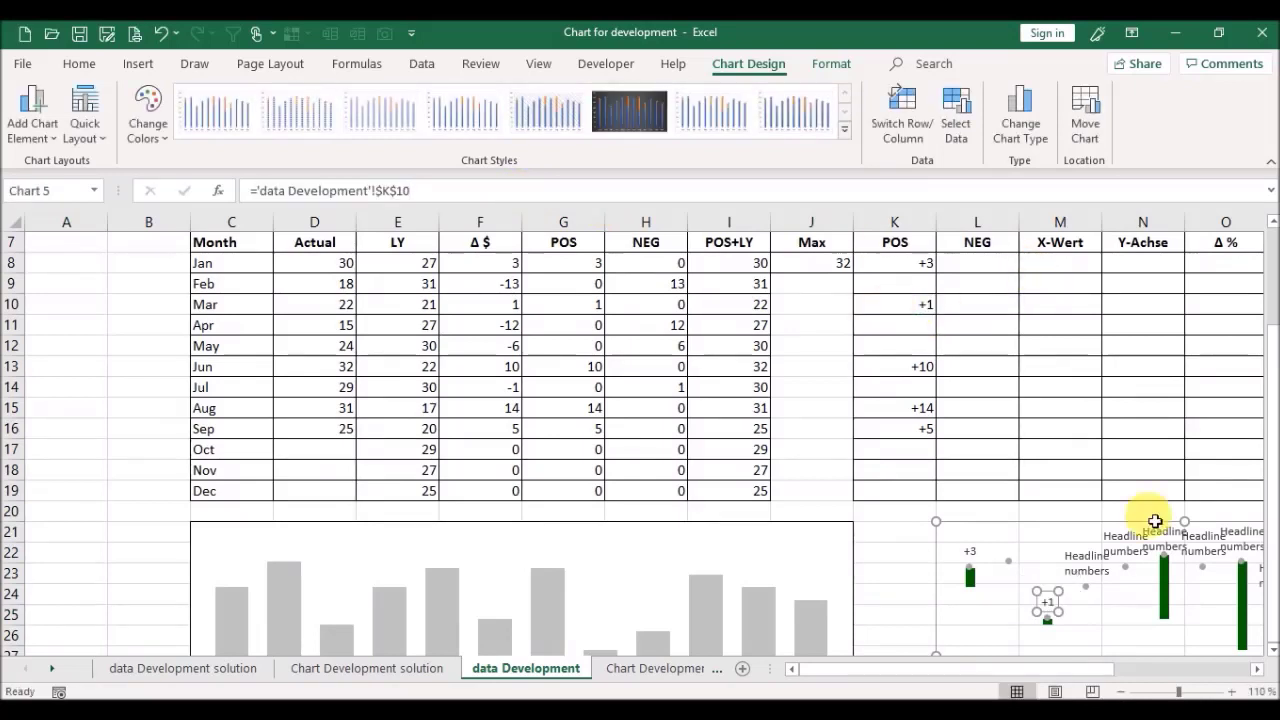
Step: Link the April data label of the Headline numbers series to cell K11 on the data Development sheet
{"action": "left_click", "coordinate": [1085, 555]}
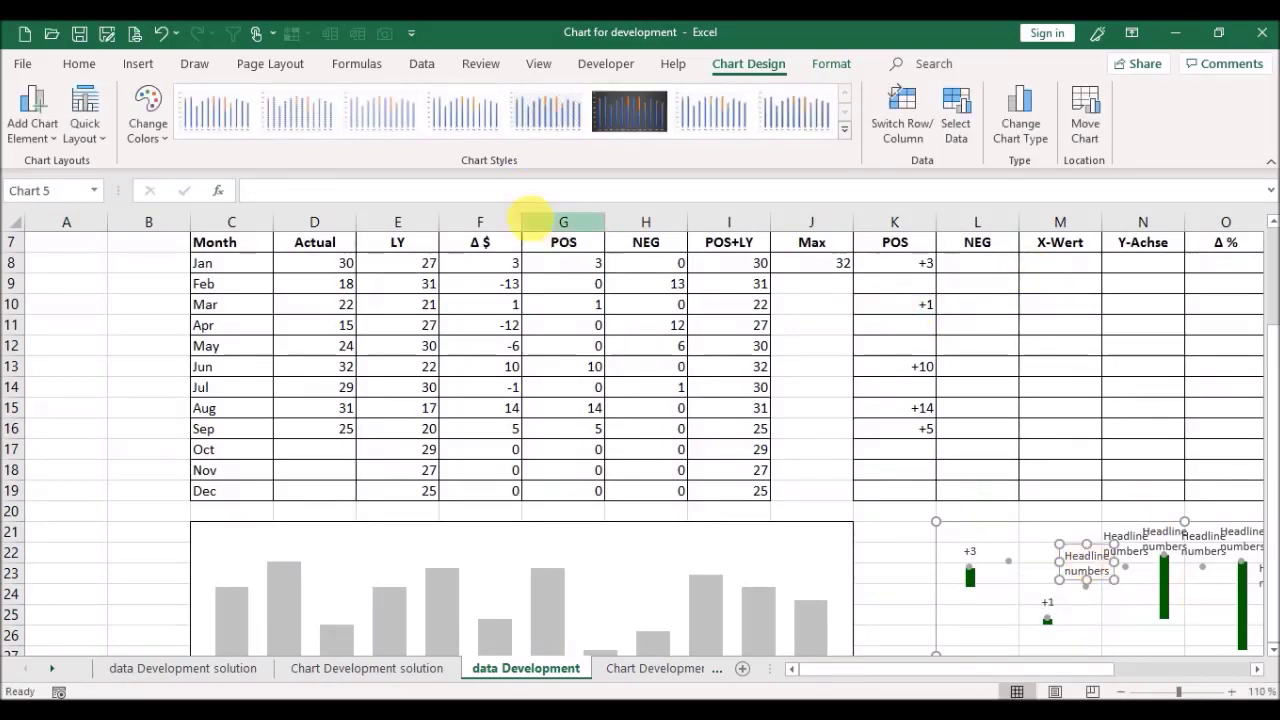
{"action": "left_click", "coordinate": [529, 196]}
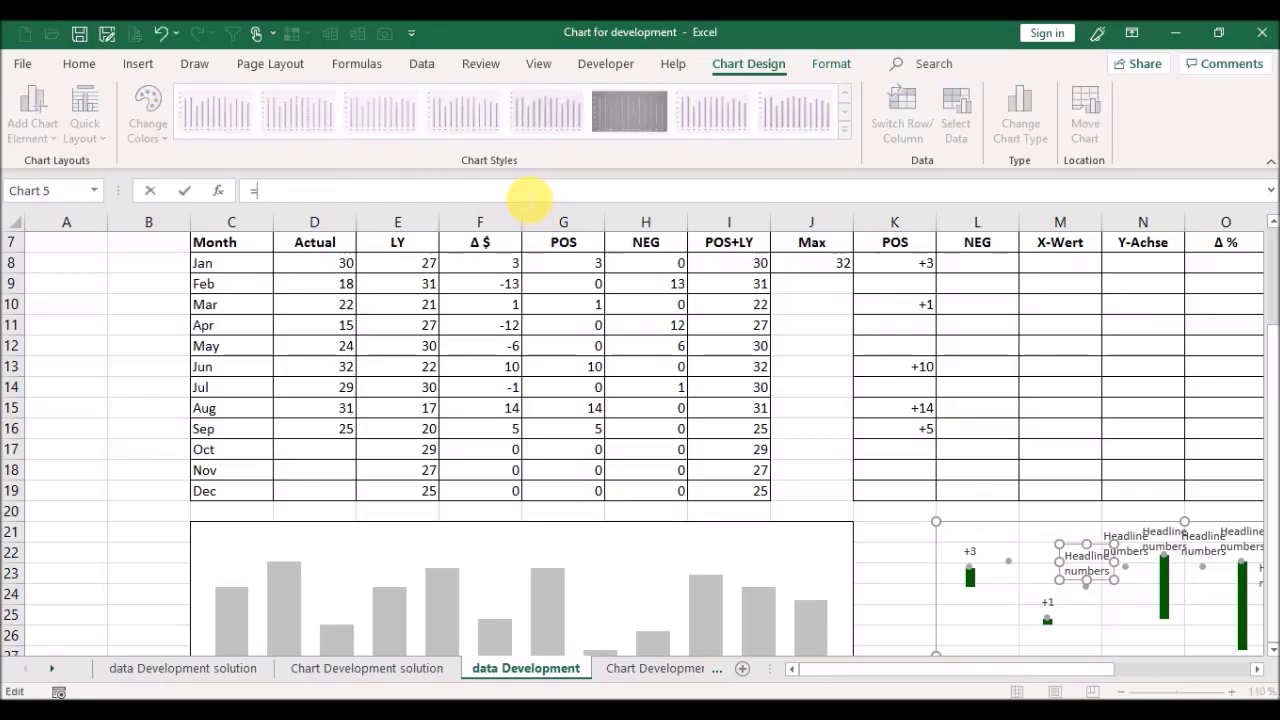
{"action": "type", "text": "="}
{"action": "left_click", "coordinate": [873, 333]}
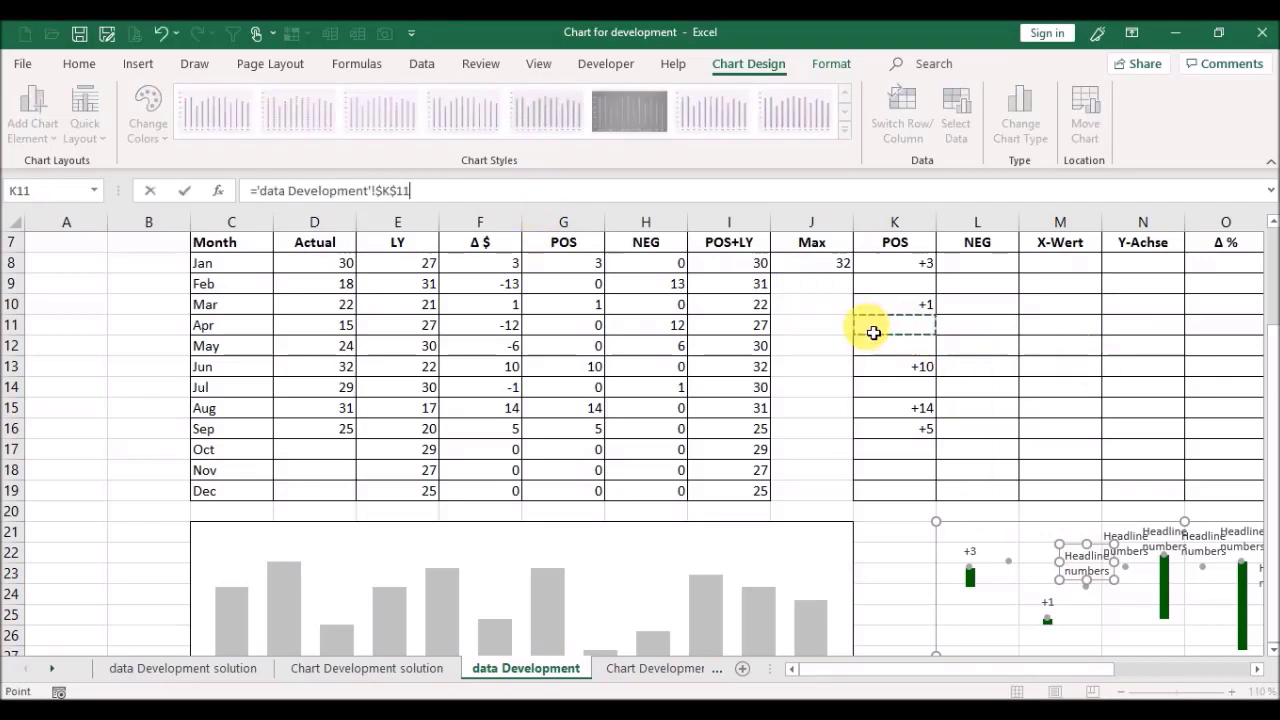
{"action": "key", "text": "Return"}
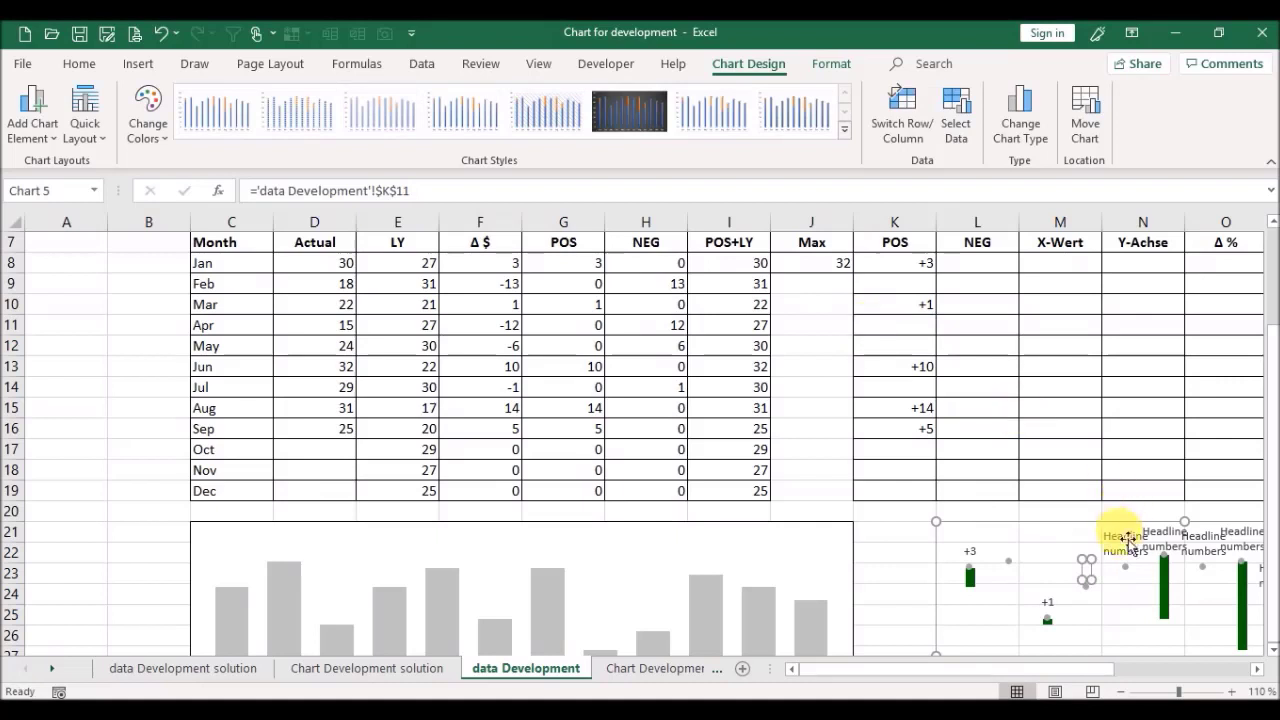
Step: Link the May data label of the Headline numbers series to cell K12 on the data Development sheet
{"action": "left_click", "coordinate": [1126, 545]}
{"action": "left_click", "coordinate": [441, 196]}
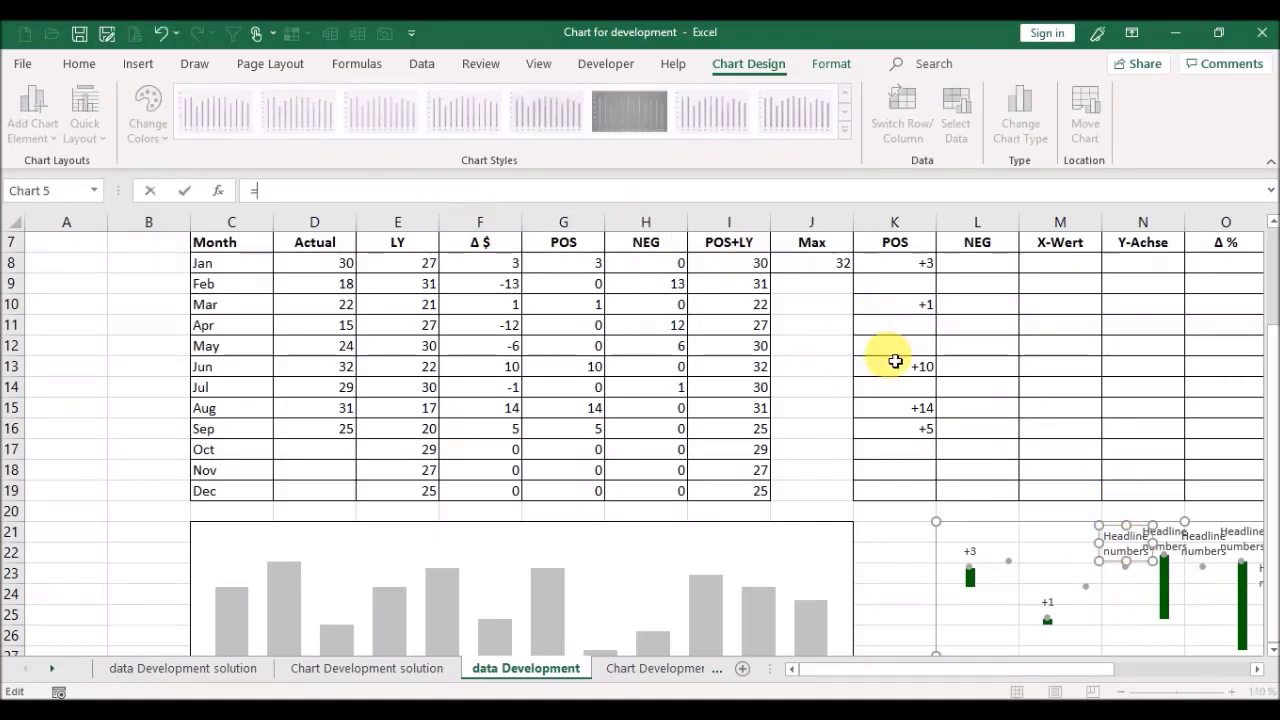
{"action": "left_click", "coordinate": [893, 364]}
{"action": "key", "text": "Up"}
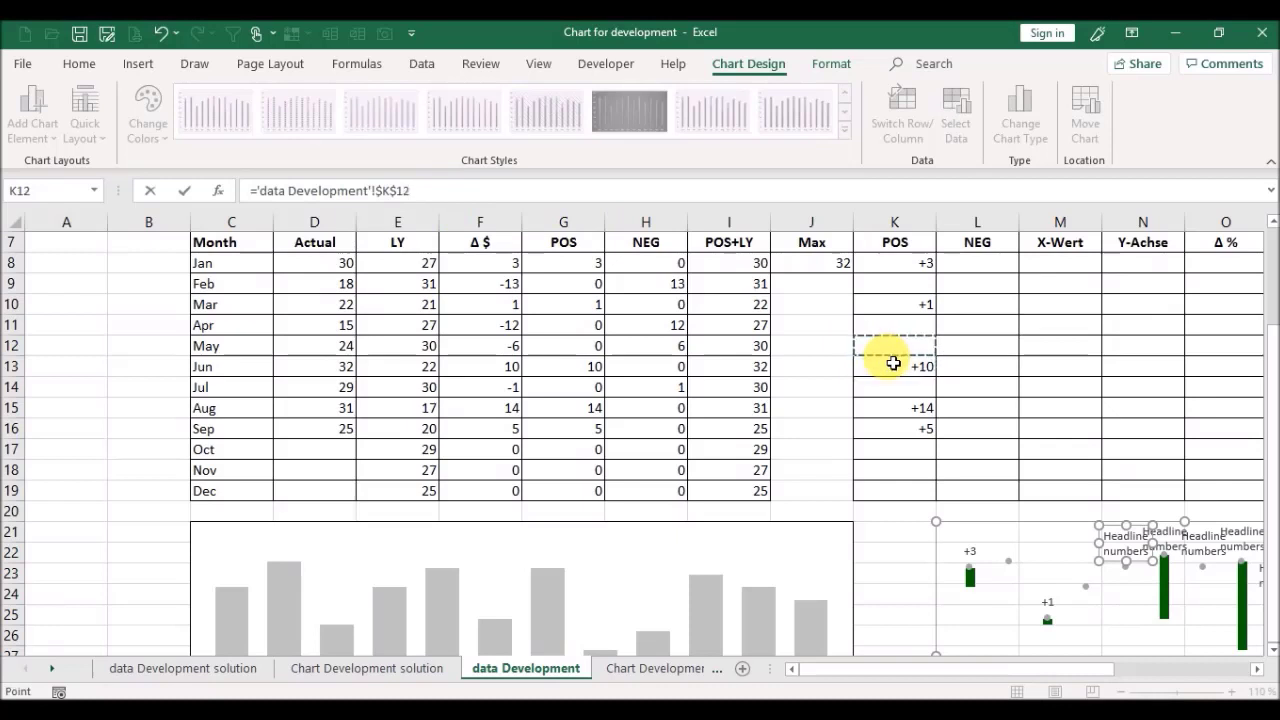
{"action": "key", "text": "Return"}
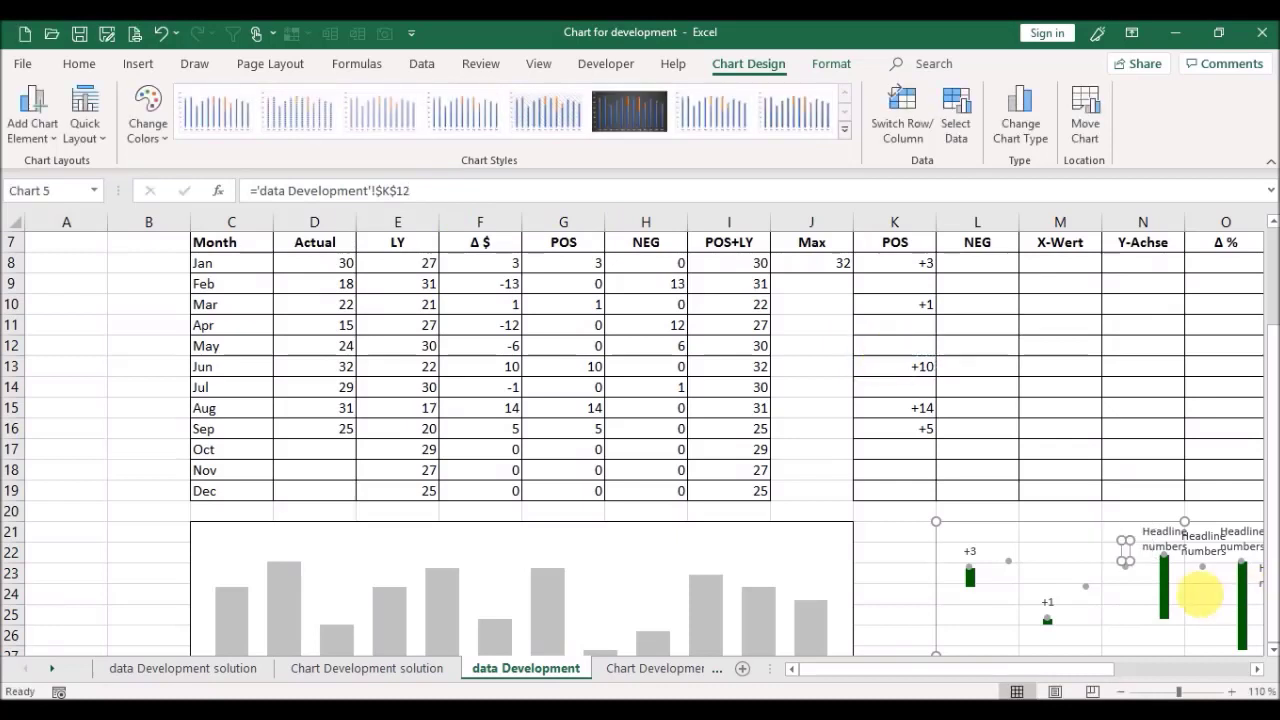
Step: Link the June data label of the Headline numbers series to cell K13 on the data Development sheet
{"action": "left_click", "coordinate": [1171, 545]}
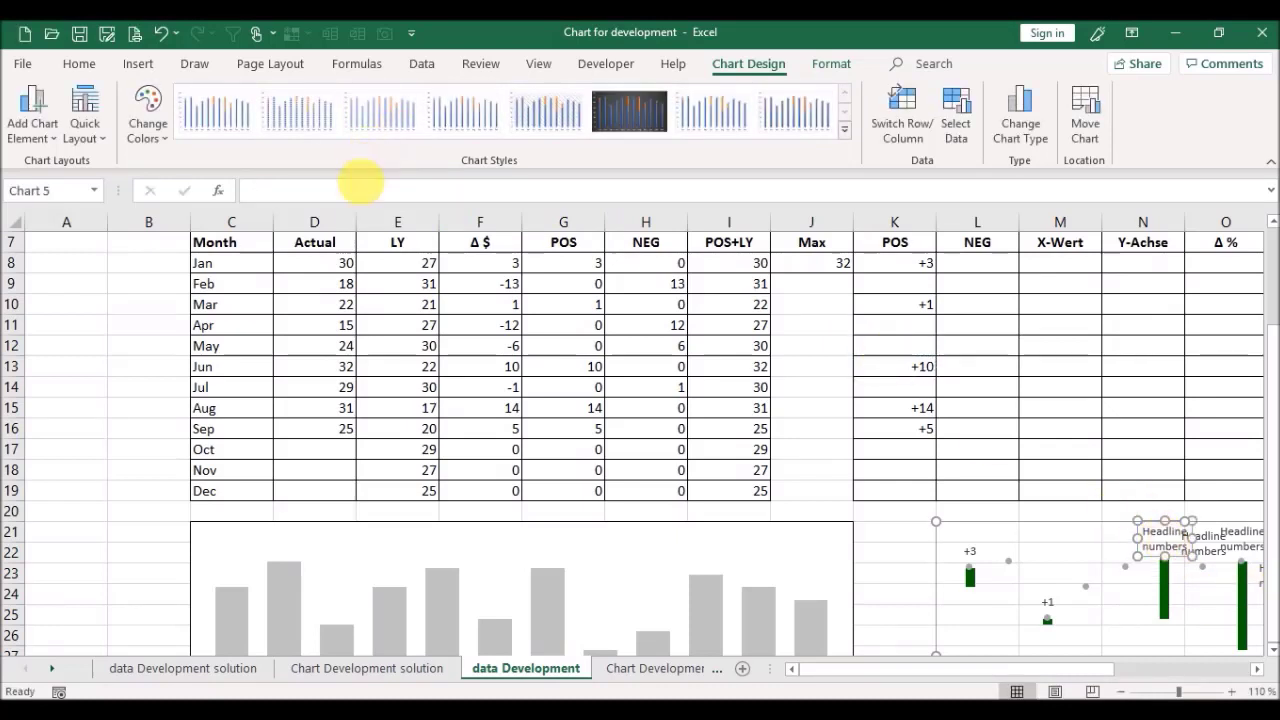
{"action": "left_click", "coordinate": [368, 200]}
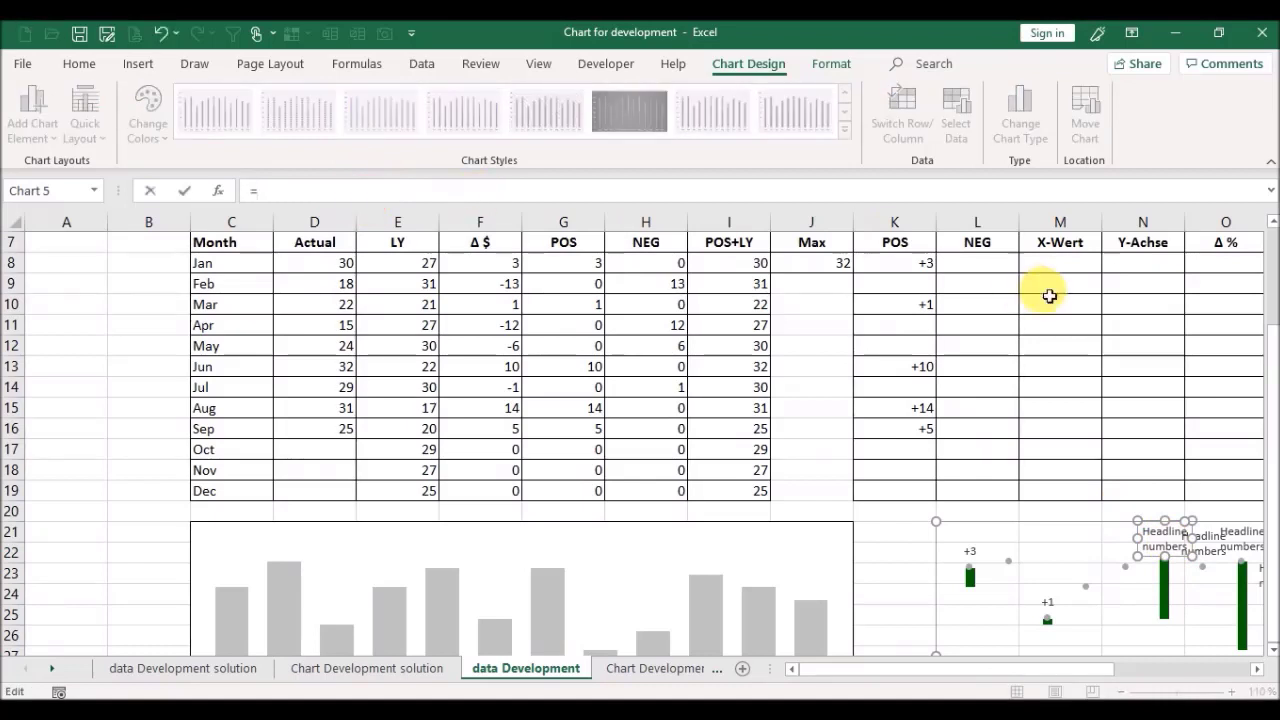
{"action": "left_click", "coordinate": [904, 373]}
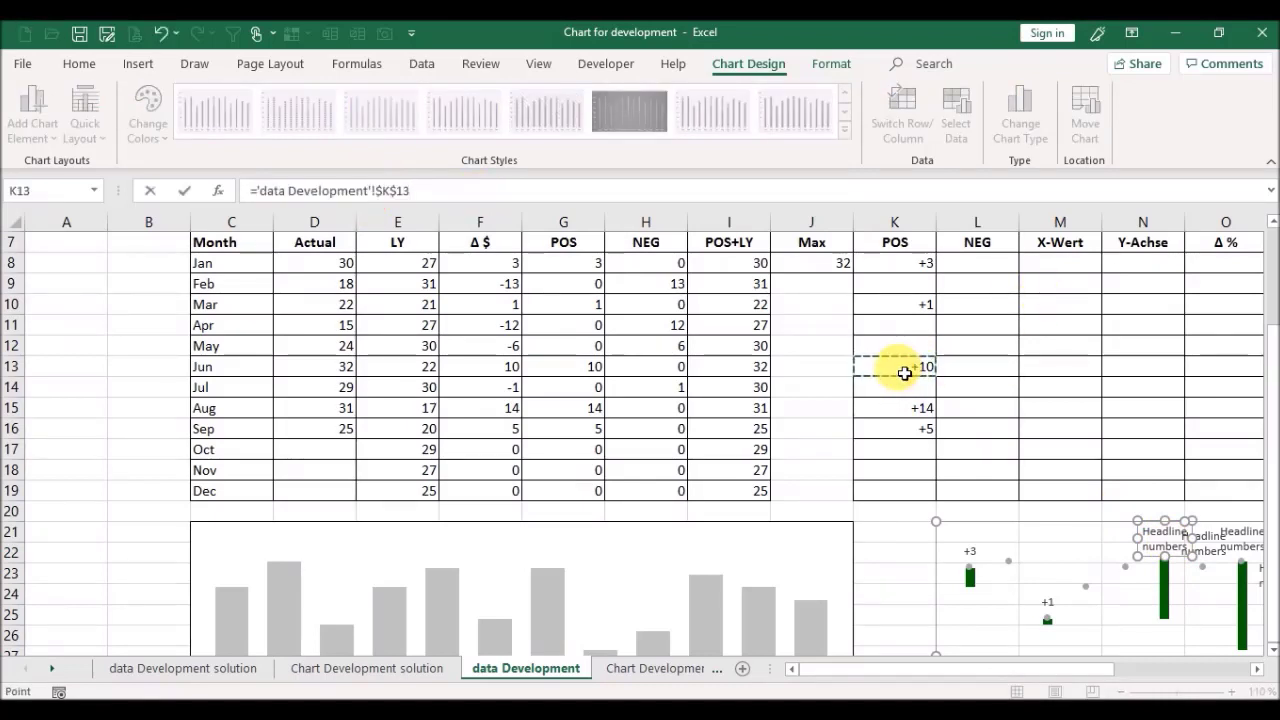
{"action": "key", "text": "Return"}
Step: Link the July data label of the Headline numbers series to cell K14 on the data Development sheet
{"action": "left_click", "coordinate": [1195, 545]}
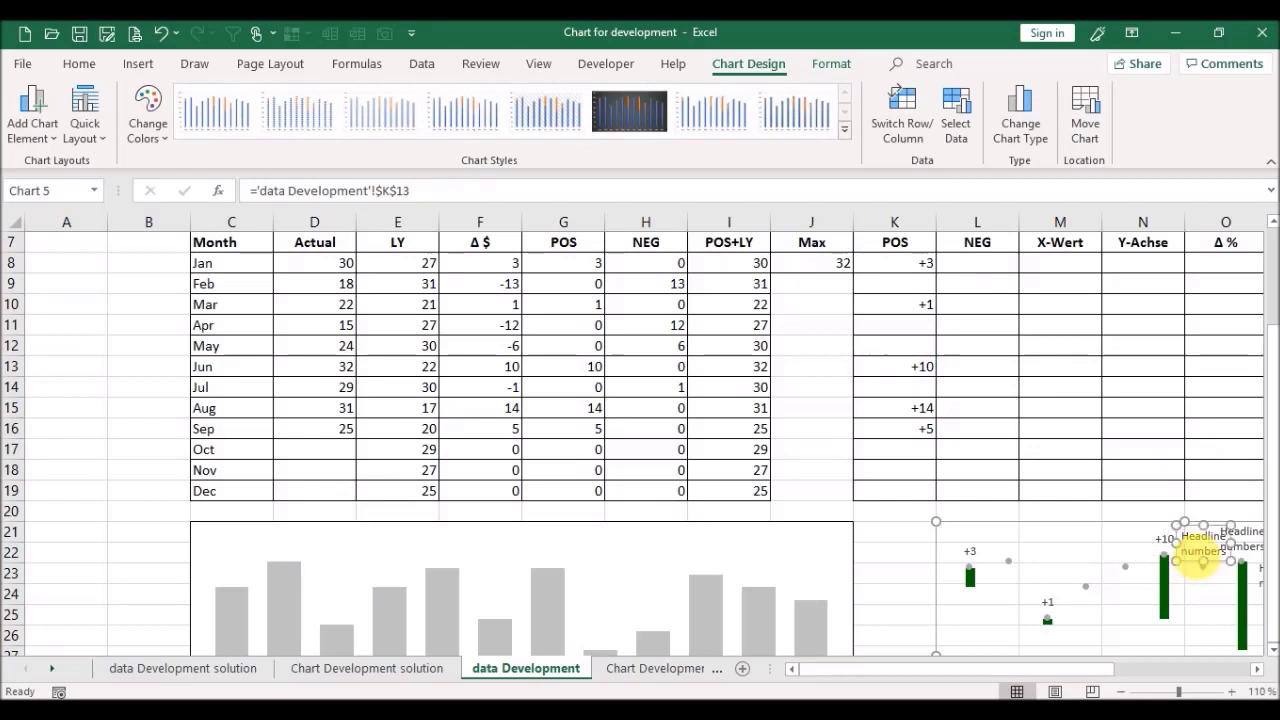
{"action": "left_click", "coordinate": [276, 194]}
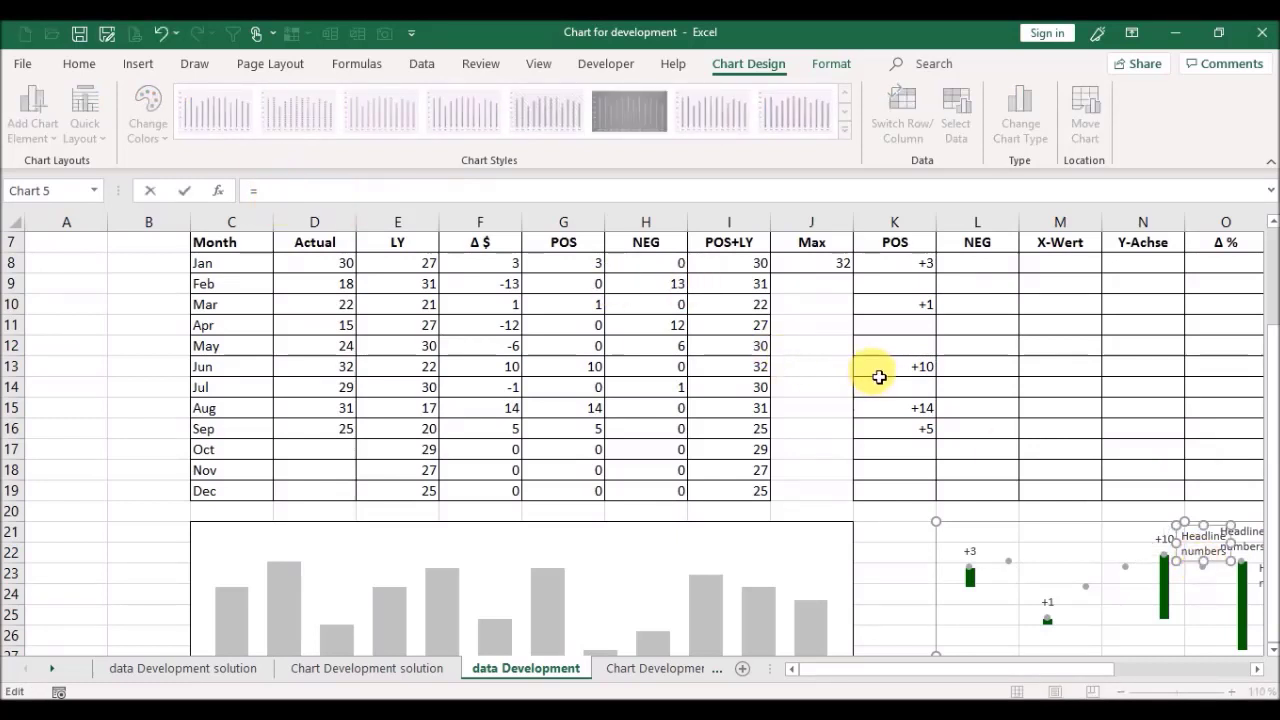
{"action": "left_click", "coordinate": [882, 391]}
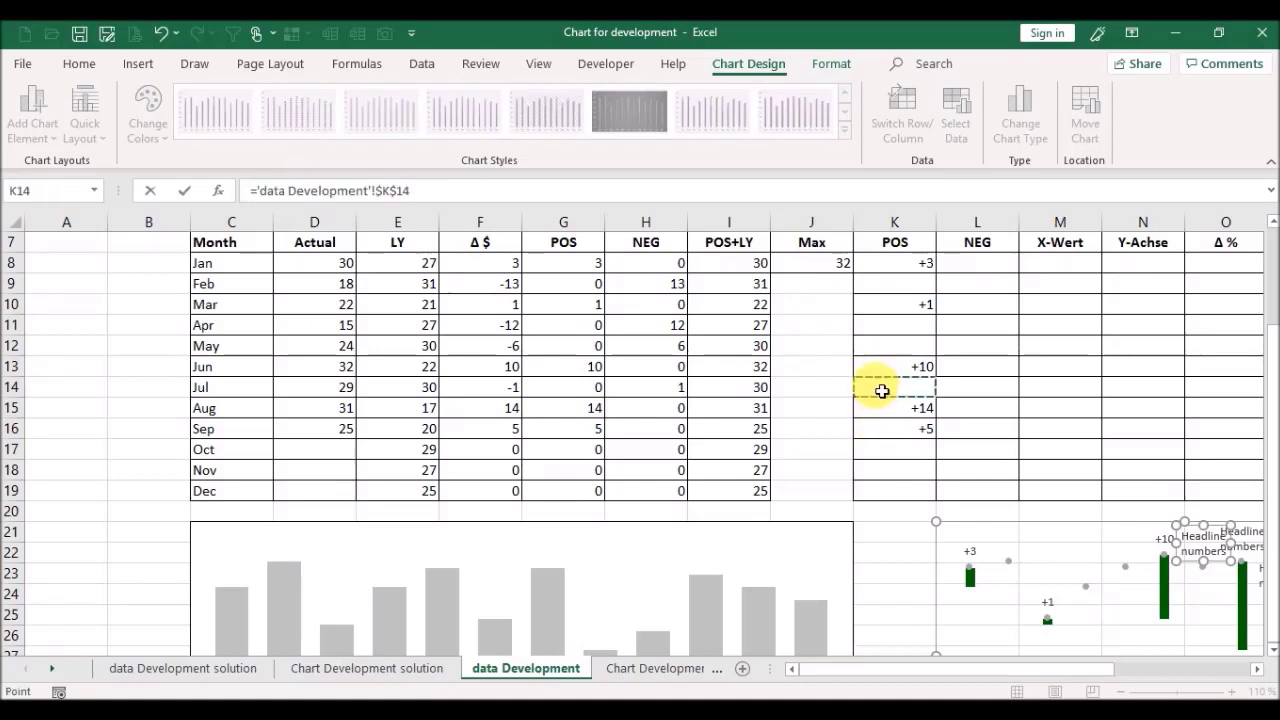
{"action": "key", "text": "Return"}
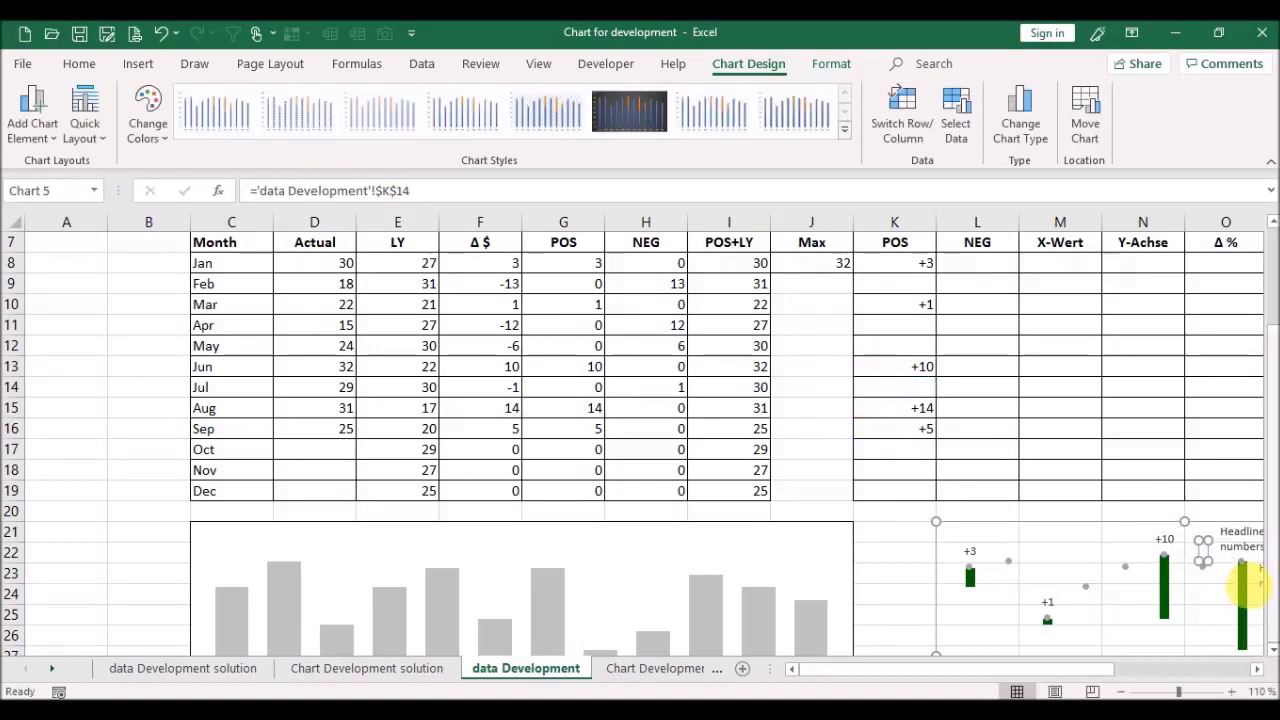
Step: Link the August data label of the Headline numbers series to cell K15 on the data Development sheet
{"action": "left_click", "coordinate": [1250, 548]}
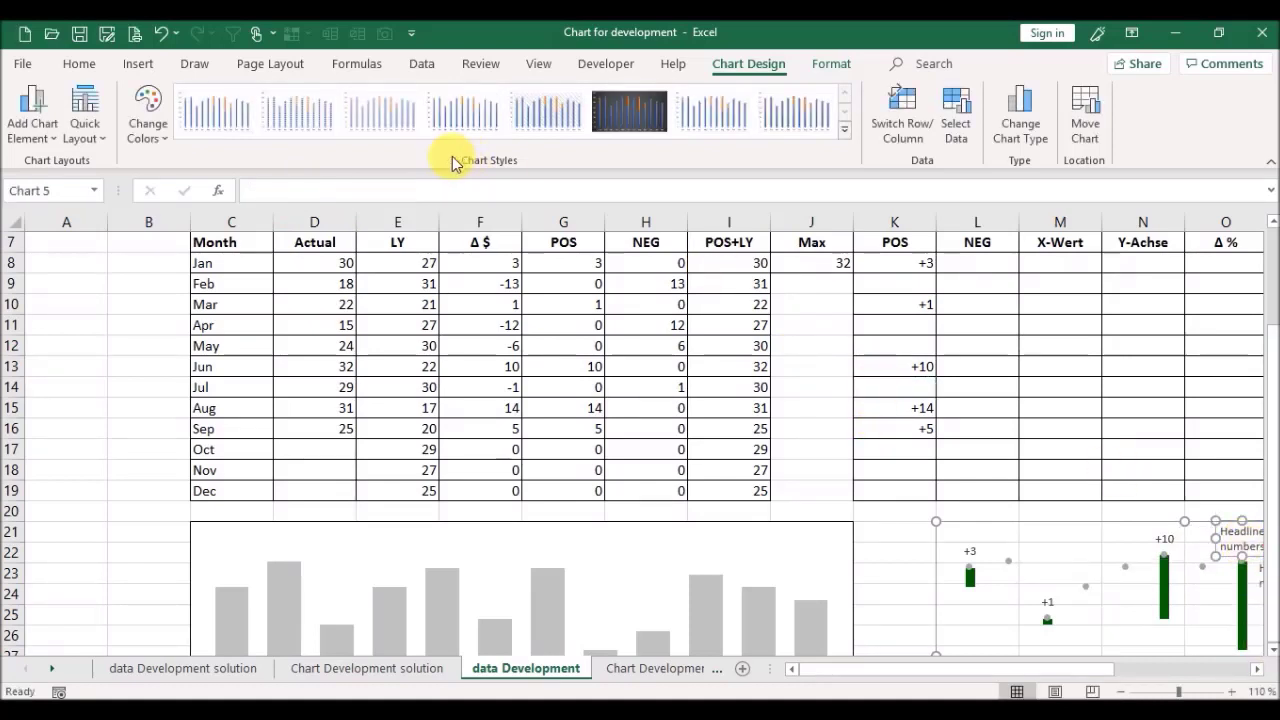
{"action": "left_click", "coordinate": [461, 195]}
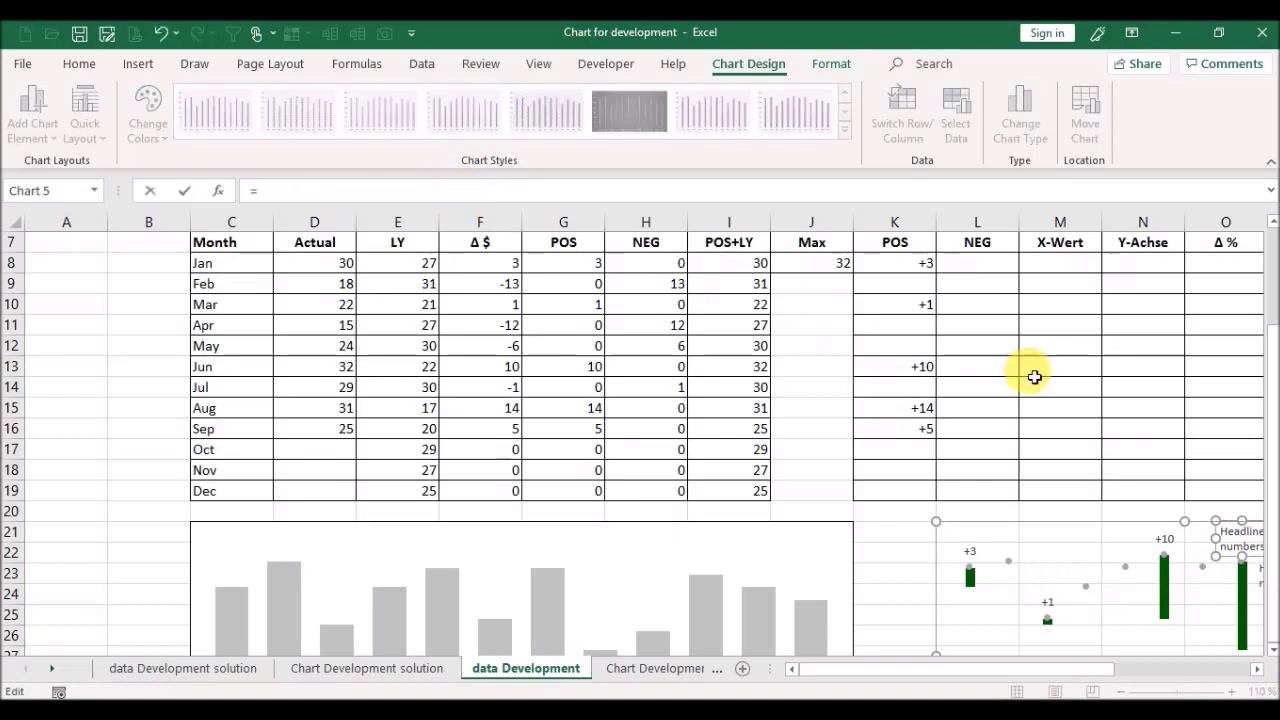
{"action": "left_click", "coordinate": [873, 414]}
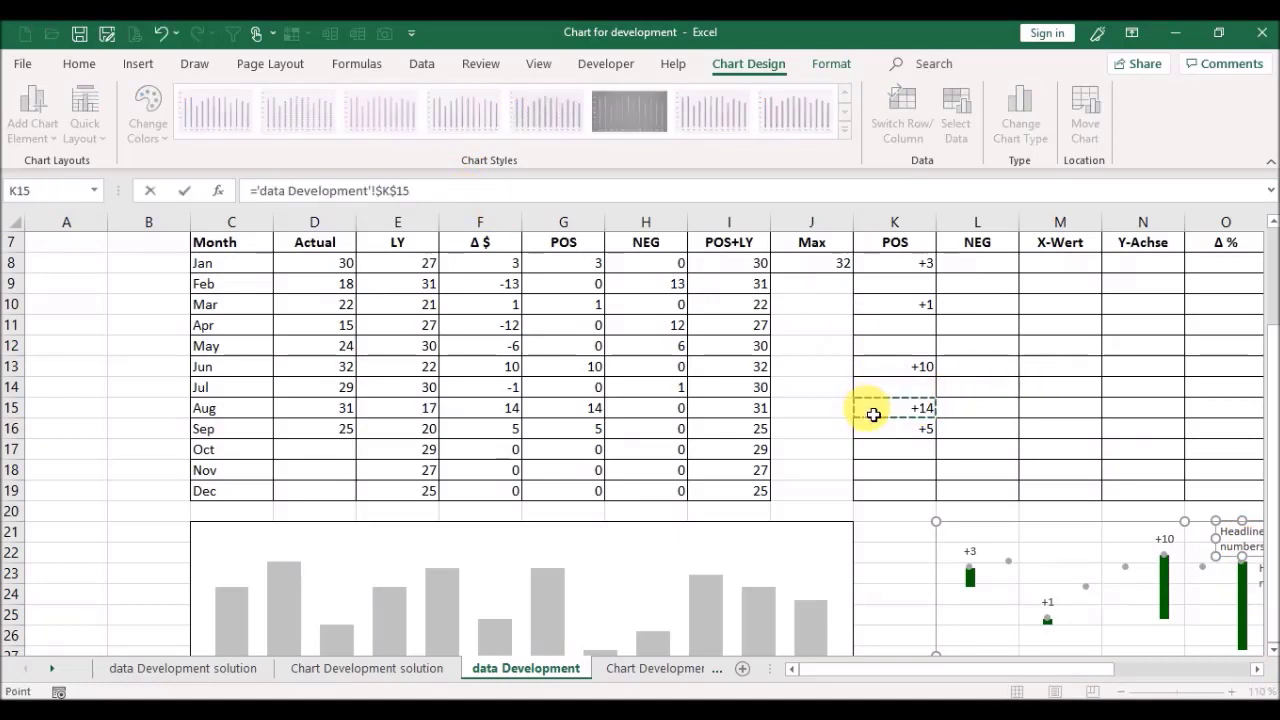
{"action": "key", "text": "Return"}
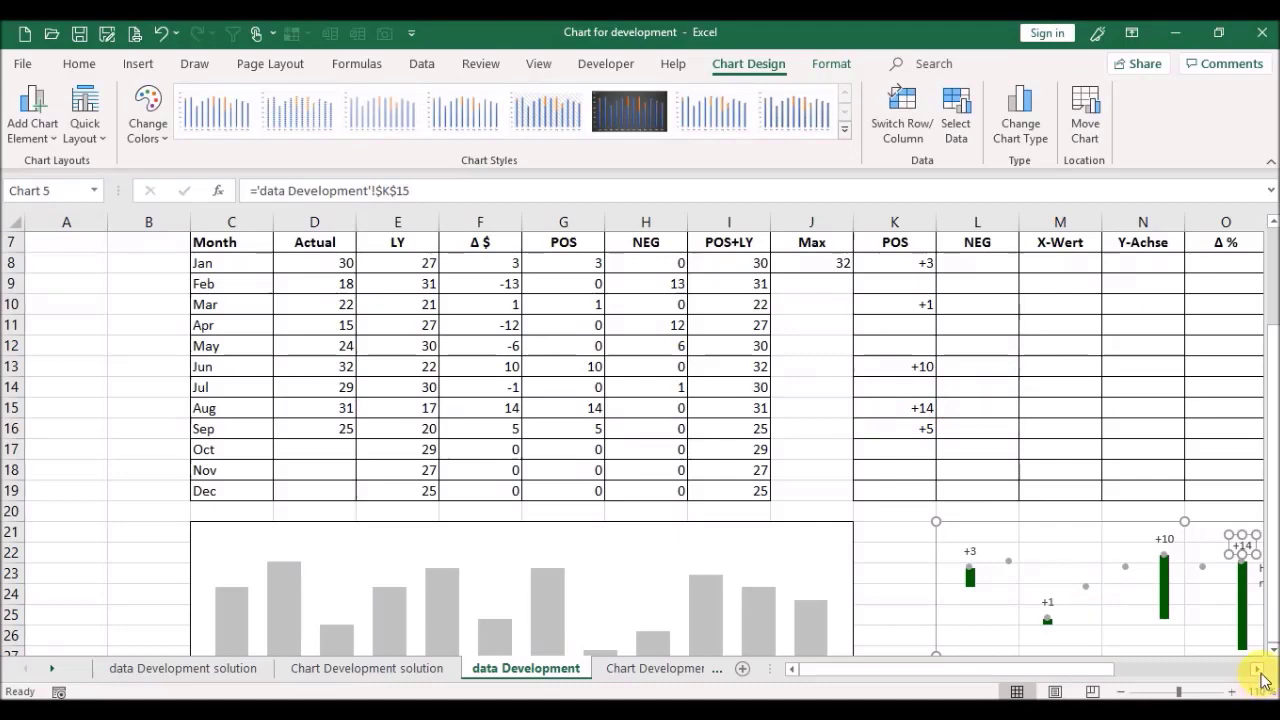
Step: Link the September data label of the Headline numbers series to cell K16 on the data Development sheet
{"action": "scroll", "coordinate": [1045, 632], "scroll_direction": "right", "scroll_amount": 4}
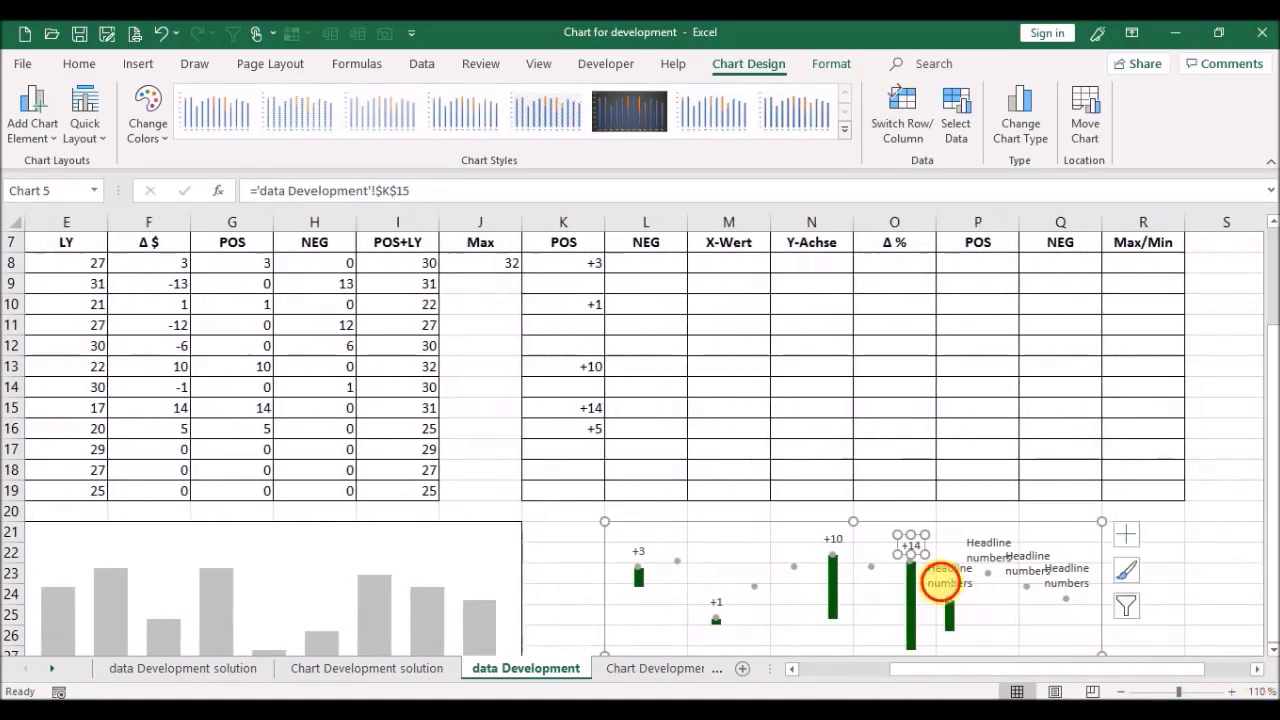
{"action": "left_click", "coordinate": [948, 575]}
{"action": "left_click", "coordinate": [527, 198]}
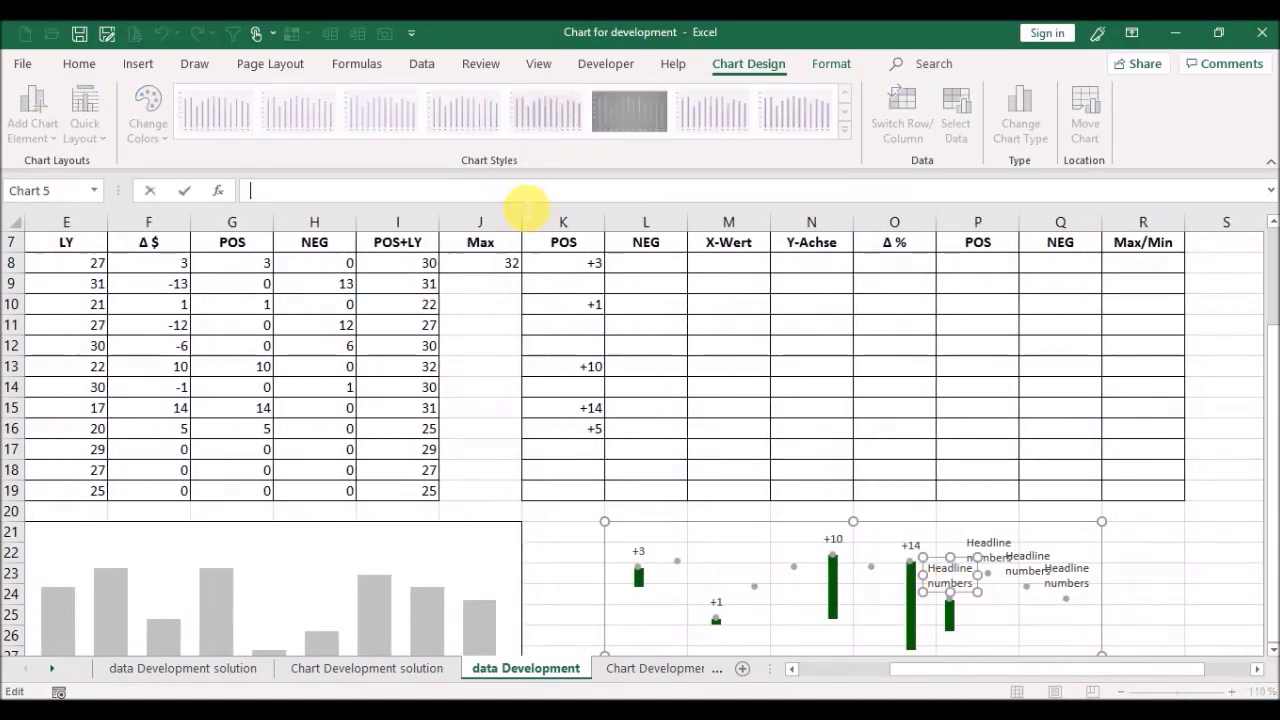
{"action": "type", "text": "="}
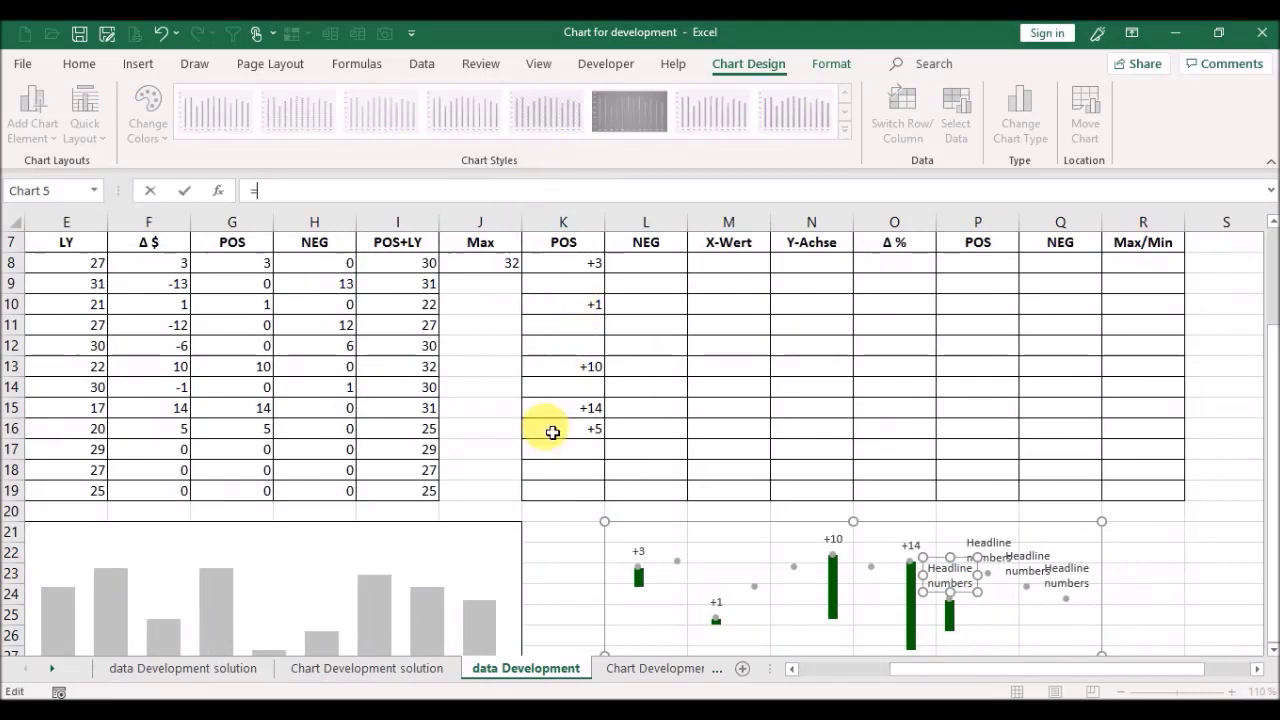
{"action": "left_click", "coordinate": [553, 432]}
{"action": "key", "text": "Return"}
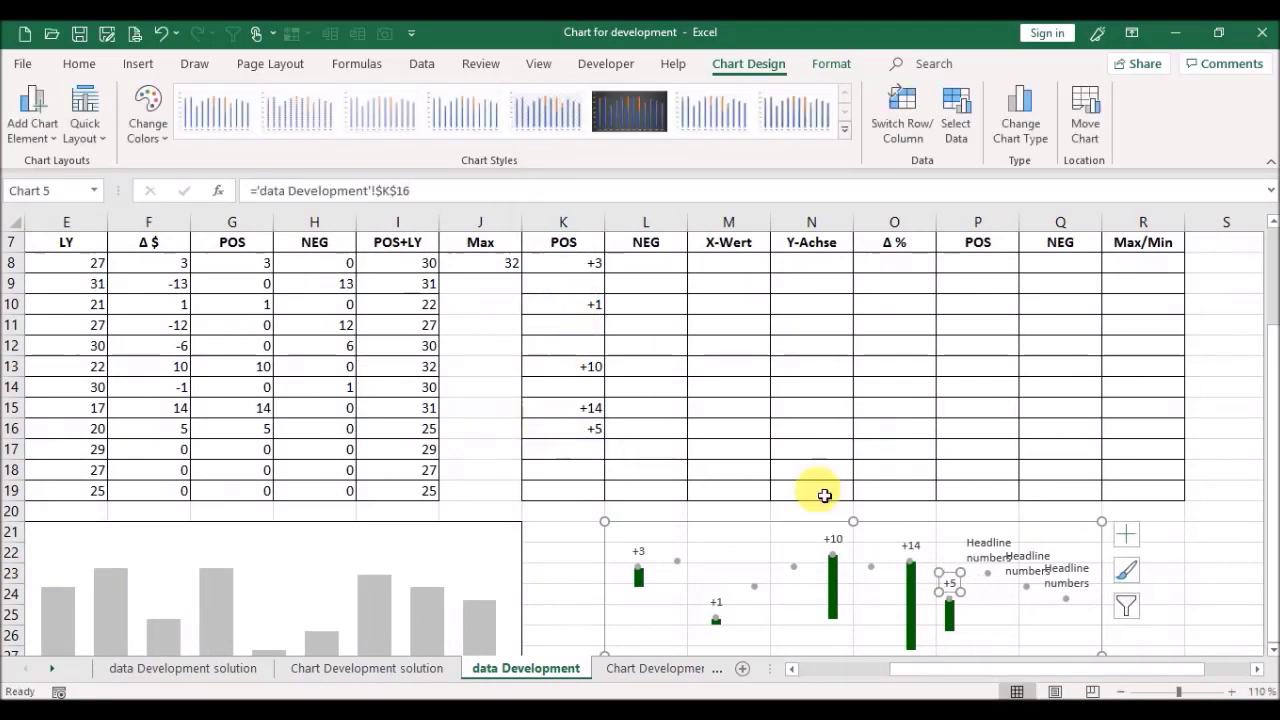
Step: Link the October data label of the Headline numbers series to cell K17 on the data Development sheet
{"action": "left_click", "coordinate": [1005, 550]}
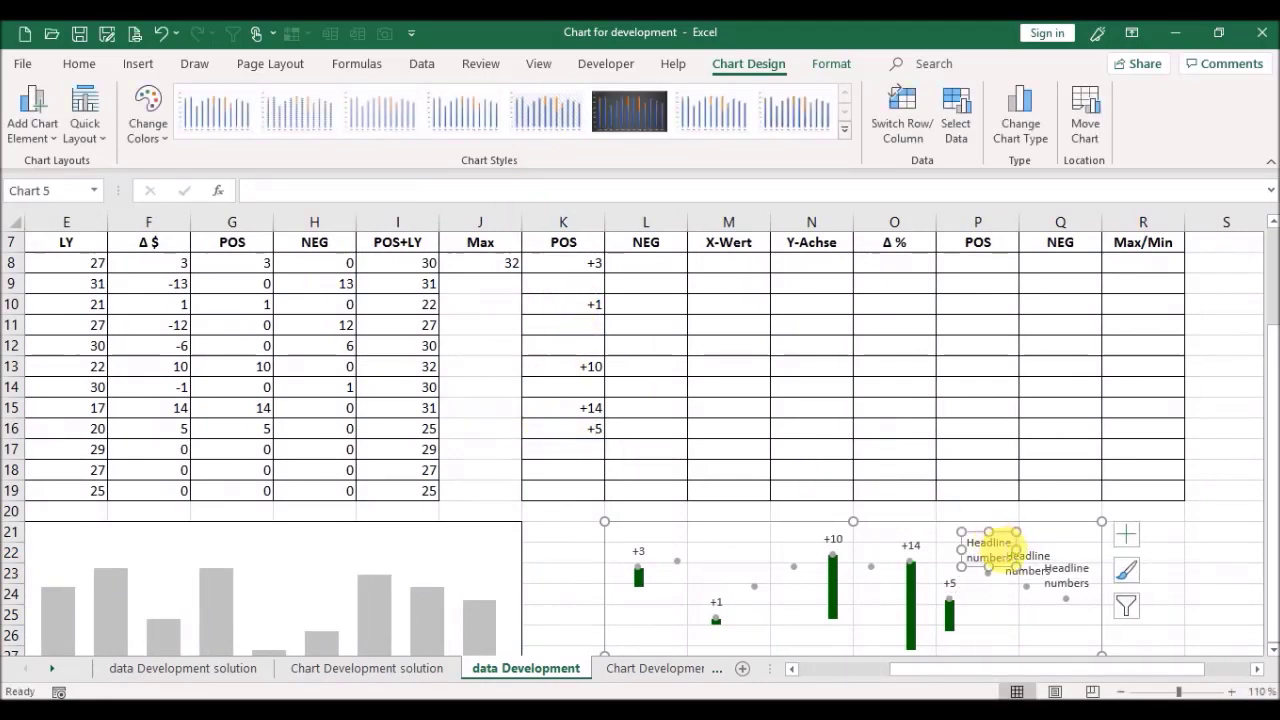
{"action": "left_click", "coordinate": [580, 195]}
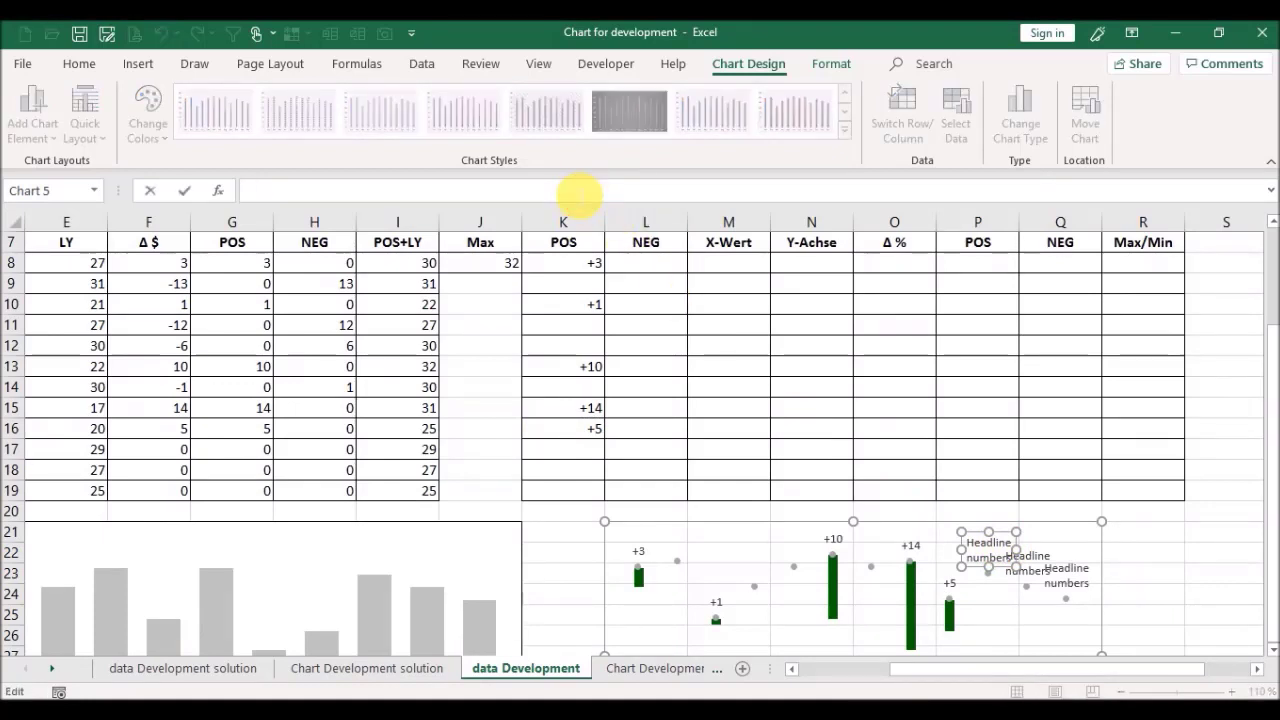
{"action": "left_click", "coordinate": [579, 454]}
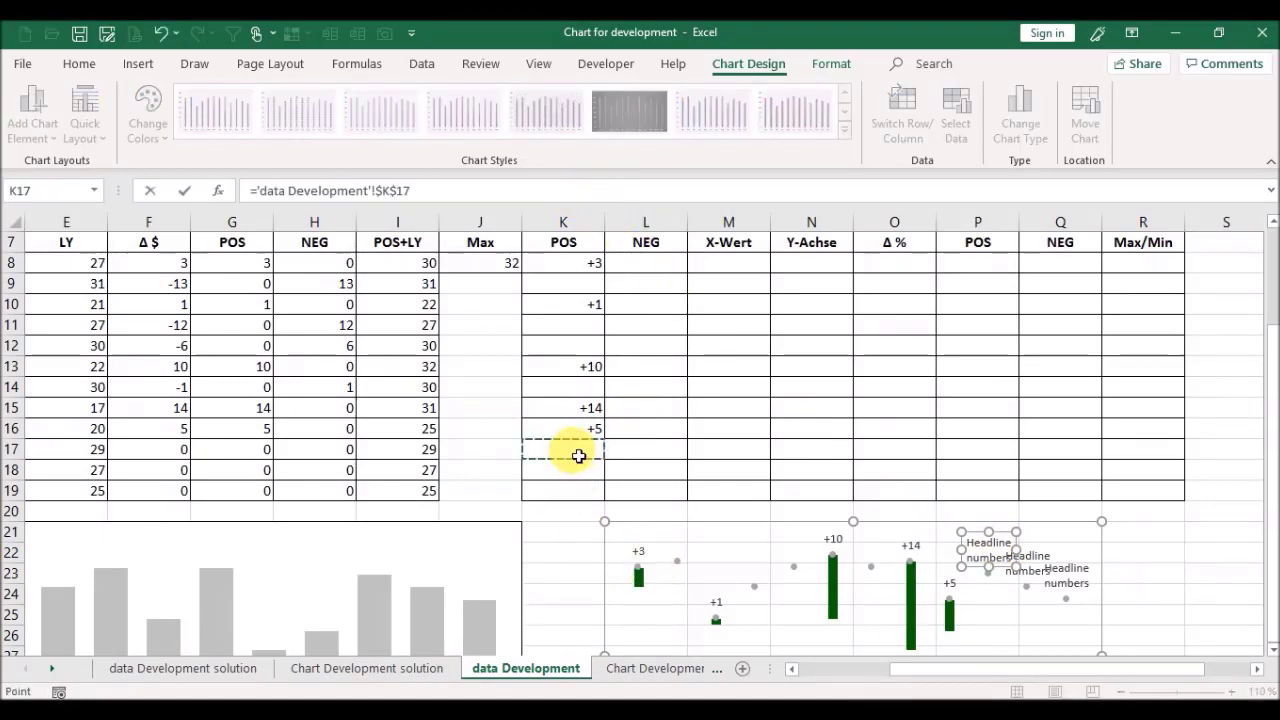
{"action": "key", "text": "Return"}
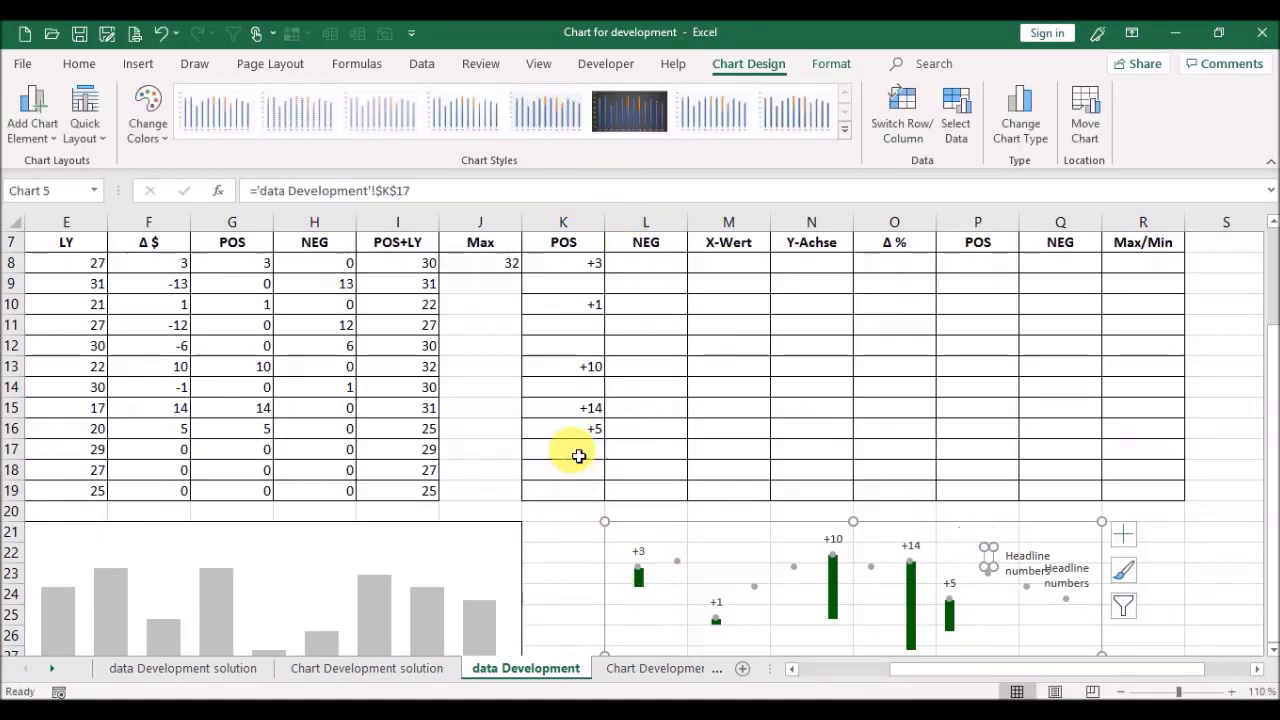
Step: Link the November data label of the Headline numbers series to cell K18 on the data Development sheet
{"action": "left_click", "coordinate": [1028, 560]}
{"action": "left_click", "coordinate": [480, 196]}
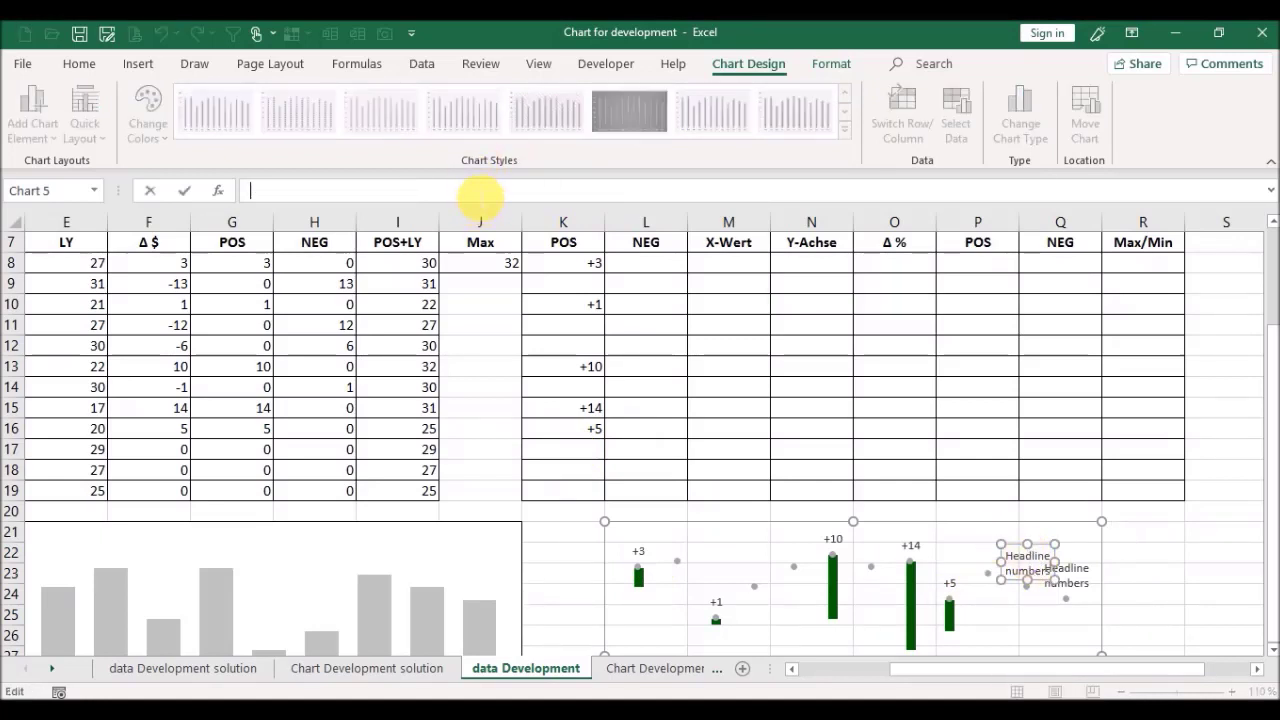
{"action": "type", "text": "="}
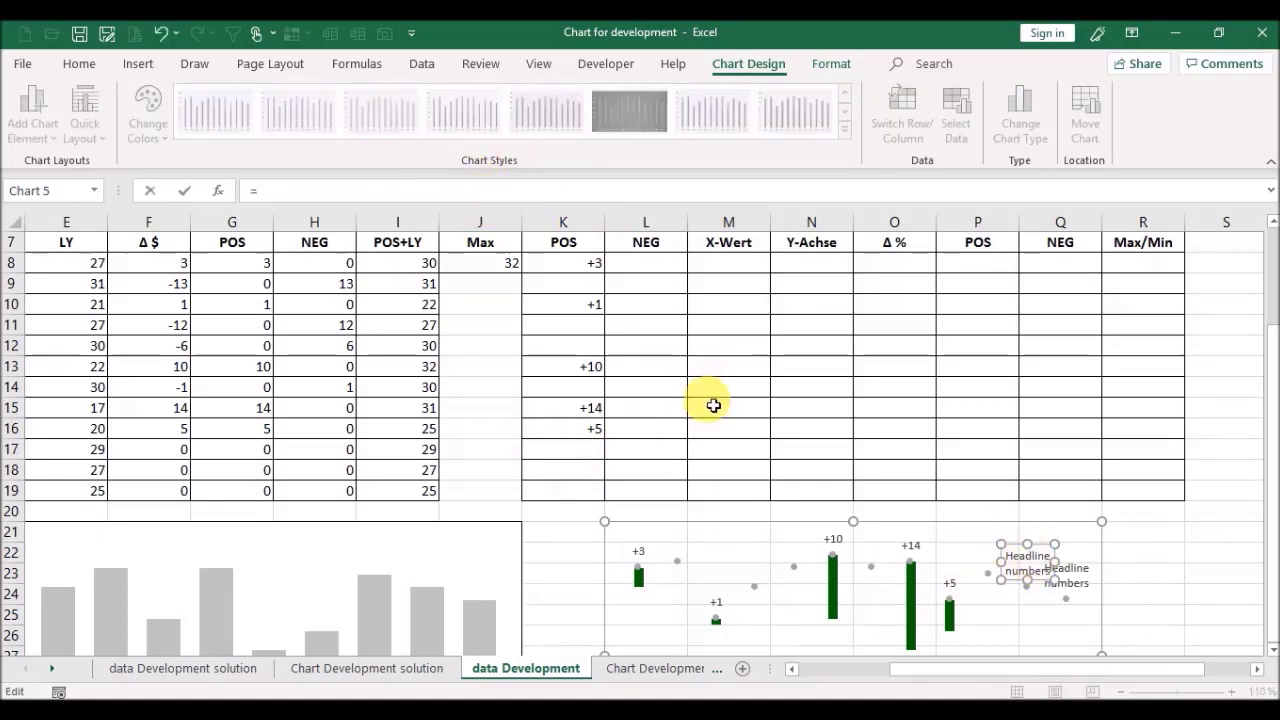
{"action": "left_click", "coordinate": [580, 470]}
{"action": "key", "text": "Return"}
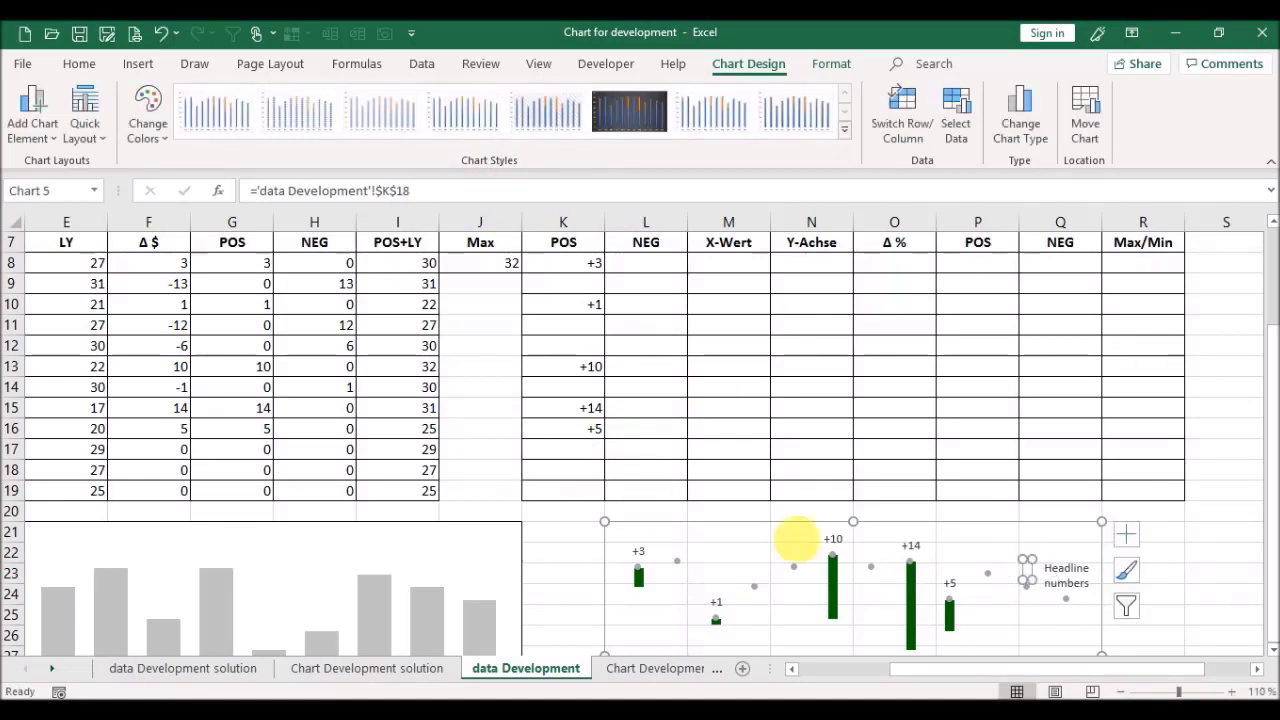
Step: Link the December data label of the Headline numbers series to cell K19 on the data Development sheet
{"action": "left_click", "coordinate": [1066, 575]}
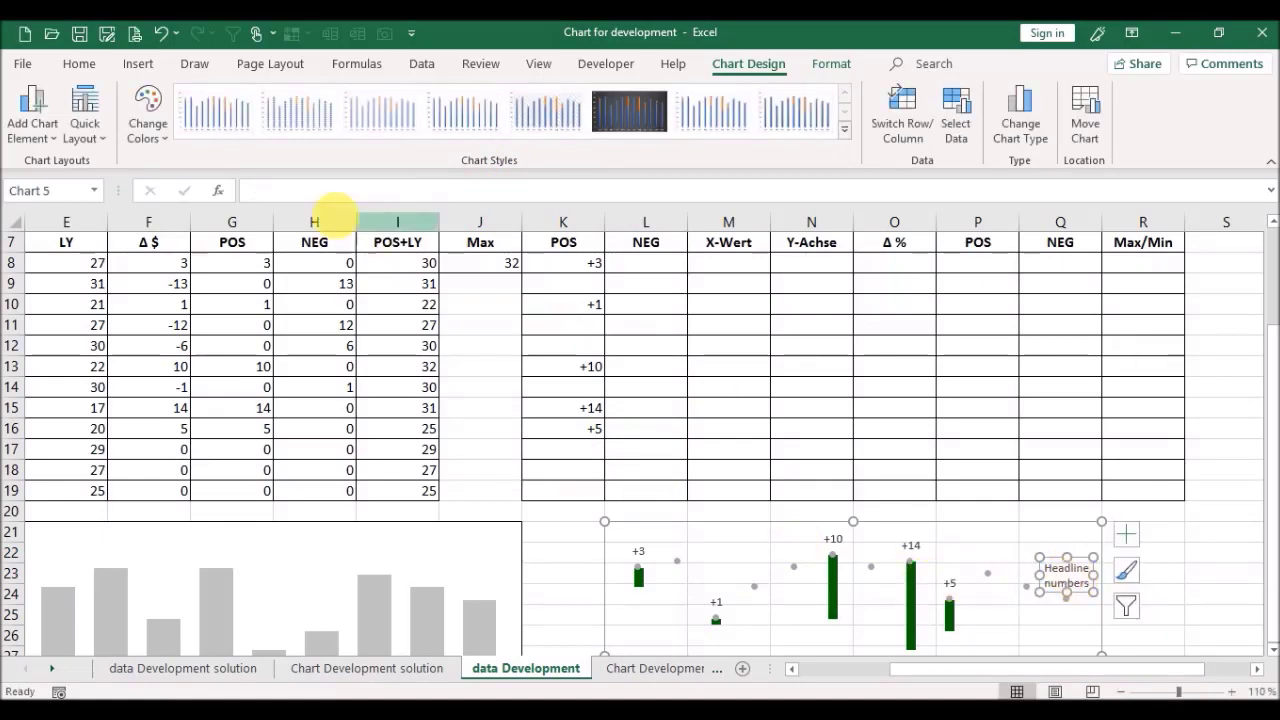
{"action": "left_click", "coordinate": [312, 195]}
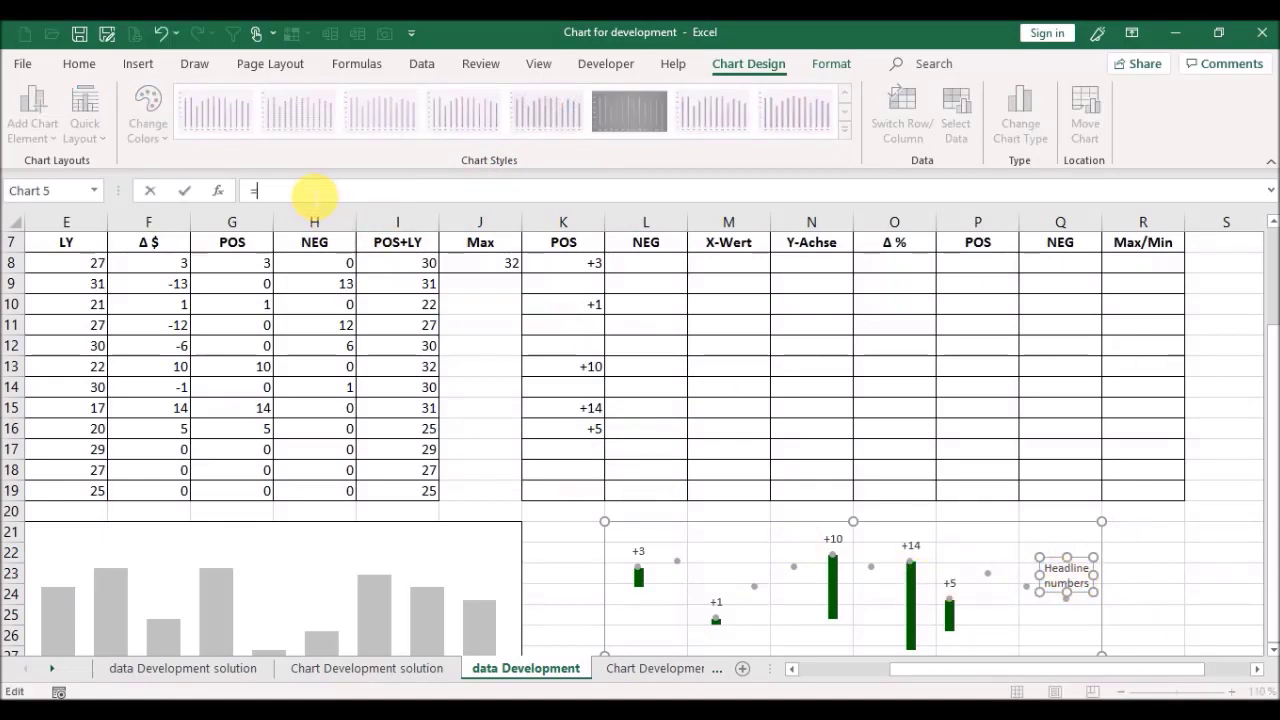
{"action": "left_click", "coordinate": [555, 497]}
{"action": "key", "text": "Return"}
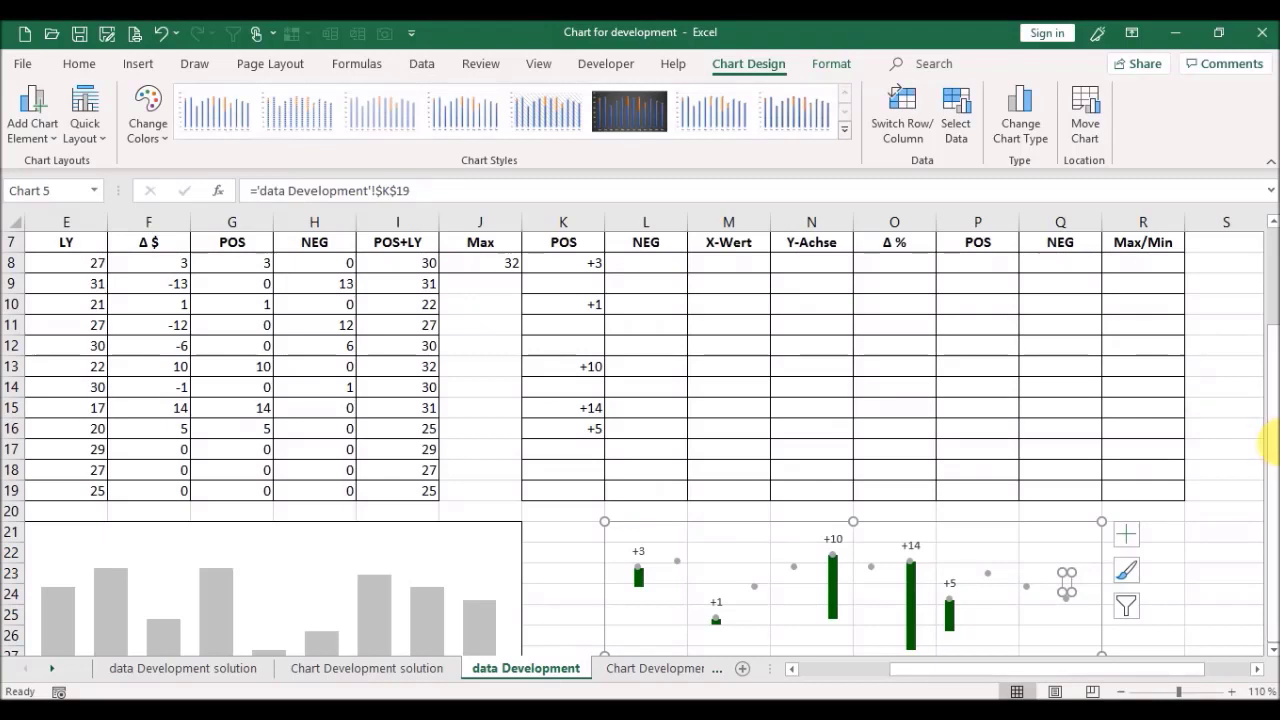
{"action": "left_click", "coordinate": [560, 510]}
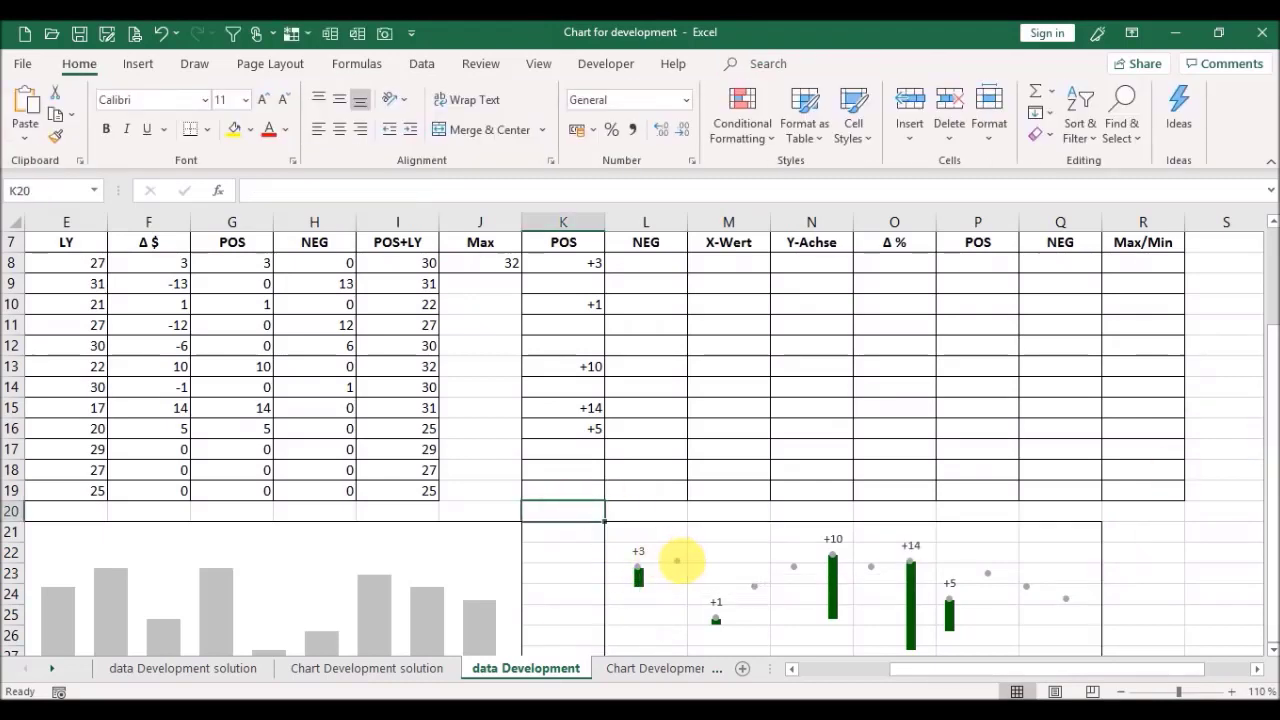
Step: Hide the point markers of the Headline numbers series in the positive deviations chart by setting the marker option to None
{"action": "mouse_move", "coordinate": [639, 574]}
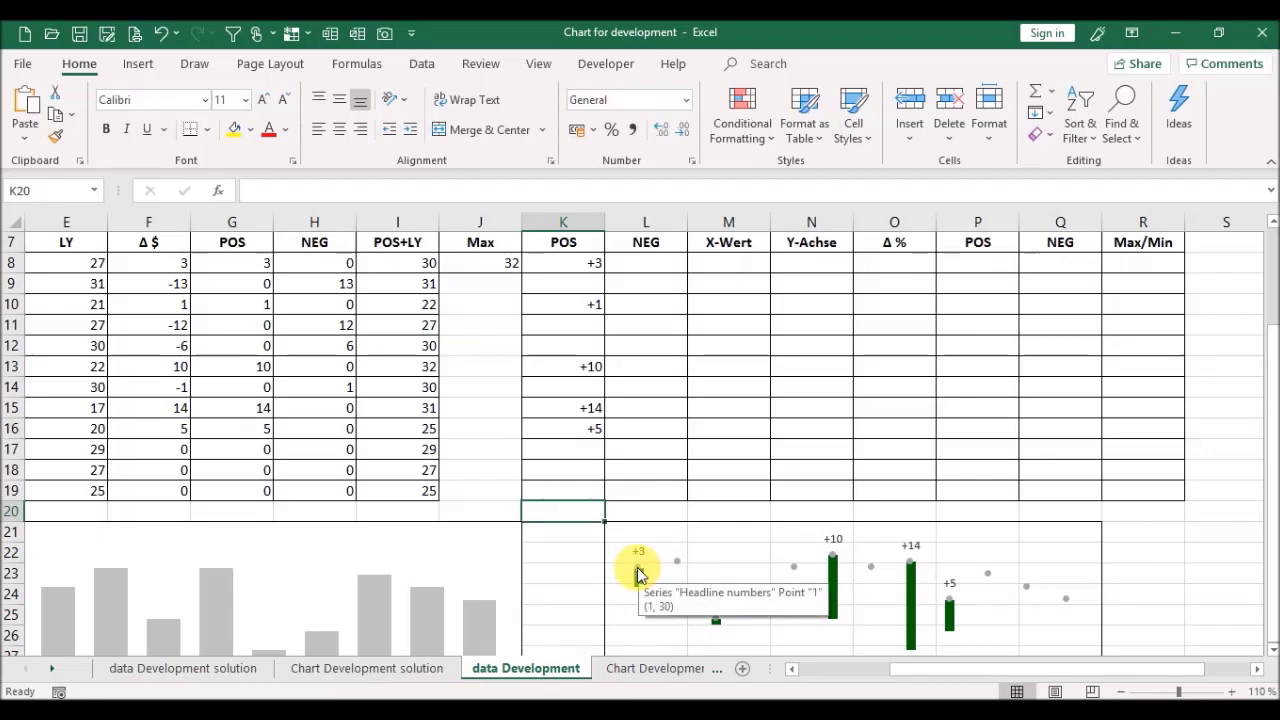
{"action": "double_click", "coordinate": [639, 574]}
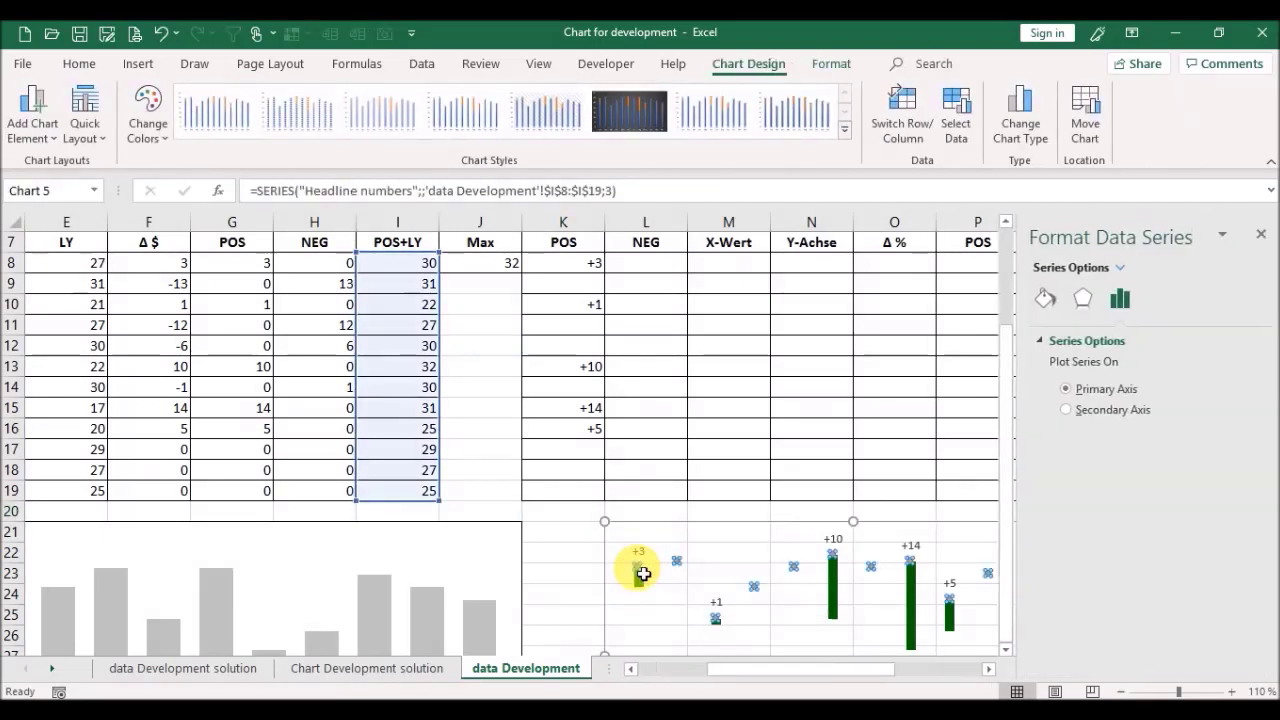
{"action": "left_click", "coordinate": [1060, 302]}
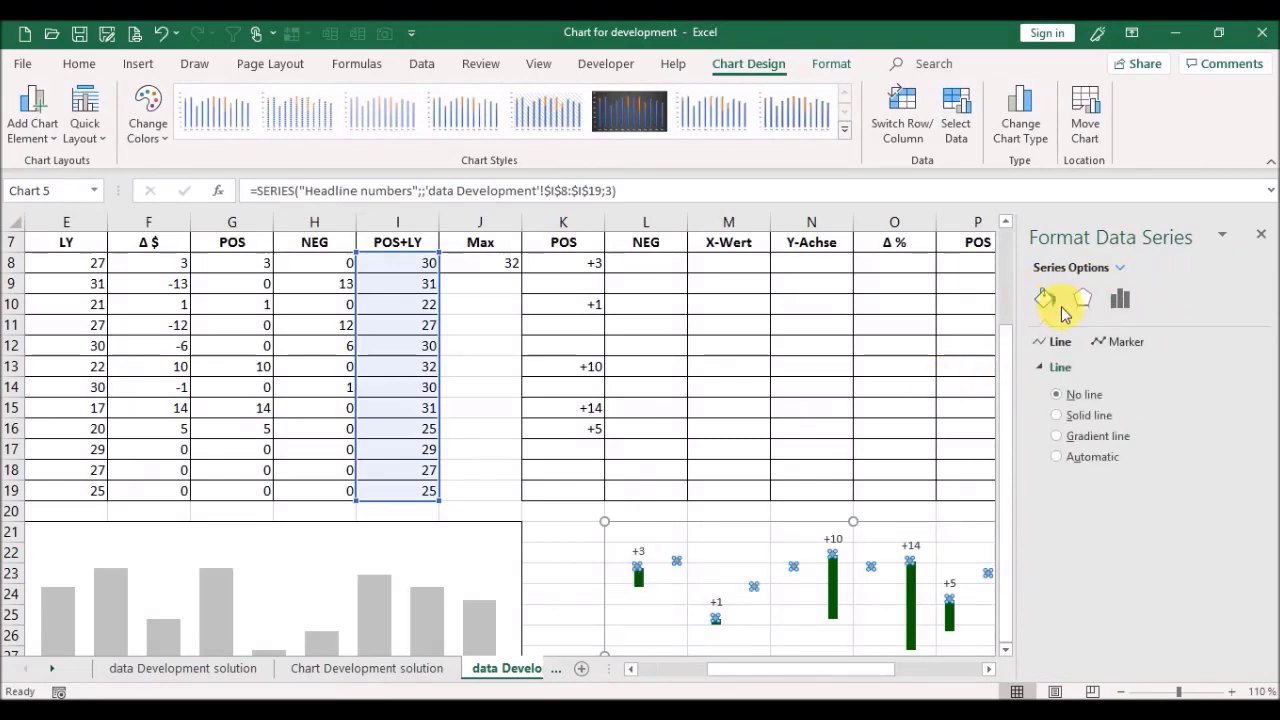
{"action": "left_click", "coordinate": [1126, 342]}
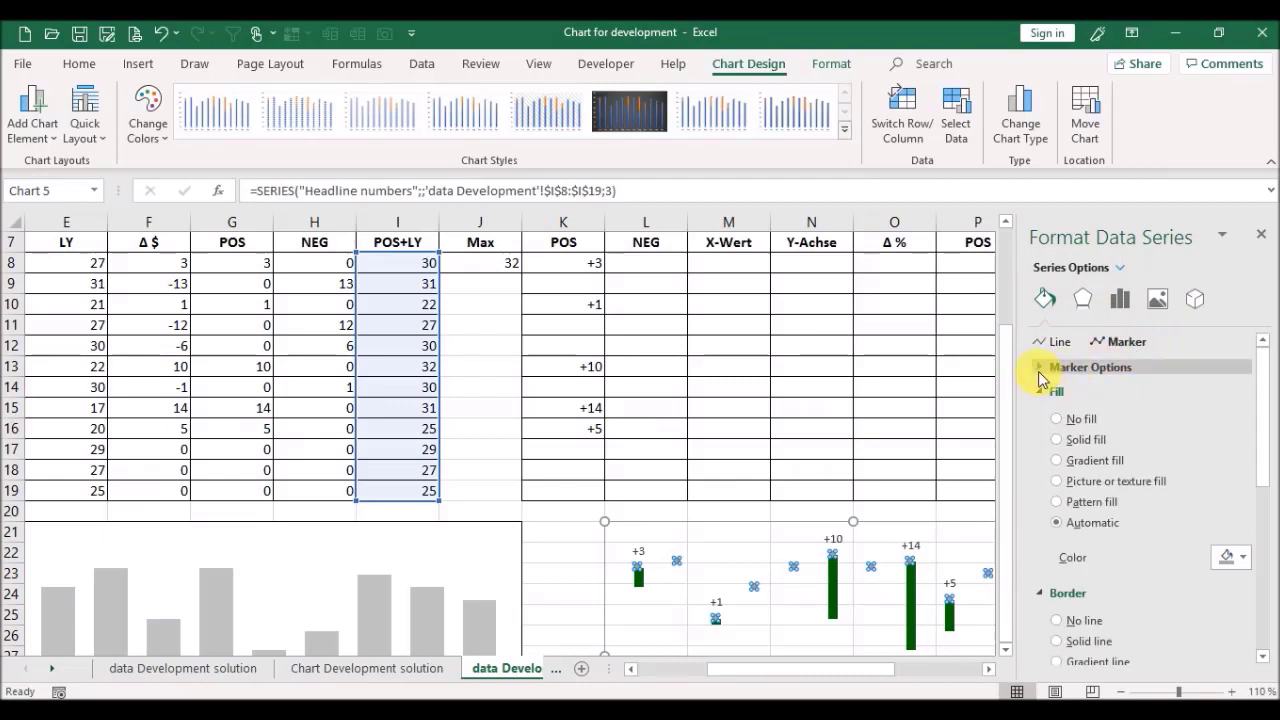
{"action": "left_click", "coordinate": [1041, 370]}
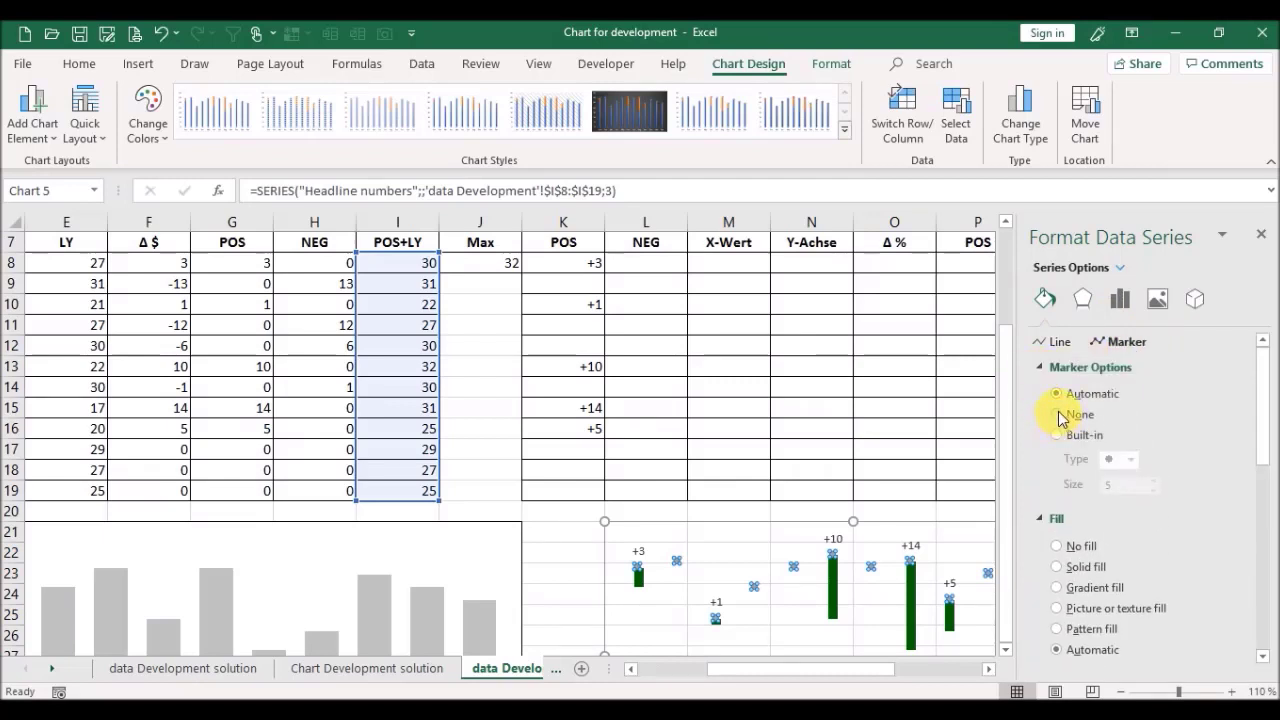
{"action": "left_click", "coordinate": [1057, 416]}
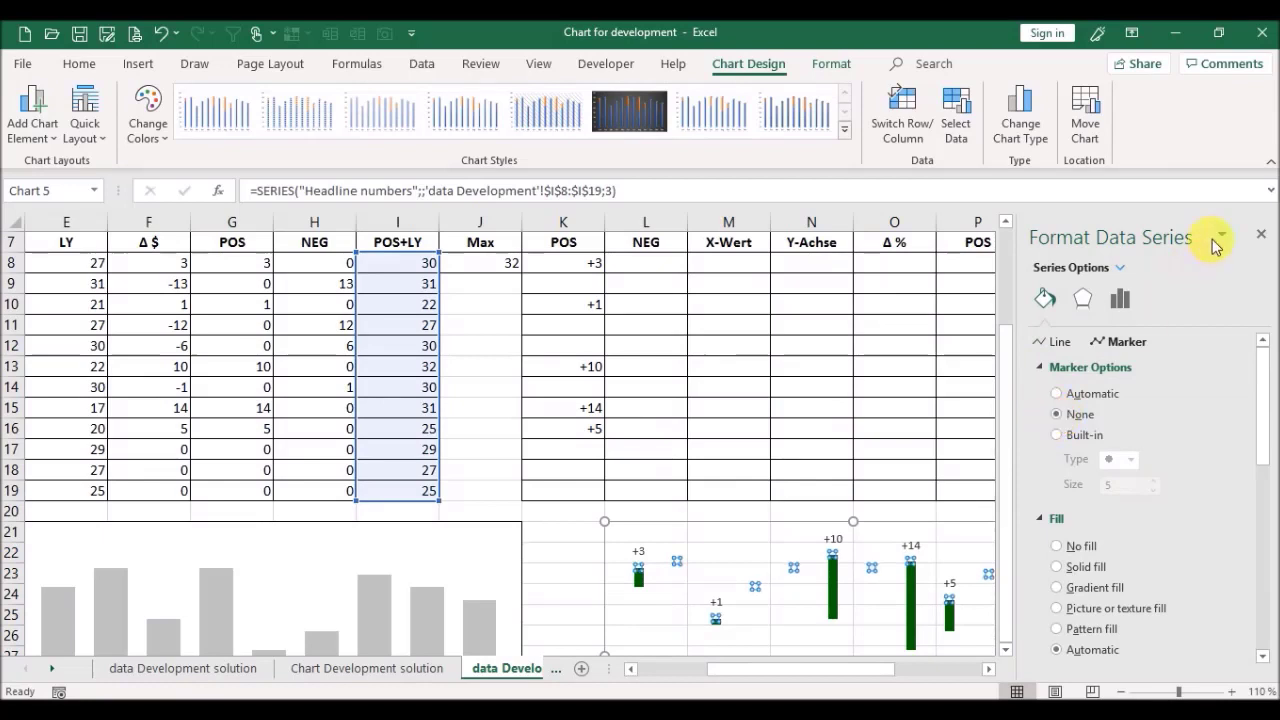
{"action": "left_click", "coordinate": [1263, 240]}
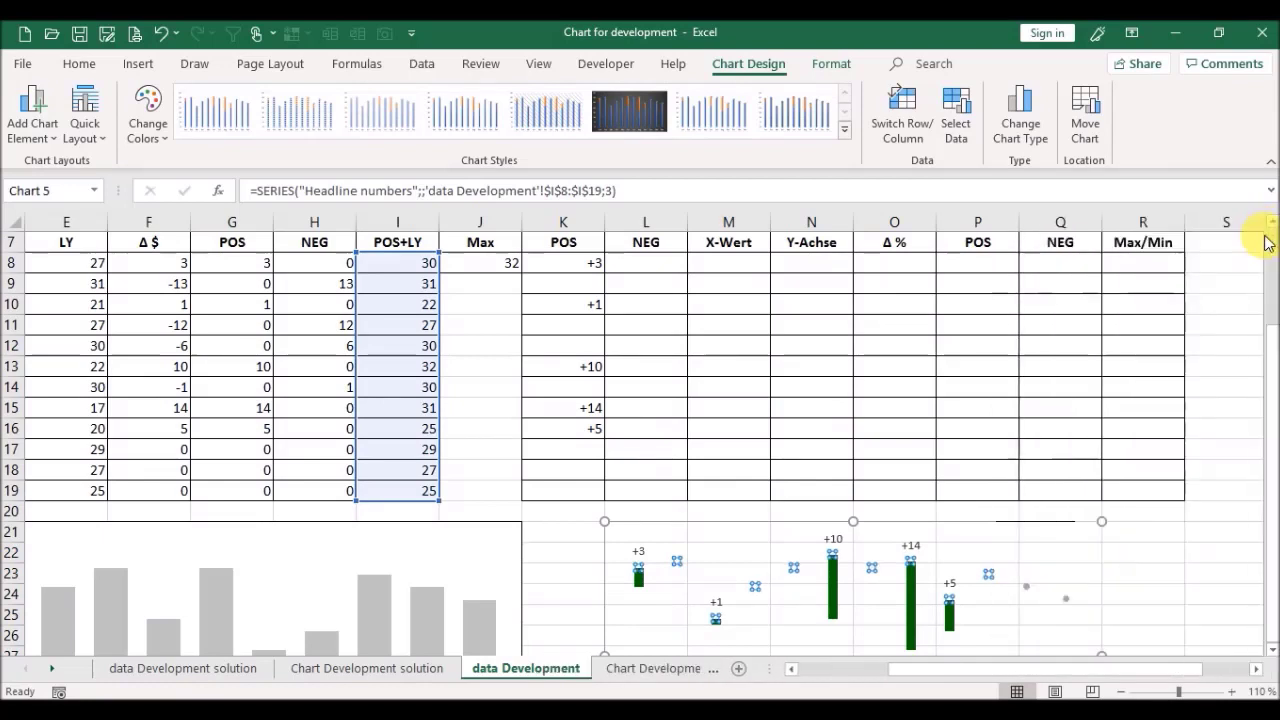
{"action": "left_click", "coordinate": [1101, 325]}
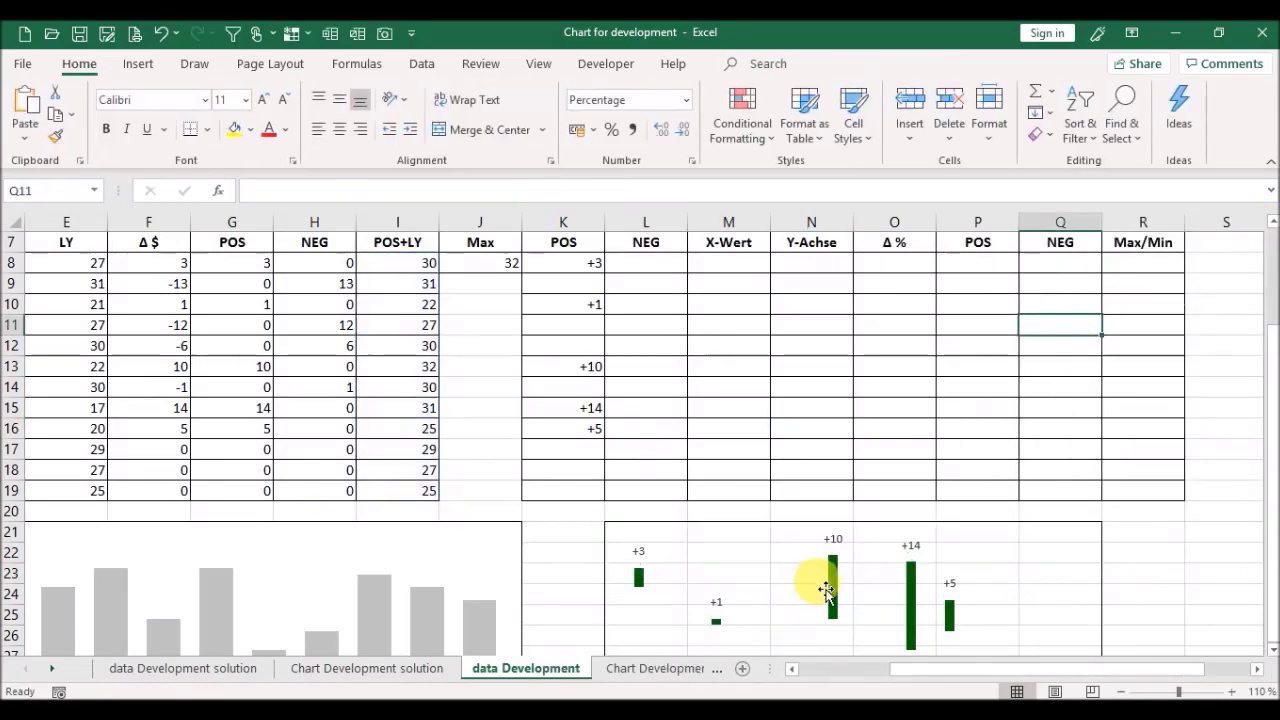
{"action": "left_click", "coordinate": [830, 558]}
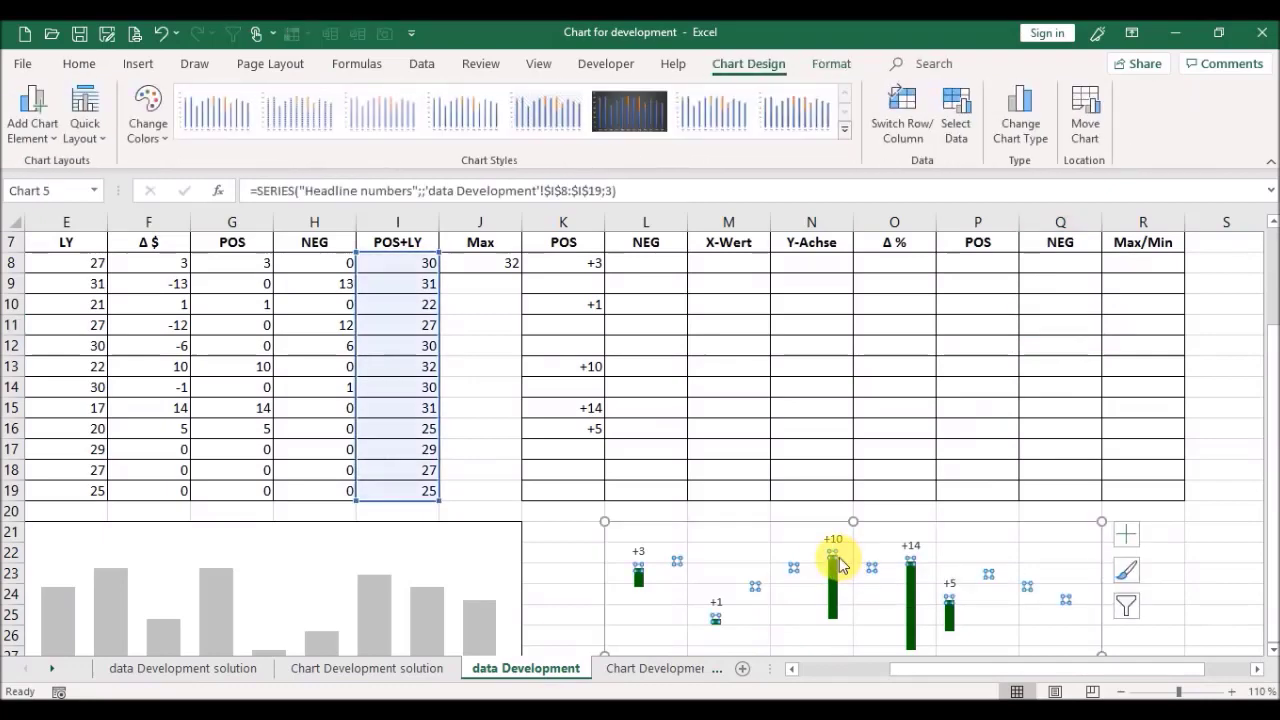
{"action": "left_click", "coordinate": [696, 497]}
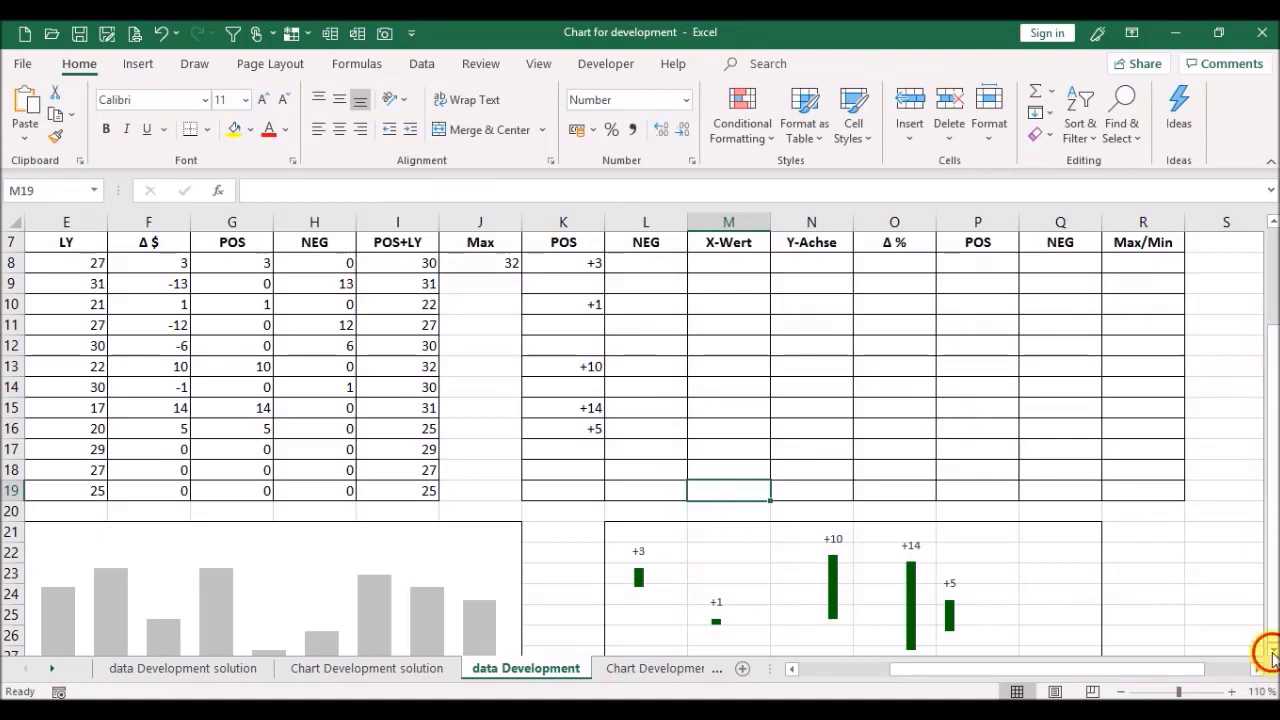
Step: Duplicate the positive deviations chart and place the copy below the original at cell L35
{"action": "scroll", "coordinate": [1264, 650], "scroll_direction": "down", "scroll_amount": 3}
{"action": "left_click", "coordinate": [1145, 525]}
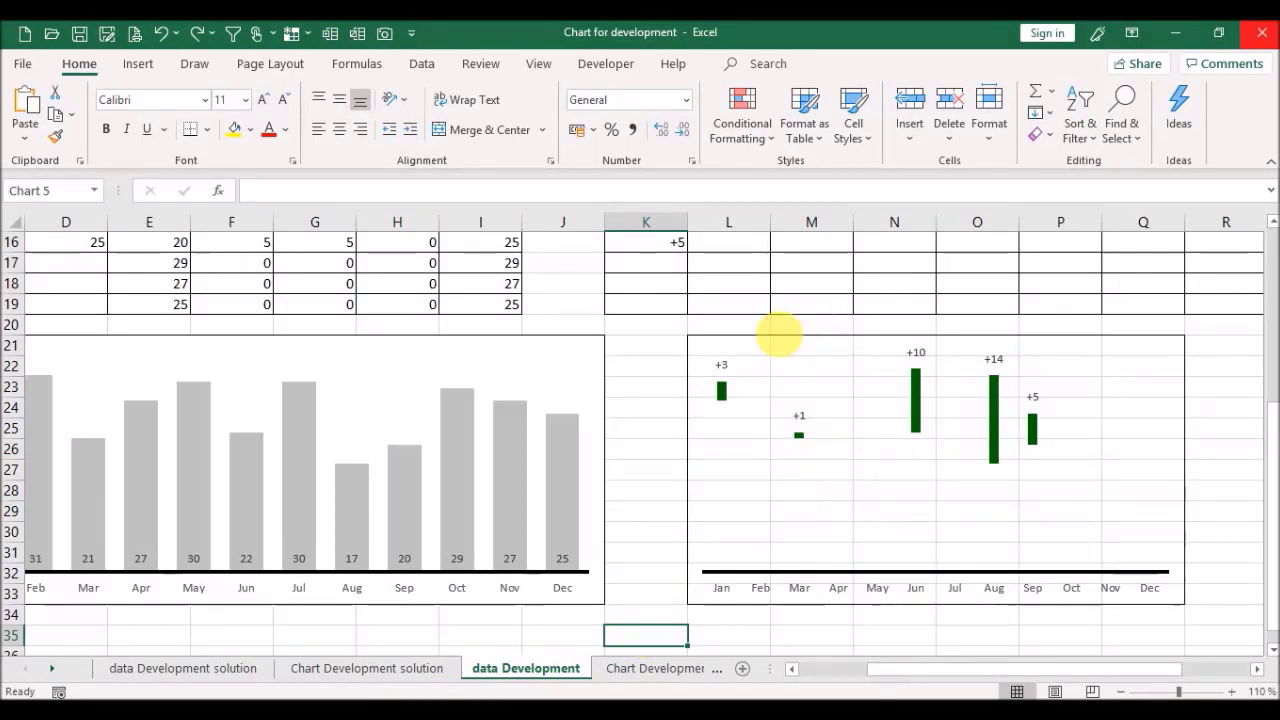
{"action": "left_click", "coordinate": [788, 342]}
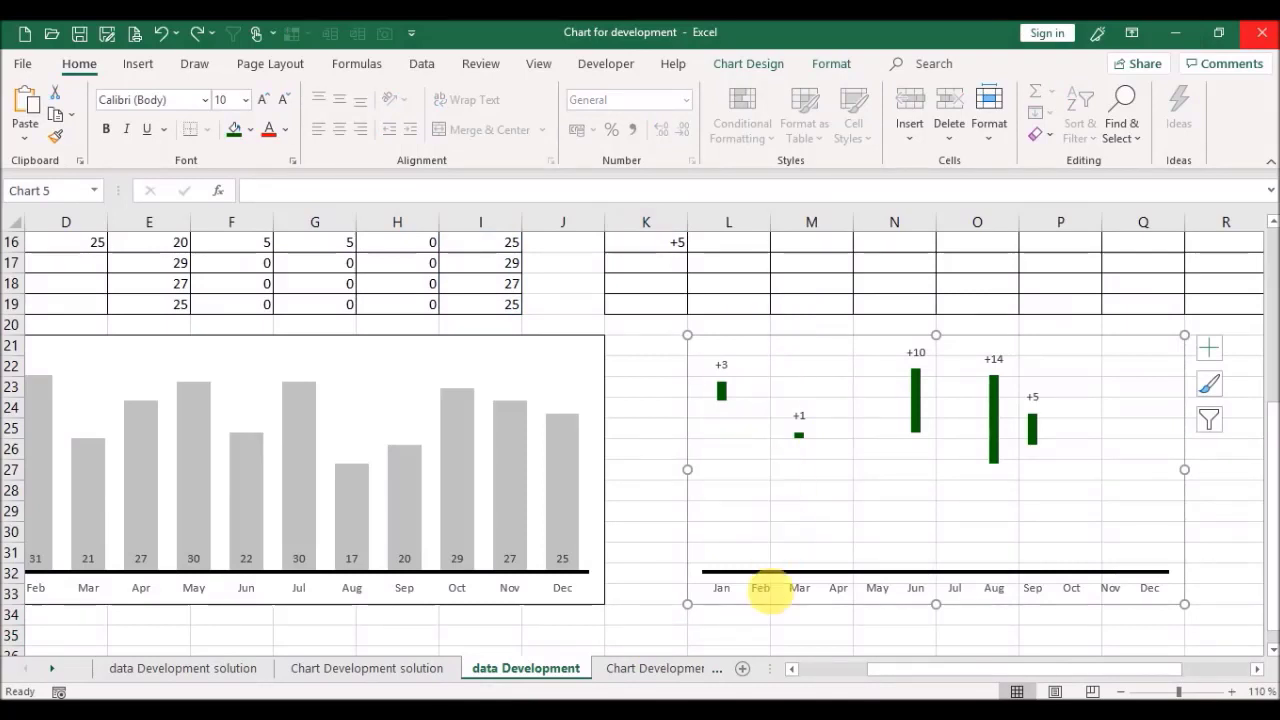
{"action": "left_click", "coordinate": [741, 645]}
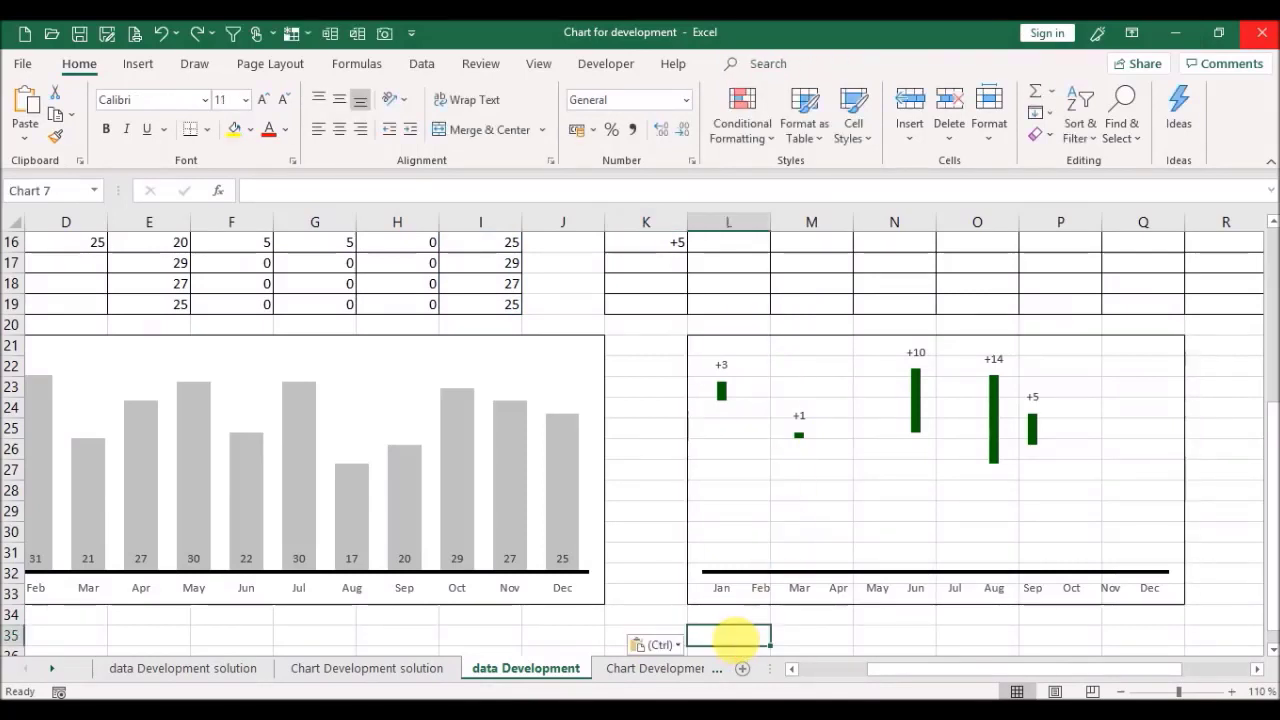
{"action": "key", "text": "ctrl+v"}
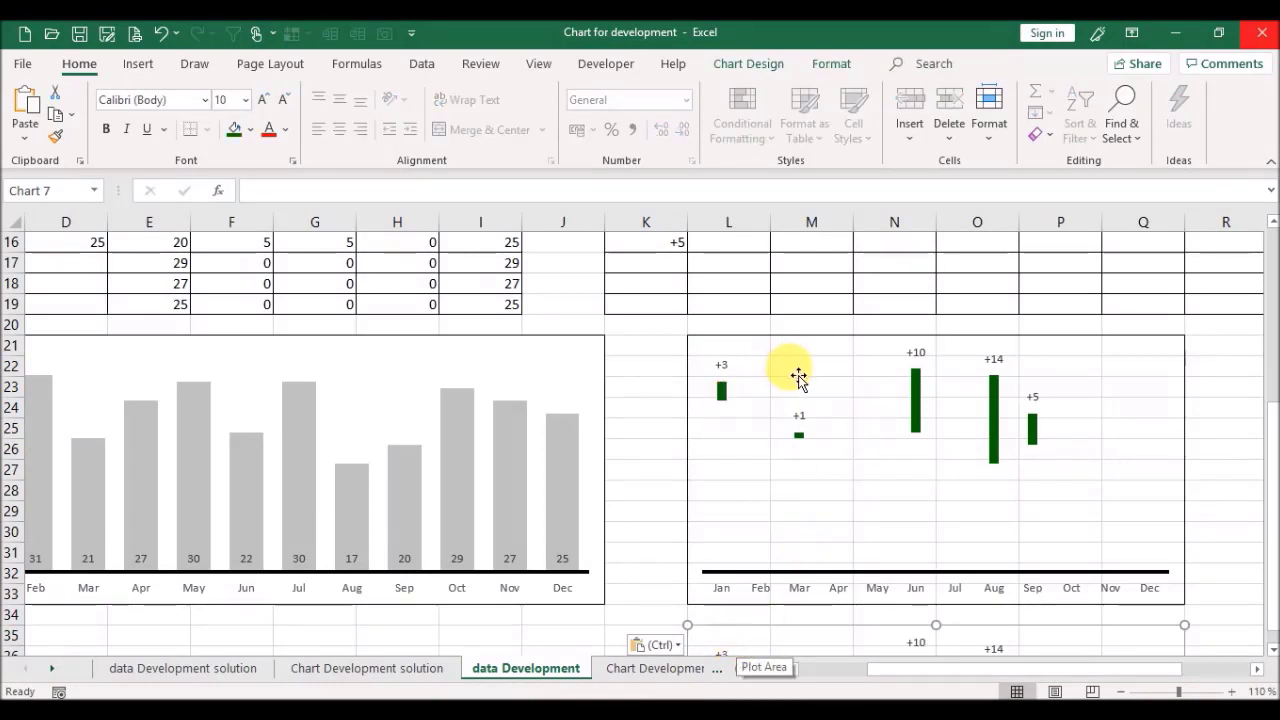
Step: Change the upper deviations chart's LY series to the name Actual with values from D8:D19 on the data Development sheet
{"action": "left_click", "coordinate": [798, 378]}
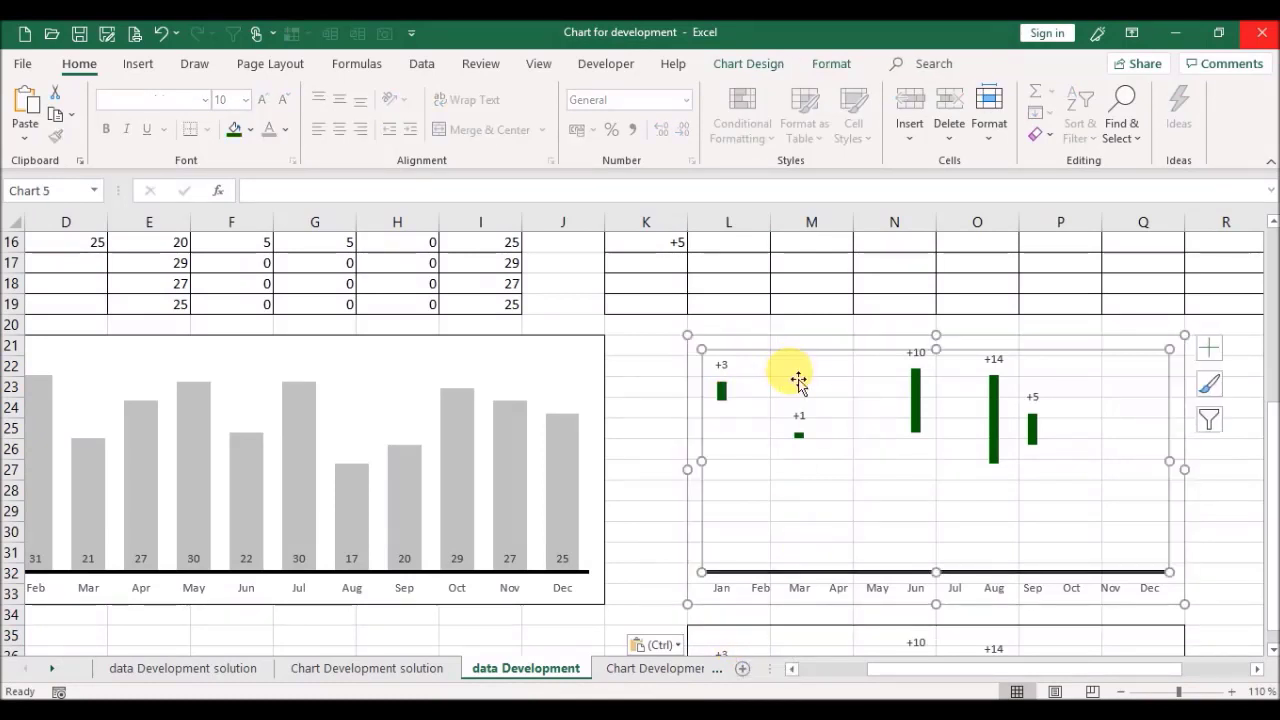
{"action": "right_click", "coordinate": [895, 455]}
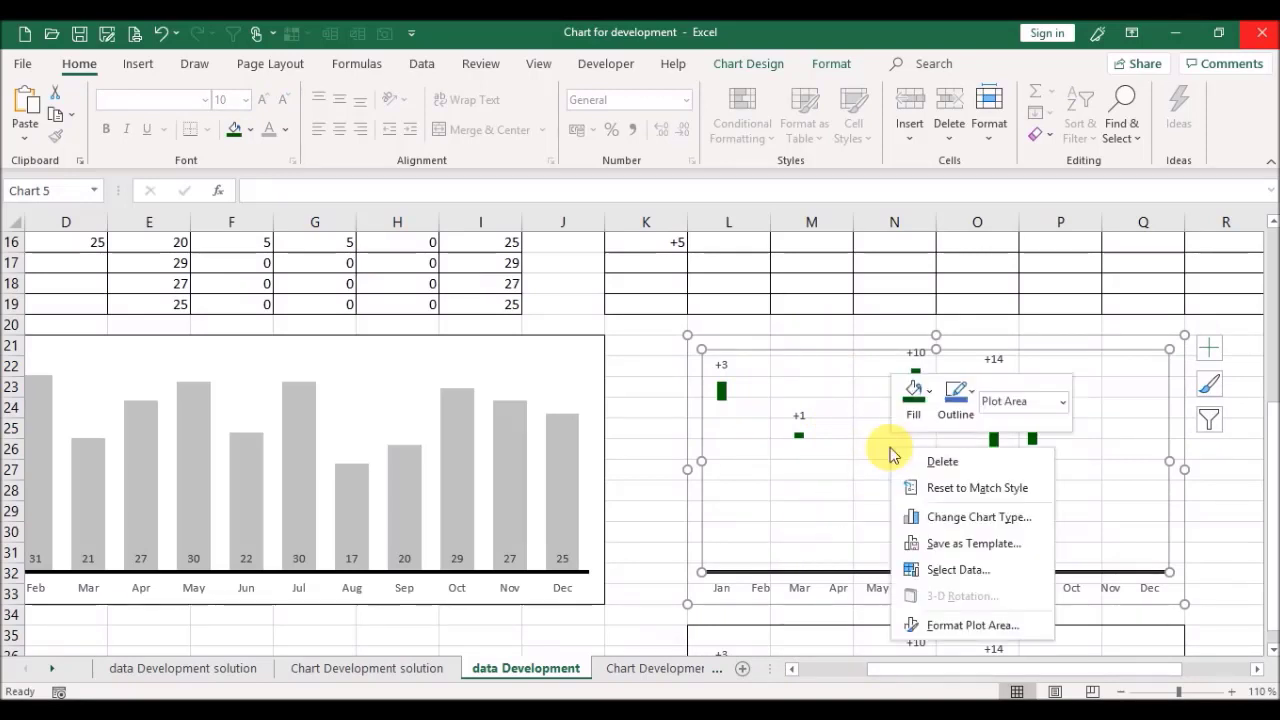
{"action": "left_click", "coordinate": [939, 572]}
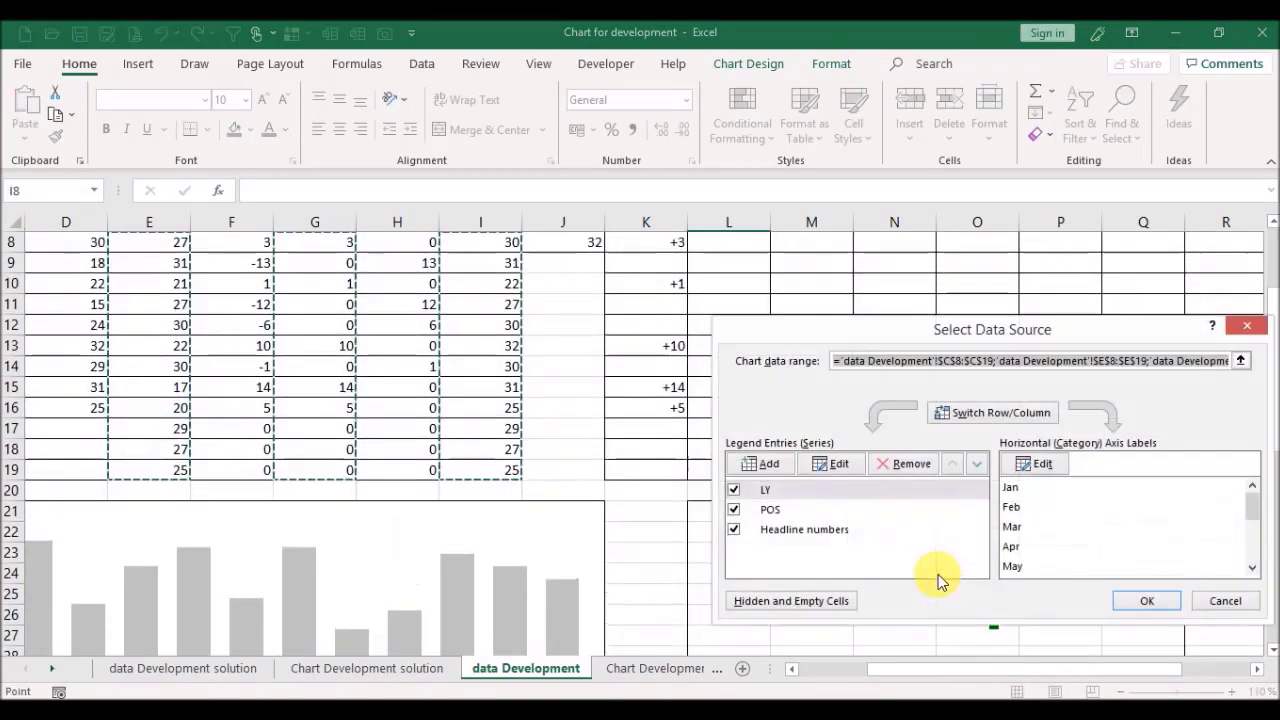
{"action": "left_click", "coordinate": [784, 490]}
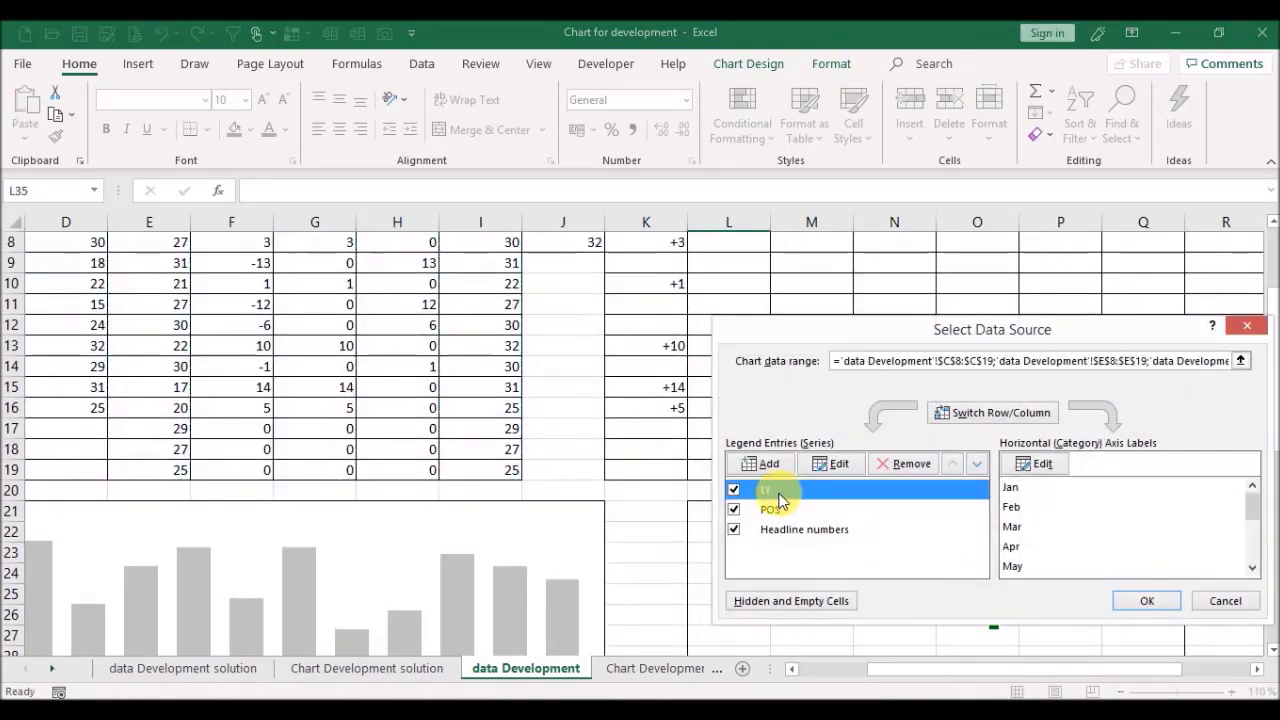
{"action": "left_click", "coordinate": [838, 464]}
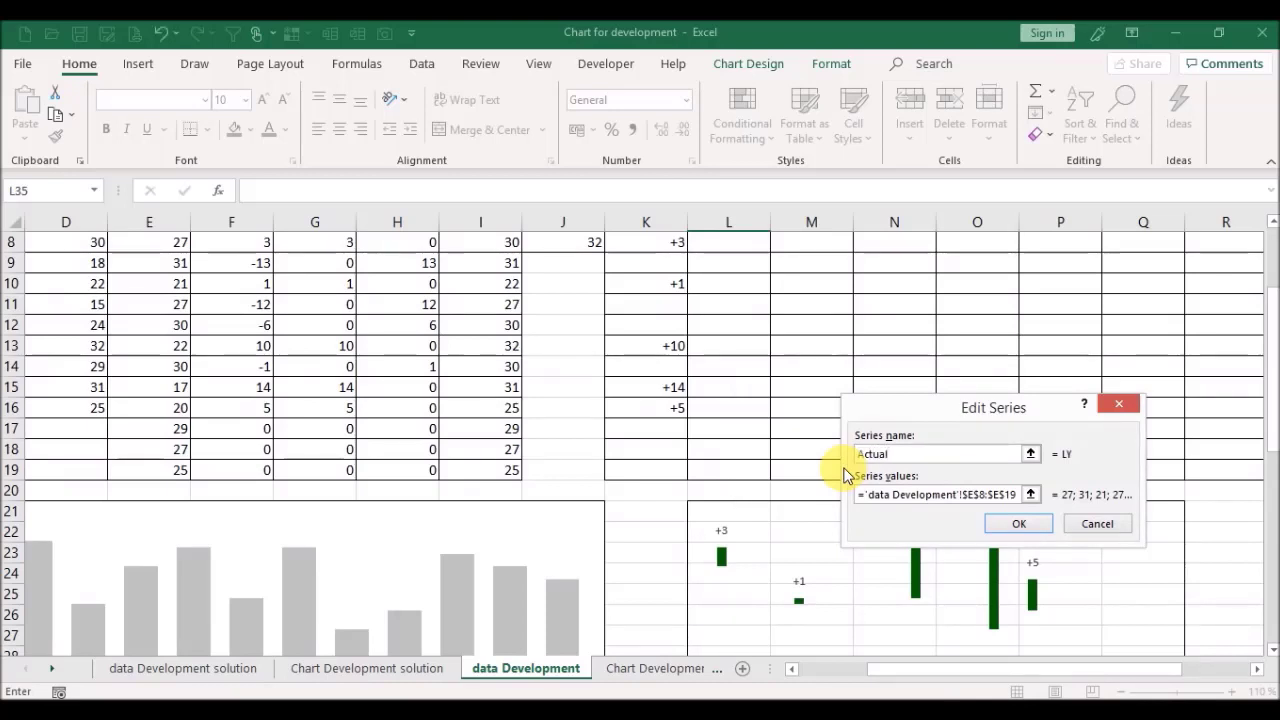
{"action": "left_click", "coordinate": [1032, 494]}
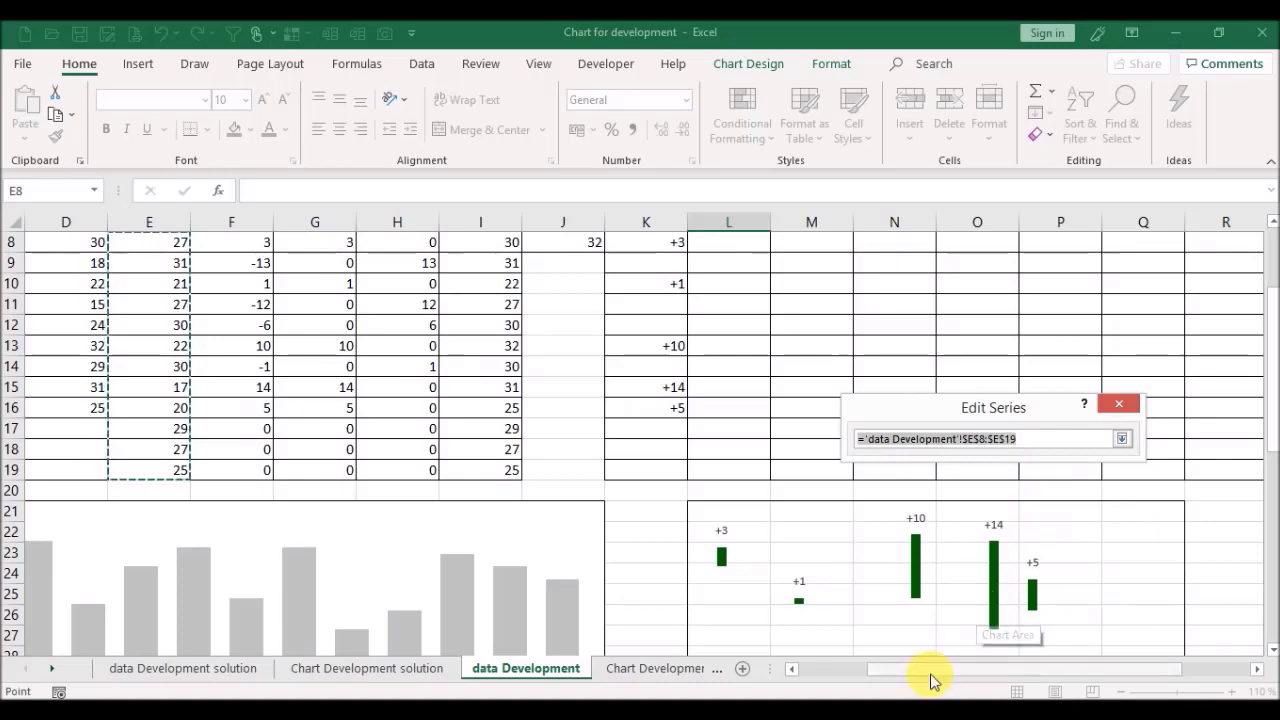
{"action": "left_click_drag", "start_coordinate": [1017, 683], "coordinate": [900, 680]}
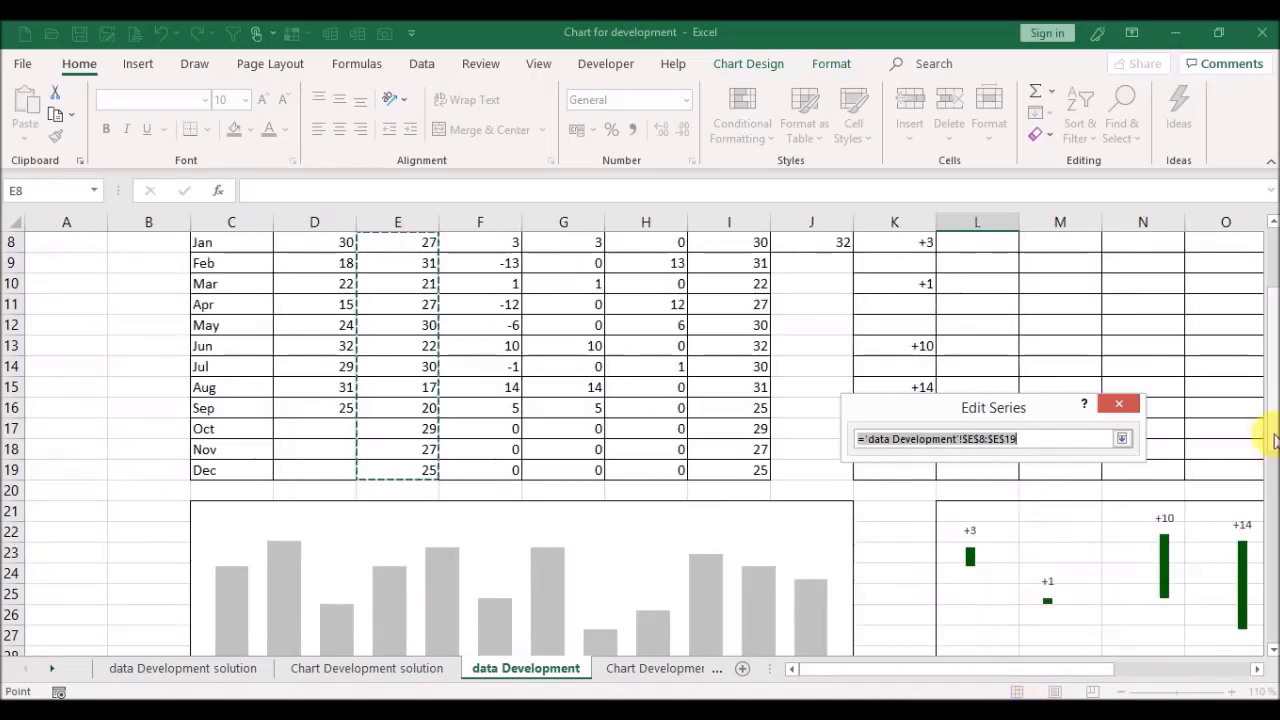
{"action": "scroll", "coordinate": [1272, 428], "scroll_direction": "up", "scroll_amount": 3}
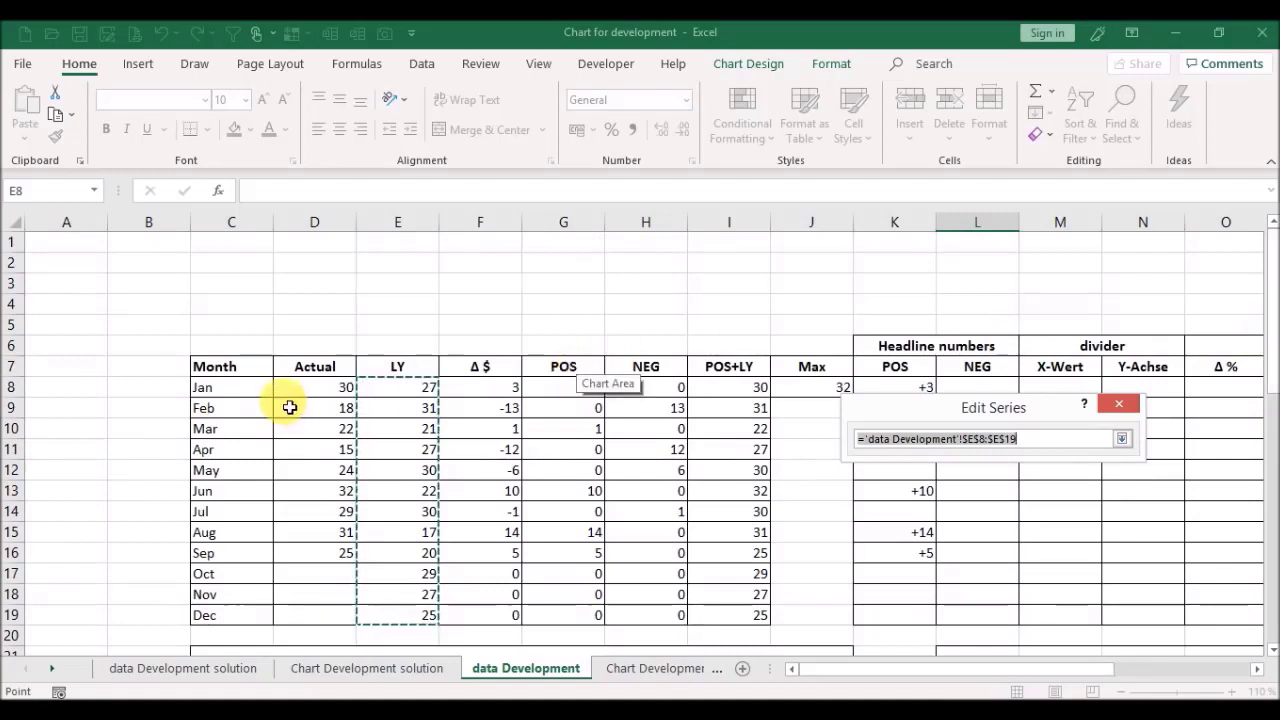
{"action": "left_click_drag", "start_coordinate": [288, 390], "coordinate": [306, 619]}
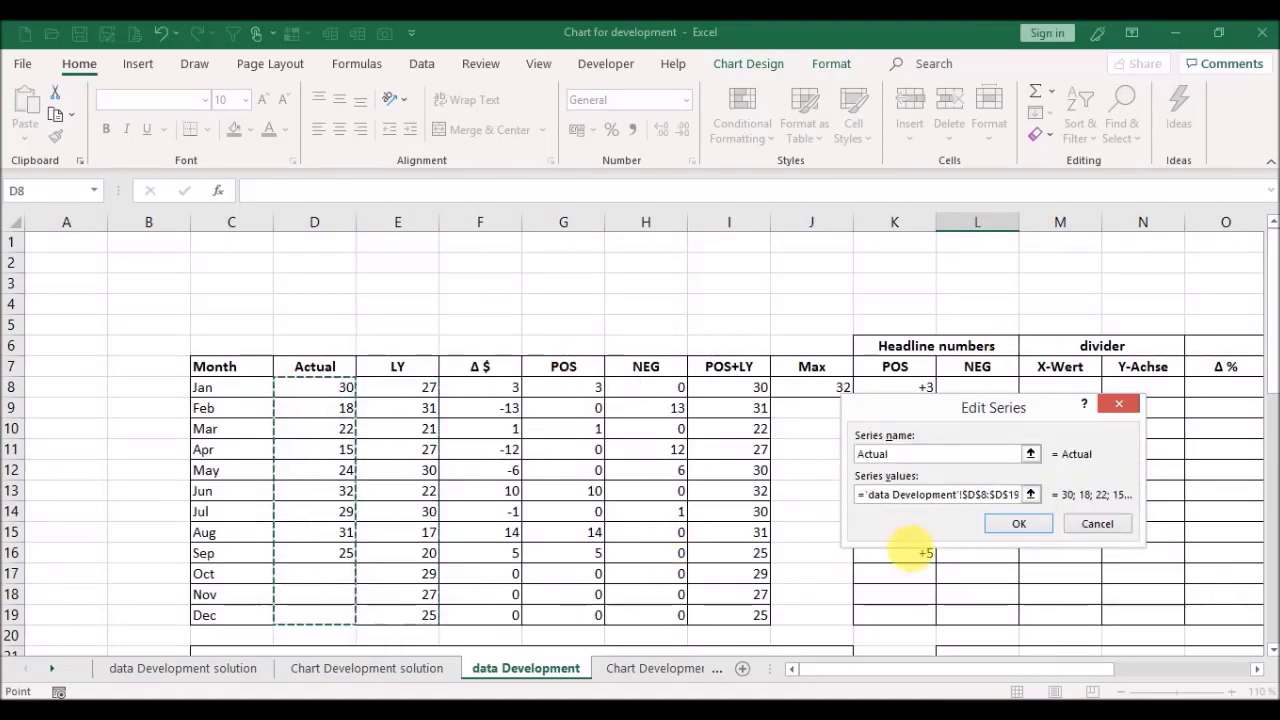
{"action": "left_click", "coordinate": [1012, 528]}
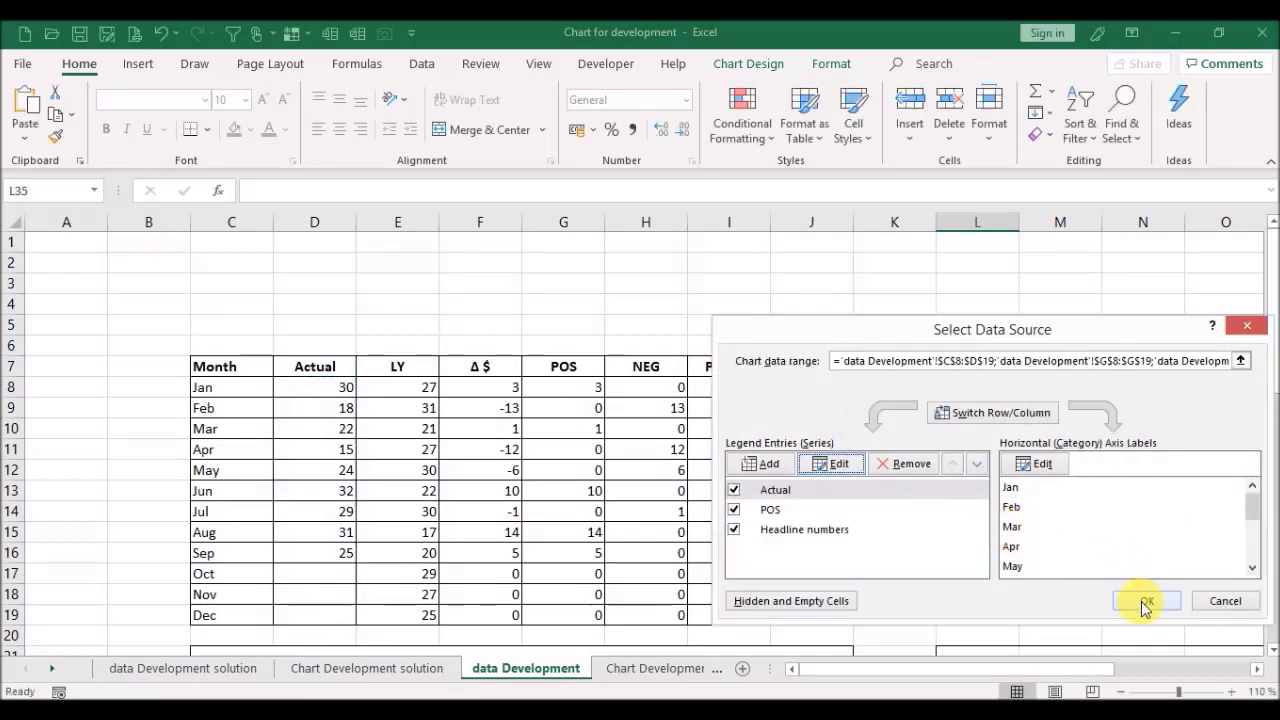
{"action": "left_click", "coordinate": [1146, 603]}
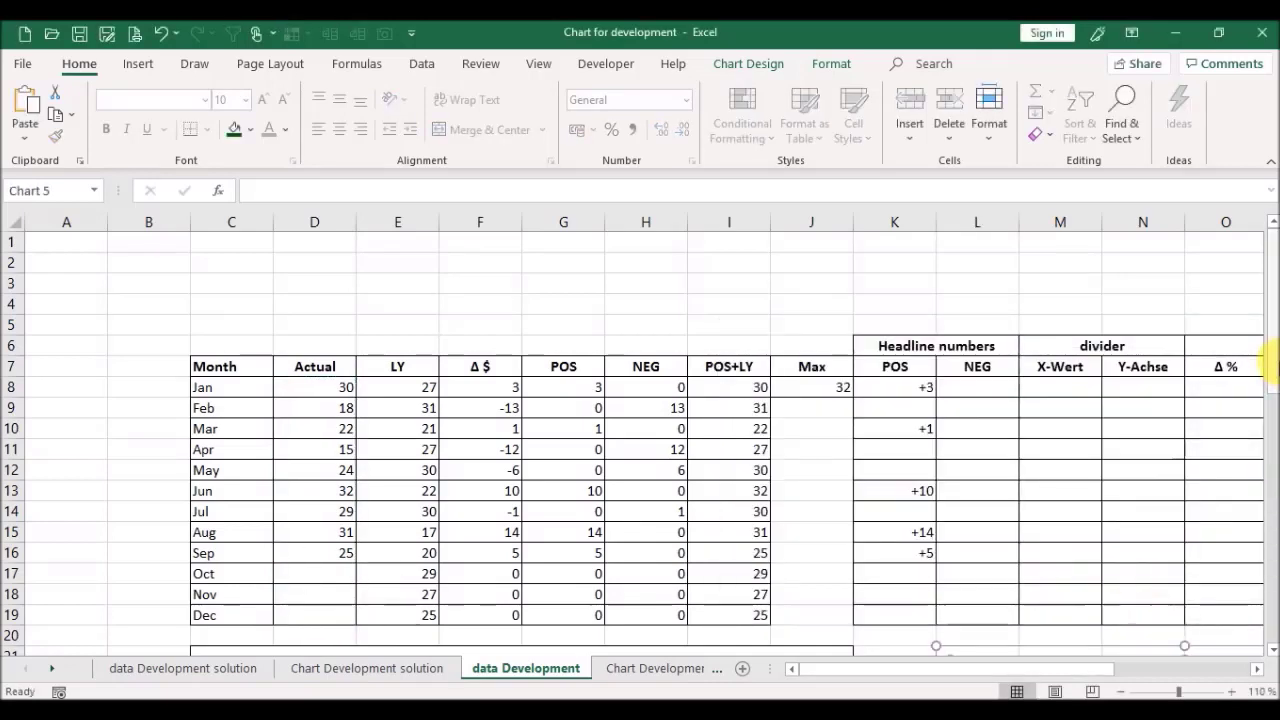
Step: Change the upper deviations chart's POS series to the name NEG with values from the NEG column, H8:H19
{"action": "scroll", "coordinate": [1272, 385], "scroll_direction": "down", "scroll_amount": 4}
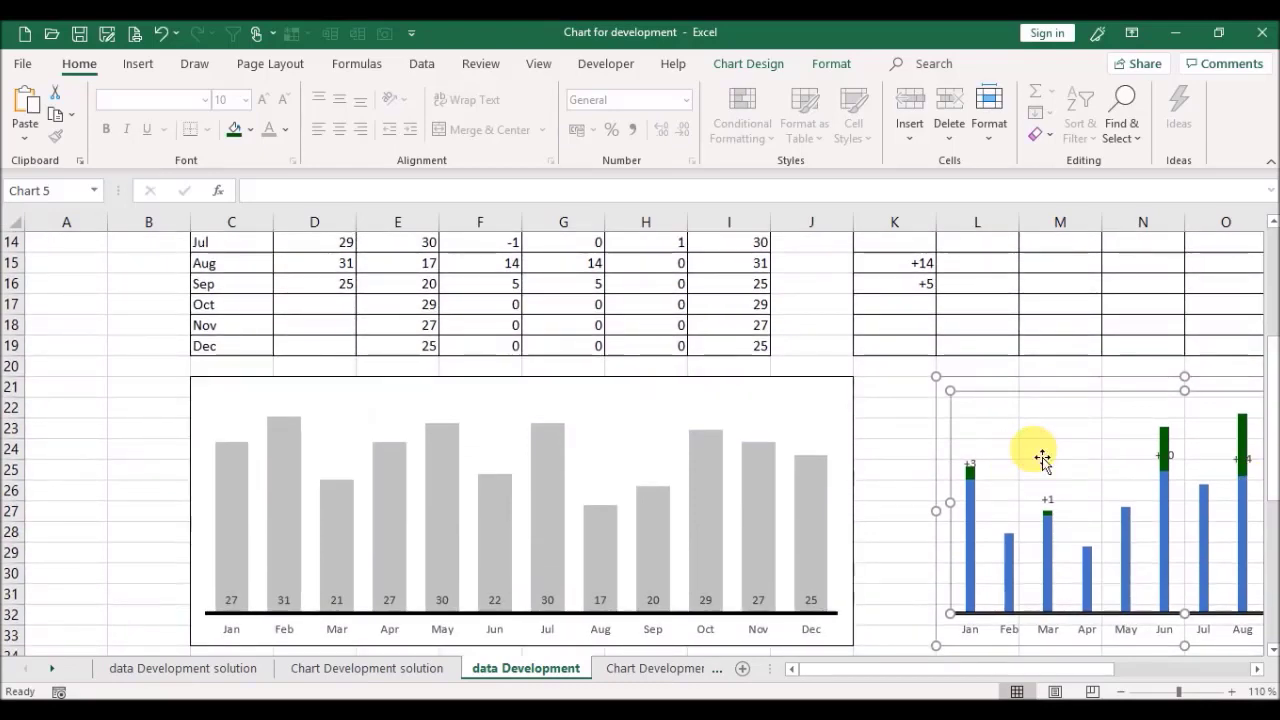
{"action": "right_click", "coordinate": [1042, 458]}
{"action": "left_click", "coordinate": [1108, 572]}
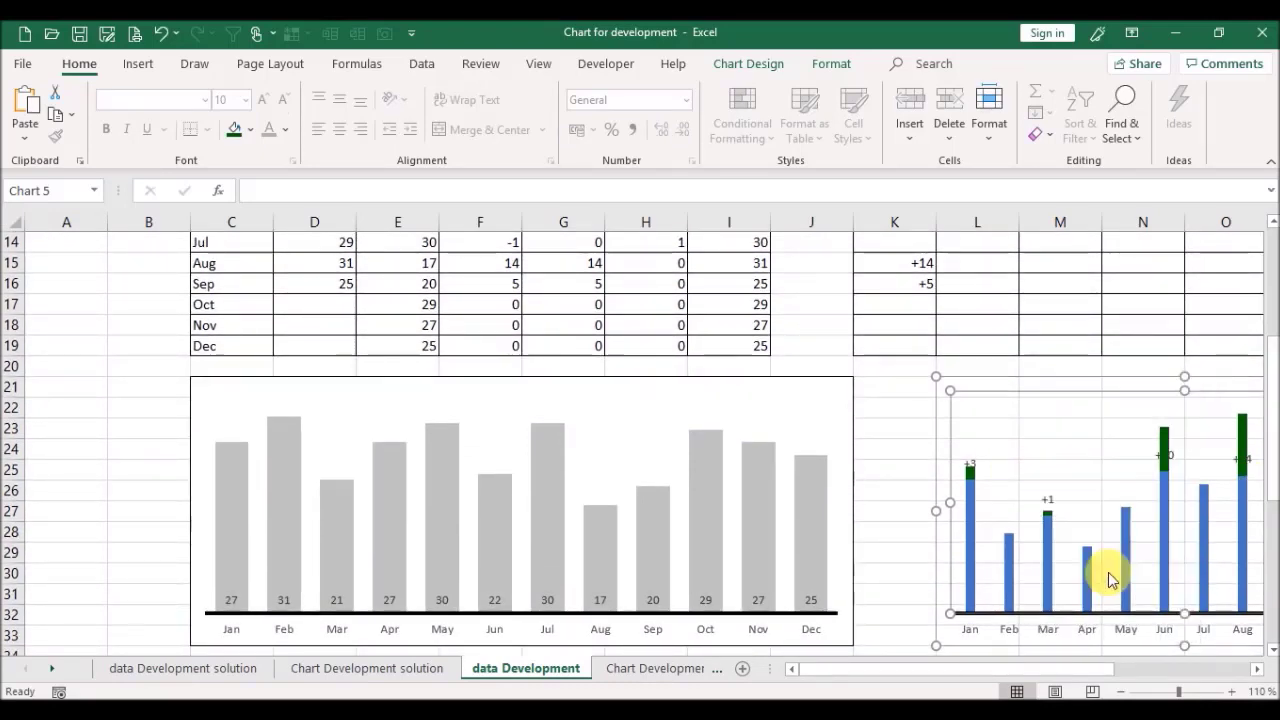
{"action": "left_click", "coordinate": [765, 512]}
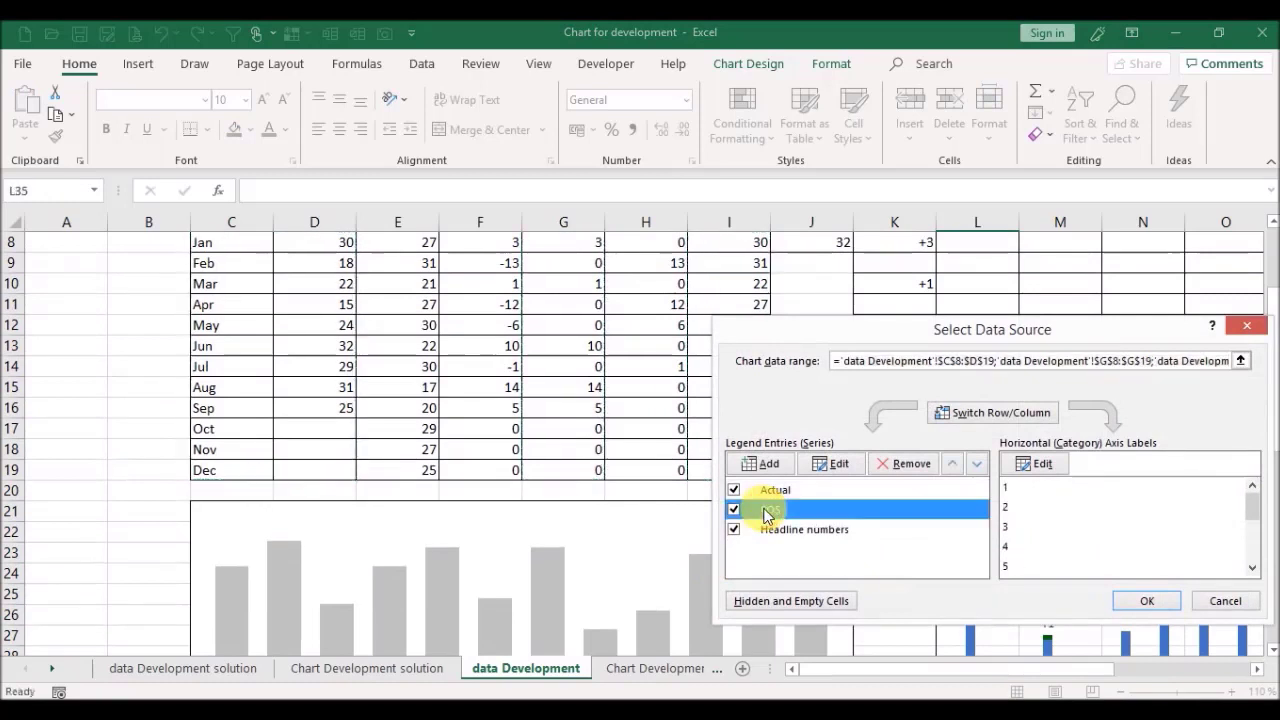
{"action": "left_click", "coordinate": [845, 464]}
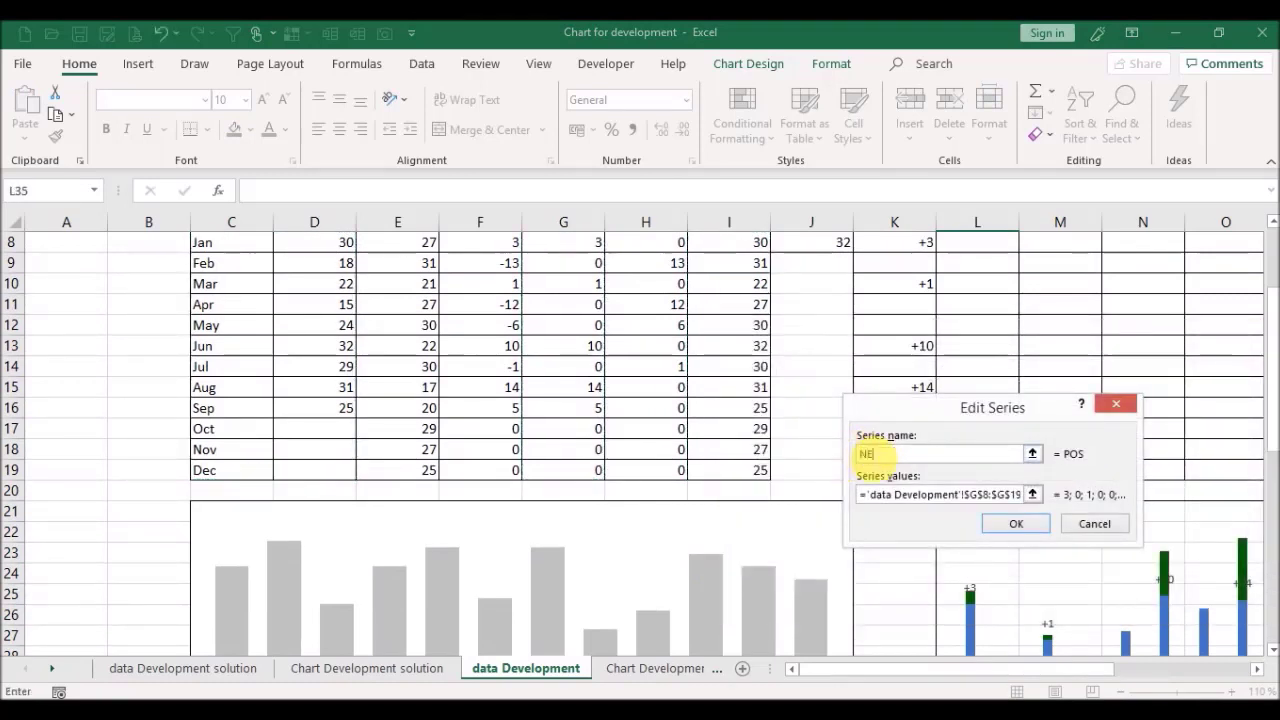
{"action": "type", "text": "NEG"}
{"action": "left_click", "coordinate": [1033, 494]}
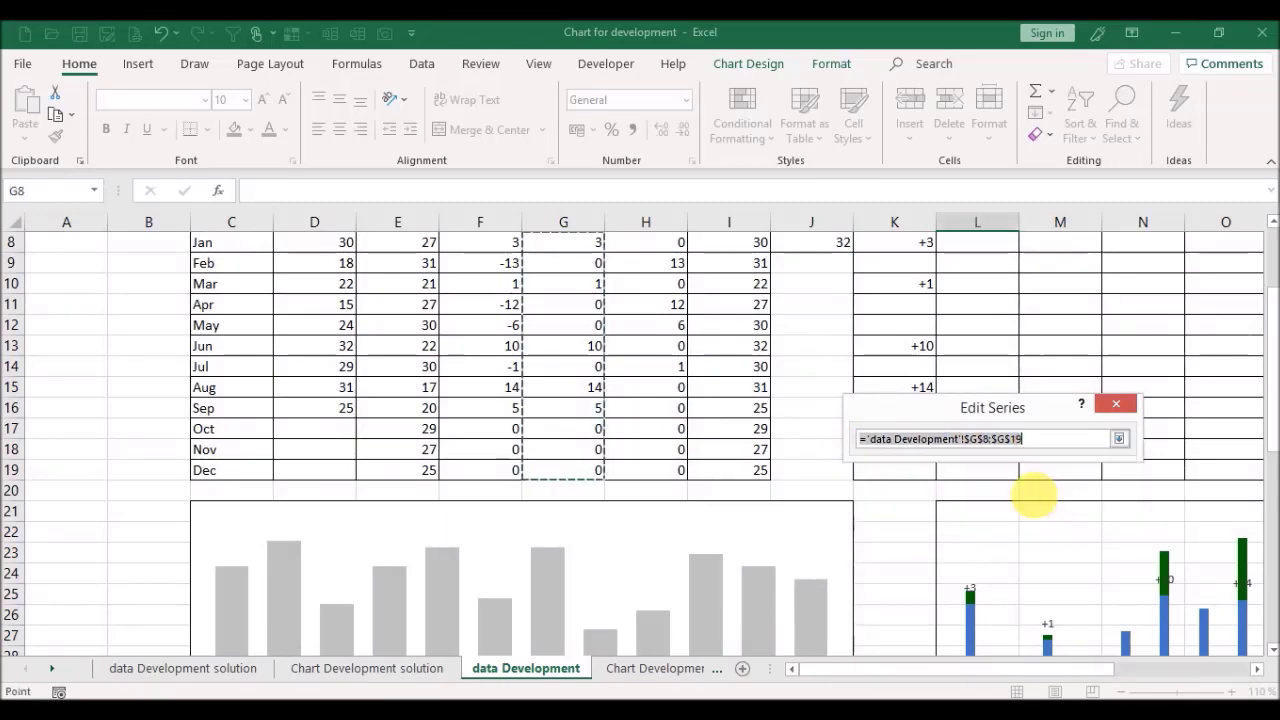
{"action": "scroll", "coordinate": [1266, 420], "scroll_direction": "up", "scroll_amount": 2}
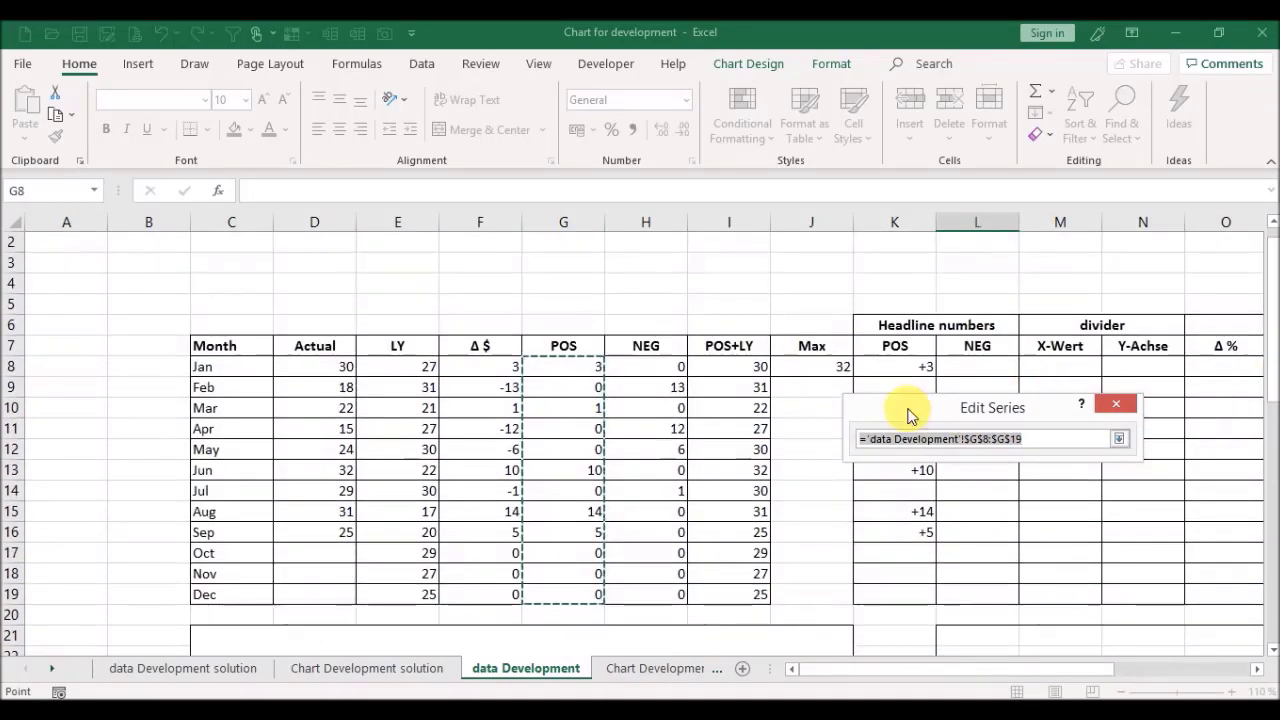
{"action": "left_click_drag", "start_coordinate": [648, 371], "coordinate": [678, 604]}
{"action": "left_click", "coordinate": [1016, 523]}
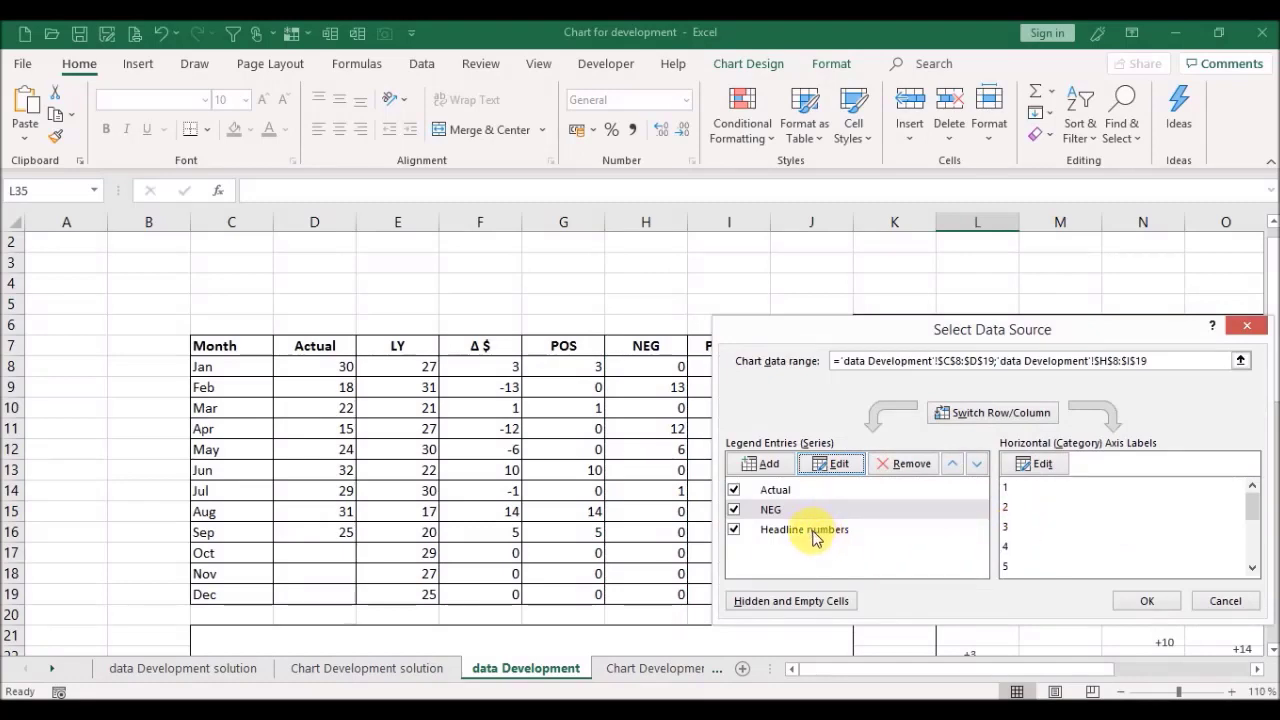
Step: Set the Y values of the Headline numbers series to the Actual column, D8:D19, and apply the data source changes
{"action": "left_click", "coordinate": [815, 531]}
{"action": "left_click", "coordinate": [836, 464]}
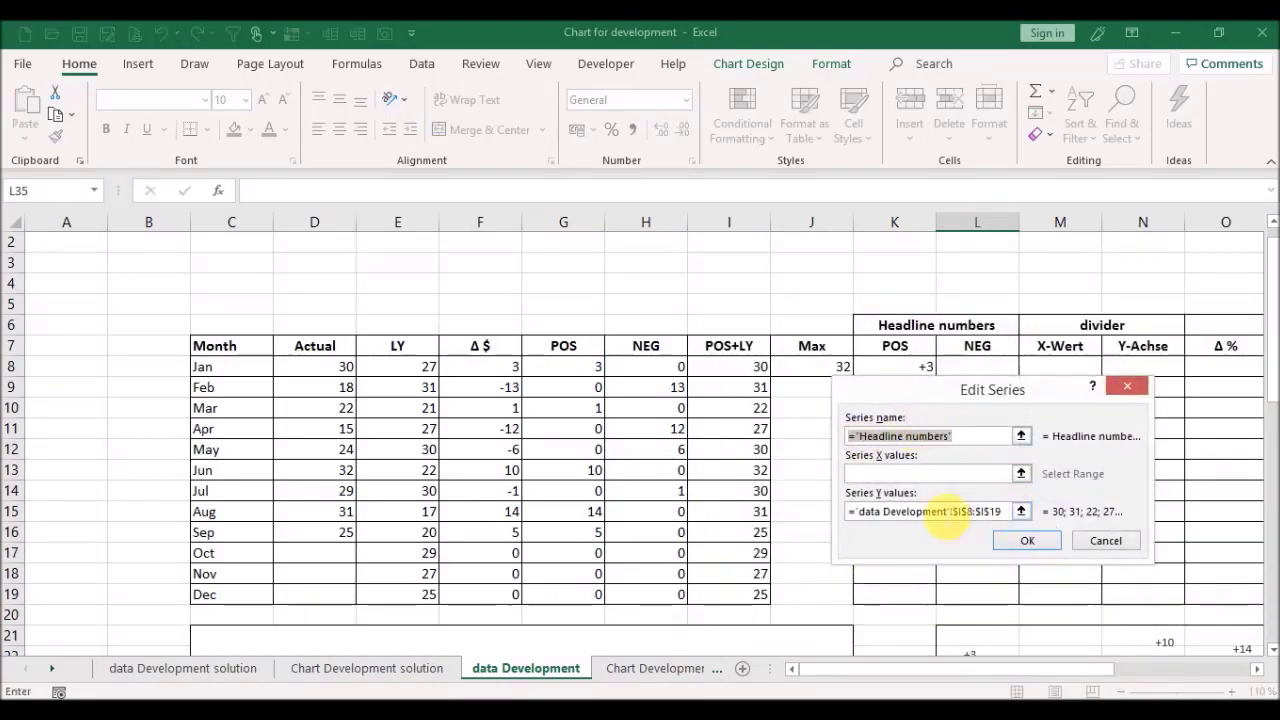
{"action": "left_click", "coordinate": [1021, 511]}
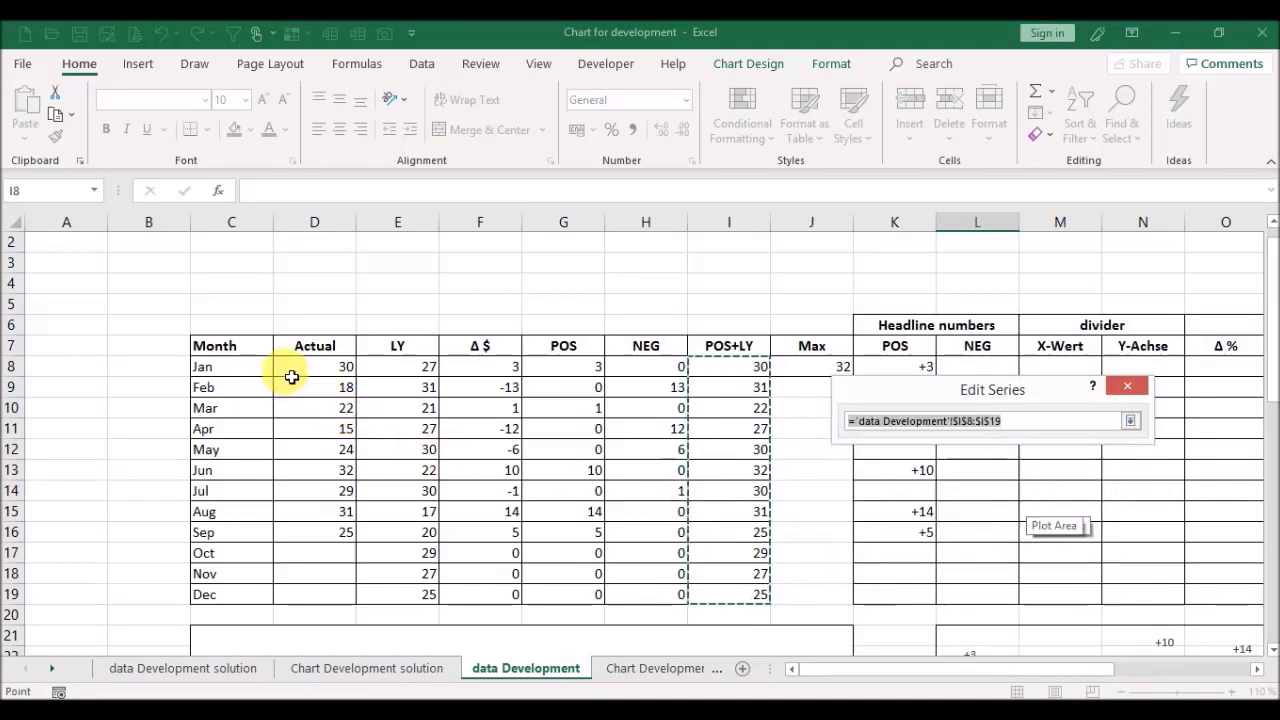
{"action": "left_click_drag", "start_coordinate": [291, 376], "coordinate": [307, 600]}
{"action": "left_click", "coordinate": [1030, 545]}
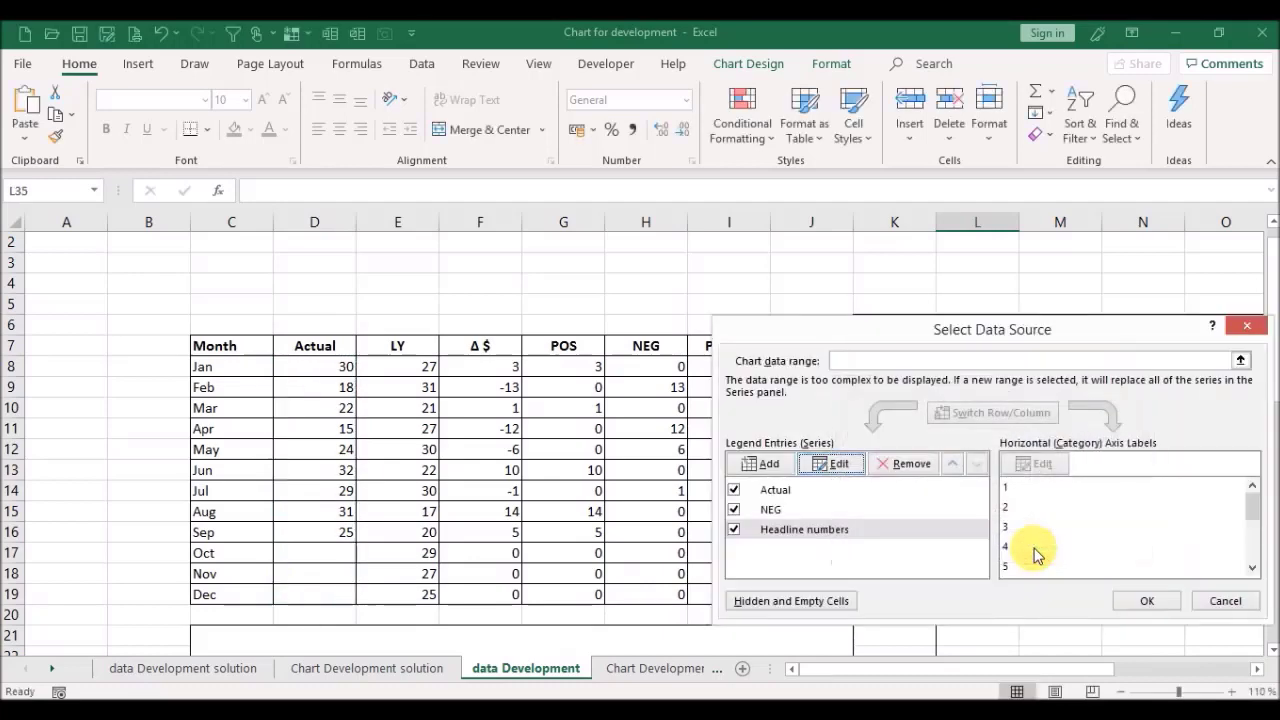
{"action": "left_click", "coordinate": [1152, 600]}
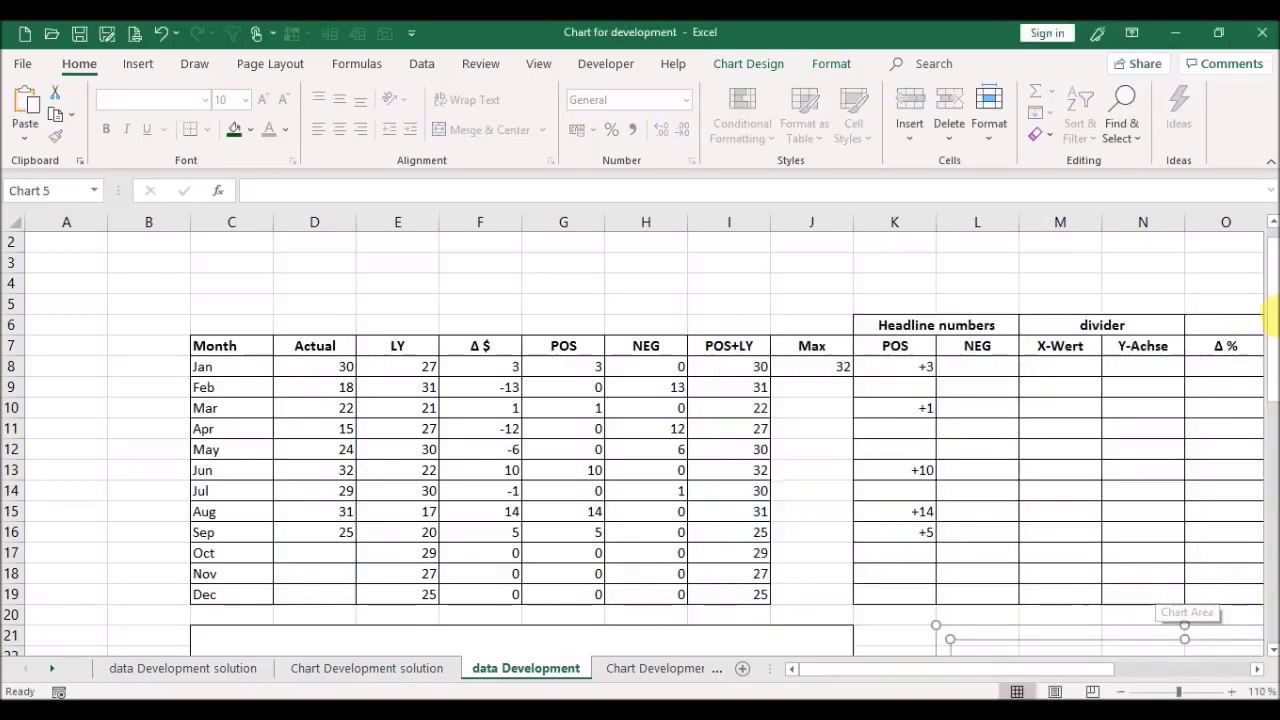
Step: Make the blue Actual columns in the upper deviations chart invisible by setting their fill to No Fill
{"action": "left_click_drag", "start_coordinate": [1271, 314], "coordinate": [1270, 440]}
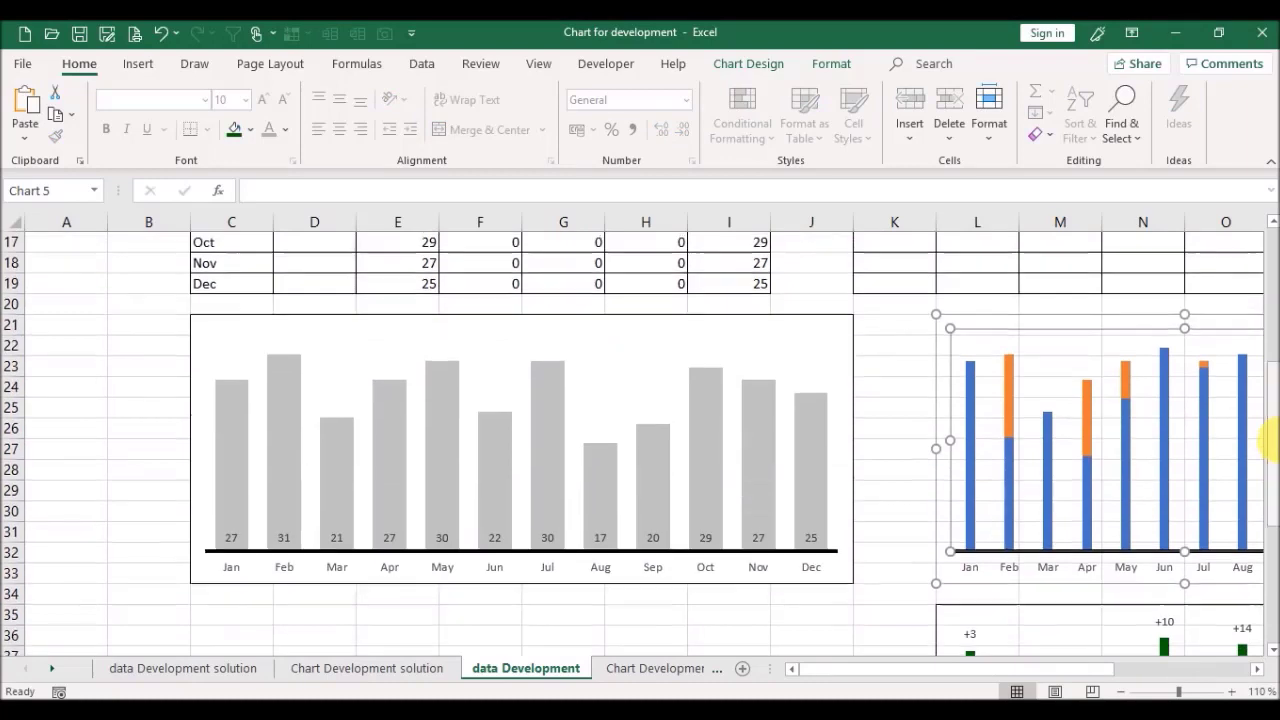
{"action": "left_click", "coordinate": [968, 405]}
{"action": "left_click_drag", "start_coordinate": [1271, 458], "coordinate": [1271, 403]}
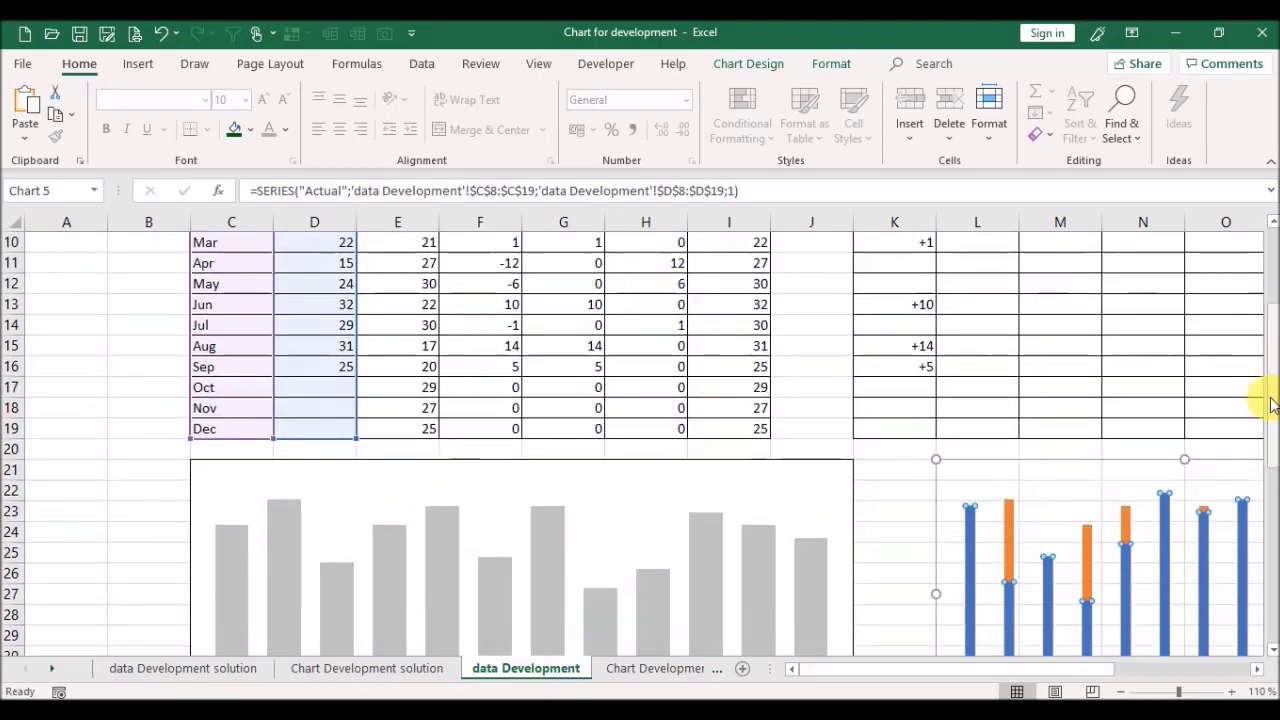
{"action": "left_click", "coordinate": [251, 131]}
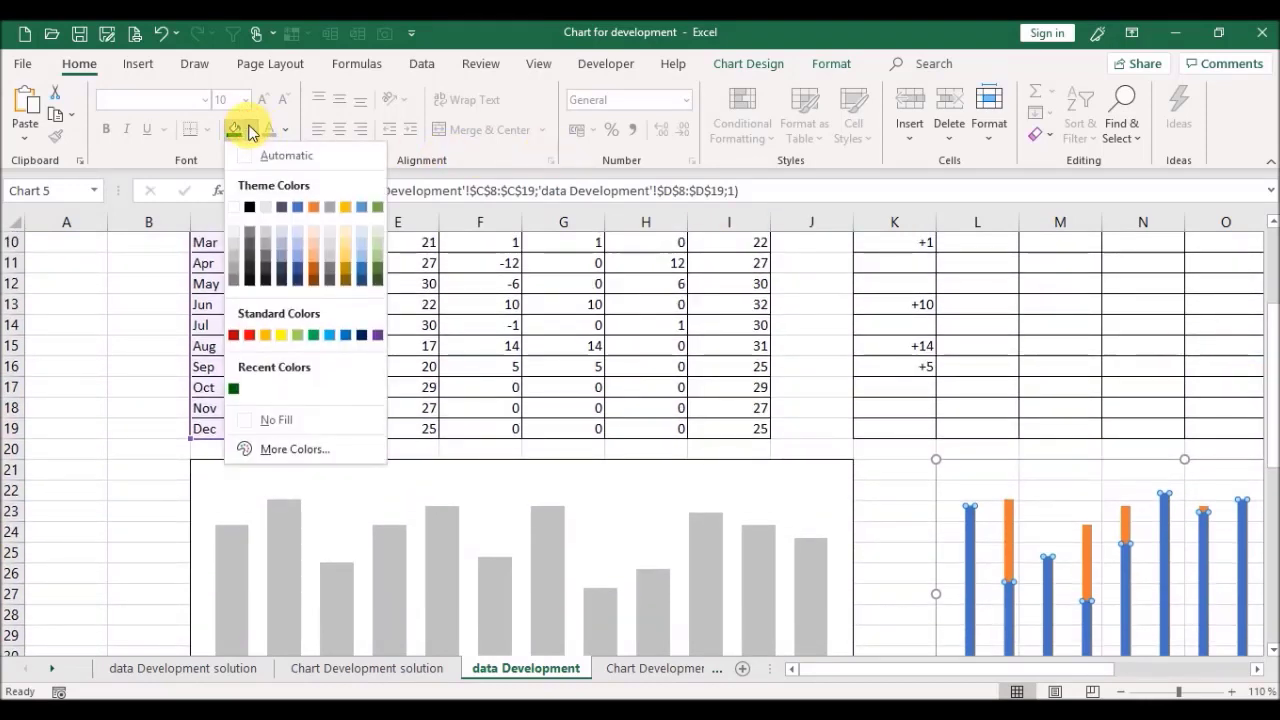
{"action": "left_click", "coordinate": [283, 420]}
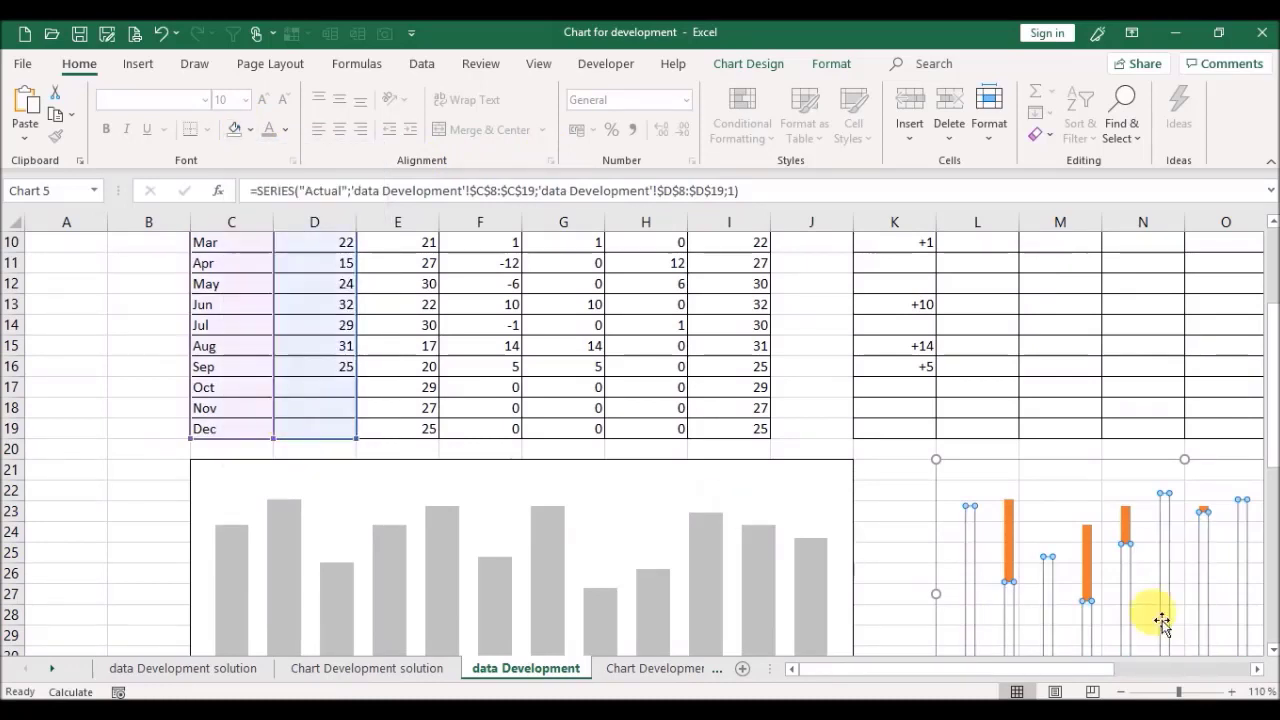
Step: Fill the NEG series columns in the upper deviations chart with standard red
{"action": "left_click", "coordinate": [1010, 525]}
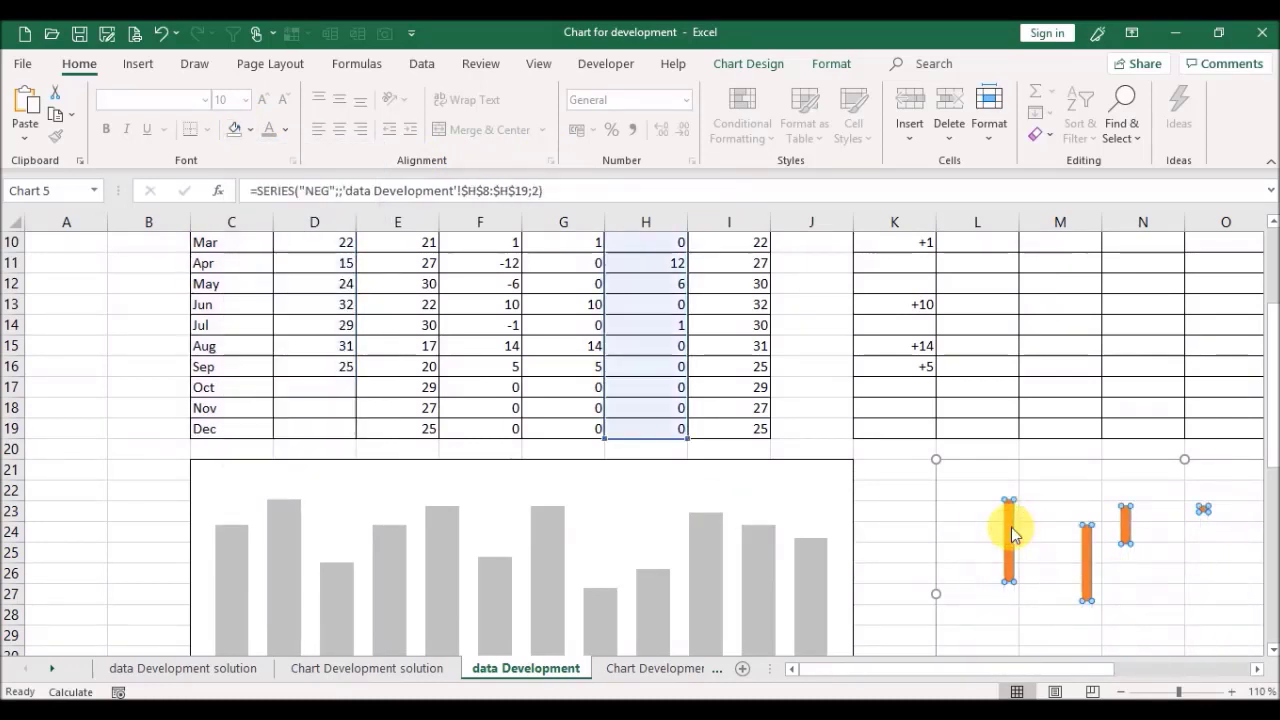
{"action": "left_click", "coordinate": [254, 130]}
{"action": "left_click", "coordinate": [248, 336]}
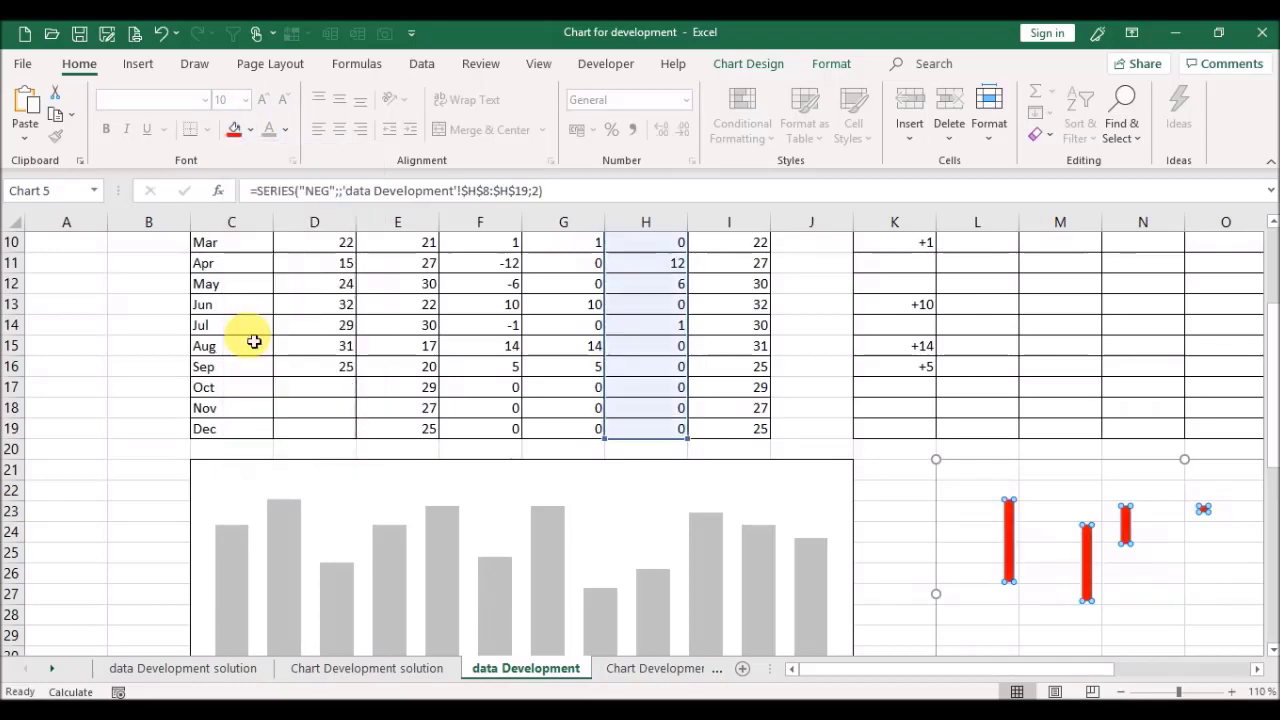
Step: Add data labels to the invisible Headline numbers series in the upper deviations chart, opening their detailed options
{"action": "mouse_move", "coordinate": [1275, 410]}
{"action": "left_mouse_down"}
{"action": "mouse_move", "coordinate": [1276, 428]}
{"action": "mouse_move", "coordinate": [1271, 387]}
{"action": "left_mouse_up"}
{"action": "left_click", "coordinate": [979, 547]}
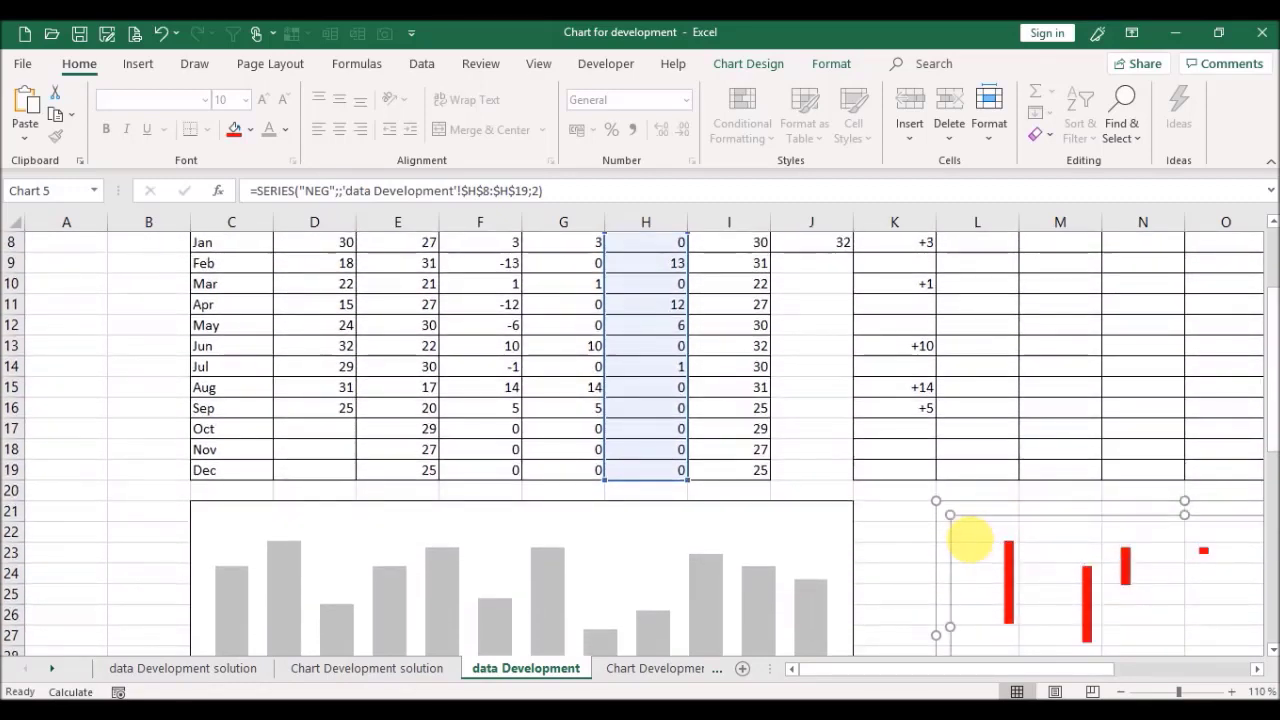
{"action": "left_click", "coordinate": [979, 547]}
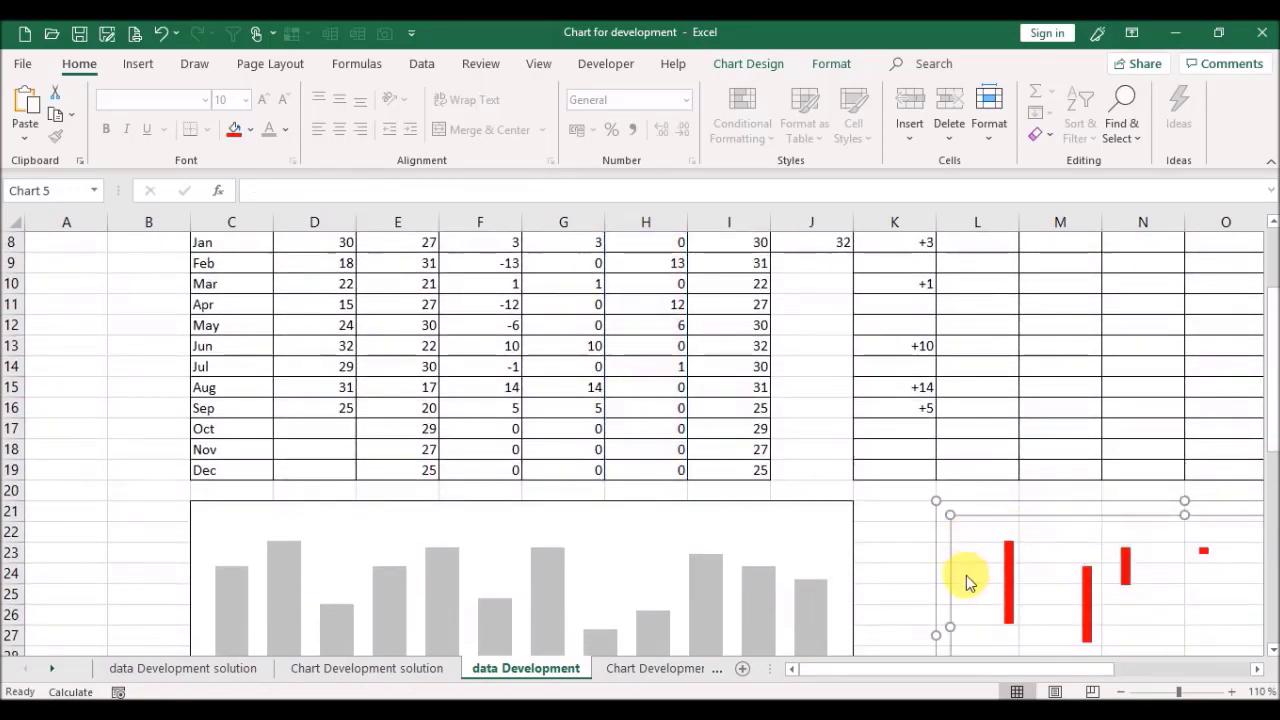
{"action": "left_click", "coordinate": [969, 571]}
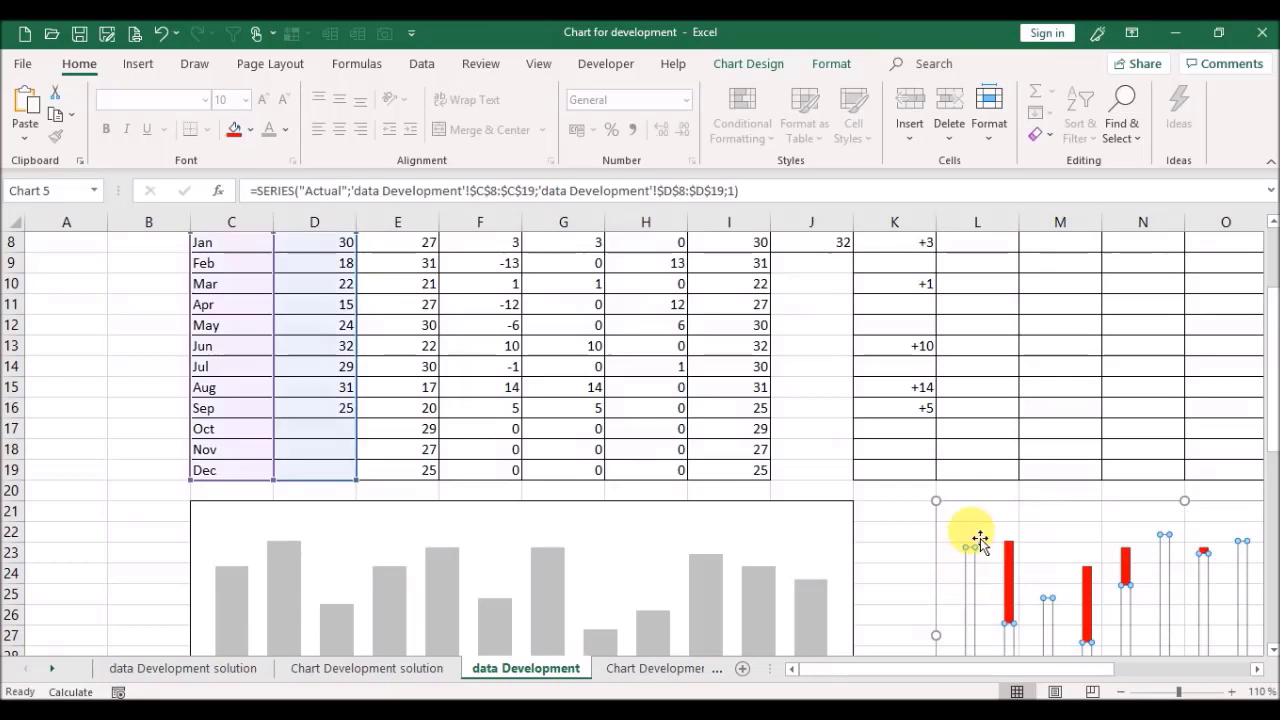
{"action": "key", "text": "Delete"}
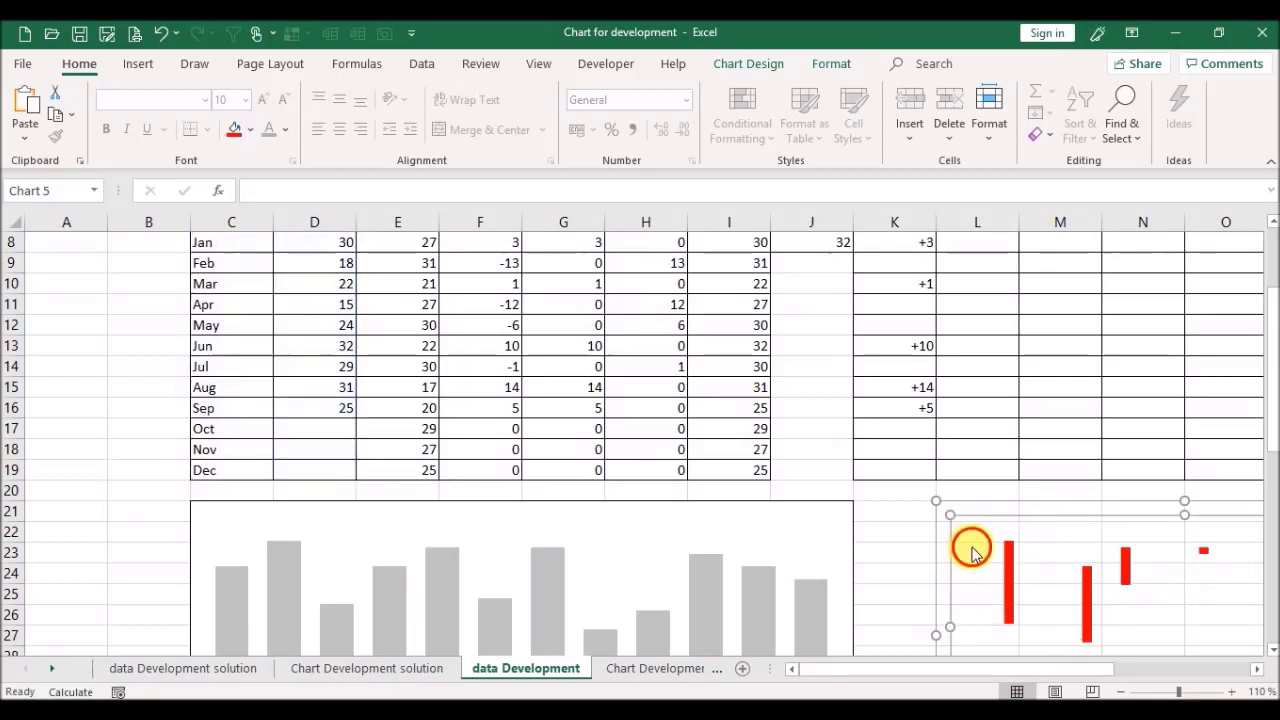
{"action": "left_click", "coordinate": [975, 553]}
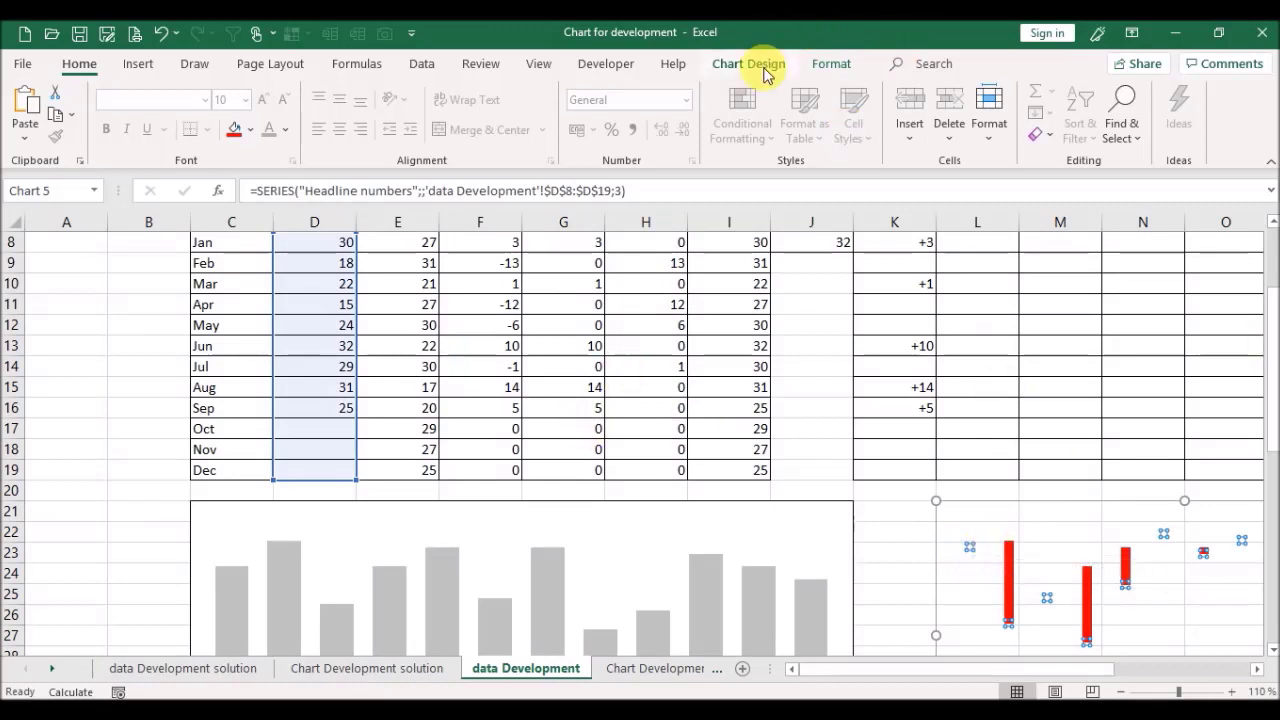
{"action": "left_click", "coordinate": [763, 68]}
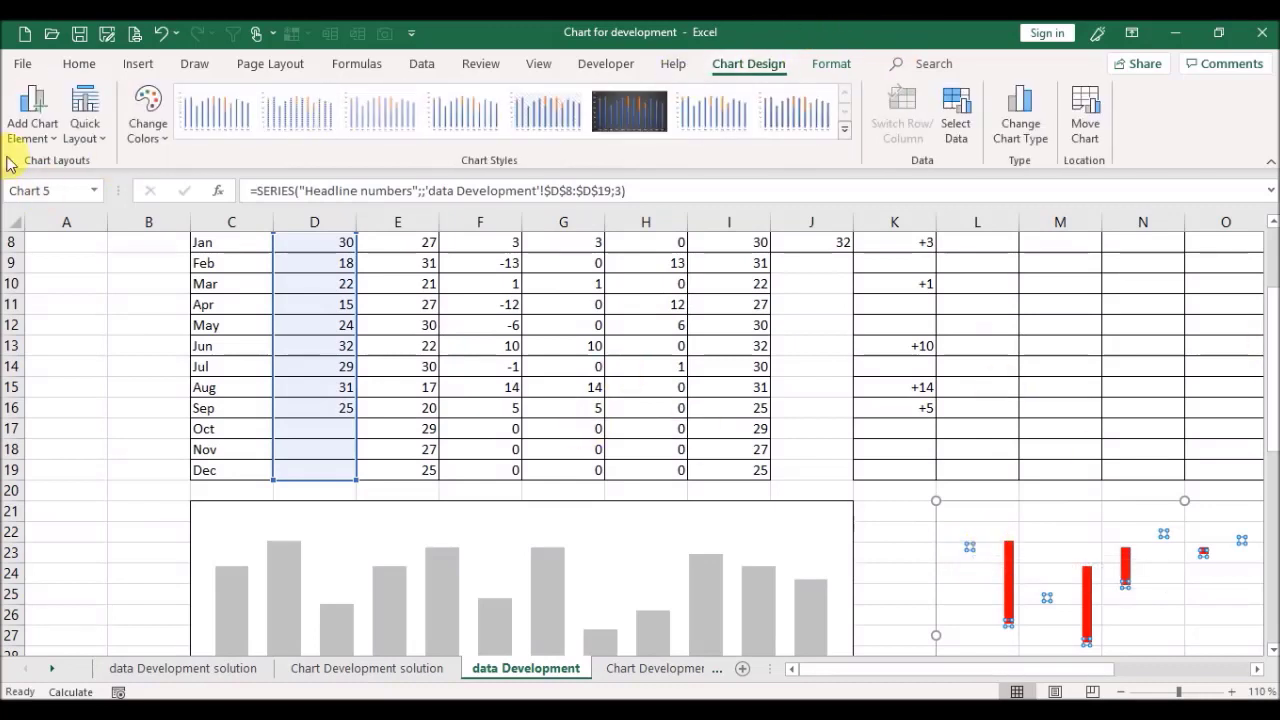
{"action": "left_click", "coordinate": [43, 145]}
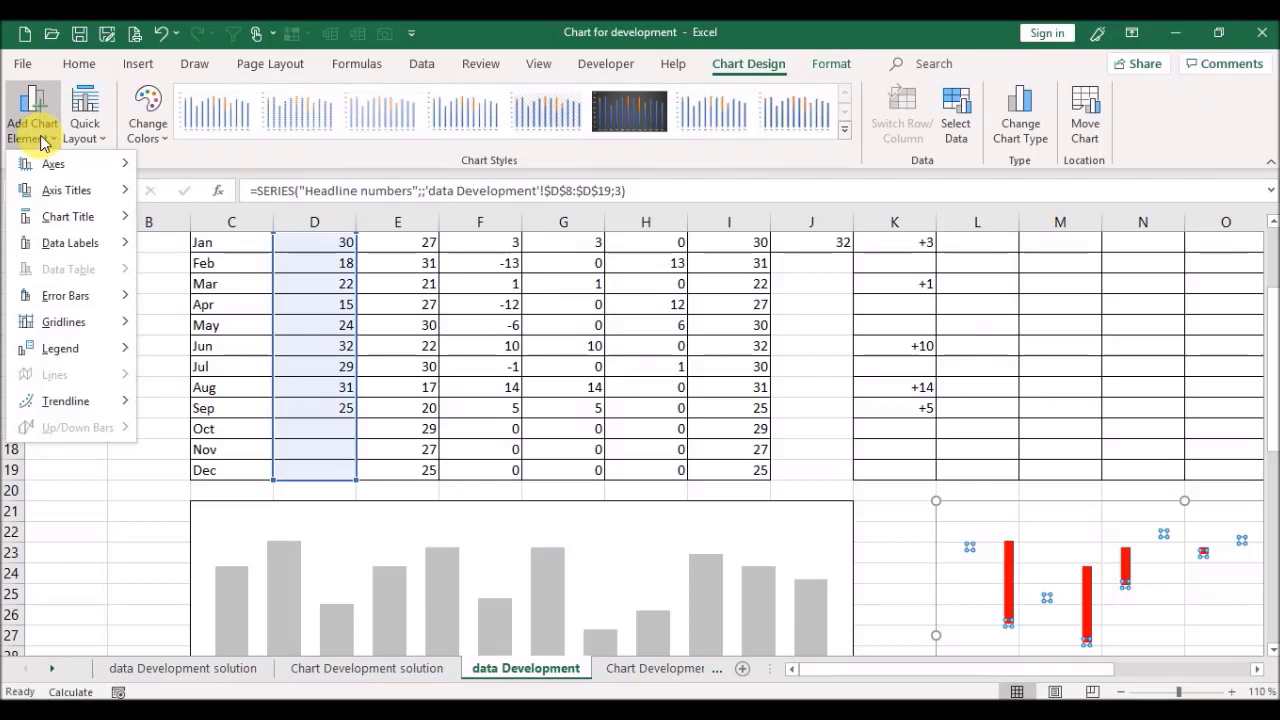
{"action": "mouse_move", "coordinate": [83, 247]}
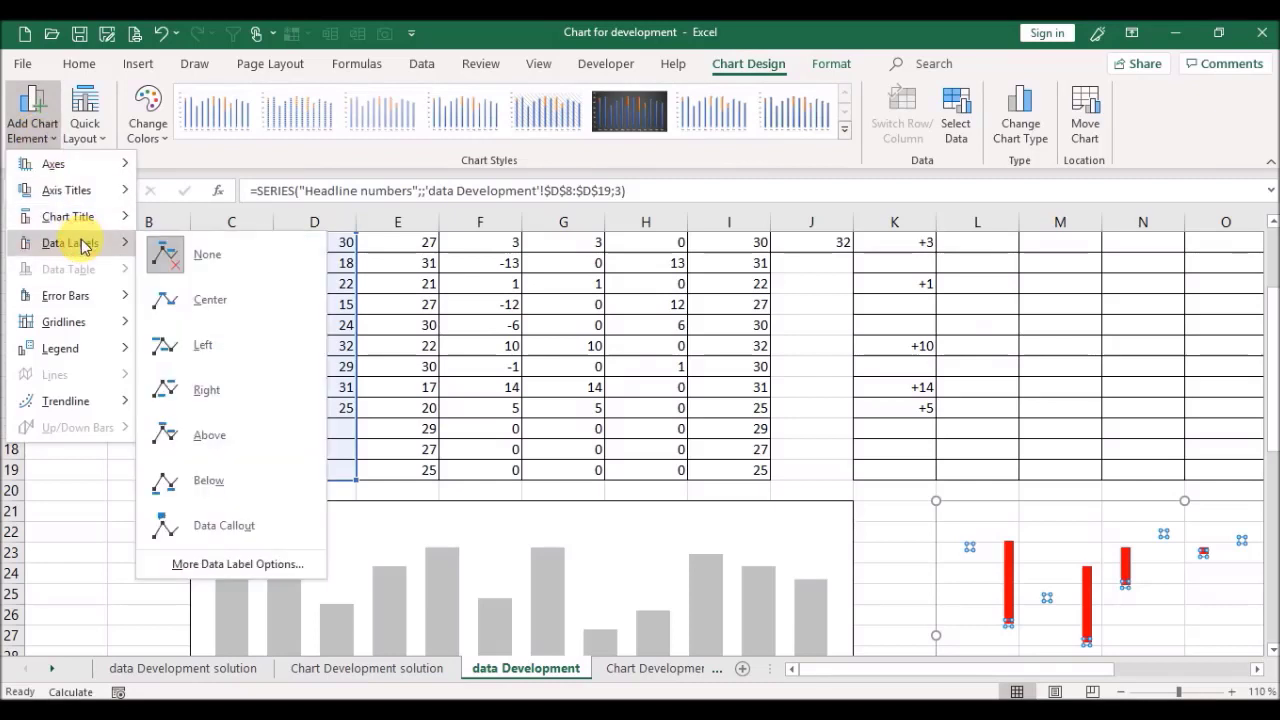
{"action": "left_click", "coordinate": [203, 566]}
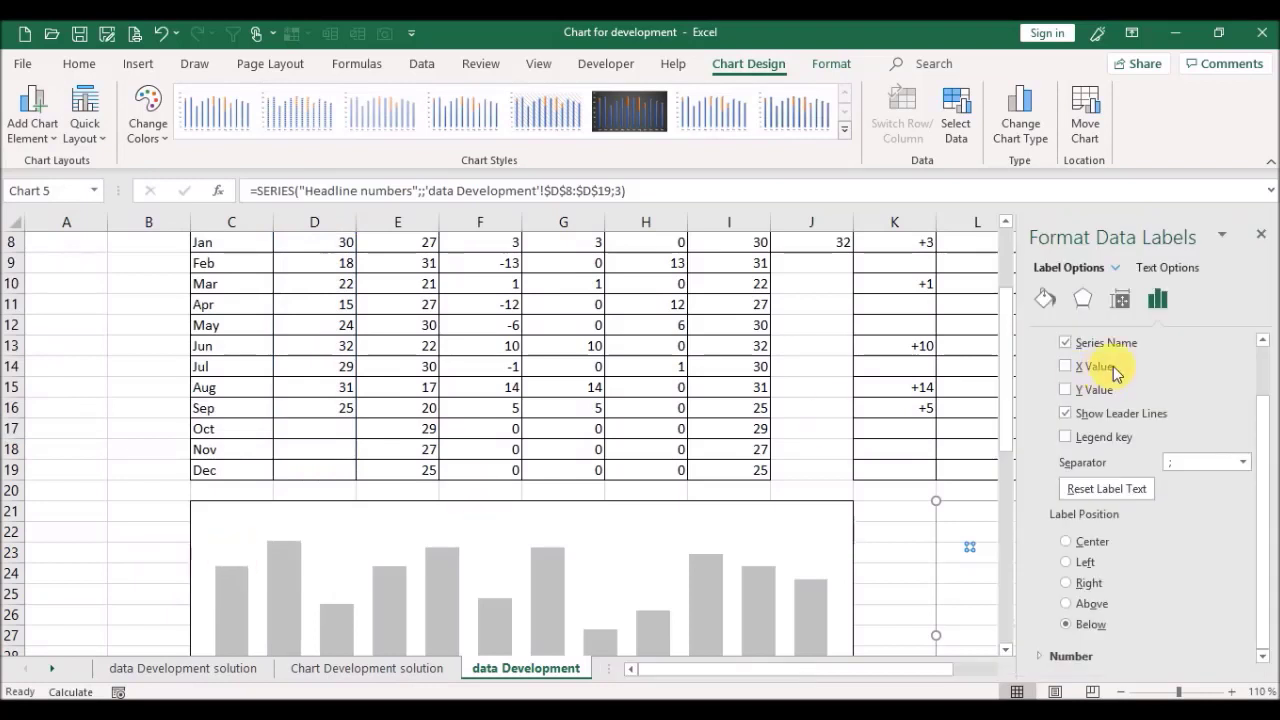
Step: Make the Headline numbers labels show the series name instead of the Y value and position them Below
{"action": "left_click", "coordinate": [1083, 343]}
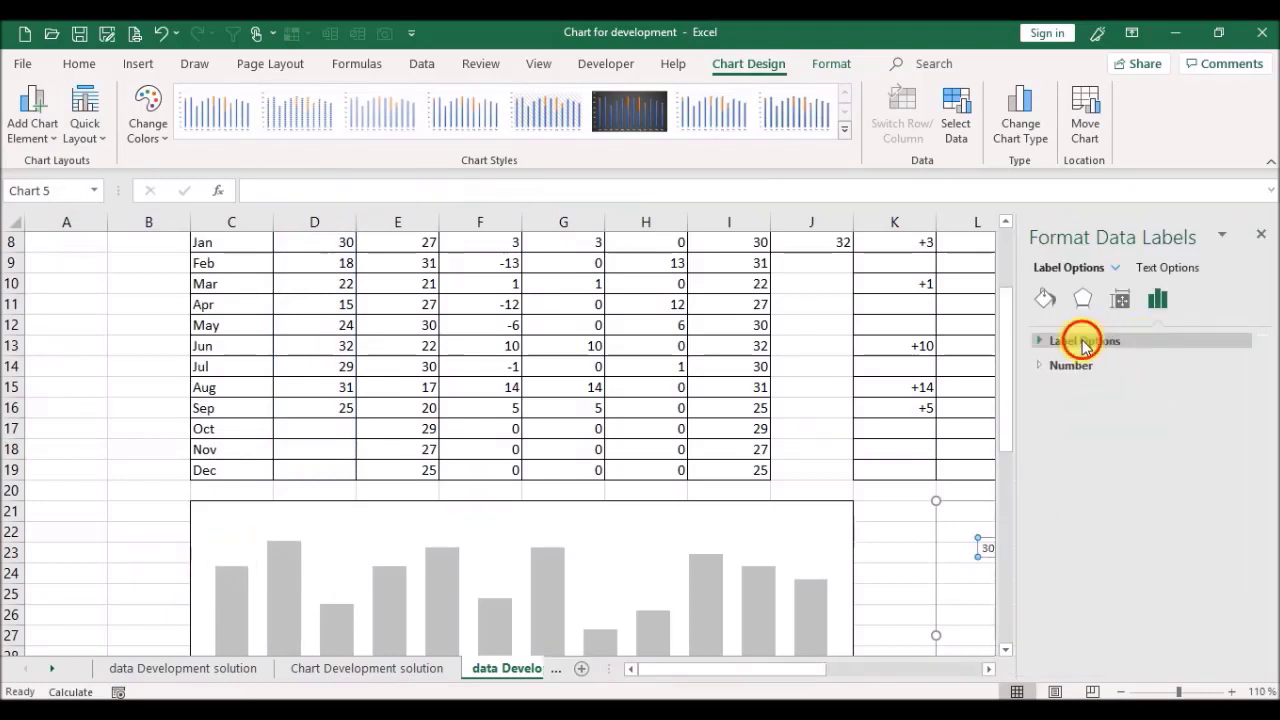
{"action": "left_click", "coordinate": [1083, 343]}
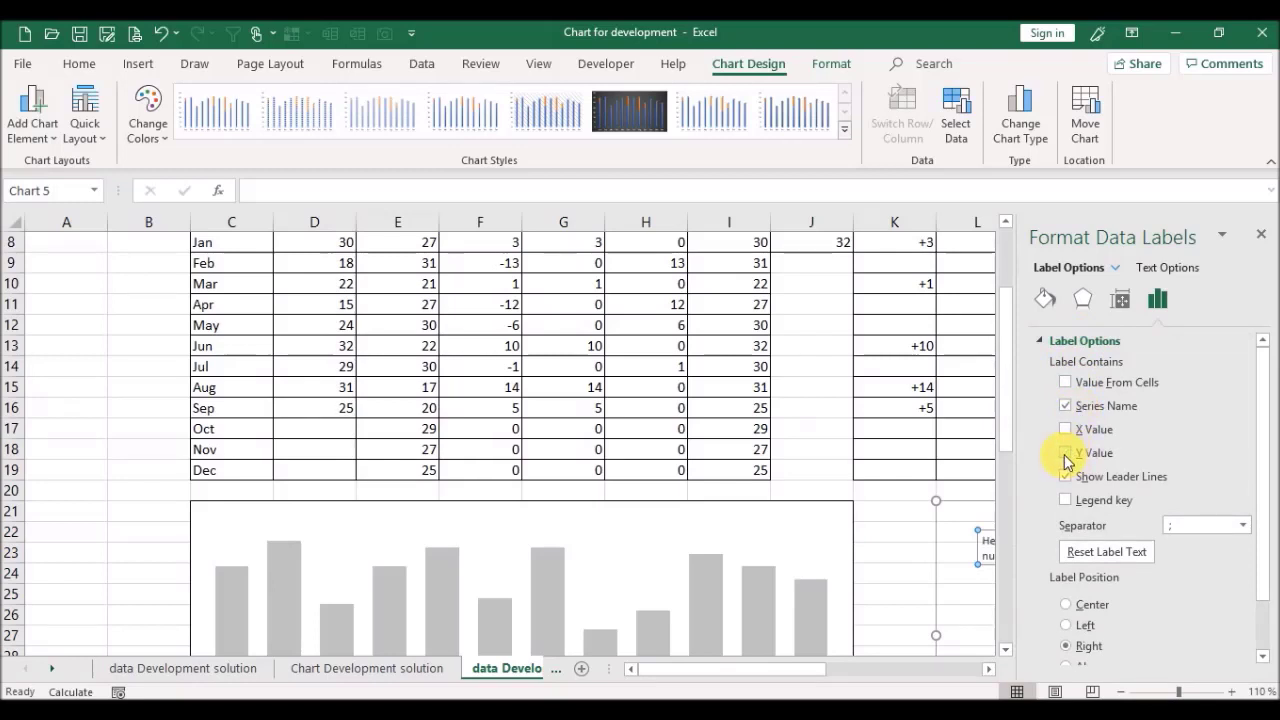
{"action": "left_click_drag", "start_coordinate": [1260, 400], "coordinate": [1260, 514]}
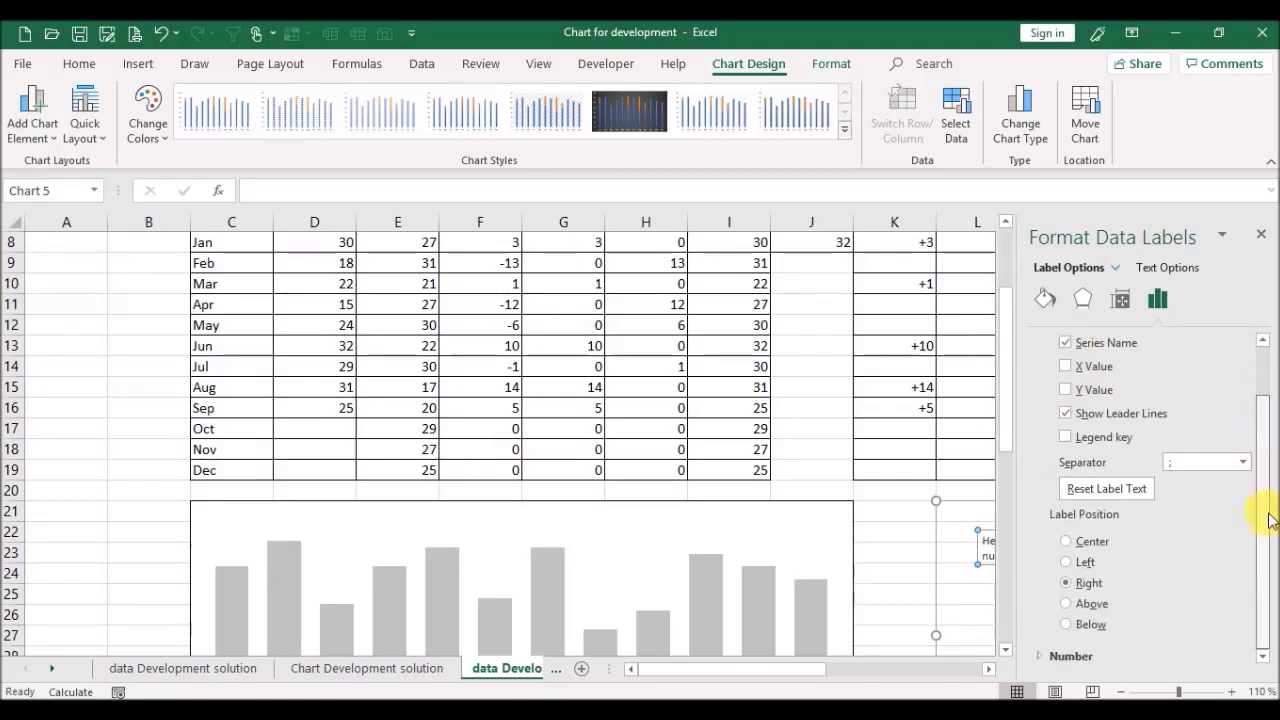
{"action": "left_click", "coordinate": [1087, 628]}
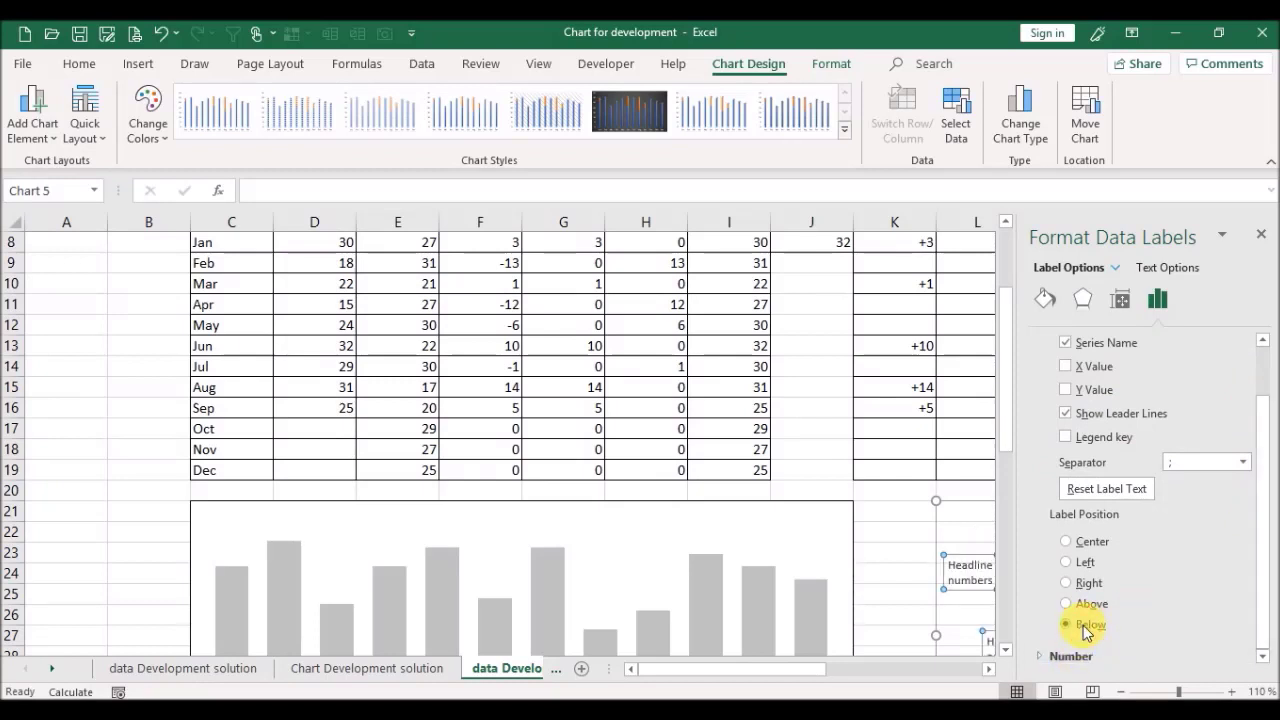
{"action": "left_click", "coordinate": [1263, 236]}
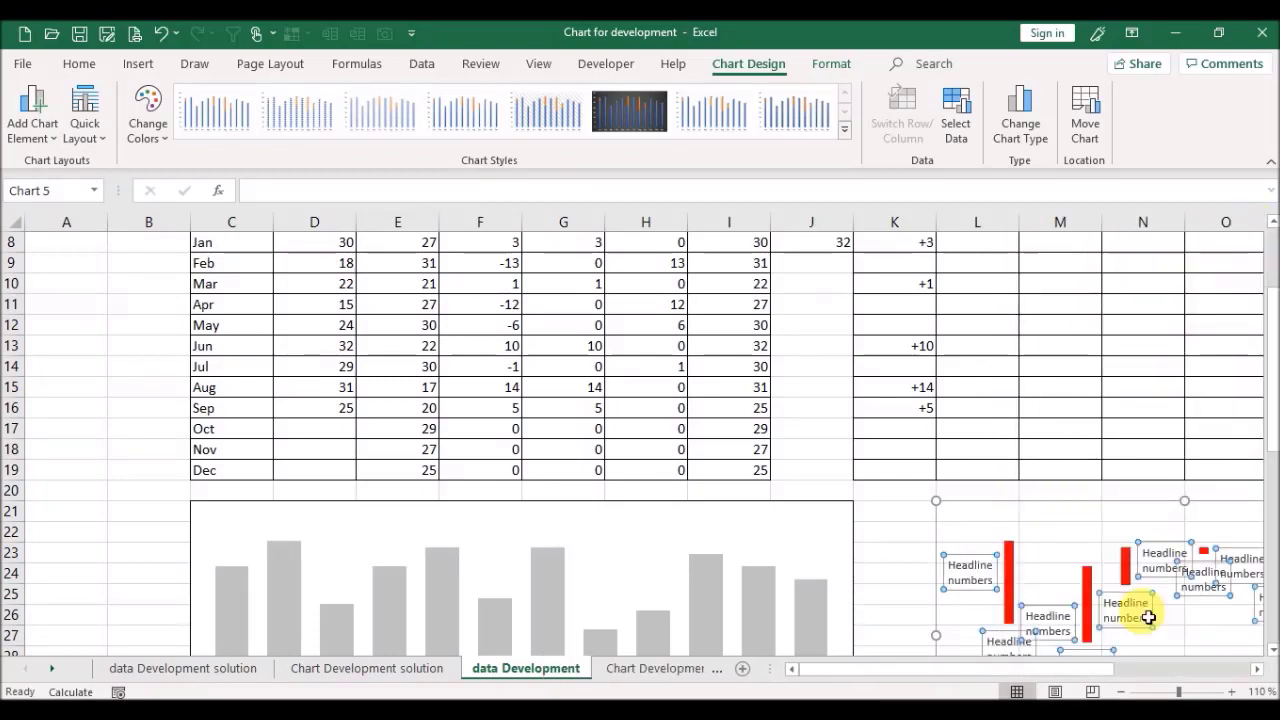
Step: Enter =IF(H8>0;H8;"") in L8 of the NEG headline numbers column and fill it down to L19
{"action": "left_click_drag", "start_coordinate": [1092, 675], "coordinate": [1160, 674]}
{"action": "scroll", "coordinate": [1268, 392], "scroll_direction": "up", "scroll_amount": 2}
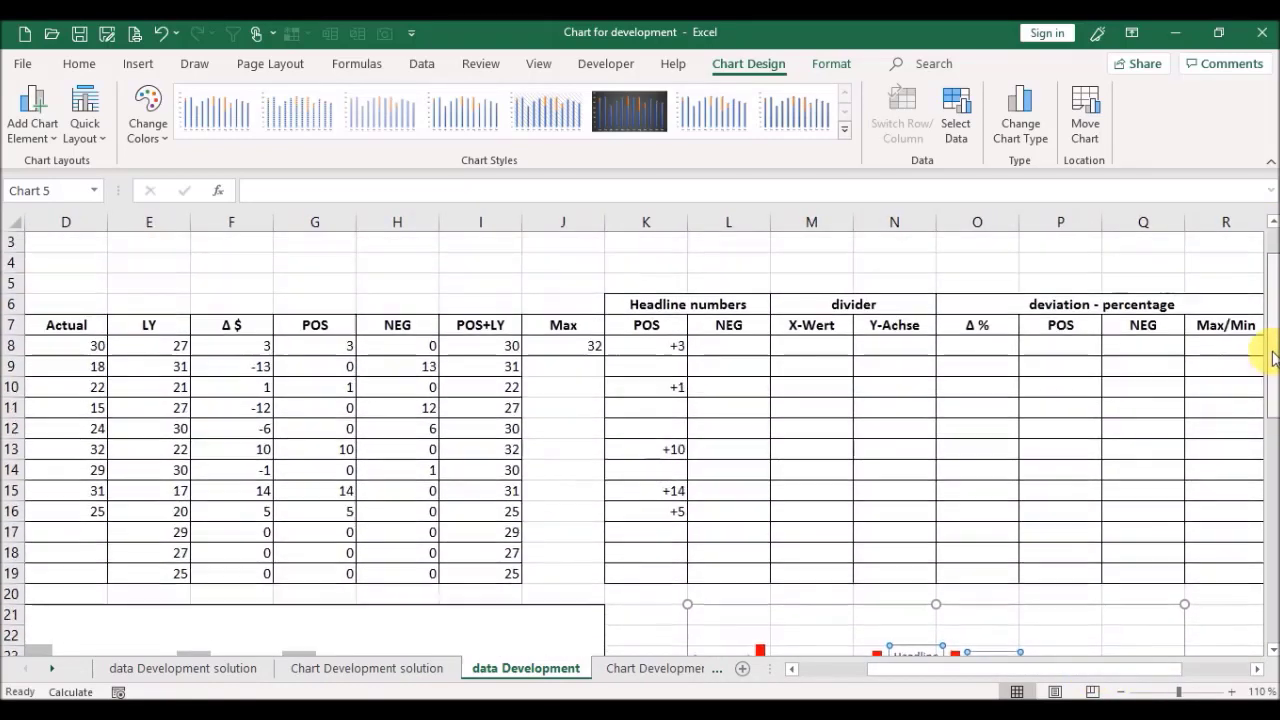
{"action": "left_click", "coordinate": [724, 335]}
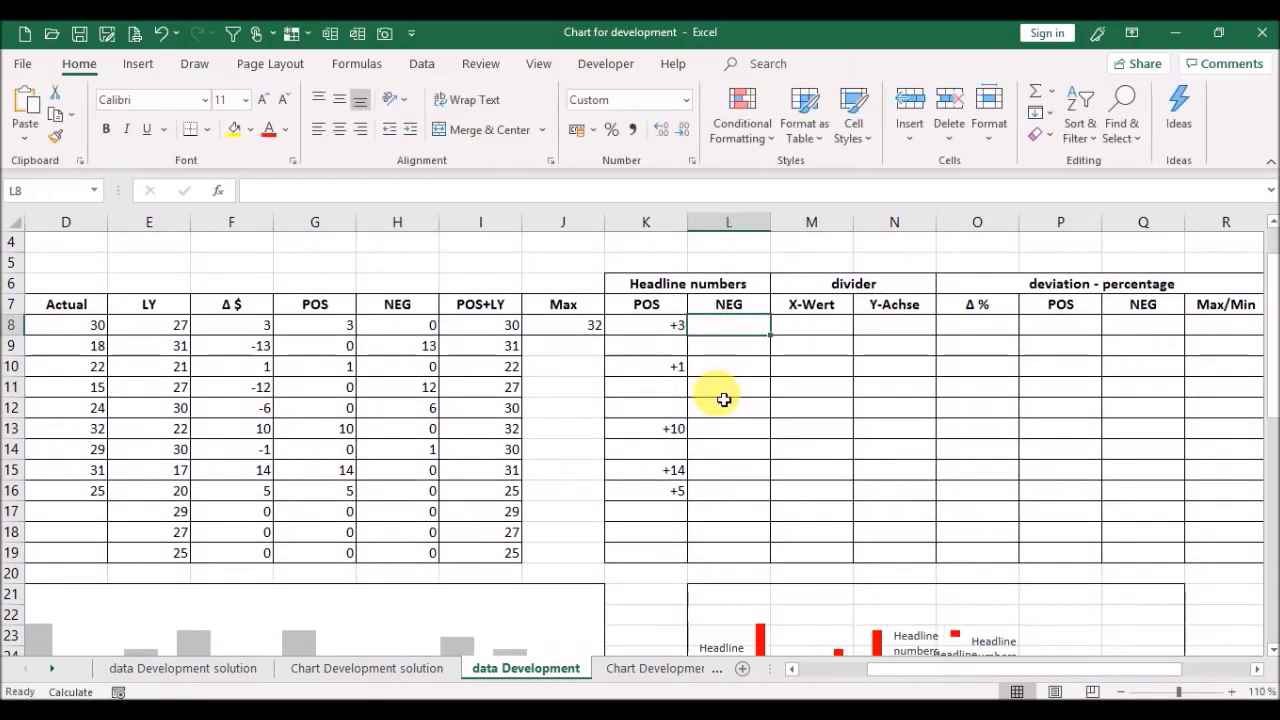
{"action": "type", "text": "=if("}
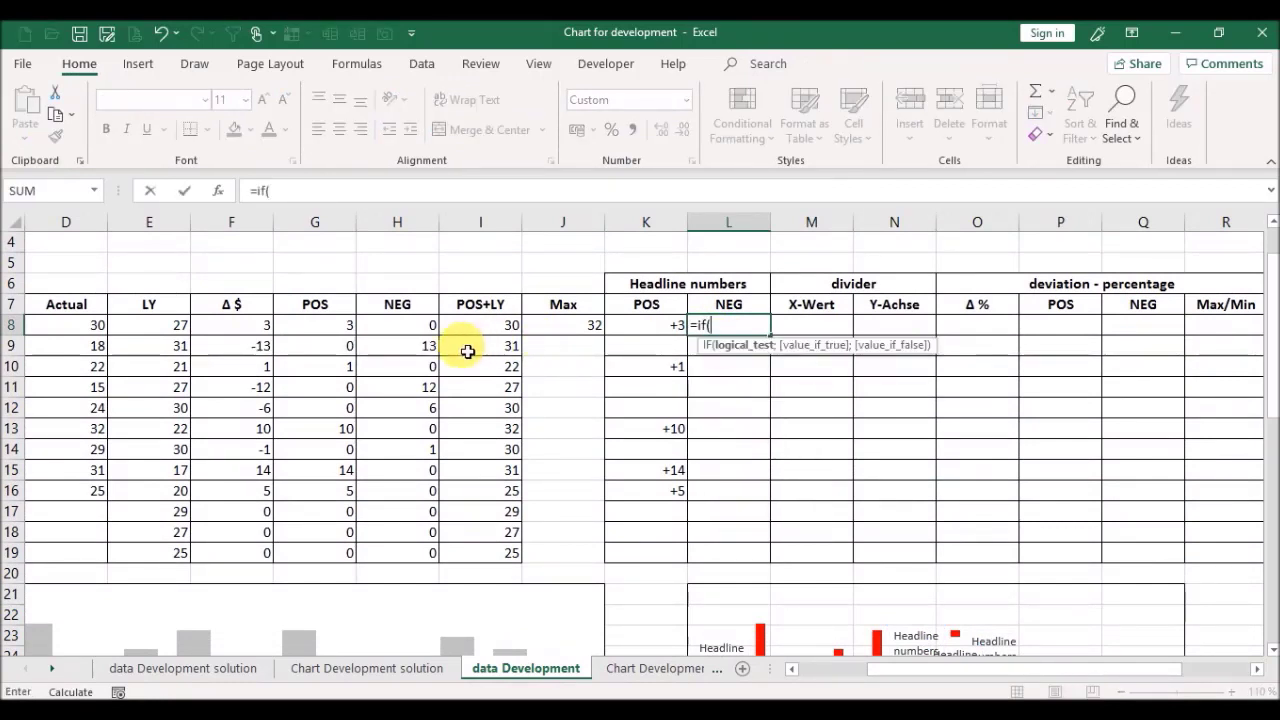
{"action": "left_click", "coordinate": [401, 335]}
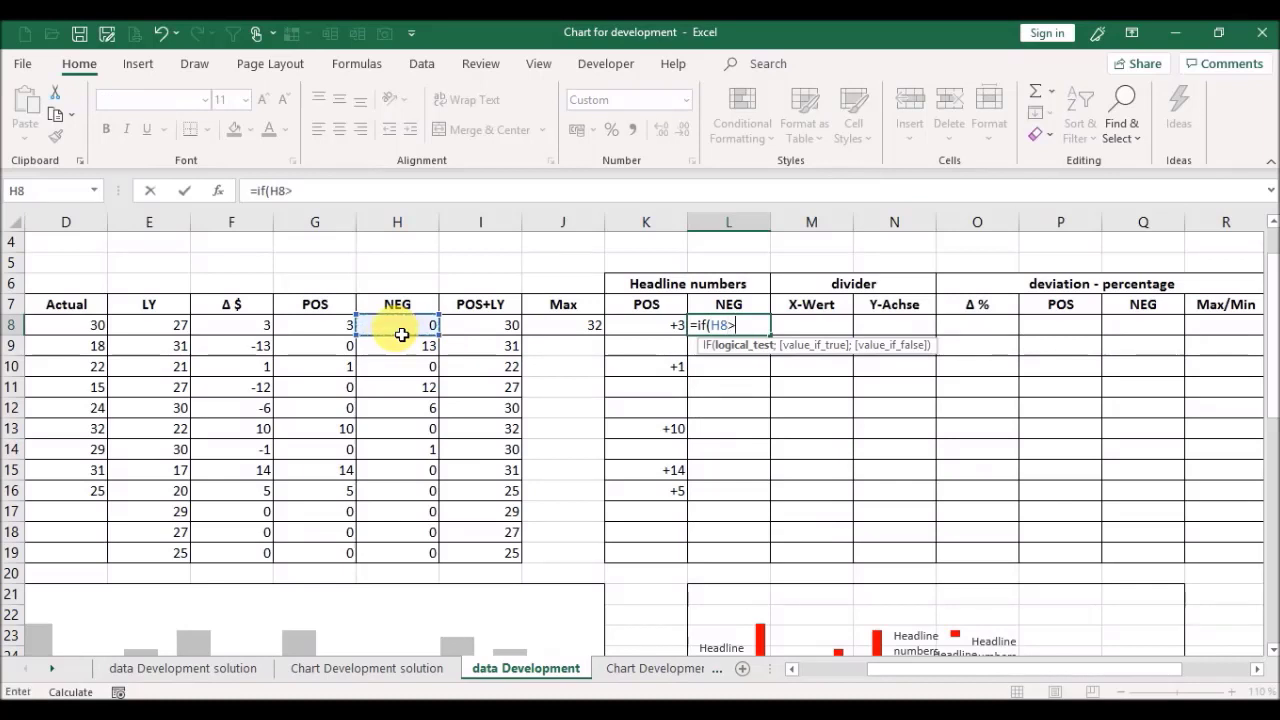
{"action": "type", "text": ">0;"}
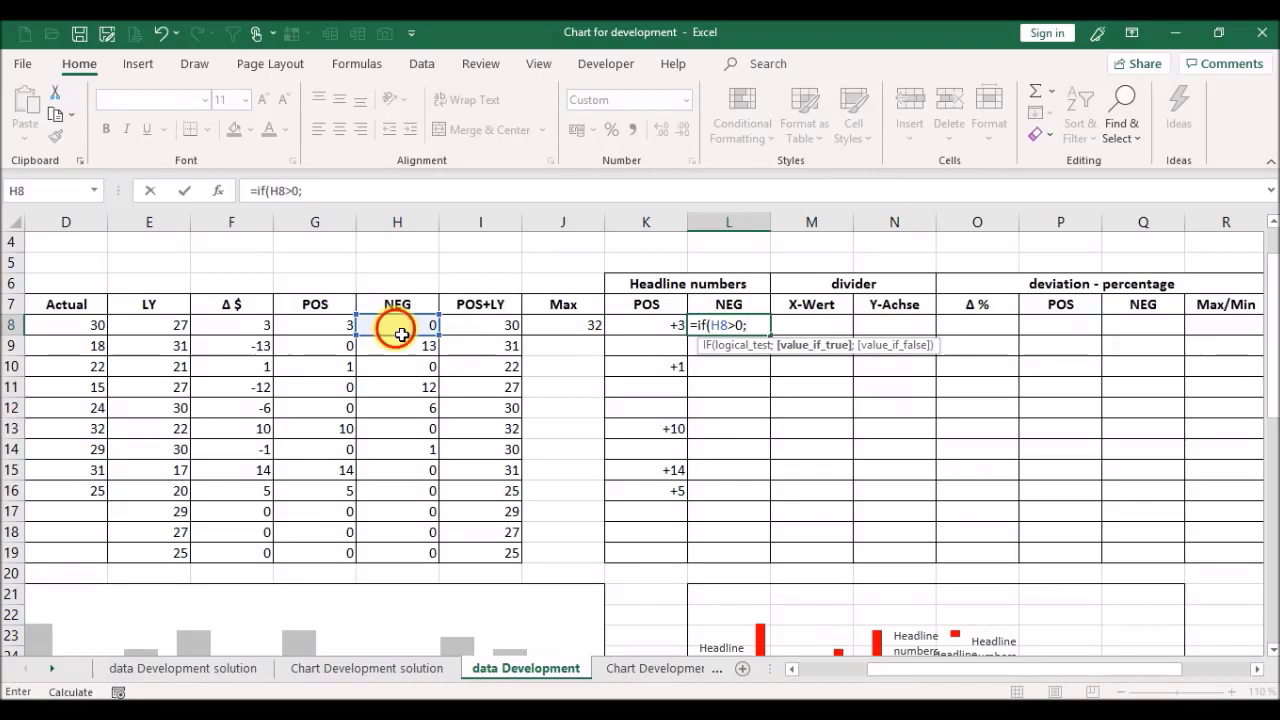
{"action": "left_click", "coordinate": [401, 335]}
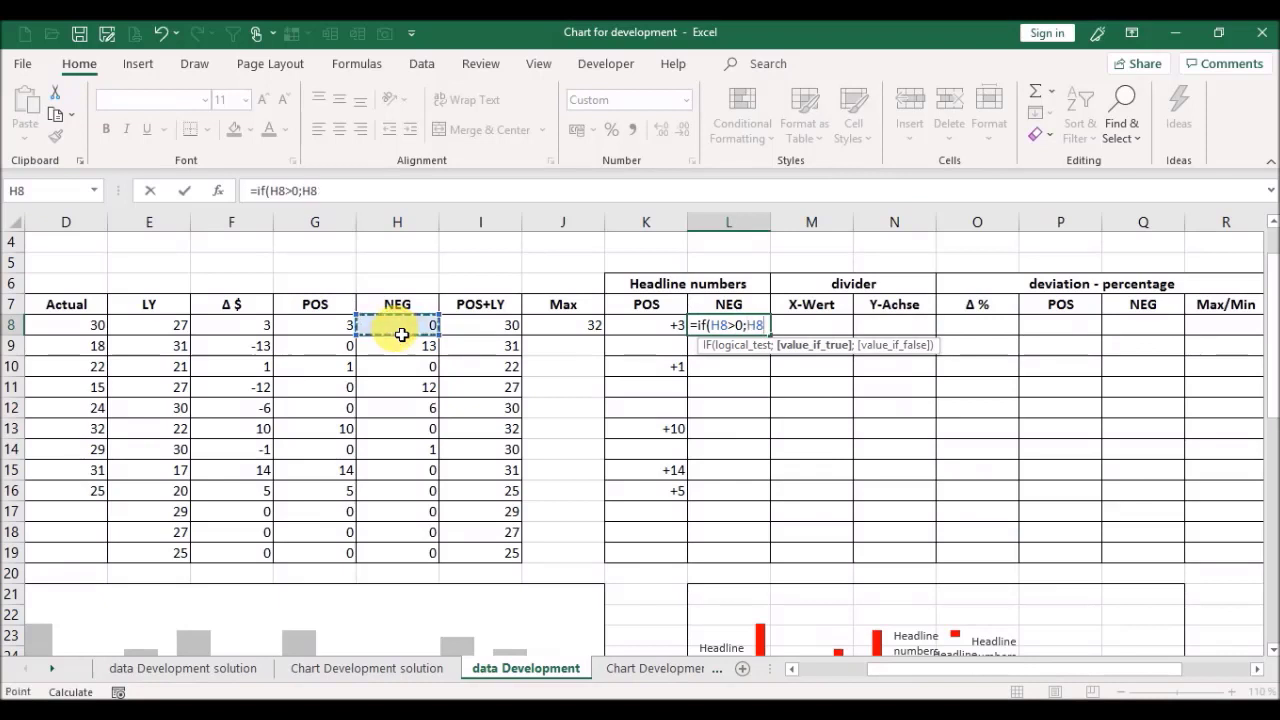
{"action": "type", "text": ";"}
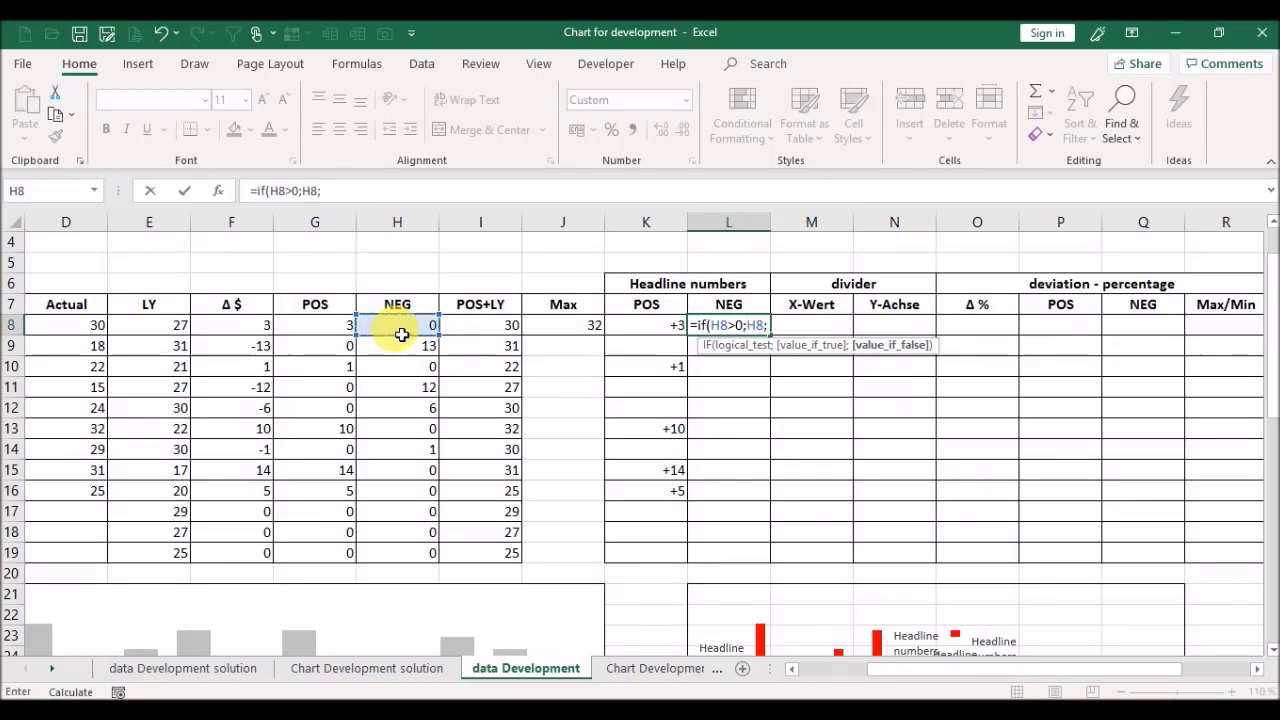
{"action": "type", "text": "\"\")"}
{"action": "key", "text": "ctrl+Return"}
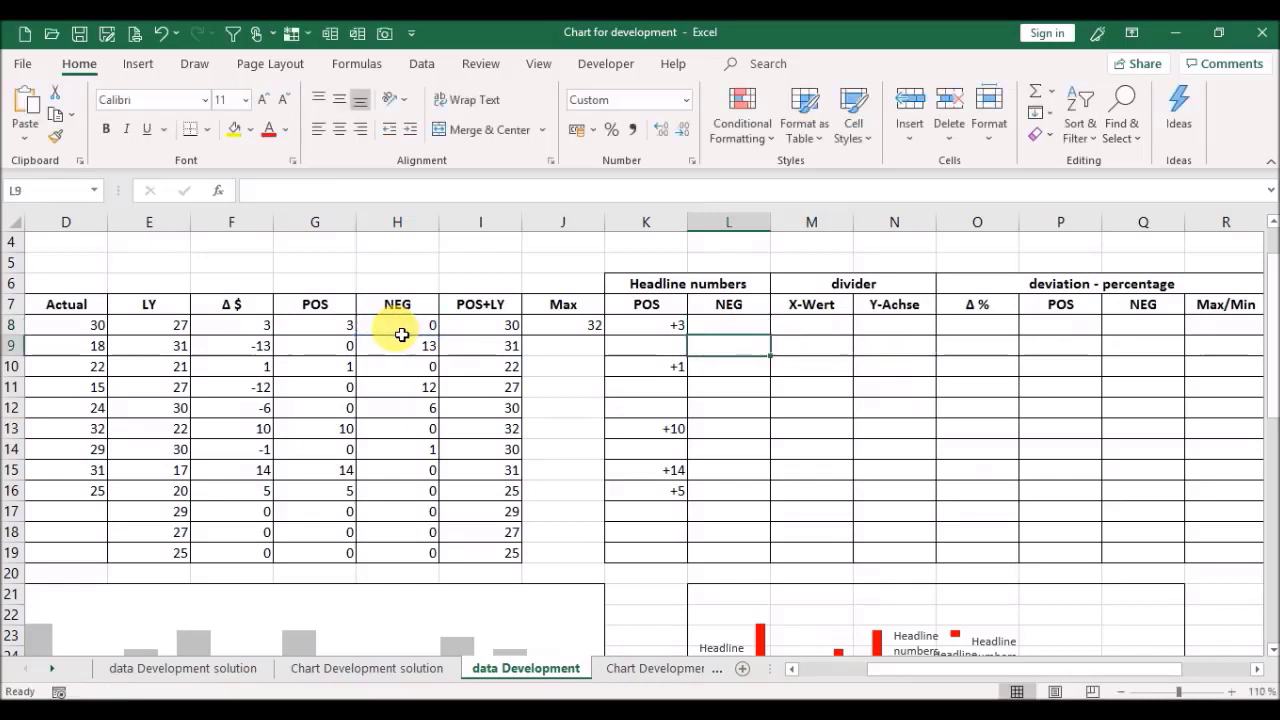
{"action": "double_click", "coordinate": [770, 335]}
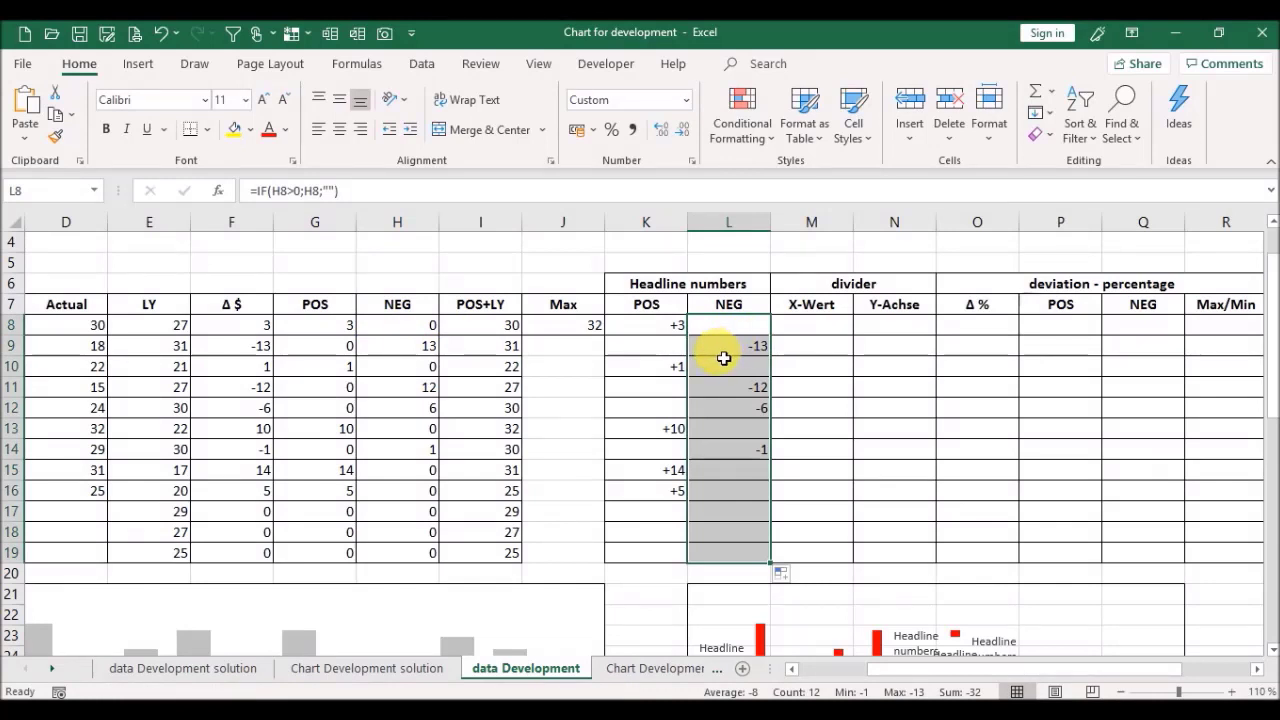
Step: Apply the custom number format [=0]"";-0 to the NEG headline numbers in L8:L19
{"action": "right_click", "coordinate": [751, 407]}
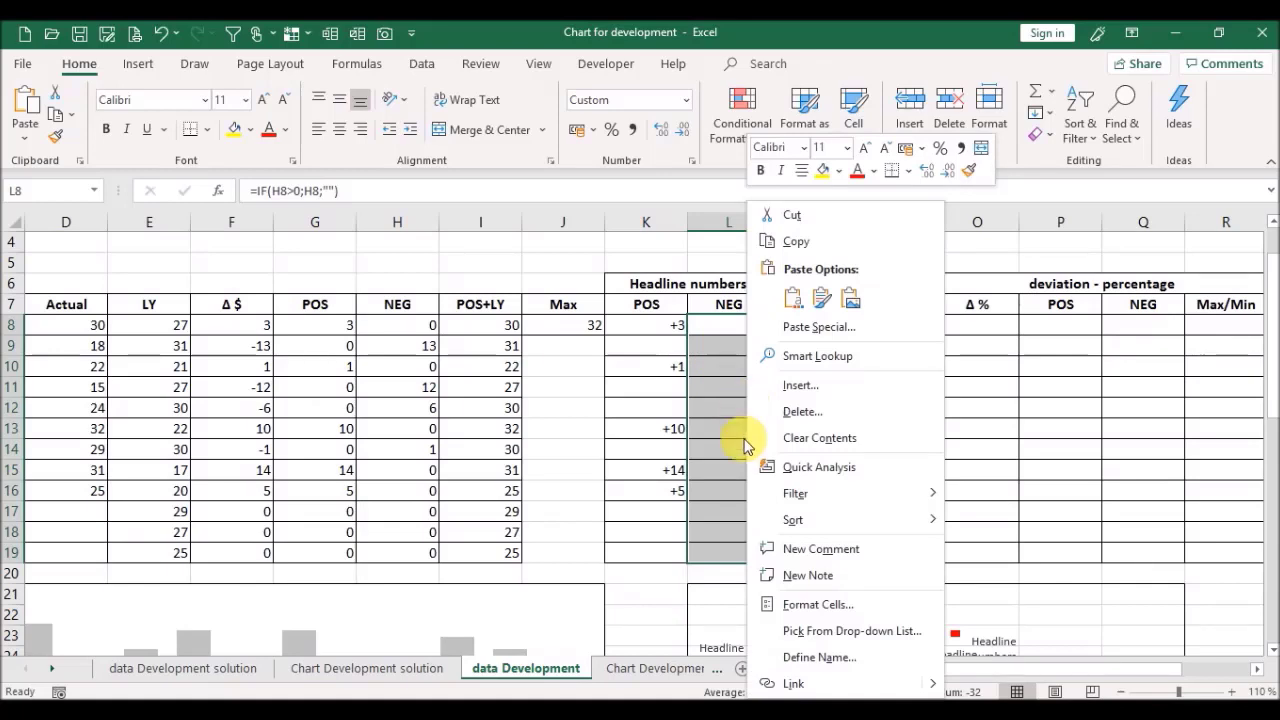
{"action": "left_click", "coordinate": [814, 605]}
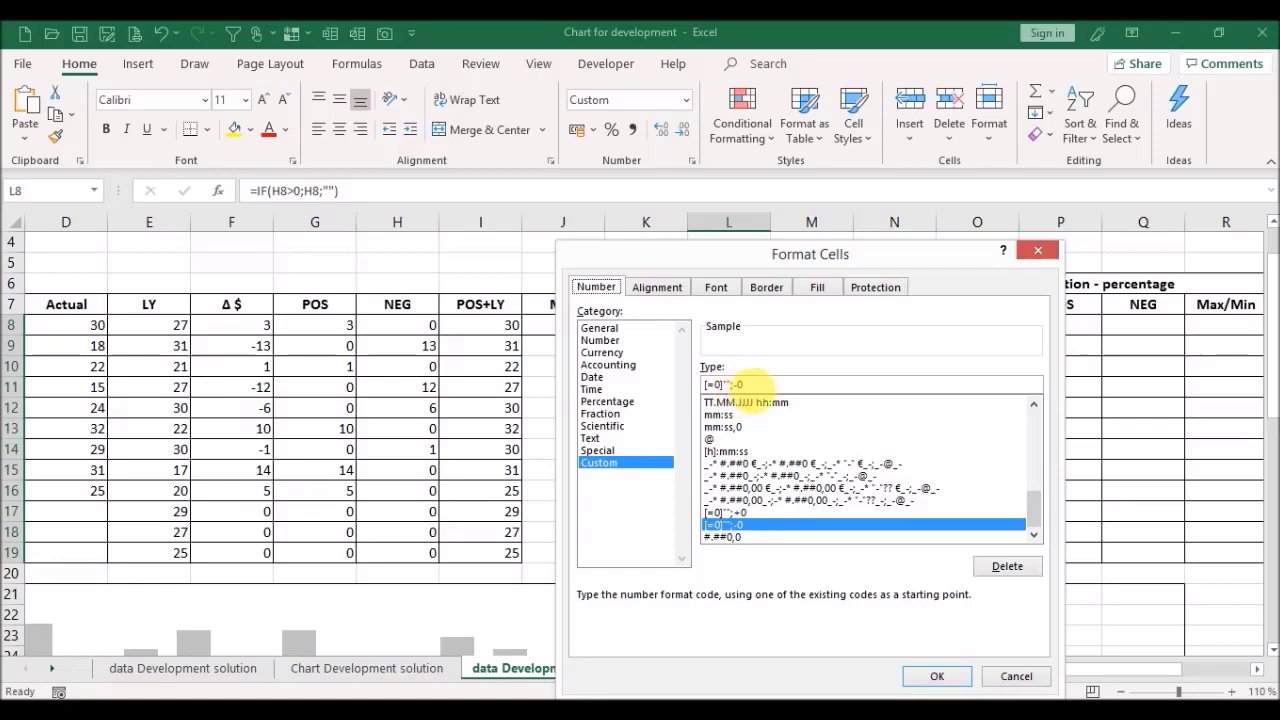
{"action": "left_click", "coordinate": [935, 680]}
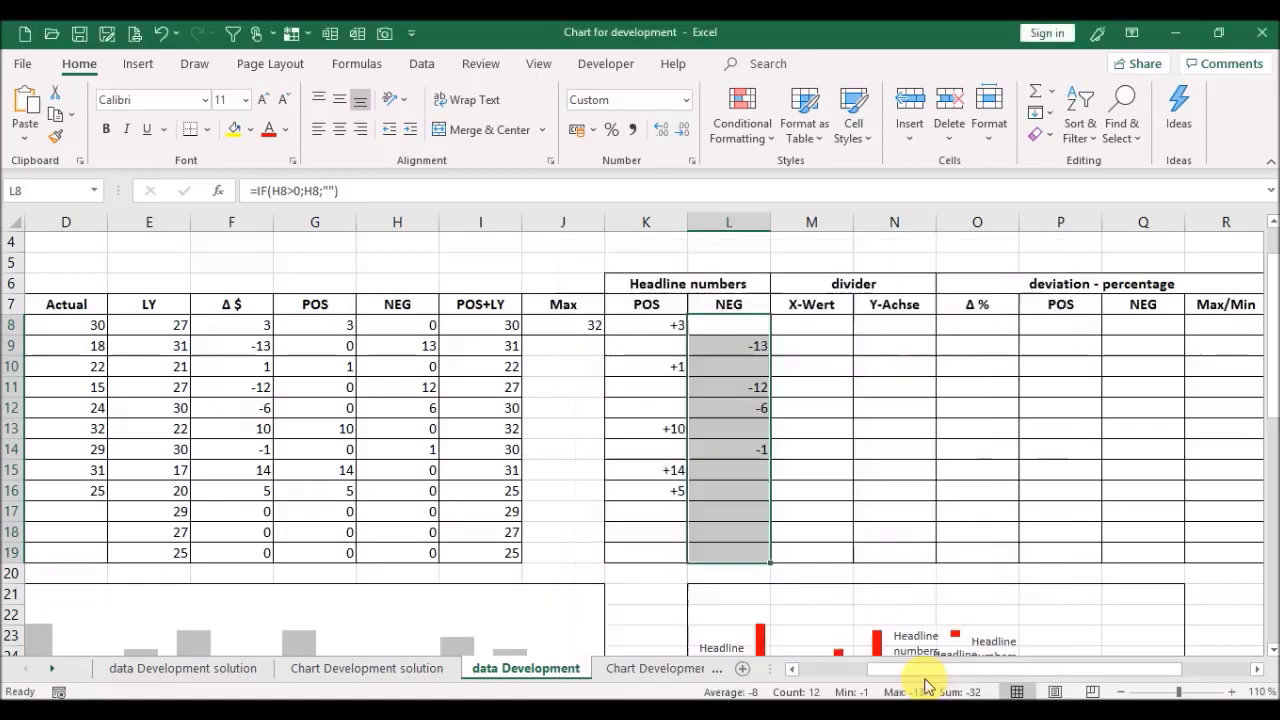
{"action": "left_click", "coordinate": [720, 349]}
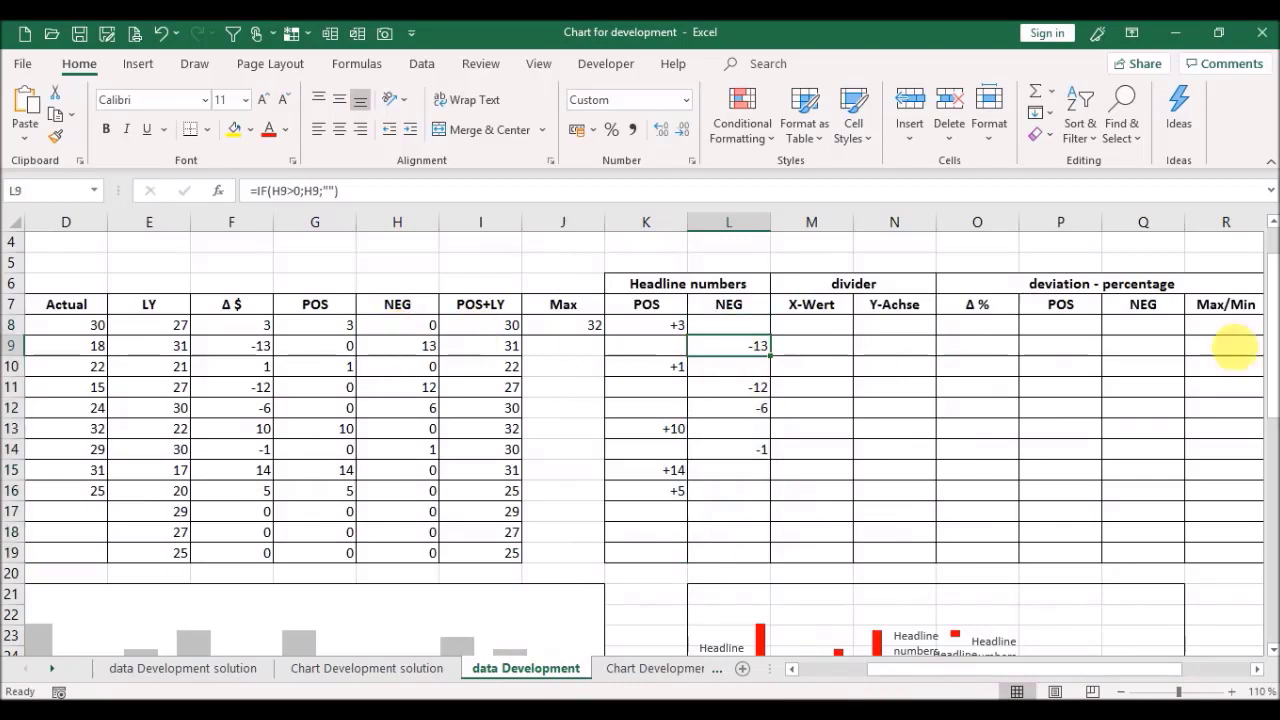
Step: Link the first Headline numbers label in the NEG chart, for January, to cell L8
{"action": "left_click_drag", "start_coordinate": [1272, 336], "coordinate": [1275, 345]}
{"action": "left_click_drag", "start_coordinate": [1270, 368], "coordinate": [1270, 400]}
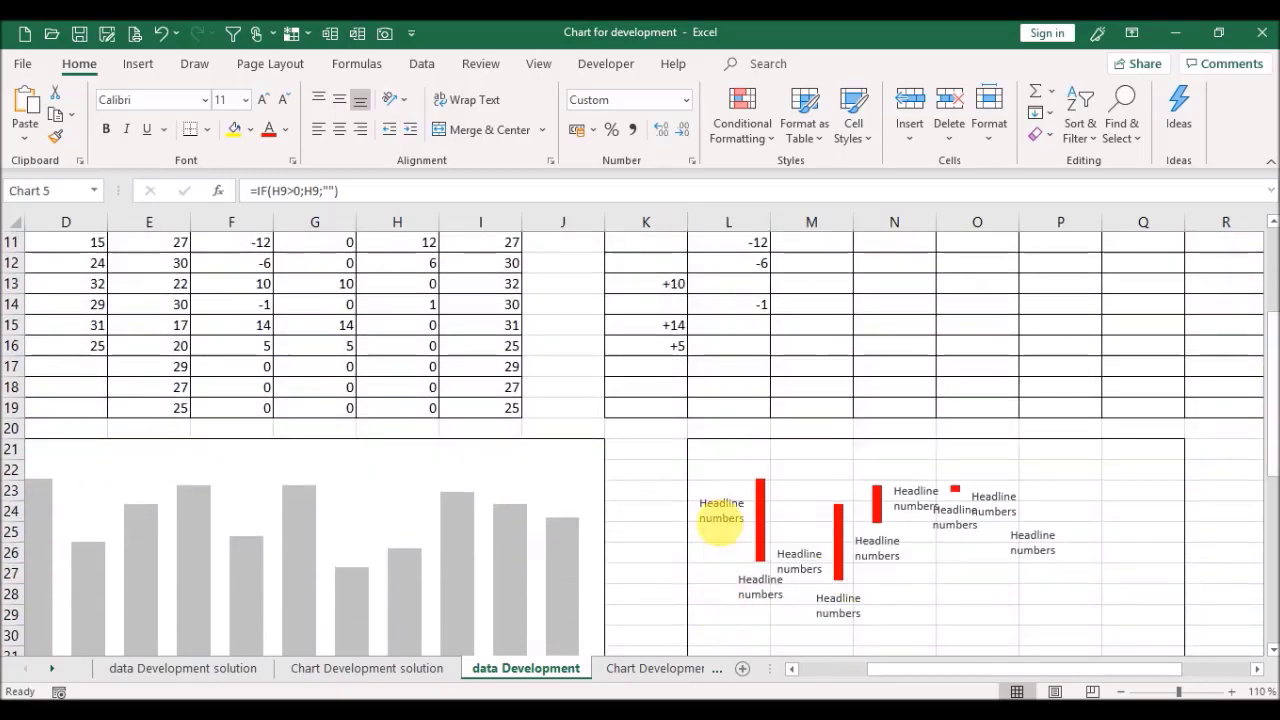
{"action": "left_click", "coordinate": [729, 535]}
{"action": "left_click", "coordinate": [727, 538]}
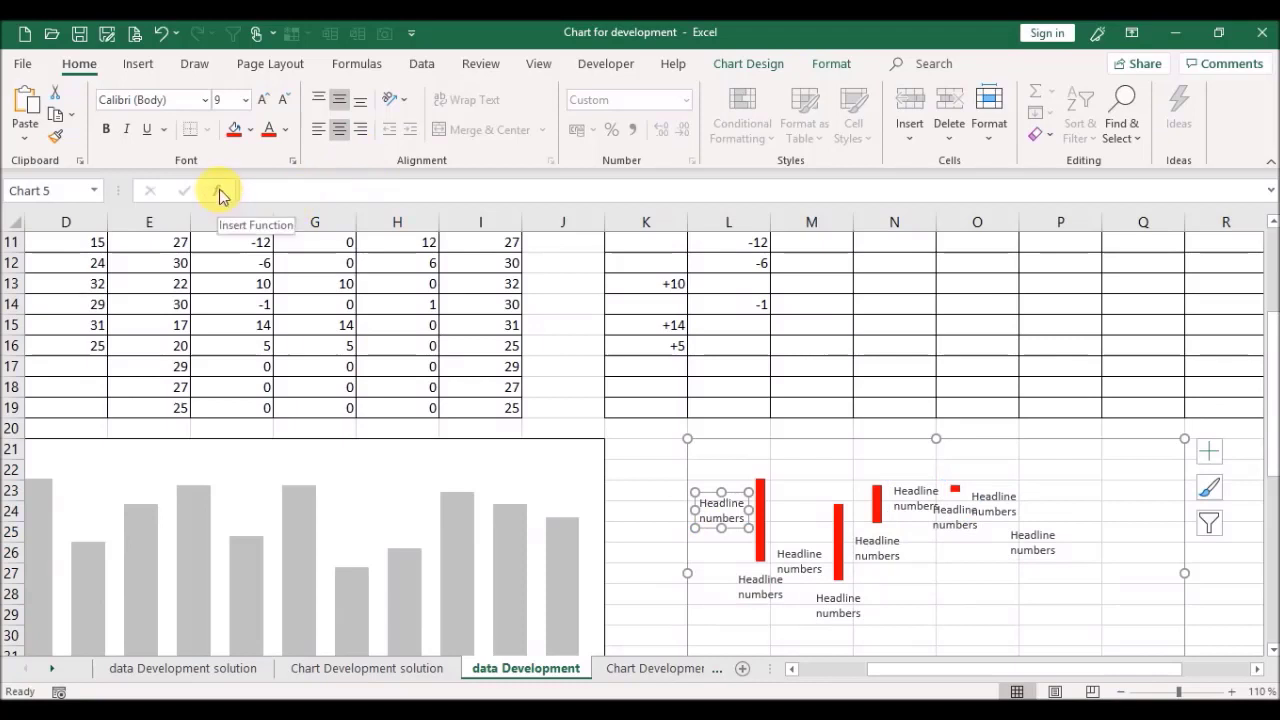
{"action": "left_click", "coordinate": [313, 196]}
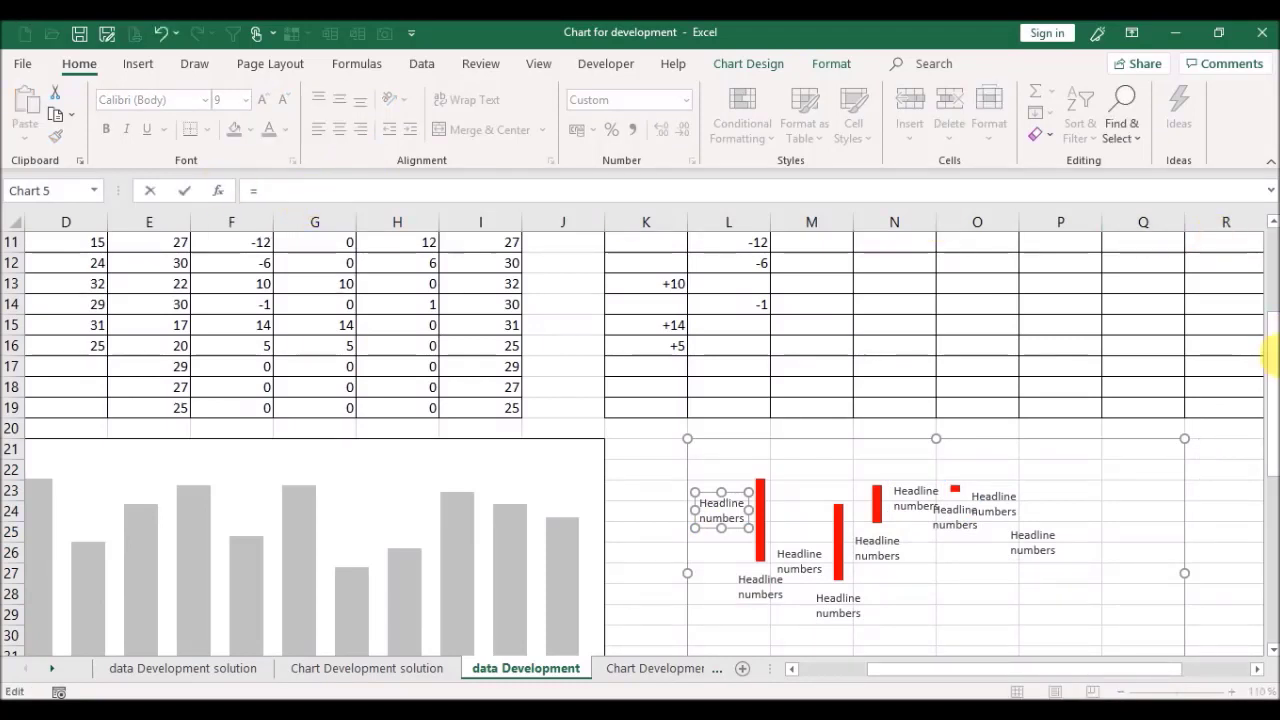
{"action": "scroll", "coordinate": [1250, 320], "scroll_direction": "up", "scroll_amount": 3}
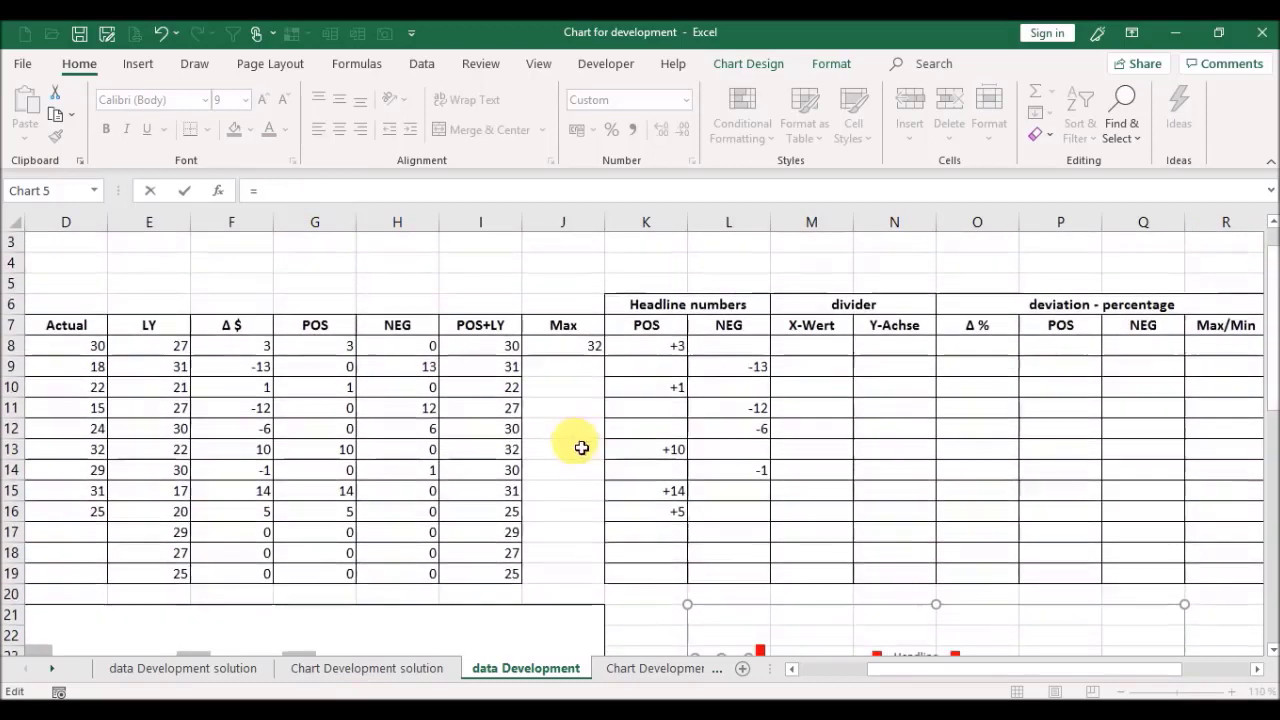
{"action": "left_click", "coordinate": [728, 346]}
{"action": "key", "text": "Return"}
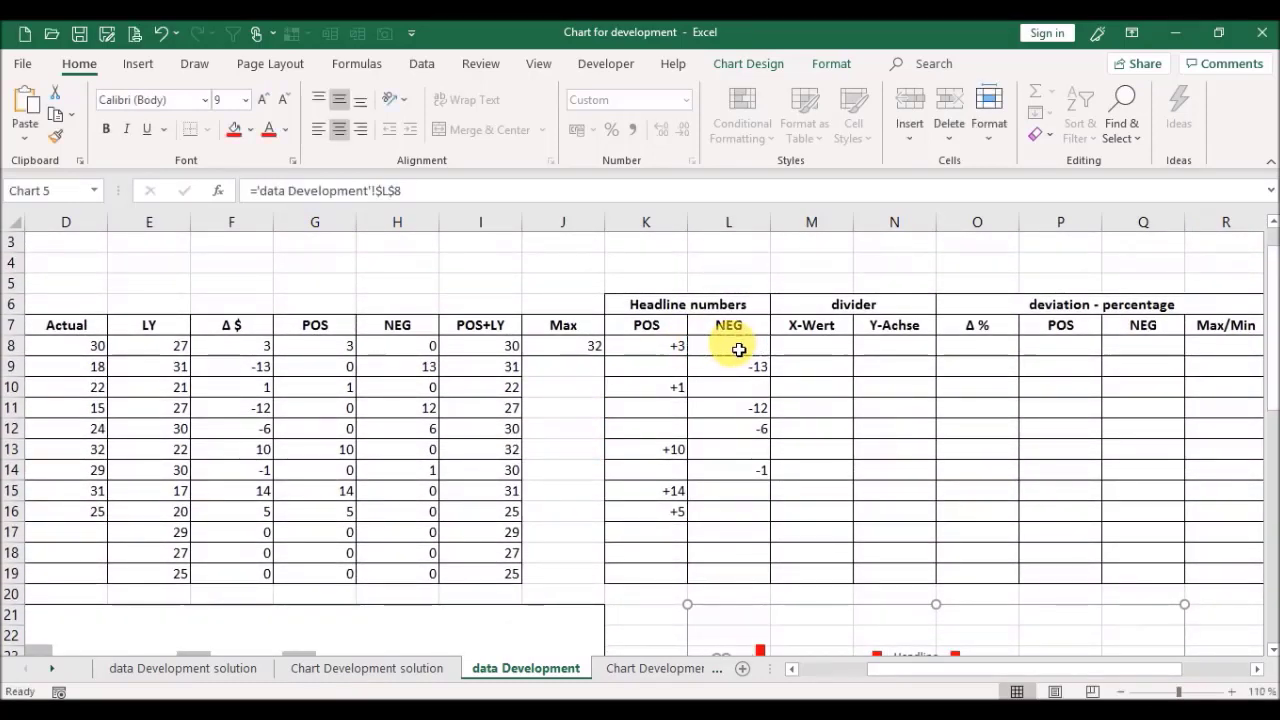
Step: Link the second Headline numbers label in the NEG chart, for February, to cell L9
{"action": "left_click_drag", "start_coordinate": [1272, 362], "coordinate": [1274, 420]}
{"action": "left_click", "coordinate": [775, 610]}
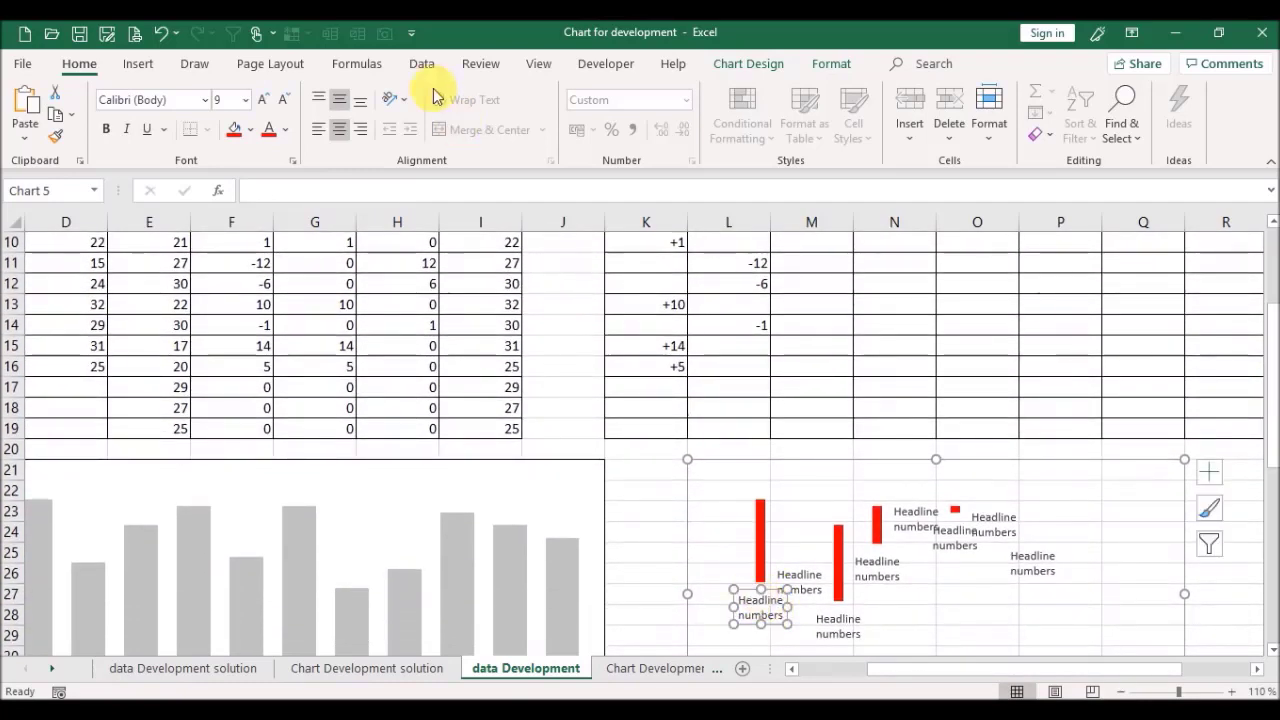
{"action": "left_click", "coordinate": [441, 192]}
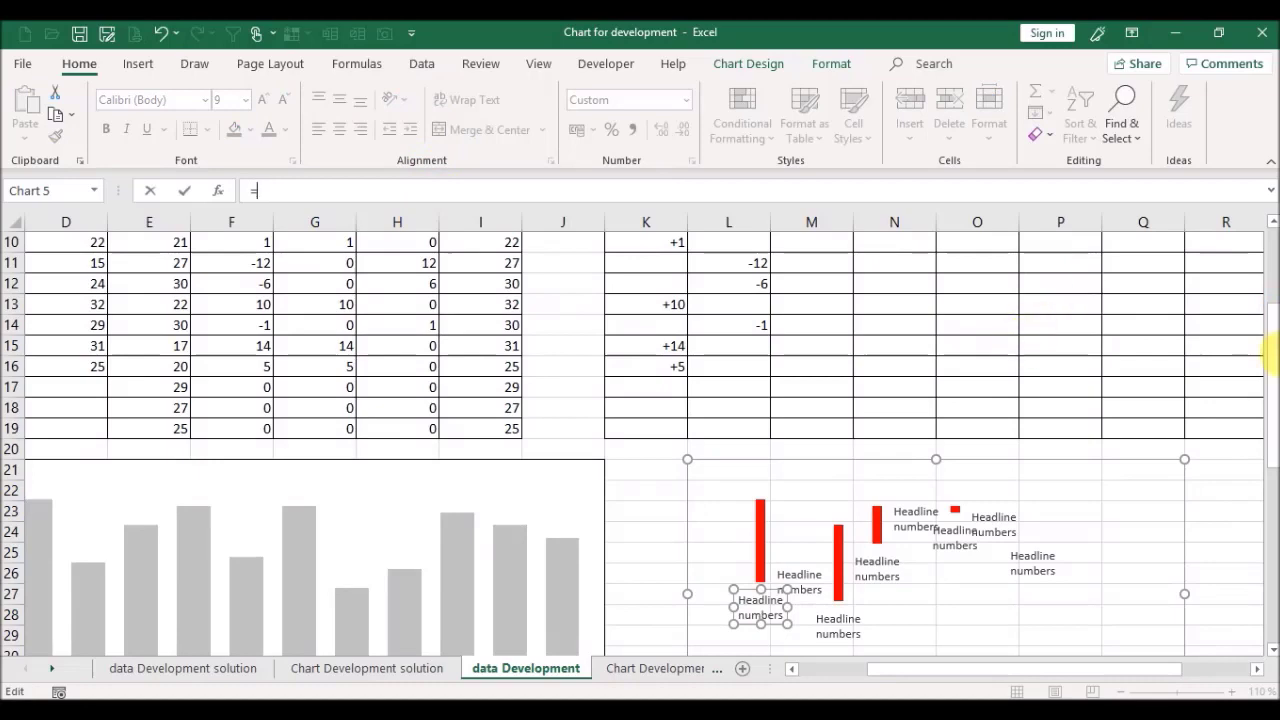
{"action": "scroll", "coordinate": [1268, 370], "scroll_direction": "up", "scroll_amount": 2}
{"action": "left_click", "coordinate": [730, 328]}
{"action": "key", "text": "Return"}
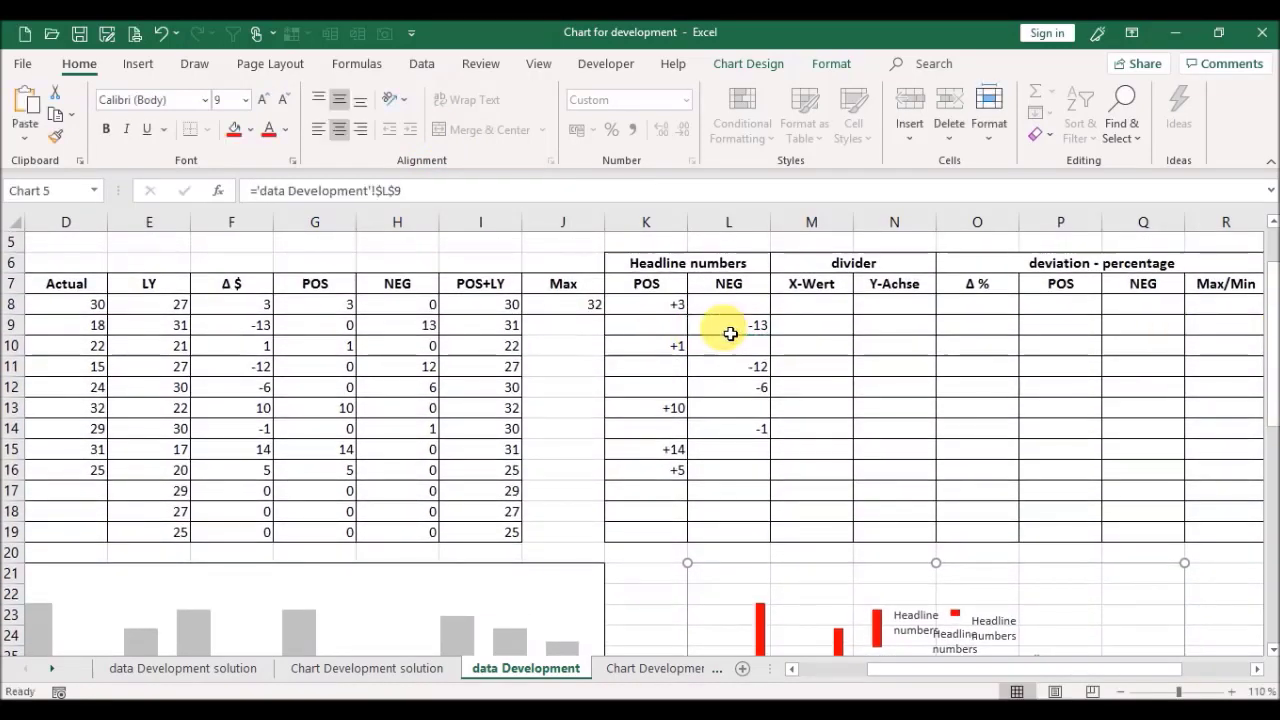
Step: Link the third Headline numbers label in the NEG chart, for March, to cell L10
{"action": "left_click_drag", "start_coordinate": [1276, 305], "coordinate": [1270, 355]}
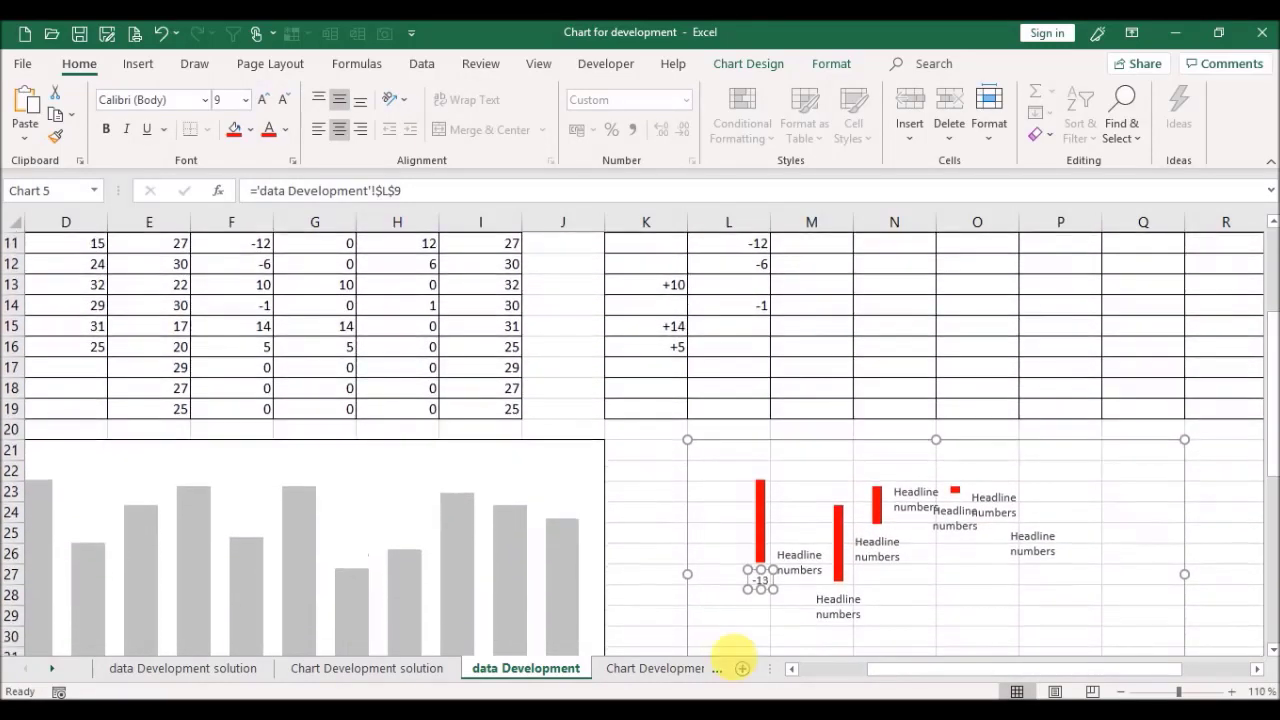
{"action": "left_click", "coordinate": [800, 556]}
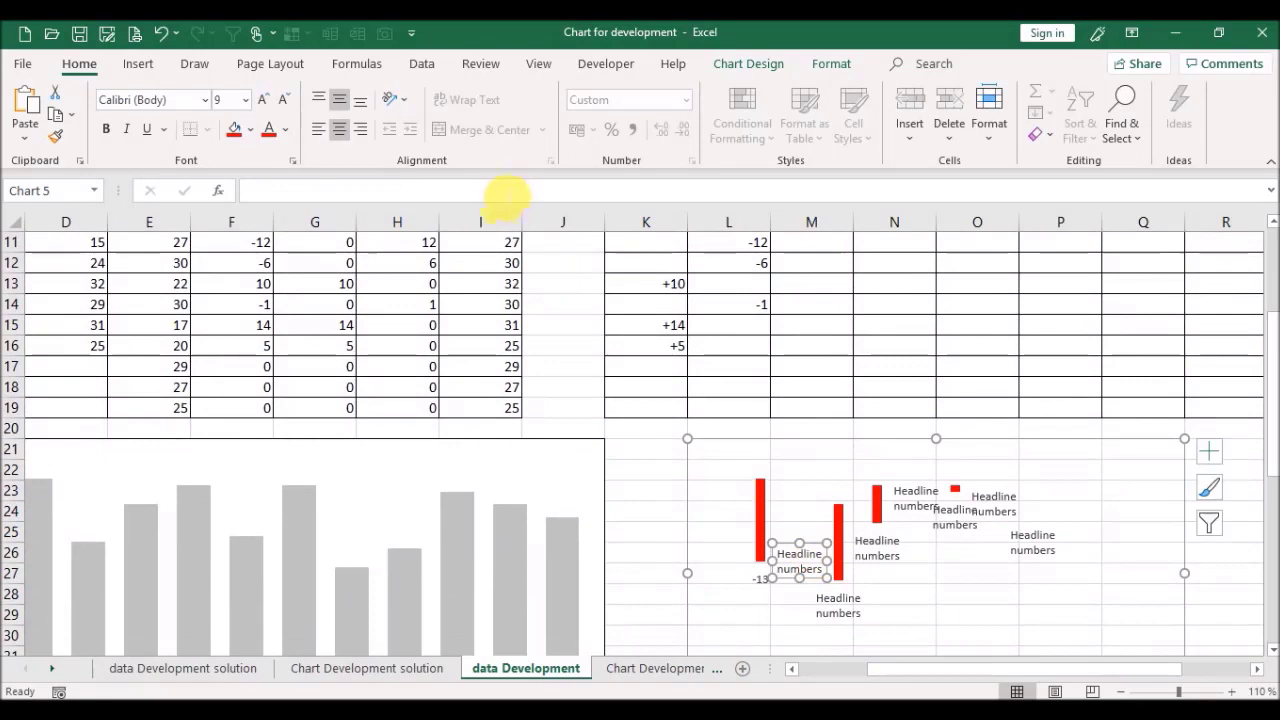
{"action": "left_click", "coordinate": [506, 190]}
{"action": "type", "text": "="}
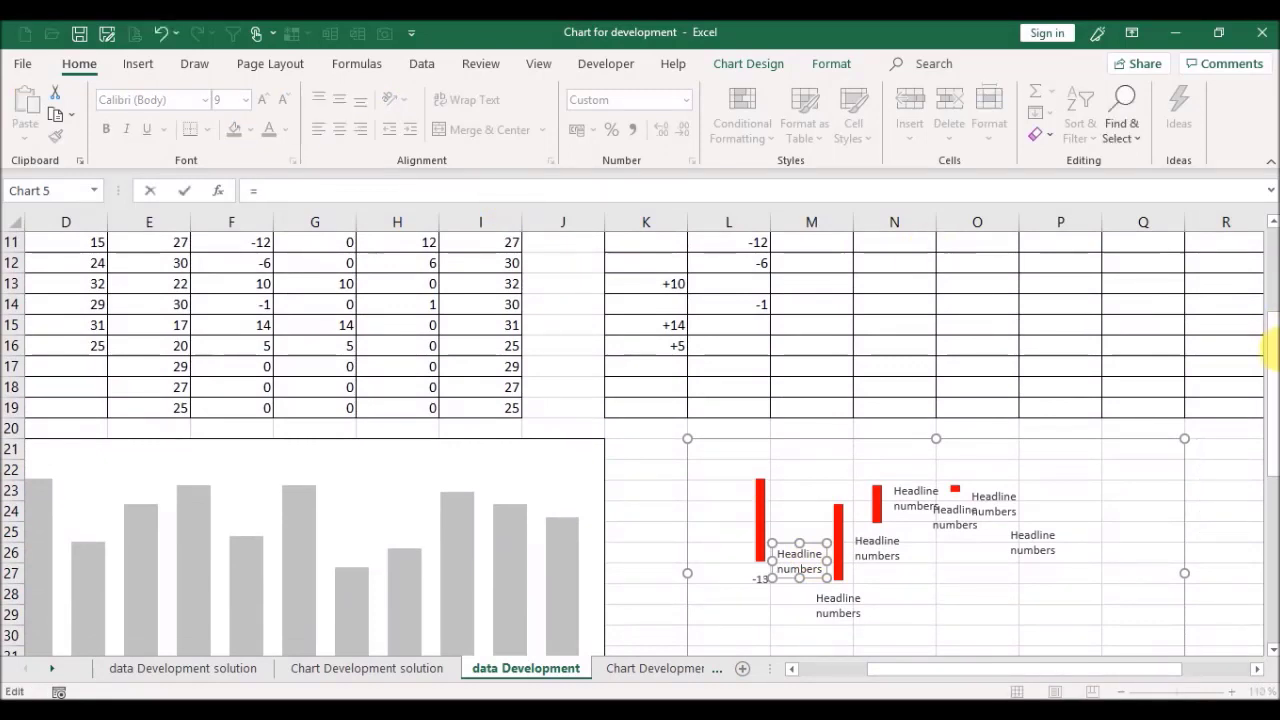
{"action": "left_click_drag", "start_coordinate": [1270, 360], "coordinate": [1267, 308]}
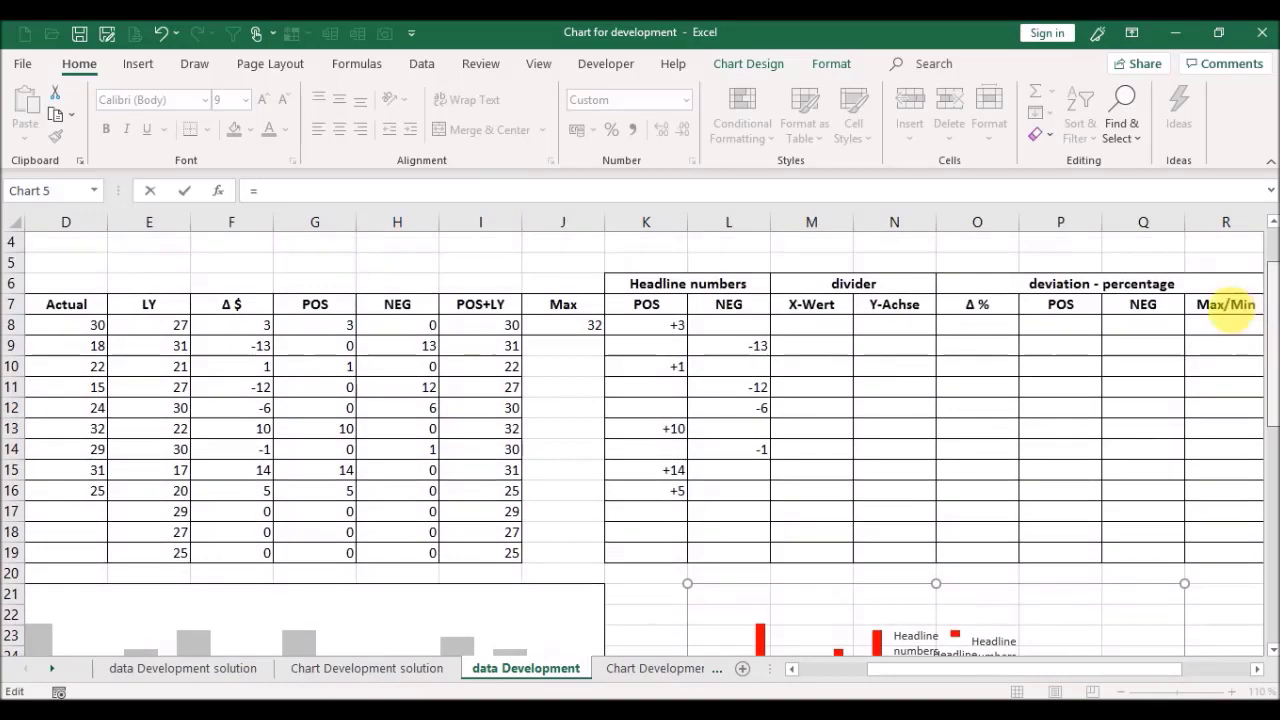
{"action": "left_click", "coordinate": [738, 352]}
{"action": "key", "text": "Return"}
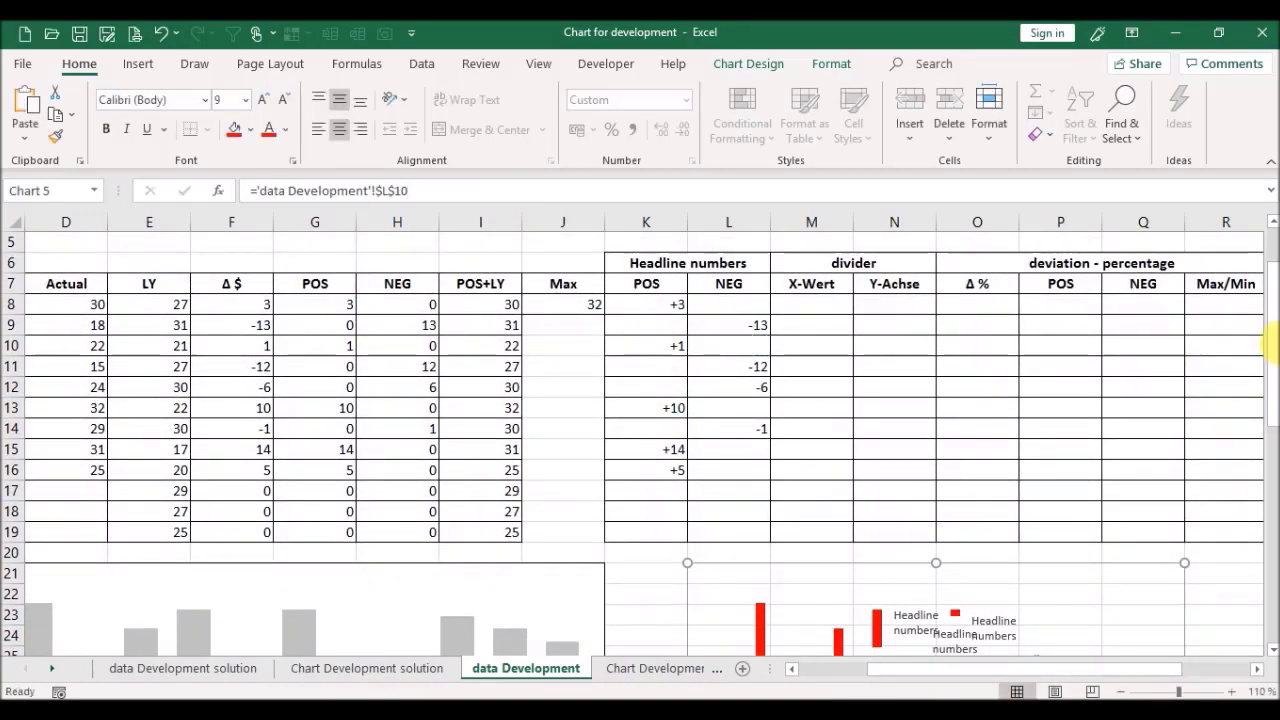
Step: Link the fourth Headline numbers label in the NEG chart, for April, to cell L11
{"action": "left_click_drag", "start_coordinate": [1274, 347], "coordinate": [1262, 382]}
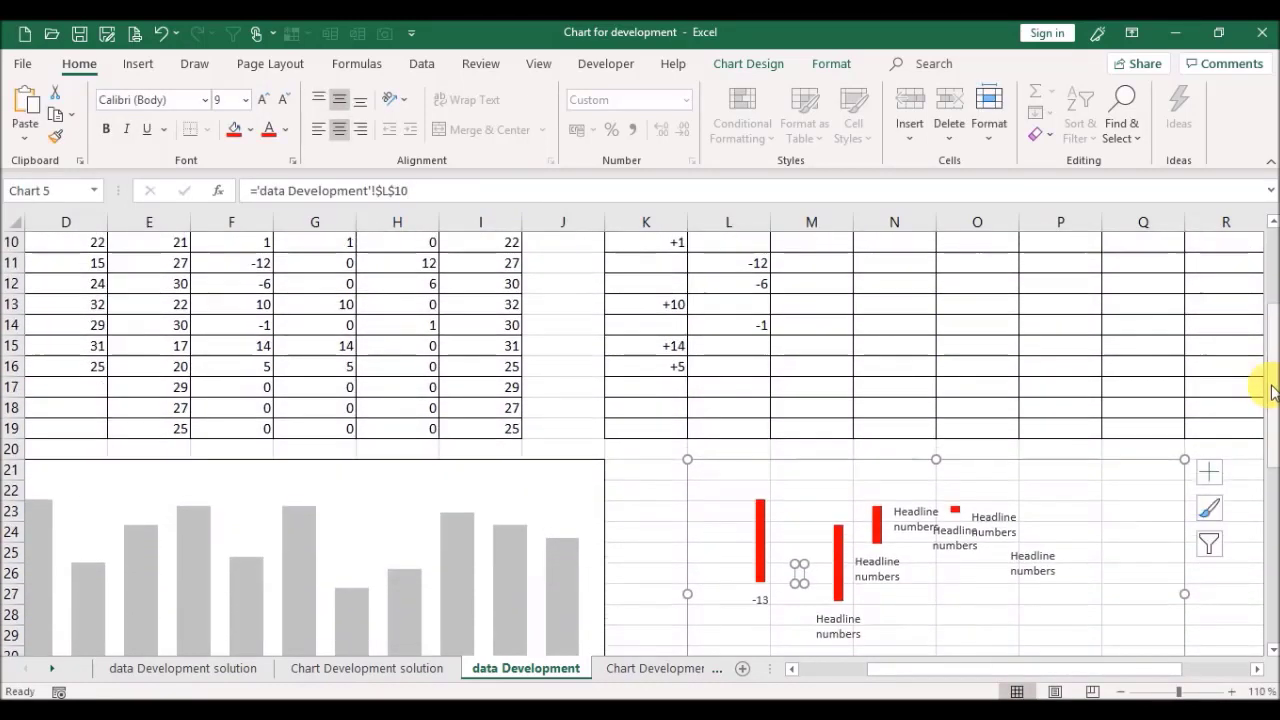
{"action": "left_click", "coordinate": [835, 638]}
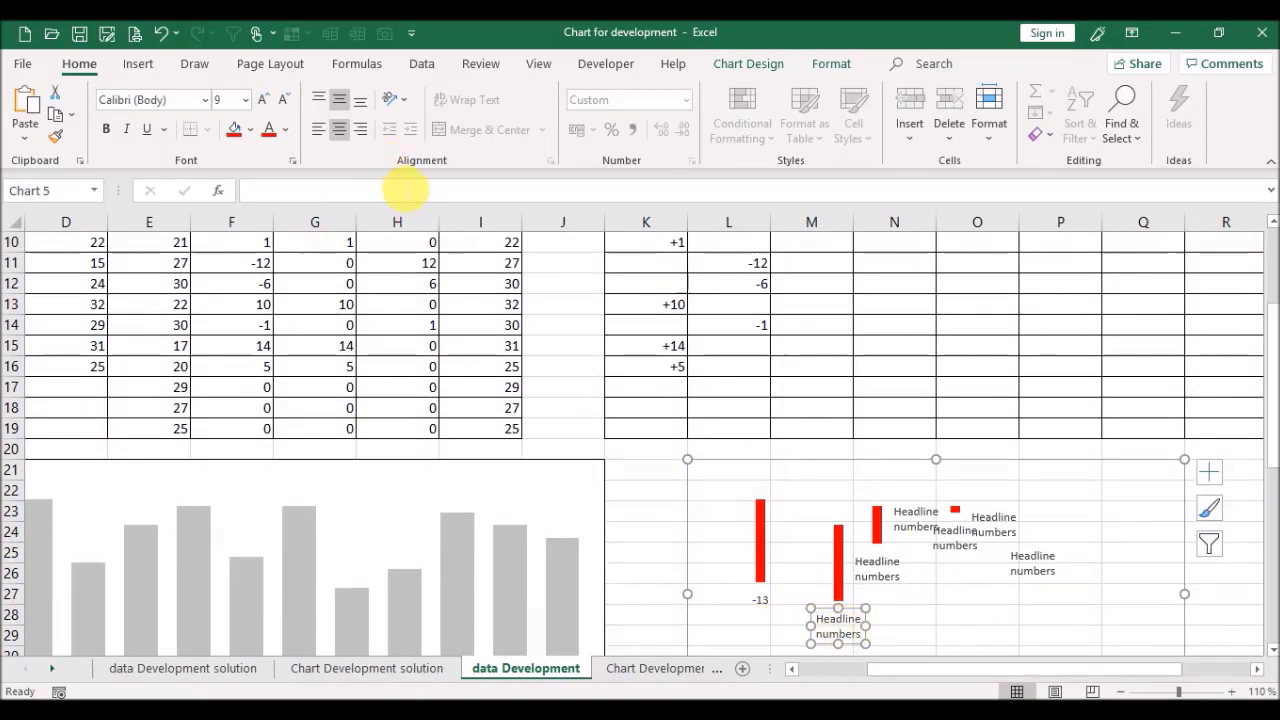
{"action": "left_click", "coordinate": [405, 190]}
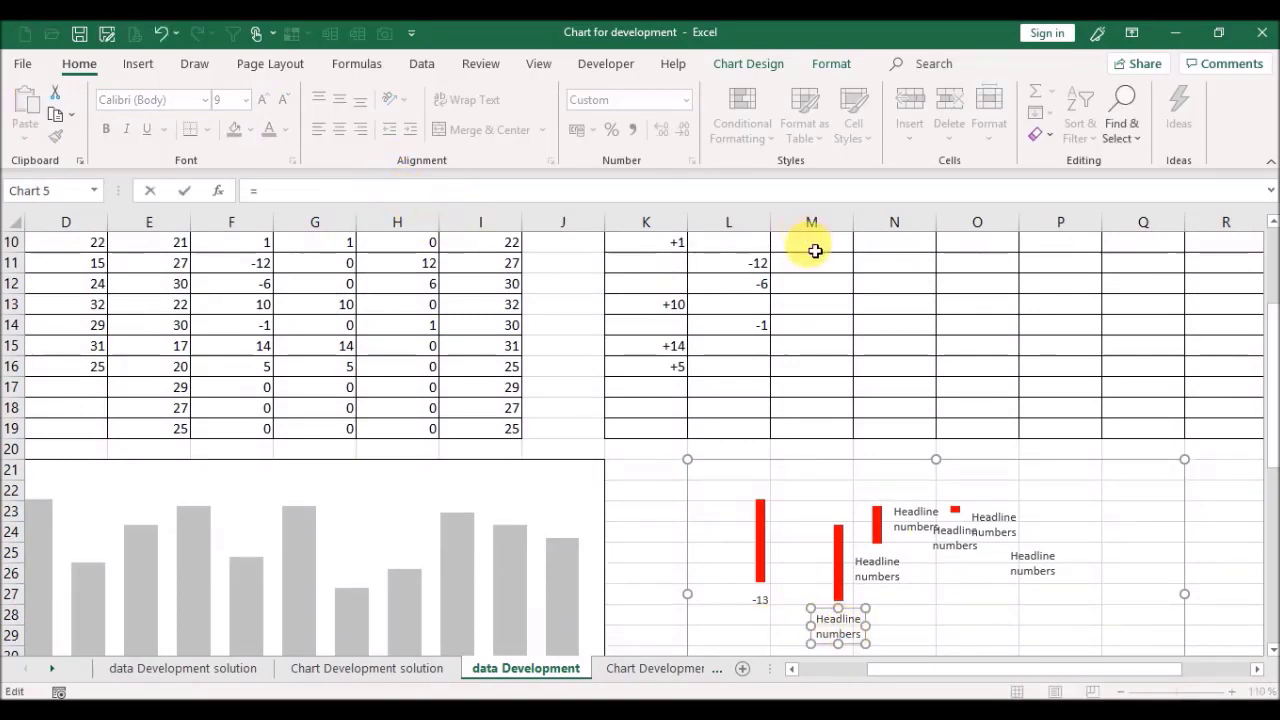
{"action": "left_click", "coordinate": [707, 273]}
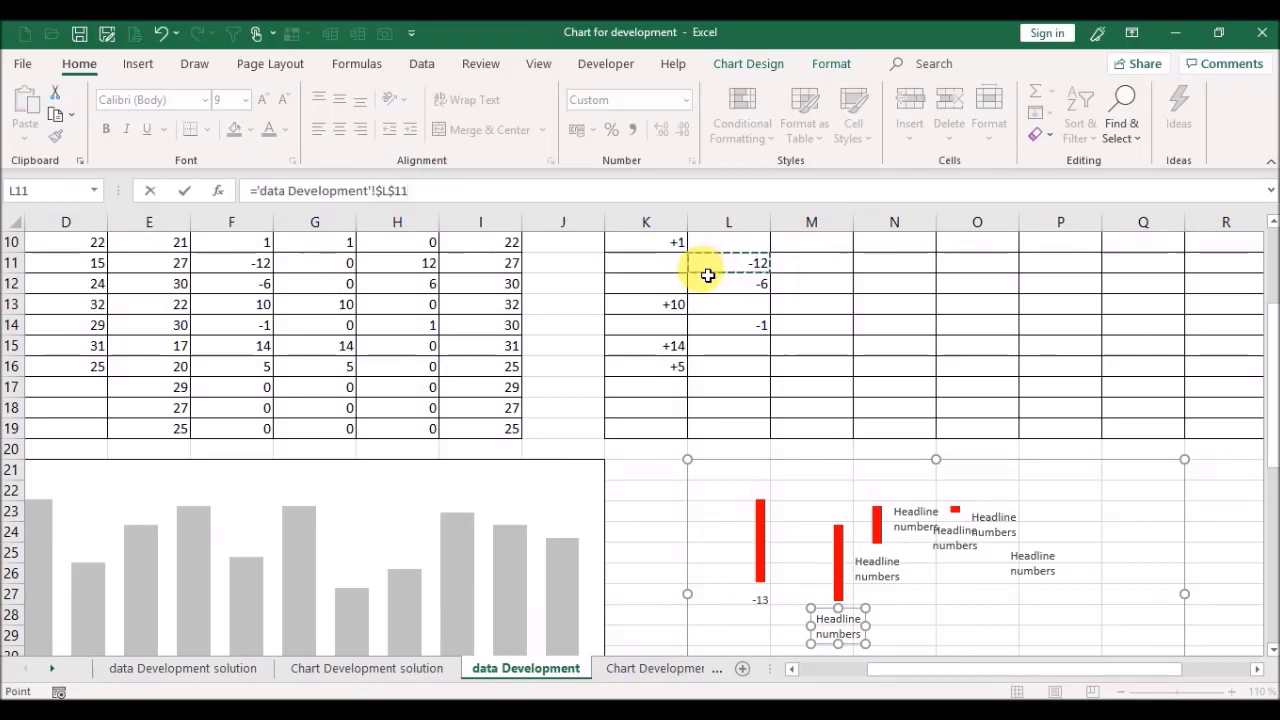
{"action": "key", "text": "Return"}
Step: Link the fifth Headline numbers label in the NEG chart, for May, to cell L12
{"action": "left_click", "coordinate": [878, 568]}
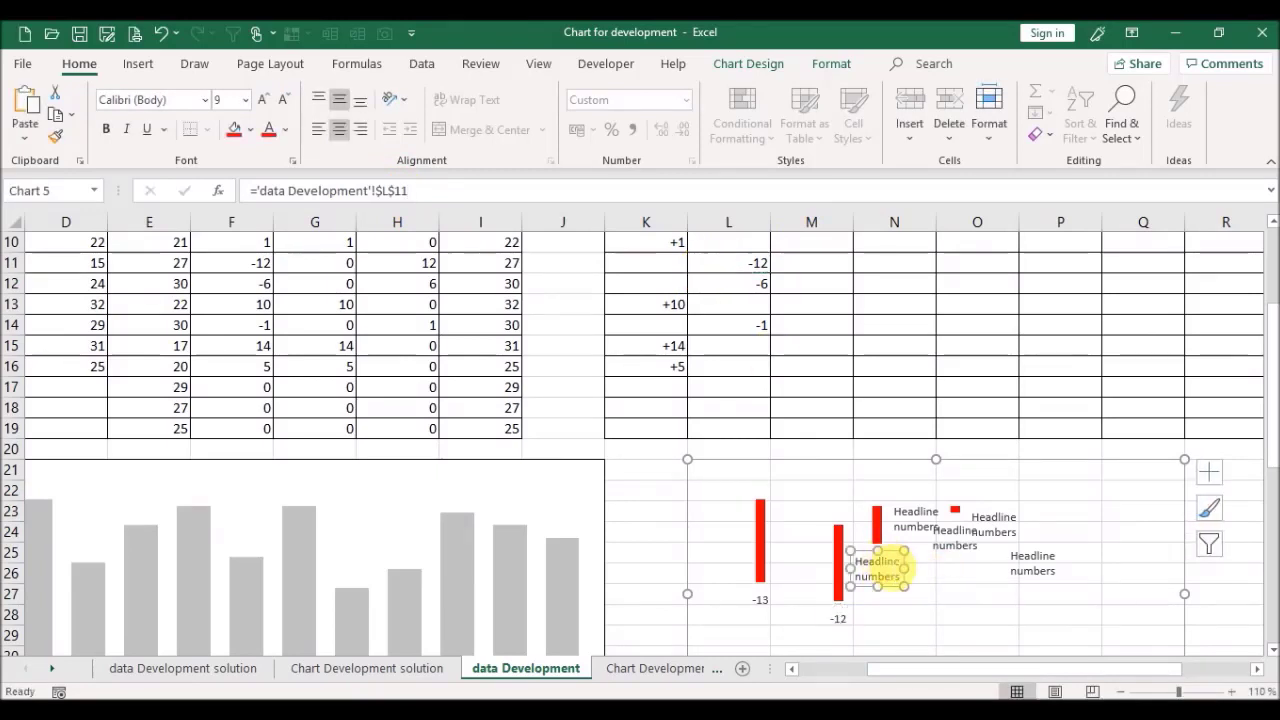
{"action": "left_click", "coordinate": [632, 190]}
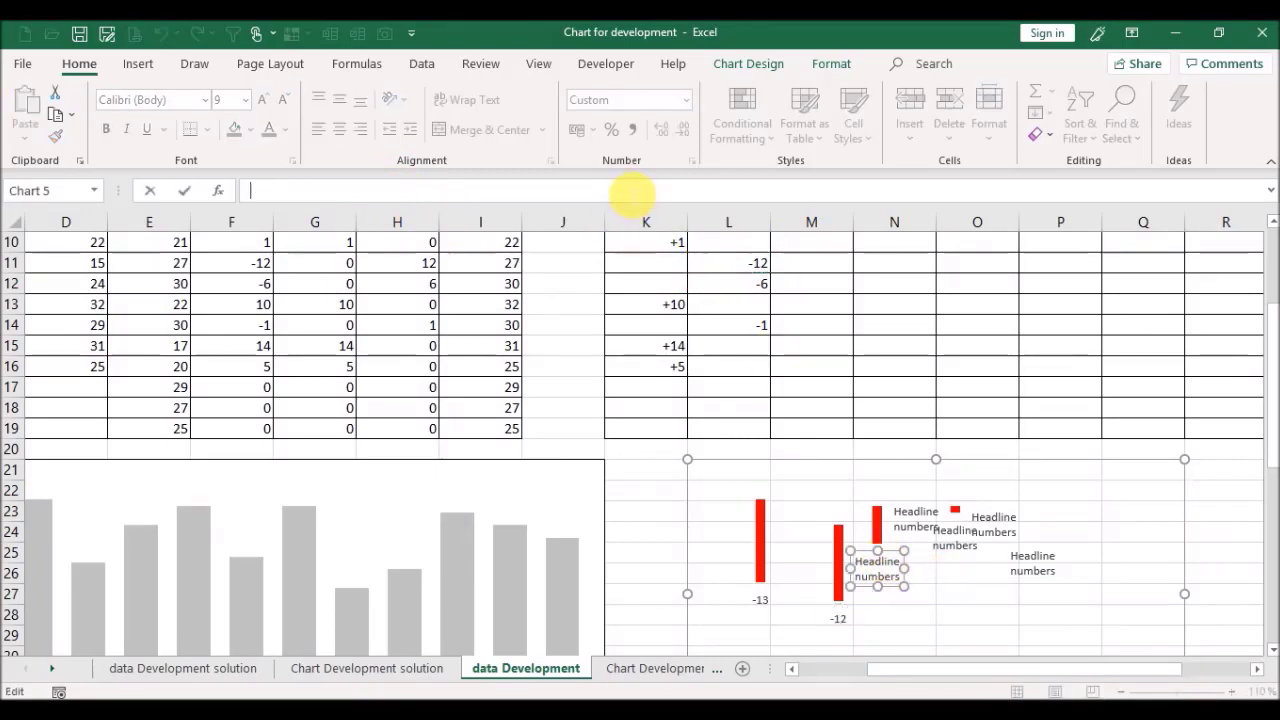
{"action": "type", "text": "="}
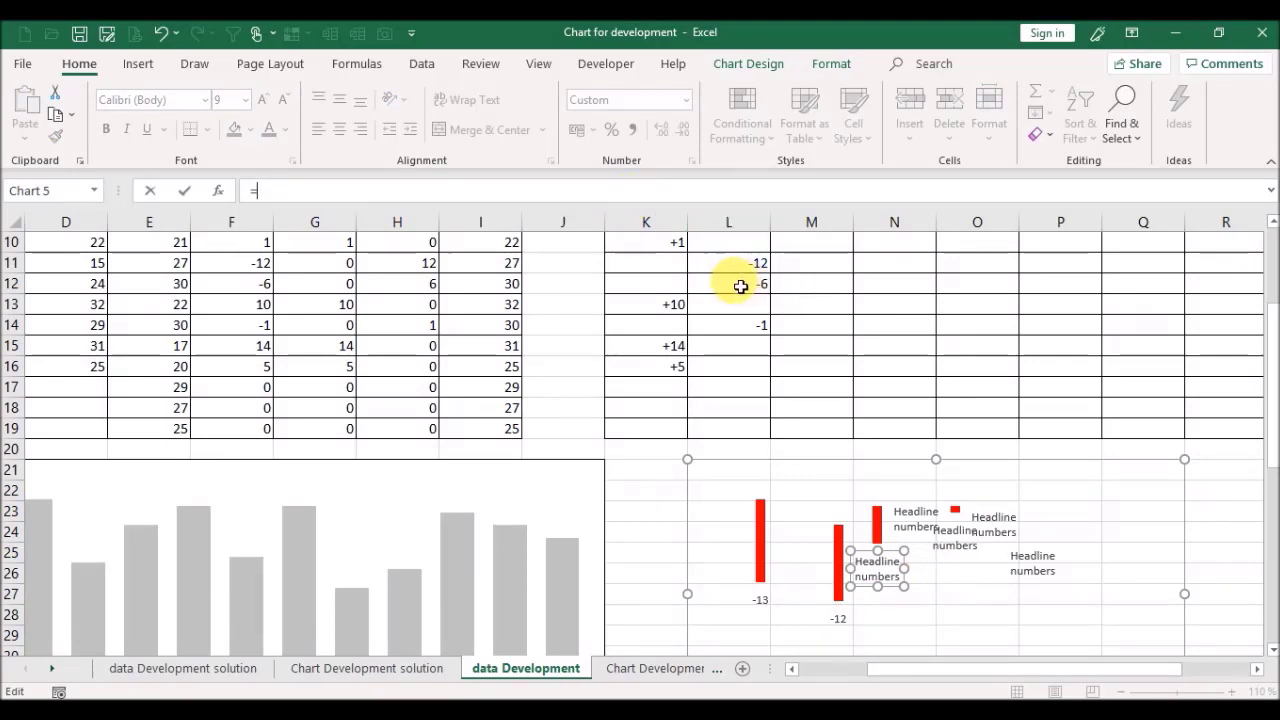
{"action": "left_click", "coordinate": [740, 285]}
{"action": "key", "text": "Return"}
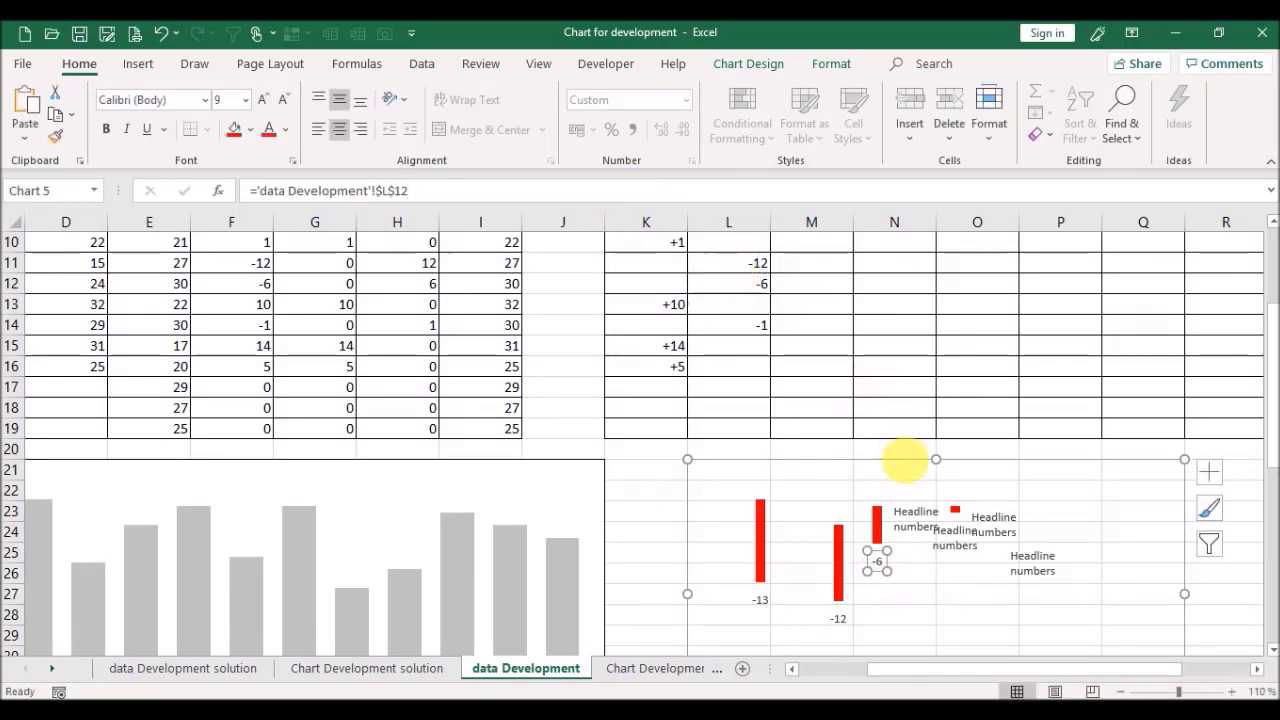
Step: Link the sixth Headline numbers label in the NEG chart, for June, to cell L13
{"action": "left_click", "coordinate": [925, 516]}
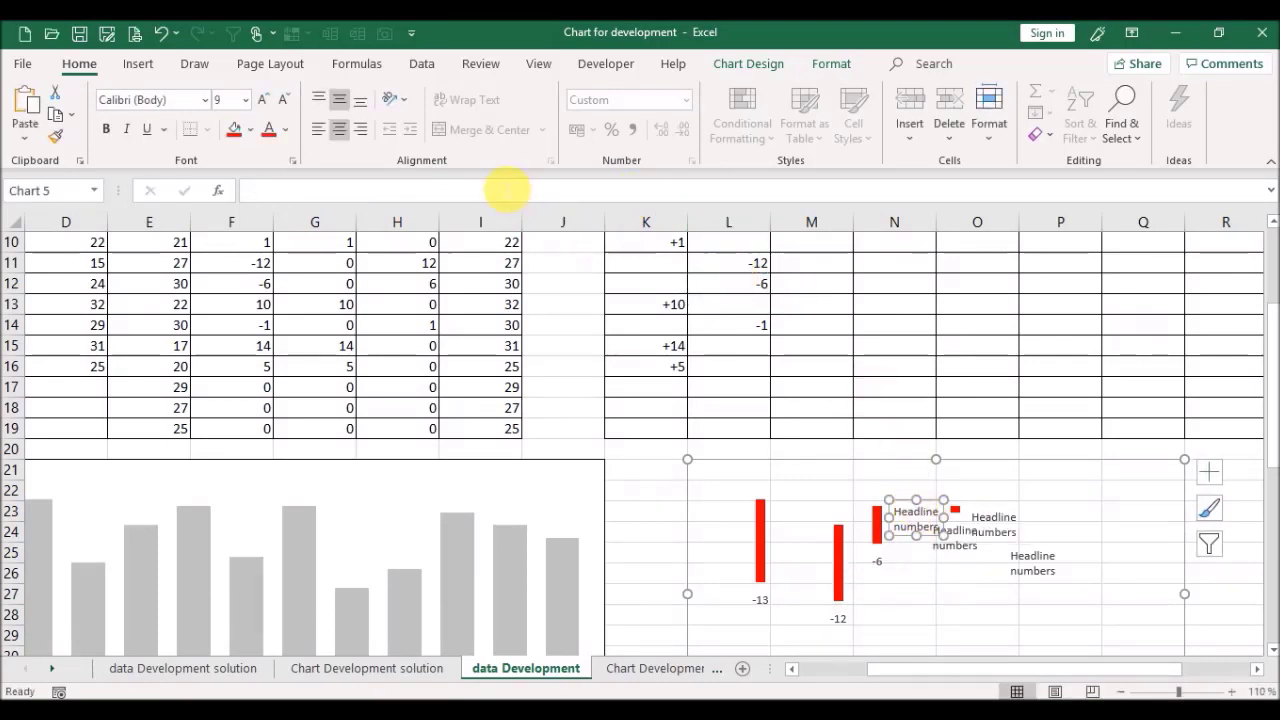
{"action": "left_click", "coordinate": [508, 190]}
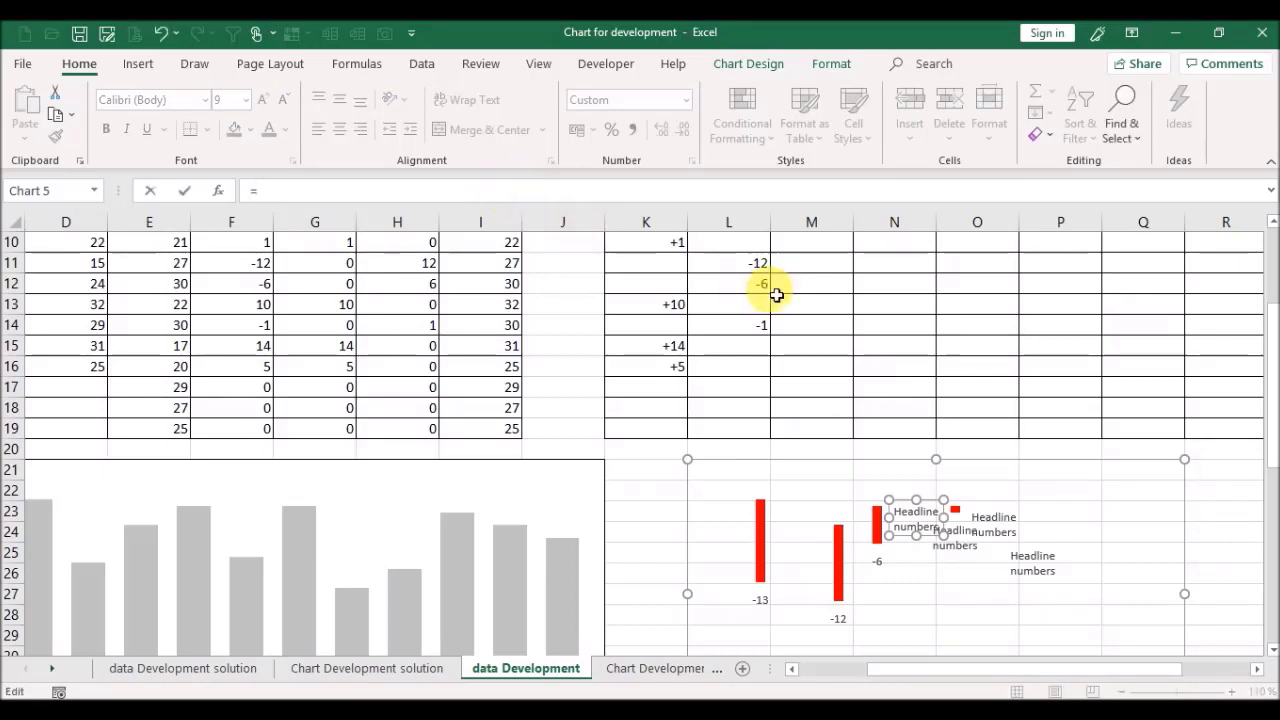
{"action": "left_click", "coordinate": [740, 314]}
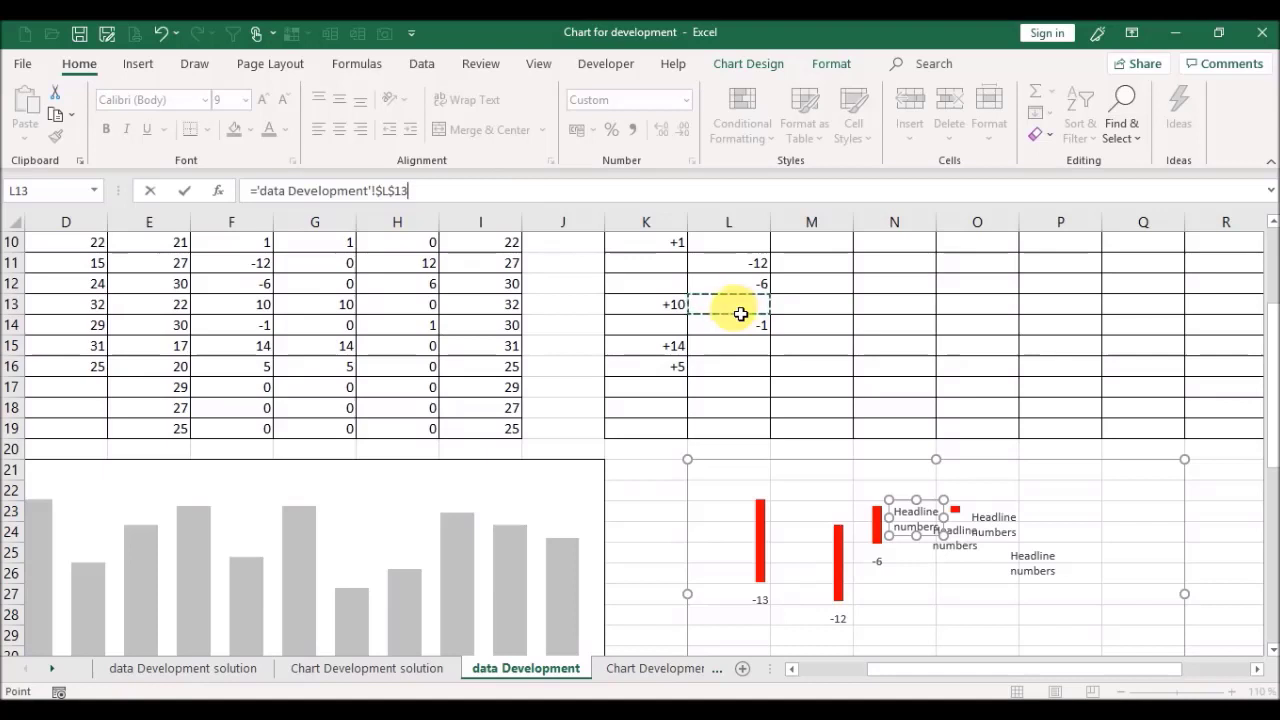
{"action": "key", "text": "Return"}
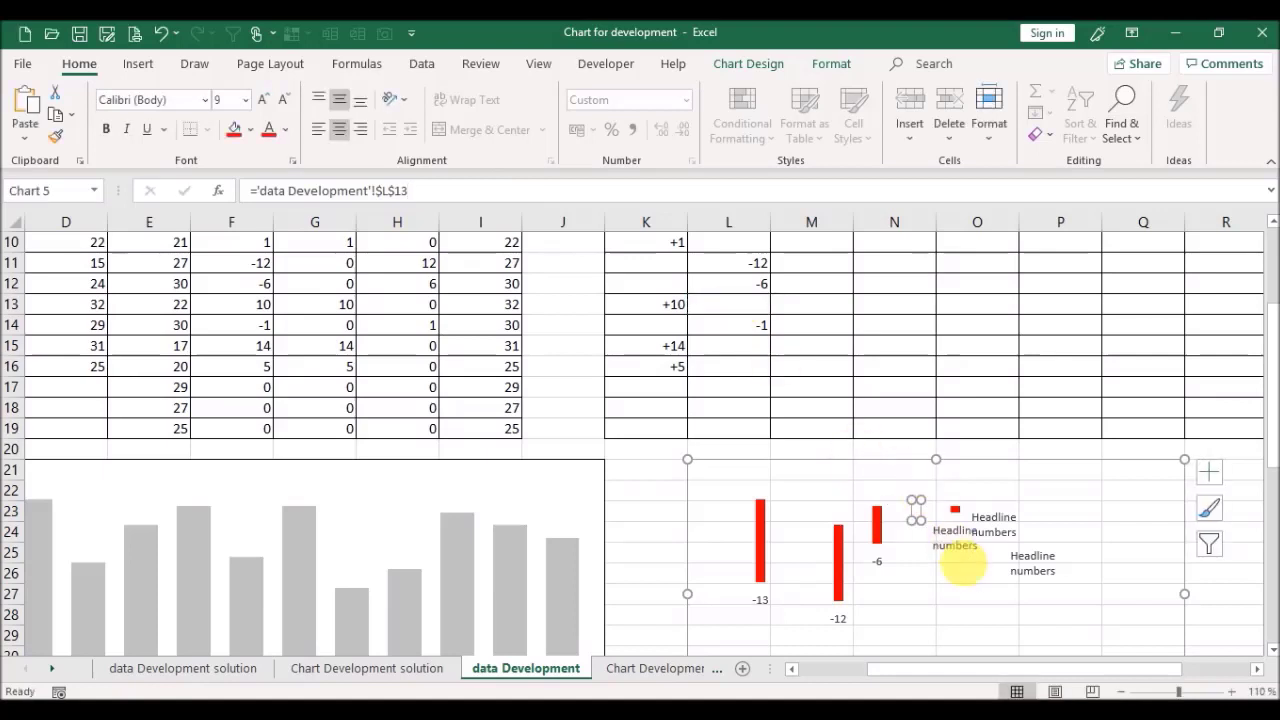
Step: Link the seventh Headline numbers label in the NEG chart, for July, to cell L14
{"action": "left_click", "coordinate": [951, 547]}
{"action": "left_click", "coordinate": [951, 545]}
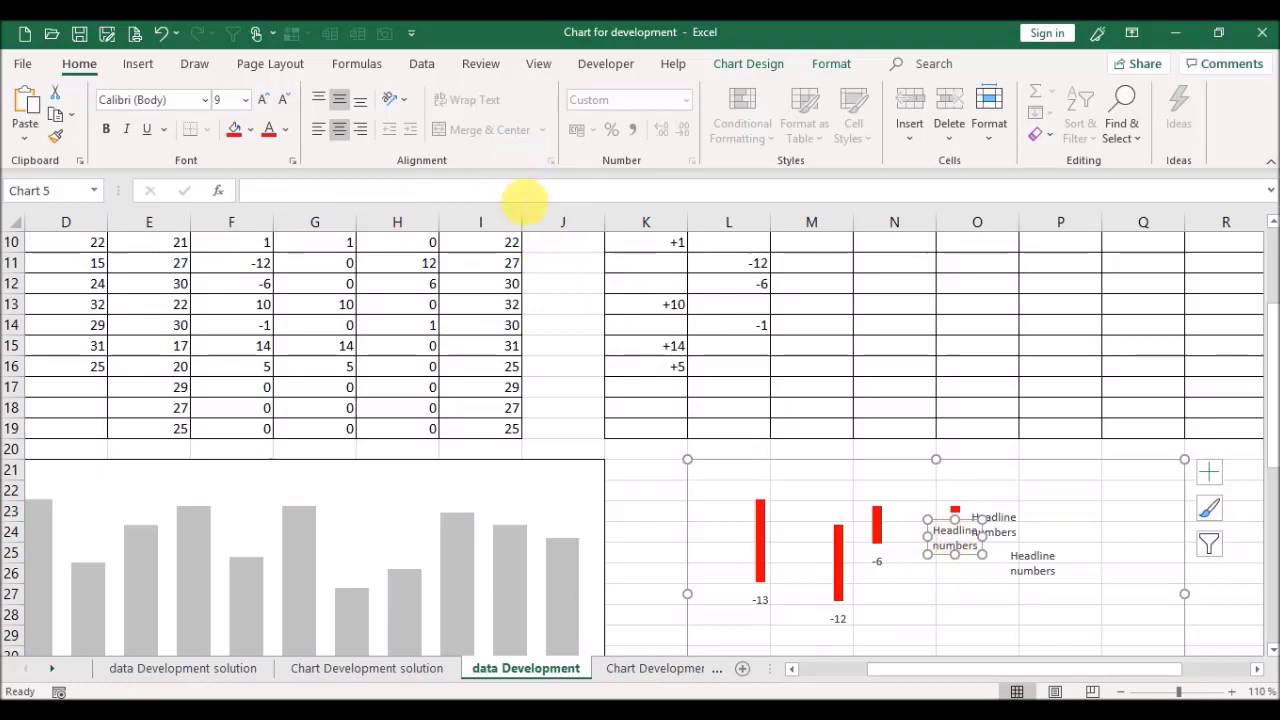
{"action": "left_click", "coordinate": [524, 196]}
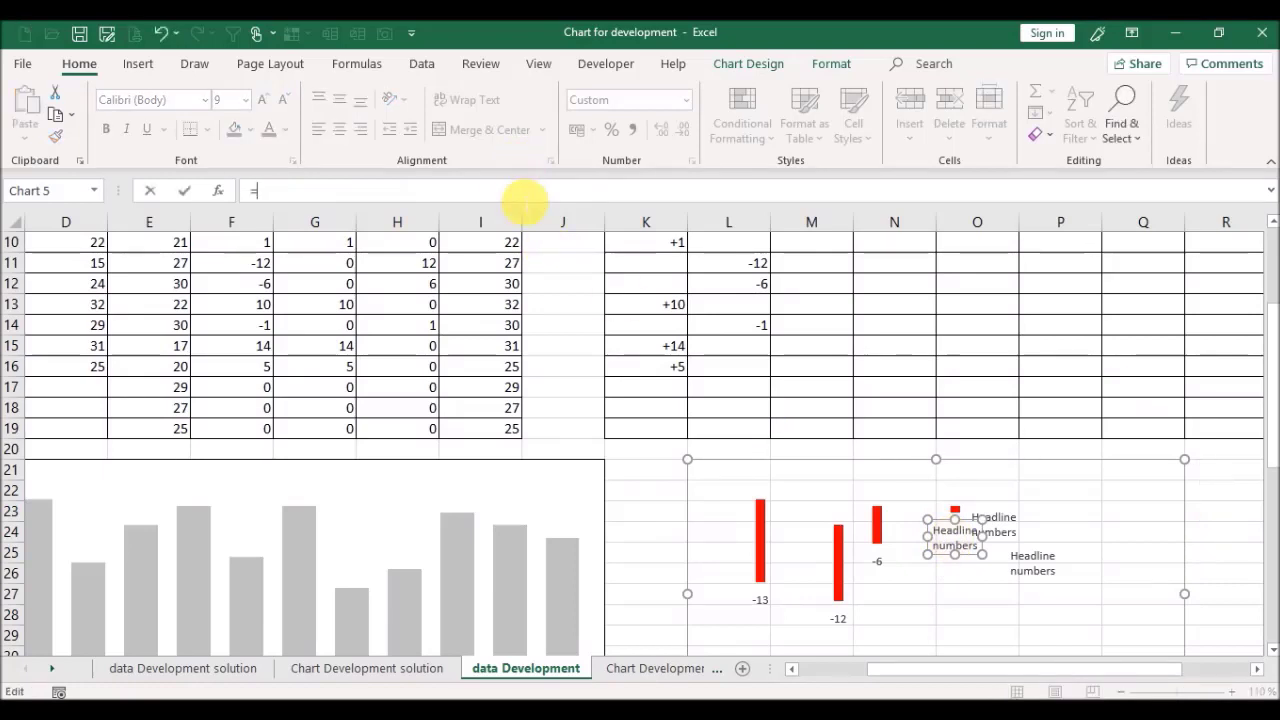
{"action": "left_click", "coordinate": [731, 331]}
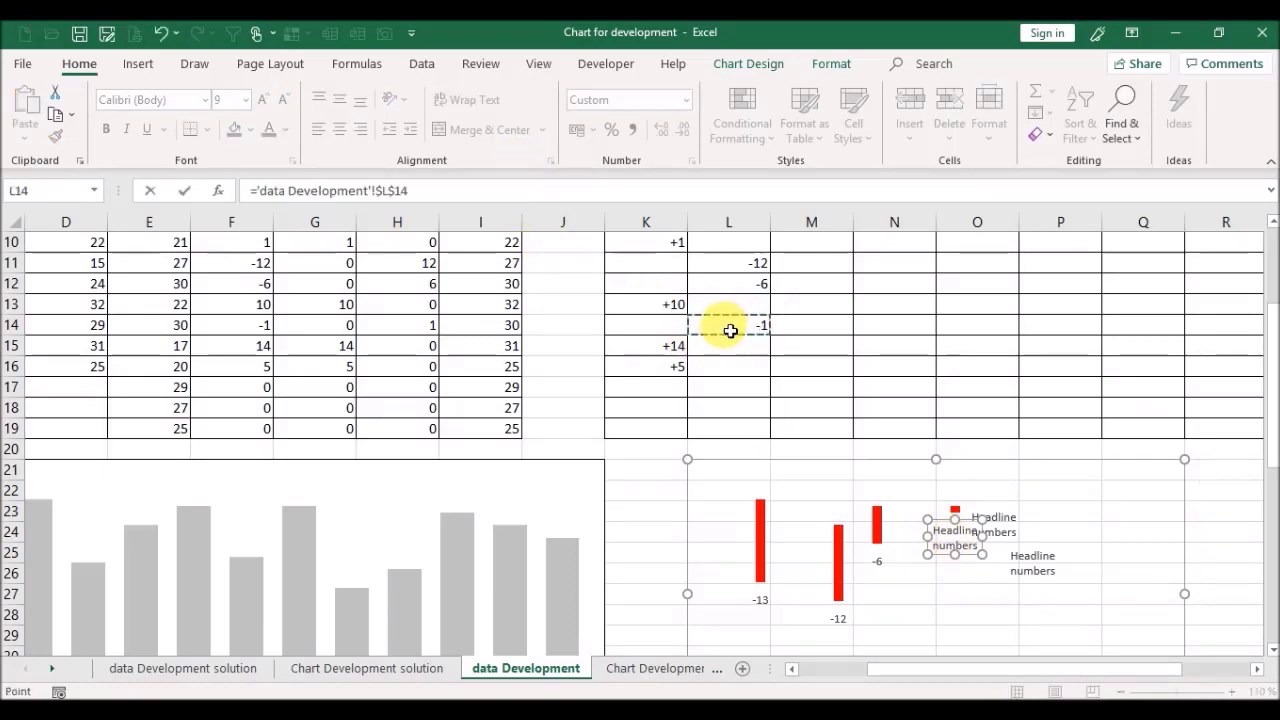
{"action": "key", "text": "Return"}
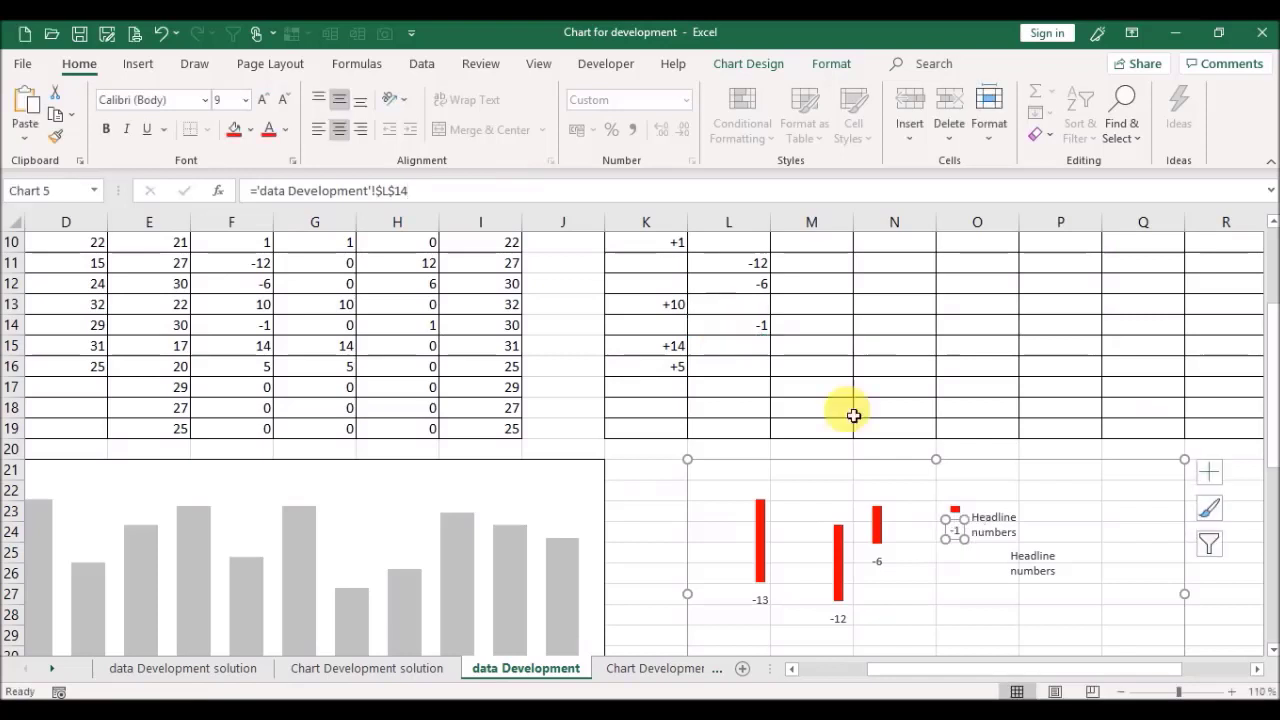
Step: Link the eighth Headline numbers label in the NEG chart, for August, to cell L15
{"action": "left_click", "coordinate": [1006, 540]}
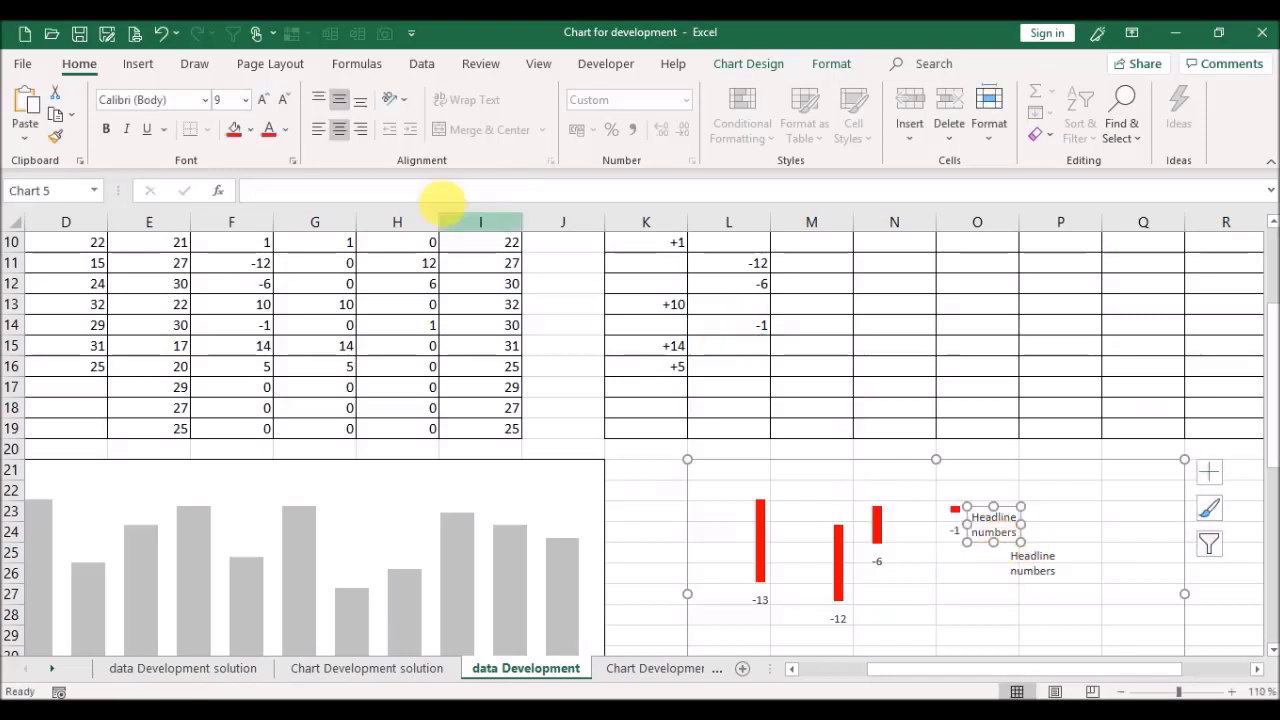
{"action": "left_click", "coordinate": [445, 192]}
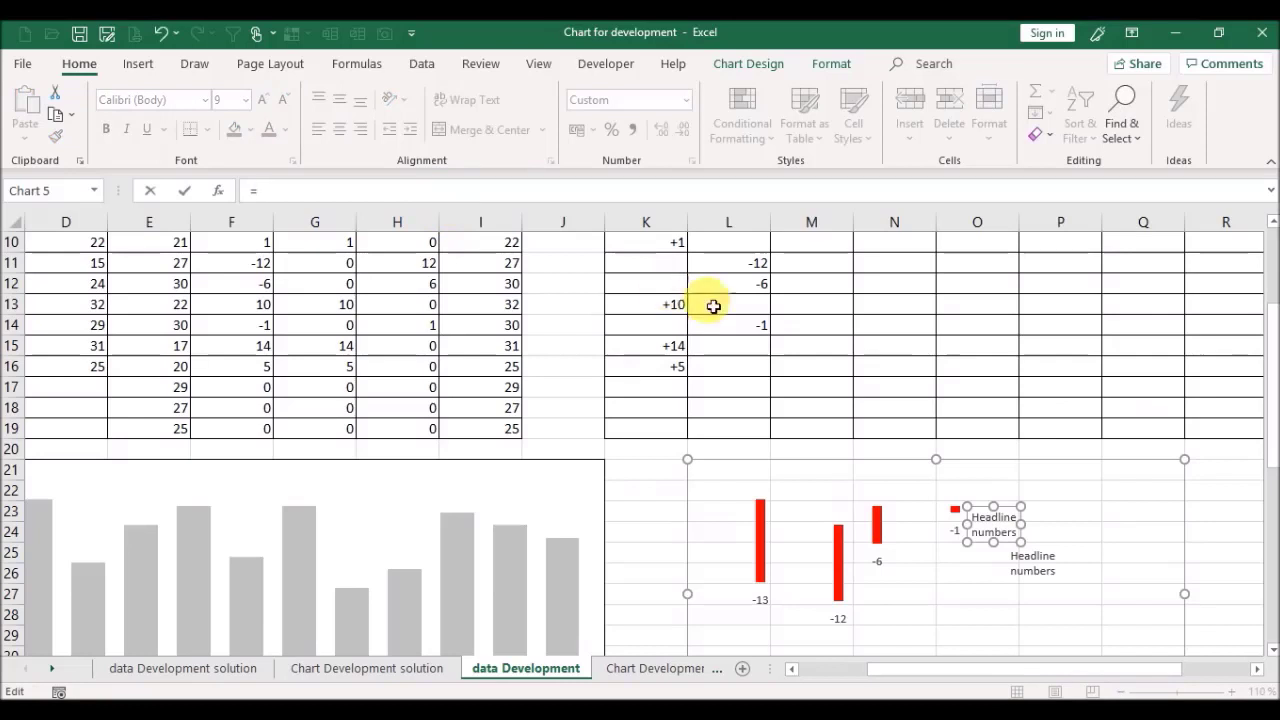
{"action": "left_click", "coordinate": [733, 367]}
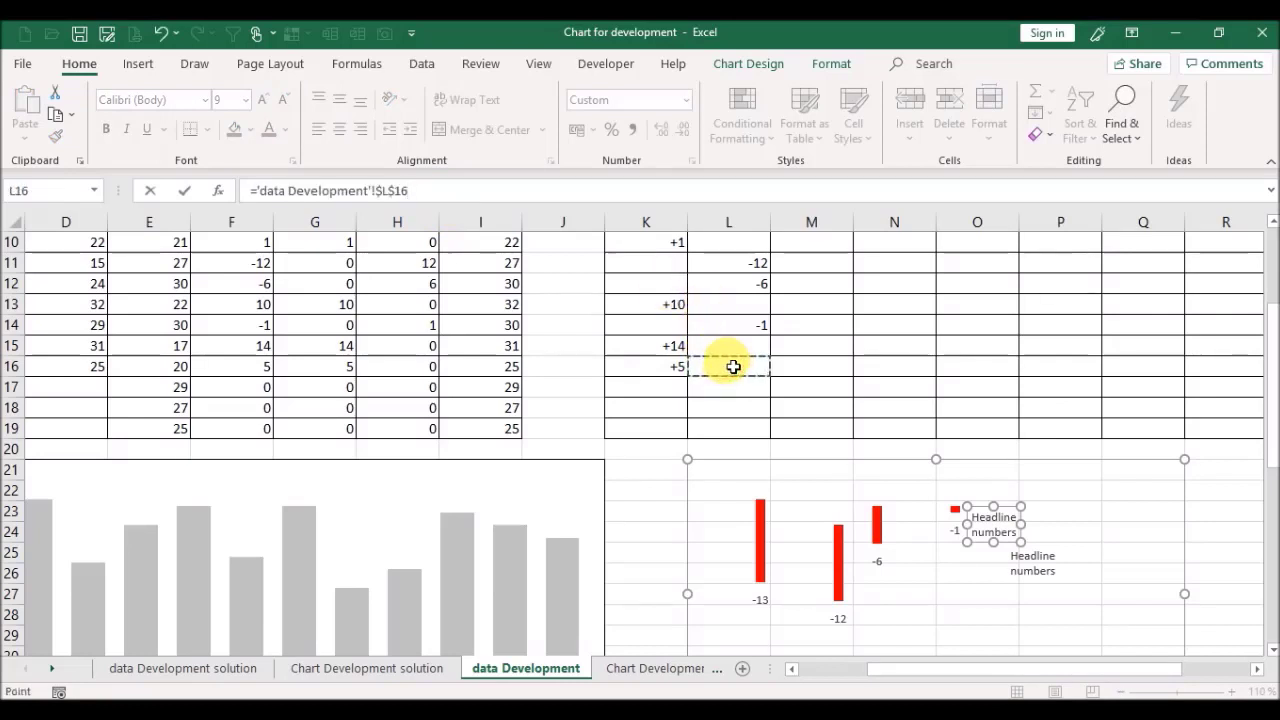
{"action": "key", "text": "Up"}
{"action": "key", "text": "Return"}
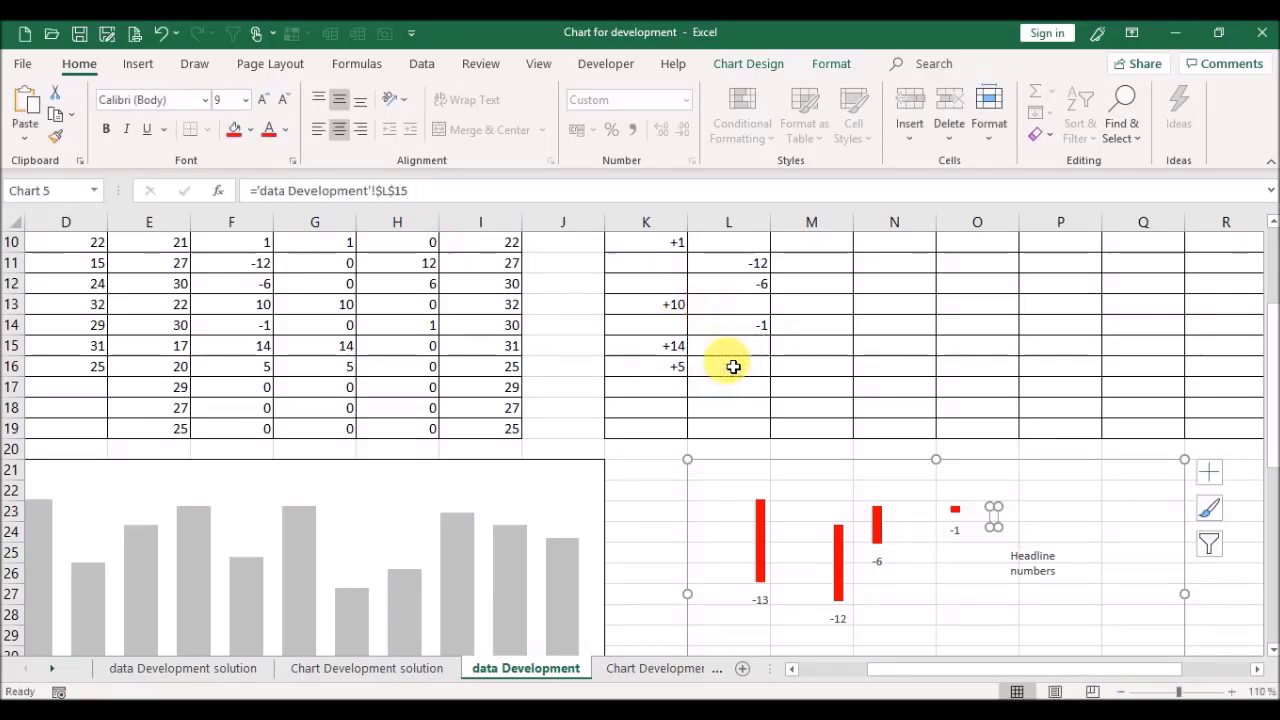
Step: Link the ninth Headline numbers label in the NEG chart, for September, to cell L16
{"action": "left_click", "coordinate": [1036, 574]}
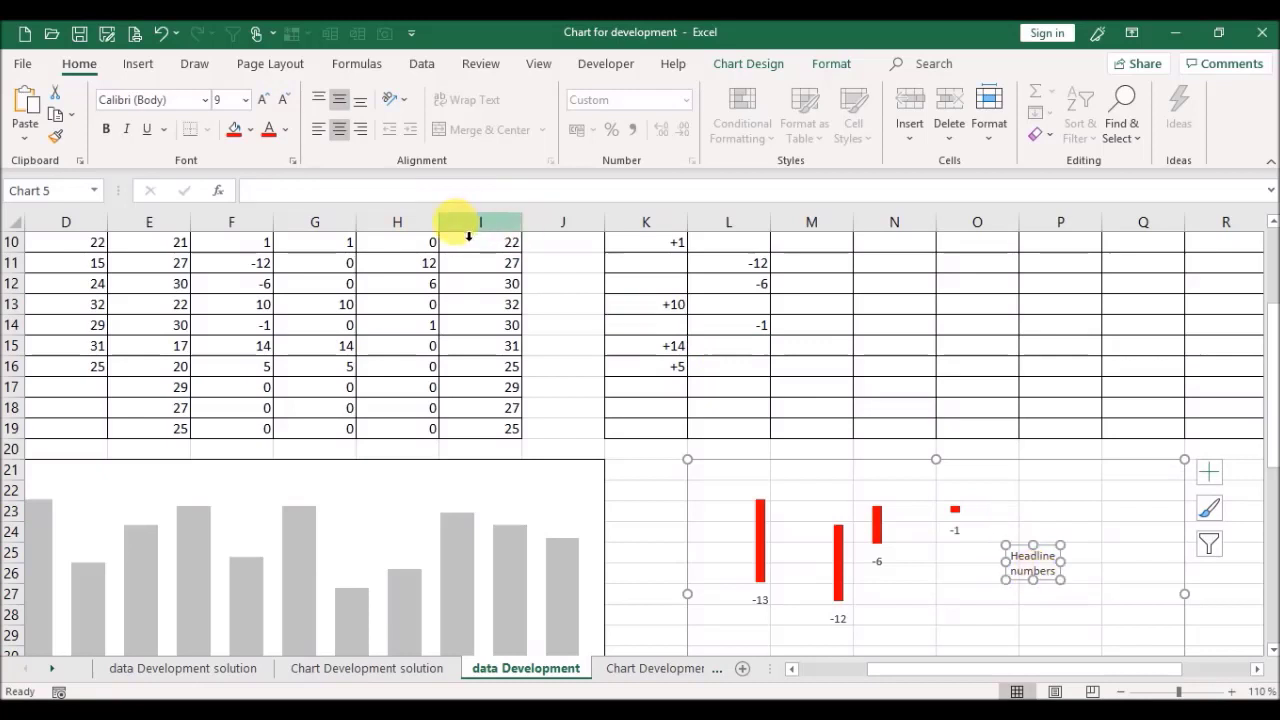
{"action": "left_click", "coordinate": [437, 190]}
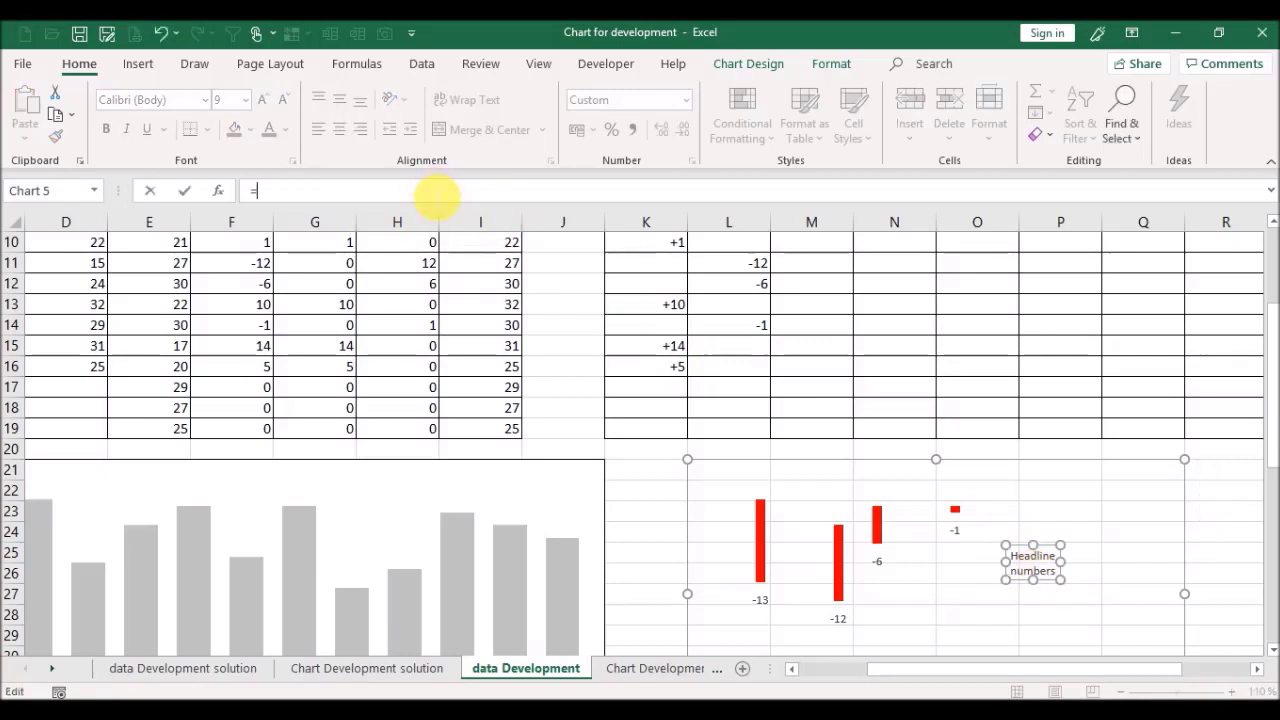
{"action": "left_click", "coordinate": [711, 366]}
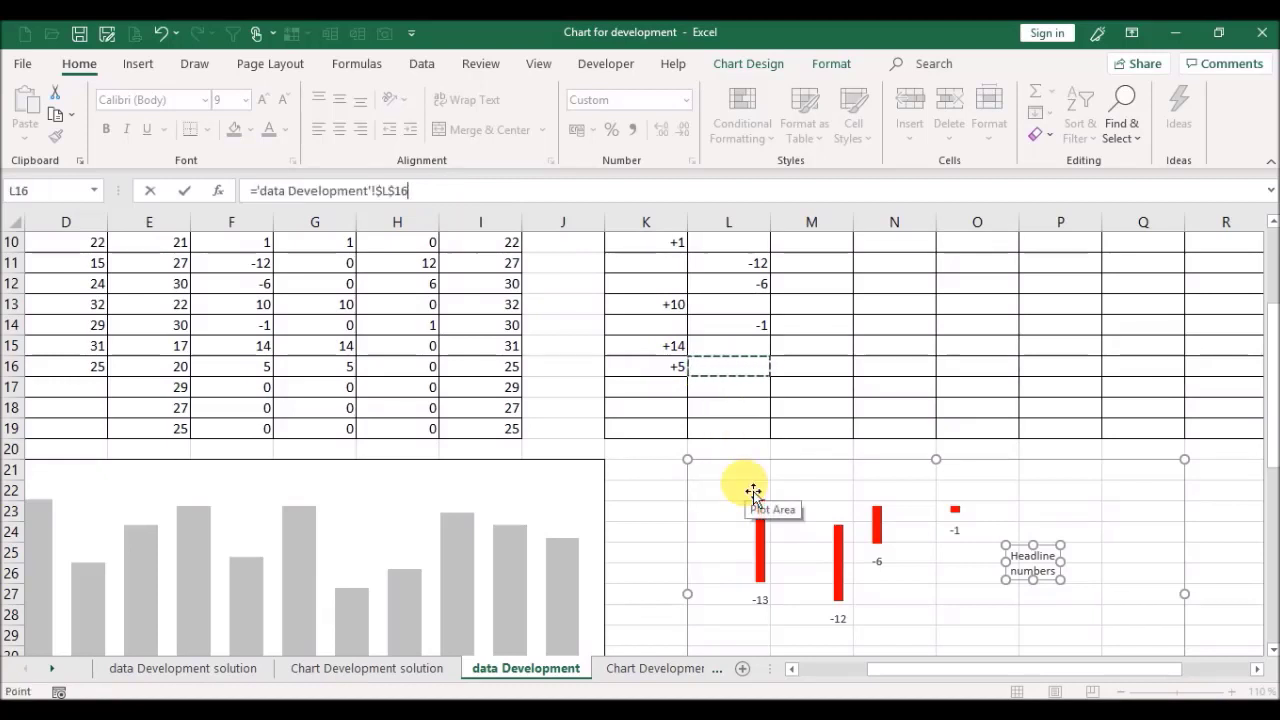
{"action": "key", "text": "Return"}
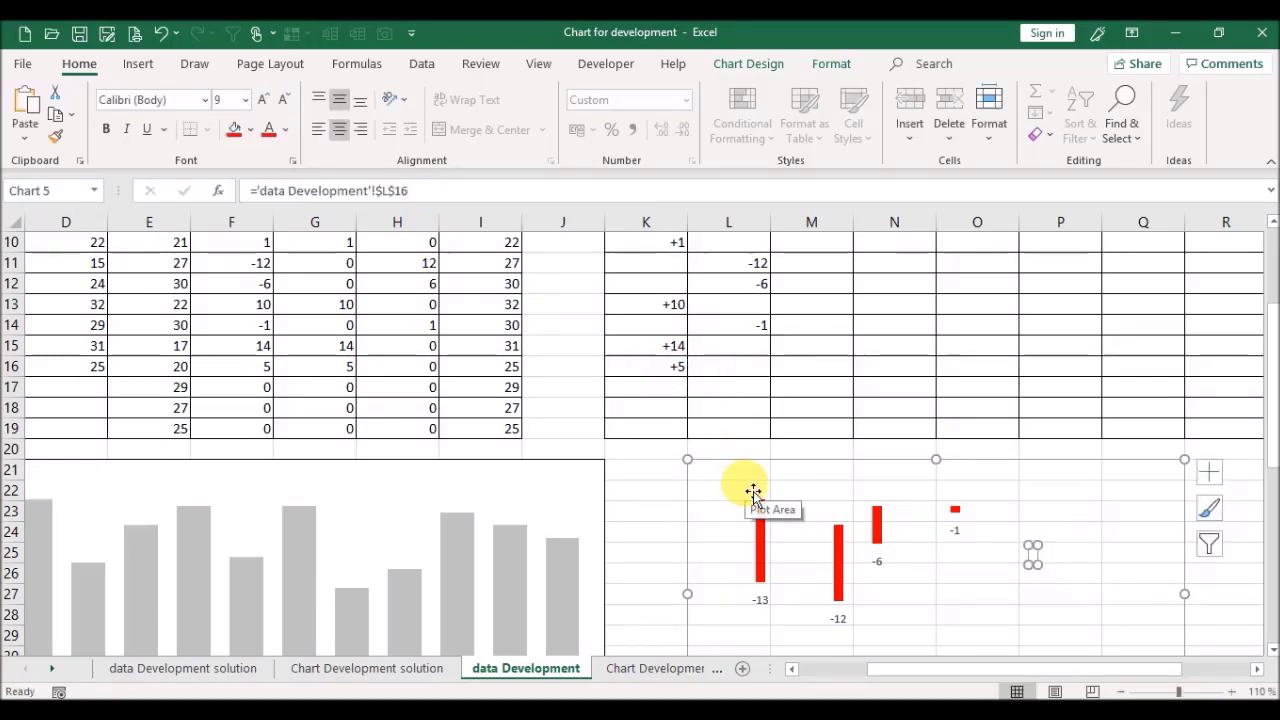
Step: Enter 20 as the Actual value for October, November and December in D17:D19
{"action": "left_click", "coordinate": [791, 370]}
{"action": "key", "text": "Left"}
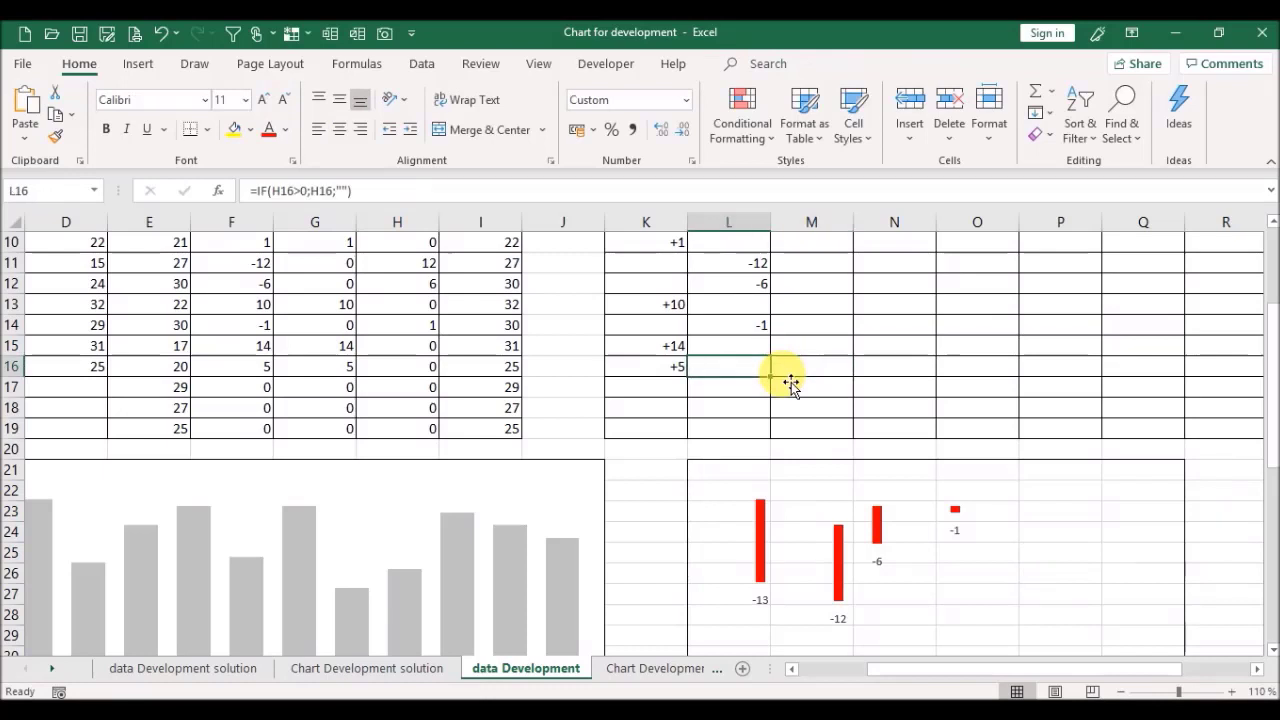
{"action": "key", "text": "Left"}
{"action": "key", "text": "Left"}
{"action": "key", "text": "Left"}
{"action": "key", "text": "Left"}
{"action": "key", "text": "Left"}
{"action": "key", "text": "Left"}
{"action": "key", "text": "Left"}
{"action": "key", "text": "Left"}
{"action": "key", "text": "Left"}
{"action": "key", "text": "Left"}
{"action": "key", "text": "Left"}
{"action": "key", "text": "Right"}
{"action": "key", "text": "Right"}
{"action": "key", "text": "Right"}
{"action": "key", "text": "Down"}
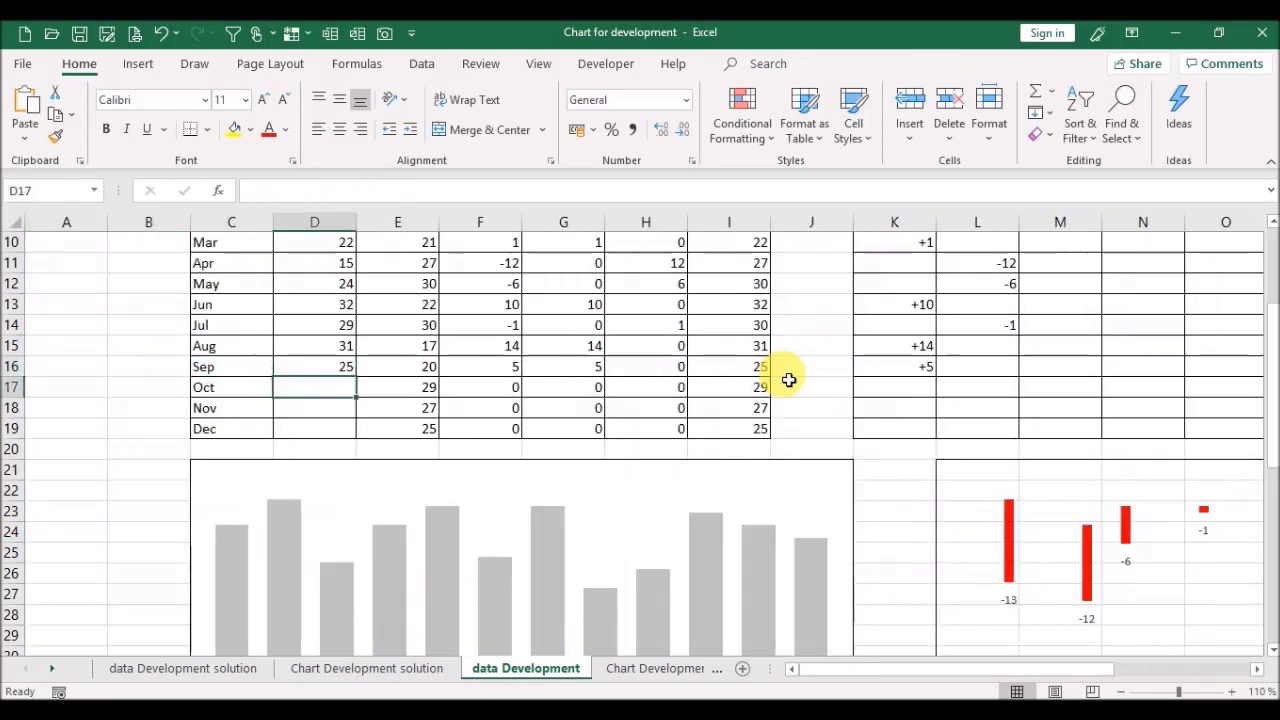
{"action": "type", "text": "20"}
{"action": "key", "text": "Return"}
{"action": "type", "text": "20"}
{"action": "key", "text": "Return"}
{"action": "type", "text": "20"}
{"action": "key", "text": "Return"}
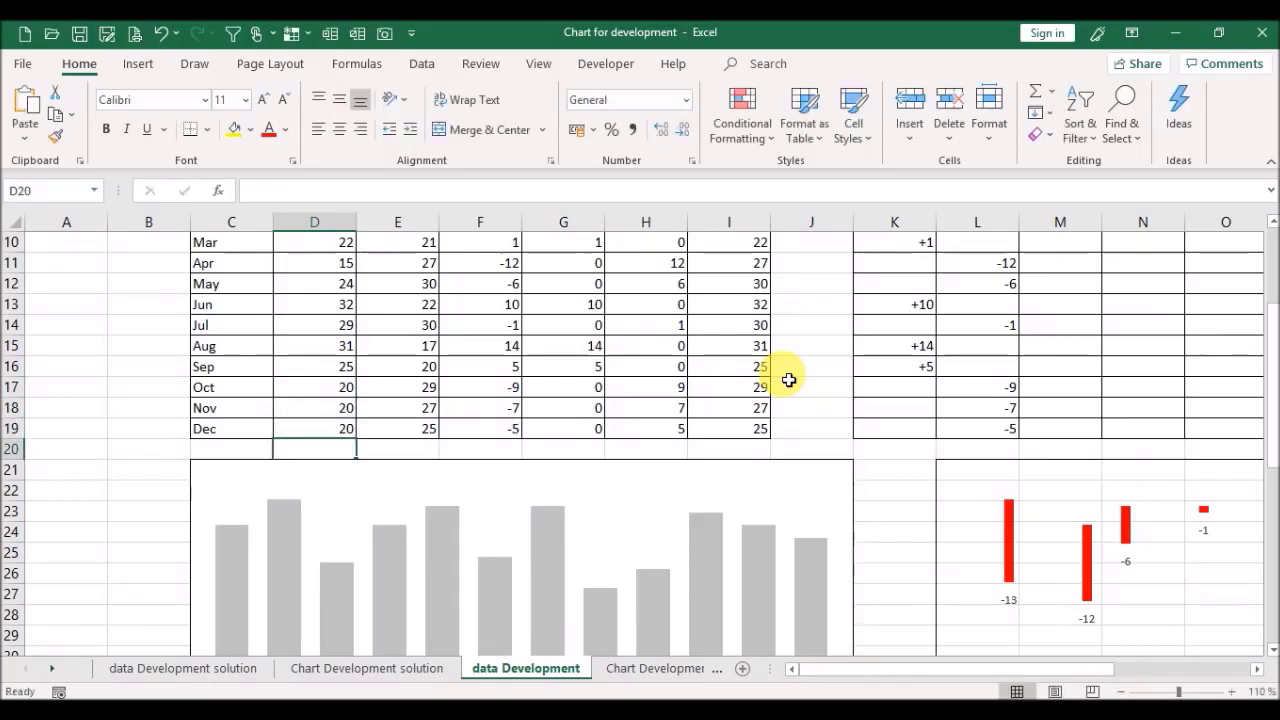
Step: Link the tenth Headline numbers label in the NEG chart, for October, to cell L17
{"action": "key", "text": "Right"}
{"action": "key", "text": "Right"}
{"action": "key", "text": "Right"}
{"action": "key", "text": "Right"}
{"action": "key", "text": "Right"}
{"action": "key", "text": "Right"}
{"action": "key", "text": "Right"}
{"action": "key", "text": "Right"}
{"action": "key", "text": "Right"}
{"action": "key", "text": "Right"}
{"action": "key", "text": "Right"}
{"action": "key", "text": "Right"}
{"action": "key", "text": "Right"}
{"action": "key", "text": "Right"}
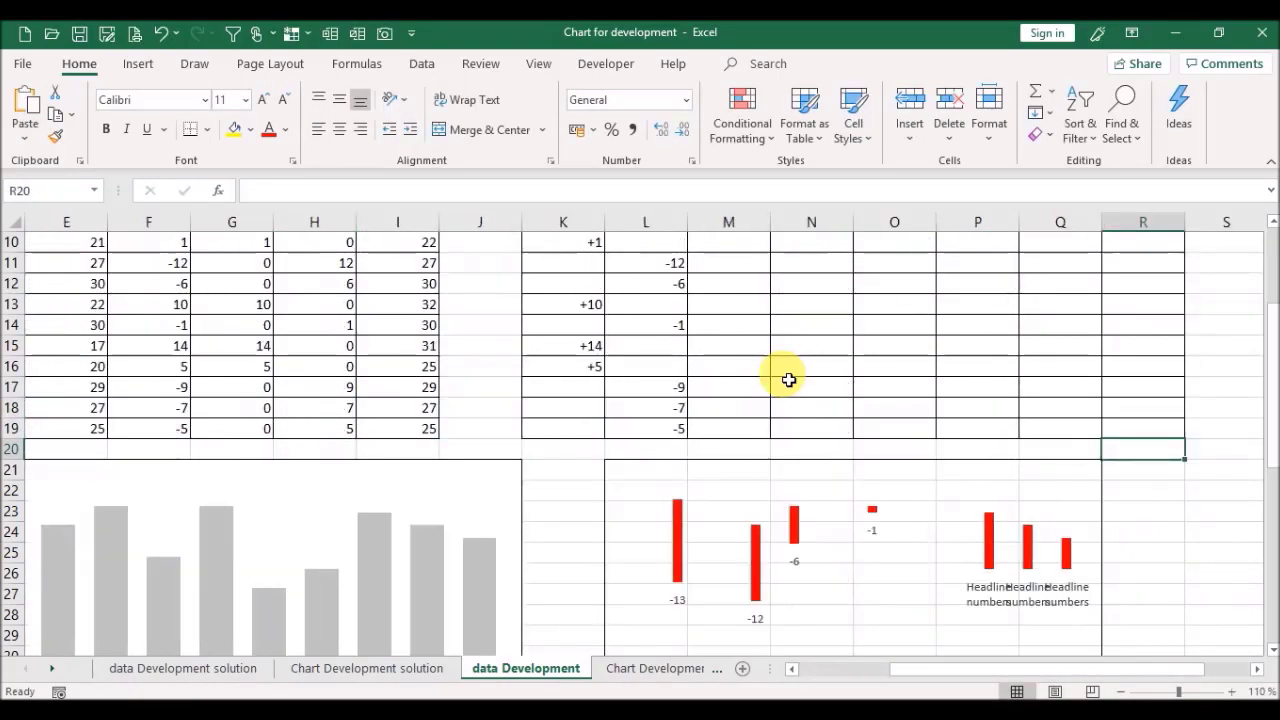
{"action": "left_click", "coordinate": [994, 595]}
{"action": "left_click", "coordinate": [990, 594]}
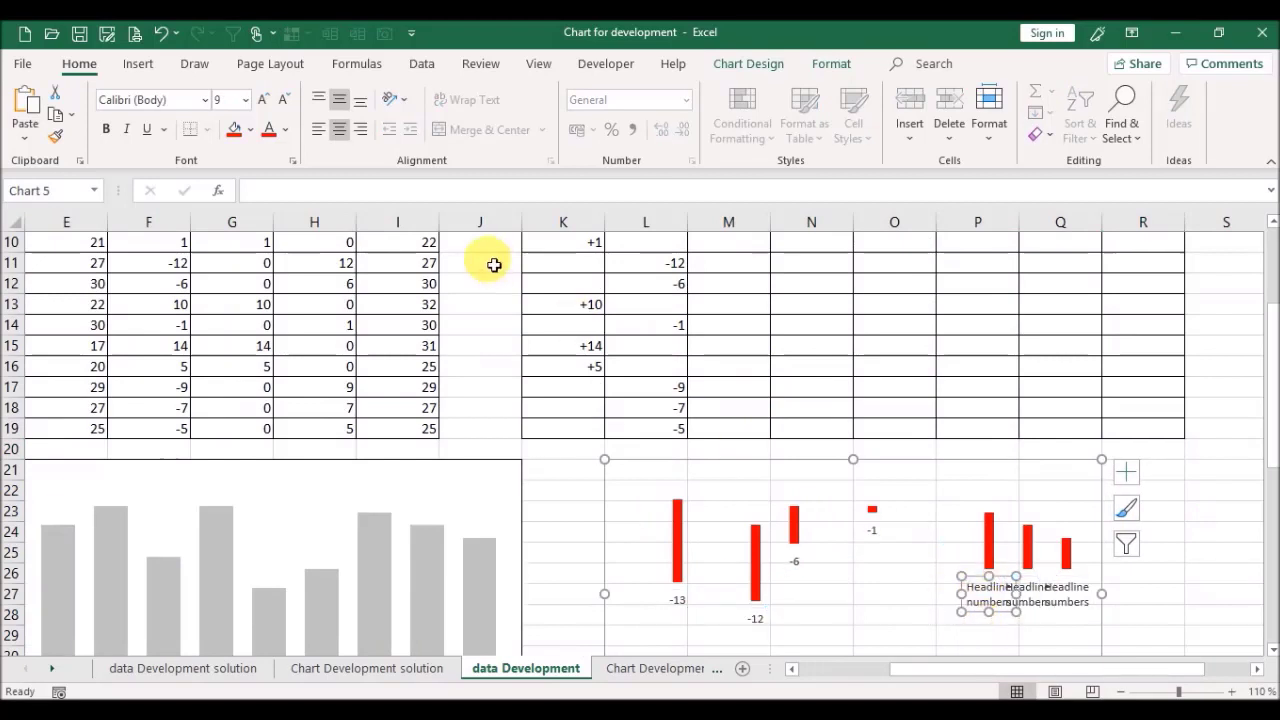
{"action": "left_click", "coordinate": [346, 191]}
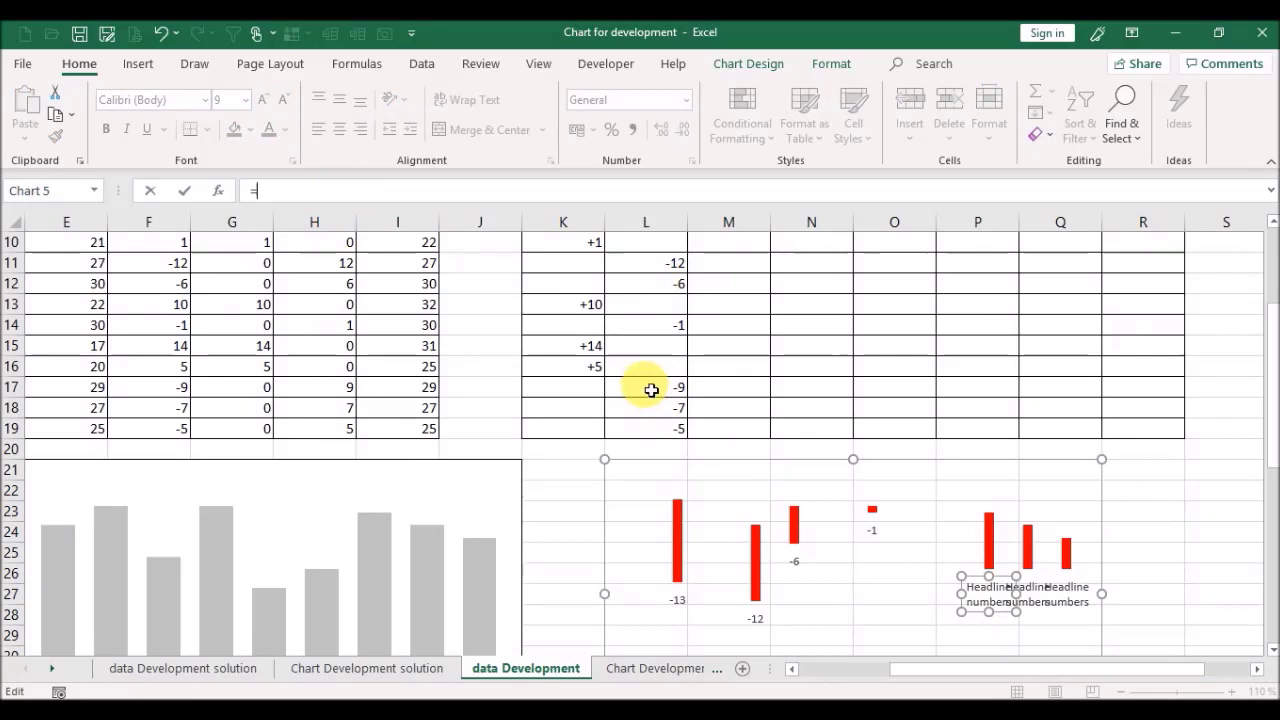
{"action": "left_click", "coordinate": [651, 390]}
{"action": "key", "text": "Return"}
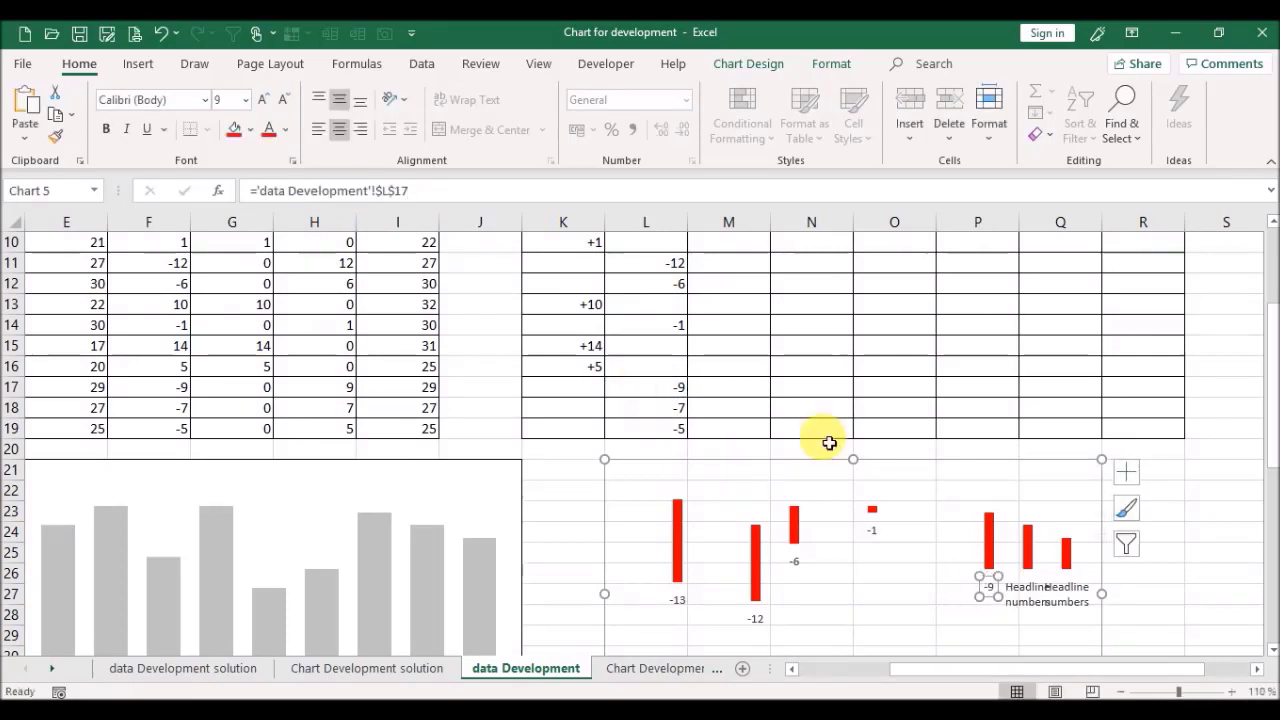
Step: Link the eleventh Headline numbers label in the NEG chart, for November, to cell L18
{"action": "left_click", "coordinate": [1045, 599]}
{"action": "left_click", "coordinate": [450, 192]}
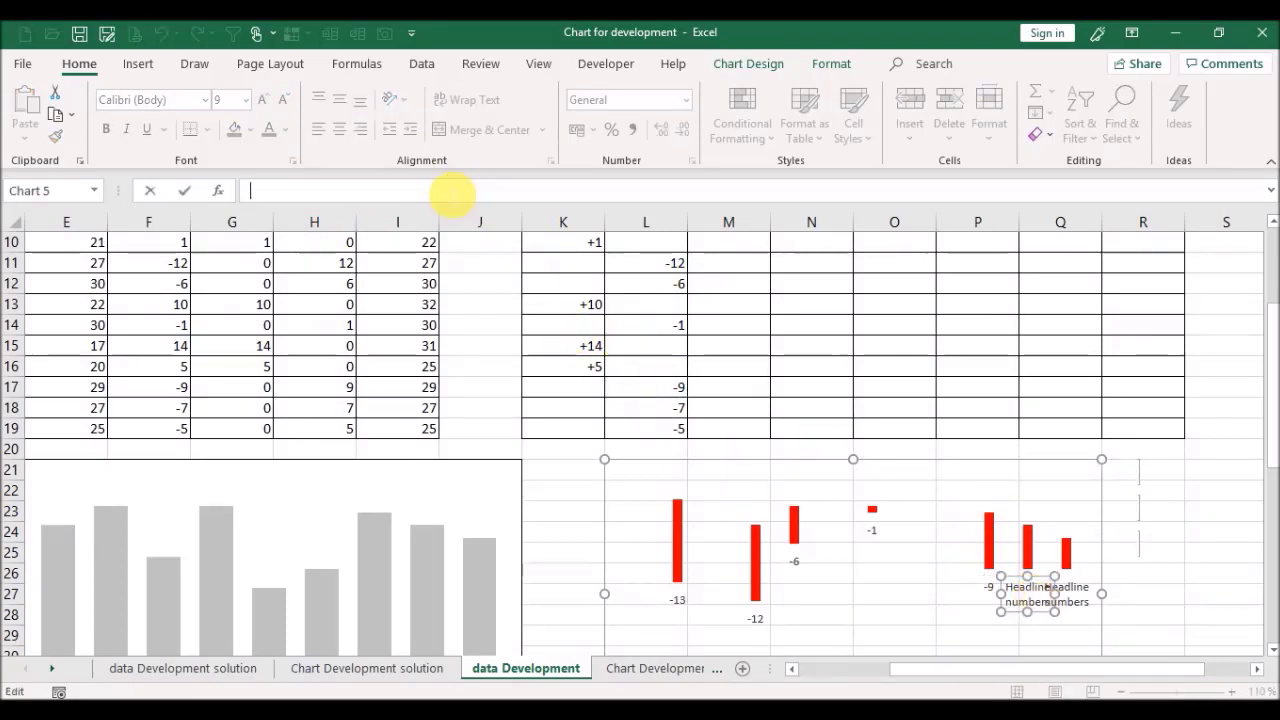
{"action": "left_click", "coordinate": [673, 418]}
{"action": "key", "text": "Return"}
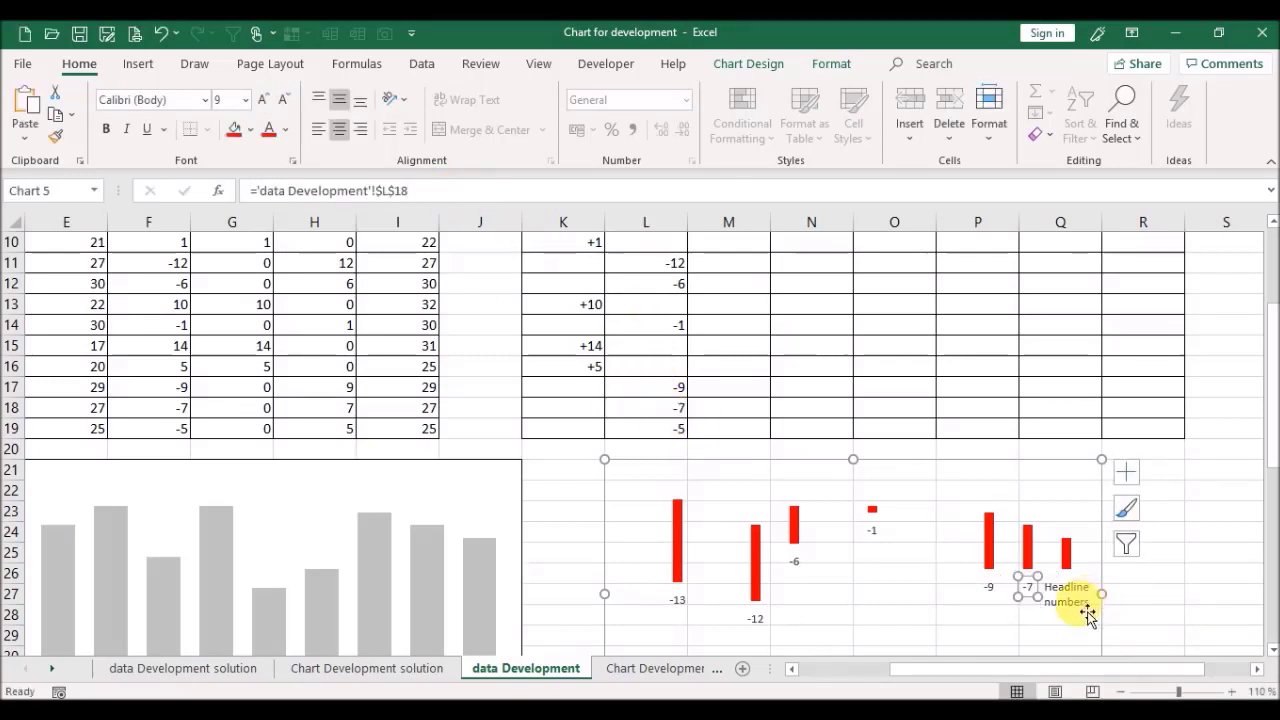
Step: Link the twelfth Headline numbers label in the NEG chart, for December, to cell L19
{"action": "left_click", "coordinate": [1090, 608]}
{"action": "left_click", "coordinate": [403, 196]}
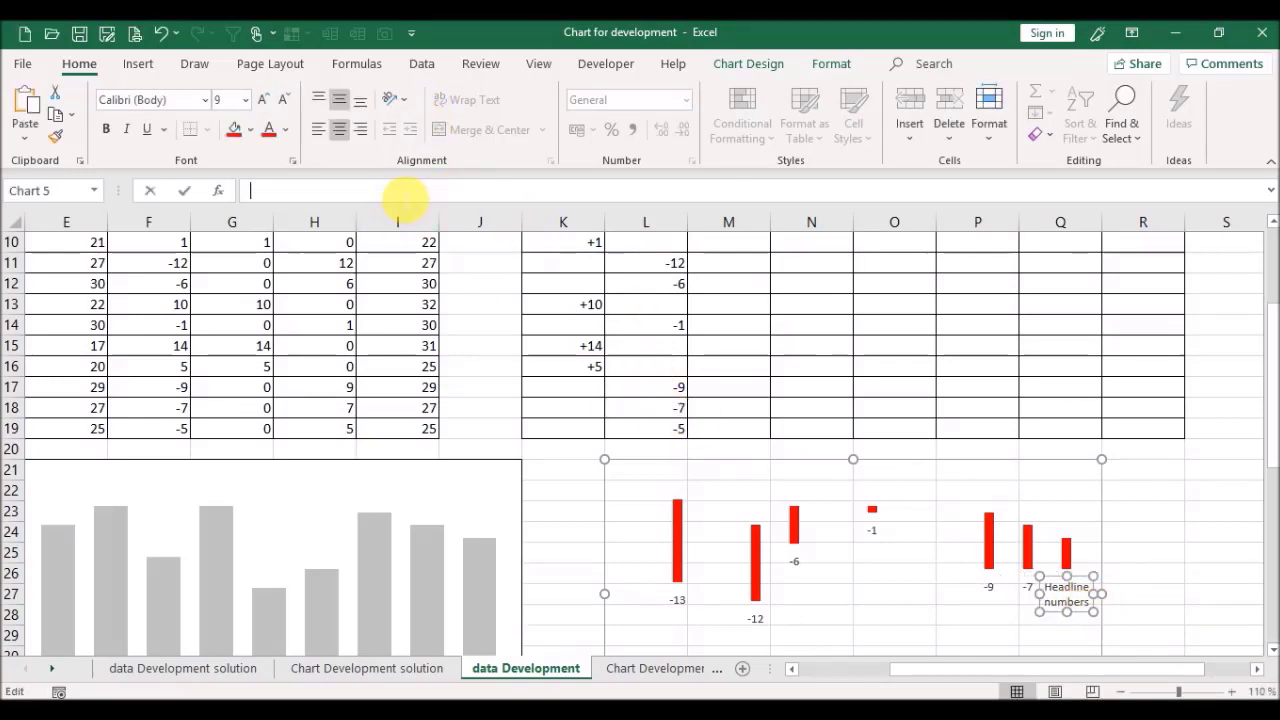
{"action": "type", "text": "="}
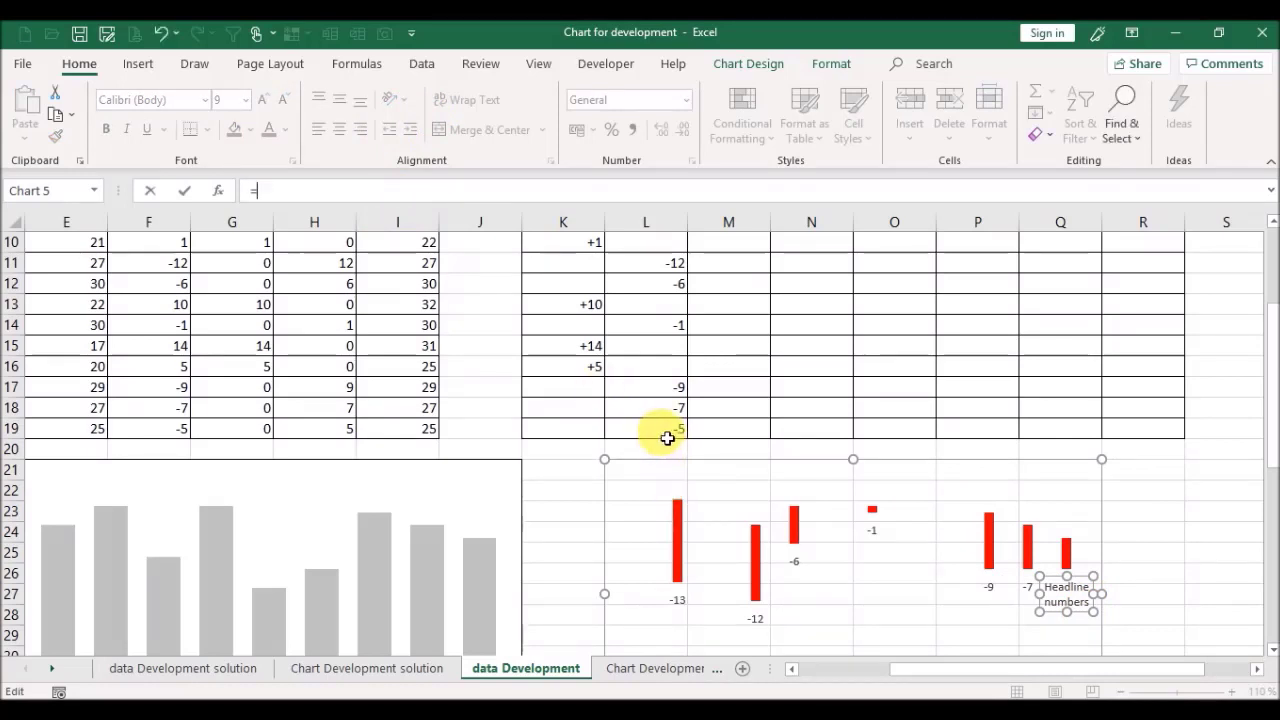
{"action": "left_click", "coordinate": [667, 436]}
{"action": "key", "text": "Return"}
Step: Clear the Actual values for October, November and December in D17:D19
{"action": "left_click", "coordinate": [648, 432]}
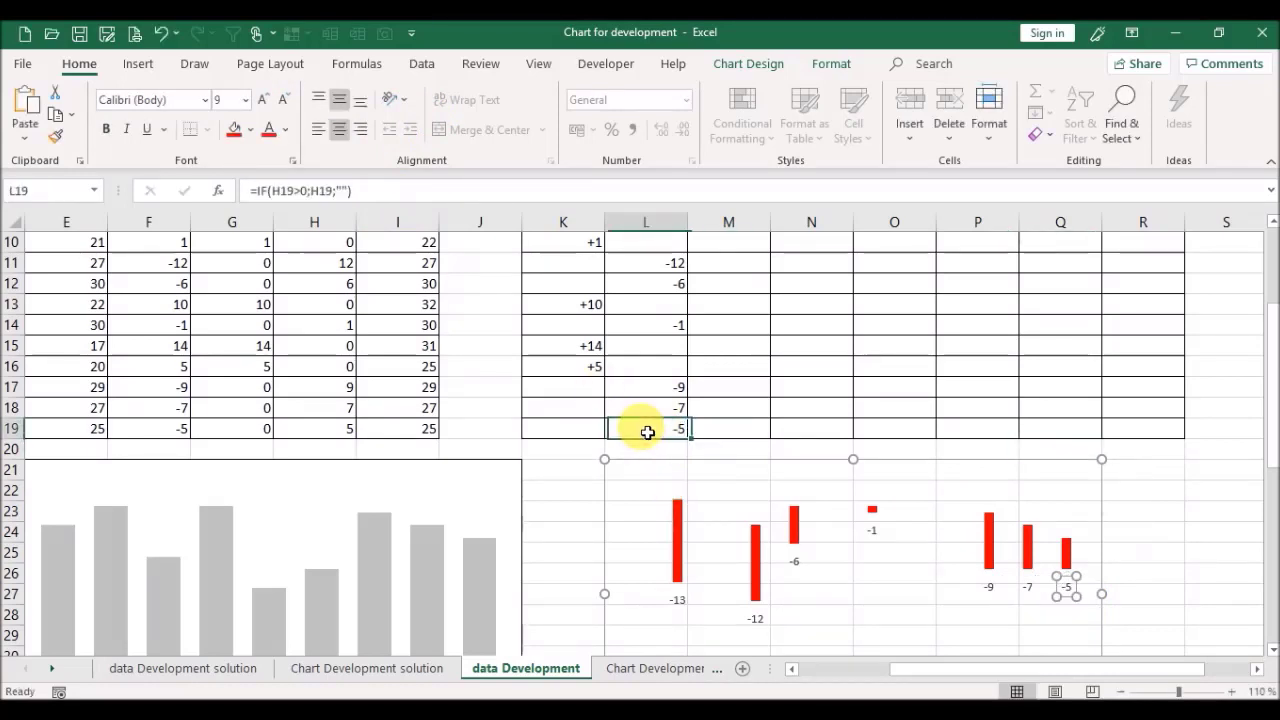
{"action": "key", "text": "Left"}
{"action": "key", "text": "Left"}
{"action": "key", "text": "Left"}
{"action": "key", "text": "Left"}
{"action": "key", "text": "Left"}
{"action": "key", "text": "Left"}
{"action": "key", "text": "Left"}
{"action": "key", "text": "Left"}
{"action": "key", "text": "Left"}
{"action": "key", "text": "Left"}
{"action": "key", "text": "Left"}
{"action": "key", "text": "Right"}
{"action": "key", "text": "Right"}
{"action": "key", "text": "Right"}
{"action": "key", "text": "Right"}
{"action": "key", "text": "Left"}
{"action": "key", "text": "shift+Up"}
{"action": "key", "text": "shift+Up"}
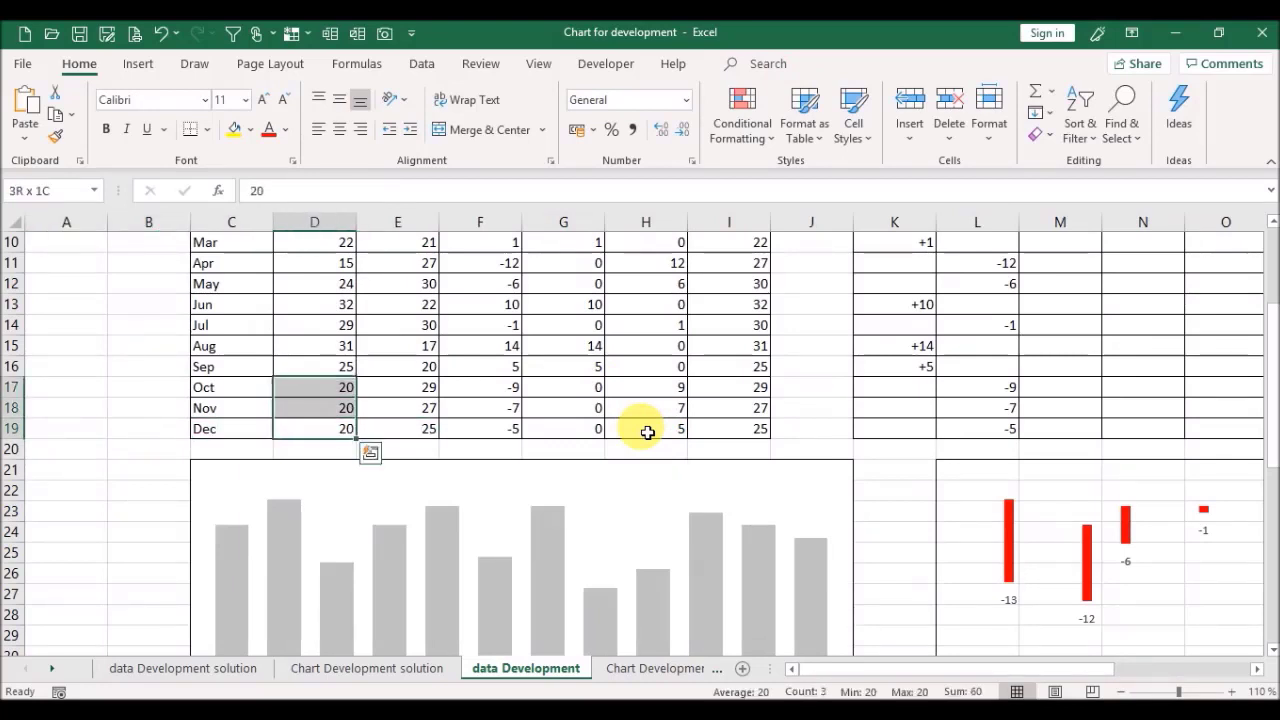
{"action": "key", "text": "Delete"}
Step: Examine the negative and positive deviation charts and their labels for the months without Actual values
{"action": "key", "text": "Right"}
{"action": "key", "text": "Right"}
{"action": "key", "text": "Right"}
{"action": "key", "text": "Right"}
{"action": "key", "text": "Right"}
{"action": "key", "text": "Right"}
{"action": "key", "text": "Right"}
{"action": "key", "text": "Right"}
{"action": "key", "text": "Right"}
{"action": "key", "text": "Right"}
{"action": "key", "text": "Right"}
{"action": "key", "text": "Right"}
{"action": "key", "text": "Right"}
{"action": "key", "text": "Right"}
{"action": "key", "text": "Right"}
{"action": "key", "text": "Right"}
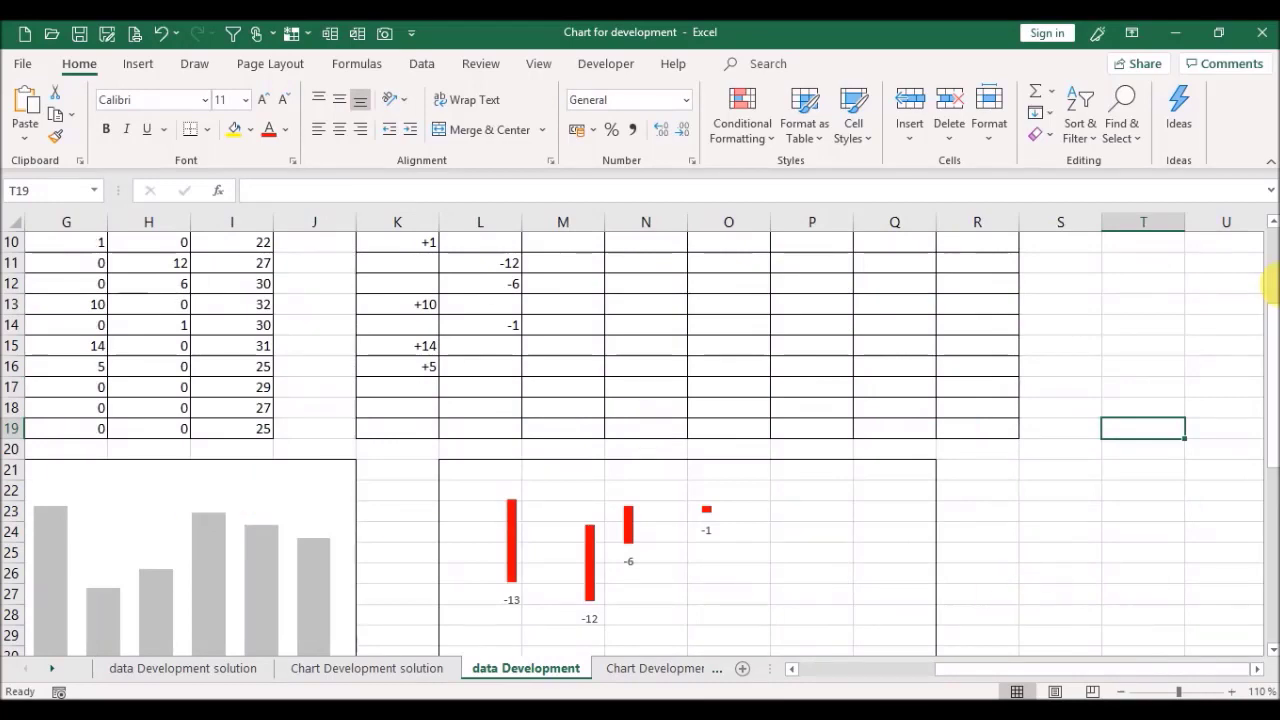
{"action": "left_click", "coordinate": [1279, 375]}
{"action": "left_click", "coordinate": [1272, 375]}
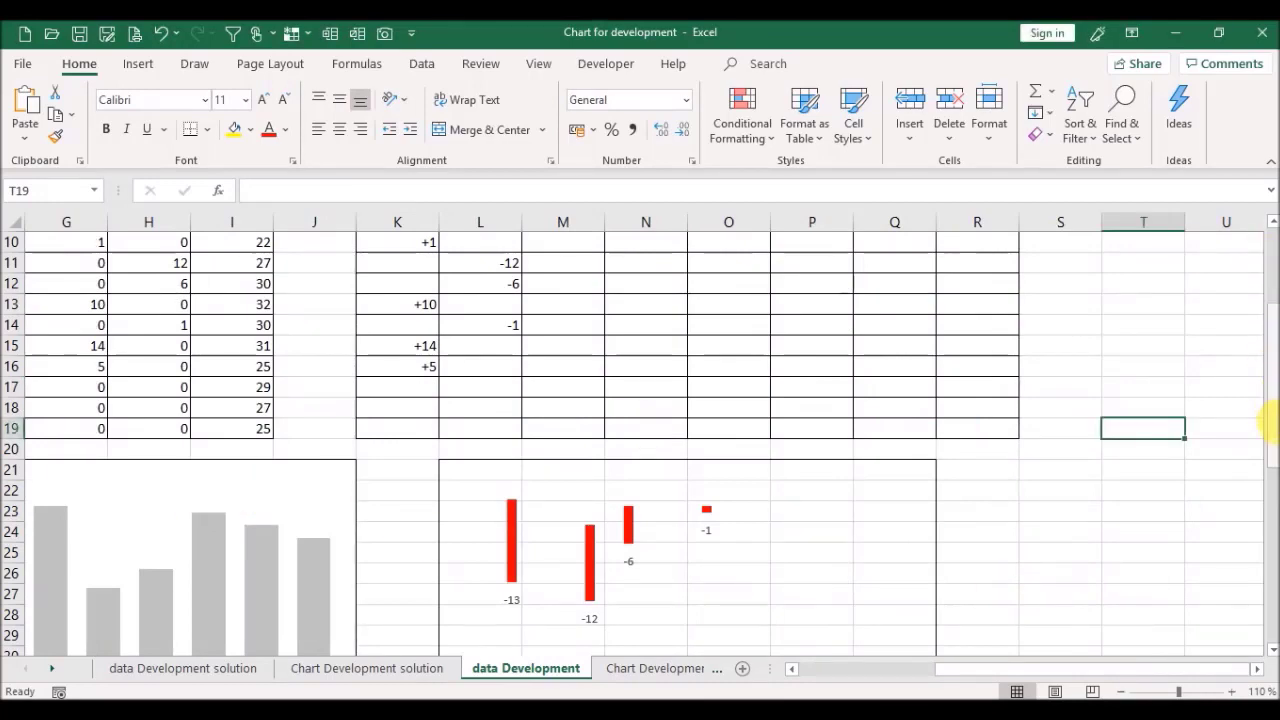
{"action": "left_click_drag", "start_coordinate": [1275, 420], "coordinate": [1272, 465]}
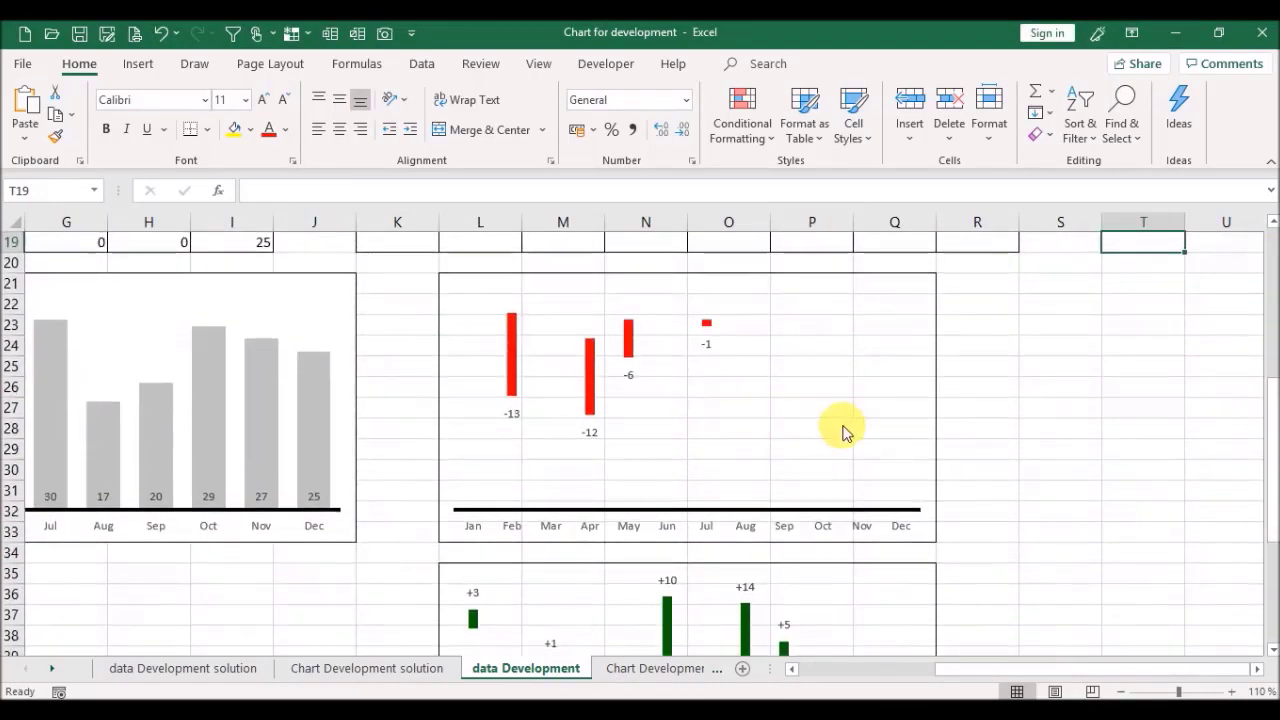
{"action": "left_click", "coordinate": [1009, 501]}
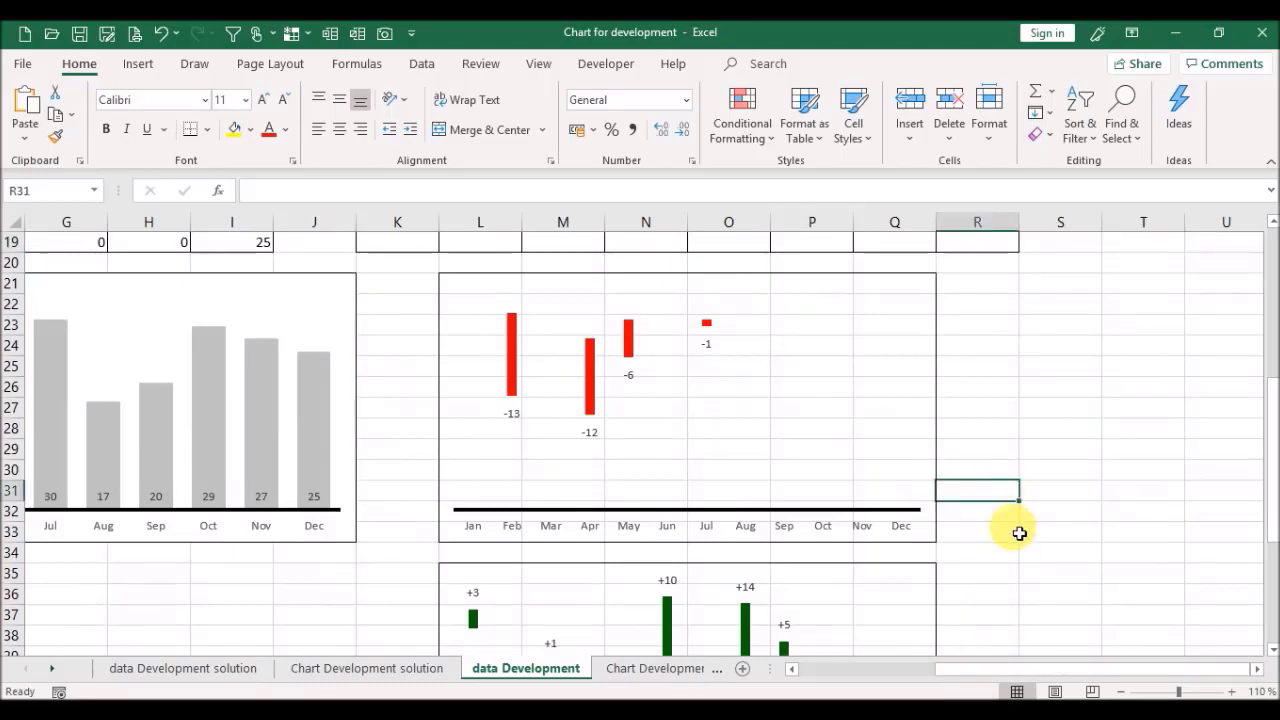
Step: Overlay the NEG chart exactly on the grey LY column chart by resizing it to the cell grid over C21:J33
{"action": "left_click_drag", "start_coordinate": [973, 670], "coordinate": [905, 668]}
{"action": "left_click", "coordinate": [509, 617]}
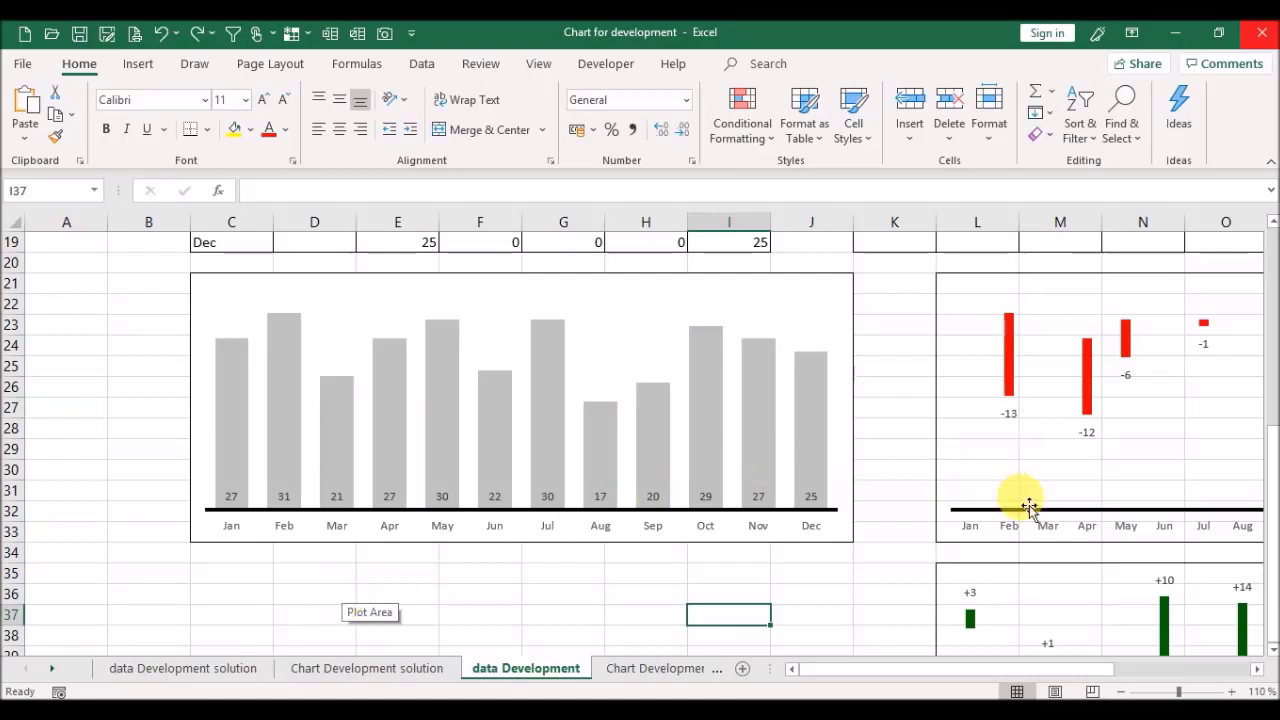
{"action": "left_click", "coordinate": [1034, 284]}
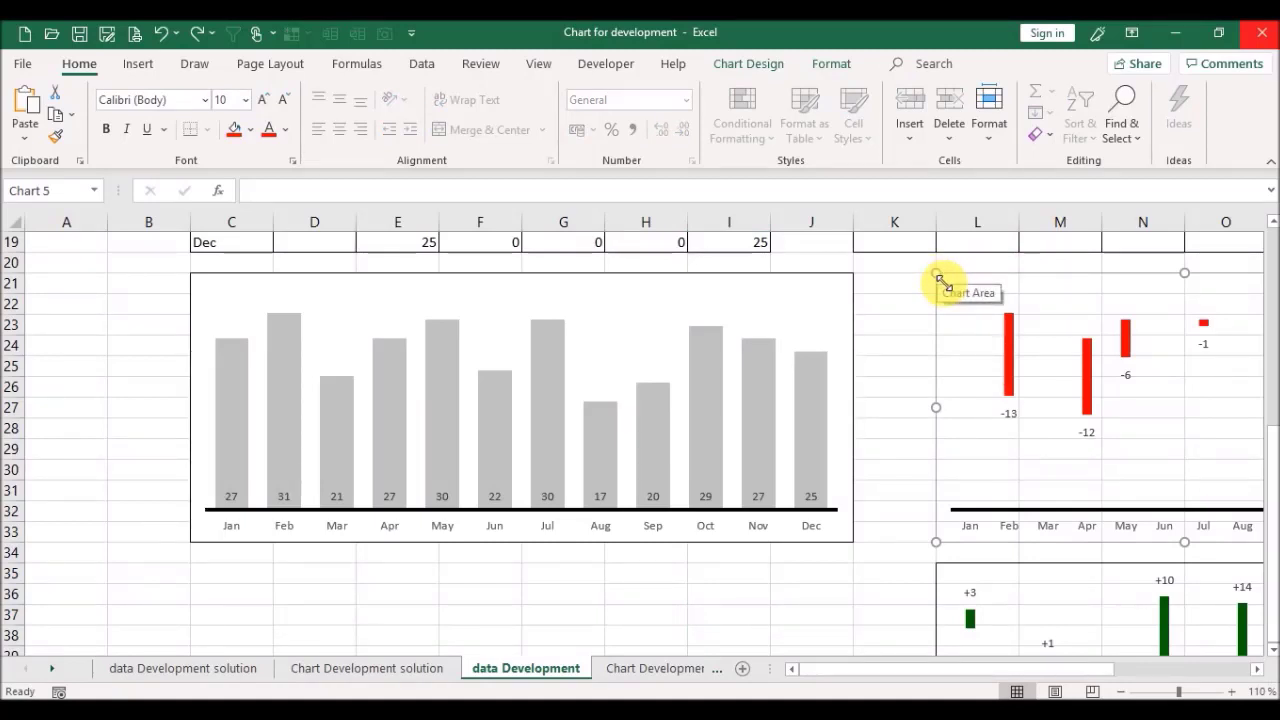
{"action": "key", "text": "alt"}
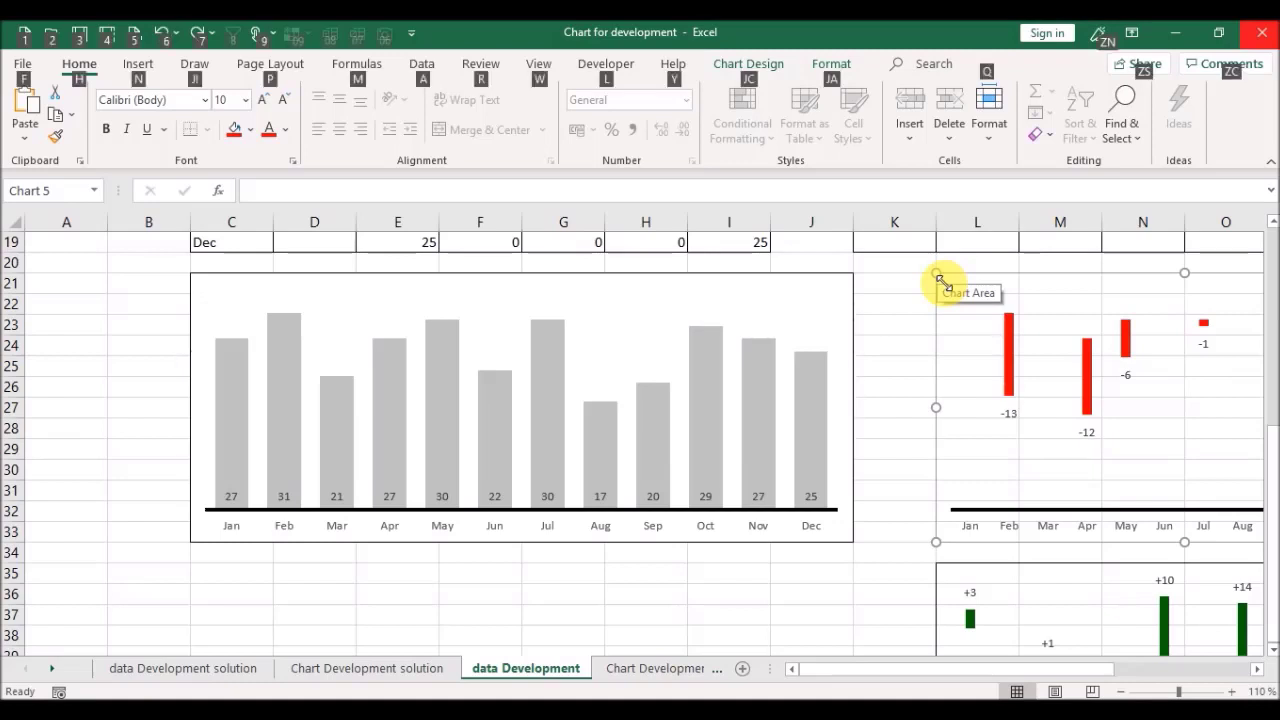
{"action": "left_click_drag", "start_coordinate": [944, 284], "coordinate": [190, 276]}
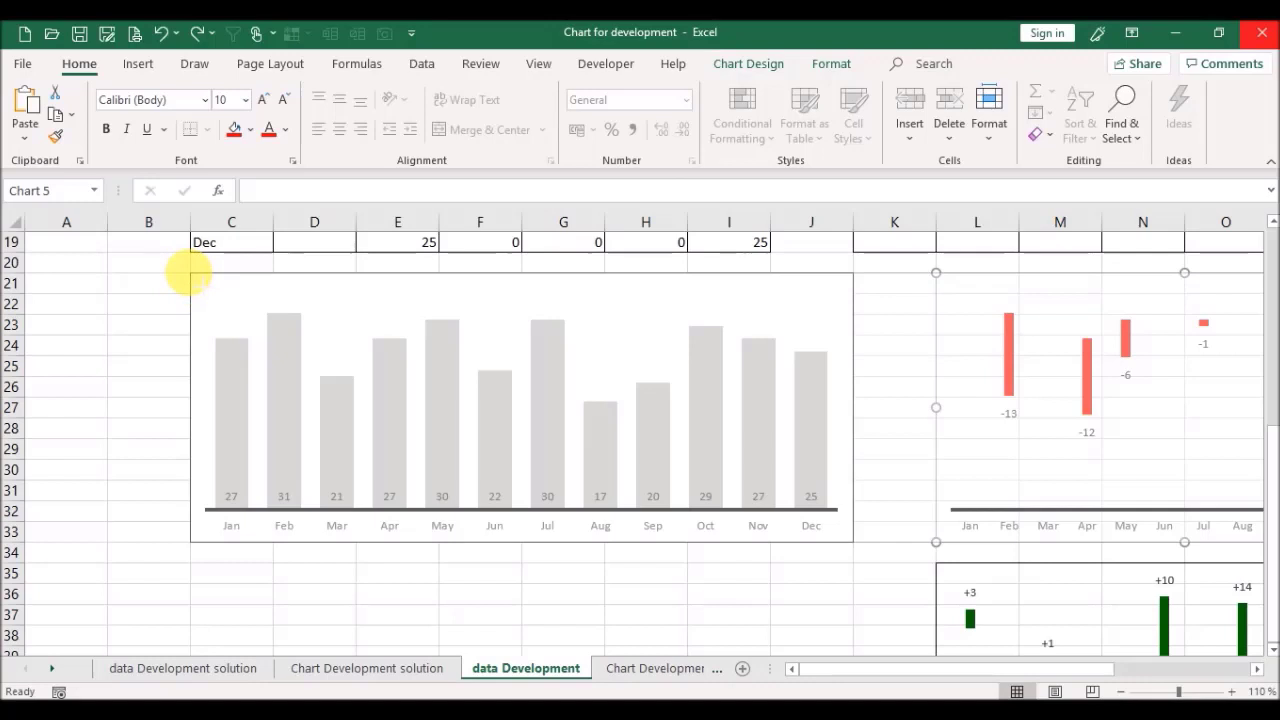
{"action": "left_click_drag", "start_coordinate": [189, 271], "coordinate": [191, 273]}
{"action": "left_click_drag", "start_coordinate": [934, 672], "coordinate": [1115, 680]}
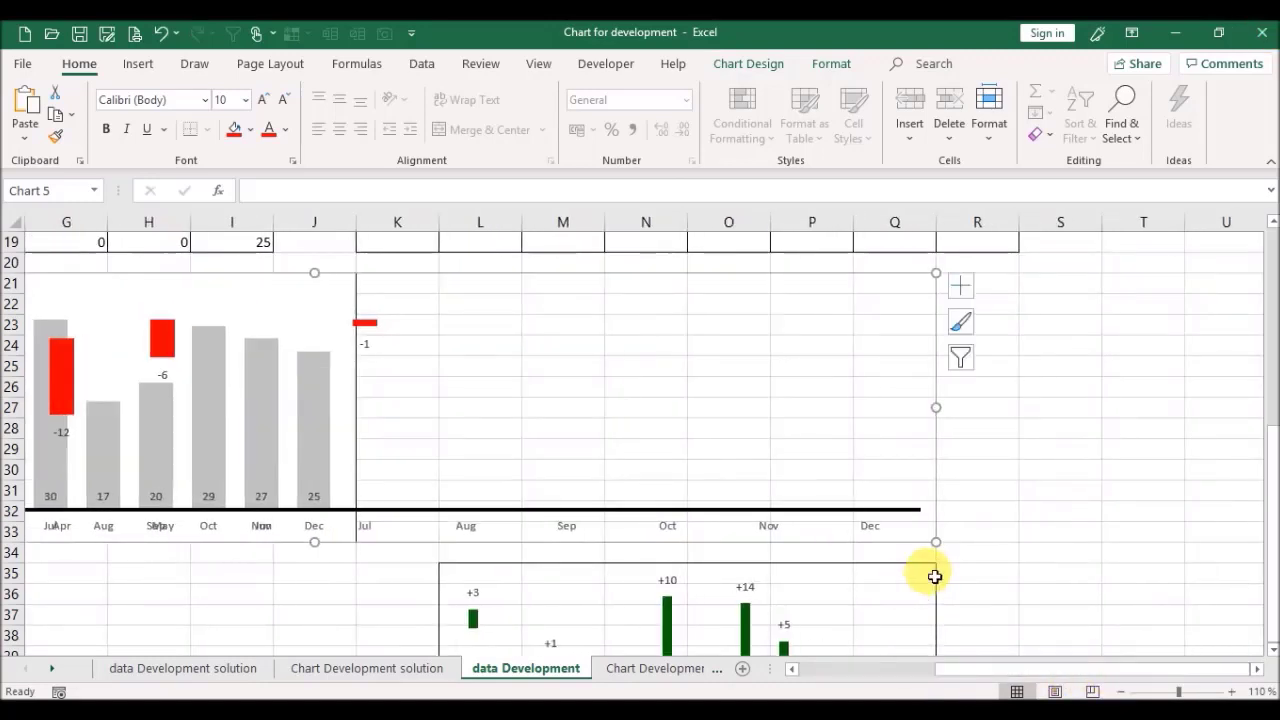
{"action": "key", "text": "alt"}
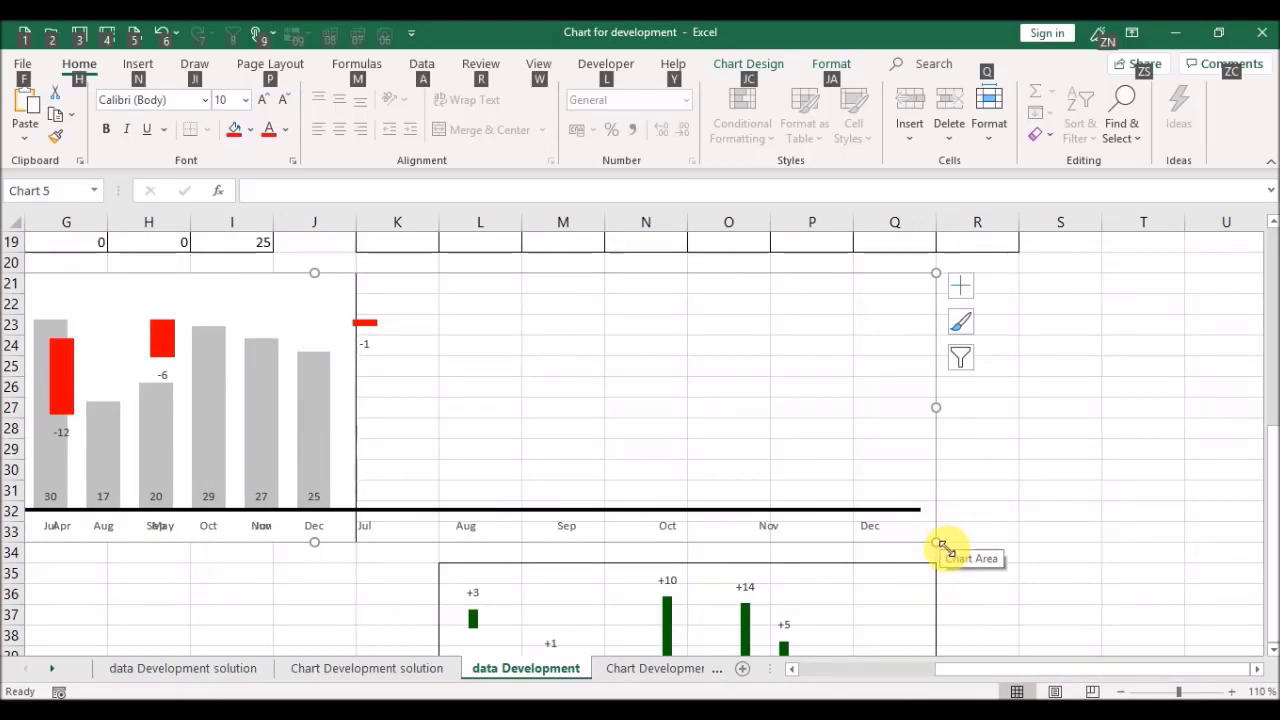
{"action": "left_click_drag", "start_coordinate": [938, 542], "coordinate": [335, 554]}
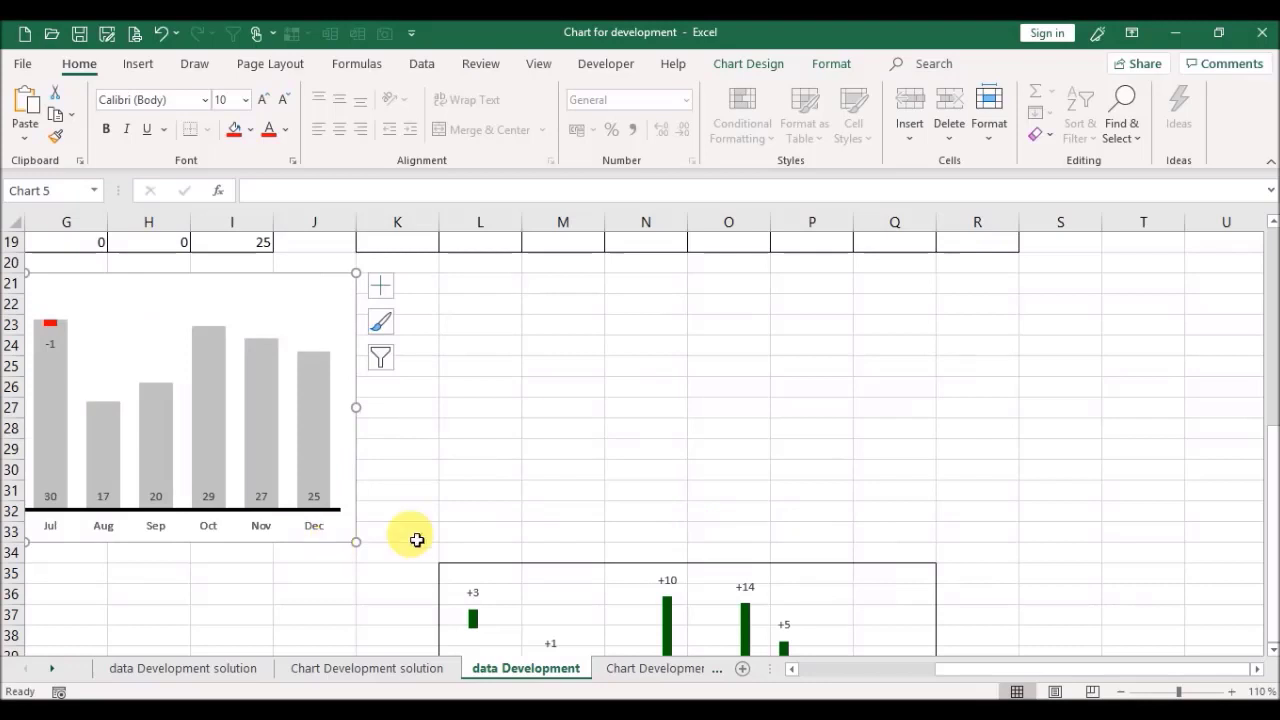
Step: Move the green positive deviation chart up to row 21 and resize it to the cell grid over C21:J33, covering the other charts
{"action": "left_click", "coordinate": [536, 572]}
{"action": "left_click_drag", "start_coordinate": [536, 571], "coordinate": [534, 285]}
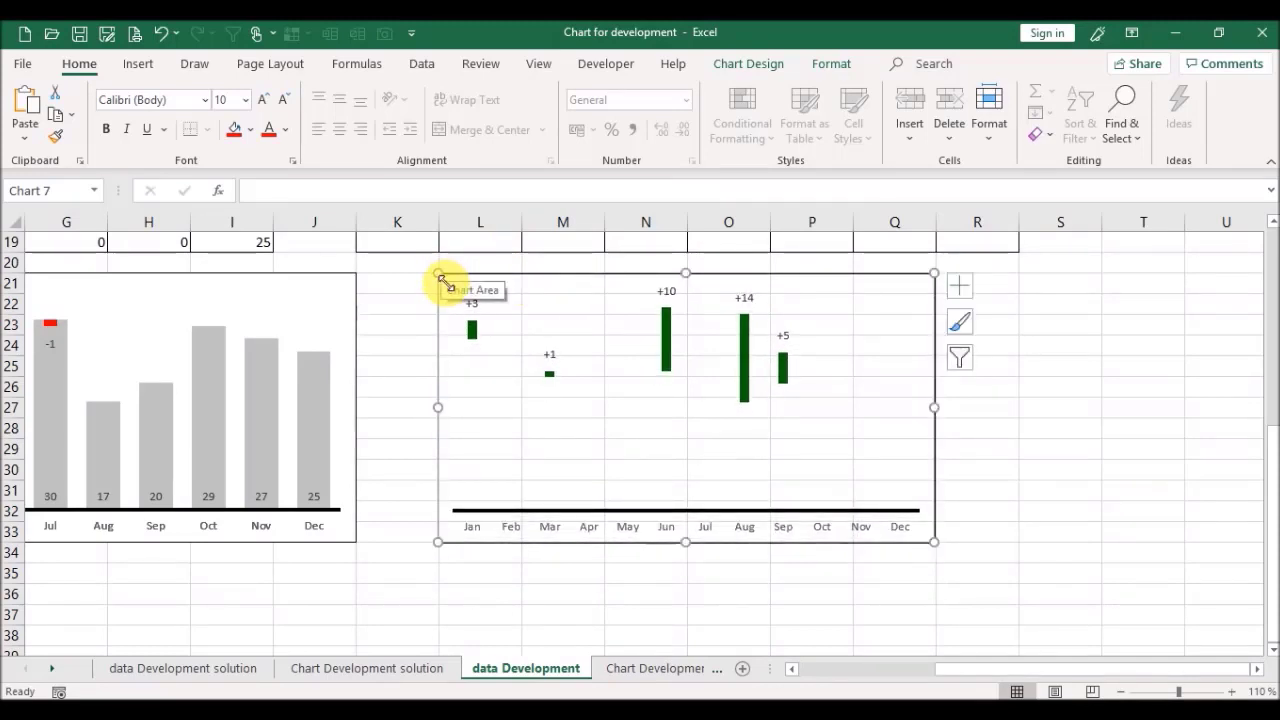
{"action": "key", "text": "alt"}
{"action": "left_click_drag", "start_coordinate": [438, 274], "coordinate": [274, 271]}
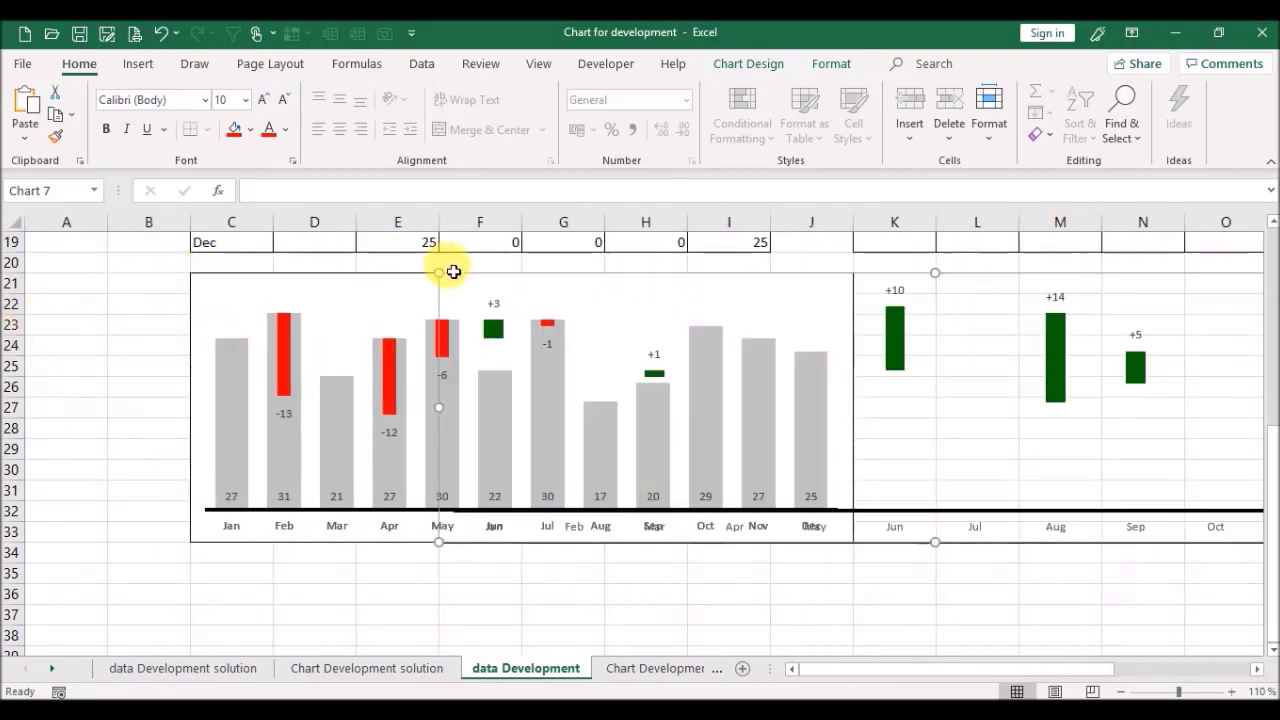
{"action": "left_click_drag", "start_coordinate": [445, 277], "coordinate": [186, 276]}
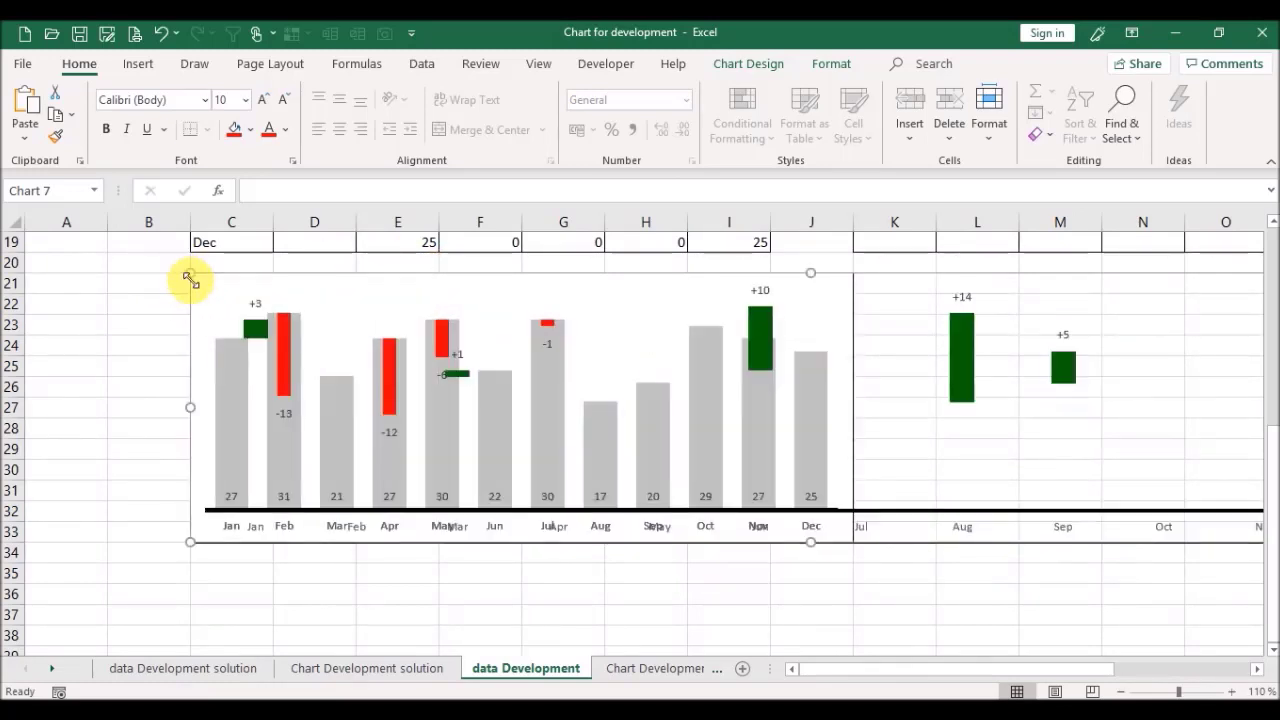
{"action": "left_click_drag", "start_coordinate": [955, 677], "coordinate": [1092, 685]}
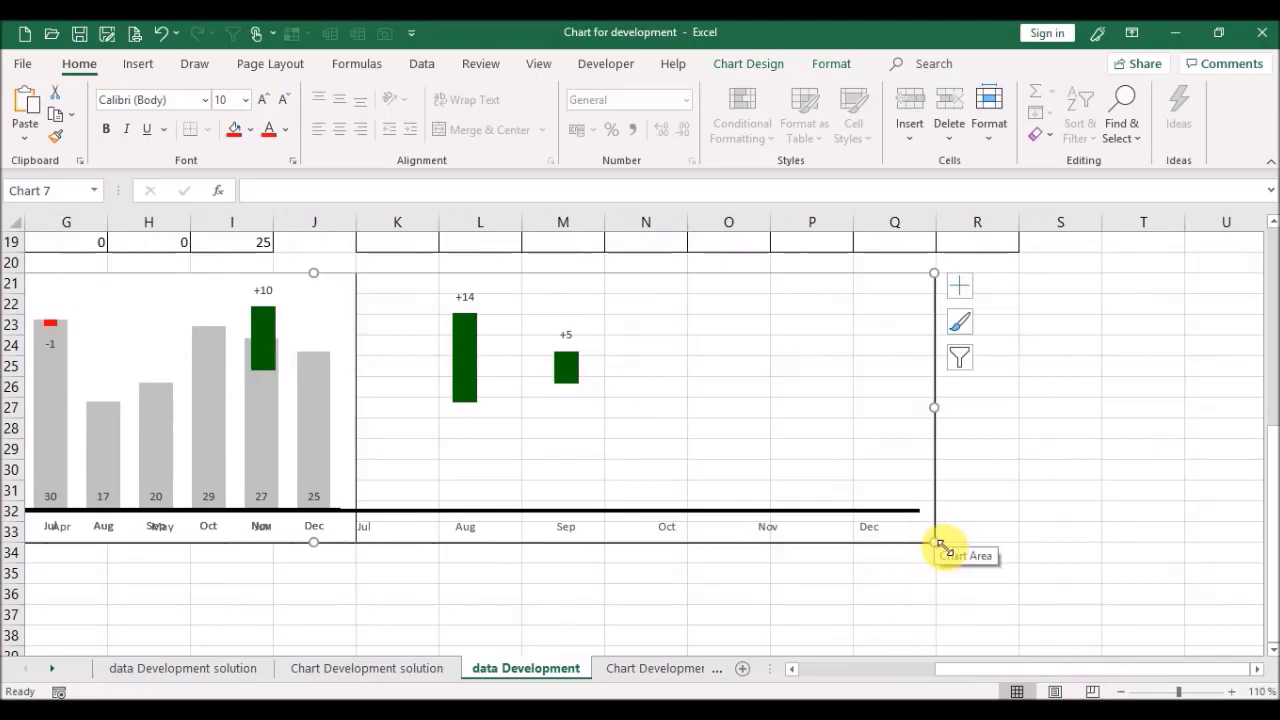
{"action": "key", "text": "alt"}
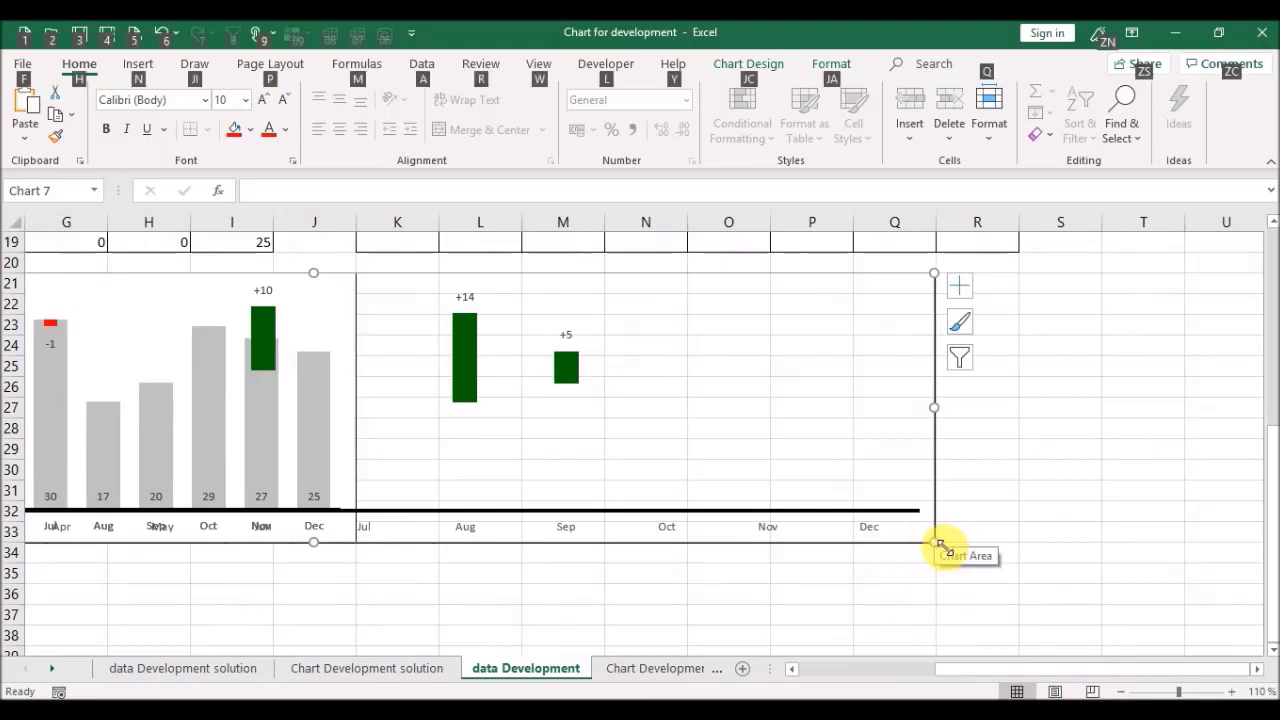
{"action": "left_click_drag", "start_coordinate": [932, 534], "coordinate": [350, 553]}
{"action": "left_click_drag", "start_coordinate": [971, 677], "coordinate": [707, 675]}
{"action": "left_click", "coordinate": [677, 571]}
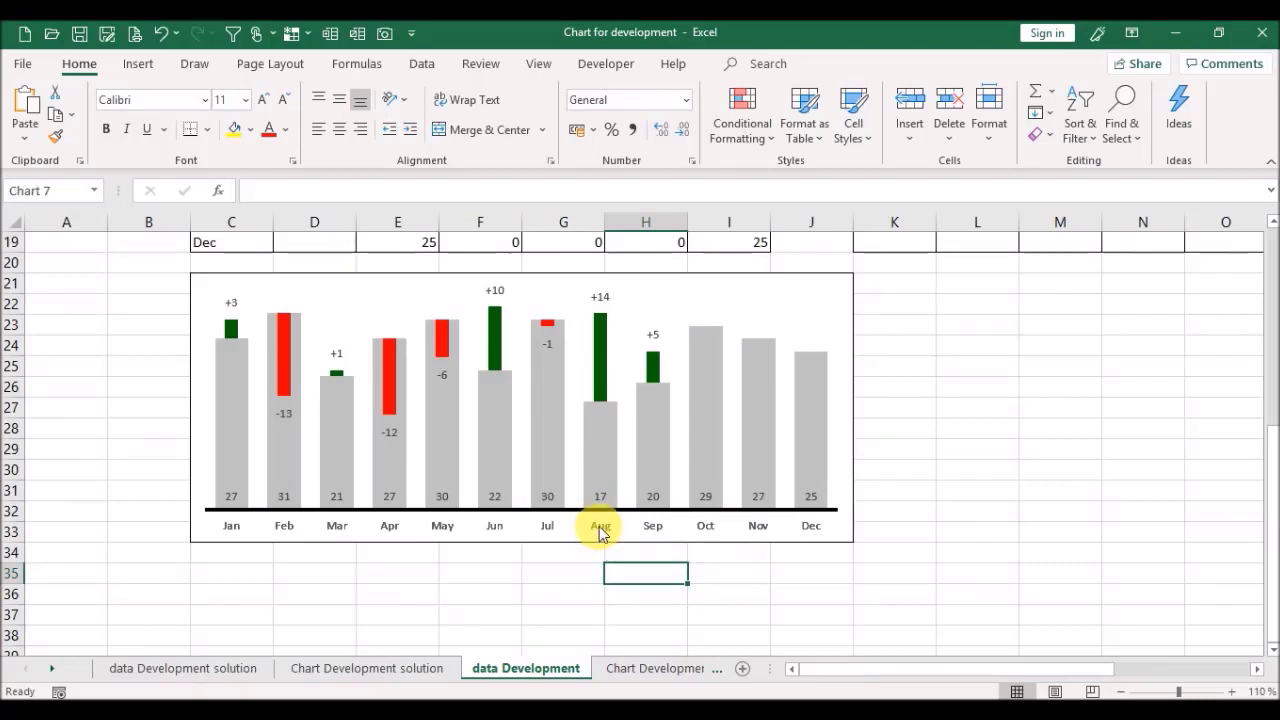
Step: Give the month axis of the topmost chart a solid white fill to hide the overlapping axis labels beneath
{"action": "double_click", "coordinate": [600, 527]}
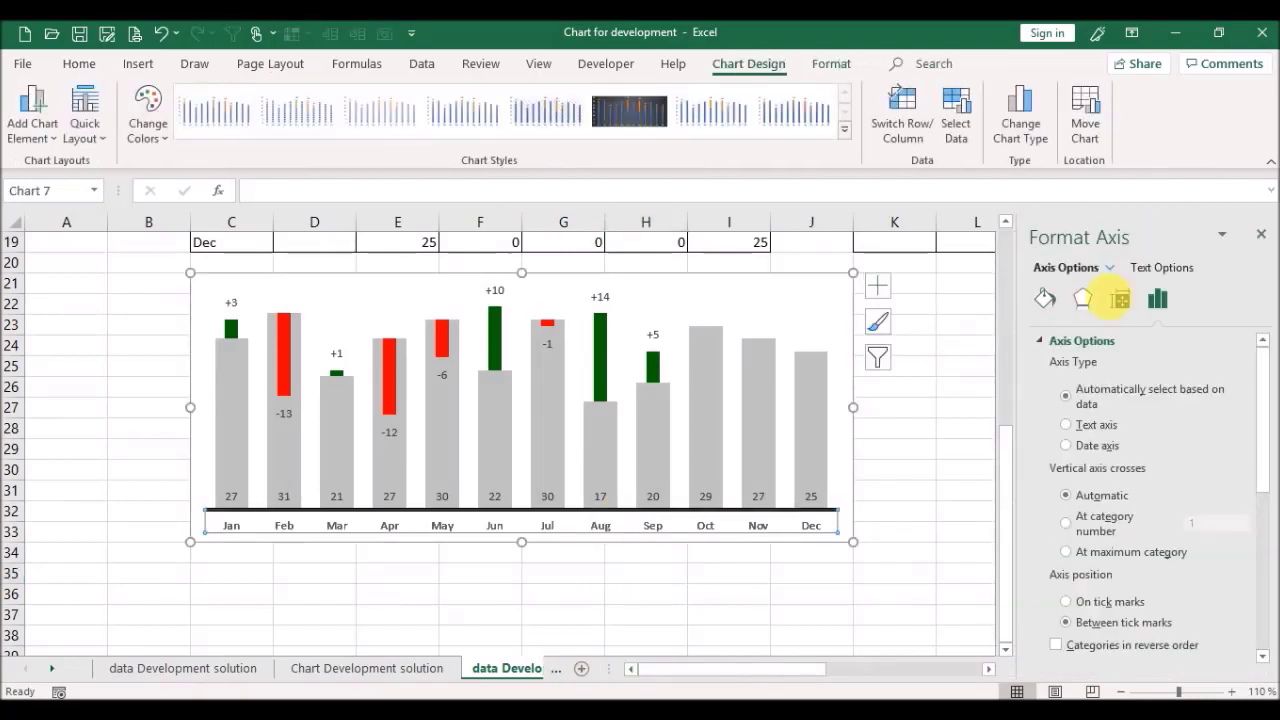
{"action": "left_click", "coordinate": [1040, 299]}
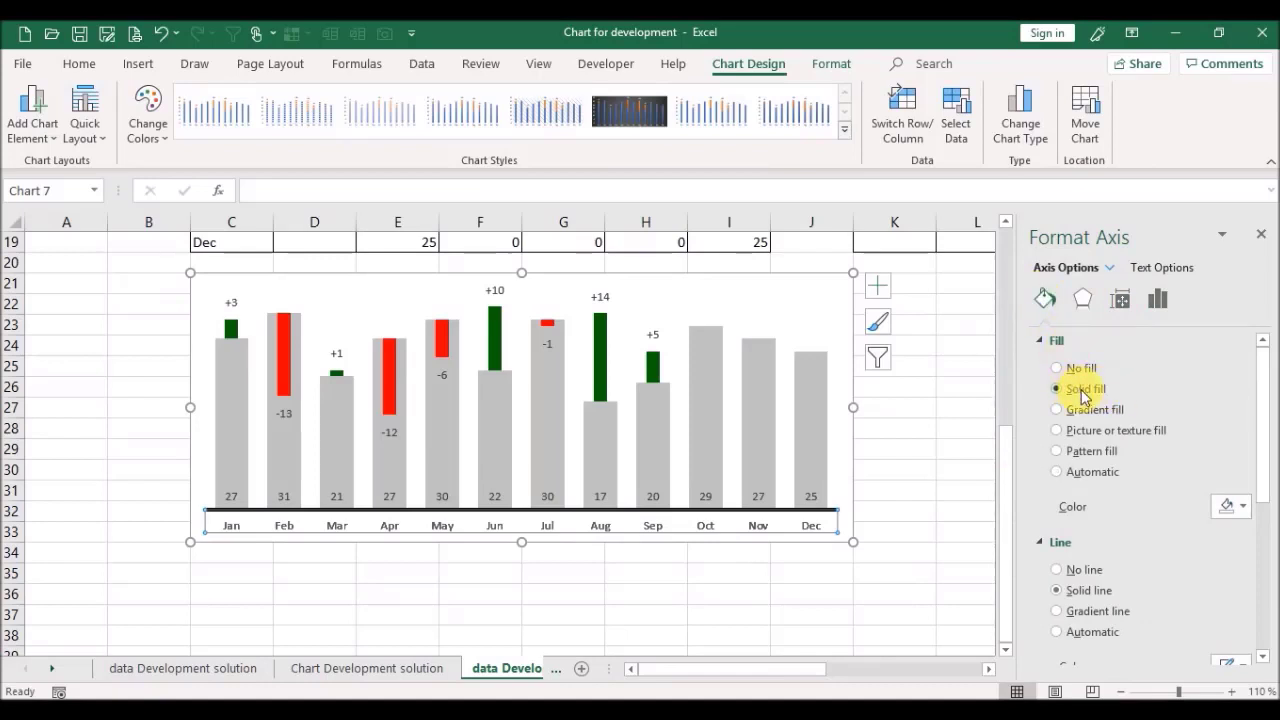
{"action": "left_click", "coordinate": [1246, 508]}
{"action": "left_click", "coordinate": [1128, 276]}
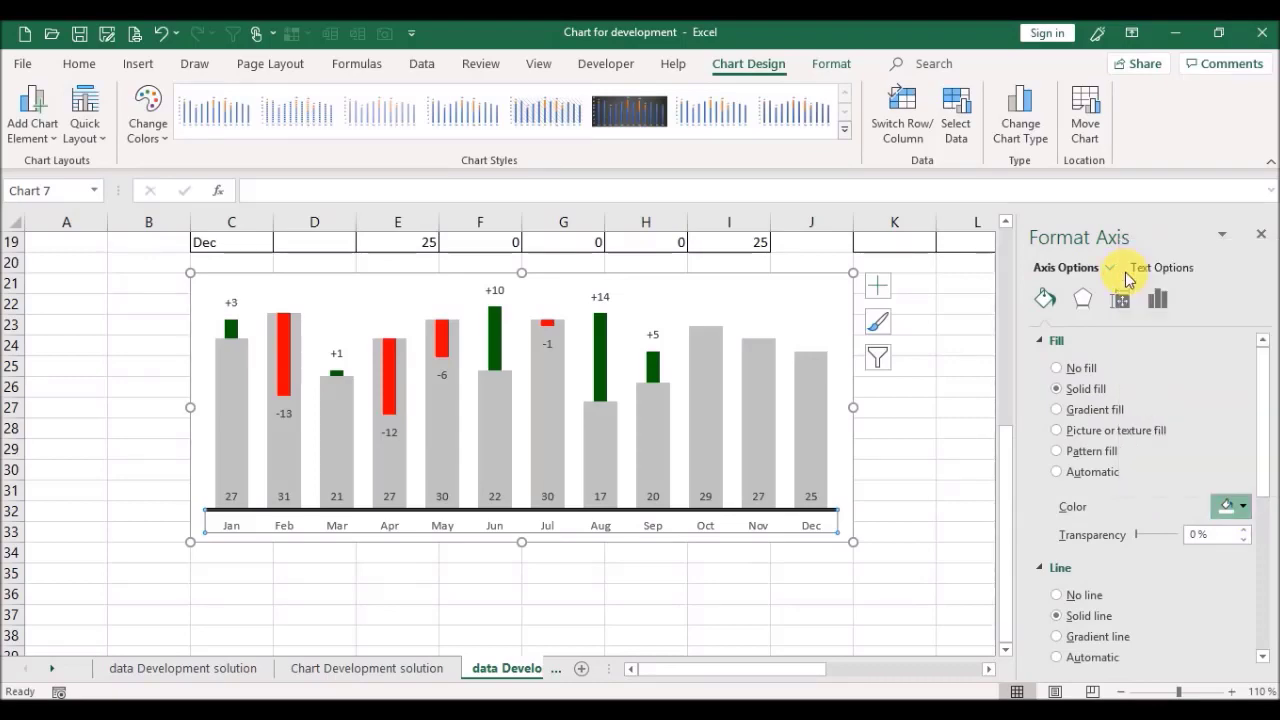
{"action": "left_click", "coordinate": [1258, 236]}
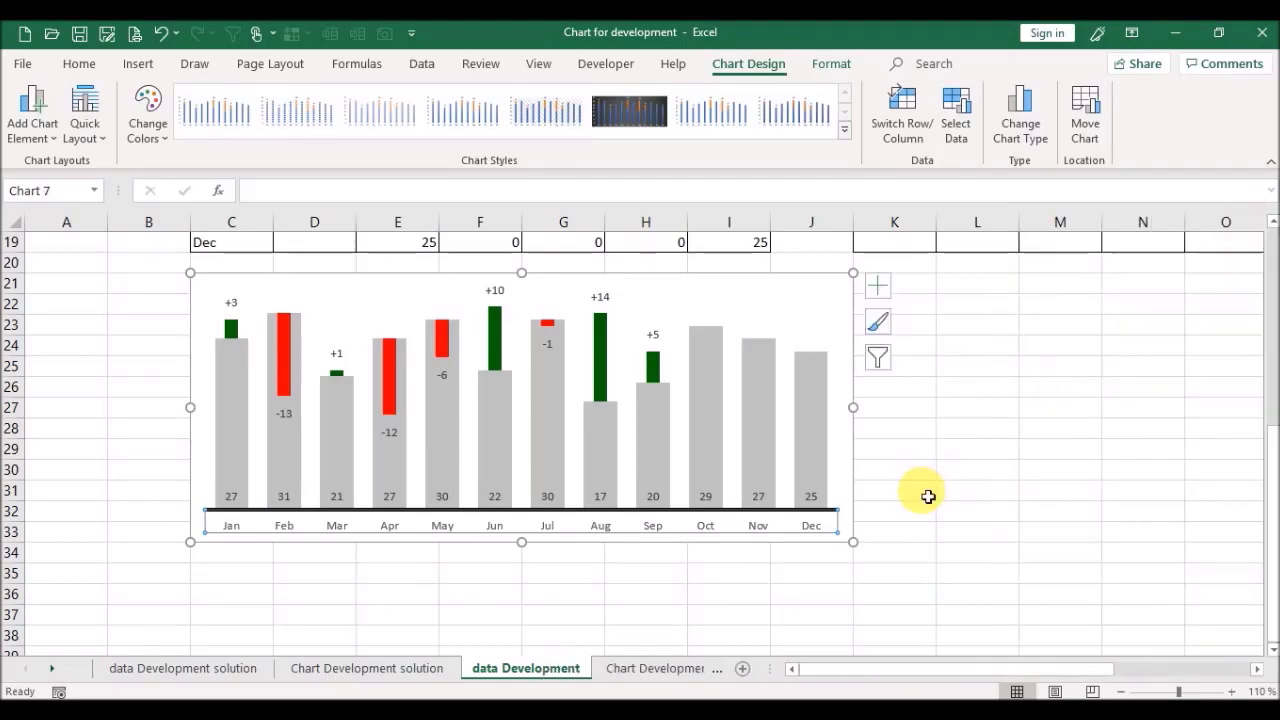
{"action": "left_click", "coordinate": [926, 494]}
Step: Enter Actual values of 35 for October in D17 and 20 for November in D18 to test the combined chart
{"action": "left_click_drag", "start_coordinate": [1270, 452], "coordinate": [1268, 397]}
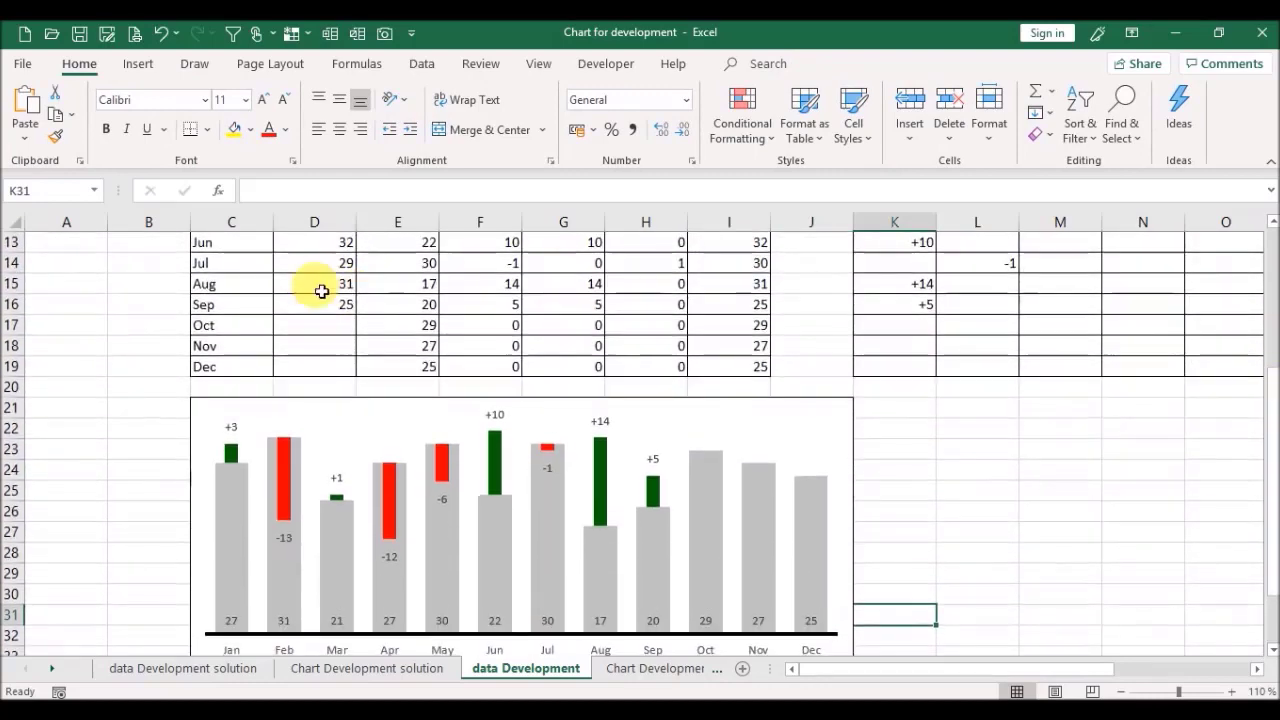
{"action": "left_click", "coordinate": [325, 333]}
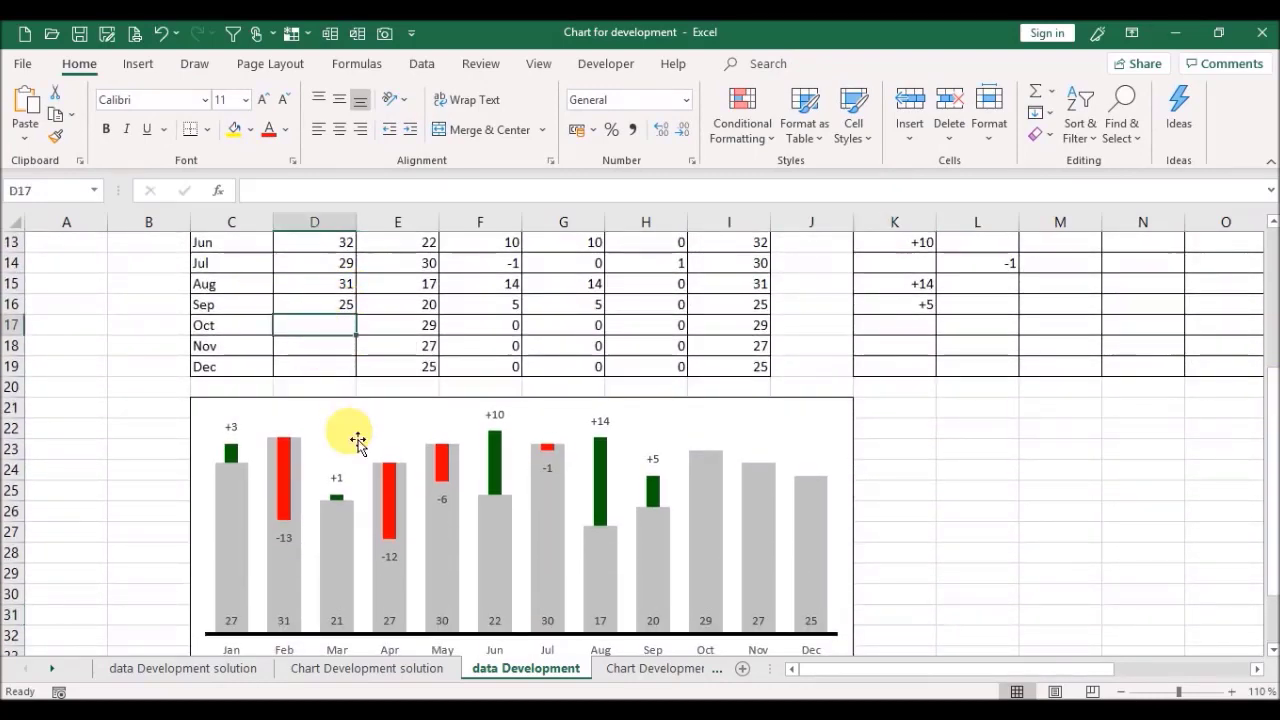
{"action": "type", "text": "35"}
{"action": "key", "text": "Return"}
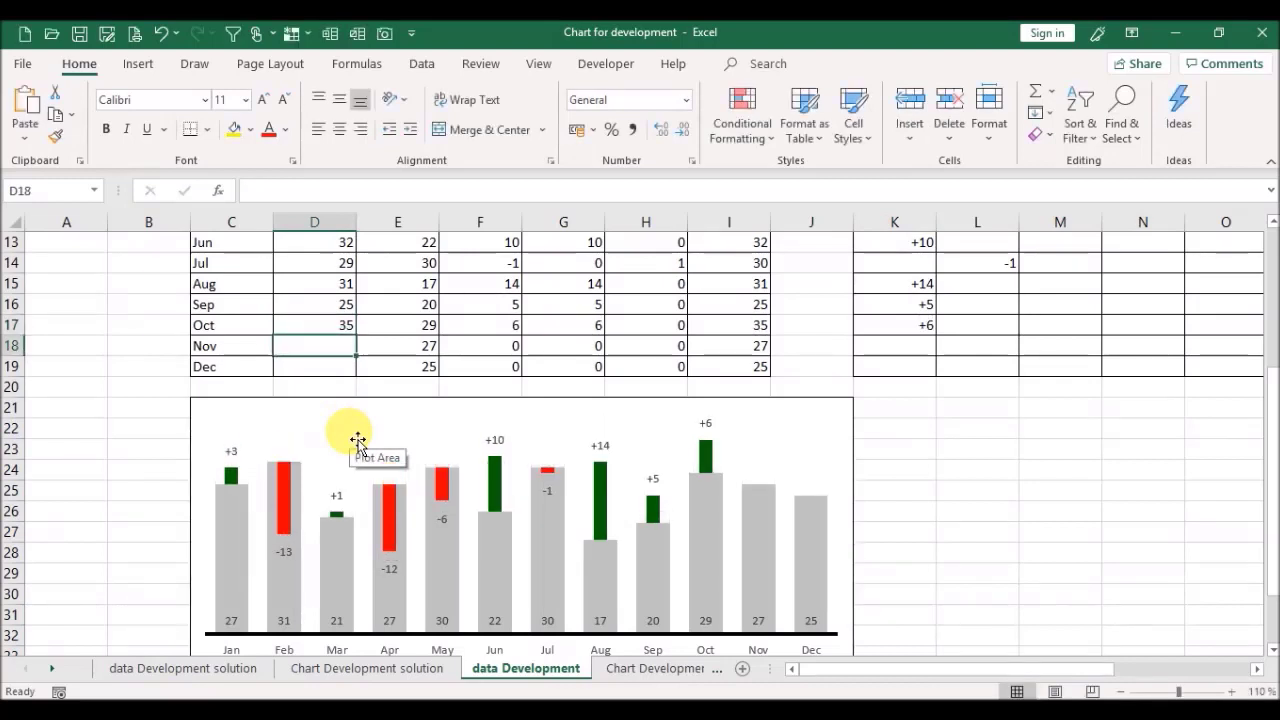
{"action": "type", "text": "20"}
{"action": "key", "text": "Return"}
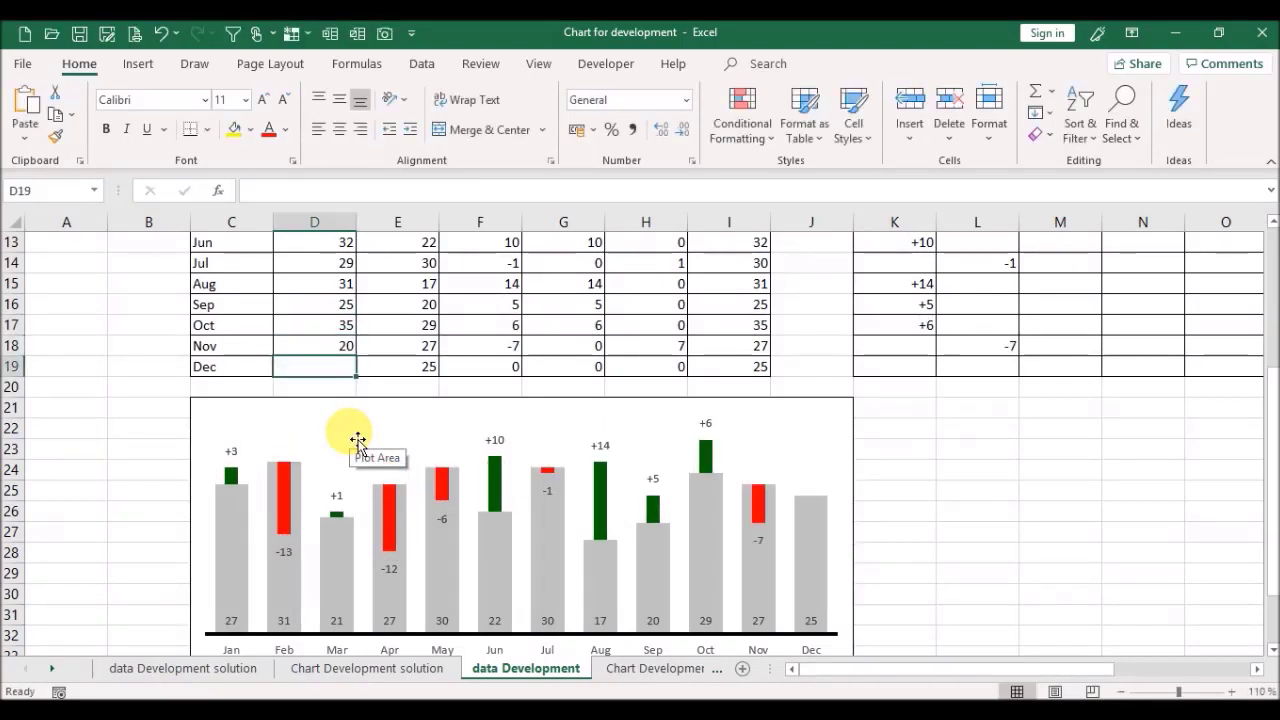
{"action": "left_click", "coordinate": [985, 490]}
{"action": "left_click_drag", "start_coordinate": [1273, 460], "coordinate": [1273, 478]}
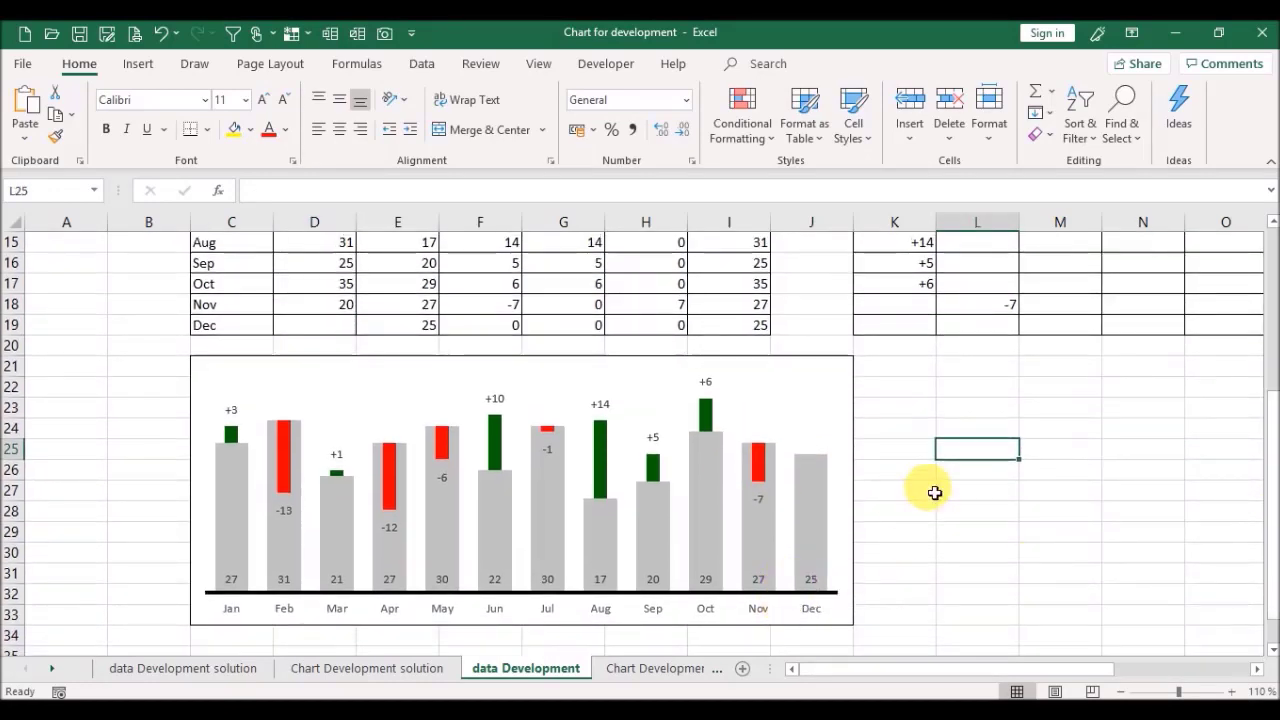
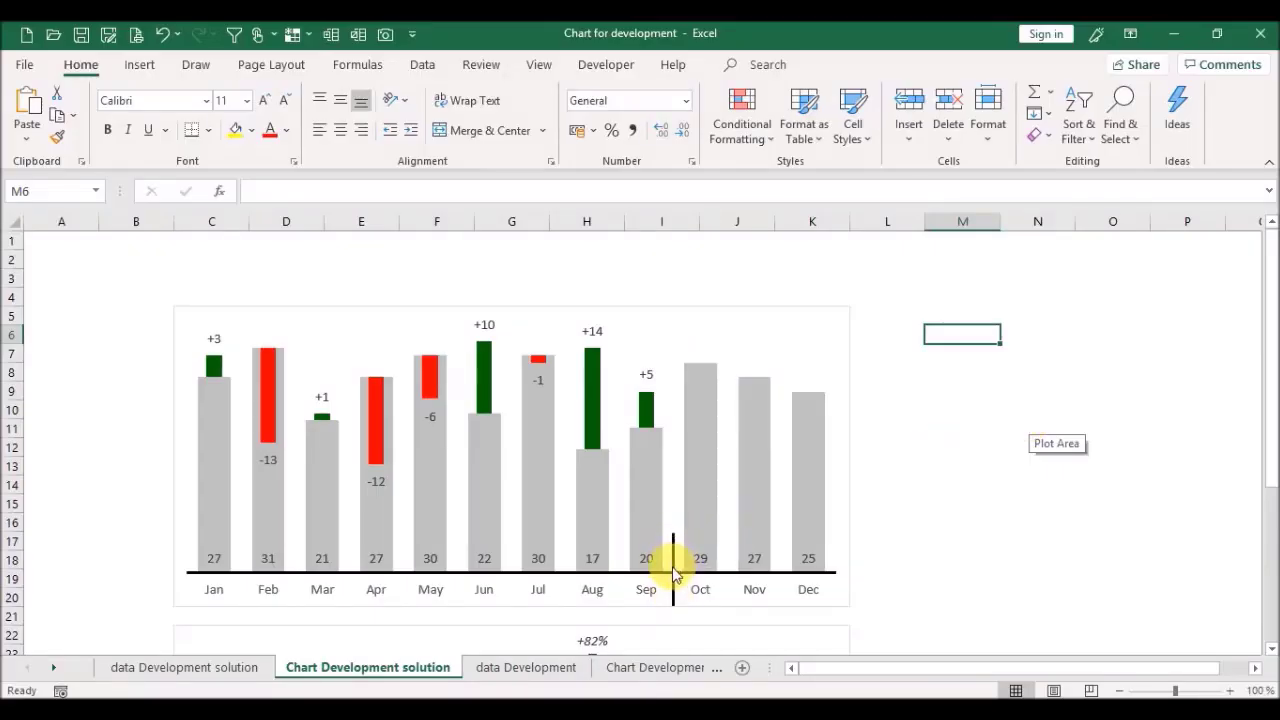
Step: On the data Development sheet, enter 1,5 as the January X-Axis value of the divider in cell M8
{"action": "mouse_move", "coordinate": [674, 572]}
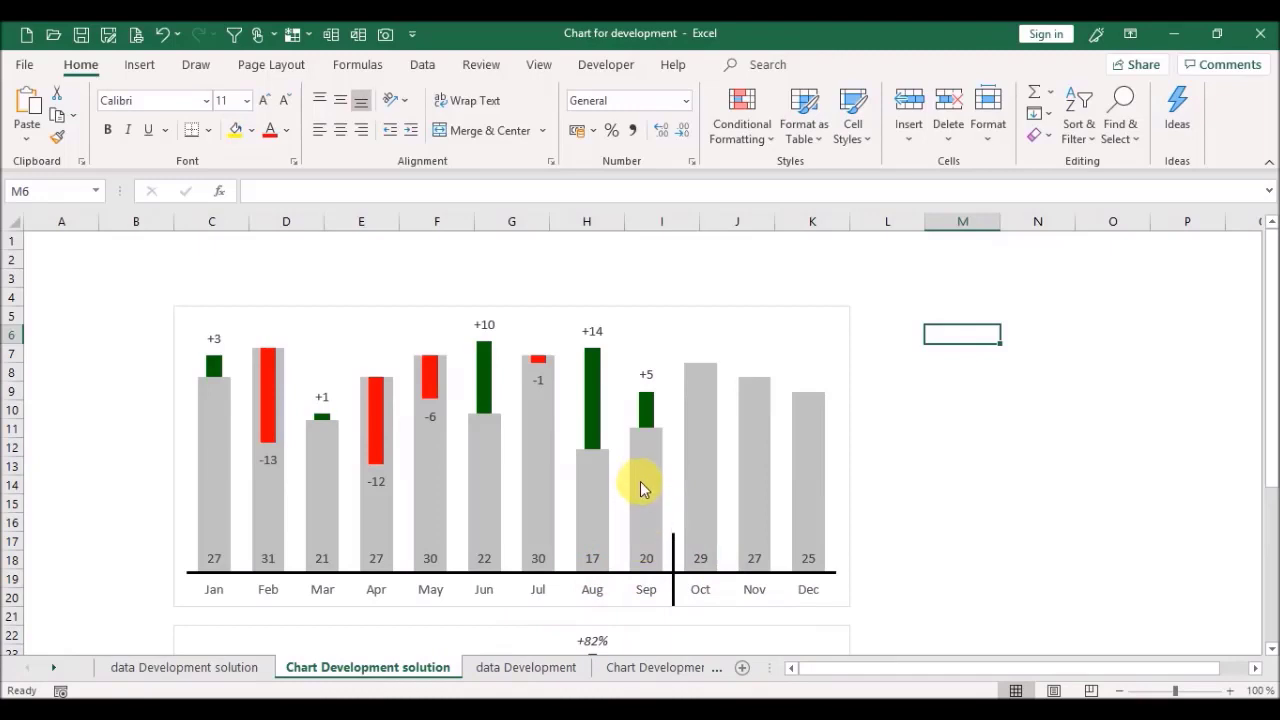
{"action": "mouse_move", "coordinate": [643, 502]}
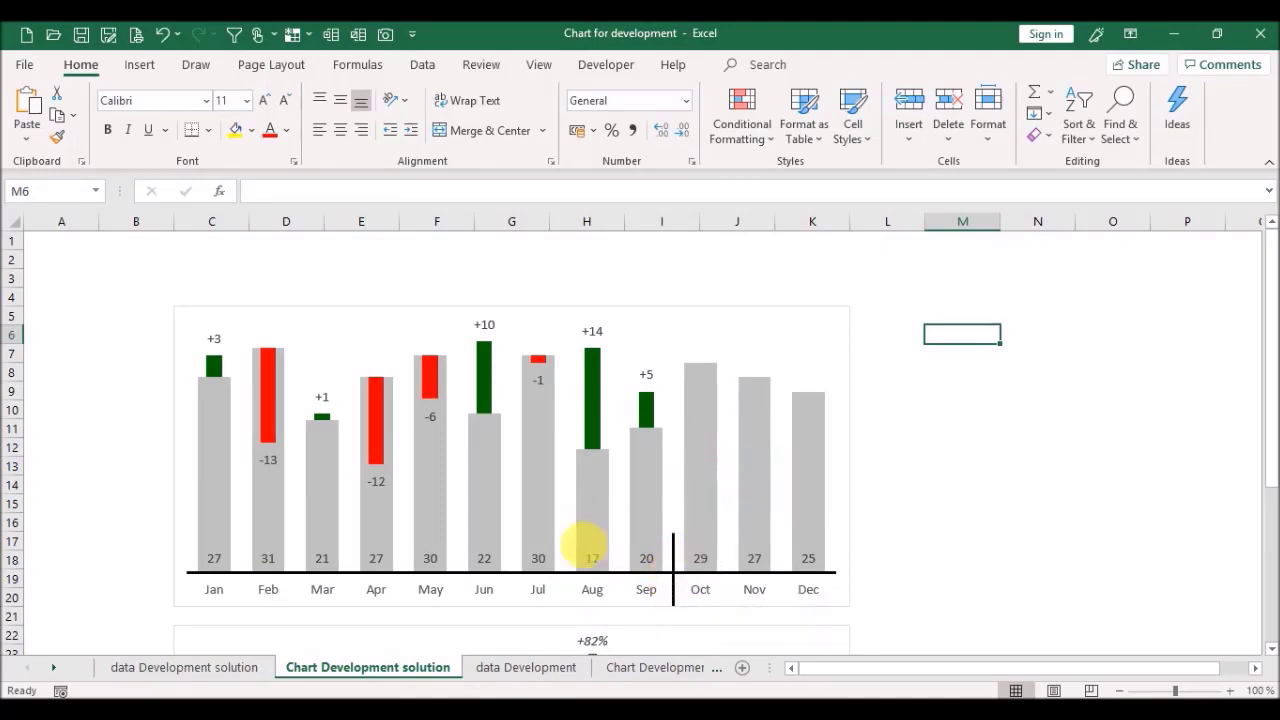
{"action": "left_click", "coordinate": [518, 677]}
{"action": "left_click_drag", "start_coordinate": [1272, 470], "coordinate": [1272, 300]}
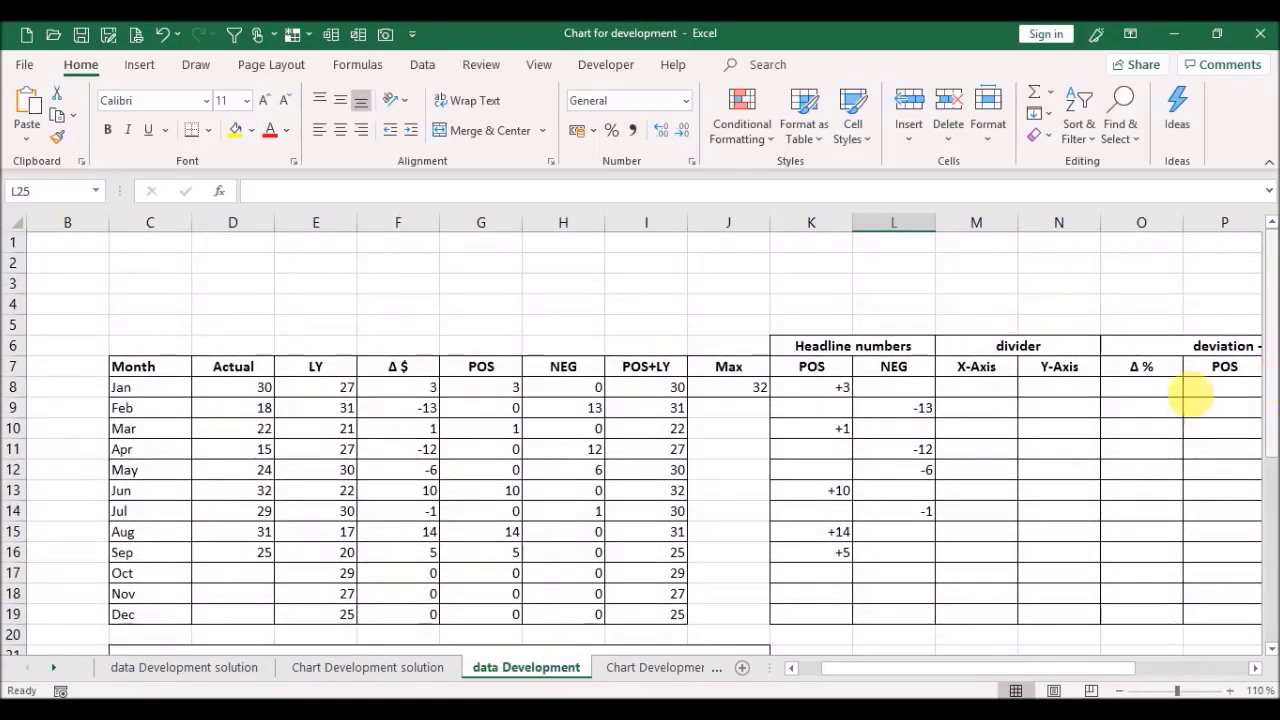
{"action": "left_click", "coordinate": [975, 393]}
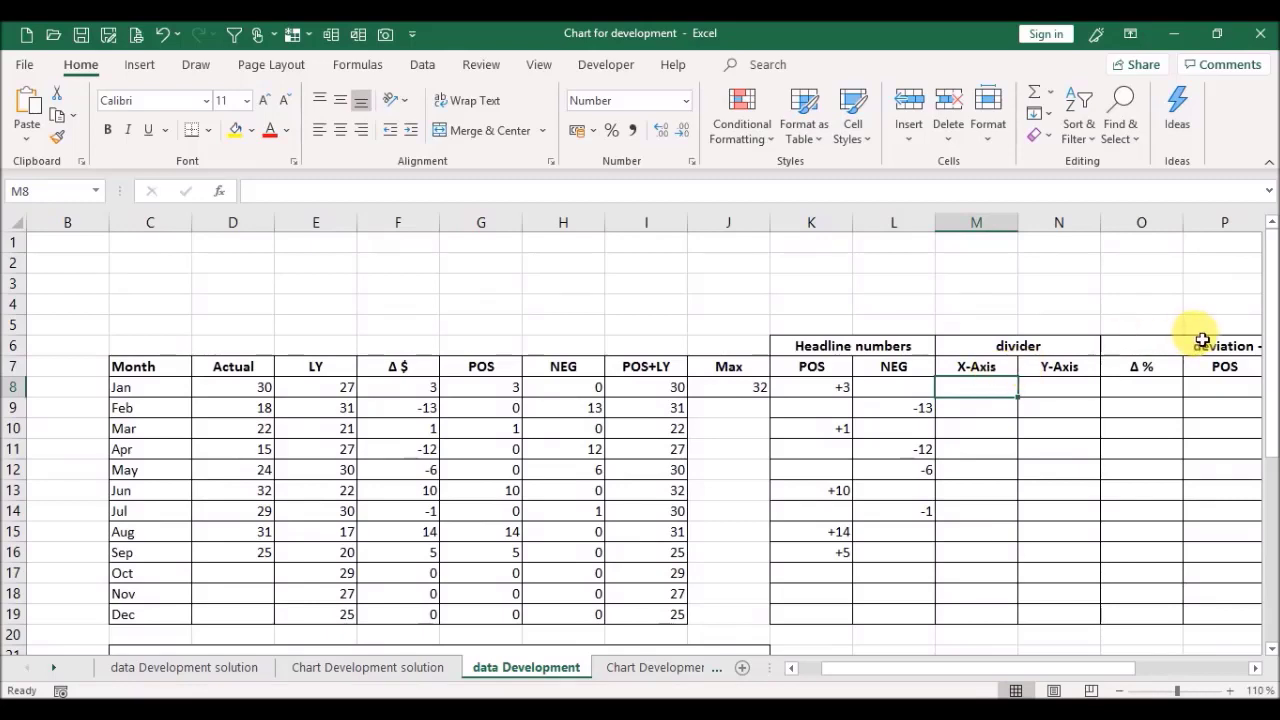
{"action": "left_click_drag", "start_coordinate": [1270, 300], "coordinate": [1257, 471]}
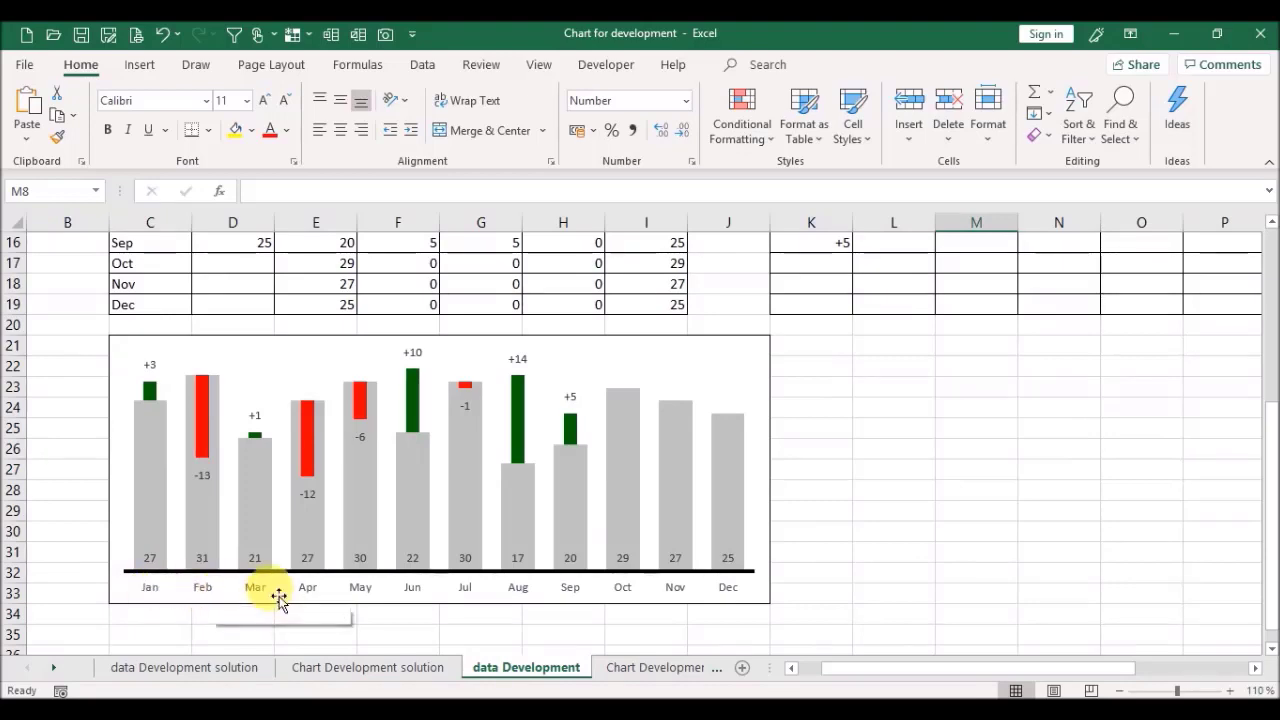
{"action": "left_click_drag", "start_coordinate": [1270, 482], "coordinate": [1268, 348]}
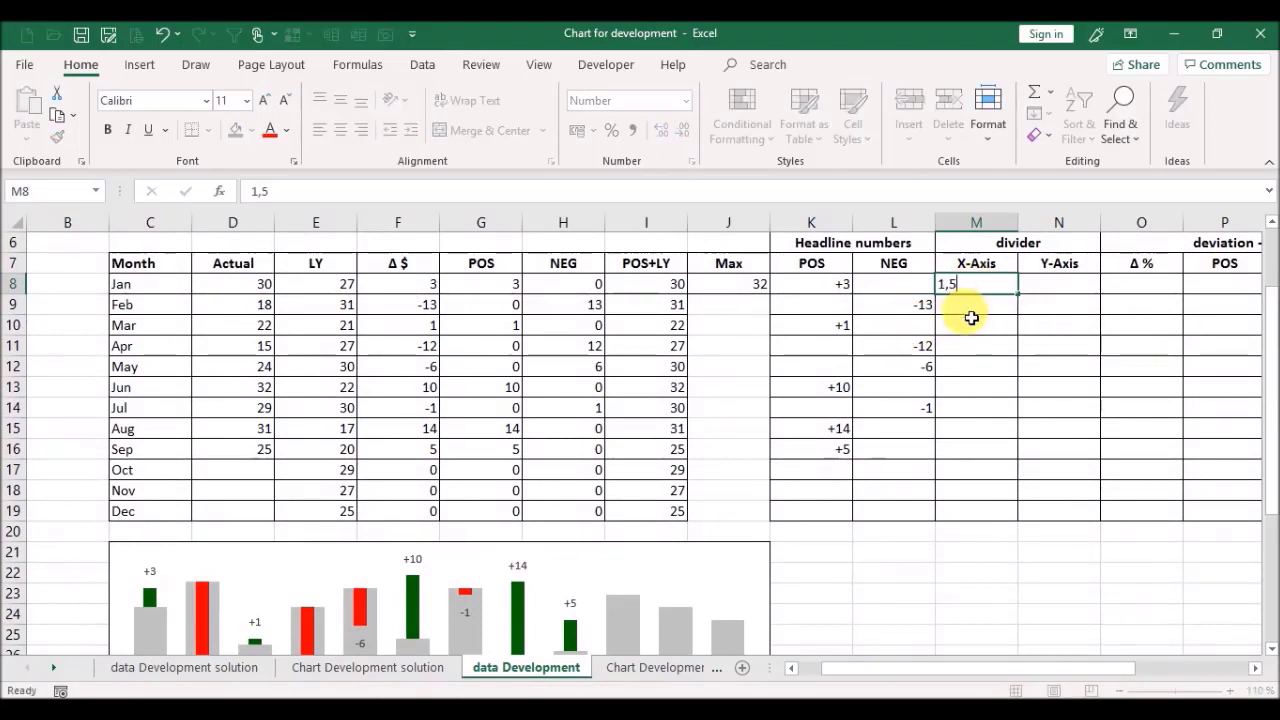
{"action": "key", "text": "Return"}
Step: Enter the formula =+M8+1 in cell M9 and fill it down the divider's X-Axis column through December
{"action": "type", "text": "+"}
{"action": "key", "text": "Up"}
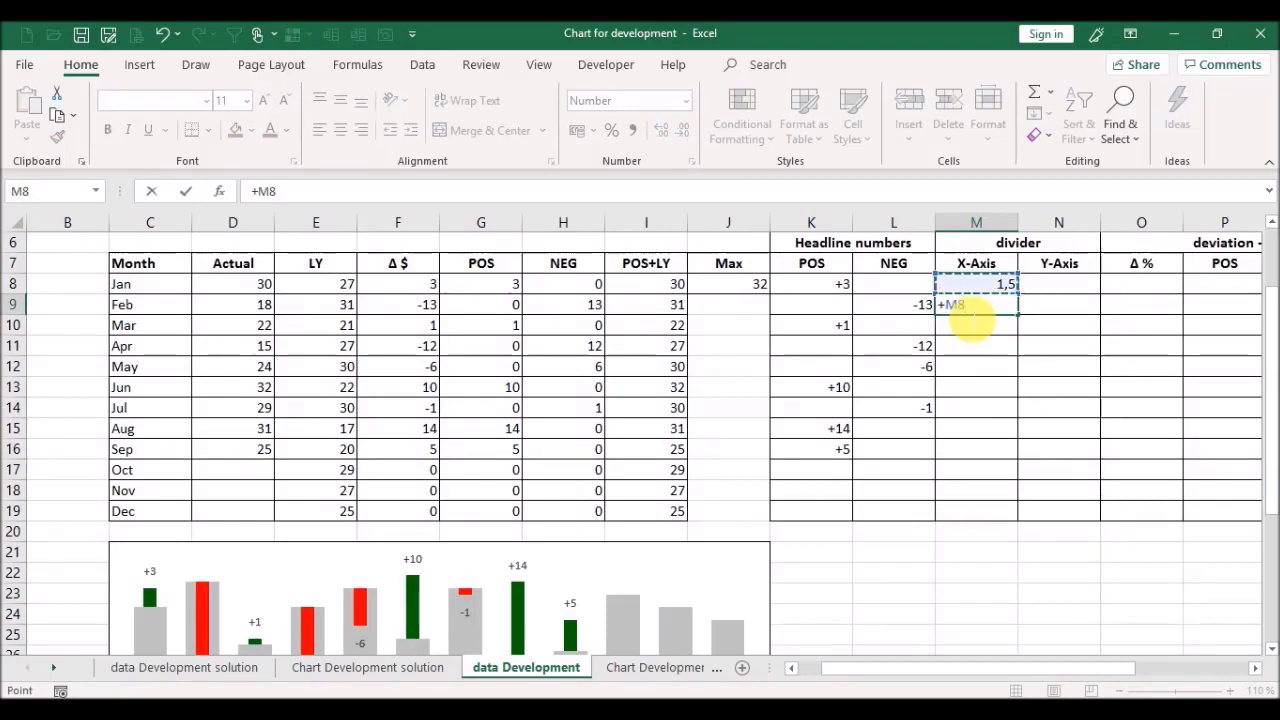
{"action": "type", "text": "+1"}
{"action": "key", "text": "Return"}
{"action": "key", "text": "Up"}
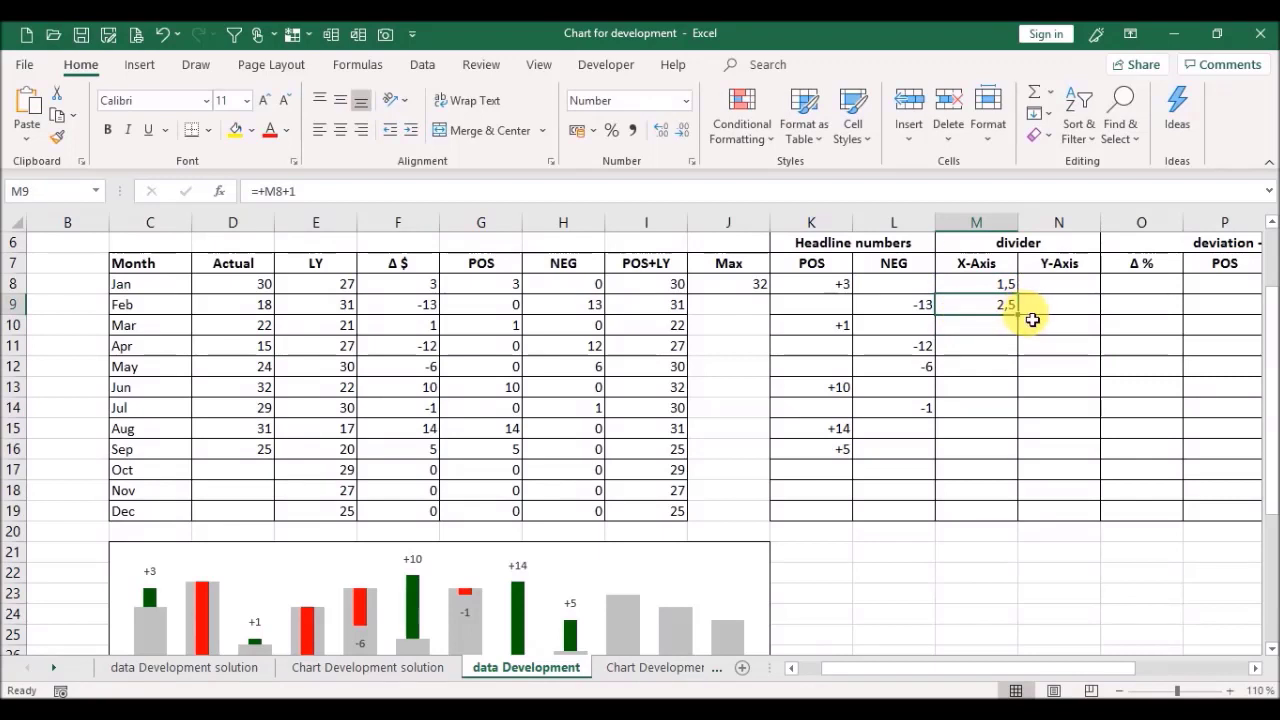
{"action": "double_click", "coordinate": [1024, 321]}
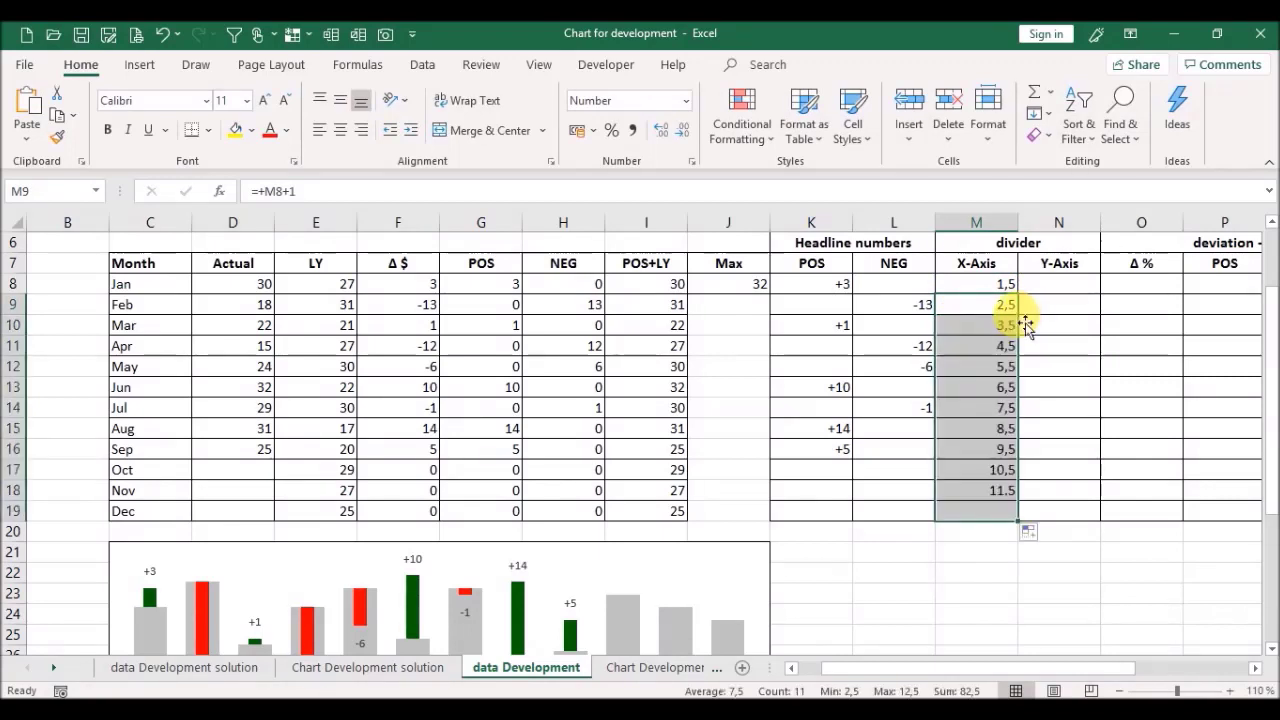
Step: Enter =IF(AND(D8>0;D9=0);0,1;#N/A) in cell N8 and fill it down the divider's Y-Axis column through December
{"action": "left_click", "coordinate": [1050, 288]}
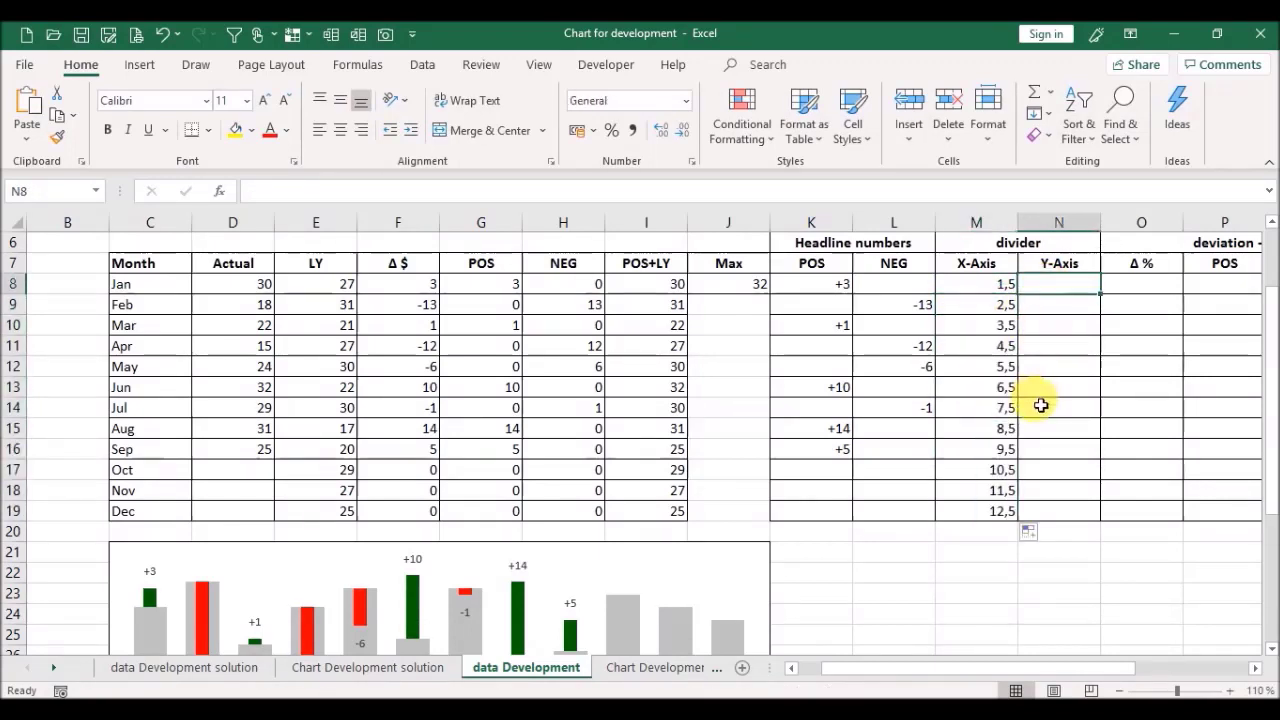
{"action": "type", "text": "=if("}
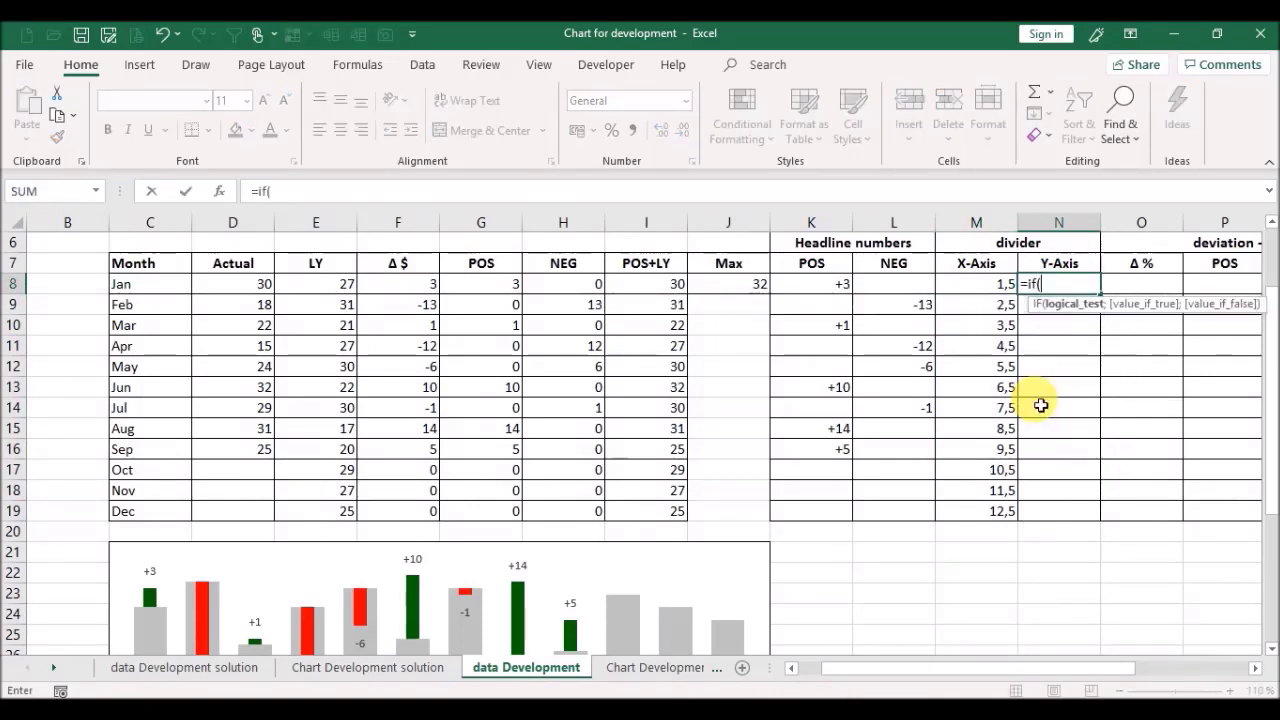
{"action": "type", "text": "and("}
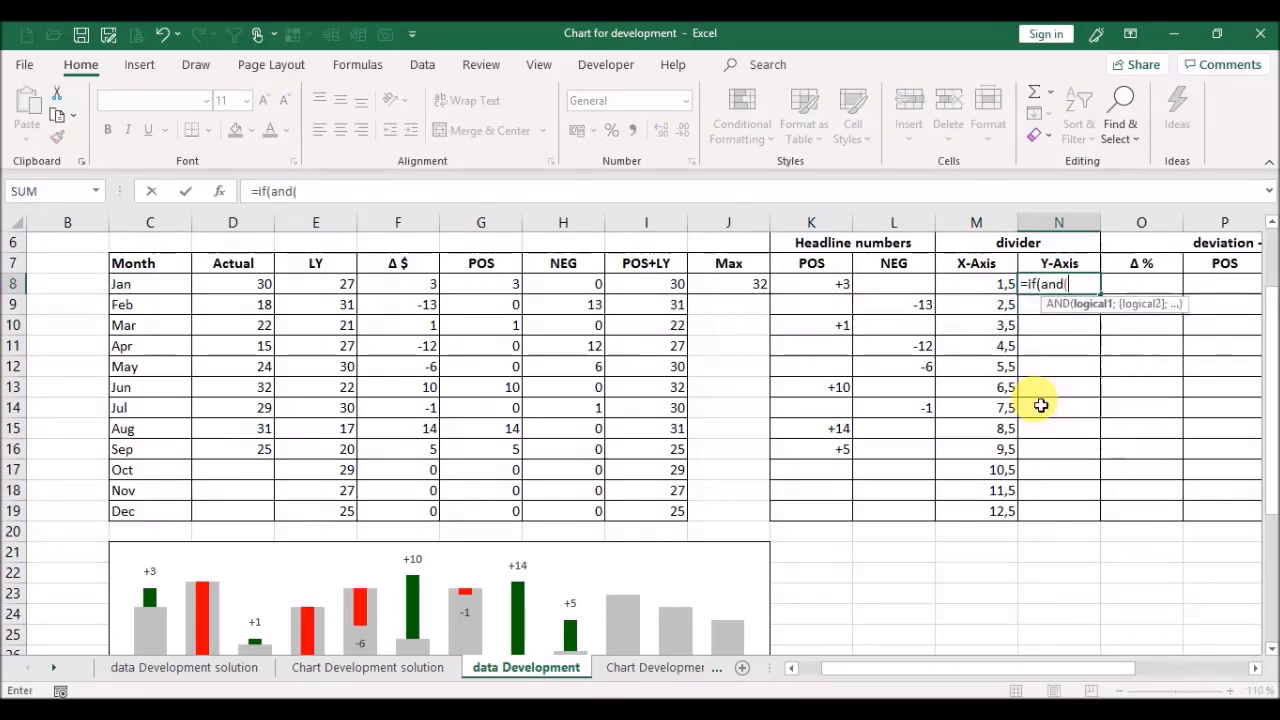
{"action": "left_click", "coordinate": [246, 291]}
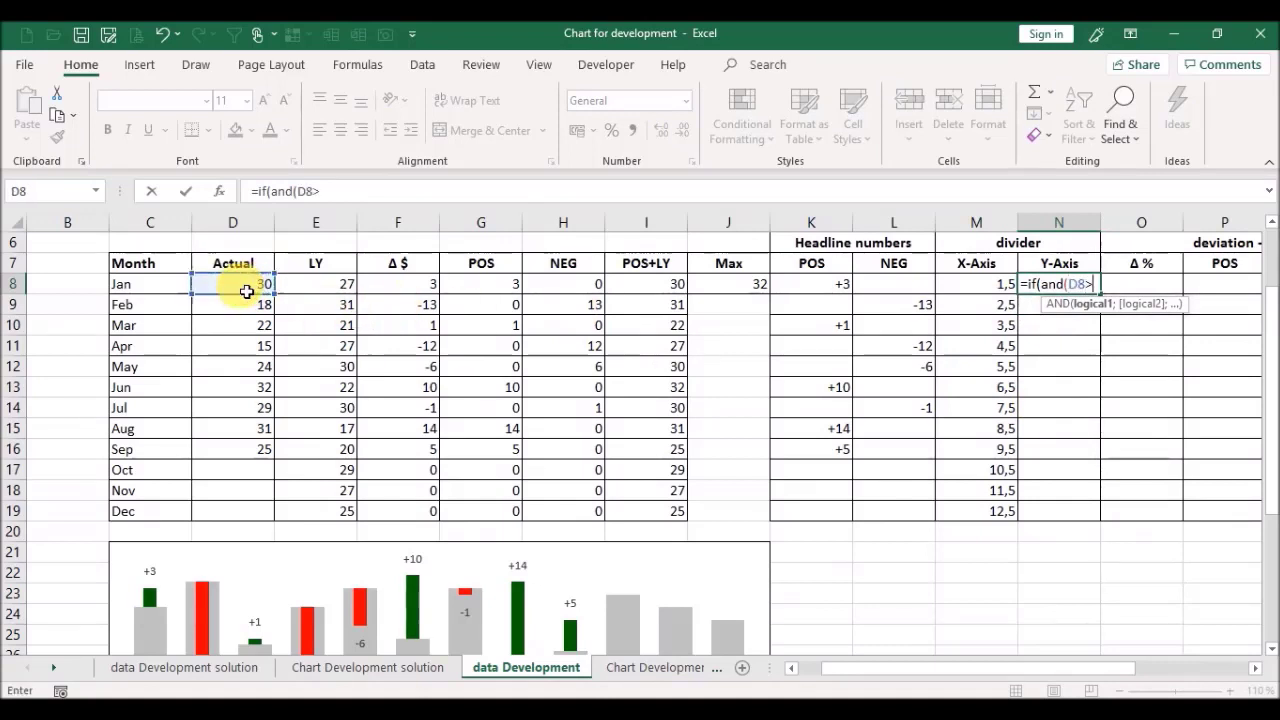
{"action": "type", "text": ">0;"}
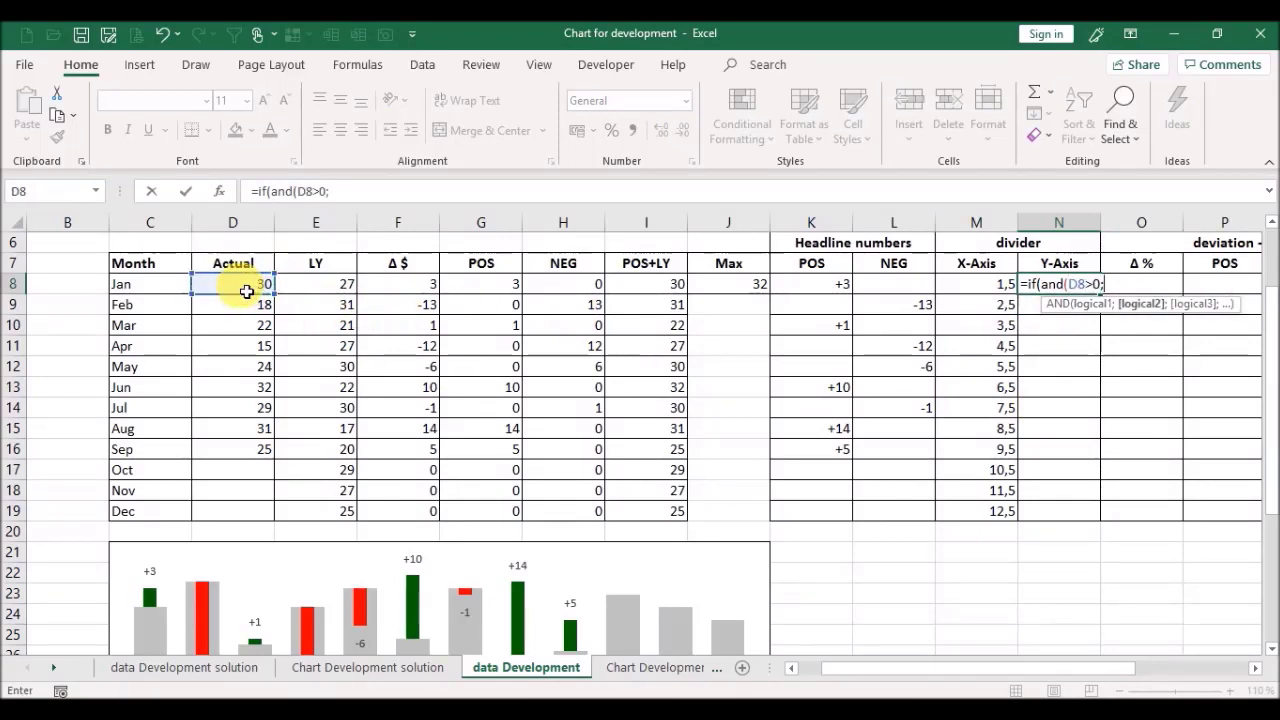
{"action": "left_click", "coordinate": [238, 310]}
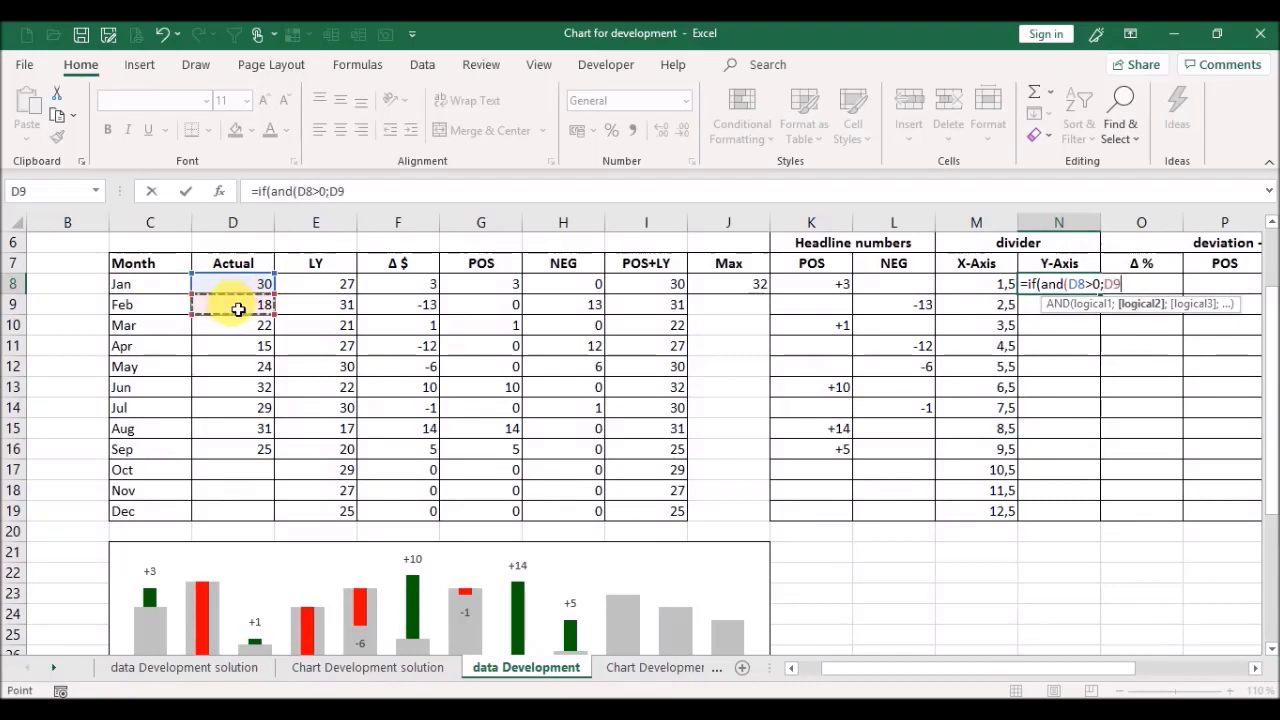
{"action": "type", "text": "=0);0,1"}
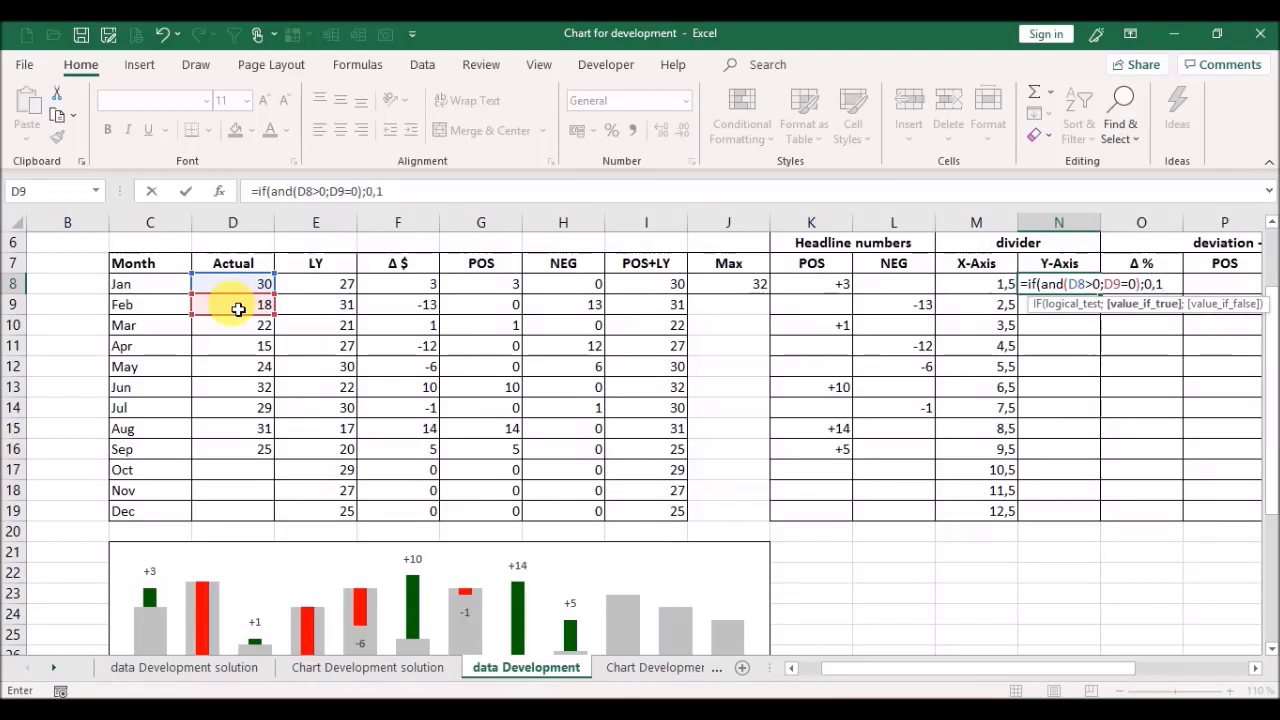
{"action": "type", "text": ";"}
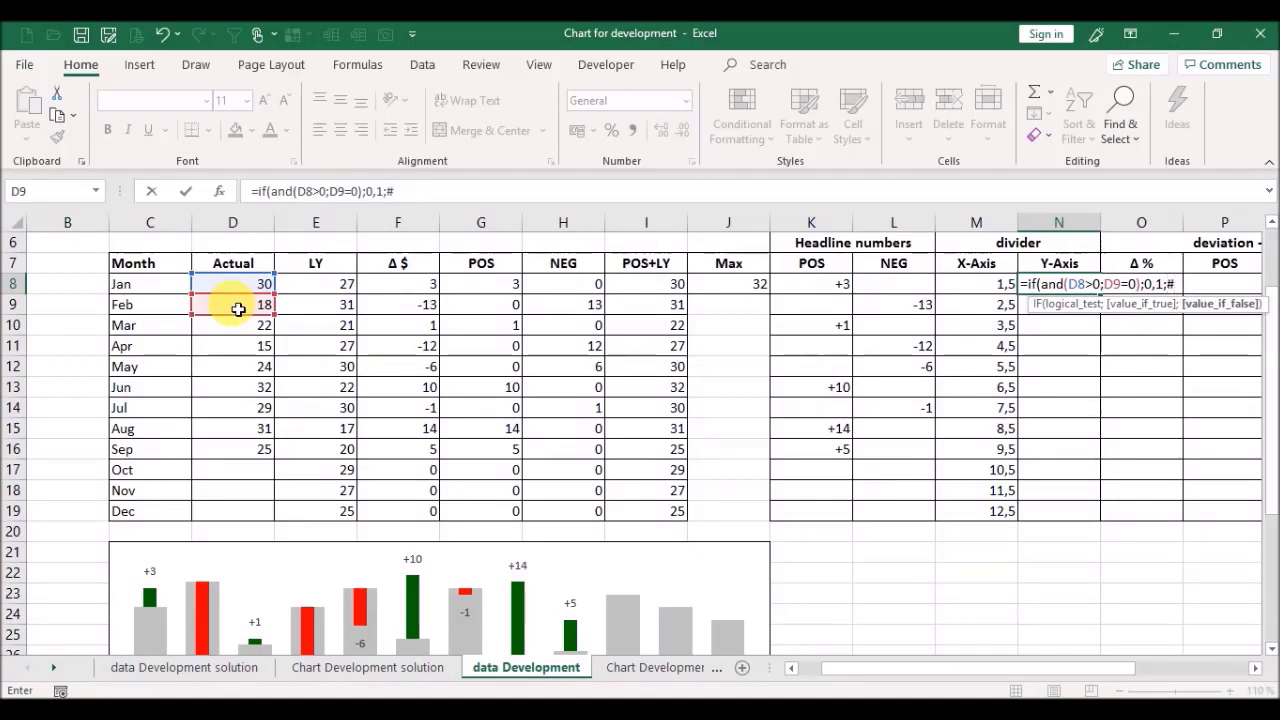
{"action": "type", "text": "#N/a"}
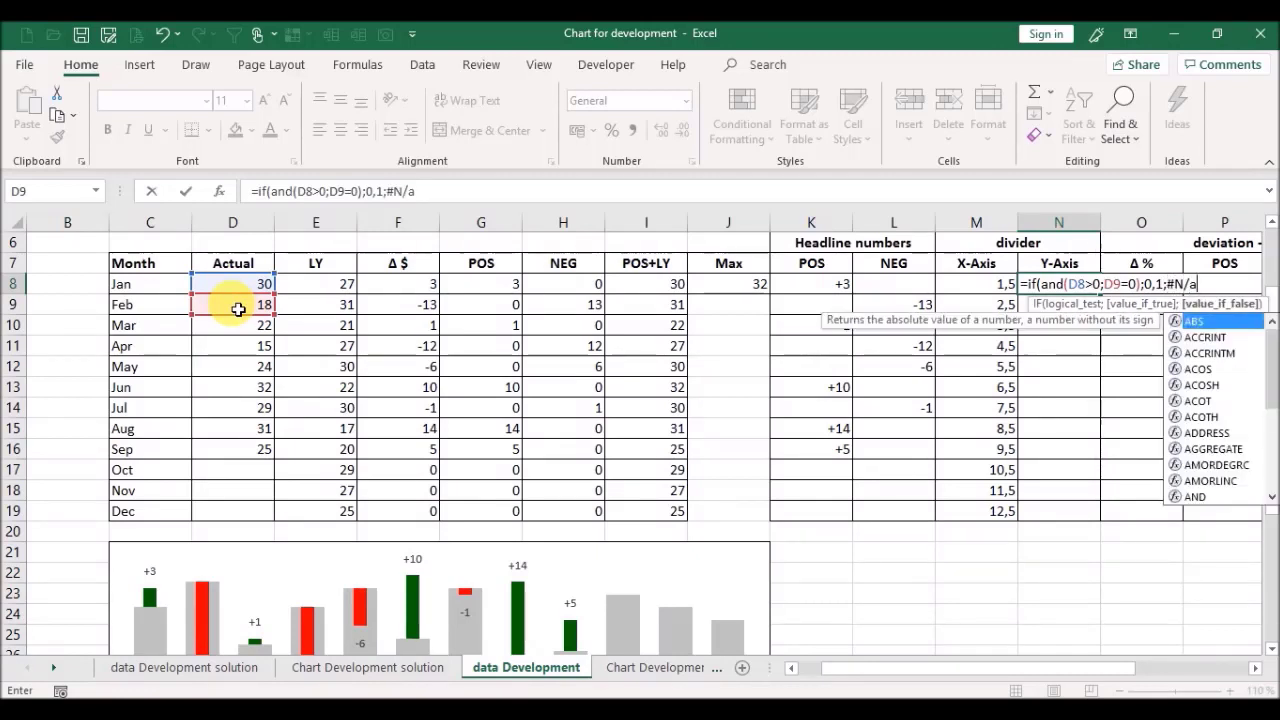
{"action": "type", "text": ")"}
{"action": "key", "text": "ctrl+Return"}
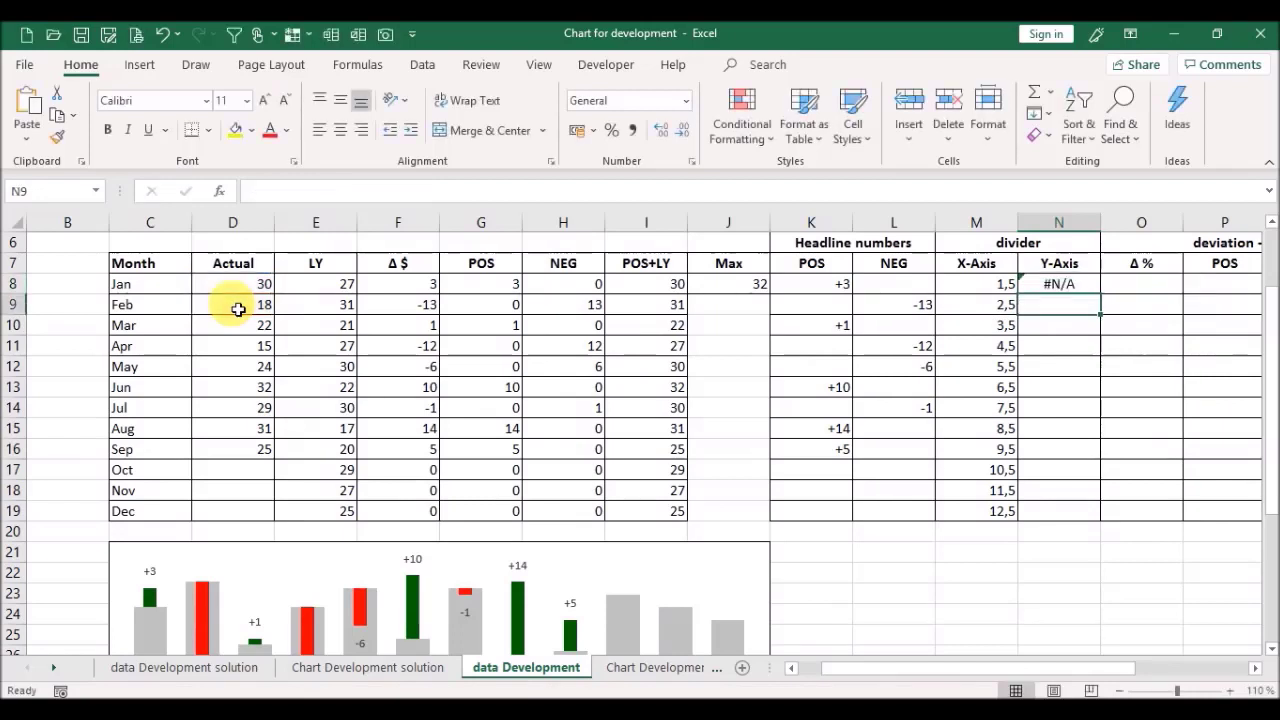
{"action": "left_click_drag", "start_coordinate": [1103, 301], "coordinate": [1106, 305]}
{"action": "double_click", "coordinate": [1106, 305]}
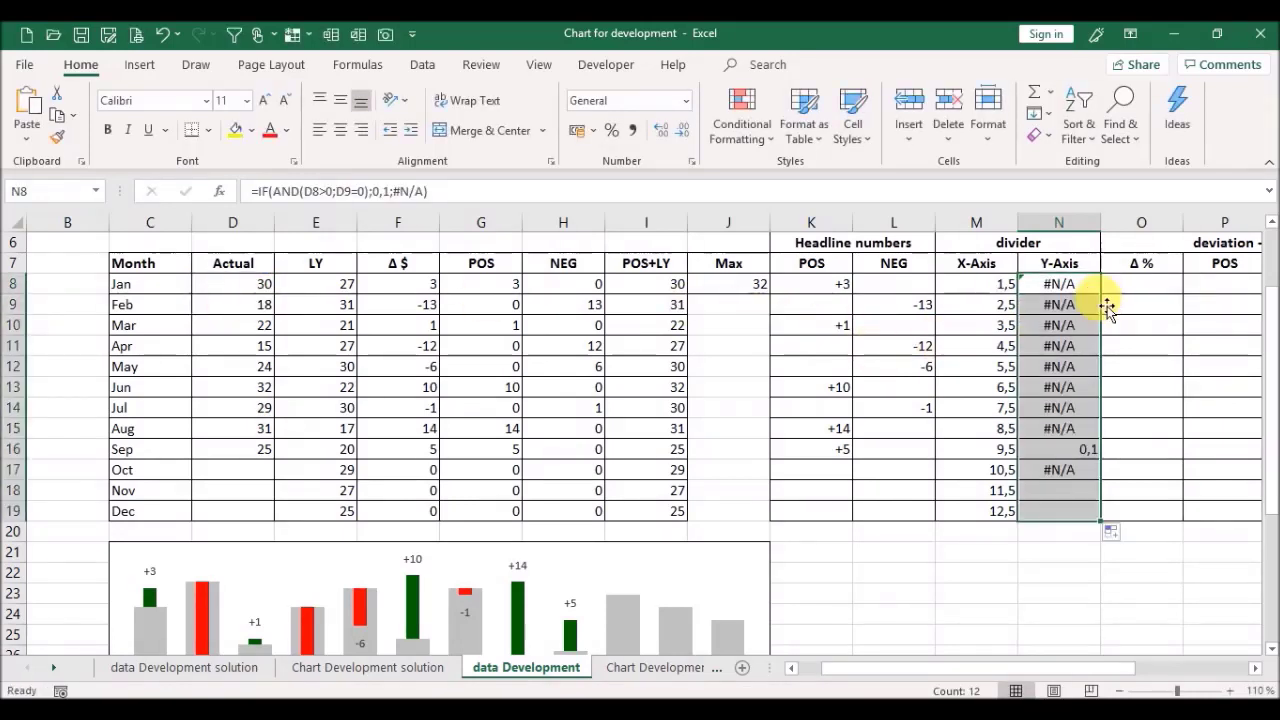
{"action": "left_click", "coordinate": [1053, 455]}
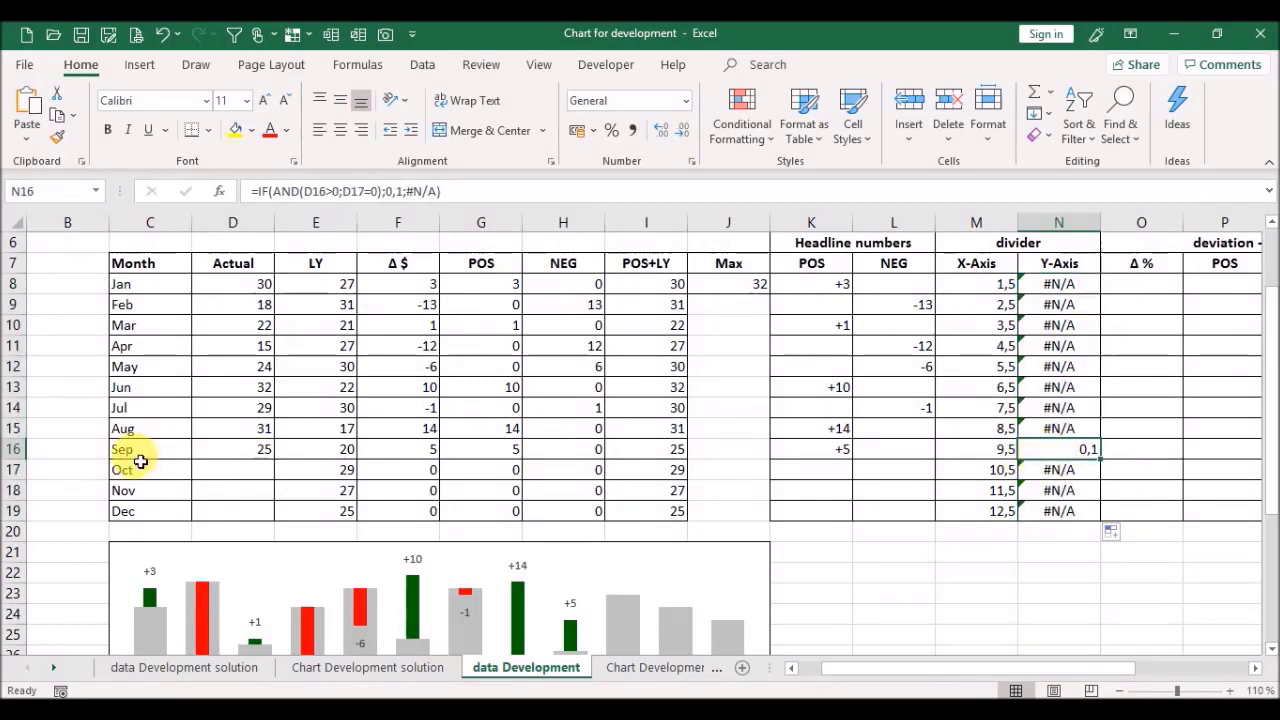
{"action": "left_click", "coordinate": [227, 477]}
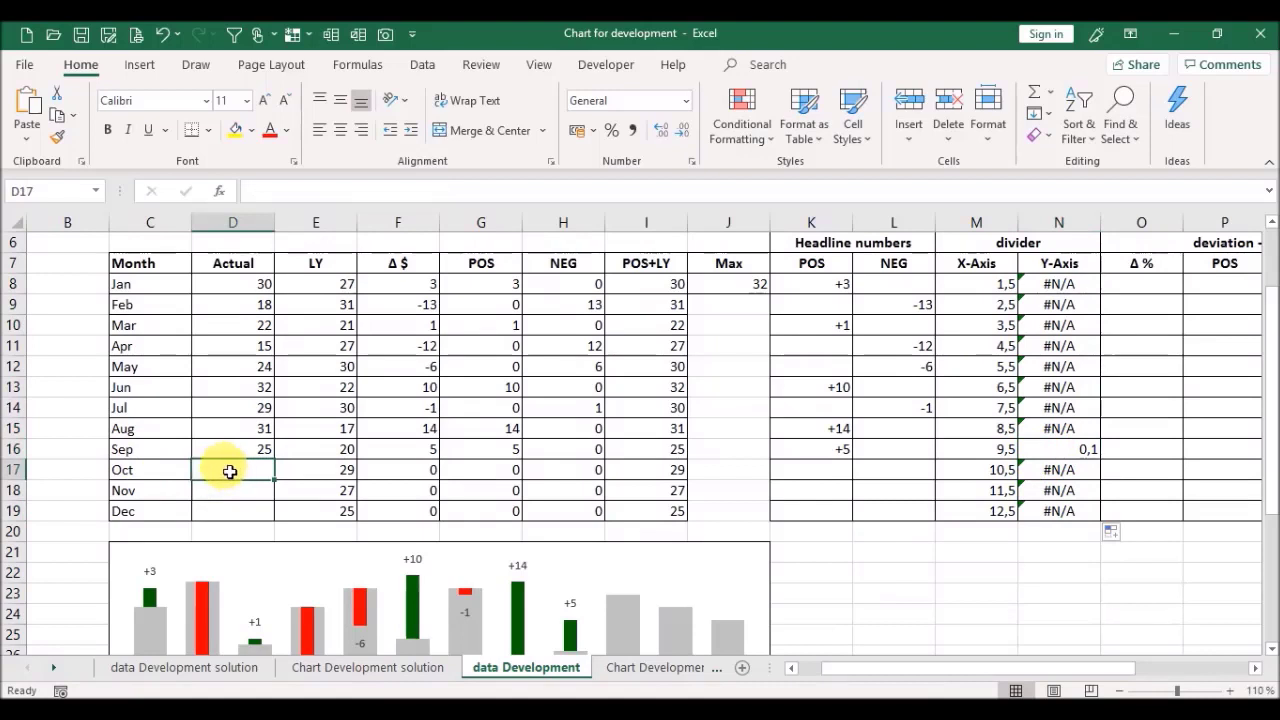
{"action": "left_click", "coordinate": [232, 453]}
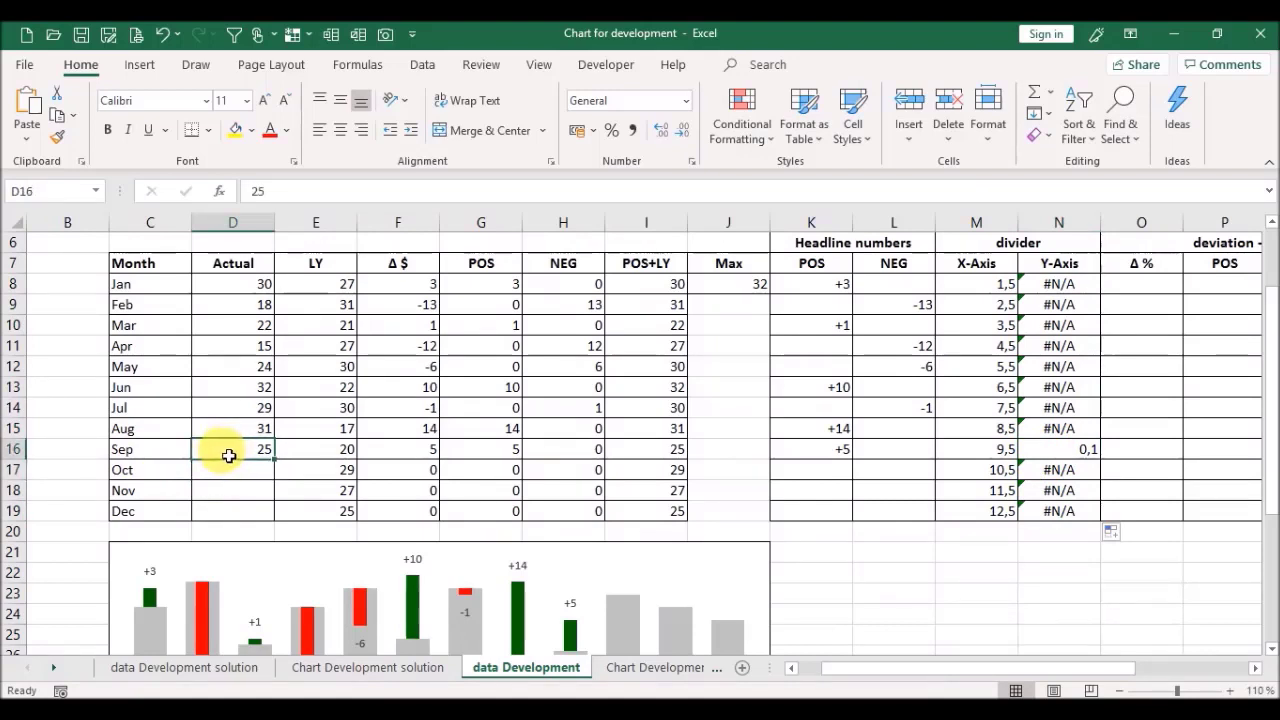
{"action": "left_click", "coordinate": [979, 452]}
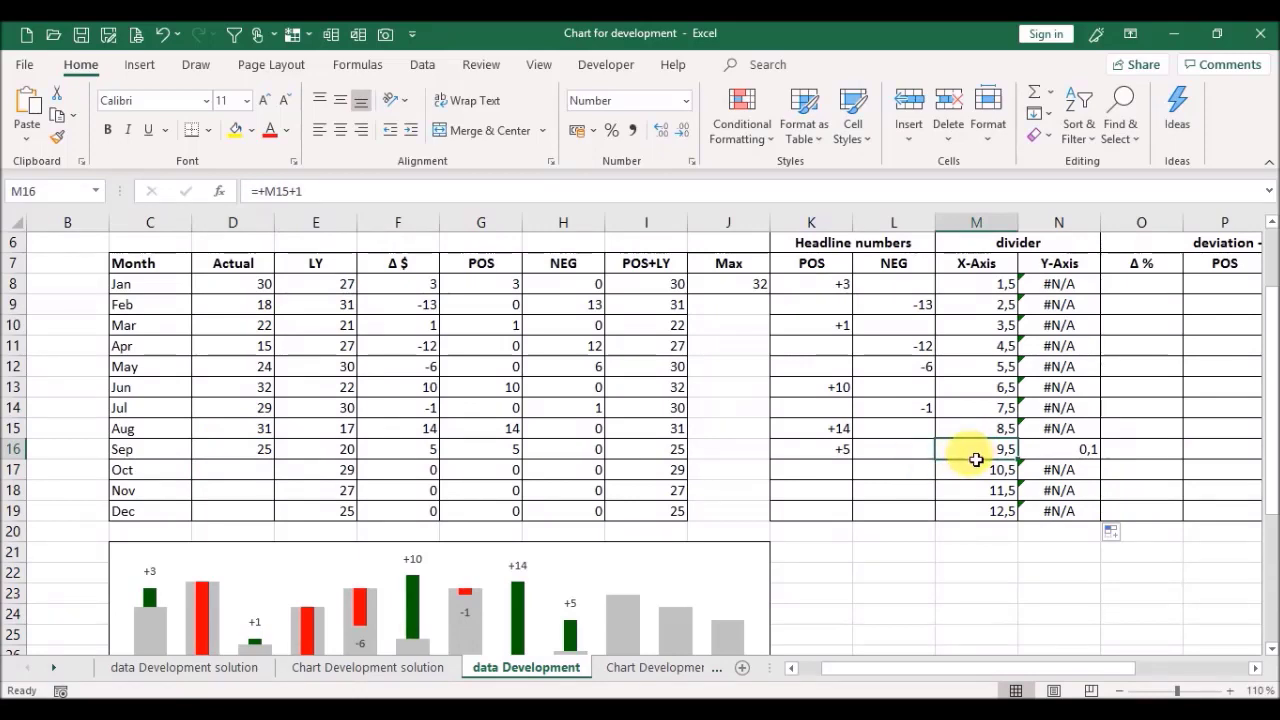
Step: Add a data series named divider to the column chart below the table, with M8:M19 as its X values
{"action": "left_click_drag", "start_coordinate": [1270, 434], "coordinate": [1266, 540]}
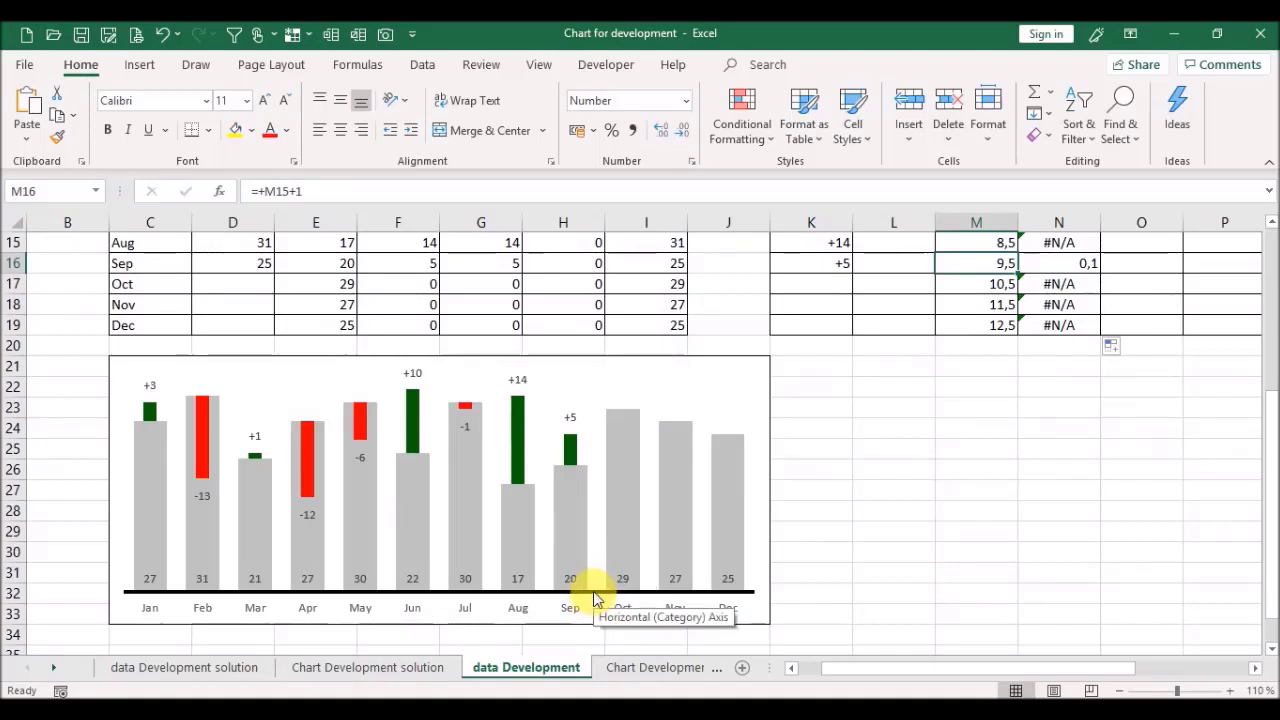
{"action": "left_click", "coordinate": [575, 403]}
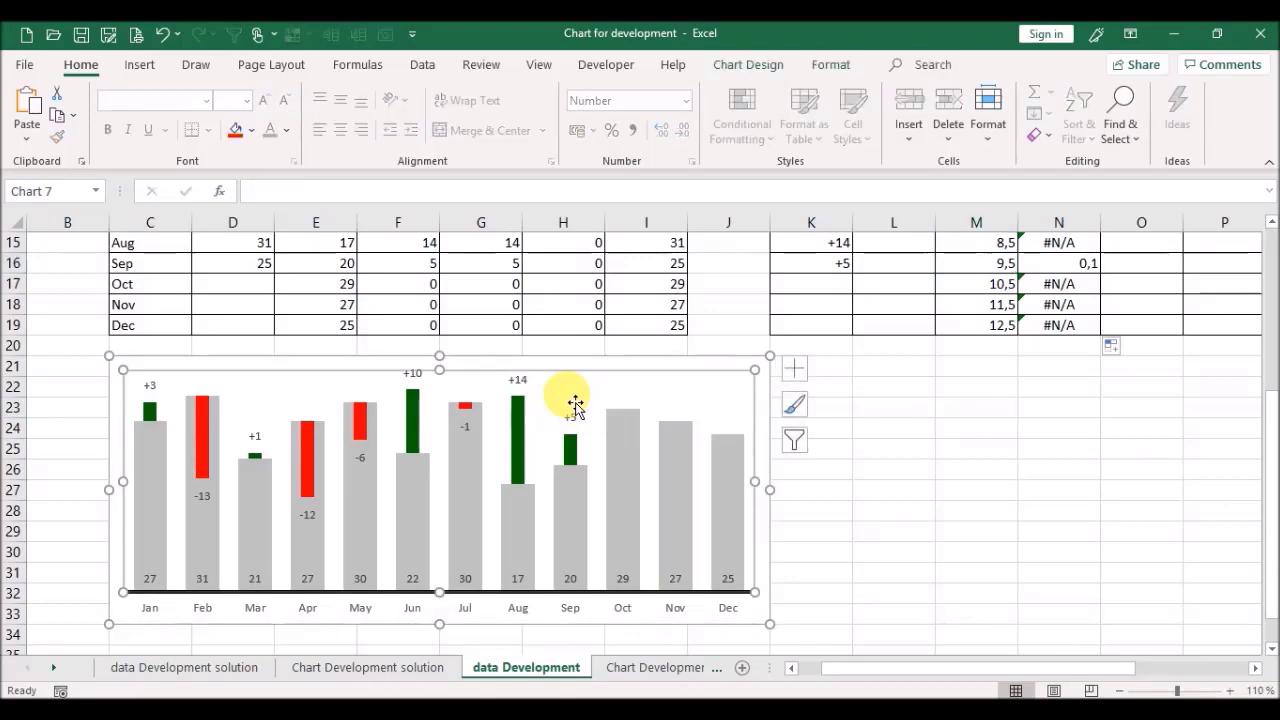
{"action": "right_click", "coordinate": [575, 403]}
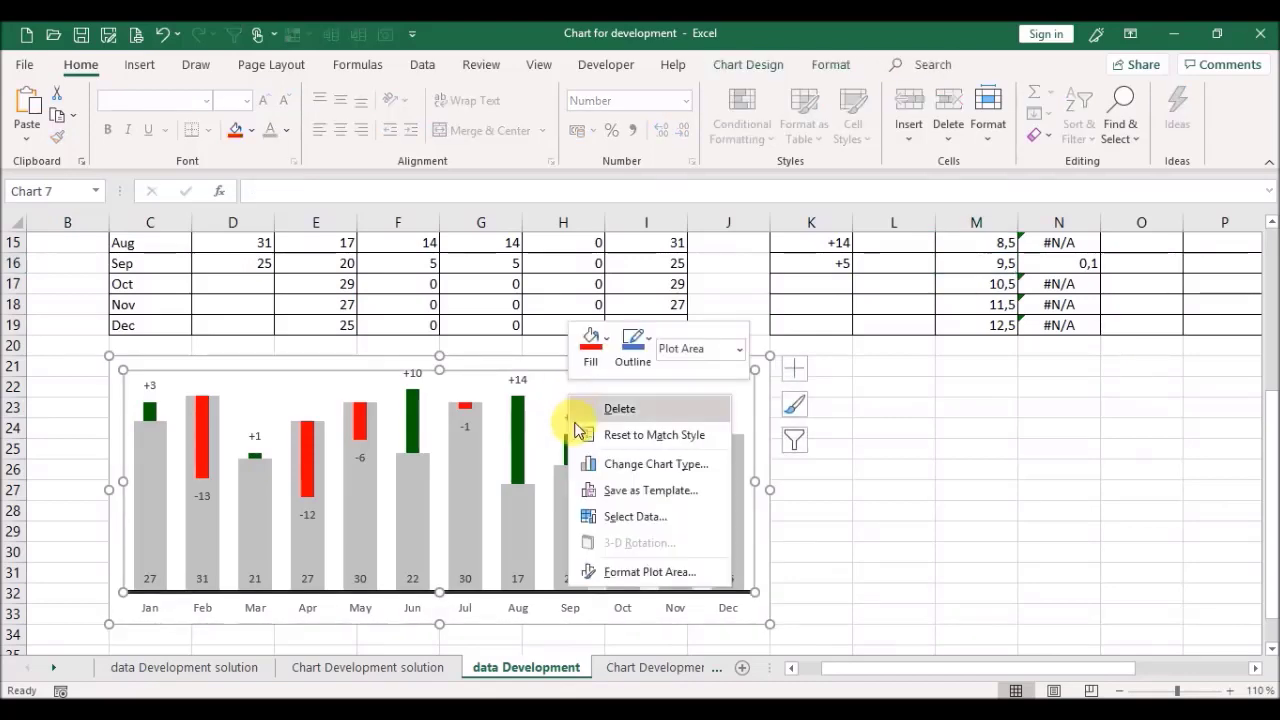
{"action": "left_click", "coordinate": [609, 518]}
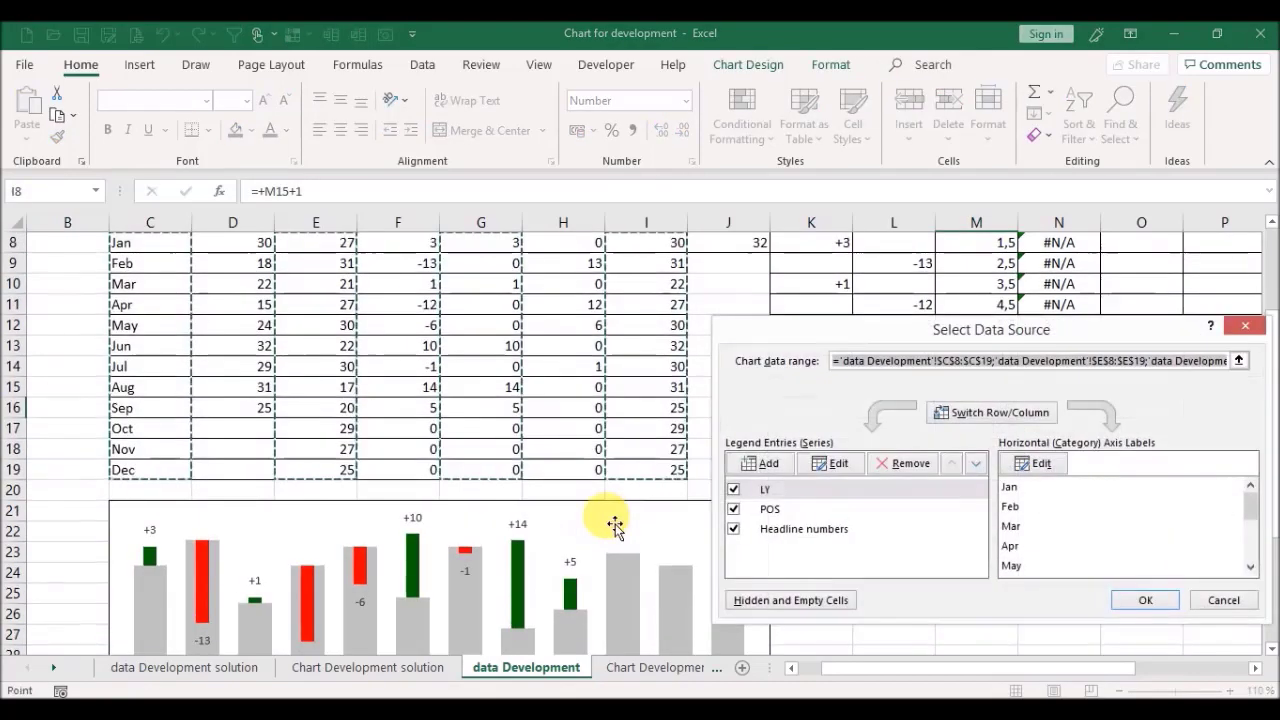
{"action": "left_click", "coordinate": [766, 466]}
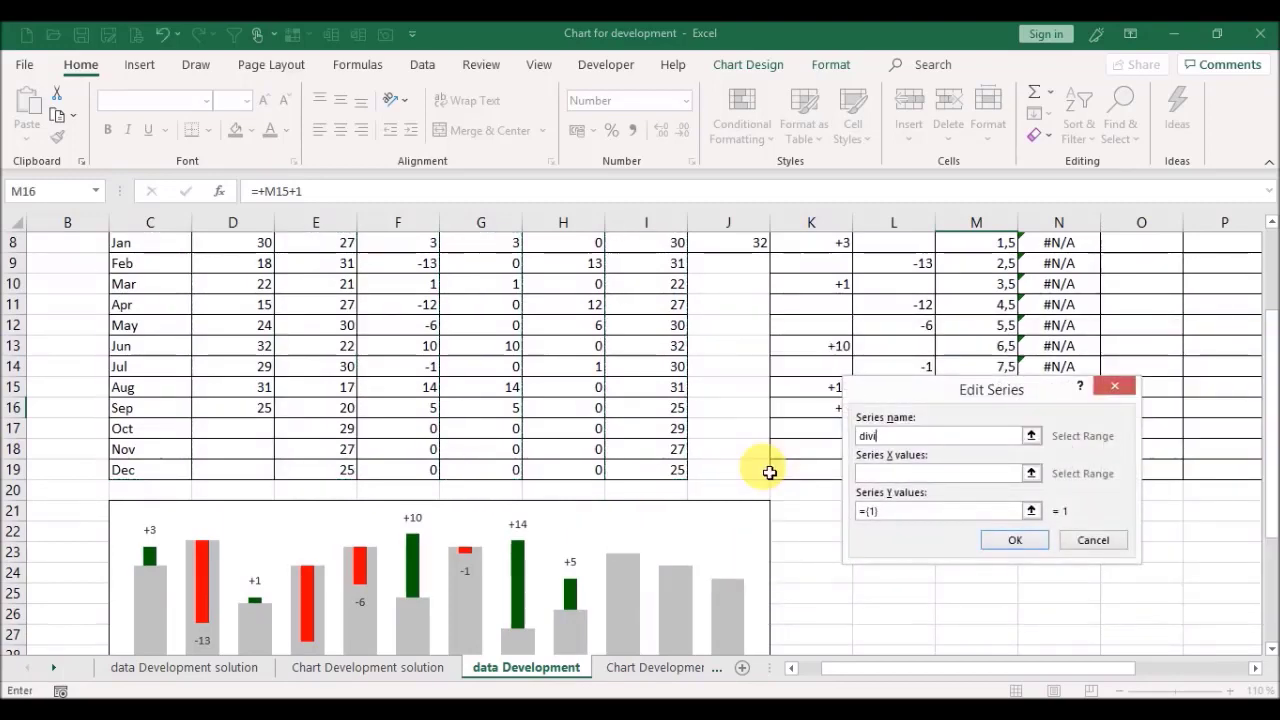
{"action": "left_click", "coordinate": [1031, 473]}
{"action": "scroll", "coordinate": [1266, 430], "scroll_direction": "up", "scroll_amount": 2}
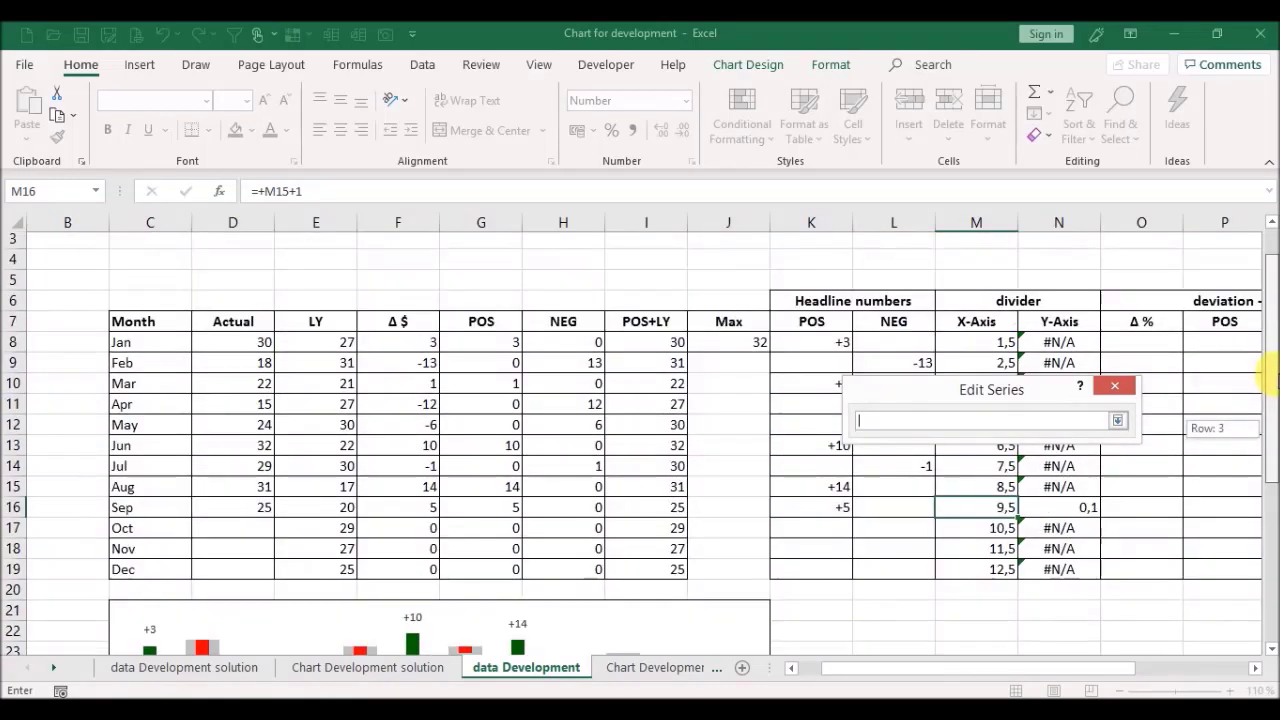
{"action": "left_click_drag", "start_coordinate": [966, 346], "coordinate": [968, 400]}
{"action": "left_click_drag", "start_coordinate": [972, 507], "coordinate": [974, 577]}
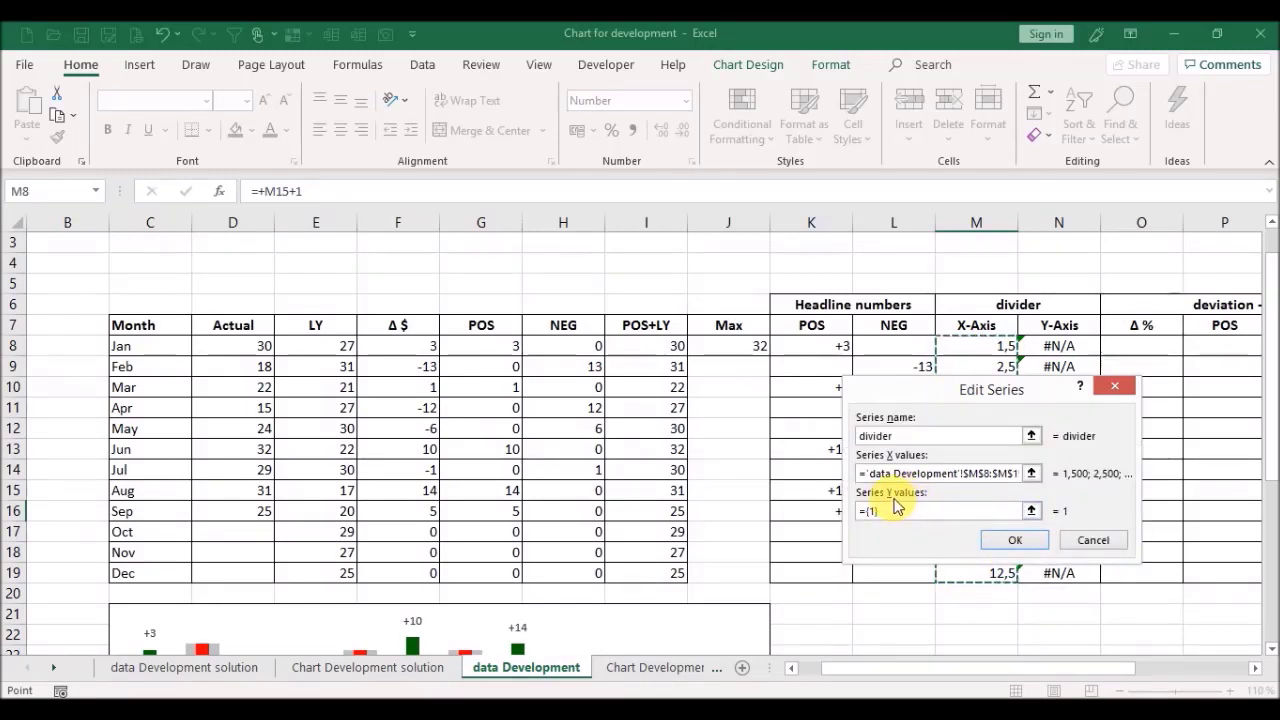
Step: Set the divider series' Y values to N8:N19 and apply the chart's new data source
{"action": "left_click", "coordinate": [1031, 510]}
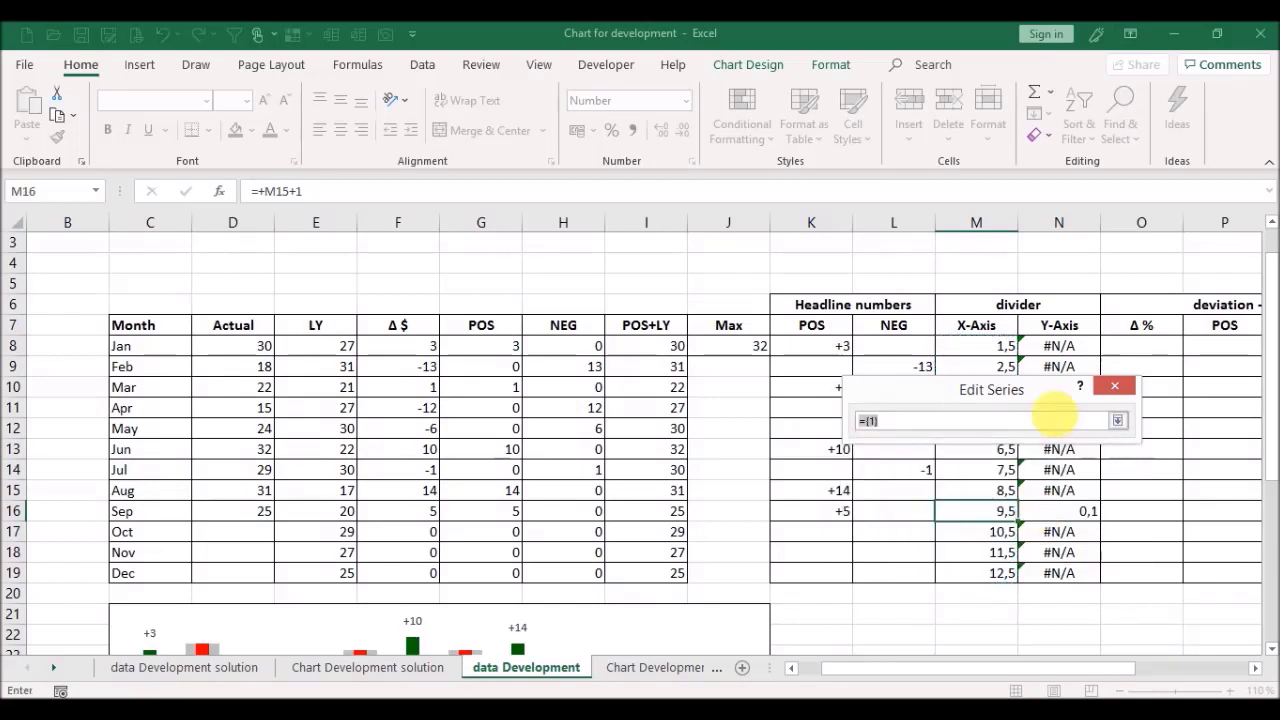
{"action": "left_click_drag", "start_coordinate": [1043, 353], "coordinate": [1061, 585]}
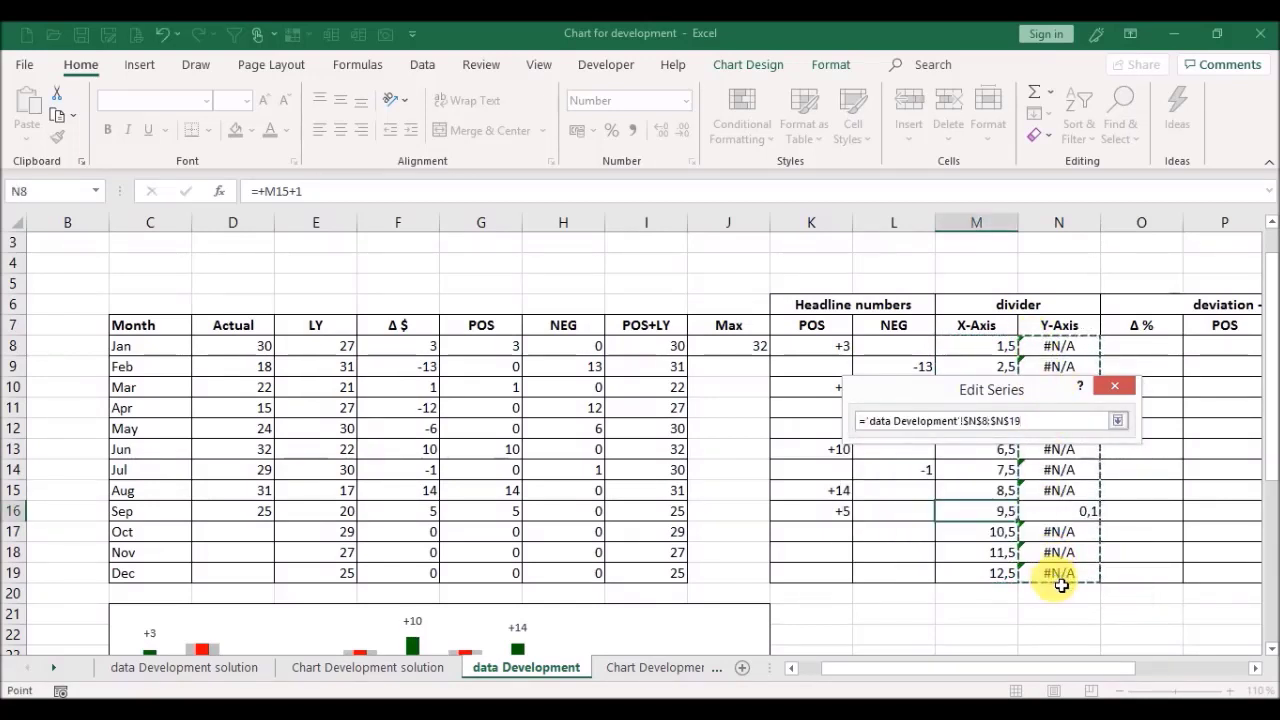
{"action": "key", "text": "Return"}
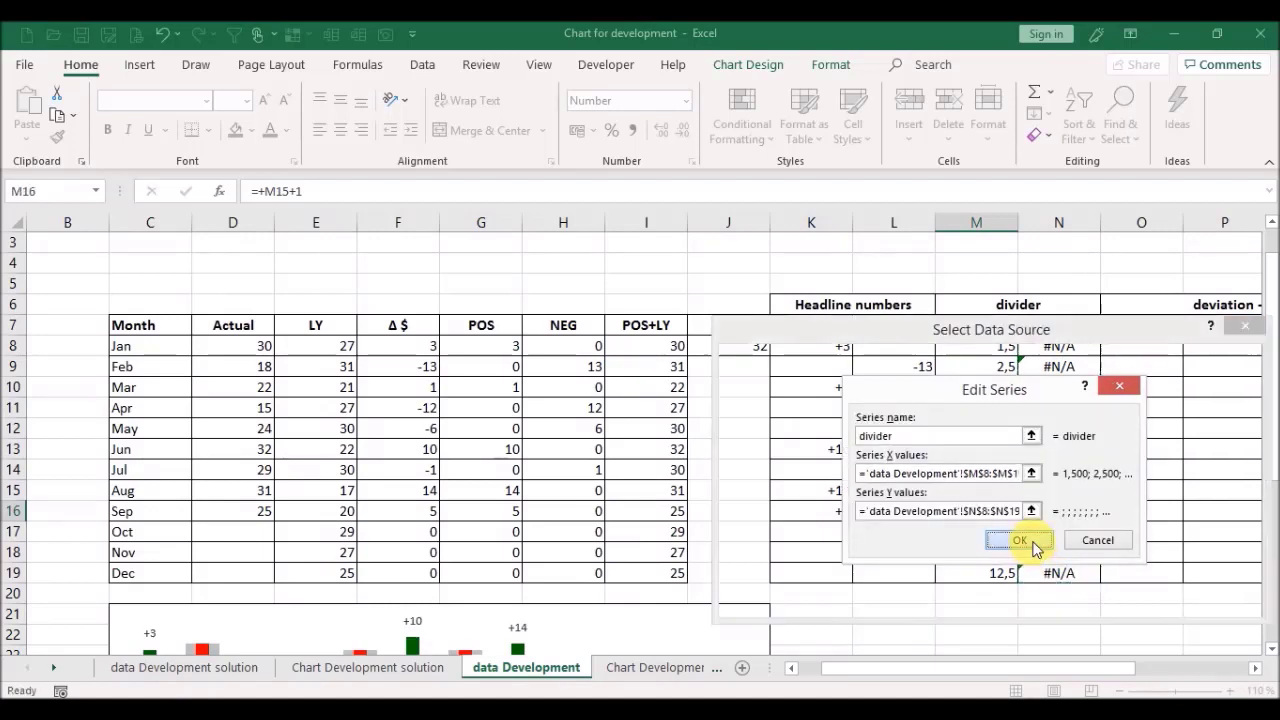
{"action": "left_click", "coordinate": [1025, 542]}
{"action": "left_click", "coordinate": [1145, 600]}
{"action": "left_click_drag", "start_coordinate": [1271, 425], "coordinate": [1270, 533]}
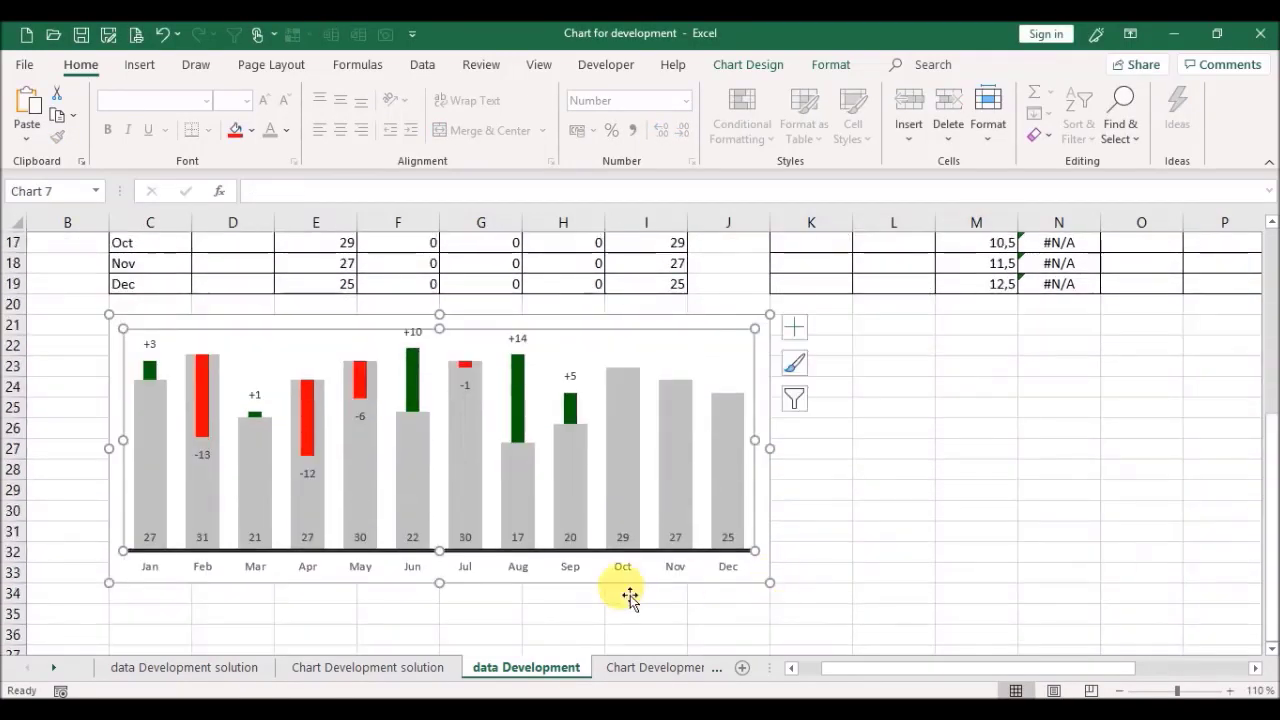
Step: Draw a vertical straight line about 2.12 cm tall in the empty cells beside the chart, along the L/M column border
{"action": "left_click", "coordinate": [593, 552]}
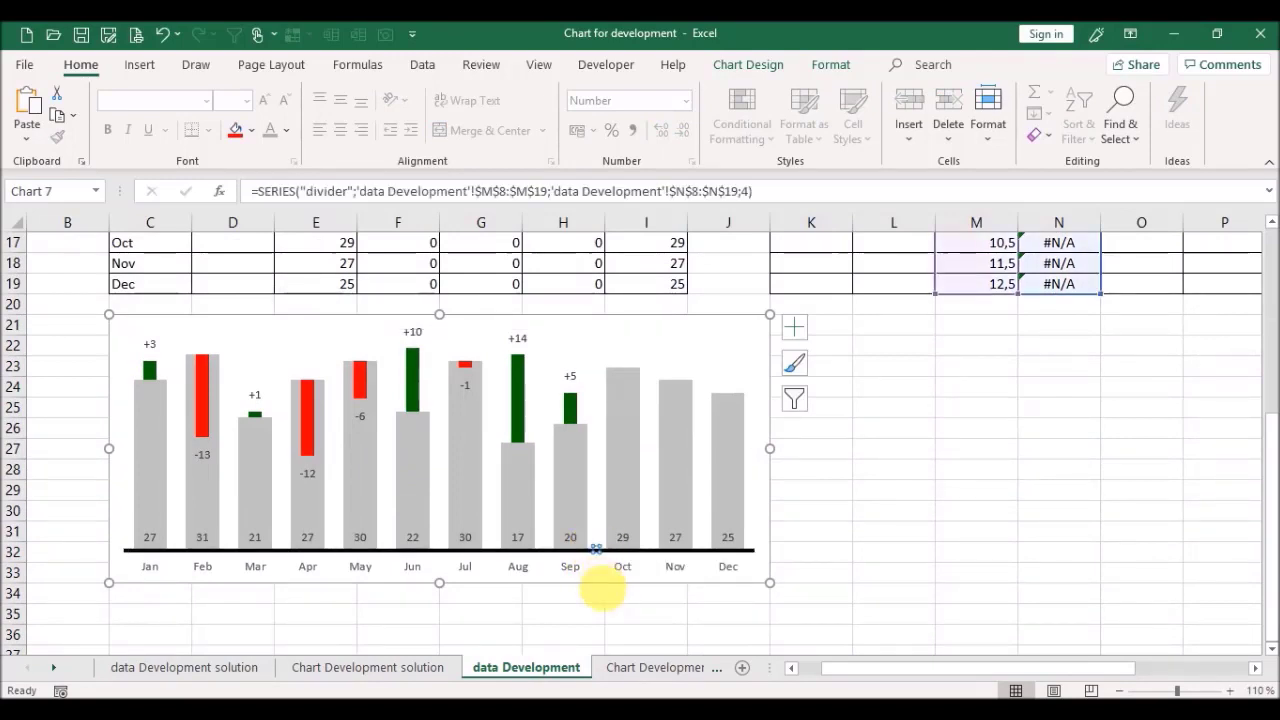
{"action": "left_click", "coordinate": [908, 447]}
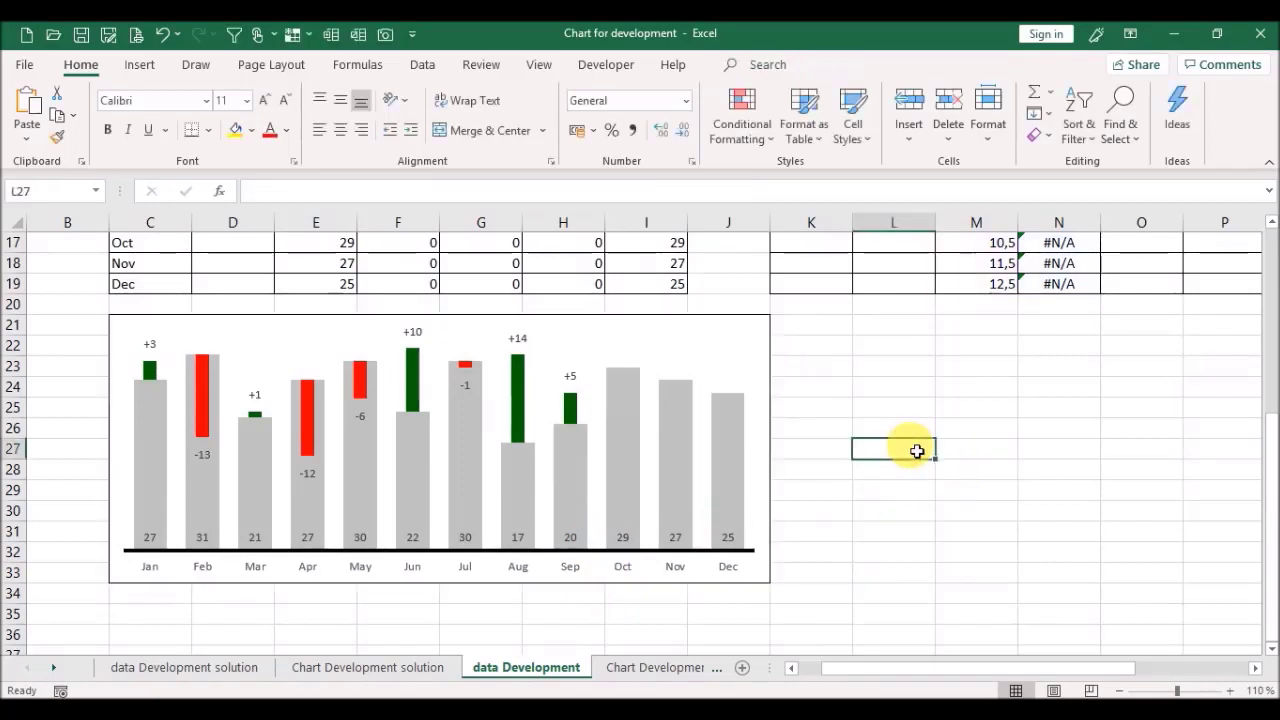
{"action": "left_click", "coordinate": [138, 68]}
{"action": "left_click", "coordinate": [222, 138]}
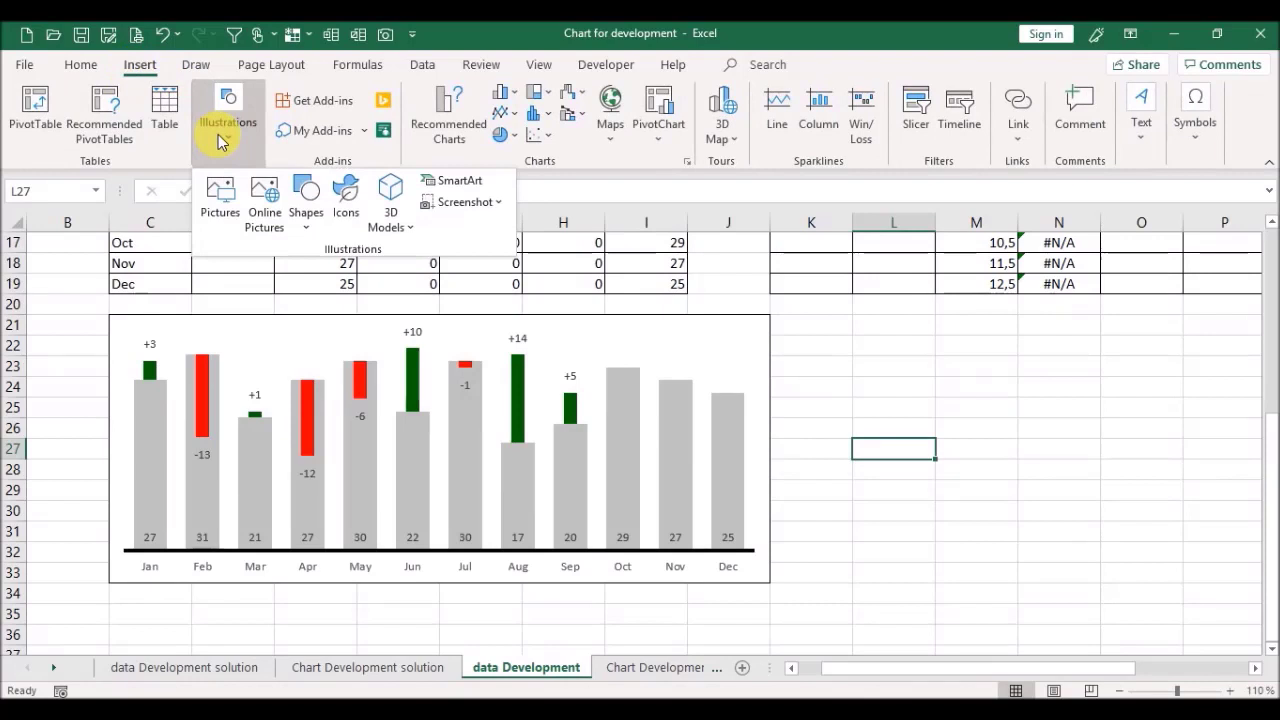
{"action": "left_click", "coordinate": [303, 220]}
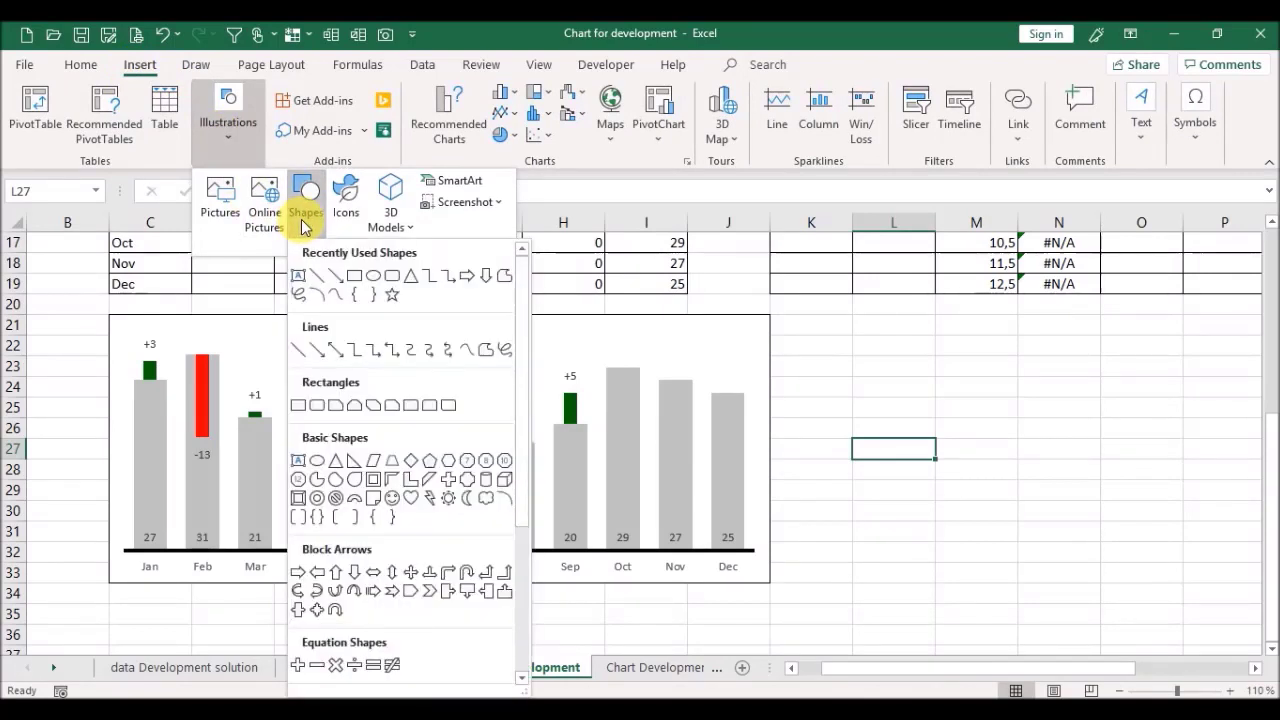
{"action": "left_click", "coordinate": [316, 284]}
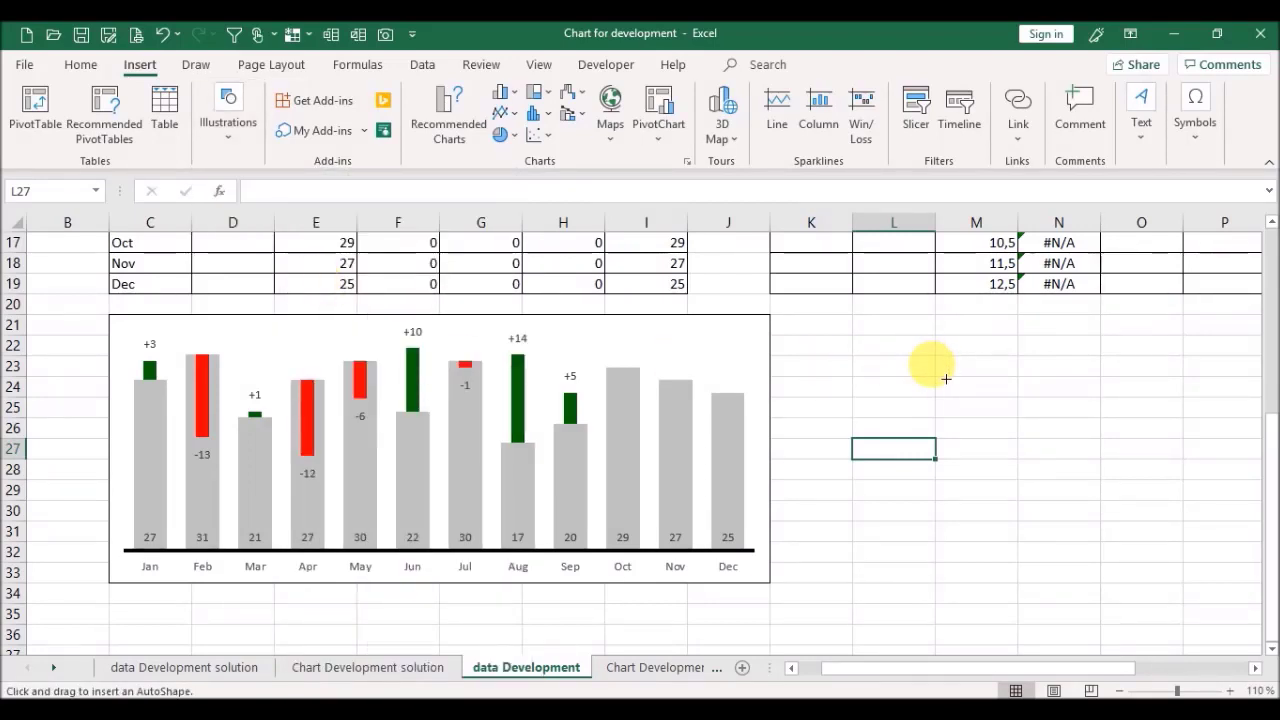
{"action": "left_click_drag", "start_coordinate": [933, 358], "coordinate": [943, 436]}
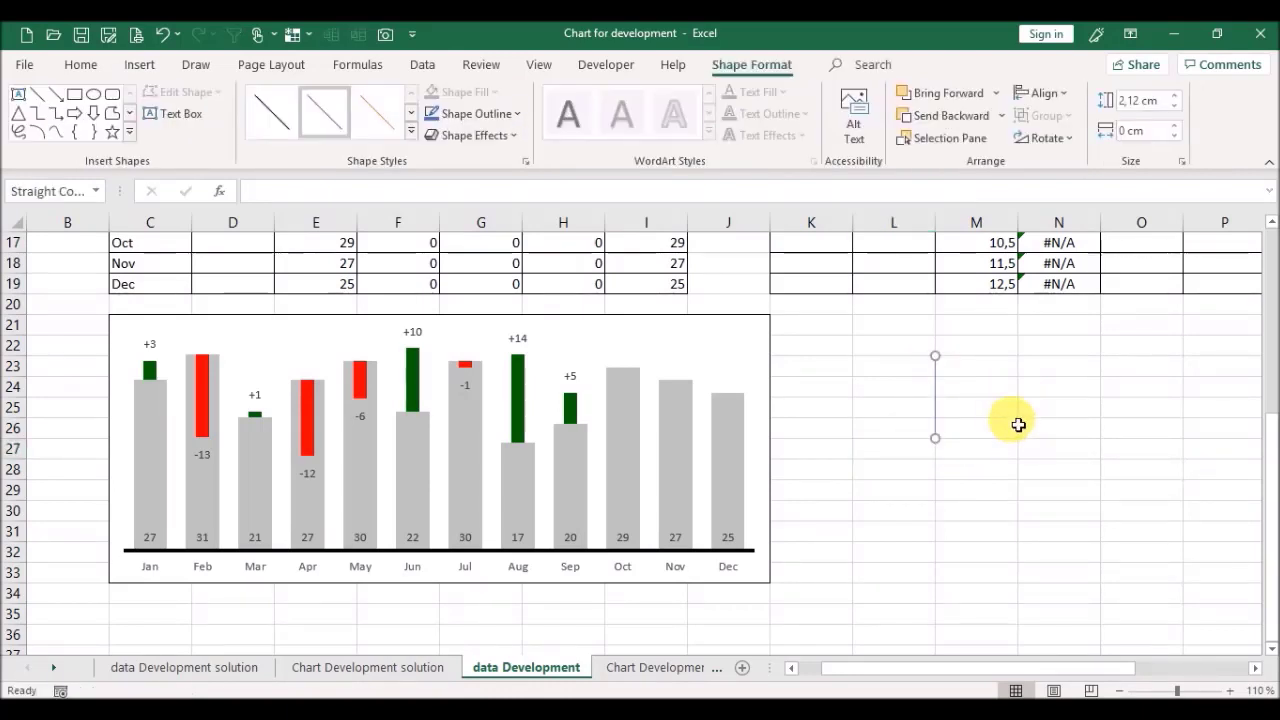
Step: Format the drawn line with a black solid colour and a width of 2.25 pt
{"action": "right_click", "coordinate": [940, 392]}
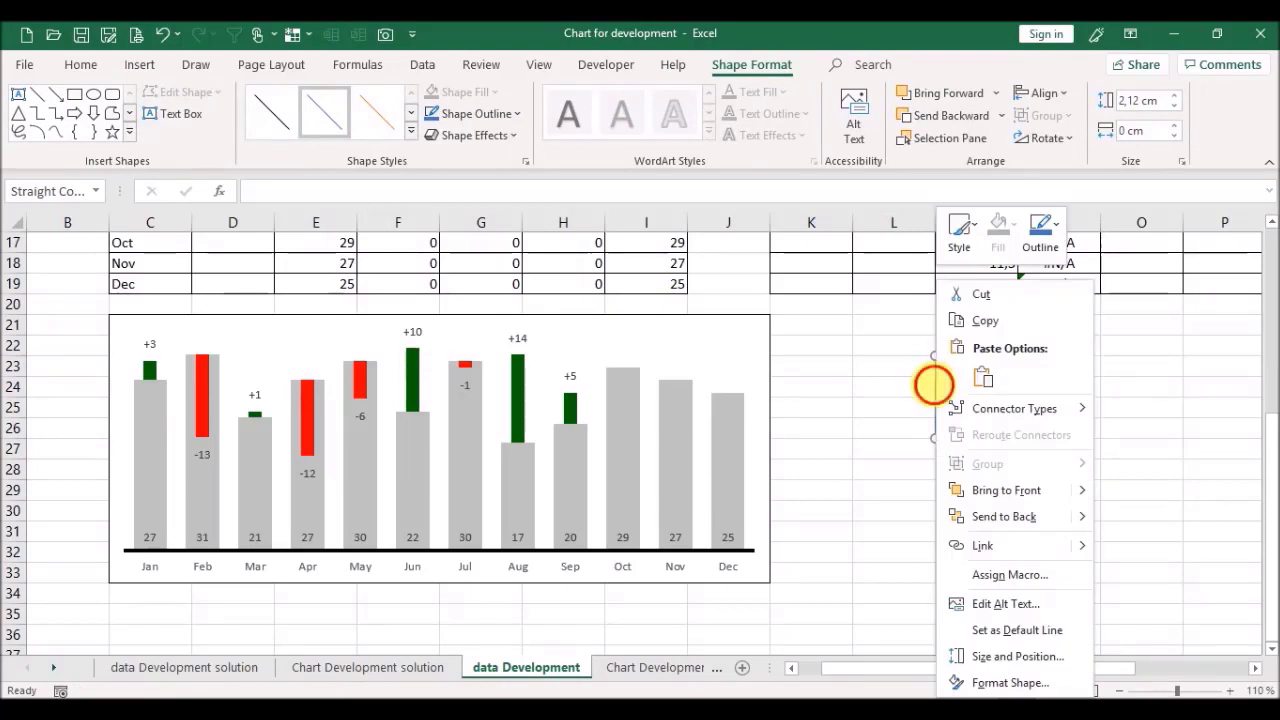
{"action": "key", "text": "Escape"}
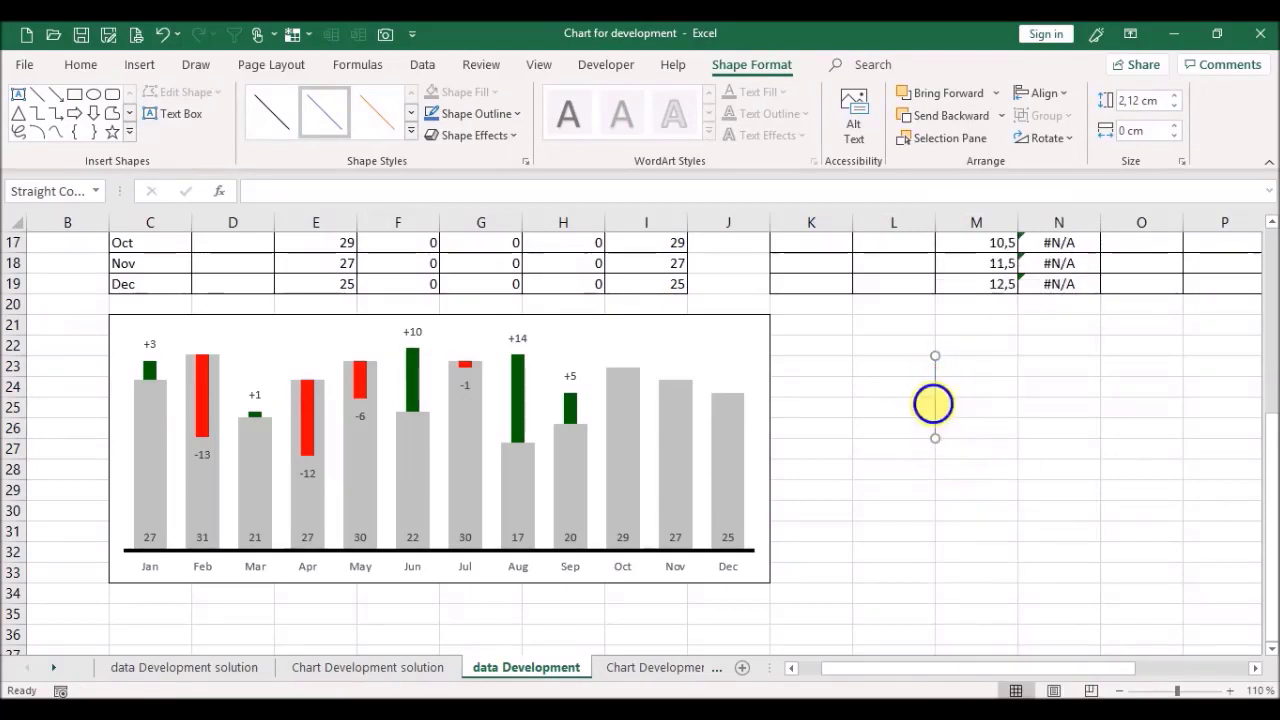
{"action": "right_click", "coordinate": [941, 412]}
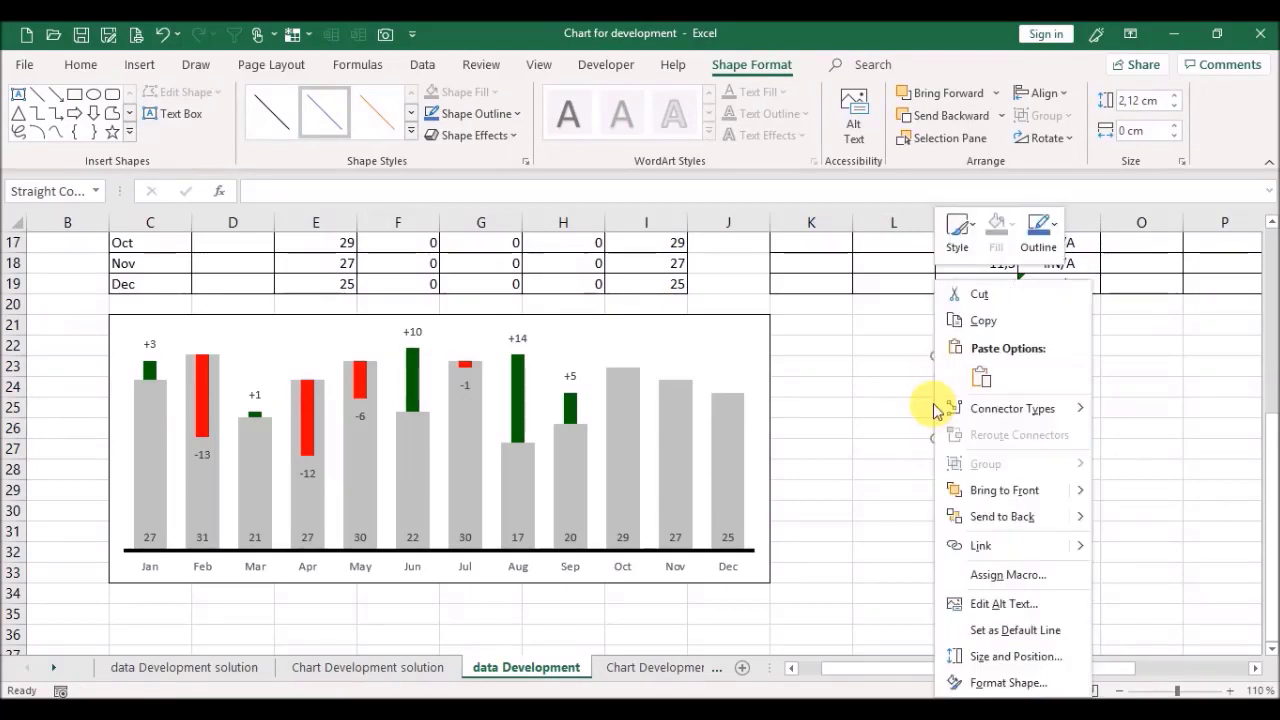
{"action": "left_click", "coordinate": [1008, 683]}
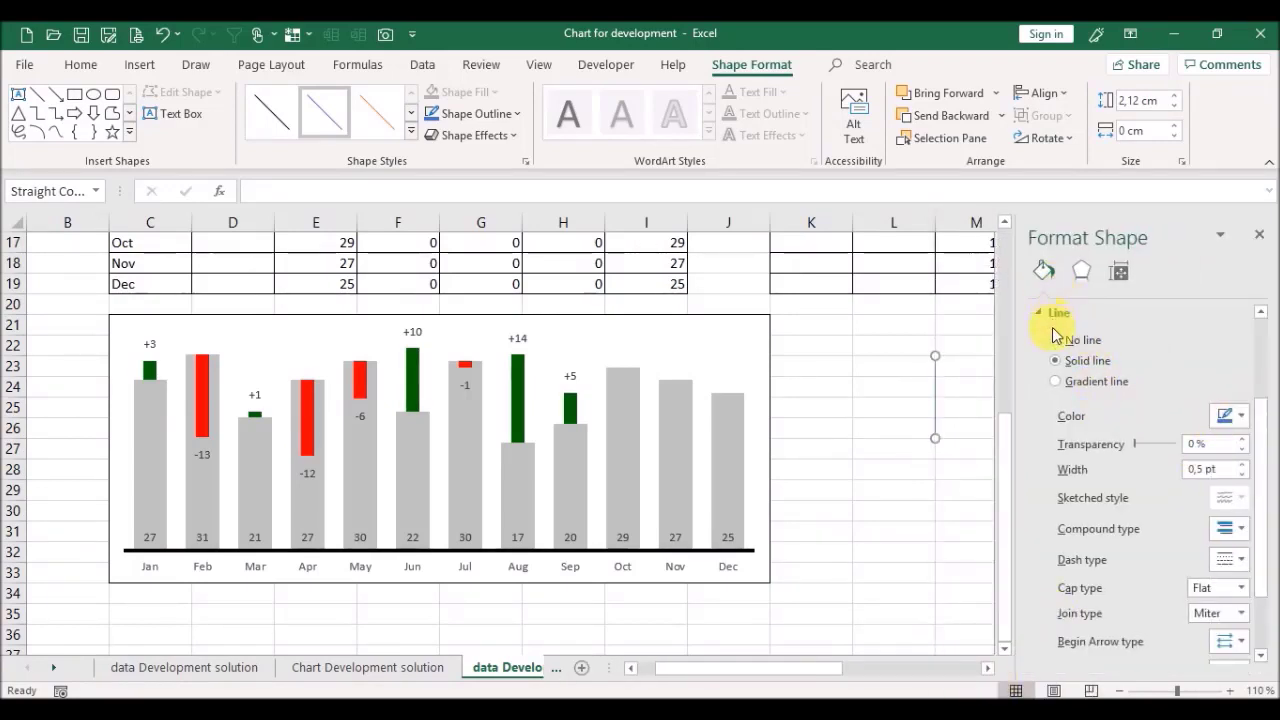
{"action": "left_click", "coordinate": [1240, 418]}
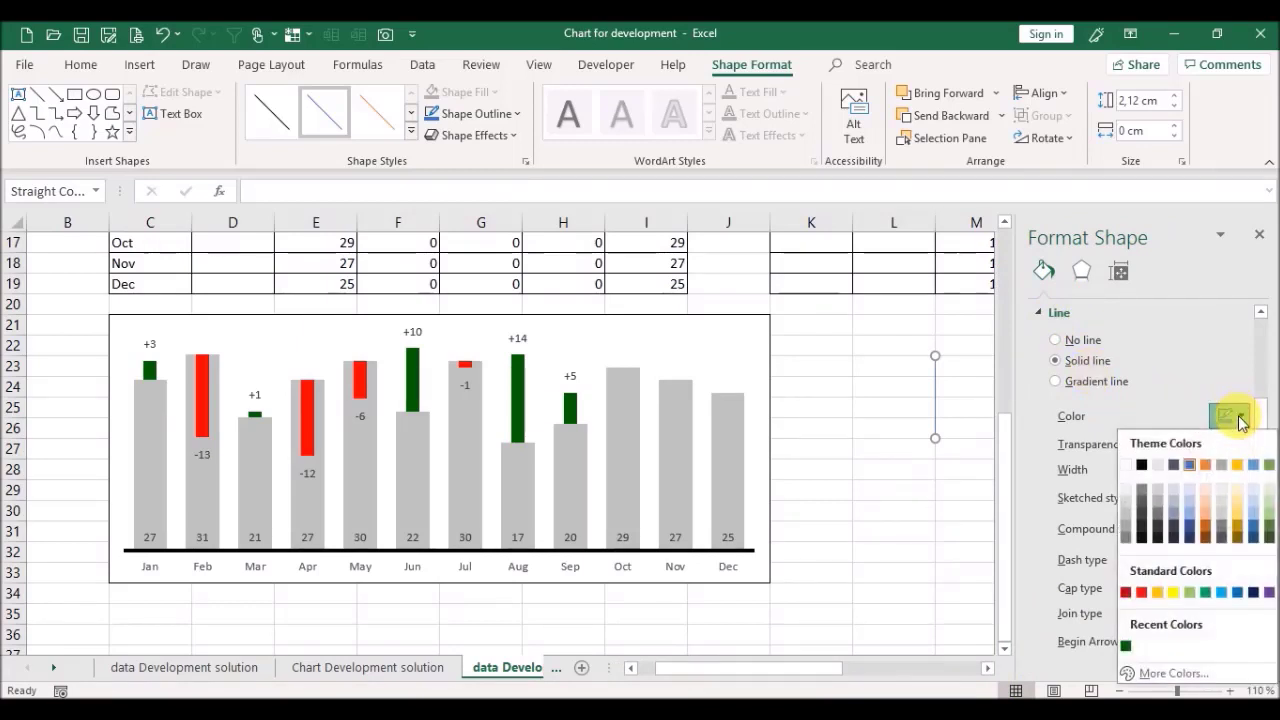
{"action": "left_click", "coordinate": [1142, 460]}
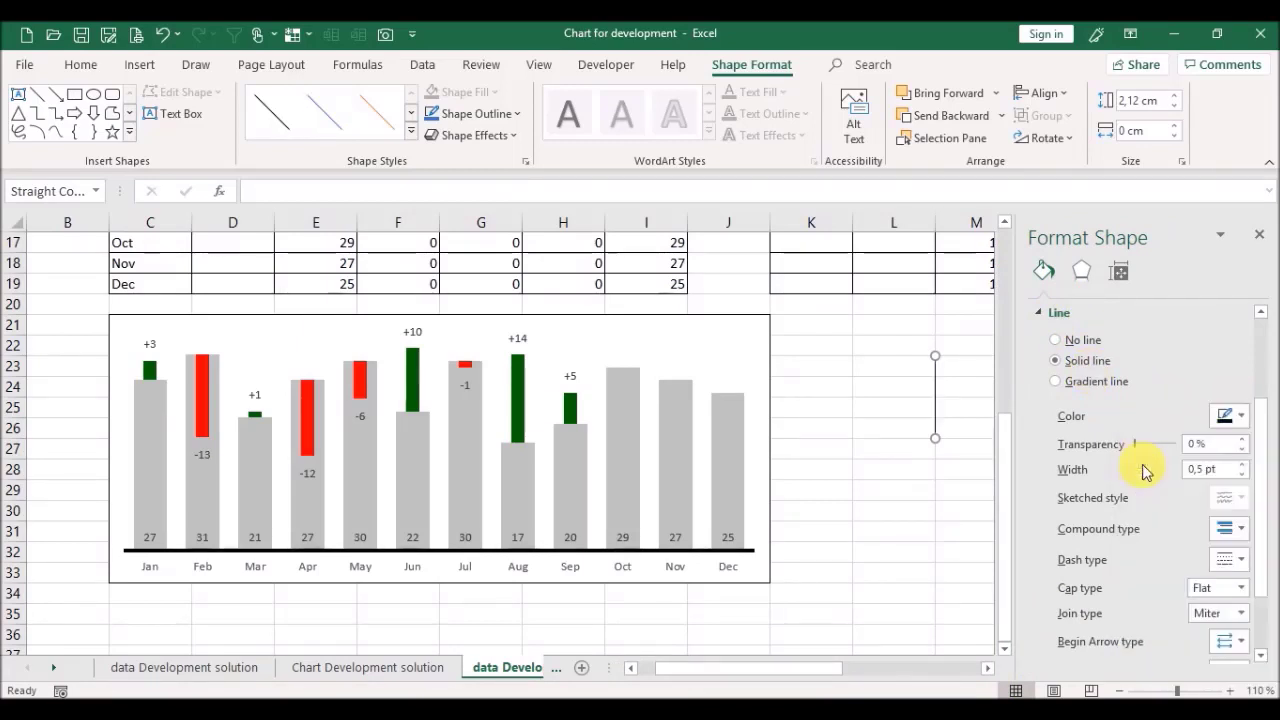
{"action": "left_click", "coordinate": [1244, 466]}
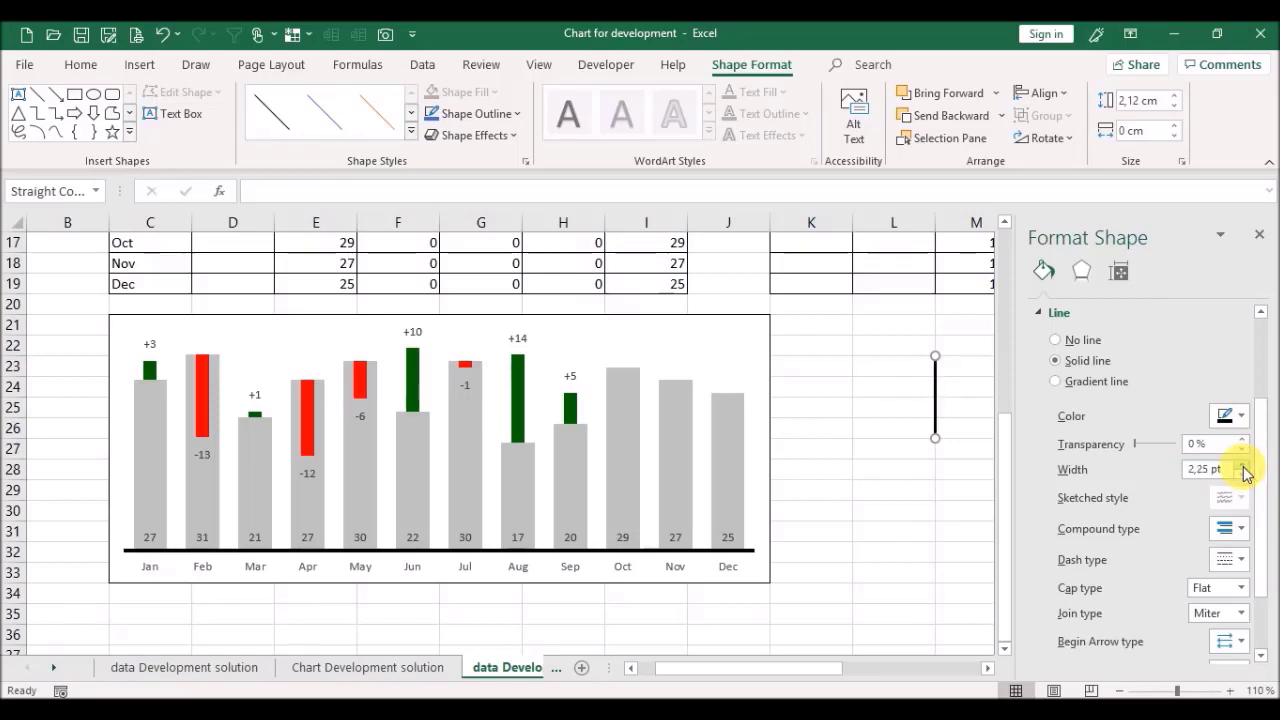
{"action": "left_click", "coordinate": [1259, 240]}
{"action": "left_click", "coordinate": [1126, 349]}
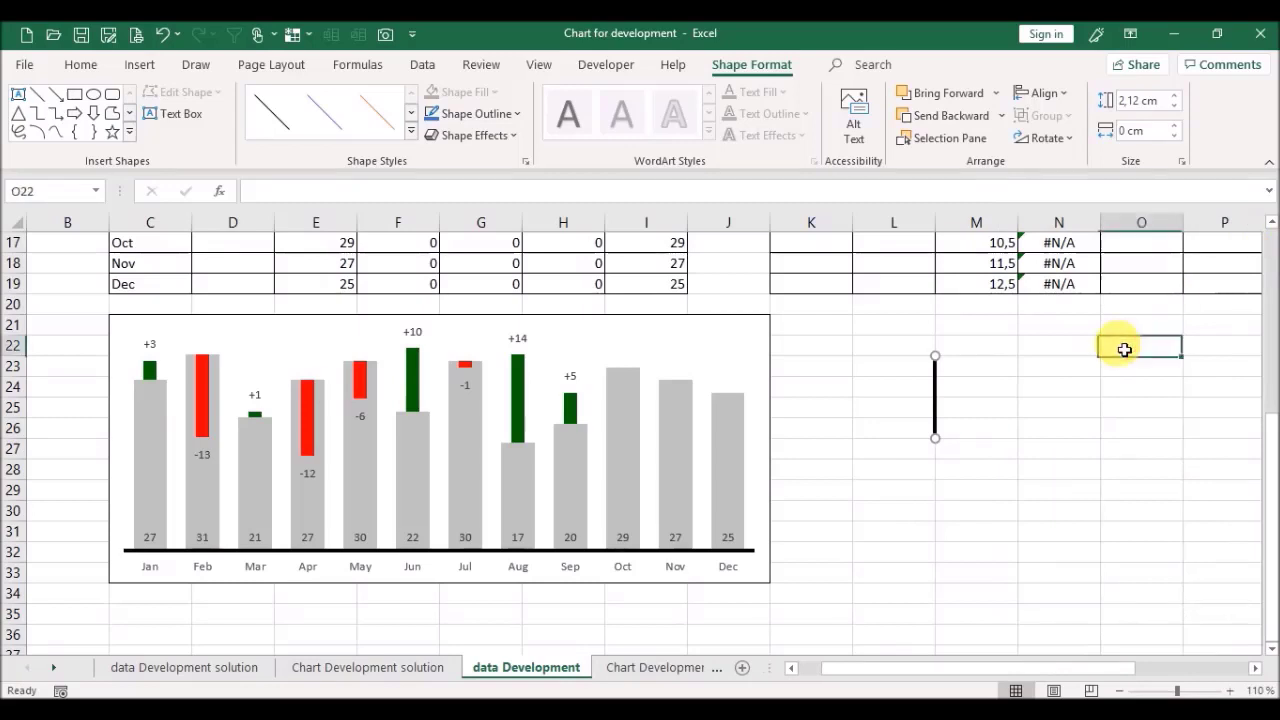
{"action": "left_click", "coordinate": [936, 399]}
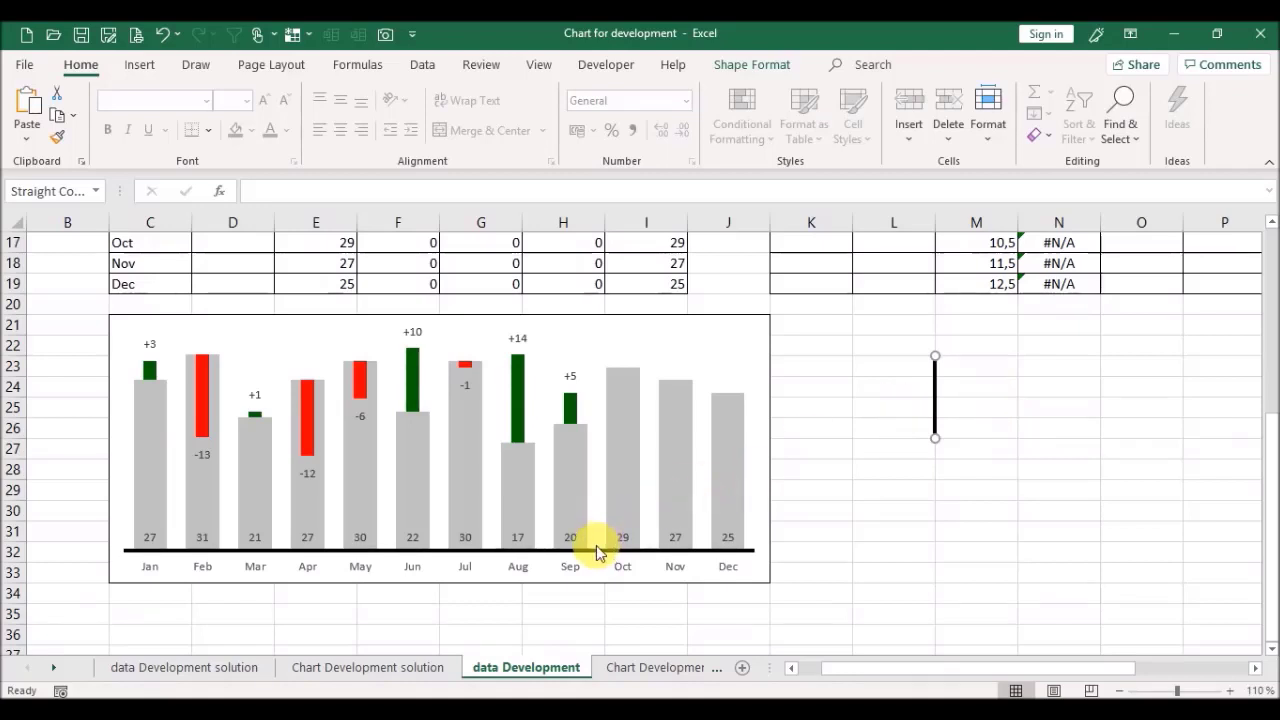
{"action": "mouse_move", "coordinate": [597, 553]}
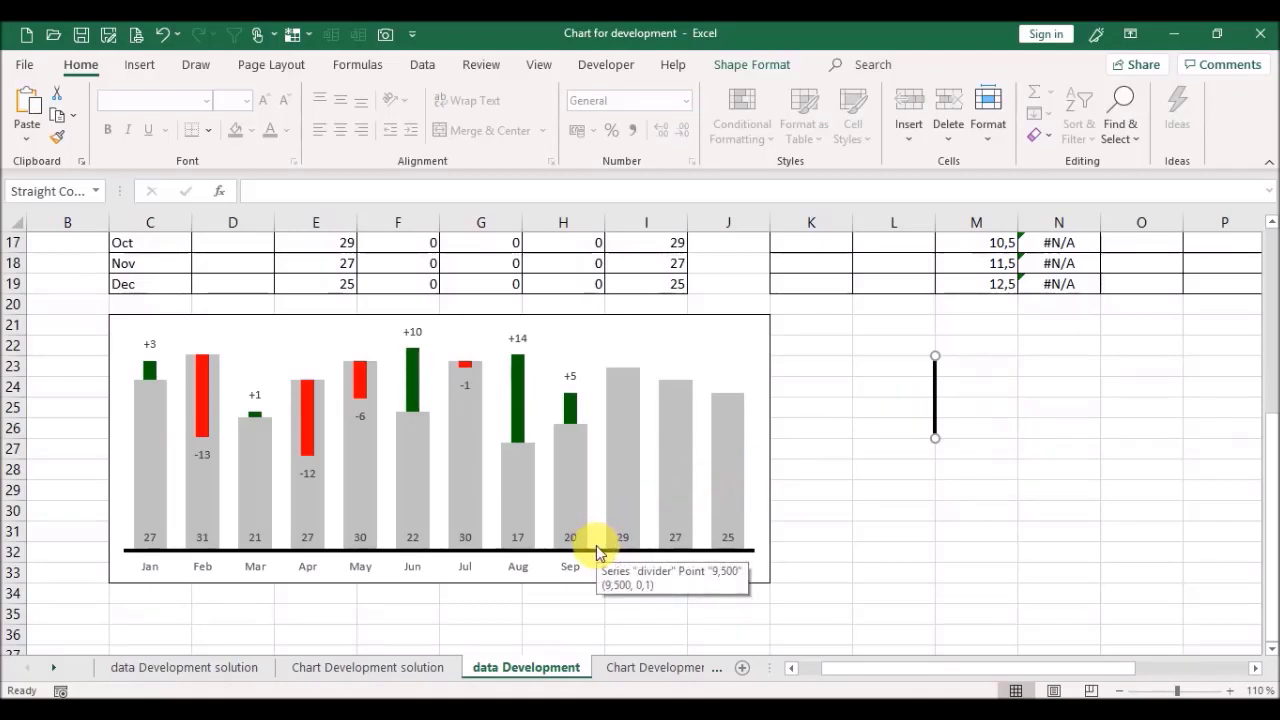
{"action": "left_click", "coordinate": [597, 553]}
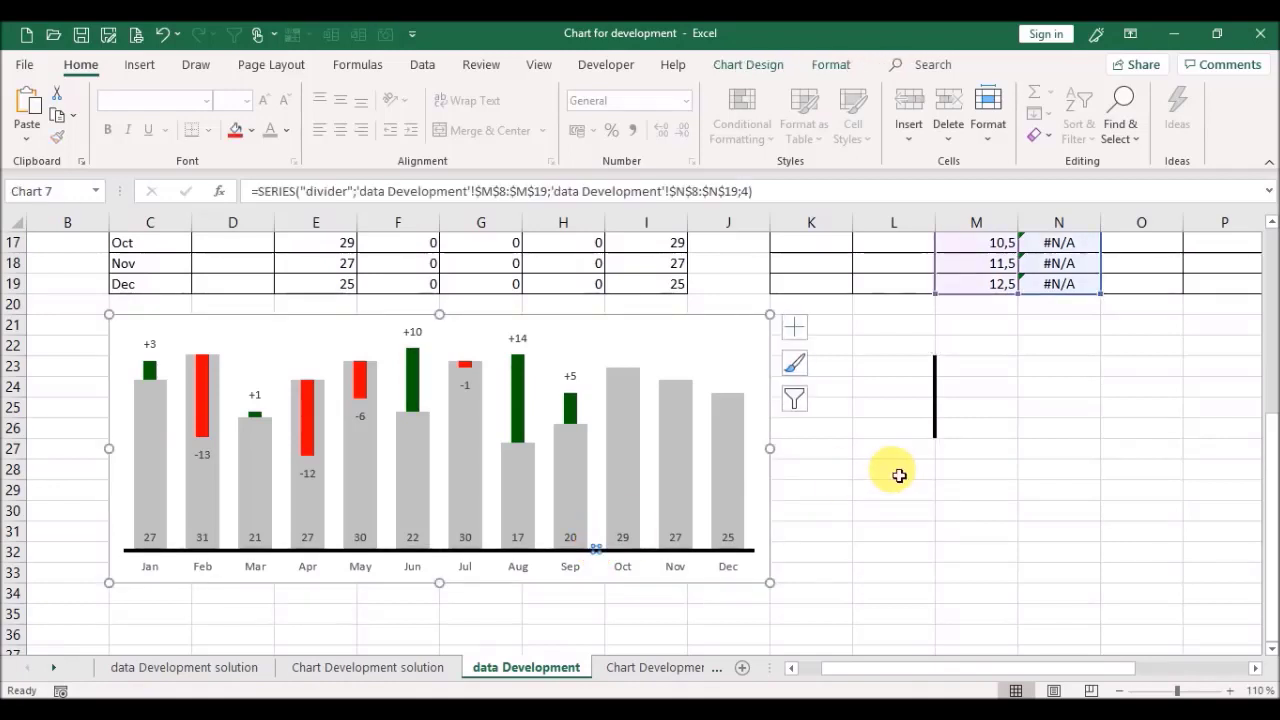
{"action": "key", "text": "ctrl"}
{"action": "key", "text": "ctrl"}
{"action": "left_click", "coordinate": [1068, 348]}
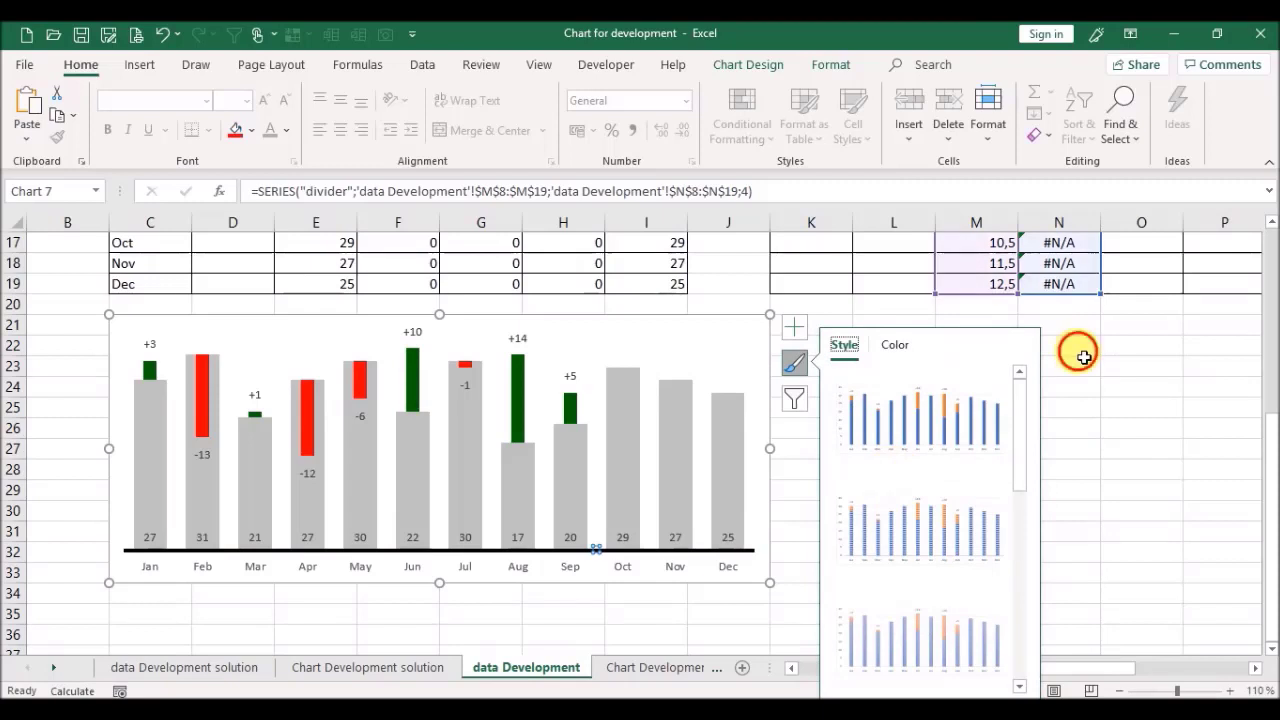
Step: Copy the black vertical line and paste it onto the chart's divider series as its marker
{"action": "left_click", "coordinate": [936, 395]}
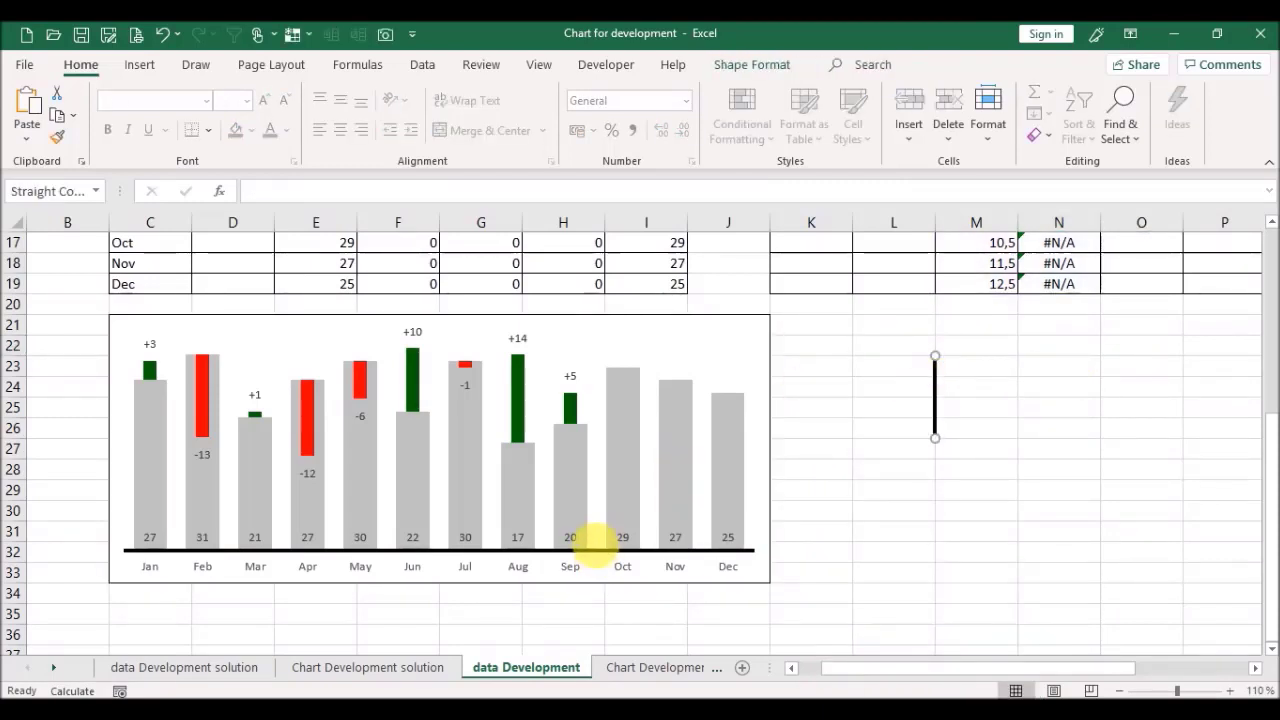
{"action": "left_click", "coordinate": [599, 549]}
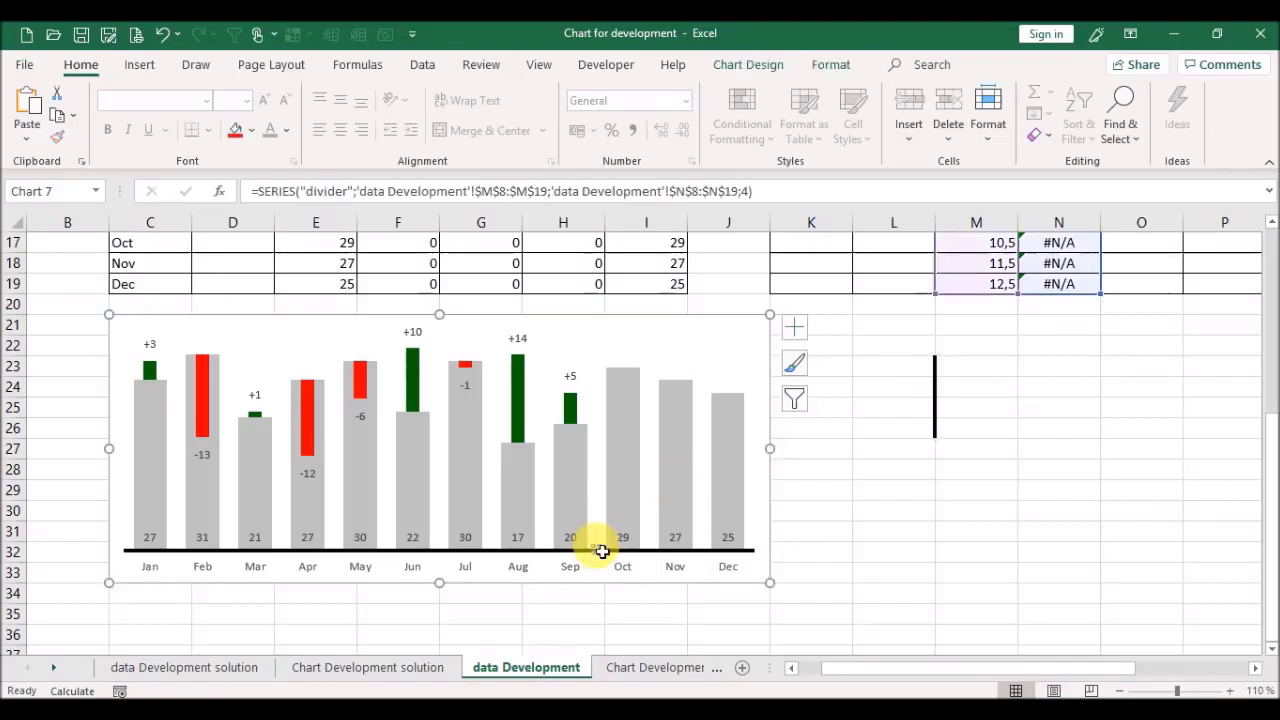
{"action": "key", "text": "ctrl+v"}
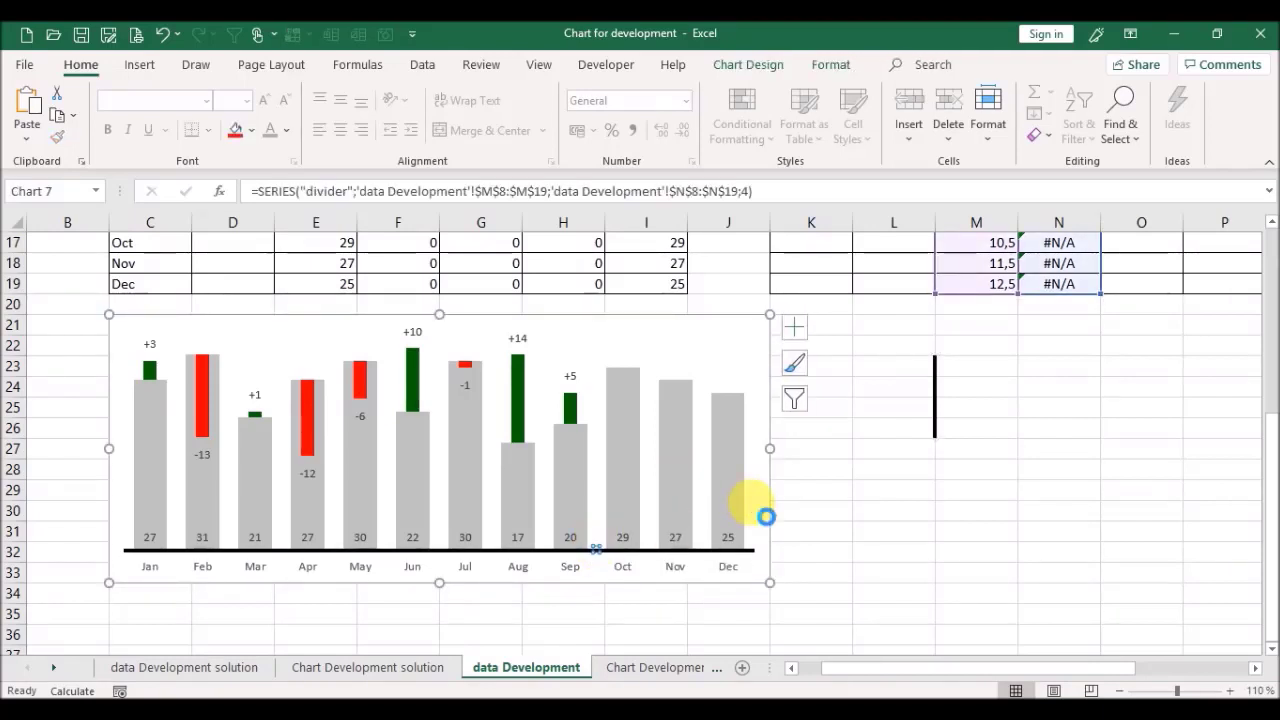
{"action": "left_click", "coordinate": [894, 491]}
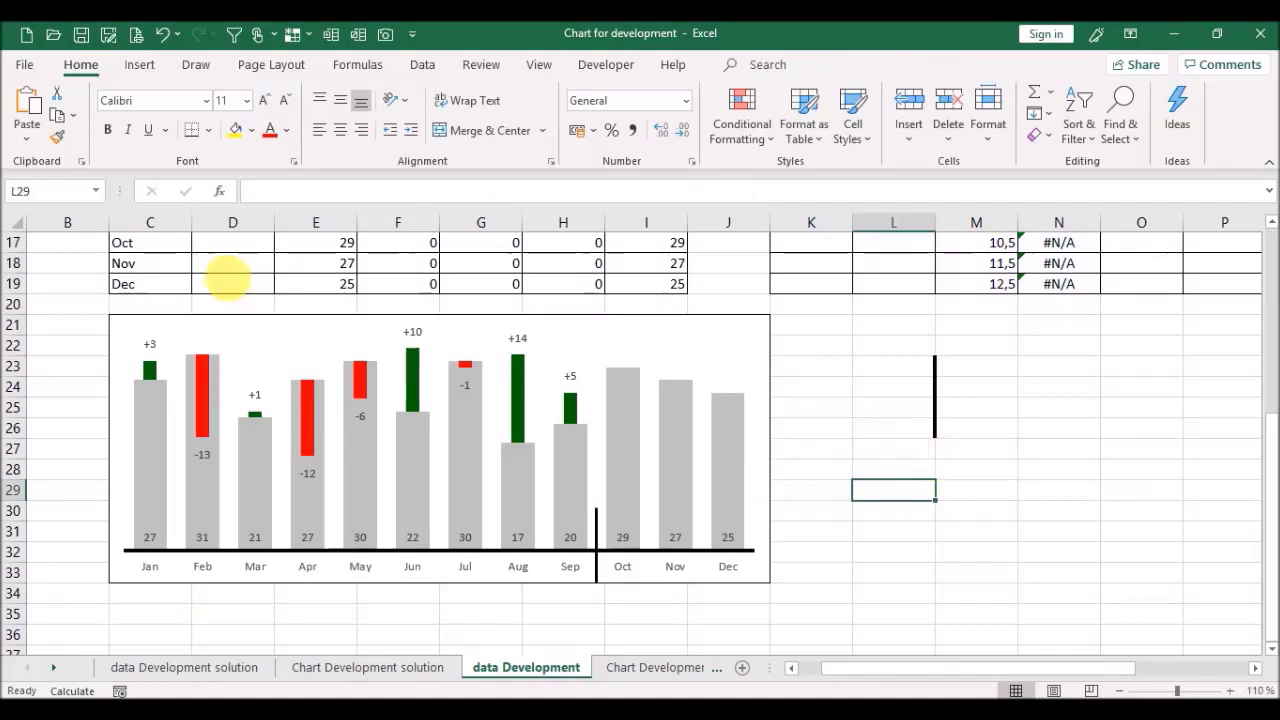
Step: Enter 20 in cell D17 as the October value to test the divider's position
{"action": "left_click", "coordinate": [233, 250]}
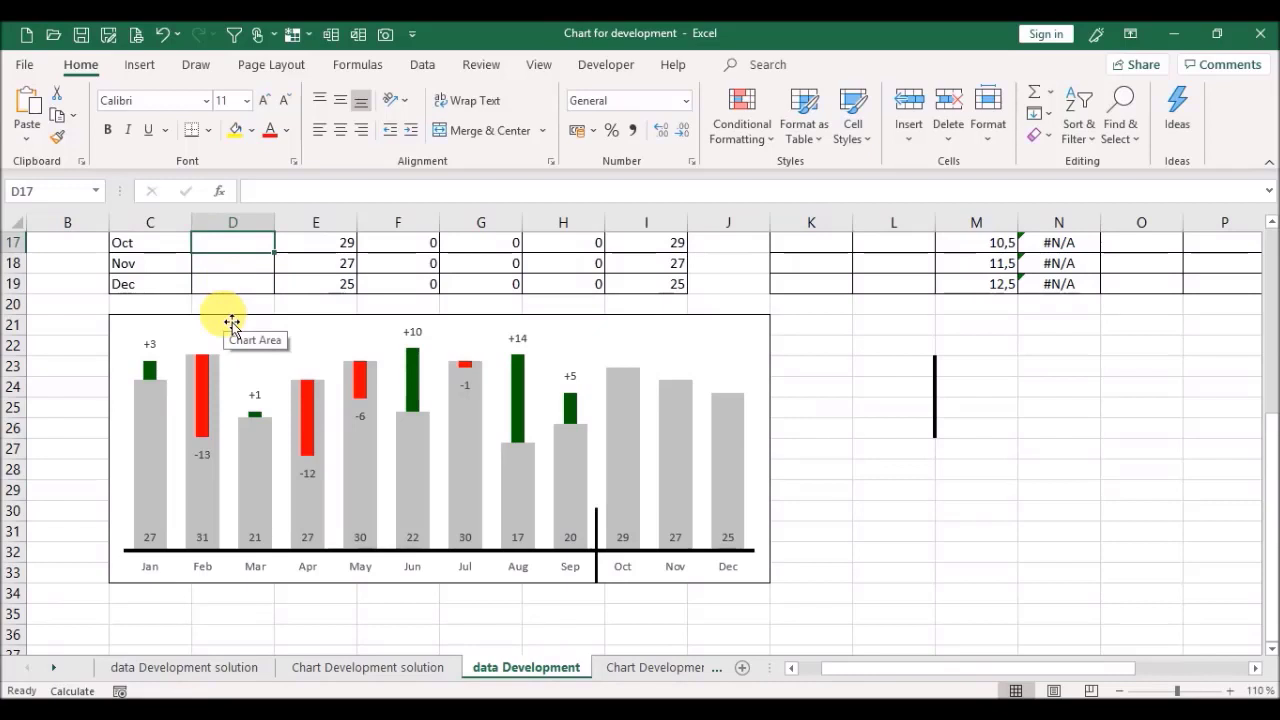
{"action": "type", "text": "20"}
{"action": "key", "text": "Return"}
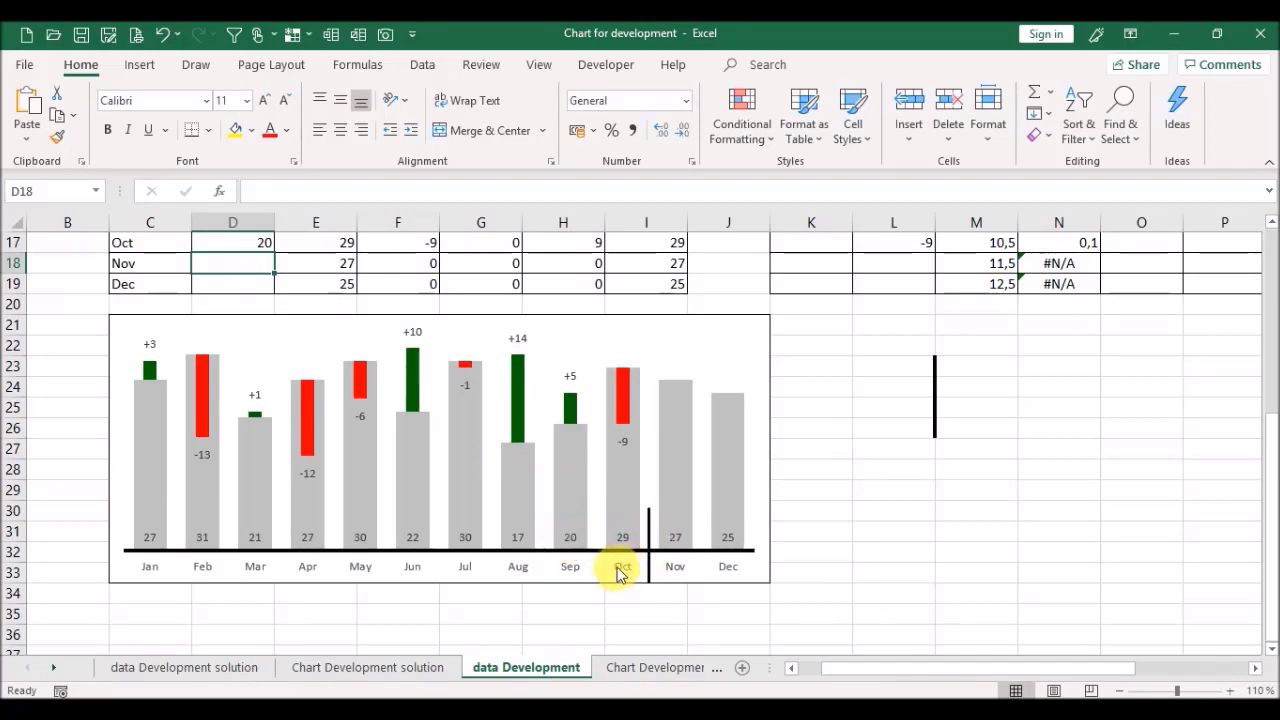
Step: Clear the August to October values in cells D15:D17
{"action": "key", "text": "Up"}
{"action": "key", "text": "Up"}
{"action": "key", "text": "Up"}
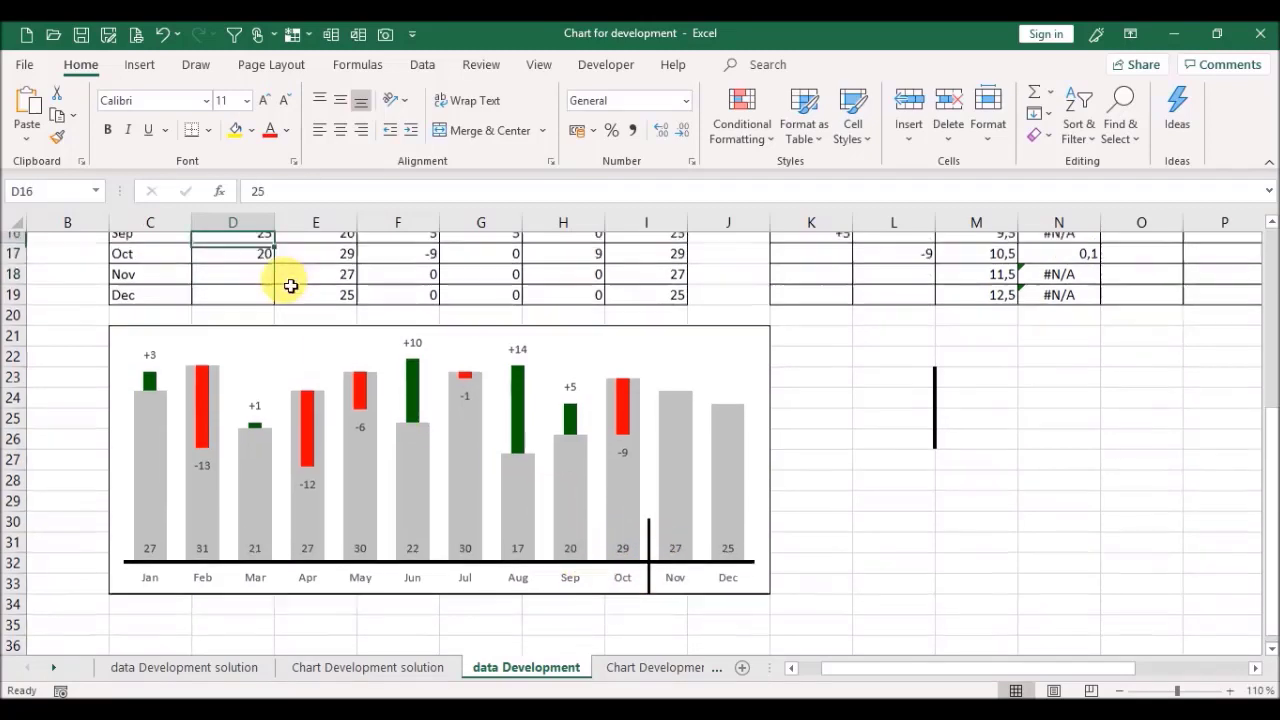
{"action": "key", "text": "shift+Down"}
{"action": "key", "text": "shift+Down"}
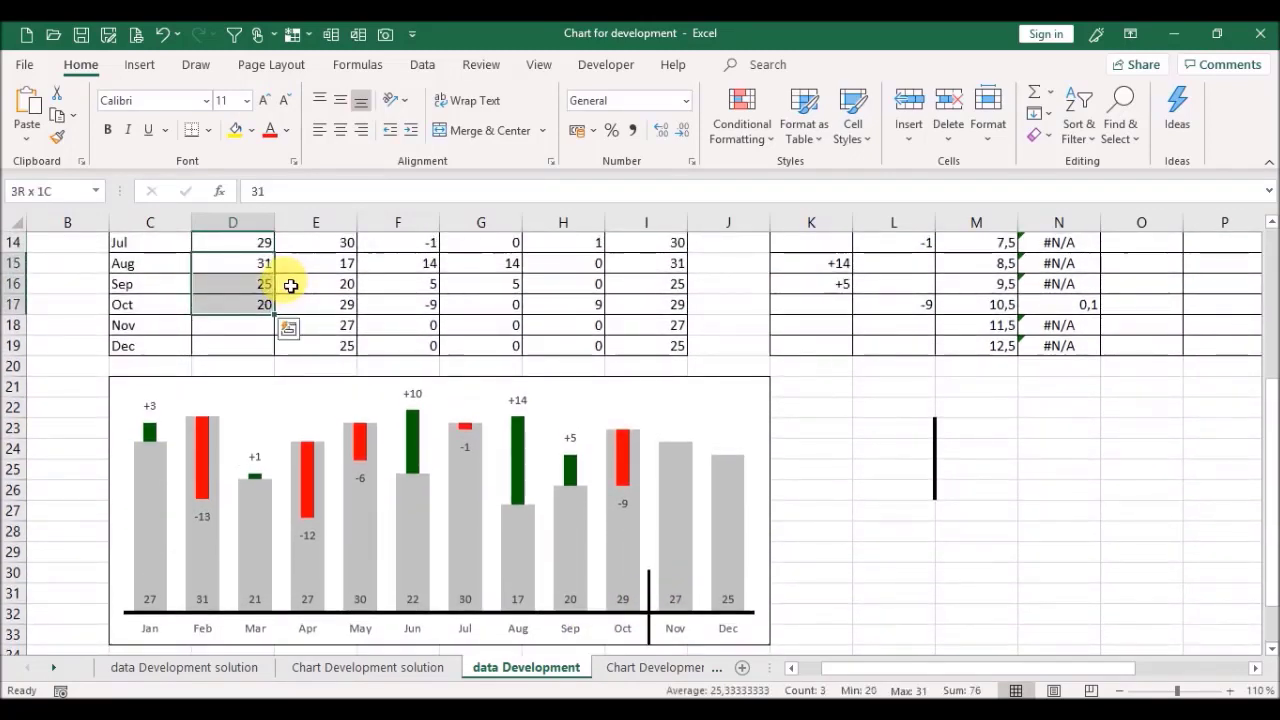
{"action": "key", "text": "Delete"}
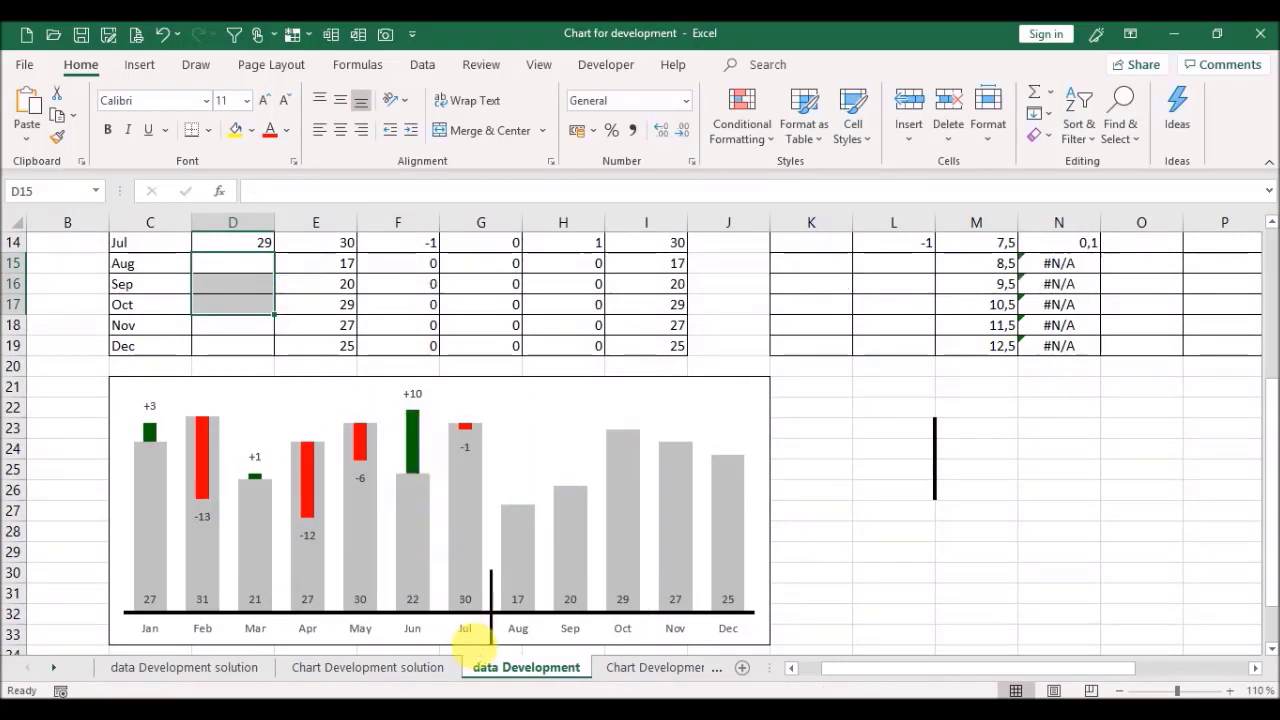
Step: Delete the original vertical line drawn on the worksheet beside the chart
{"action": "left_click", "coordinate": [872, 572]}
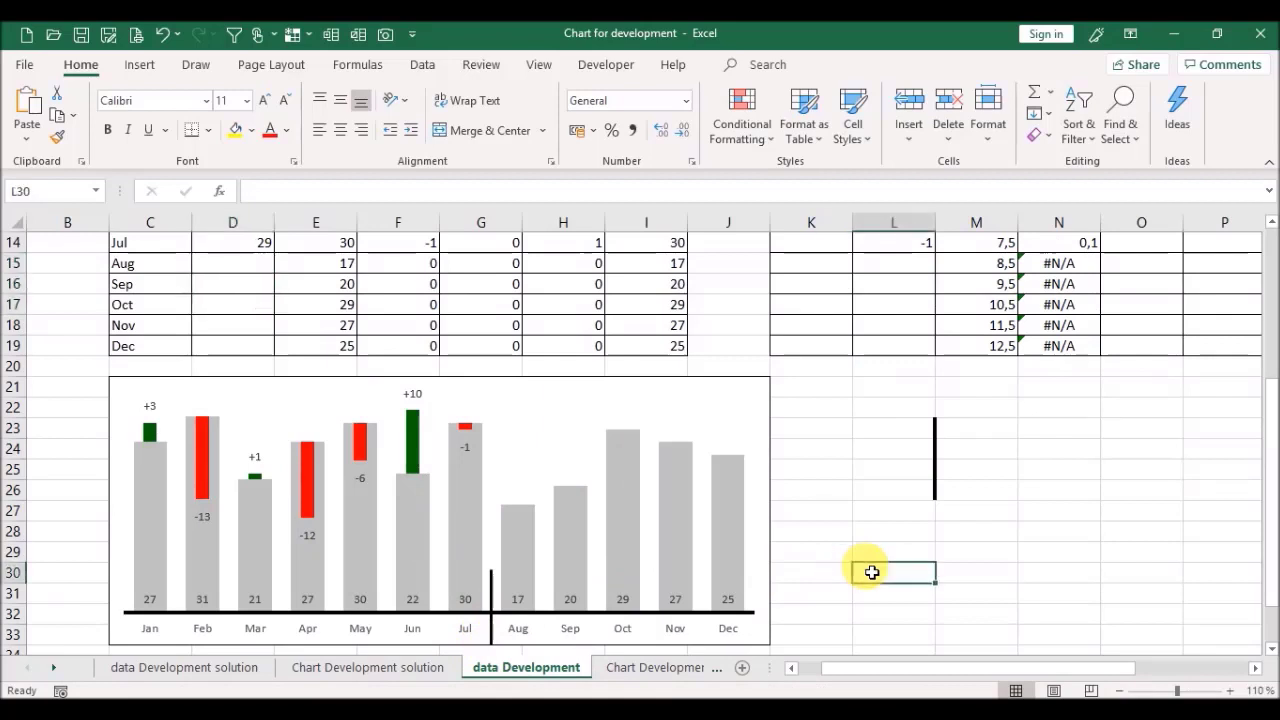
{"action": "left_click", "coordinate": [946, 464]}
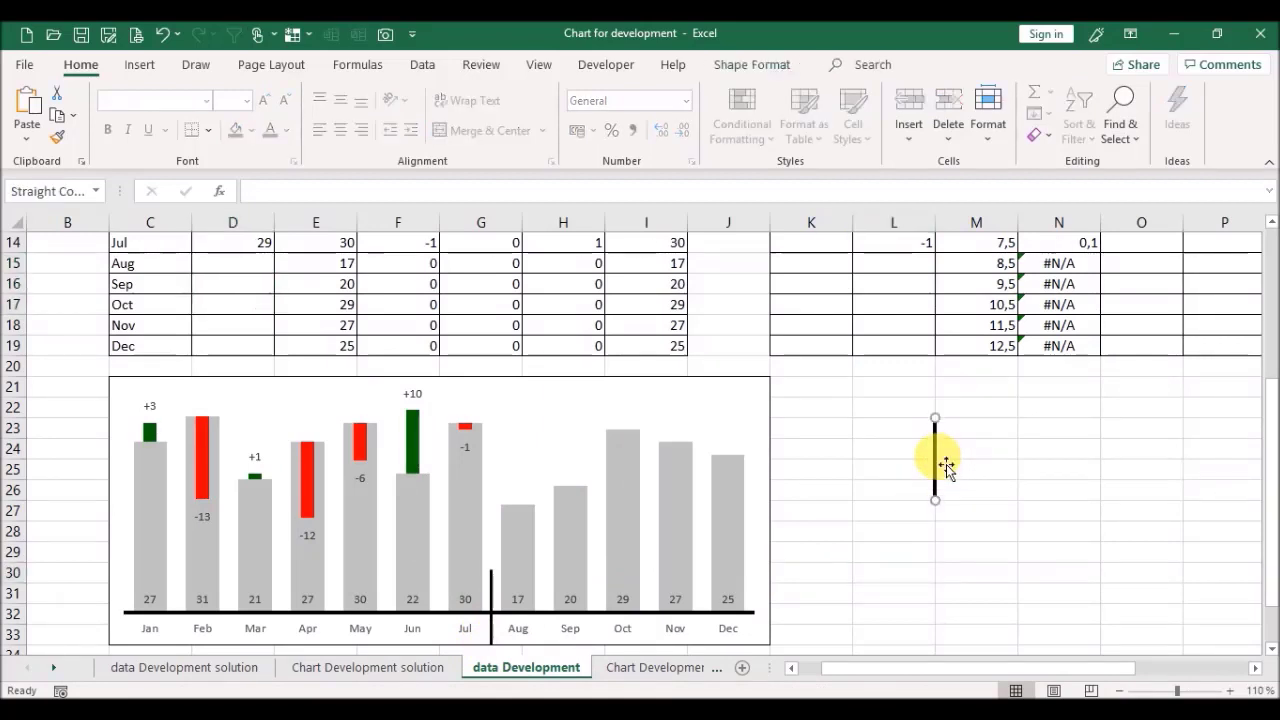
{"action": "key", "text": "Delete"}
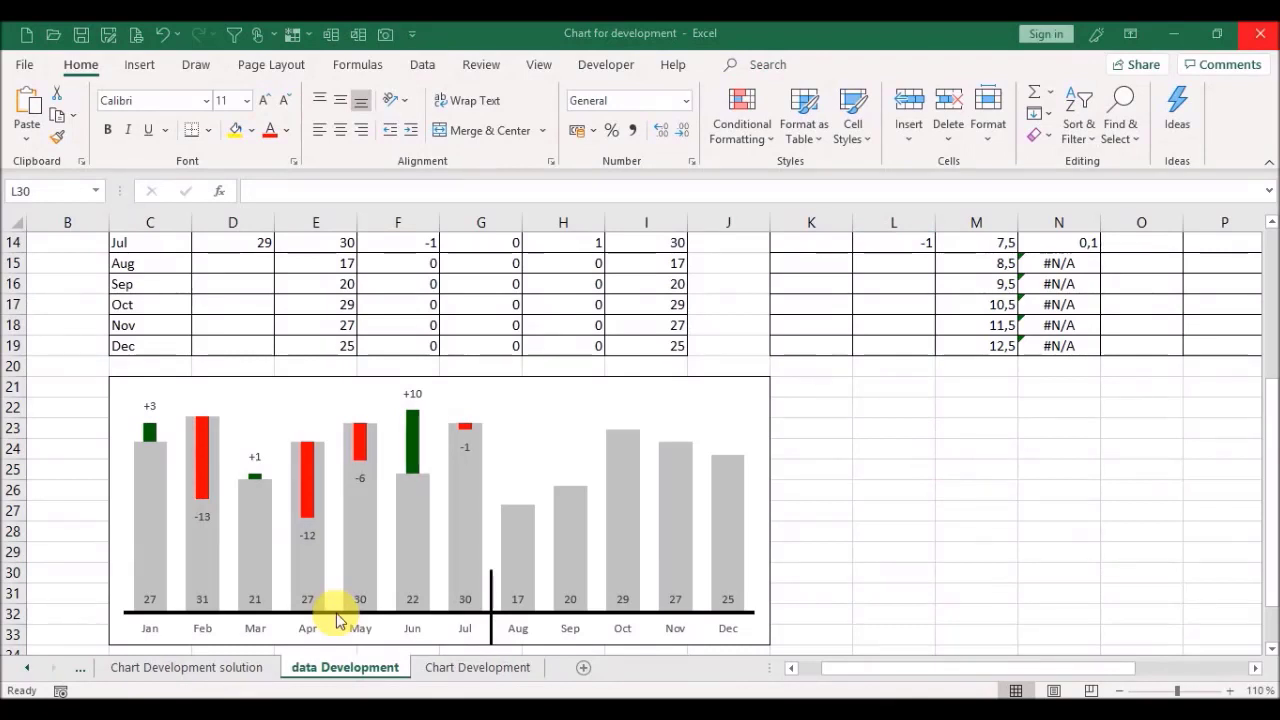
{"action": "left_click", "coordinate": [435, 670]}
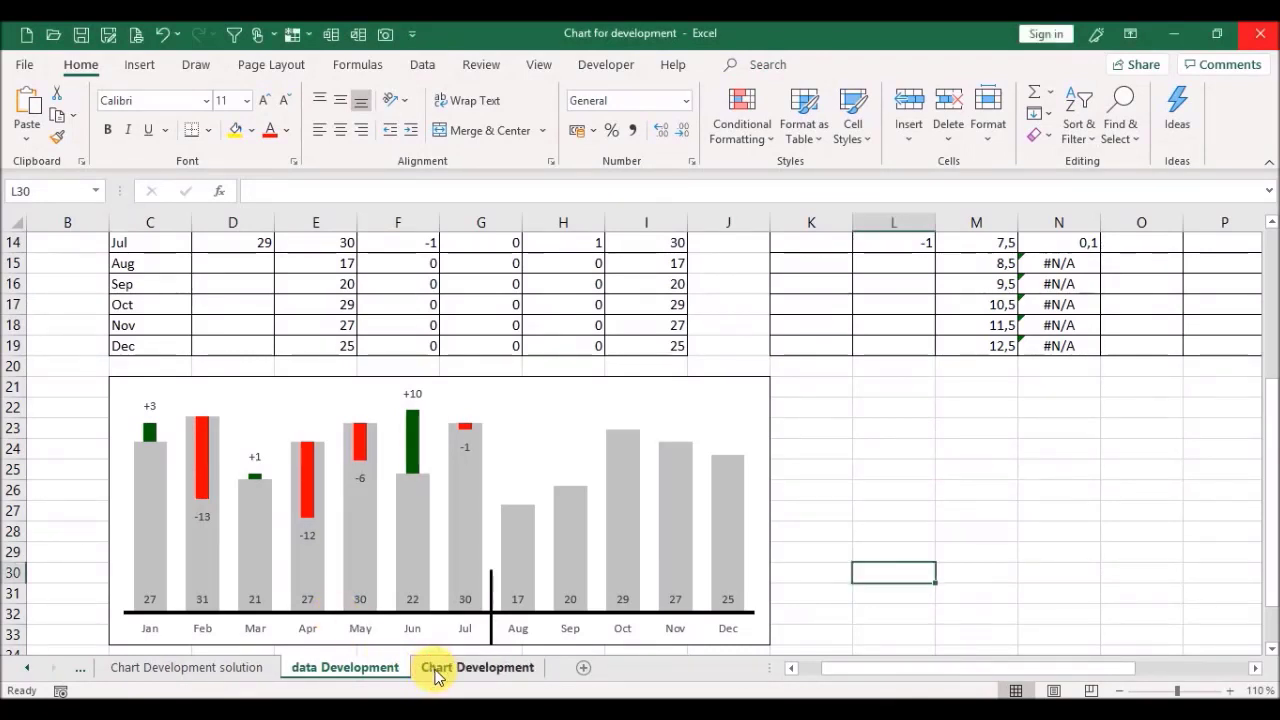
{"action": "left_click", "coordinate": [435, 672]}
{"action": "left_click", "coordinate": [371, 672]}
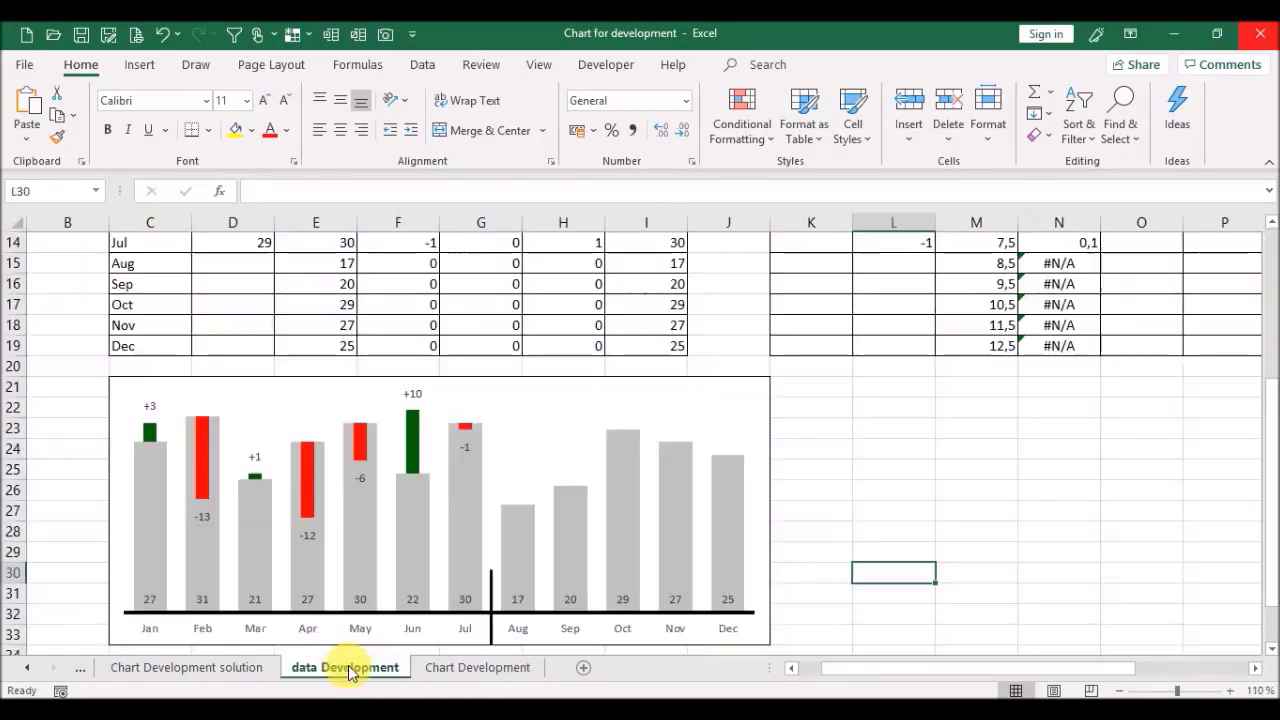
{"action": "left_click", "coordinate": [887, 398]}
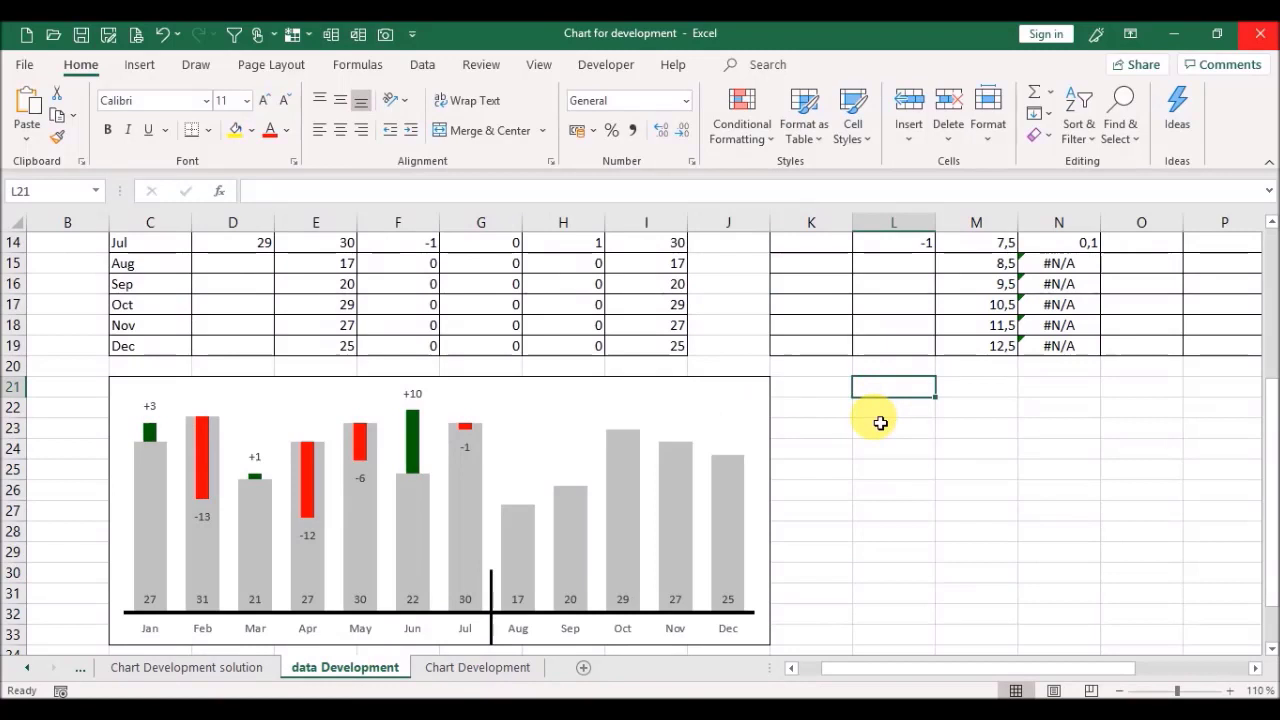
{"action": "key", "text": "Left"}
{"action": "key", "text": "Left"}
{"action": "key", "text": "Left"}
{"action": "key", "text": "Left"}
{"action": "key", "text": "Left"}
{"action": "key", "text": "Left"}
{"action": "key", "text": "Left"}
{"action": "key", "text": "Left"}
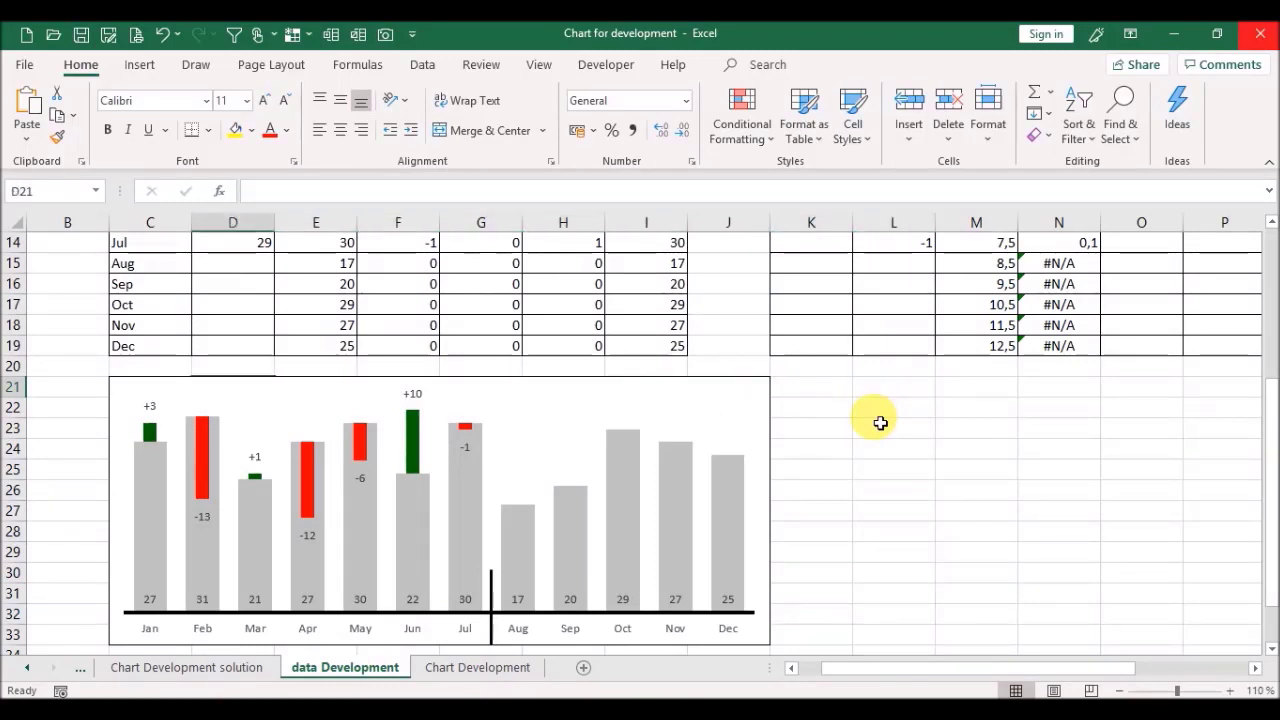
{"action": "key", "text": "Left"}
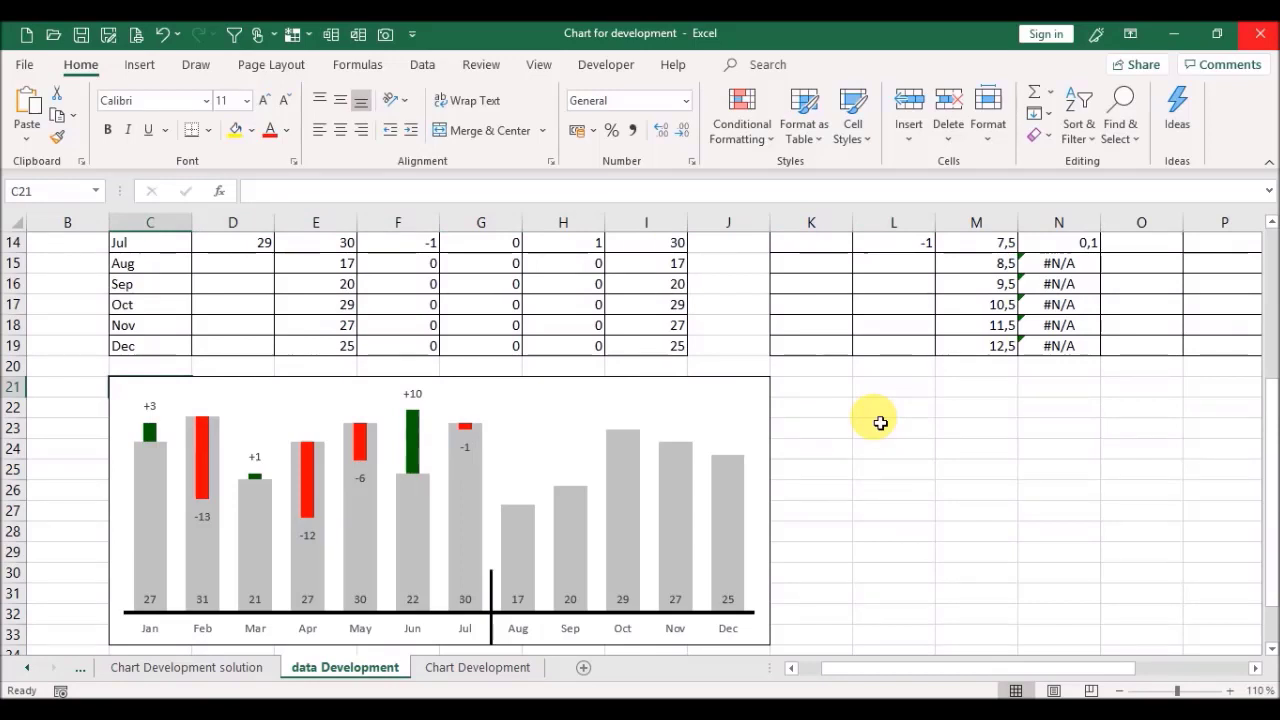
Step: Cut the cell range C21:J33 holding the deviation chart and paste it at cell C3 of the Chart Development sheet
{"action": "key", "text": "shift+Right"}
{"action": "key", "text": "shift+Right"}
{"action": "key", "text": "shift+Right"}
{"action": "key", "text": "shift+Right"}
{"action": "key", "text": "shift+Right"}
{"action": "key", "text": "shift+Right"}
{"action": "key", "text": "shift+Right"}
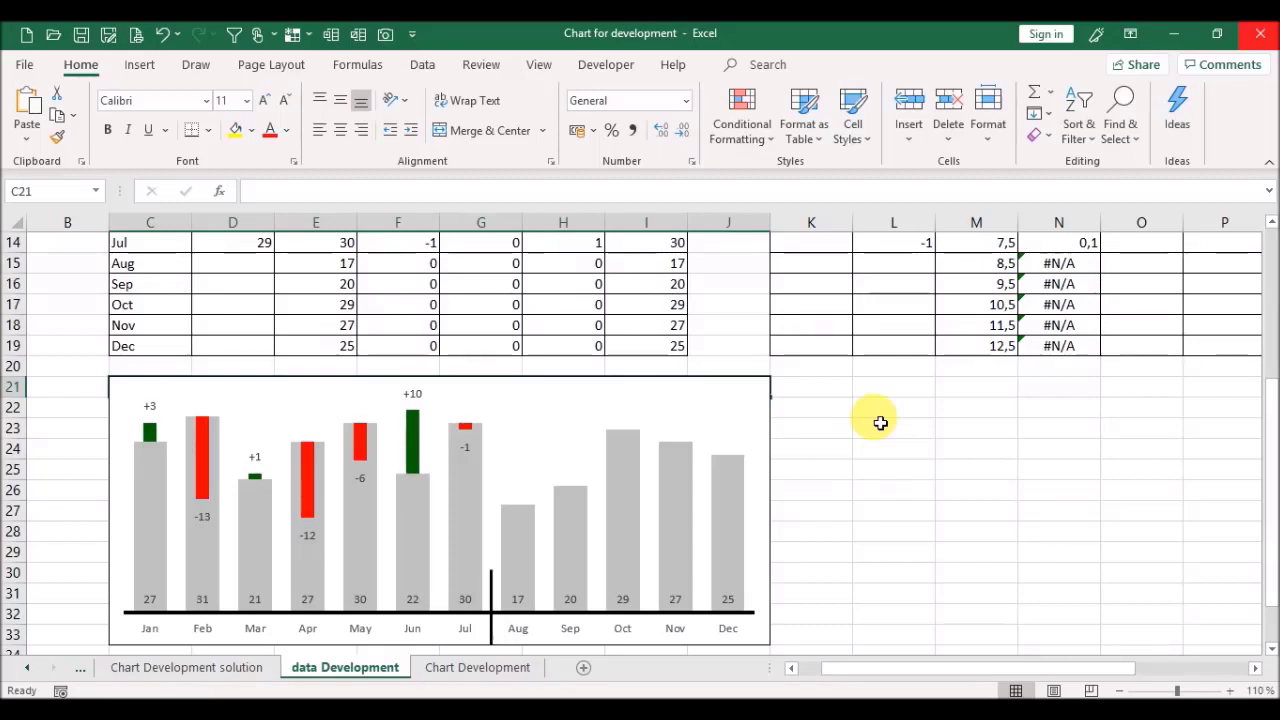
{"action": "key", "text": "shift+Down"}
{"action": "key", "text": "shift+Down"}
{"action": "key", "text": "shift+Down"}
{"action": "key", "text": "shift+Down"}
{"action": "key", "text": "shift+Down"}
{"action": "key", "text": "shift+Down"}
{"action": "key", "text": "shift+Down"}
{"action": "key", "text": "shift+Down"}
{"action": "key", "text": "shift+Down"}
{"action": "key", "text": "shift+Down"}
{"action": "key", "text": "shift+Down"}
{"action": "key", "text": "shift+Down"}
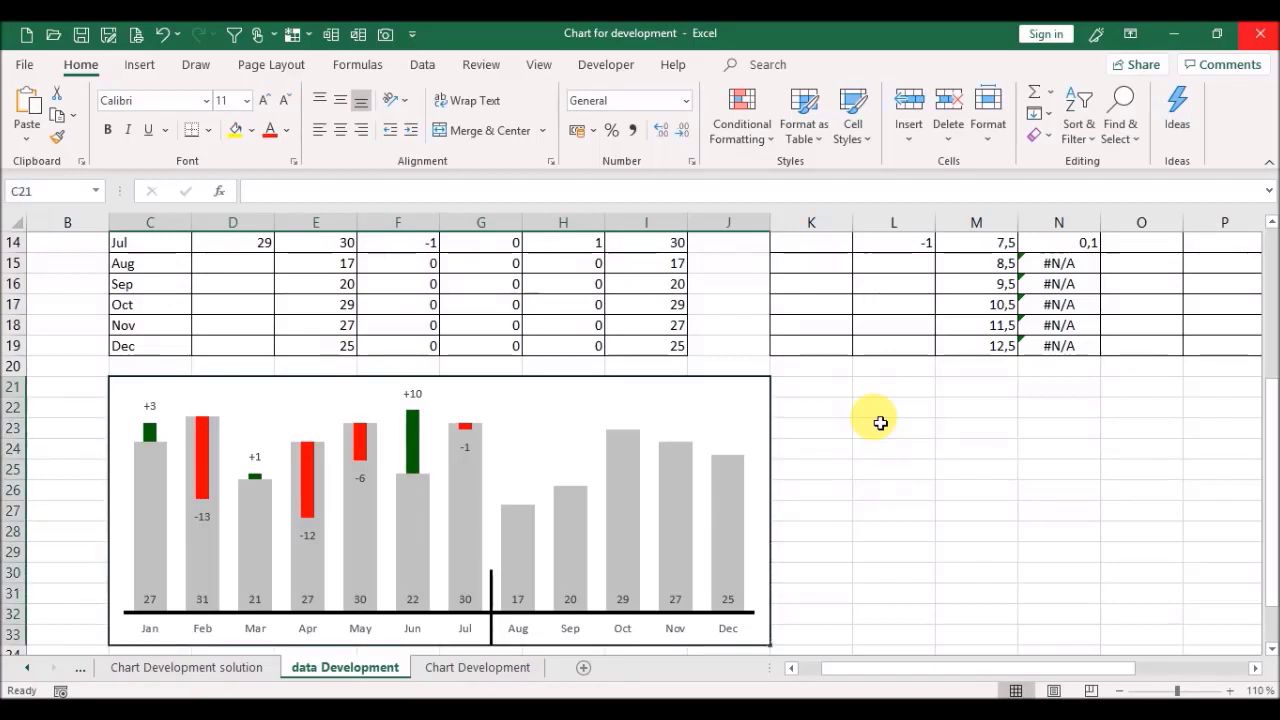
{"action": "left_click", "coordinate": [62, 99]}
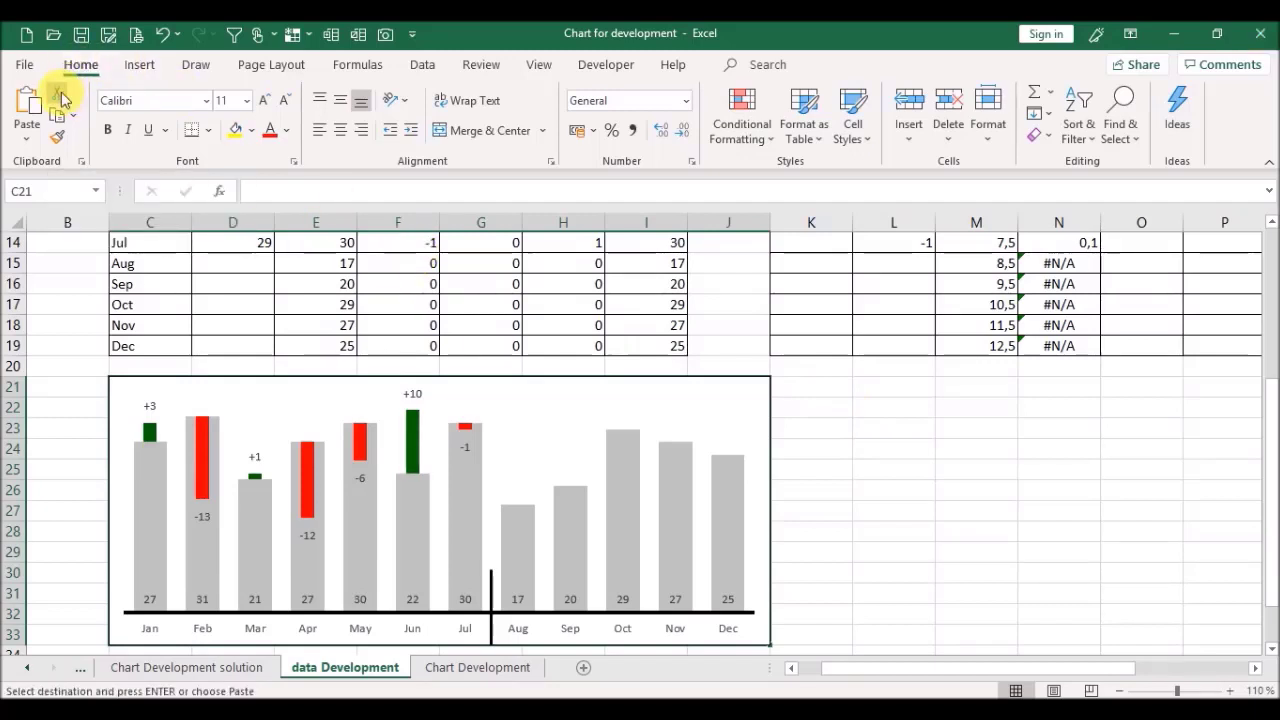
{"action": "left_click", "coordinate": [450, 668]}
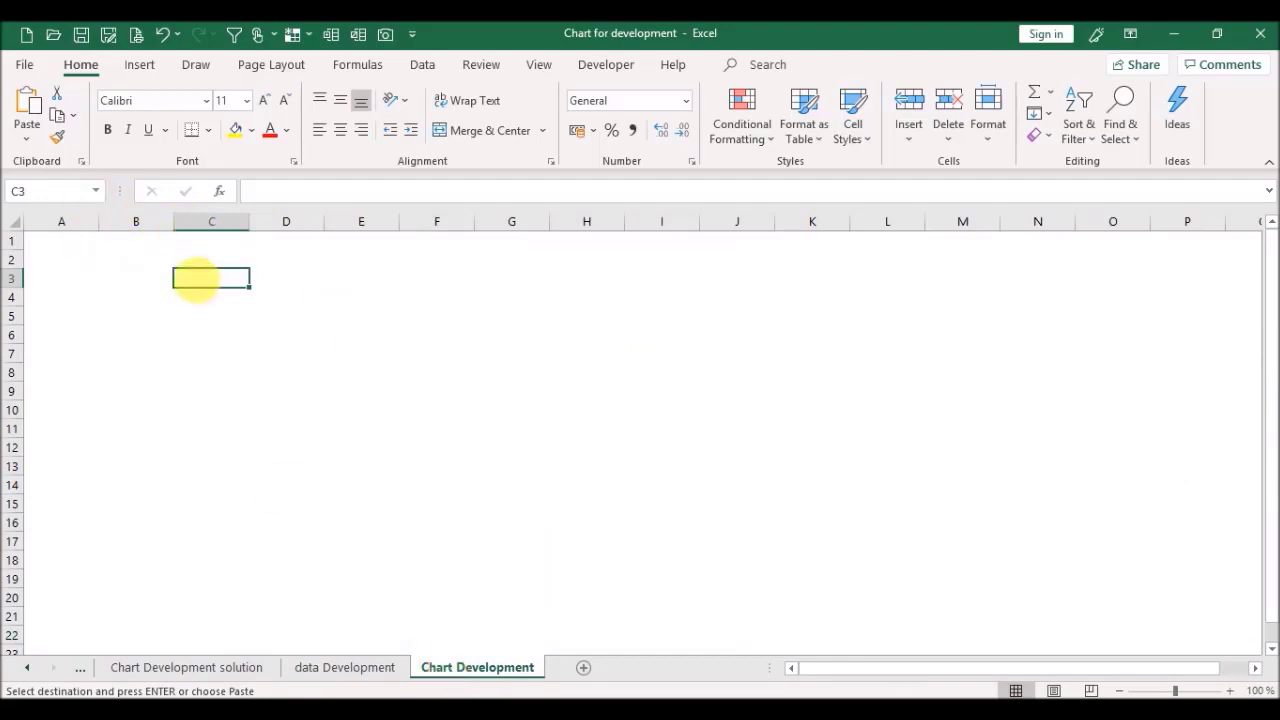
{"action": "left_click", "coordinate": [24, 104]}
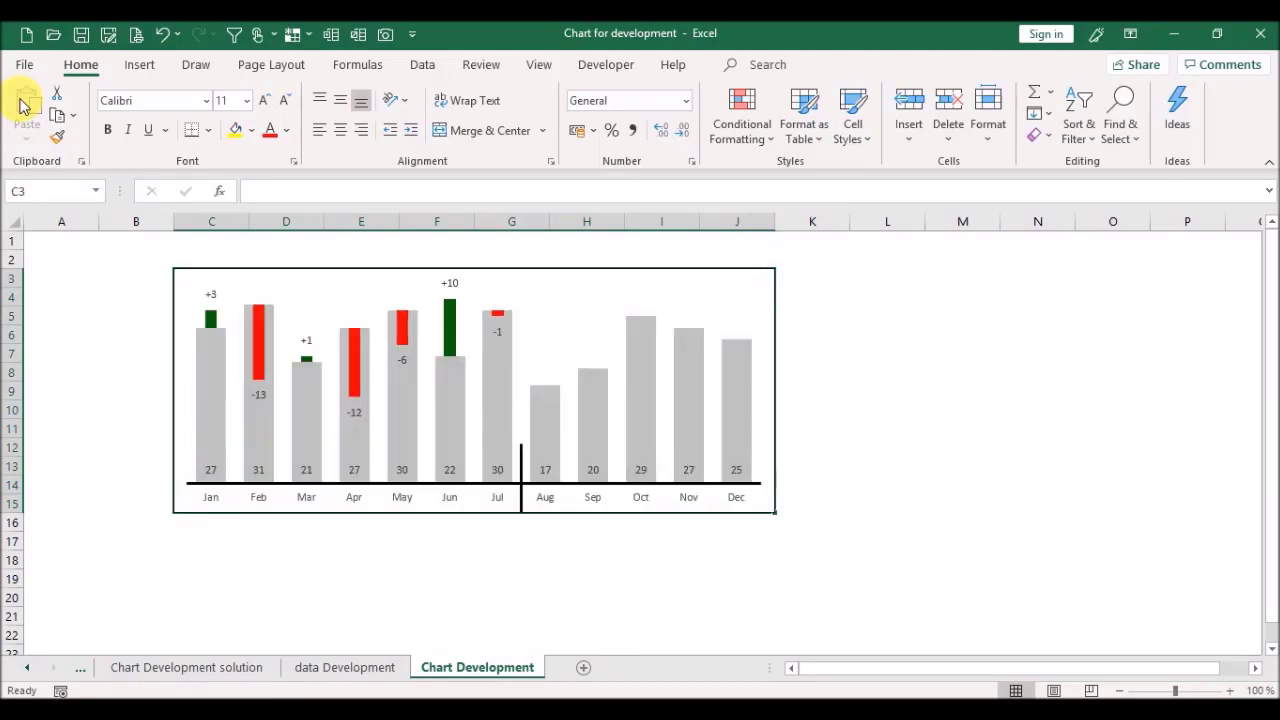
{"action": "left_click", "coordinate": [136, 356]}
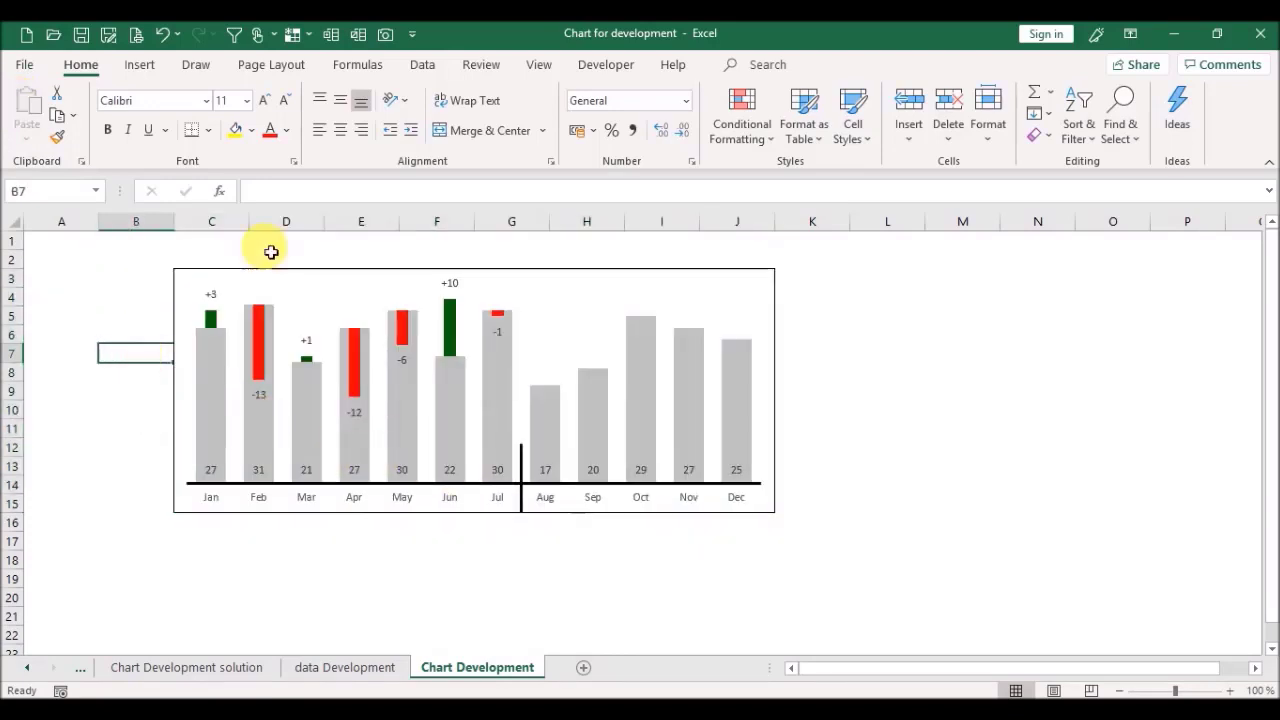
{"action": "left_click", "coordinate": [340, 680]}
{"action": "left_click", "coordinate": [318, 508]}
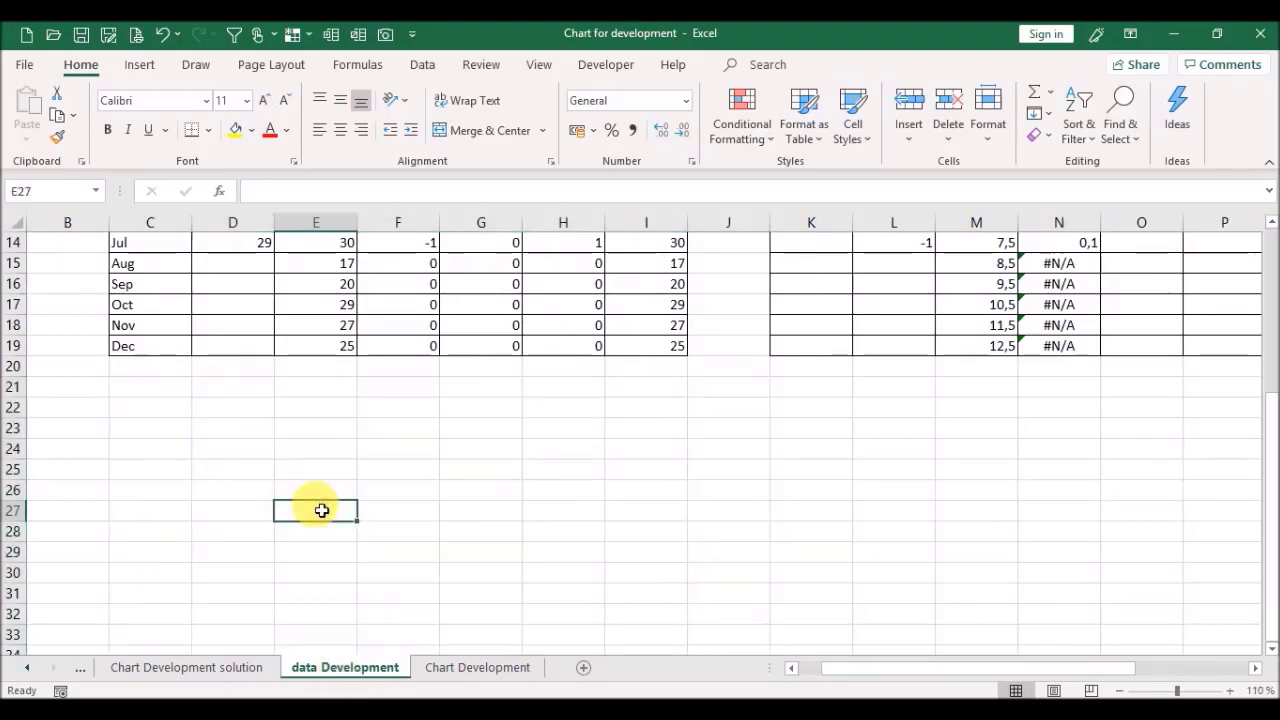
{"action": "left_click_drag", "start_coordinate": [1262, 446], "coordinate": [1266, 436]}
{"action": "left_click", "coordinate": [440, 672]}
{"action": "left_click", "coordinate": [511, 576]}
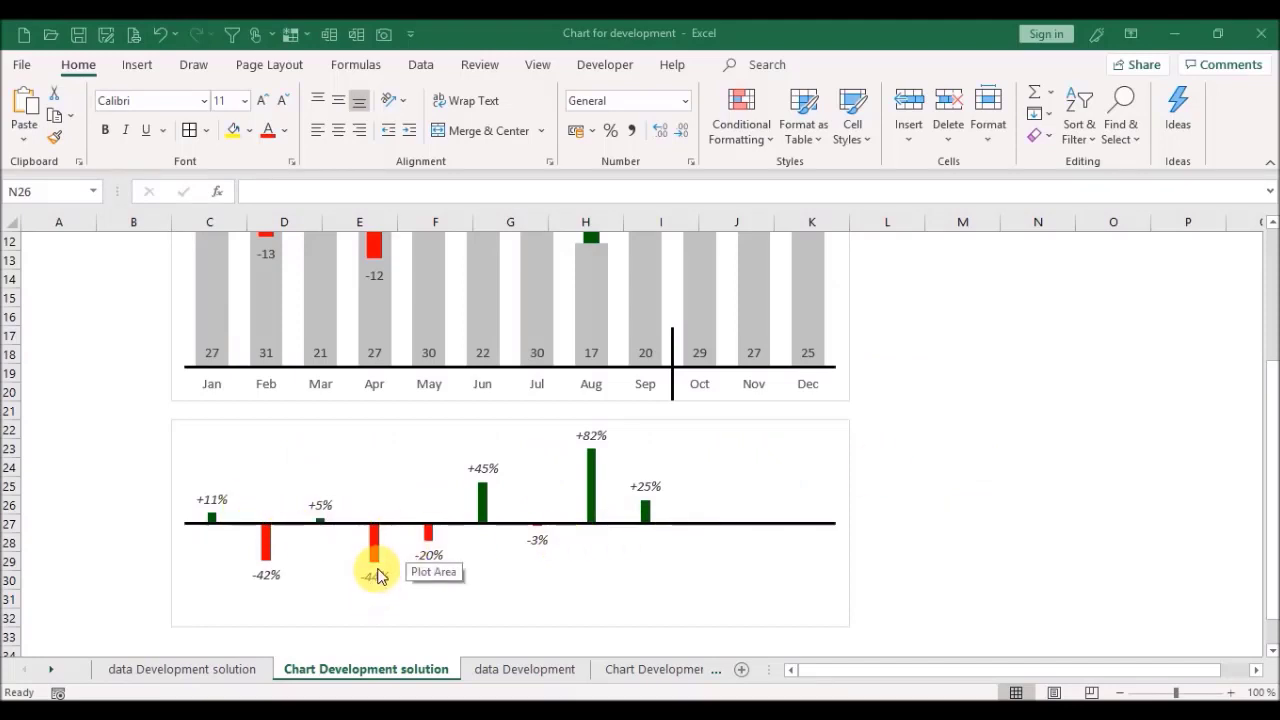
Step: On the data Development sheet, enter =IF(D8>0;D8/E8-1;0) in the Δ % cell O8 and fill it down to O19
{"action": "left_click", "coordinate": [530, 672]}
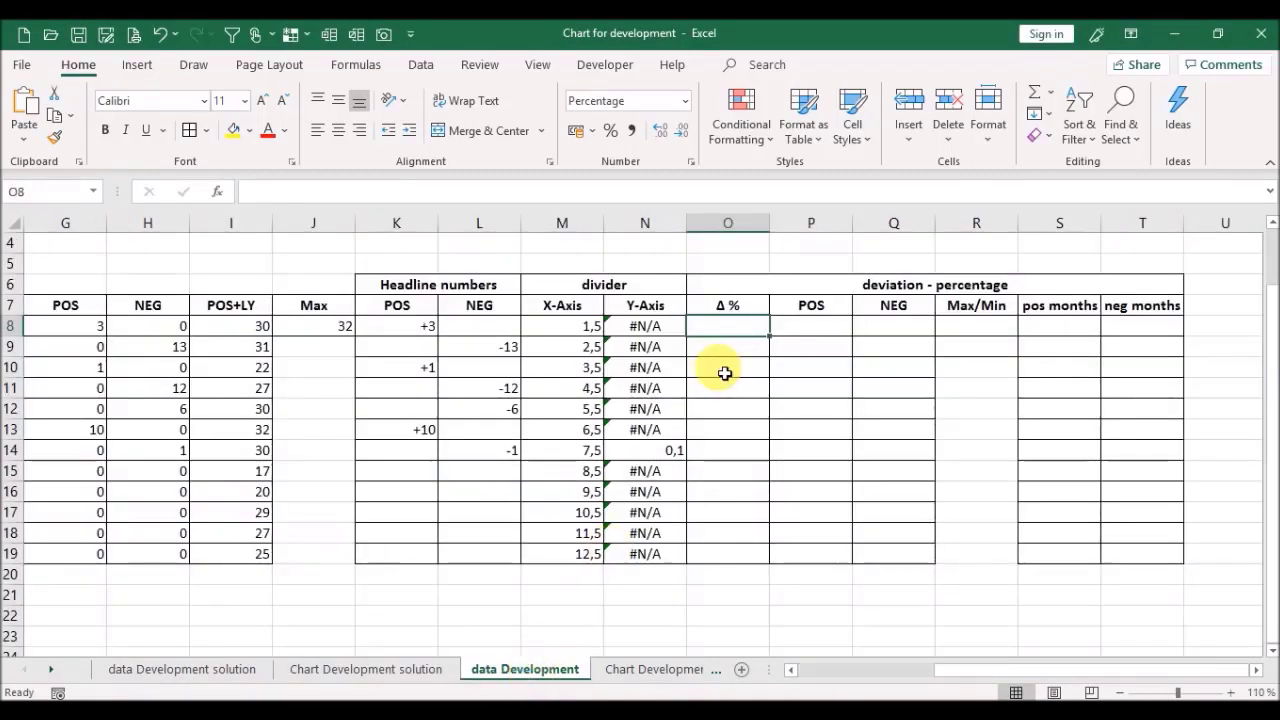
{"action": "type", "text": "=if("}
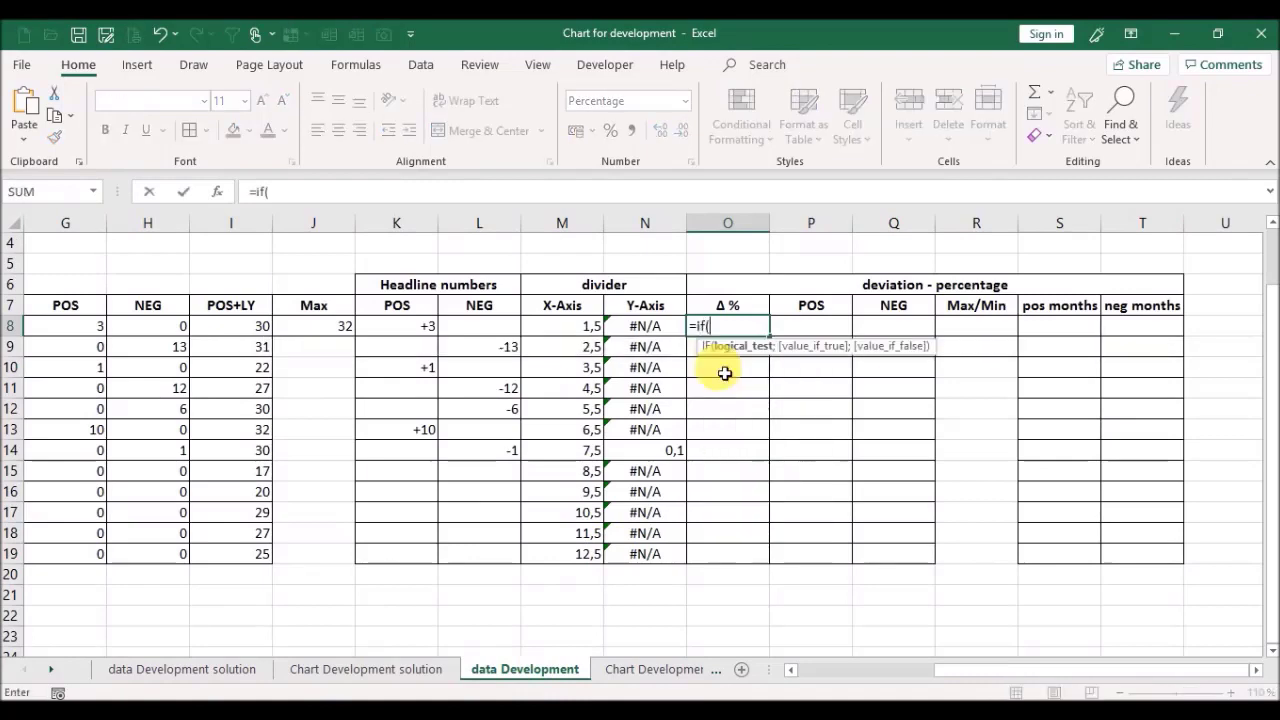
{"action": "left_click_drag", "start_coordinate": [947, 659], "coordinate": [653, 605]}
{"action": "left_click", "coordinate": [296, 328]}
{"action": "type", "text": ">0;"}
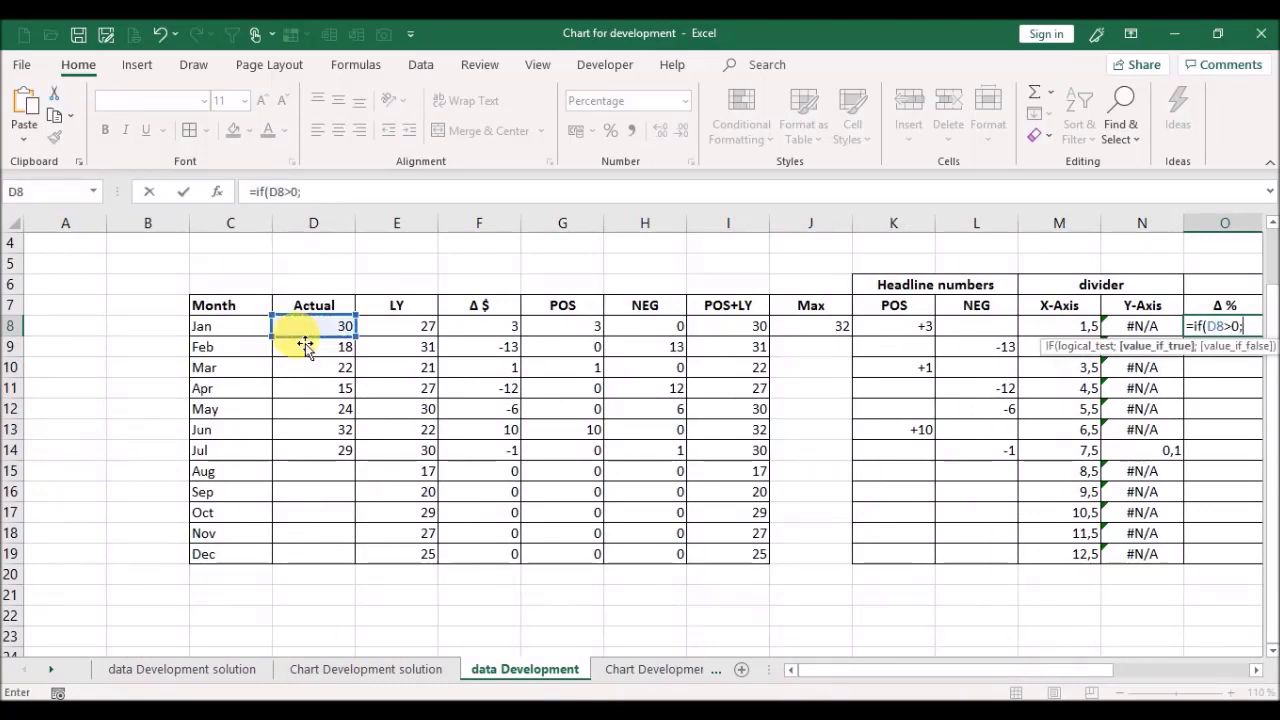
{"action": "left_click", "coordinate": [314, 328]}
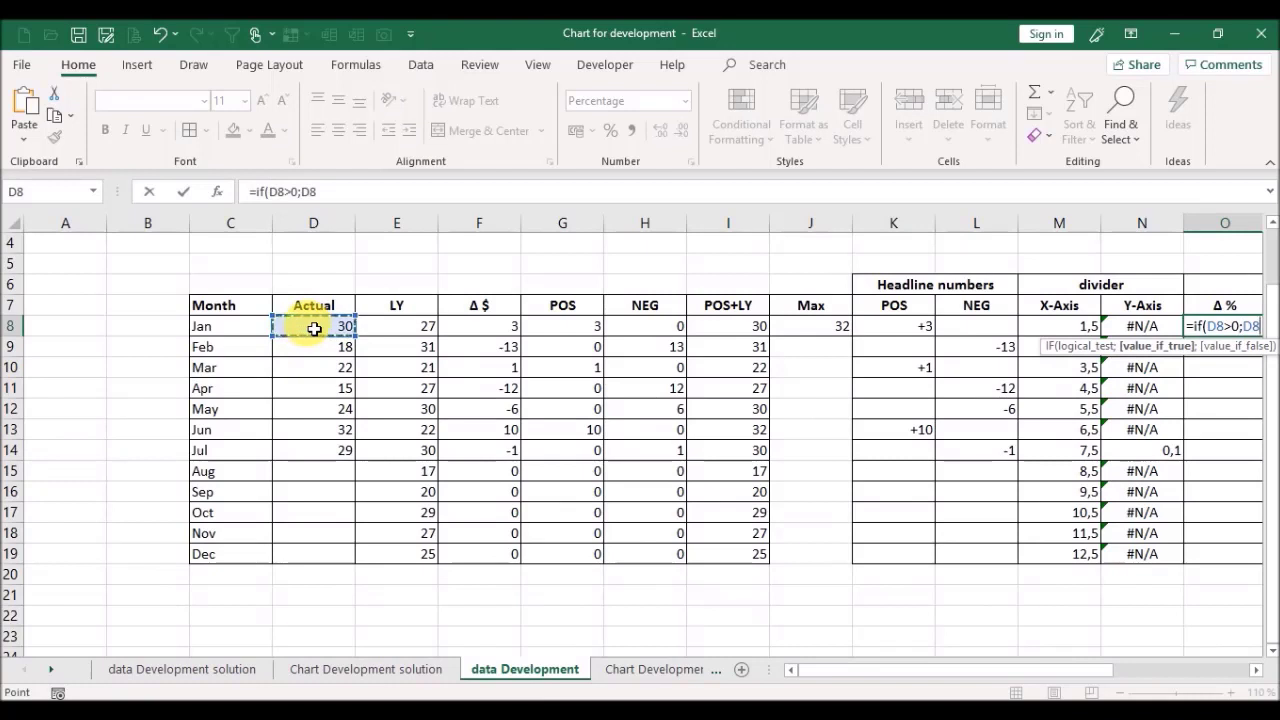
{"action": "type", "text": "/"}
{"action": "left_click", "coordinate": [389, 332]}
{"action": "type", "text": "-1"}
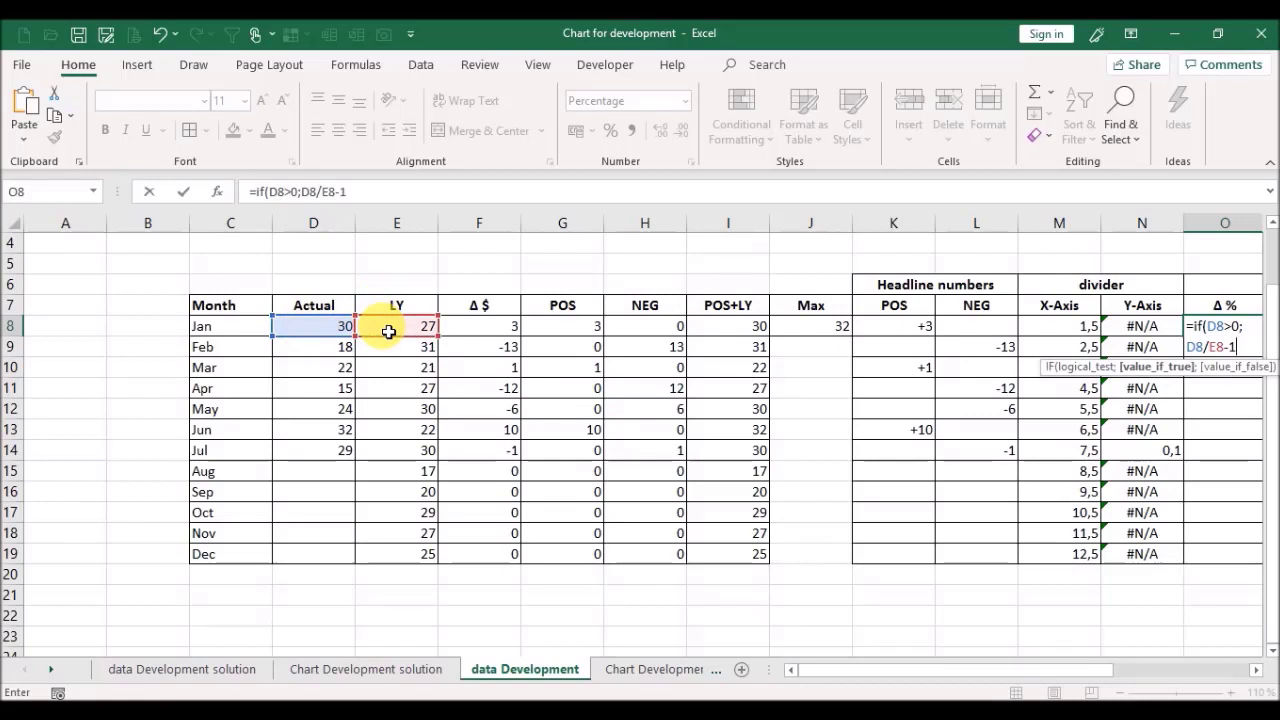
{"action": "type", "text": ";"}
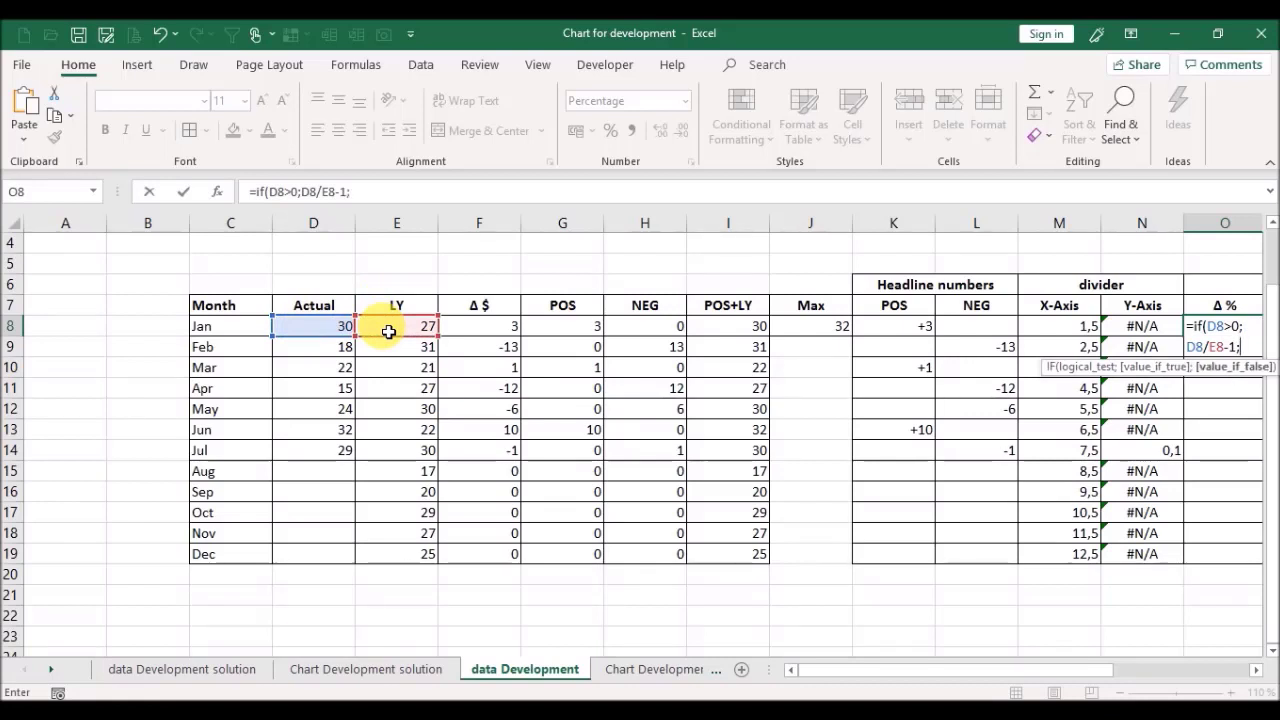
{"action": "type", "text": "0)"}
{"action": "key", "text": "ctrl+Return"}
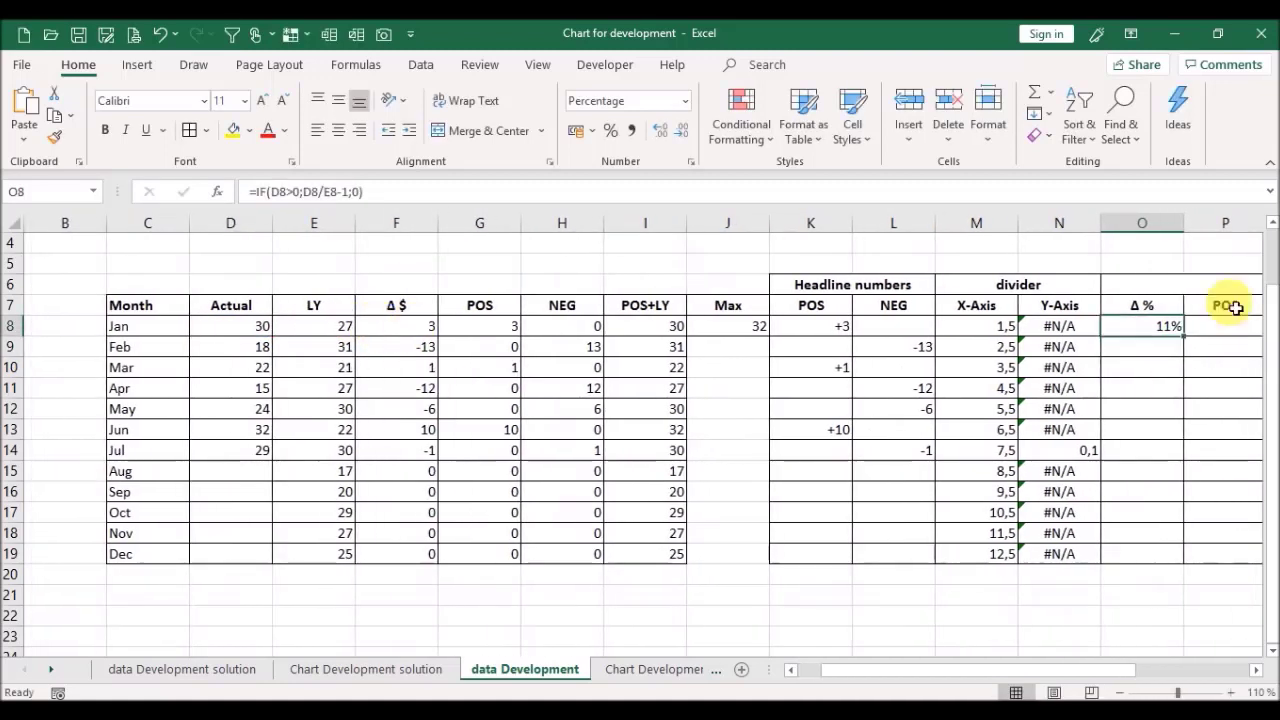
{"action": "double_click", "coordinate": [1184, 337]}
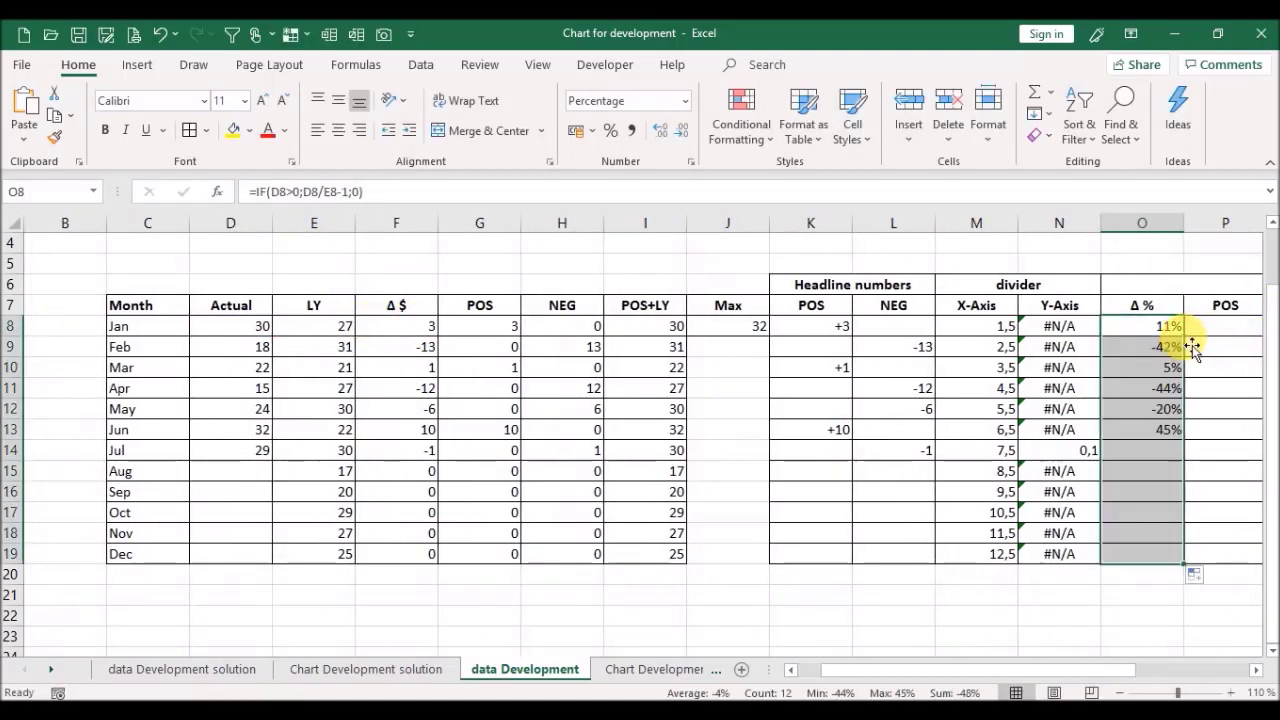
{"action": "left_click_drag", "start_coordinate": [1140, 327], "coordinate": [1143, 559]}
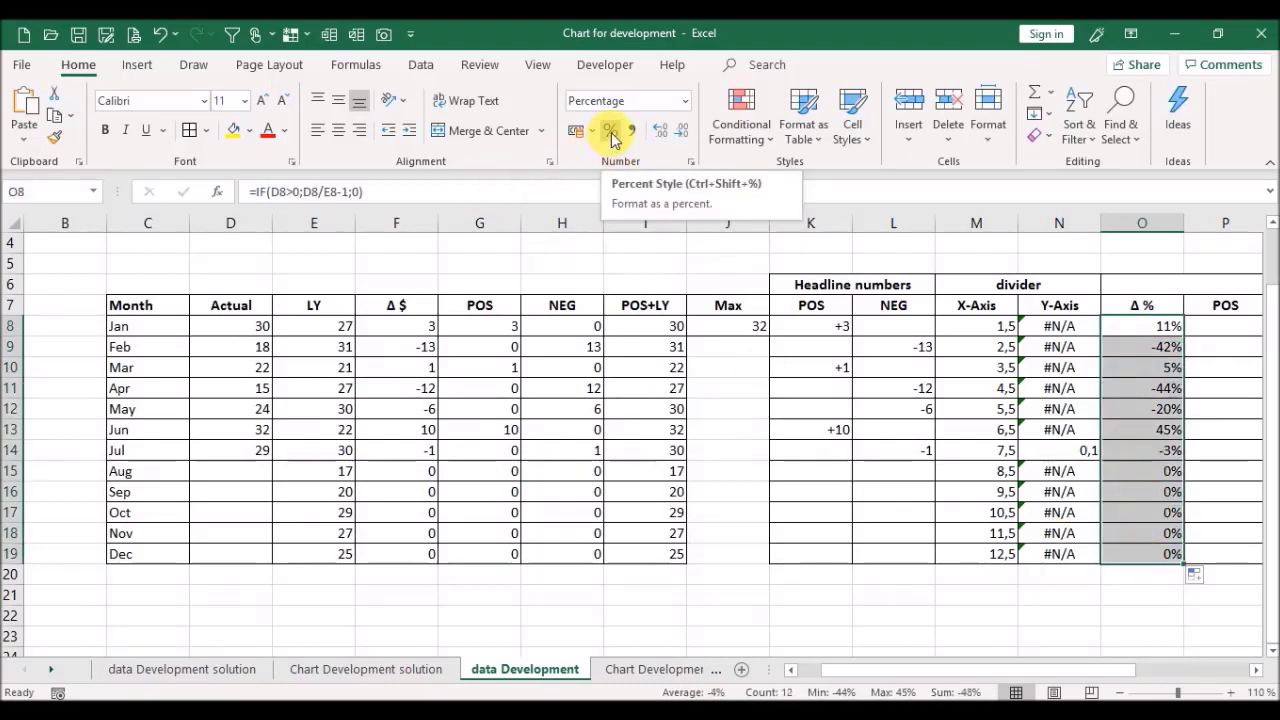
Step: Enter =IF(O8>0;O8;0) in the percentage POS cell P8 and fill it down to P19
{"action": "left_click", "coordinate": [1204, 333]}
{"action": "scroll", "coordinate": [1204, 333], "scroll_direction": "right", "scroll_amount": 3}
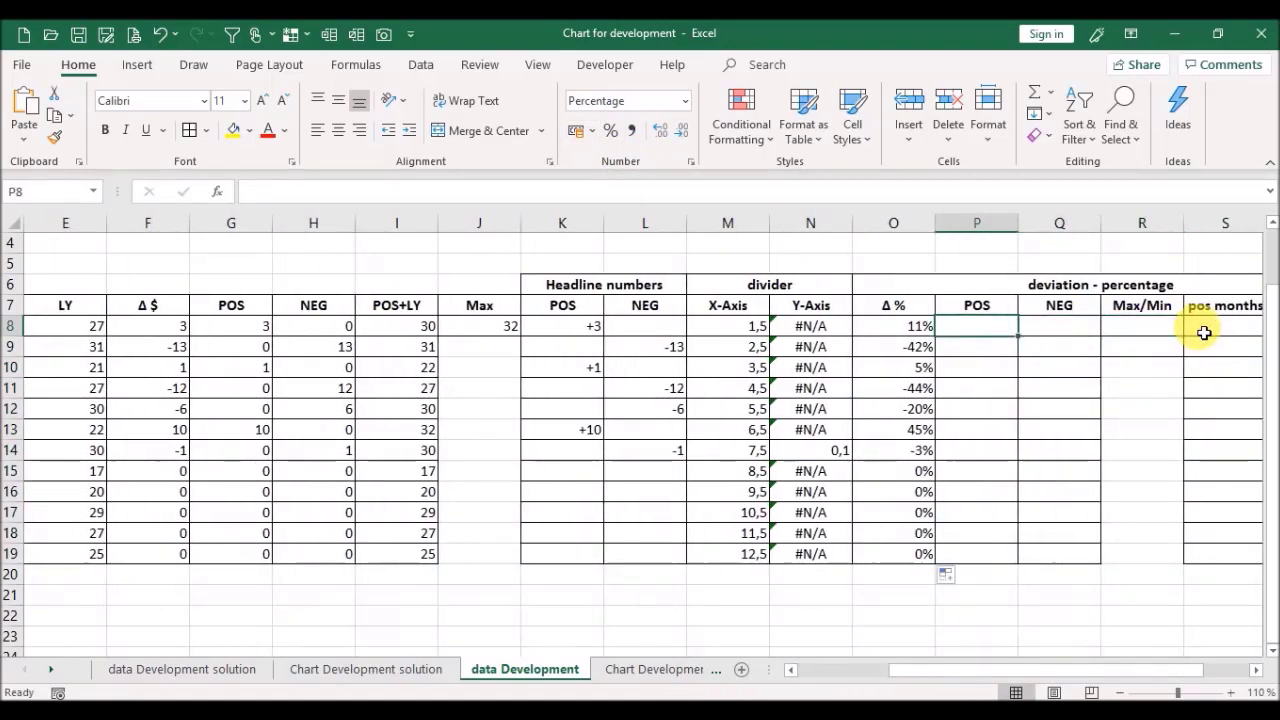
{"action": "type", "text": "=if("}
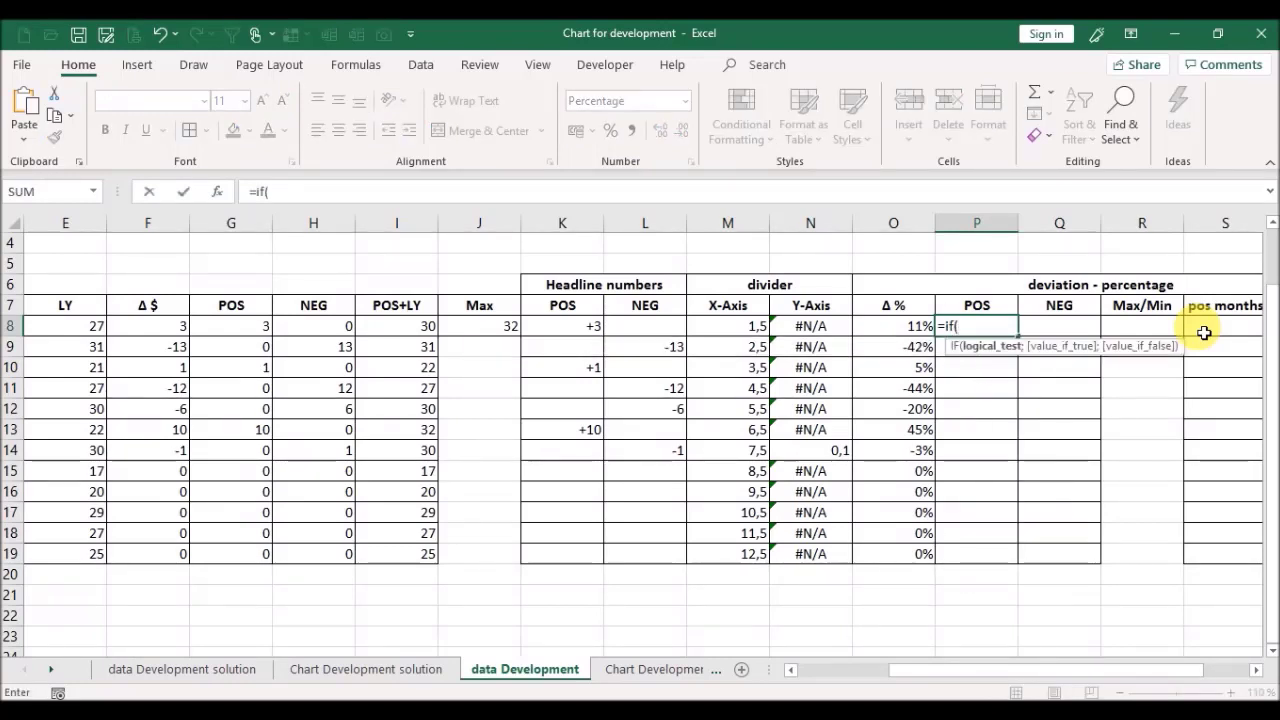
{"action": "key", "text": "Left"}
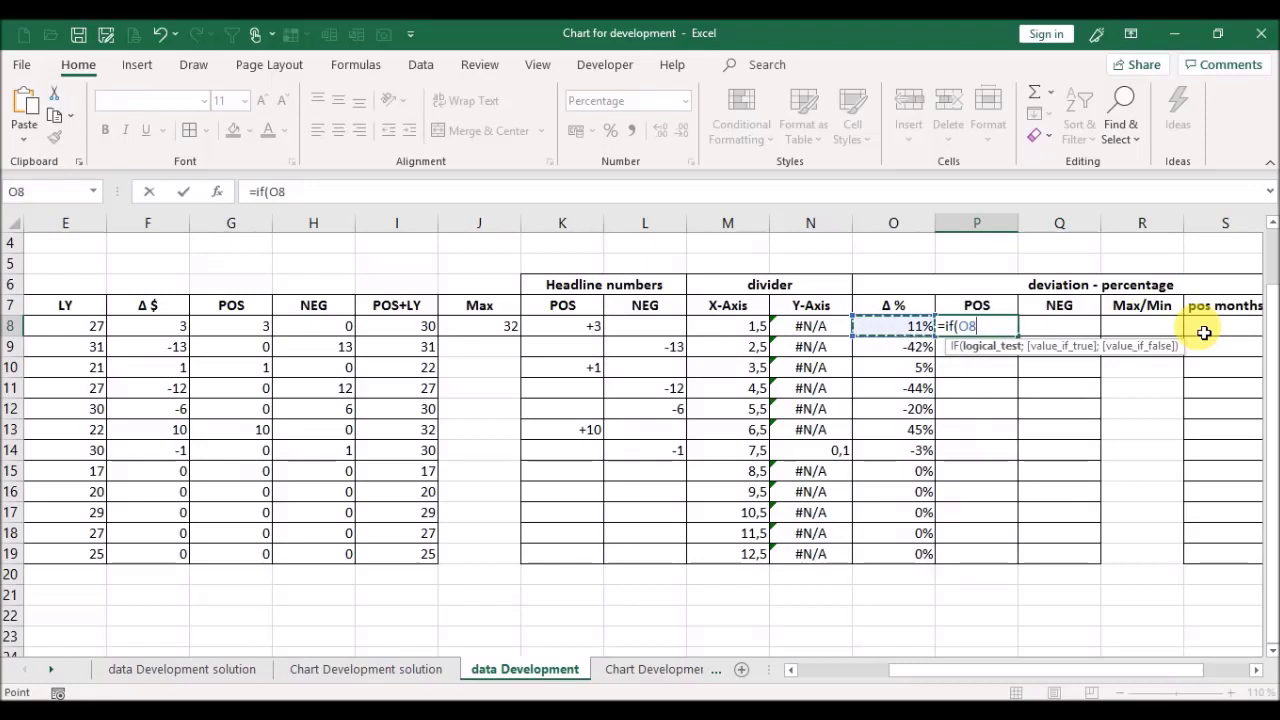
{"action": "type", "text": ">0;"}
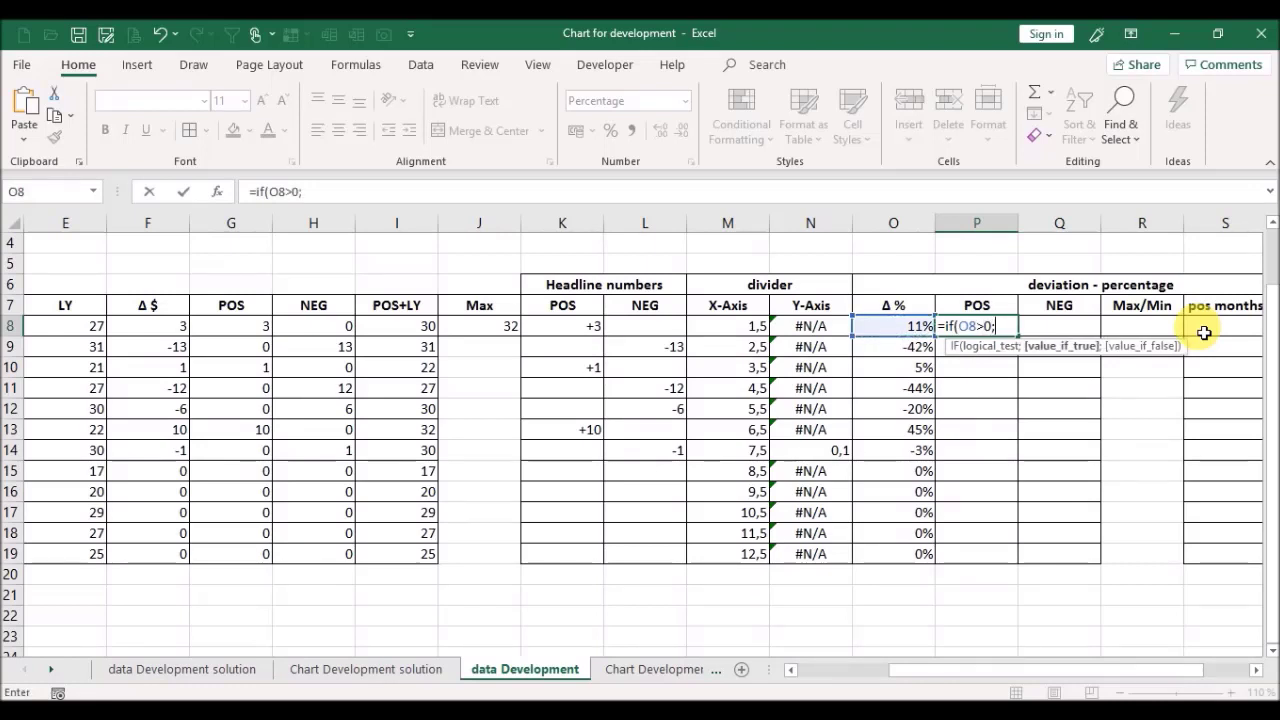
{"action": "key", "text": "Left"}
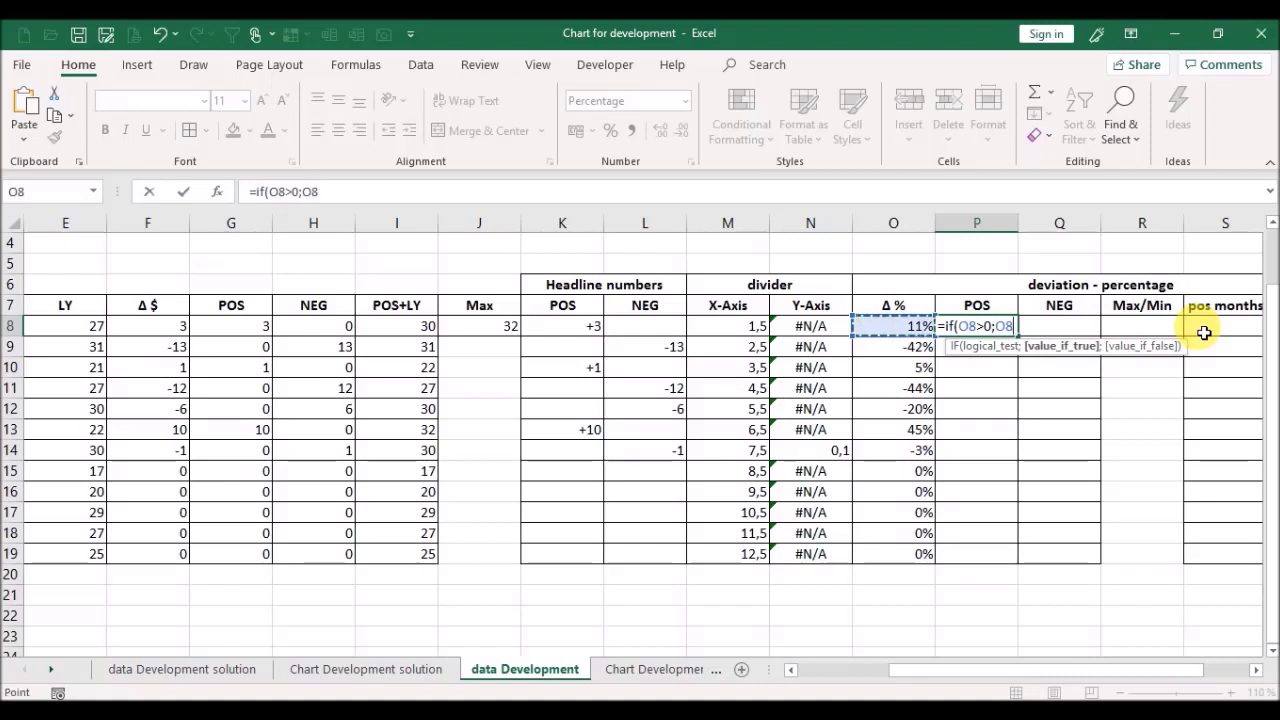
{"action": "type", "text": ";"}
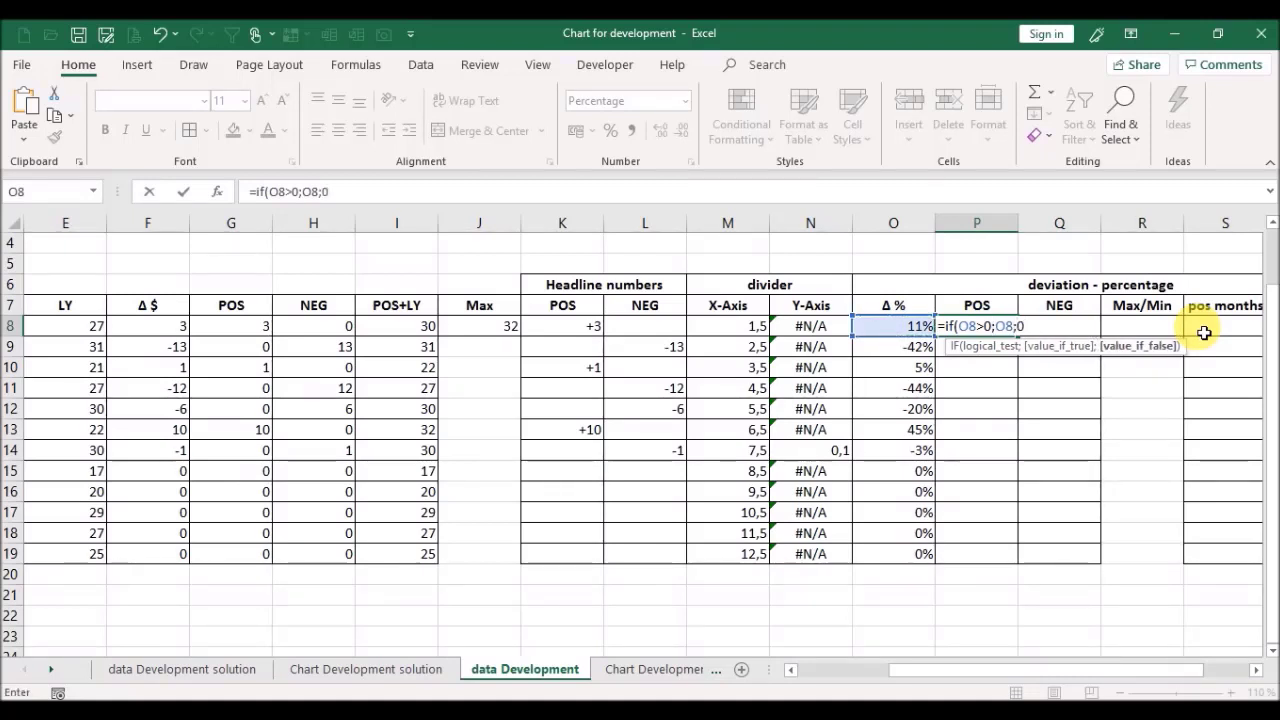
{"action": "type", "text": "0)"}
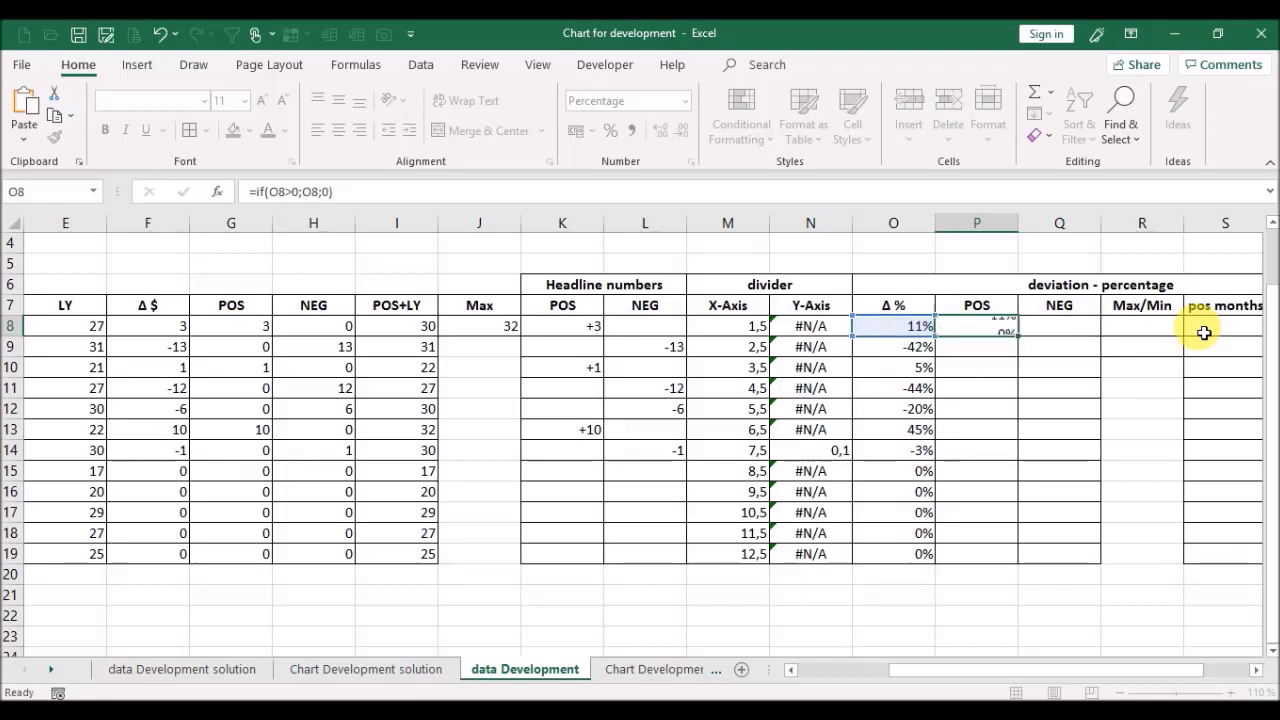
{"action": "key", "text": "Return"}
{"action": "key", "text": "Up"}
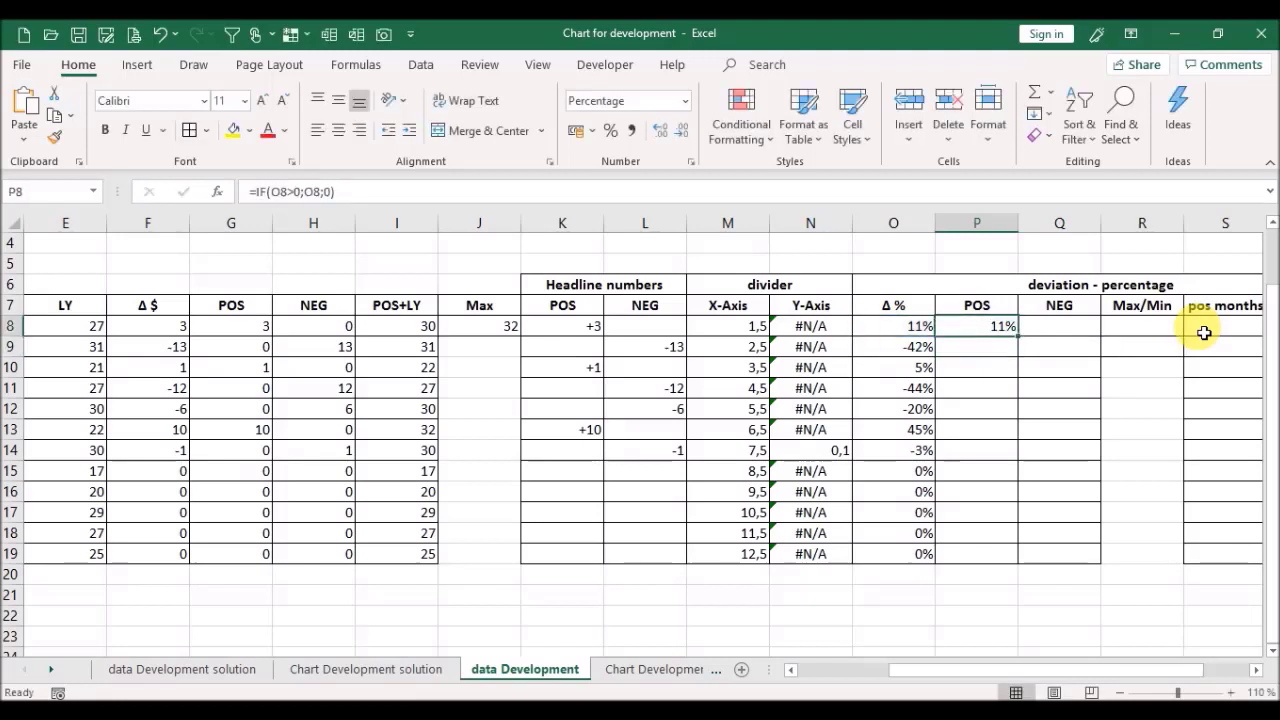
{"action": "double_click", "coordinate": [1019, 338]}
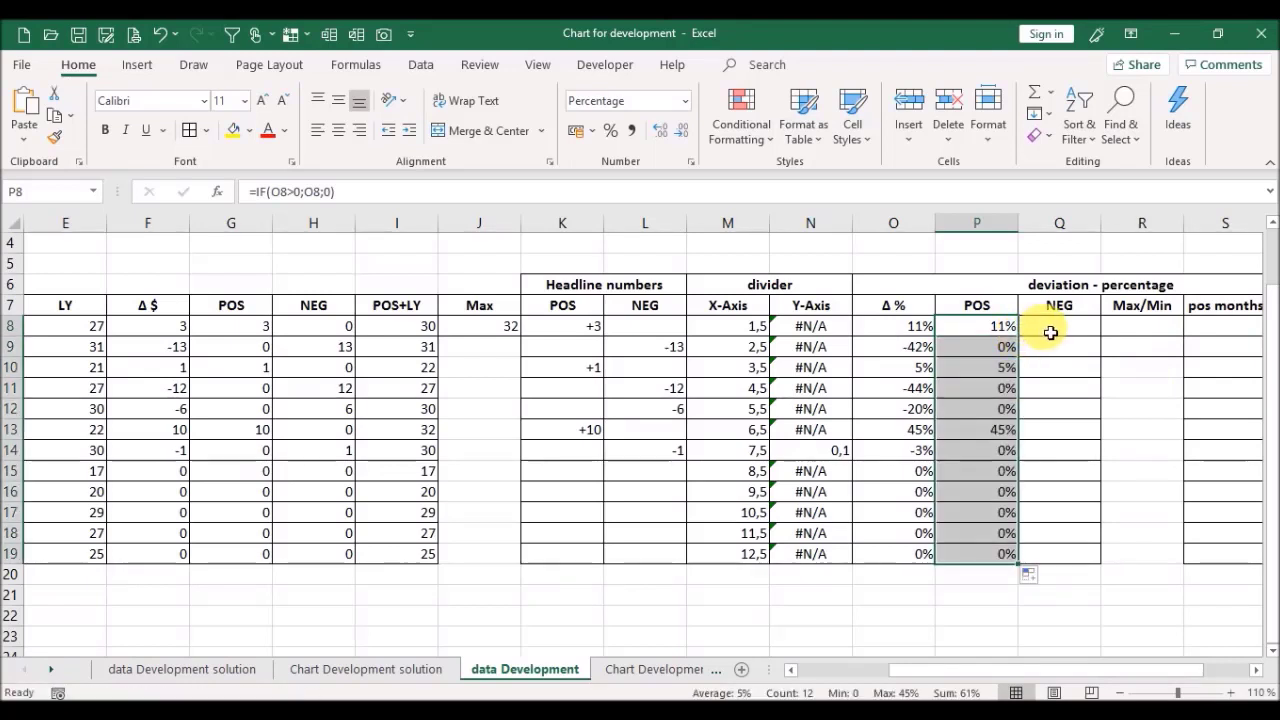
Step: Enter =IF(O8<0;ABS(O8);0) in the percentage NEG cell Q8 and fill it down to Q19
{"action": "left_click", "coordinate": [1048, 331]}
{"action": "type", "text": "=if("}
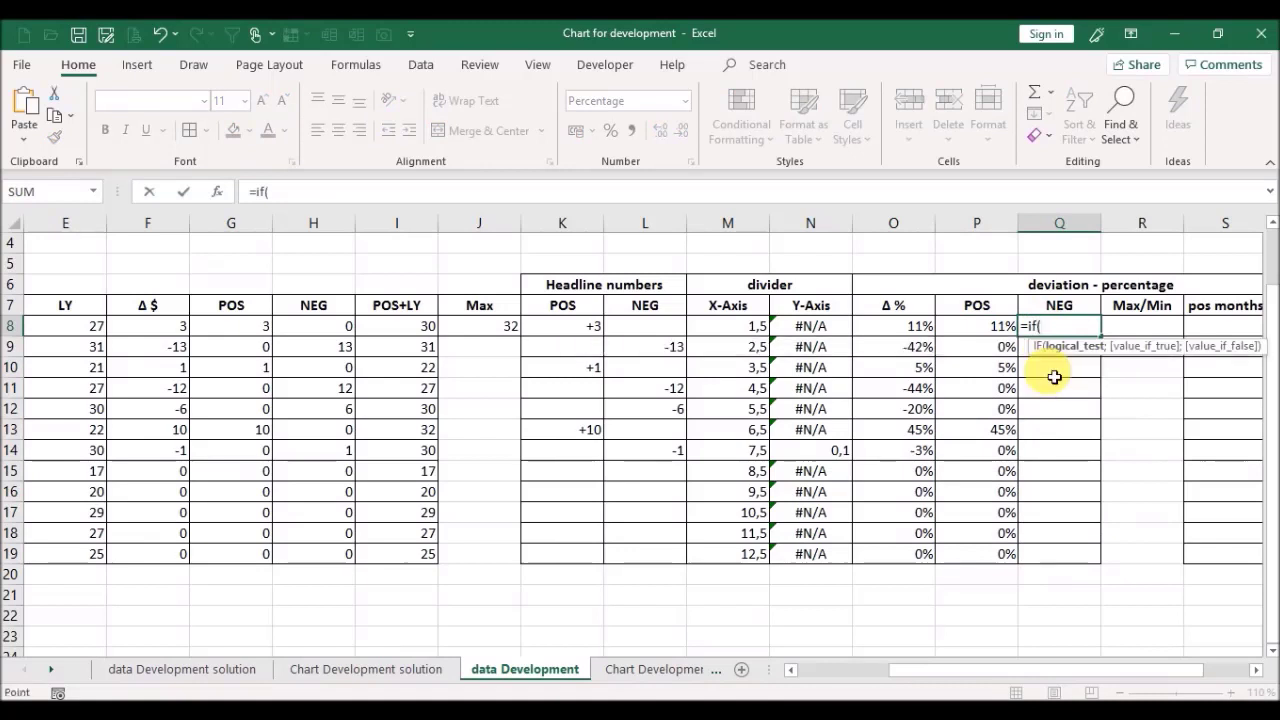
{"action": "key", "text": "Left"}
{"action": "key", "text": "Left"}
{"action": "type", "text": "<"}
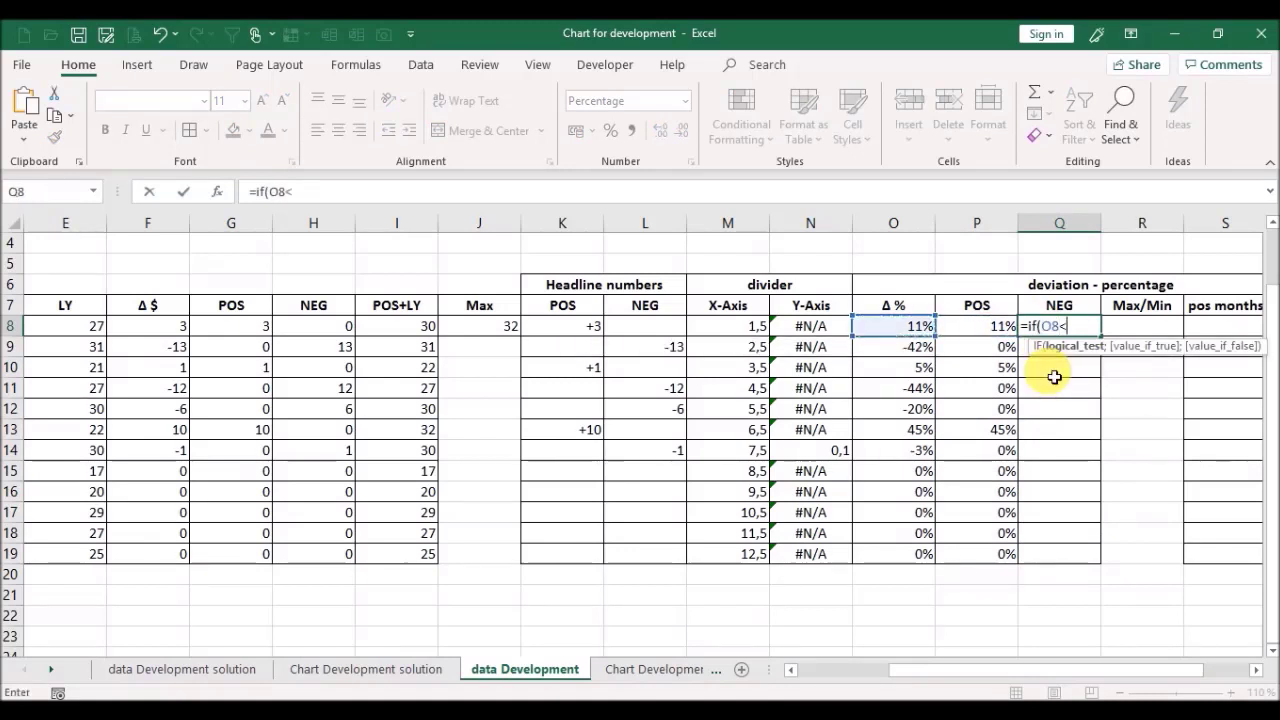
{"action": "type", "text": "0;"}
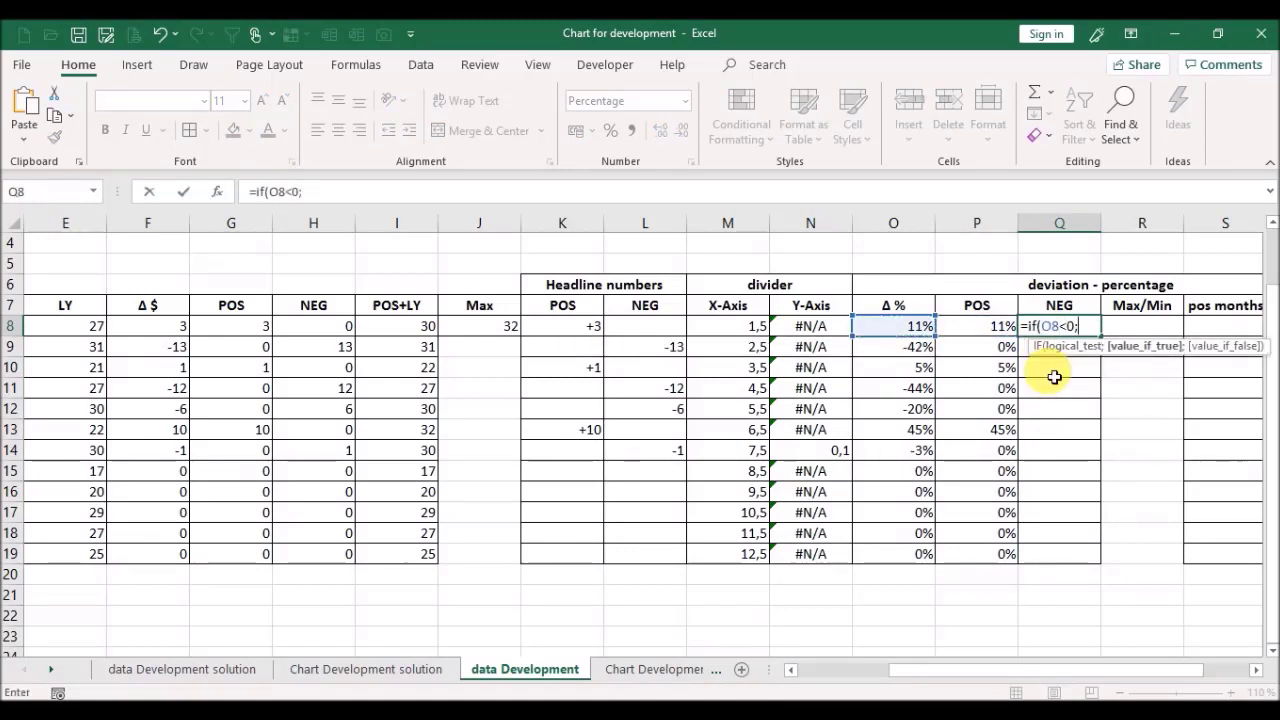
{"action": "type", "text": "abs"}
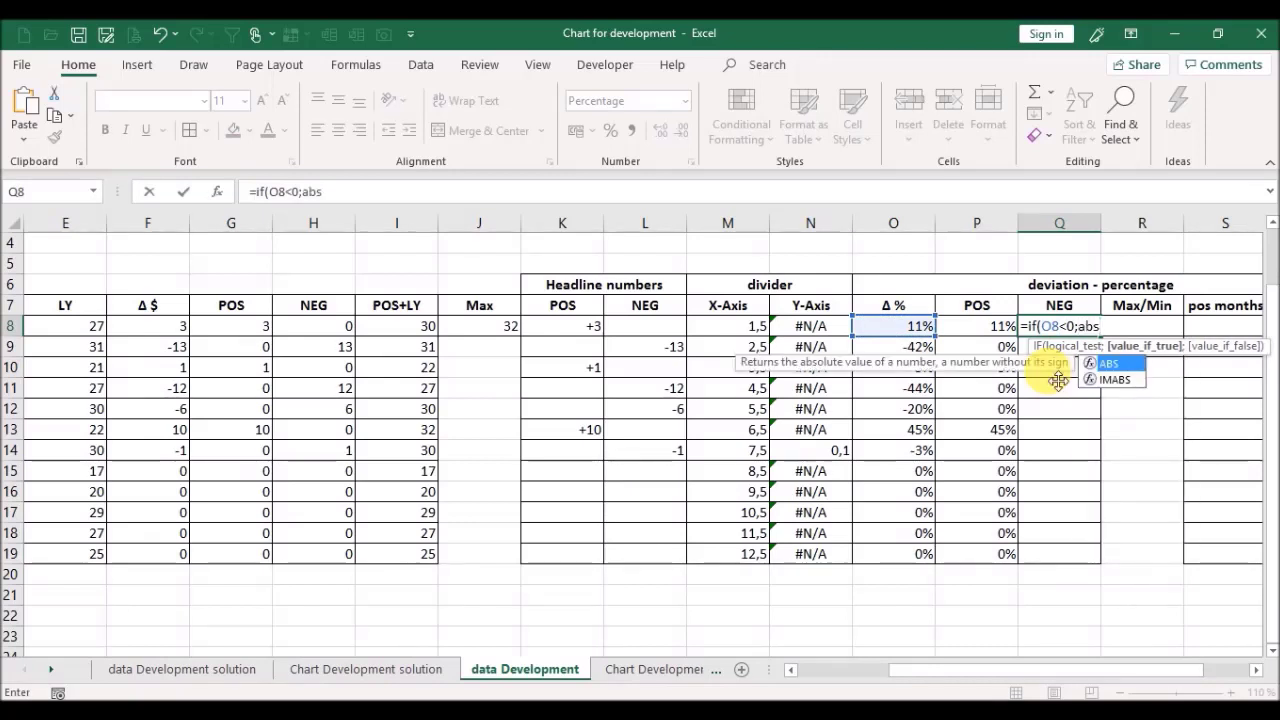
{"action": "type", "text": "("}
{"action": "key", "text": "Left"}
{"action": "key", "text": "Left"}
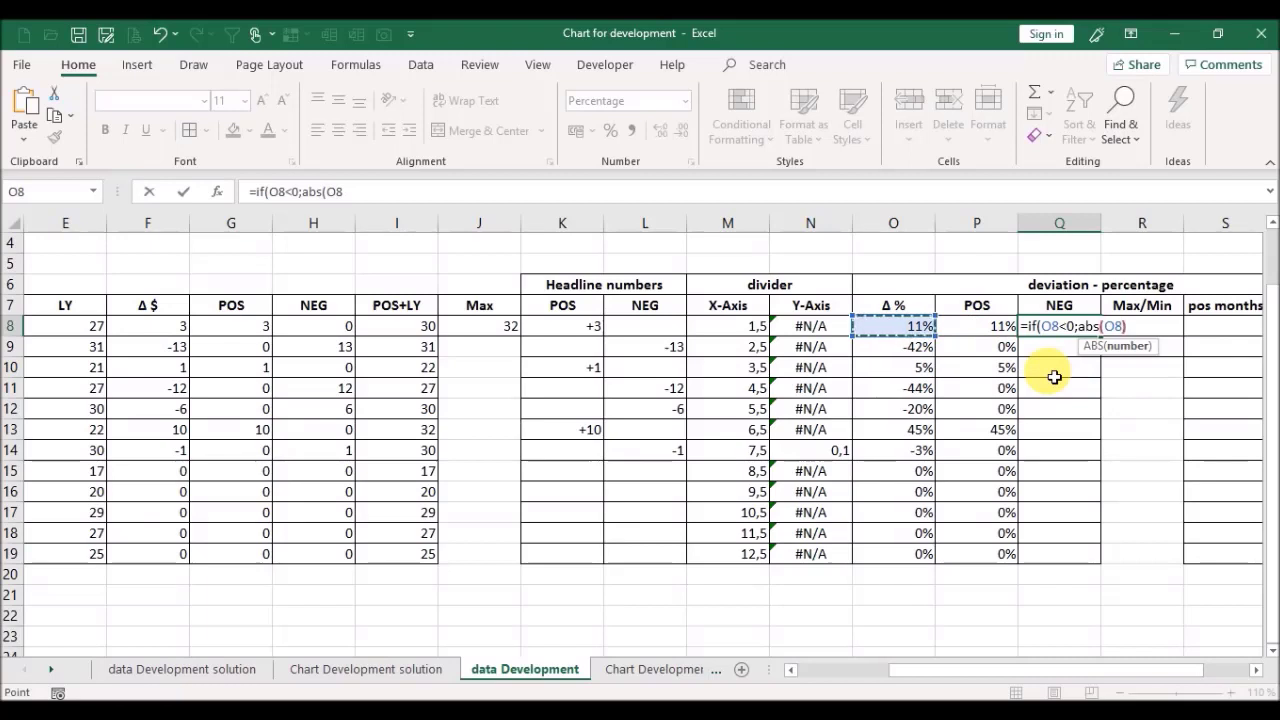
{"action": "type", "text": ");"}
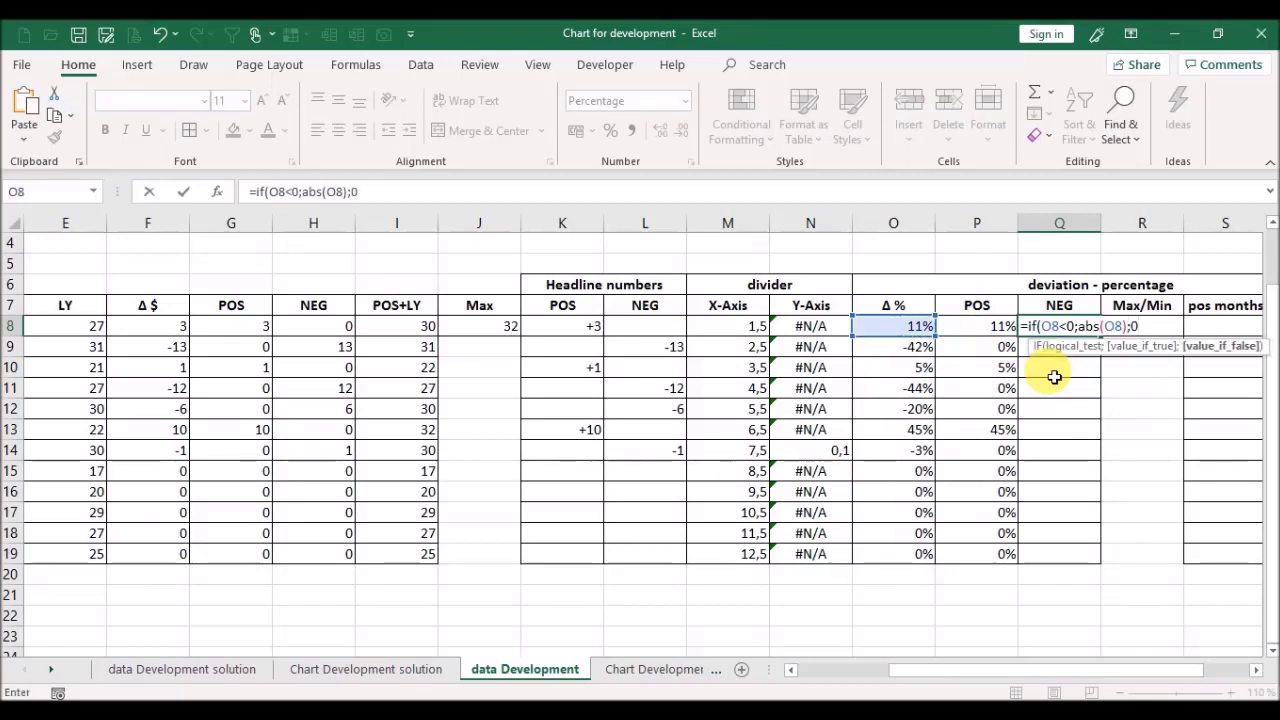
{"action": "type", "text": "0)"}
{"action": "key", "text": "Return"}
{"action": "key", "text": "Up"}
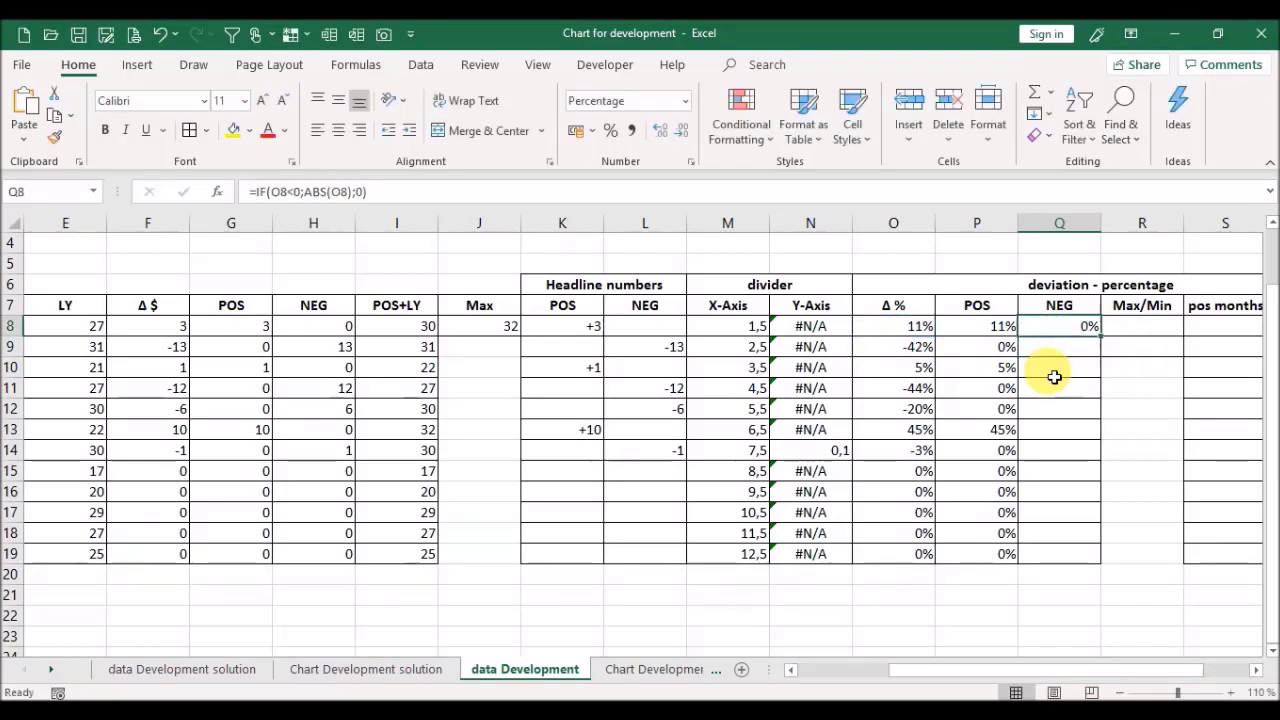
{"action": "double_click", "coordinate": [1108, 342]}
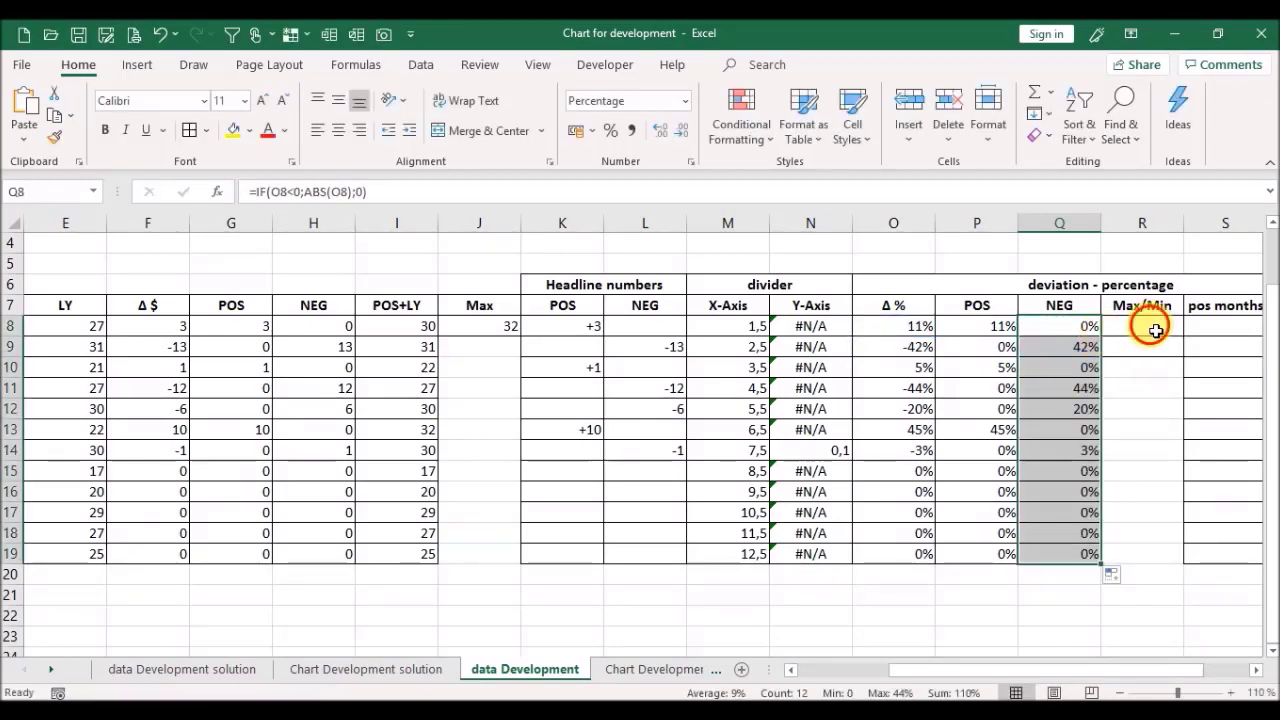
Step: Enter =MAX(P8:Q19) in the Max/Min cell R8 of the percentage deviation table
{"action": "left_click", "coordinate": [1156, 331]}
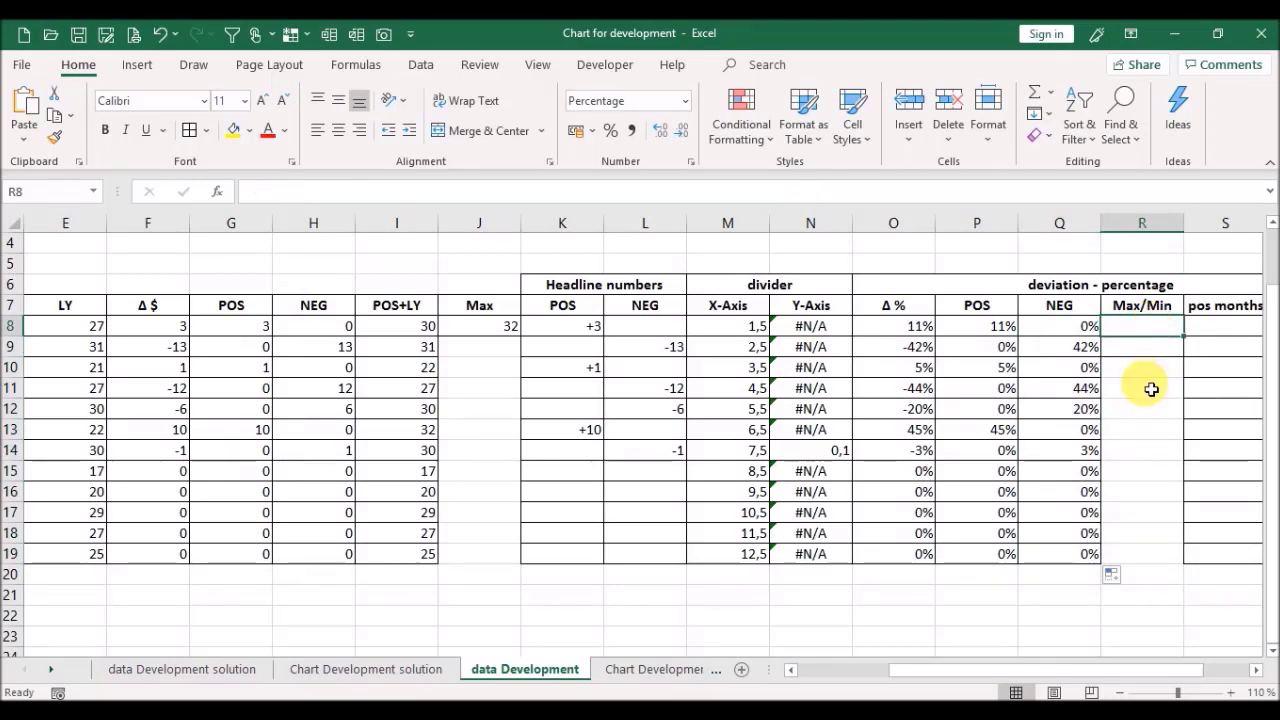
{"action": "type", "text": "=max("}
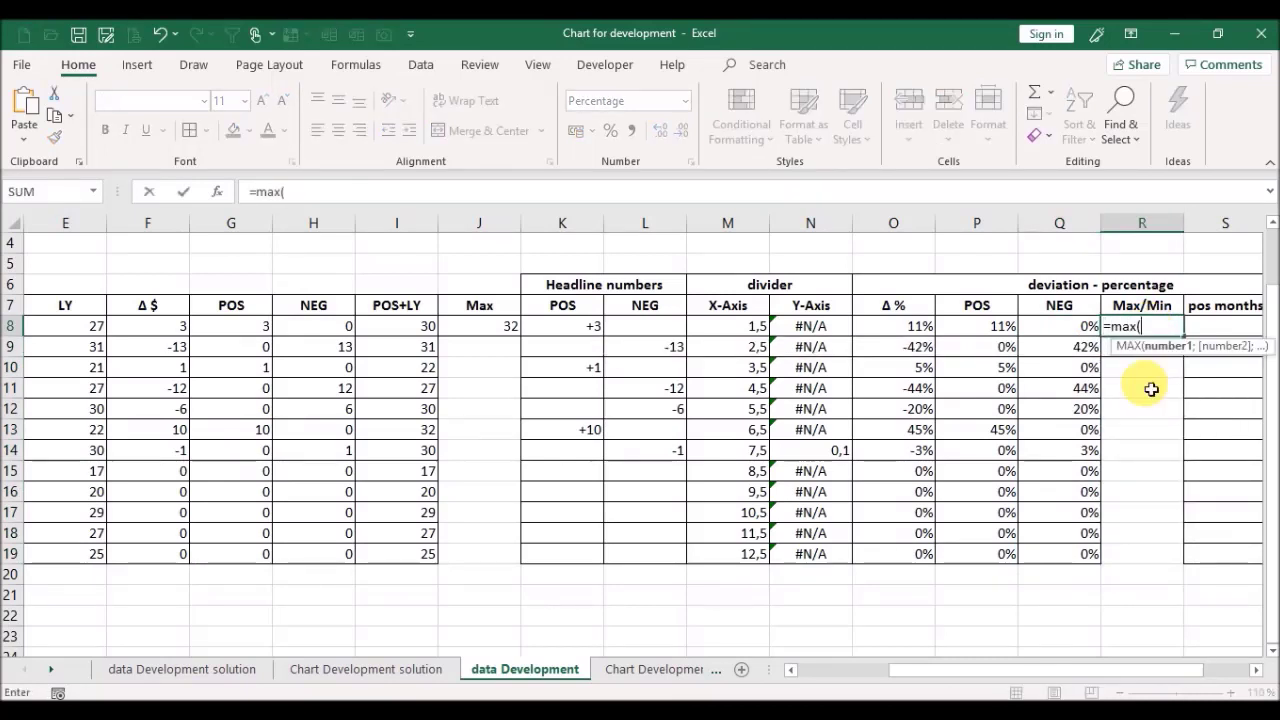
{"action": "left_click", "coordinate": [973, 336]}
{"action": "left_click_drag", "start_coordinate": [973, 338], "coordinate": [1053, 558]}
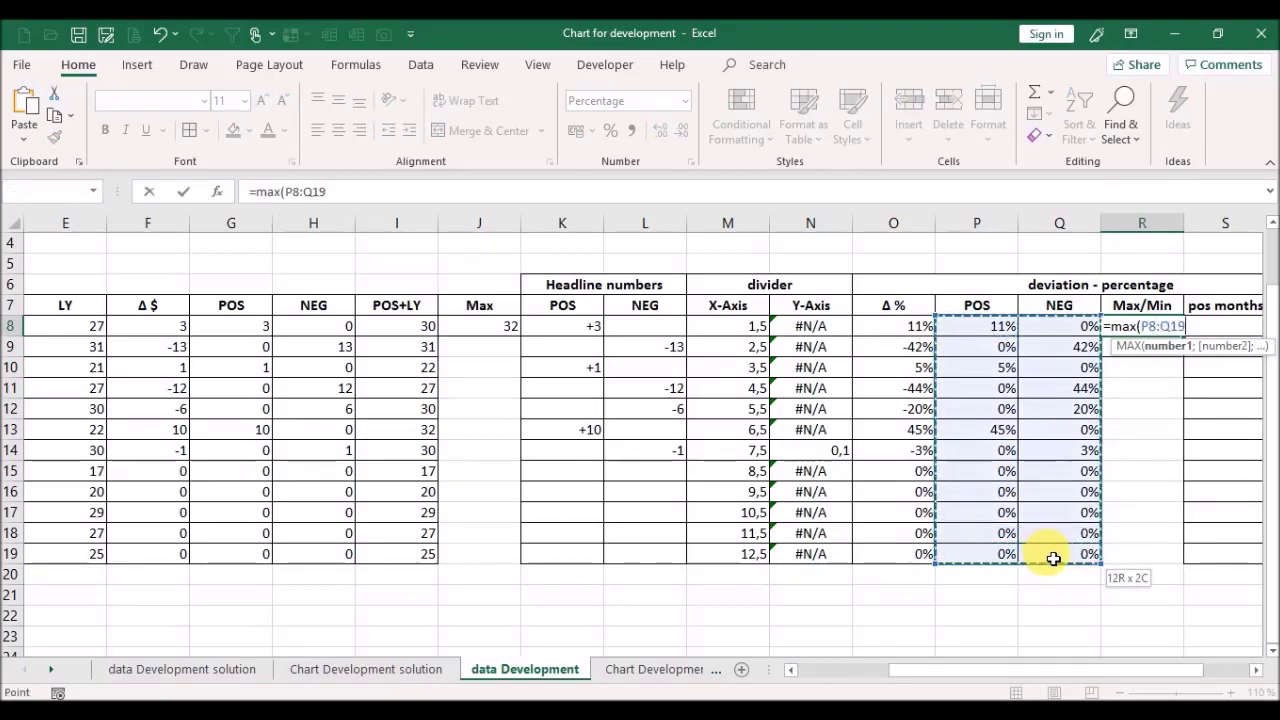
{"action": "type", "text": ")"}
{"action": "key", "text": "Return"}
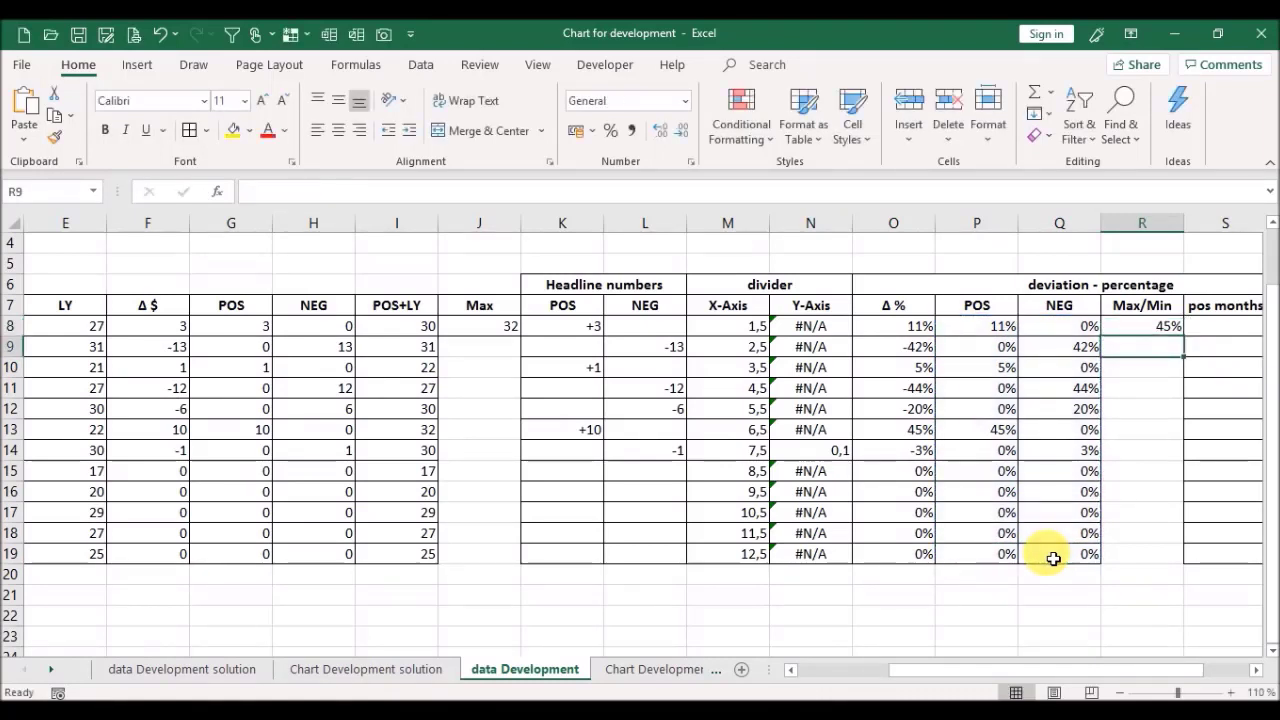
Step: Enter =R8*-1 in cell R9 and format it as a percentage
{"action": "type", "text": "="}
{"action": "key", "text": "Up"}
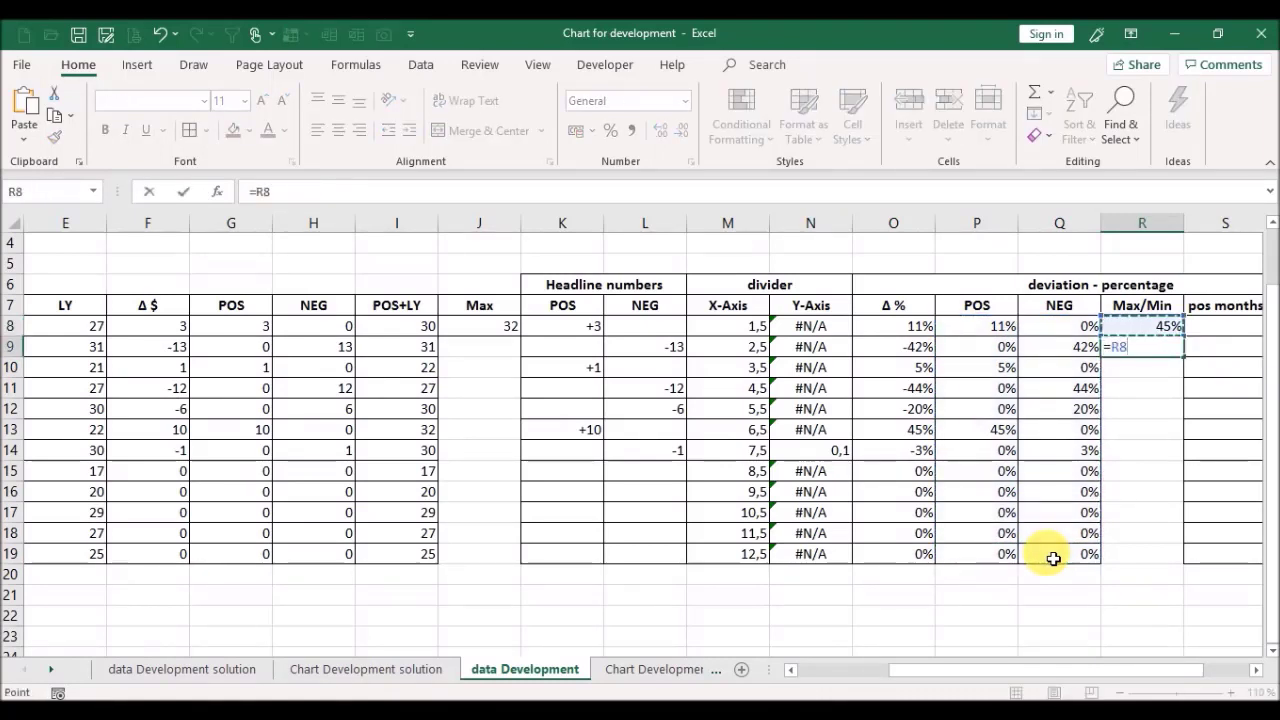
{"action": "type", "text": "*"}
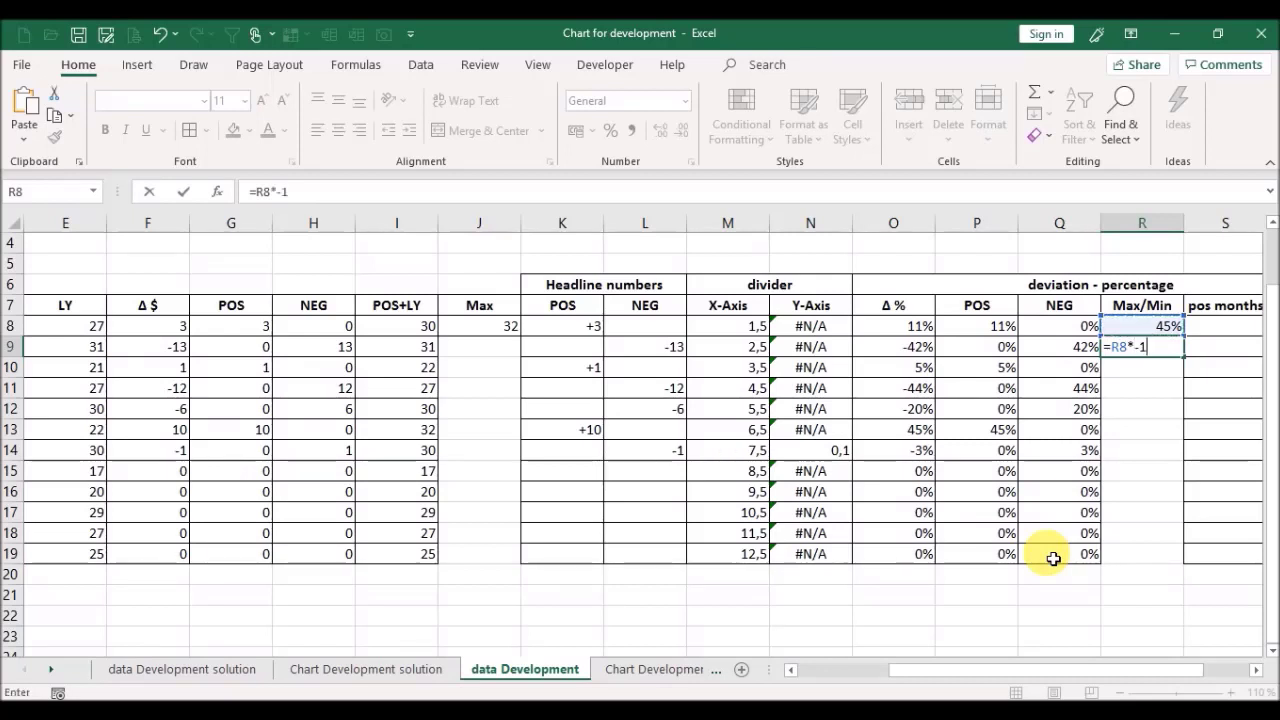
{"action": "type", "text": "-1"}
{"action": "key", "text": "Return"}
{"action": "key", "text": "Up"}
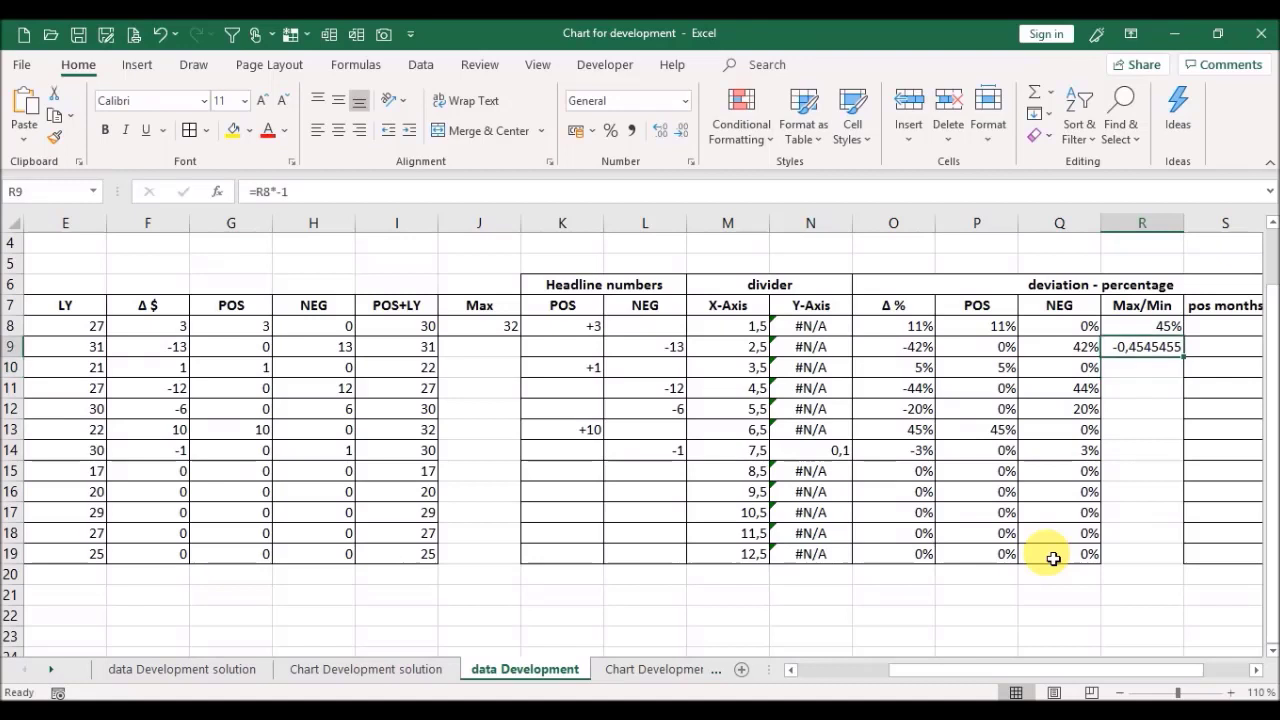
{"action": "left_click", "coordinate": [611, 132]}
Step: With an empty cell below the table selected, insert a blank 2-D clustered column chart and place it under the table from row 21
{"action": "left_click", "coordinate": [880, 603]}
{"action": "key", "text": "Right"}
{"action": "key", "text": "Right"}
{"action": "key", "text": "Right"}
{"action": "key", "text": "Right"}
{"action": "key", "text": "Right"}
{"action": "key", "text": "Right"}
{"action": "key", "text": "Right"}
{"action": "key", "text": "Left"}
{"action": "key", "text": "Left"}
{"action": "key", "text": "Left"}
{"action": "key", "text": "Left"}
{"action": "key", "text": "Left"}
{"action": "key", "text": "Left"}
{"action": "key", "text": "Left"}
{"action": "key", "text": "Left"}
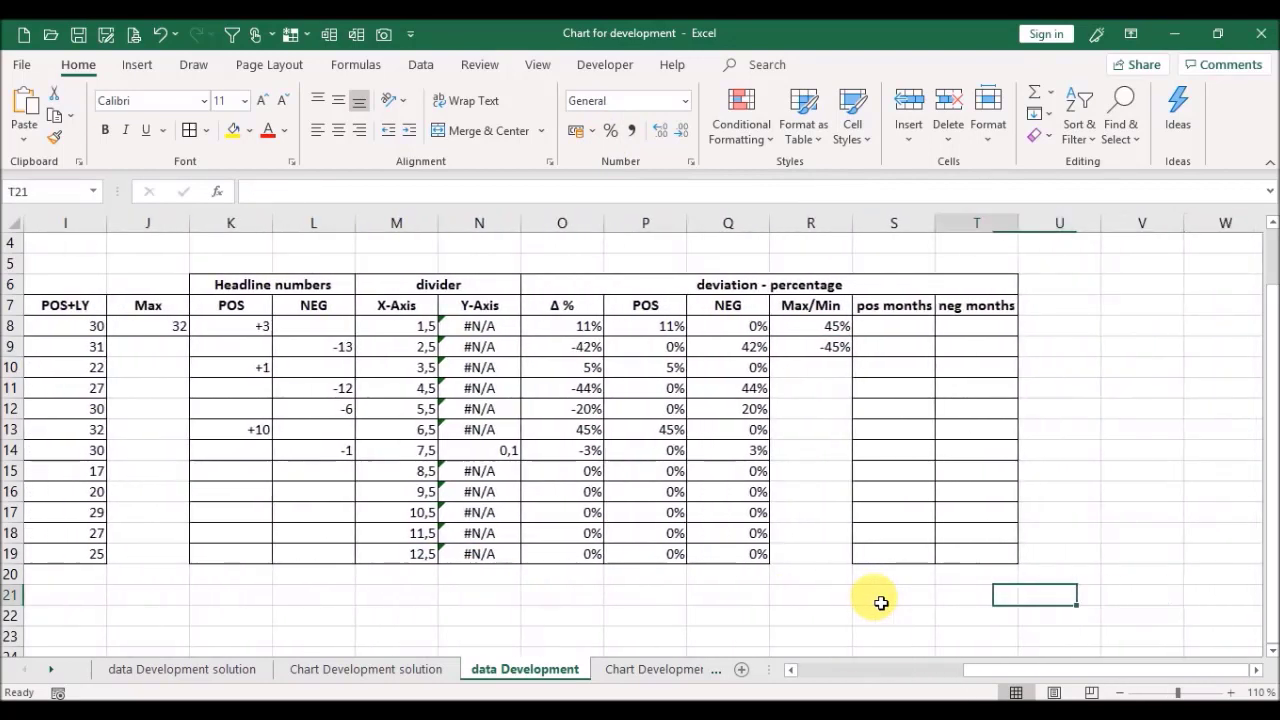
{"action": "key", "text": "Right"}
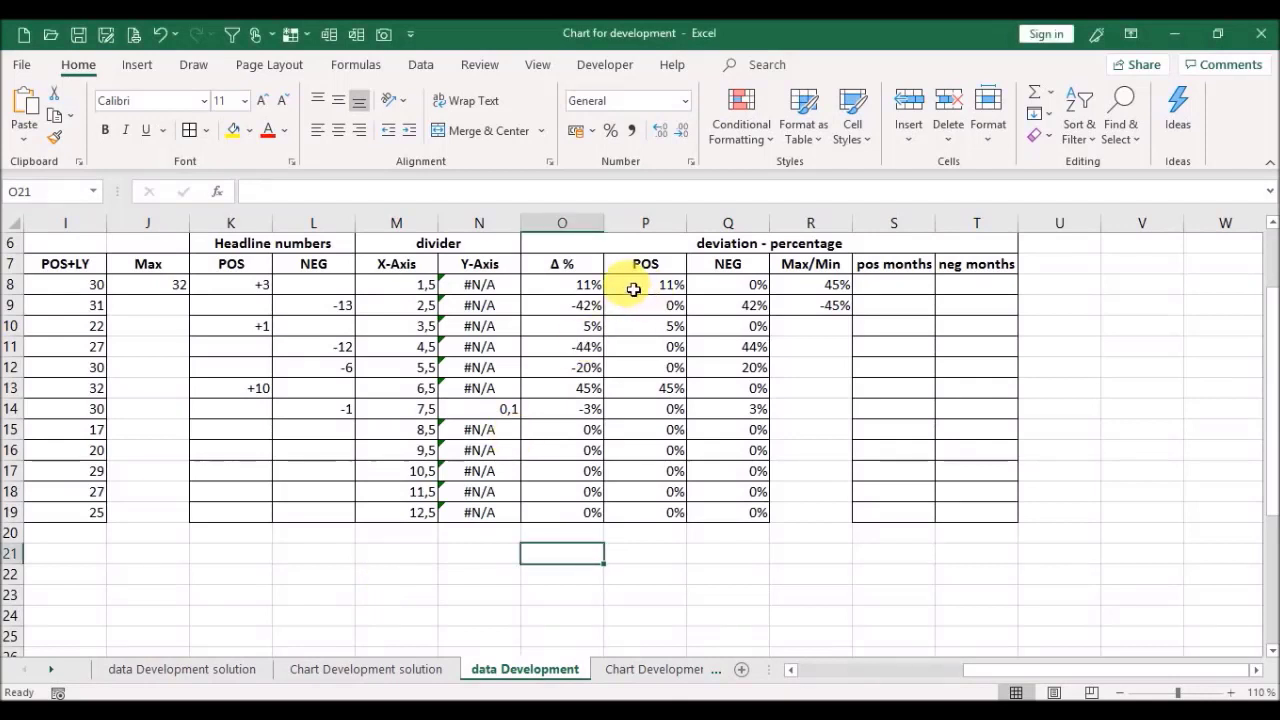
{"action": "left_click", "coordinate": [136, 66]}
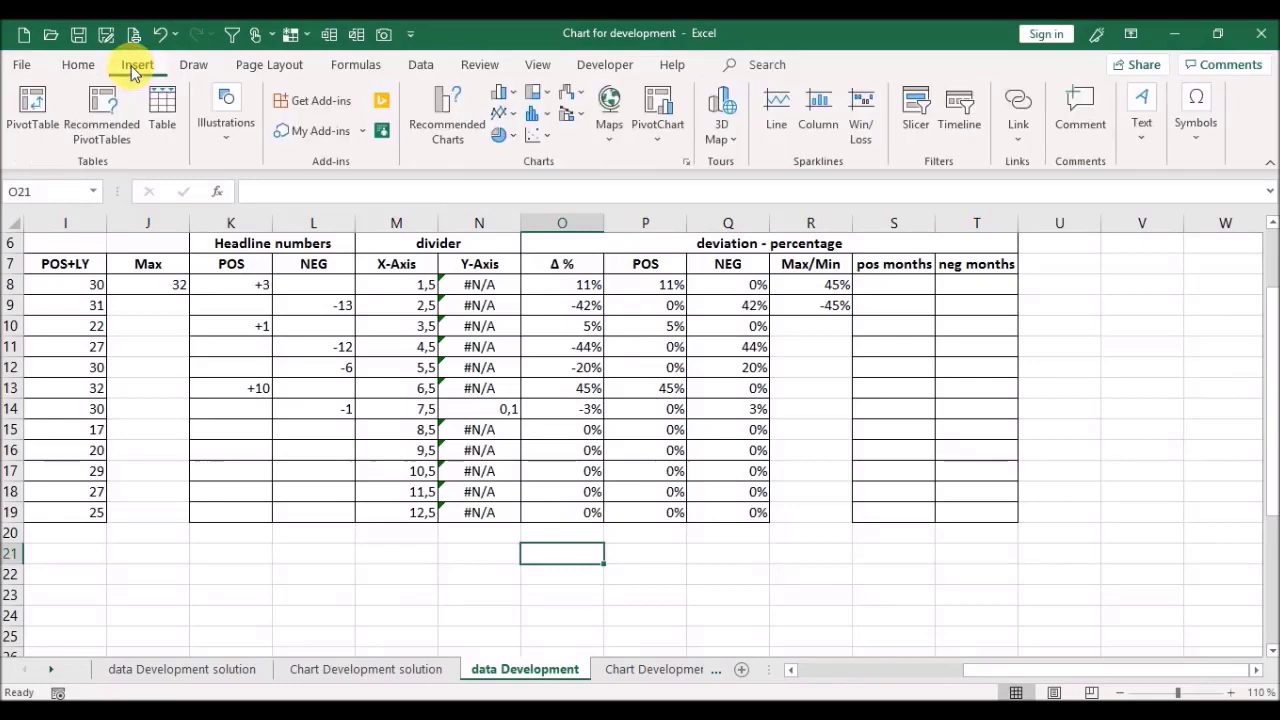
{"action": "left_click", "coordinate": [511, 95]}
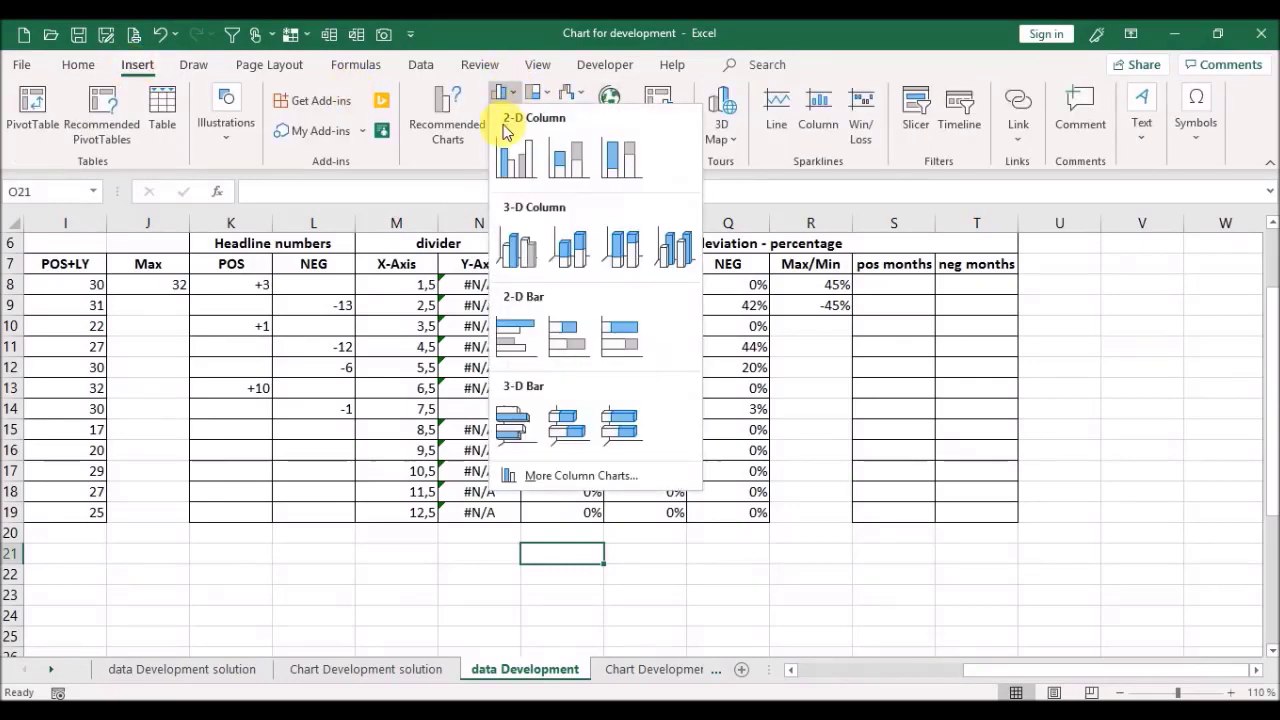
{"action": "left_click", "coordinate": [518, 160]}
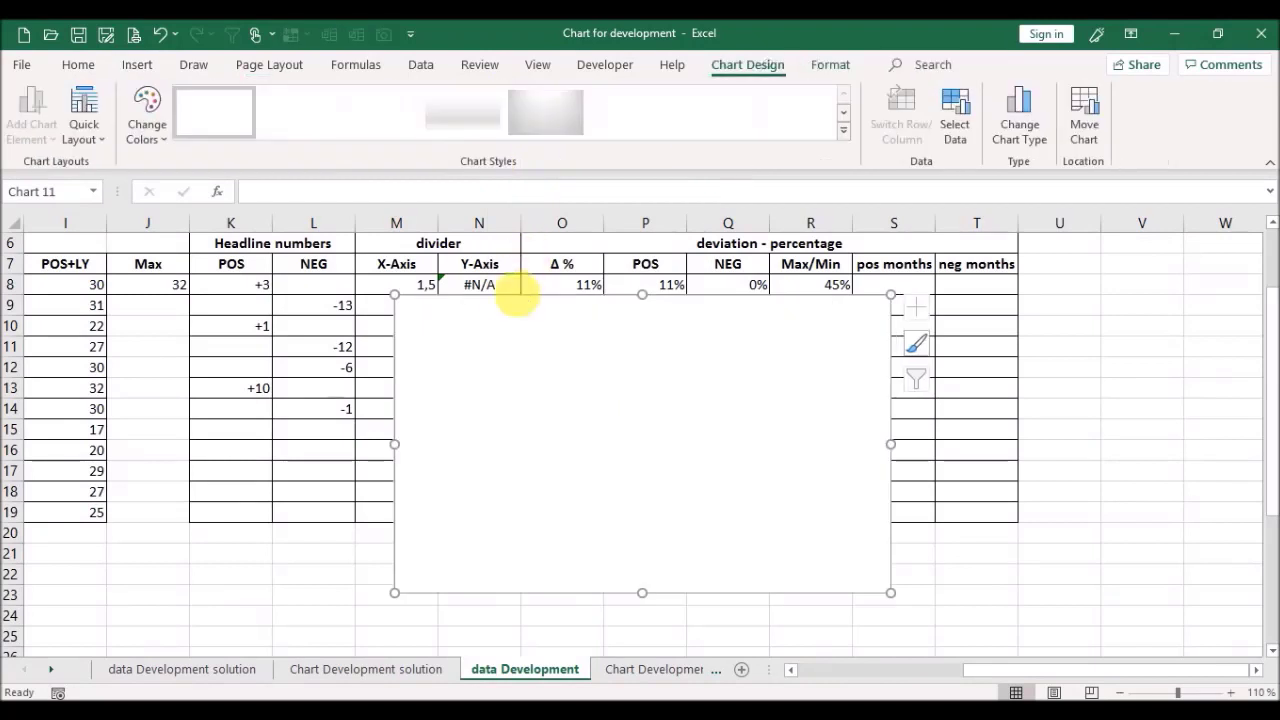
{"action": "left_click_drag", "start_coordinate": [522, 307], "coordinate": [528, 554]}
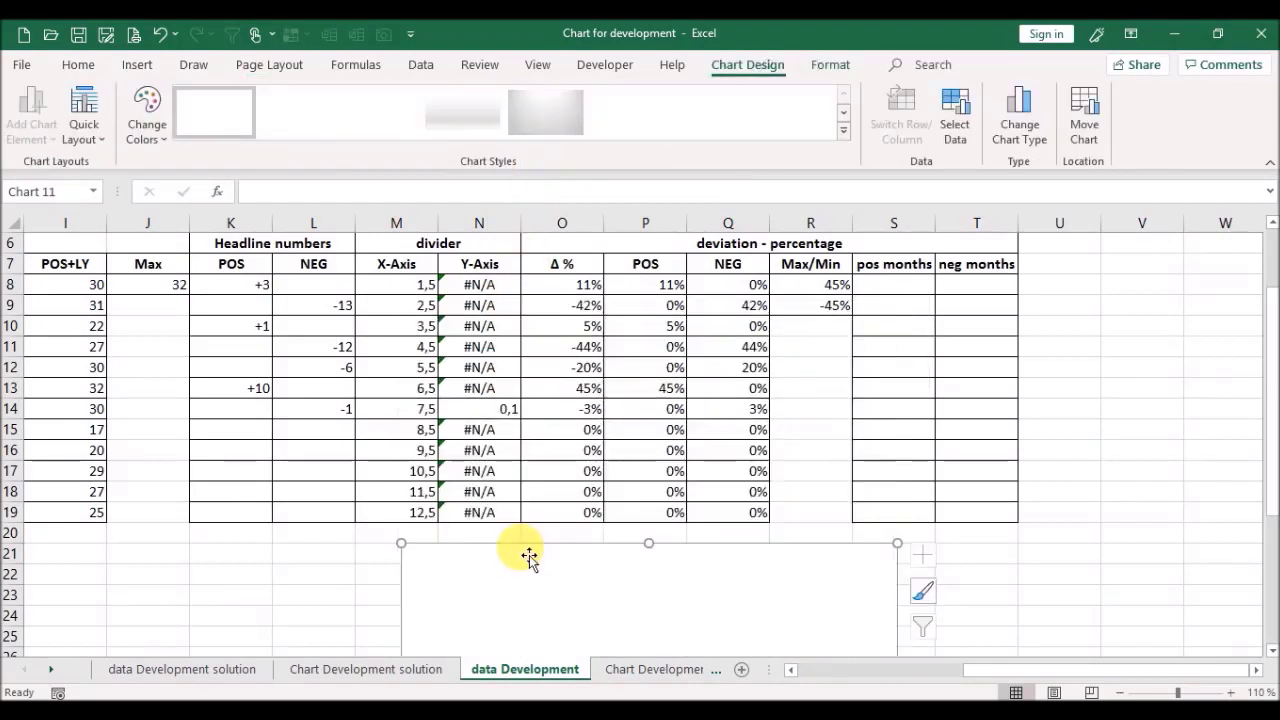
Step: Add a data series named POS to the blank chart, with the percentage values P8:P19
{"action": "right_click", "coordinate": [576, 582]}
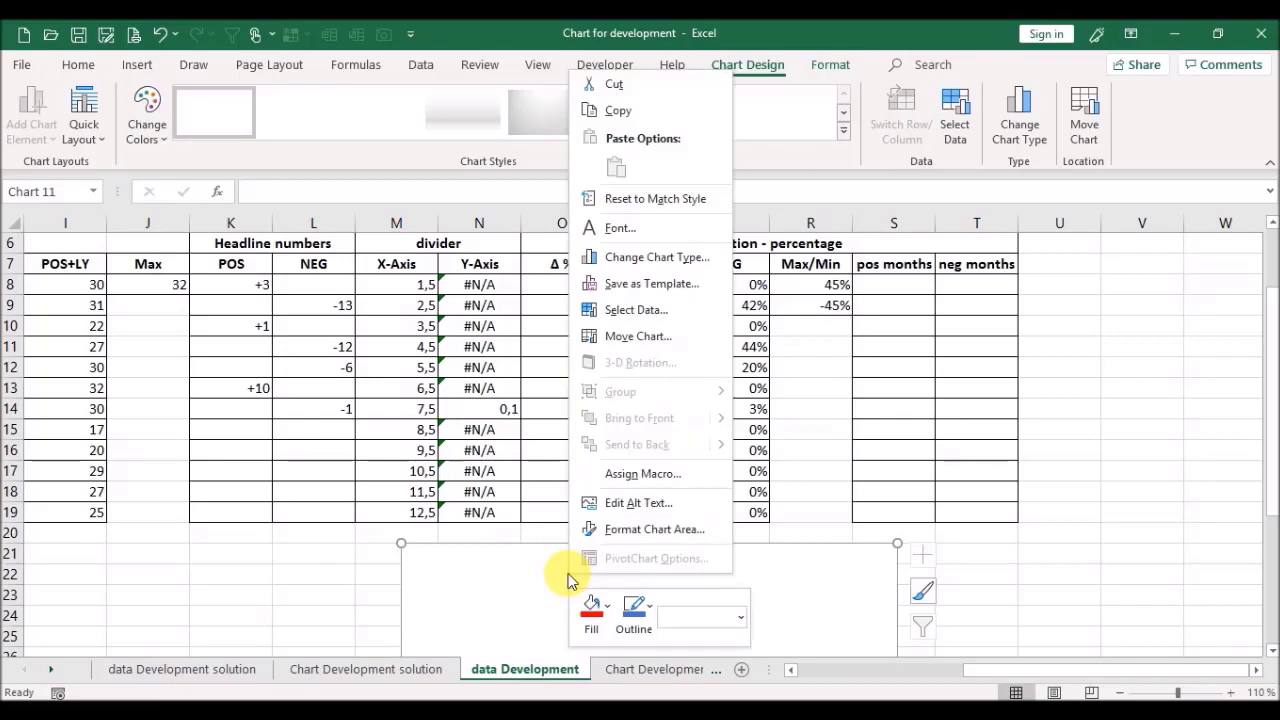
{"action": "left_click", "coordinate": [617, 318]}
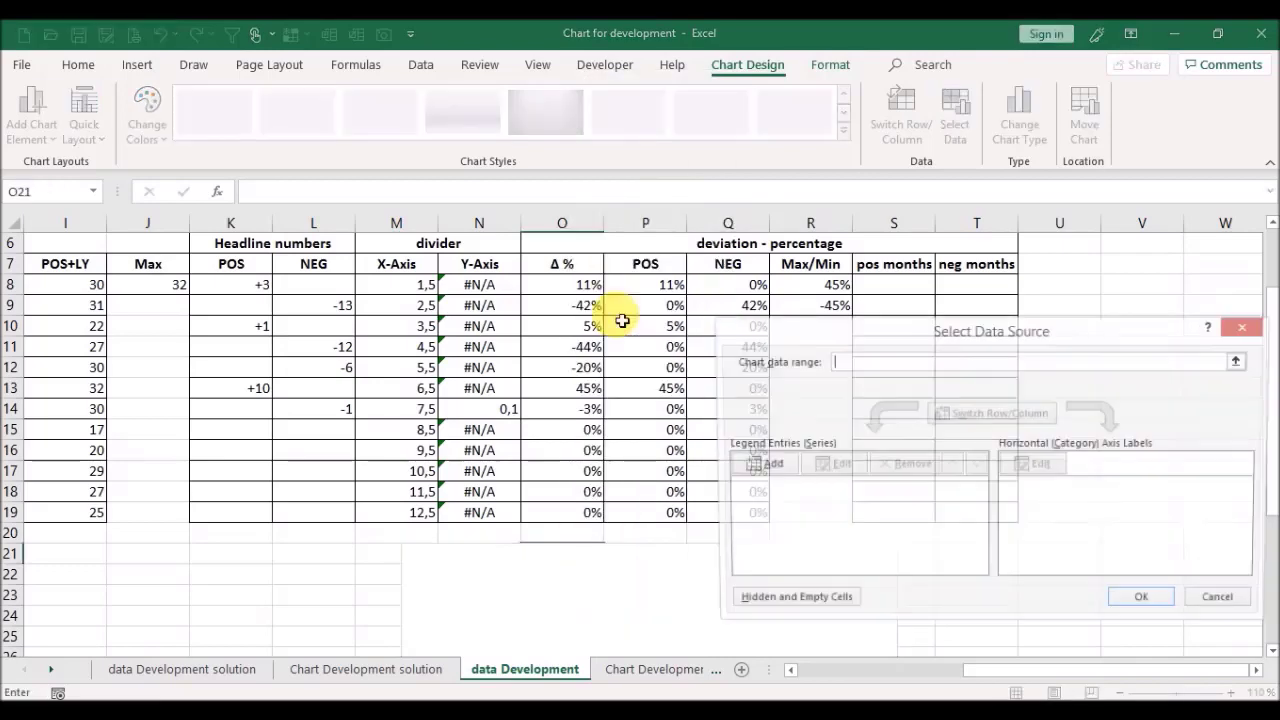
{"action": "left_click", "coordinate": [767, 468]}
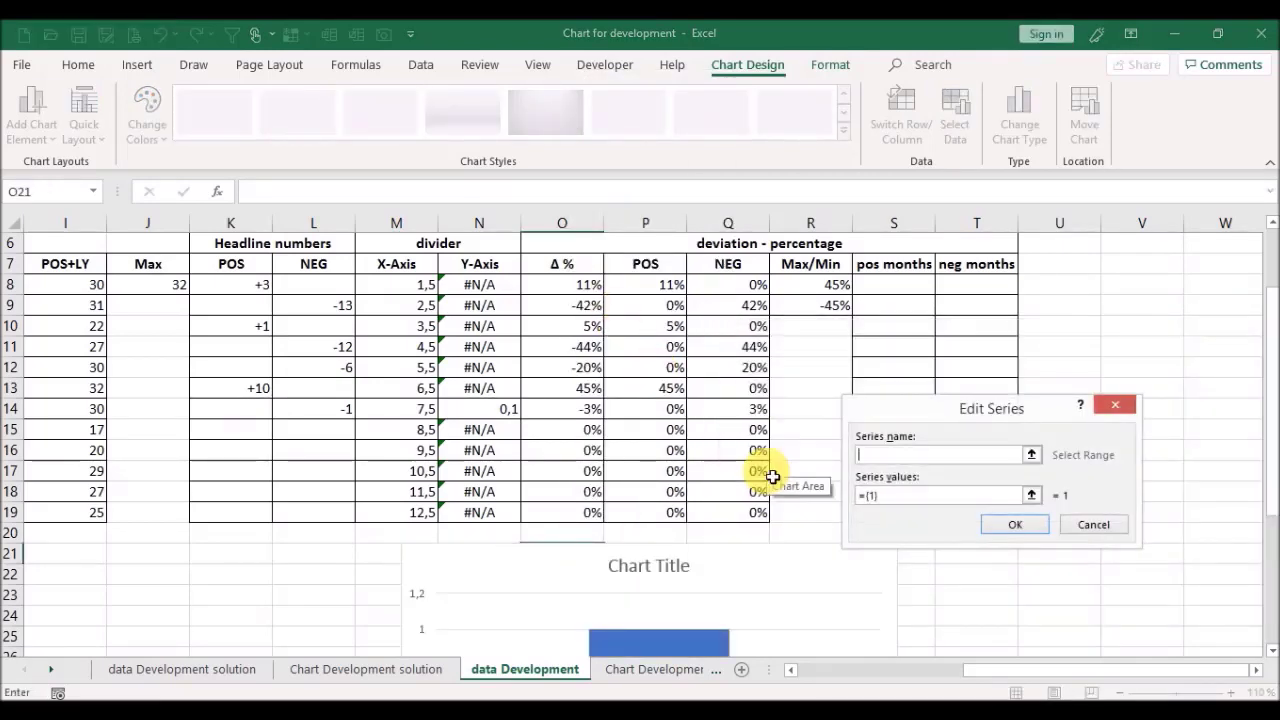
{"action": "left_click", "coordinate": [1033, 494]}
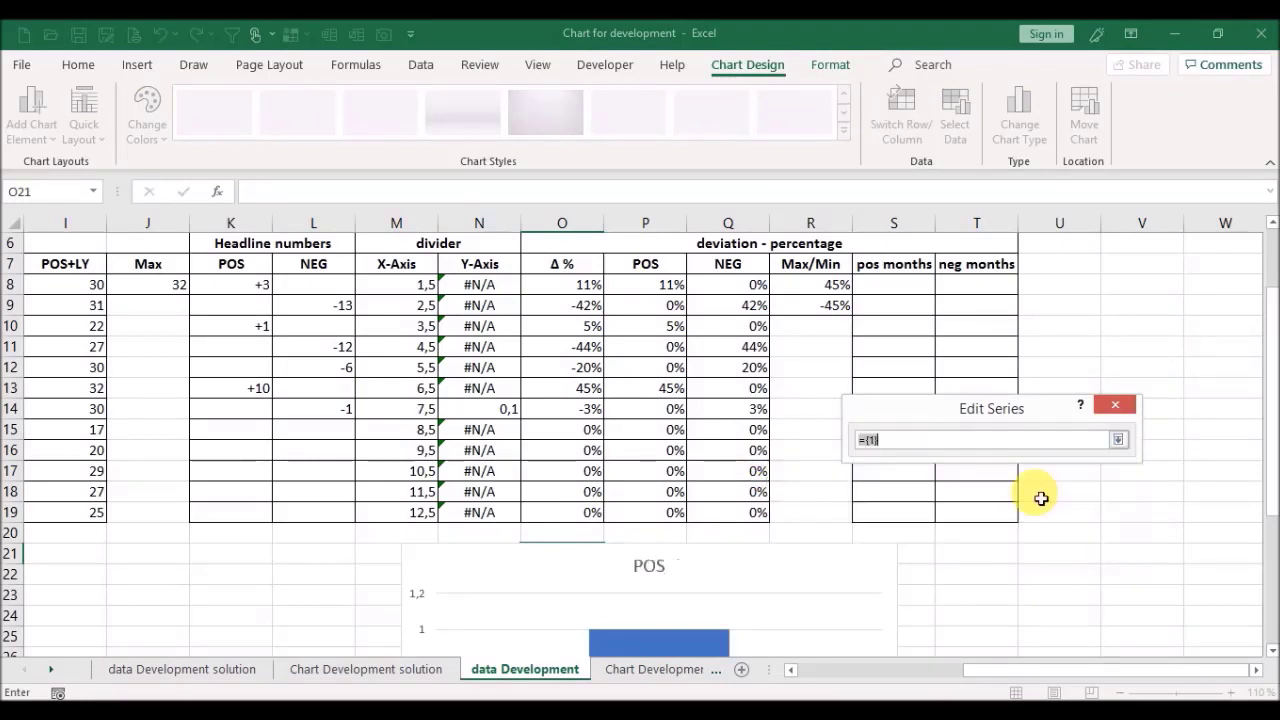
{"action": "left_click", "coordinate": [634, 291]}
{"action": "left_click_drag", "start_coordinate": [634, 291], "coordinate": [654, 524]}
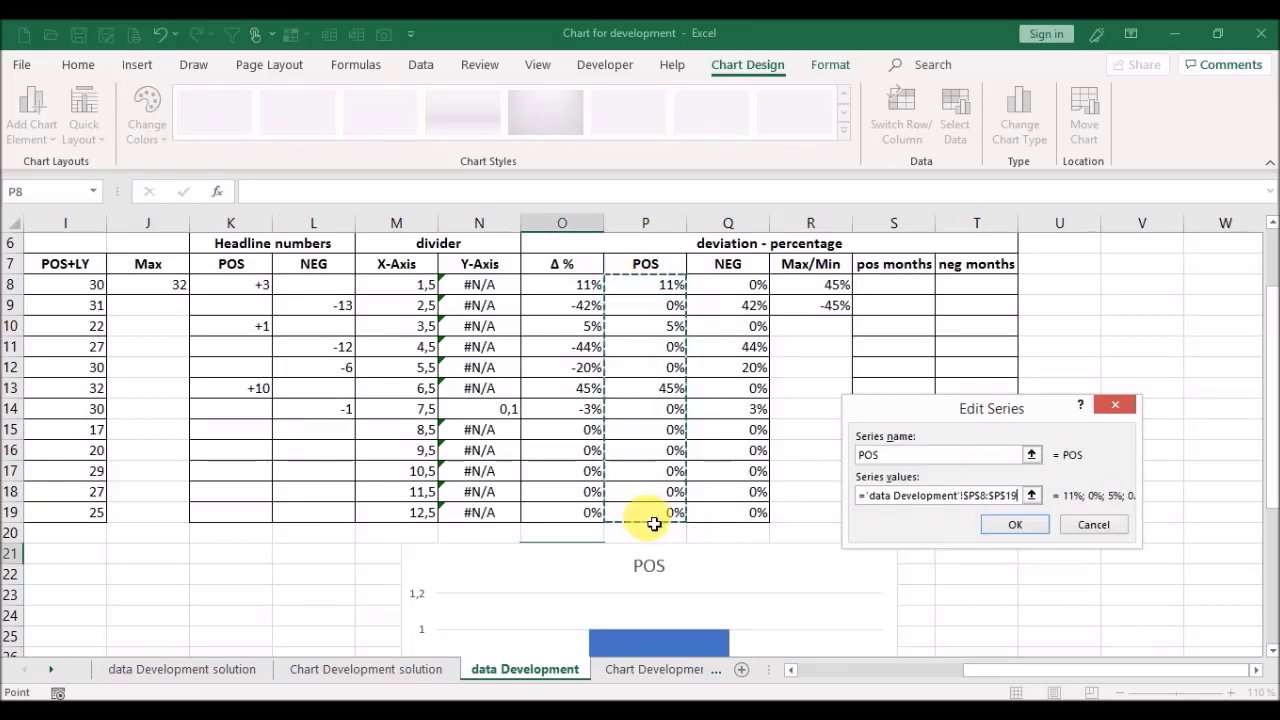
{"action": "left_click", "coordinate": [1008, 529]}
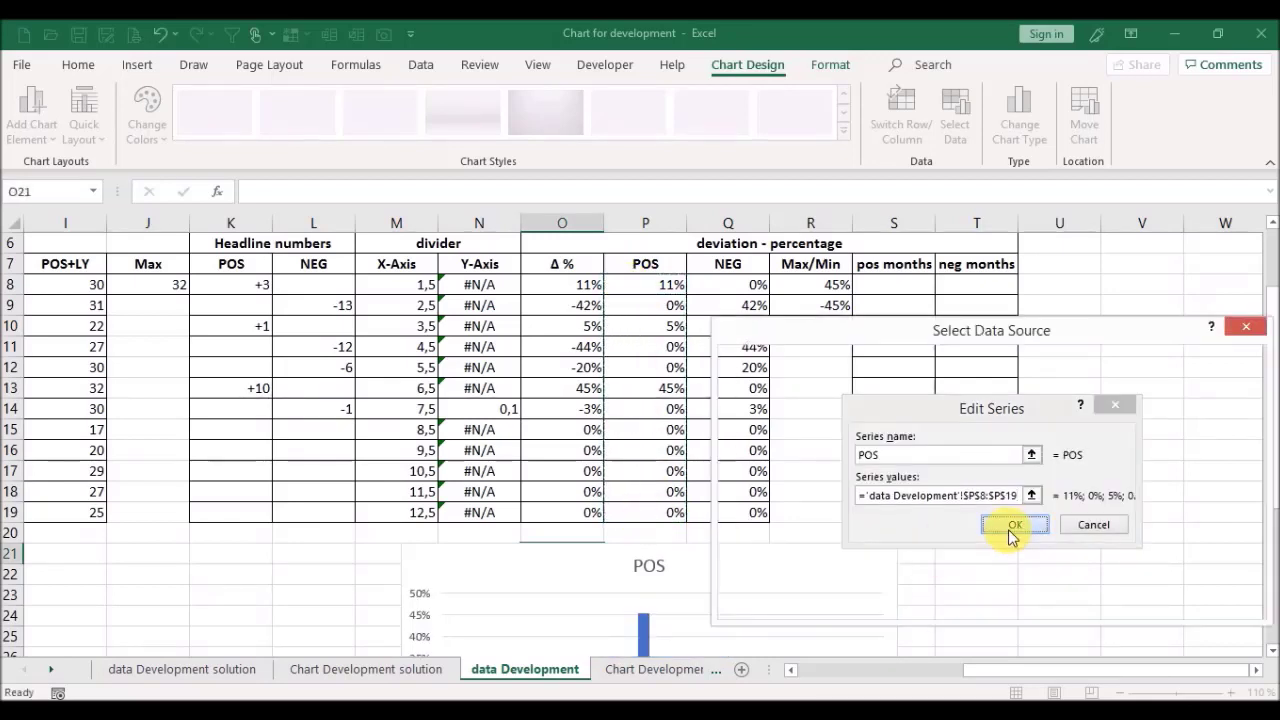
Step: Add a second data series named Max that takes its value from cell R8
{"action": "left_click", "coordinate": [750, 468]}
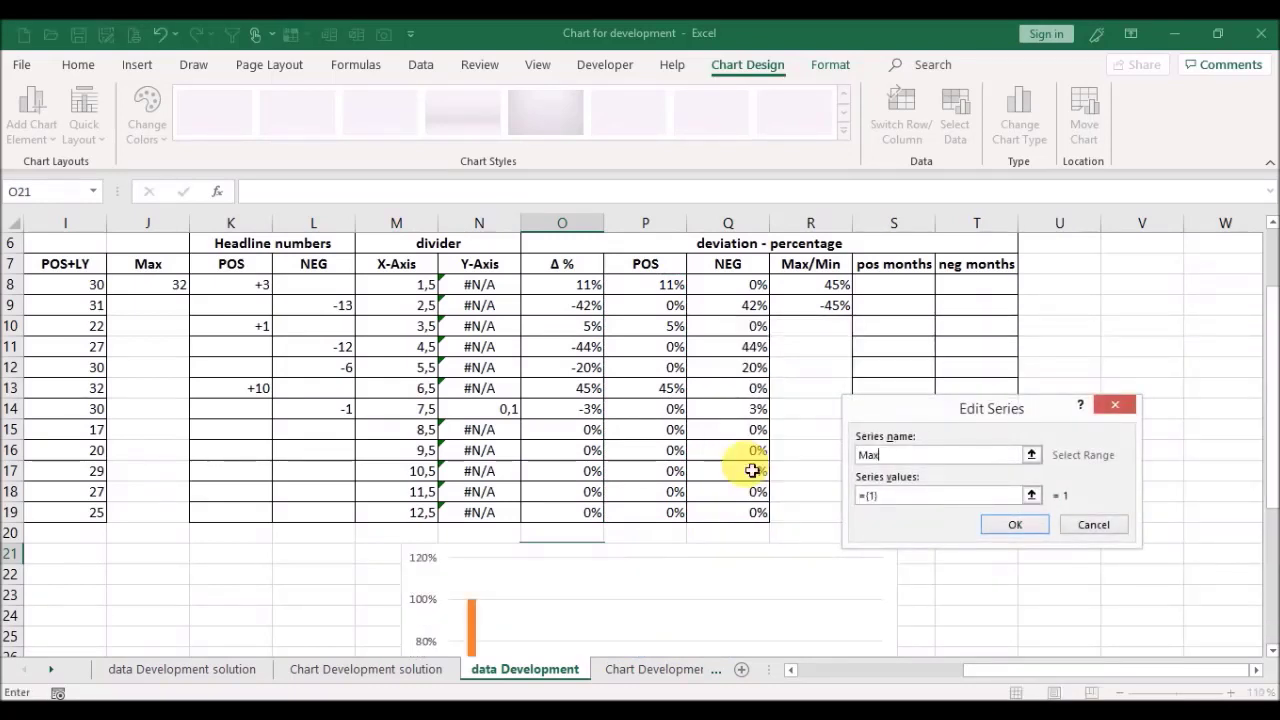
{"action": "left_click", "coordinate": [1031, 495]}
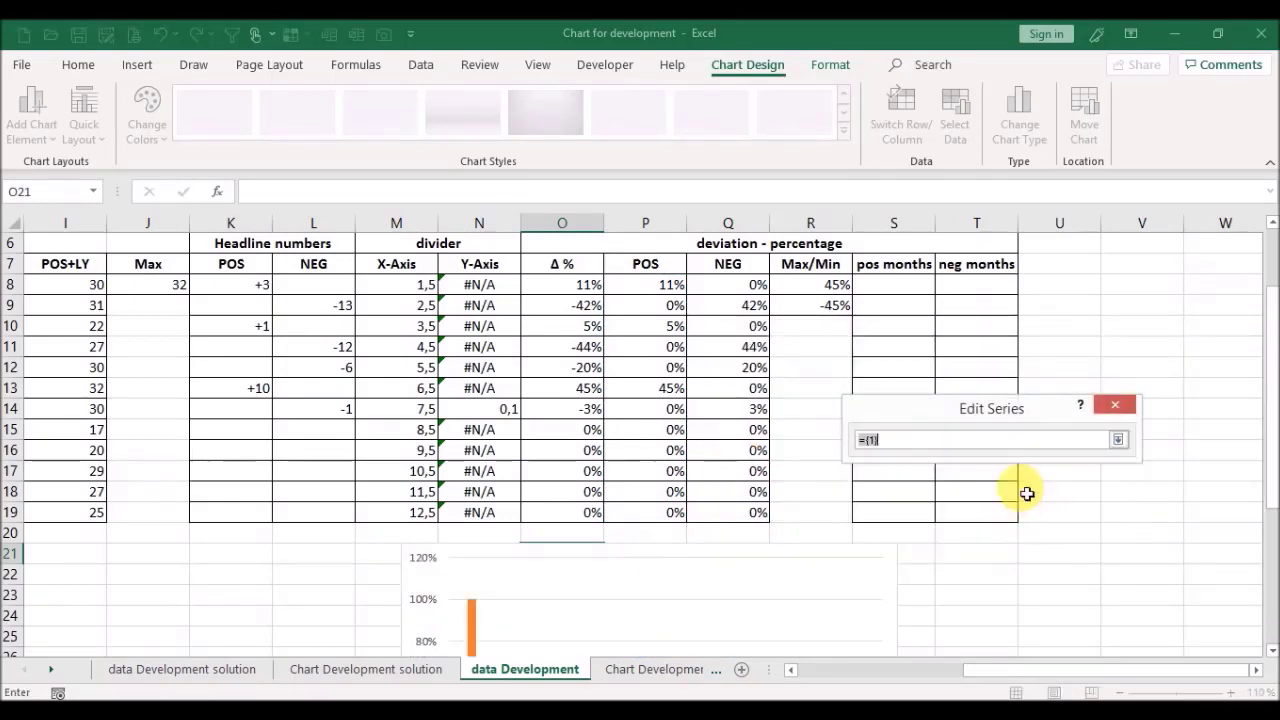
{"action": "left_click", "coordinate": [818, 288]}
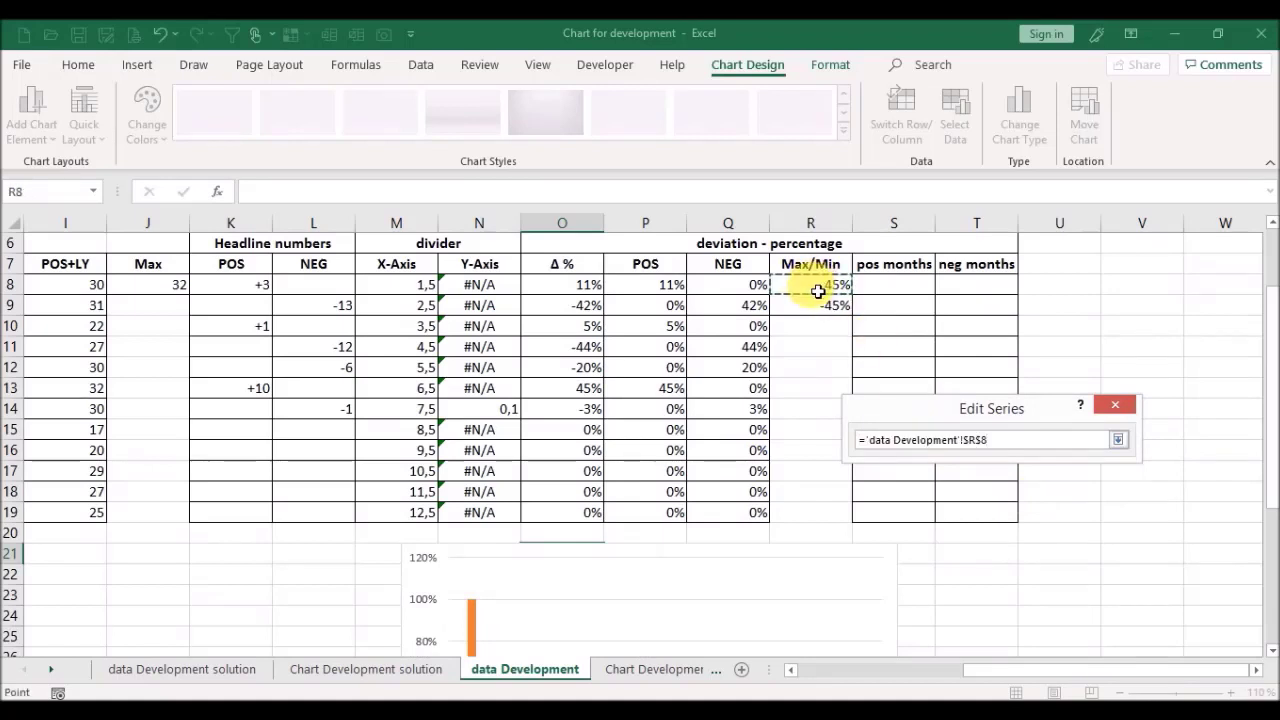
{"action": "key", "text": "Return"}
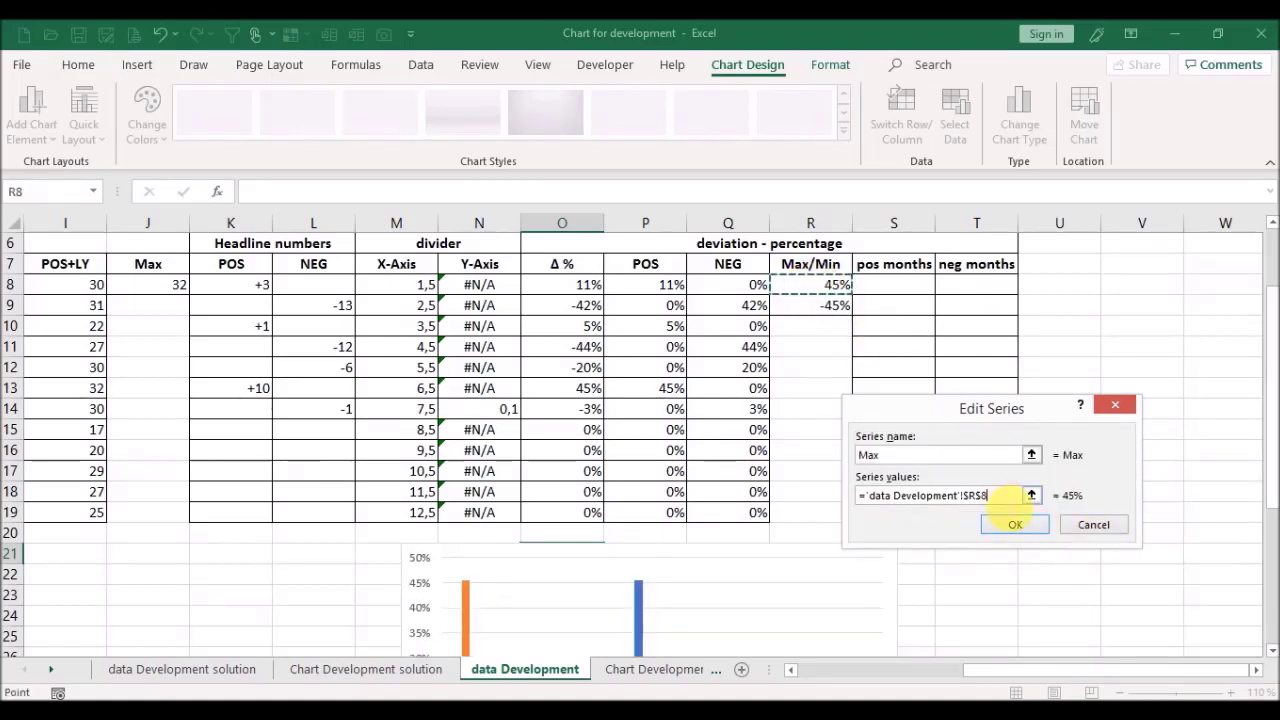
{"action": "left_click", "coordinate": [1010, 527]}
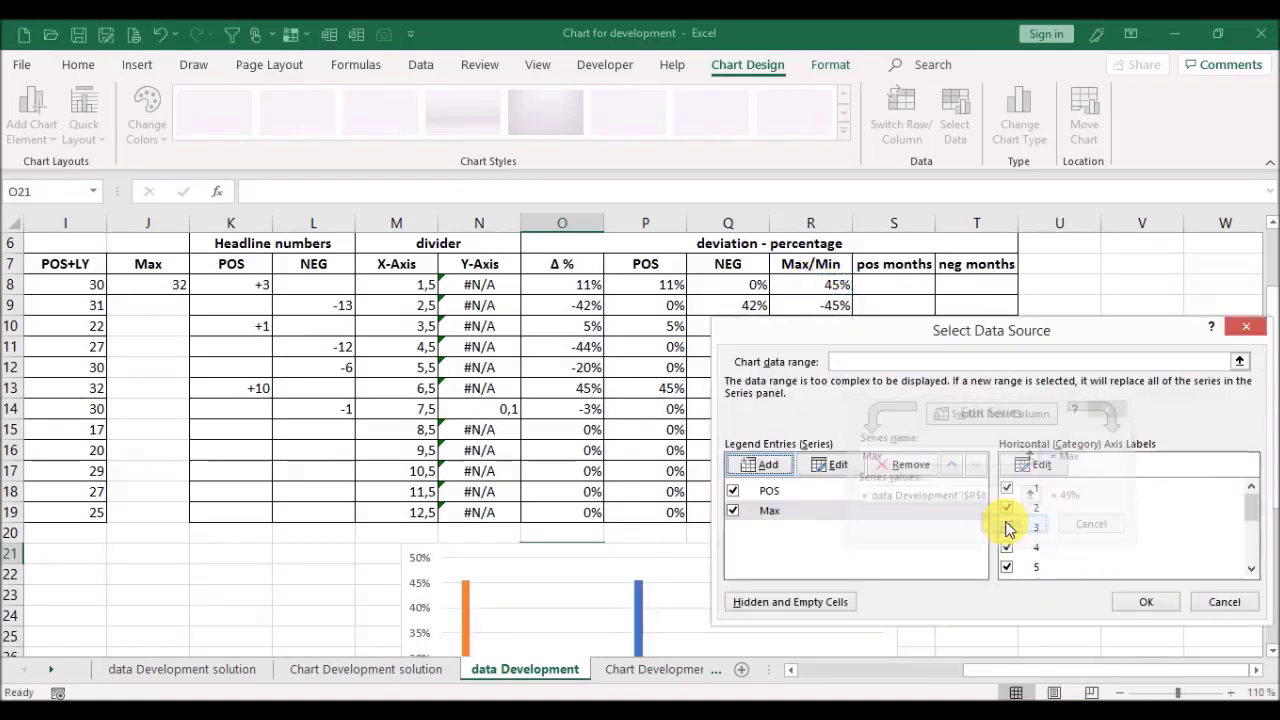
Step: Add a third data series named Min with the value from cell R9 and apply the chart's data source
{"action": "left_click", "coordinate": [770, 466]}
{"action": "key", "text": "Up"}
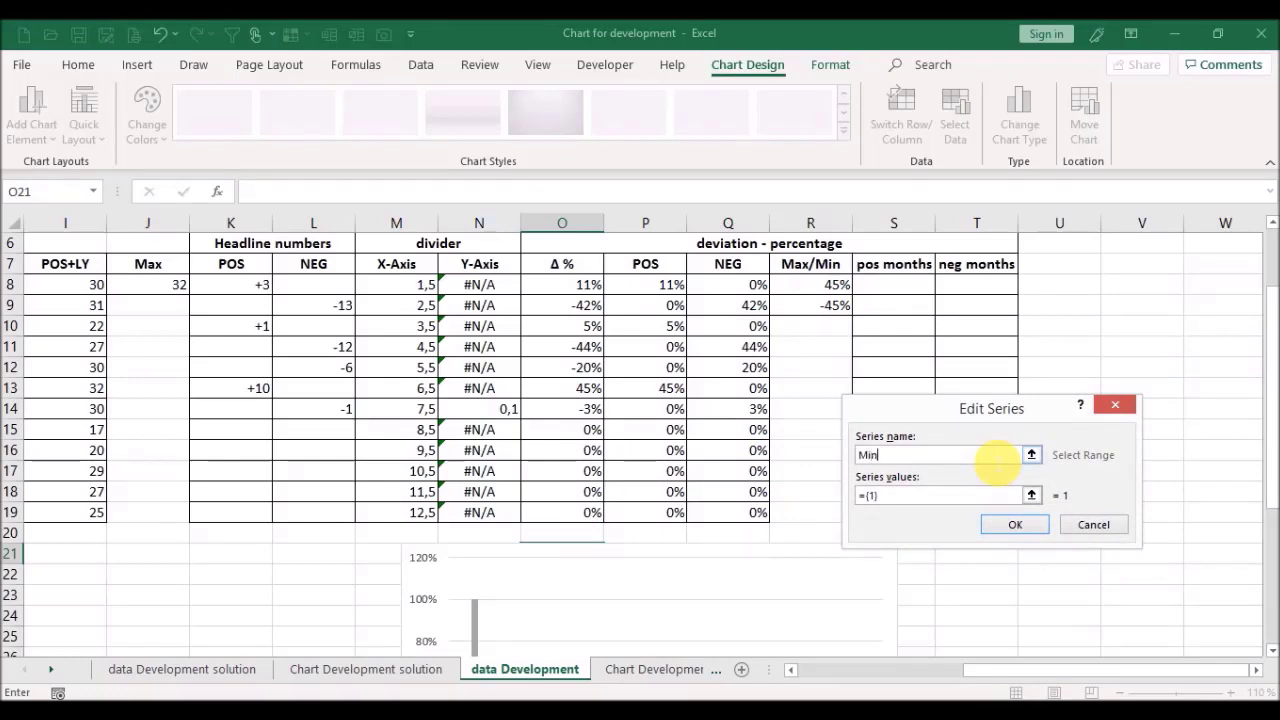
{"action": "left_click", "coordinate": [1032, 495]}
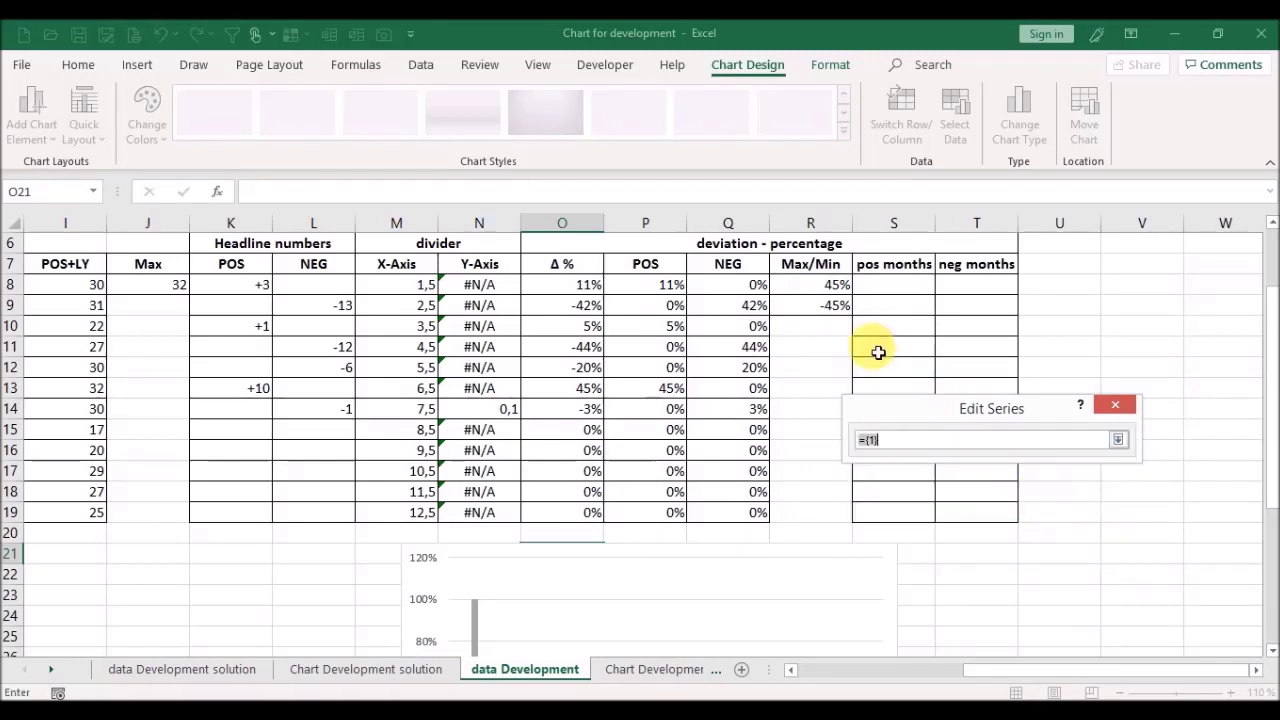
{"action": "left_click", "coordinate": [810, 306]}
{"action": "key", "text": "Return"}
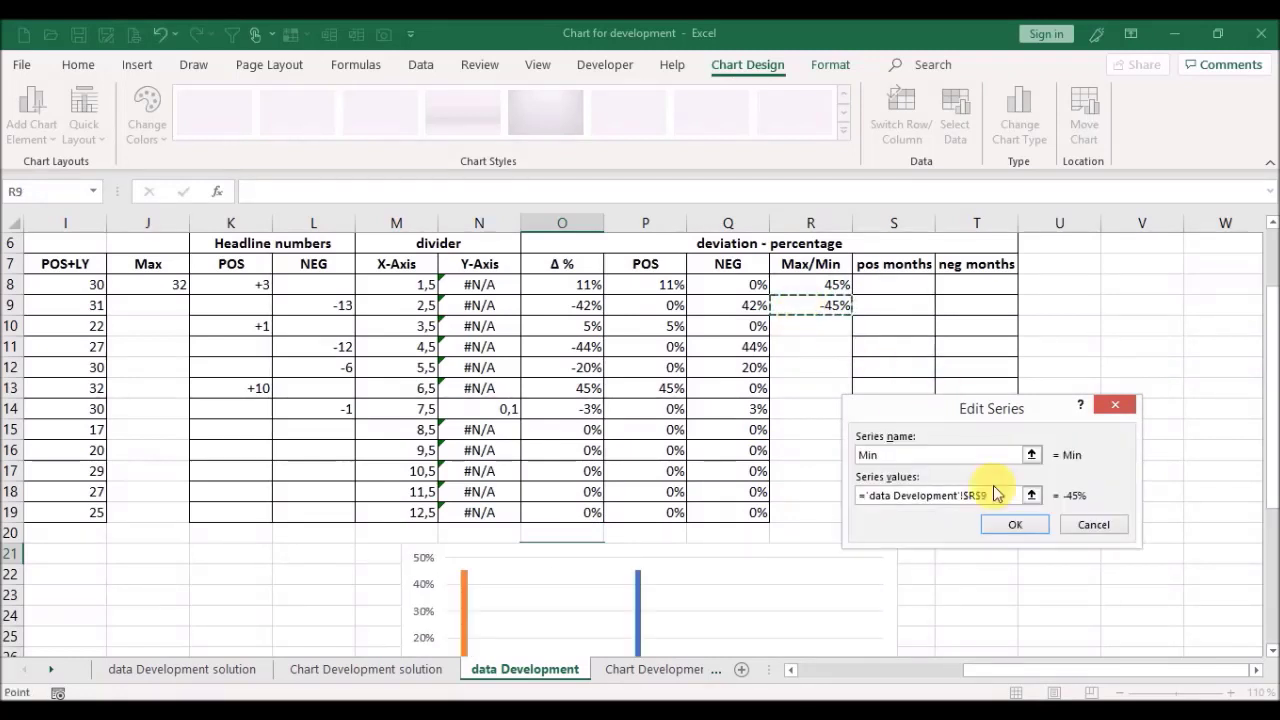
{"action": "left_click", "coordinate": [1020, 524]}
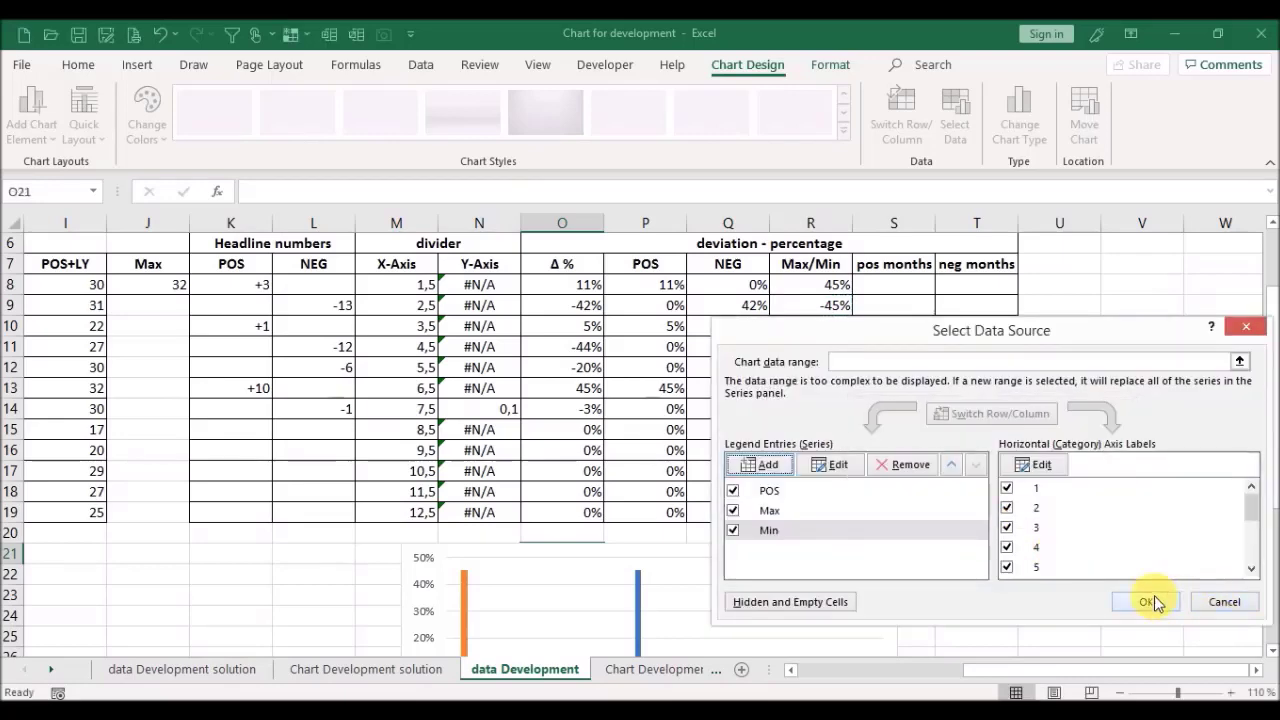
{"action": "left_click", "coordinate": [1148, 603]}
Step: Delete the gridlines and the vertical axis from the new column chart
{"action": "left_click_drag", "start_coordinate": [1269, 367], "coordinate": [1260, 517]}
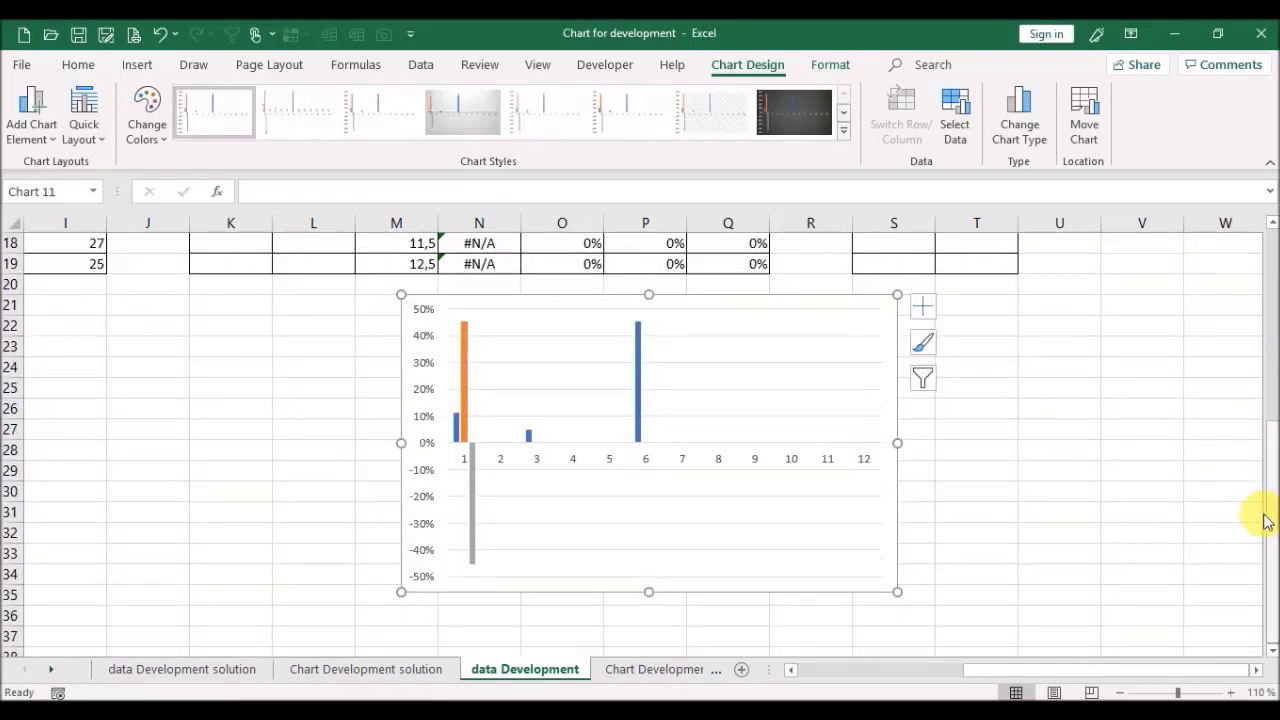
{"action": "left_click", "coordinate": [703, 370]}
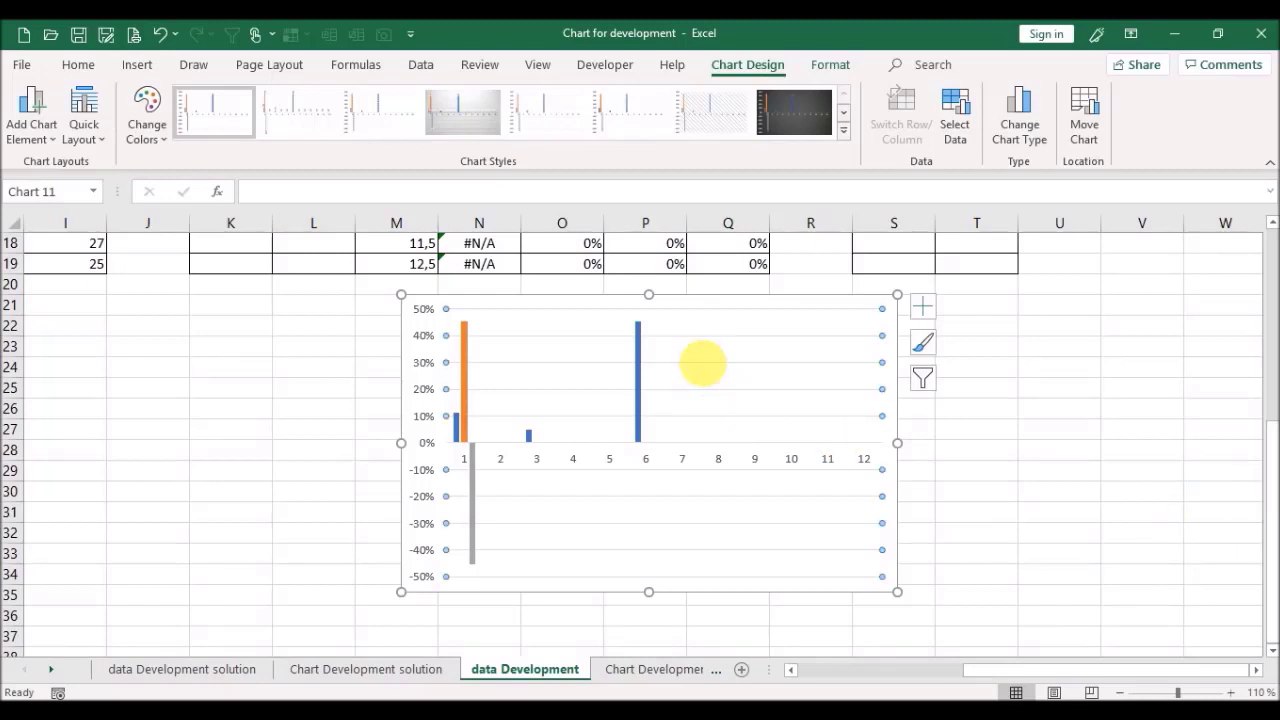
{"action": "left_click", "coordinate": [424, 393]}
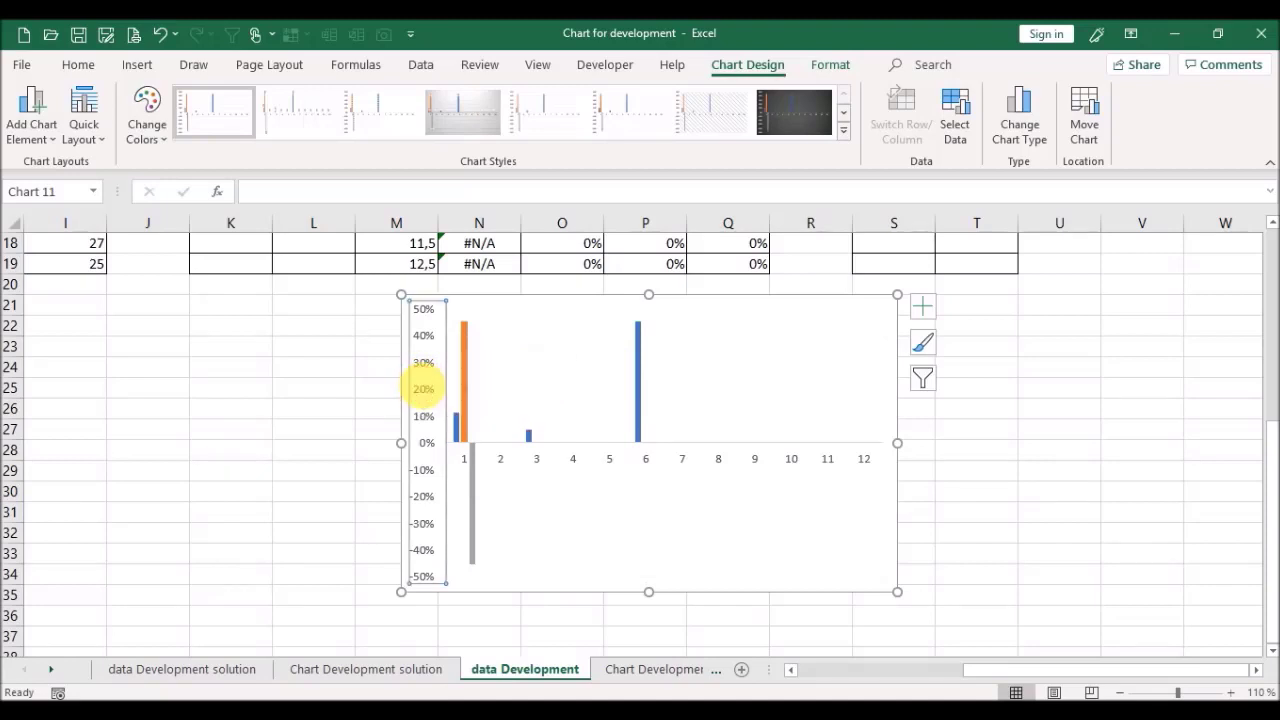
{"action": "key", "text": "Delete"}
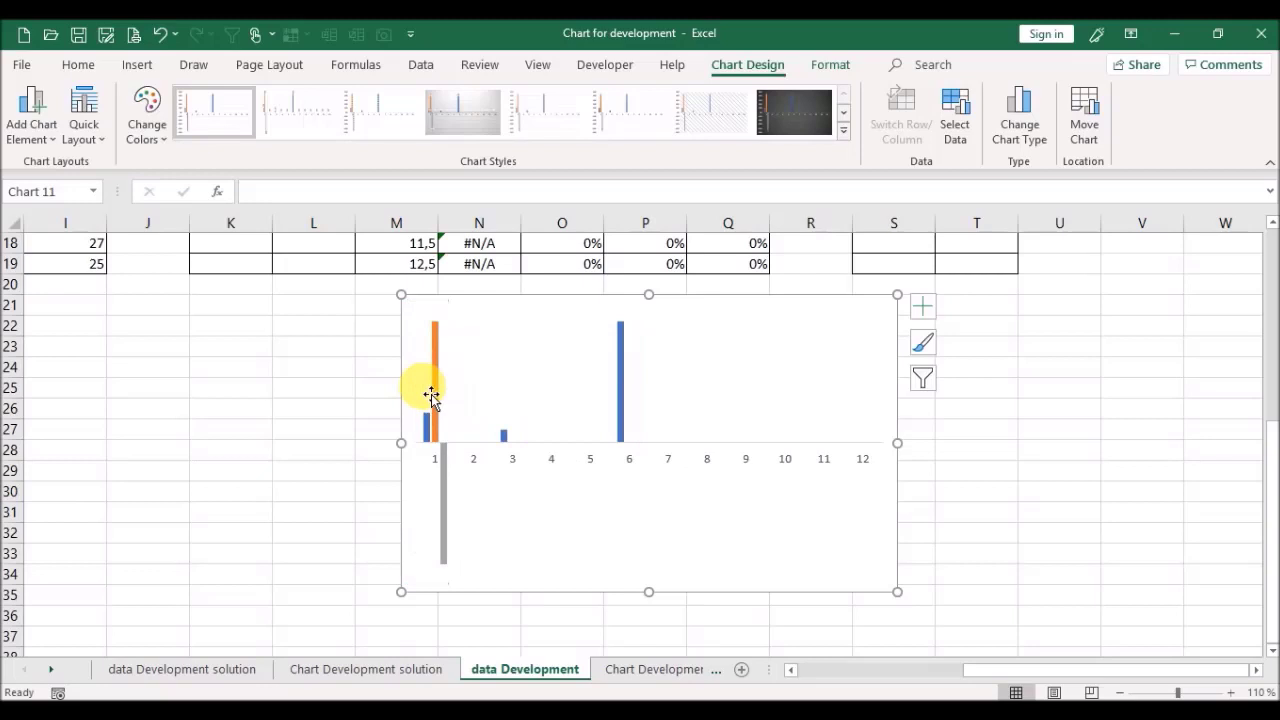
Step: Set the label position of the new chart's horizontal axis to None
{"action": "left_click", "coordinate": [555, 468]}
{"action": "double_click", "coordinate": [555, 468]}
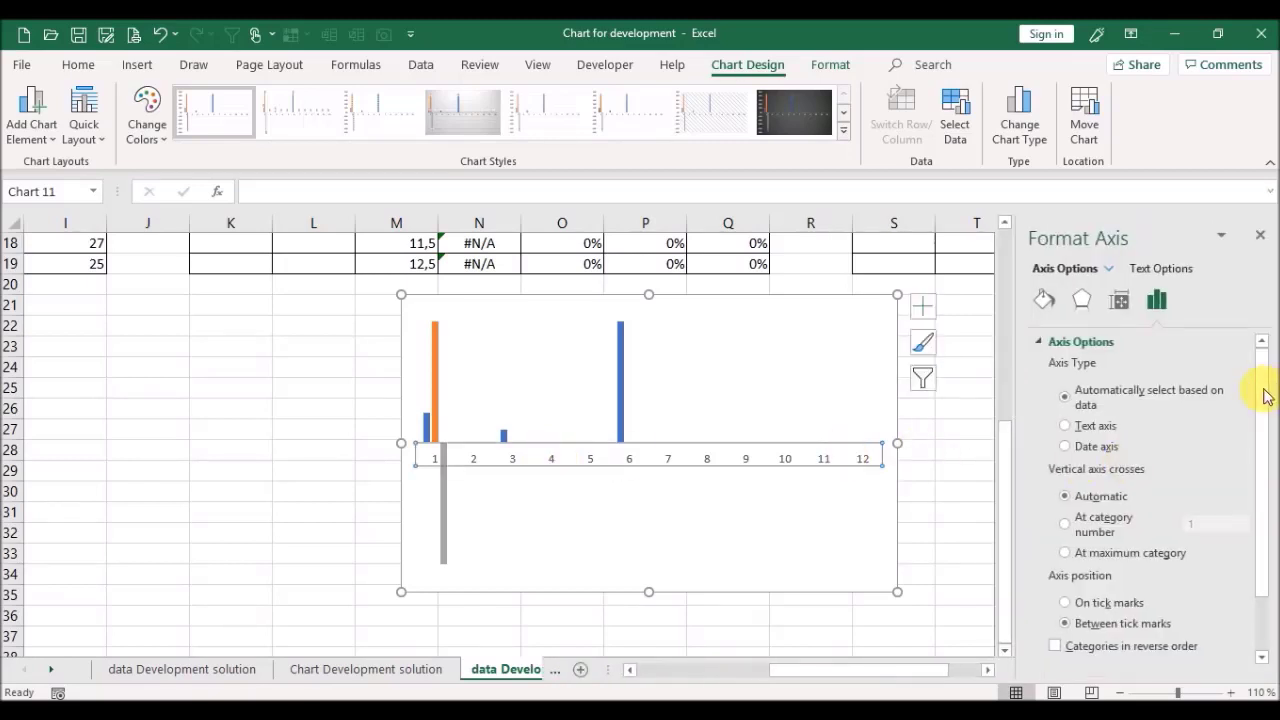
{"action": "left_click_drag", "start_coordinate": [1265, 400], "coordinate": [1265, 528]}
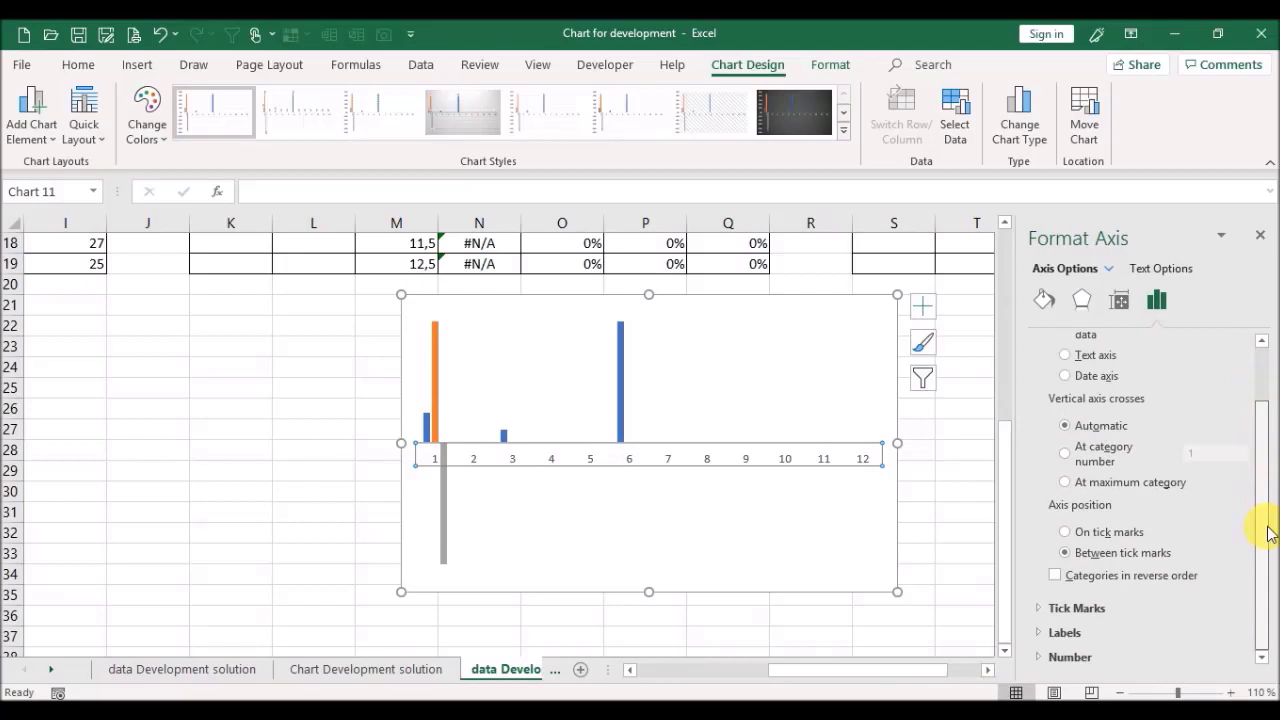
{"action": "left_click", "coordinate": [1040, 632]}
{"action": "left_click_drag", "start_coordinate": [1260, 443], "coordinate": [1270, 585]}
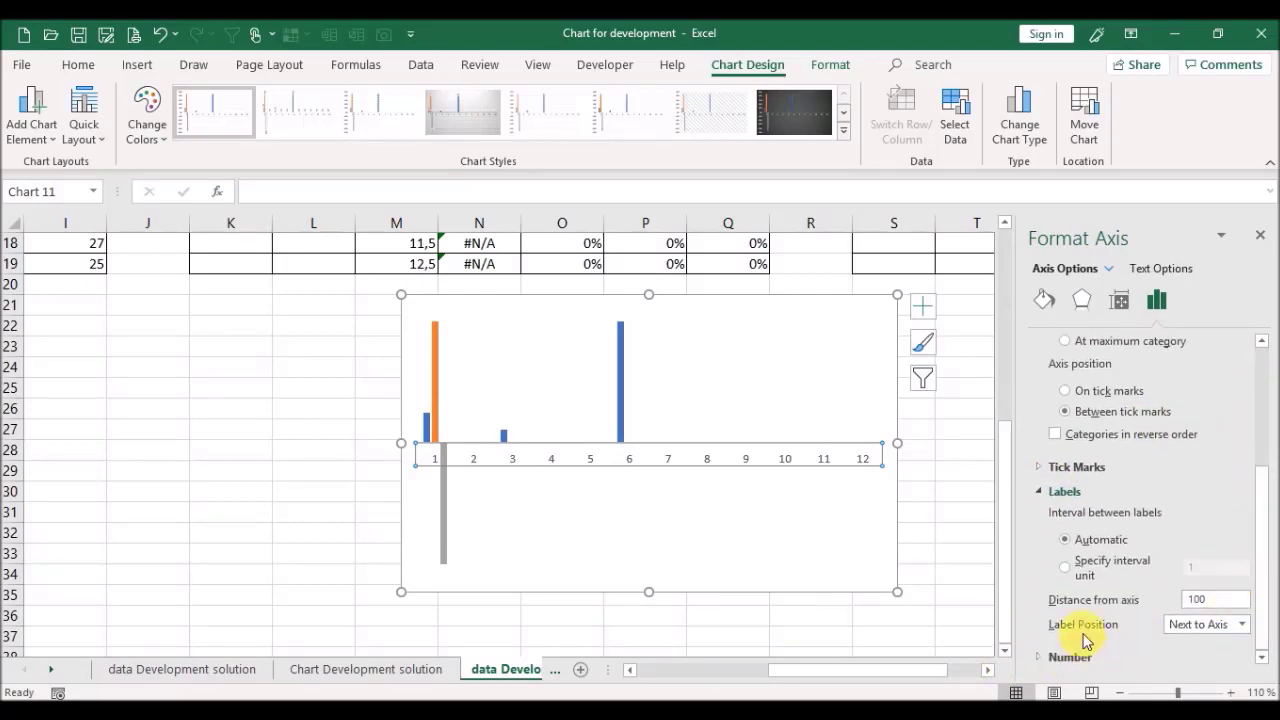
{"action": "left_click", "coordinate": [1250, 633]}
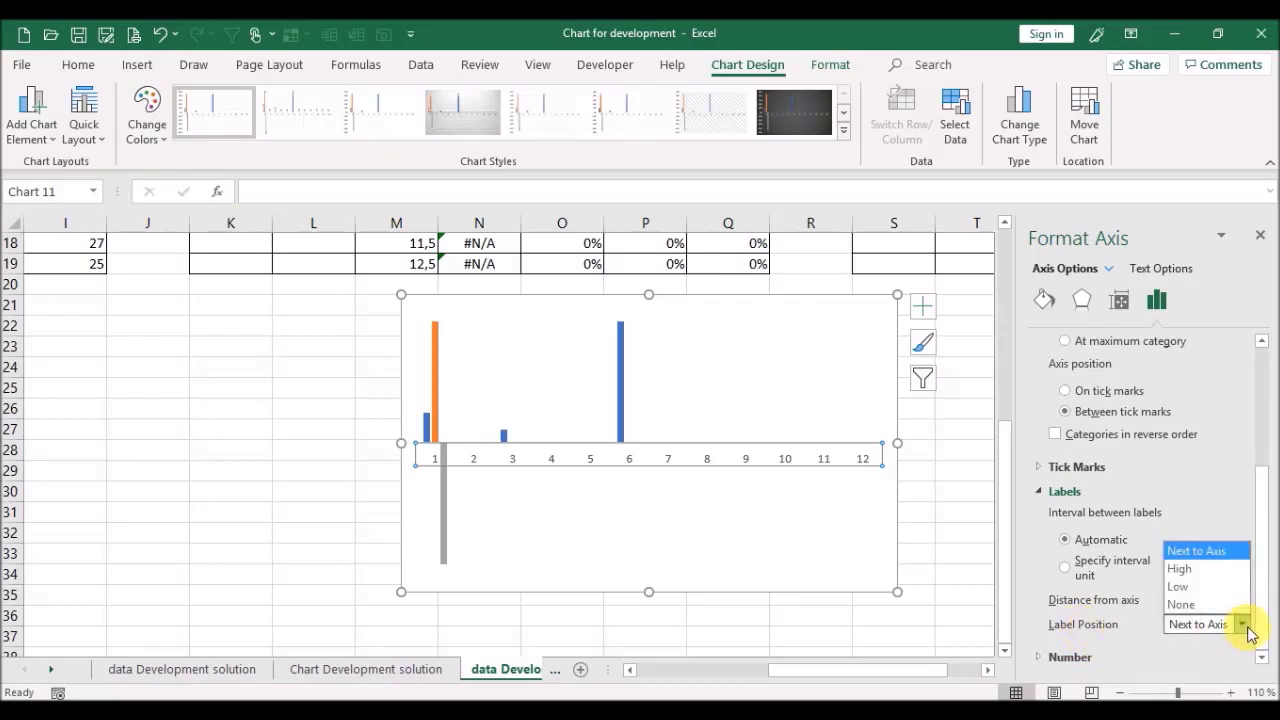
{"action": "left_click", "coordinate": [1205, 605]}
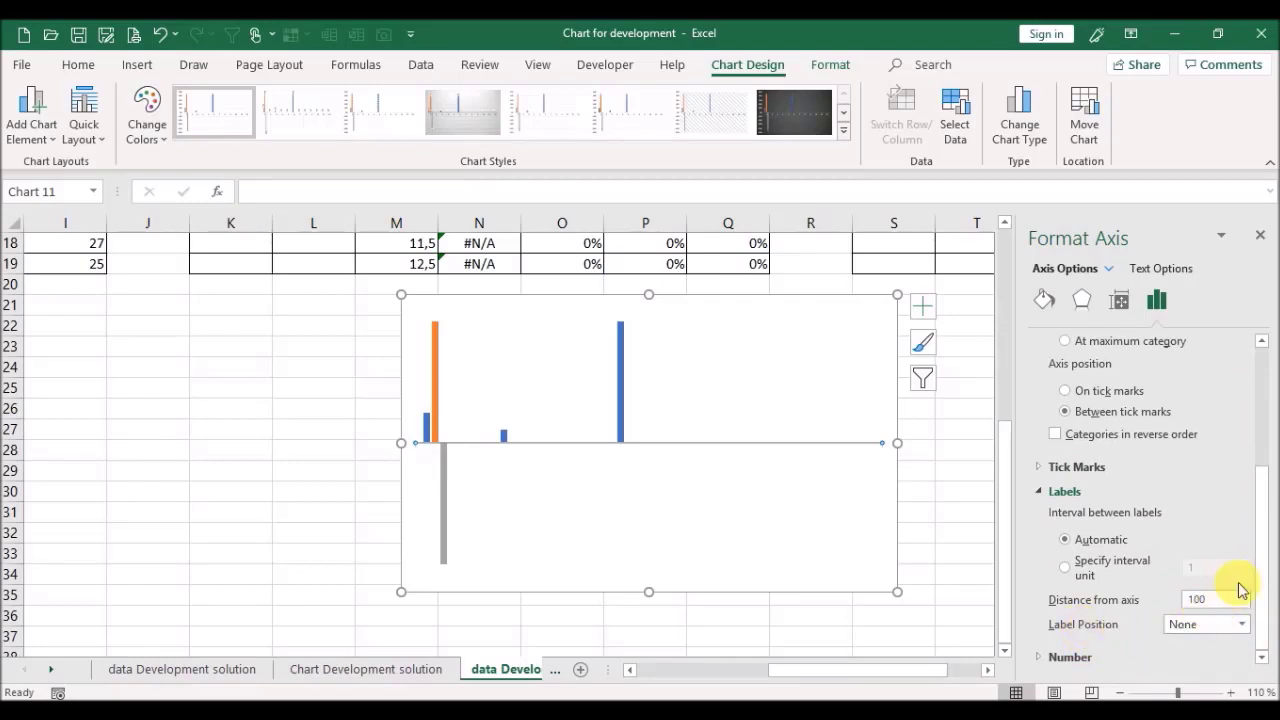
Step: Format the horizontal axis as a solid black line with a width of 2,5 pt
{"action": "left_click_drag", "start_coordinate": [1260, 563], "coordinate": [1265, 393]}
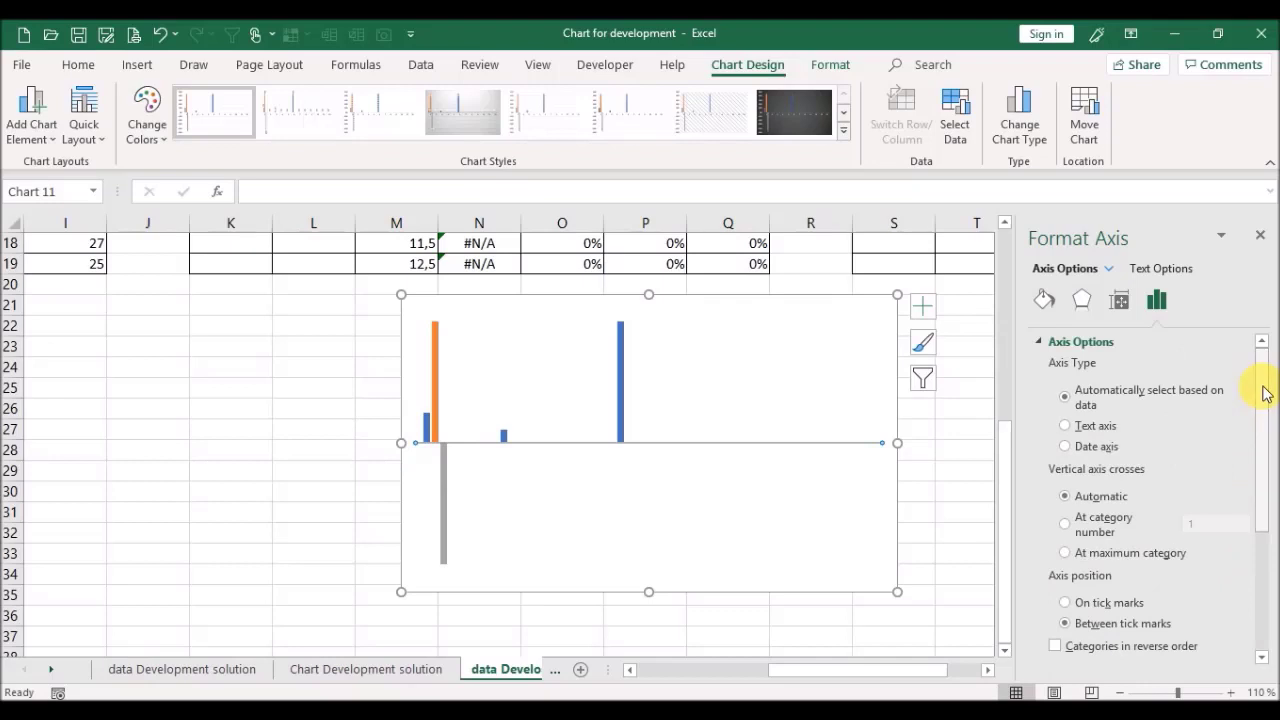
{"action": "left_click", "coordinate": [1048, 302]}
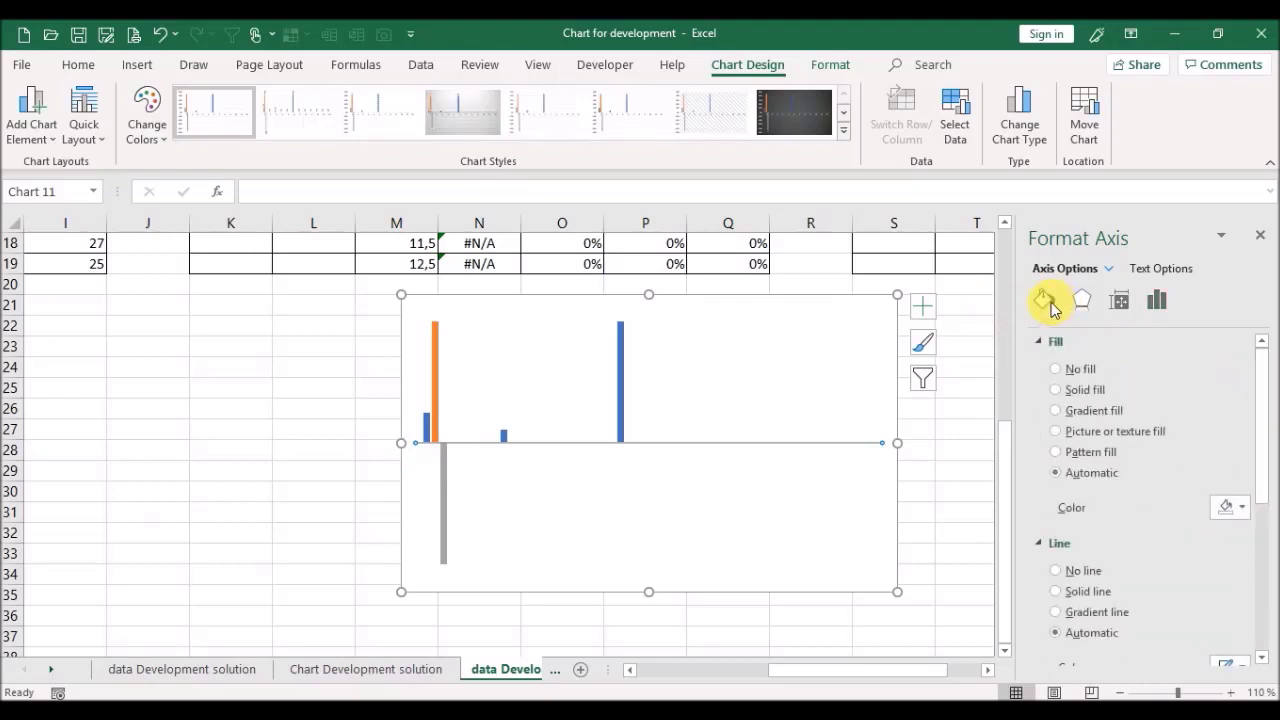
{"action": "left_click", "coordinate": [1084, 591]}
{"action": "left_click_drag", "start_coordinate": [1268, 424], "coordinate": [1268, 496]}
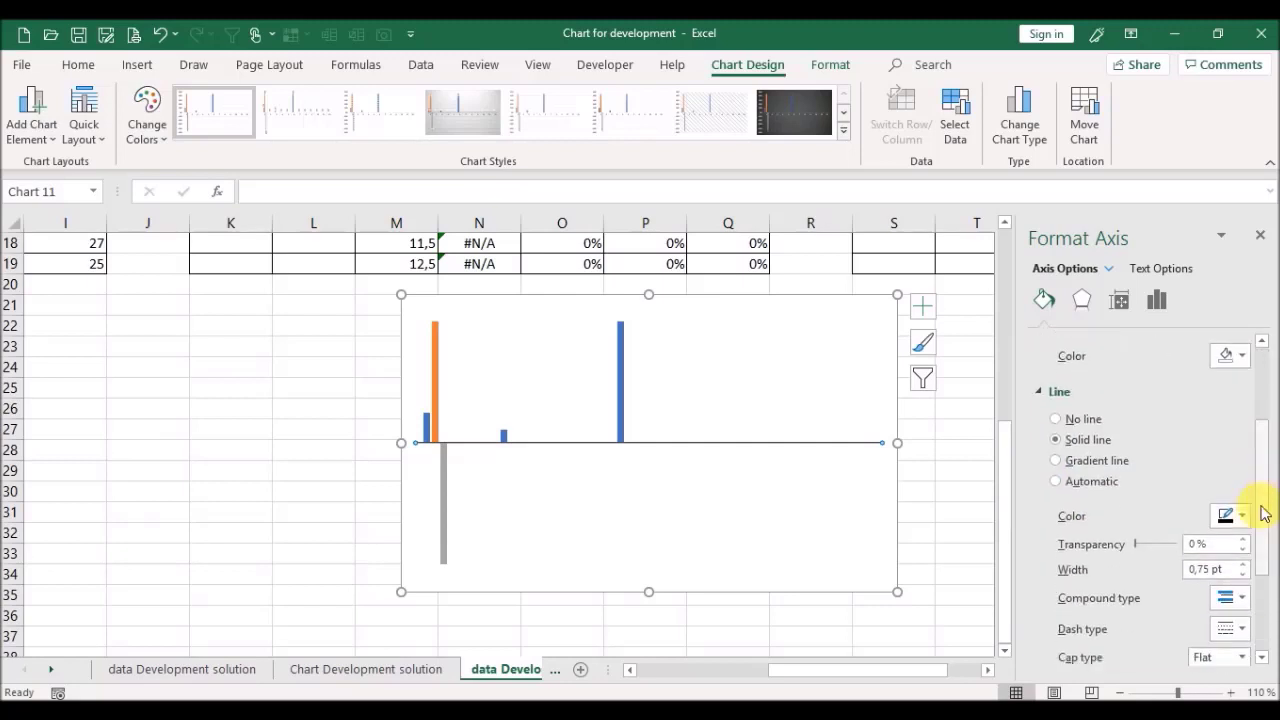
{"action": "left_click", "coordinate": [1243, 516]}
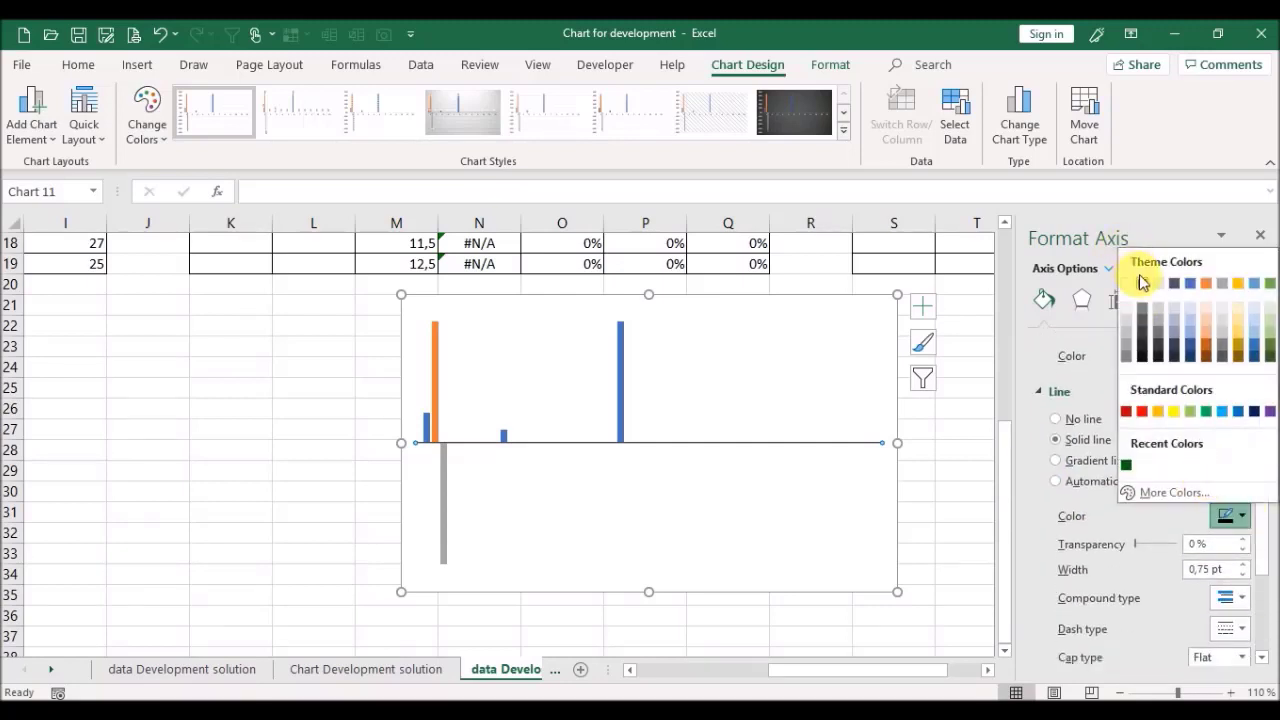
{"action": "left_click", "coordinate": [1142, 288]}
{"action": "left_click", "coordinate": [1245, 565]}
{"action": "left_click", "coordinate": [1245, 565]}
{"action": "left_click", "coordinate": [1245, 565]}
{"action": "left_click", "coordinate": [1245, 565]}
{"action": "left_click", "coordinate": [1245, 565]}
{"action": "left_click", "coordinate": [1246, 566]}
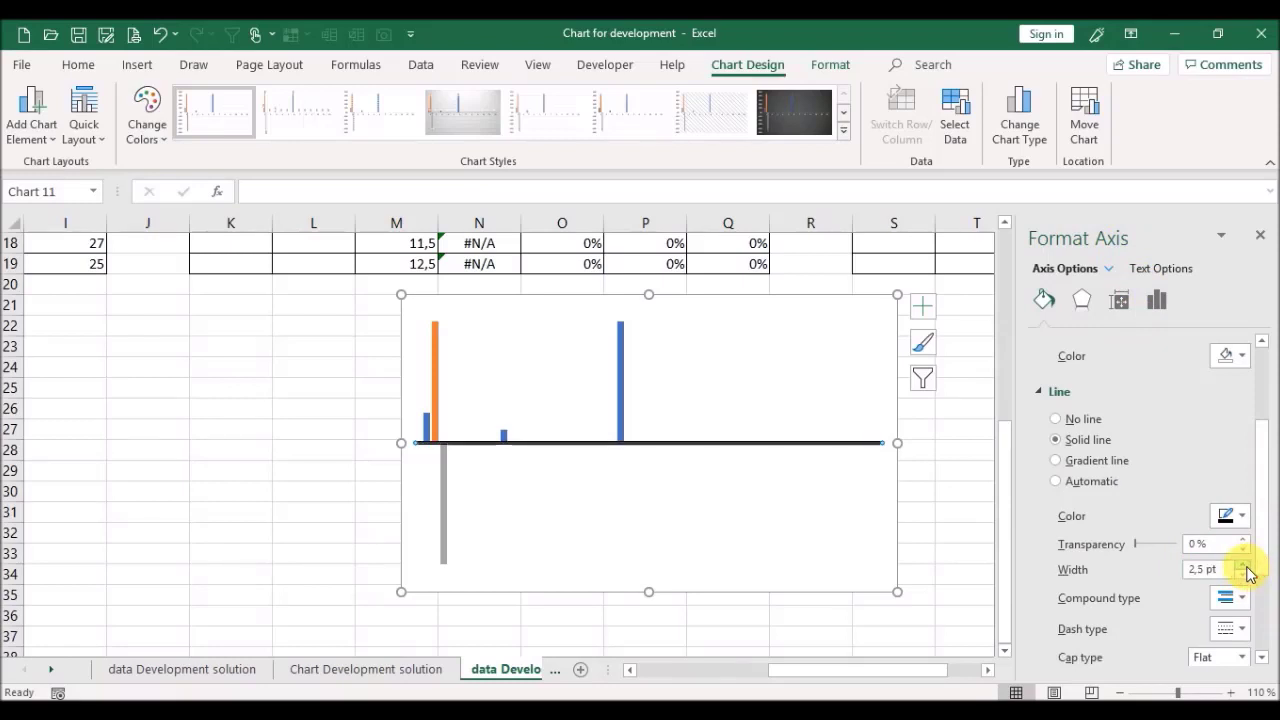
{"action": "left_click", "coordinate": [1260, 235]}
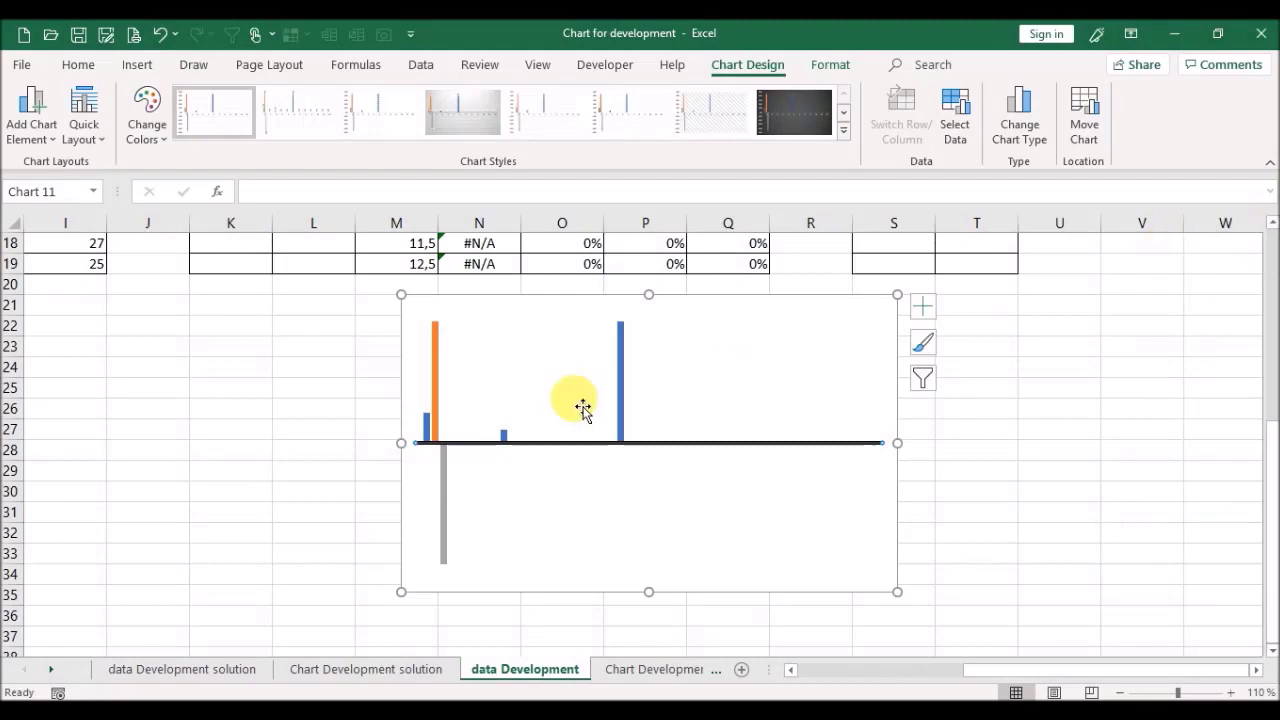
Step: Set the chart columns' series overlap to 100 % and their gap width to 500 %
{"action": "double_click", "coordinate": [434, 355]}
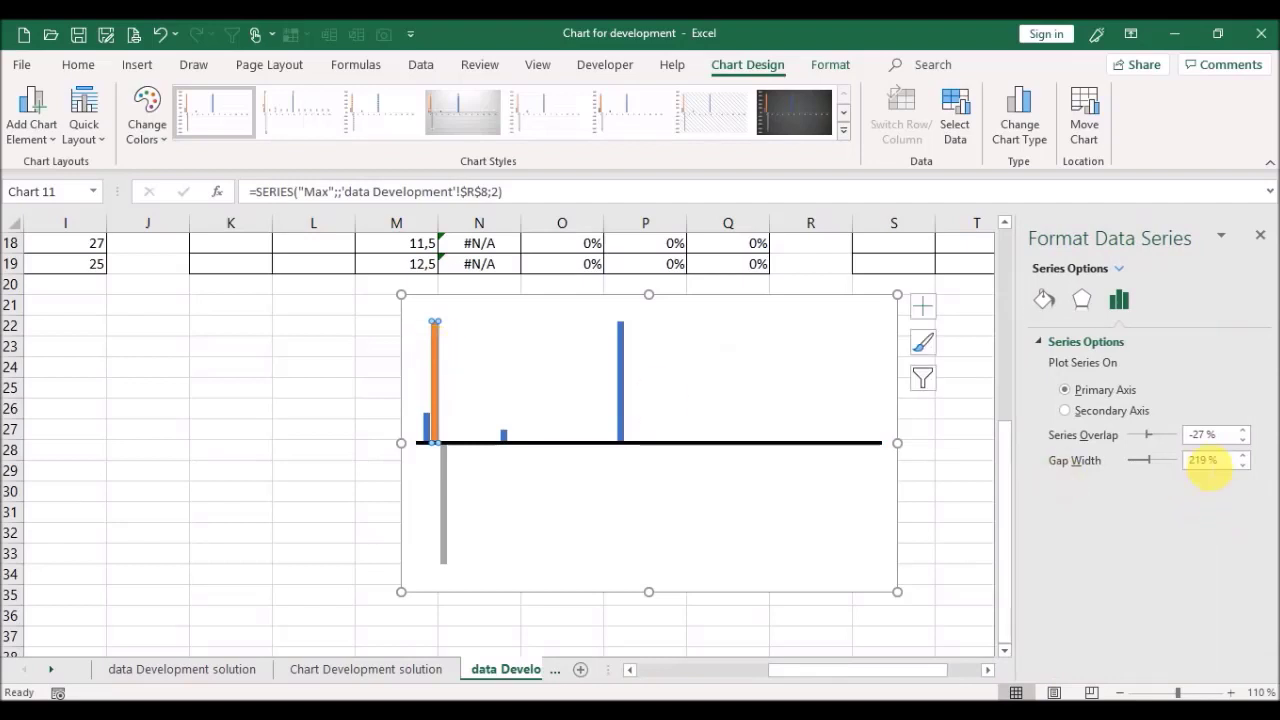
{"action": "left_click_drag", "start_coordinate": [1145, 435], "coordinate": [1178, 435]}
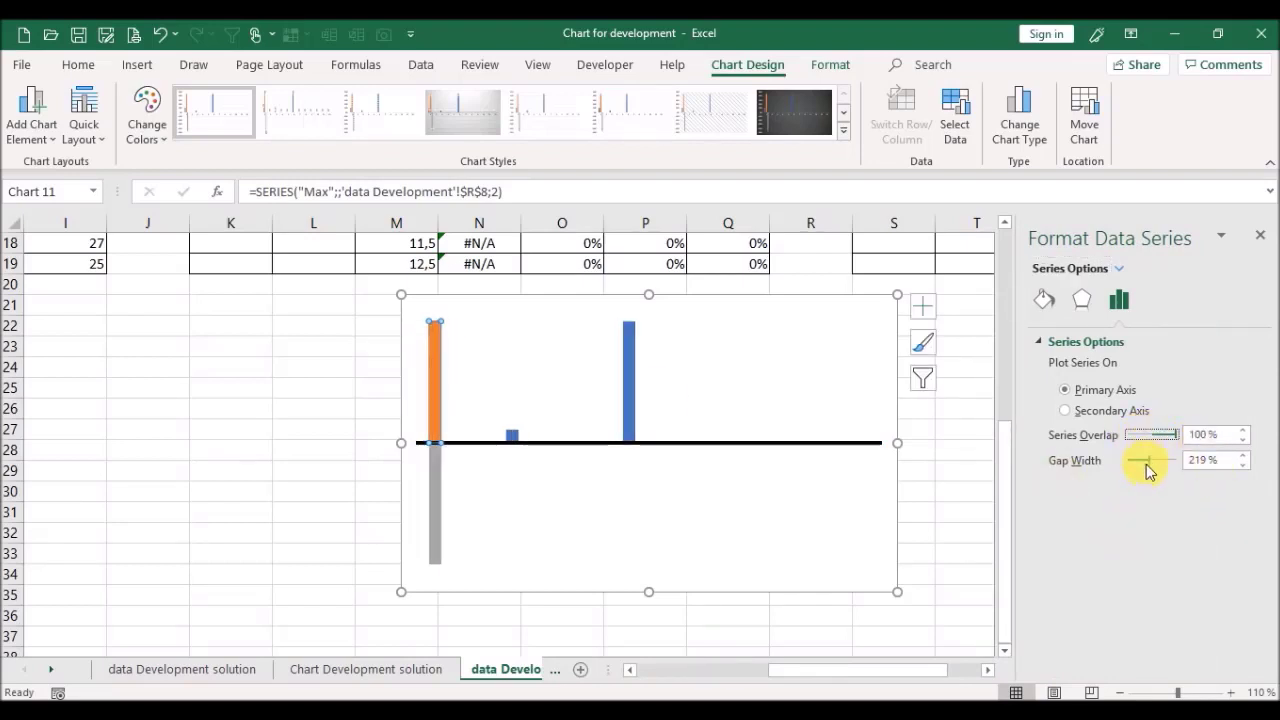
{"action": "left_click_drag", "start_coordinate": [1150, 468], "coordinate": [1190, 472]}
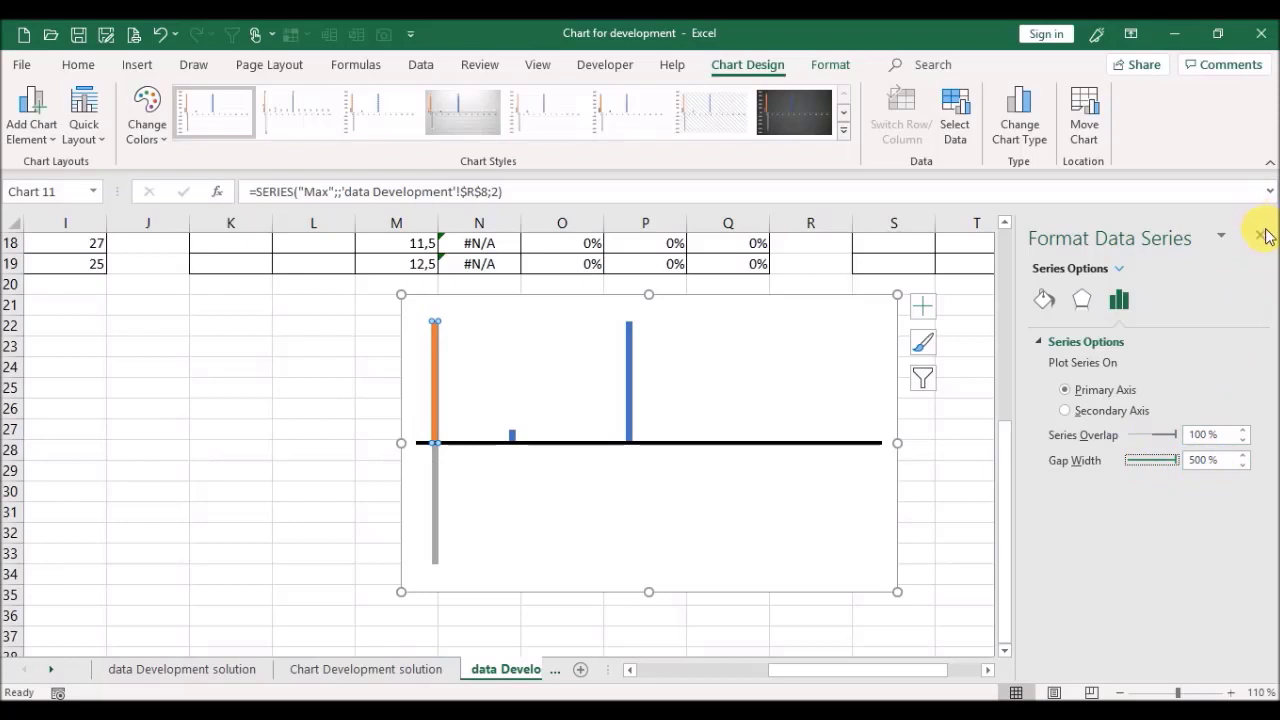
Step: Apply No fill to the Max column and the Min column of the chart
{"action": "left_click", "coordinate": [1044, 300]}
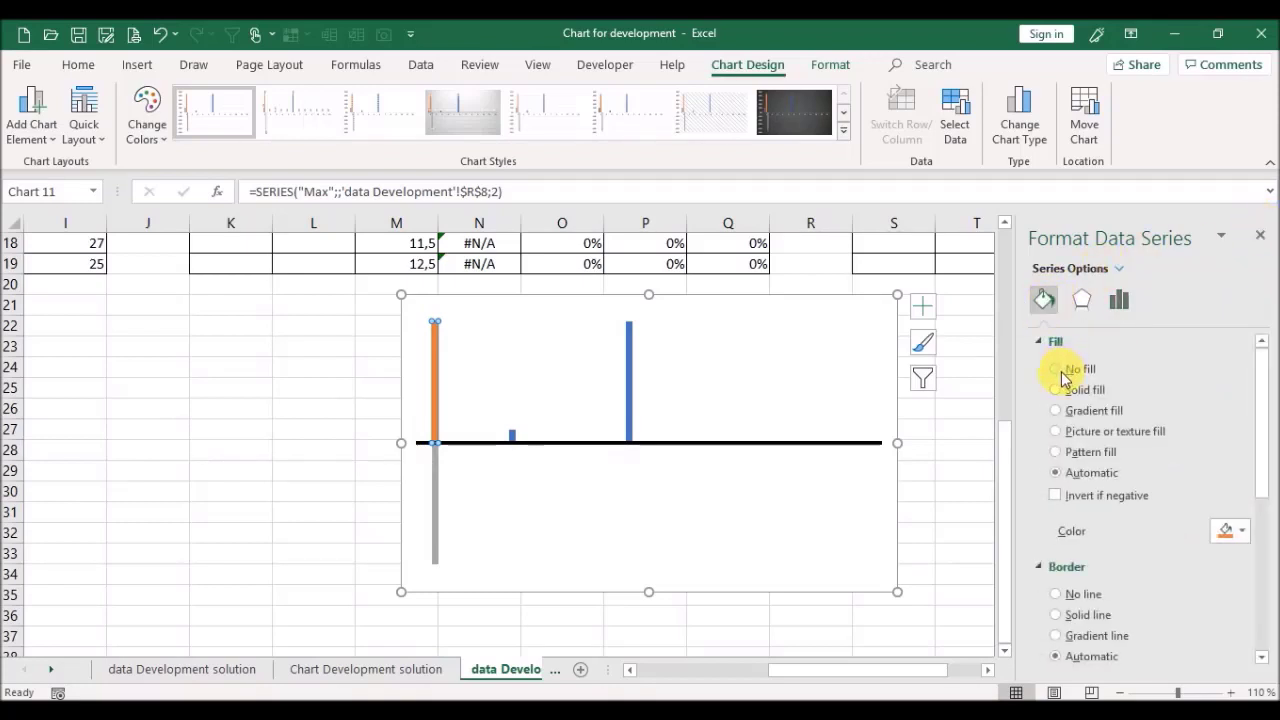
{"action": "left_click", "coordinate": [1058, 369]}
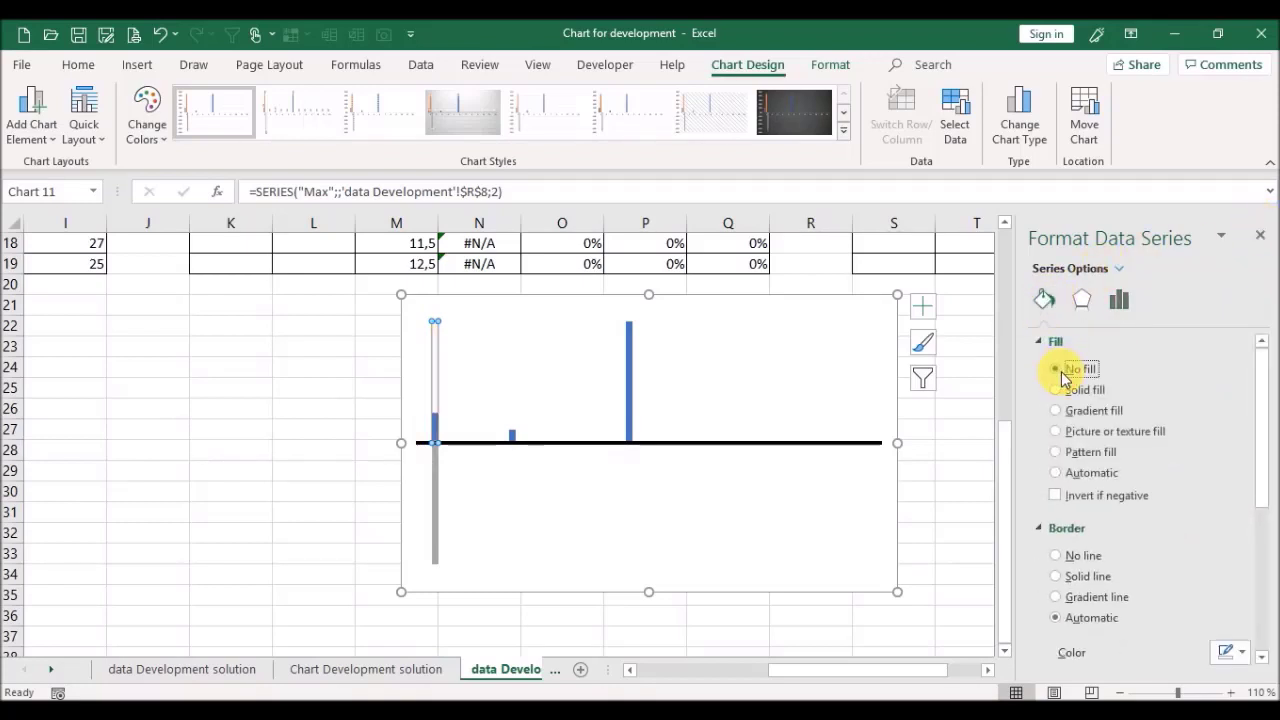
{"action": "left_click", "coordinate": [440, 512]}
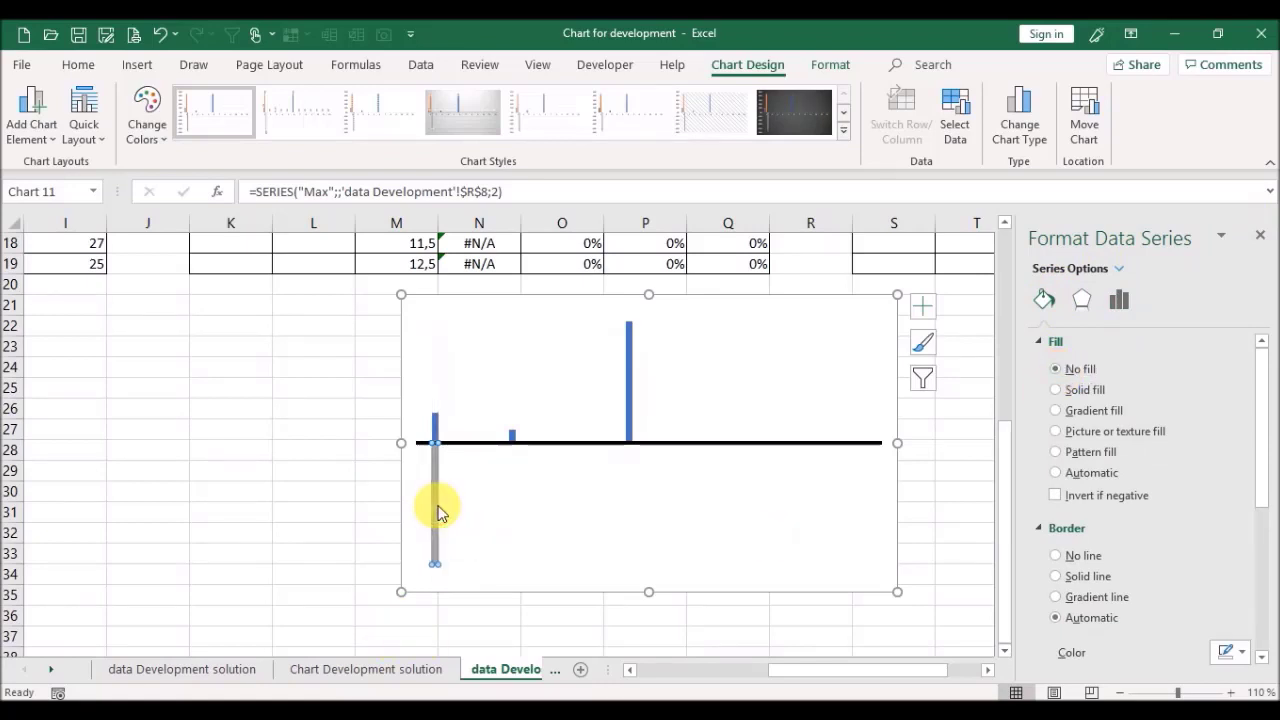
{"action": "left_click", "coordinate": [1078, 373]}
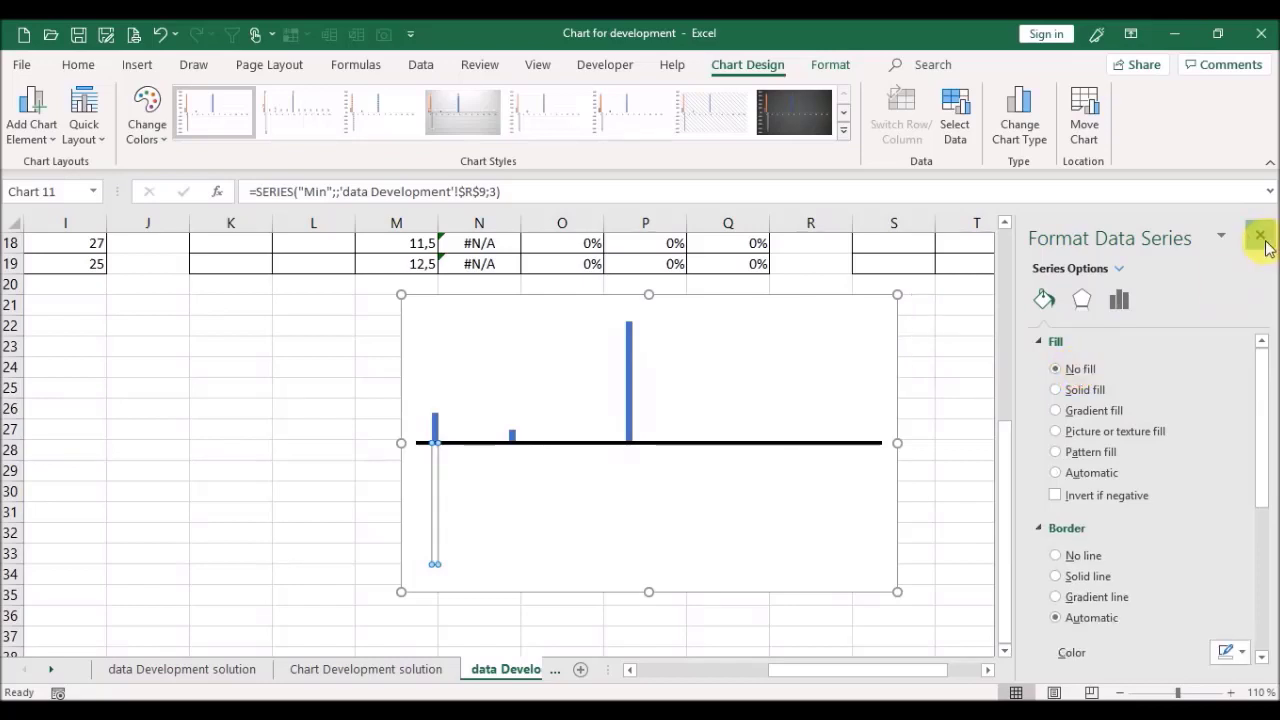
{"action": "left_click", "coordinate": [1261, 236]}
Step: Fill the POS series columns with a dark green from the standard color palette
{"action": "left_click", "coordinate": [630, 380]}
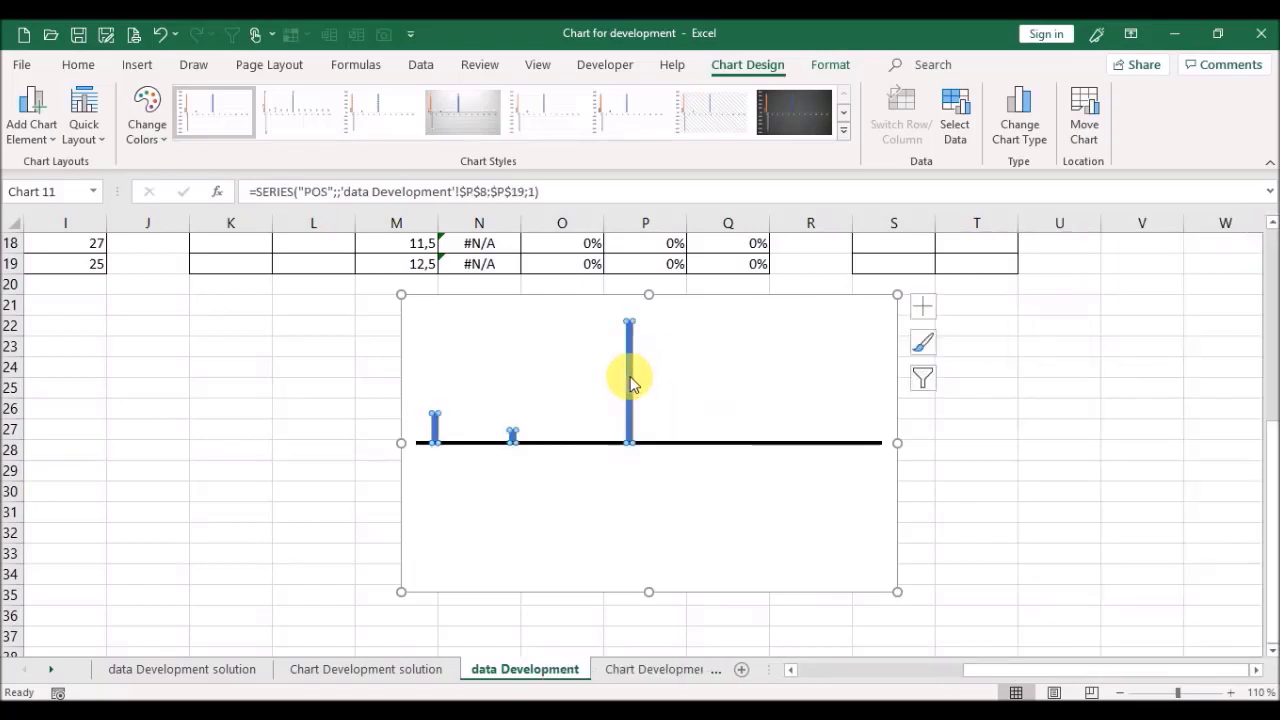
{"action": "left_click", "coordinate": [75, 65]}
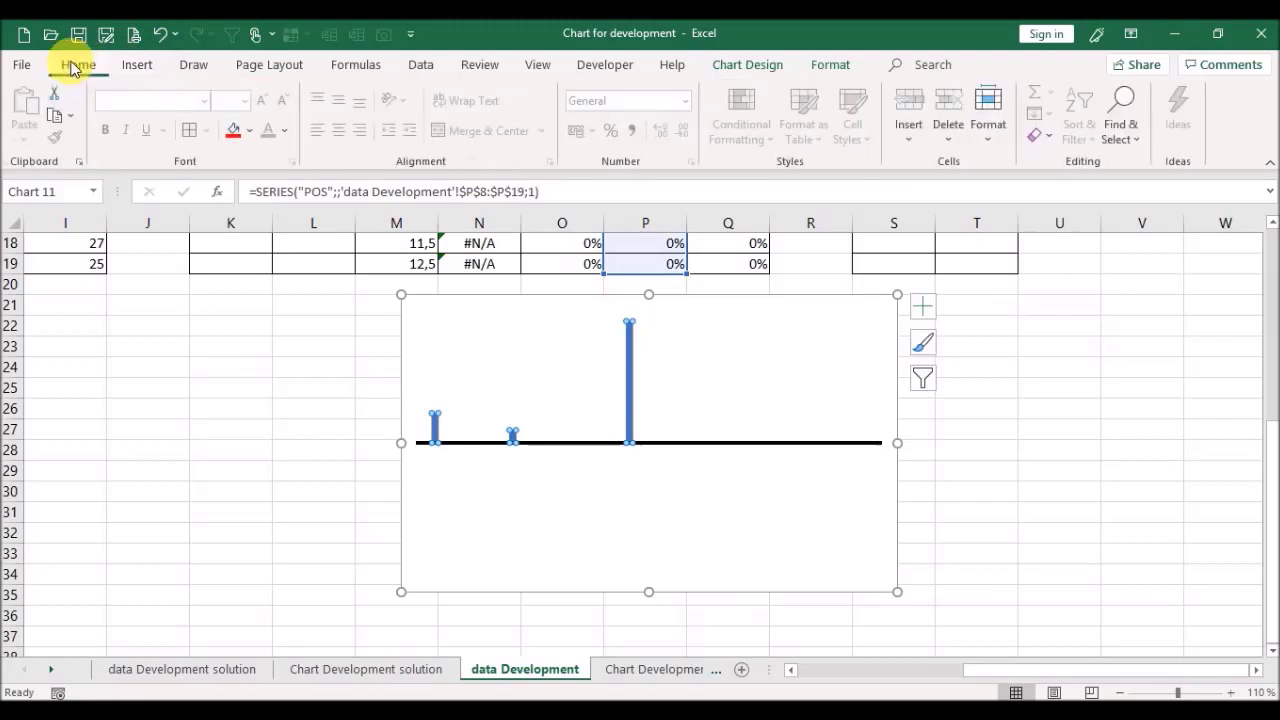
{"action": "left_click", "coordinate": [249, 133]}
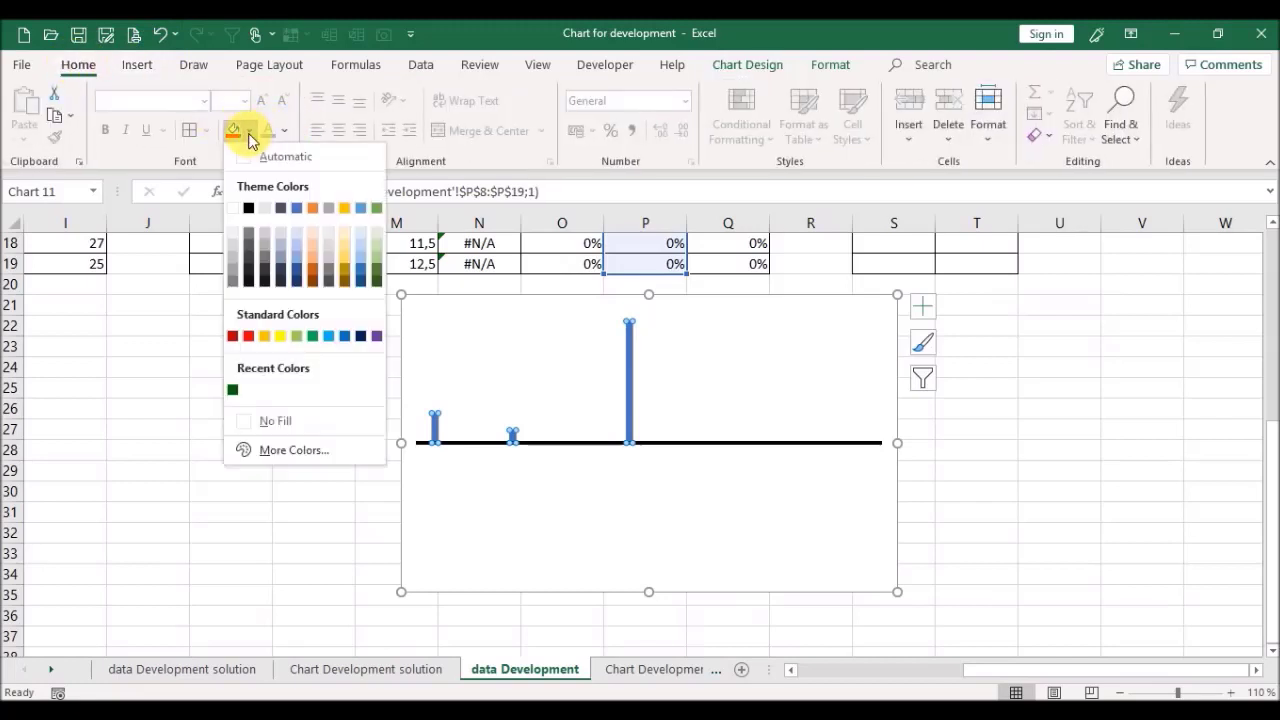
{"action": "left_click", "coordinate": [291, 452]}
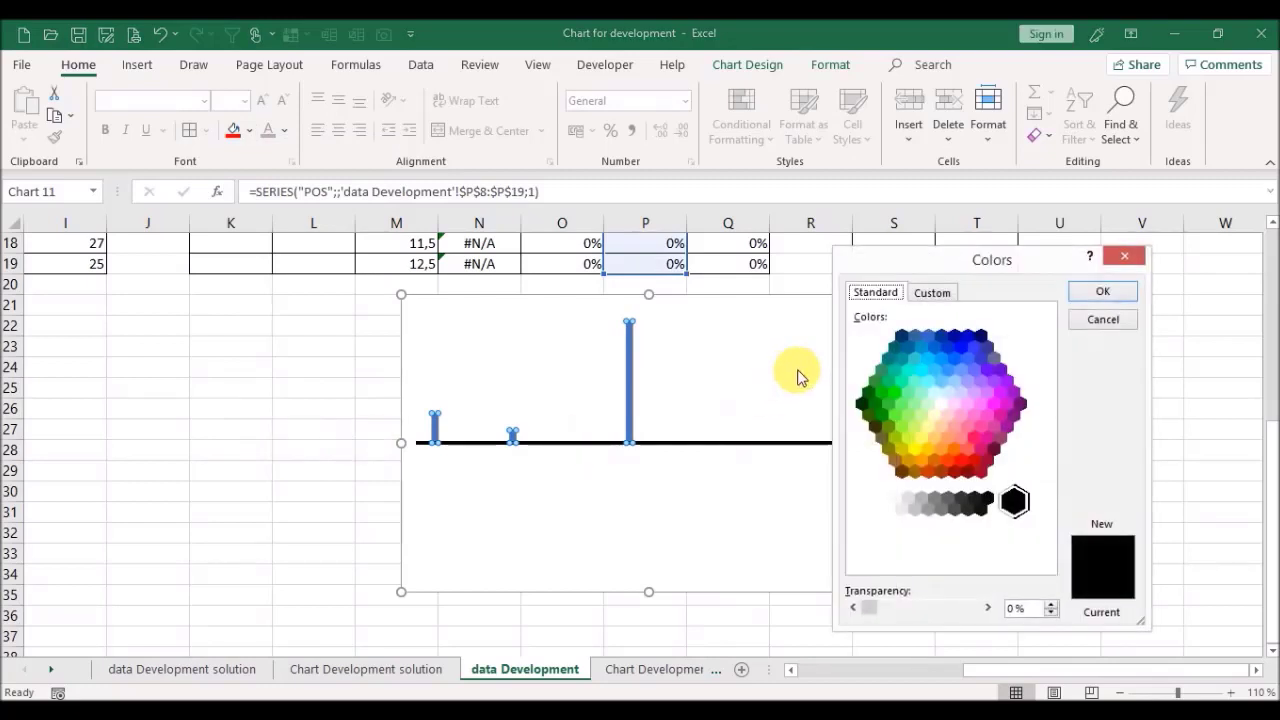
{"action": "left_click", "coordinate": [867, 394]}
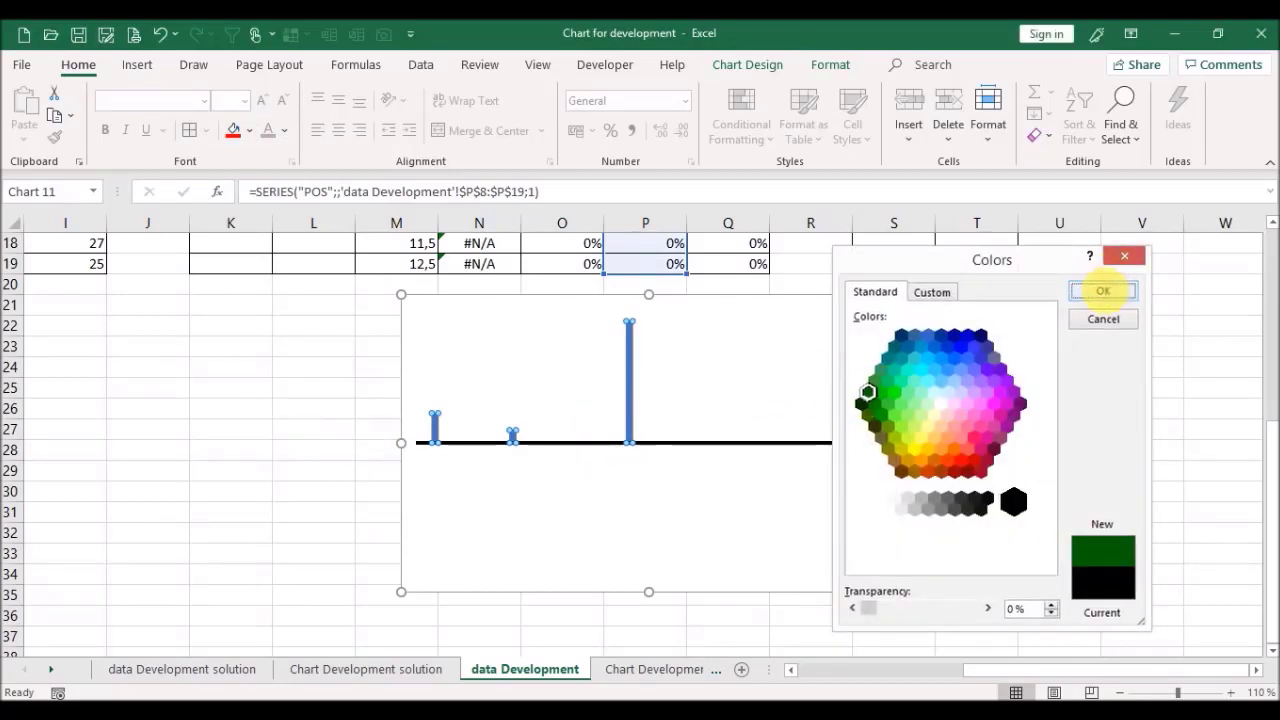
{"action": "left_click", "coordinate": [1102, 291]}
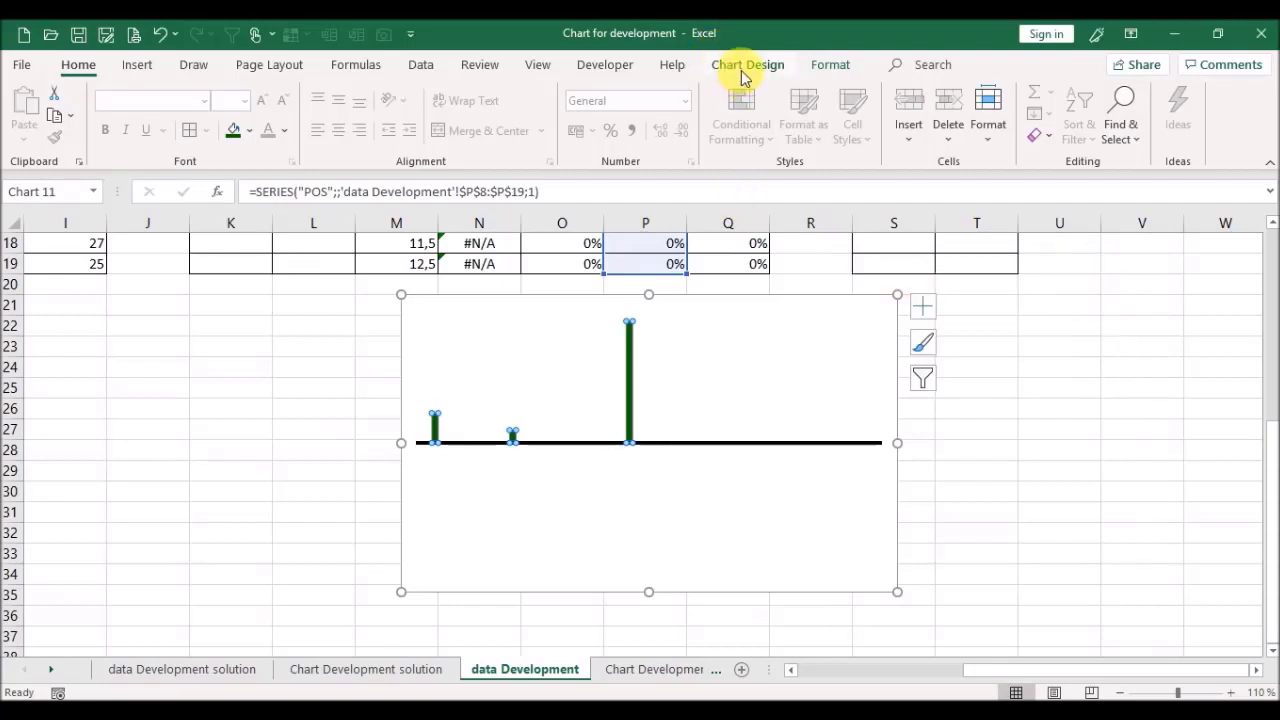
Step: Add data labels to the POS series at the Outside End position
{"action": "left_click", "coordinate": [745, 67]}
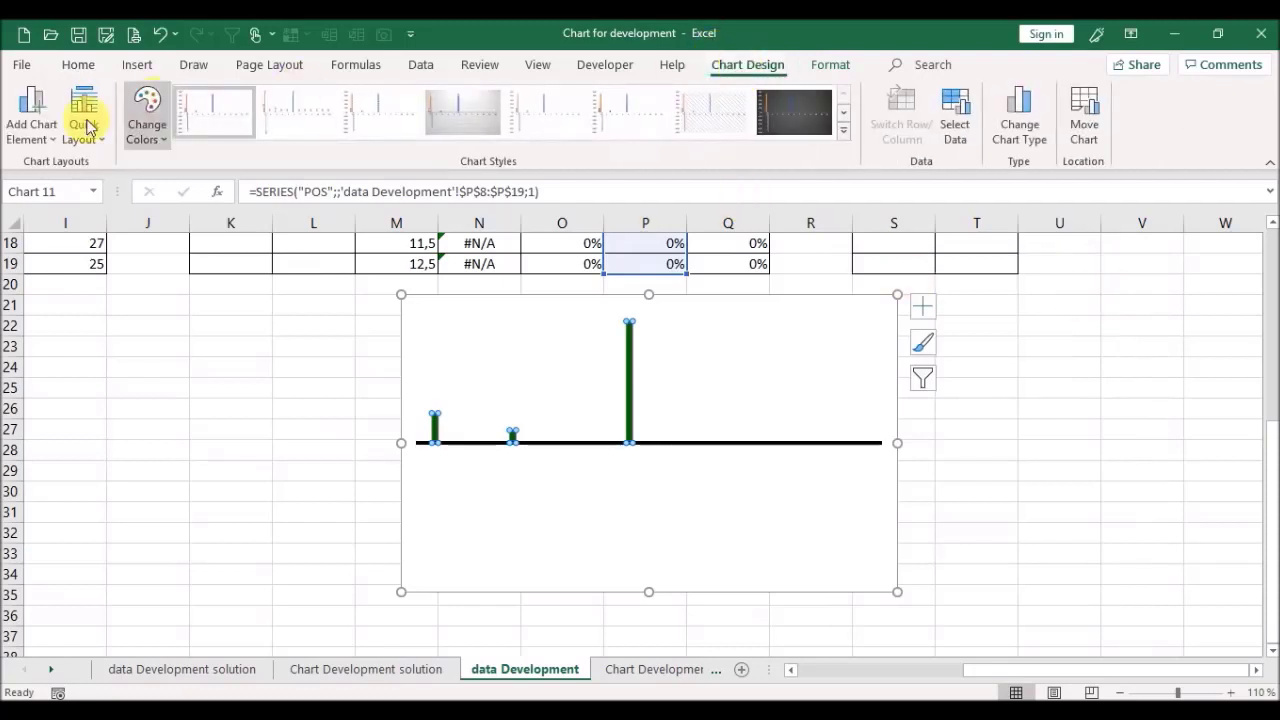
{"action": "left_click", "coordinate": [31, 141]}
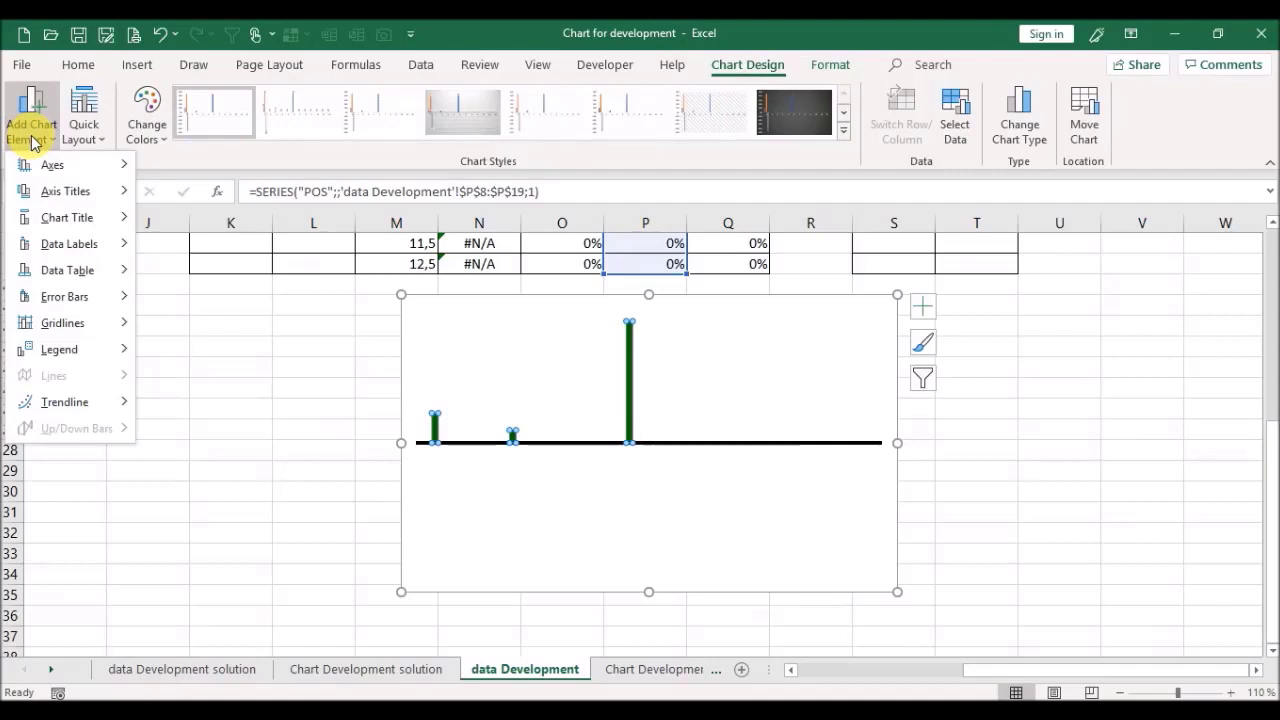
{"action": "mouse_move", "coordinate": [67, 252]}
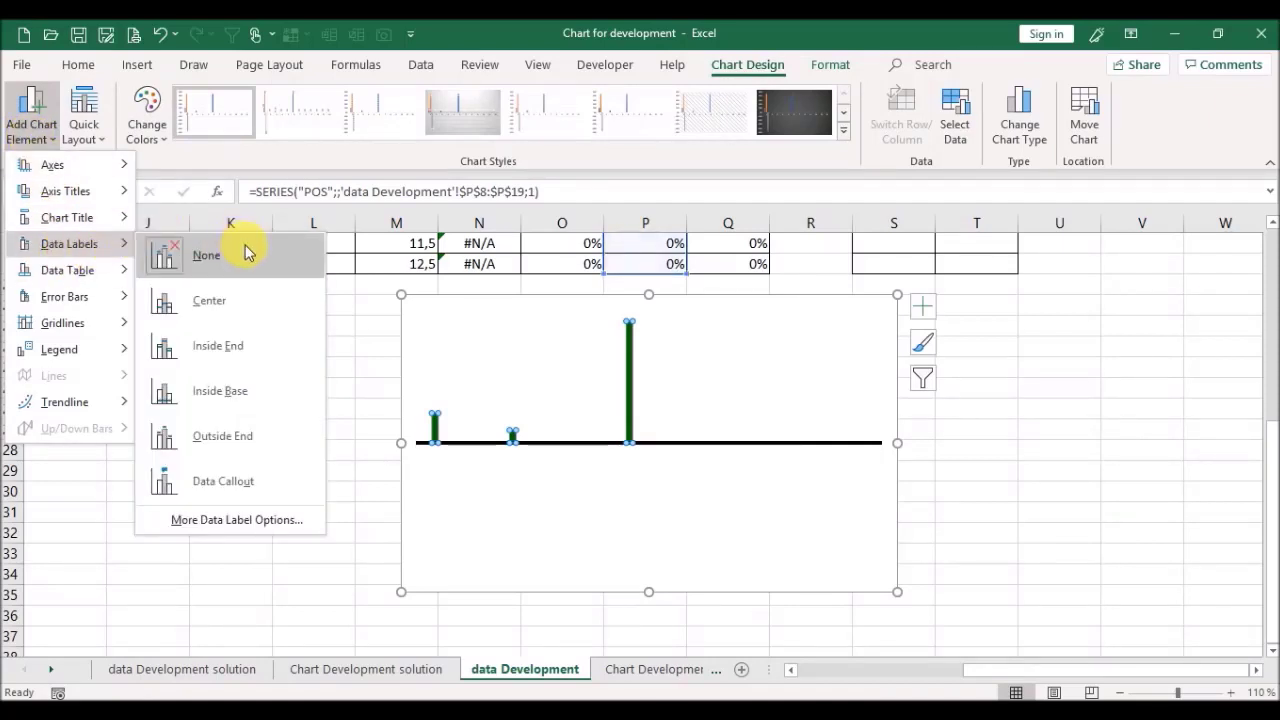
{"action": "left_click", "coordinate": [229, 447]}
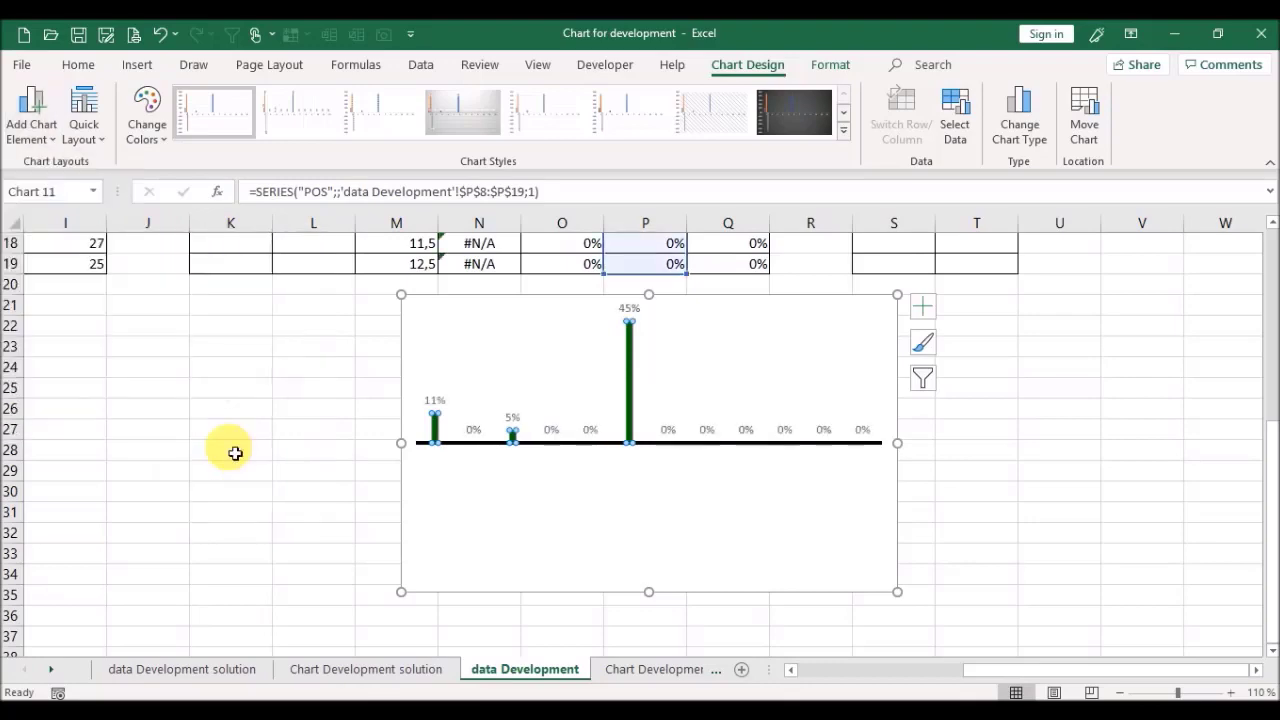
Step: Change the number category of the POS series data labels to Custom
{"action": "left_click_drag", "start_coordinate": [1270, 483], "coordinate": [1266, 445]}
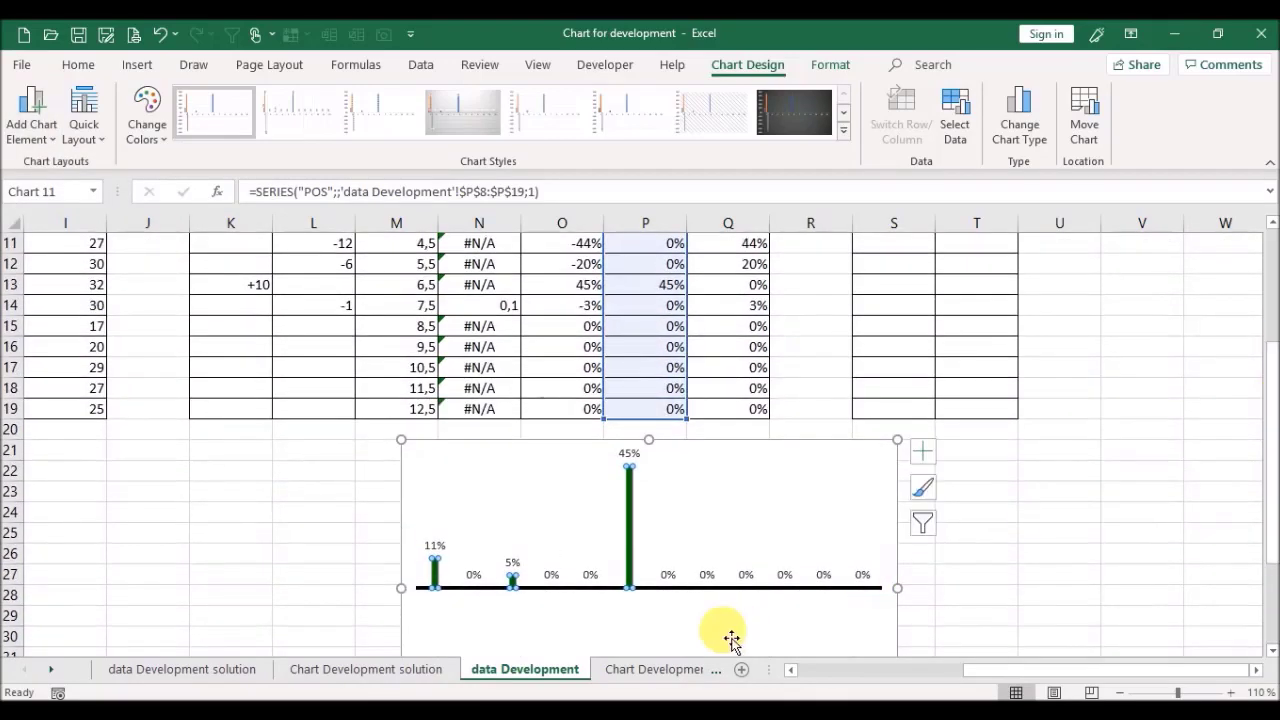
{"action": "left_click", "coordinate": [558, 582]}
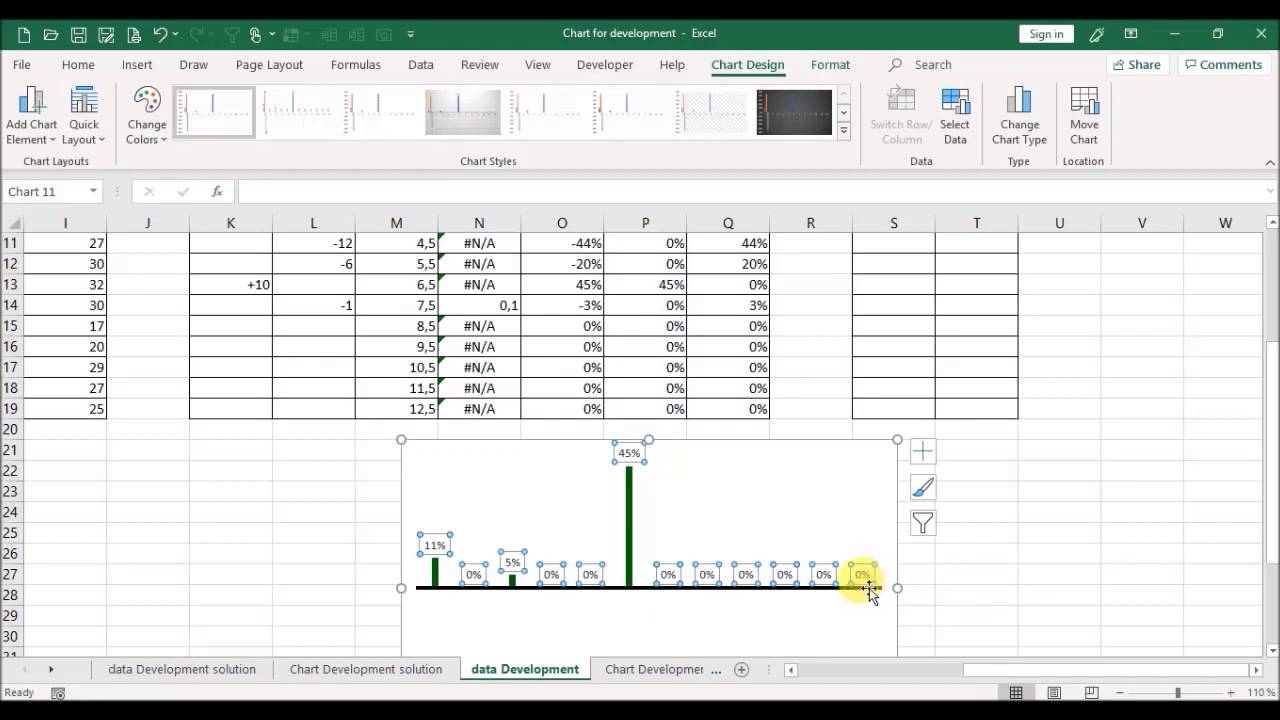
{"action": "right_click", "coordinate": [819, 580]}
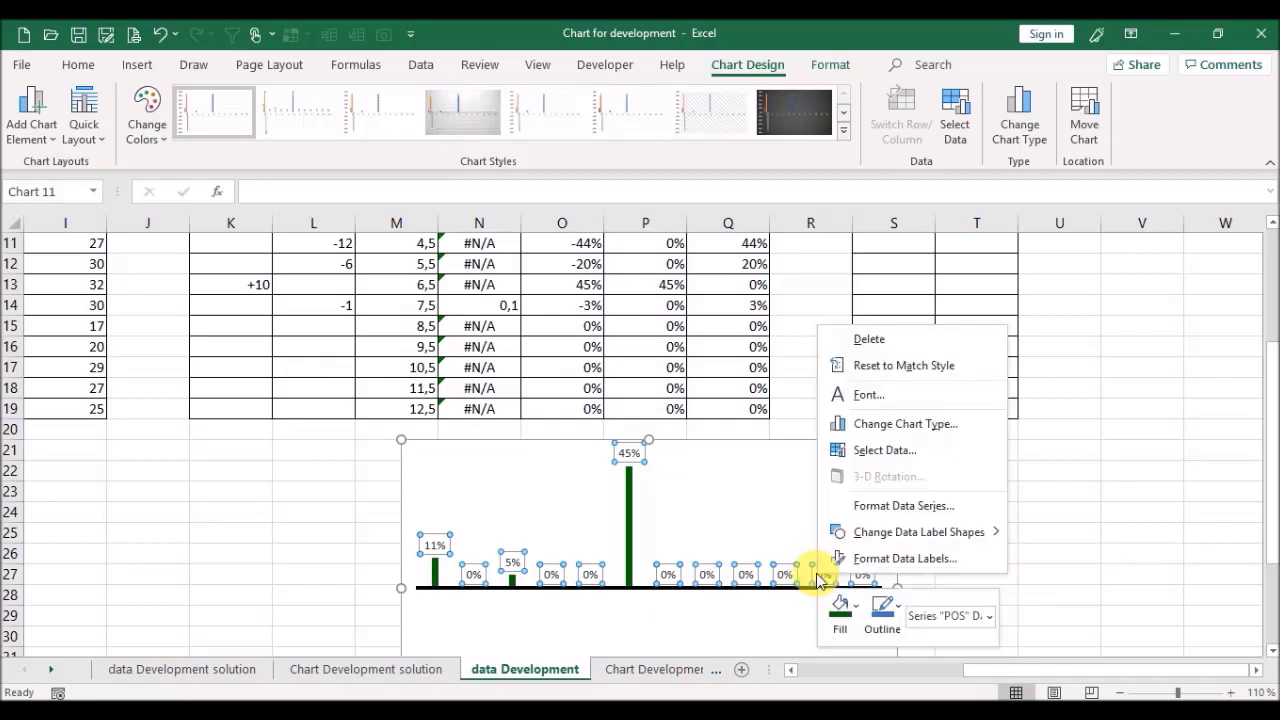
{"action": "left_click", "coordinate": [906, 560]}
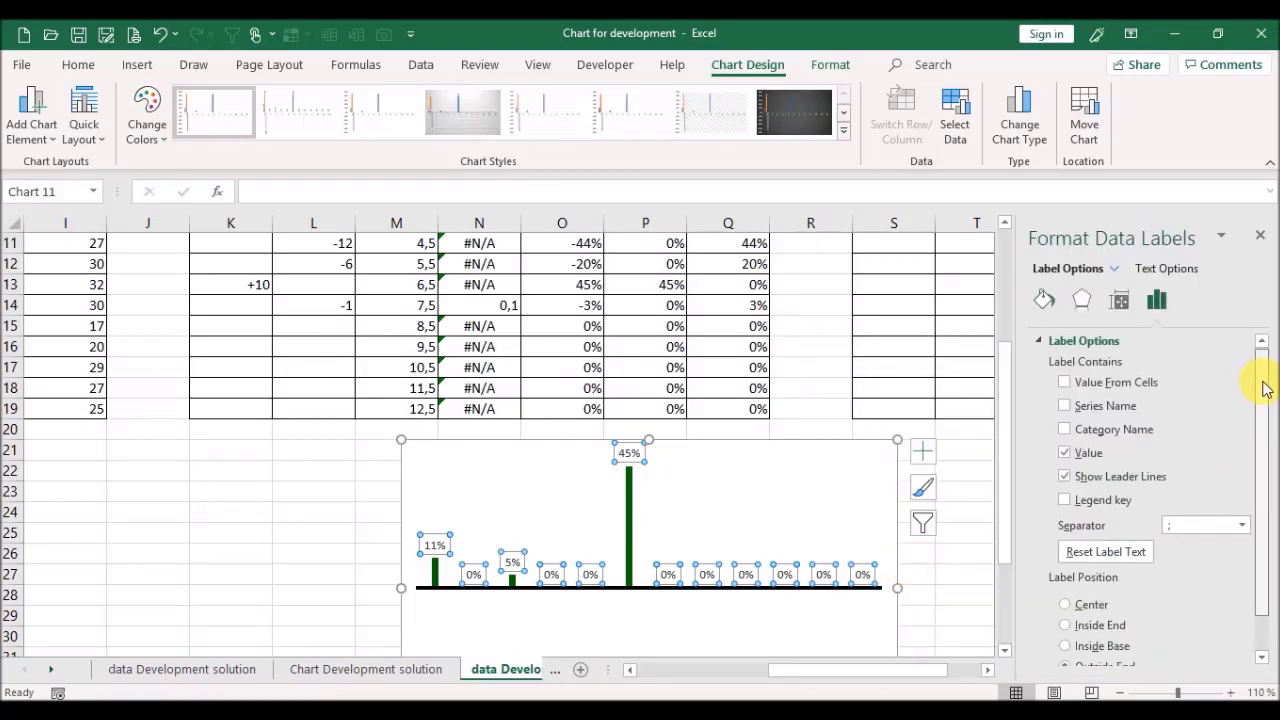
{"action": "left_click", "coordinate": [1044, 300]}
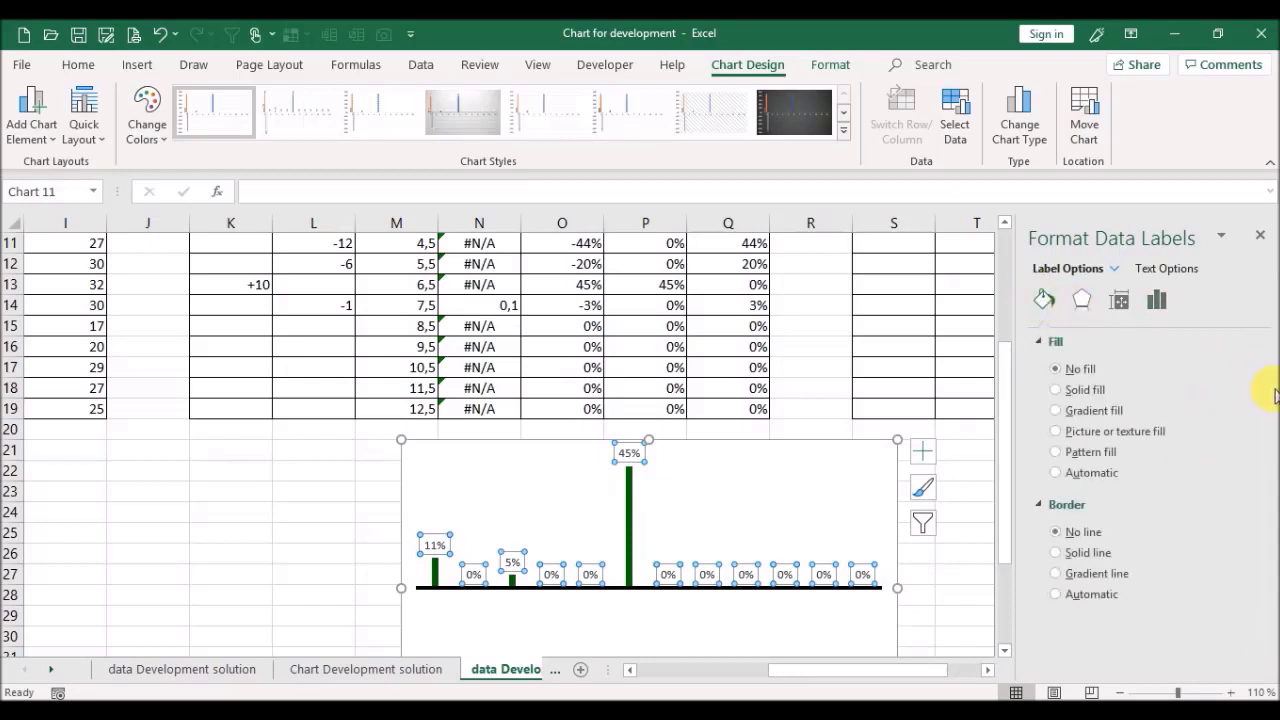
{"action": "left_click", "coordinate": [1158, 305]}
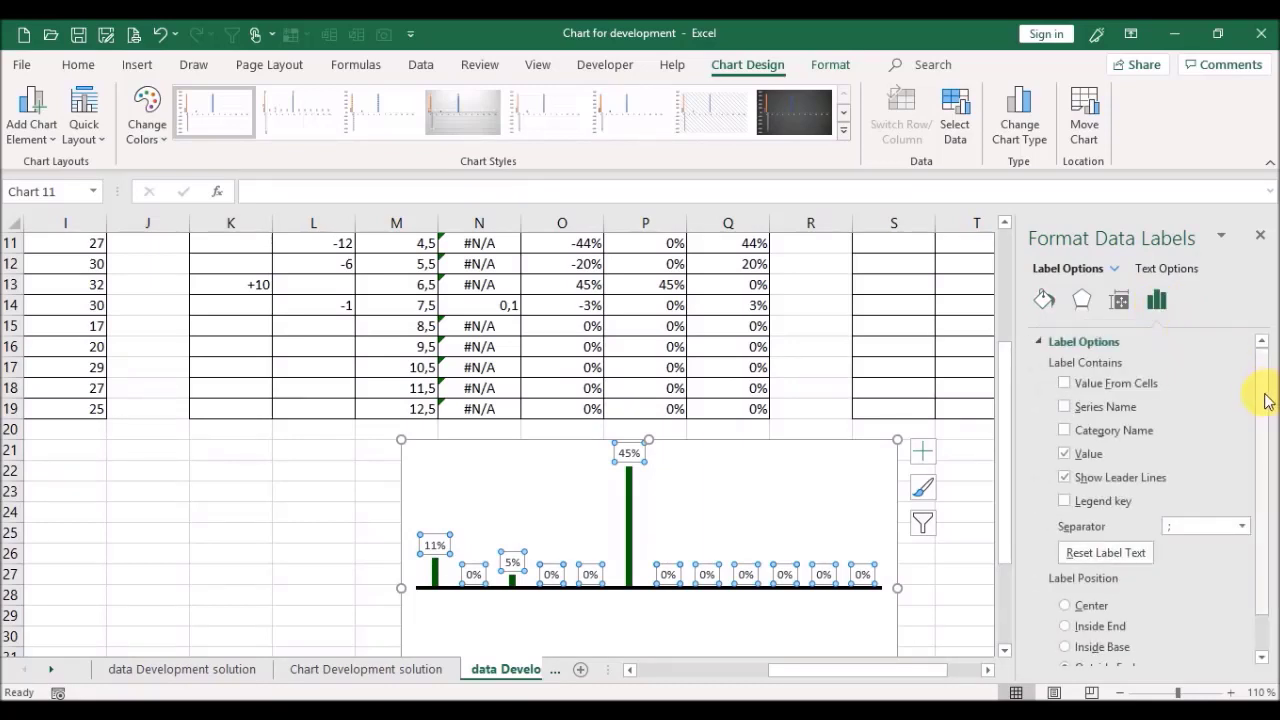
{"action": "scroll", "coordinate": [1268, 398], "scroll_direction": "down", "scroll_amount": 1}
{"action": "left_click", "coordinate": [1049, 658]}
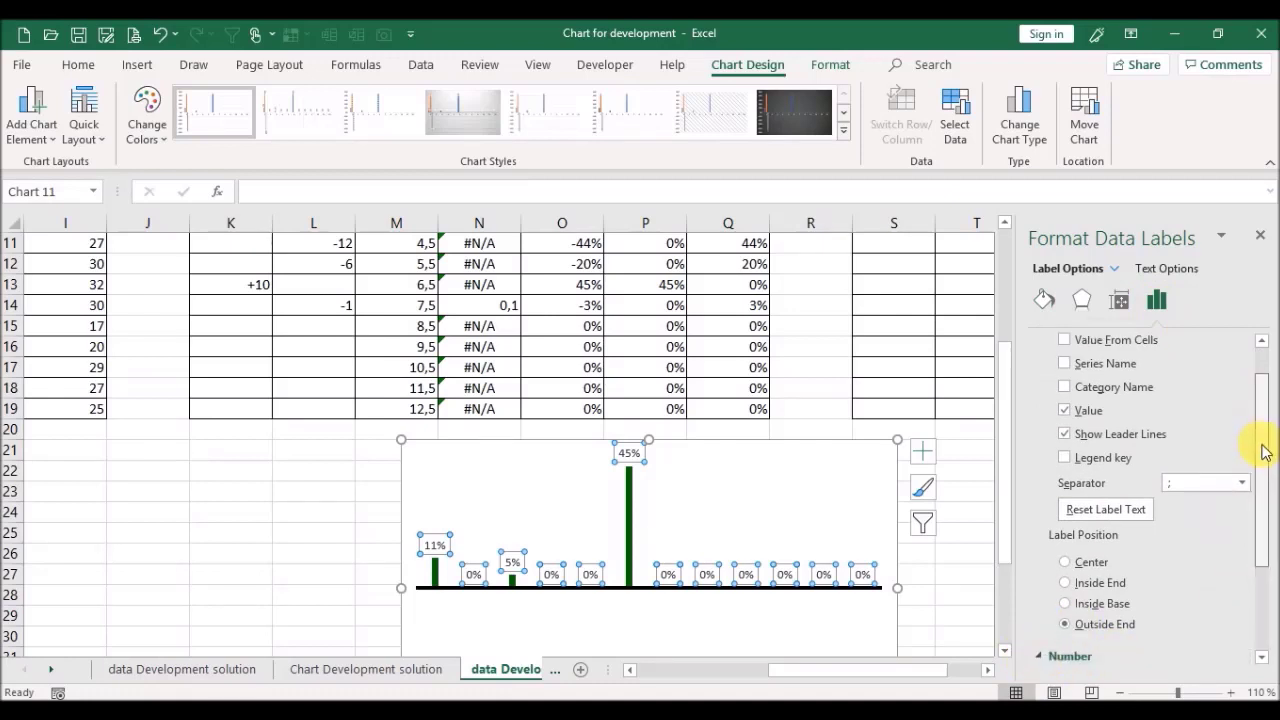
{"action": "left_click_drag", "start_coordinate": [1260, 434], "coordinate": [1251, 549]}
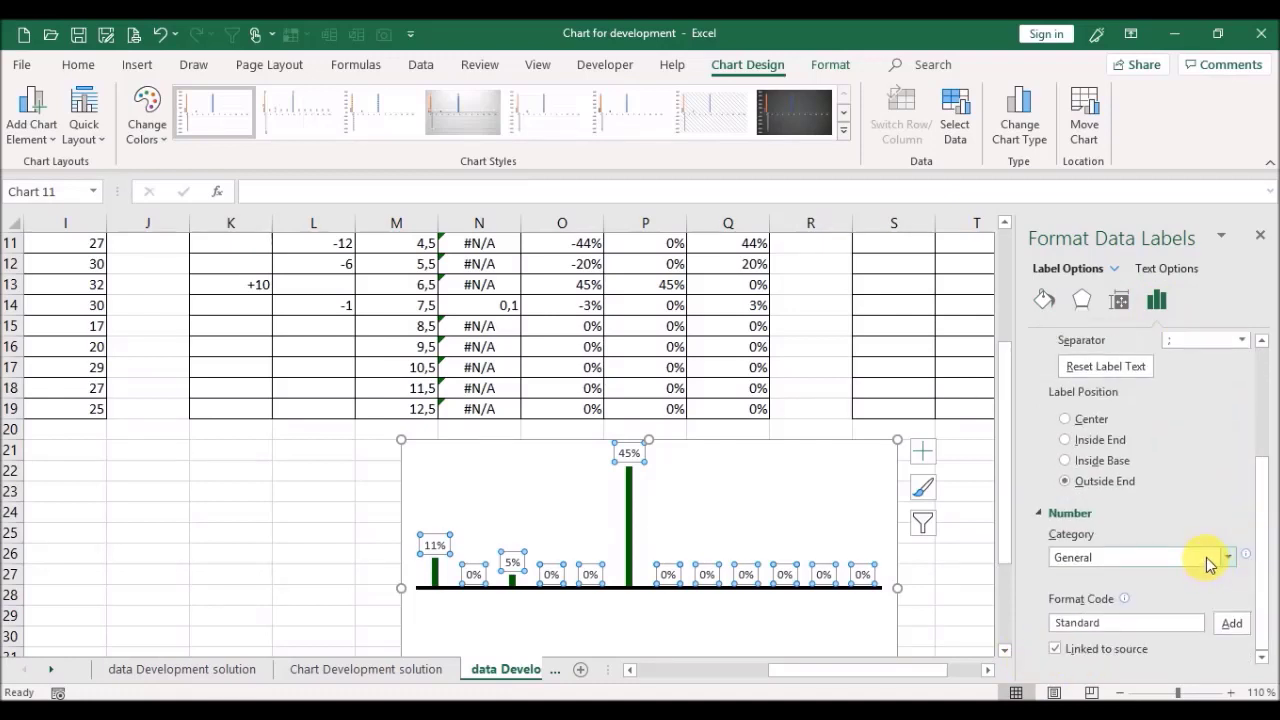
{"action": "left_click", "coordinate": [1214, 557]}
{"action": "left_click", "coordinate": [1137, 540]}
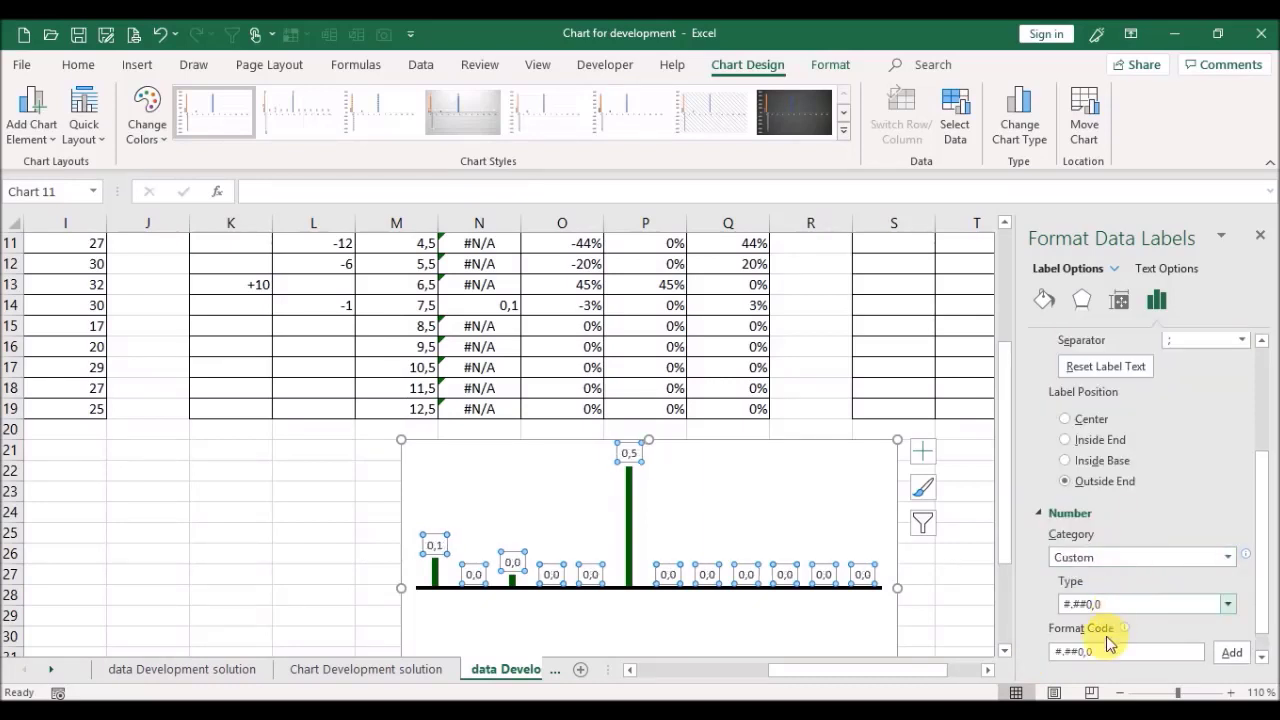
Step: Add the format code [=0]"";+0% to the POS data labels to hide zeros and show plus-signed percentages
{"action": "left_click", "coordinate": [1121, 651]}
{"action": "left_click_drag", "start_coordinate": [1121, 651], "coordinate": [1022, 654]}
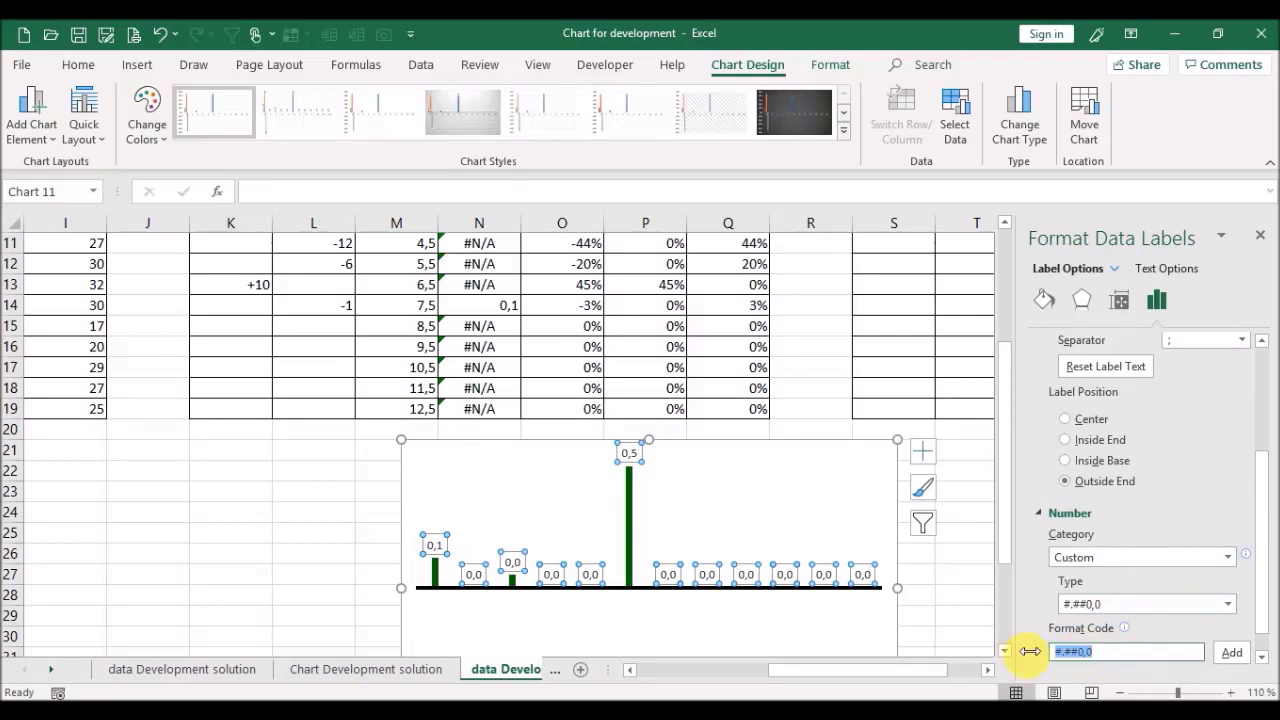
{"action": "key", "text": "BackSpace"}
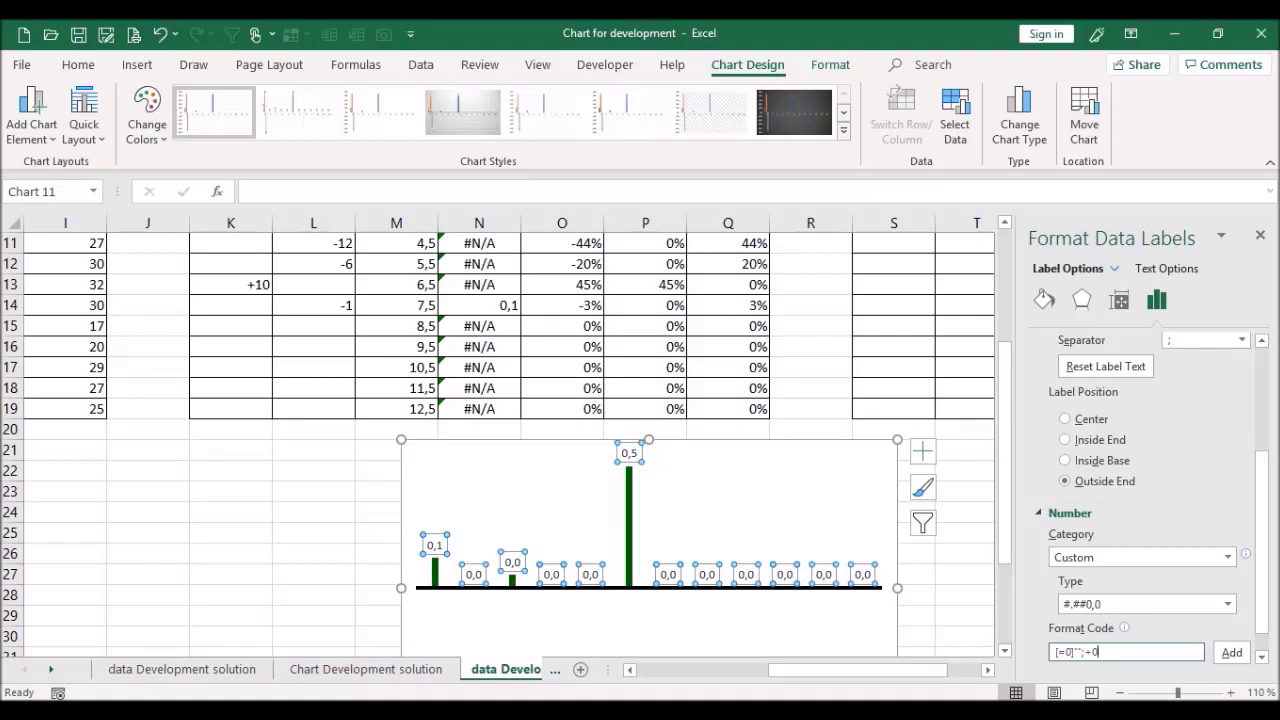
{"action": "left_click", "coordinate": [1236, 654]}
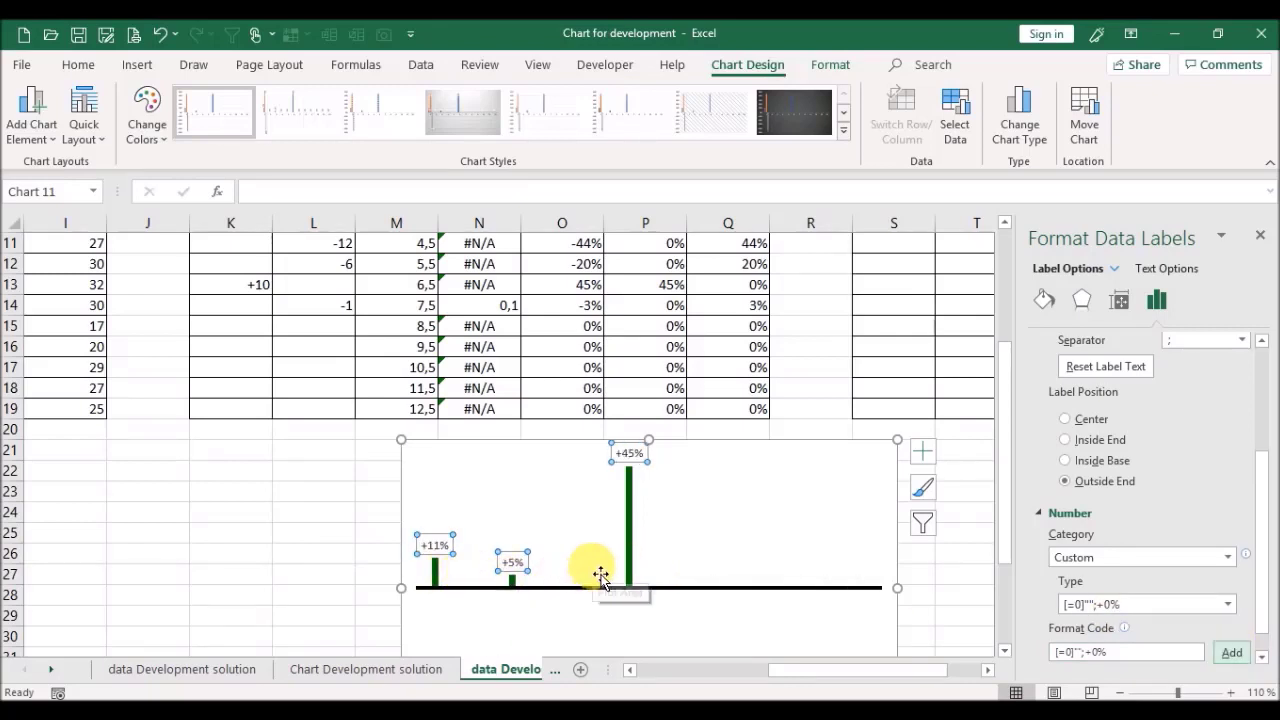
{"action": "left_click", "coordinate": [1260, 236]}
Step: Give the percentage deviation chart's outer area a solid black border line
{"action": "scroll", "coordinate": [894, 457], "scroll_direction": "up", "scroll_amount": 4}
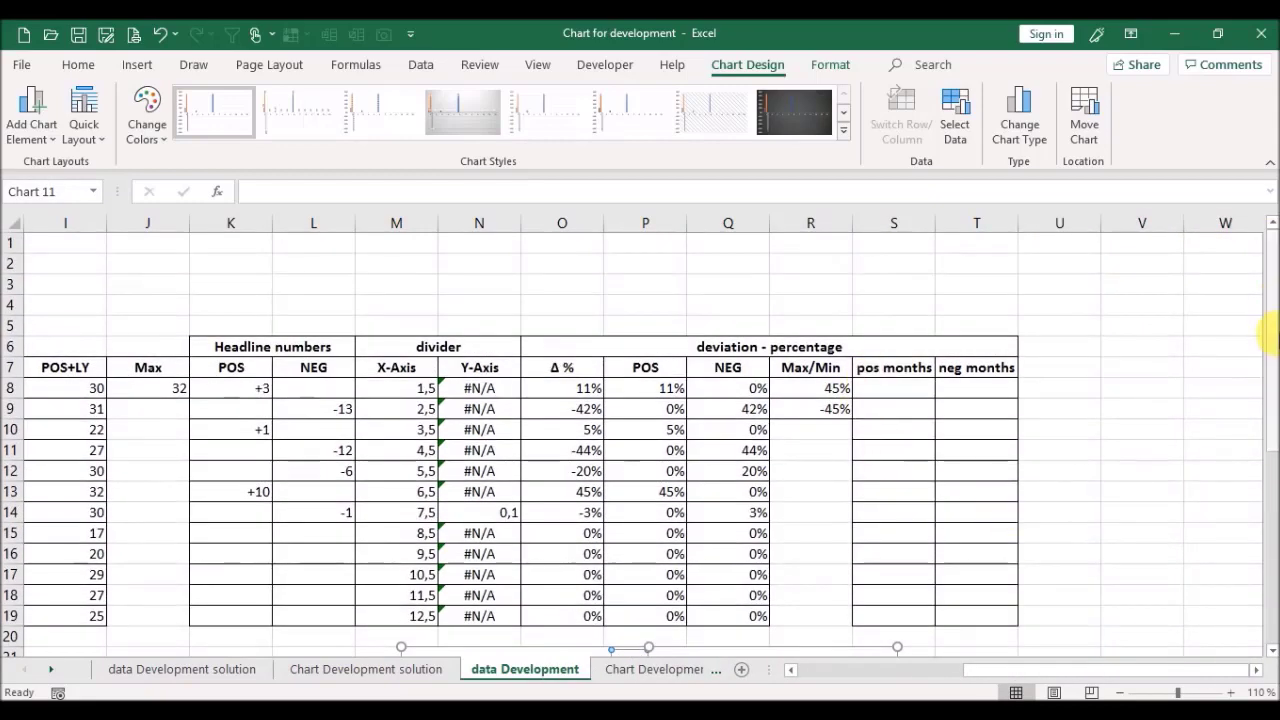
{"action": "left_click_drag", "start_coordinate": [1273, 387], "coordinate": [1273, 535]}
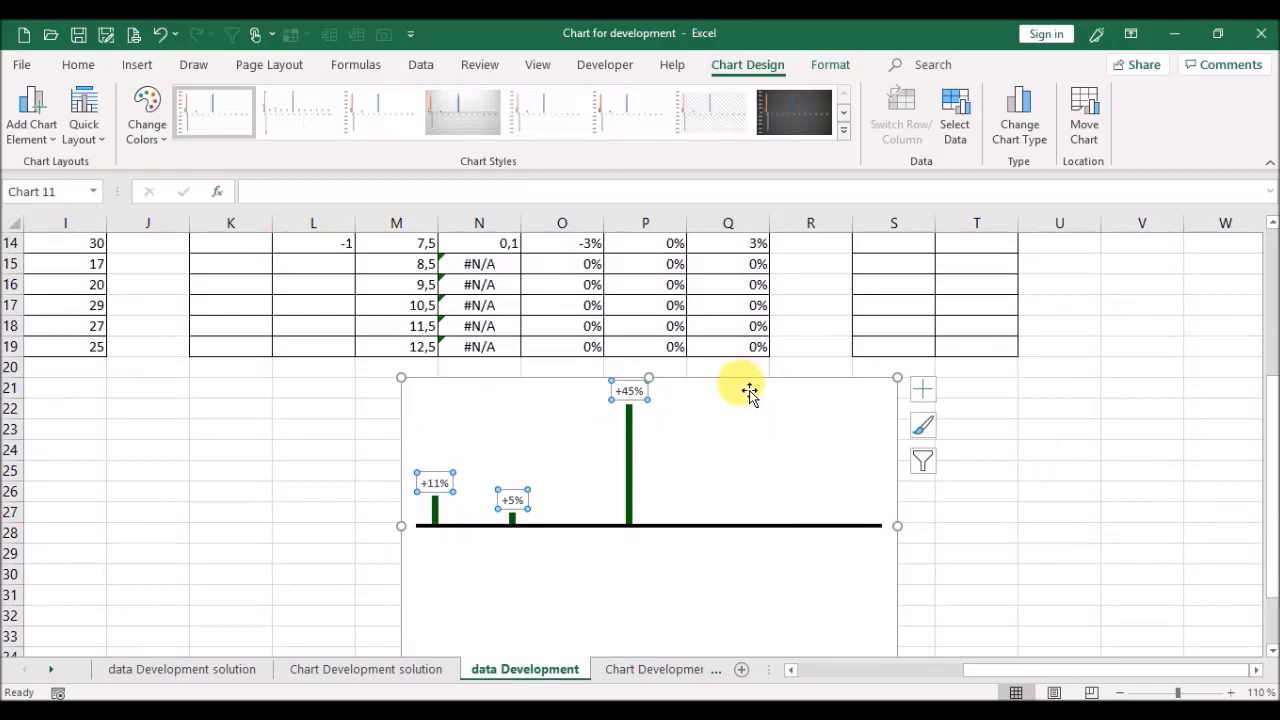
{"action": "double_click", "coordinate": [748, 385]}
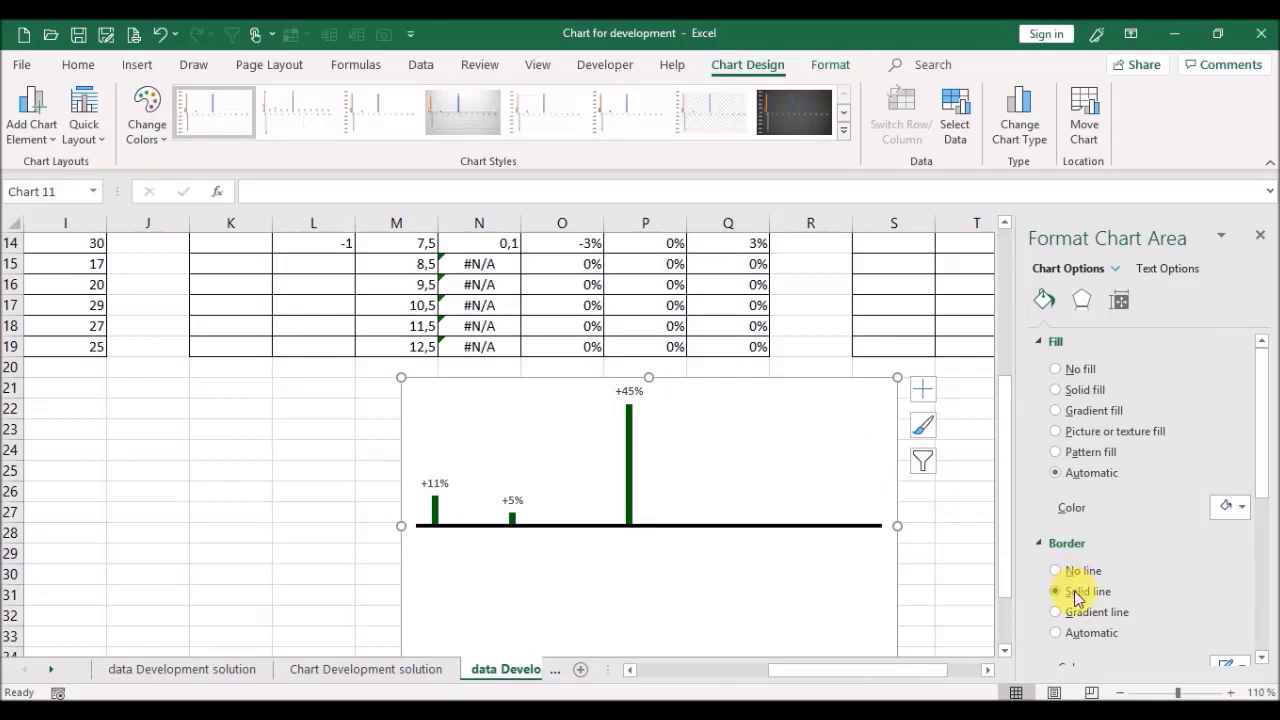
{"action": "left_click_drag", "start_coordinate": [1264, 397], "coordinate": [1258, 495]}
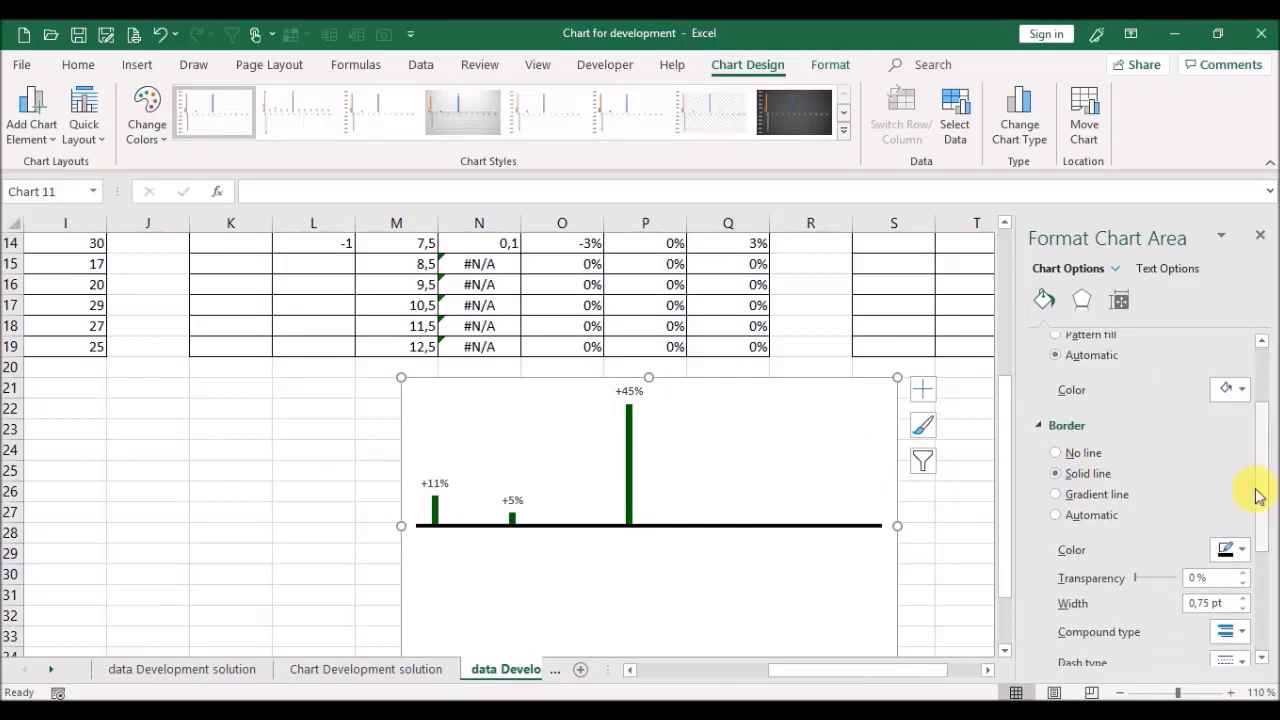
{"action": "left_click", "coordinate": [1230, 549]}
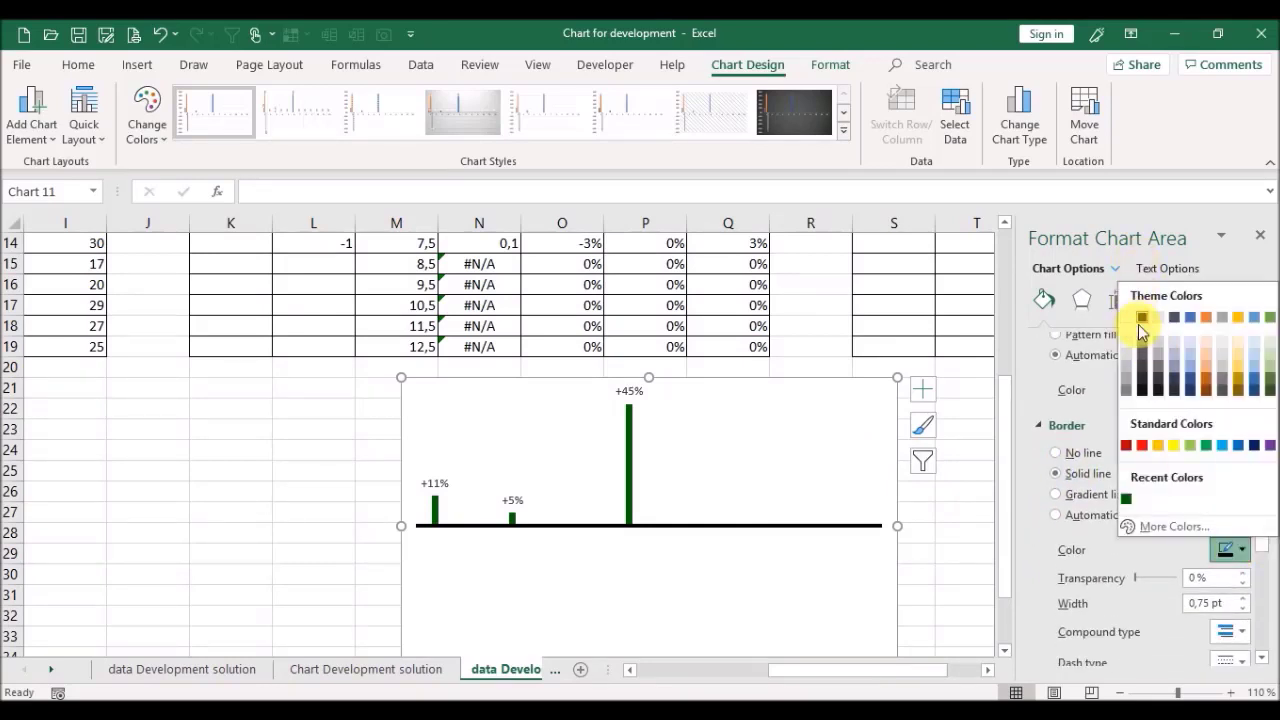
{"action": "left_click", "coordinate": [1256, 238]}
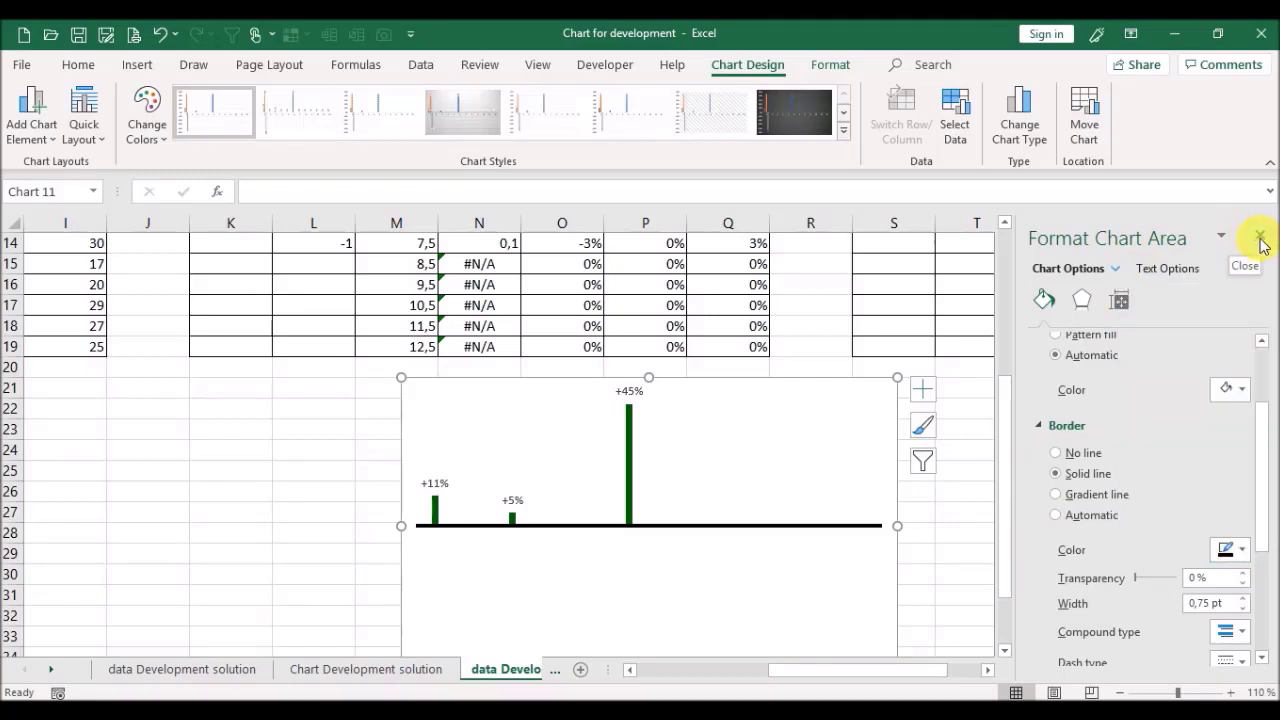
{"action": "left_click", "coordinate": [1260, 240]}
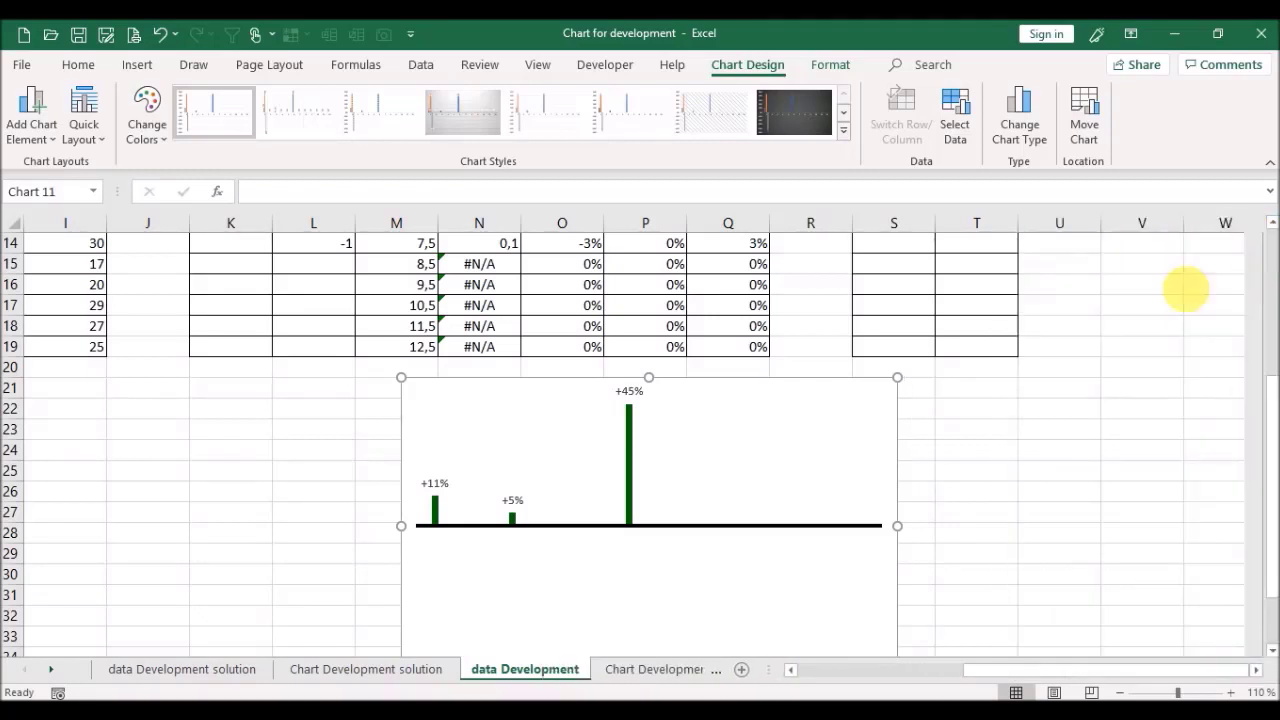
{"action": "left_click", "coordinate": [1076, 396]}
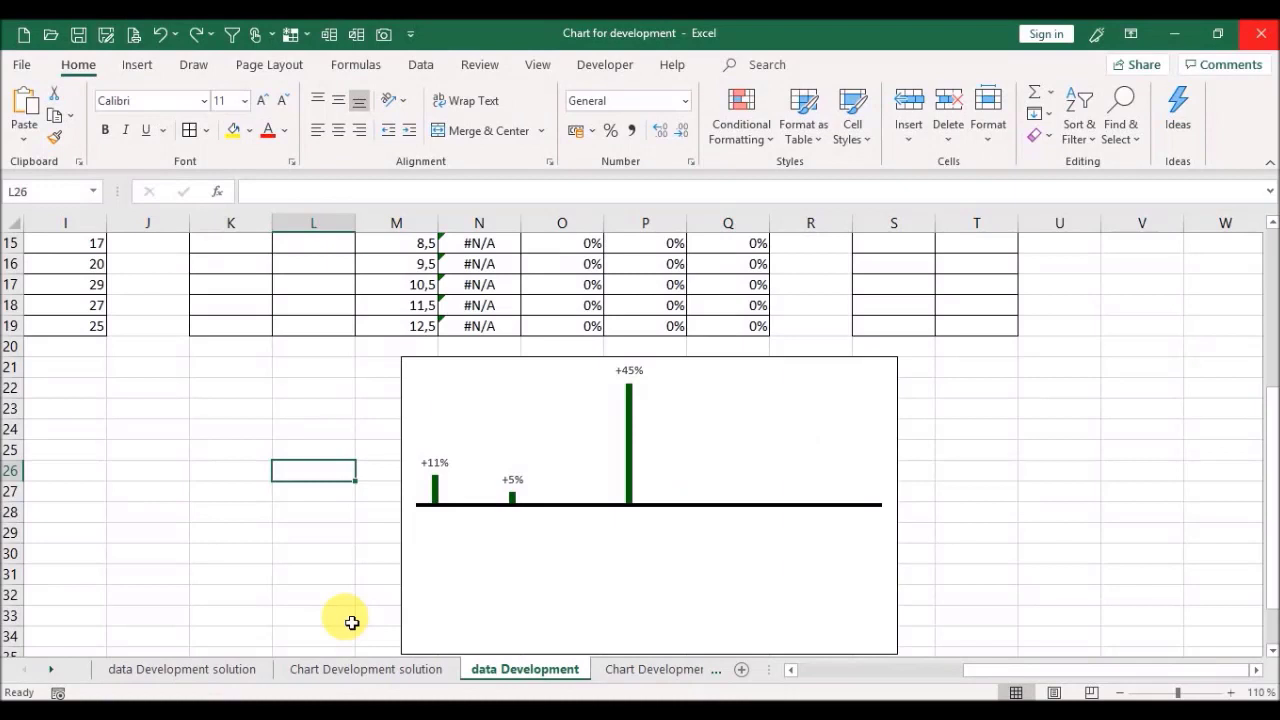
Step: Copy the finished percentage deviation chart and paste the duplicate at cell U21
{"action": "left_click", "coordinate": [481, 365]}
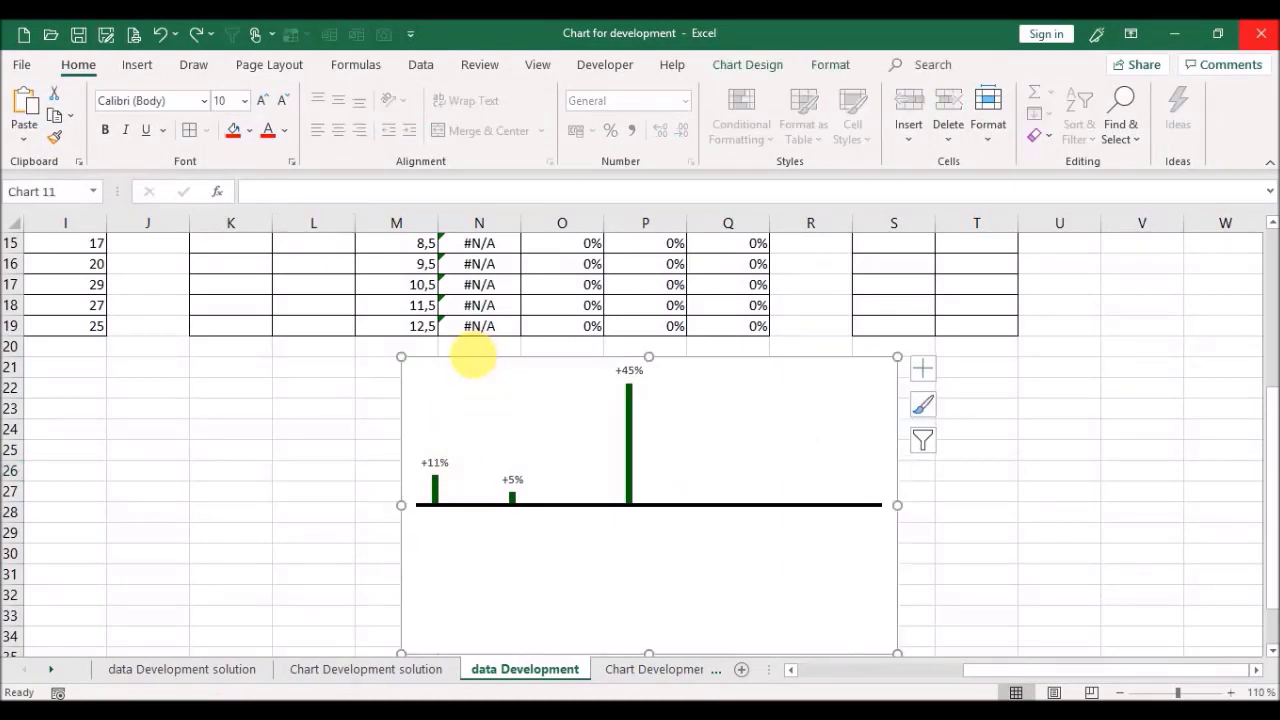
{"action": "left_click", "coordinate": [1066, 368]}
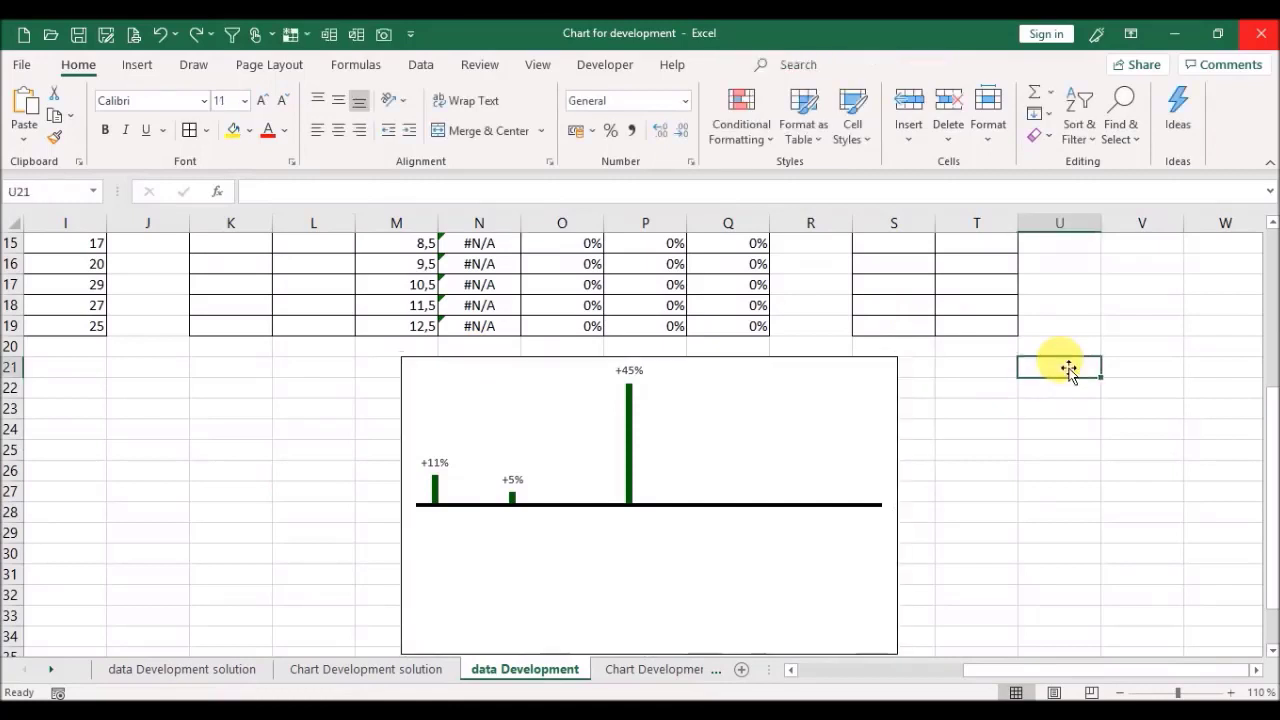
{"action": "key", "text": "ctrl+v"}
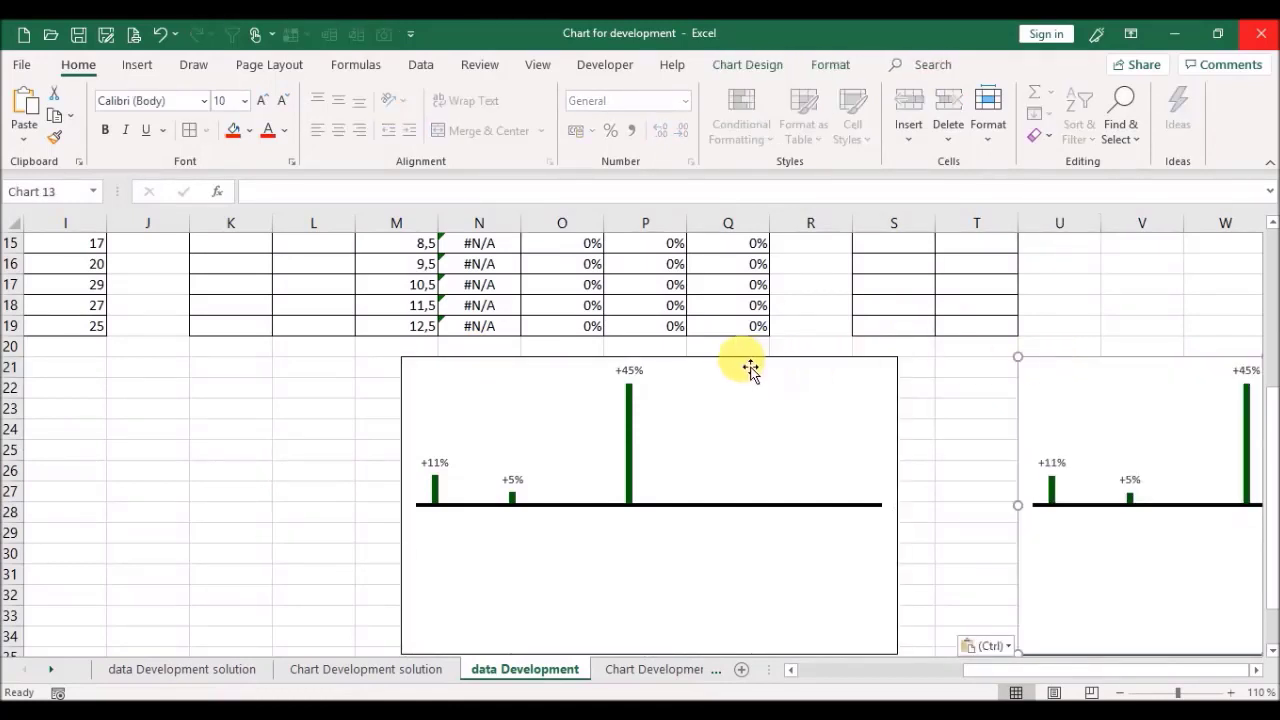
Step: Edit the original chart's POS series, naming it NEG and taking its values from Q8:Q19 of the data Development sheet
{"action": "left_click", "coordinate": [748, 370]}
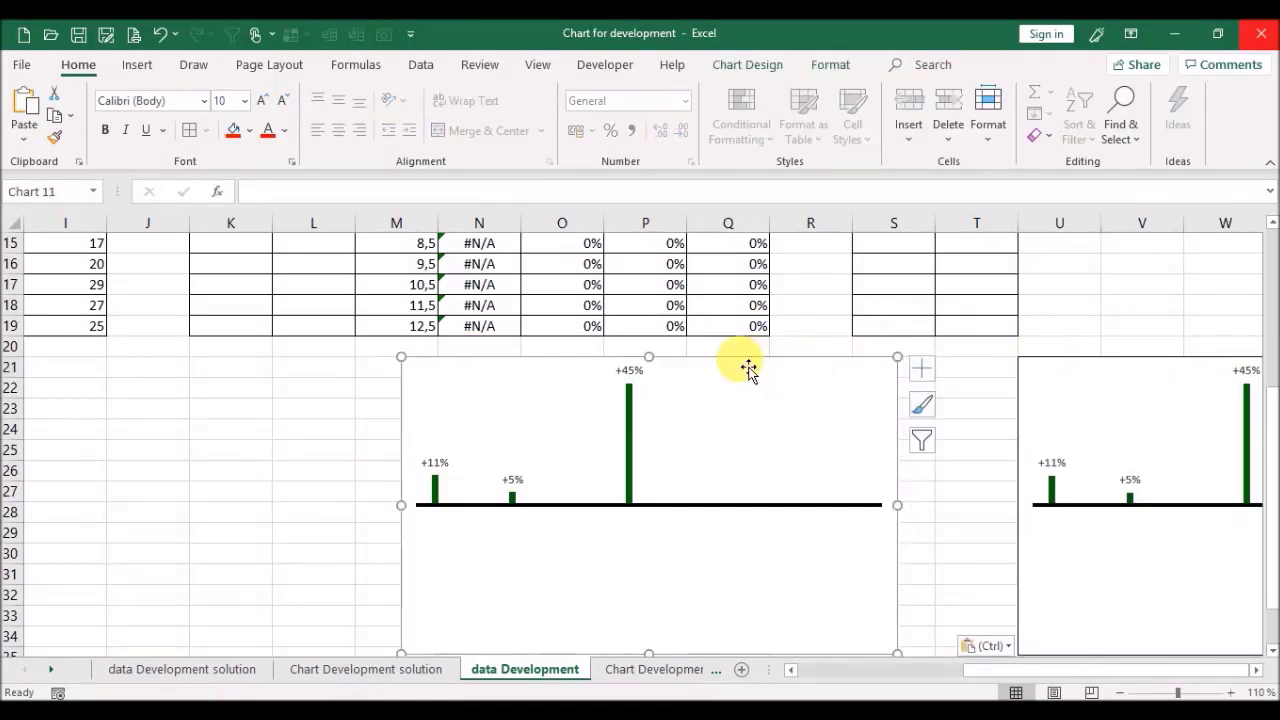
{"action": "right_click", "coordinate": [733, 414]}
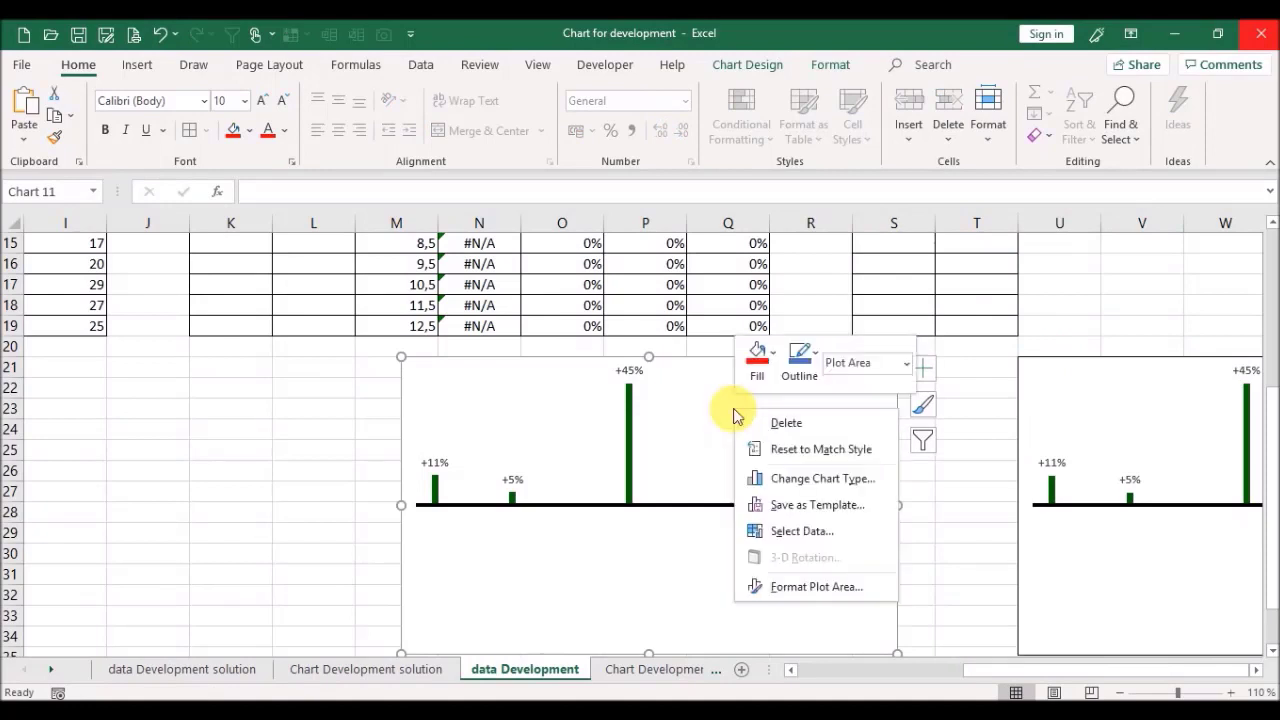
{"action": "left_click", "coordinate": [775, 531]}
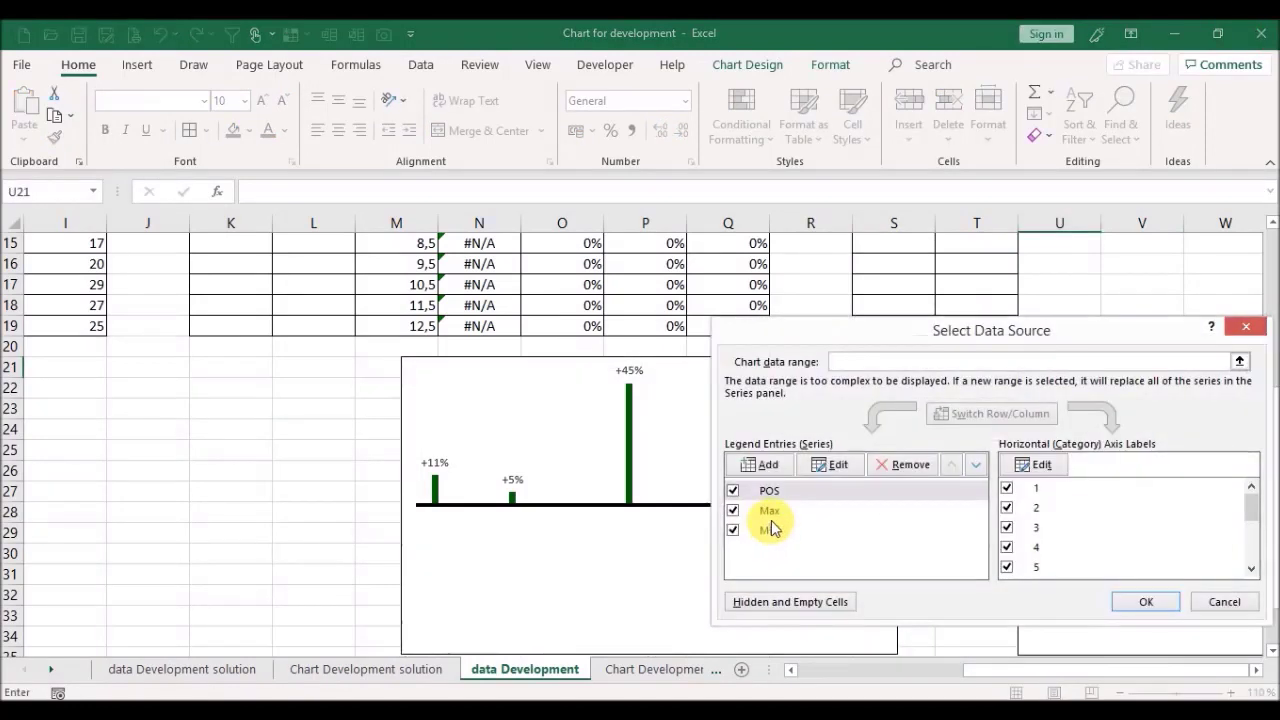
{"action": "left_click", "coordinate": [787, 491]}
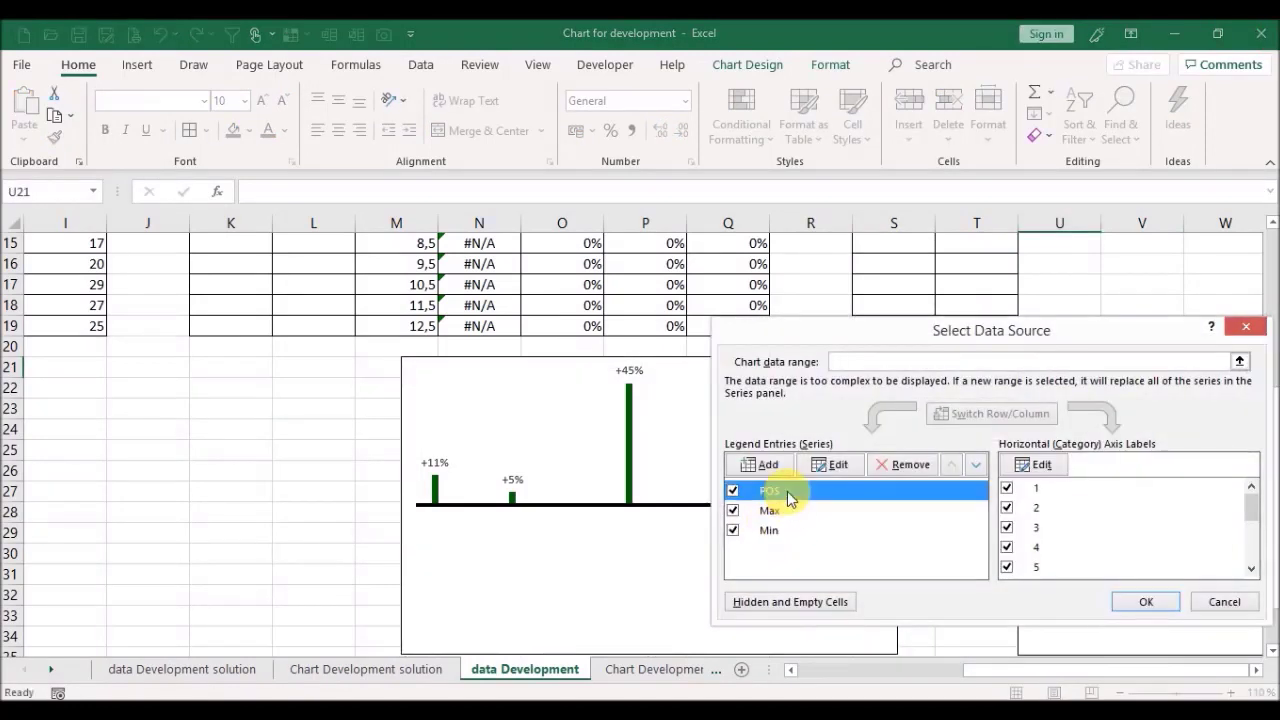
{"action": "left_click", "coordinate": [836, 465]}
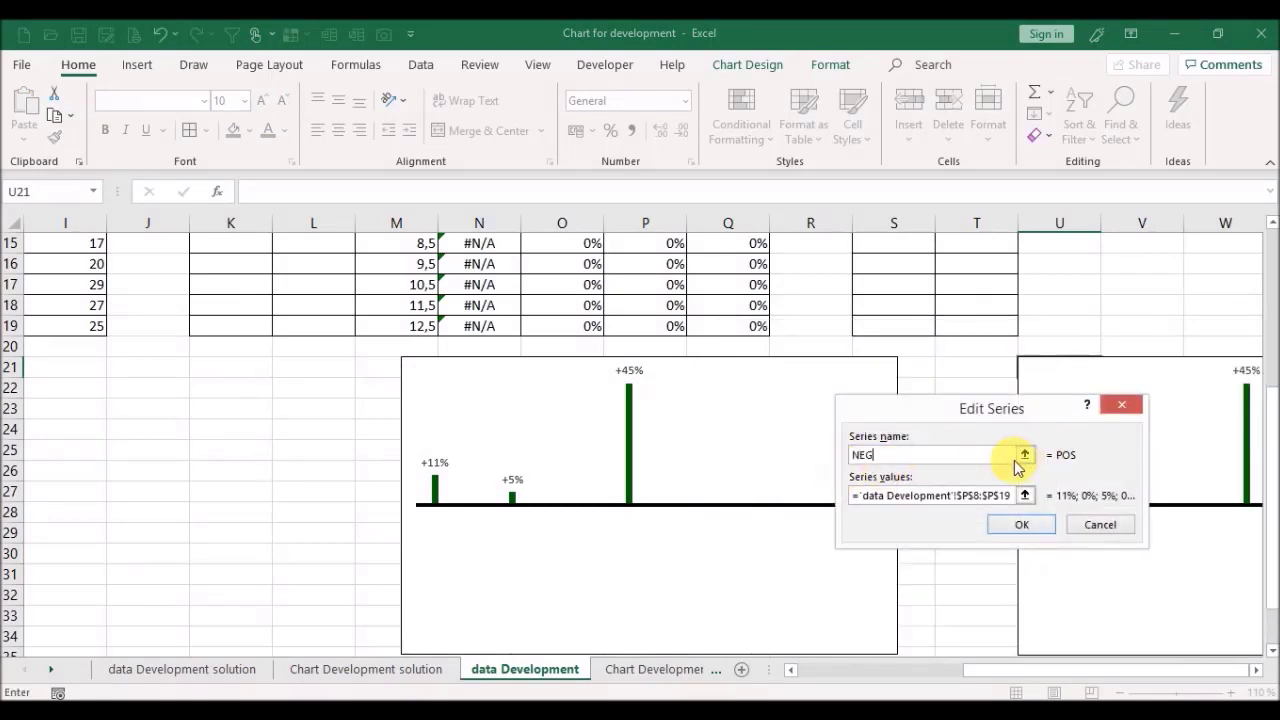
{"action": "left_click", "coordinate": [1024, 495]}
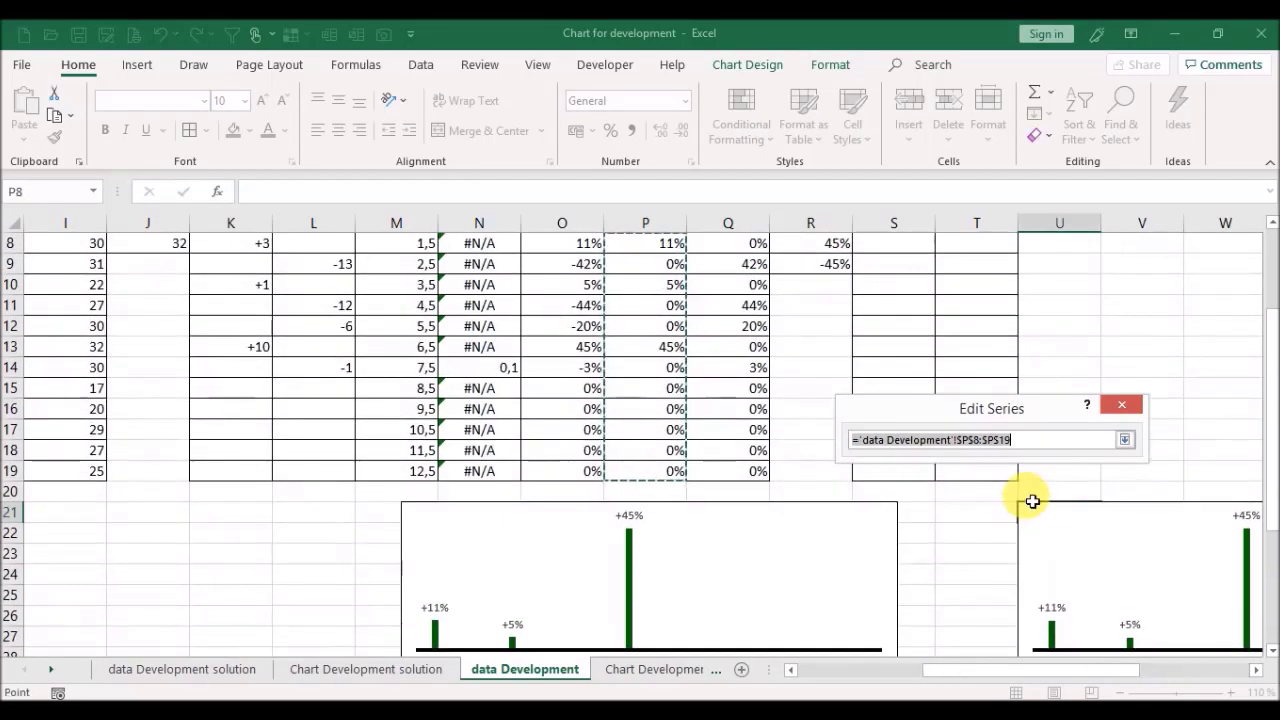
{"action": "left_click_drag", "start_coordinate": [1272, 400], "coordinate": [1272, 372]}
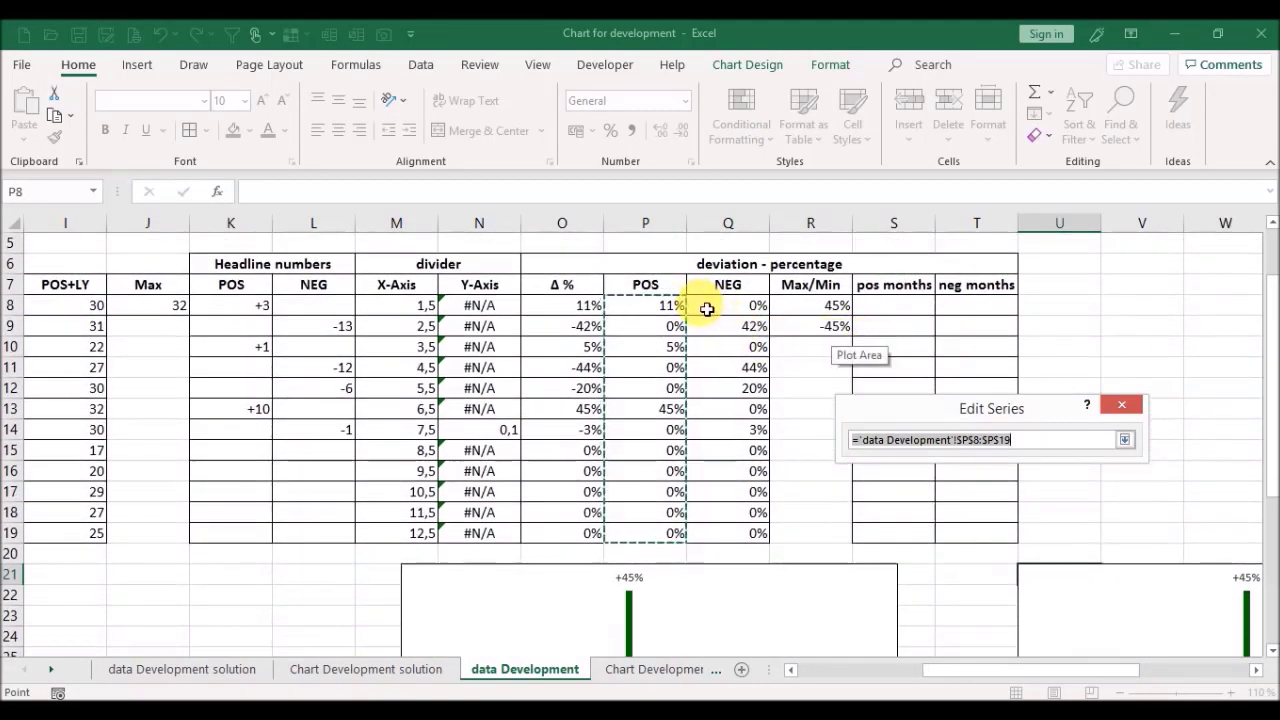
{"action": "left_click_drag", "start_coordinate": [707, 309], "coordinate": [743, 548]}
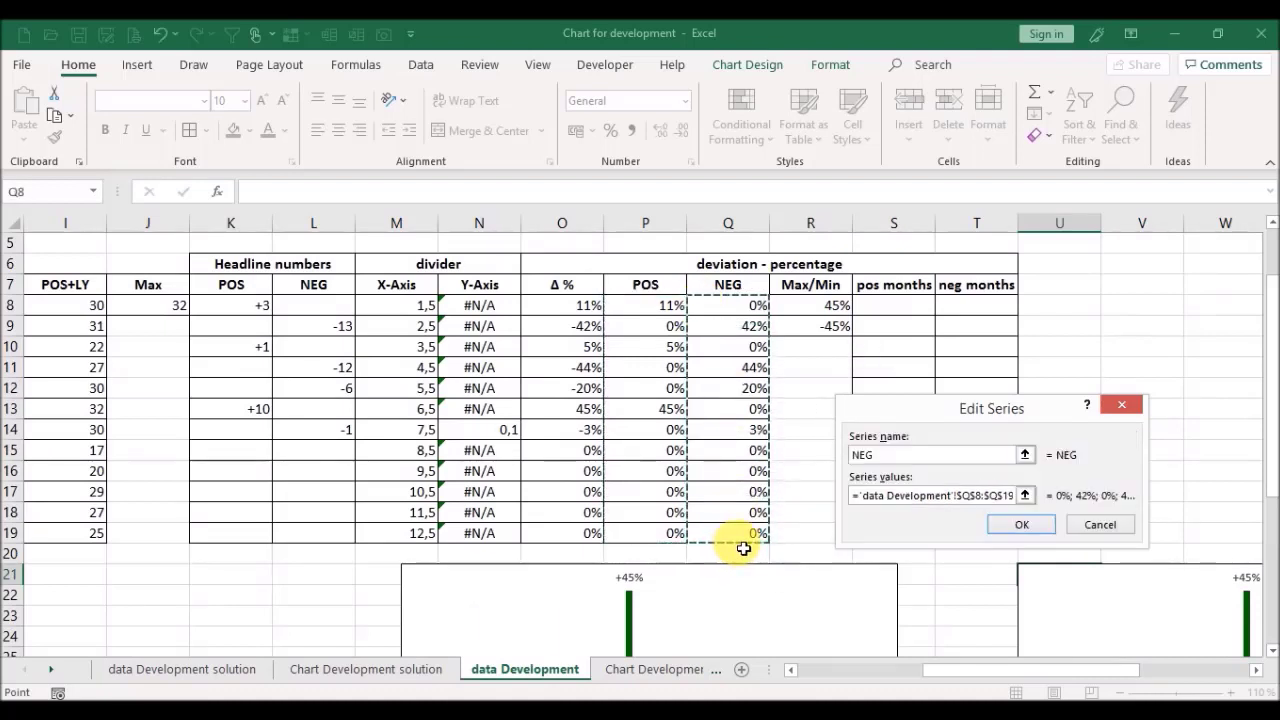
{"action": "left_click", "coordinate": [1038, 530]}
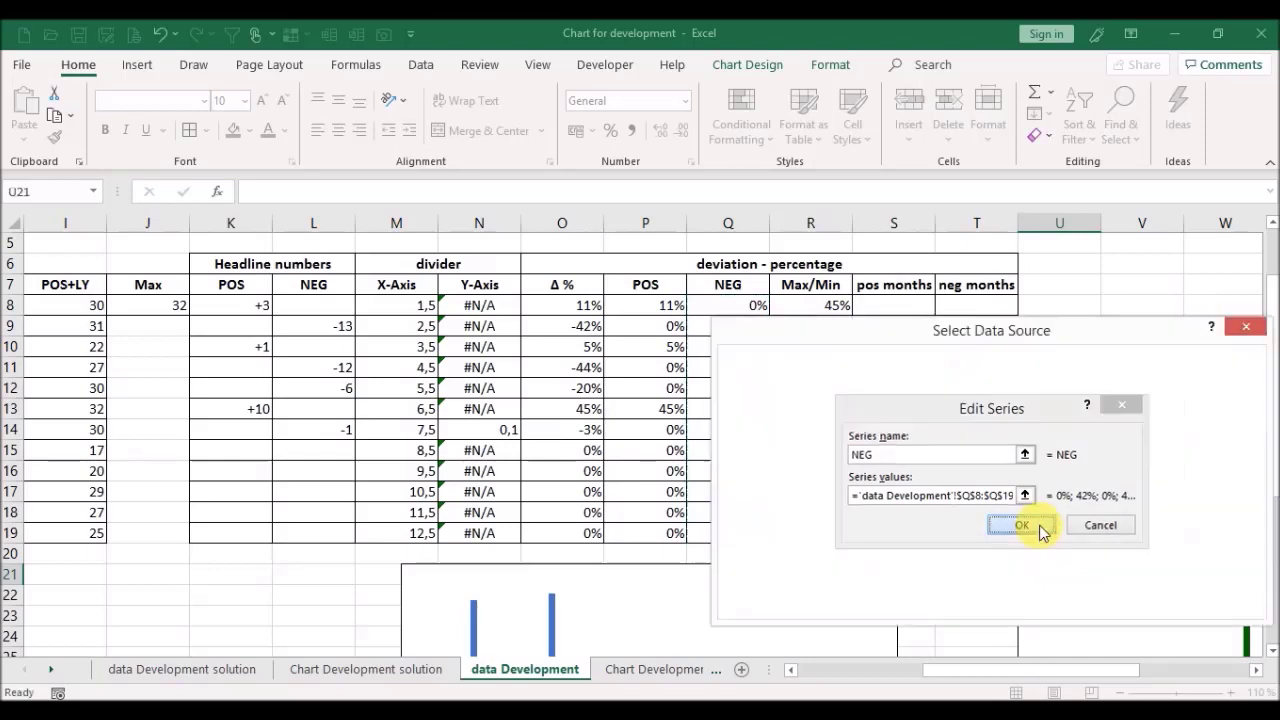
{"action": "left_click", "coordinate": [1137, 602]}
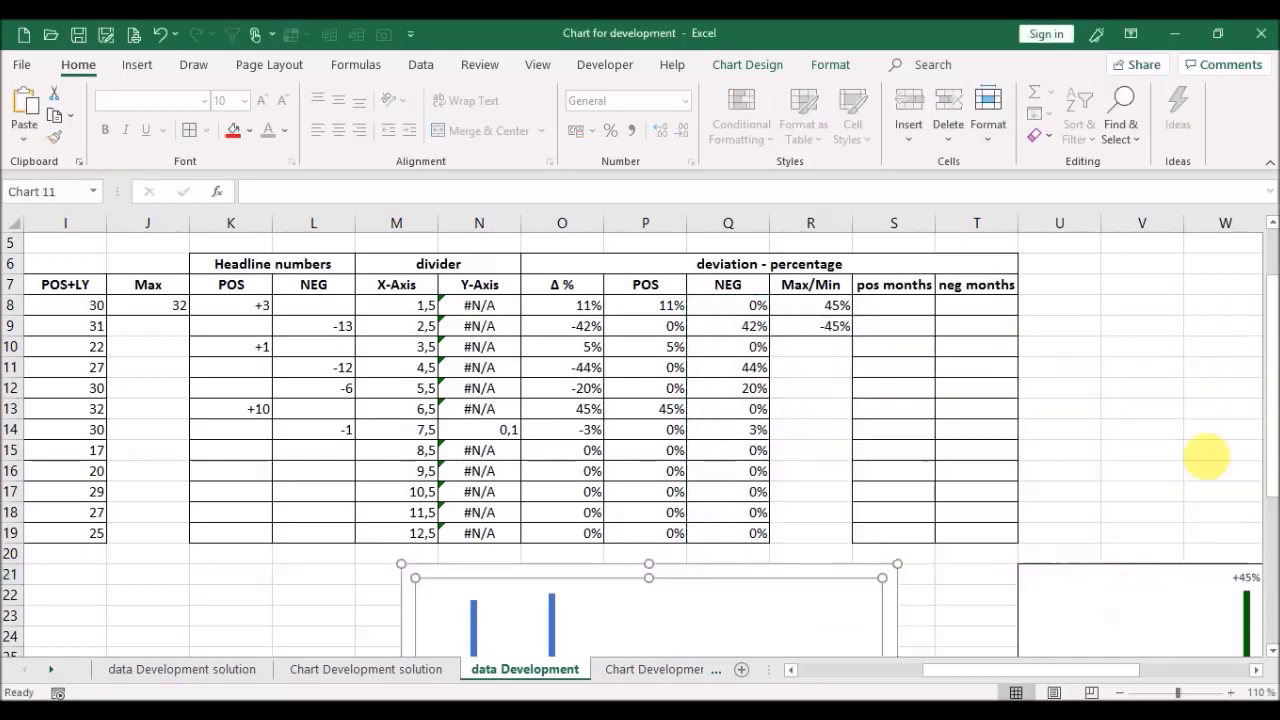
Step: Fill the NEG series columns in the original percentage deviation chart with standard red
{"action": "left_click_drag", "start_coordinate": [1268, 425], "coordinate": [1271, 442]}
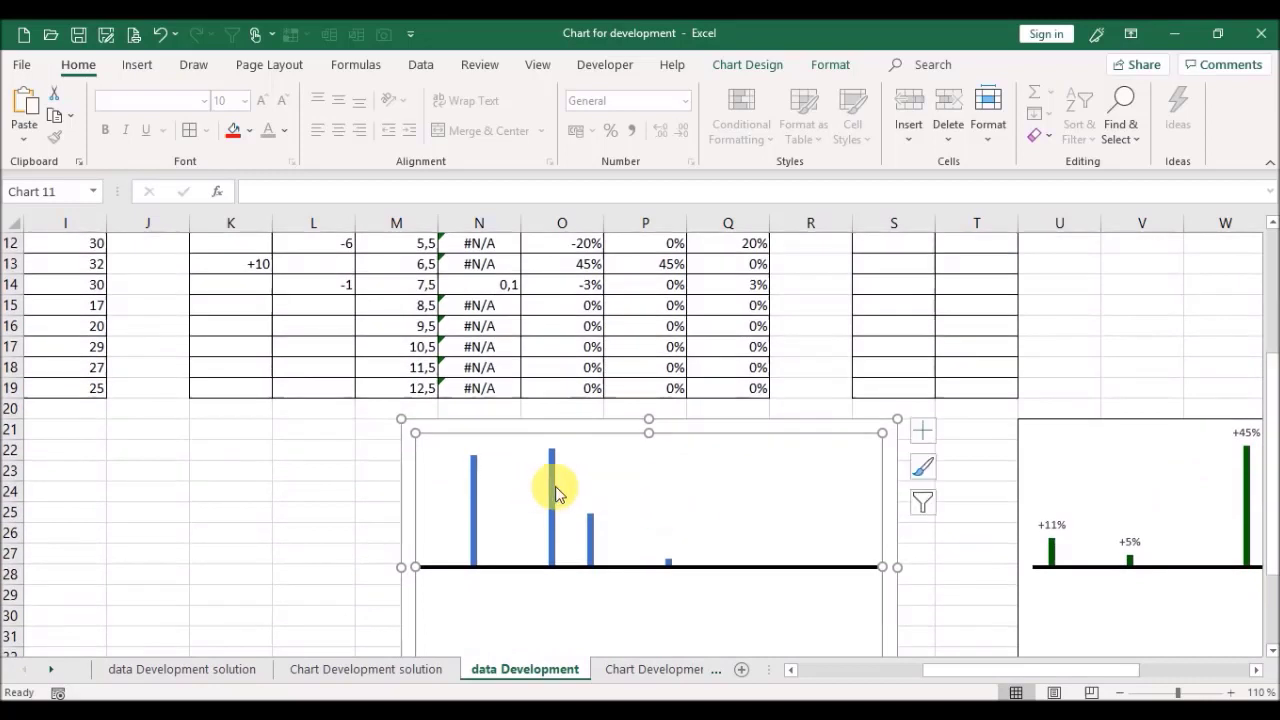
{"action": "left_click", "coordinate": [553, 488]}
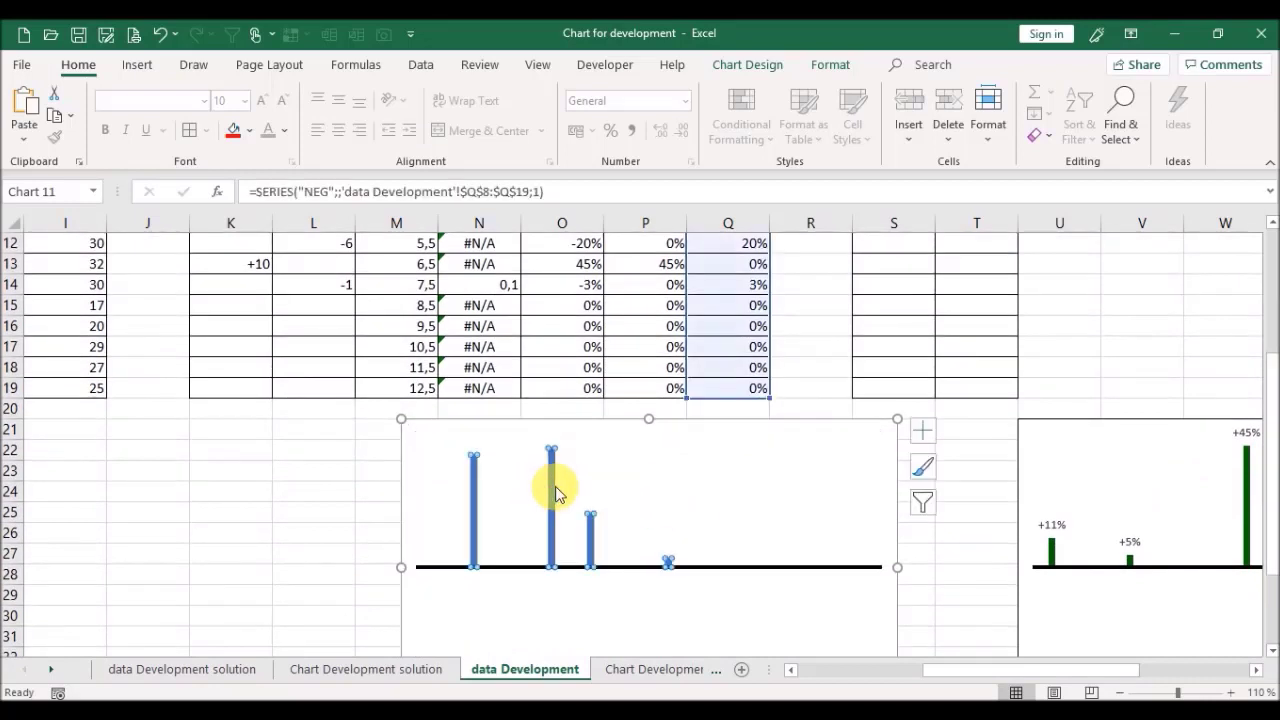
{"action": "left_click", "coordinate": [249, 130]}
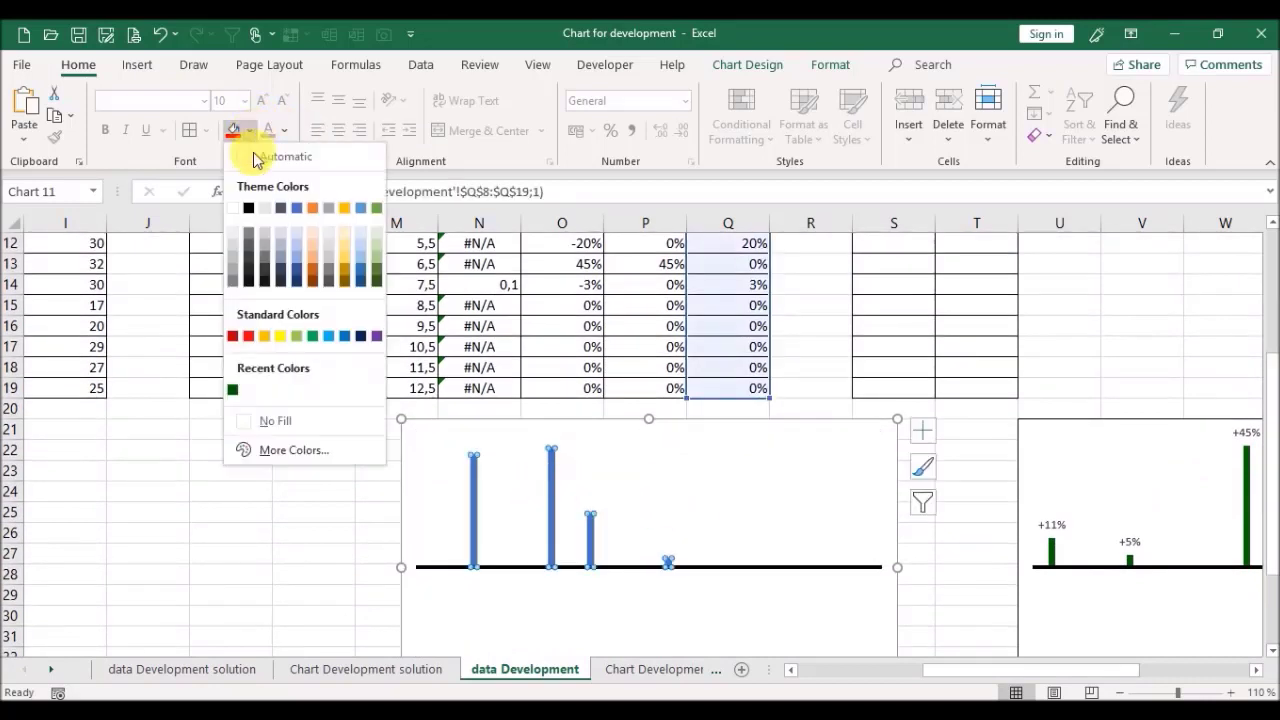
{"action": "left_click", "coordinate": [249, 336]}
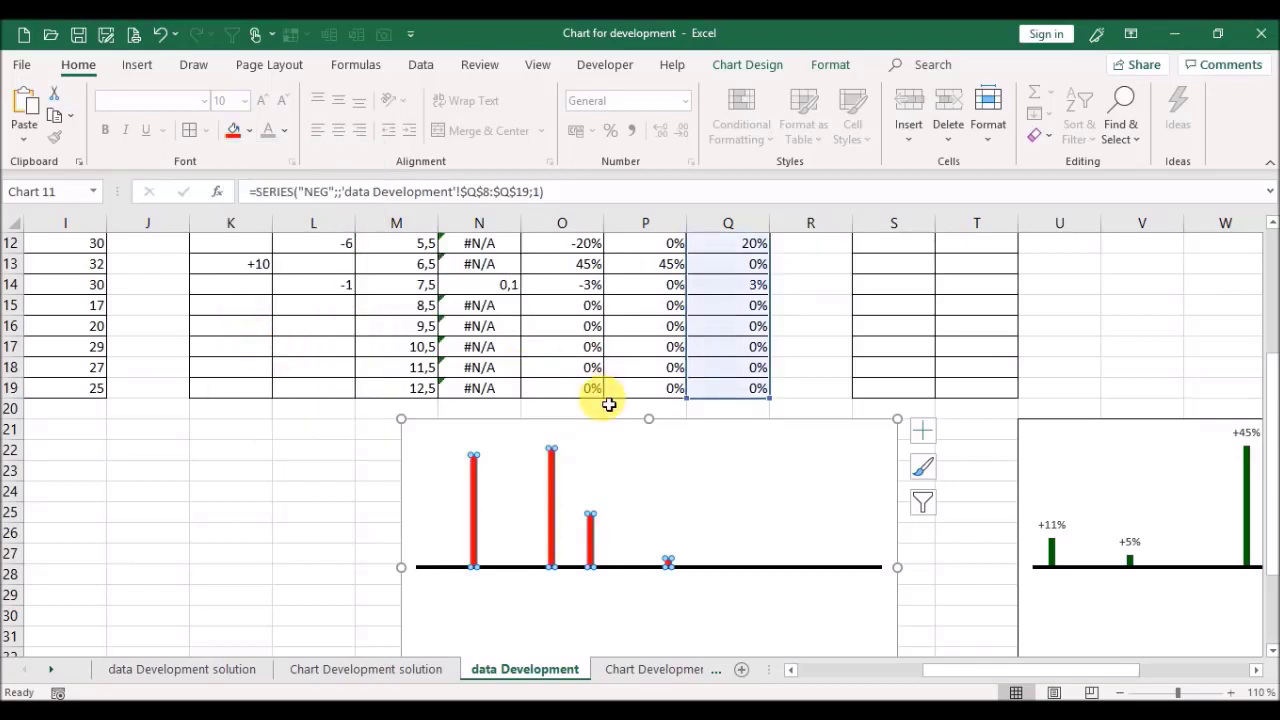
Step: Add data labels to the NEG columns with the format code [=0]"";-0% to hide zeros and show minus-signed percentages
{"action": "left_click", "coordinate": [749, 66]}
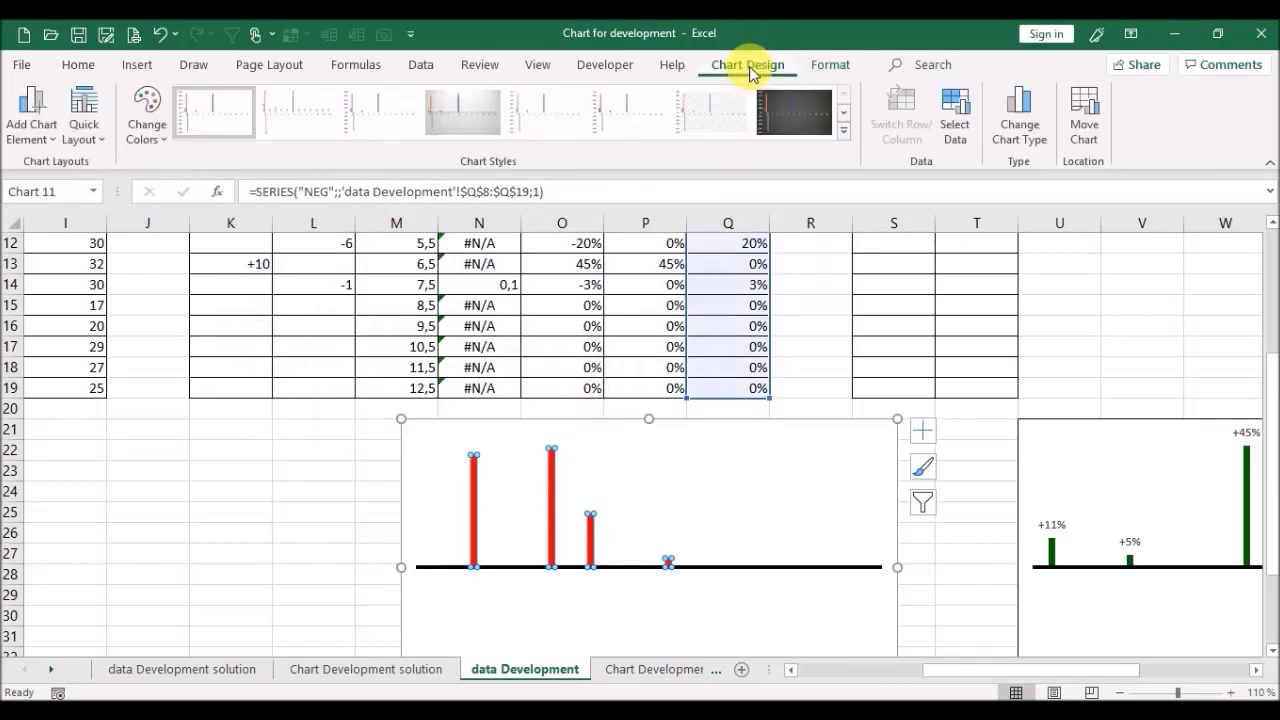
{"action": "left_click", "coordinate": [40, 135]}
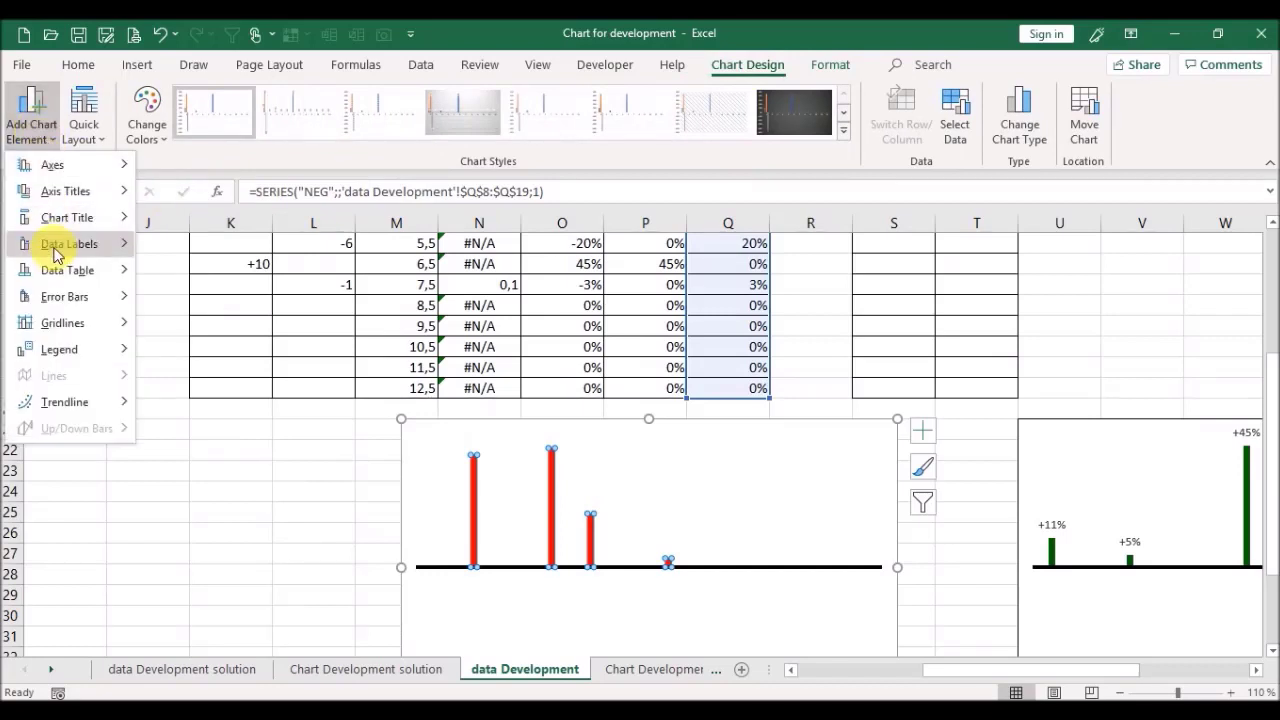
{"action": "mouse_move", "coordinate": [57, 256]}
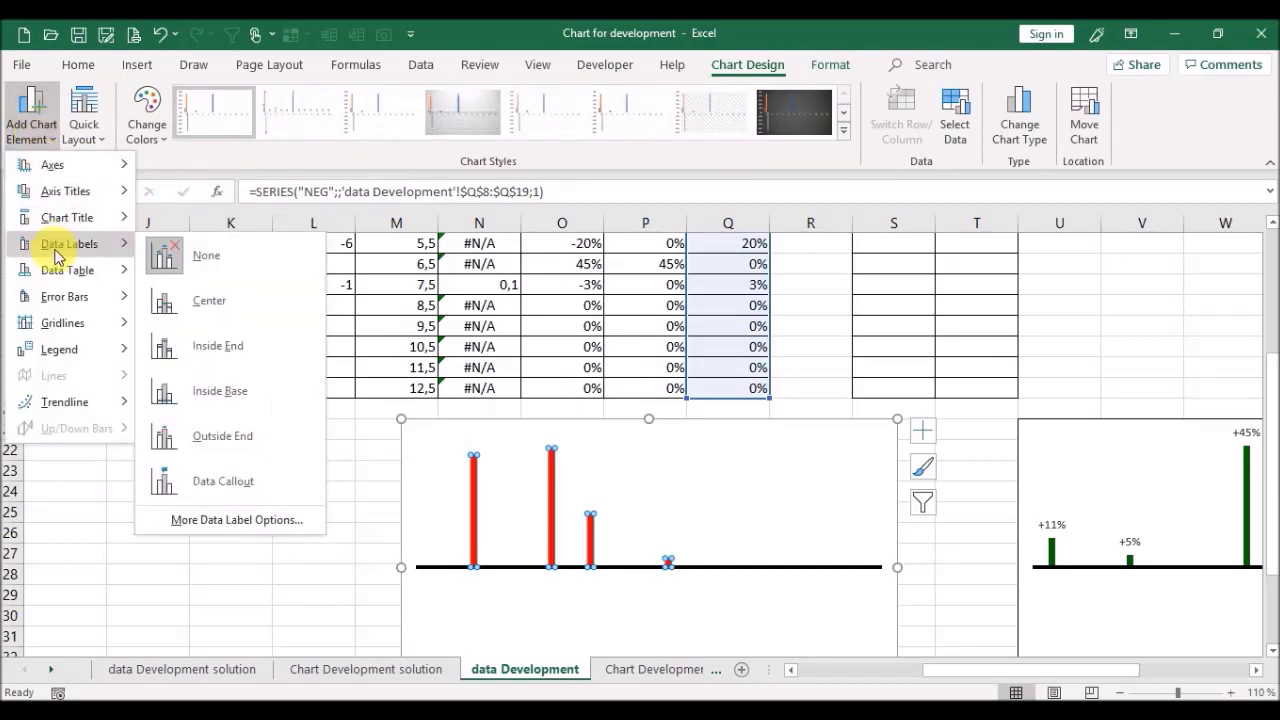
{"action": "left_click", "coordinate": [237, 520]}
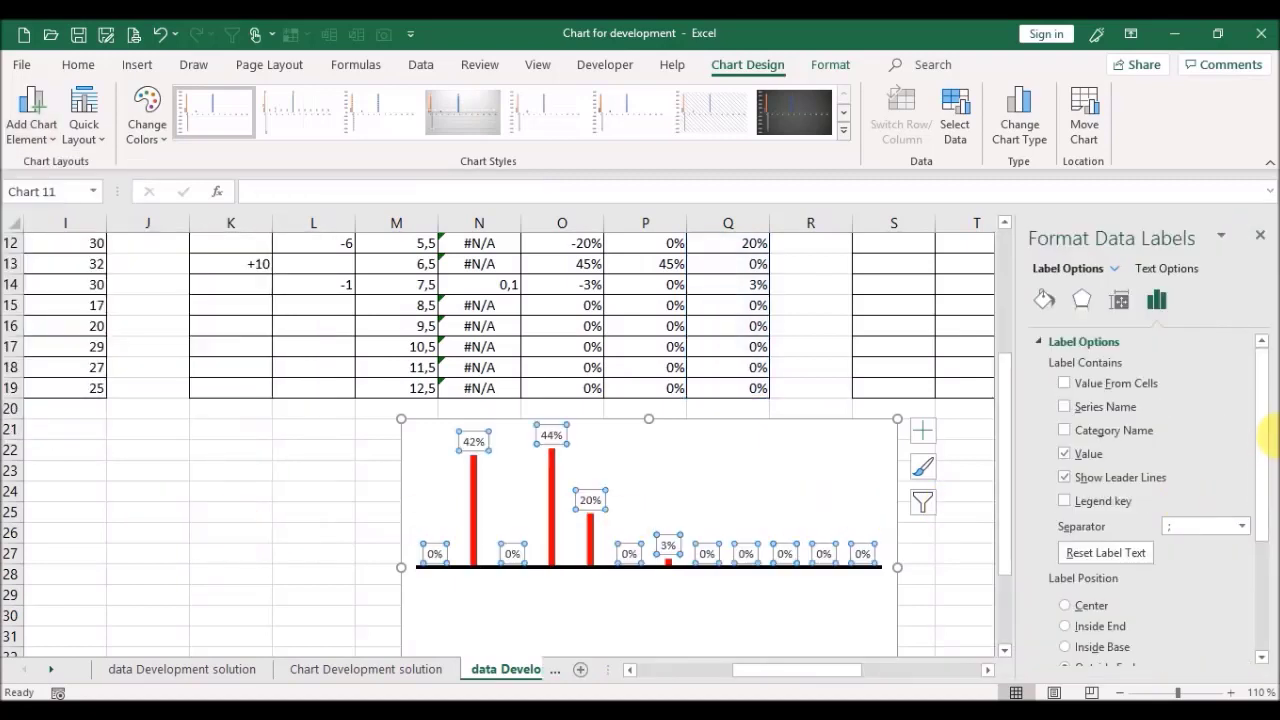
{"action": "left_click_drag", "start_coordinate": [1263, 383], "coordinate": [1264, 530]}
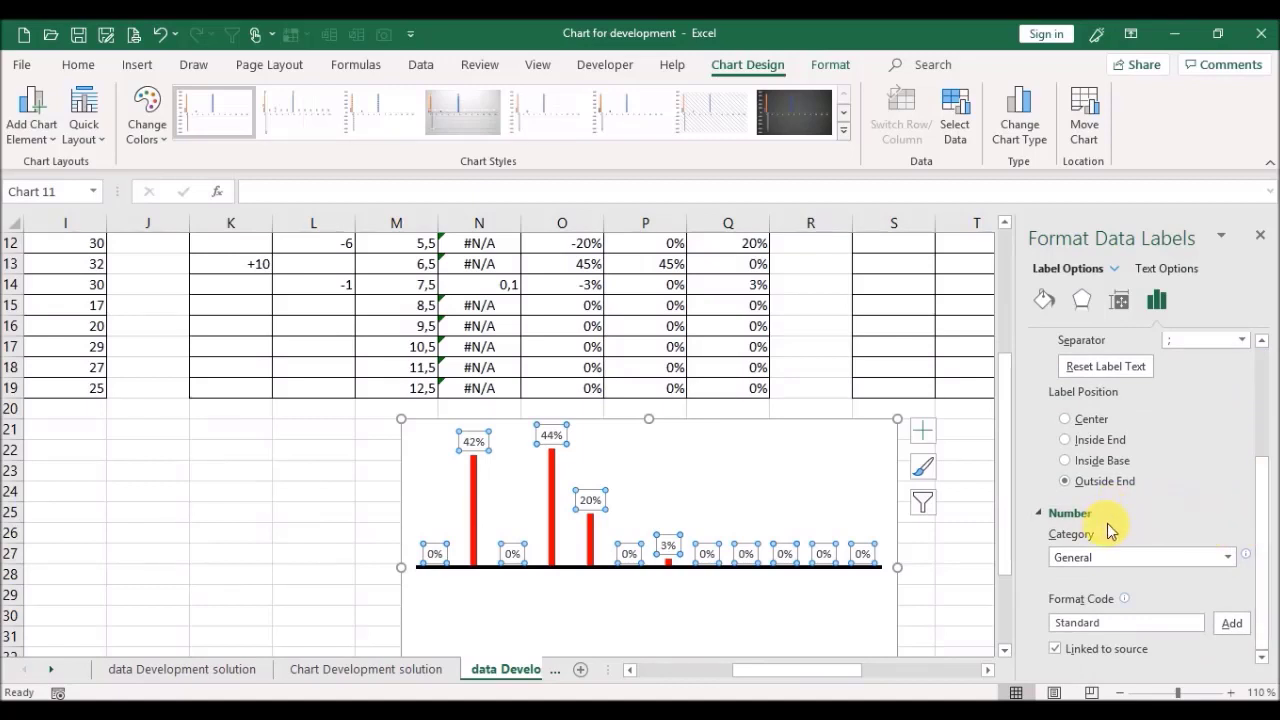
{"action": "left_click", "coordinate": [1138, 632]}
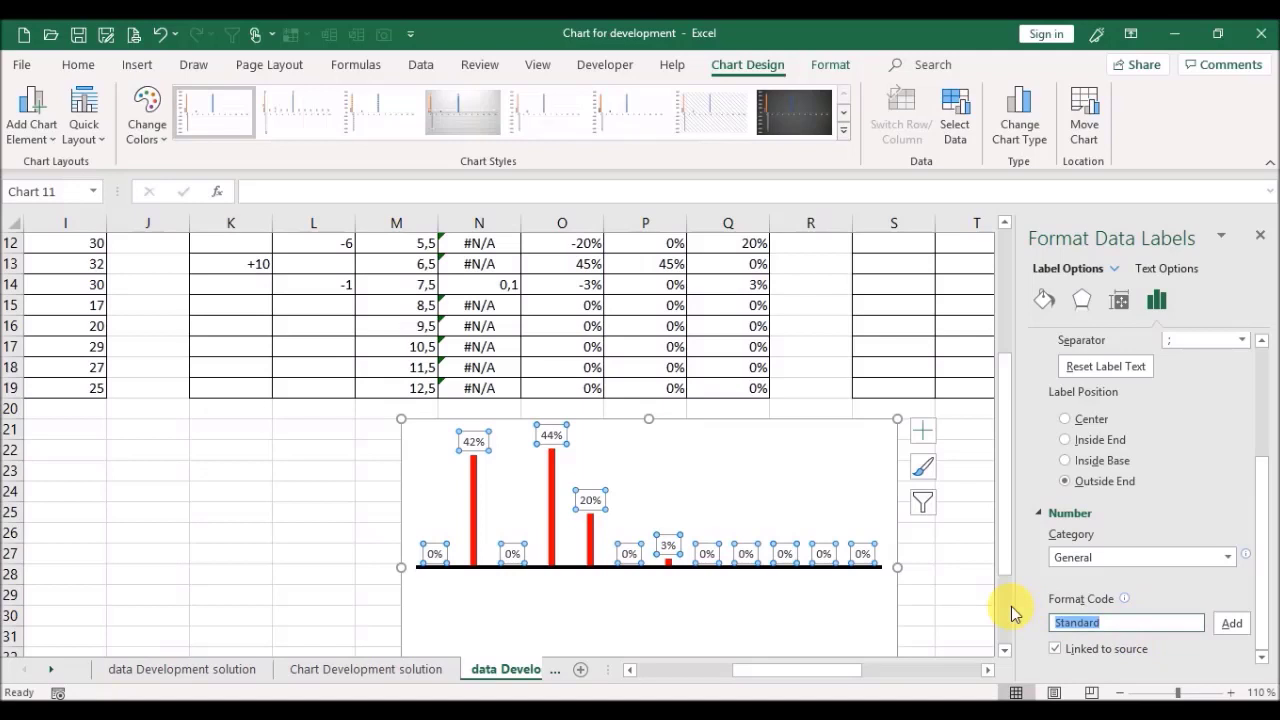
{"action": "key", "text": "BackSpace"}
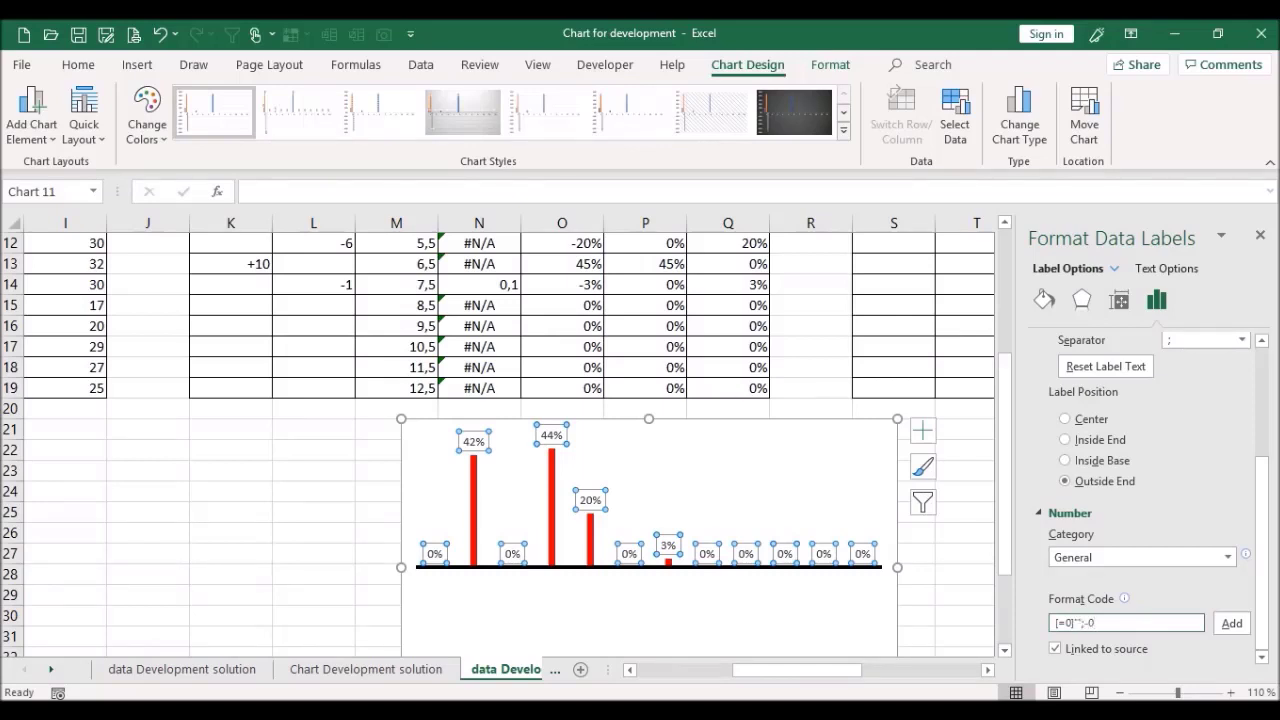
{"action": "left_click", "coordinate": [1240, 624]}
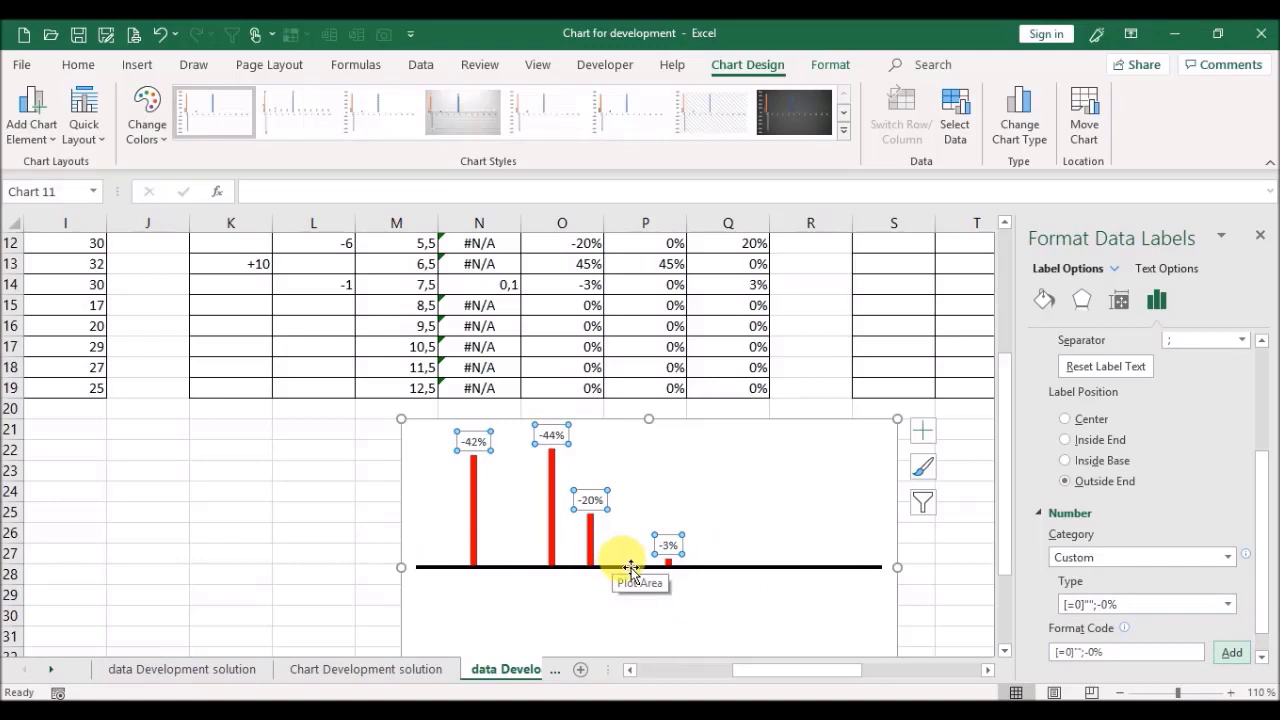
{"action": "left_click", "coordinate": [1260, 235]}
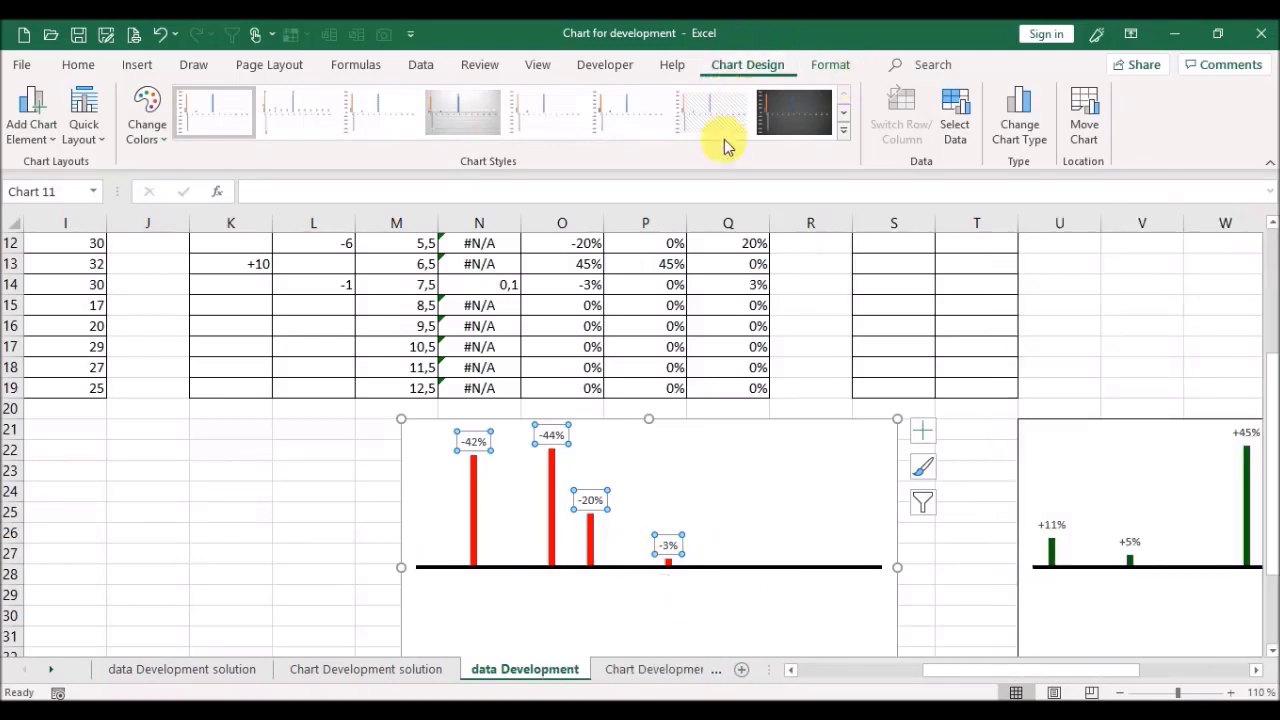
Step: Set the NEG chart's primary vertical axis to values in reverse order, showing the axis only for this edit and deleting it
{"action": "left_click", "coordinate": [730, 430]}
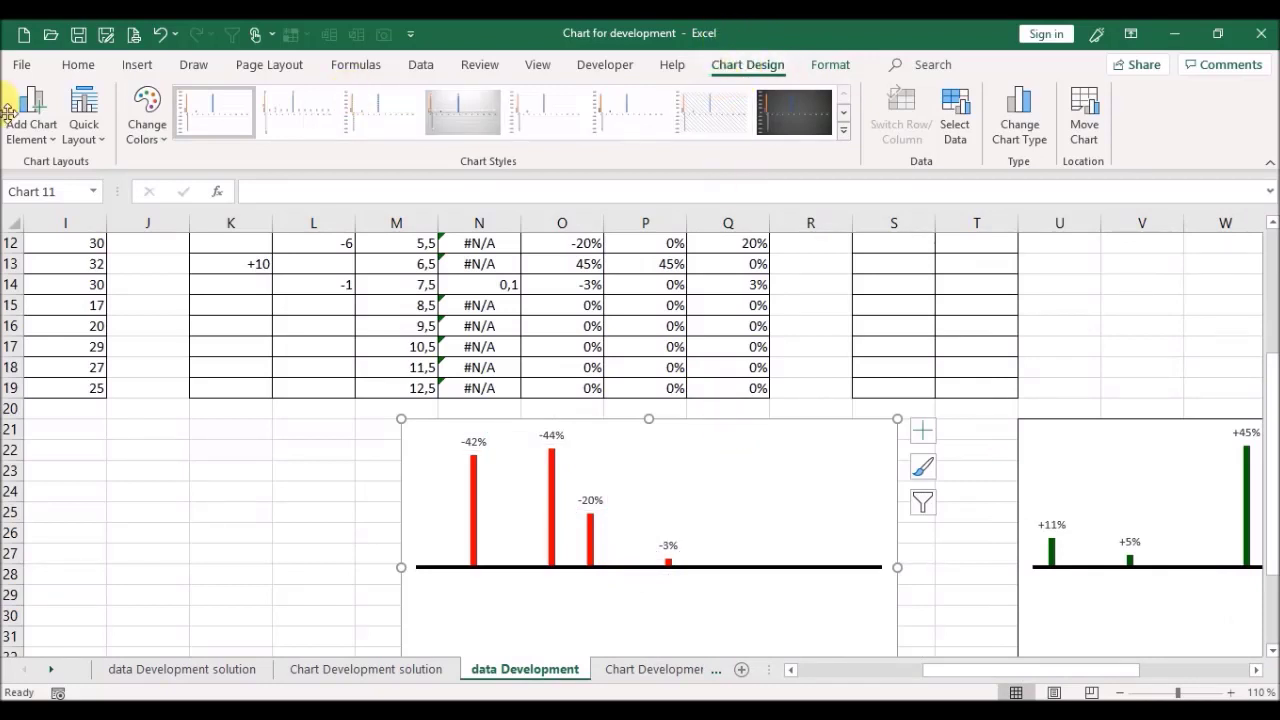
{"action": "left_click", "coordinate": [53, 127]}
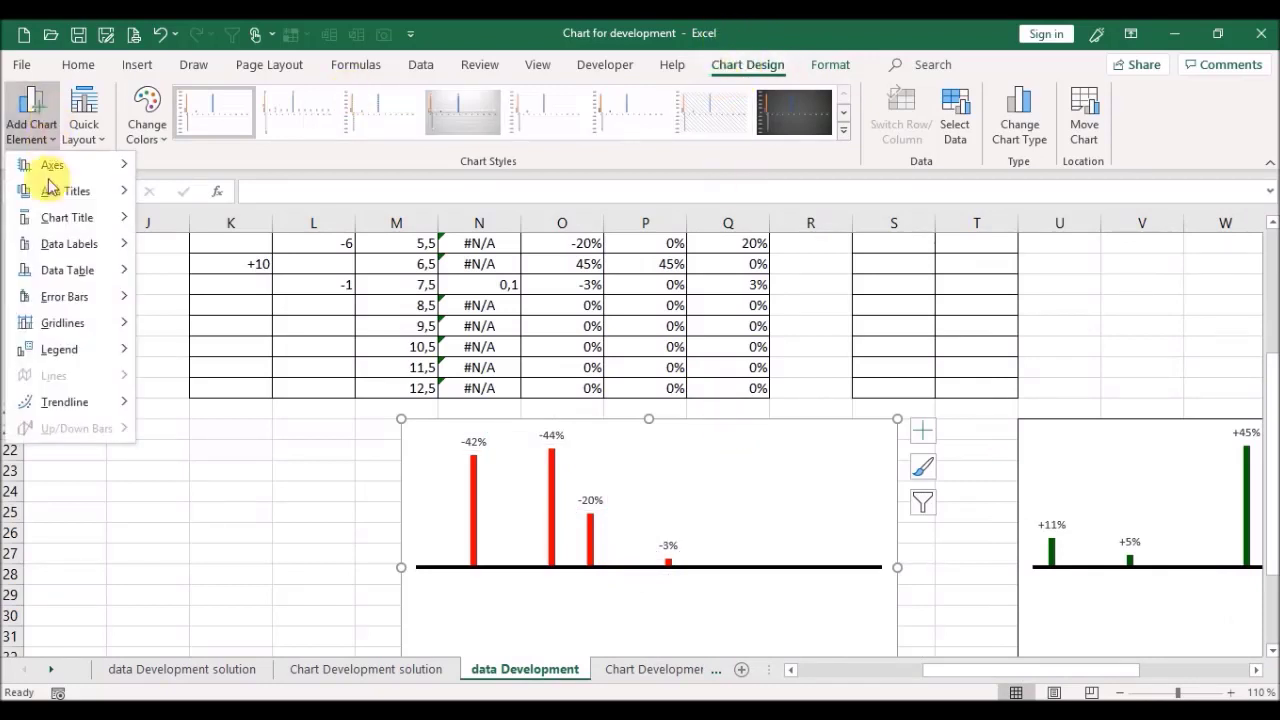
{"action": "left_click", "coordinate": [79, 167]}
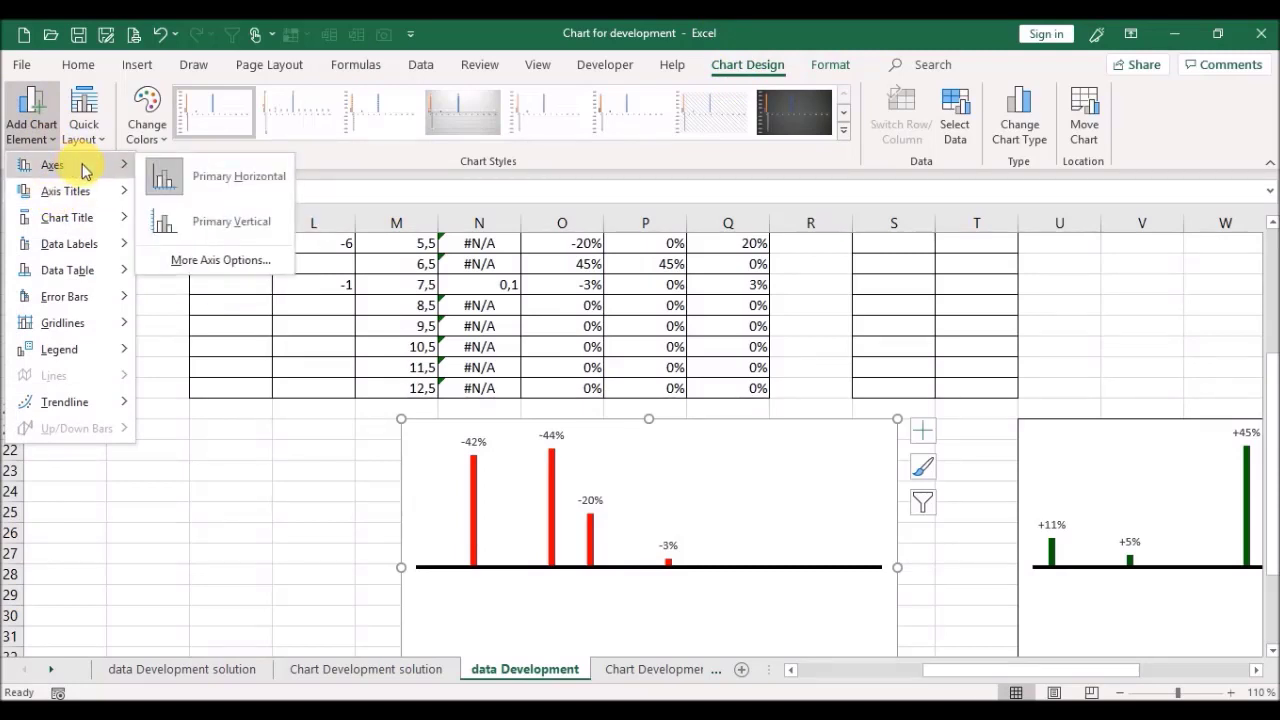
{"action": "left_click", "coordinate": [221, 233]}
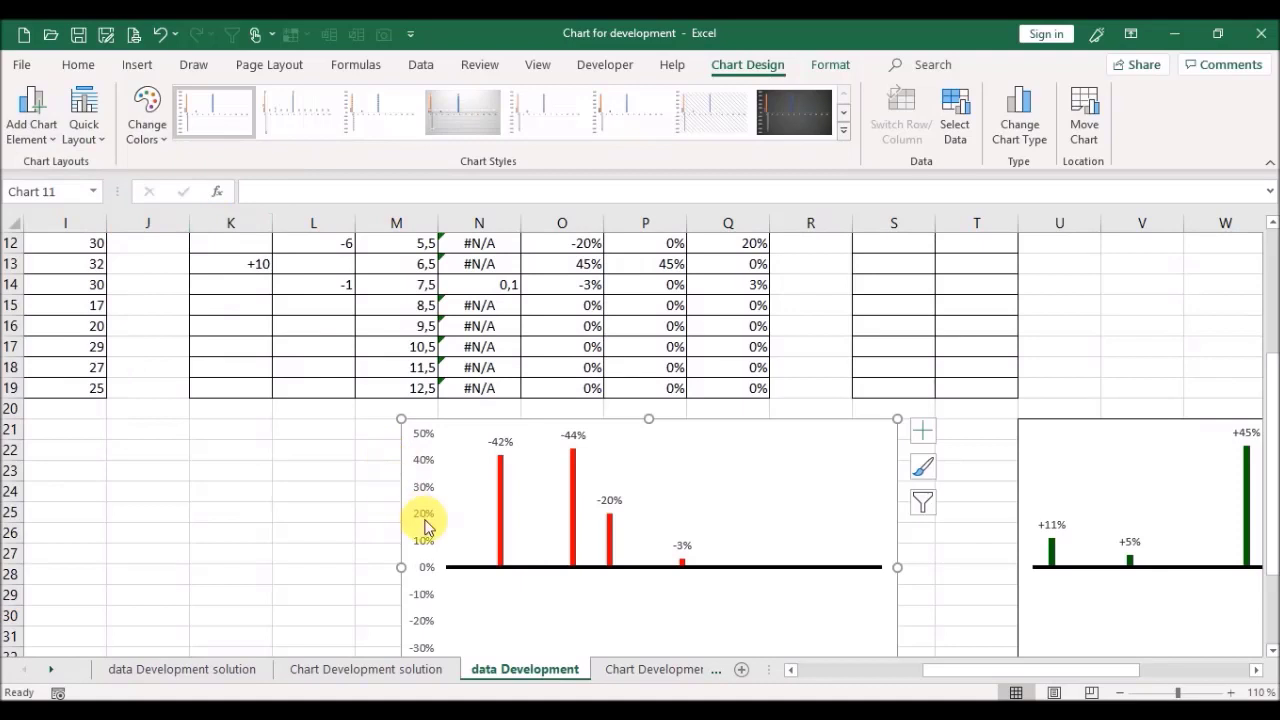
{"action": "left_click", "coordinate": [422, 521]}
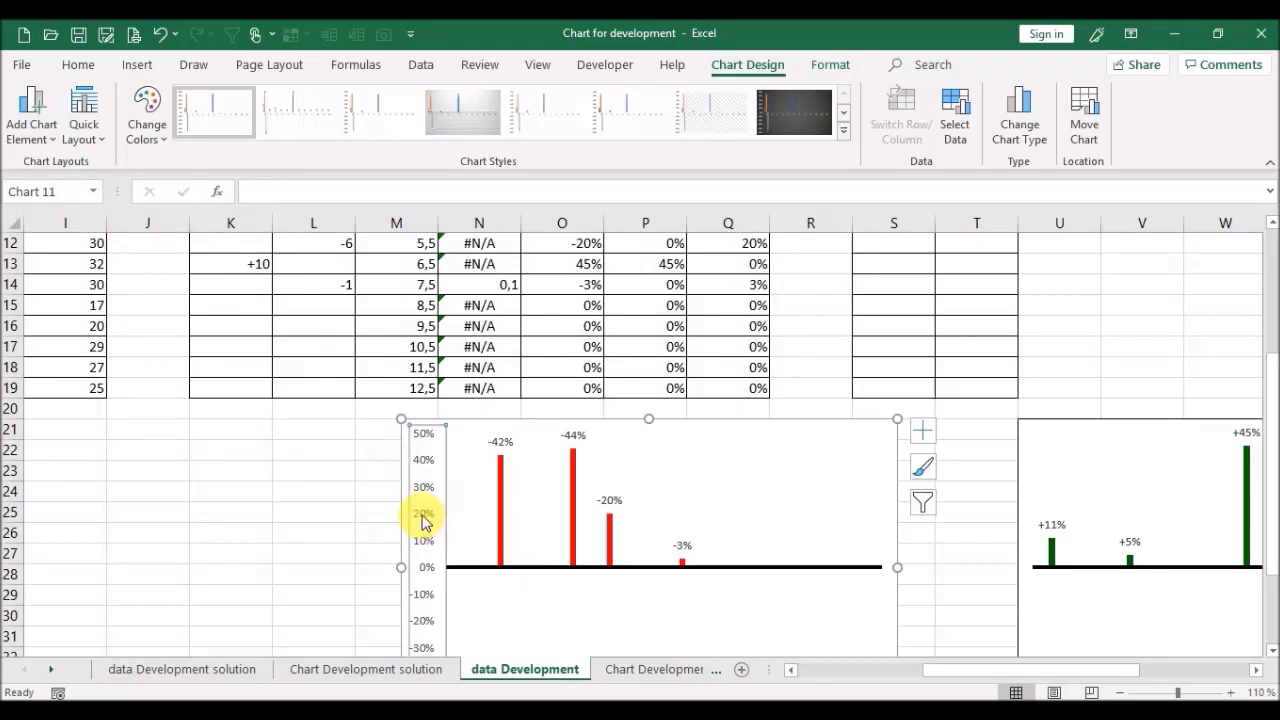
{"action": "double_click", "coordinate": [422, 521]}
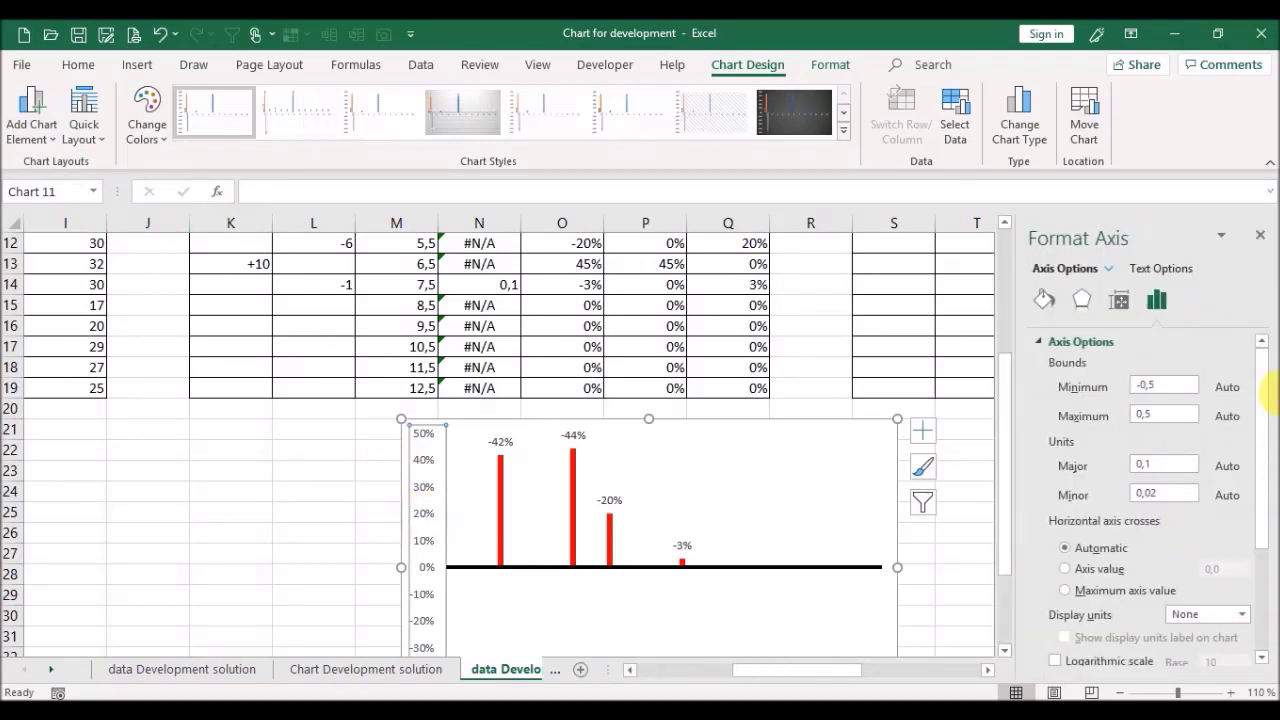
{"action": "left_click_drag", "start_coordinate": [1262, 372], "coordinate": [1266, 435]}
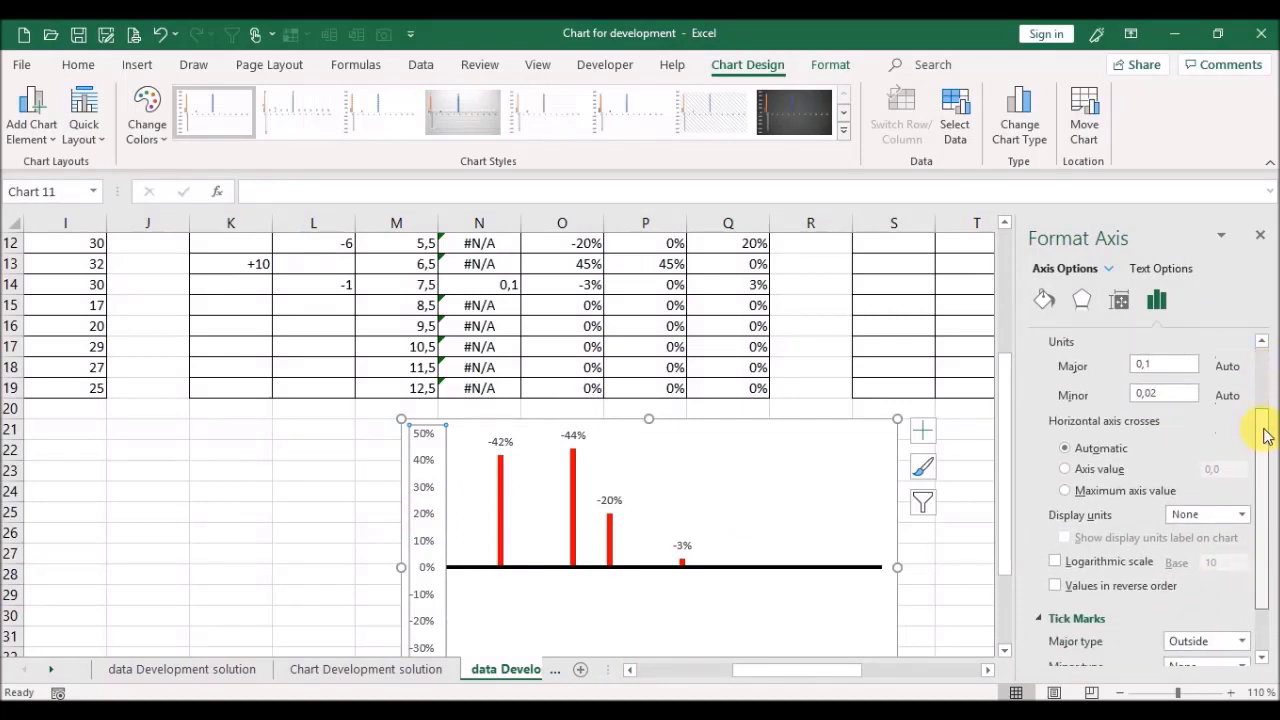
{"action": "left_click", "coordinate": [1087, 590]}
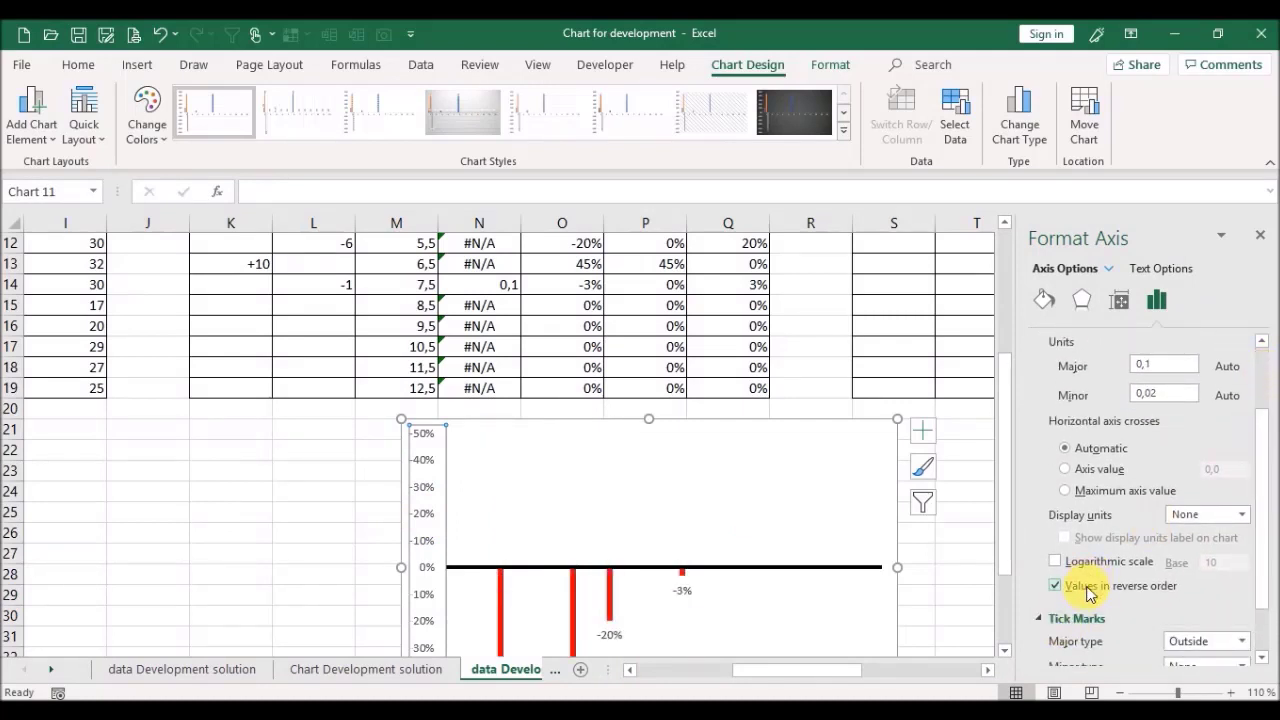
{"action": "left_click", "coordinate": [1262, 237]}
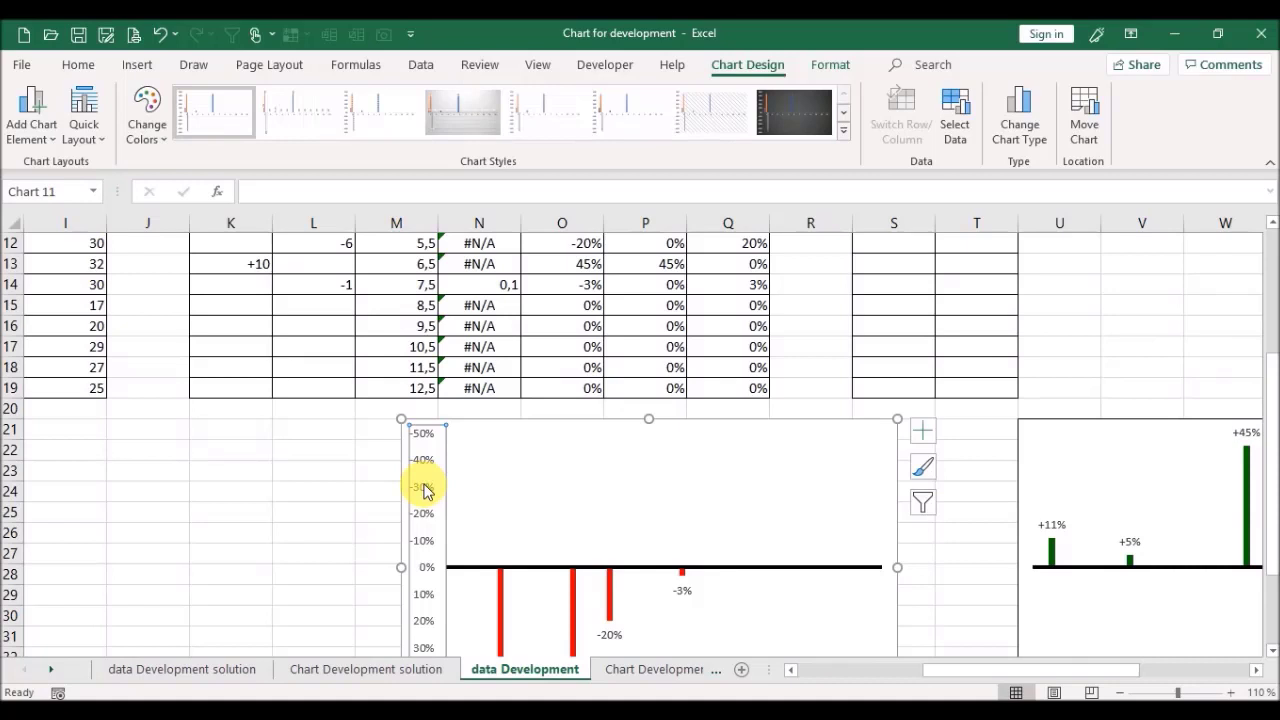
{"action": "key", "text": "Delete"}
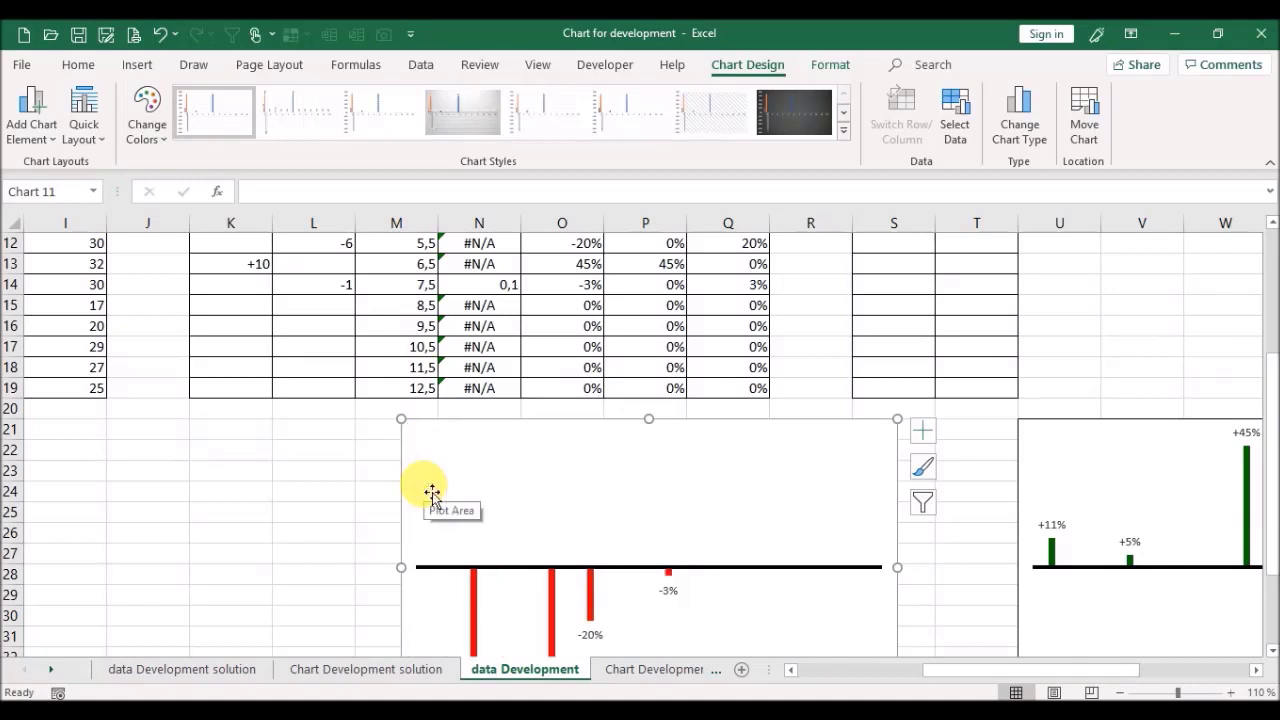
Step: Set the NEG chart's outer area to no fill
{"action": "left_click", "coordinate": [482, 430]}
{"action": "key", "text": "ctrl+1"}
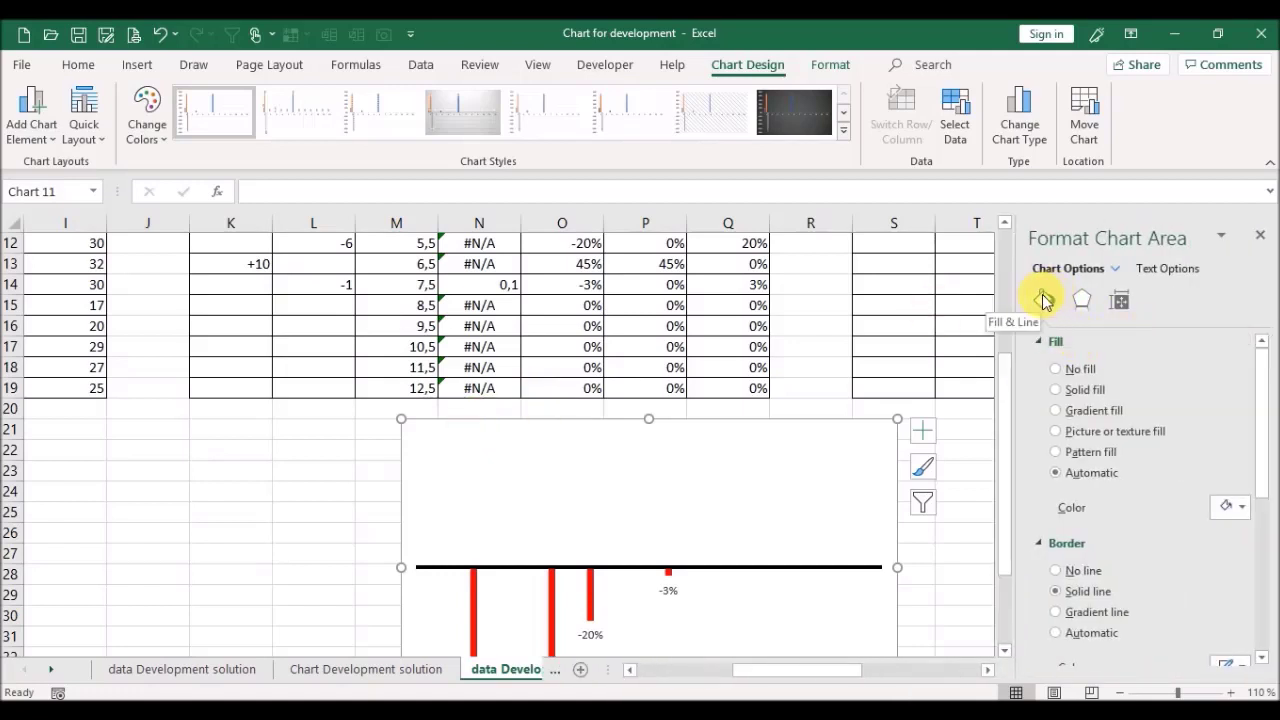
{"action": "left_click", "coordinate": [1058, 372]}
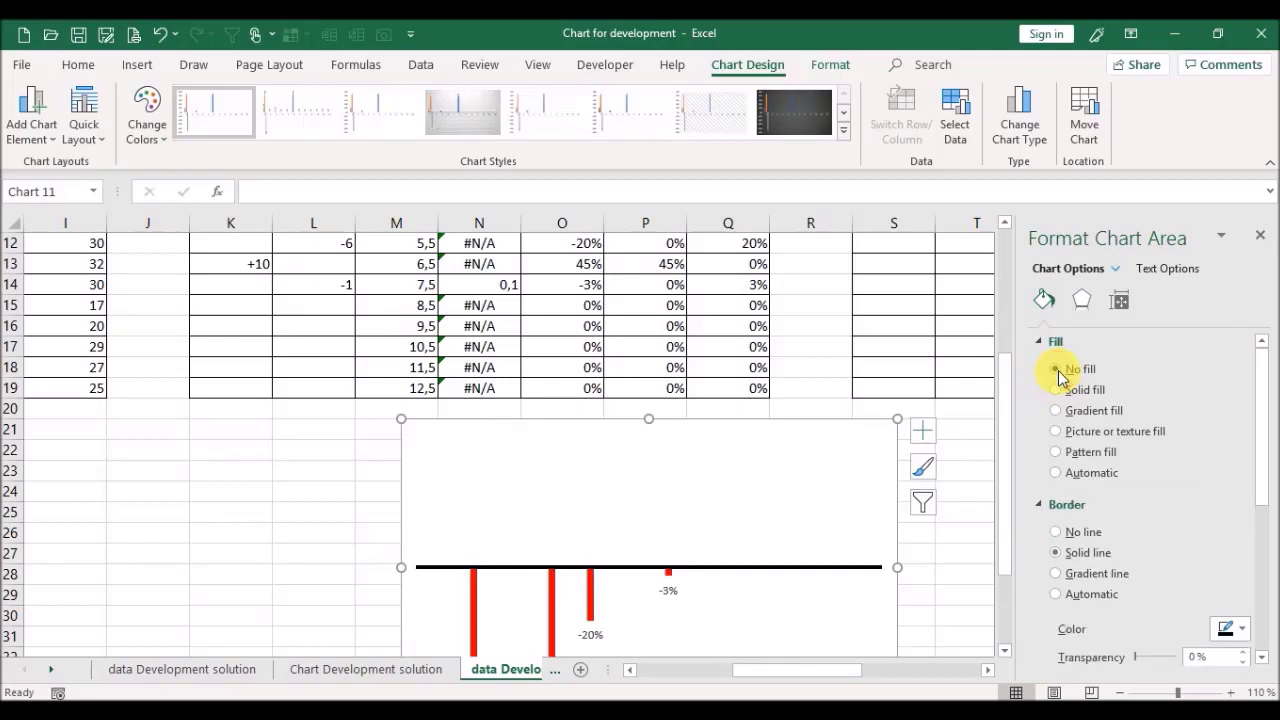
{"action": "left_click", "coordinate": [1261, 237]}
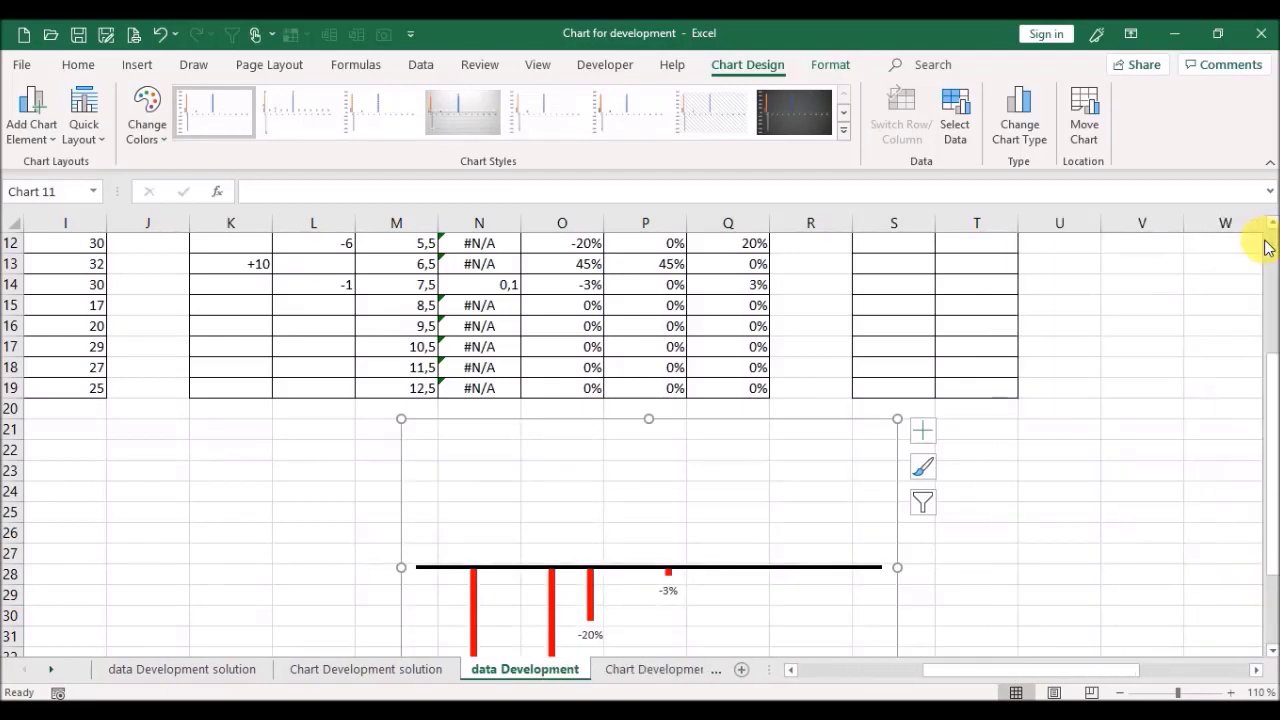
Step: Cut the green POS percentage chart from the data Development sheet and paste it at cell C17 of the Chart Development sheet
{"action": "left_click", "coordinate": [1141, 353]}
{"action": "left_click_drag", "start_coordinate": [1008, 674], "coordinate": [1056, 677]}
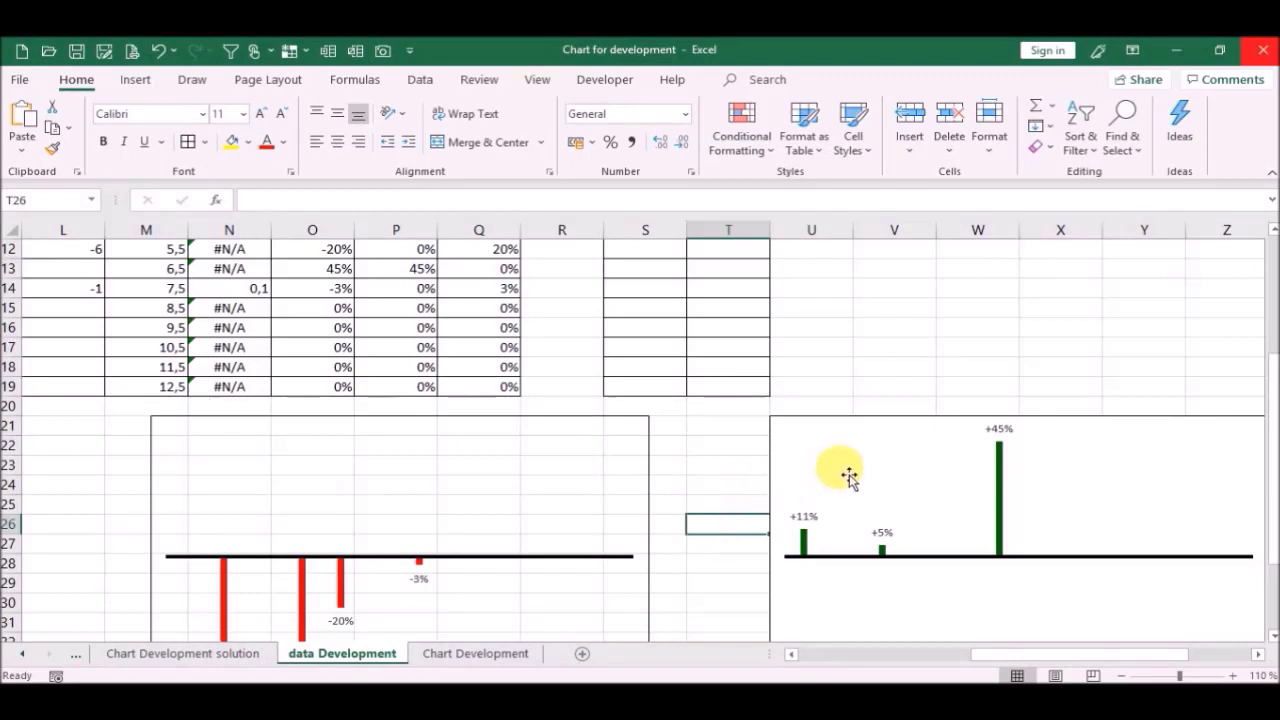
{"action": "left_click", "coordinate": [806, 428]}
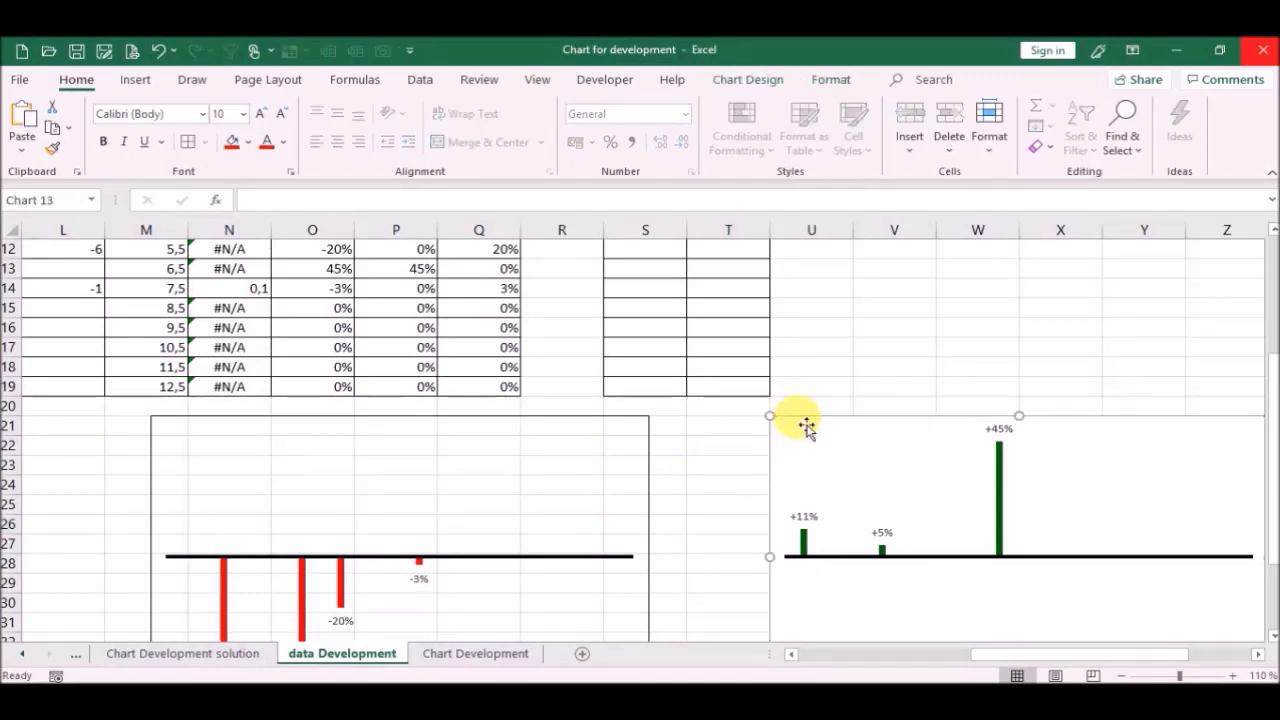
{"action": "left_click", "coordinate": [57, 116]}
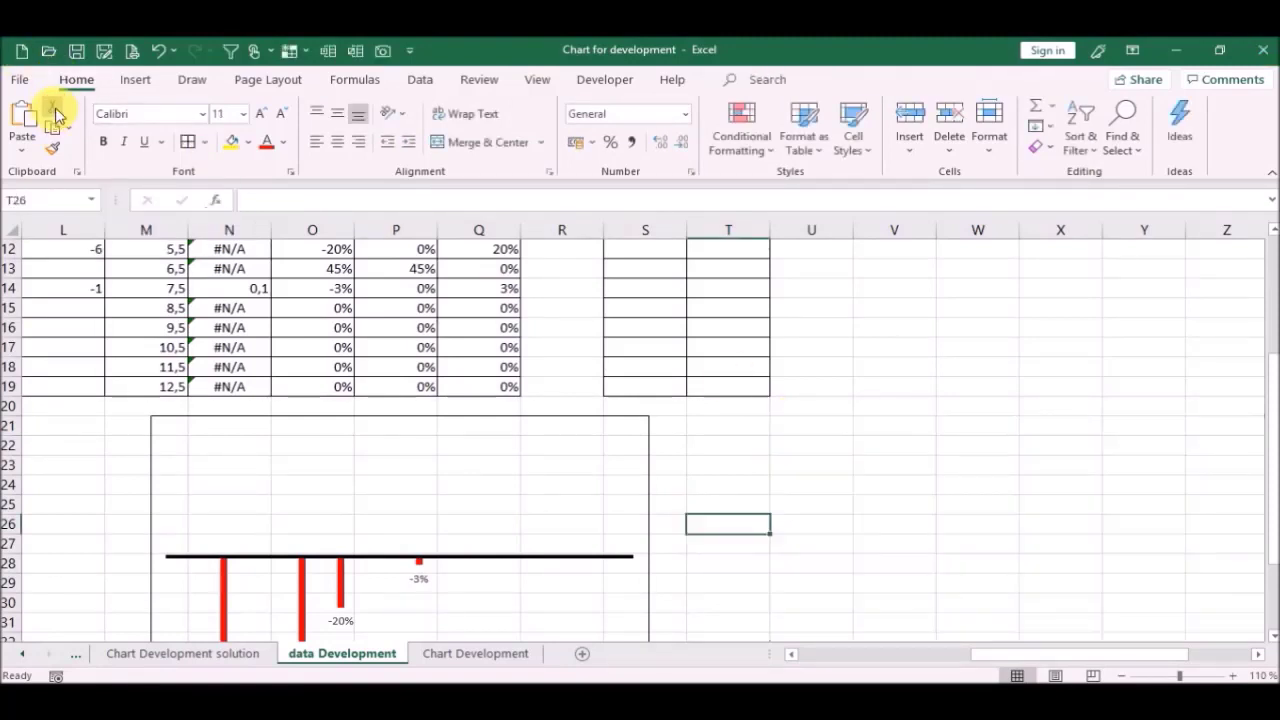
{"action": "left_click", "coordinate": [440, 654]}
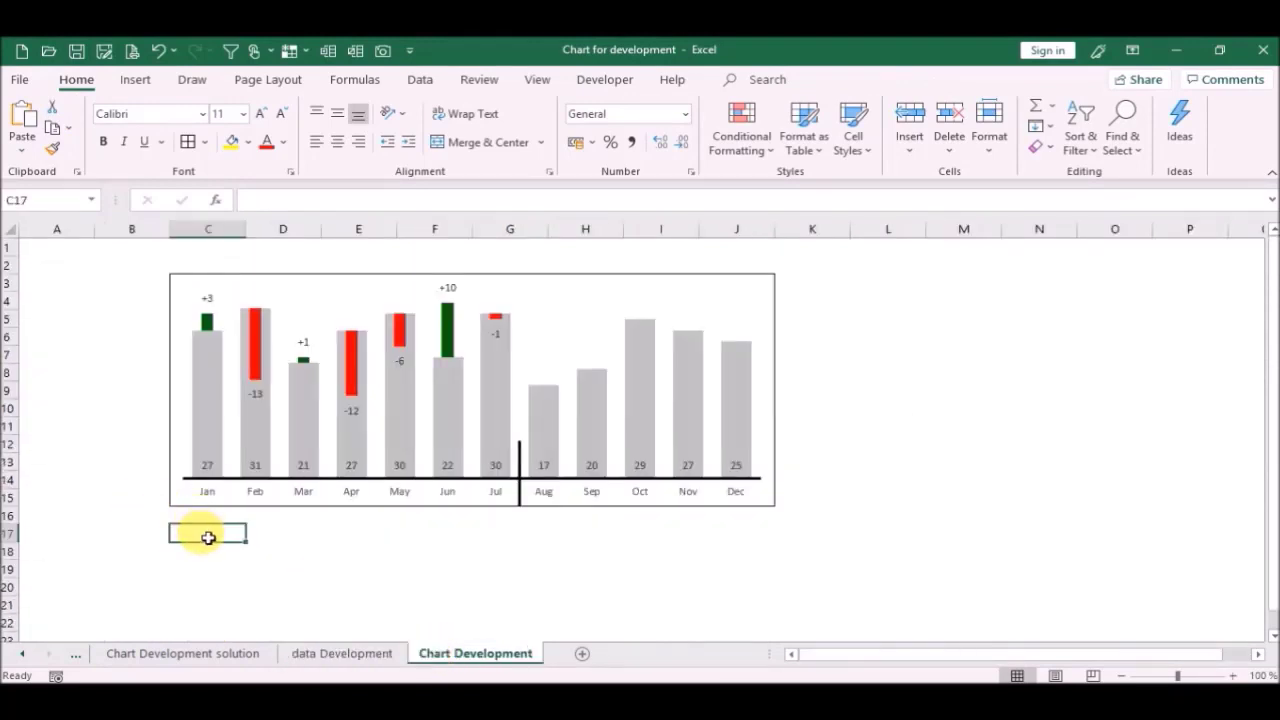
{"action": "left_click", "coordinate": [22, 116]}
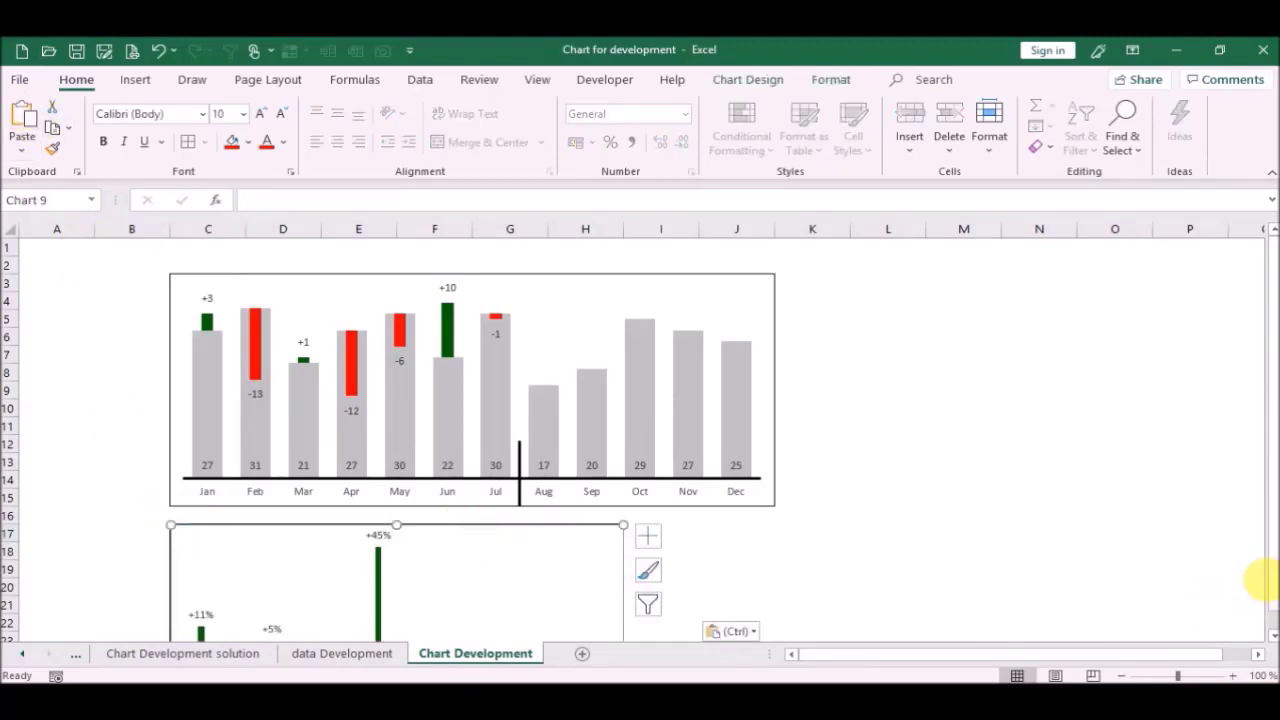
Step: Resize the pasted POS chart, snapped to the cell grid, to span C17:J25 and match the width of the chart above
{"action": "scroll", "coordinate": [1275, 612], "scroll_direction": "down", "scroll_amount": 1}
{"action": "scroll", "coordinate": [440, 305], "scroll_direction": "down", "scroll_amount": 3}
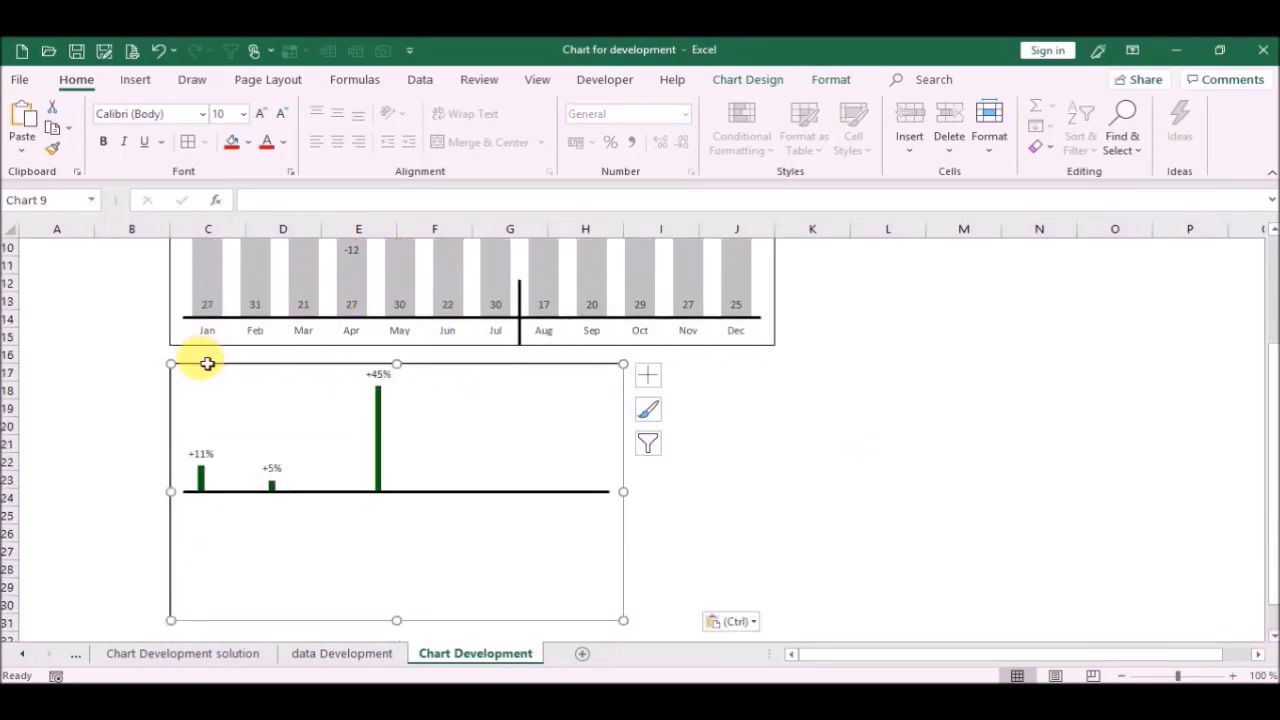
{"action": "key", "text": "alt"}
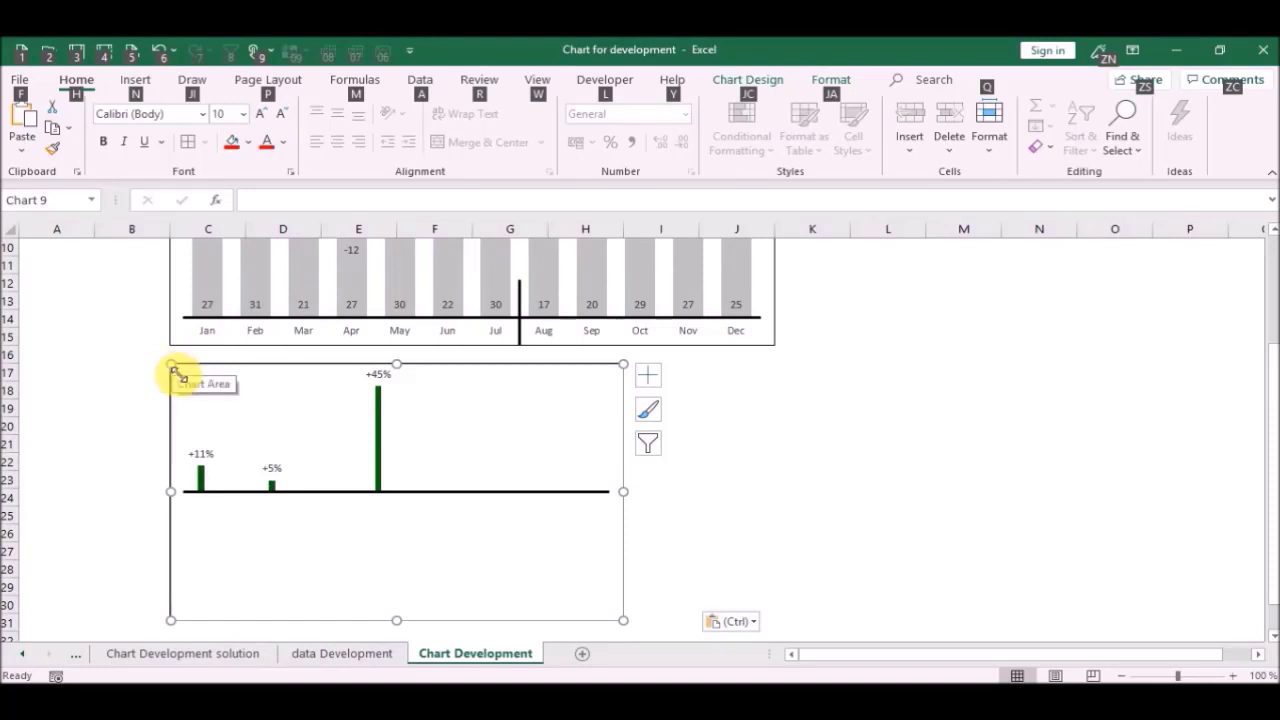
{"action": "mouse_move", "coordinate": [171, 367]}
{"action": "left_mouse_down"}
{"action": "mouse_move", "coordinate": [226, 383]}
{"action": "mouse_move", "coordinate": [223, 402]}
{"action": "mouse_move", "coordinate": [172, 367]}
{"action": "left_mouse_up"}
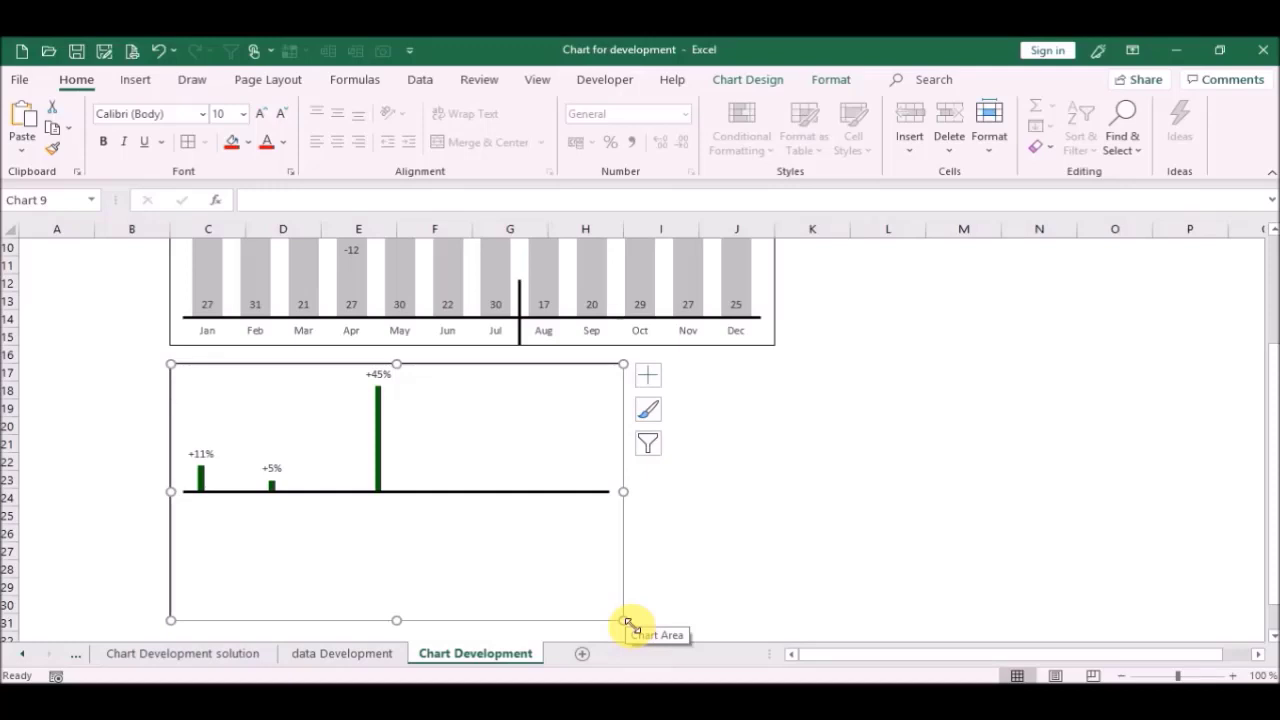
{"action": "key", "text": "alt"}
{"action": "left_click_drag", "start_coordinate": [628, 624], "coordinate": [764, 528]}
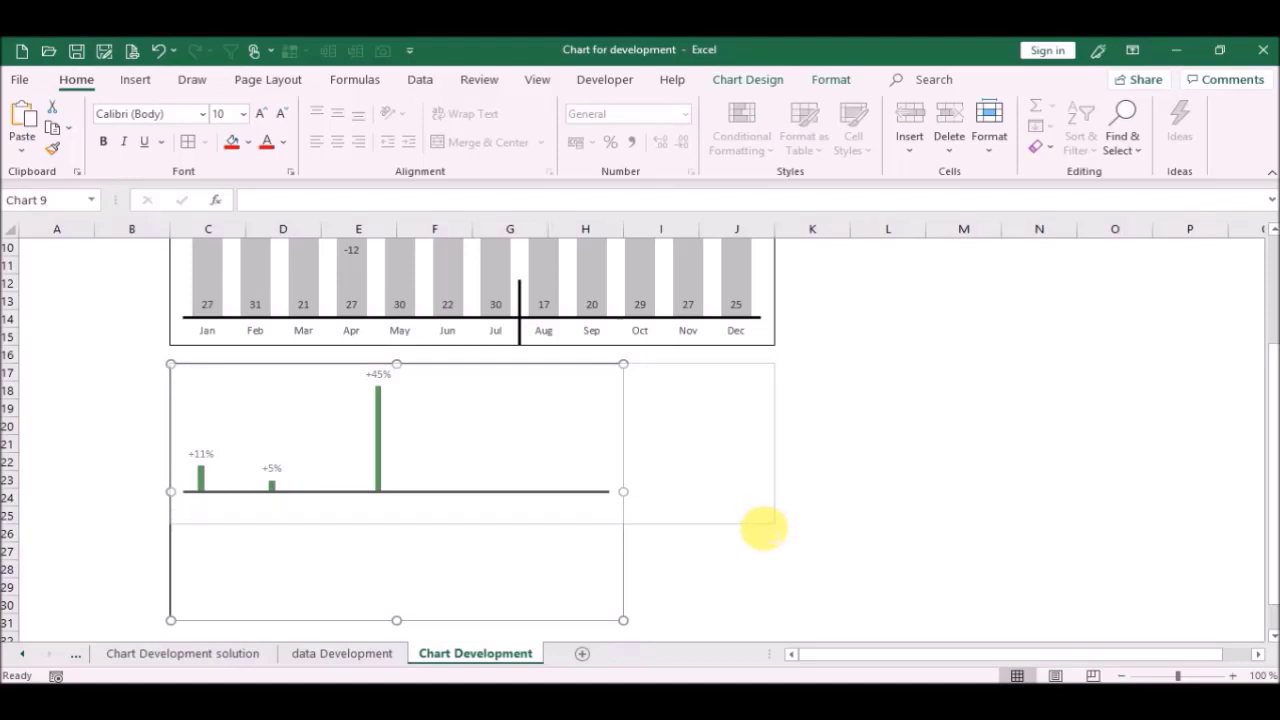
Step: Snap the POS chart's lower-right corner to the end of cell J25 and deselect the chart
{"action": "left_click_drag", "start_coordinate": [764, 528], "coordinate": [774, 524]}
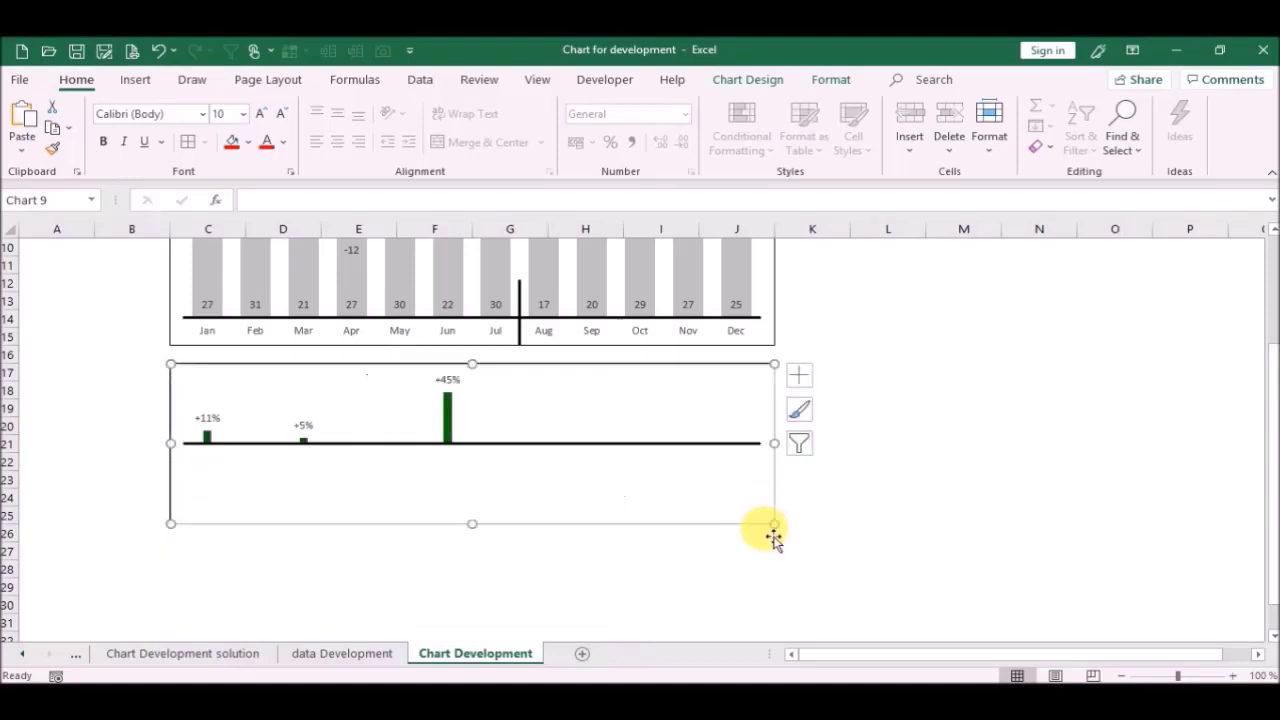
{"action": "left_click", "coordinate": [545, 590]}
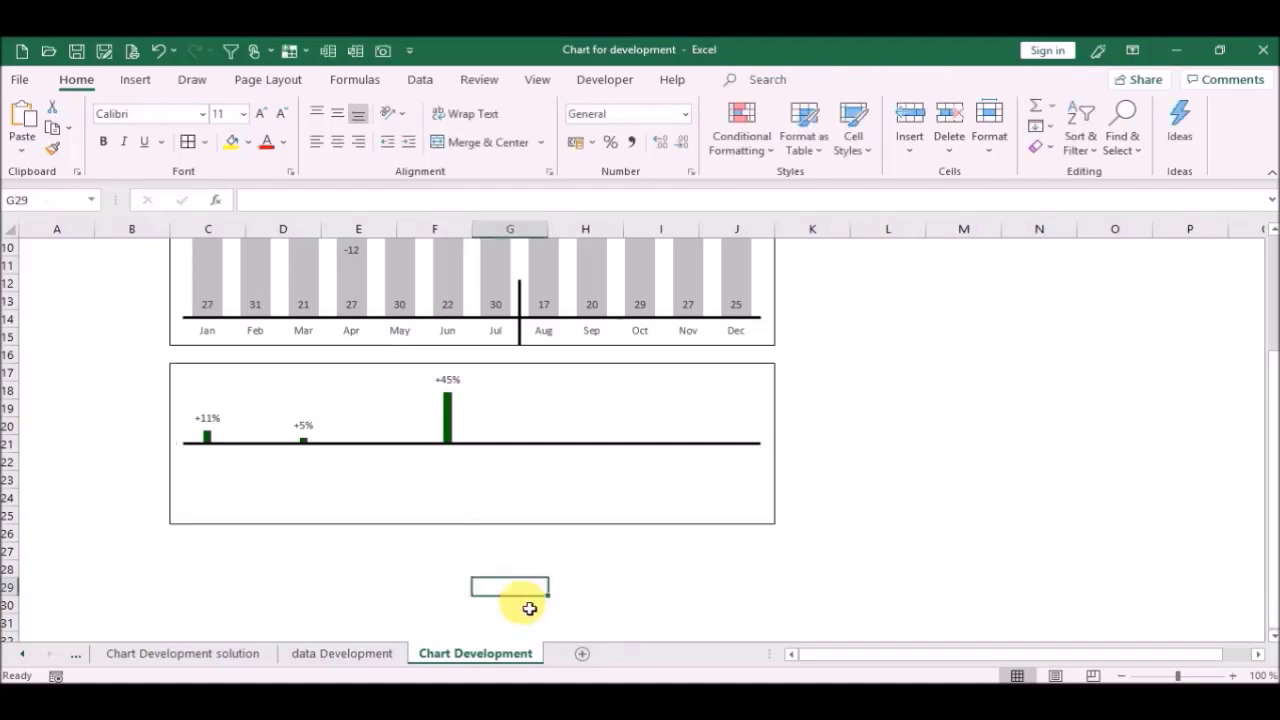
Step: Cut the red NEG percentage chart from the data Development sheet and paste it at cell C27 of the Chart Development sheet
{"action": "left_click", "coordinate": [337, 662]}
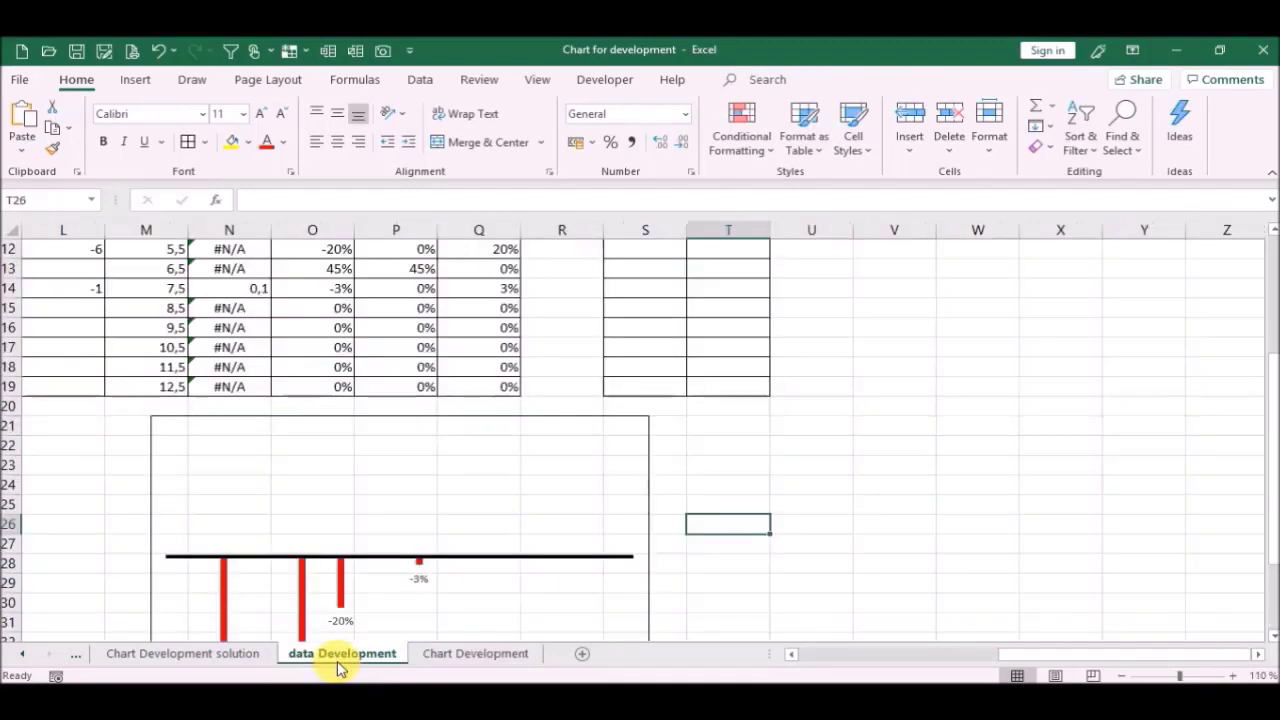
{"action": "left_click", "coordinate": [402, 420]}
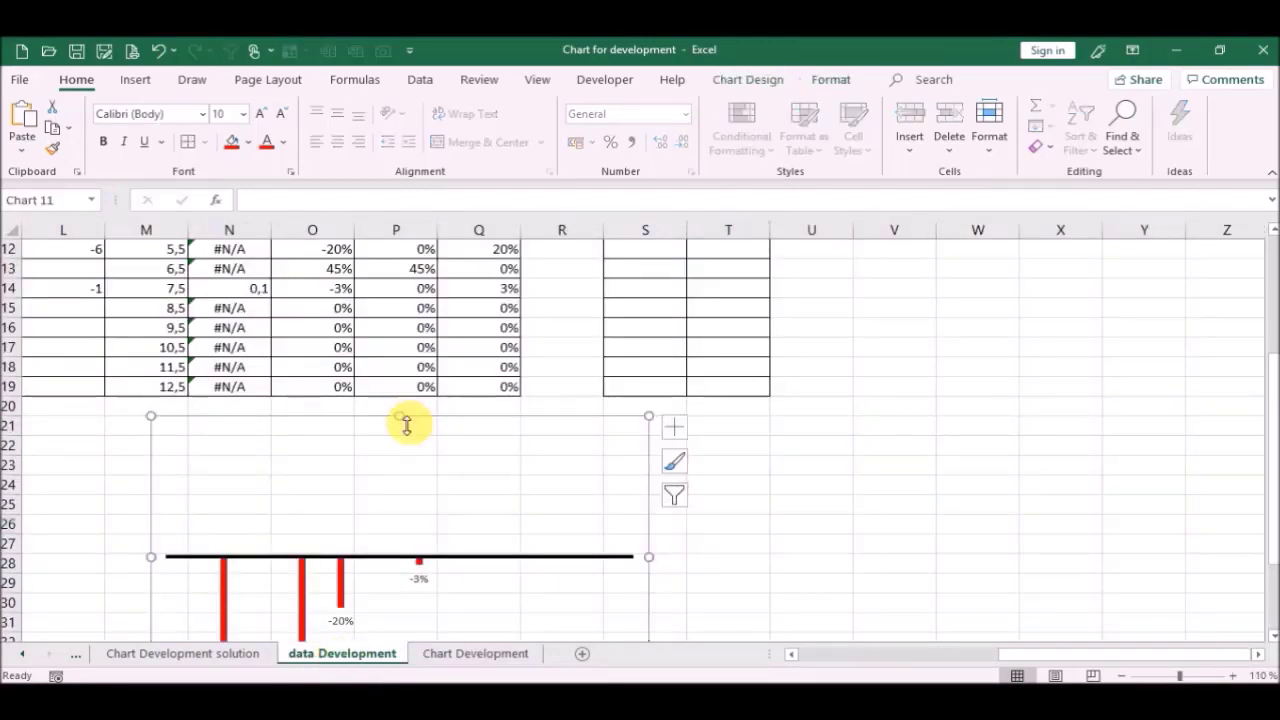
{"action": "left_click", "coordinate": [53, 107]}
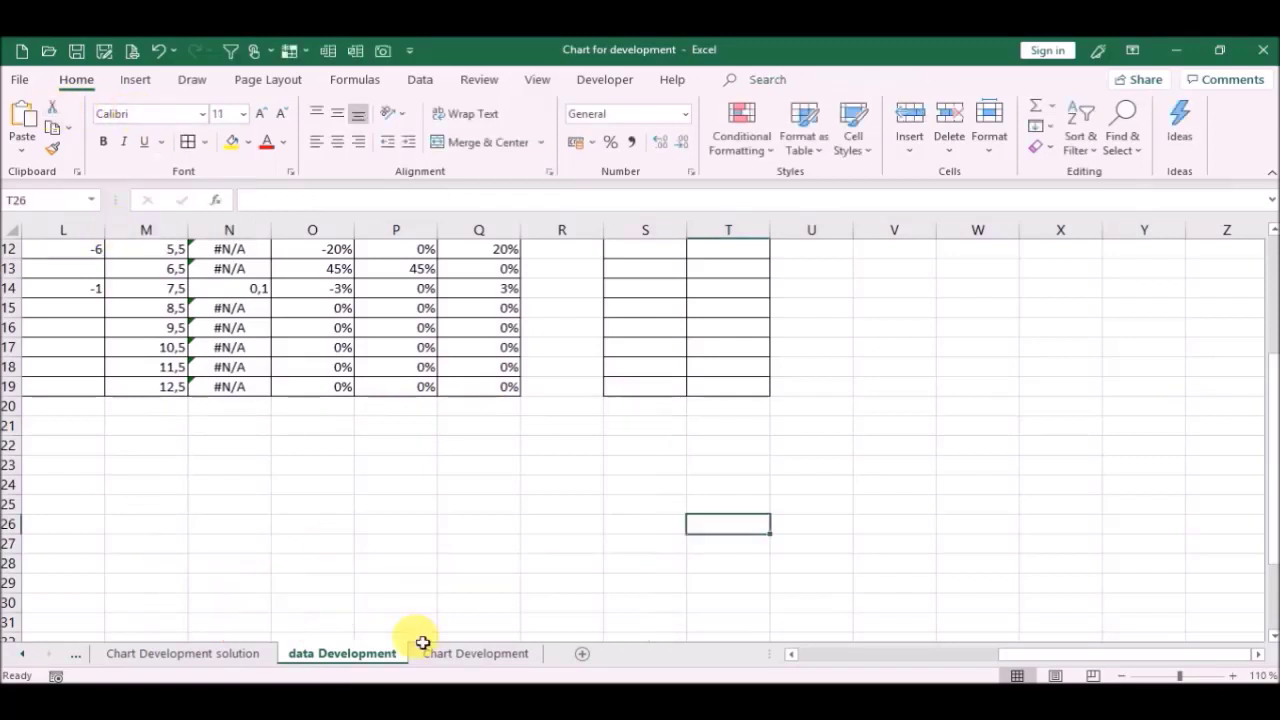
{"action": "left_click", "coordinate": [432, 655]}
{"action": "left_click", "coordinate": [238, 553]}
{"action": "left_click", "coordinate": [20, 118]}
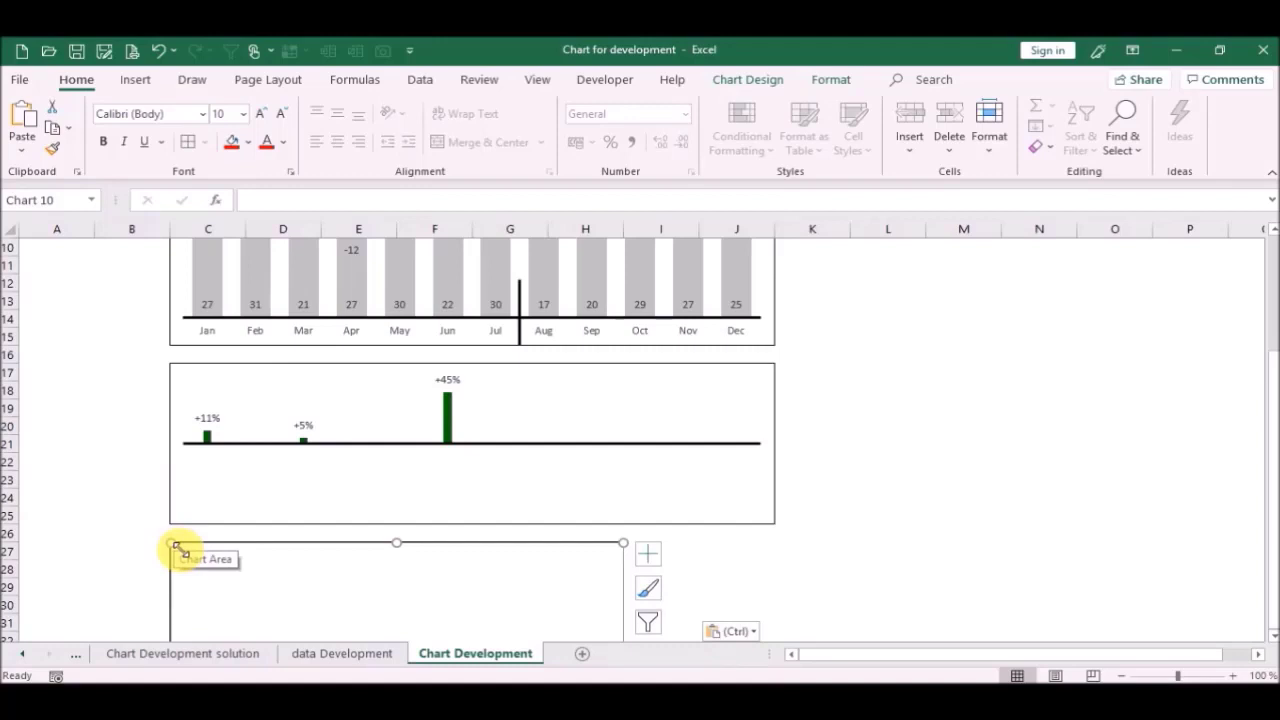
Step: Resize the NEG chart, snapped to the cell grid, to span C17:J25 so it exactly overlays the POS chart
{"action": "left_click_drag", "start_coordinate": [177, 547], "coordinate": [180, 369]}
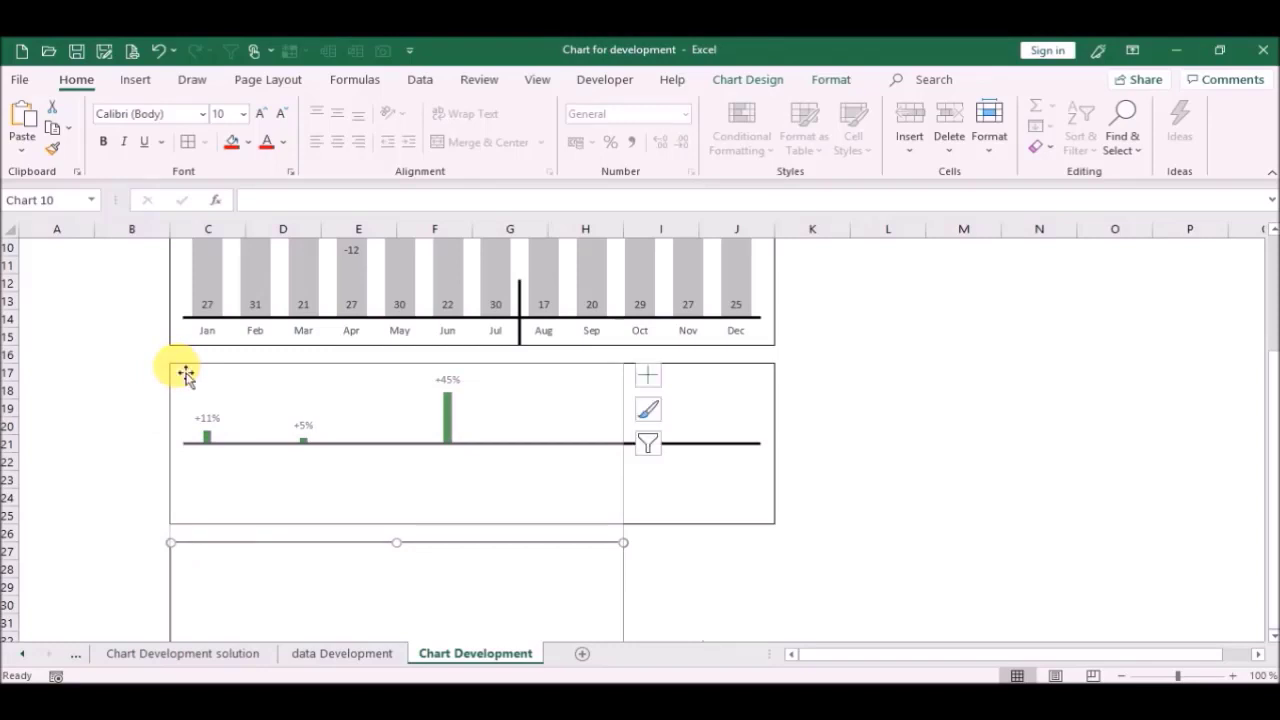
{"action": "scroll", "coordinate": [1268, 632], "scroll_direction": "down", "scroll_amount": 4}
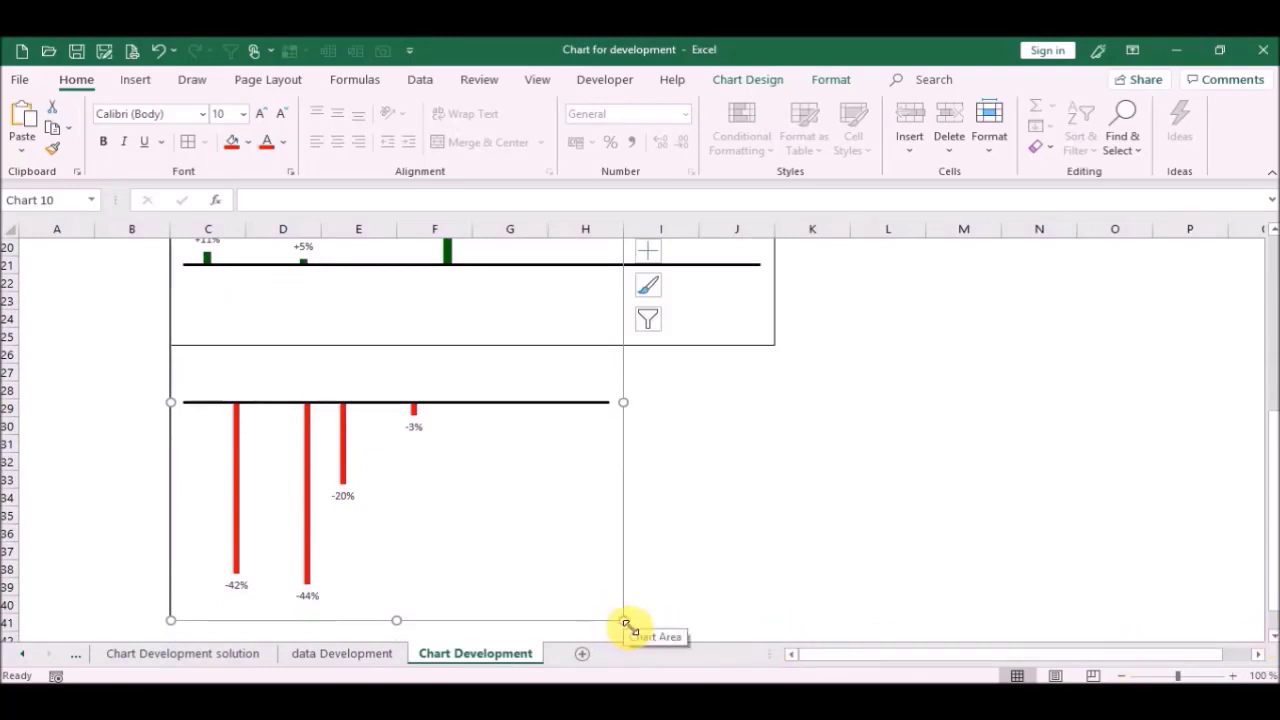
{"action": "key", "text": "alt"}
{"action": "left_click_drag", "start_coordinate": [625, 623], "coordinate": [758, 346]}
{"action": "left_click", "coordinate": [885, 371]}
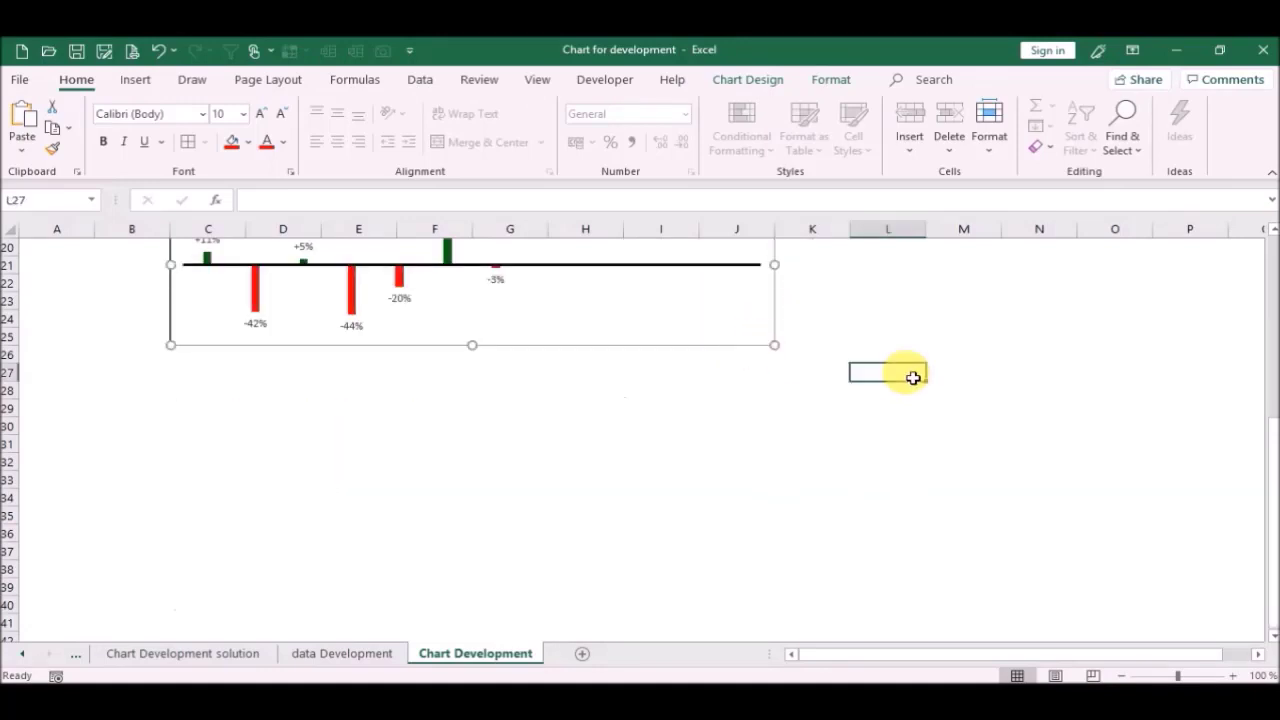
Step: Add a series named divider to the NEG chart, with values from N8:N19 of the data Development sheet
{"action": "left_click_drag", "start_coordinate": [1275, 550], "coordinate": [1266, 337]}
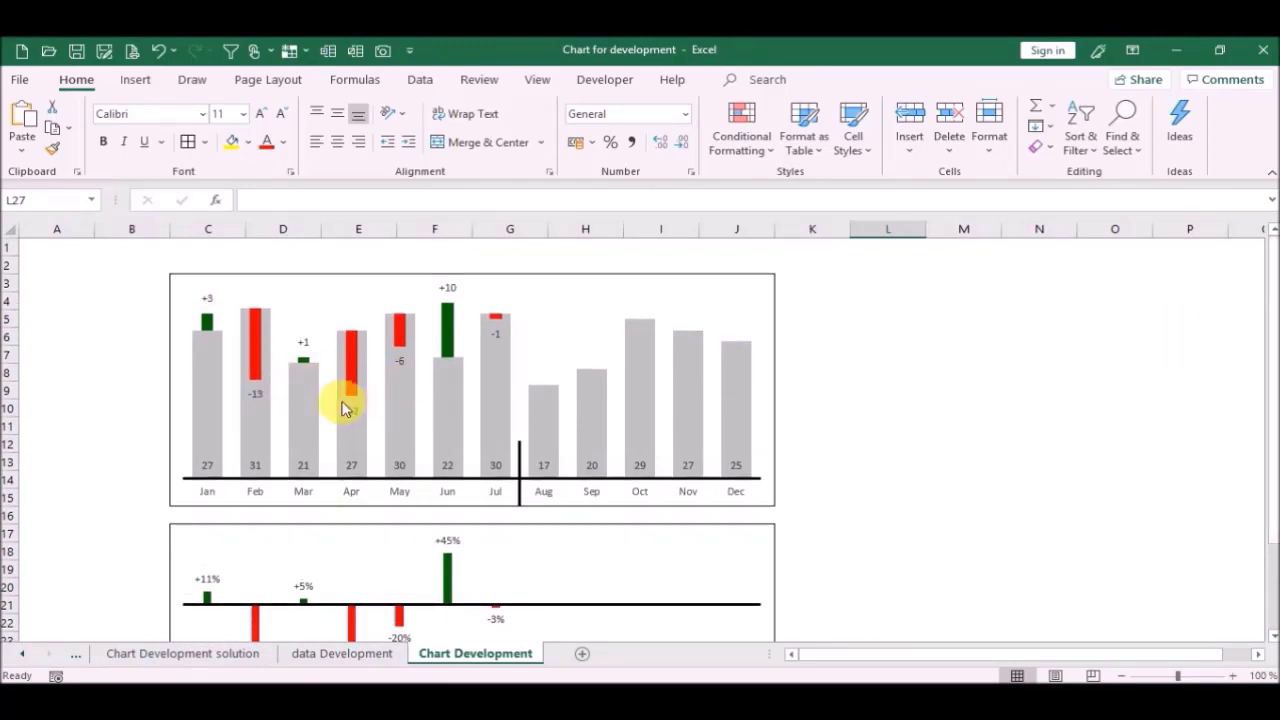
{"action": "left_click_drag", "start_coordinate": [1268, 375], "coordinate": [1270, 385]}
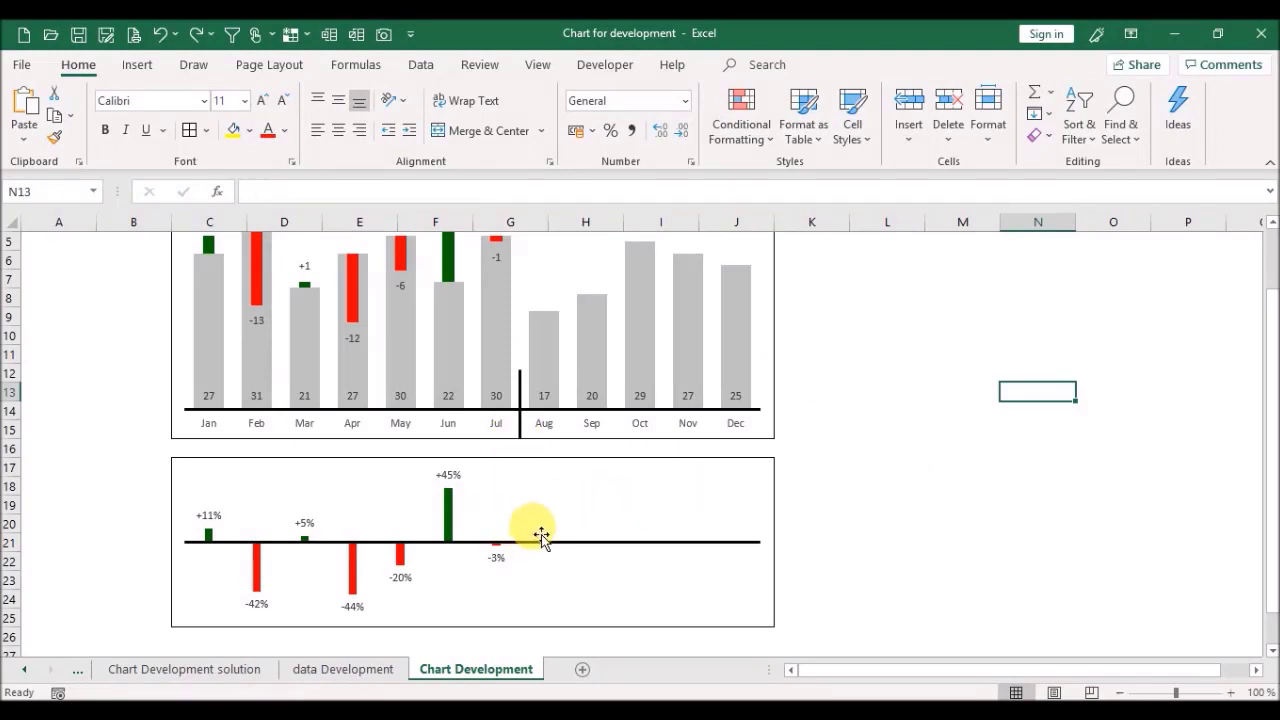
{"action": "left_click", "coordinate": [545, 478]}
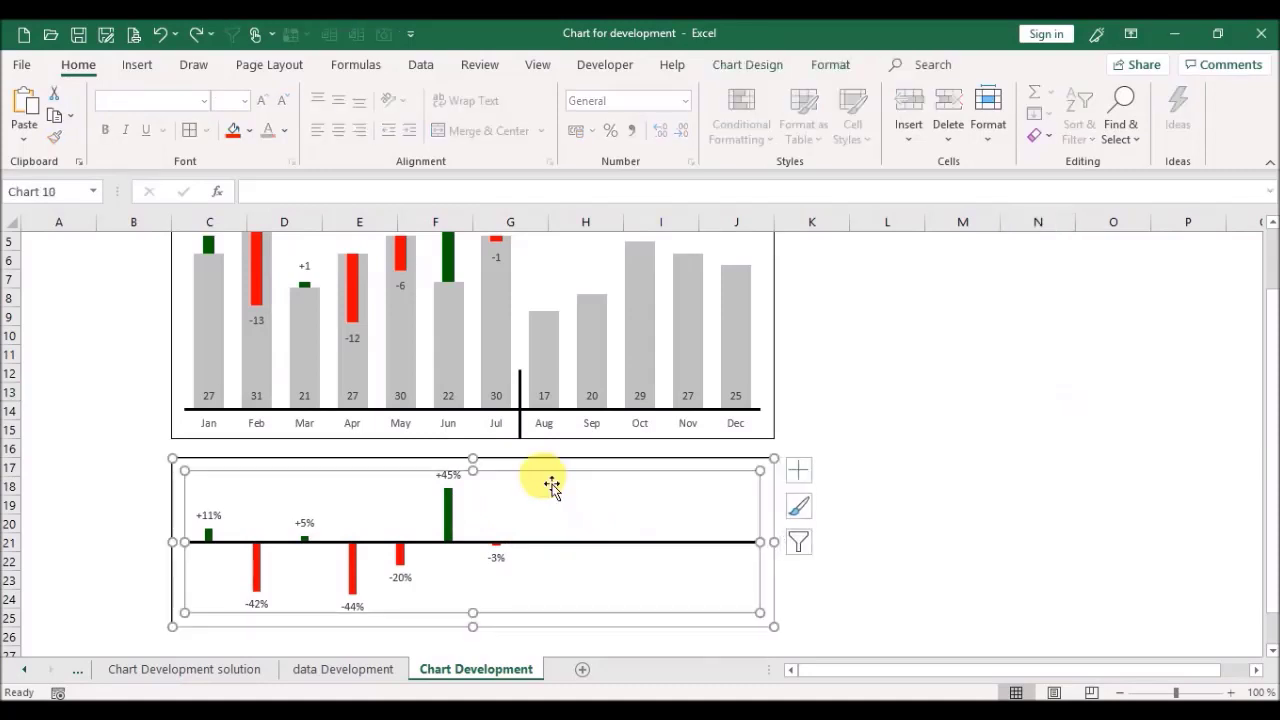
{"action": "right_click", "coordinate": [552, 486]}
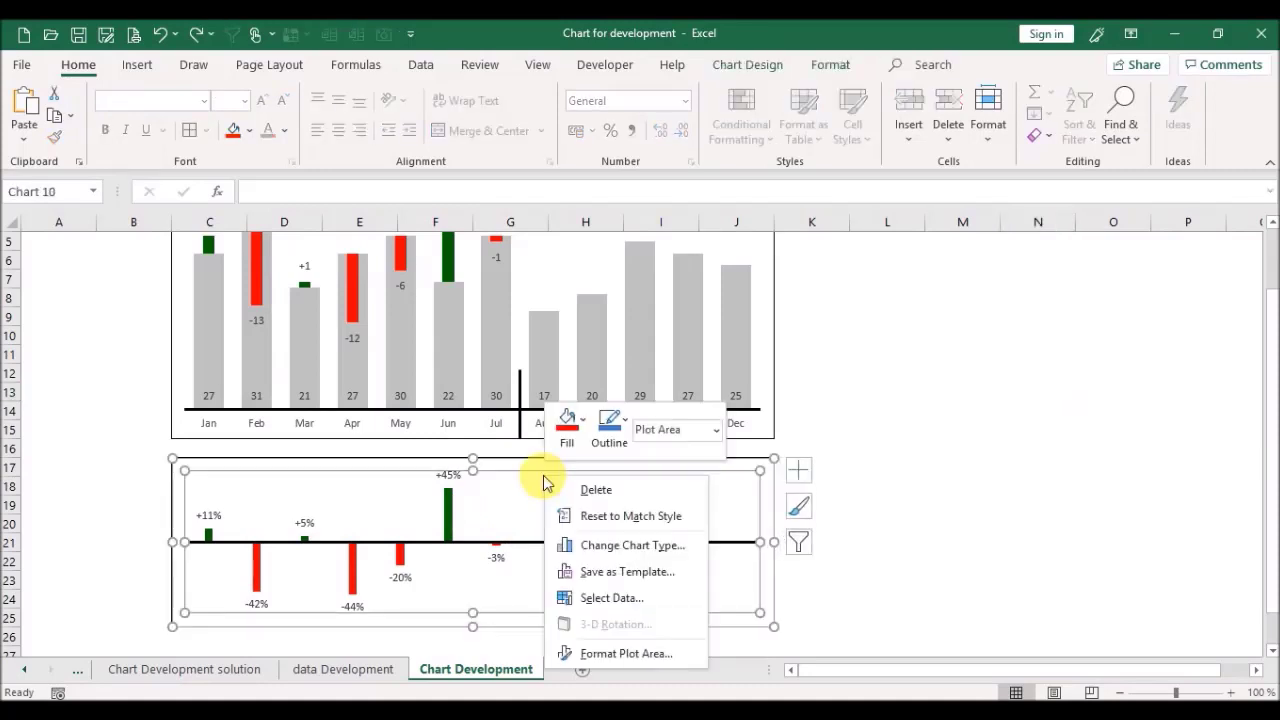
{"action": "left_click", "coordinate": [602, 598]}
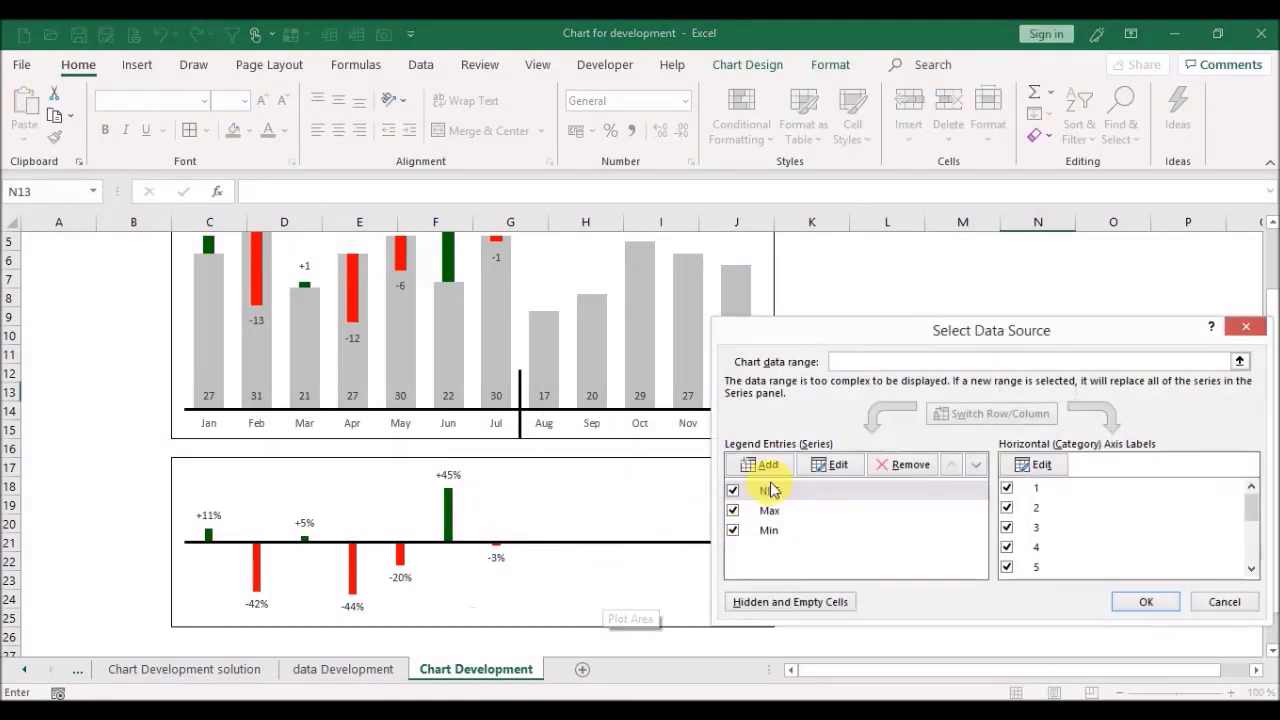
{"action": "left_click", "coordinate": [765, 466]}
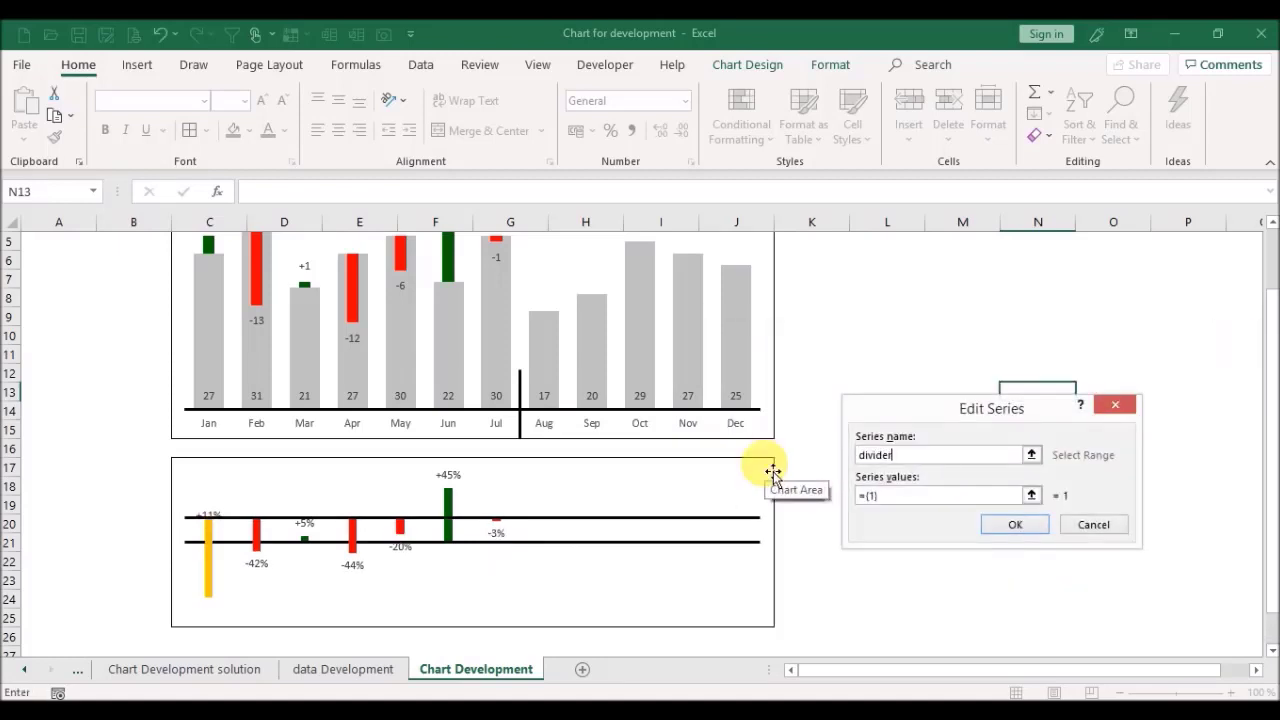
{"action": "left_click", "coordinate": [1033, 495]}
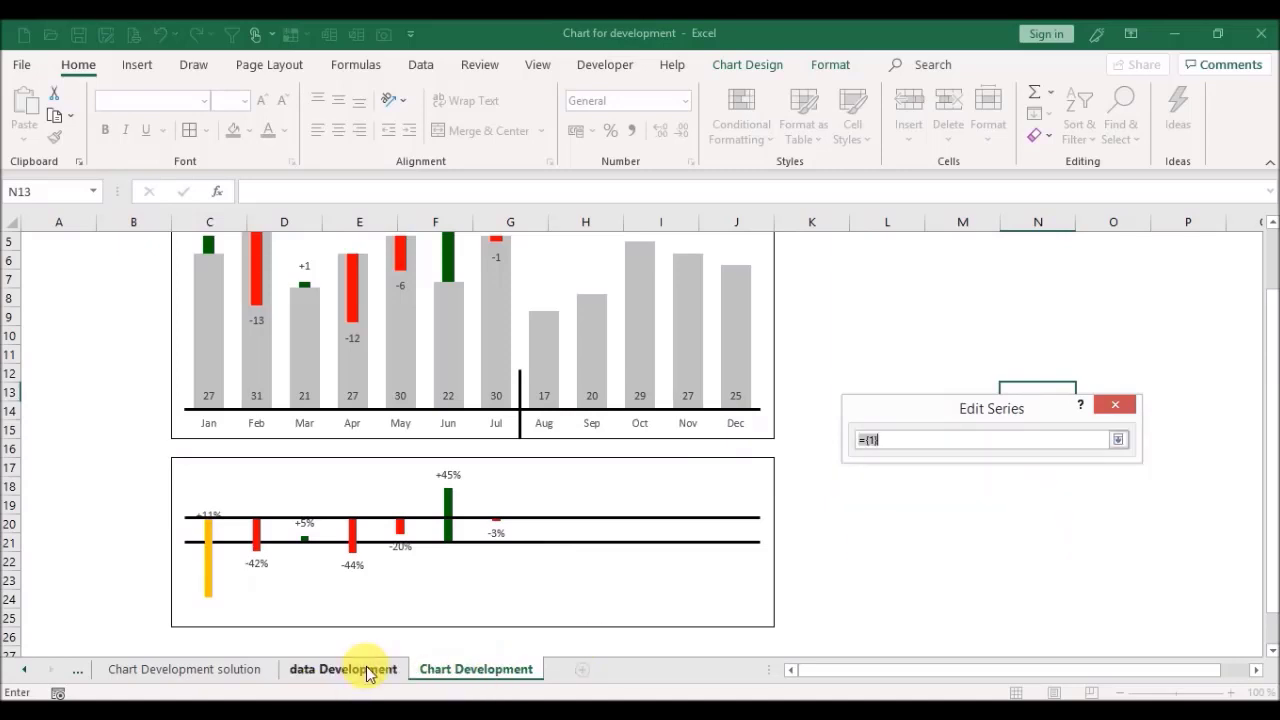
{"action": "left_click", "coordinate": [370, 670]}
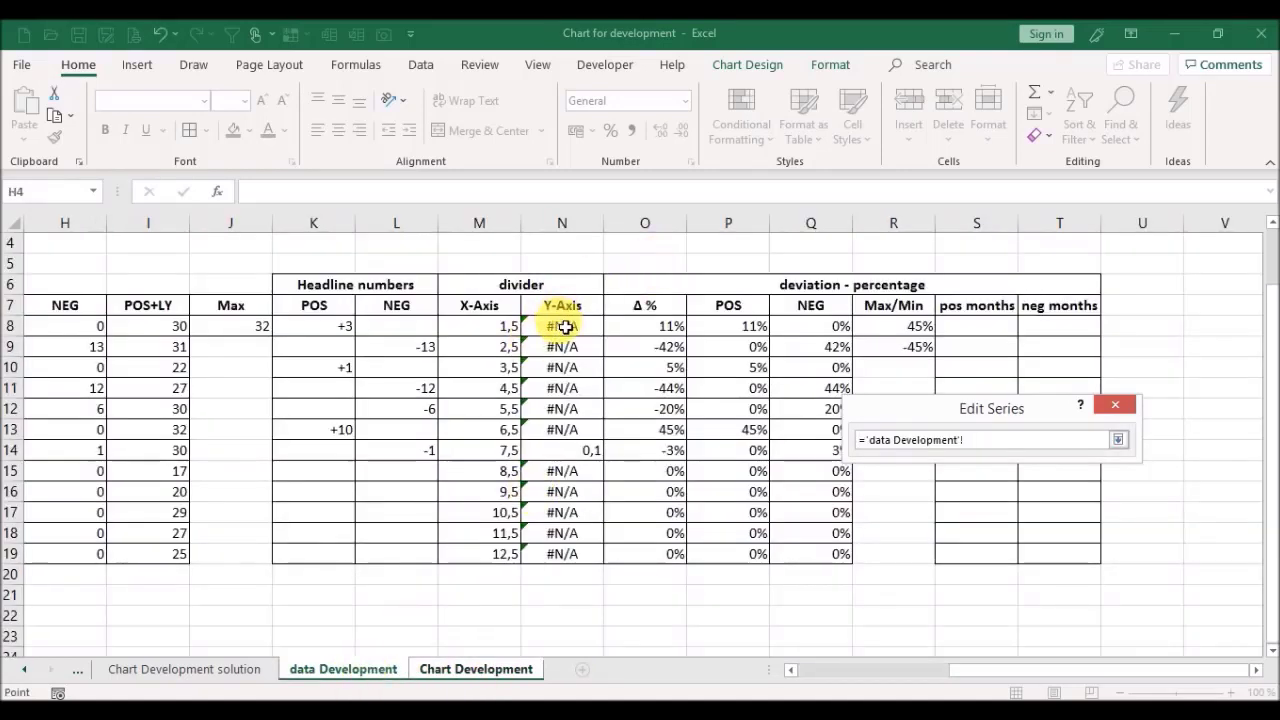
{"action": "left_click_drag", "start_coordinate": [565, 326], "coordinate": [581, 569]}
{"action": "key", "text": "Return"}
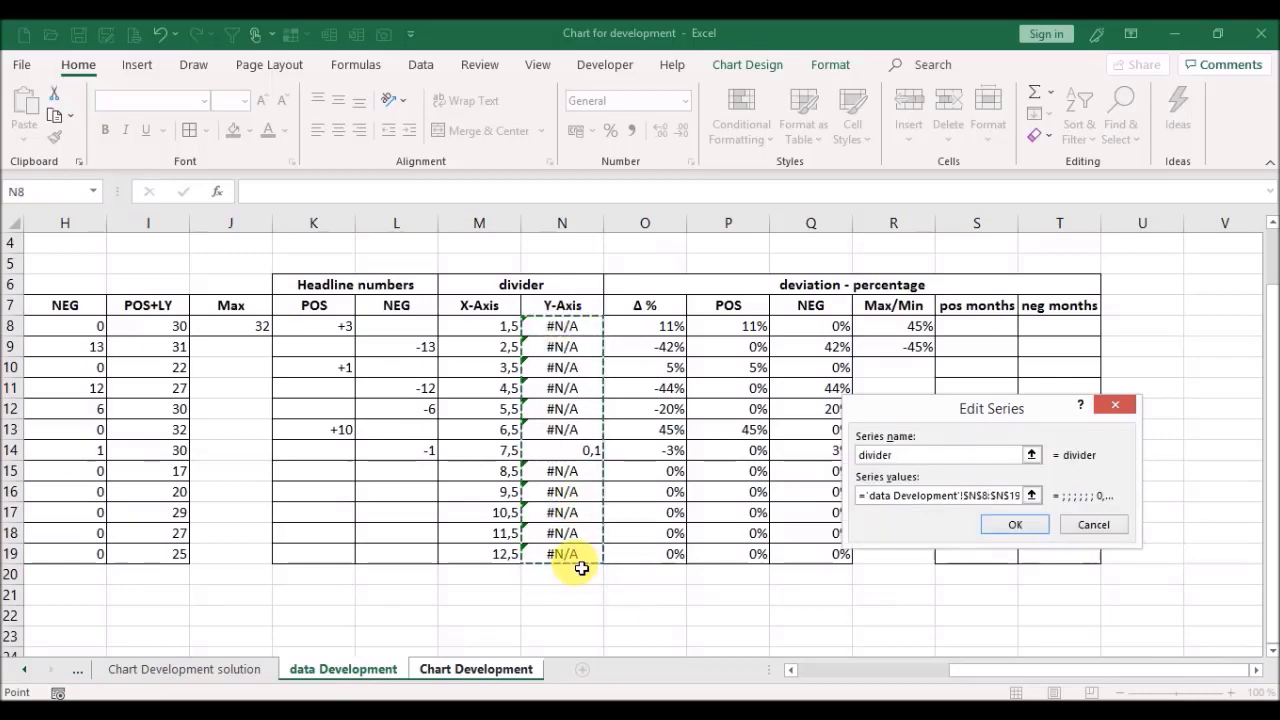
{"action": "left_click", "coordinate": [1003, 522]}
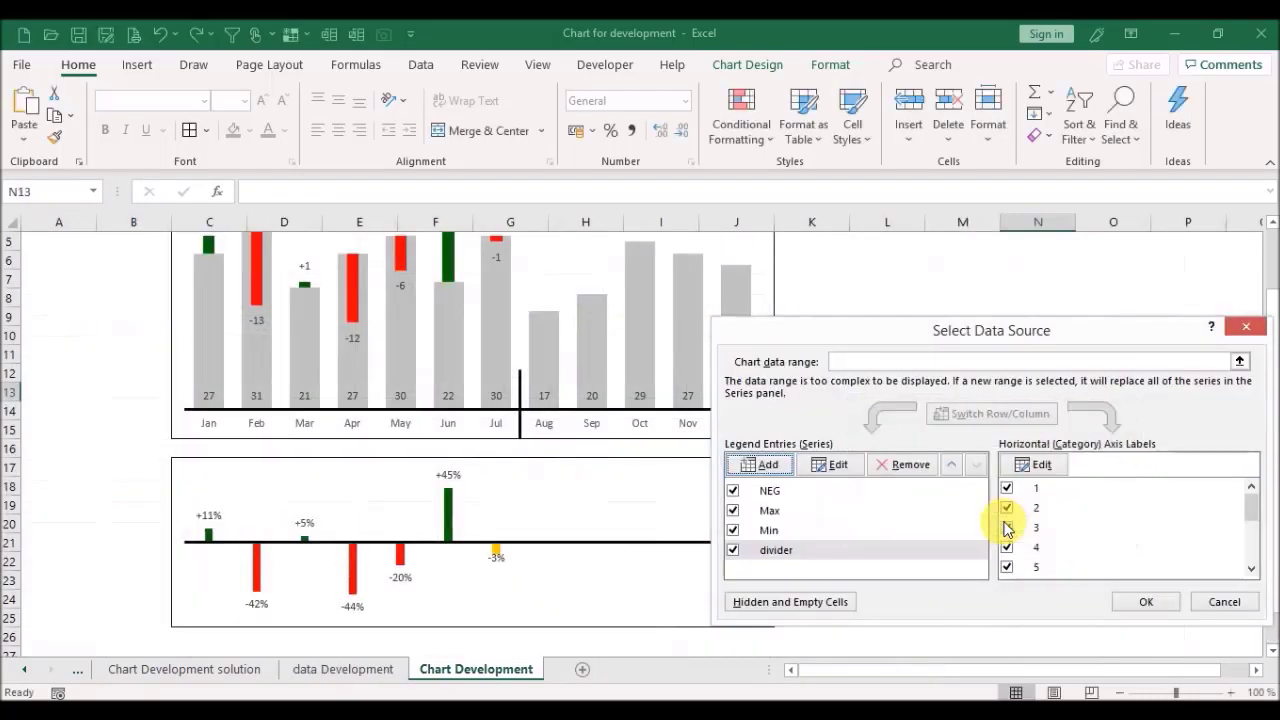
{"action": "left_click", "coordinate": [1140, 604]}
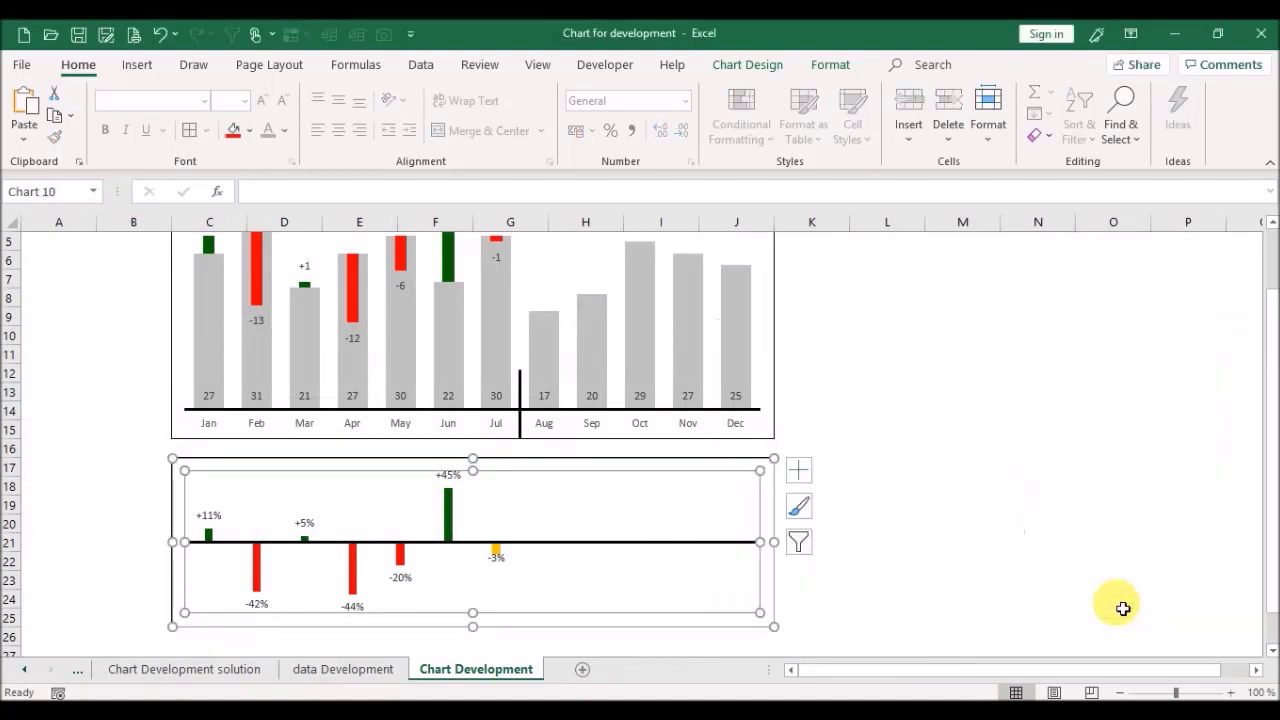
Step: Change the NEG chart's divider series to the Scatter chart type on the primary axis
{"action": "left_click", "coordinate": [497, 549]}
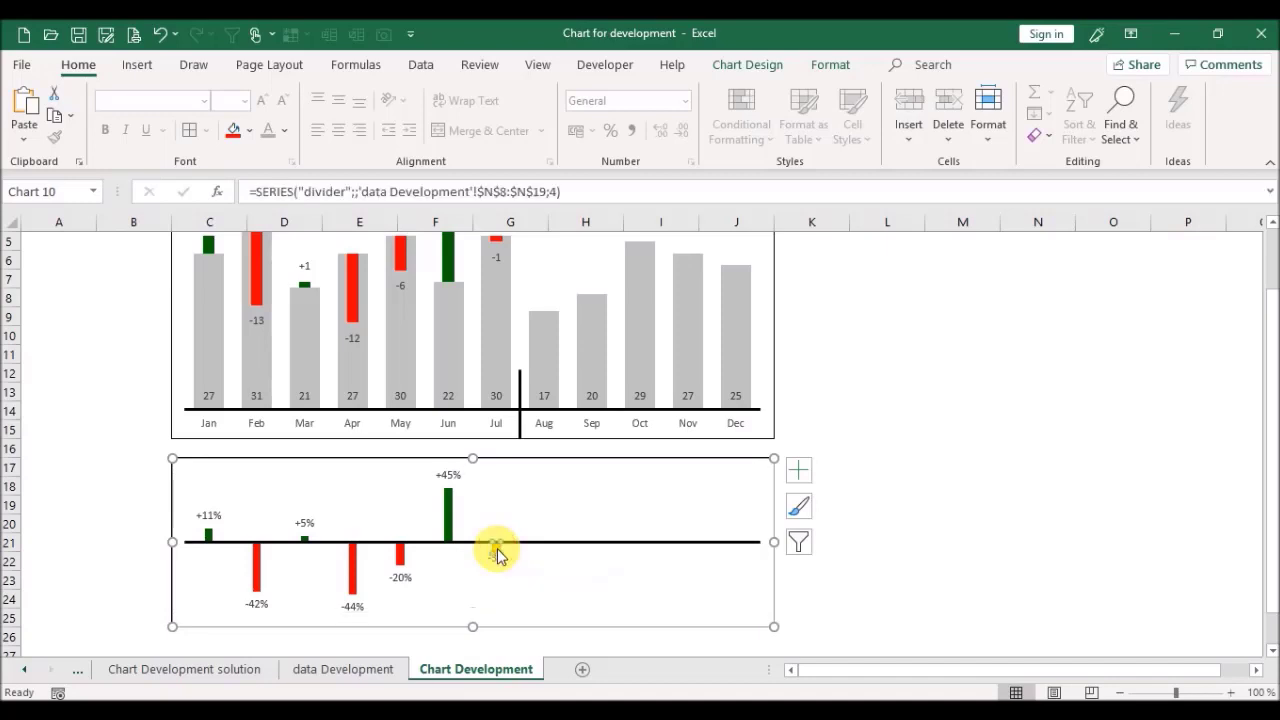
{"action": "right_click", "coordinate": [498, 556]}
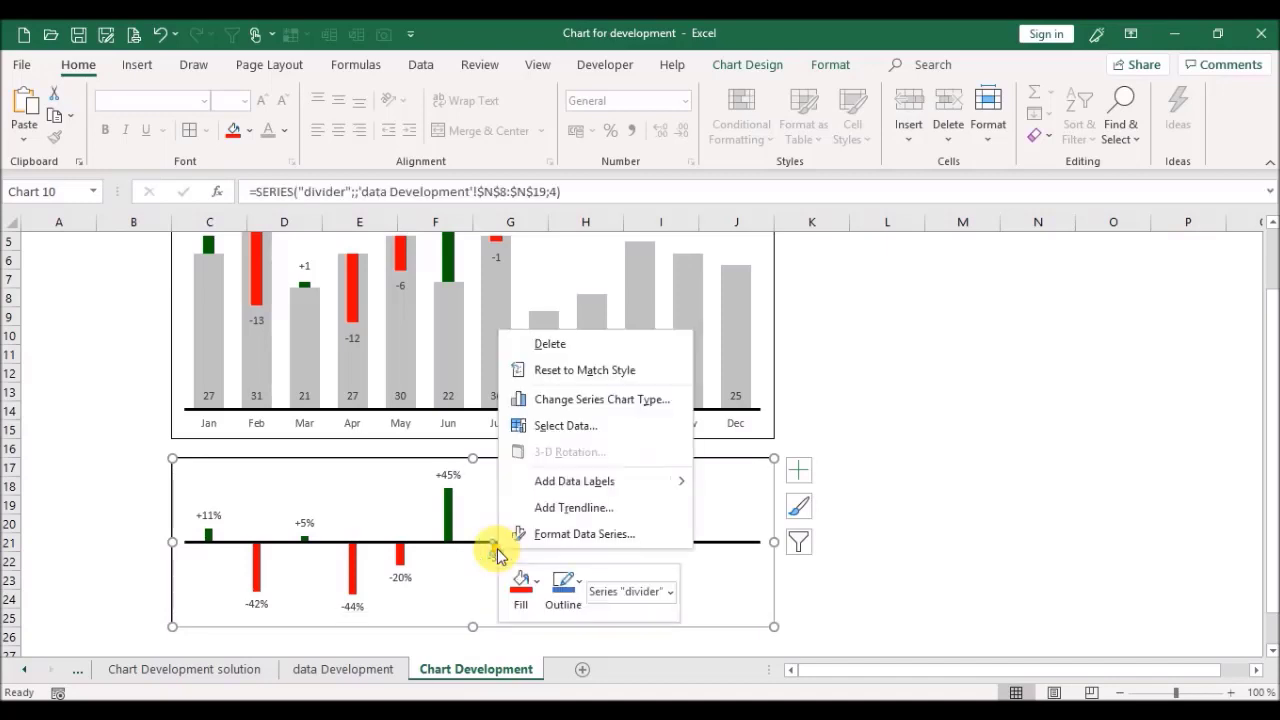
{"action": "left_click", "coordinate": [573, 401]}
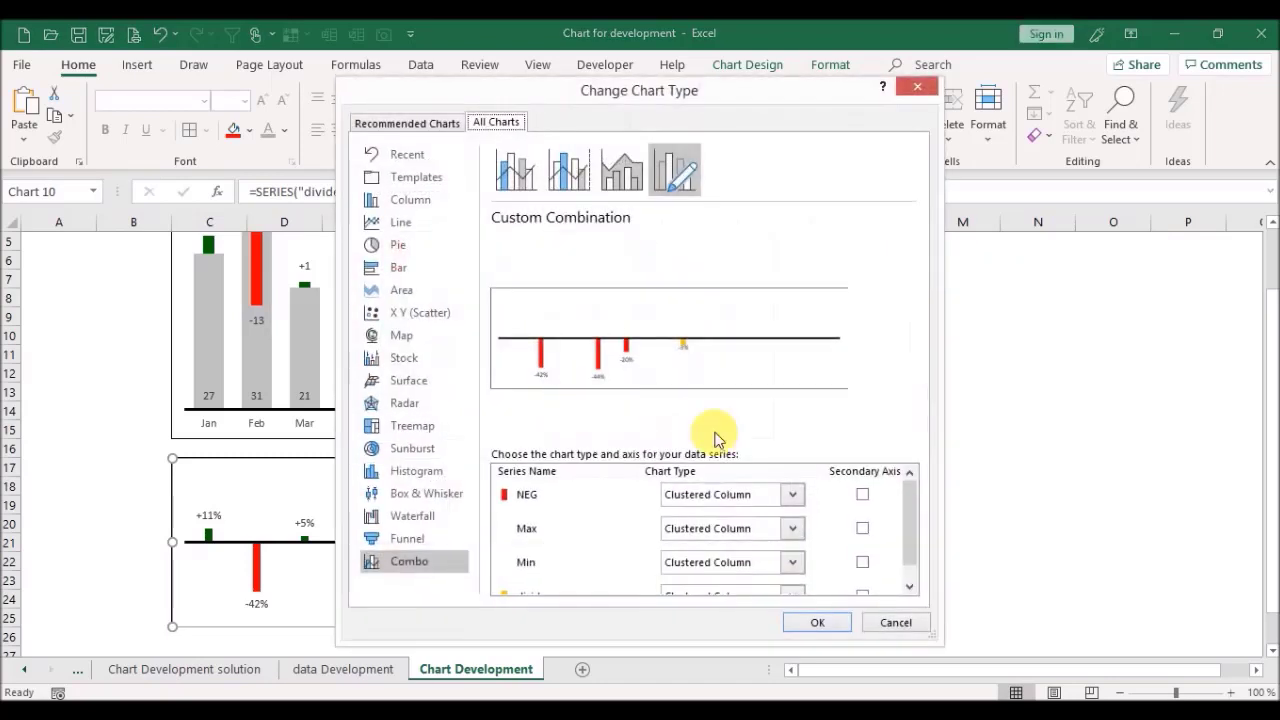
{"action": "left_click_drag", "start_coordinate": [914, 537], "coordinate": [908, 571]}
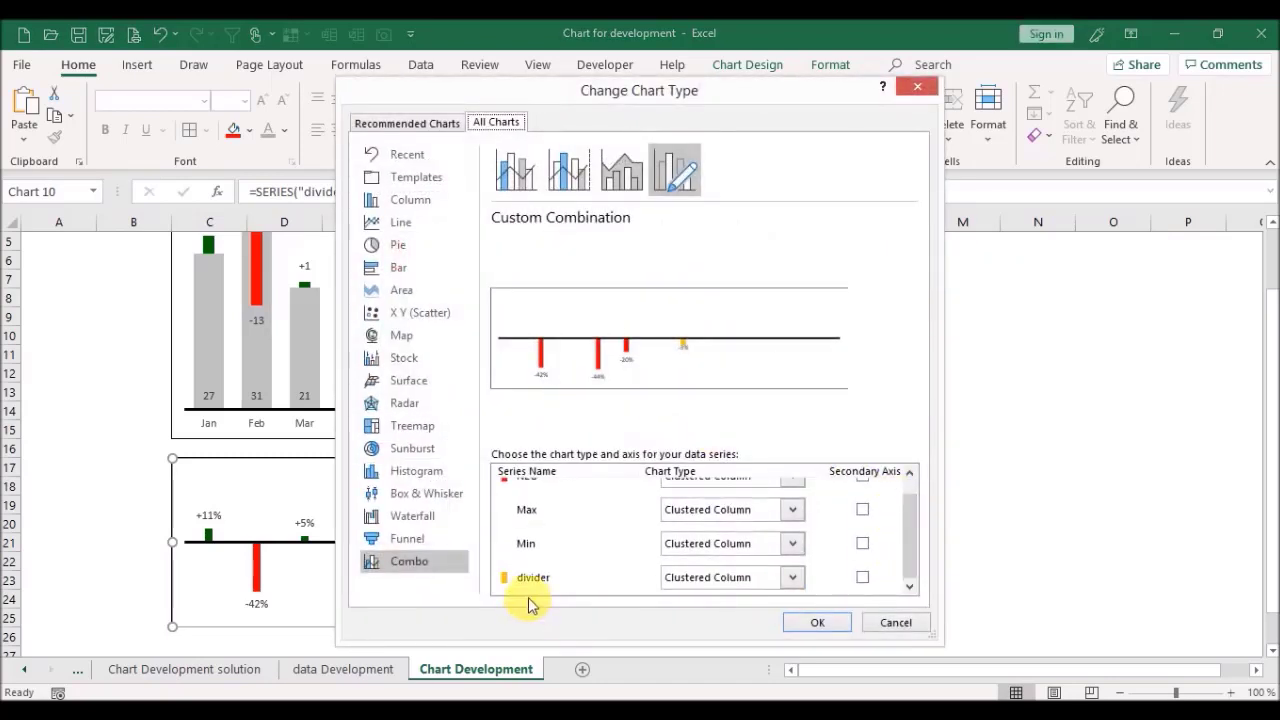
{"action": "left_click", "coordinate": [794, 580]}
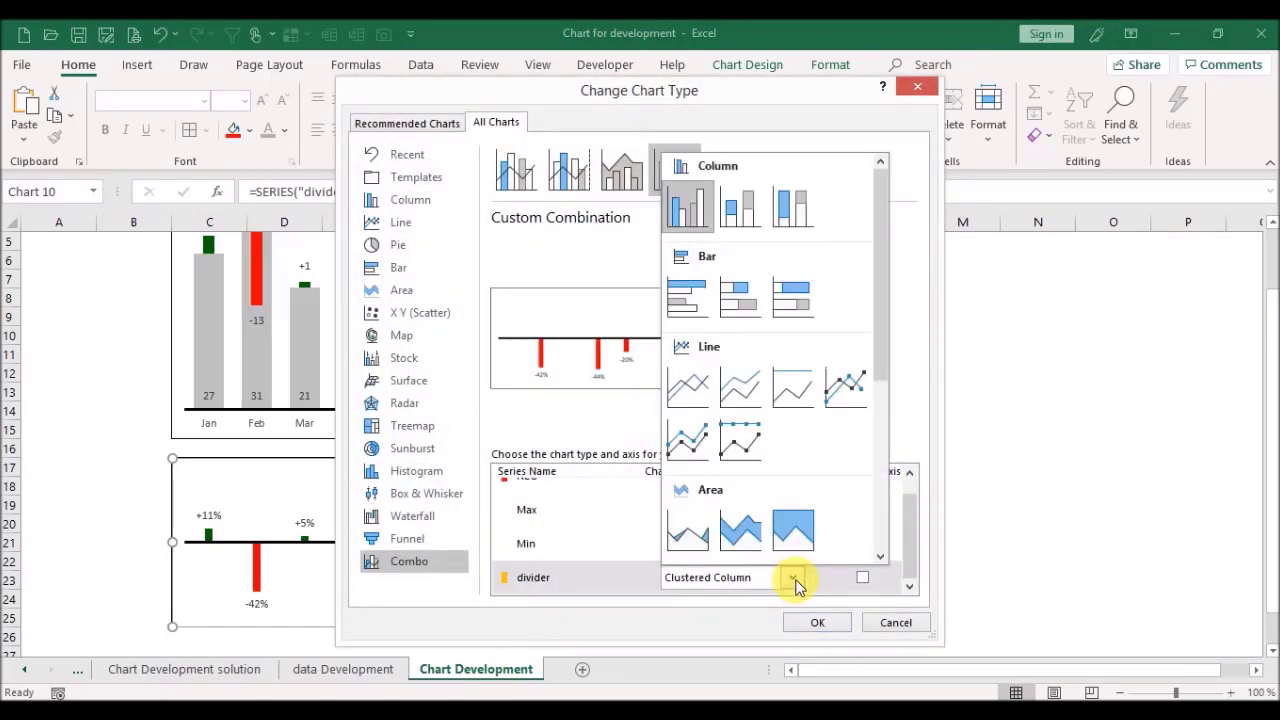
{"action": "left_click_drag", "start_coordinate": [880, 246], "coordinate": [873, 440]}
{"action": "left_click", "coordinate": [688, 390]}
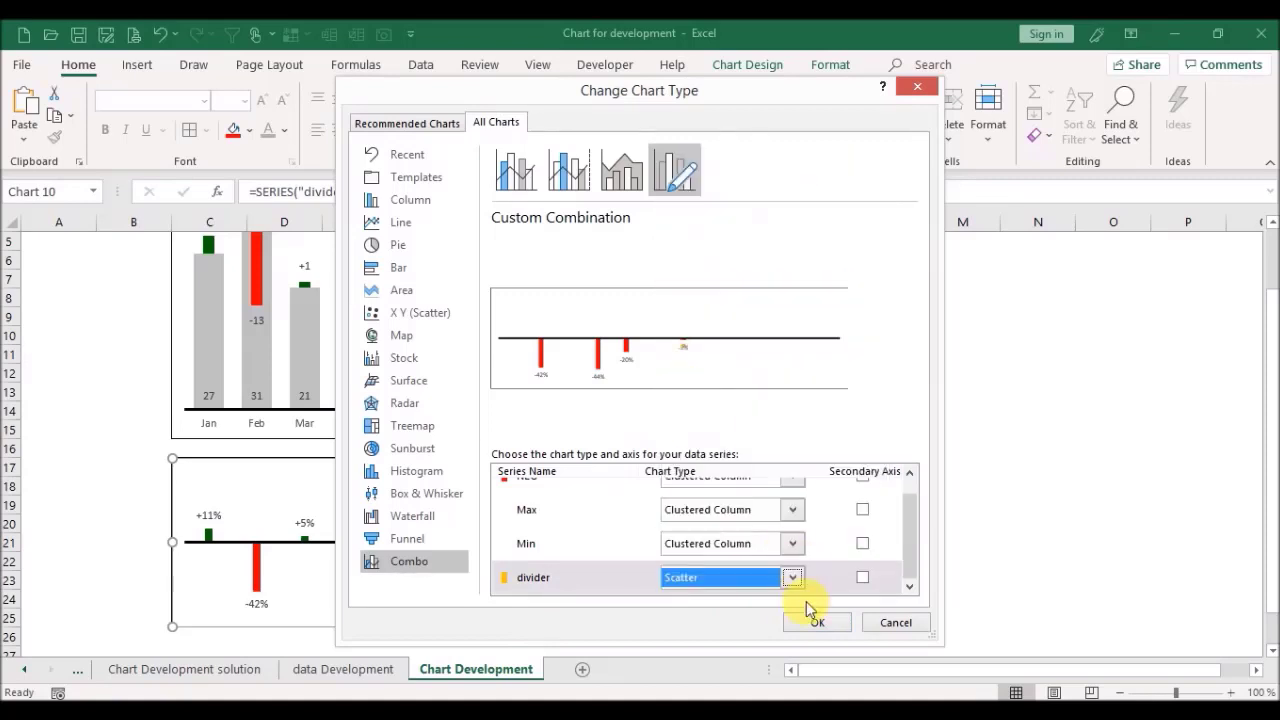
{"action": "left_click", "coordinate": [818, 624]}
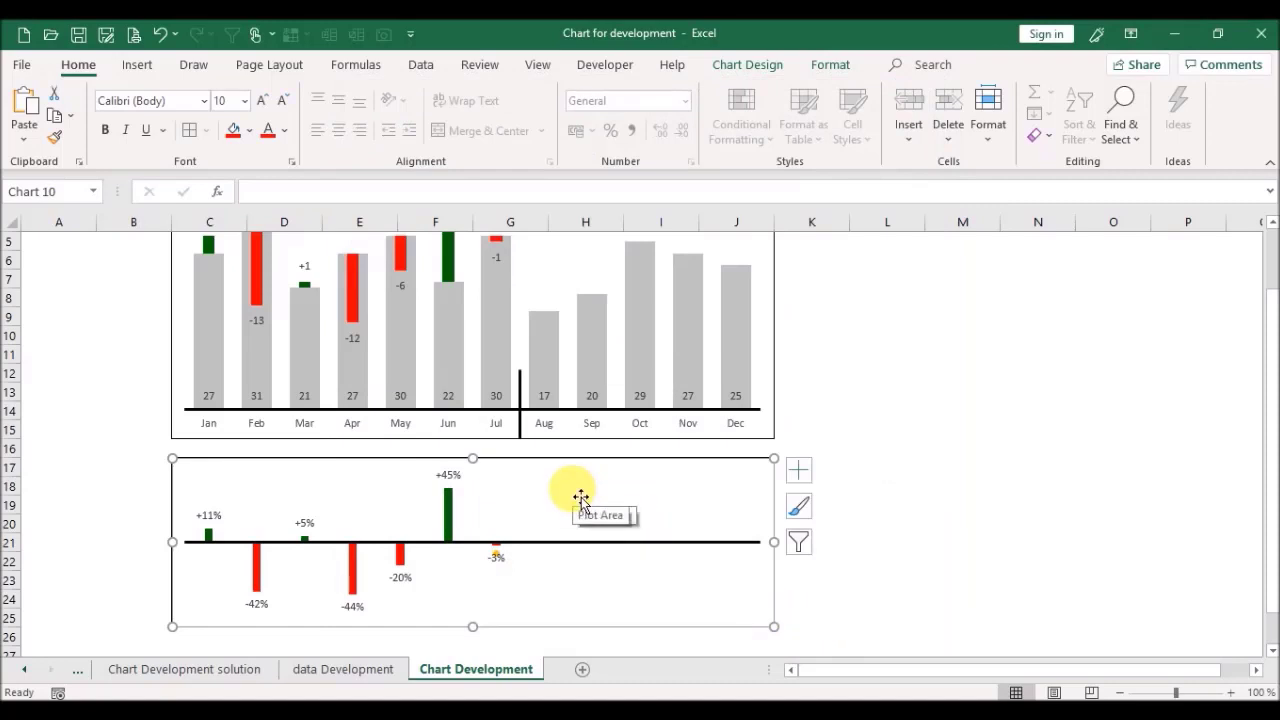
Step: Set the divider series' X values to M8:M19 of the data Development sheet and deselect the chart
{"action": "left_click", "coordinate": [581, 497]}
{"action": "right_click", "coordinate": [579, 497]}
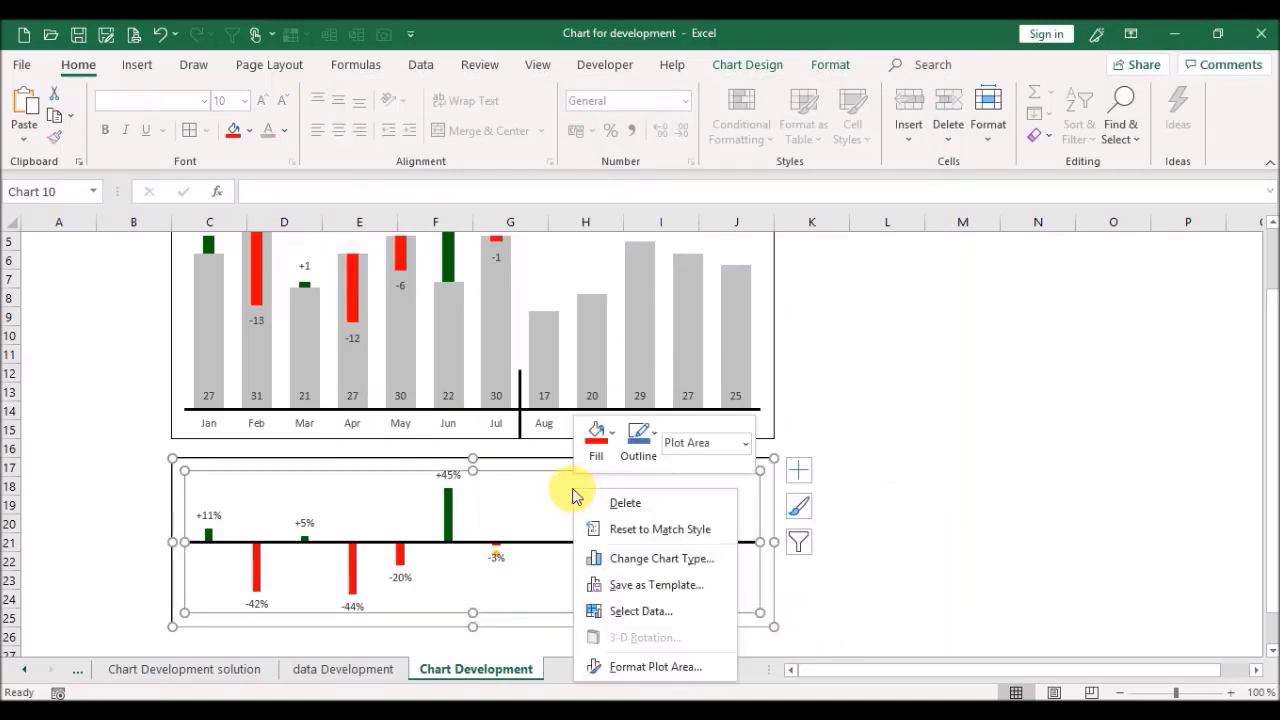
{"action": "left_click", "coordinate": [625, 611]}
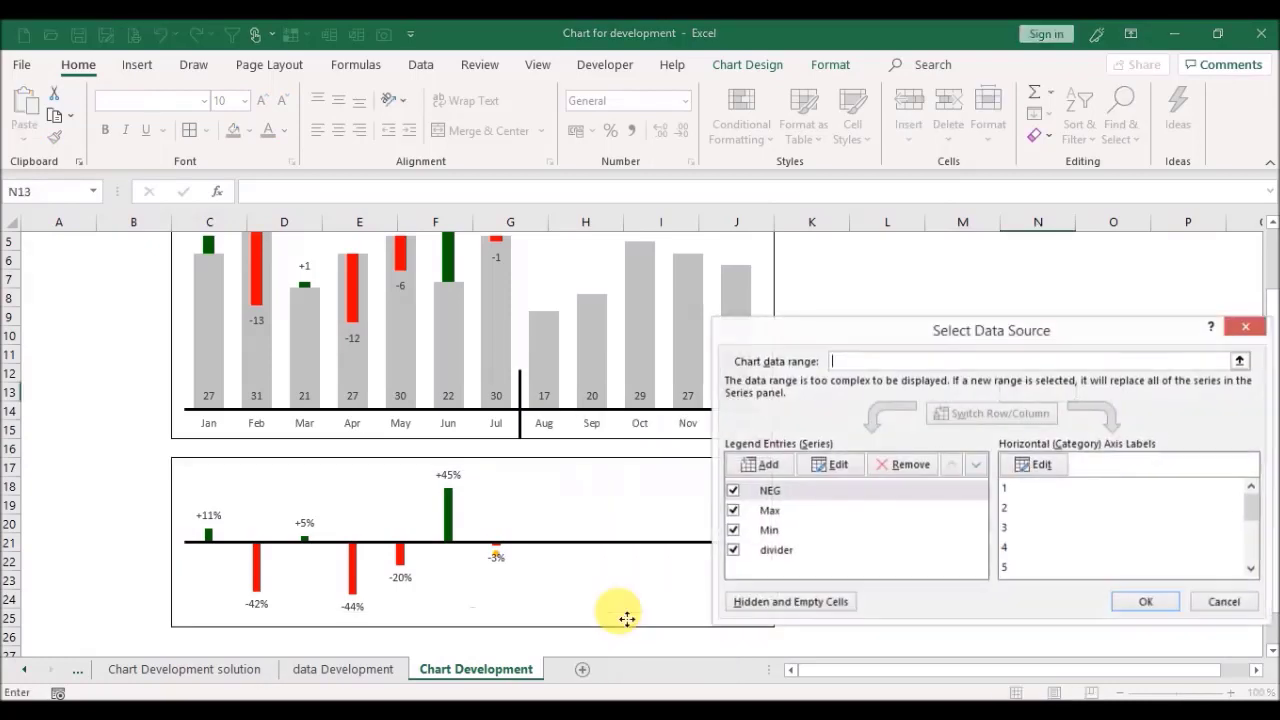
{"action": "left_click", "coordinate": [780, 549]}
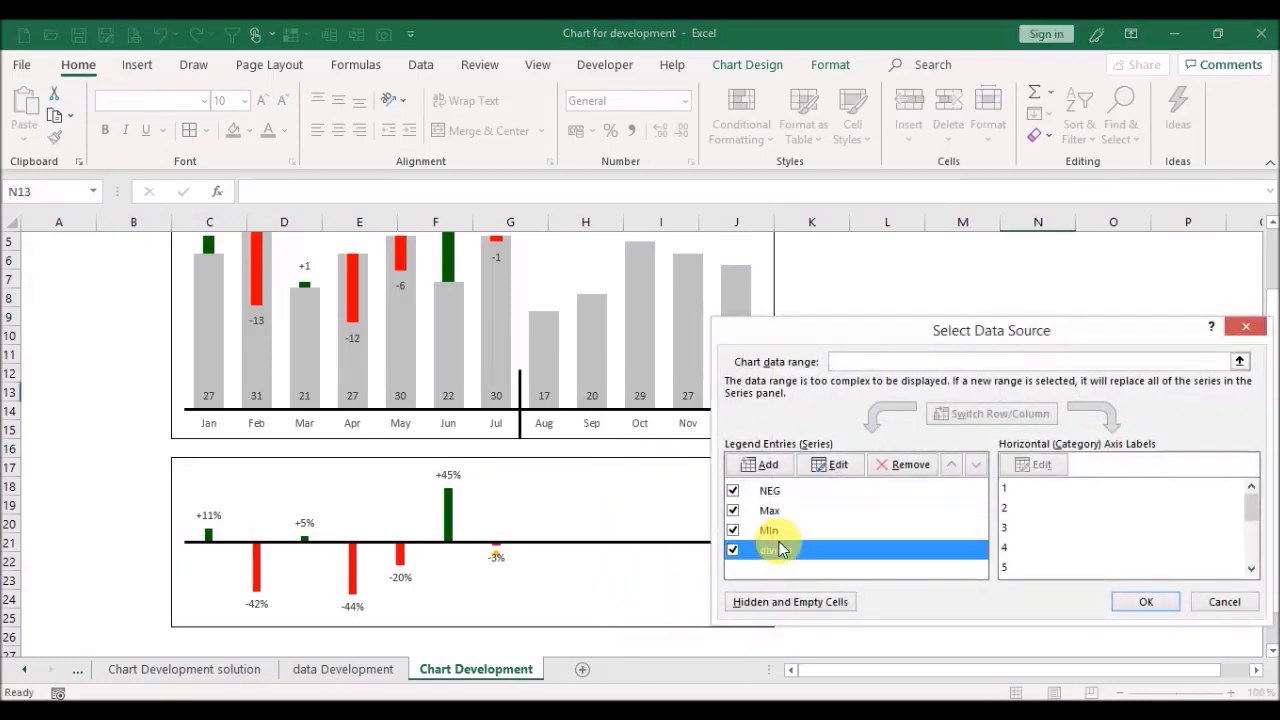
{"action": "left_click", "coordinate": [840, 466]}
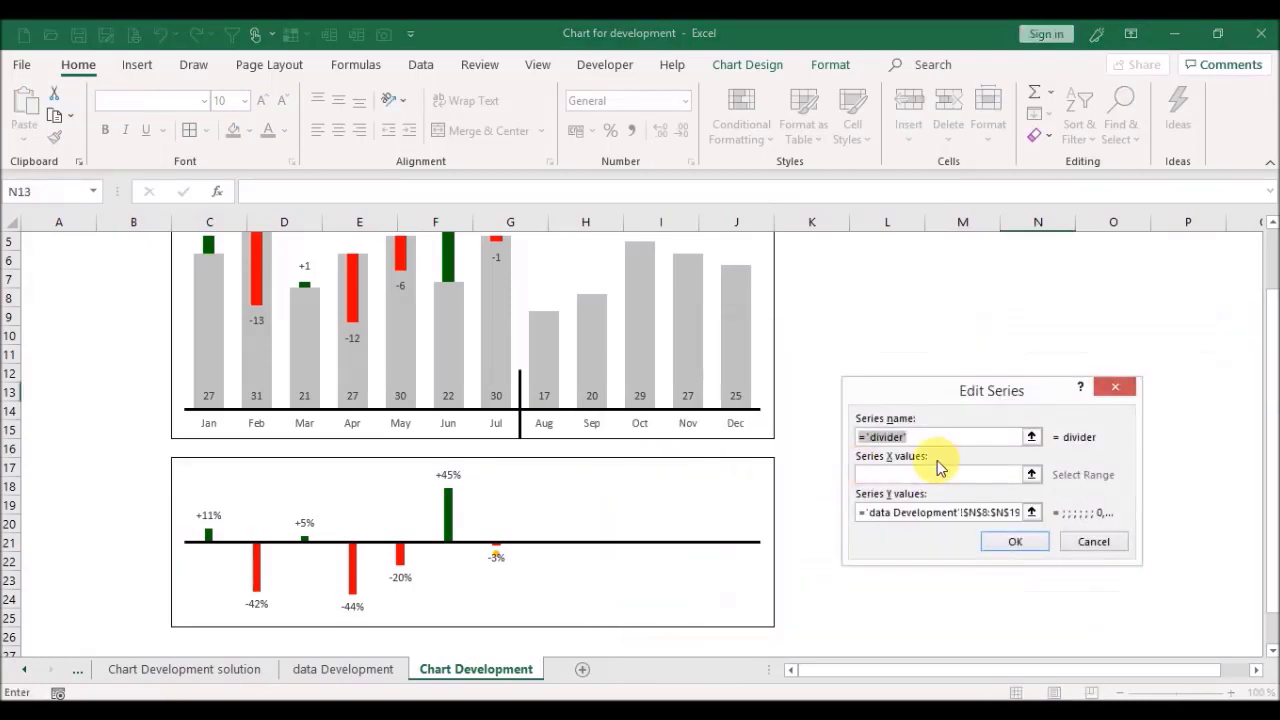
{"action": "left_click", "coordinate": [1033, 477]}
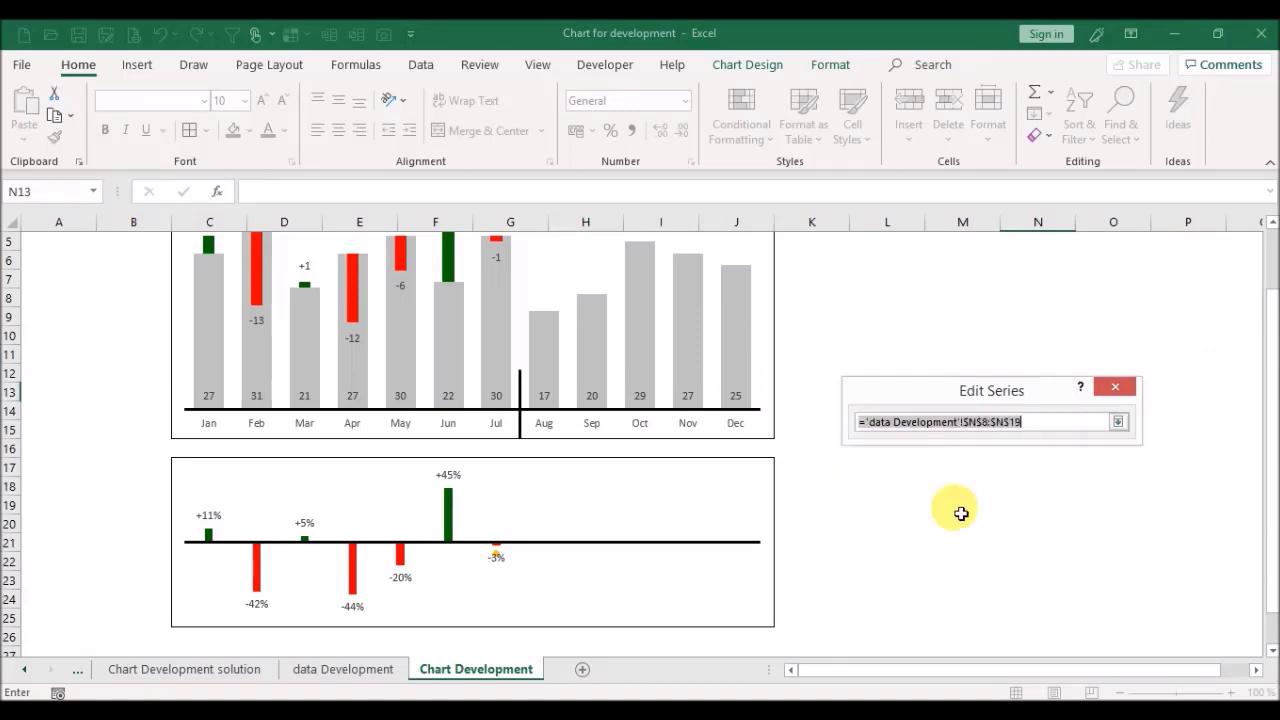
{"action": "left_click", "coordinate": [355, 672]}
{"action": "left_click_drag", "start_coordinate": [470, 327], "coordinate": [485, 566]}
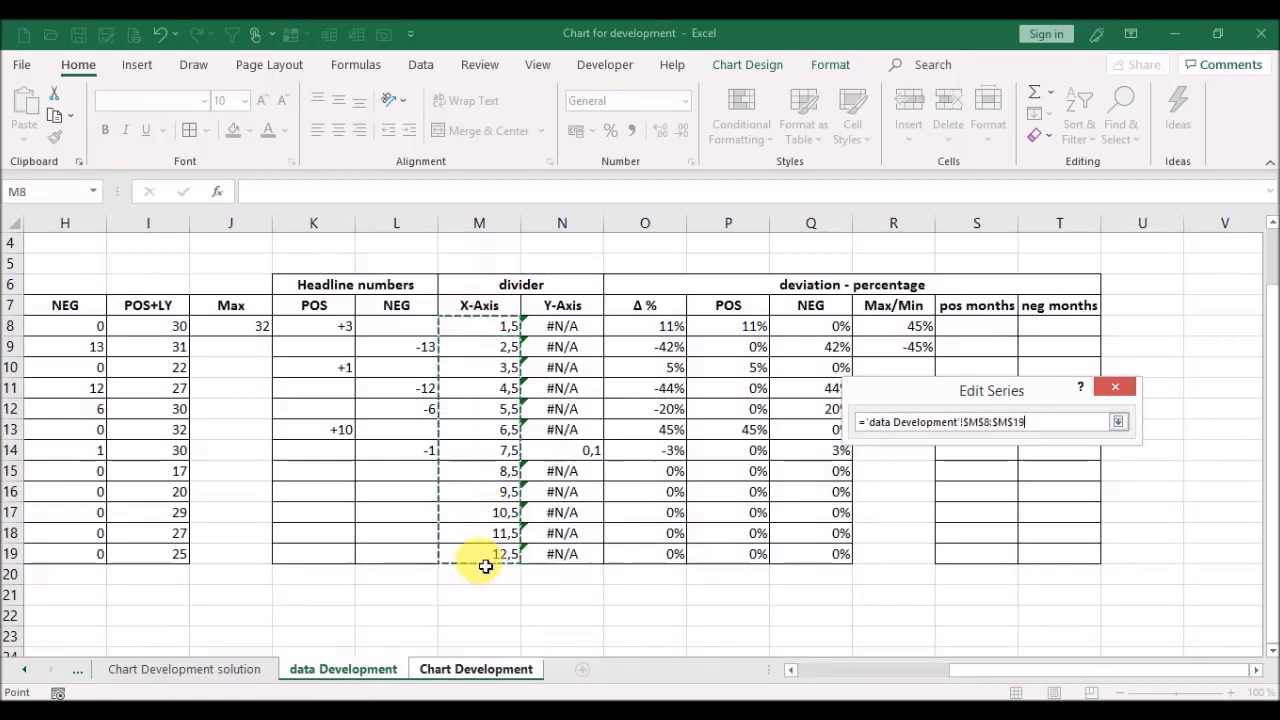
{"action": "key", "text": "Return"}
{"action": "left_click", "coordinate": [1015, 541]}
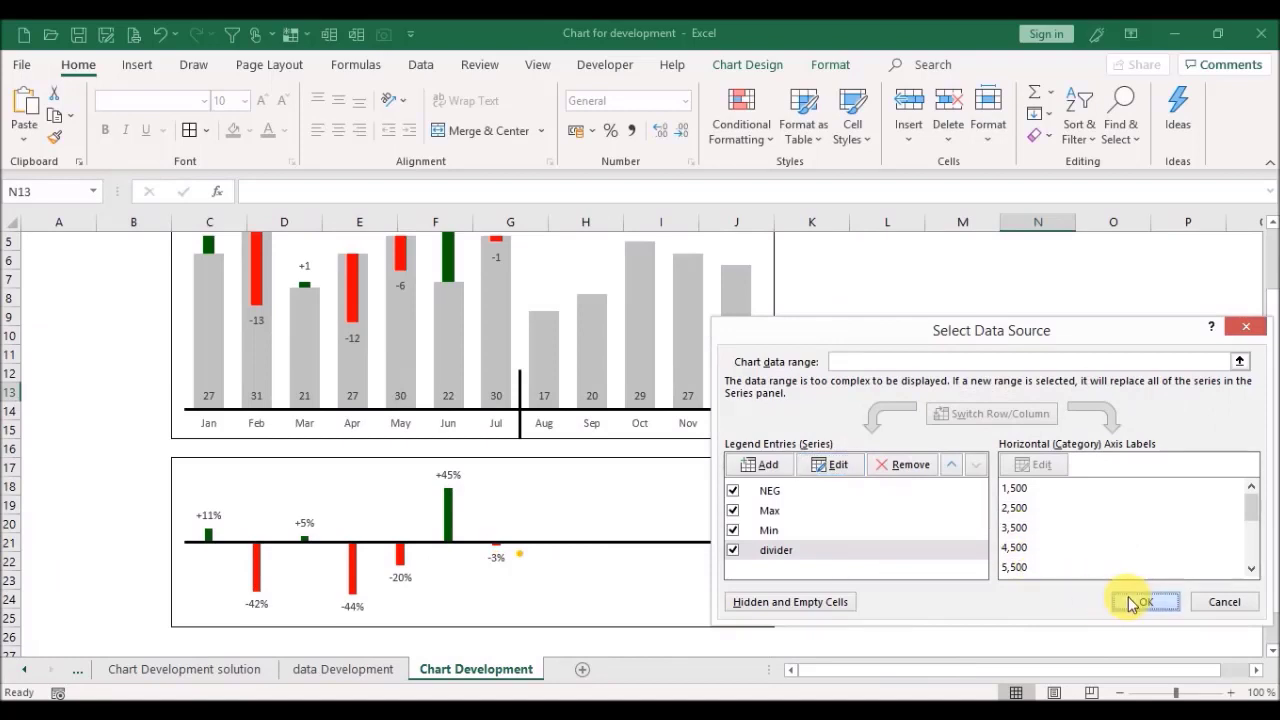
{"action": "left_click", "coordinate": [1128, 600]}
{"action": "left_click", "coordinate": [1004, 414]}
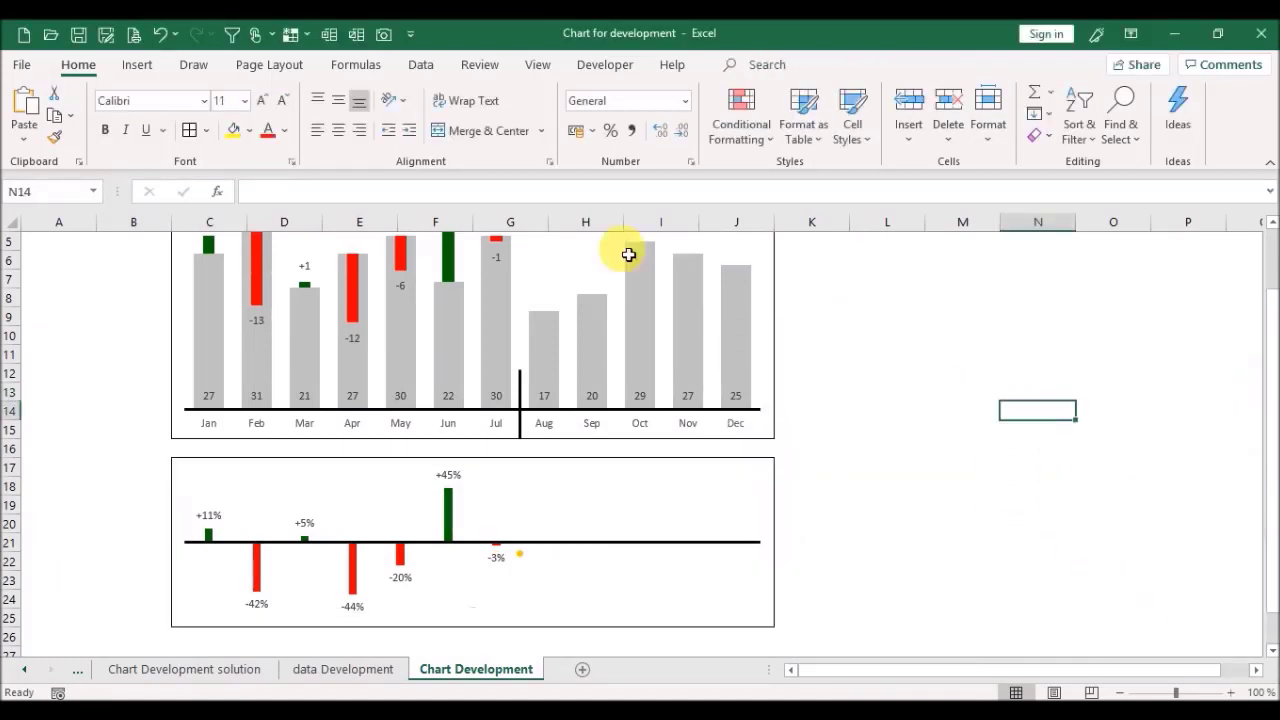
Step: Draw a vertical straight line about 2.65 cm tall in the empty cells to the right of the main chart
{"action": "left_click", "coordinate": [140, 66]}
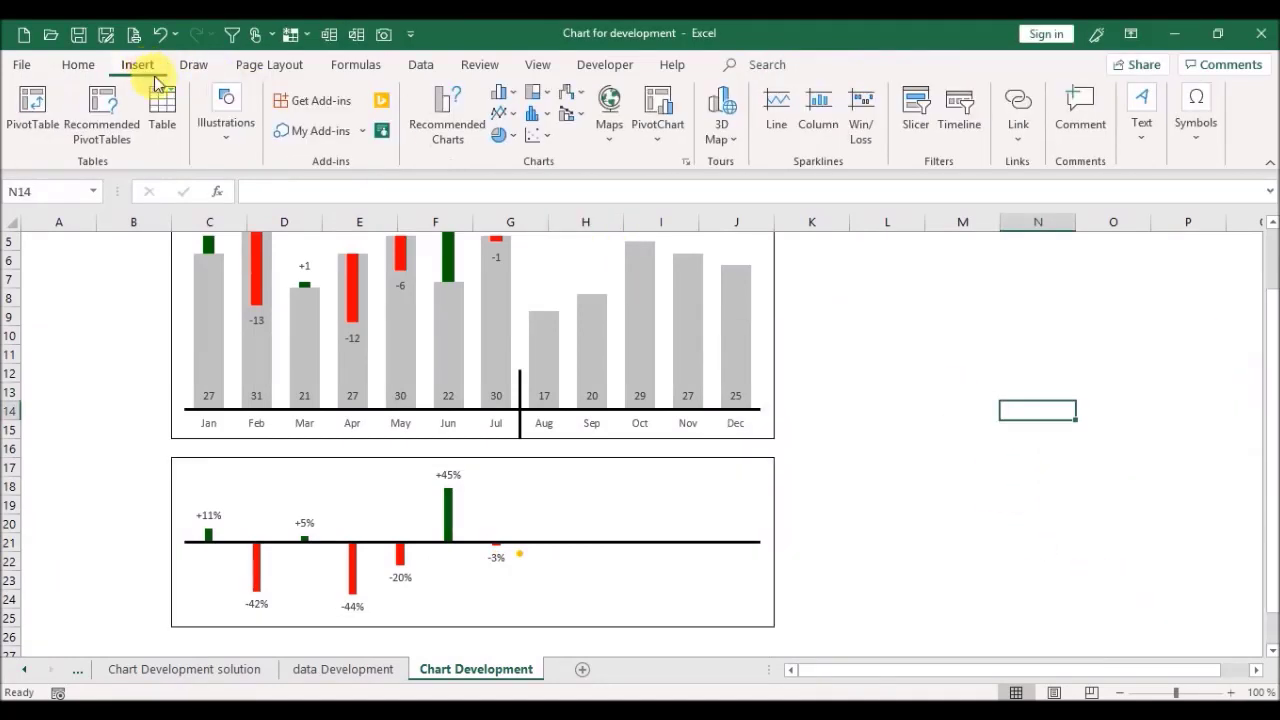
{"action": "left_click", "coordinate": [224, 118]}
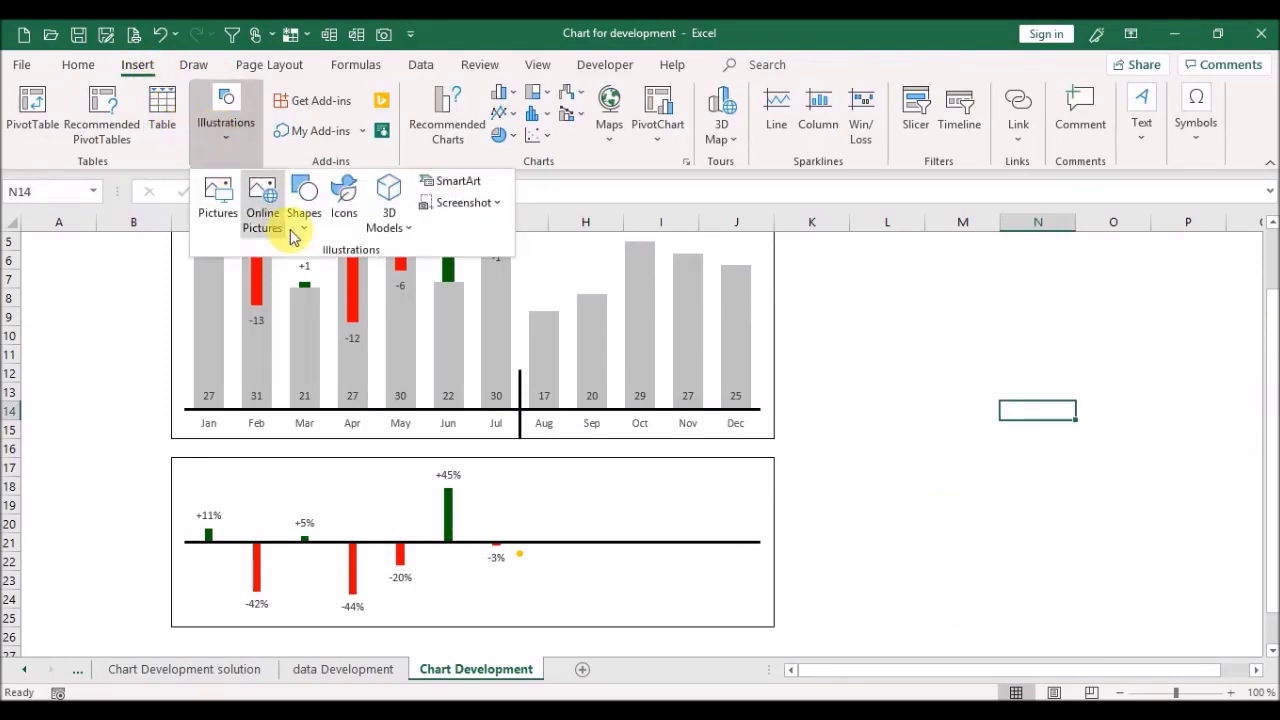
{"action": "left_click", "coordinate": [305, 222]}
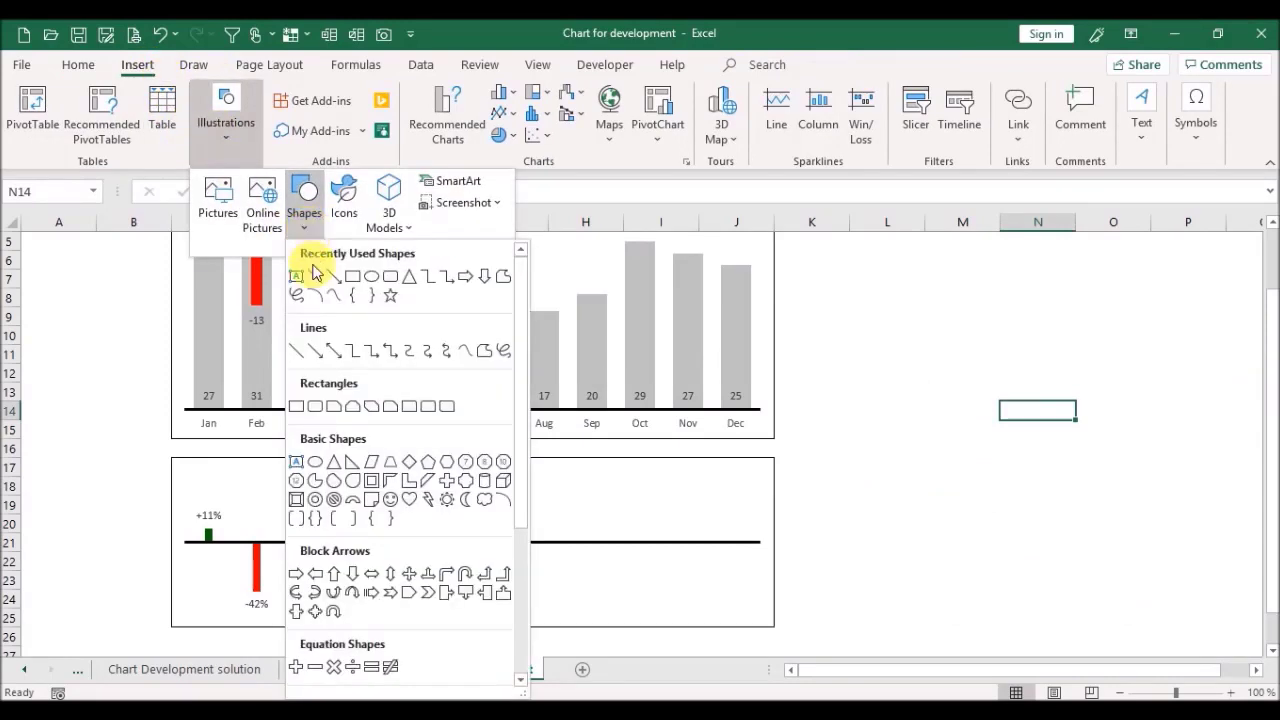
{"action": "left_click", "coordinate": [316, 276]}
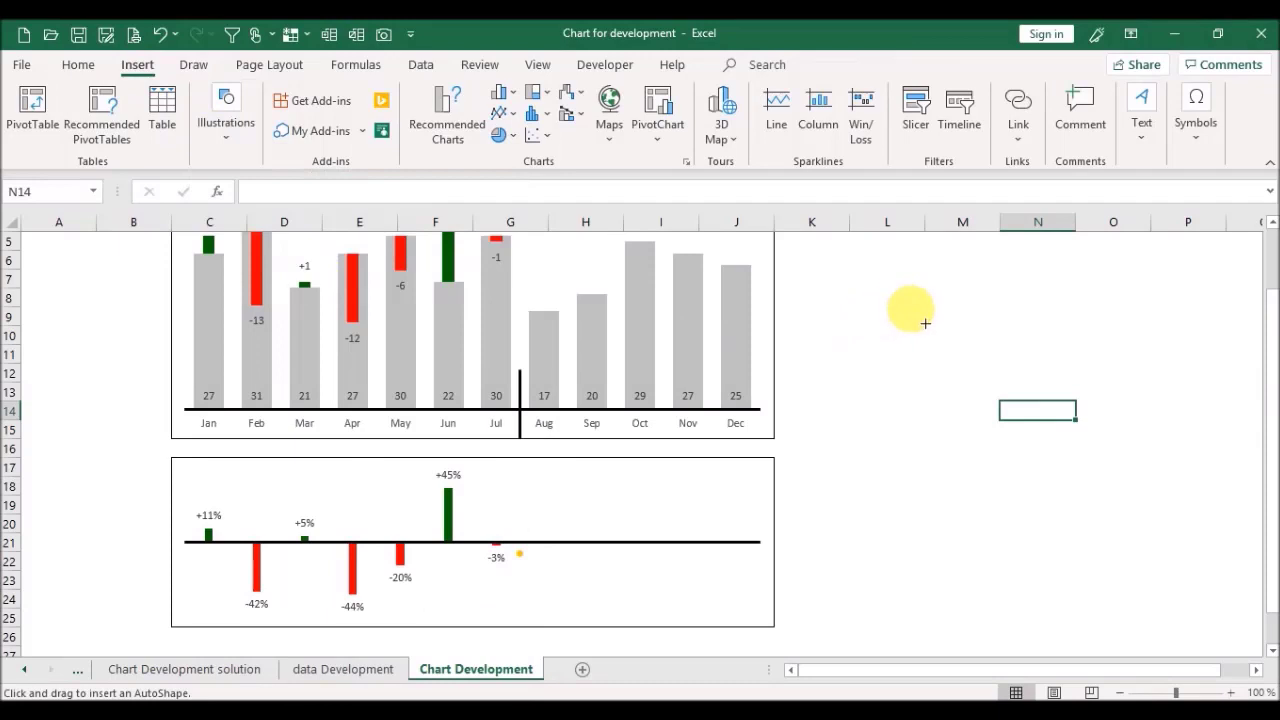
{"action": "left_click_drag", "start_coordinate": [924, 309], "coordinate": [924, 400]}
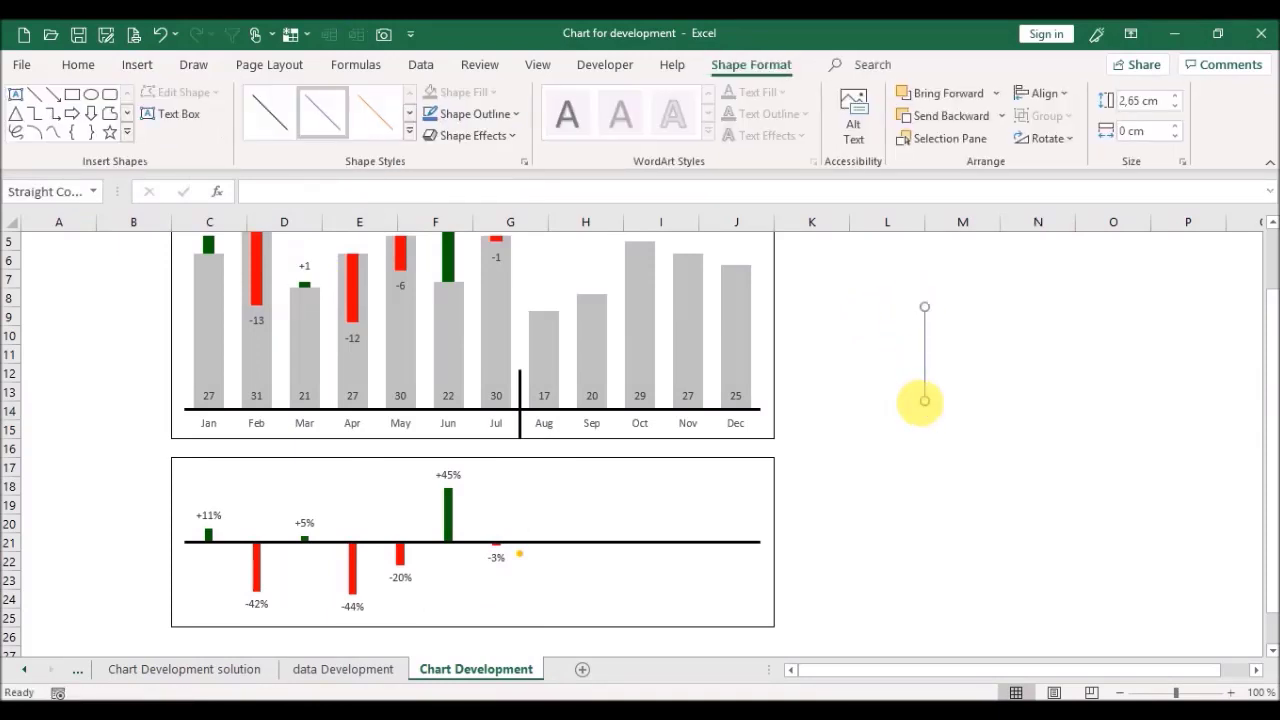
Step: Format the drawn line with a black colour and a width of 2.5 pt
{"action": "right_click", "coordinate": [929, 357]}
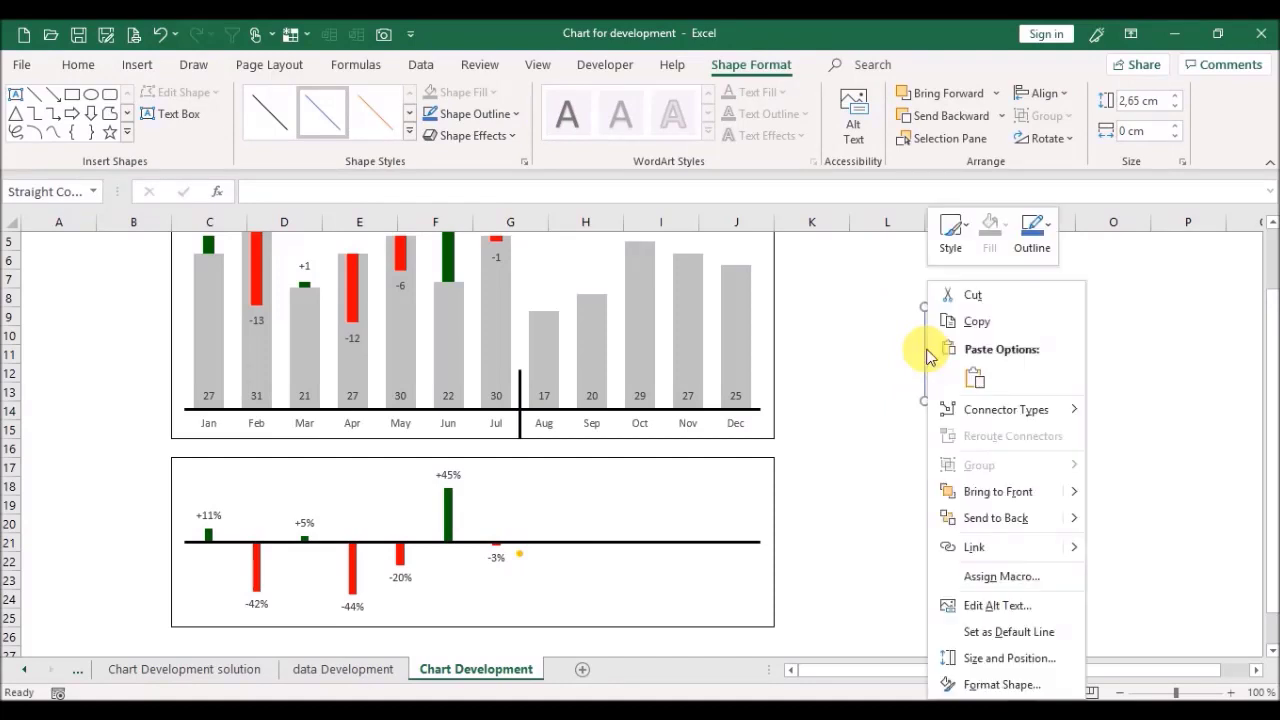
{"action": "left_click", "coordinate": [975, 686]}
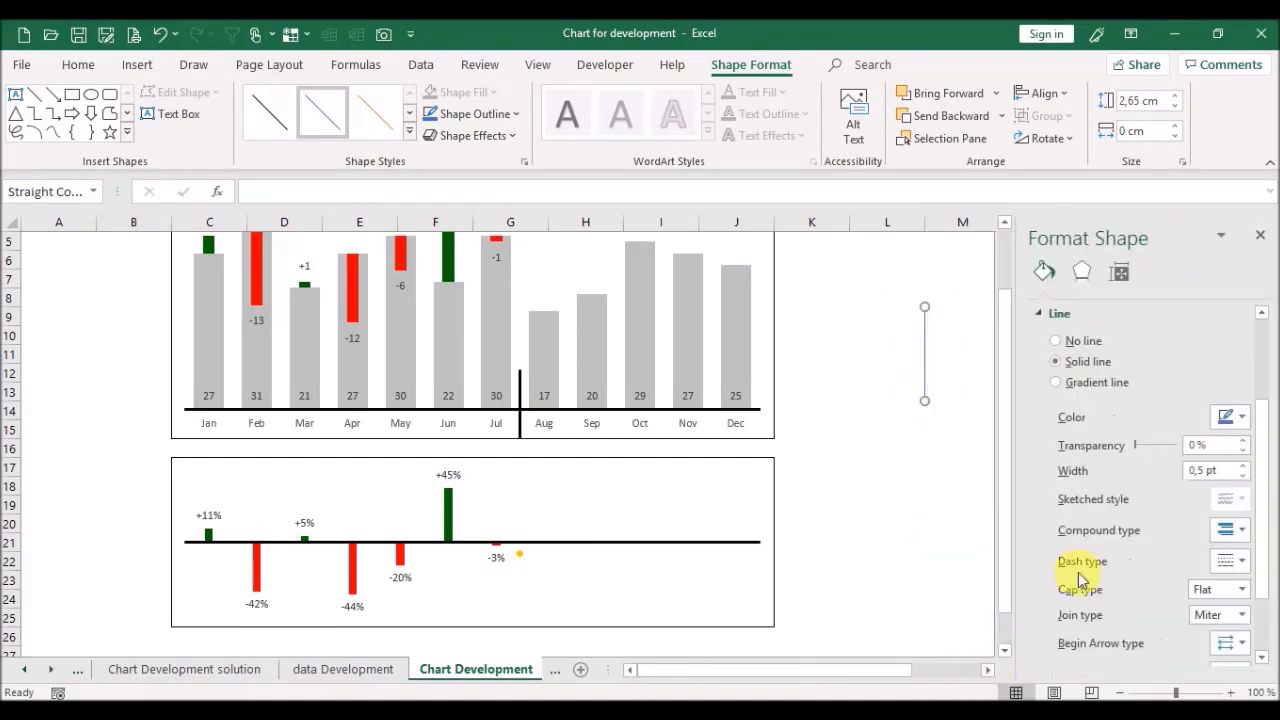
{"action": "left_click", "coordinate": [1243, 417]}
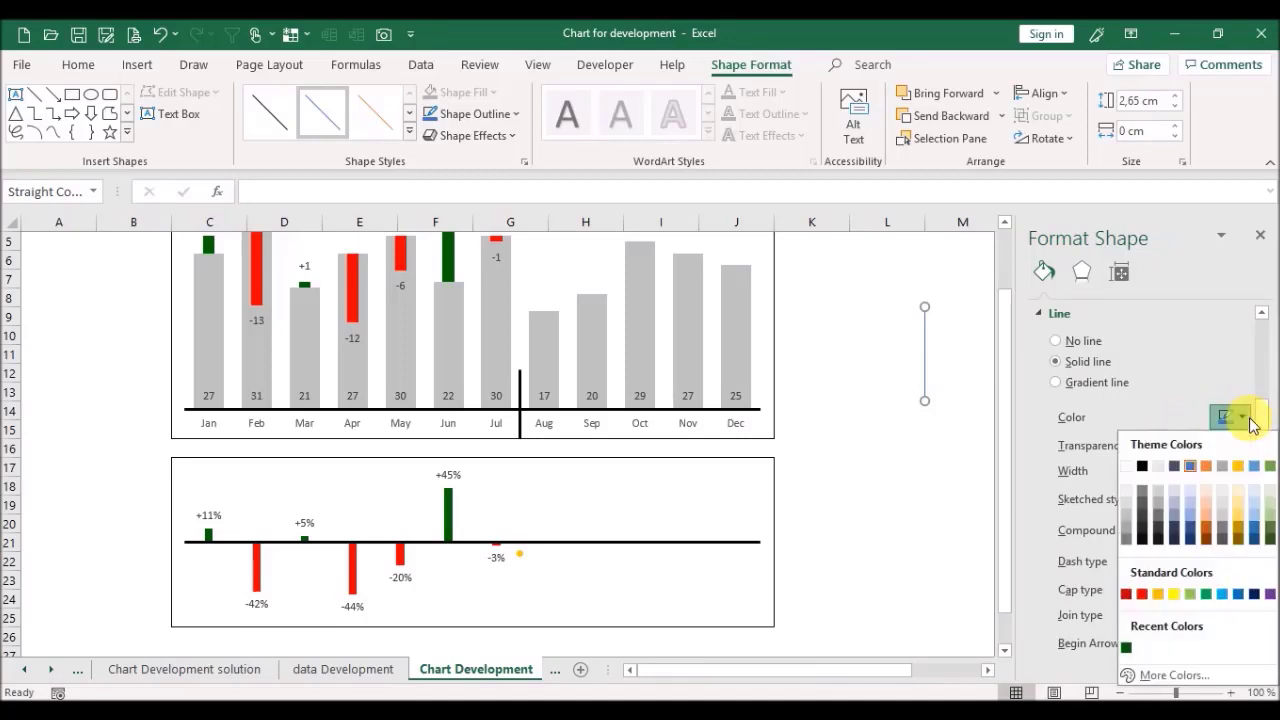
{"action": "left_click", "coordinate": [1145, 468]}
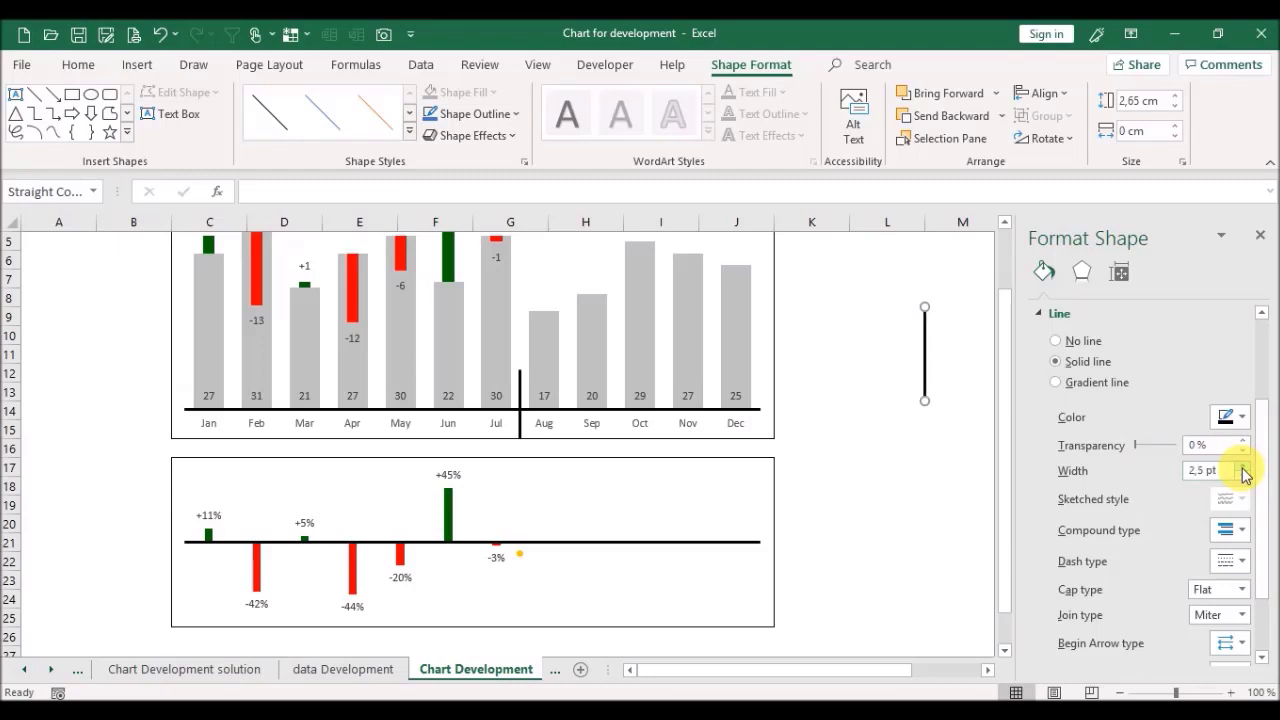
{"action": "left_click", "coordinate": [1262, 240]}
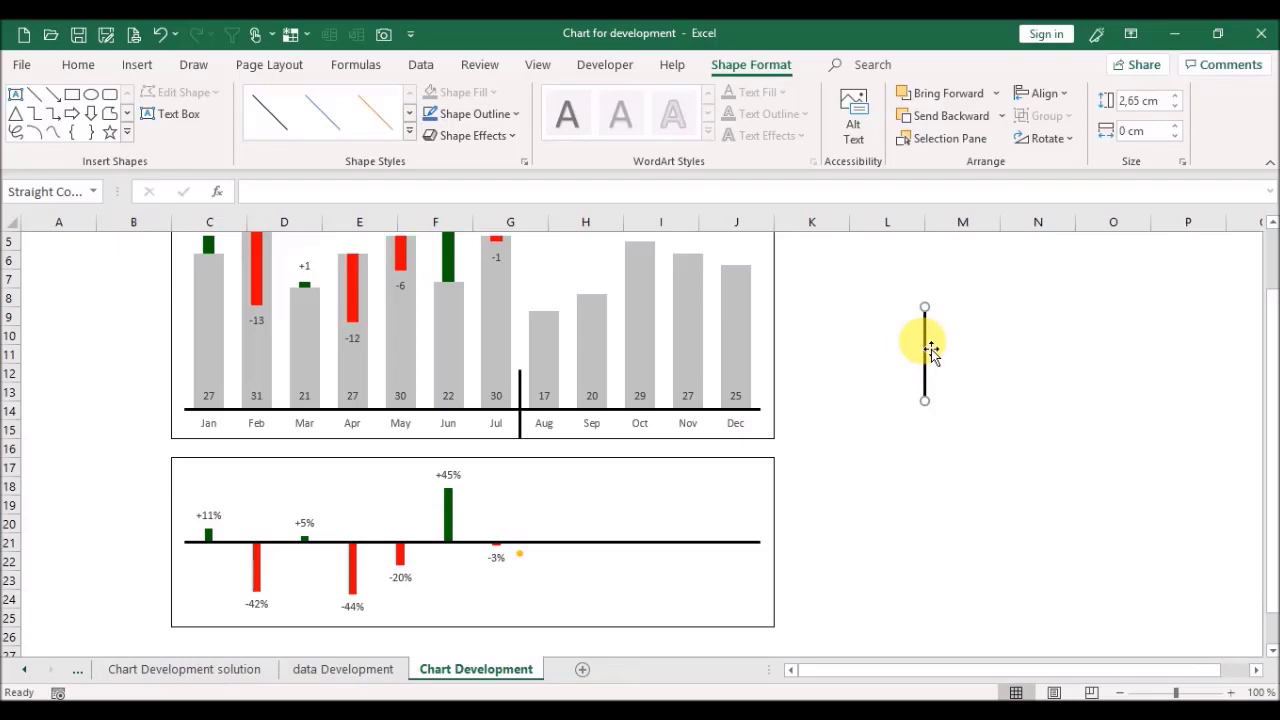
Step: Replace the divider series' marker in the deviation chart with a copy of the black line, and delete the original line
{"action": "right_click", "coordinate": [931, 348]}
{"action": "left_click", "coordinate": [966, 324]}
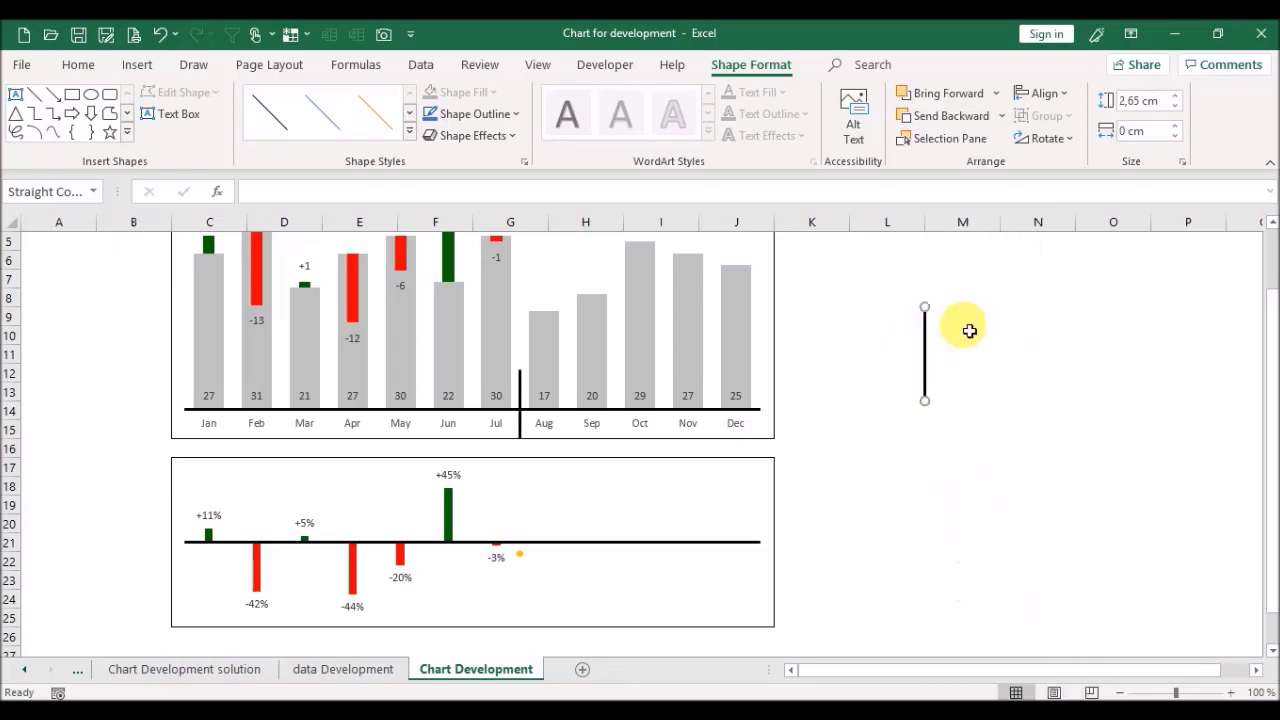
{"action": "left_click", "coordinate": [518, 558]}
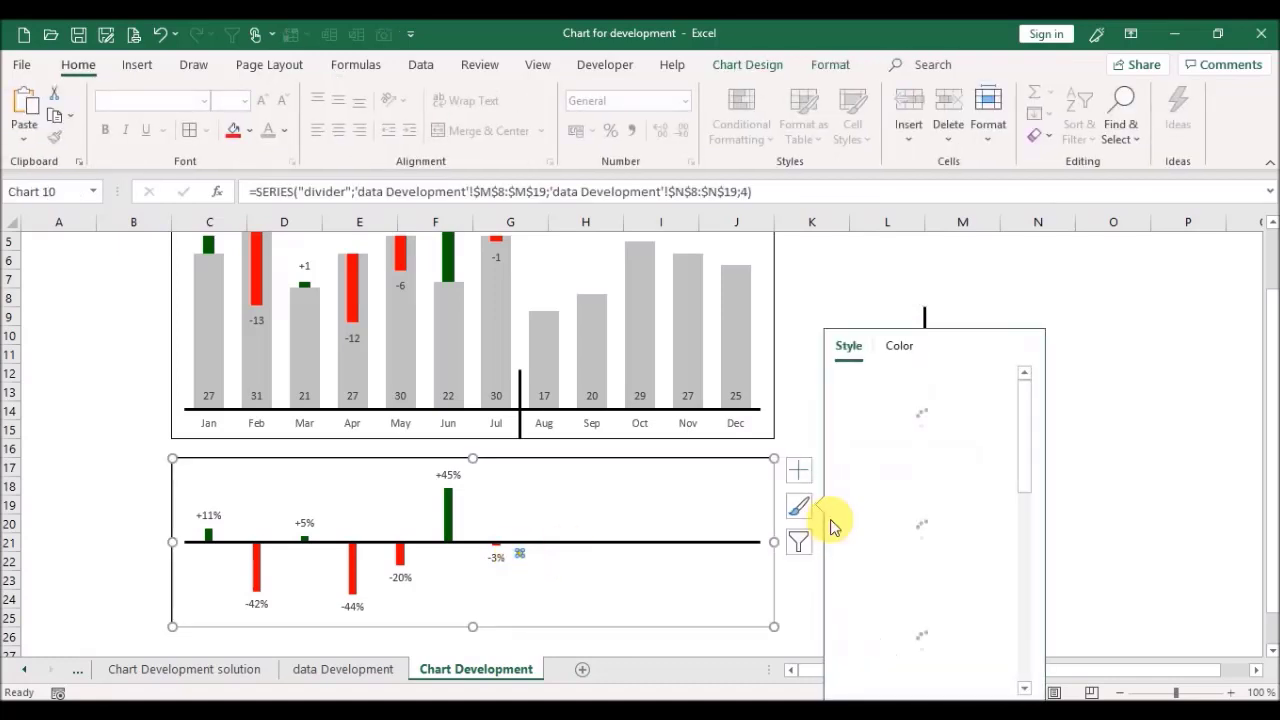
{"action": "left_click", "coordinate": [872, 318]}
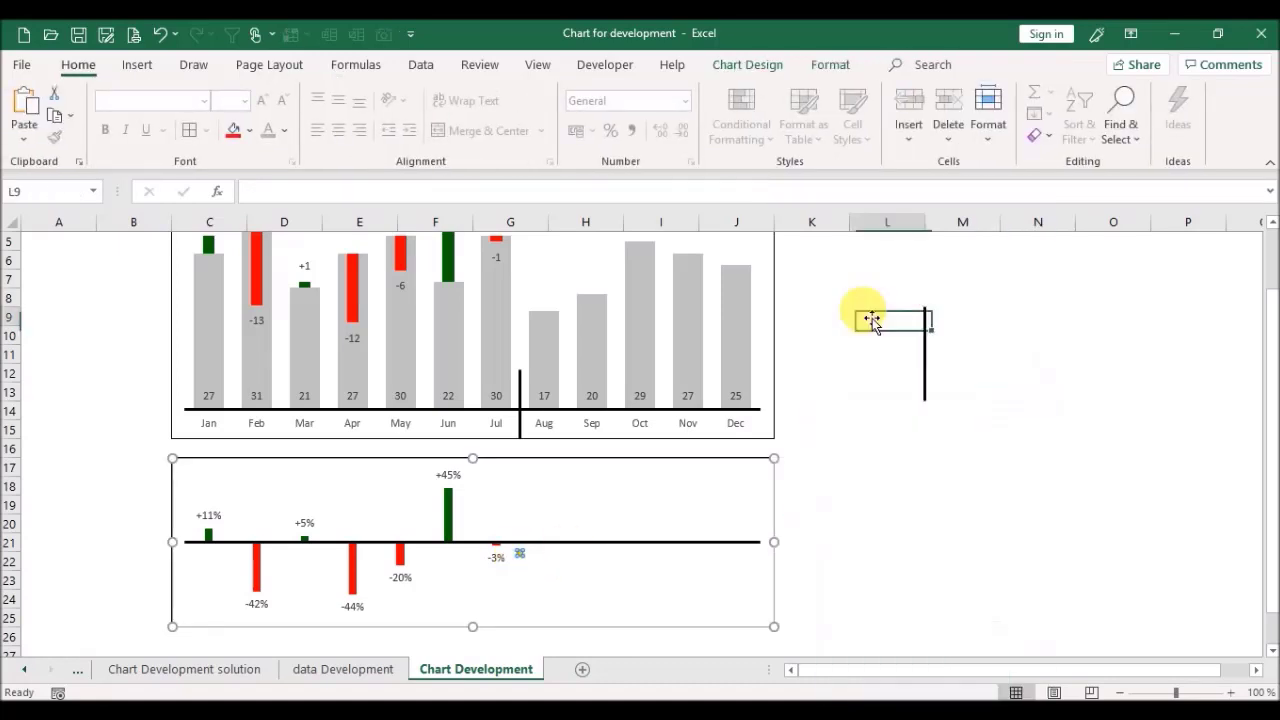
{"action": "left_click", "coordinate": [938, 354]}
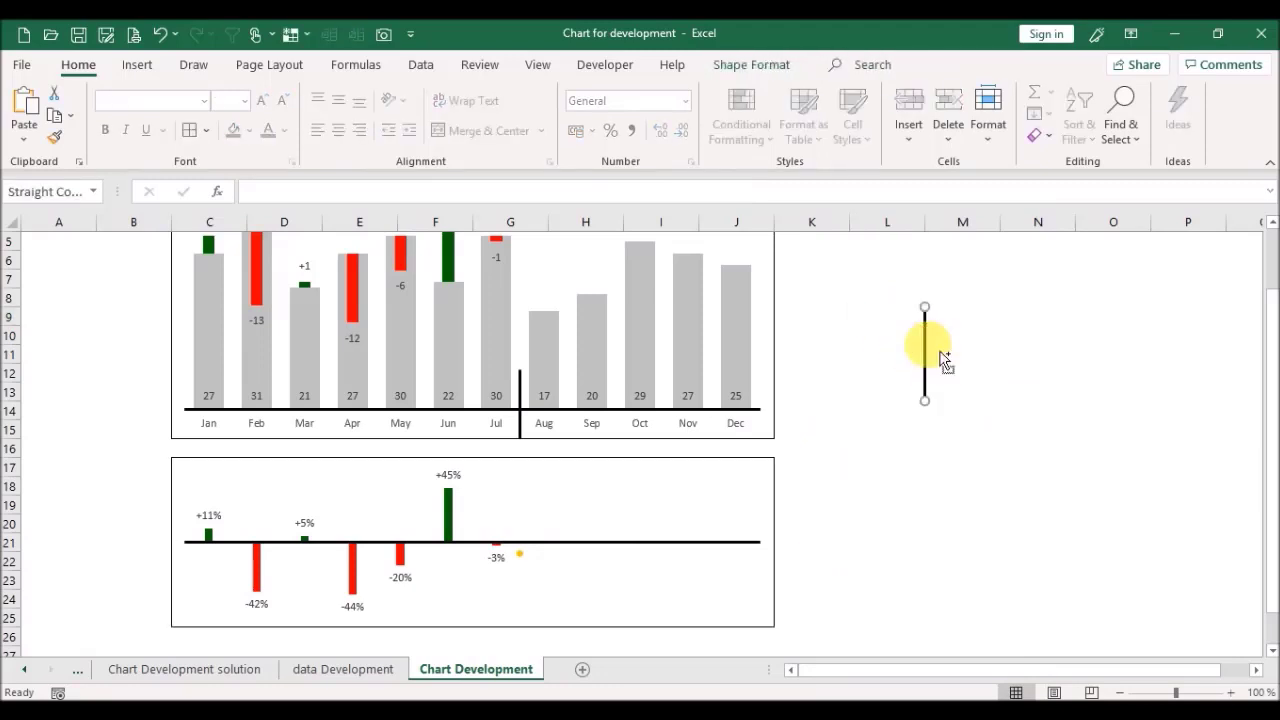
{"action": "left_click", "coordinate": [521, 560]}
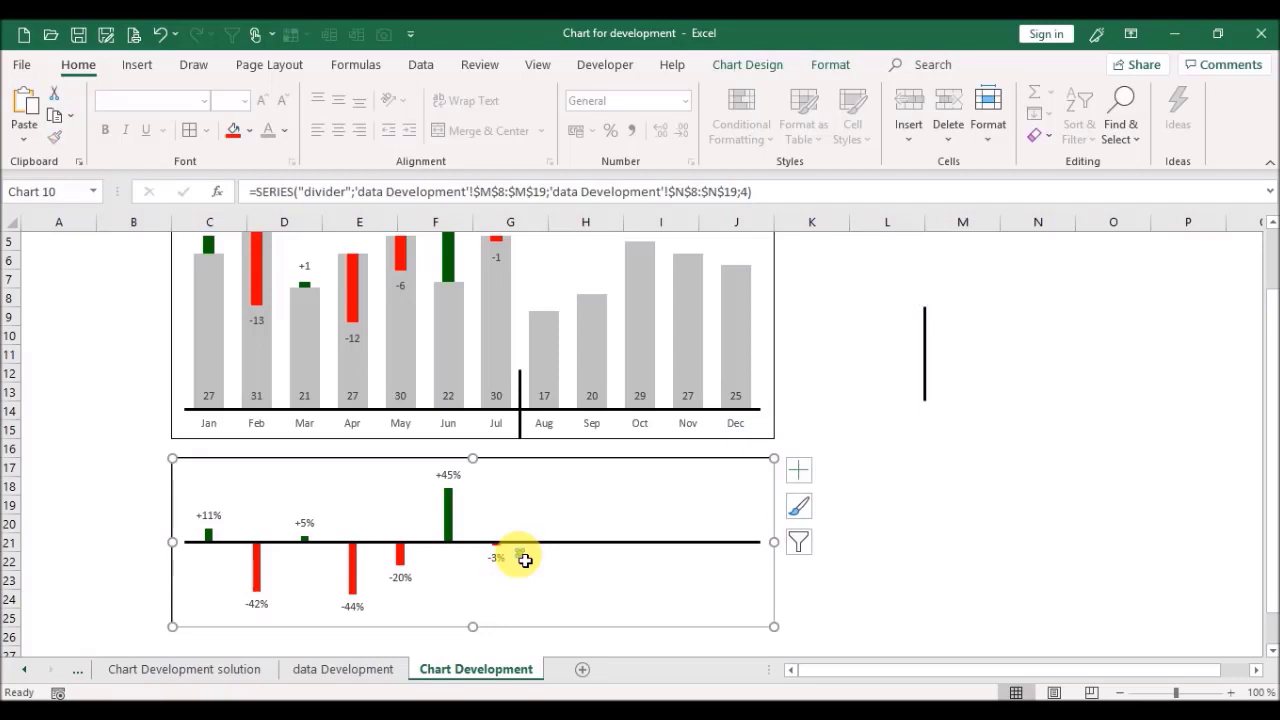
{"action": "left_click", "coordinate": [913, 523]}
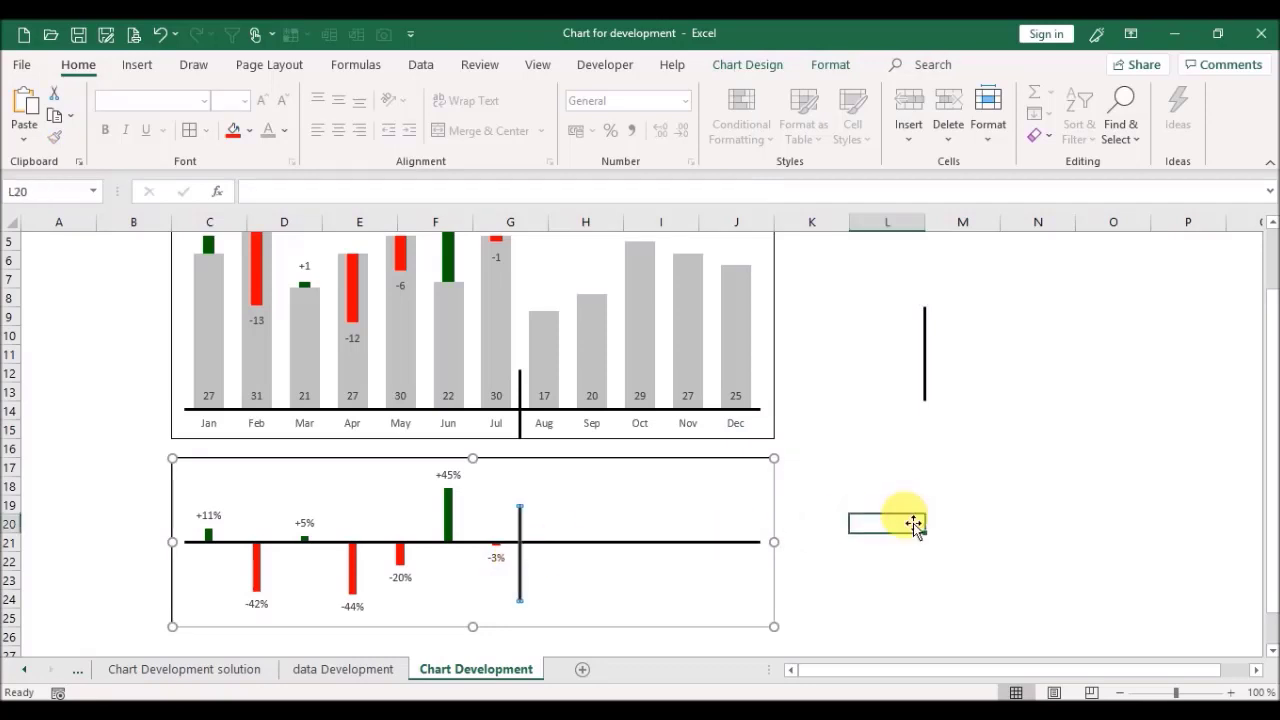
{"action": "left_click", "coordinate": [926, 364]}
{"action": "key", "text": "Delete"}
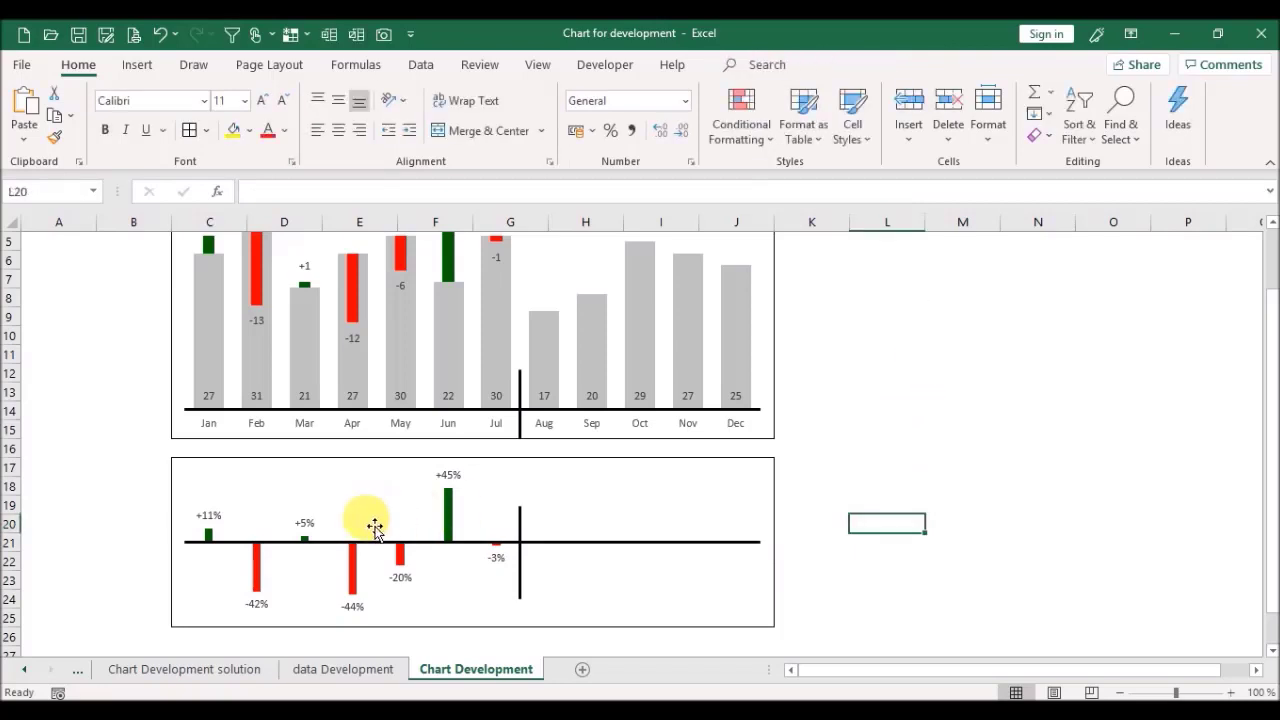
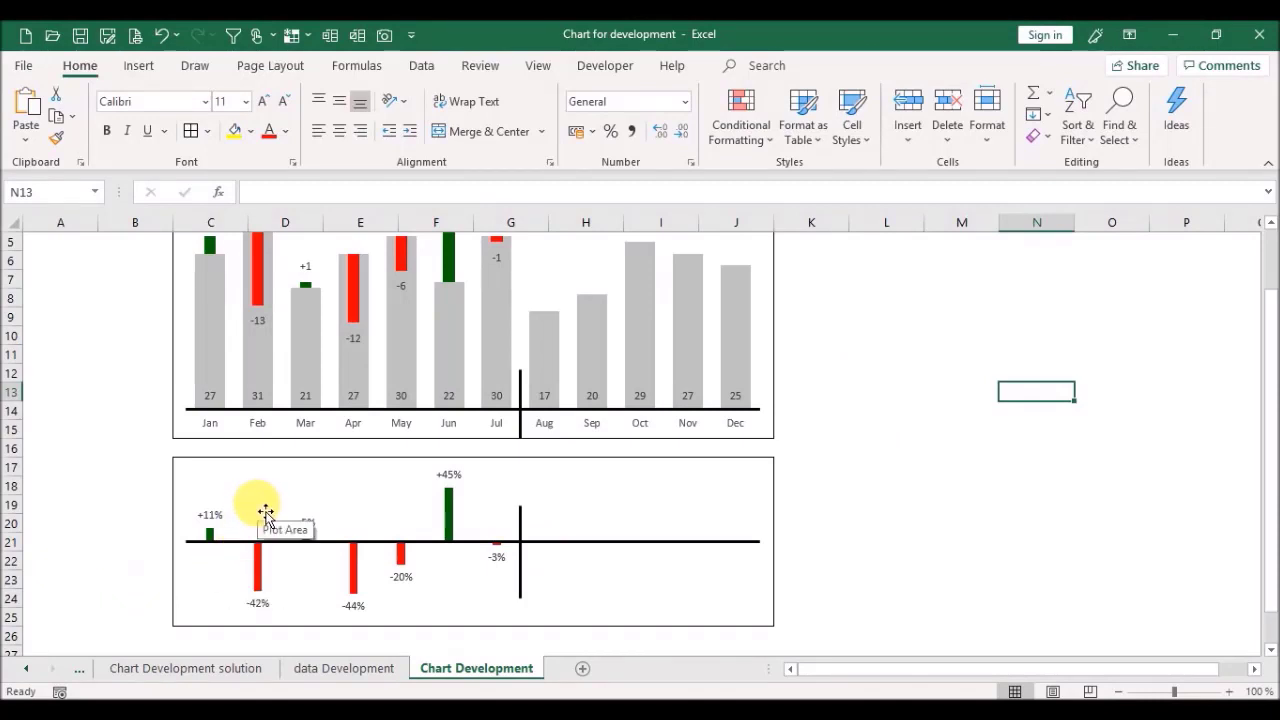
Step: On the data Development sheet, enter =IF(O8>0;C8;"") in S8 under pos months and fill it down to S19
{"action": "left_click", "coordinate": [334, 668]}
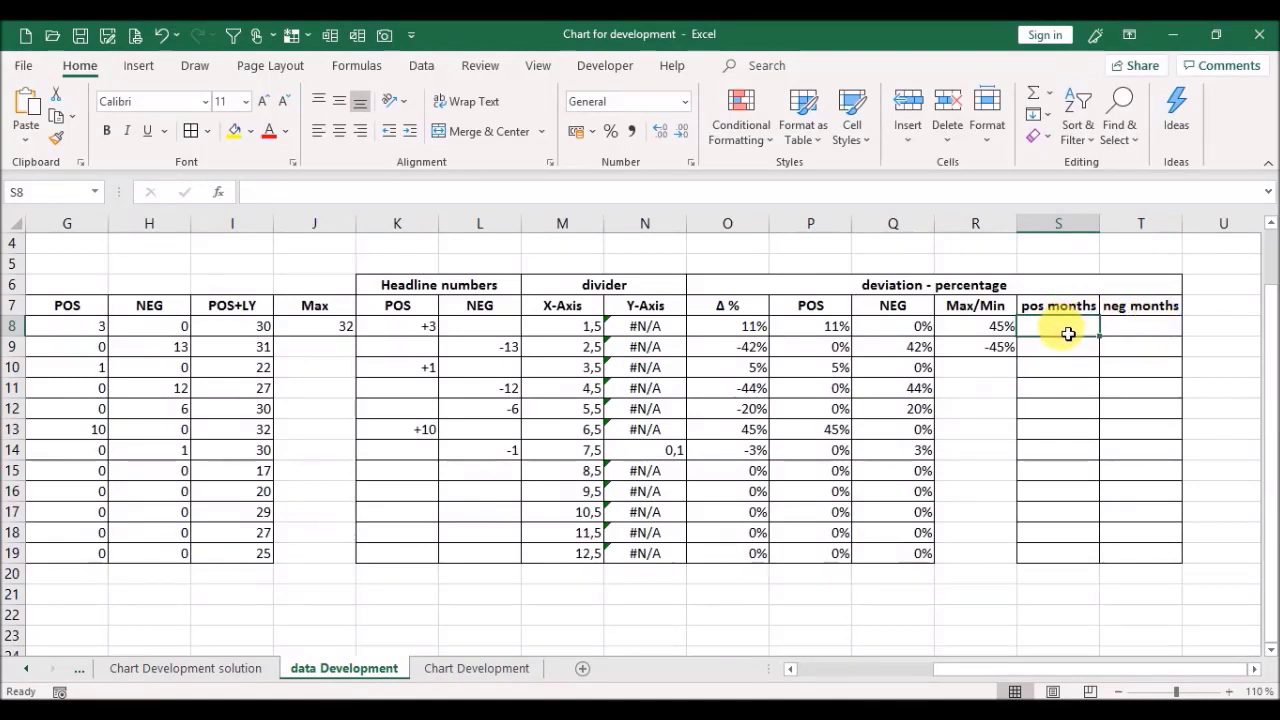
{"action": "type", "text": "=if("}
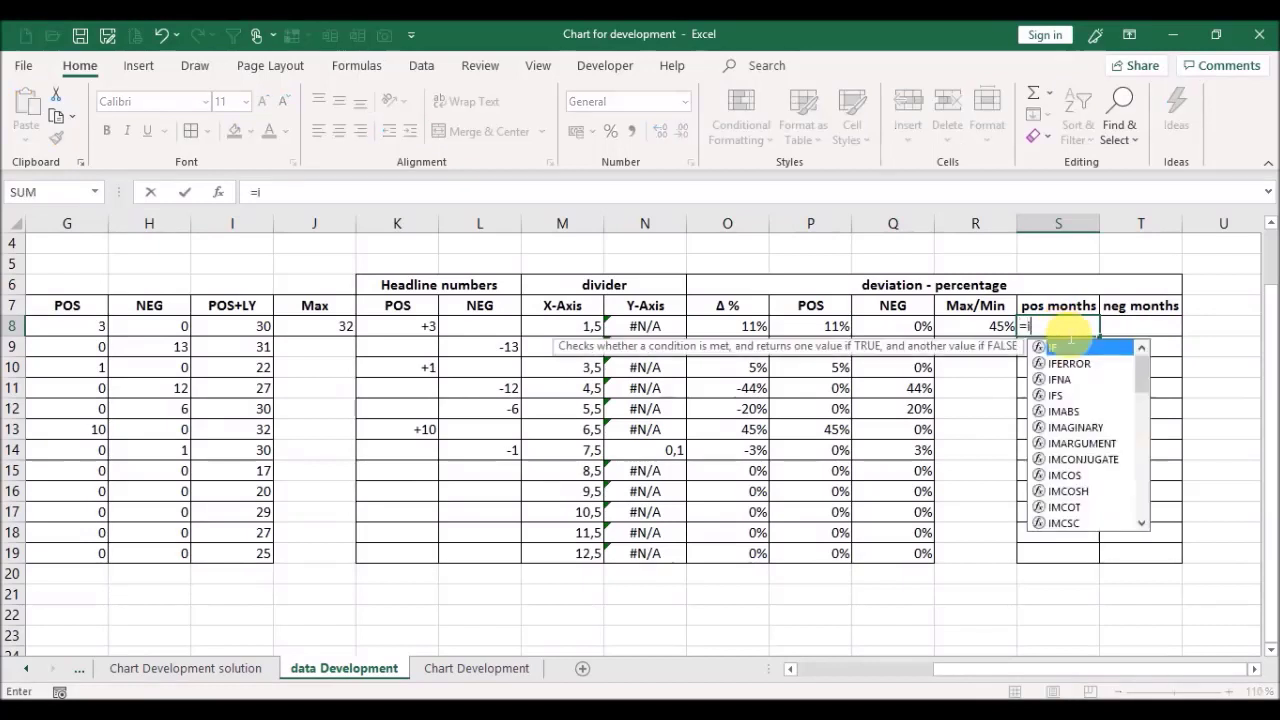
{"action": "left_click", "coordinate": [740, 334]}
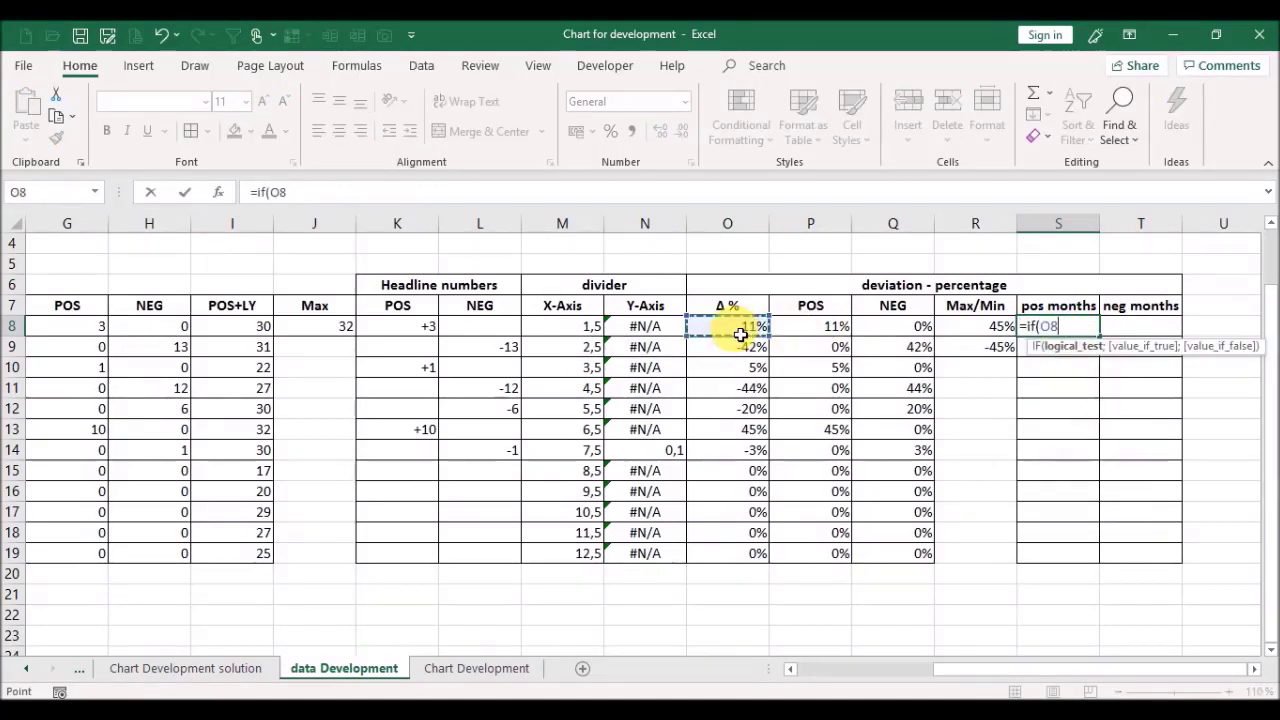
{"action": "type", "text": ">0;"}
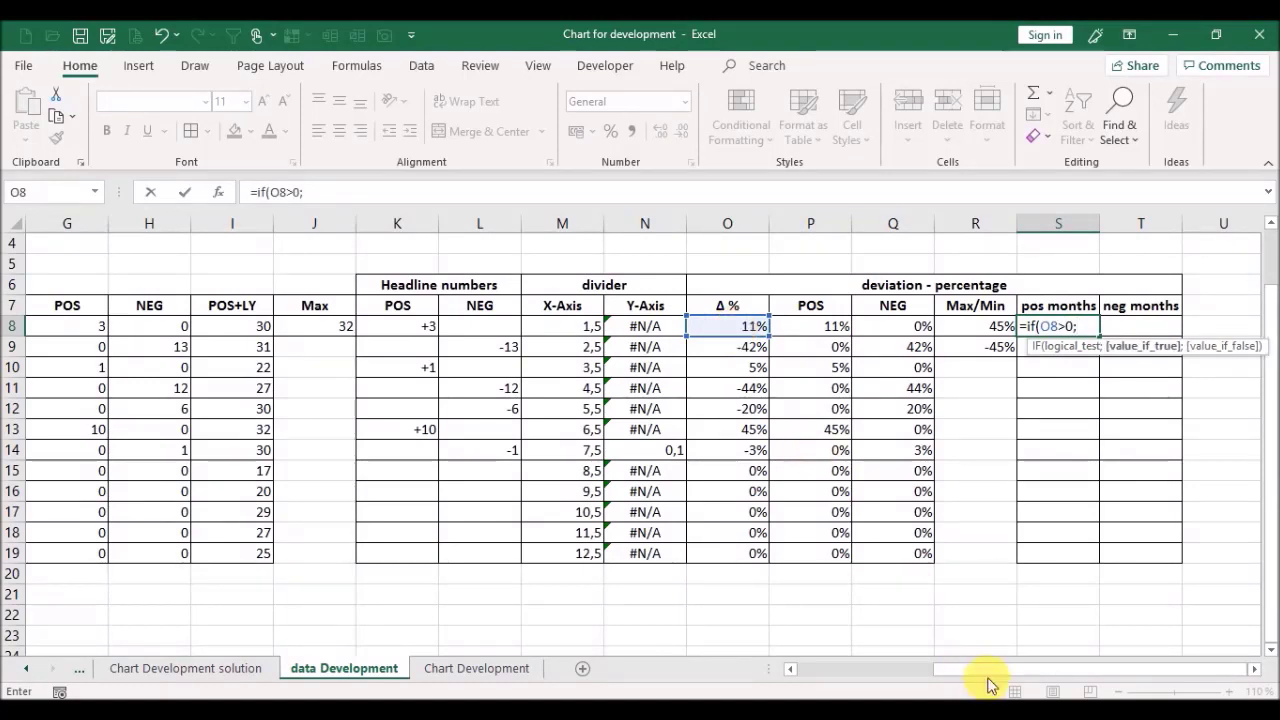
{"action": "left_click_drag", "start_coordinate": [1001, 672], "coordinate": [814, 673]}
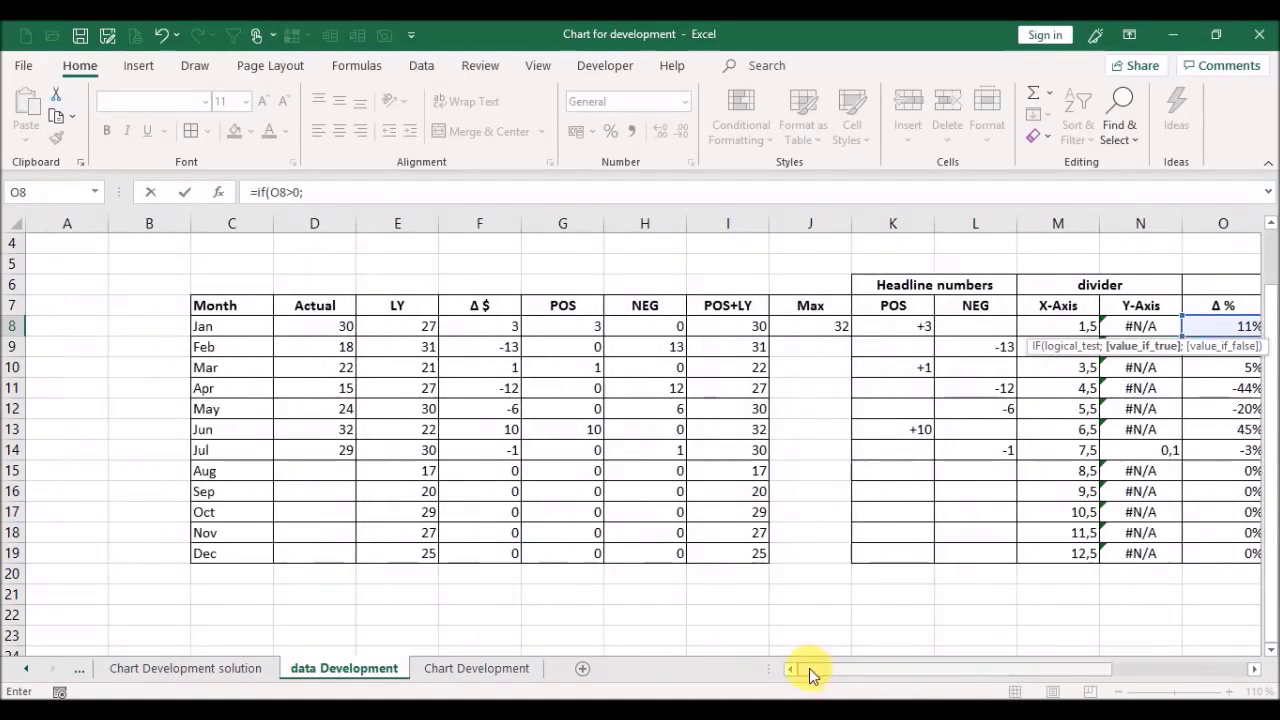
{"action": "left_click", "coordinate": [243, 333]}
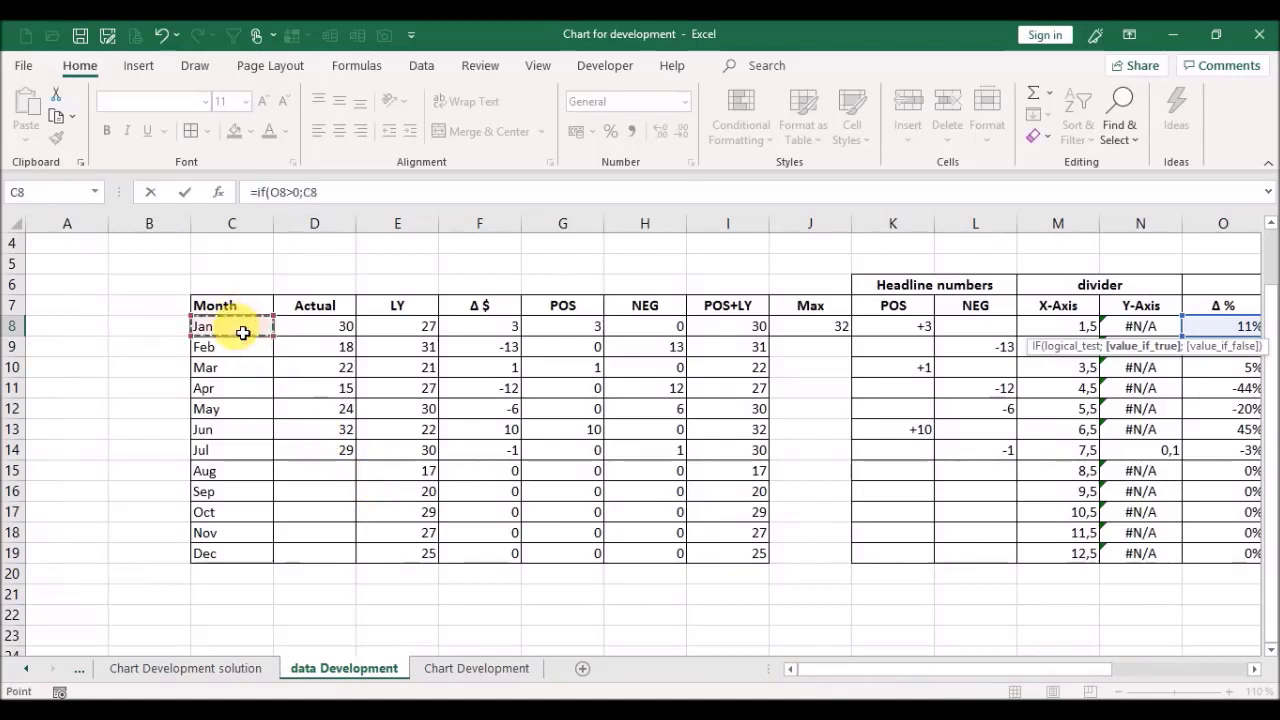
{"action": "type", "text": ";"}
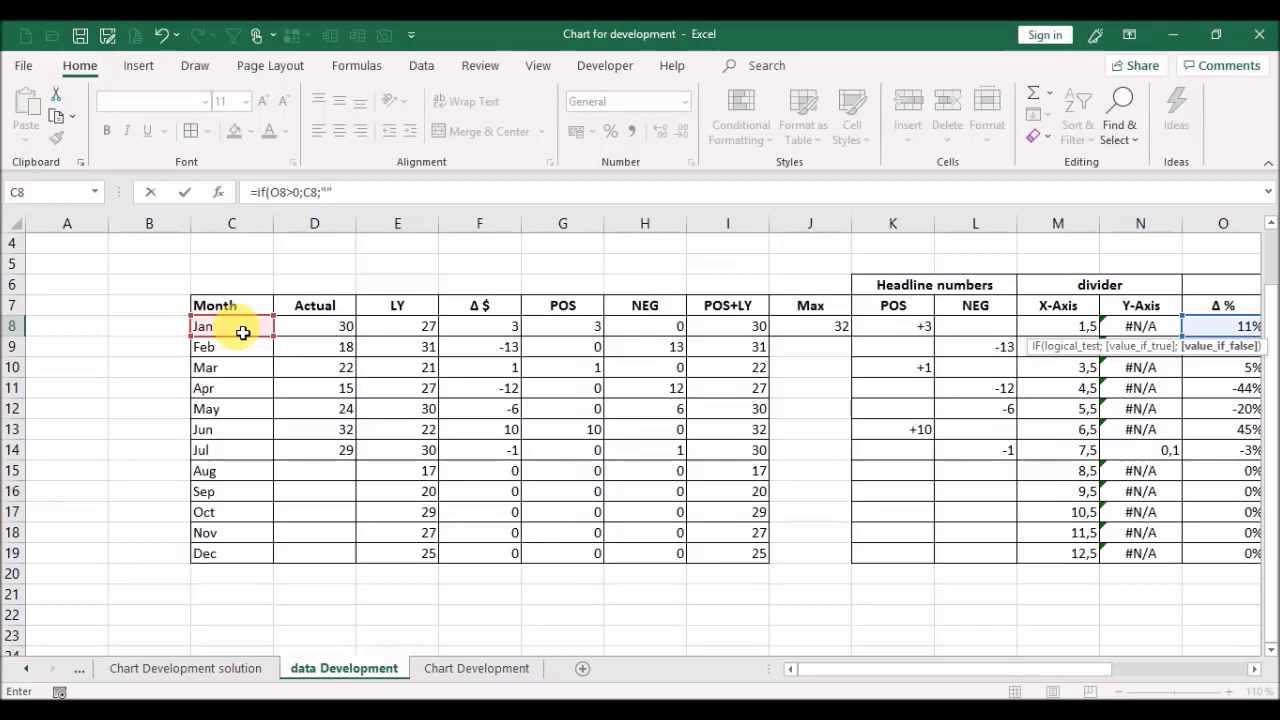
{"action": "type", "text": "\"\")"}
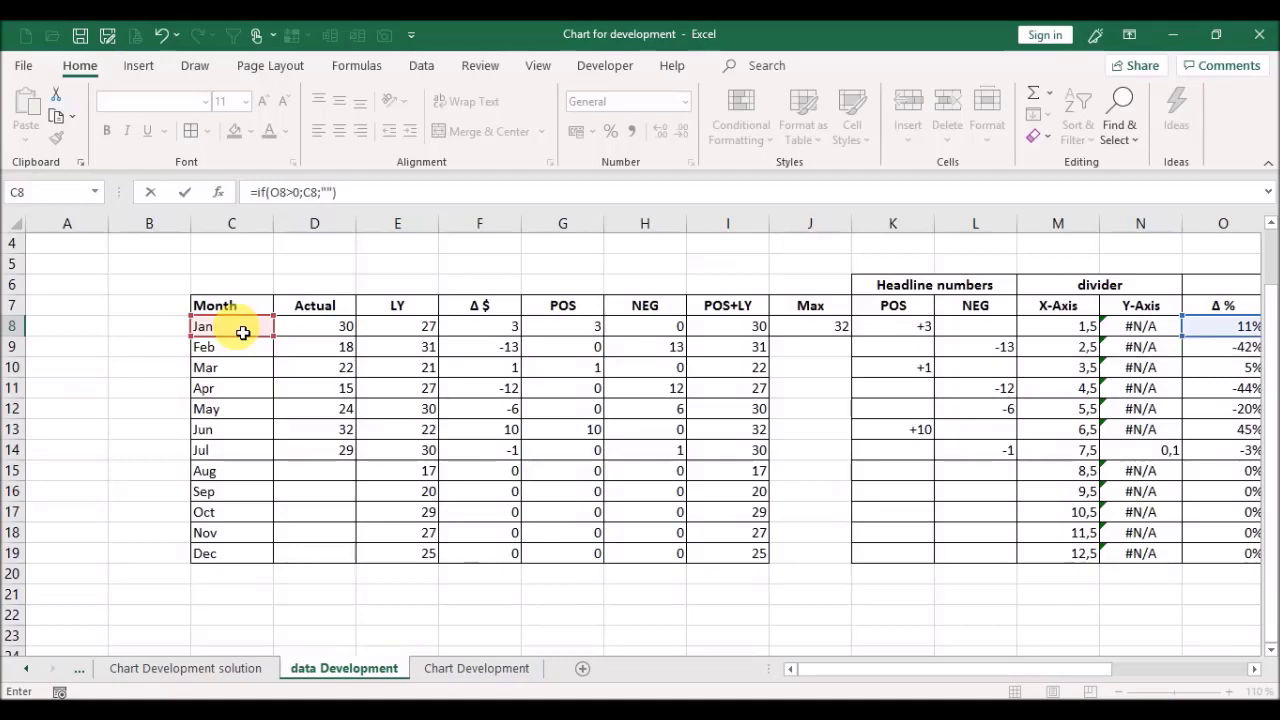
{"action": "key", "text": "Return"}
{"action": "key", "text": "Up"}
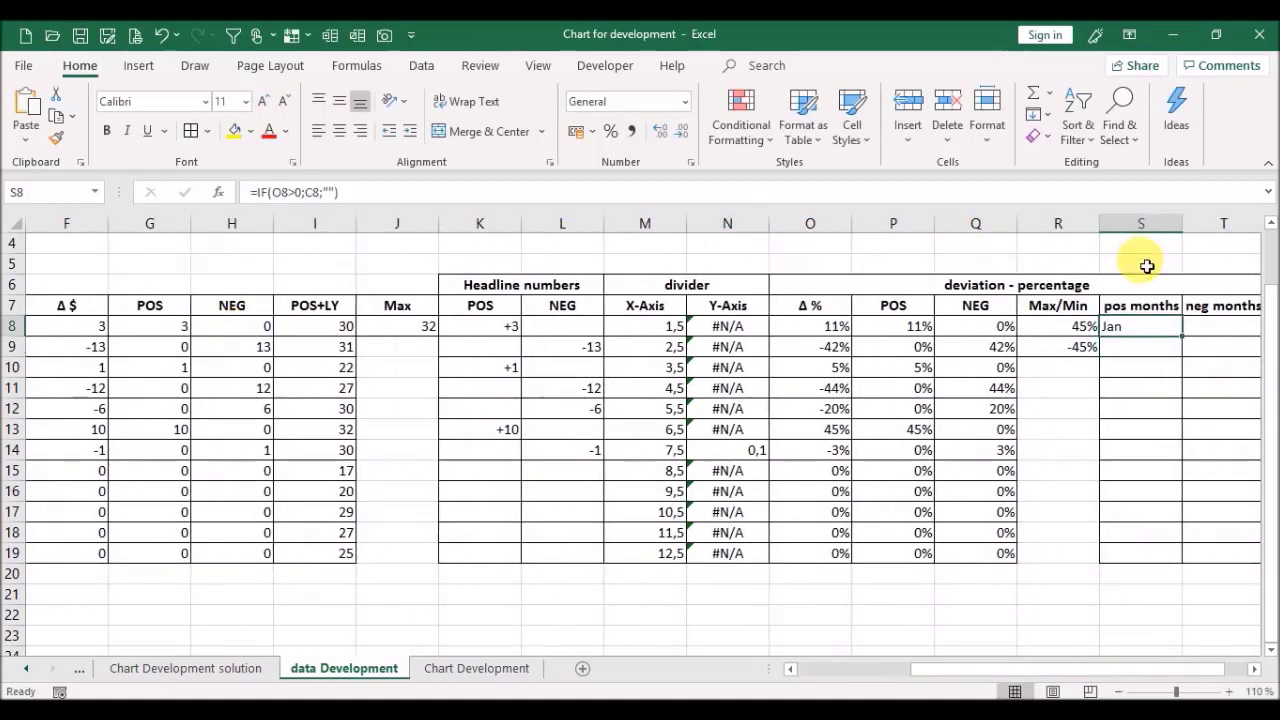
{"action": "left_click_drag", "start_coordinate": [1184, 338], "coordinate": [1190, 344]}
{"action": "double_click", "coordinate": [1191, 344]}
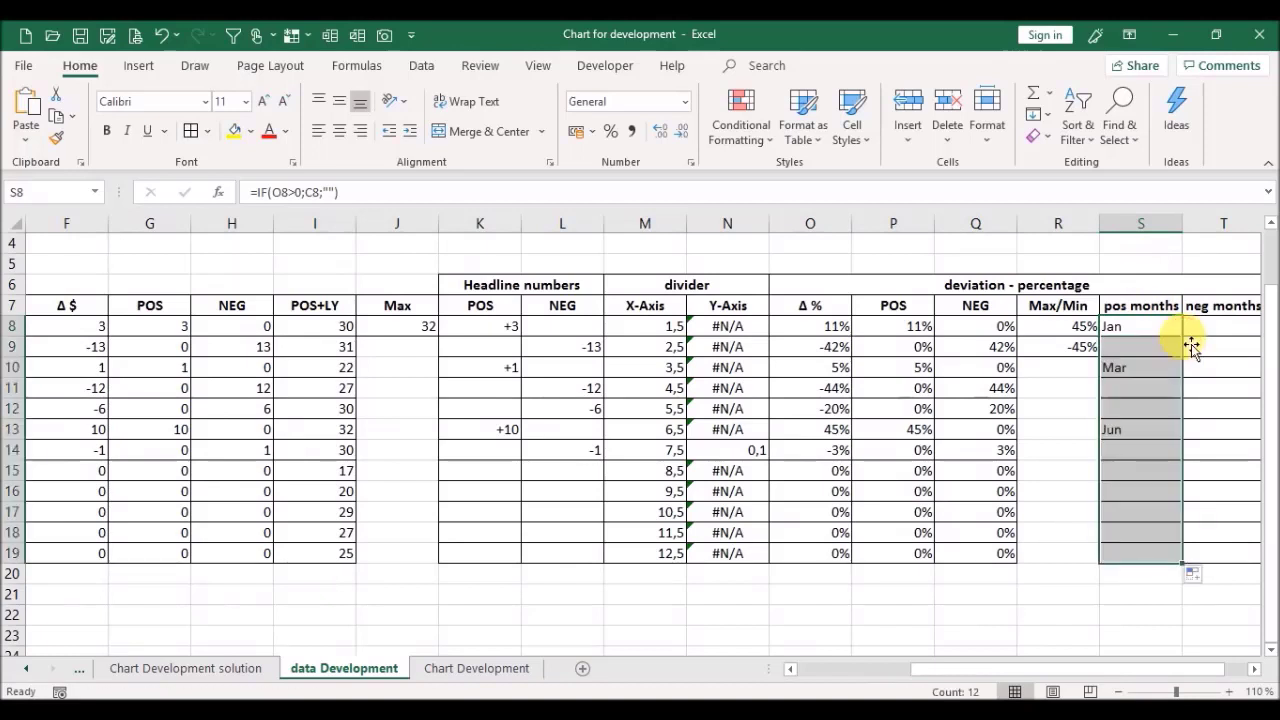
Step: Enter =IF(O8<0;C8;"") in T8 under neg months and fill it down to T19
{"action": "left_click", "coordinate": [1222, 334]}
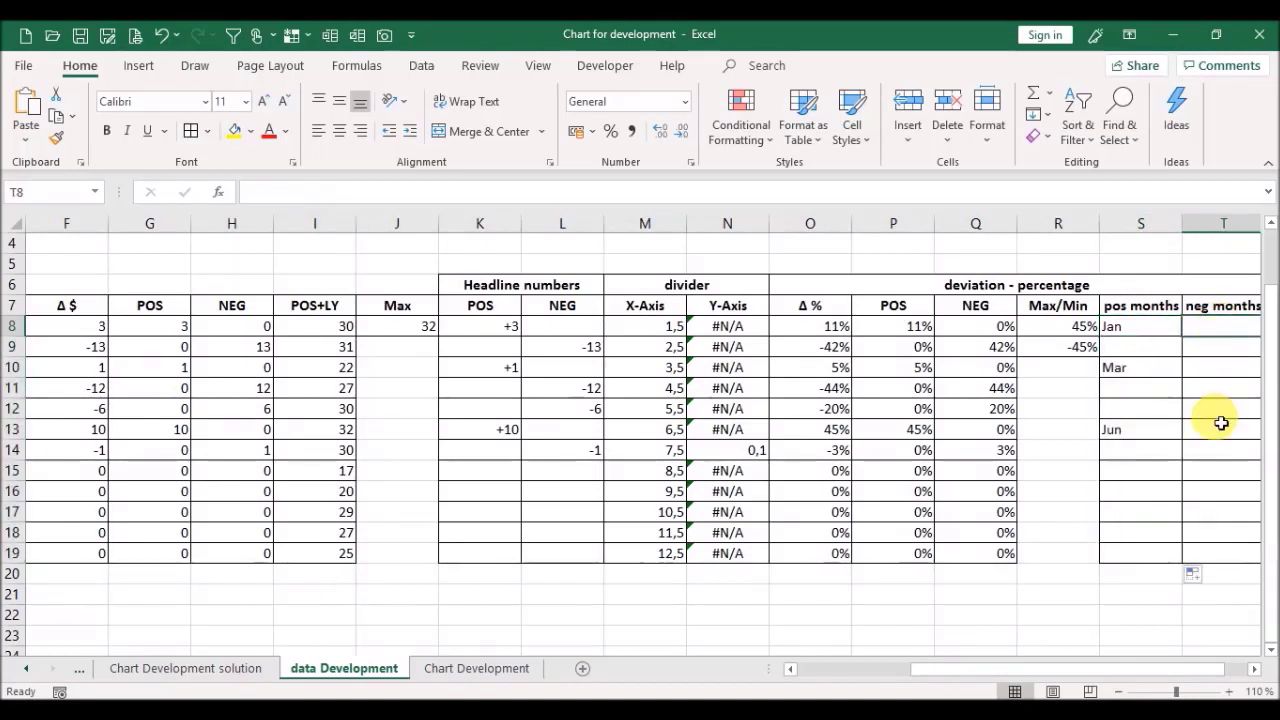
{"action": "type", "text": "="}
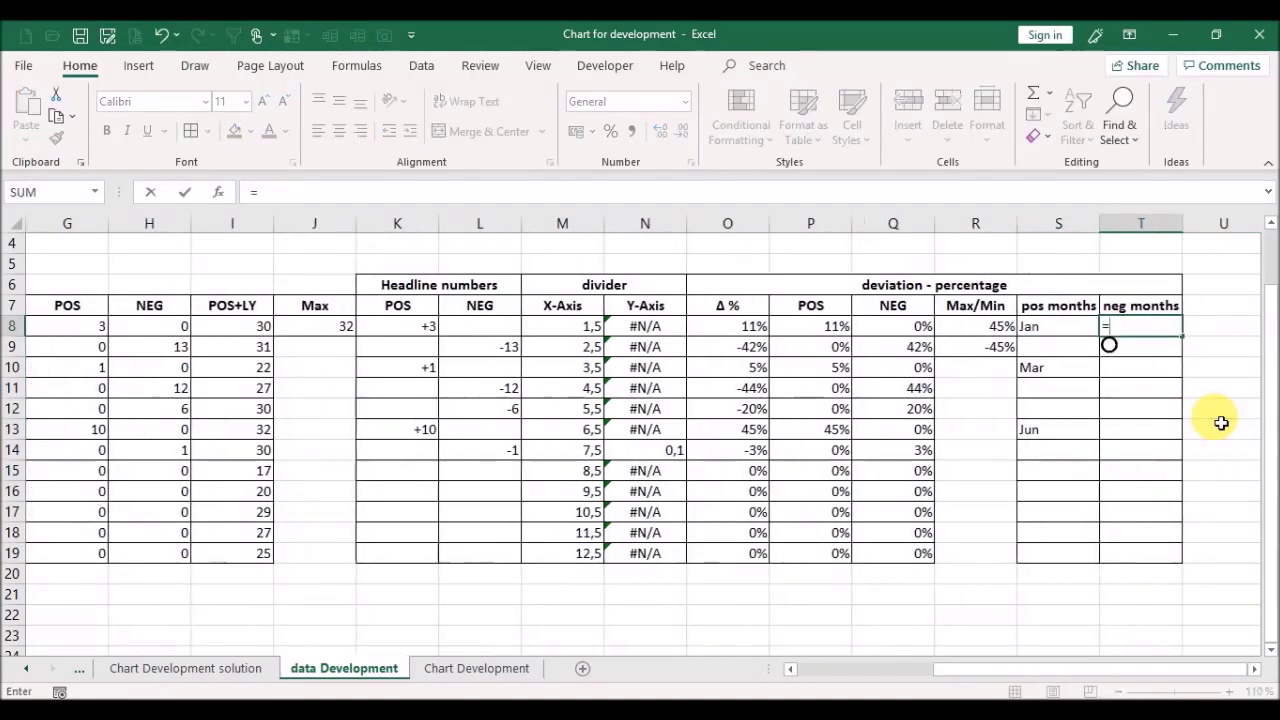
{"action": "type", "text": "if("}
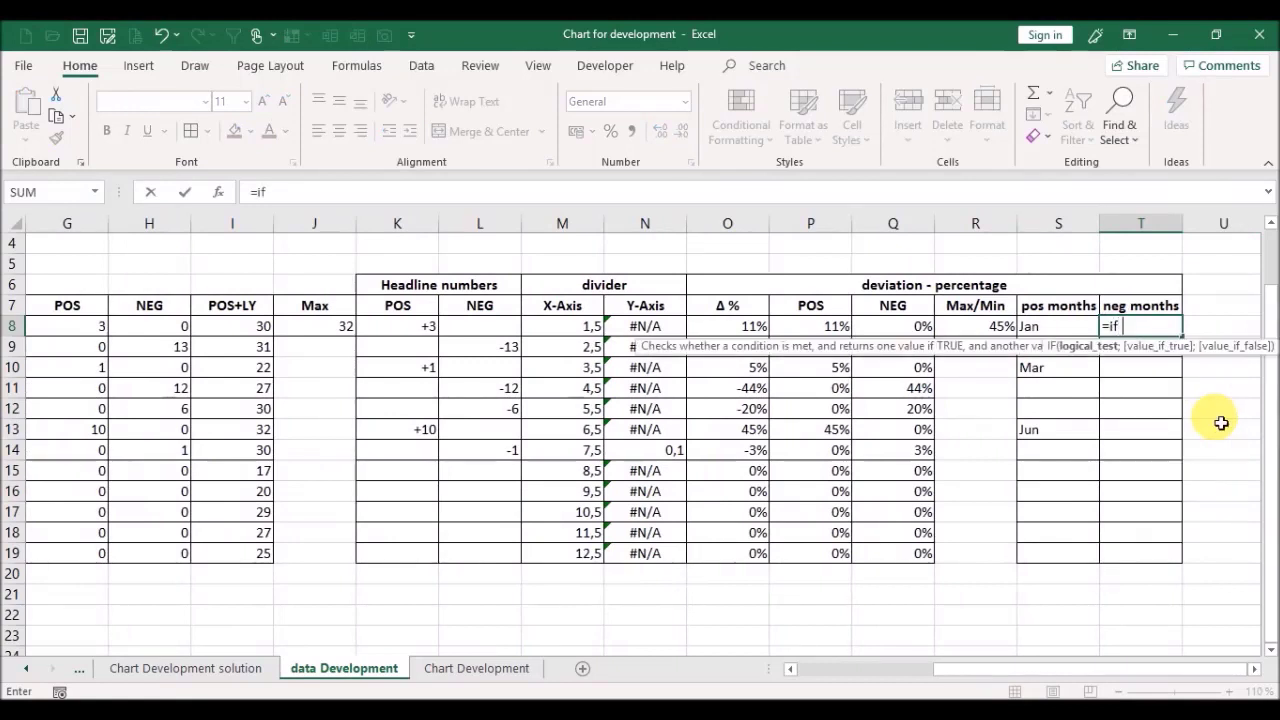
{"action": "left_click", "coordinate": [715, 329]}
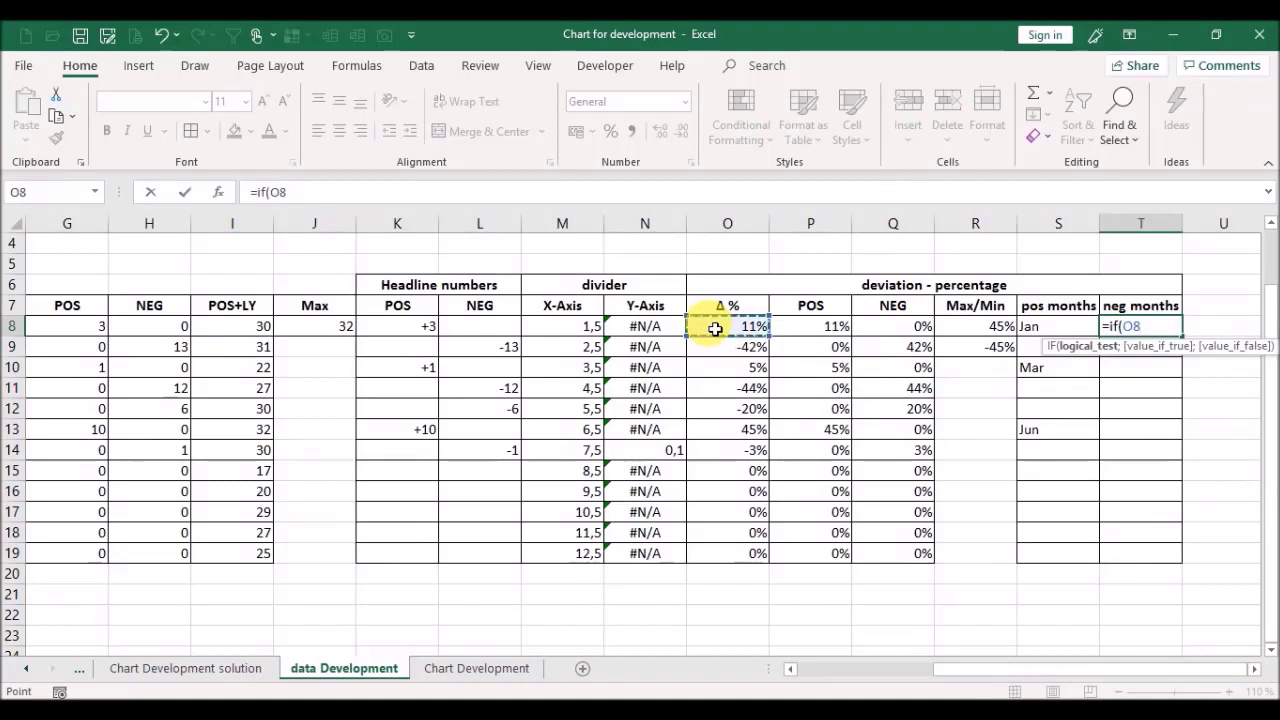
{"action": "type", "text": "<0;"}
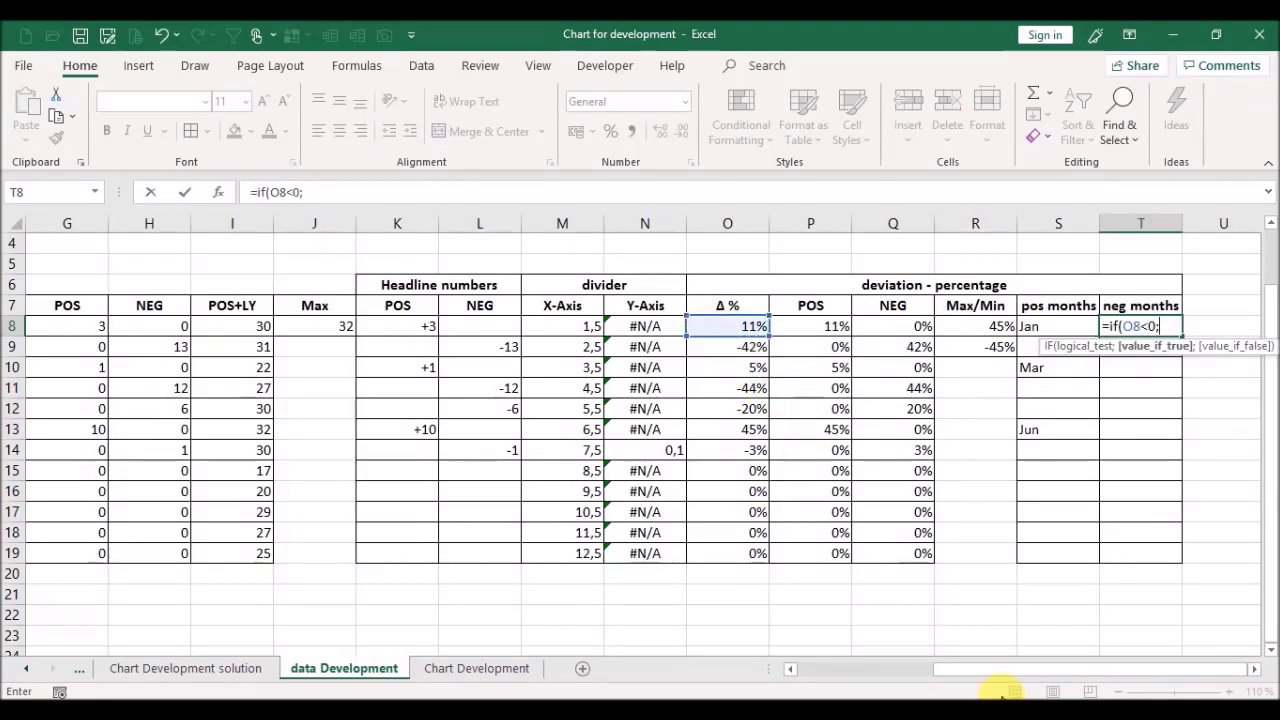
{"action": "left_click_drag", "start_coordinate": [980, 670], "coordinate": [727, 680]}
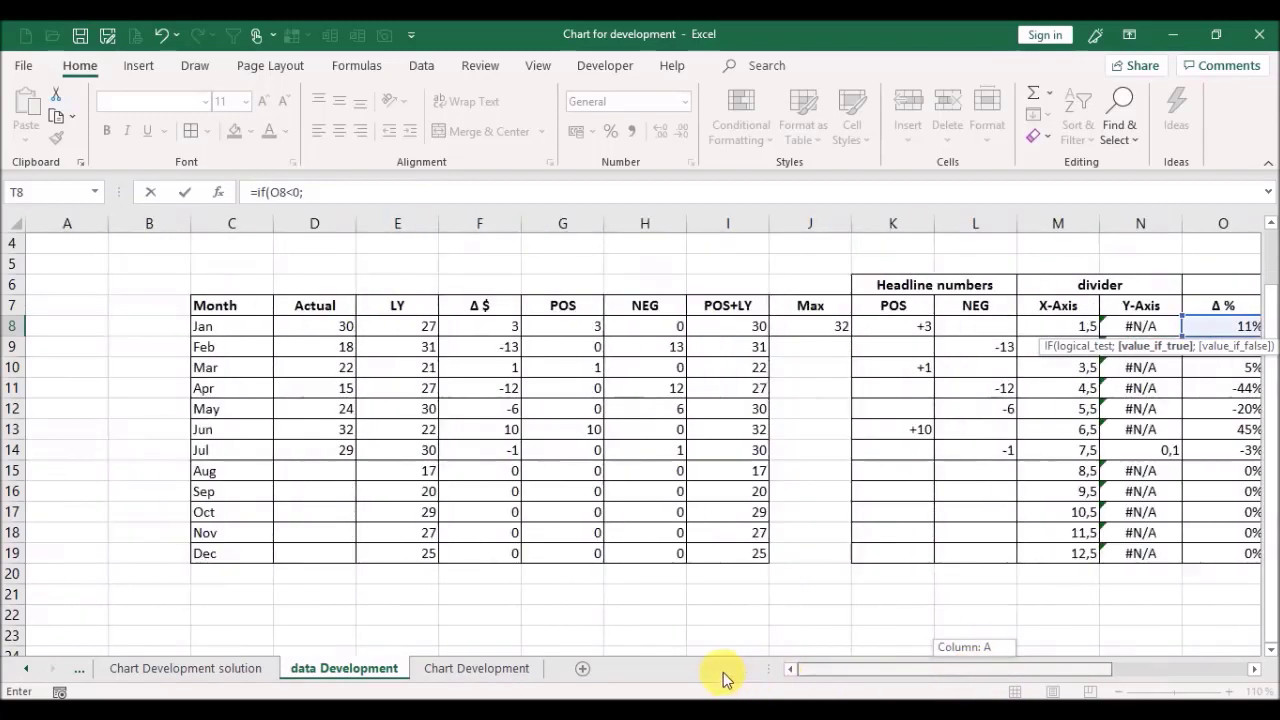
{"action": "left_click", "coordinate": [239, 332]}
{"action": "type", "text": ";"}
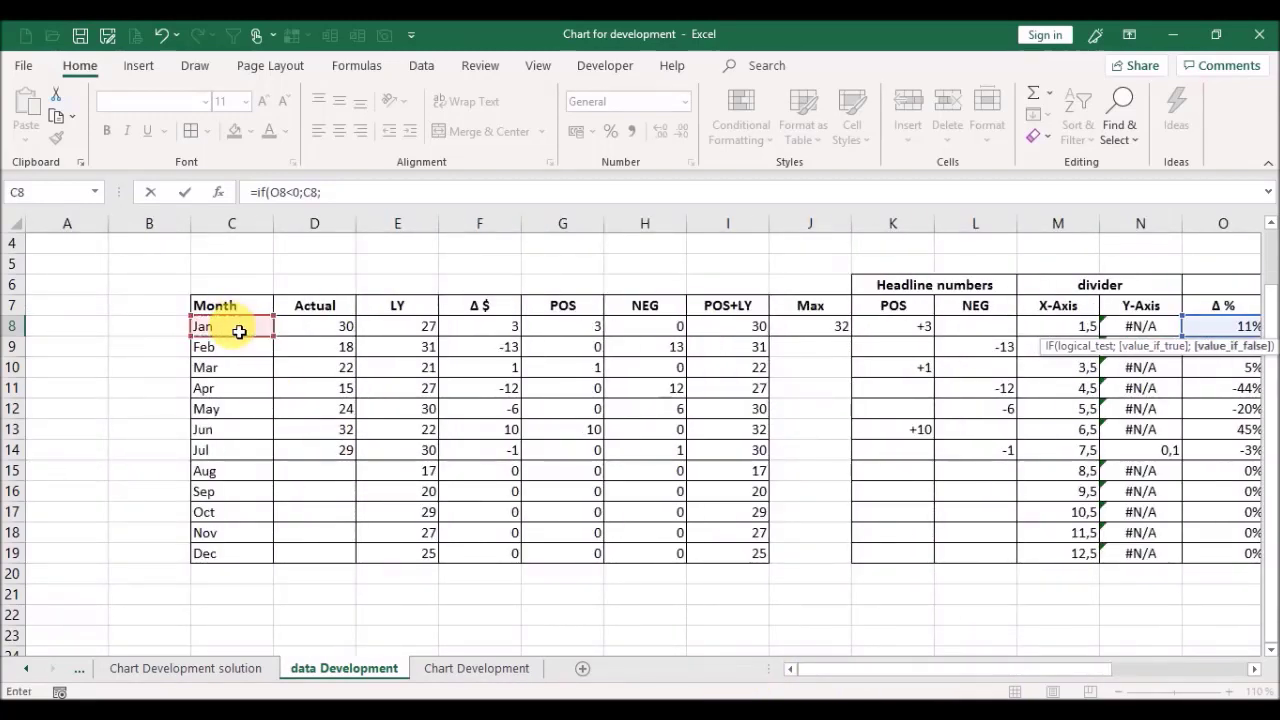
{"action": "type", "text": "\"\")"}
{"action": "key", "text": "ctrl+Return"}
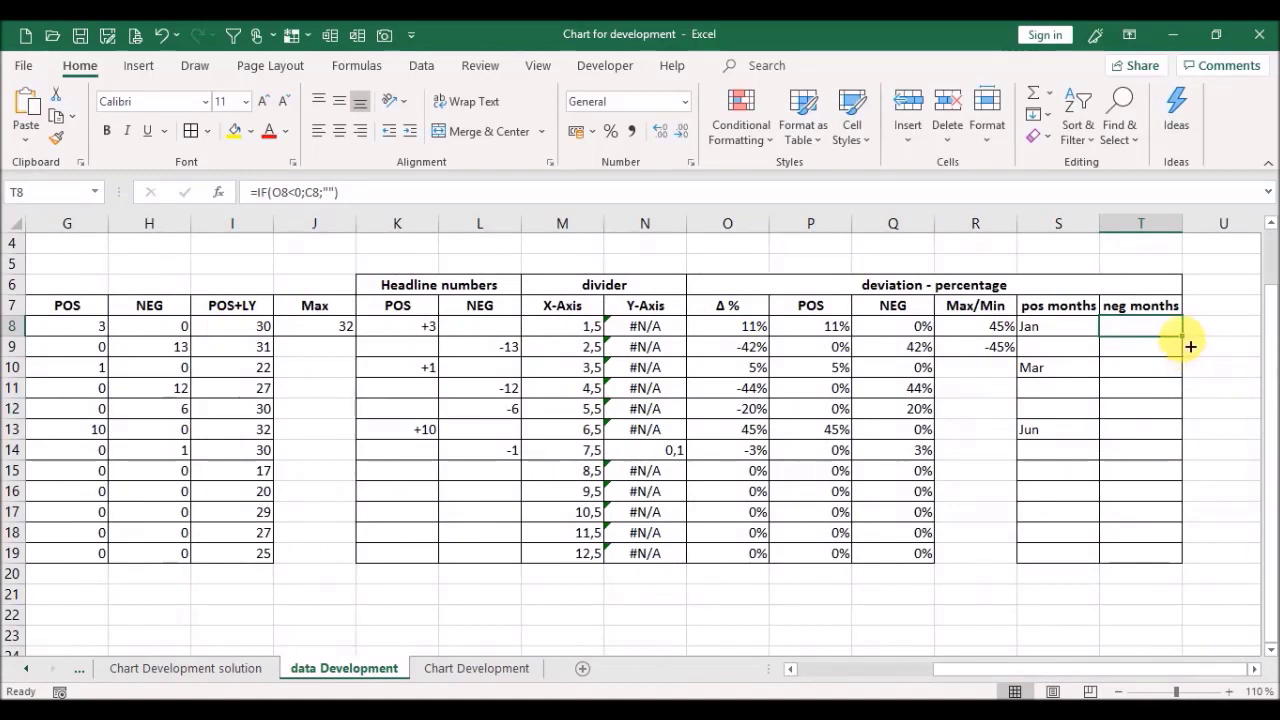
{"action": "double_click", "coordinate": [1184, 340]}
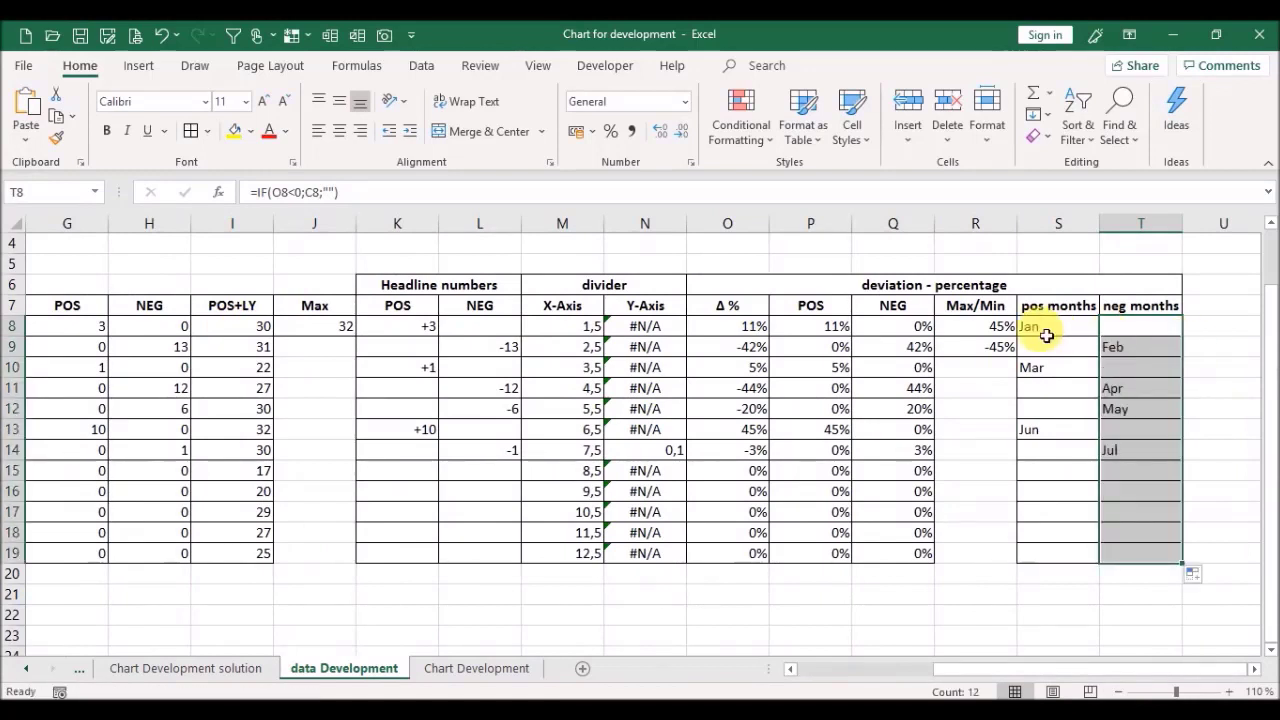
Step: Centre the contents of S8:T19 in the pos months and neg months columns horizontally
{"action": "left_click_drag", "start_coordinate": [1057, 328], "coordinate": [1159, 551]}
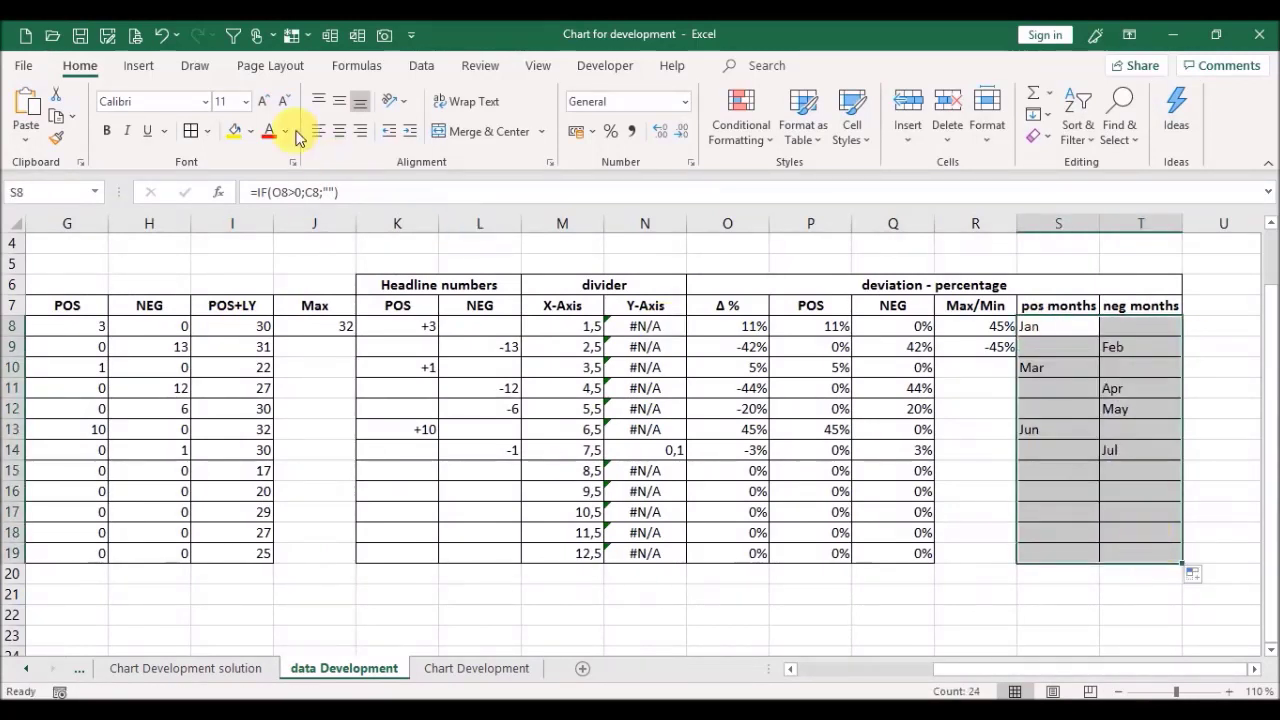
{"action": "left_click", "coordinate": [343, 132]}
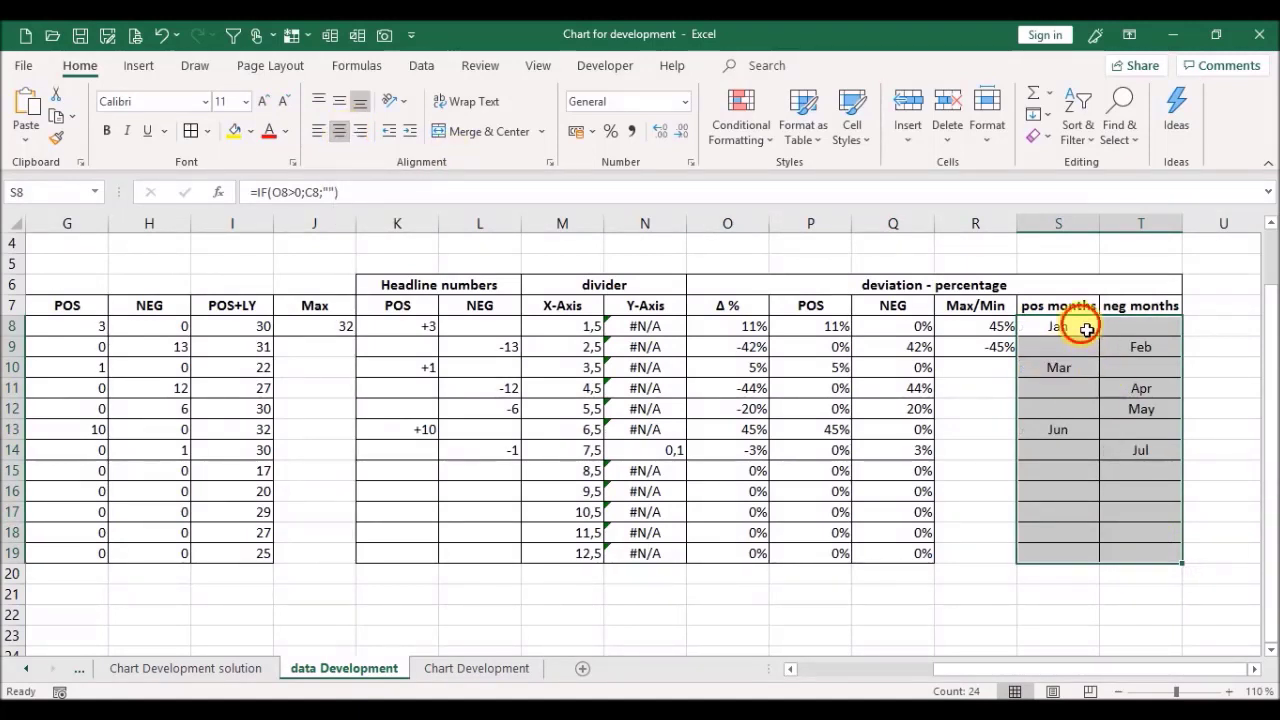
{"action": "left_click", "coordinate": [1079, 328]}
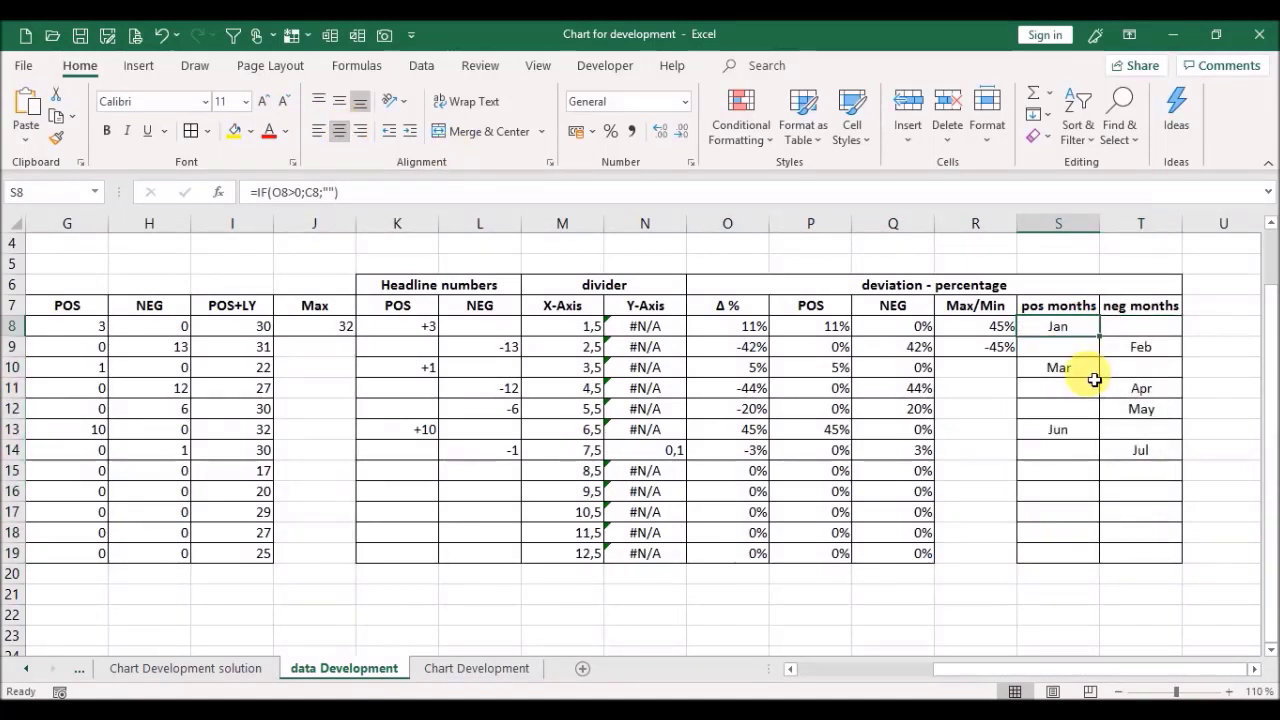
{"action": "key", "text": "Down"}
{"action": "key", "text": "Right"}
{"action": "key", "text": "Up"}
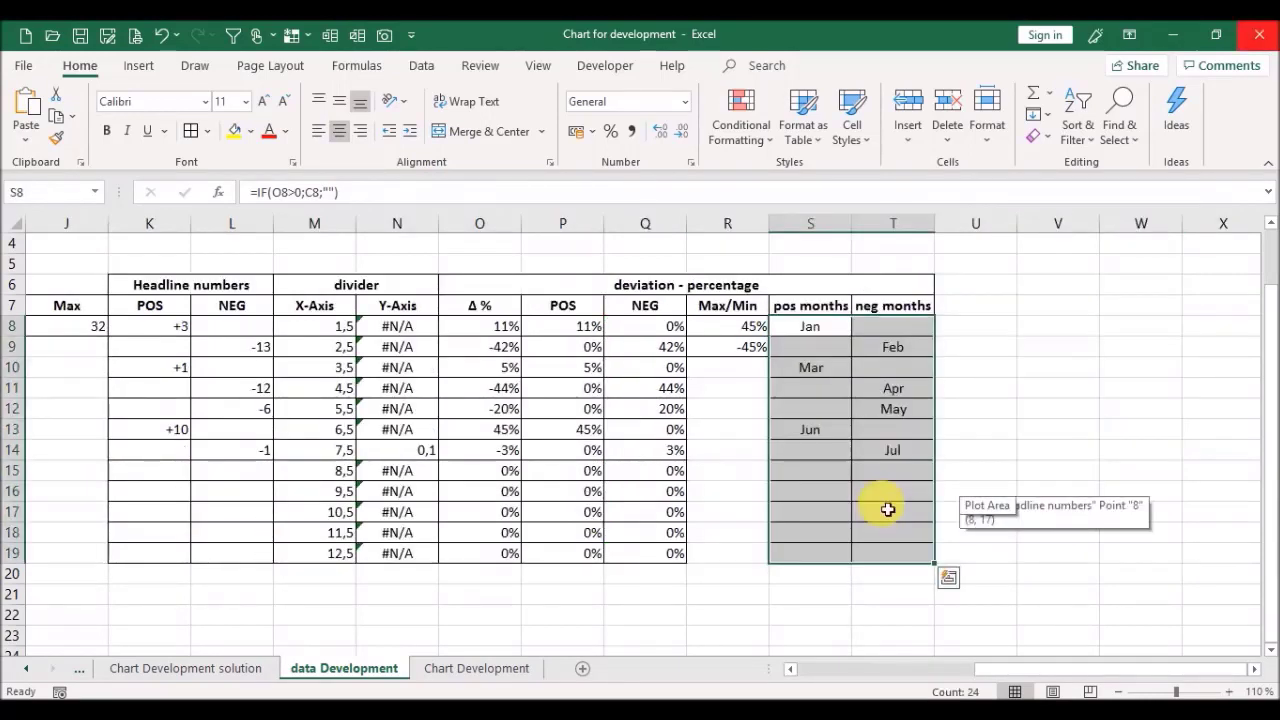
{"action": "left_click", "coordinate": [449, 571]}
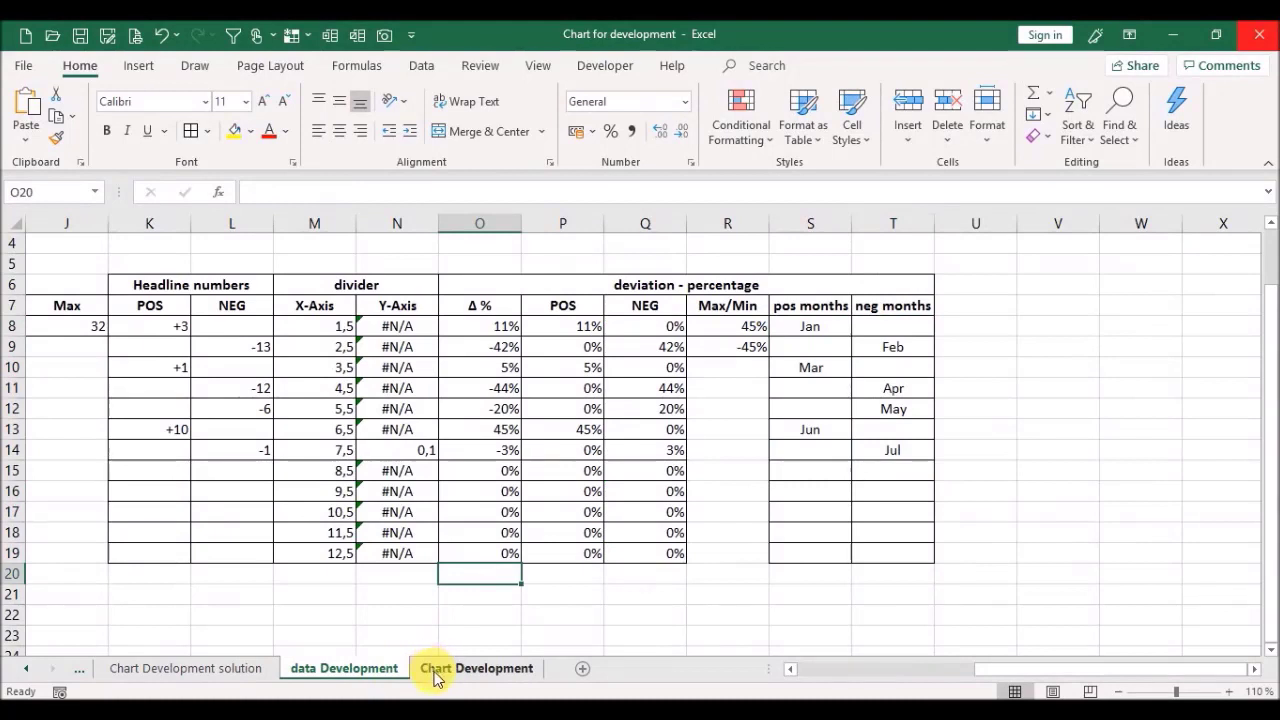
Step: On the Chart Development sheet, set the NEG deviation chart's horizontal axis labels to 'data Development'!$T$8:$T$19
{"action": "left_click", "coordinate": [434, 676]}
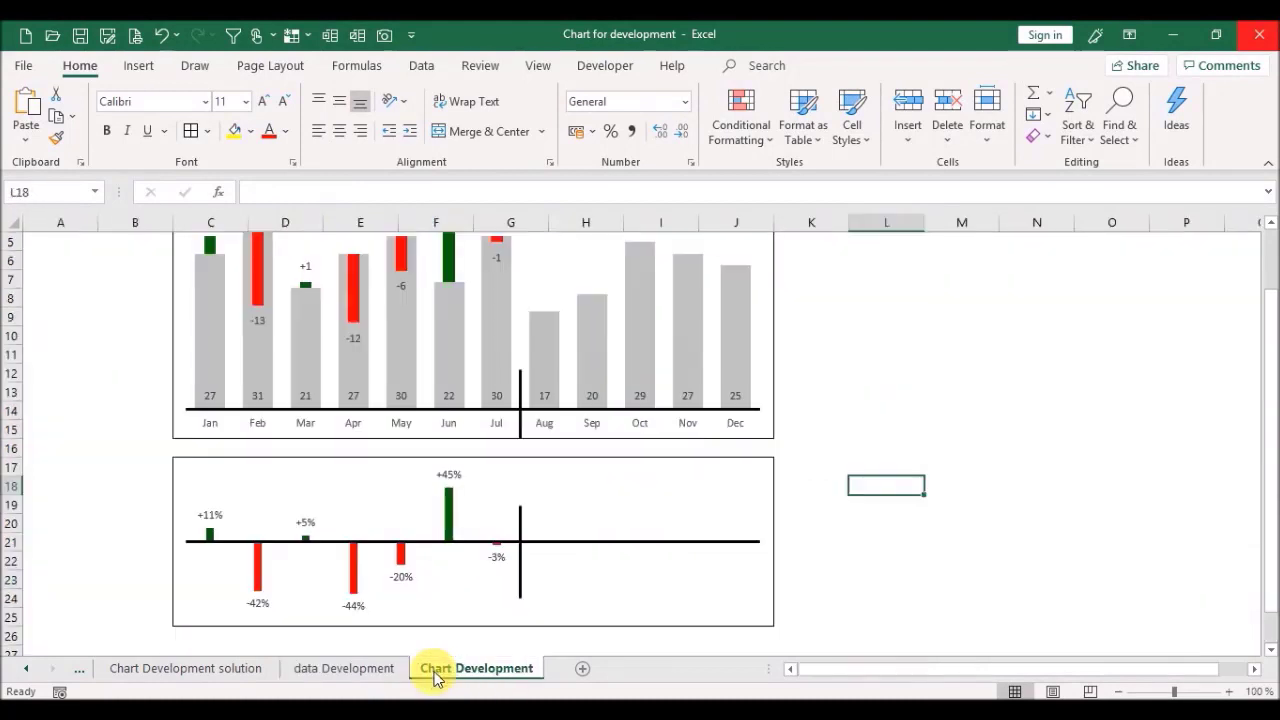
{"action": "left_click", "coordinate": [555, 468]}
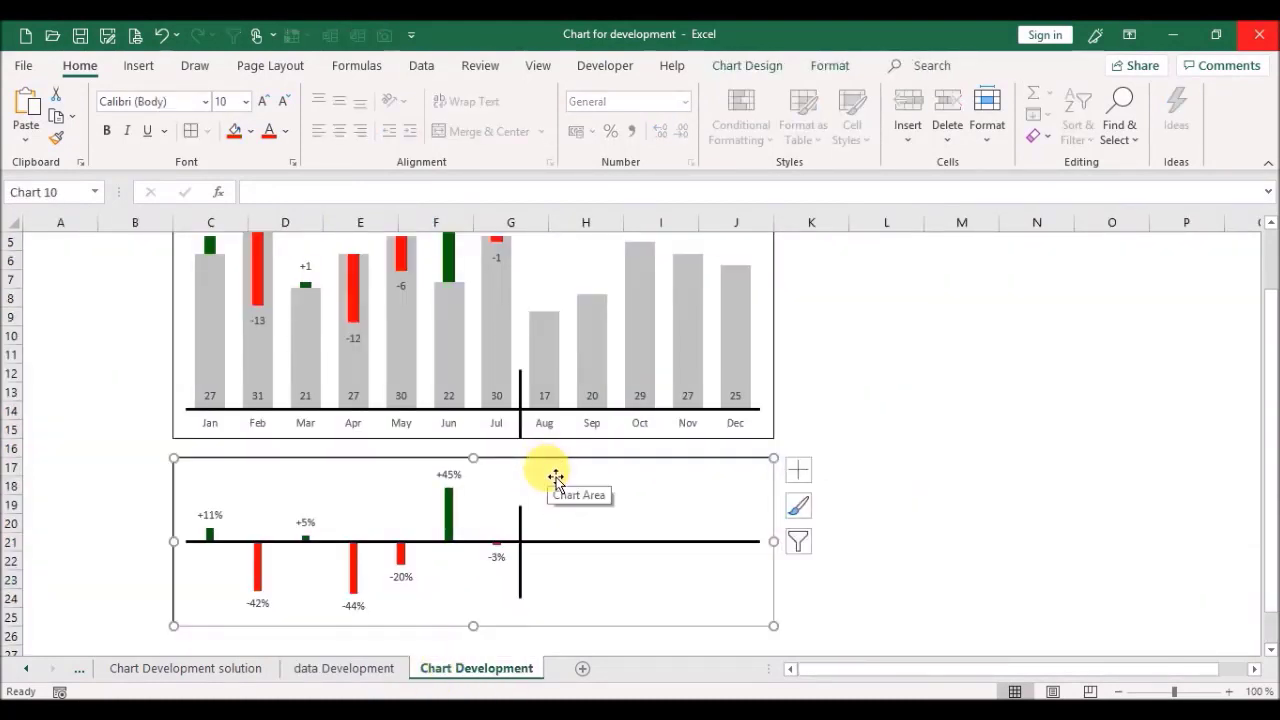
{"action": "right_click", "coordinate": [550, 470]}
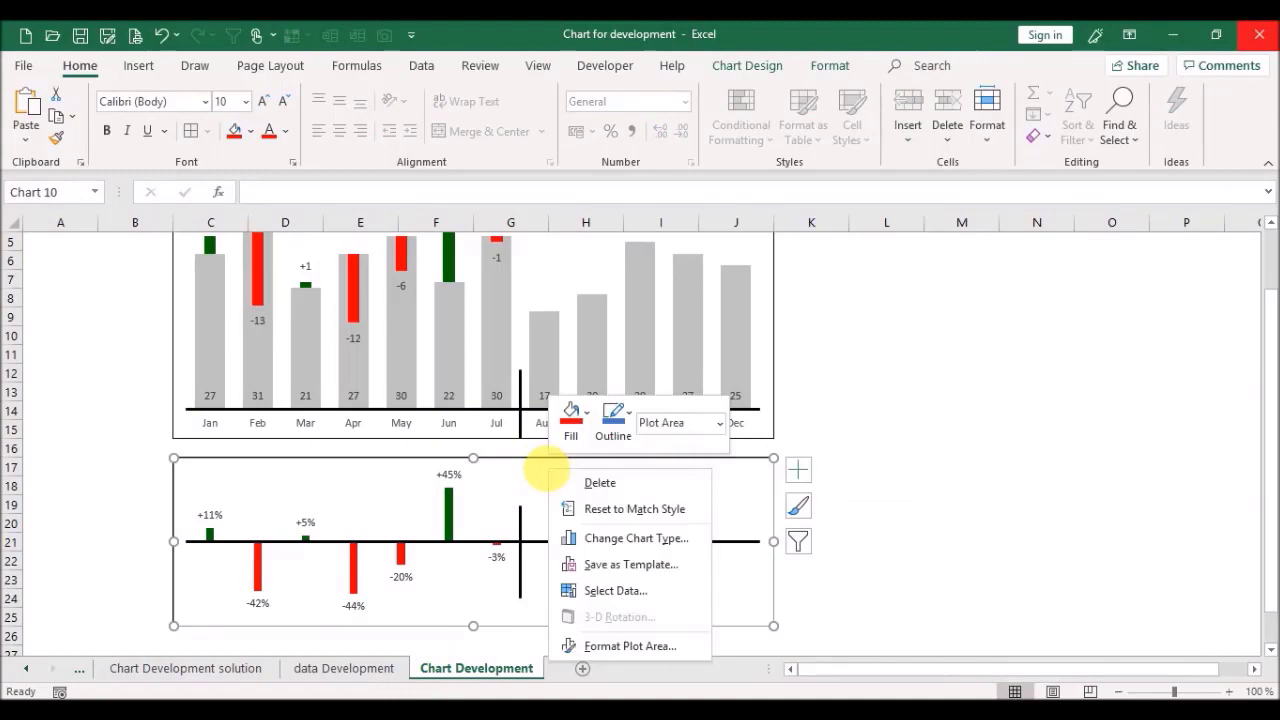
{"action": "left_click", "coordinate": [596, 592]}
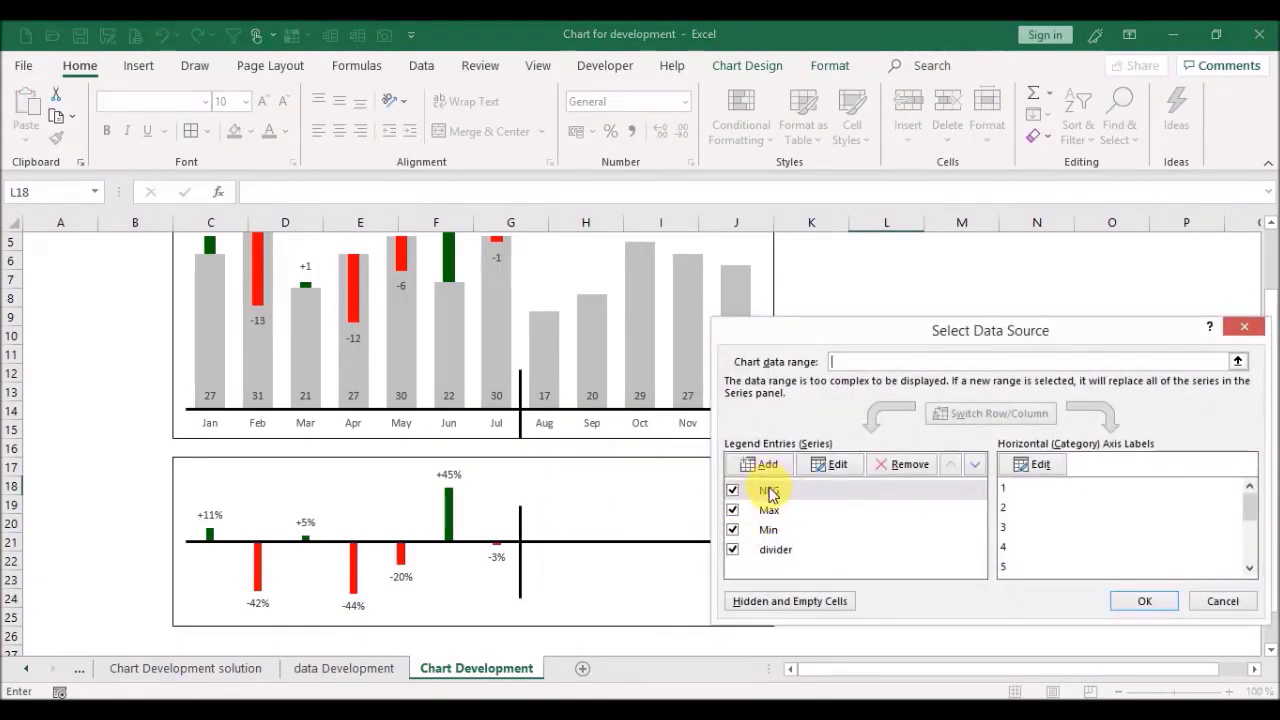
{"action": "left_click", "coordinate": [1040, 474]}
{"action": "left_click", "coordinate": [1032, 479]}
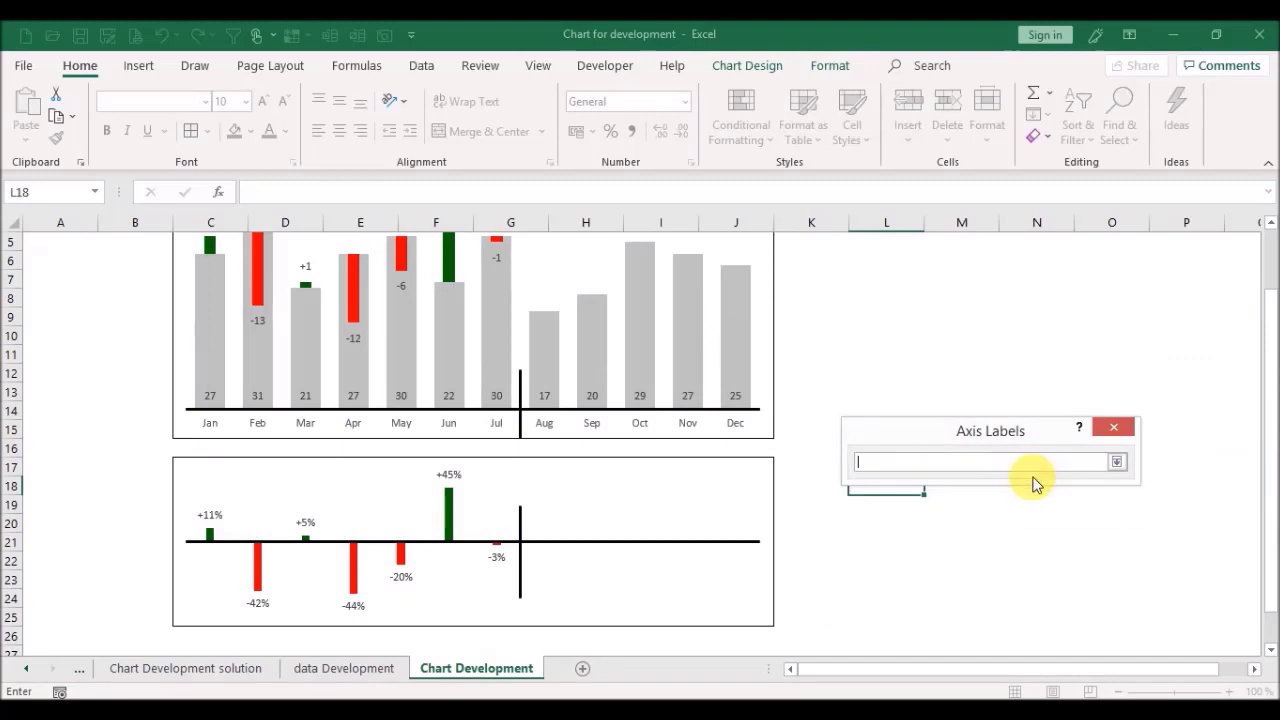
{"action": "left_click", "coordinate": [340, 670]}
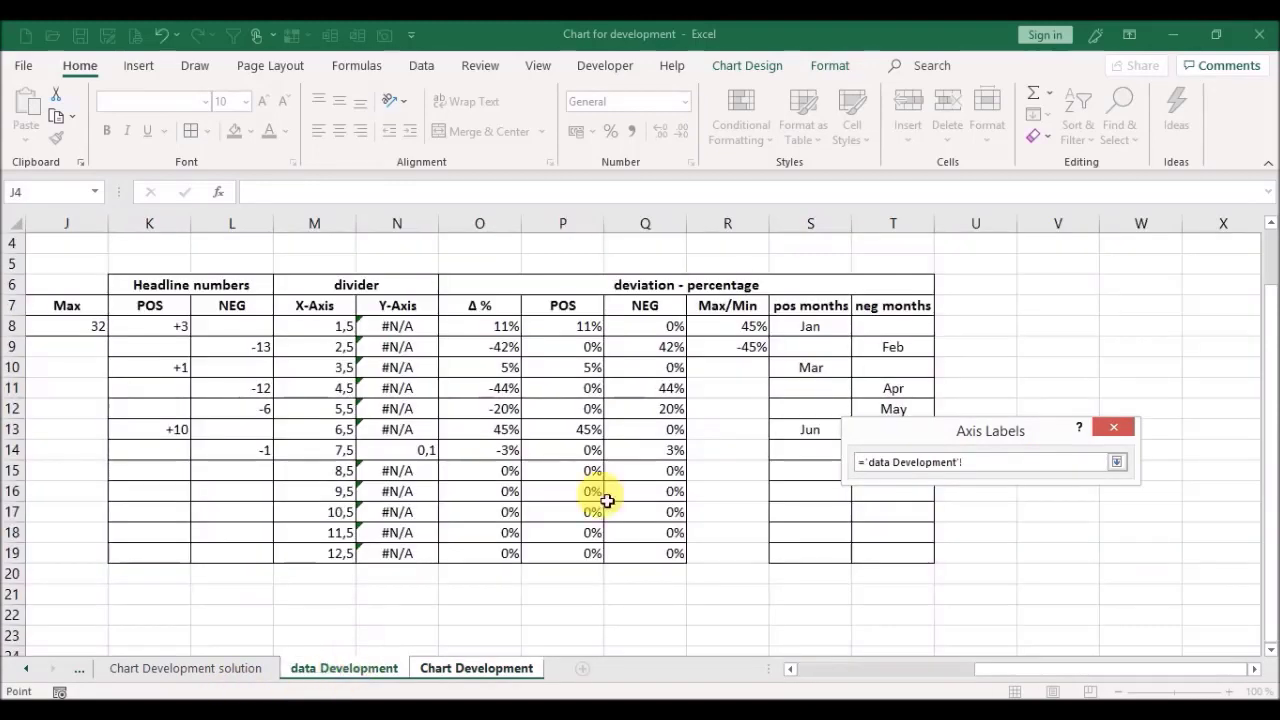
{"action": "left_click_drag", "start_coordinate": [890, 330], "coordinate": [904, 563]}
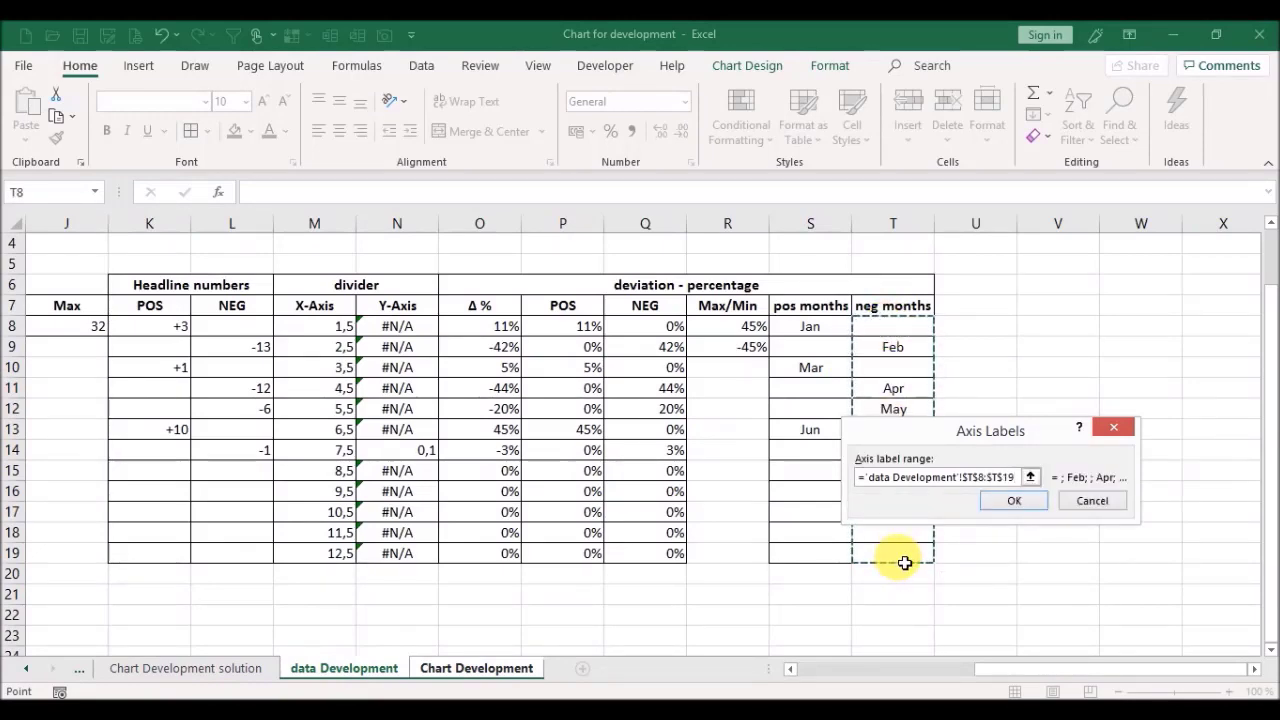
{"action": "left_click", "coordinate": [1010, 501]}
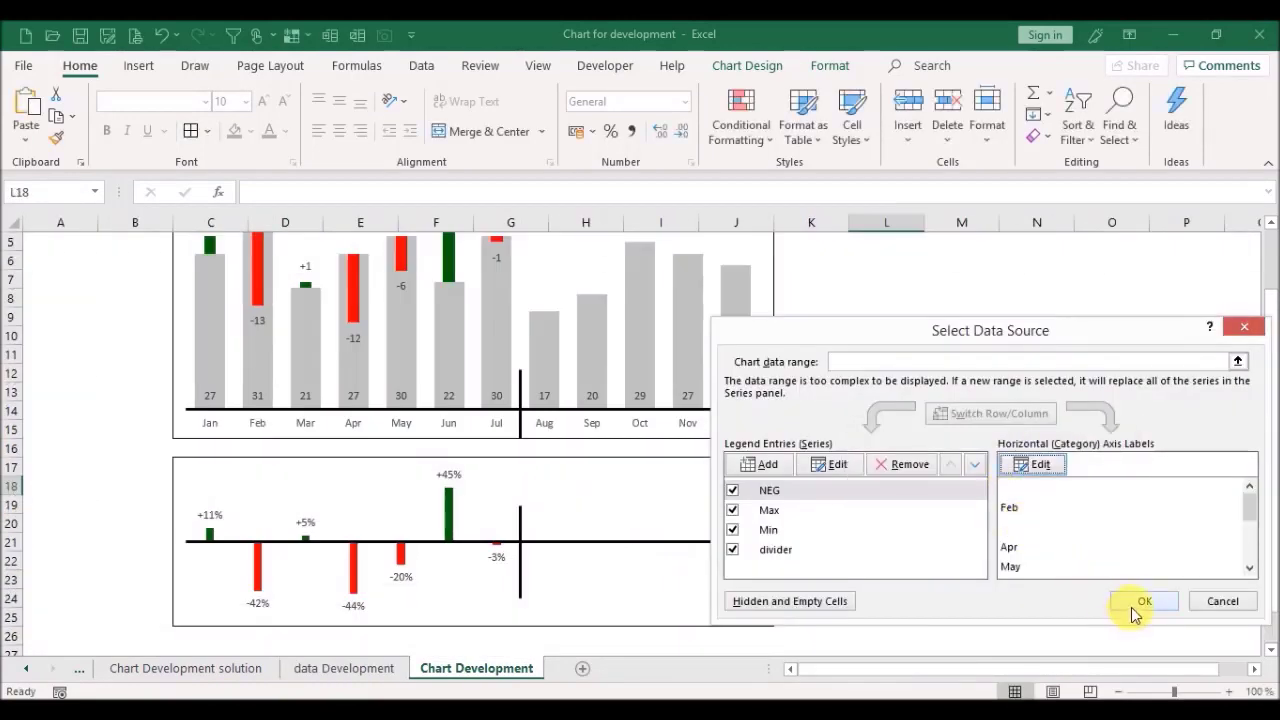
{"action": "left_click", "coordinate": [1141, 601]}
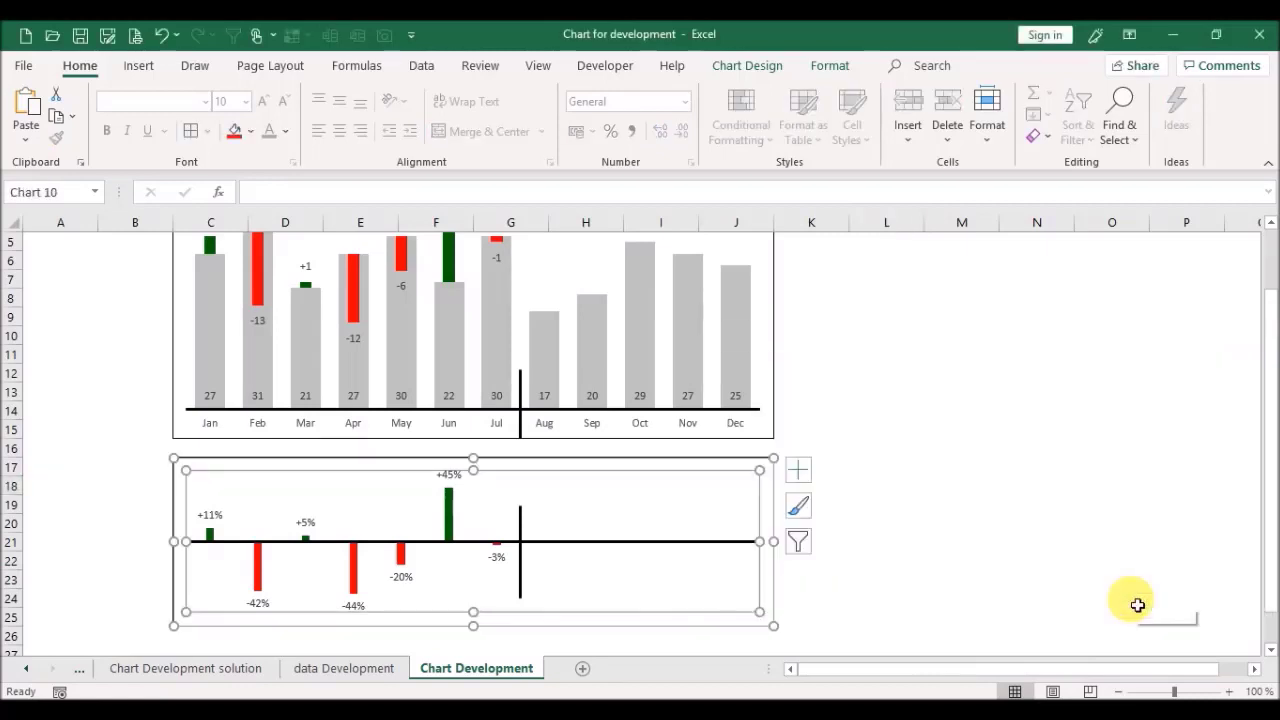
Step: Set the label position of the NEG deviation chart's horizontal axis to Next to Axis
{"action": "left_click", "coordinate": [544, 472]}
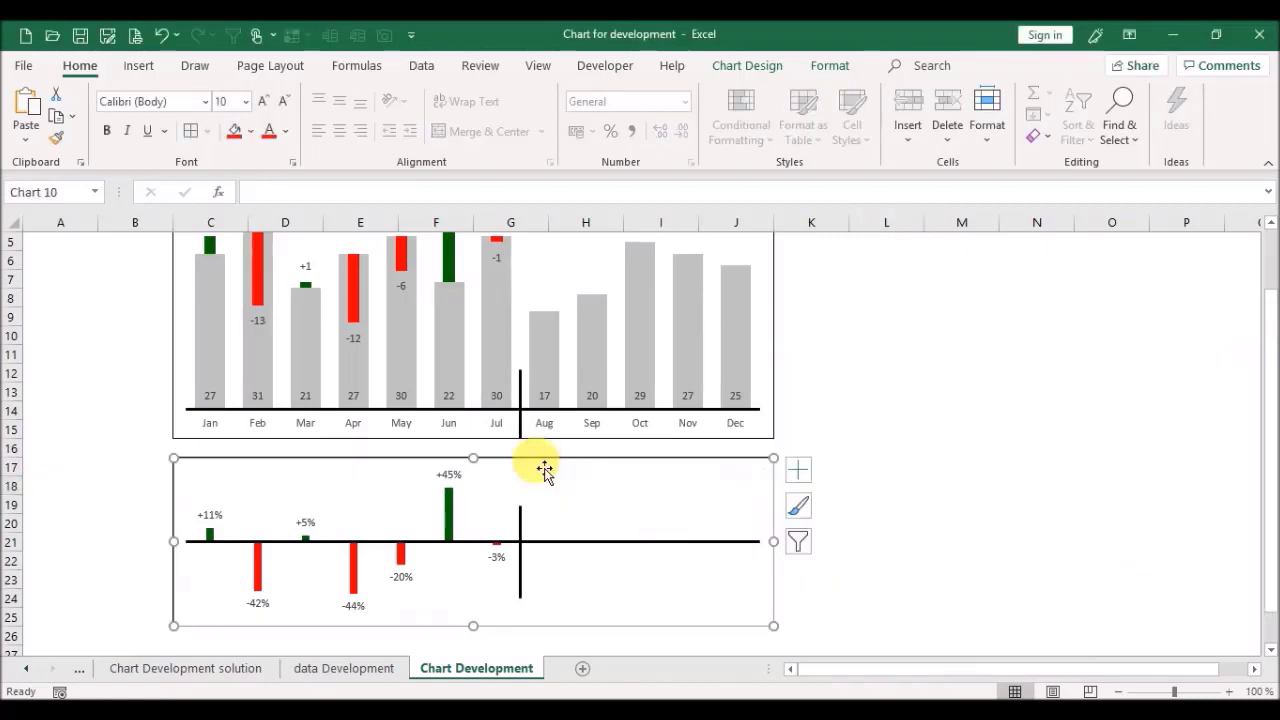
{"action": "left_click", "coordinate": [745, 64]}
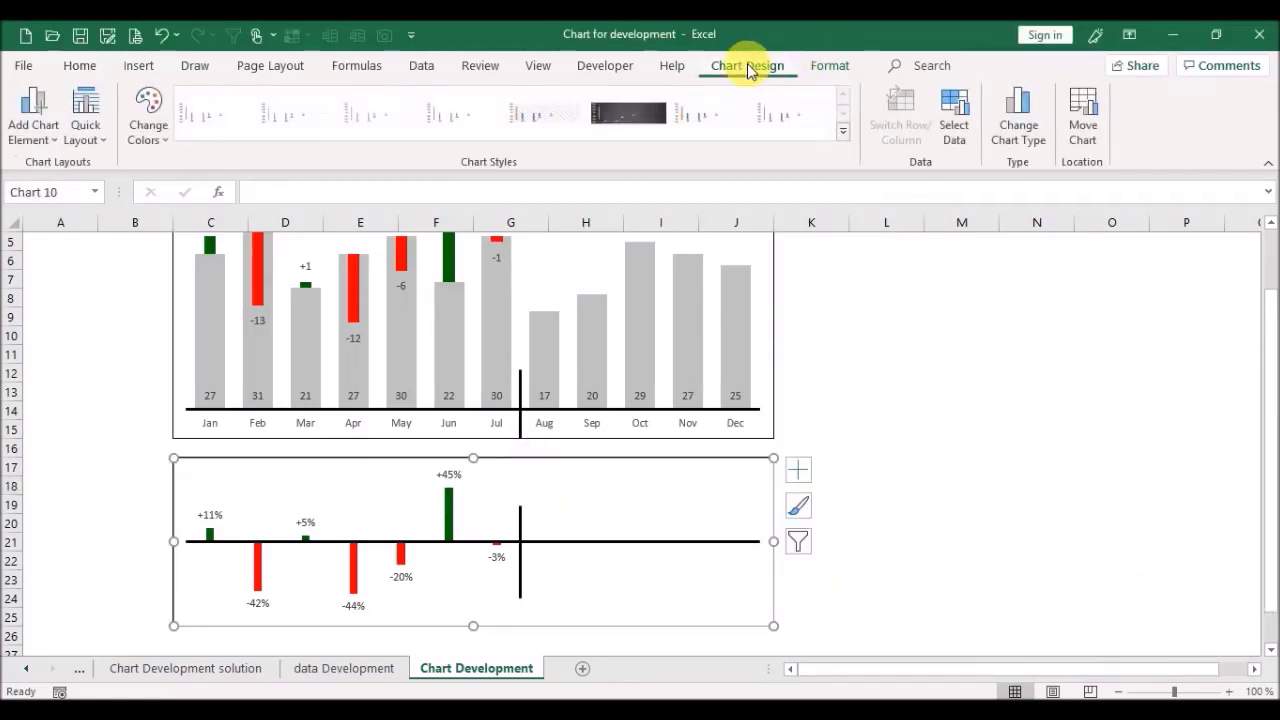
{"action": "left_click", "coordinate": [46, 148]}
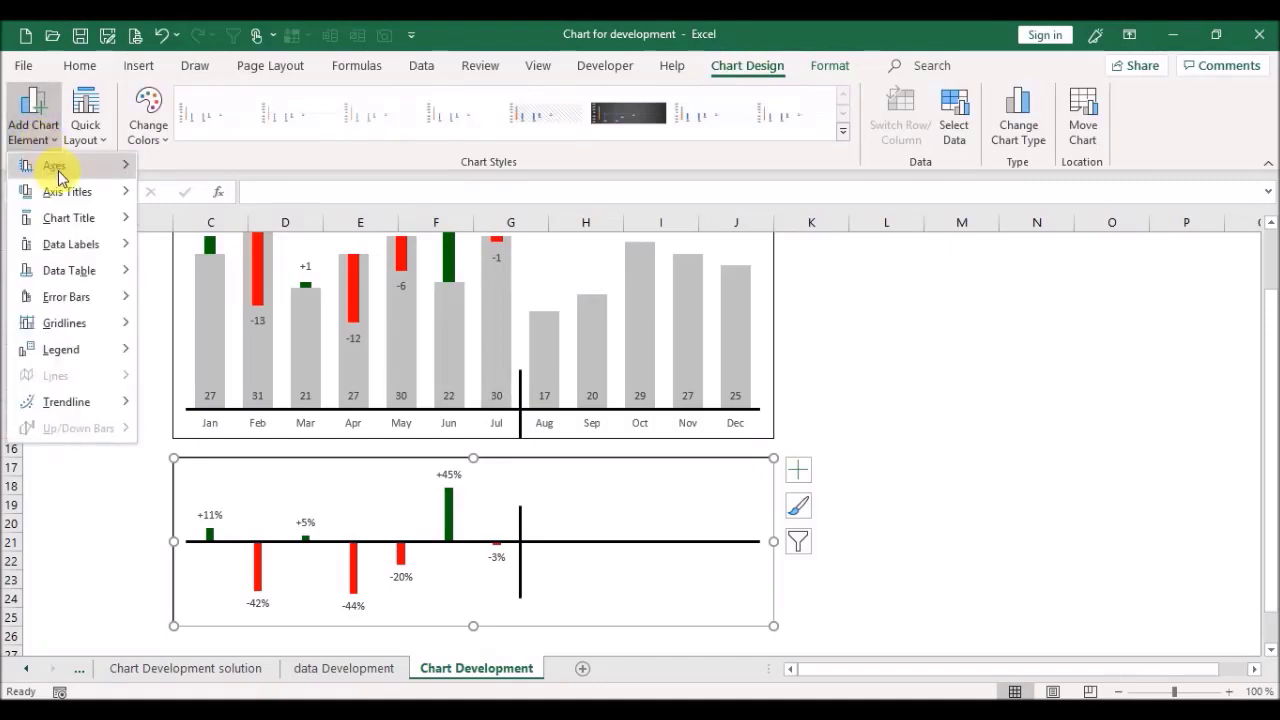
{"action": "mouse_move", "coordinate": [52, 166]}
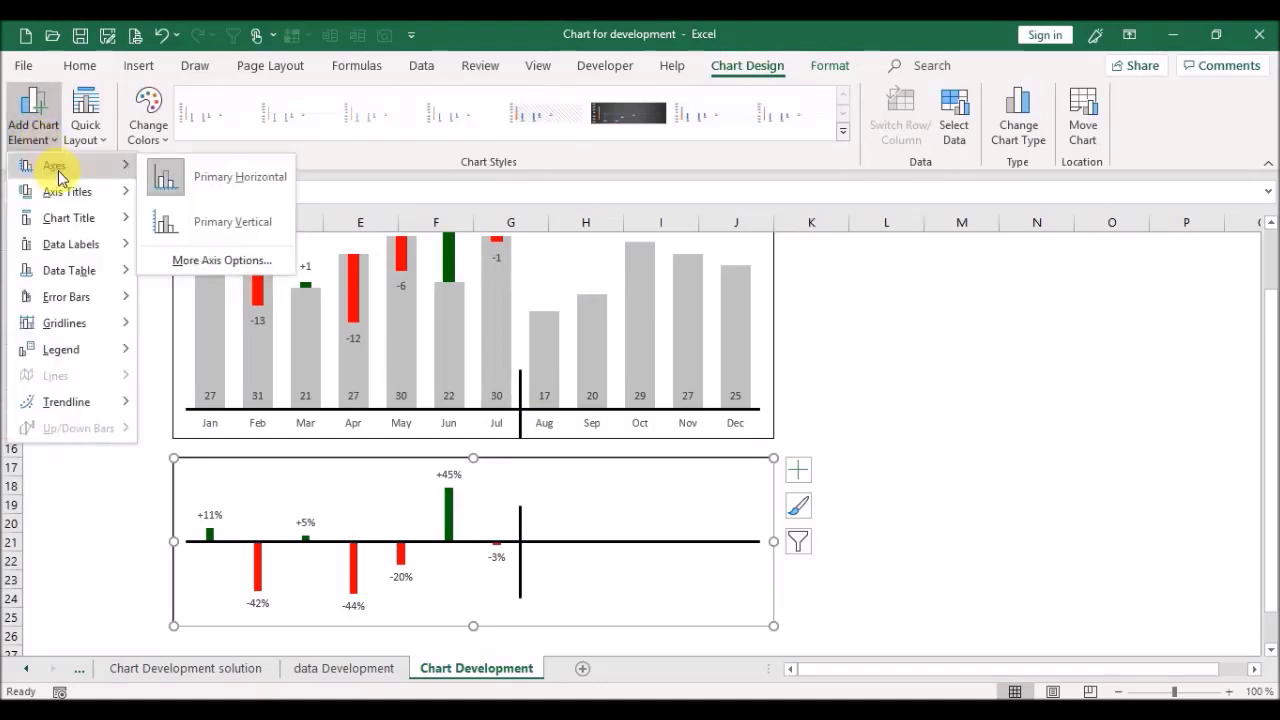
{"action": "left_click", "coordinate": [226, 262]}
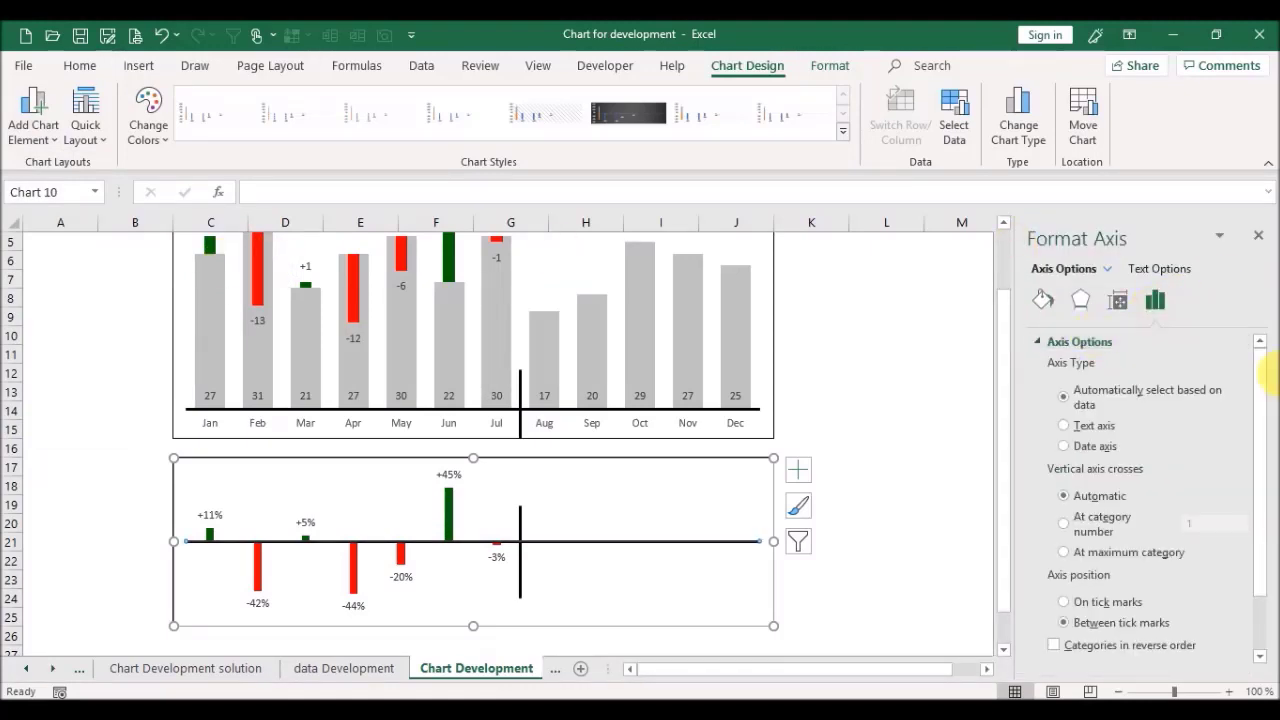
{"action": "scroll", "coordinate": [1262, 420], "scroll_direction": "down", "scroll_amount": 1}
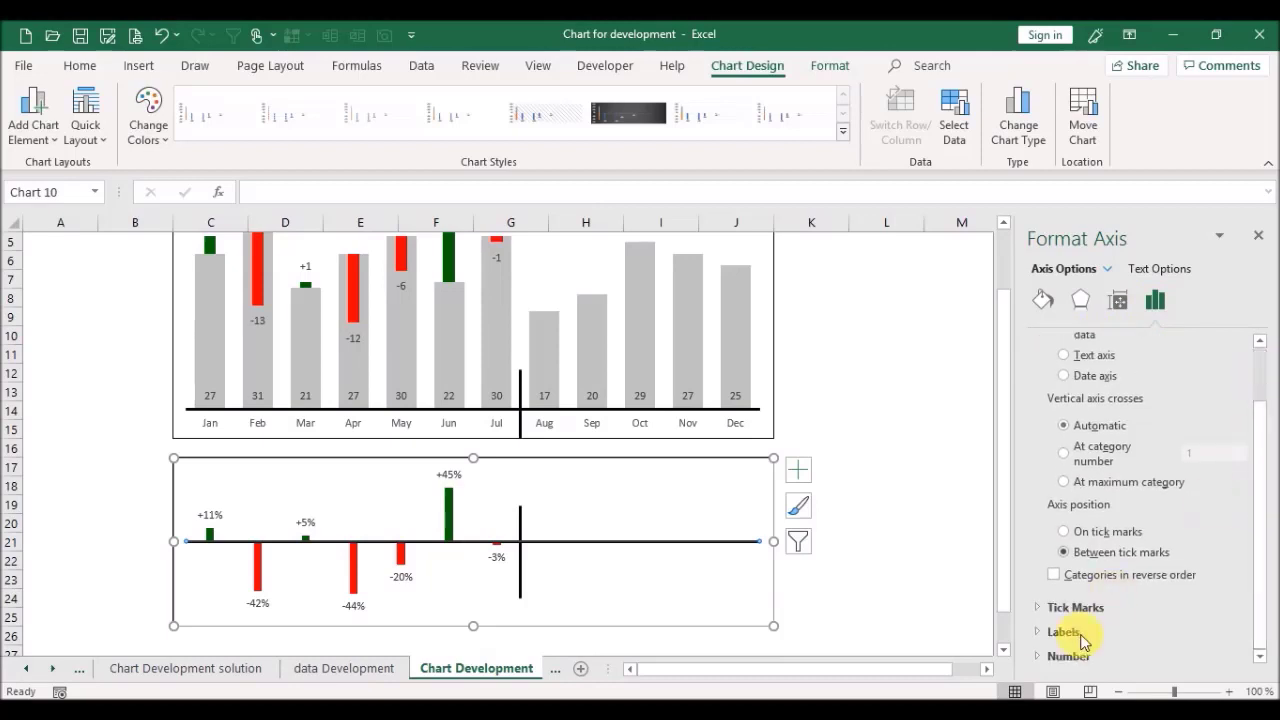
{"action": "left_click", "coordinate": [1064, 633]}
{"action": "left_click_drag", "start_coordinate": [1260, 423], "coordinate": [1262, 527]}
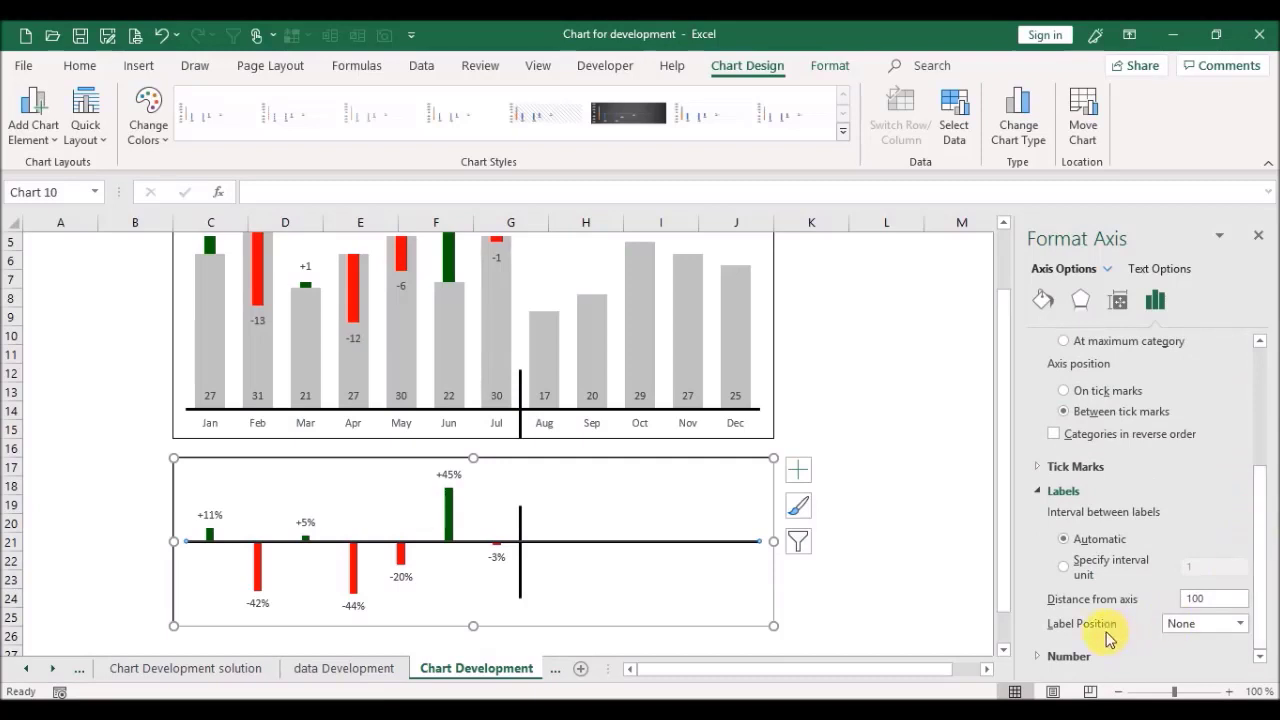
{"action": "left_click", "coordinate": [1235, 624]}
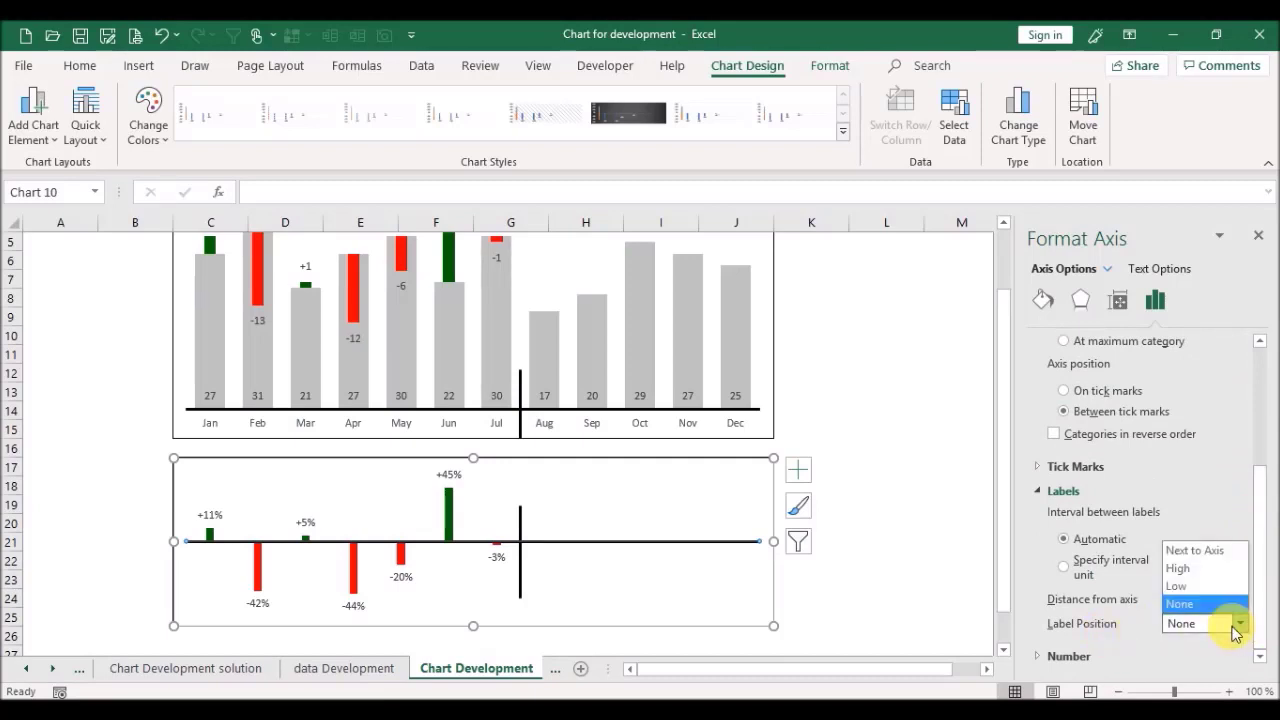
{"action": "left_click", "coordinate": [1218, 559]}
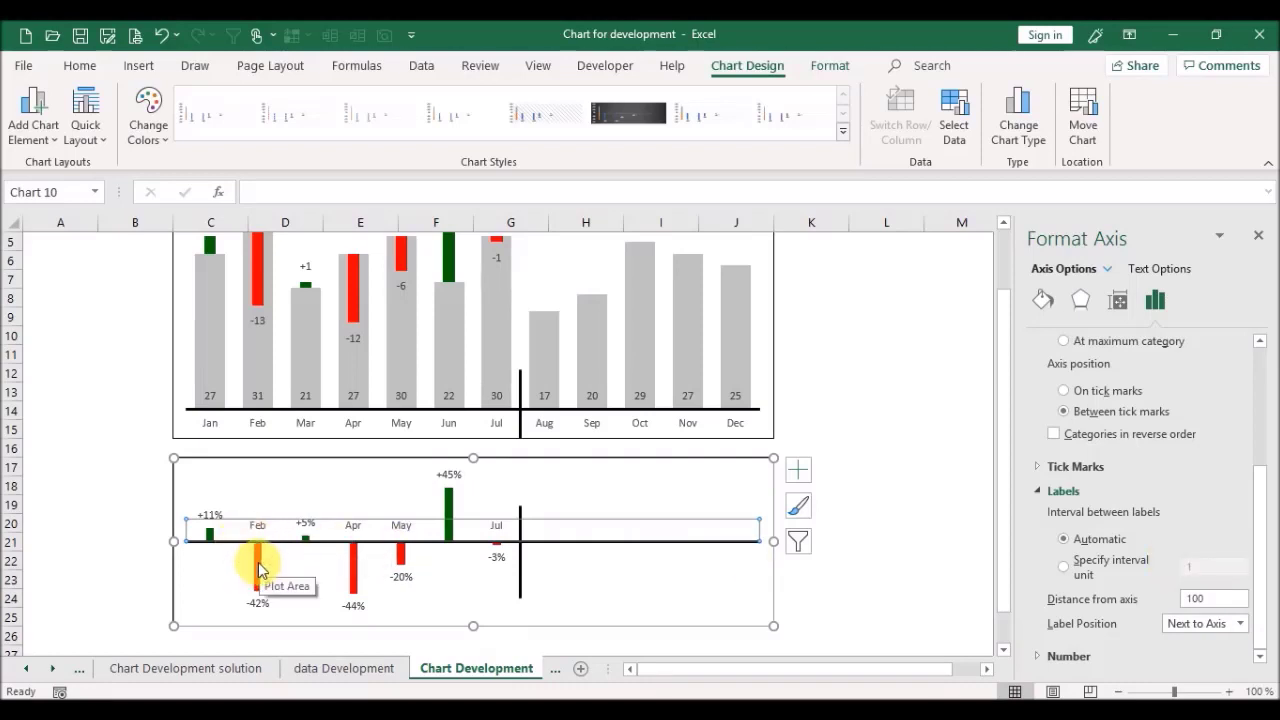
{"action": "left_click", "coordinate": [1259, 235]}
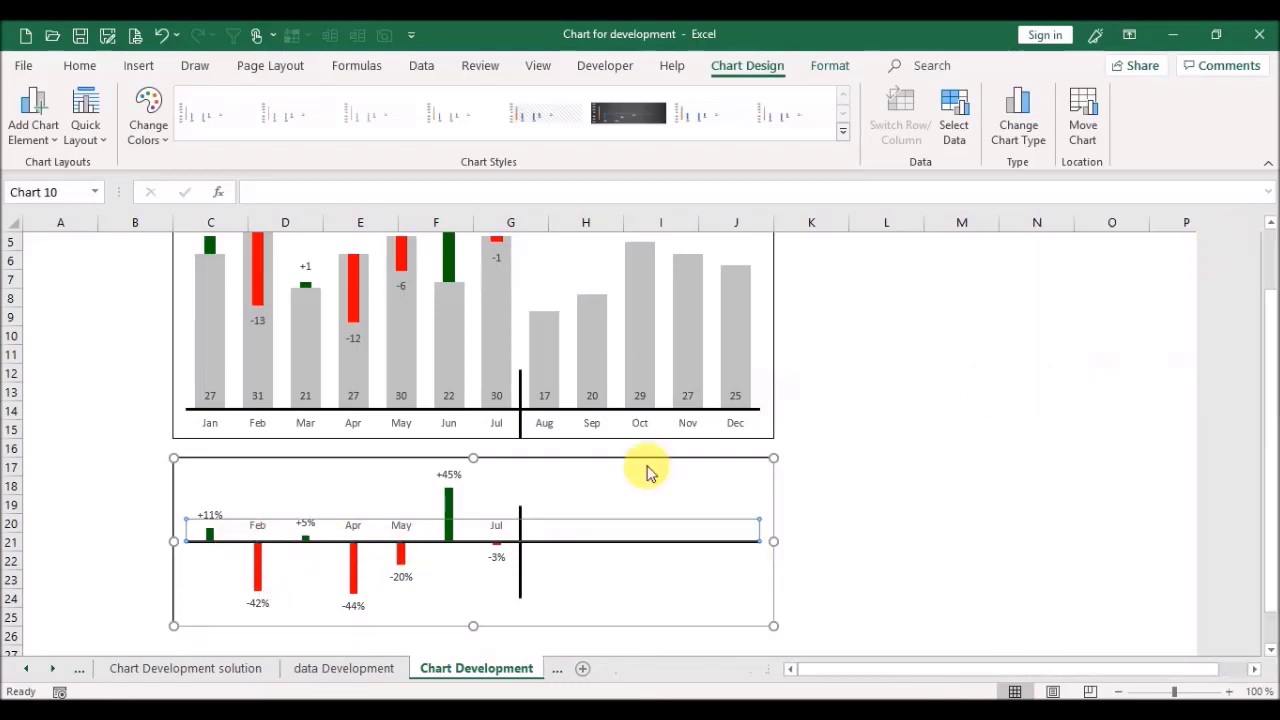
Step: Send the NEG deviation chart to the back, behind the POS deviation chart
{"action": "left_click", "coordinate": [635, 468]}
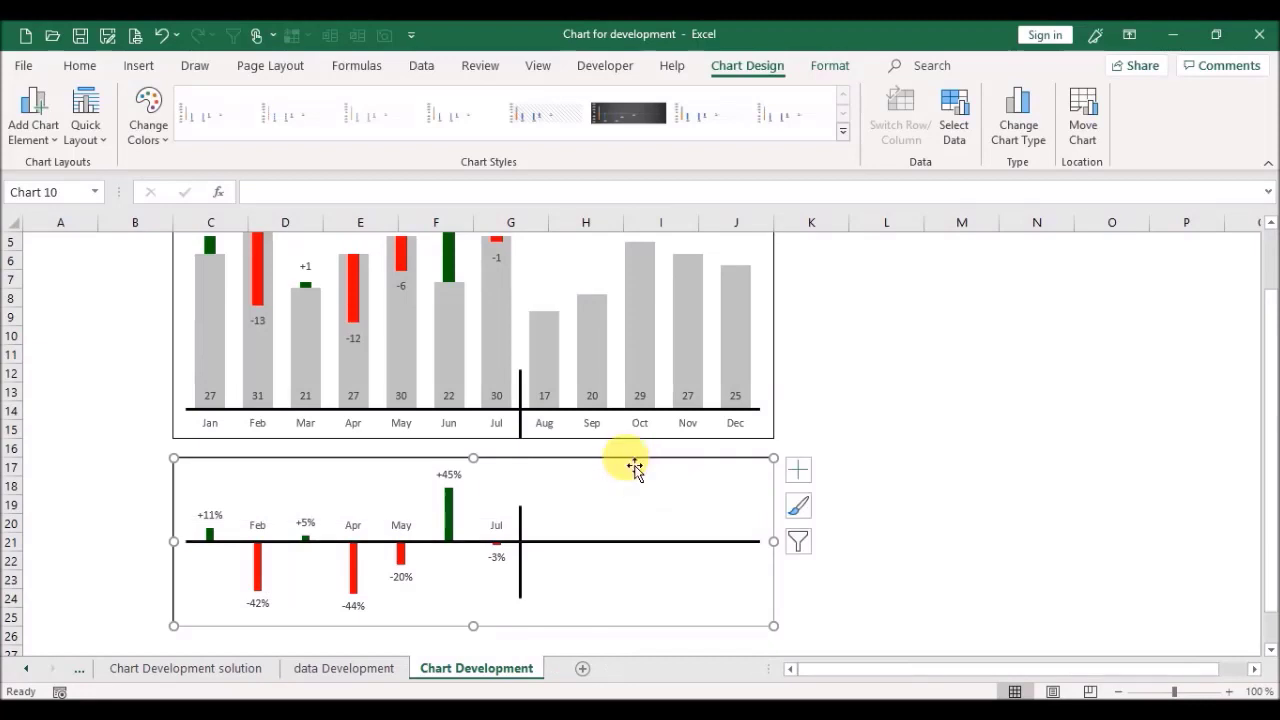
{"action": "right_click", "coordinate": [635, 470]}
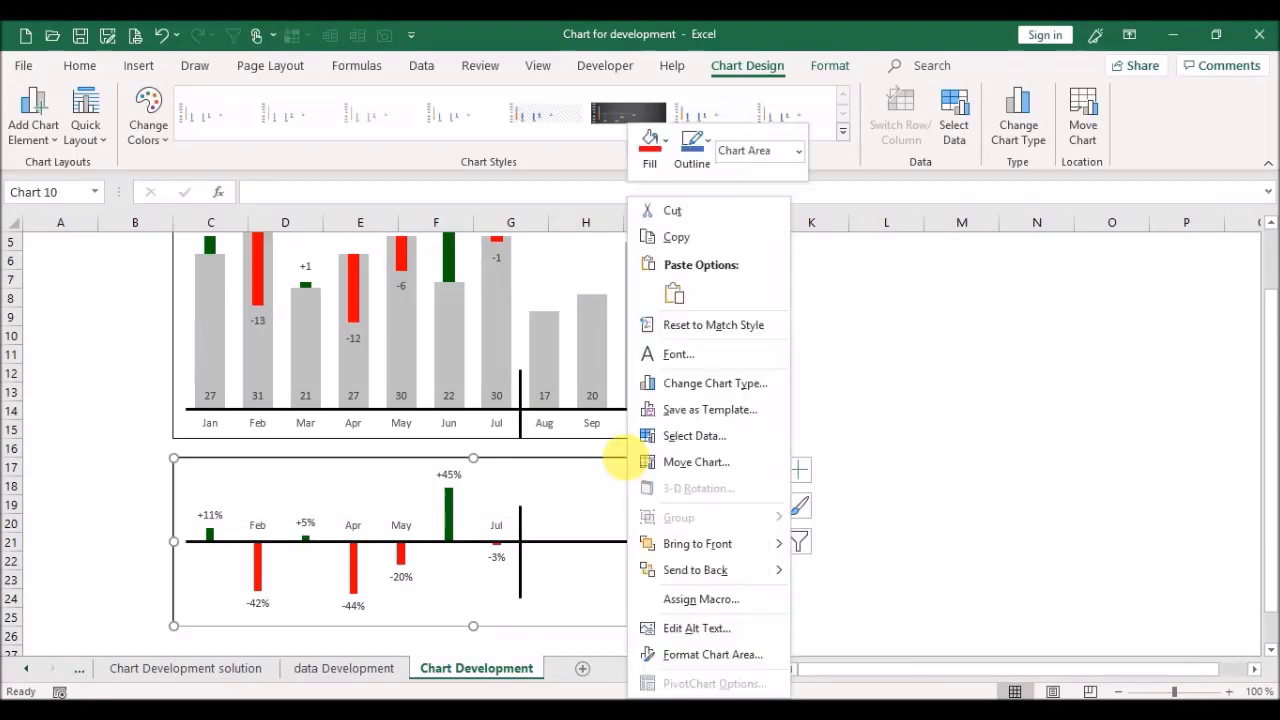
{"action": "left_click", "coordinate": [667, 579]}
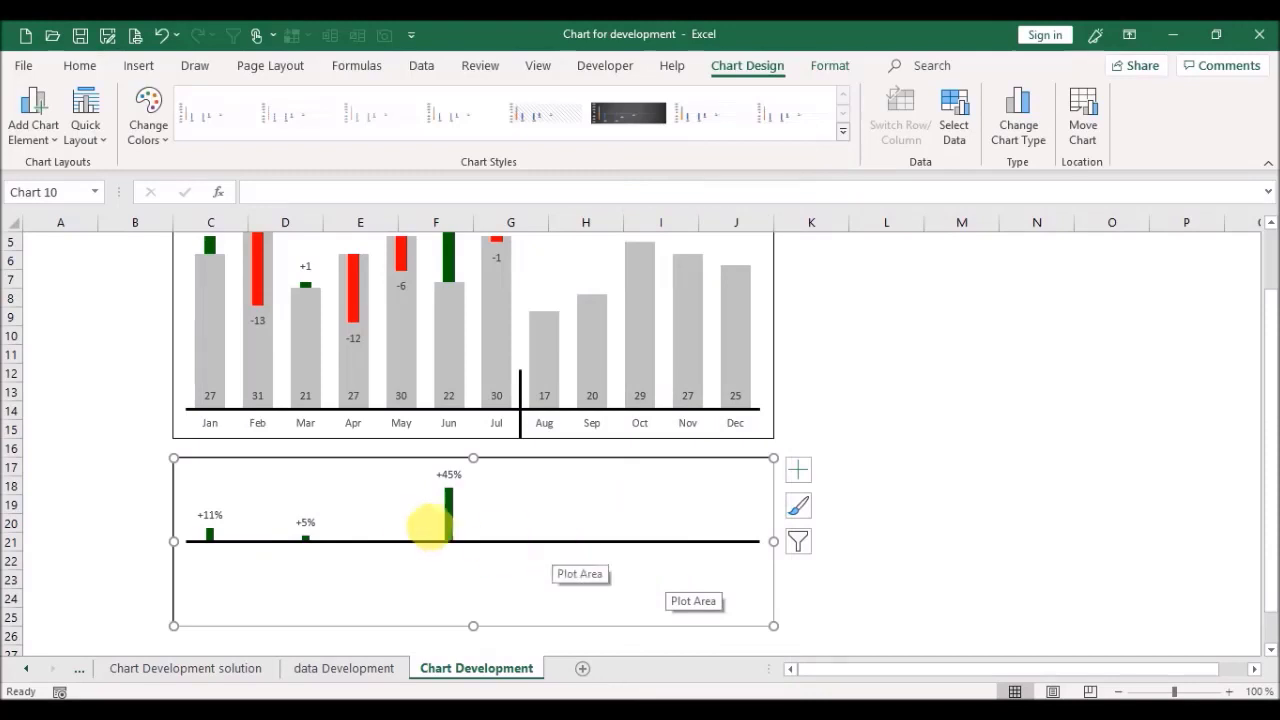
Step: Set the POS deviation chart's horizontal axis labels to 'data Development'!$S$8:$S$19
{"action": "right_click", "coordinate": [535, 500]}
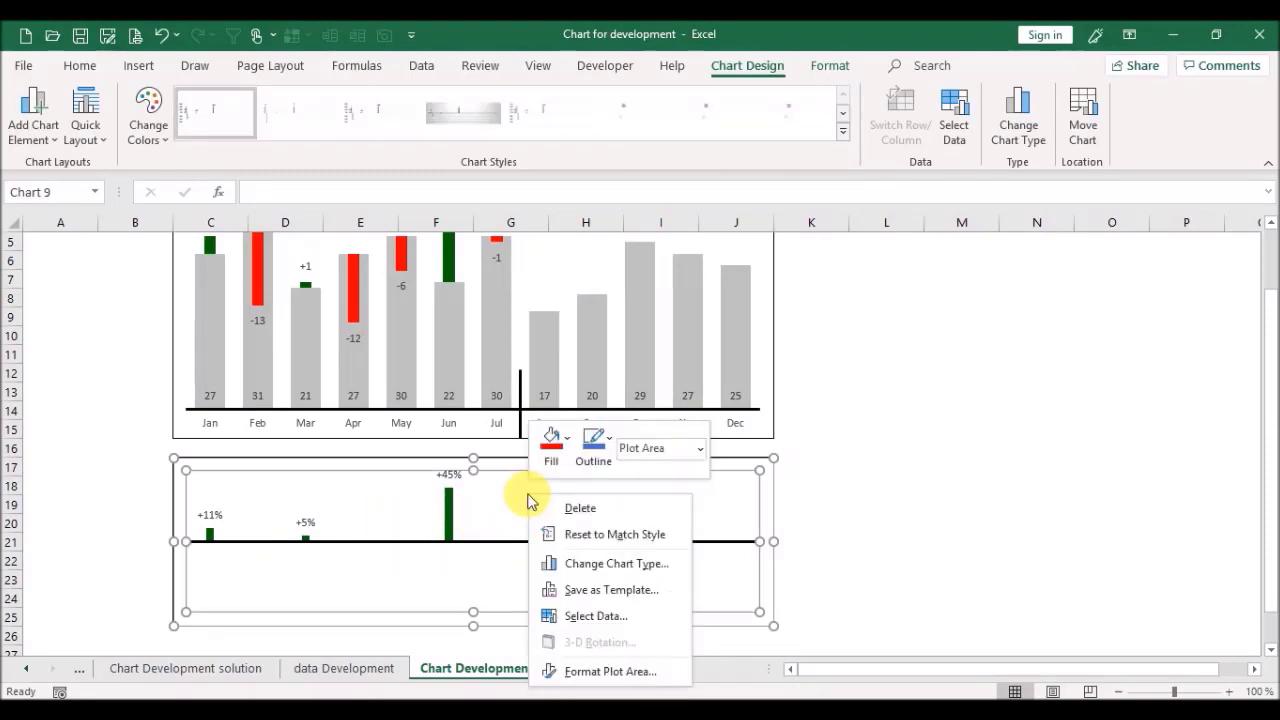
{"action": "left_click", "coordinate": [577, 620]}
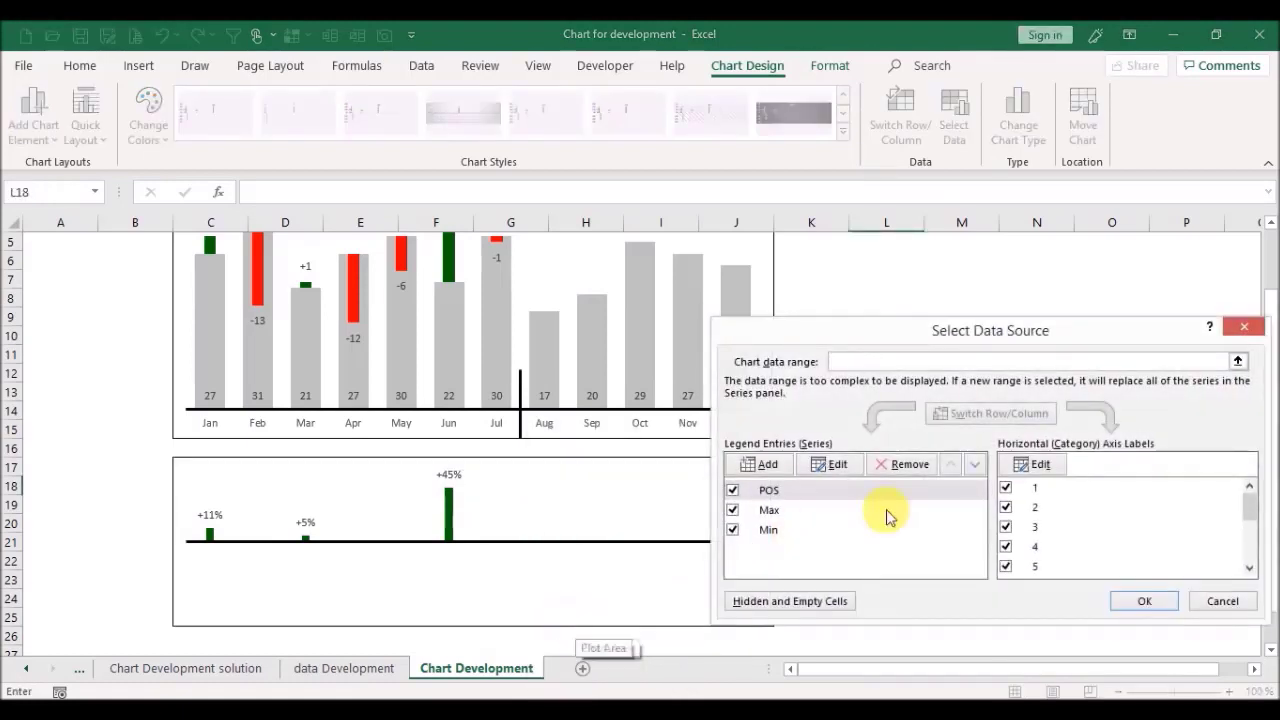
{"action": "left_click", "coordinate": [1043, 469]}
{"action": "left_click", "coordinate": [1032, 478]}
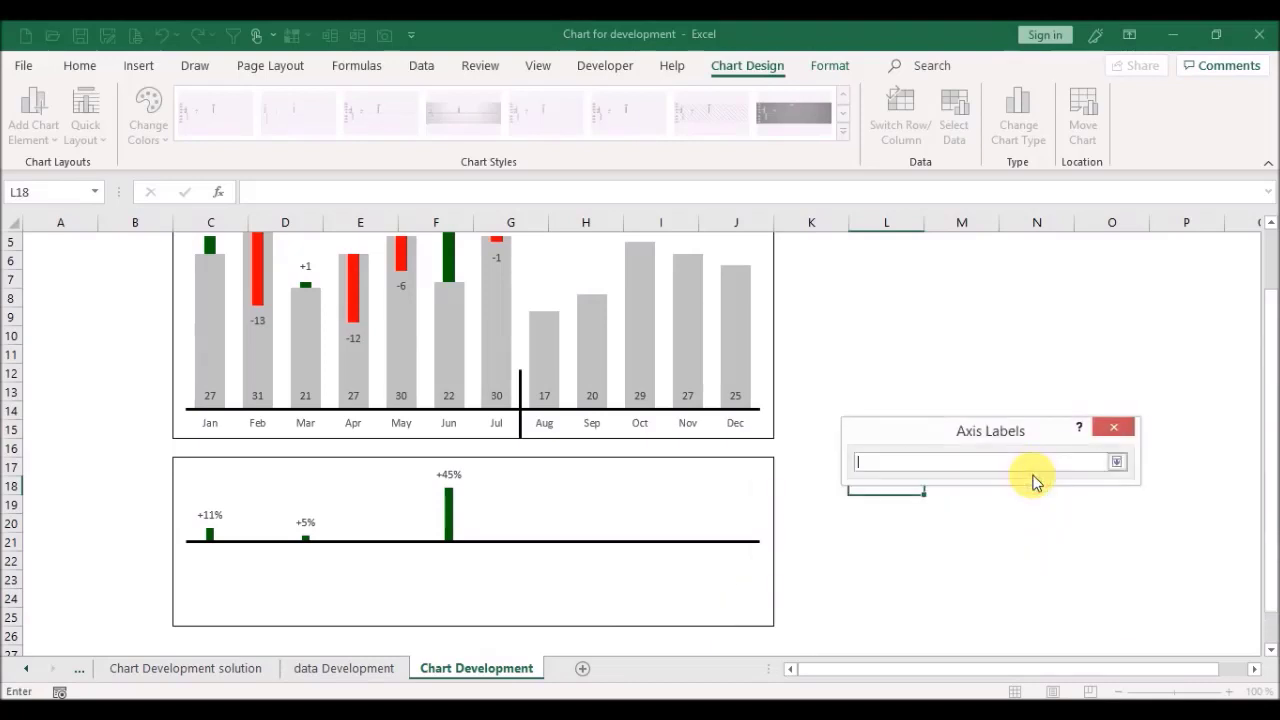
{"action": "left_click", "coordinate": [345, 668]}
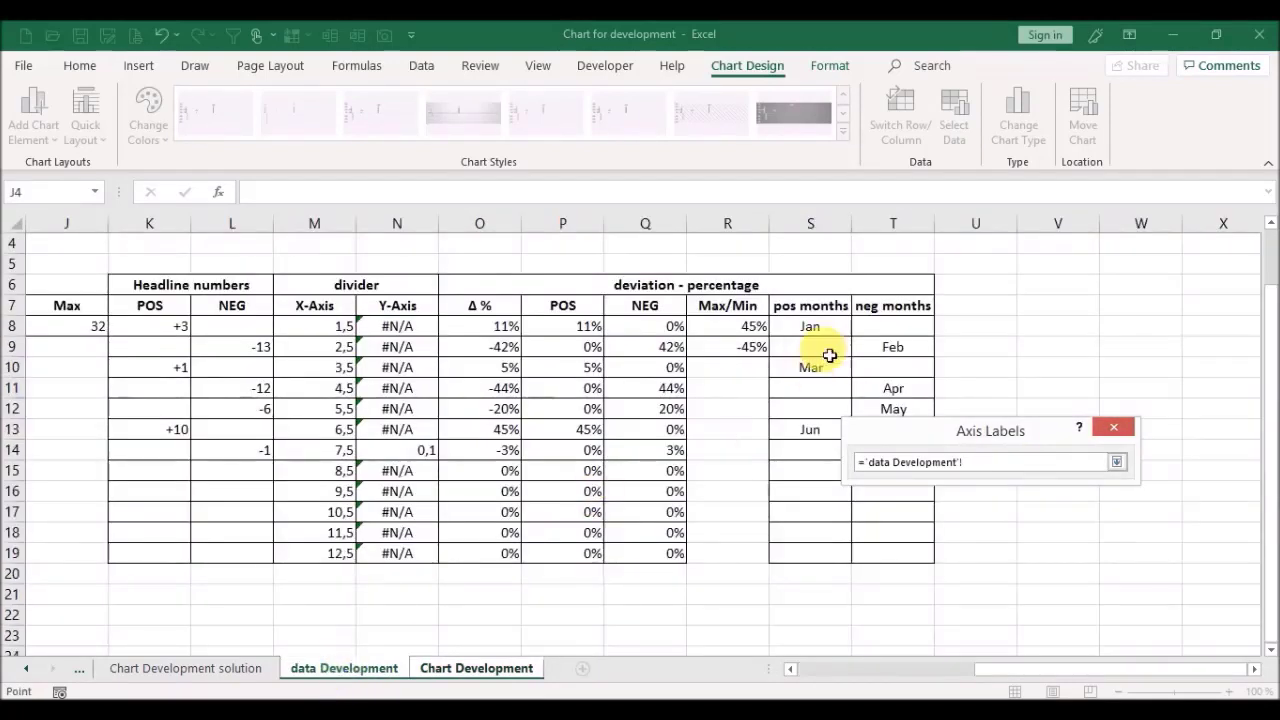
{"action": "left_click_drag", "start_coordinate": [817, 332], "coordinate": [806, 556]}
{"action": "key", "text": "Return"}
{"action": "left_click", "coordinate": [1014, 502]}
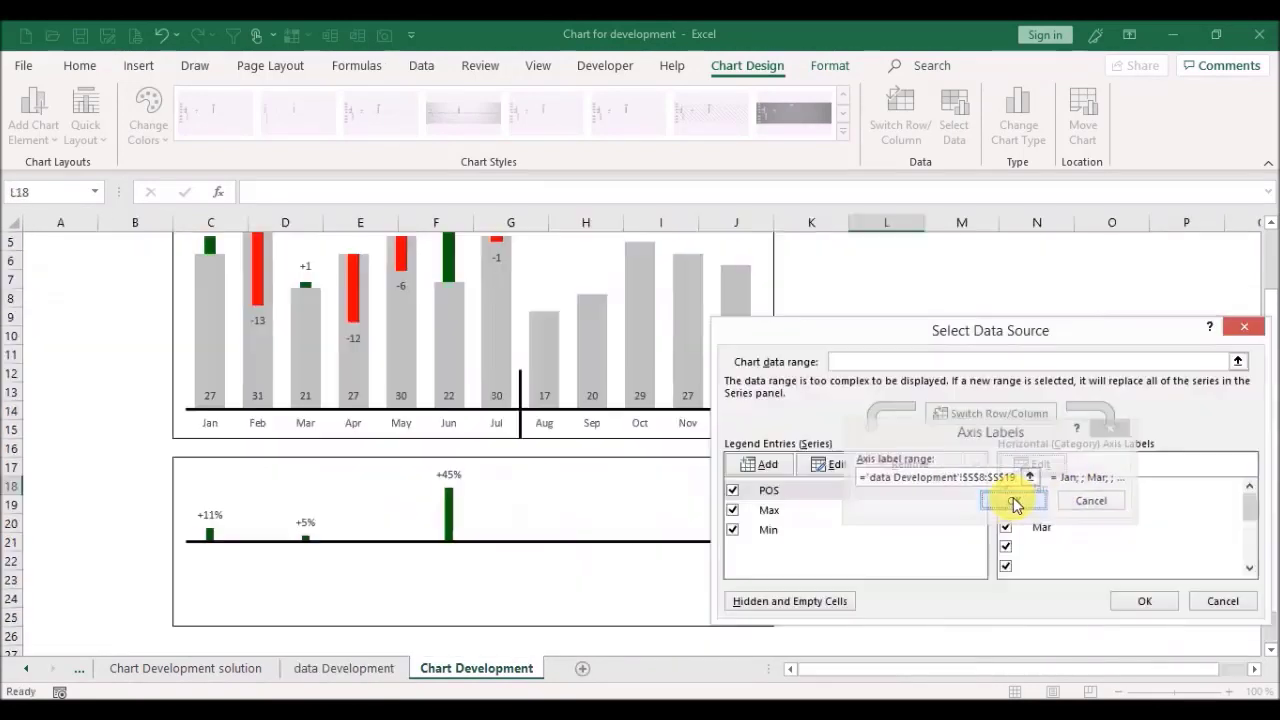
{"action": "left_click", "coordinate": [1150, 622]}
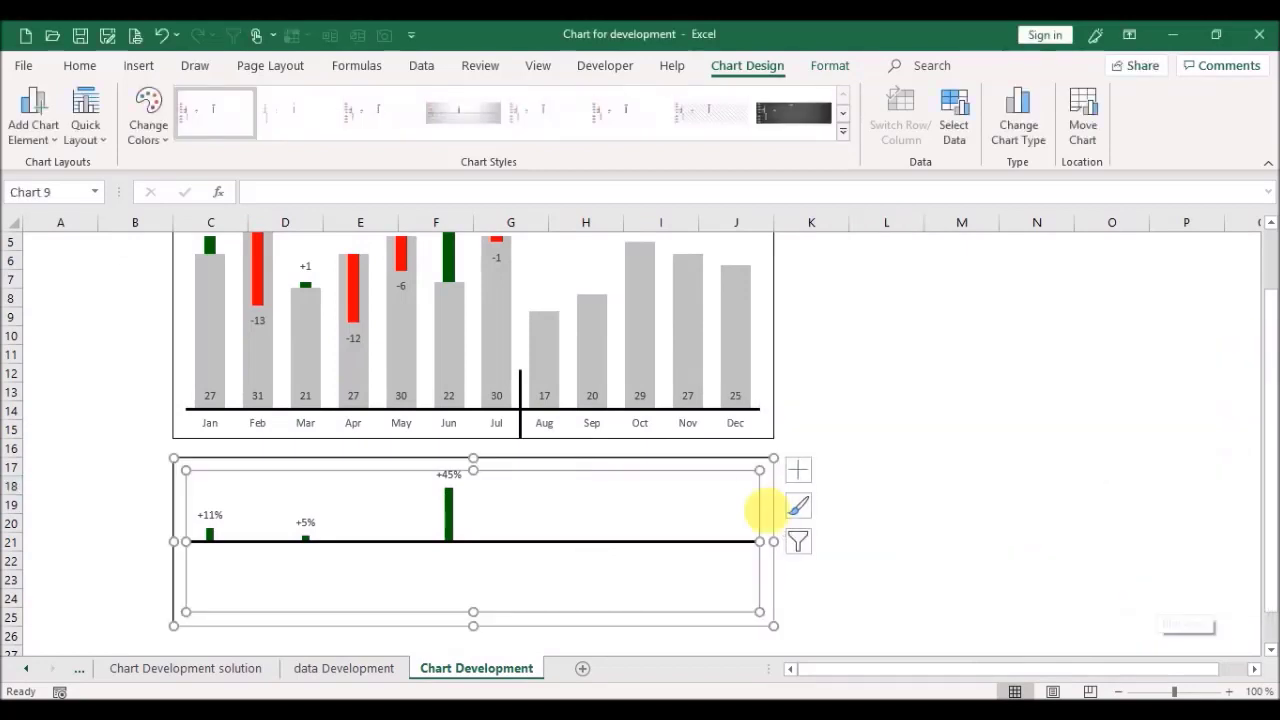
Step: Set the label position of the POS deviation chart's horizontal axis to Next to Axis
{"action": "left_click", "coordinate": [605, 463]}
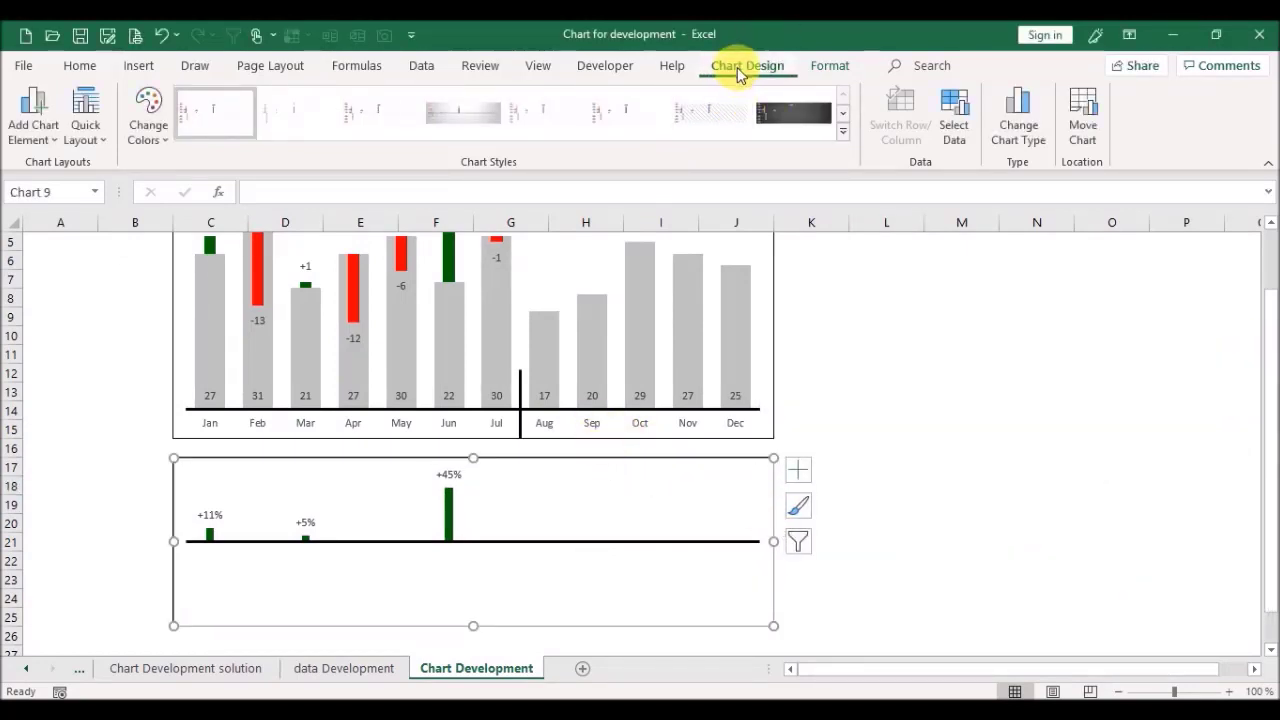
{"action": "left_click", "coordinate": [47, 147]}
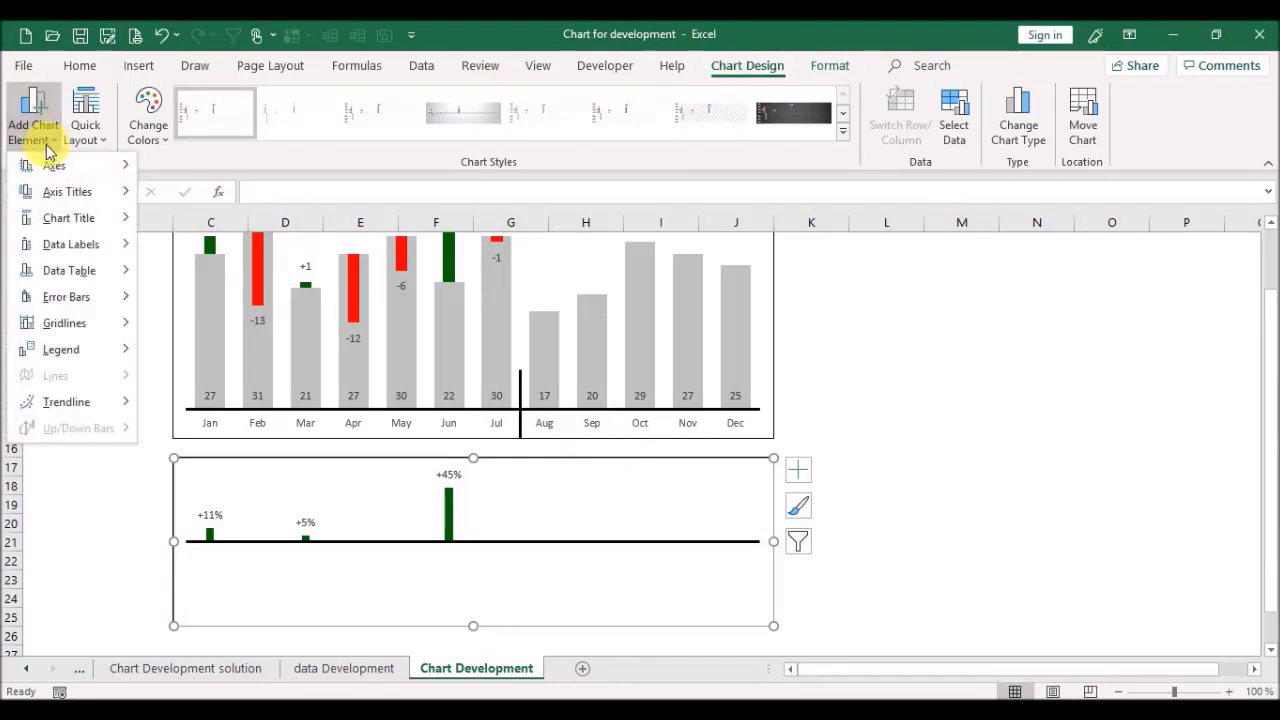
{"action": "mouse_move", "coordinate": [58, 170]}
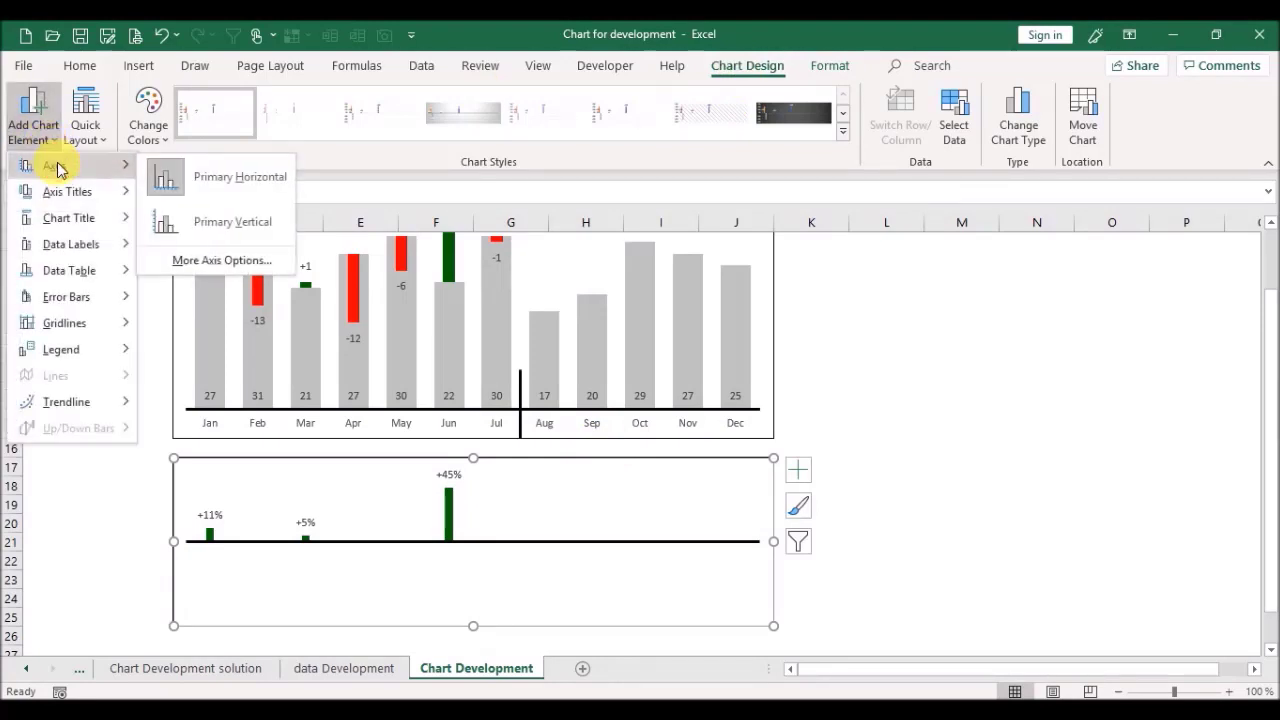
{"action": "left_click", "coordinate": [206, 262]}
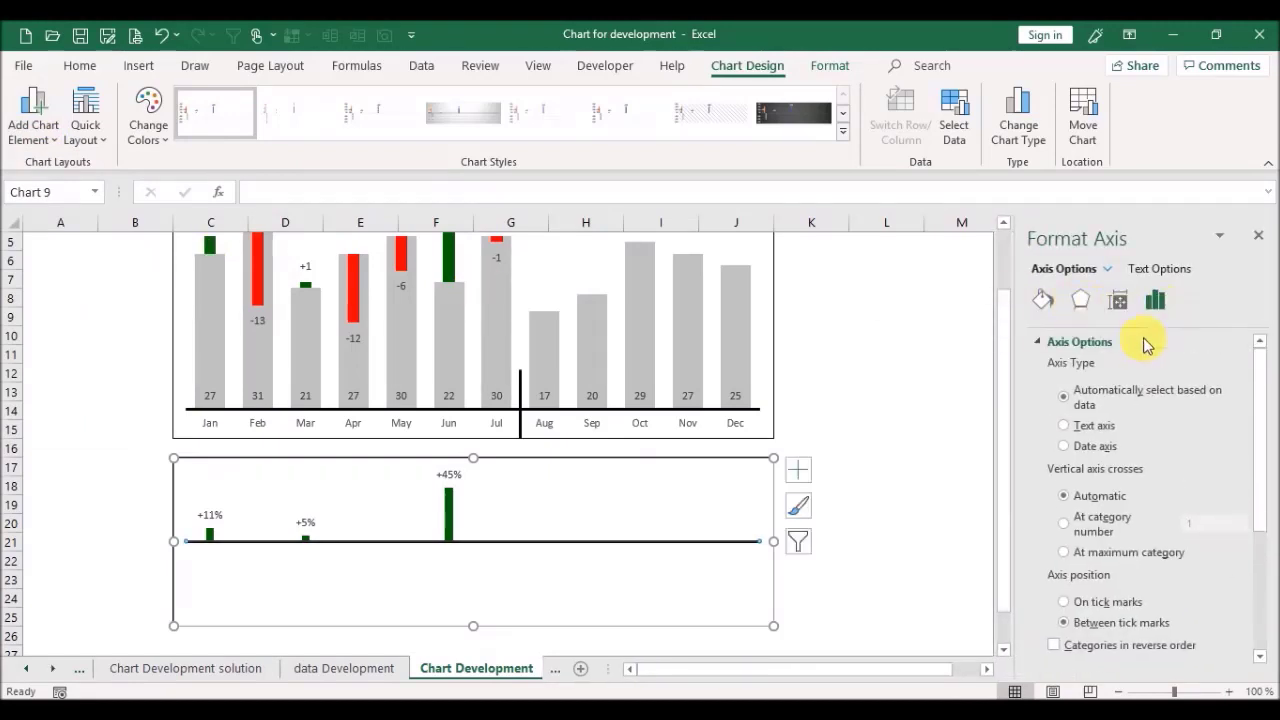
{"action": "left_click_drag", "start_coordinate": [1260, 372], "coordinate": [1261, 517]}
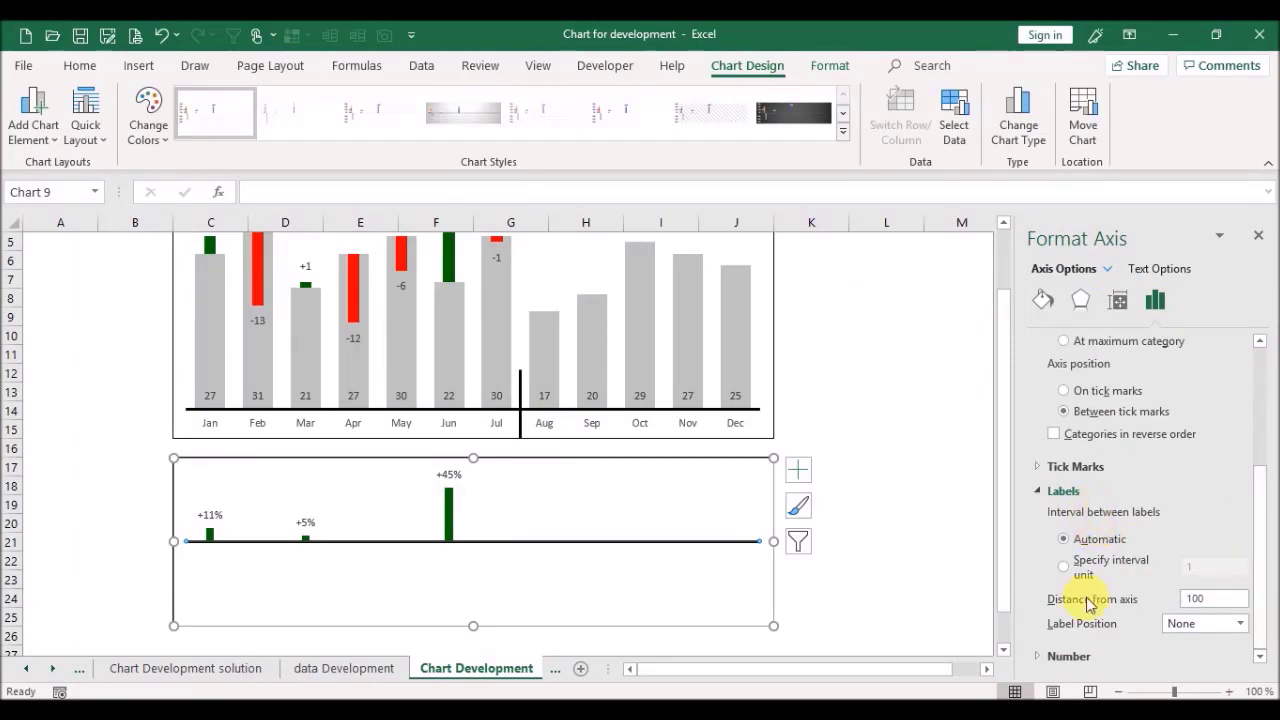
{"action": "left_click", "coordinate": [1239, 625]}
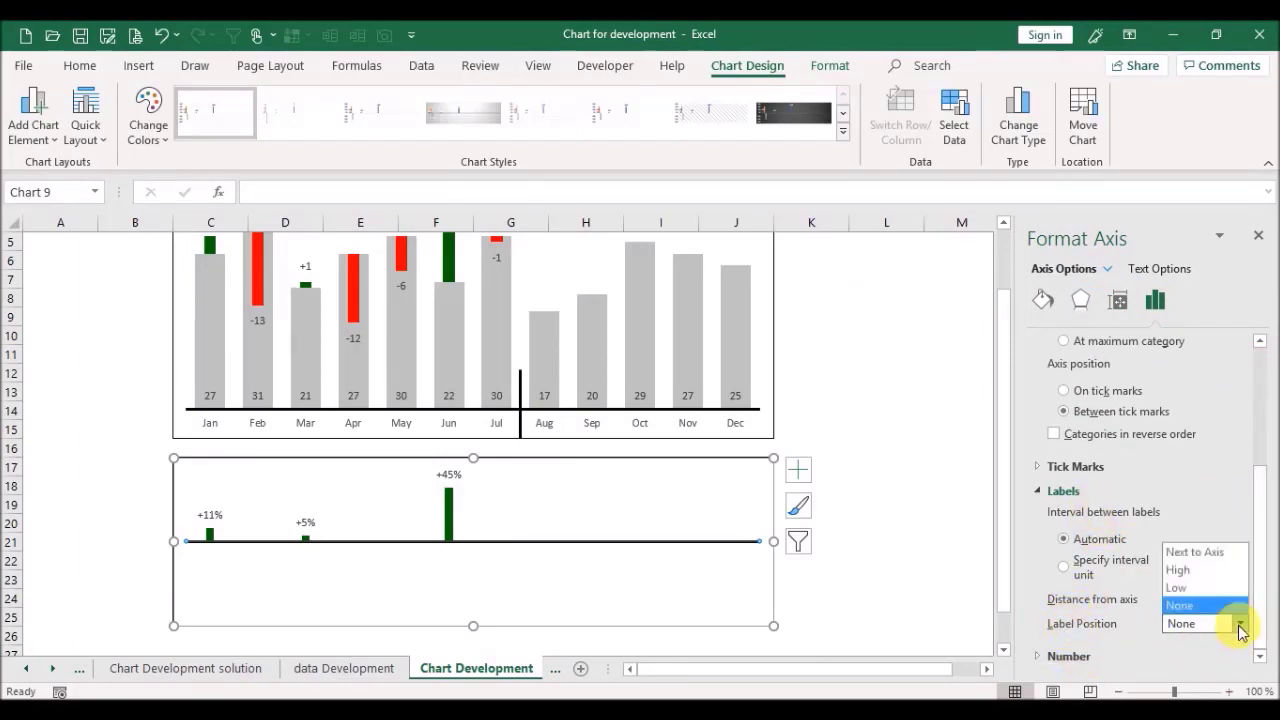
{"action": "left_click", "coordinate": [1200, 551]}
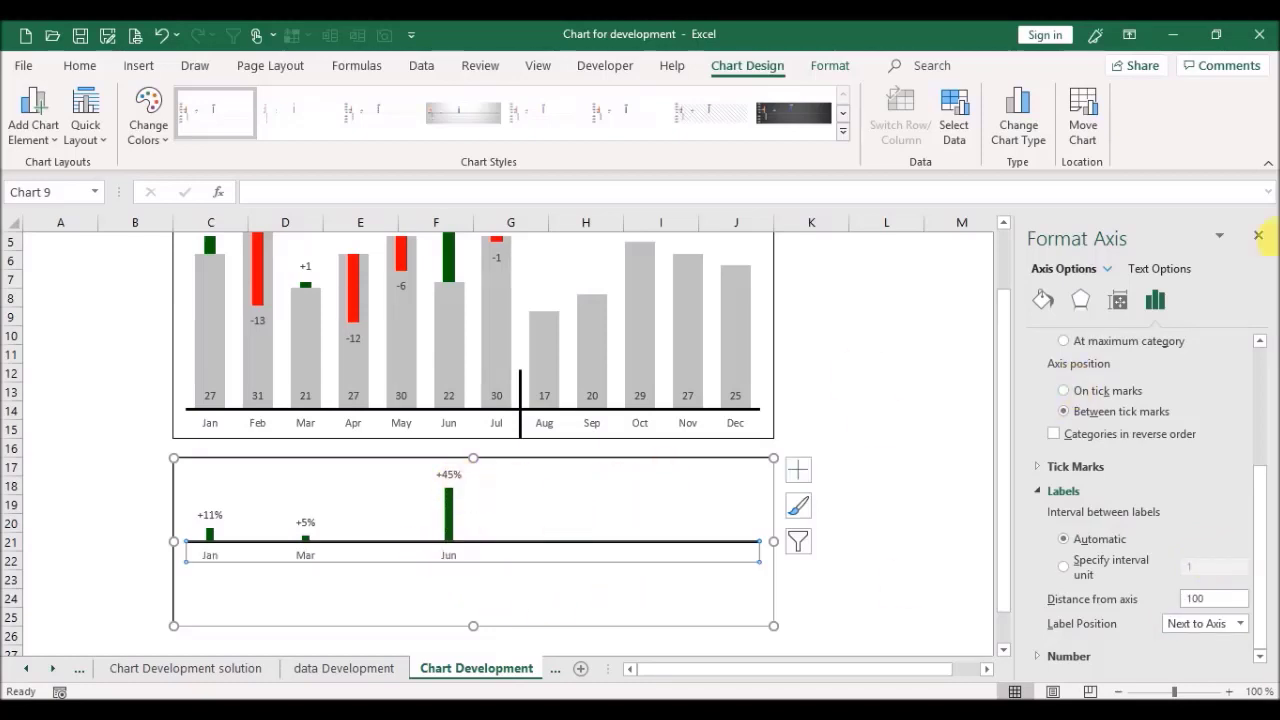
{"action": "left_click", "coordinate": [1258, 240]}
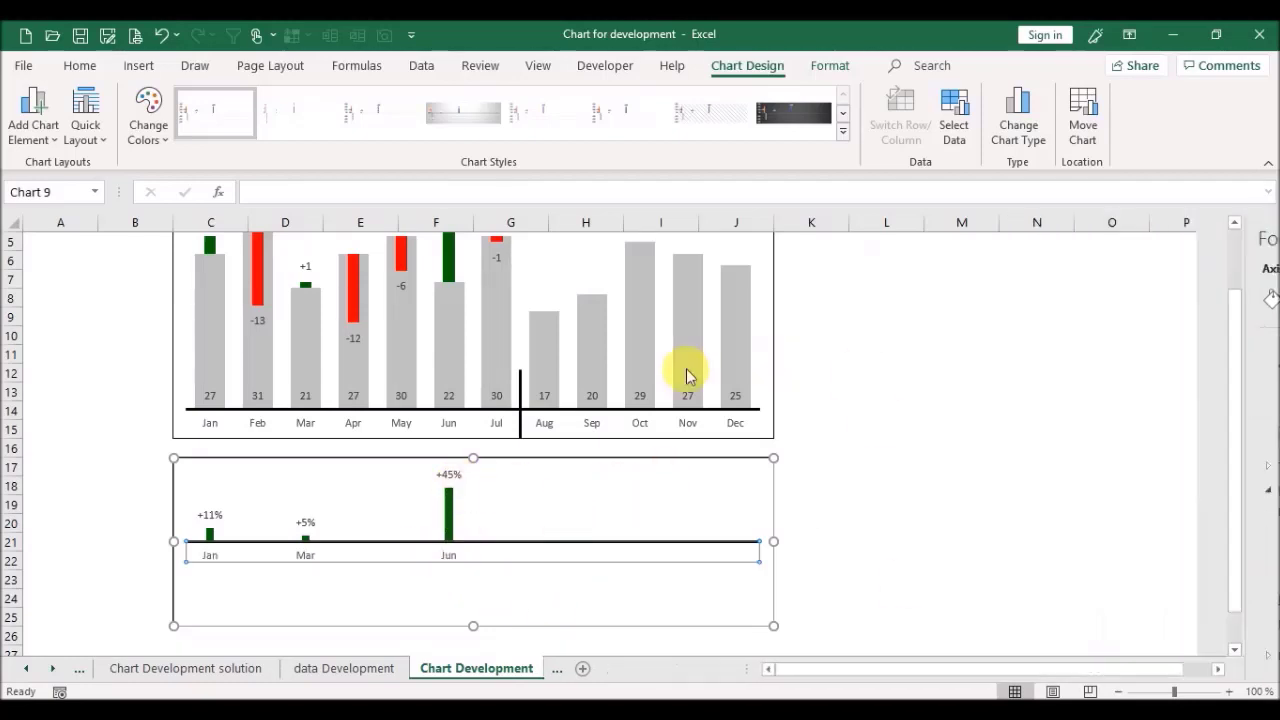
Step: Send the POS deviation chart to the back, behind the NEG deviation chart, and deselect it
{"action": "left_click", "coordinate": [627, 457]}
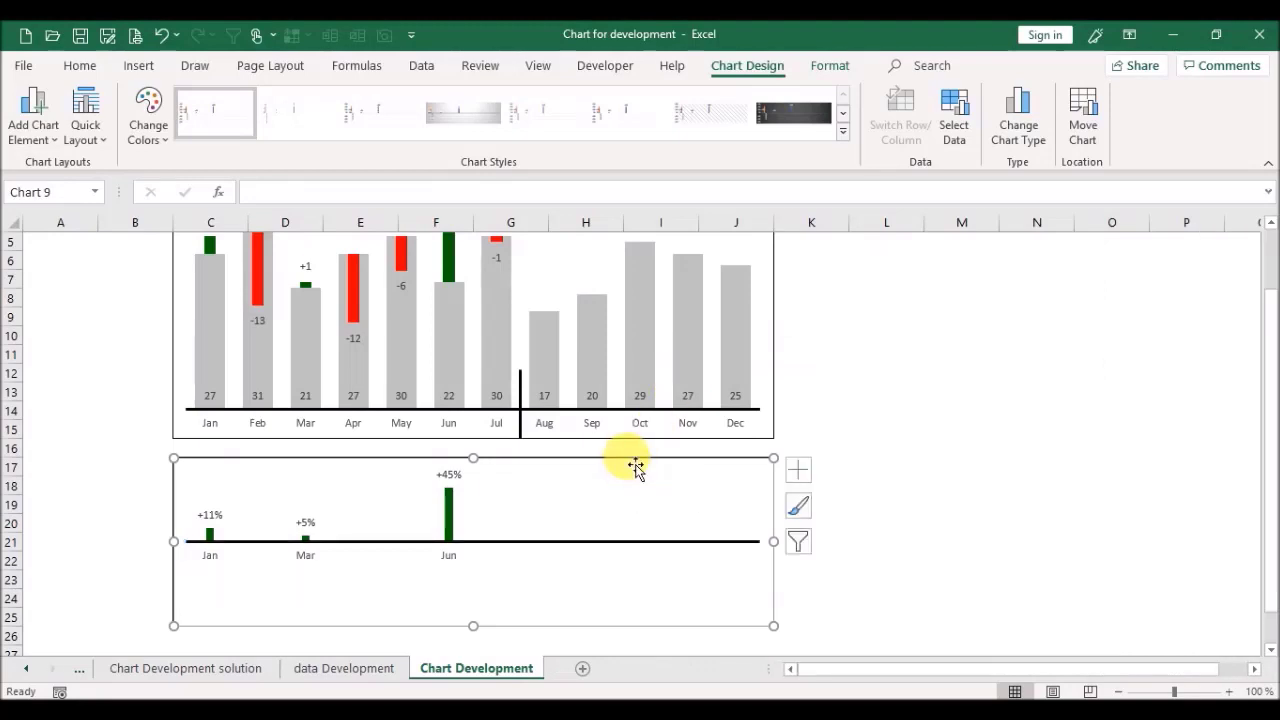
{"action": "right_click", "coordinate": [627, 458]}
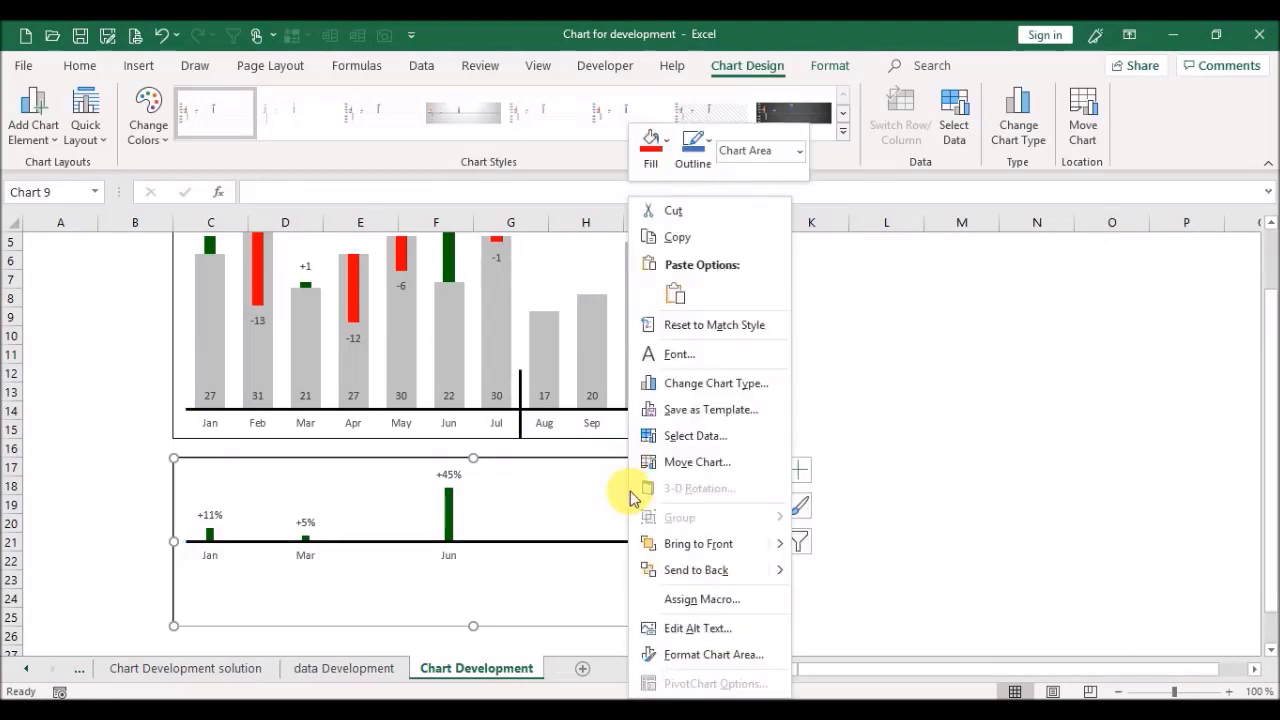
{"action": "left_click", "coordinate": [668, 572]}
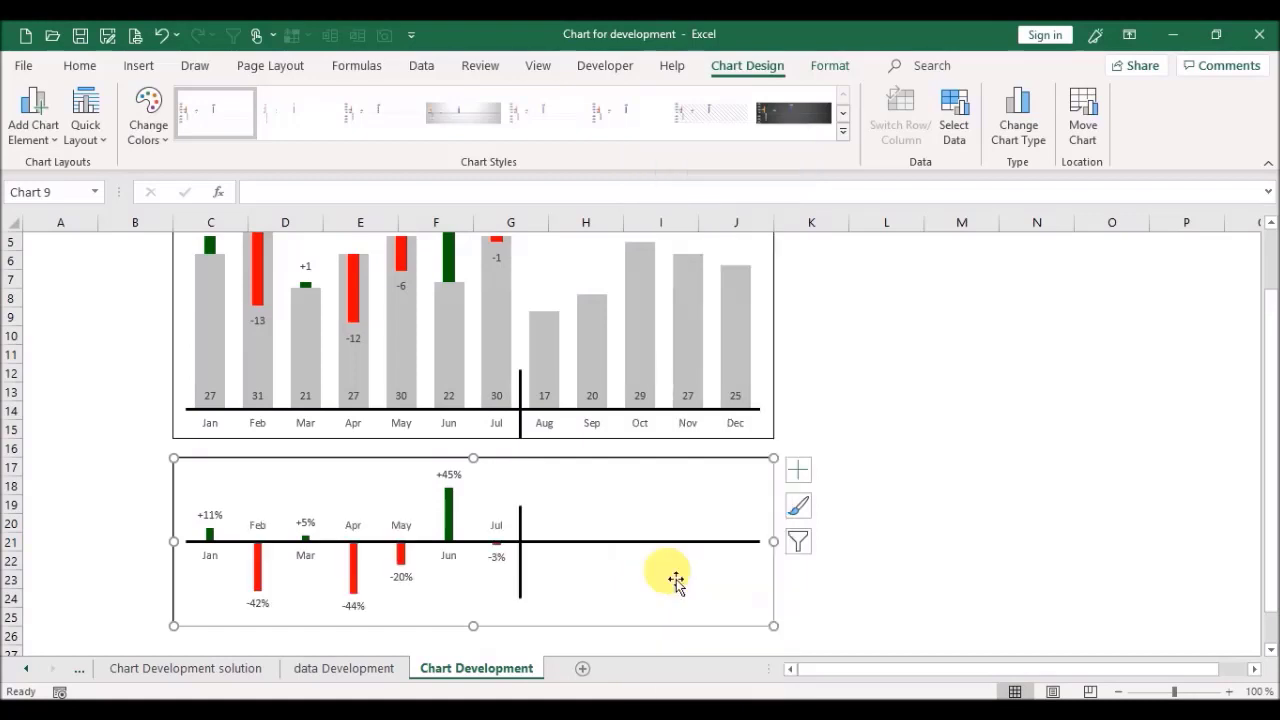
{"action": "left_click", "coordinate": [940, 521]}
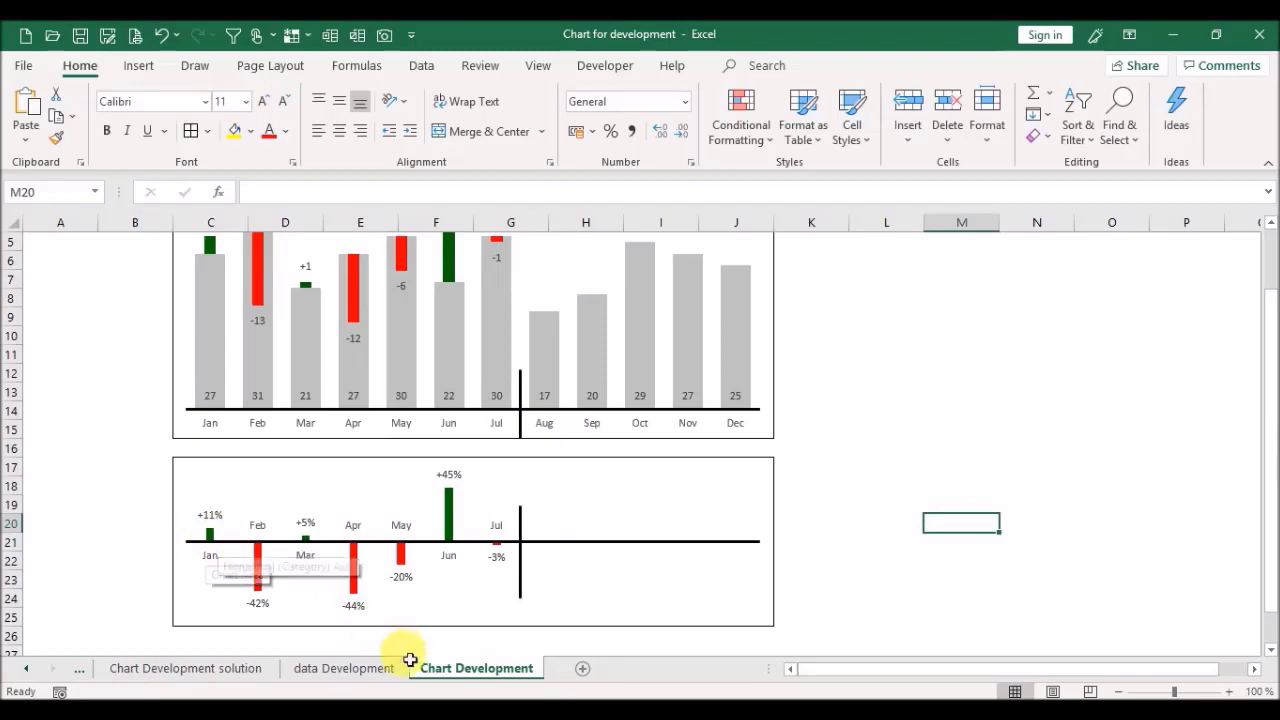
Step: On the data Development sheet, set January's Actual value in D8 to 20 and return to the Chart Development sheet
{"action": "left_click", "coordinate": [366, 670]}
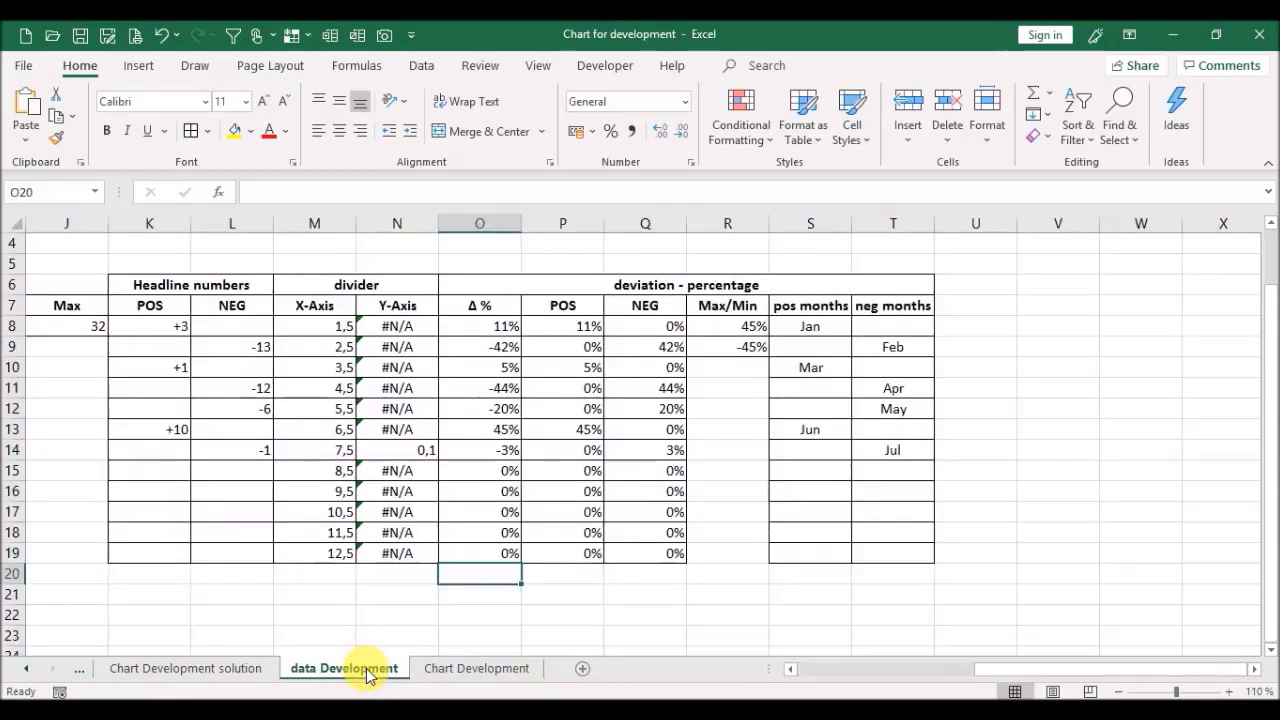
{"action": "left_click", "coordinate": [466, 334]}
{"action": "key", "text": "Left"}
{"action": "key", "text": "Left"}
{"action": "key", "text": "Left"}
{"action": "key", "text": "Left"}
{"action": "key", "text": "Left"}
{"action": "key", "text": "Left"}
{"action": "key", "text": "Left"}
{"action": "key", "text": "Left"}
{"action": "key", "text": "Left"}
{"action": "key", "text": "Left"}
{"action": "key", "text": "Left"}
{"action": "key", "text": "Left"}
{"action": "key", "text": "Left"}
{"action": "key", "text": "Left"}
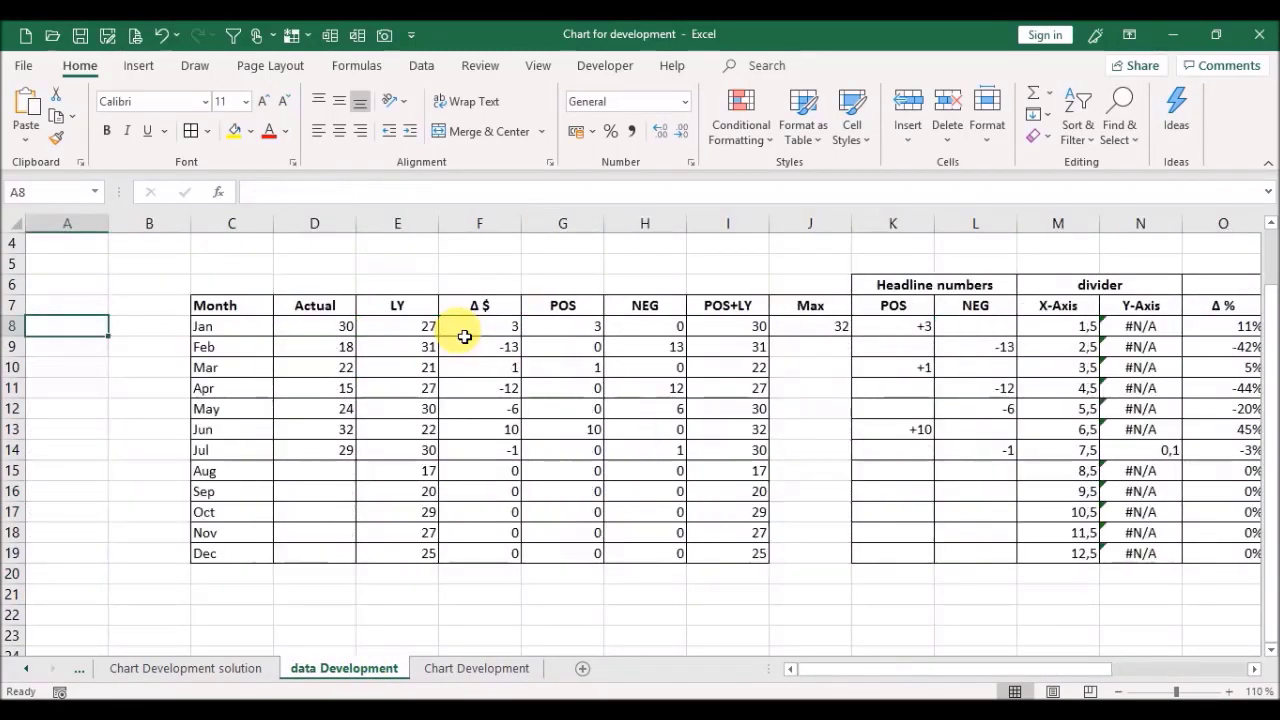
{"action": "key", "text": "Right"}
{"action": "key", "text": "Right"}
{"action": "key", "text": "Right"}
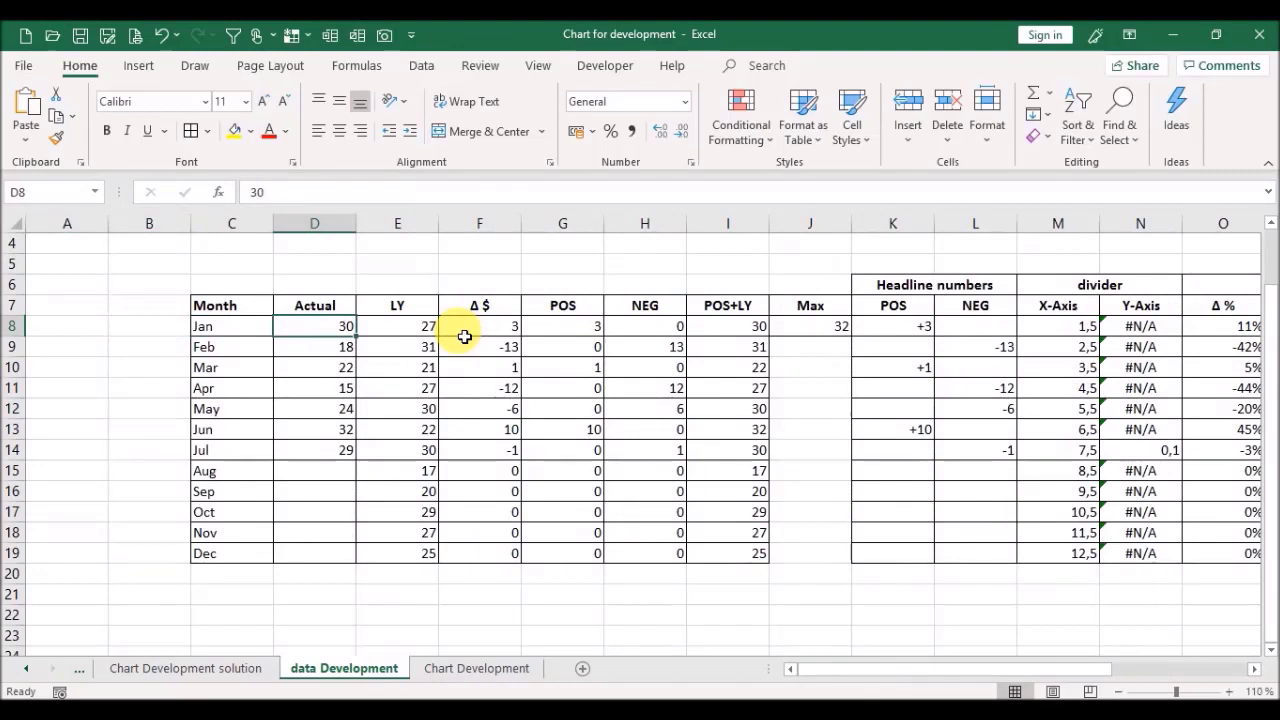
{"action": "type", "text": "2"}
{"action": "key", "text": "Return"}
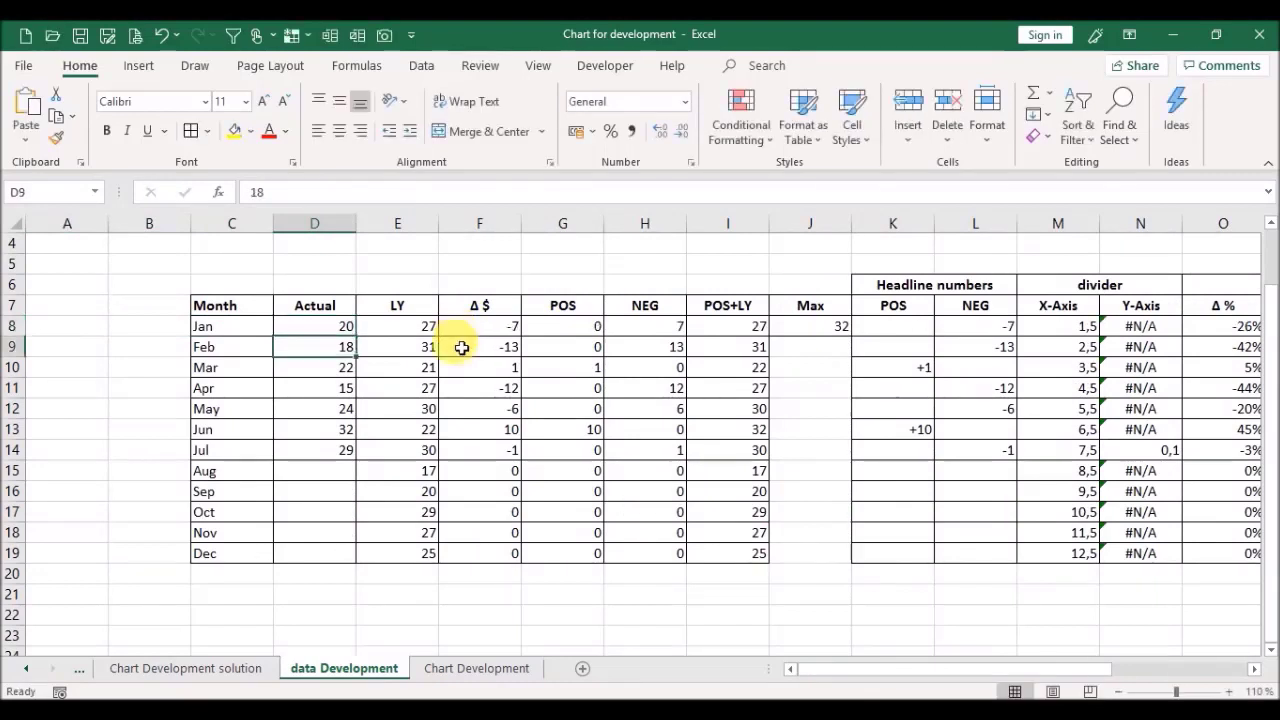
{"action": "left_click", "coordinate": [462, 670]}
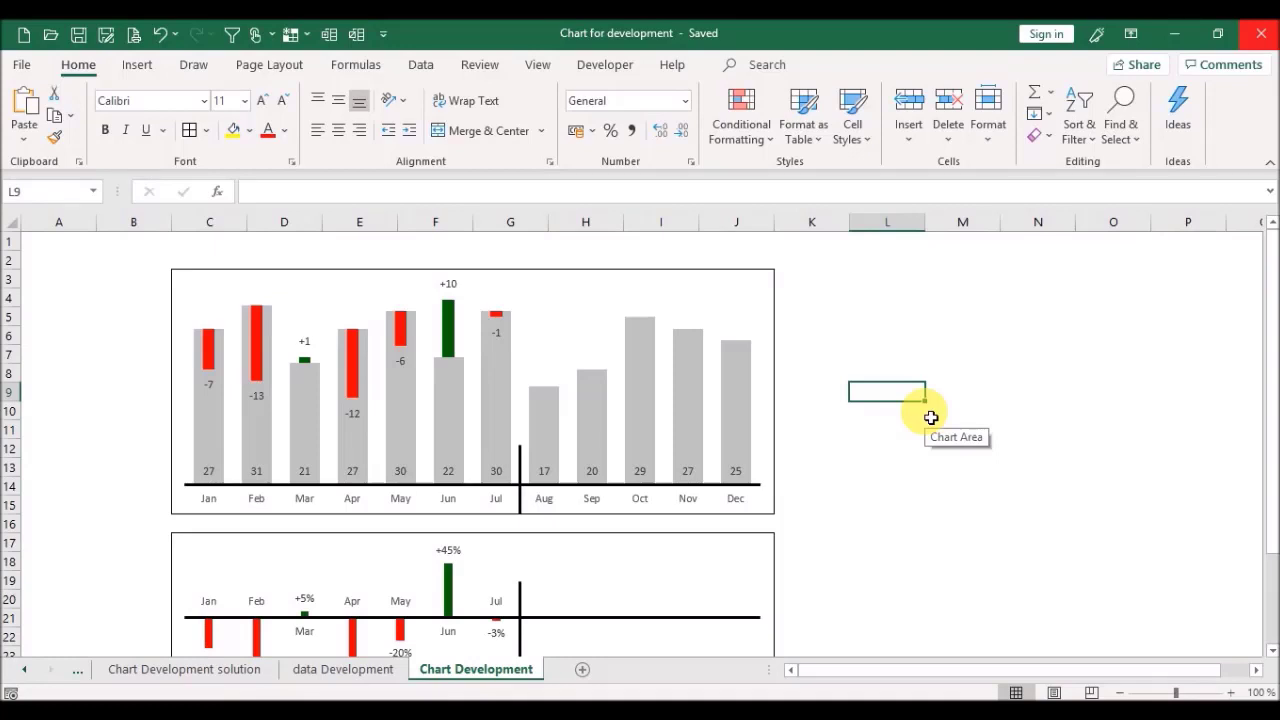
Step: Open the Quick Access Toolbar customization options and list All Commands as the available commands
{"action": "left_click", "coordinate": [384, 36]}
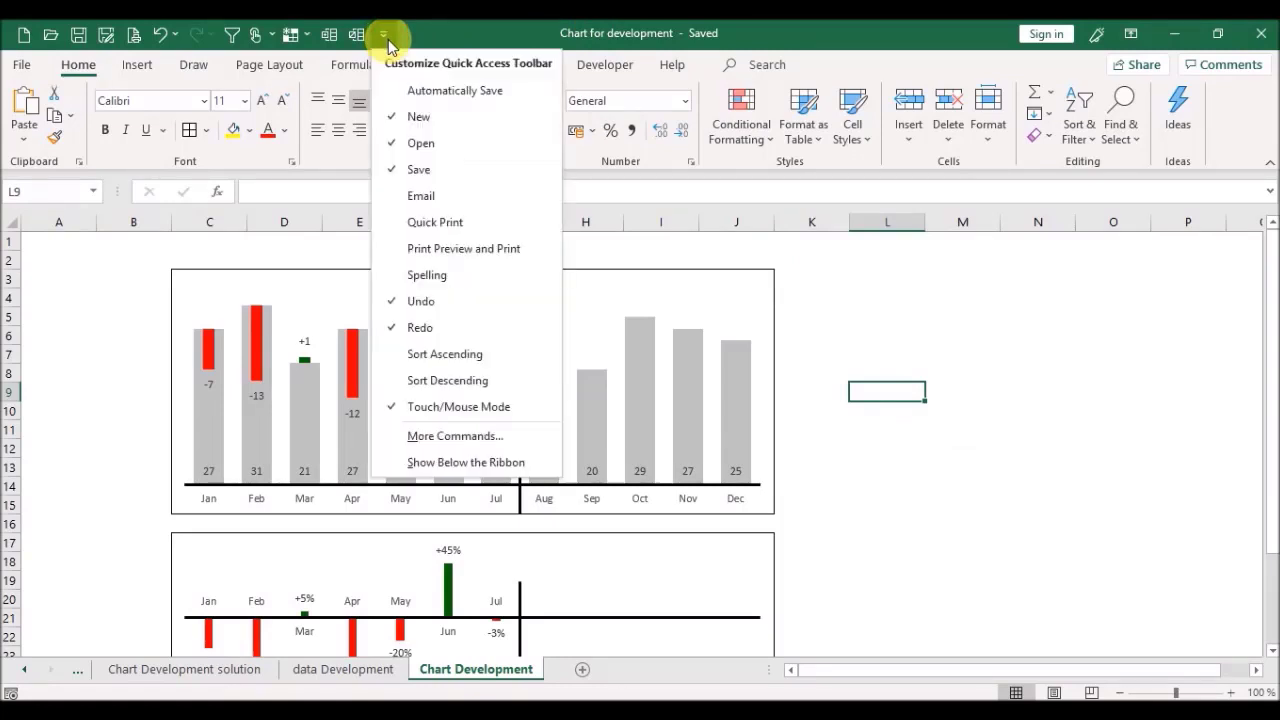
{"action": "left_click", "coordinate": [450, 437]}
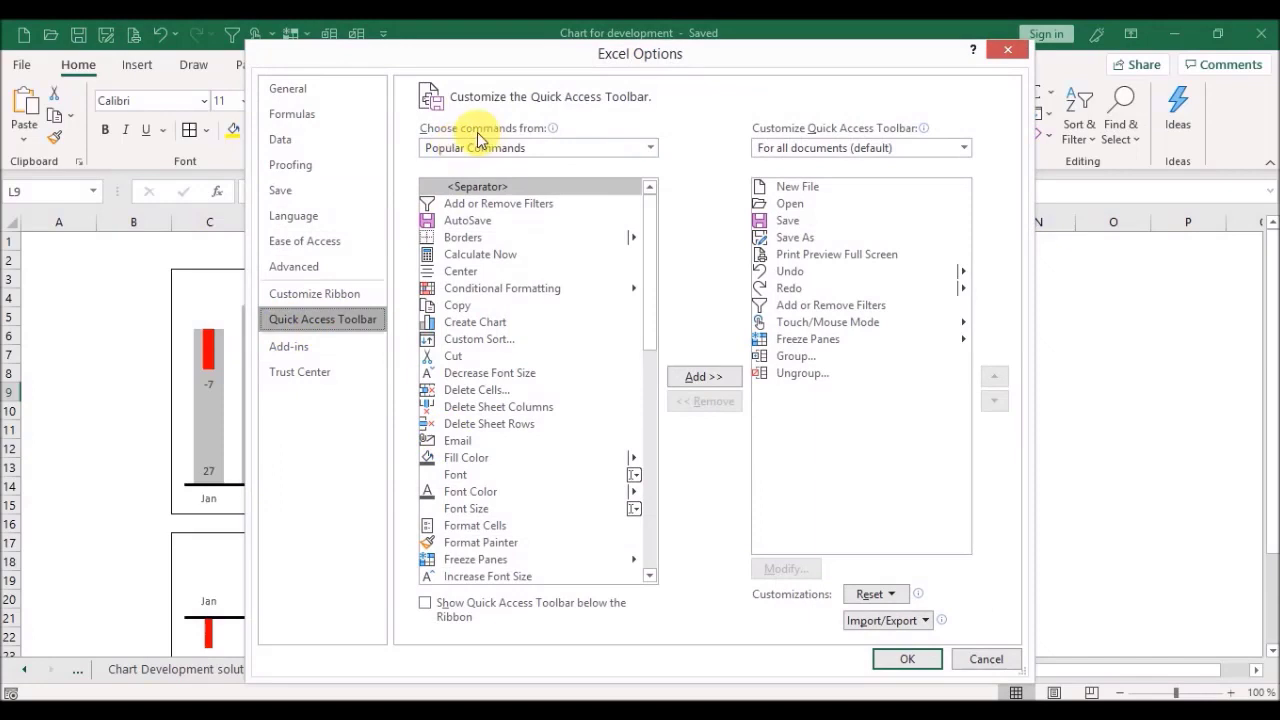
{"action": "left_click", "coordinate": [542, 148]}
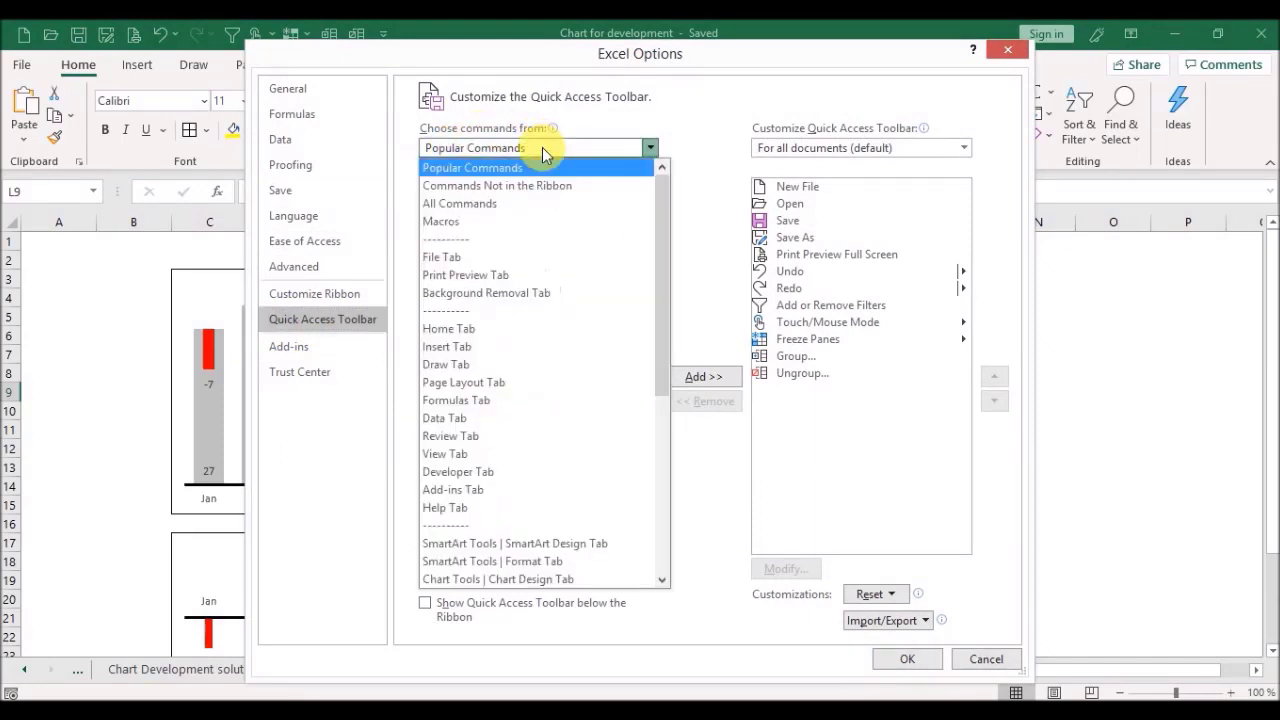
{"action": "left_click", "coordinate": [503, 210]}
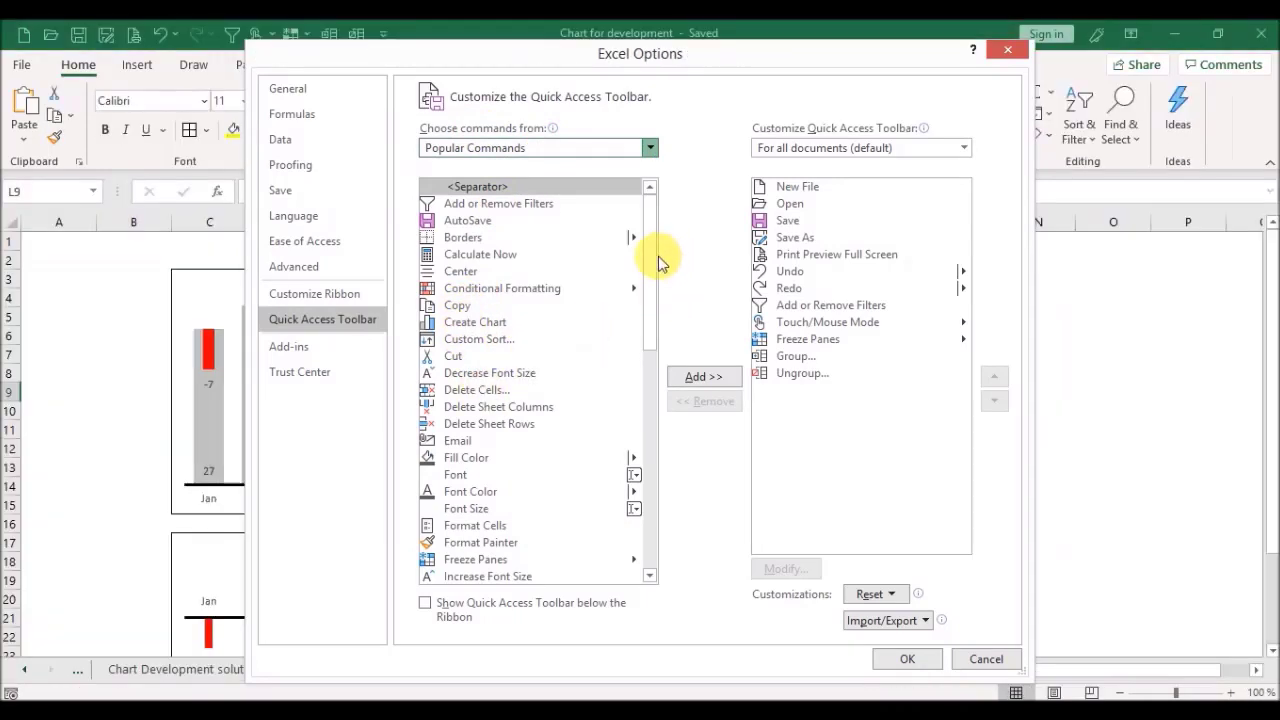
Step: Add the Camera command to the Quick Access Toolbar for all documents
{"action": "left_click", "coordinate": [445, 338]}
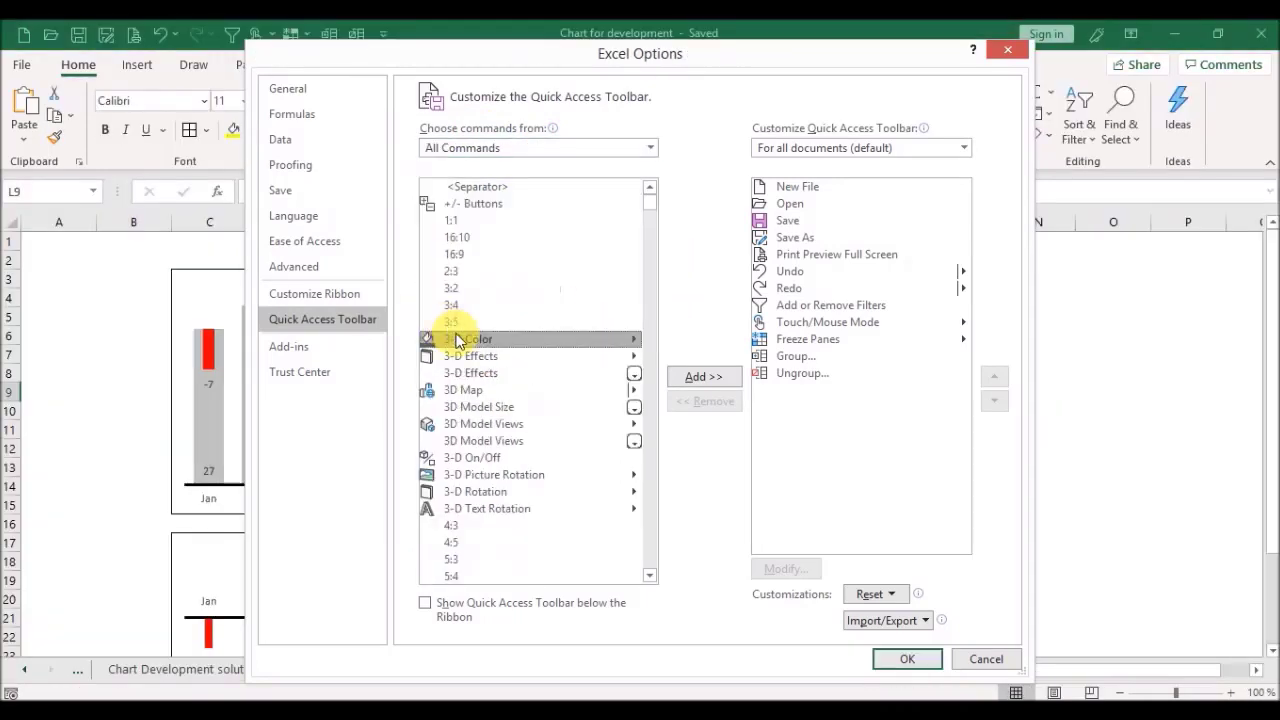
{"action": "left_click", "coordinate": [480, 373]}
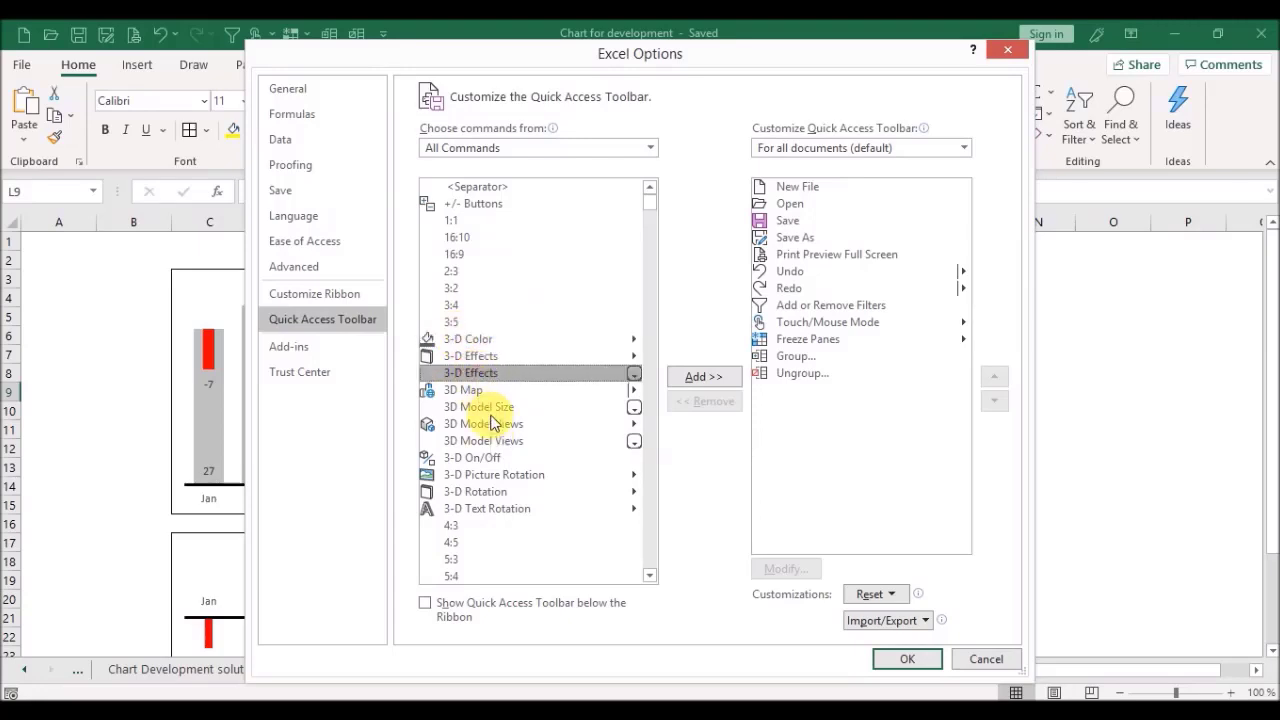
{"action": "key", "text": "c"}
{"action": "left_click", "coordinate": [650, 579]}
{"action": "left_click", "coordinate": [651, 578]}
{"action": "left_click", "coordinate": [651, 577]}
{"action": "left_click", "coordinate": [651, 577]}
{"action": "left_click", "coordinate": [651, 577]}
{"action": "left_click", "coordinate": [651, 577]}
{"action": "left_click", "coordinate": [651, 577]}
{"action": "left_click", "coordinate": [651, 577]}
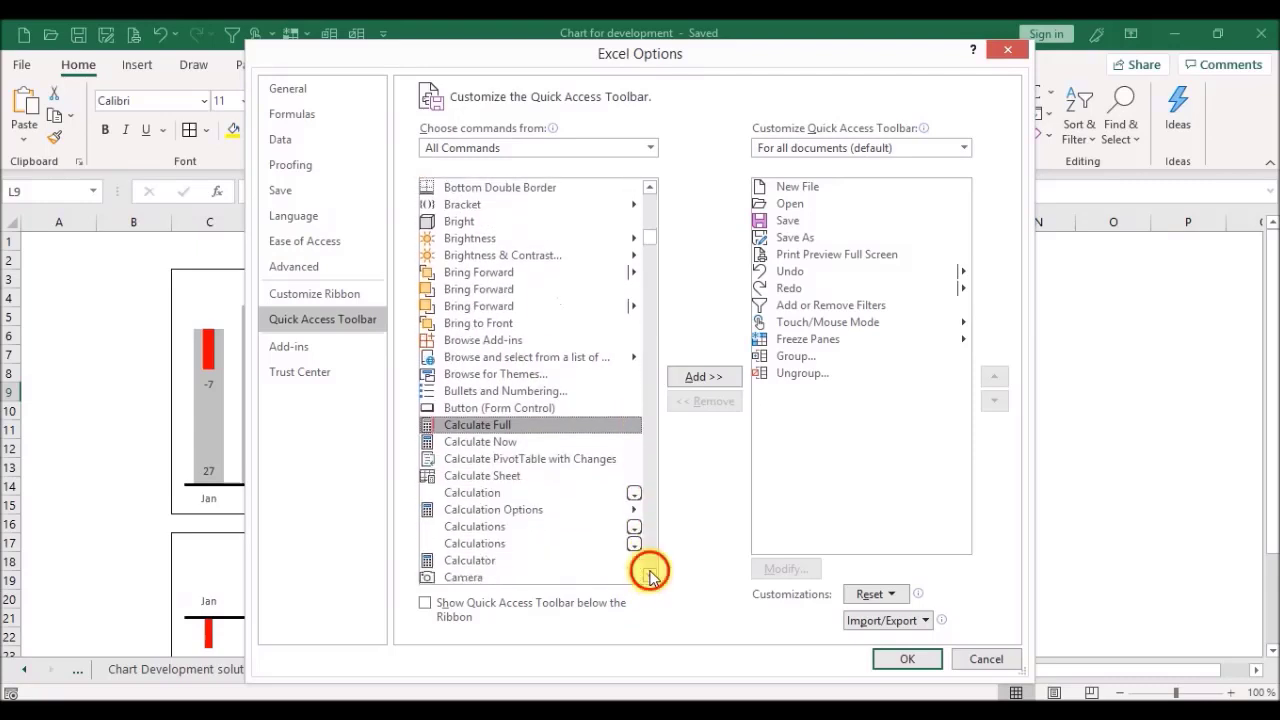
{"action": "left_click", "coordinate": [651, 577]}
{"action": "left_click", "coordinate": [474, 564]}
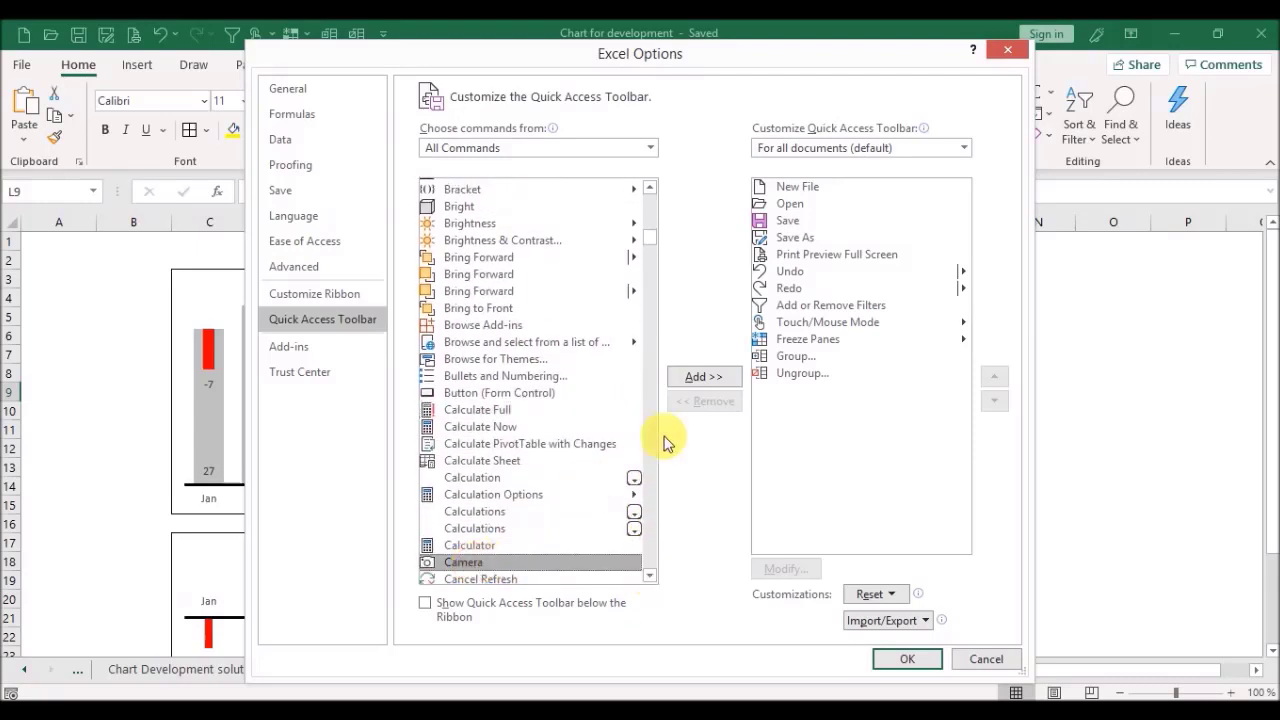
{"action": "left_click", "coordinate": [706, 378]}
{"action": "left_click", "coordinate": [900, 660]}
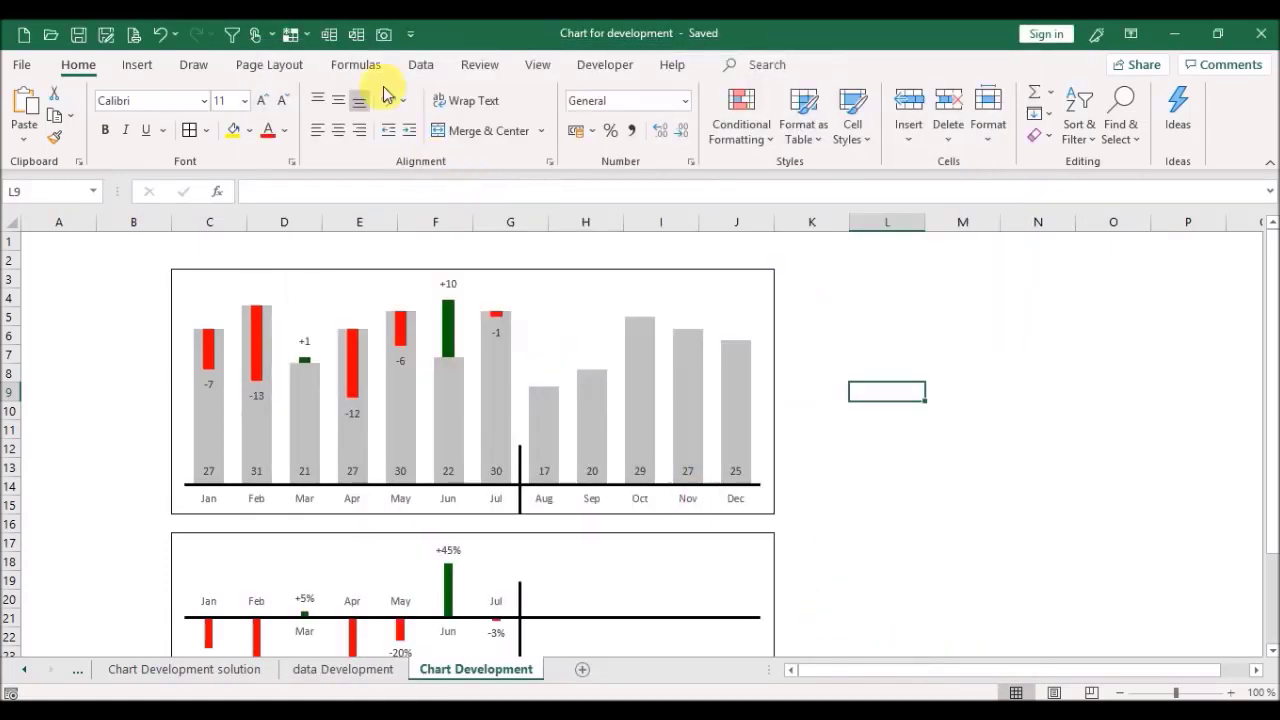
Step: Capture the range B2:K16 around the upper deviation chart on the Chart Development sheet with the Camera tool
{"action": "left_click", "coordinate": [150, 262]}
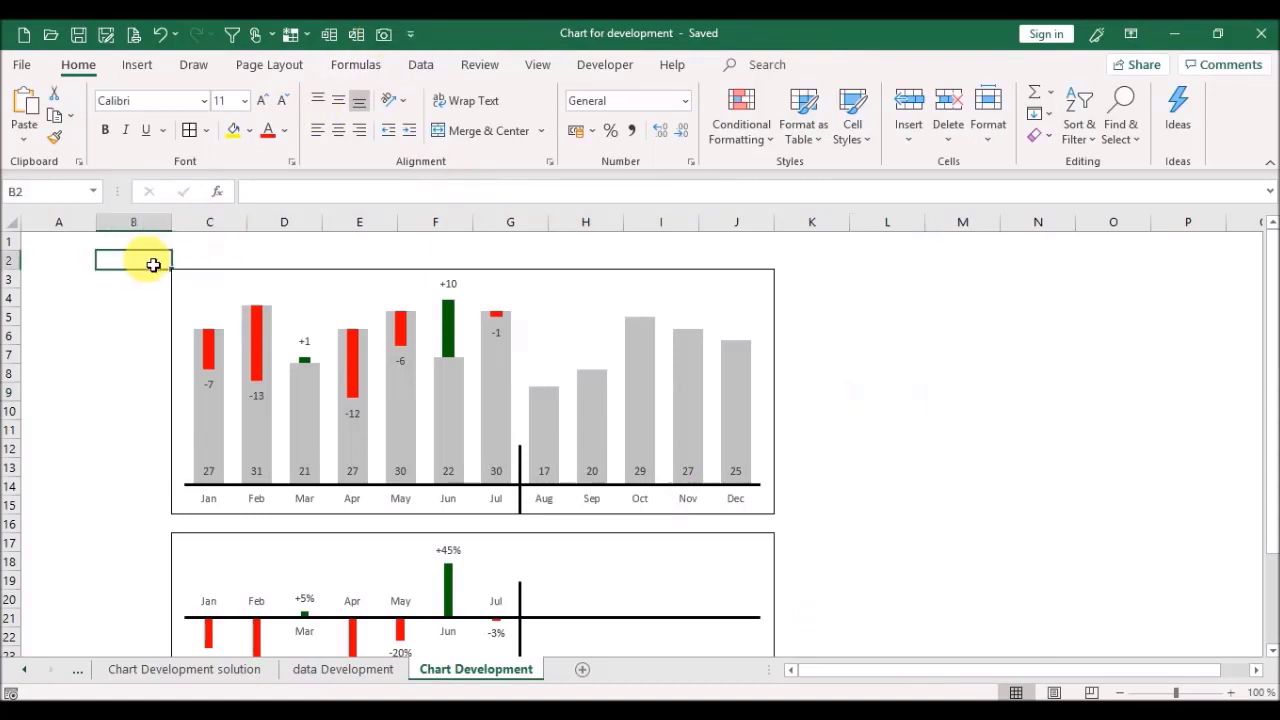
{"action": "key", "text": "shift+Right"}
{"action": "key", "text": "shift+Right"}
{"action": "key", "text": "shift+Right"}
{"action": "key", "text": "shift+Right"}
{"action": "key", "text": "shift+Right"}
{"action": "key", "text": "shift+Right"}
{"action": "key", "text": "shift+Right"}
{"action": "key", "text": "shift+Right"}
{"action": "key", "text": "shift+Right"}
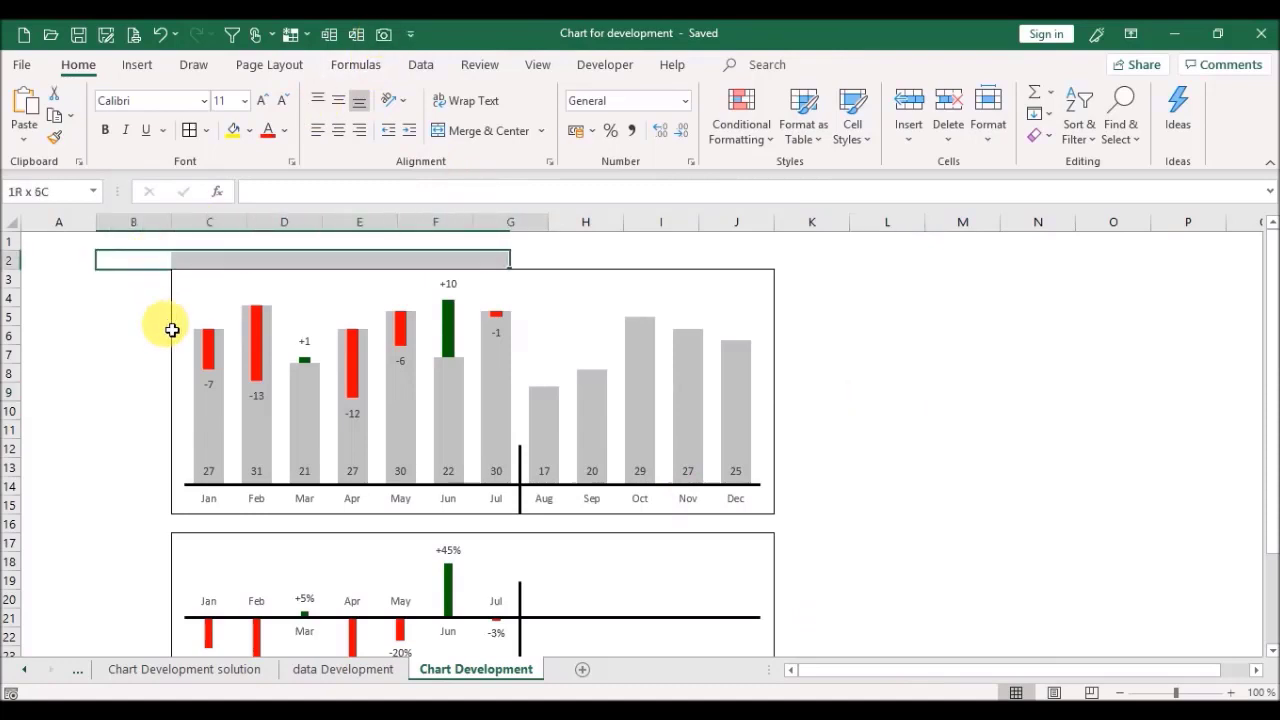
{"action": "key", "text": "shift+Down"}
{"action": "key", "text": "shift+Down"}
{"action": "key", "text": "shift+Down"}
{"action": "key", "text": "shift+Down"}
{"action": "key", "text": "shift+Down"}
{"action": "key", "text": "shift+Down"}
{"action": "key", "text": "shift+Down"}
{"action": "key", "text": "shift+Down"}
{"action": "key", "text": "shift+Down"}
{"action": "key", "text": "shift+Down"}
{"action": "key", "text": "shift+Down"}
{"action": "key", "text": "shift+Down"}
{"action": "key", "text": "shift+Down"}
{"action": "key", "text": "shift+Down"}
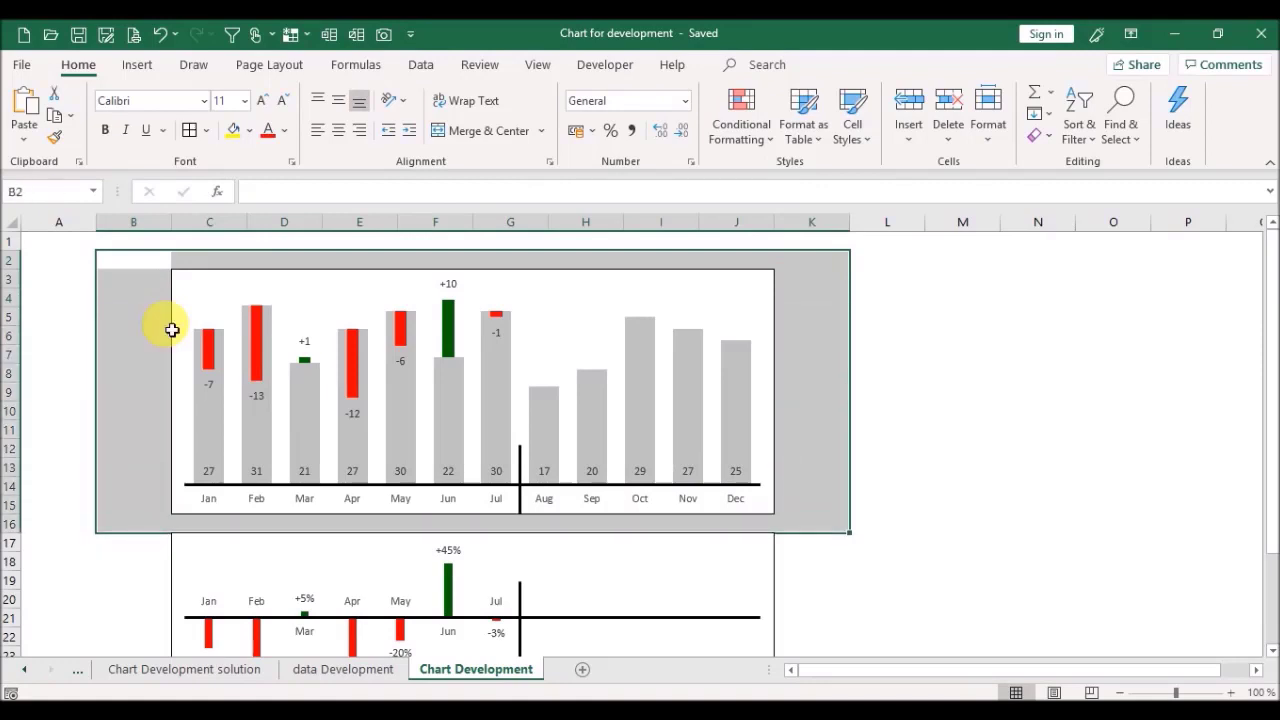
{"action": "left_click", "coordinate": [383, 34]}
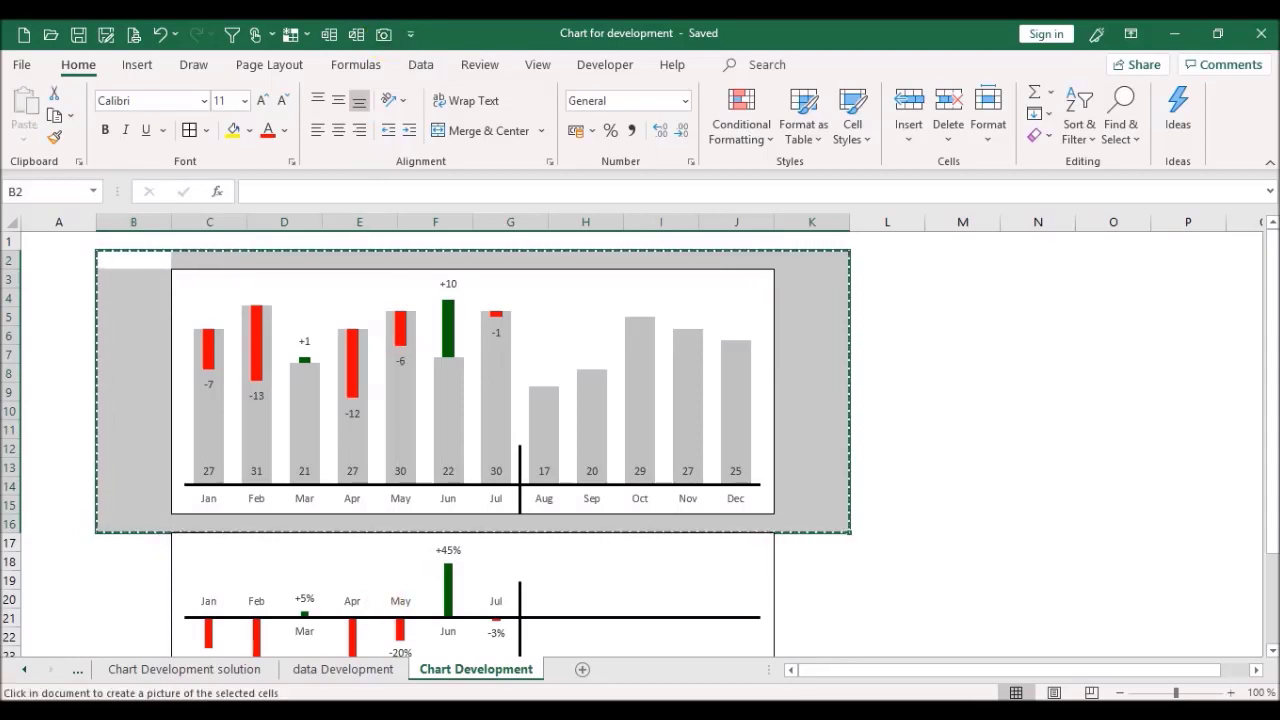
Step: Switch to the excel camera presentation in PowerPoint and delete the title and subtitle placeholders from slide 1
{"action": "left_click", "coordinate": [310, 715]}
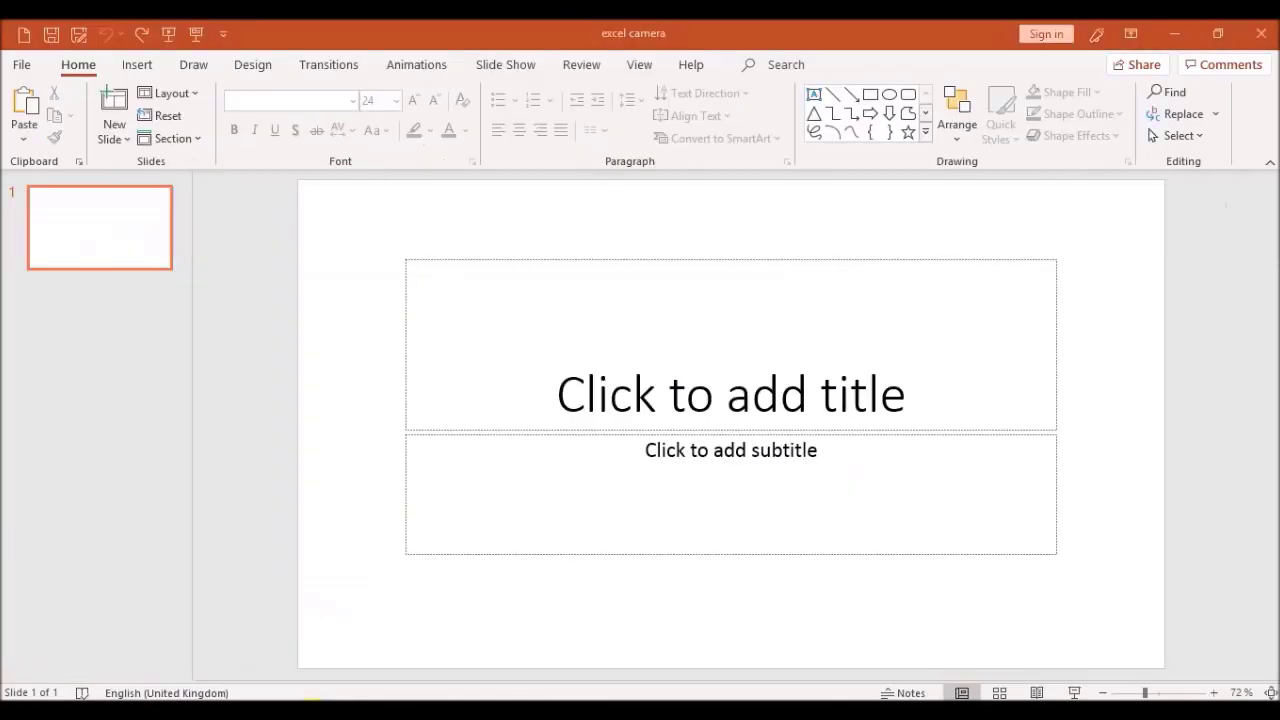
{"action": "left_click", "coordinate": [455, 270]}
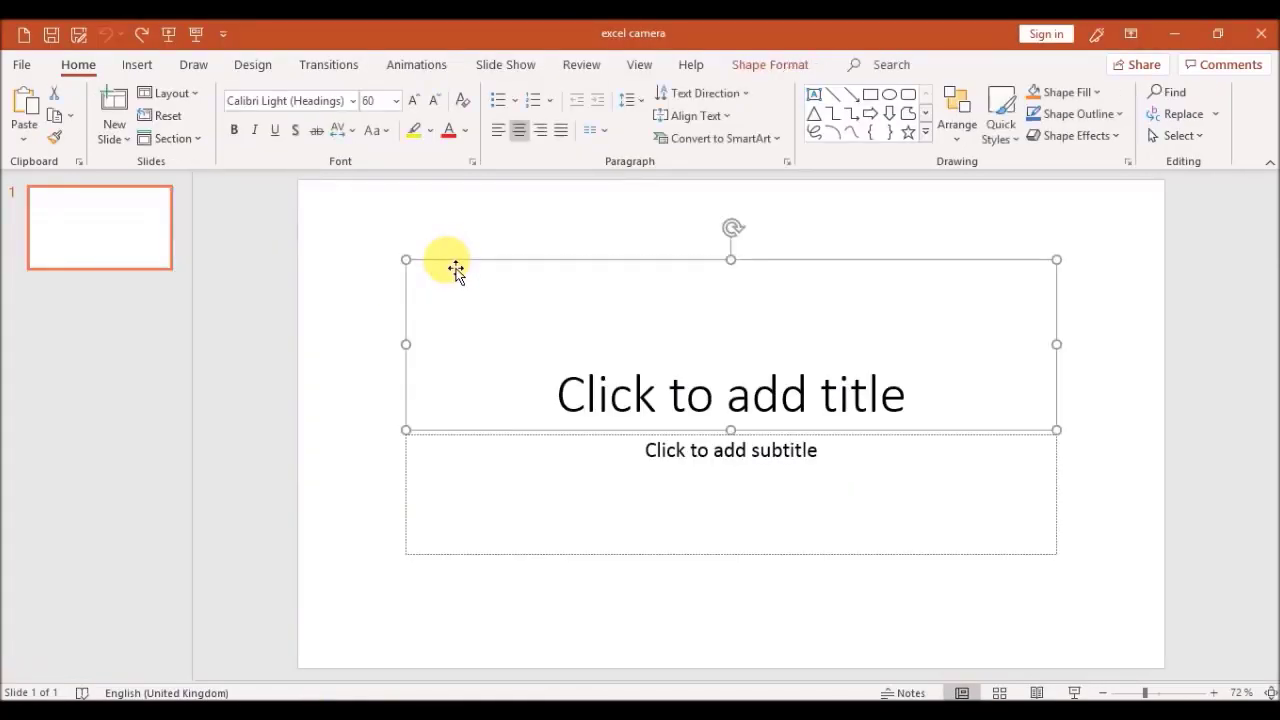
{"action": "key", "text": "Delete"}
{"action": "left_click", "coordinate": [464, 442]}
{"action": "key", "text": "Delete"}
Step: Paste the captured range onto slide 1 as a linked Microsoft Excel Worksheet Object using Paste Special
{"action": "left_click", "coordinate": [90, 222]}
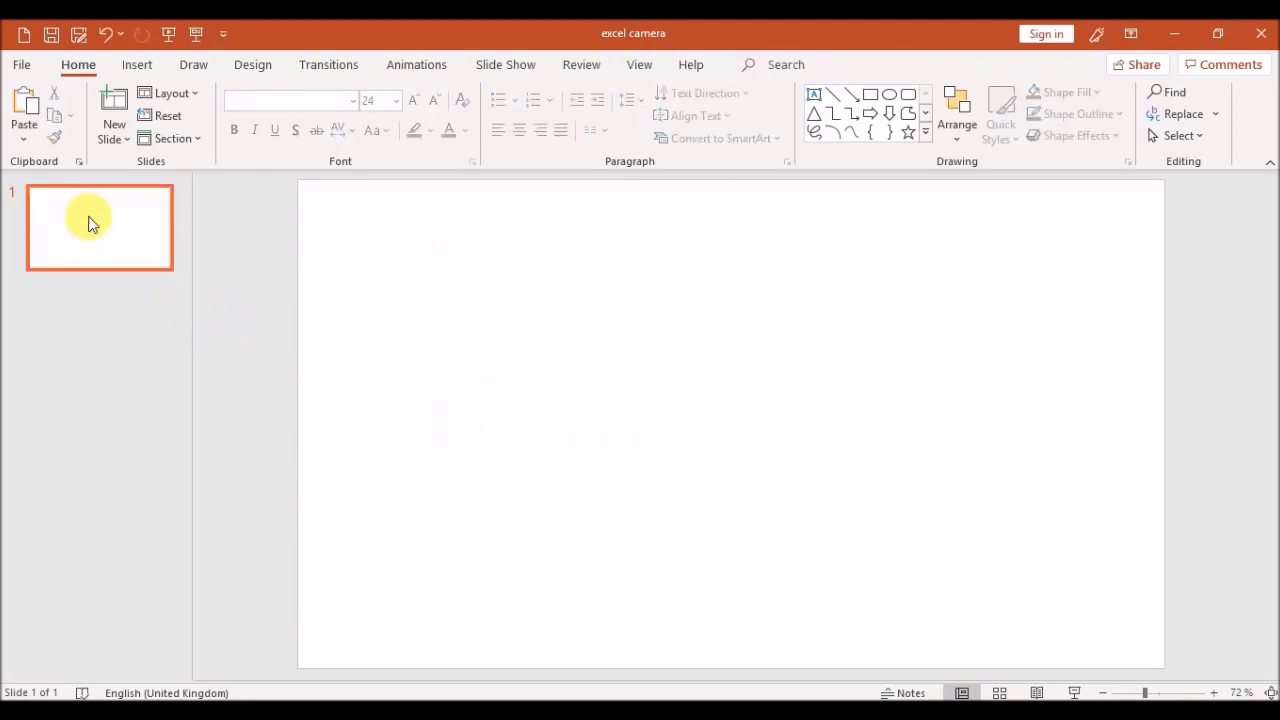
{"action": "left_click", "coordinate": [24, 148]}
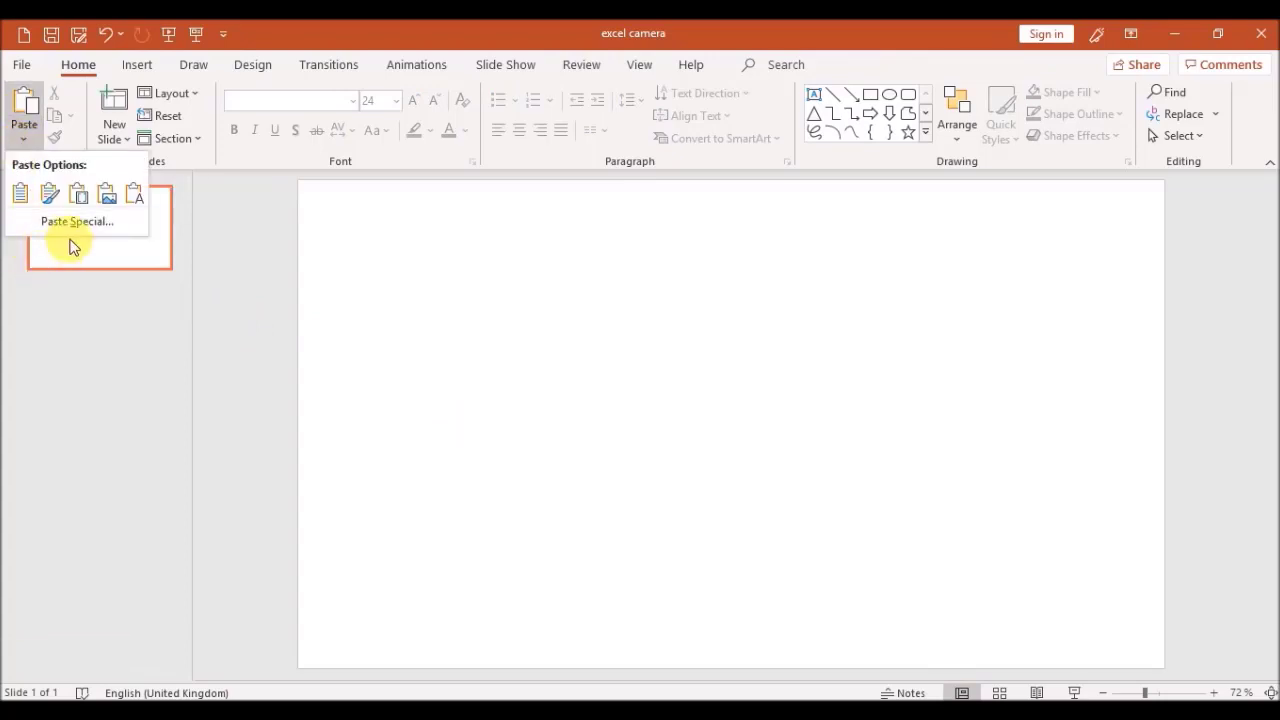
{"action": "left_click", "coordinate": [72, 226]}
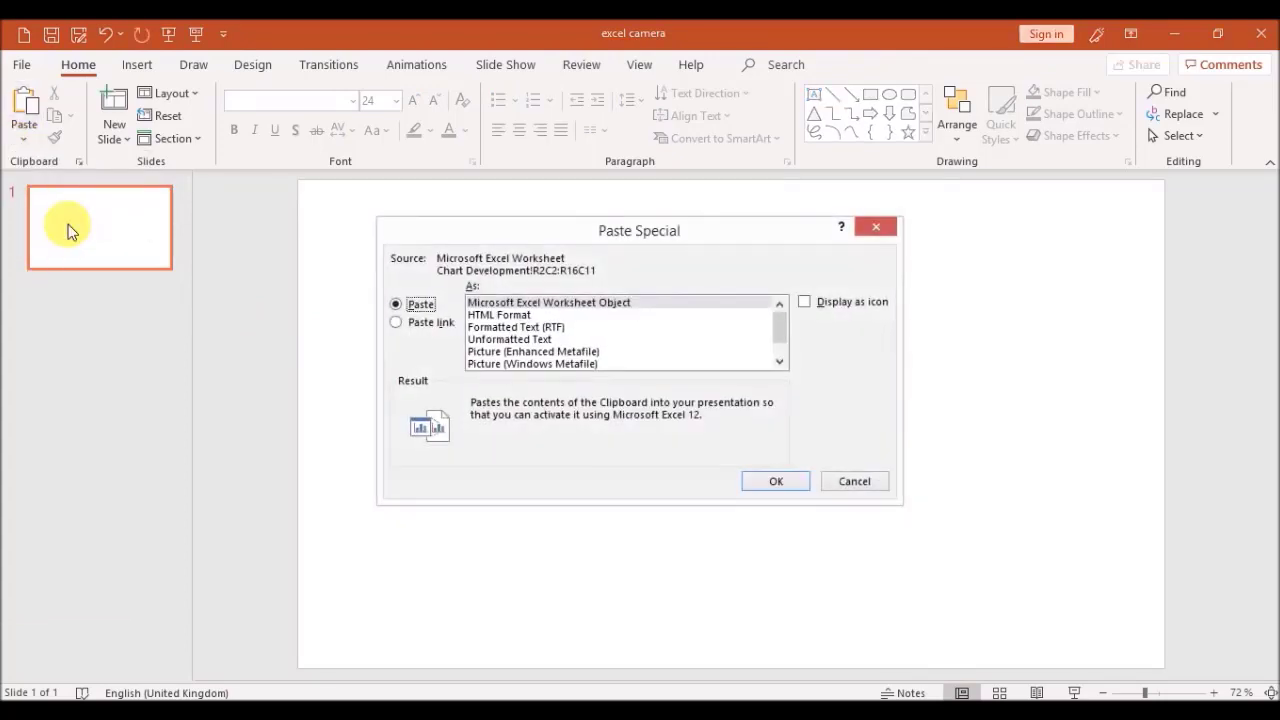
{"action": "left_click", "coordinate": [424, 322]}
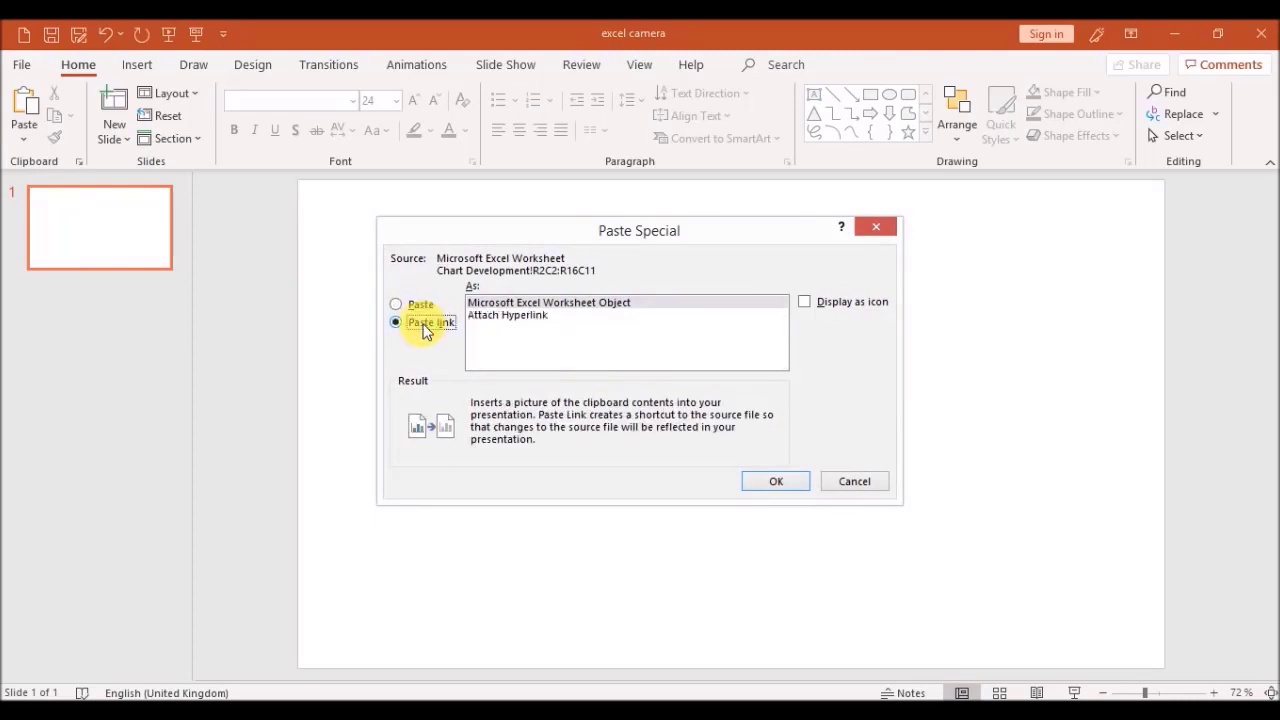
{"action": "left_click", "coordinate": [538, 304]}
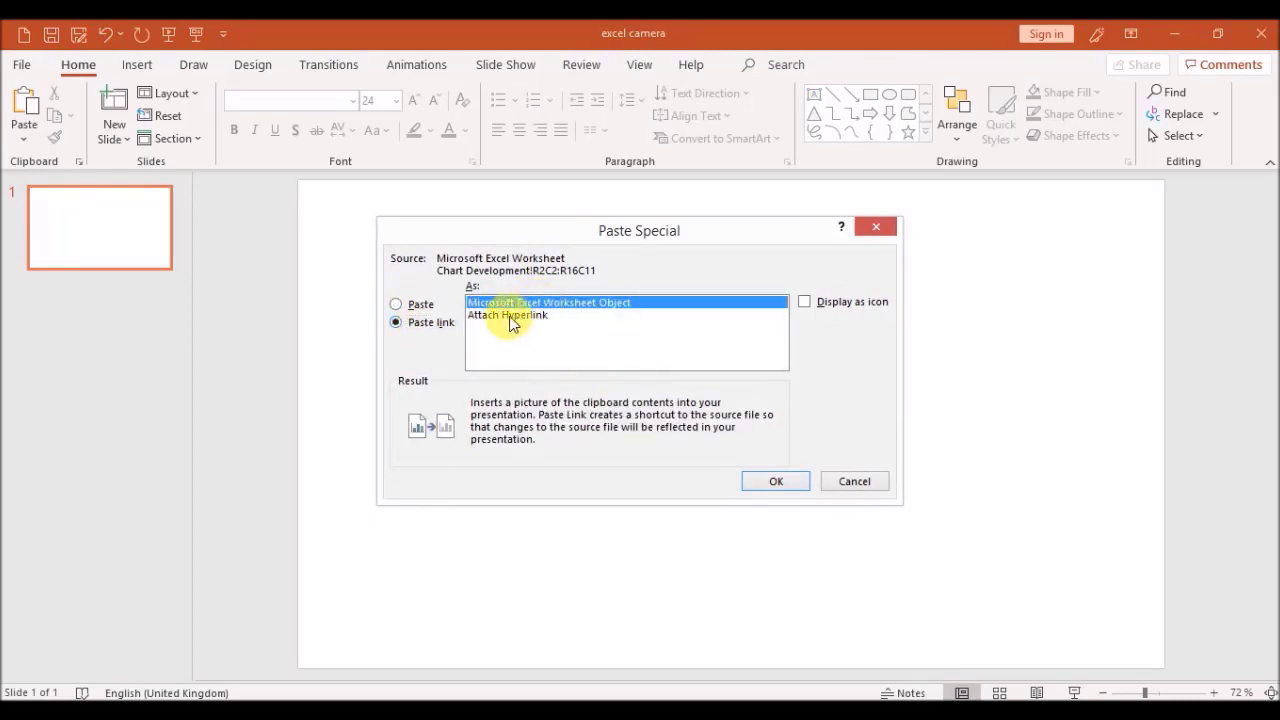
{"action": "left_click", "coordinate": [781, 483]}
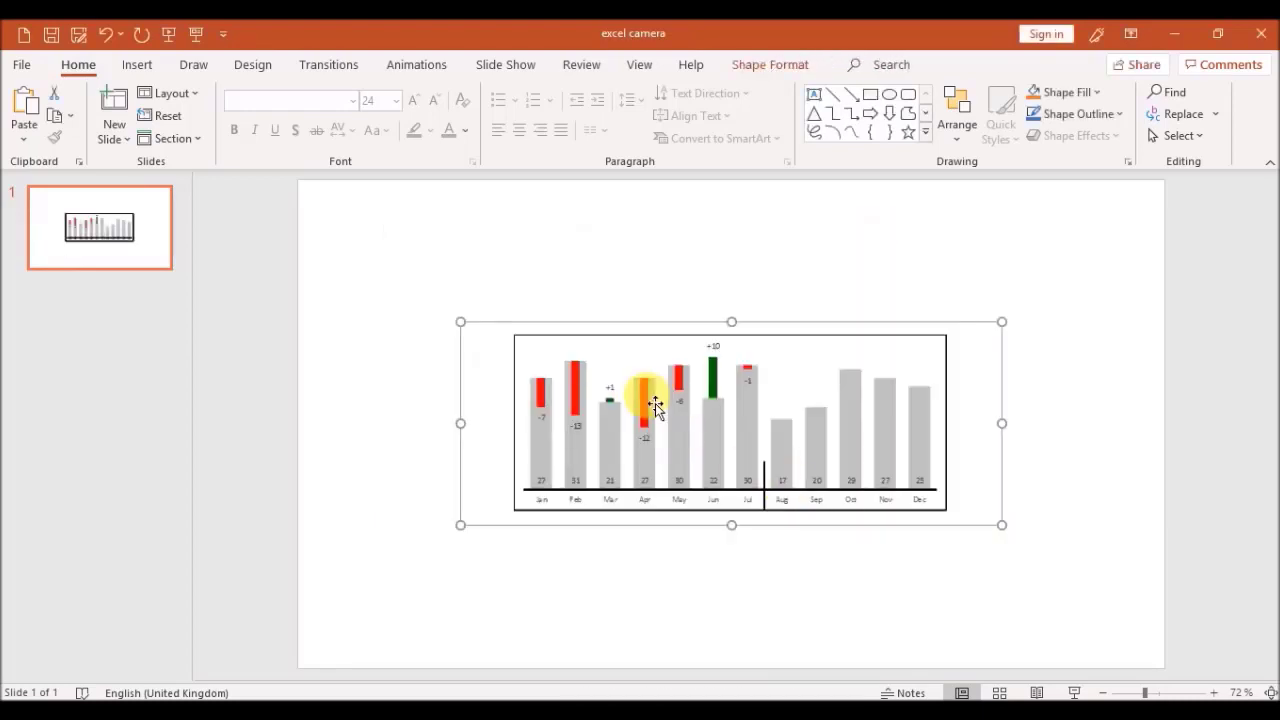
Step: Move the linked chart slightly higher on the slide, update its link and deselect it
{"action": "left_click_drag", "start_coordinate": [757, 410], "coordinate": [729, 395]}
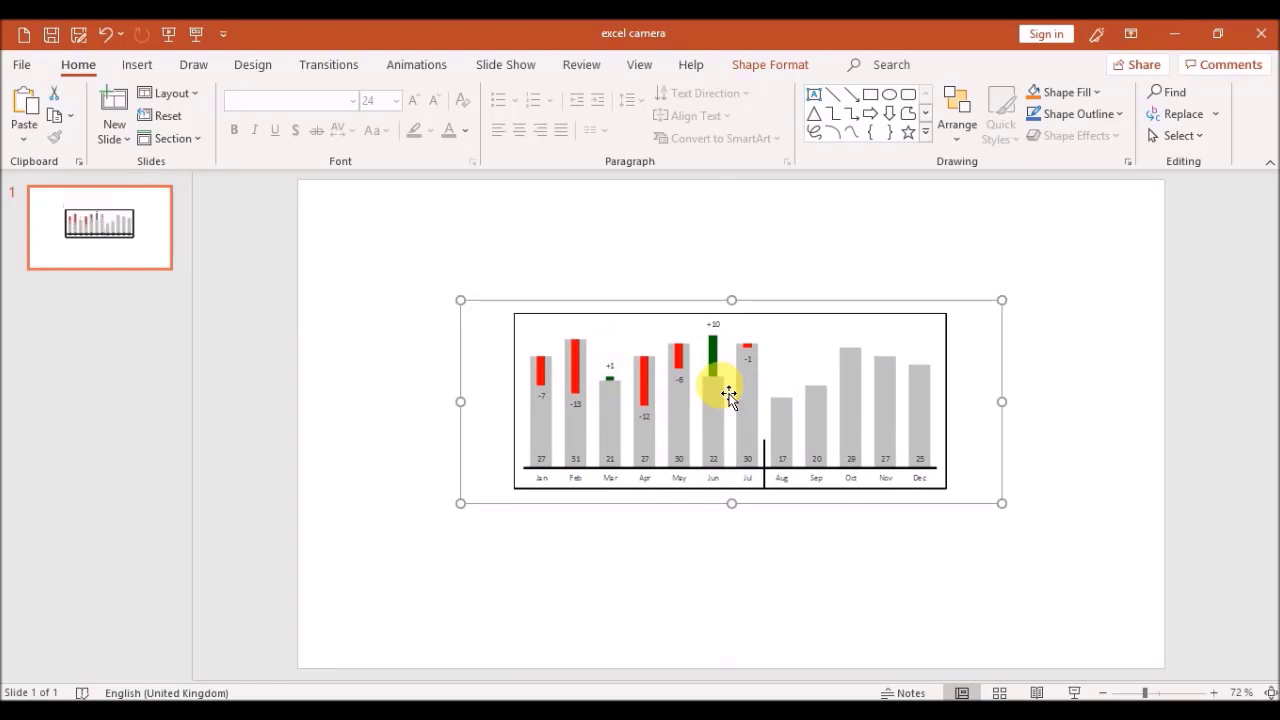
{"action": "right_click", "coordinate": [722, 391]}
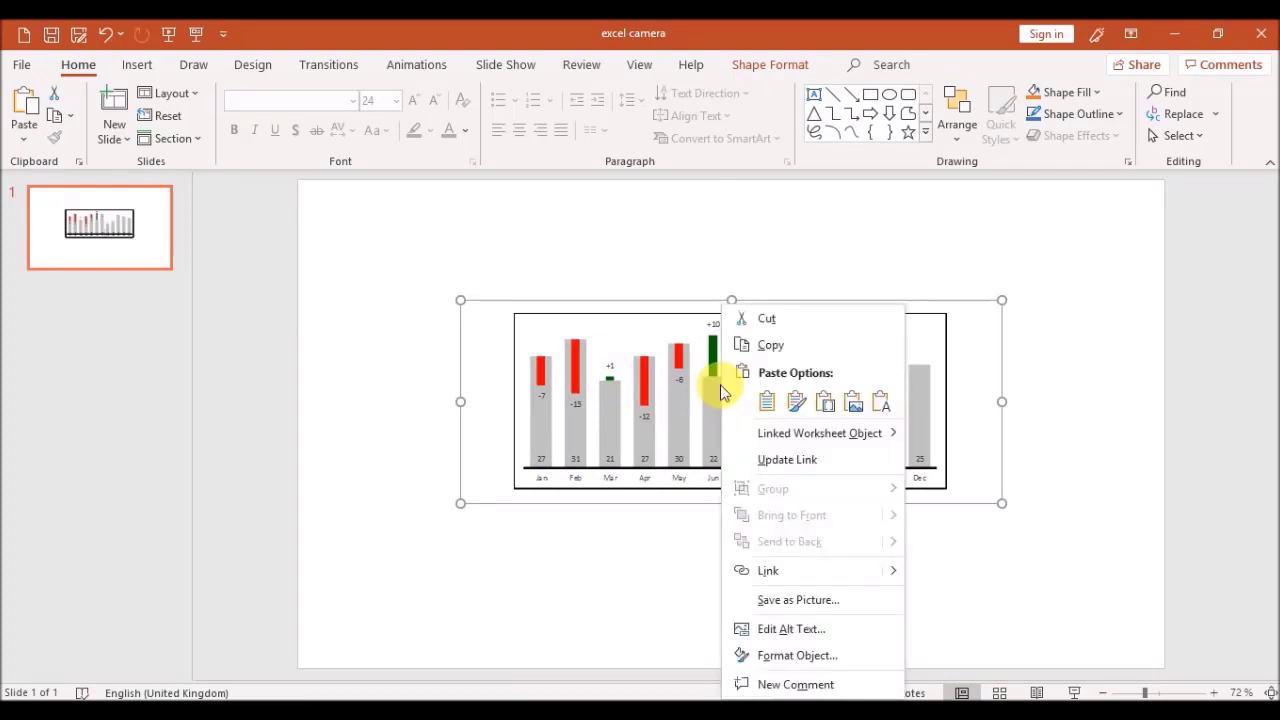
{"action": "left_click", "coordinate": [786, 459]}
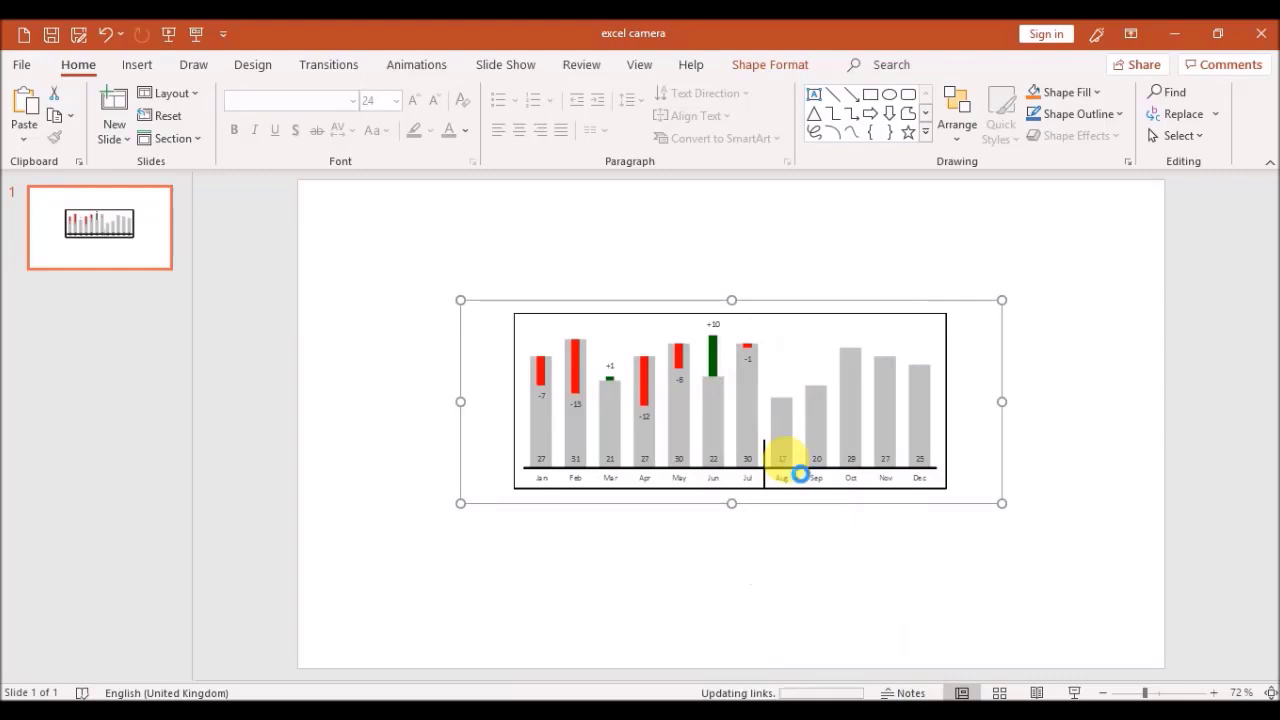
{"action": "left_click", "coordinate": [612, 256]}
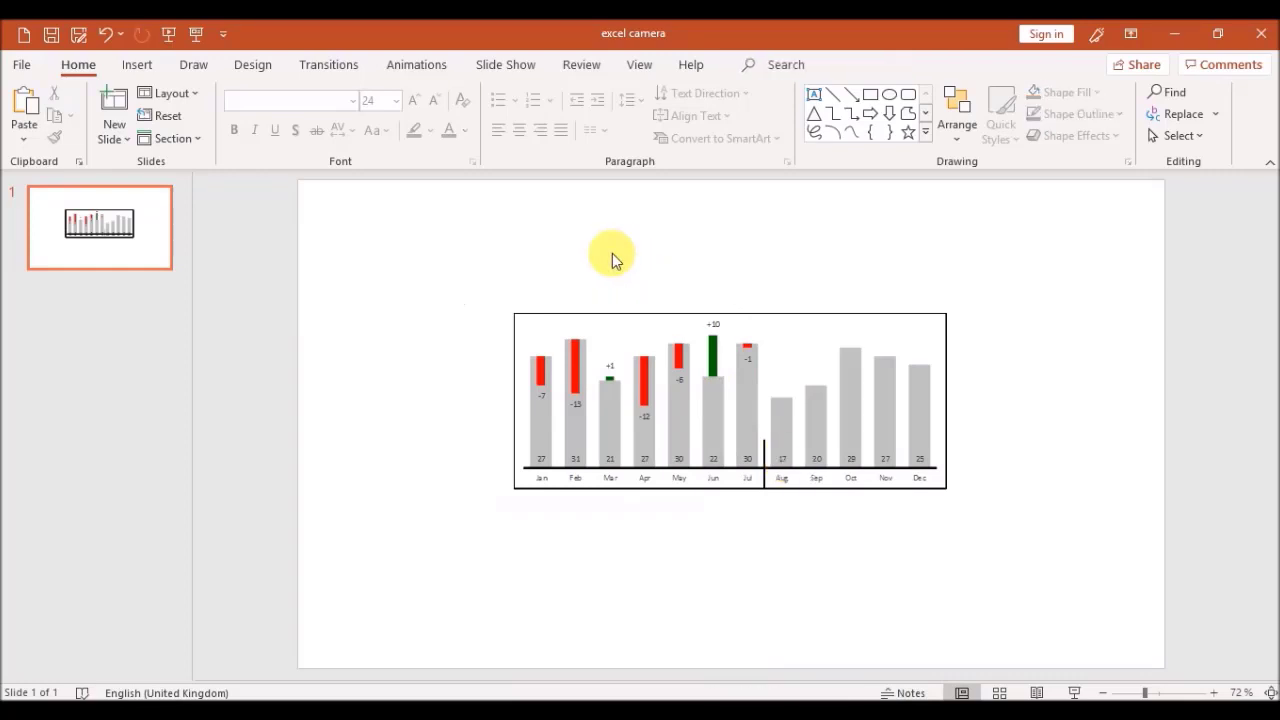
Step: Save the presentation as excel camera, replacing the existing file, and close it
{"action": "left_click", "coordinate": [79, 37]}
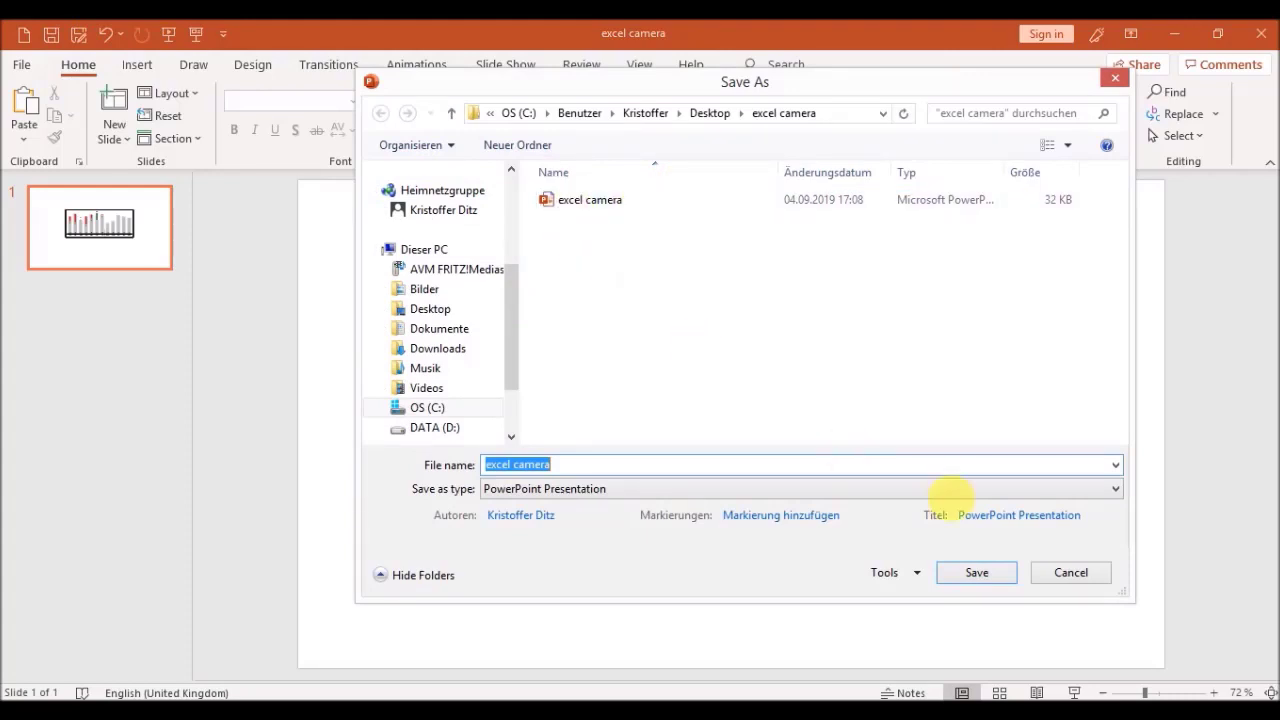
{"action": "left_click", "coordinate": [974, 573]}
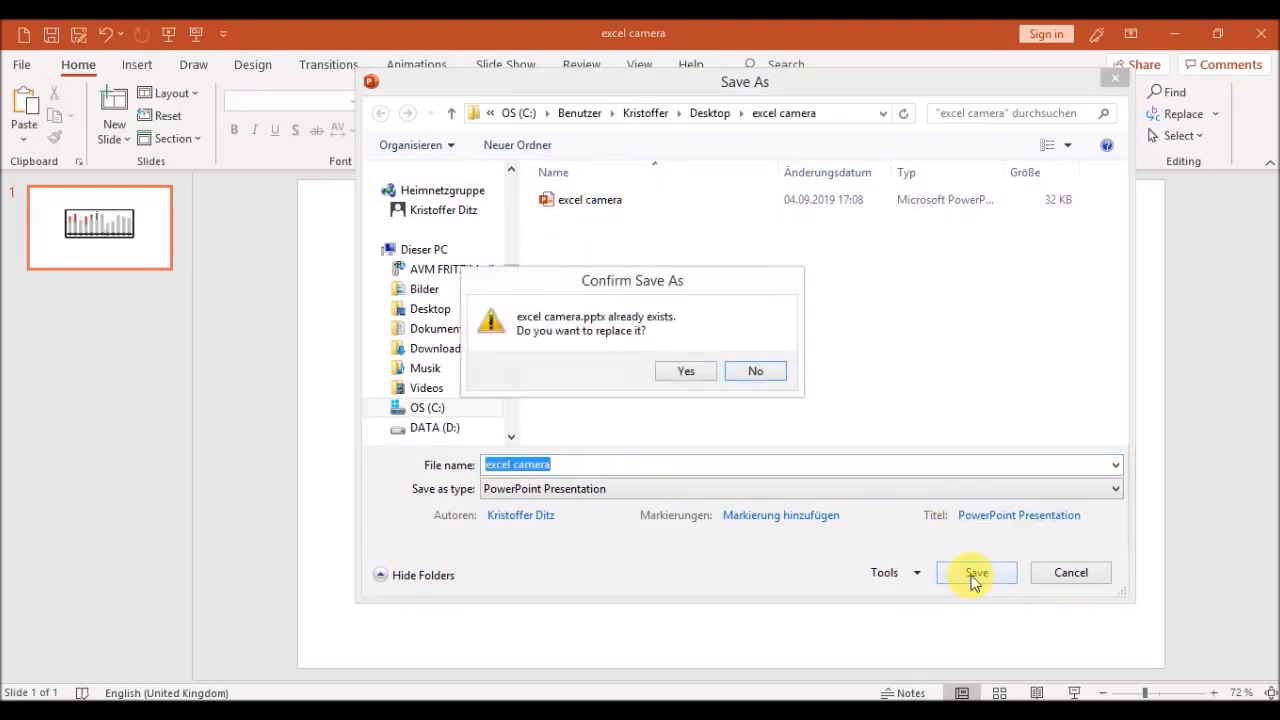
{"action": "left_click", "coordinate": [687, 372]}
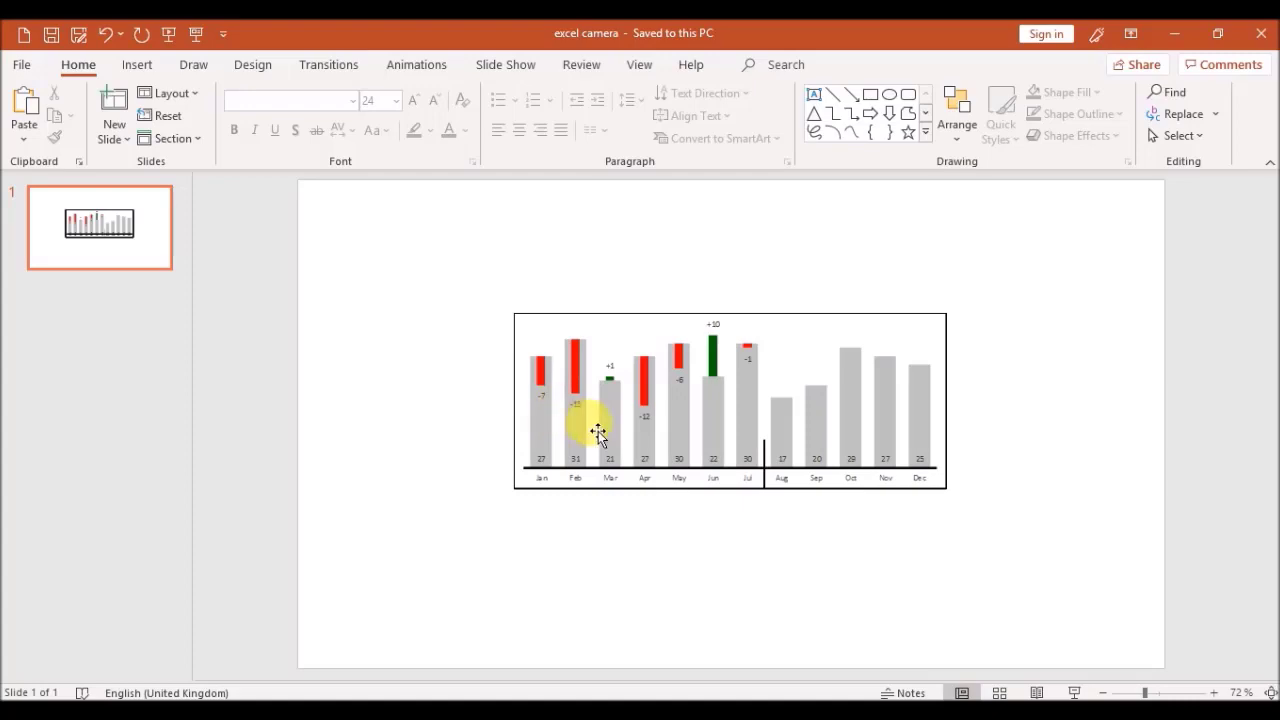
{"action": "left_click", "coordinate": [1264, 36]}
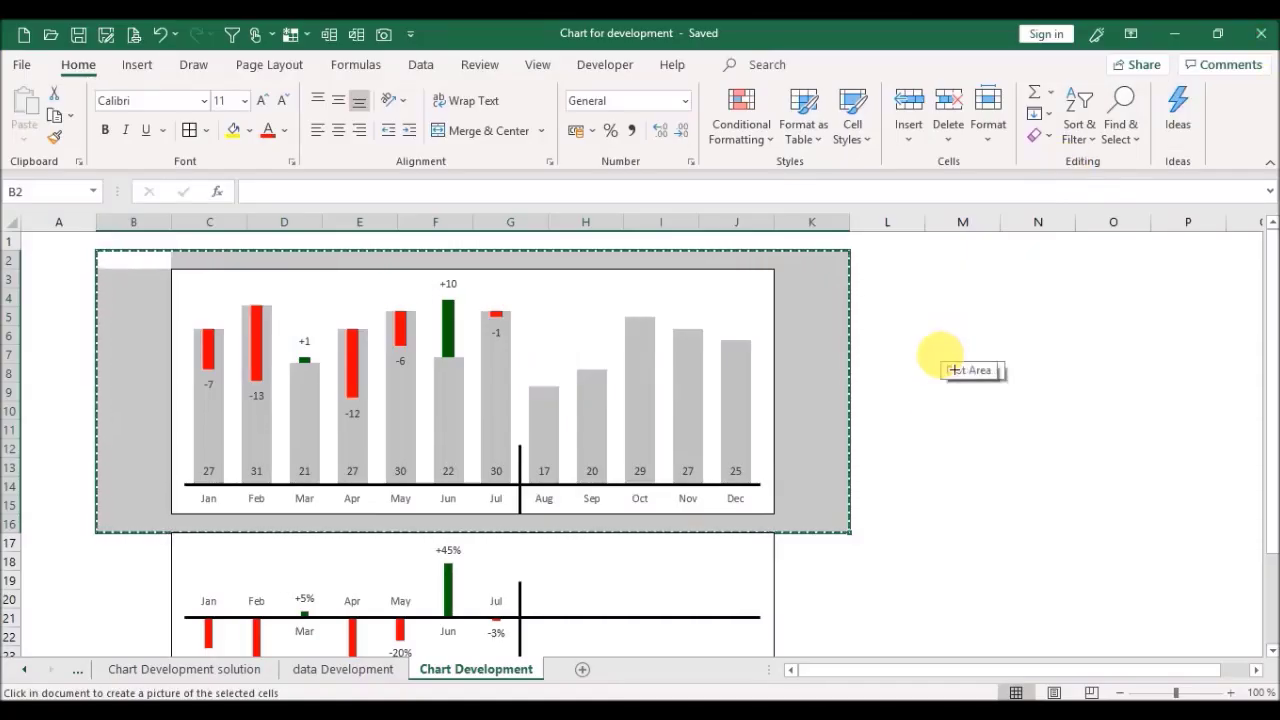
Step: In the Excel workbook's data Development sheet, set the Actual values to 35 for January and 40 for February, and save from Chart Development
{"action": "key", "text": "Escape"}
{"action": "left_click", "coordinate": [909, 362]}
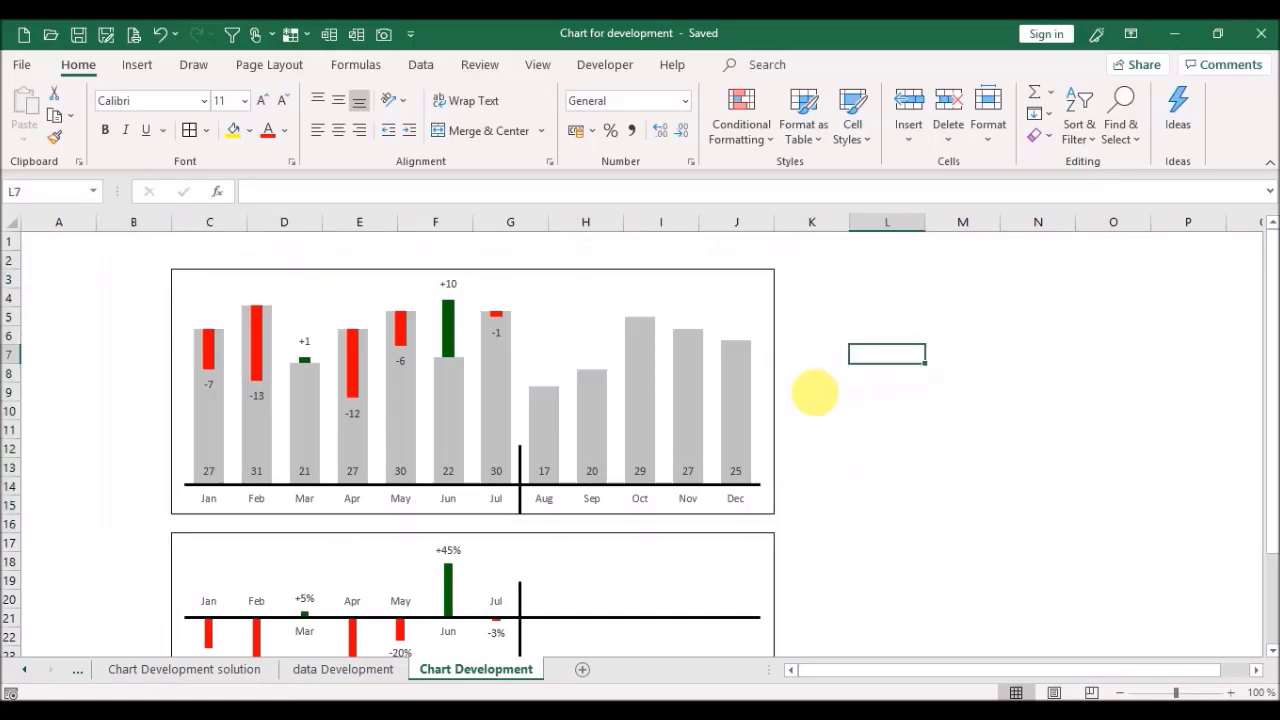
{"action": "left_click", "coordinate": [296, 669]}
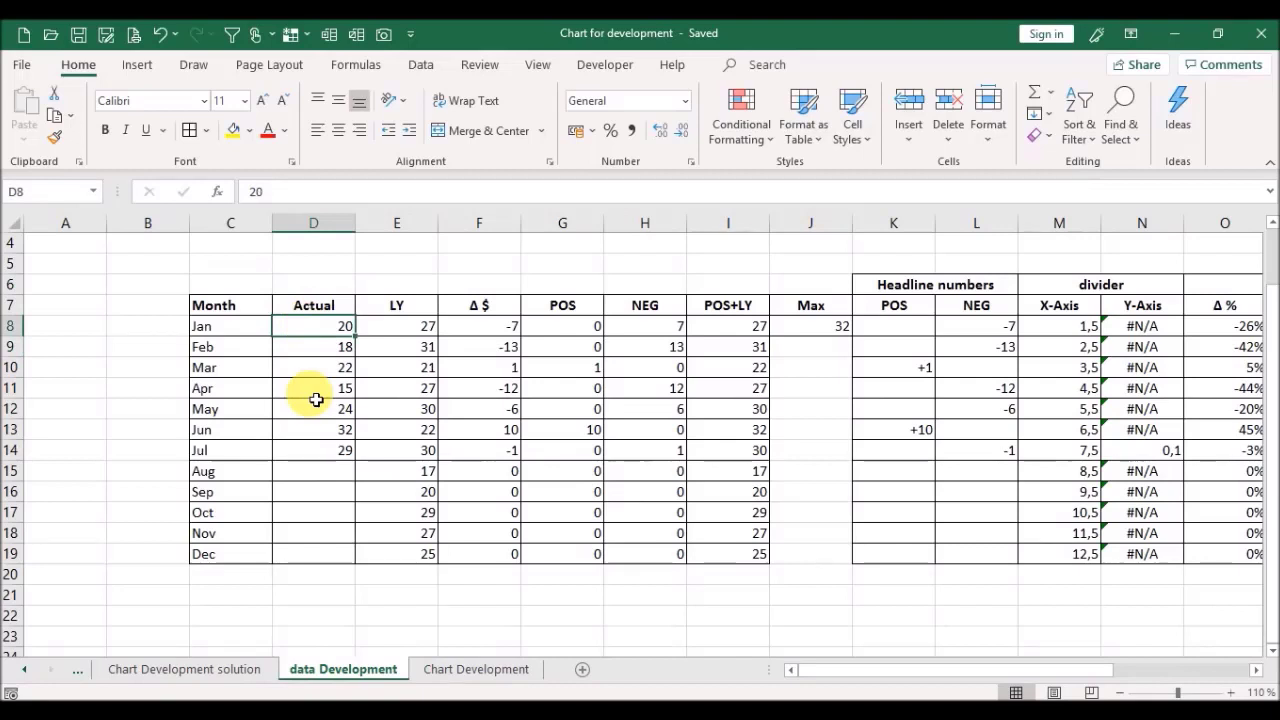
{"action": "type", "text": "35"}
{"action": "key", "text": "Return"}
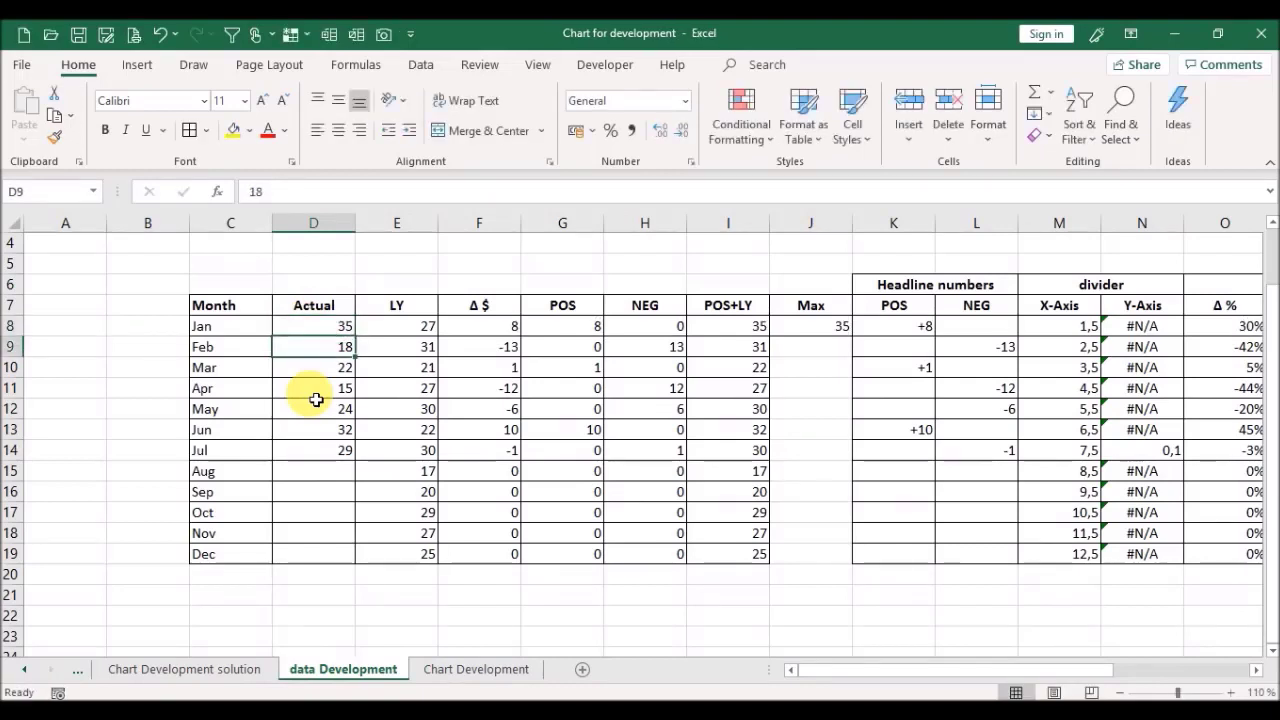
{"action": "type", "text": "40"}
{"action": "key", "text": "Return"}
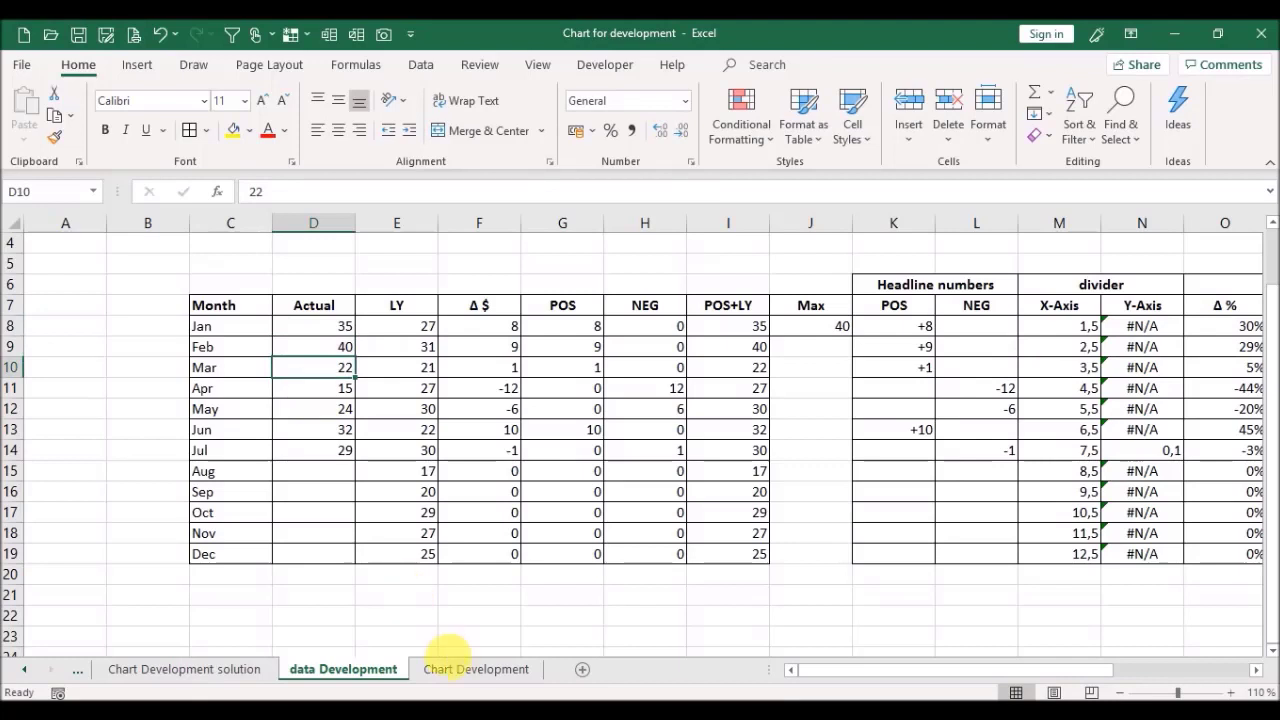
{"action": "left_click", "coordinate": [452, 669]}
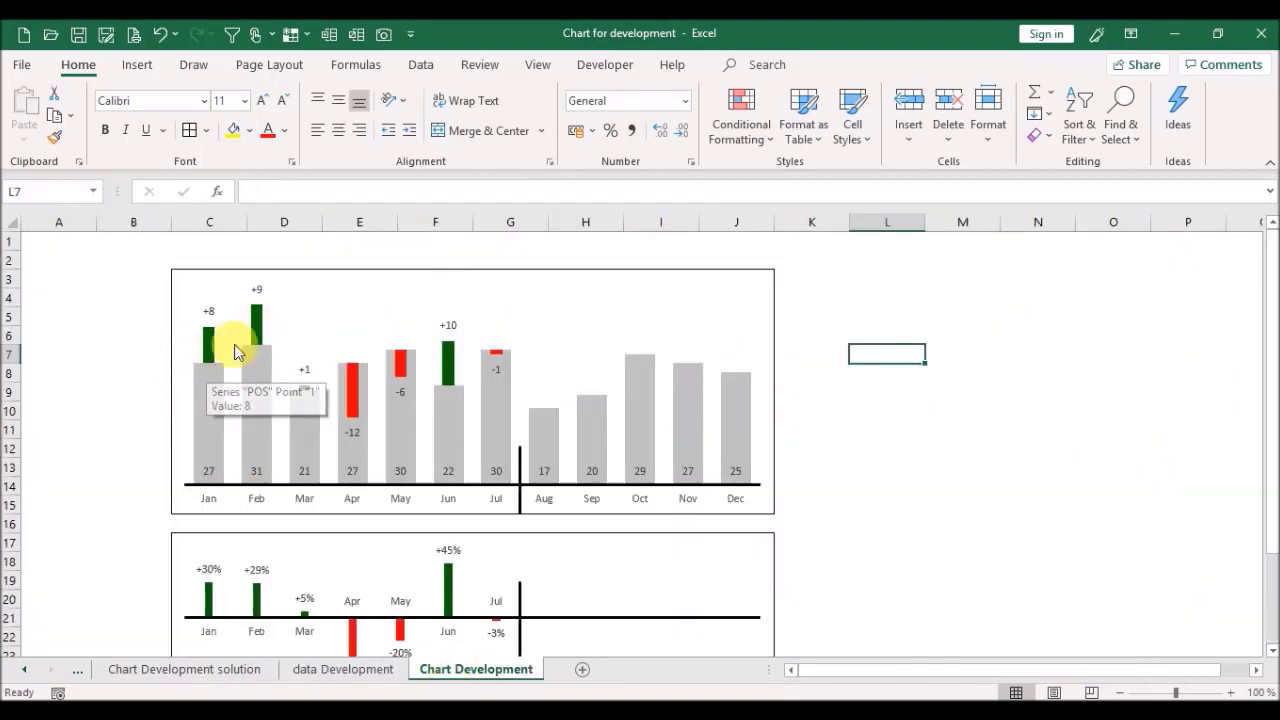
{"action": "left_click", "coordinate": [80, 36]}
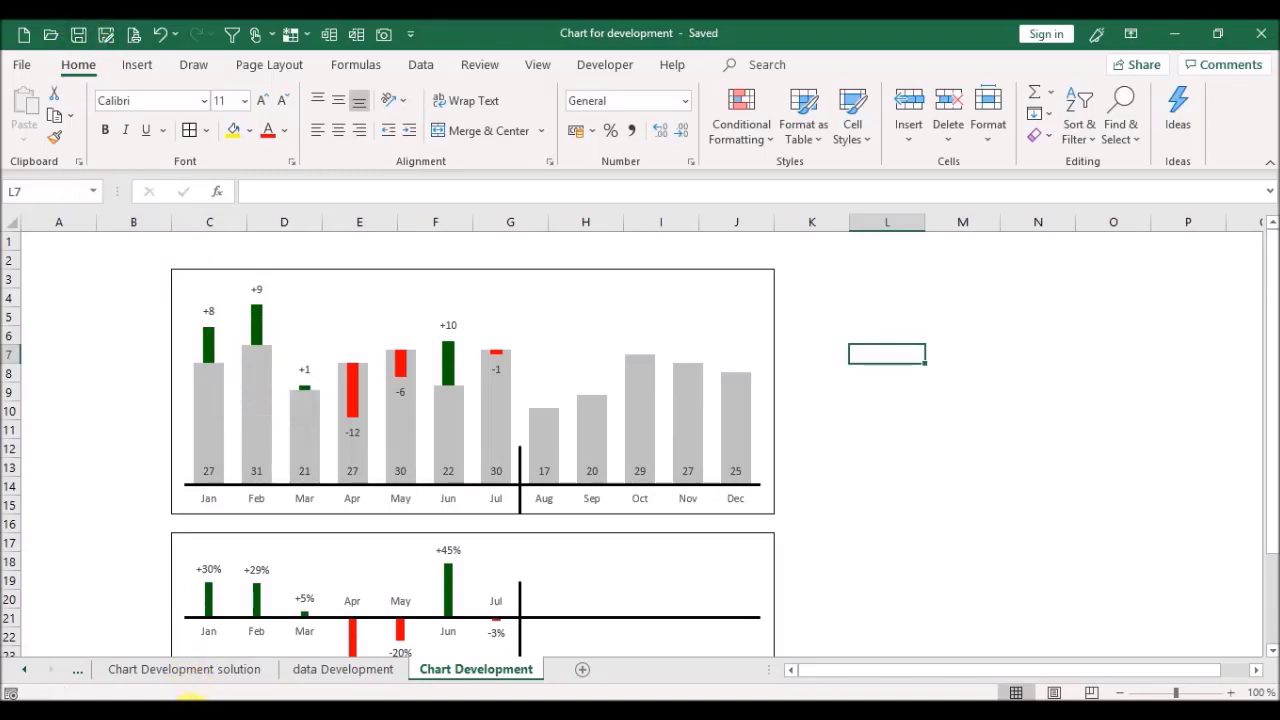
Step: Reopen the excel camera presentation from the excel camera folder on the desktop and update its links
{"action": "left_click", "coordinate": [190, 703]}
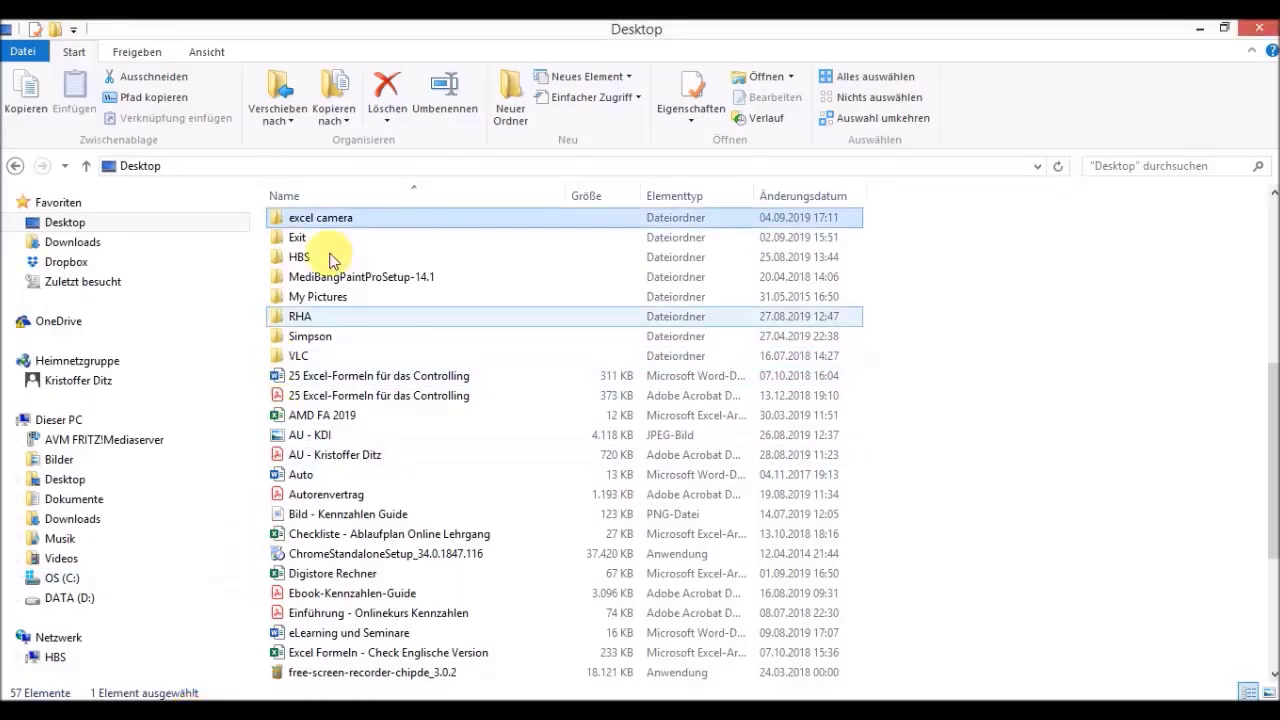
{"action": "double_click", "coordinate": [356, 218]}
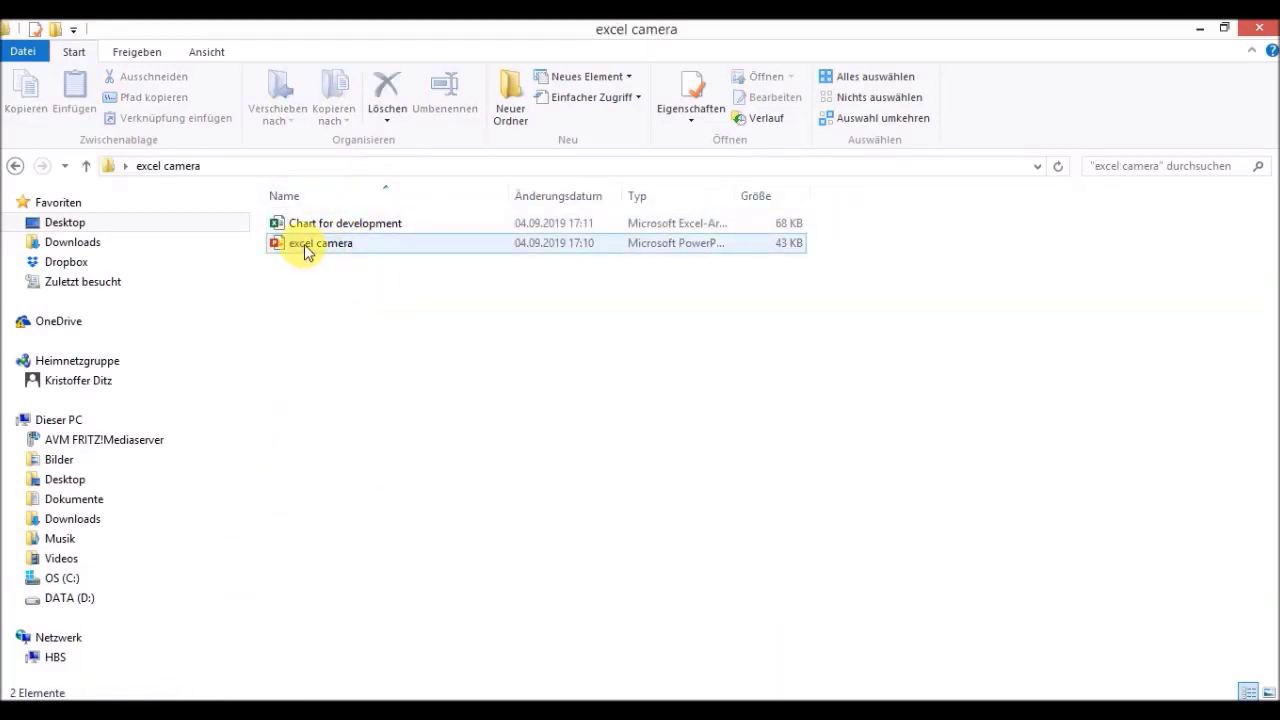
{"action": "double_click", "coordinate": [305, 250]}
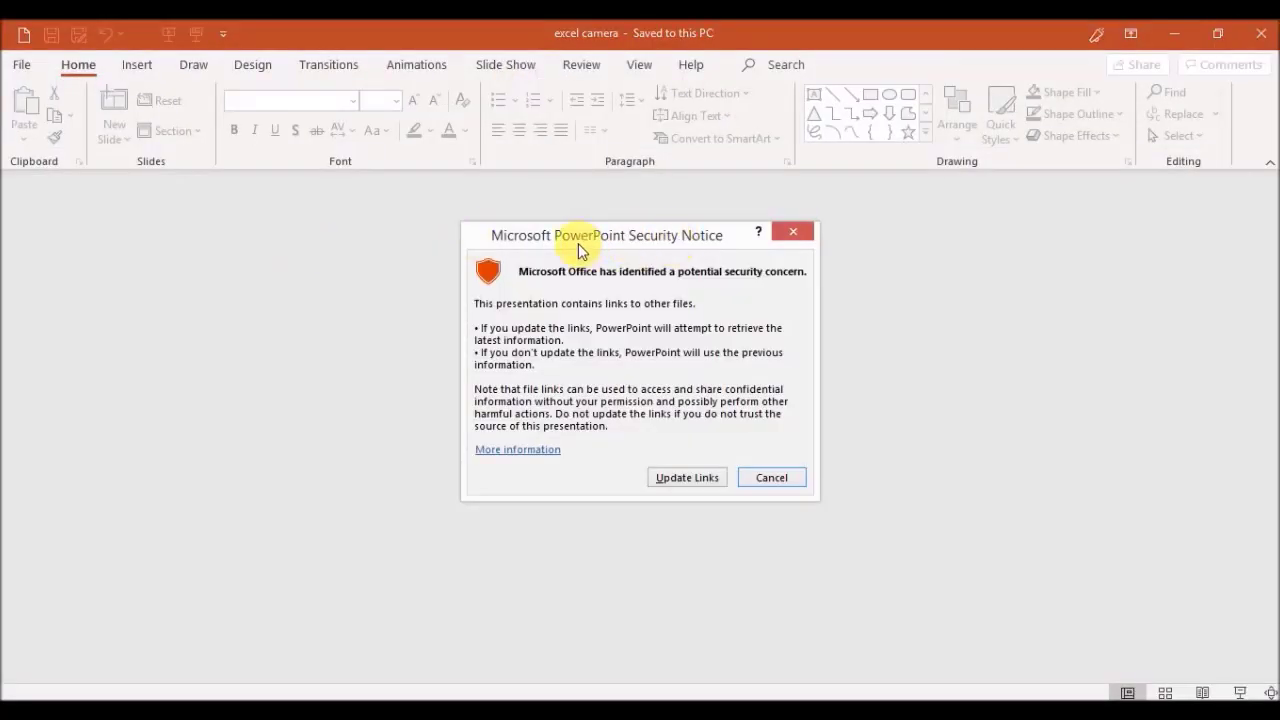
{"action": "left_click", "coordinate": [676, 478]}
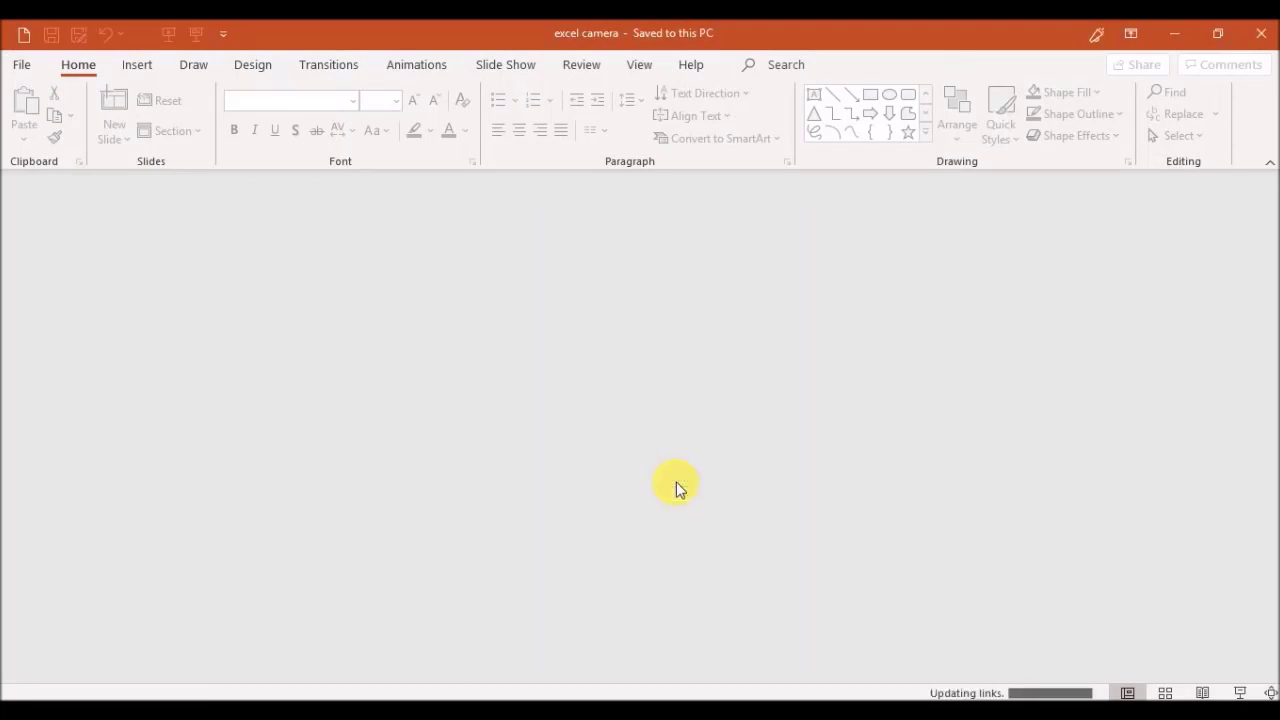